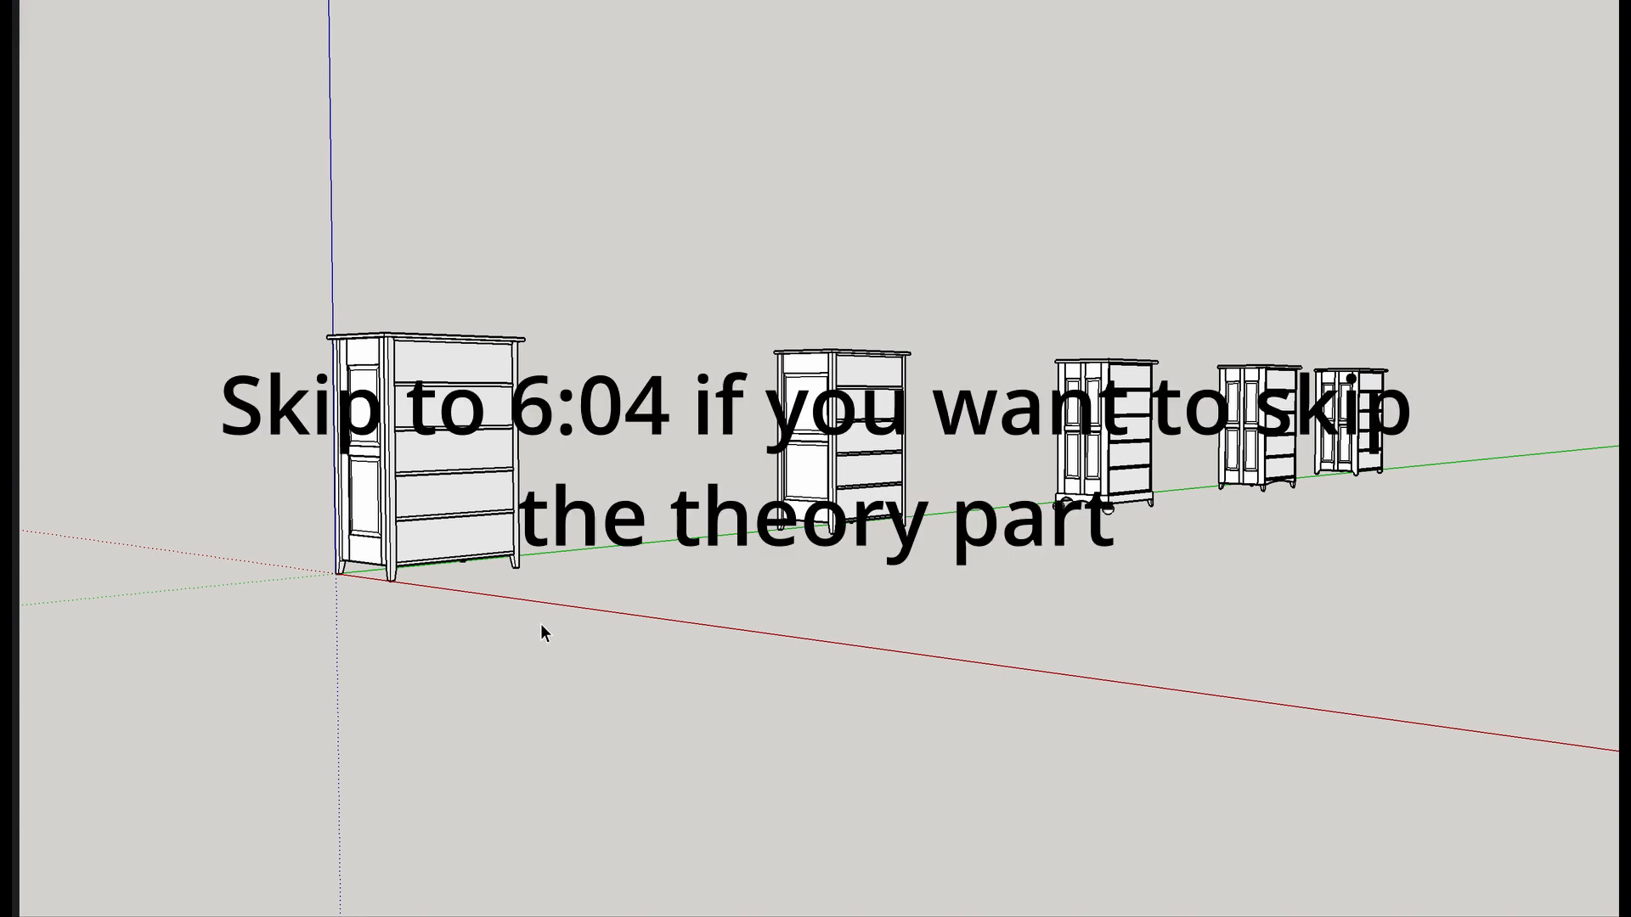
Examine the first cabinet's corner posts, framed side panels and tapered legs from both sides.
mouse_move(539, 659)
middle_mouse_down("shift")
mouse_move(838, 627)
mouse_move(1193, 620)
middle_mouse_up("shift")
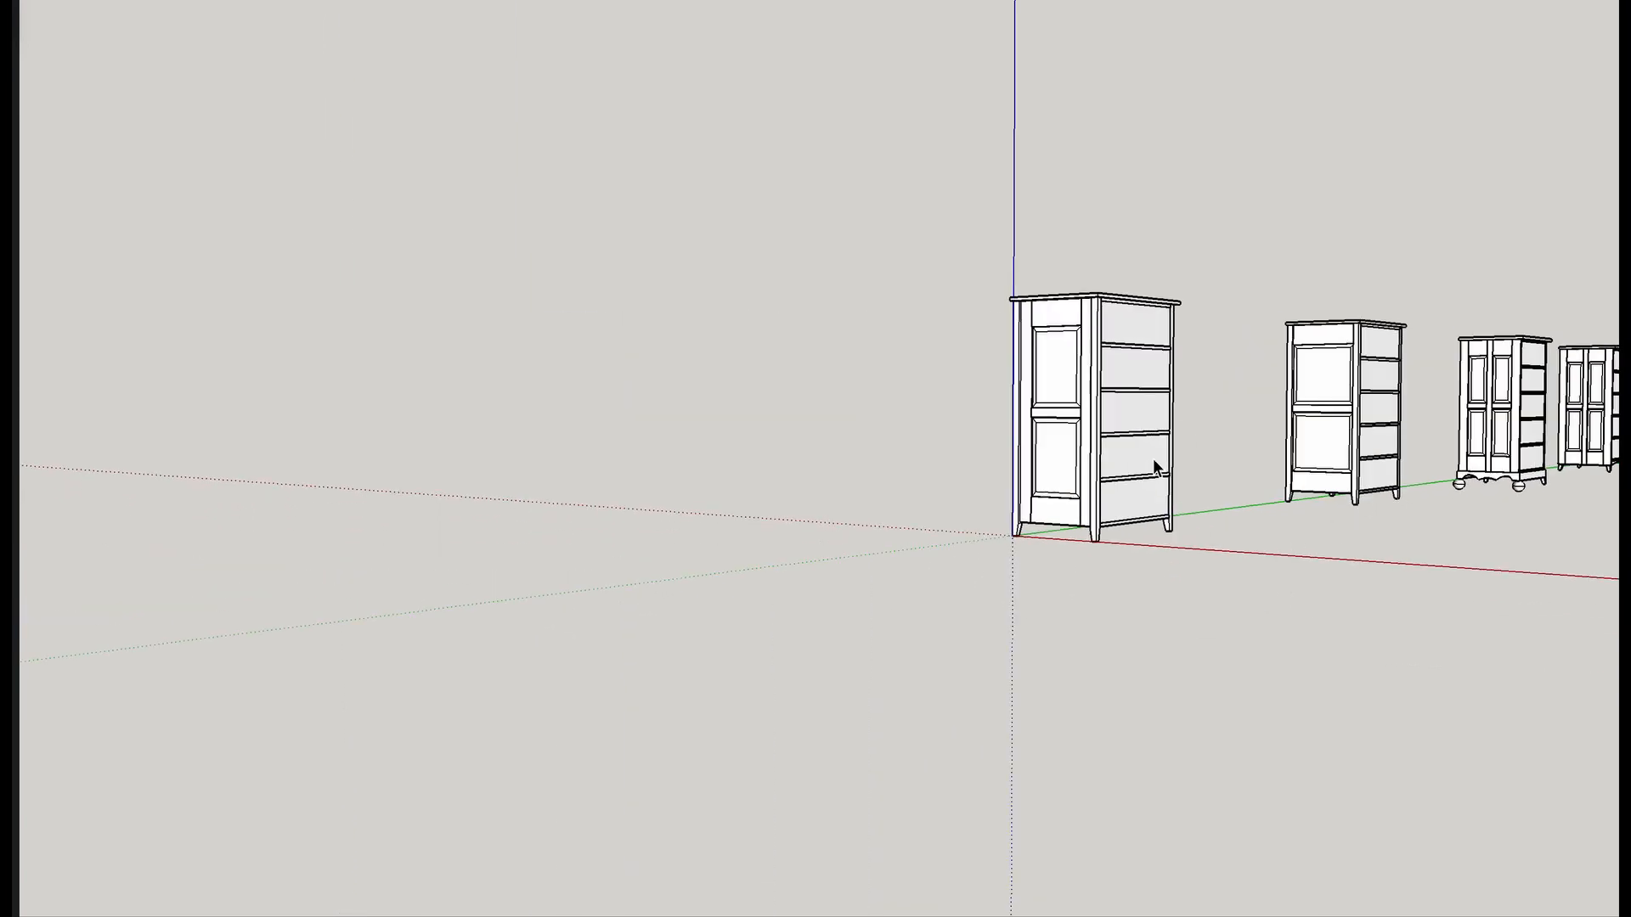
middle_click_drag(1241, 546, 968, 582)
scroll(845, 455, "up", 3)
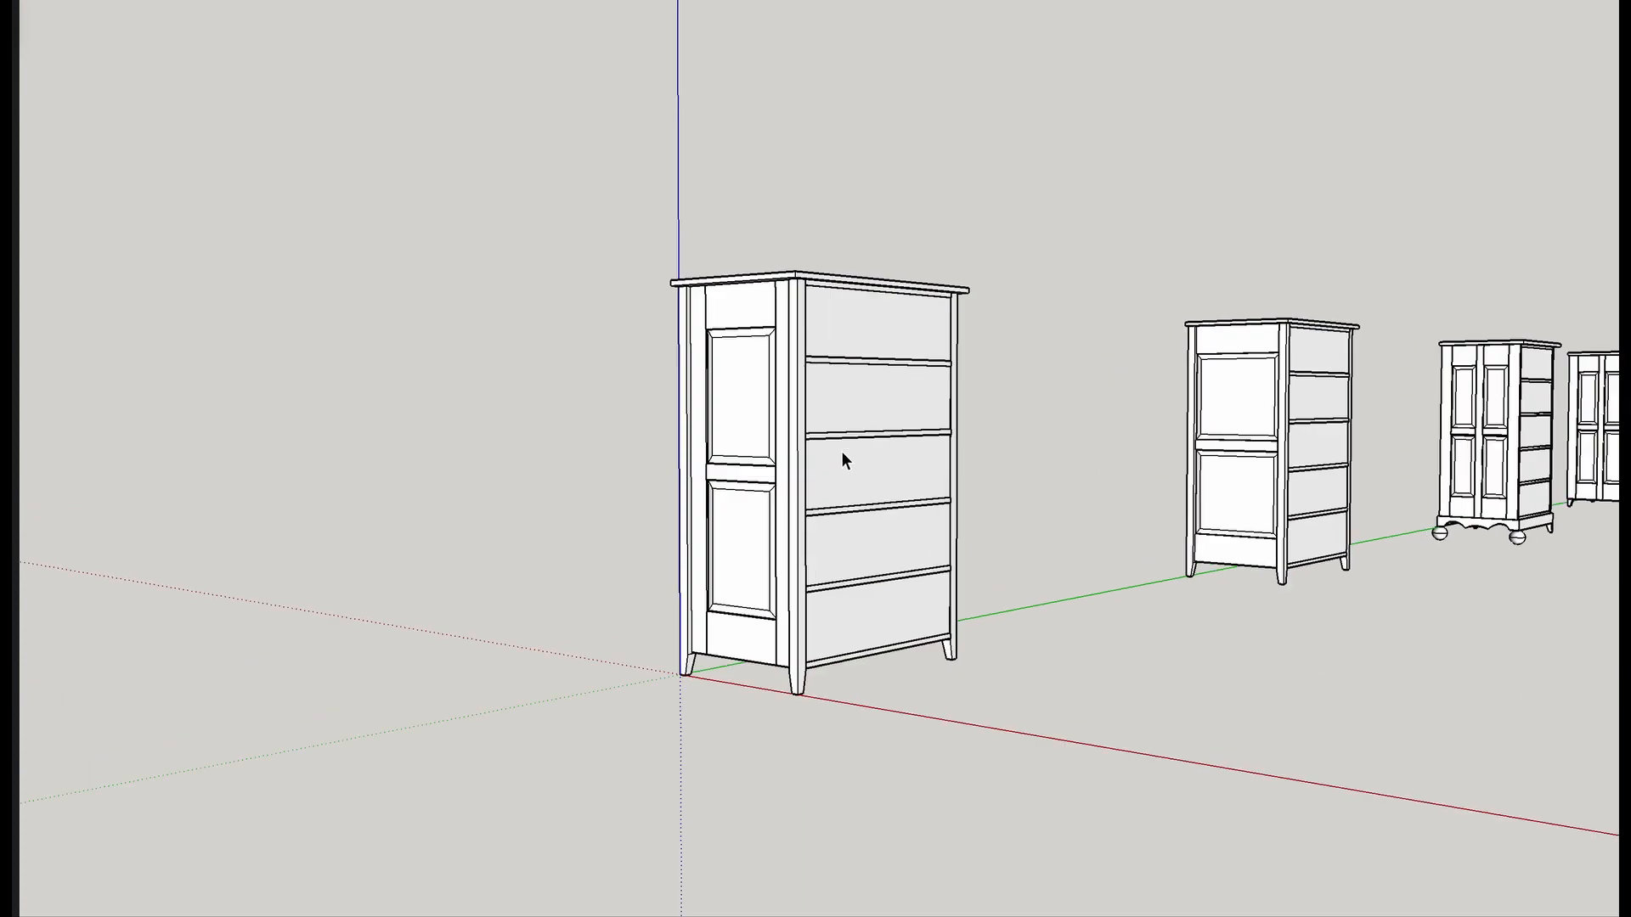
scroll(843, 459, "up", 3)
mouse_move(837, 510)
middle_mouse_down()
mouse_move(957, 502)
mouse_move(958, 517)
mouse_move(963, 481)
middle_mouse_up()
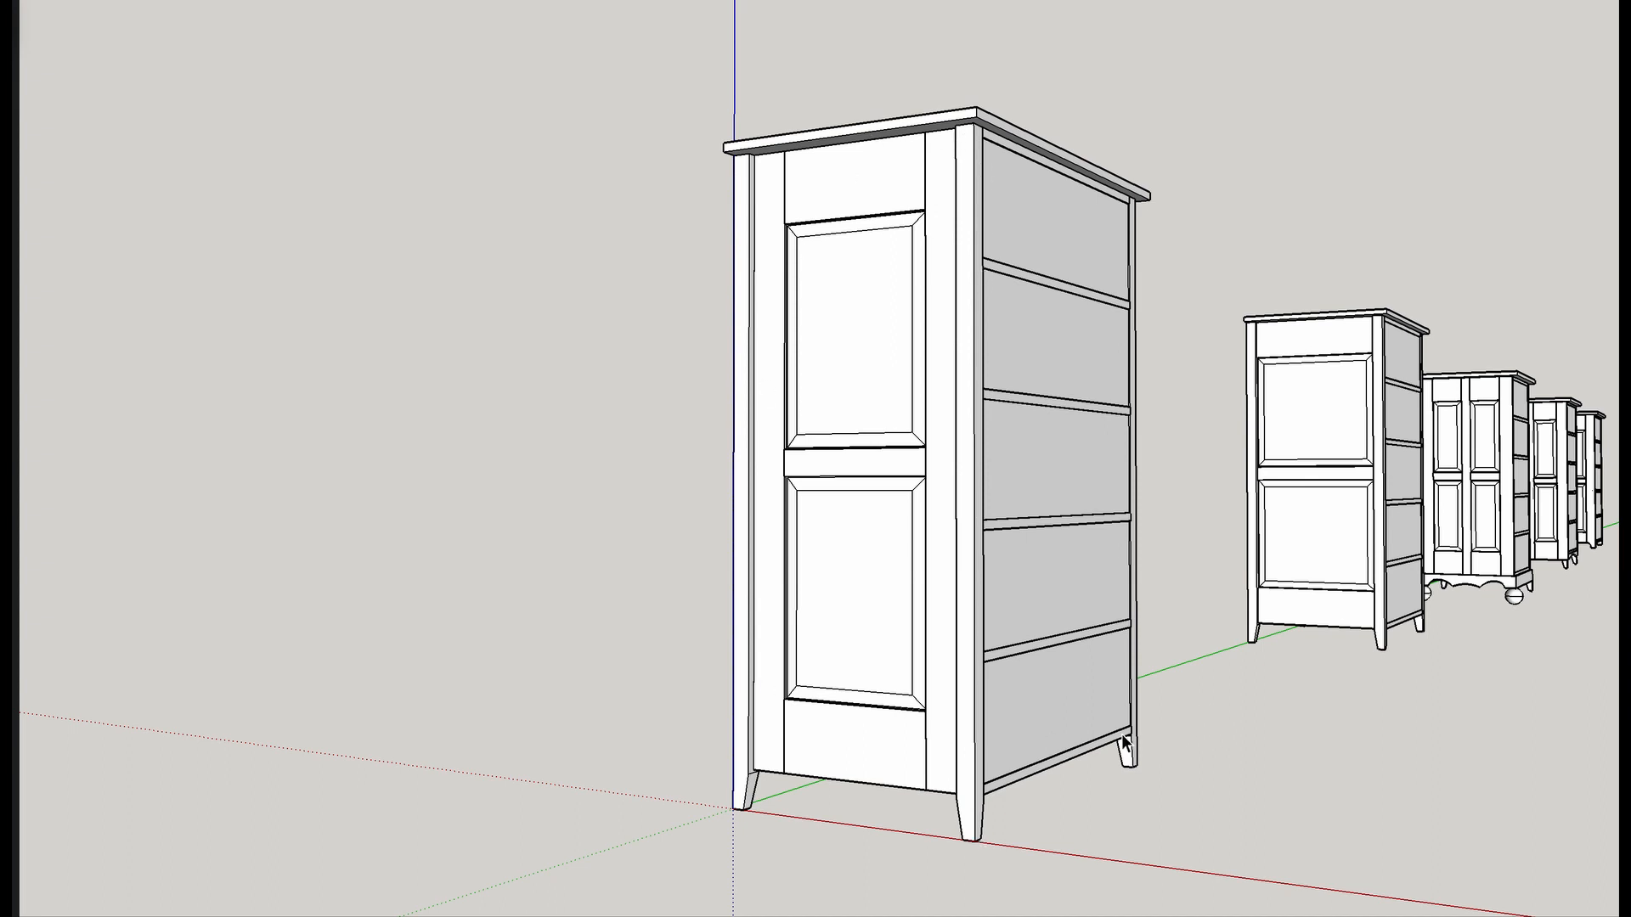
middle_click_drag(765, 761, 1092, 779)
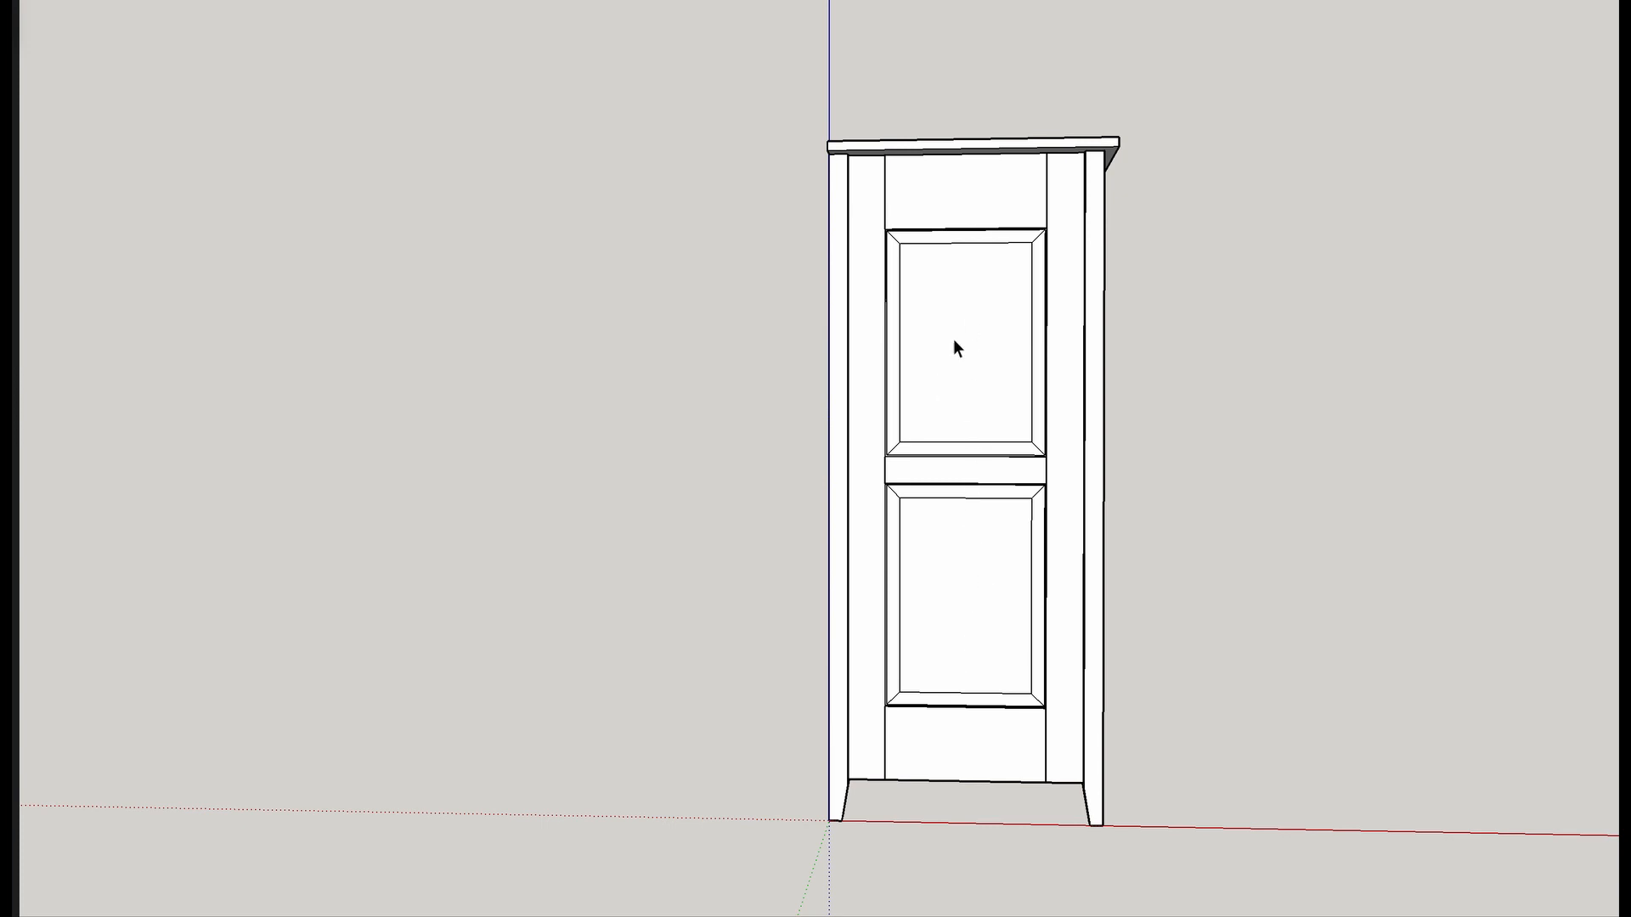
middle_click_drag(1115, 522, 980, 557)
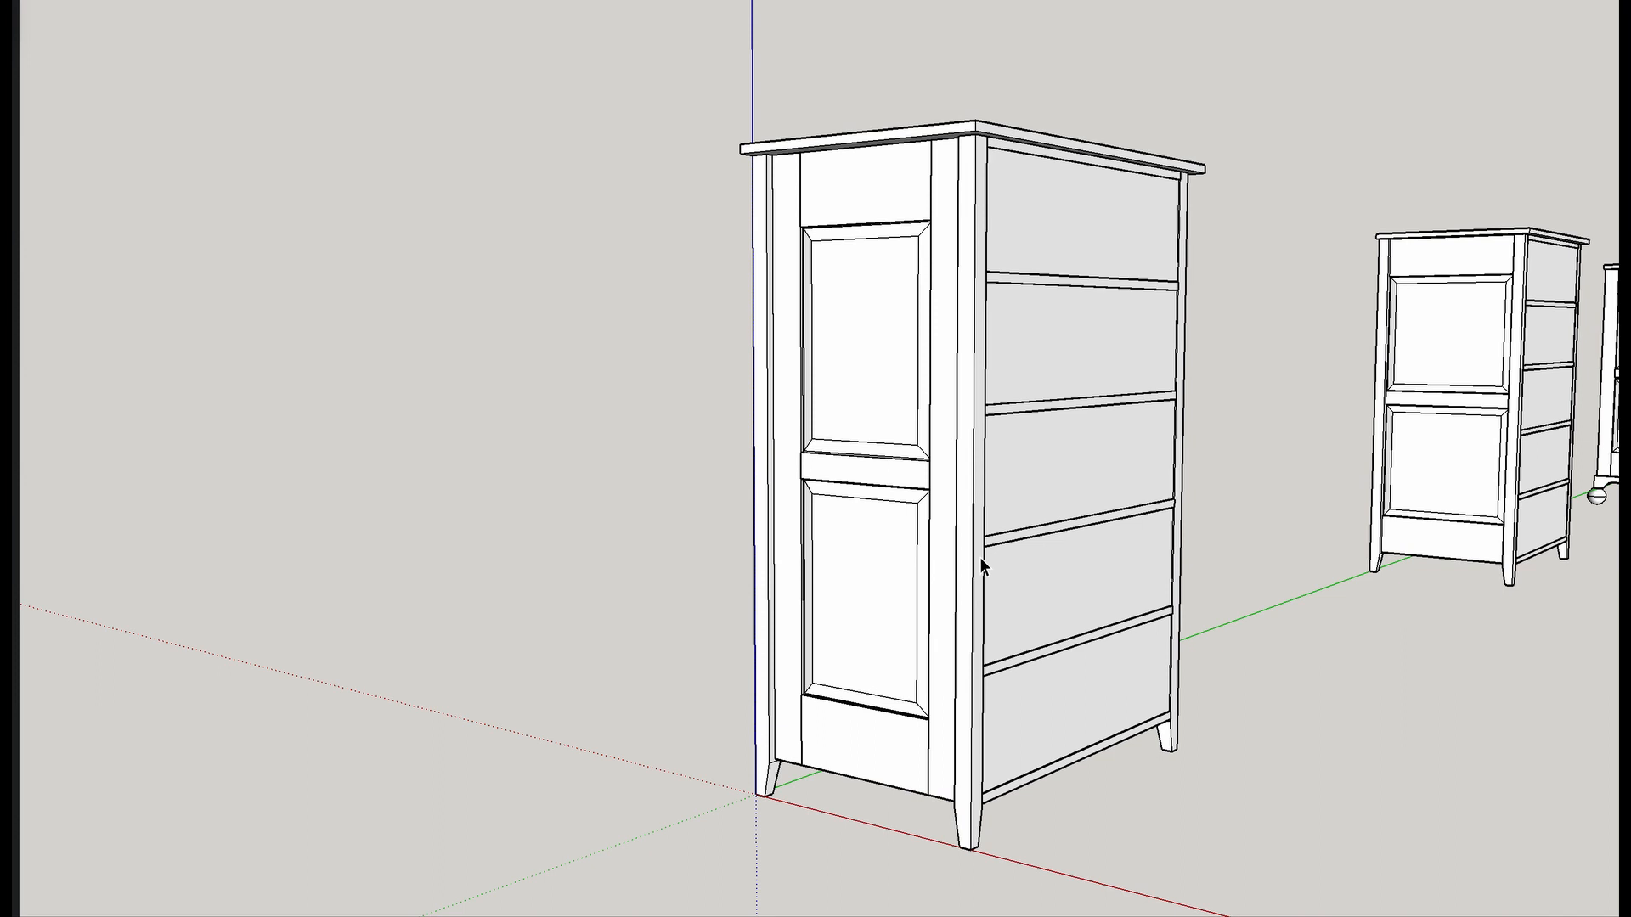
middle_click_drag(1205, 569, 701, 609)
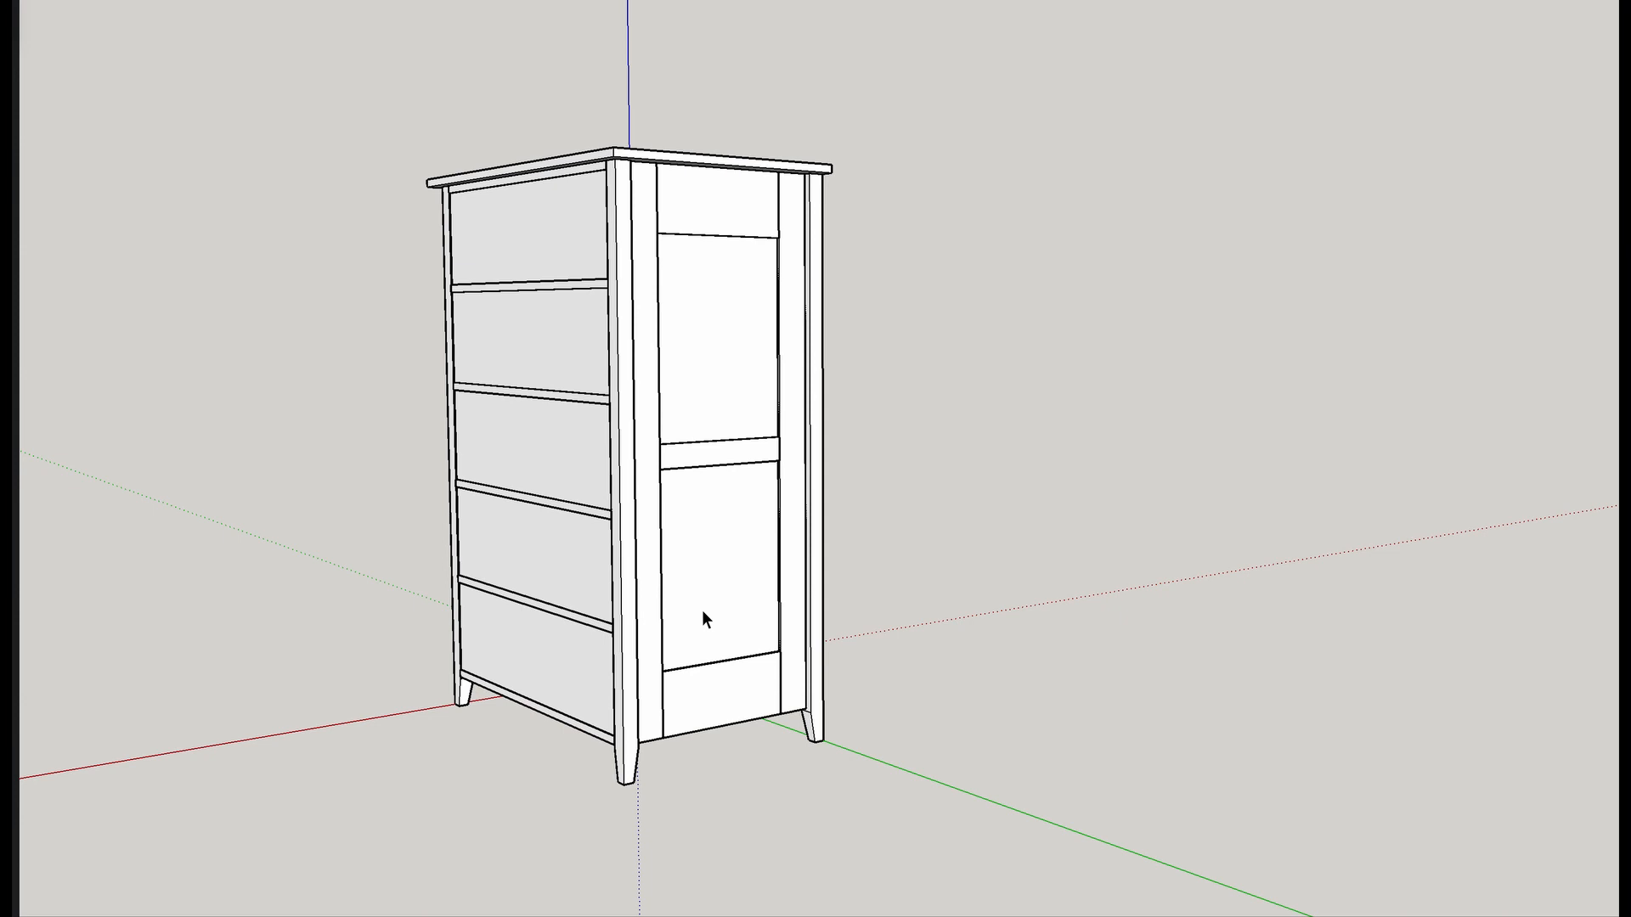
scroll(702, 610, "down", 3)
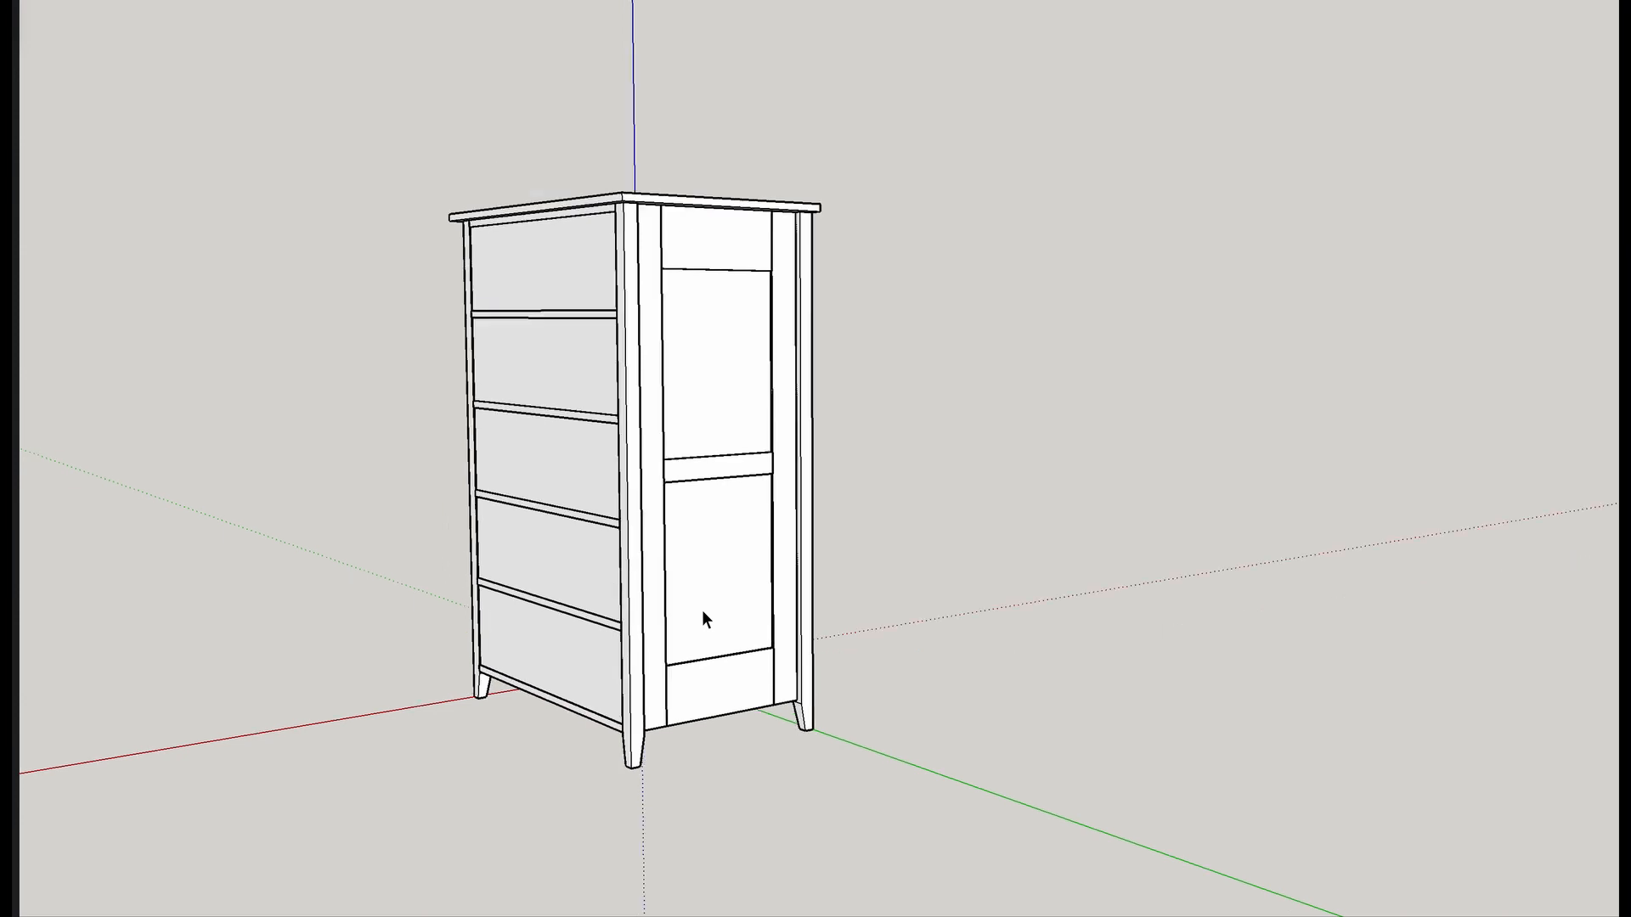
middle_click_drag(701, 609, 1614, 627)
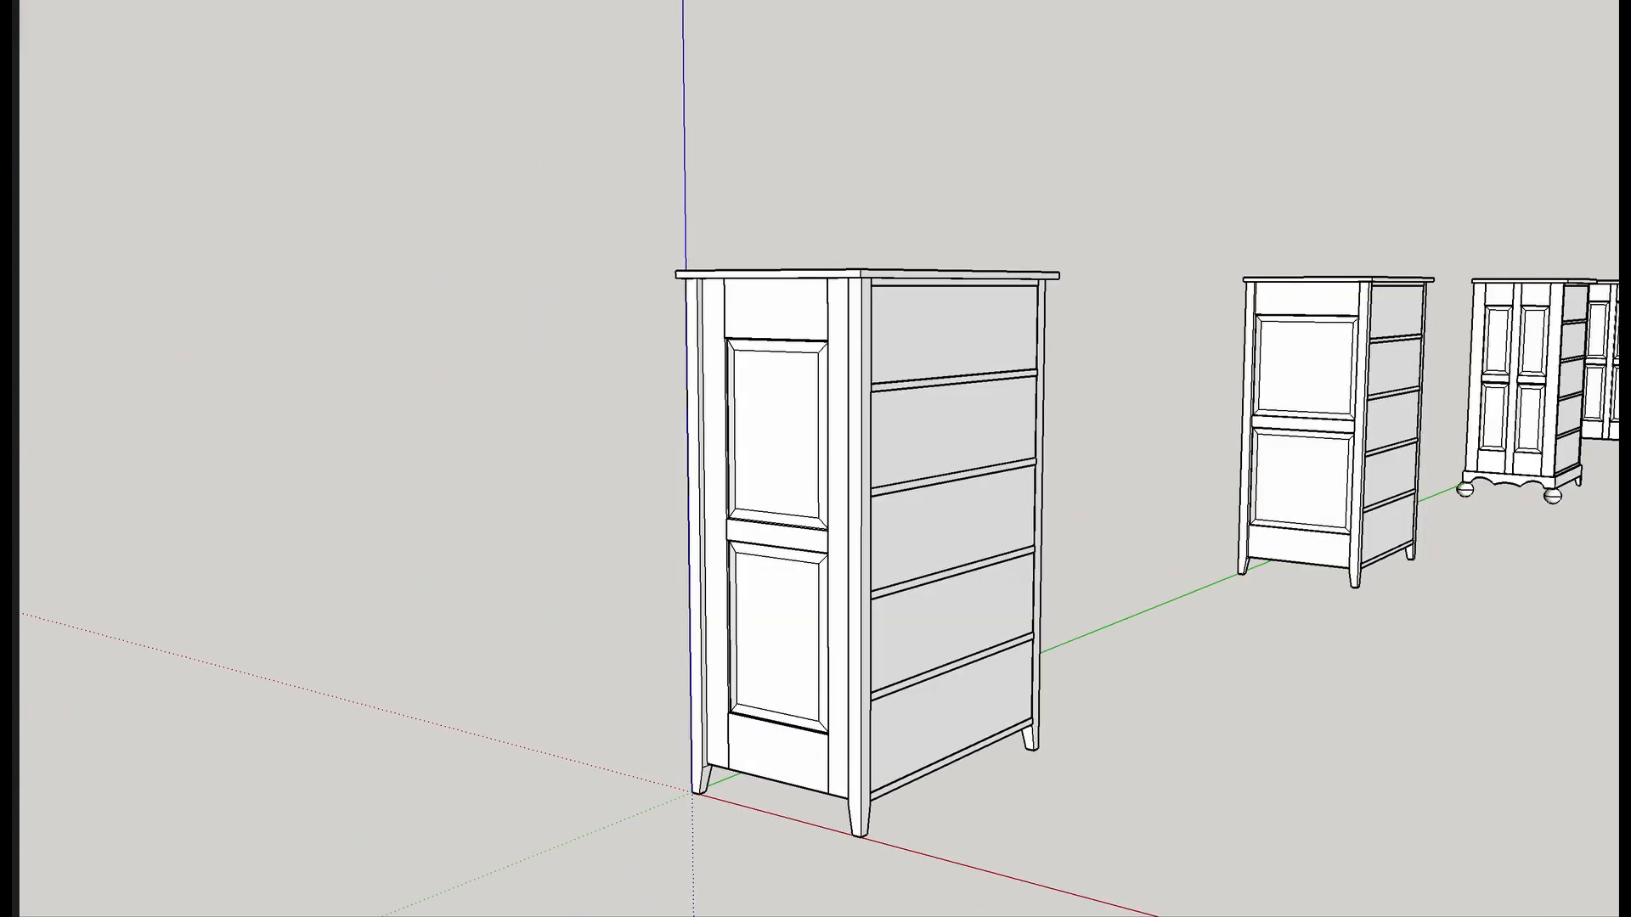
Examine the second cabinet's side construction, with its panels framed directly between the tapered corner legs.
scroll(1617, 540, "up", 6)
middle_click_drag(1322, 495, 1328, 579, "shift")
scroll(1072, 583, "up", 2)
mouse_move(1072, 583)
middle_mouse_down()
mouse_move(1307, 600)
mouse_move(1269, 608)
middle_mouse_up()
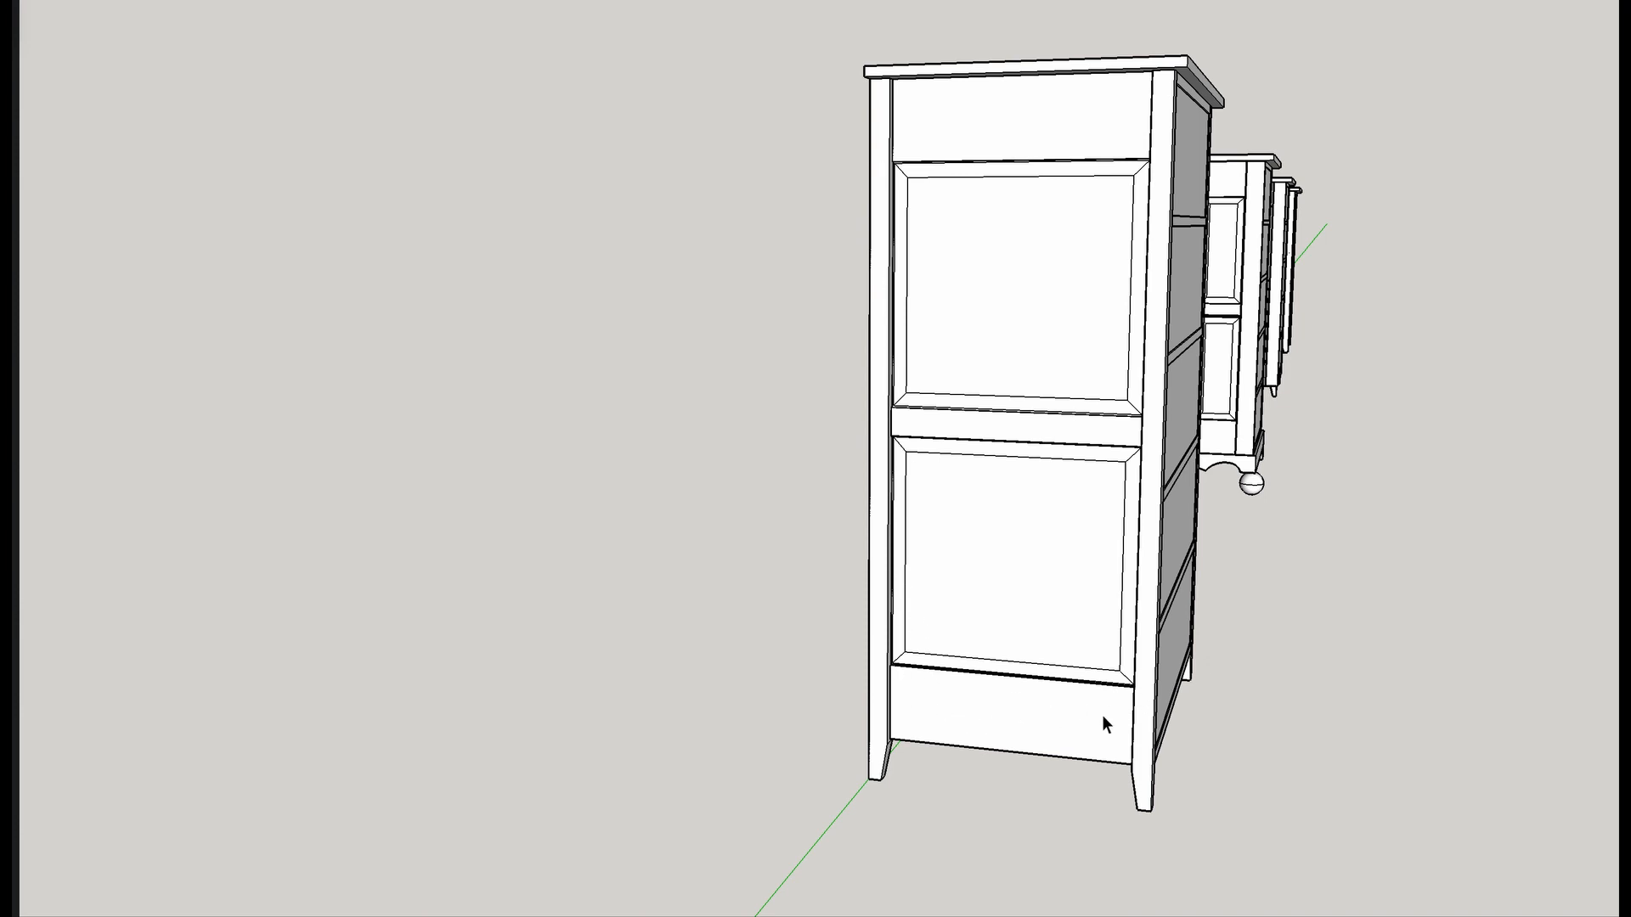
mouse_move(1295, 557)
middle_mouse_down()
mouse_move(808, 601)
mouse_move(1048, 496)
mouse_move(1105, 489)
middle_mouse_up()
mouse_move(829, 492)
middle_mouse_down("shift")
mouse_move(1394, 619)
mouse_move(1052, 648)
mouse_move(609, 620)
mouse_move(313, 670)
middle_mouse_up("shift")
scroll(732, 396, "up", 2)
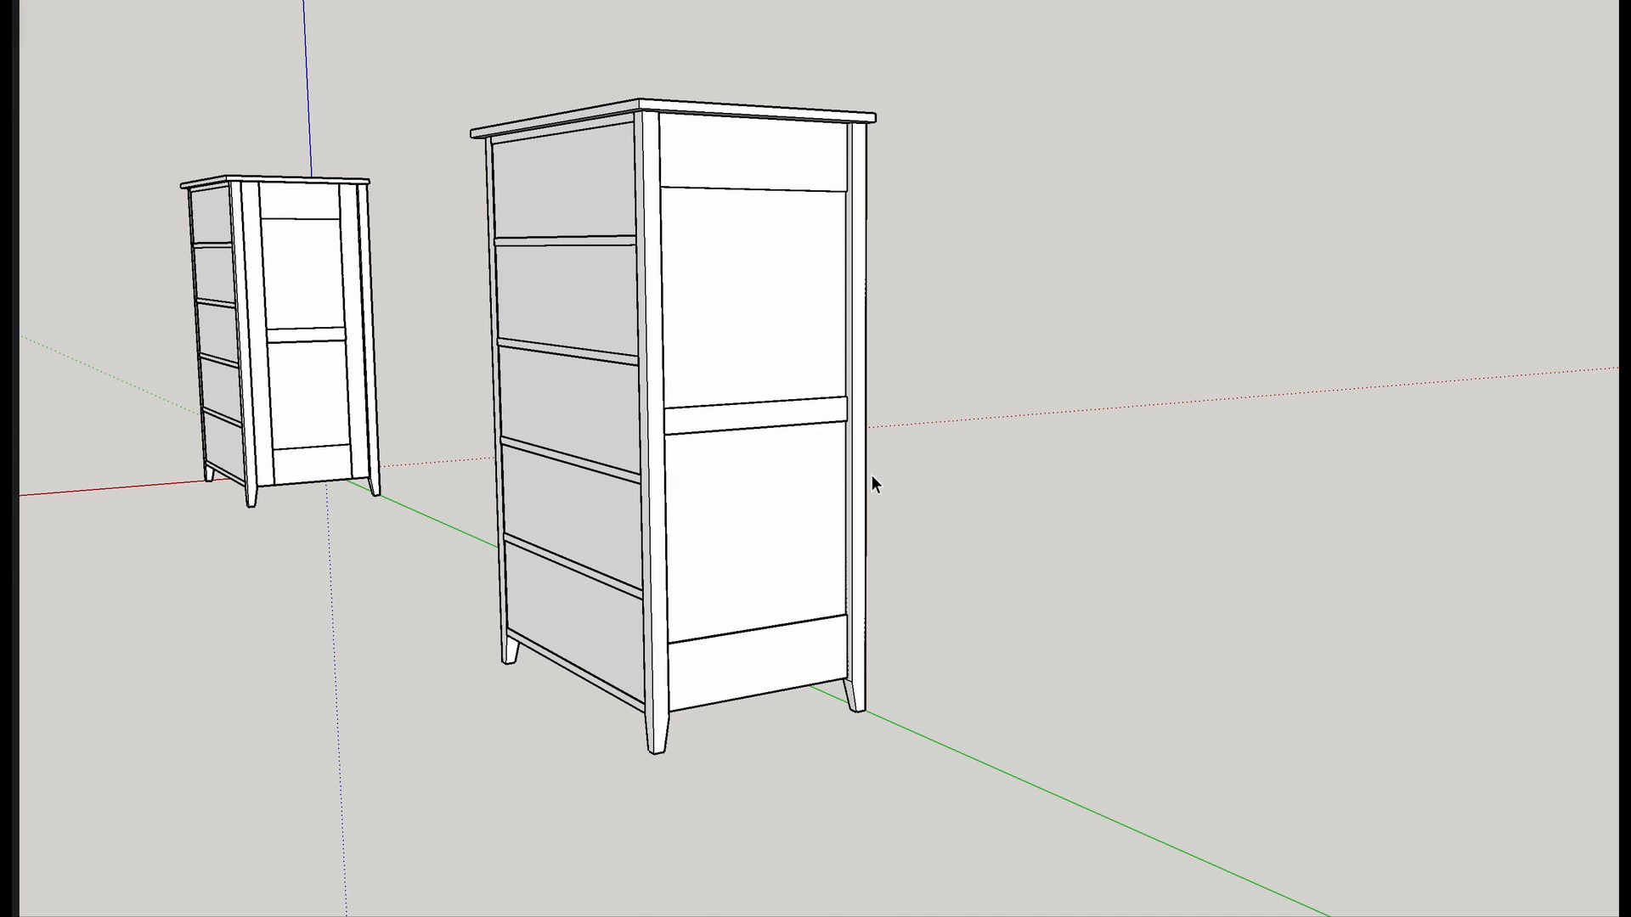
scroll(889, 475, "down", 3)
middle_click_drag(791, 490, 680, 473)
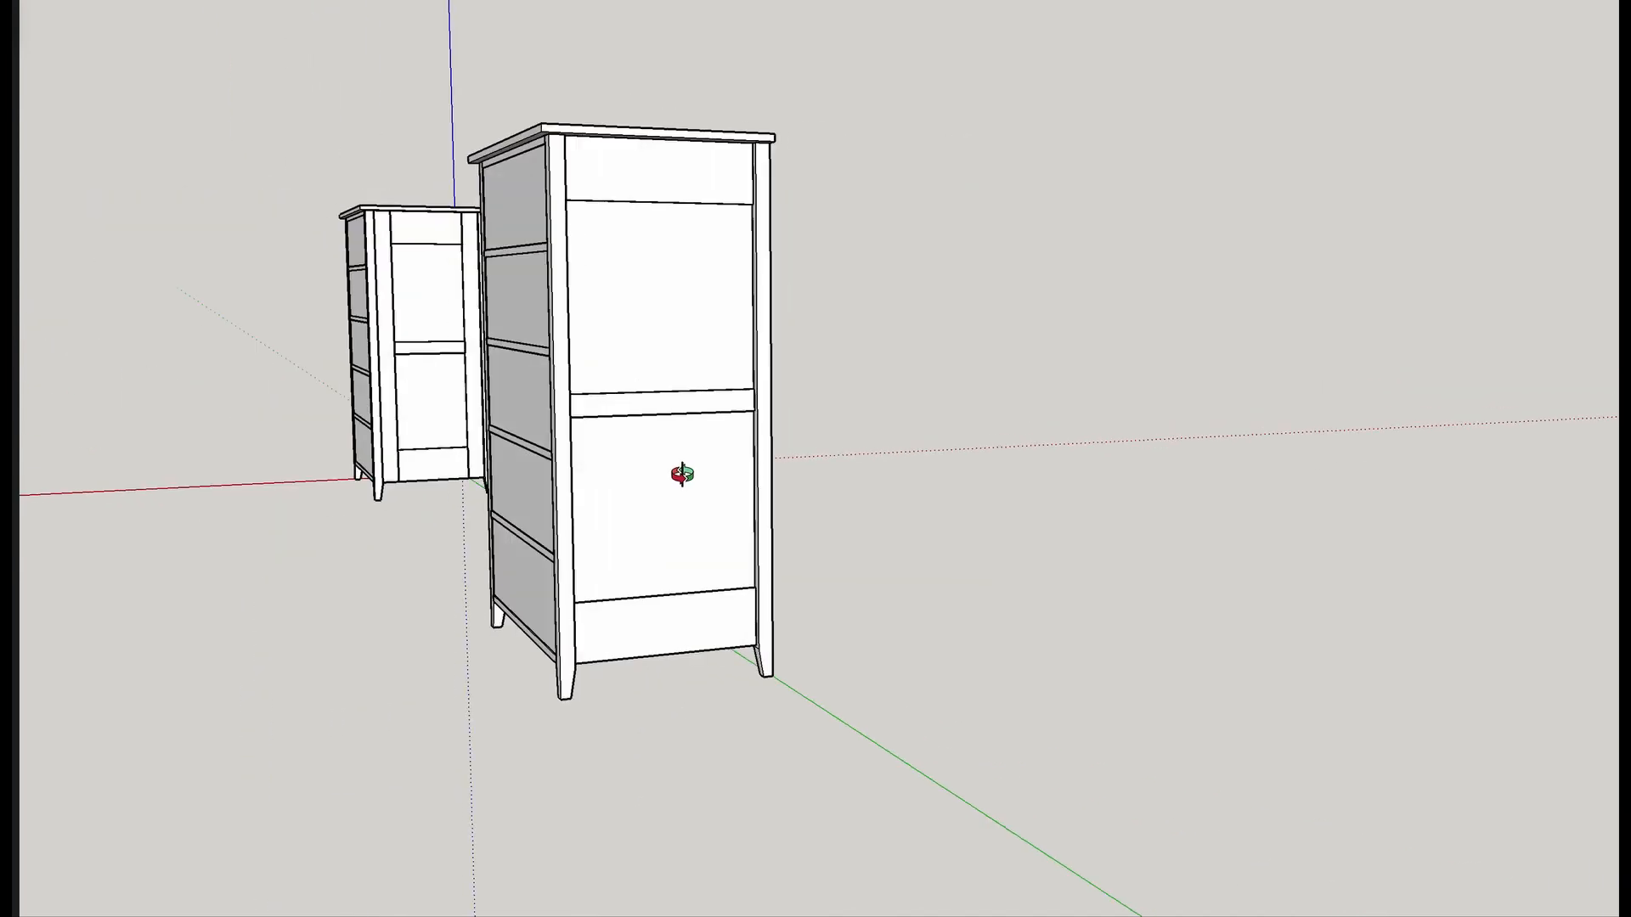
Examine the third cabinet's scalloped base moulding, ball feet, tapered feet and panelled sides from both sides.
mouse_move(815, 495)
middle_mouse_down()
mouse_move(1383, 492)
mouse_move(353, 467)
mouse_move(837, 485)
mouse_move(127, 484)
mouse_move(1078, 553)
mouse_move(1263, 541)
middle_mouse_up()
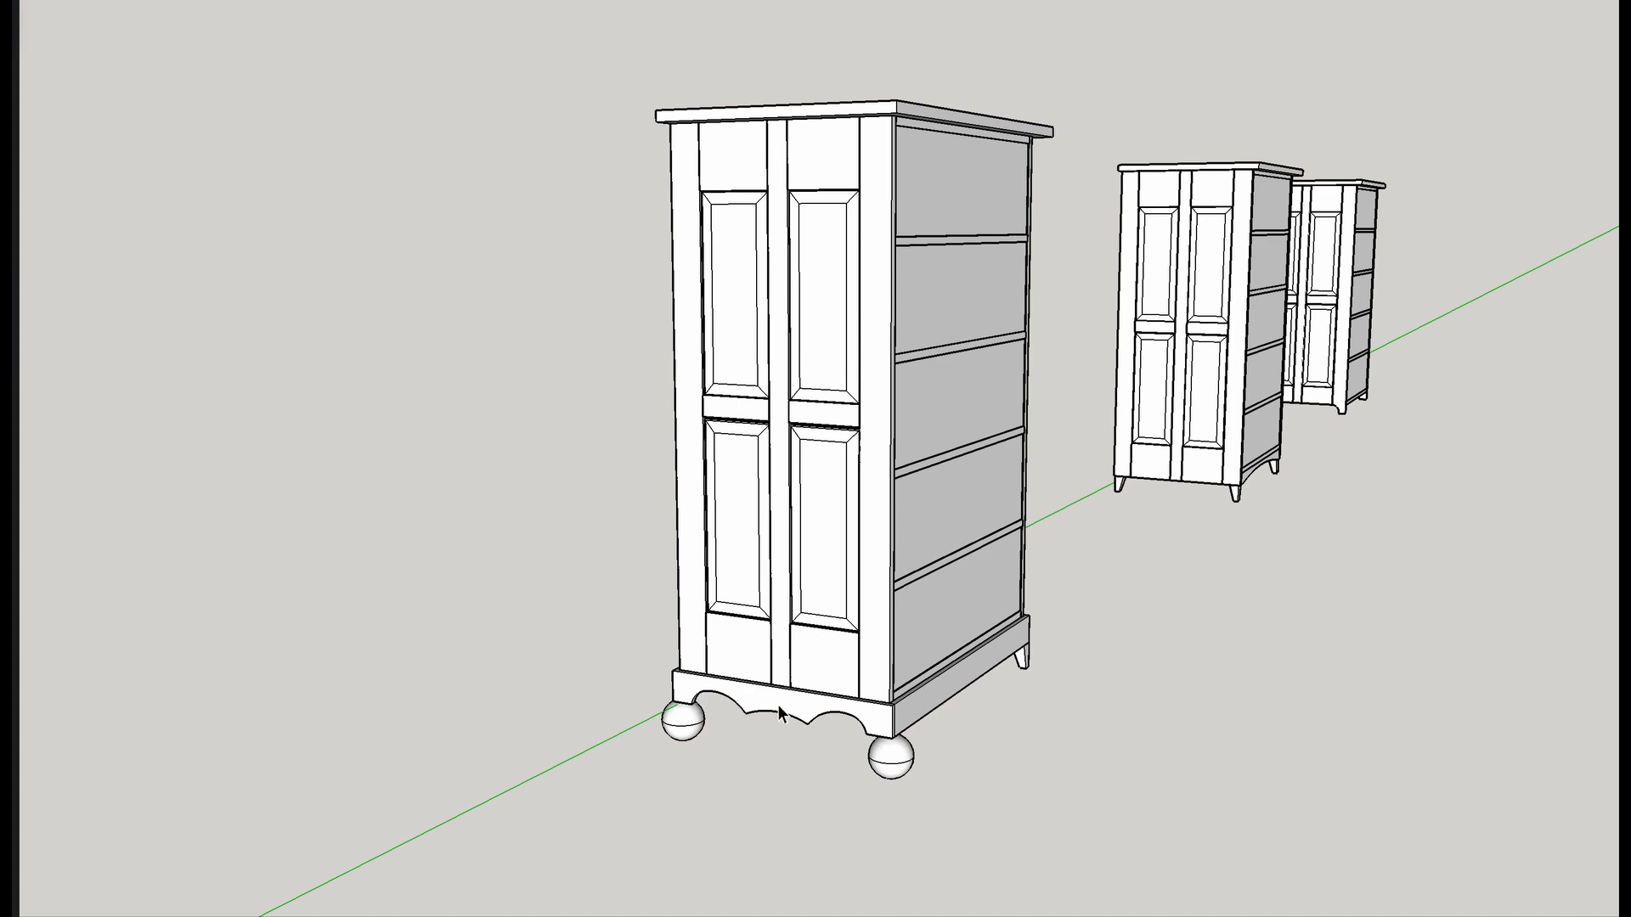
middle_click_drag(777, 717, 721, 669)
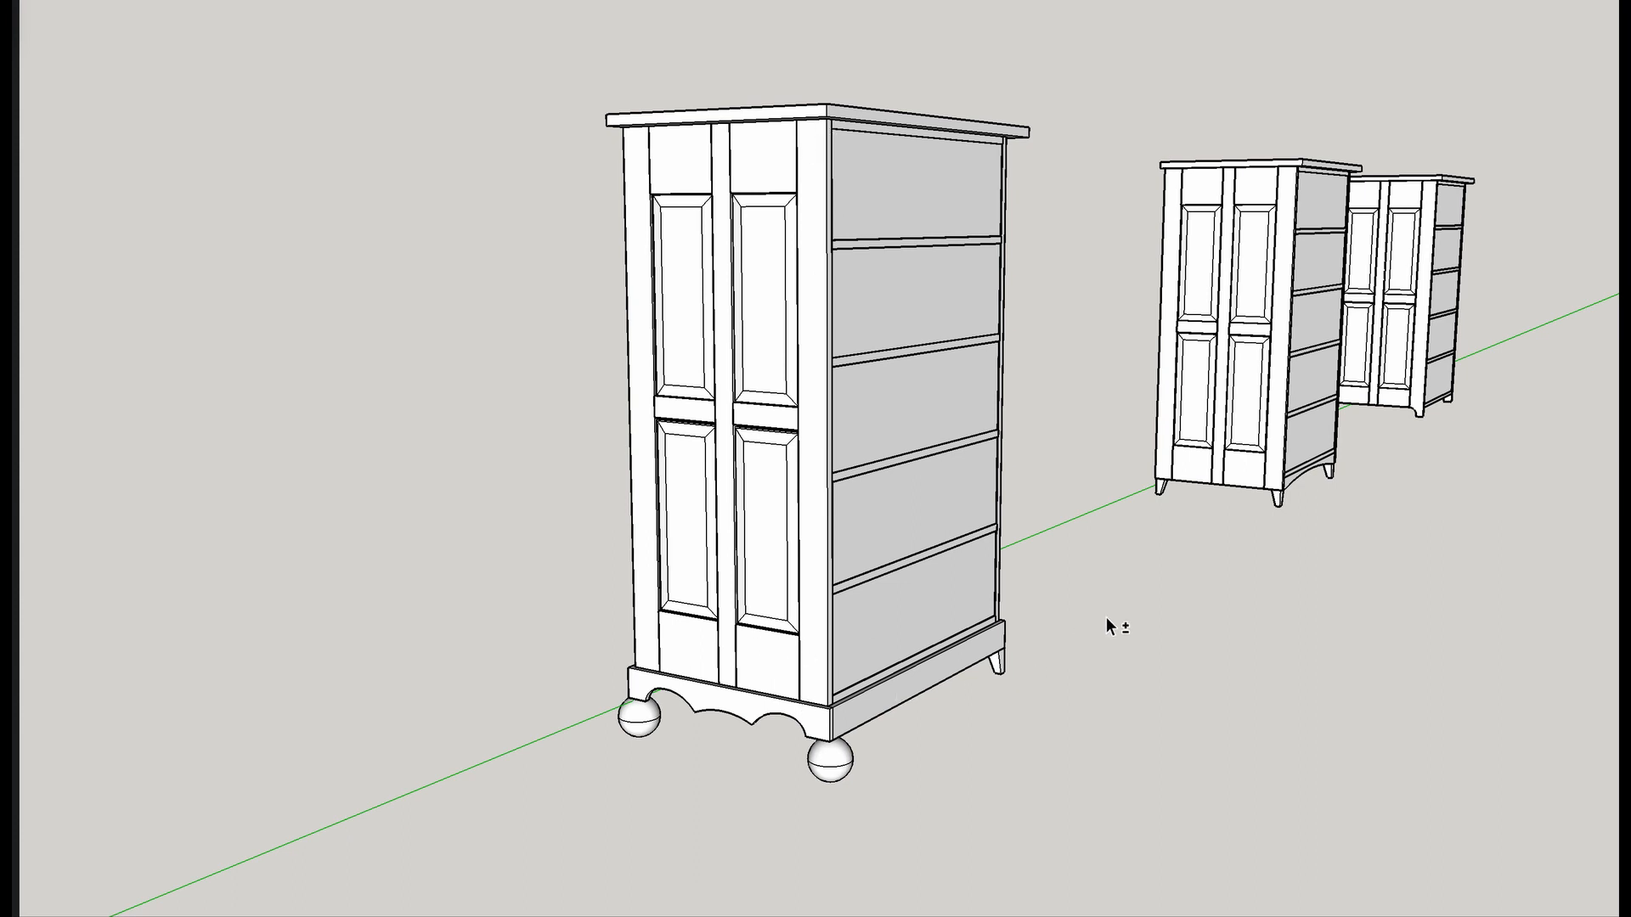
middle_click_drag(1106, 619, 830, 712)
scroll(877, 603, "up", 3)
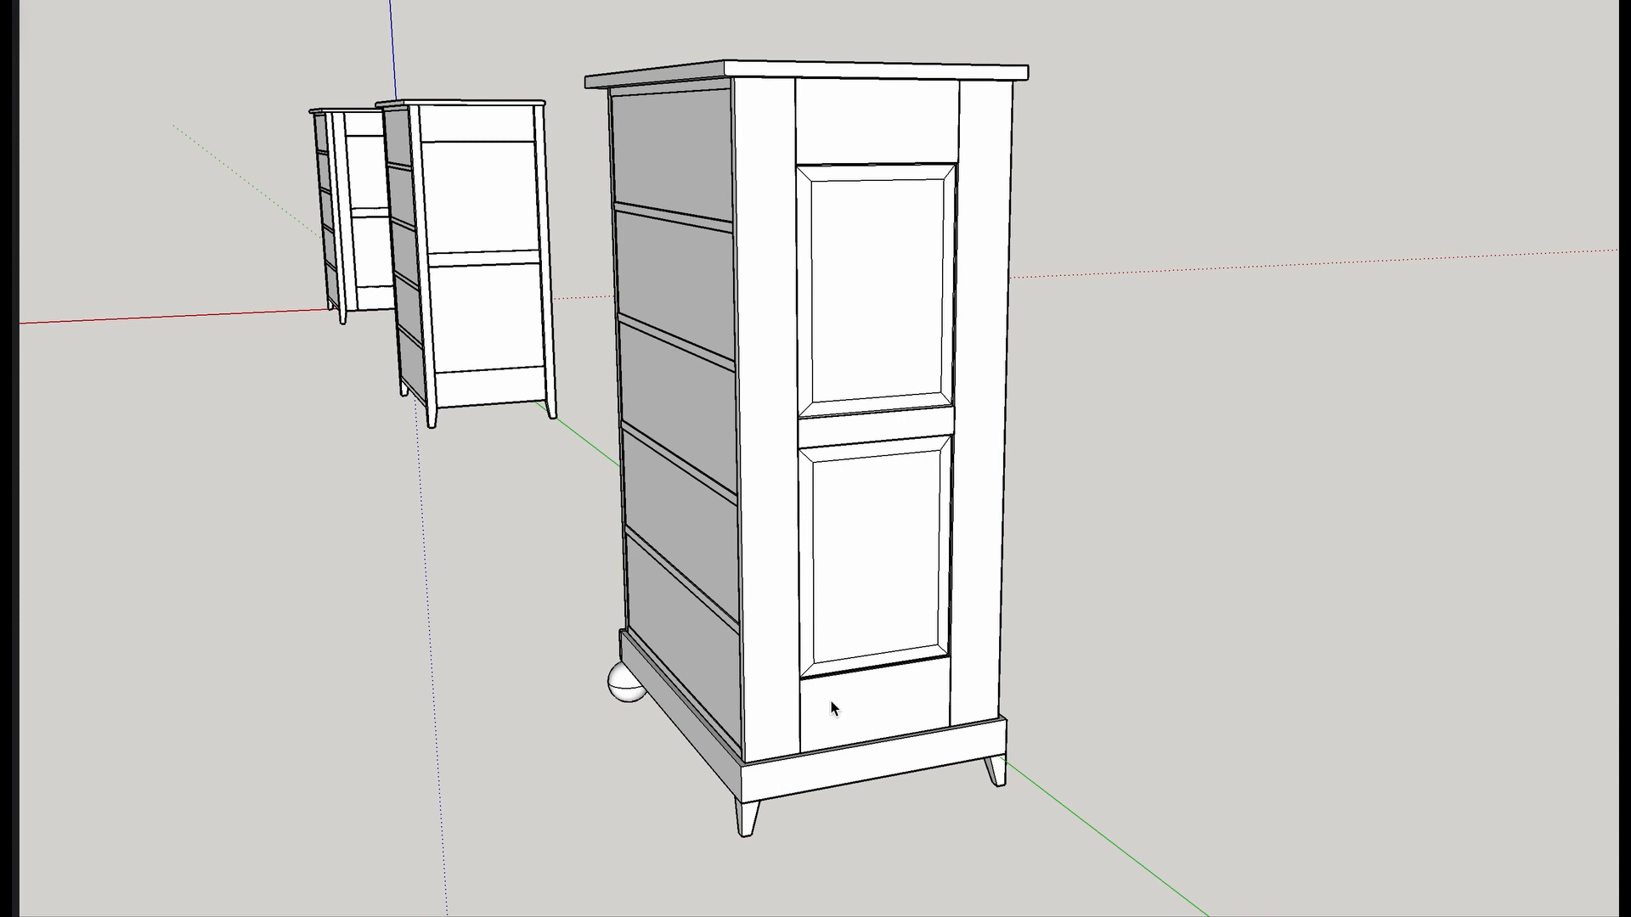
scroll(832, 708, "down", 1)
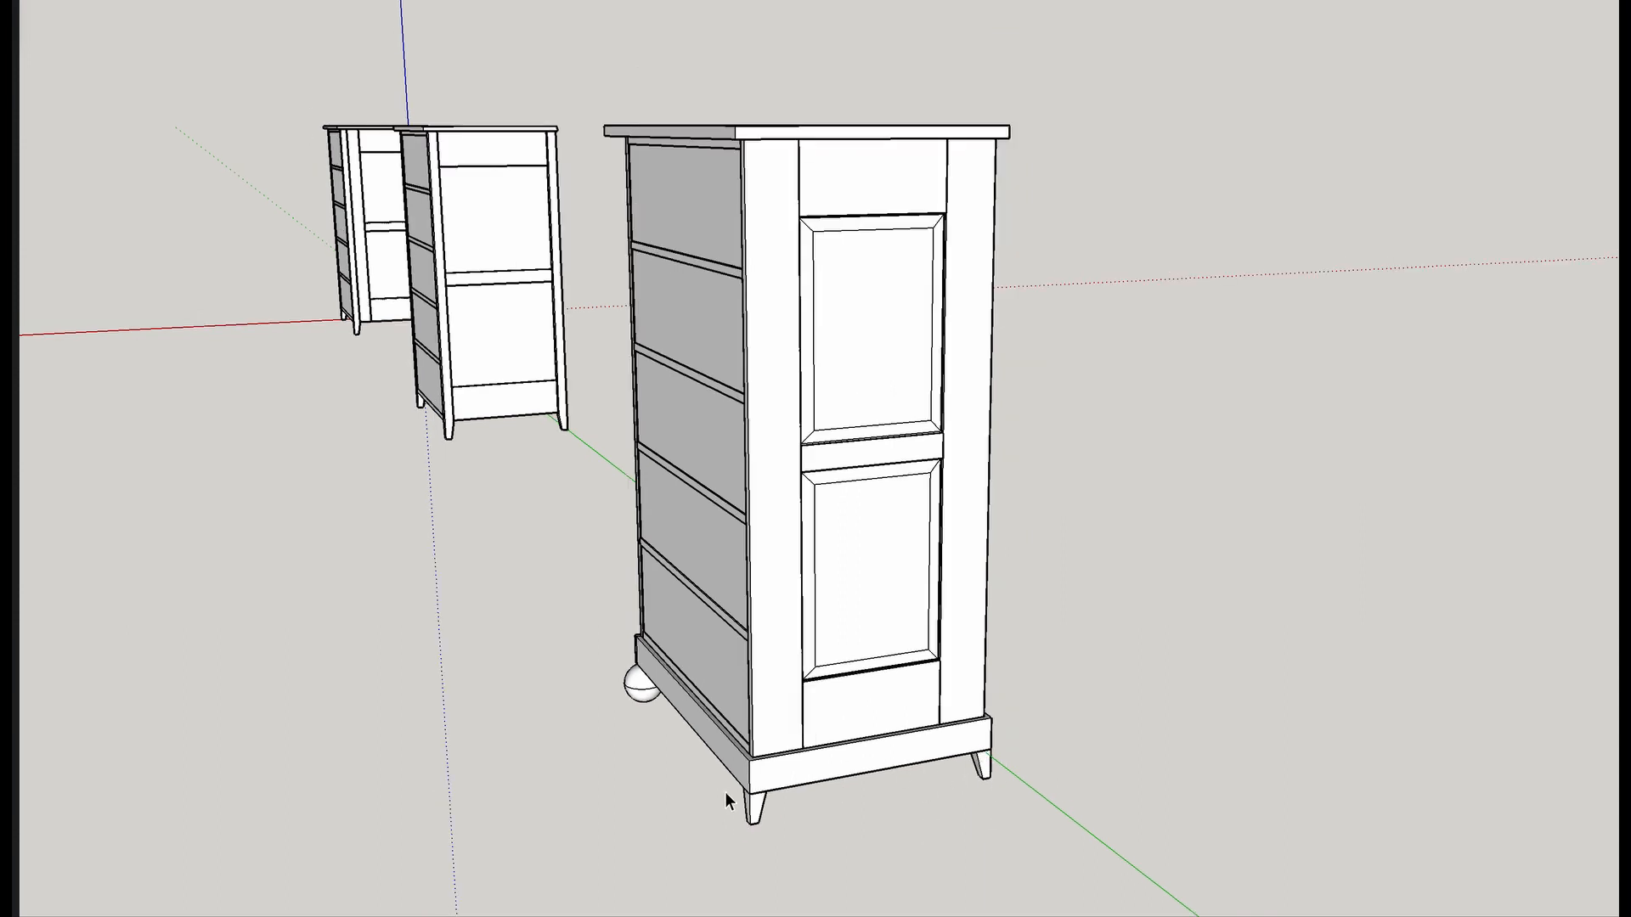
scroll(751, 649, "down", 2)
middle_click_drag(752, 649, 537, 580)
Examine the fourth cabinet's arched bottom rails, panelled sides and the attachment of its tapered feet from underneath.
scroll(1344, 614, "down", 1)
middle_click_drag(1263, 590, 960, 680)
scroll(775, 655, "up", 1)
scroll(899, 629, "up", 1)
scroll(1058, 672, "down", 1)
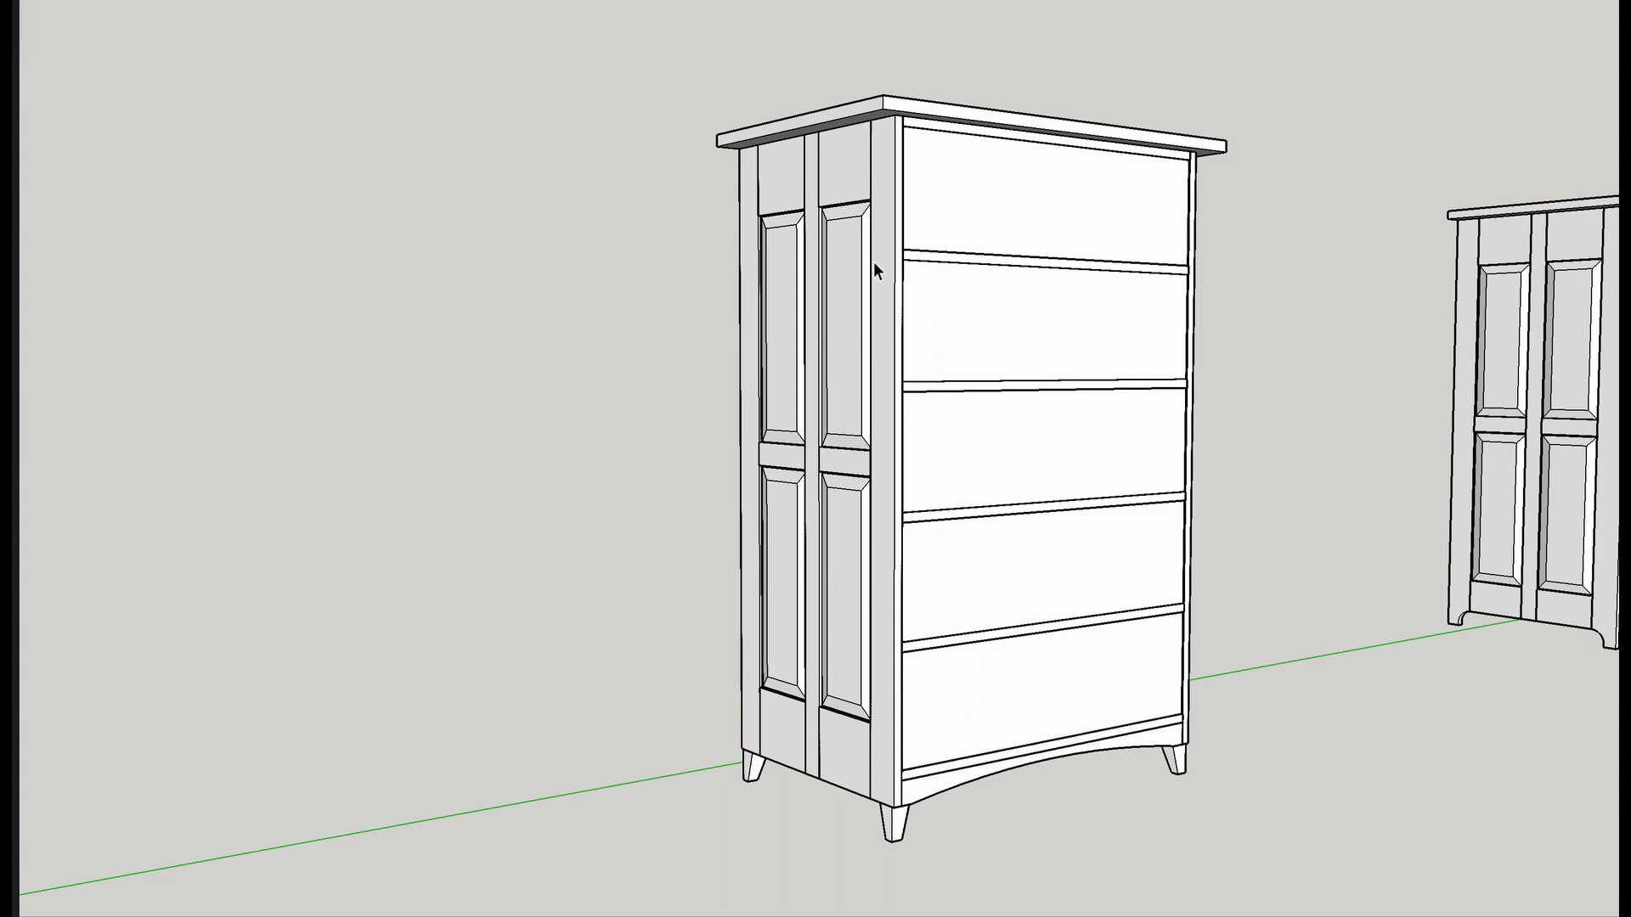
mouse_move(1063, 706)
middle_mouse_down()
mouse_move(1085, 702)
mouse_move(1034, 372)
mouse_move(927, 285)
mouse_move(163, 367)
middle_mouse_up()
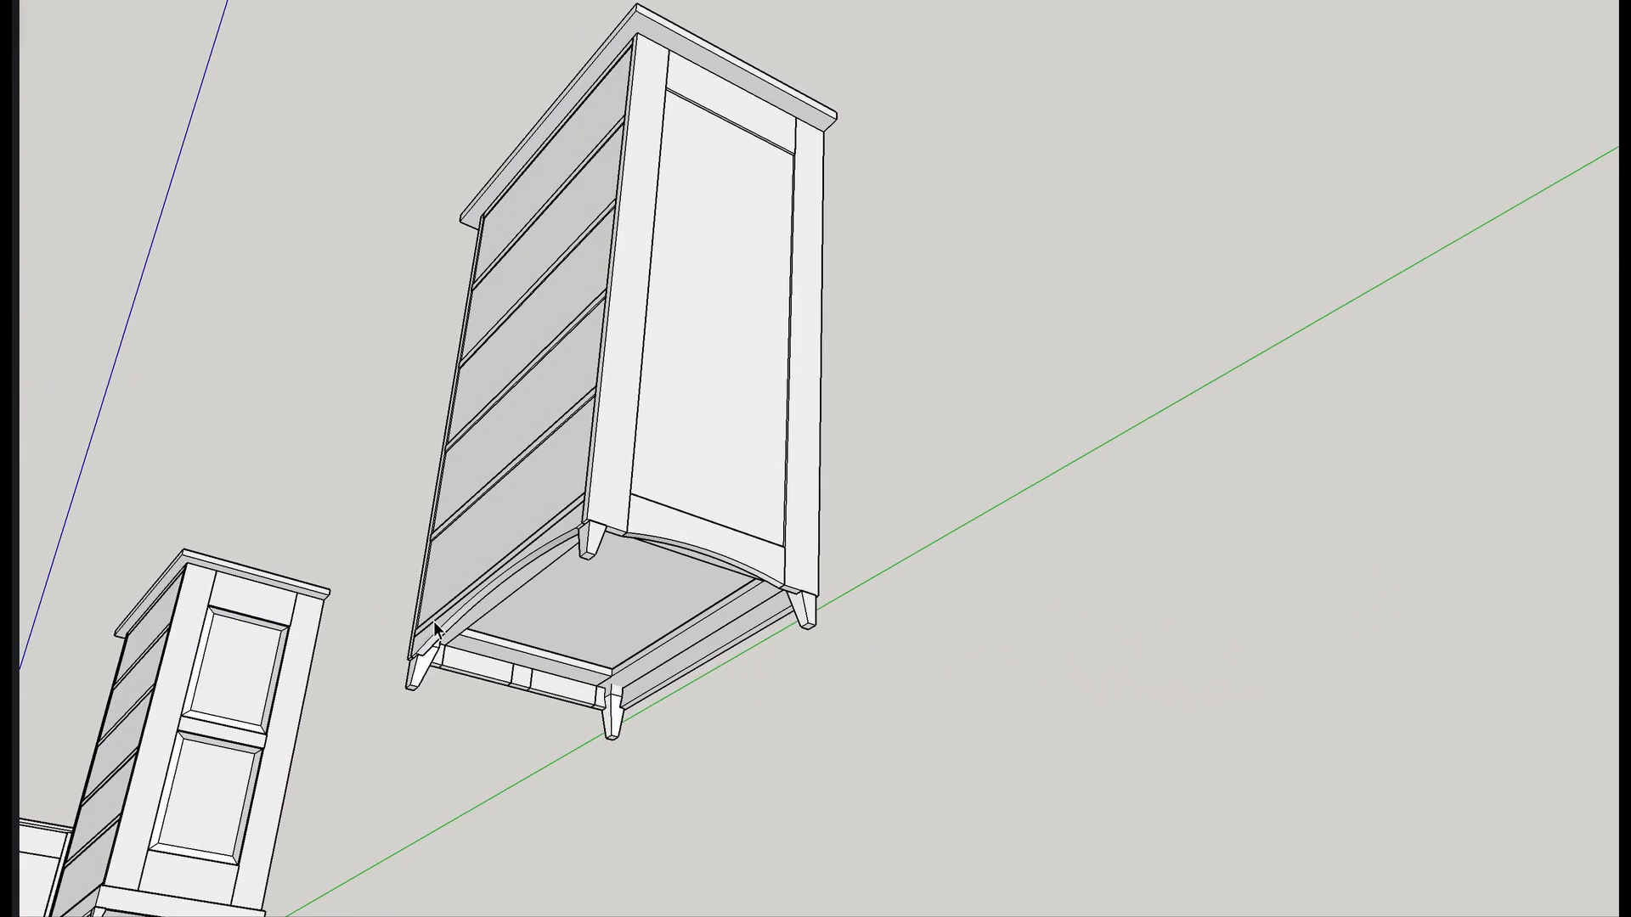
scroll(527, 690, "up", 4)
scroll(527, 689, "up", 2)
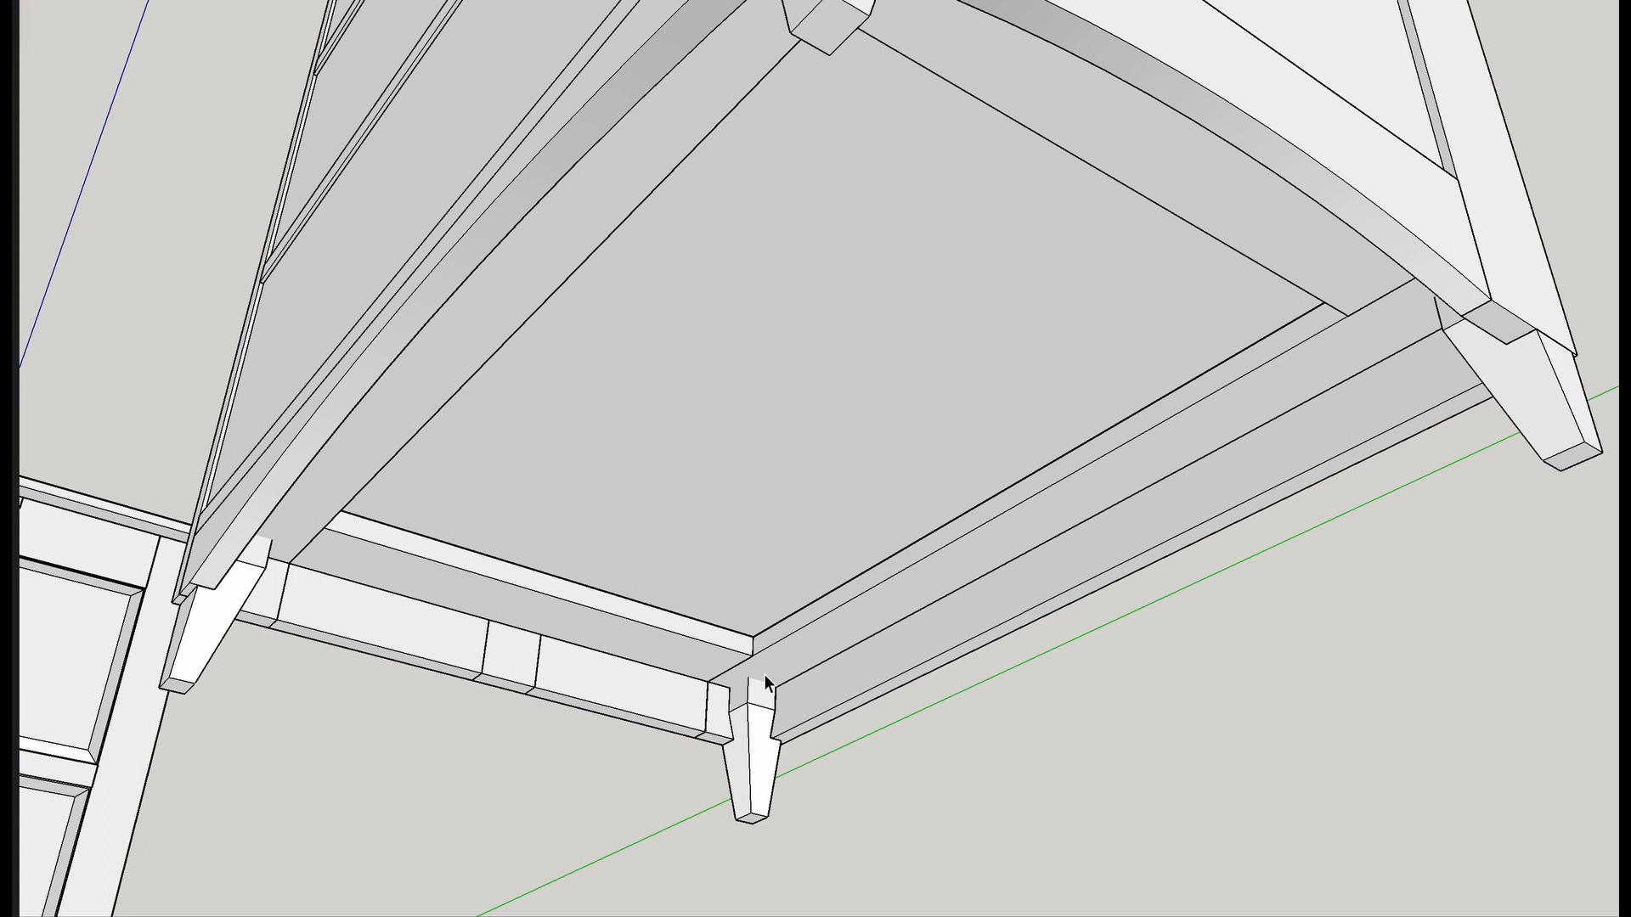
scroll(753, 666, "down", 6)
middle_click_drag(824, 418, 1510, 705)
middle_click_drag(1016, 603, 404, 662)
scroll(501, 644, "up", 2)
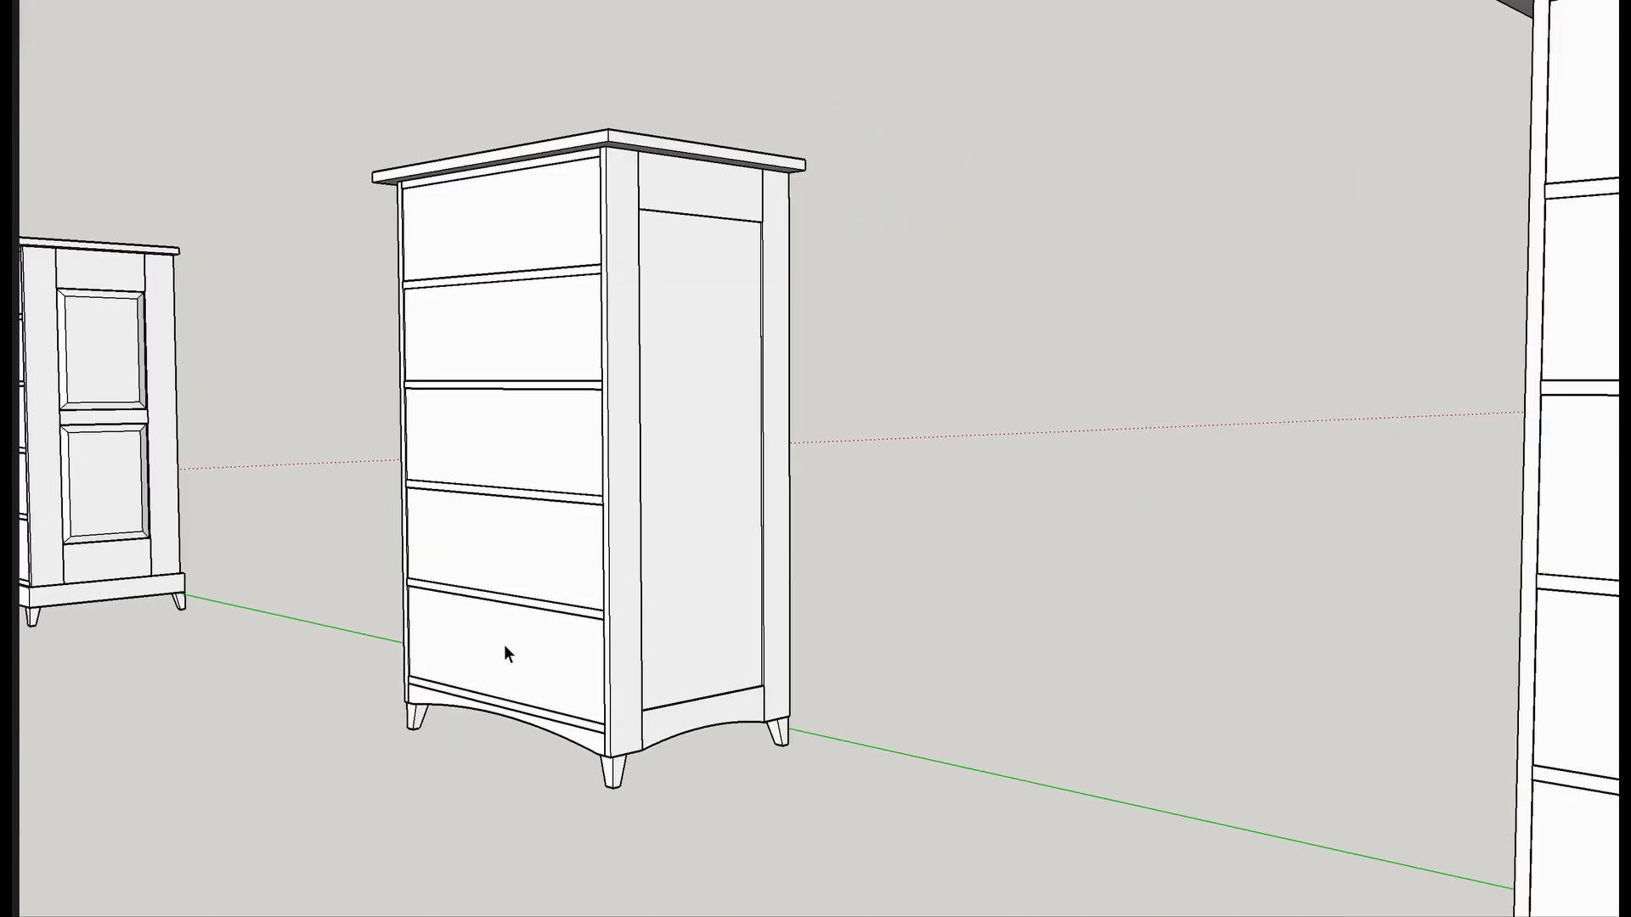
Examine the fifth cabinet's panelled sides and the feet cut out of its corner stiles from both sides.
mouse_move(977, 614)
middle_mouse_down("shift")
mouse_move(951, 629)
mouse_move(1223, 676)
mouse_move(1501, 680)
mouse_move(775, 655)
mouse_move(1382, 654)
middle_mouse_up("shift")
scroll(952, 631, "down", 5)
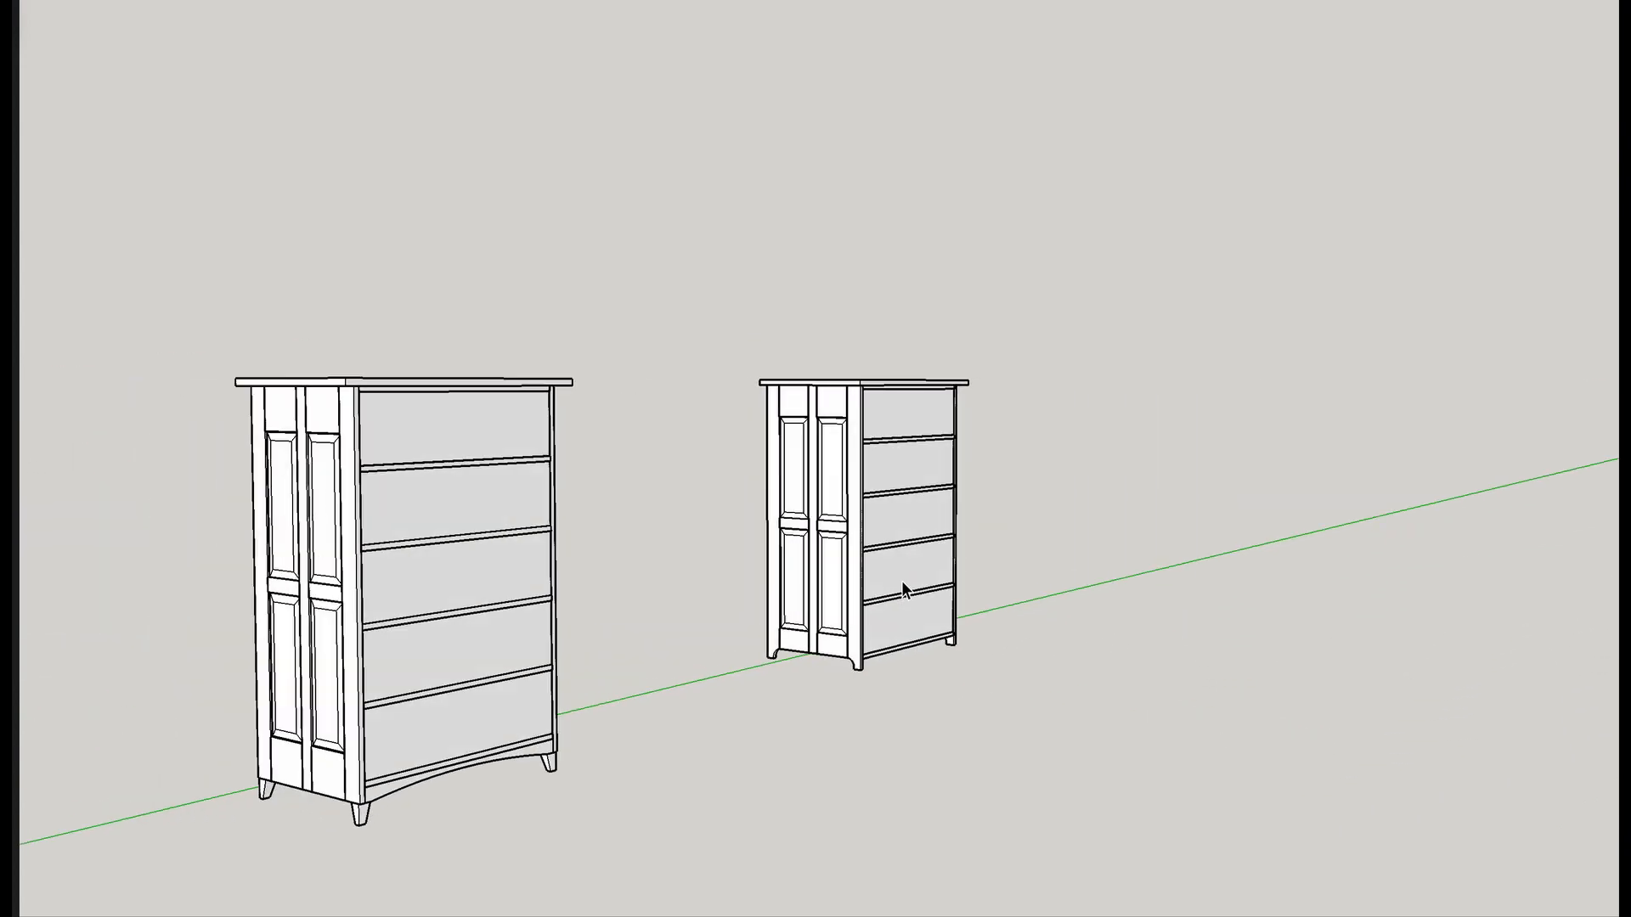
scroll(900, 581, "up", 3)
scroll(854, 595, "up", 1)
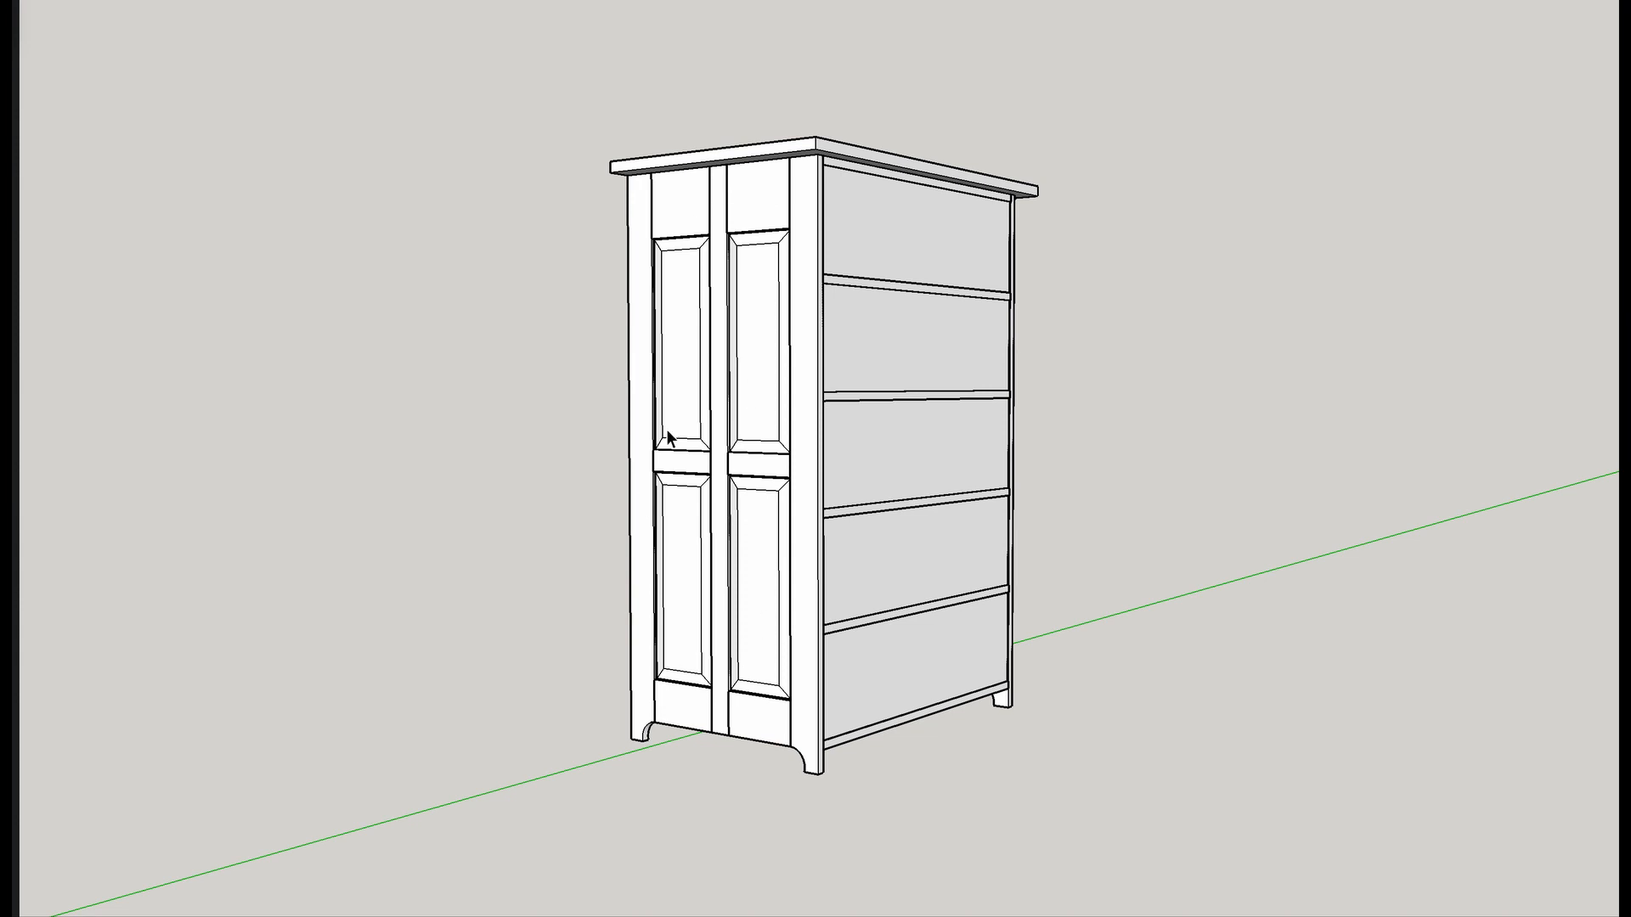
mouse_move(1254, 564)
middle_mouse_down()
mouse_move(582, 575)
mouse_move(84, 611)
middle_mouse_up()
middle_click_drag(874, 669, 836, 666)
scroll(836, 666, "up", 2)
scroll(836, 666, "down", 1)
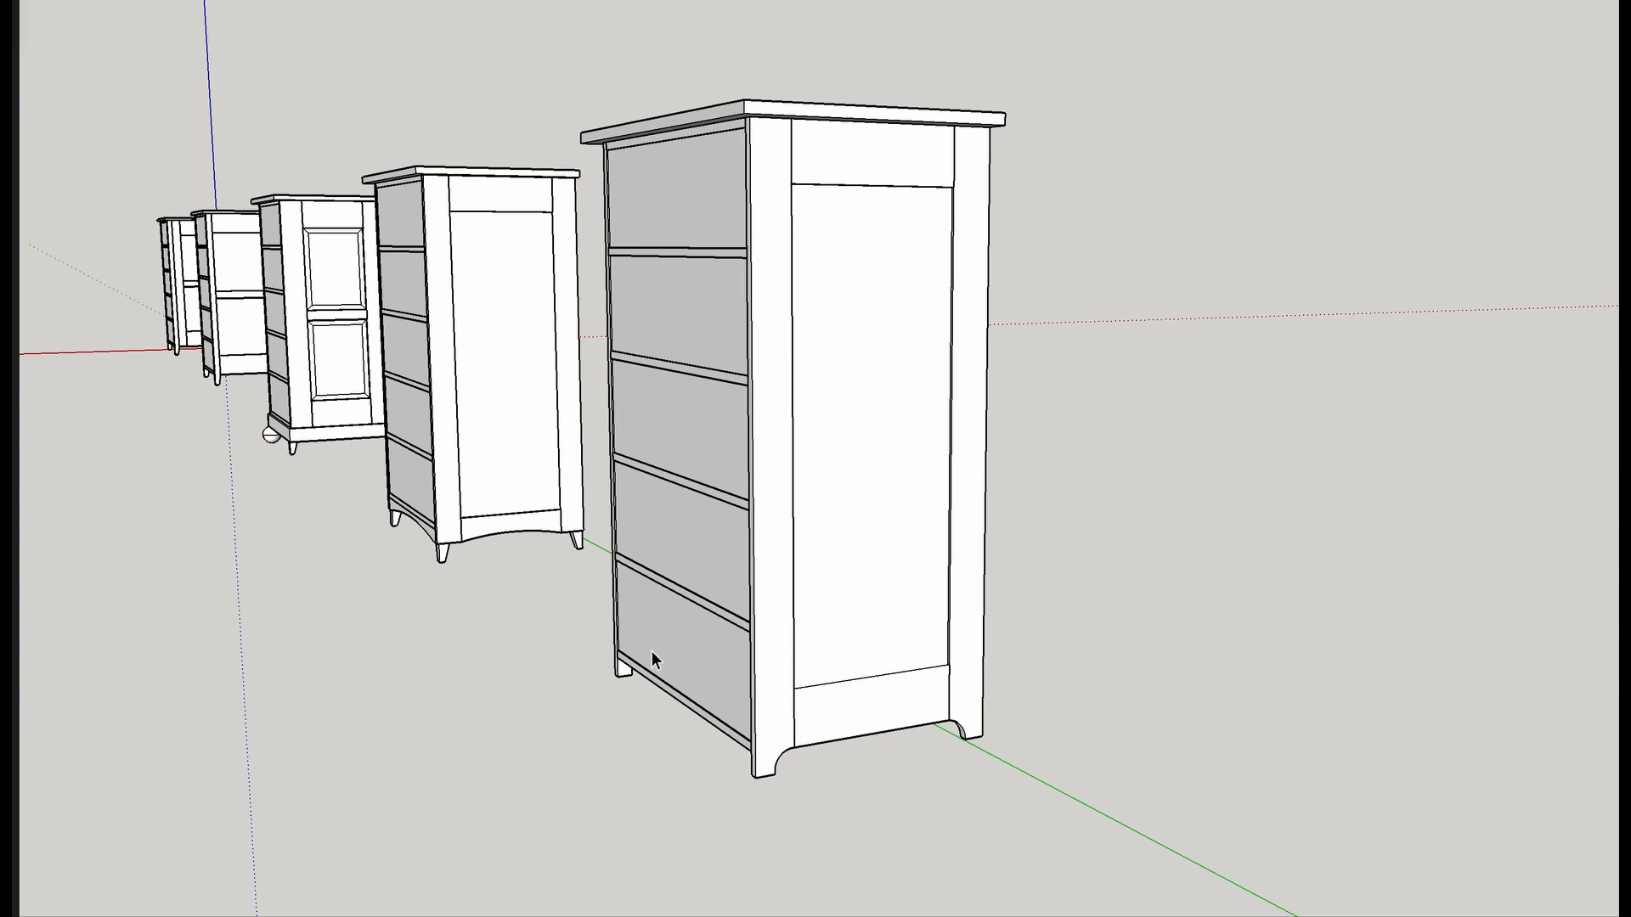
middle_click_drag(651, 651, 852, 630)
Compare the first cabinet's leg-and-panel construction with the third cabinet's panelled carcass on a separate base.
scroll(689, 539, "down", 4)
scroll(255, 384, "up", 8)
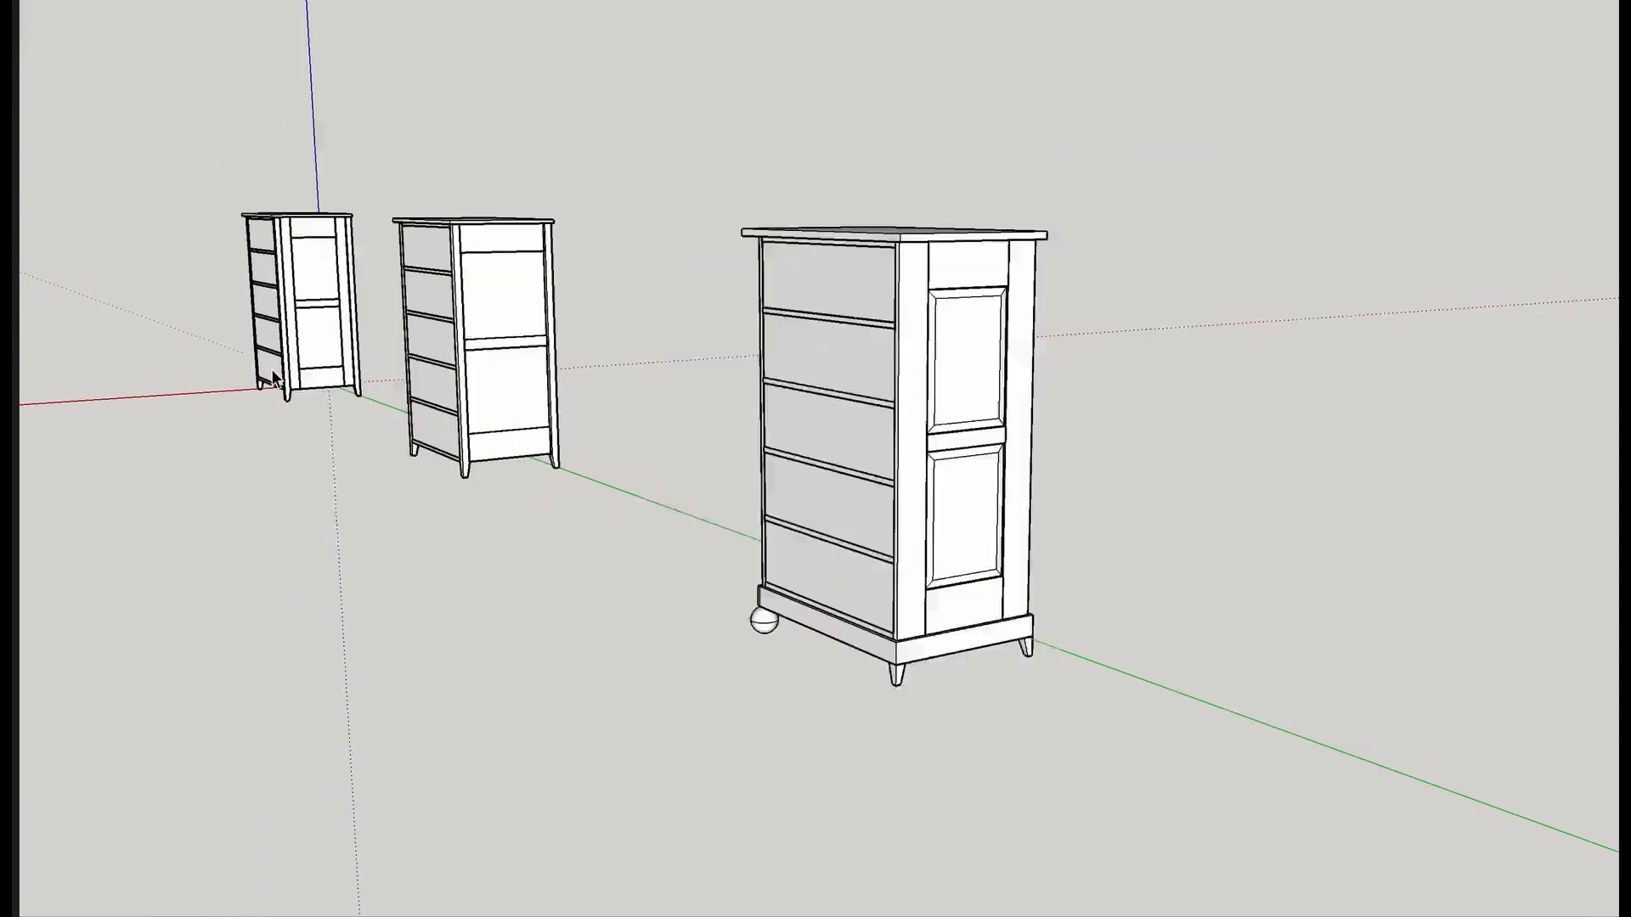
mouse_move(487, 342)
middle_mouse_down("shift")
mouse_move(801, 589)
mouse_move(1020, 608)
middle_mouse_up("shift")
scroll(736, 580, "up", 3)
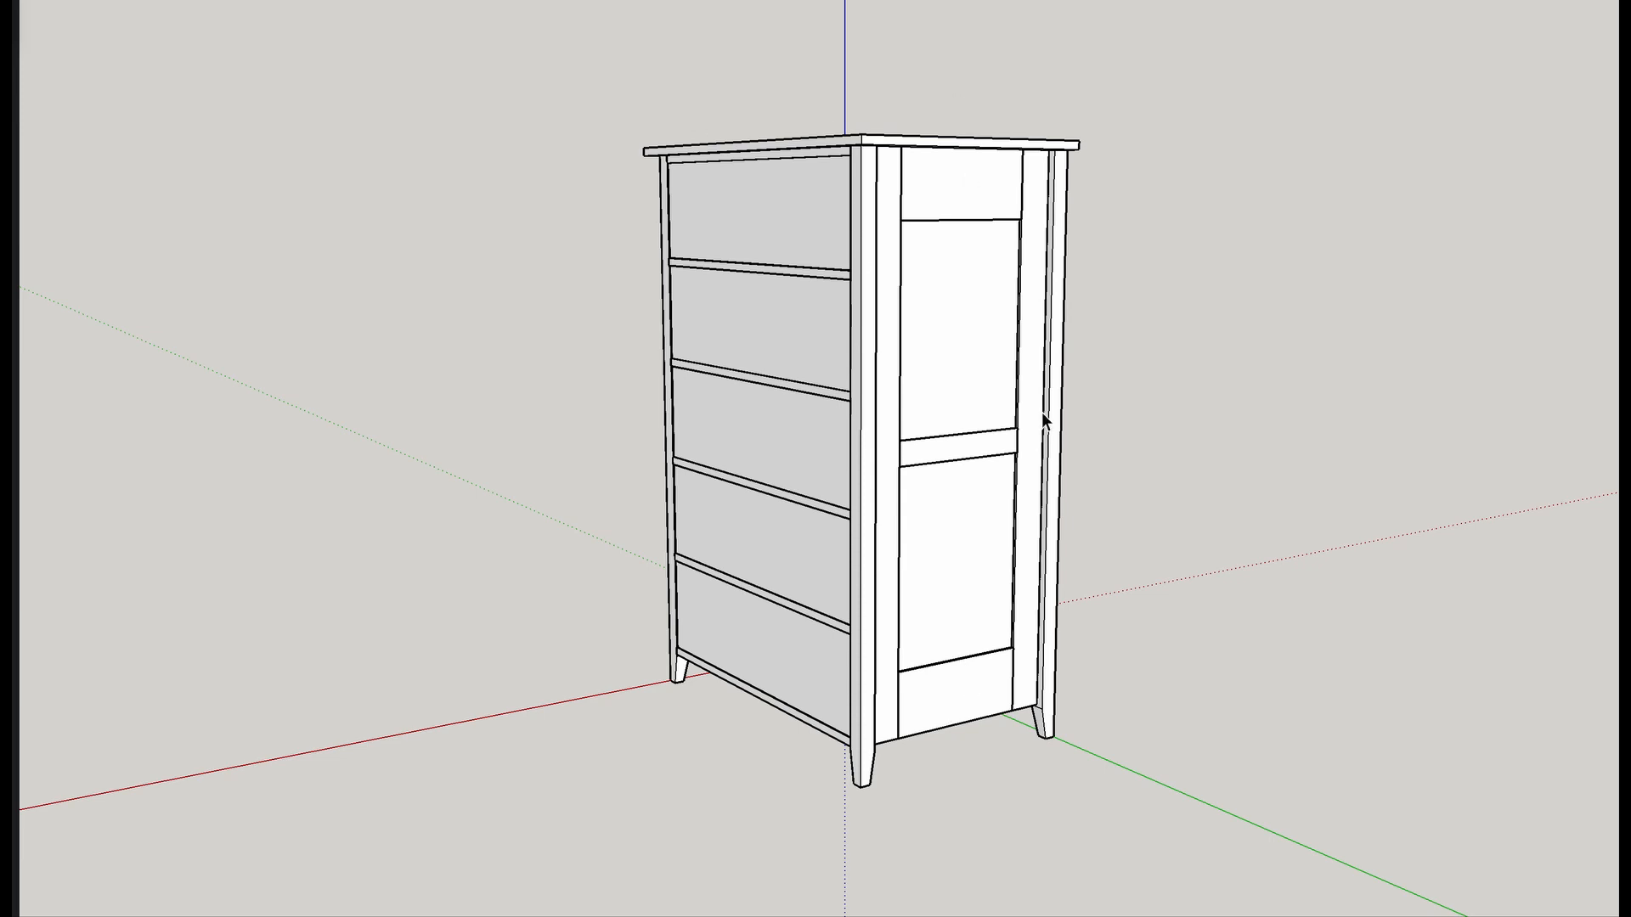
scroll(1043, 414, "down", 6)
middle_click_drag(1194, 506, 44, 308, "shift")
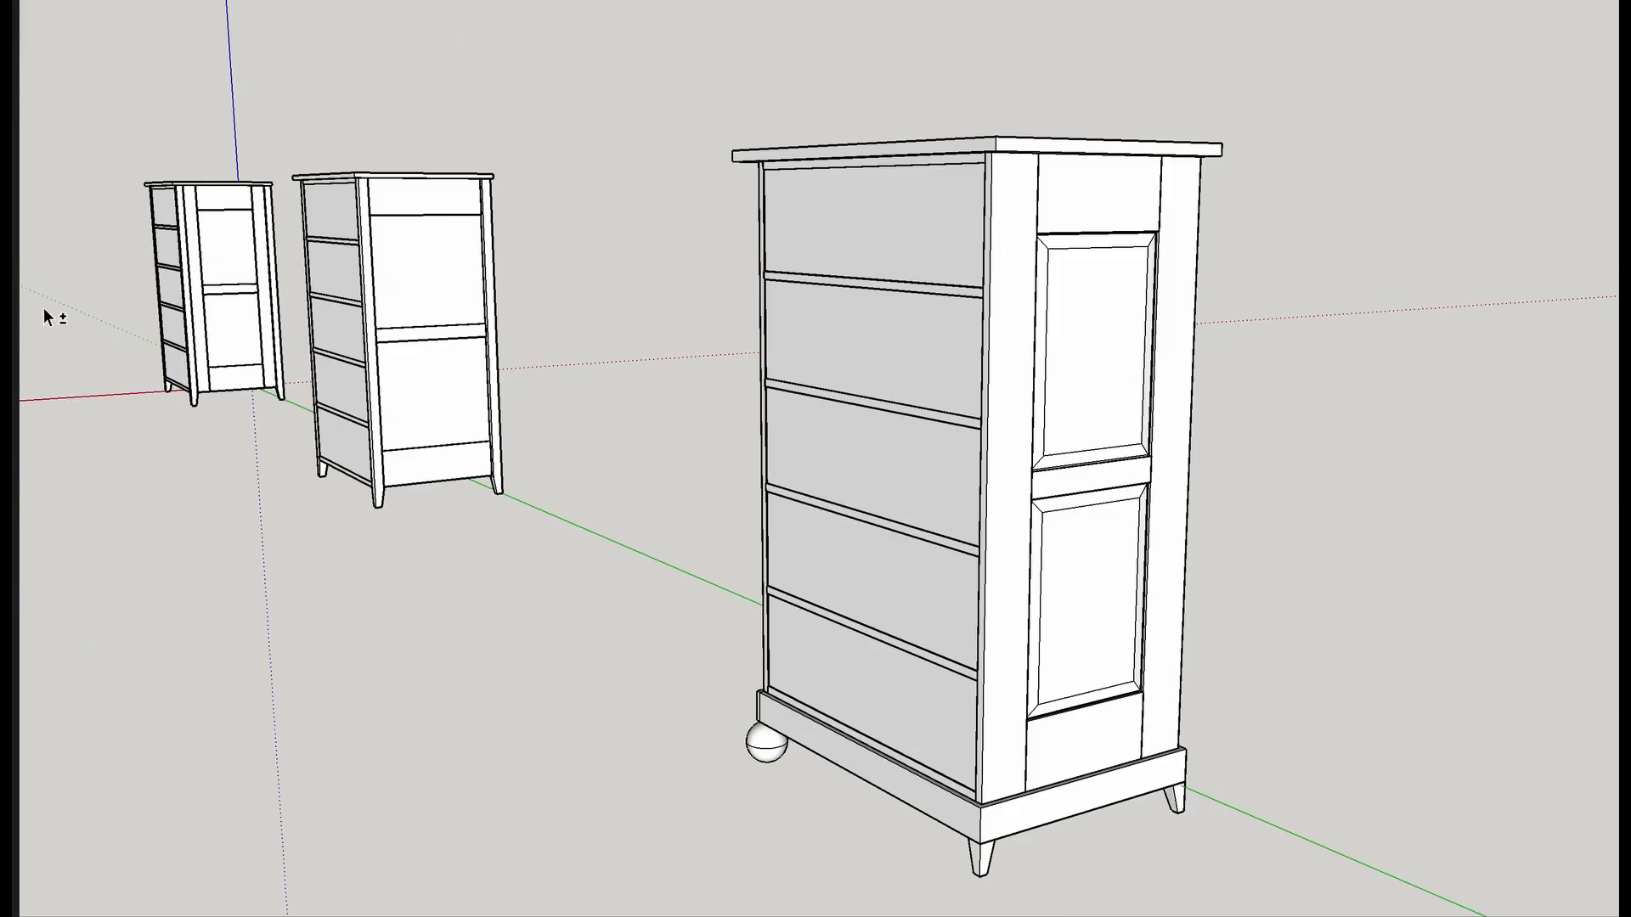
scroll(511, 431, "down", 3)
scroll(593, 476, "down", 3)
scroll(868, 520, "down", 2)
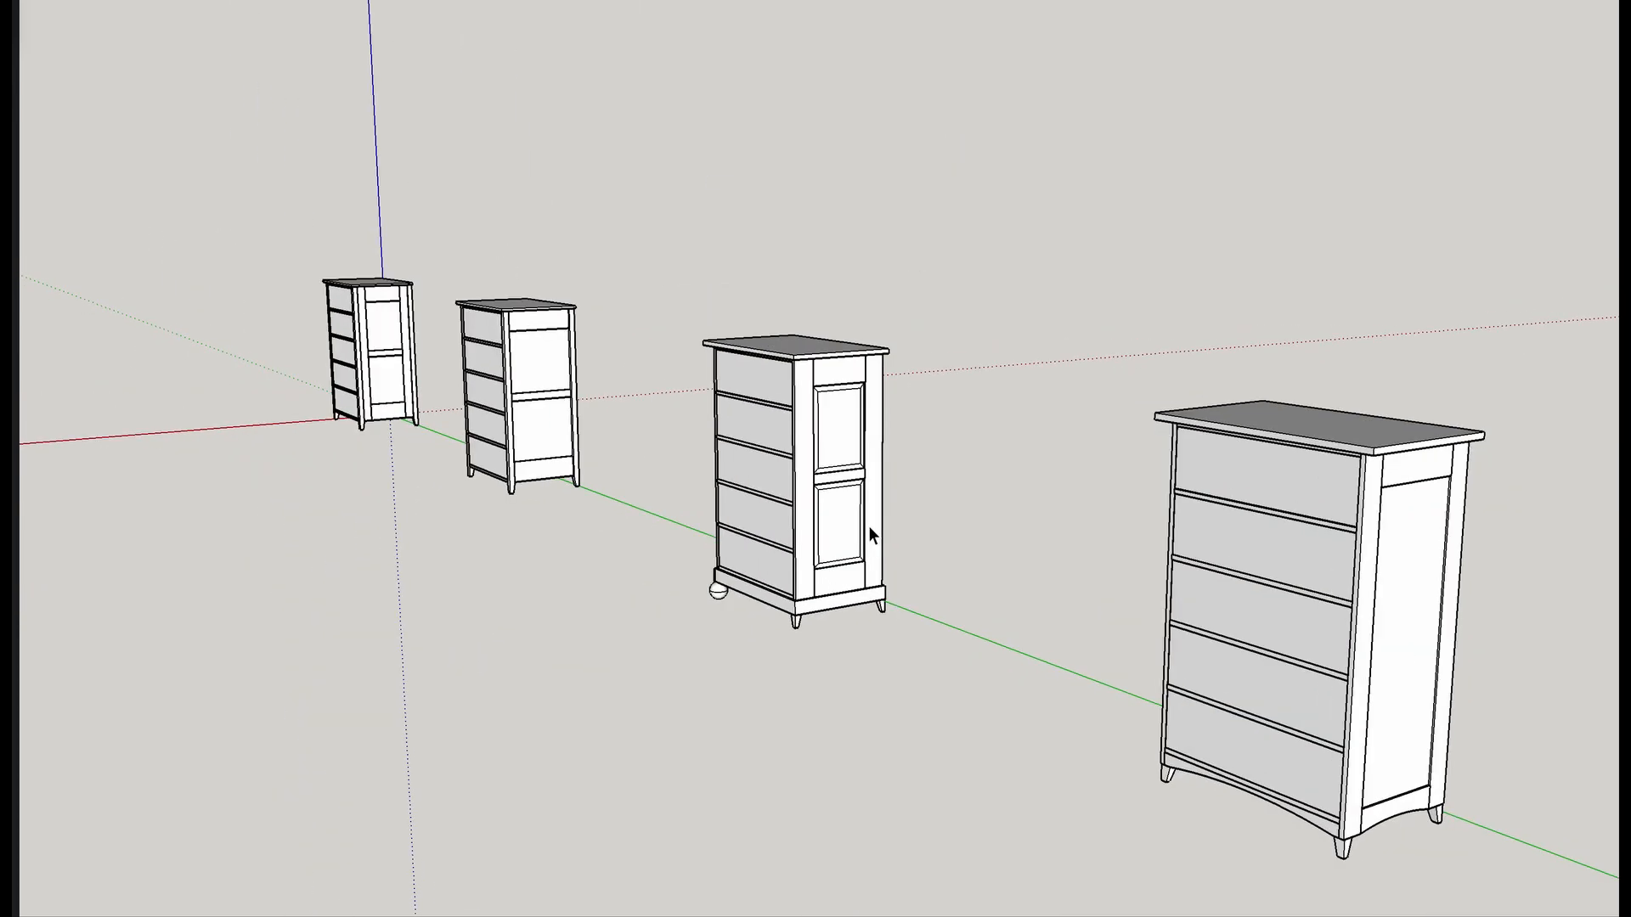
mouse_move(868, 527)
middle_mouse_down()
mouse_move(1165, 521)
mouse_move(976, 450)
mouse_move(1038, 446)
middle_mouse_up()
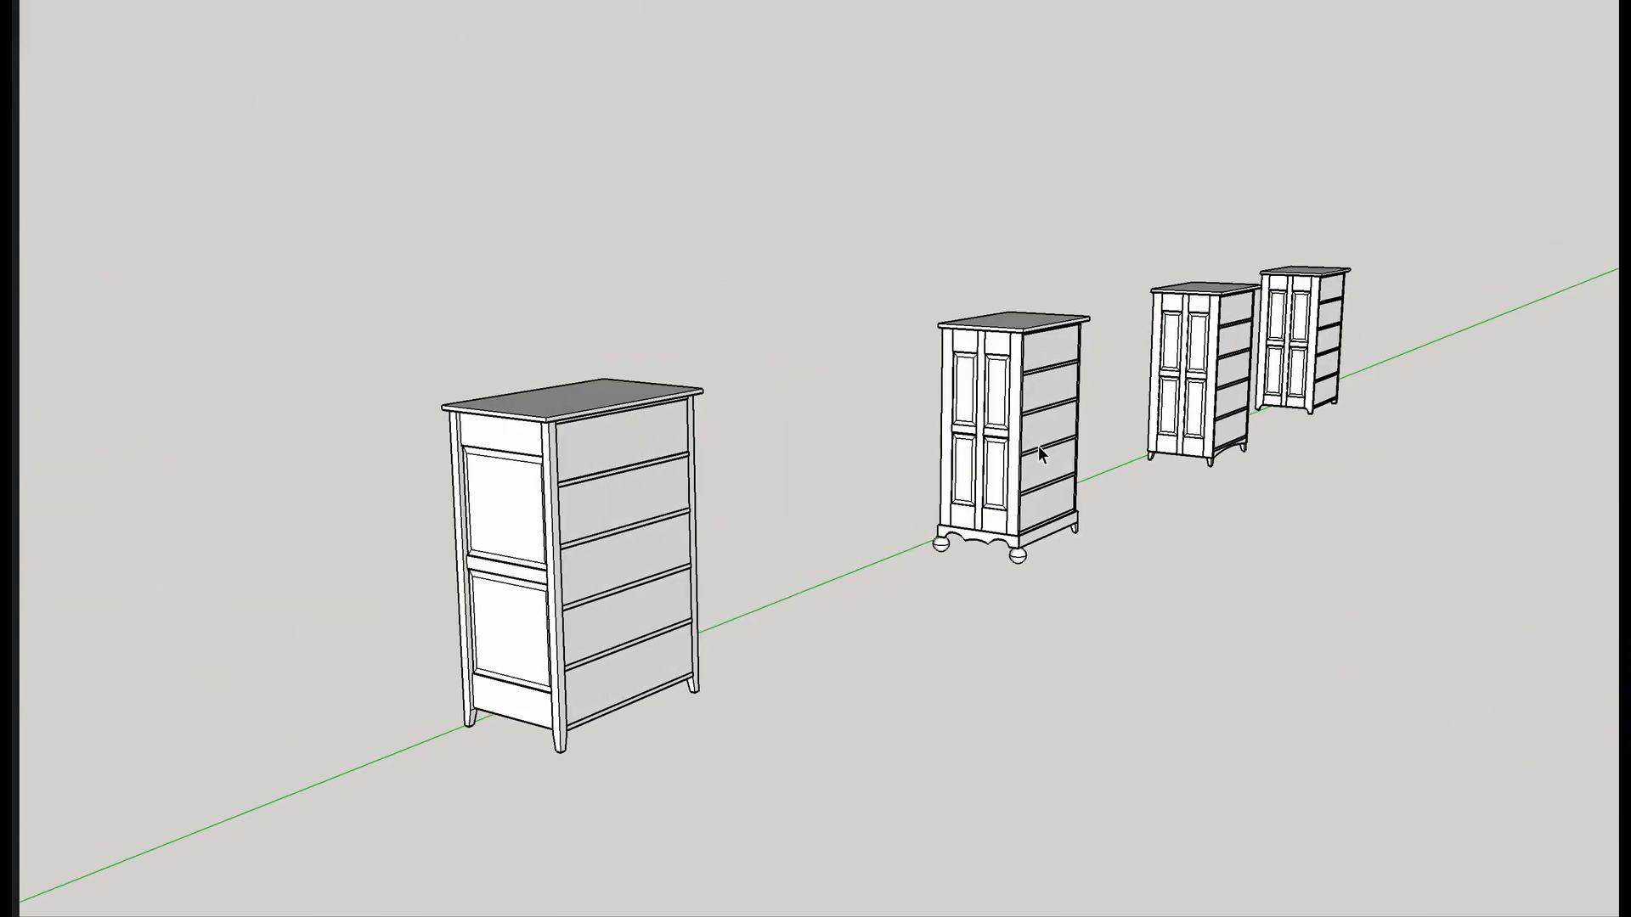
scroll(1017, 345, "up", 5)
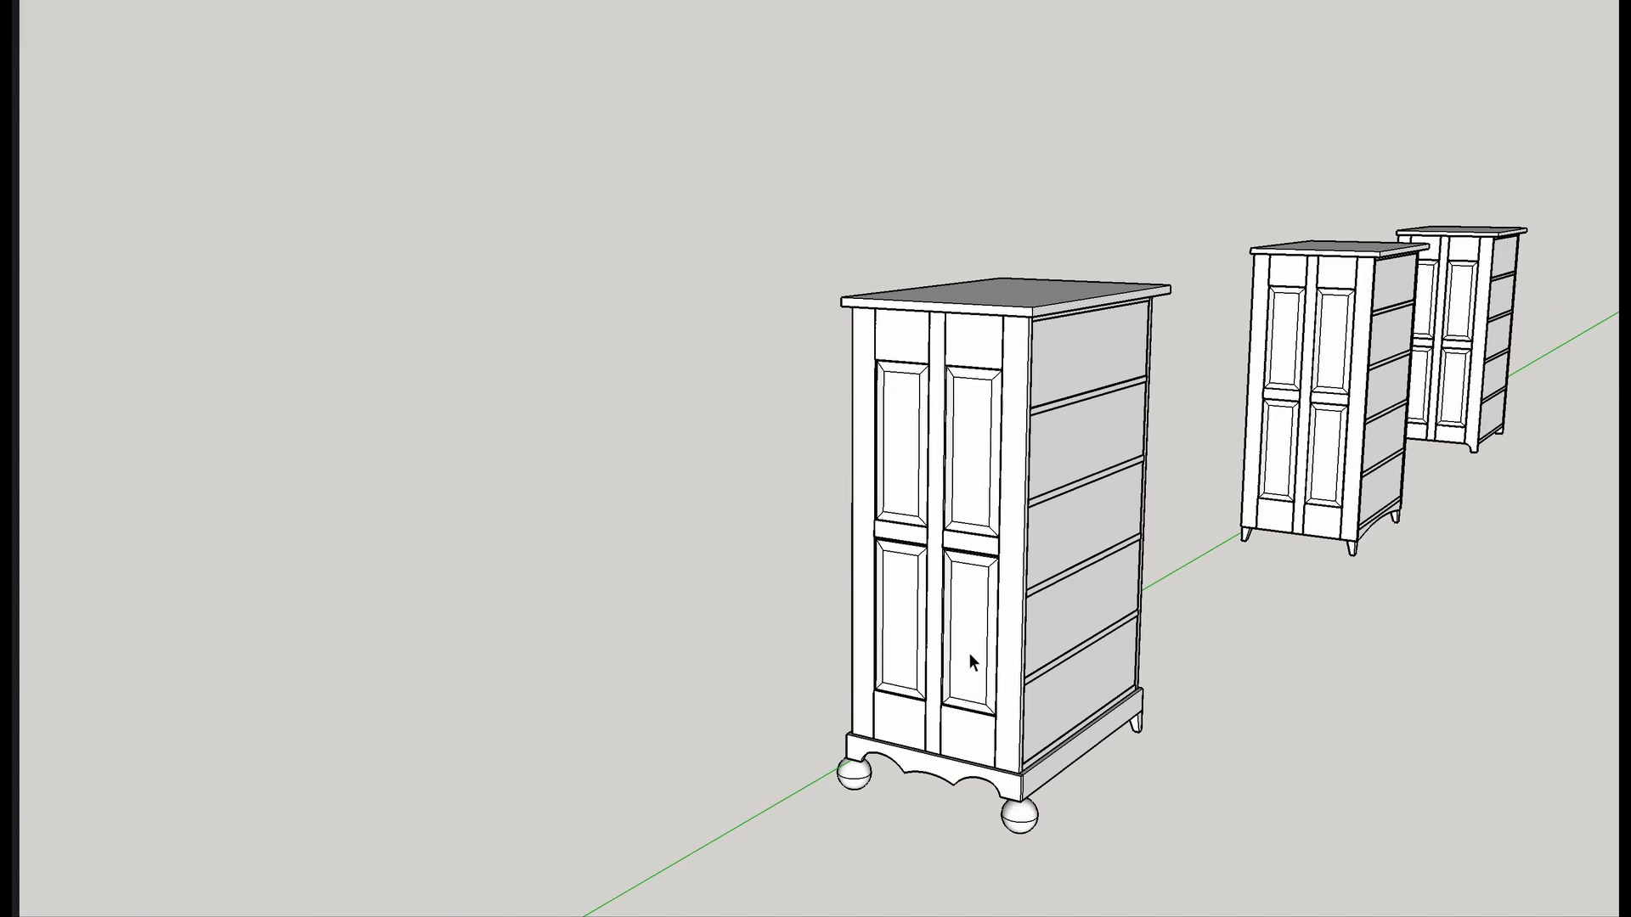
scroll(946, 743, "up", 2)
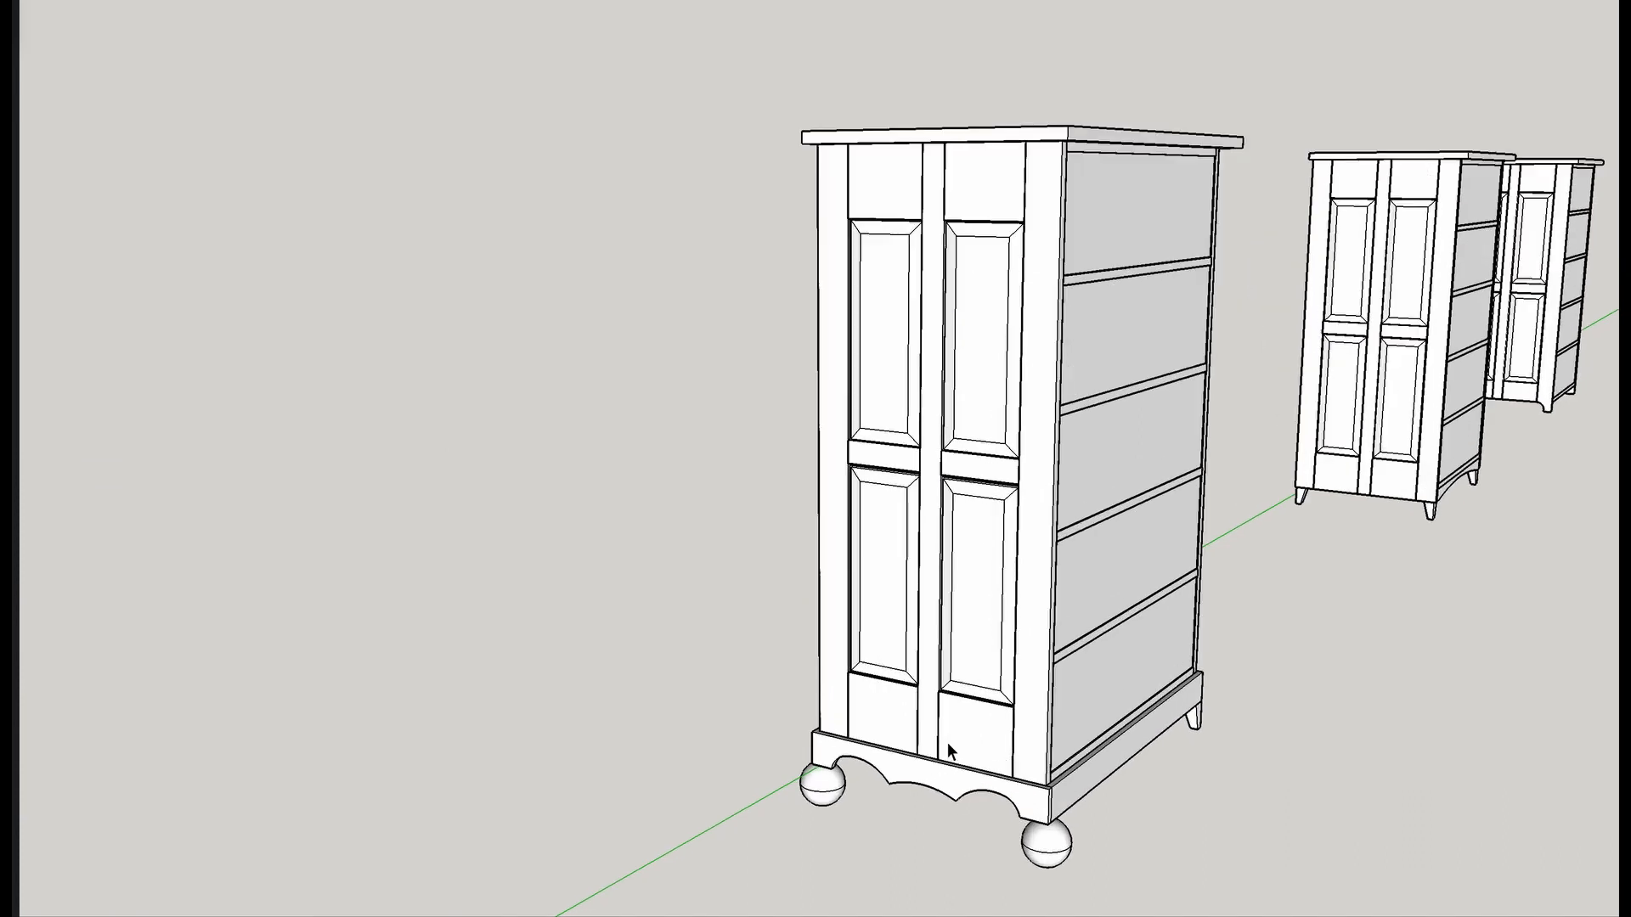
scroll(1030, 273, "up", 1)
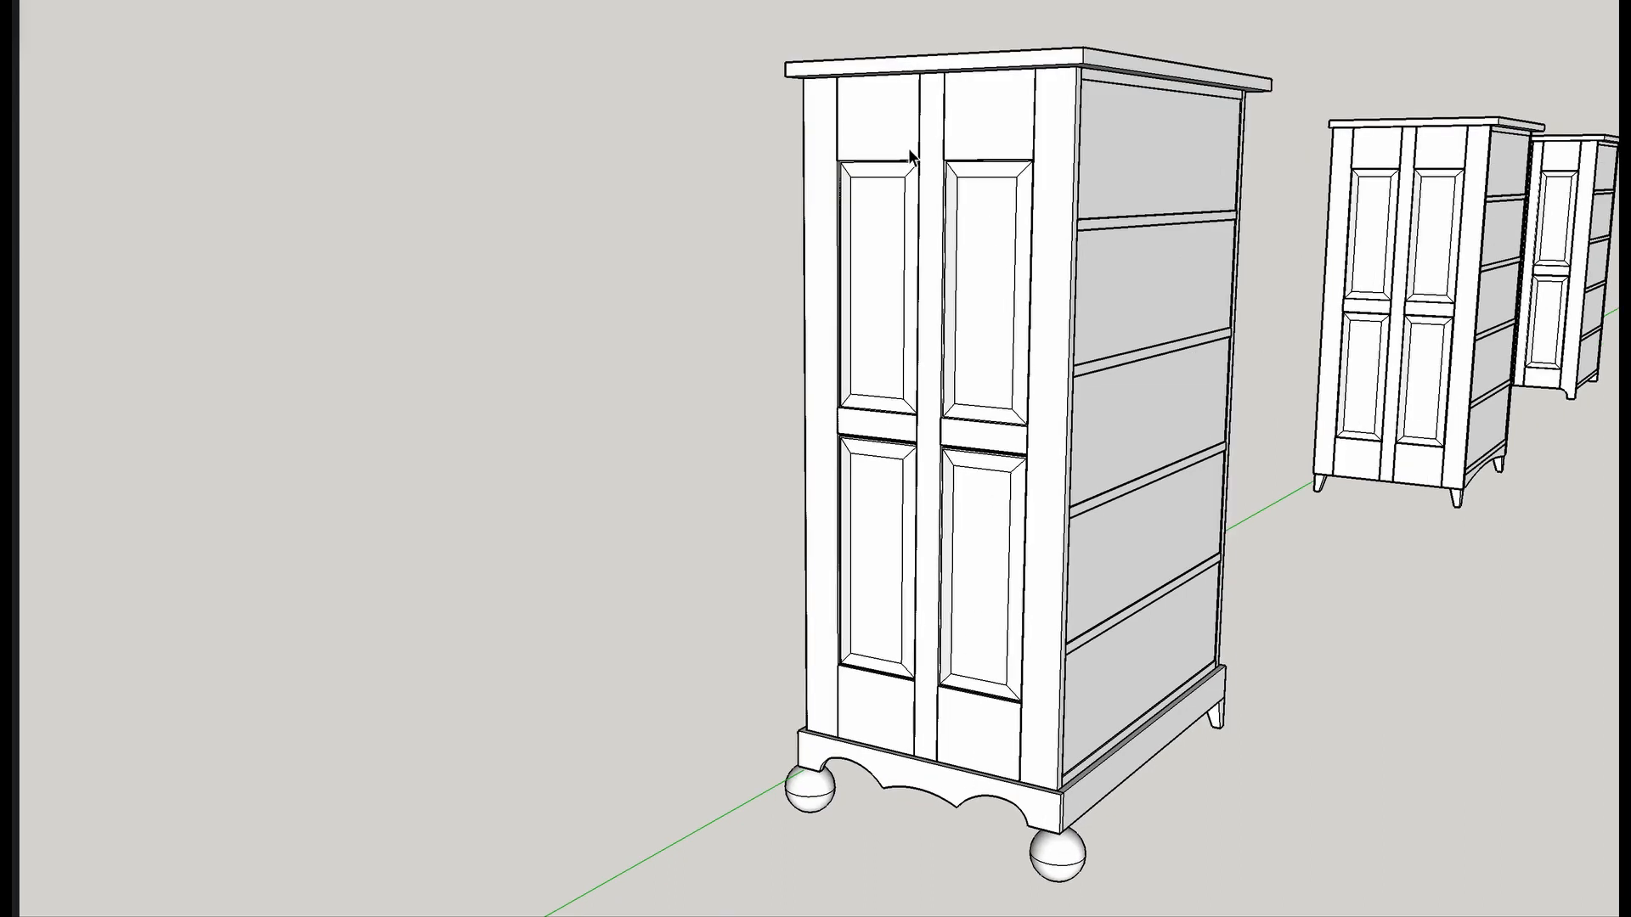
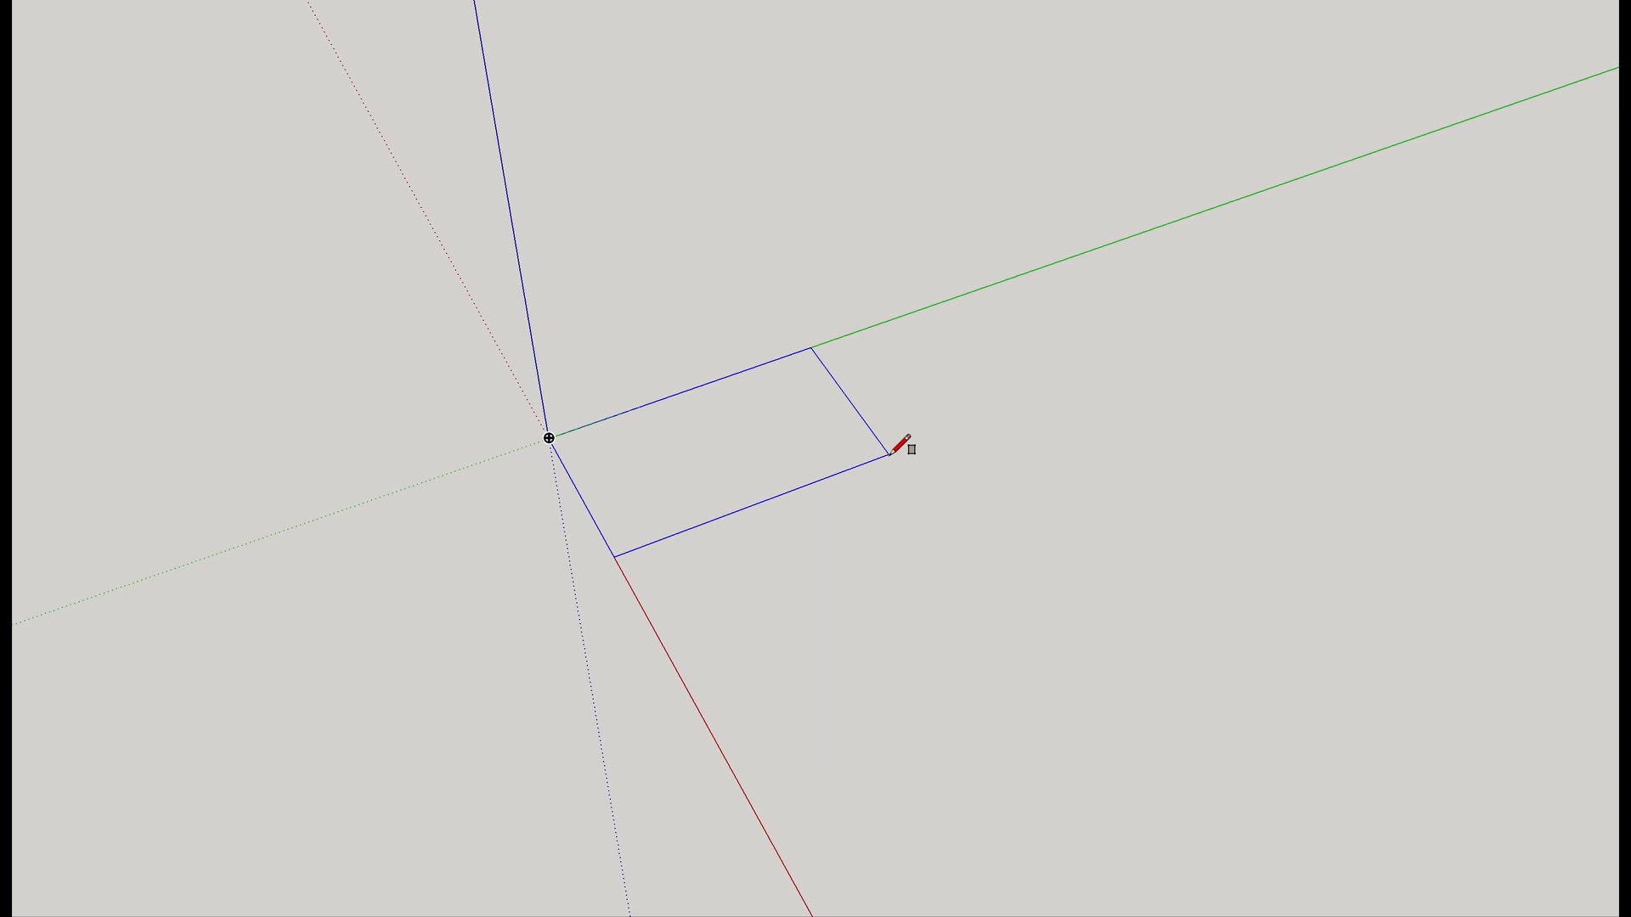
Draw a rectangle on the ground plane starting at the origin, along the red and green axes.
key("Return")
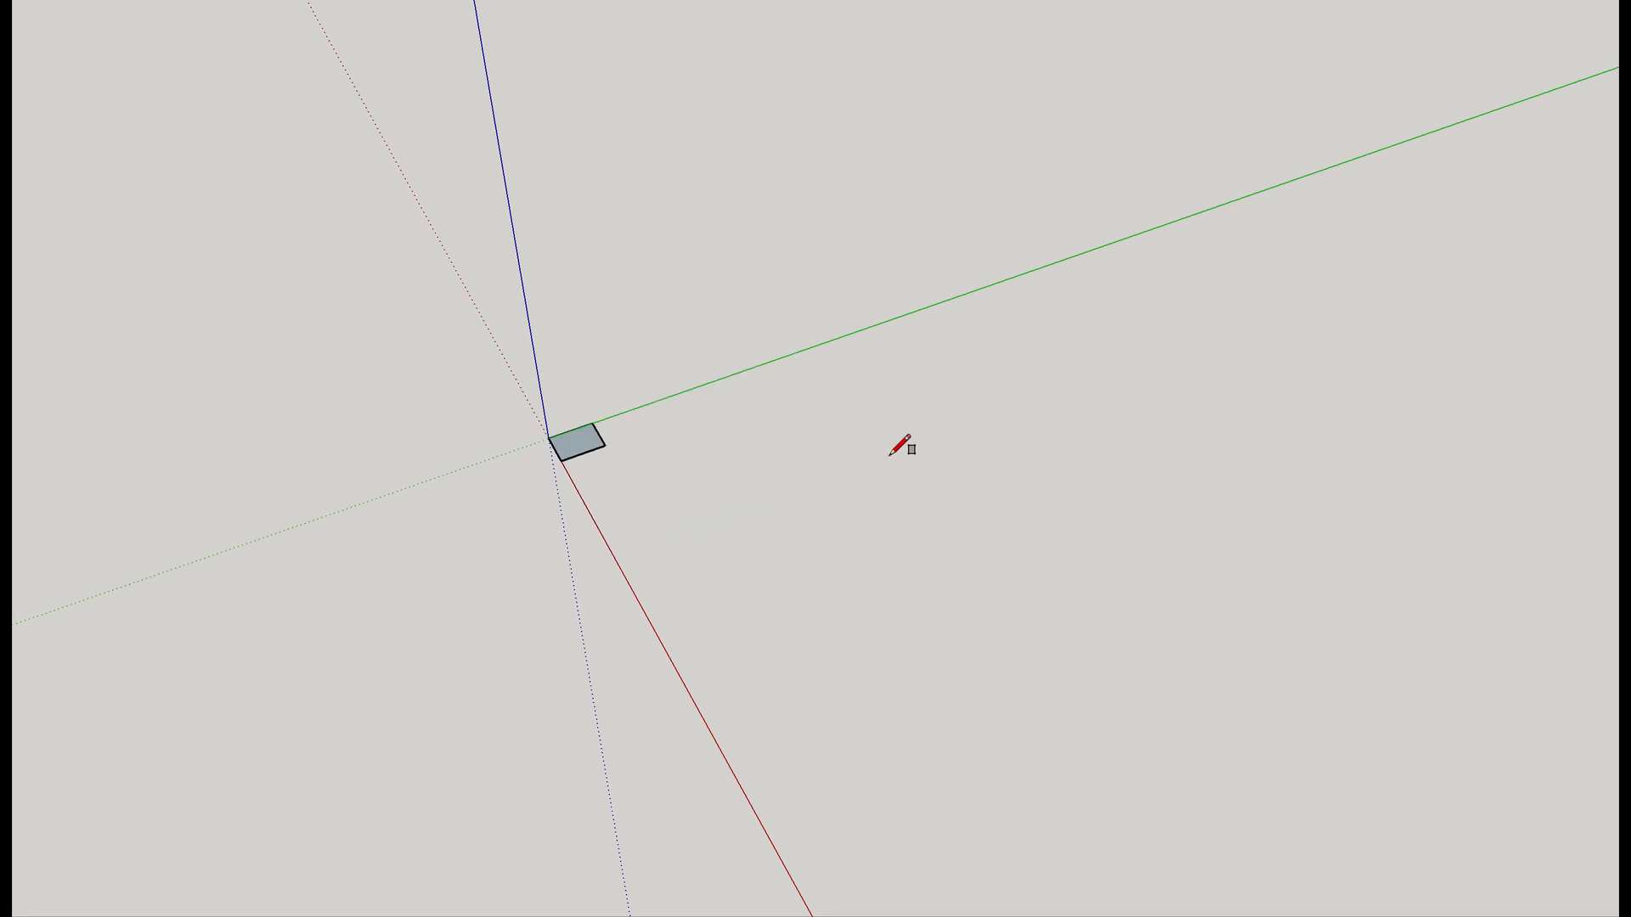
Make a group from the rectangle drawn at the origin.
scroll(561, 433, "up", 10)
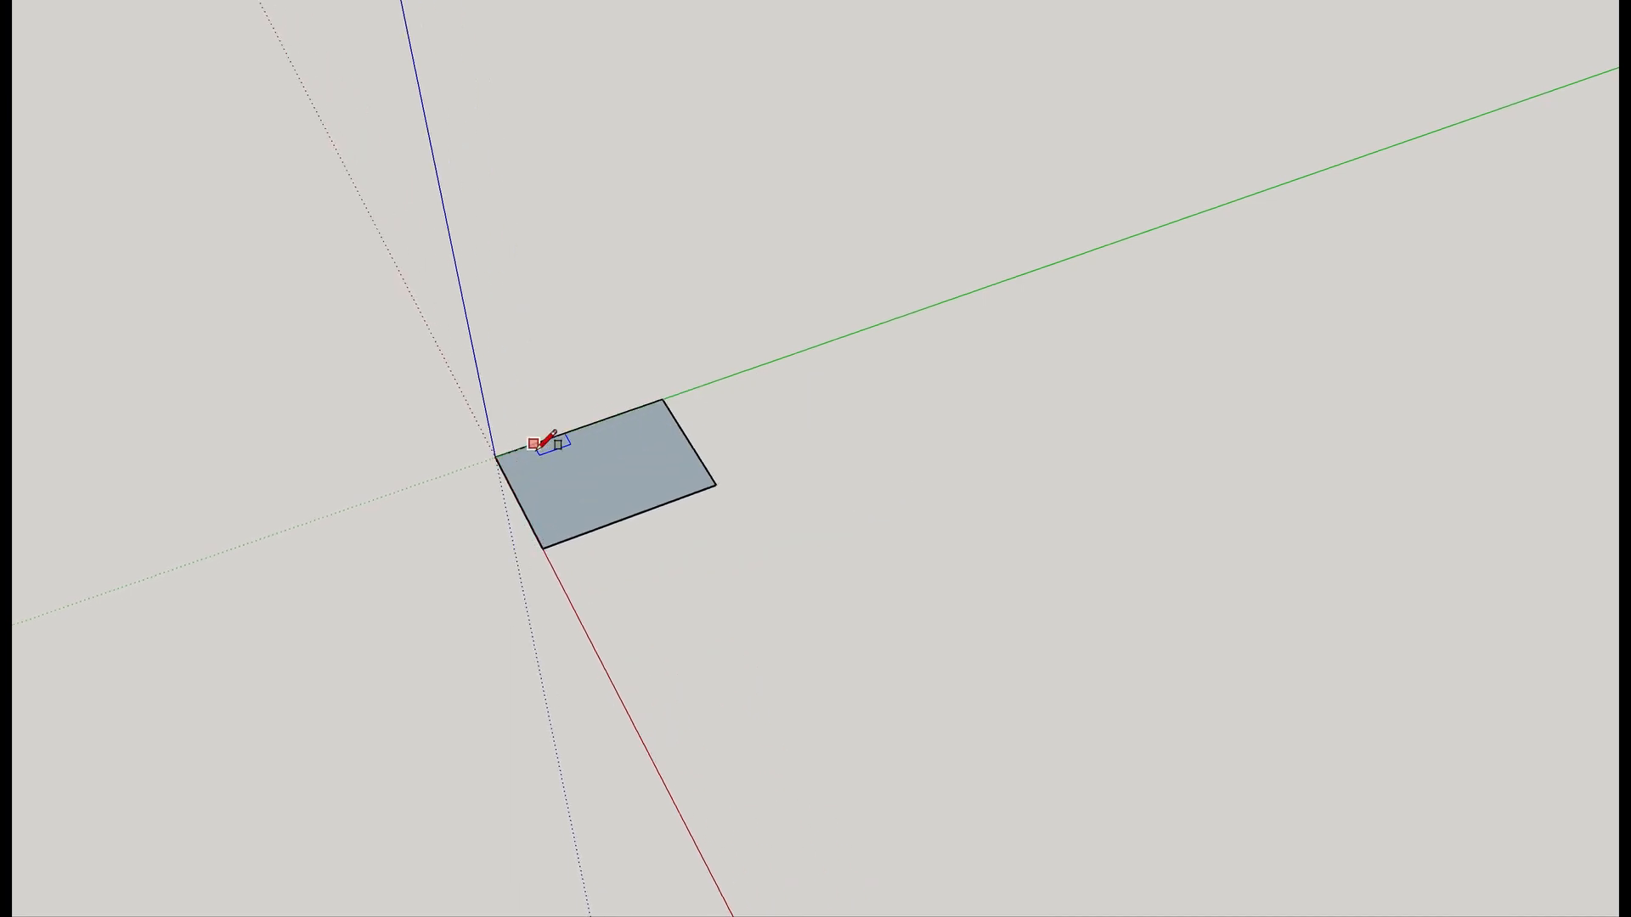
left_click(663, 499)
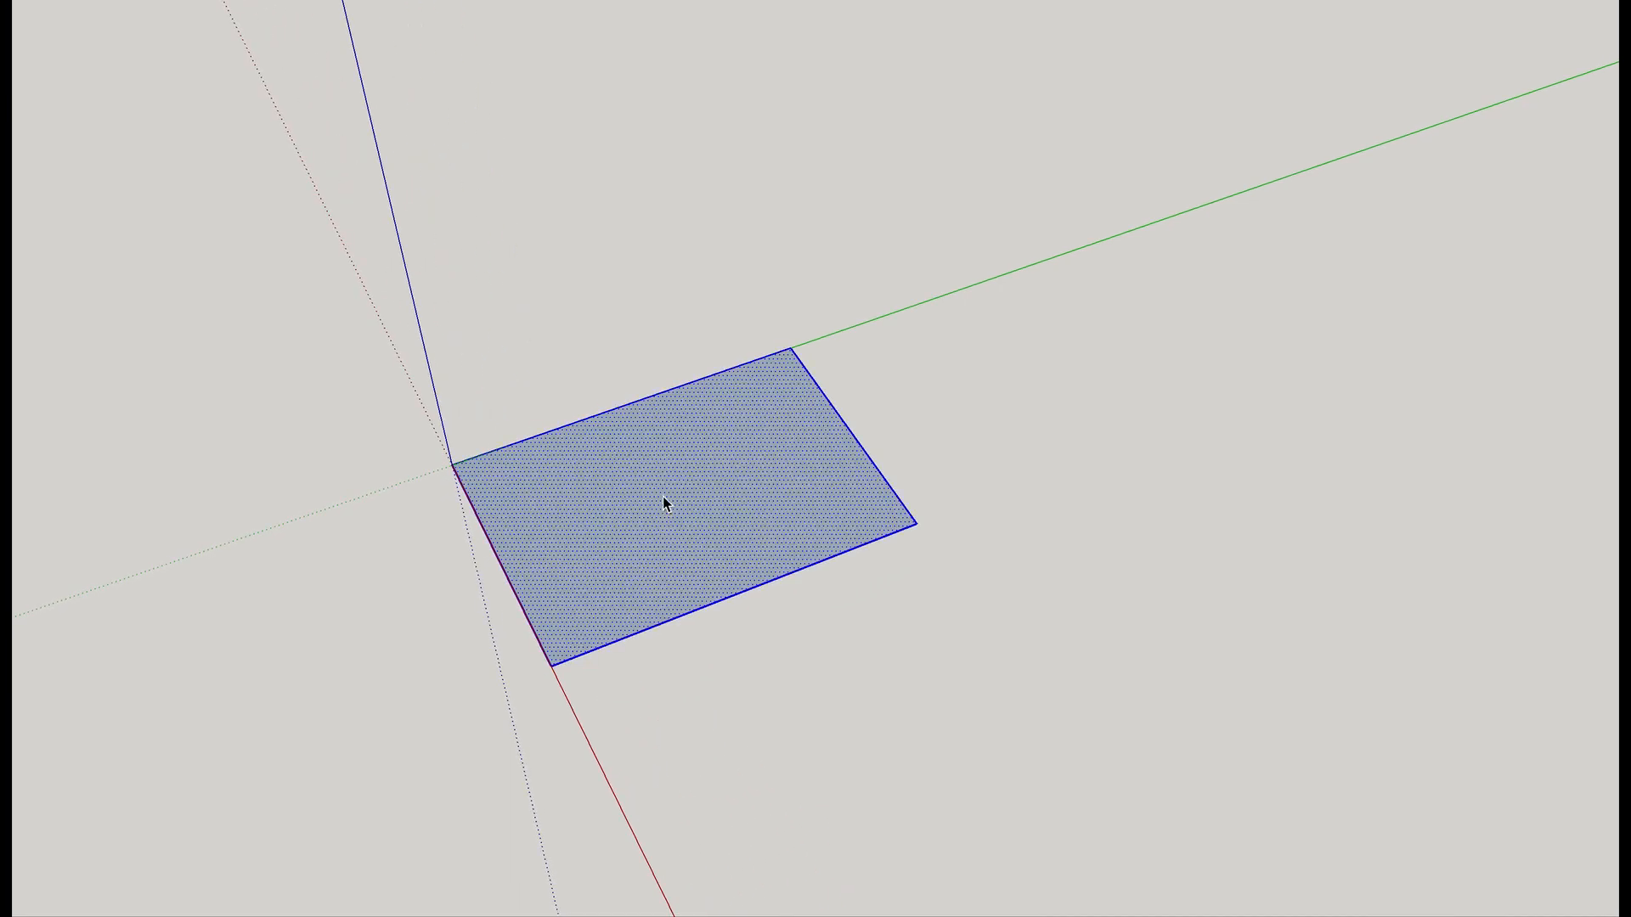
right_click(664, 499)
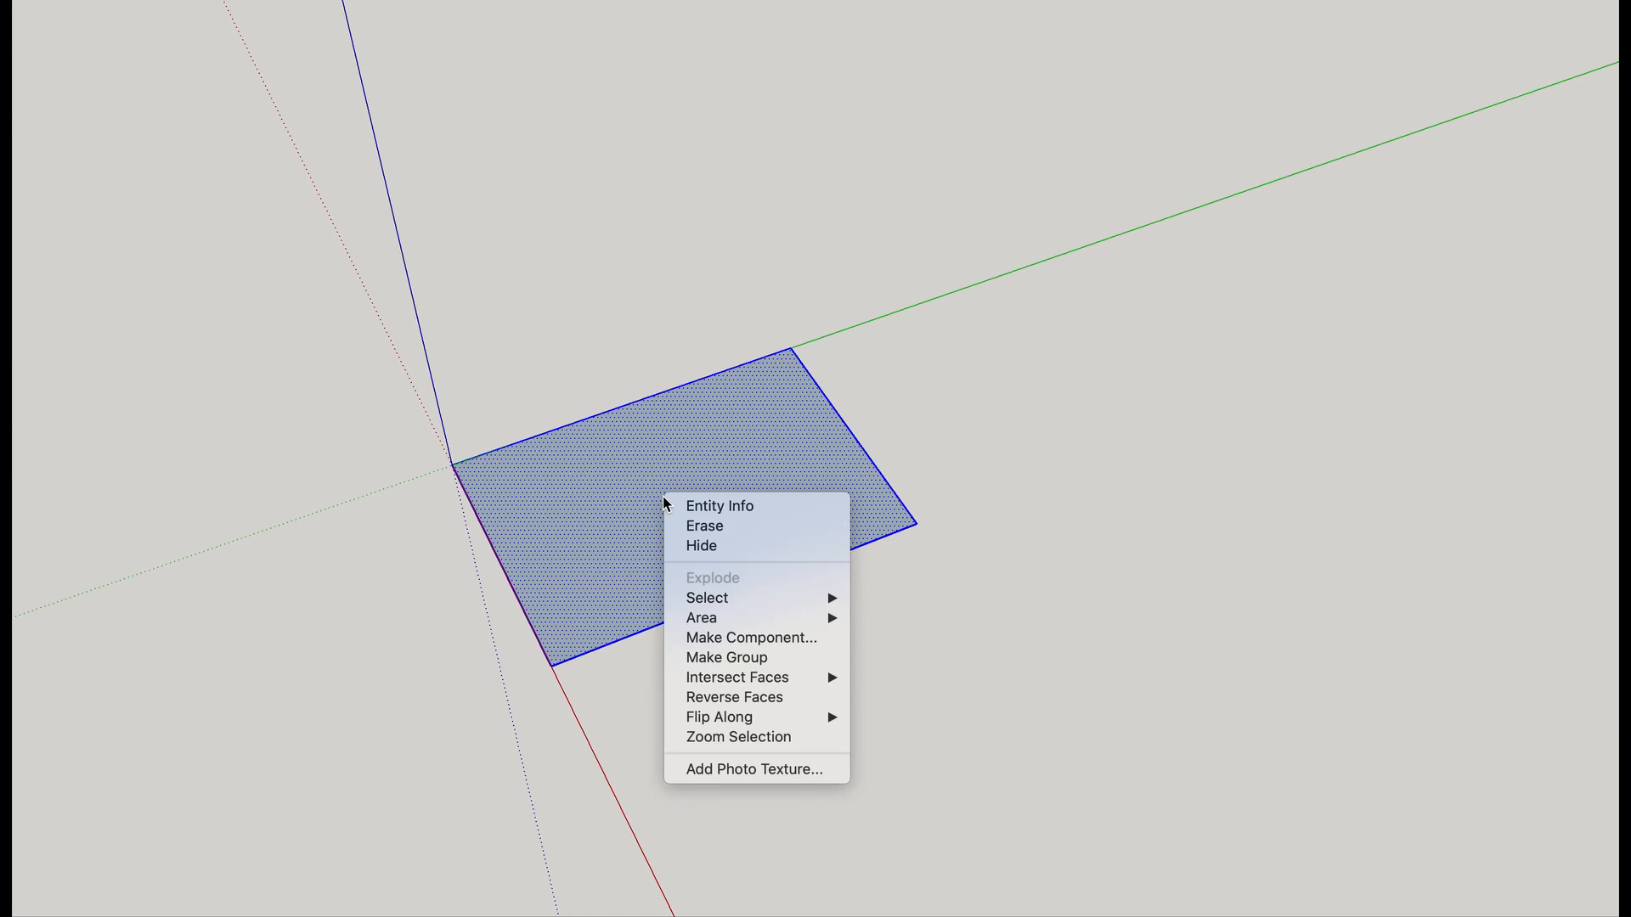
left_click(691, 656)
Copy the rectangle group straight up along the blue axis to mark the cabinet's top.
key("m")
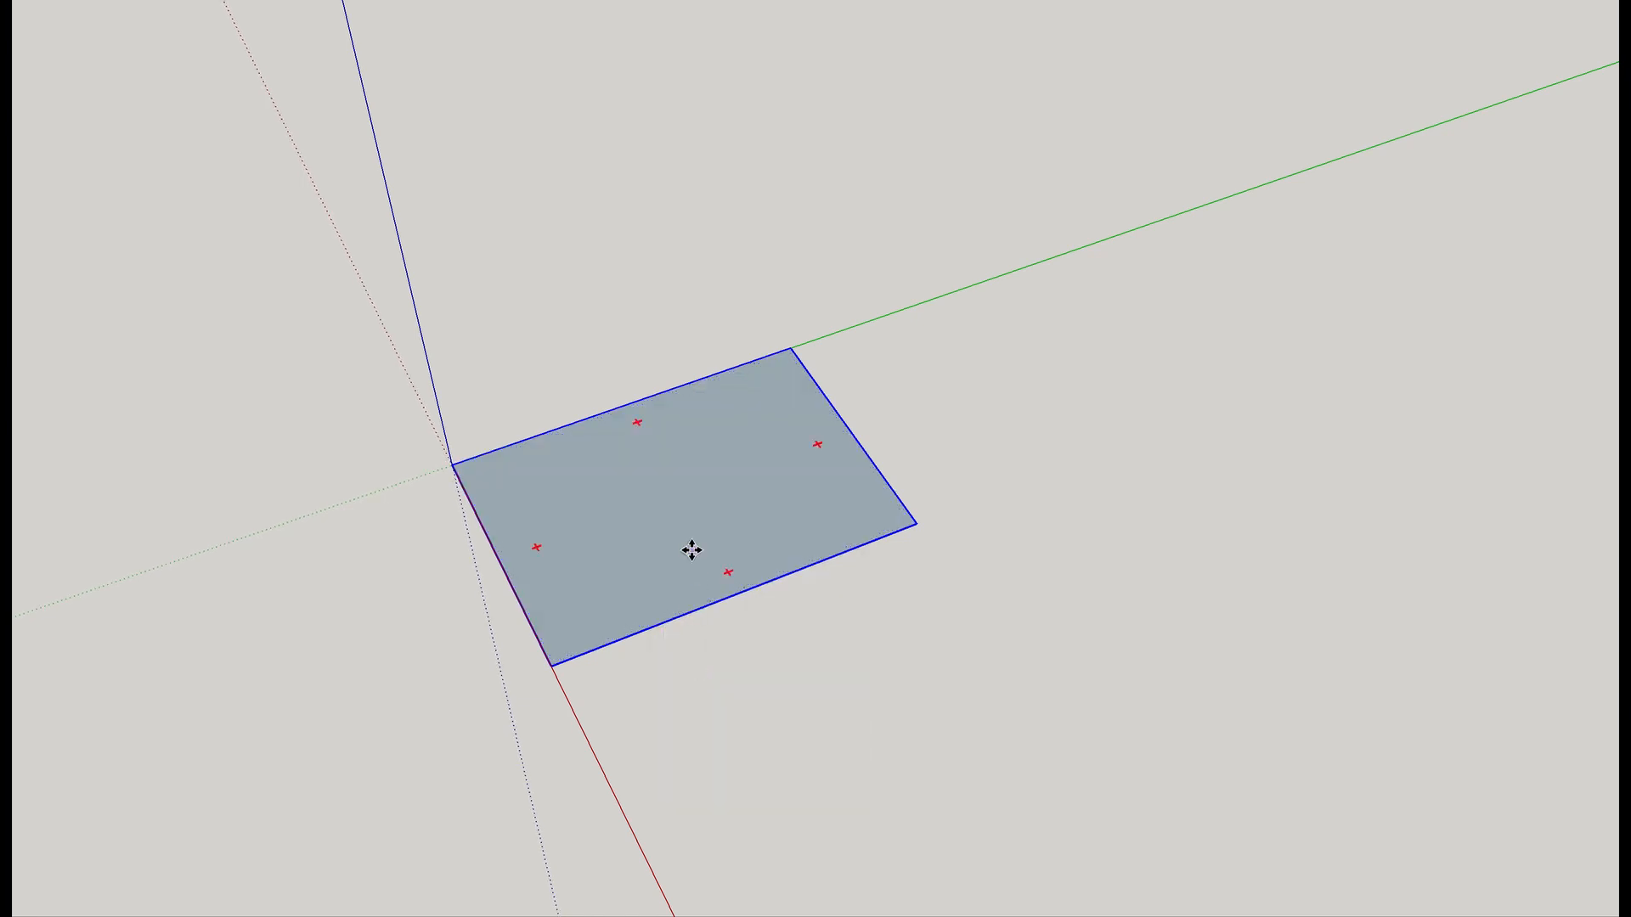
left_click(692, 550)
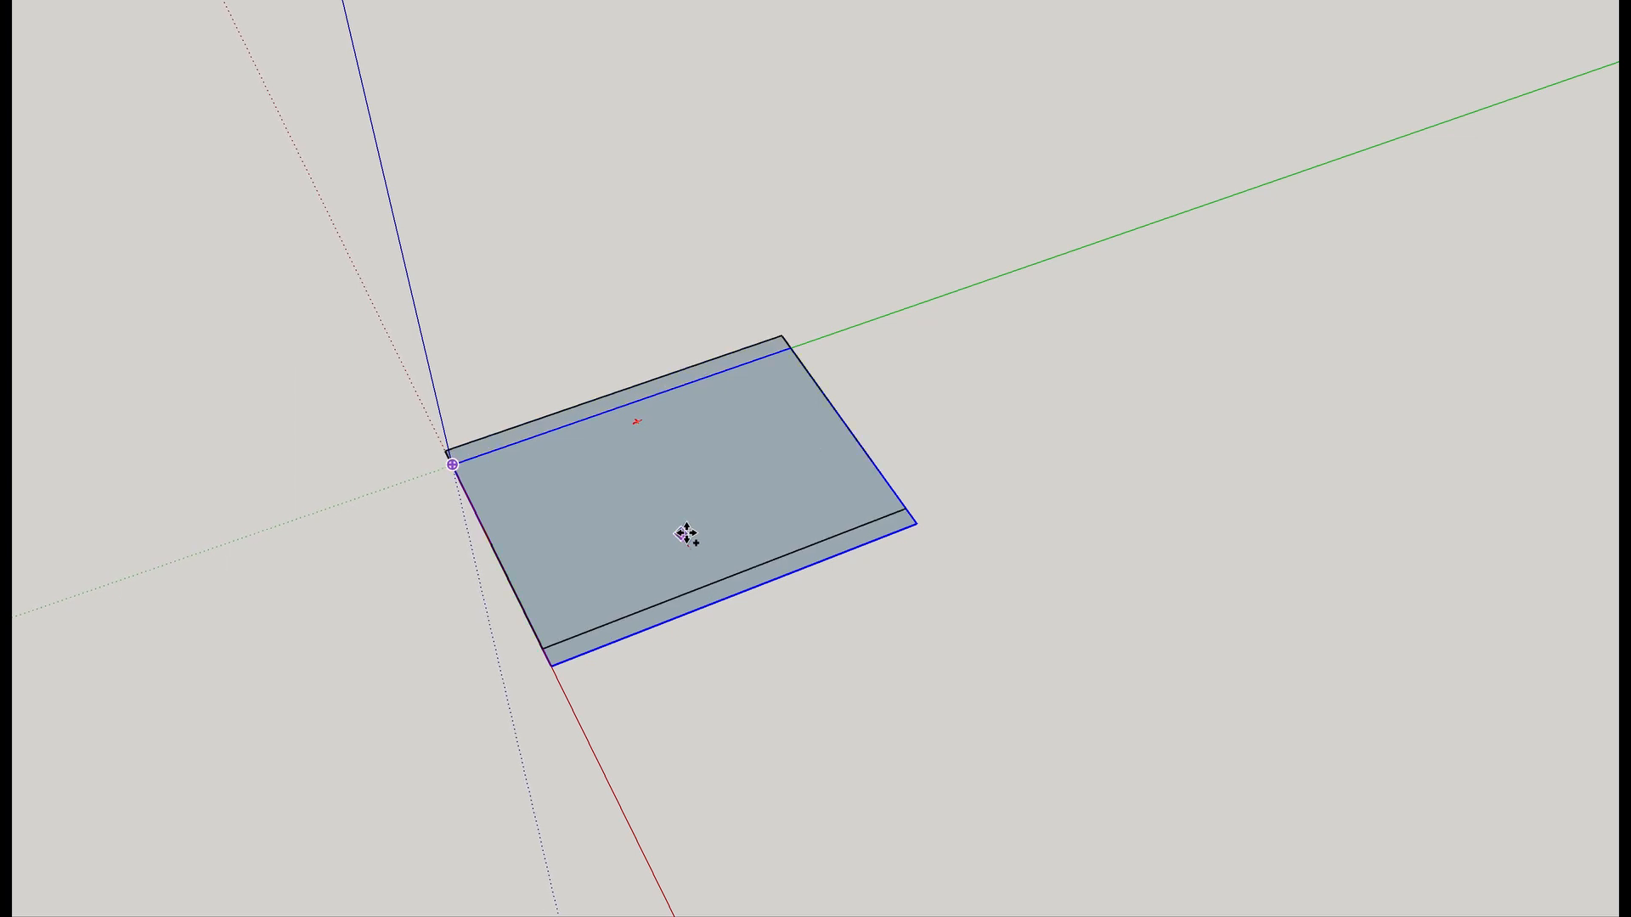
middle_click_drag(761, 601, 677, 426)
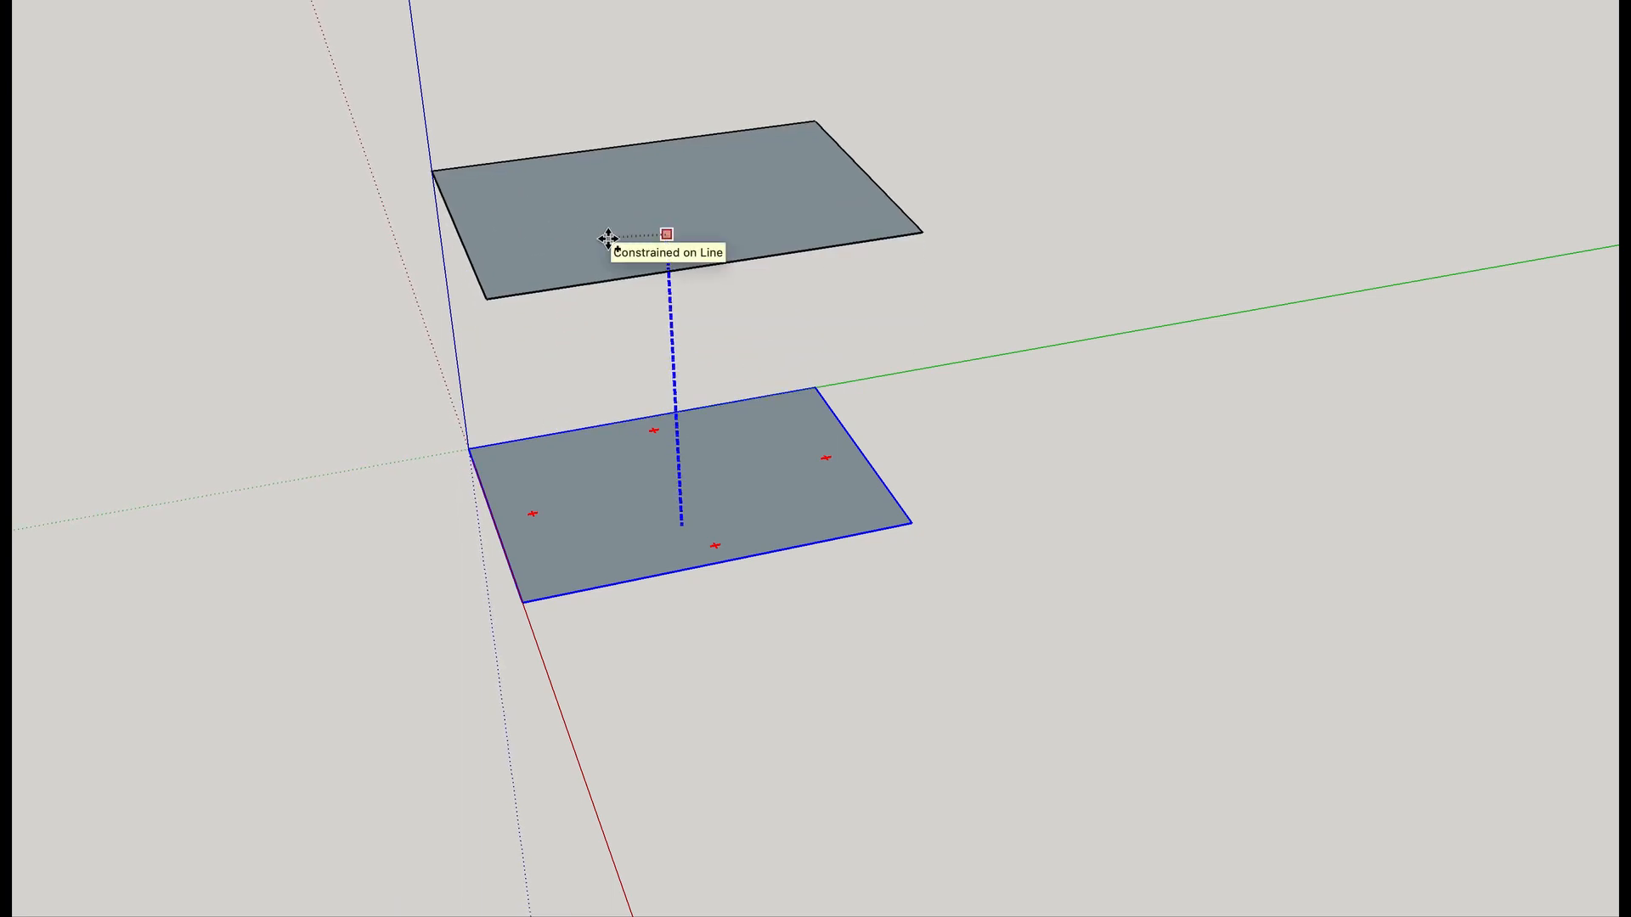
left_click(609, 239)
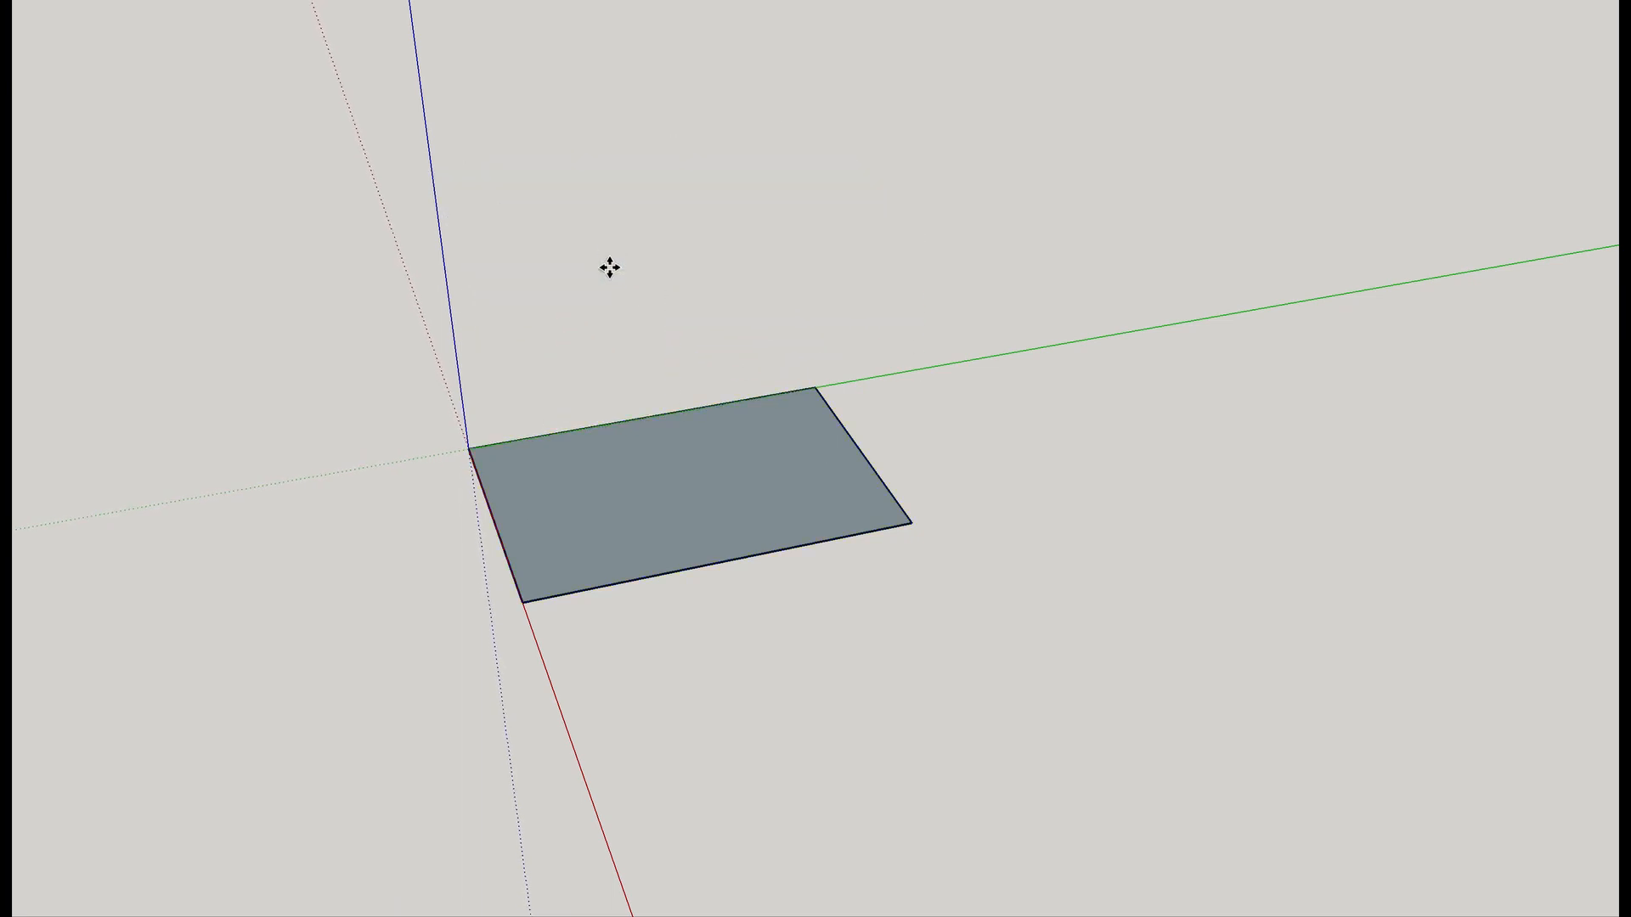
Draw a small rectangle at the lower rectangle's origin corner, with its longer side along the red axis.
scroll(608, 255, "down", 5)
middle_click_drag(608, 274, 747, 444)
scroll(510, 349, "up", 3)
mouse_move(509, 349)
middle_mouse_down("shift")
mouse_move(536, 414)
mouse_move(775, 608)
mouse_move(692, 506)
mouse_move(721, 393)
mouse_move(1088, 353)
mouse_move(512, 340)
middle_mouse_up("shift")
scroll(743, 459, "up", 3)
scroll(725, 636, "down", 2)
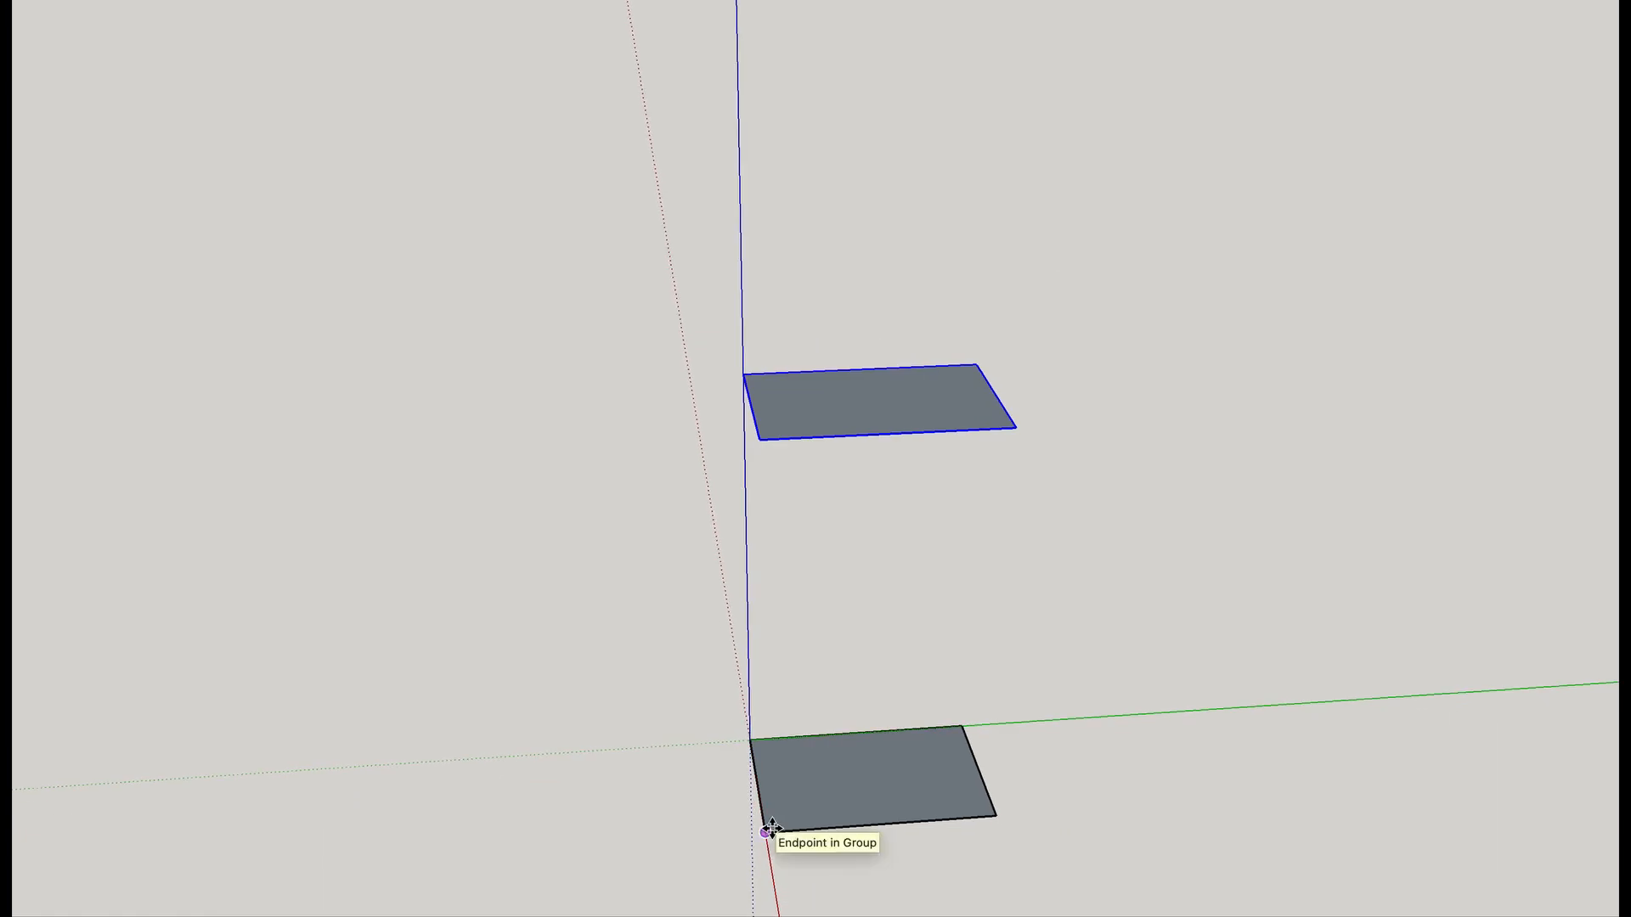
middle_click_drag(764, 820, 674, 779)
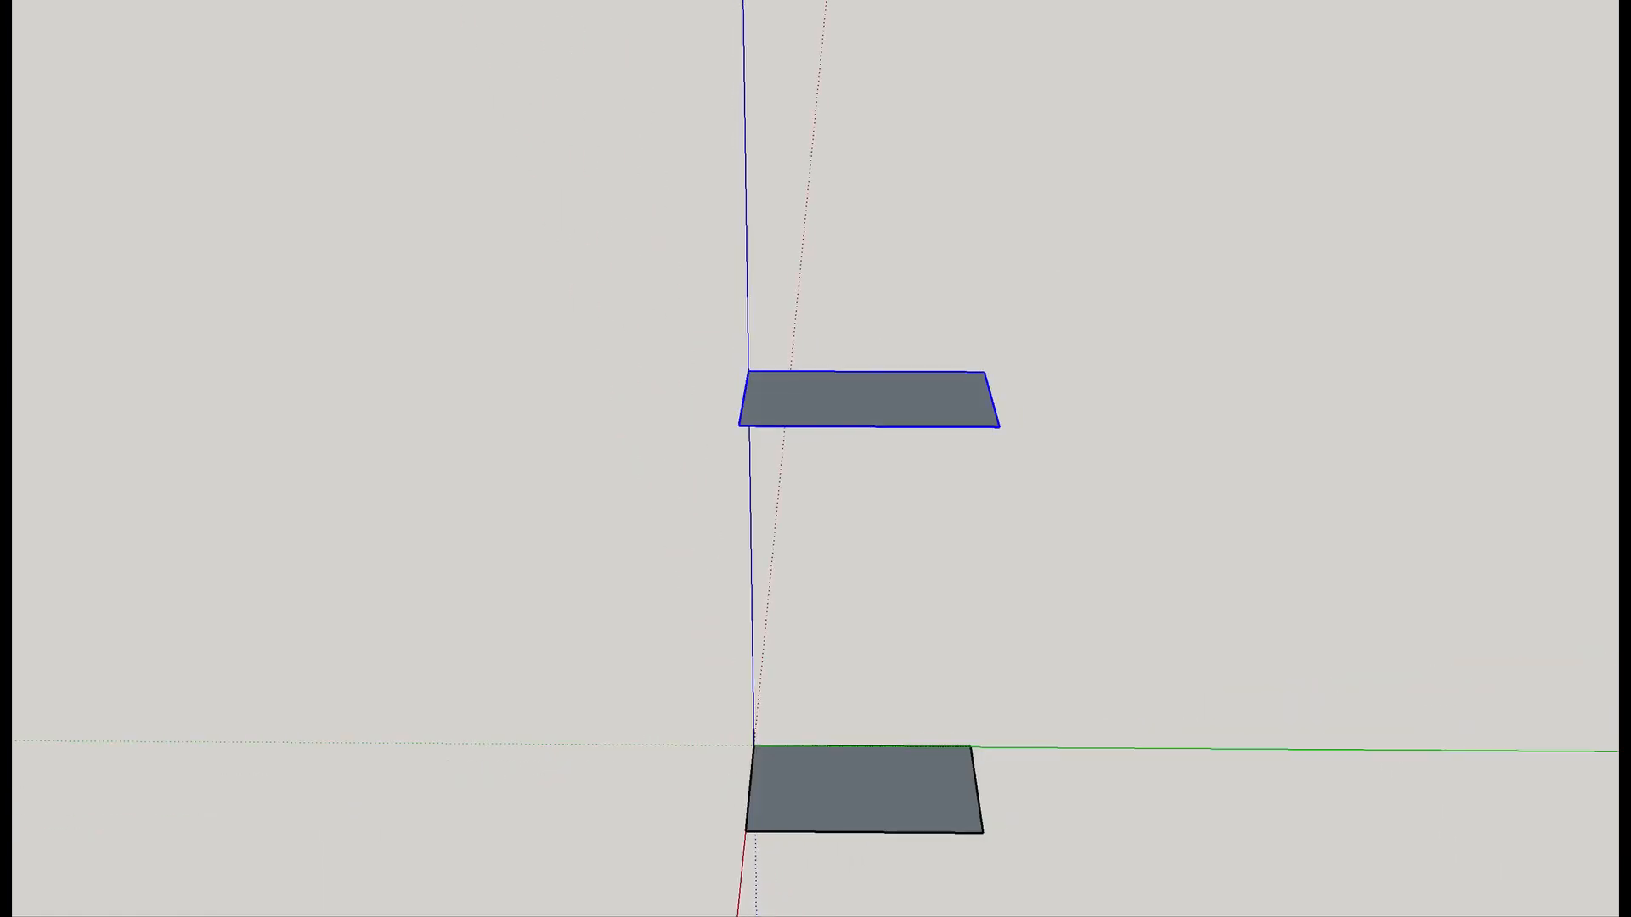
middle_click_drag(666, 702, 735, 862)
scroll(747, 828, "up", 5)
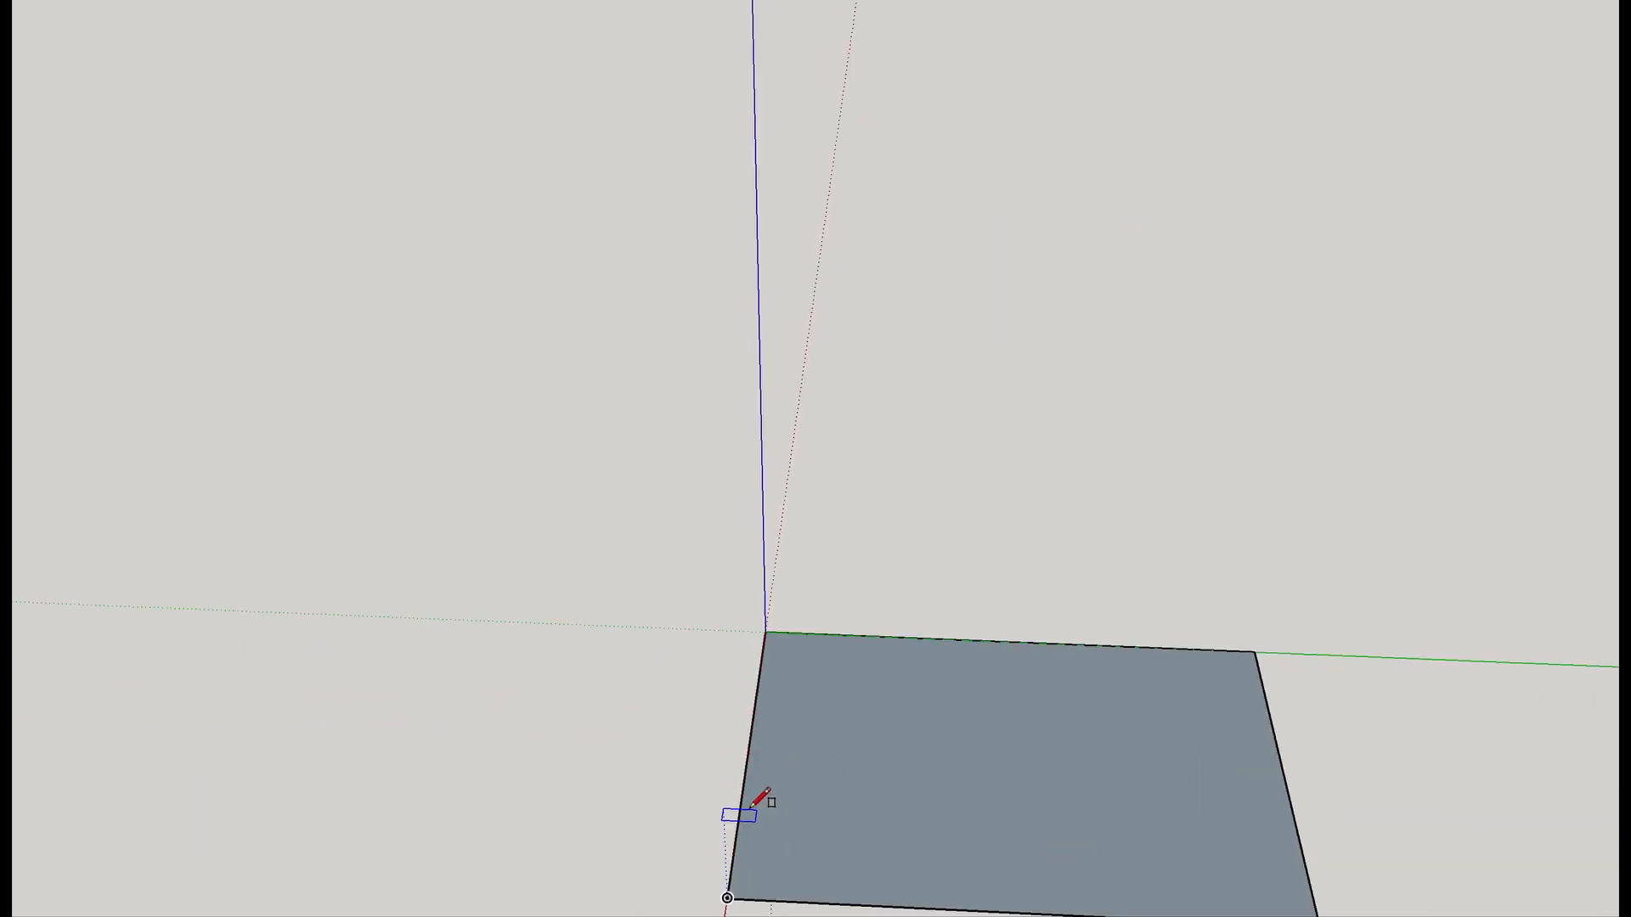
key("l")
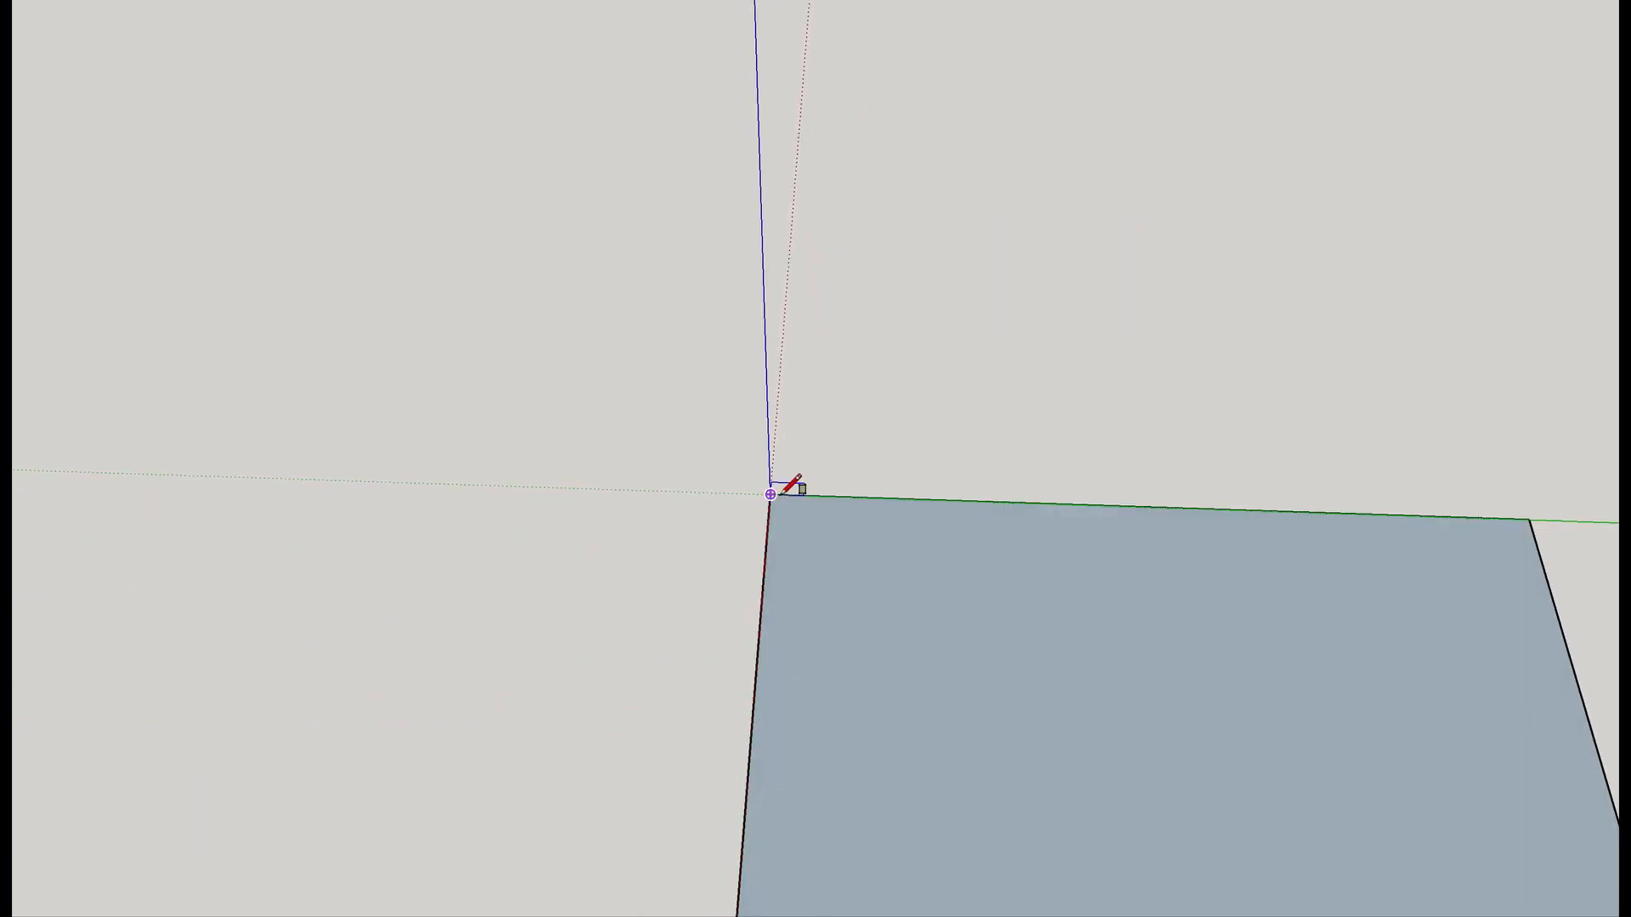
left_click(794, 567)
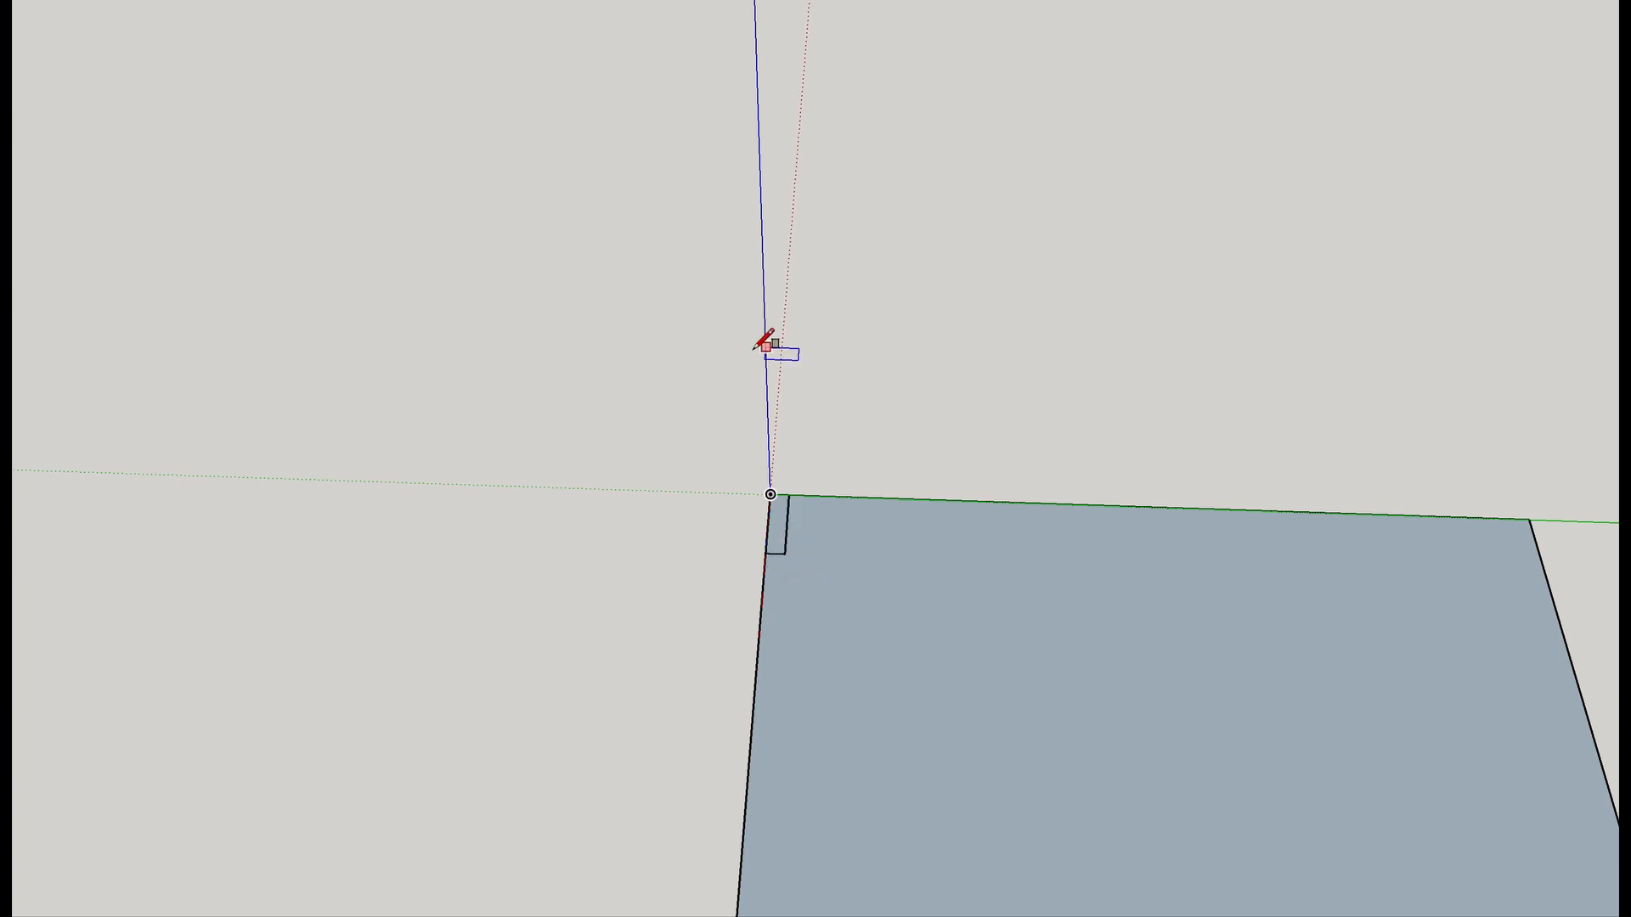
Place two guides inside the small rectangle, one parallel to the green-axis edge and one parallel to its inner long edge.
scroll(783, 473, "up", 3)
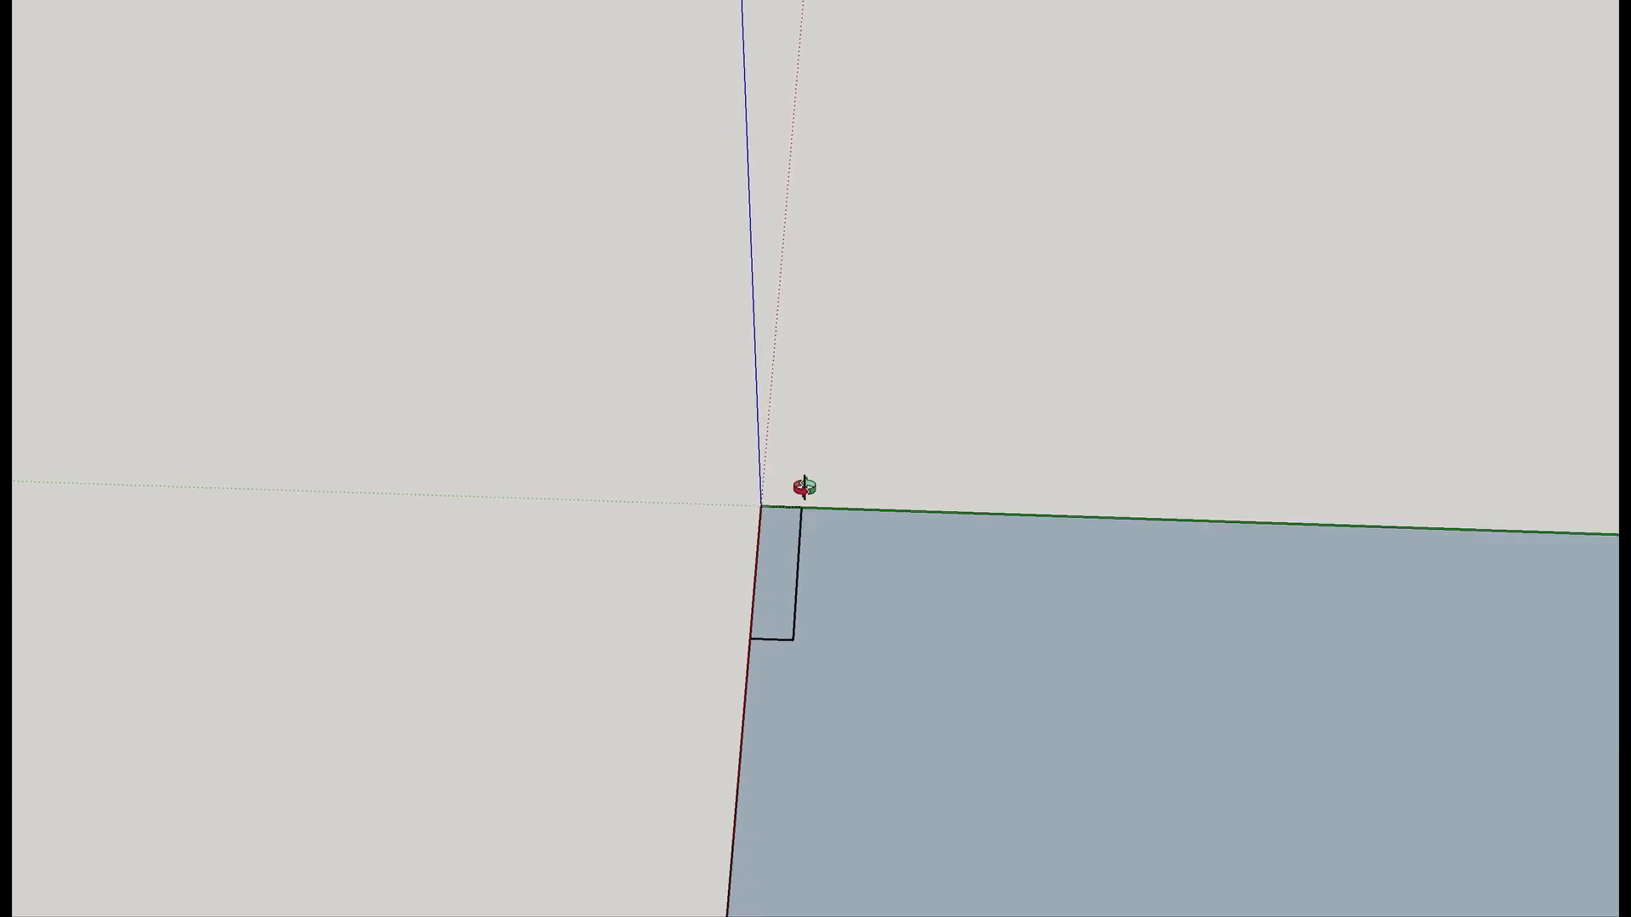
scroll(782, 717, "up", 1)
scroll(807, 514, "up", 3)
scroll(799, 517, "up", 1)
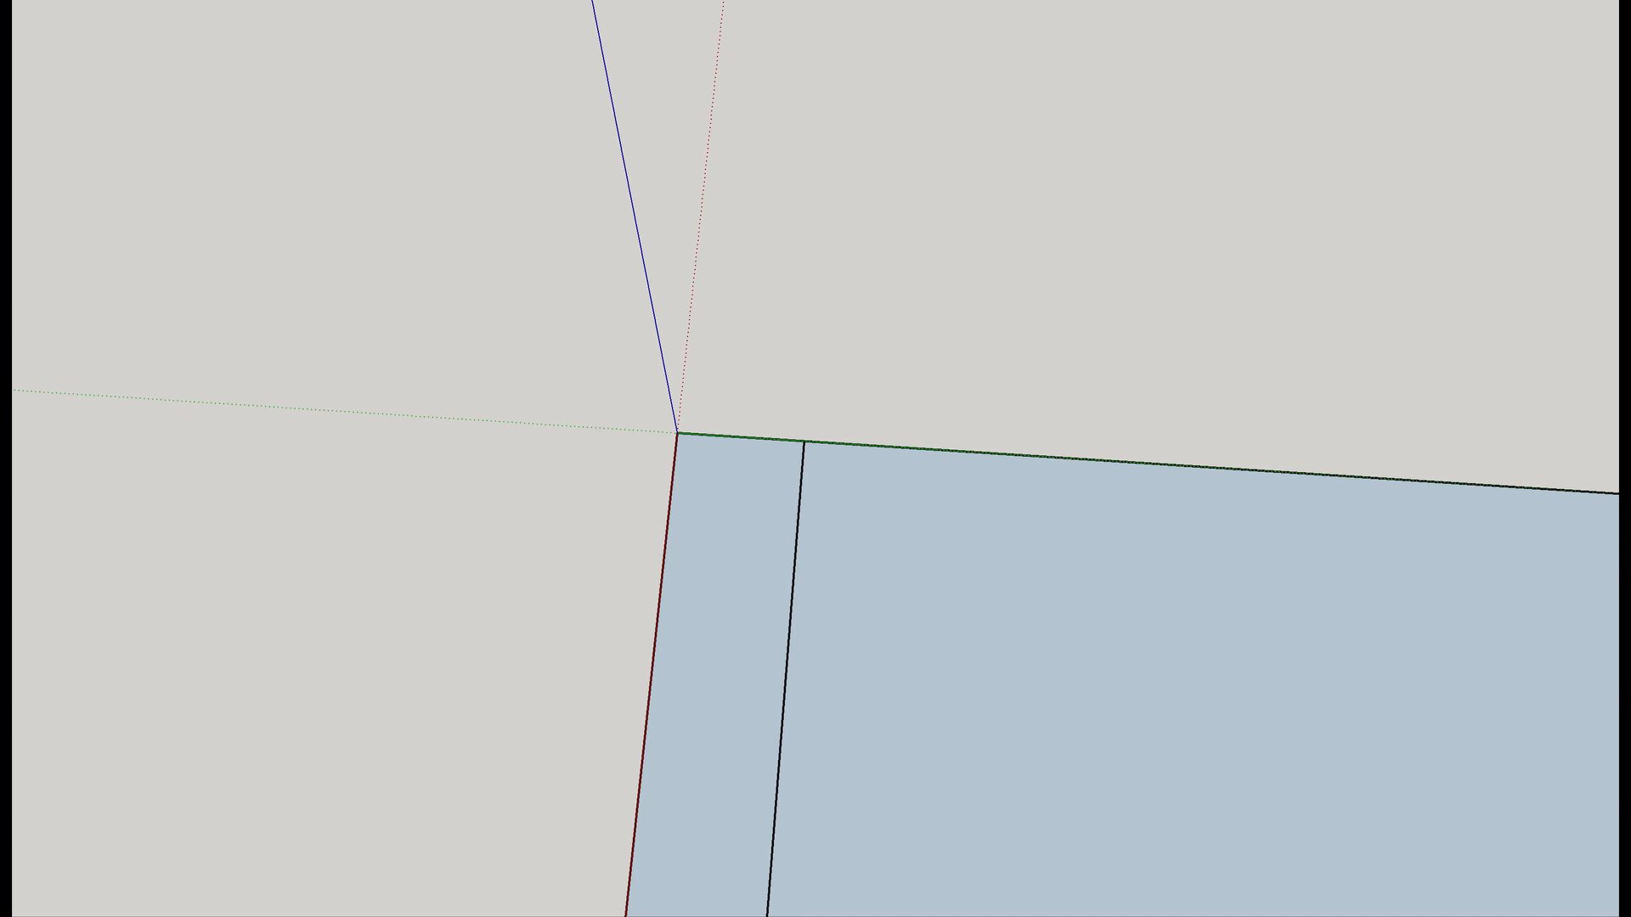
key("t")
left_click(790, 441)
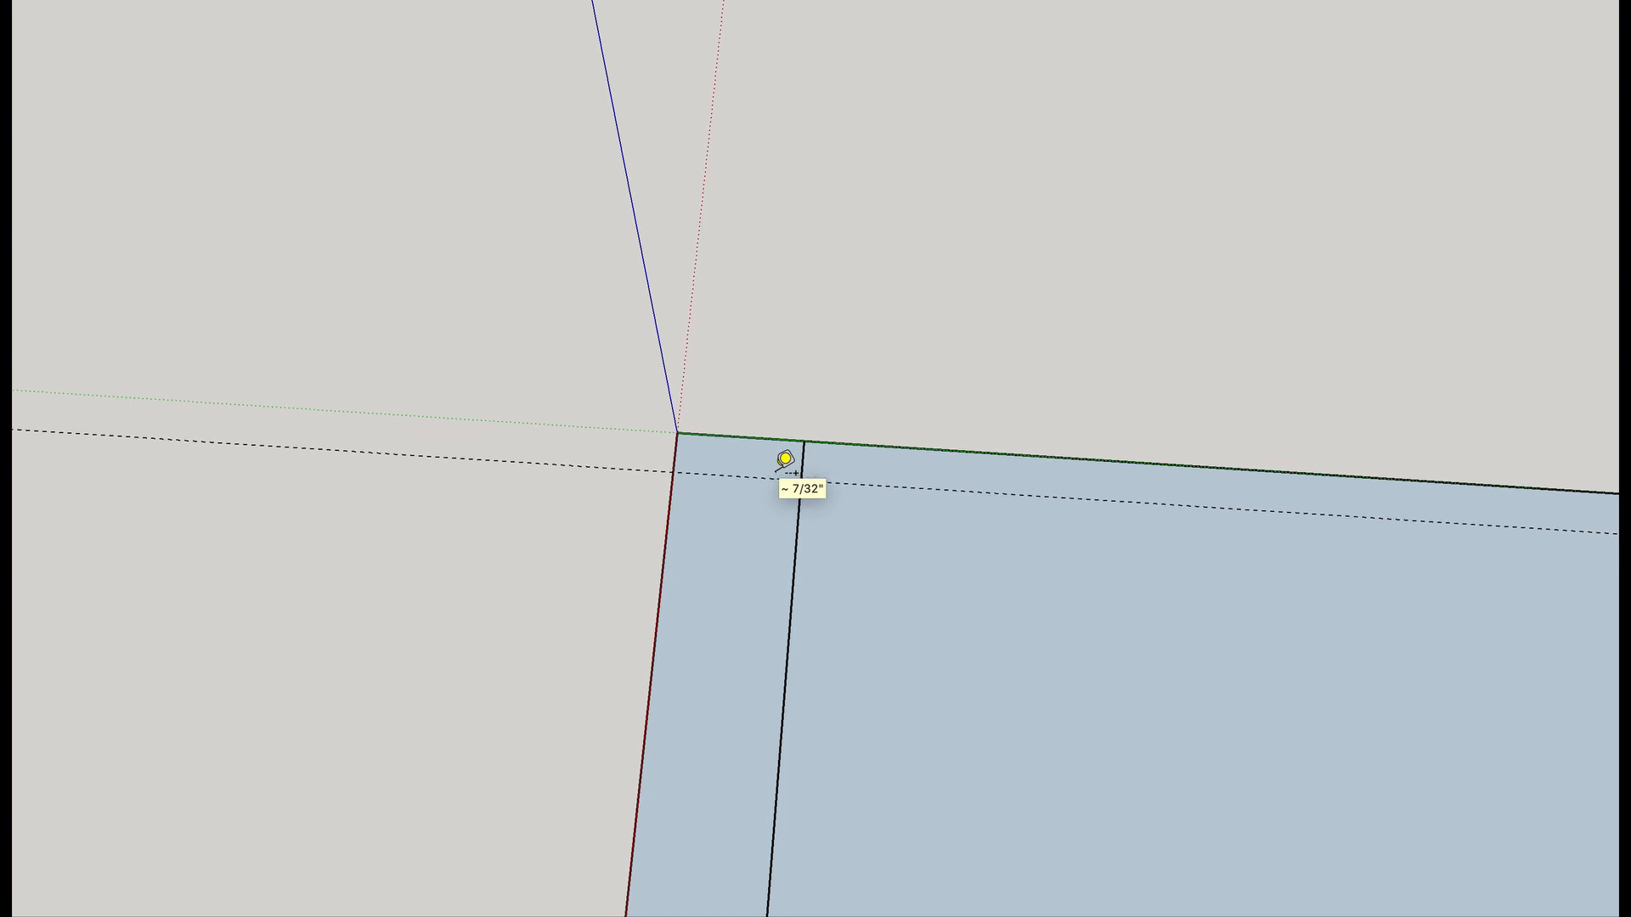
left_click(793, 473)
left_click(799, 508)
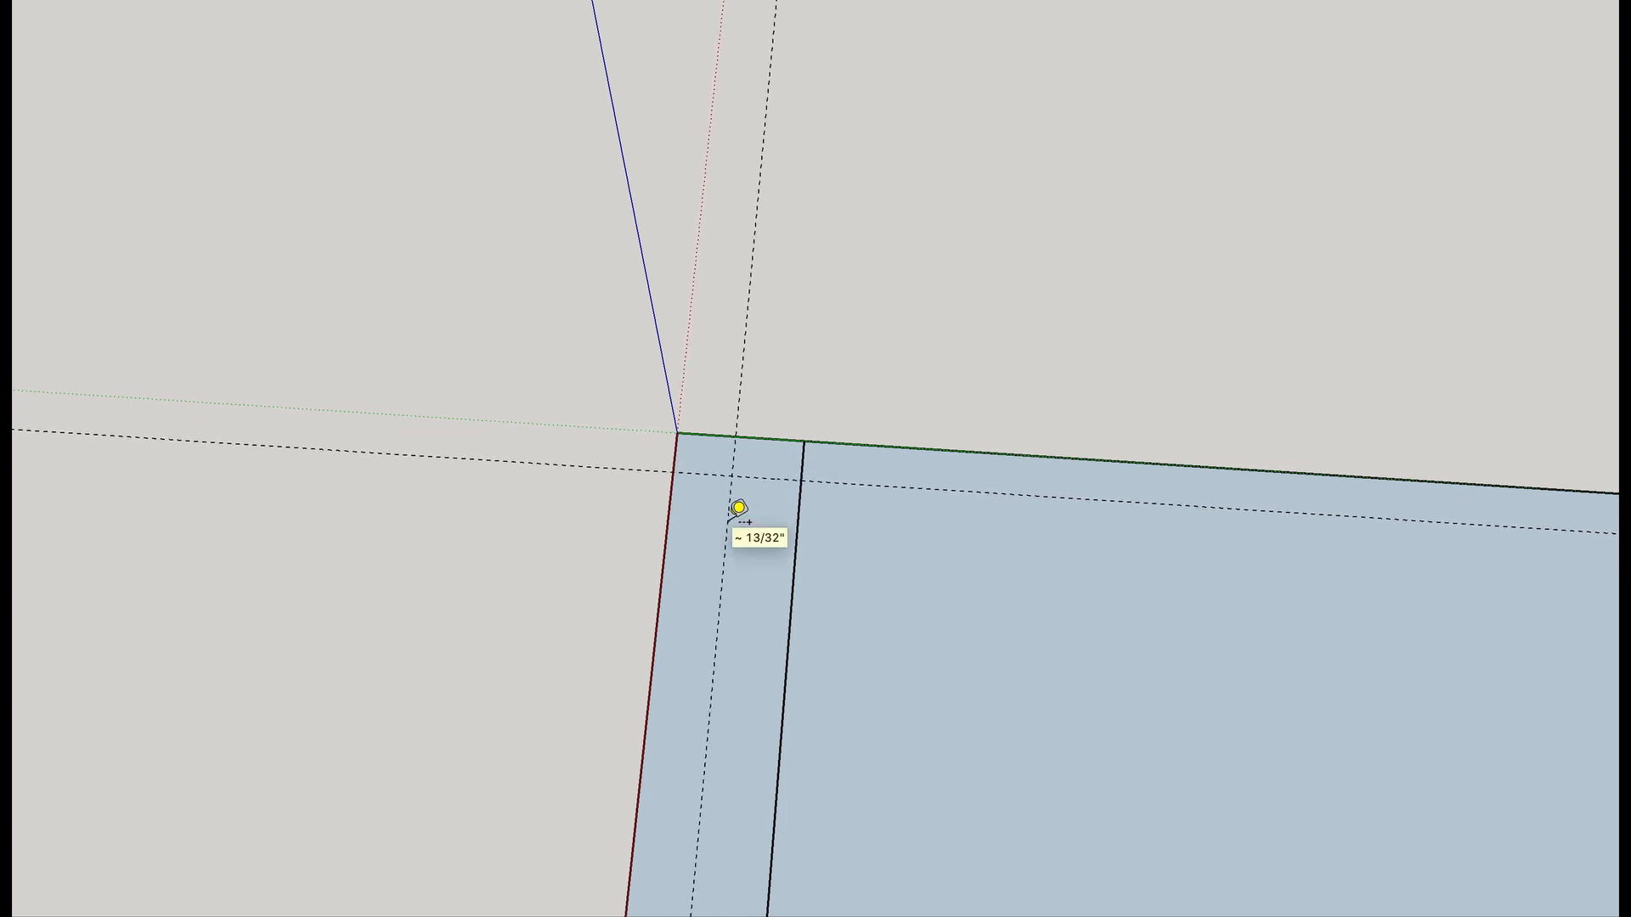
left_click(769, 463)
Notch the small rectangle's inner back corner by drawing lines along the guides and deleting the leftover edges.
scroll(775, 457, "up", 3)
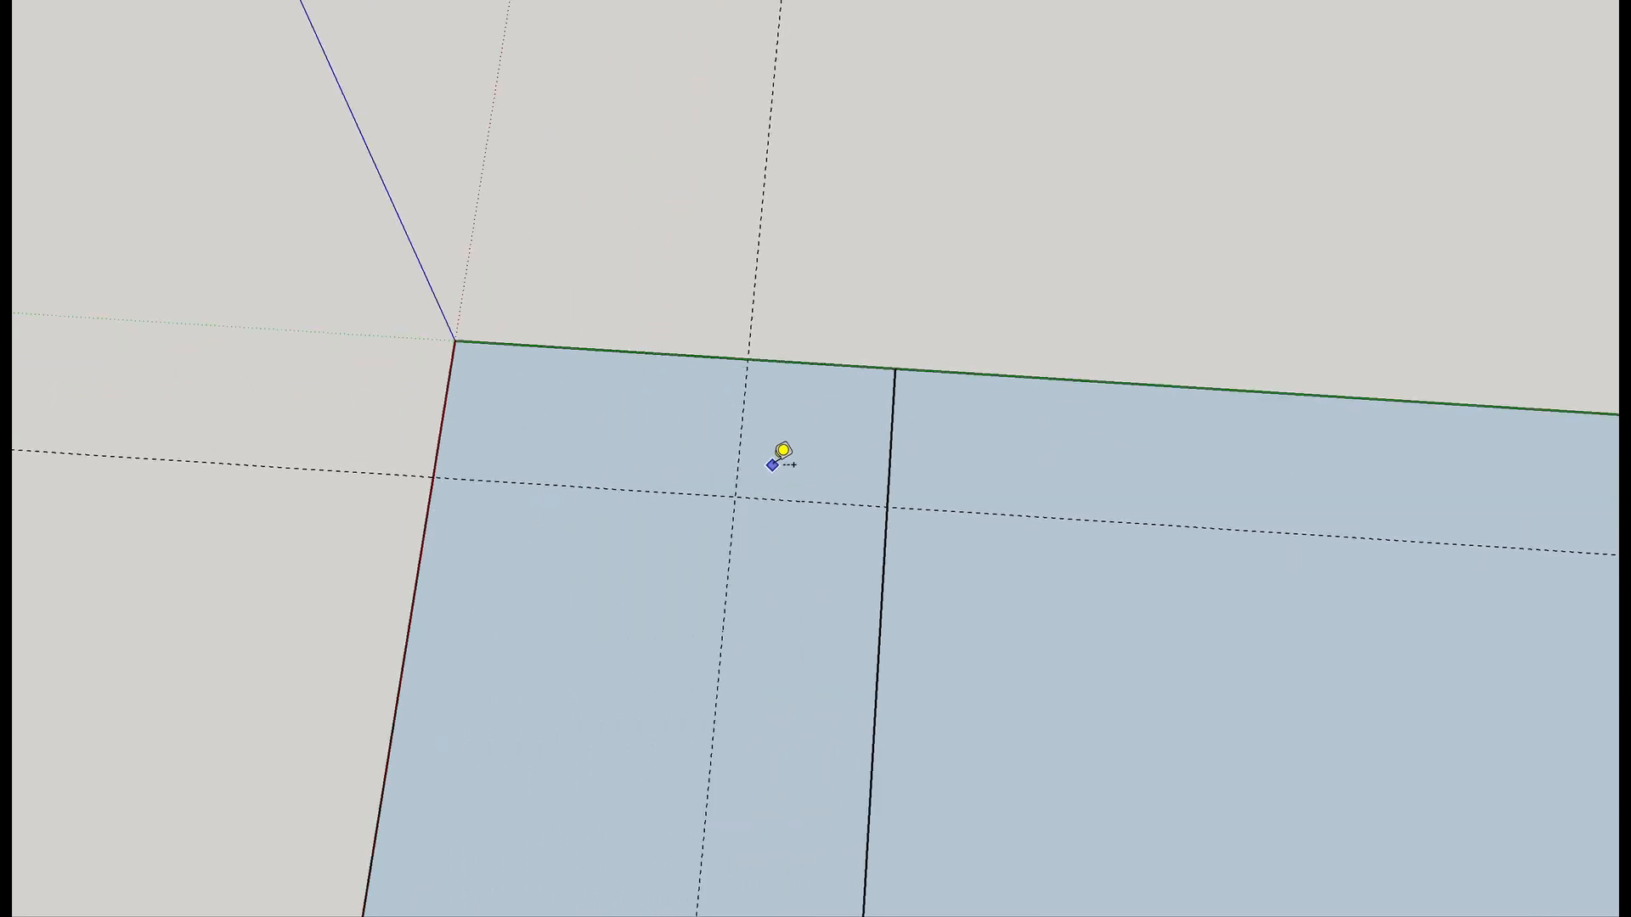
key("l")
left_click(748, 359)
left_click(735, 496)
left_click(887, 504)
key("space")
left_click(887, 460)
left_click(893, 451)
key("Delete")
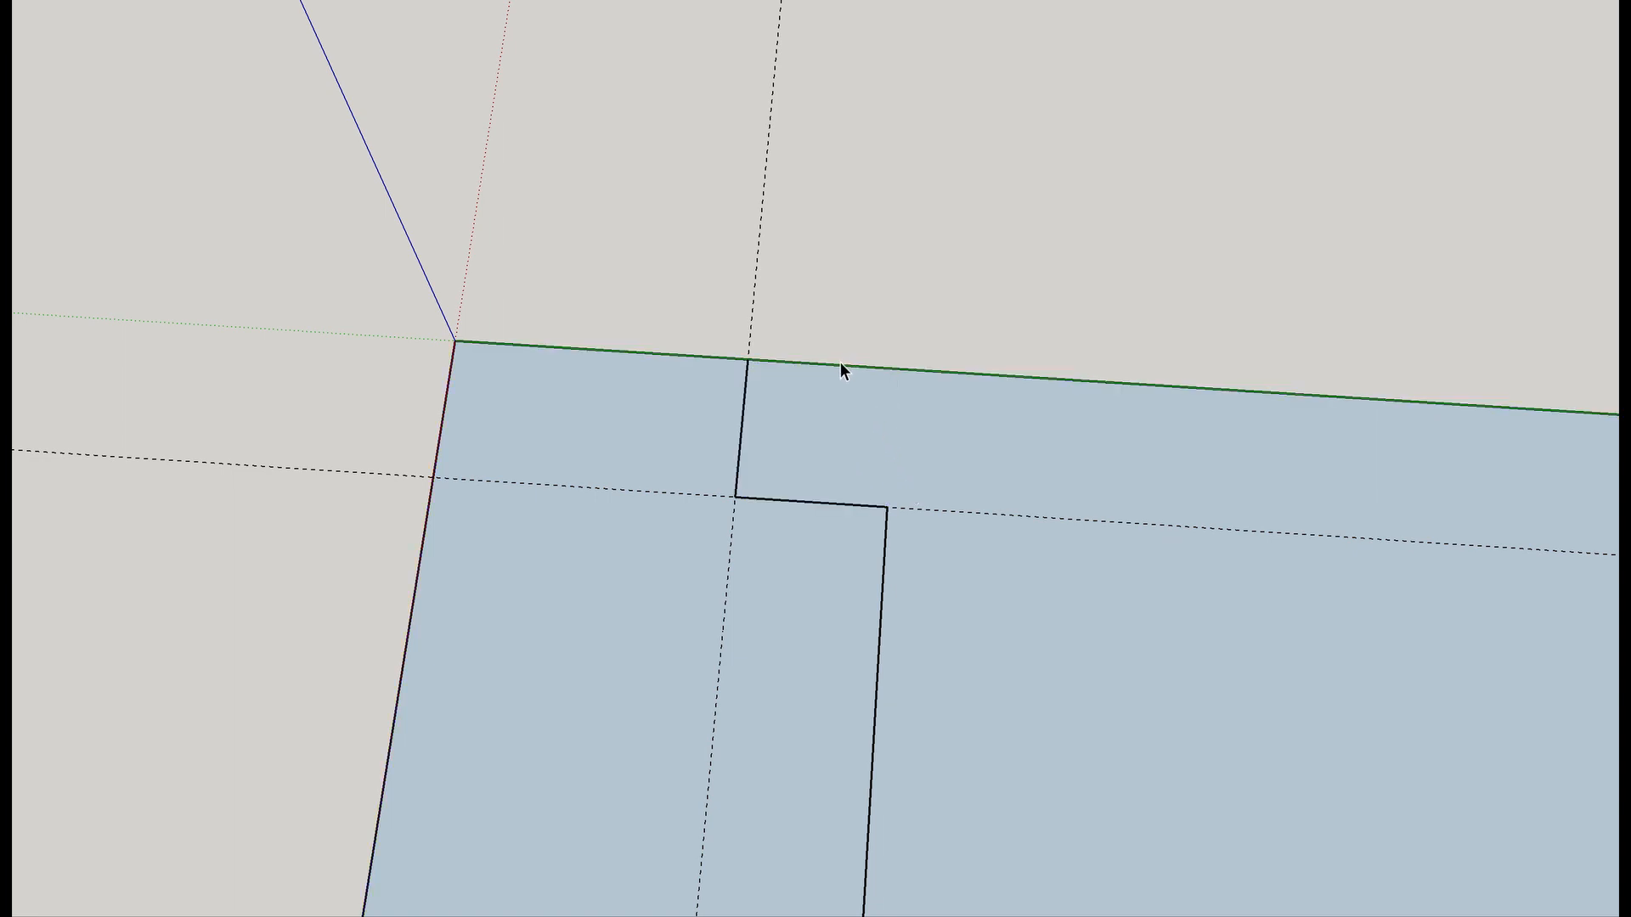
Extrude the notched profile upward with Push/Pull to the height of the upper rectangle, forming the corner stile.
scroll(834, 375, "down", 3)
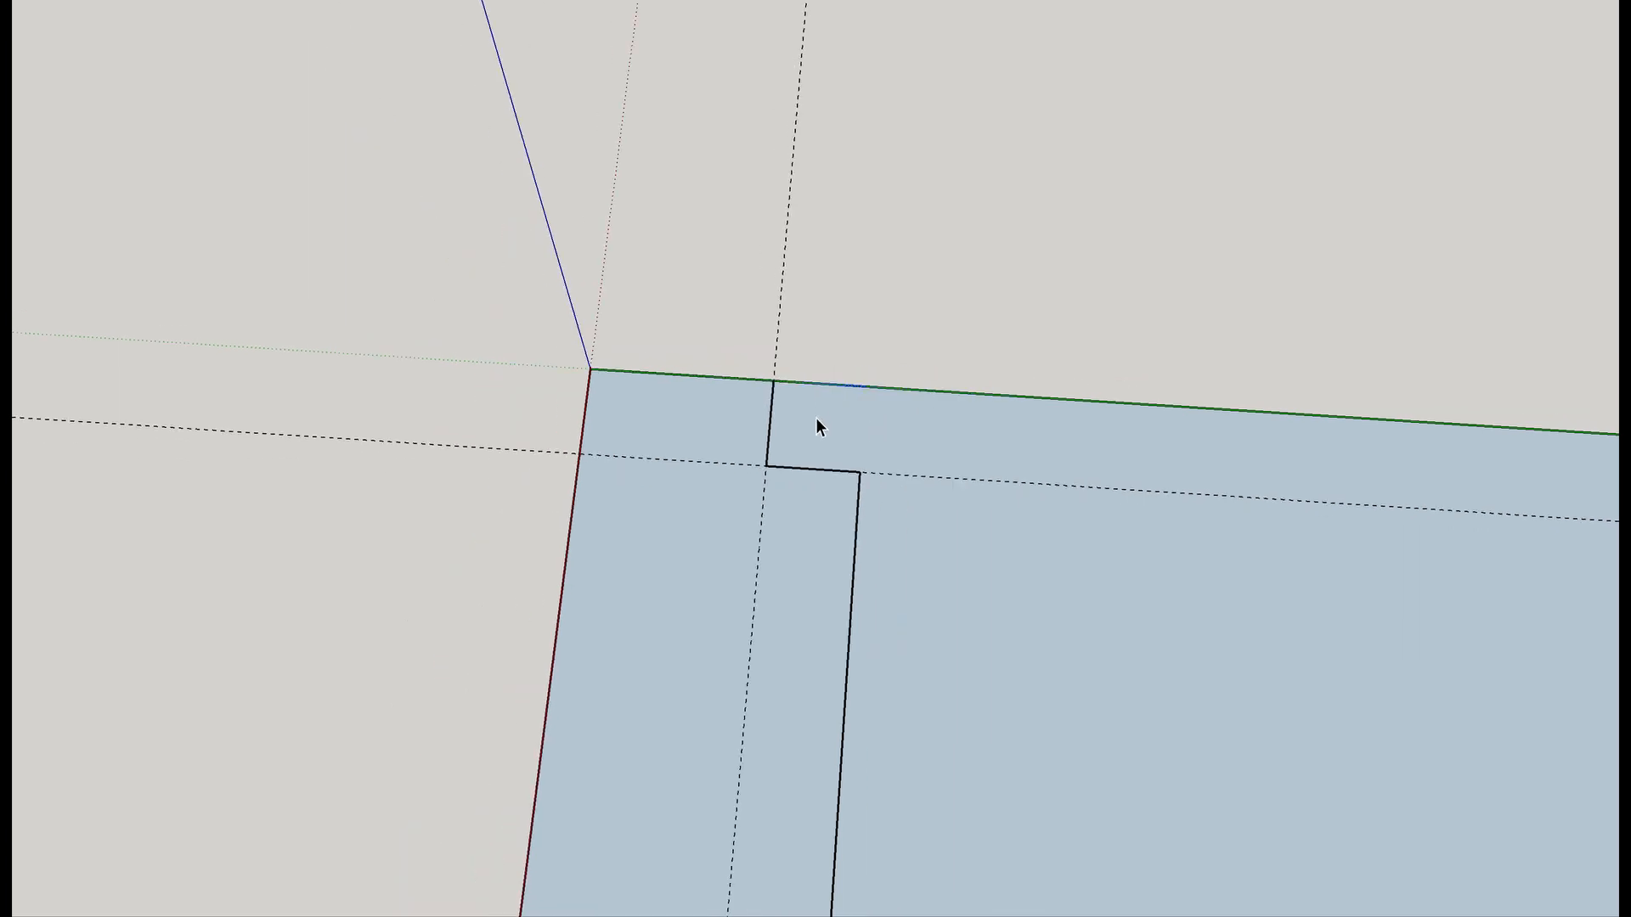
mouse_move(812, 426)
middle_mouse_down()
mouse_move(1096, 484)
mouse_move(1183, 576)
mouse_move(906, 484)
mouse_move(694, 443)
mouse_move(972, 543)
mouse_move(972, 564)
middle_mouse_up()
scroll(1180, 568, "down", 2)
scroll(969, 567, "up", 1)
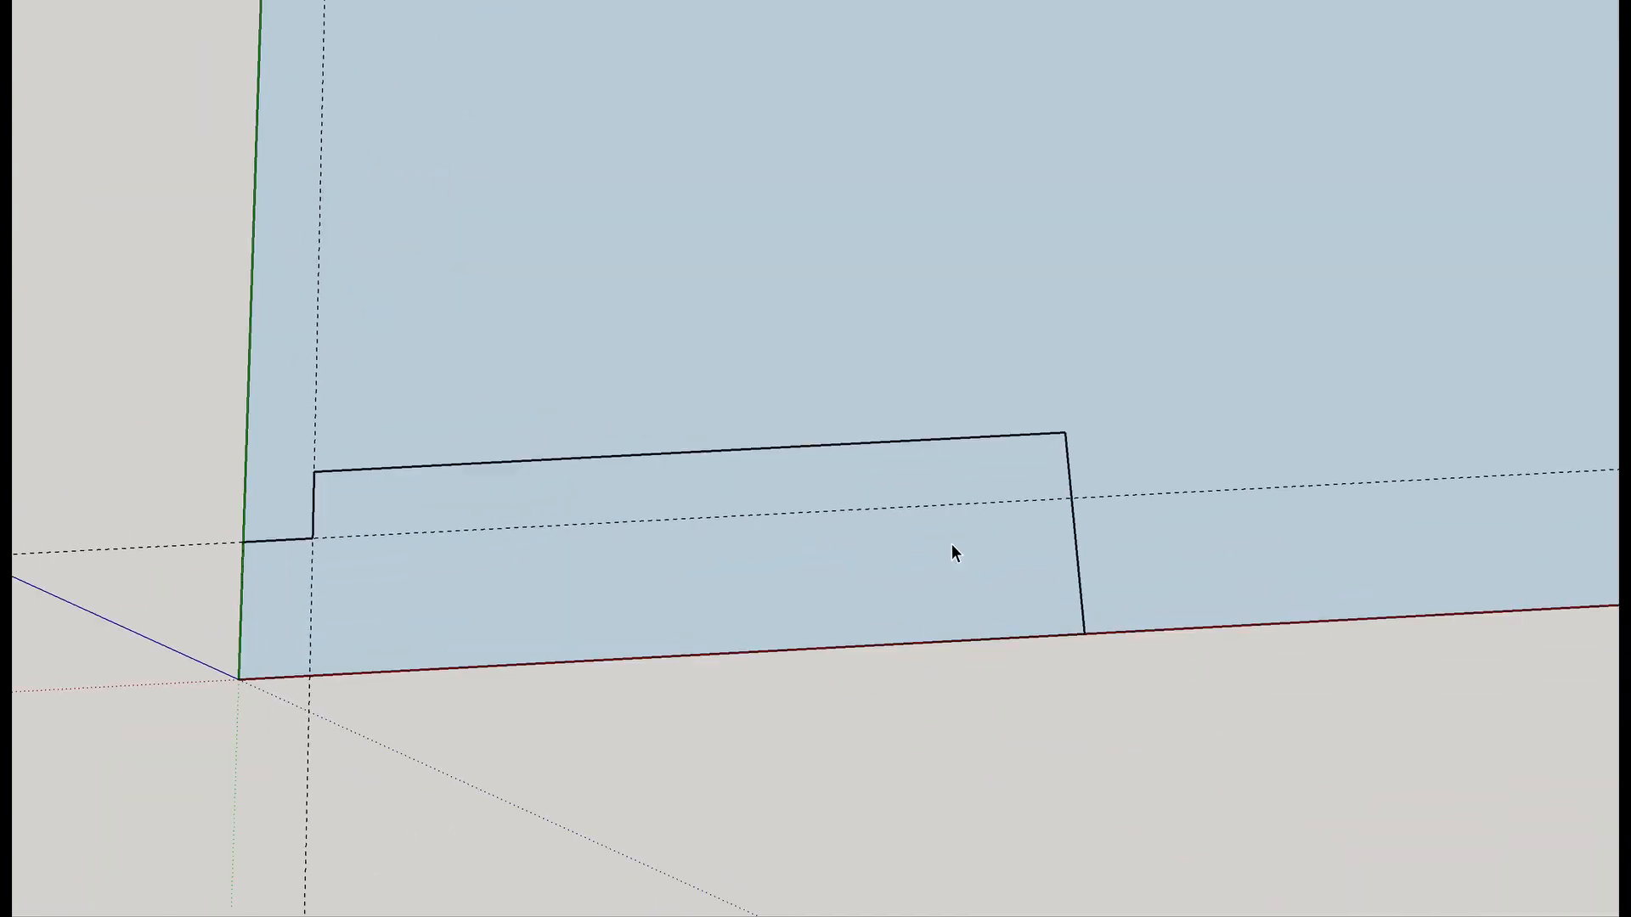
left_click(934, 542)
key("p")
middle_click_drag(927, 561, 626, 462)
left_click_drag(626, 462, 632, 355)
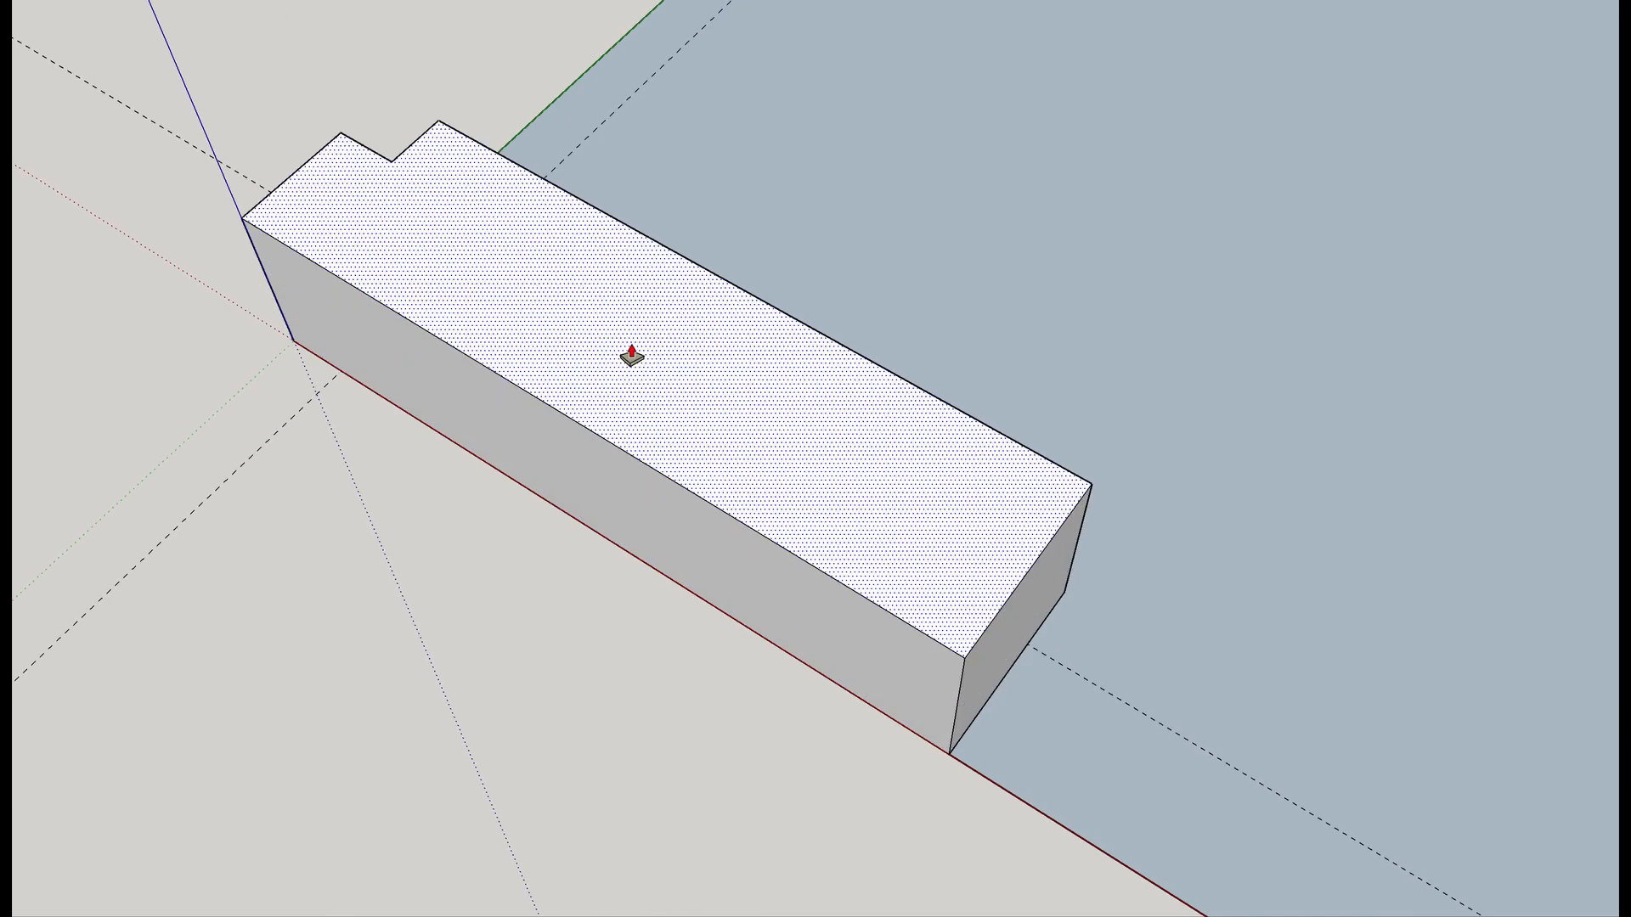
key("Return")
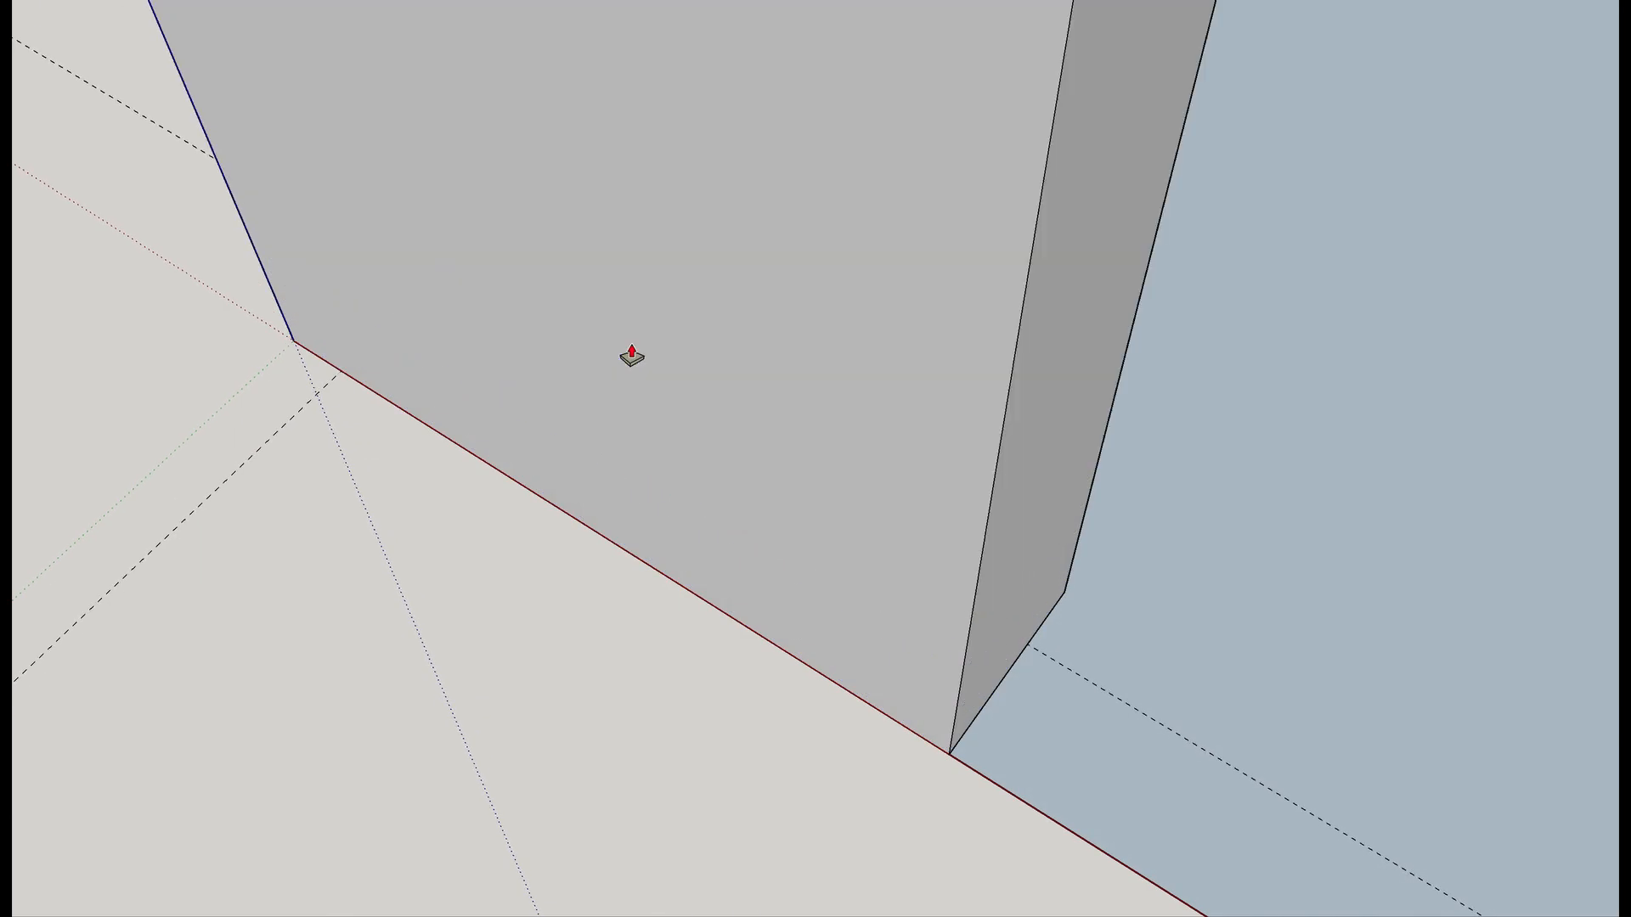
scroll(632, 356, "down", 4)
scroll(641, 338, "down", 6)
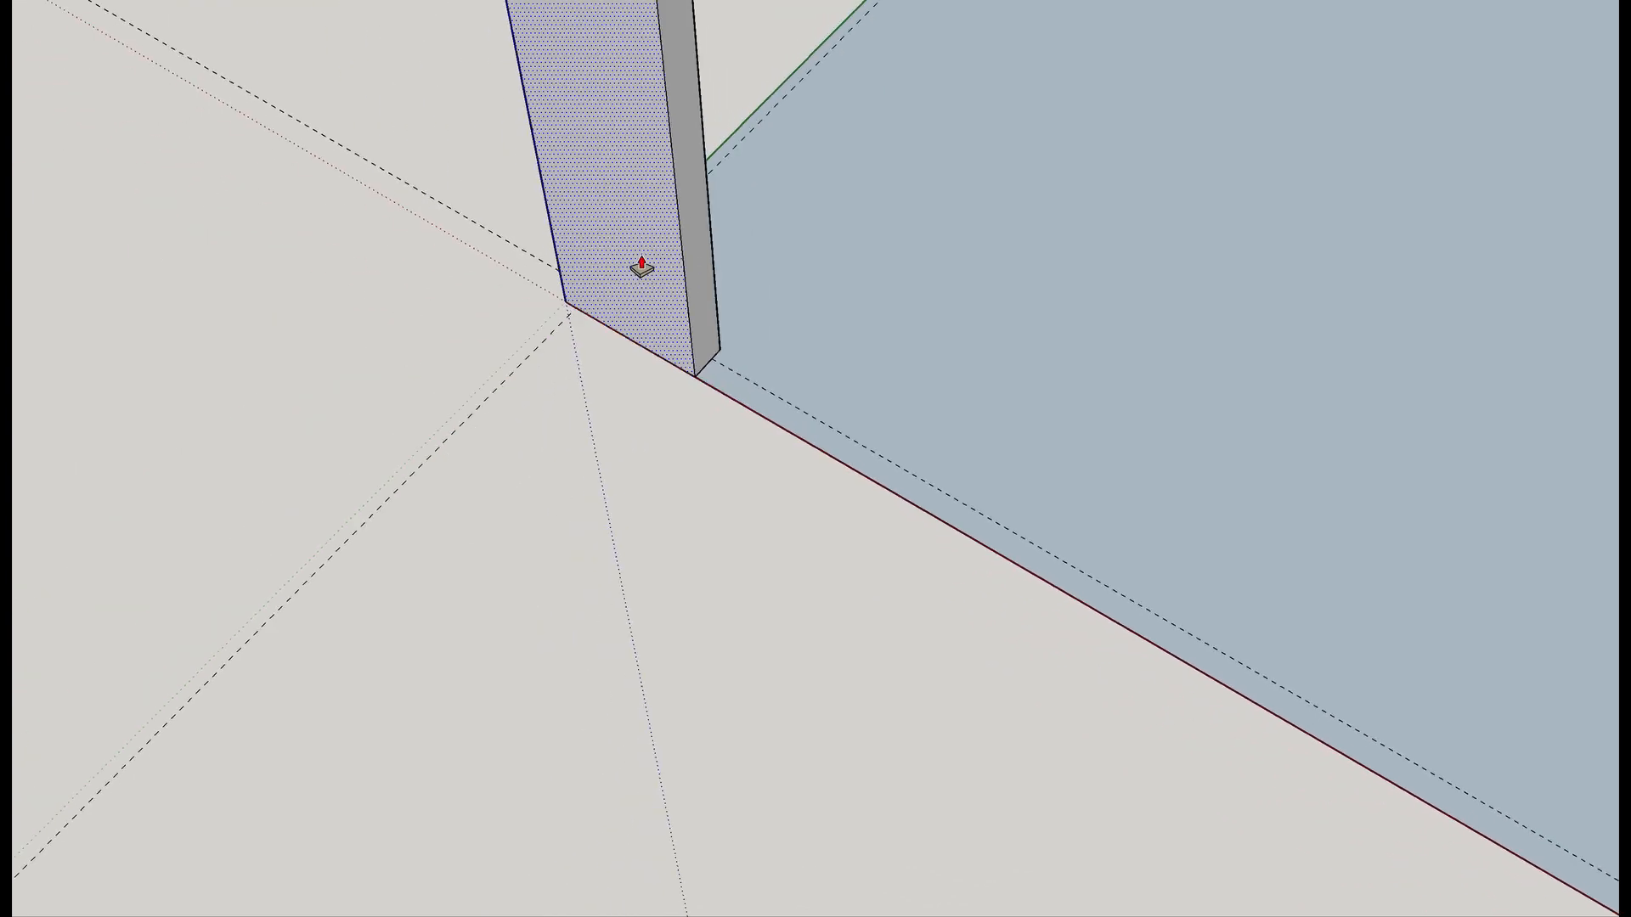
Place a horizontal guide across the stile's wide outer face, parallel to its bottom edge, for the foot cutout height.
middle_click_drag(626, 88, 1091, 342, "shift")
middle_click_drag(889, 510, 728, 219, "shift")
scroll(727, 218, "up", 3)
scroll(590, 291, "up", 5)
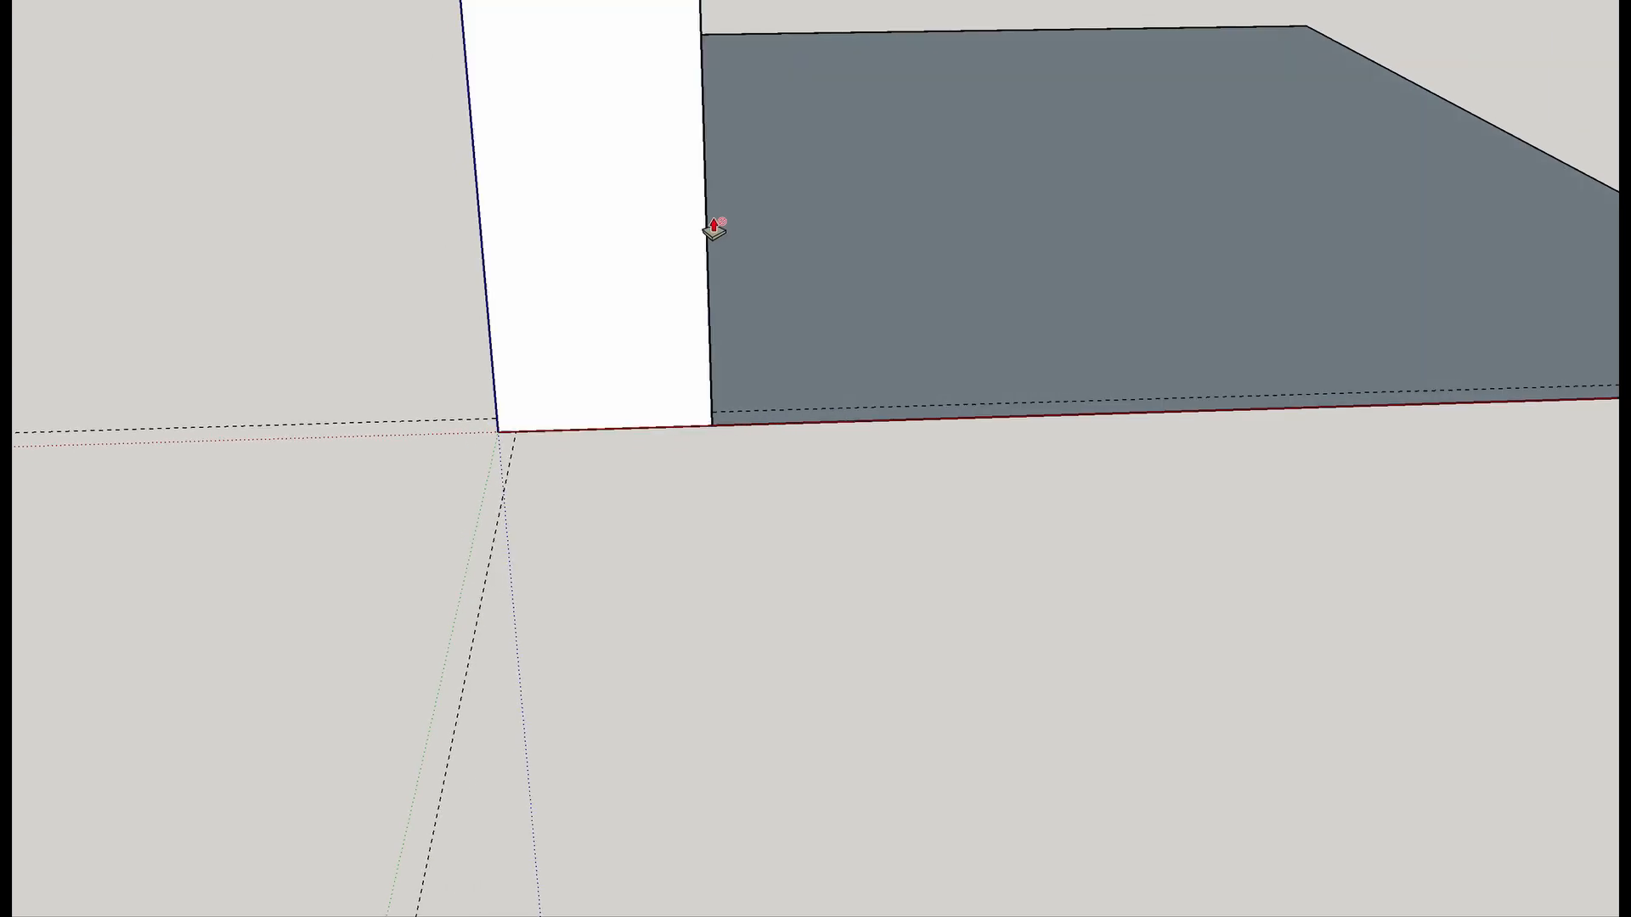
middle_click_drag(732, 226, 746, 391)
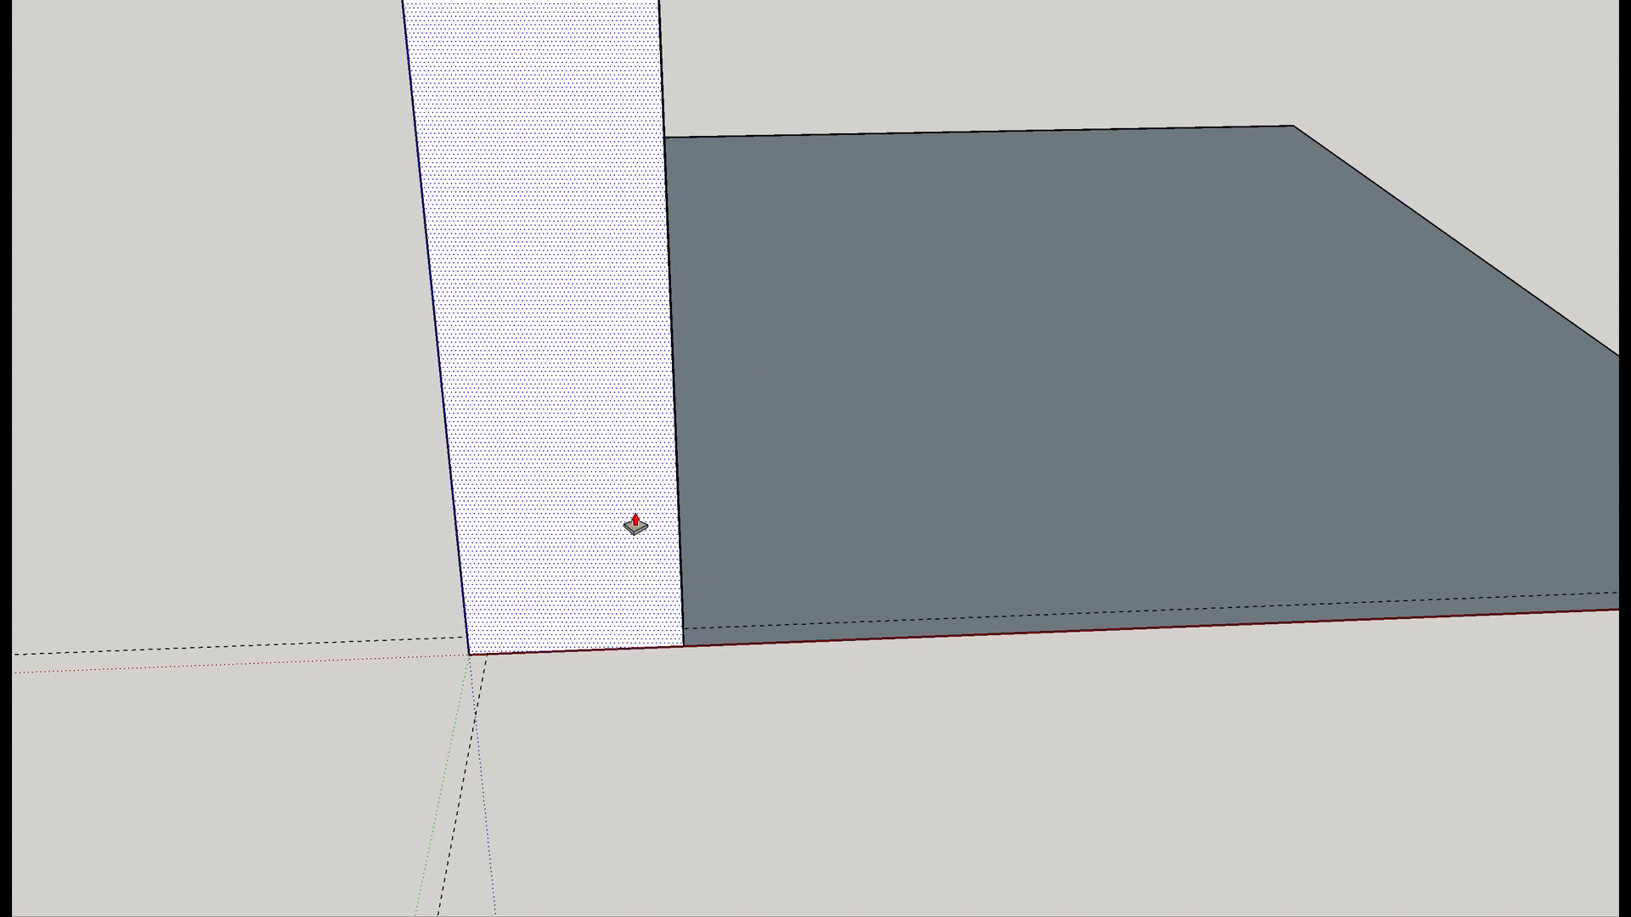
key("t")
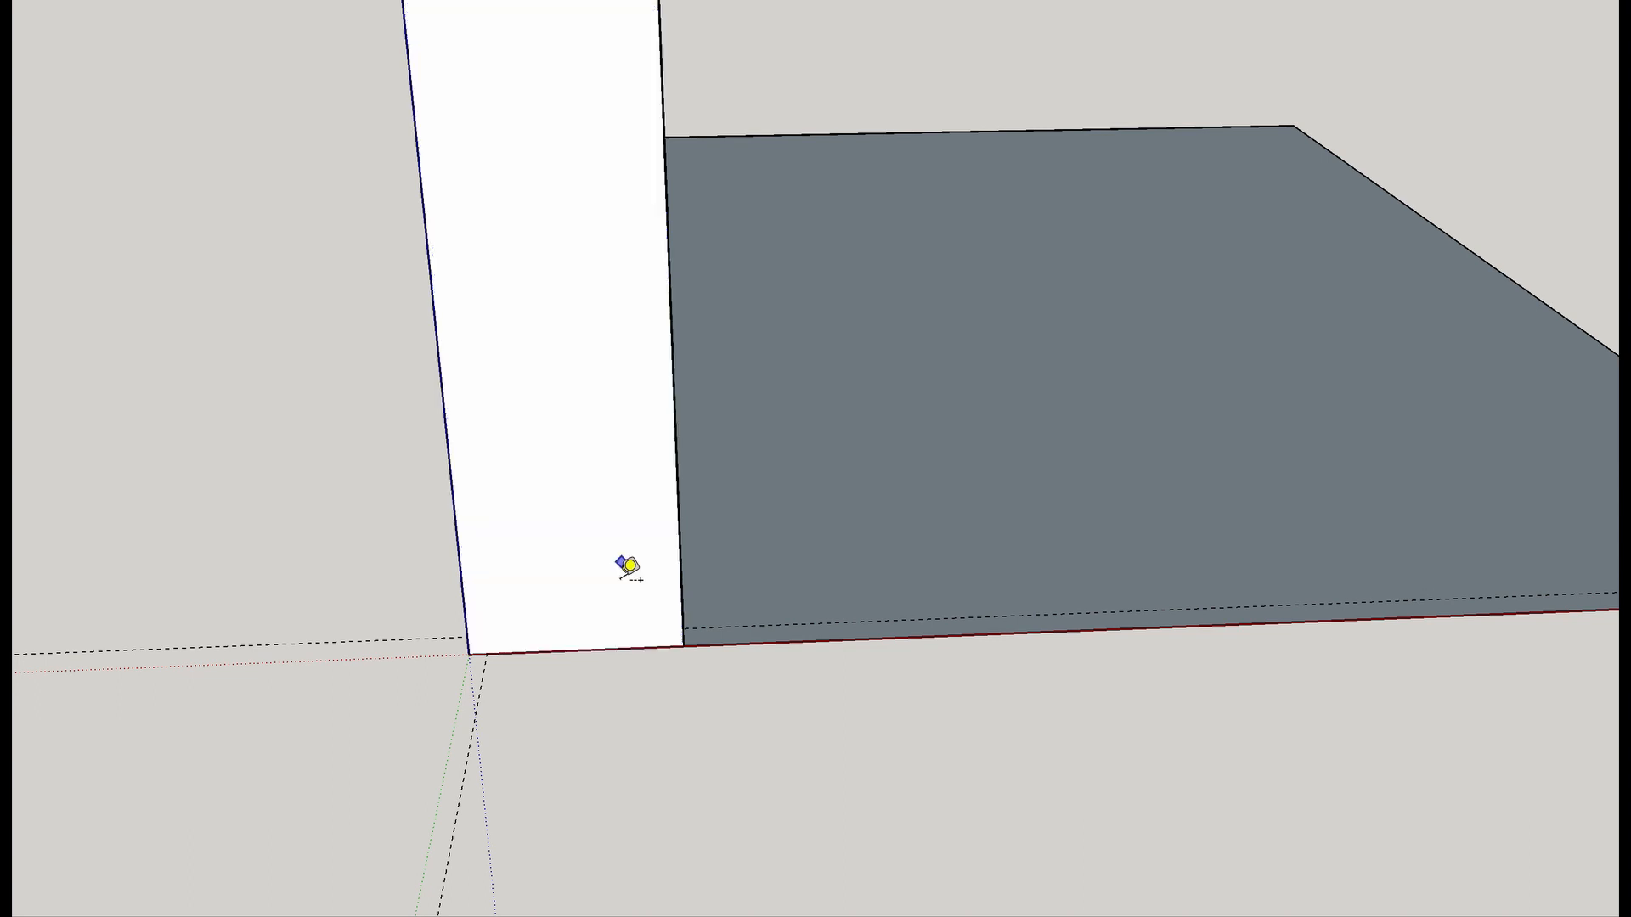
left_click(616, 649)
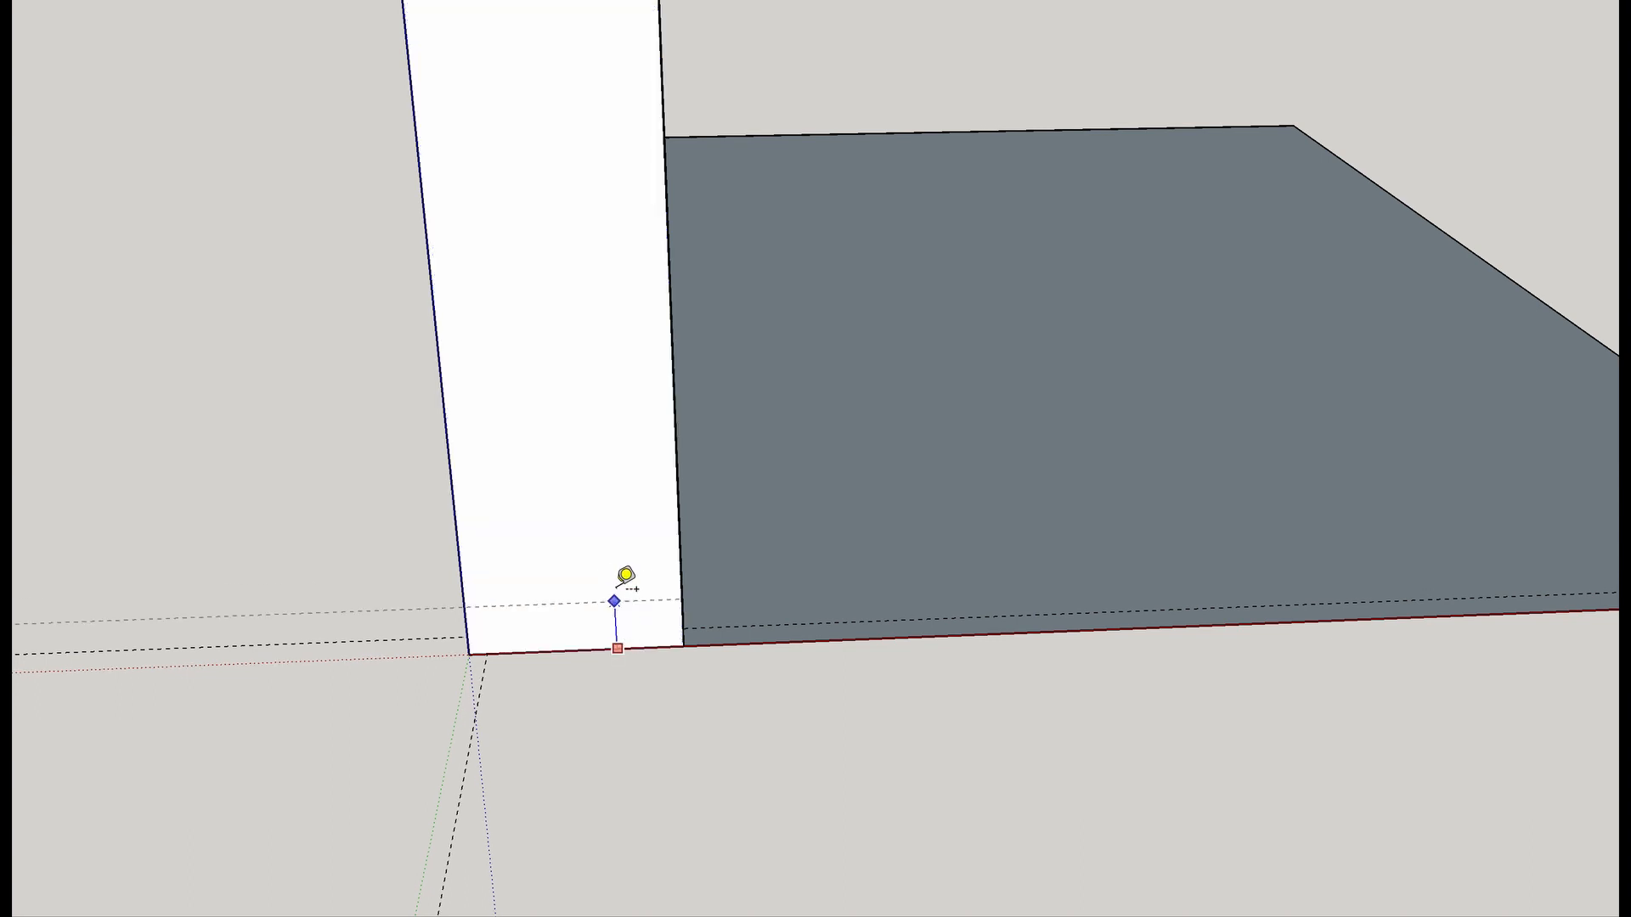
left_click(622, 530)
Draw an arc on the stile's outer face from the guide at the inner edge to the middle of the bottom edge.
middle_click_drag(775, 575, 771, 404)
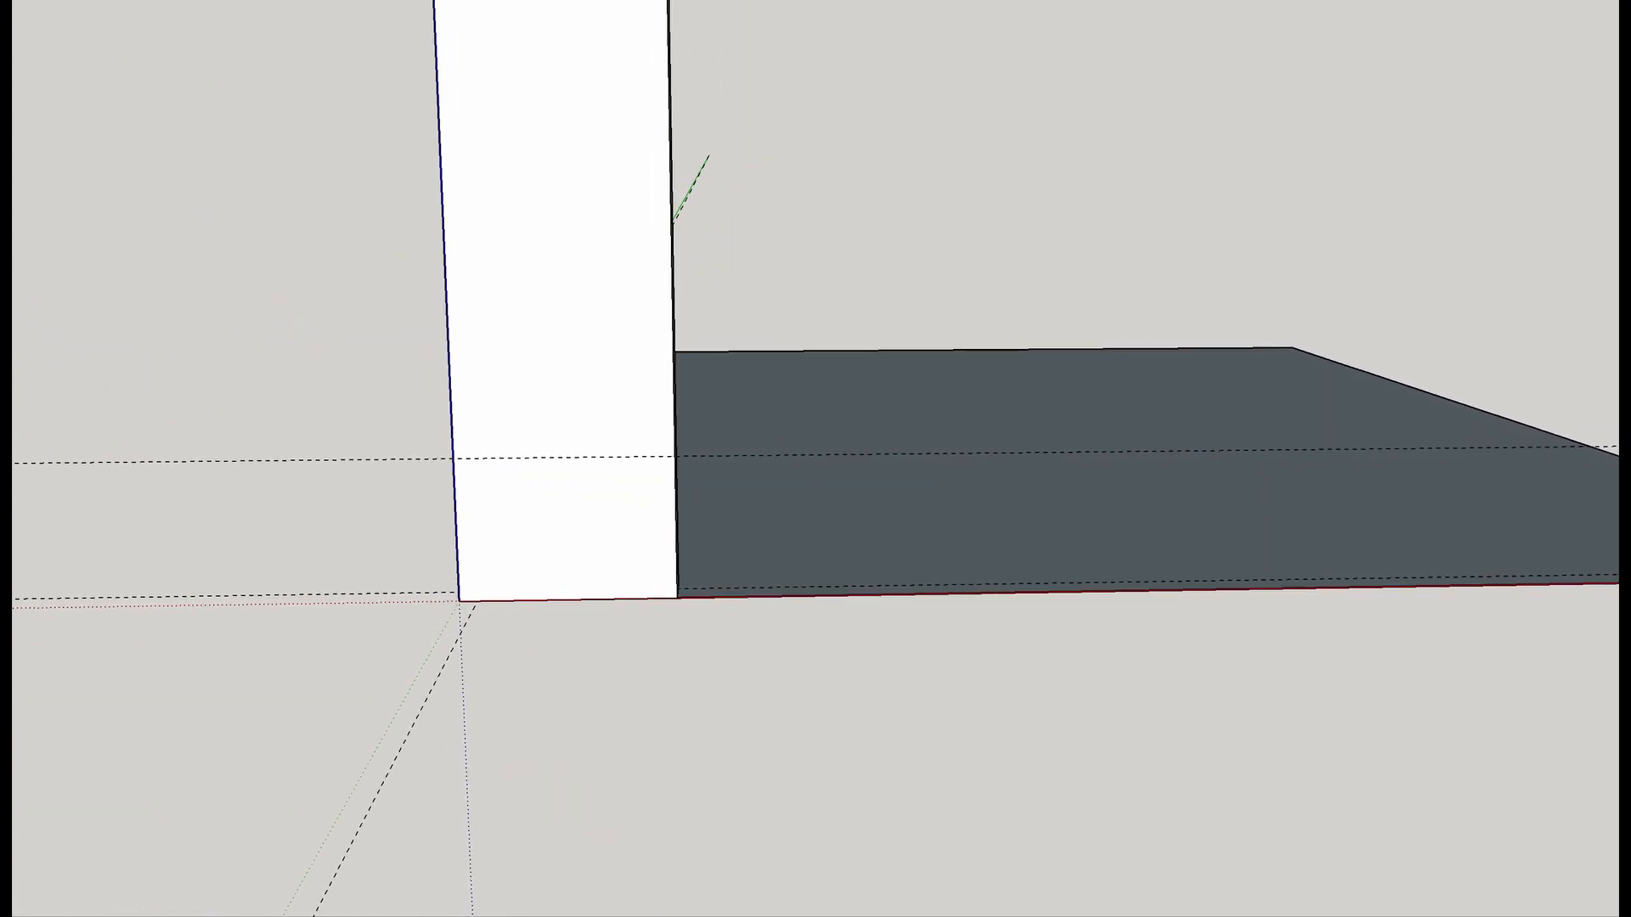
left_click(675, 456)
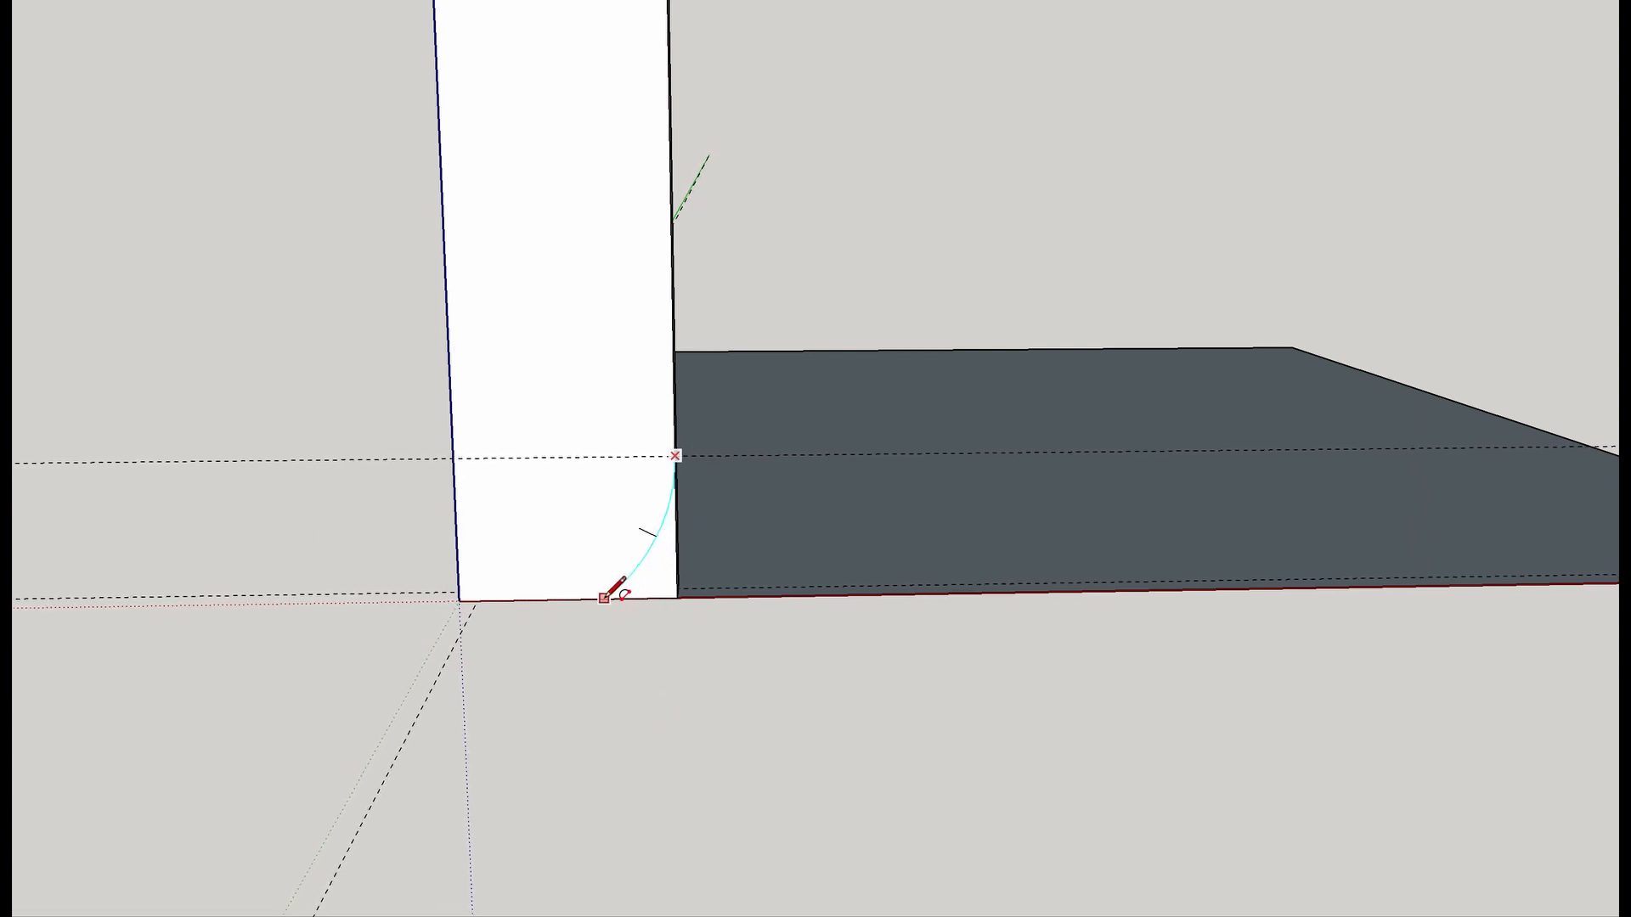
left_click(569, 598)
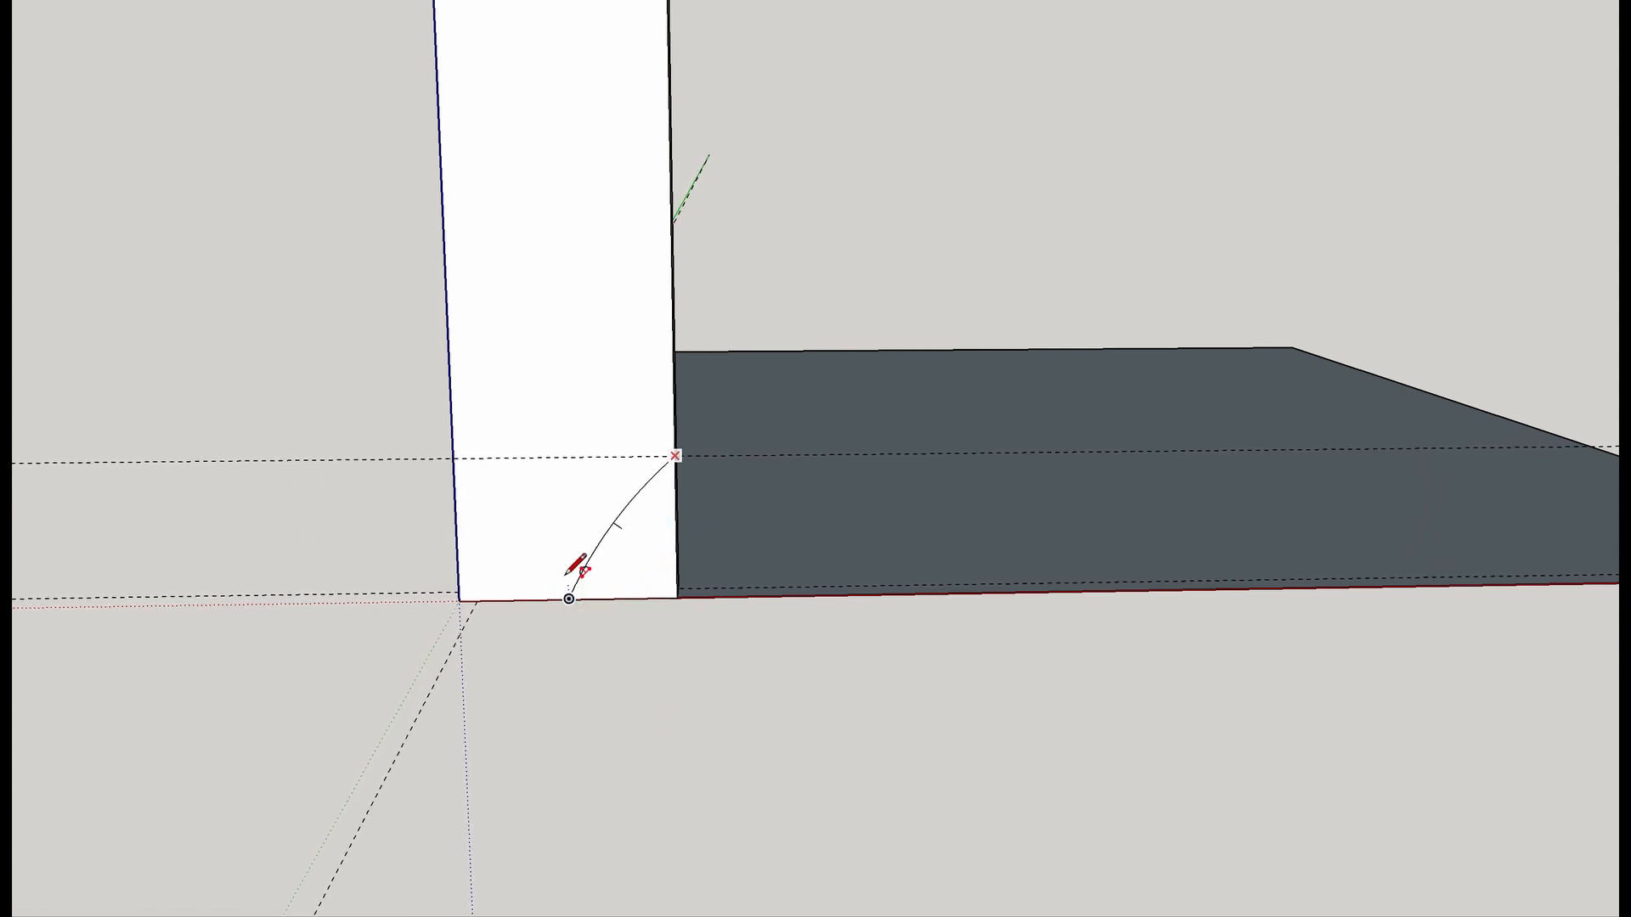
left_click(567, 528)
Push the area enclosed by the arc through the stile's thickness to cut out the curved foot.
middle_click_drag(839, 595, 480, 620)
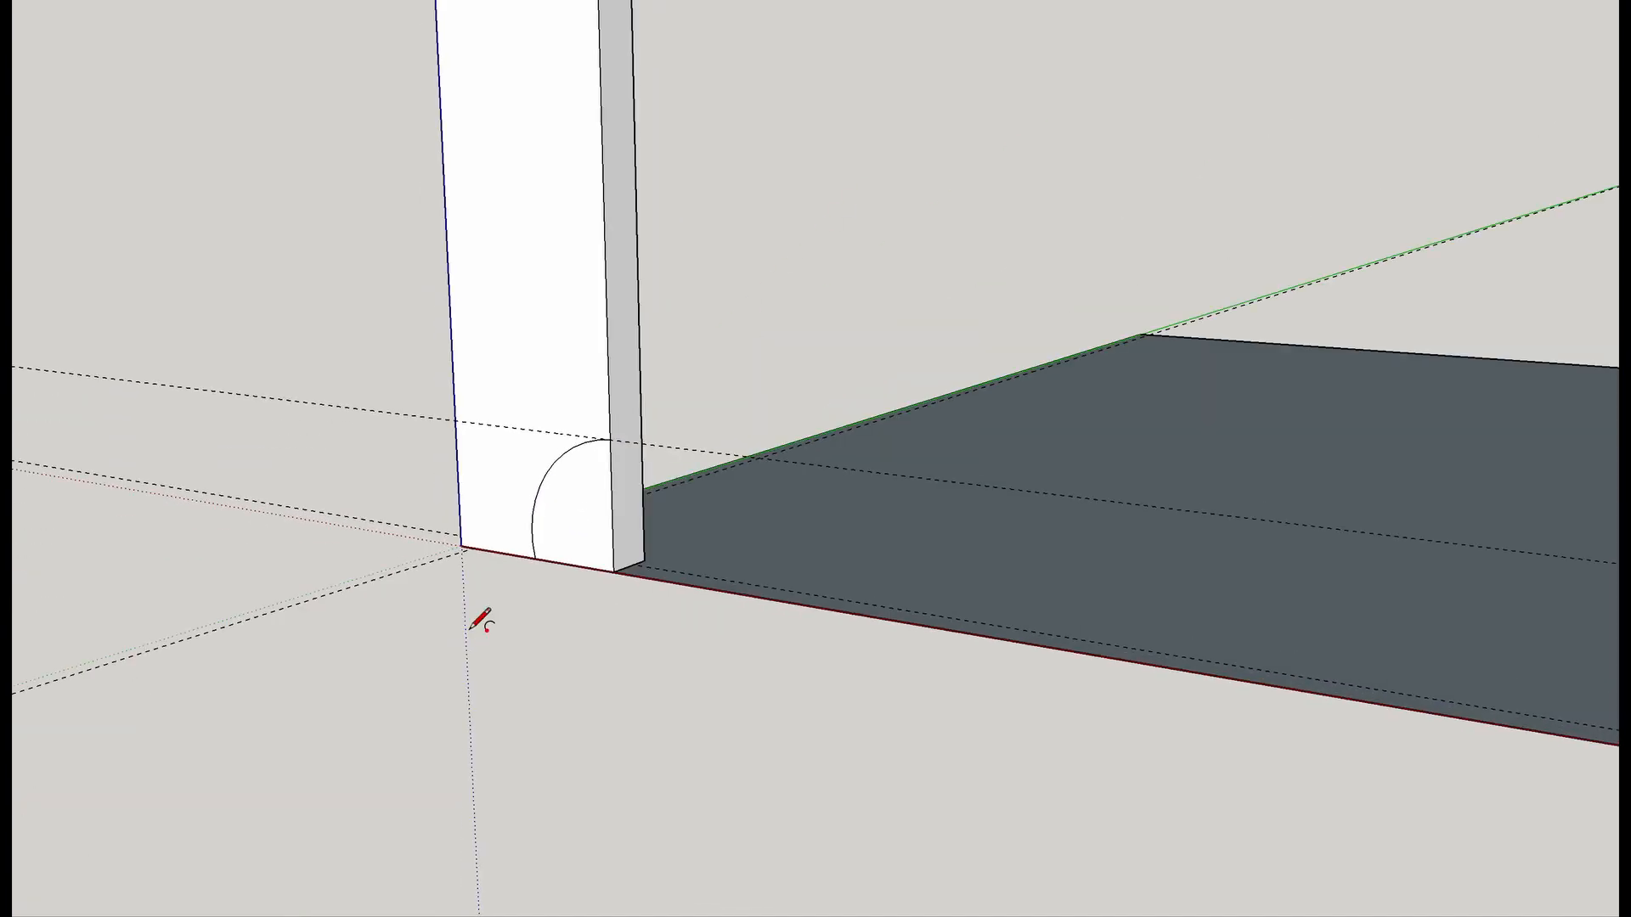
left_click(566, 535)
key("p")
left_click(572, 535)
left_click(633, 537)
Examine the stile's curved foot, back notch and full height between the lower and upper rectangles.
middle_click_drag(575, 659, 546, 623)
scroll(881, 710, "down", 9)
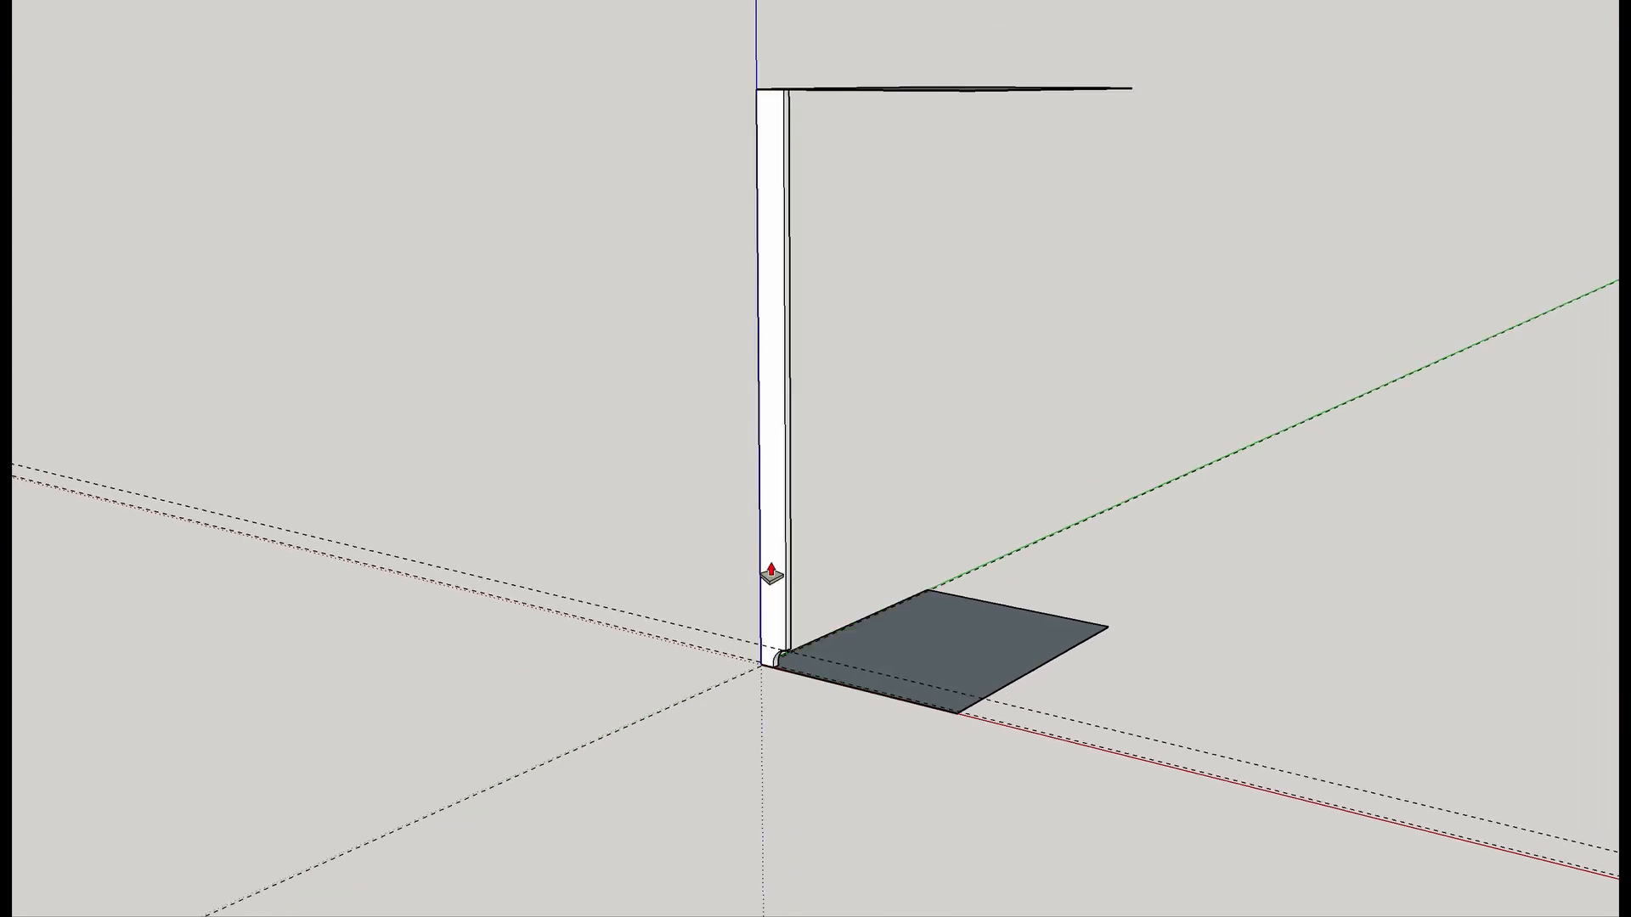
scroll(837, 592, "up", 3)
mouse_move(837, 592)
middle_mouse_down()
mouse_move(659, 572)
mouse_move(716, 626)
mouse_move(569, 560)
middle_mouse_up()
scroll(723, 628, "up", 2)
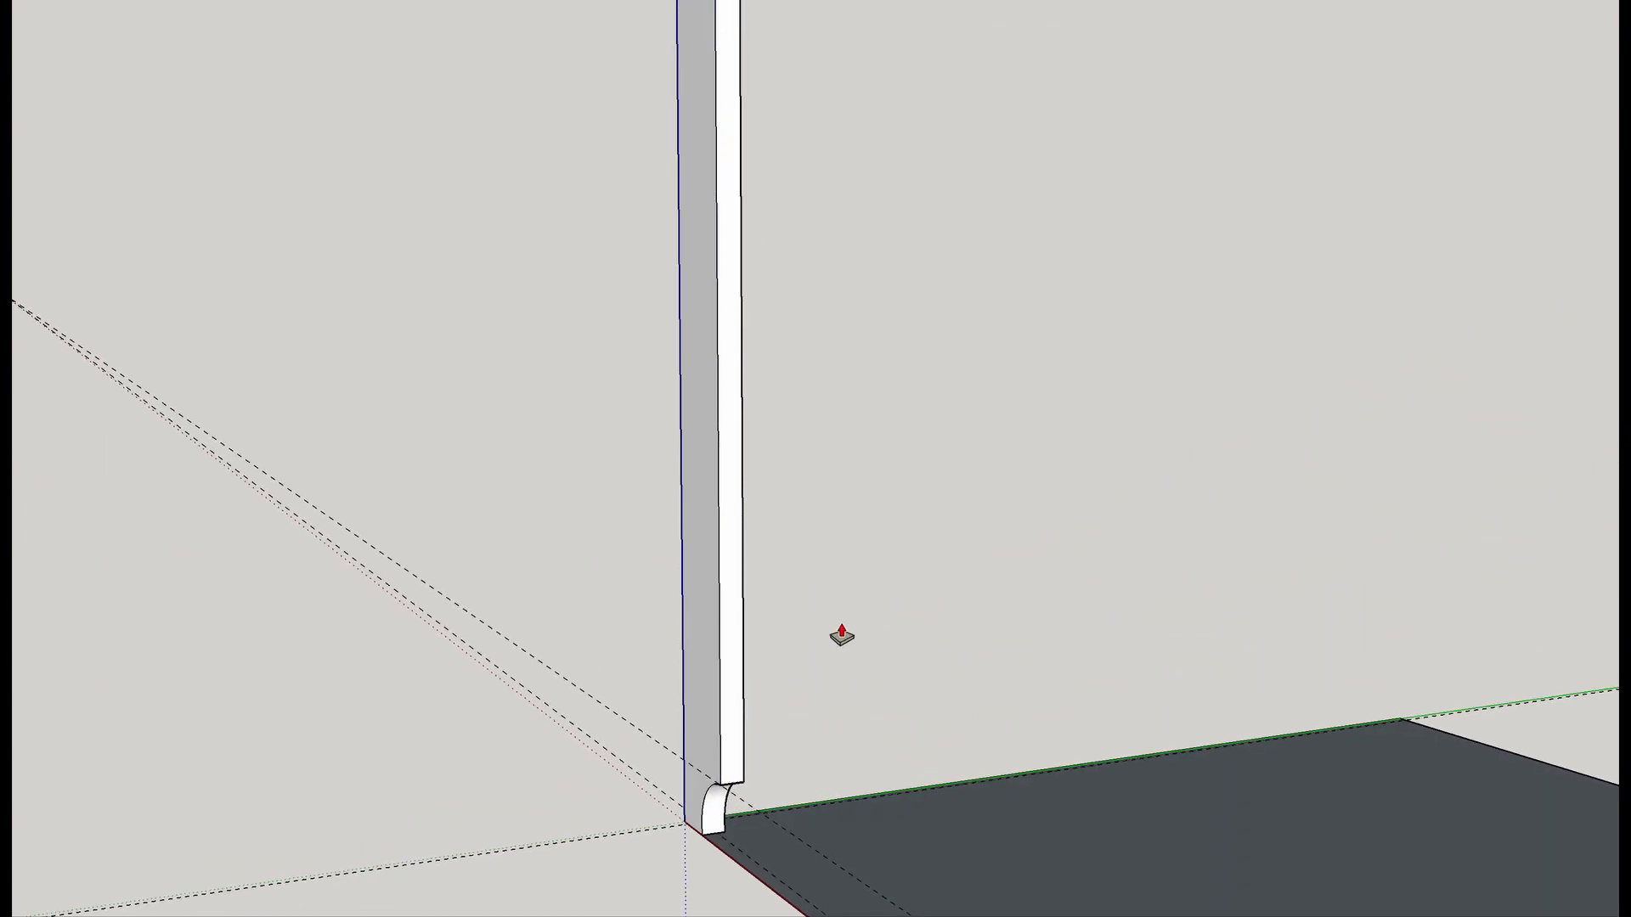
middle_click_drag(841, 637, 674, 637)
scroll(681, 629, "down", 2)
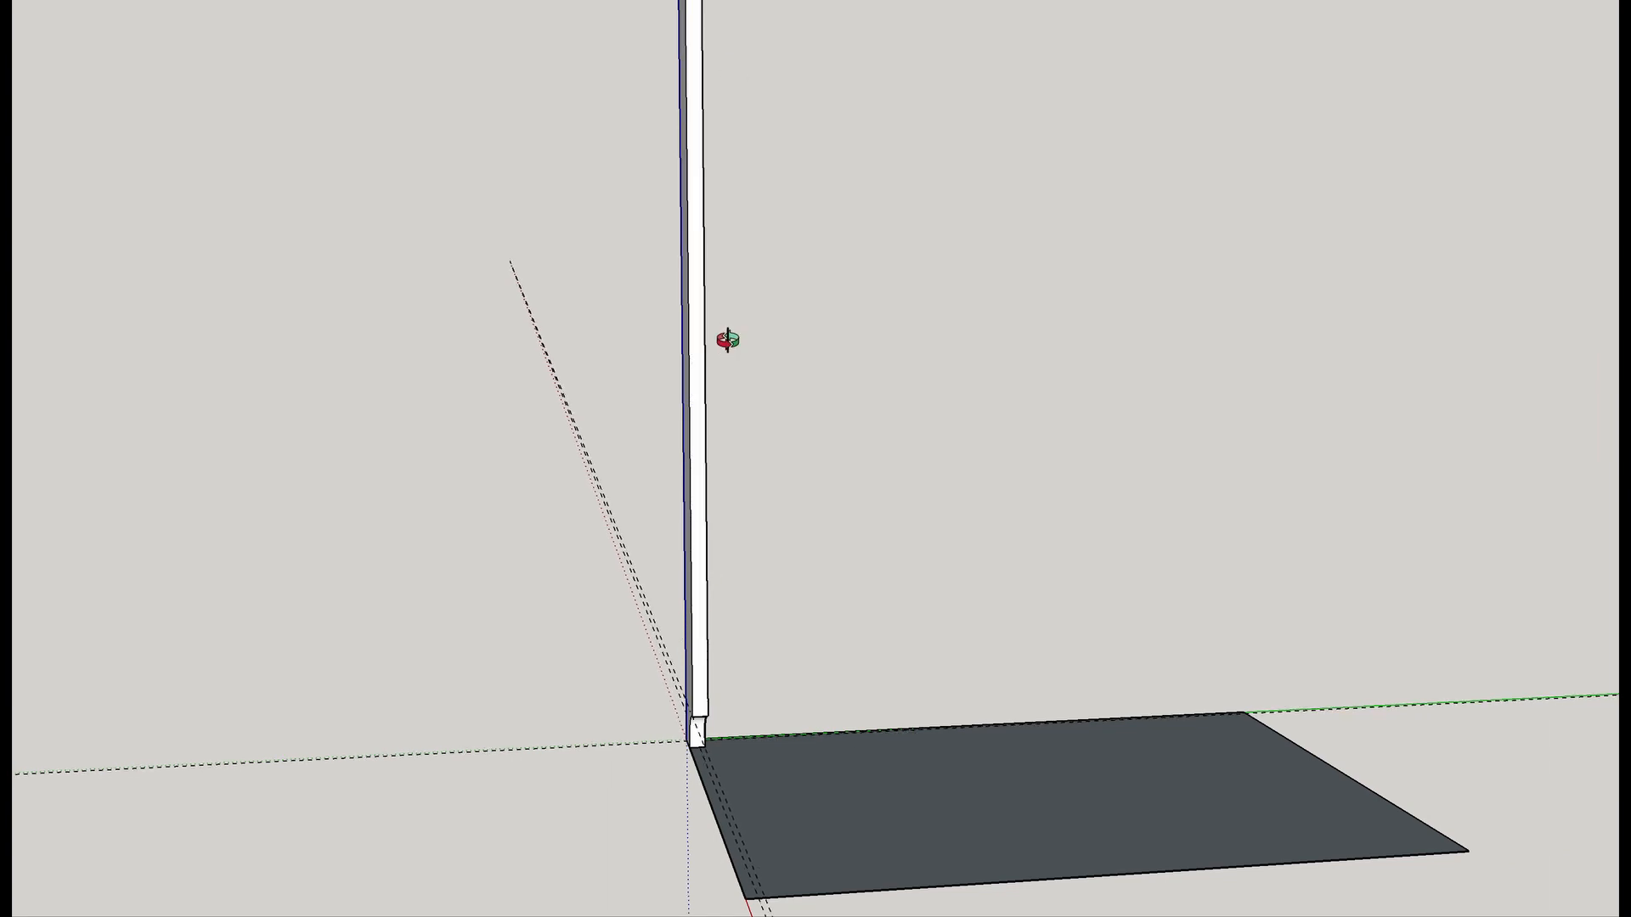
middle_click_drag(724, 346, 714, 713)
scroll(716, 717, "down", 1)
scroll(715, 716, "down", 3)
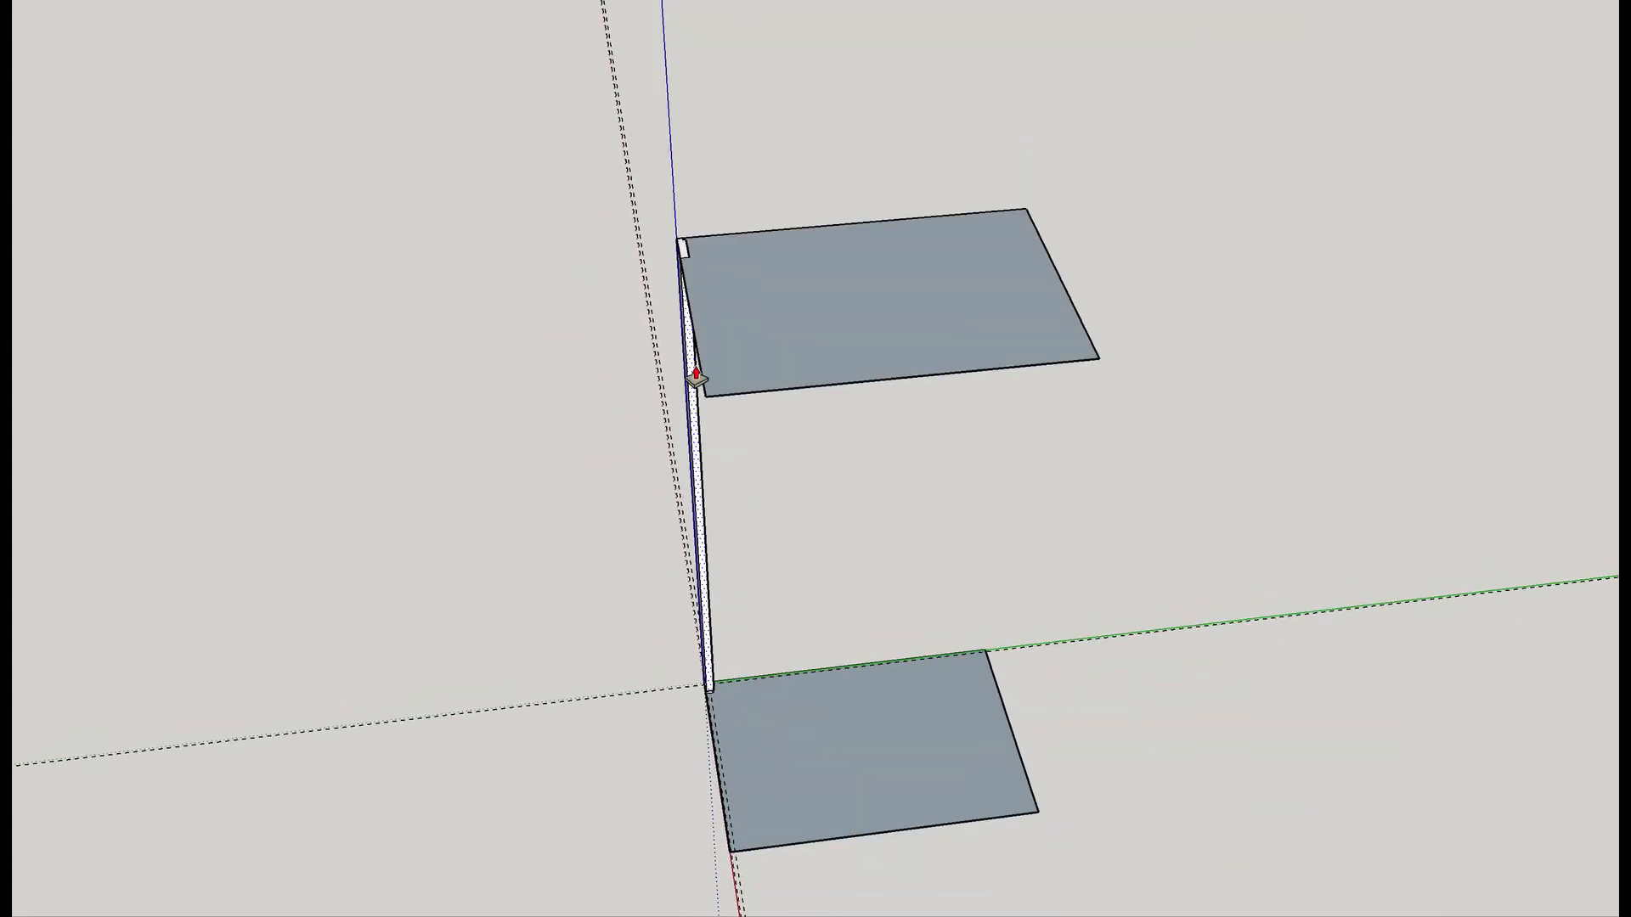
Place a horizontal guide above the bottom of the stile's narrow inner face and vertical guides 1/4" in from its long edges.
scroll(722, 714, "up", 5)
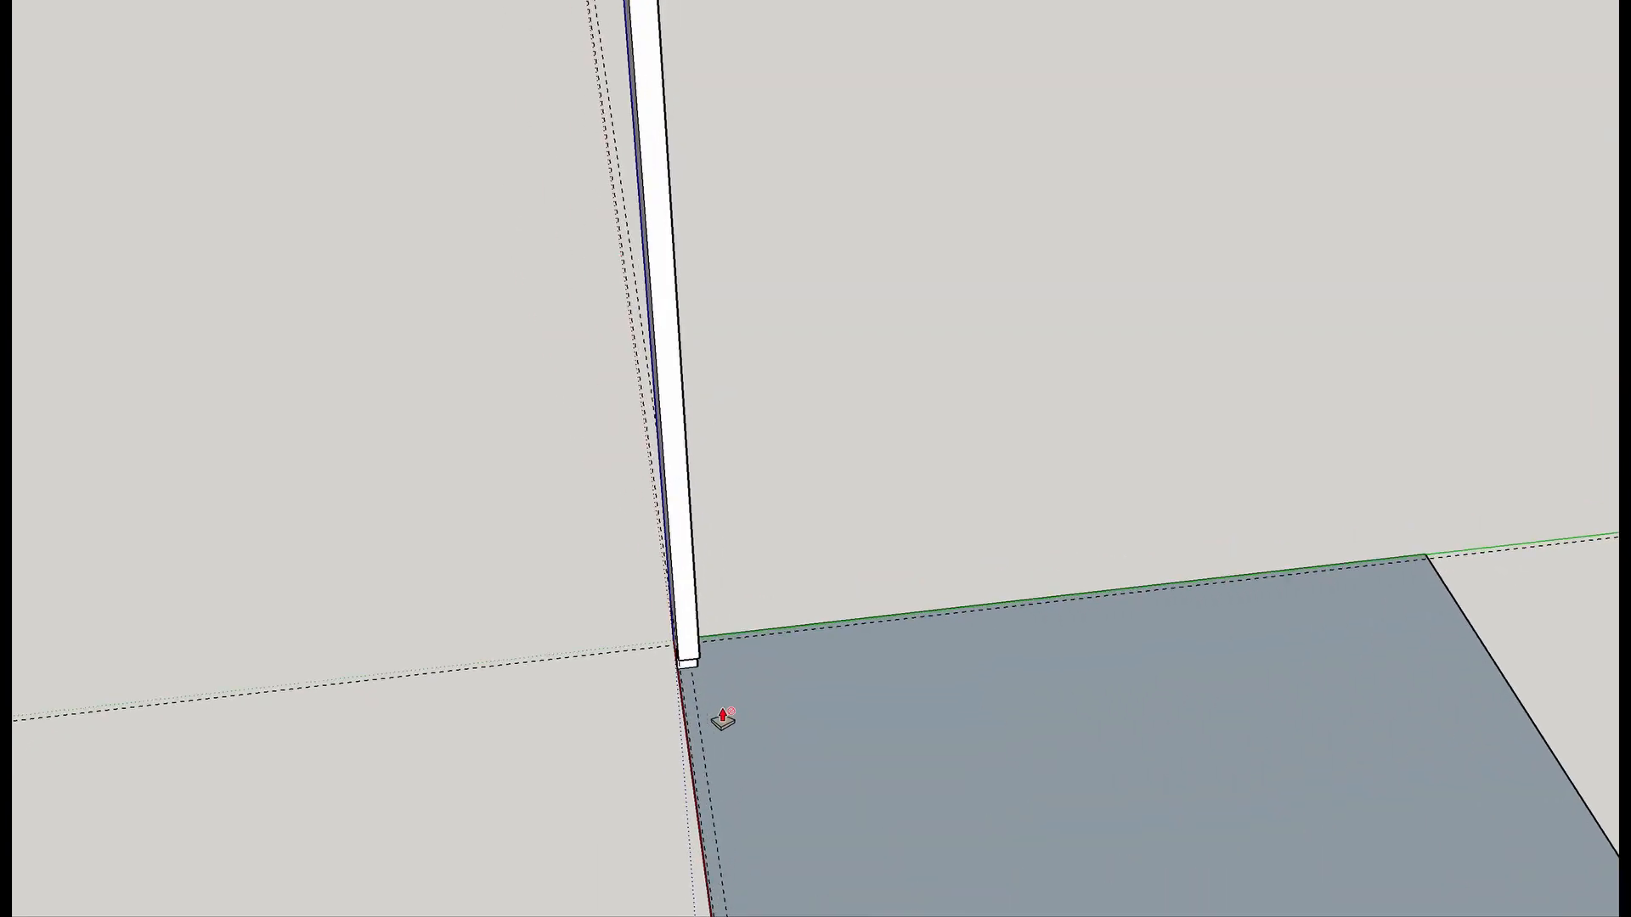
mouse_move(705, 660)
middle_mouse_down()
mouse_move(655, 546)
mouse_move(673, 643)
middle_mouse_up()
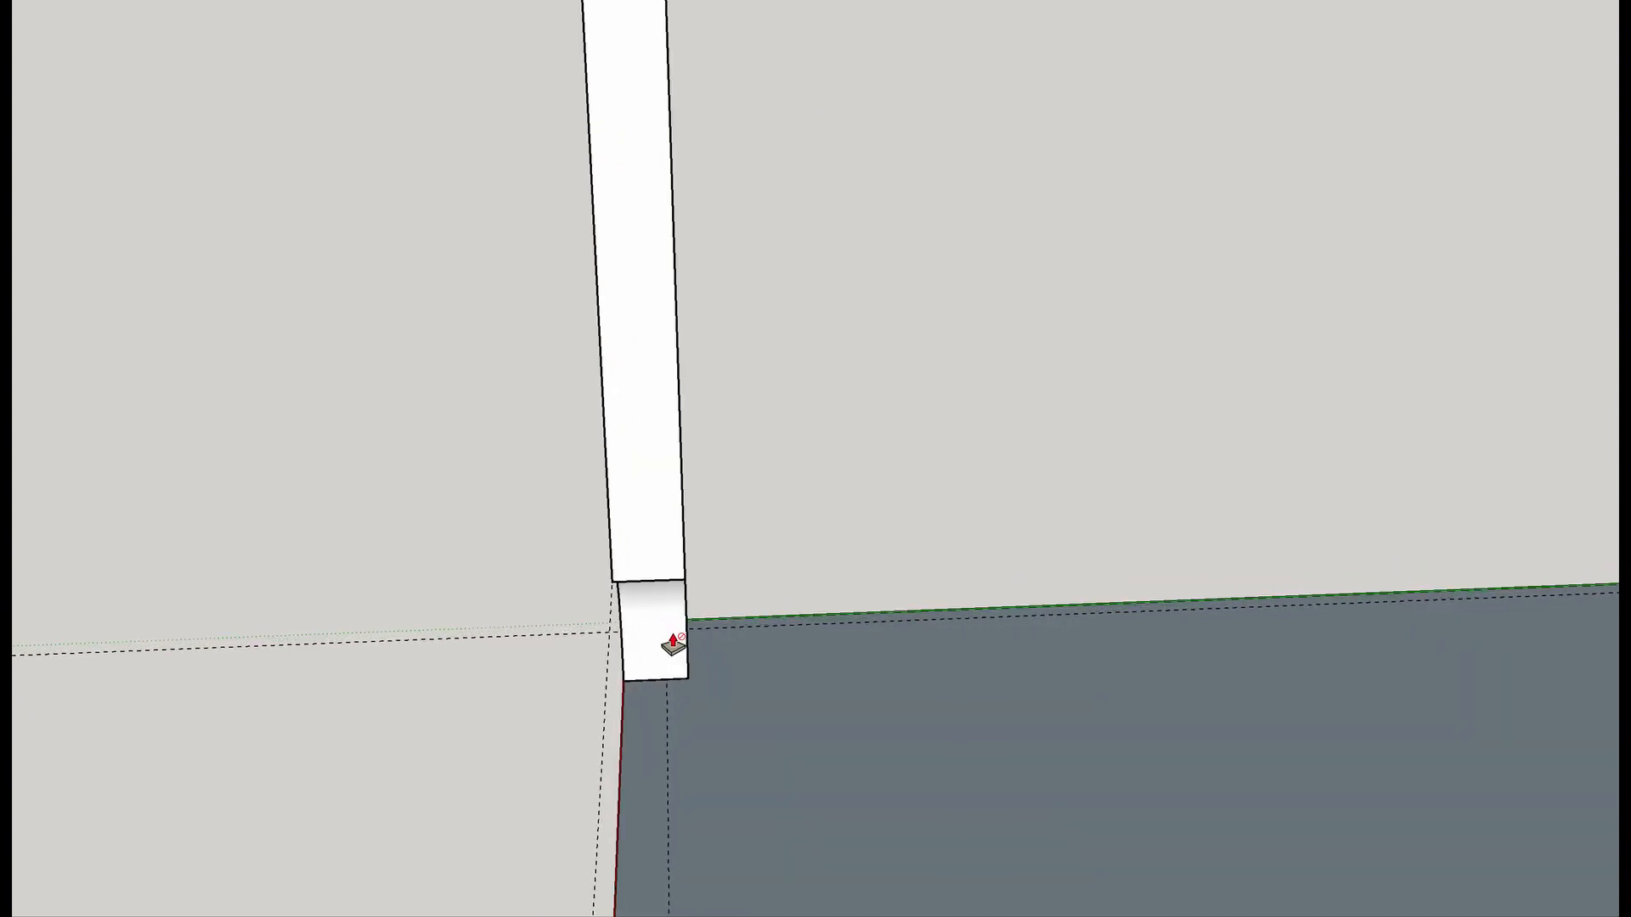
mouse_move(567, 611)
middle_mouse_down()
mouse_move(921, 517)
mouse_move(1128, 506)
mouse_move(917, 507)
mouse_move(739, 547)
middle_mouse_up()
scroll(730, 556, "up", 3)
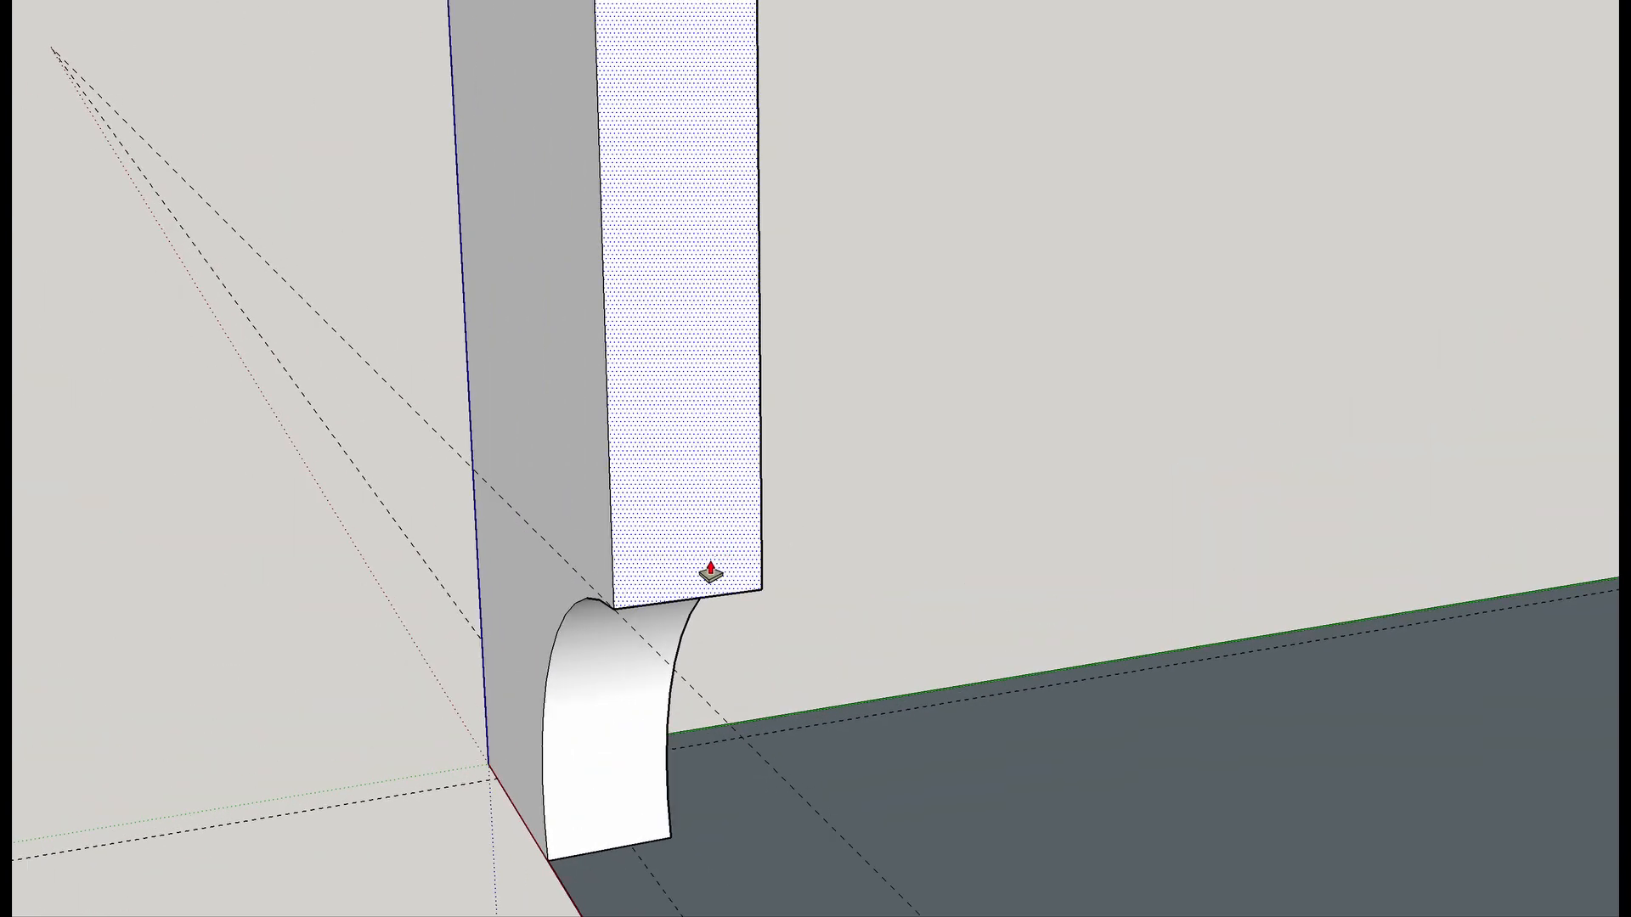
key("t")
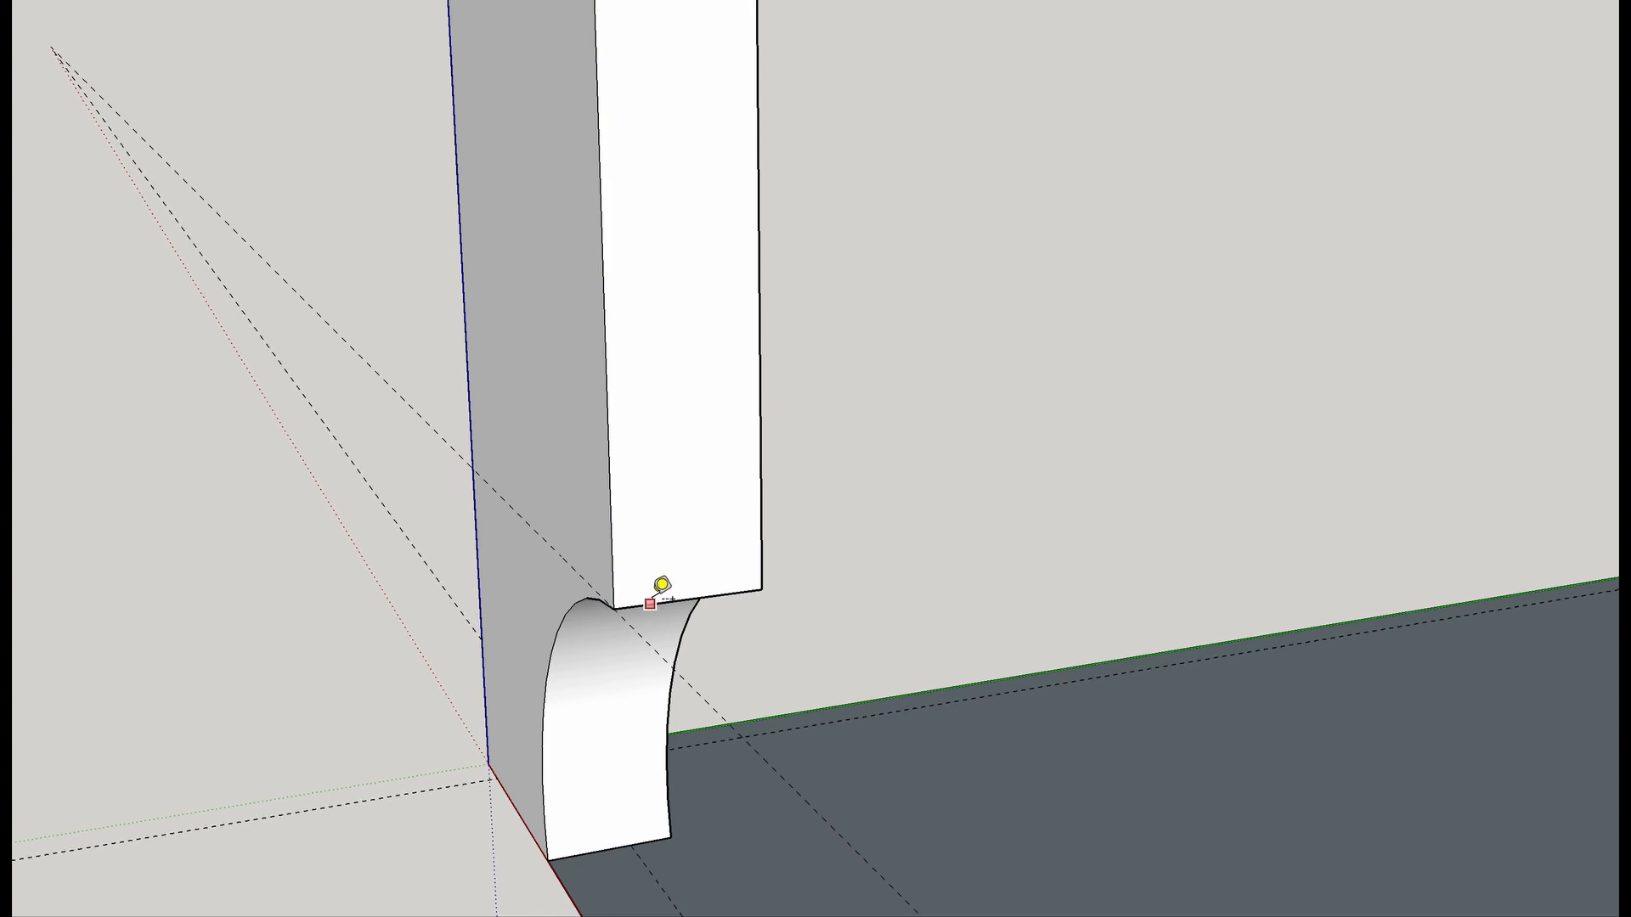
left_click(689, 600)
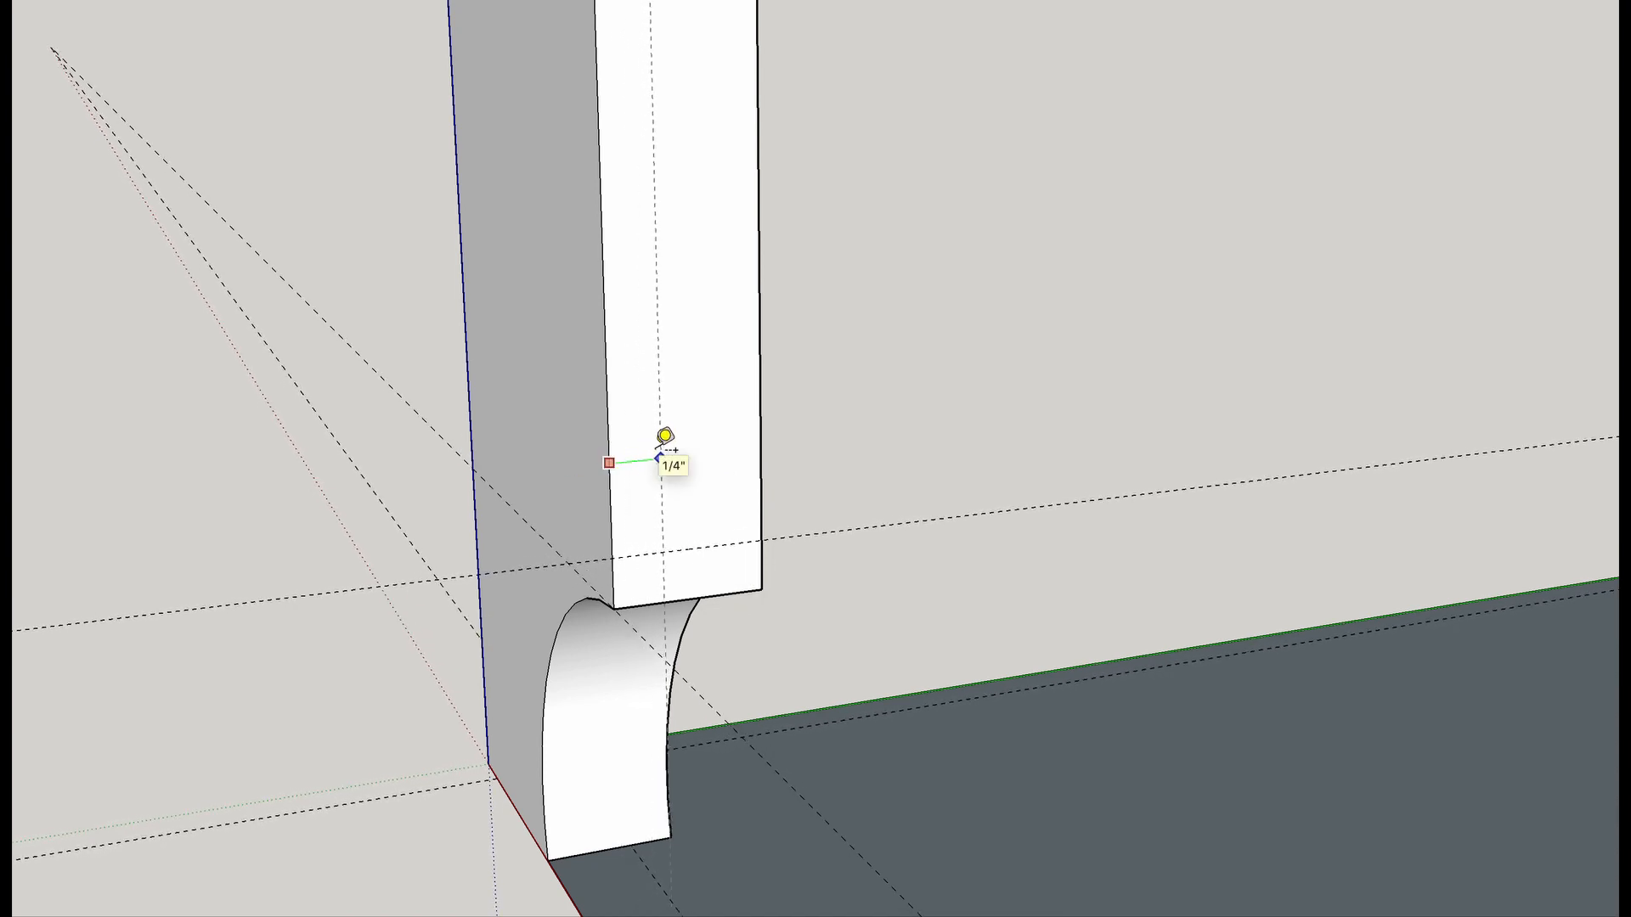
left_click(760, 446)
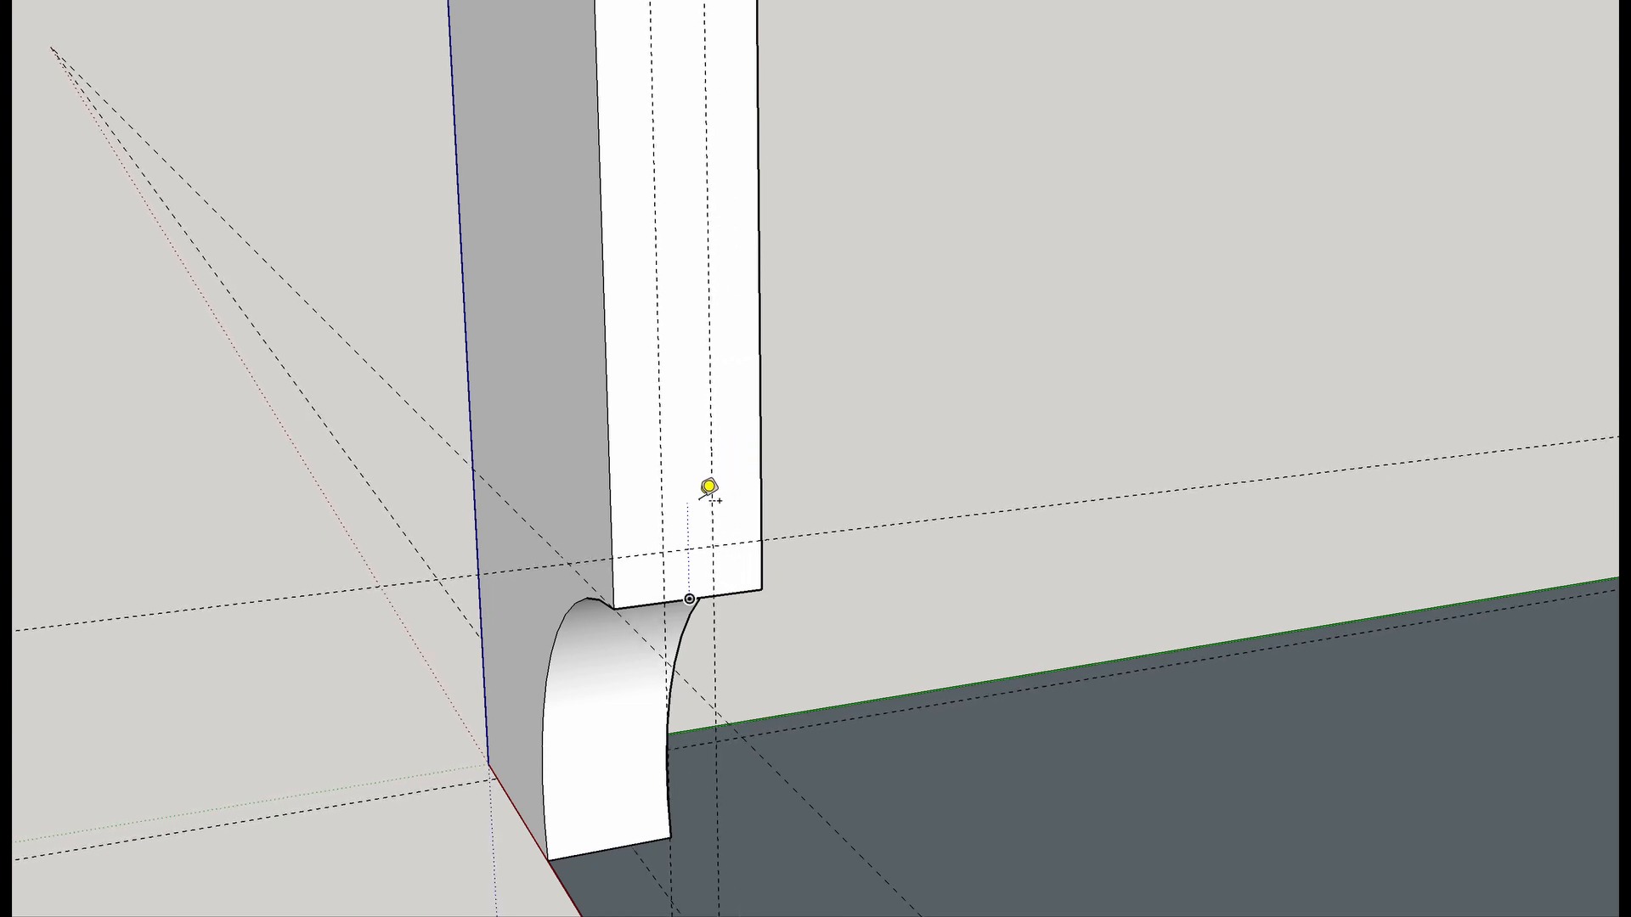
scroll(707, 487, "down", 2)
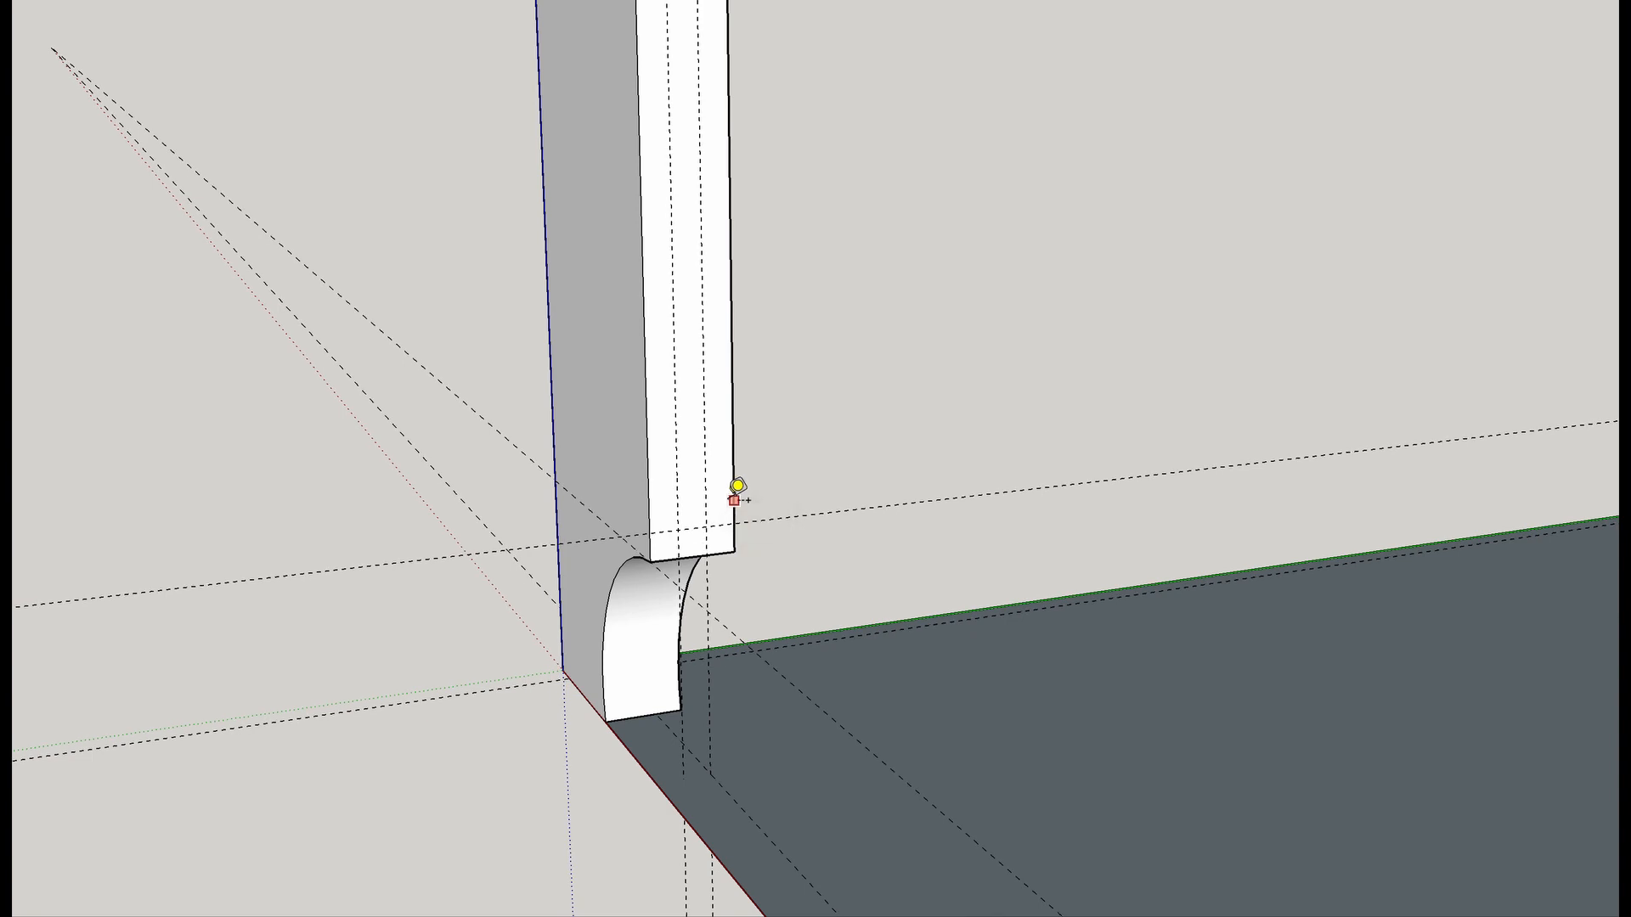
Draw a rectangle between the vertical guides from the horizontal guide to the stile's top and push it inward to cut a stopped groove.
key("r")
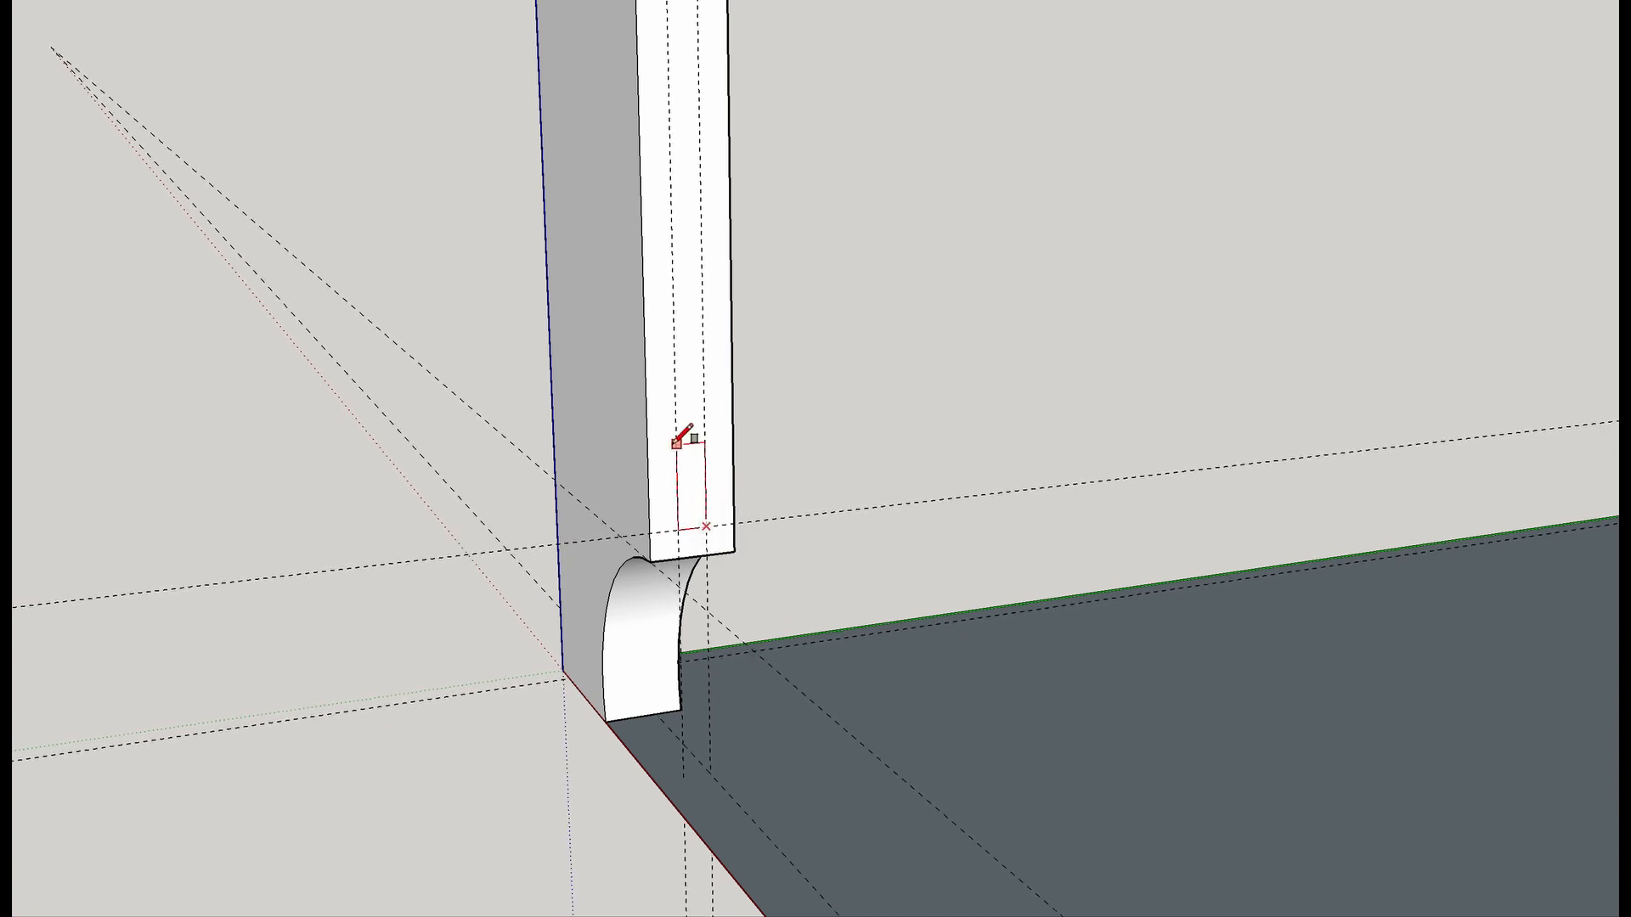
scroll(698, 459, "down", 4)
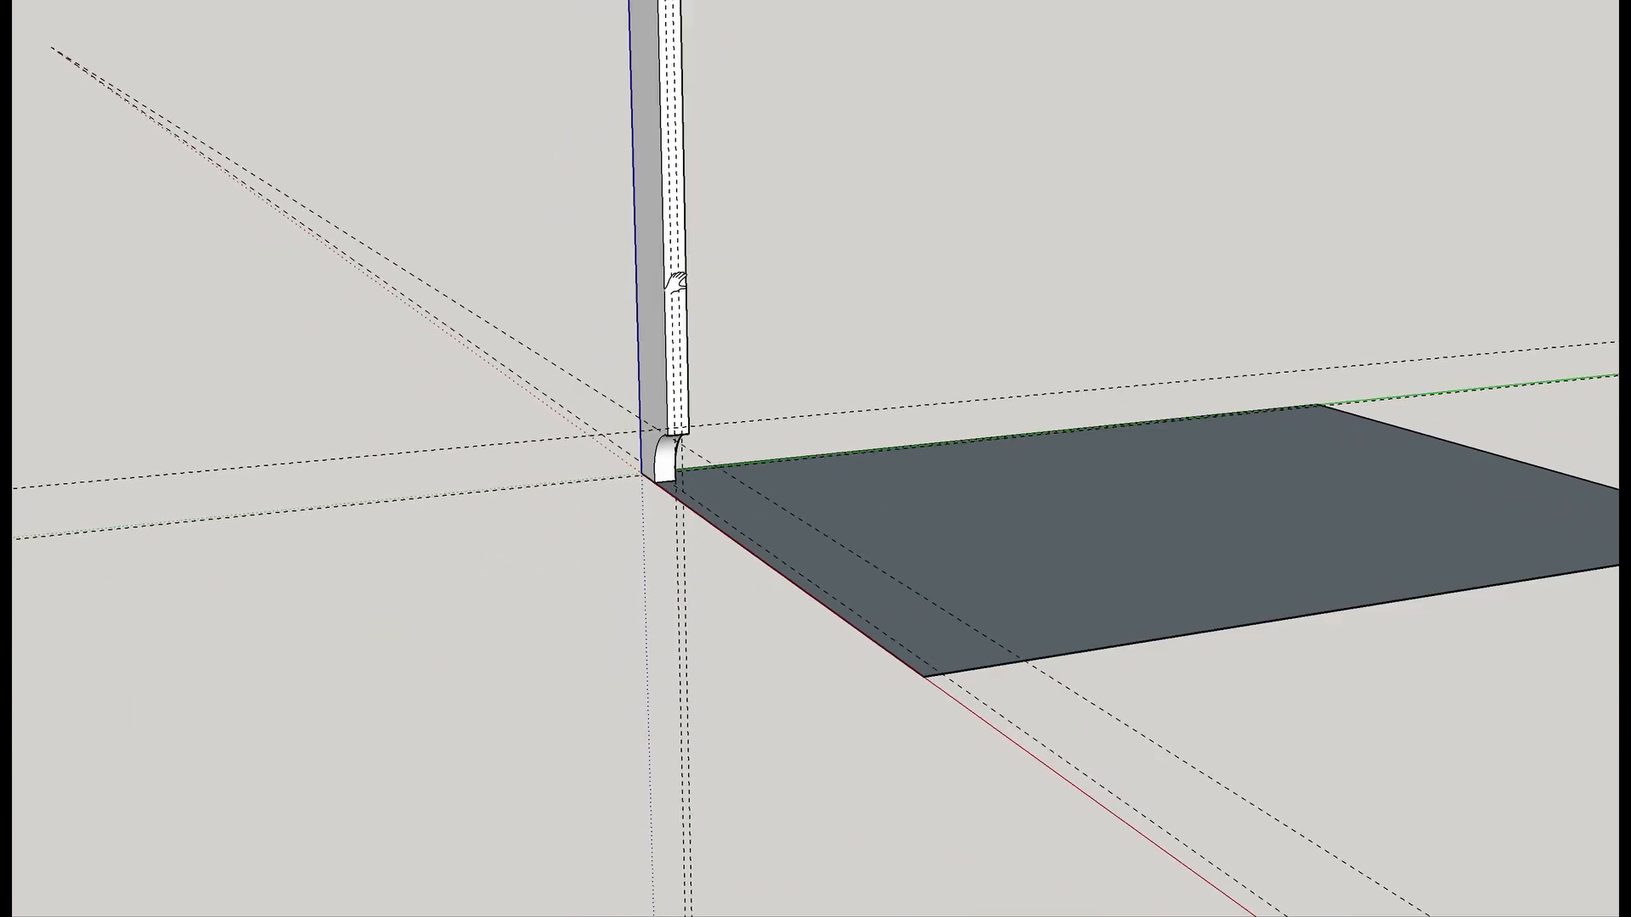
middle_click_drag(673, 266, 671, 713, "shift")
middle_click_drag(667, 575, 678, 837, "shift")
middle_click_drag(686, 314, 676, 798, "shift")
scroll(660, 450, "up", 4)
scroll(658, 422, "up", 2)
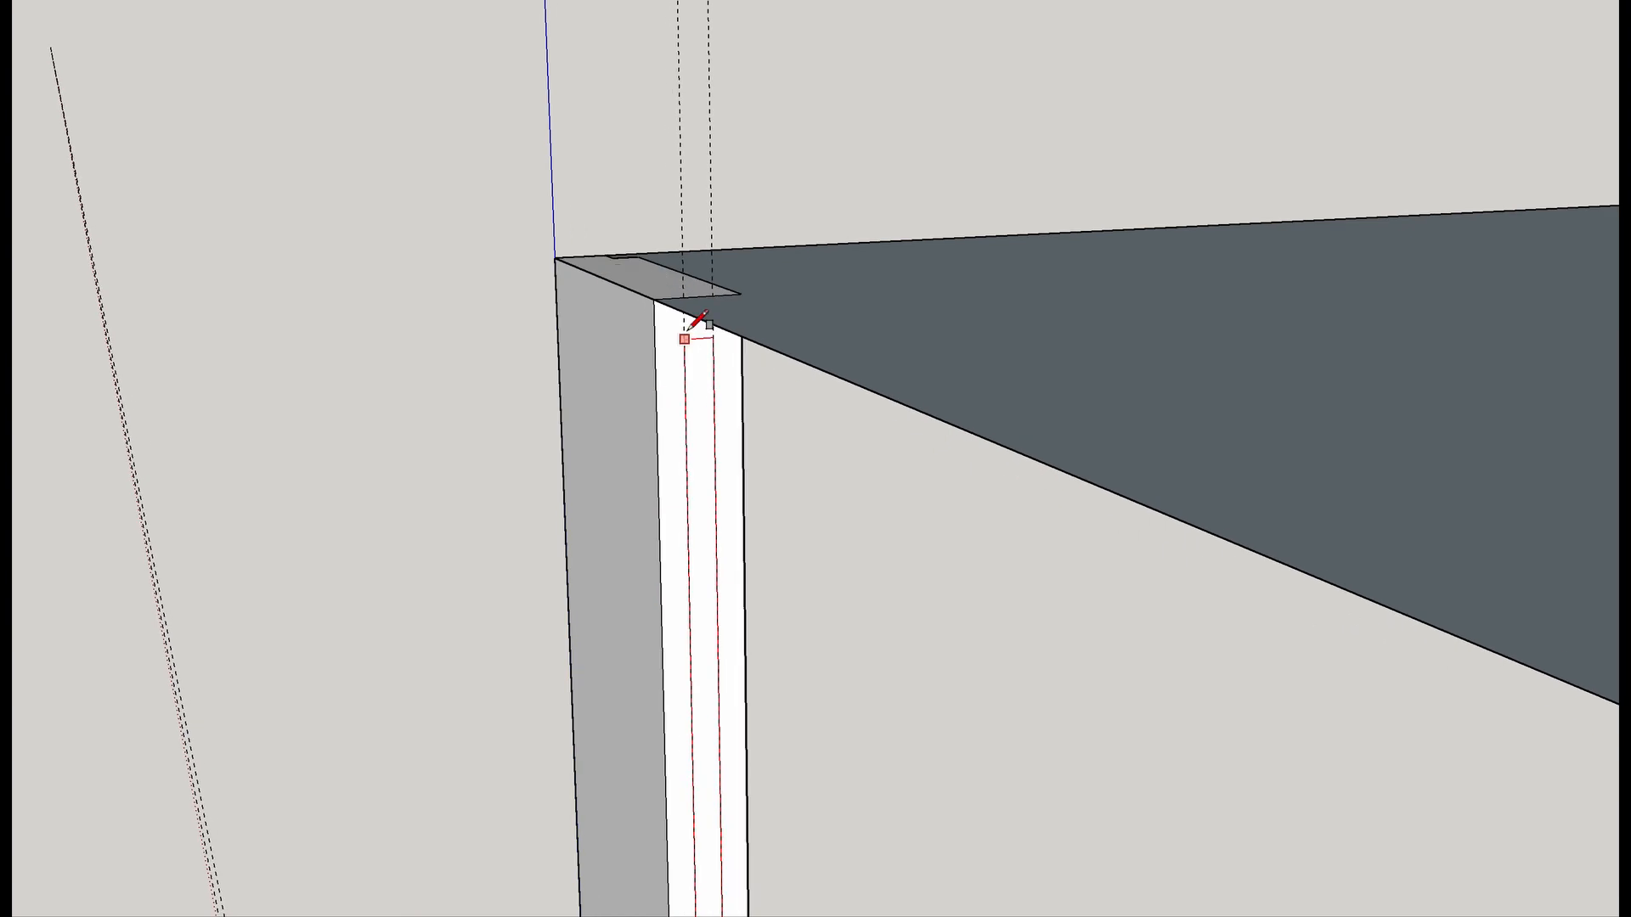
left_click(690, 293)
key("p")
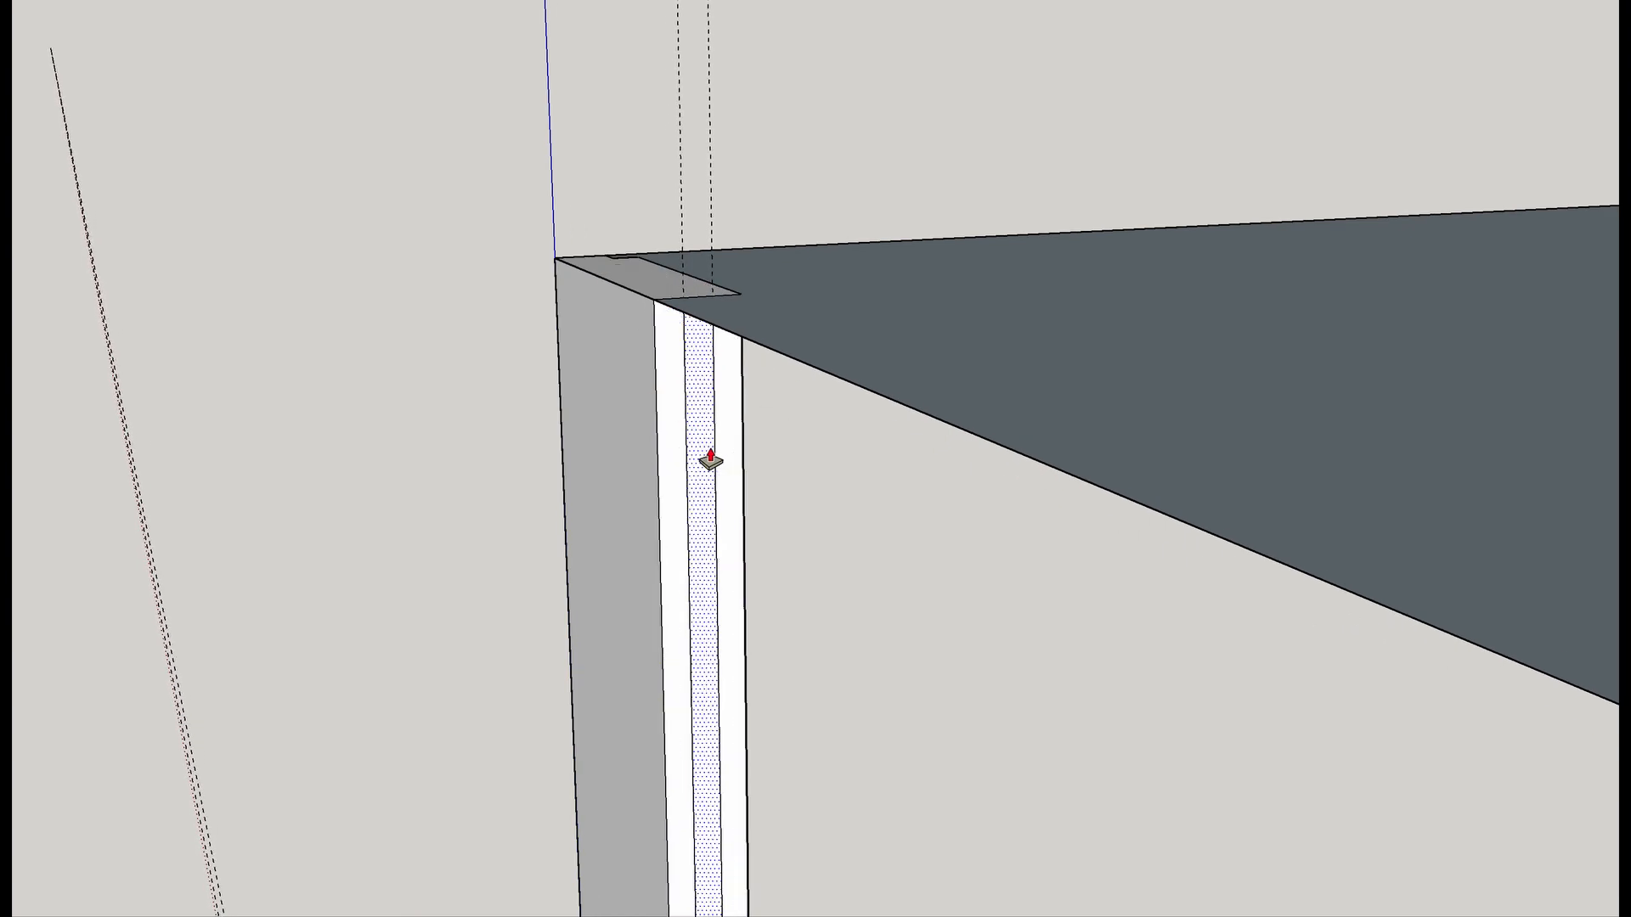
left_click(705, 466)
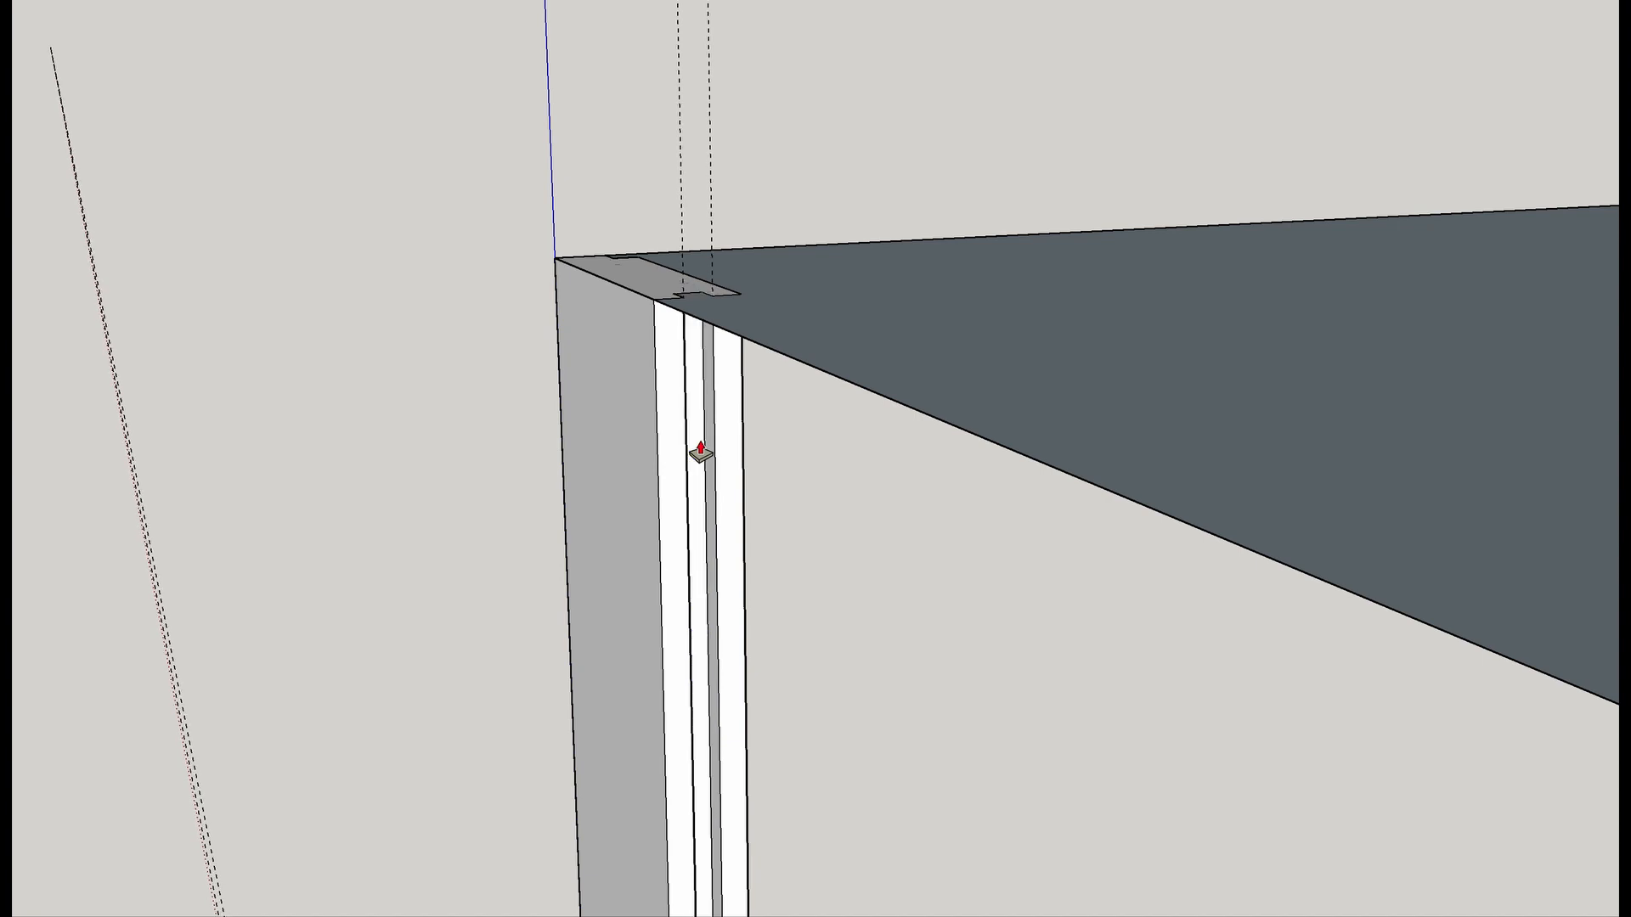
Delete all construction guides and make the entire grooved stile a group.
middle_click_drag(691, 451, 590, 346)
scroll(677, 422, "down", 3)
middle_click_drag(661, 586, 850, 200, "shift")
scroll(860, 340, "down", 5)
middle_click_drag(873, 390, 1536, 648)
scroll(881, 643, "up", 2)
scroll(882, 643, "up", 2)
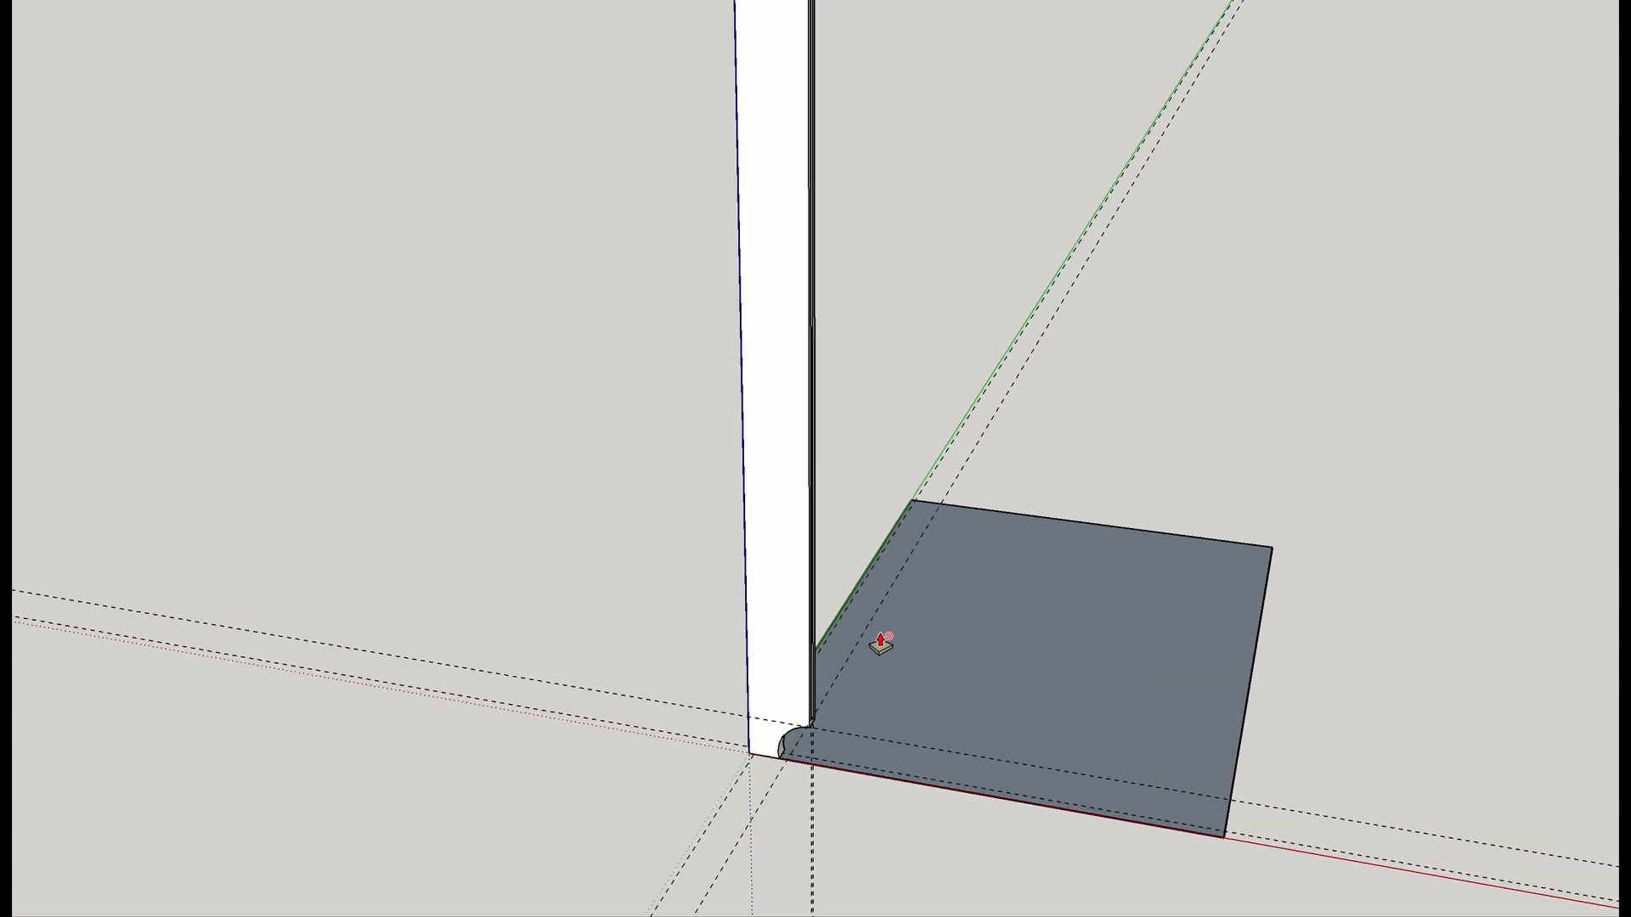
key("space")
triple_click(765, 690)
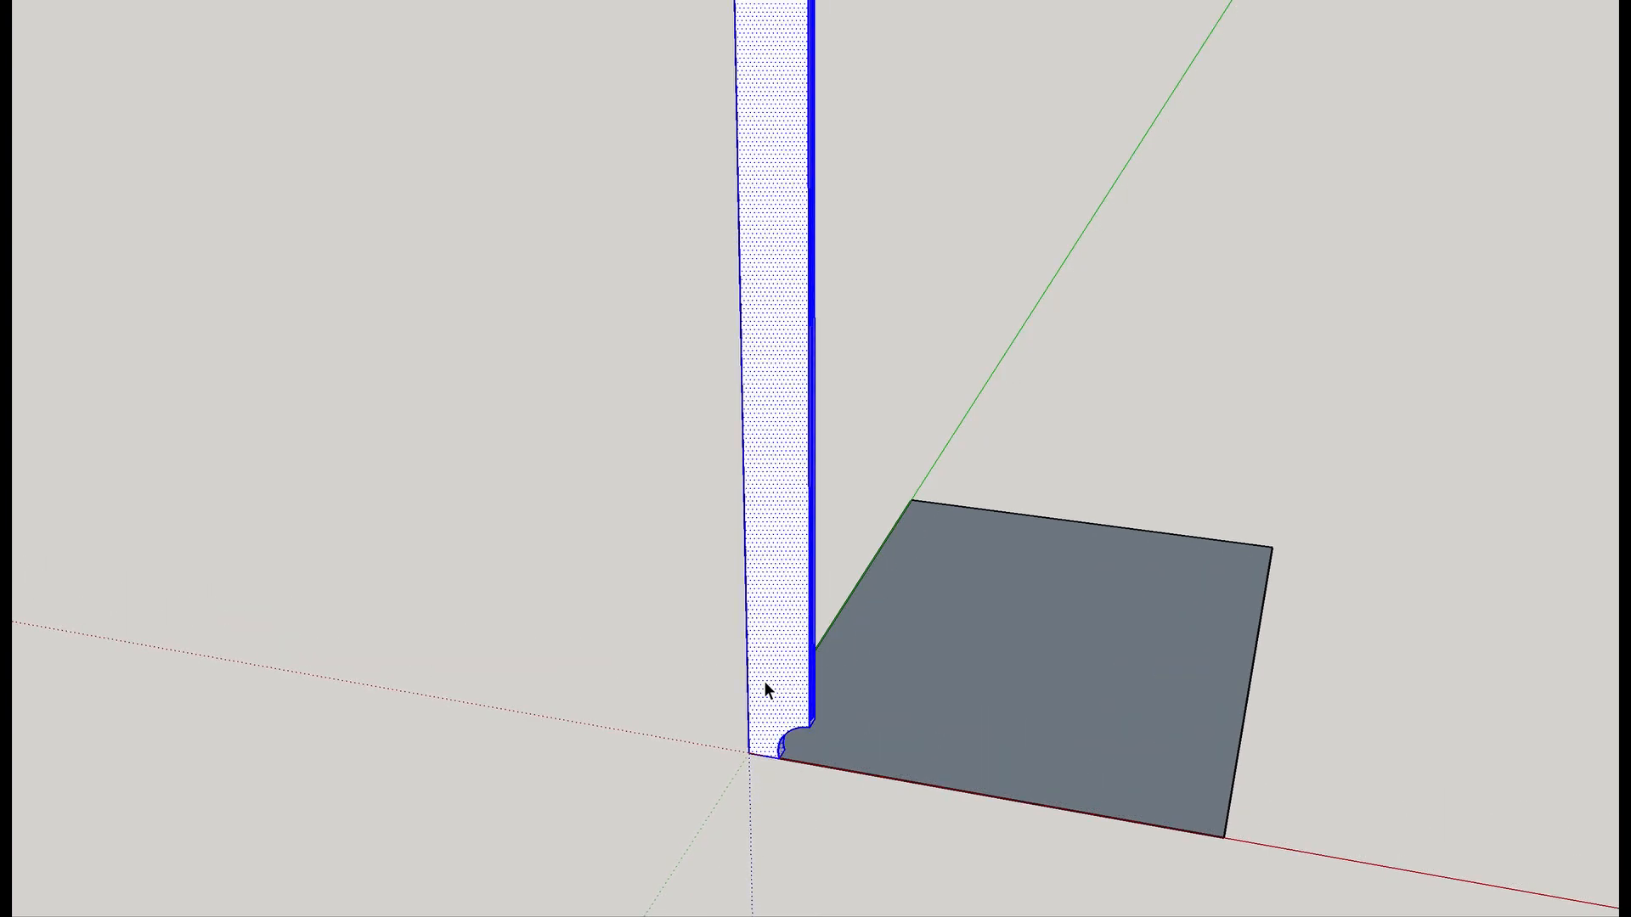
right_click(765, 683)
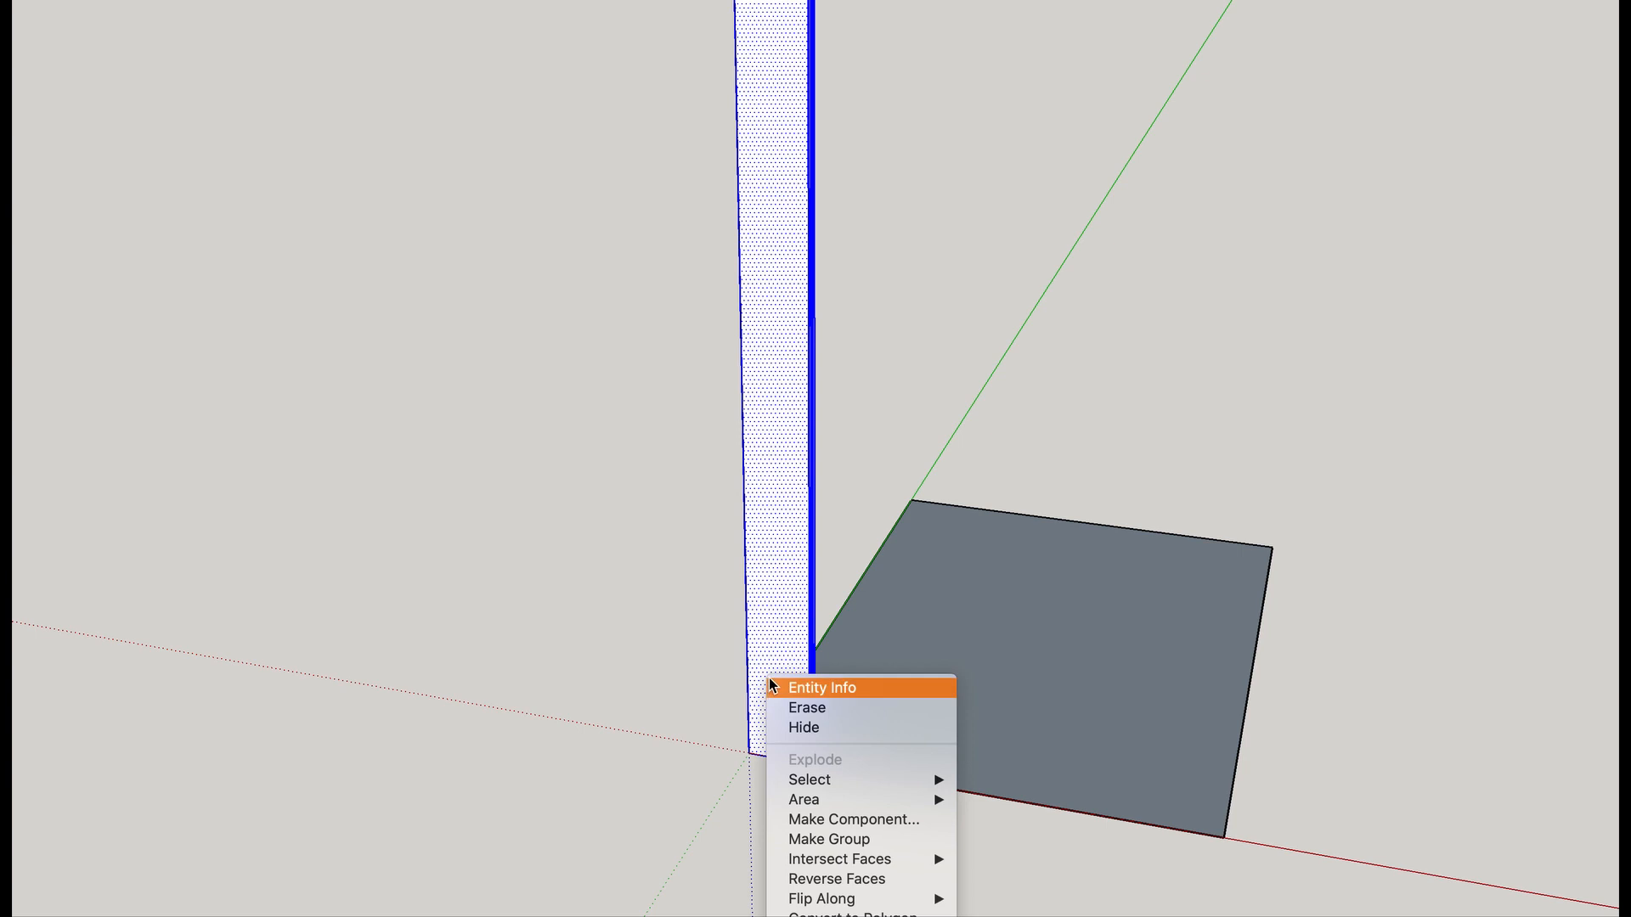
left_click(812, 840)
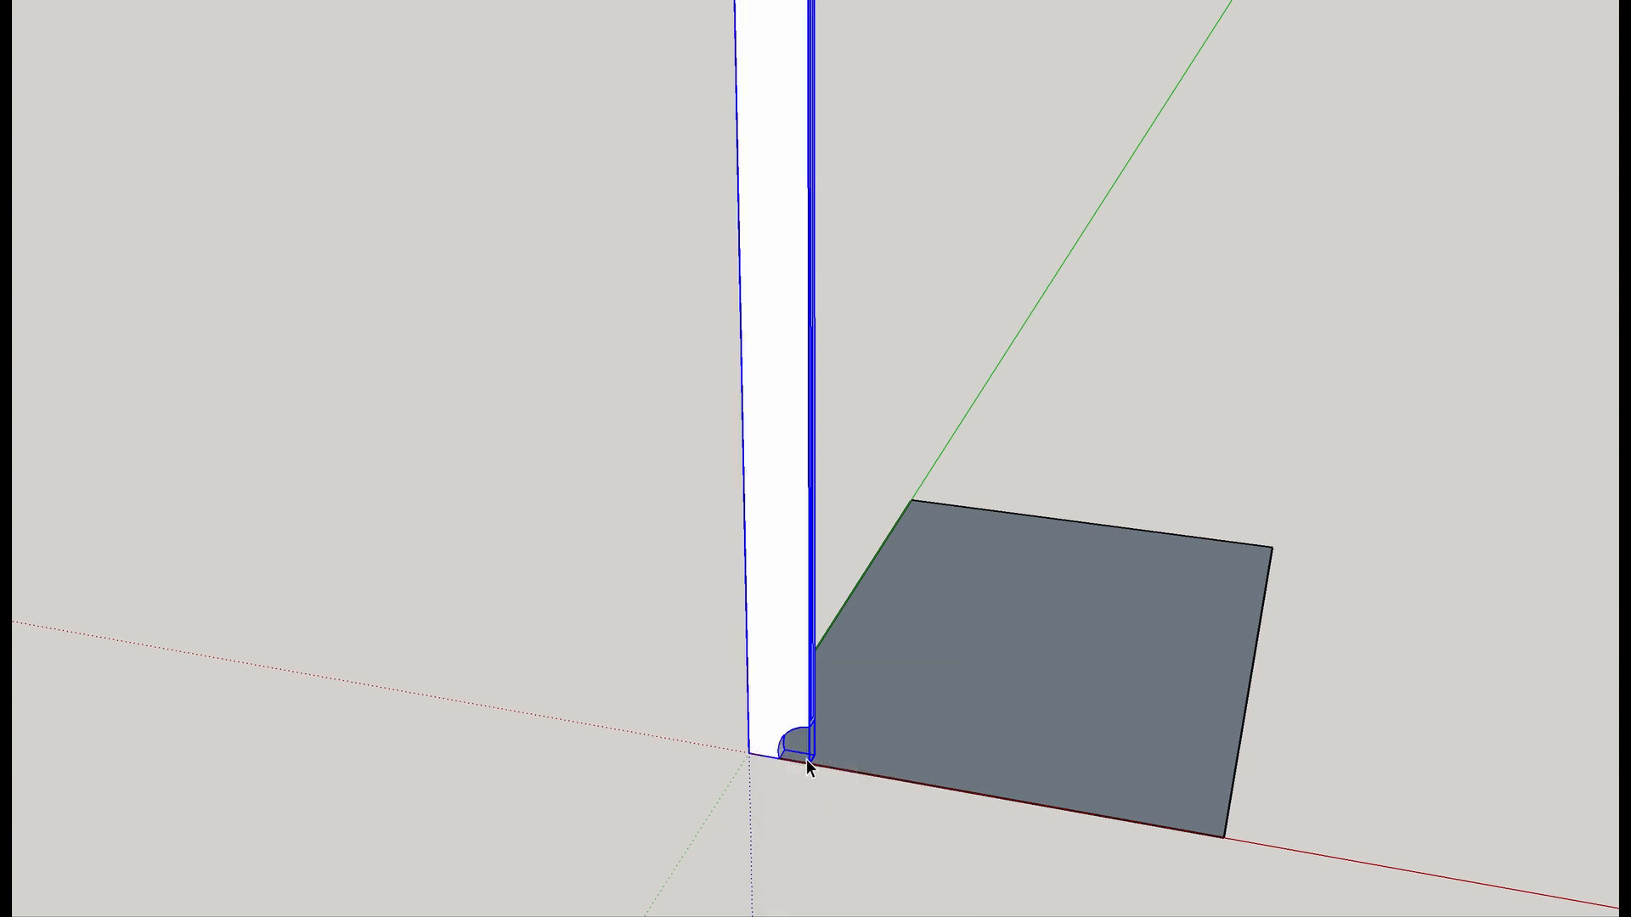
Copy the stile group along the lower rectangle's front edge towards the opposite front corner.
key("m")
key("alt")
scroll(814, 788, "up", 2)
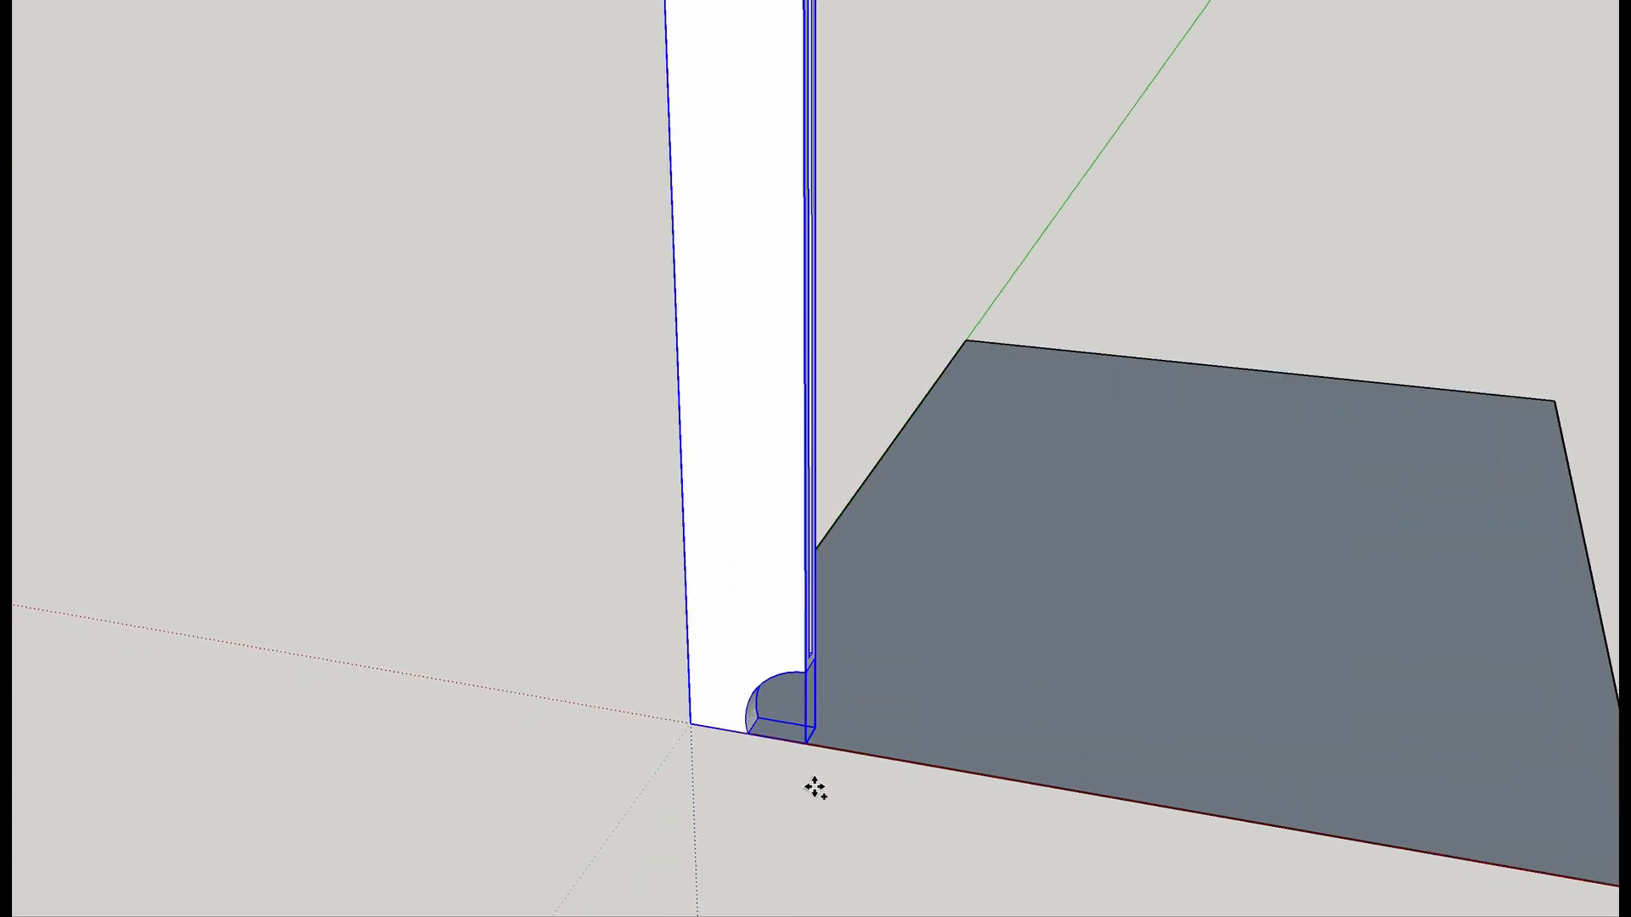
left_click(810, 744)
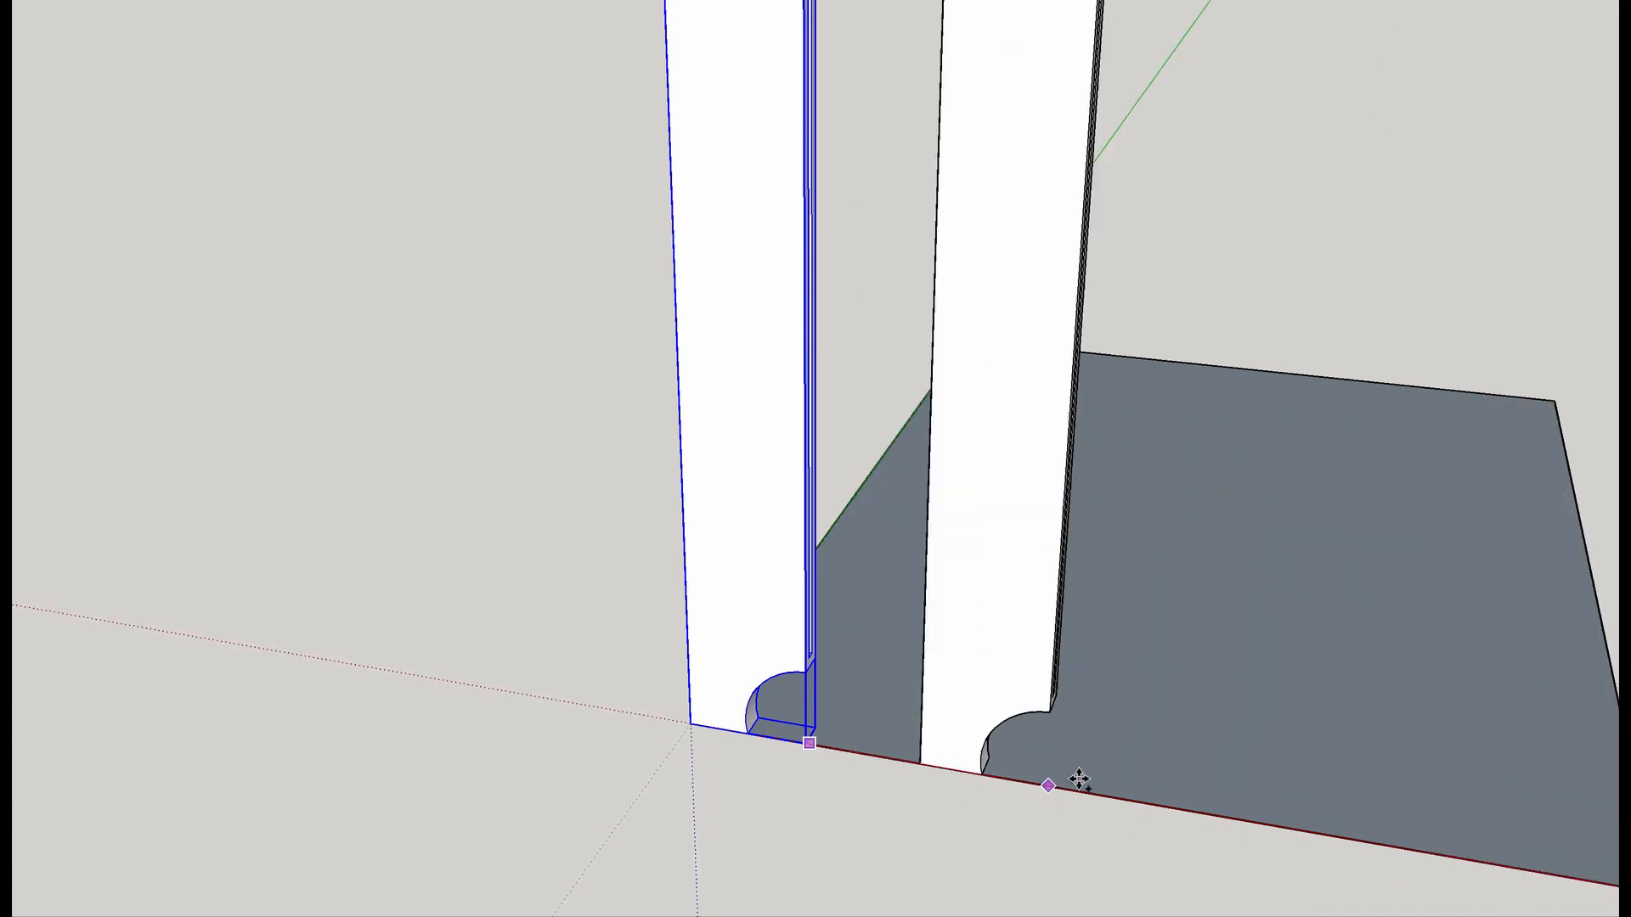
left_click(1181, 795)
middle_click_drag(1179, 797, 651, 608, "shift")
left_click(640, 606)
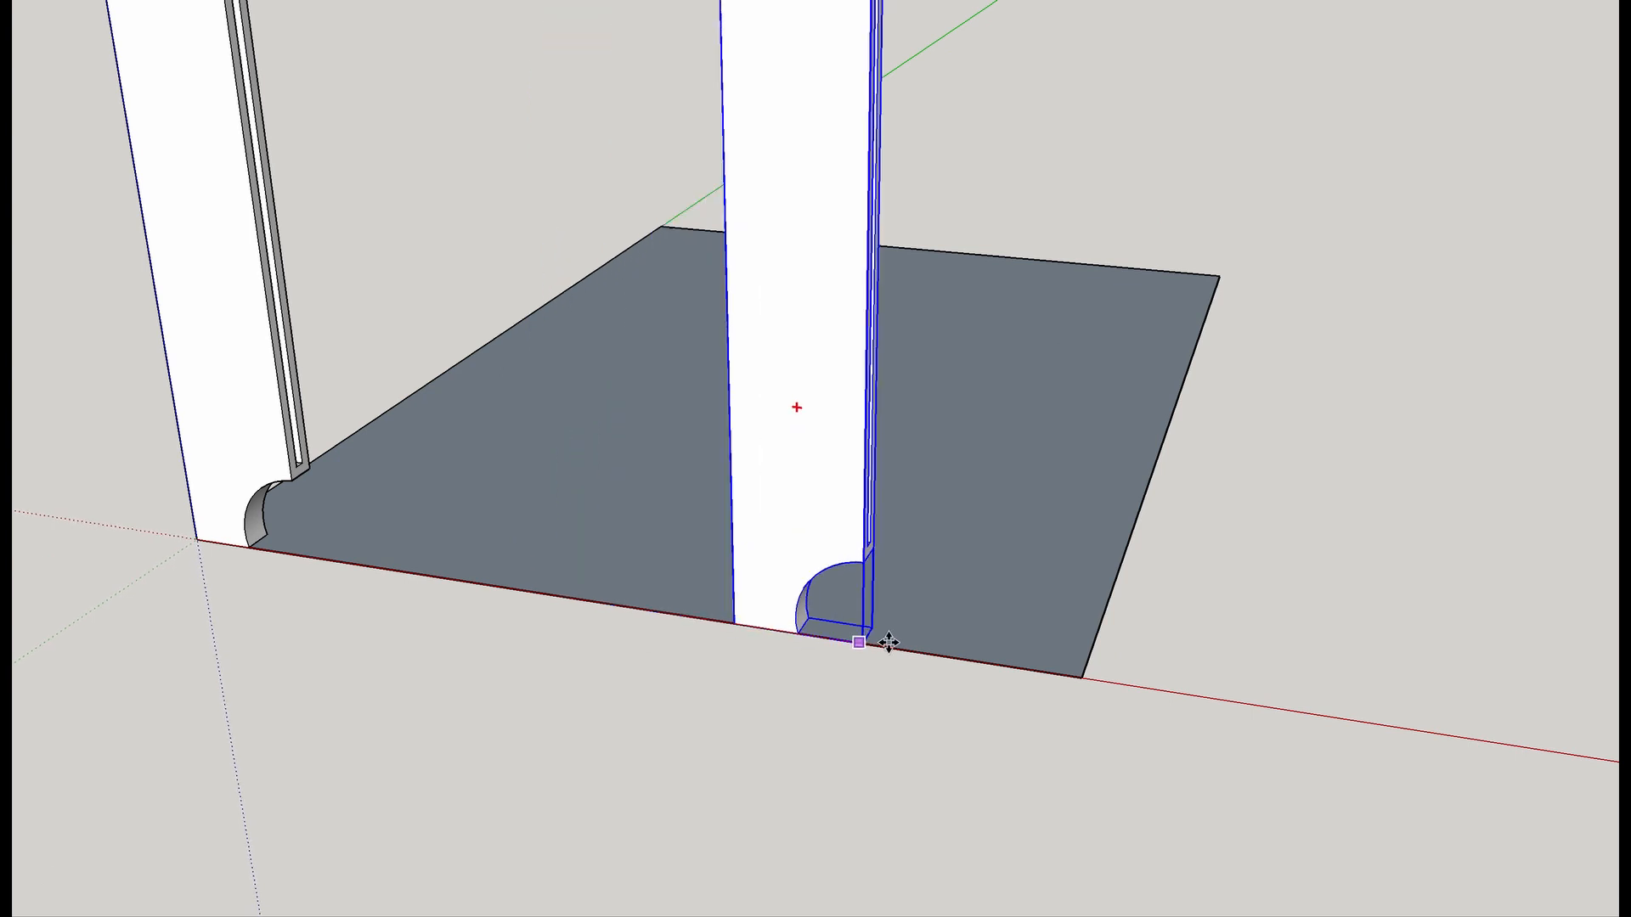
Move the copied stile so its bottom outer corner sits on the lower rectangle's opposite front corner.
left_click(1086, 677)
scroll(1077, 678, "up", 5)
left_click(1095, 663)
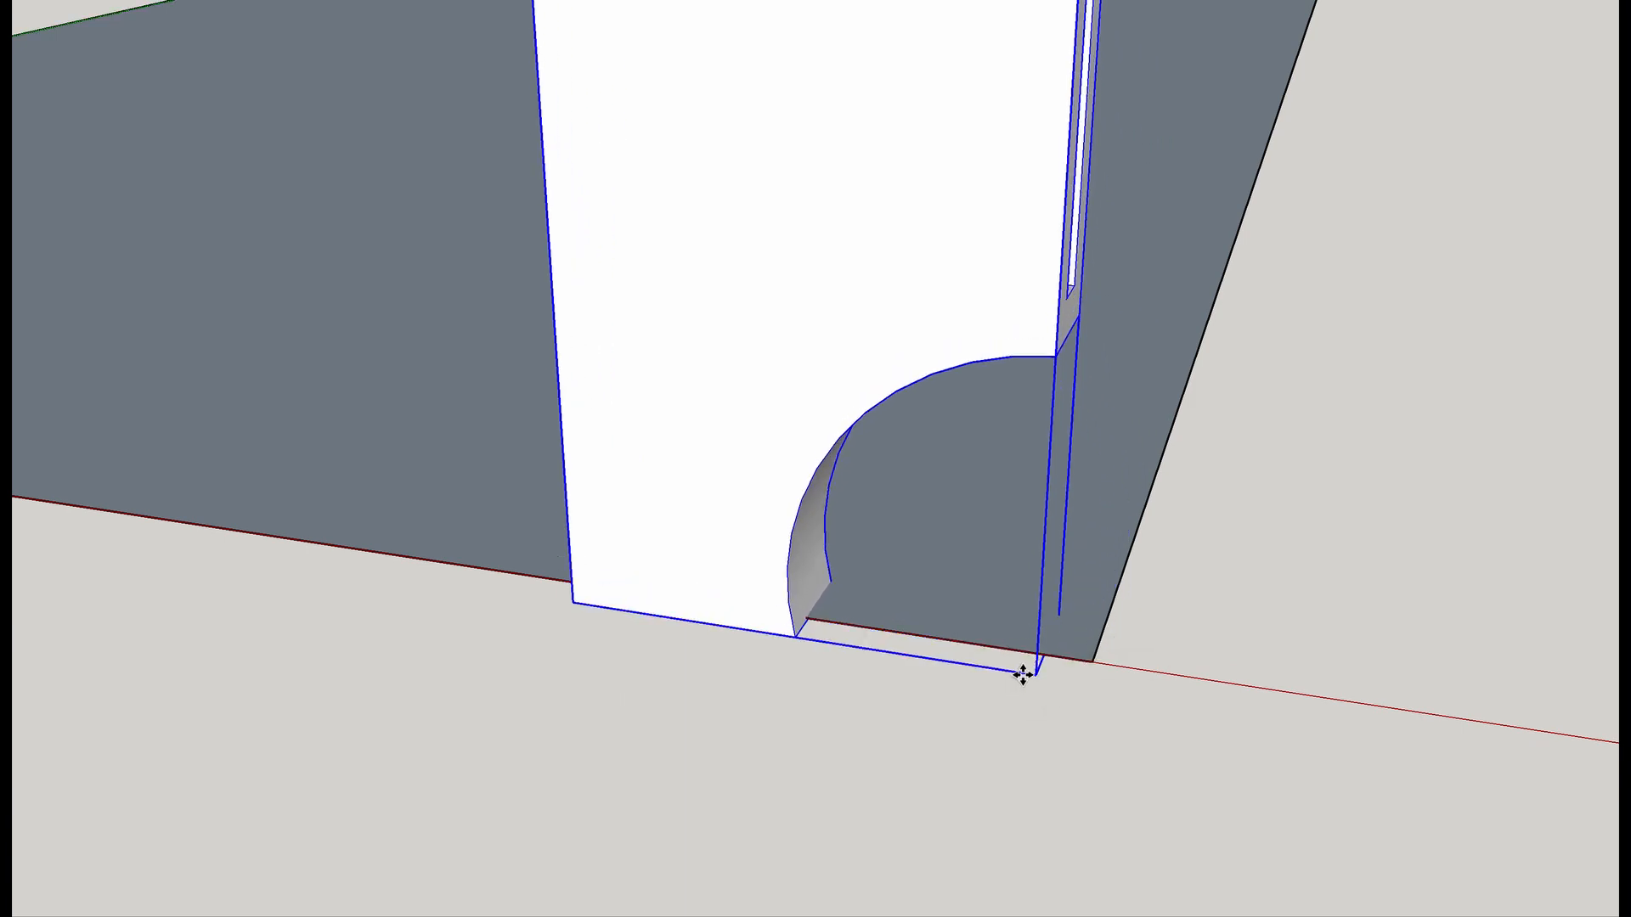
scroll(1034, 677, "up", 3)
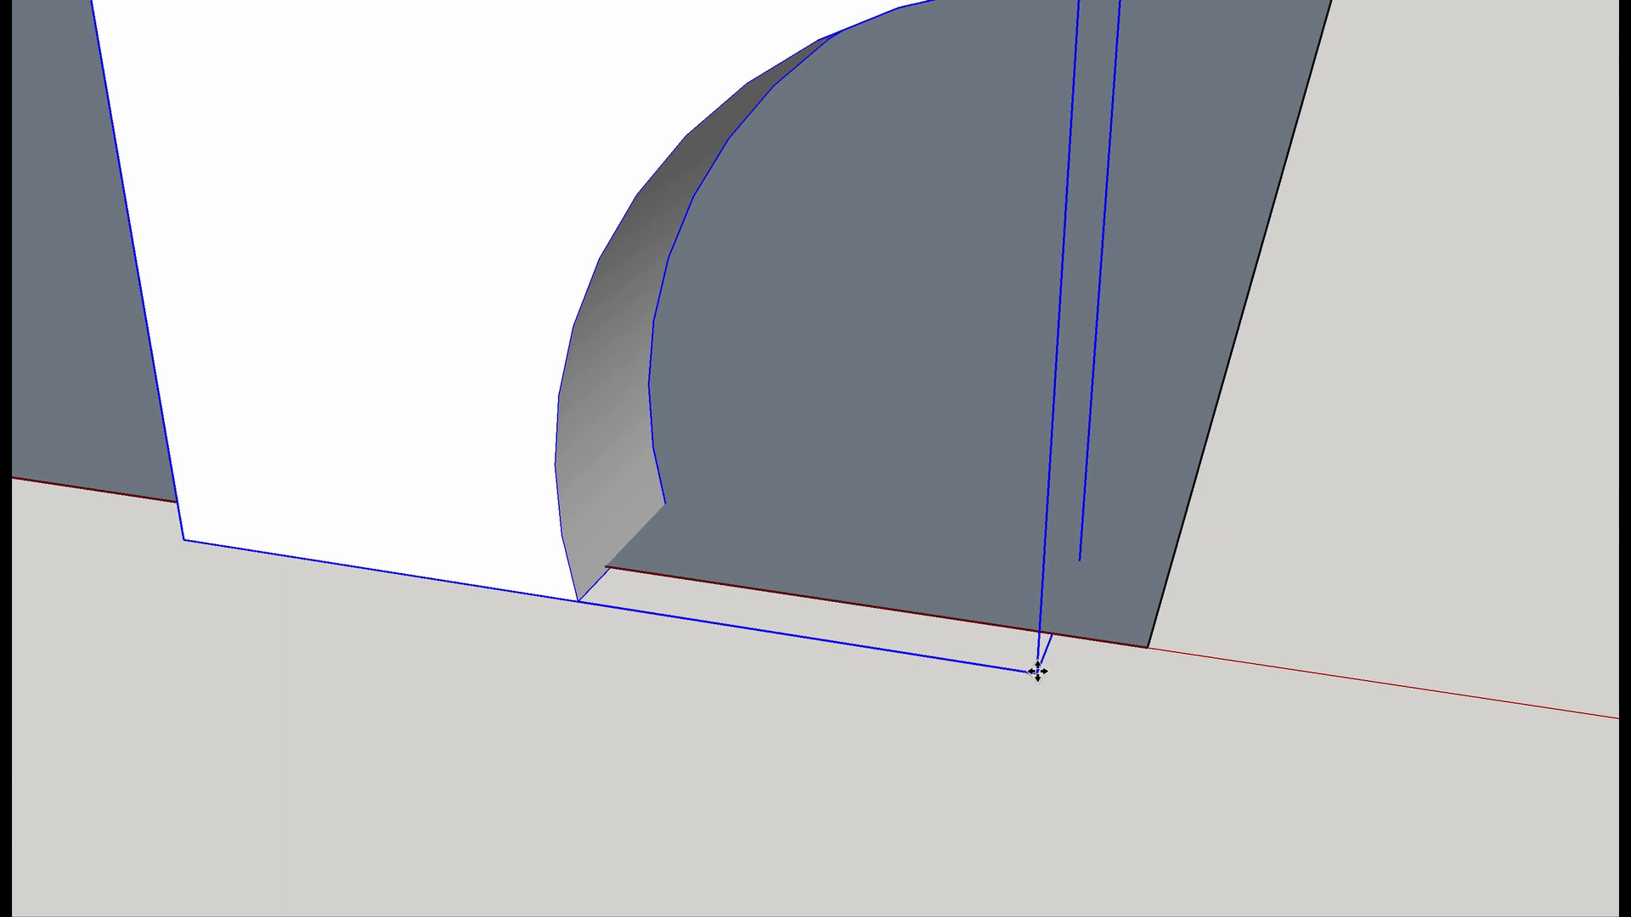
left_click(1149, 646)
Rotate the copied stile 180° about its vertical axis so its groove faces the first stile.
scroll(994, 684, "down", 10)
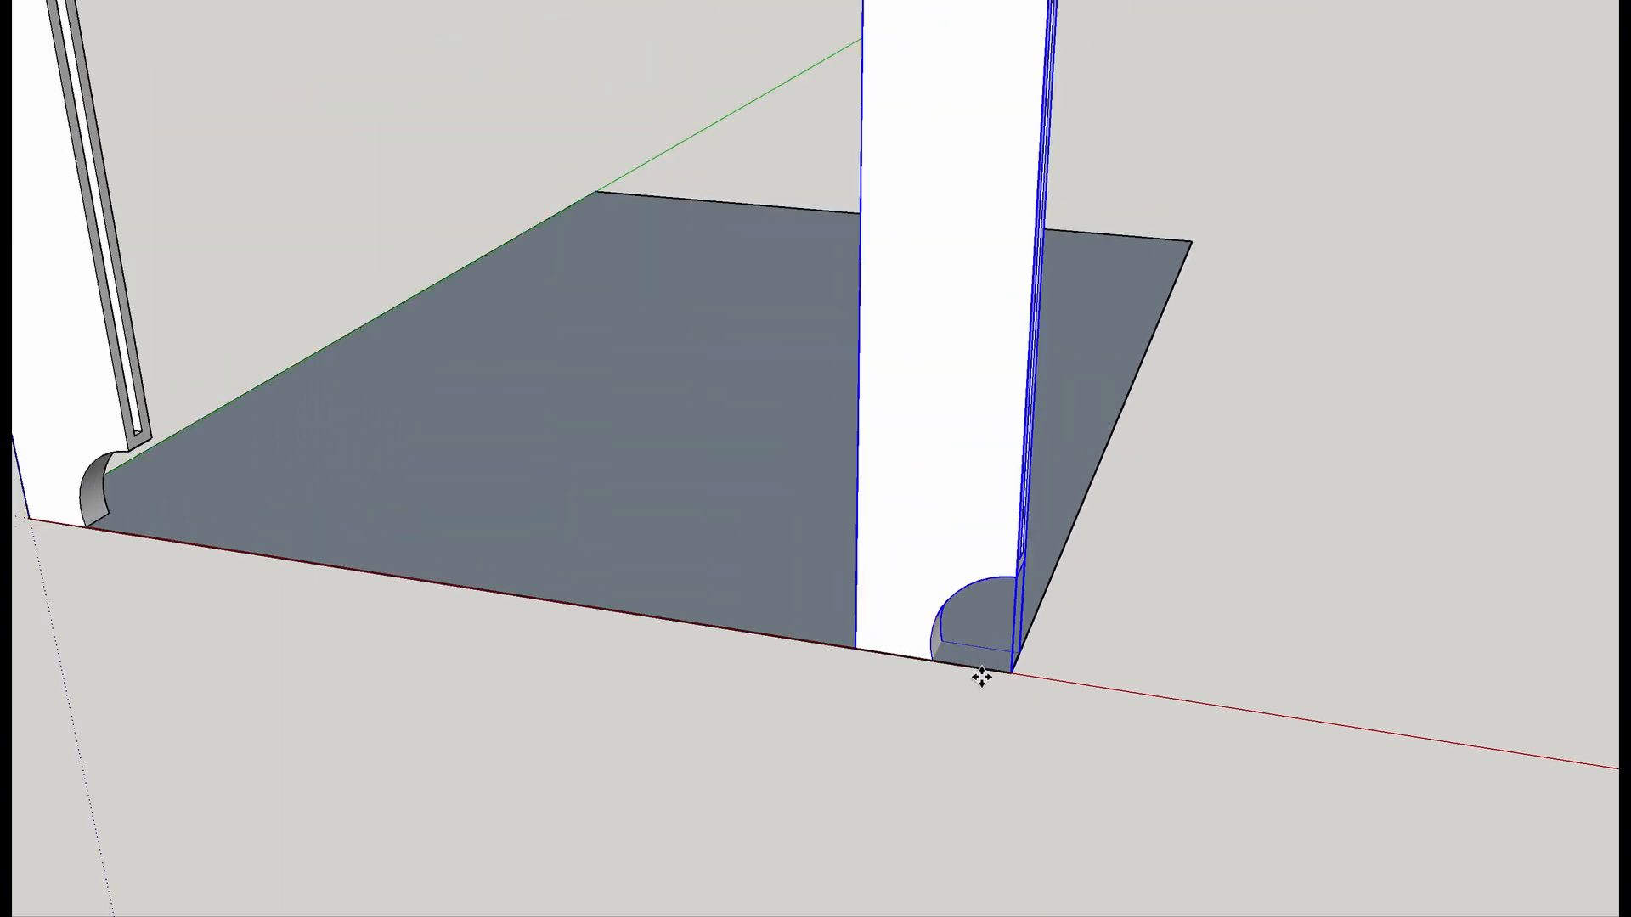
scroll(968, 663, "down", 5)
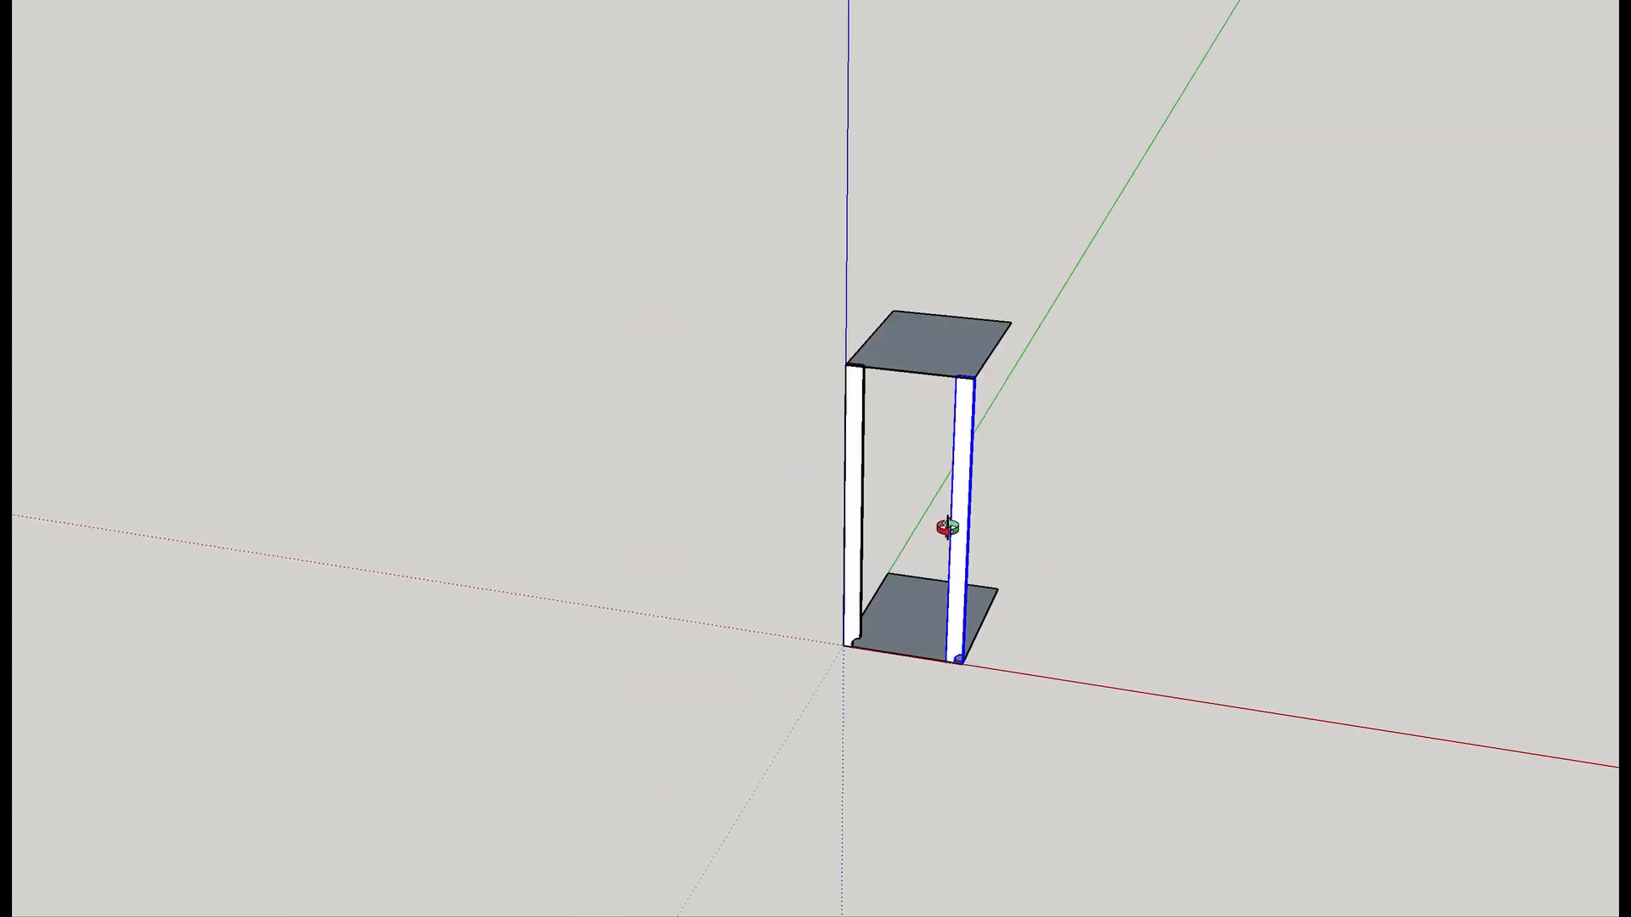
middle_click_drag(947, 527, 966, 696)
scroll(967, 422, "up", 8)
middle_click_drag(969, 382, 997, 705)
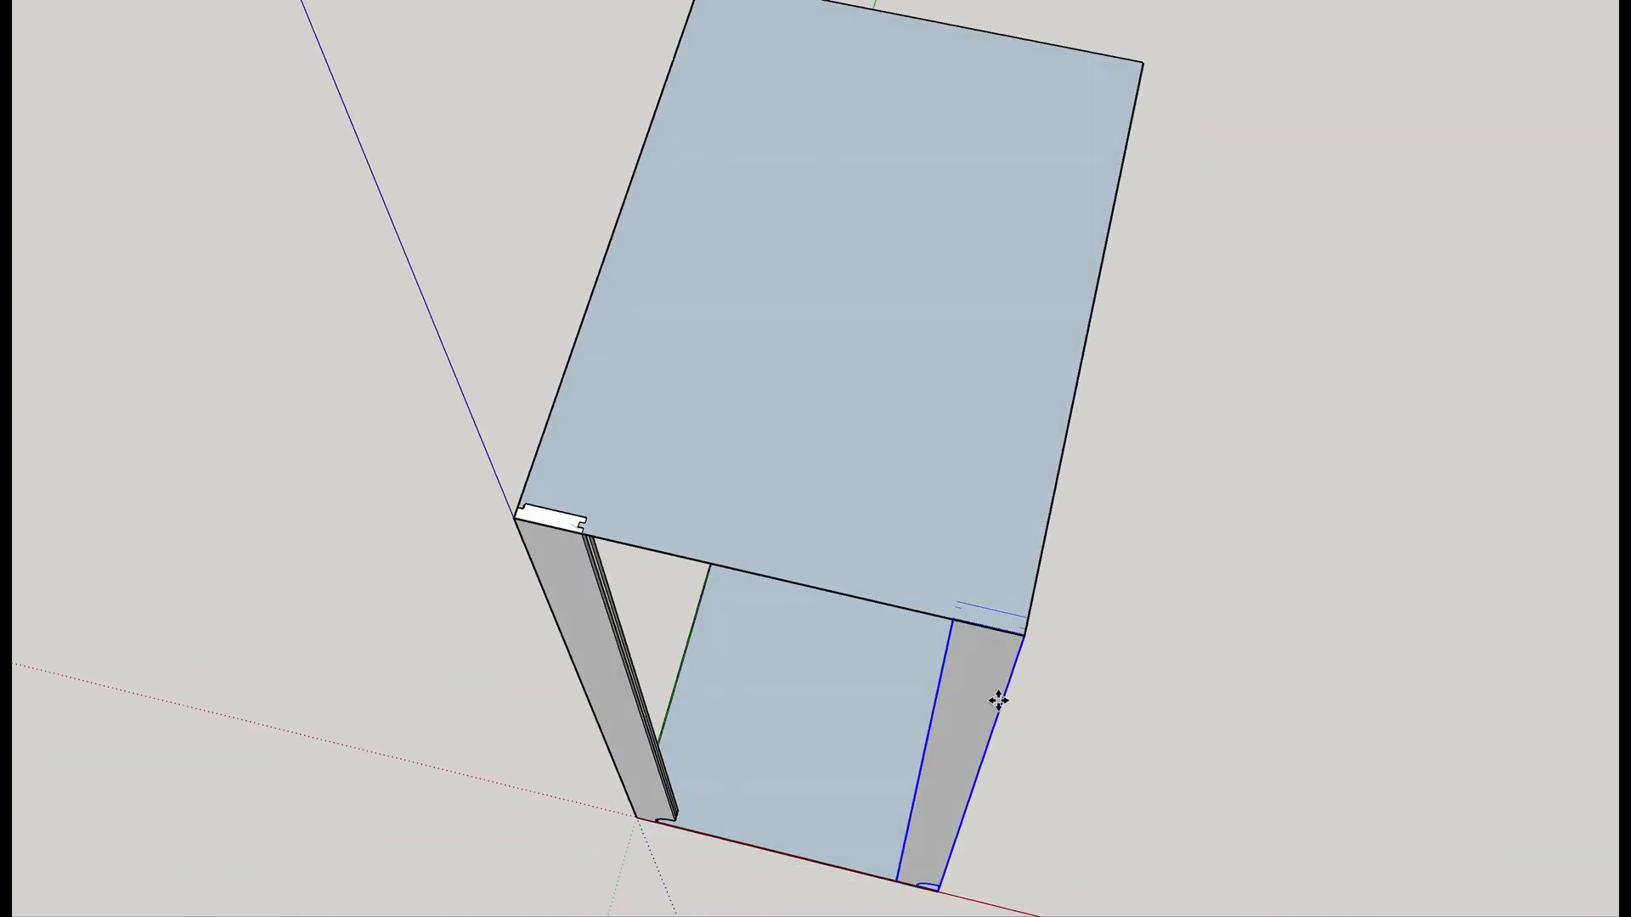
scroll(993, 639, "up", 5)
left_click_drag(1047, 599, 907, 575)
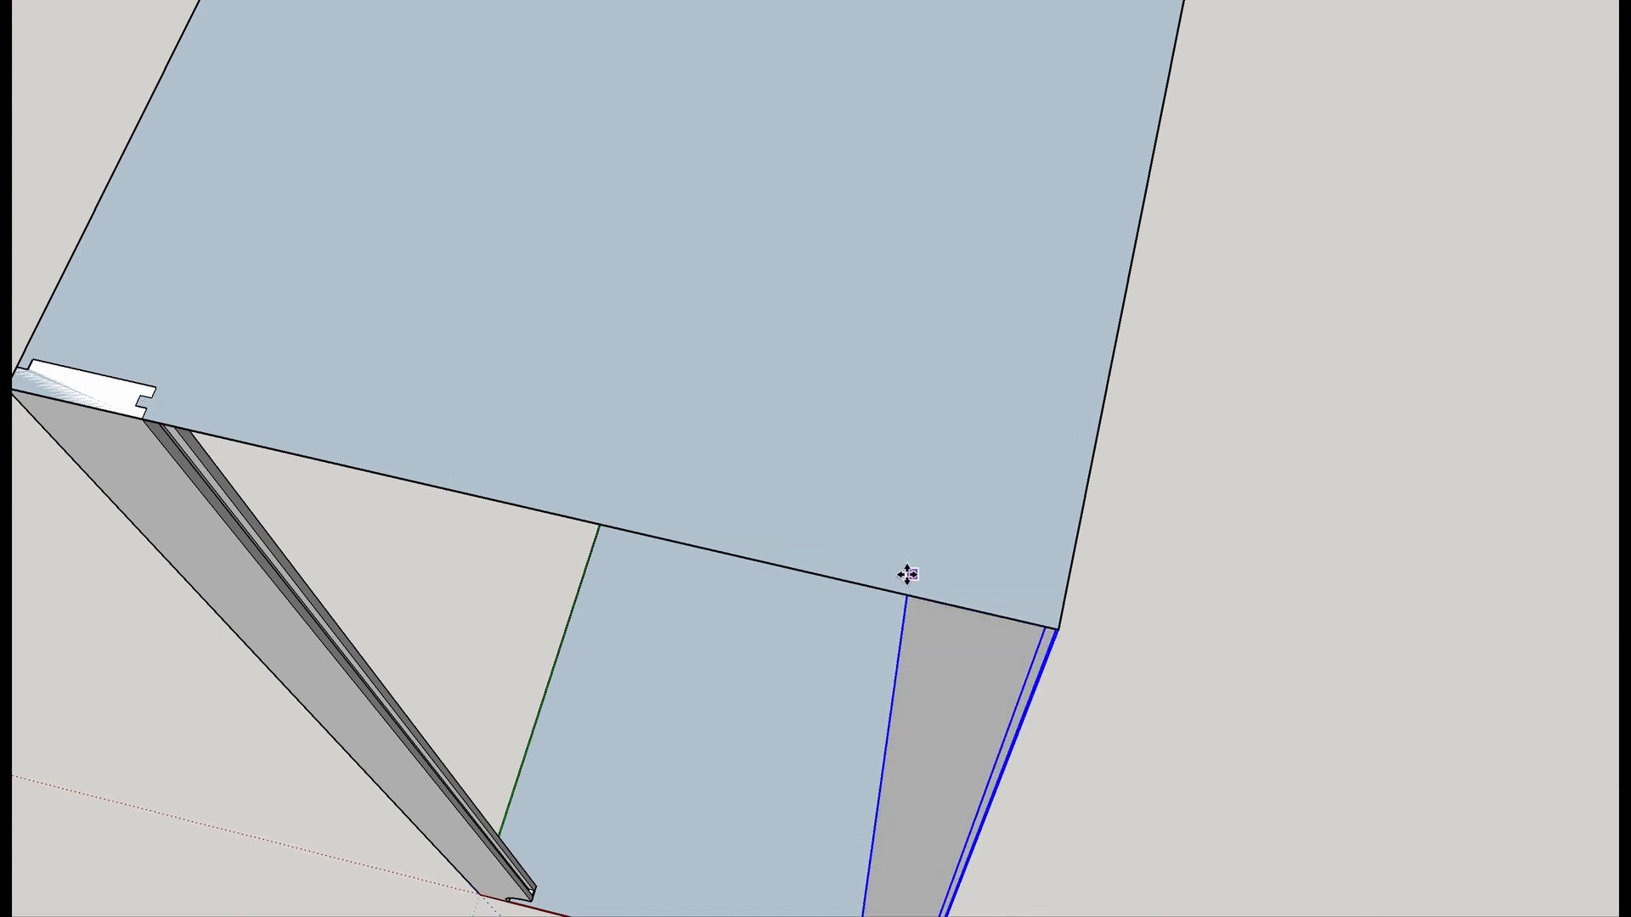
Realign the rotated stile's bottom outer corner with the lower rectangle's front corner.
middle_click_drag(841, 767, 756, 207)
scroll(819, 408, "up", 6)
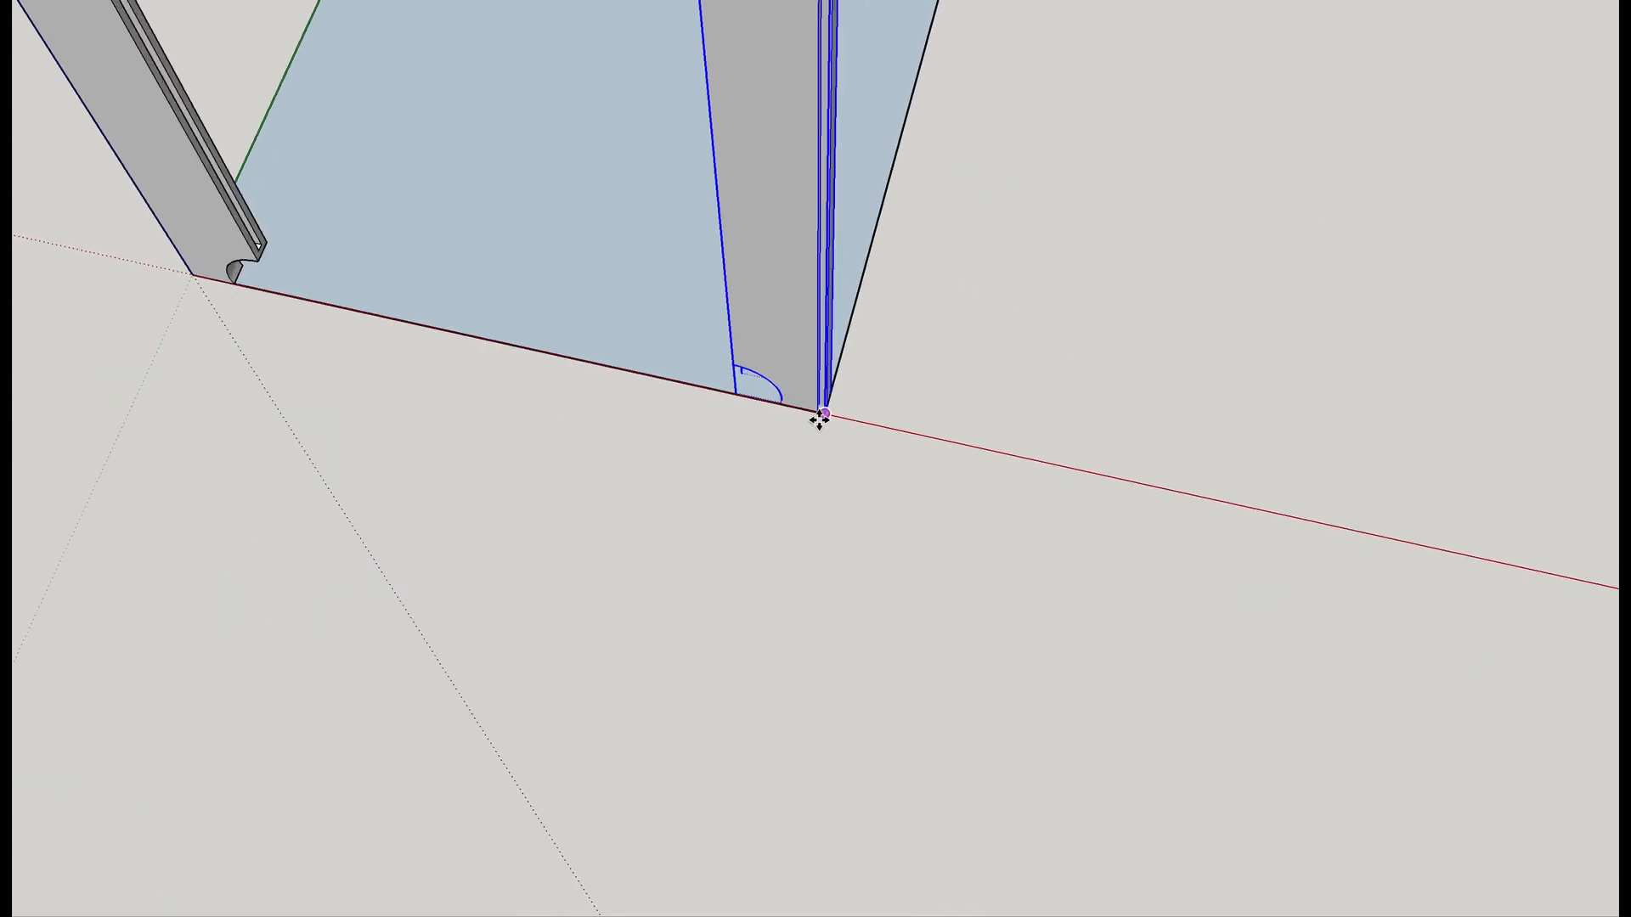
mouse_move(925, 400)
middle_mouse_down()
mouse_move(433, 411)
mouse_move(1271, 407)
mouse_move(1059, 426)
mouse_move(330, 278)
mouse_move(158, 219)
middle_mouse_up()
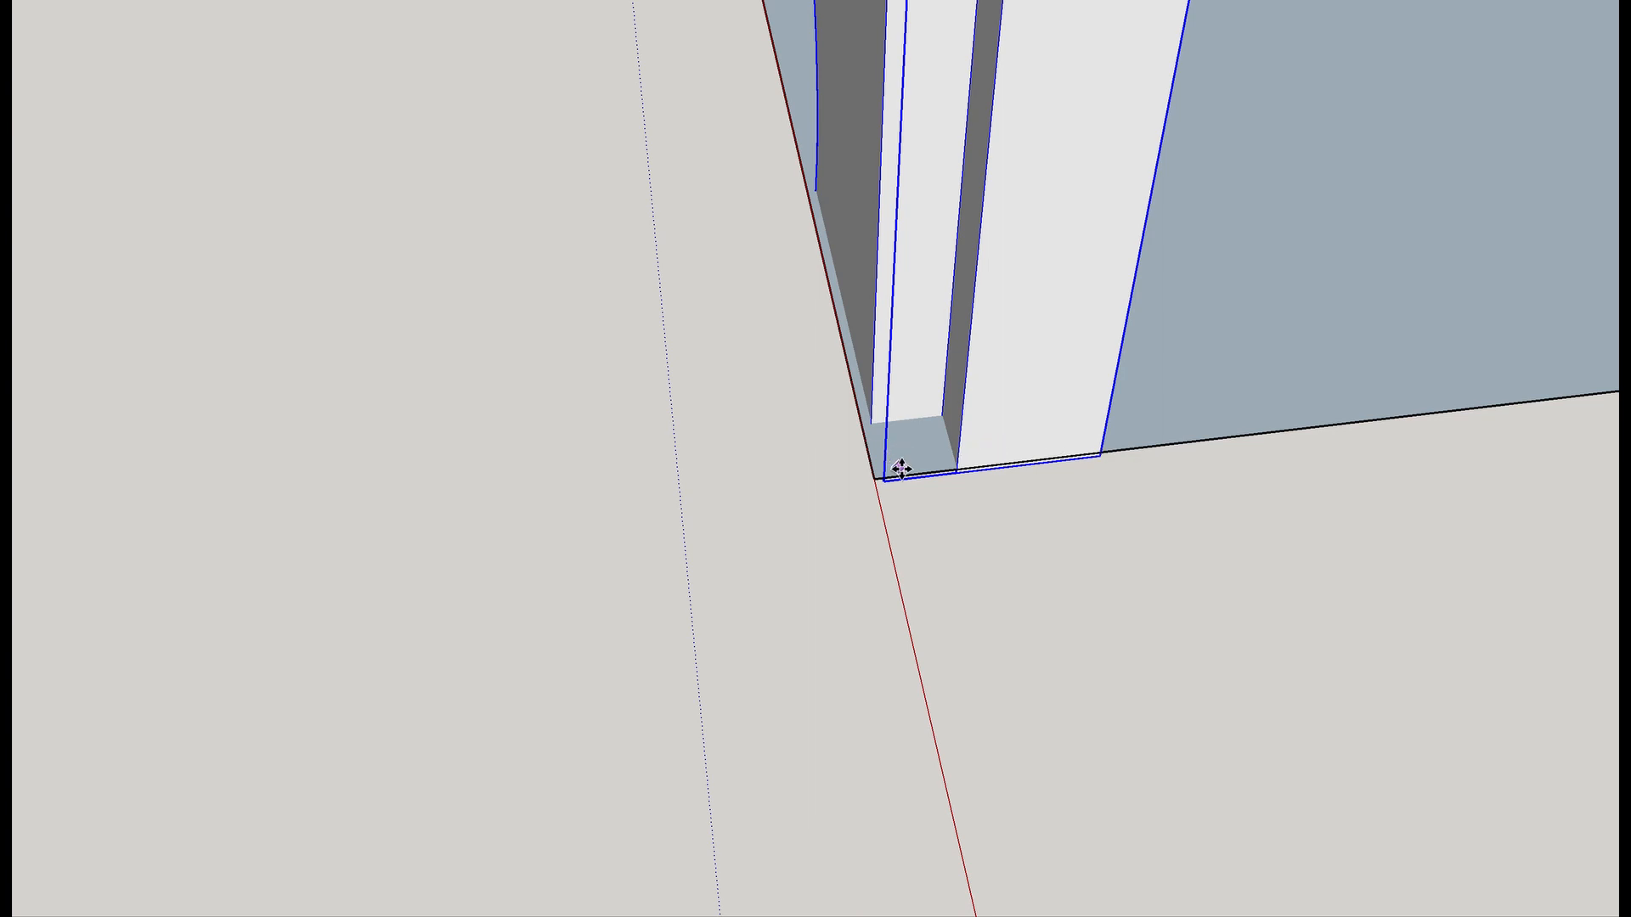
left_click(1101, 455)
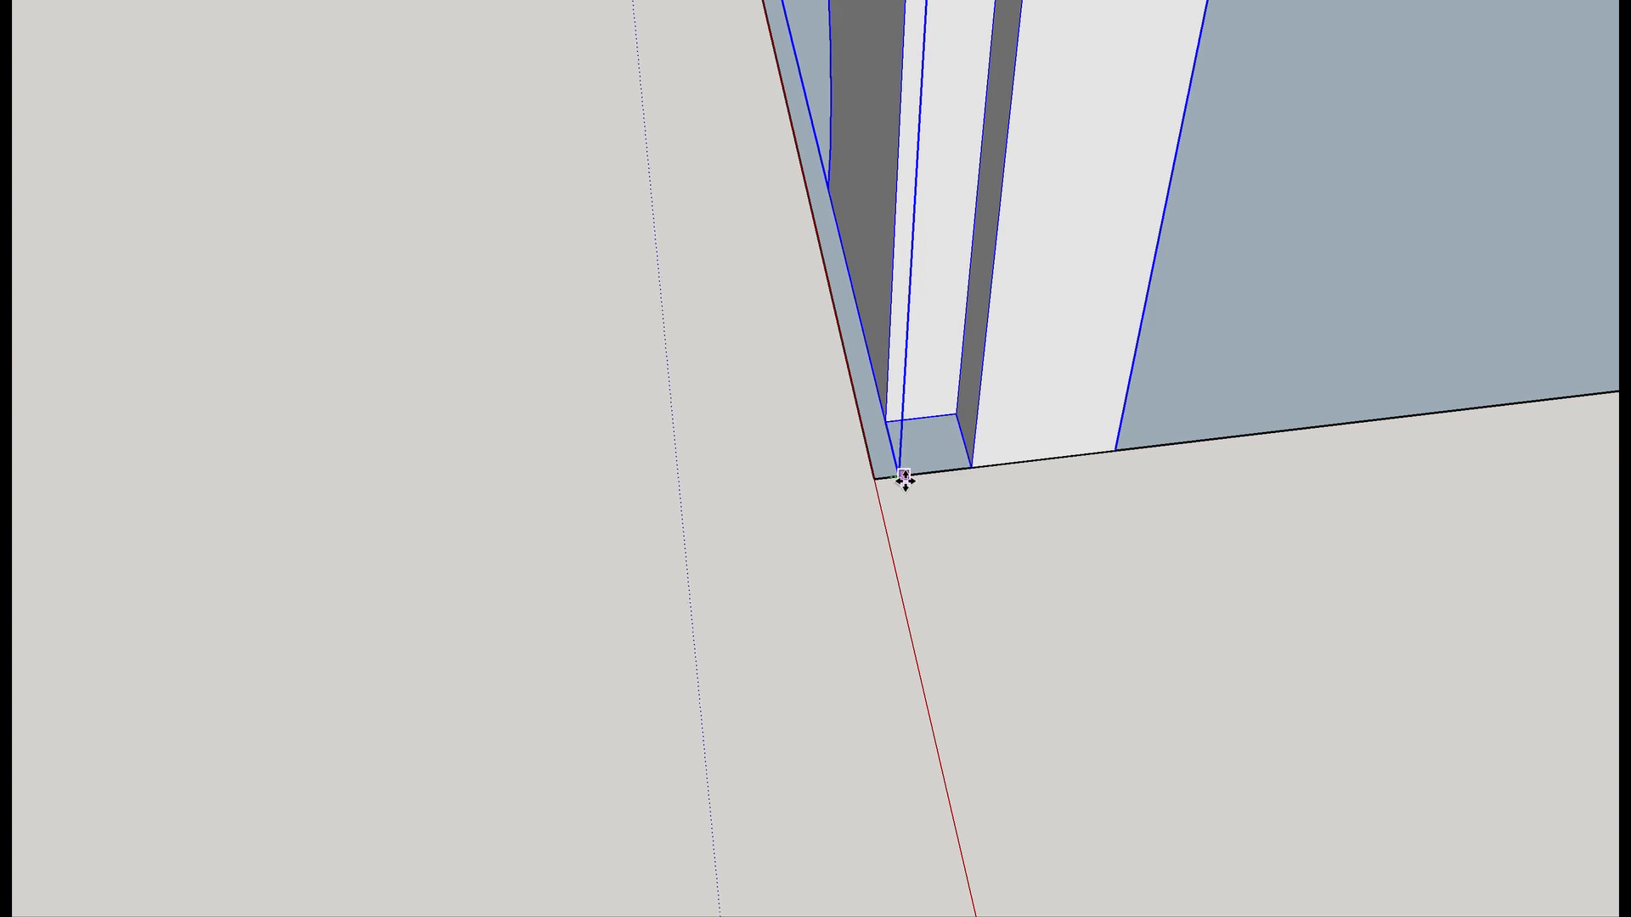
middle_click_drag(863, 484, 850, 406)
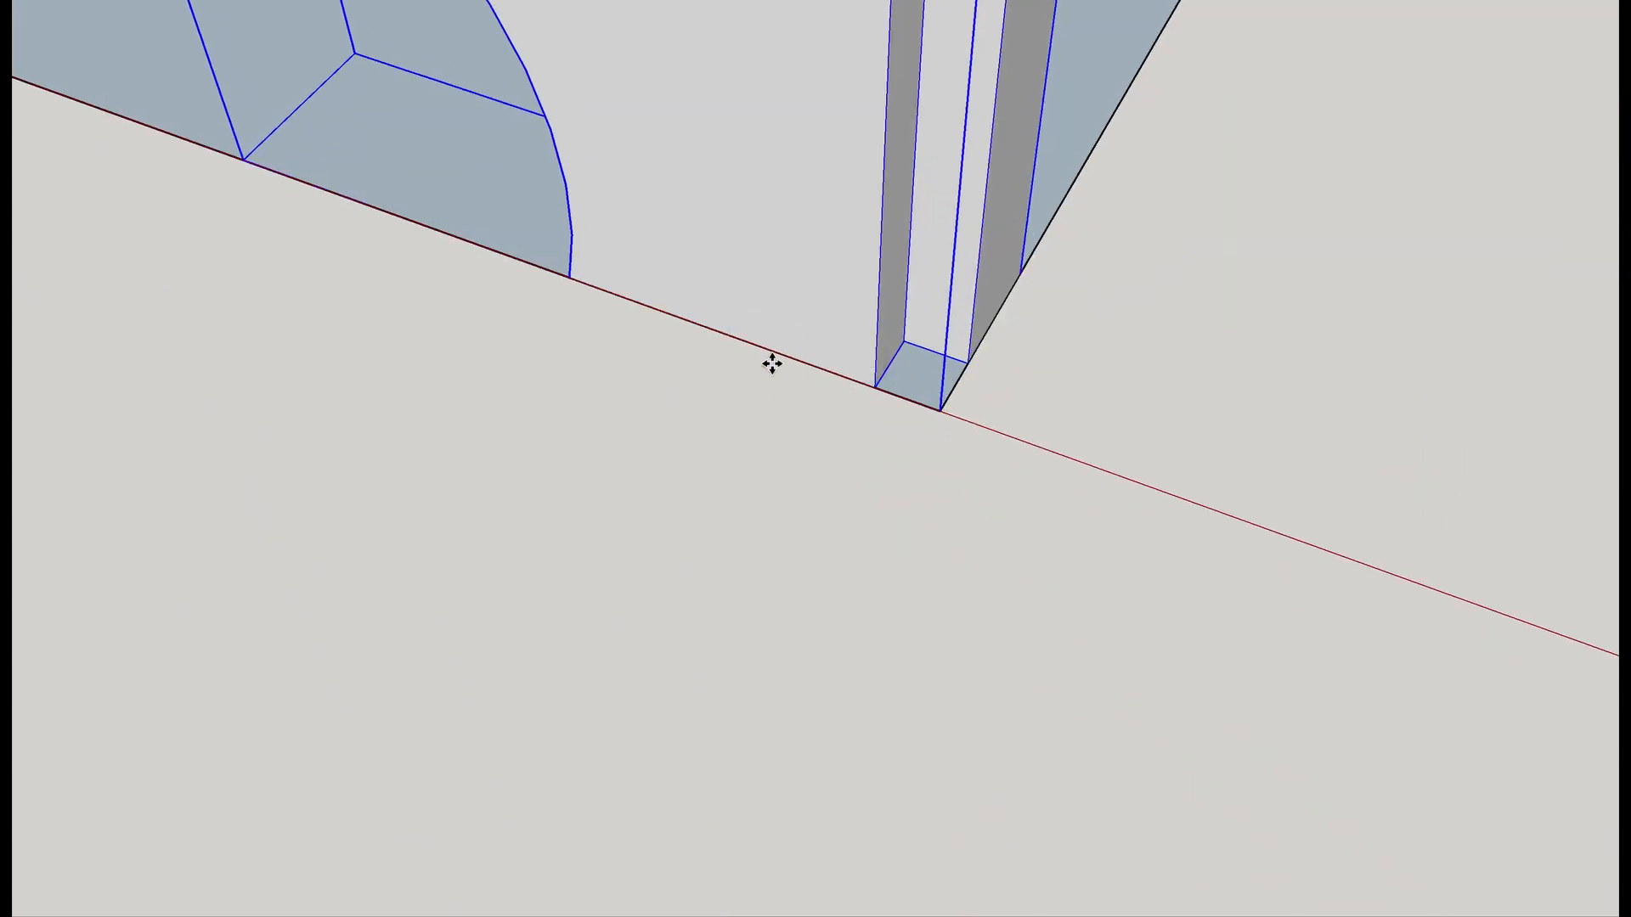
Open the copied stile group and close its outer corner notch at the top end with lines meeting at the missing corner.
scroll(852, 320, "down", 4)
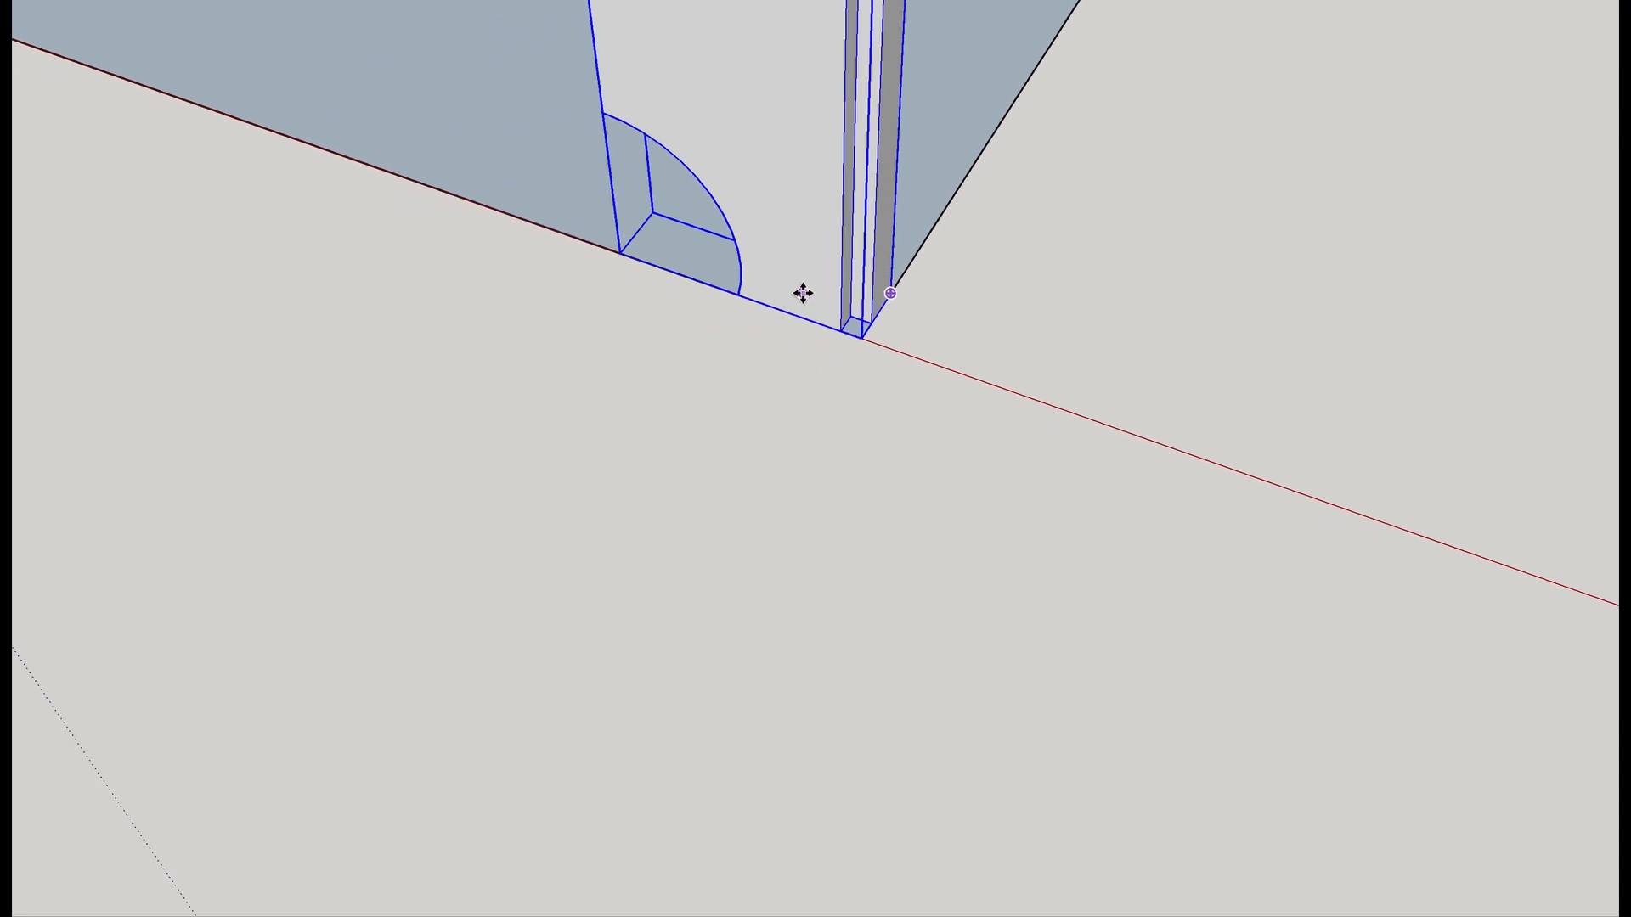
scroll(803, 294, "down", 5)
middle_click_drag(825, 273, 808, 724, "shift")
scroll(826, 425, "up", 5)
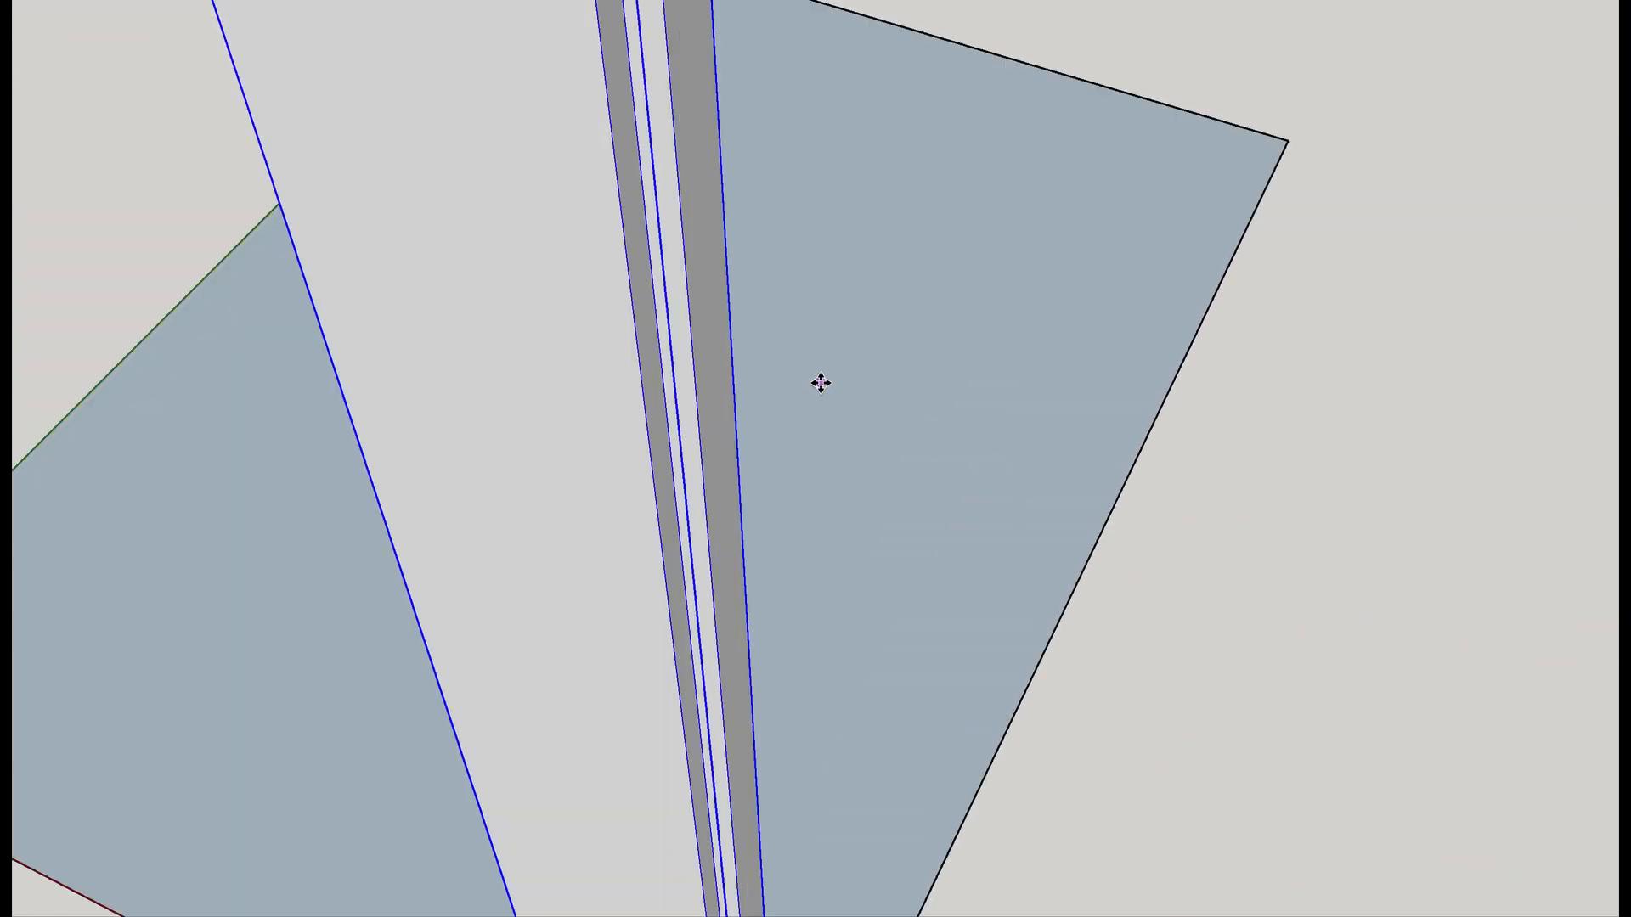
scroll(819, 381, "down", 5)
middle_click_drag(790, 393, 829, 855, "shift")
scroll(848, 634, "up", 4)
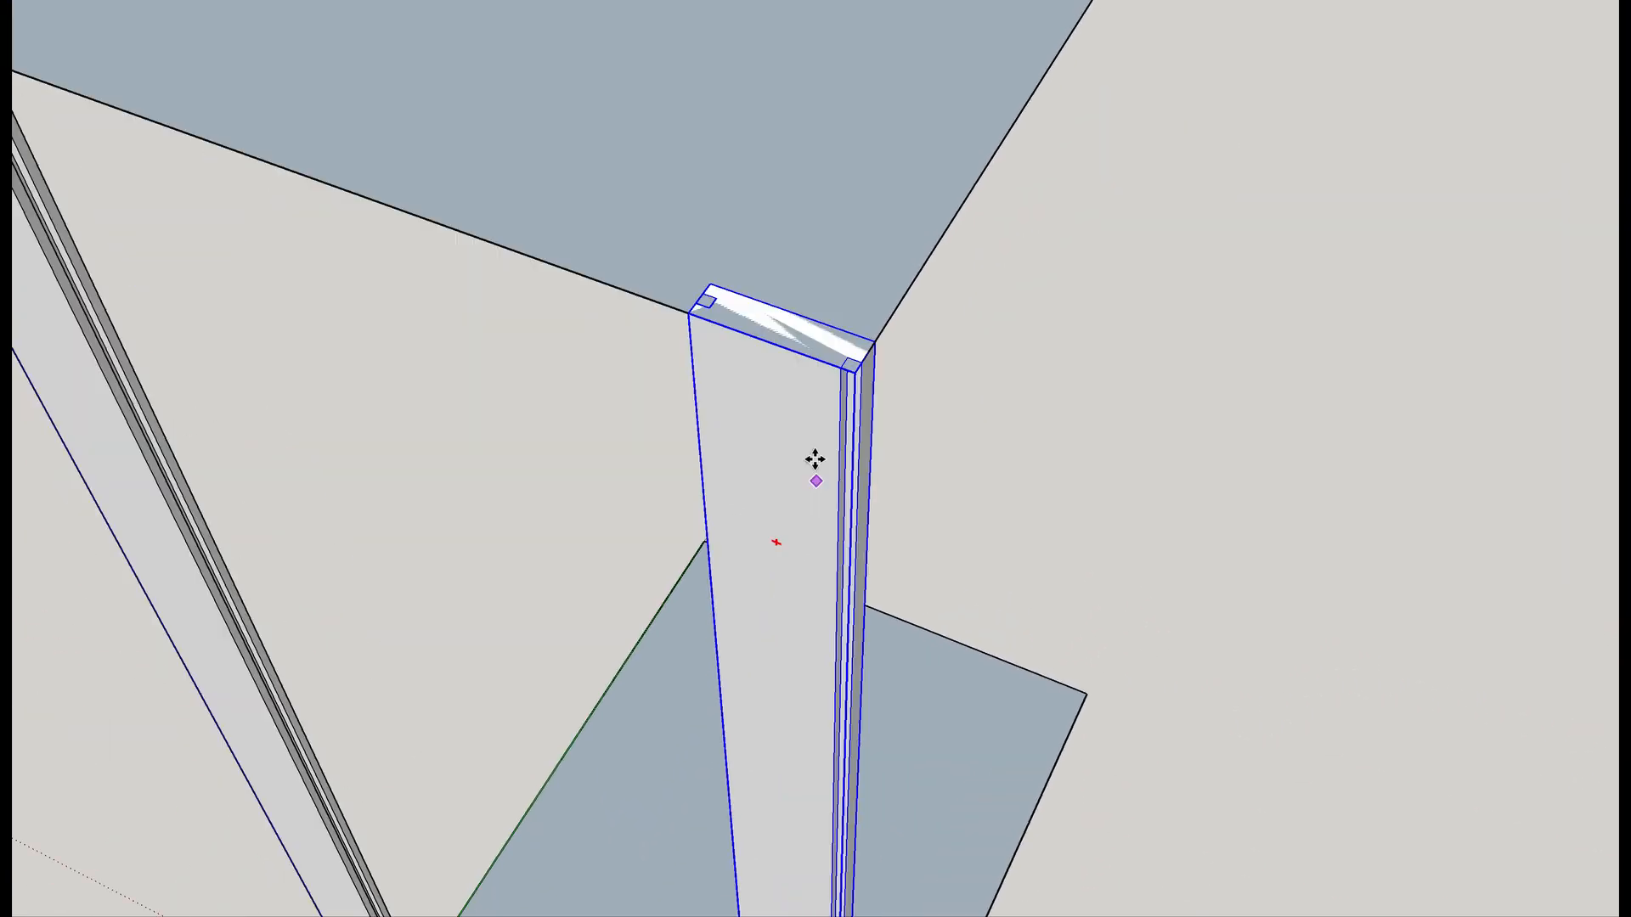
scroll(822, 338, "up", 1)
scroll(849, 332, "up", 3)
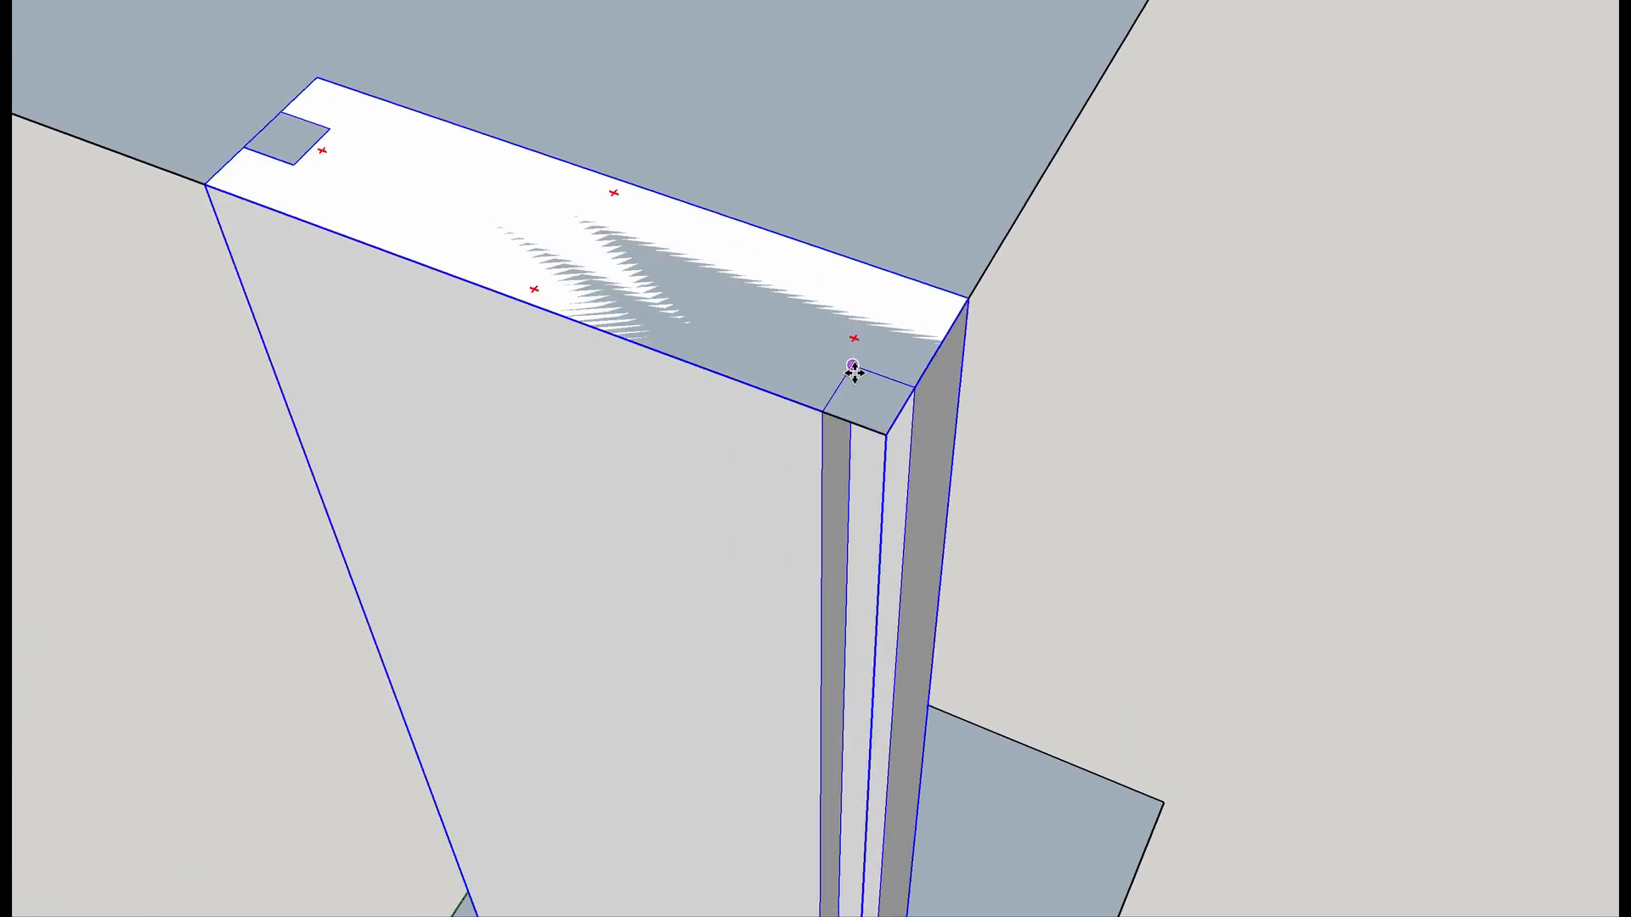
triple_click(776, 483)
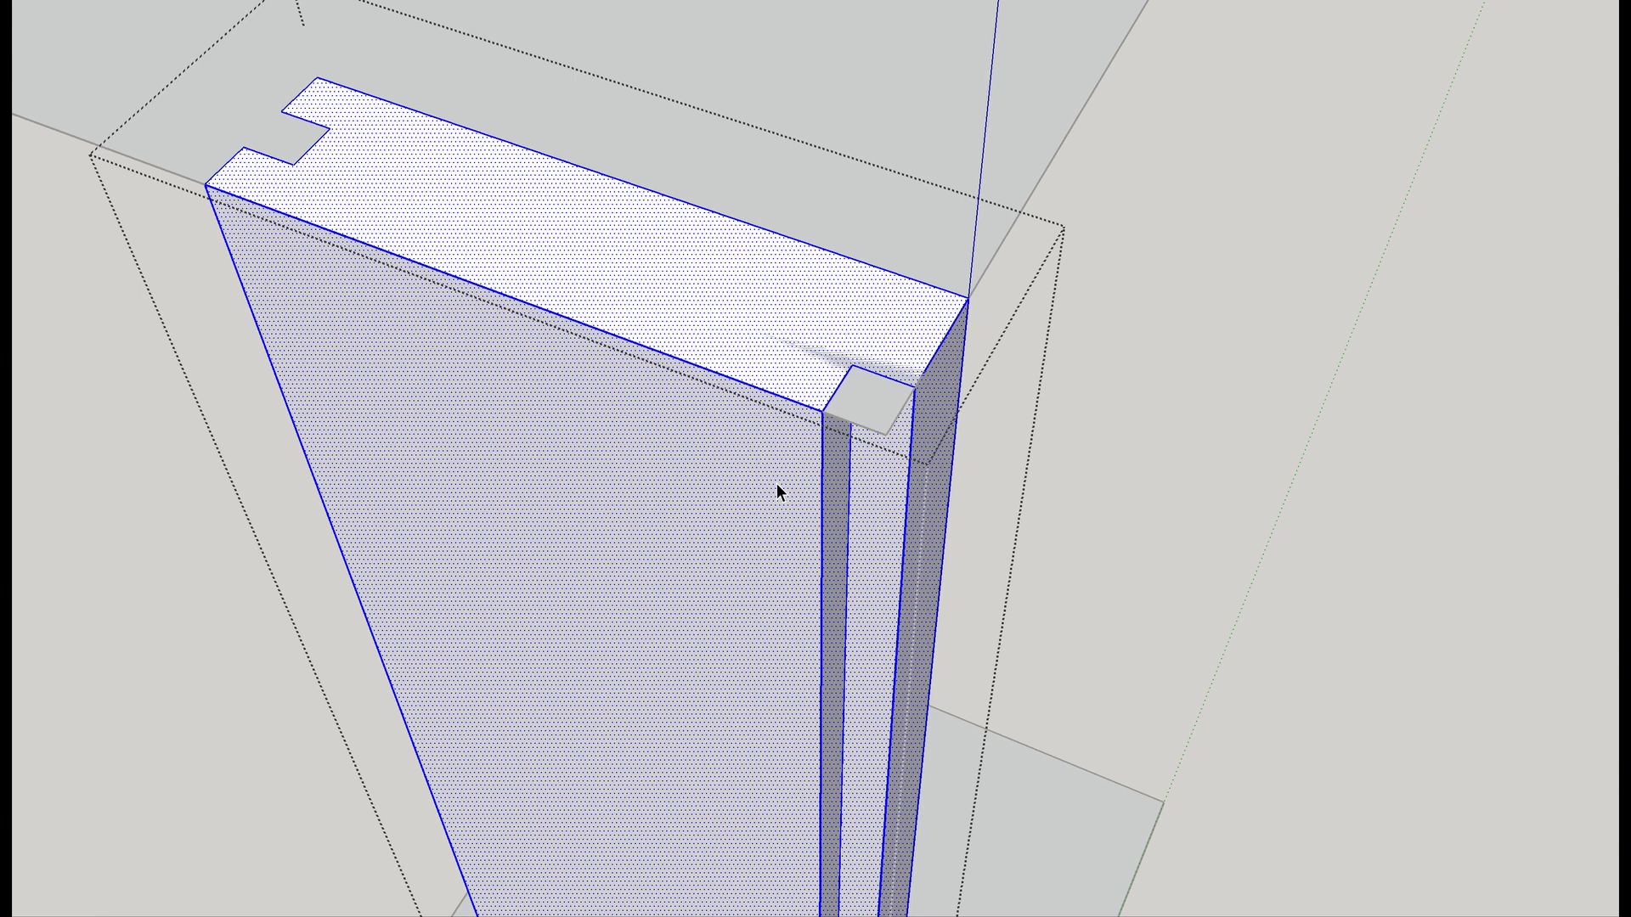
key("l")
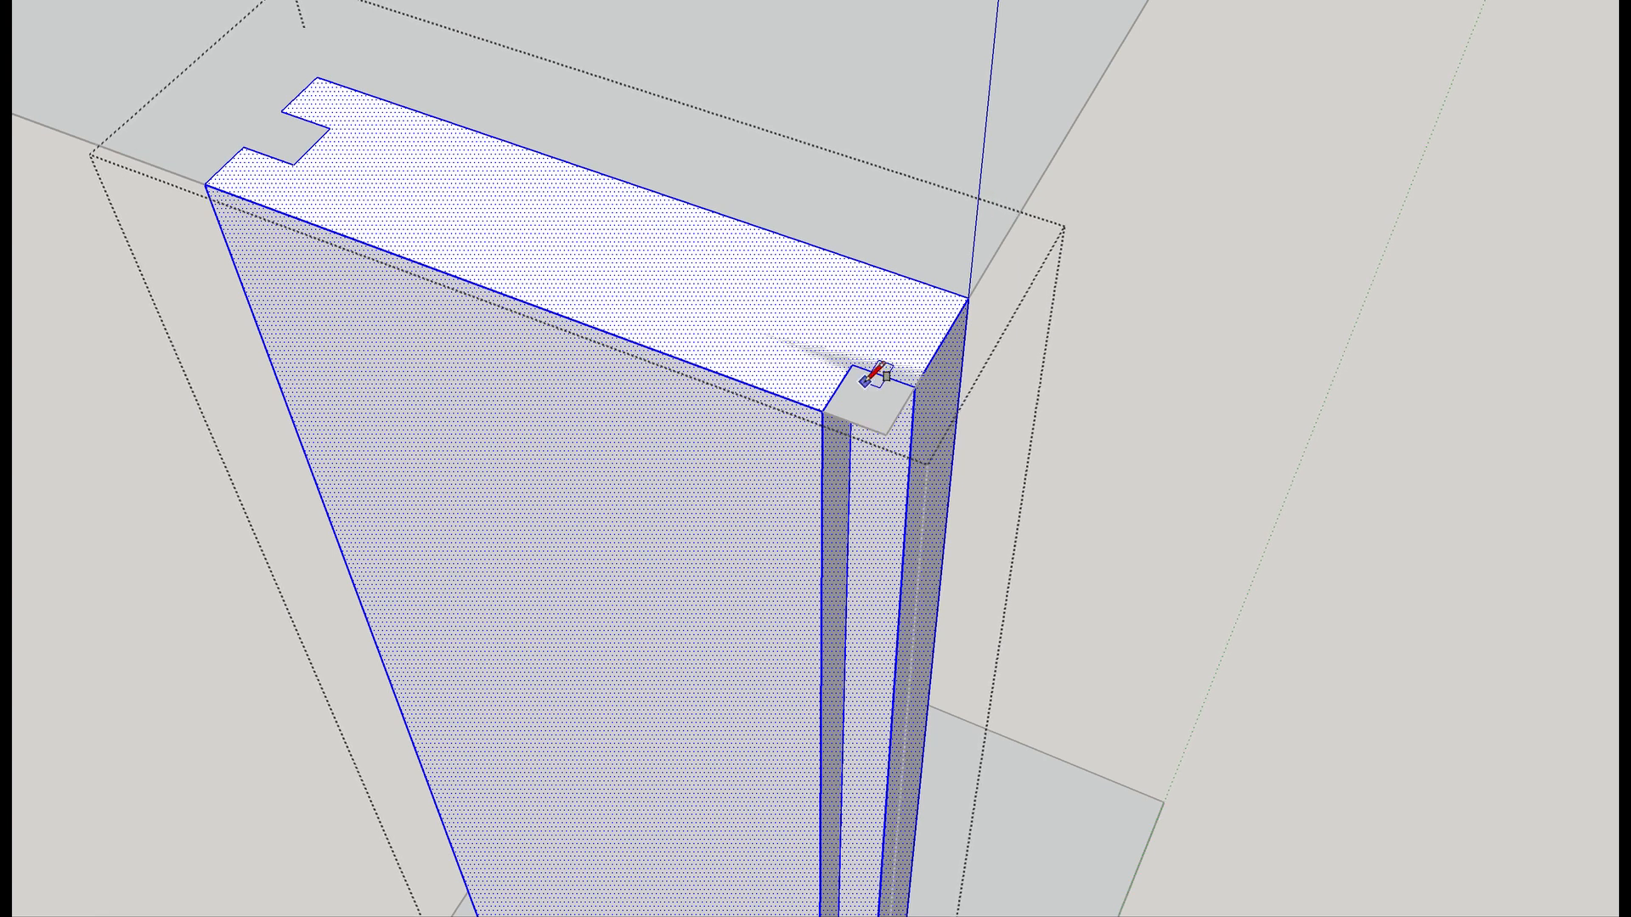
left_click(915, 387)
left_click(854, 395)
Extrude the closed notch profile down the full length of the copied stile to its bottom end, filling the corner notch.
middle_click_drag(888, 467, 774, 165)
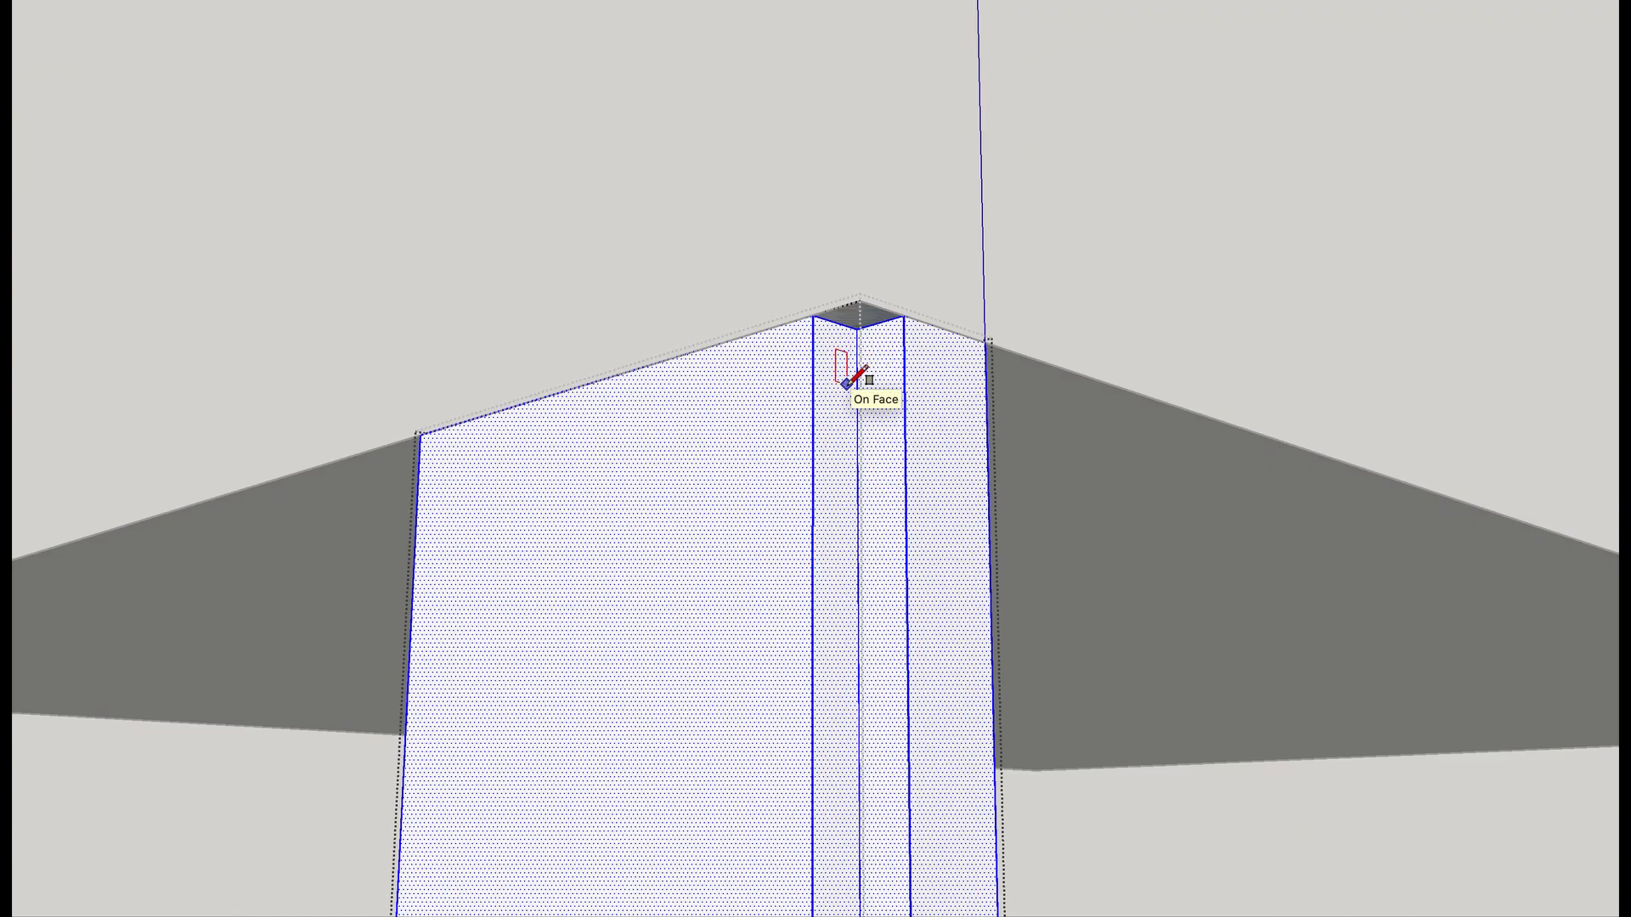
key("p")
left_click(861, 349)
middle_click_drag(851, 794, 815, 339)
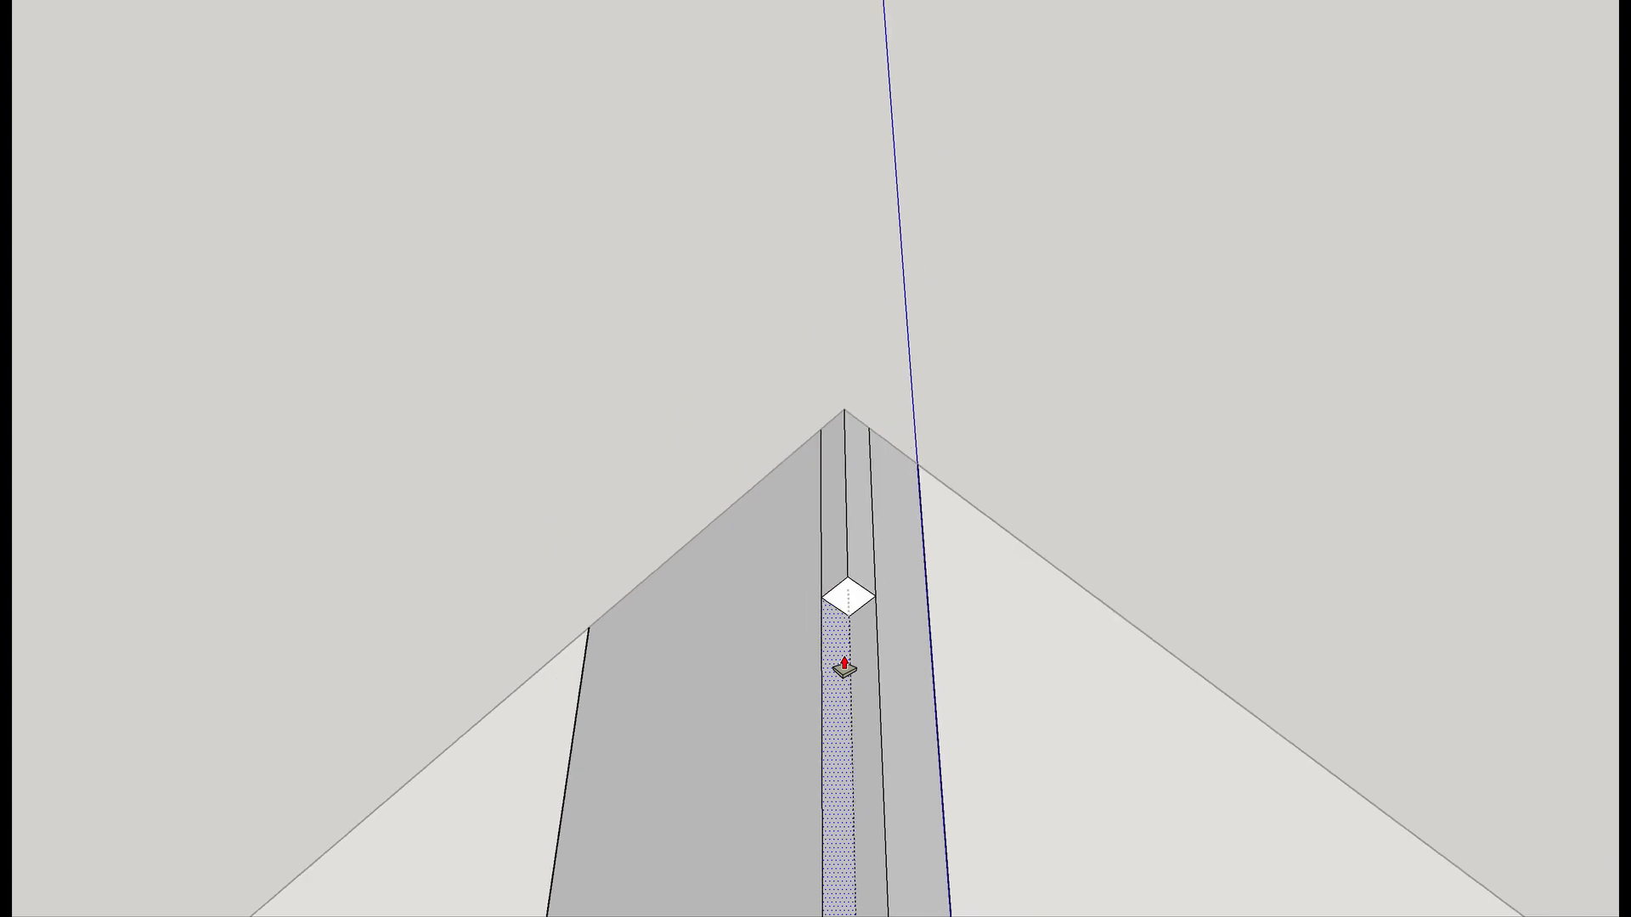
scroll(843, 668, "down", 2)
middle_click_drag(827, 873, 839, 255)
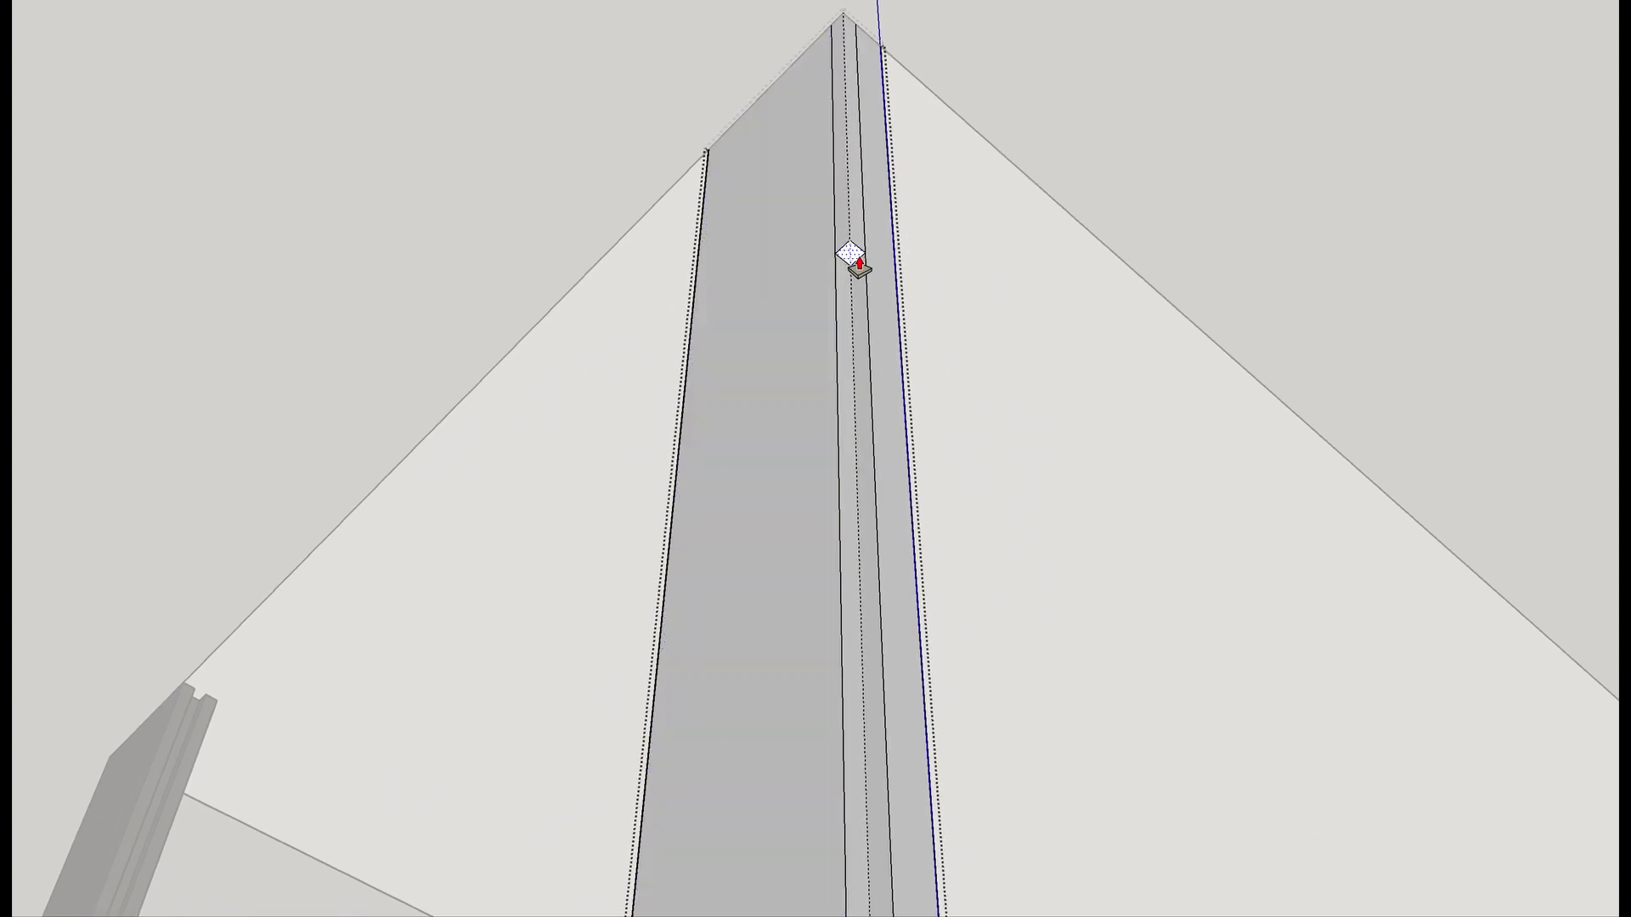
middle_click_drag(841, 724, 874, 201)
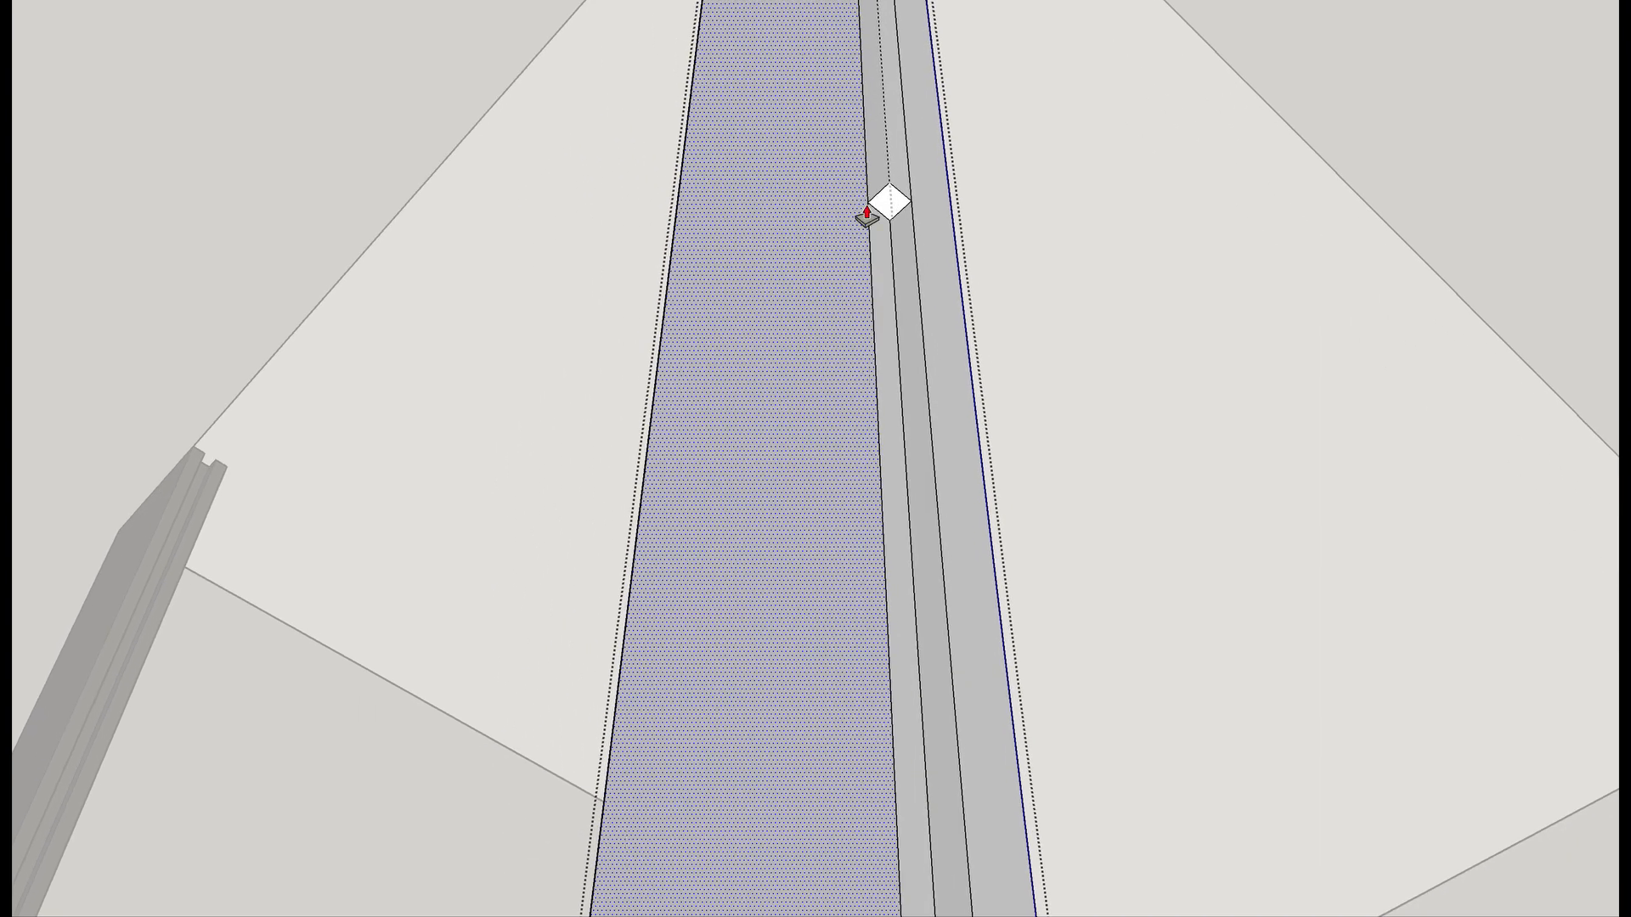
left_click(892, 817)
middle_click_drag(892, 817, 763, 147)
left_click(812, 192)
left_click(778, 777)
scroll(794, 718, "down", 3)
scroll(795, 720, "down", 3)
middle_click_drag(795, 720, 797, 422, "shift")
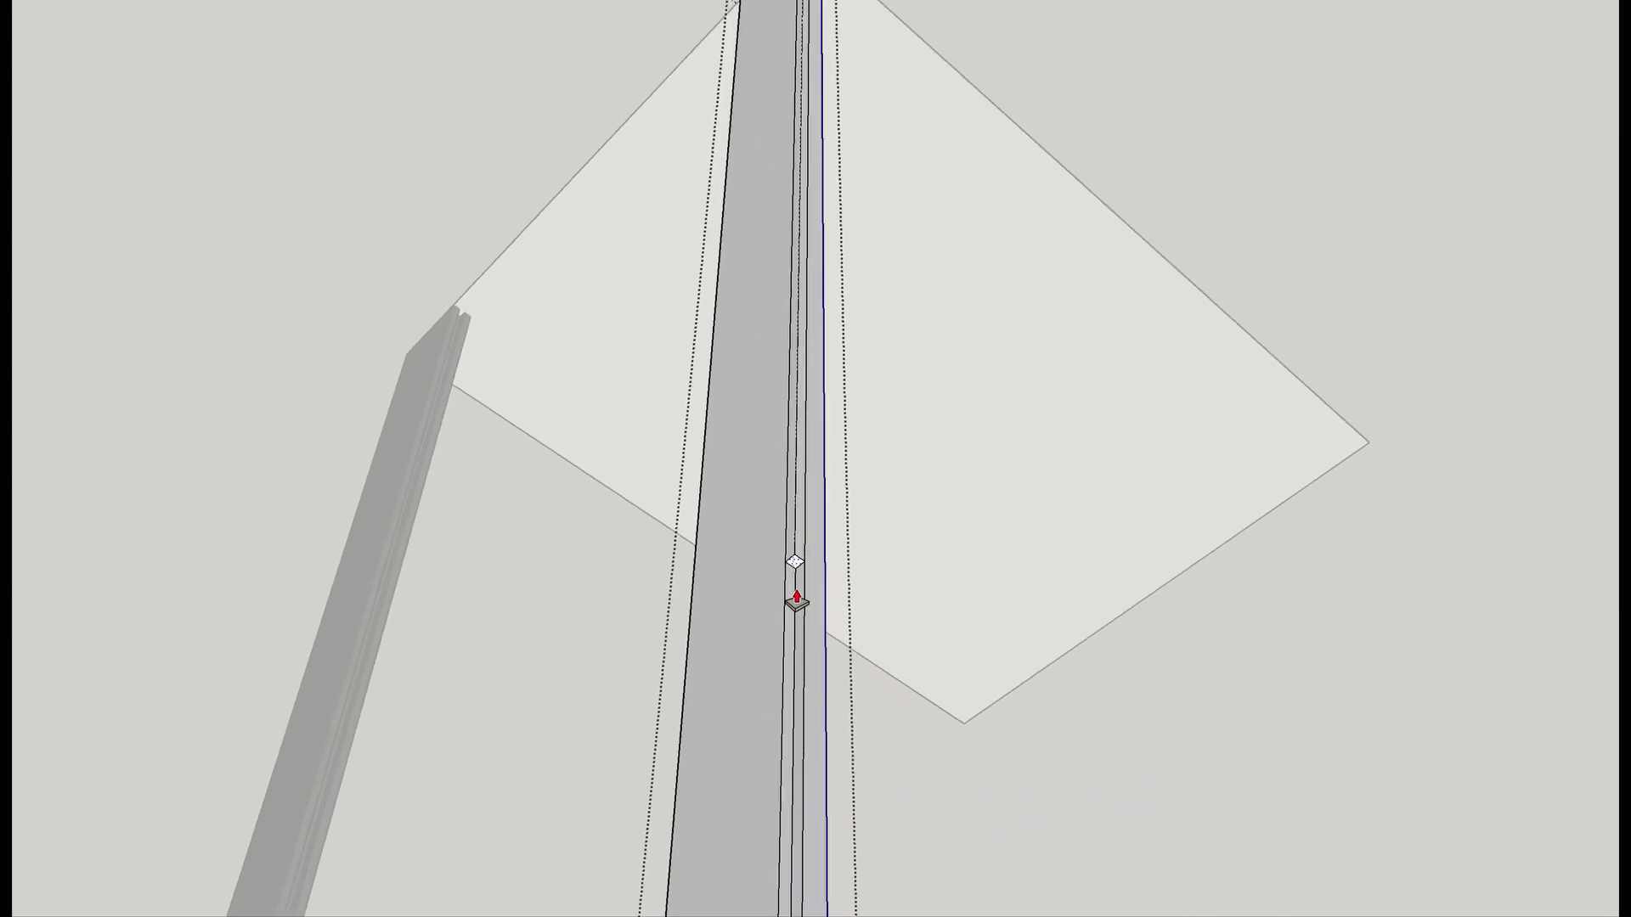
left_click(779, 852)
middle_click_drag(779, 852, 713, 242, "shift")
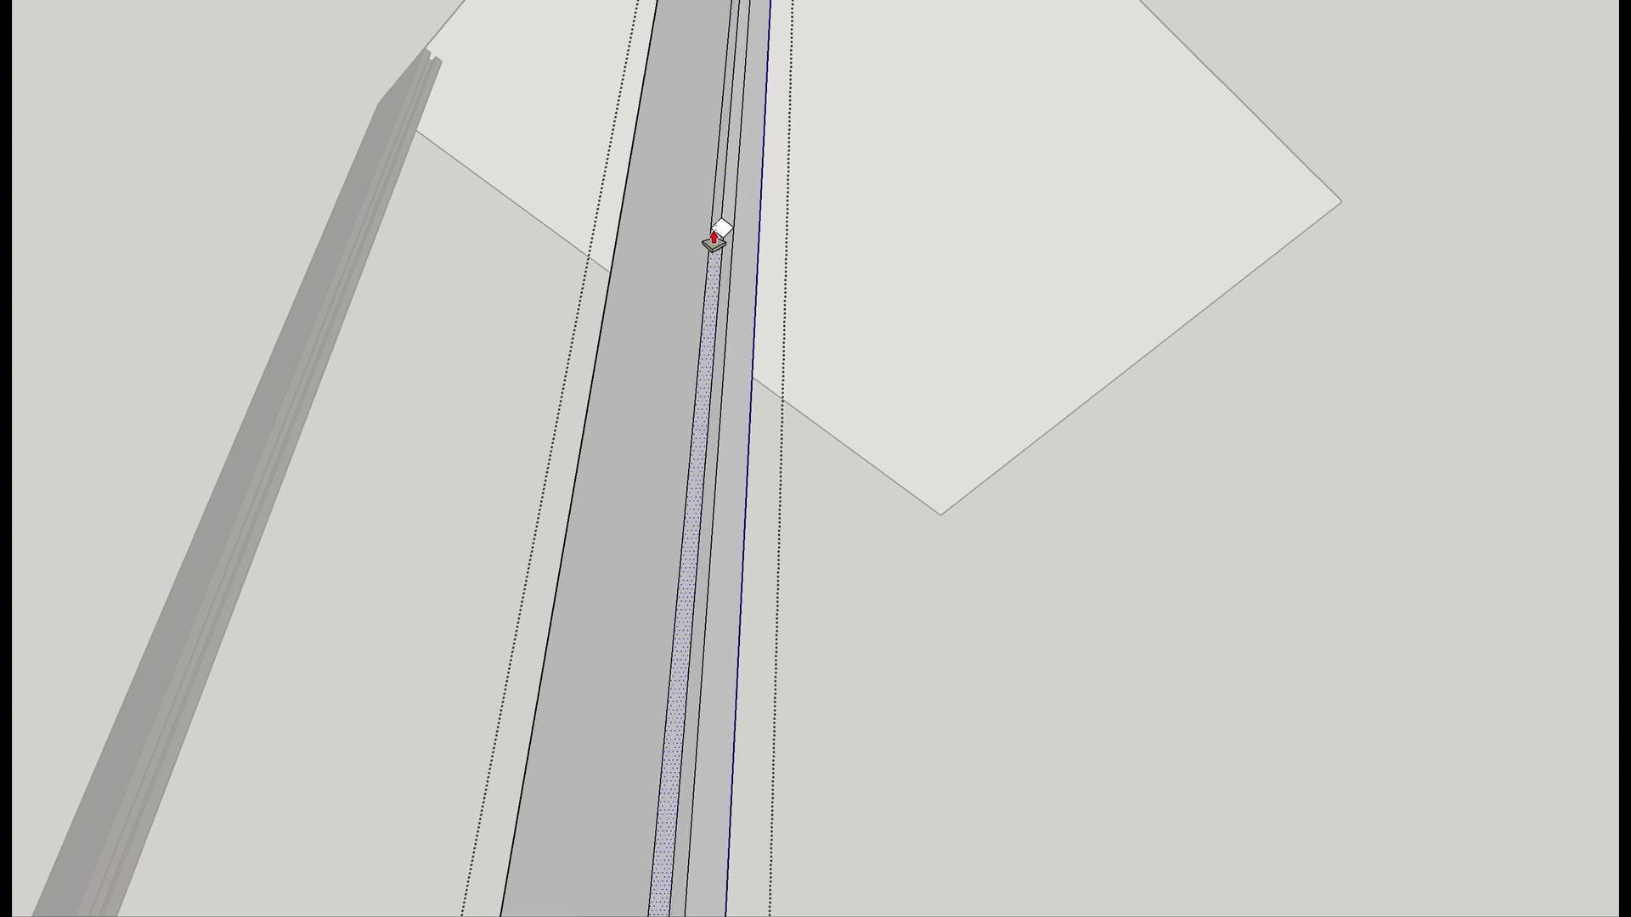
middle_click_drag(675, 863, 852, 314, "shift")
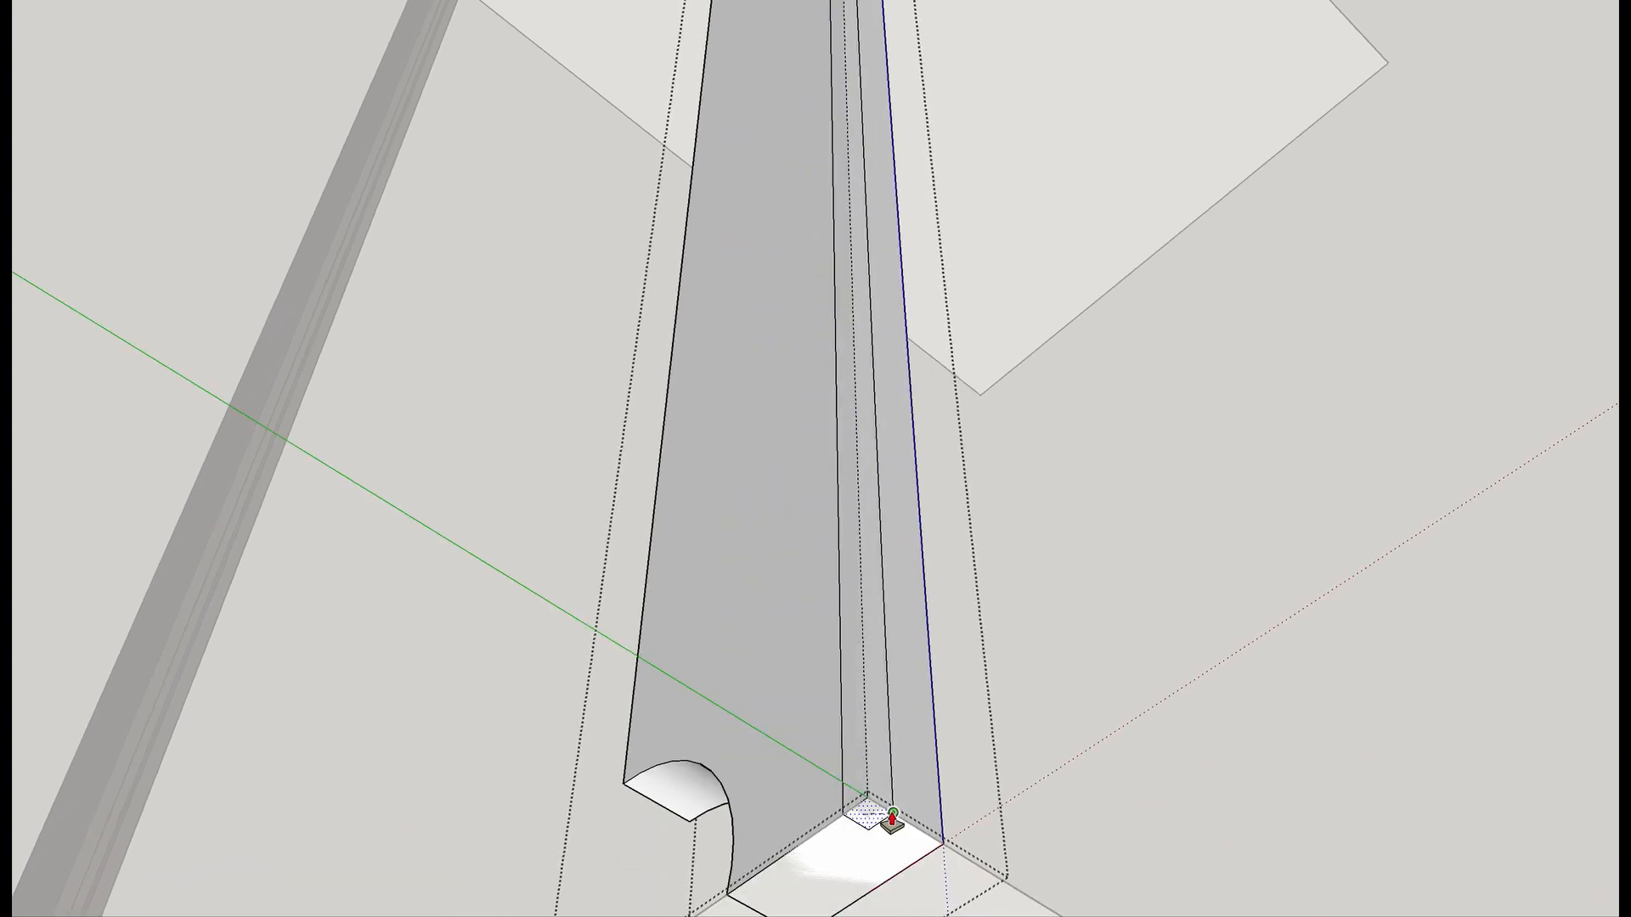
left_click(825, 831)
Erase the leftover seam edges between the filled notch and the copied stile's adjoining faces.
middle_click_drag(816, 823, 783, 911)
middle_click_drag(780, 737, 967, 822)
key("space")
left_click(797, 706)
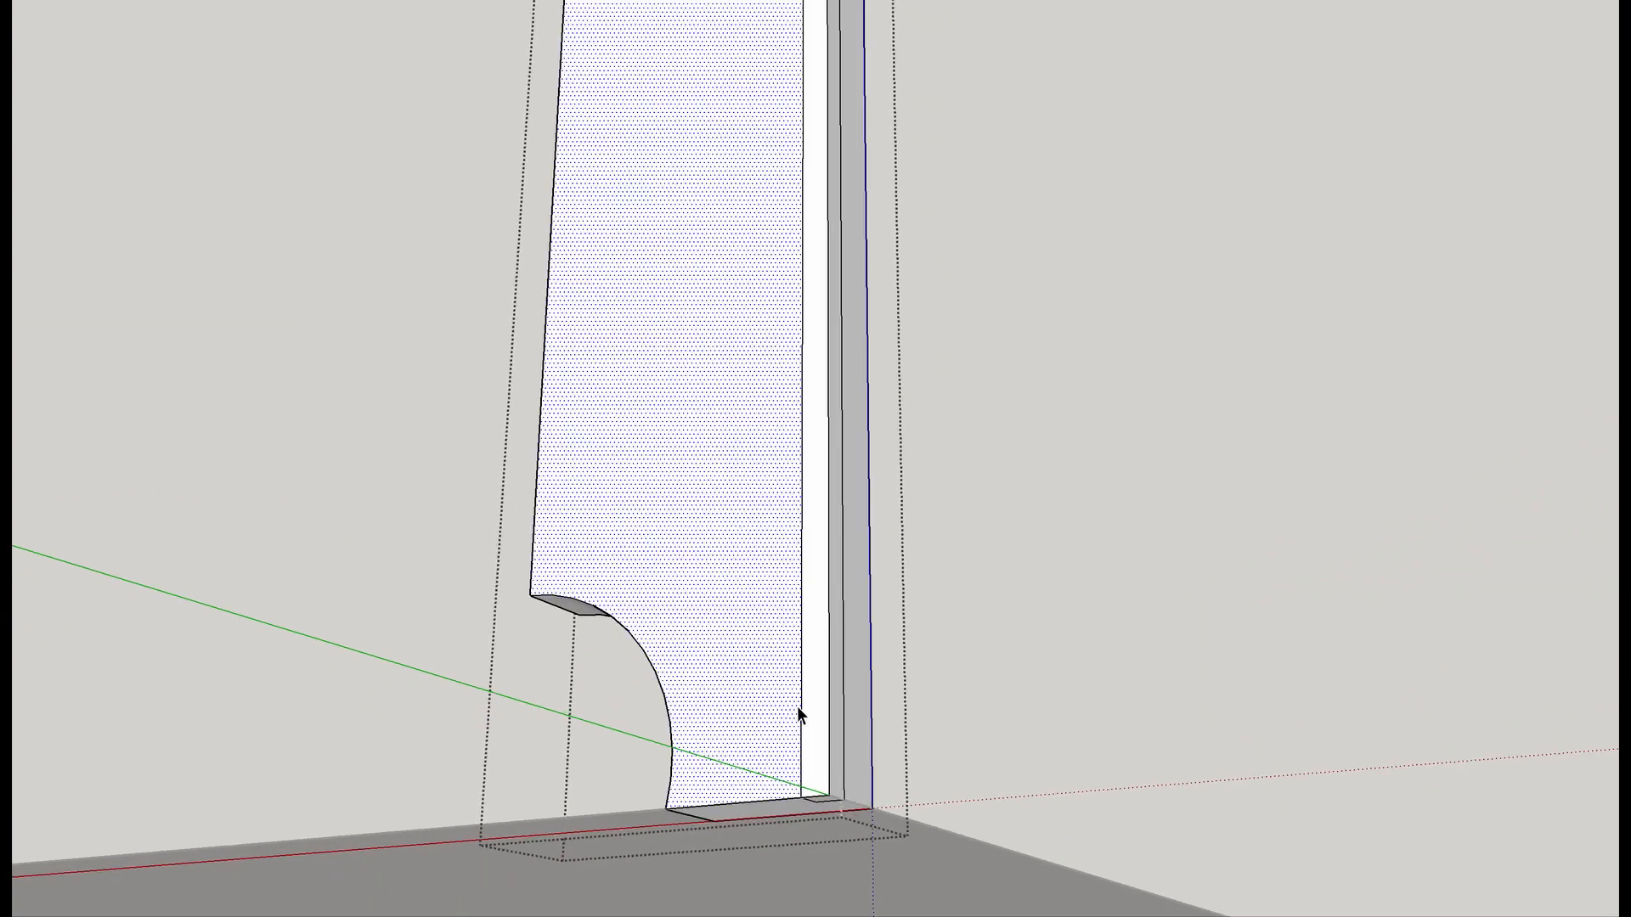
left_click(798, 700)
middle_click_drag(799, 700, 429, 783)
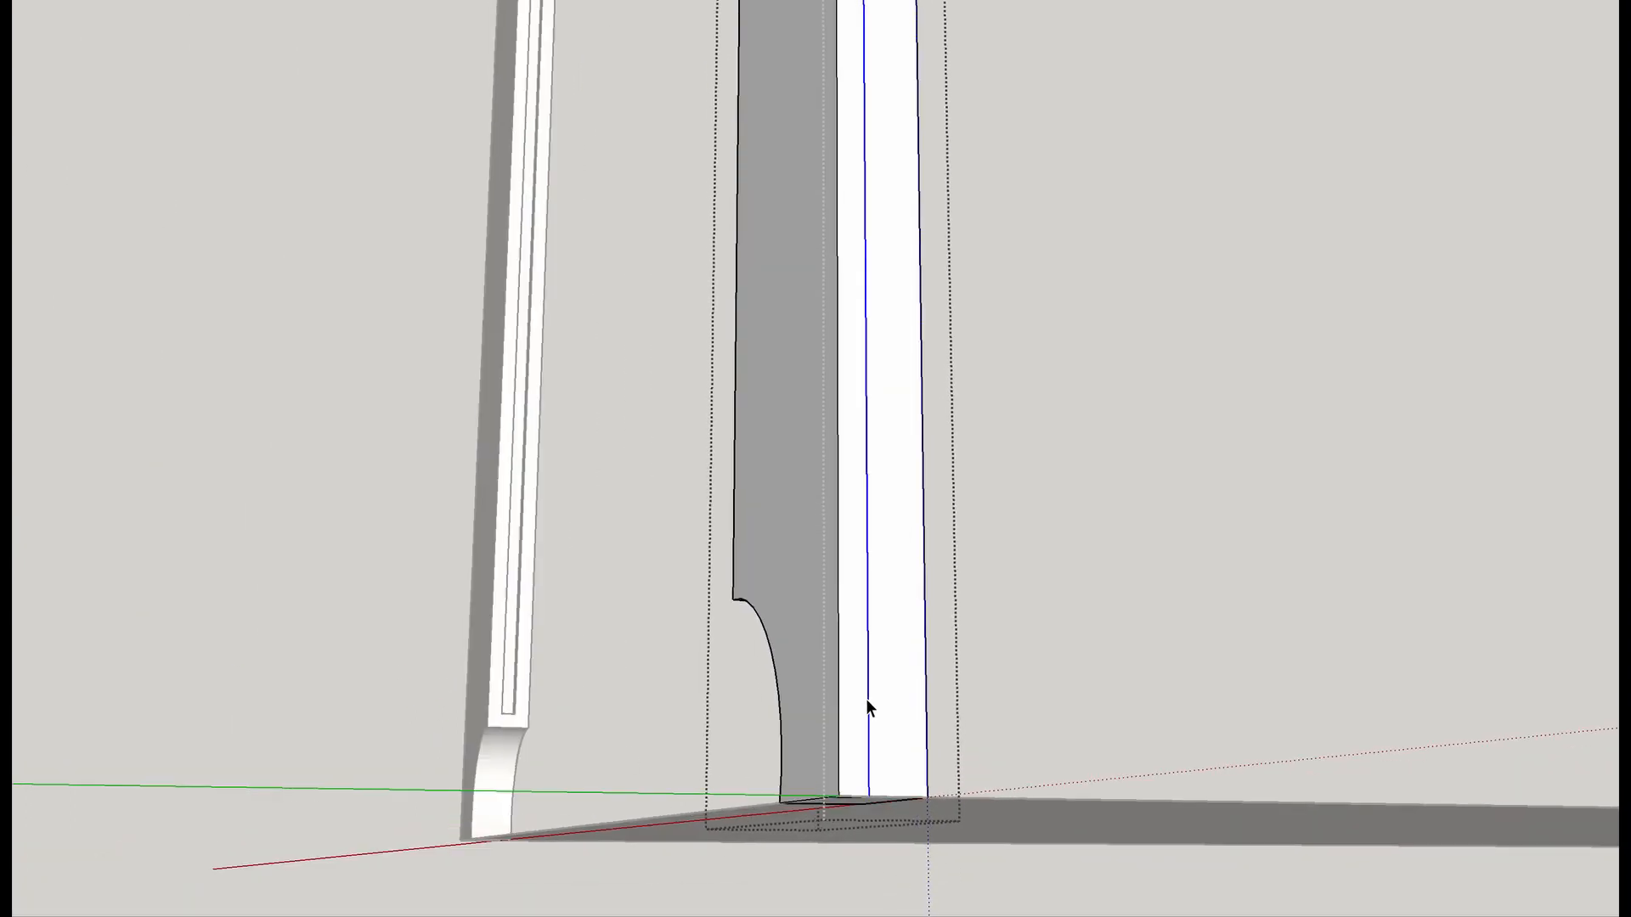
middle_click_drag(873, 884, 839, 725)
scroll(863, 735, "up", 4)
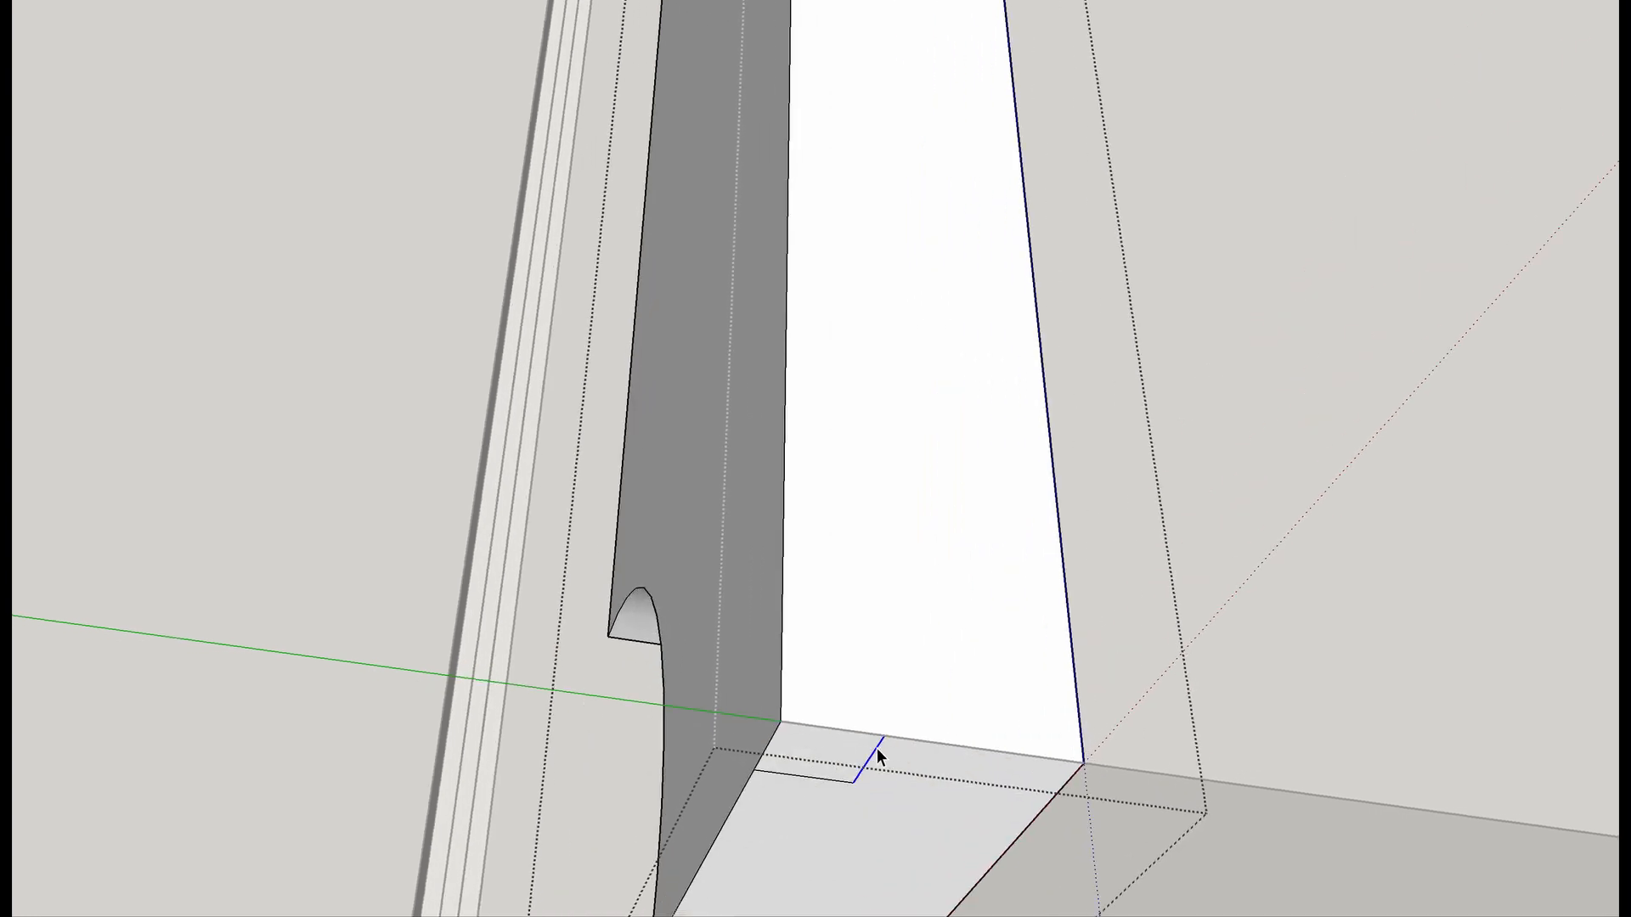
key("Escape")
Leave the stile group and draw a rectangle across the first stile's grooved inner edge, starting just above its curved foot.
scroll(729, 686, "down", 5)
scroll(742, 425, "down", 3)
middle_click_drag(742, 424, 1063, 701)
scroll(900, 513, "down", 5)
middle_click_drag(900, 513, 1162, 671)
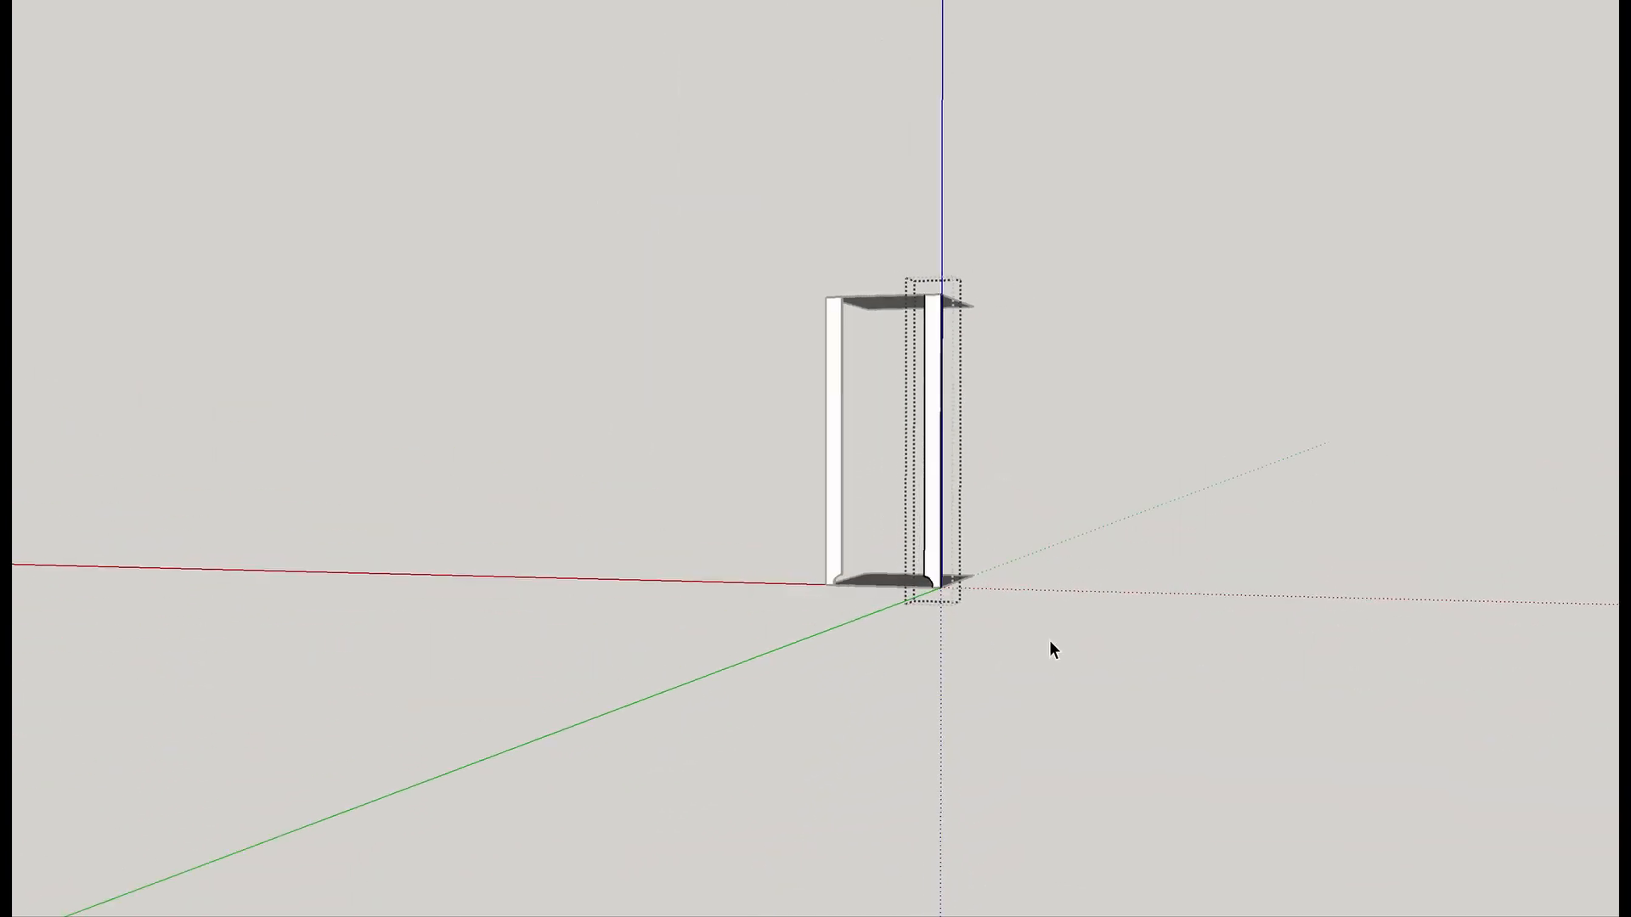
middle_click_drag(723, 468, 618, 668)
scroll(850, 416, "up", 3)
scroll(863, 675, "up", 6)
scroll(508, 617, "up", 5)
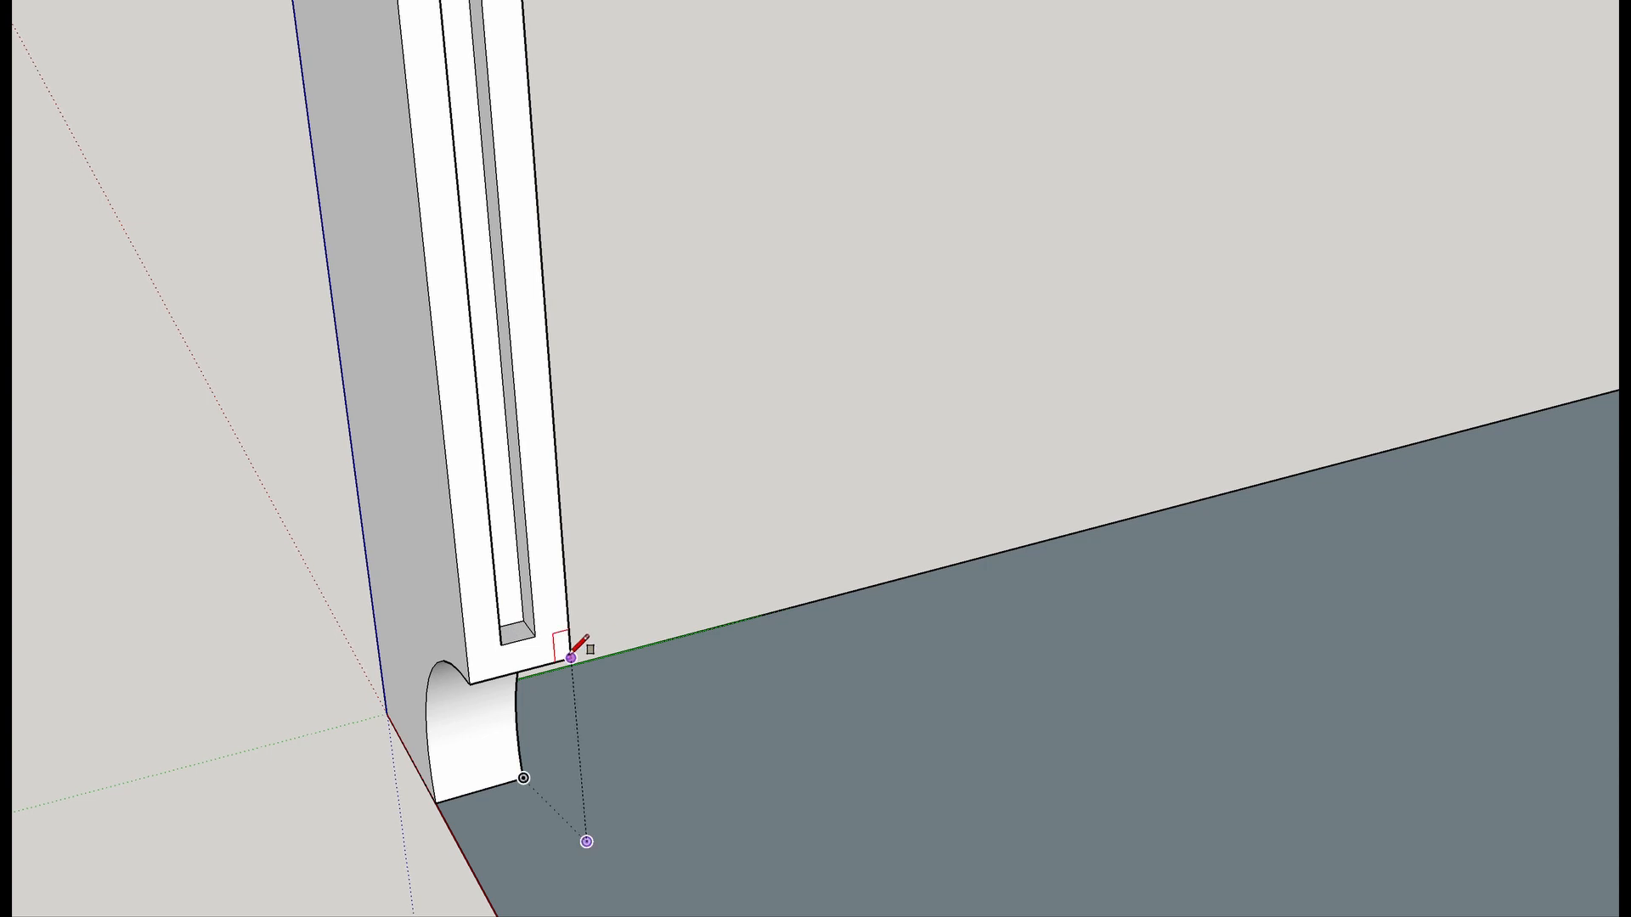
left_click(404, 52)
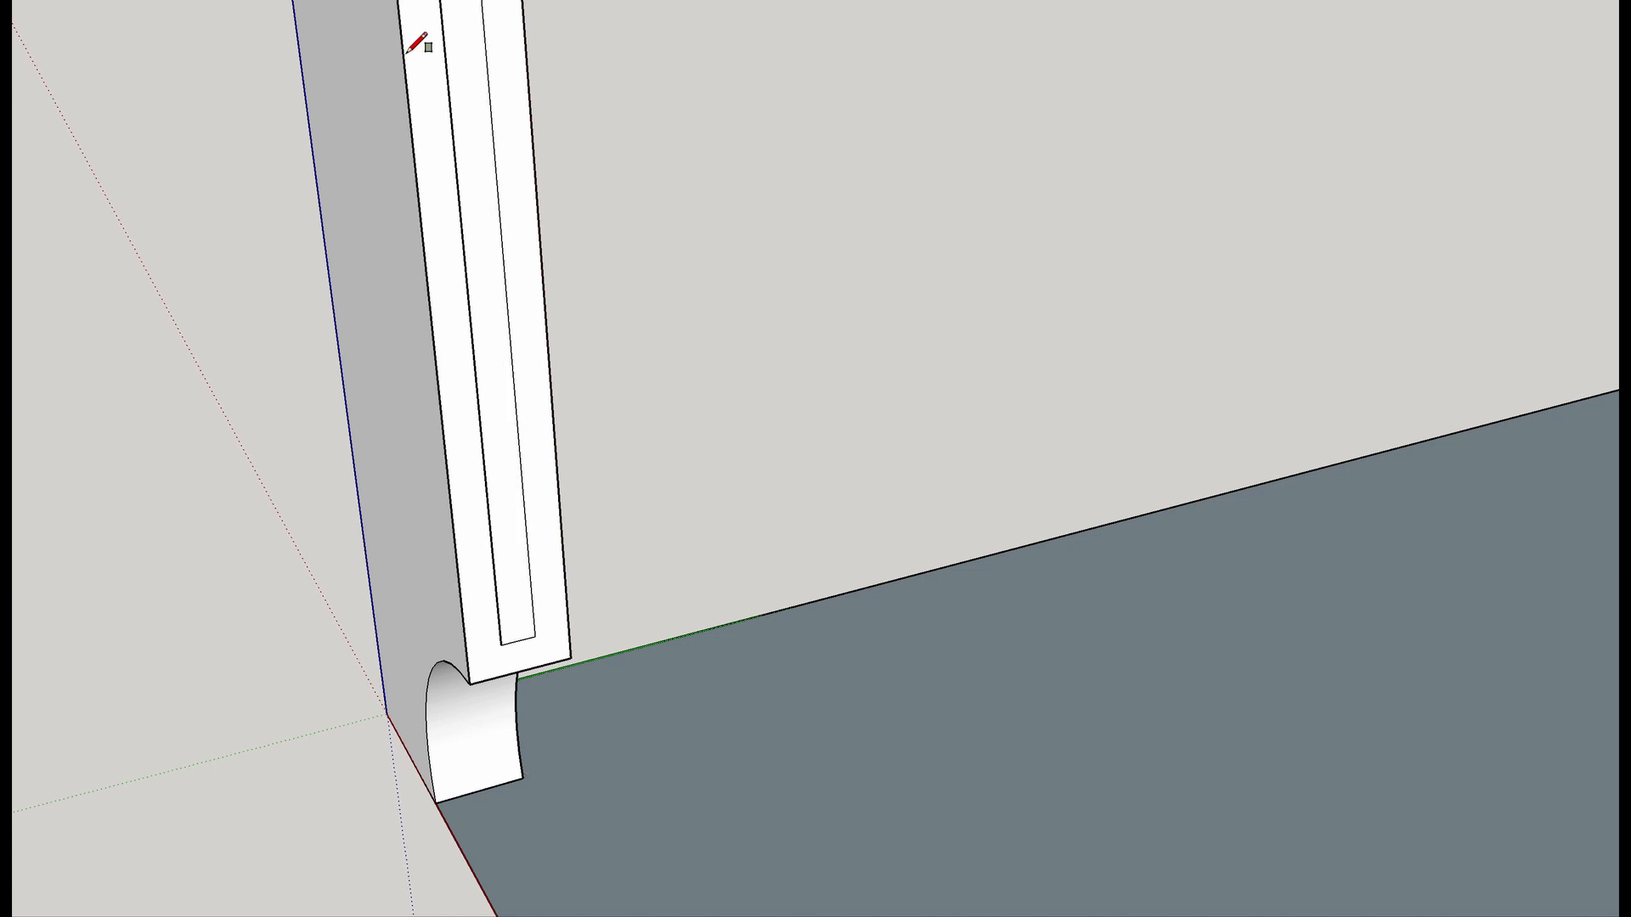
Extrude the rectangle across to the opposite stile to form the lower front rail.
key("p")
left_click_drag(430, 102, 1154, 601)
scroll(583, 397, "down", 3)
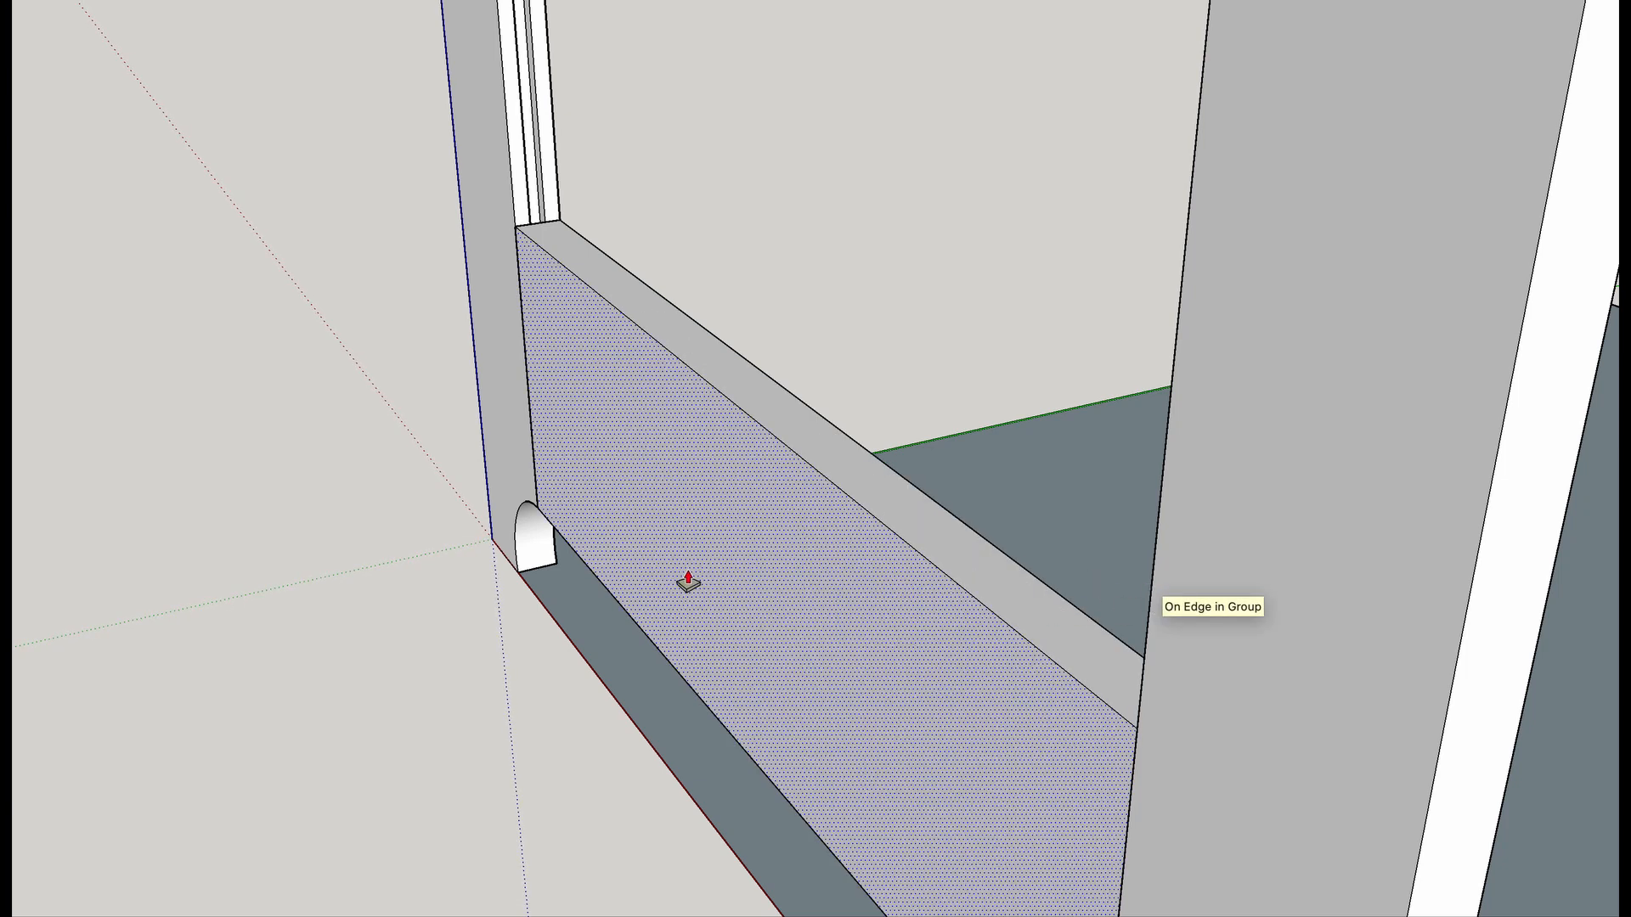
scroll(754, 641, "up", 5)
scroll(1045, 637, "down", 2)
middle_click_drag(1016, 572, 878, 743)
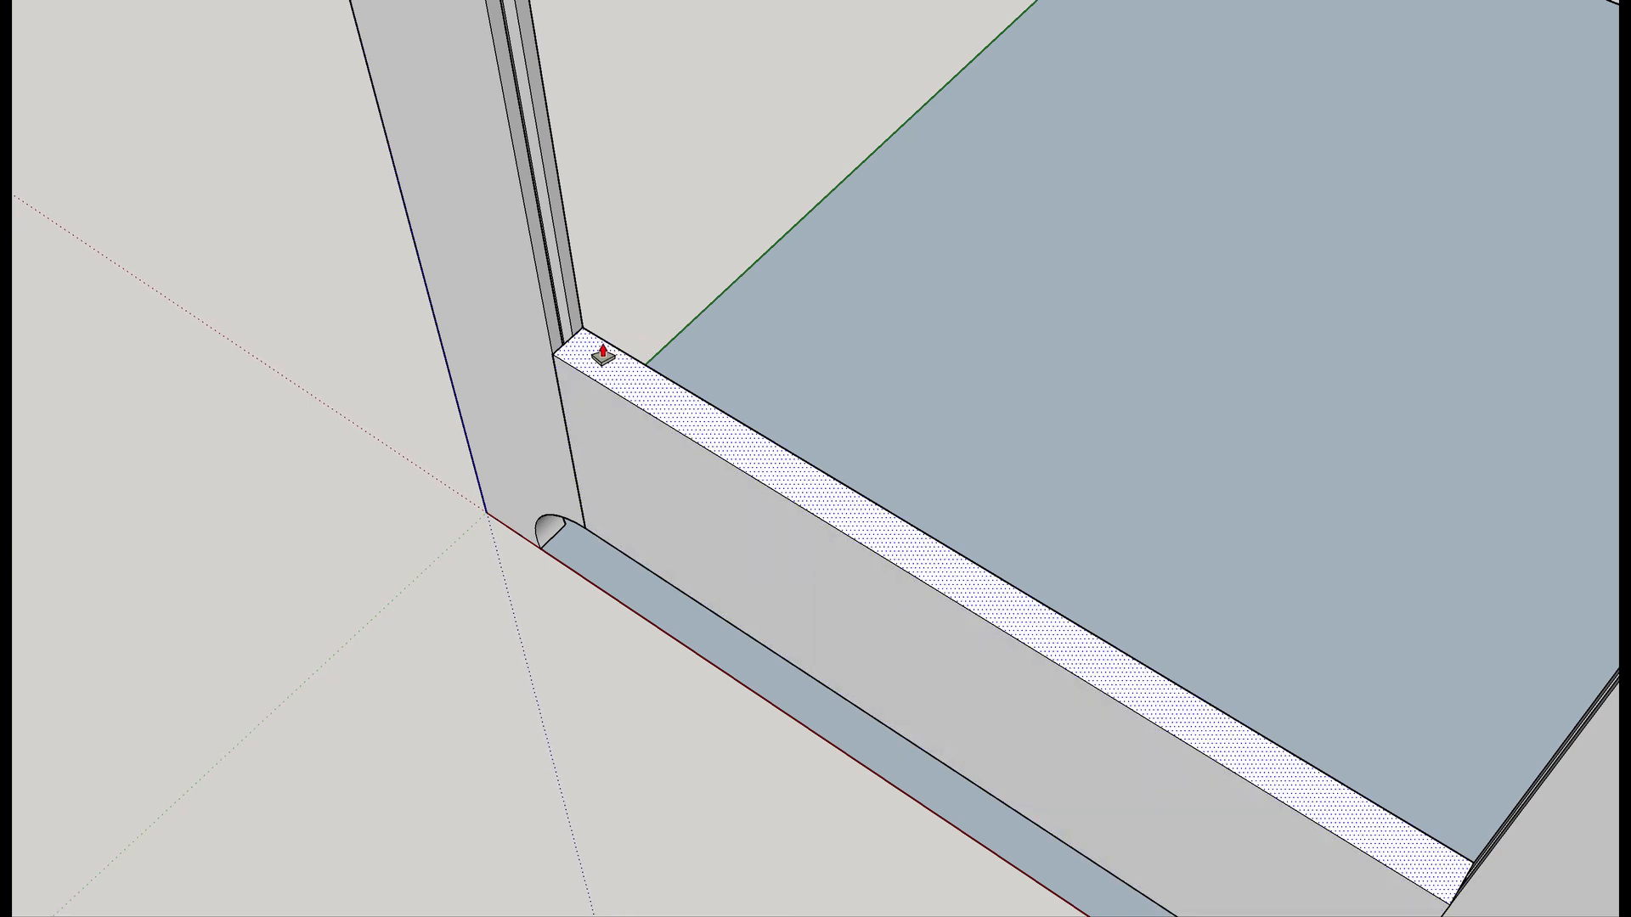
middle_click_drag(595, 360, 821, 546)
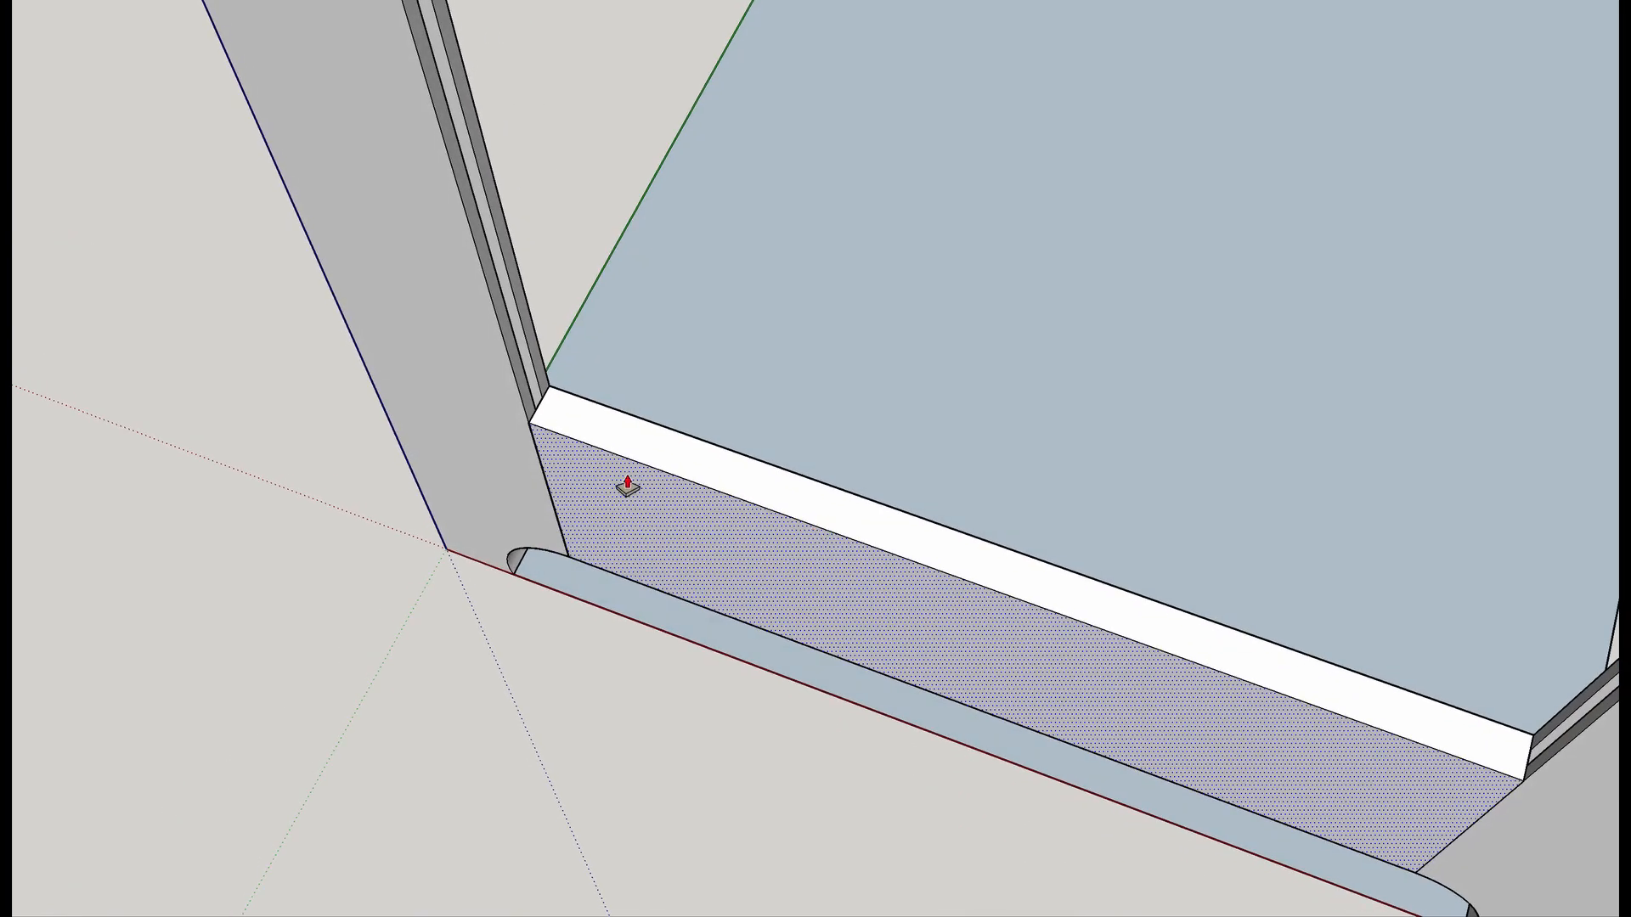
Draw two lengthwise lines along the rail's top face, aligned with the edges of the grooves in both stiles.
key("l")
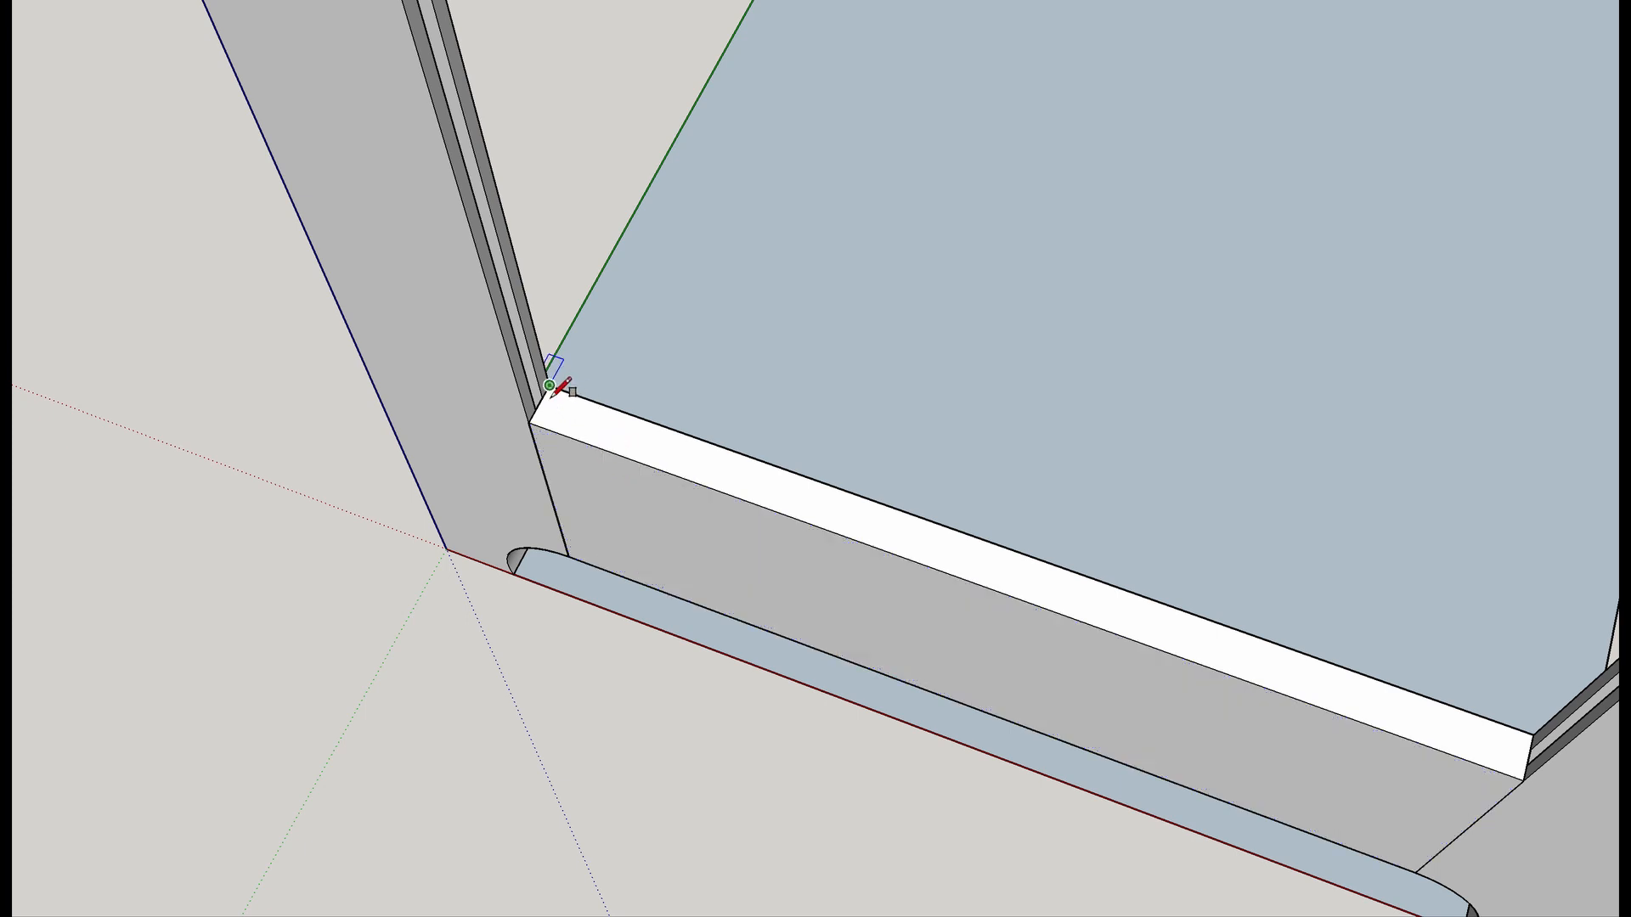
scroll(550, 387, "up", 2)
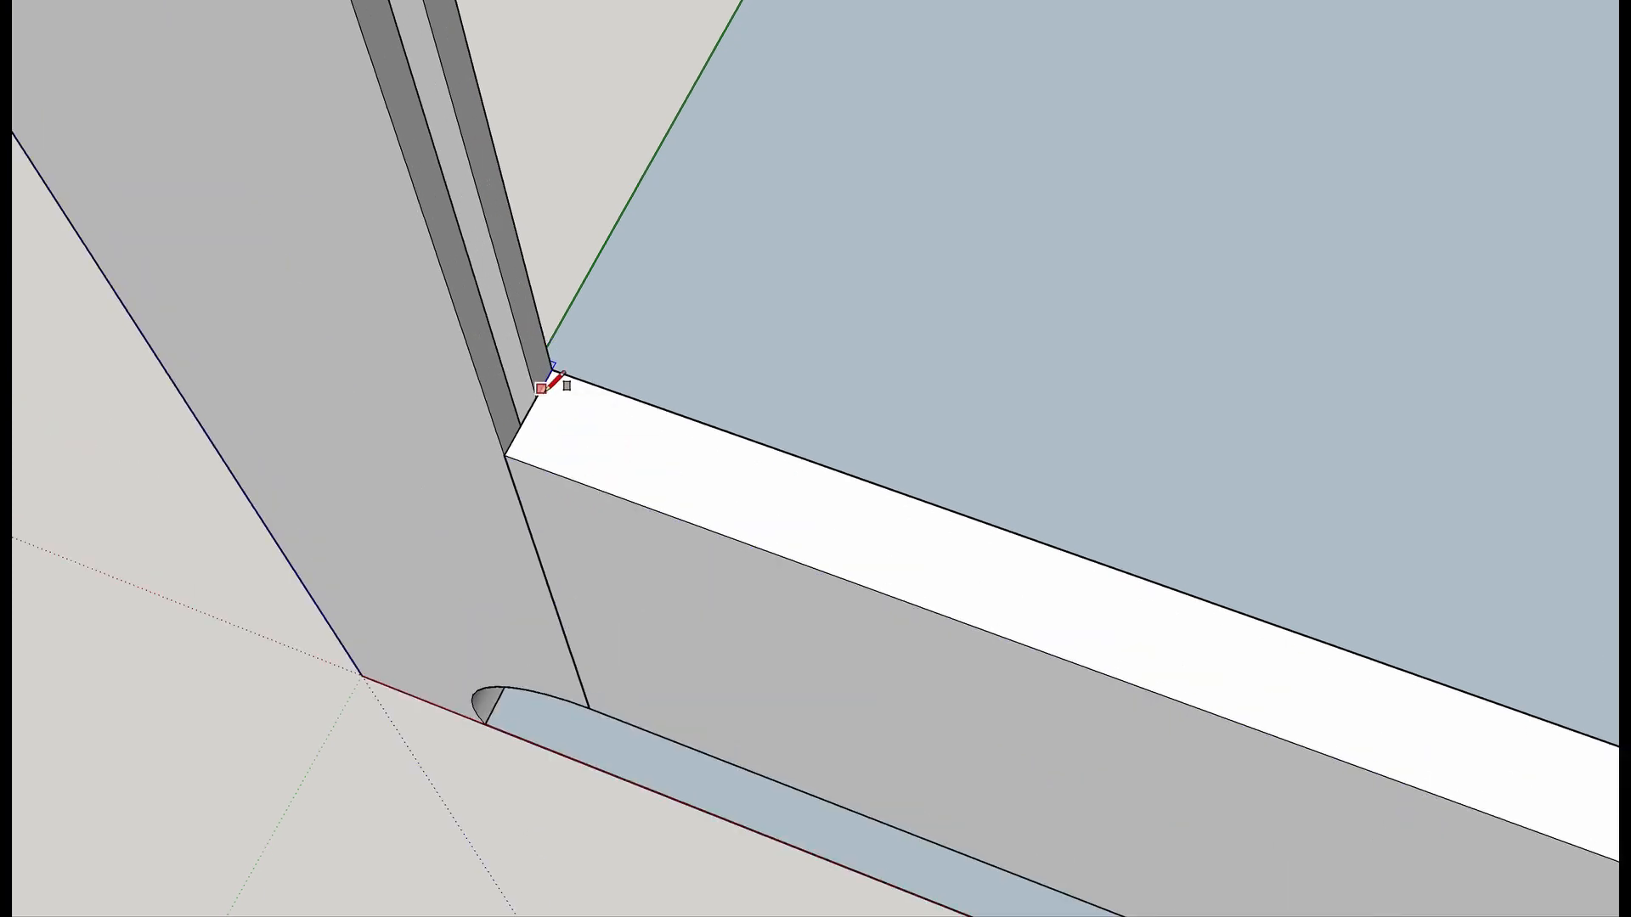
scroll(537, 391, "up", 2)
scroll(535, 393, "up", 2)
left_click(531, 397)
scroll(830, 570, "down", 4)
middle_click_drag(1371, 803, 280, 408, "shift")
middle_click_drag(863, 572, 662, 473, "shift")
scroll(1034, 553, "down", 5)
scroll(1293, 659, "up", 2)
mouse_move(1311, 682)
middle_mouse_down("shift")
mouse_move(1438, 717)
mouse_move(793, 375)
mouse_move(1187, 563)
mouse_move(990, 546)
mouse_move(910, 515)
middle_mouse_up("shift")
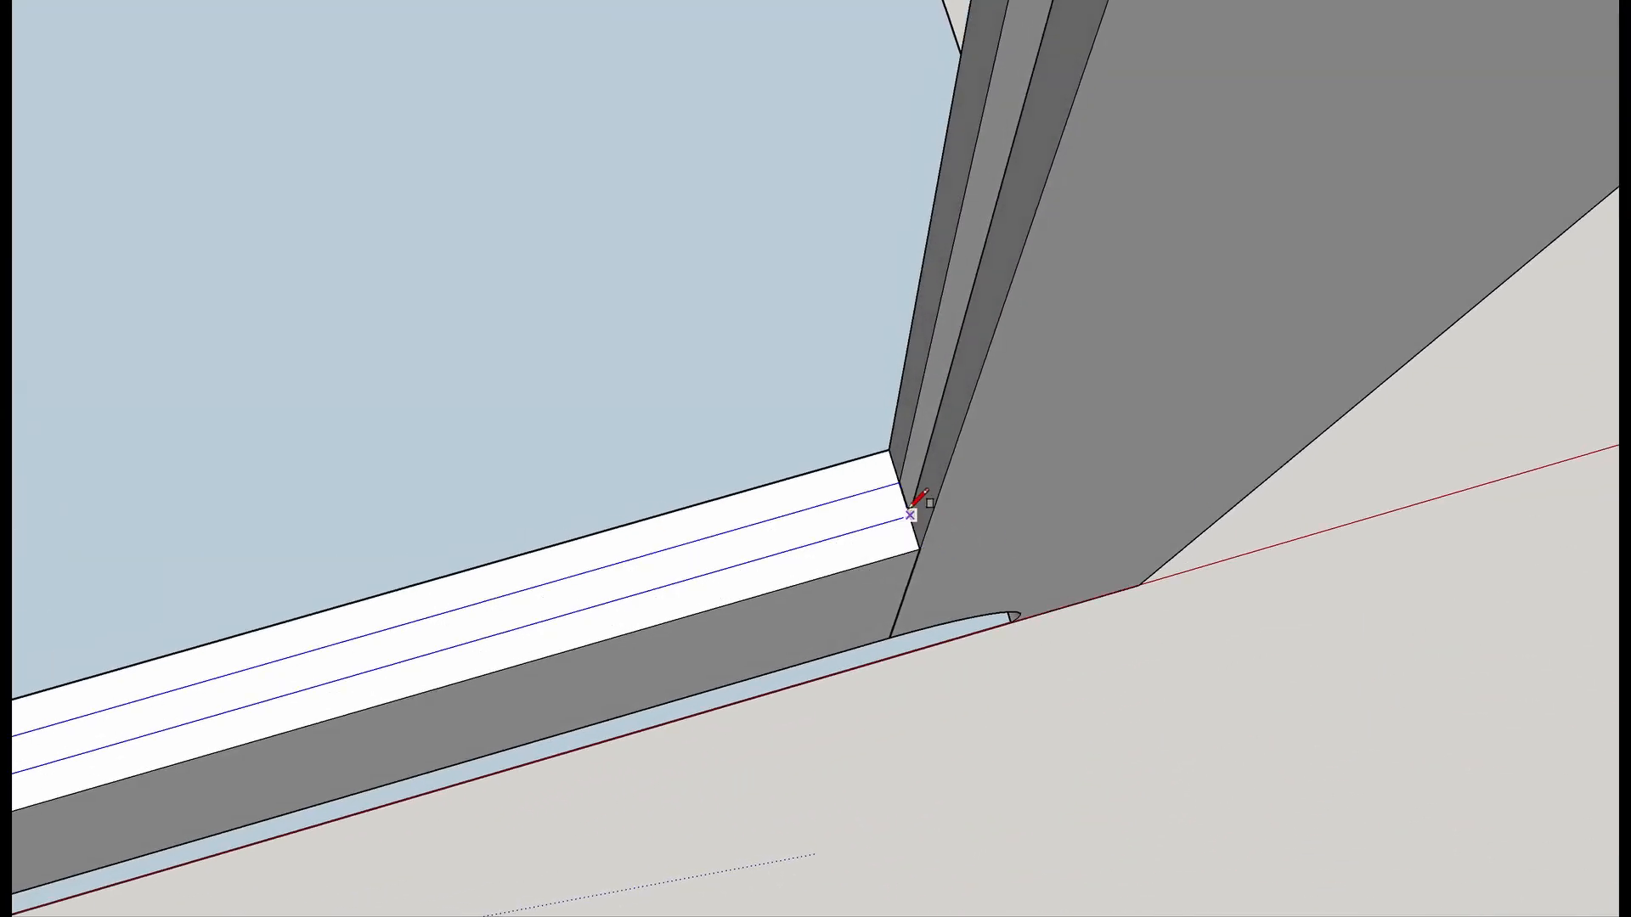
left_click(911, 514)
Push the middle strip of the rail's top face down to cut a groove along its length.
key("p")
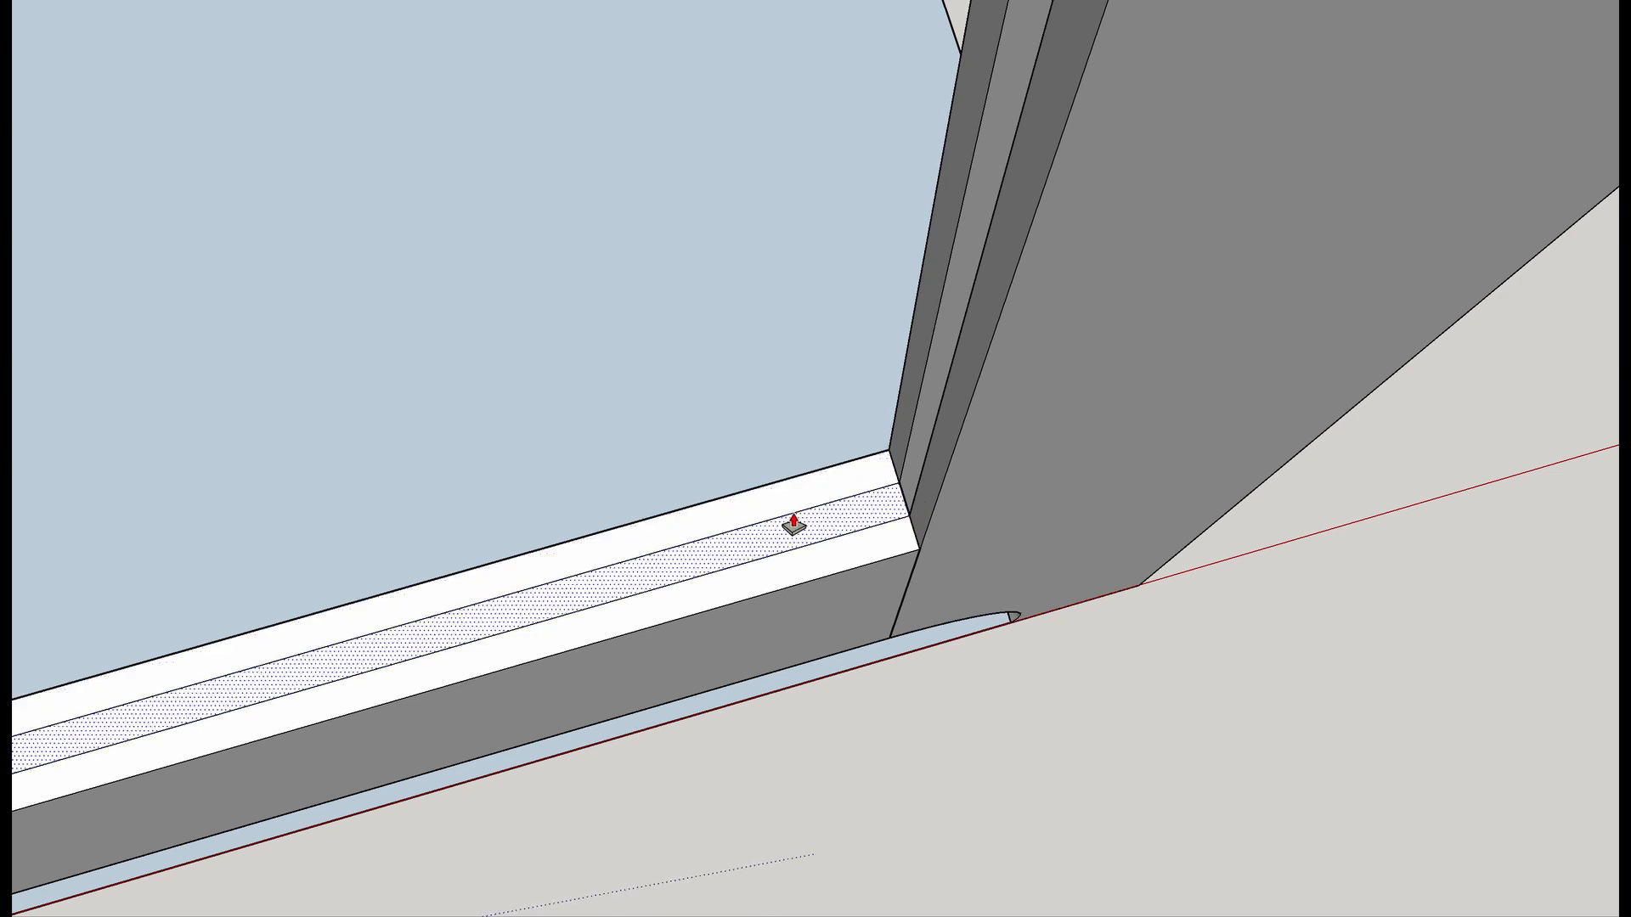
left_click_drag(792, 535, 789, 548)
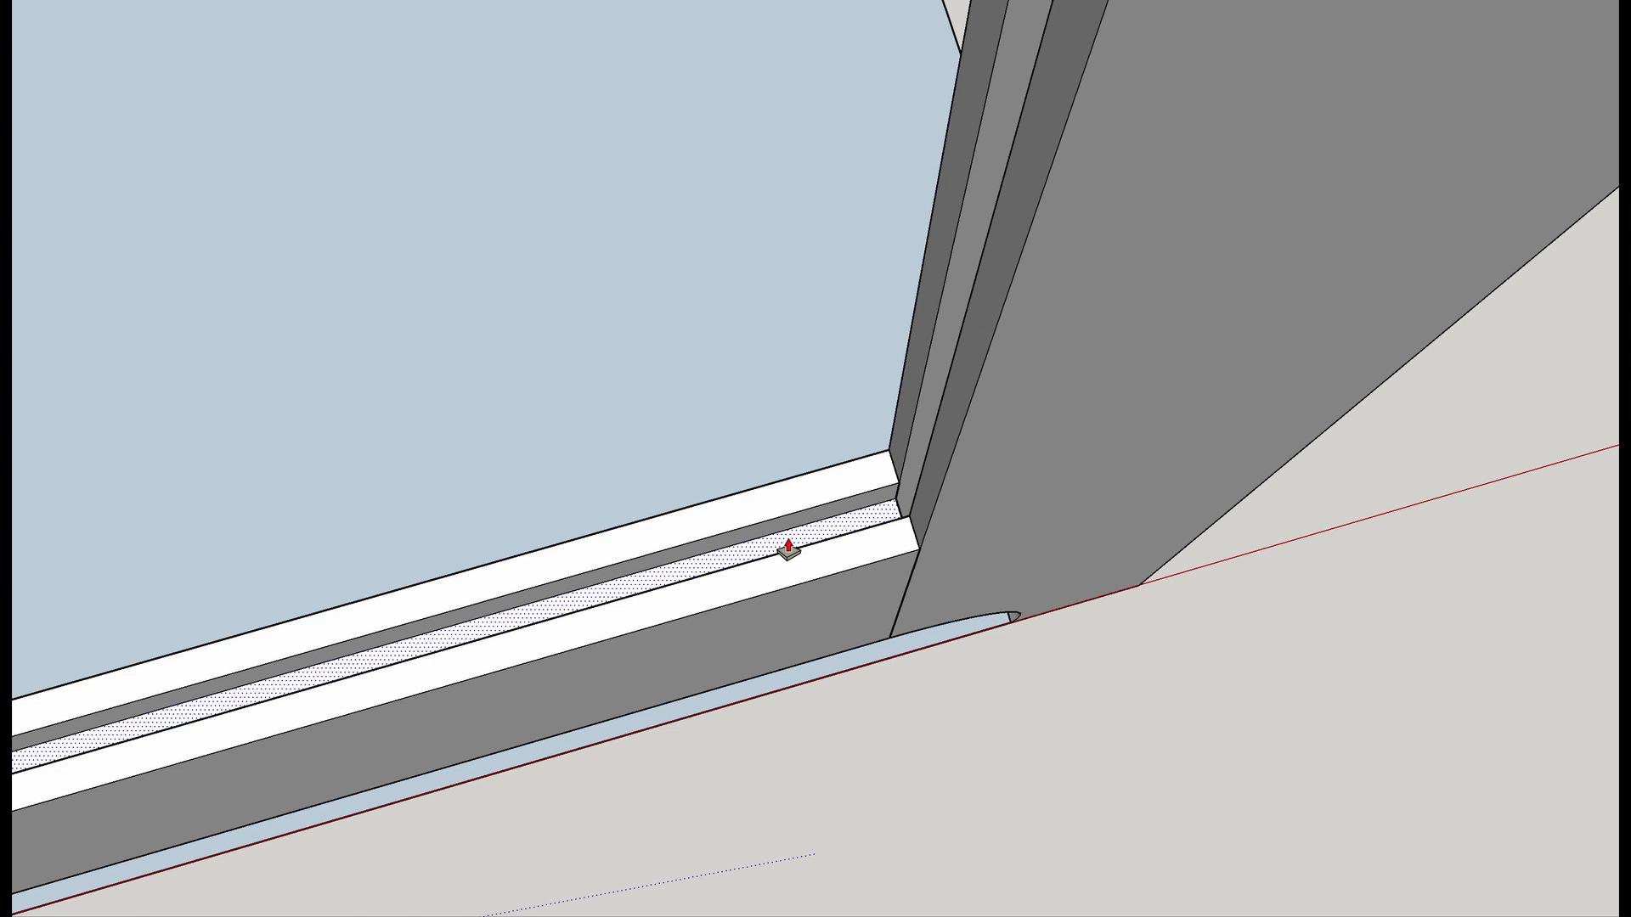
left_click(788, 548)
Select the whole grooved rail and make it a group.
mouse_move(788, 548)
middle_mouse_down()
mouse_move(884, 568)
mouse_move(546, 535)
mouse_move(613, 469)
mouse_move(754, 506)
mouse_move(1180, 546)
mouse_move(1132, 550)
middle_mouse_up()
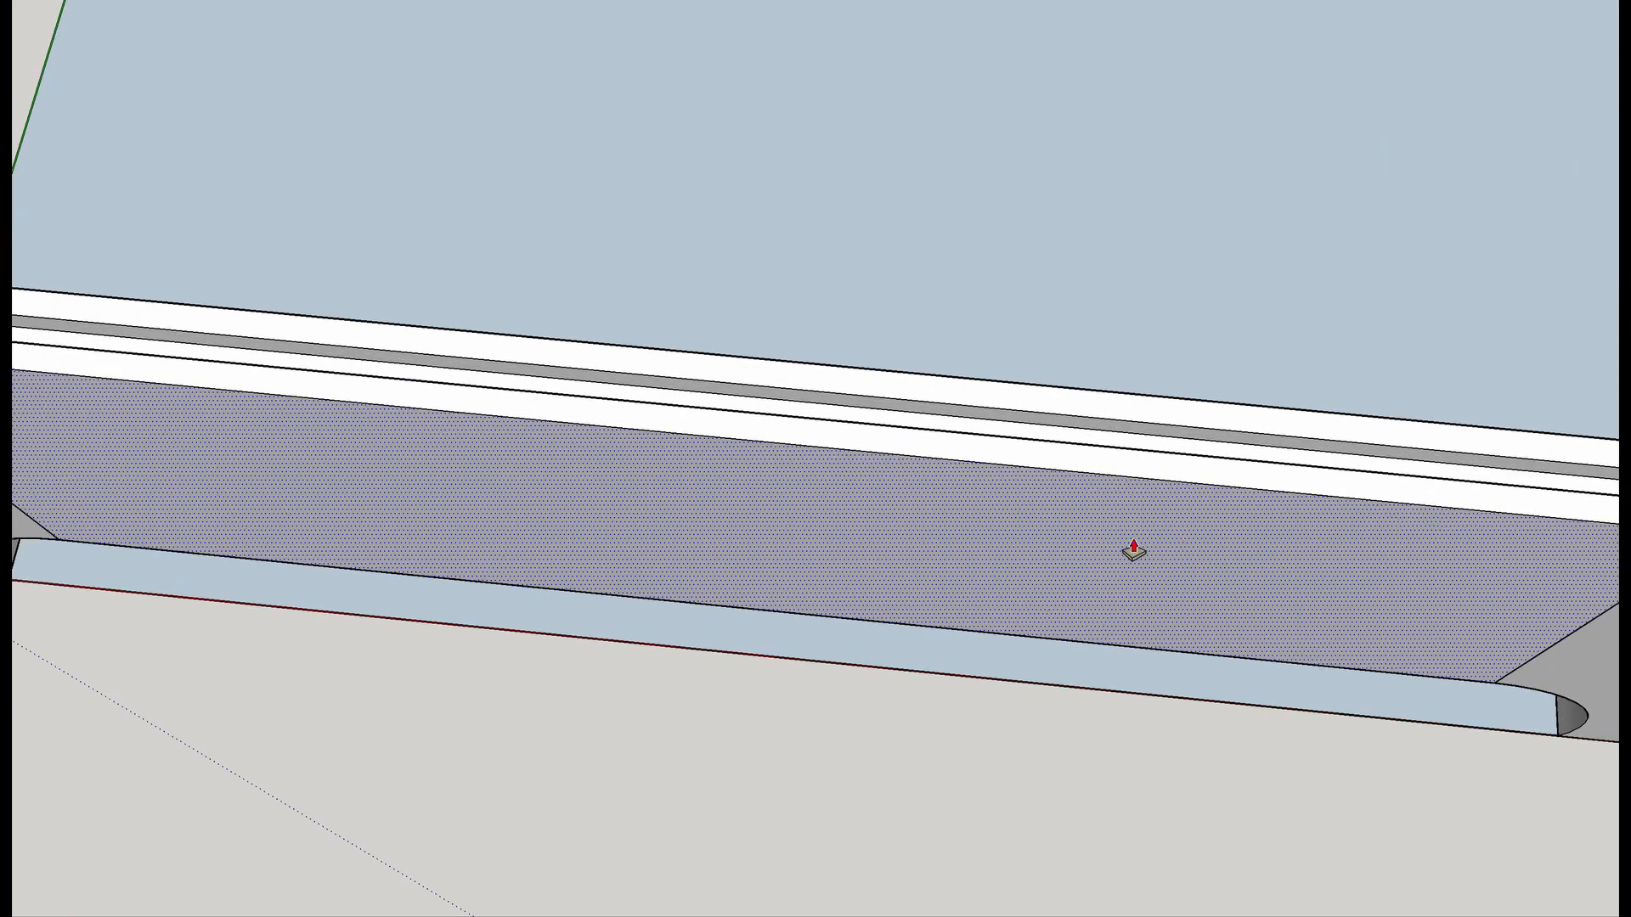
triple_click(1002, 545)
right_click(1003, 545)
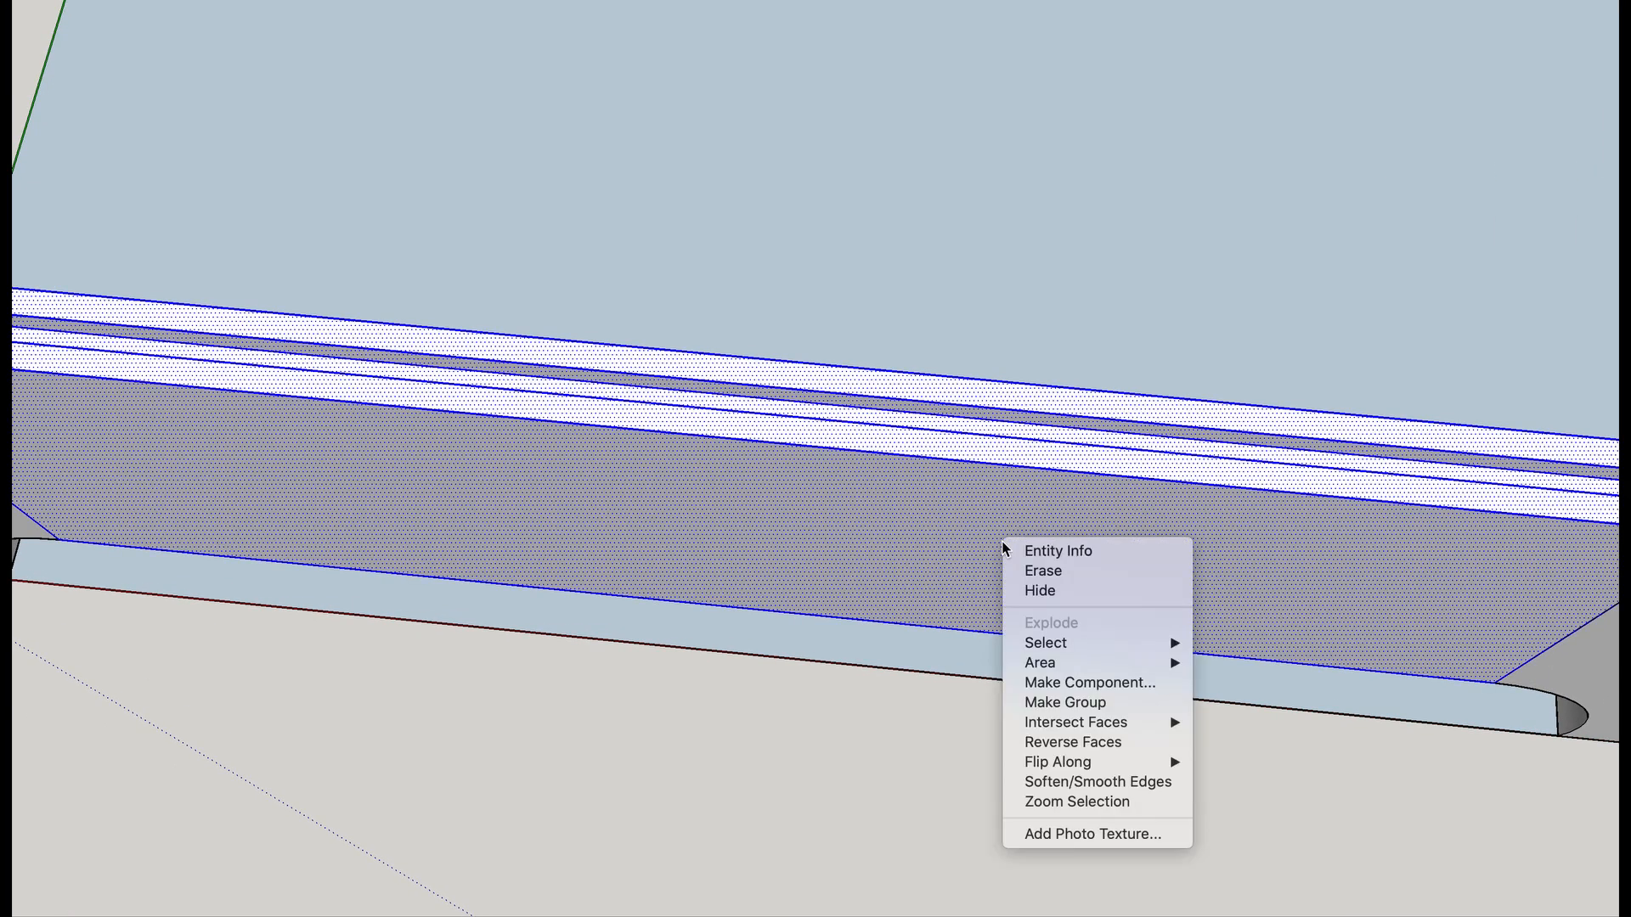
left_click(1047, 703)
Copy the grooved lower rail straight up to the top of the stiles as the upper front rail.
scroll(1011, 665, "down", 6)
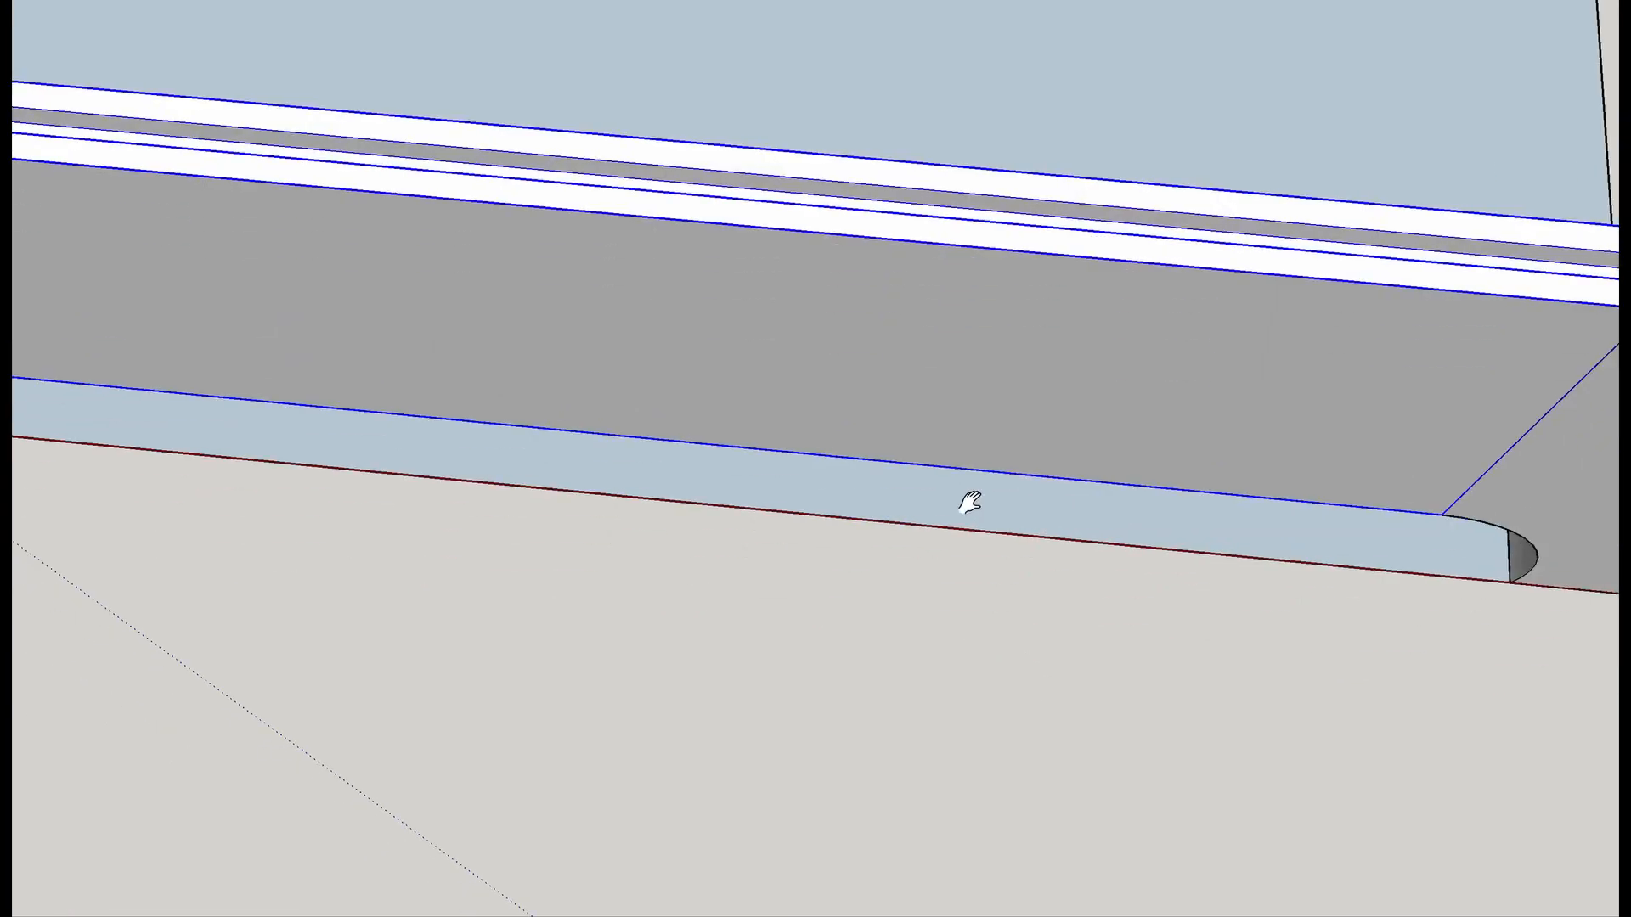
mouse_move(931, 462)
middle_mouse_down()
mouse_move(960, 327)
mouse_move(903, 368)
mouse_move(865, 622)
mouse_move(870, 548)
middle_mouse_up()
scroll(960, 327, "down", 5)
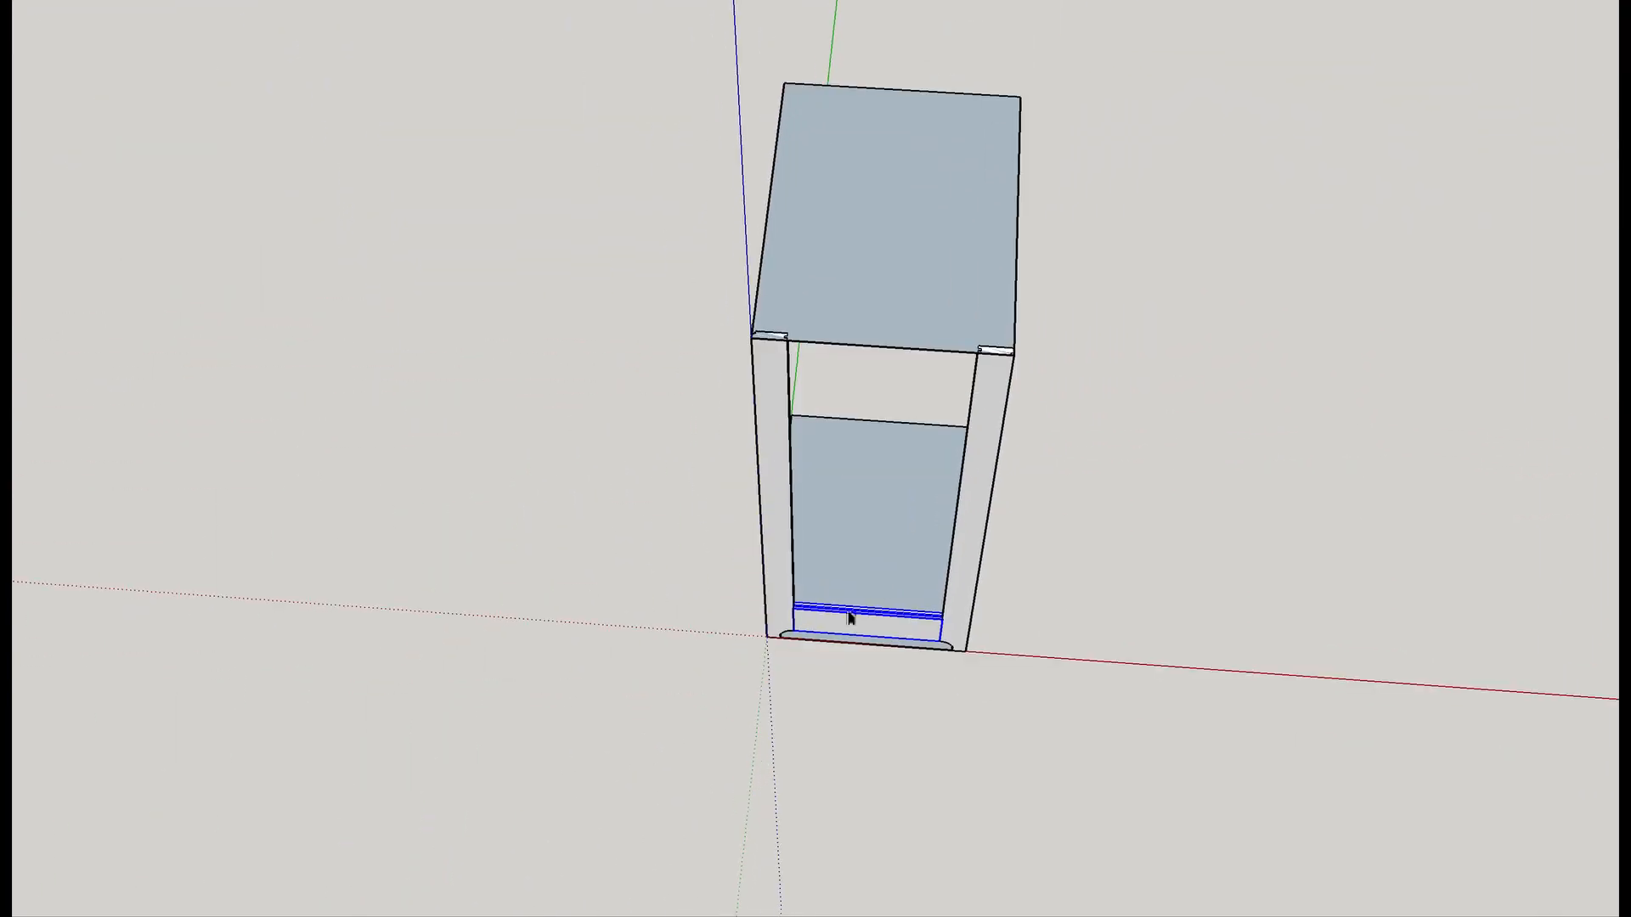
scroll(831, 620, "up", 3)
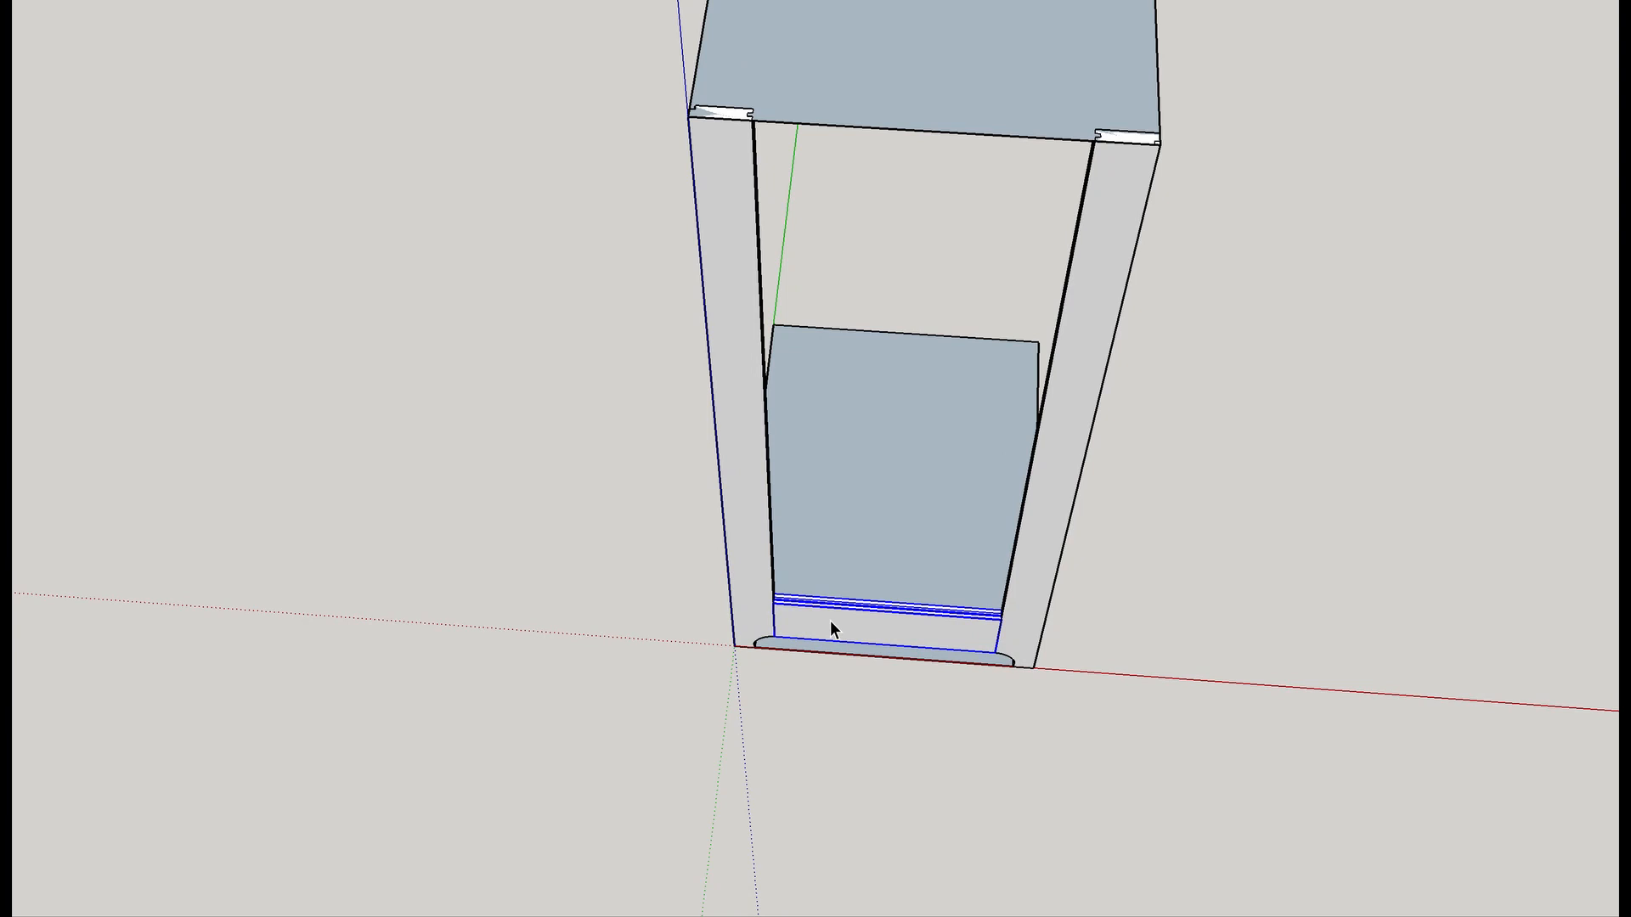
key("q")
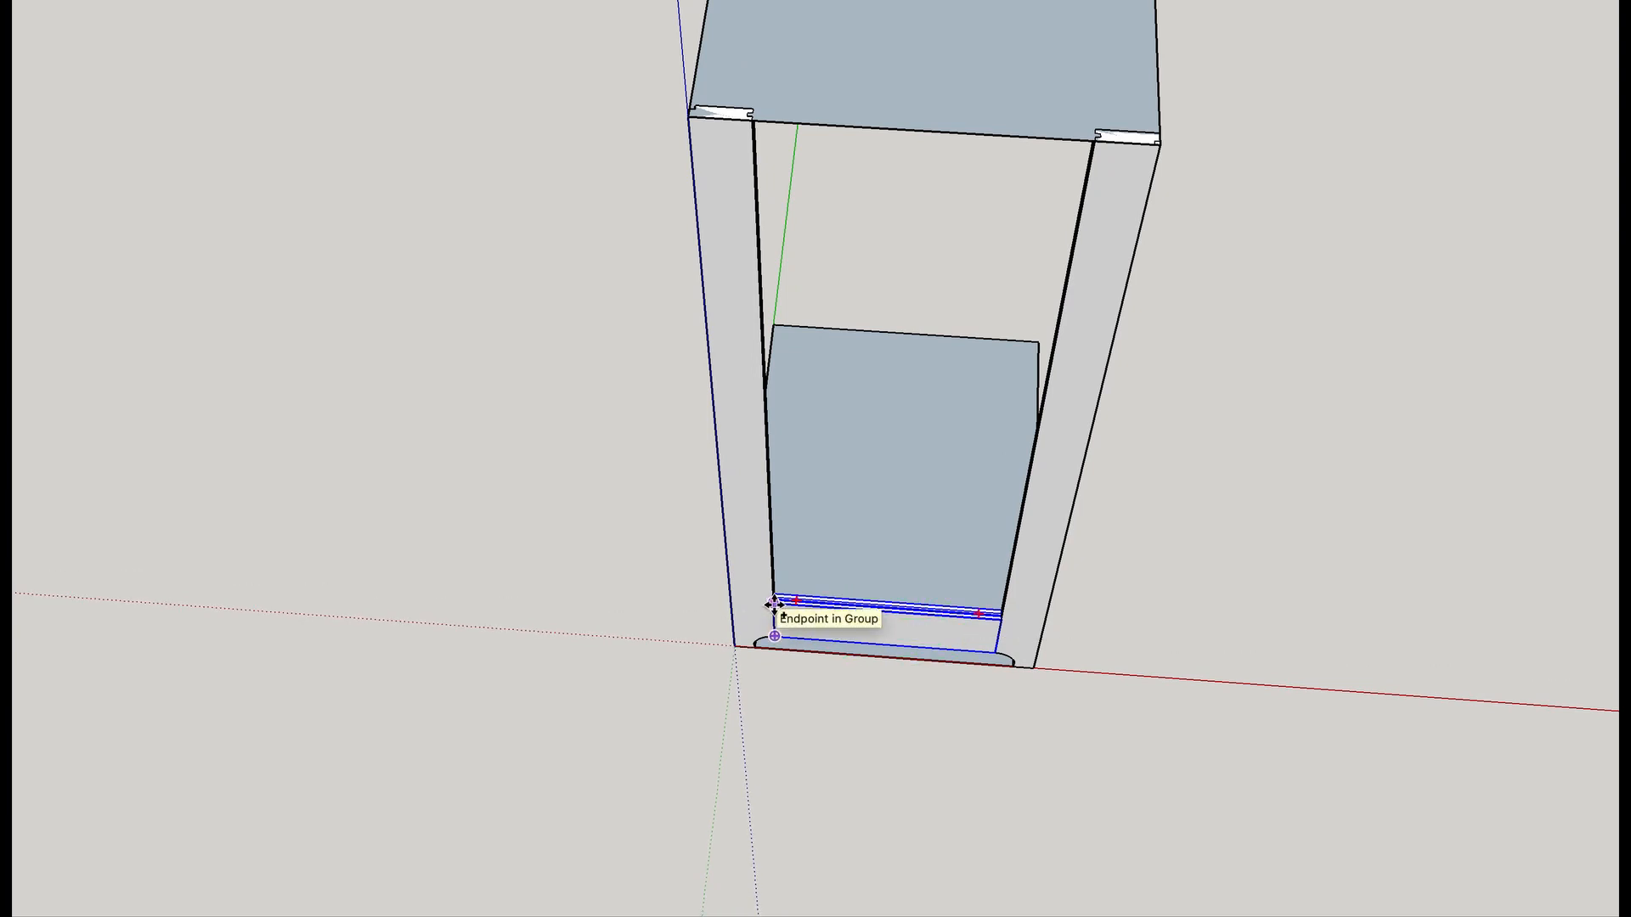
scroll(774, 605, "up", 3)
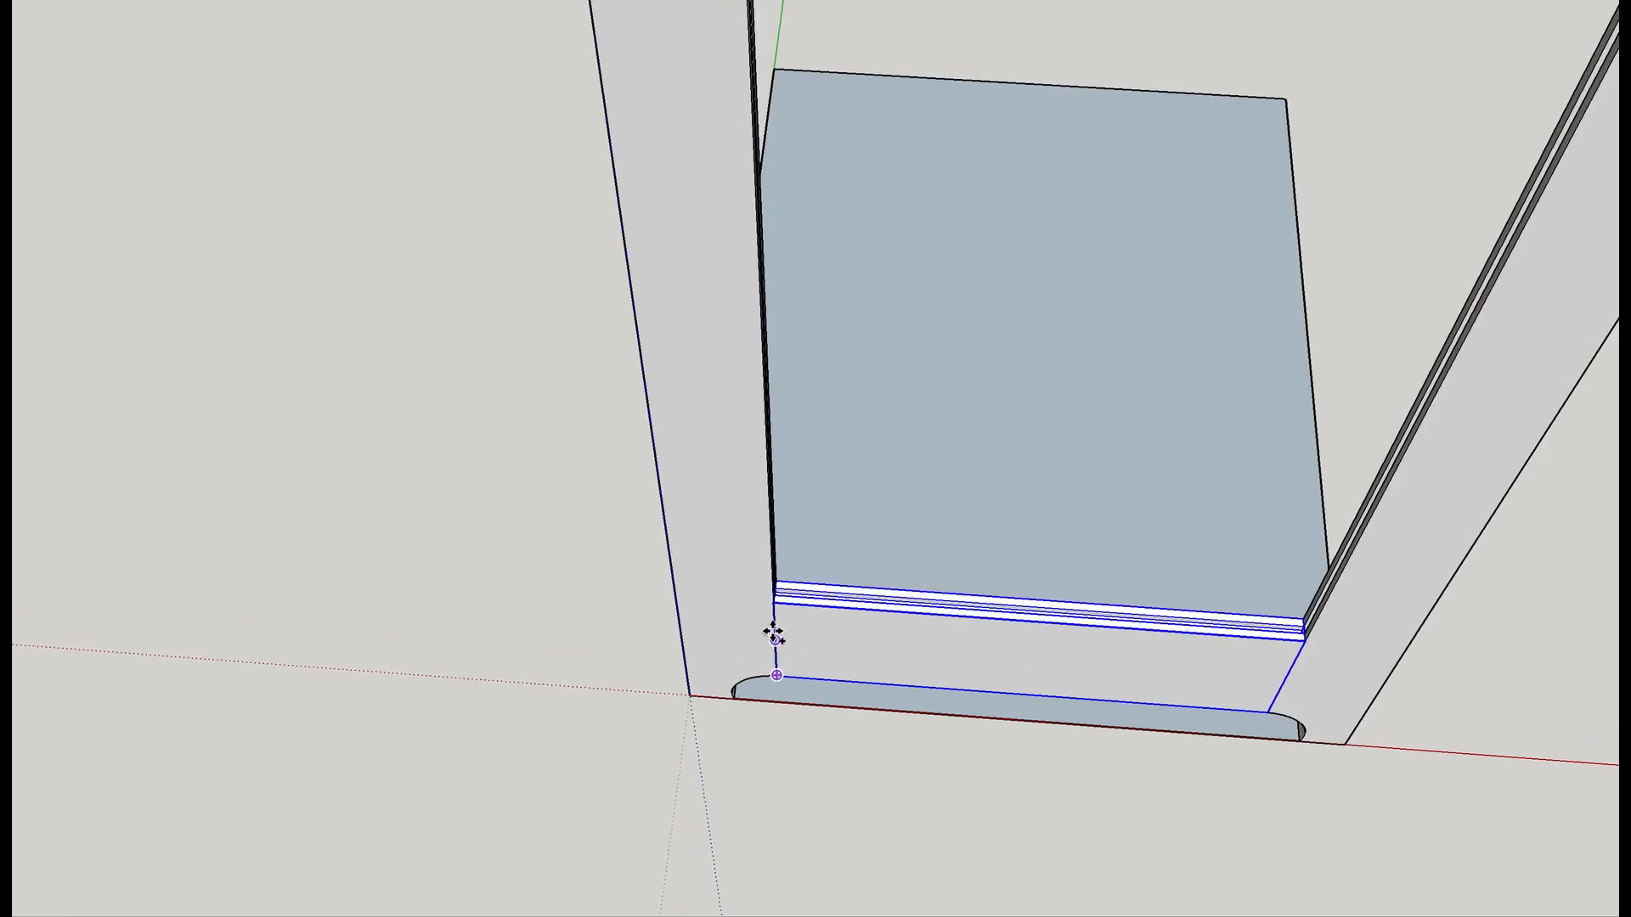
left_click(774, 605)
scroll(786, 451, "down", 6)
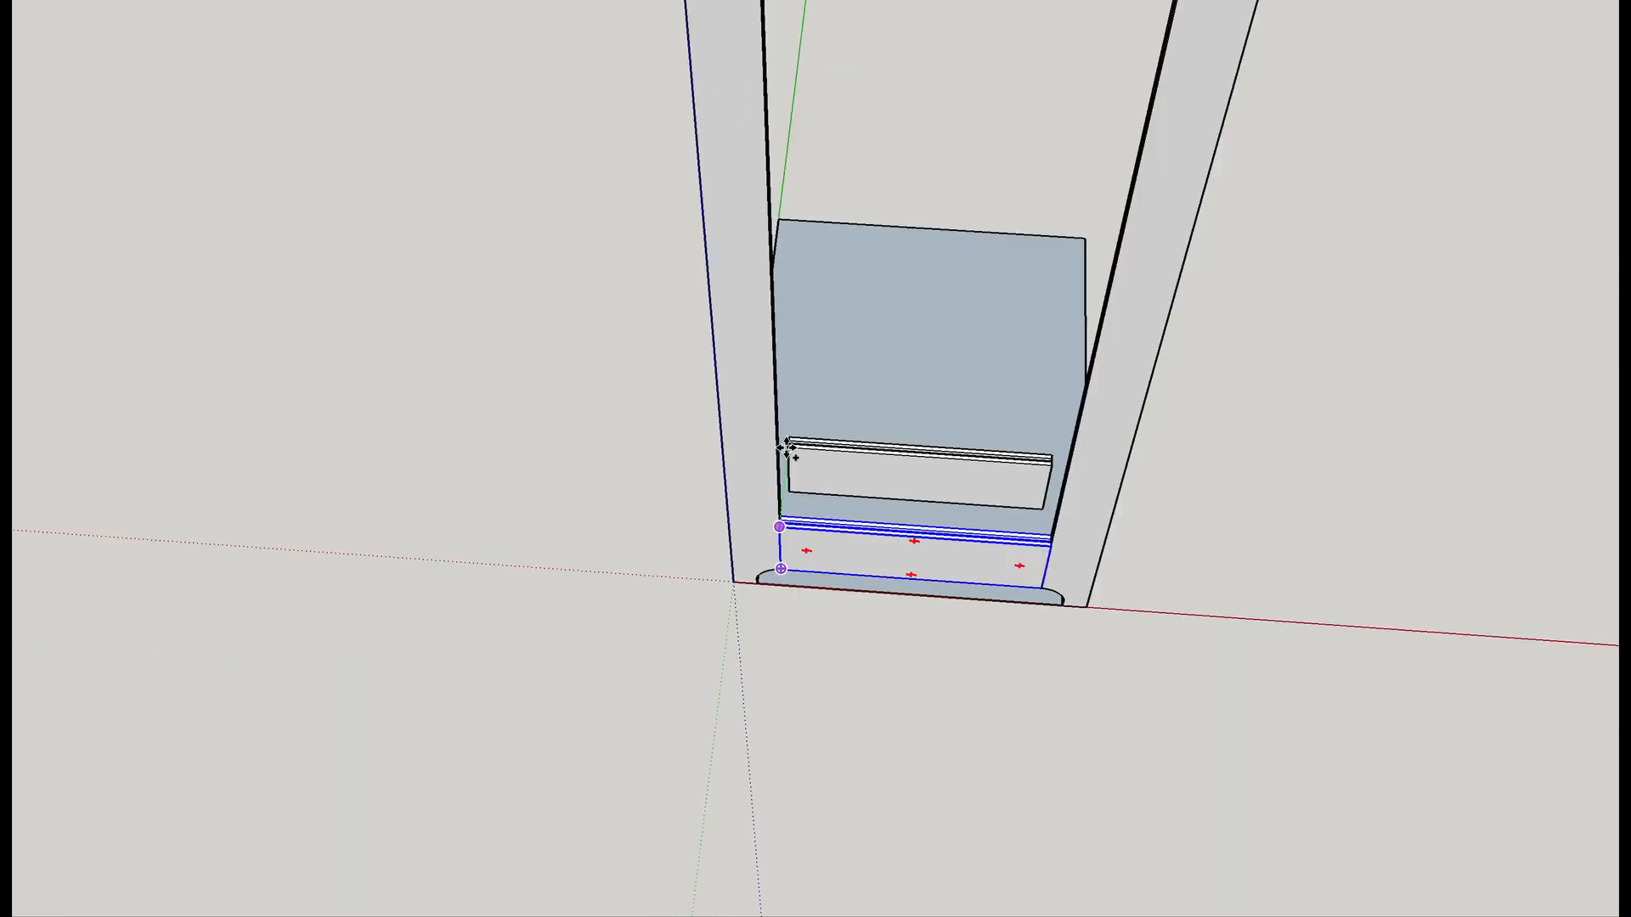
scroll(769, 270, "up", 10)
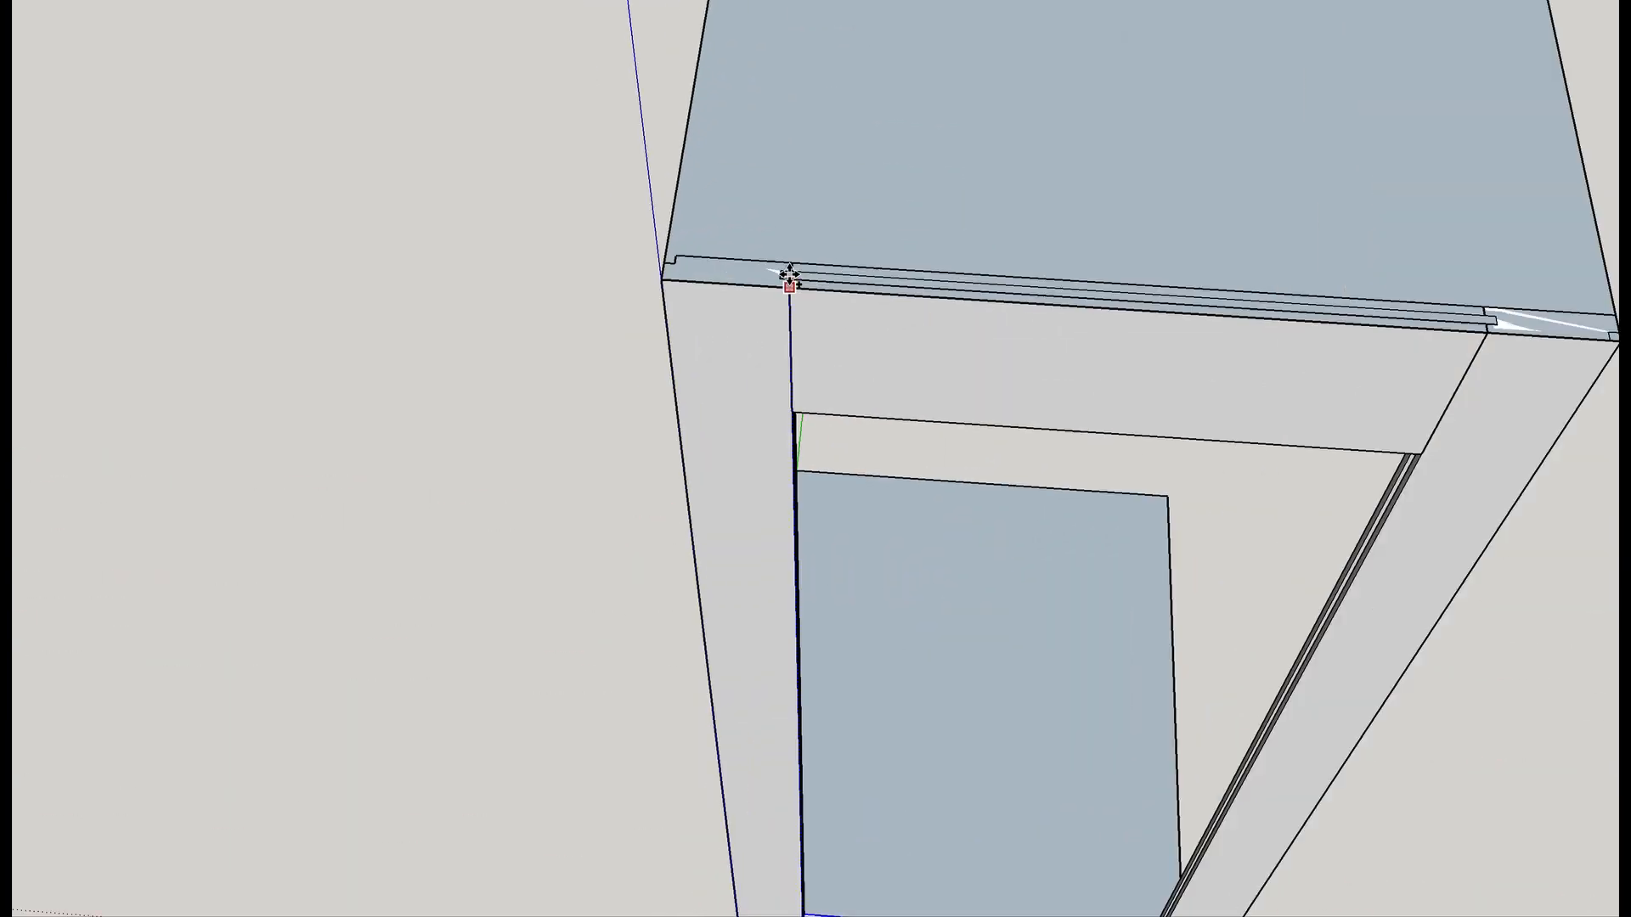
left_click(802, 291)
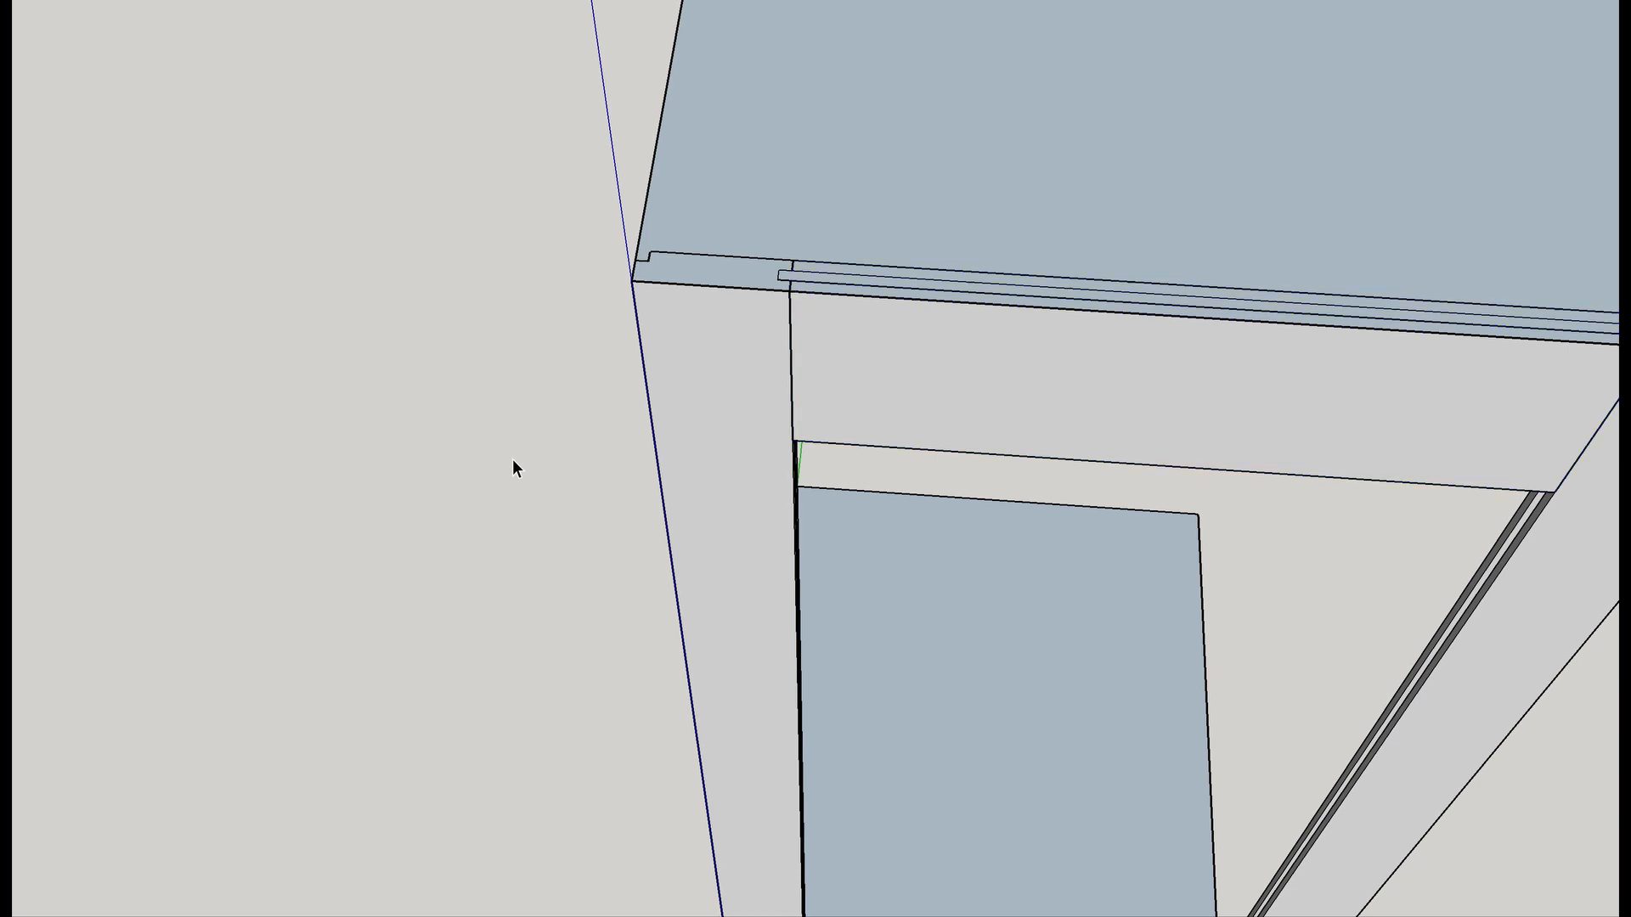
Flip the upper rail along the group's blue axis so its groove faces down.
left_click(963, 404)
middle_click_drag(1131, 411, 679, 352)
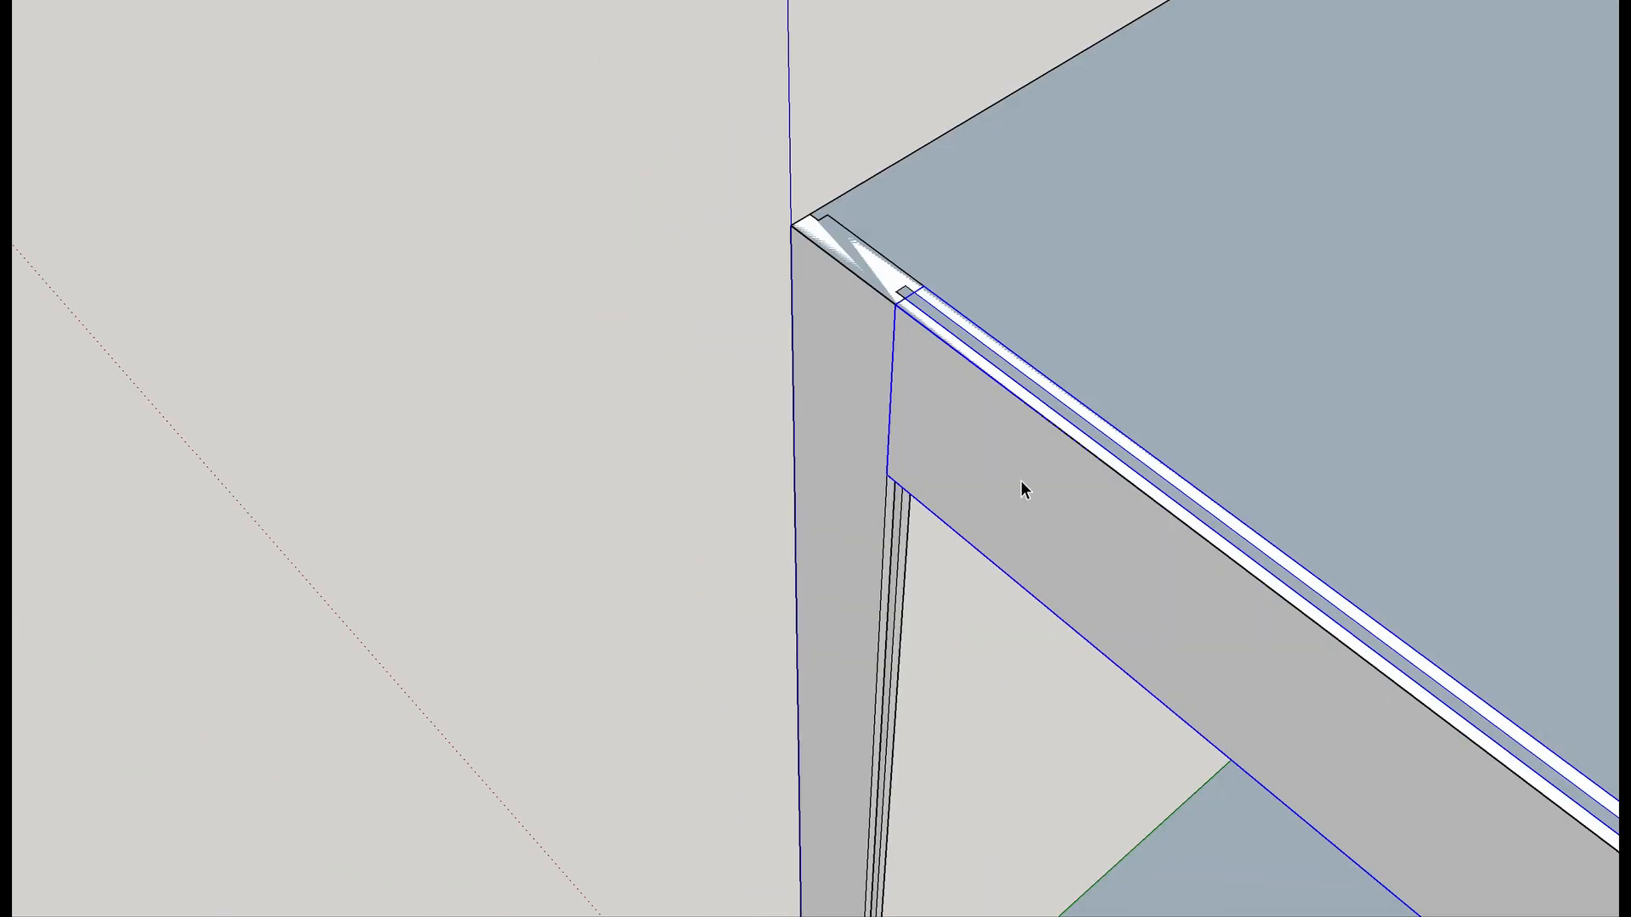
right_click(1077, 494)
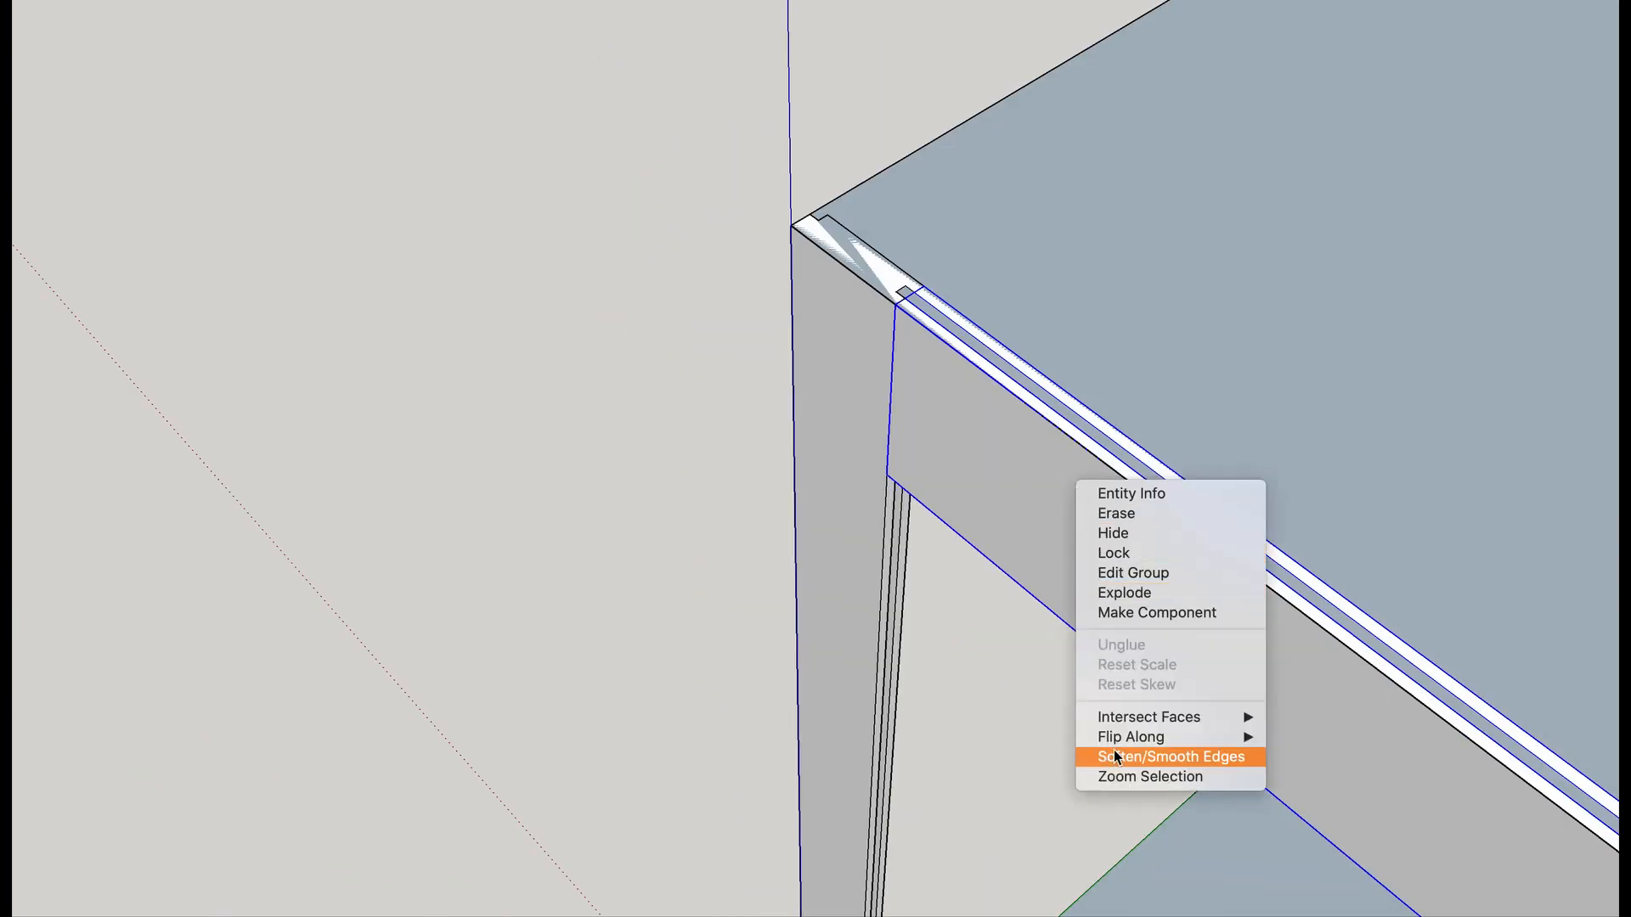
mouse_move(1249, 734)
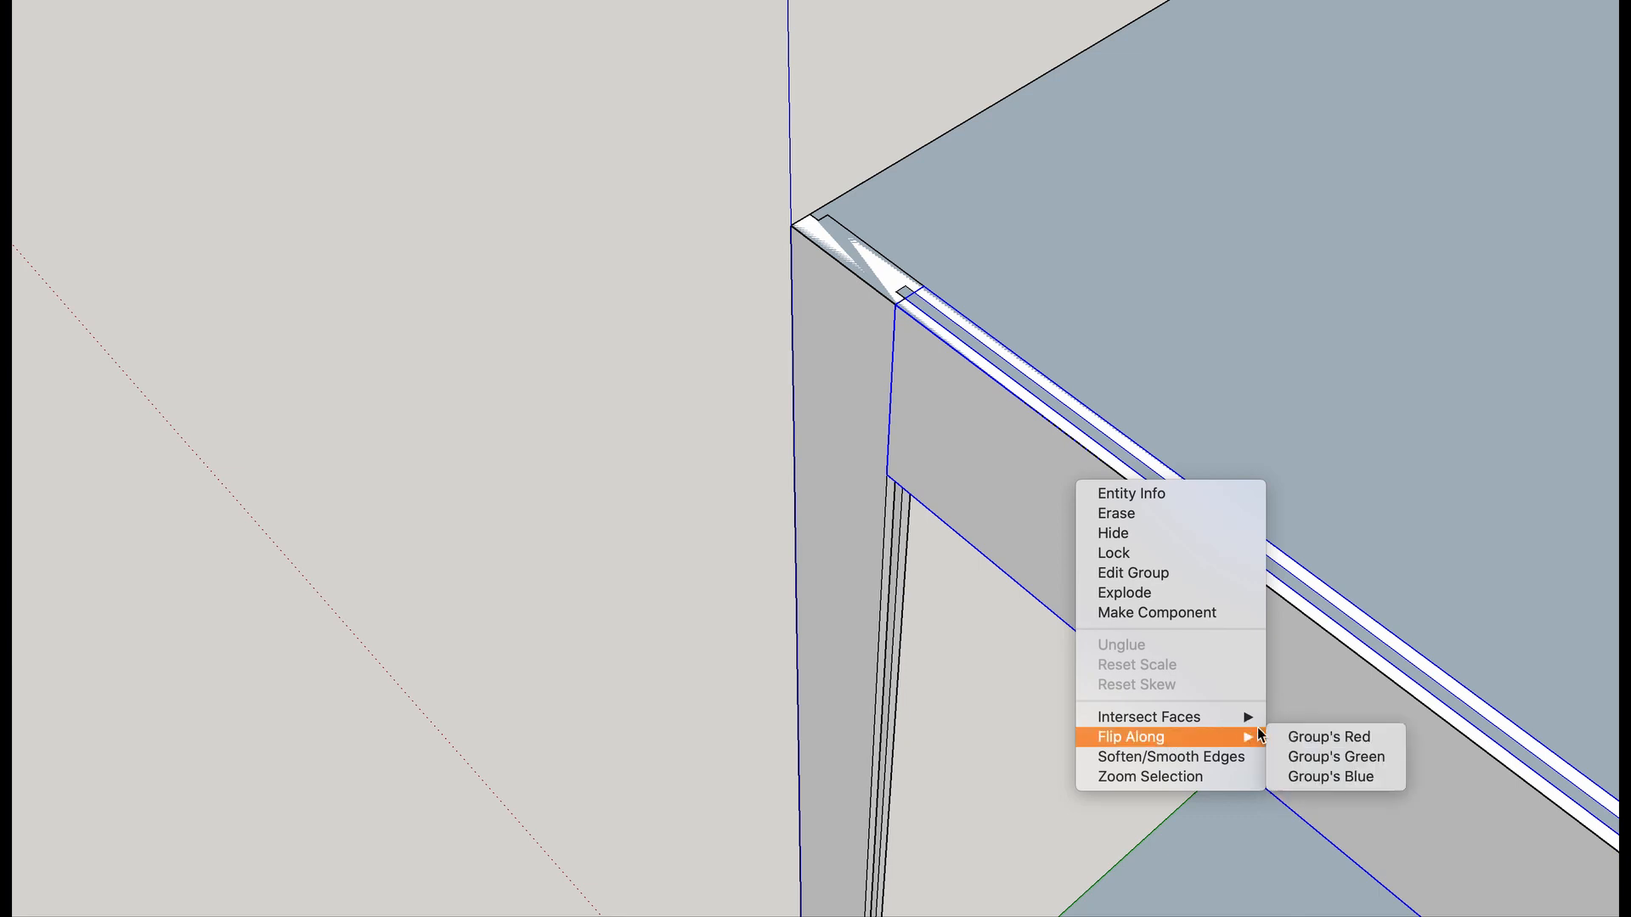
left_click(1327, 776)
mouse_move(1292, 813)
middle_mouse_down()
mouse_move(1373, 735)
mouse_move(1420, 116)
mouse_move(1190, 466)
mouse_move(1004, 253)
mouse_move(623, 186)
mouse_move(950, 241)
mouse_move(1202, 586)
middle_mouse_up()
scroll(1197, 599, "down", 10)
middle_click_drag(1157, 669, 1379, 828)
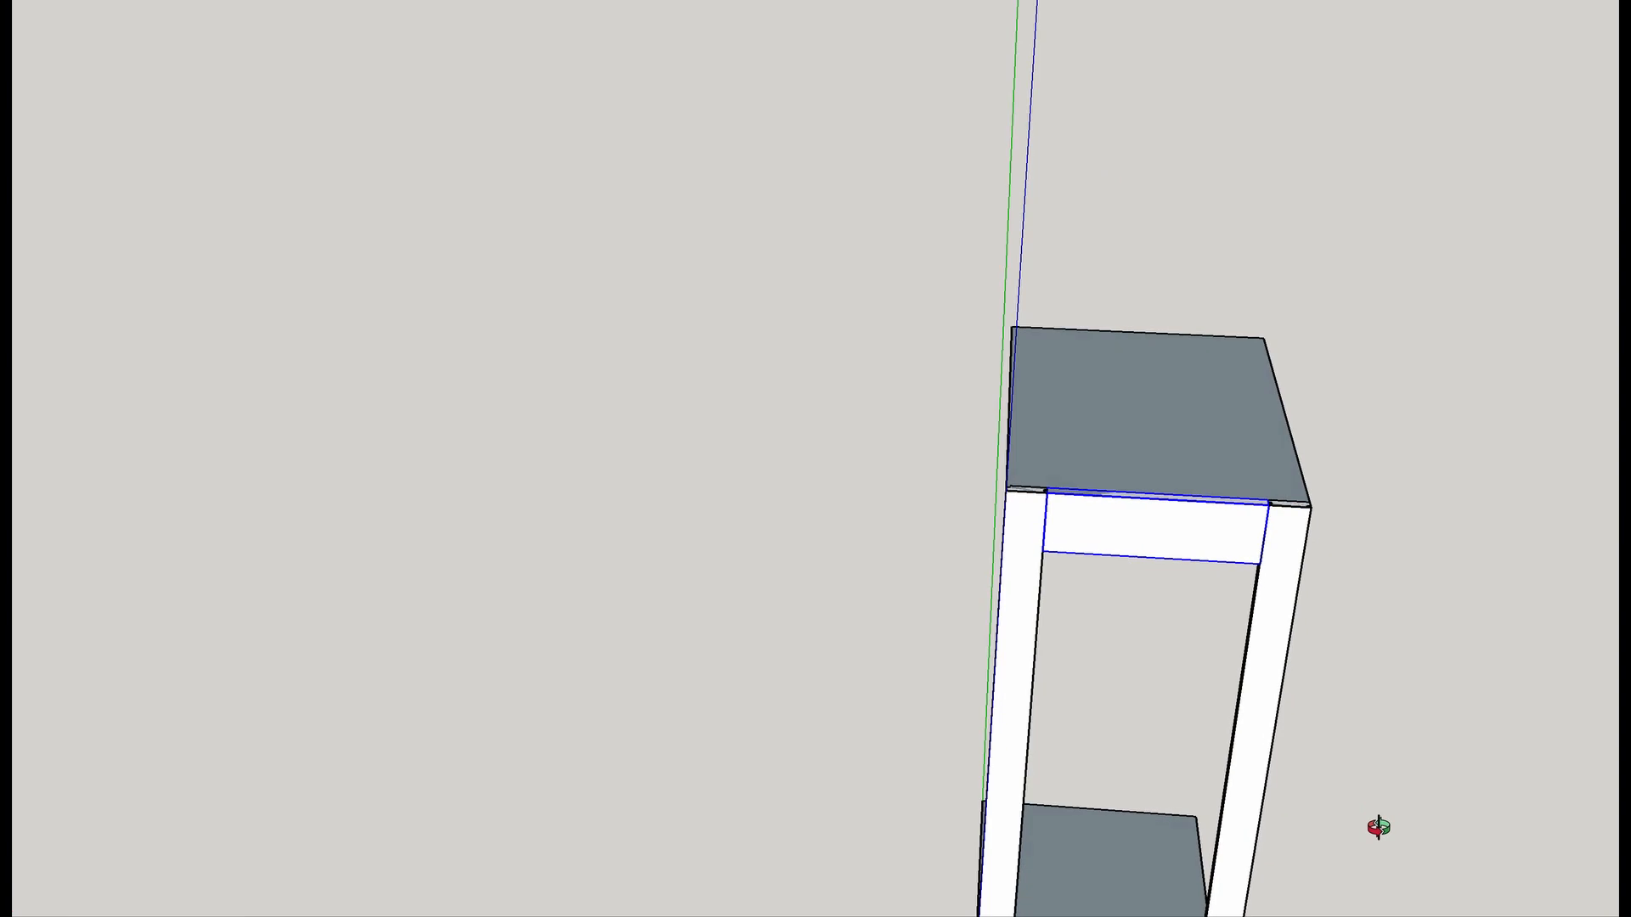
Hide both front stiles to expose the ends of the lower rail.
scroll(1179, 778, "up", 3)
scroll(1179, 778, "down", 4)
middle_click_drag(1114, 686, 1013, 736)
scroll(1064, 467, "down", 3)
scroll(1065, 469, "up", 5)
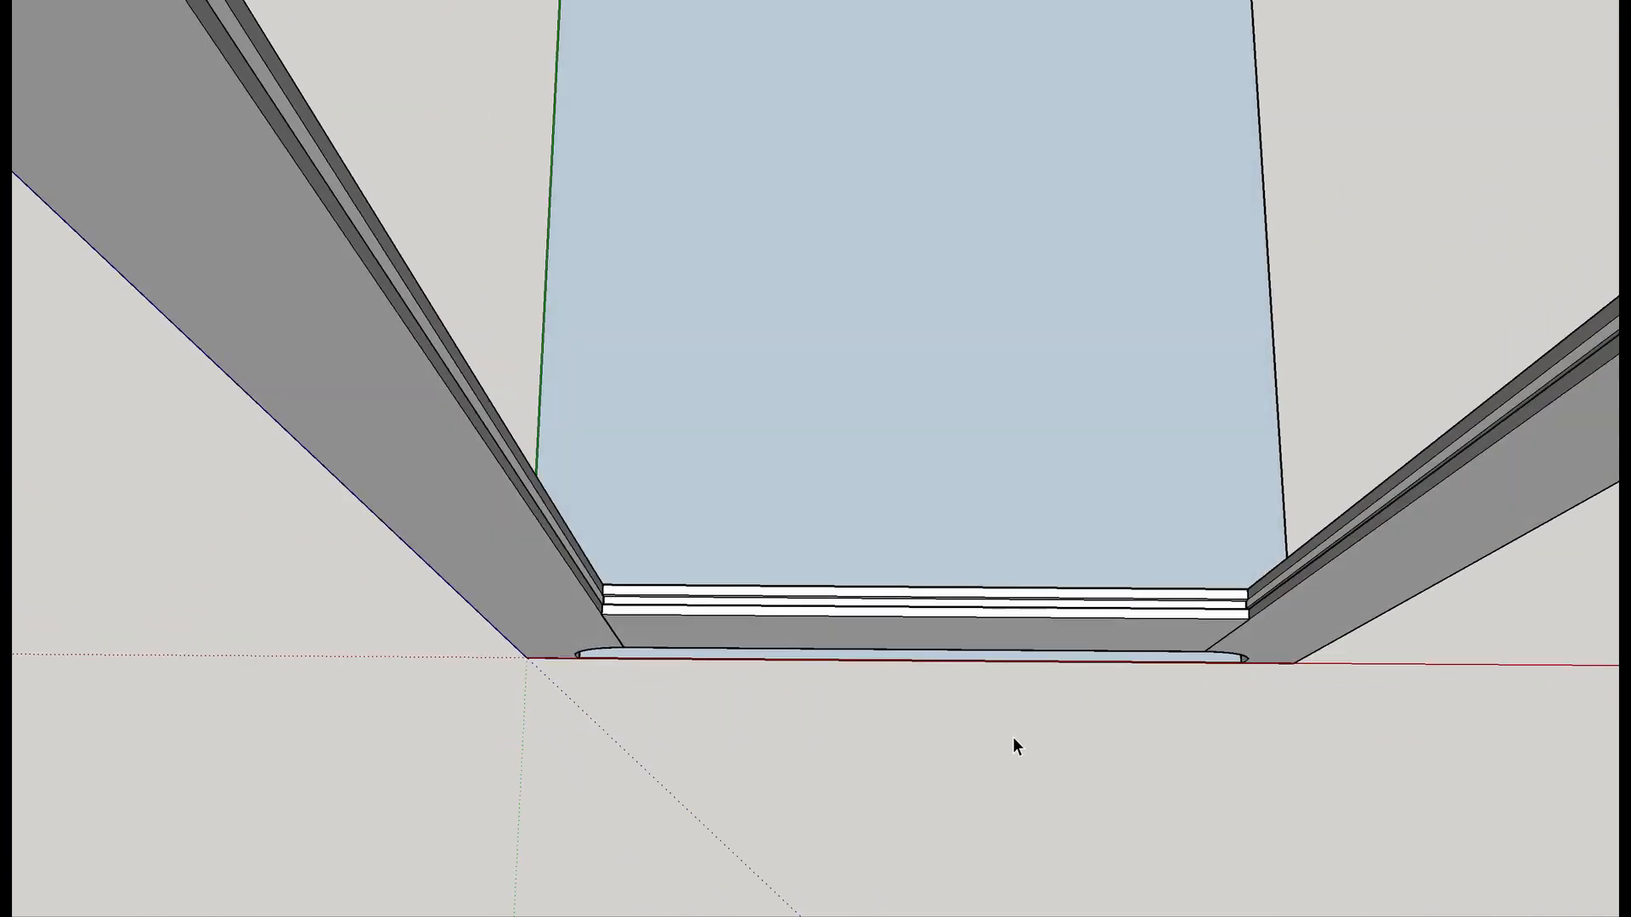
scroll(778, 654, "up", 3)
middle_click_drag(705, 647, 704, 722)
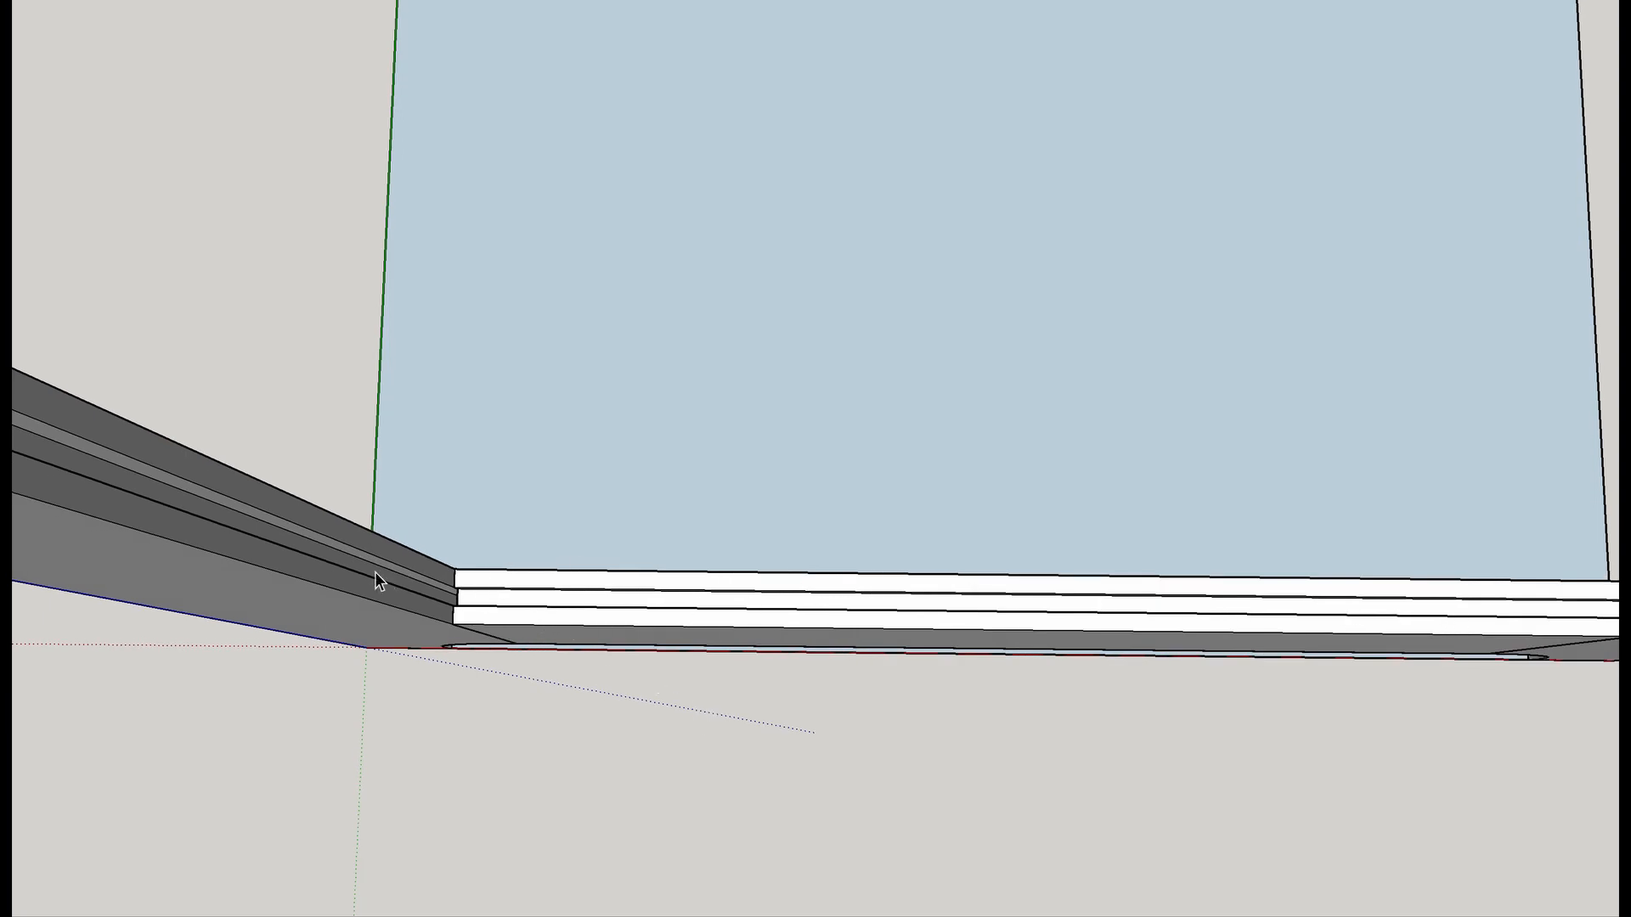
middle_click_drag(809, 710, 767, 354)
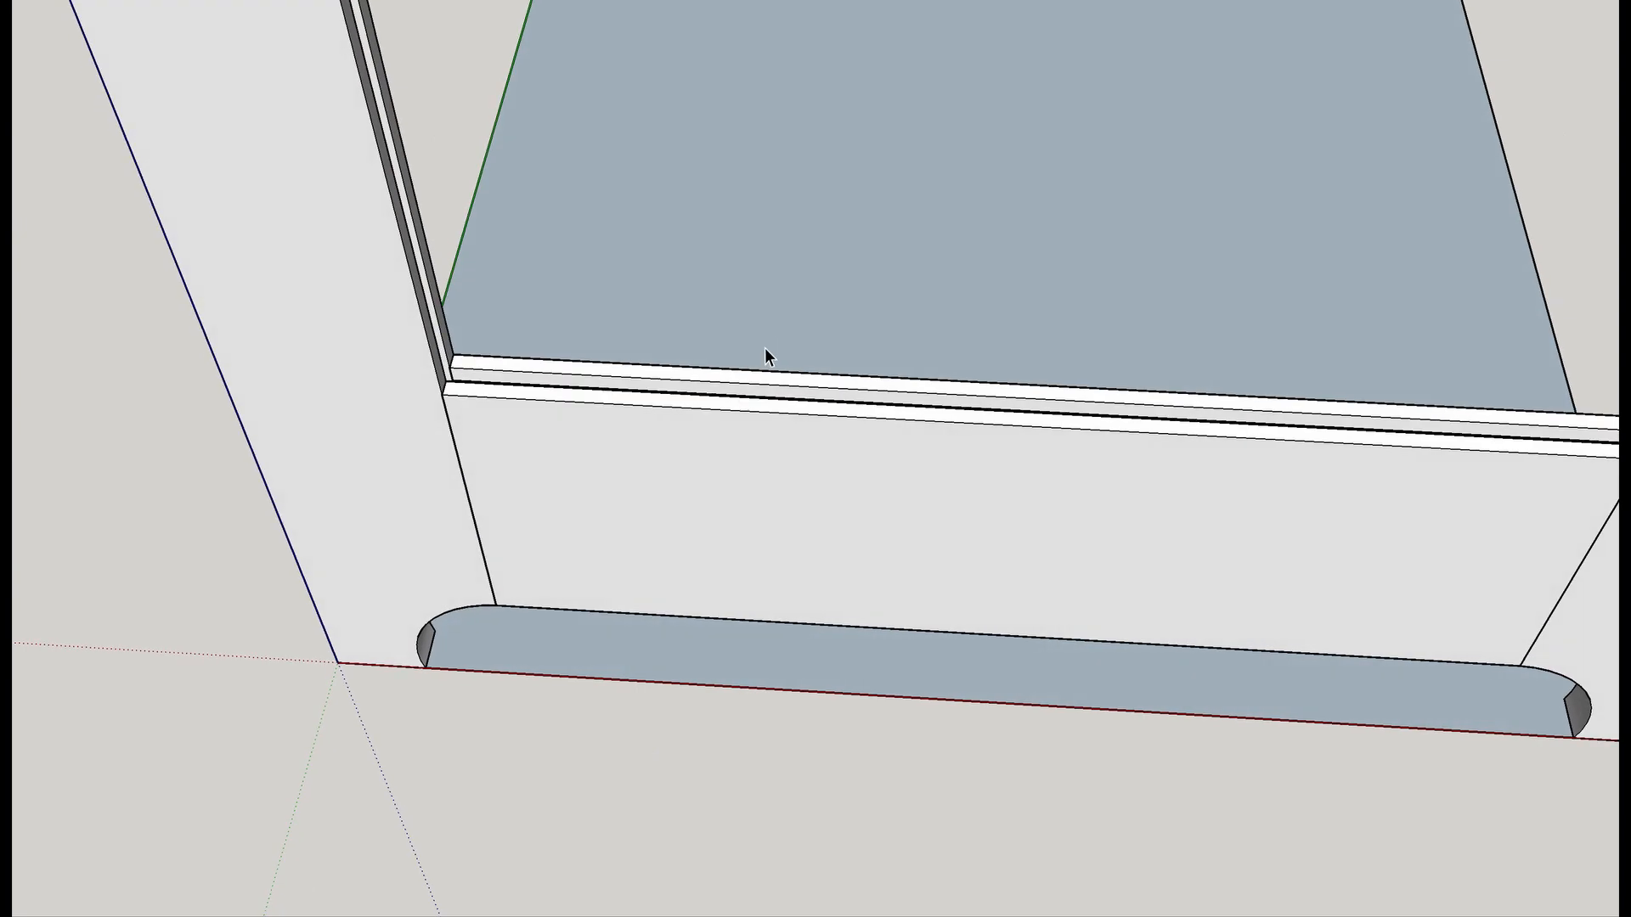
left_click(341, 365)
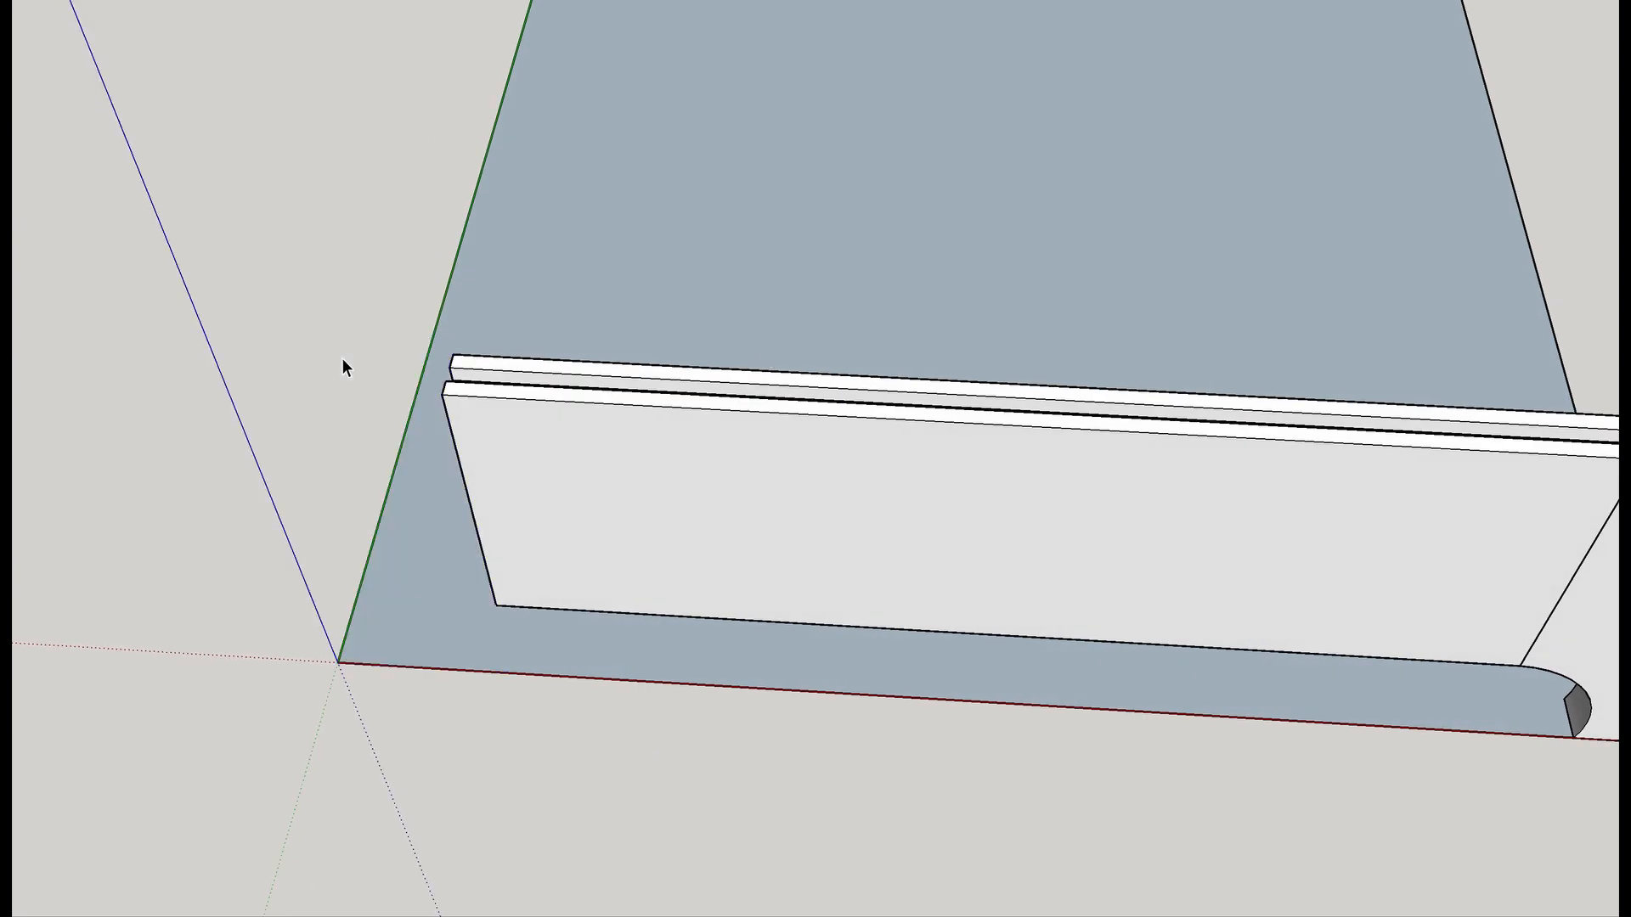
left_click(1591, 645)
middle_click_drag(1591, 645, 1161, 788)
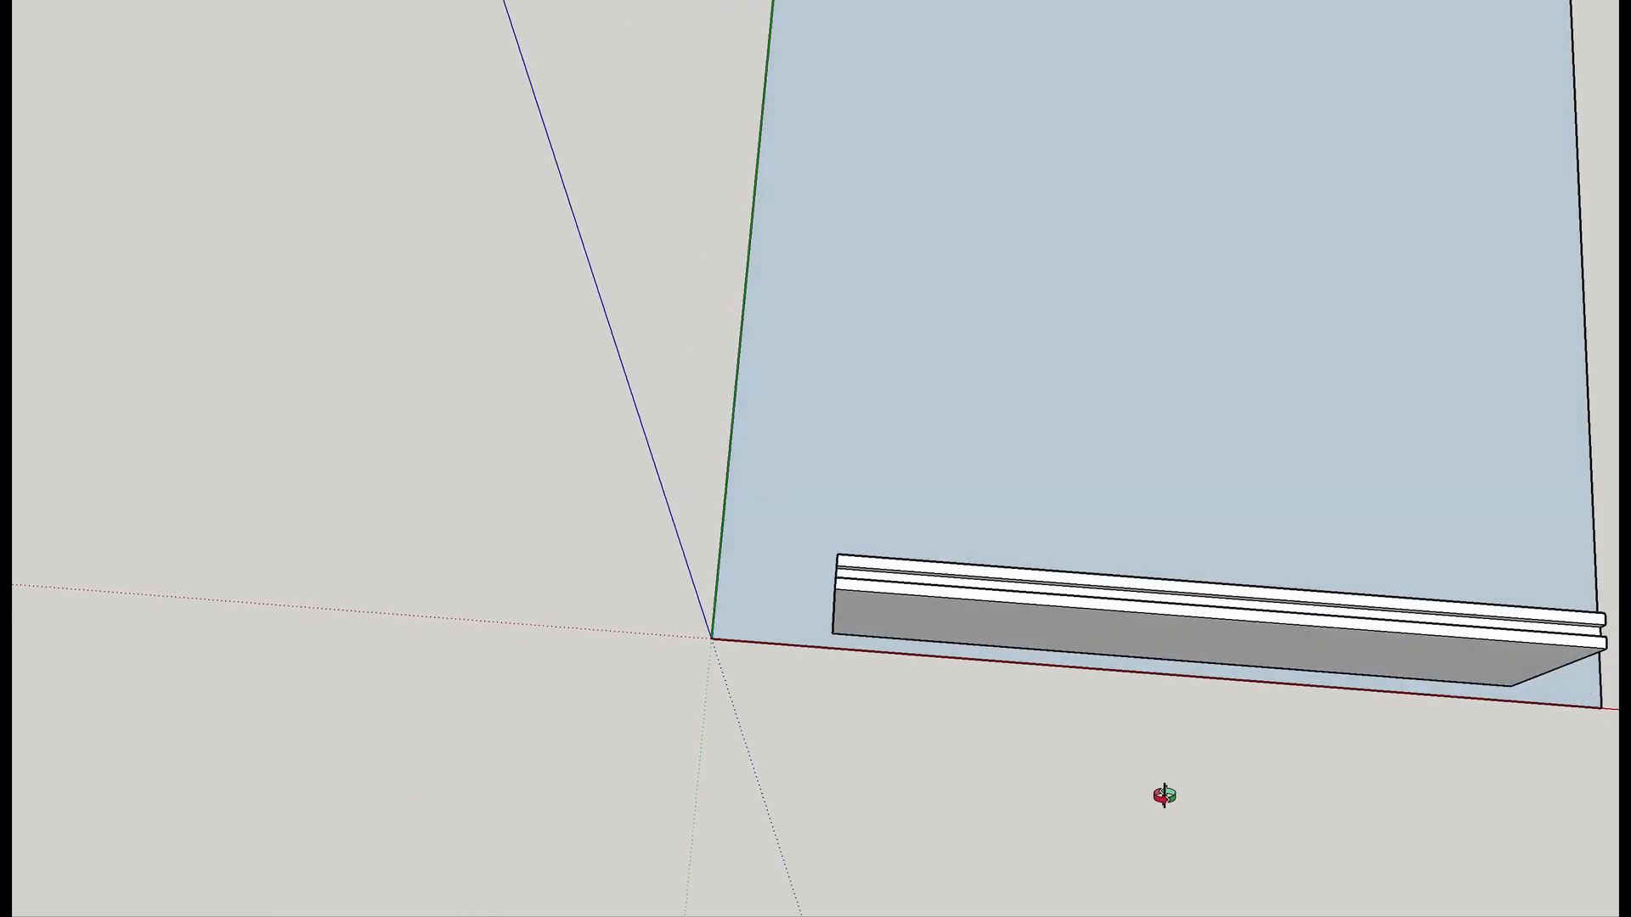
Draw a rectangle over the floor of the lower rail's groove, from one end corner to the diagonally opposite one.
scroll(828, 569, "up", 5)
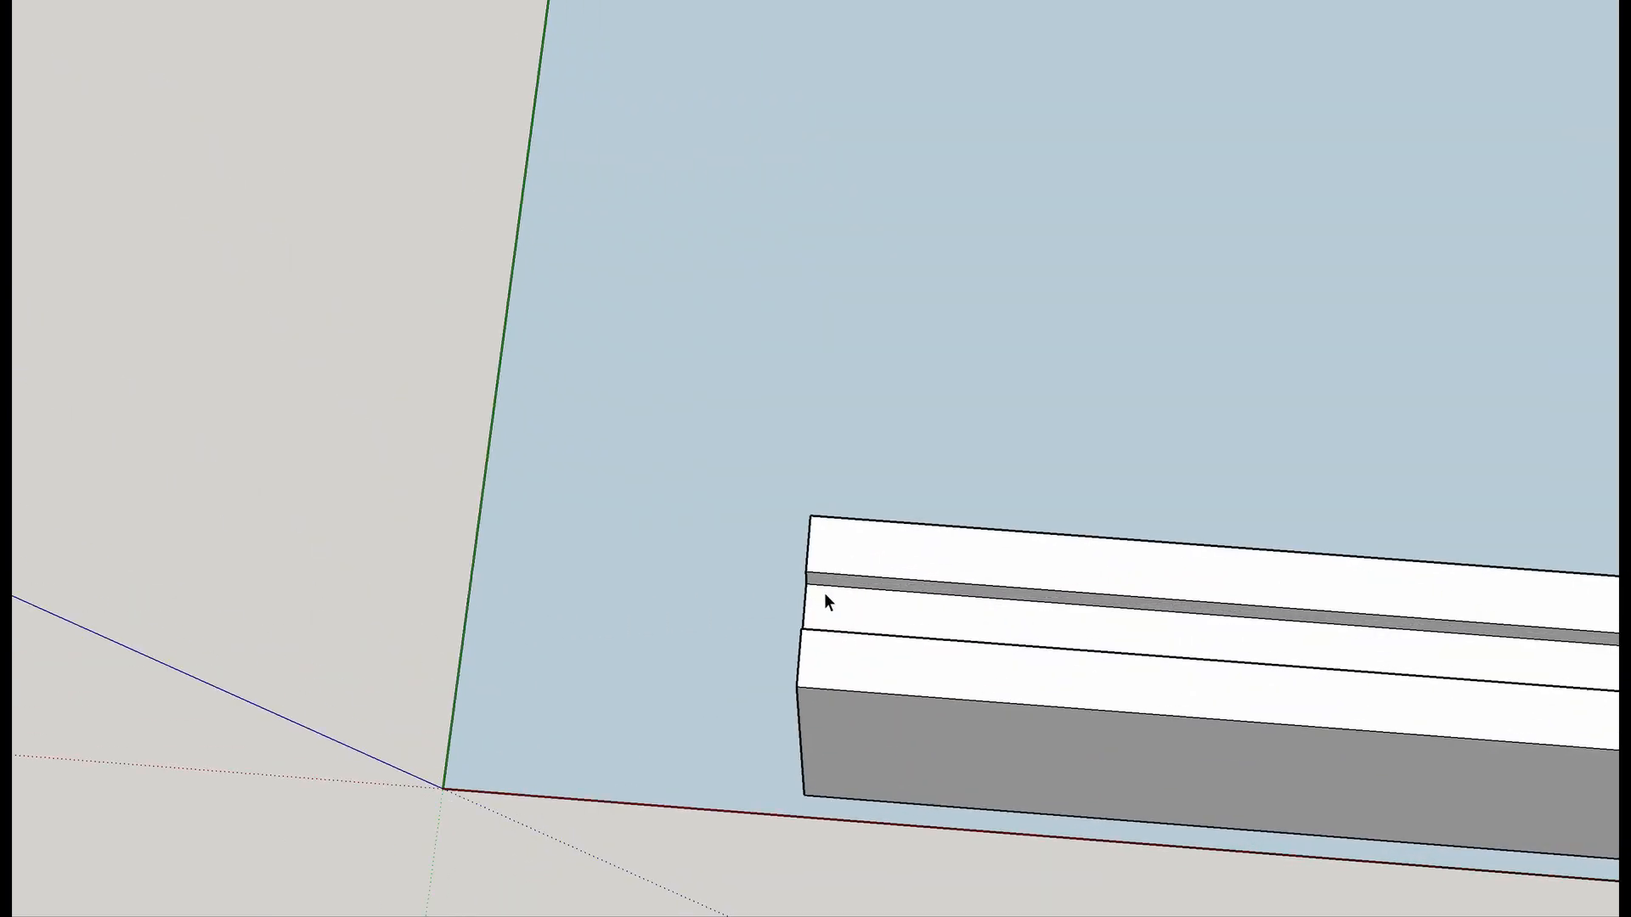
scroll(775, 663, "down", 3)
scroll(779, 633, "up", 3)
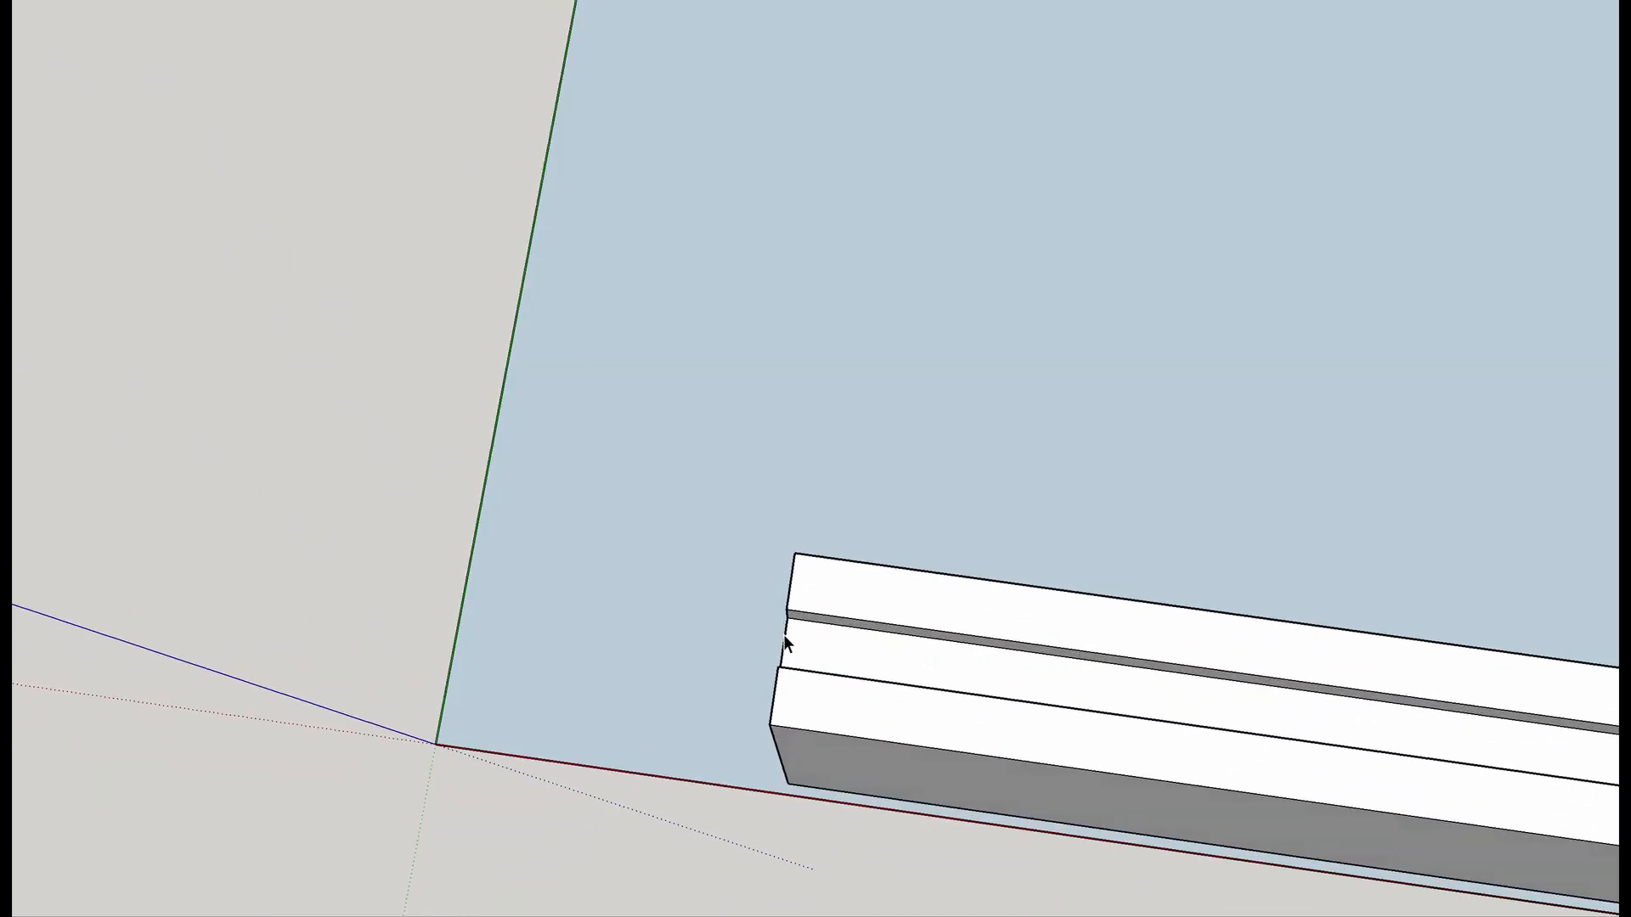
key("l")
scroll(795, 633, "up", 2)
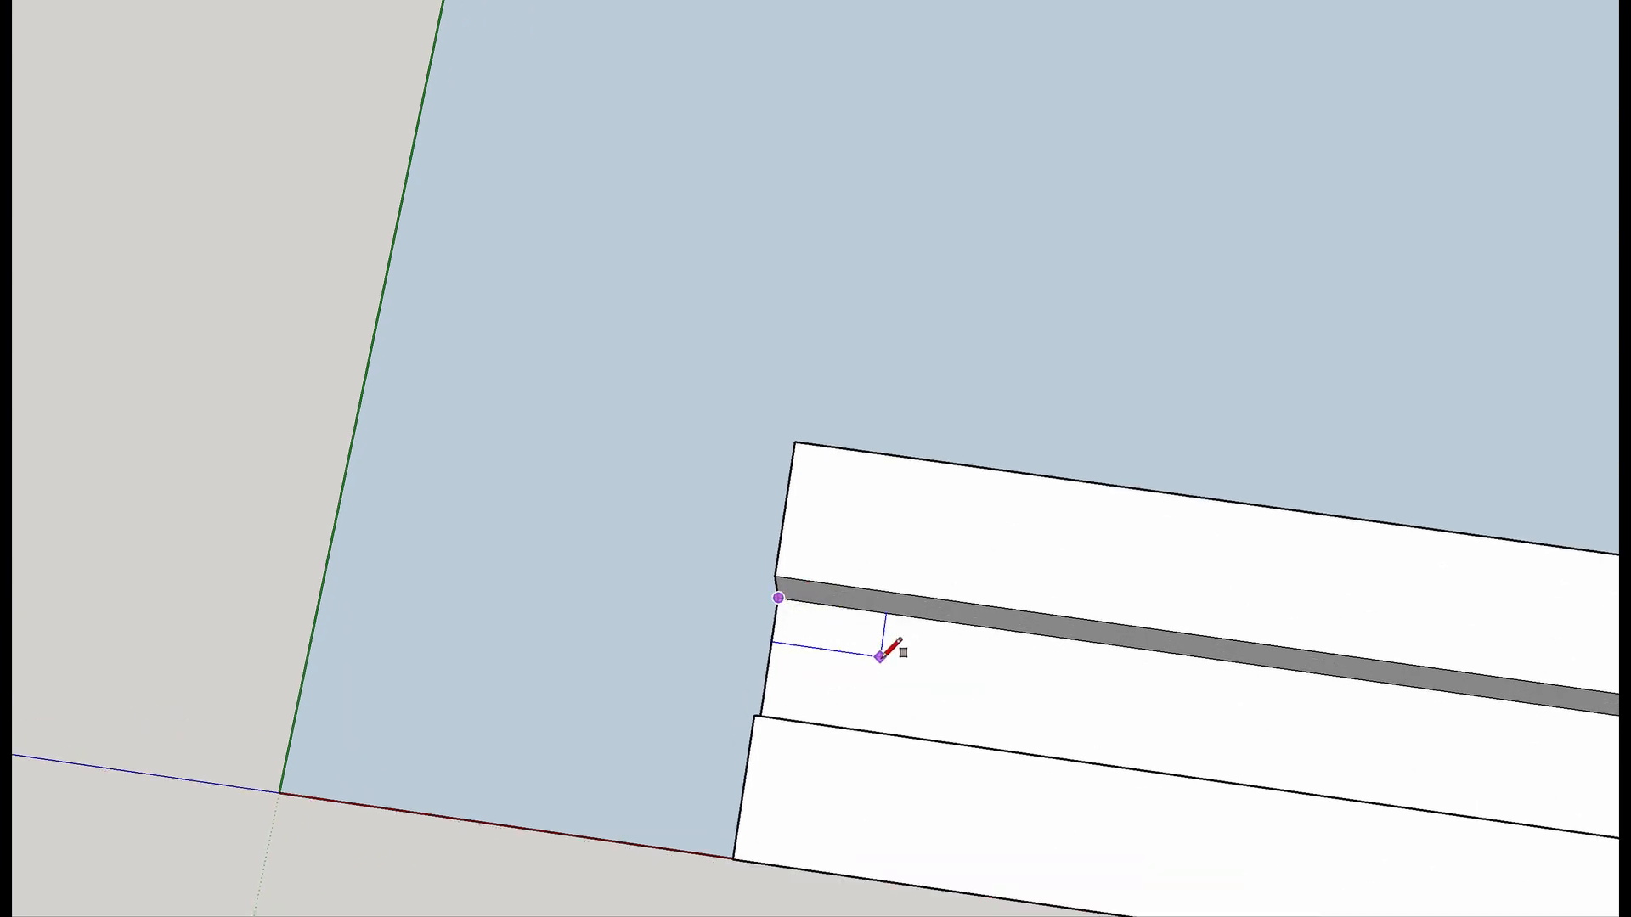
scroll(878, 658, "down", 3)
middle_click_drag(1398, 747, 195, 392, "shift")
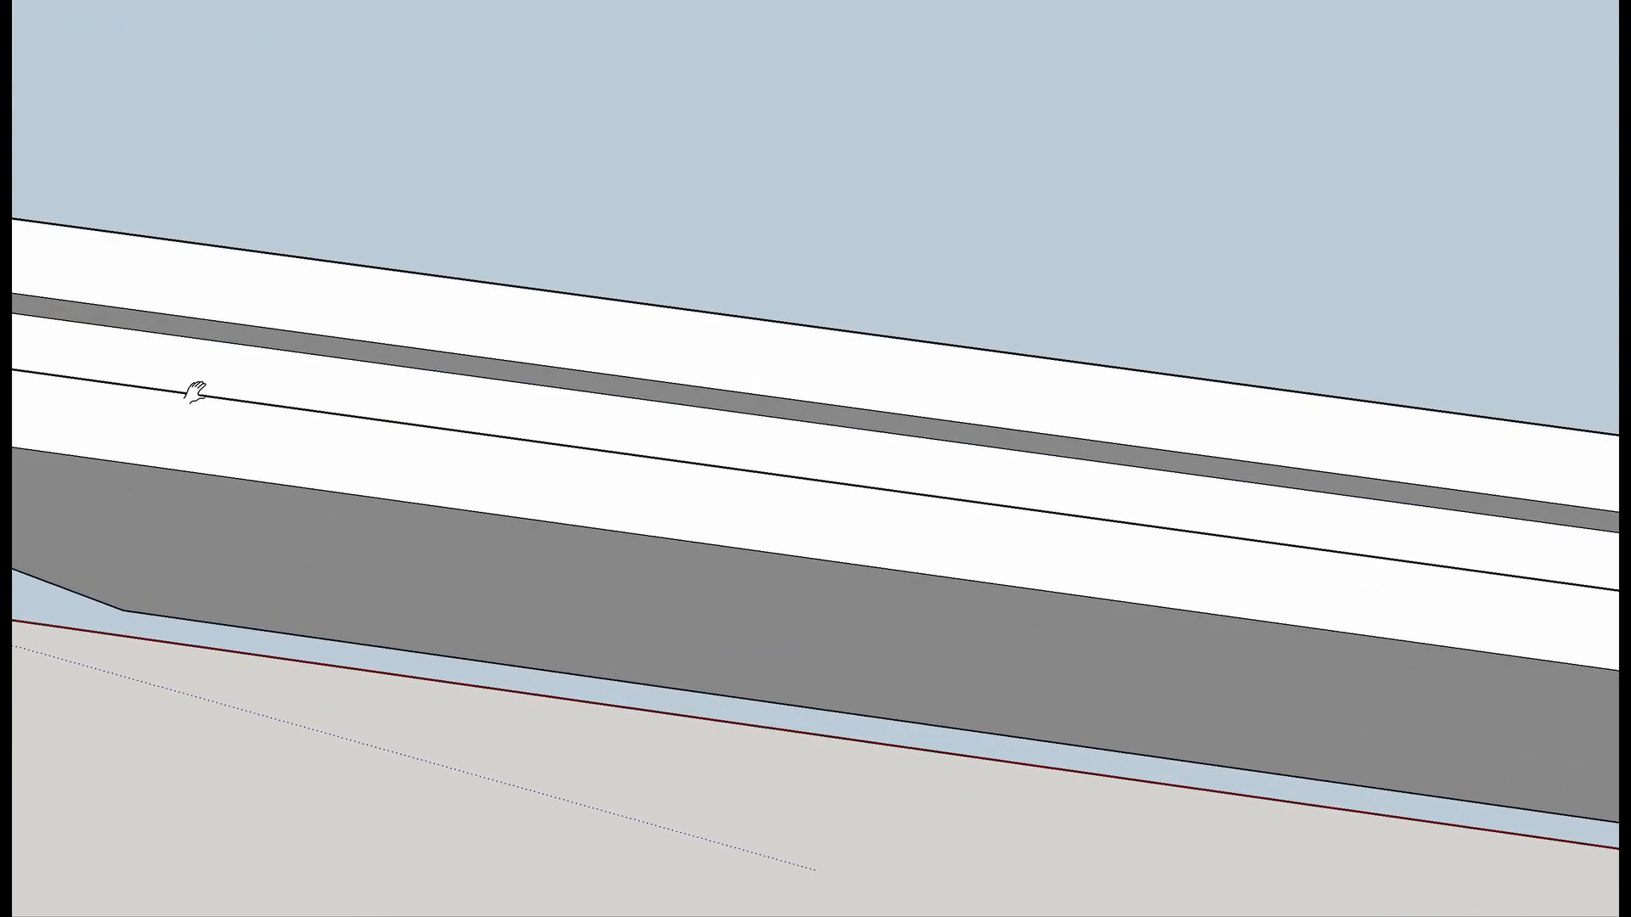
middle_click_drag(1292, 539, 200, 371, "shift")
mouse_move(1456, 564)
middle_mouse_down("shift")
mouse_move(617, 504)
mouse_move(136, 433)
middle_mouse_up("shift")
mouse_move(1291, 544)
middle_mouse_down("shift")
mouse_move(411, 488)
mouse_move(60, 439)
middle_mouse_up("shift")
mouse_move(1028, 561)
middle_mouse_down()
mouse_move(747, 535)
mouse_move(772, 518)
middle_mouse_up()
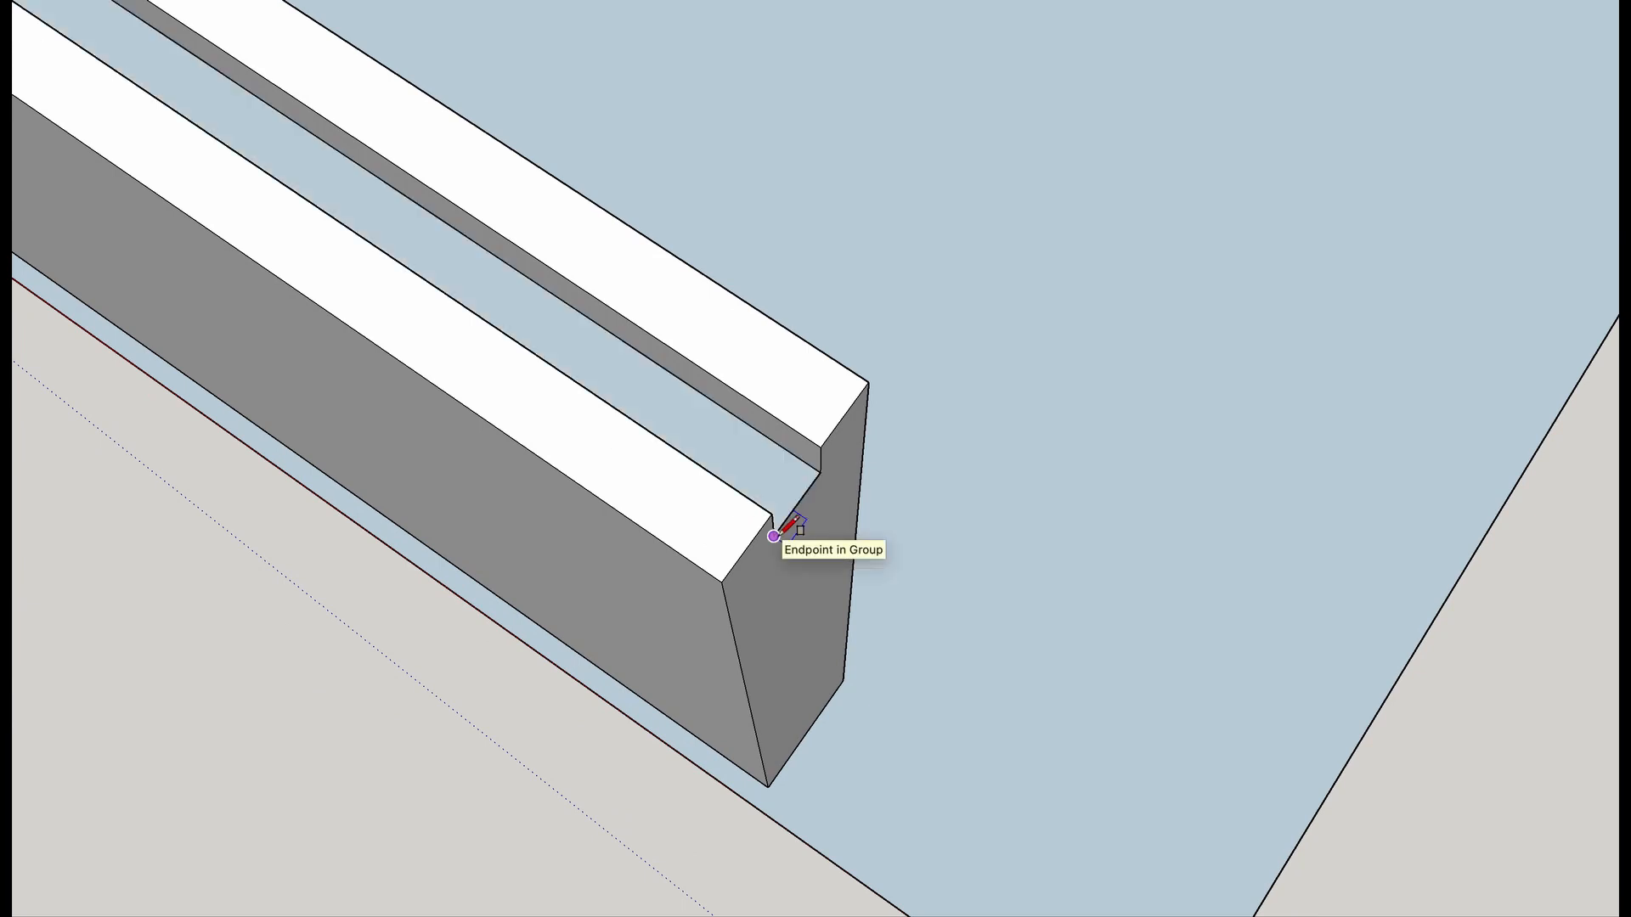
left_click(773, 536)
Pull the groove rectangle up above the rail to form a panel, and extend one end face slightly past the rail.
key("p")
left_click(775, 502)
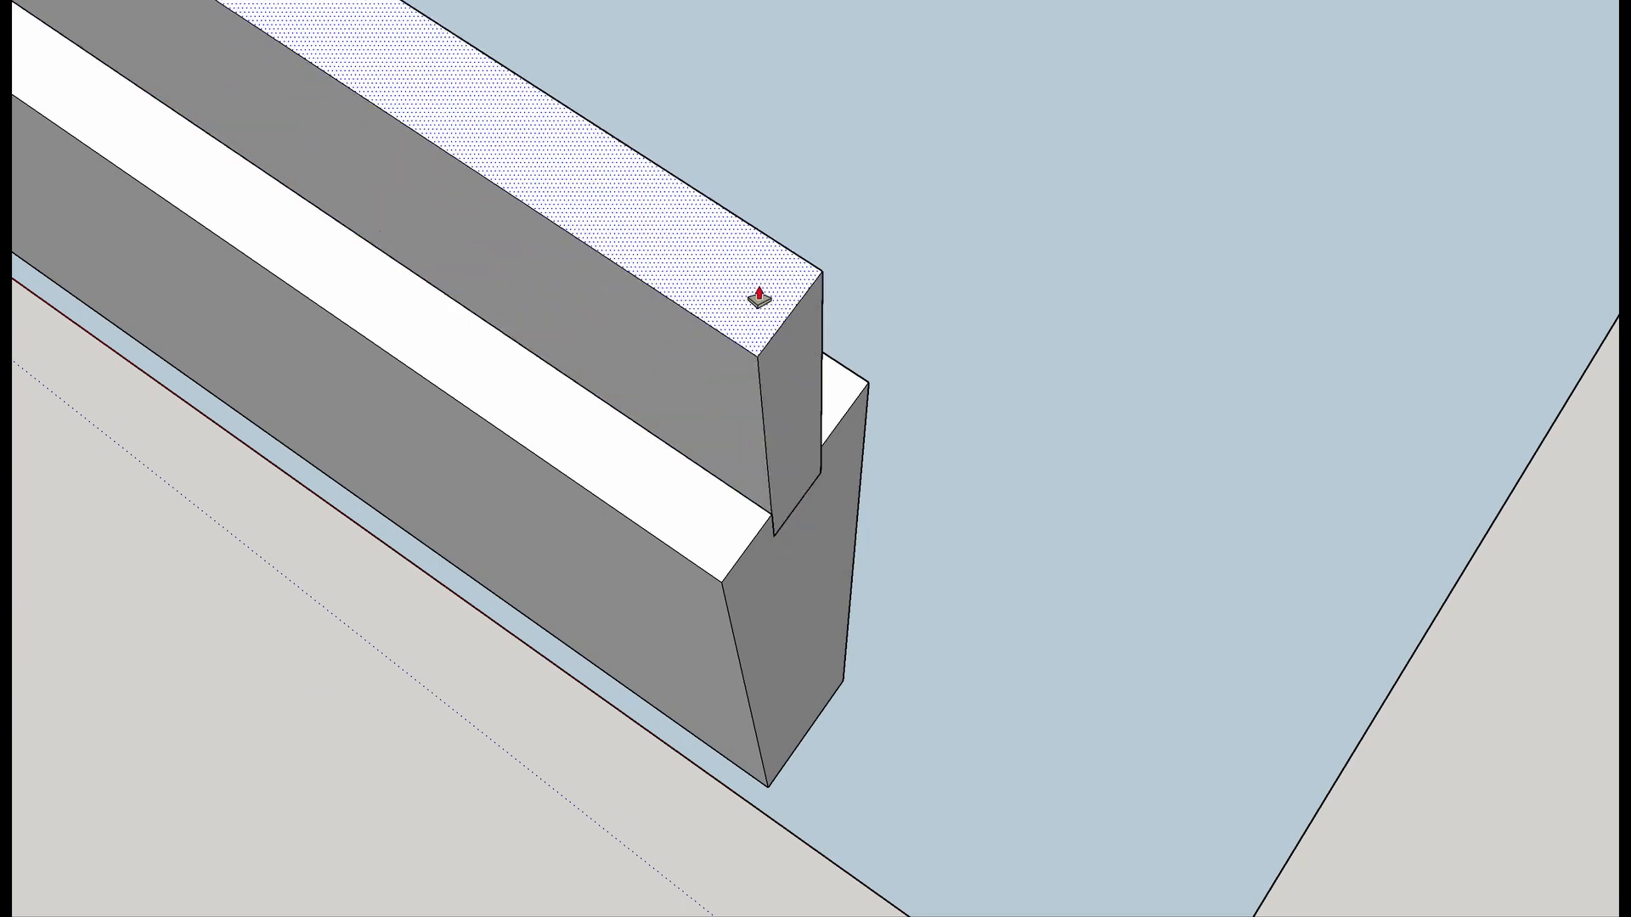
scroll(808, 458, "down", 3)
middle_click_drag(659, 450, 839, 552, "shift")
middle_click_drag(1019, 603, 915, 544)
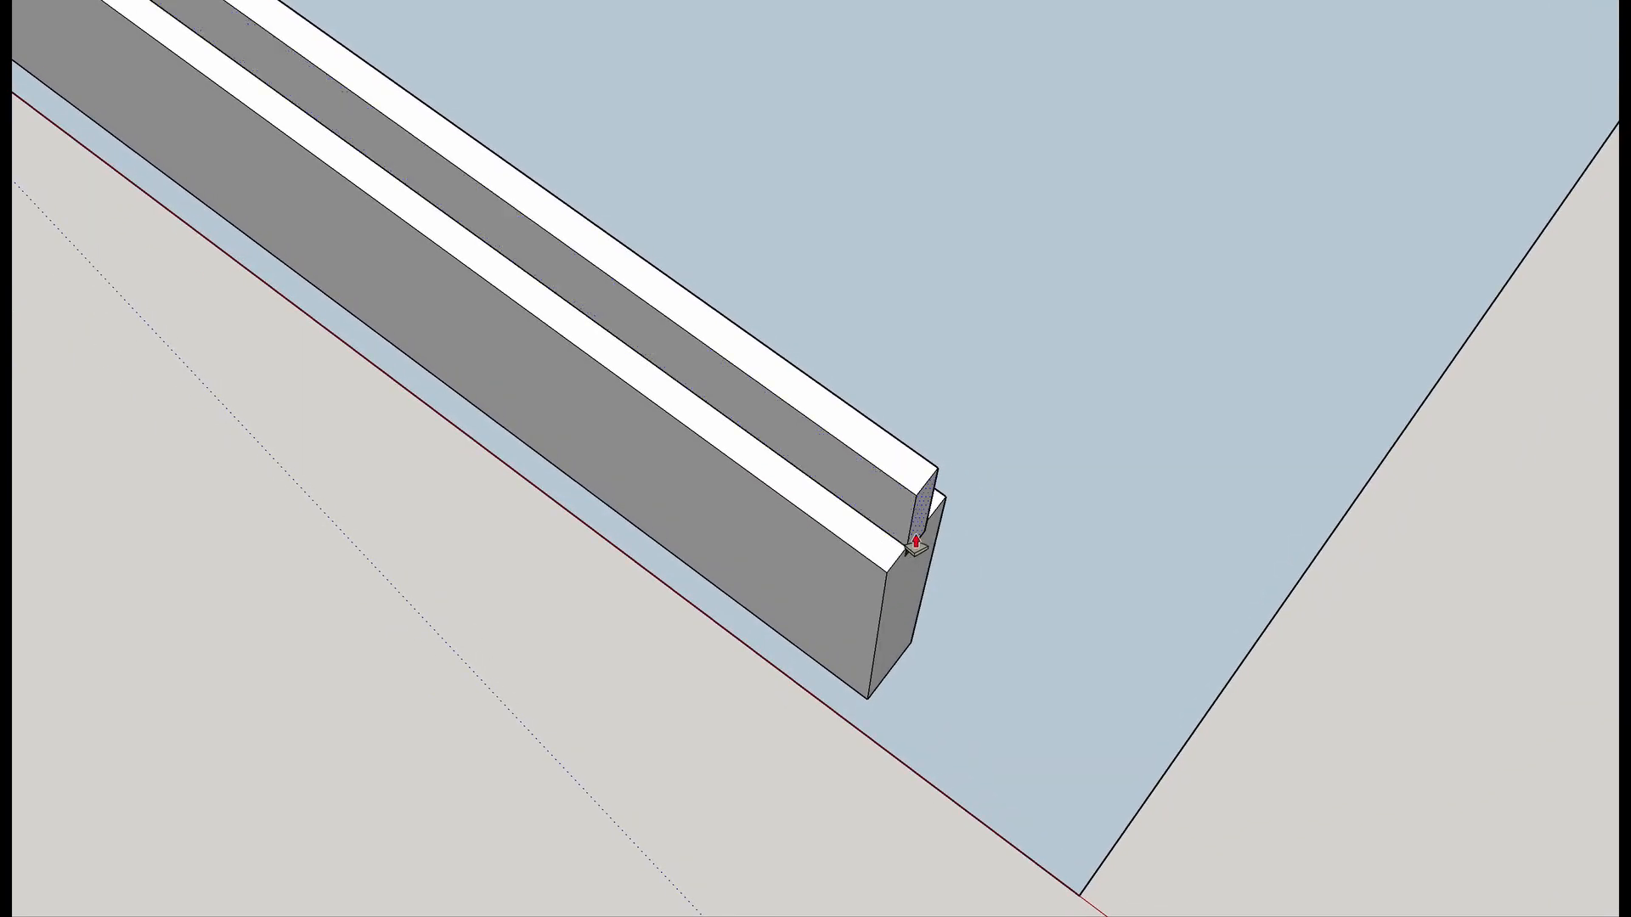
left_click_drag(918, 536, 933, 544)
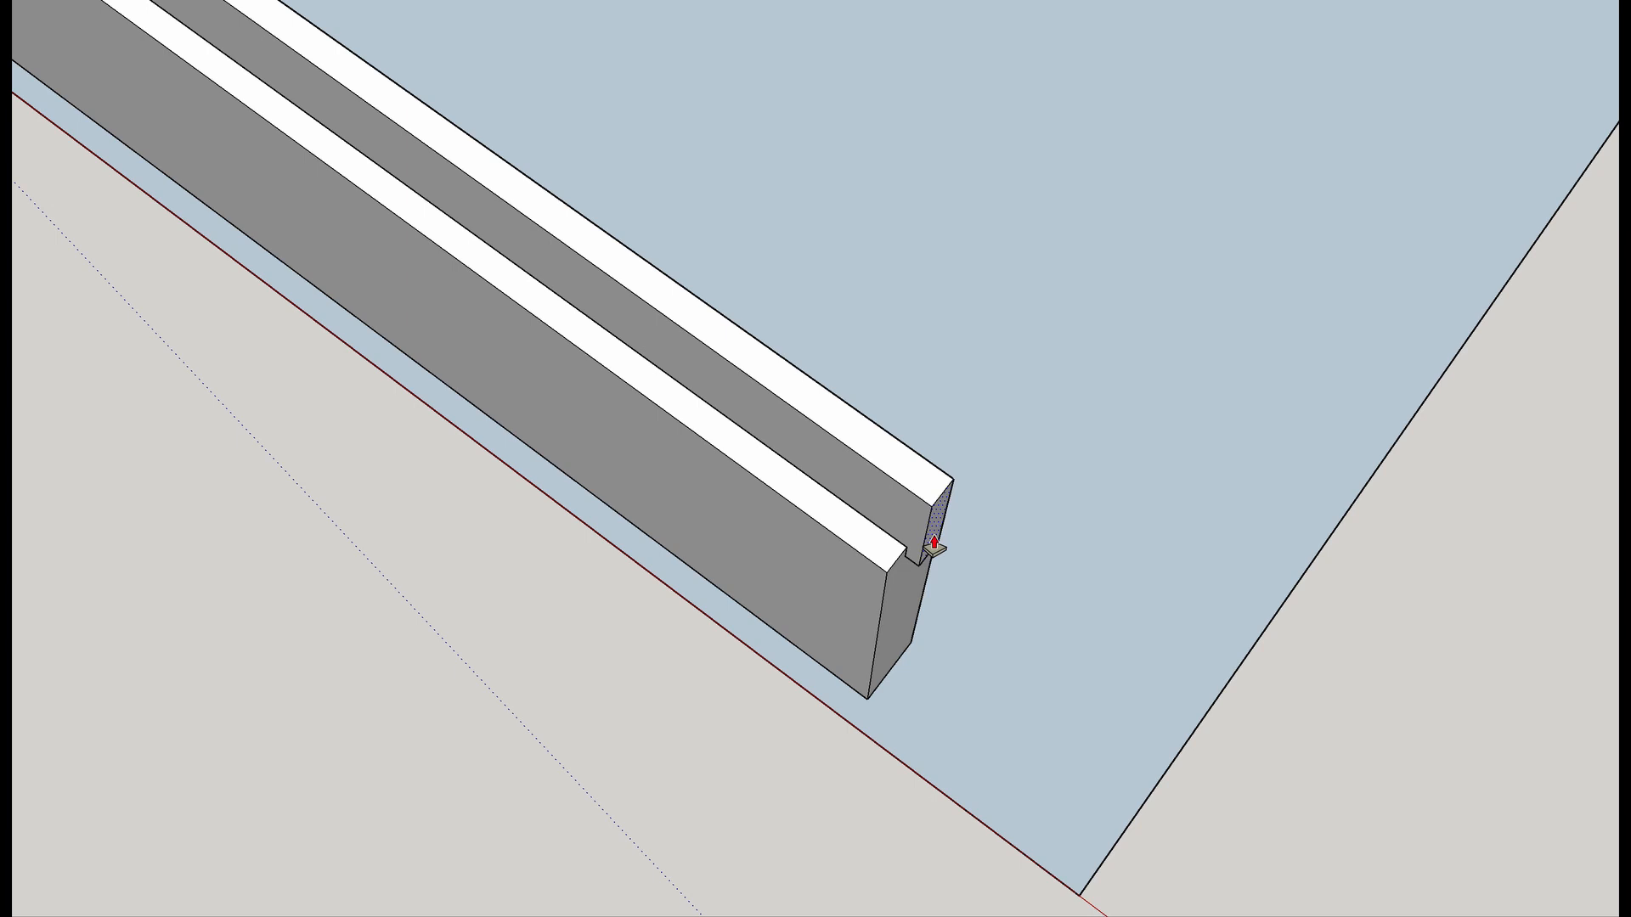
left_click_drag(933, 544, 934, 544)
Extend the panel's opposite end face slightly past the rail to fit the stile groove.
scroll(935, 546, "down", 6)
middle_click_drag(625, 358, 1125, 430)
middle_click_drag(670, 451, 790, 407)
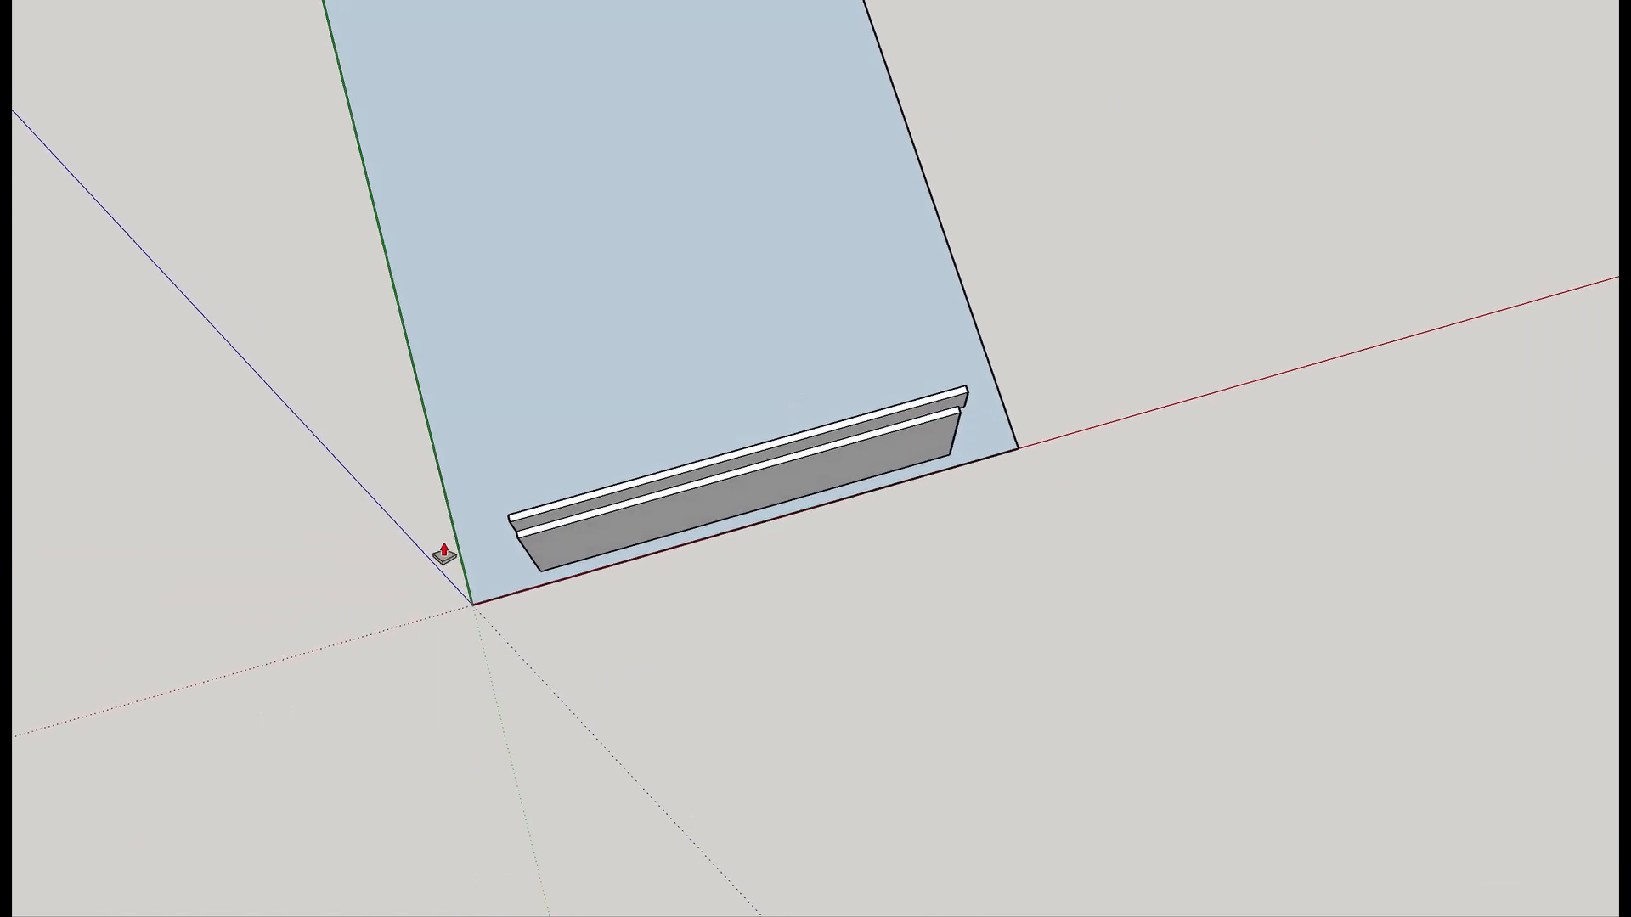
scroll(317, 586, "up", 5)
scroll(540, 582, "up", 2)
middle_click_drag(709, 520, 921, 382)
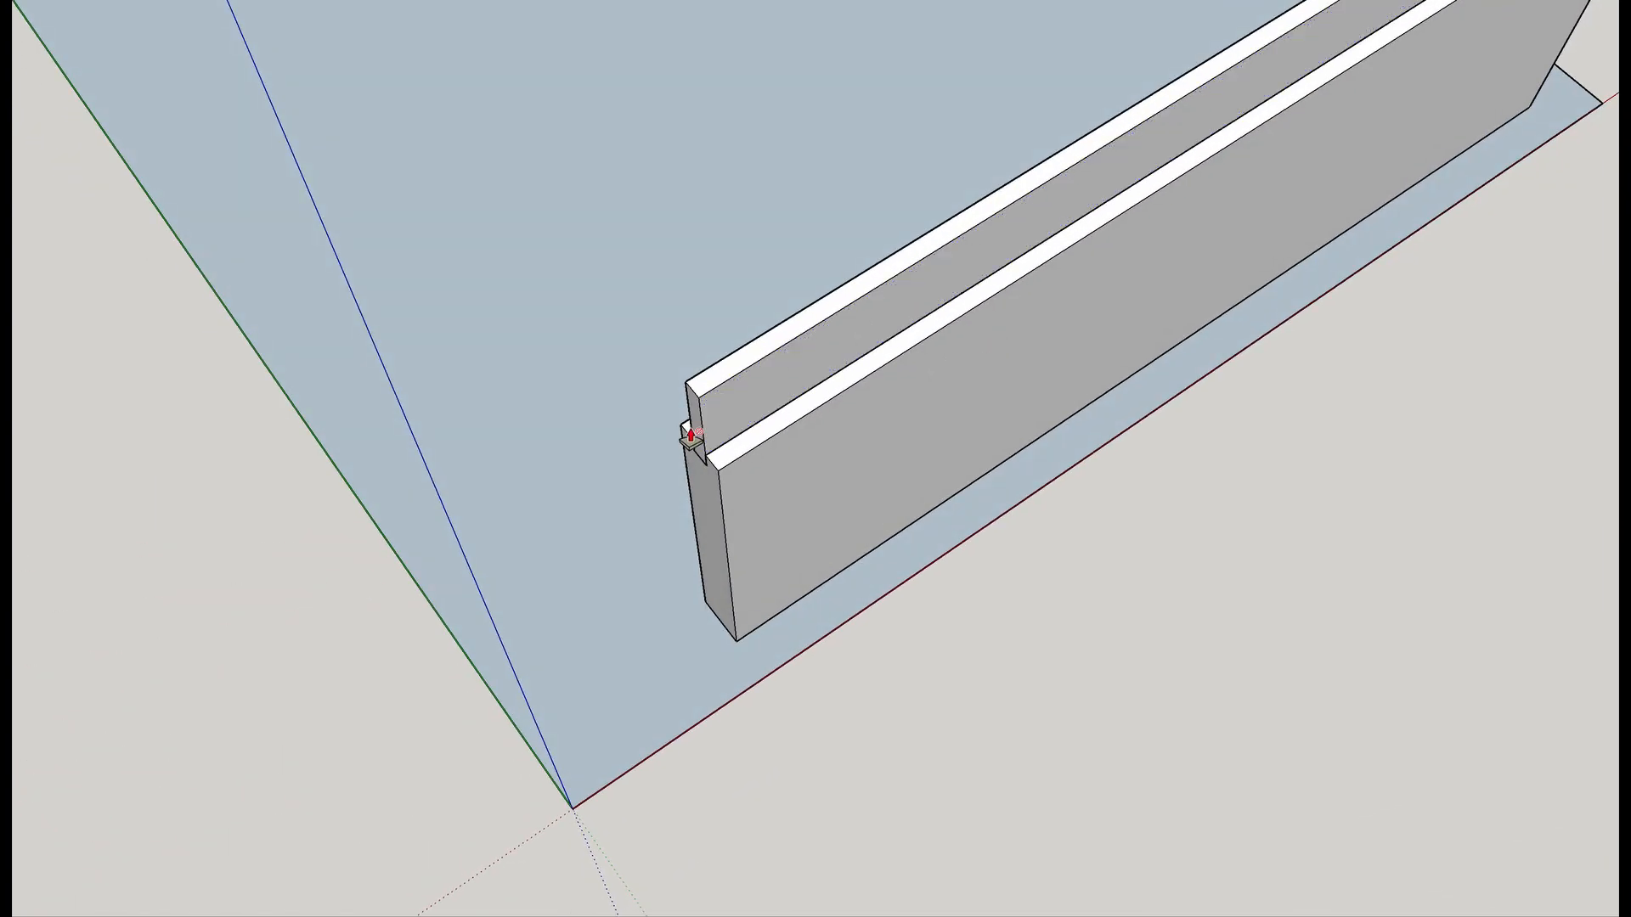
scroll(692, 437, "down", 2)
middle_click_drag(688, 441, 637, 441)
scroll(639, 440, "down", 3)
Display the hidden geometry and unhide both front stiles.
key("alt+h")
middle_click_drag(731, 481, 699, 336)
key("space")
left_click(631, 313)
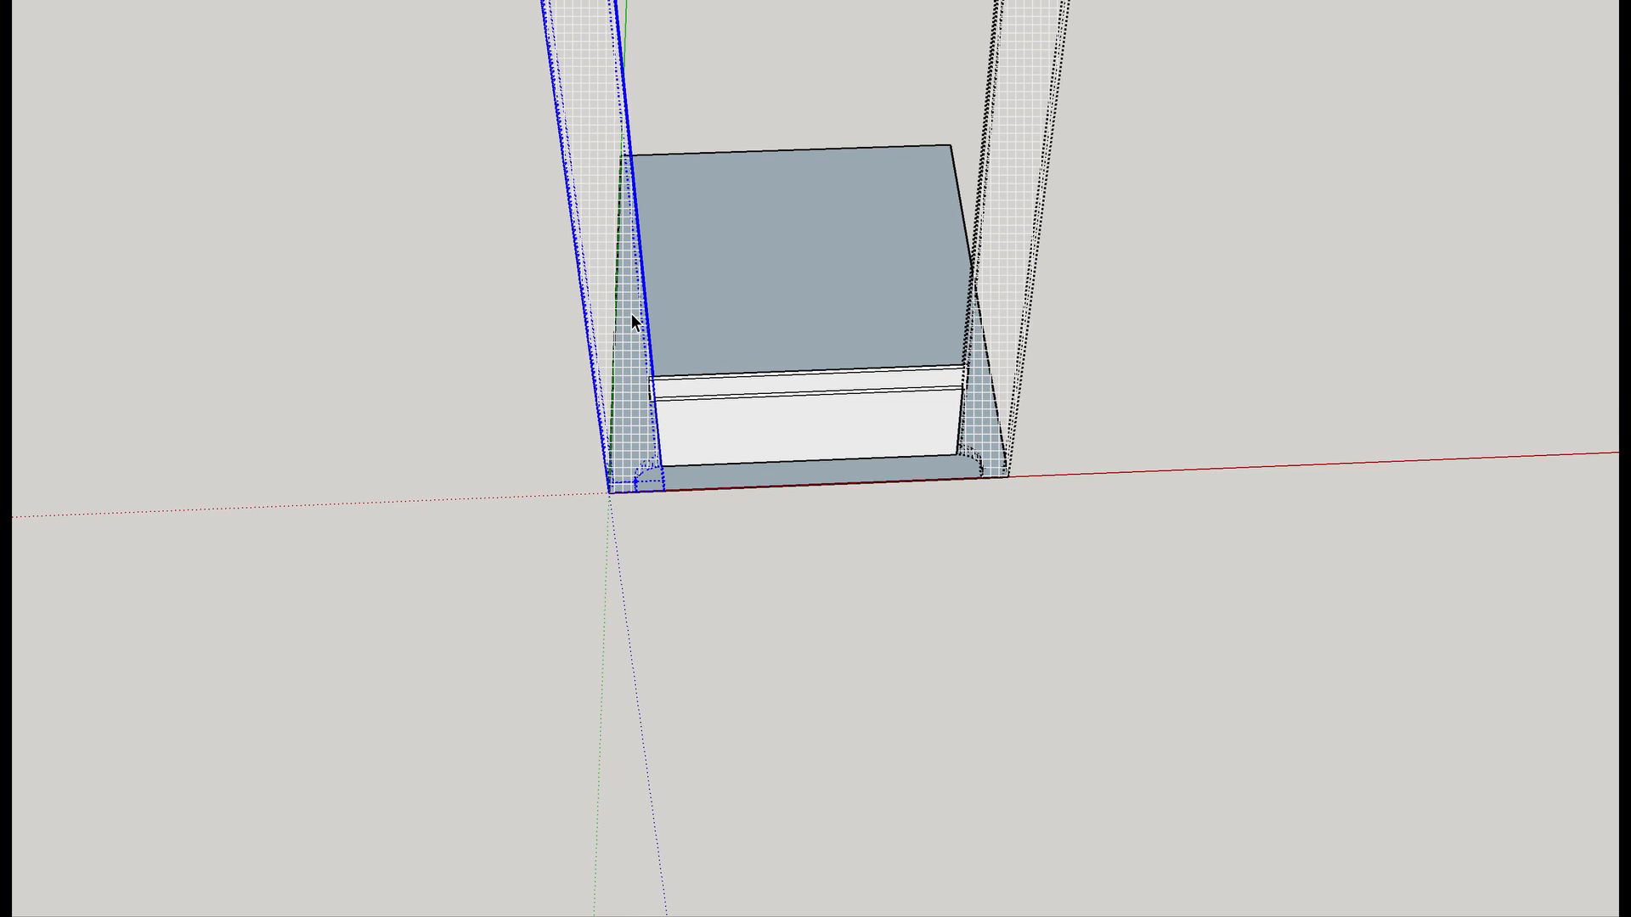
key("shift+h")
left_click(1015, 252)
key("shift+h")
Pull the panel's top face partway up between the two stiles.
middle_click_drag(1012, 258, 1108, 330)
scroll(1072, 353, "up", 3)
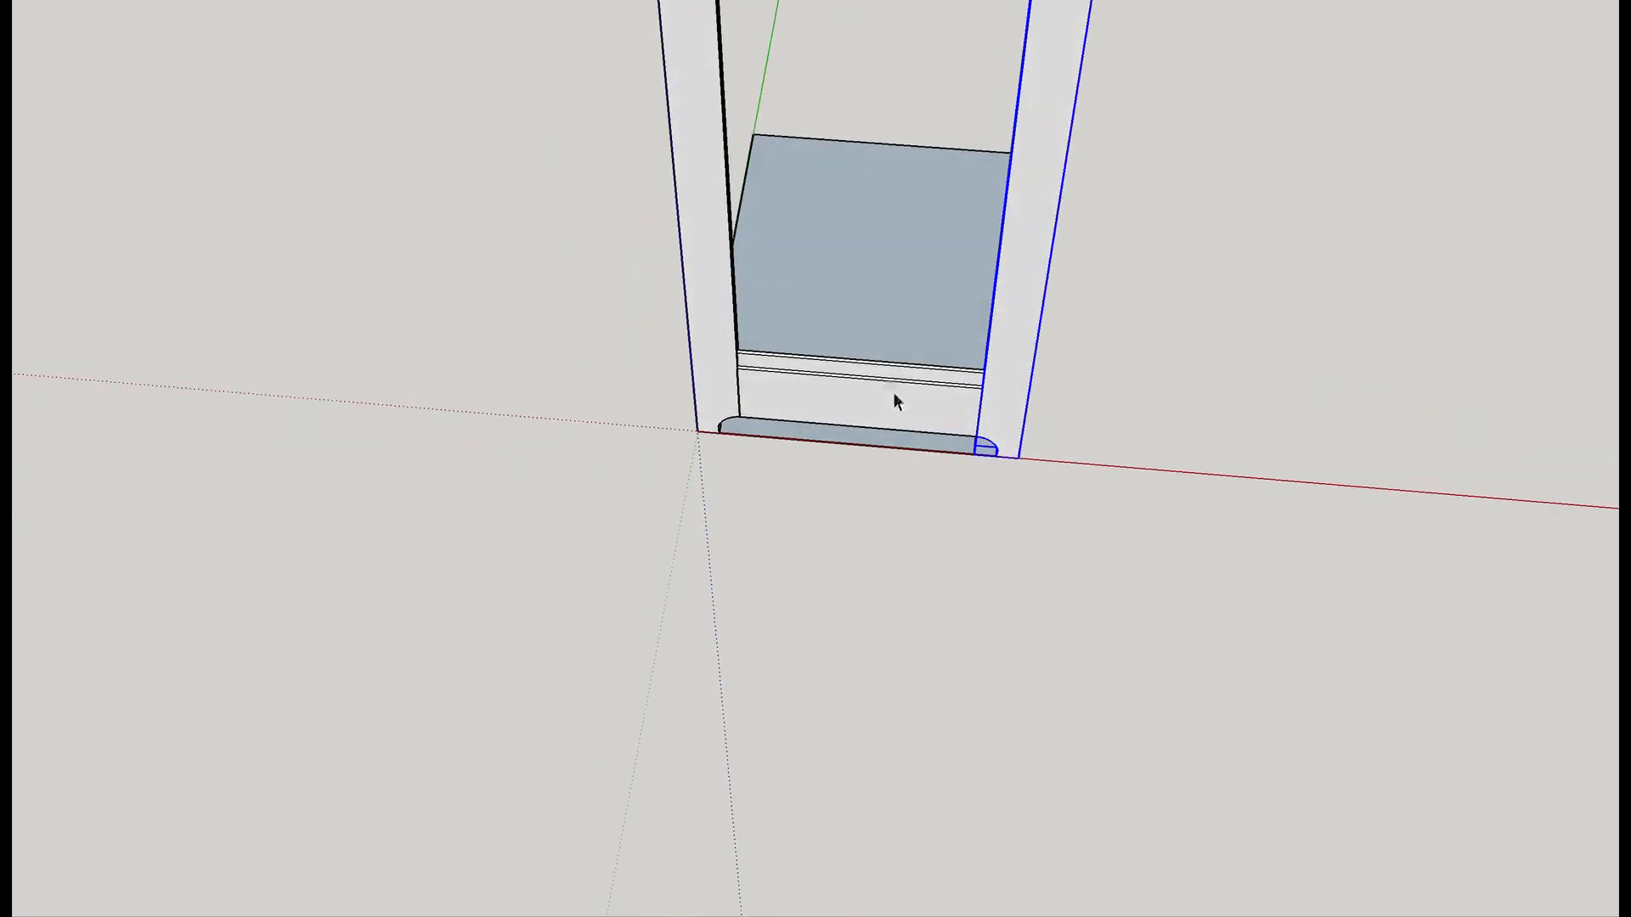
scroll(894, 386, "up", 5)
middle_click_drag(895, 378, 770, 437)
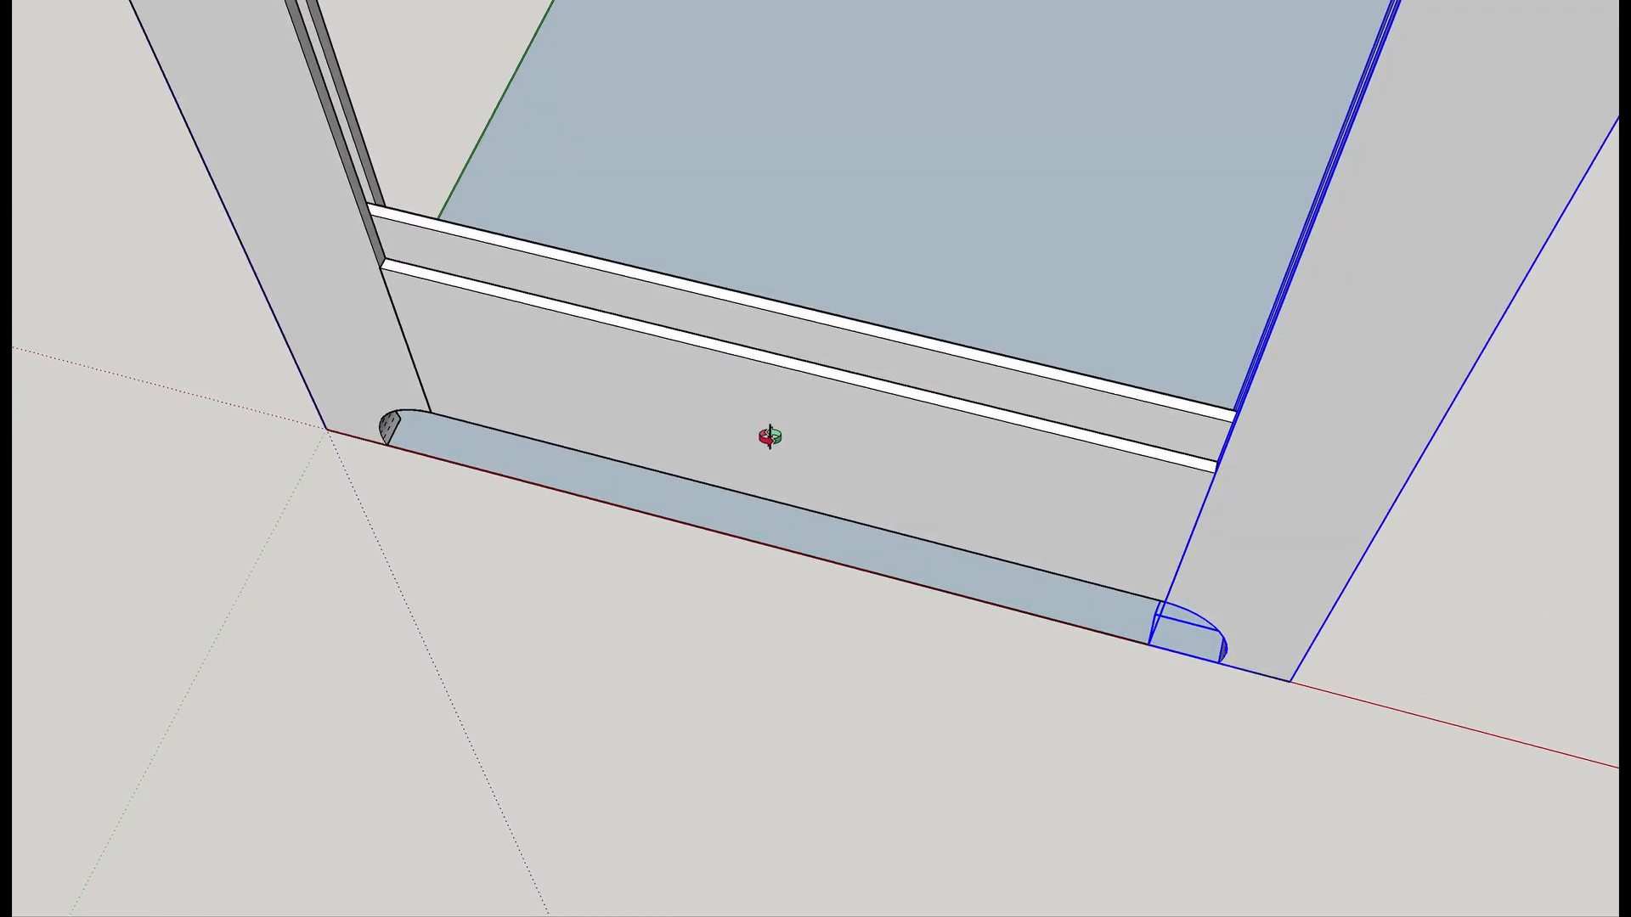
left_click(882, 338)
key("p")
left_click(881, 344)
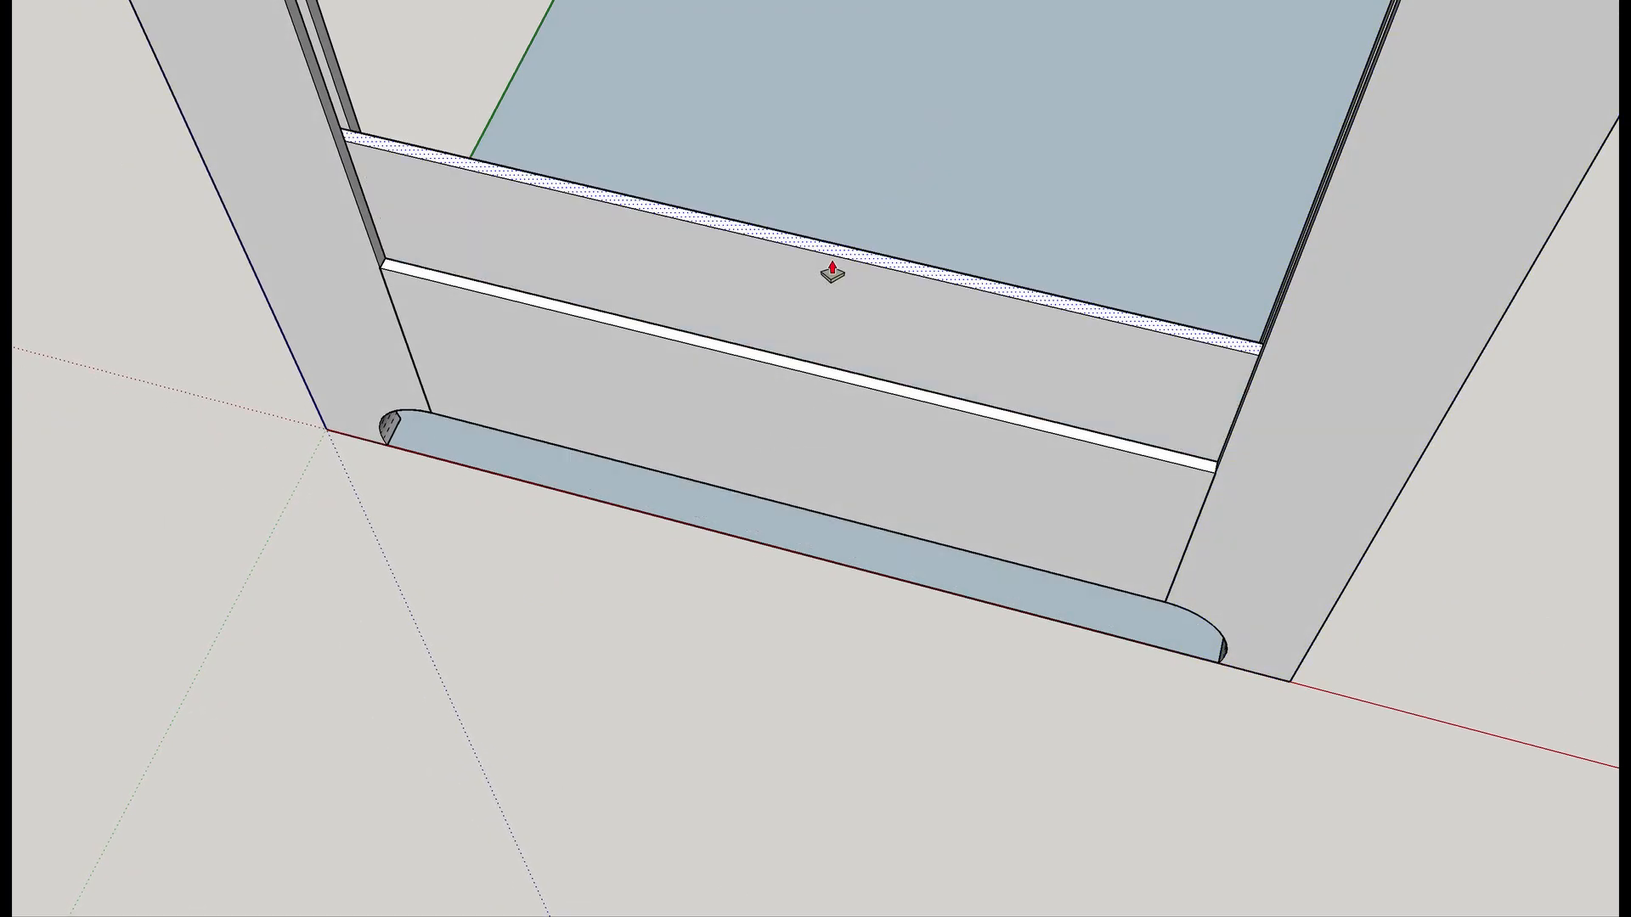
scroll(833, 265, "down", 6)
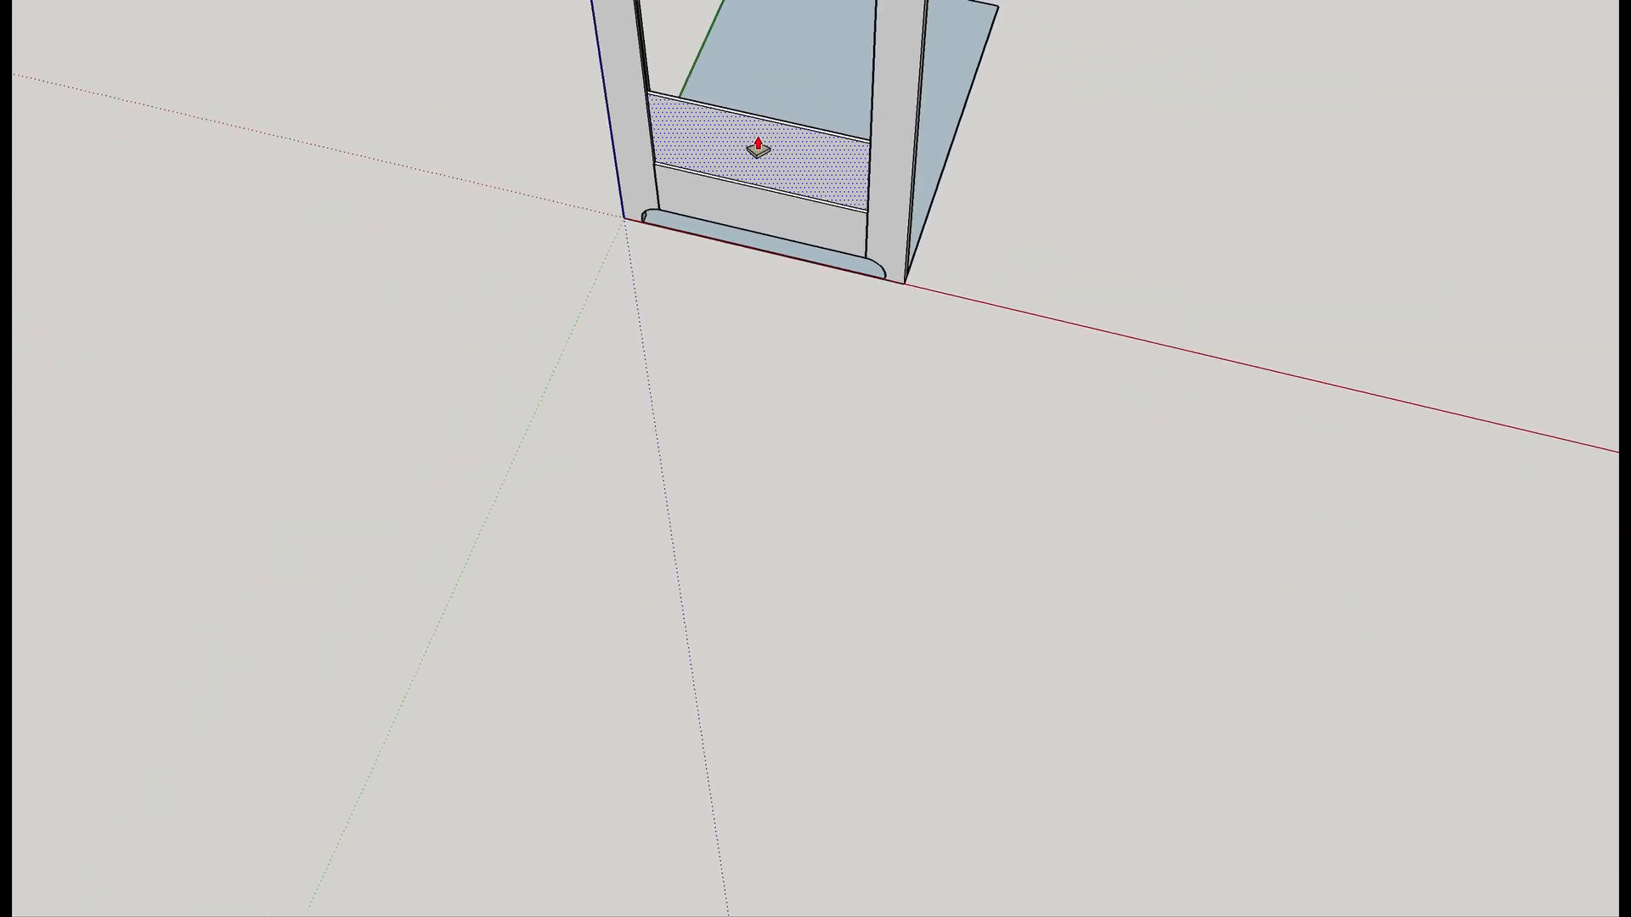
Extend the panel's top face up to the lower edge of the upper rail.
scroll(837, 189, "down", 3)
mouse_move(838, 189)
middle_mouse_down()
mouse_move(837, 678)
mouse_move(754, 416)
middle_mouse_up()
scroll(835, 663, "up", 5)
scroll(752, 775, "up", 4)
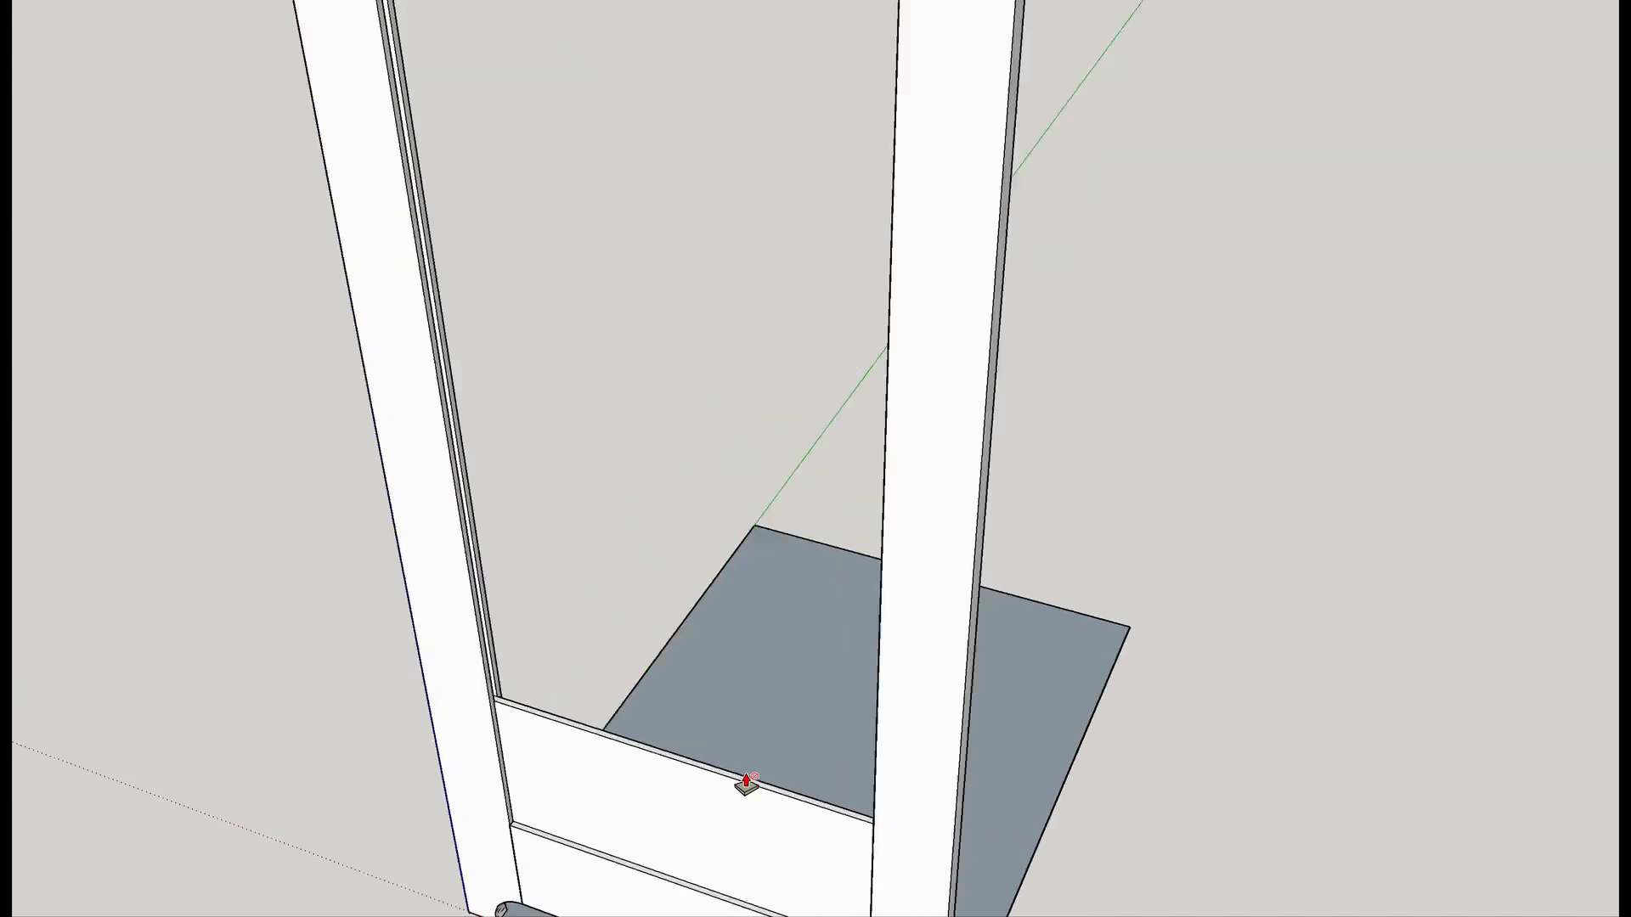
left_click(744, 780)
mouse_move(761, 54)
middle_mouse_down("shift")
mouse_move(812, 245)
mouse_move(839, 709)
middle_mouse_up("shift")
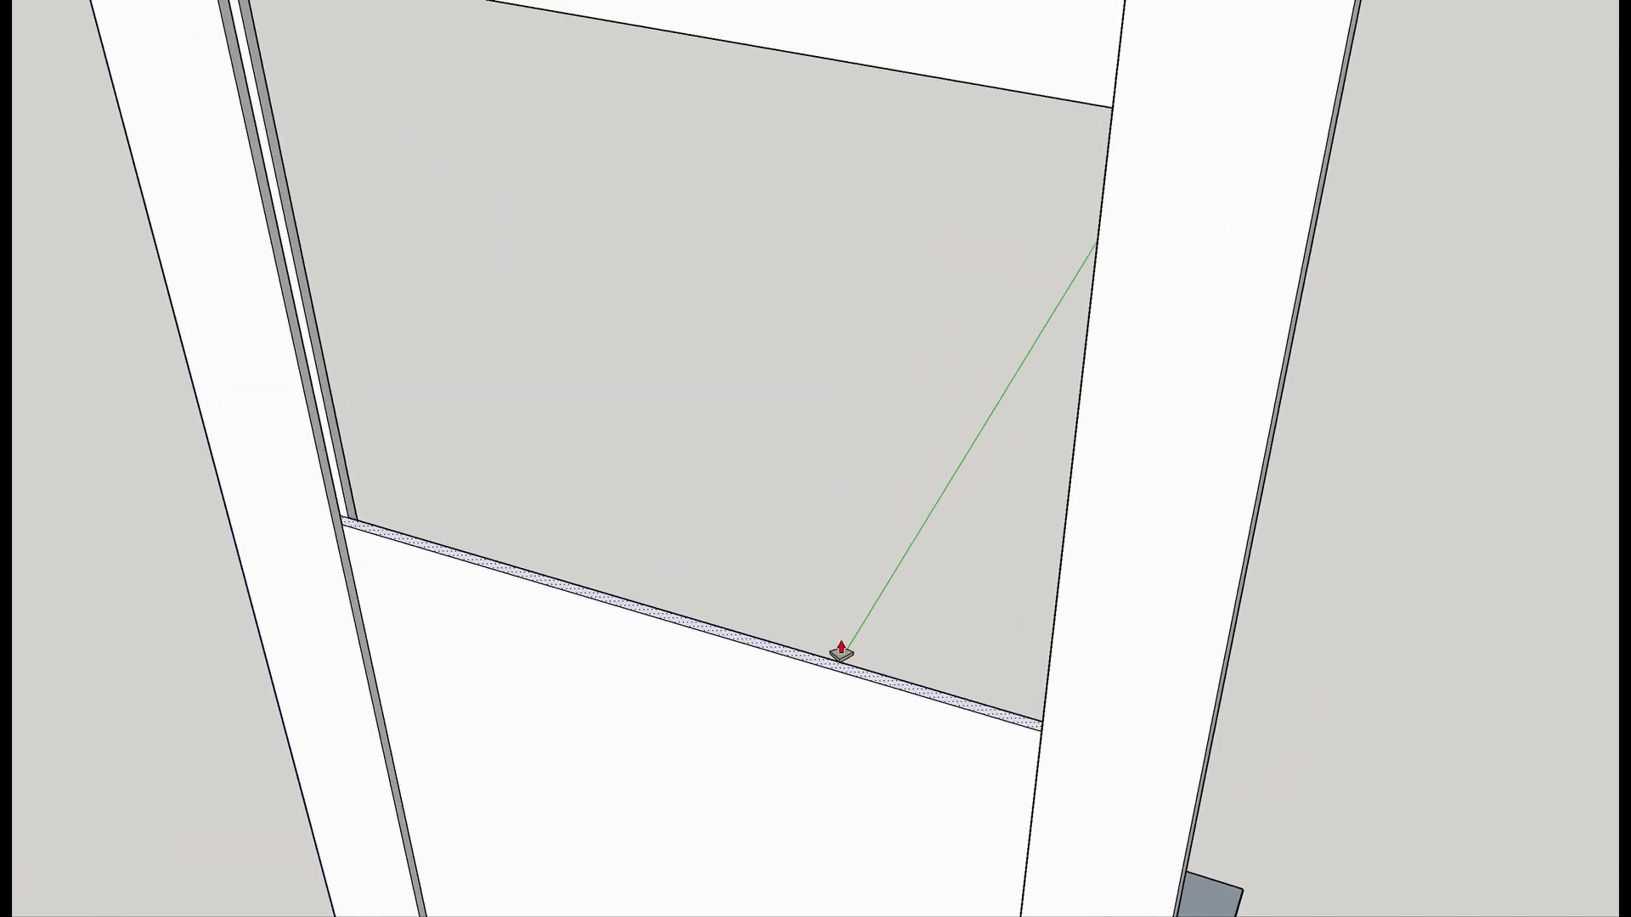
mouse_move(867, 109)
middle_mouse_down()
mouse_move(954, 444)
mouse_move(1056, 641)
middle_mouse_up()
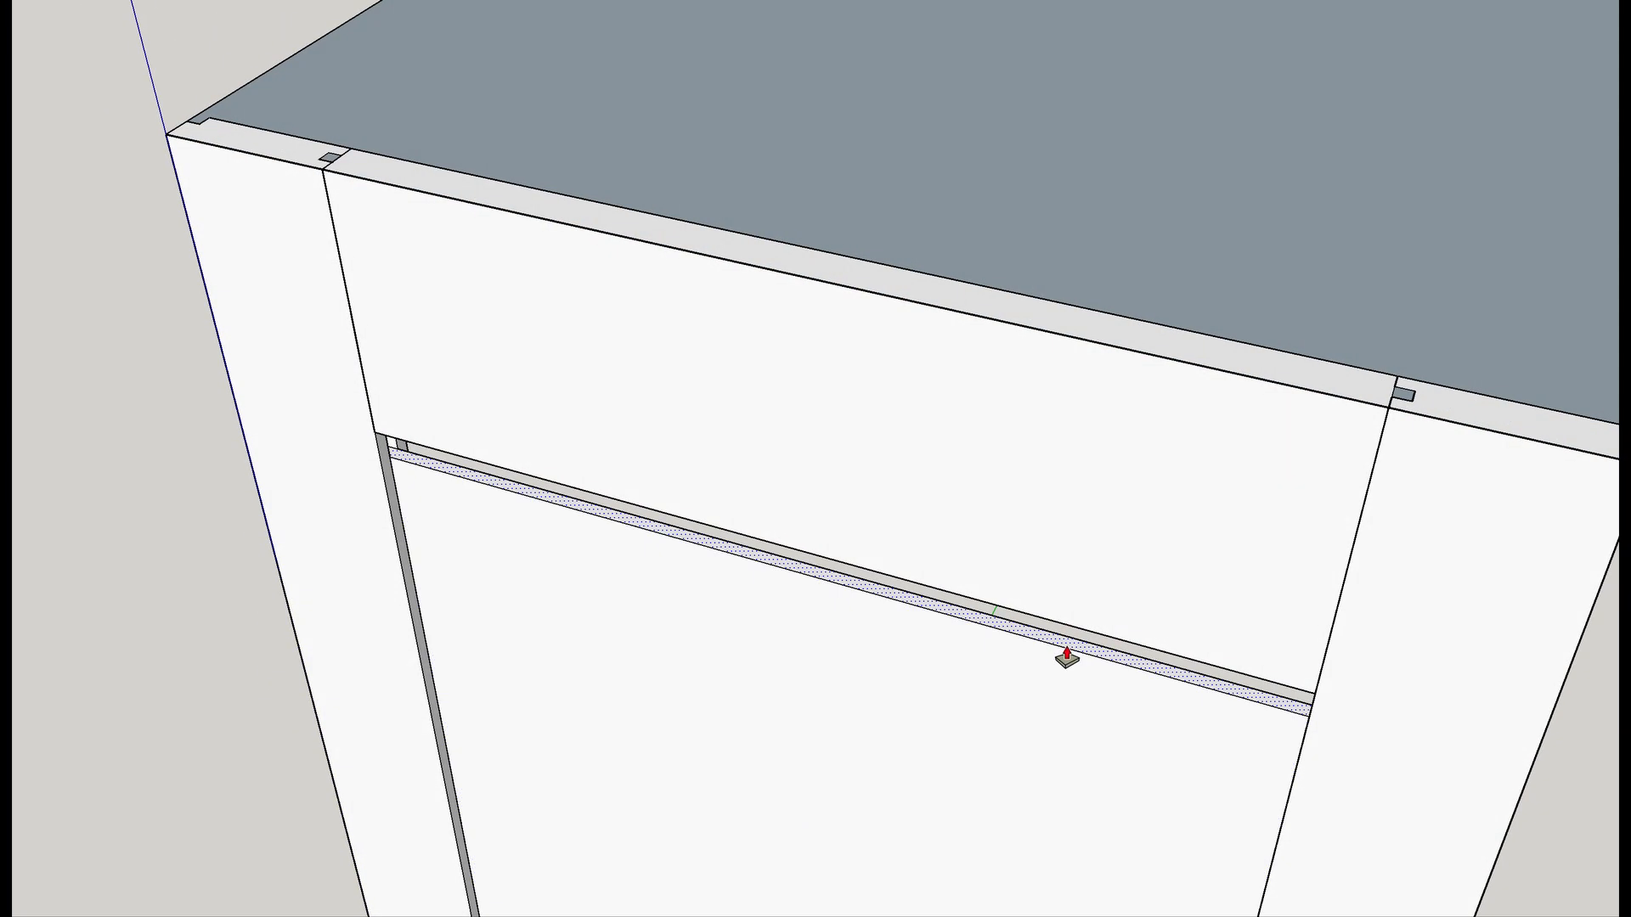
left_click(1119, 661)
left_click(1118, 639)
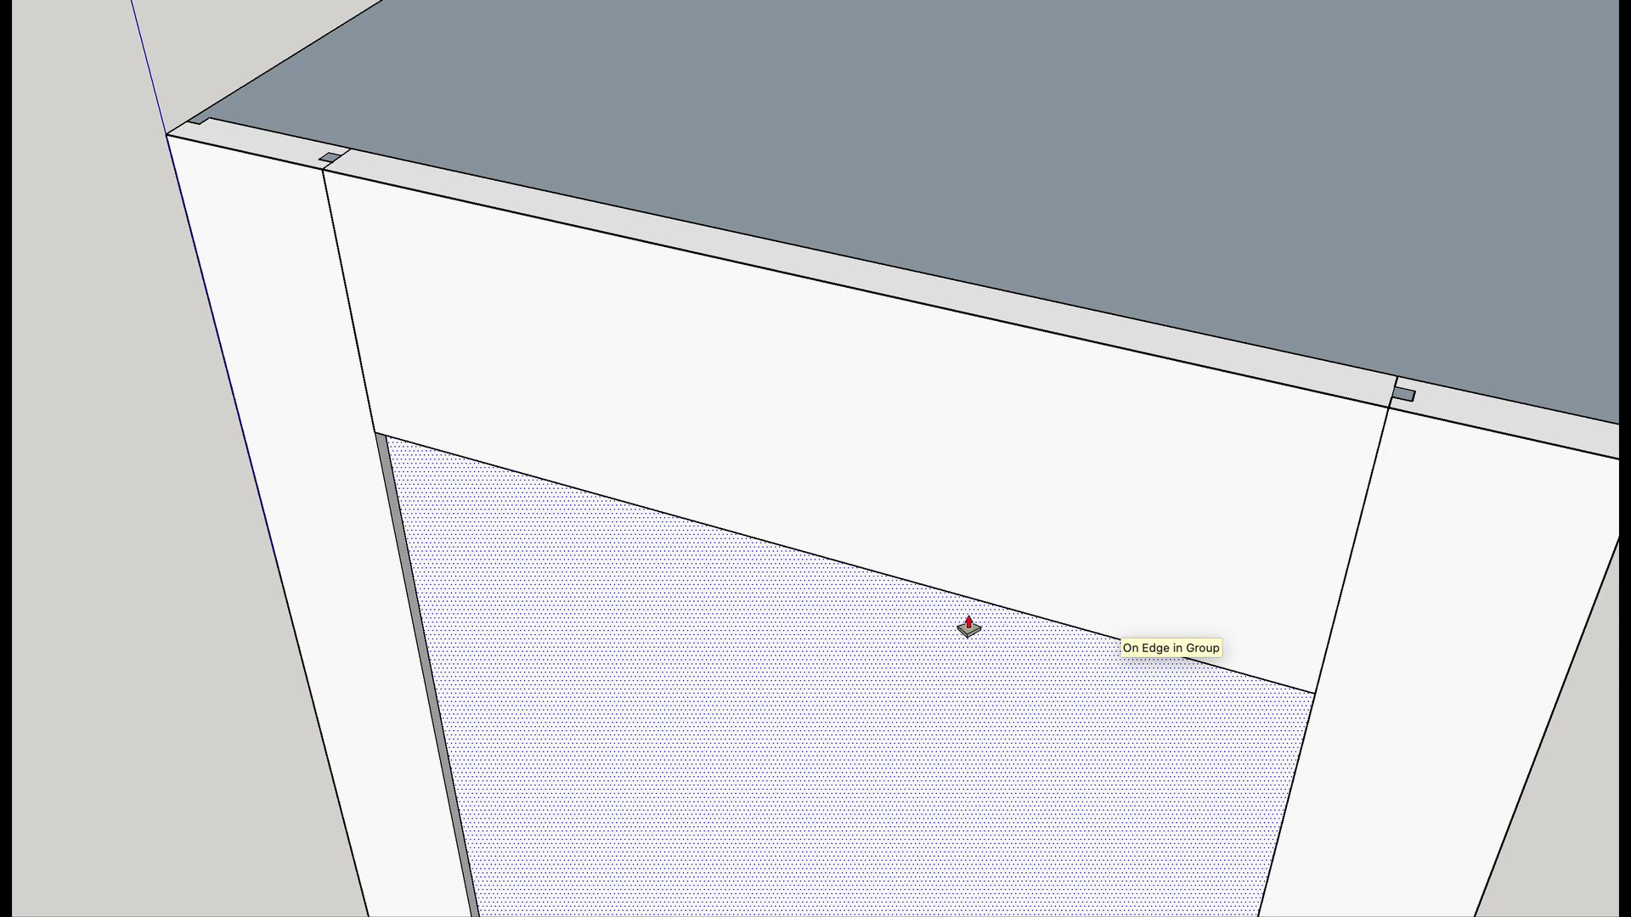
Hide the upper rail and turn off the display of hidden geometry.
left_click(889, 474)
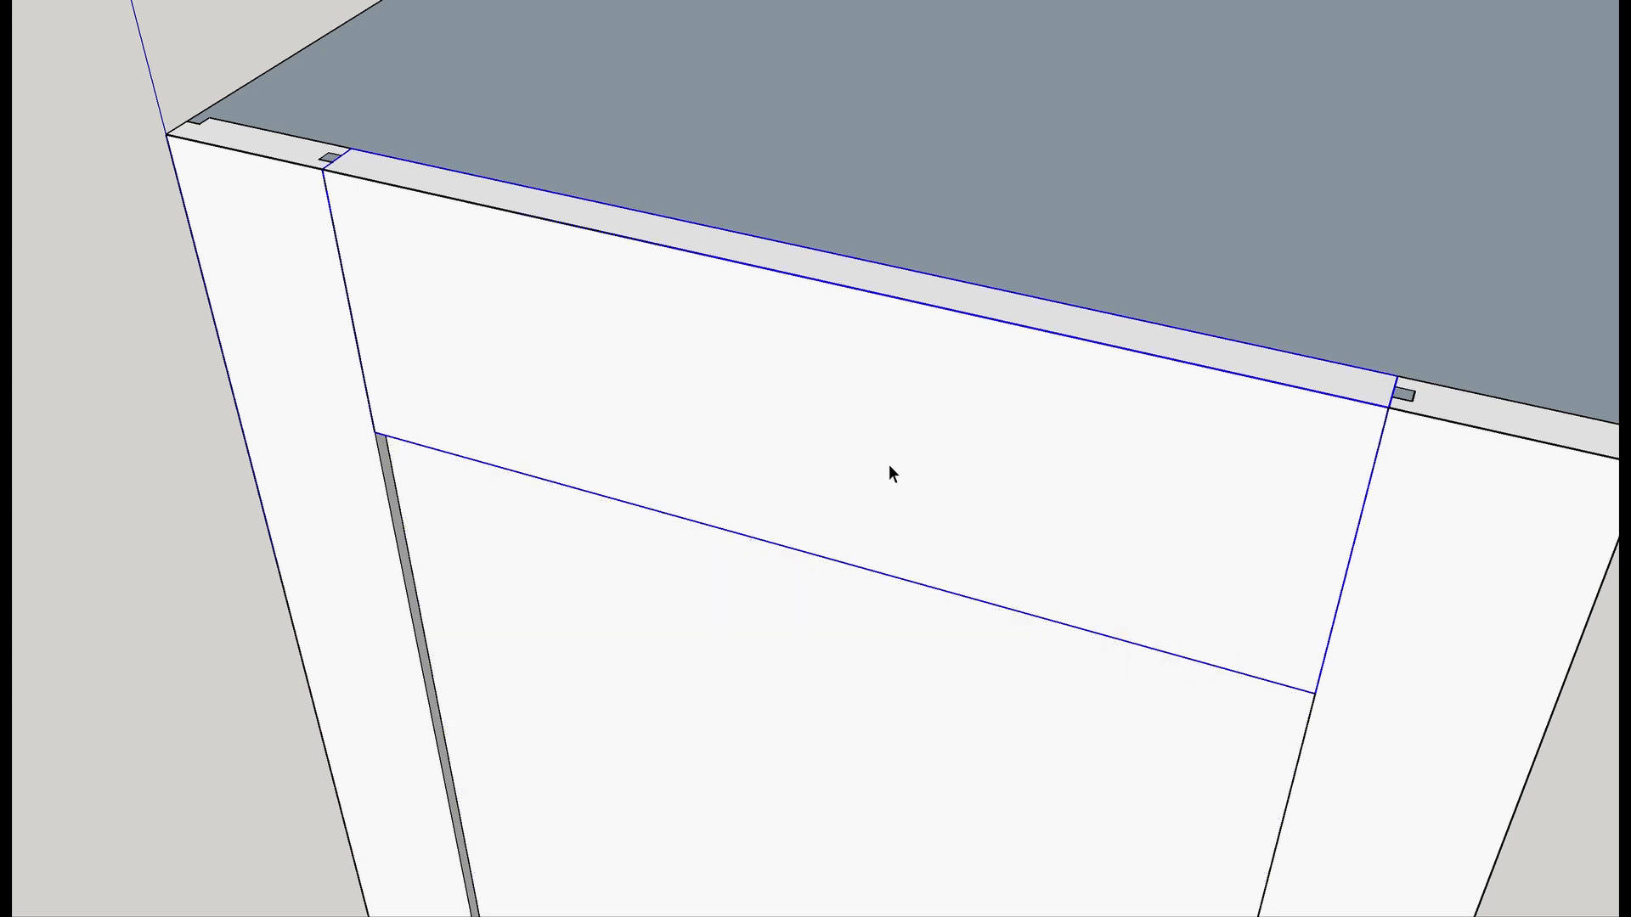
double_click(890, 468)
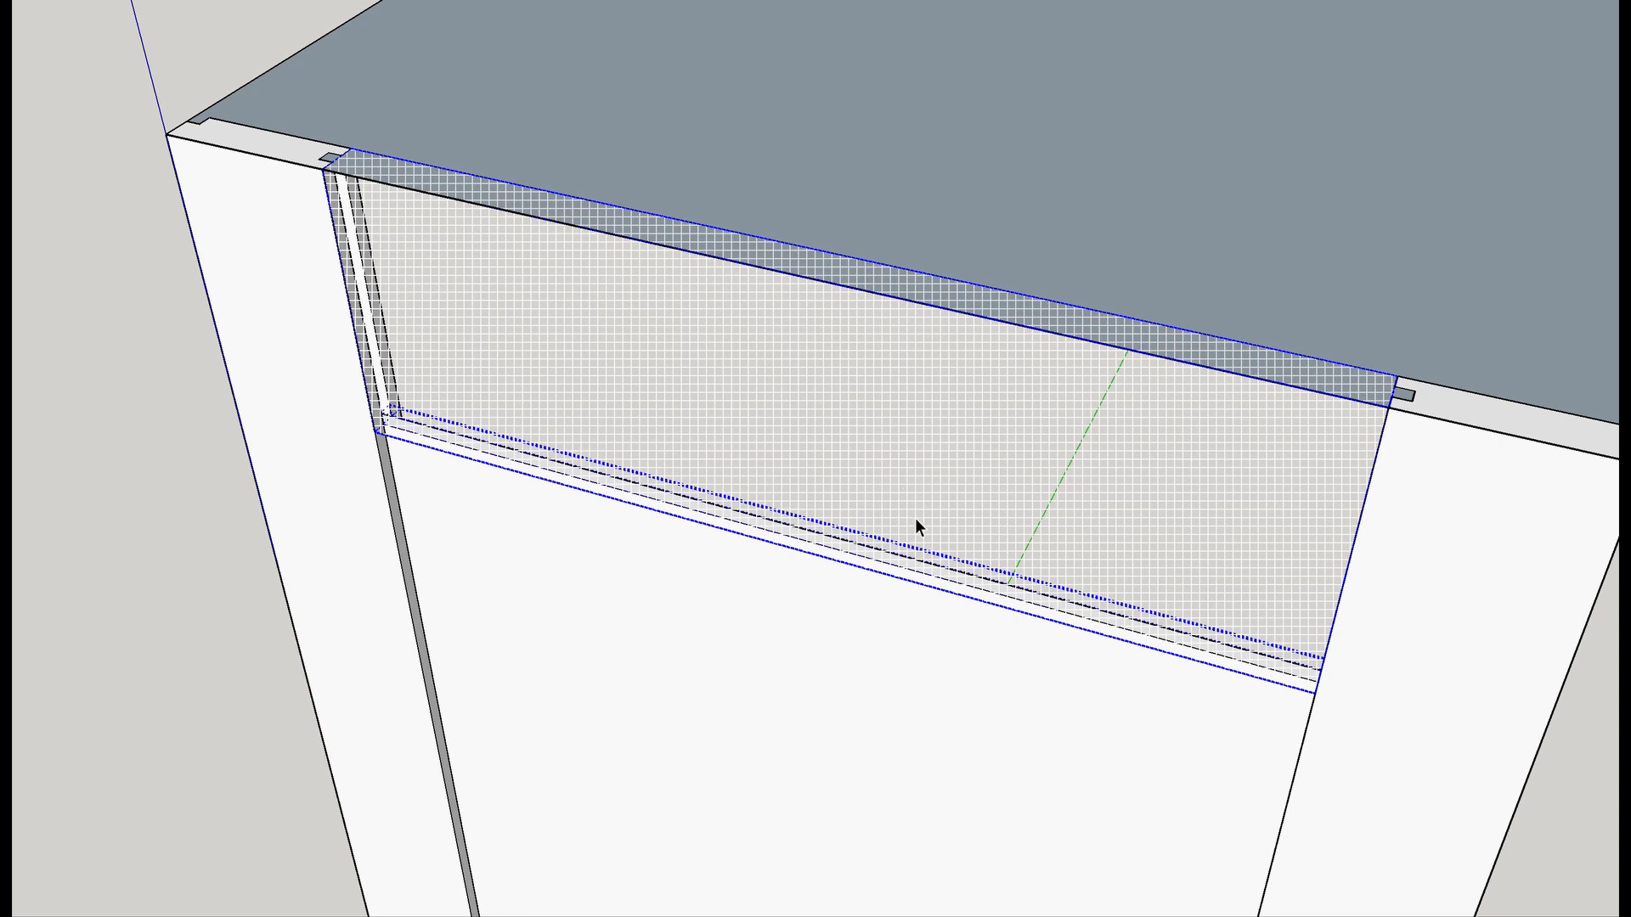
key("Delete")
middle_click_drag(914, 518, 911, 619)
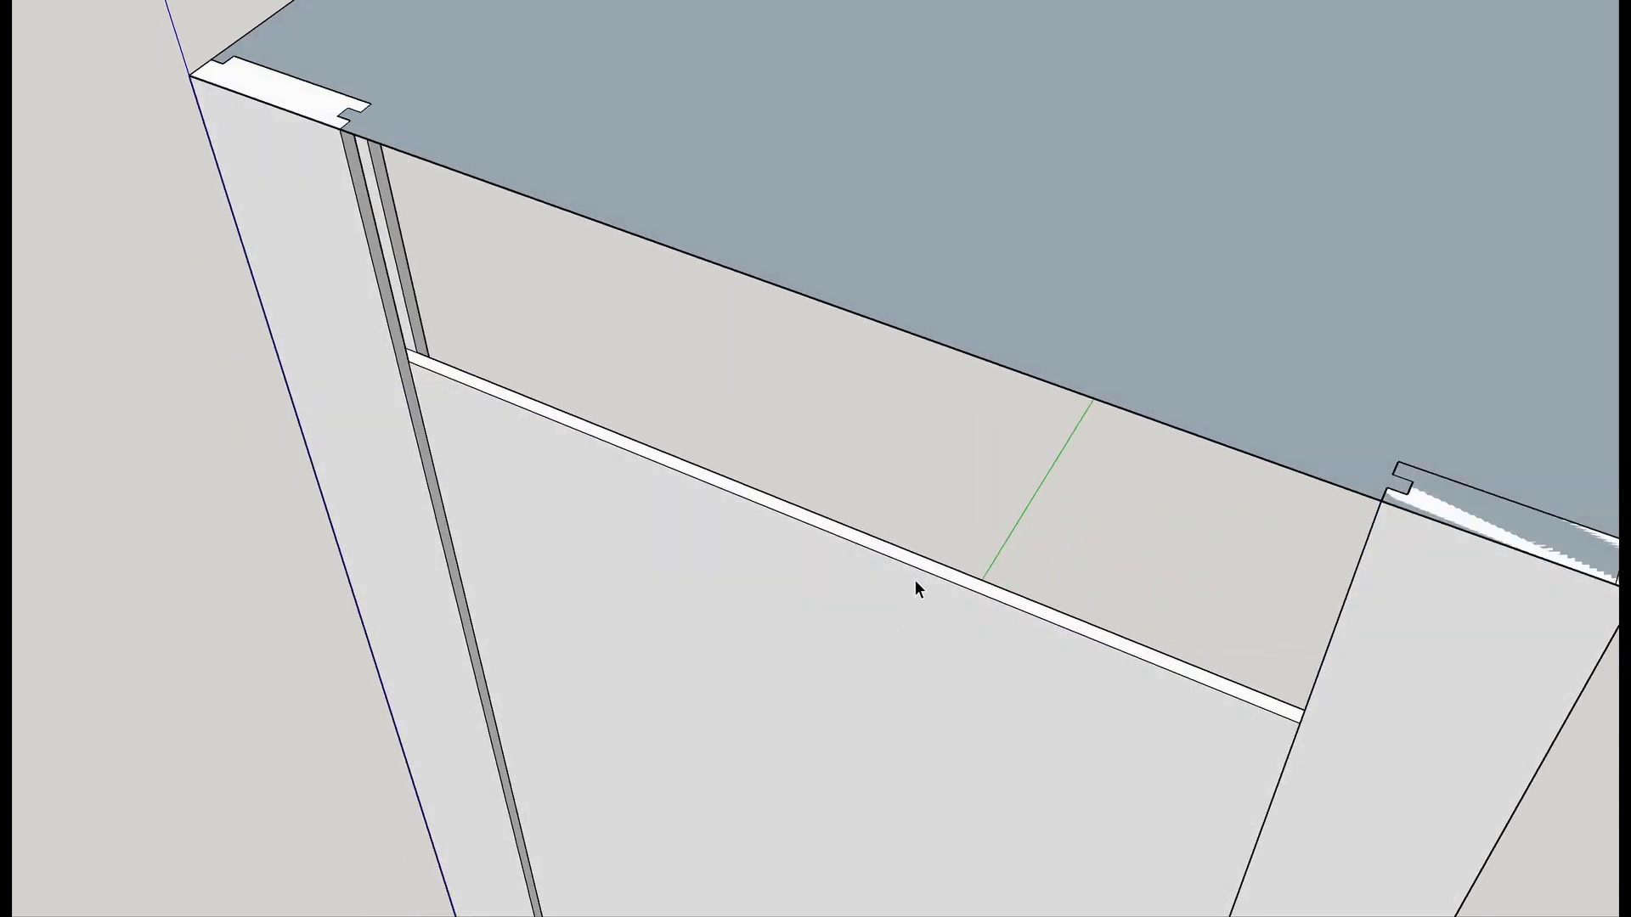
Extend the panel's top face slightly upward to fit the upper rail's groove.
scroll(913, 586, "up", 5)
left_click(914, 569)
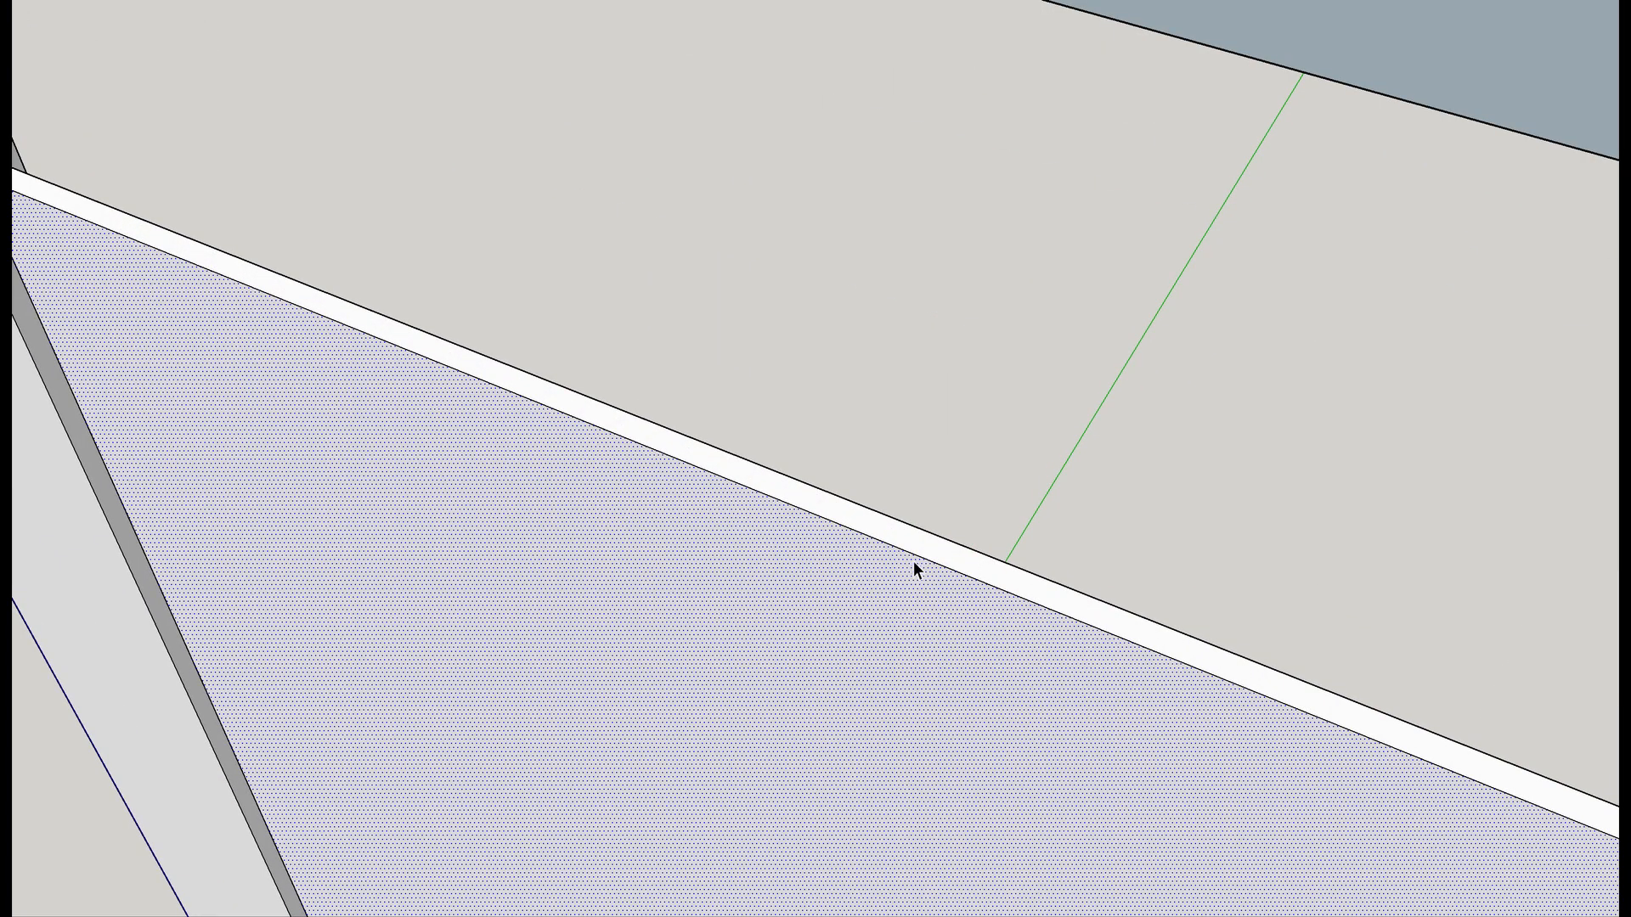
left_click(919, 556)
key("p")
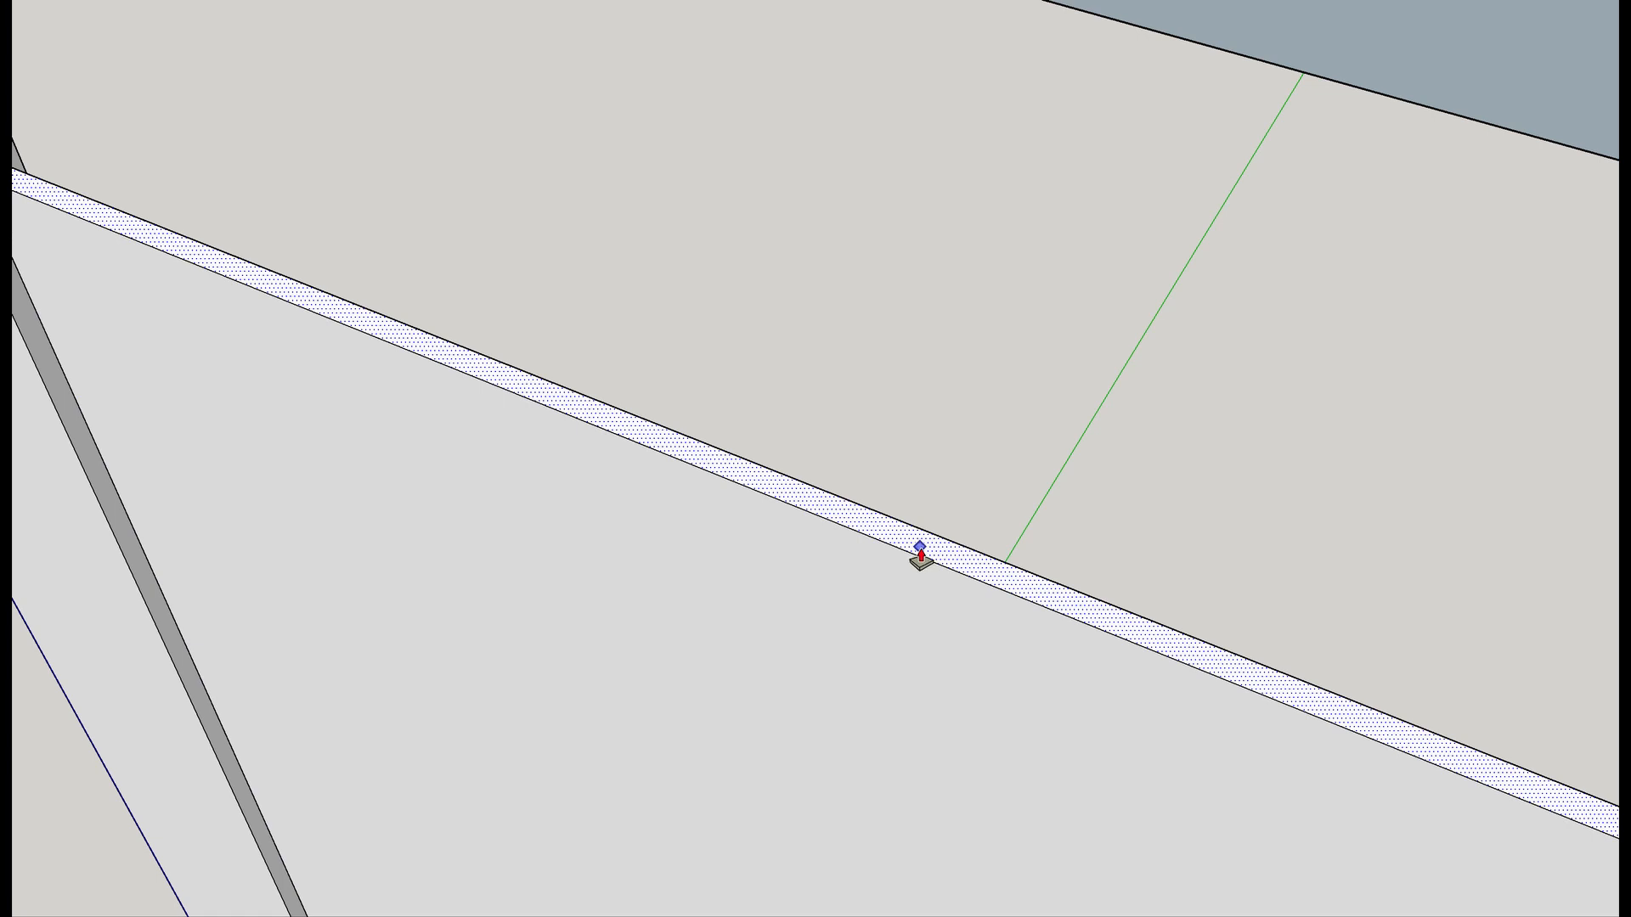
left_click_drag(918, 557, 924, 533)
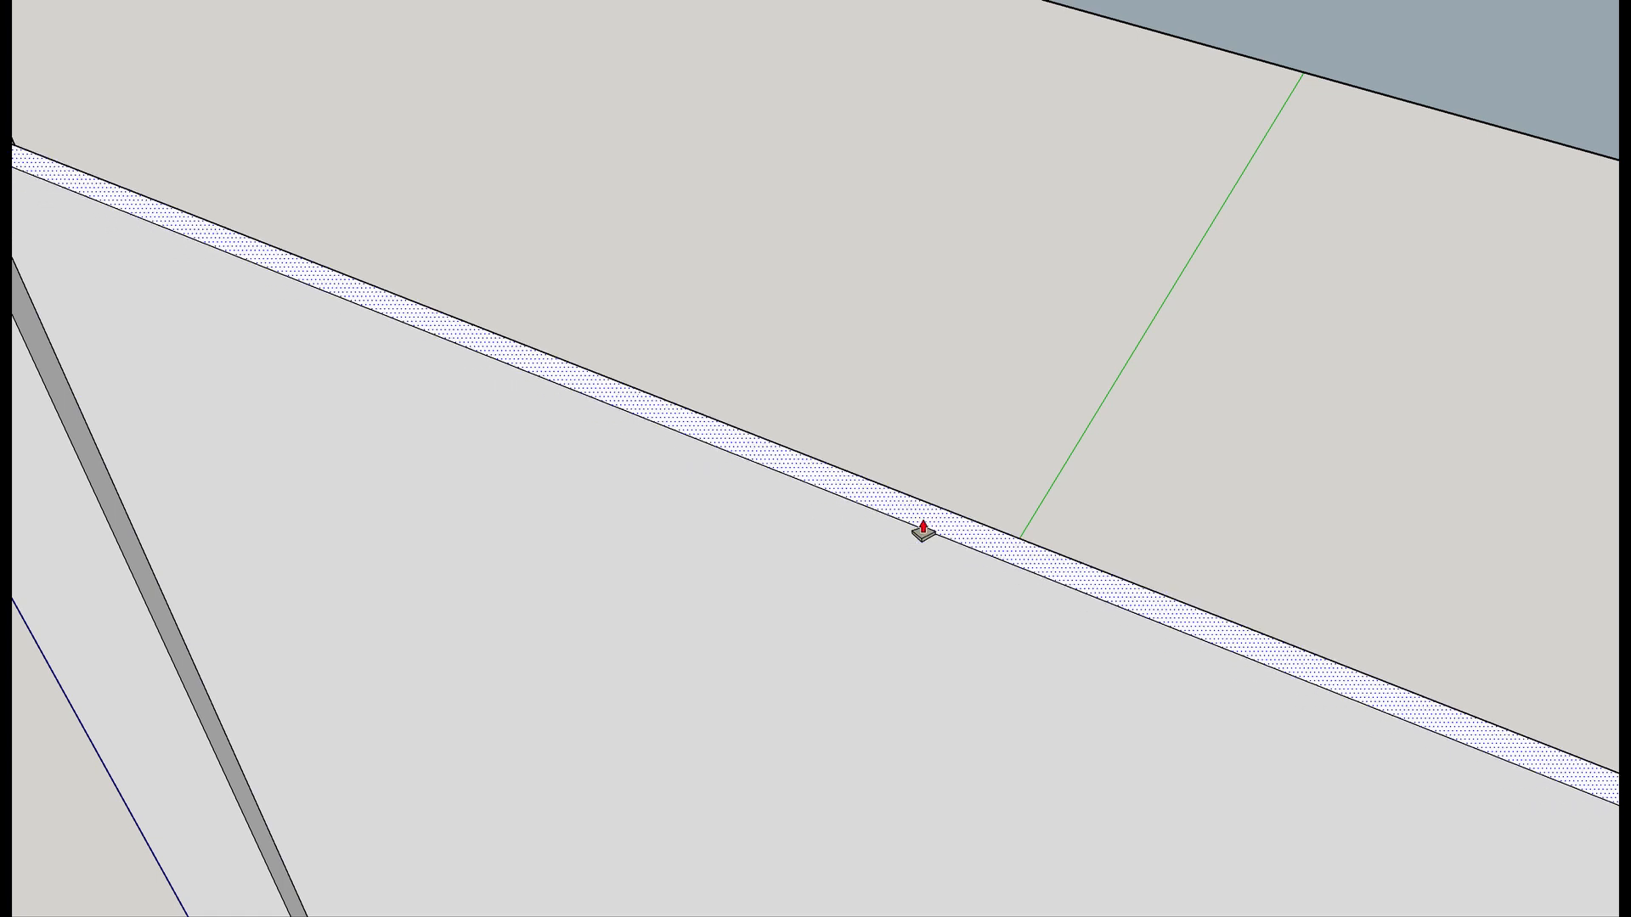
key("Return")
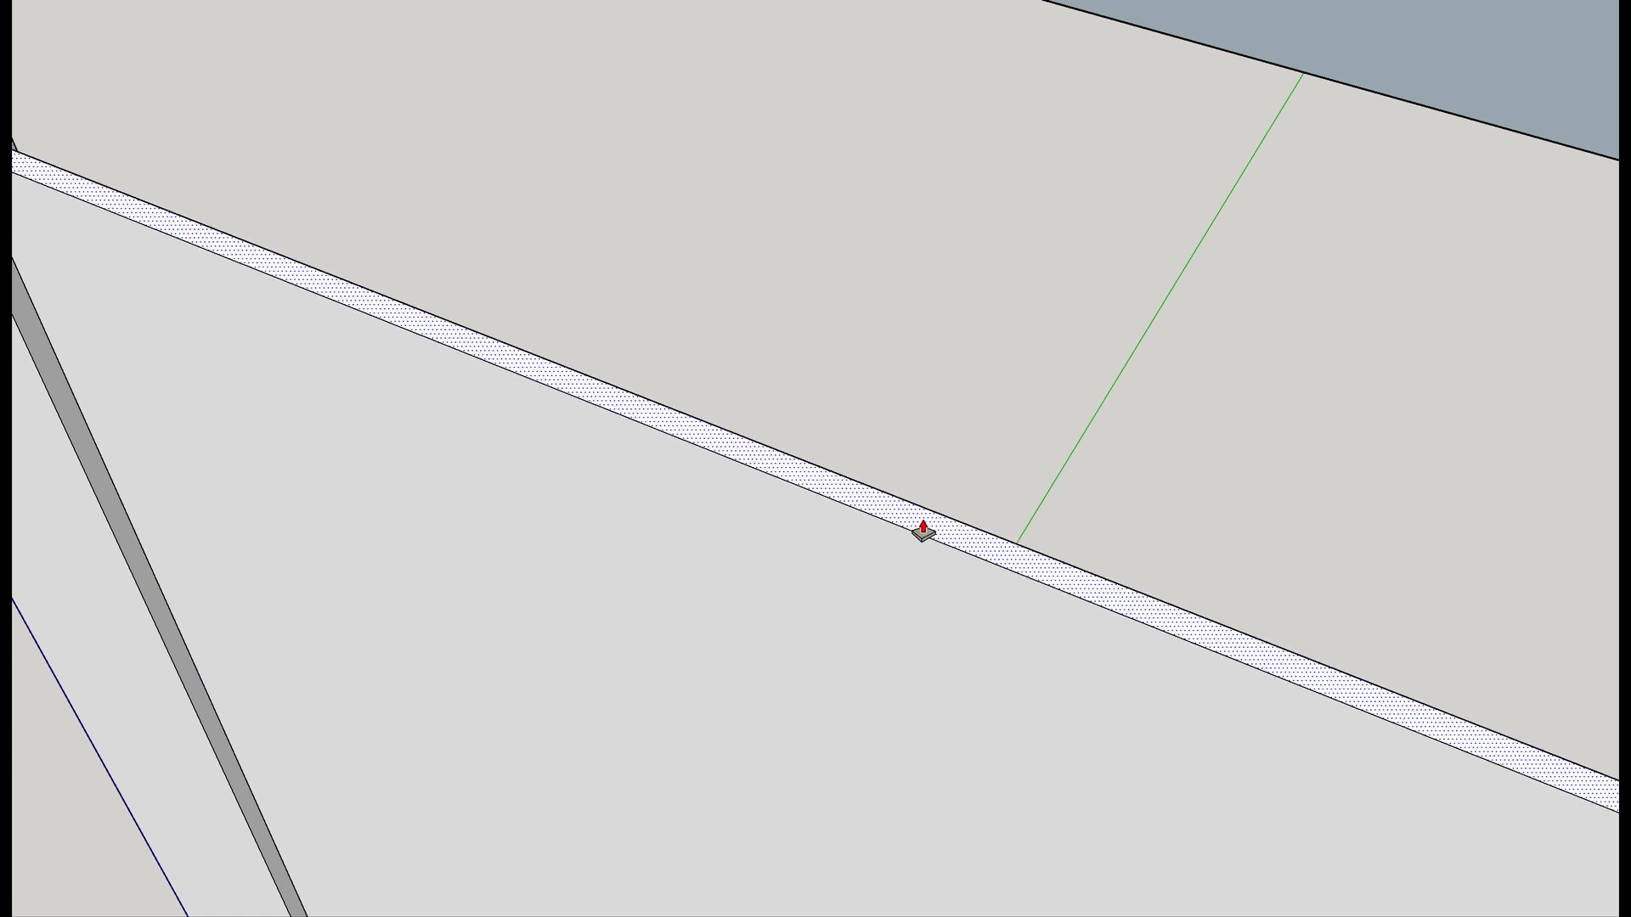
Display the hidden geometry and unhide the upper rail above the panel.
scroll(831, 582, "down", 5)
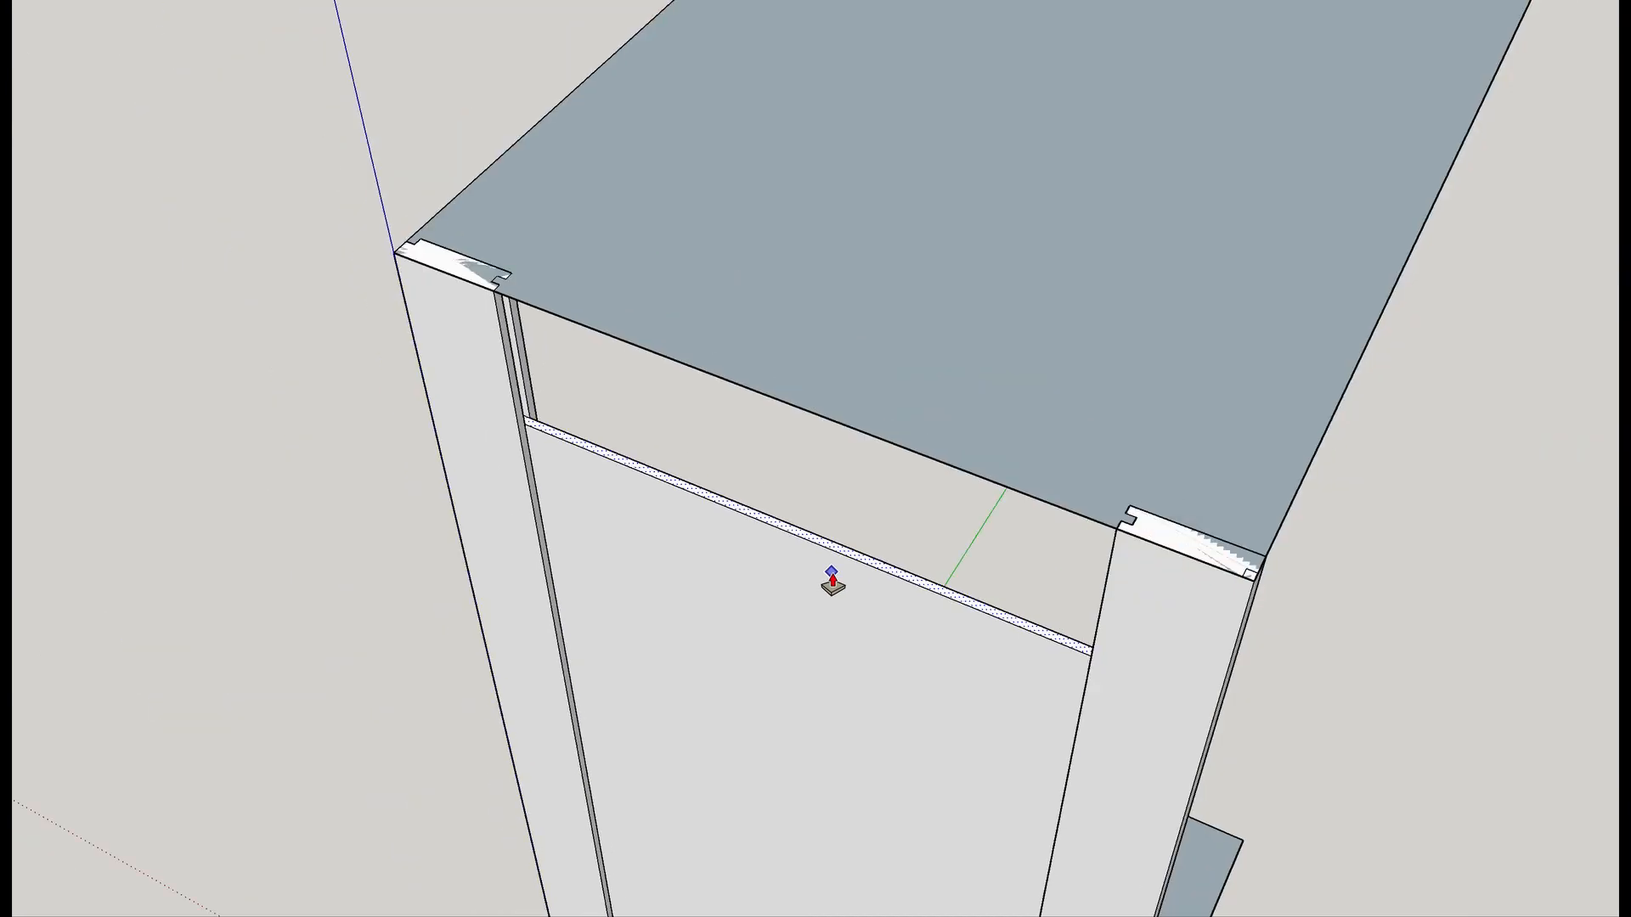
key("space")
left_click(820, 554)
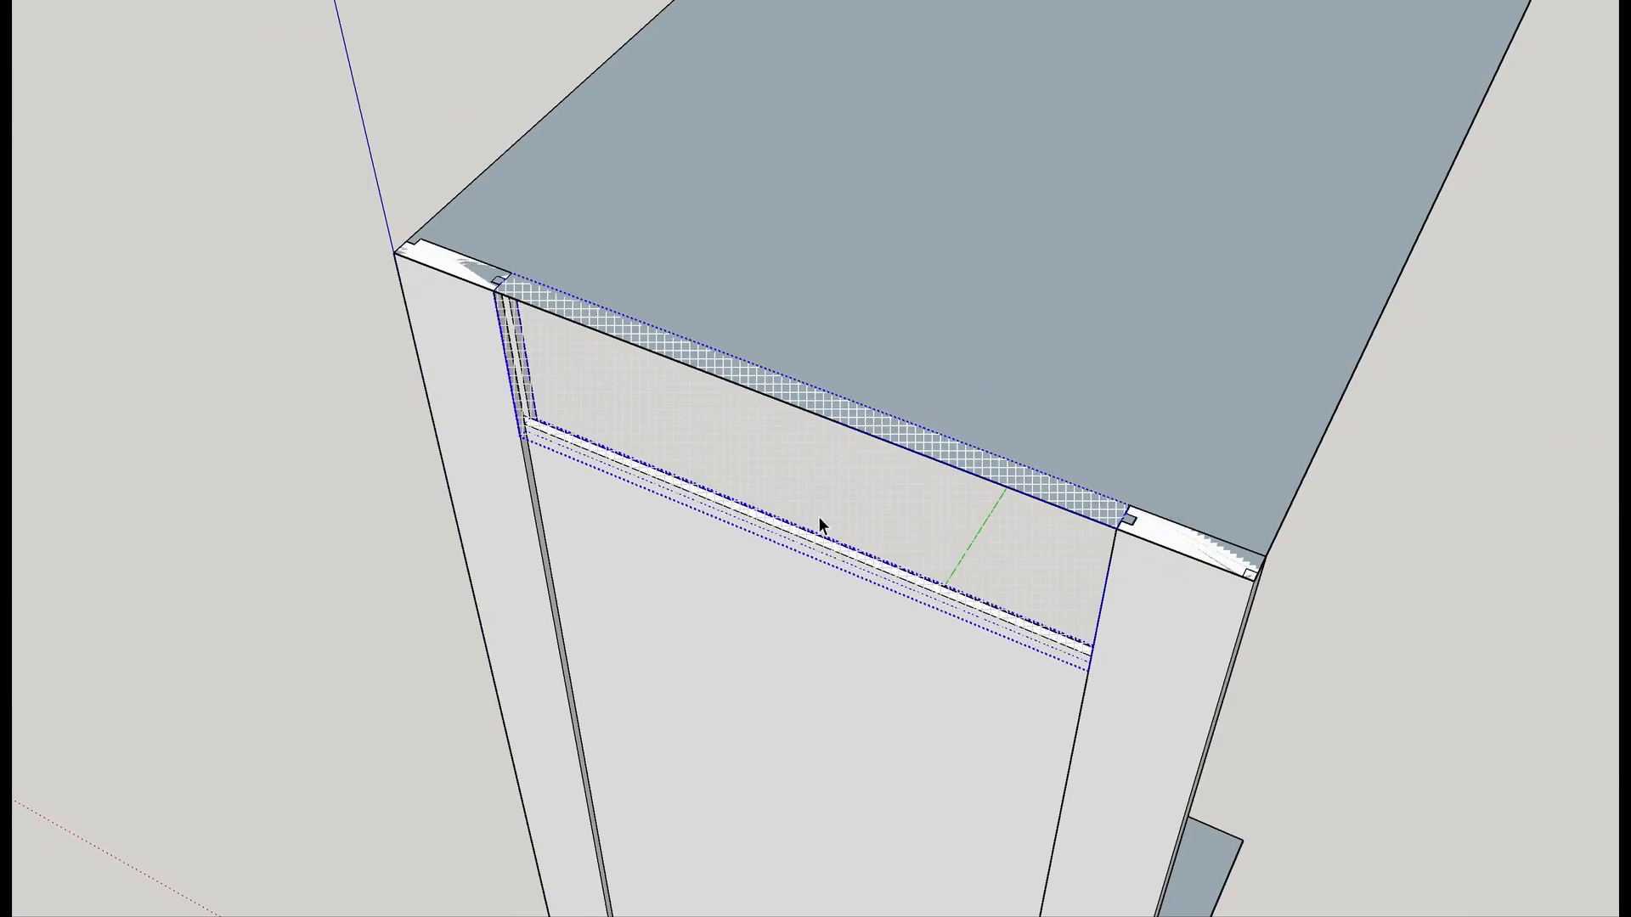
left_click(818, 517)
middle_click_drag(849, 603, 909, 339)
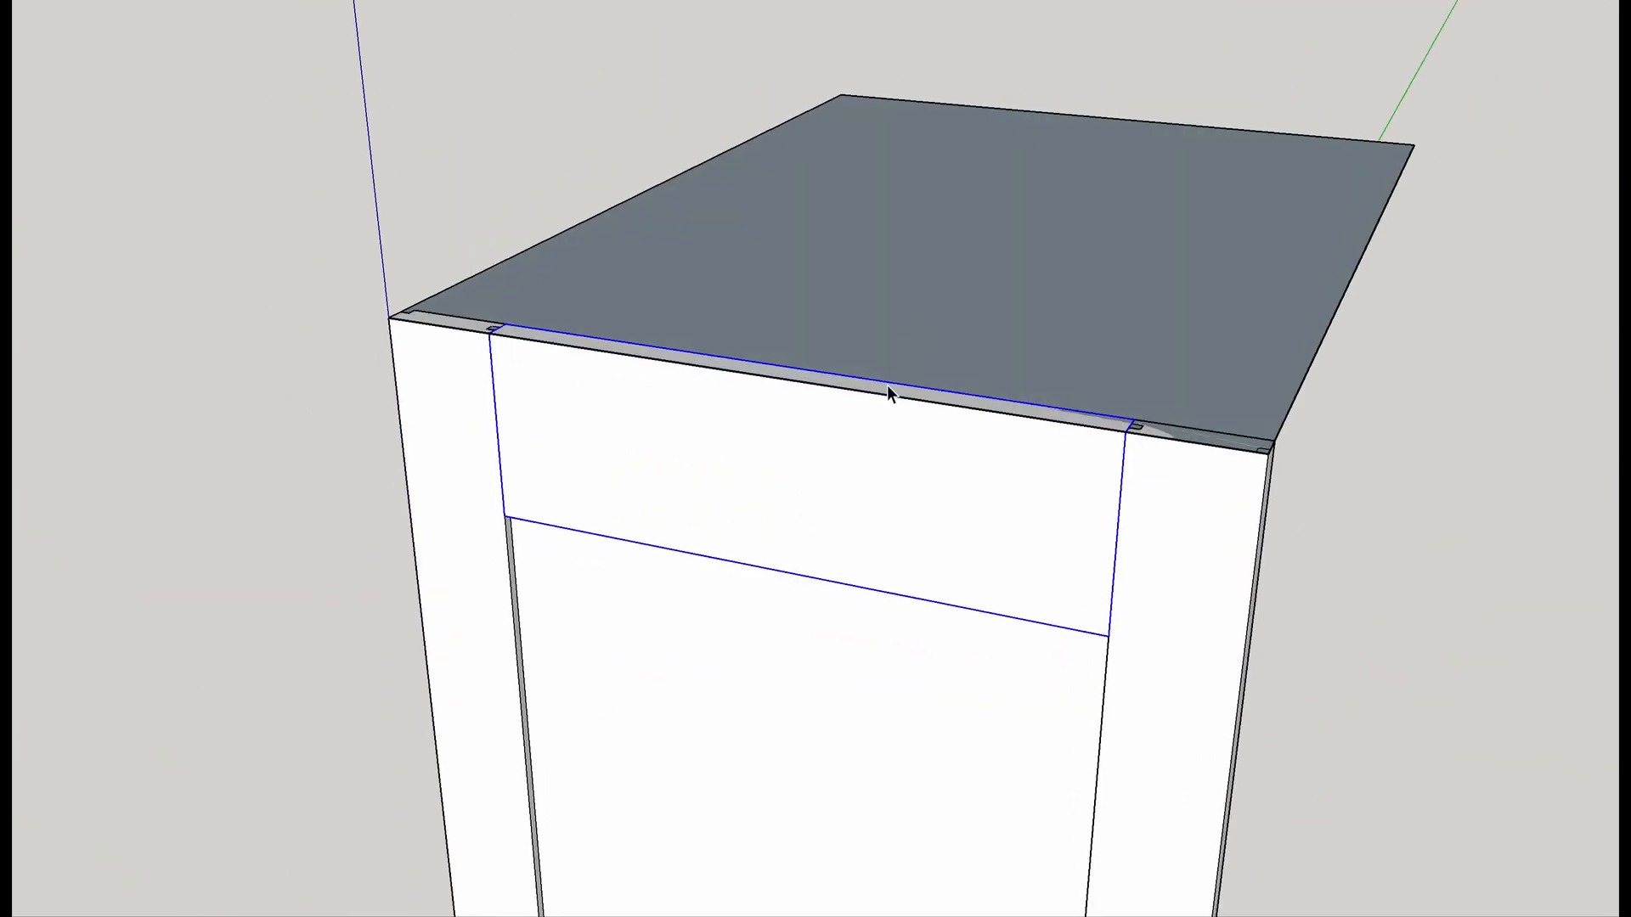
Make the whole inset panel between the stiles and rails into a group.
scroll(914, 553, "down", 5)
scroll(943, 592, "down", 2)
mouse_move(894, 680)
middle_mouse_down()
mouse_move(940, 448)
mouse_move(779, 553)
mouse_move(292, 430)
mouse_move(1066, 400)
mouse_move(1322, 422)
mouse_move(1184, 419)
middle_mouse_up()
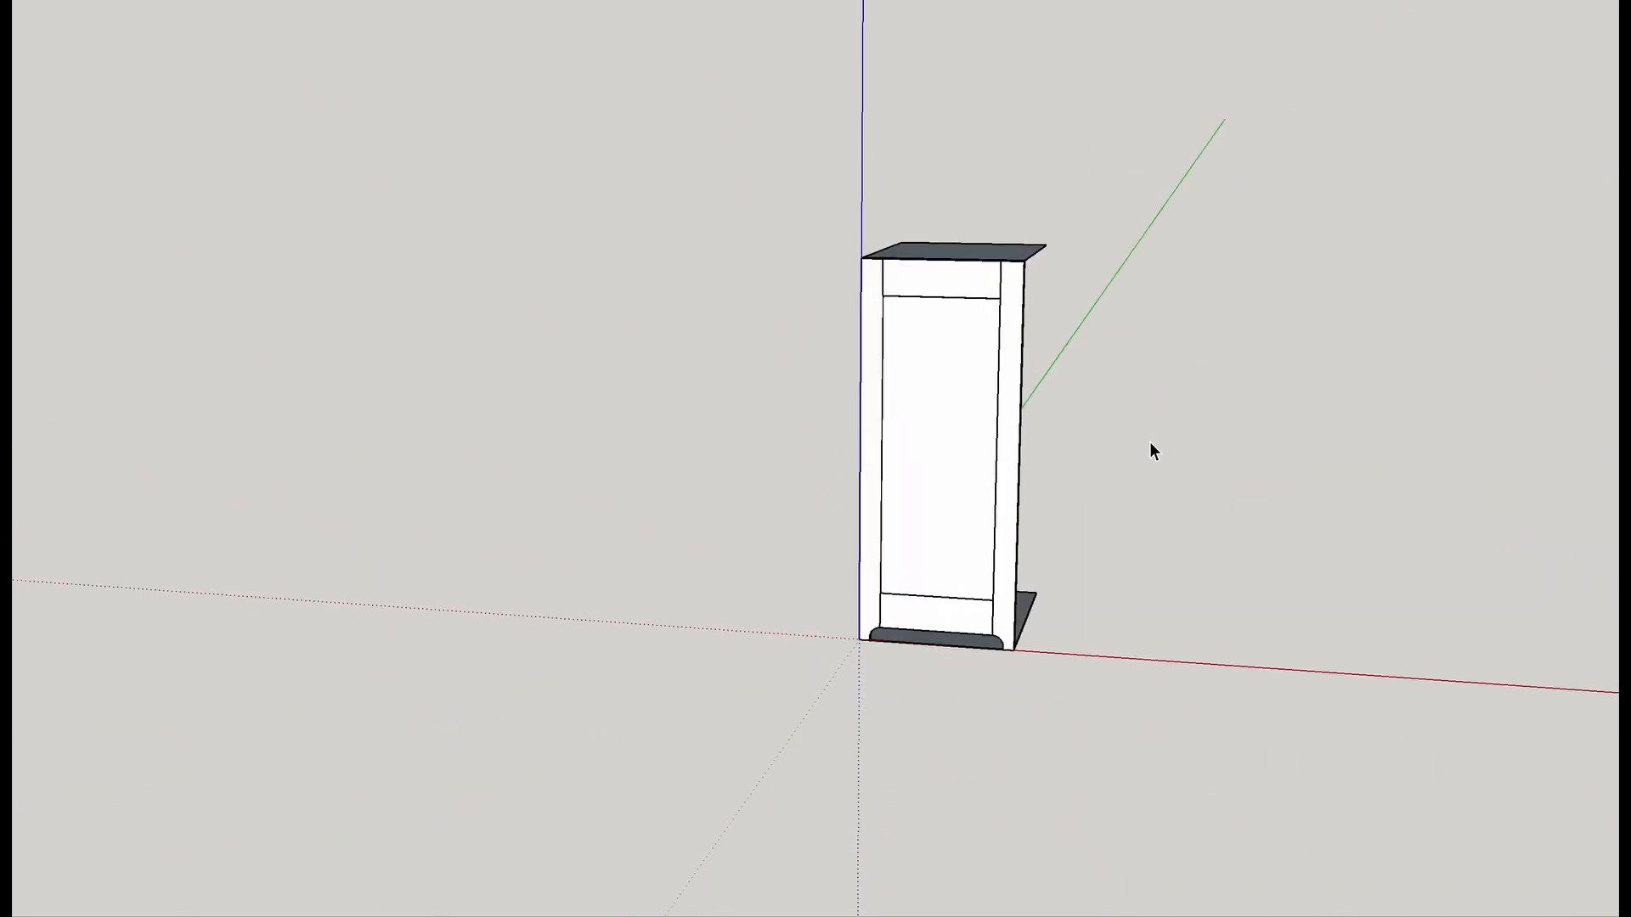
left_click(928, 456)
mouse_move(1030, 451)
middle_mouse_down()
mouse_move(476, 420)
mouse_move(1322, 506)
middle_mouse_up()
scroll(942, 430, "up", 3)
right_click(943, 428)
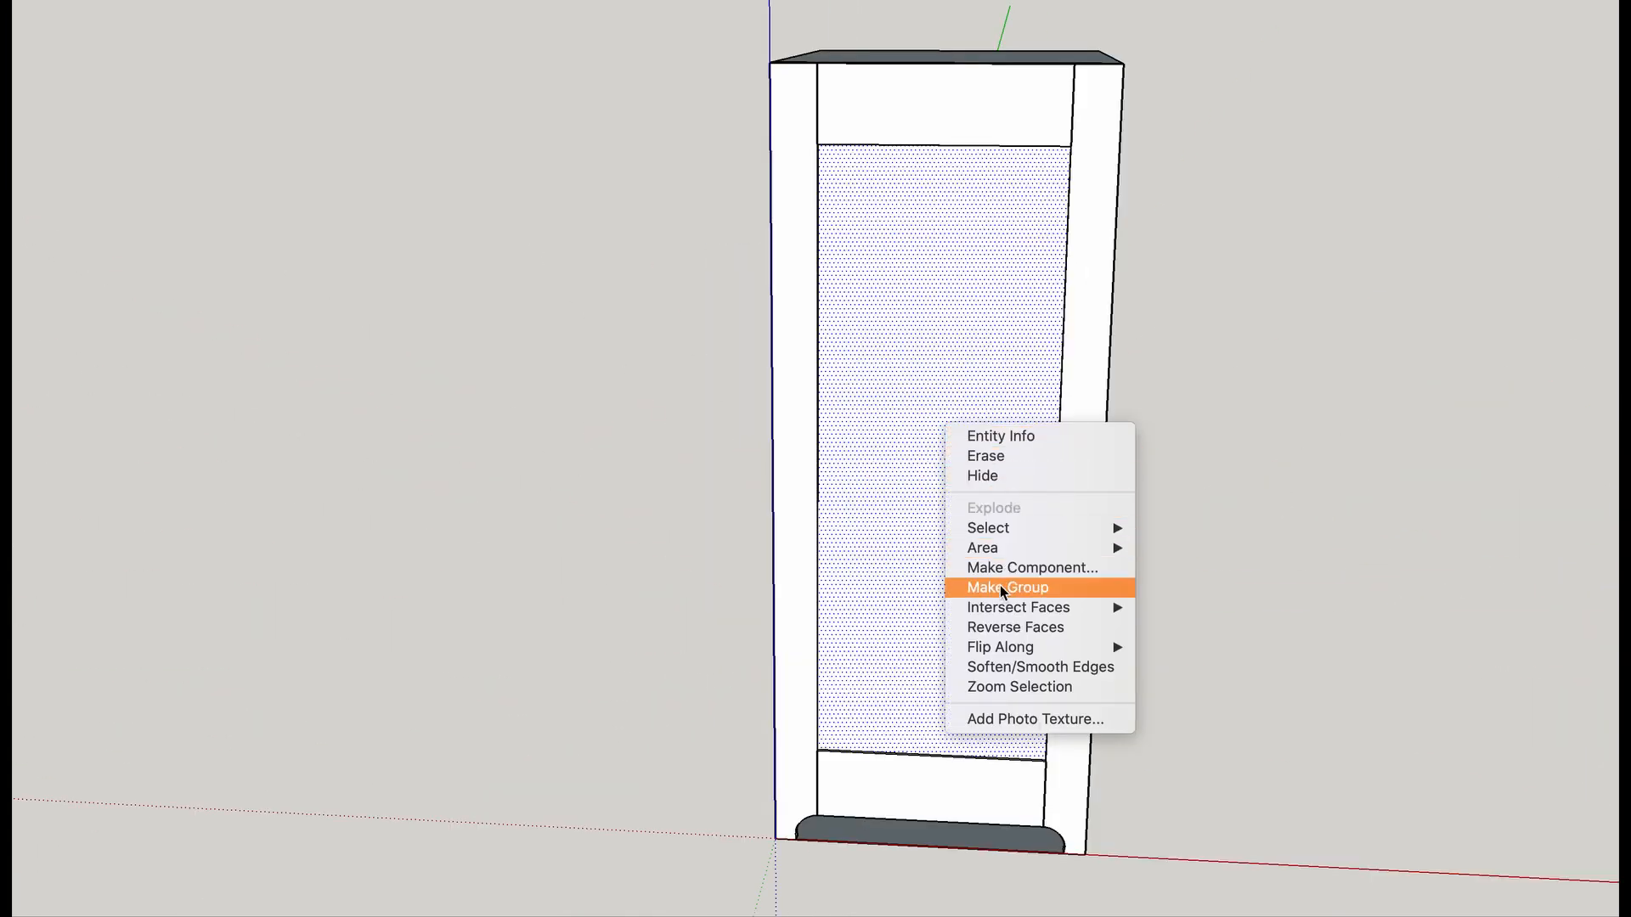
left_click(1031, 588)
scroll(1267, 584, "down", 5)
middle_click_drag(1266, 585, 939, 482)
double_click(939, 480)
left_click(939, 481)
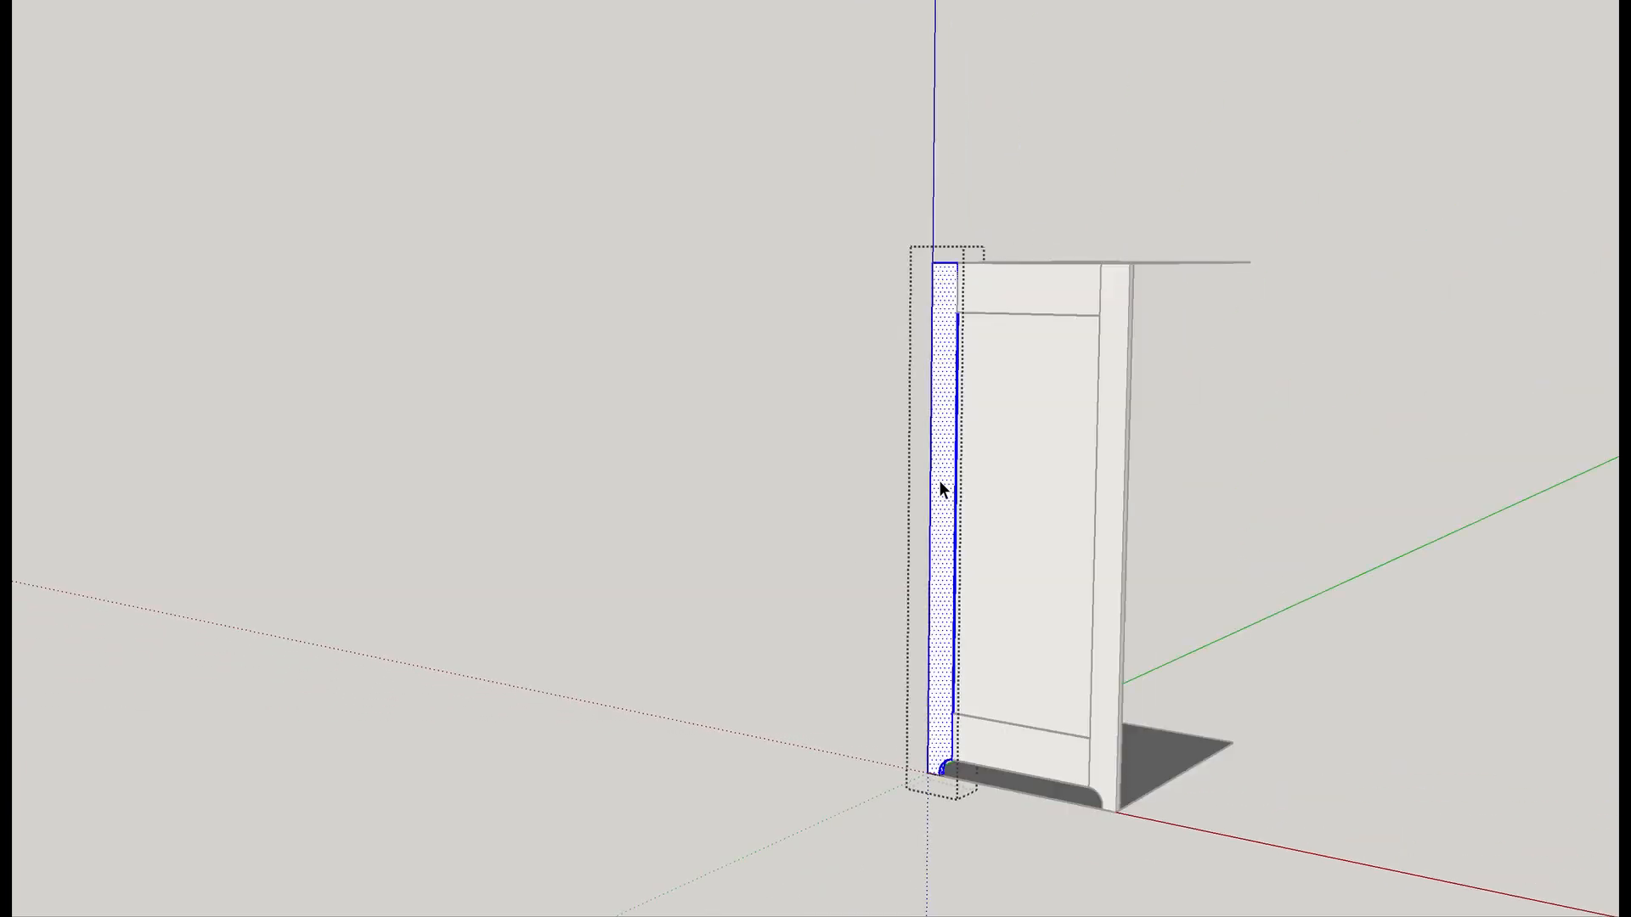
left_click(816, 479)
Combine both stiles, both rails and the inset panel into one component representing the cabinet side.
left_click(944, 397)
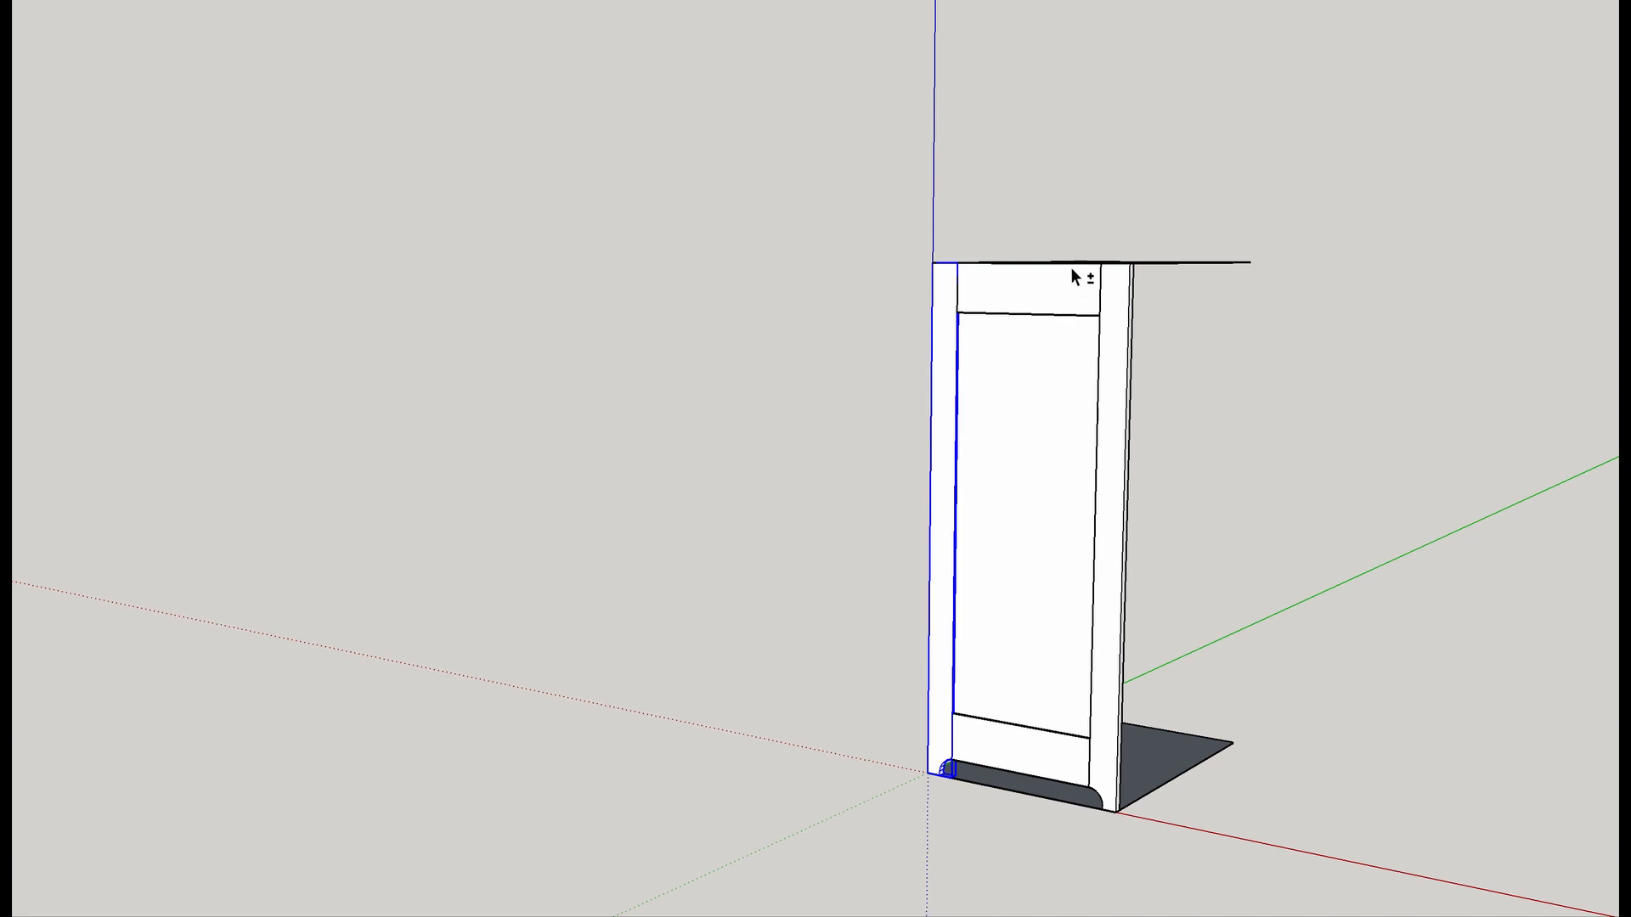
left_click(1062, 297, "shift")
left_click(1109, 331, "shift")
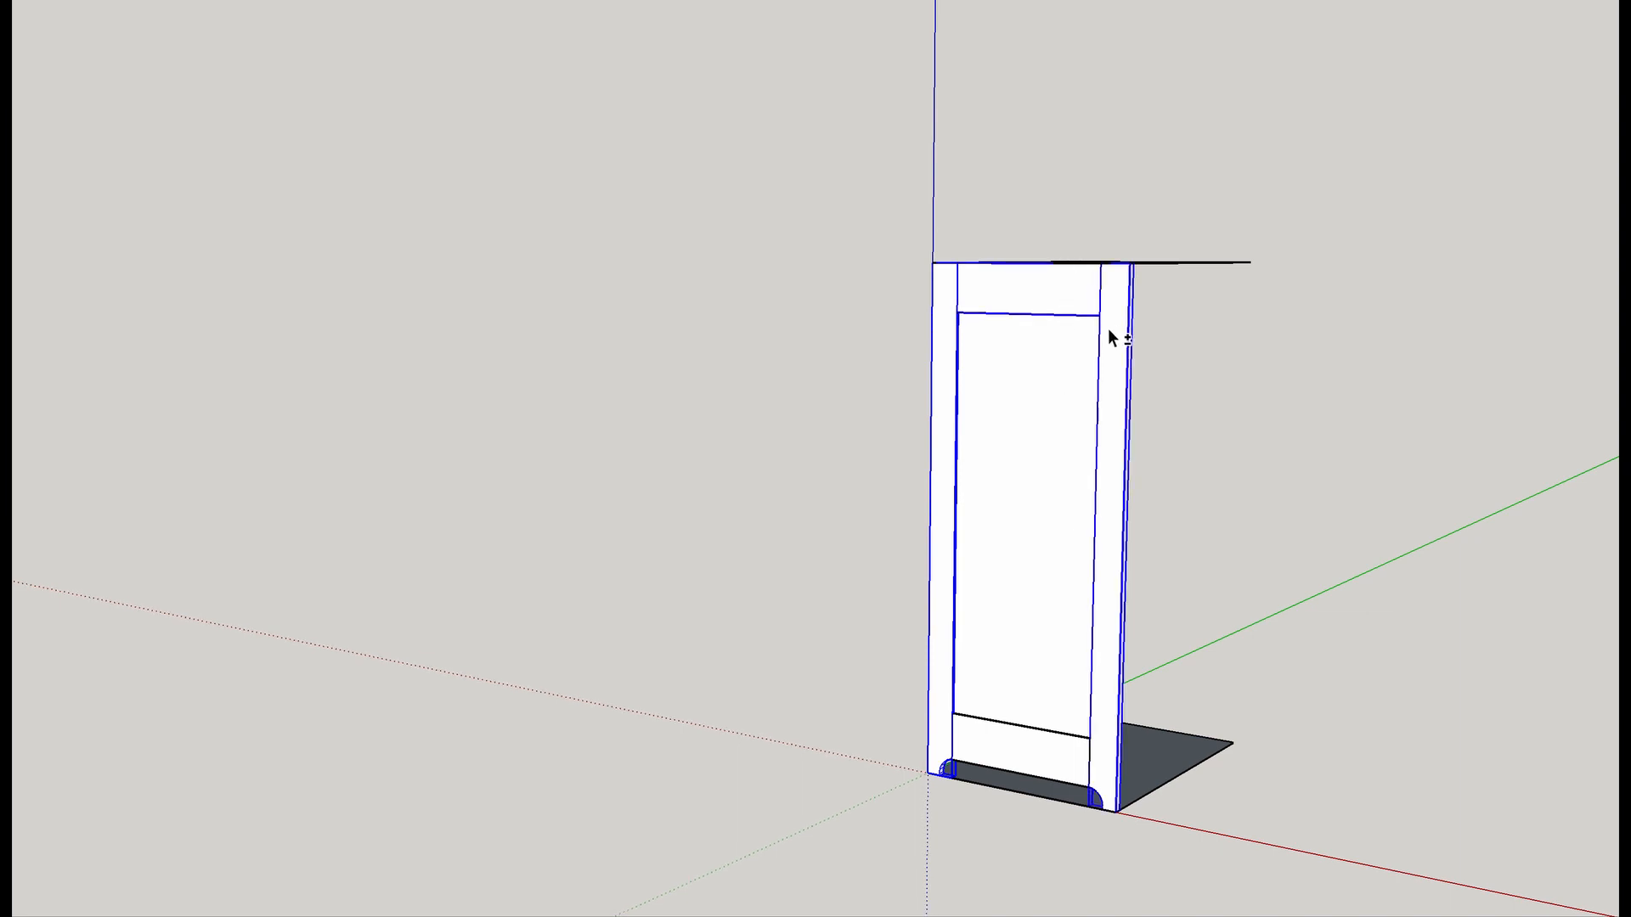
left_click(1037, 736, "shift")
mouse_move(1257, 597)
middle_mouse_down()
mouse_move(833, 518)
mouse_move(124, 468)
mouse_move(1158, 619)
mouse_move(1442, 629)
middle_mouse_up()
right_click(1023, 506)
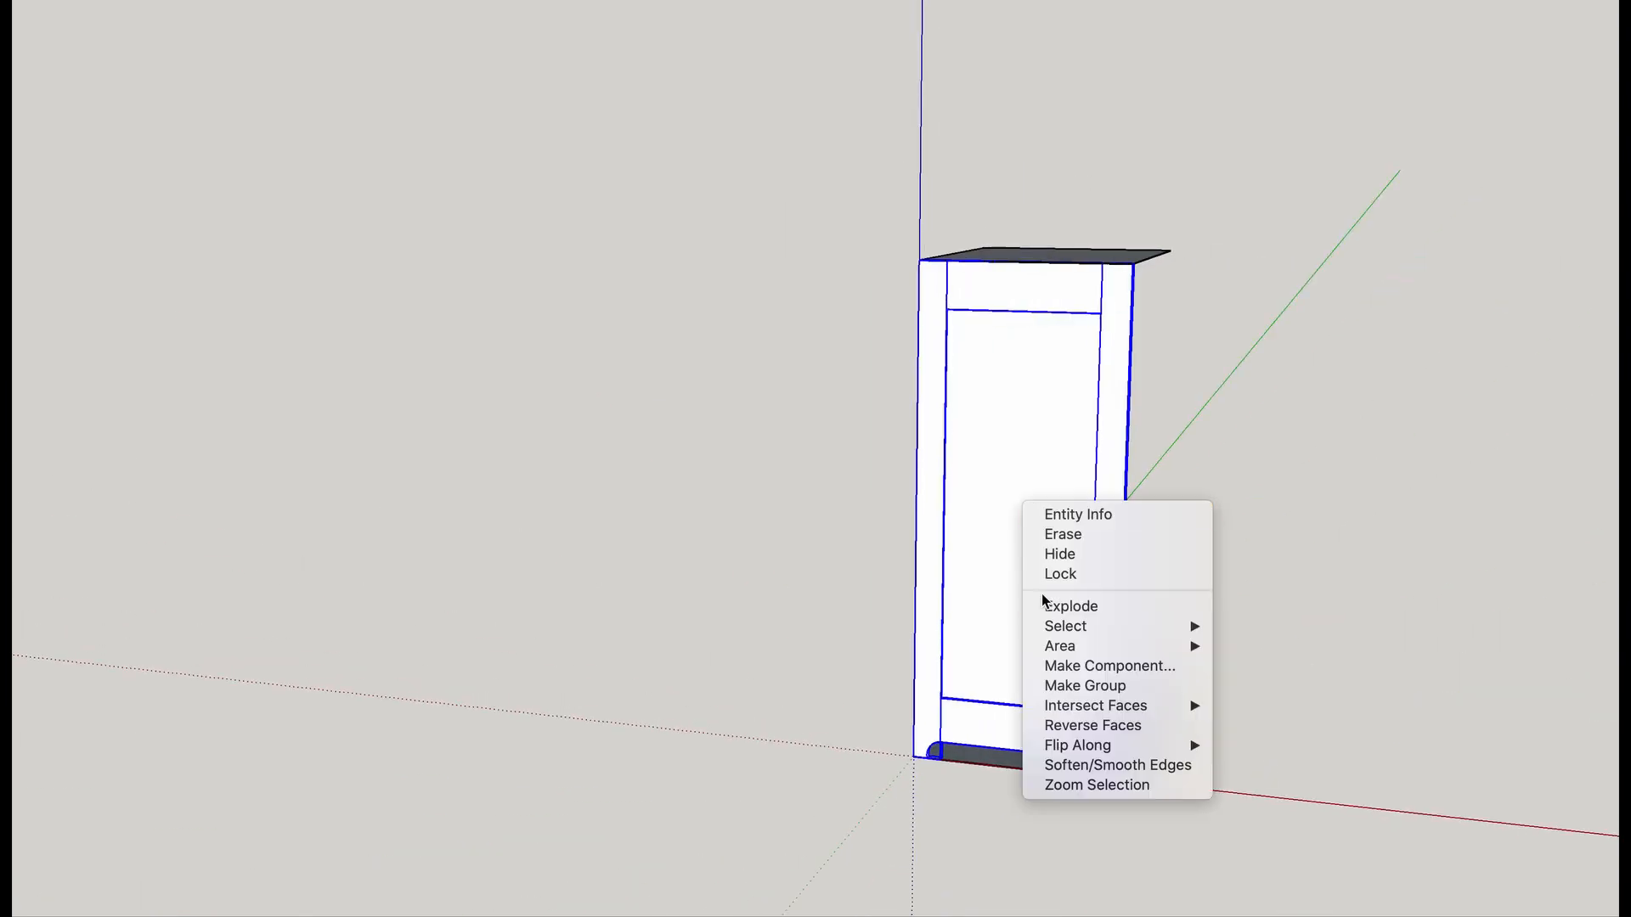
left_click(1087, 666)
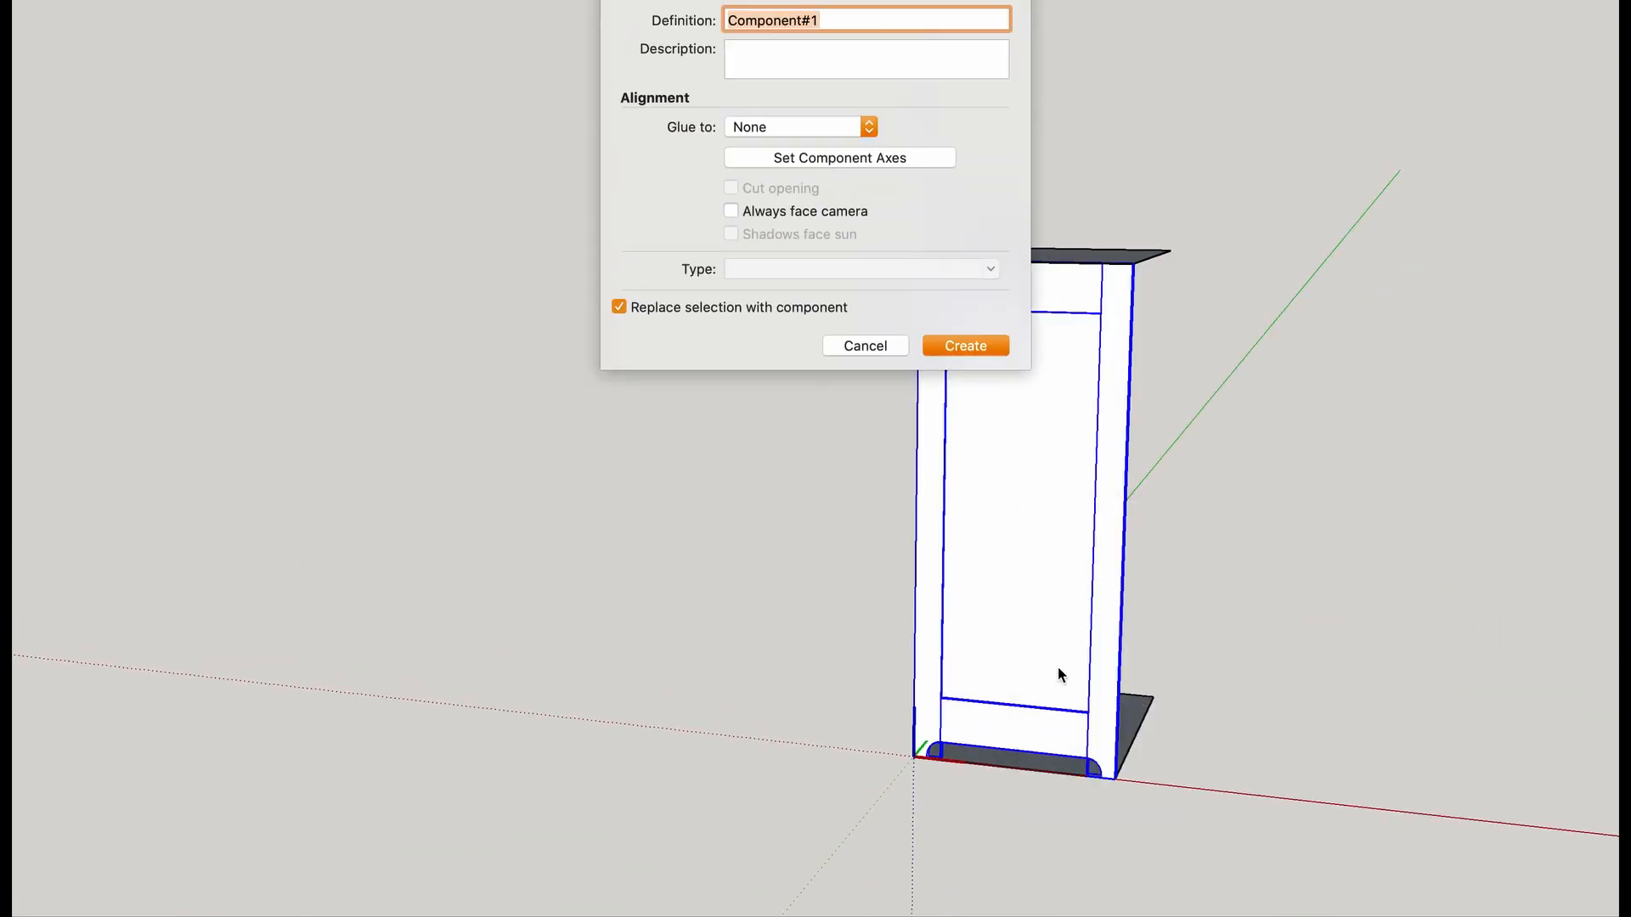
type("door")
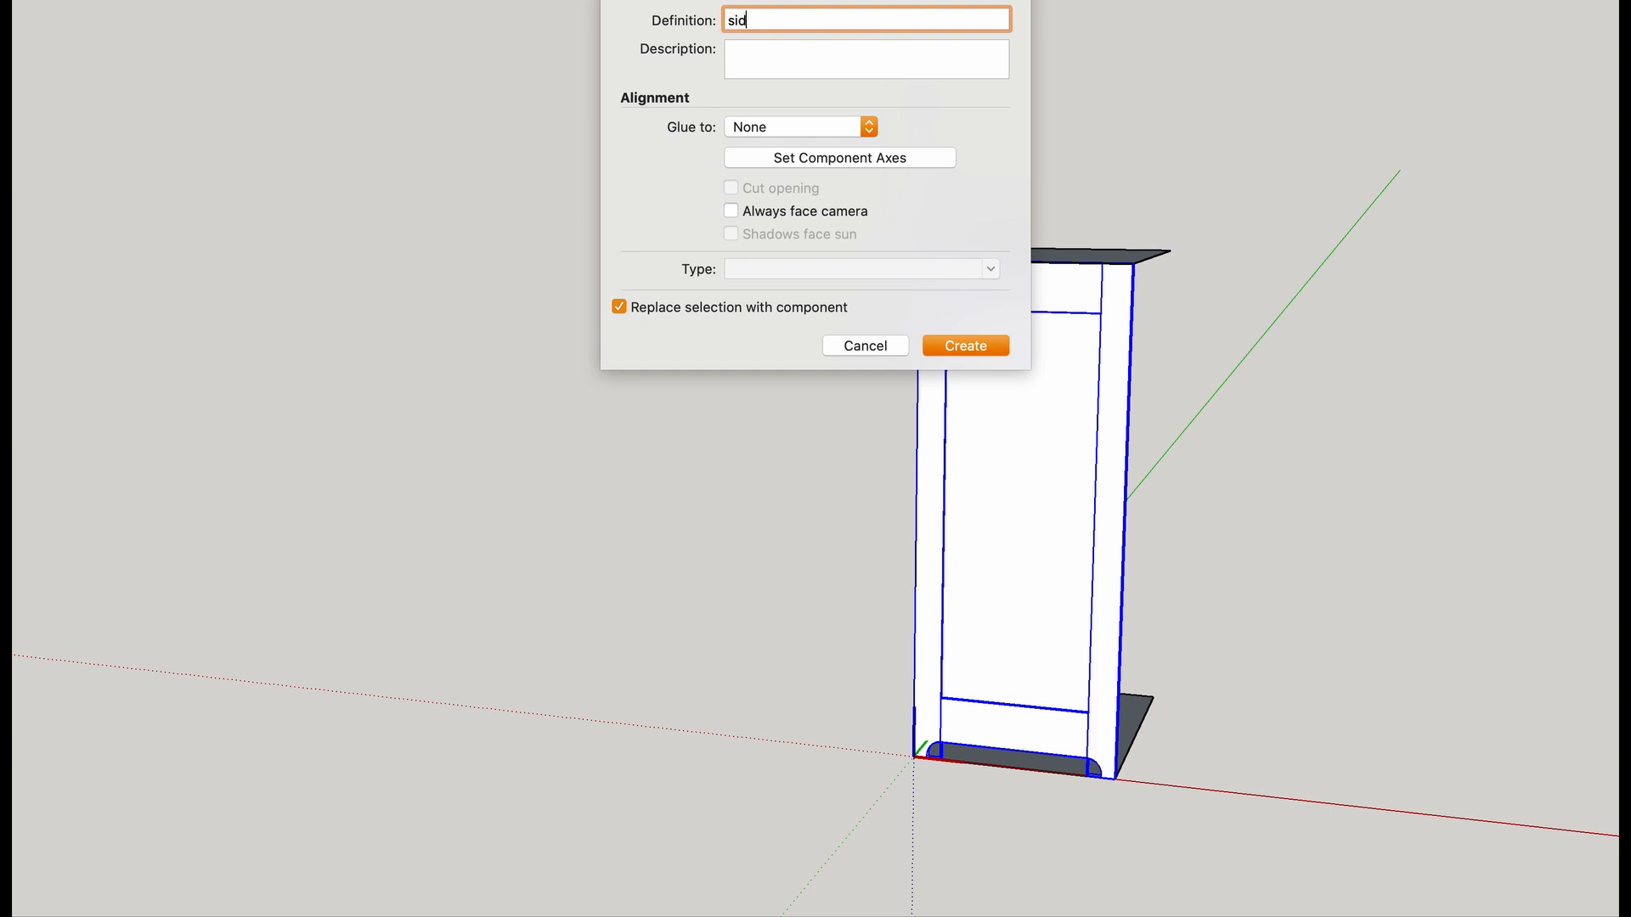
key("Return")
Copy the side component along the green axis from its bottom outer corner to the opposite edge of the bottom rectangle.
middle_click_drag(1166, 724, 874, 801)
scroll(874, 801, "up", 3)
middle_click_drag(1012, 830, 1059, 782)
scroll(1058, 781, "down", 4)
middle_click_drag(1291, 770, 1095, 765)
middle_click_drag(1164, 844, 871, 754, "shift")
scroll(809, 737, "up", 4)
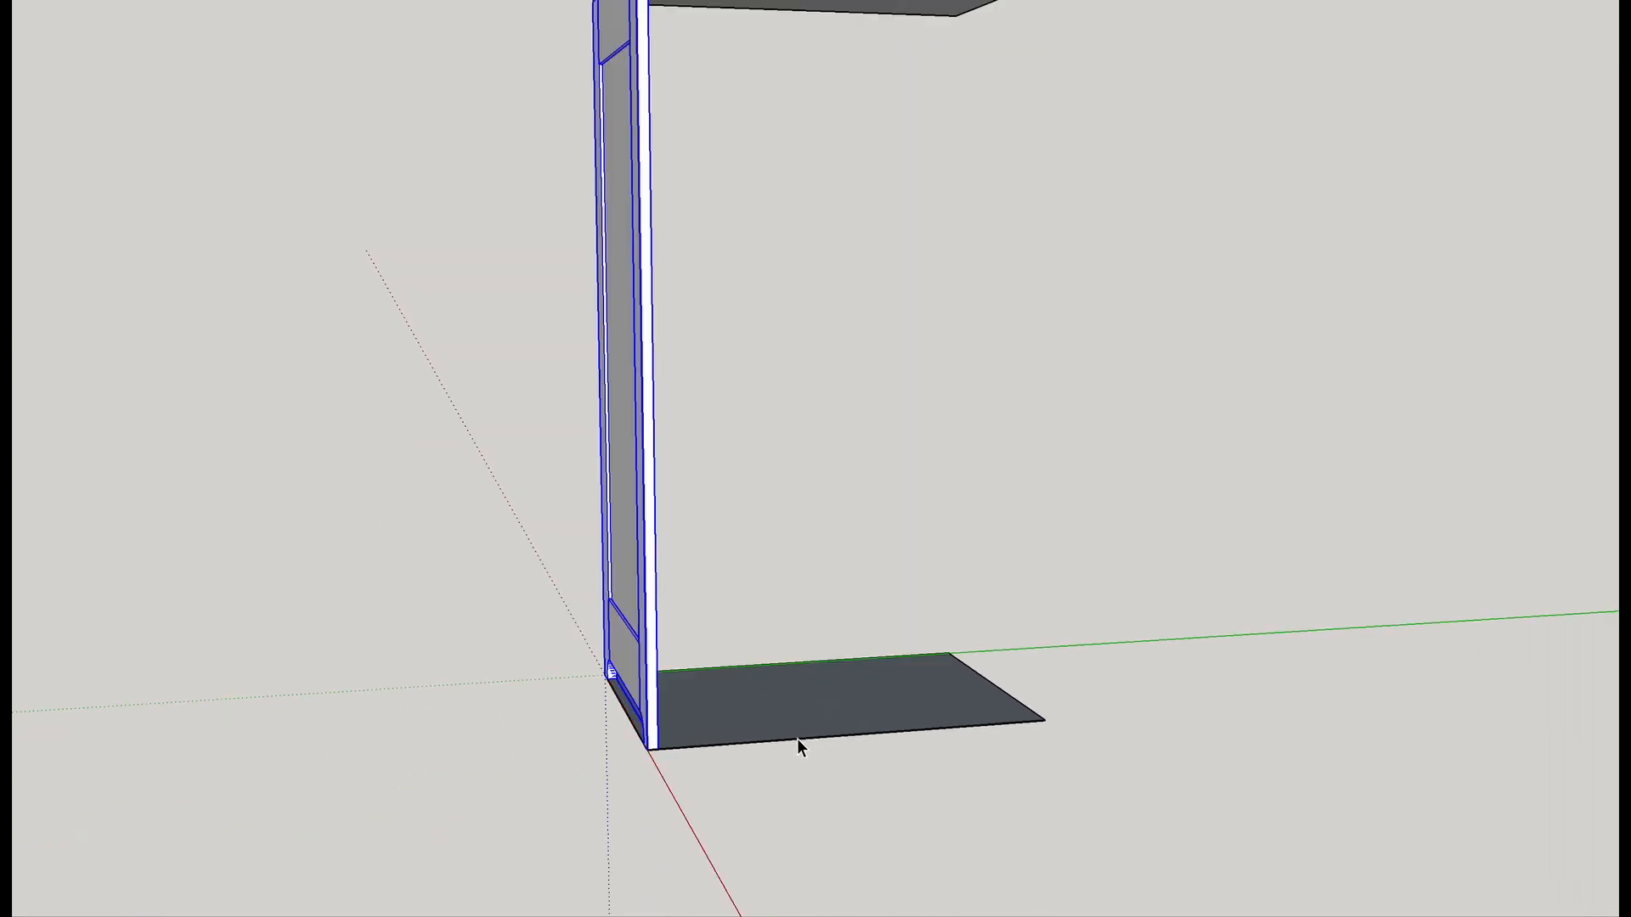
key("m")
scroll(764, 746, "up", 3)
left_click(588, 746)
key("ctrl")
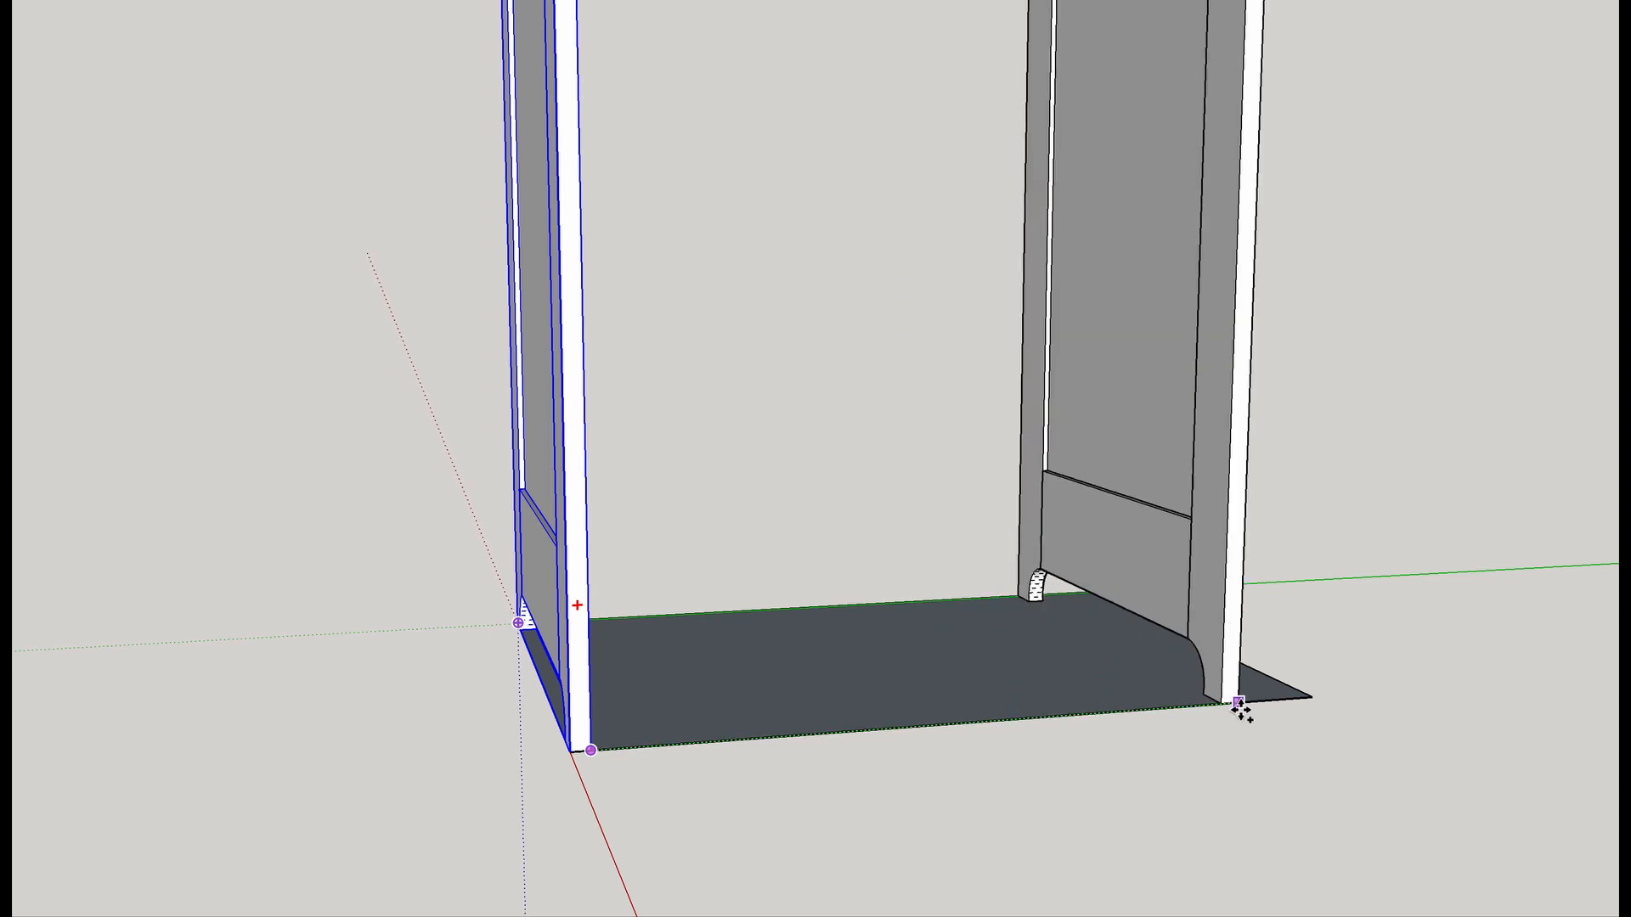
left_click(1306, 701)
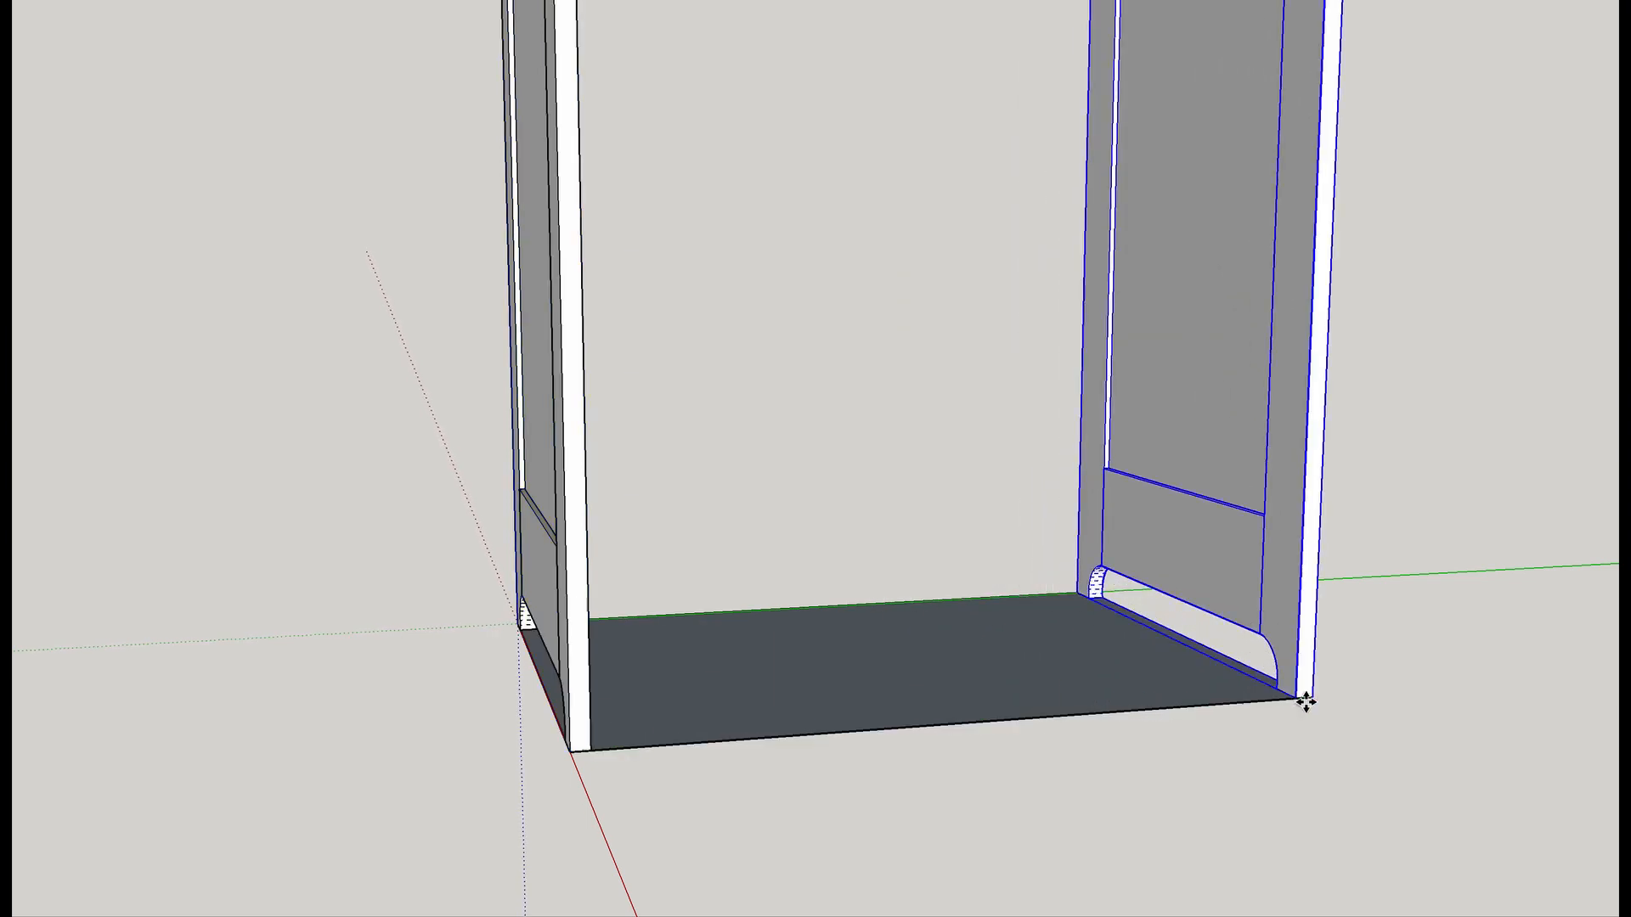
scroll(1308, 738, "down", 6)
mouse_move(1196, 522)
middle_mouse_down()
mouse_move(1019, 575)
mouse_move(1257, 758)
mouse_move(1223, 353)
middle_mouse_up()
scroll(1223, 353, "up", 4)
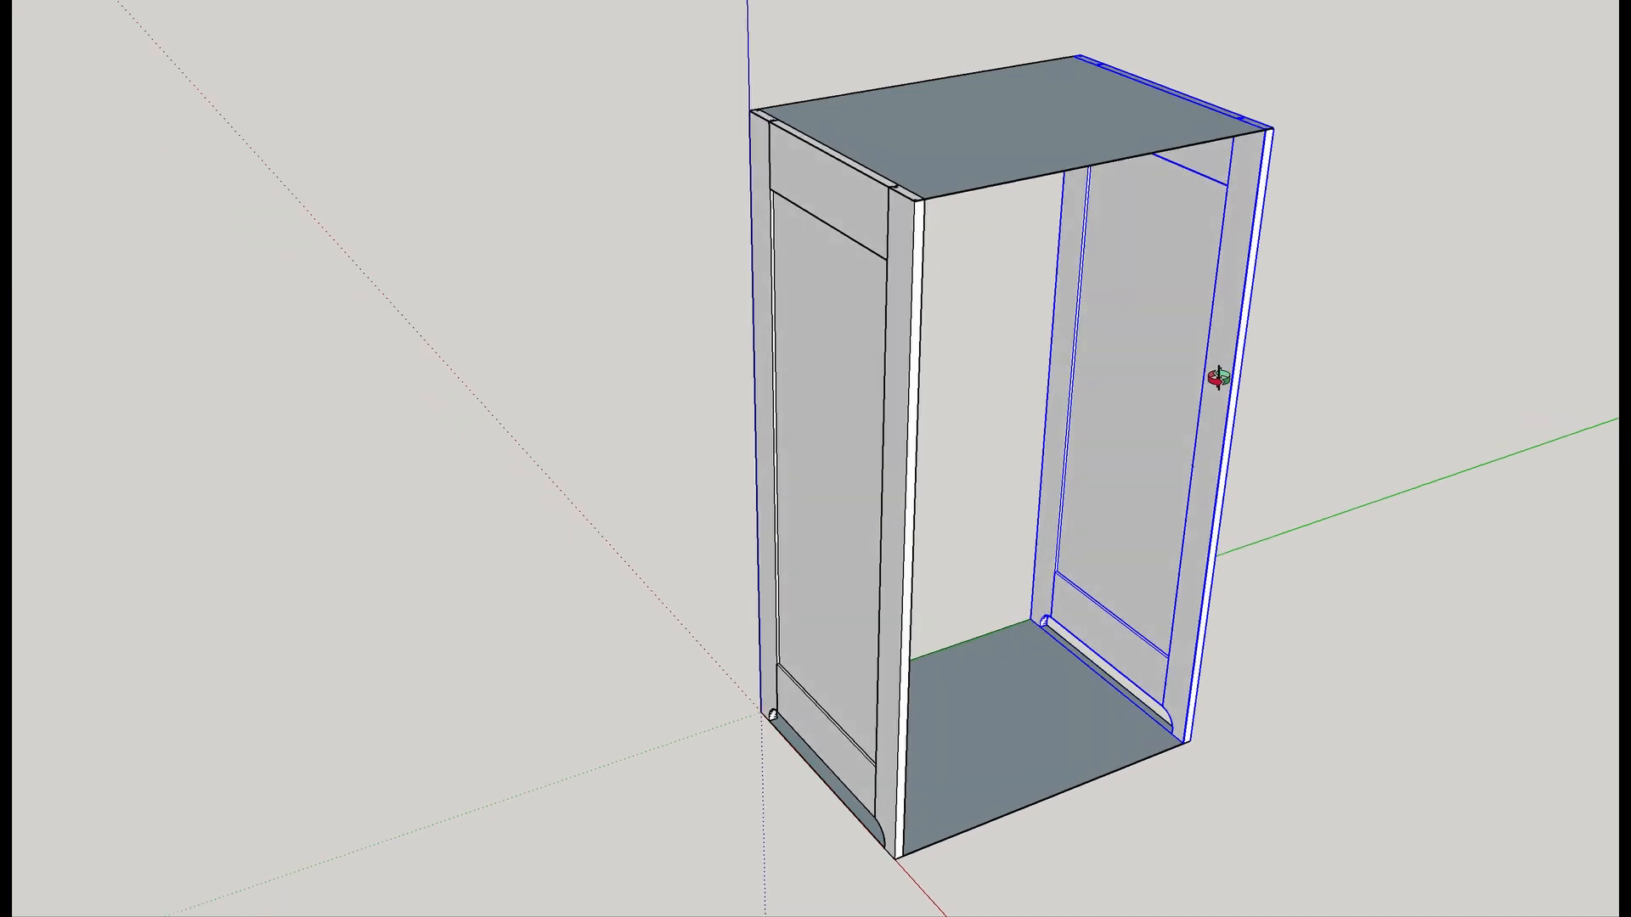
left_click(1281, 404)
Flip the copied side along the component's green axis so it mirrors the original side.
middle_click_drag(1329, 413, 1206, 423)
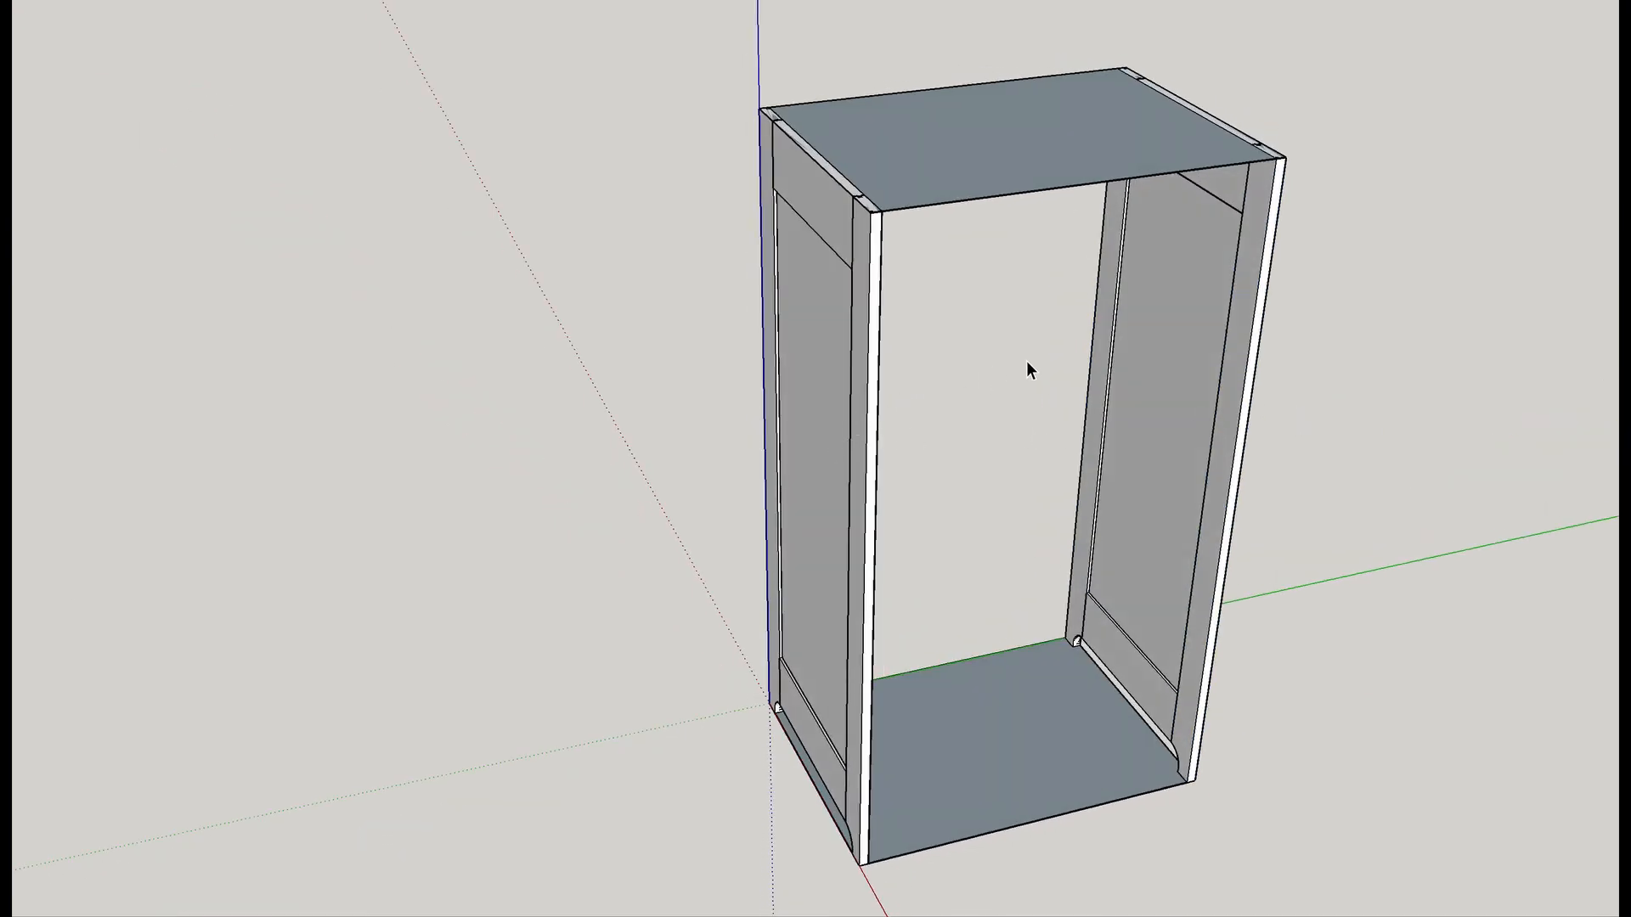
left_click(1196, 404)
right_click(1193, 414)
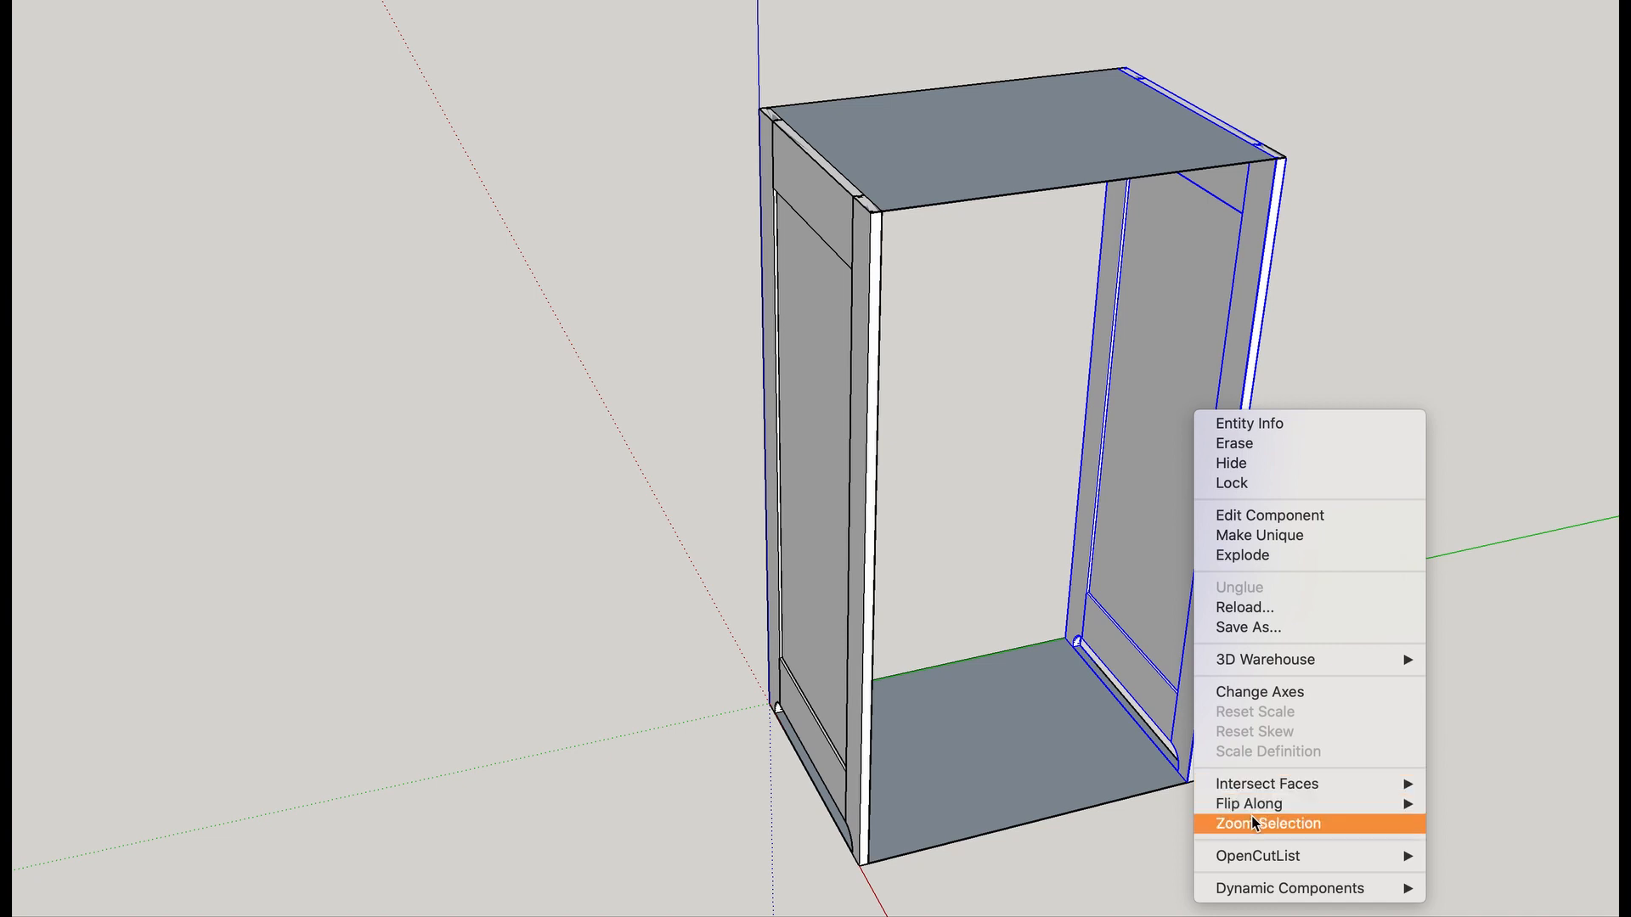
mouse_move(1257, 803)
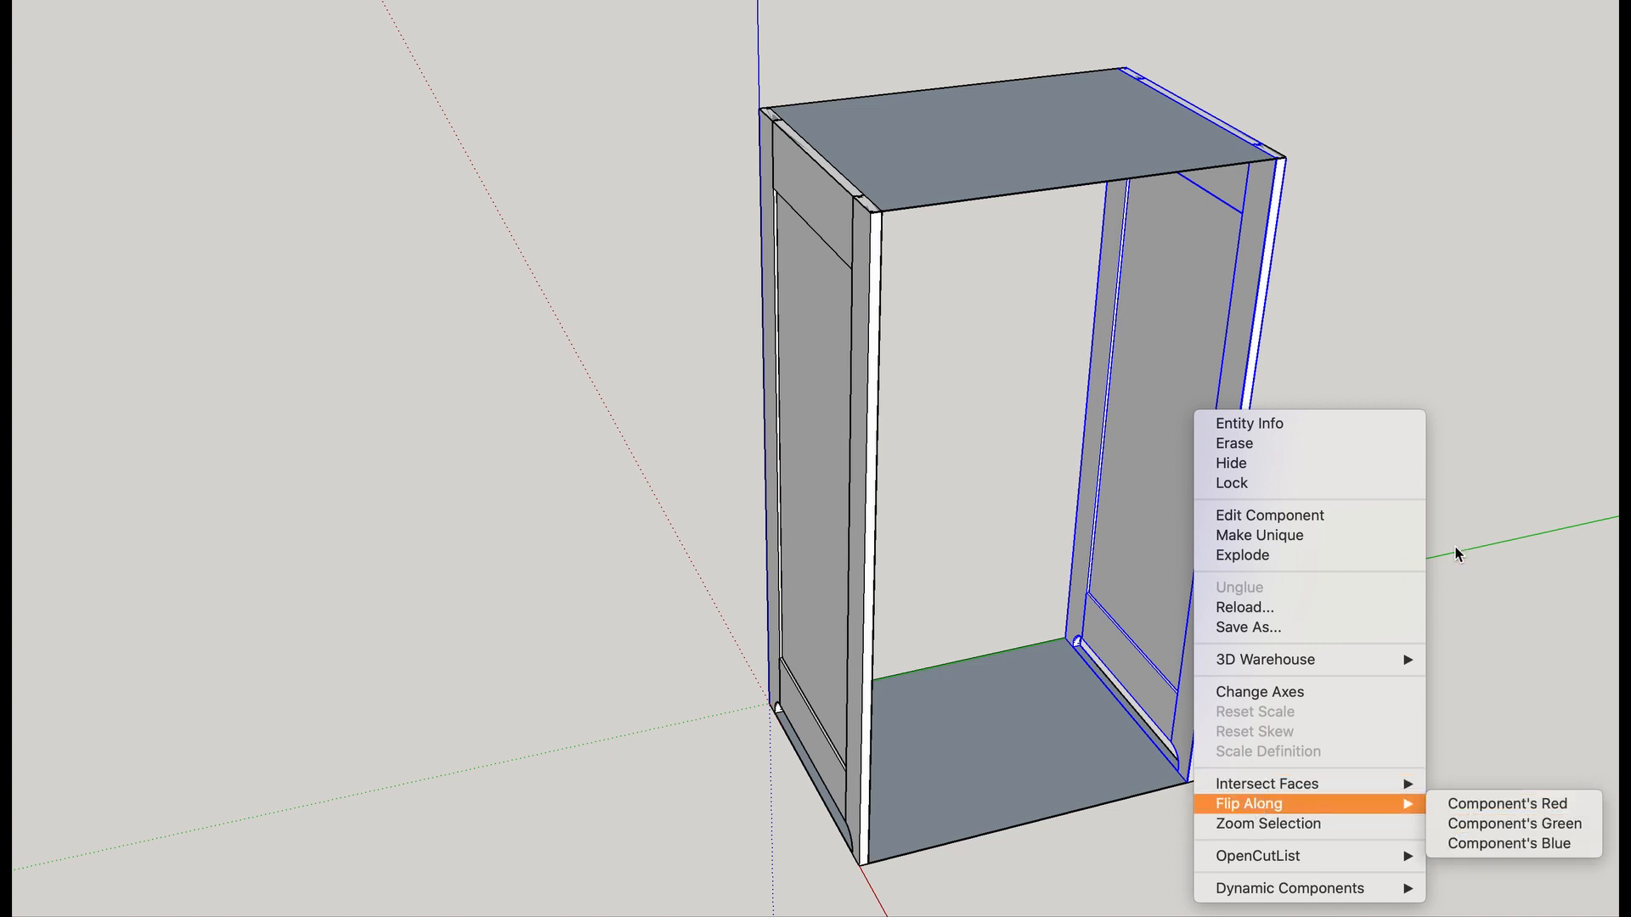
left_click(1515, 824)
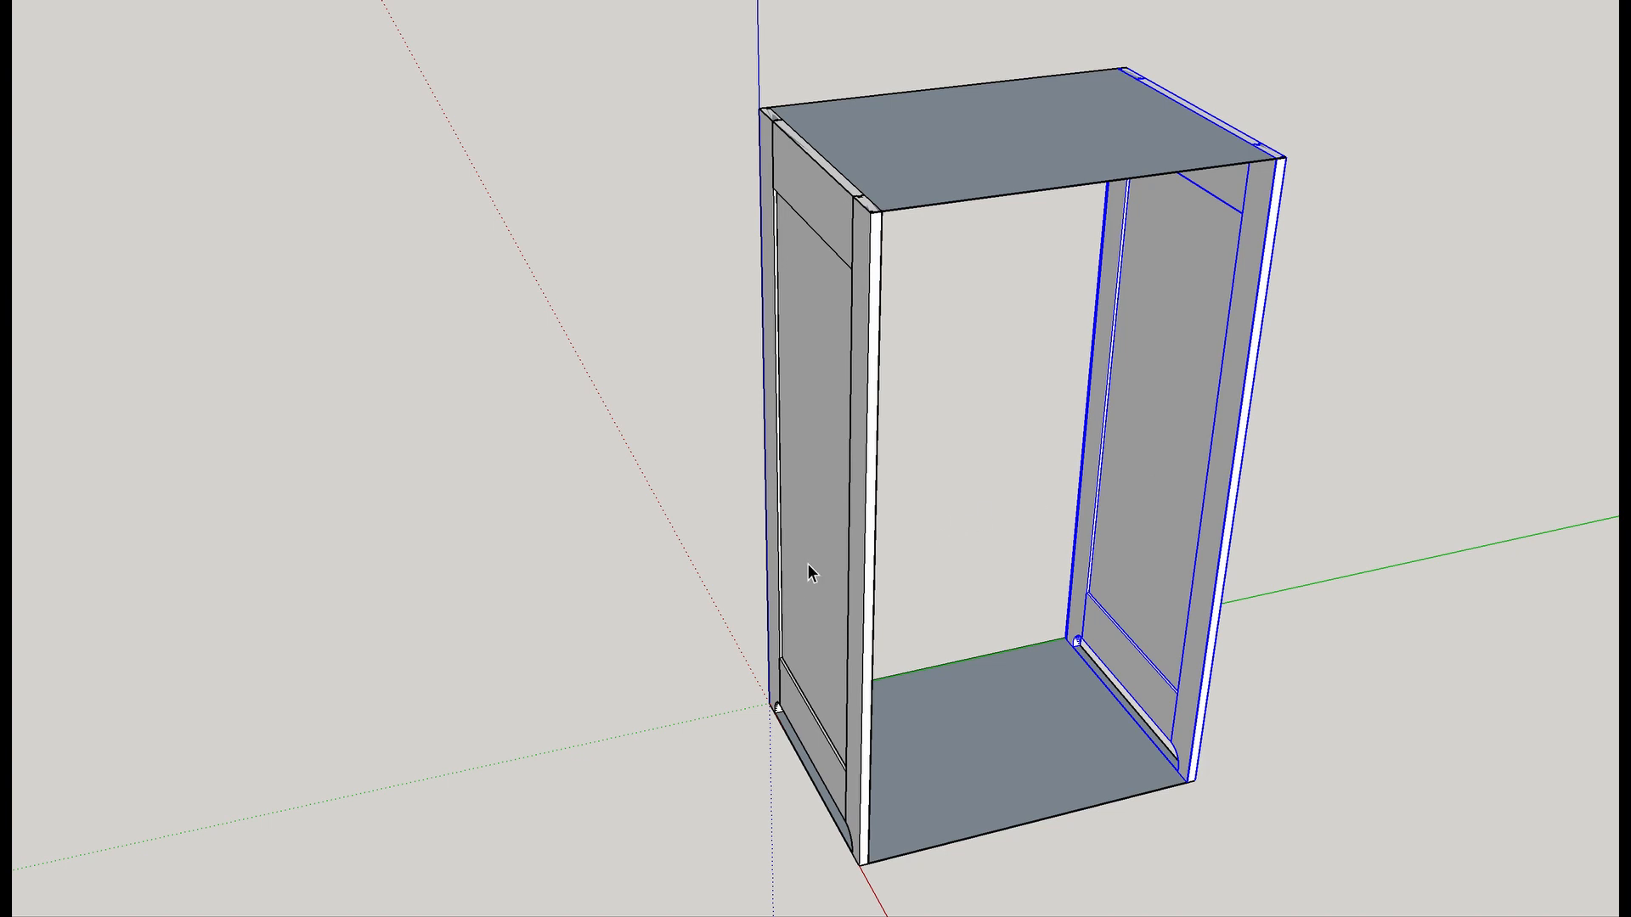
middle_click_drag(1348, 415, 1230, 355)
middle_click_drag(859, 233, 679, 349)
middle_click_drag(775, 512, 1143, 201)
left_click(564, 439)
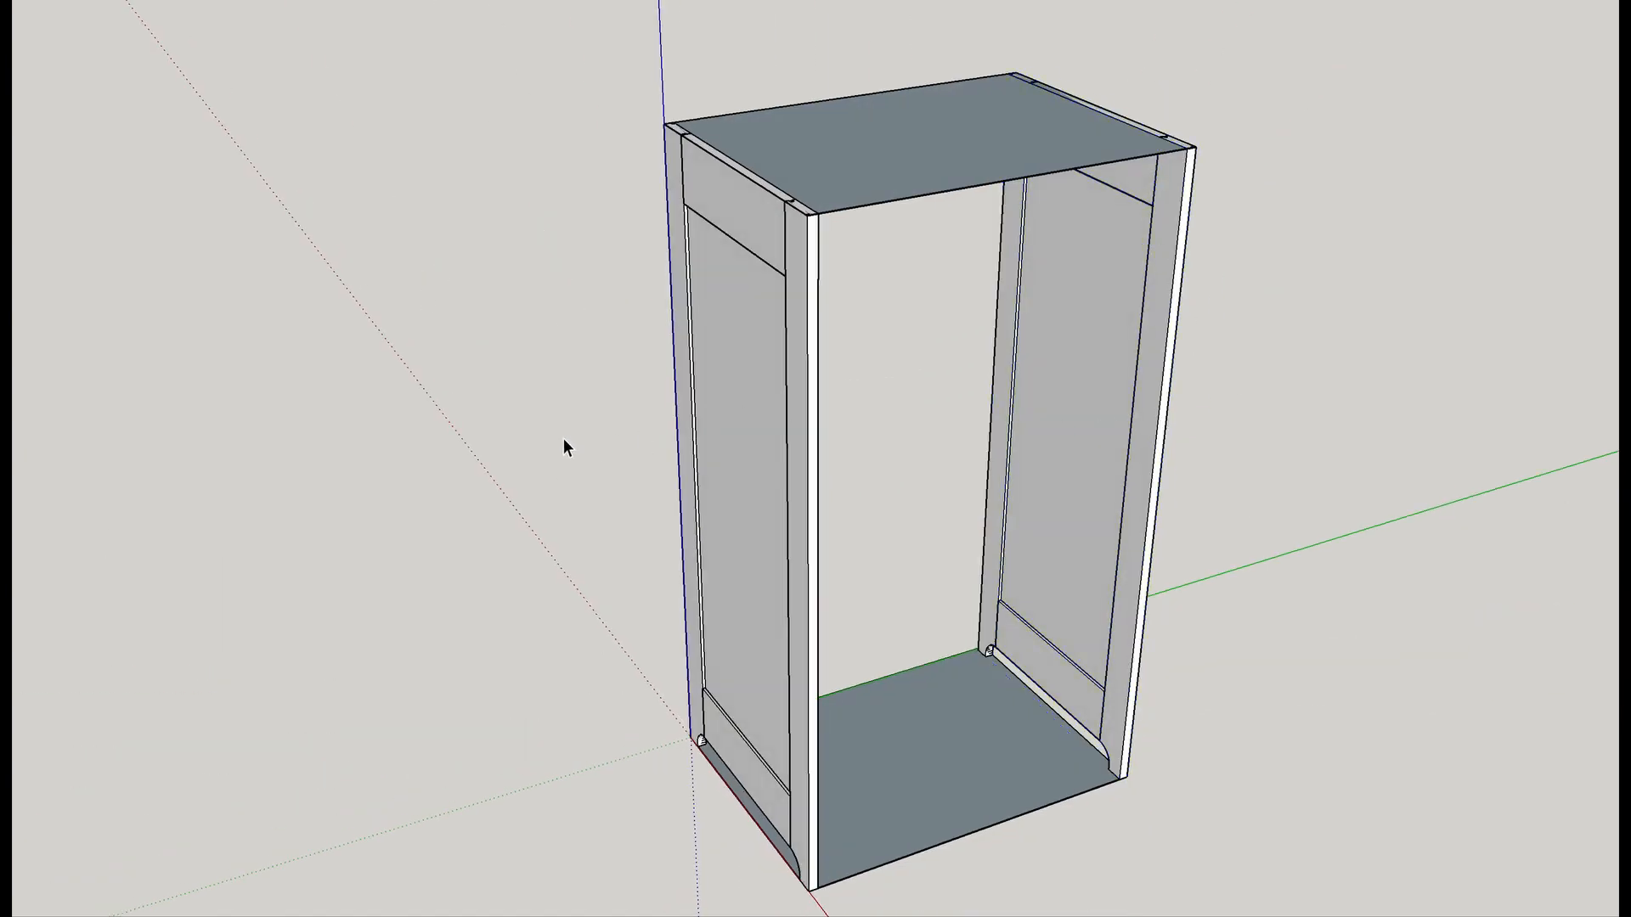
Delete the top and bottom rectangles, keeping only the two frame-and-panel sides.
left_click(968, 128)
key("Delete")
left_click(1009, 771)
key("Delete")
middle_click_drag(1006, 766, 1309, 650)
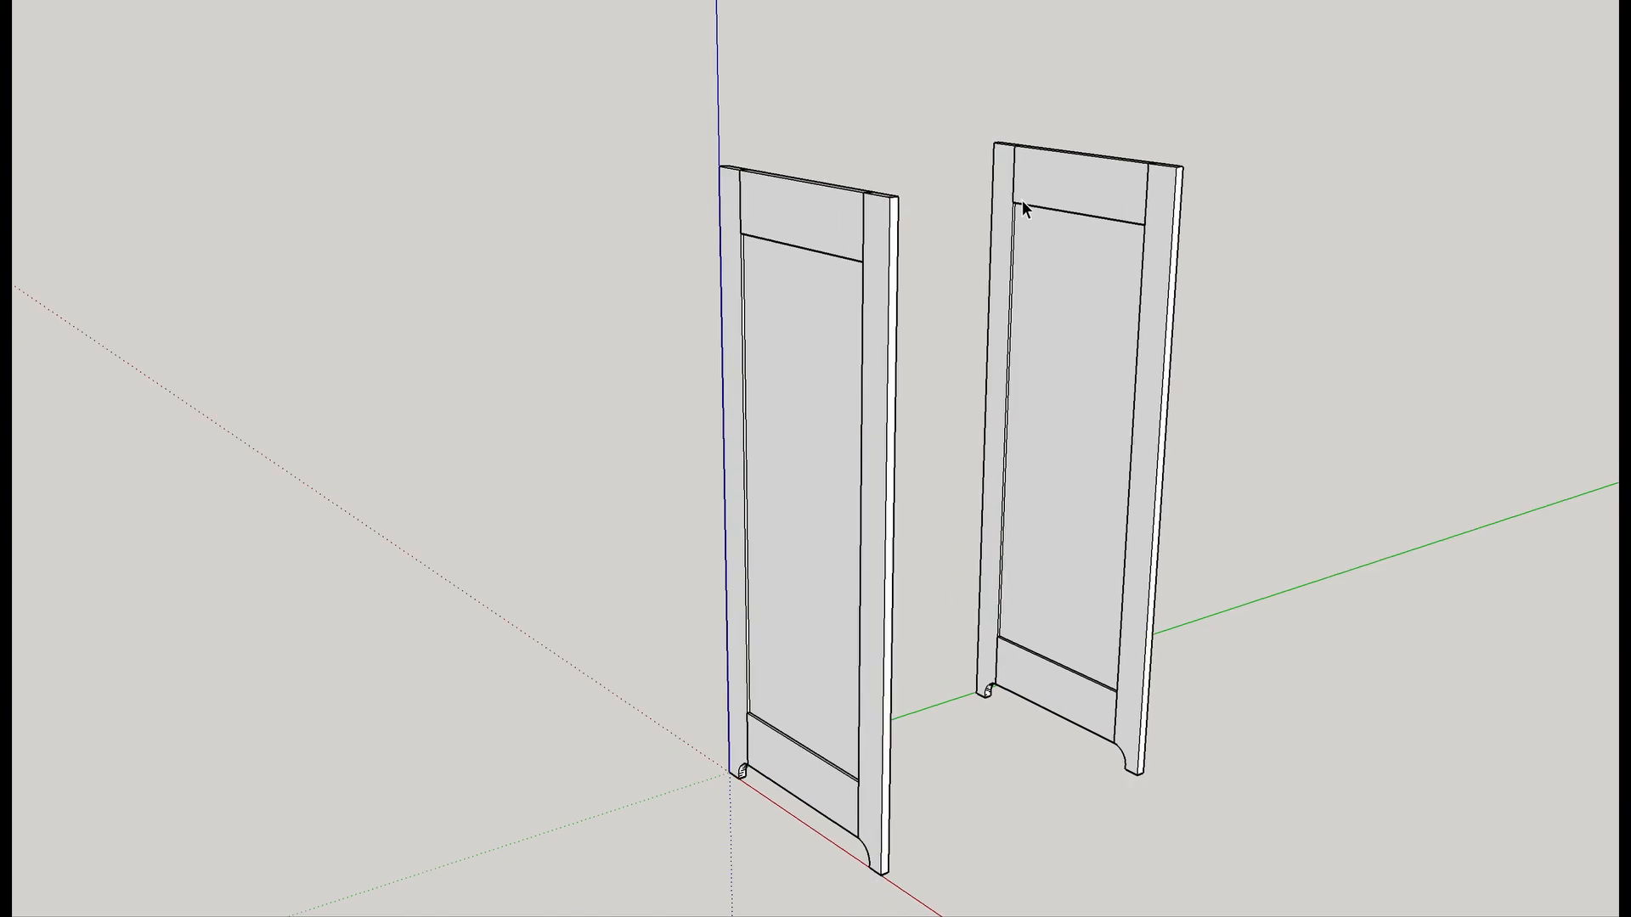
middle_click_drag(1190, 206, 805, 257)
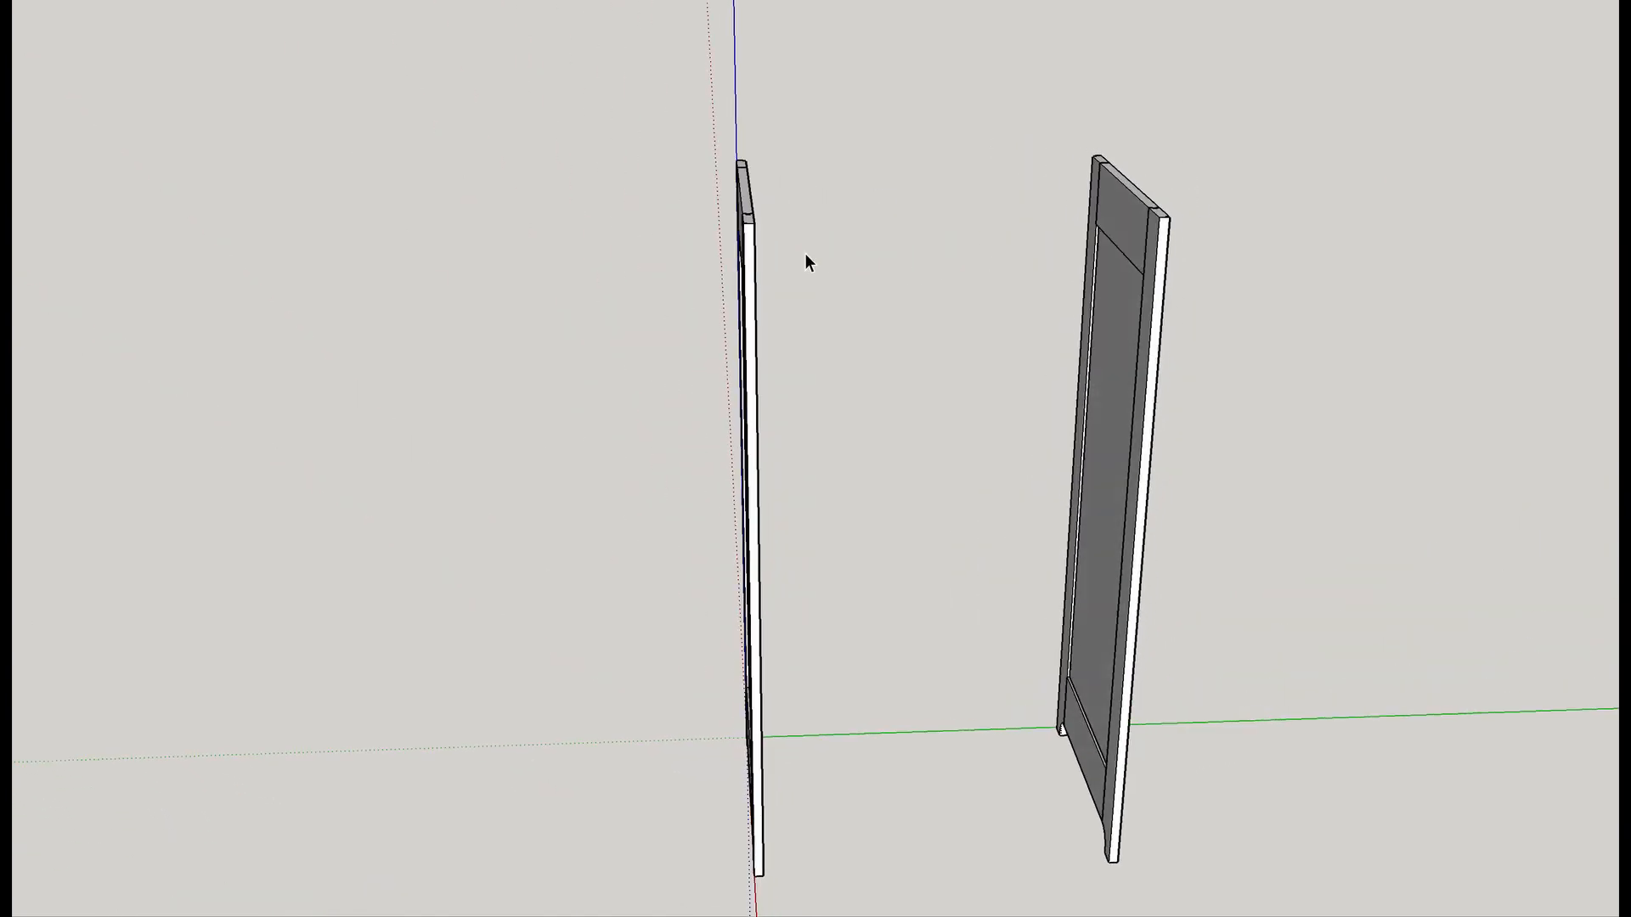
middle_click_drag(926, 276, 1521, 401)
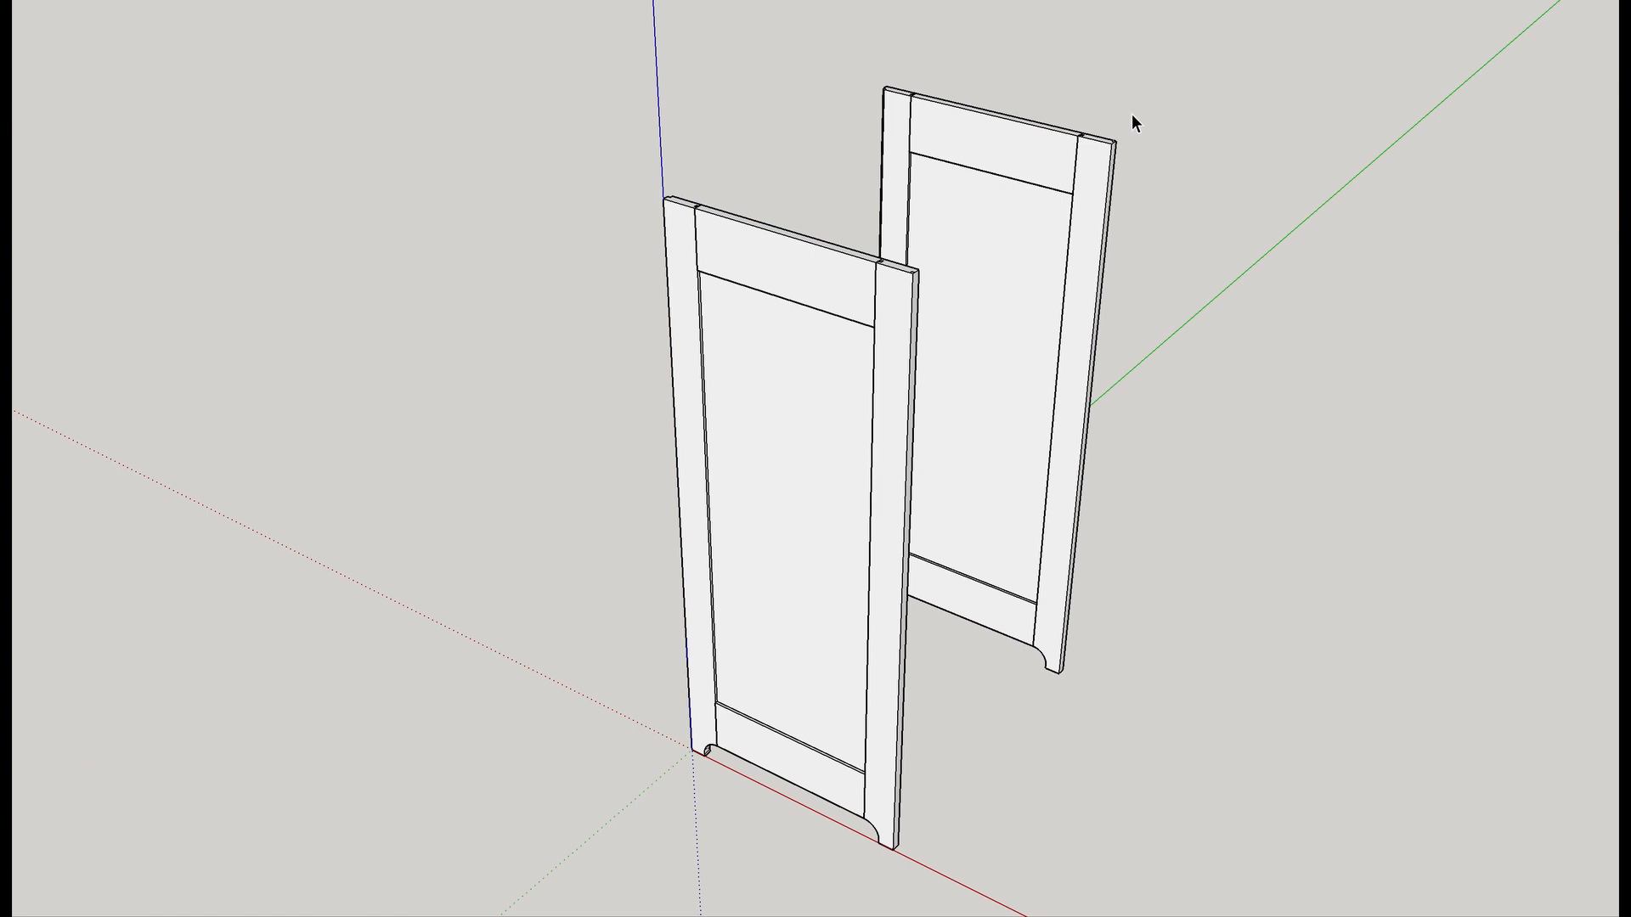
Inside the copied side's front stile, delete the two leftover rabbet outline edges on the top end's outer corner.
scroll(1100, 126, "up", 3)
scroll(1099, 126, "up", 6)
middle_click_drag(1106, 303, 1211, 366)
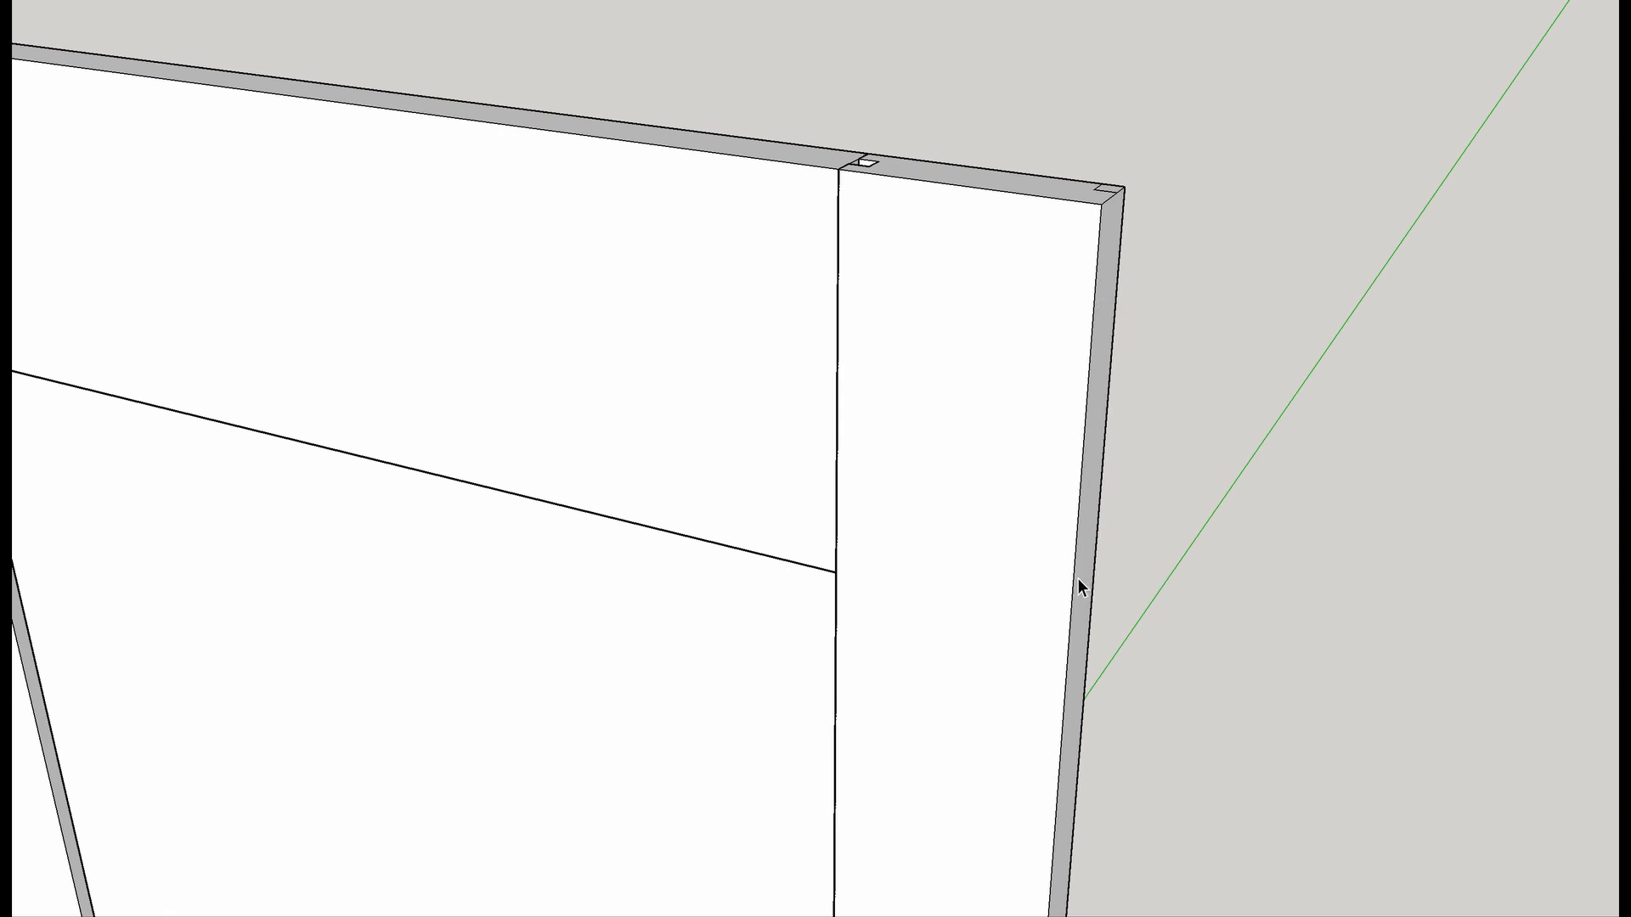
middle_click_drag(972, 521, 1106, 307)
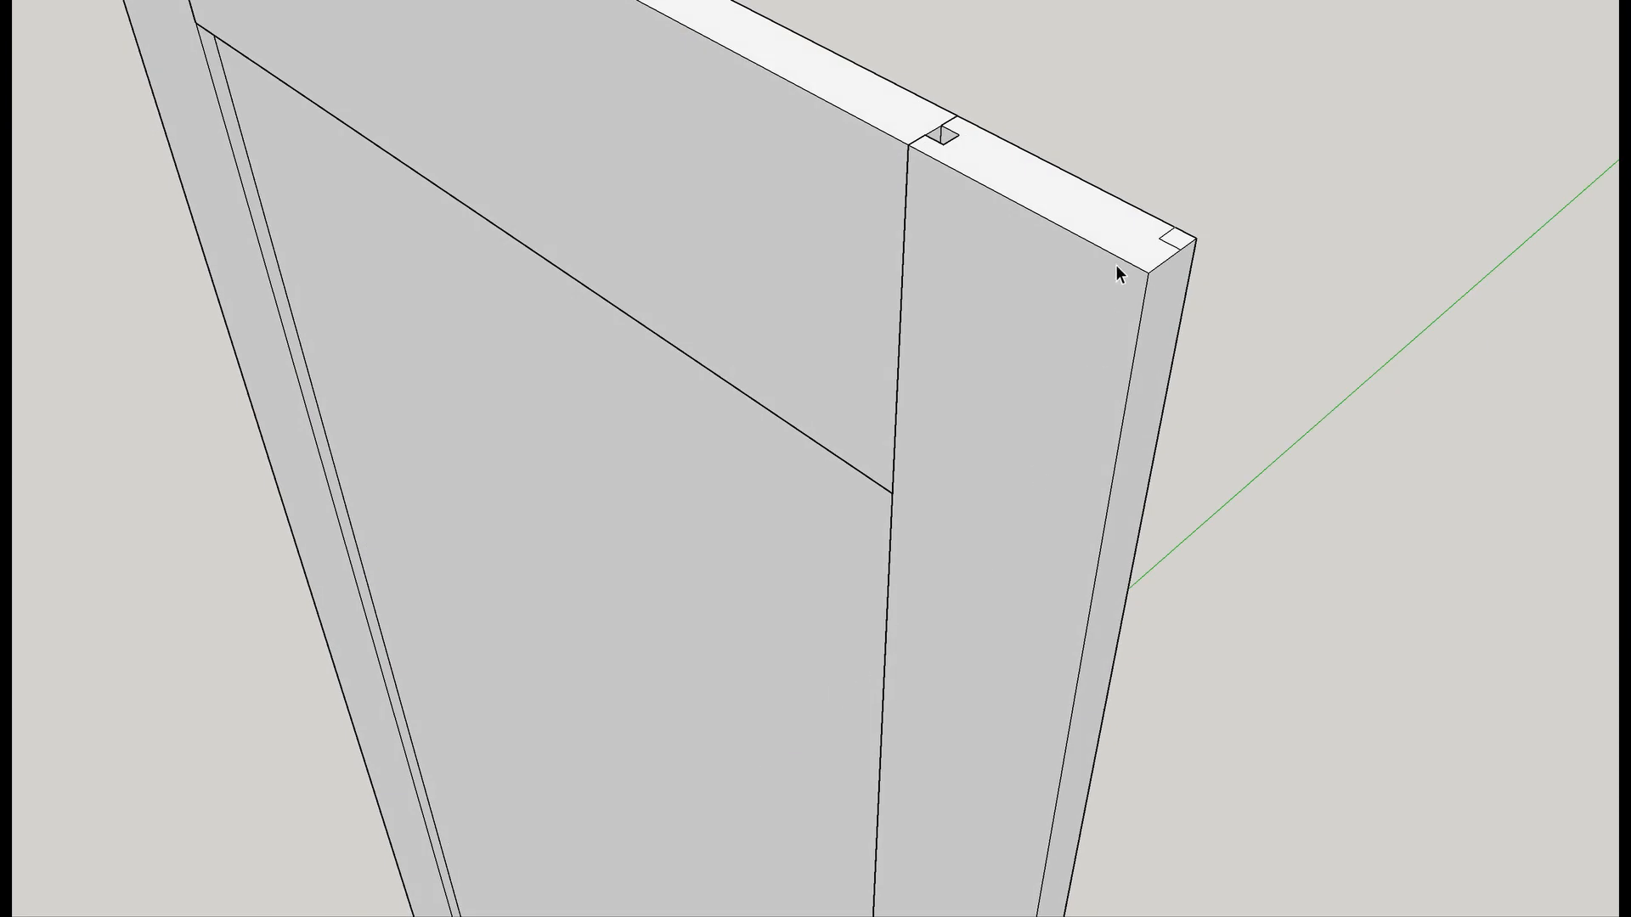
double_click(1173, 251)
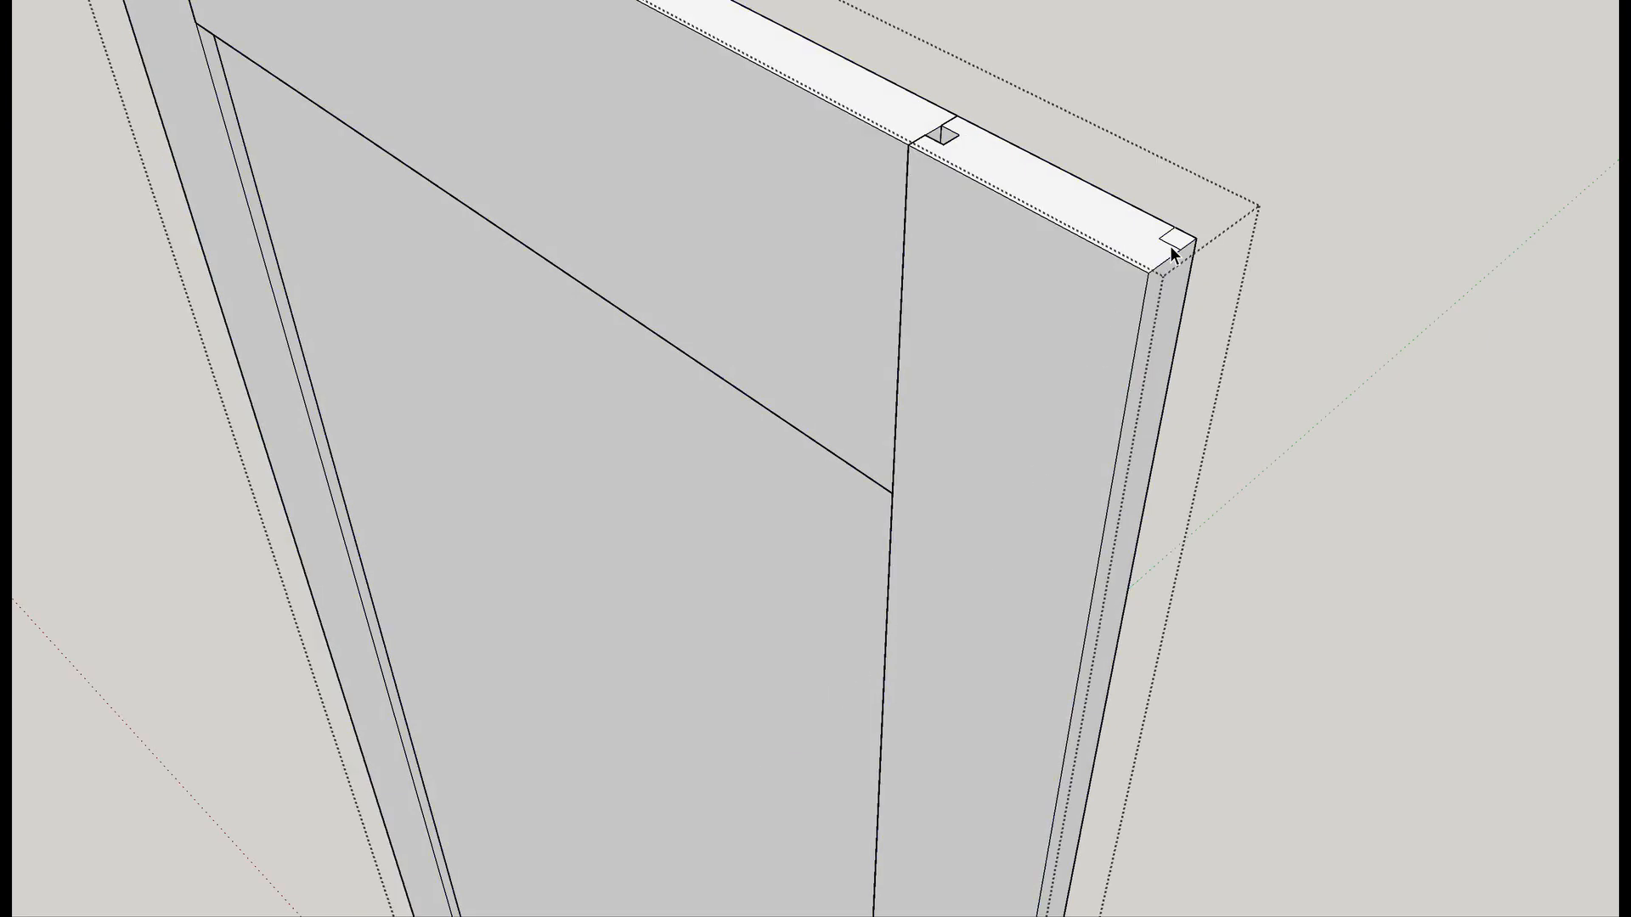
left_click(1172, 246)
double_click(1170, 243)
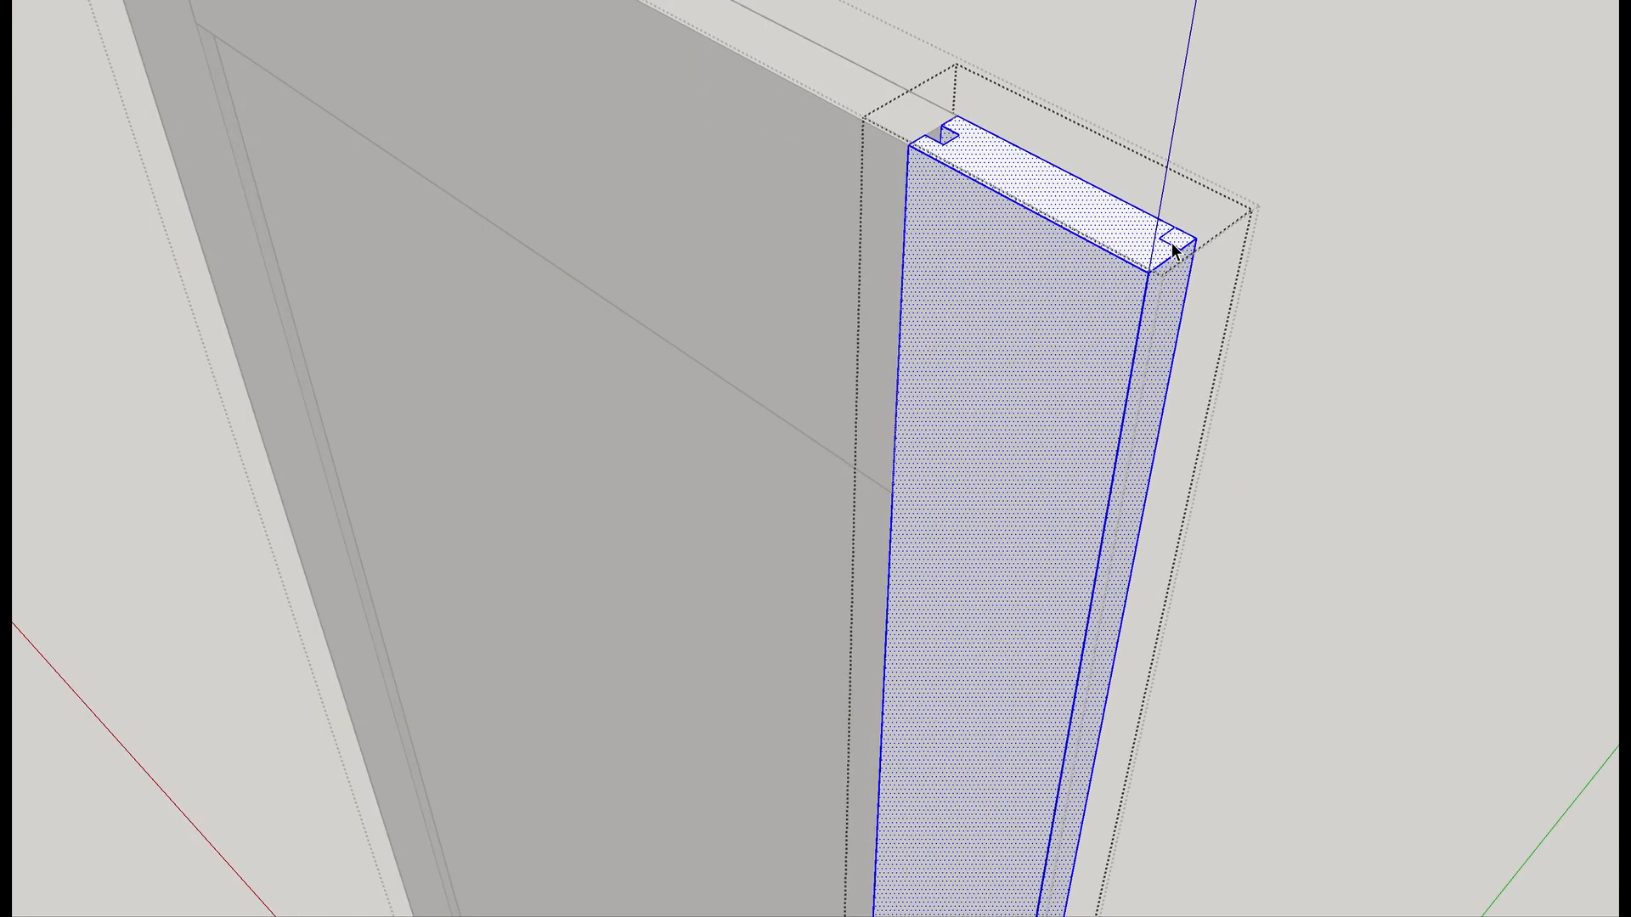
scroll(1170, 242, "up", 5)
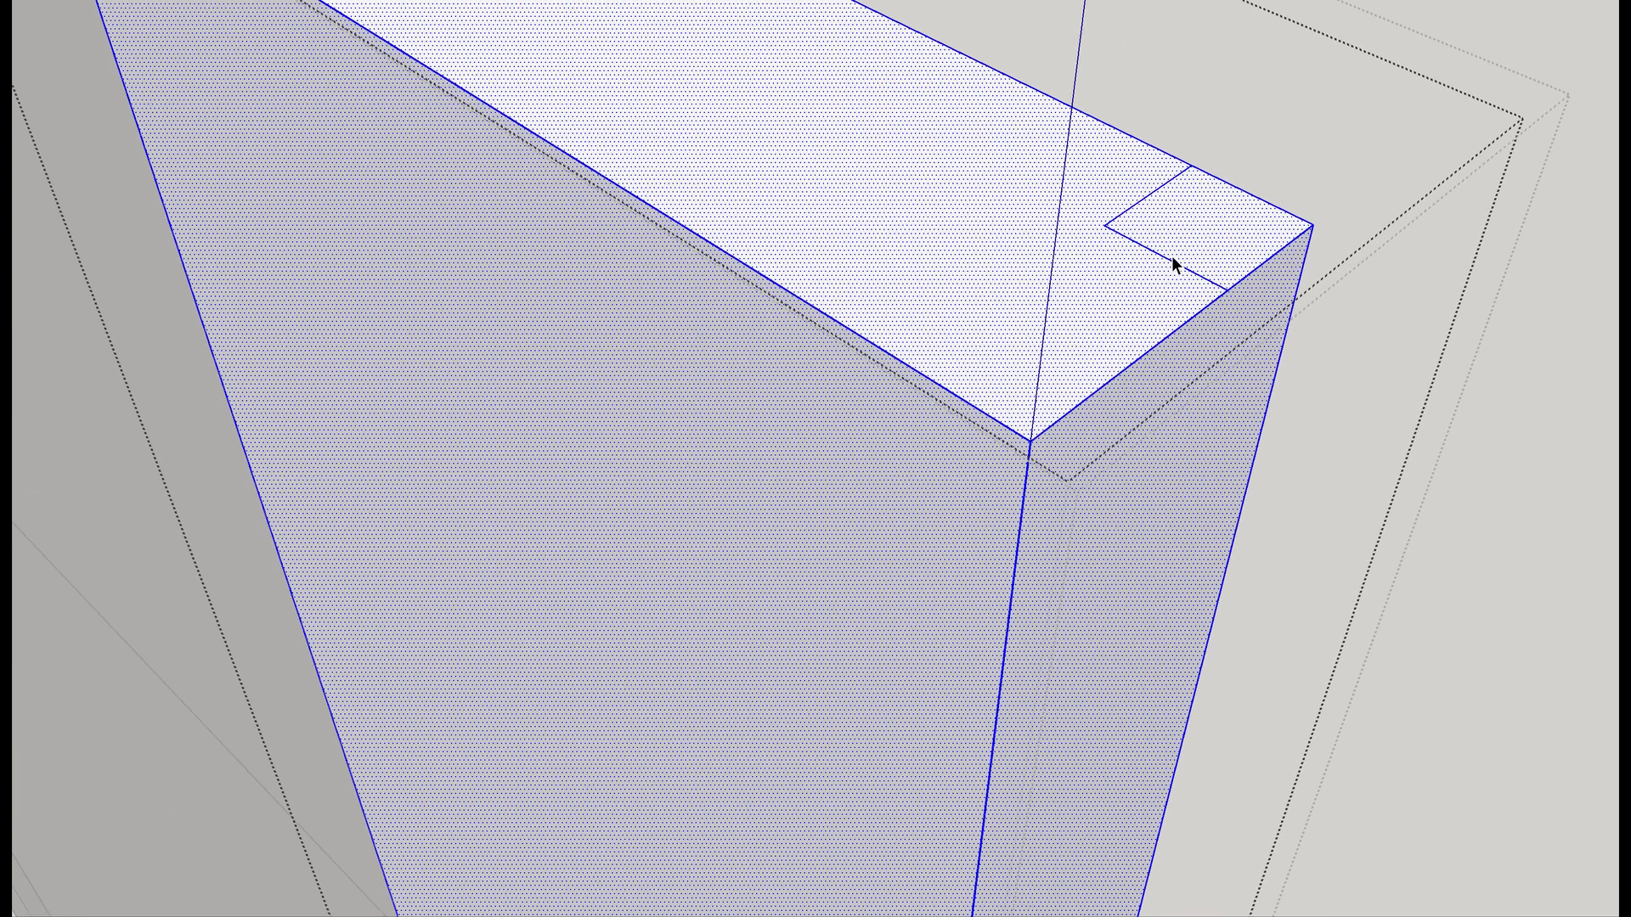
left_click(1171, 267)
key("Delete")
left_click(1155, 190)
key("Delete")
scroll(1104, 352, "down", 8)
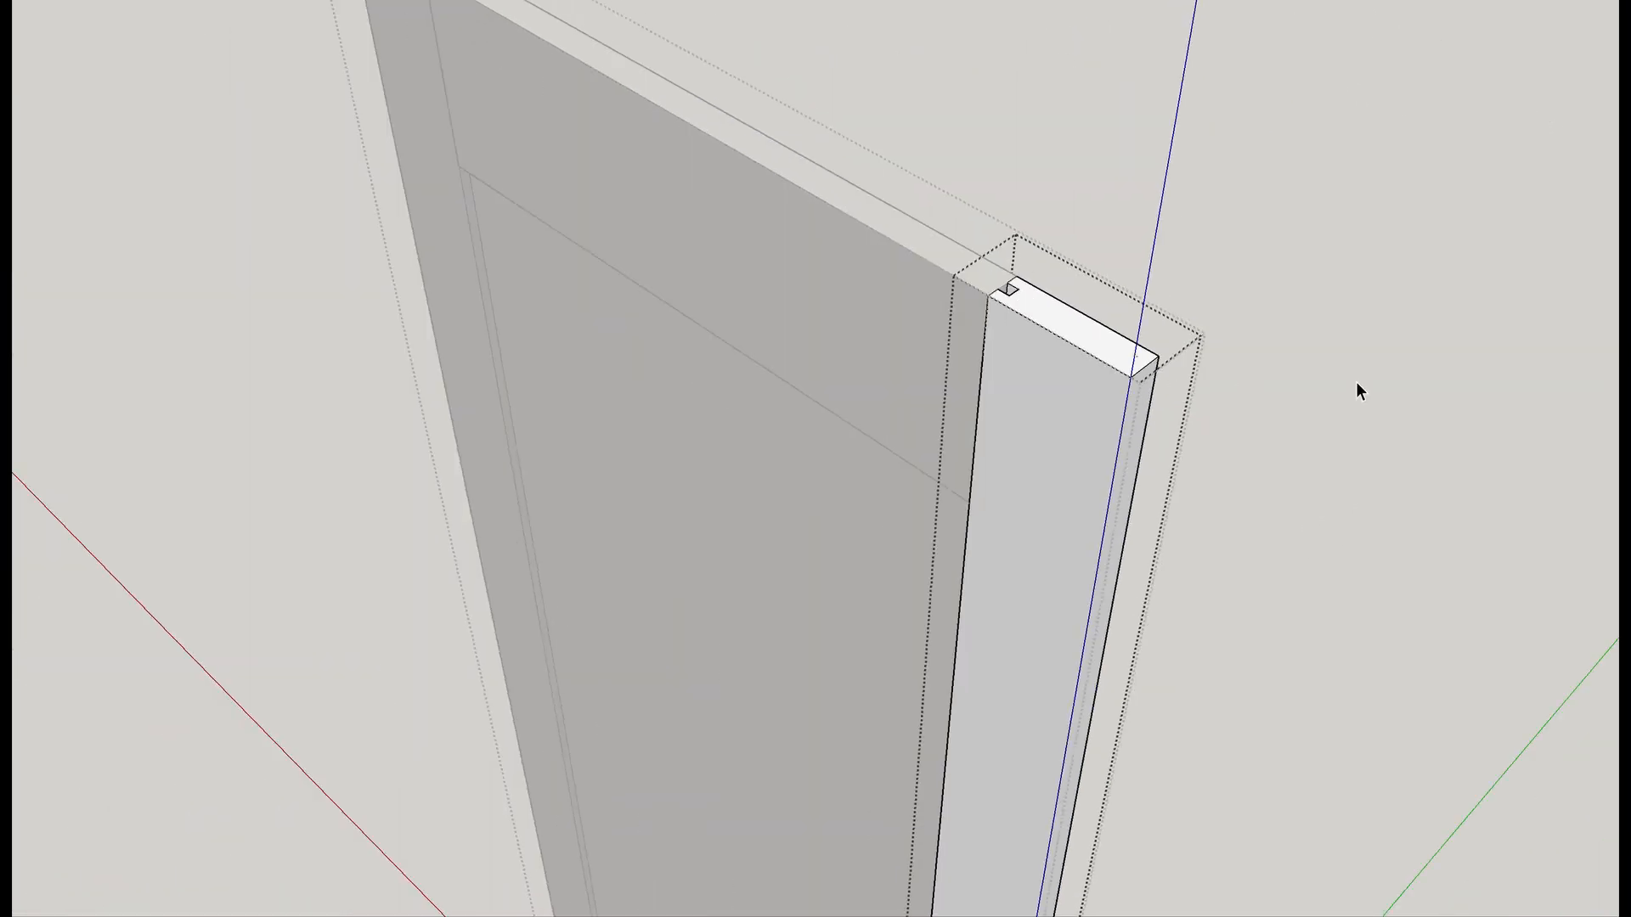
left_click(1402, 380)
Place a vertical guide on the front stile's inner face, about 1/8" in from its front edge.
scroll(1046, 569, "up", 5)
middle_click_drag(1045, 568, 1243, 262)
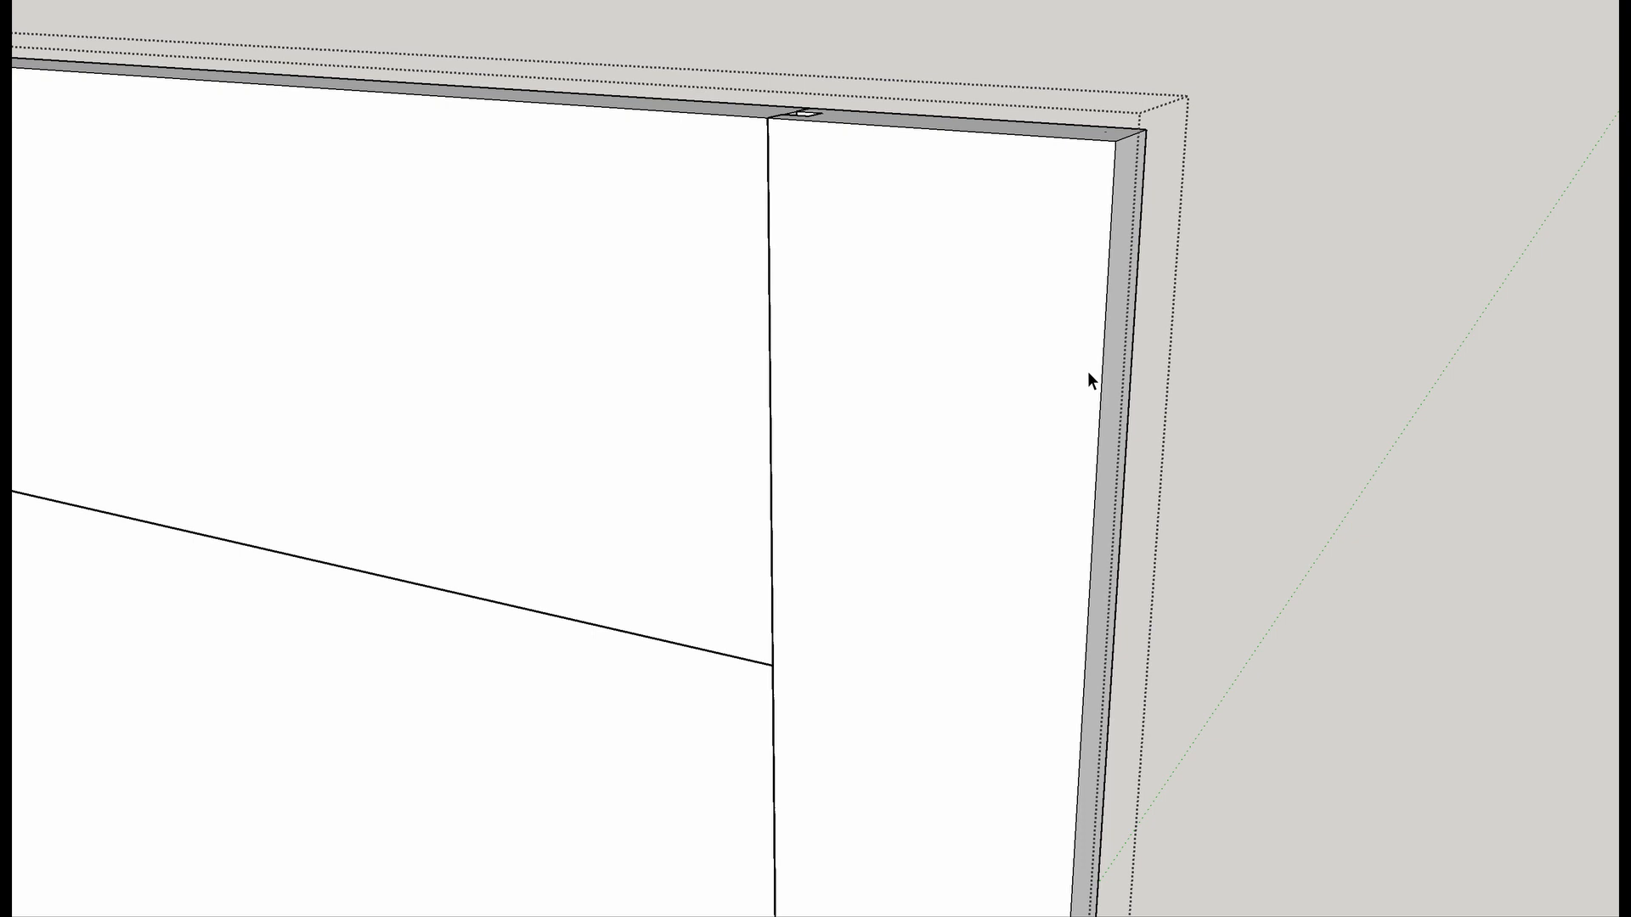
key("t")
scroll(1079, 426, "up", 5)
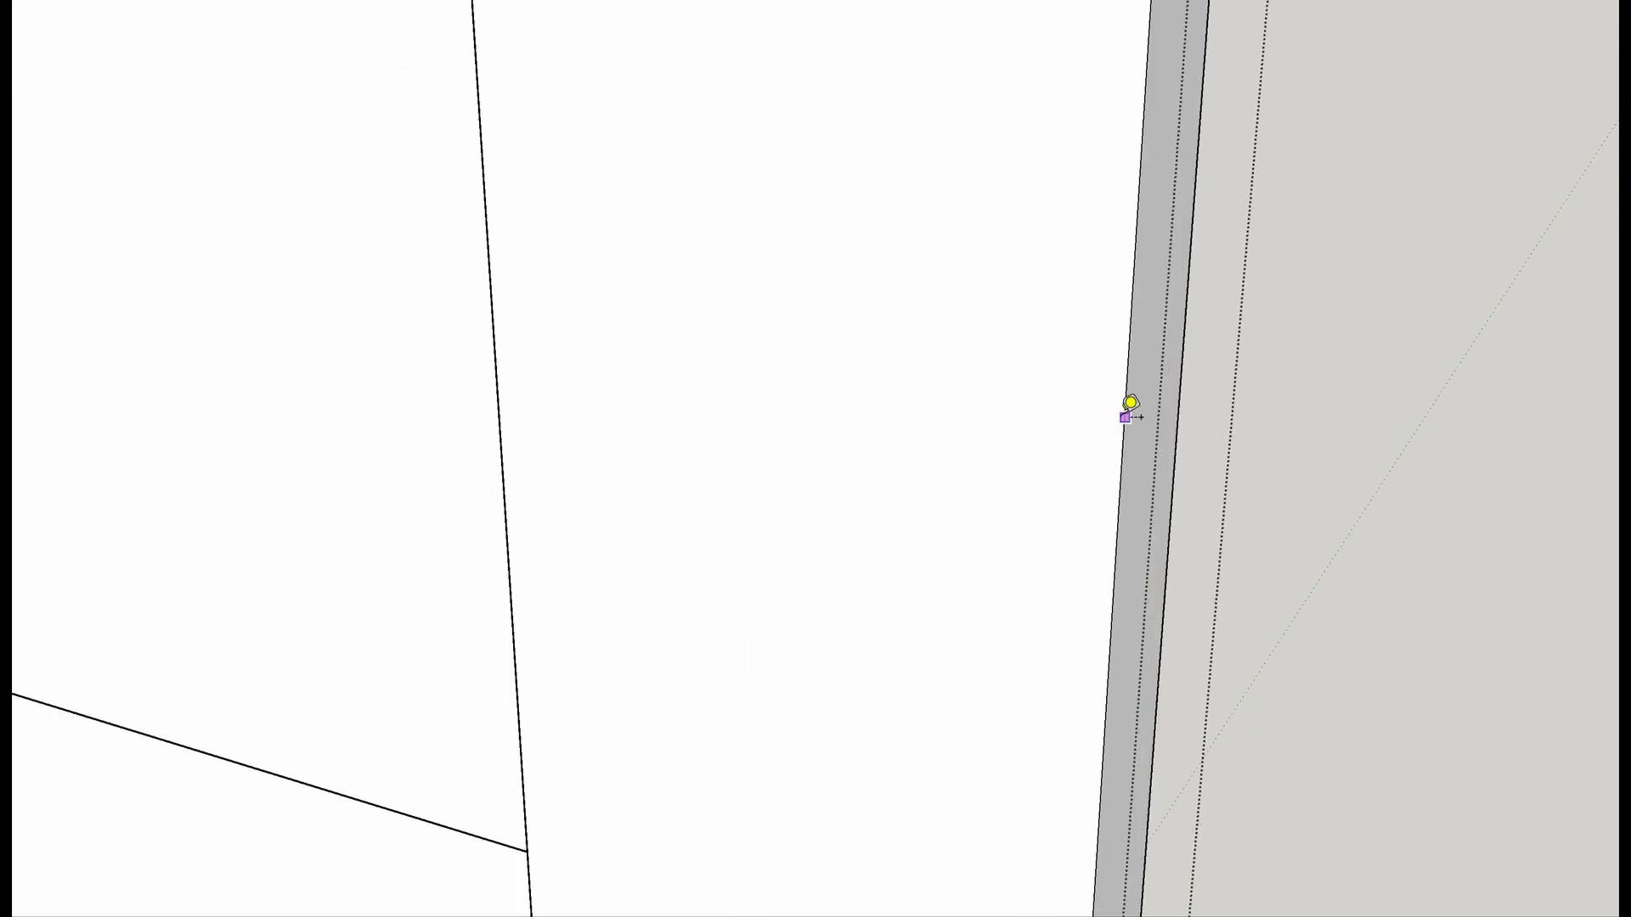
left_click(1128, 402)
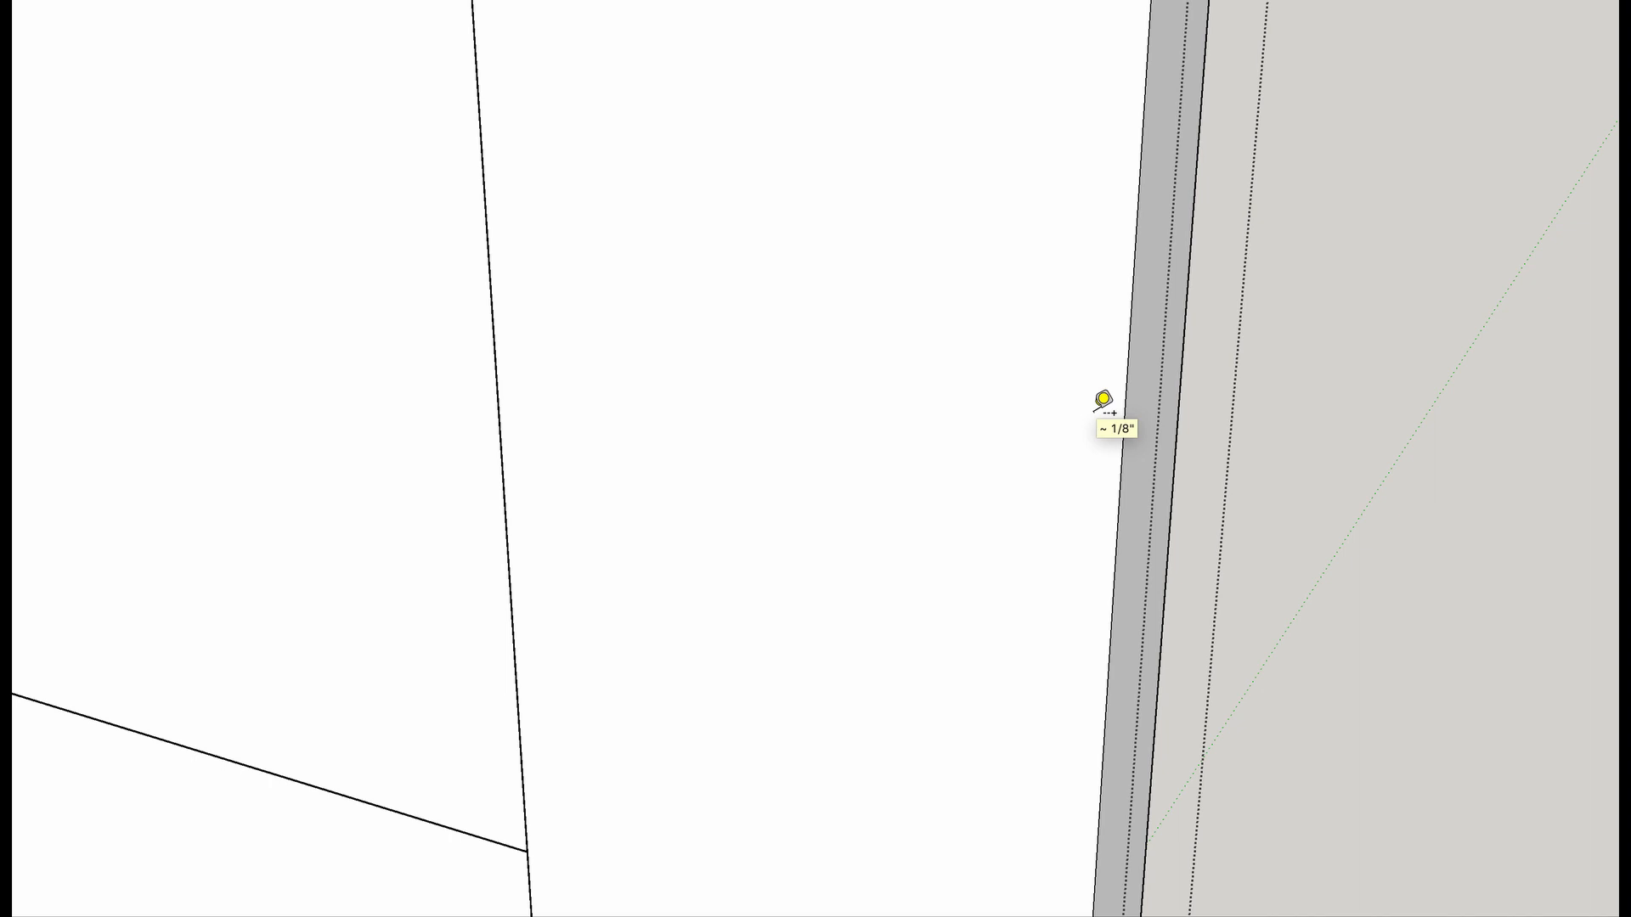
scroll(1102, 400, "down", 3)
middle_click_drag(1103, 400, 1135, 408)
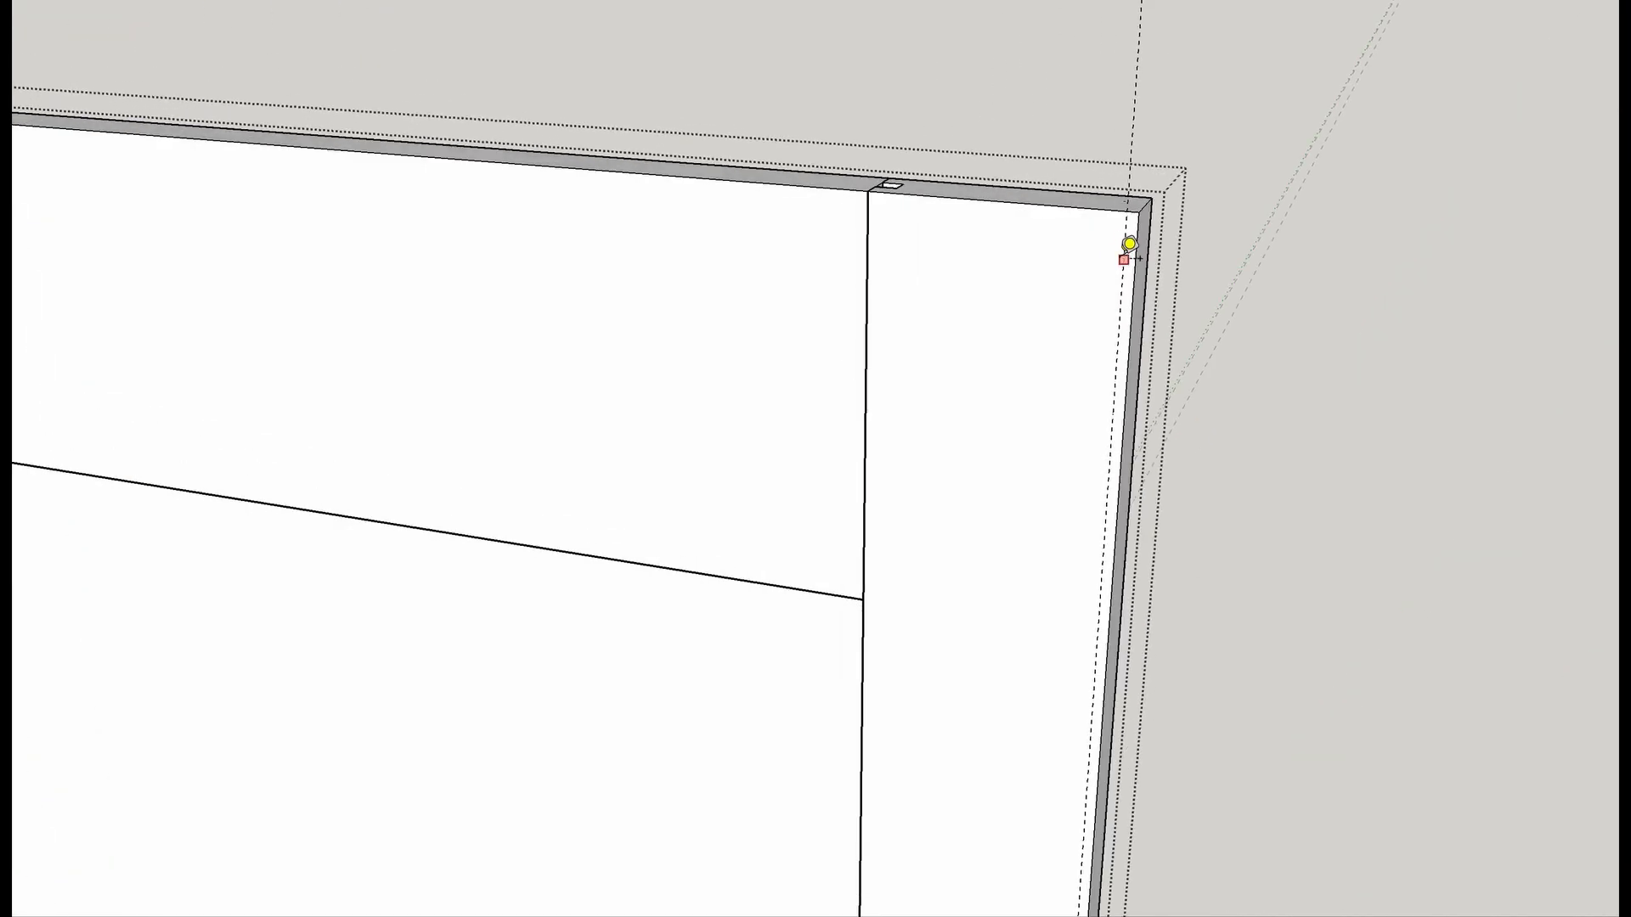
scroll(875, 294, "down", 4)
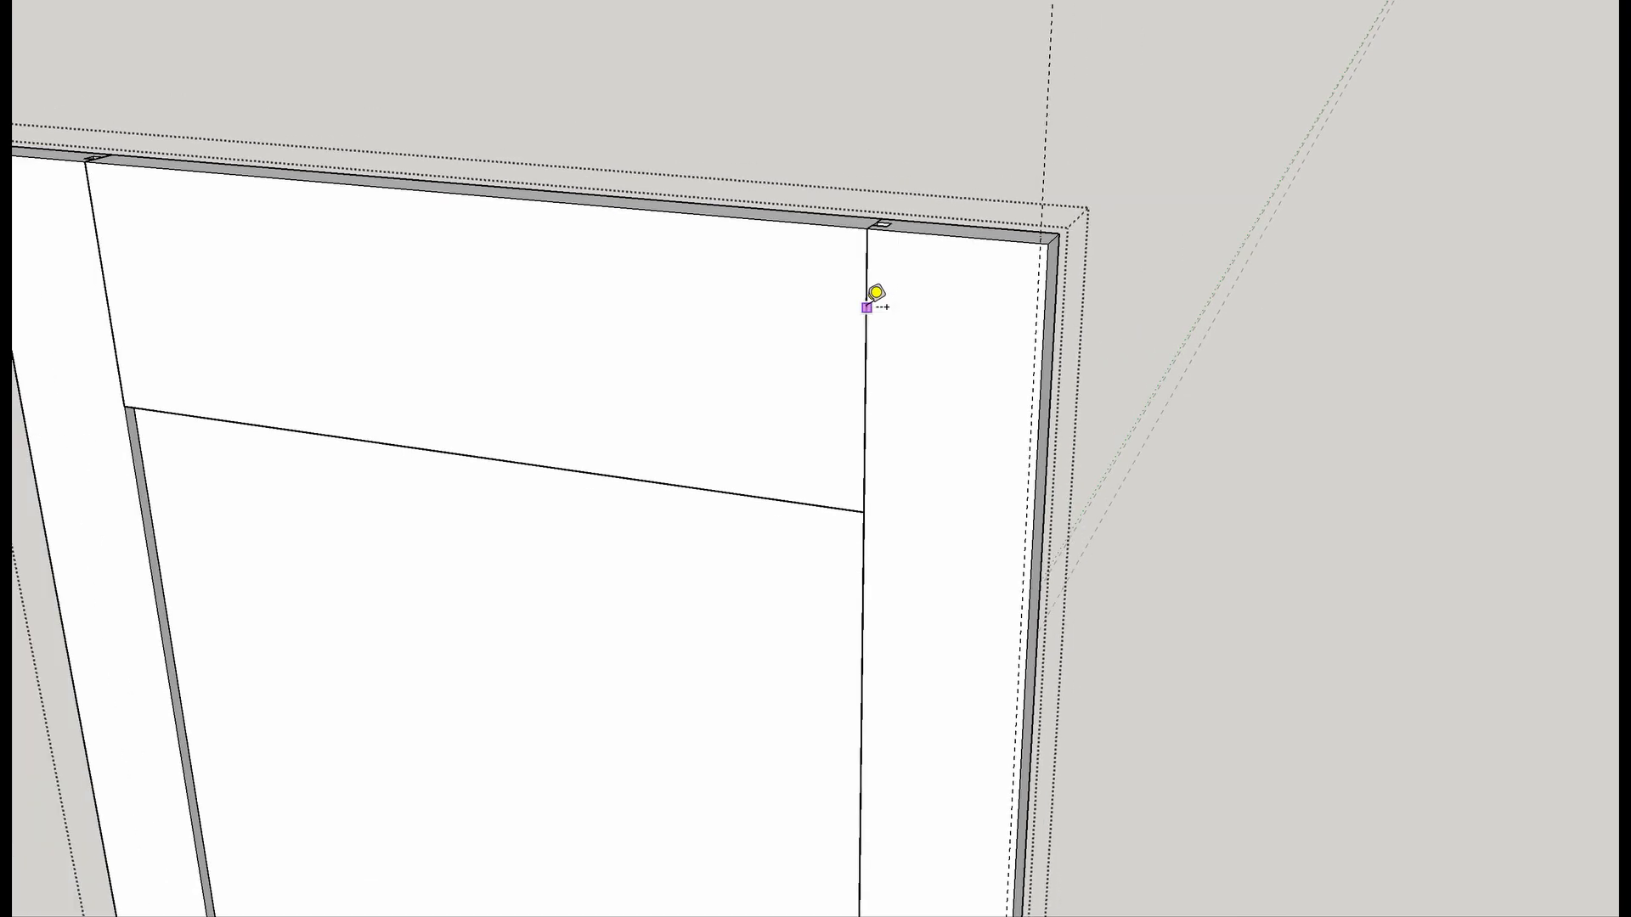
Examine the rabbet along the back stile's inner edge and compare it with the front stile.
scroll(741, 307, "up", 3)
middle_click_drag(733, 320, 1361, 575, "shift")
scroll(750, 481, "up", 5)
middle_click_drag(739, 430, 1282, 400)
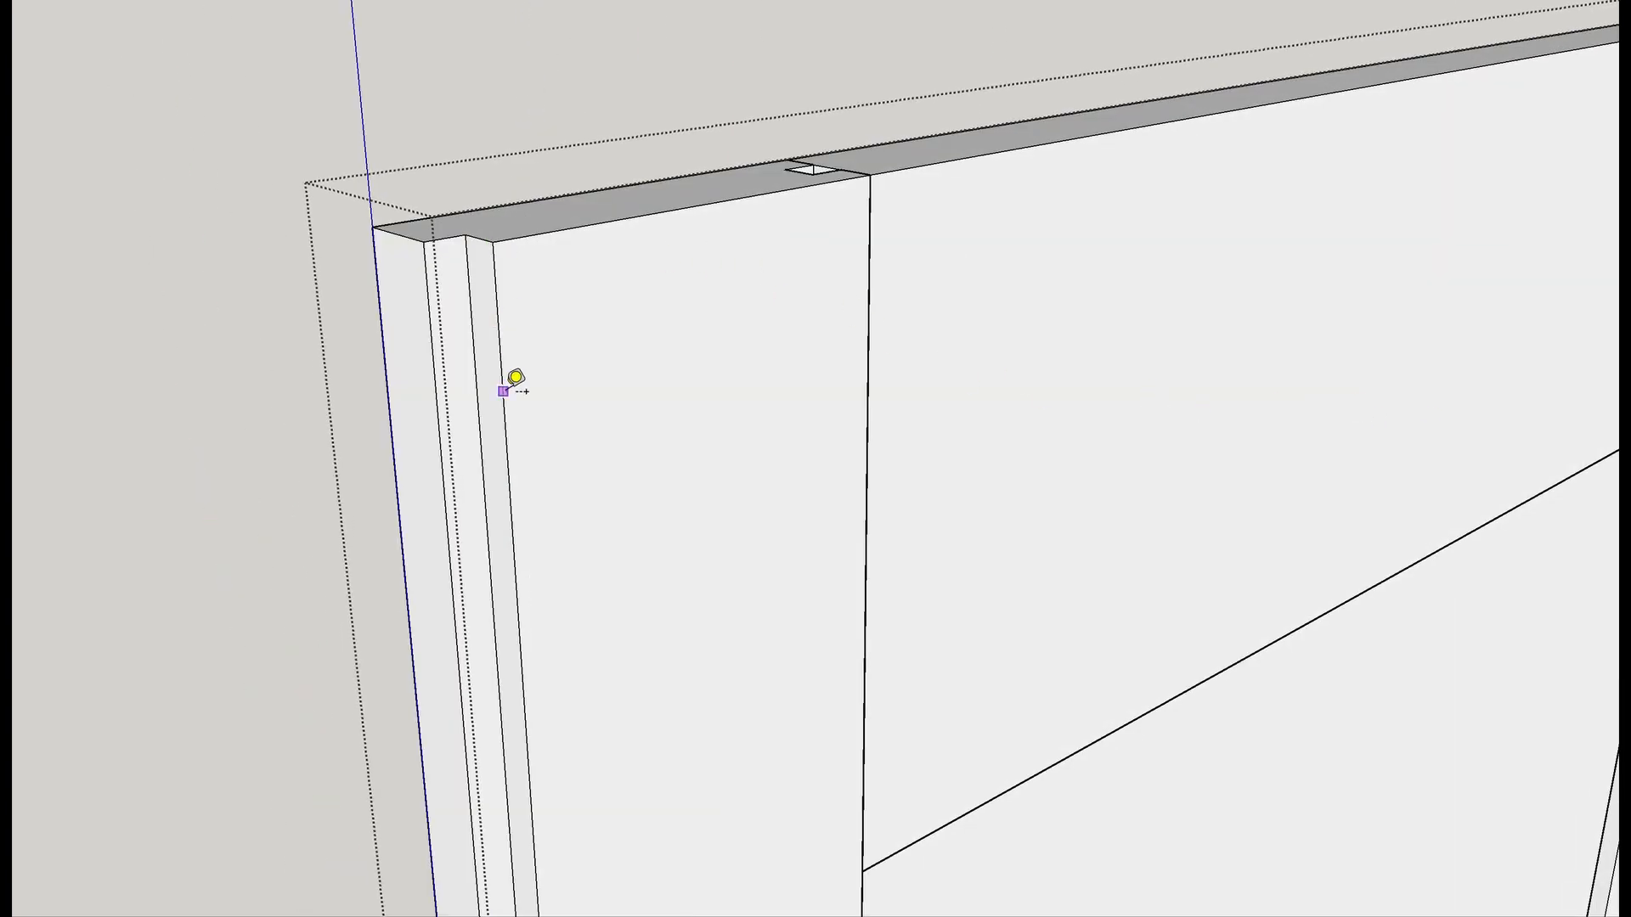
scroll(769, 414, "down", 5)
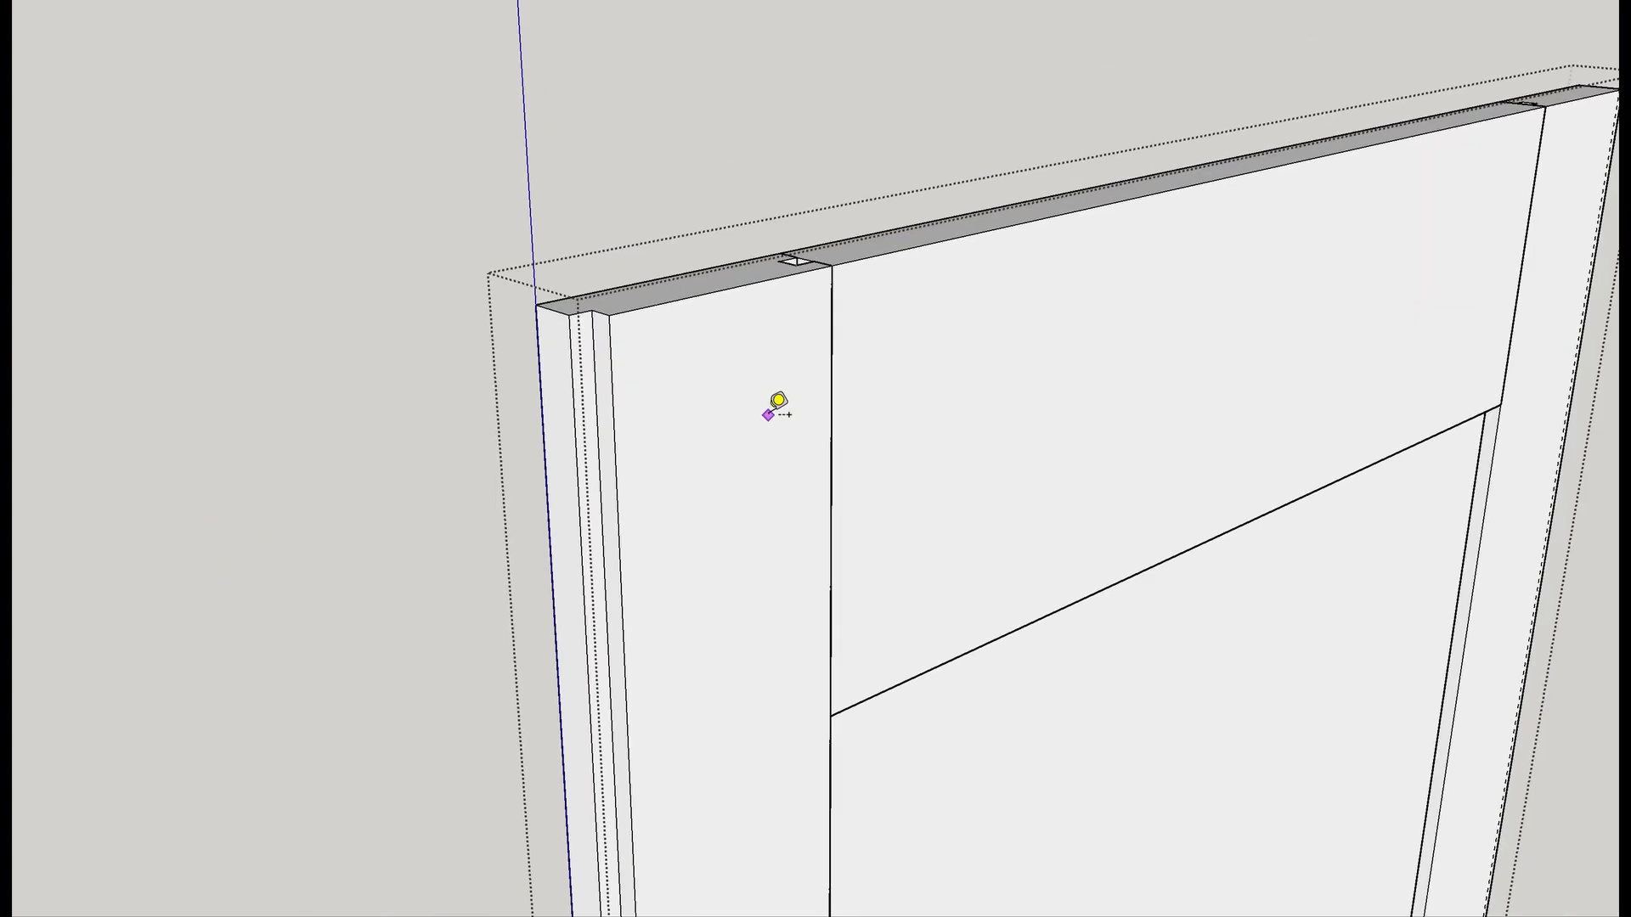
middle_click_drag(1193, 430, 492, 390)
scroll(760, 431, "down", 2)
middle_click_drag(770, 418, 858, 450)
scroll(1467, 375, "up", 4)
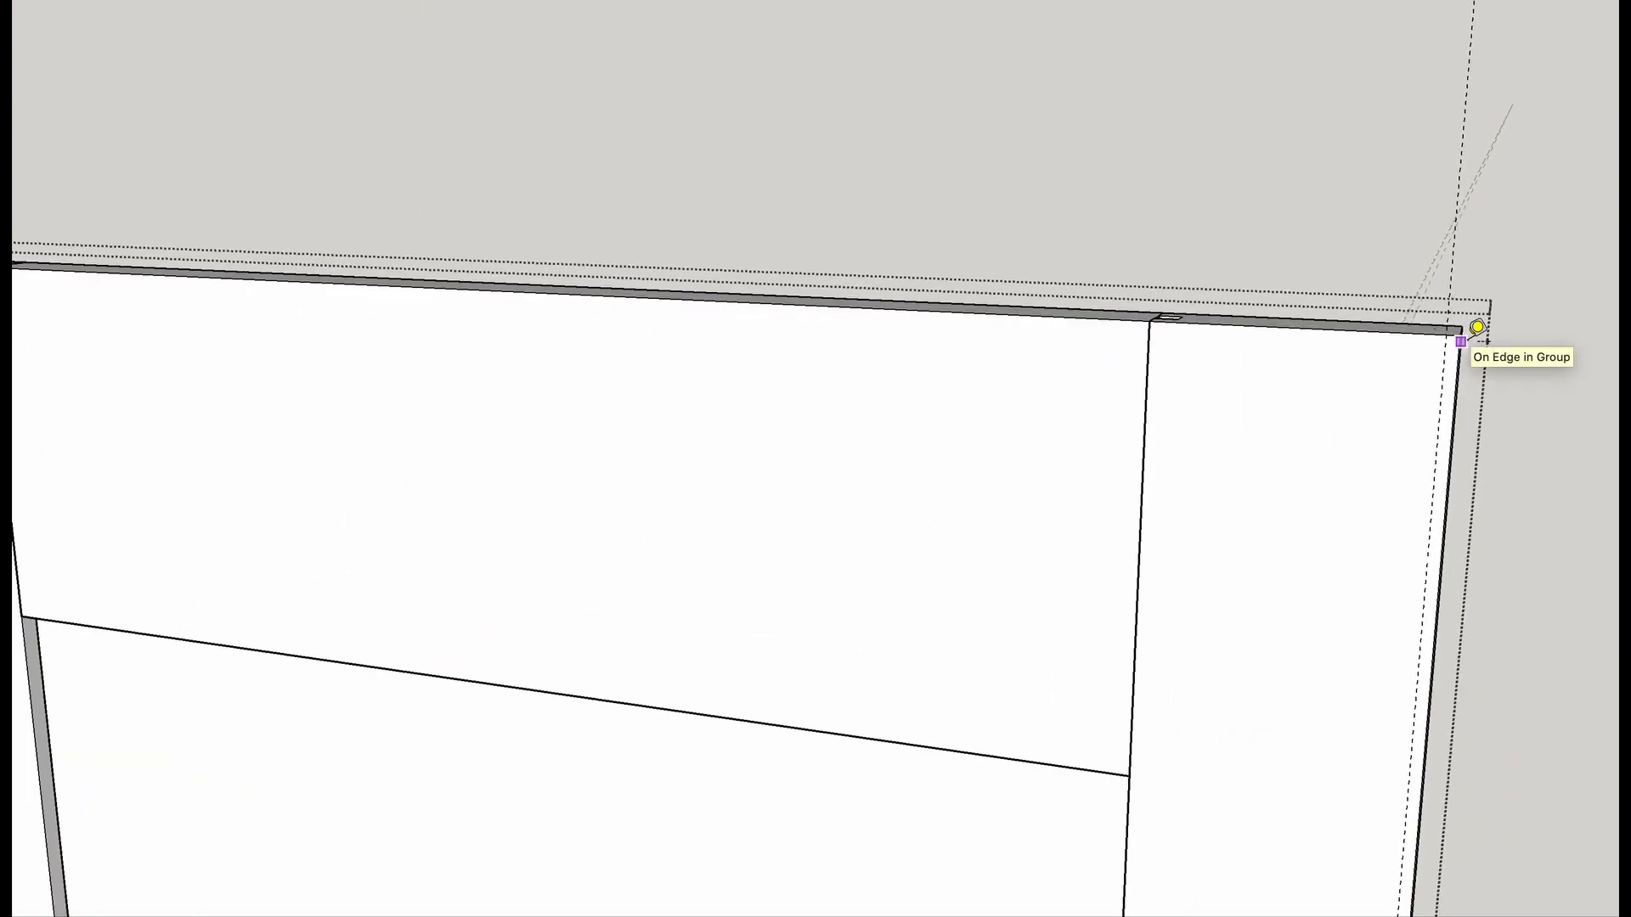
key("l")
scroll(1478, 355, "up", 2)
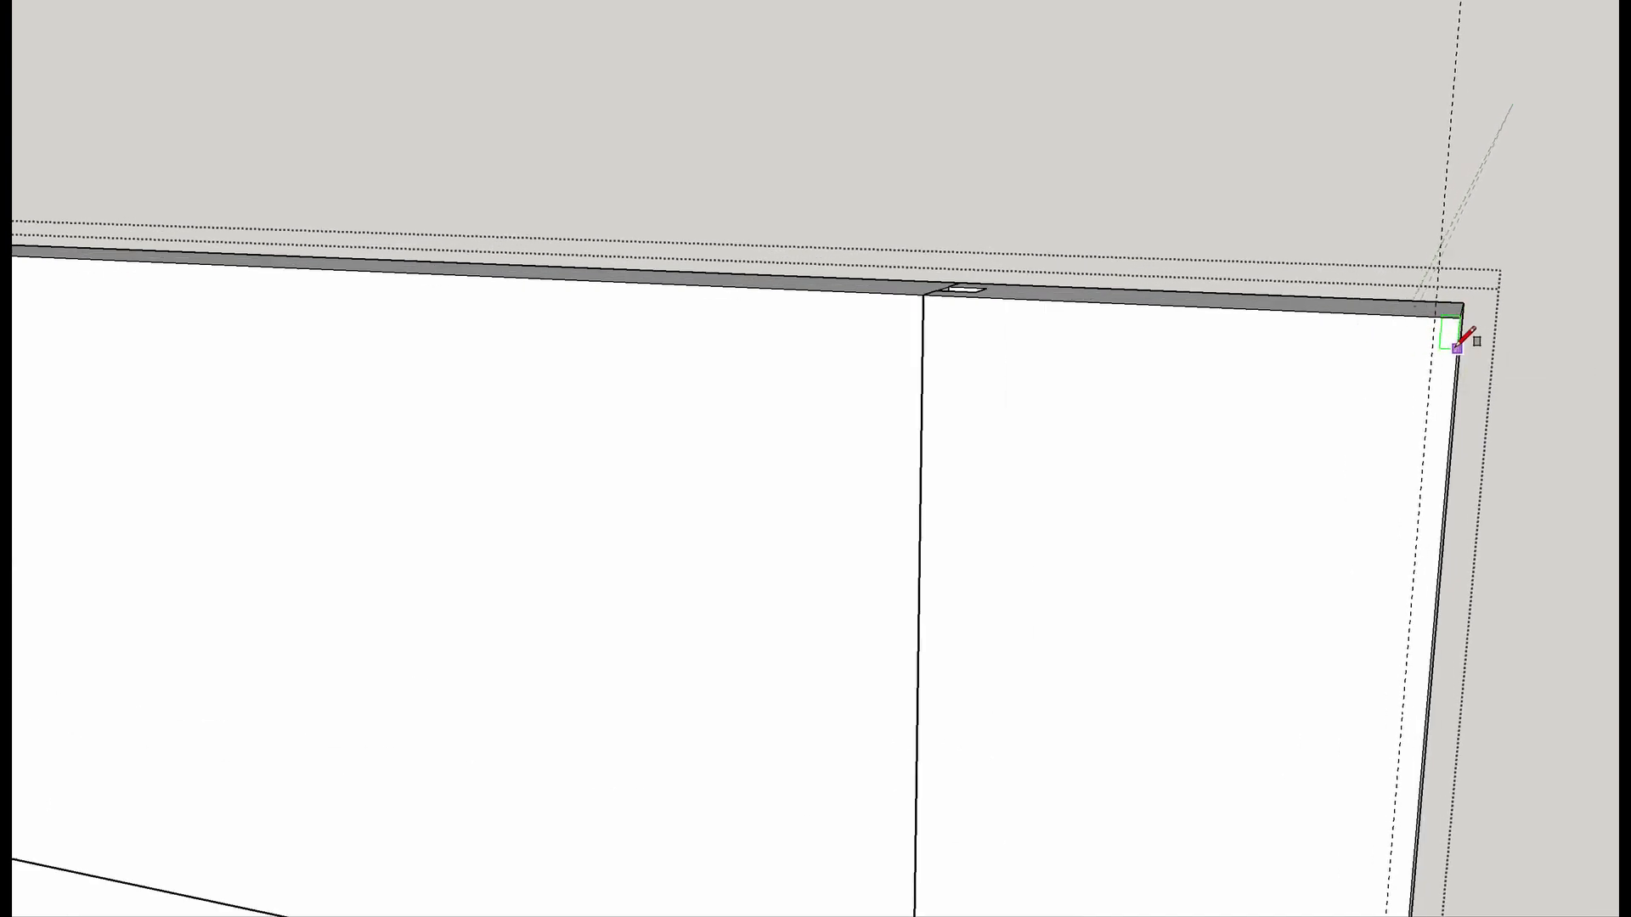
left_click(1435, 317)
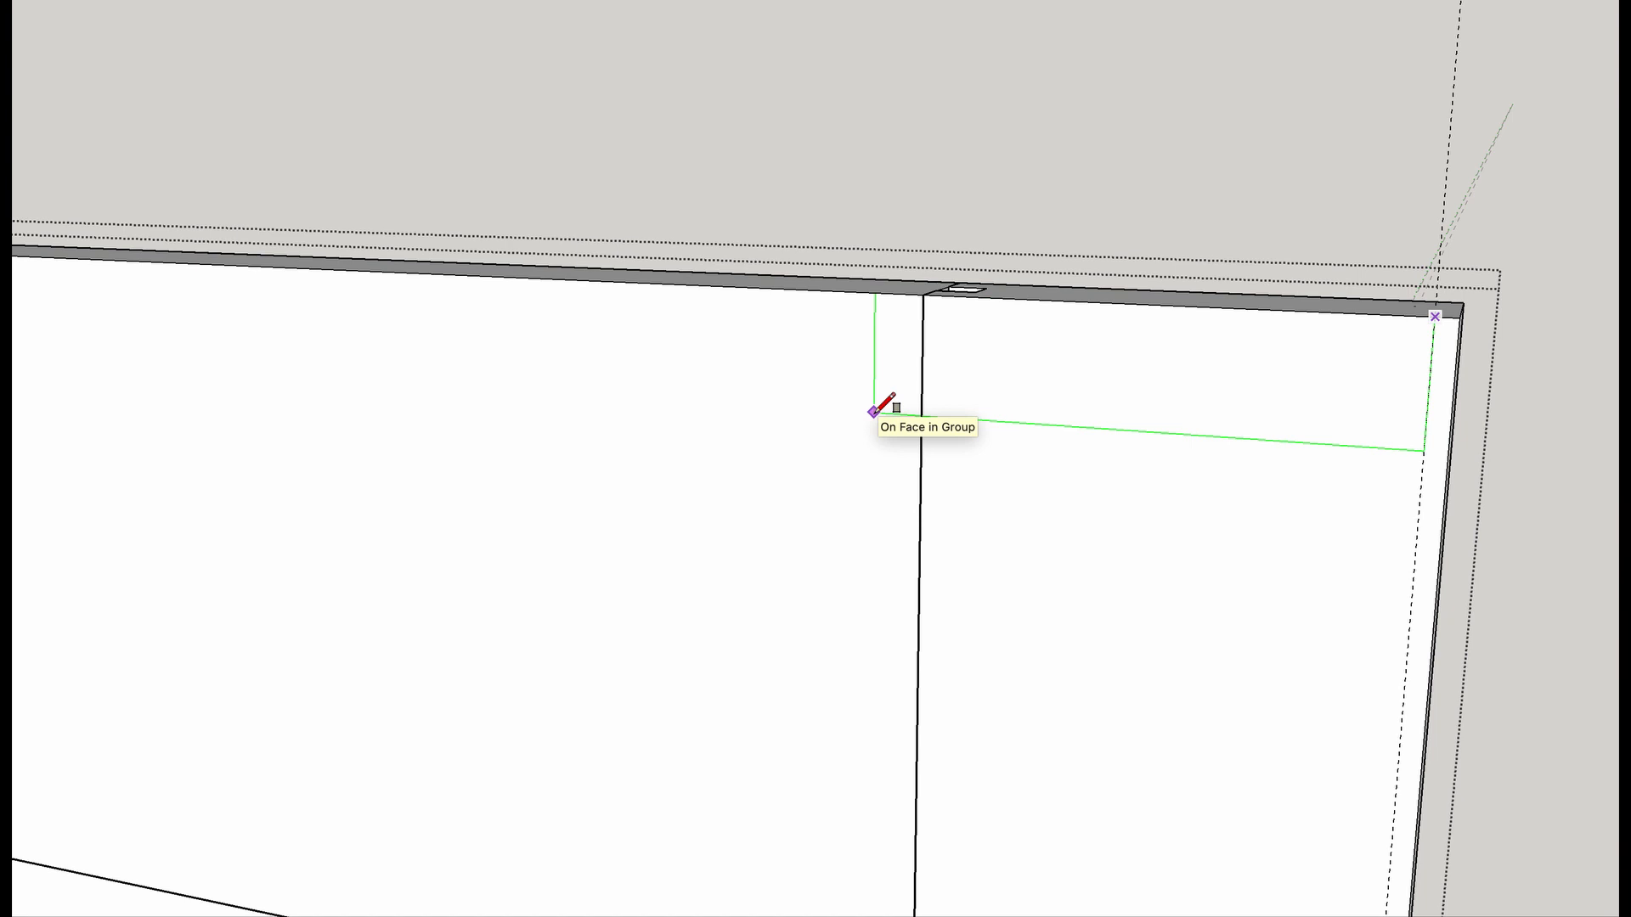
key("Return")
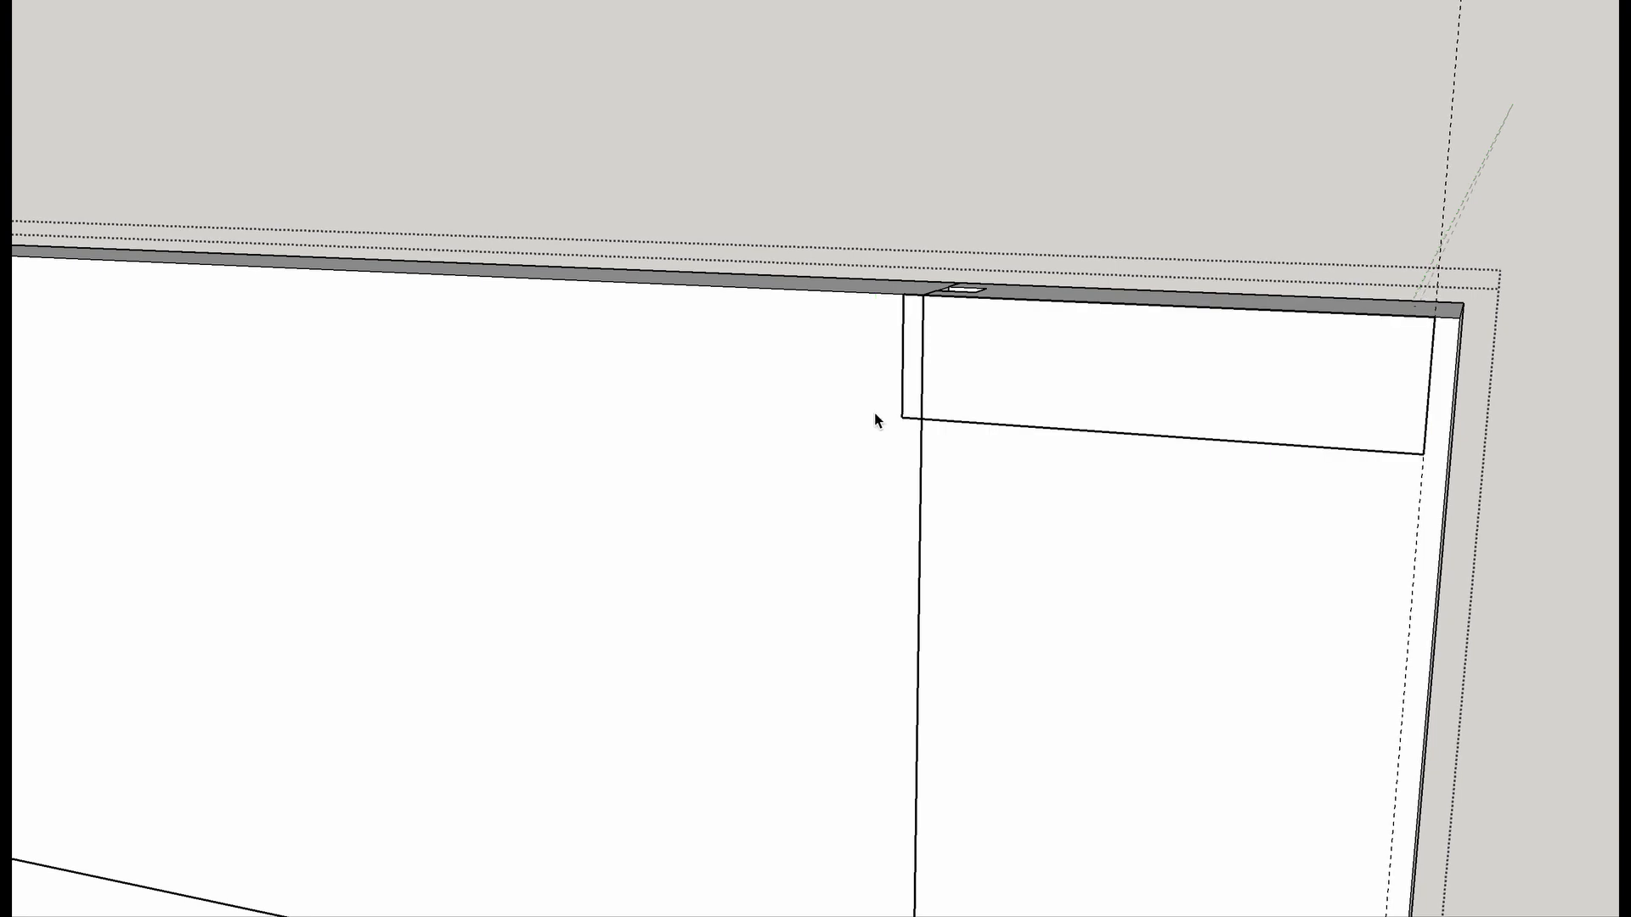
scroll(1277, 434, "down", 3)
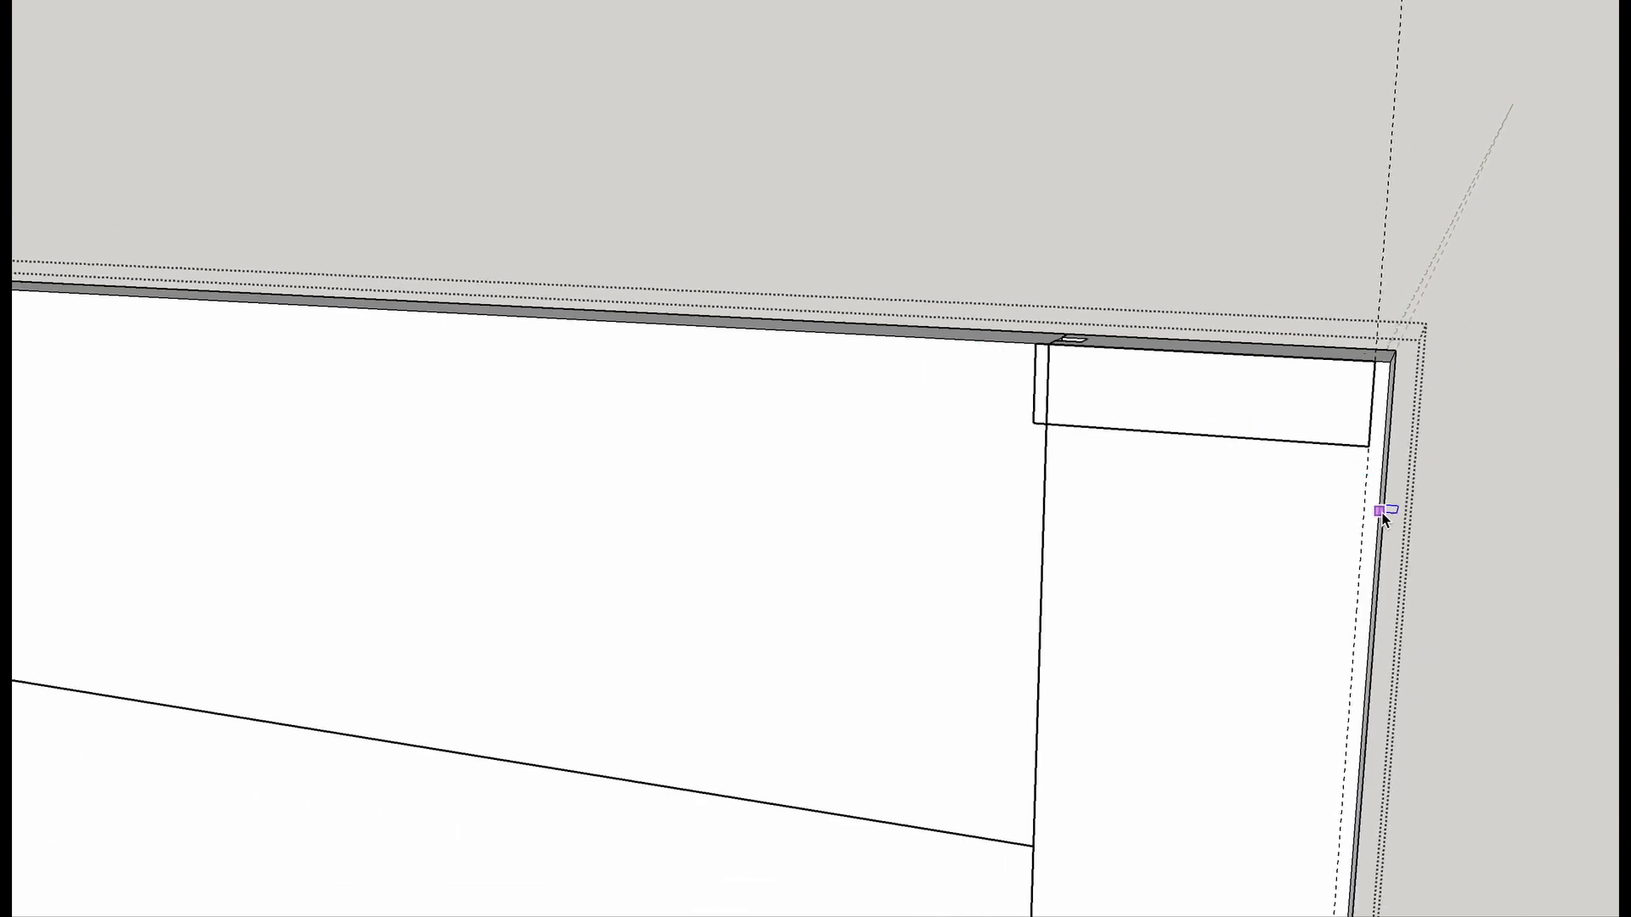
middle_click_drag(1404, 549, 1232, 544)
scroll(1229, 537, "down", 3)
key("p")
left_click(1245, 487)
scroll(854, 592, "down", 2)
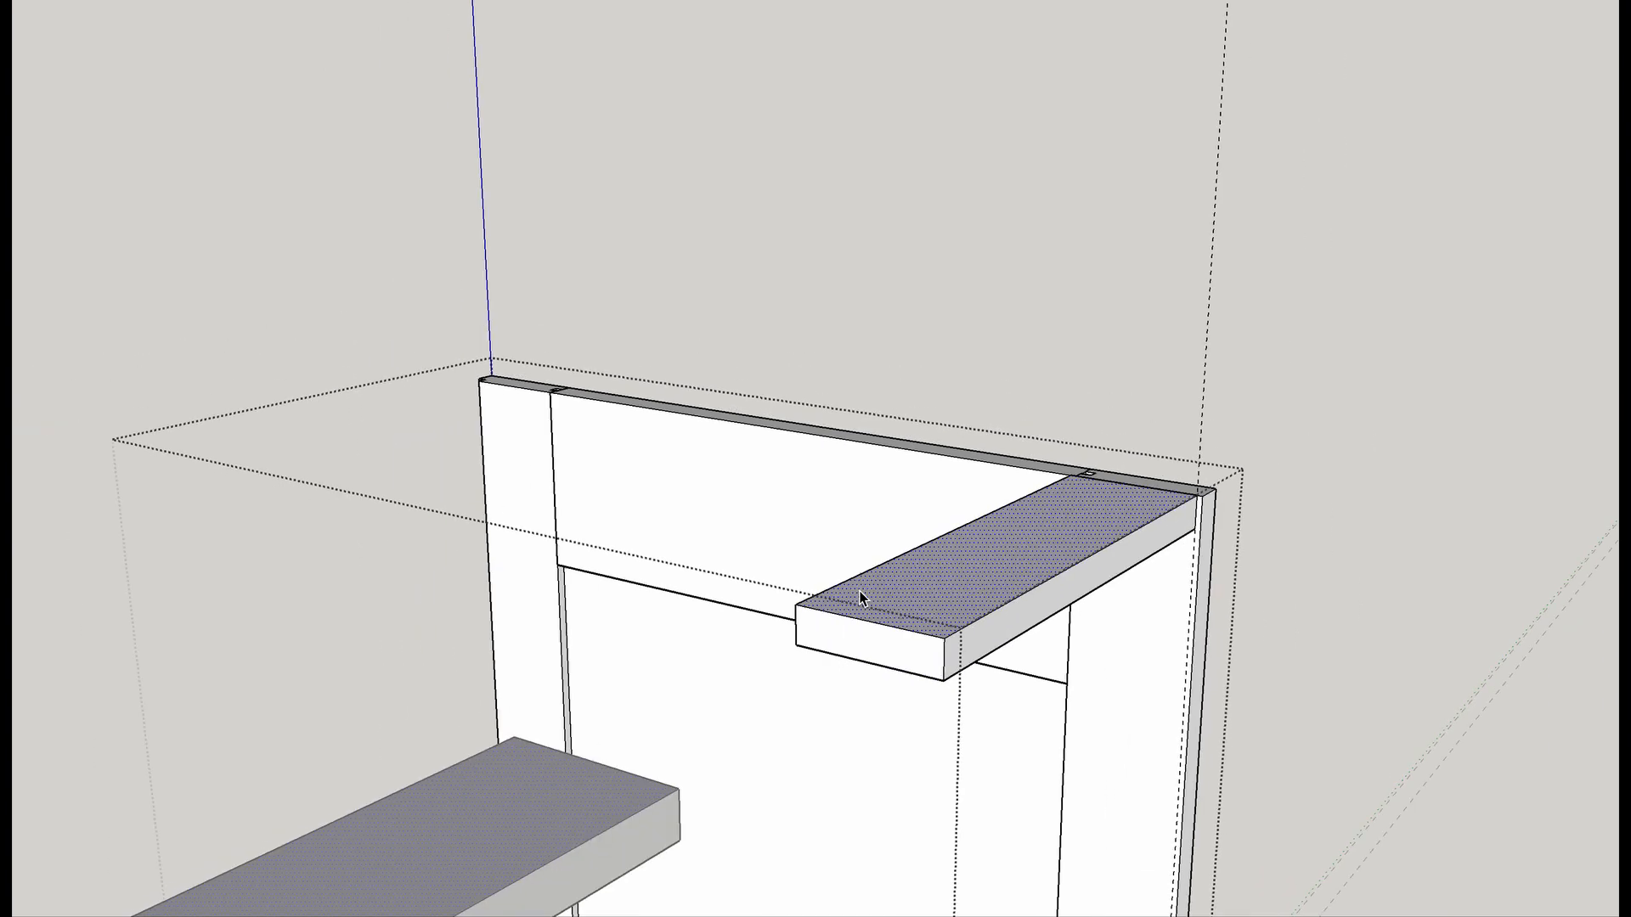
middle_click_drag(957, 666, 1065, 688)
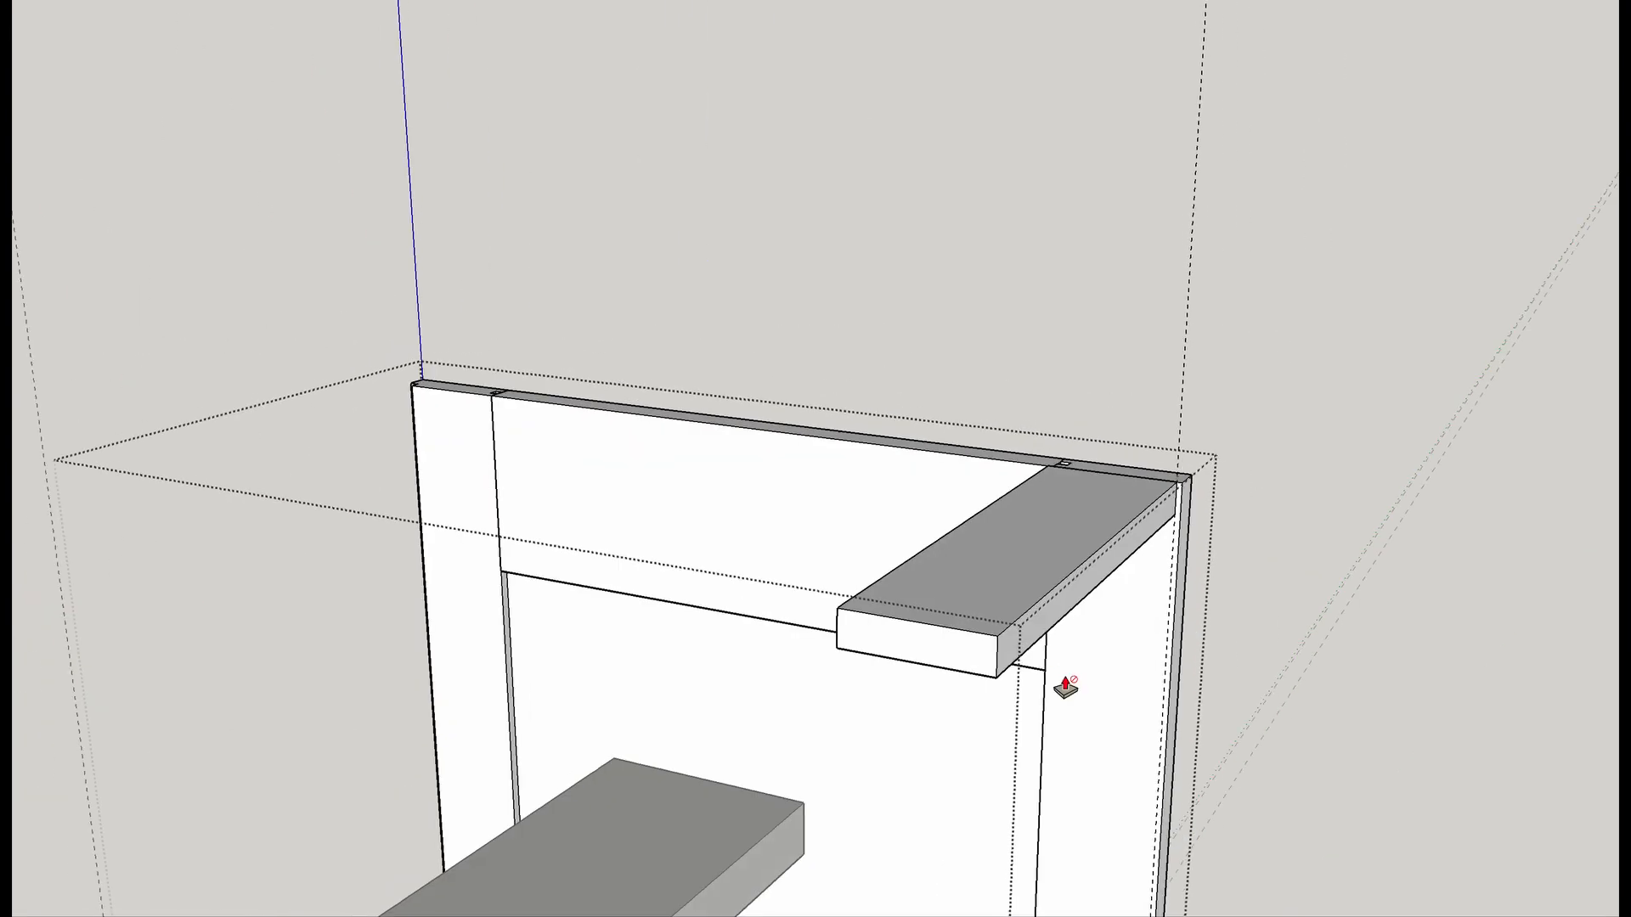
key("ctrl+z")
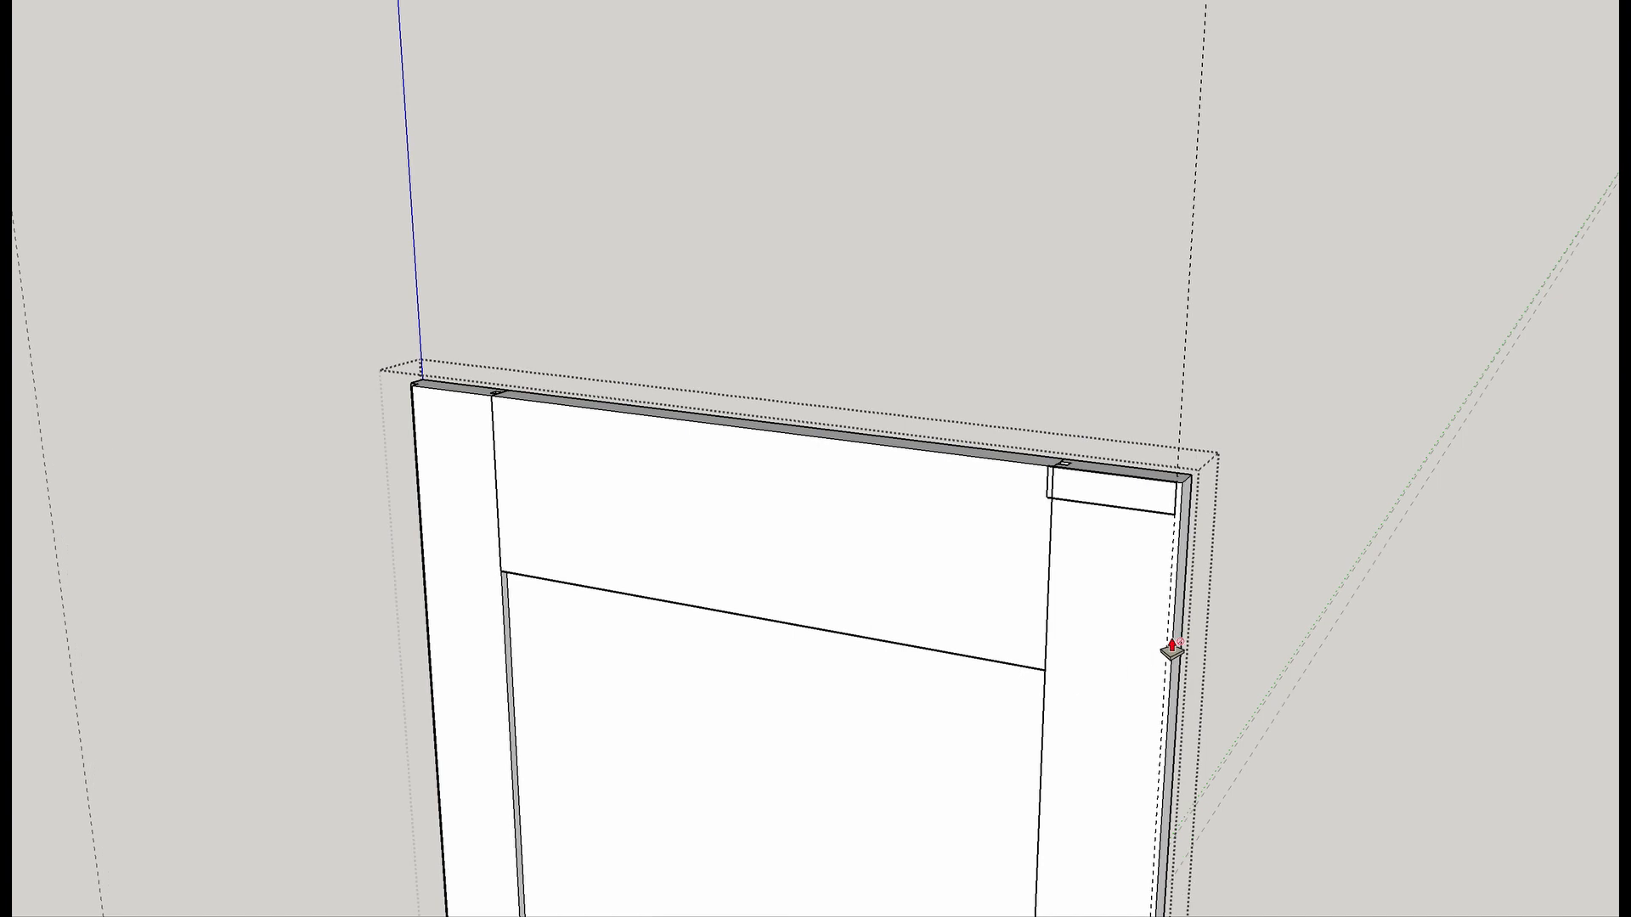
scroll(1147, 514, "up", 3)
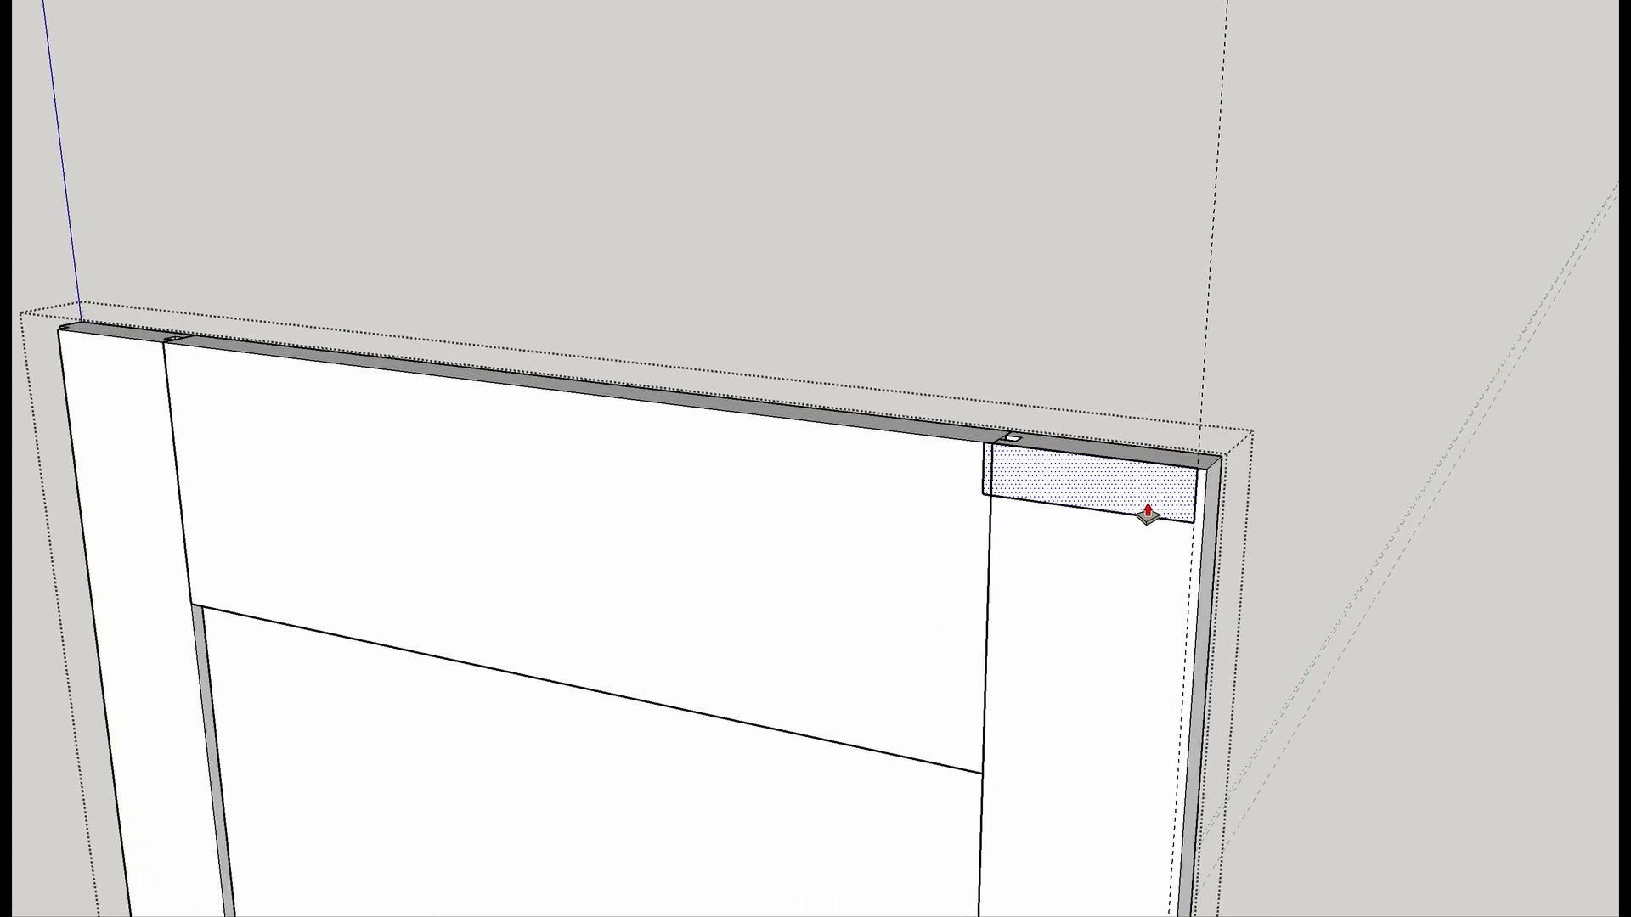
scroll(1148, 514, "up", 2)
key("space")
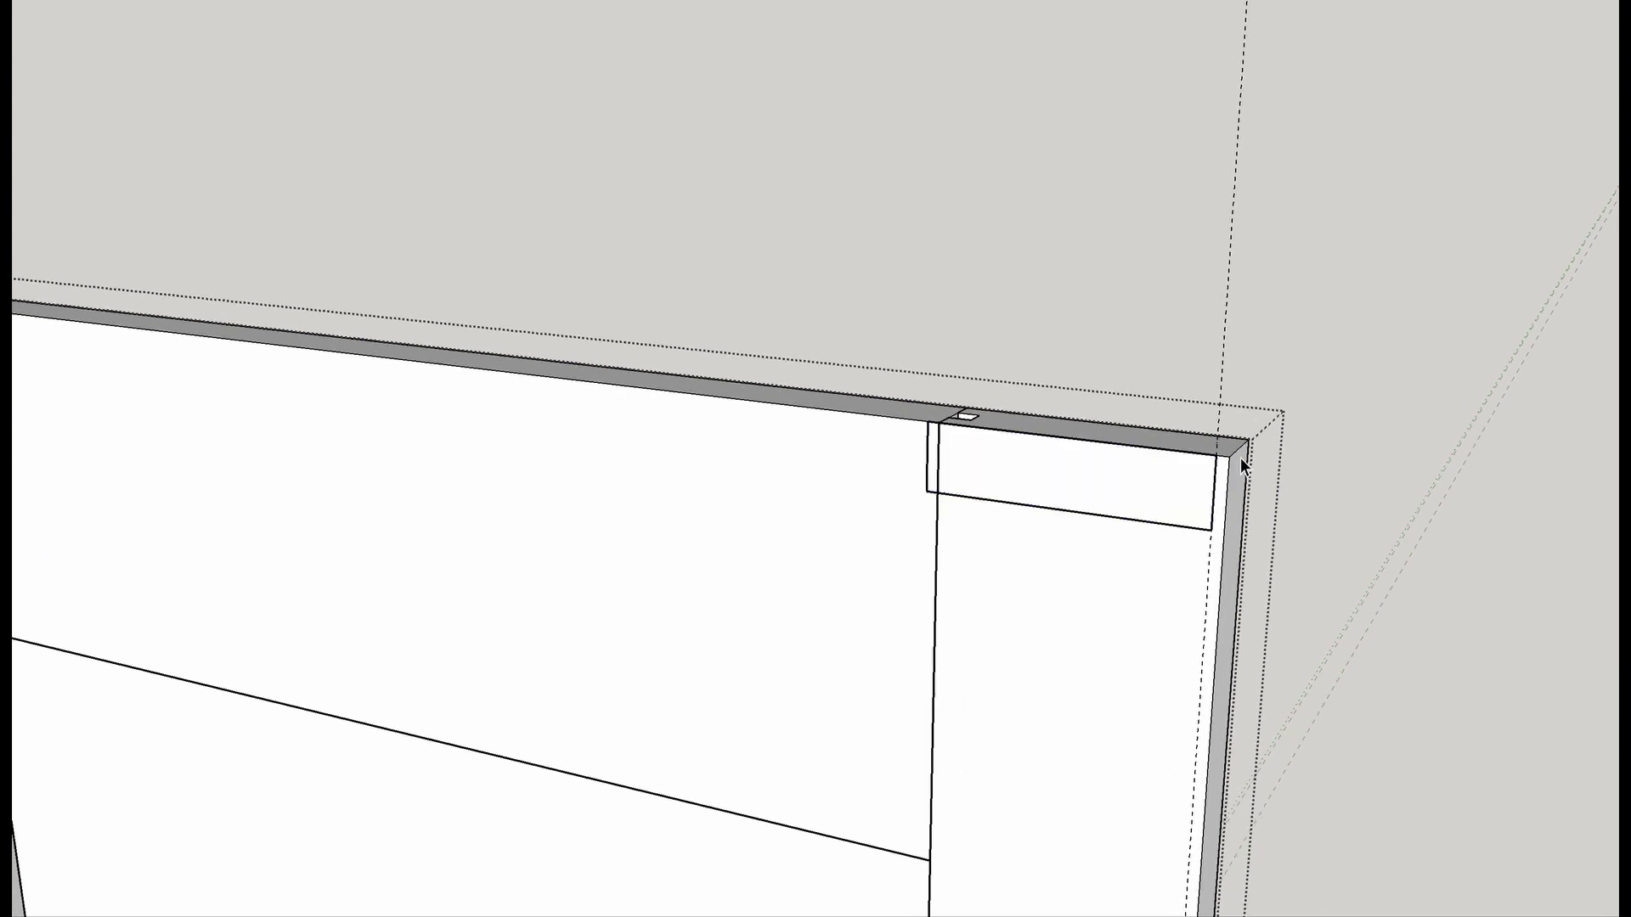
key("ctrl+z")
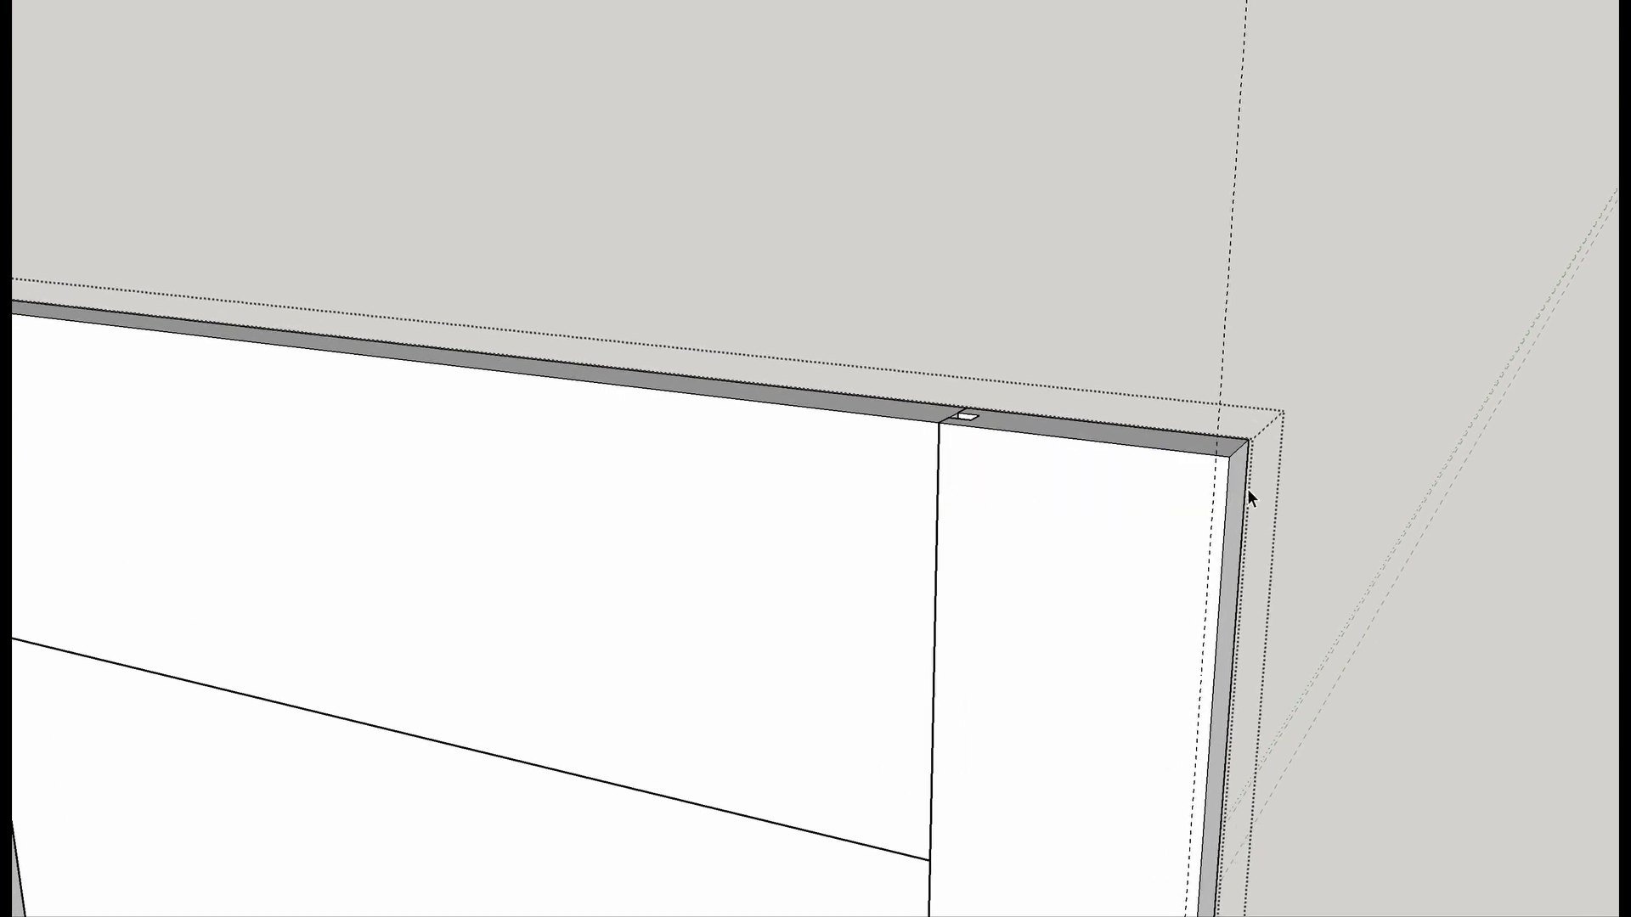
Outside the side component, draw a stretcher-profile rectangle on the front stile's inner face, starting where the guide meets its top edge.
left_click(1384, 393)
left_click(1074, 543)
left_click(1289, 371)
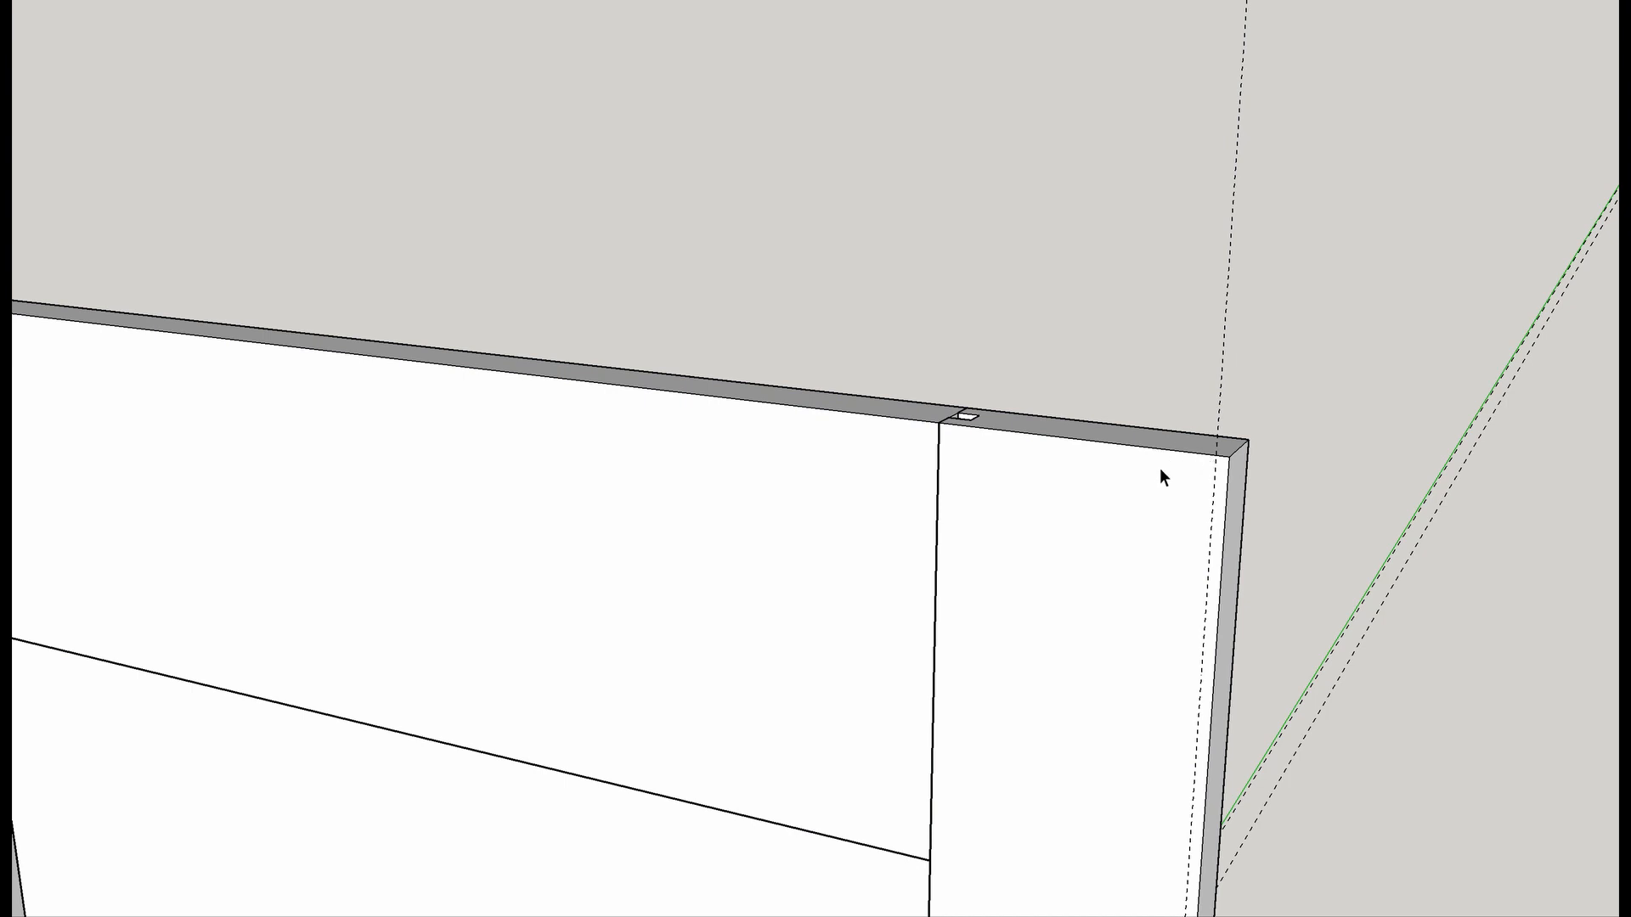
key("l")
scroll(1176, 484, "up", 3)
left_click(1272, 404)
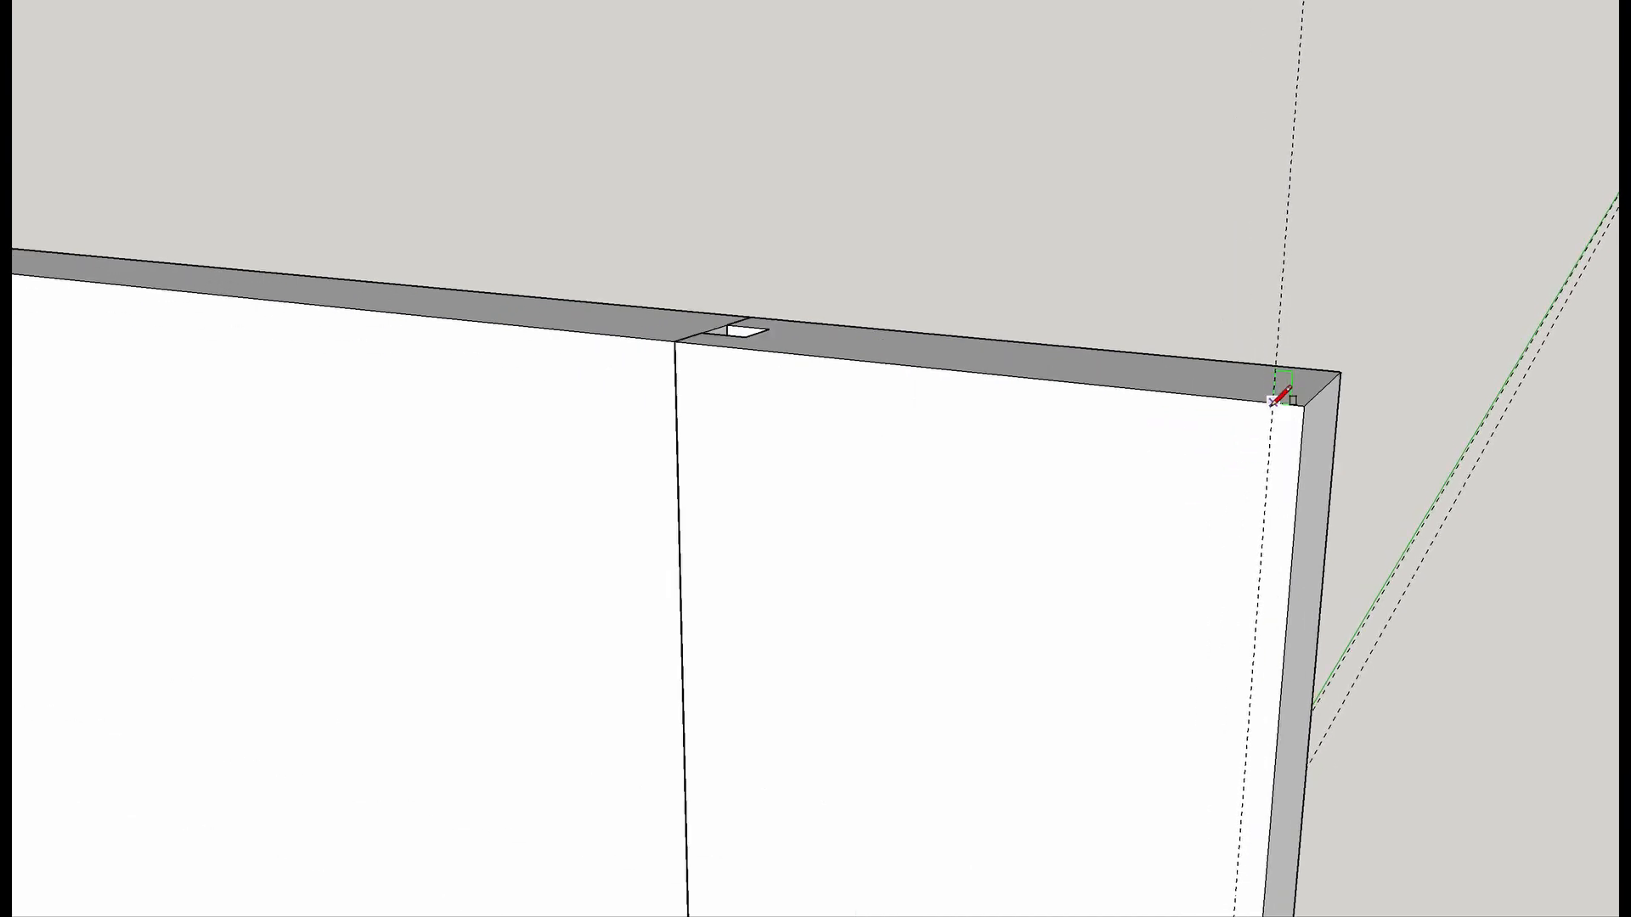
left_click(599, 478)
Extrude the rectangle across the cabinet to the inner face of the opposite side, forming the top front stretcher.
key("p")
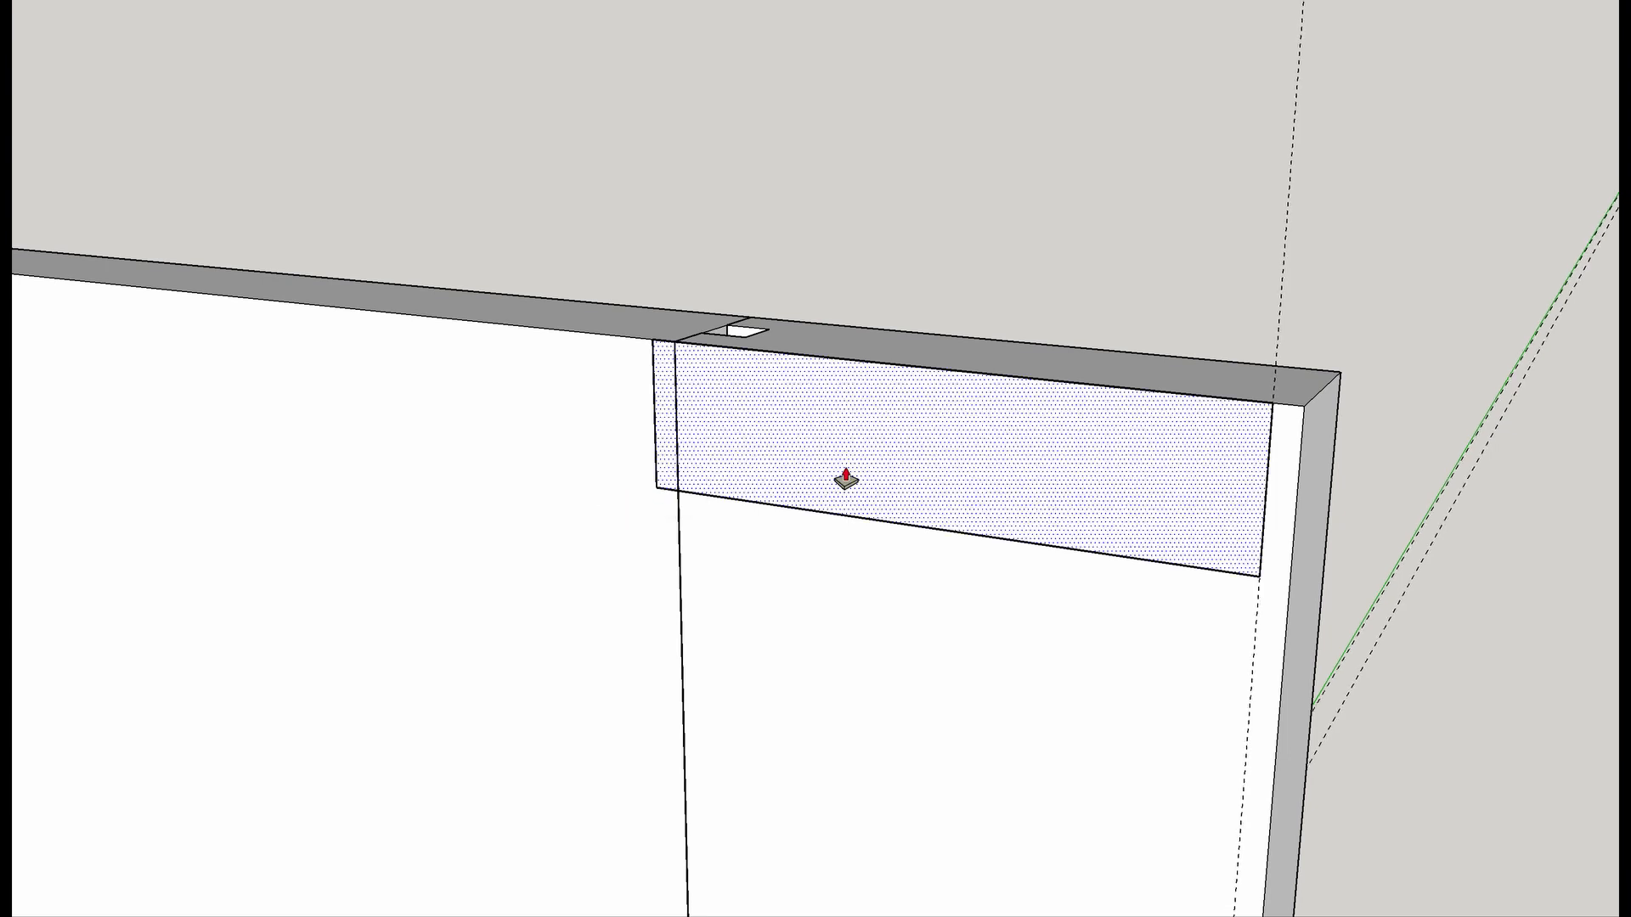
left_click_drag(663, 484, 547, 594)
scroll(557, 610, "down", 3)
scroll(543, 611, "down", 8)
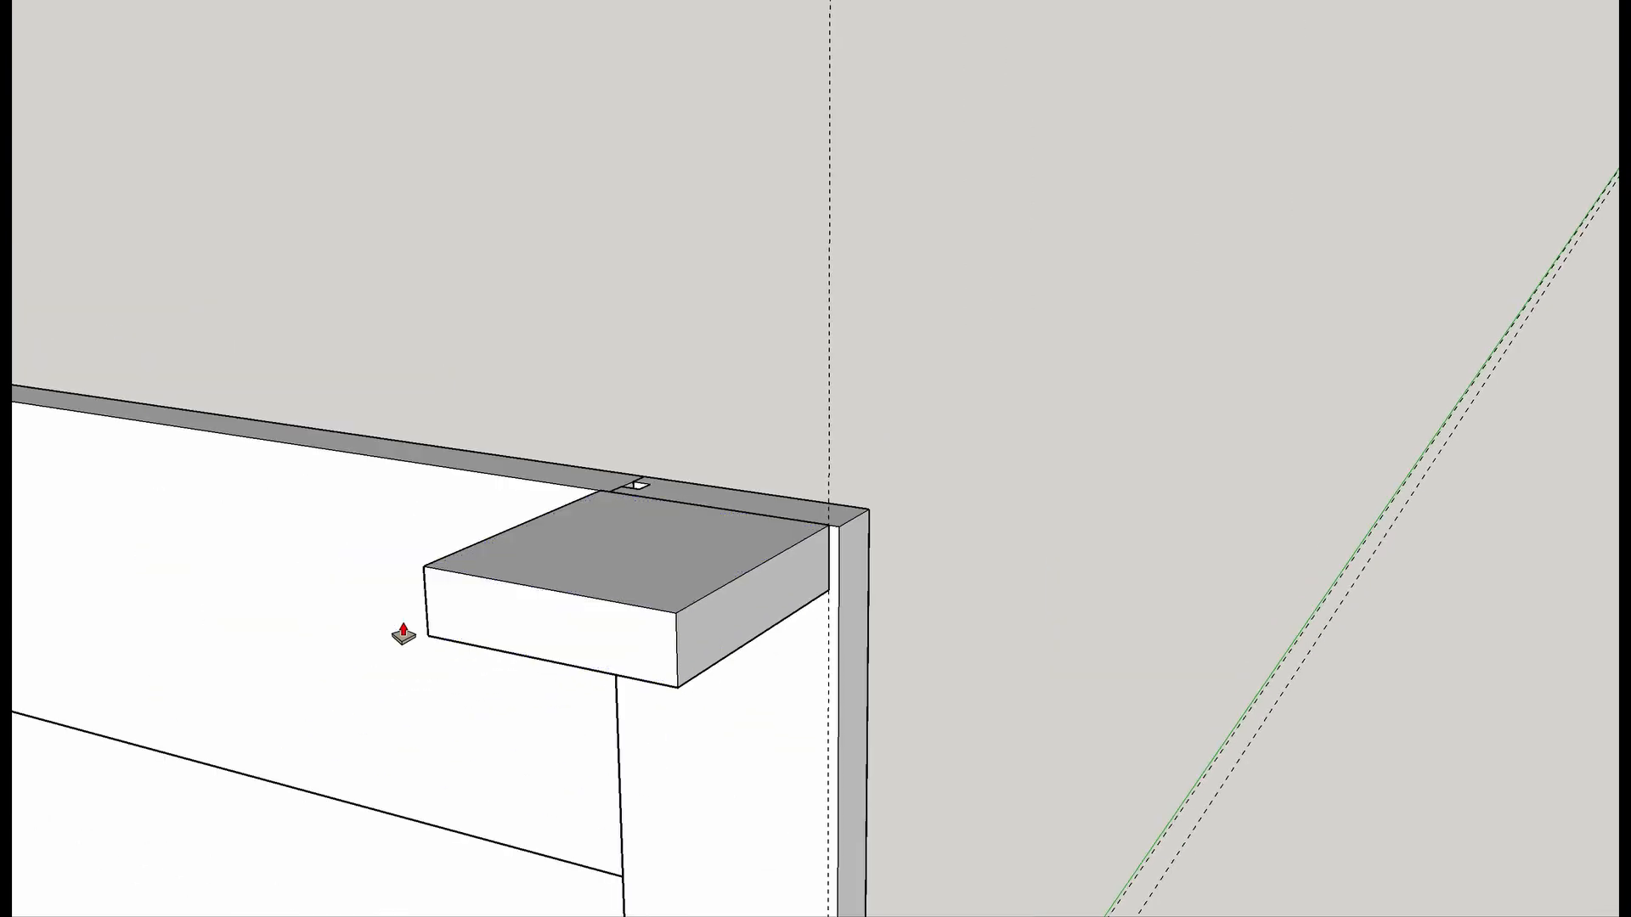
scroll(575, 354, "down", 4)
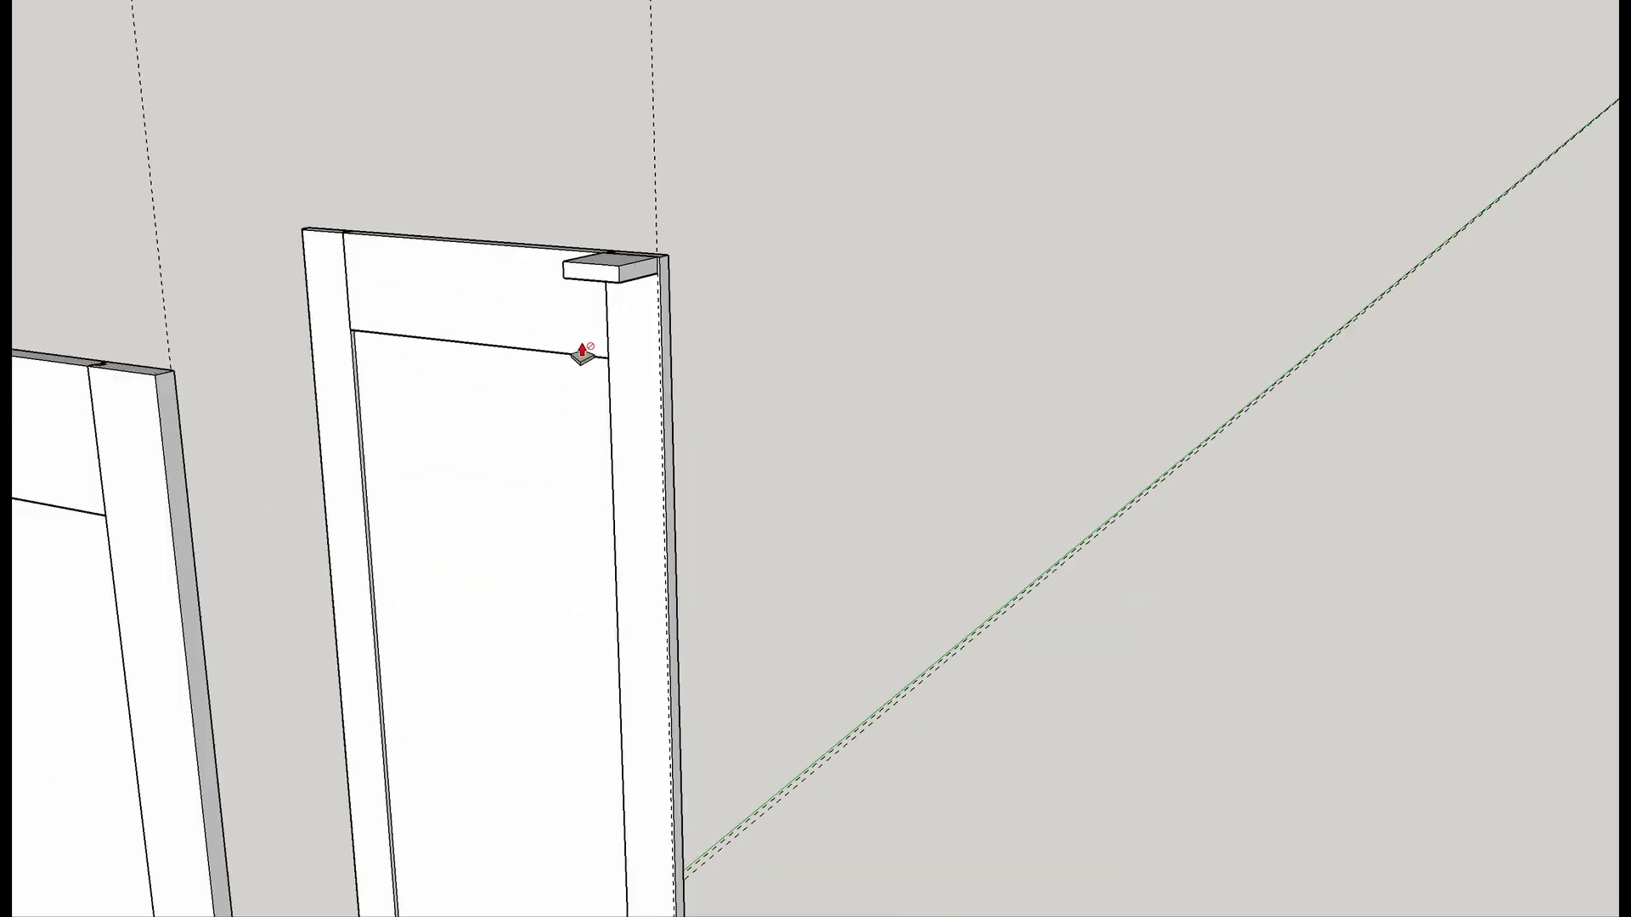
left_click_drag(587, 282, 116, 375)
middle_click_drag(117, 375, 588, 550)
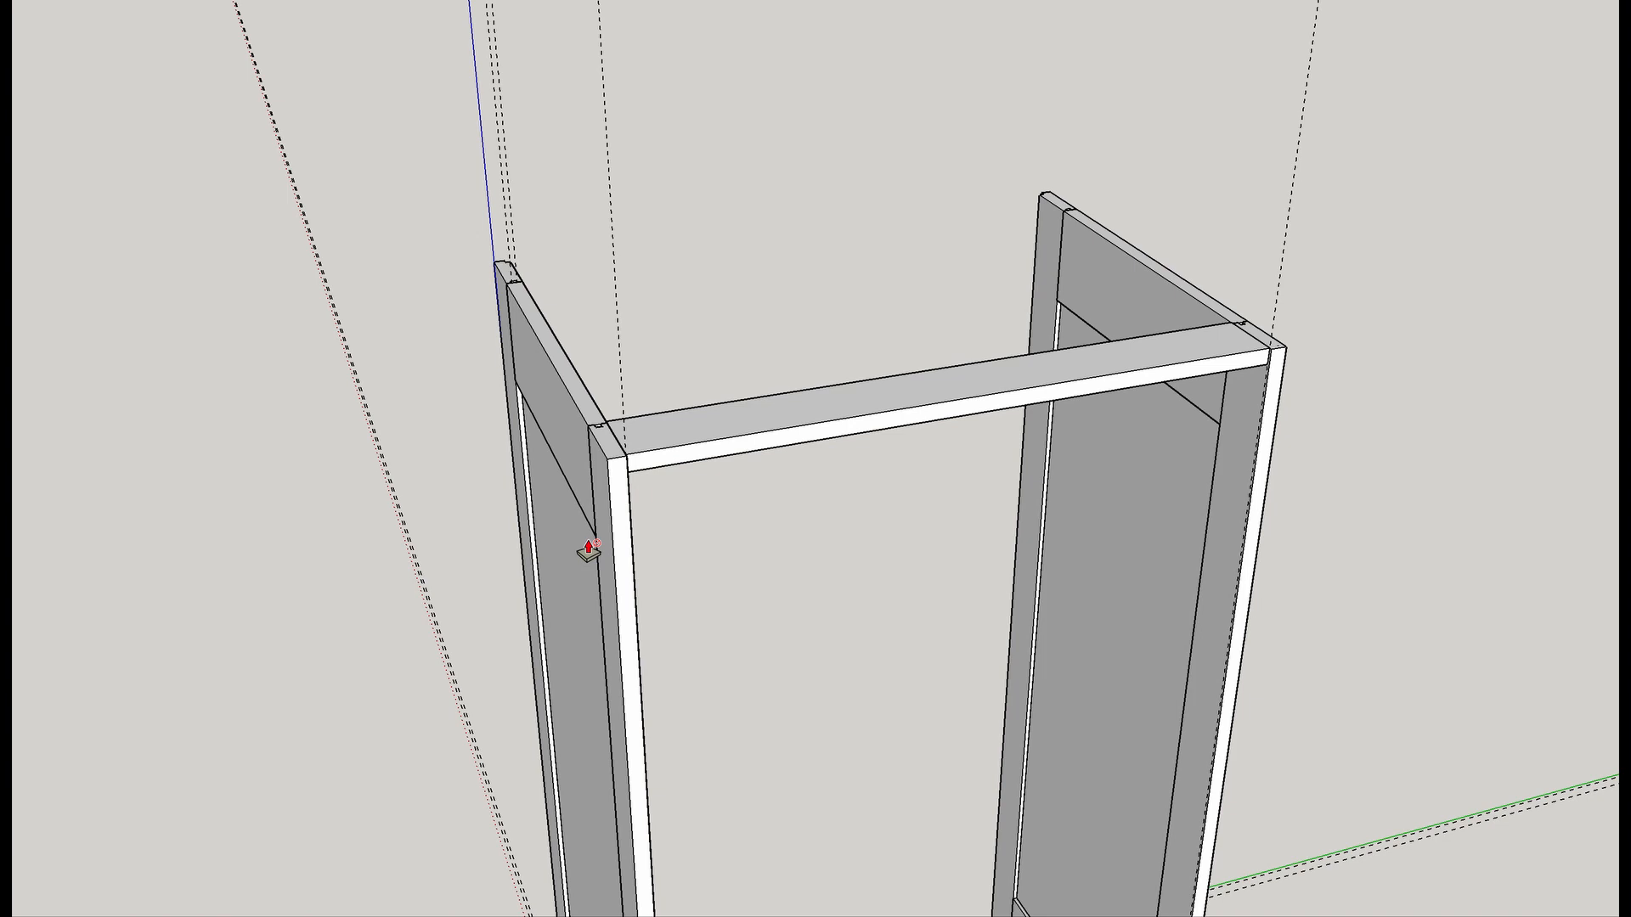
Select all of the top front stretcher's geometry and make it a group.
key("space")
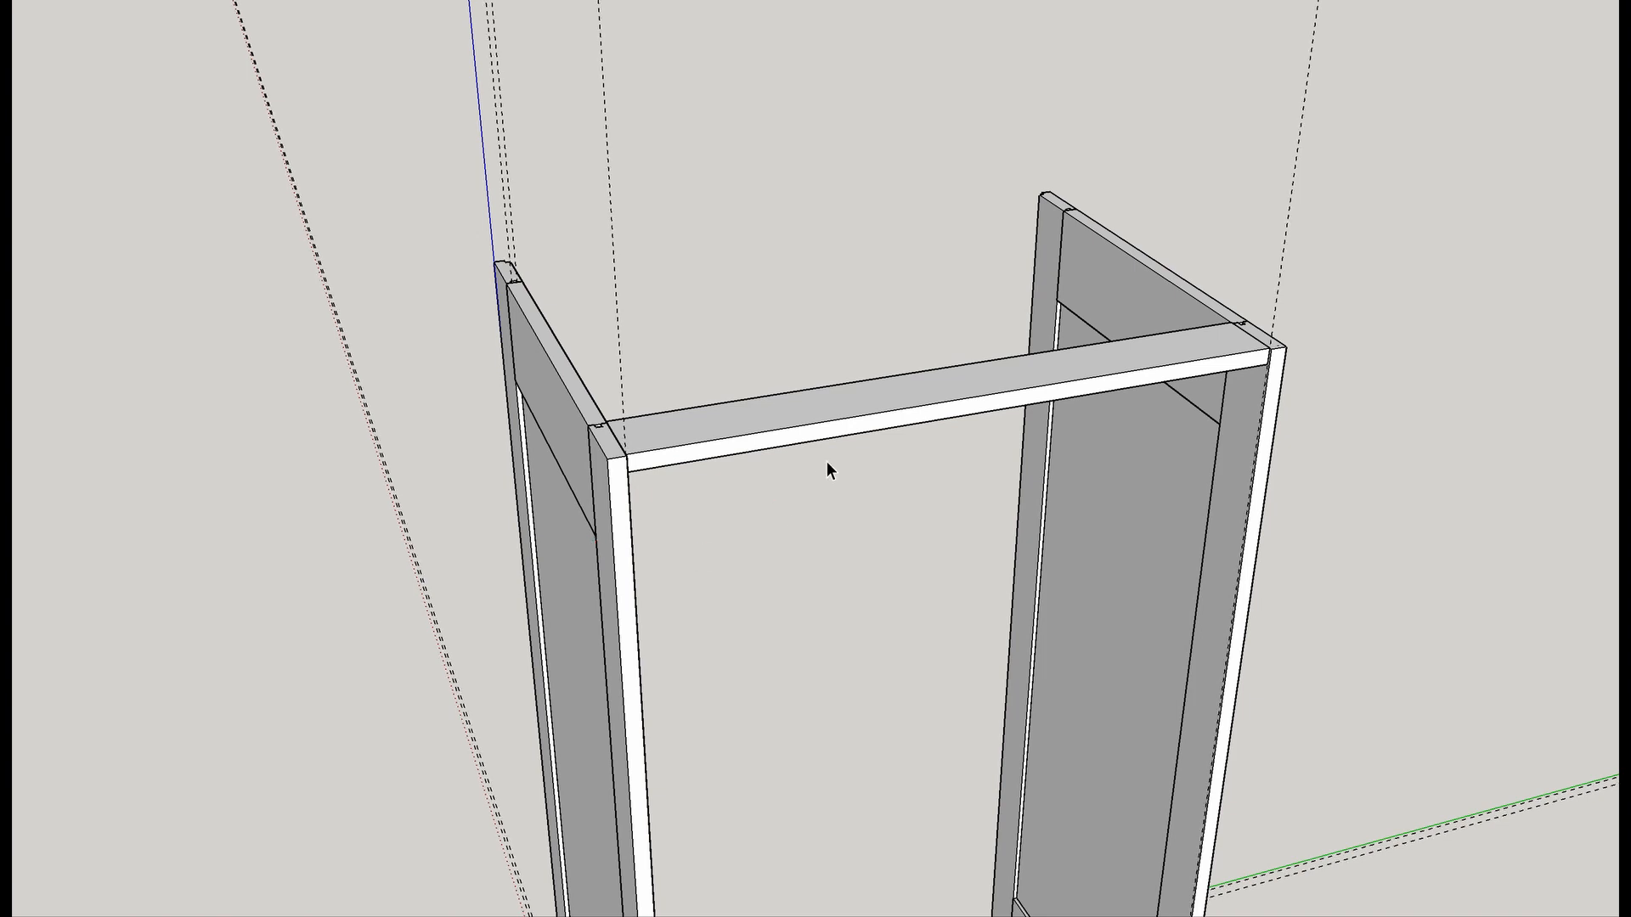
triple_click(836, 414)
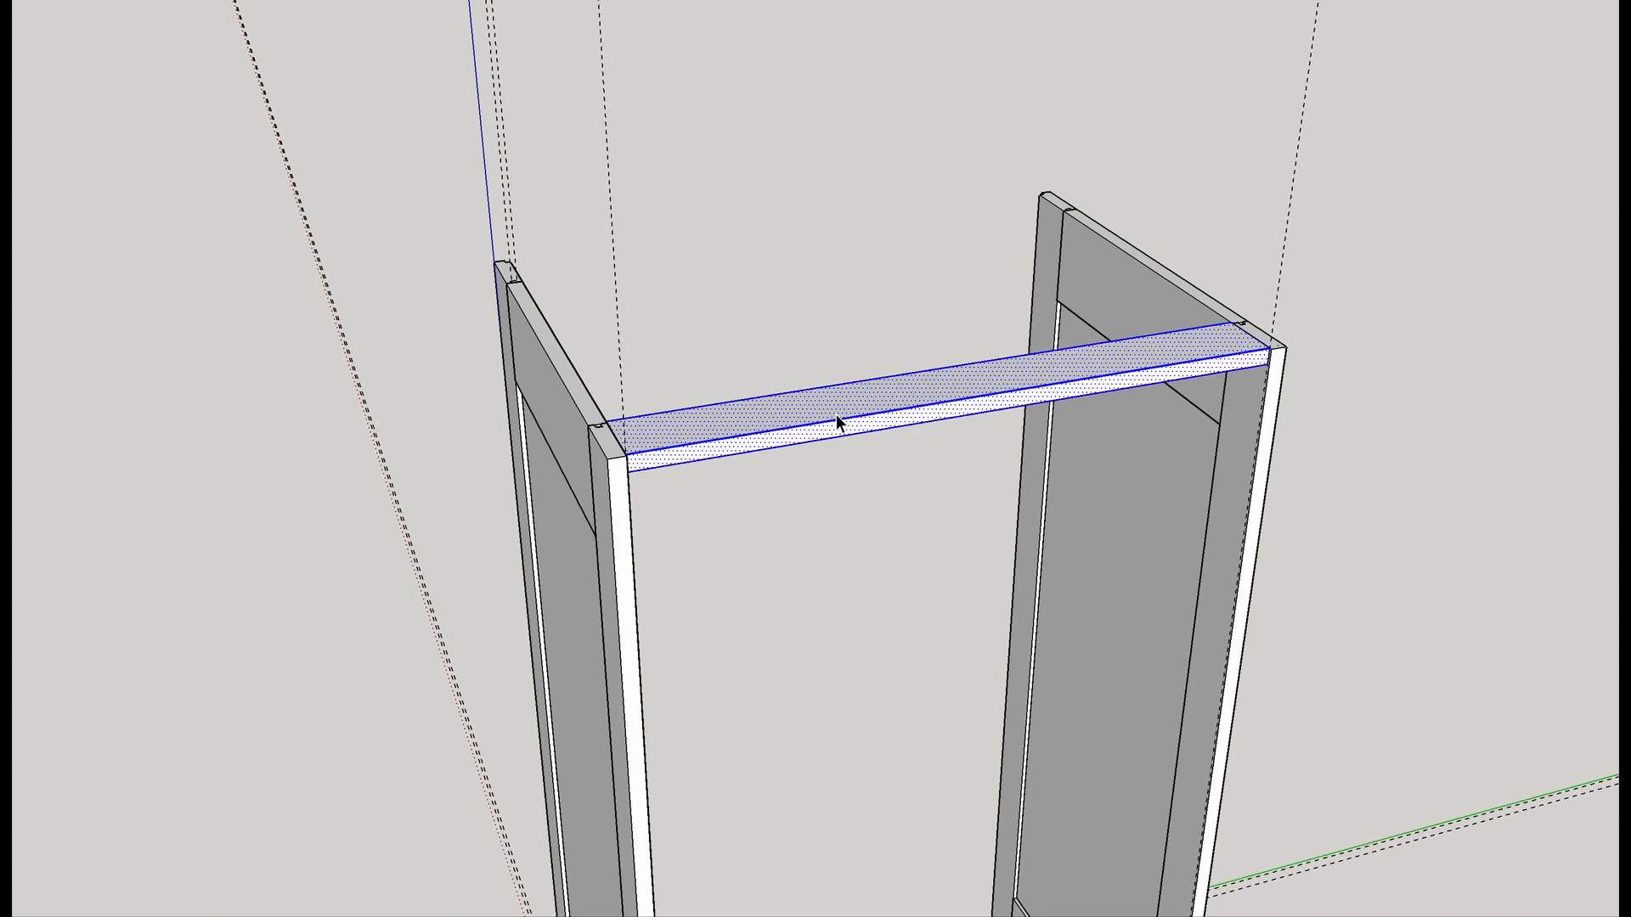
right_click(836, 413)
left_click(899, 574)
Copy the grouped front stretcher to the back of the cabinet, aligning its rear edge with the back stile's rabbet.
scroll(1022, 349, "up", 2)
scroll(1023, 347, "up", 1)
scroll(1021, 339, "down", 2)
middle_click_drag(1012, 353, 1056, 228)
scroll(941, 131, "up", 2)
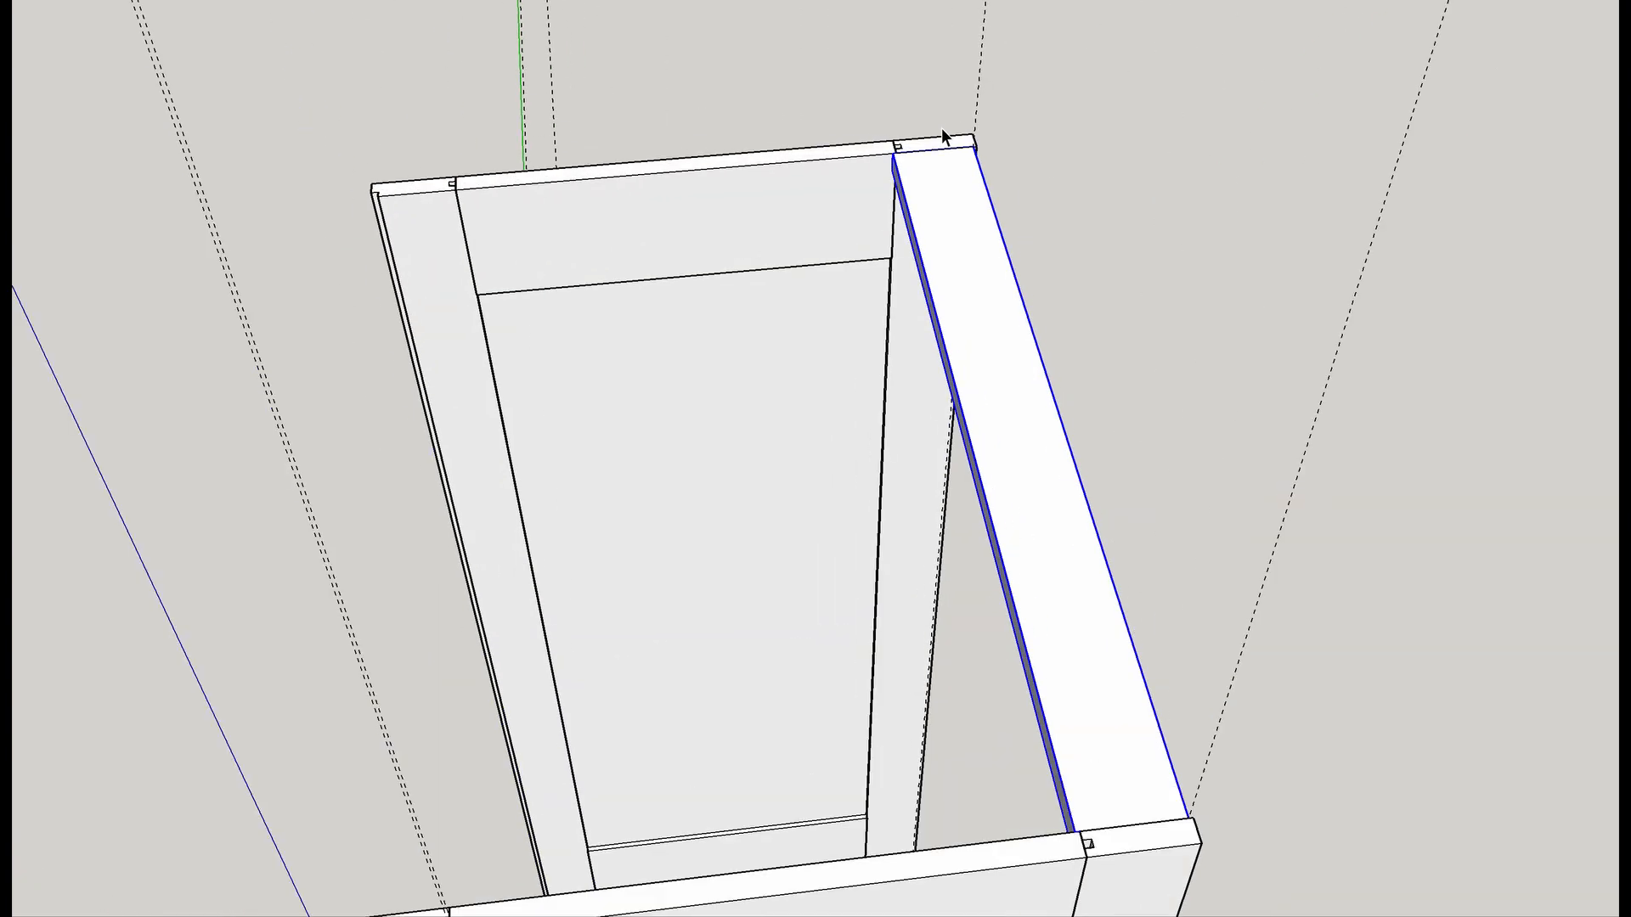
left_click(892, 153)
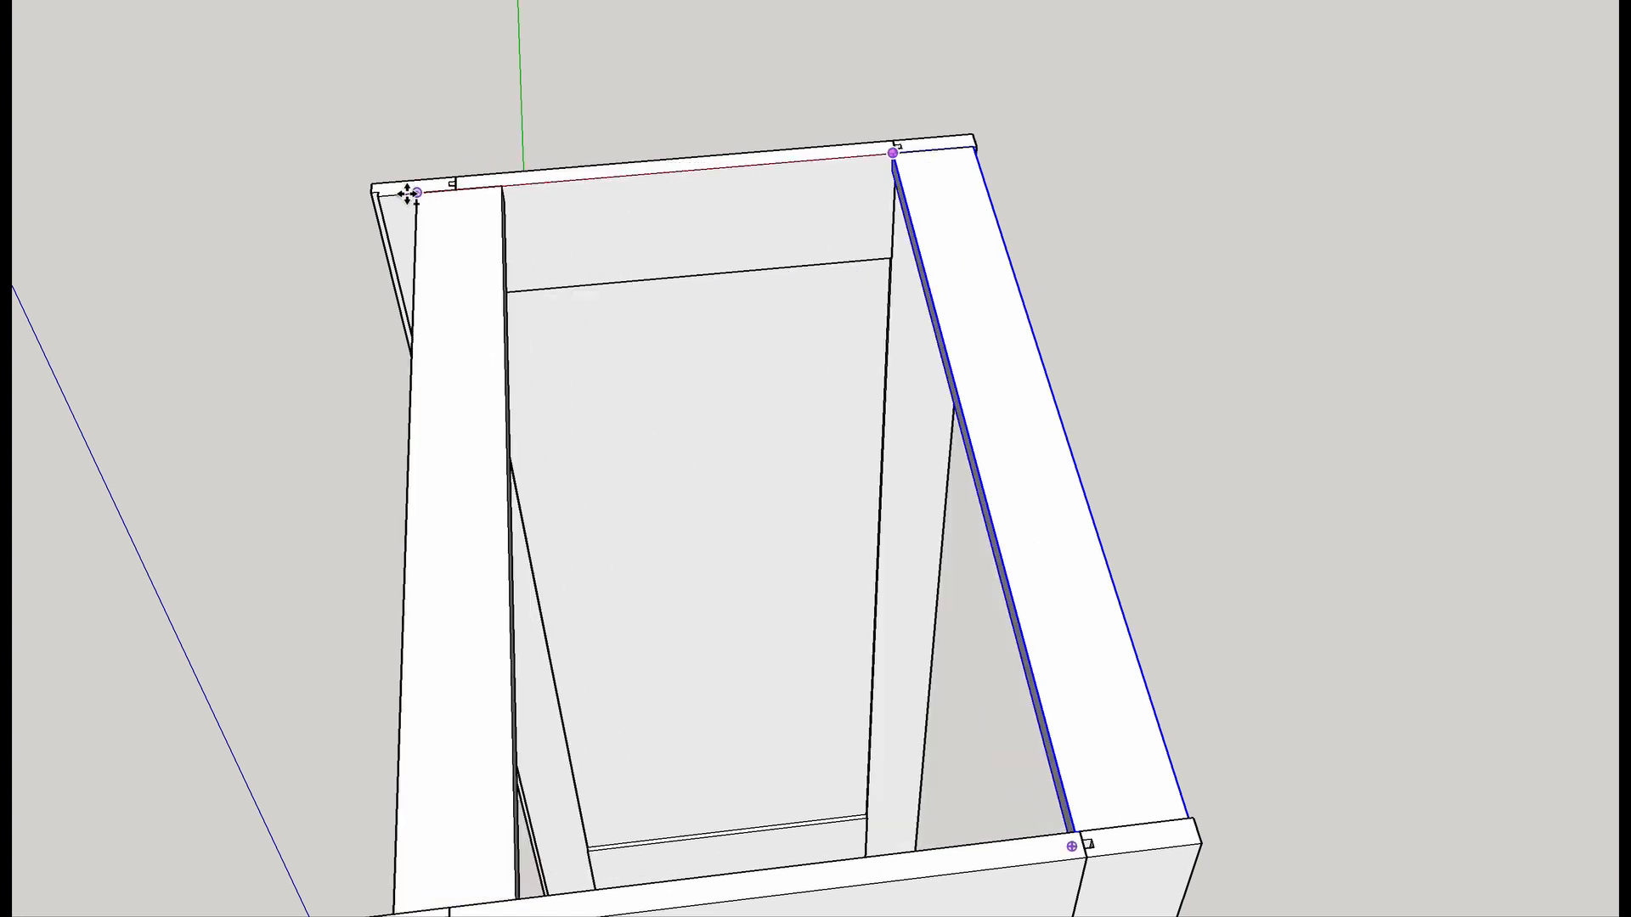
left_click(380, 194)
scroll(382, 195, "up", 3)
Draw a rectangle of the stretcher's full thickness on the back stretcher's front face, starting at the end corner against the side.
scroll(382, 195, "down", 5)
middle_click_drag(885, 288, 410, 374)
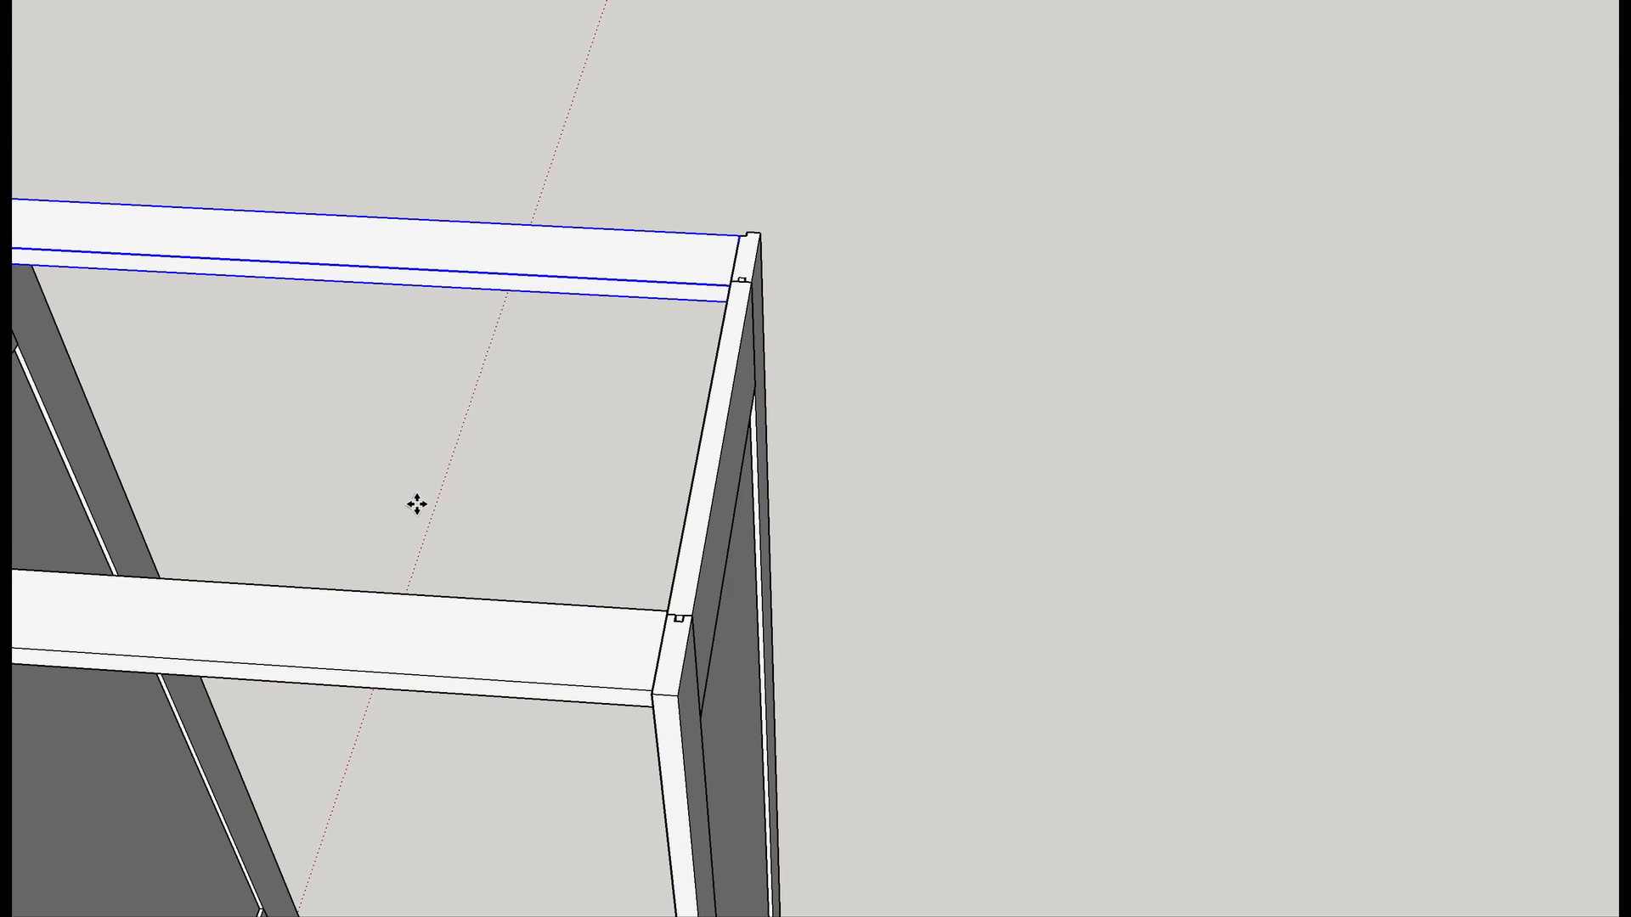
middle_click_drag(418, 502, 839, 524, "shift")
scroll(1033, 371, "up", 8)
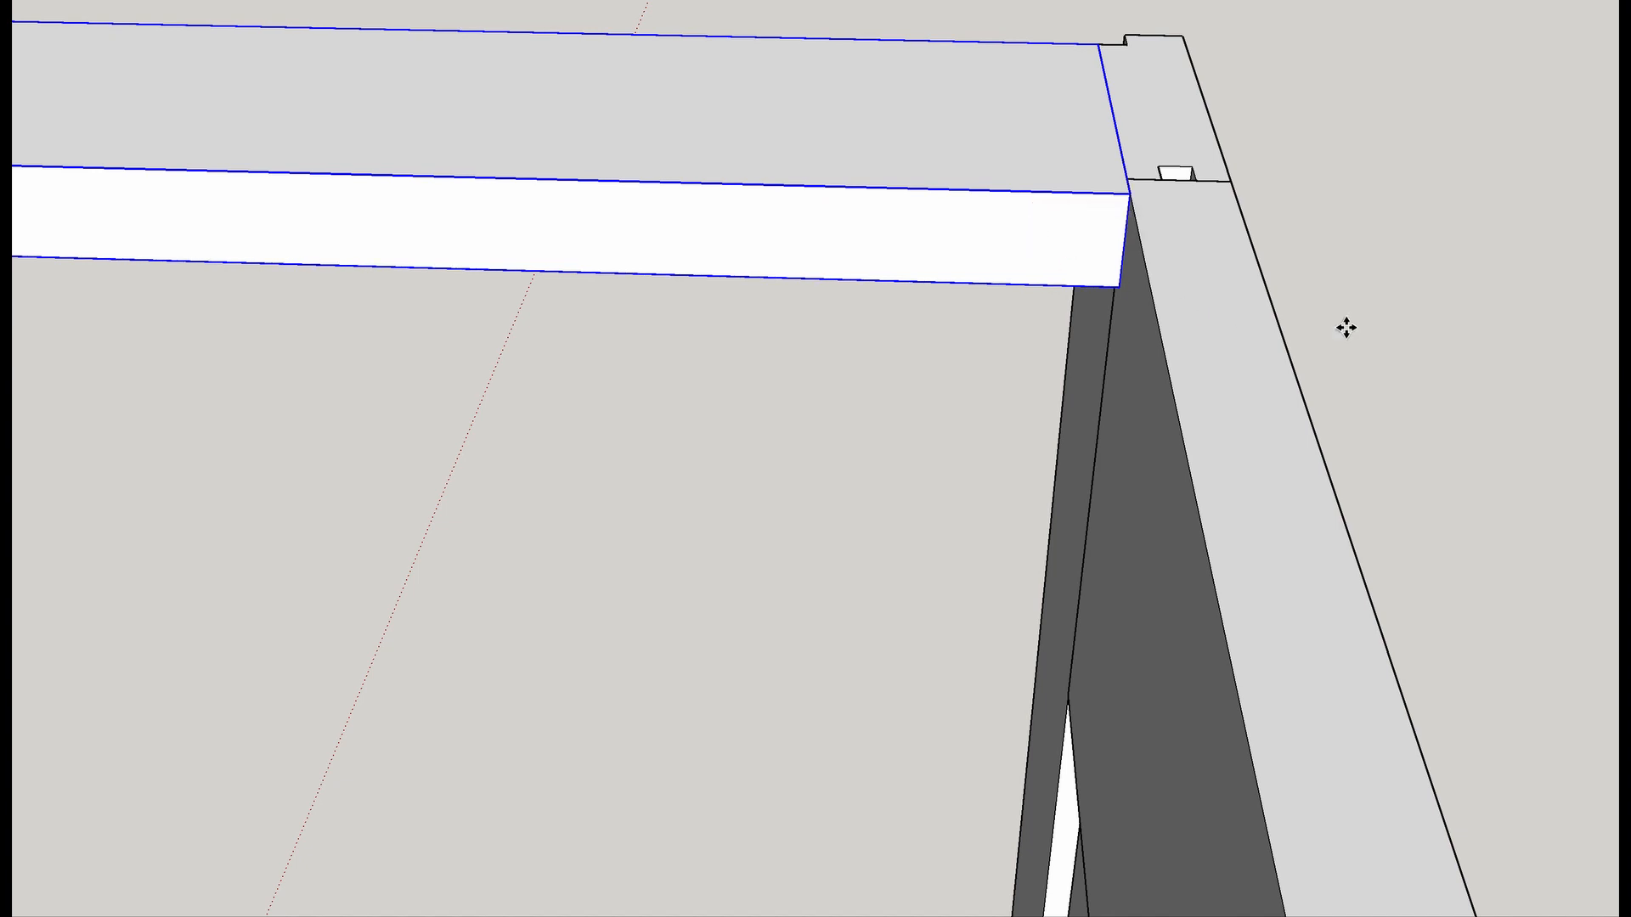
scroll(1173, 298, "up", 3)
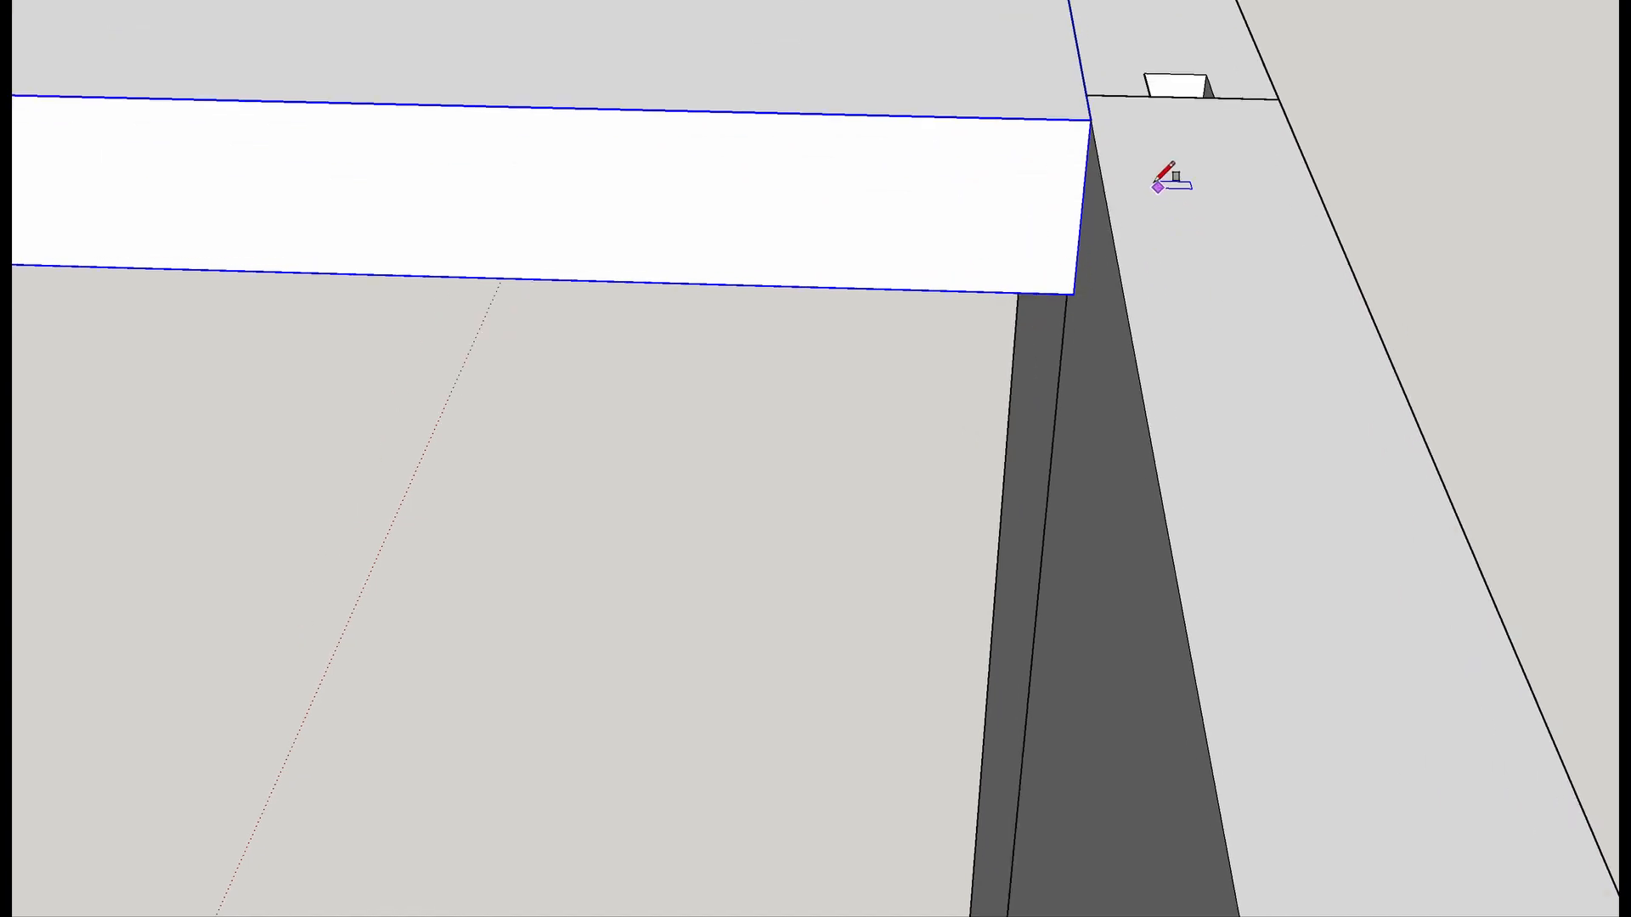
scroll(1145, 194, "down", 3)
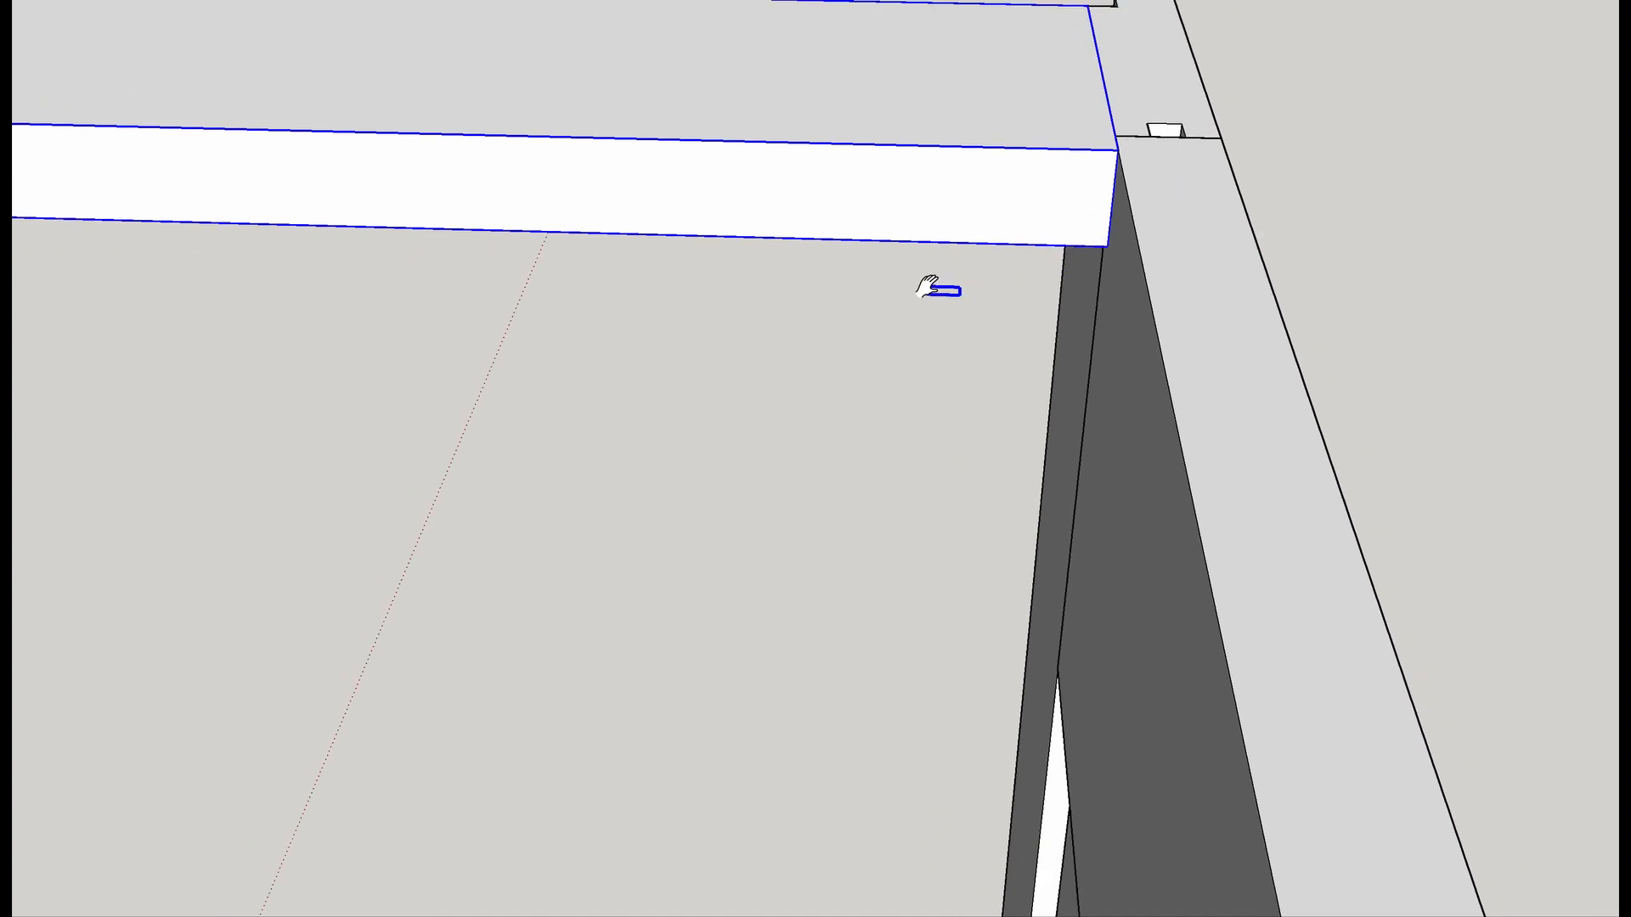
middle_click_drag(943, 280, 1093, 502, "shift")
scroll(1193, 425, "up", 2)
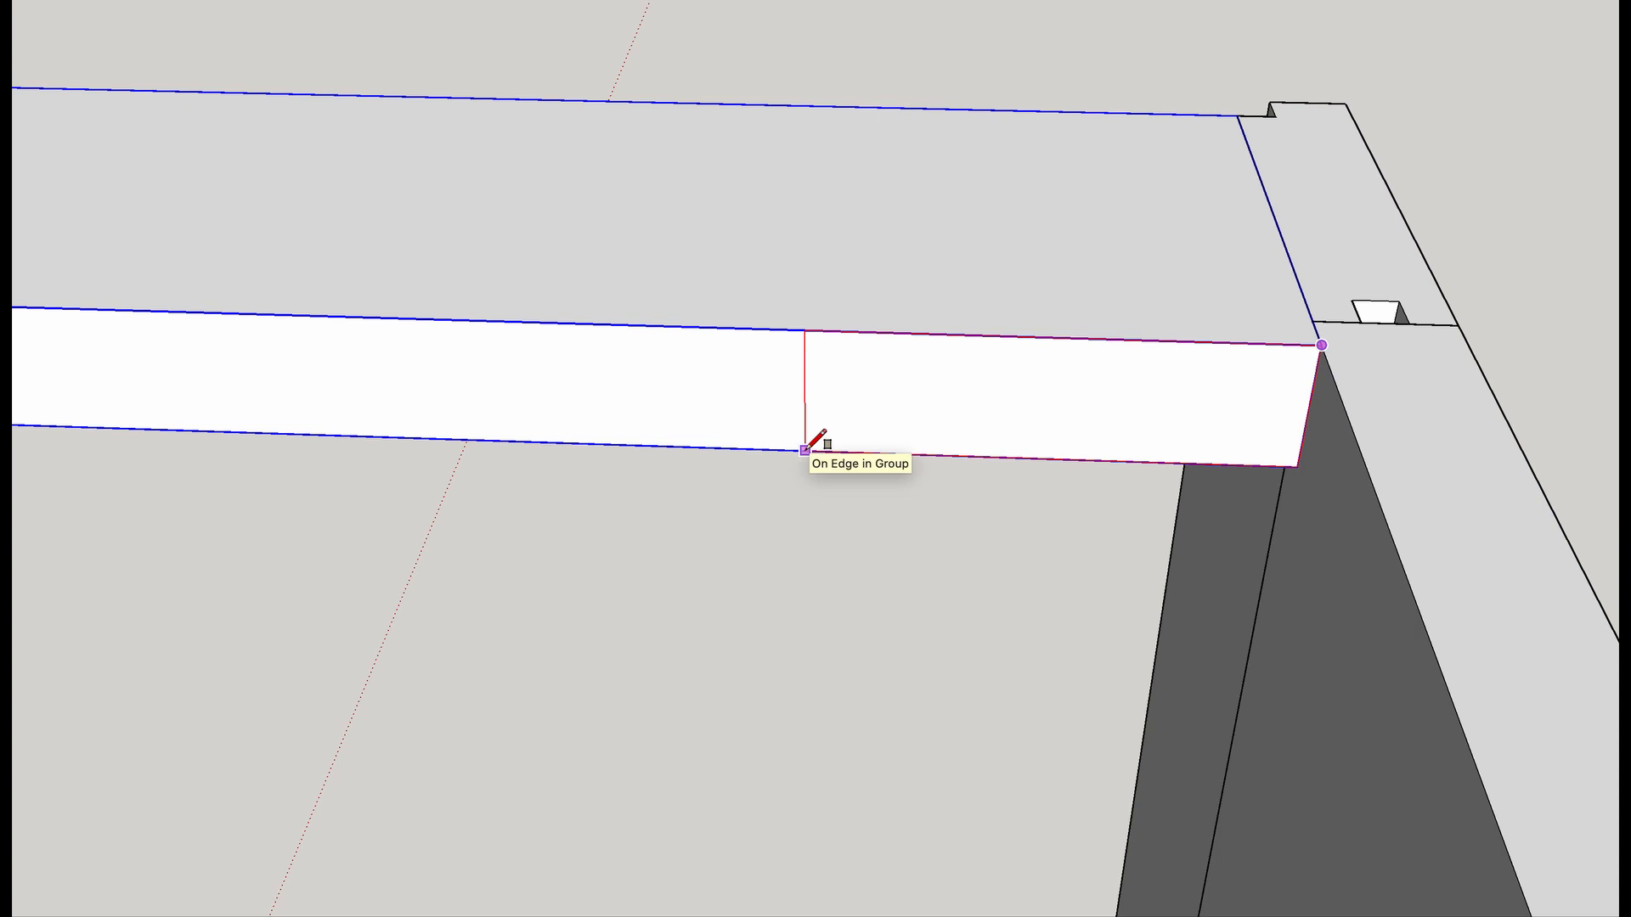
key("Return")
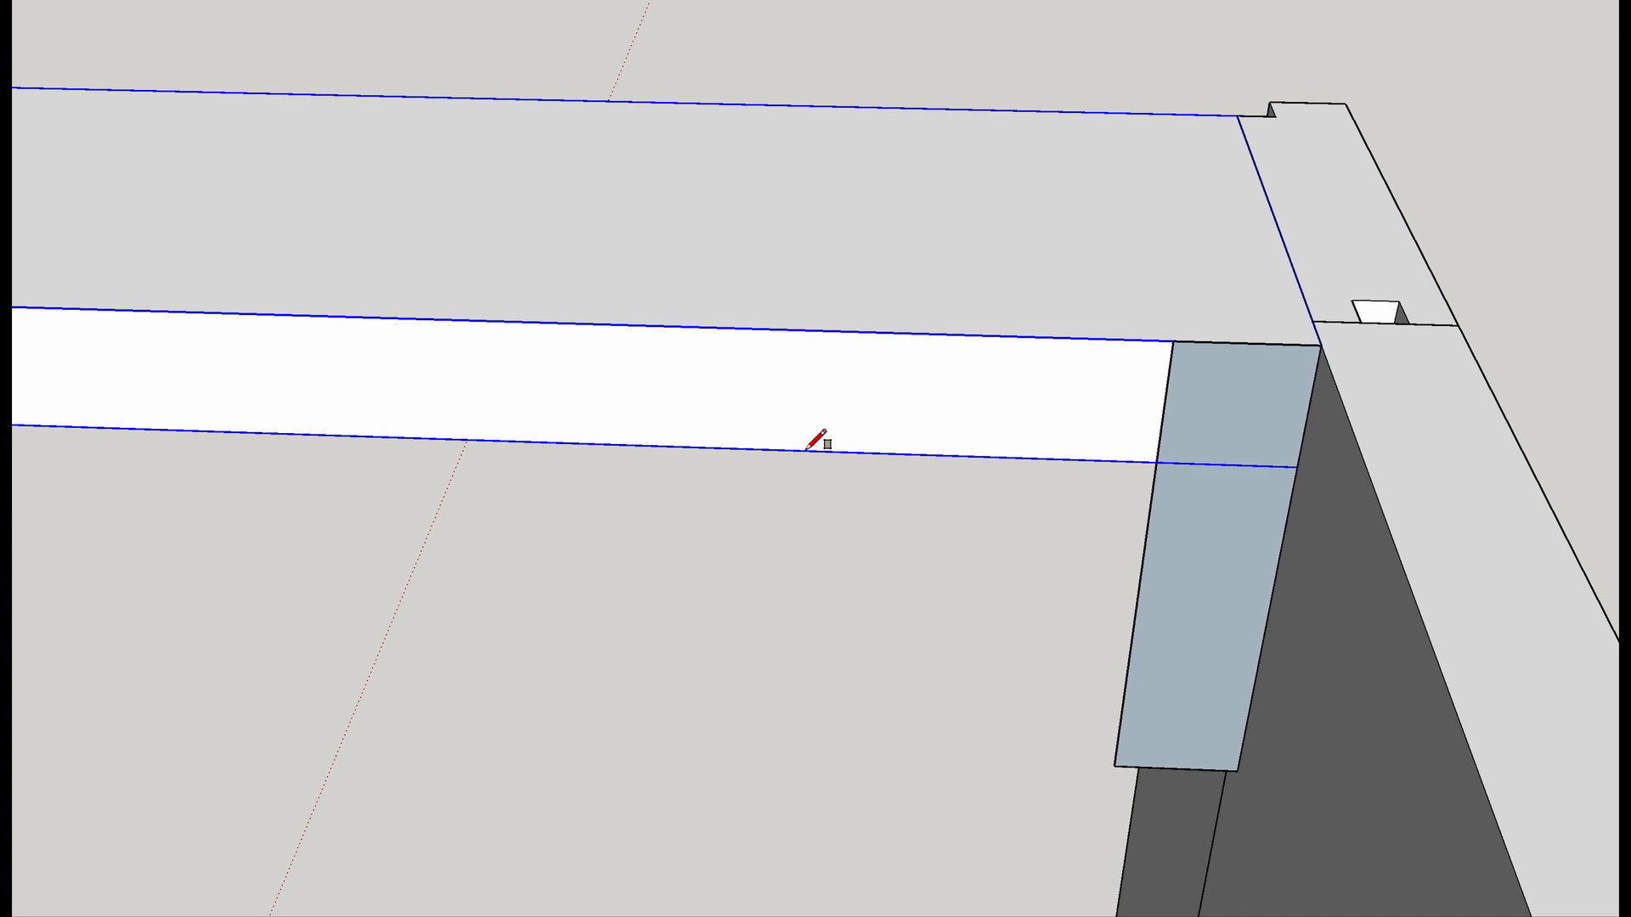
key("ctrl+z")
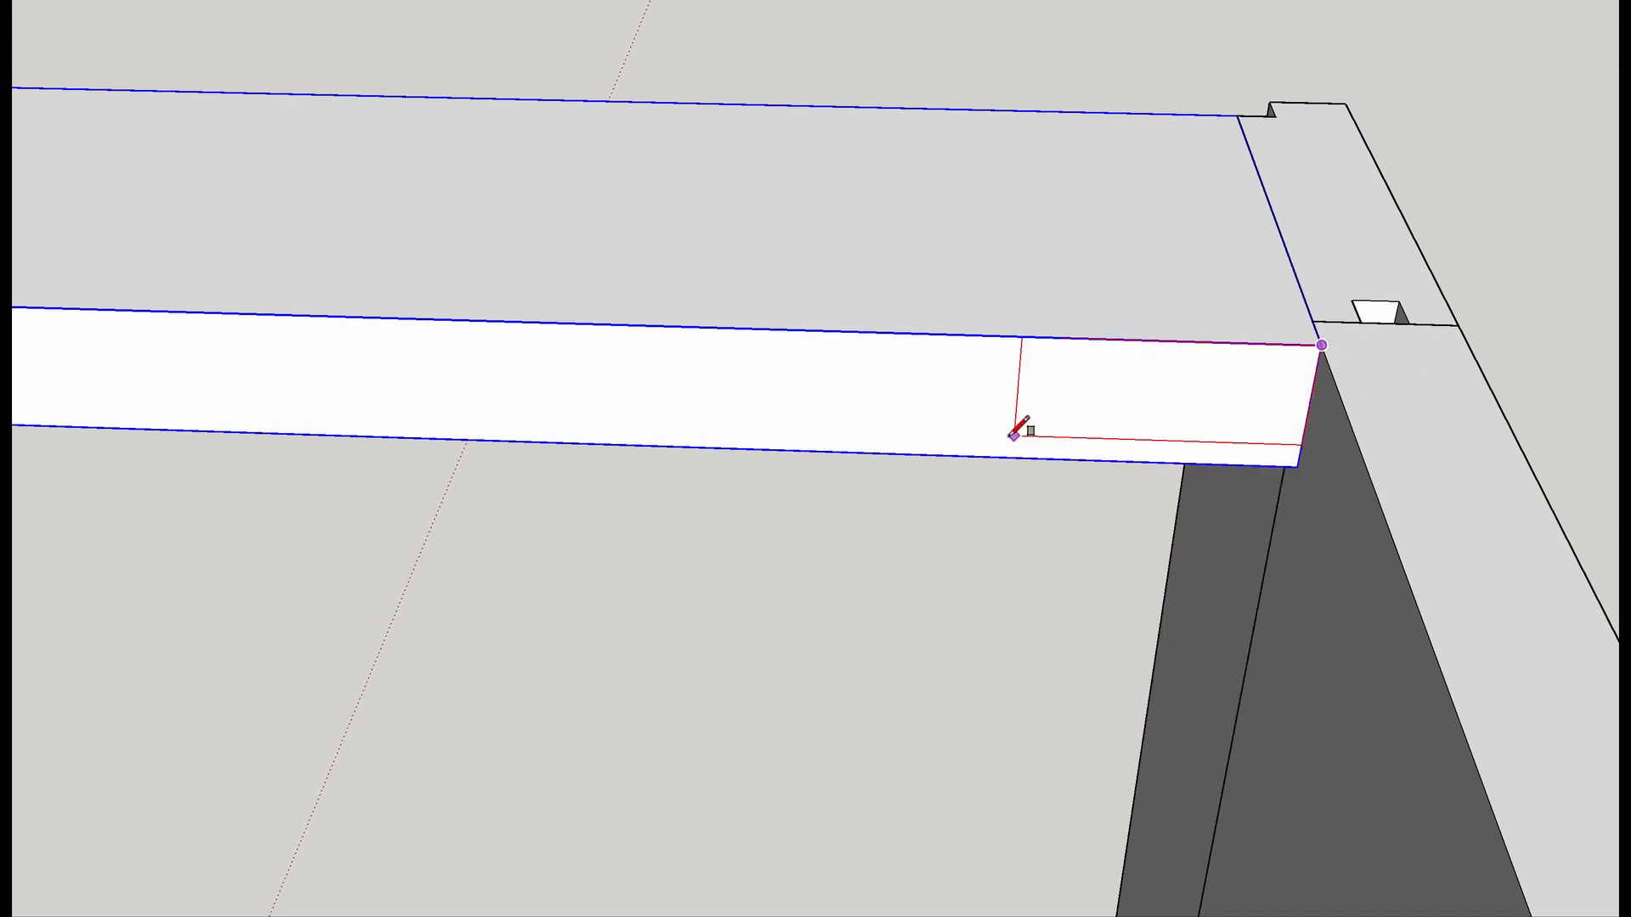
left_click(838, 450)
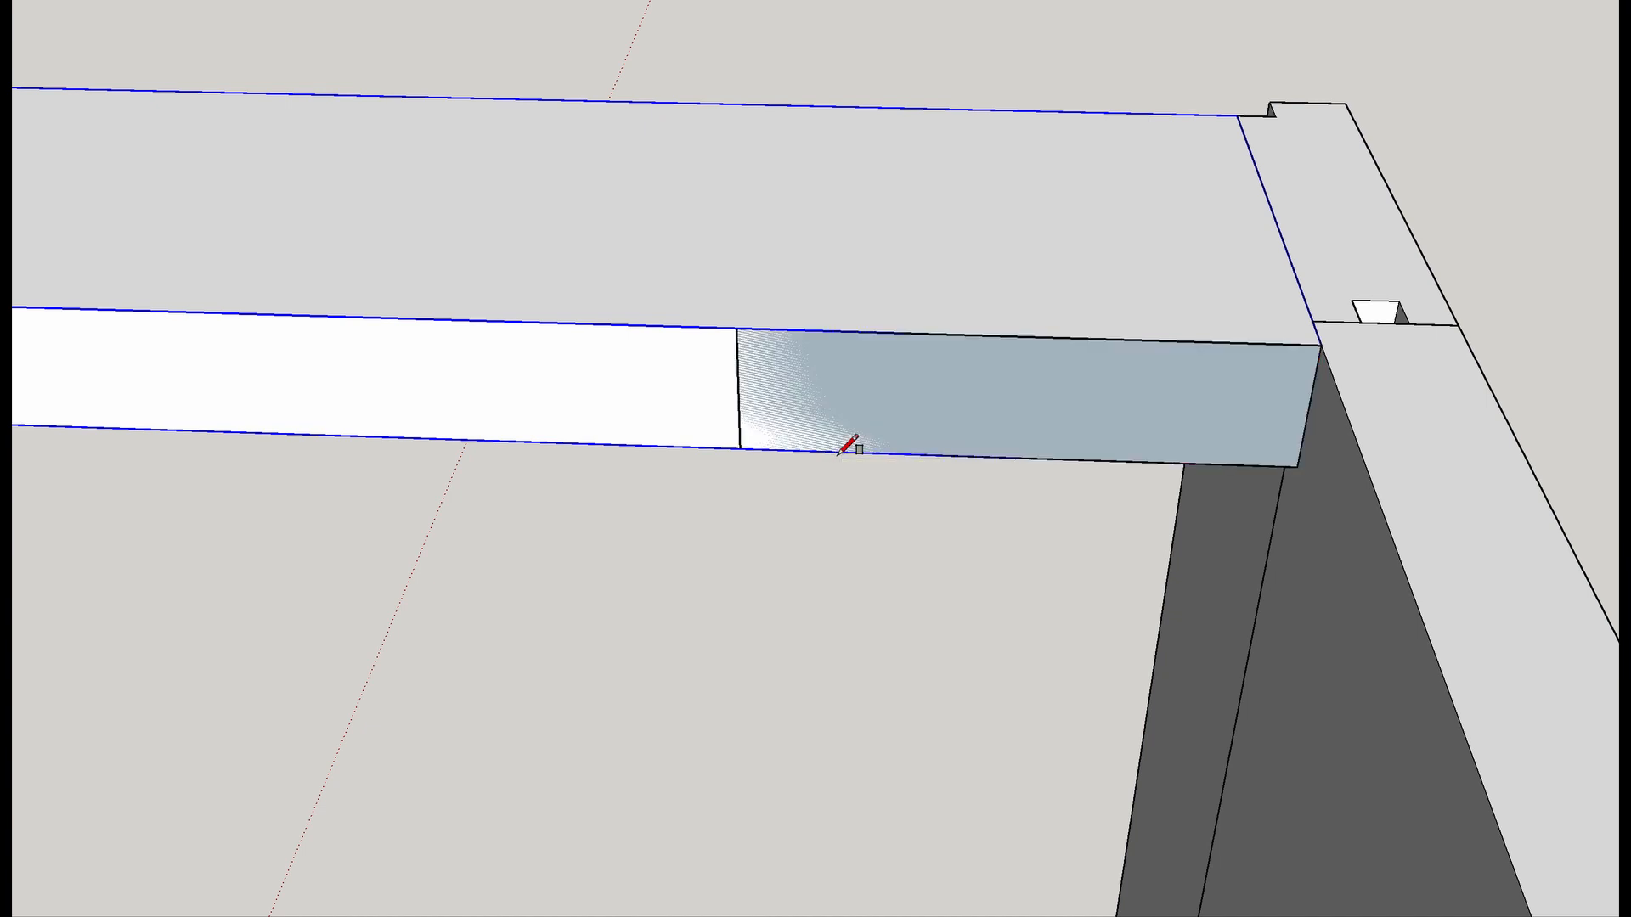
Extrude the rectangle forward to the front stretcher's rear edge, forming a stretcher along the side.
key("p")
left_click(841, 448)
scroll(891, 652, "down", 5)
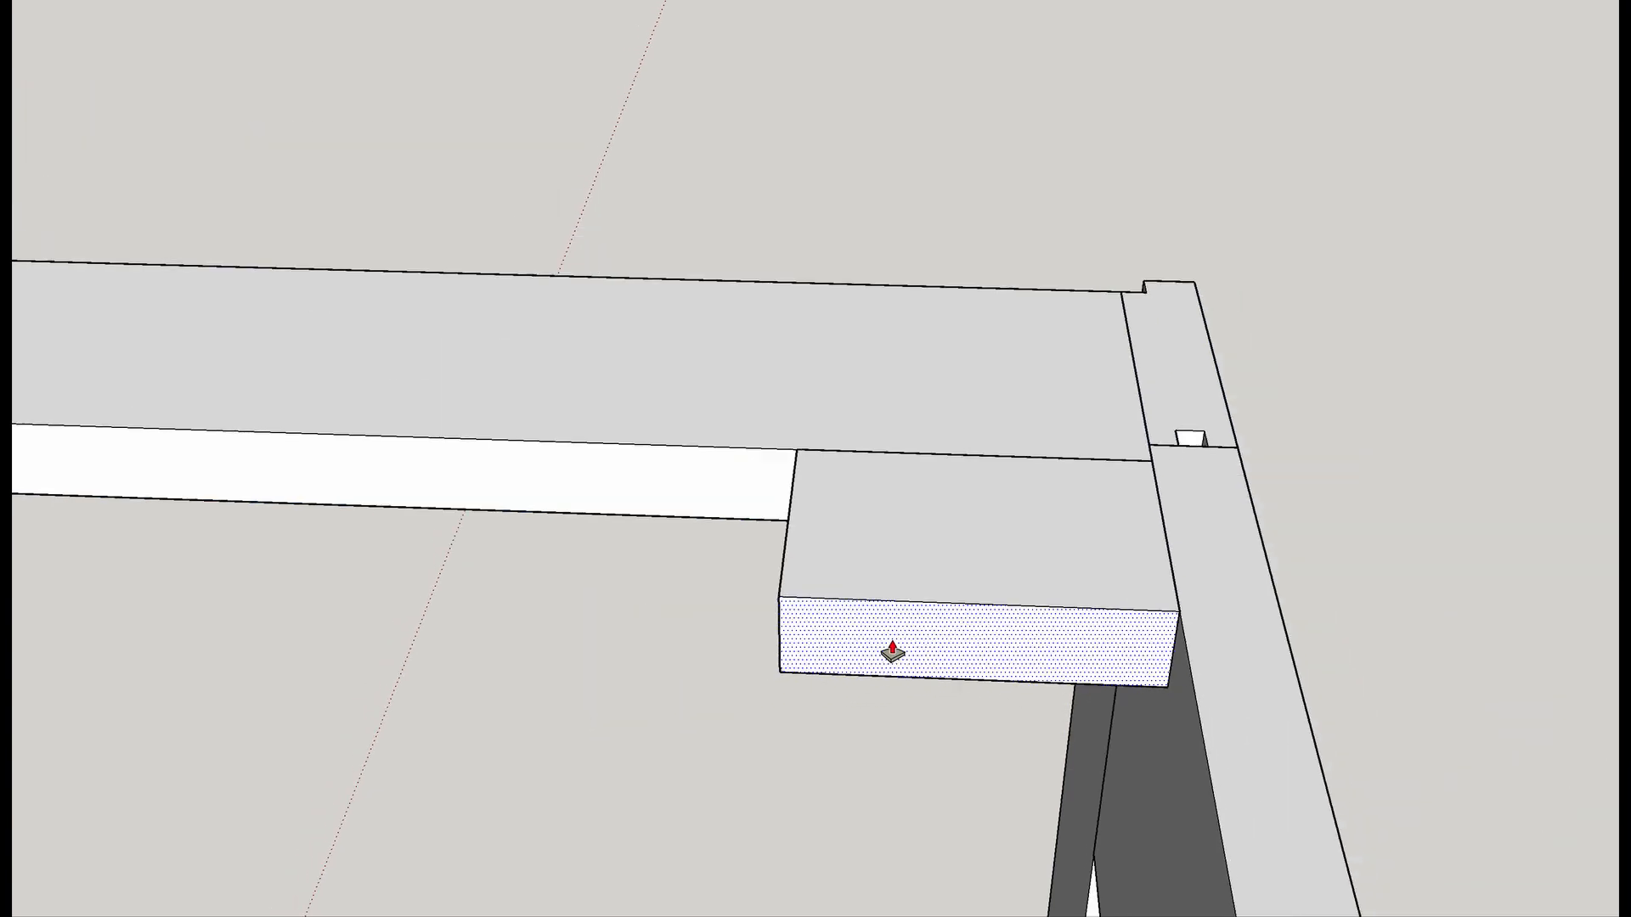
scroll(779, 692, "down", 8)
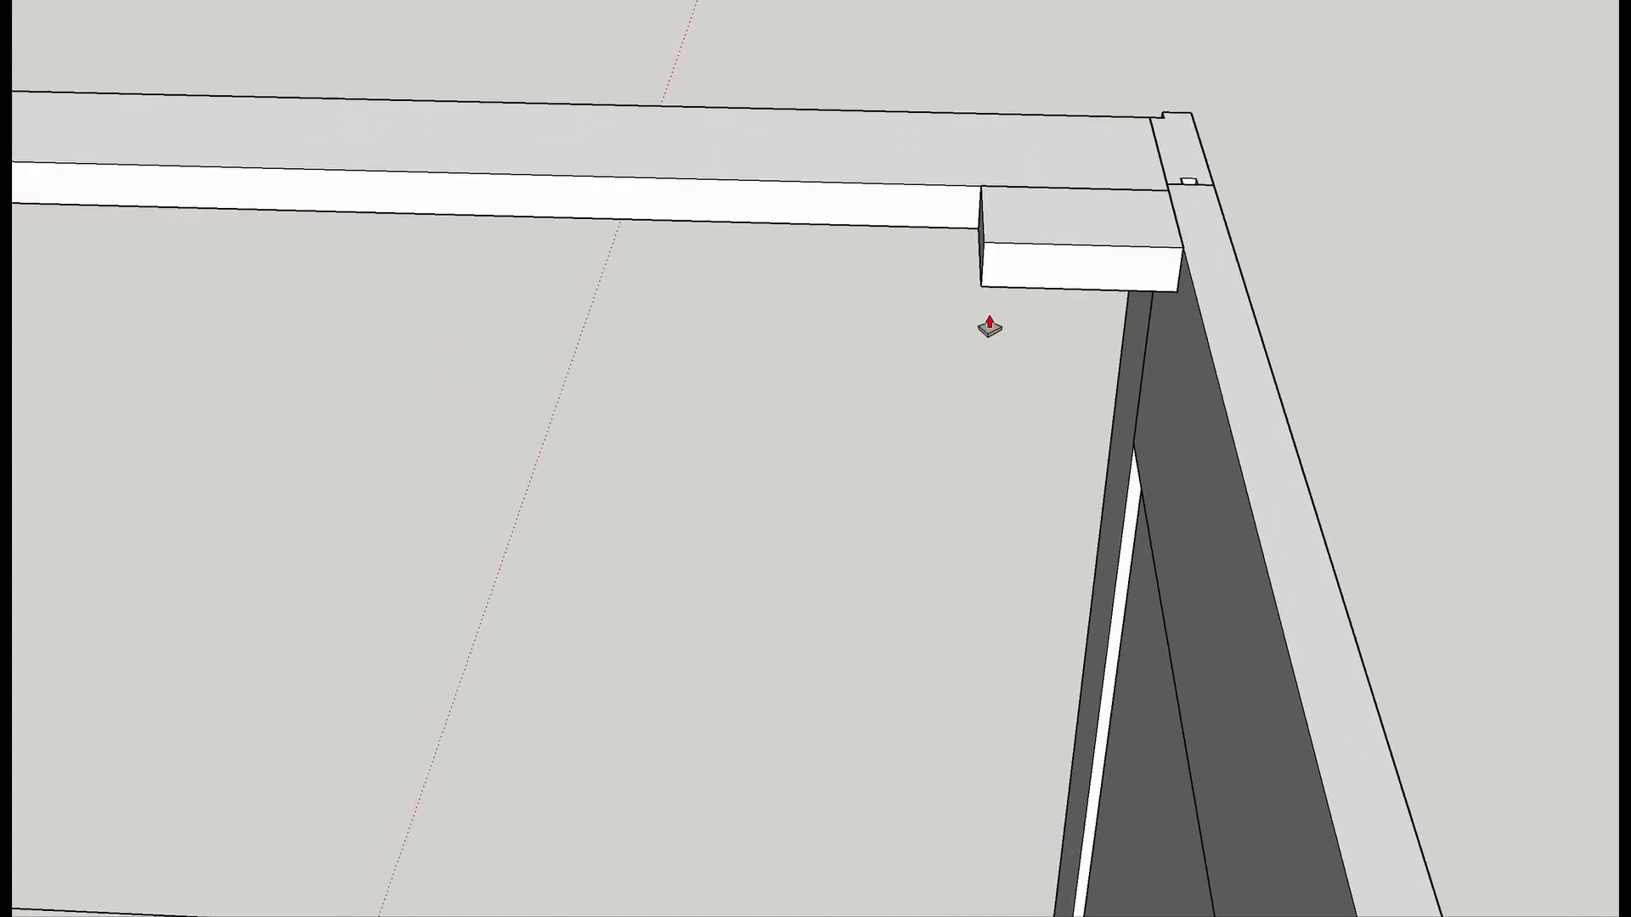
left_click(1027, 298)
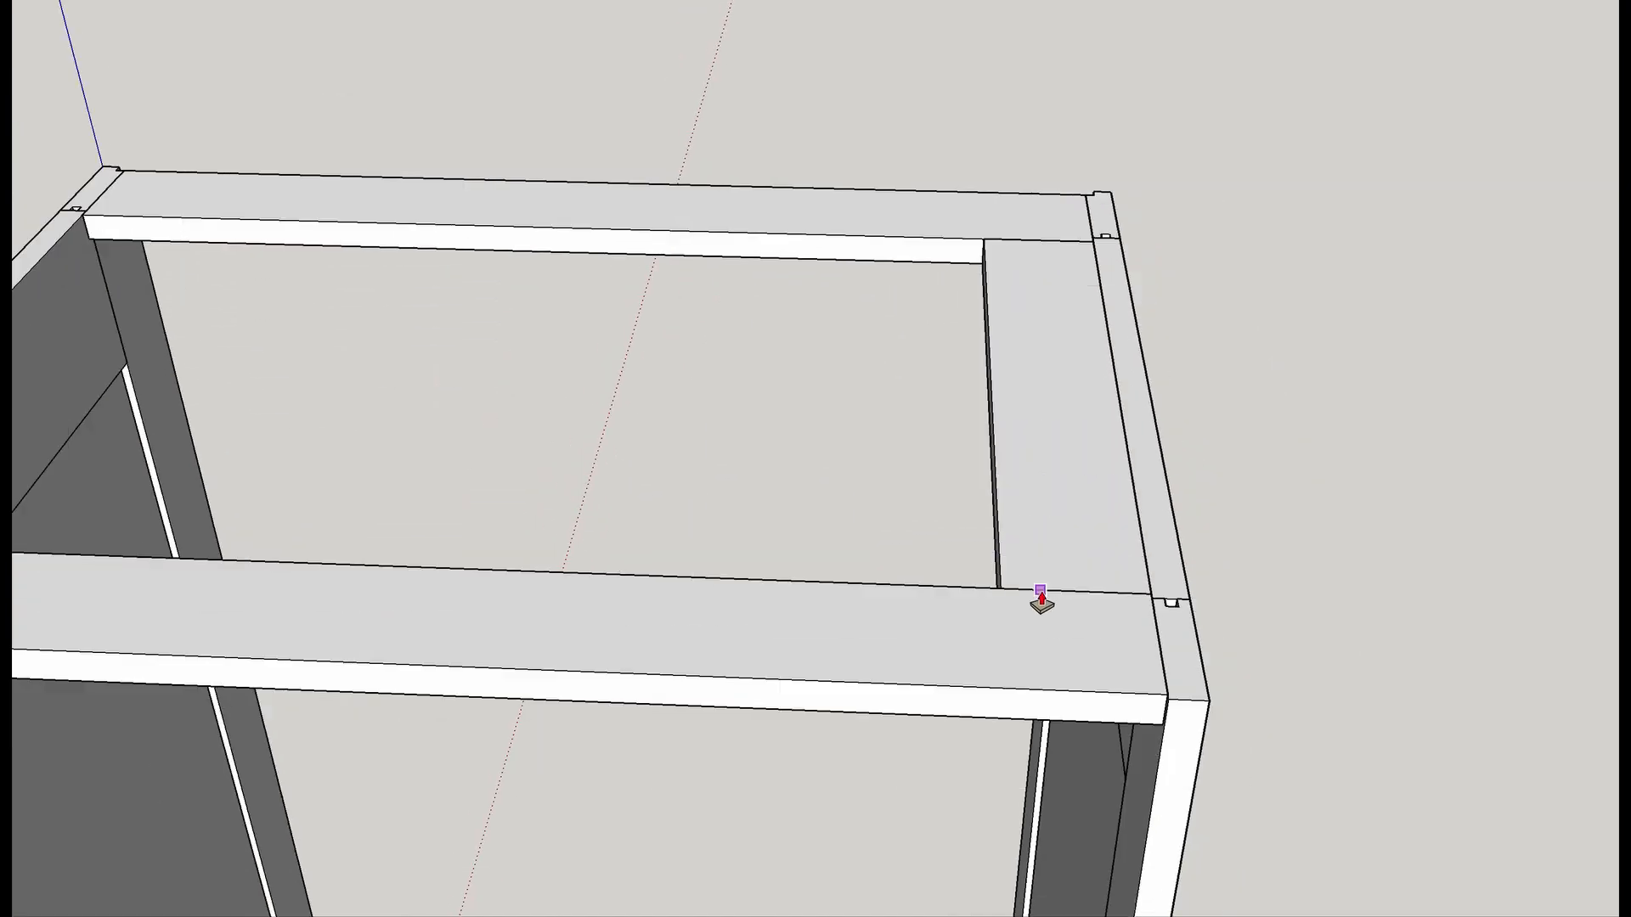
left_click(1043, 605)
Select the new side stretcher's geometry and make it a group.
key("space")
left_click(1051, 433)
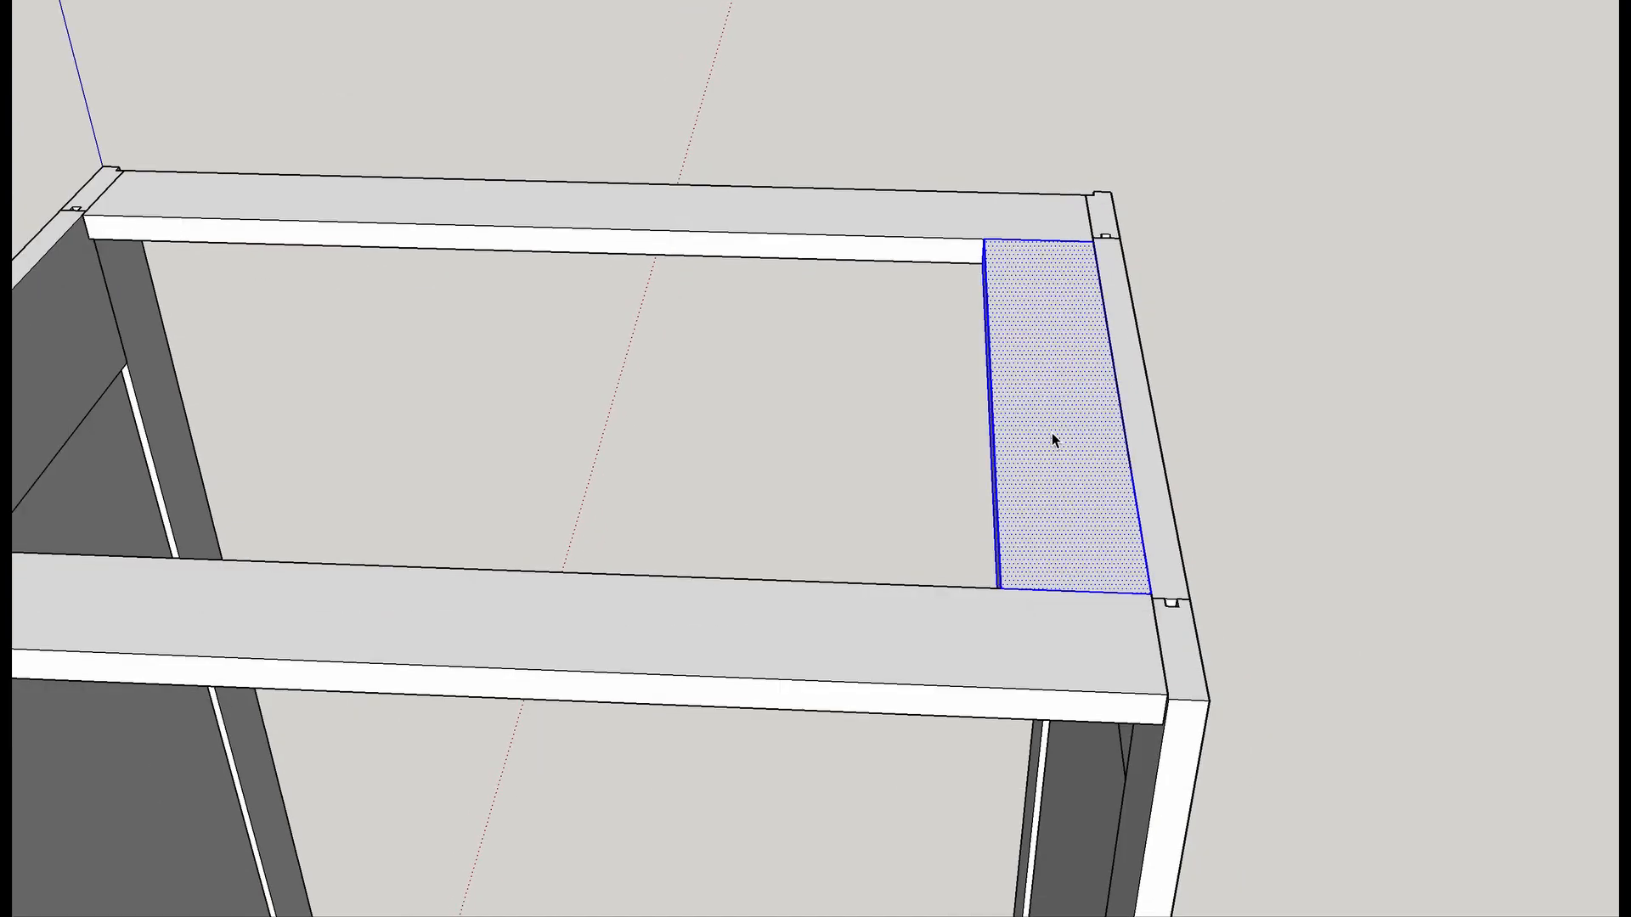
right_click(1052, 433)
left_click(1090, 593)
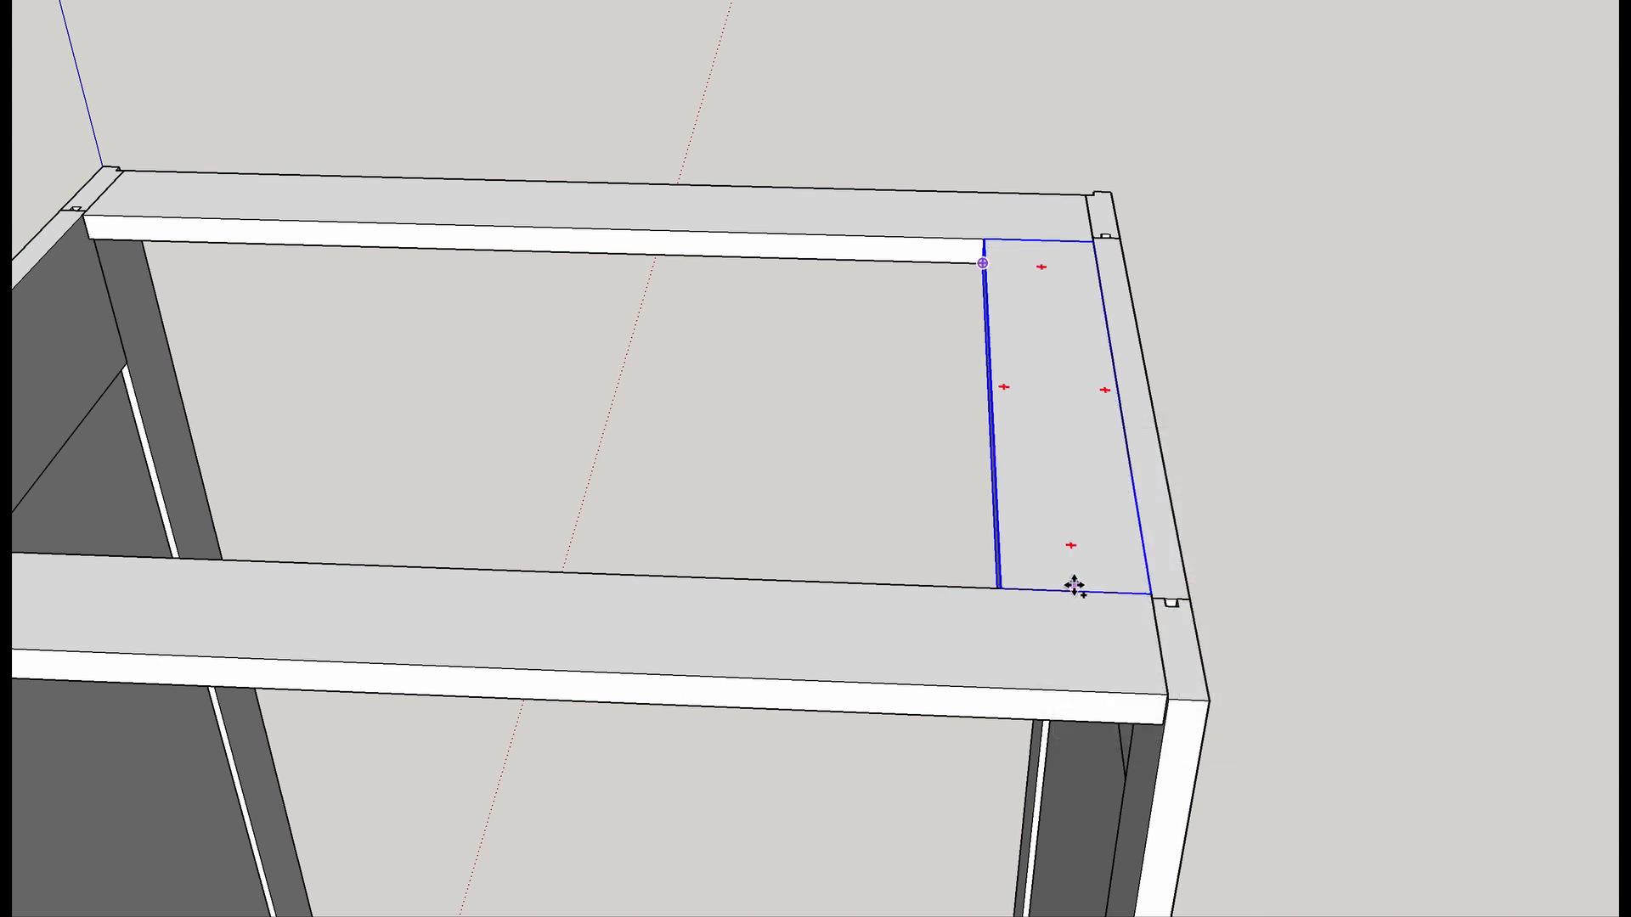
Copy the side stretcher to the opposite end of the frame and seat it against that side's inner face.
left_click(1004, 586)
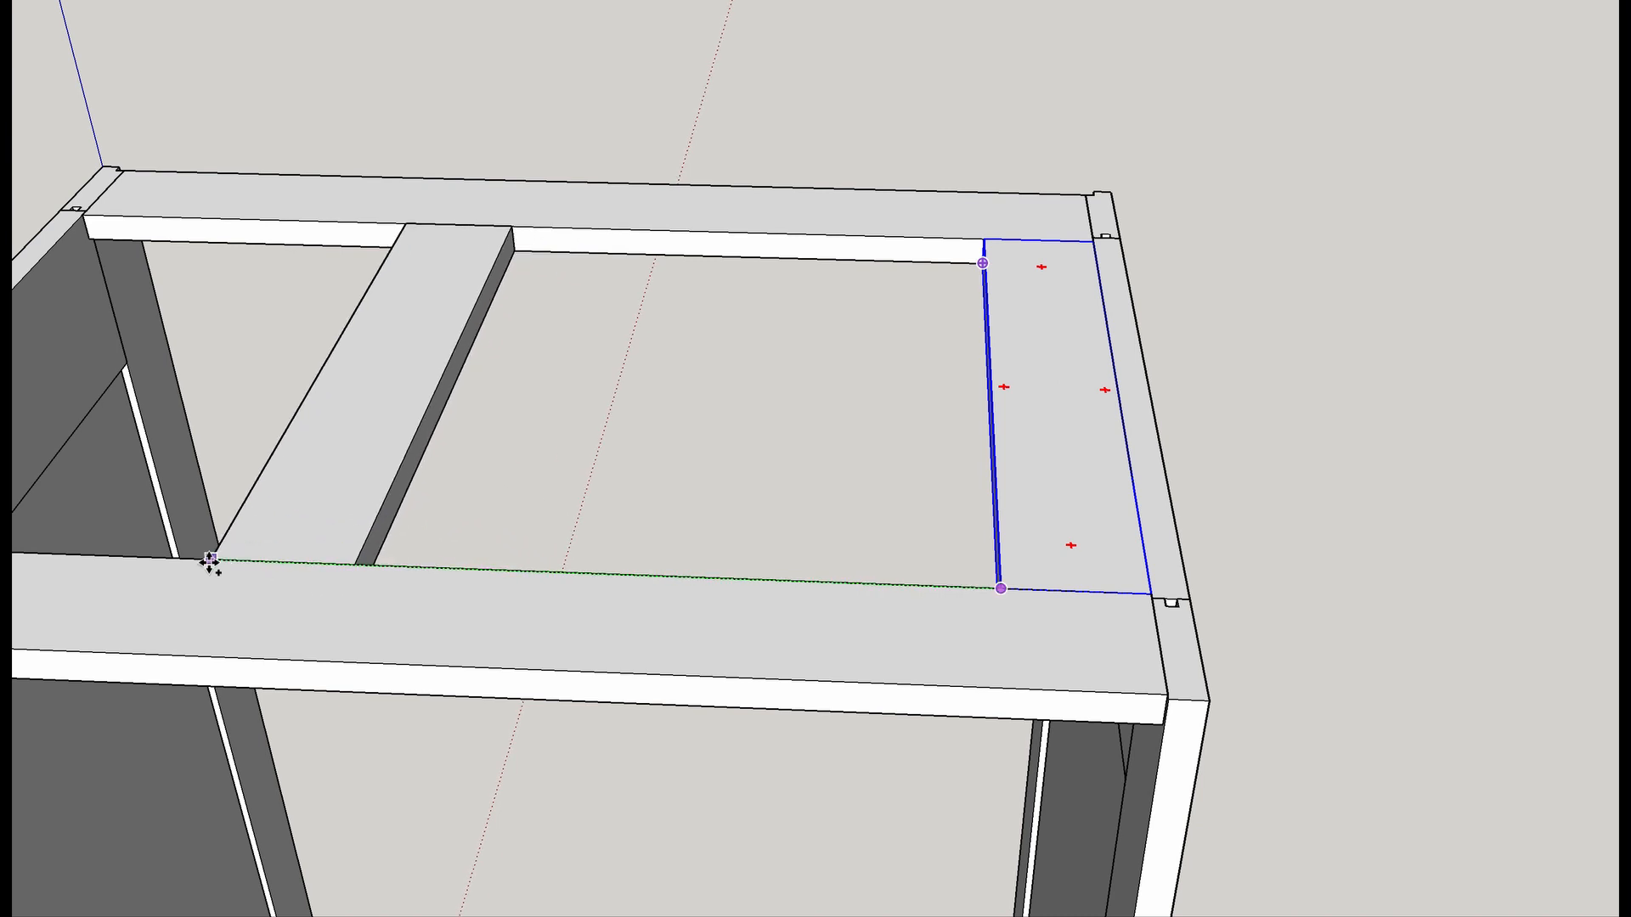
left_click(55, 550)
middle_click_drag(128, 580, 1294, 625, "shift")
left_click(1271, 626)
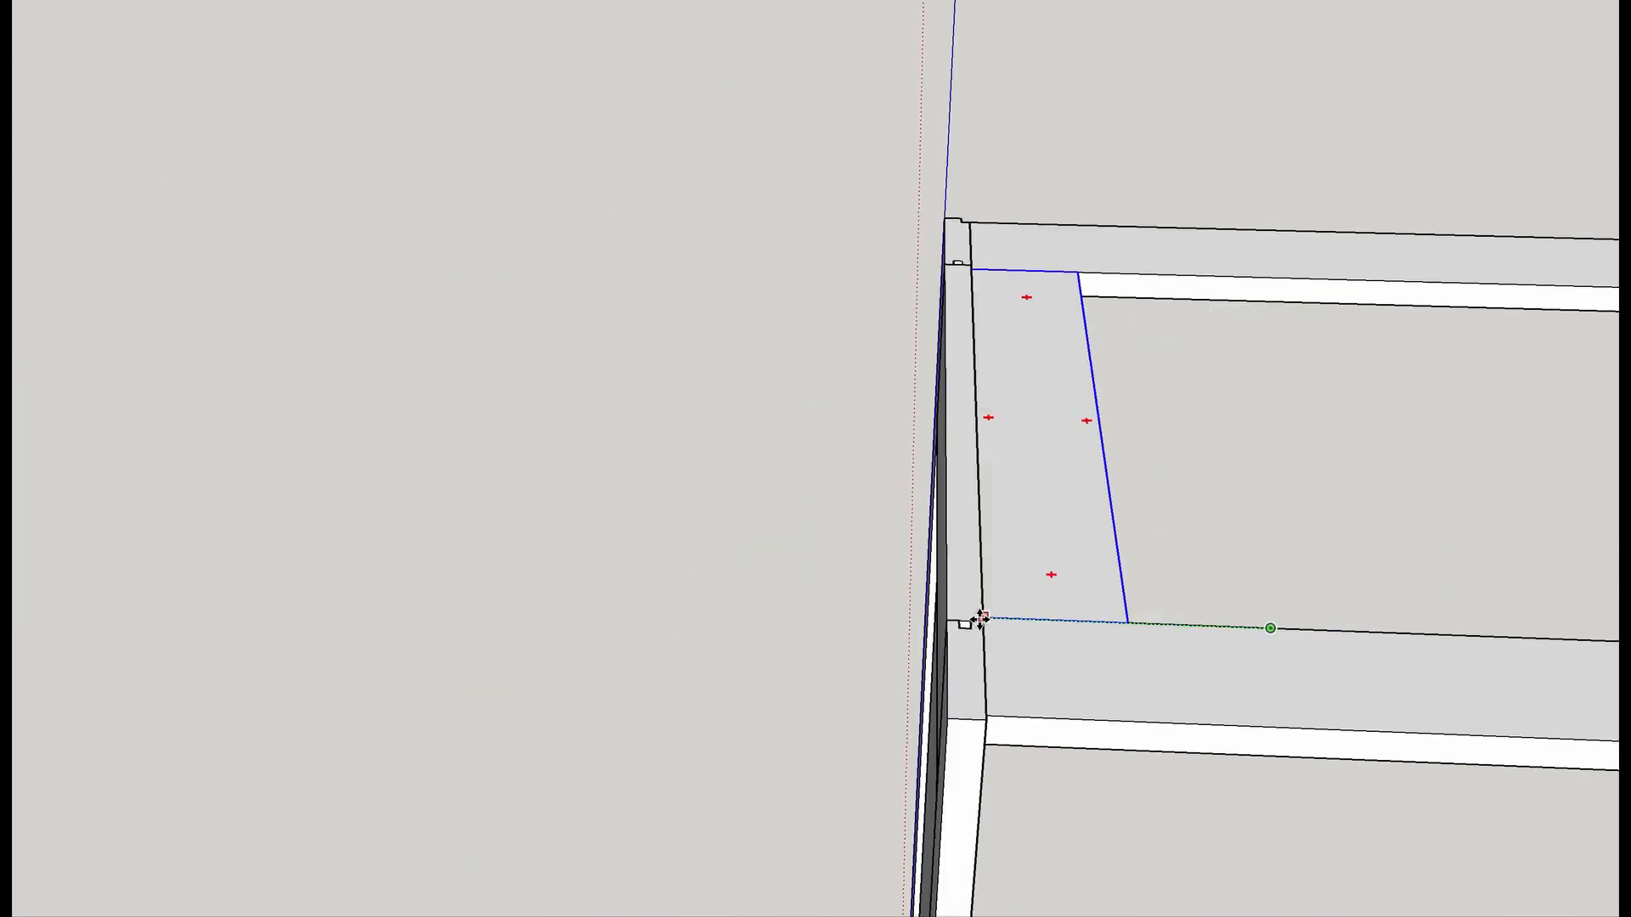
left_click(983, 619)
Select all four top stretchers and combine them into one named component.
middle_click_drag(1314, 635, 699, 391)
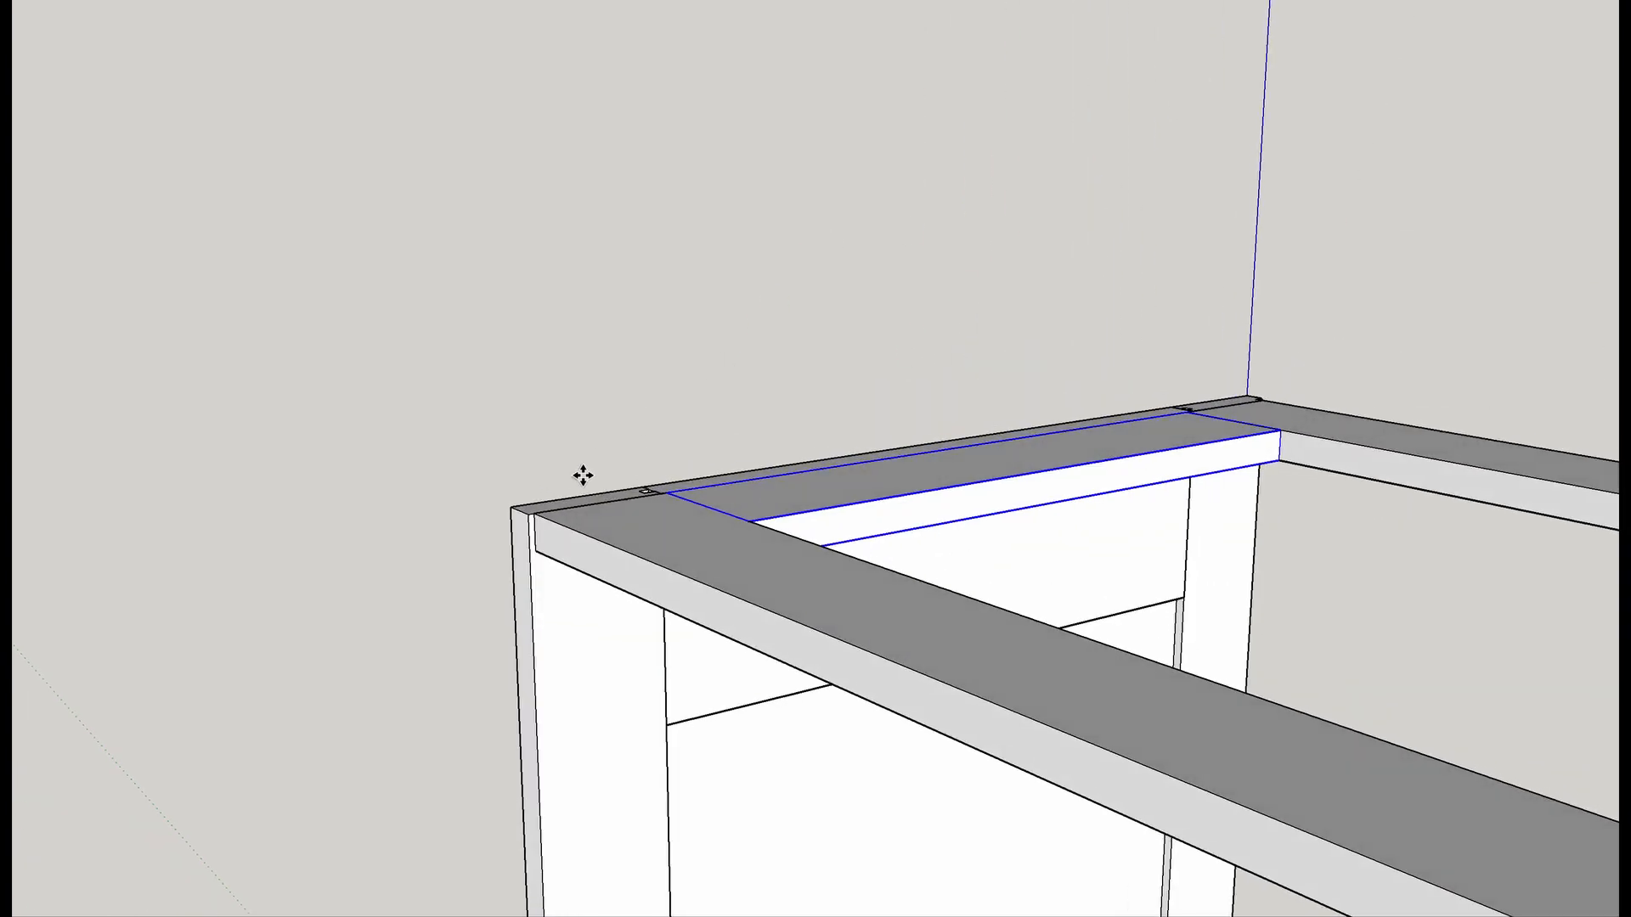
scroll(554, 543, "up", 6)
scroll(554, 543, "down", 5)
scroll(554, 544, "down", 3)
middle_click_drag(554, 544, 1307, 553)
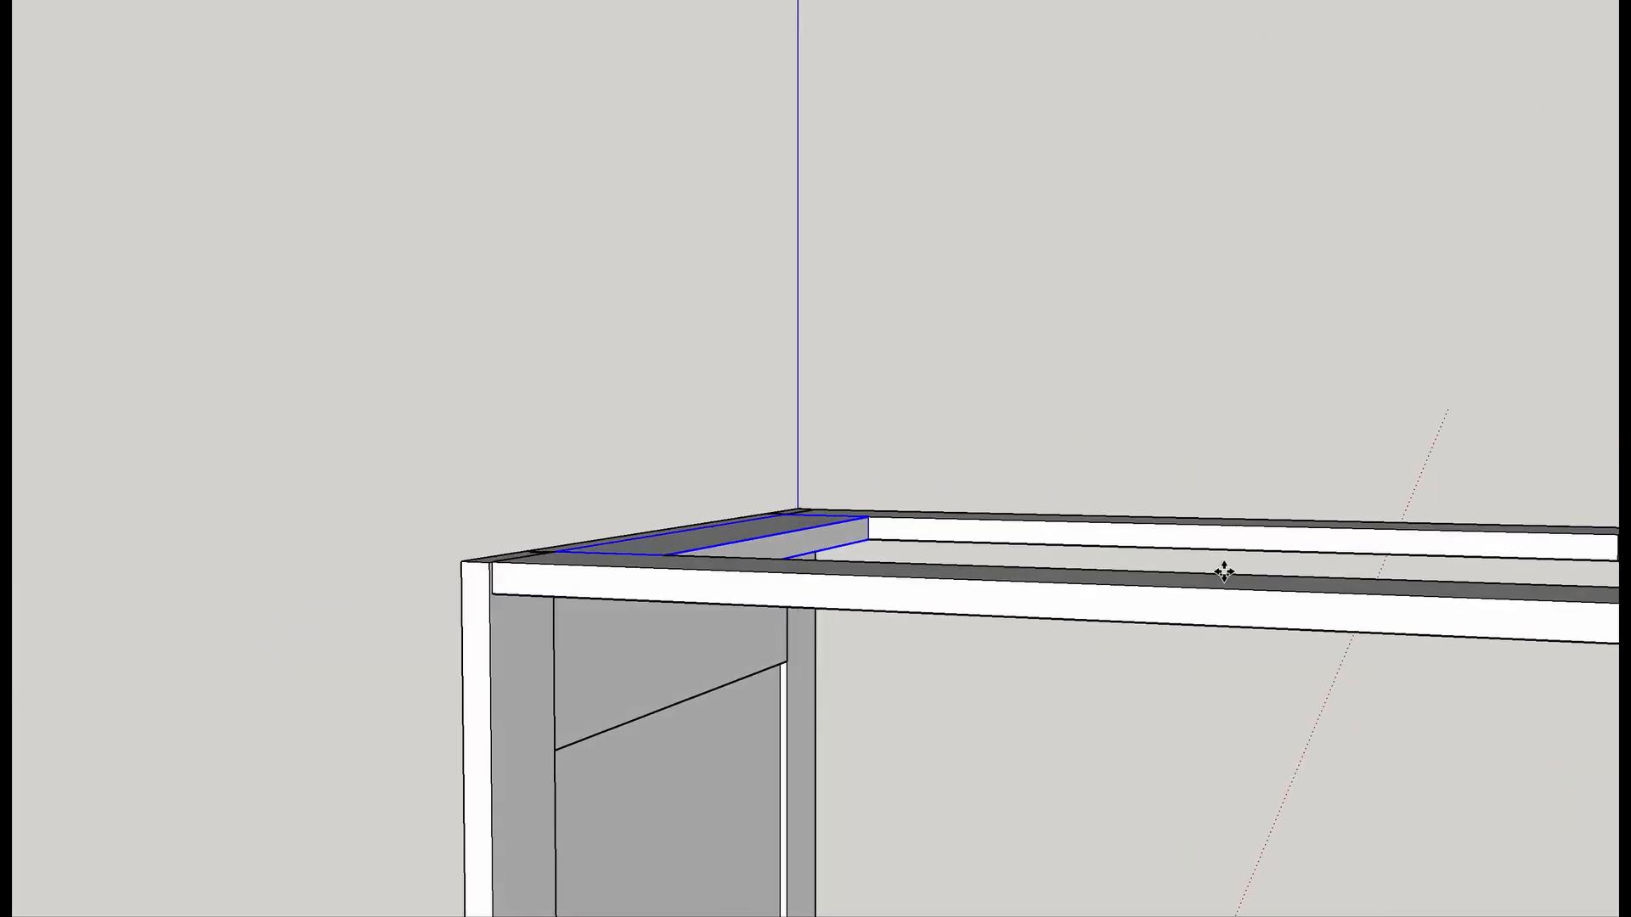
middle_click_drag(1121, 589, 830, 748)
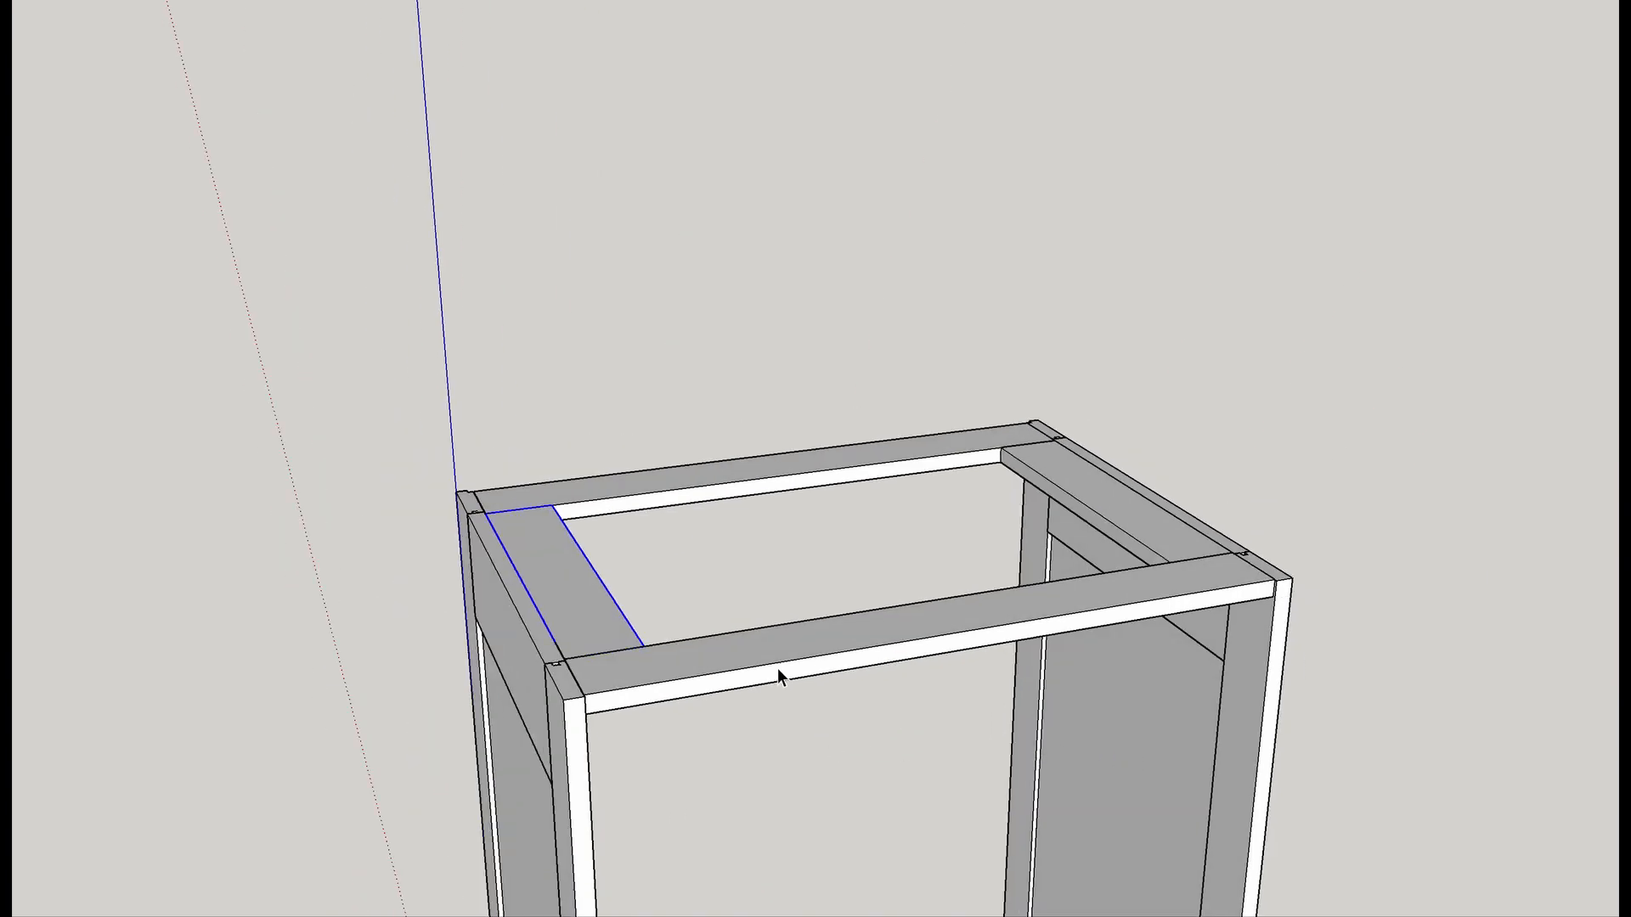
left_click(587, 602, "shift")
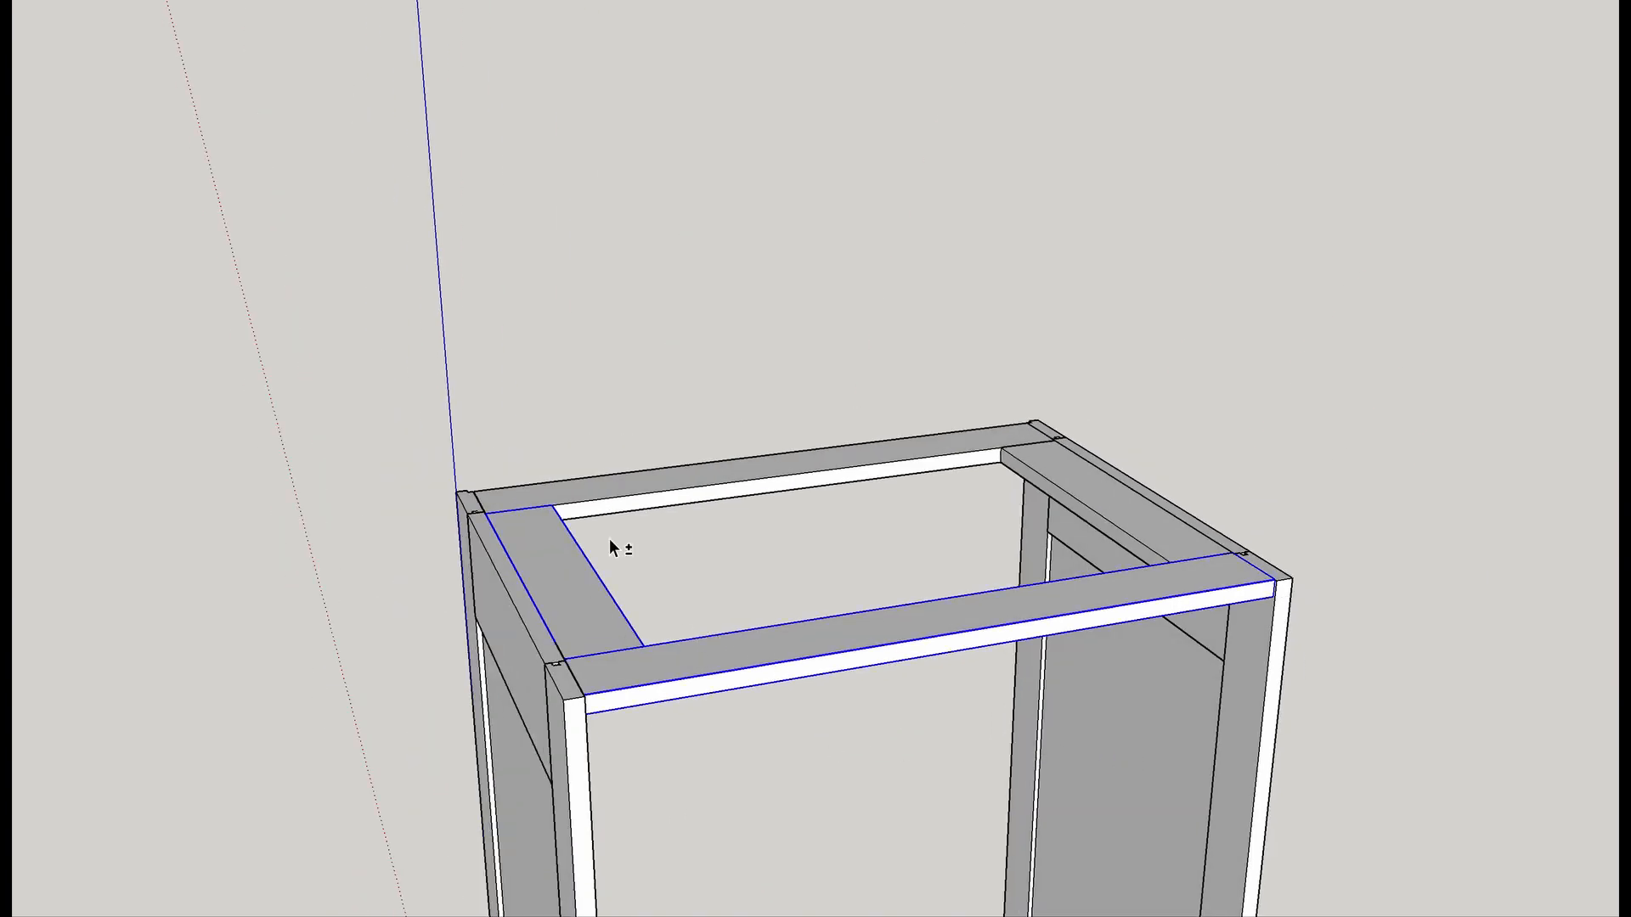
right_click(1122, 515)
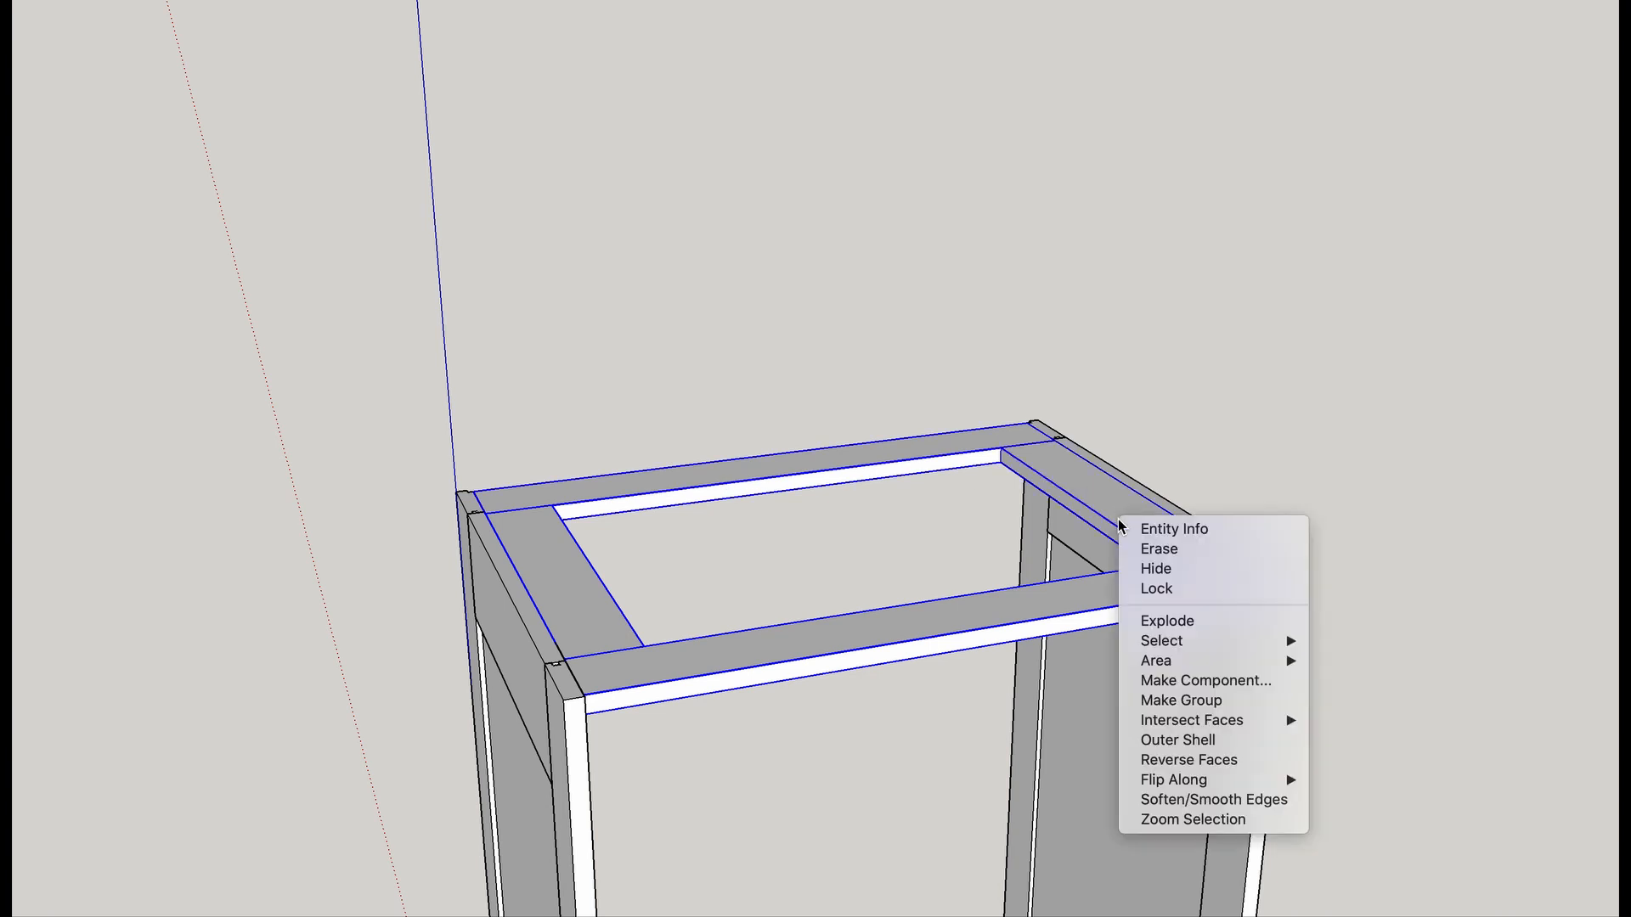
left_click(1183, 680)
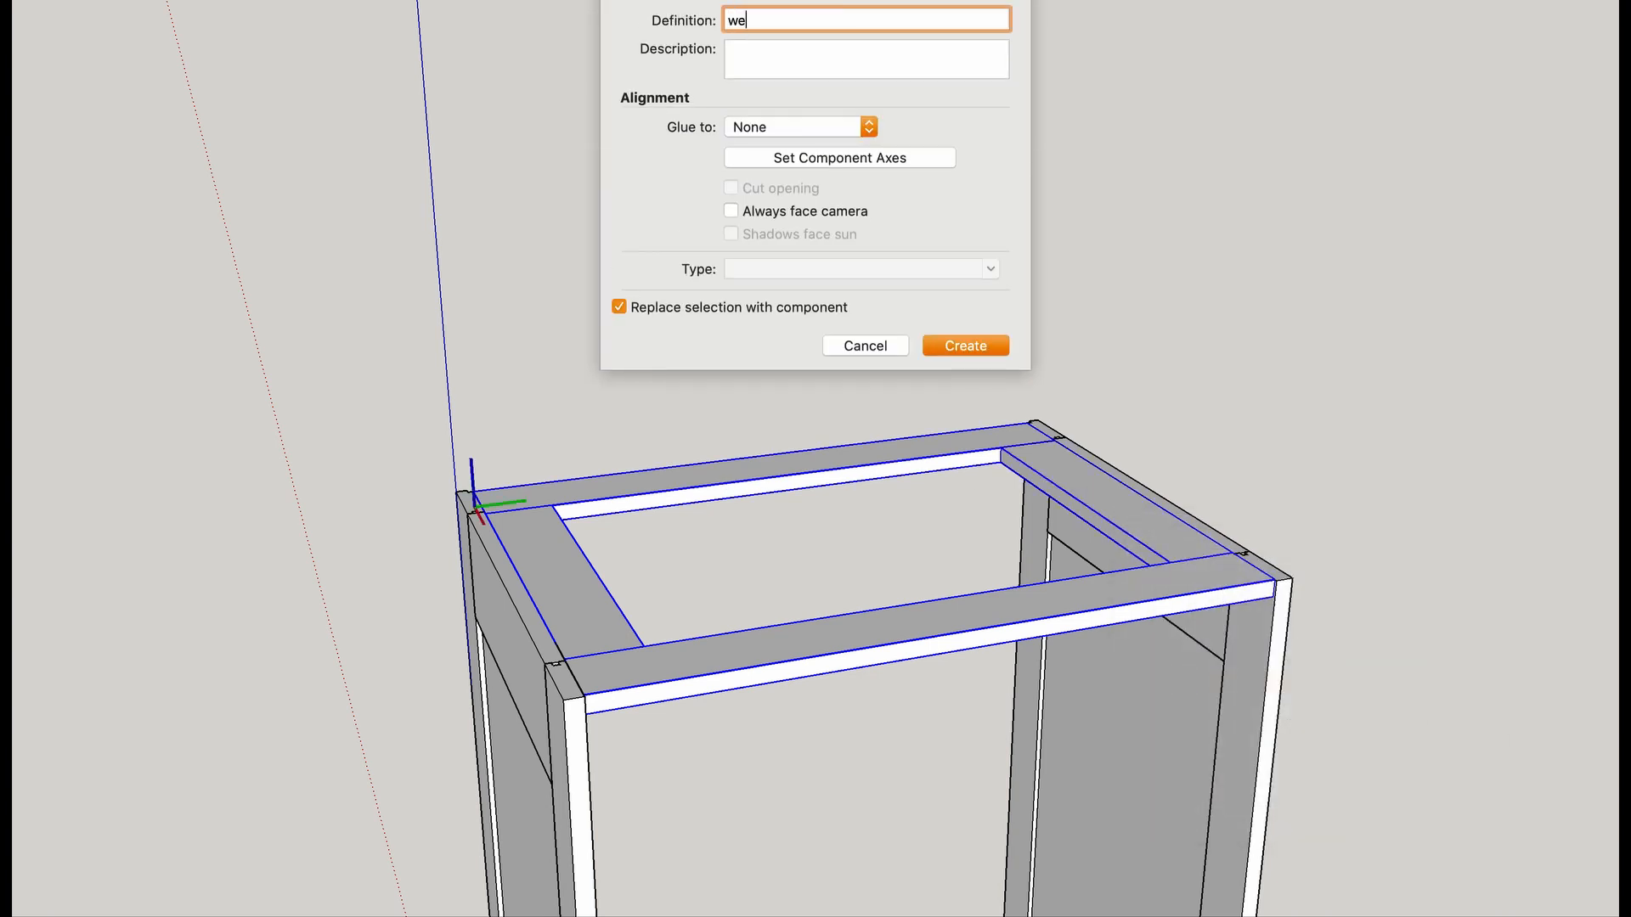
key("Return")
Show the guides and add one extending the bottom rail's lower edge across the front stile's inner face to the vertical guide.
scroll(1184, 747, "down", 5)
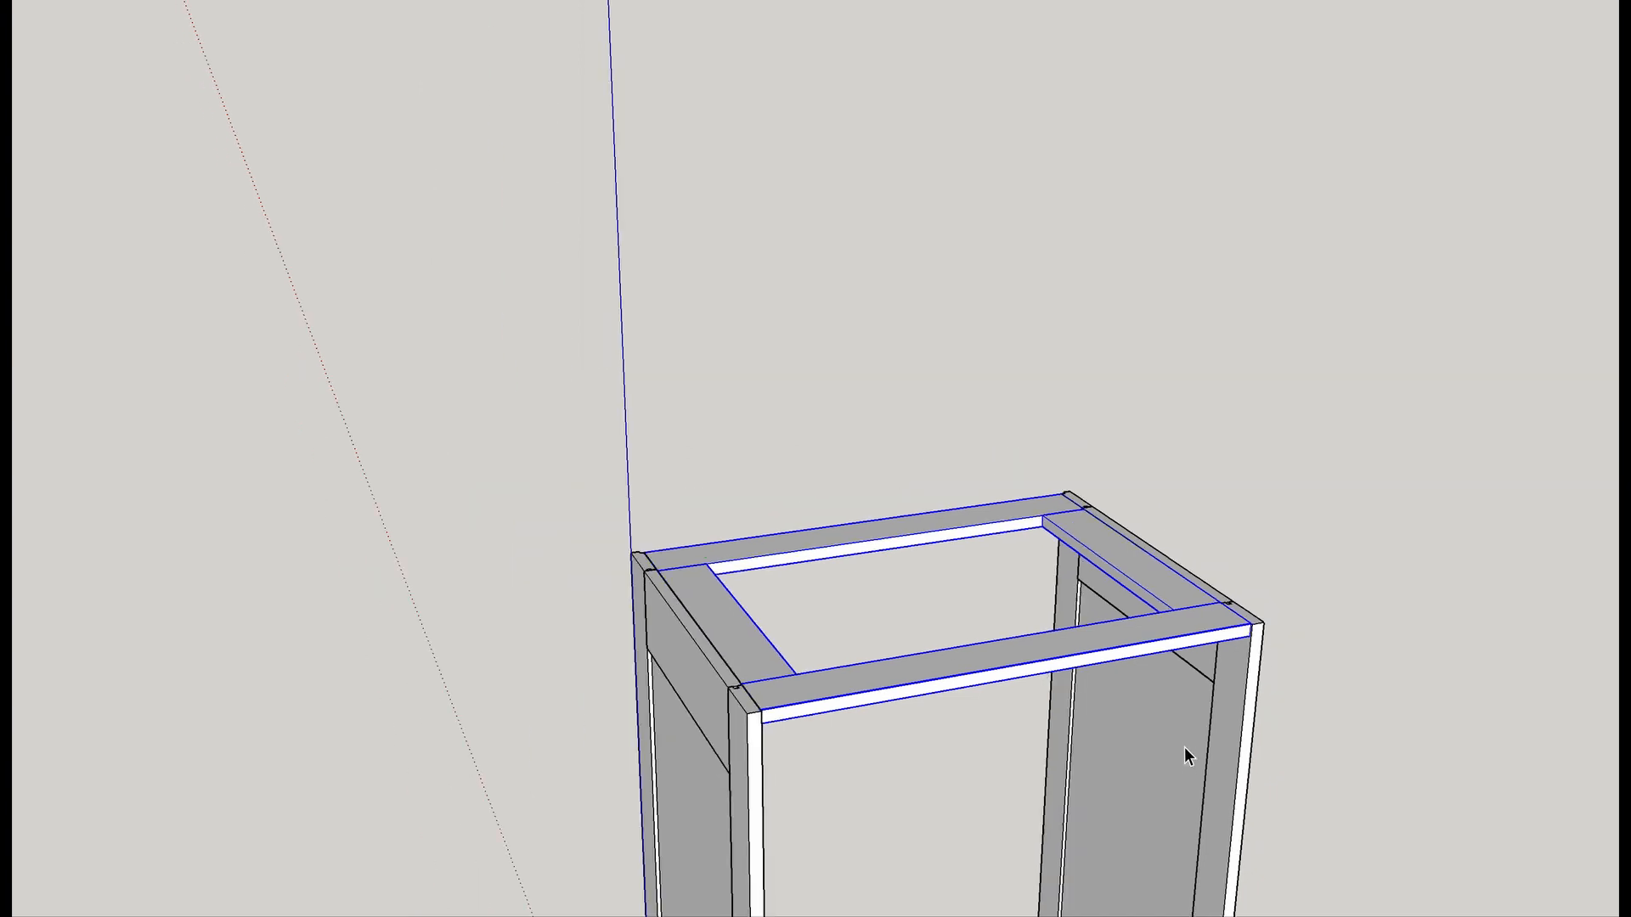
mouse_move(1149, 737)
middle_mouse_down("shift")
mouse_move(1037, 476)
mouse_move(874, 294)
mouse_move(570, 257)
middle_mouse_up("shift")
mouse_move(588, 493)
middle_mouse_down()
mouse_move(583, 830)
mouse_move(313, 772)
middle_mouse_up()
scroll(543, 809, "up", 5)
scroll(543, 809, "up", 8)
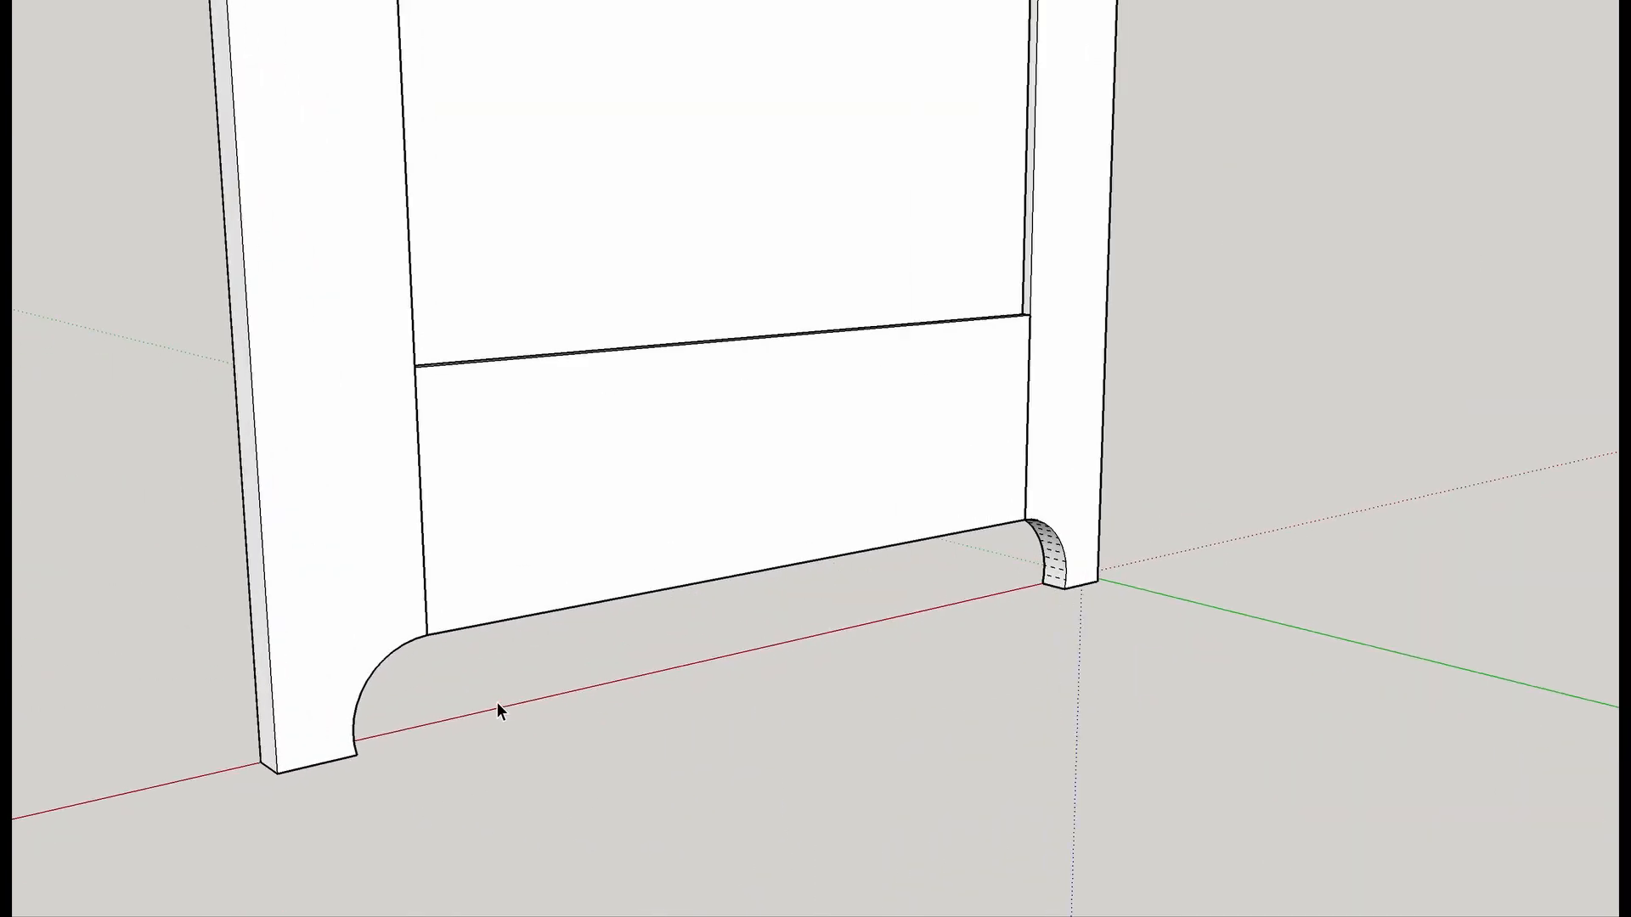
scroll(496, 701, "up", 2)
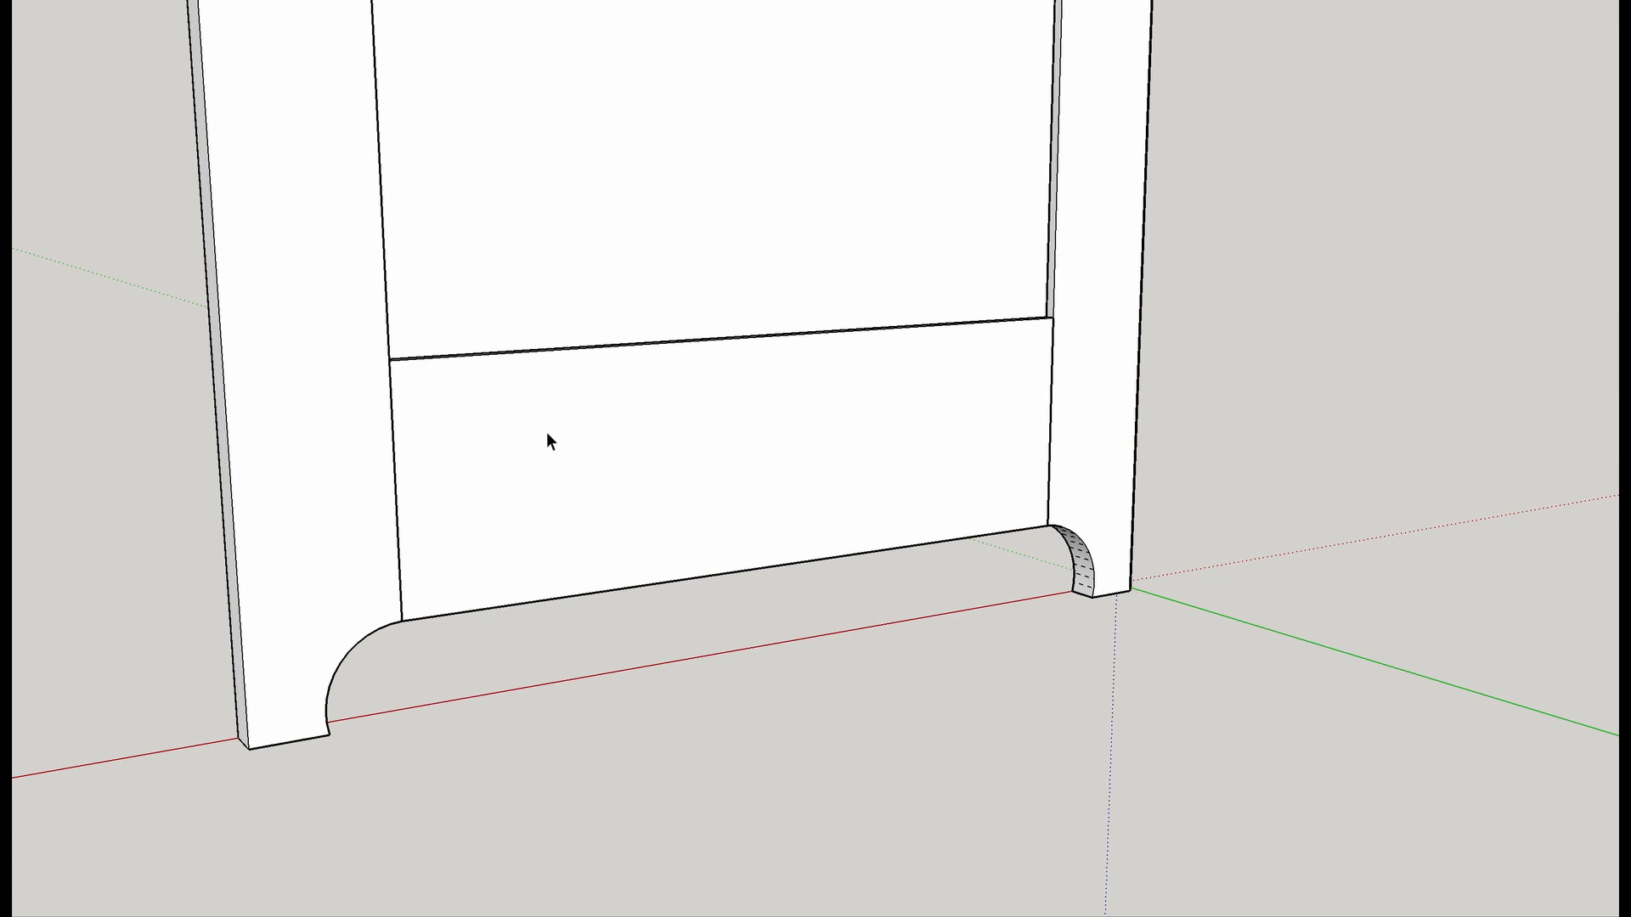
key("t")
scroll(324, 628, "down", 5)
mouse_move(319, 629)
middle_mouse_down()
mouse_move(553, 691)
mouse_move(648, 666)
mouse_move(374, 690)
middle_mouse_up()
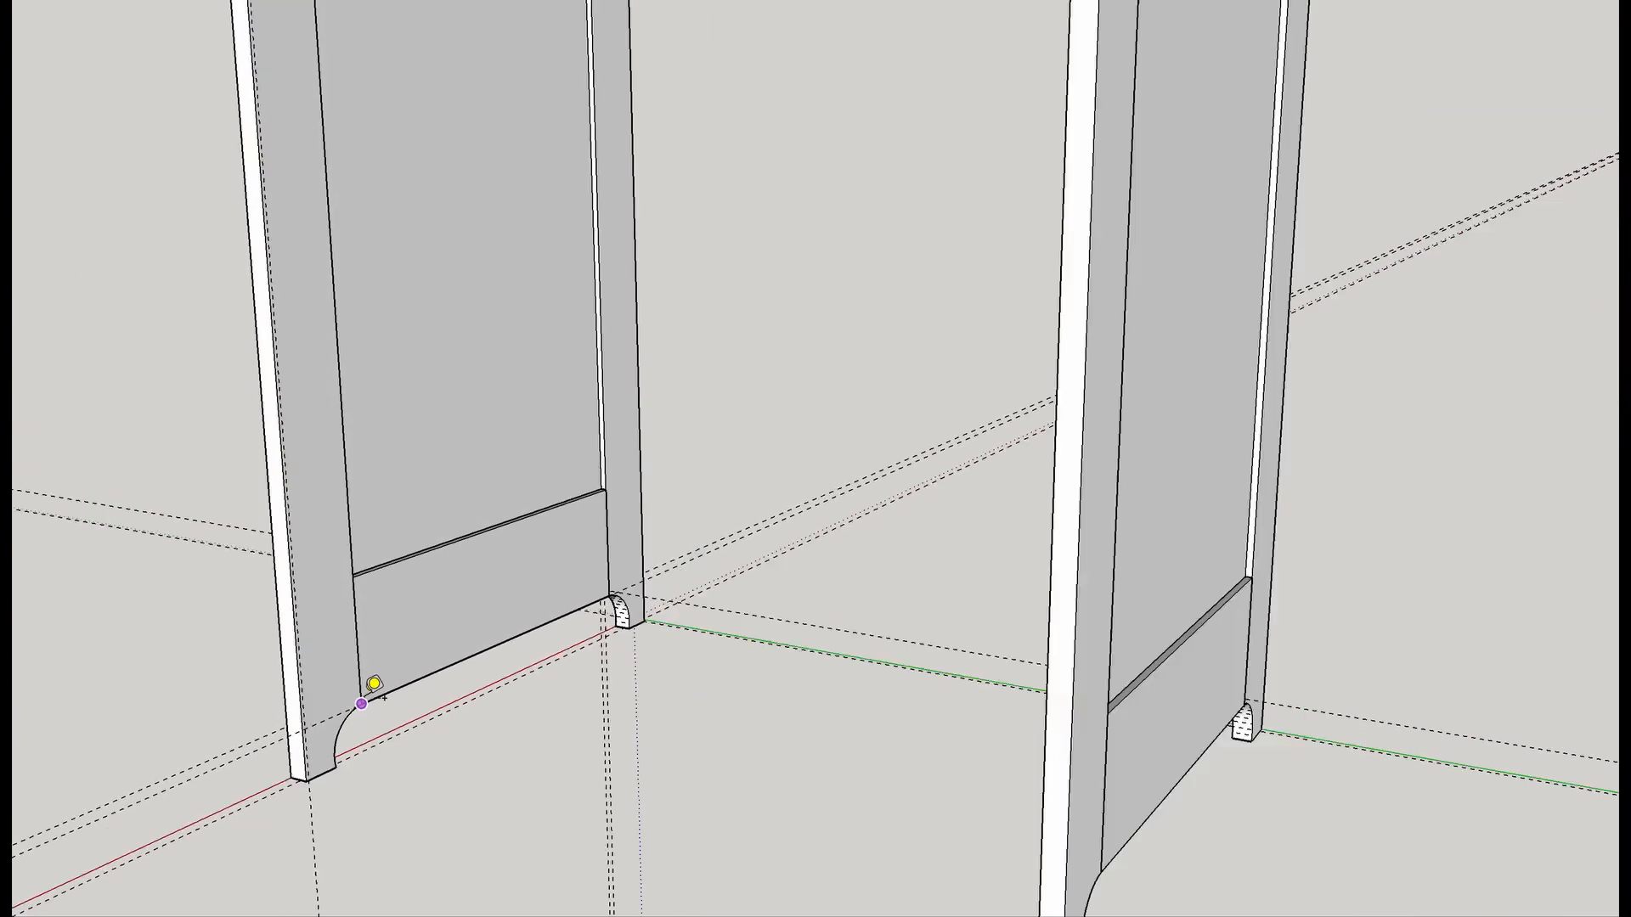
left_click(374, 690)
scroll(365, 692, "down", 2)
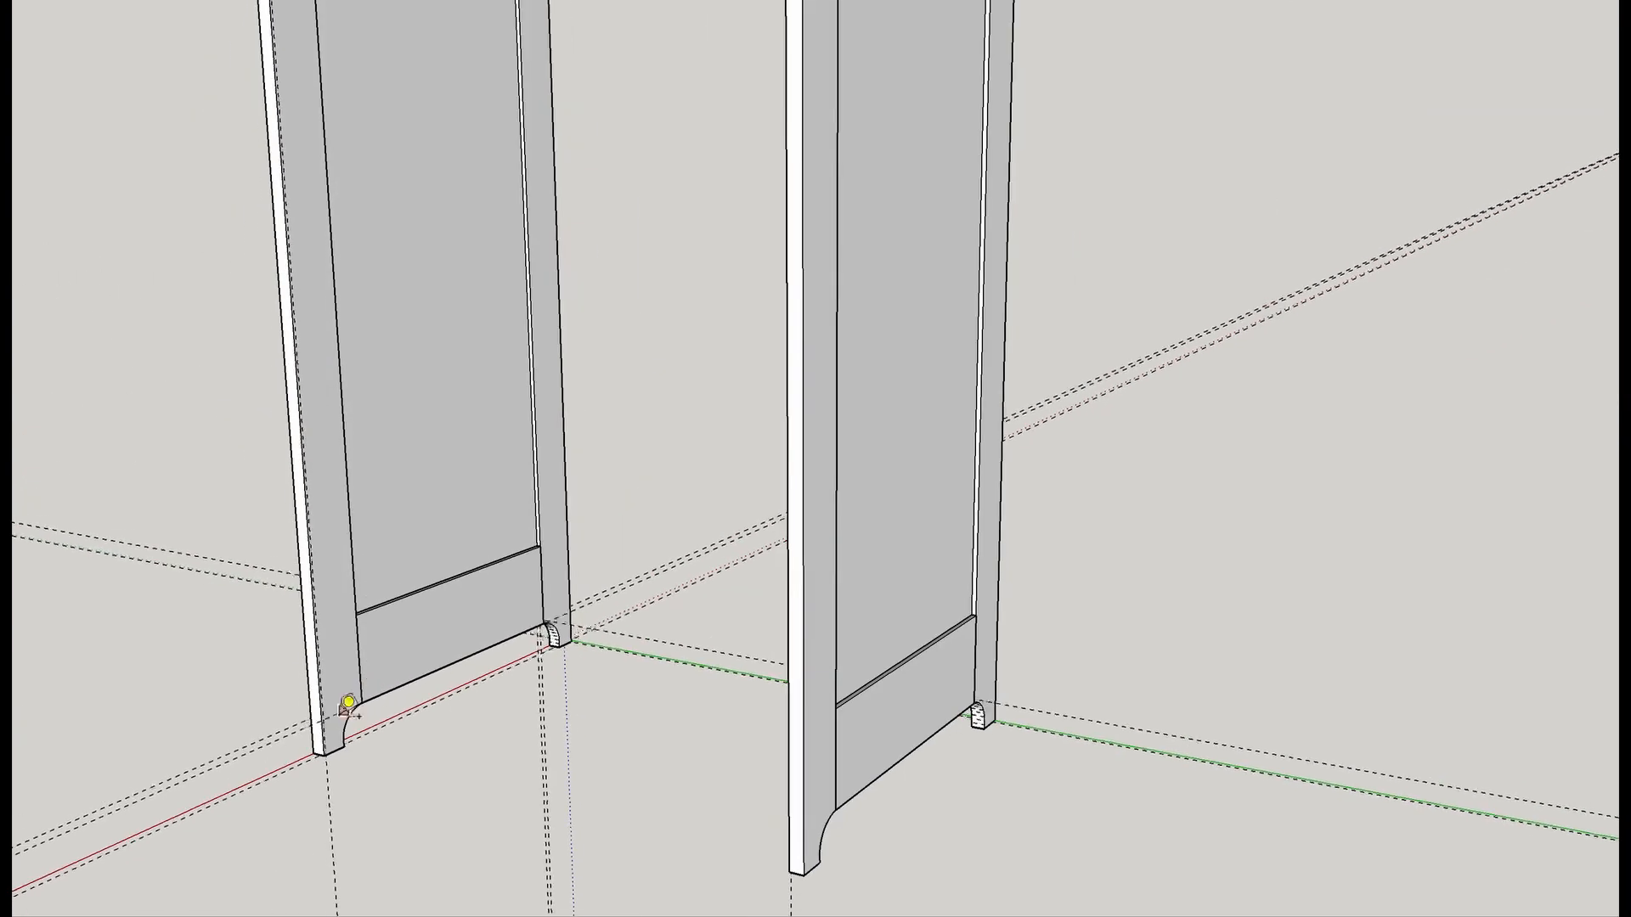
scroll(335, 705, "up", 6)
left_click(304, 719)
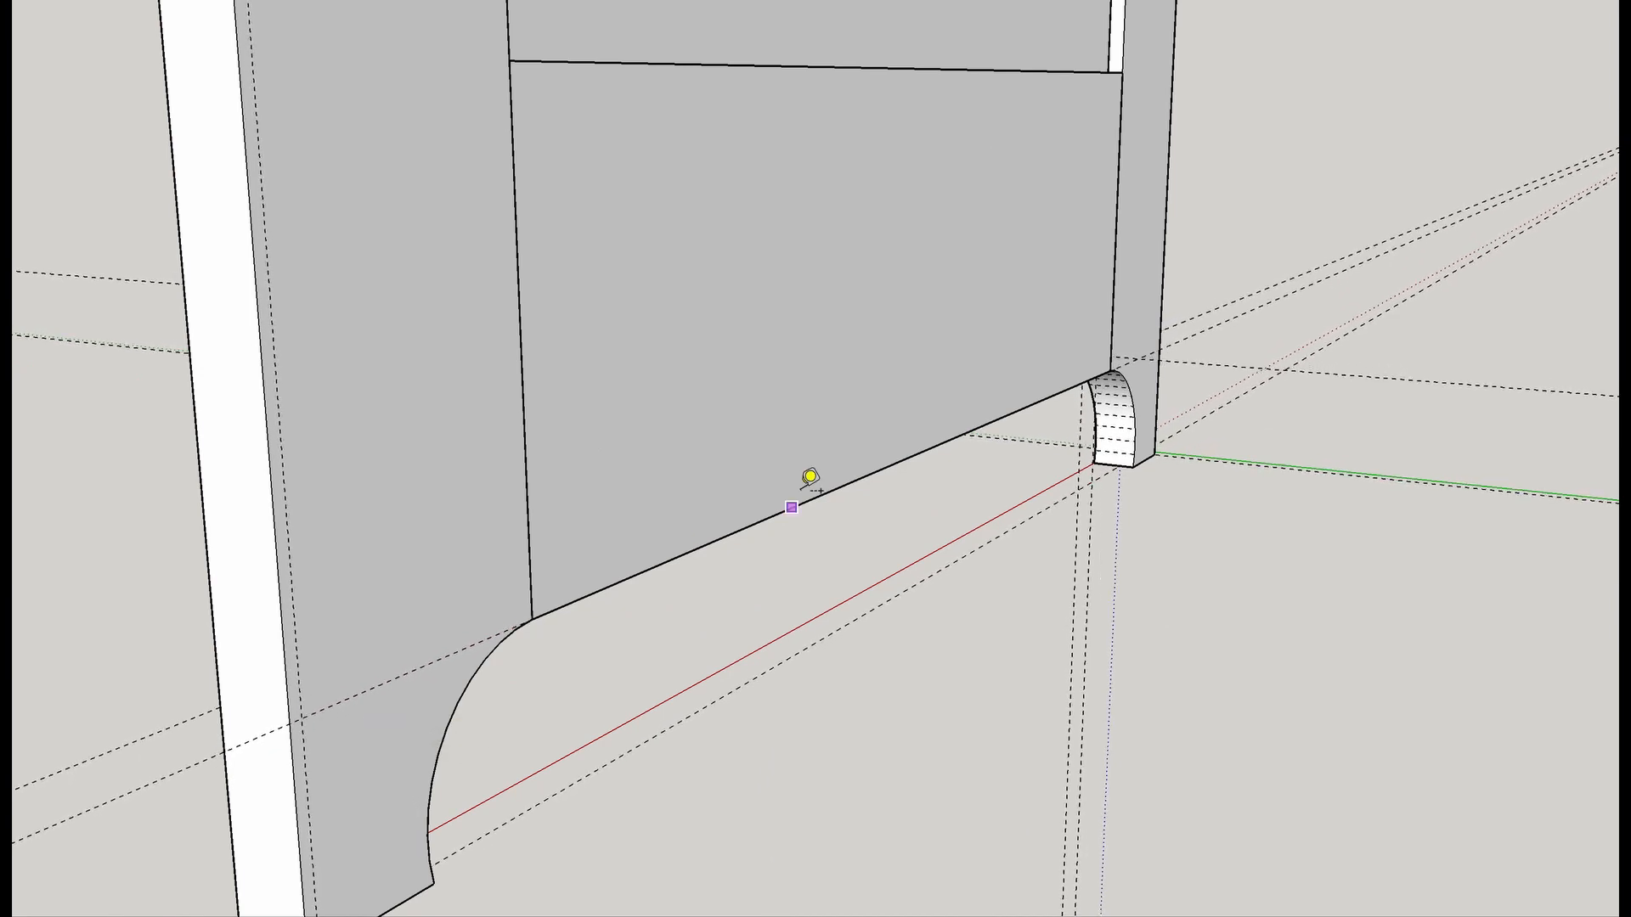
Copy the top stretcher frame straight down, seating its front lower corner at the guide intersection on the front stile's bottom.
scroll(535, 599, "down", 2)
scroll(535, 599, "down", 6)
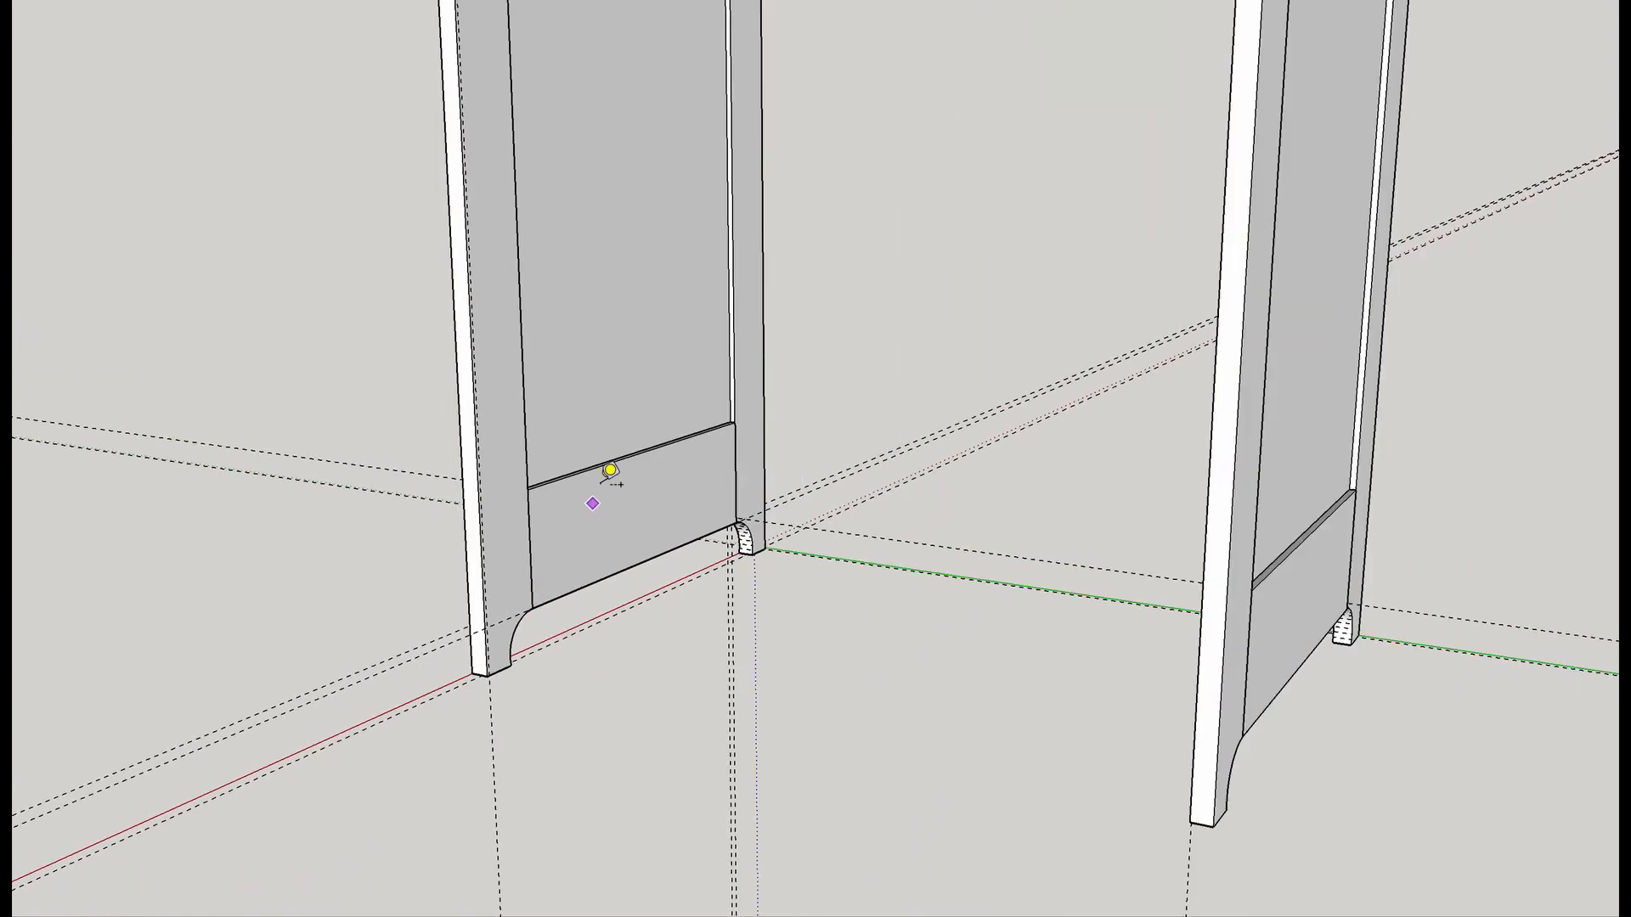
middle_click_drag(587, 263, 703, 476)
scroll(701, 315, "up", 6)
scroll(700, 336, "down", 1)
key("m")
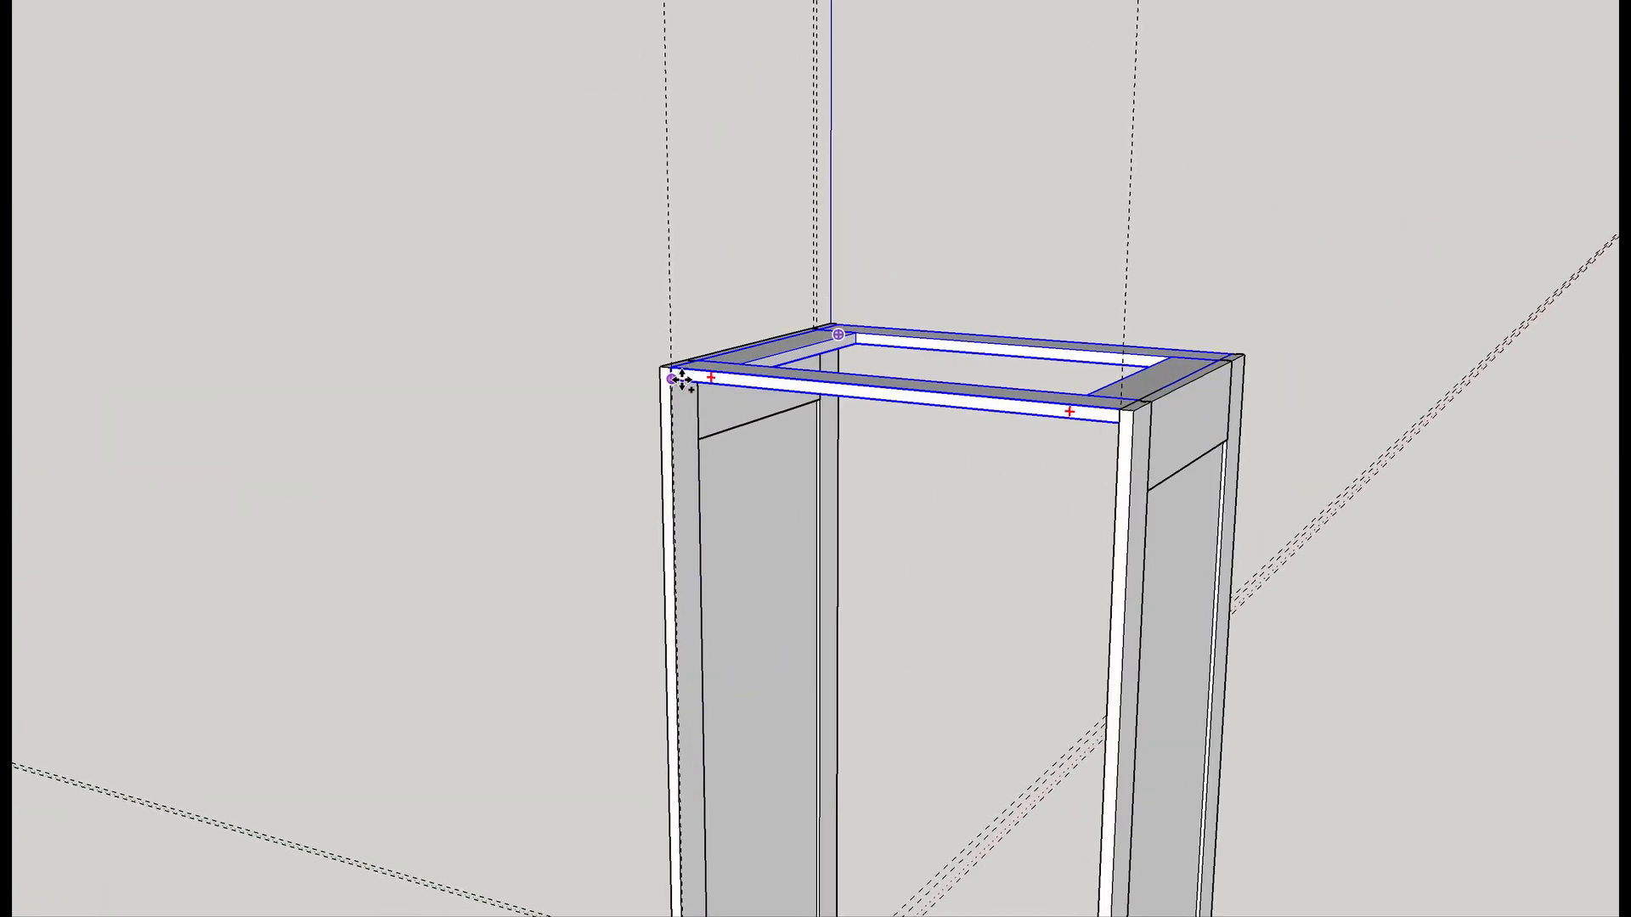
scroll(681, 398, "down", 4)
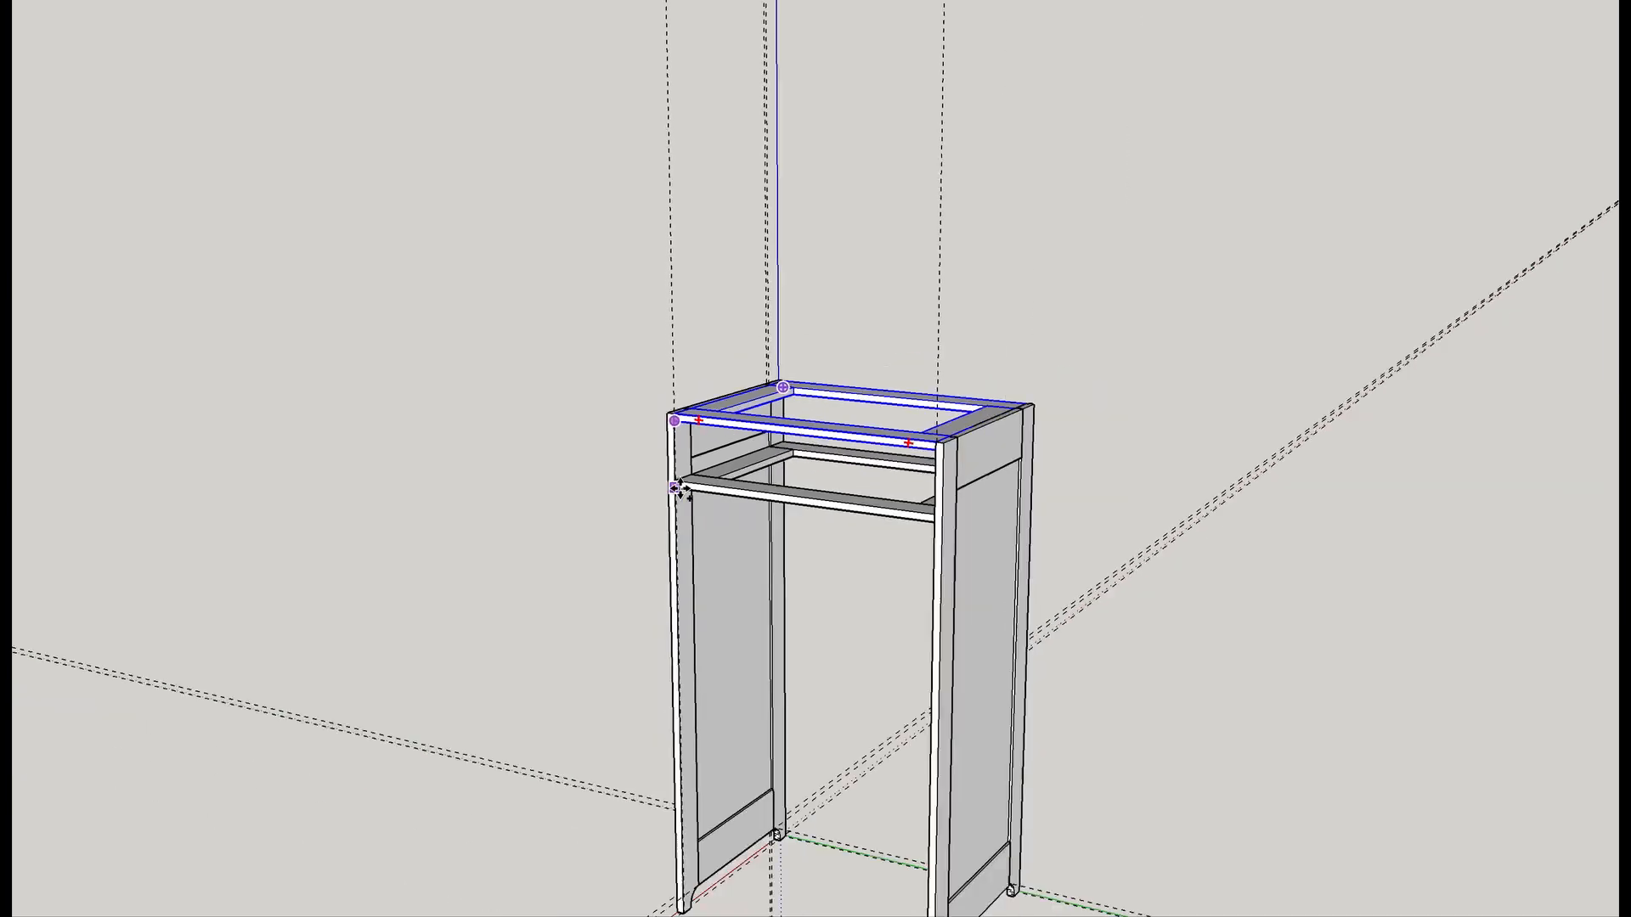
scroll(681, 814, "up", 6)
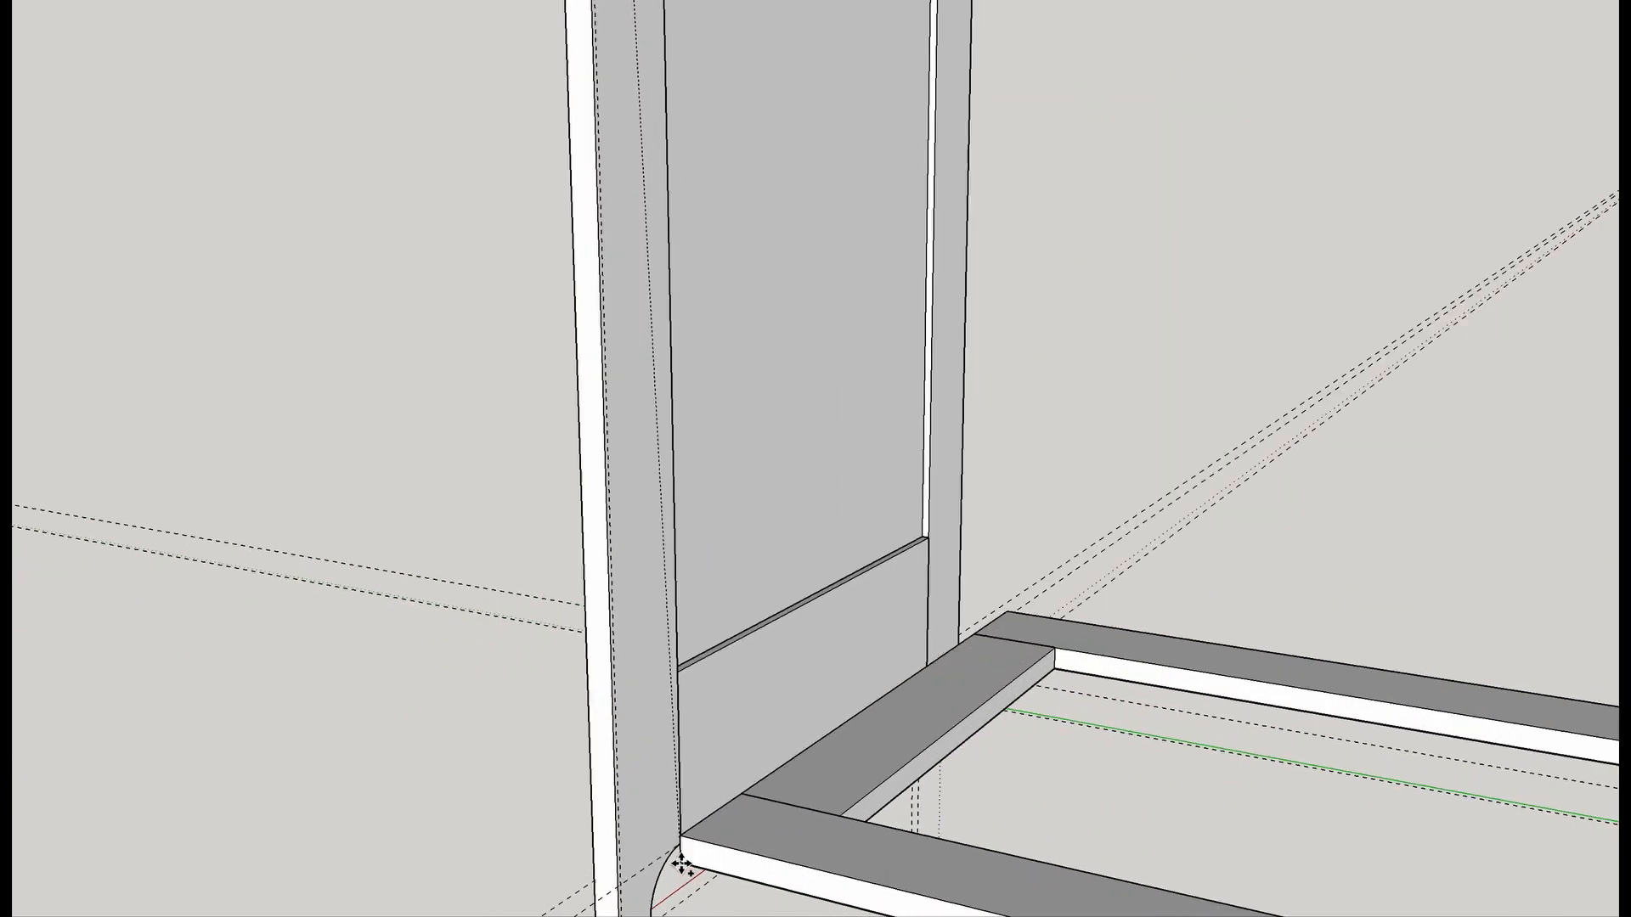
scroll(628, 883, "up", 4)
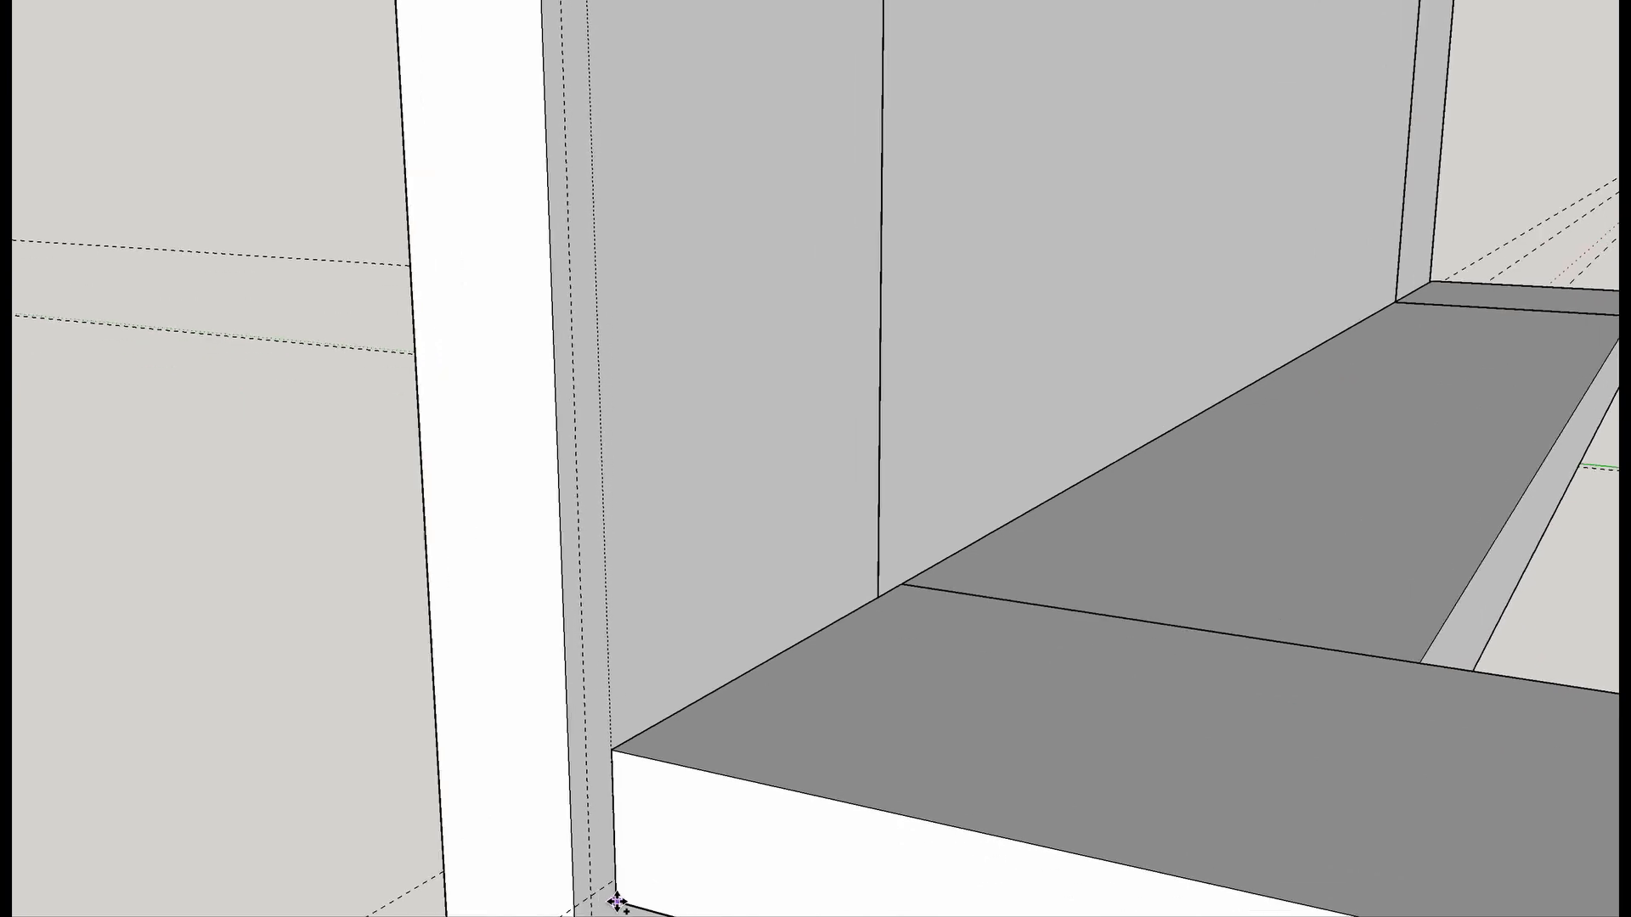
middle_click_drag(612, 848, 757, 353, "shift")
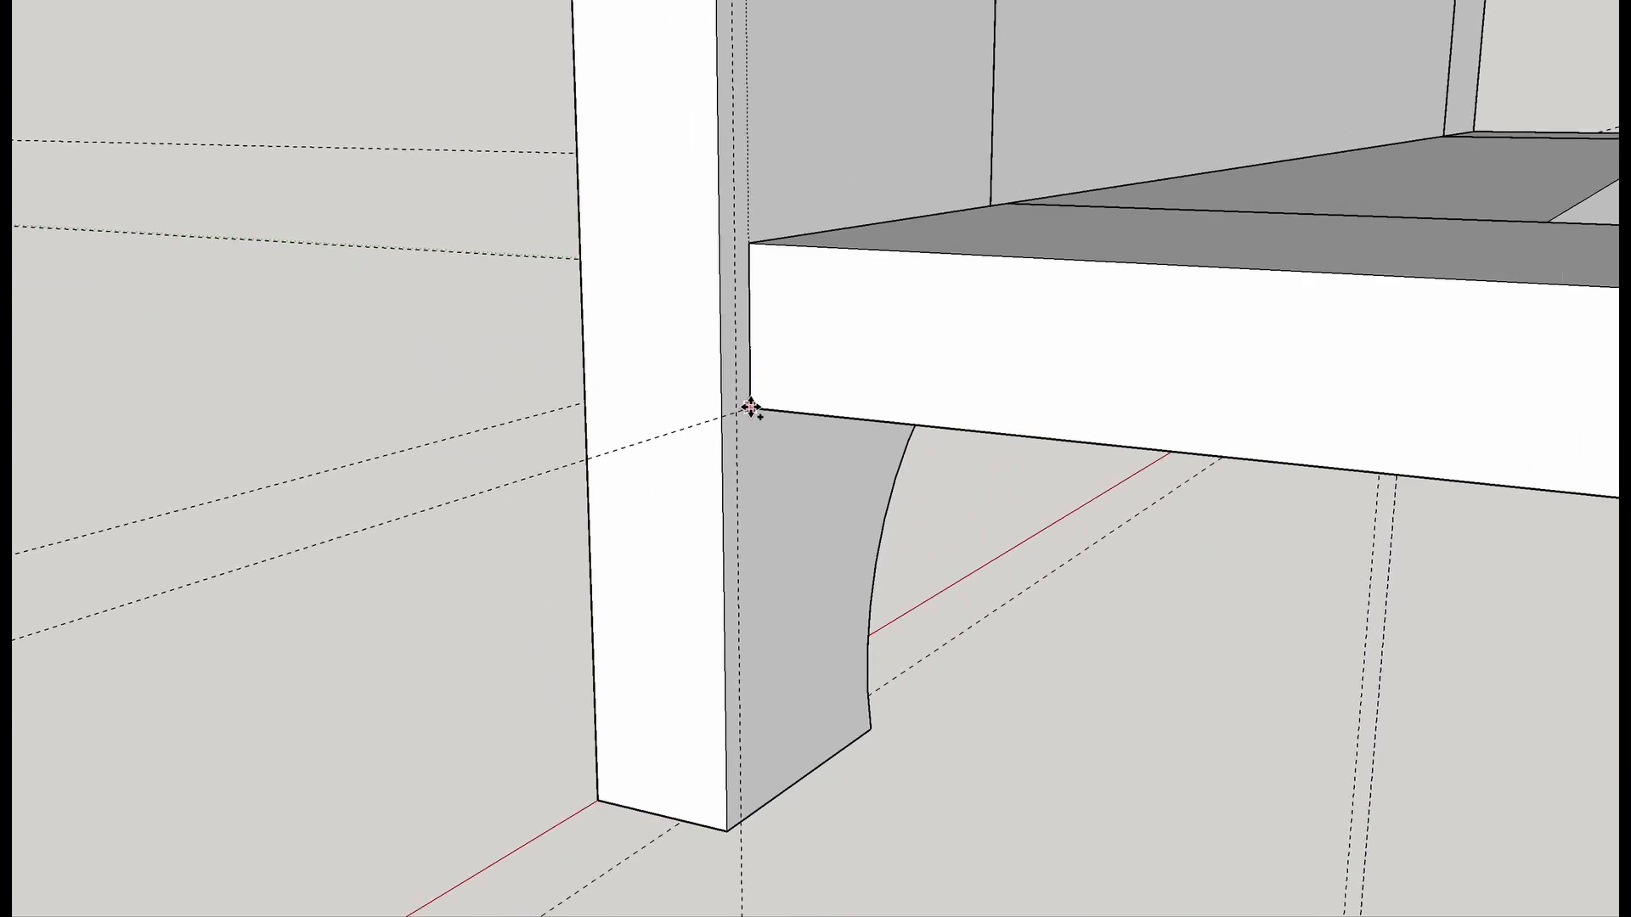
left_click(741, 411)
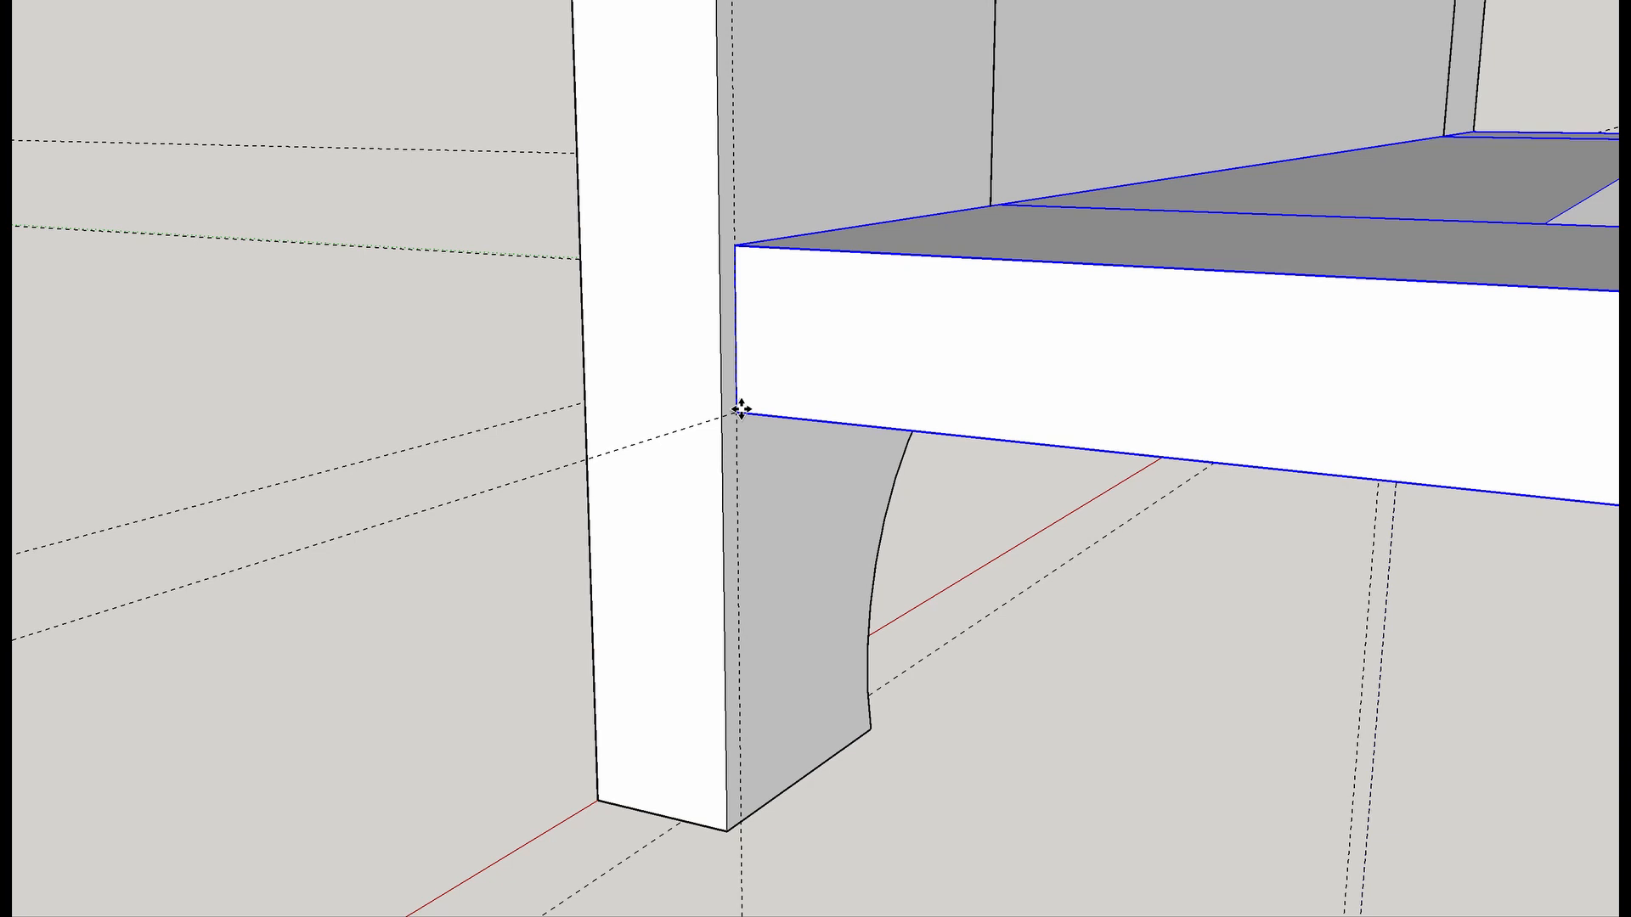
key("ctrl+t")
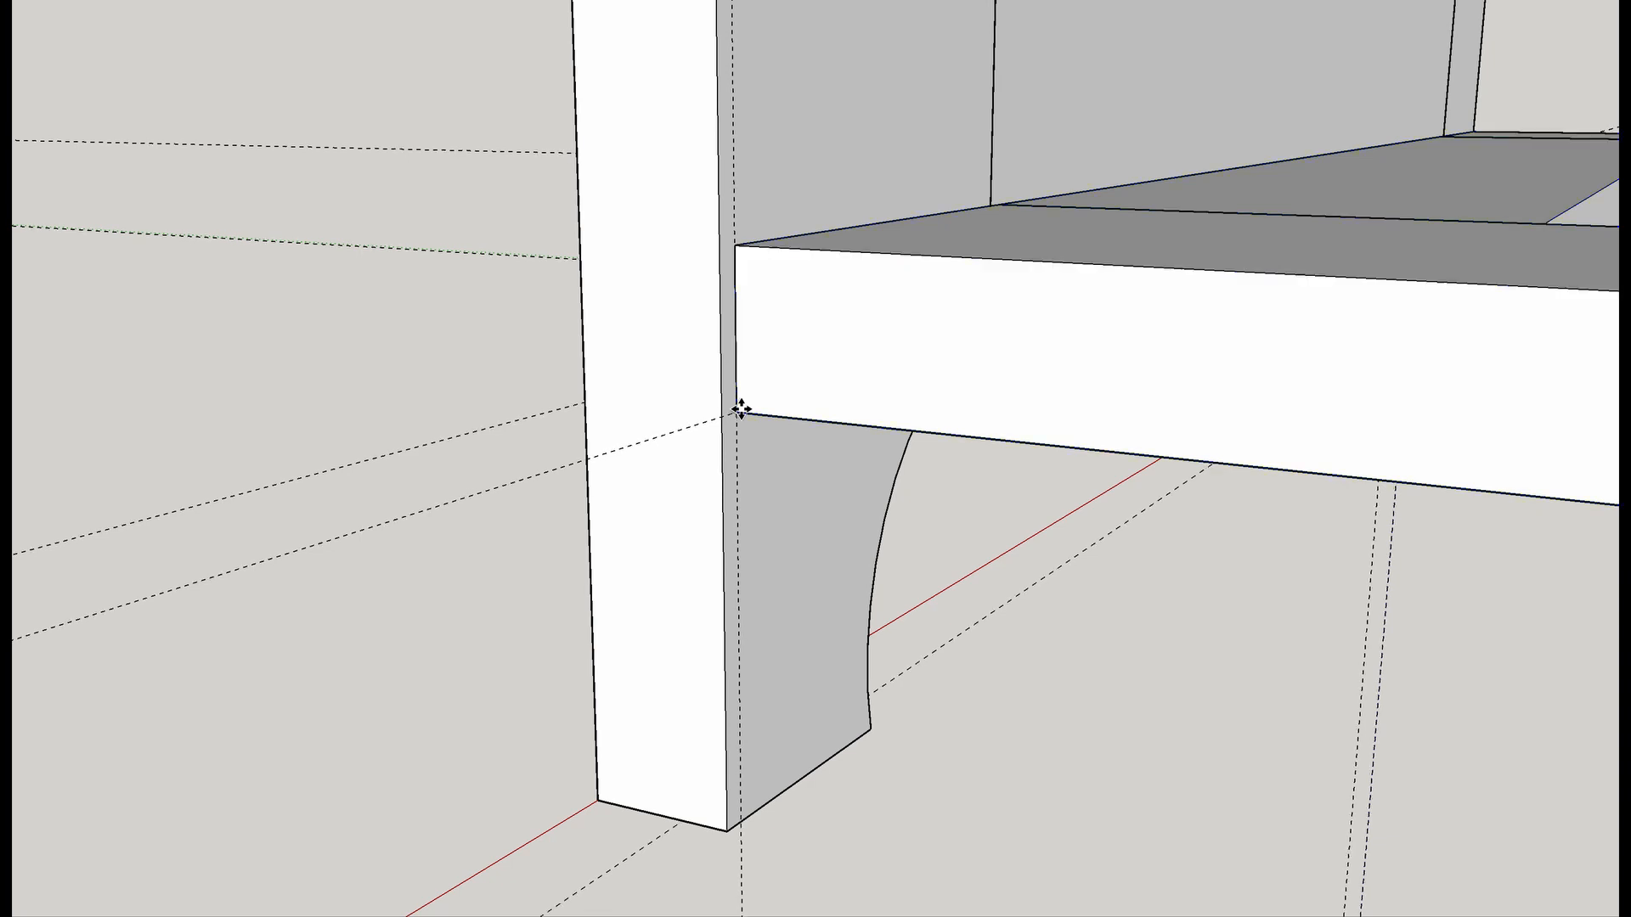
key("space")
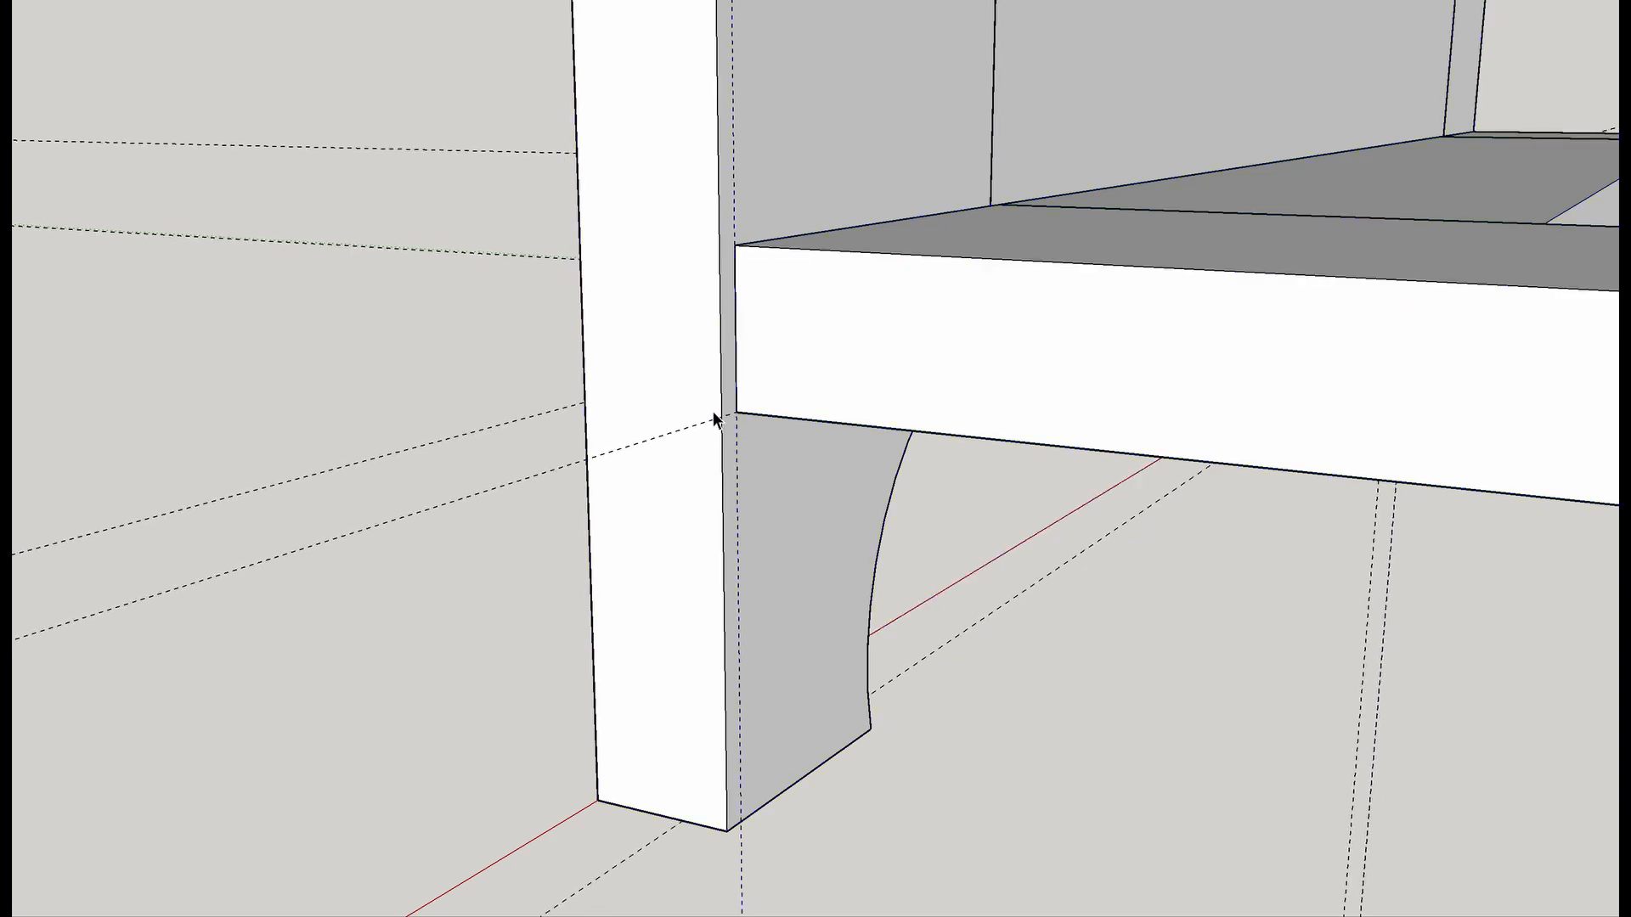
Examine the whole cabinet carcass and its stack of stretcher frames from the front and side.
scroll(482, 360, "down", 4)
scroll(1059, 269, "down", 5)
scroll(925, 218, "down", 7)
scroll(975, 211, "down", 5)
mouse_move(976, 217)
middle_mouse_down("shift")
mouse_move(929, 552)
mouse_move(850, 633)
middle_mouse_up("shift")
scroll(850, 633, "down", 4)
mouse_move(946, 575)
middle_mouse_down()
mouse_move(495, 502)
mouse_move(1355, 398)
mouse_move(990, 466)
mouse_move(535, 488)
mouse_move(1042, 776)
mouse_move(1110, 793)
mouse_move(1097, 517)
mouse_move(935, 571)
mouse_move(994, 698)
mouse_move(1365, 717)
mouse_move(1271, 626)
mouse_move(1325, 686)
mouse_move(939, 615)
mouse_move(1139, 379)
mouse_move(1144, 349)
mouse_move(1387, 320)
mouse_move(1331, 262)
mouse_move(1201, 360)
mouse_move(871, 501)
middle_mouse_up()
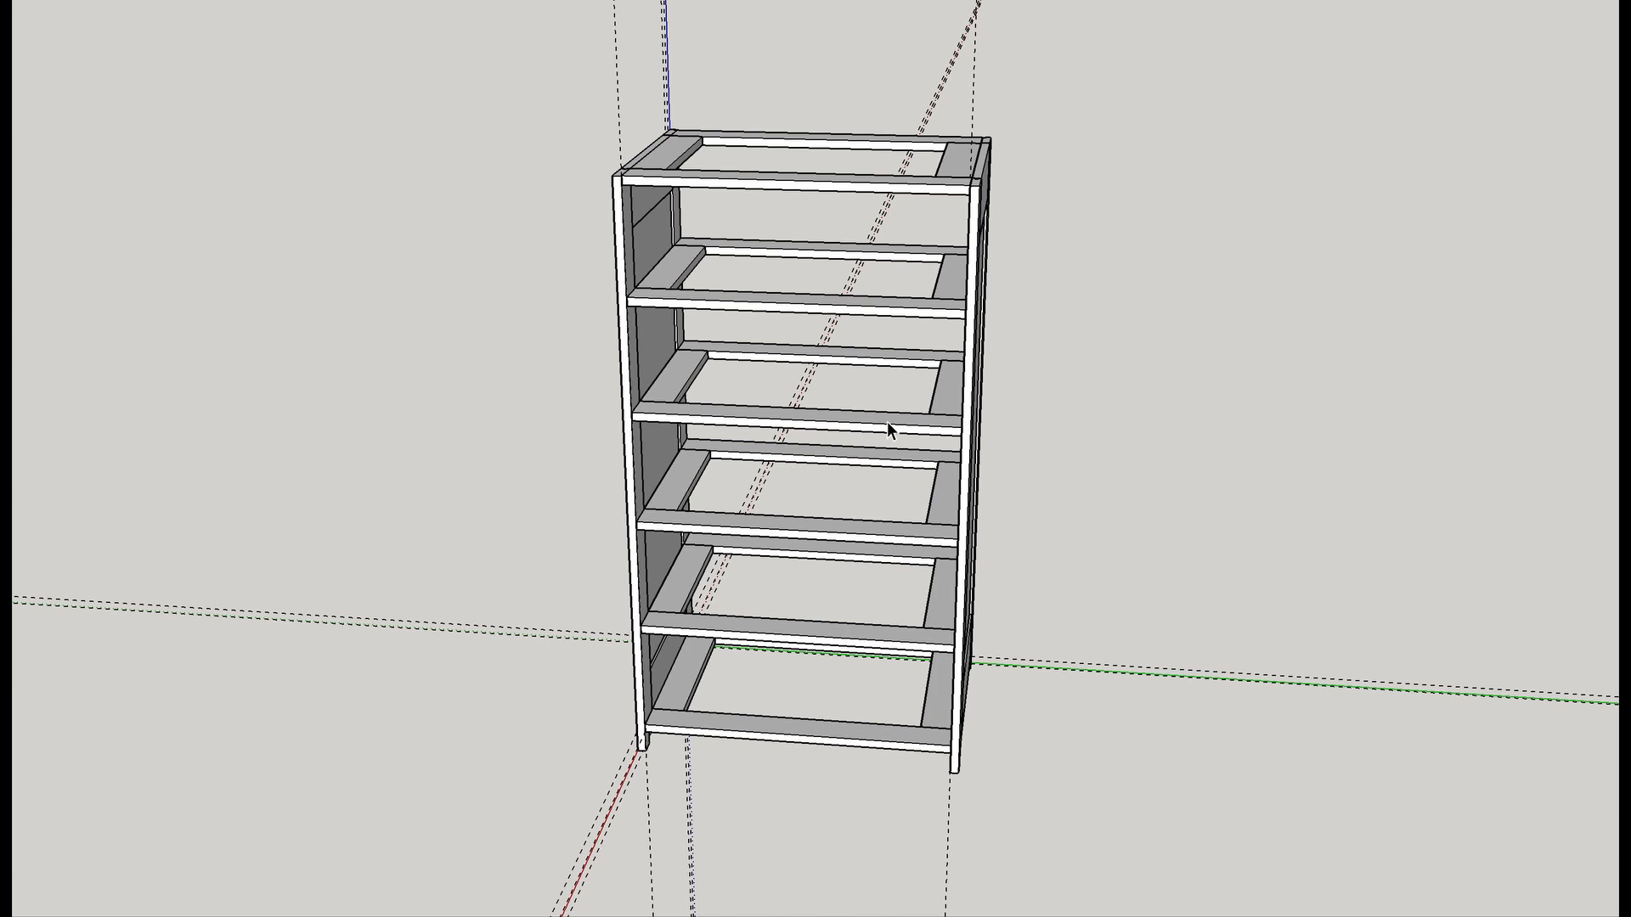
mouse_move(1115, 329)
middle_mouse_down()
mouse_move(837, 368)
mouse_move(277, 379)
mouse_move(1239, 383)
mouse_move(822, 379)
middle_mouse_up()
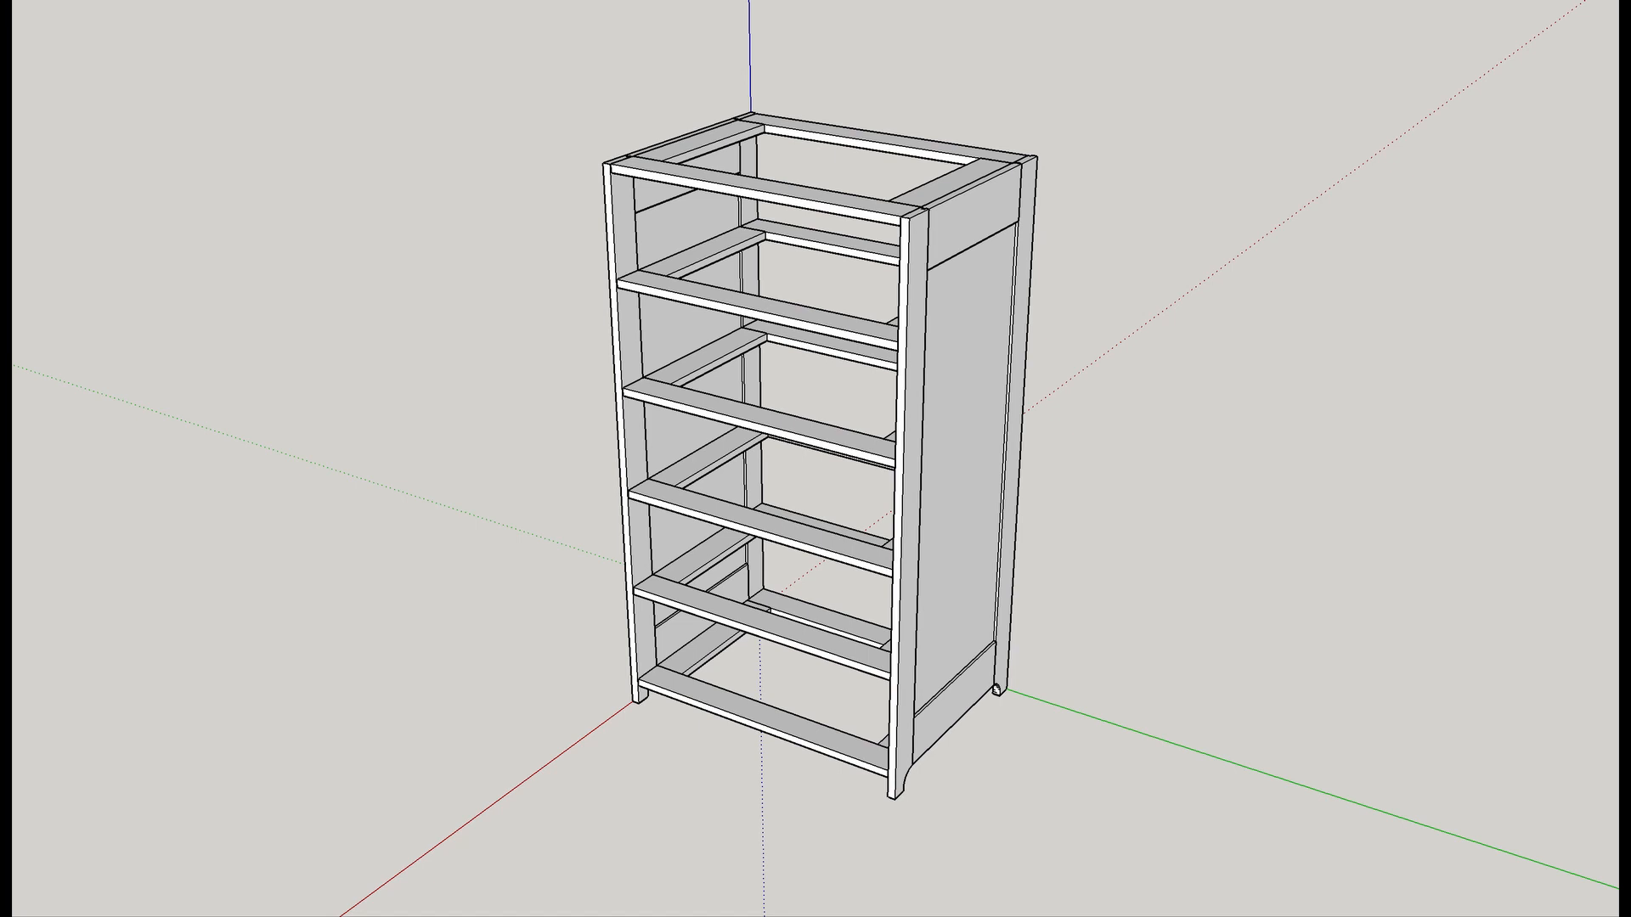
Add a vertical guide on the front stile's inner face, inset behind the existing guide in the top drawer opening.
scroll(736, 288, "up", 3)
middle_click_drag(736, 288, 474, 249)
scroll(564, 200, "up", 3)
scroll(590, 237, "up", 3)
mouse_move(589, 237)
middle_mouse_down()
mouse_move(648, 240)
mouse_move(599, 298)
mouse_move(567, 265)
middle_mouse_up()
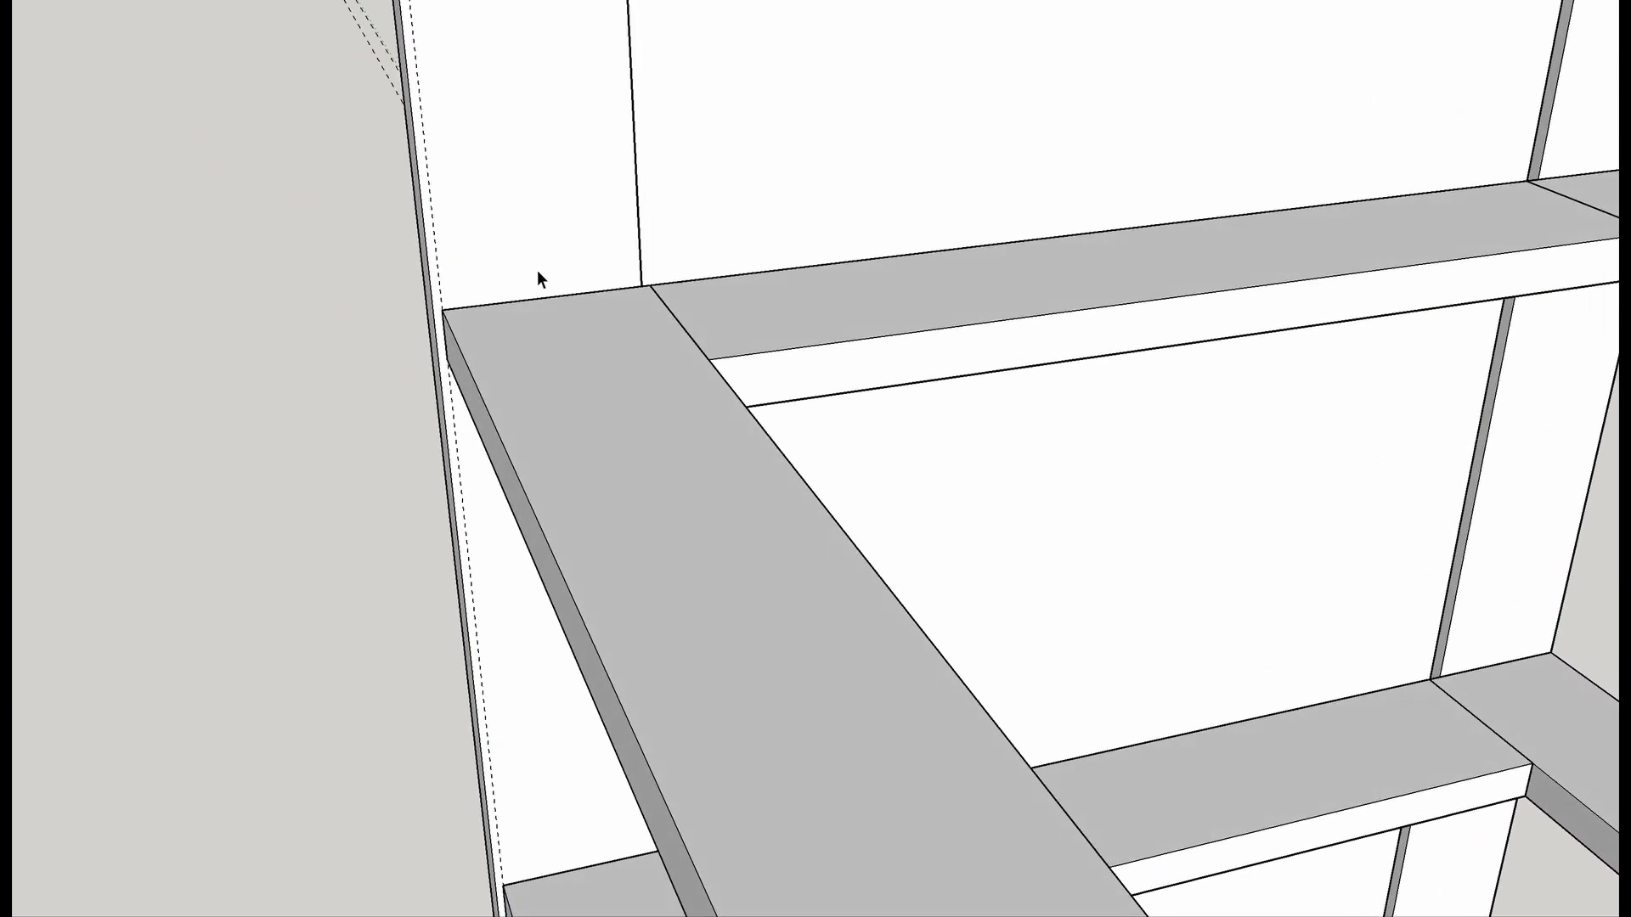
scroll(539, 273, "up", 2)
middle_click_drag(513, 292, 393, 279)
scroll(367, 287, "up", 3)
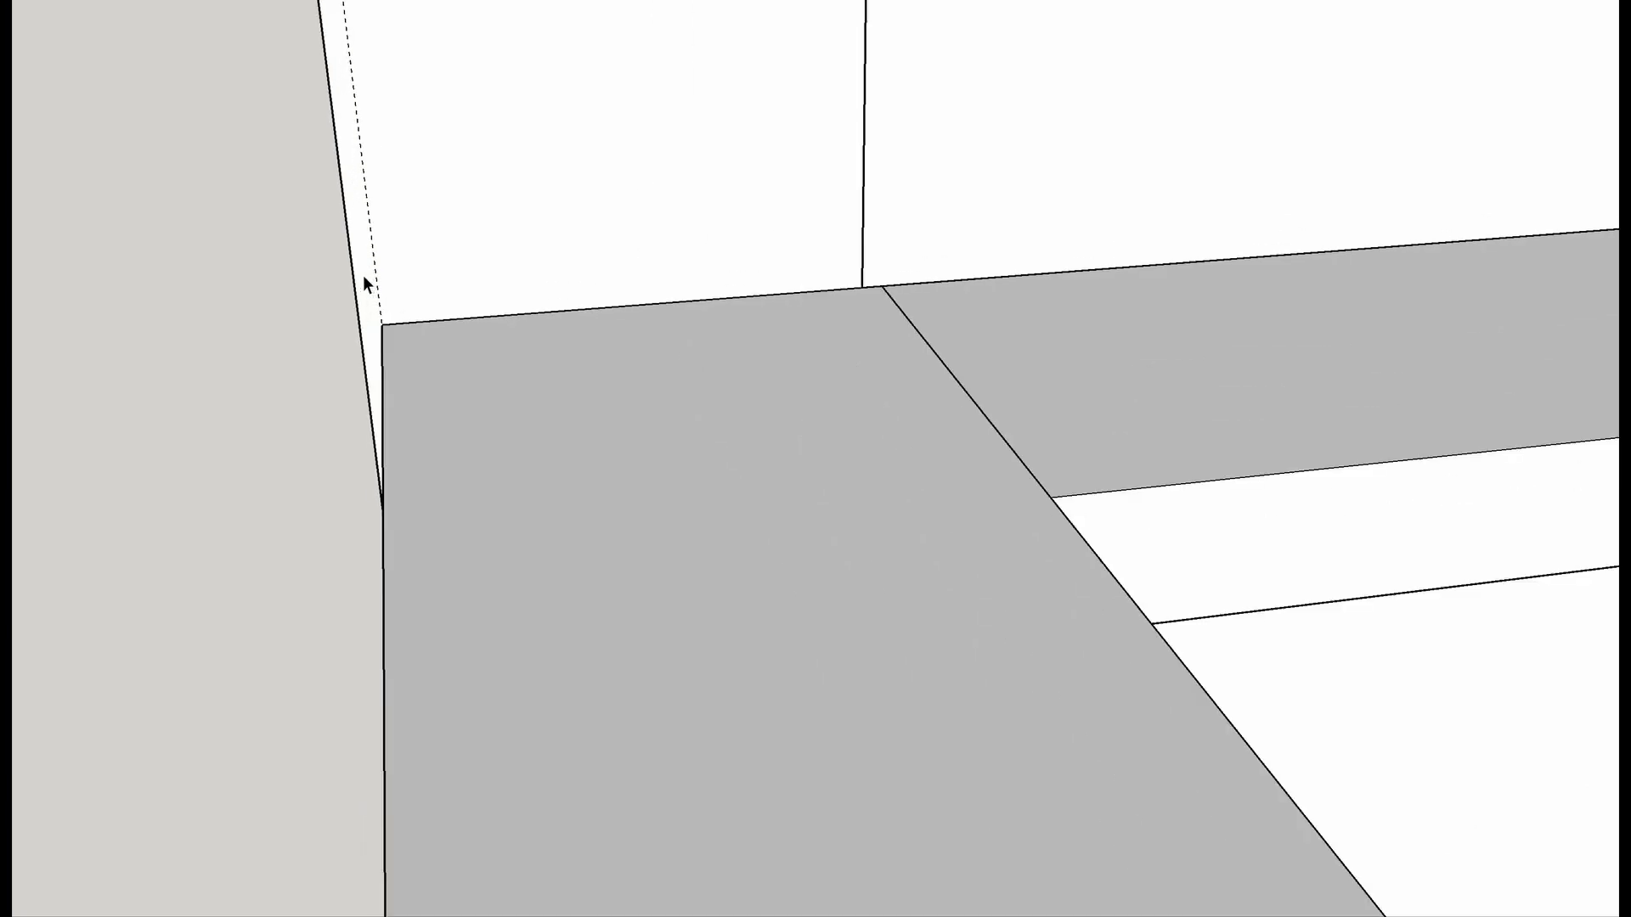
key("t")
left_click(343, 267)
left_click(427, 262)
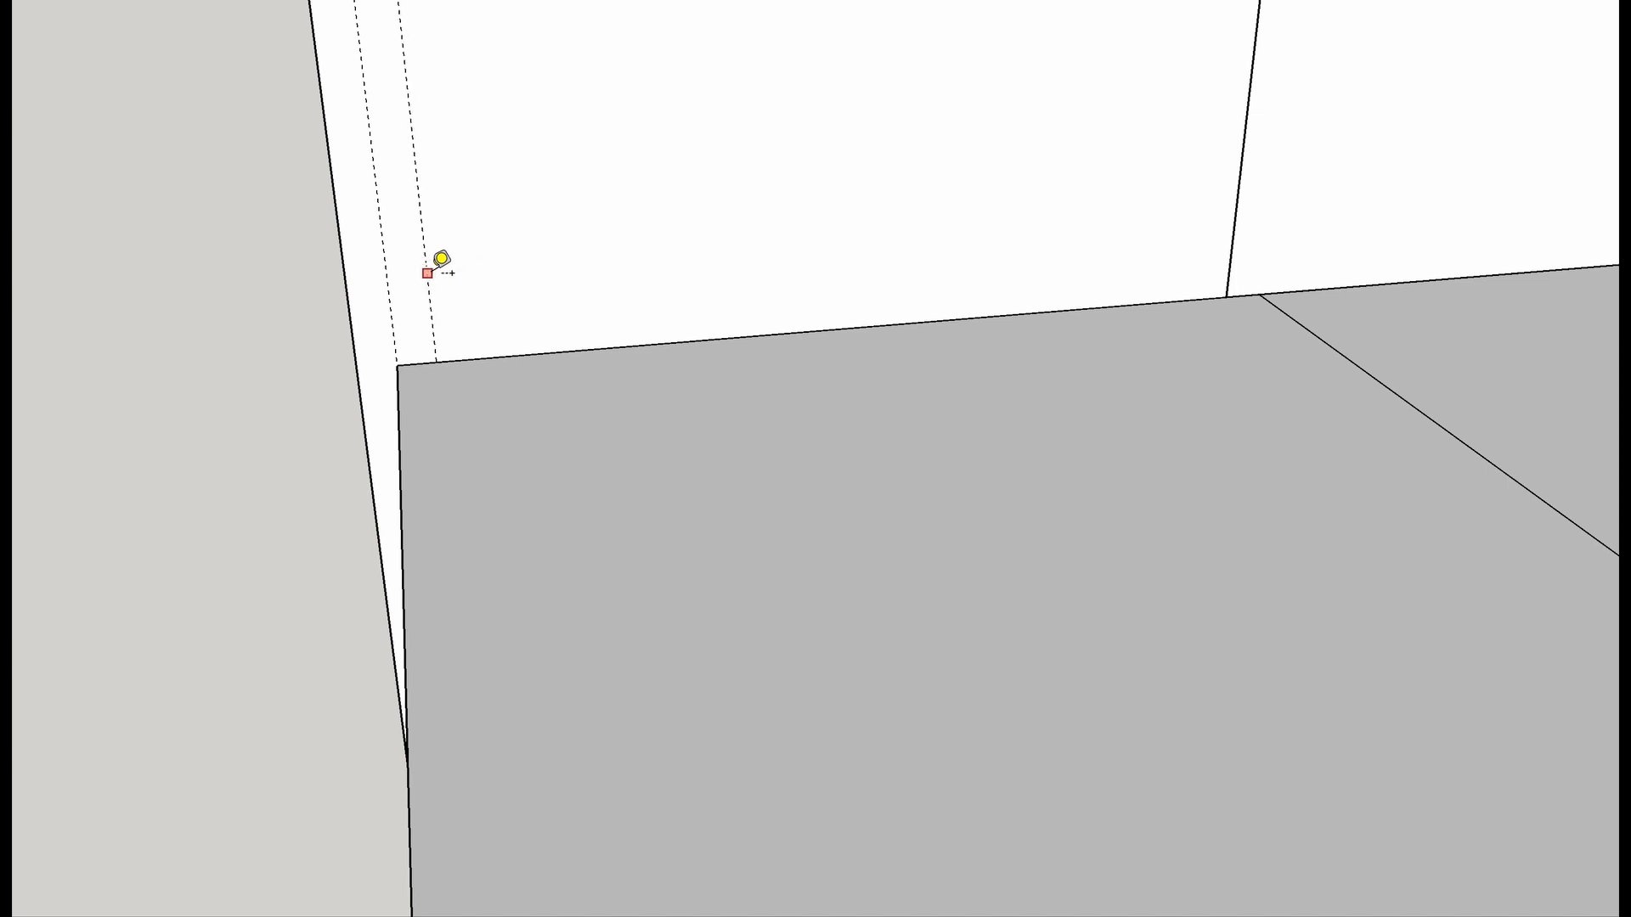
Draw a narrow upright rectangle on the front stile's inner face, starting at the inset guide and filling the top opening's height.
scroll(557, 259, "down", 3)
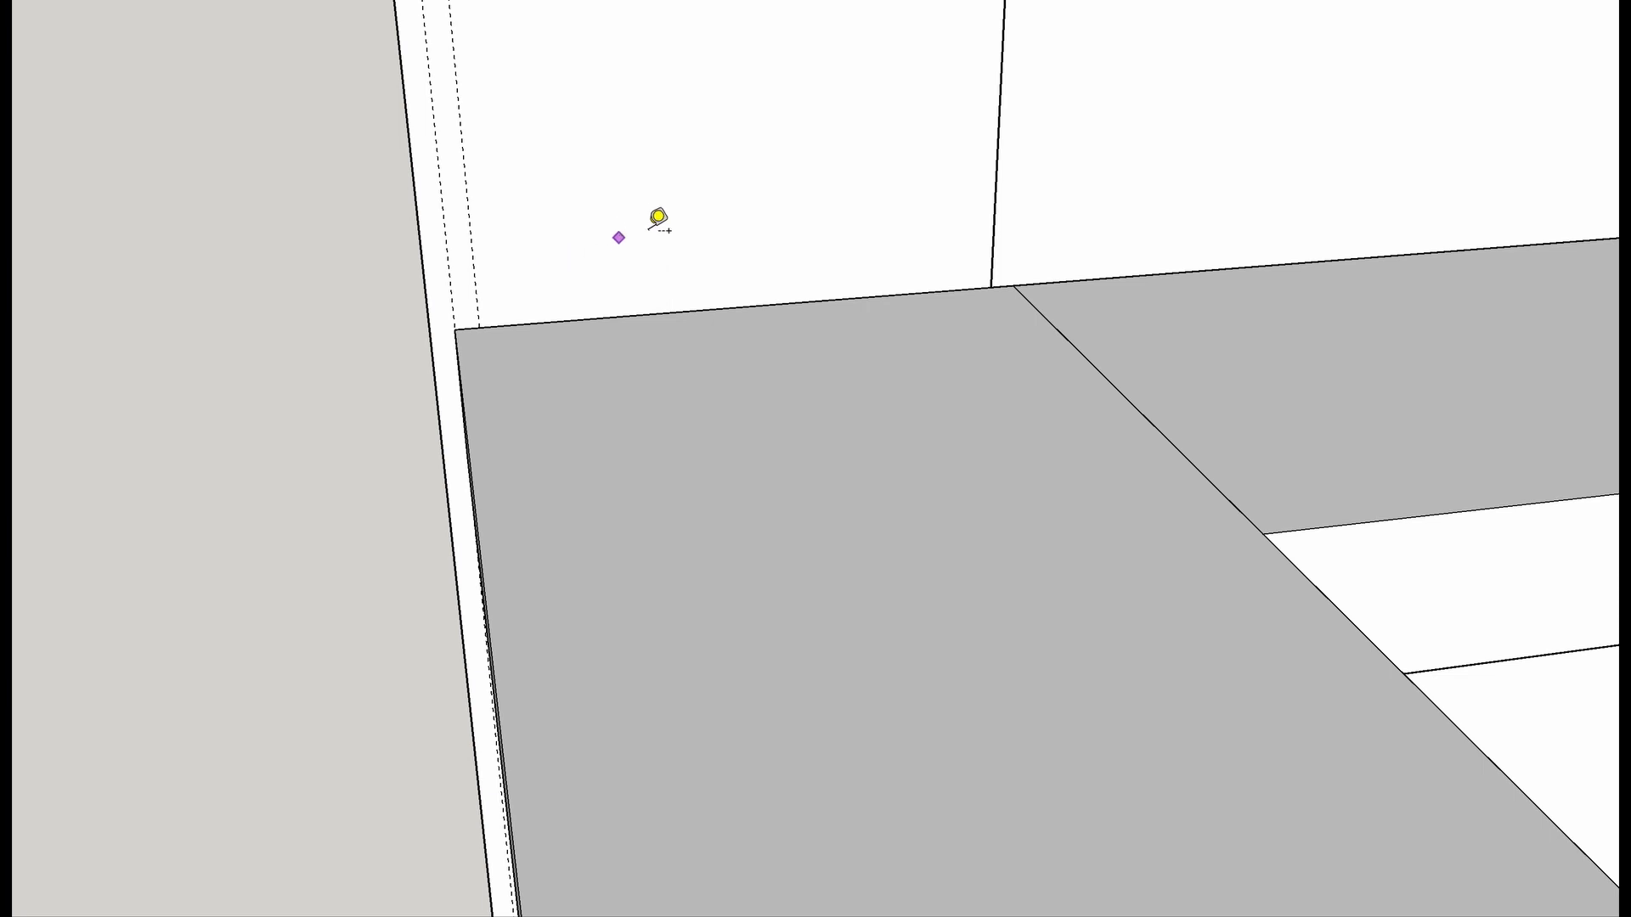
mouse_move(688, 221)
middle_mouse_down()
mouse_move(659, 477)
mouse_move(663, 573)
mouse_move(688, 501)
mouse_move(673, 611)
mouse_move(688, 485)
mouse_move(662, 389)
mouse_move(688, 557)
mouse_move(677, 485)
middle_mouse_up()
key("t")
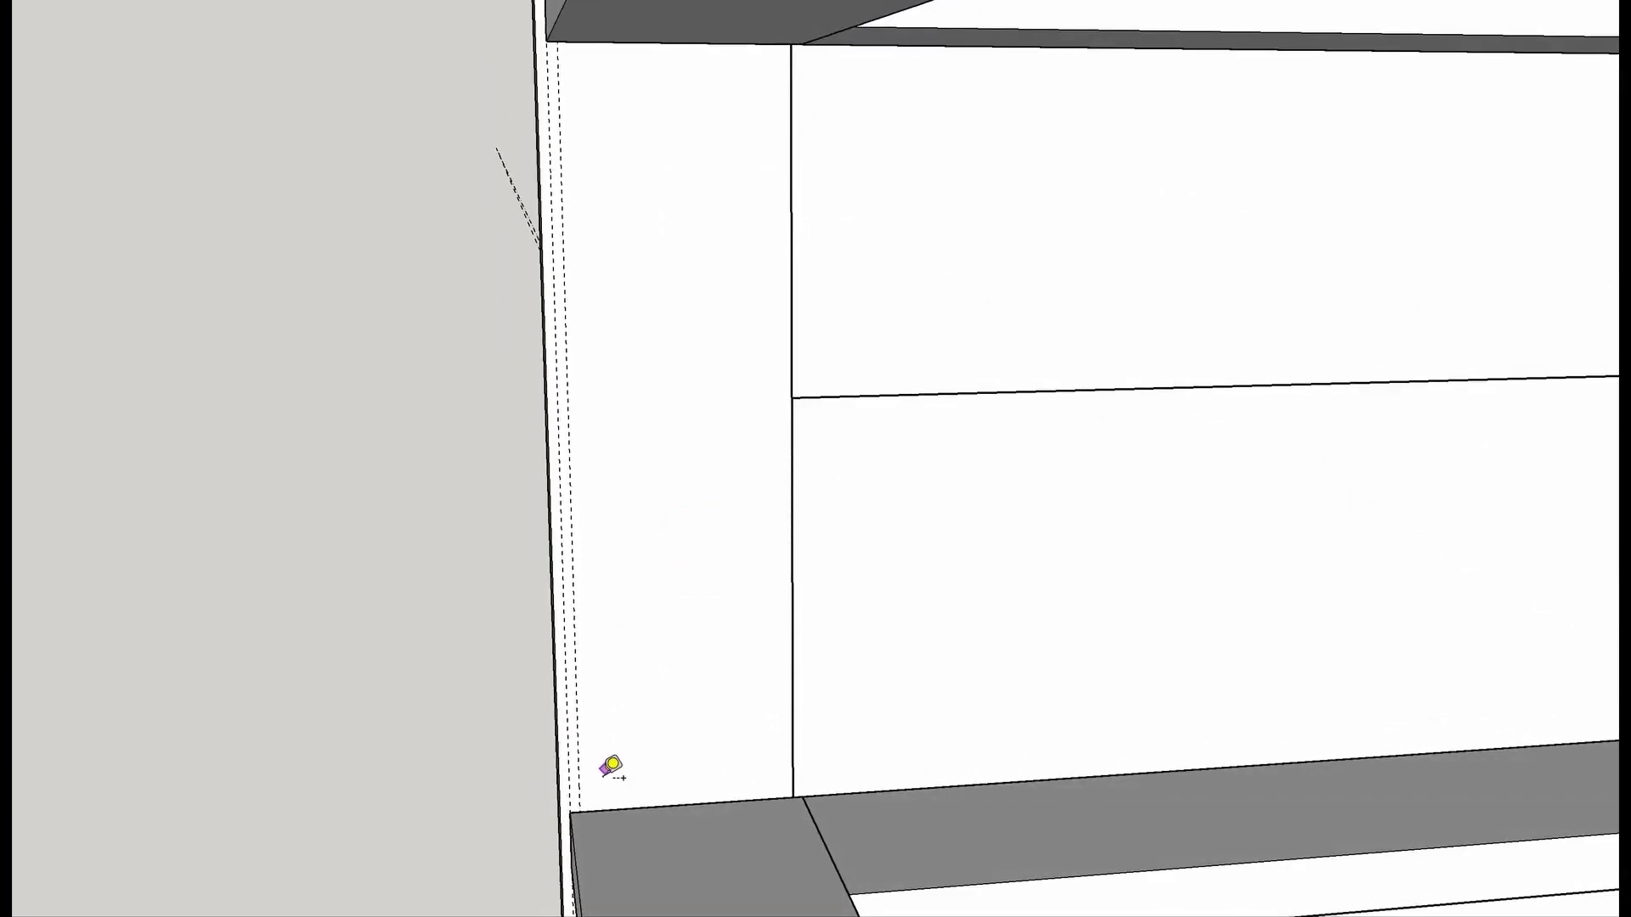
key("l")
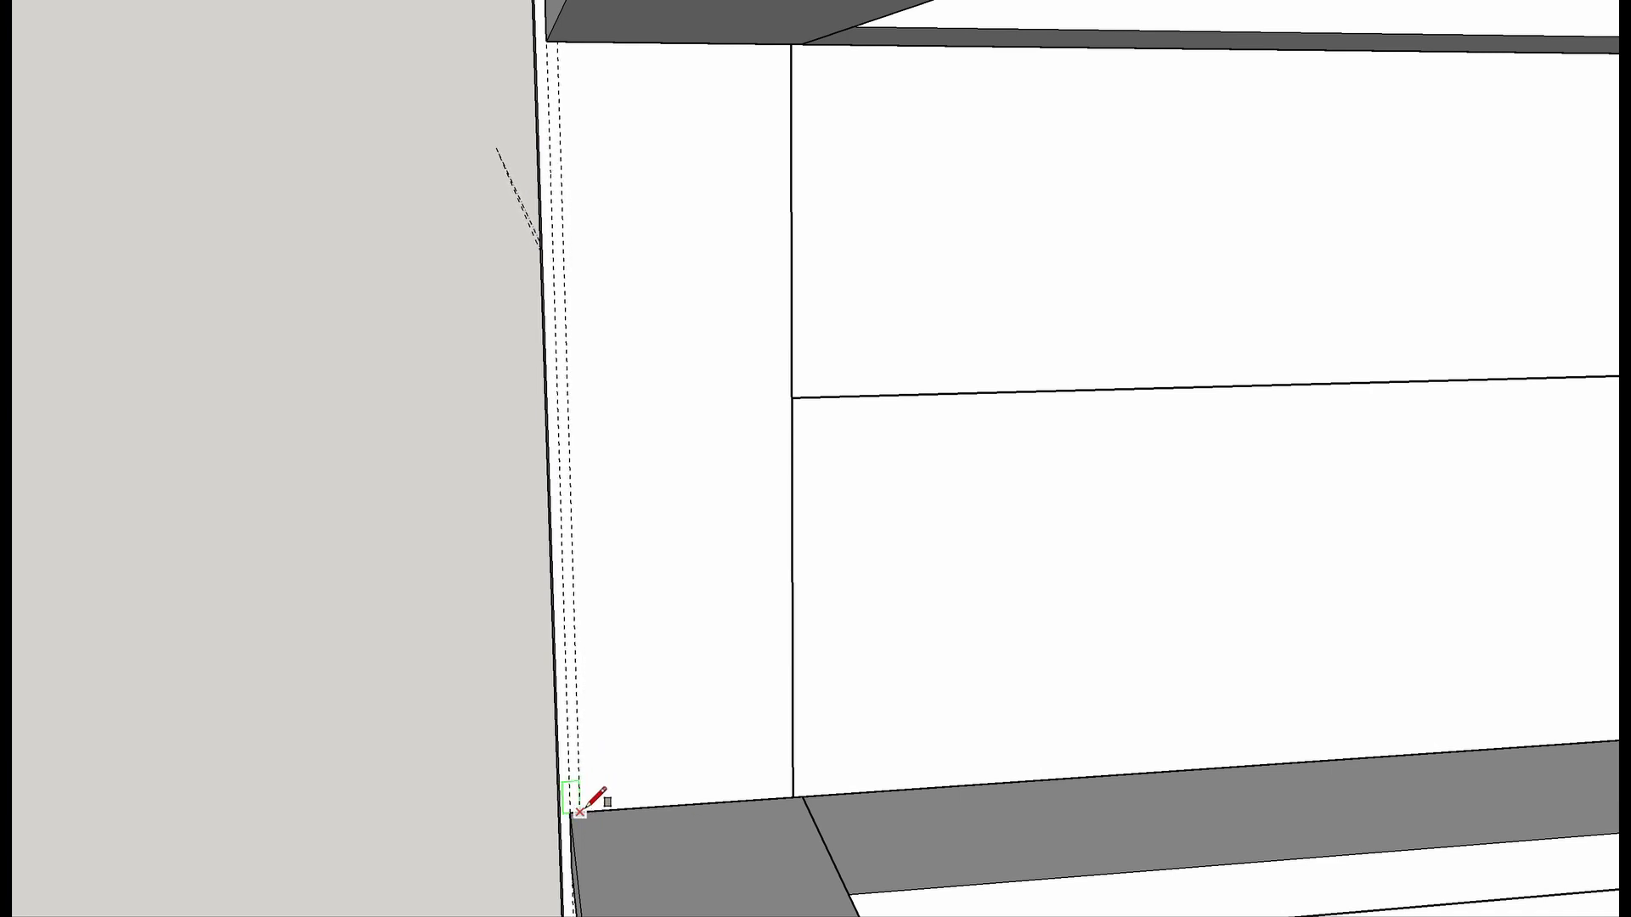
scroll(571, 813, "up", 2)
left_click(584, 808)
key("Escape")
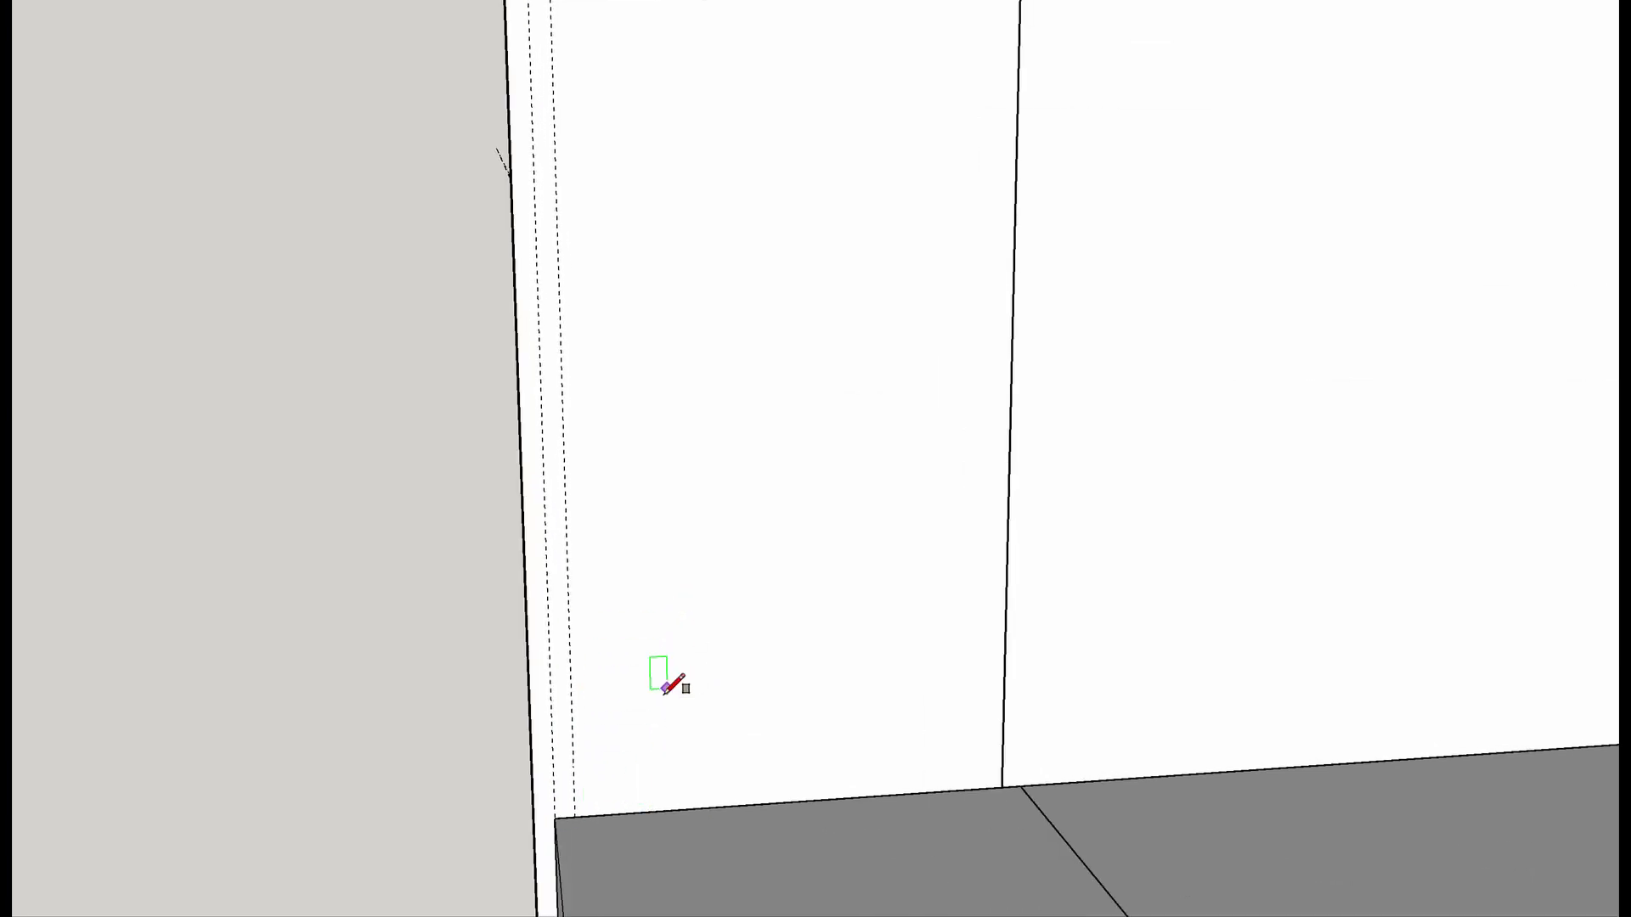
left_click(575, 818)
scroll(670, 627, "down", 3)
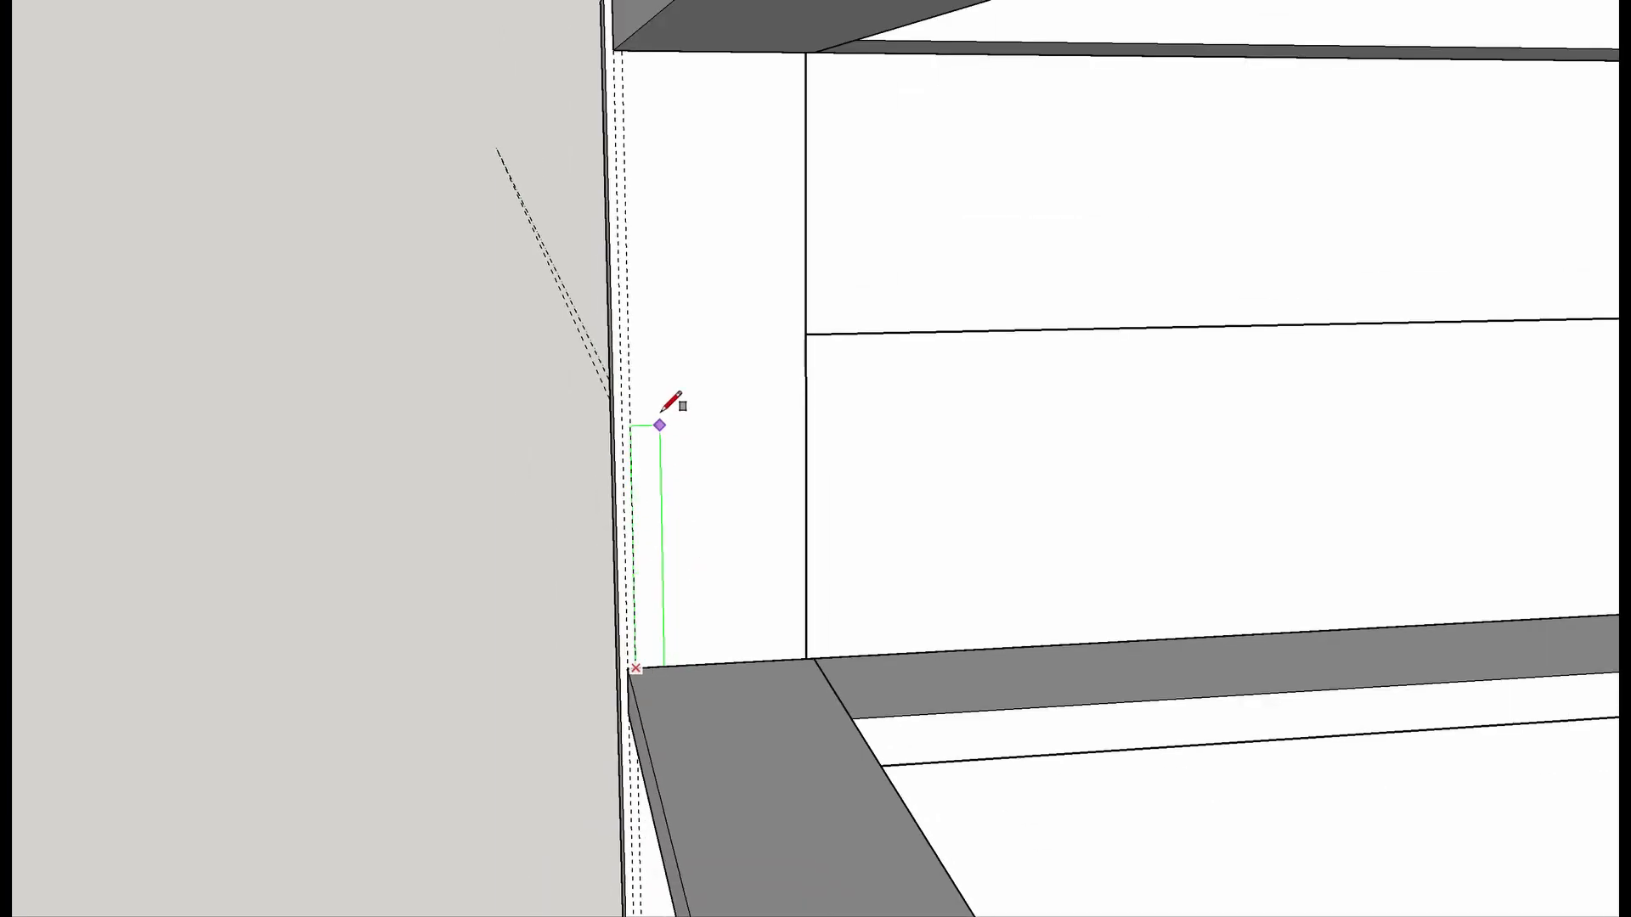
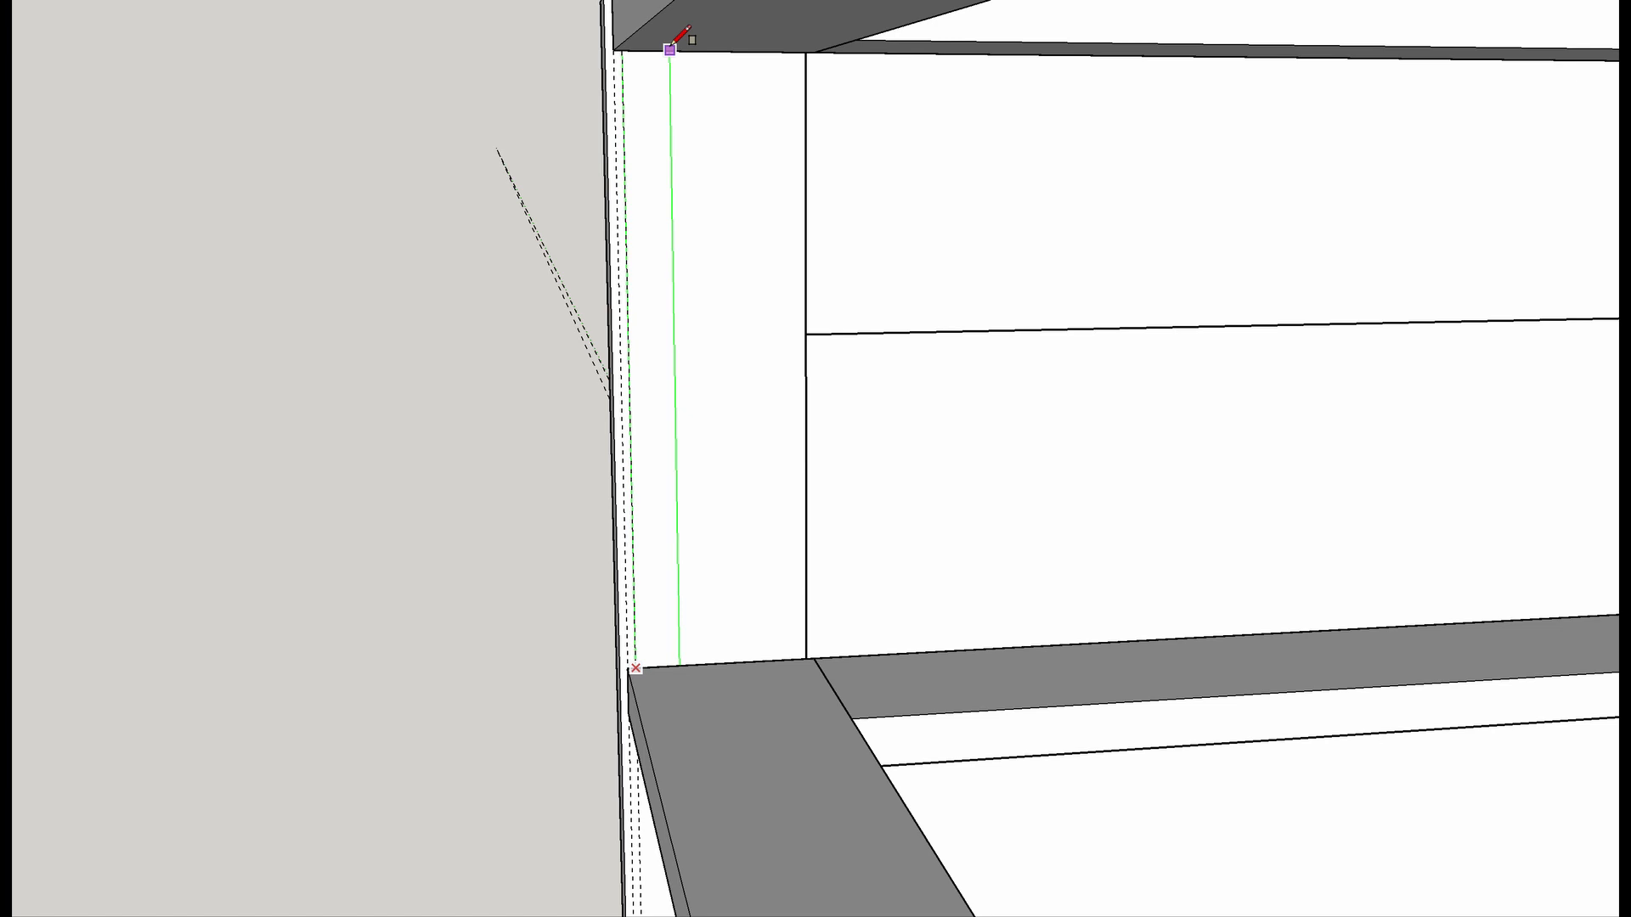
left_click(670, 49)
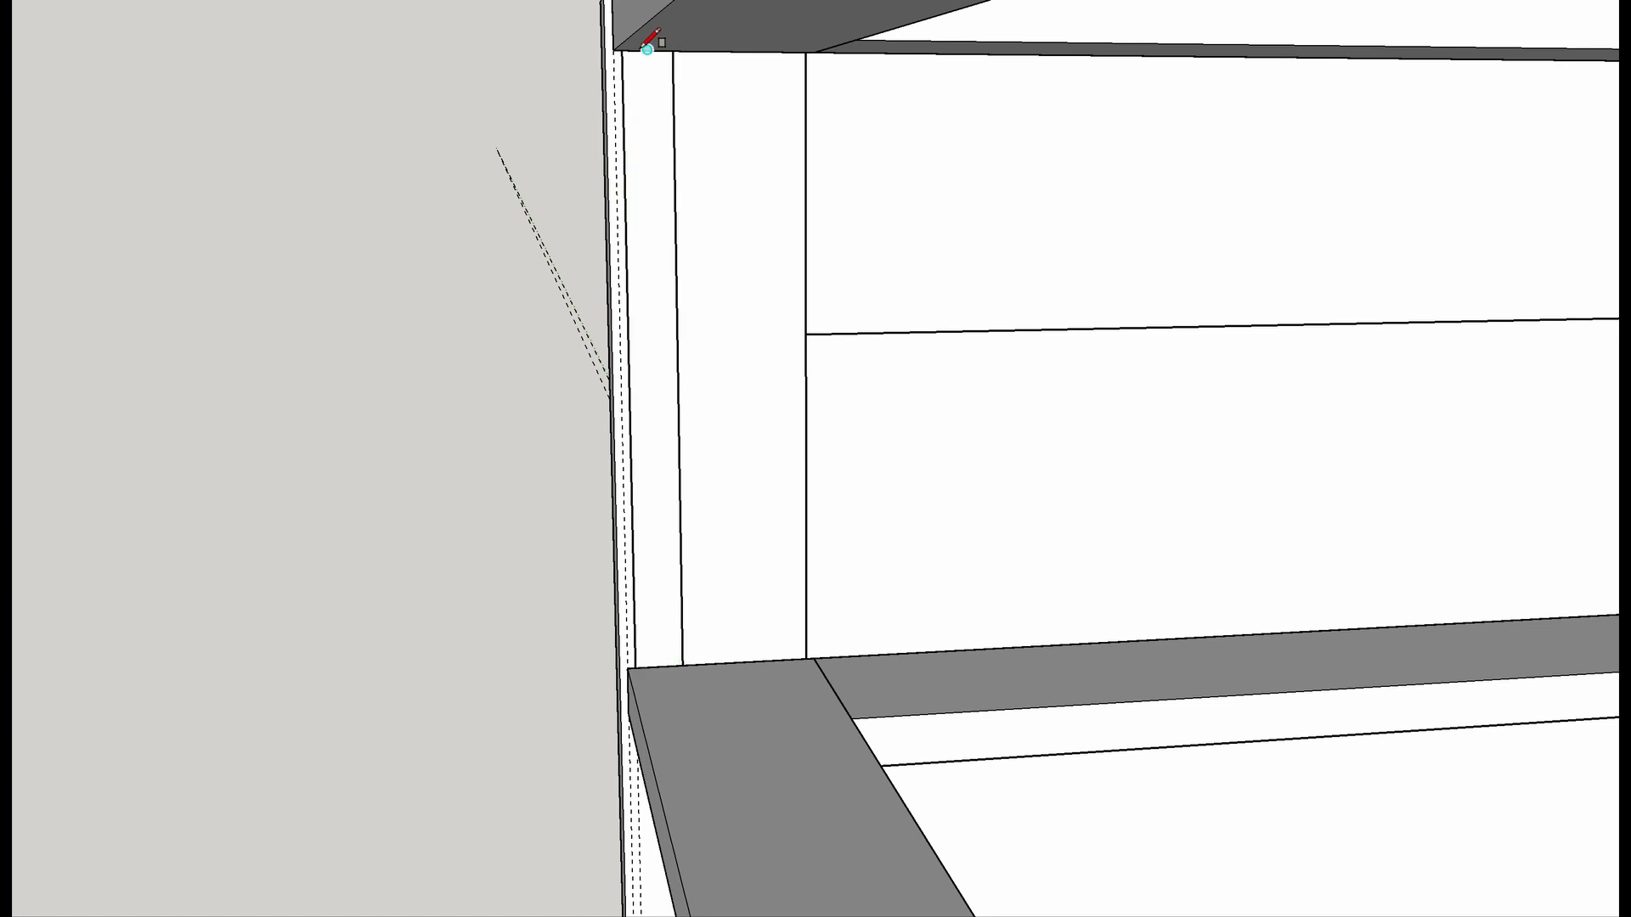
Extrude the narrow rectangle across the top opening to the opposite front stile, forming the drawer front.
key("p")
left_click(637, 168)
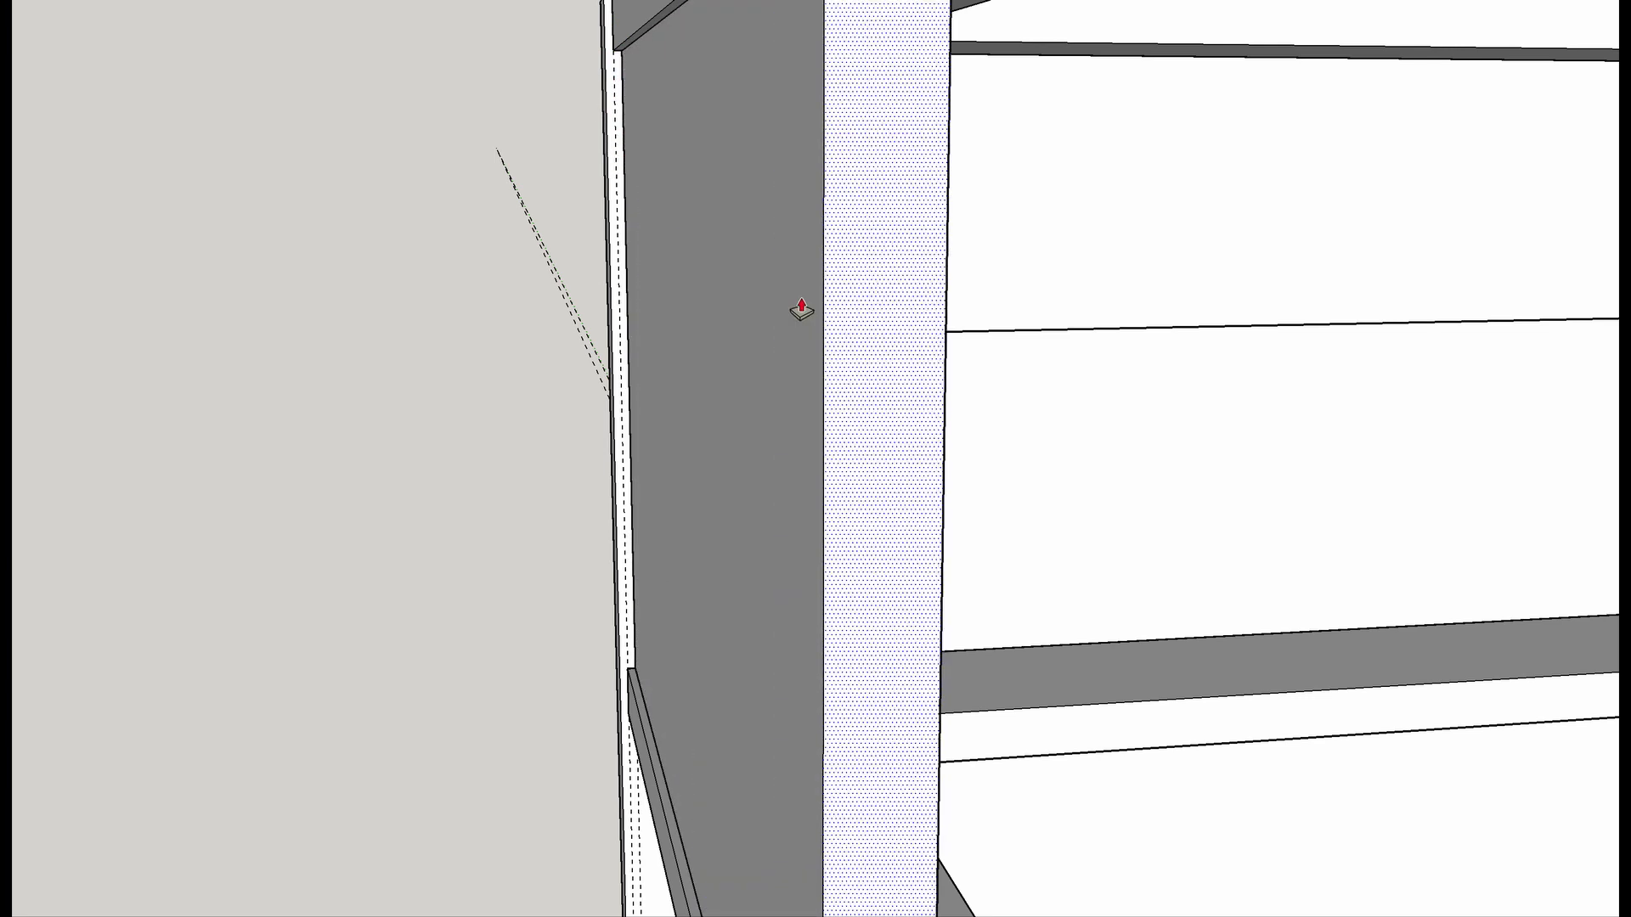
scroll(785, 295, "down", 5)
left_click(1002, 297)
Select the drawer front's geometry and make it a group.
middle_click_drag(1060, 263, 692, 339)
key("space")
left_click(930, 403)
right_click(931, 404)
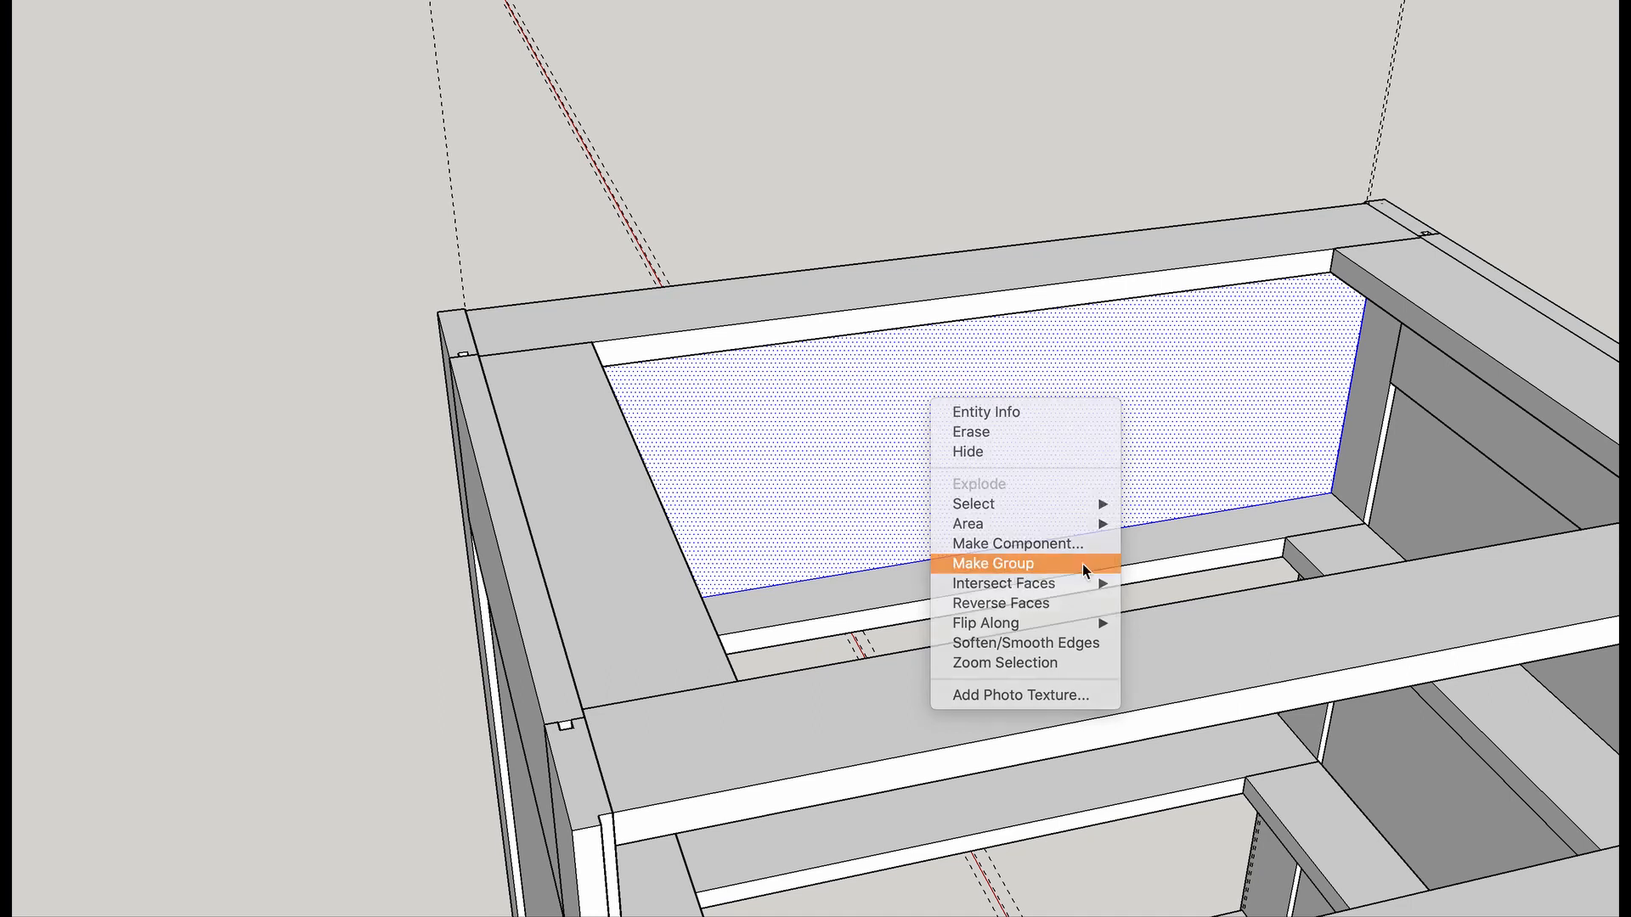
left_click(1015, 565)
Add a vertical guide 1/4" in from the rabbet's edge on the rear stile's inner face, in the top opening.
middle_click_drag(1373, 520, 367, 459)
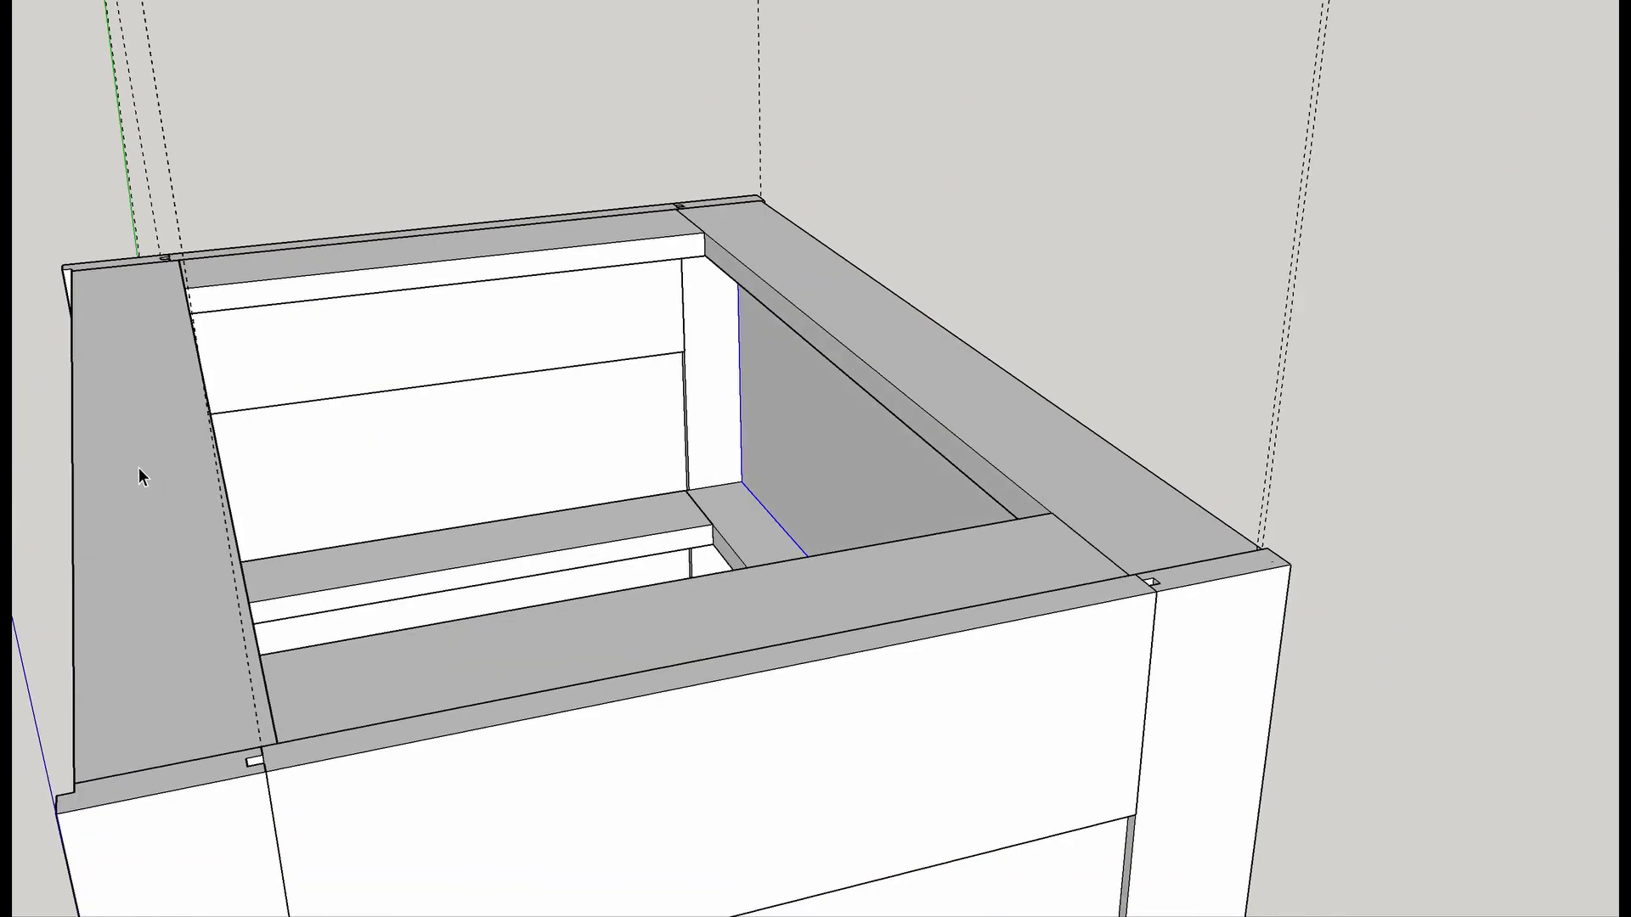
middle_click_drag(139, 468, 751, 506)
scroll(528, 615, "up", 4)
middle_click_drag(527, 615, 809, 568)
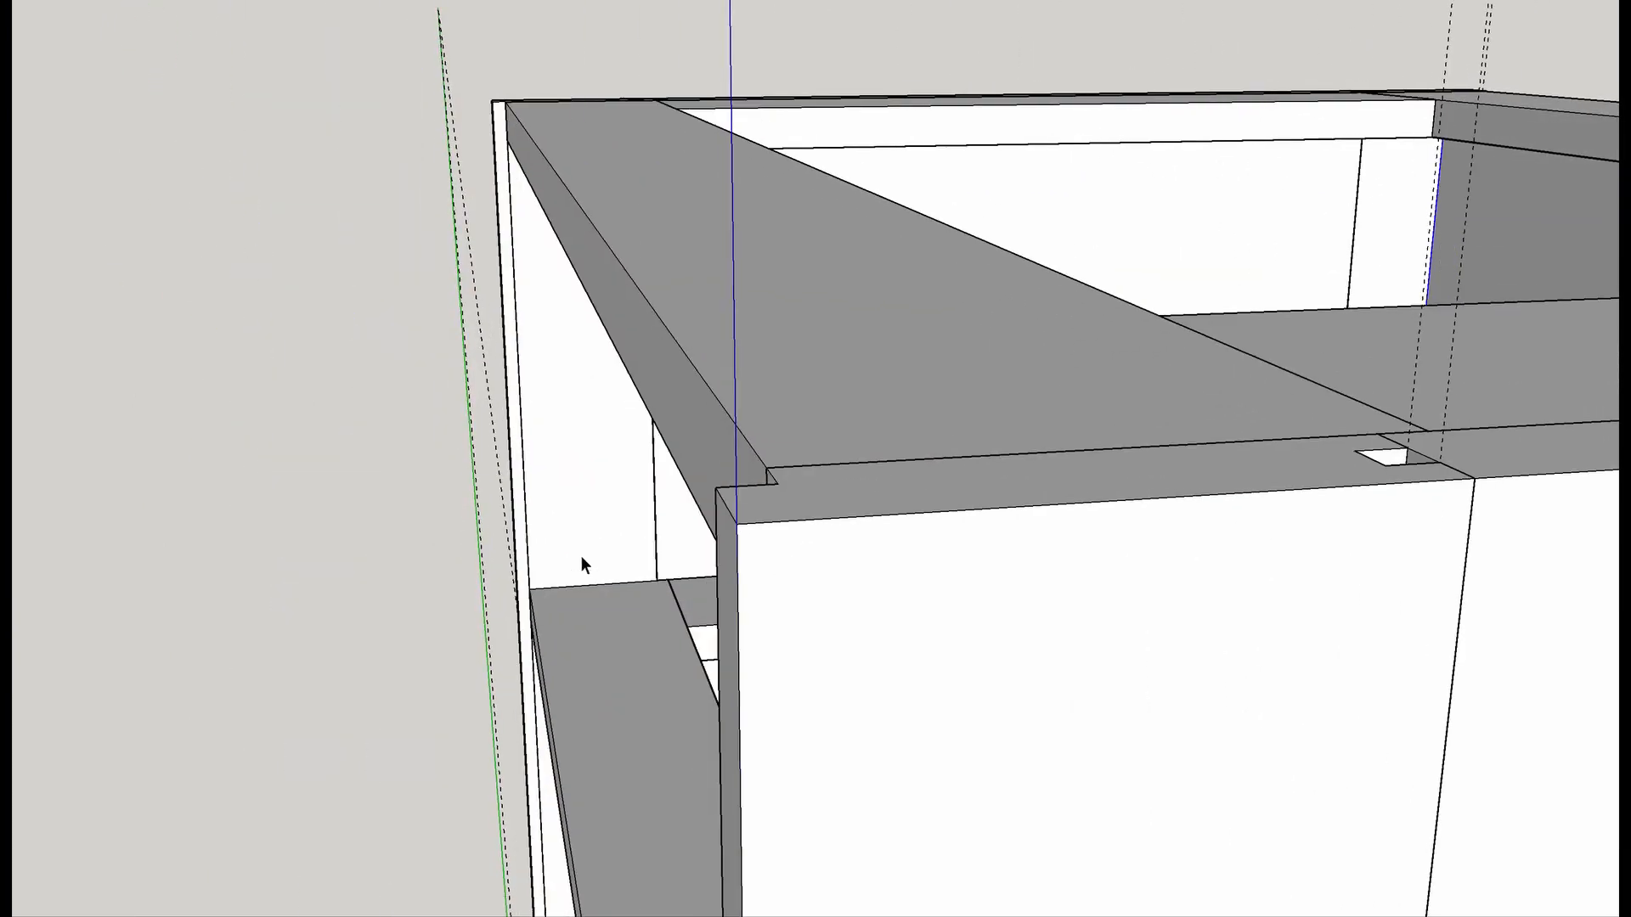
scroll(580, 558, "up", 3)
middle_click_drag(567, 553, 701, 550)
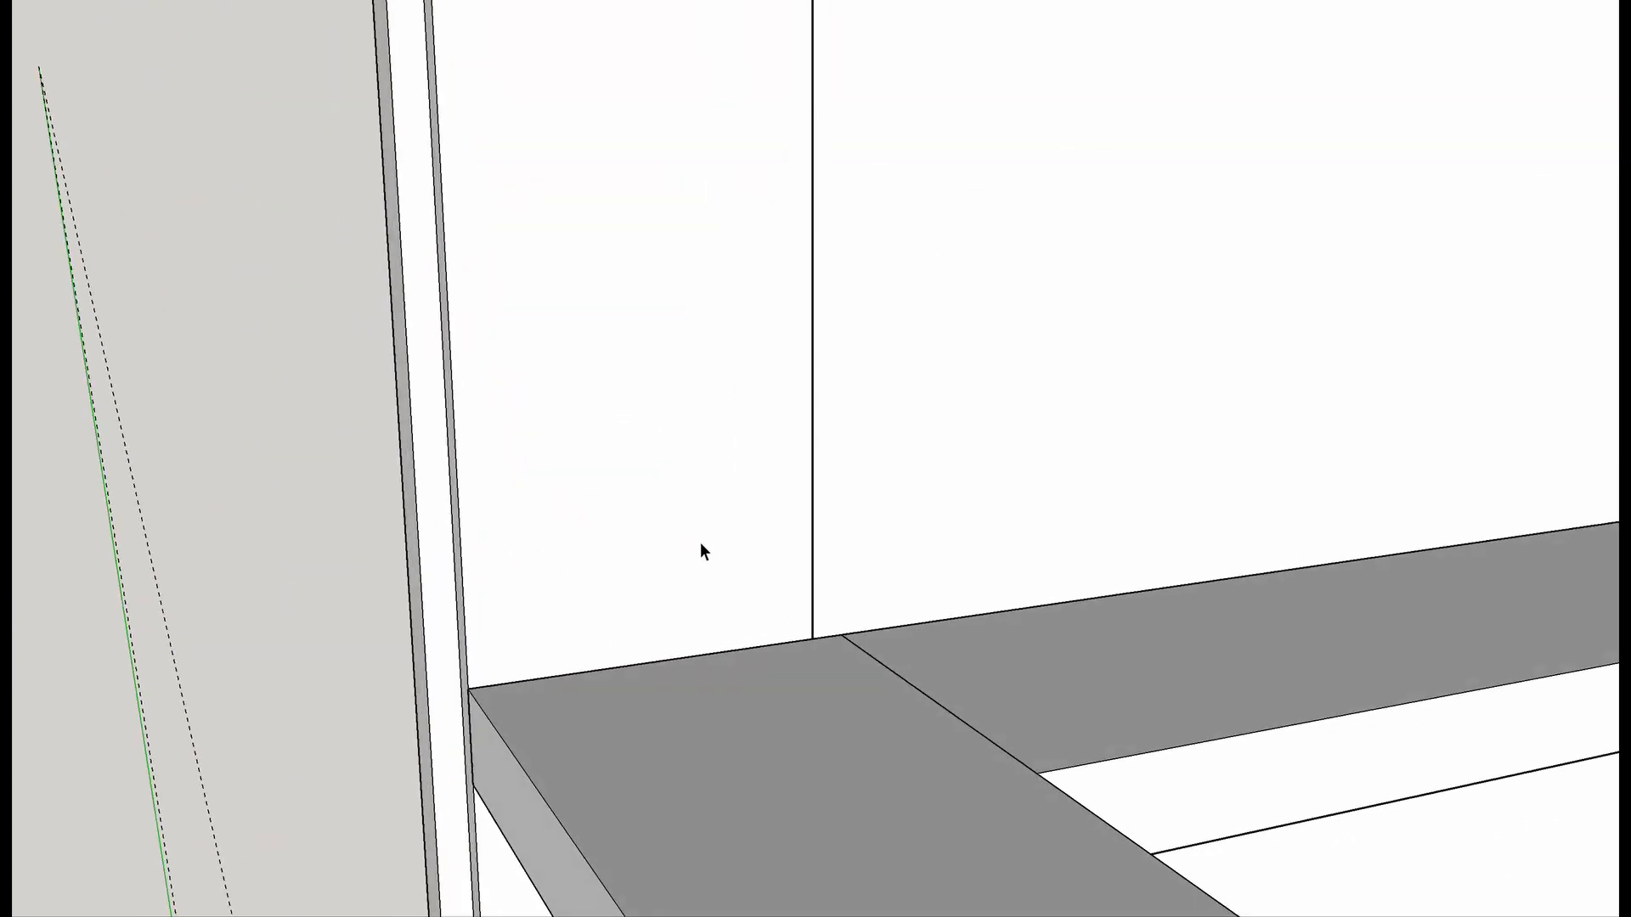
scroll(470, 573, "up", 1)
key("t")
left_click(461, 586)
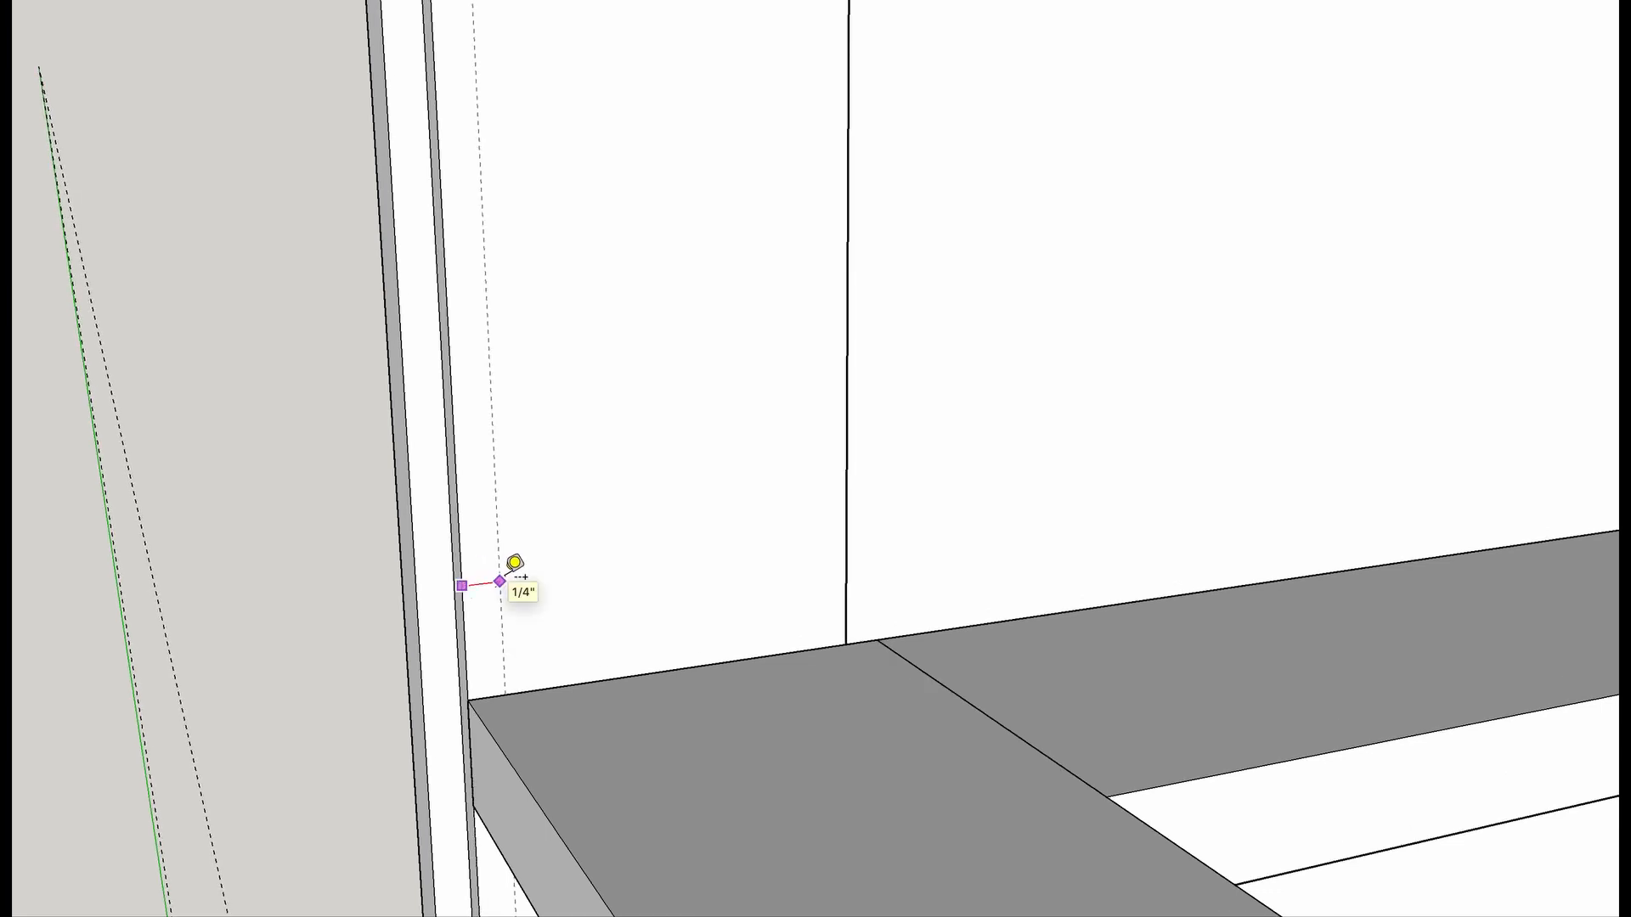
left_click(500, 581)
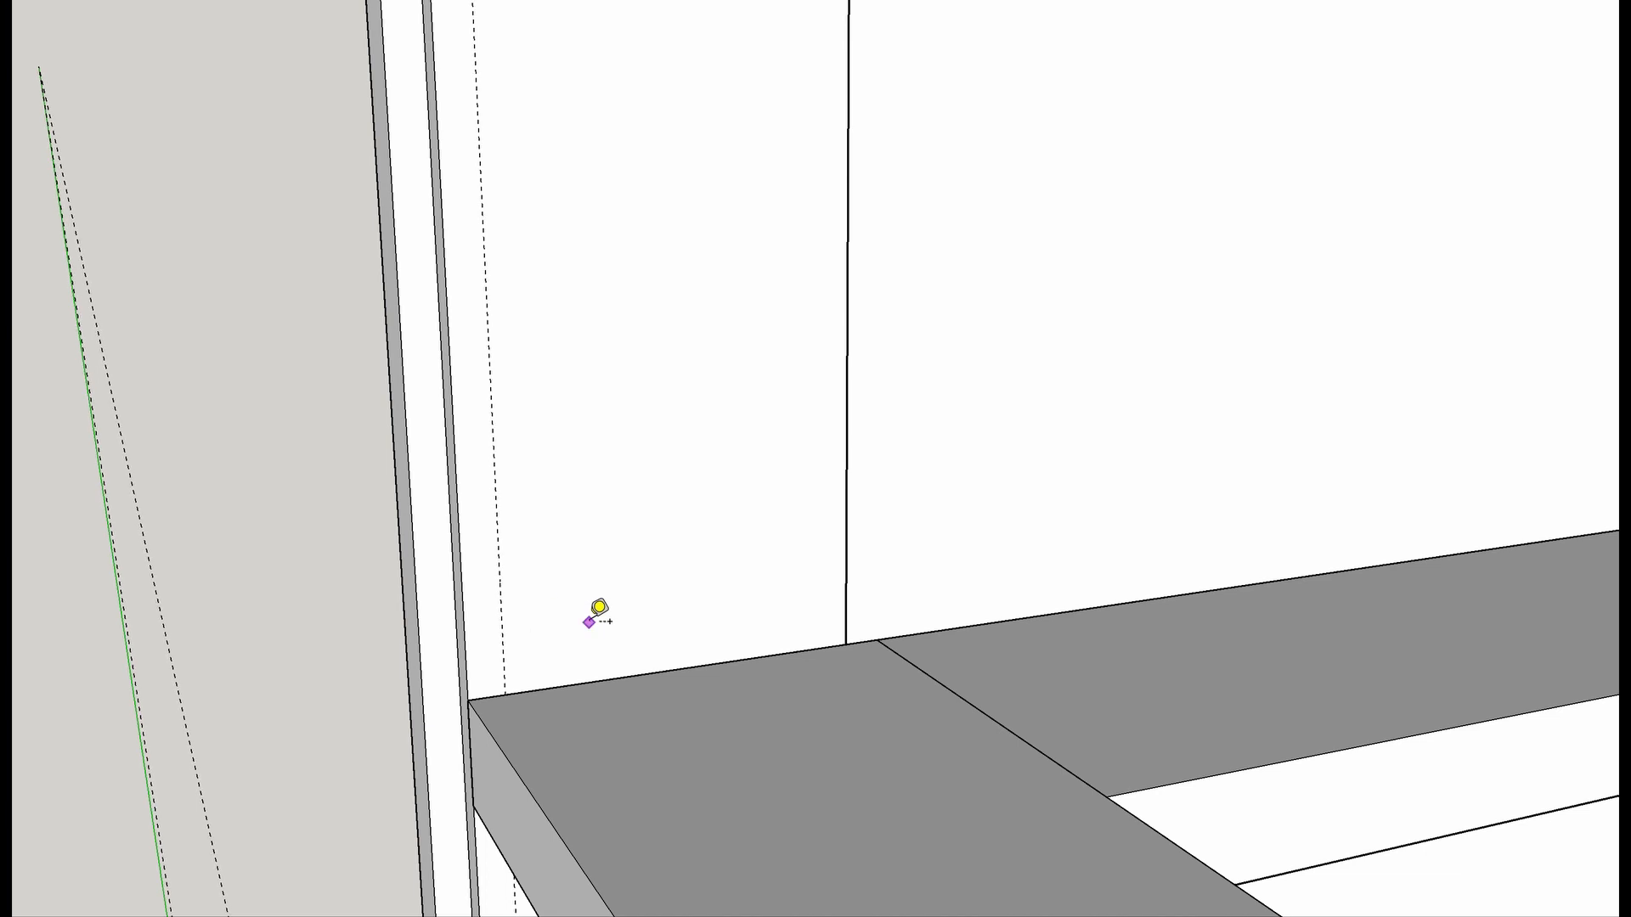
Draw a narrow upright rectangle on the rear stile's inner face, from the 1/4" guide and spanning between the top two frames.
middle_click_drag(586, 621, 386, 630)
scroll(575, 596, "down", 5)
middle_click_drag(595, 552, 597, 510)
key("l")
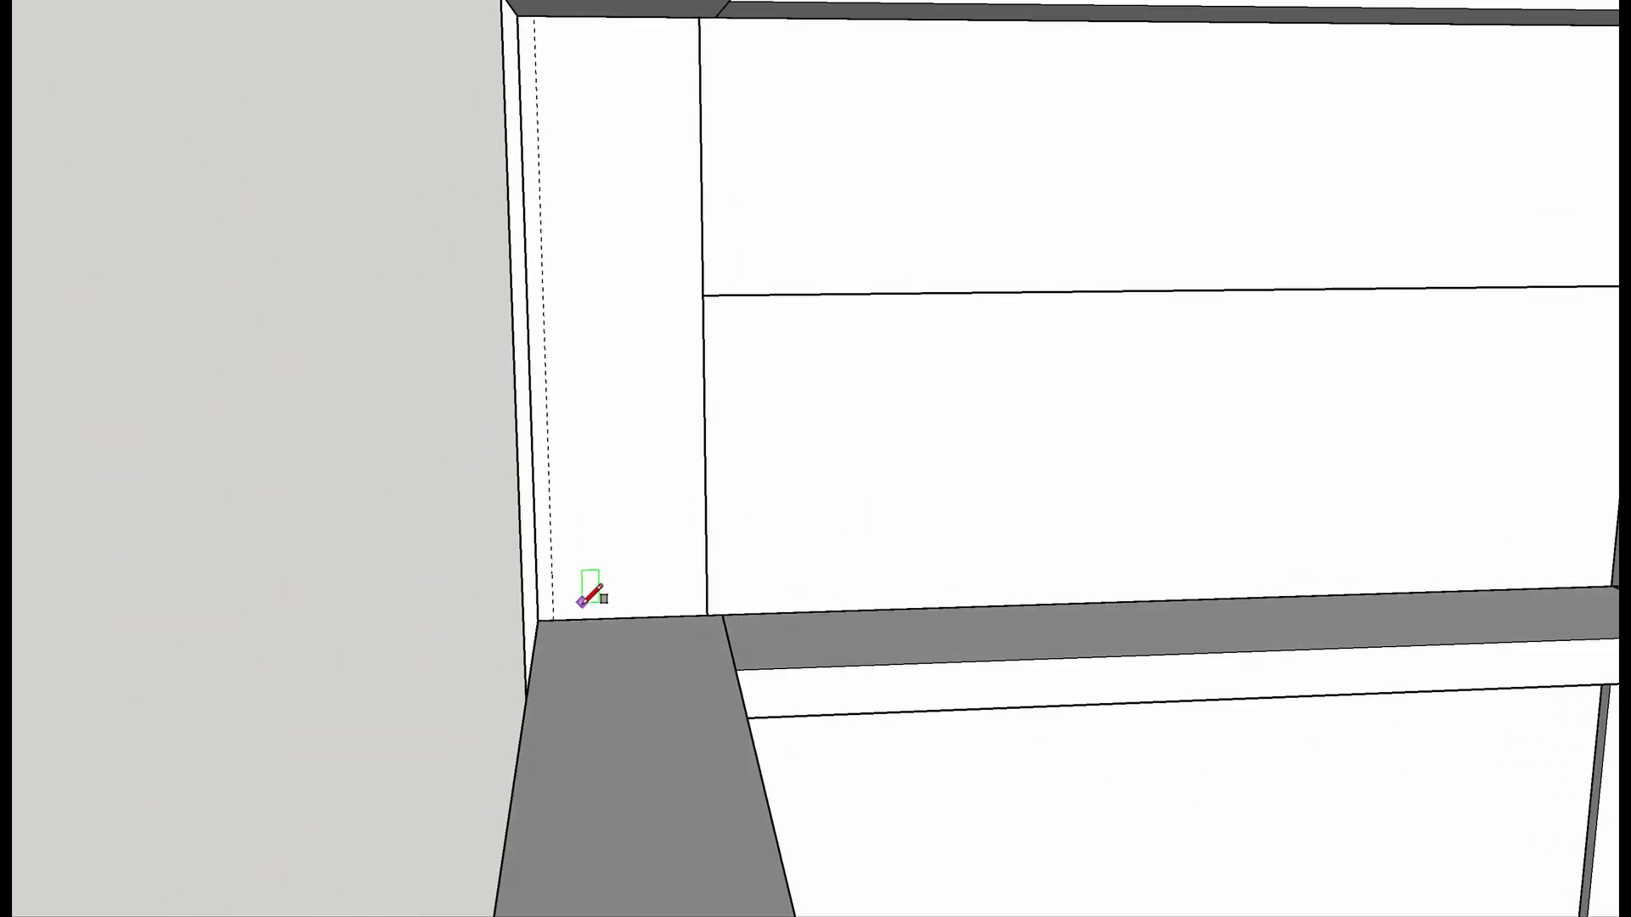
left_click(630, 618)
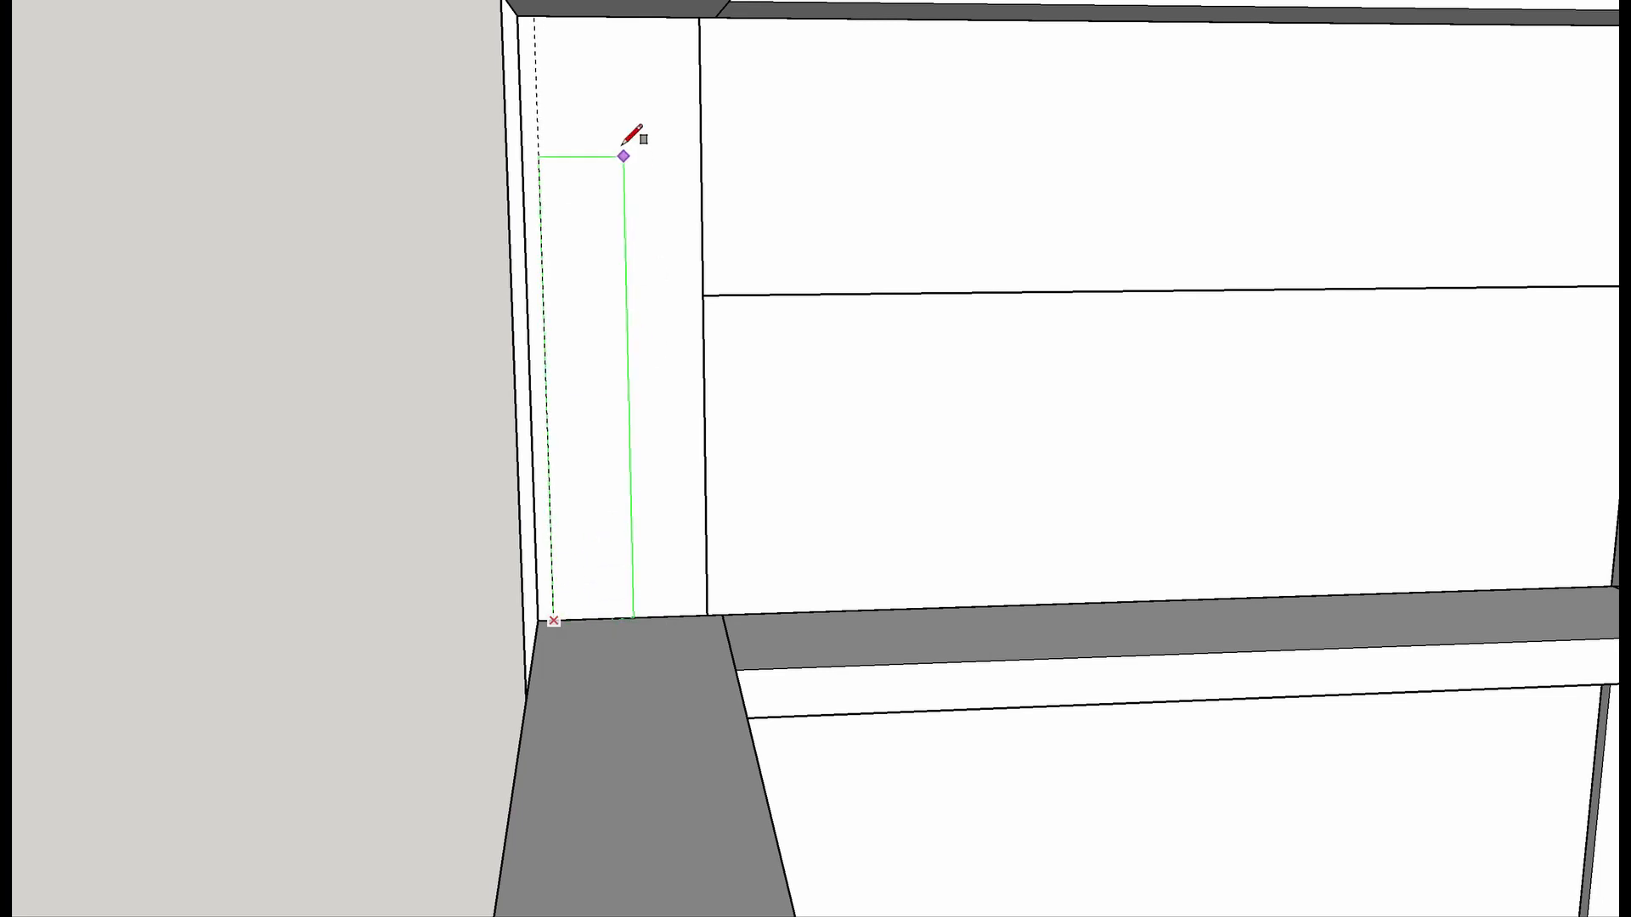
left_click(618, 15)
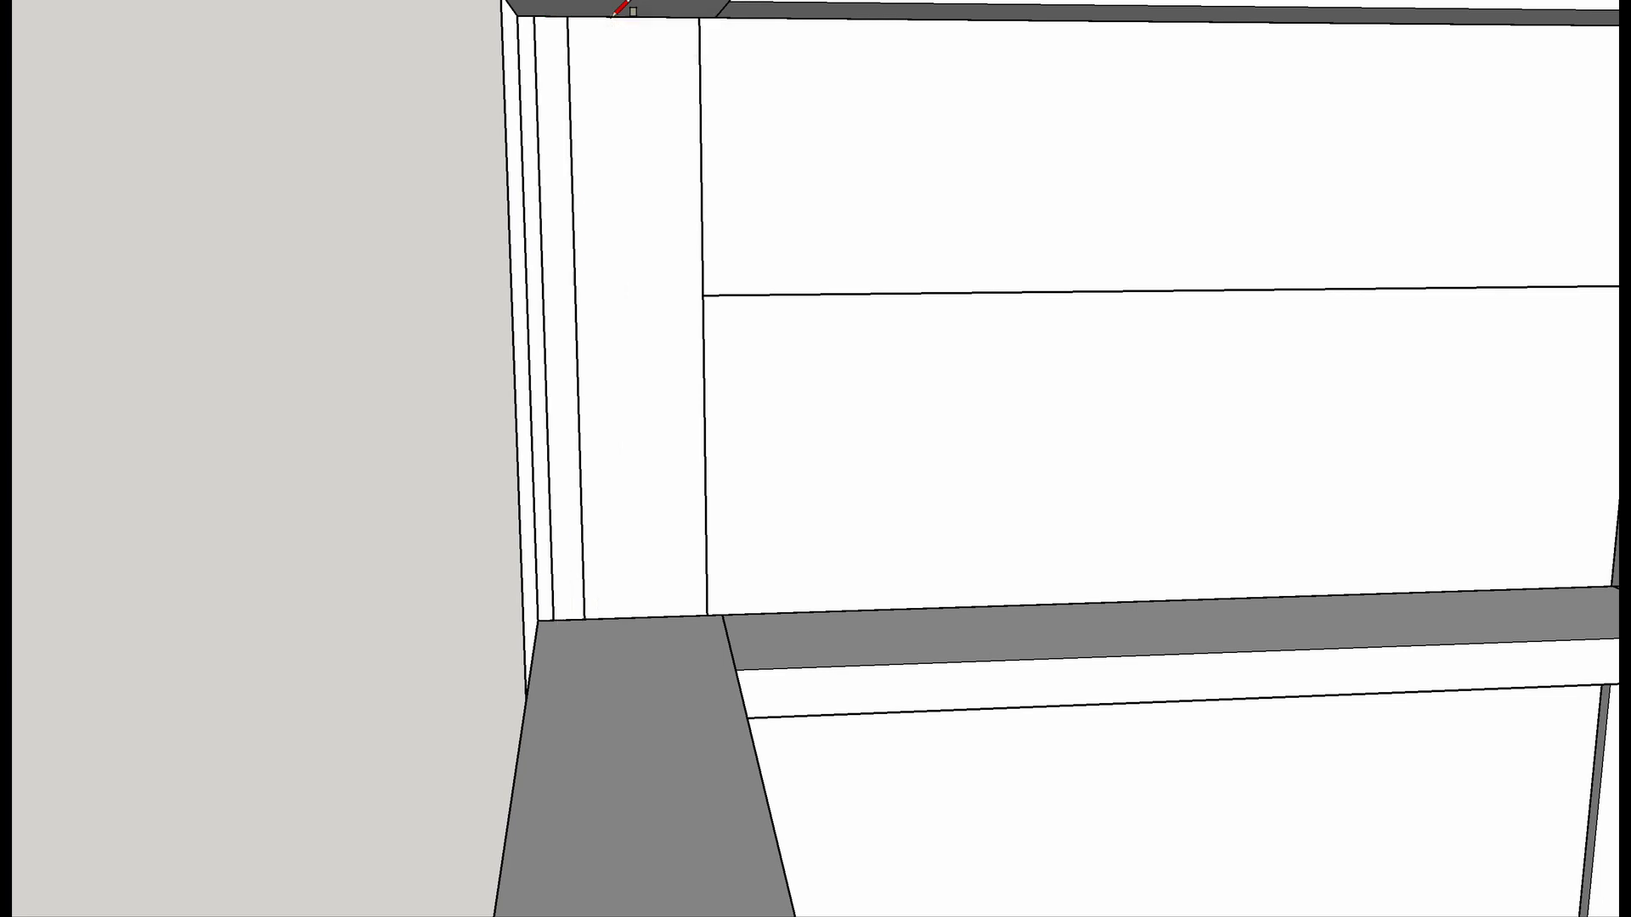
Extrude the rear rectangle across the top opening to the opposite rear stile's inner face, forming the drawer back.
key("p")
left_click(564, 140)
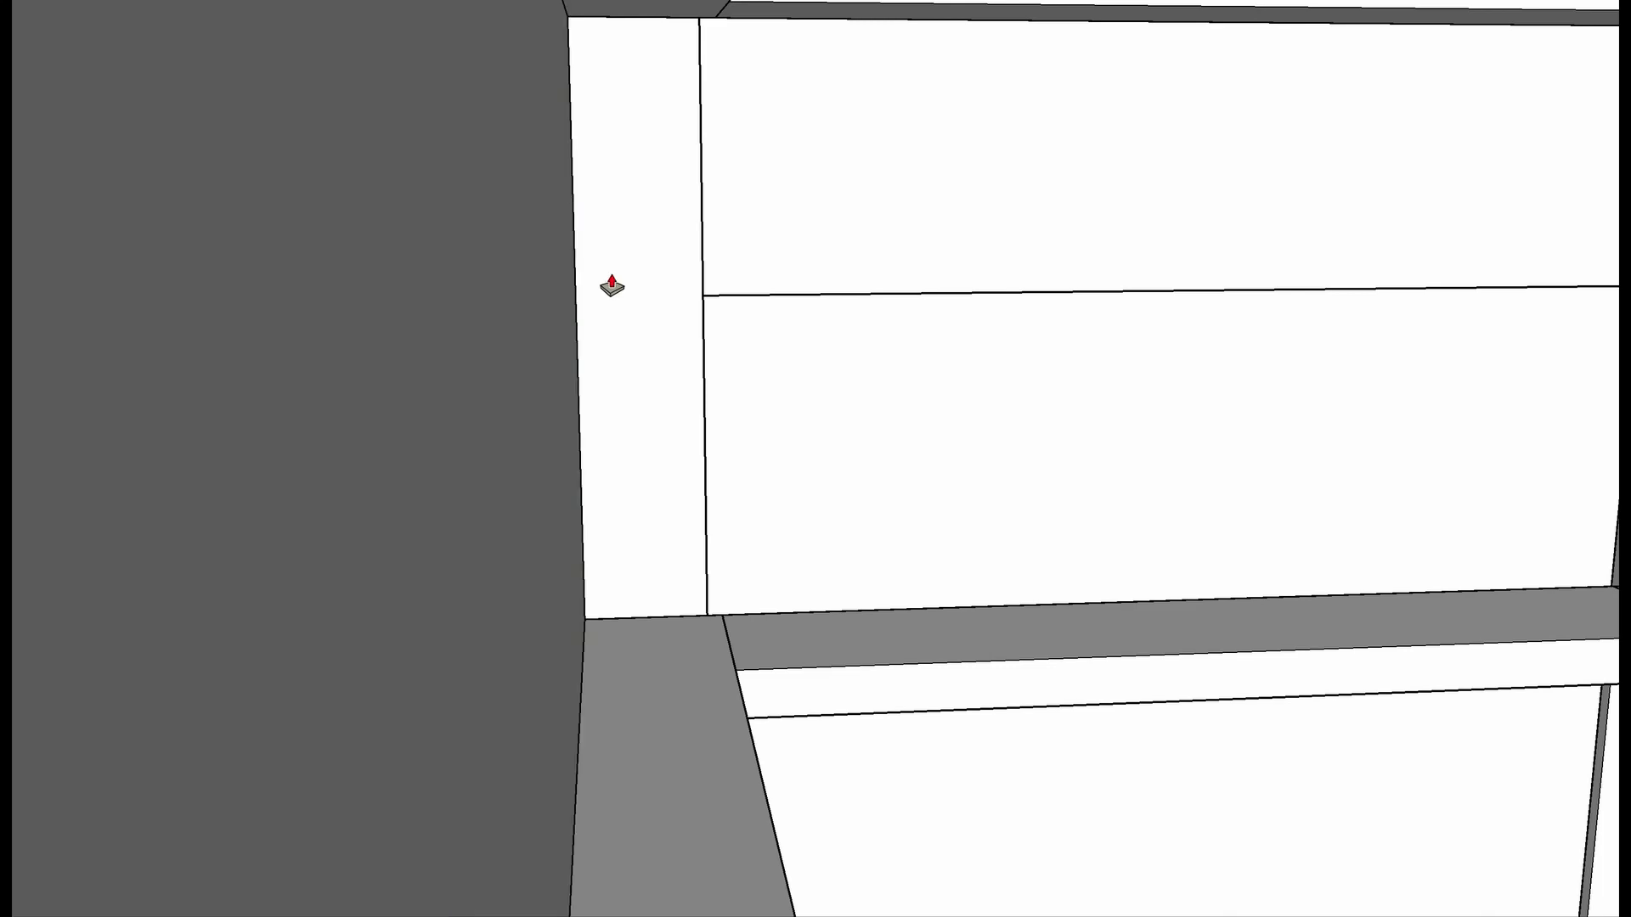
scroll(611, 287, "down", 3)
scroll(488, 282, "down", 10)
middle_click_drag(485, 328, 849, 430)
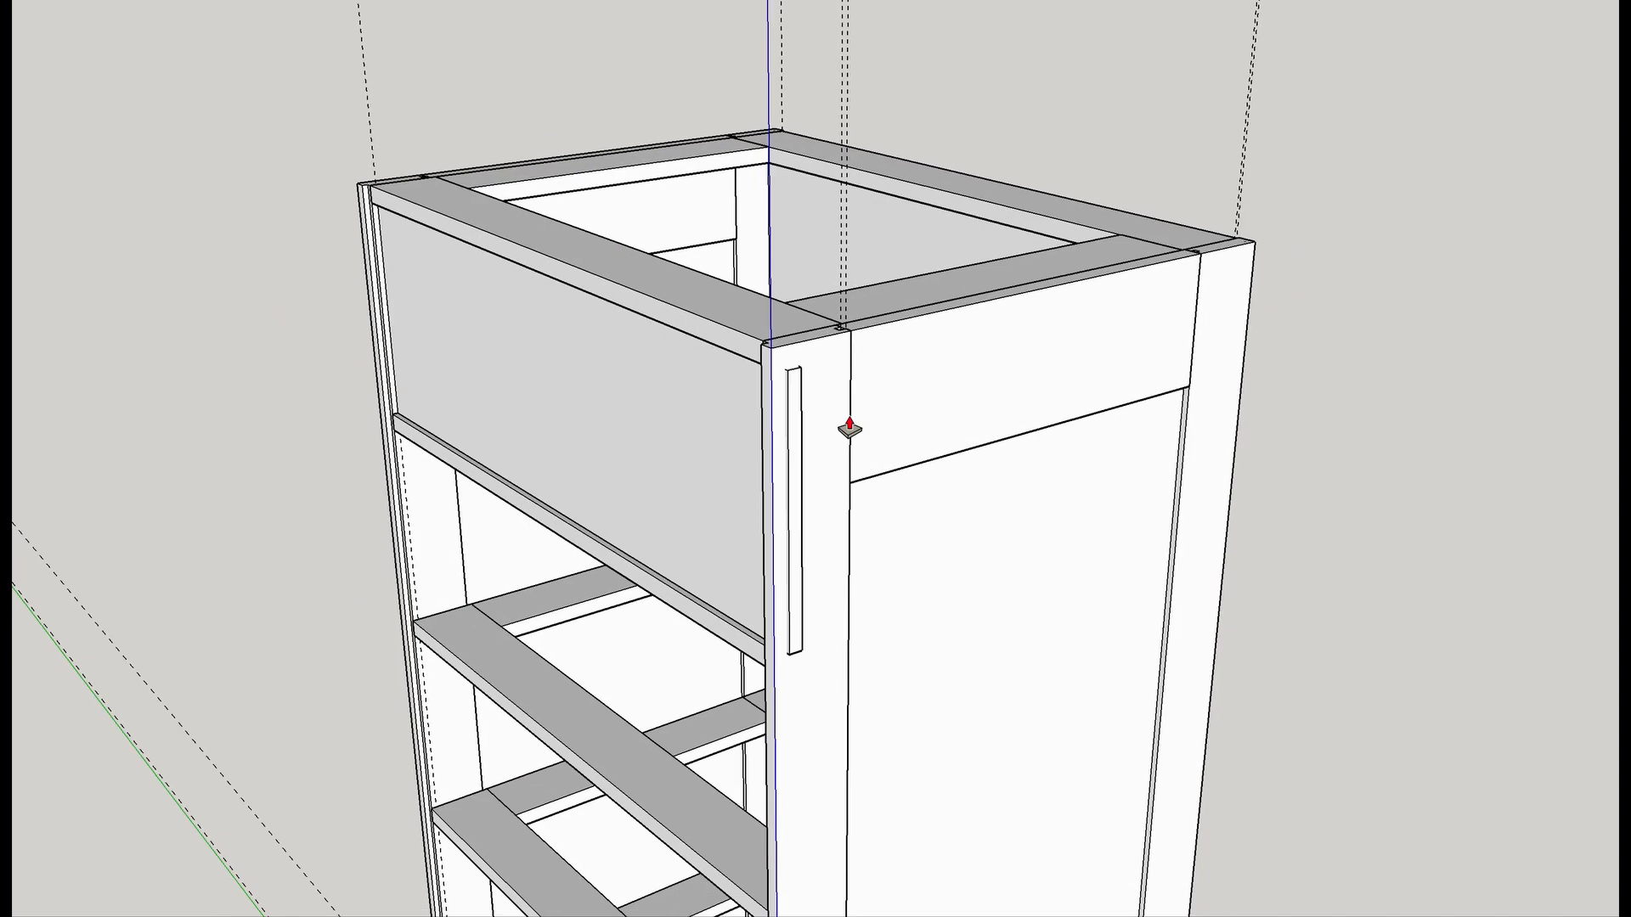
left_click(761, 436)
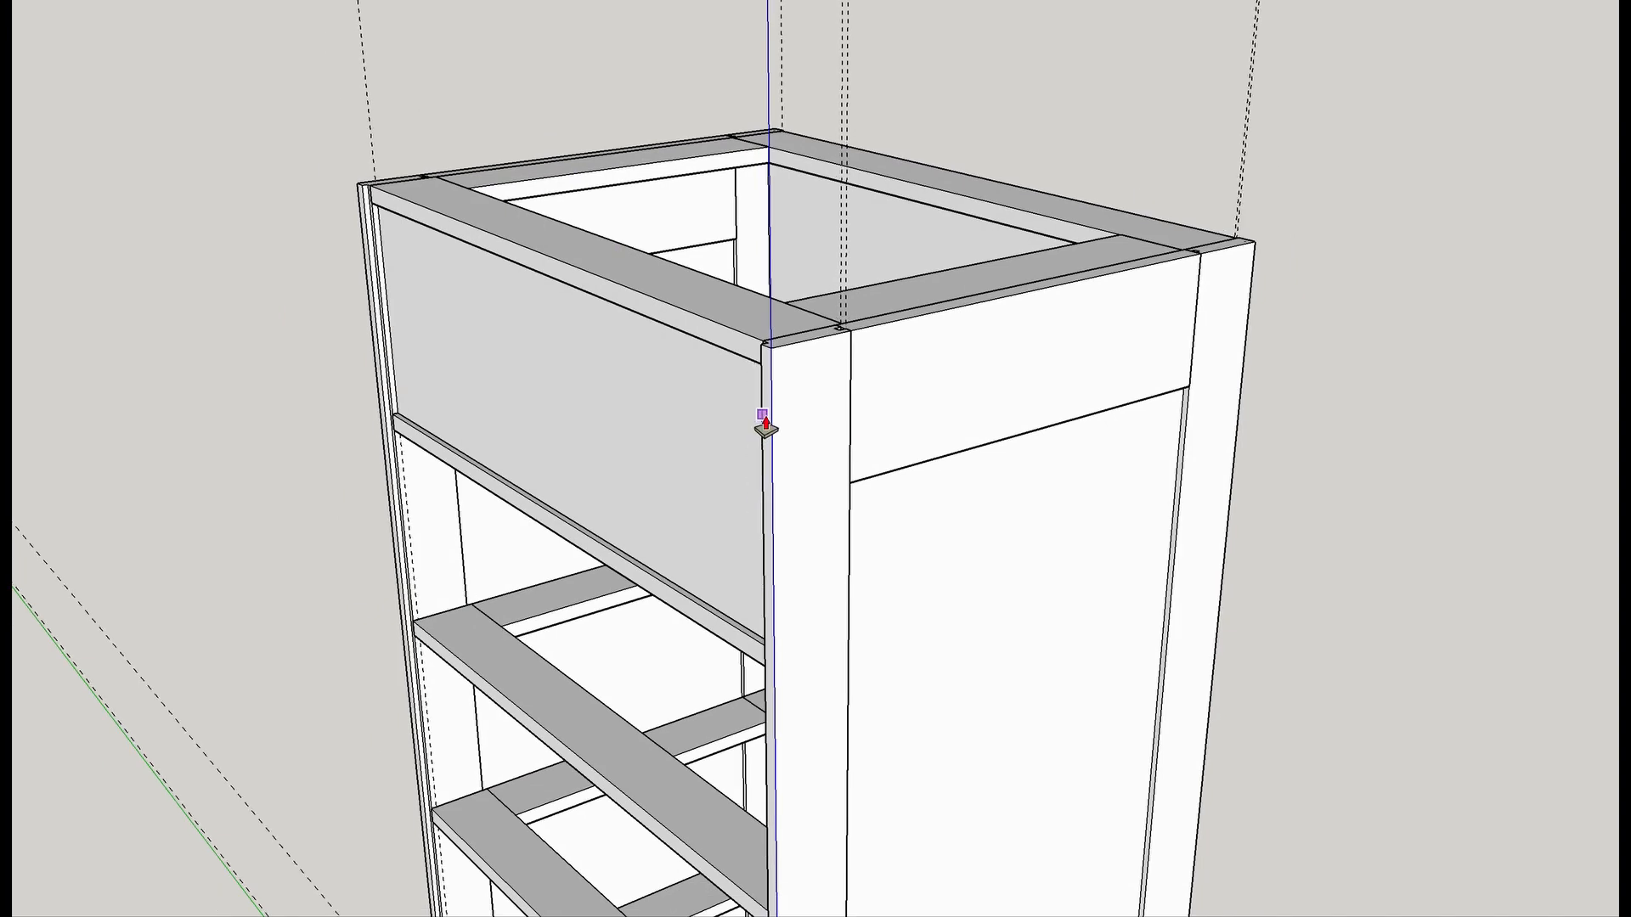
left_click(763, 419)
Select the drawer back's geometry and make it a group.
middle_click_drag(918, 400, 757, 440)
key("space")
left_click(751, 430)
right_click(752, 430)
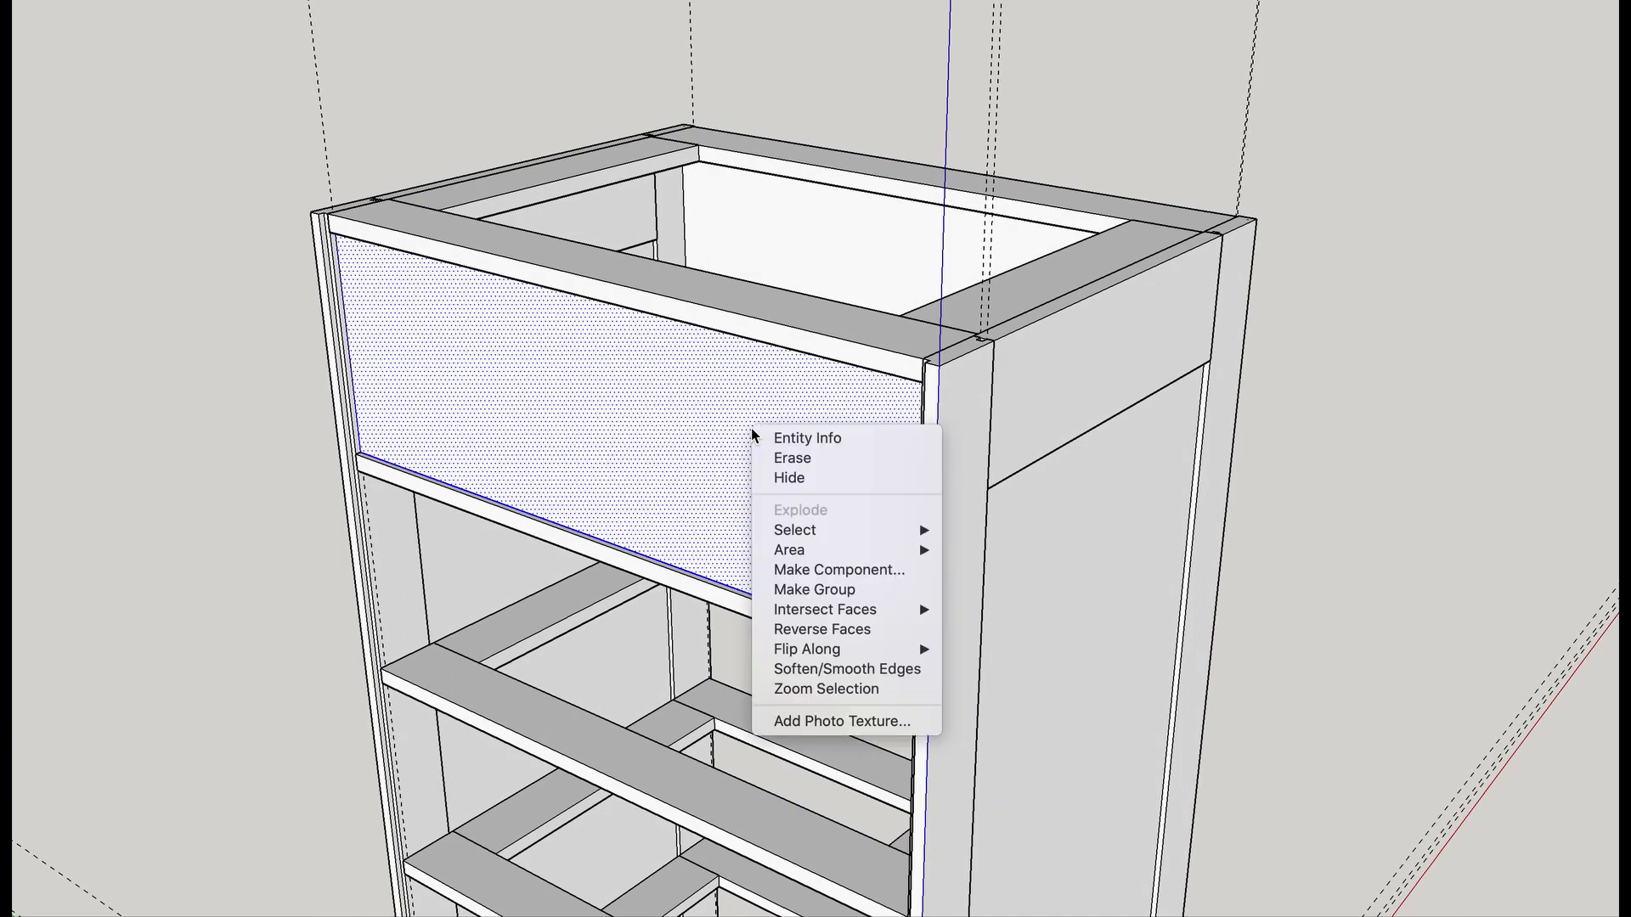
left_click(786, 592)
Hide the topmost stretcher frame so the top drawer opening is exposed from above.
middle_click_drag(1013, 433, 479, 387)
scroll(728, 200, "up", 6)
middle_click_drag(830, 226, 991, 287)
scroll(980, 287, "down", 5)
scroll(980, 287, "down", 3)
middle_click_drag(1059, 327, 887, 339)
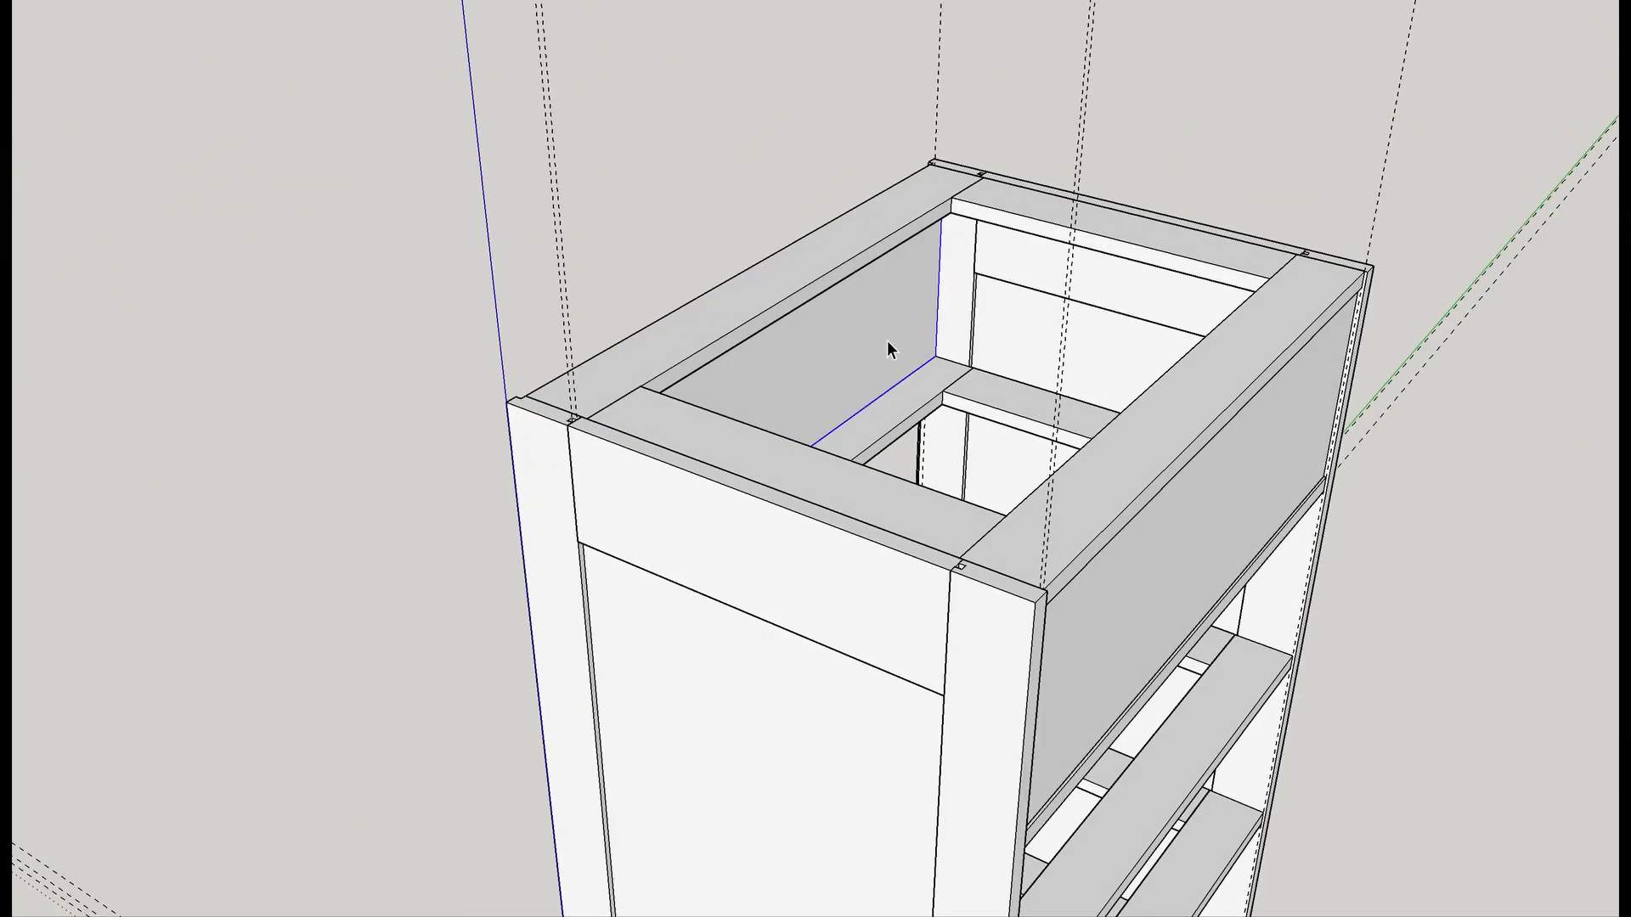
left_click(807, 285)
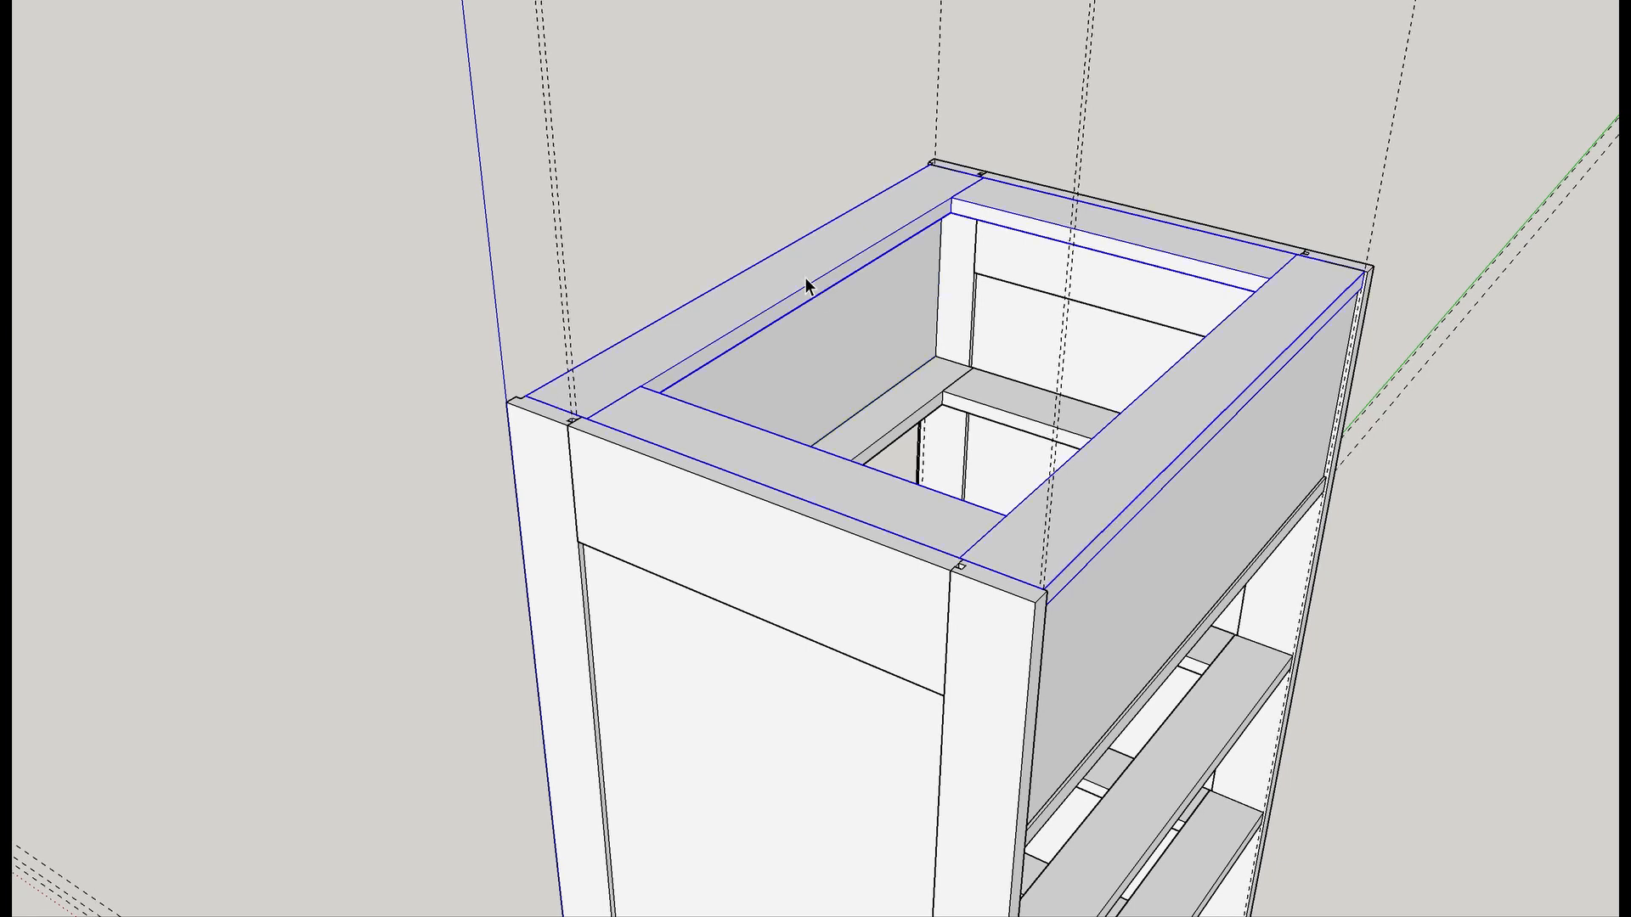
key("super+e")
key("Escape")
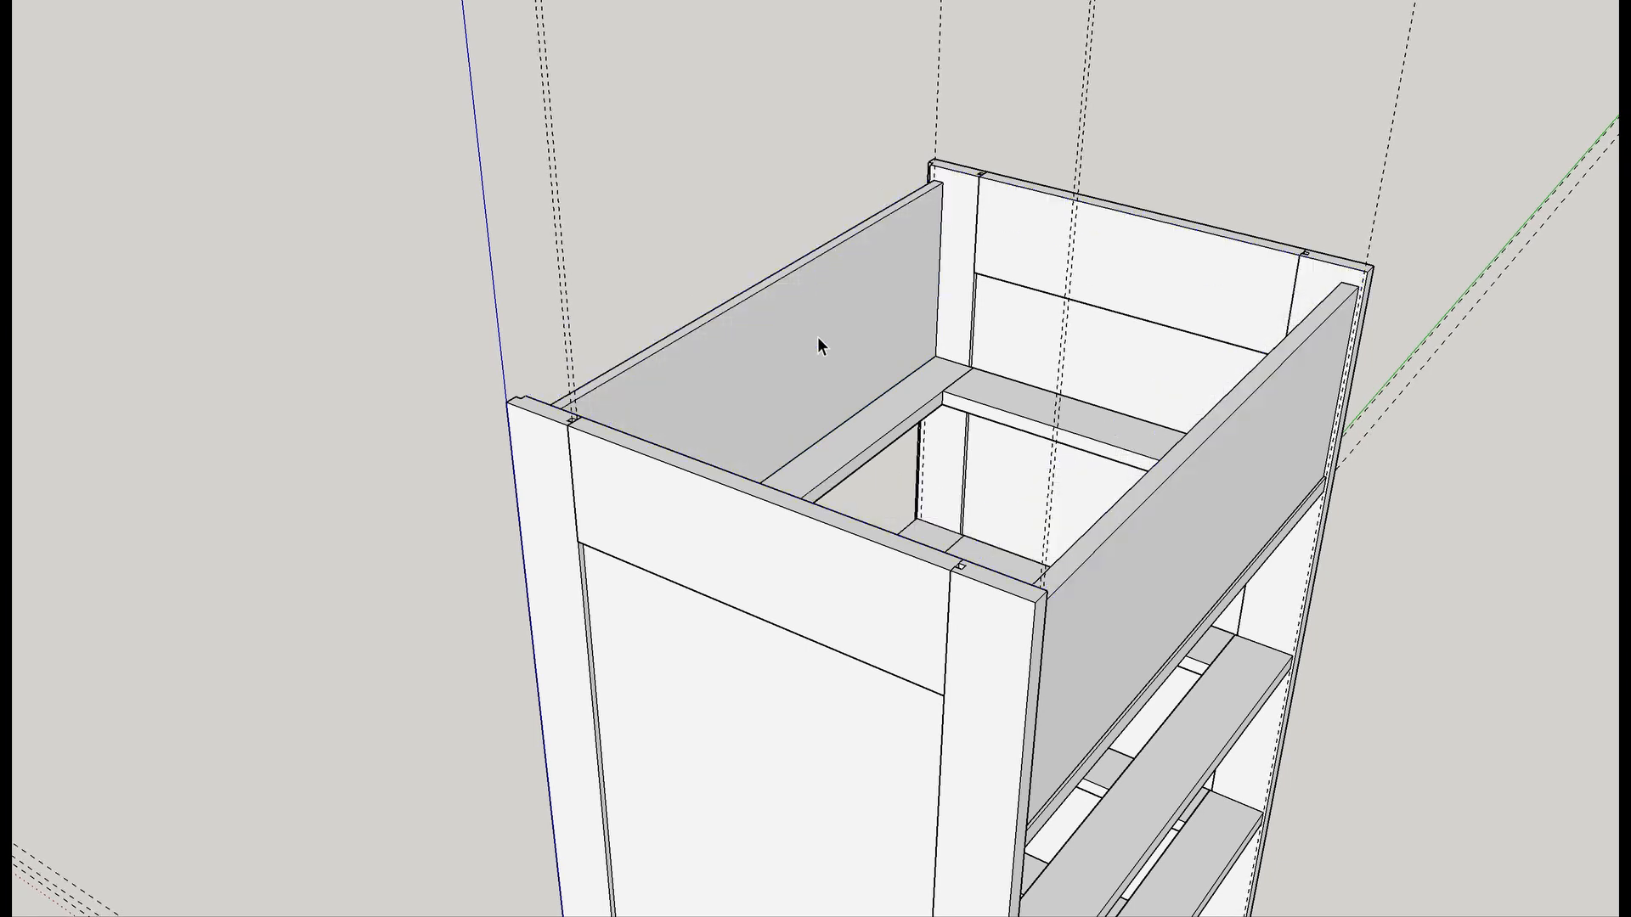
scroll(954, 382, "up", 3)
mouse_move(954, 382)
middle_mouse_down()
mouse_move(1143, 408)
mouse_move(1519, 408)
middle_mouse_up()
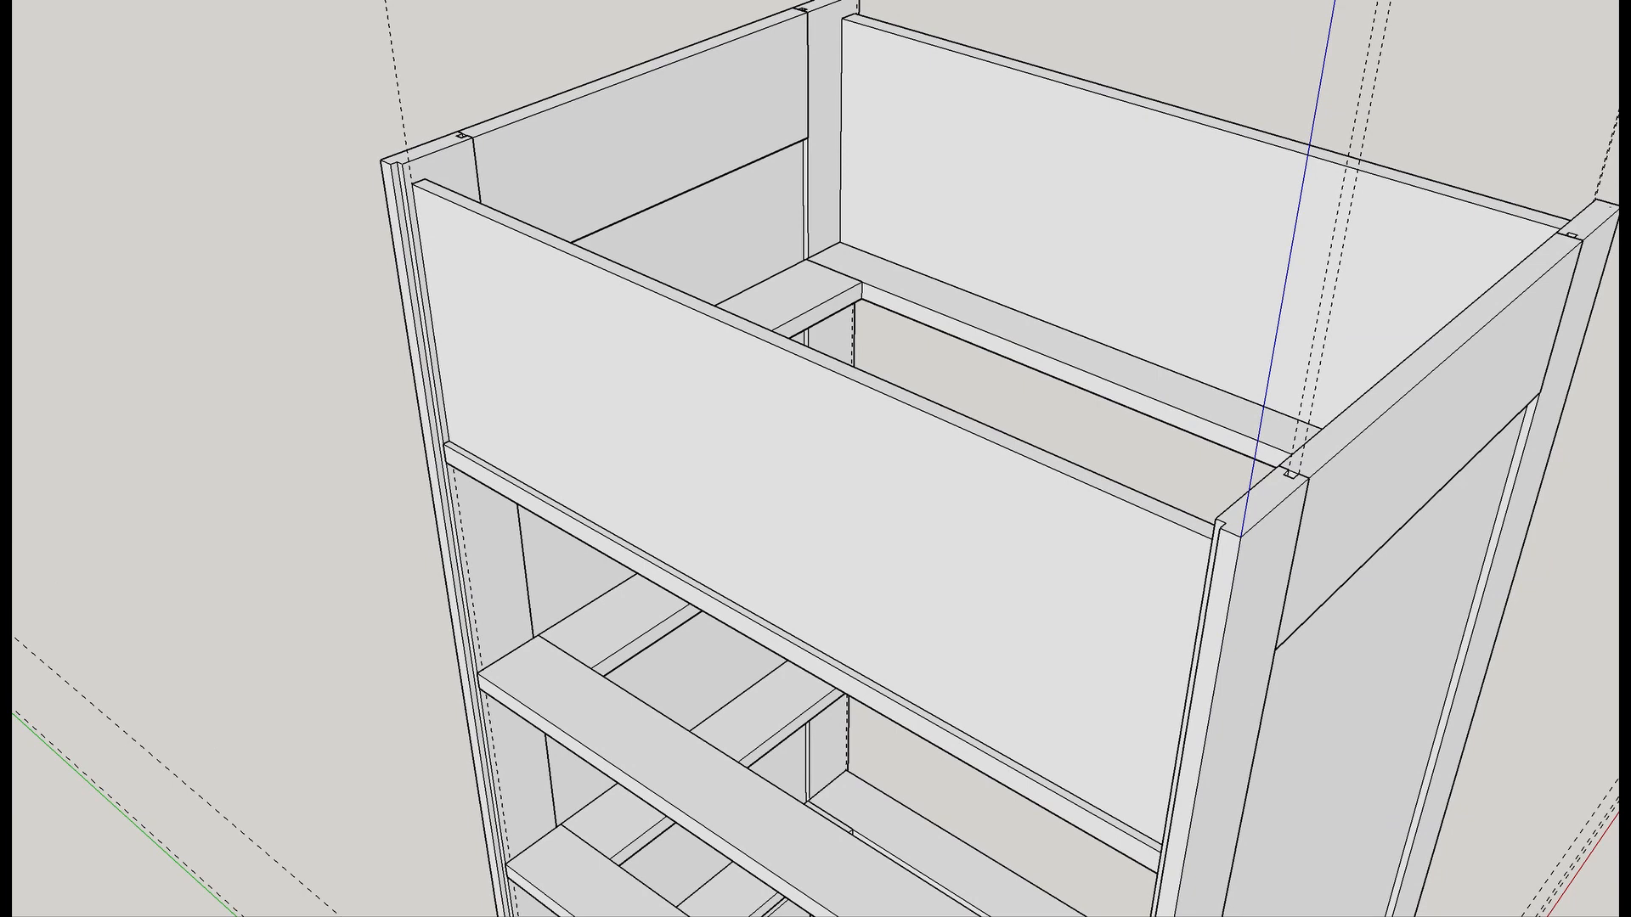
middle_click_drag(1346, 297, 1516, 293)
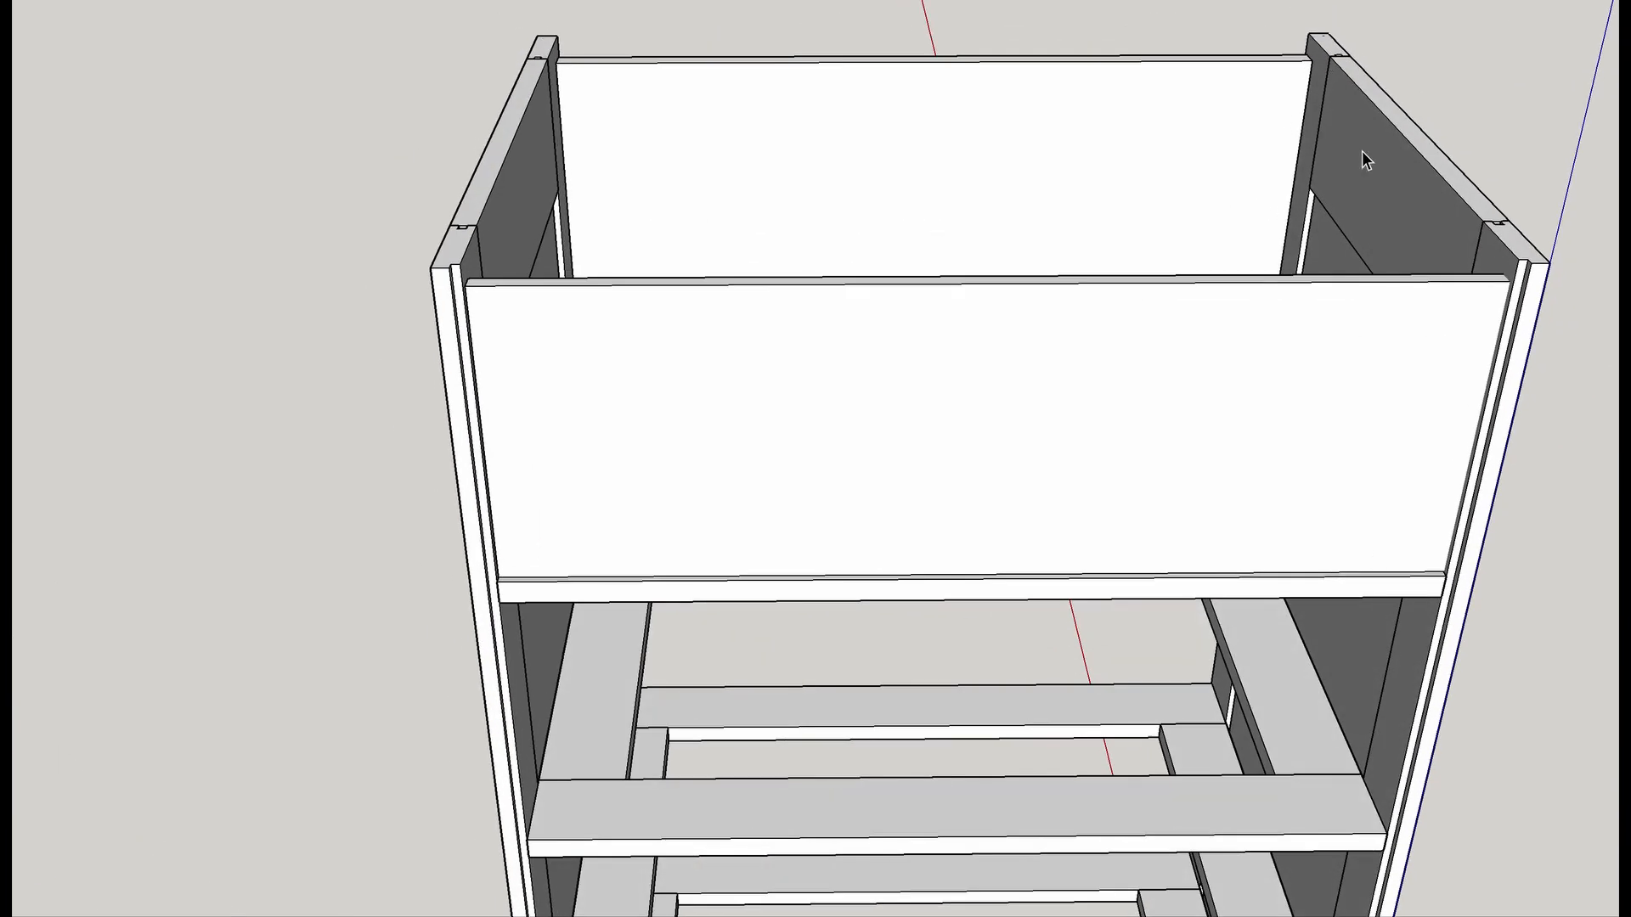
scroll(1363, 160, "up", 5)
middle_click_drag(1230, 167, 1125, 380)
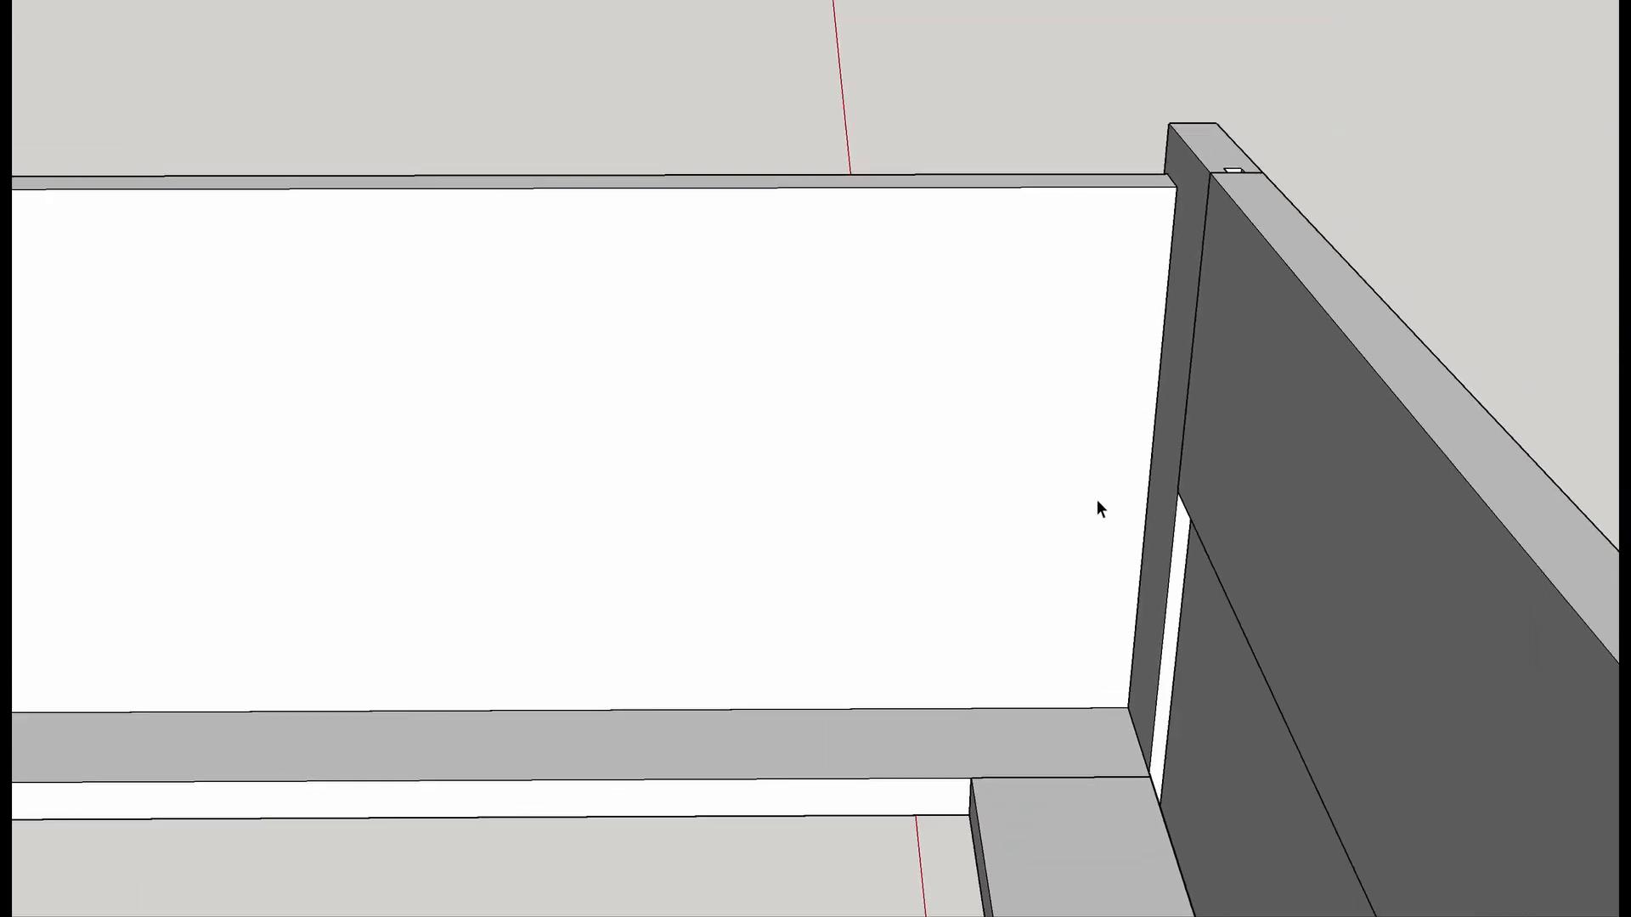
key("l")
left_click(1128, 707)
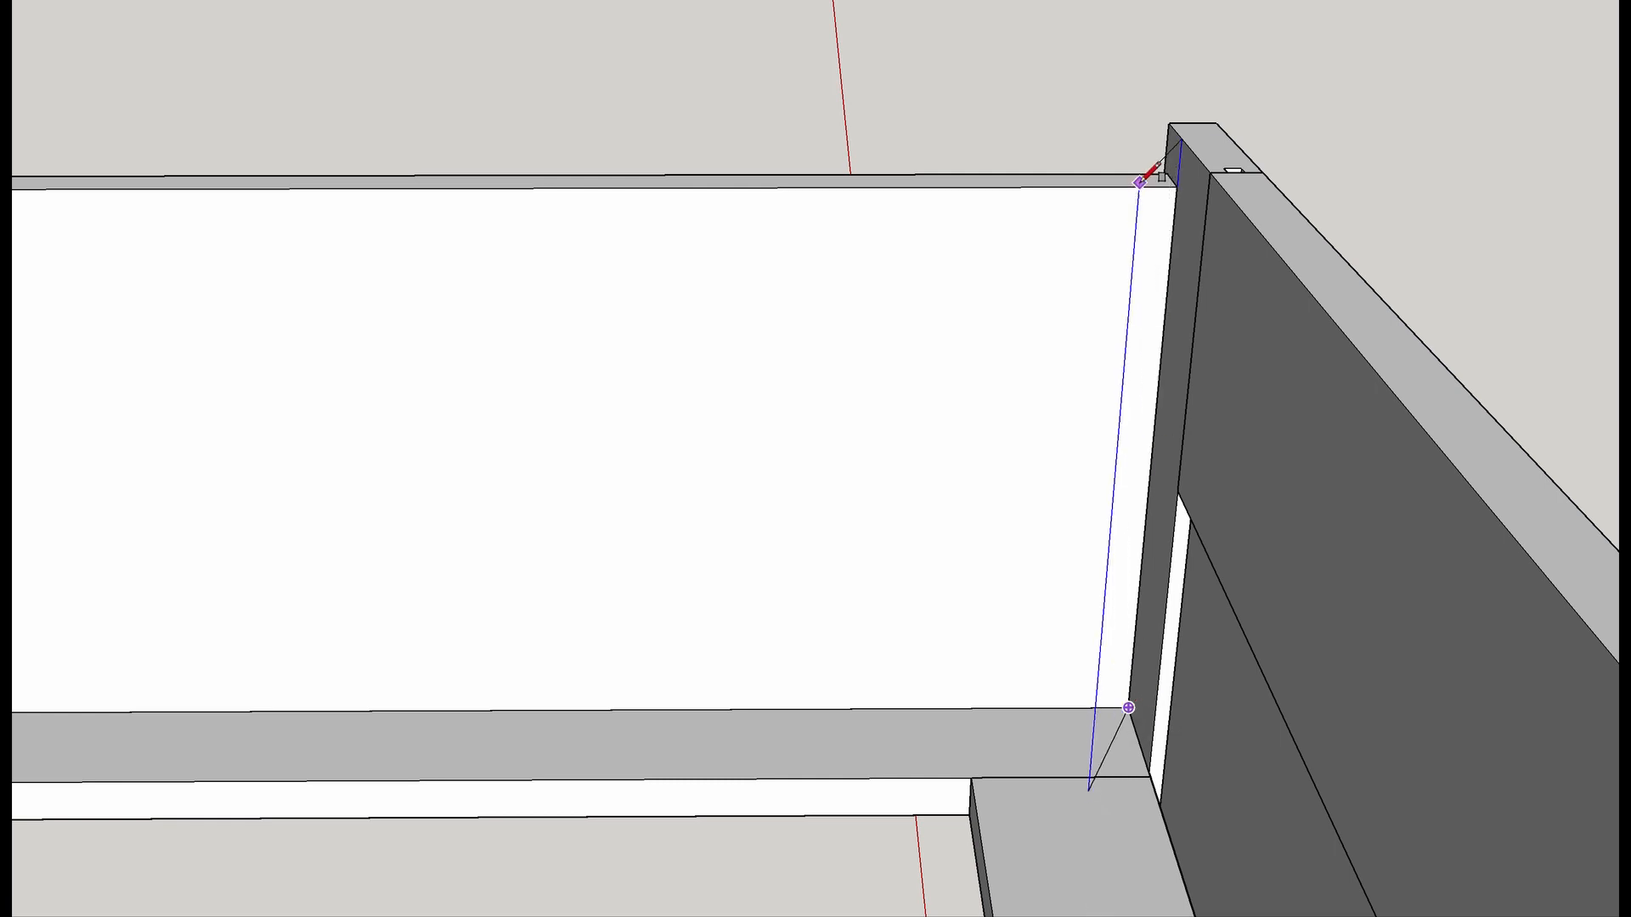
key("Escape")
Draw a narrow full-height rectangle on the drawer front's inner face, along the end nearest the origin.
key("space")
left_click(1065, 286)
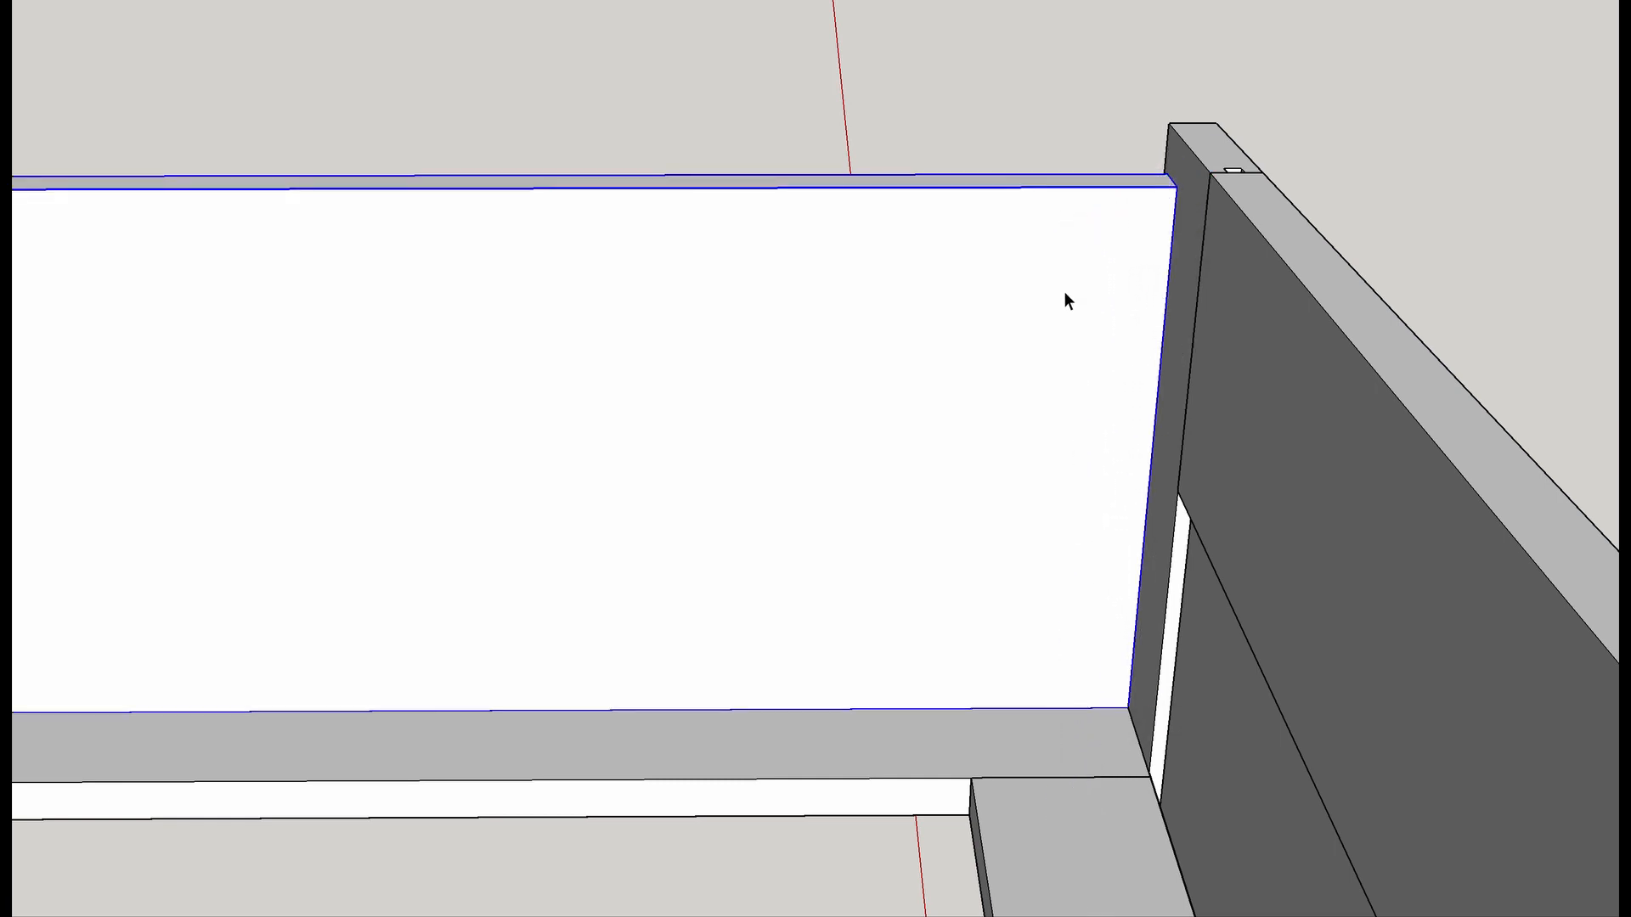
key("l")
left_click(1128, 706)
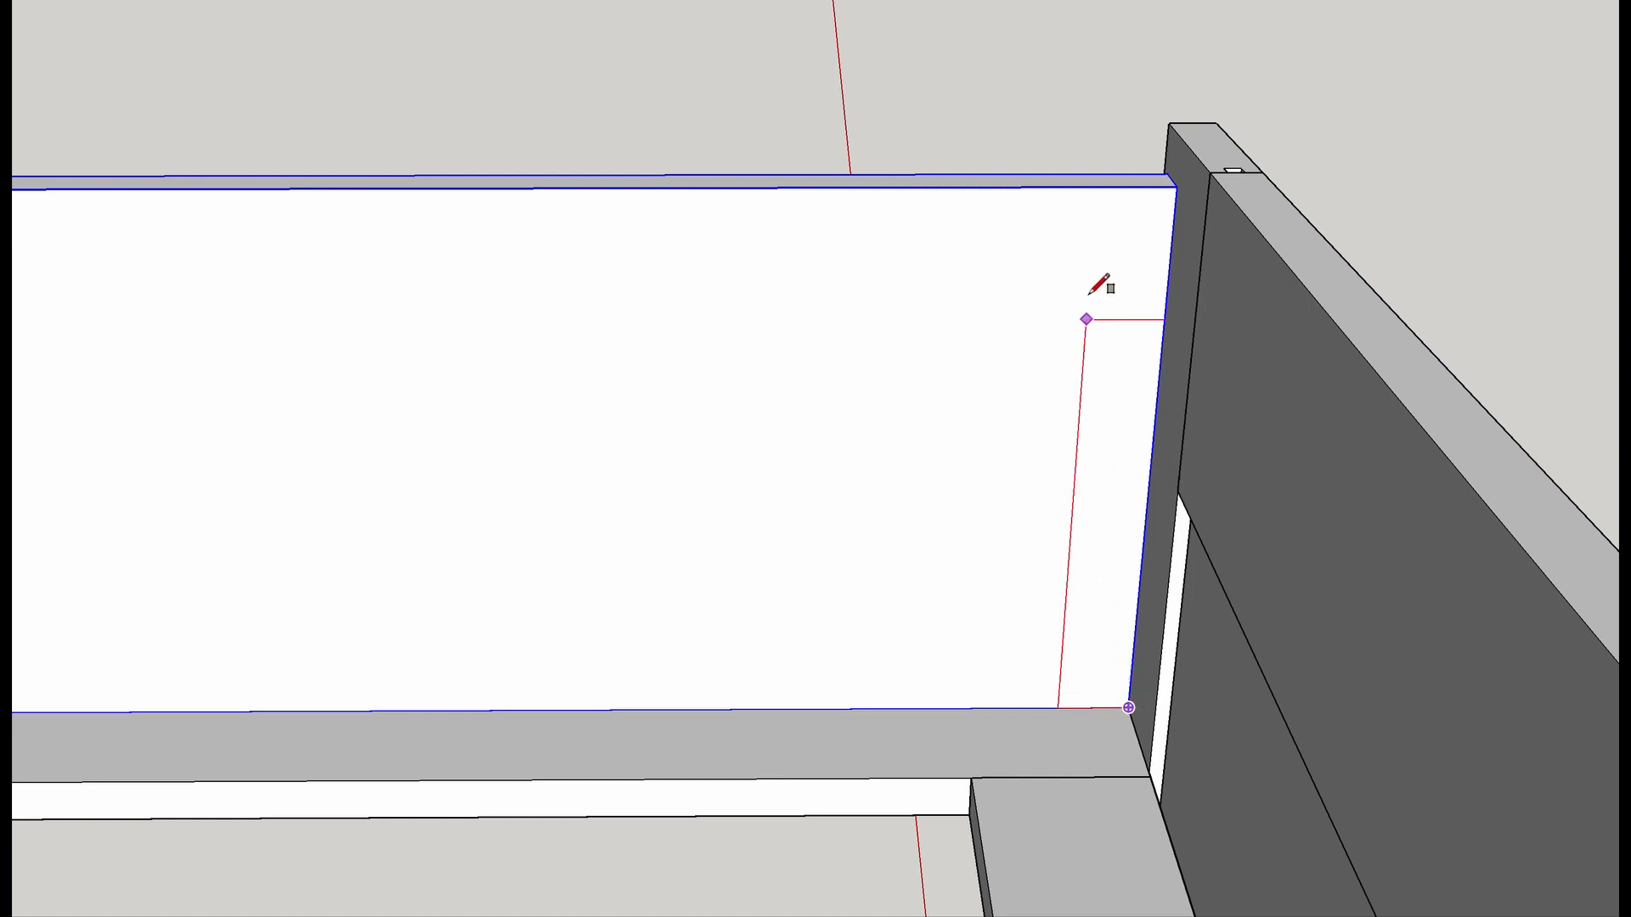
left_click(1097, 186)
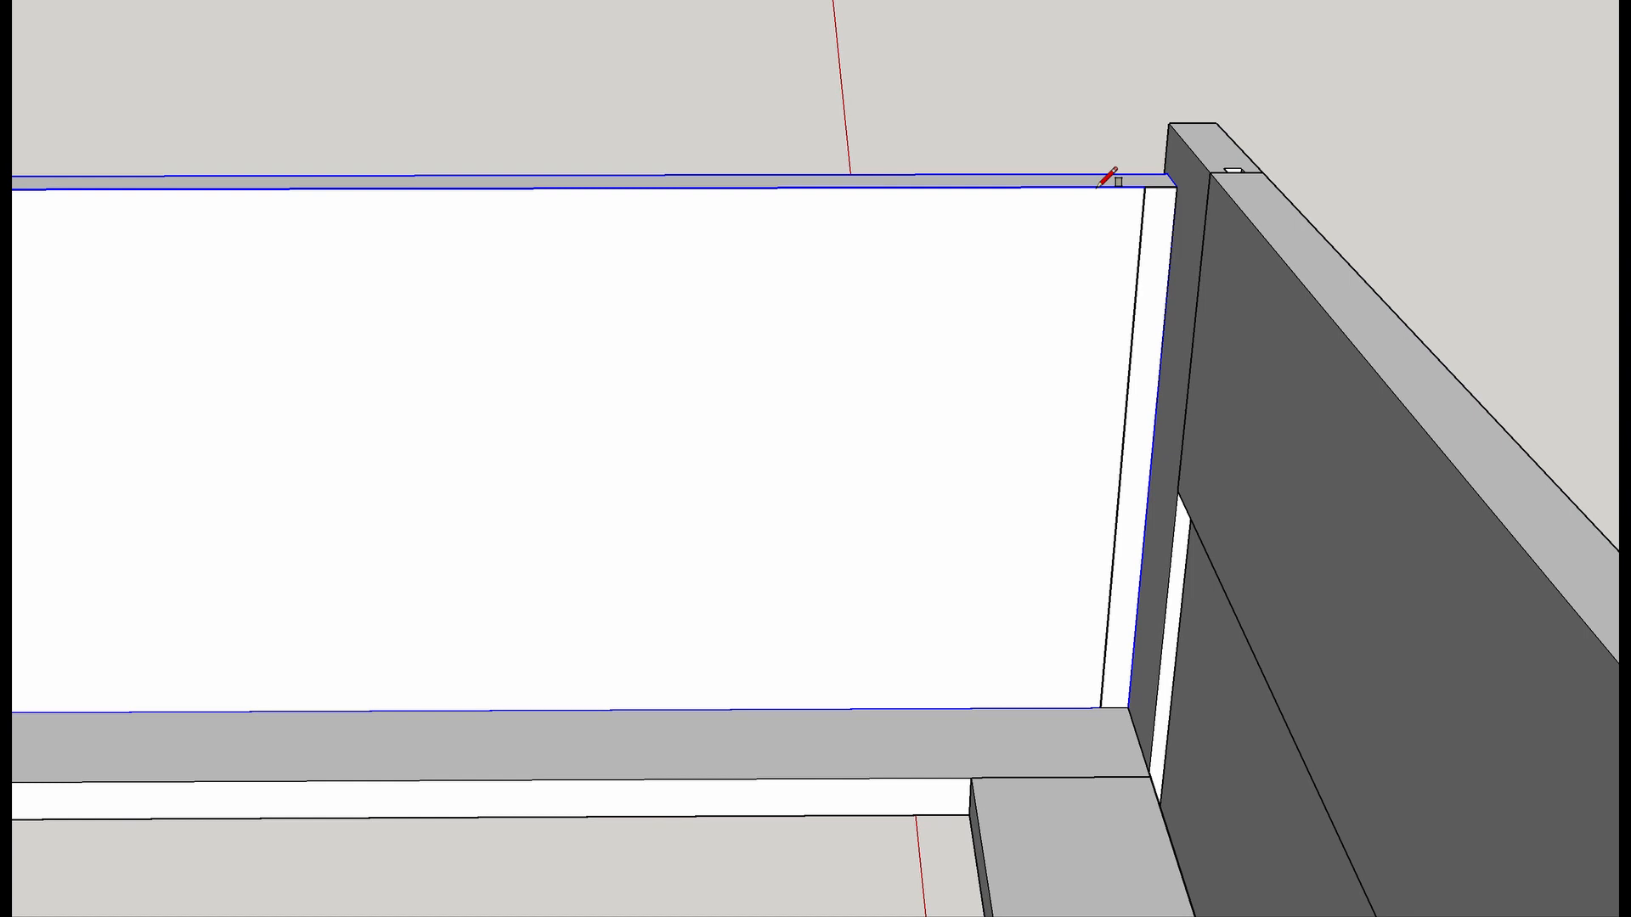
Extrude the narrow rectangle from the drawer front to the drawer back, forming a drawer side.
key("p")
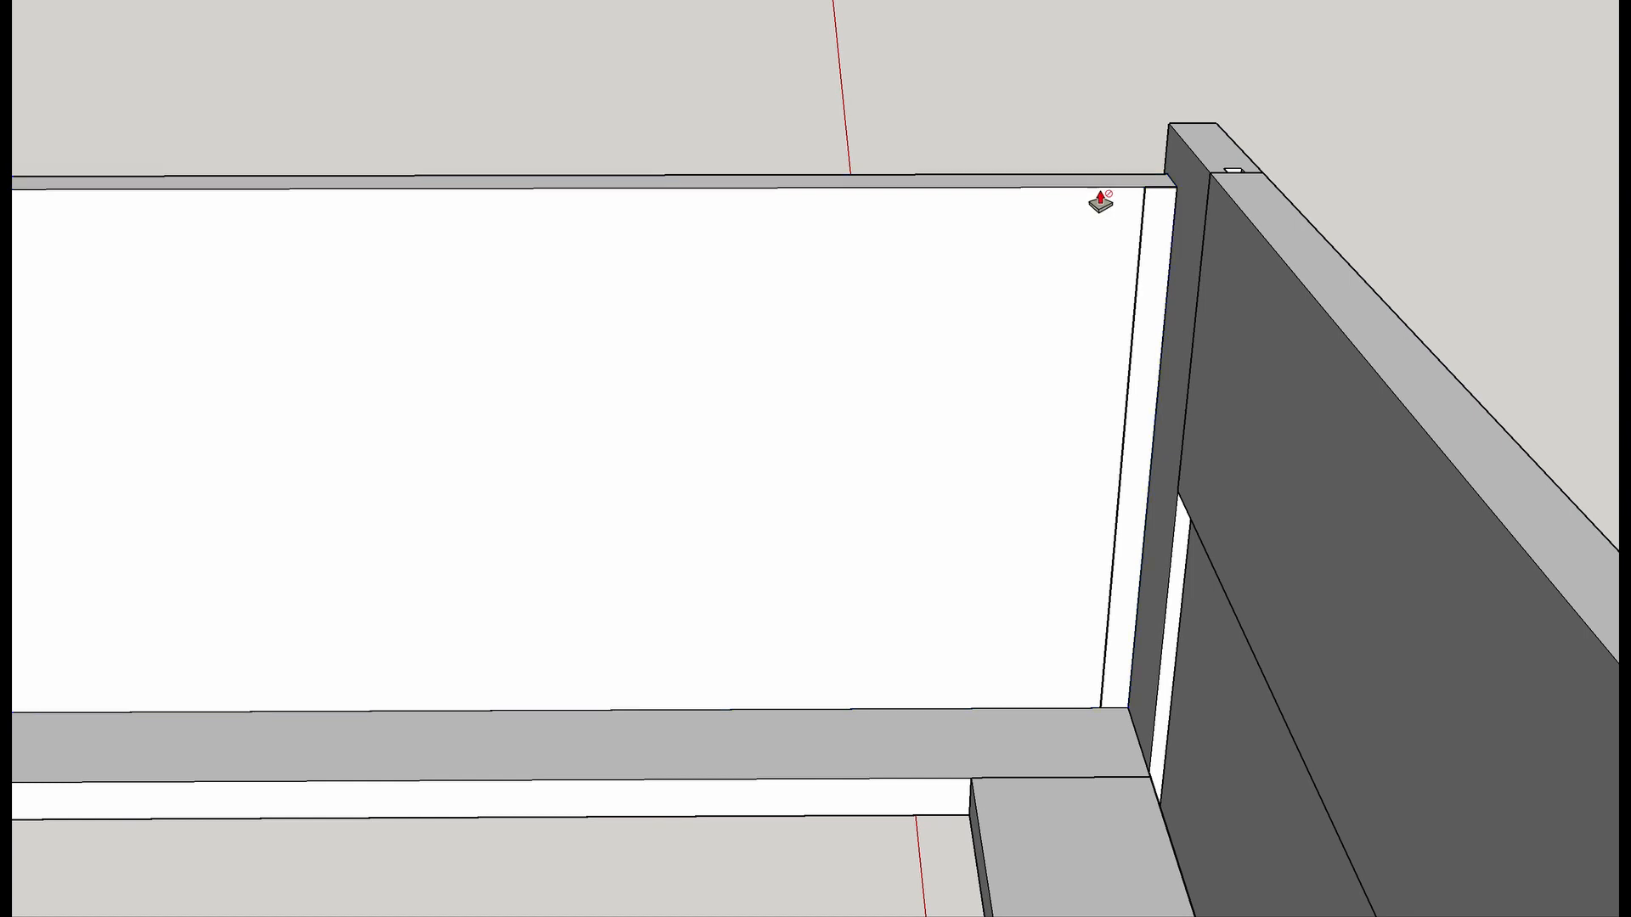
left_click(1151, 272)
scroll(1164, 431, "down", 3)
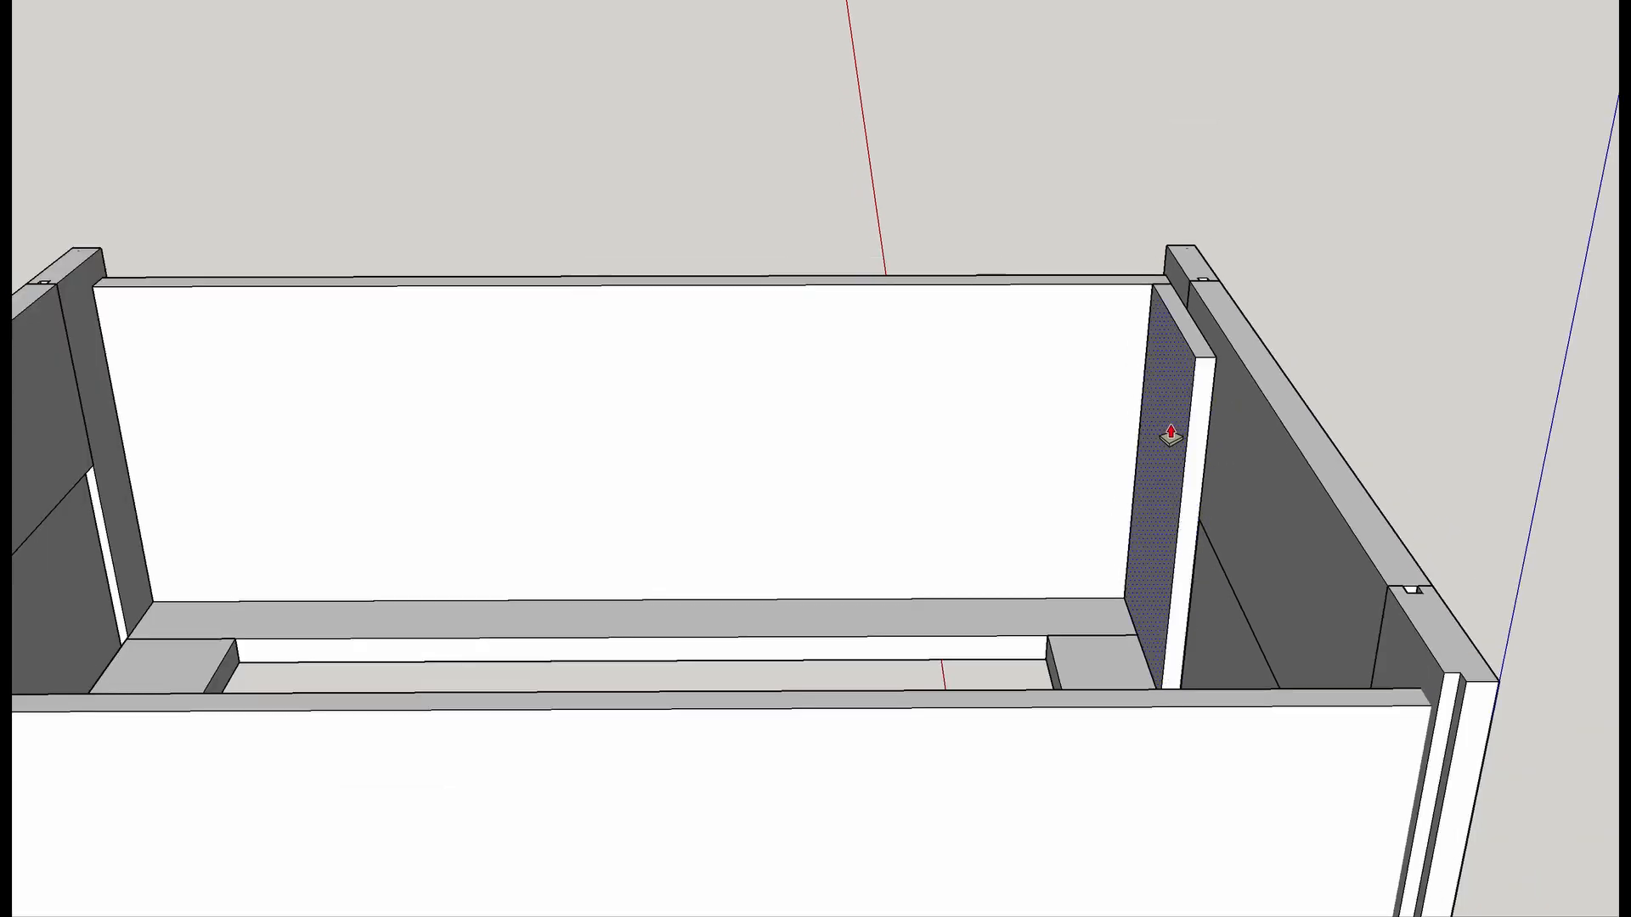
left_click(1199, 420)
left_click(1340, 690)
Select the new drawer side's geometry and make it a group.
middle_click_drag(1318, 681, 1444, 793)
key("space")
left_click(1356, 644)
right_click(1355, 643)
left_click(1410, 803)
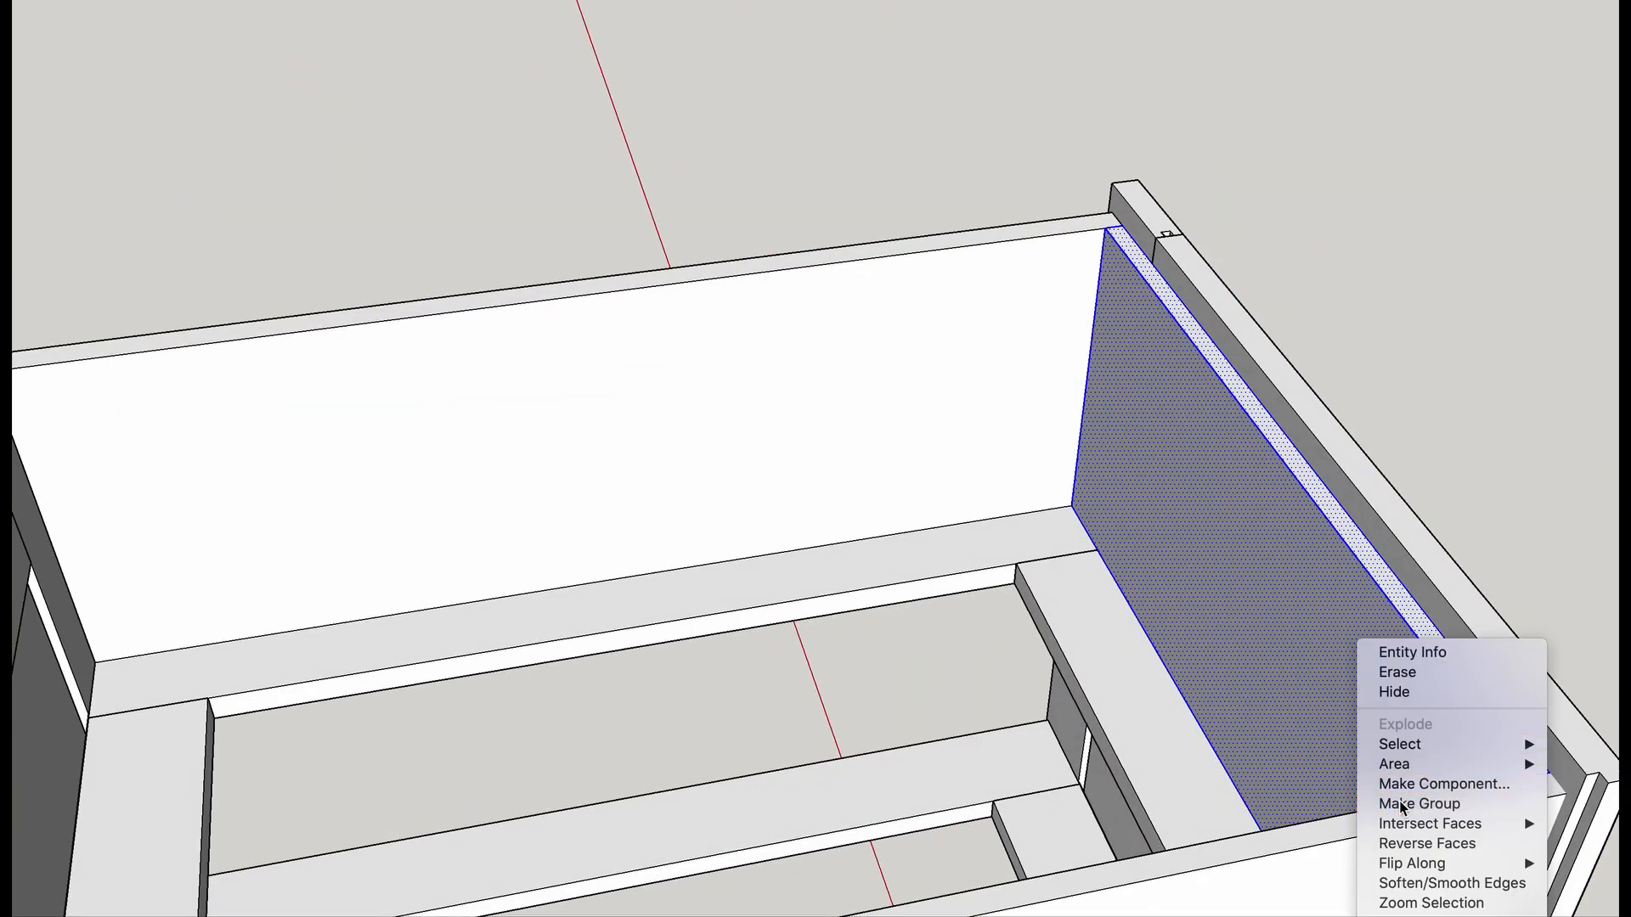
Copy the drawer side group to the opposite end of the drawer, between the front and back.
key("m")
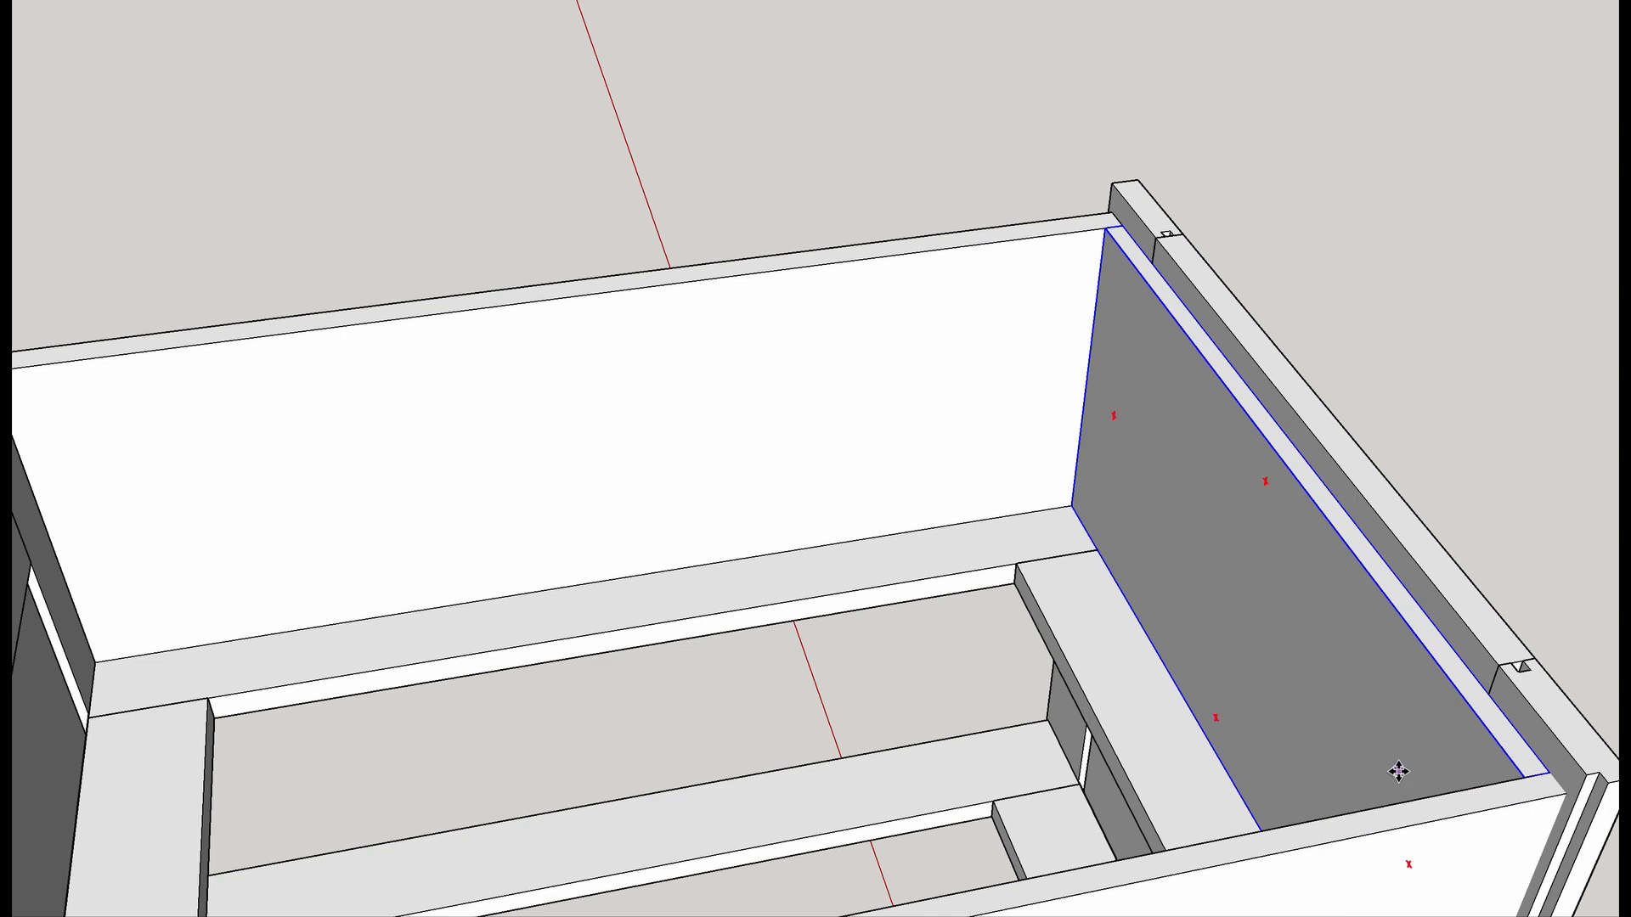
scroll(1376, 769, "down", 2)
middle_click_drag(1075, 773, 1094, 586)
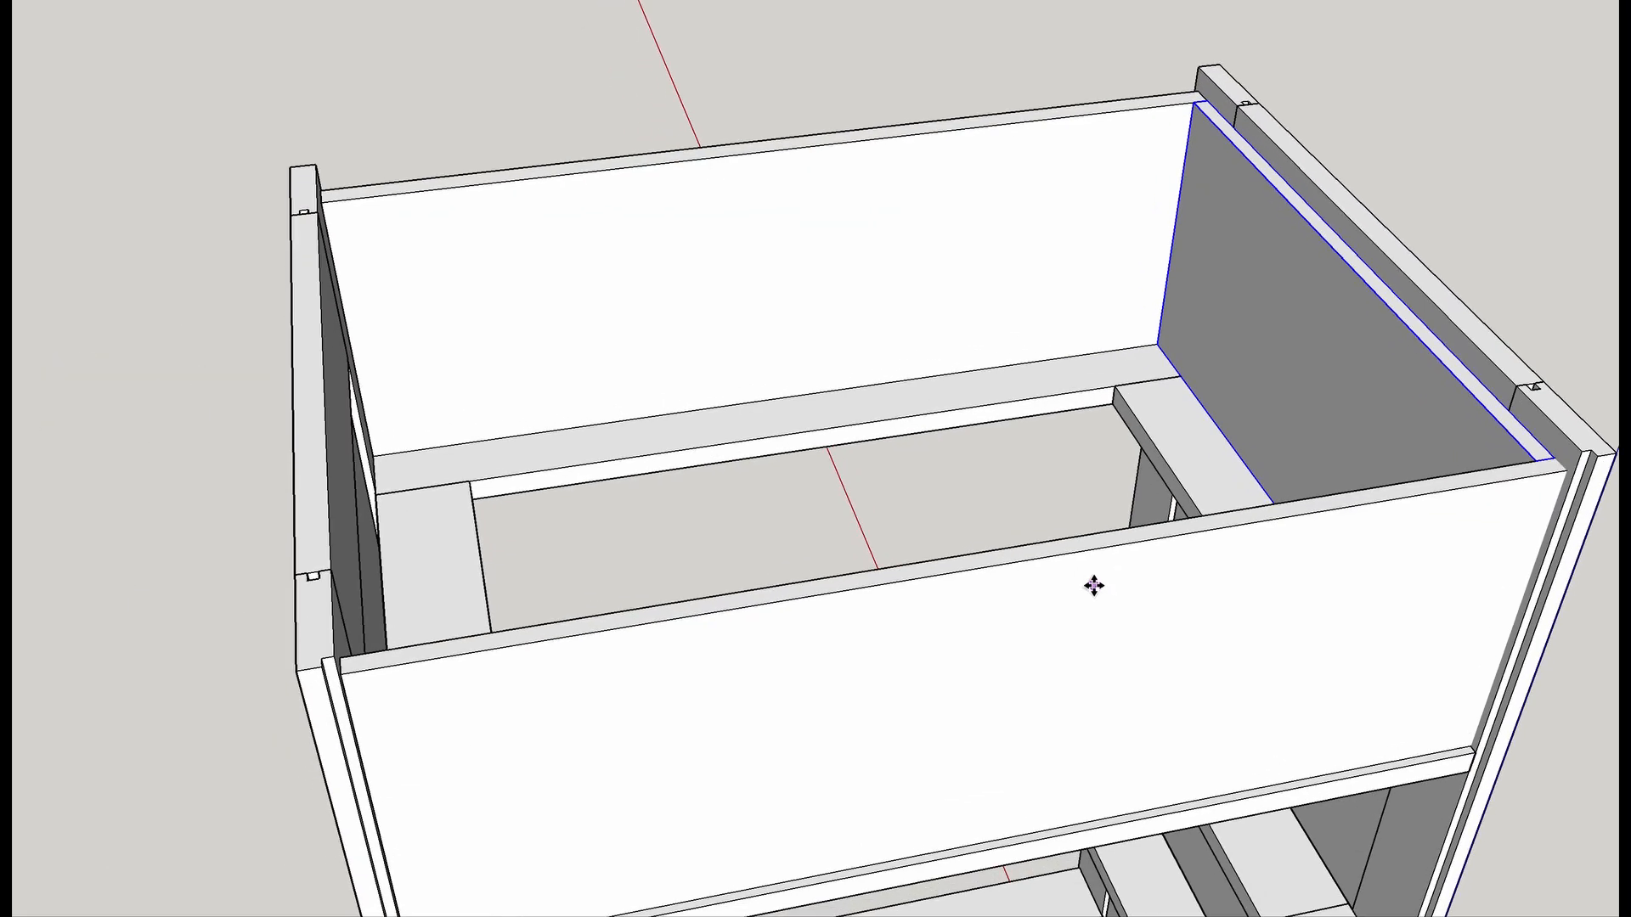
left_click(1537, 461)
left_click(371, 639)
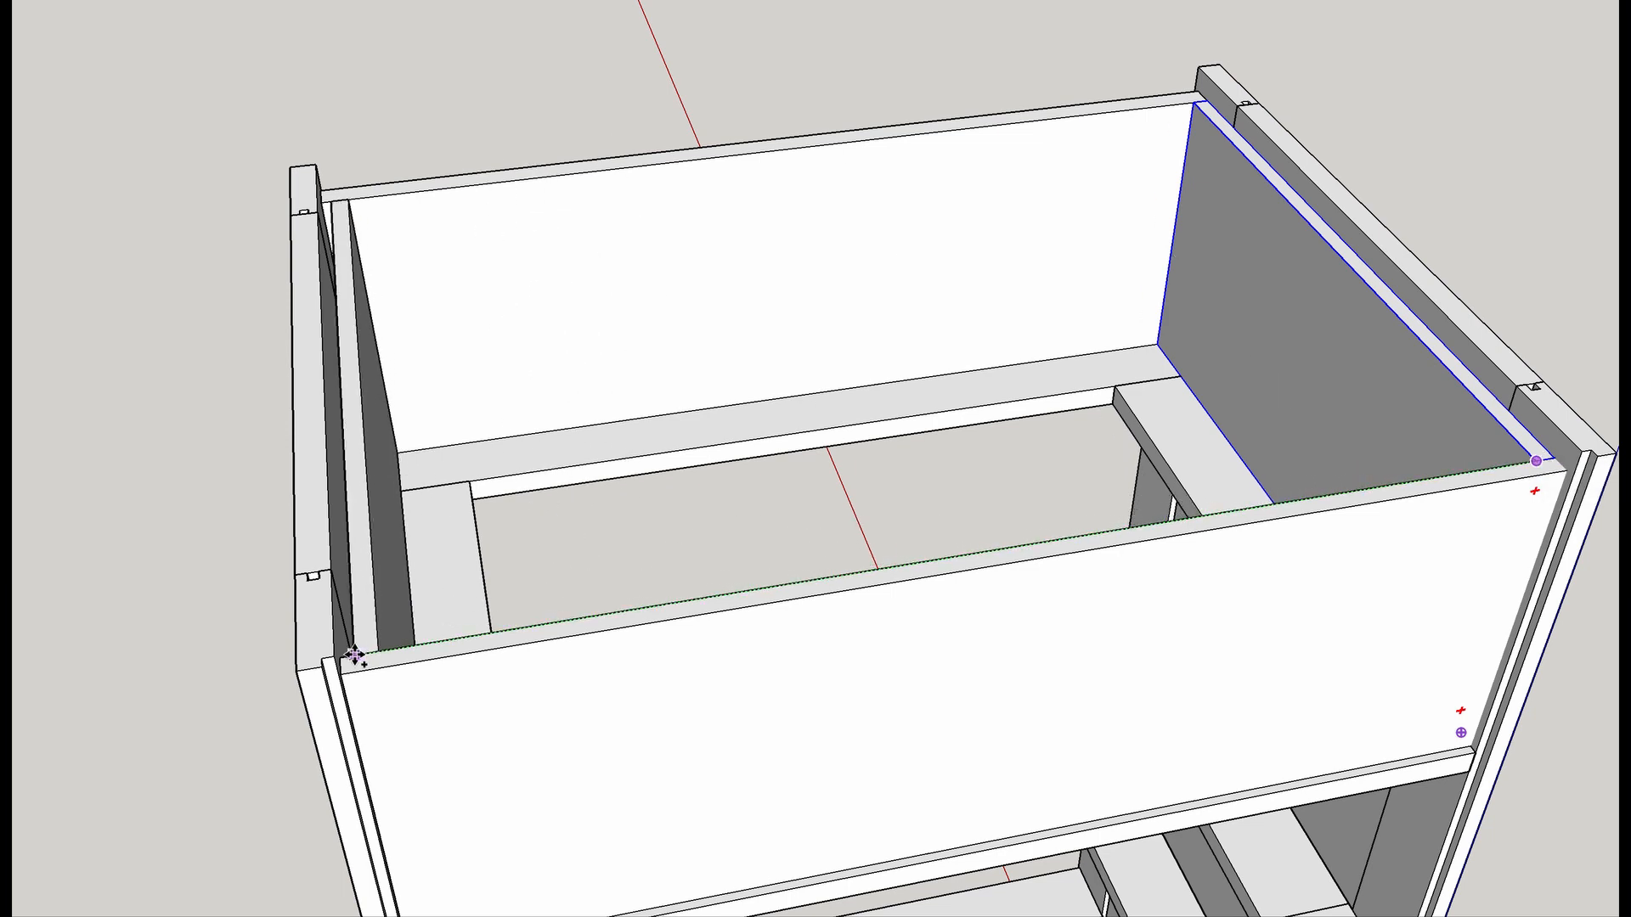
scroll(365, 646, "up", 3)
mouse_move(340, 657)
middle_mouse_down()
mouse_move(401, 666)
mouse_move(611, 629)
mouse_move(677, 662)
mouse_move(582, 608)
mouse_move(645, 557)
mouse_move(773, 557)
mouse_move(665, 572)
middle_mouse_up()
scroll(854, 531, "down", 3)
mouse_move(1147, 543)
middle_mouse_down()
mouse_move(905, 604)
mouse_move(1016, 688)
middle_mouse_up()
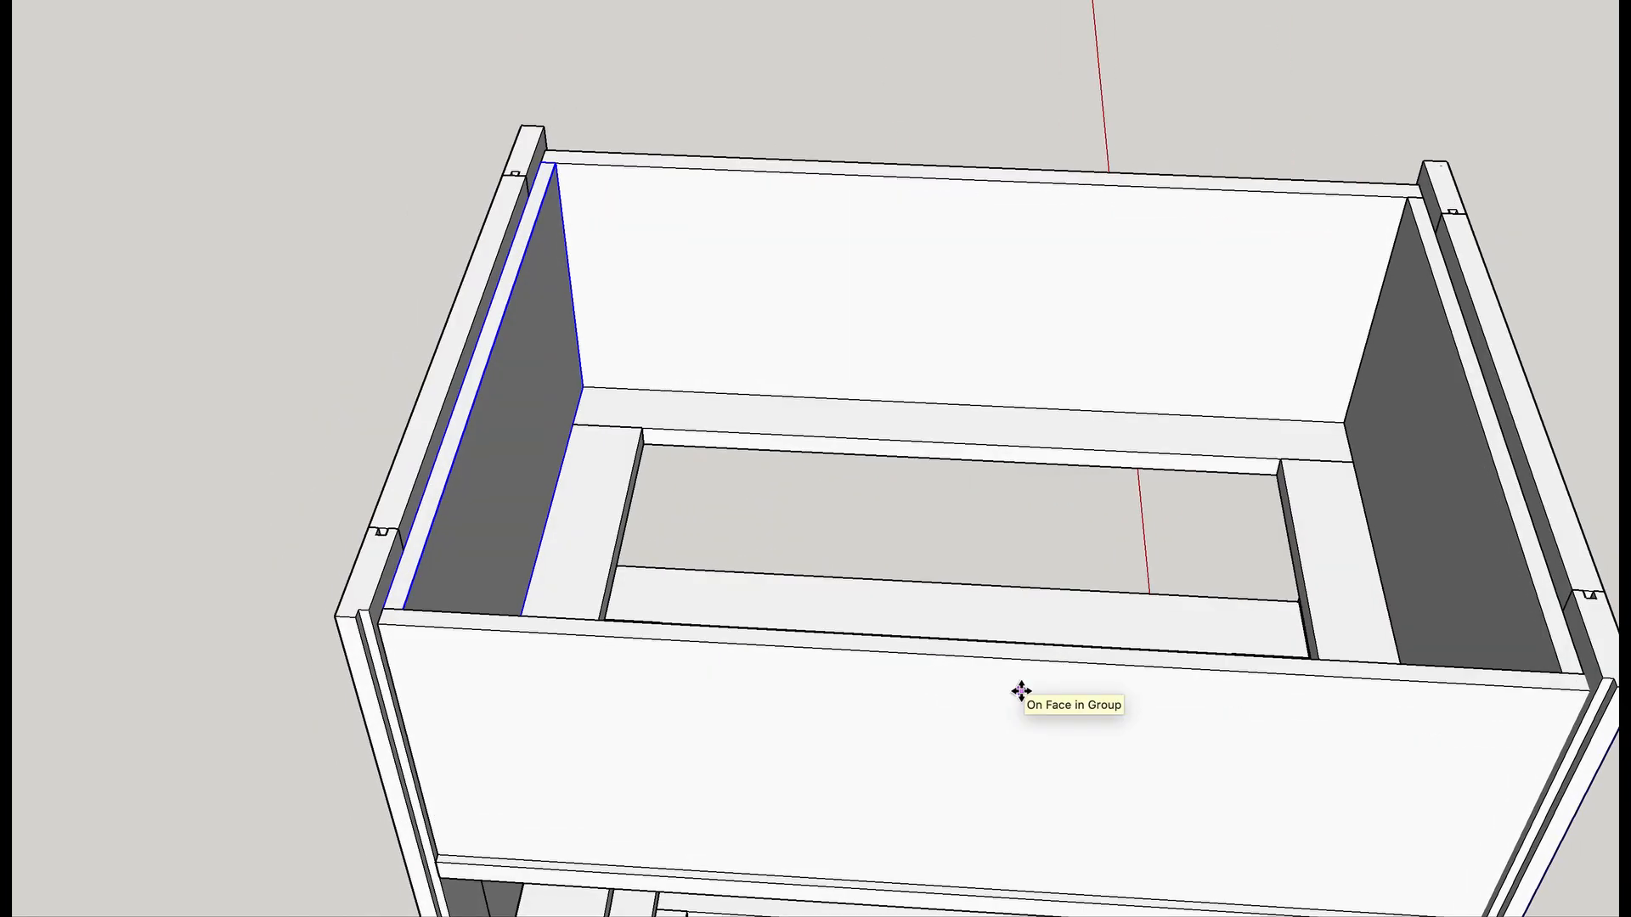
Remove the drawer back panel to open up the drawer box from the rear.
mouse_move(1063, 589)
middle_mouse_down()
mouse_move(637, 448)
mouse_move(608, 379)
mouse_move(844, 520)
mouse_move(1139, 541)
mouse_move(1137, 489)
middle_mouse_up()
key("space")
left_click(1126, 565)
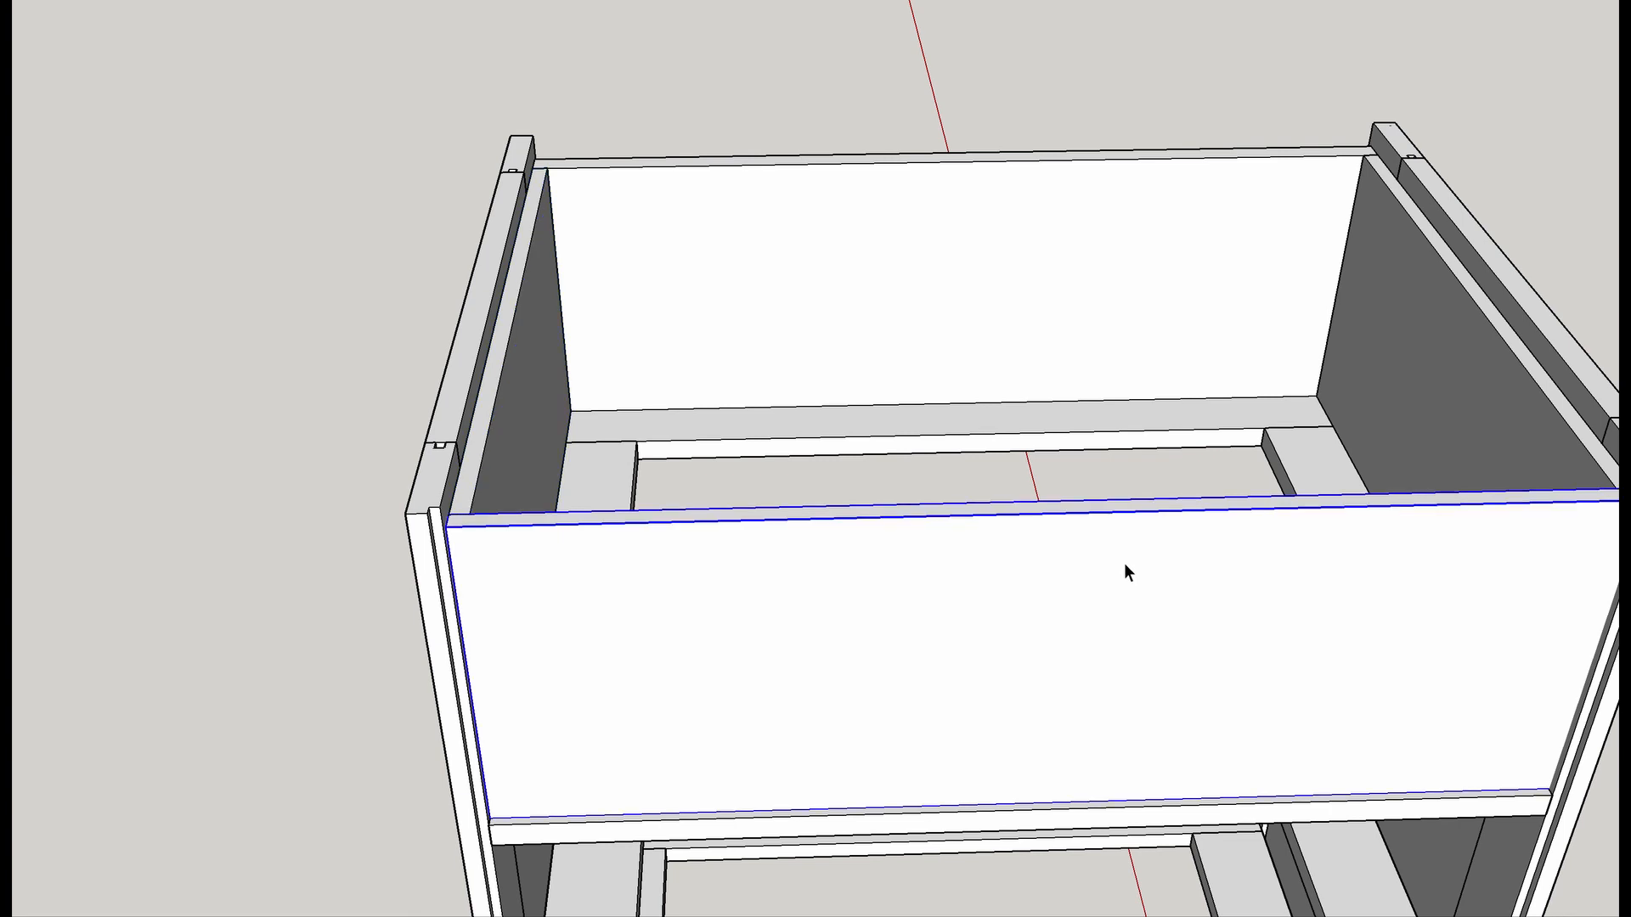
key("Delete")
middle_click_drag(1123, 559, 1041, 320)
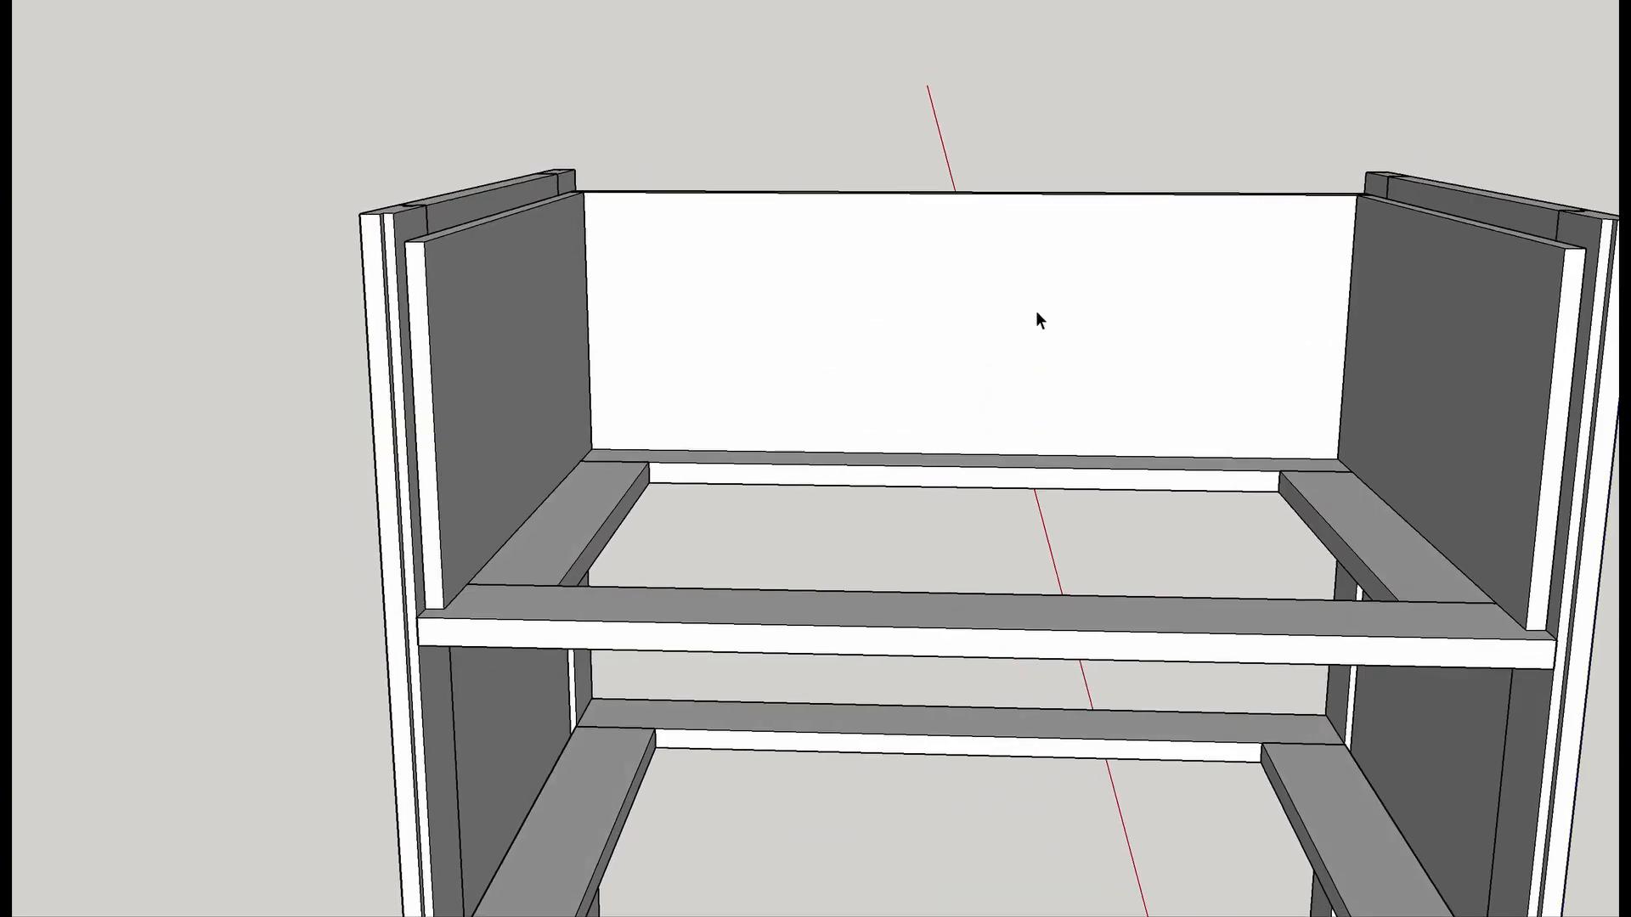
Show the guides and add two closely spaced horizontal guides near the bottom of the drawer front's inner face.
scroll(958, 419, "up", 5)
key("k")
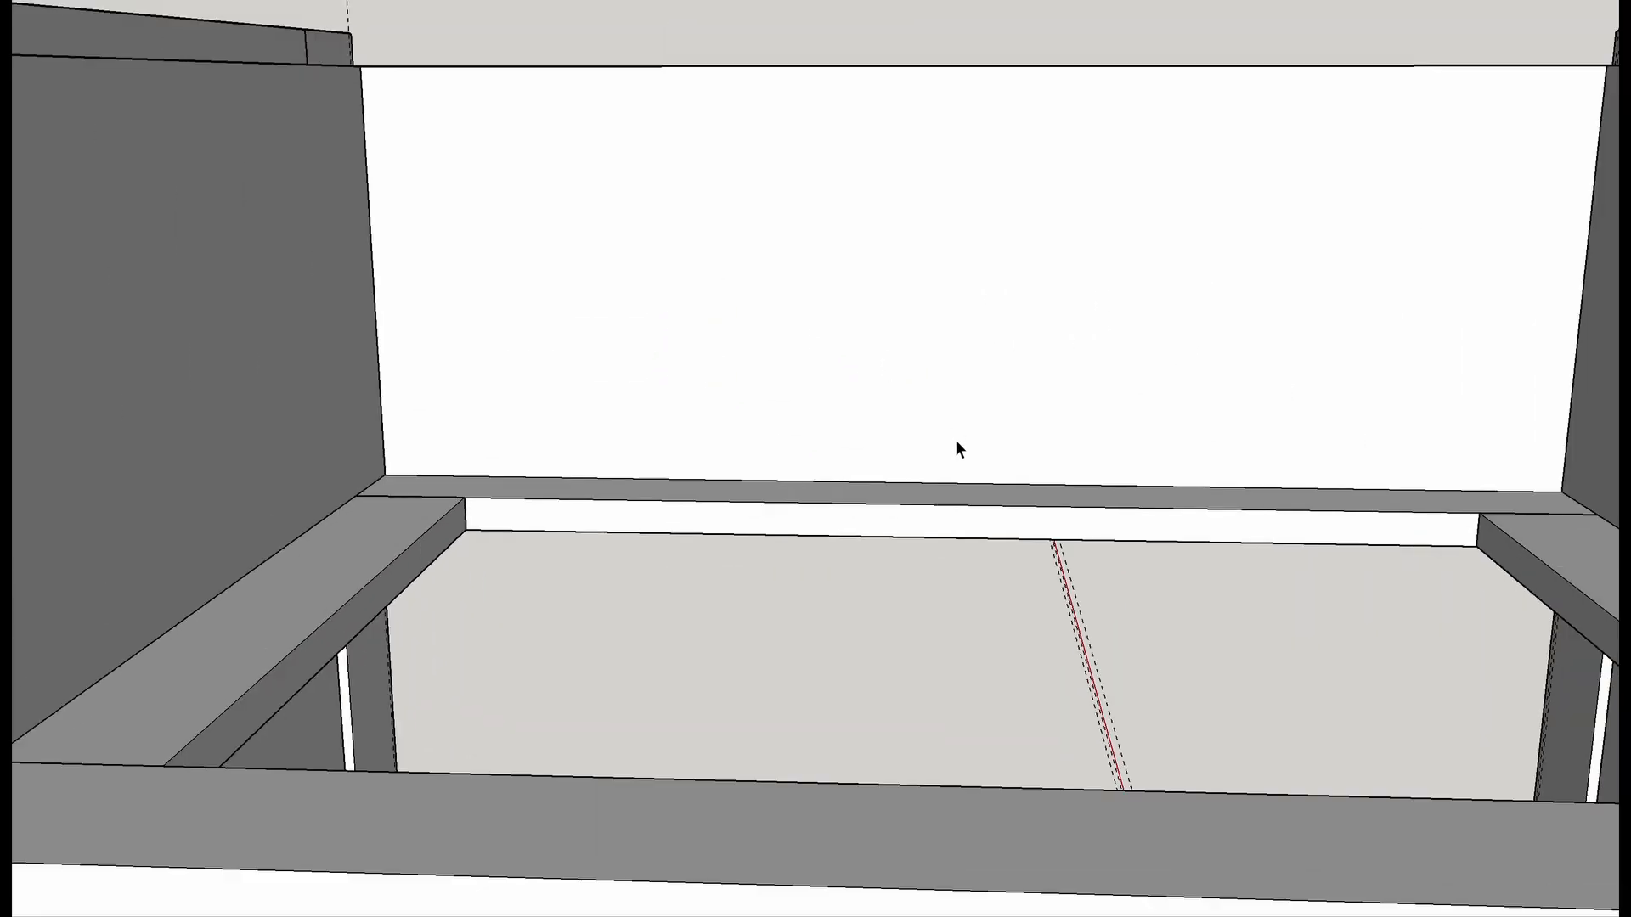
key("t")
scroll(934, 454, "up", 5)
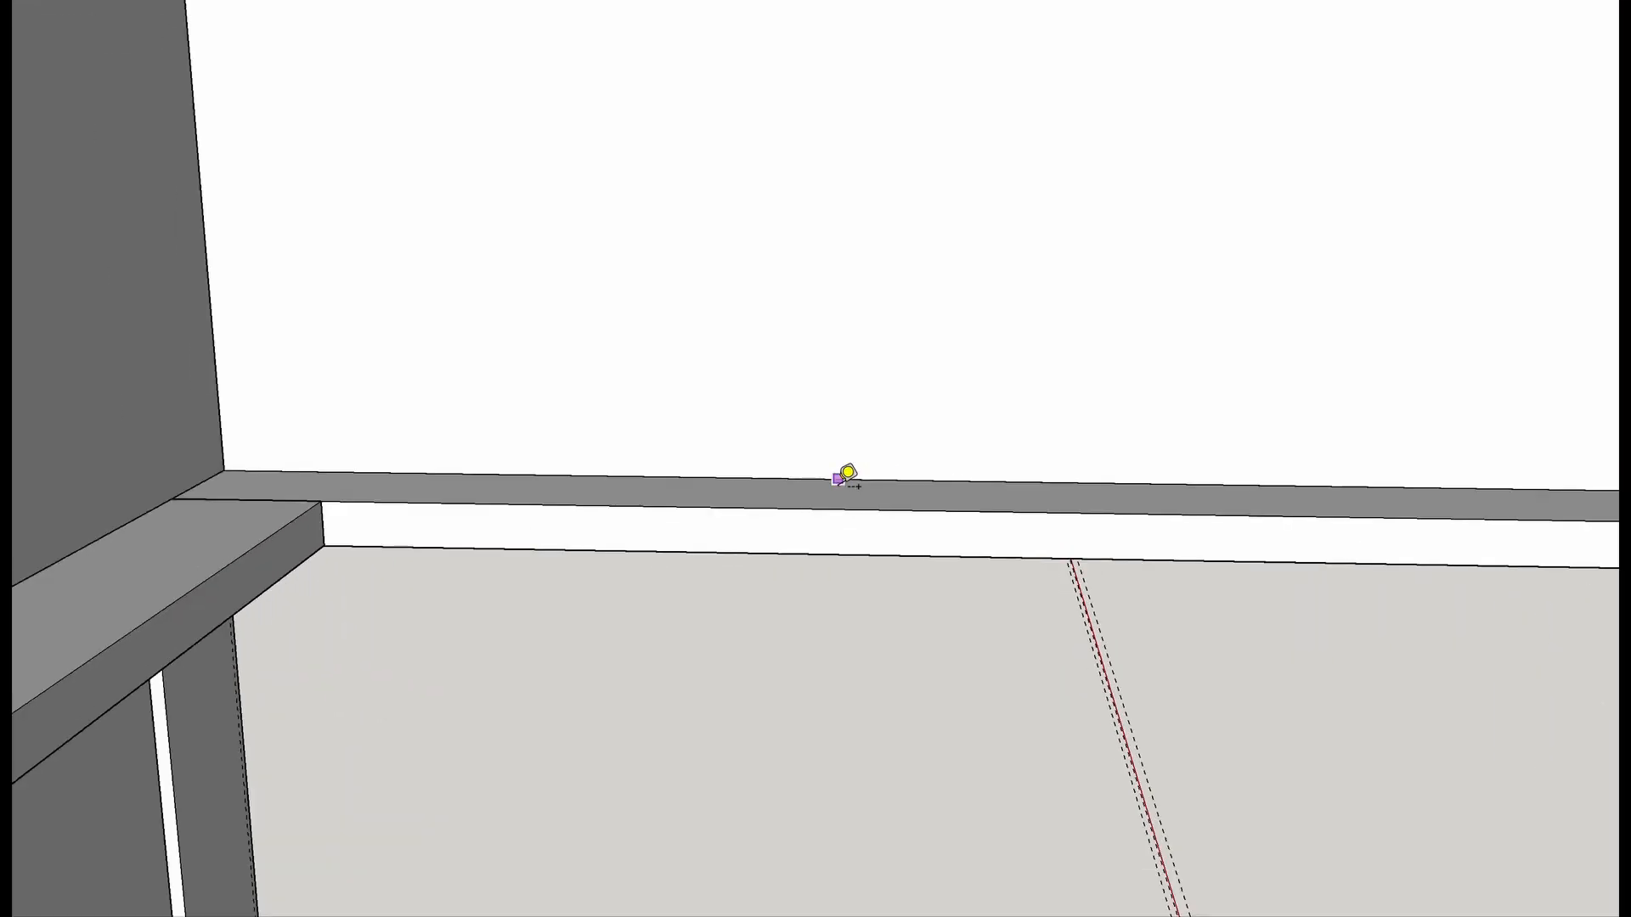
left_click(849, 476)
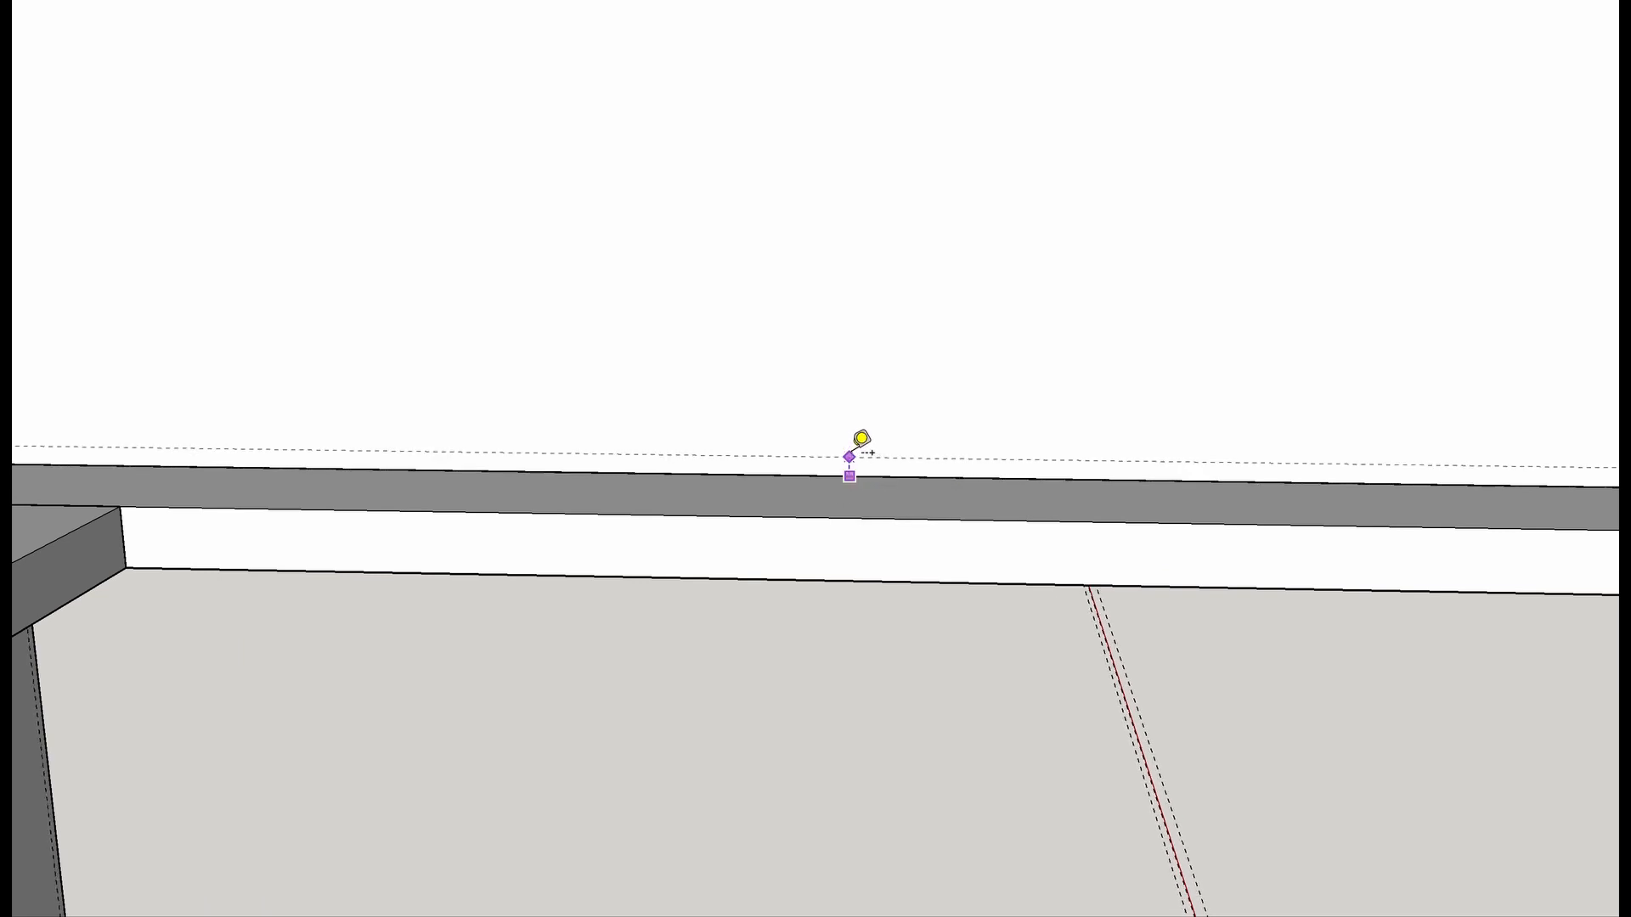
left_click(850, 456)
left_click(850, 456)
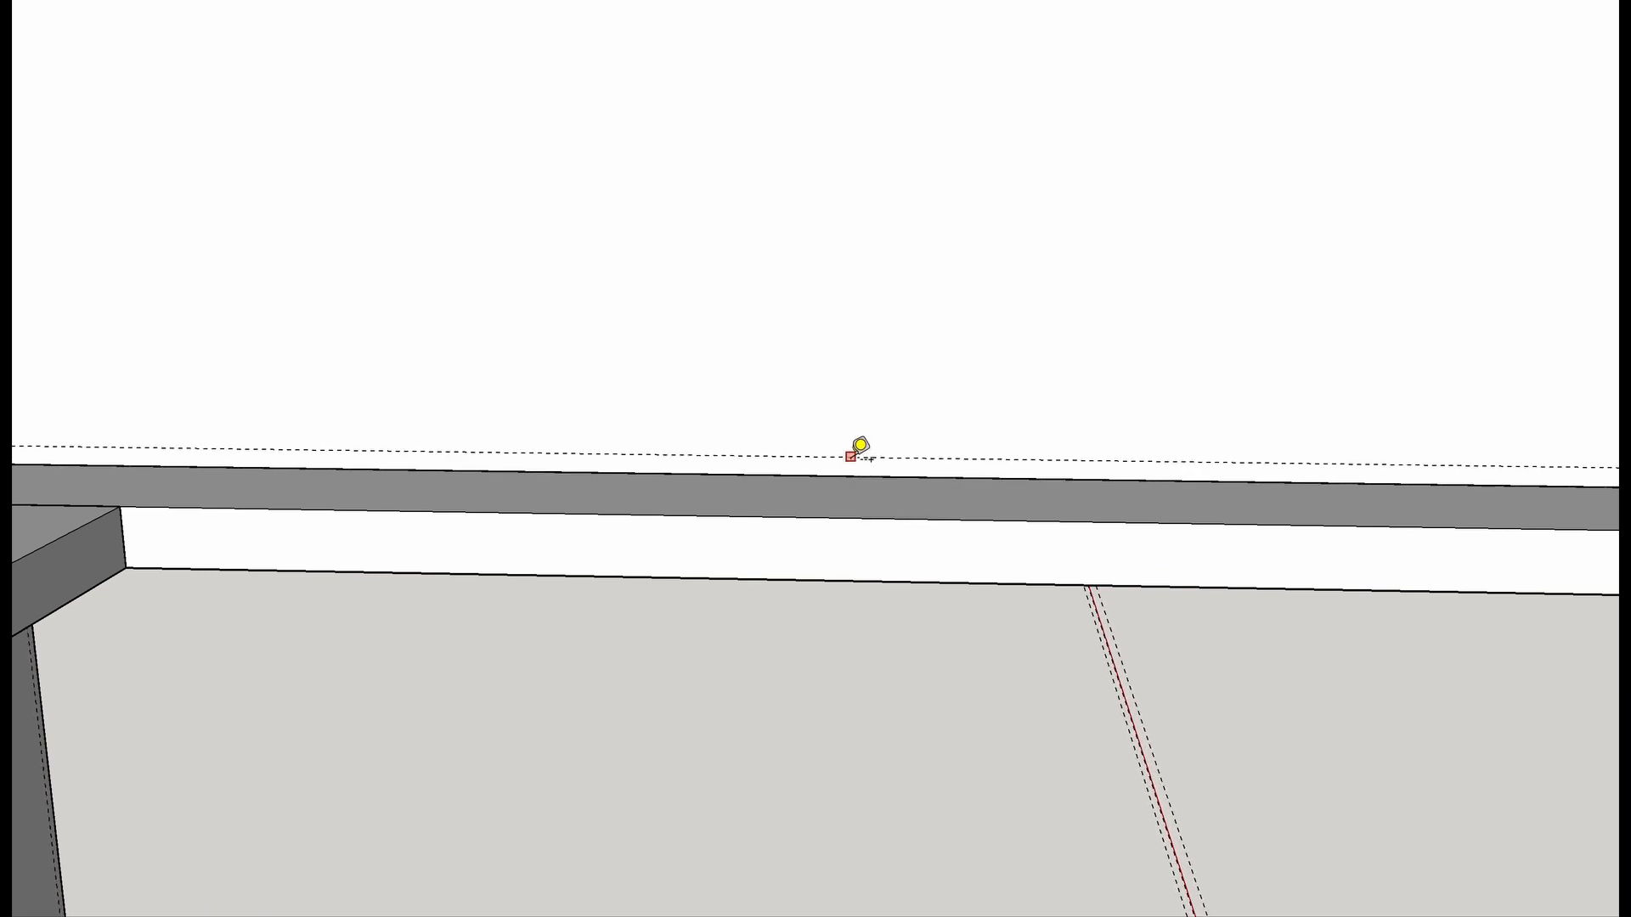
left_click(863, 420)
scroll(870, 440, "down", 5)
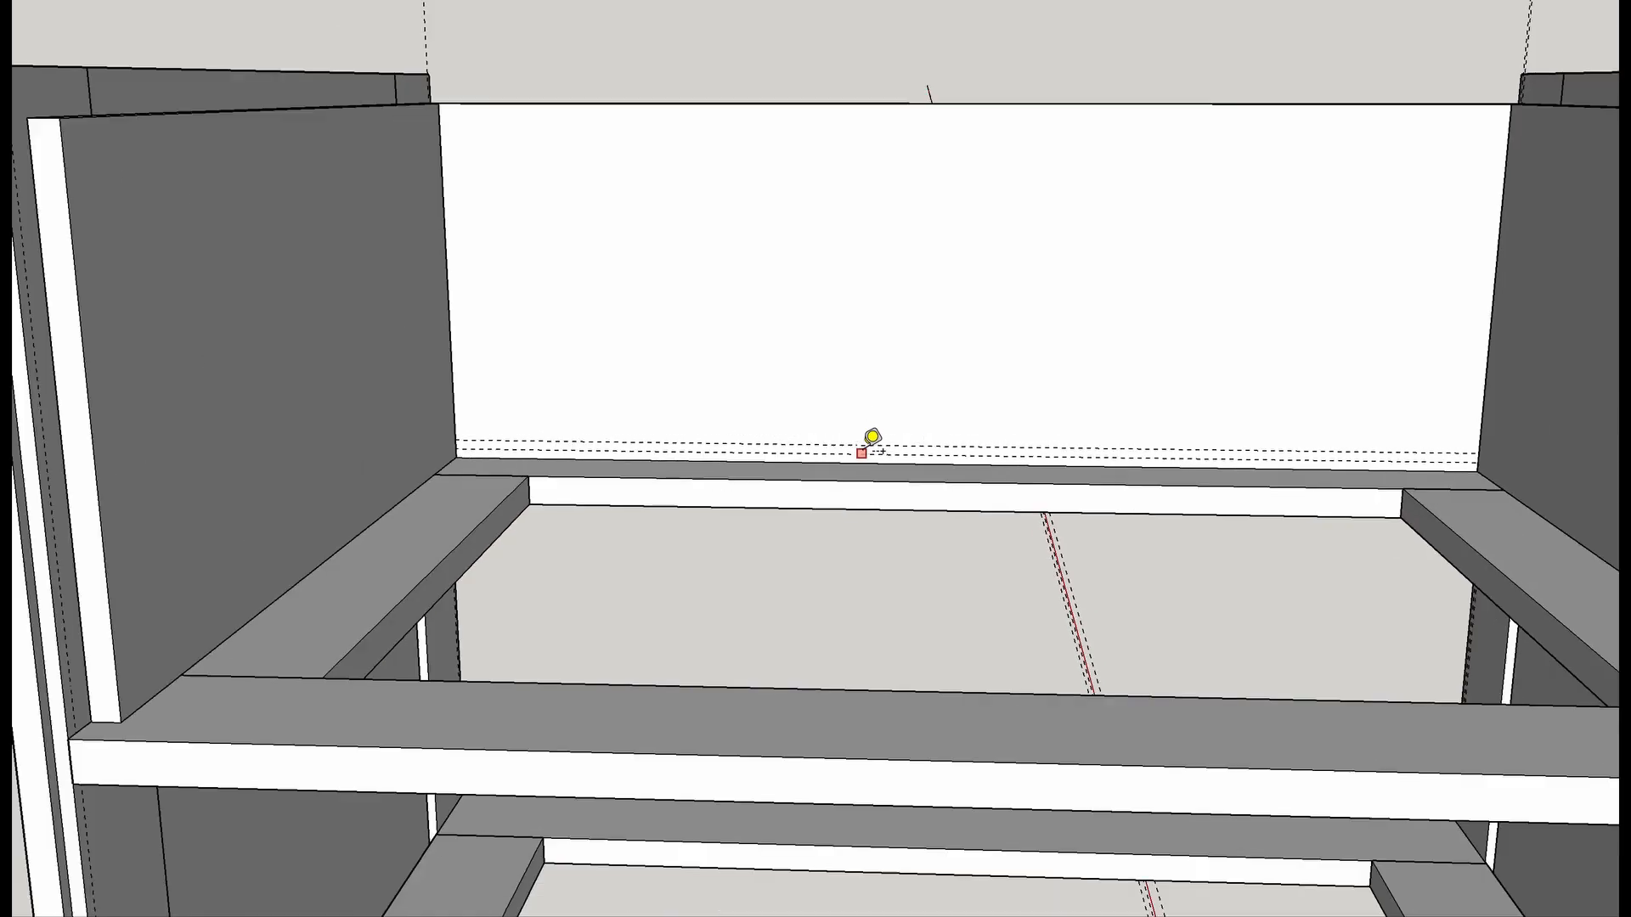
Remove the cabinet side nearest the origin to expose the end of the drawer box.
middle_click_drag(980, 455, 1206, 440)
middle_click_drag(1496, 419, 1215, 437)
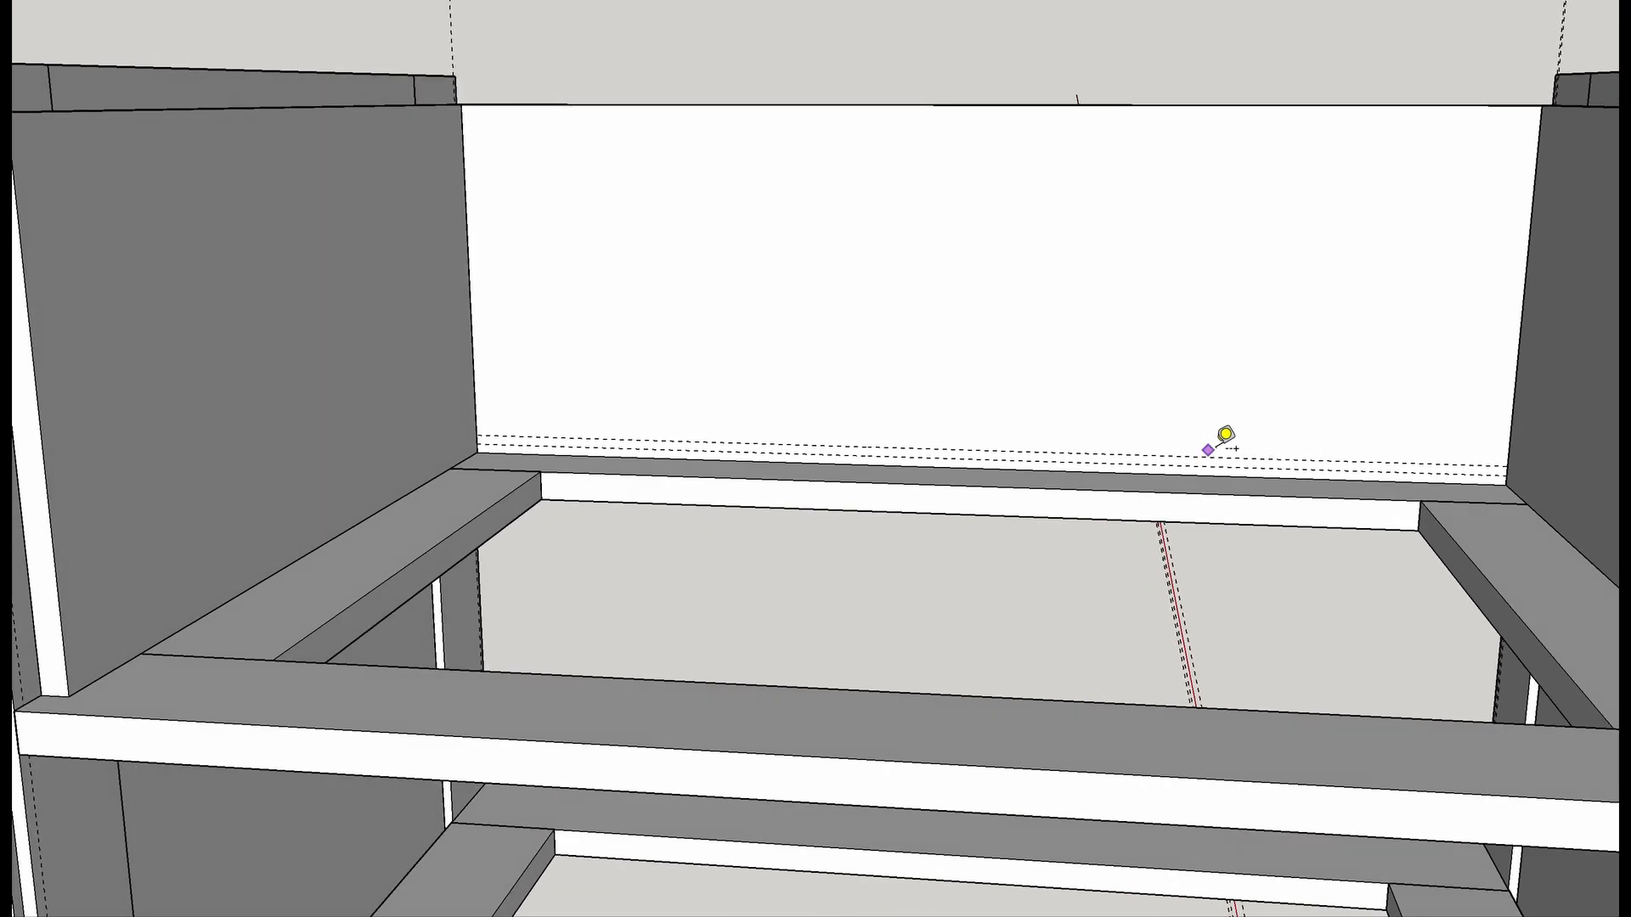
scroll(1501, 437, "down", 5)
middle_click_drag(1474, 426, 879, 484)
scroll(1234, 473, "up", 5)
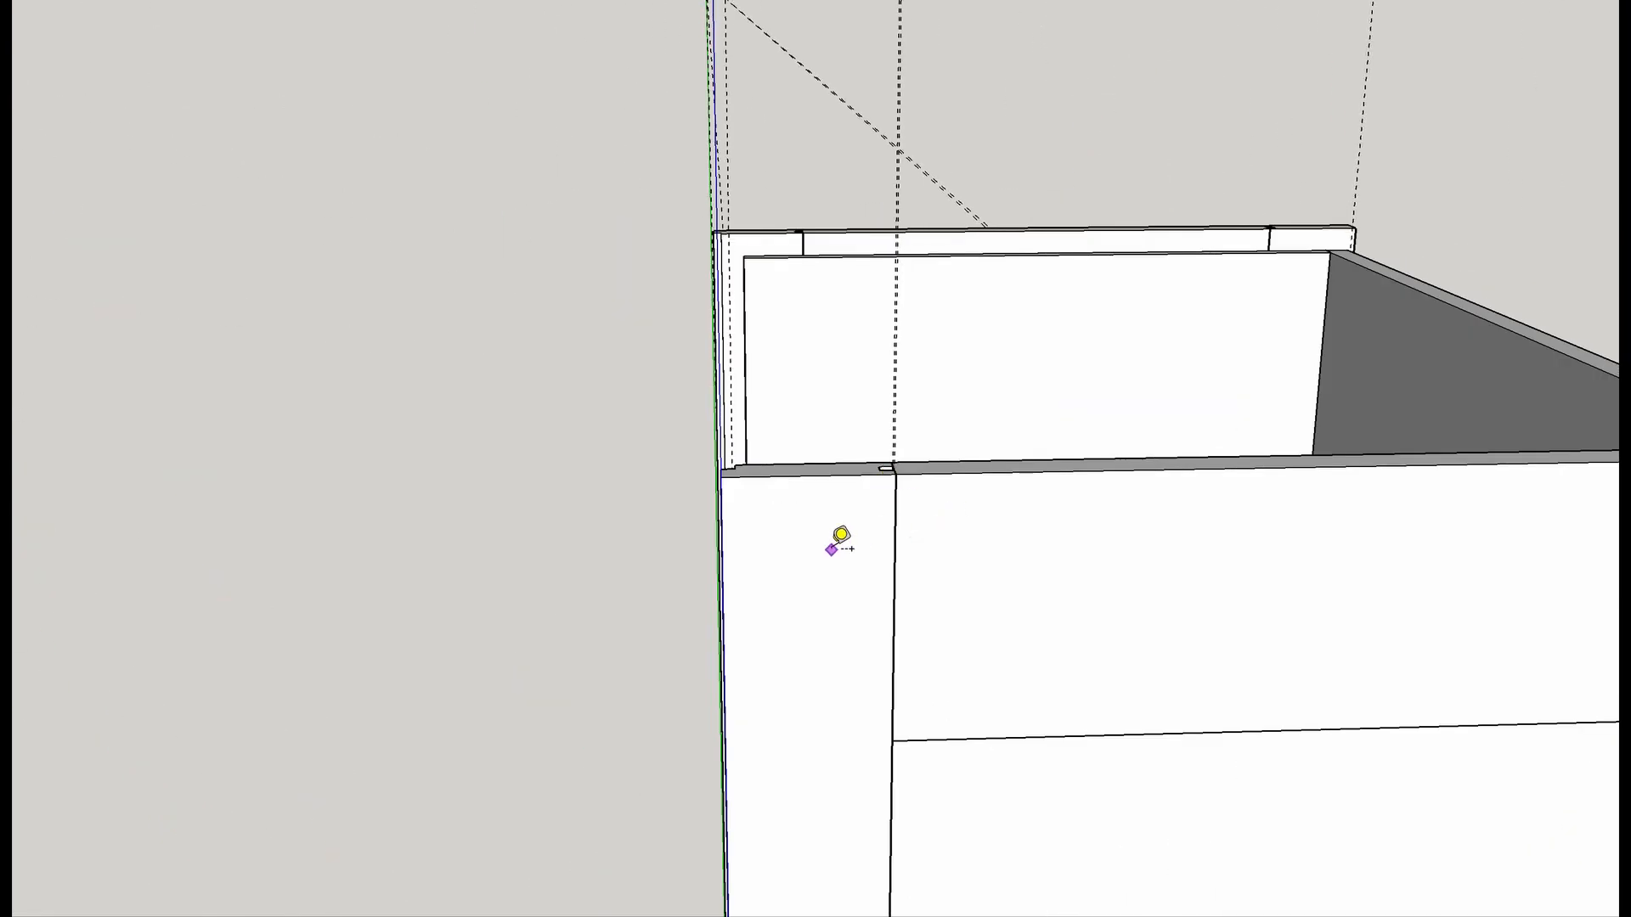
key("space")
left_click(824, 566)
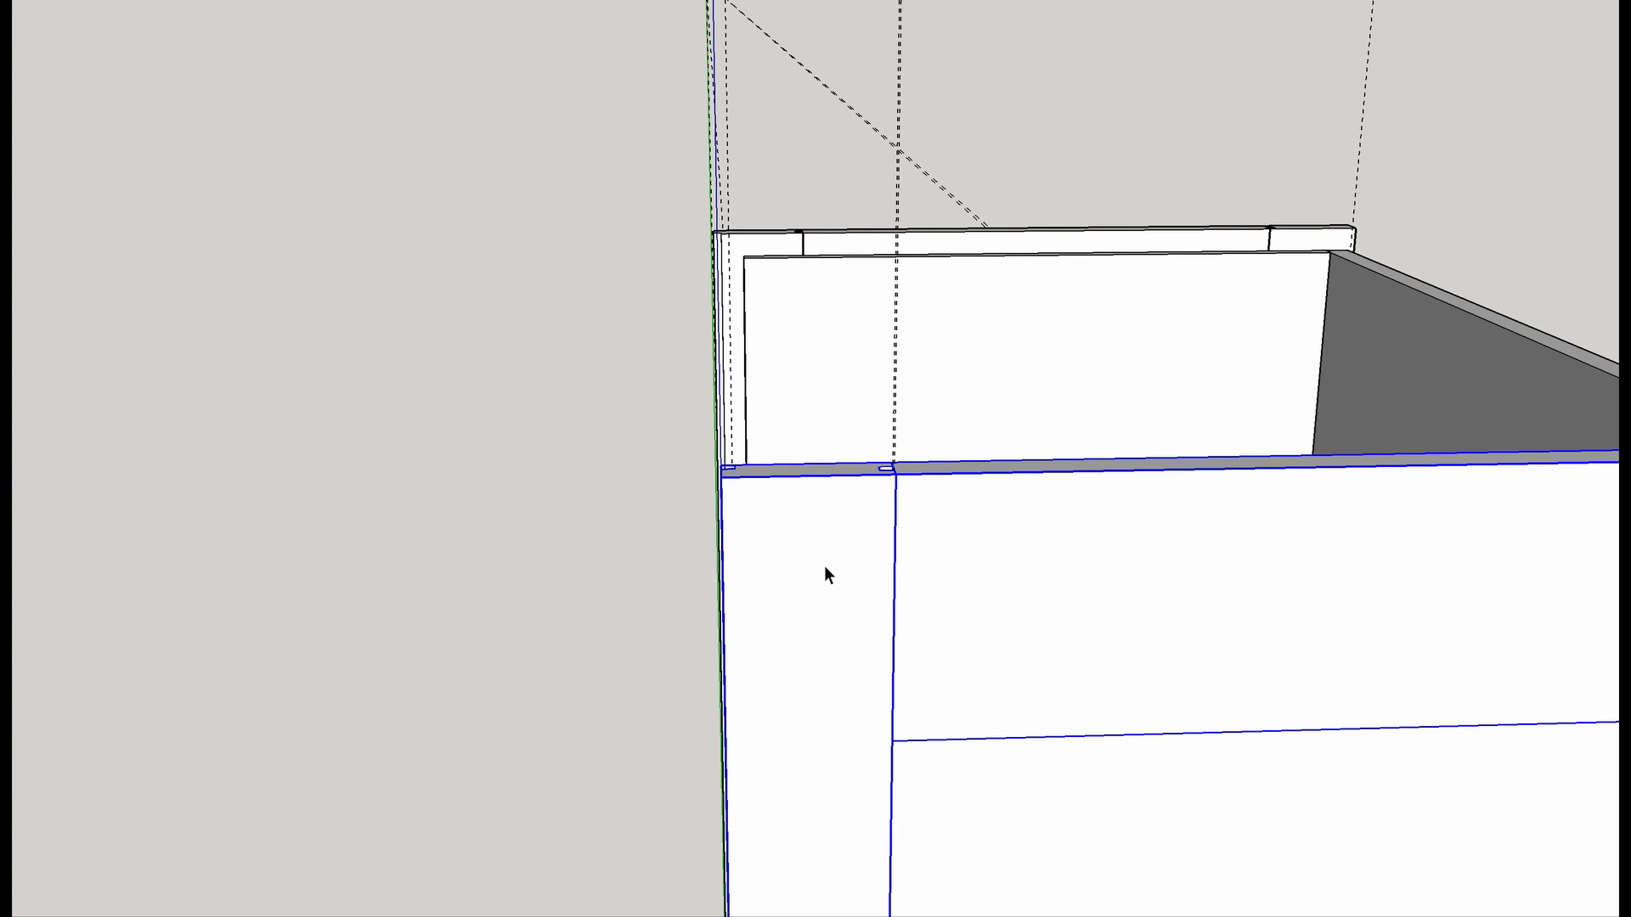
key("Delete")
Draw a small rectangle on the drawer front's exposed end, between the two guides at its joint with the drawer side.
middle_click_drag(1306, 652, 1027, 471)
scroll(1531, 711, "up", 5)
middle_click_drag(1511, 816, 1563, 764)
scroll(1546, 738, "up", 5)
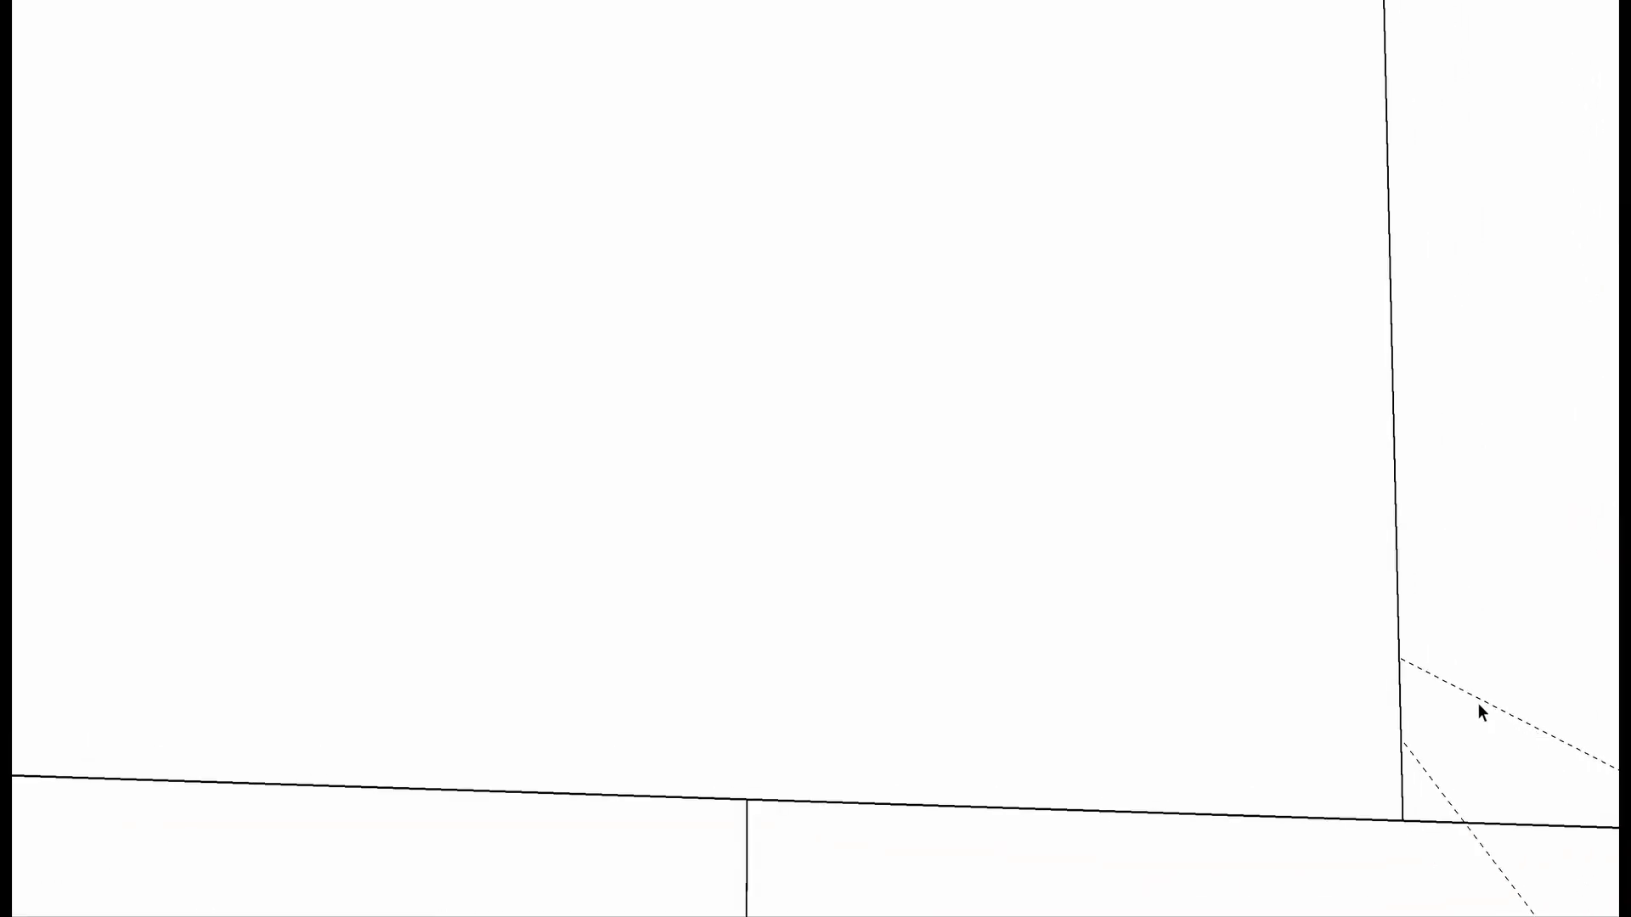
key("l")
left_click(1400, 658)
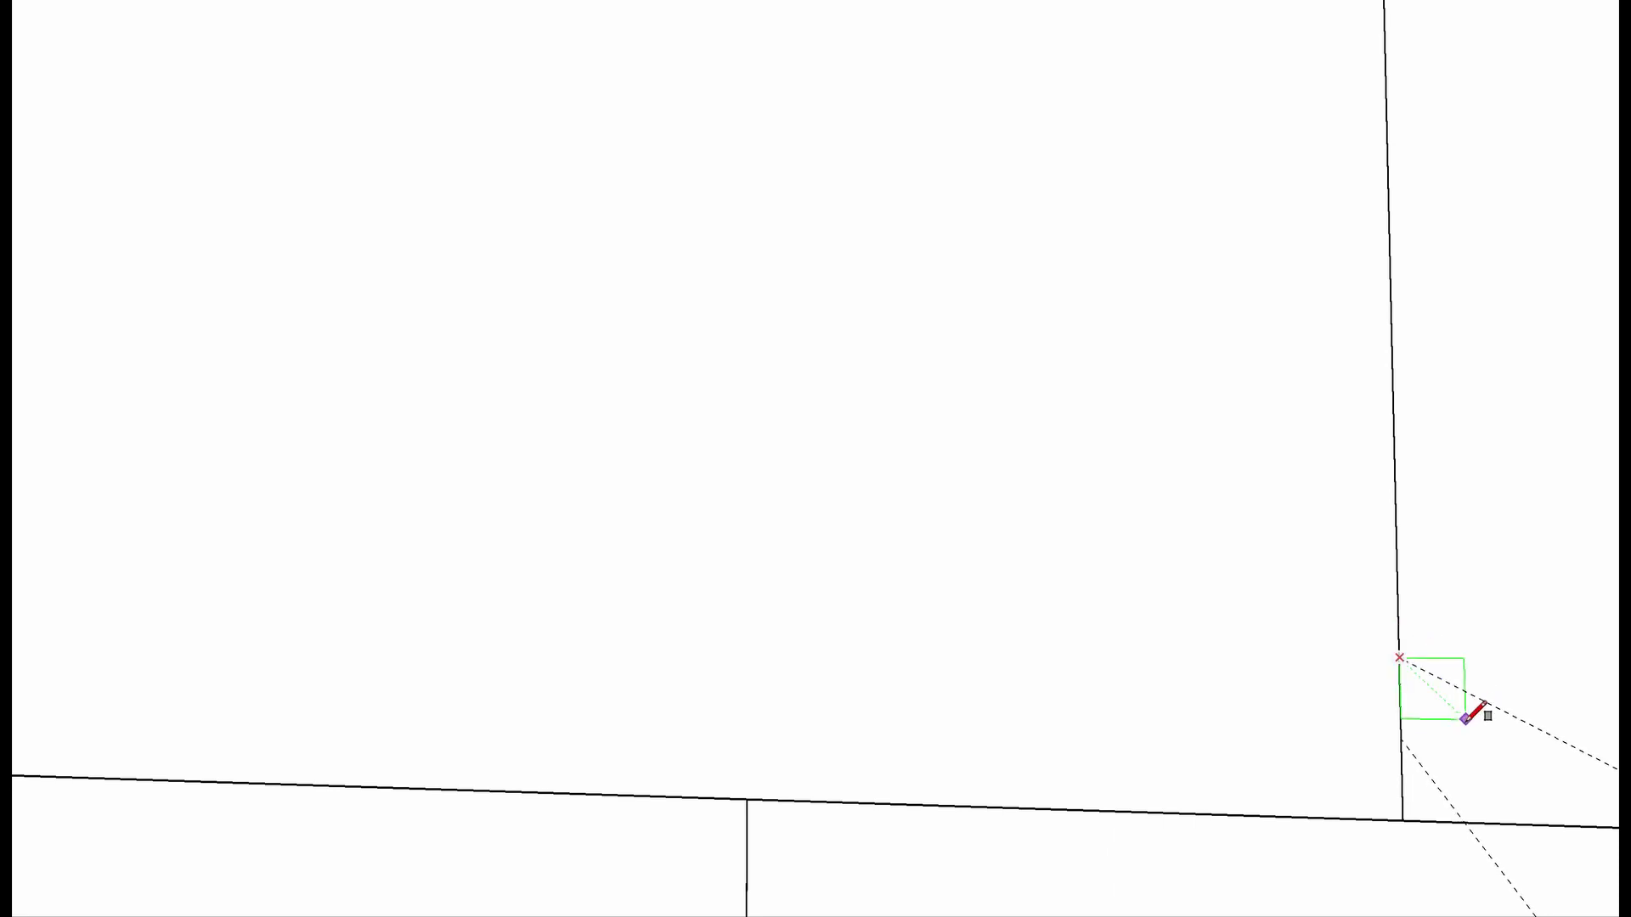
scroll(1459, 747, "up", 3)
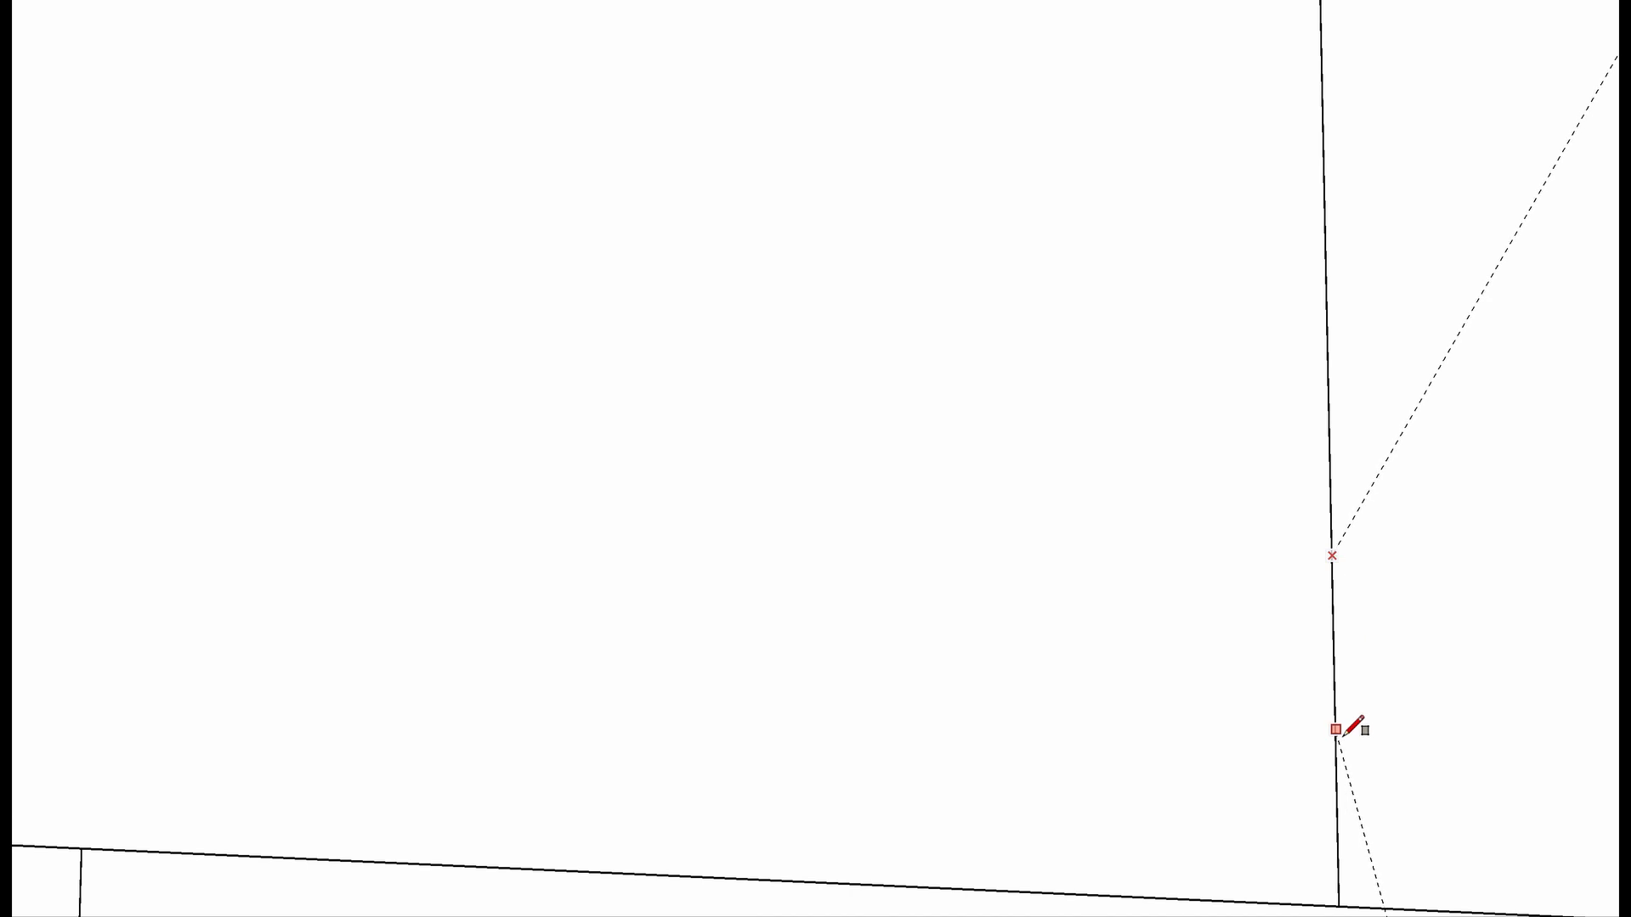
left_click(1448, 729)
Try to extrude the small groove rectangle on the drawer front's end, and undo the extrusion.
mouse_move(1456, 728)
middle_mouse_down()
mouse_move(1536, 754)
mouse_move(1227, 768)
mouse_move(1566, 776)
mouse_move(1454, 727)
mouse_move(909, 687)
mouse_move(1325, 783)
middle_mouse_up()
scroll(1454, 728, "down", 2)
key("p")
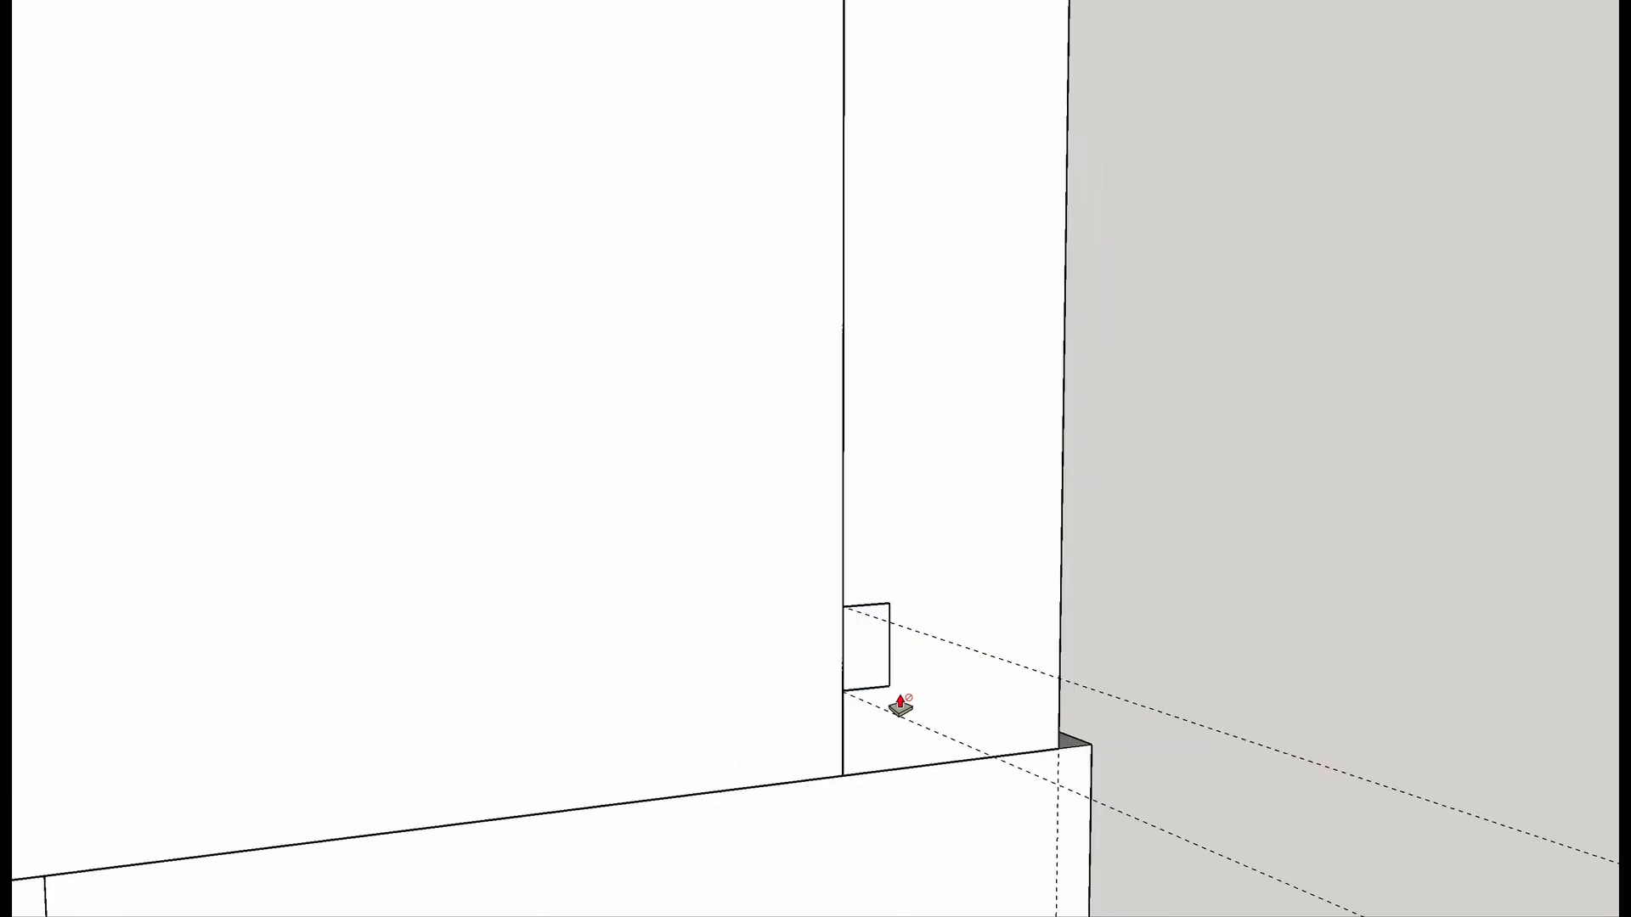
left_click(845, 633)
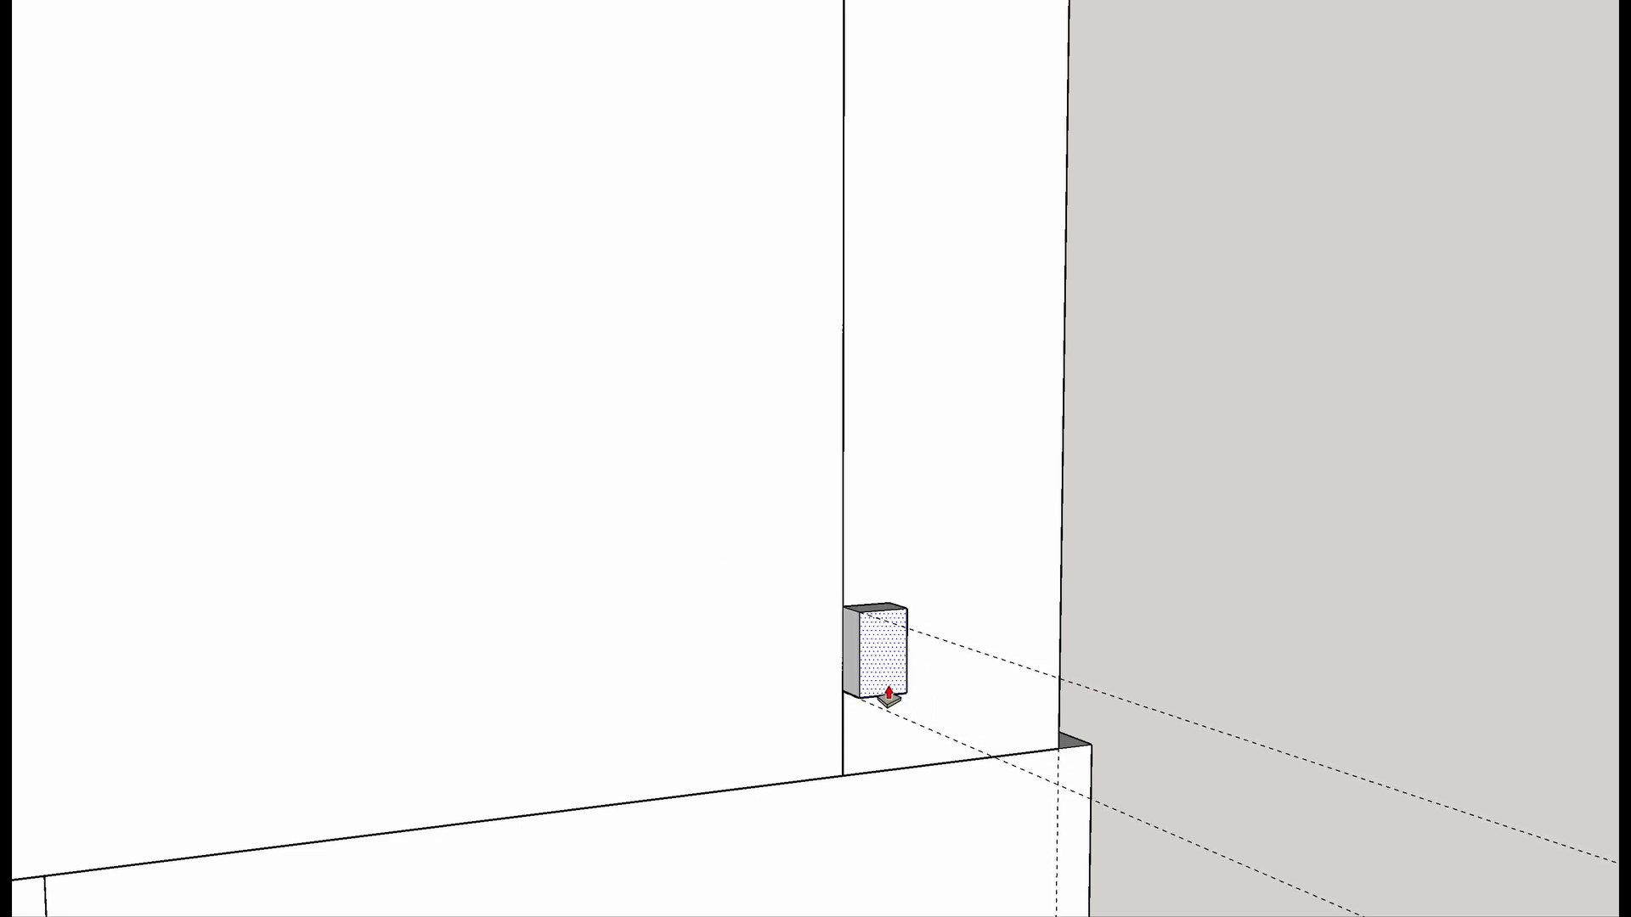
left_click(890, 689)
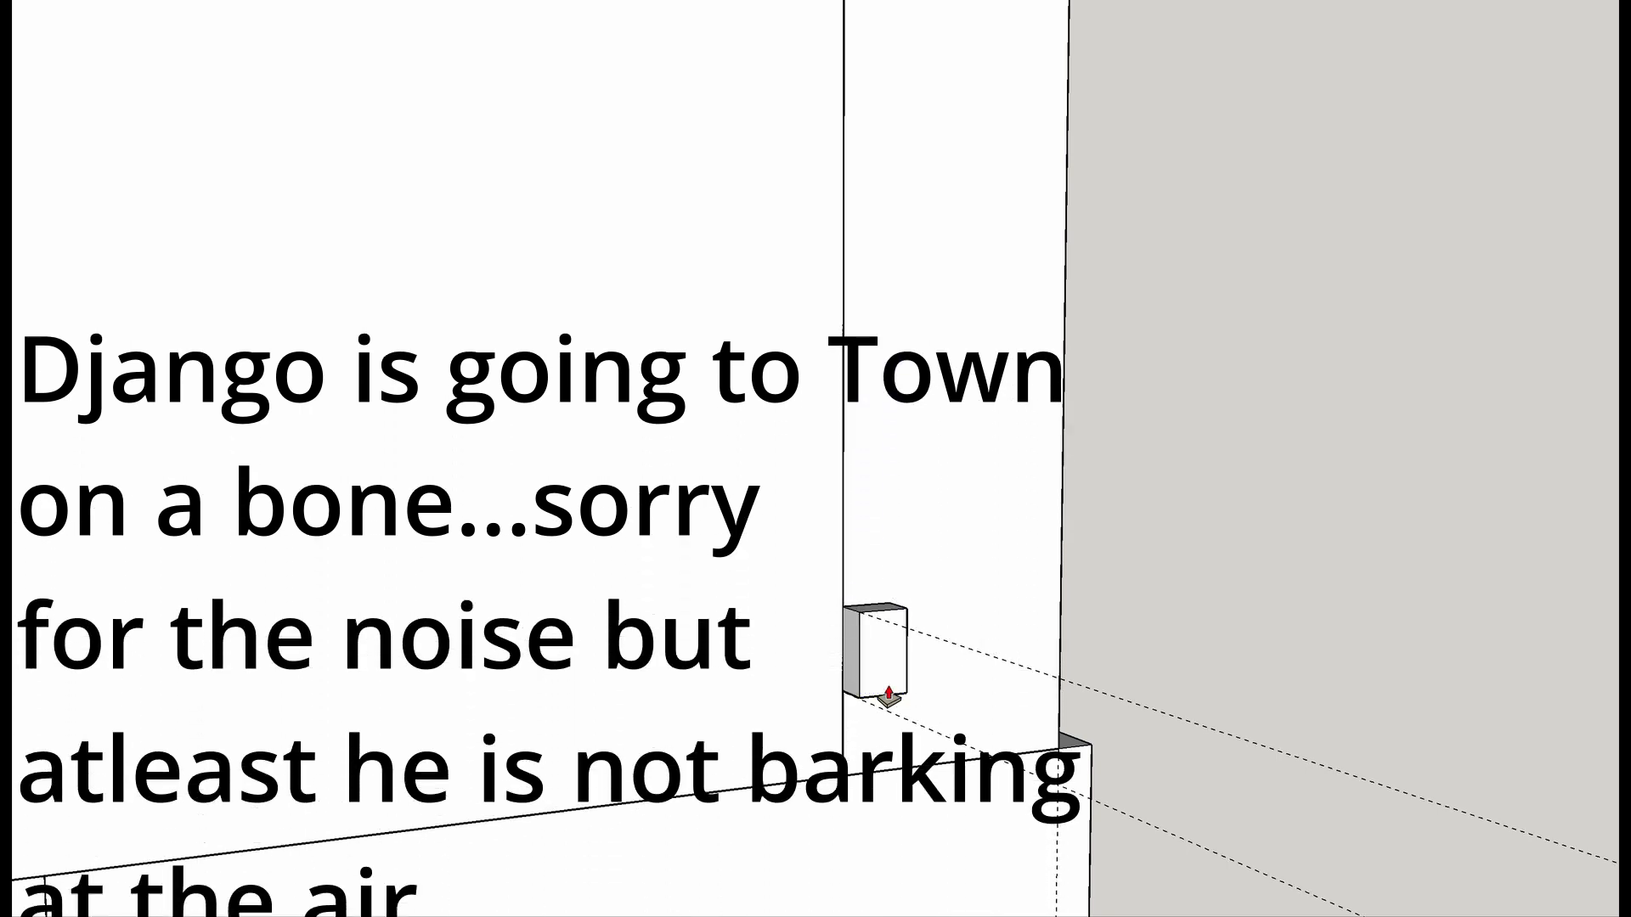
key("ctrl+z")
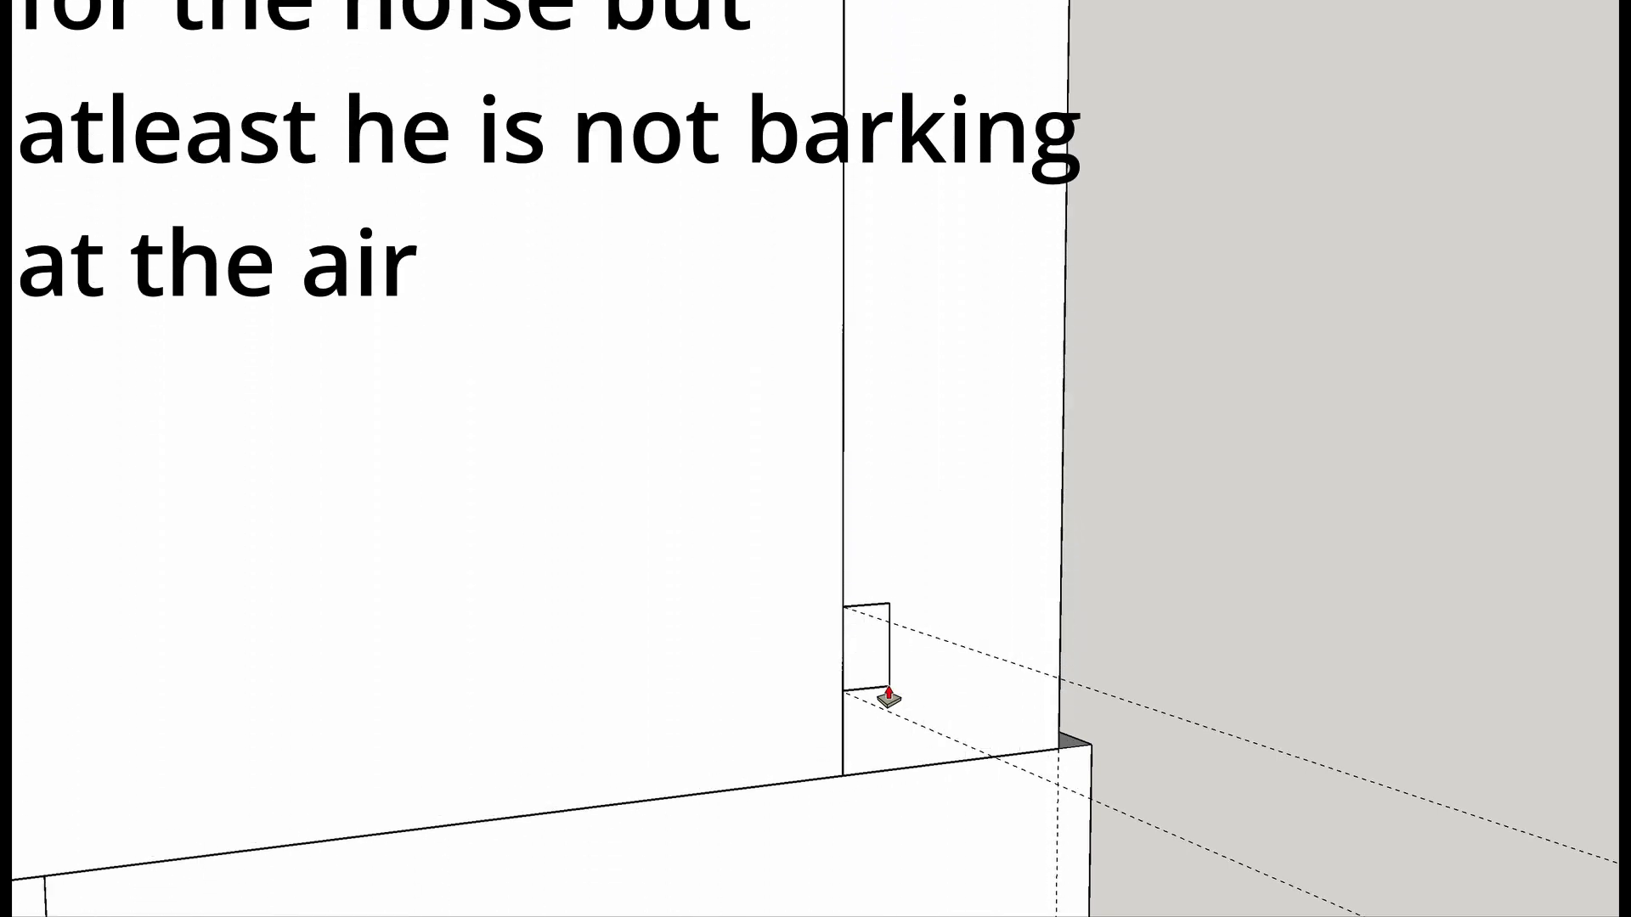
Undo the small groove rectangle and open the drawer front for editing at its exposed end.
key("ctrl+z")
double_click(917, 531)
left_click(917, 531)
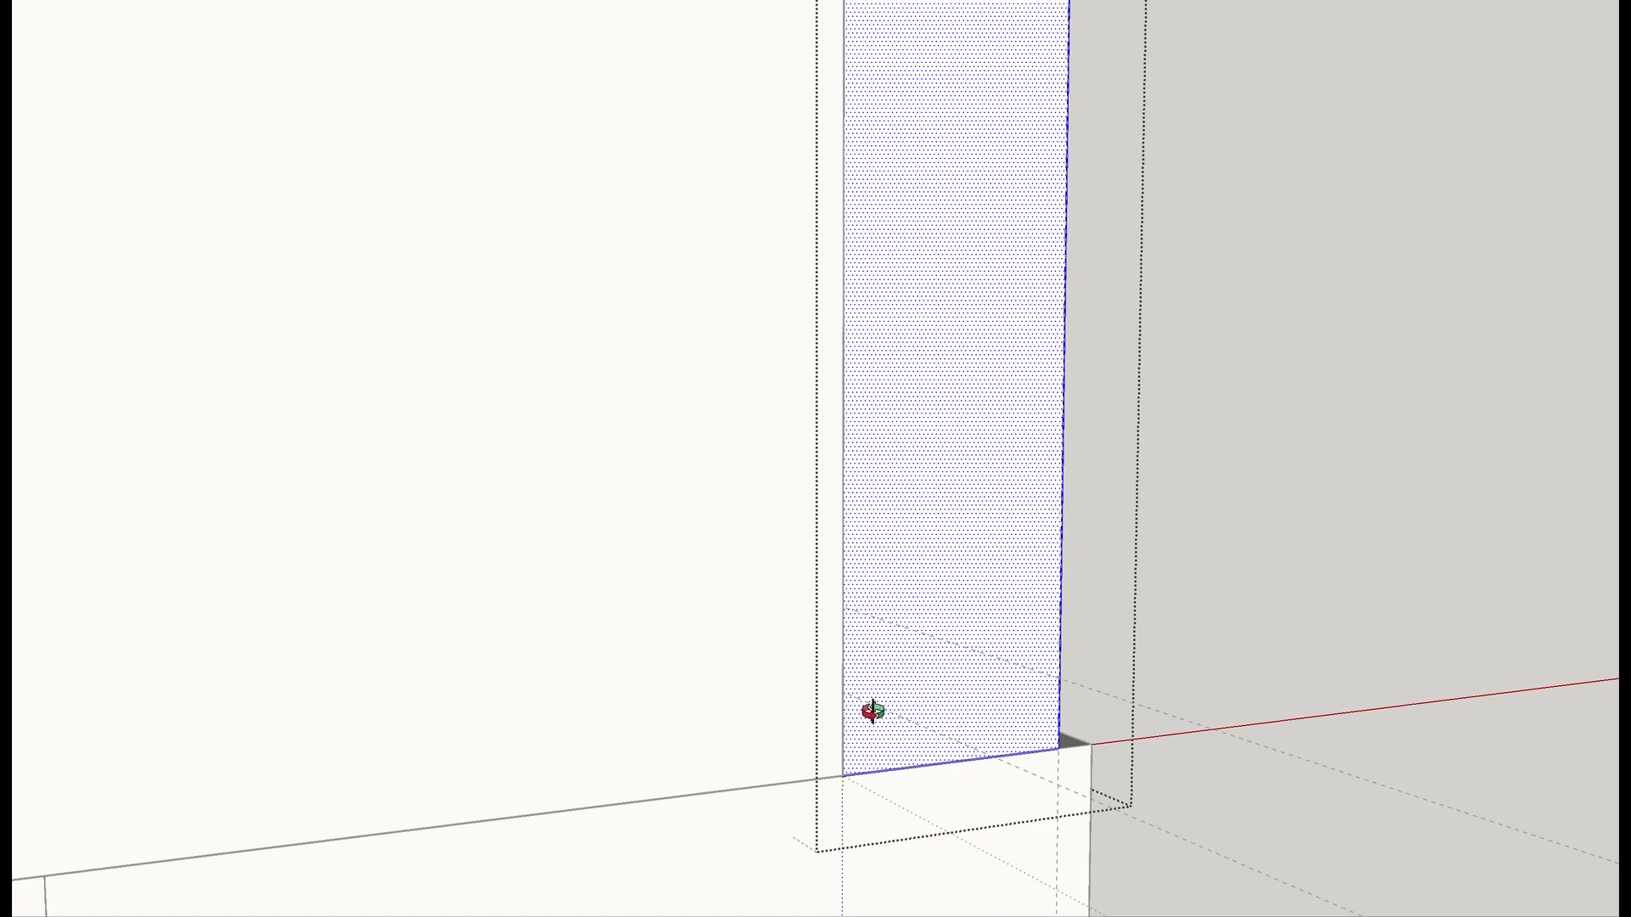
Draw a small groove rectangle on the drawer front's end face, starting at the inner edge and spanning the two horizontal guides.
middle_click_drag(874, 717, 715, 713)
key("l")
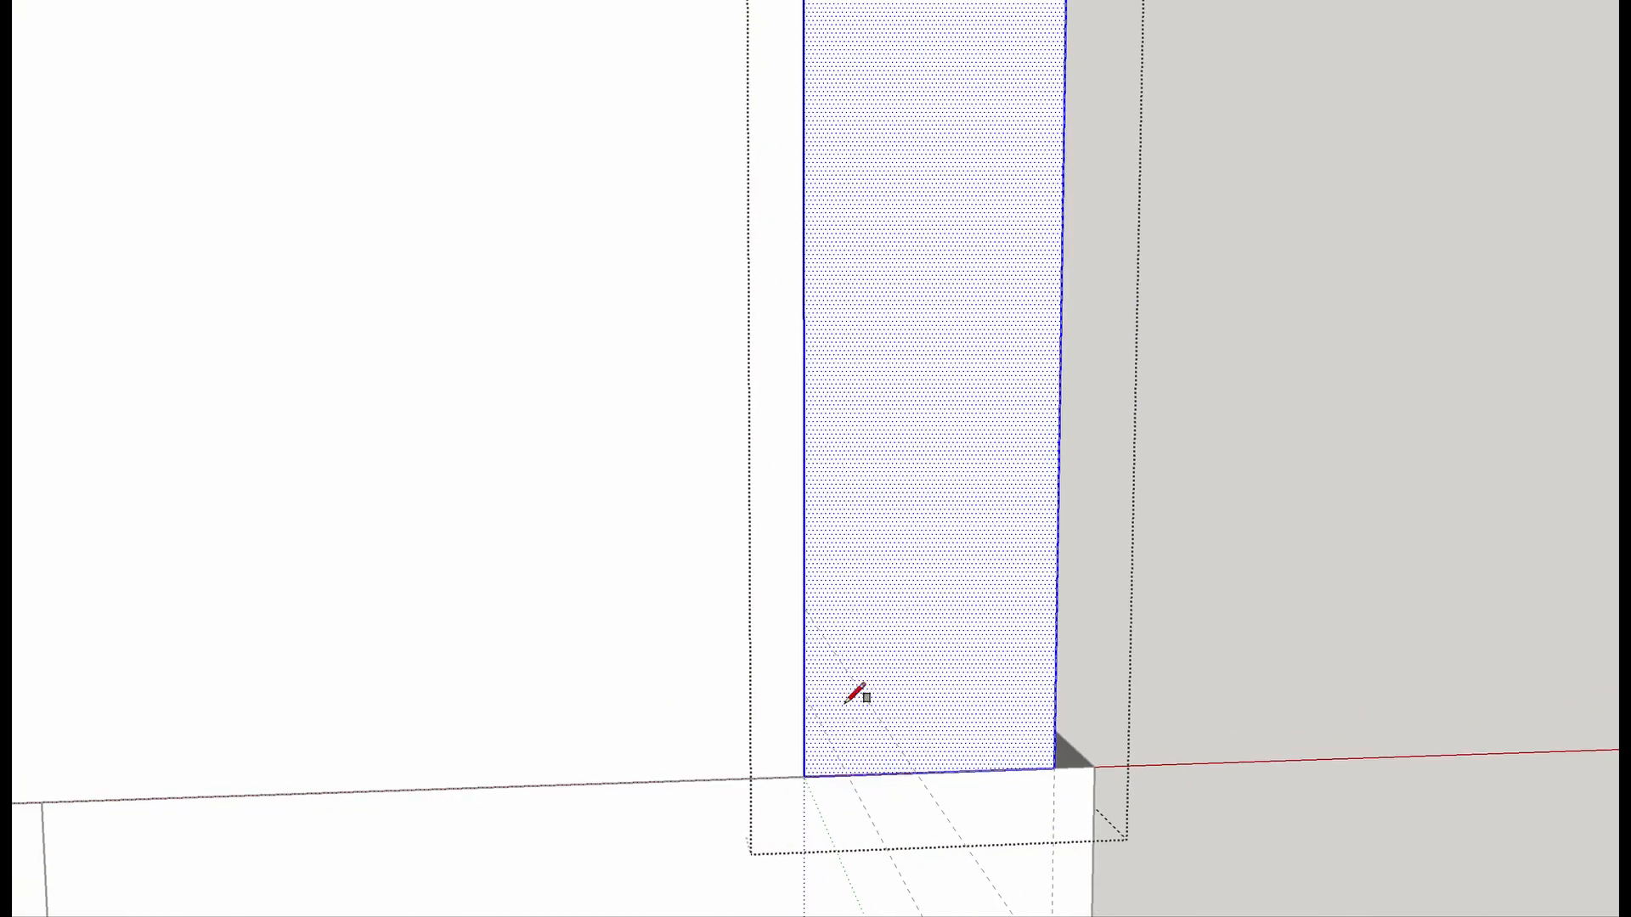
scroll(830, 692, "up", 4)
left_click(789, 523)
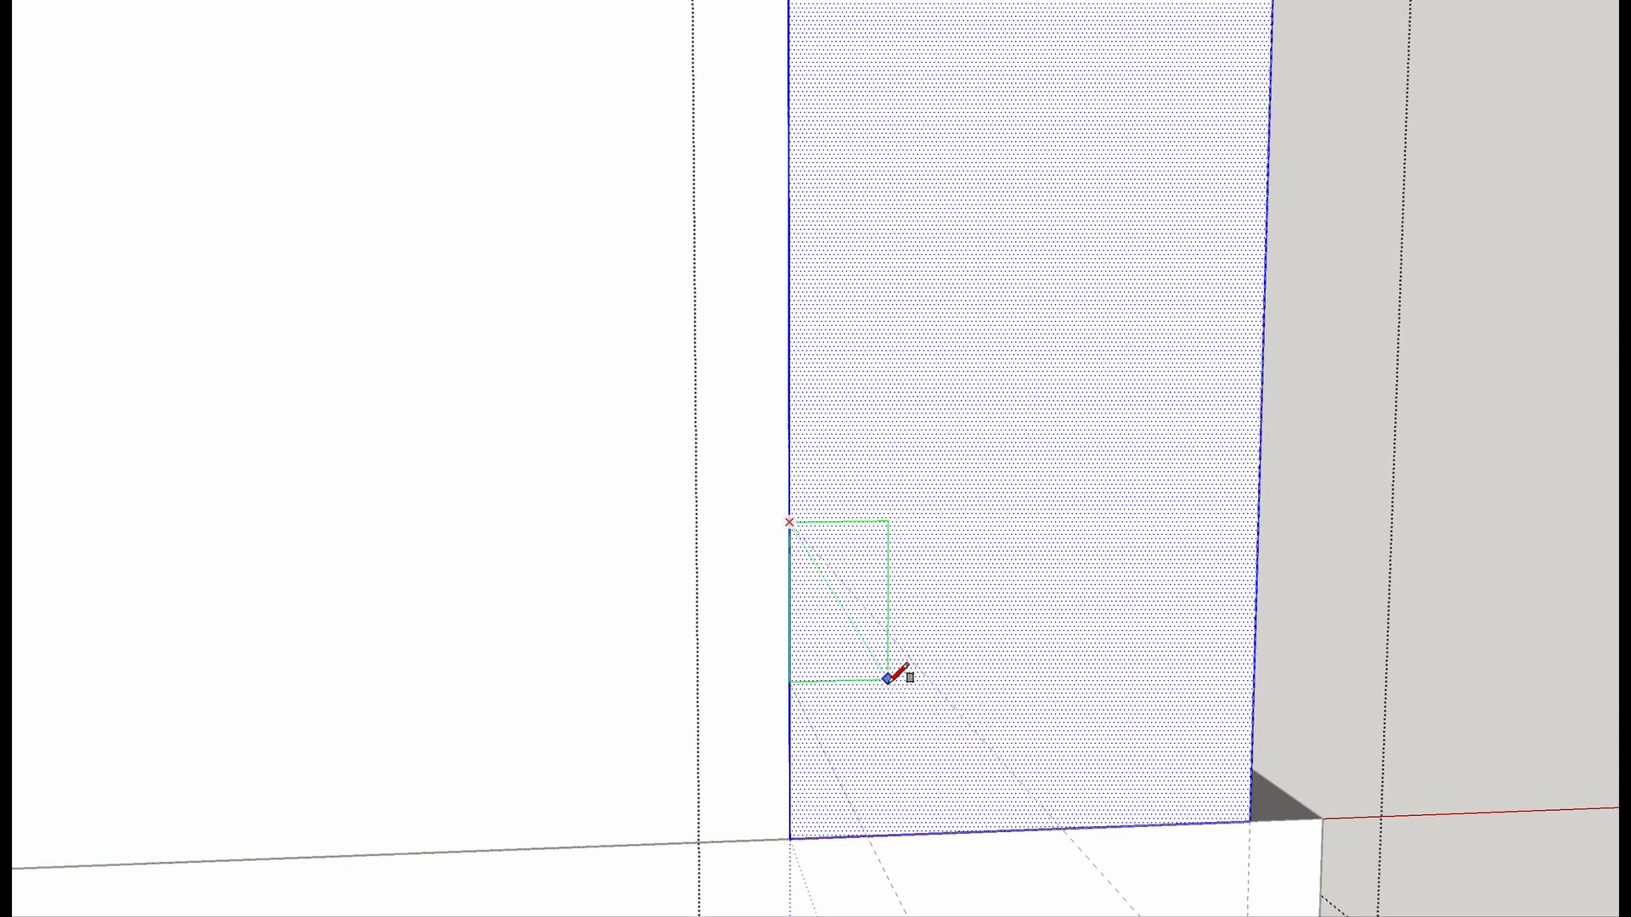
left_click(889, 680)
Add a vertical guide on the drawer front's end face, parallel to the inner edge beyond the rectangle, and check its distance.
middle_click_drag(914, 674, 824, 570)
scroll(824, 577, "up", 2)
key("t")
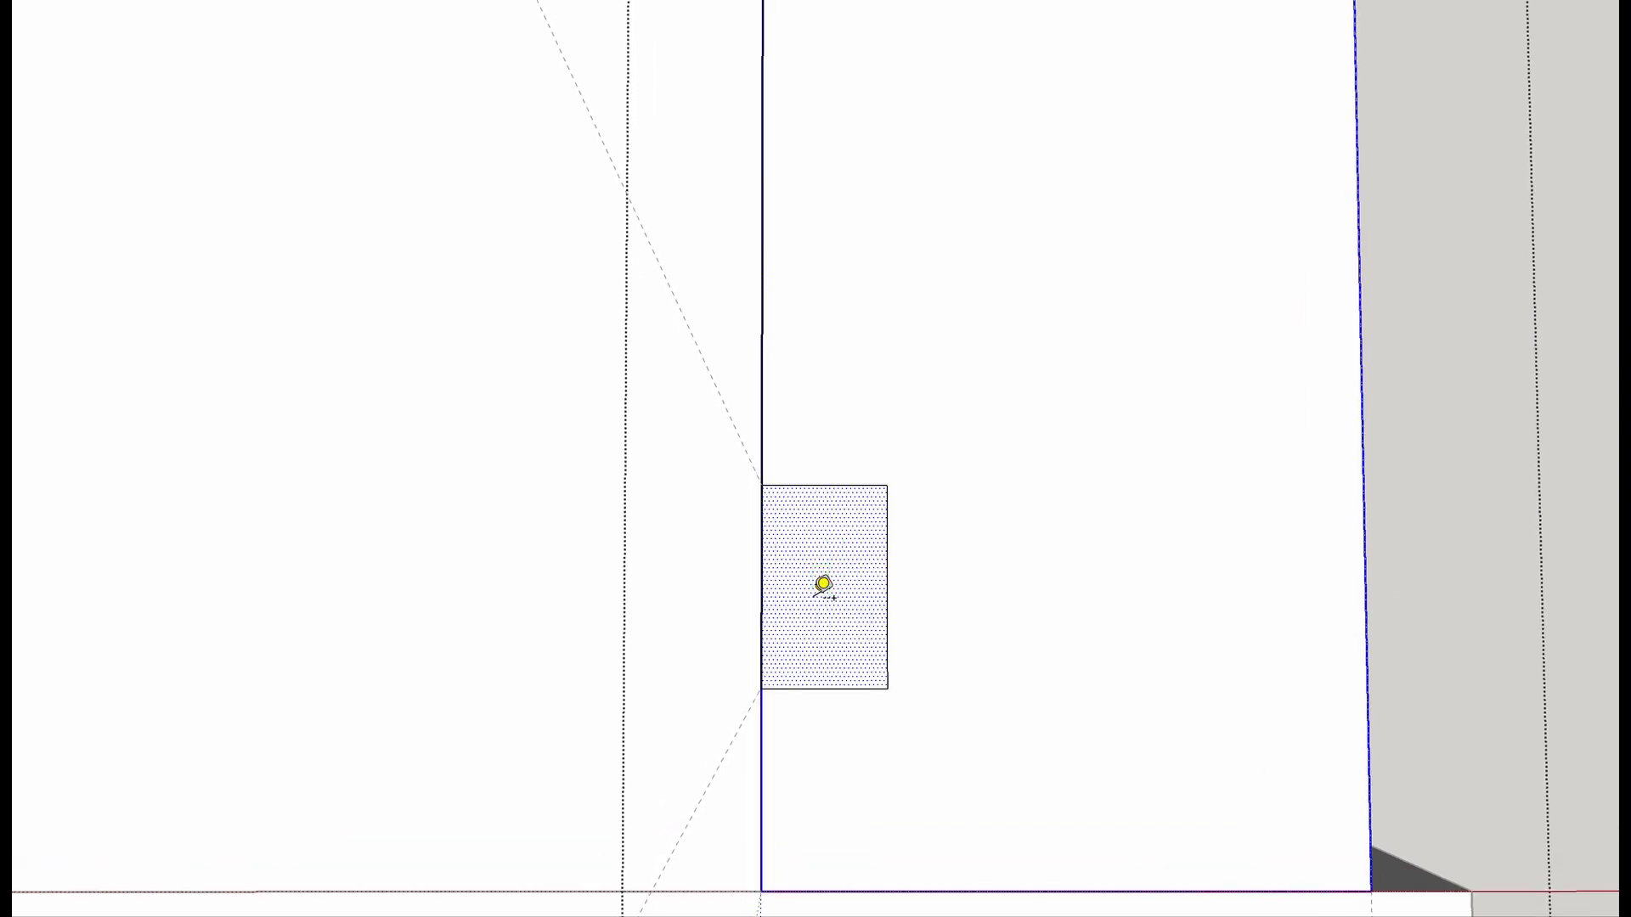
left_click(768, 602)
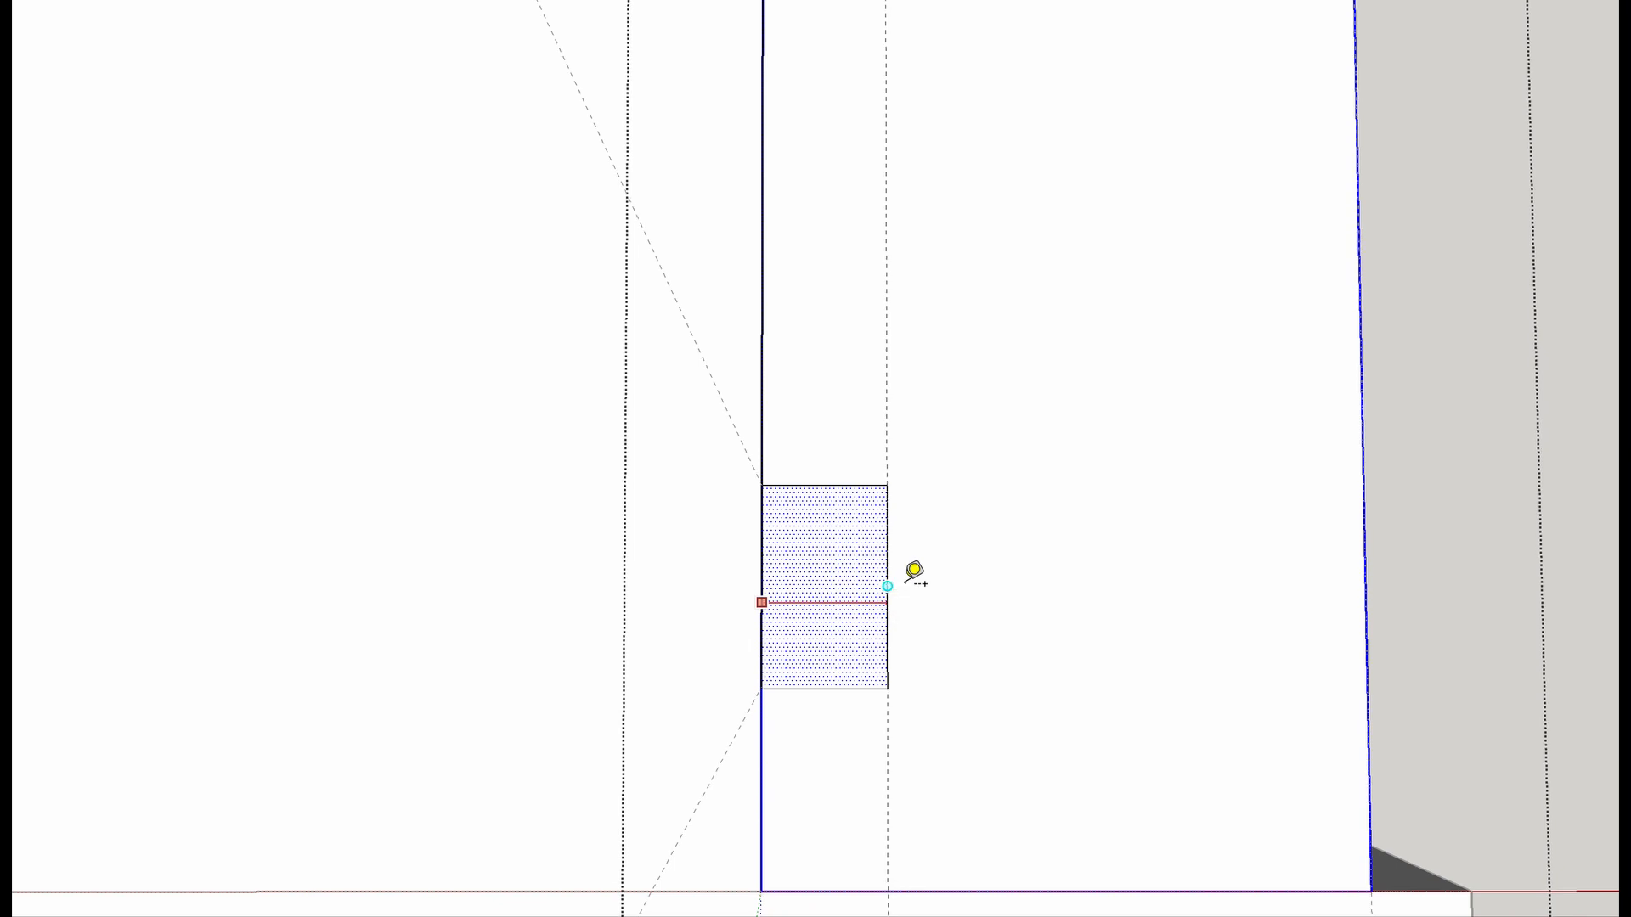
left_click(994, 586)
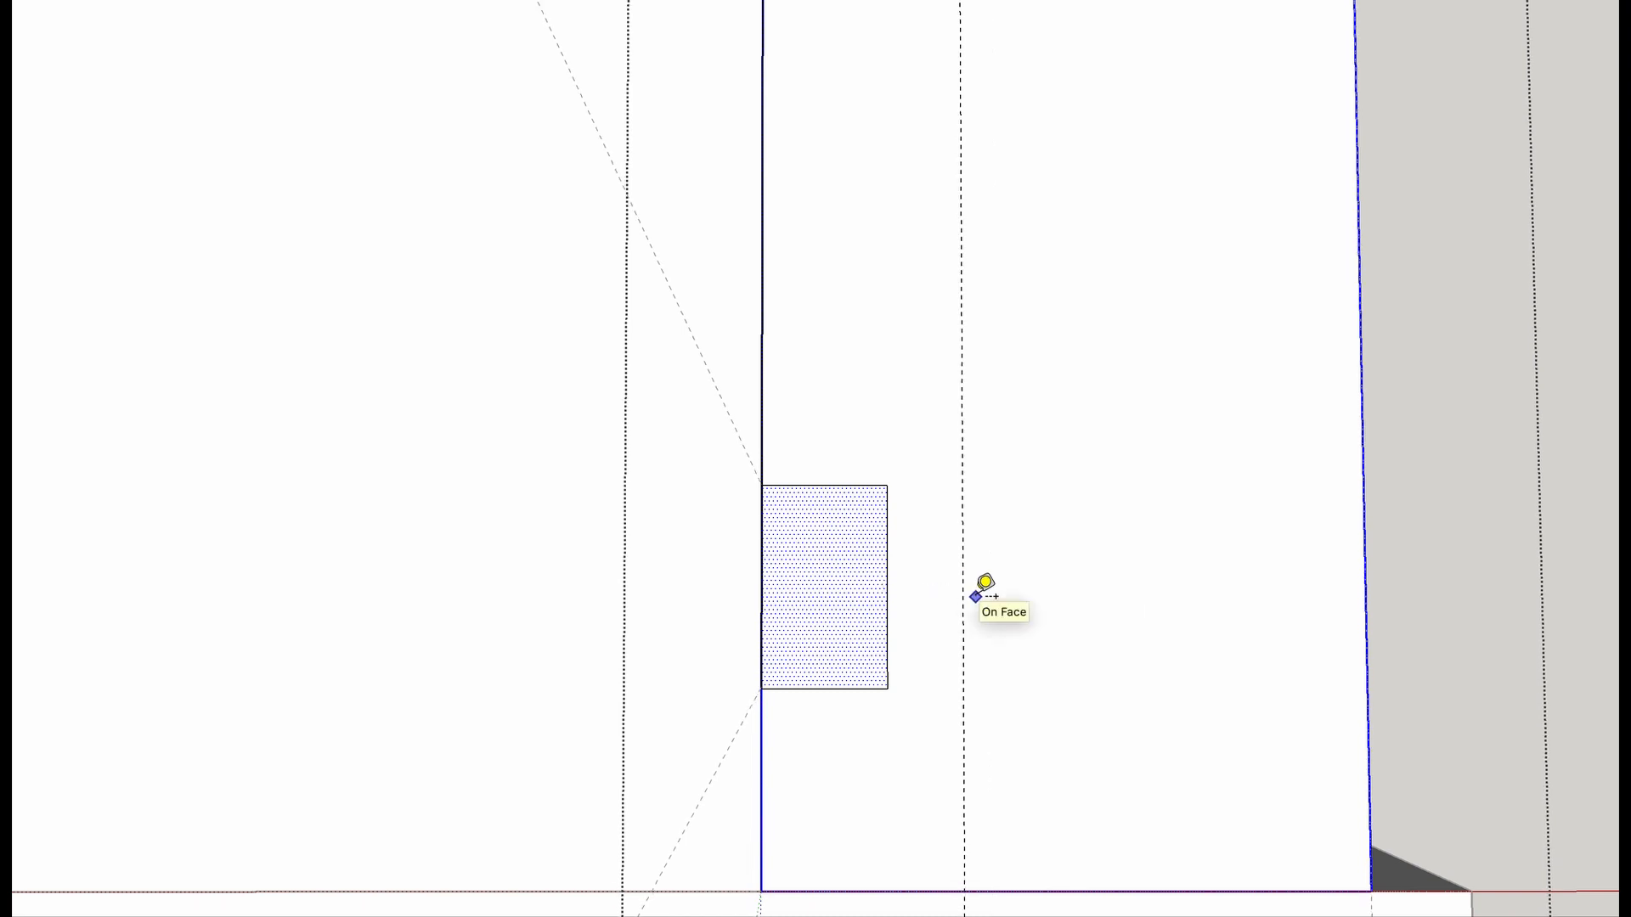
left_click(762, 440)
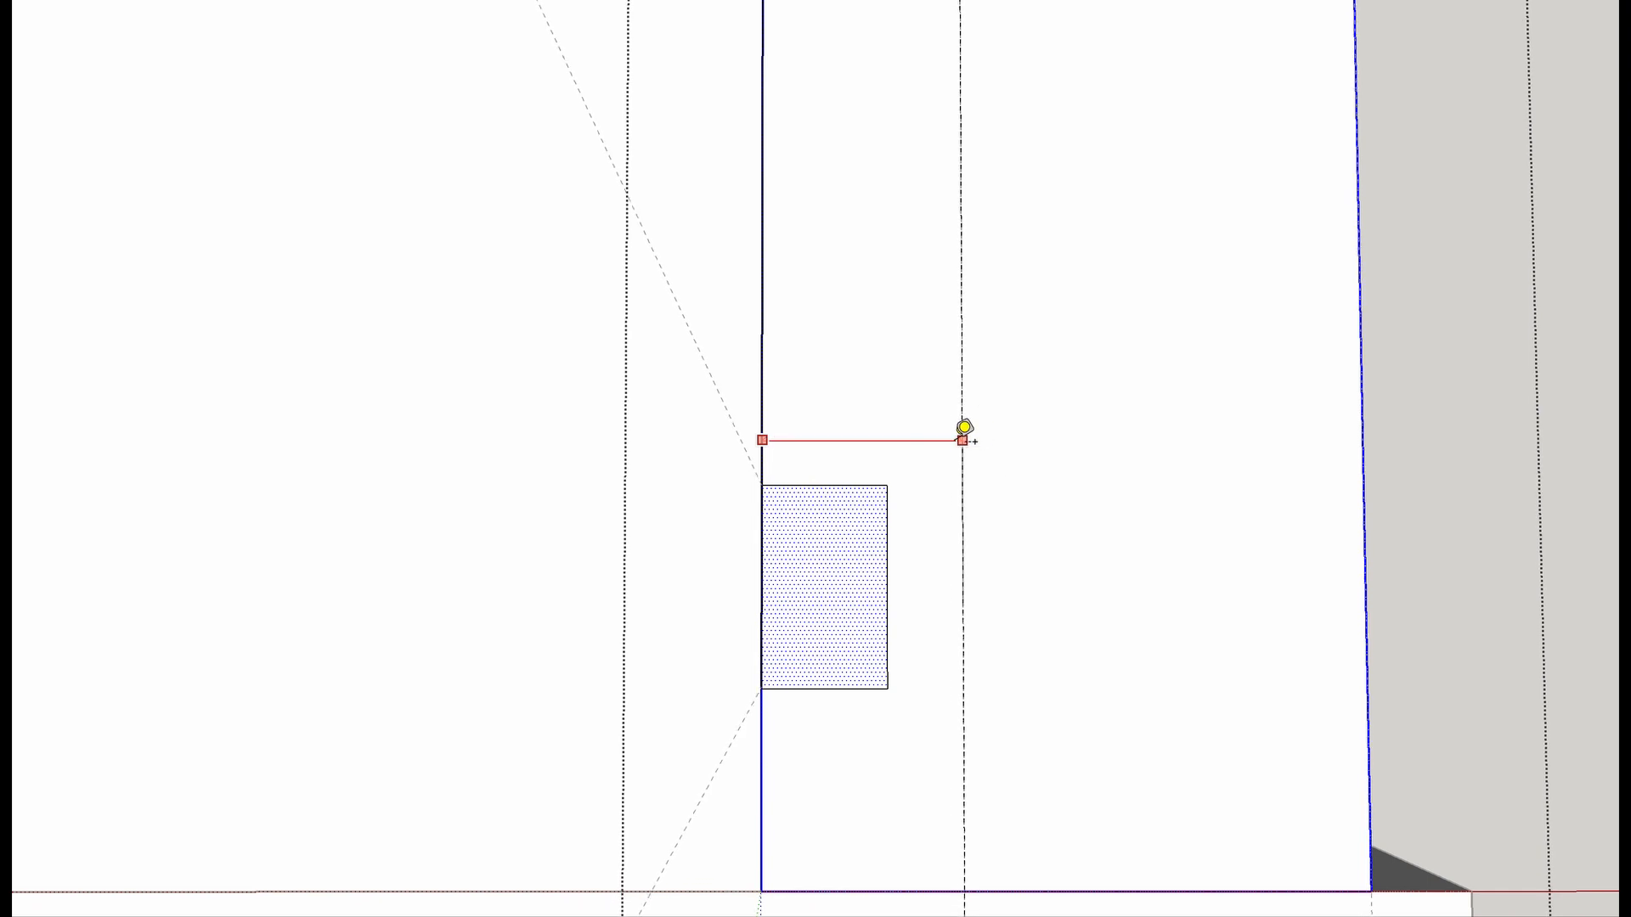
key("Escape")
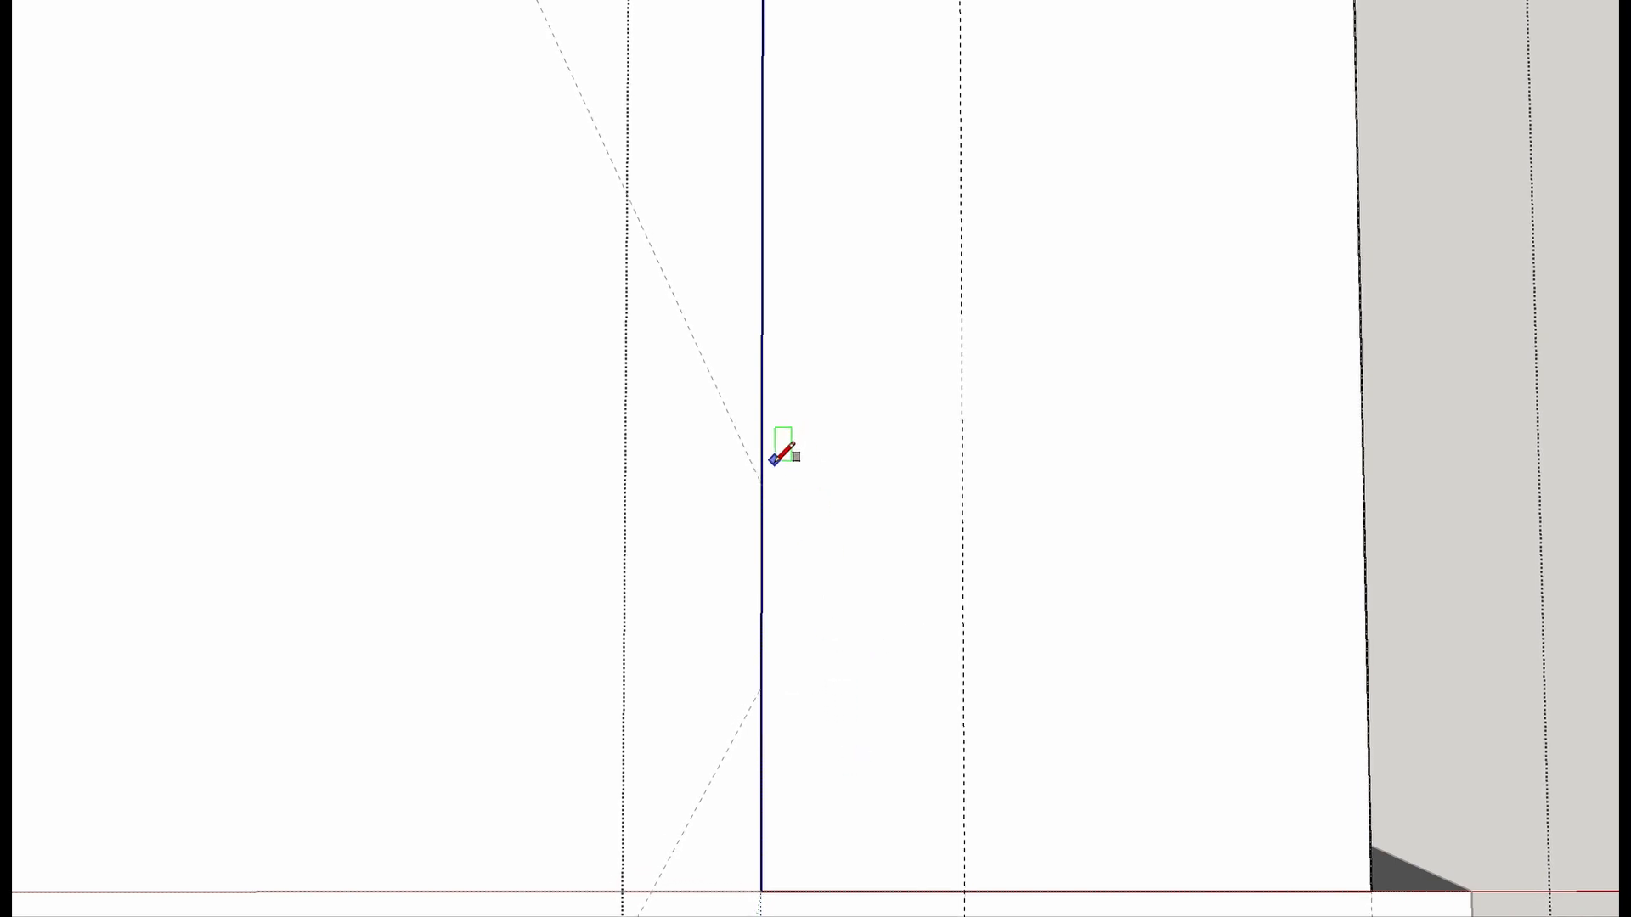
Draw the groove rectangle from the upper guide at the inner edge out to the vertical guide, and push it into the drawer front.
left_click(761, 485)
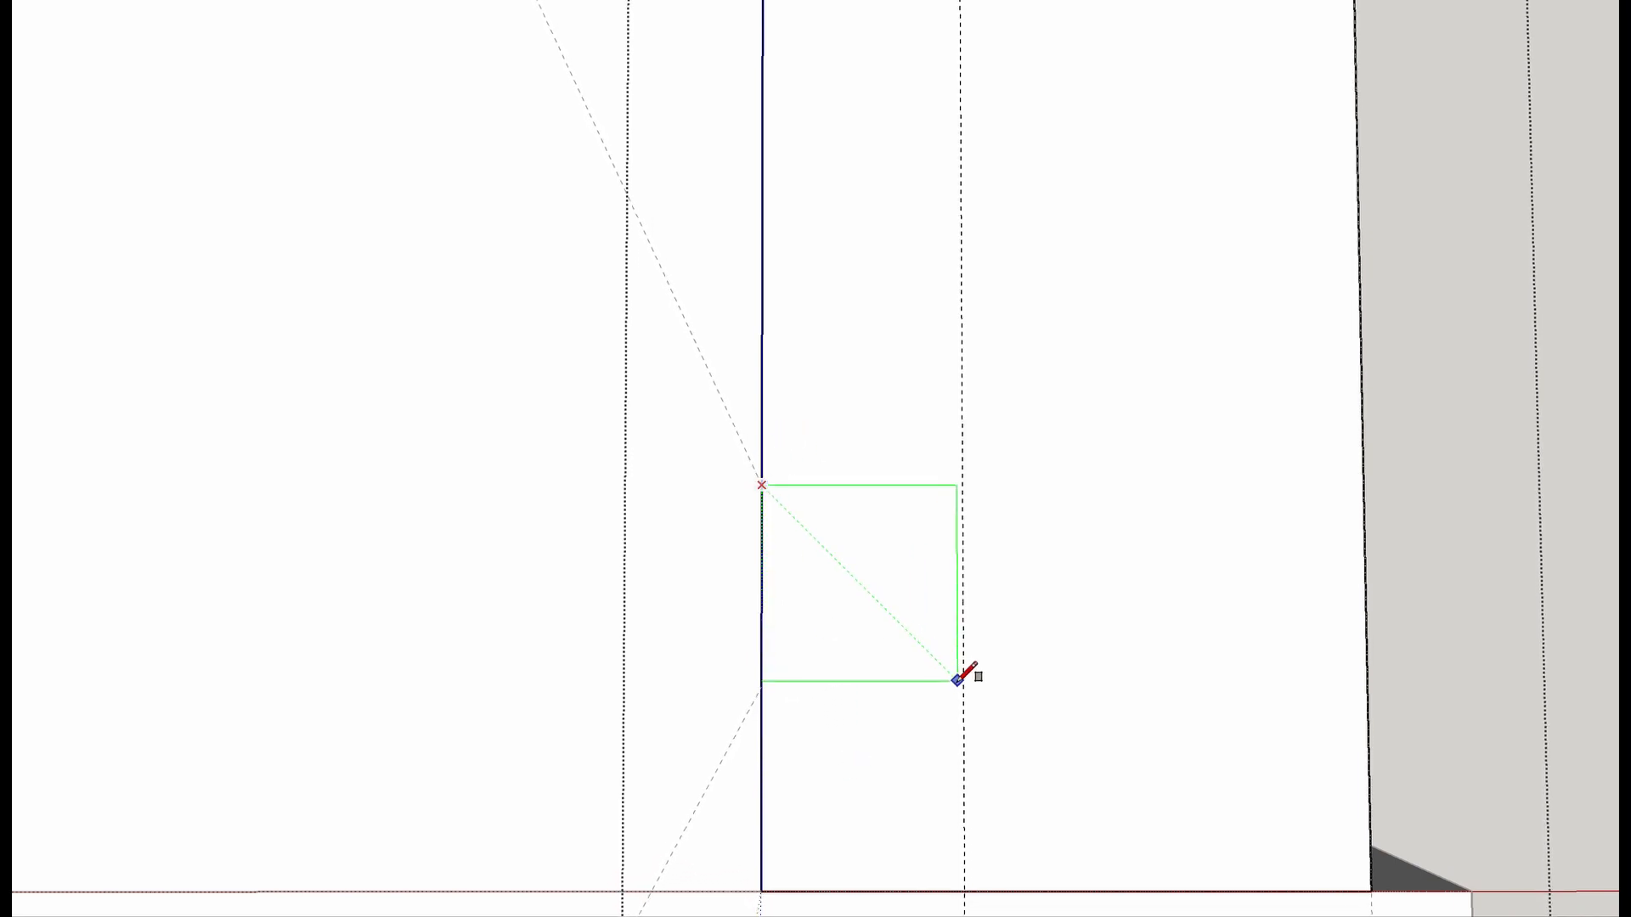
left_click(963, 686)
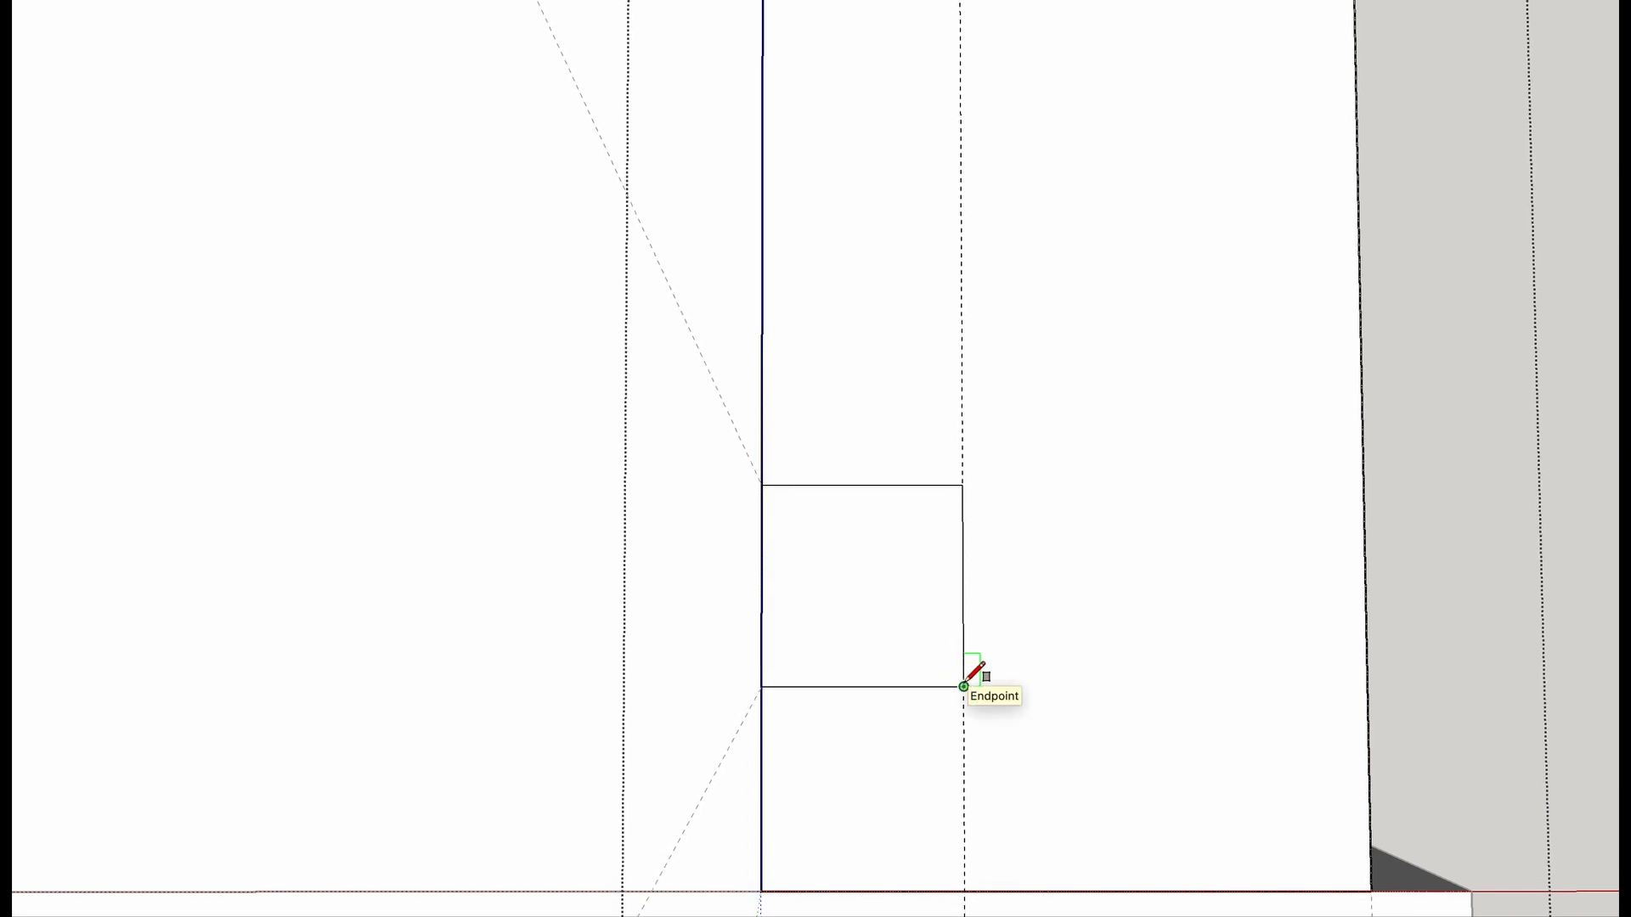
scroll(965, 692, "down", 3)
middle_click_drag(973, 723, 1383, 783)
left_click(920, 646)
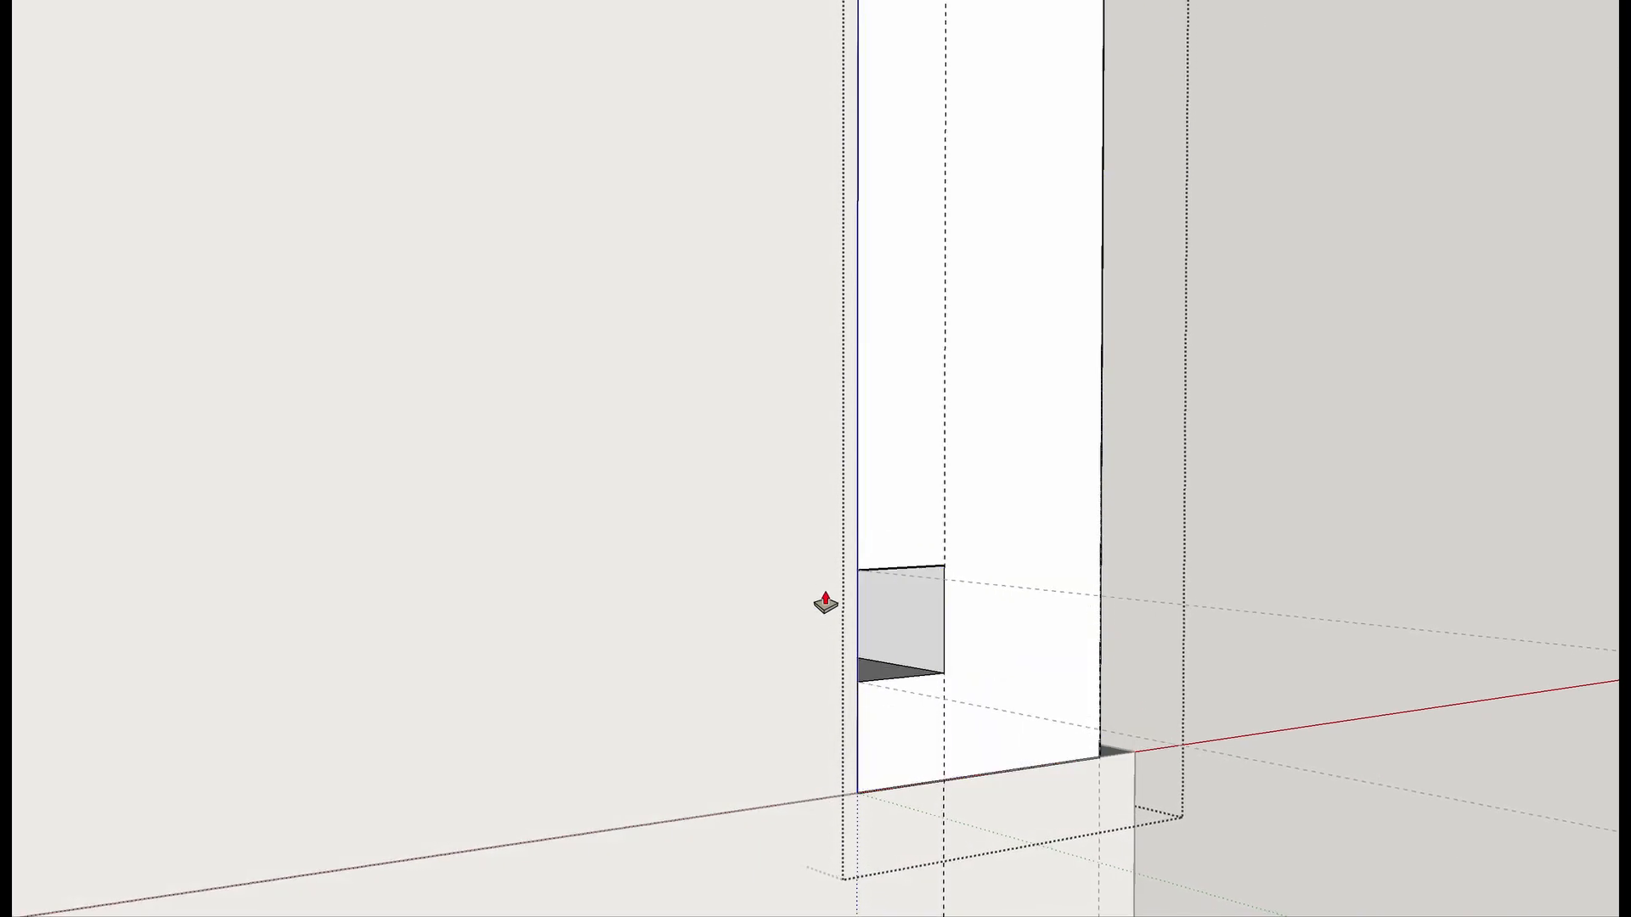
Finish editing the drawer front and hide the near drawer side to expose the front's inner face.
scroll(575, 637, "down", 5)
middle_click_drag(521, 617, 737, 844, "shift")
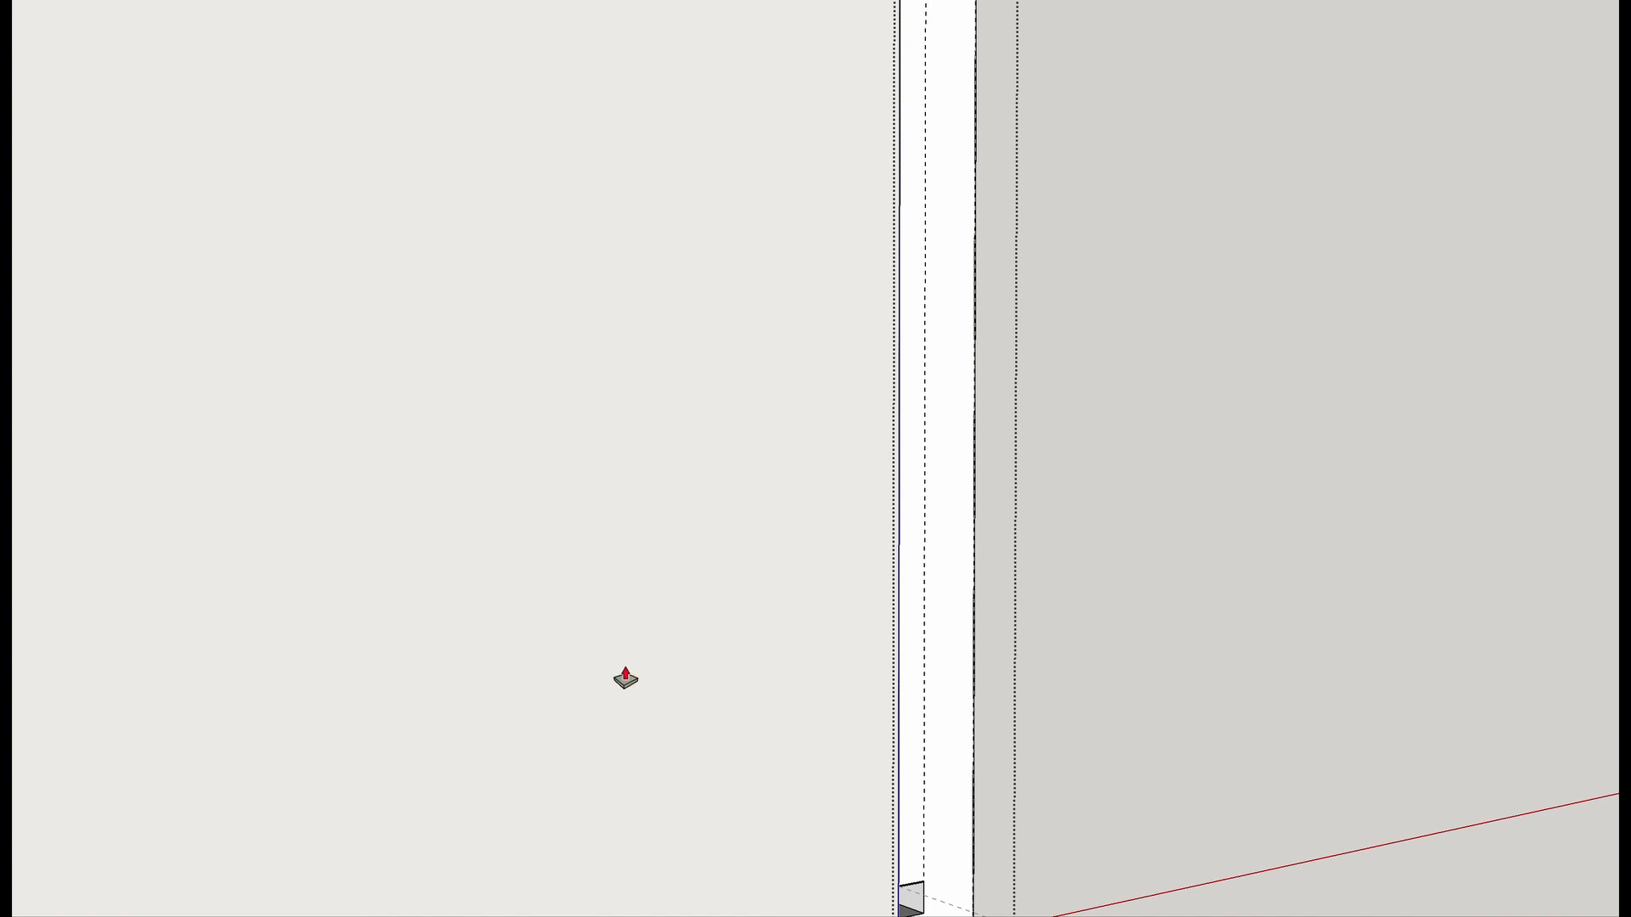
scroll(639, 673, "down", 2)
key("space")
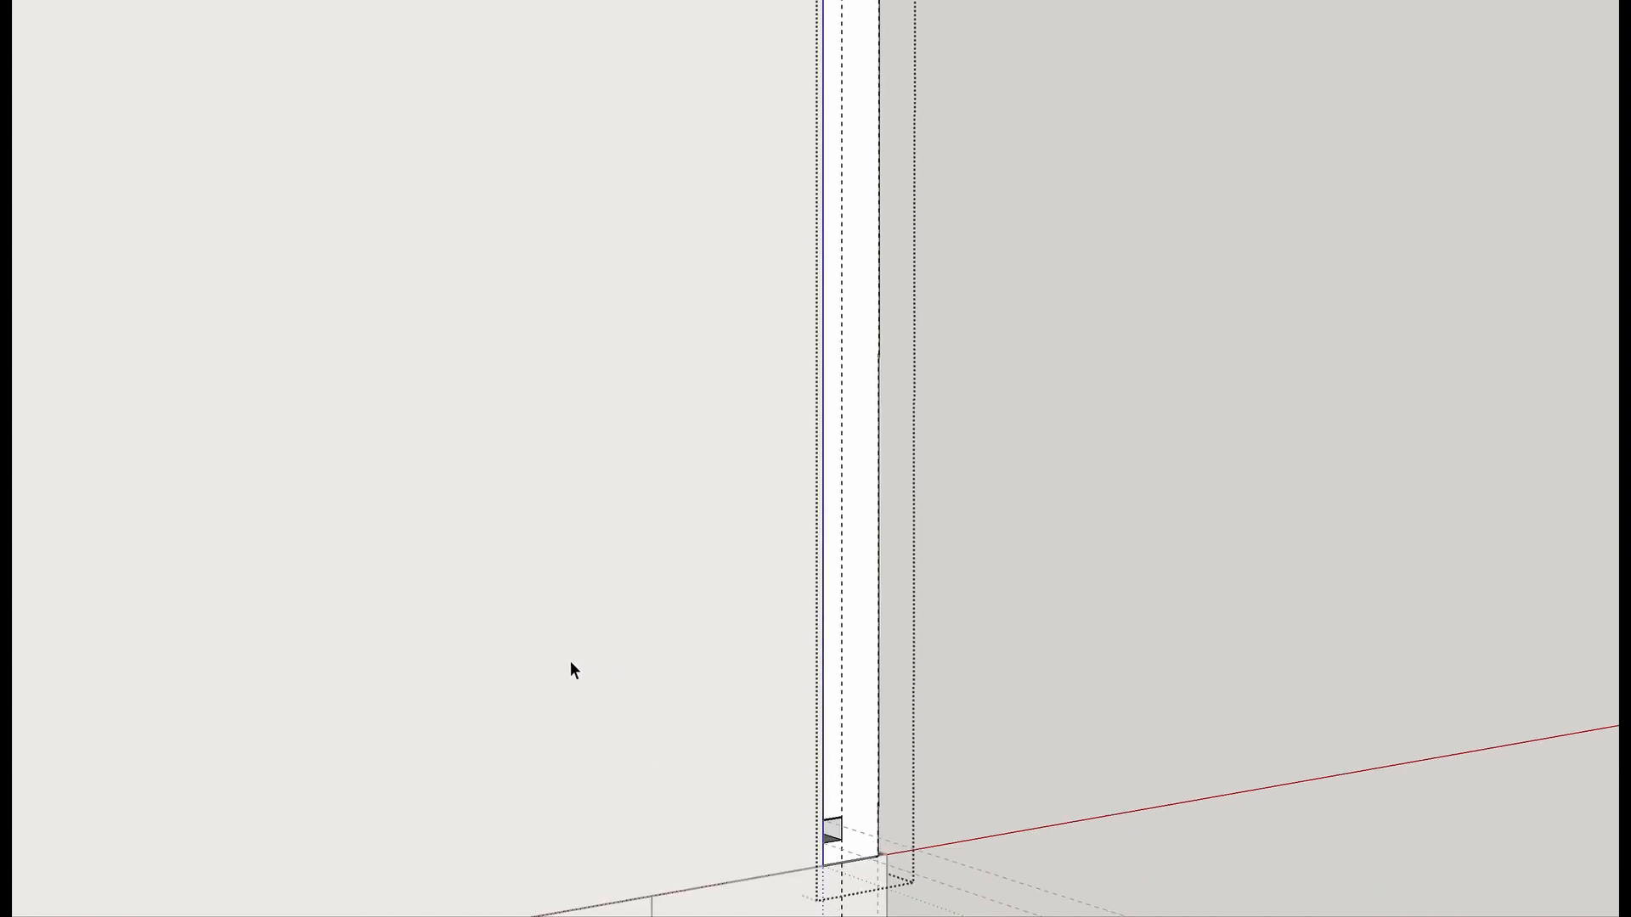
left_click(1014, 598)
left_click(462, 617)
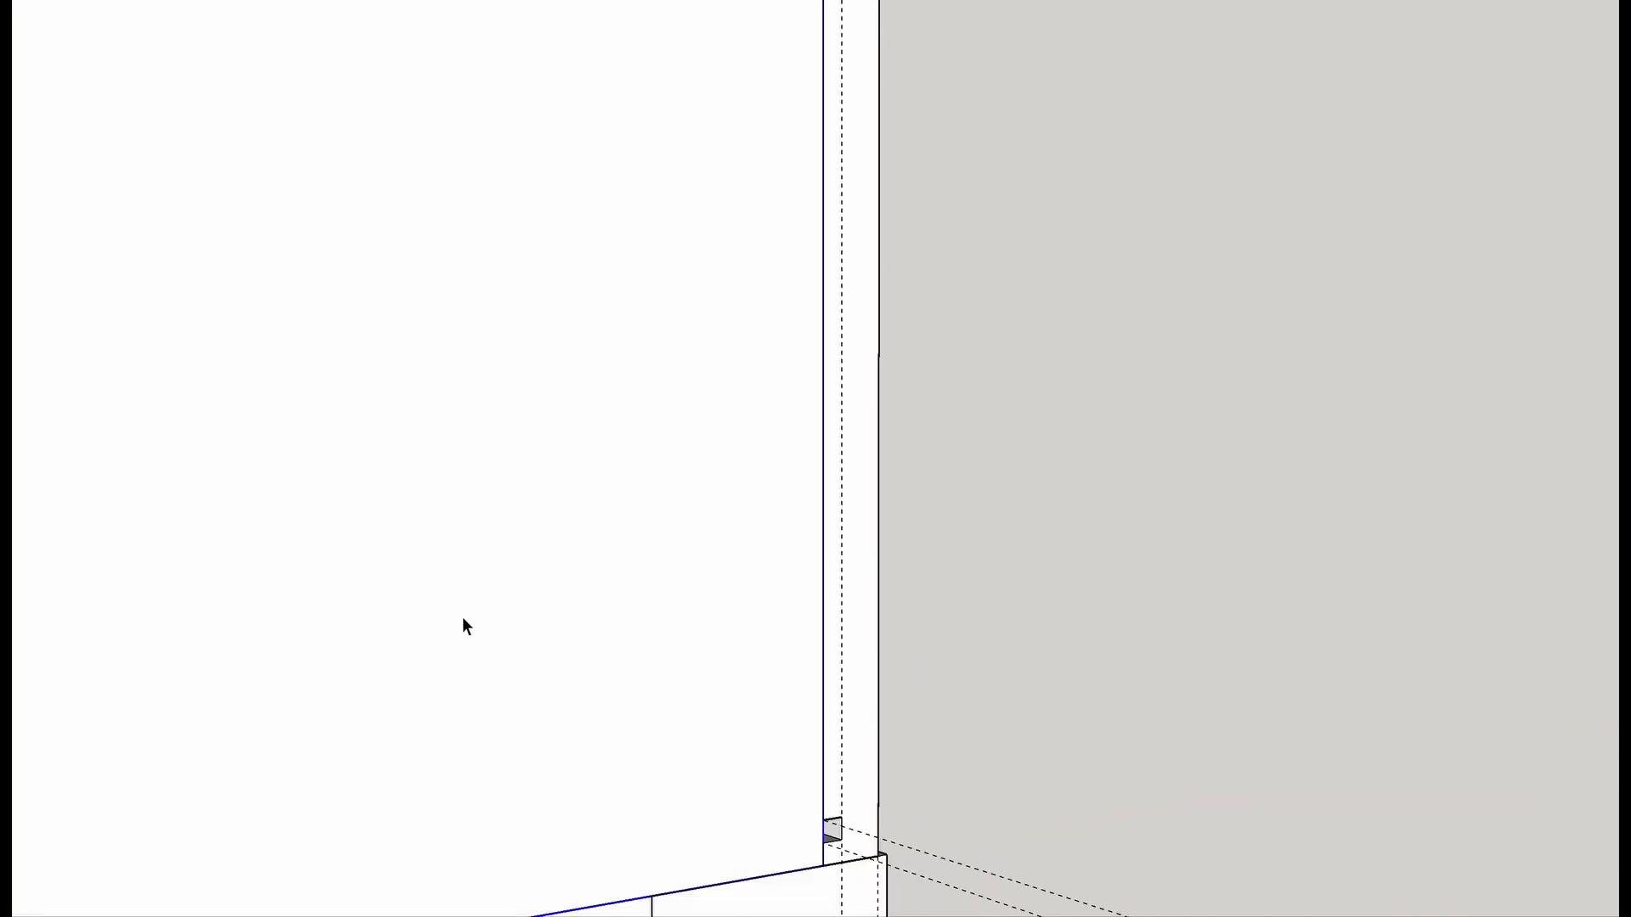
right_click(463, 619)
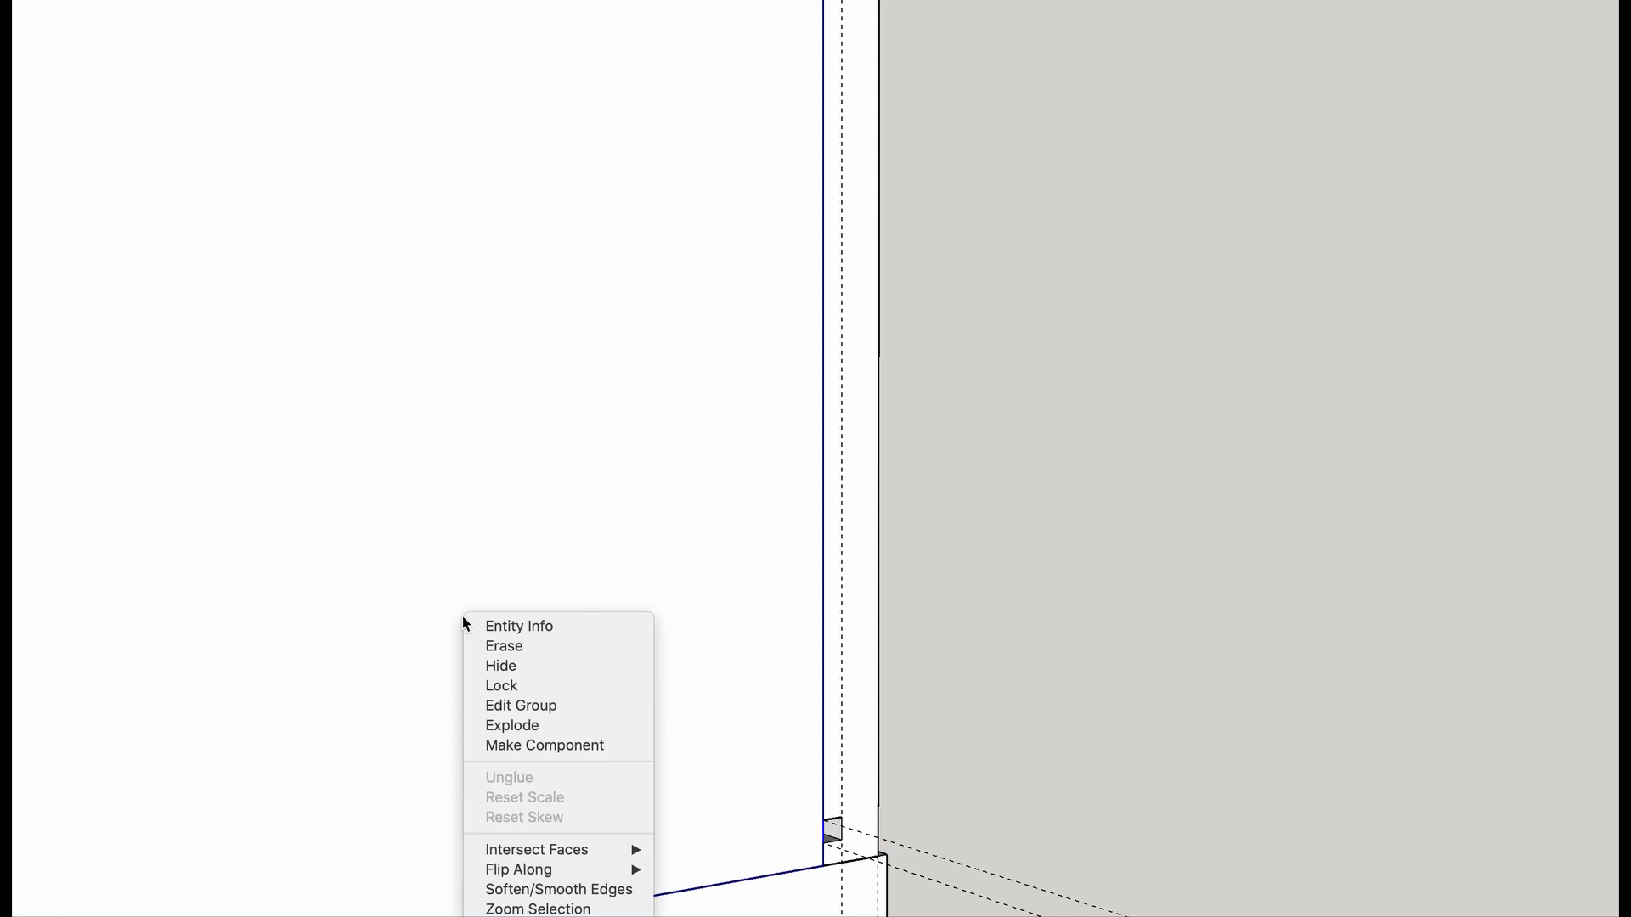
left_click(515, 666)
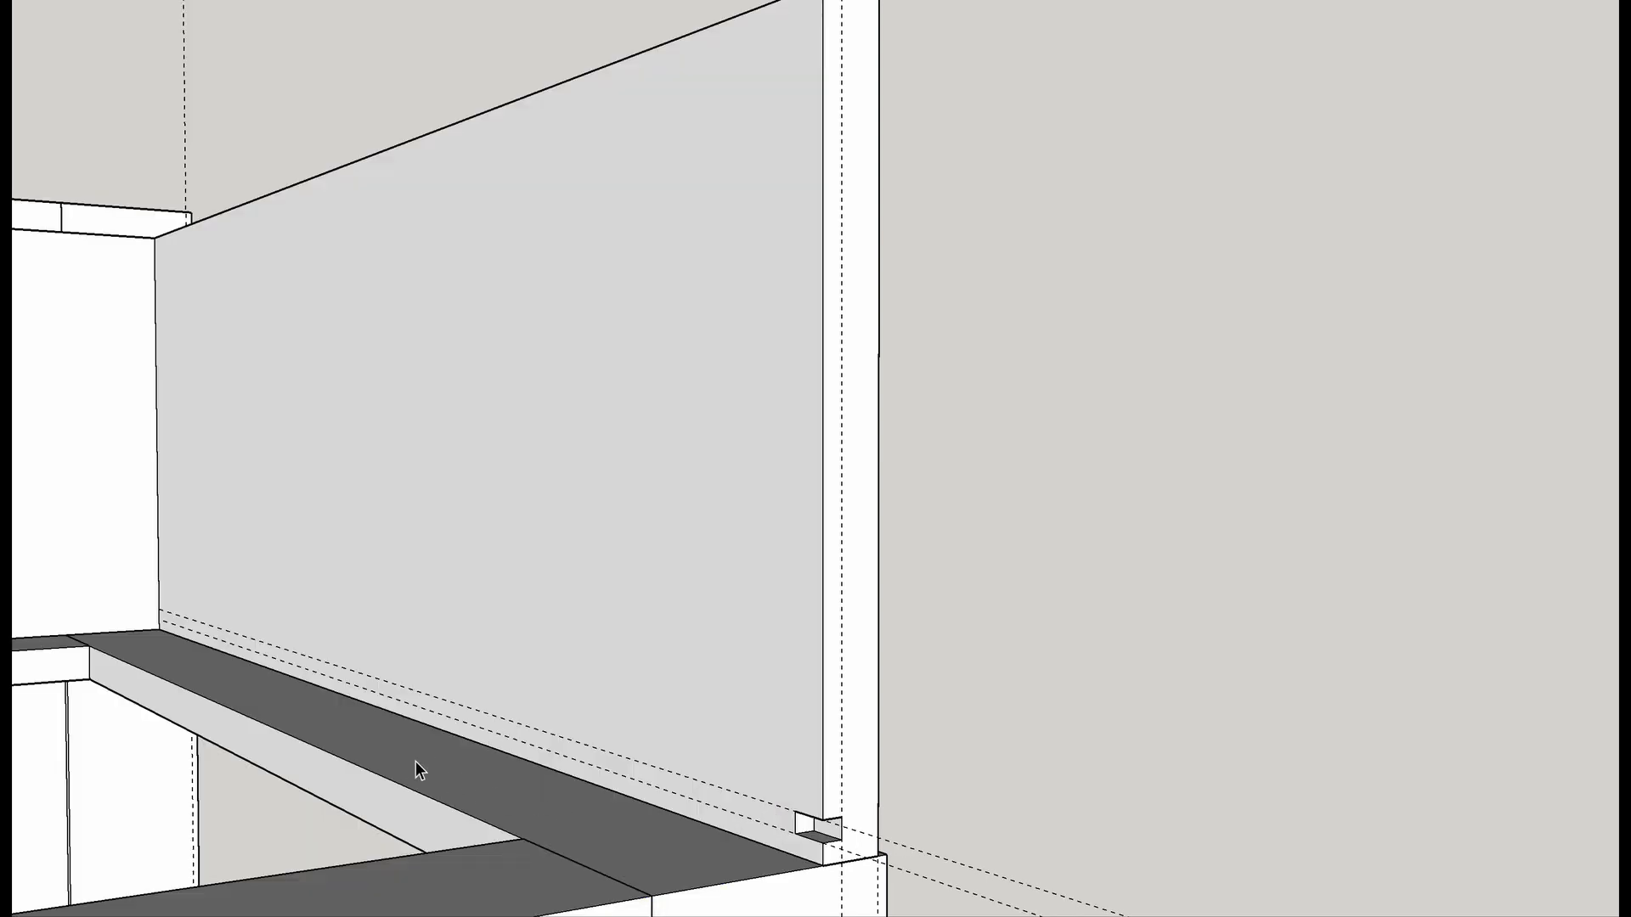
Hide the opposite drawer side to expose the far end of the drawer front.
middle_click_drag(333, 708, 492, 598)
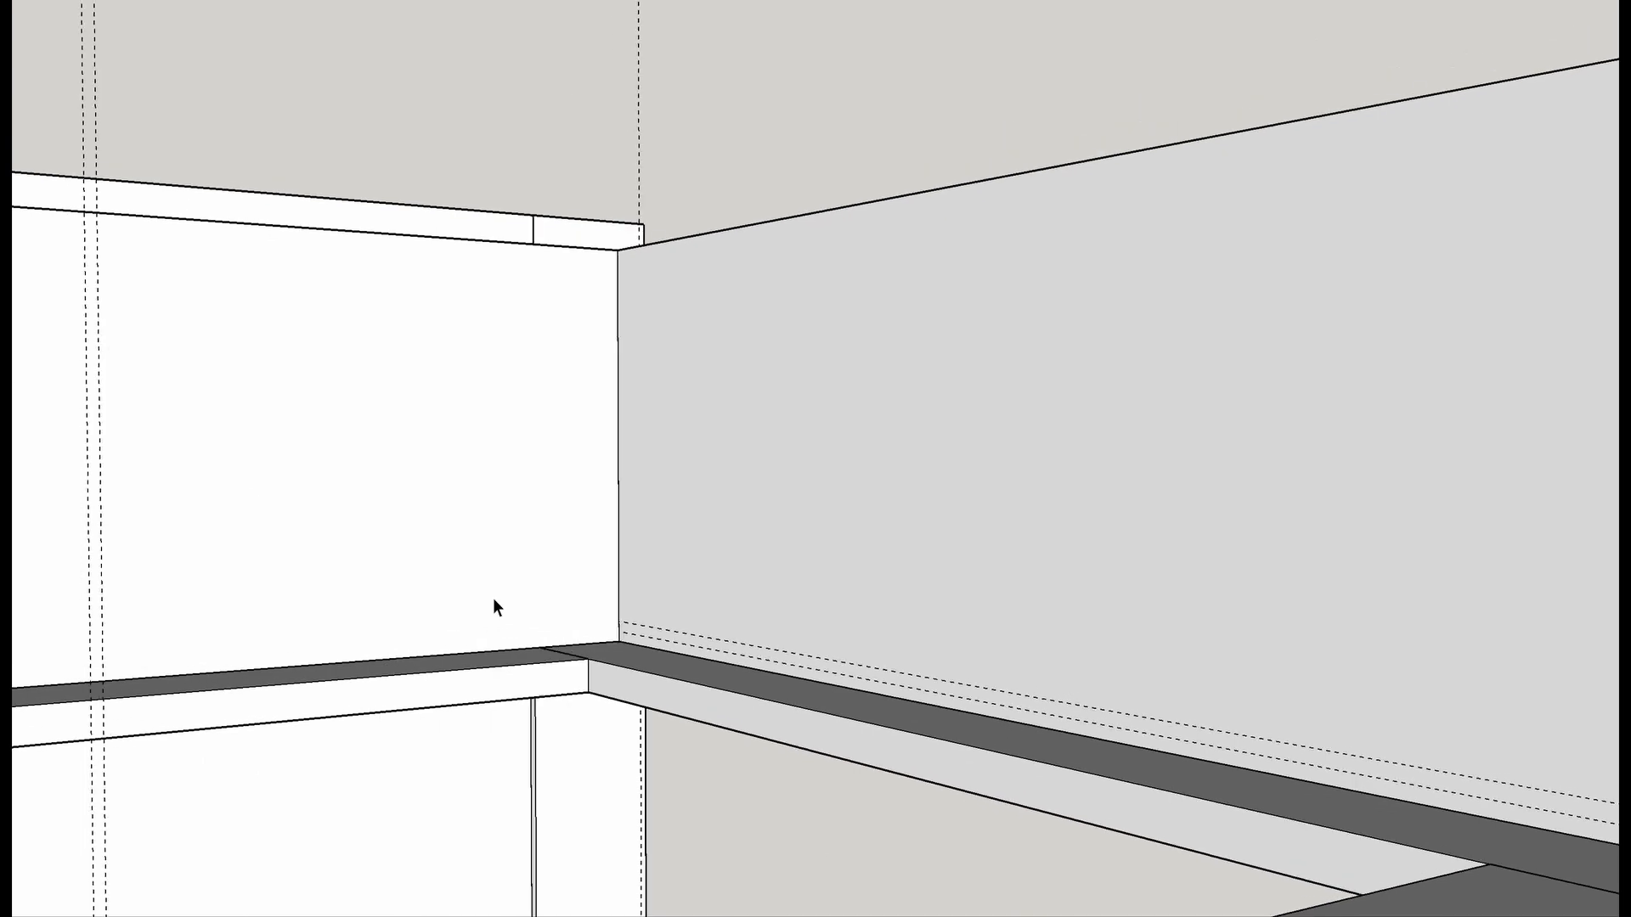
right_click(250, 488)
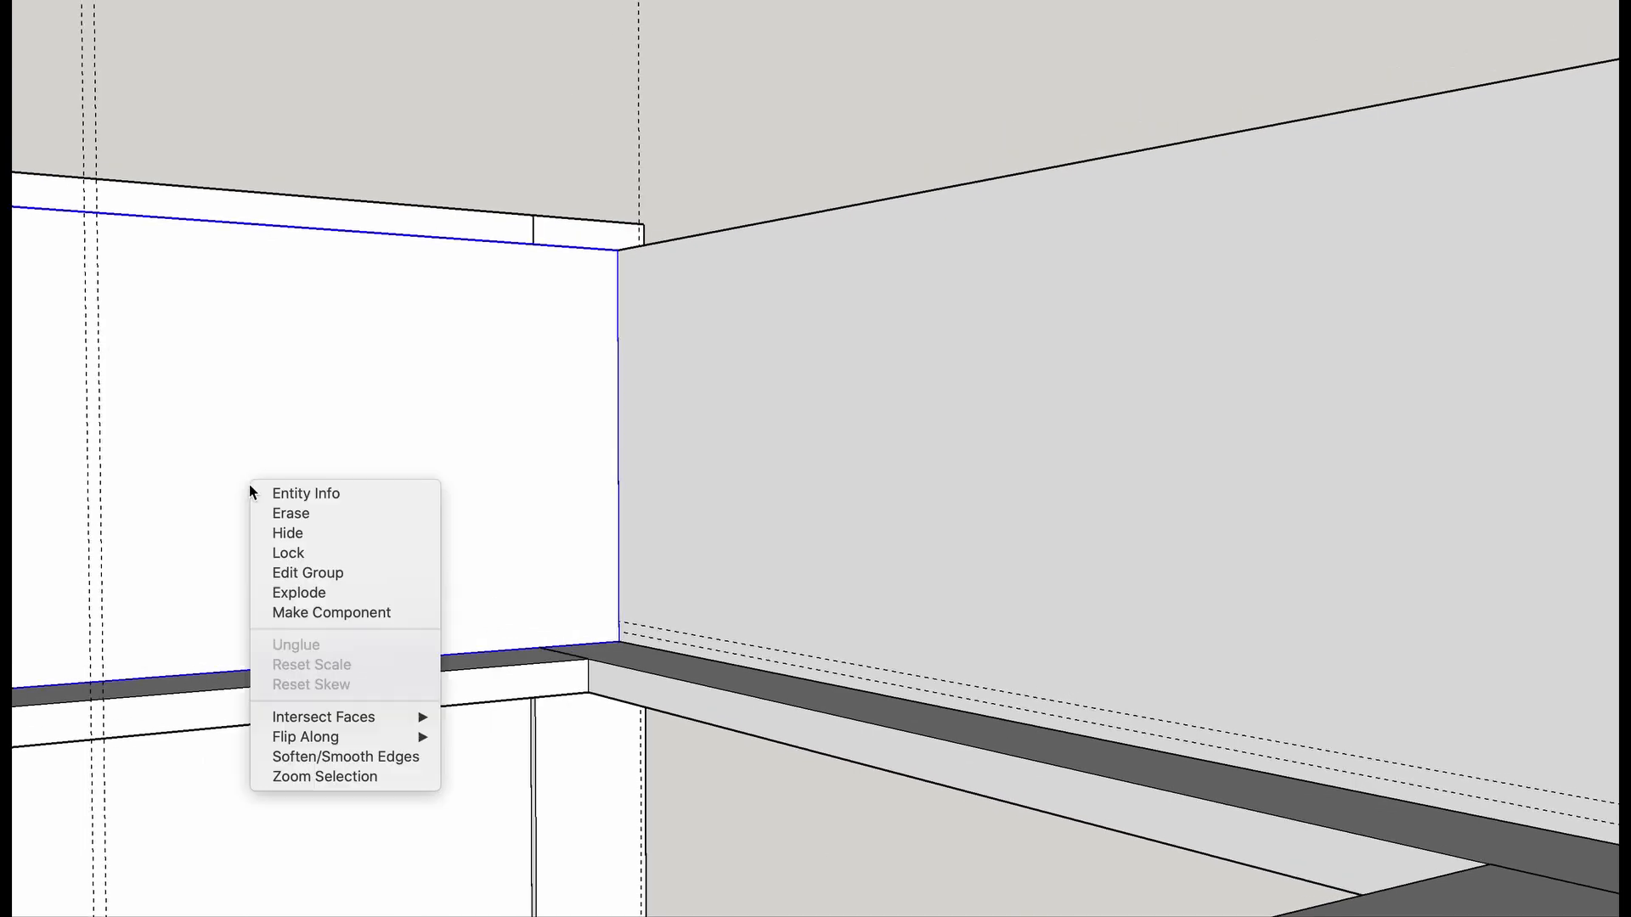
left_click(314, 538)
Open the drawer front for editing and extend the groove recess along its inner face to the far end.
scroll(839, 667, "down", 3)
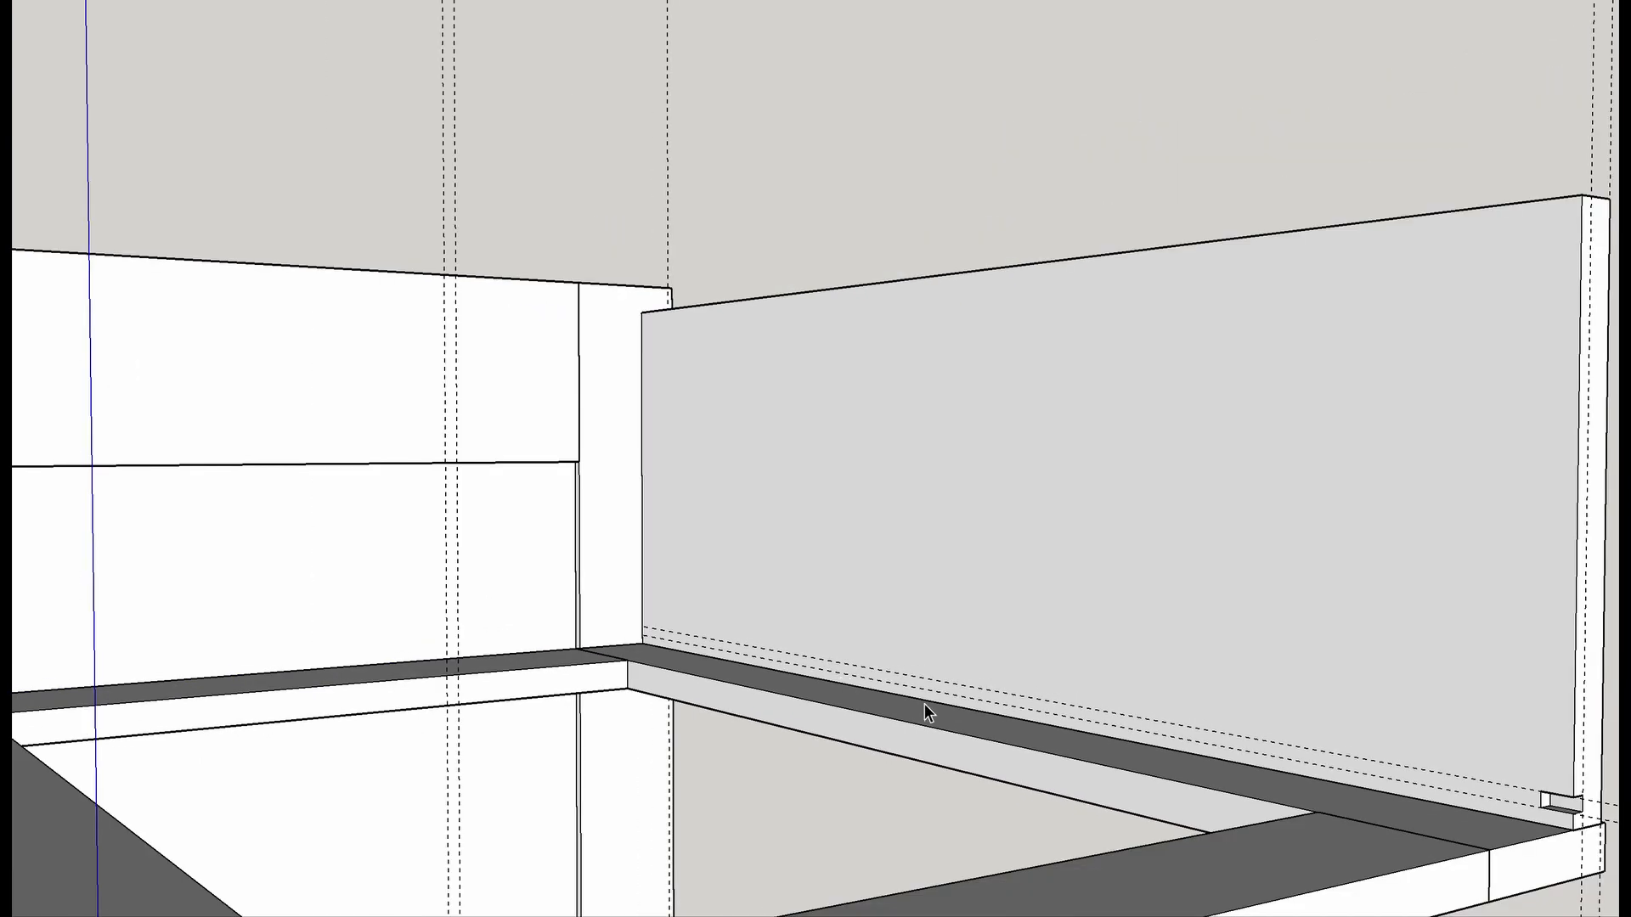
middle_click_drag(924, 704, 544, 652, "shift")
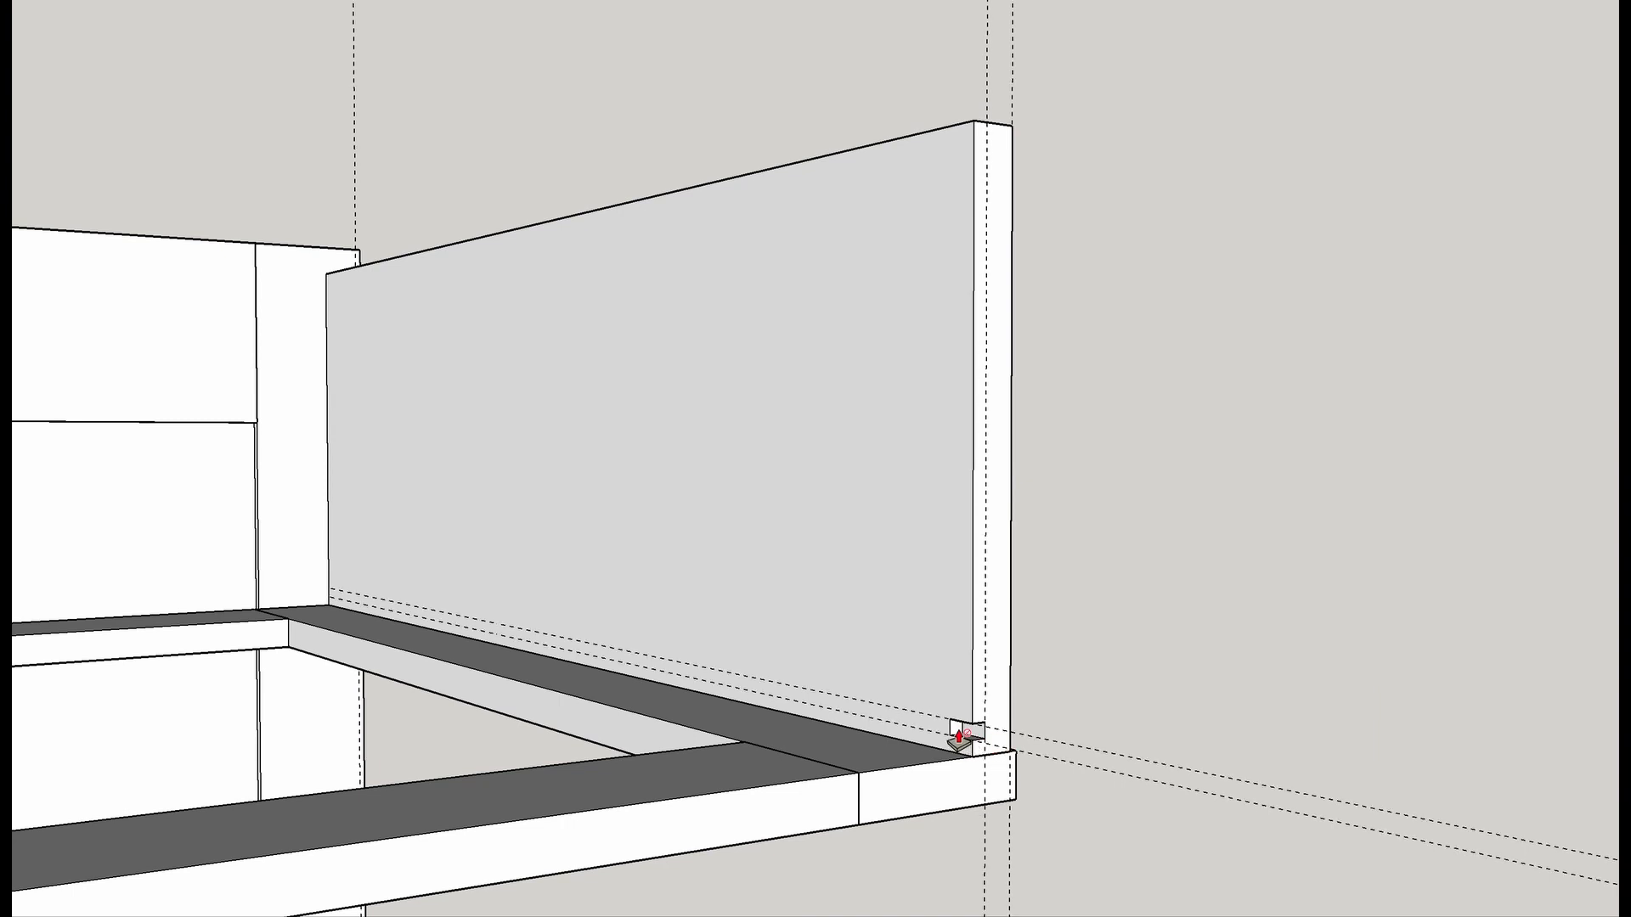
left_click(933, 628)
double_click(933, 629)
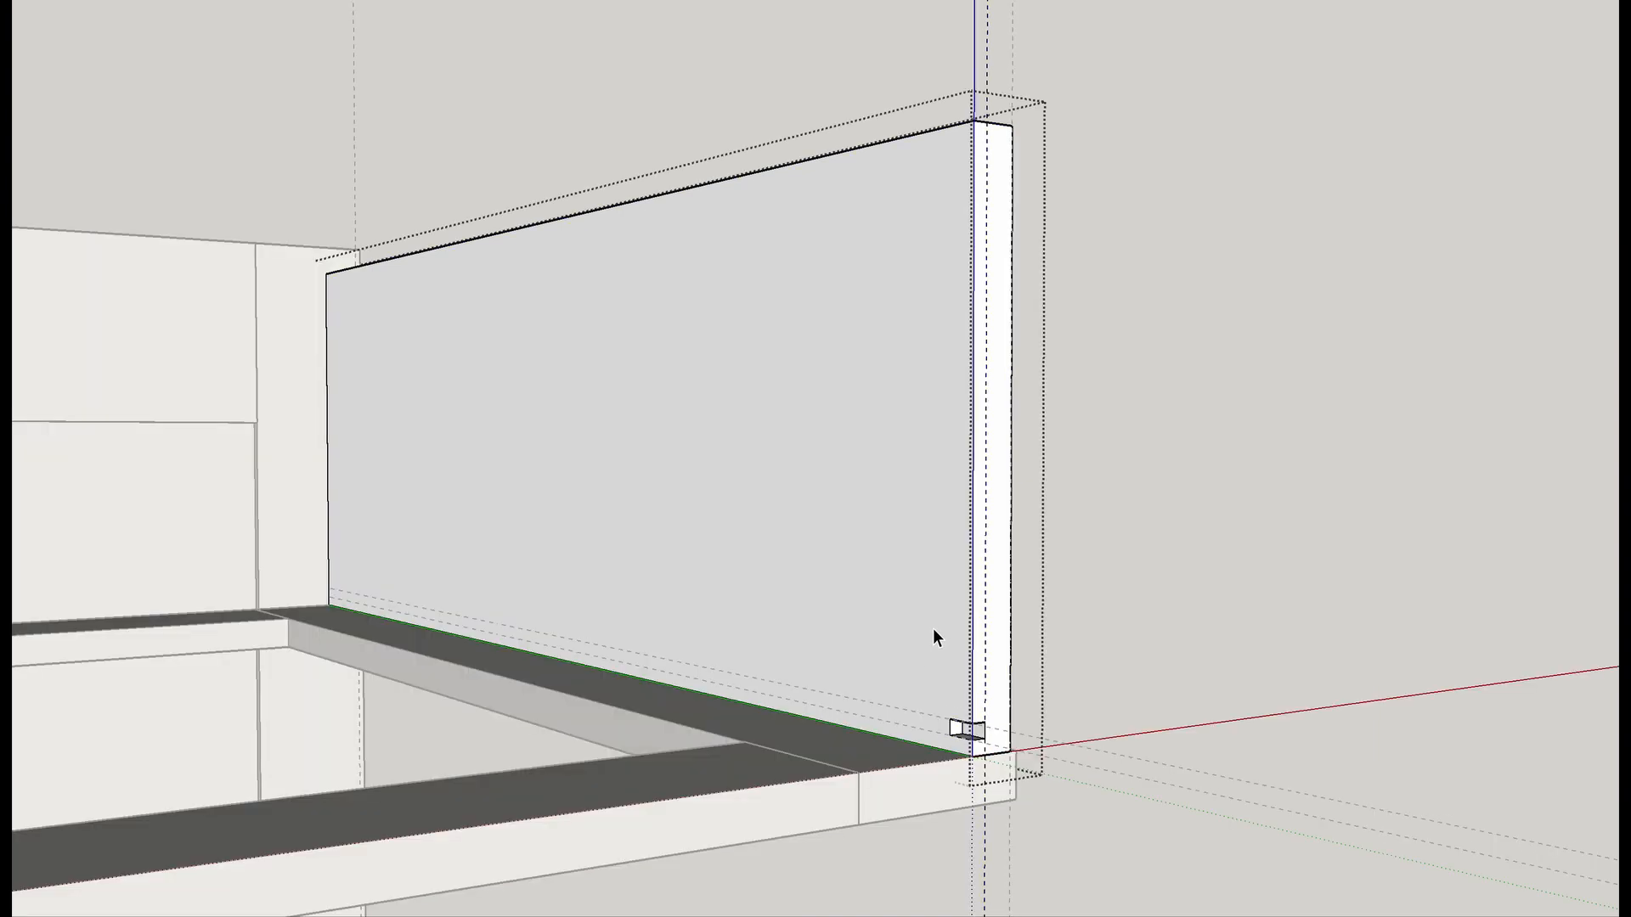
key("p")
left_click(956, 730)
left_click(346, 613)
middle_click_drag(387, 654, 268, 684)
scroll(269, 684, "down", 4)
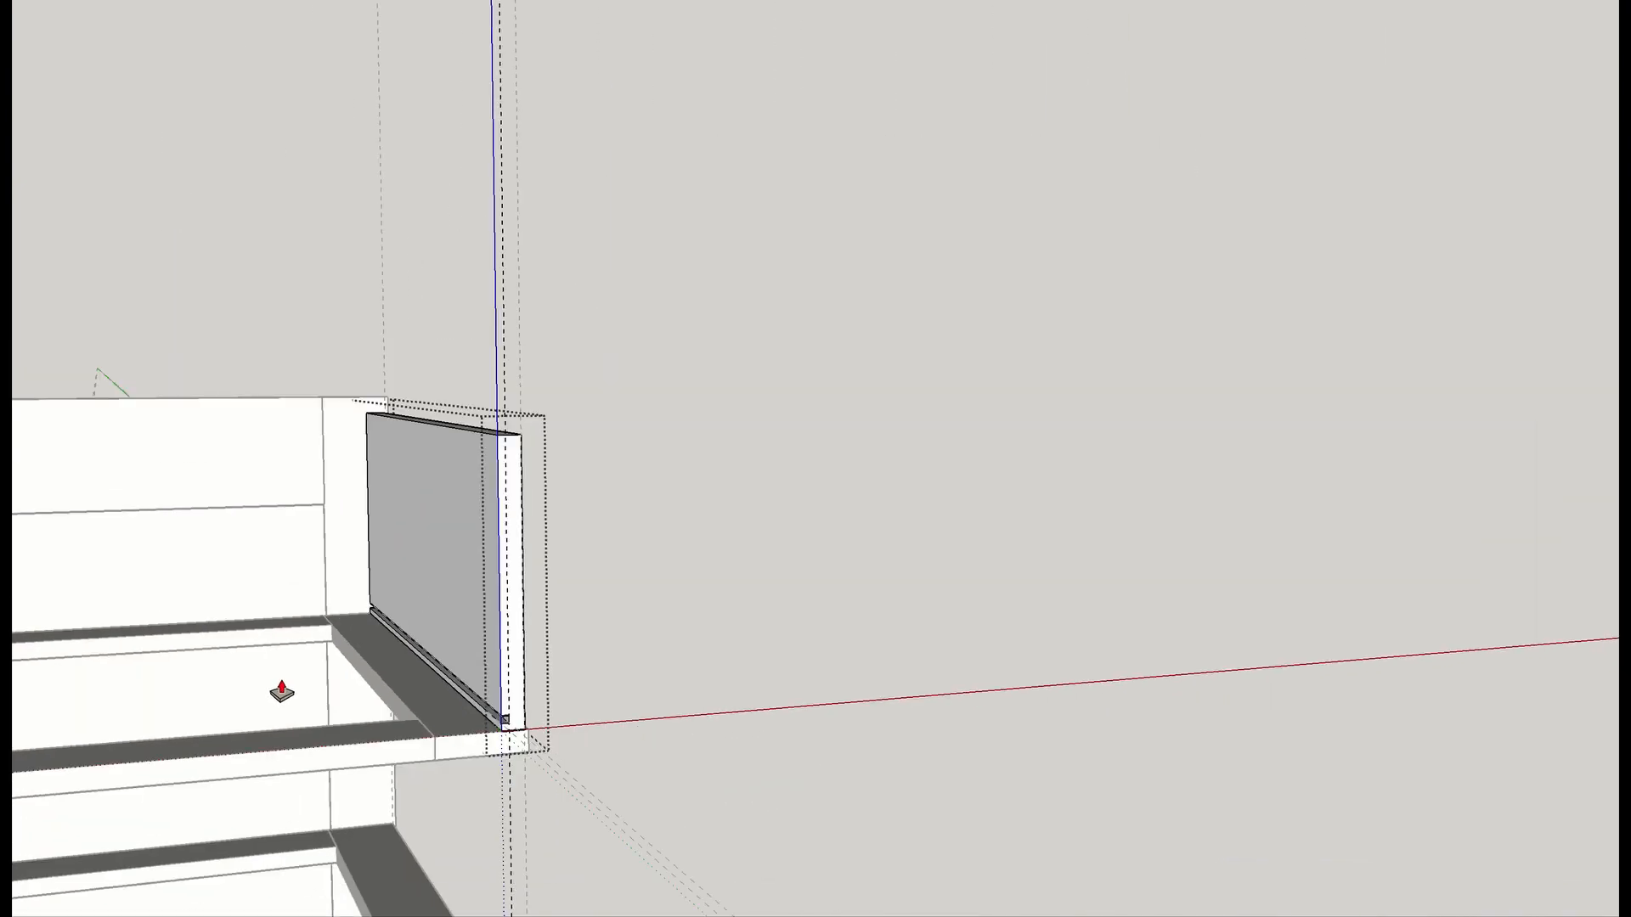
Close the grooved panel's group and unhide the adjoining short drawer panel using the hidden geometry display.
scroll(293, 693, "down", 2)
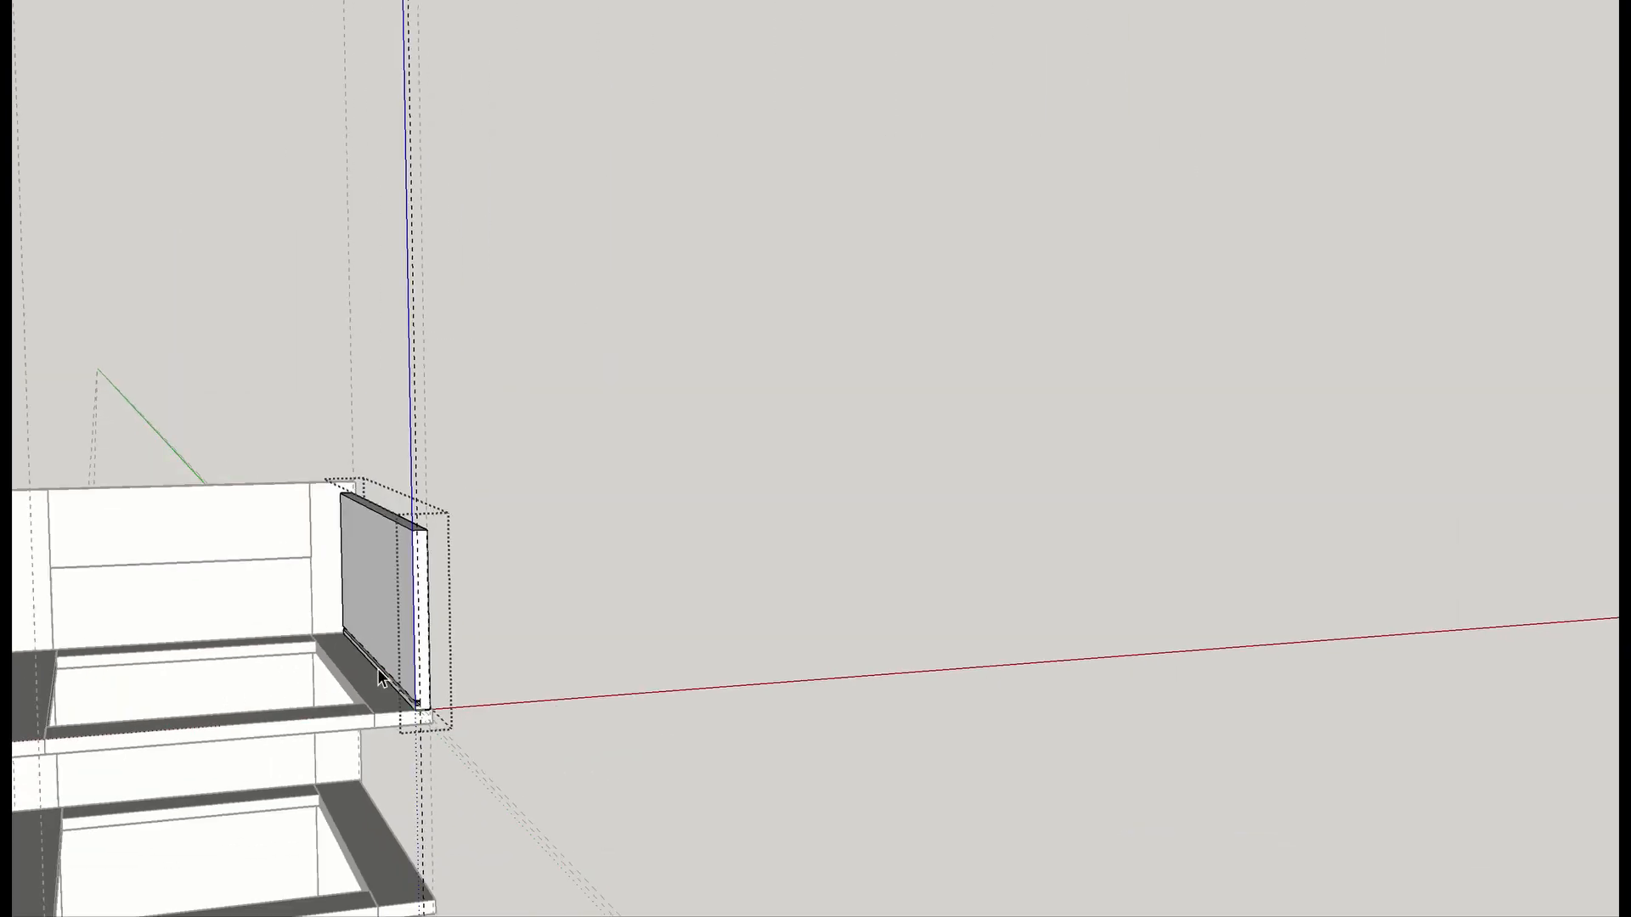
left_click(452, 666)
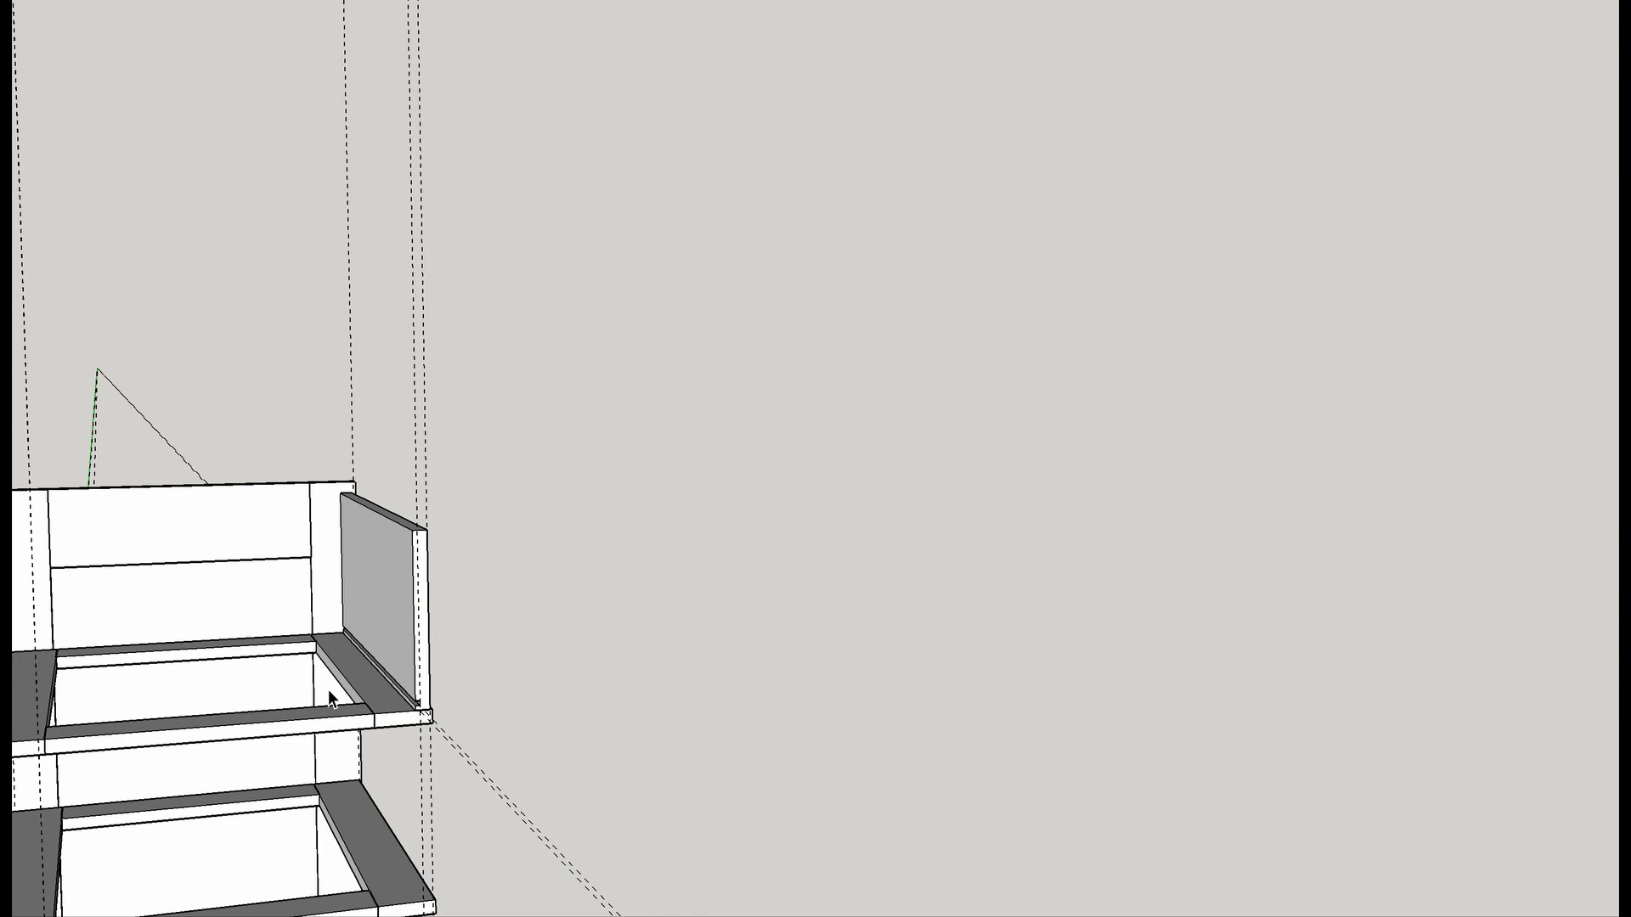
key("alt+h")
middle_click_drag(312, 689, 621, 886)
left_click(128, 631)
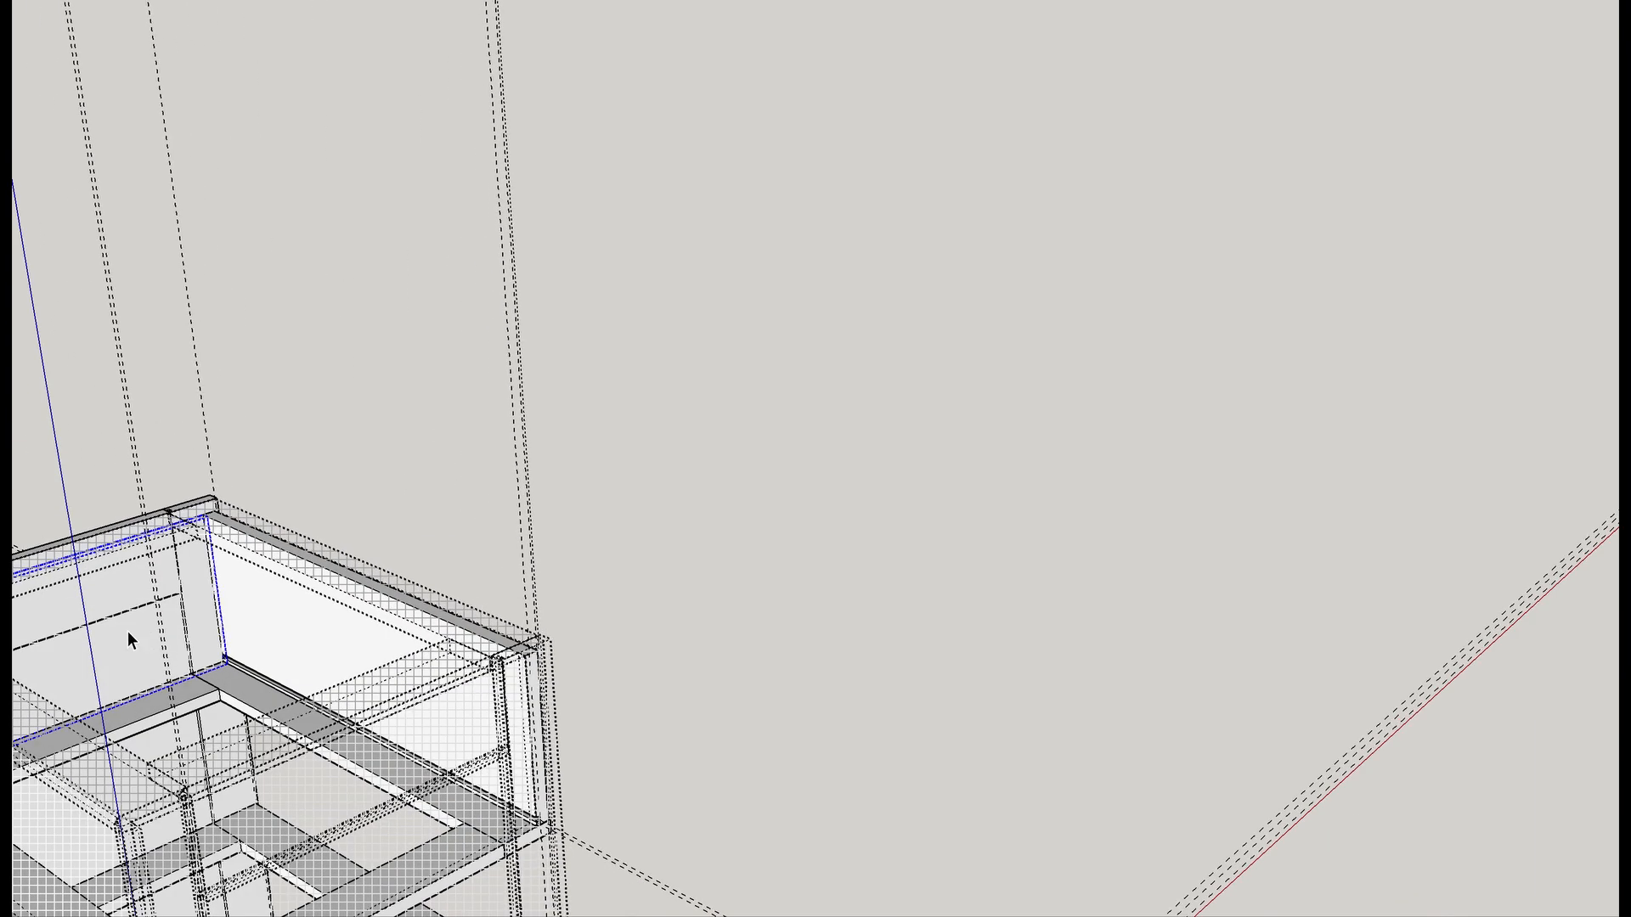
key("shift+h")
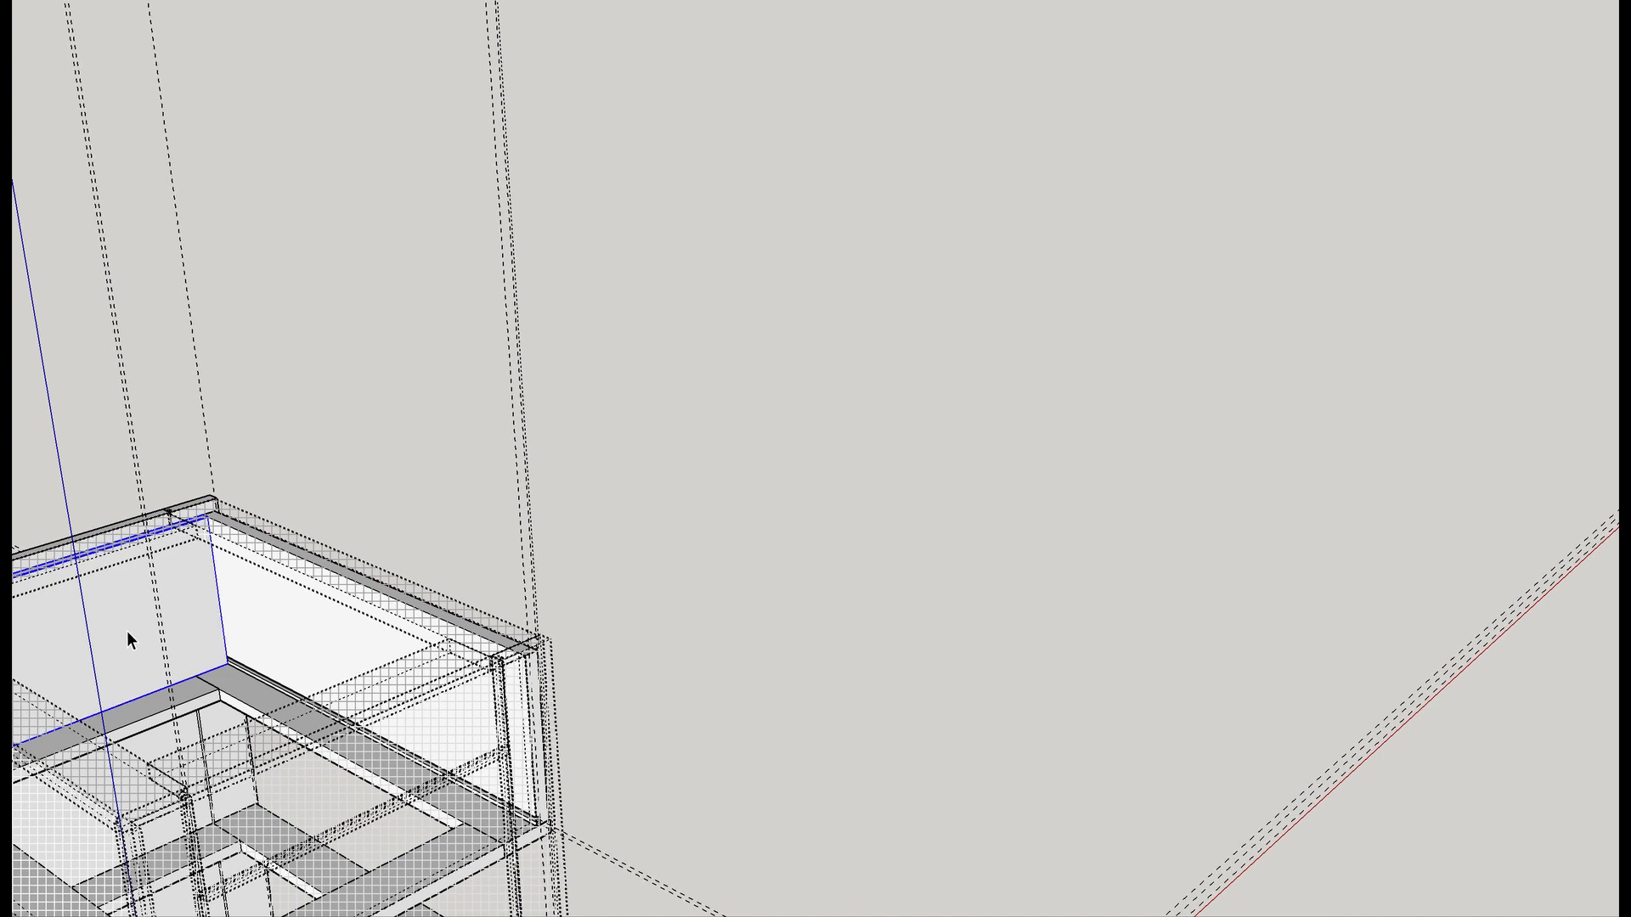
key("alt+h")
Place construction guides for the groove's width and depth on the end face of the unhidden short drawer panel.
middle_click_drag(193, 642, 585, 560)
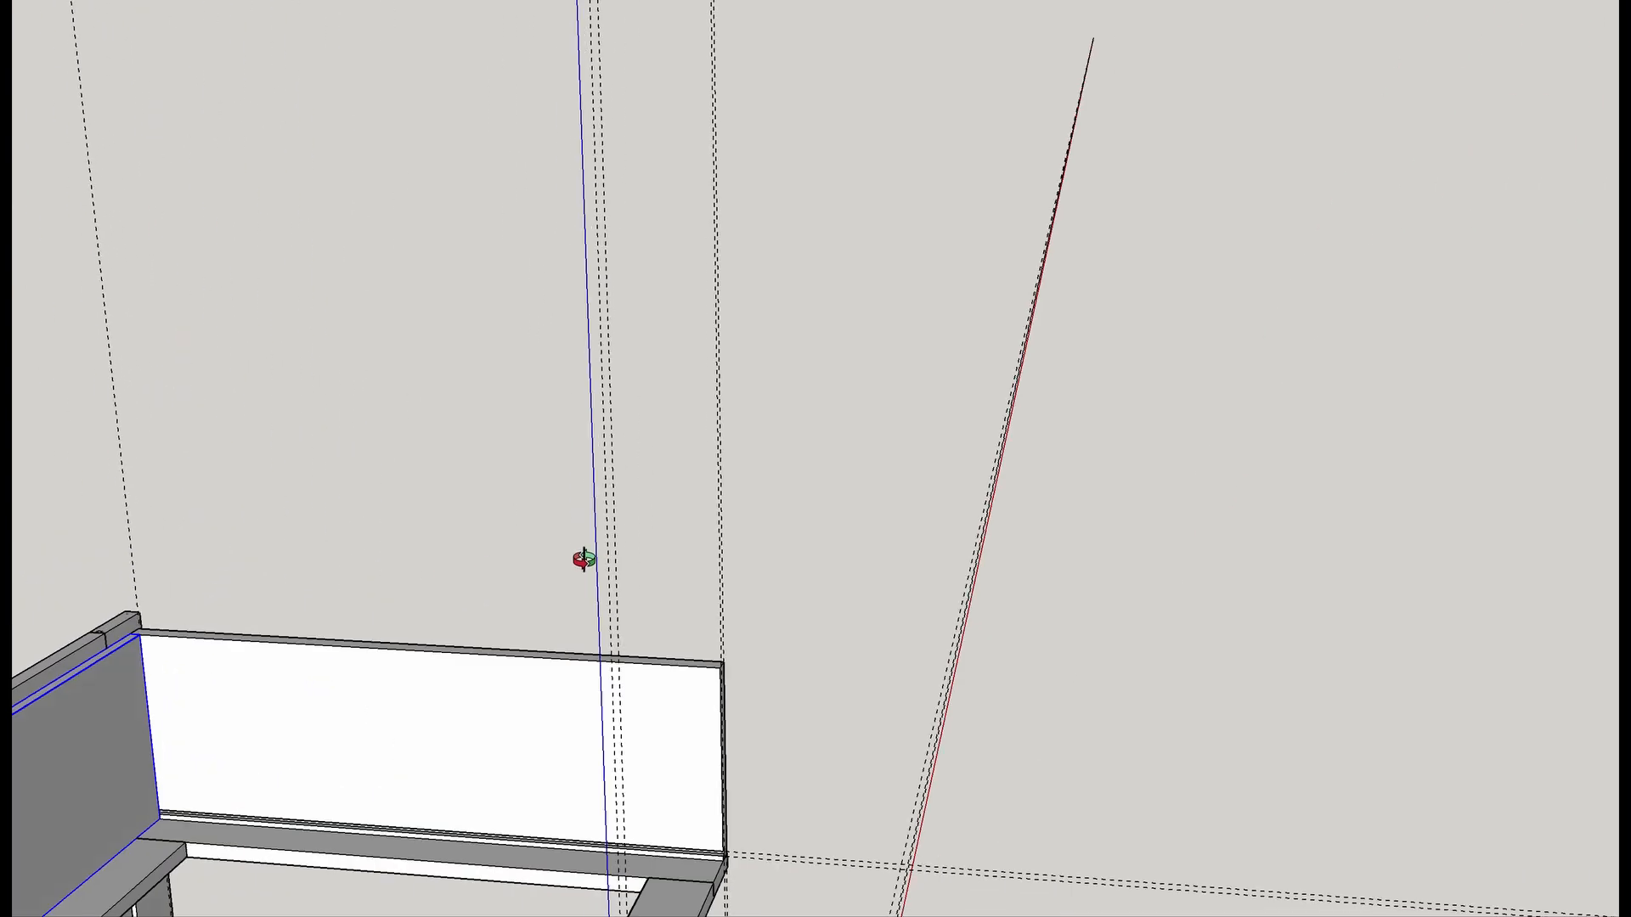
scroll(126, 802, "down", 2)
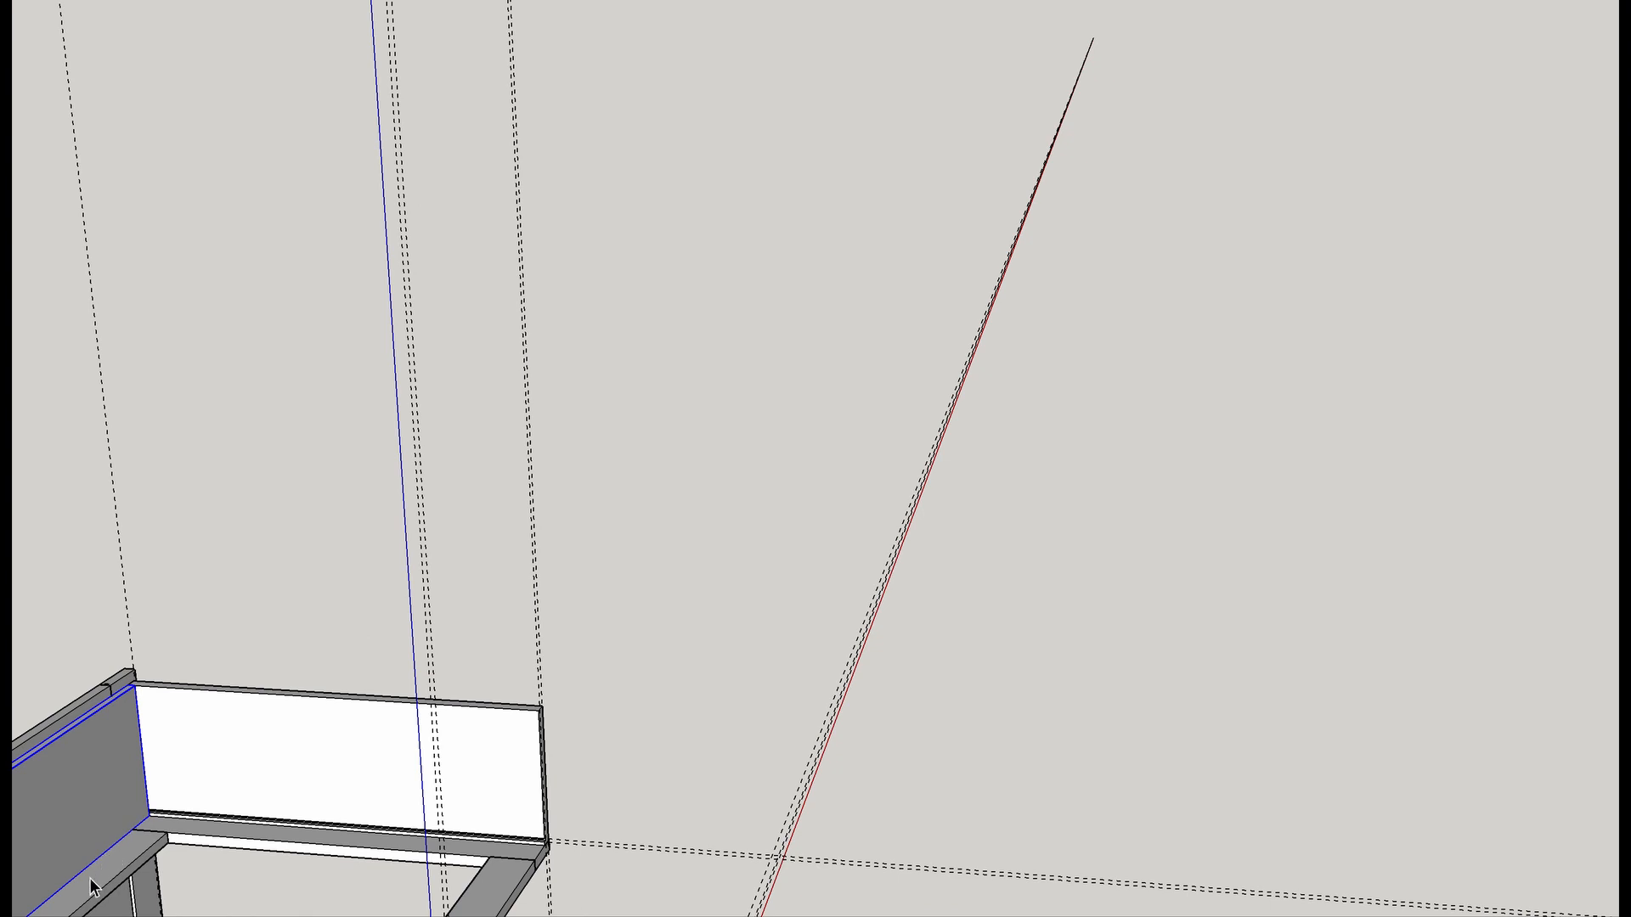
mouse_move(294, 884)
middle_mouse_down()
mouse_move(156, 888)
mouse_move(623, 674)
mouse_move(808, 622)
middle_mouse_up()
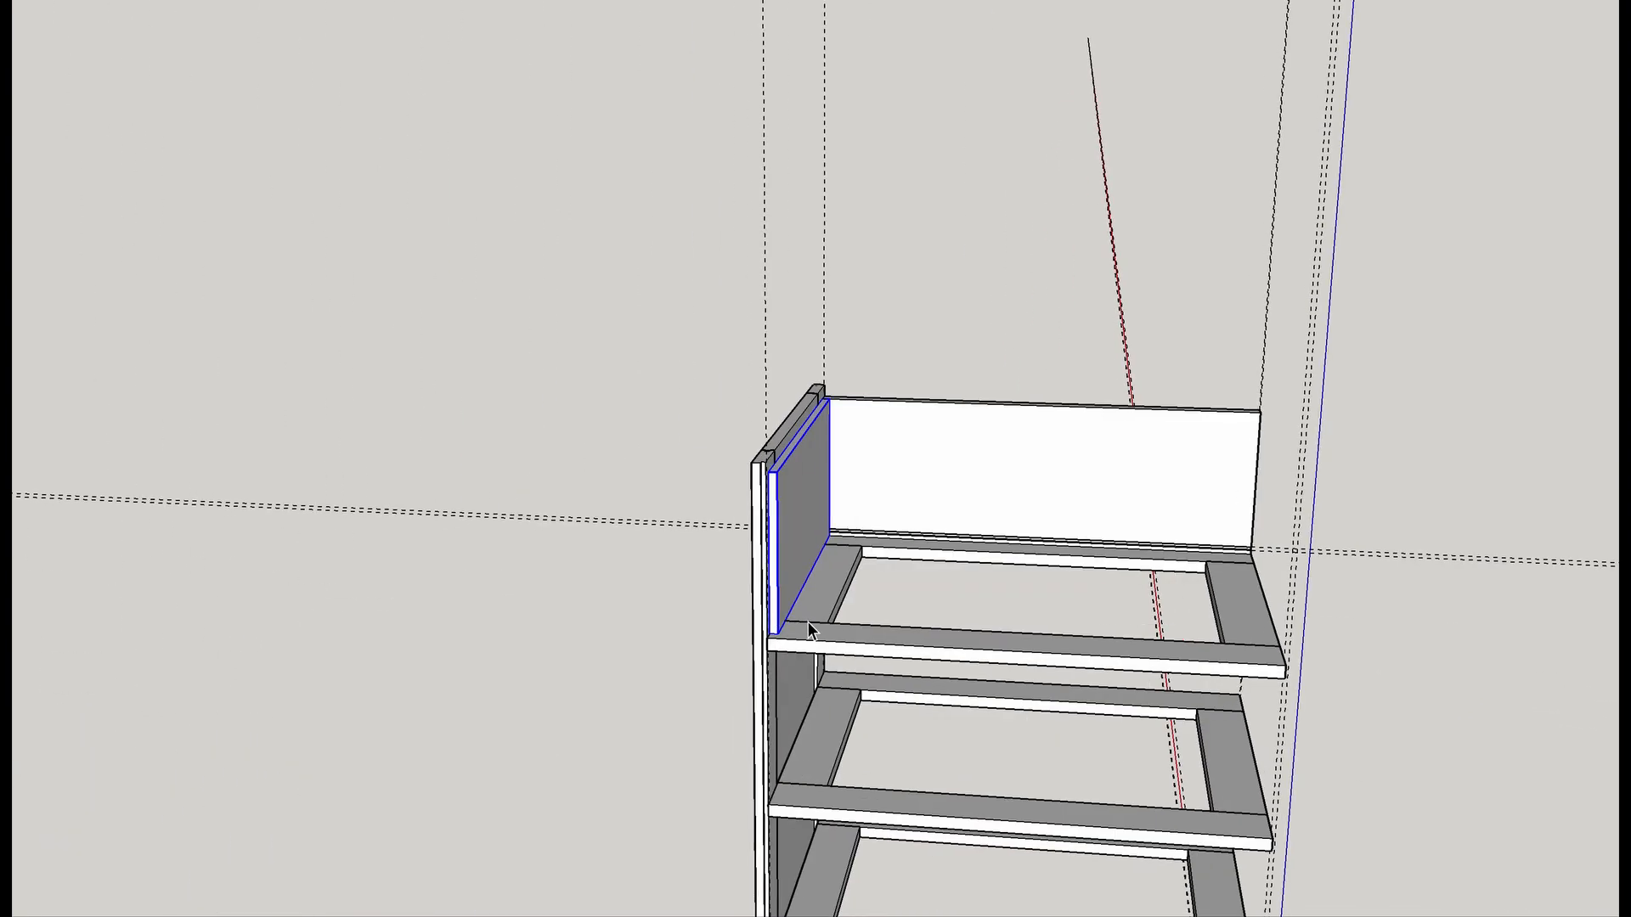
scroll(783, 627, "up", 5)
scroll(784, 627, "up", 4)
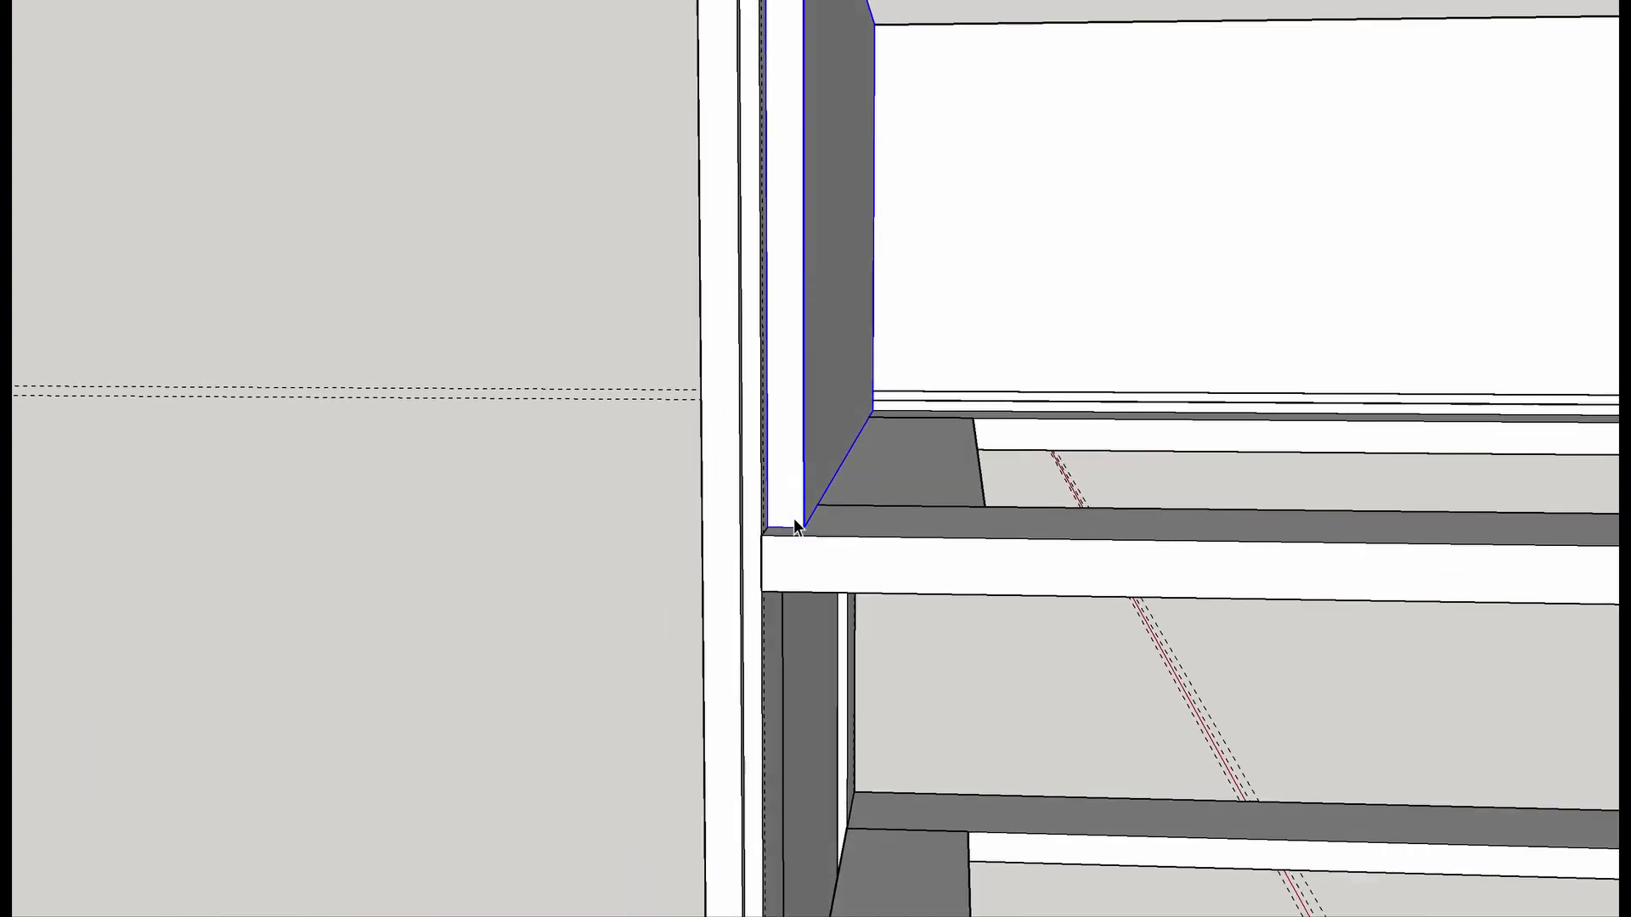
scroll(793, 535, "up", 2)
scroll(795, 515, "up", 1)
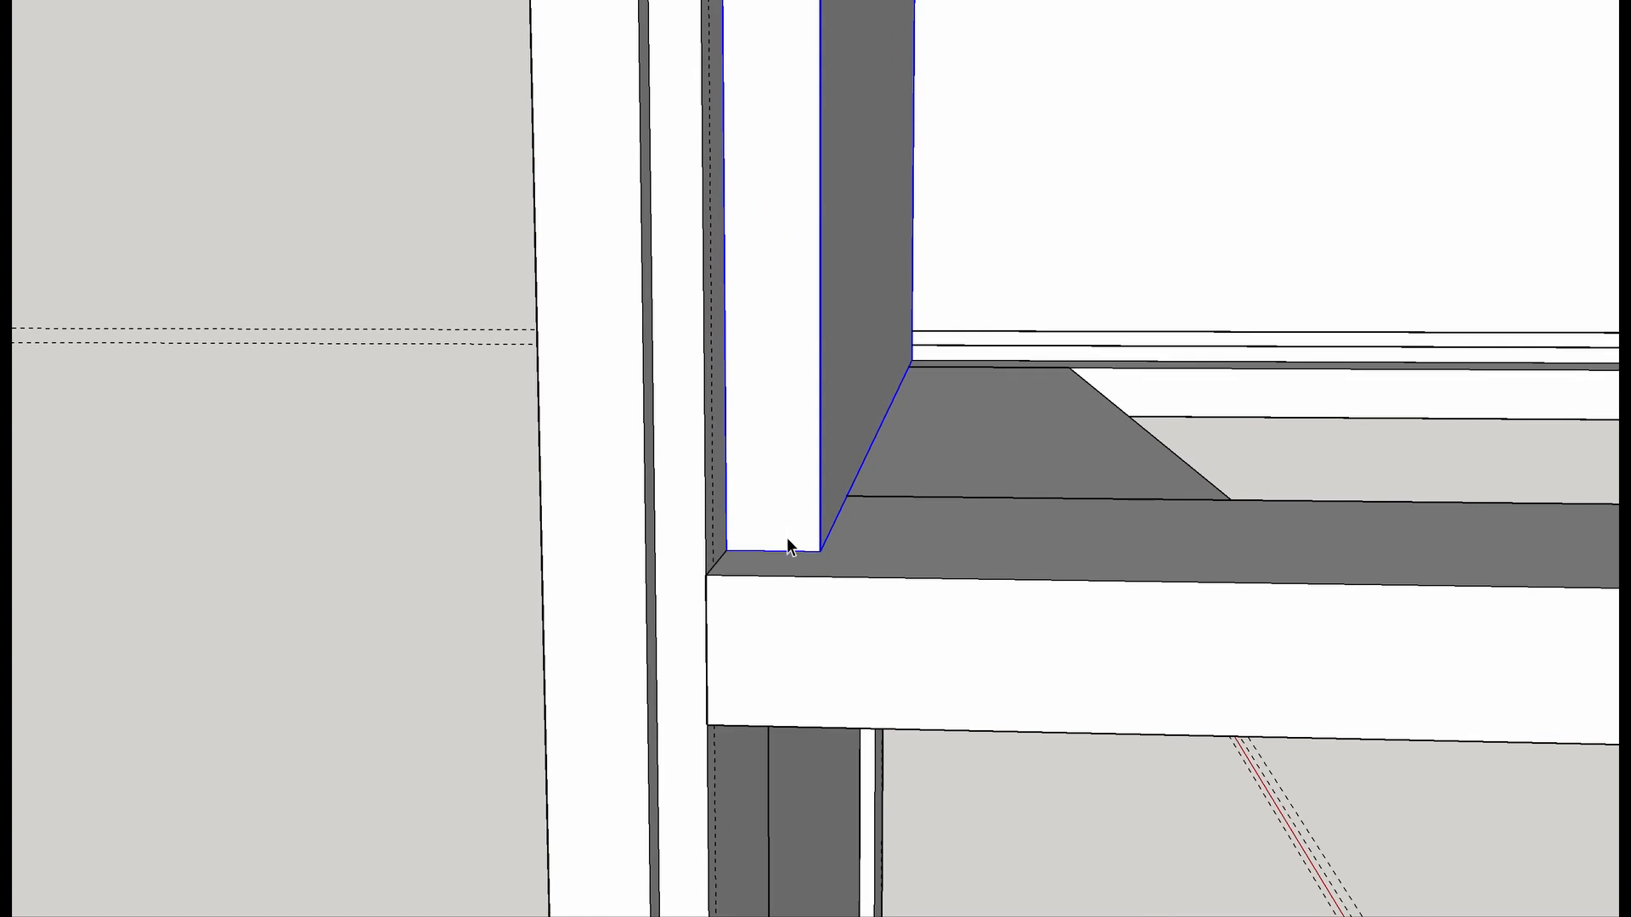
key("t")
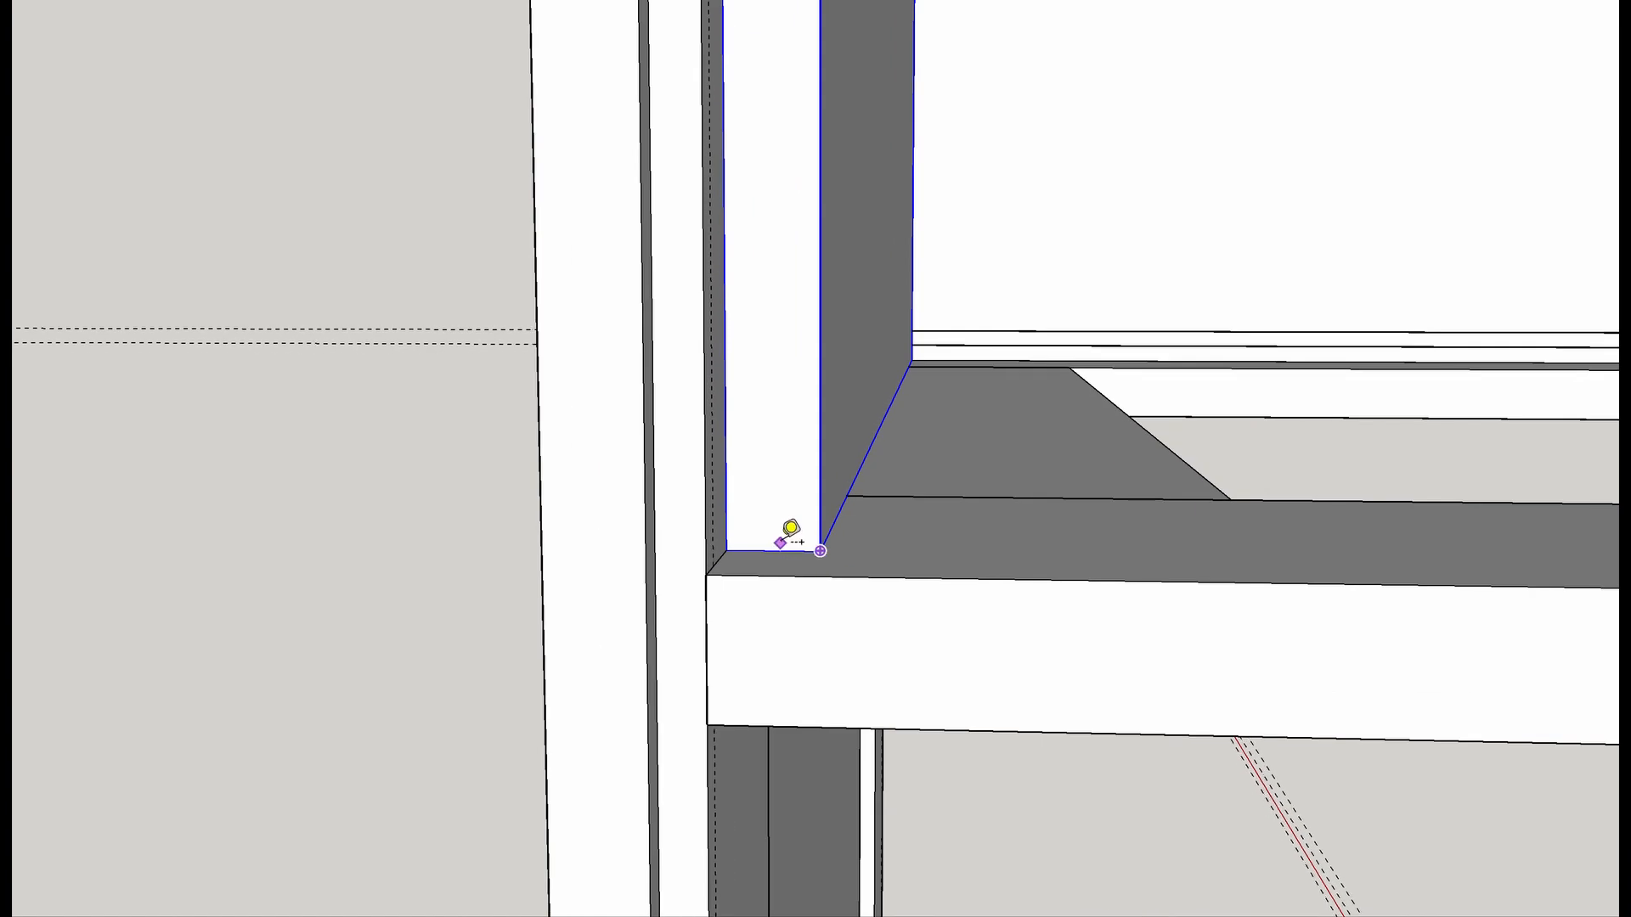
left_click(773, 551)
left_click(787, 503)
left_click(820, 478)
left_click(773, 478)
middle_click_drag(823, 521, 746, 510)
scroll(829, 465, "up", 2)
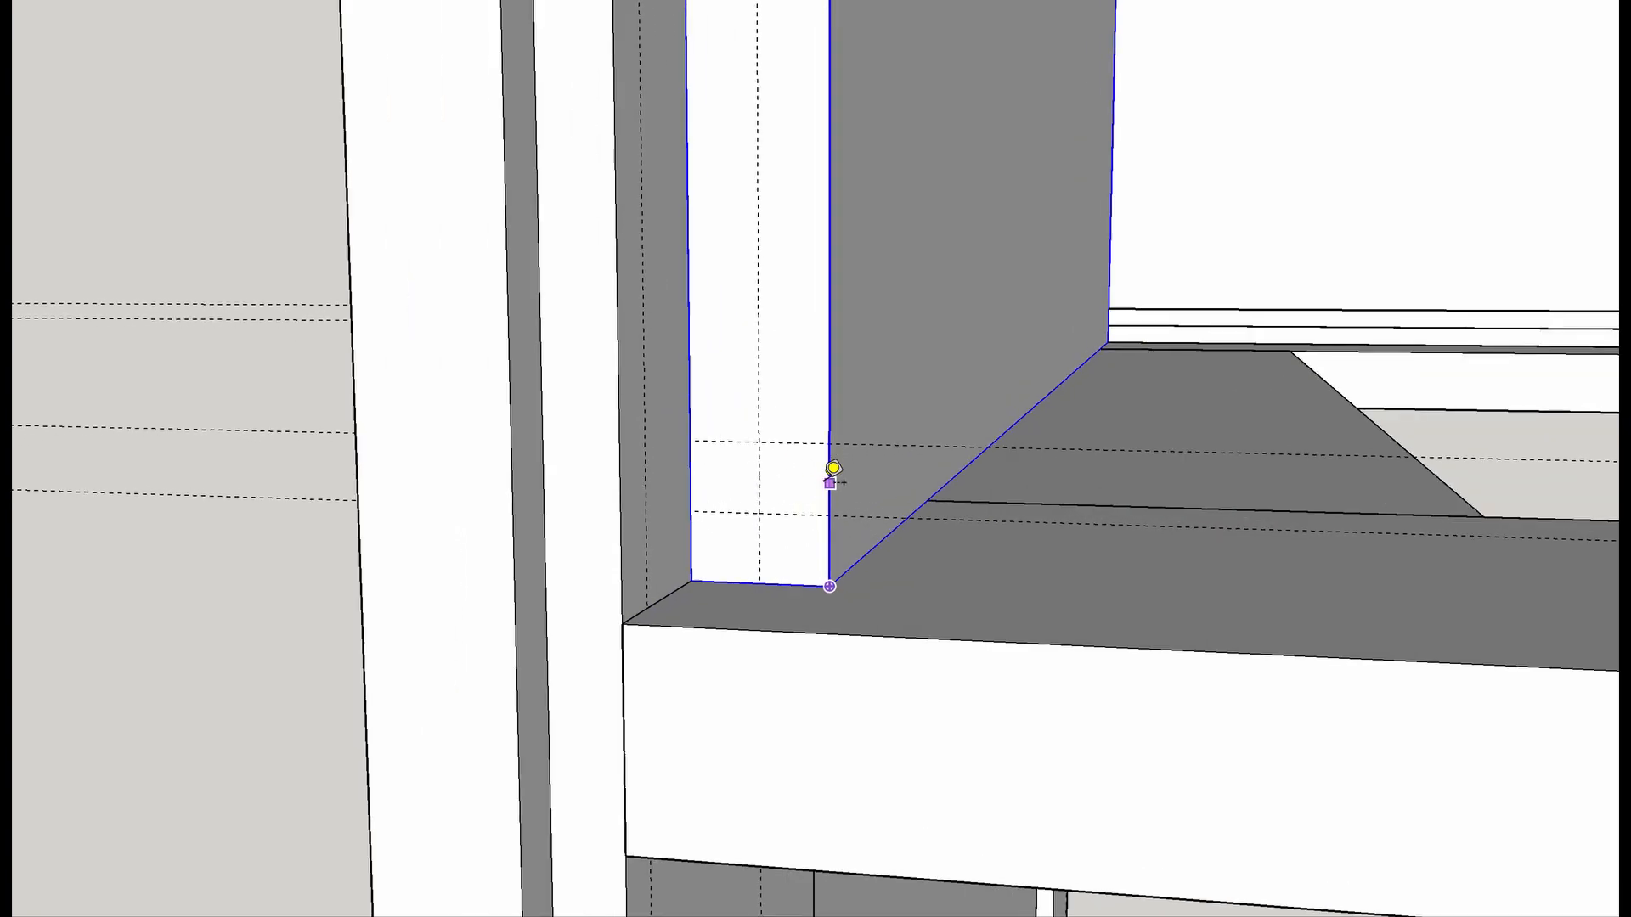
Open the short panel's group and outline the groove's cross-section between the guides on its end face.
triple_click(807, 378)
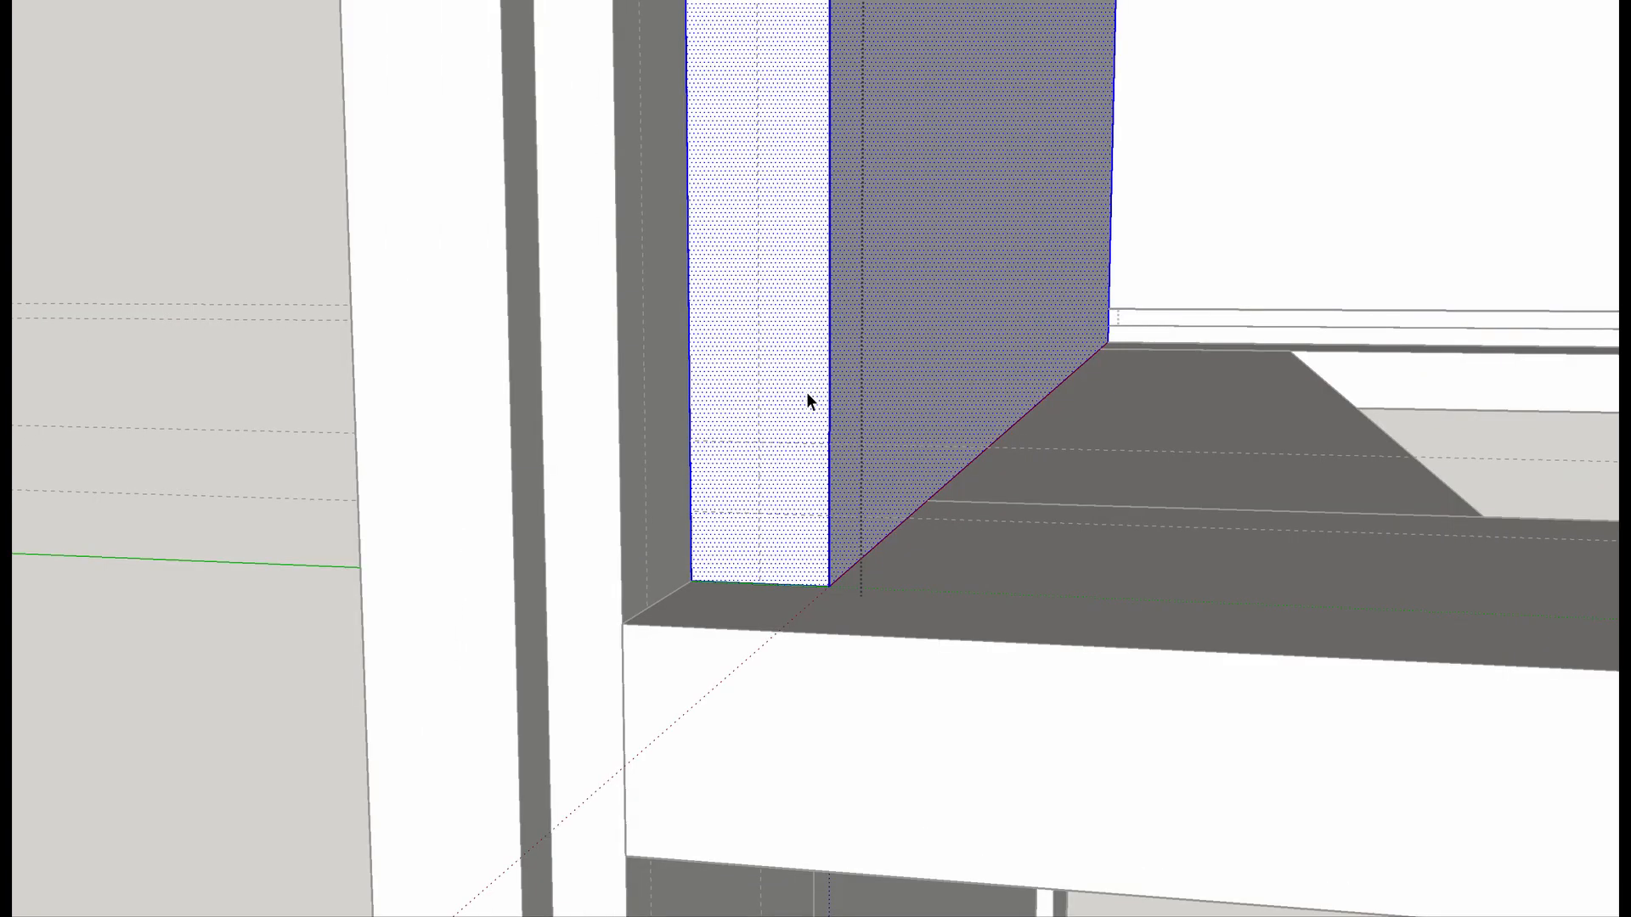
key("l")
left_click(761, 442)
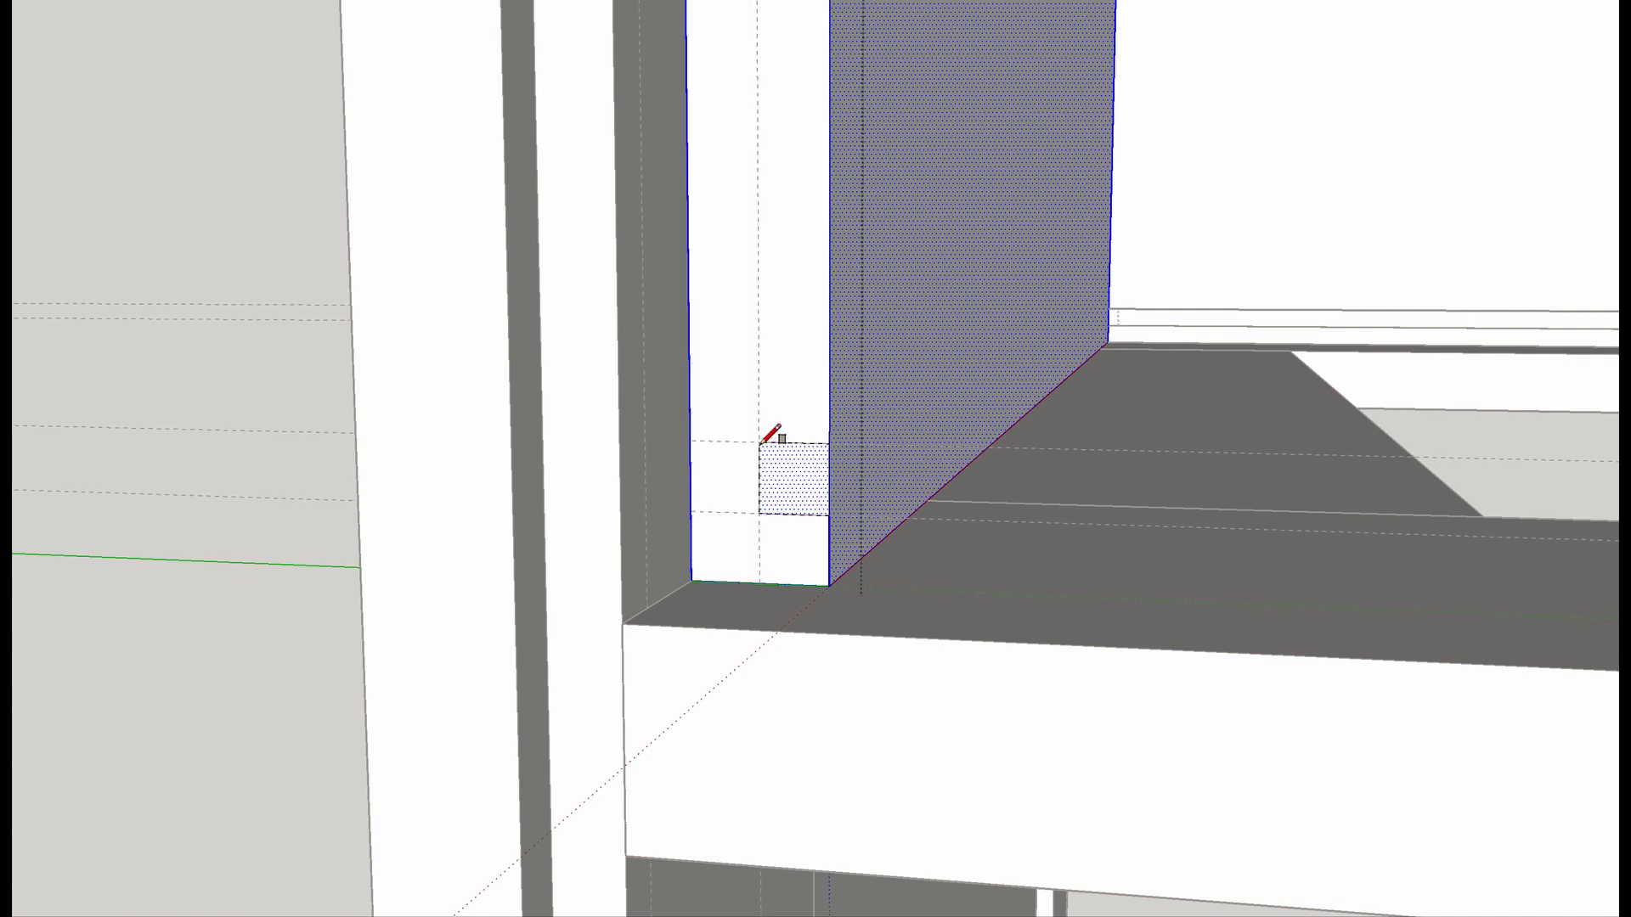
Push the groove profile through the full length of the short drawer panel with Push/Pull.
mouse_move(775, 514)
middle_mouse_down()
mouse_move(711, 553)
mouse_move(787, 506)
middle_mouse_up()
key("p")
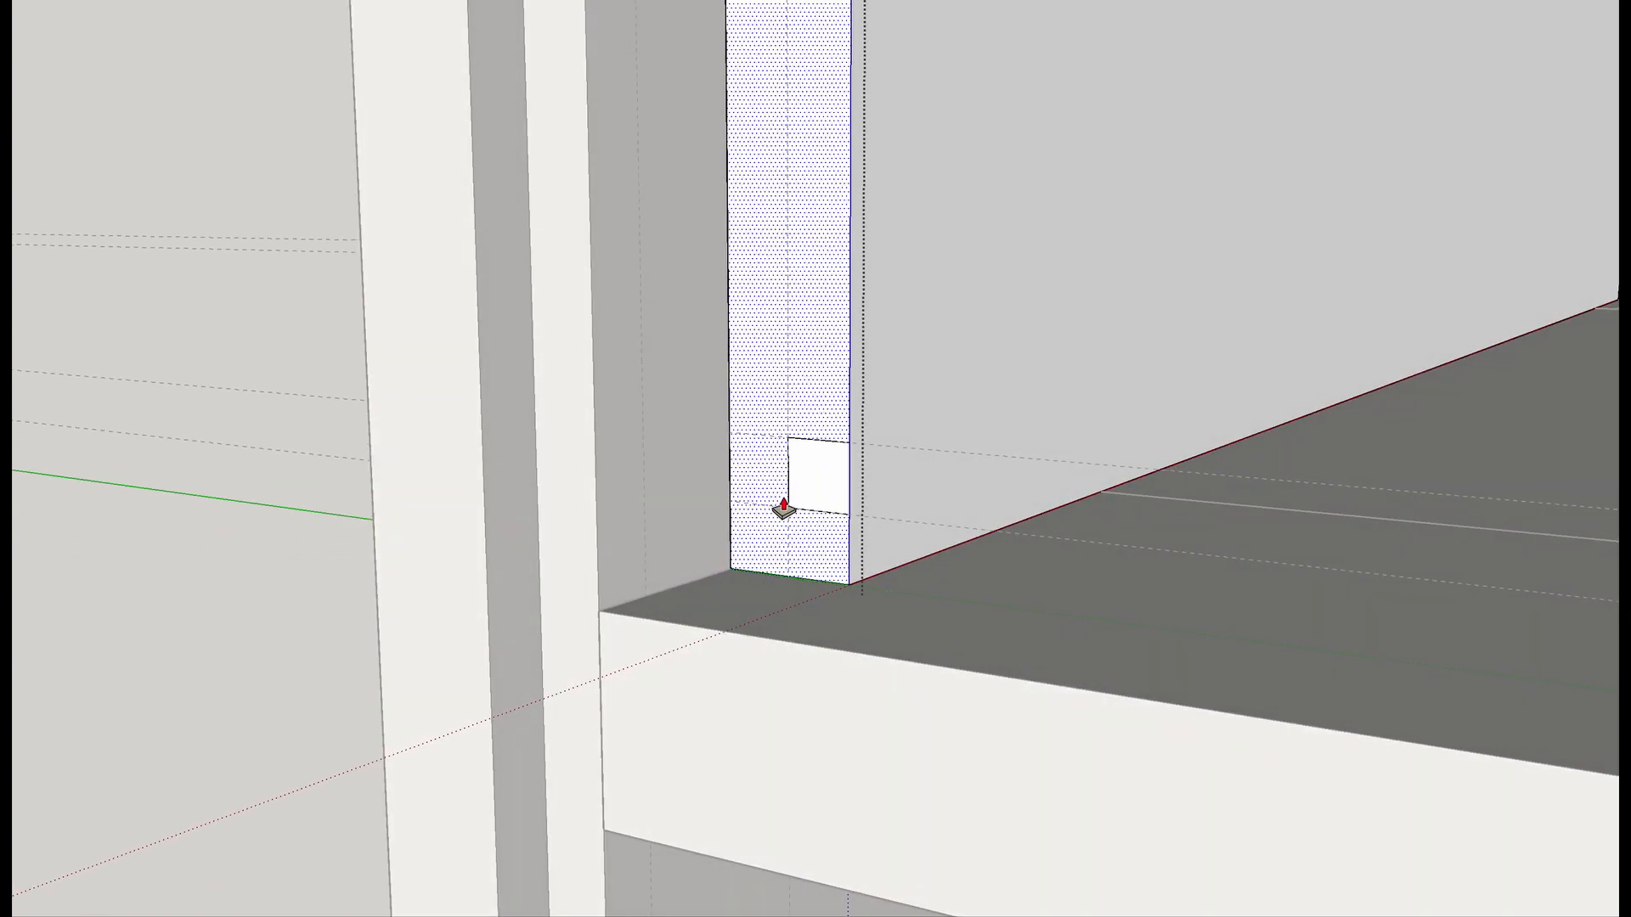
left_click_drag(823, 492, 1612, 272)
scroll(1605, 281, "down", 8)
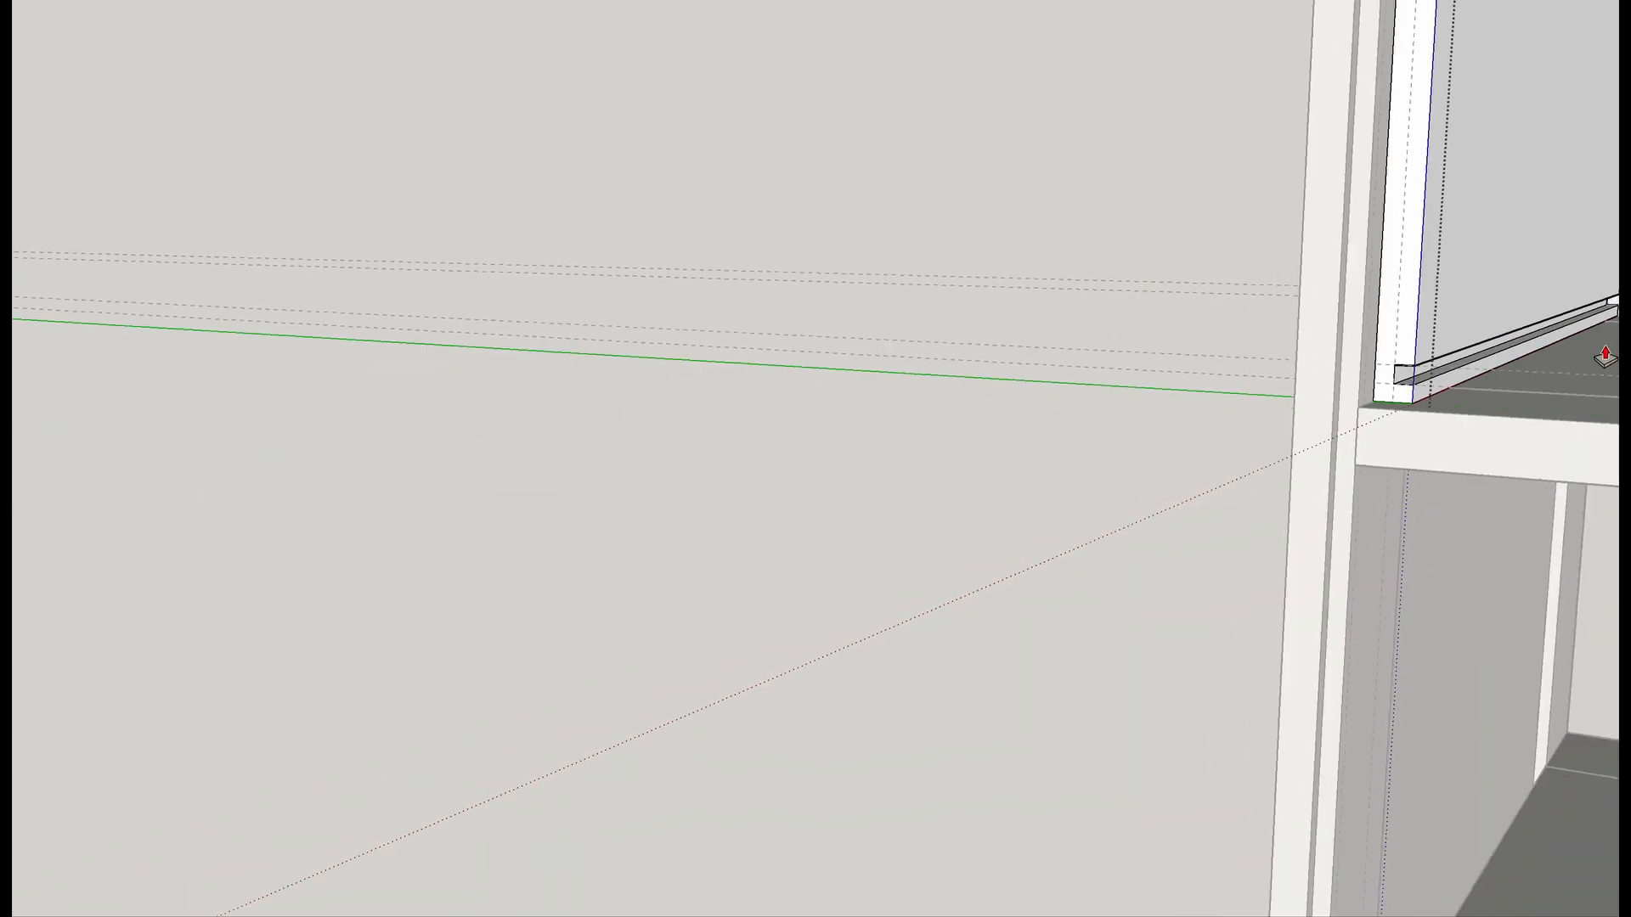
middle_click_drag(1605, 356, 650, 544)
key("space")
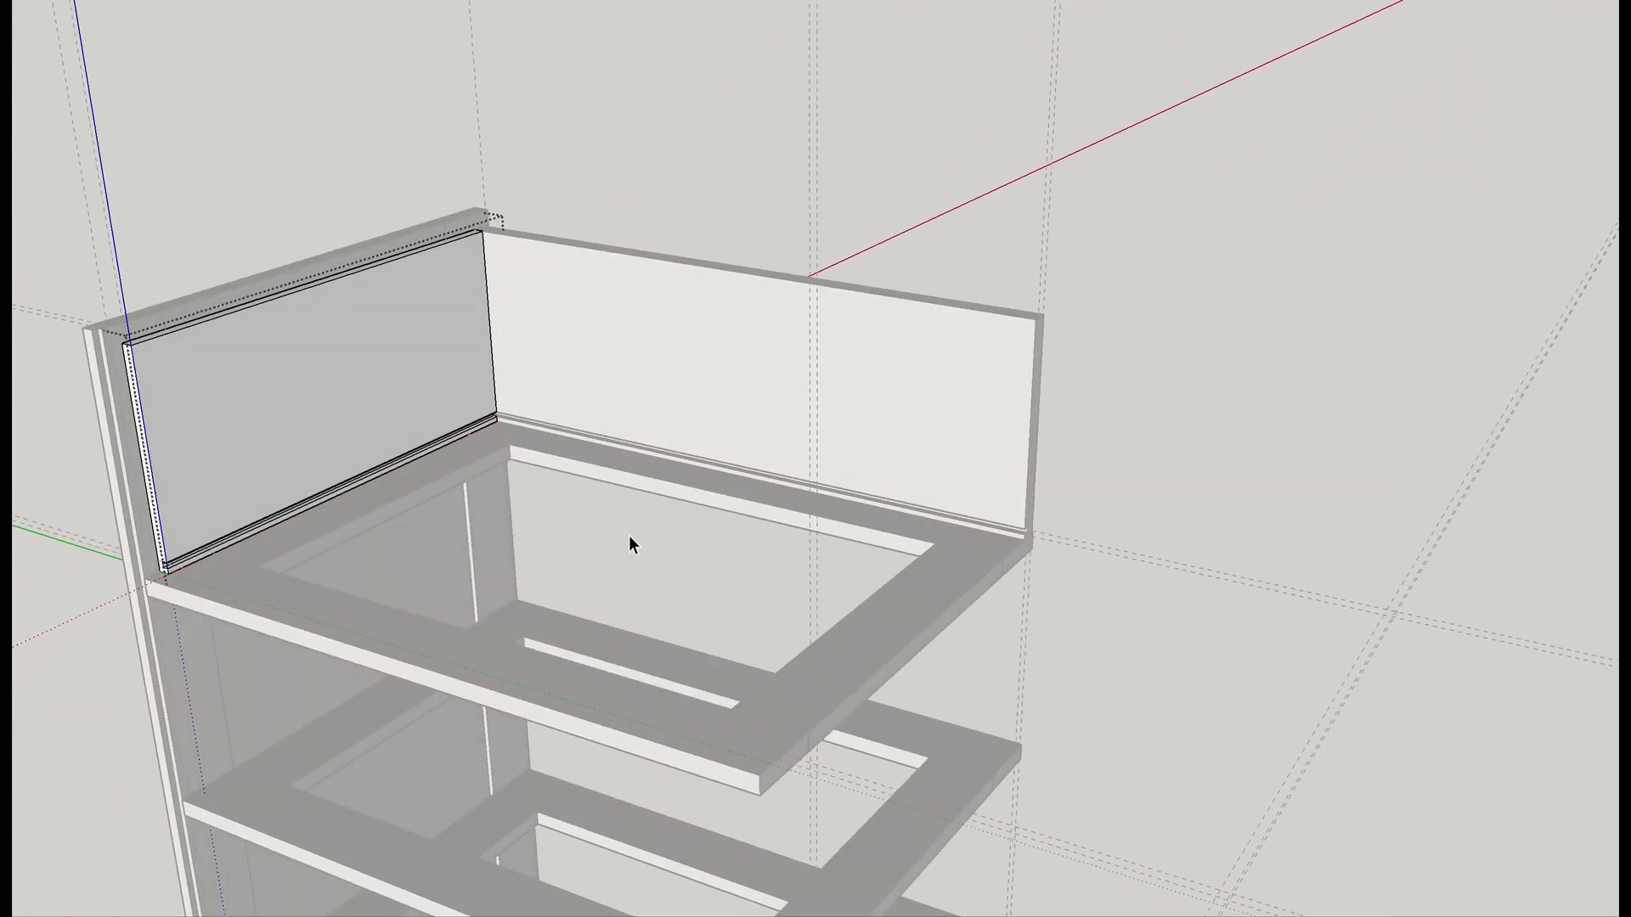
Unhide the remaining two drawer panels, the opposite short end and the opposite long side.
scroll(628, 535, "down", 4)
mouse_move(634, 537)
middle_mouse_down()
mouse_move(958, 665)
mouse_move(1367, 648)
mouse_move(1050, 455)
middle_mouse_up()
left_click(1049, 455)
double_click(1049, 455)
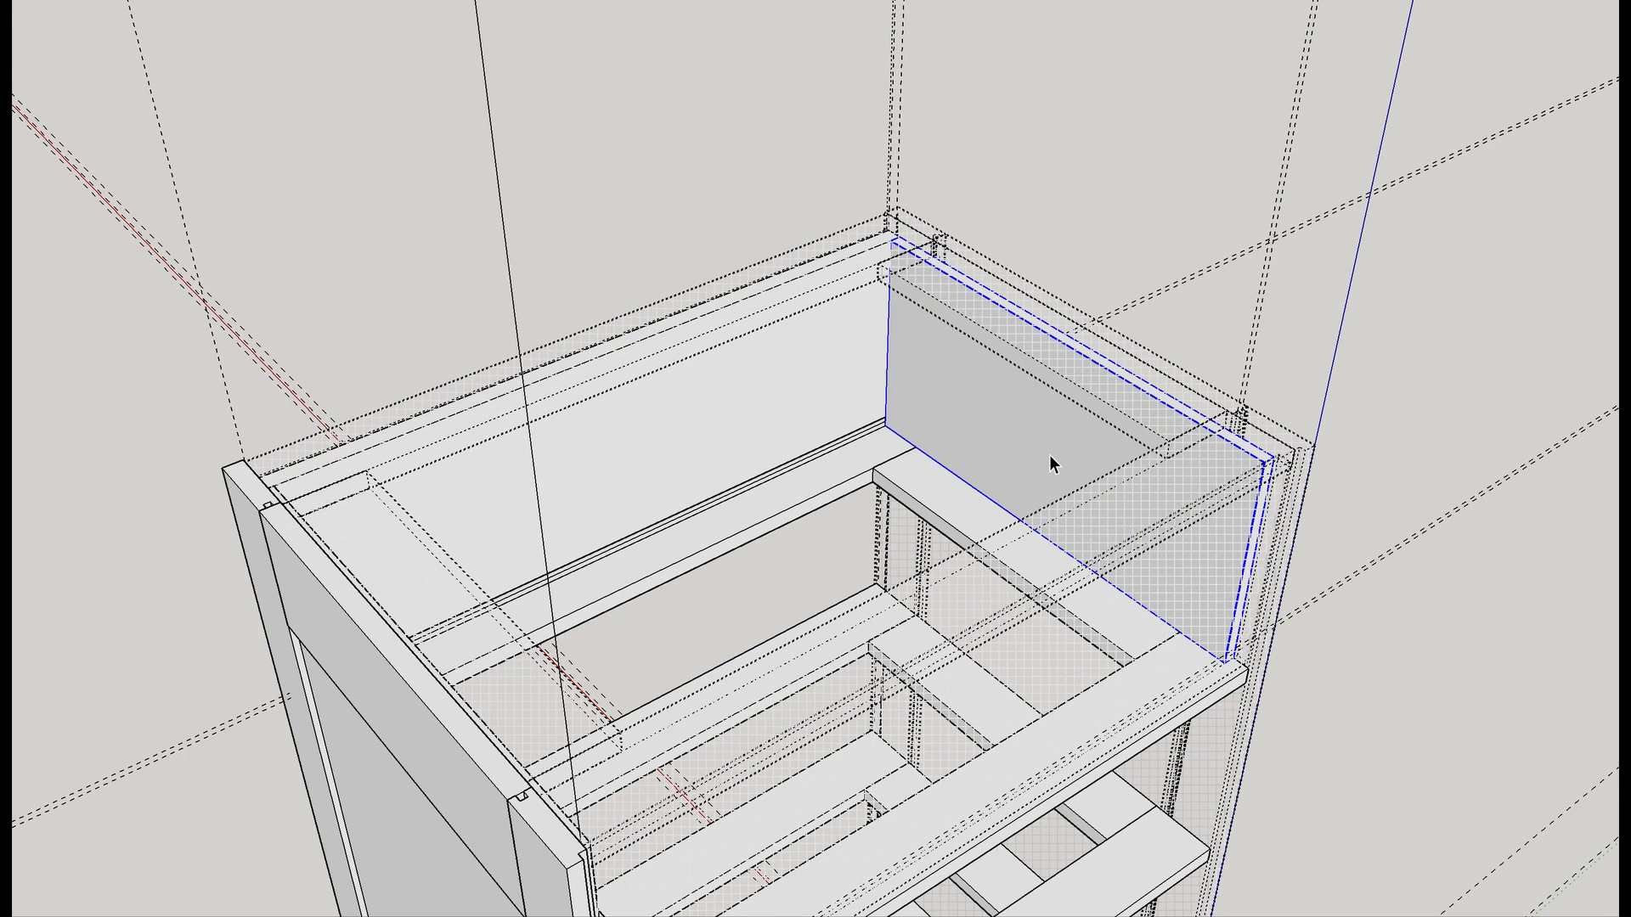
left_click(1139, 687)
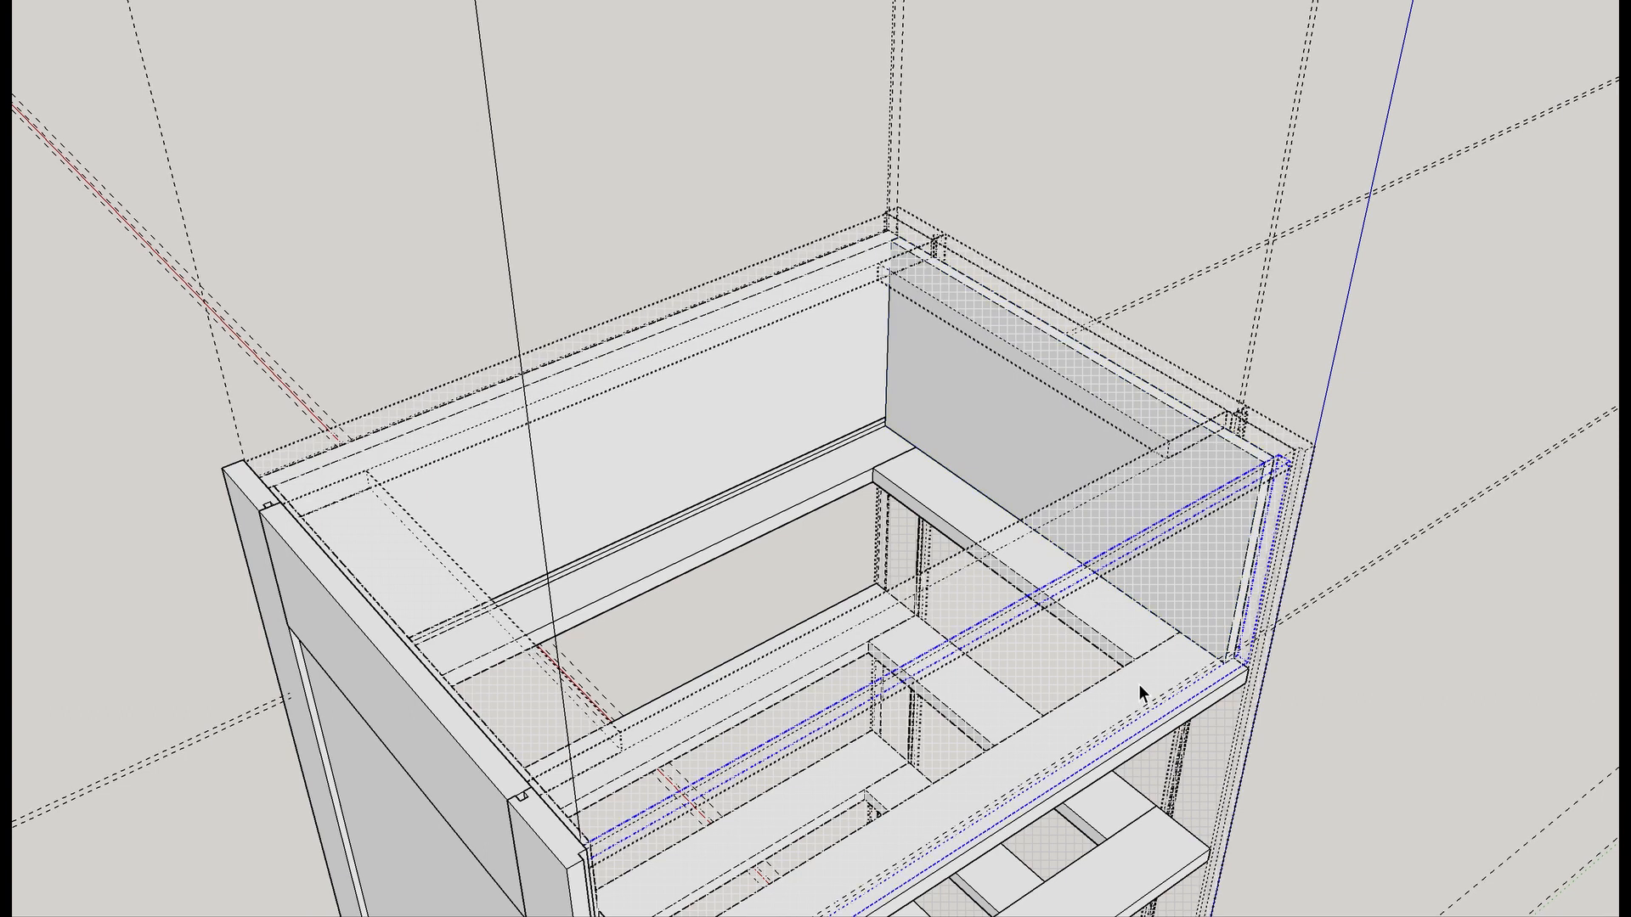
double_click(1138, 685)
Delete the ungrooved short drawer panel opposite the newly grooved one.
mouse_move(1138, 684)
middle_mouse_down()
mouse_move(1387, 680)
mouse_move(583, 739)
mouse_move(335, 691)
middle_mouse_up()
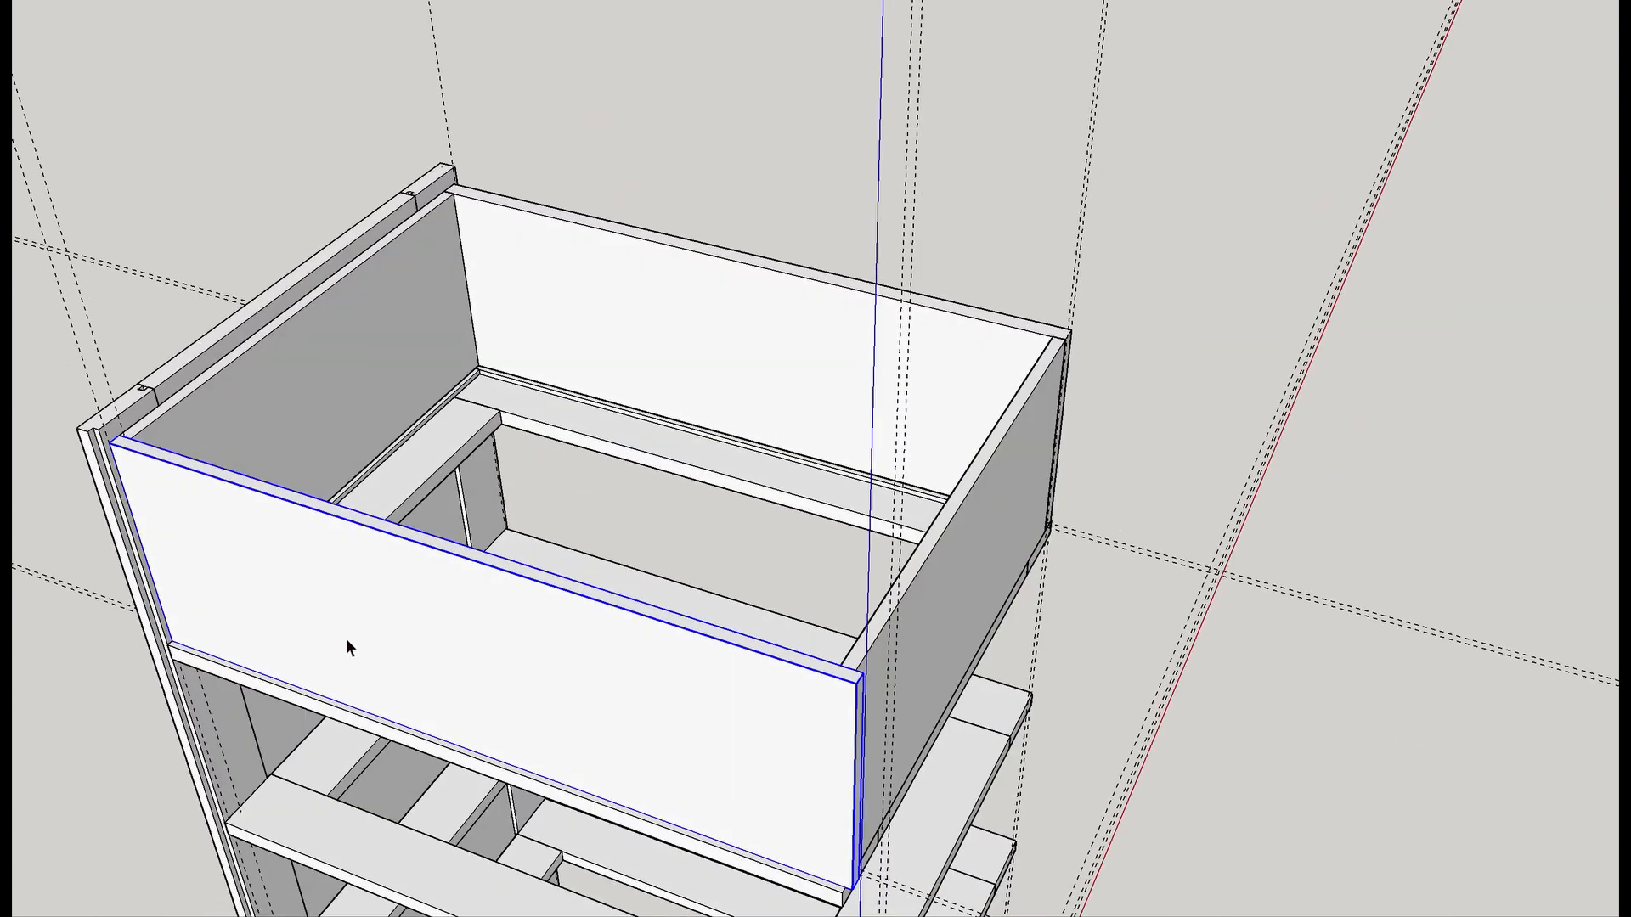
middle_click_drag(352, 381, 1324, 507)
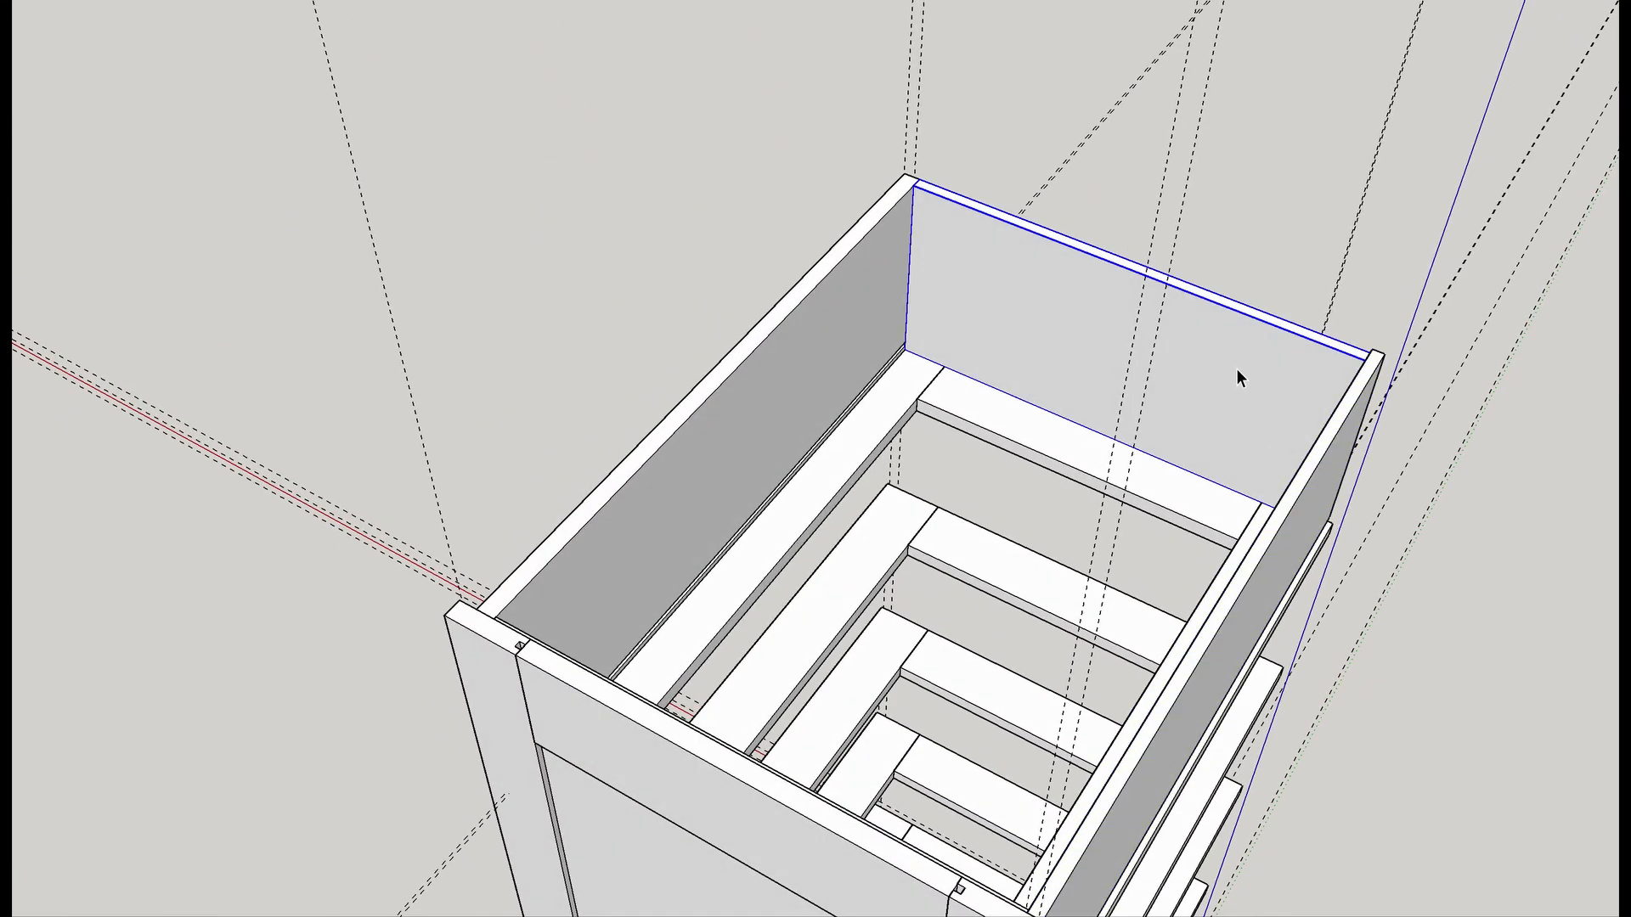
key("p")
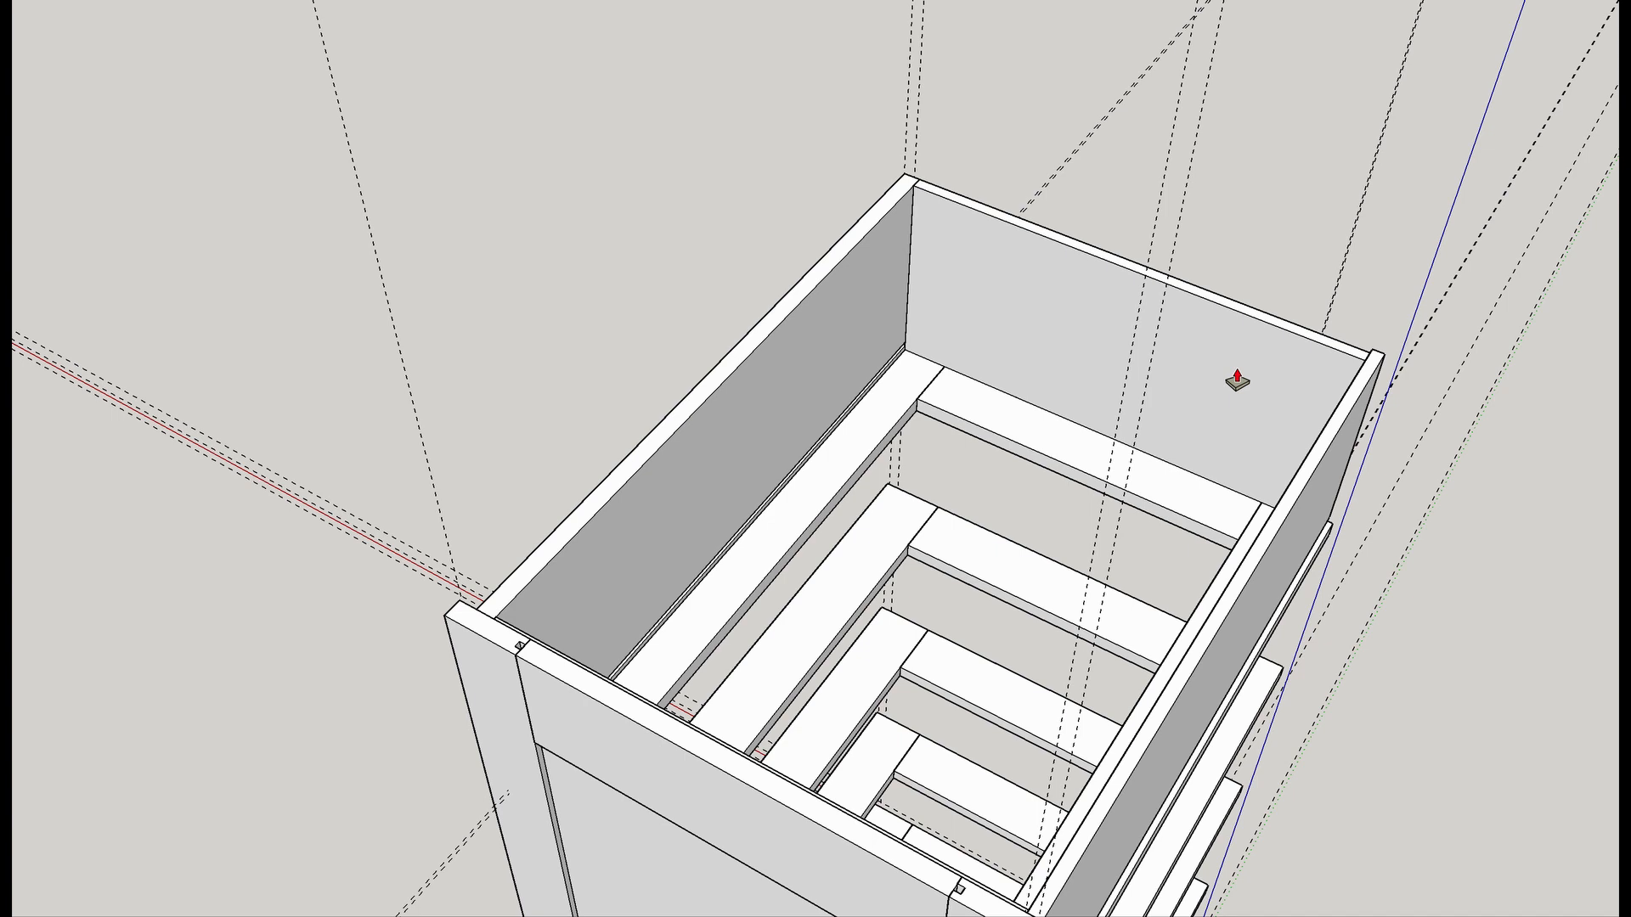
left_click(1236, 370)
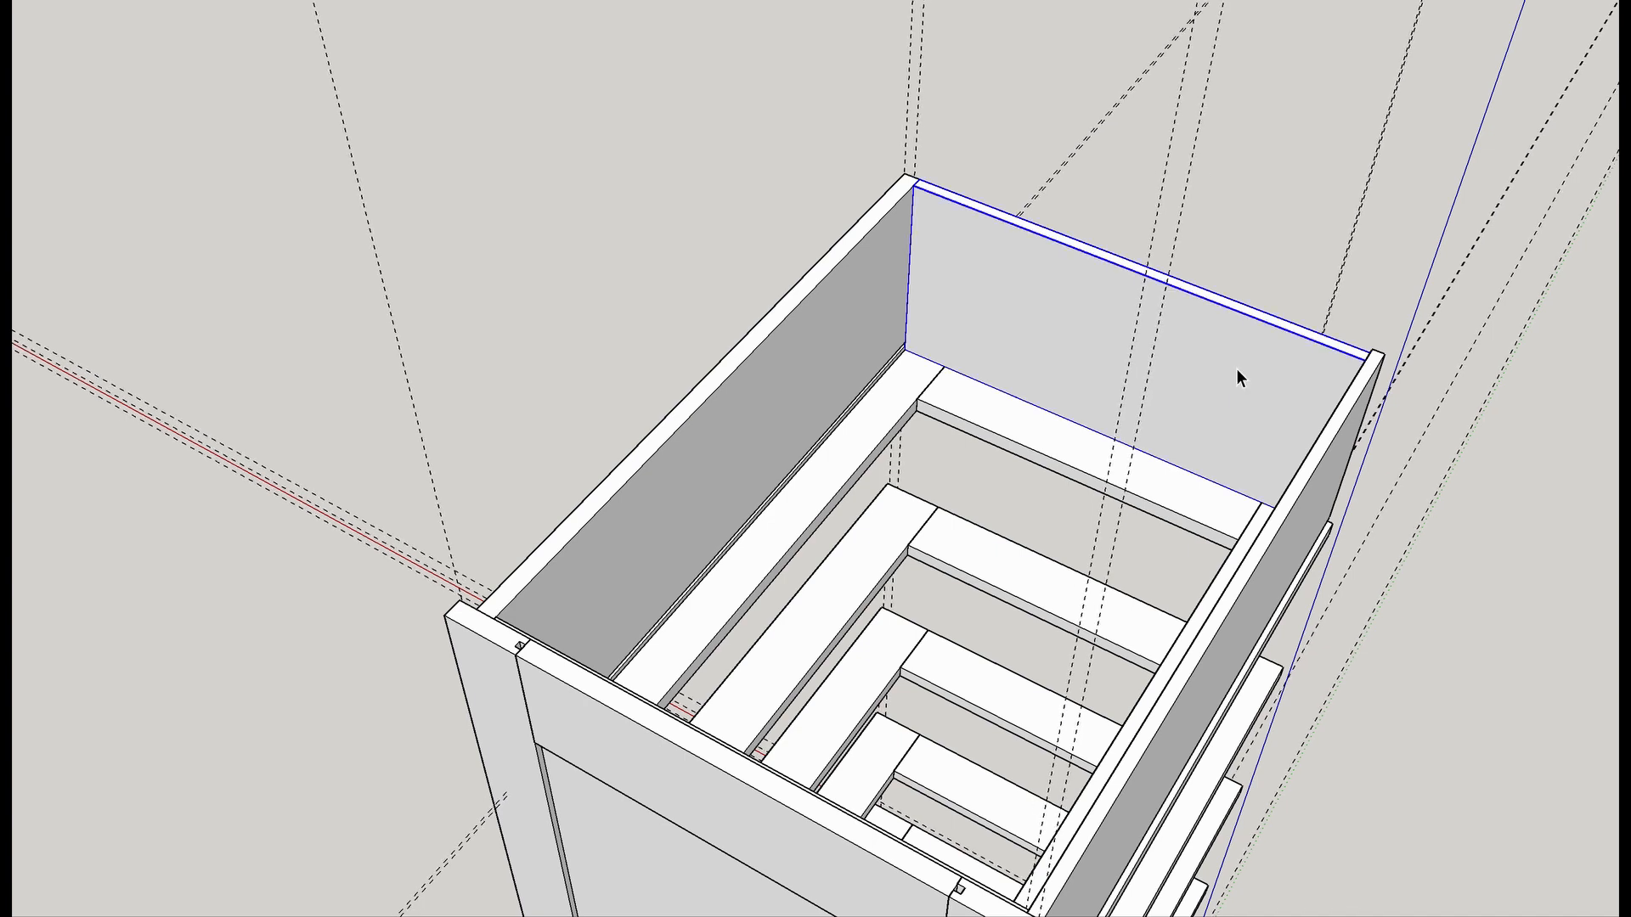
Copy the grooved short panel from its top corner along the long side towards the open end of the drawer.
middle_click_drag(1235, 380, 547, 537)
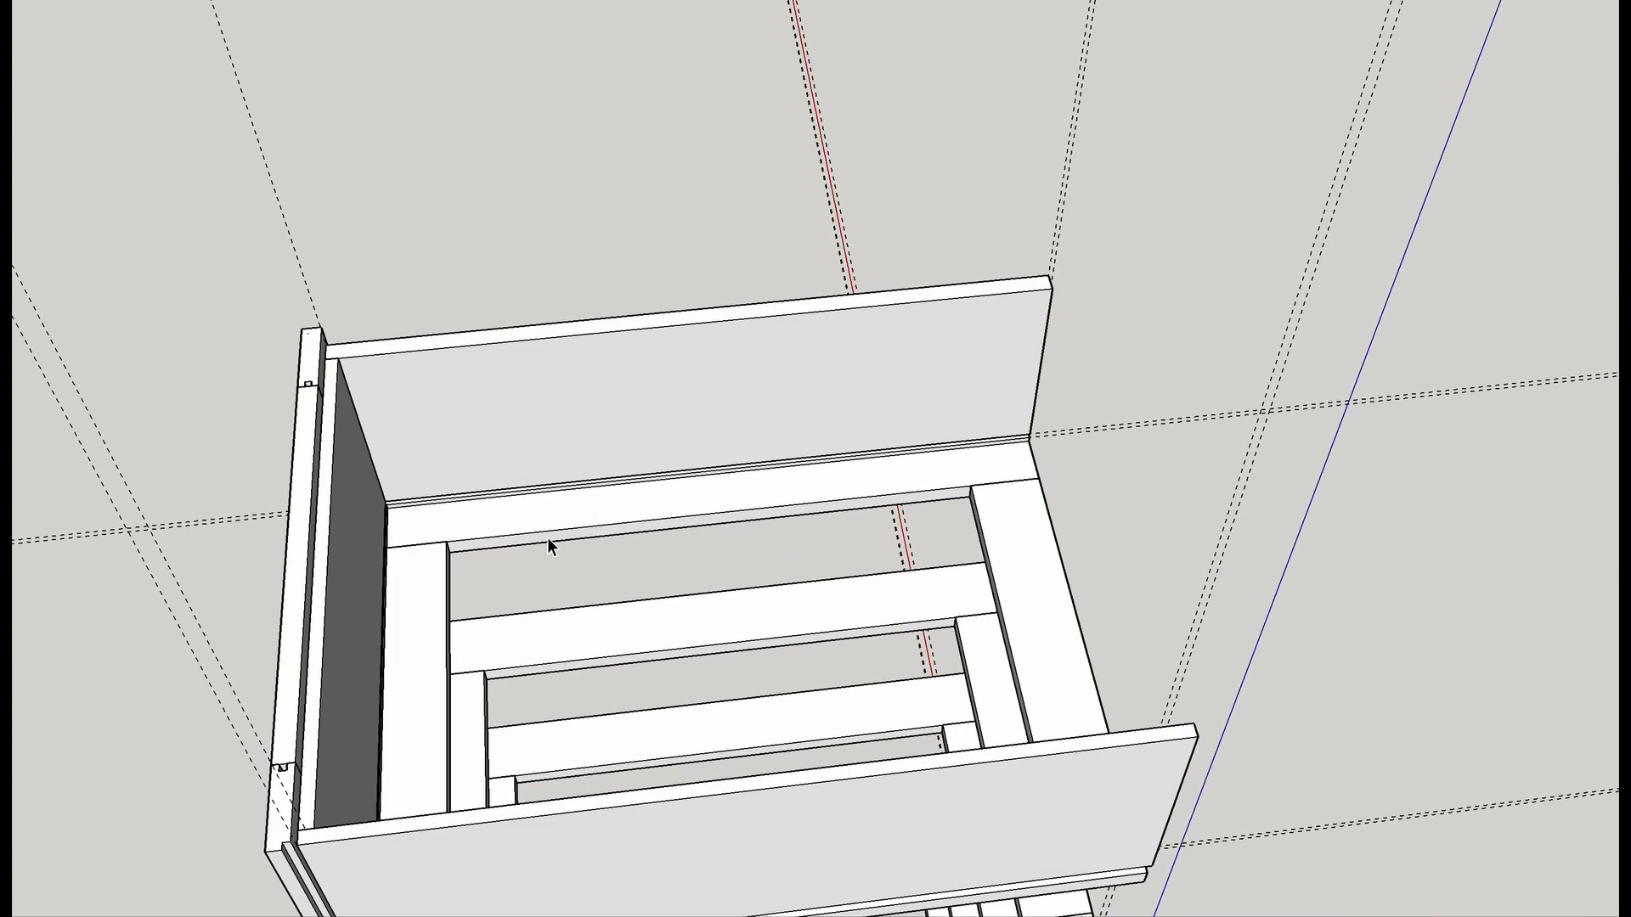
left_click(364, 530)
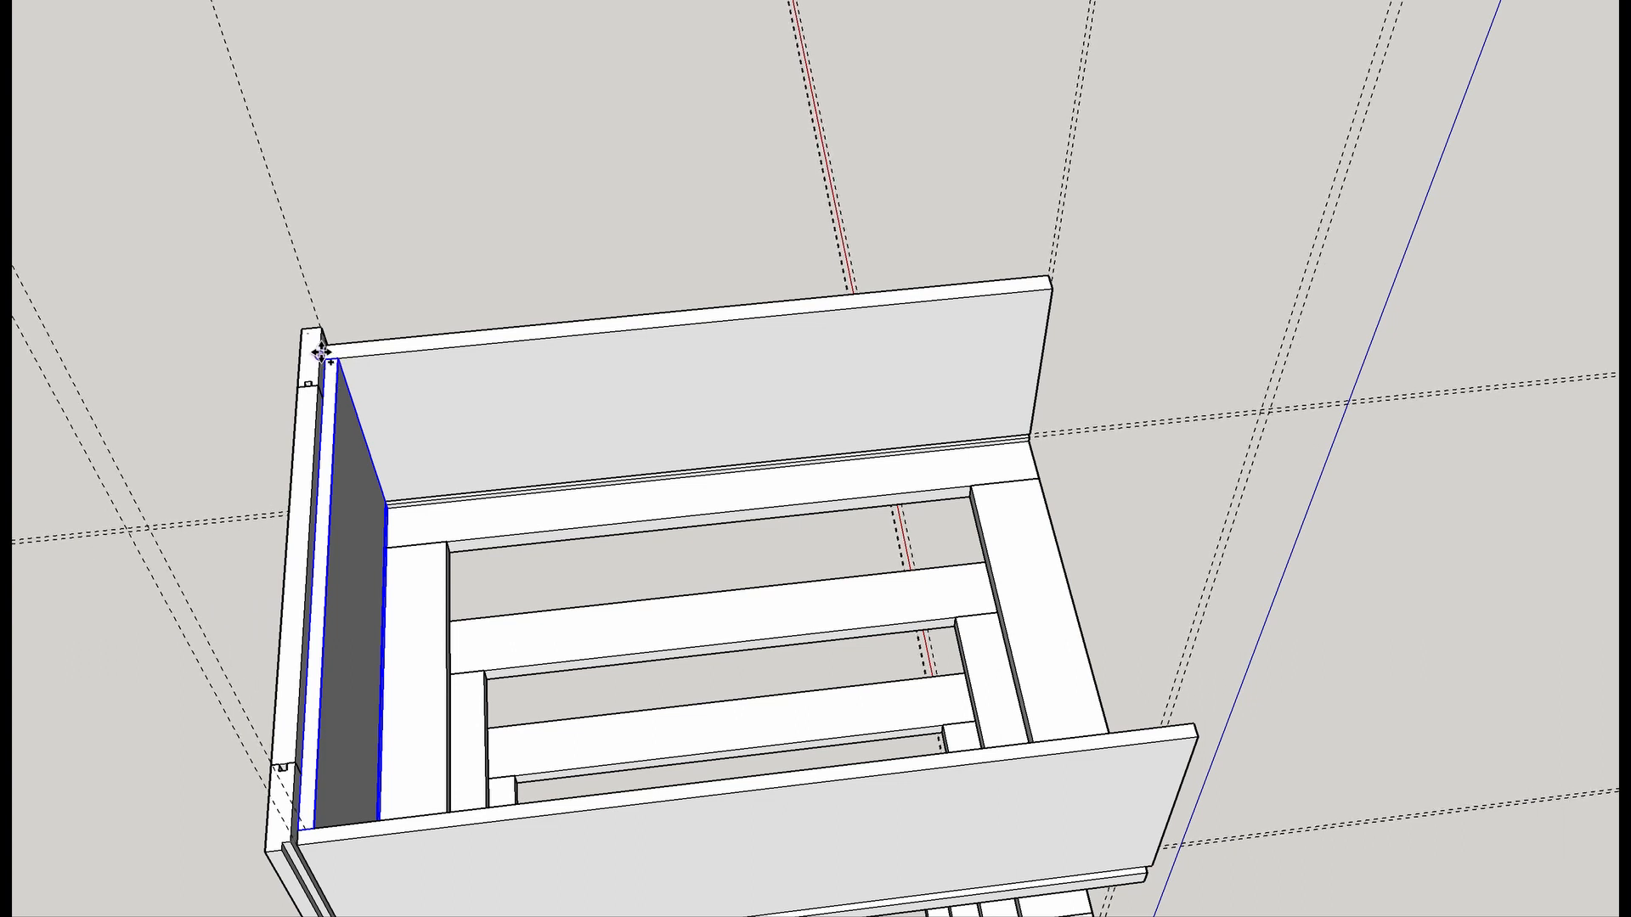
scroll(333, 366, "up", 3)
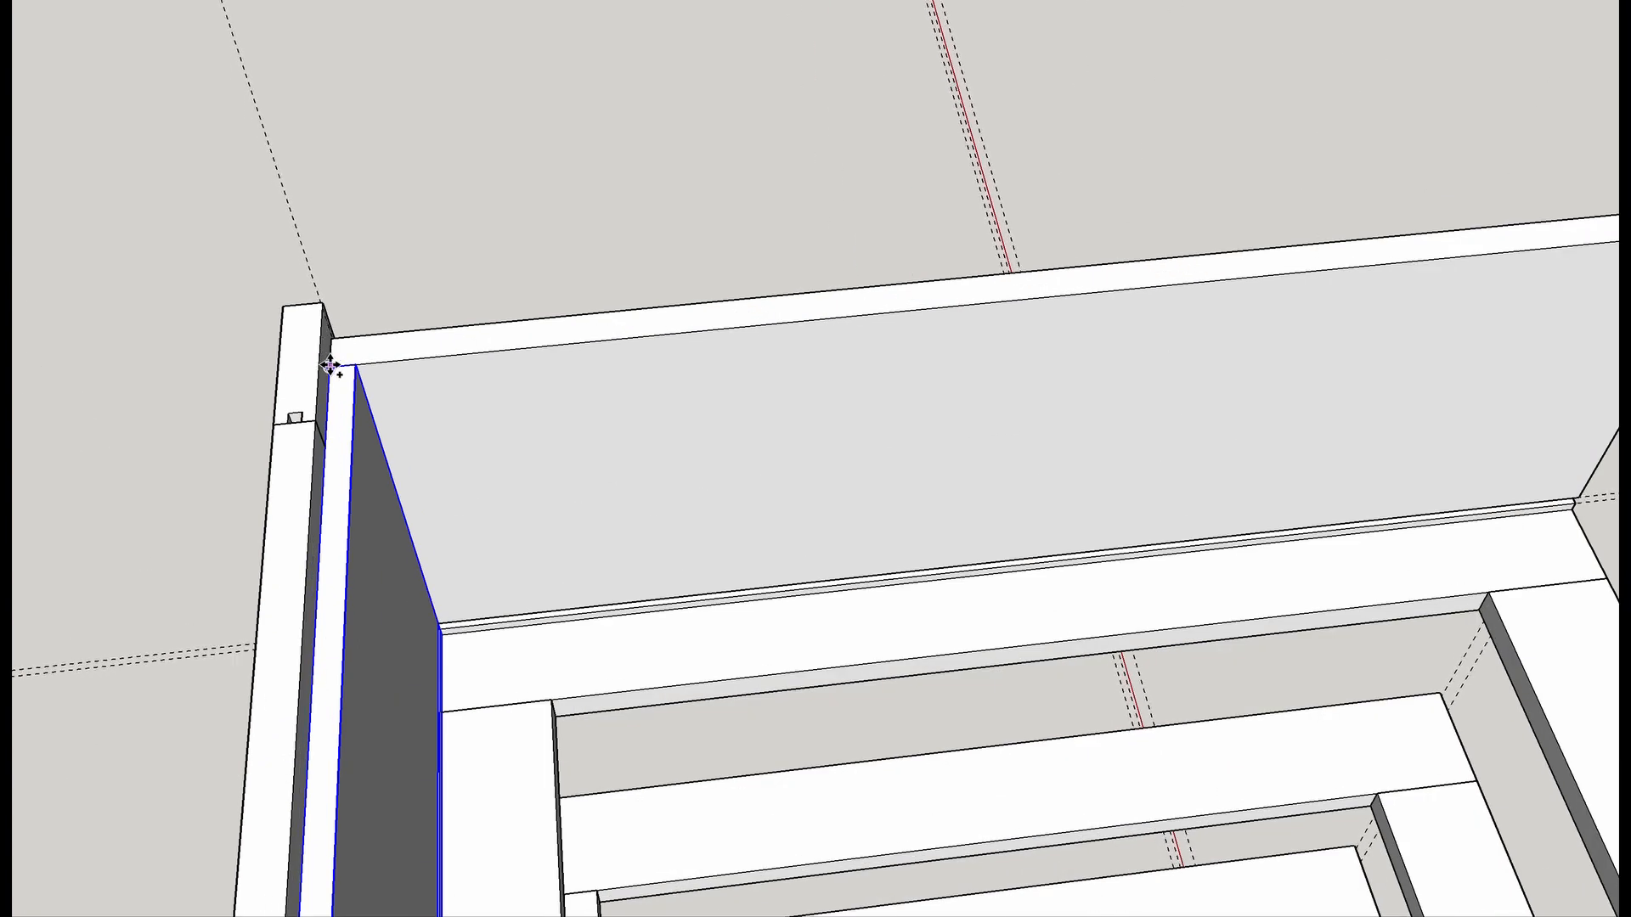
left_click(333, 365)
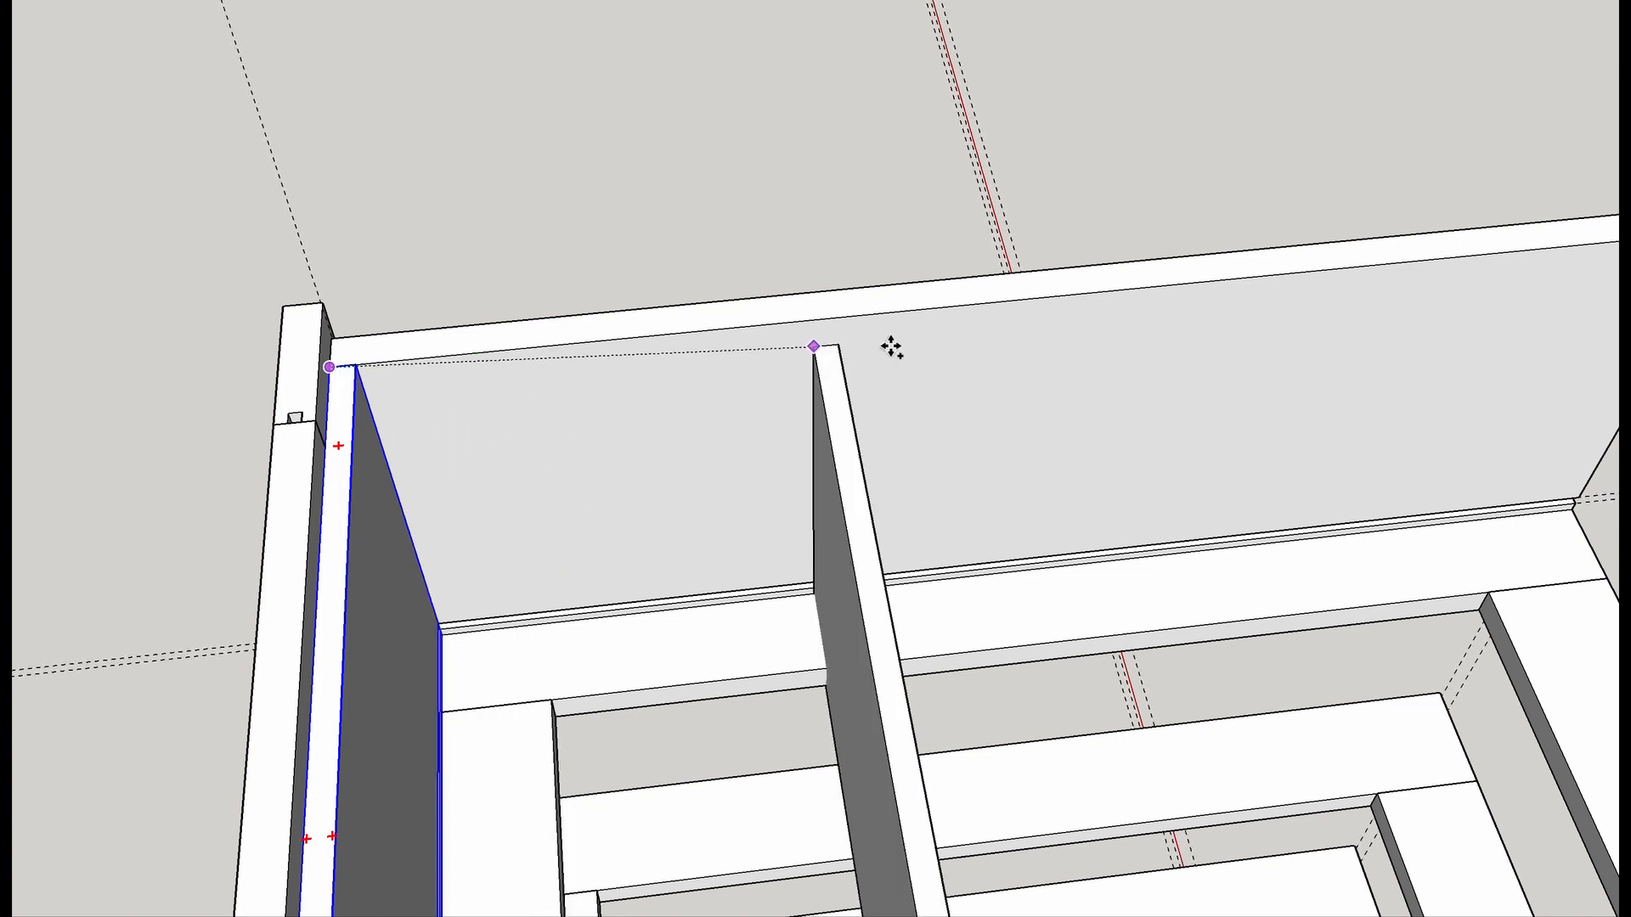
left_click(1590, 247)
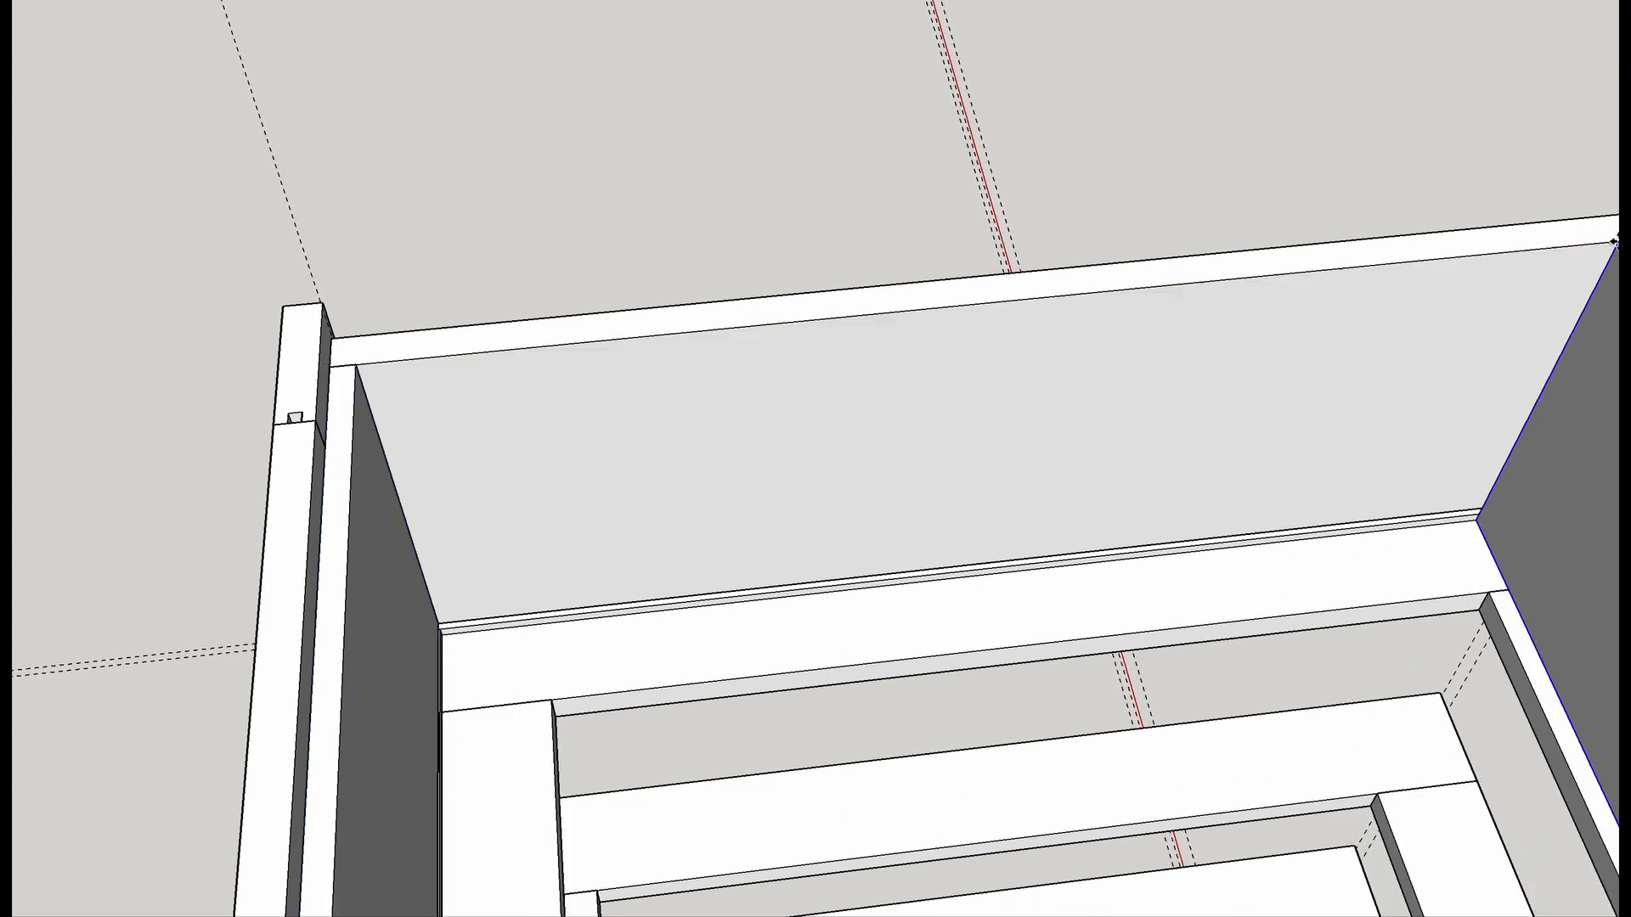
Move the copied short panel so its outer face is flush with the end of the long drawer side.
scroll(1593, 254, "up", 4)
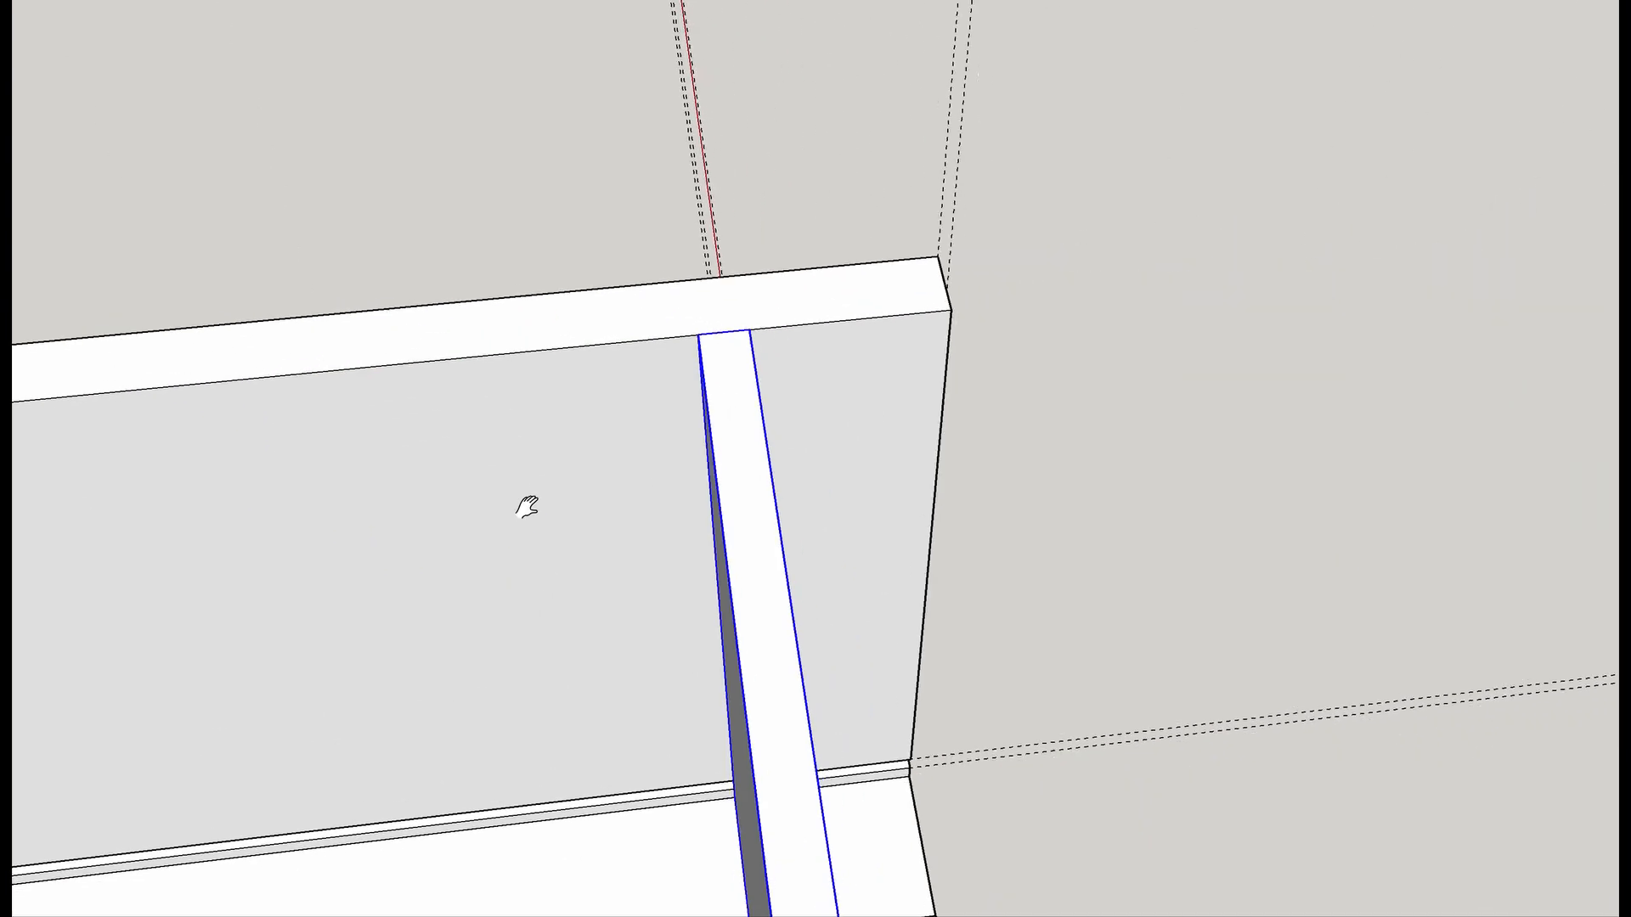
left_click(732, 327)
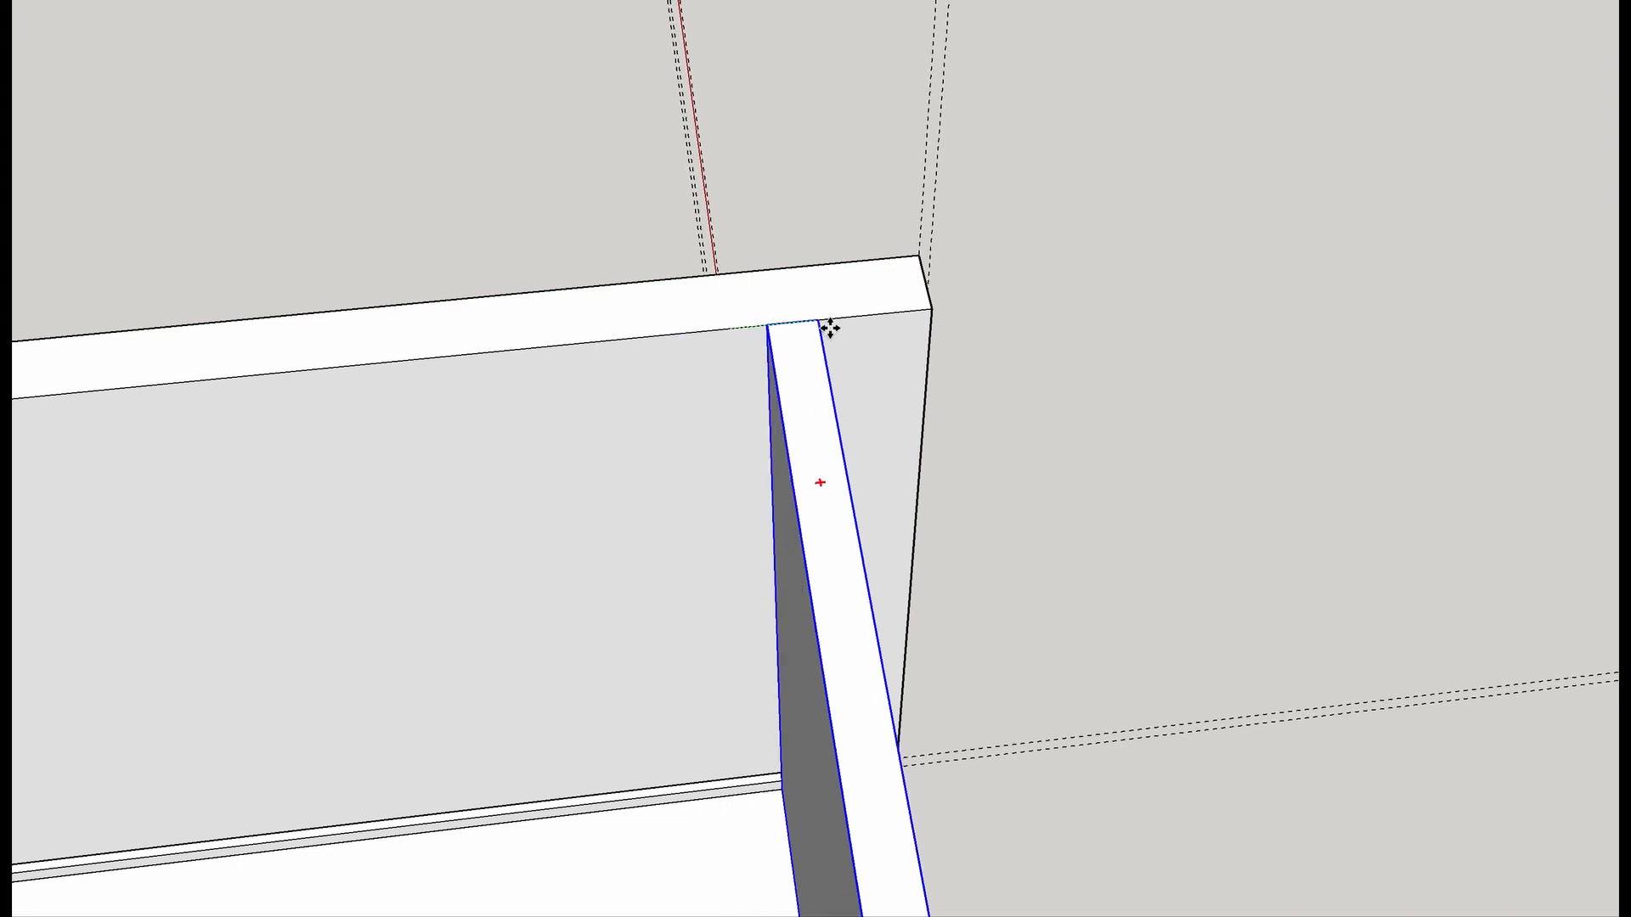
left_click(929, 313)
scroll(969, 410, "down", 5)
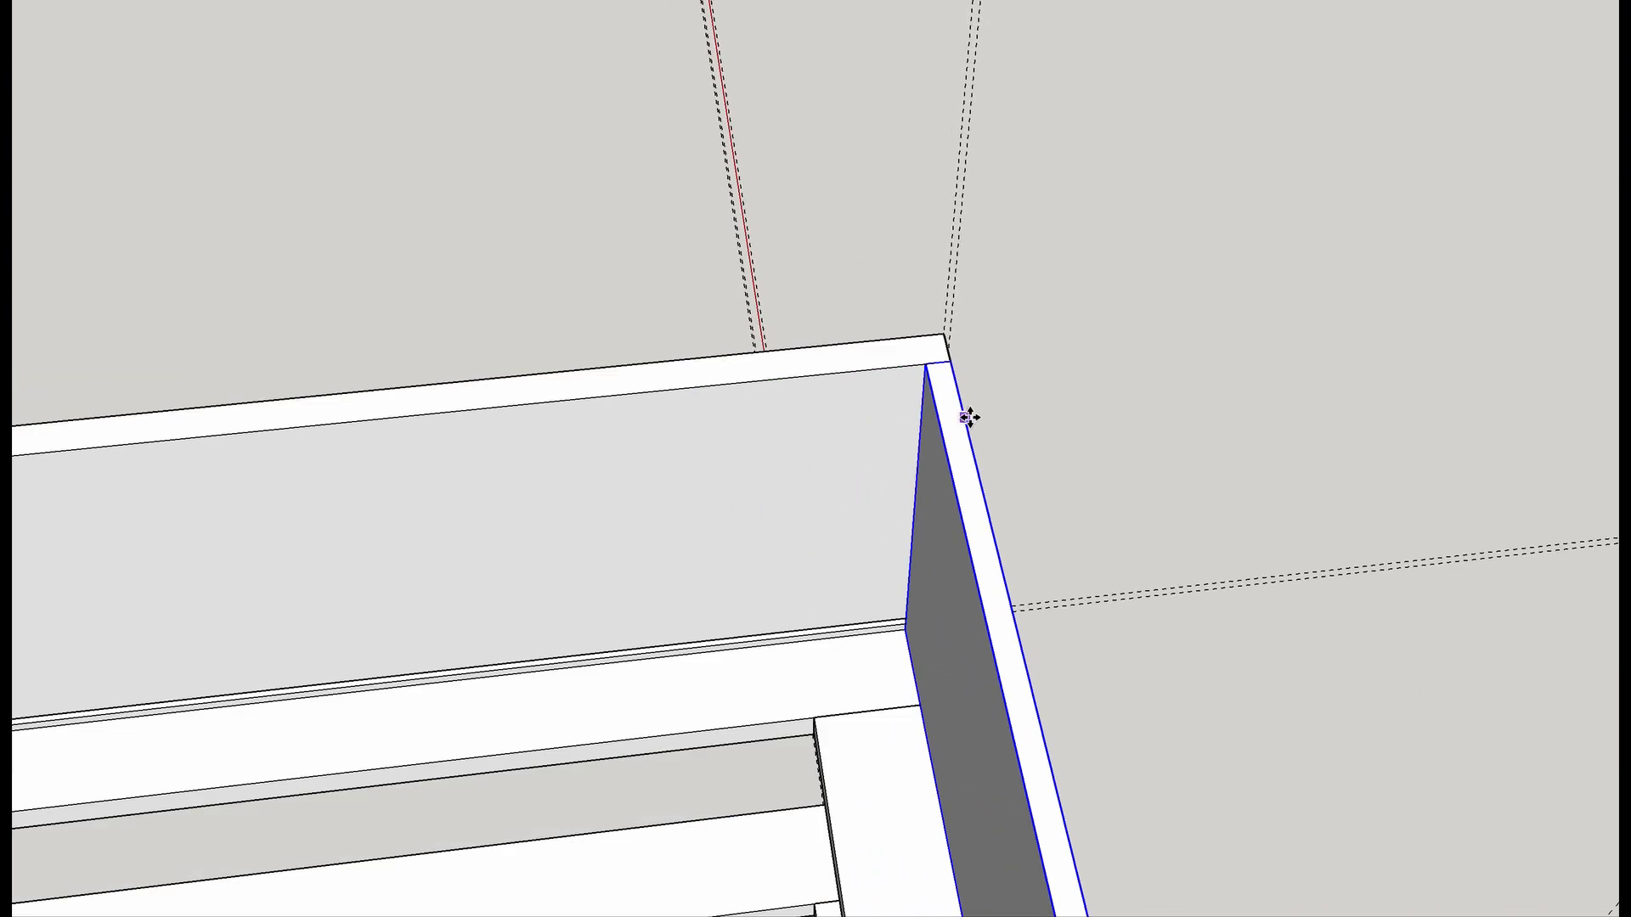
Flip the copied short panel along the group's green axis.
middle_click_drag(933, 634, 1617, 510)
middle_click_drag(1183, 374, 1610, 365)
middle_click_drag(1023, 420, 1277, 442)
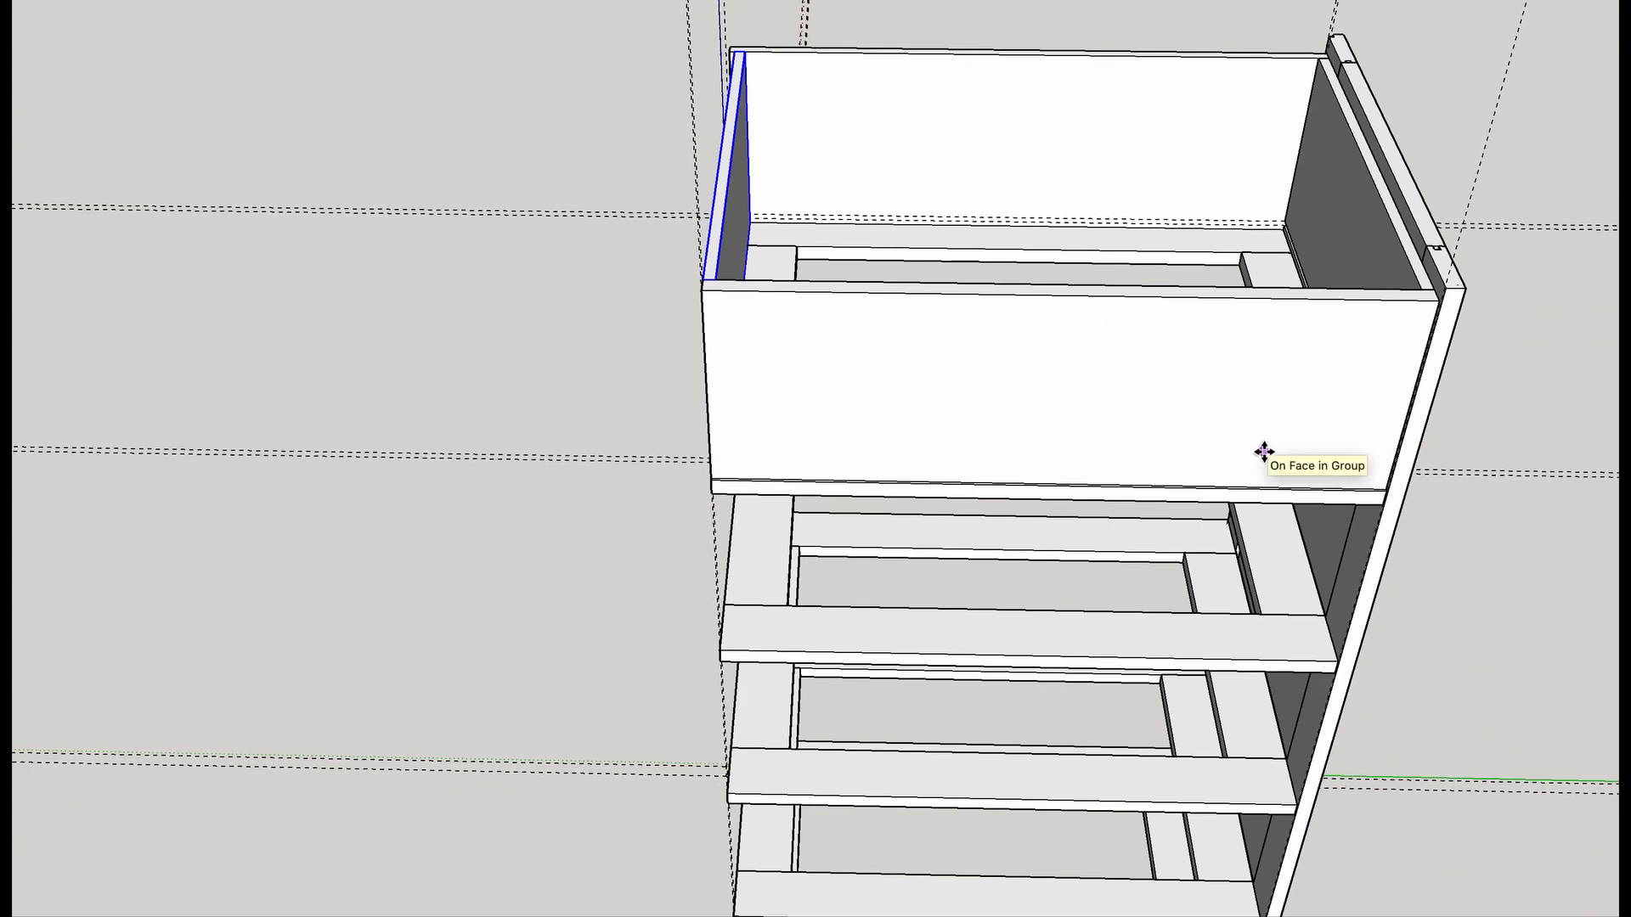
middle_click_drag(881, 453, 877, 832, "shift")
scroll(808, 690, "up", 3)
middle_click_drag(808, 690, 856, 626)
right_click(654, 618)
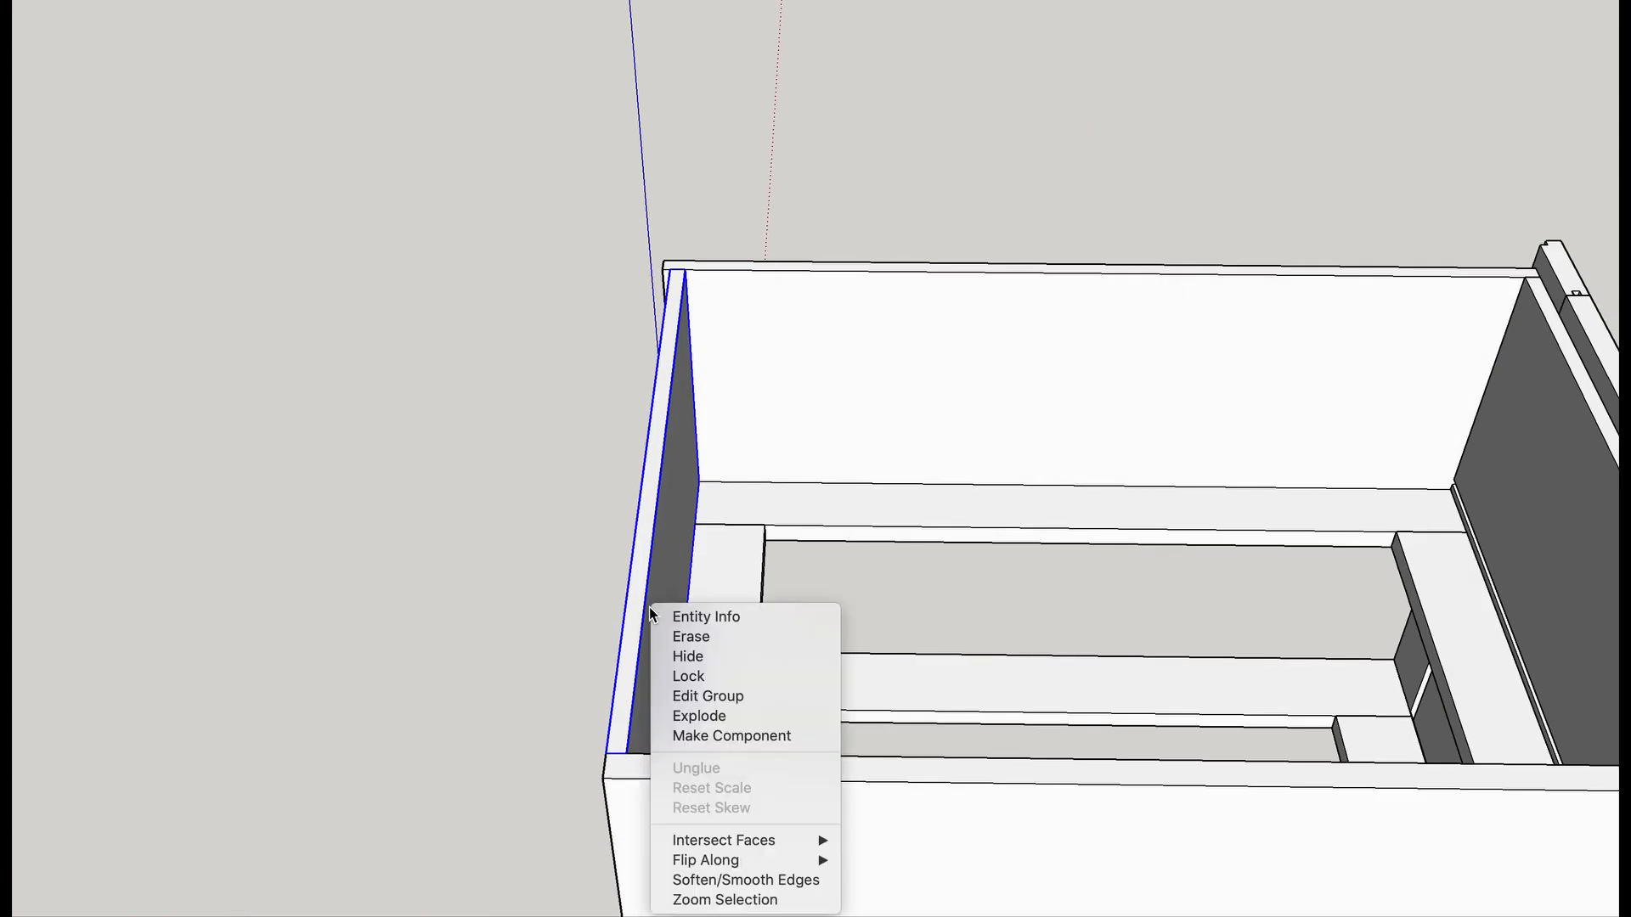
mouse_move(782, 860)
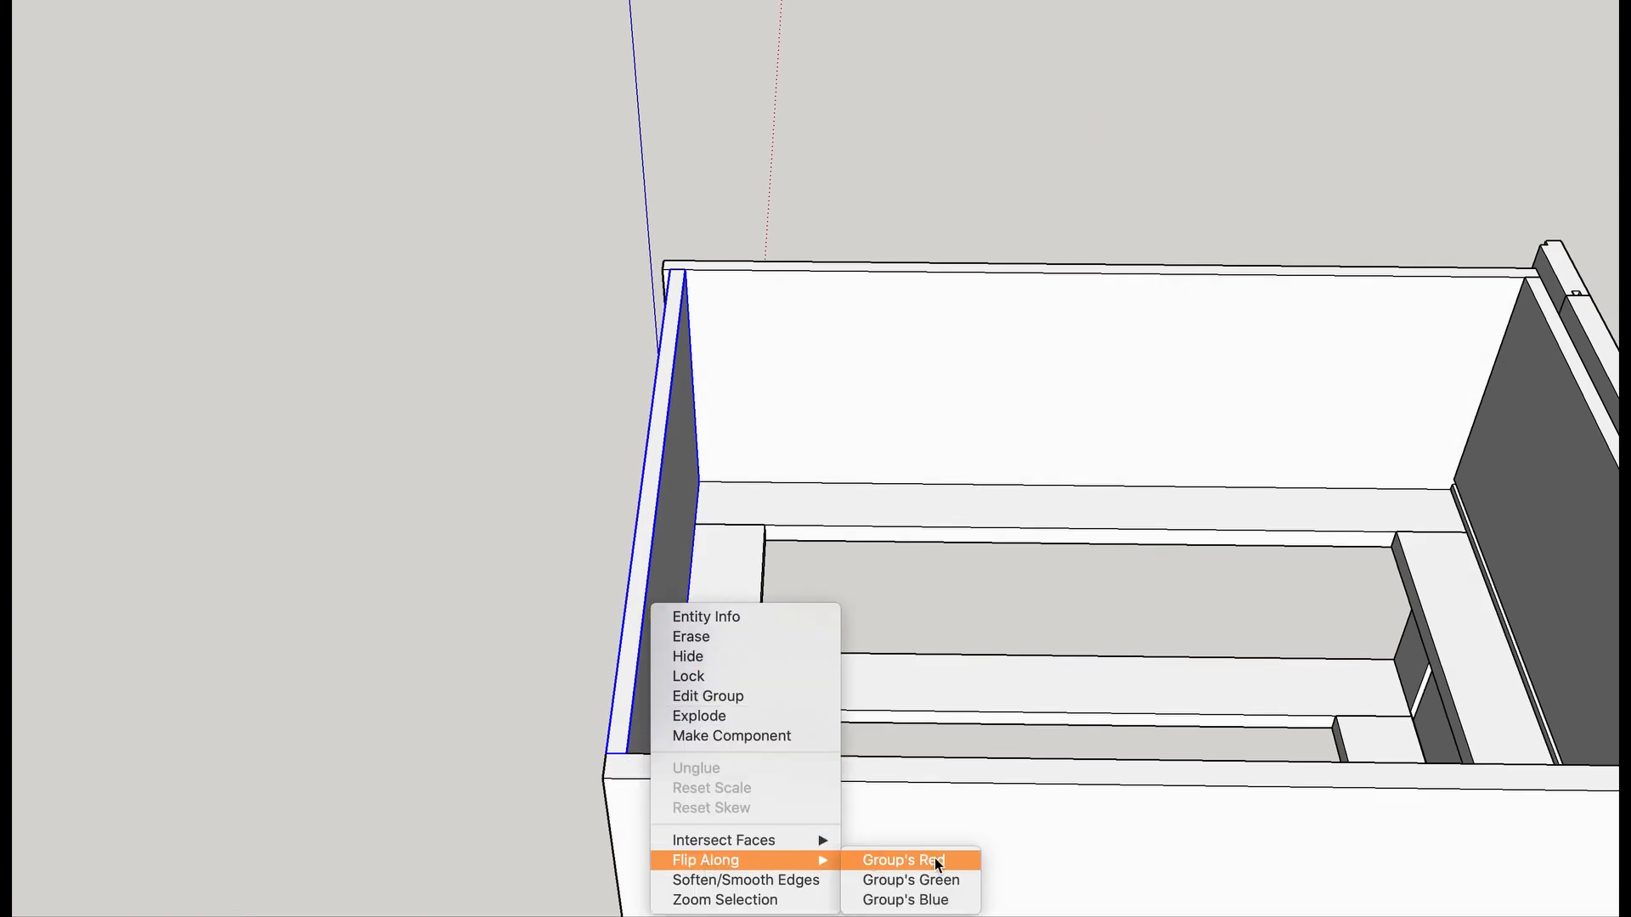
left_click(932, 886)
Delete the ungrooved long drawer side panel opposite the grooved one.
middle_click_drag(884, 666, 1410, 663)
middle_click_drag(1036, 367, 750, 298)
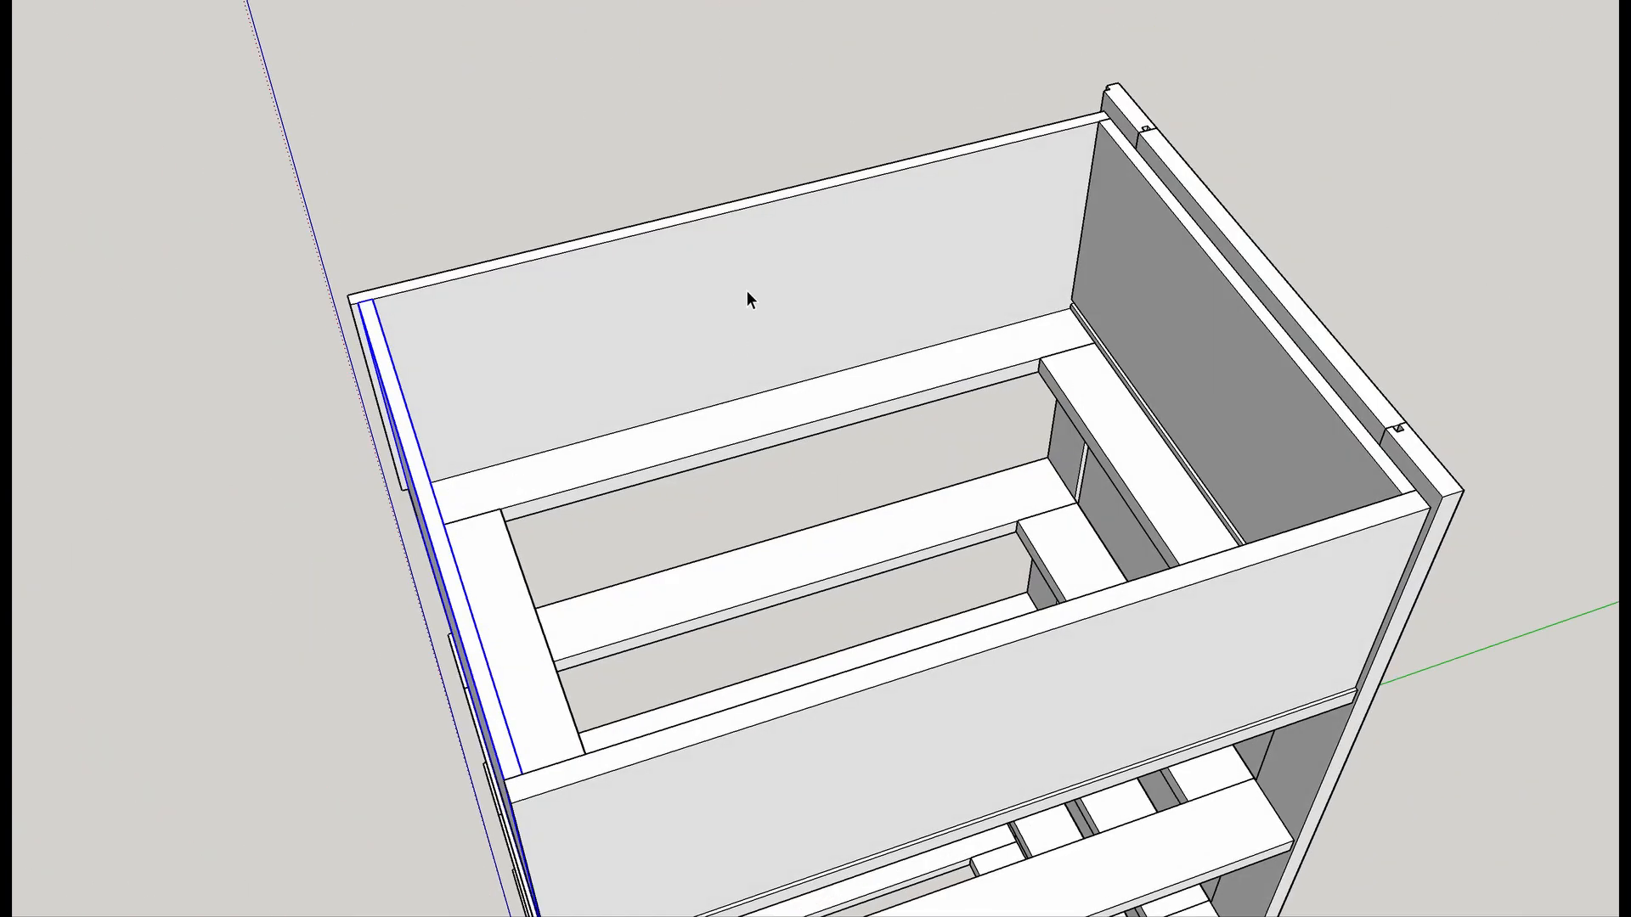
key("Delete")
Copy the grooved long side panel from its top corner at the open end to the short panel's opposite top corner.
left_click(1019, 655)
middle_click_drag(964, 670, 1573, 679)
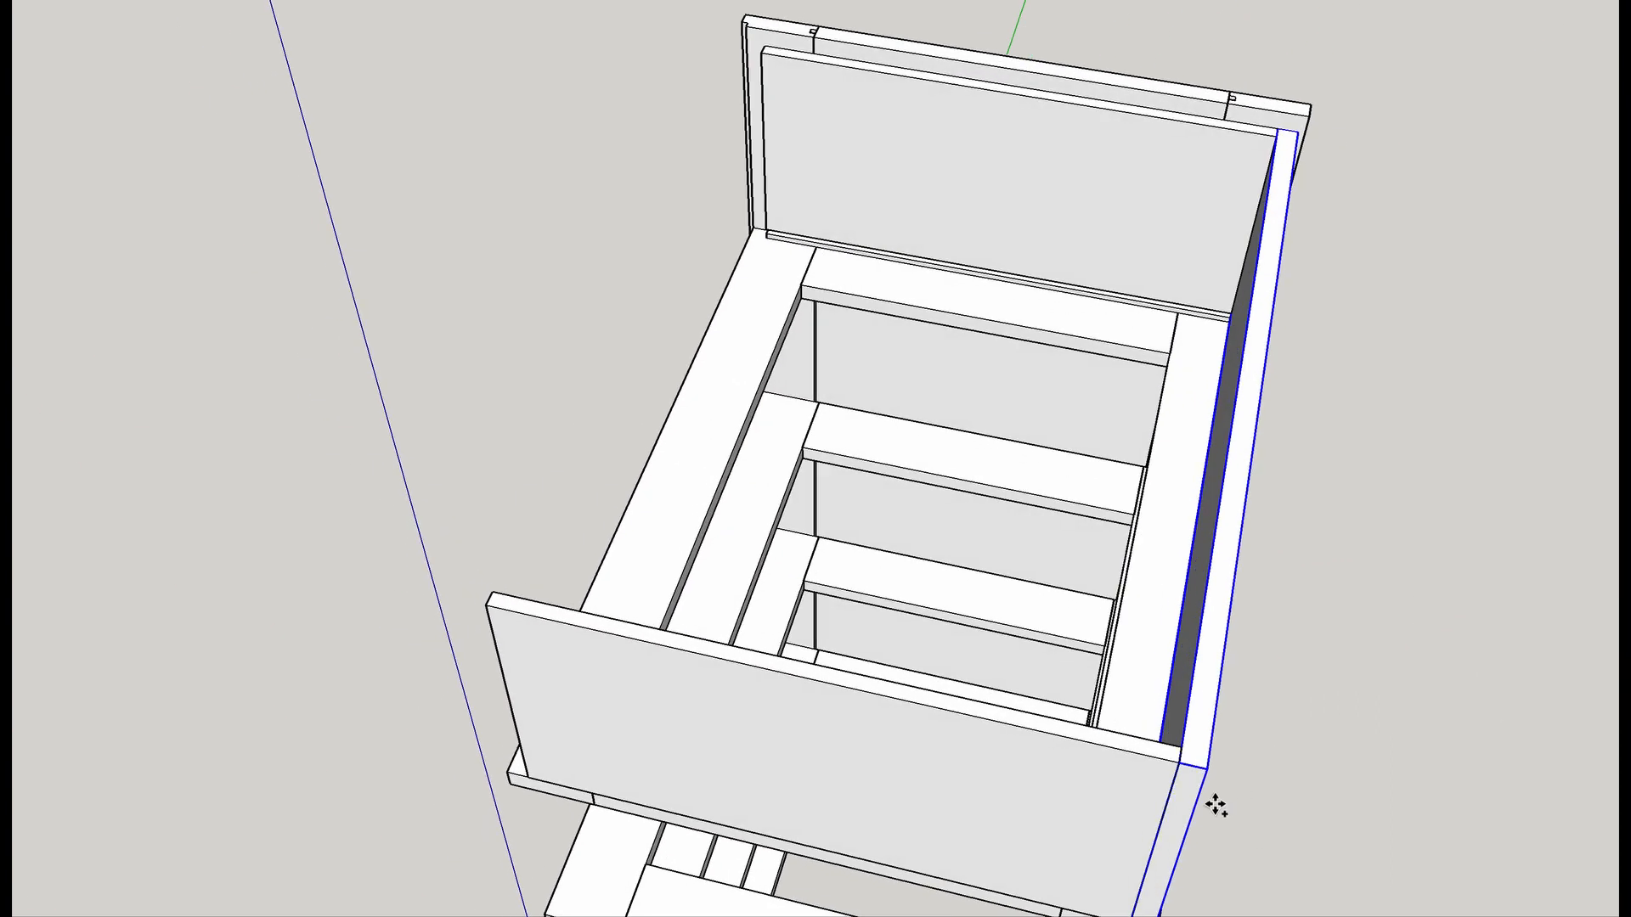
left_click(1207, 767)
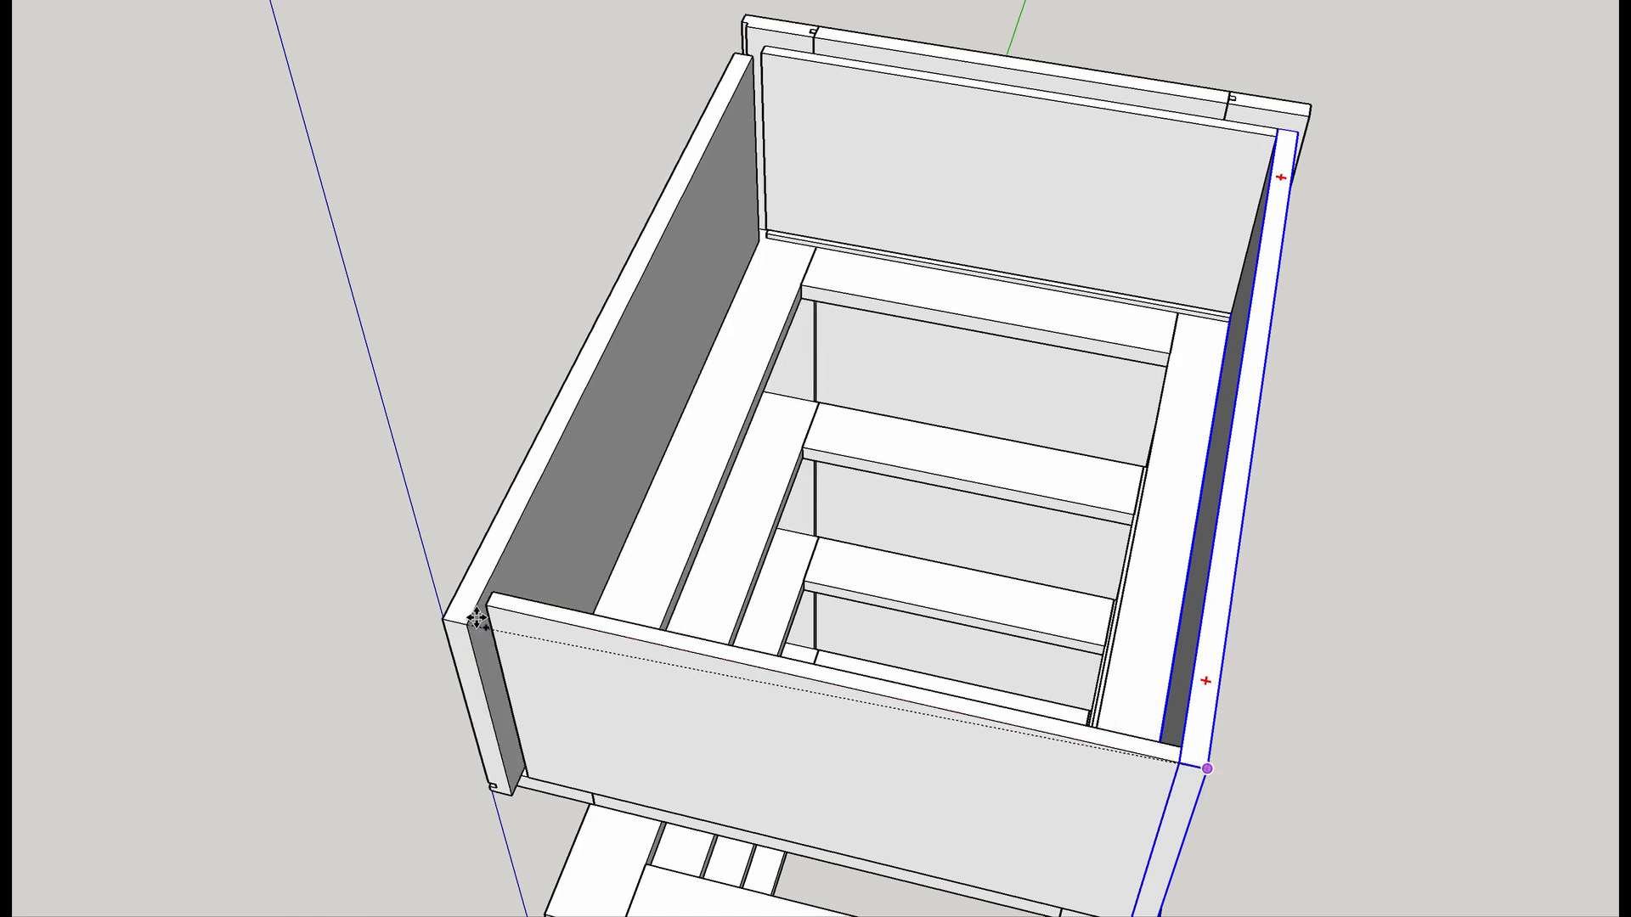
left_click(479, 607)
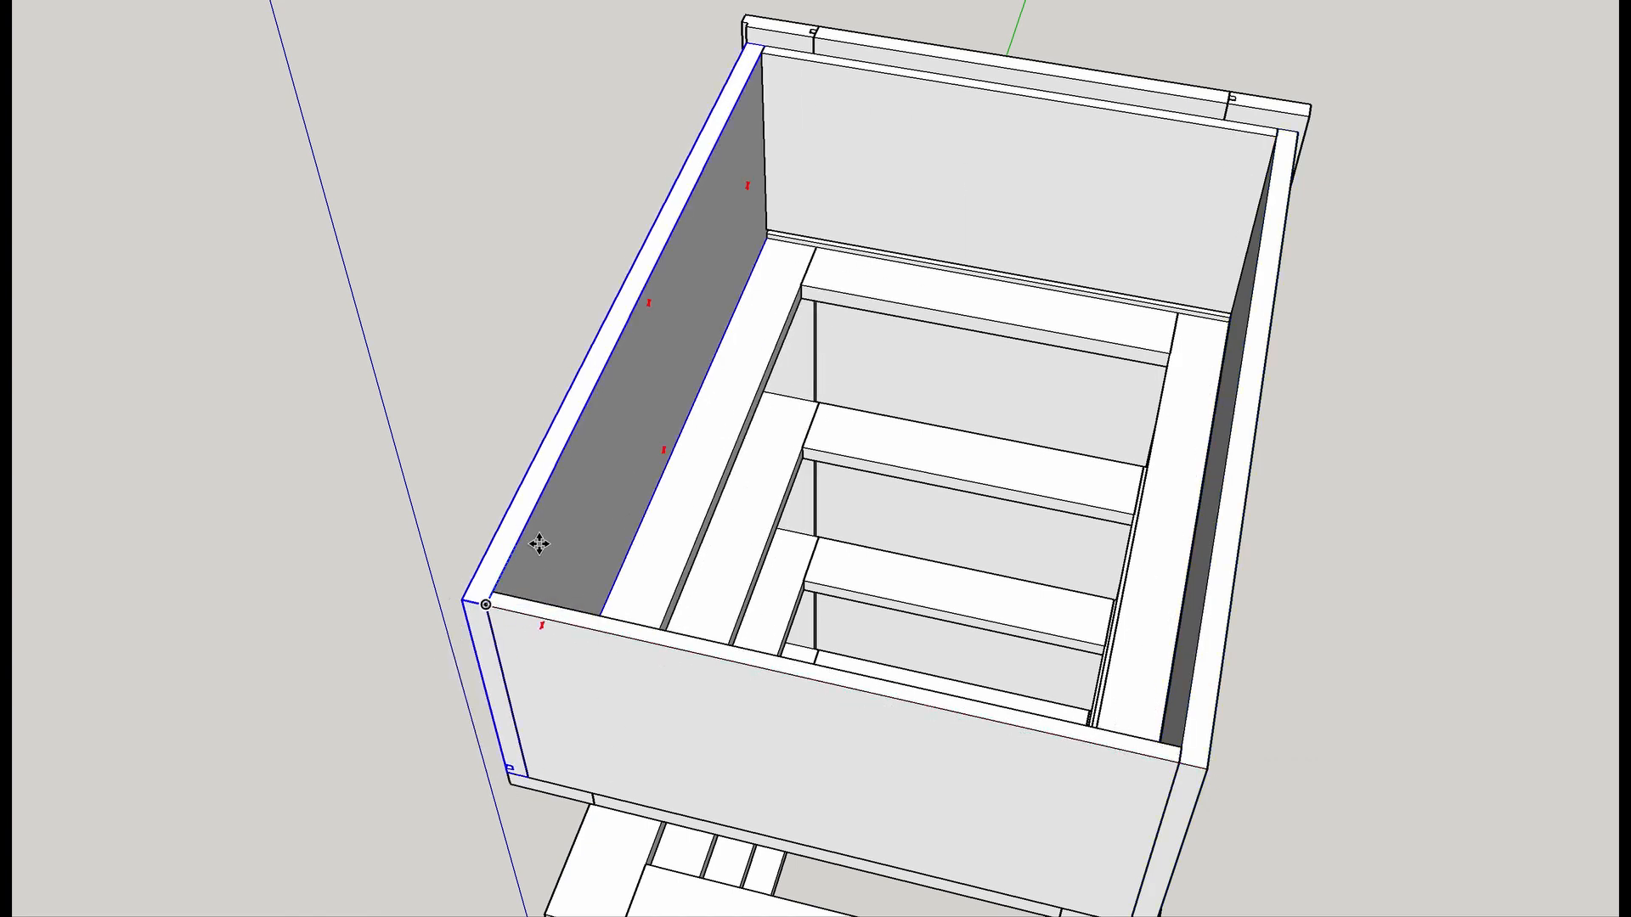
Flip the copied long side panel along the group's red axis.
scroll(543, 516, "down", 8)
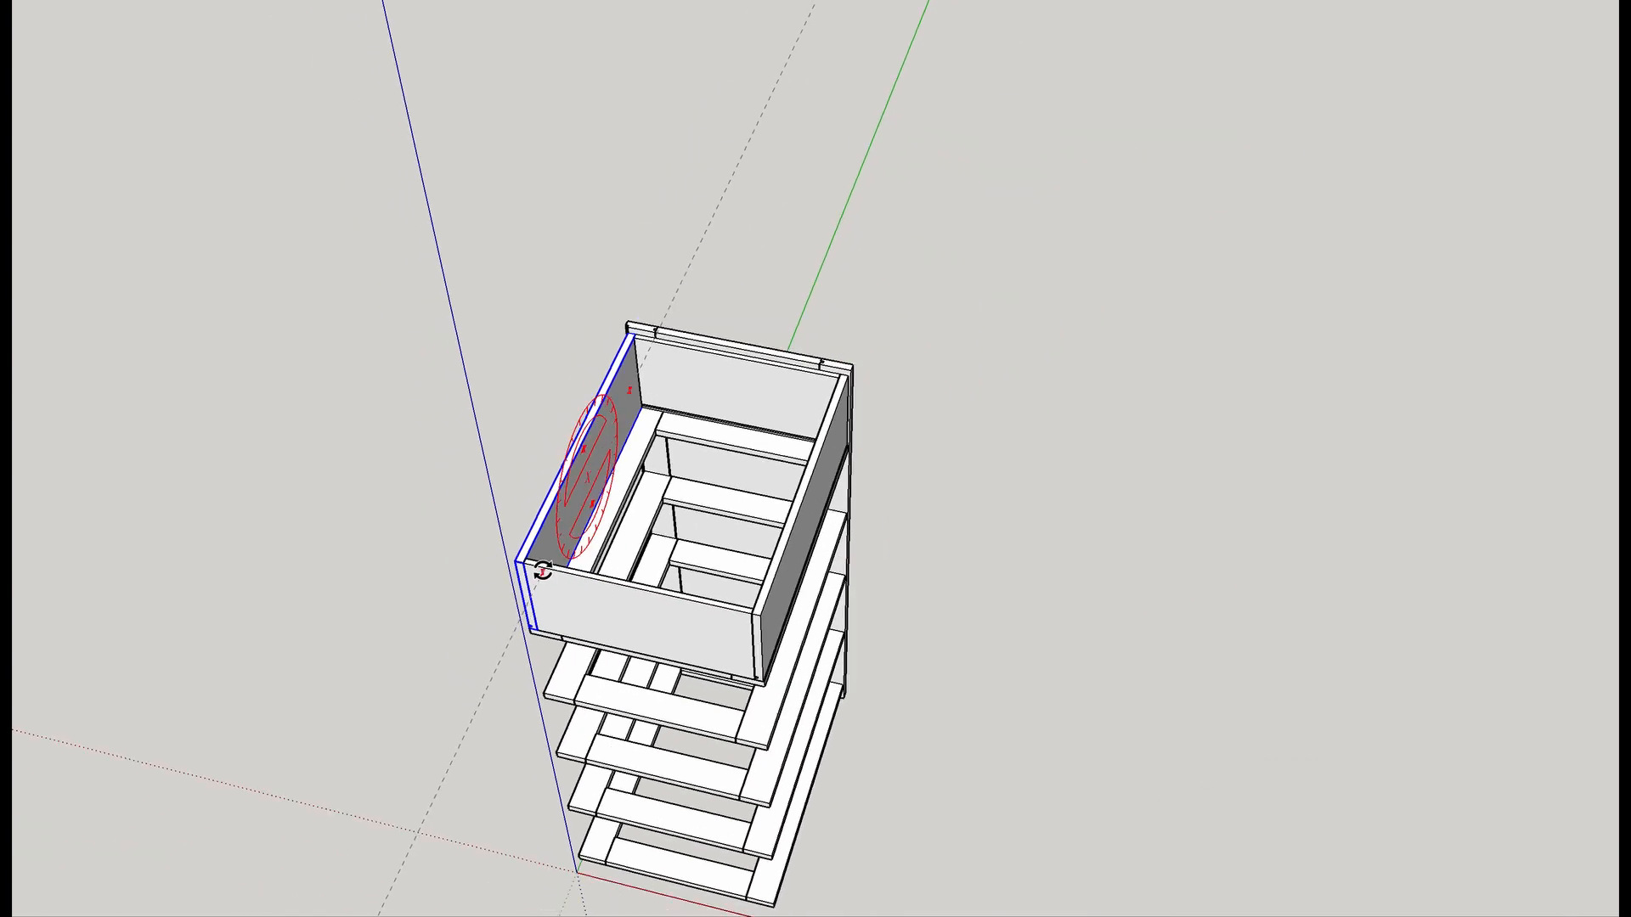
scroll(554, 532, "up", 3)
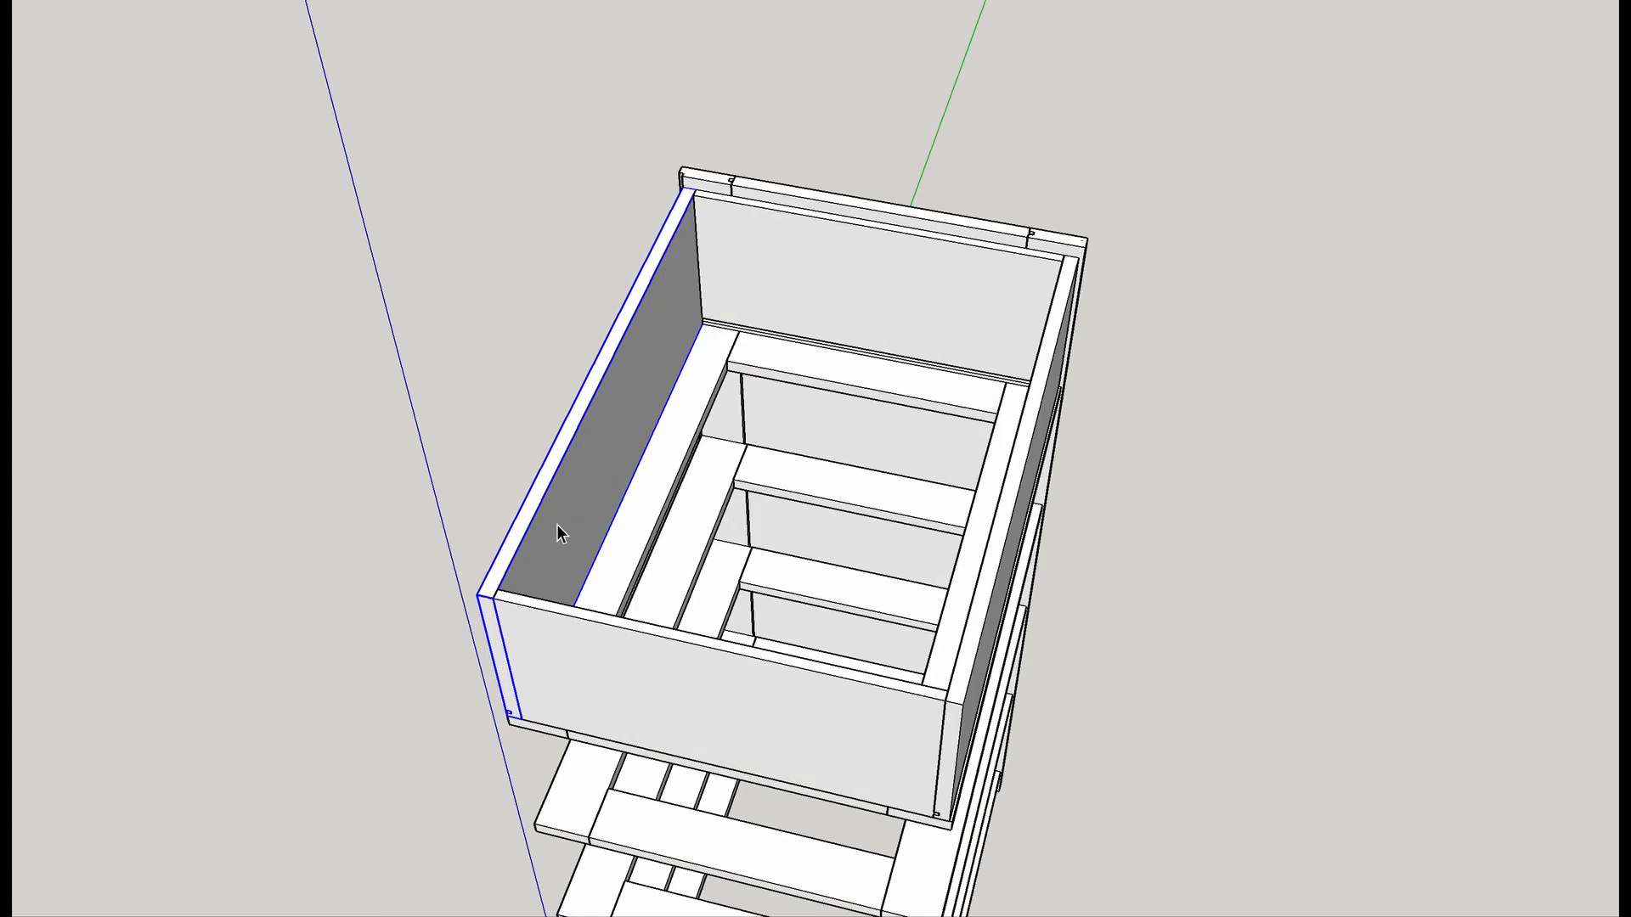
right_click(556, 526)
mouse_move(605, 776)
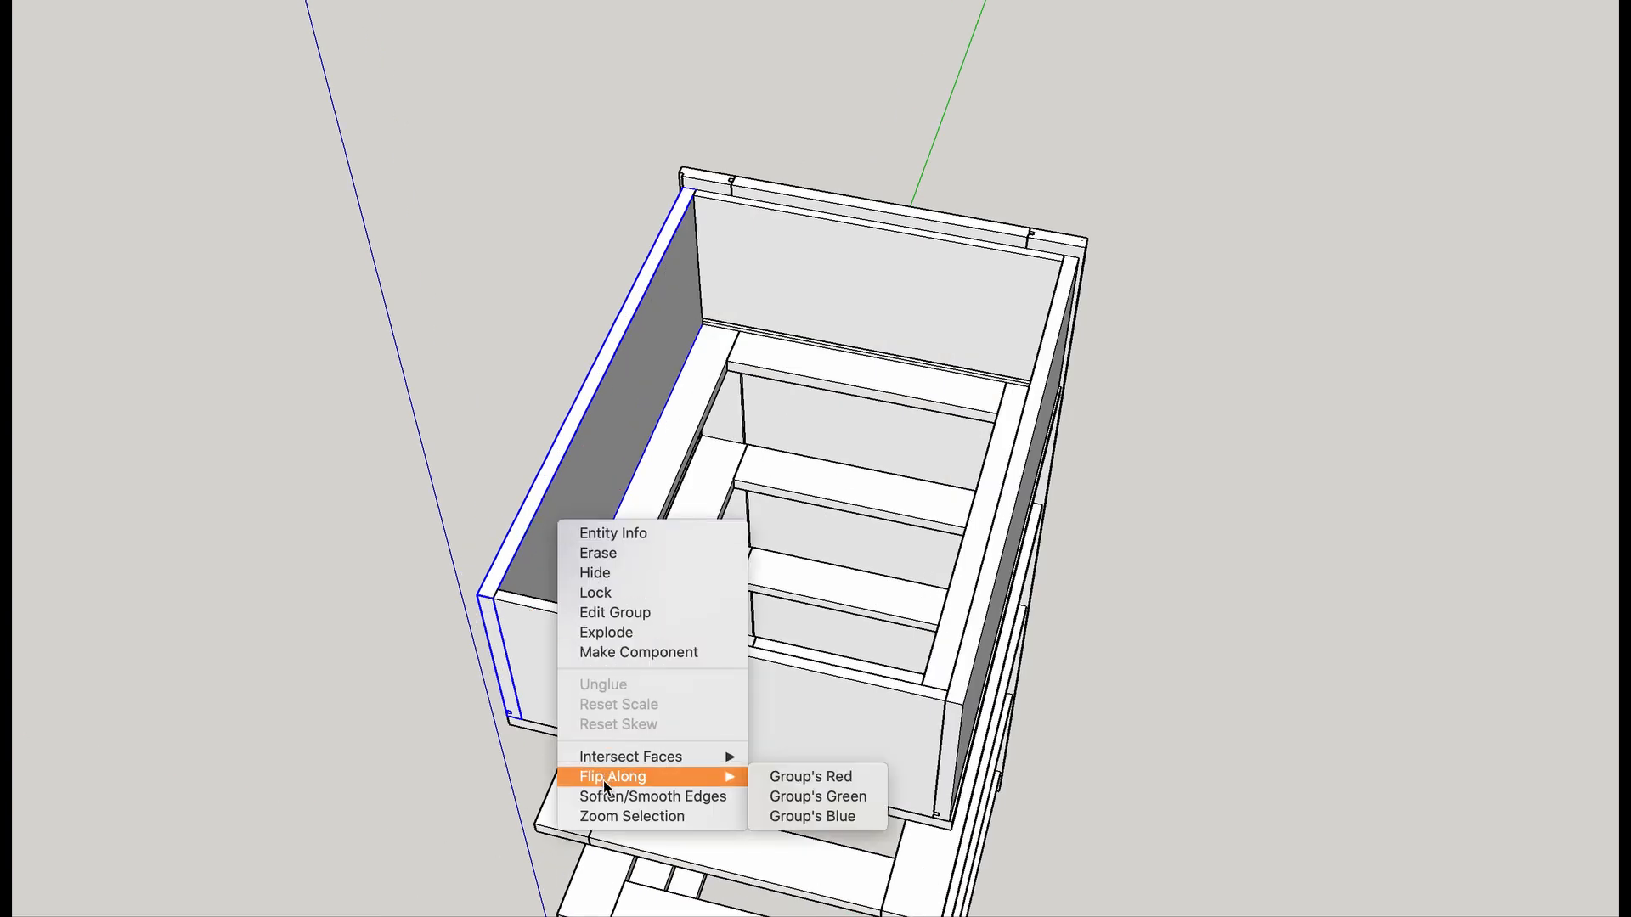
left_click(751, 776)
Try to thin the flipped long side panel by pushing its outer face inward, and undo that push.
scroll(545, 693, "up", 3)
middle_click_drag(542, 692, 1514, 786)
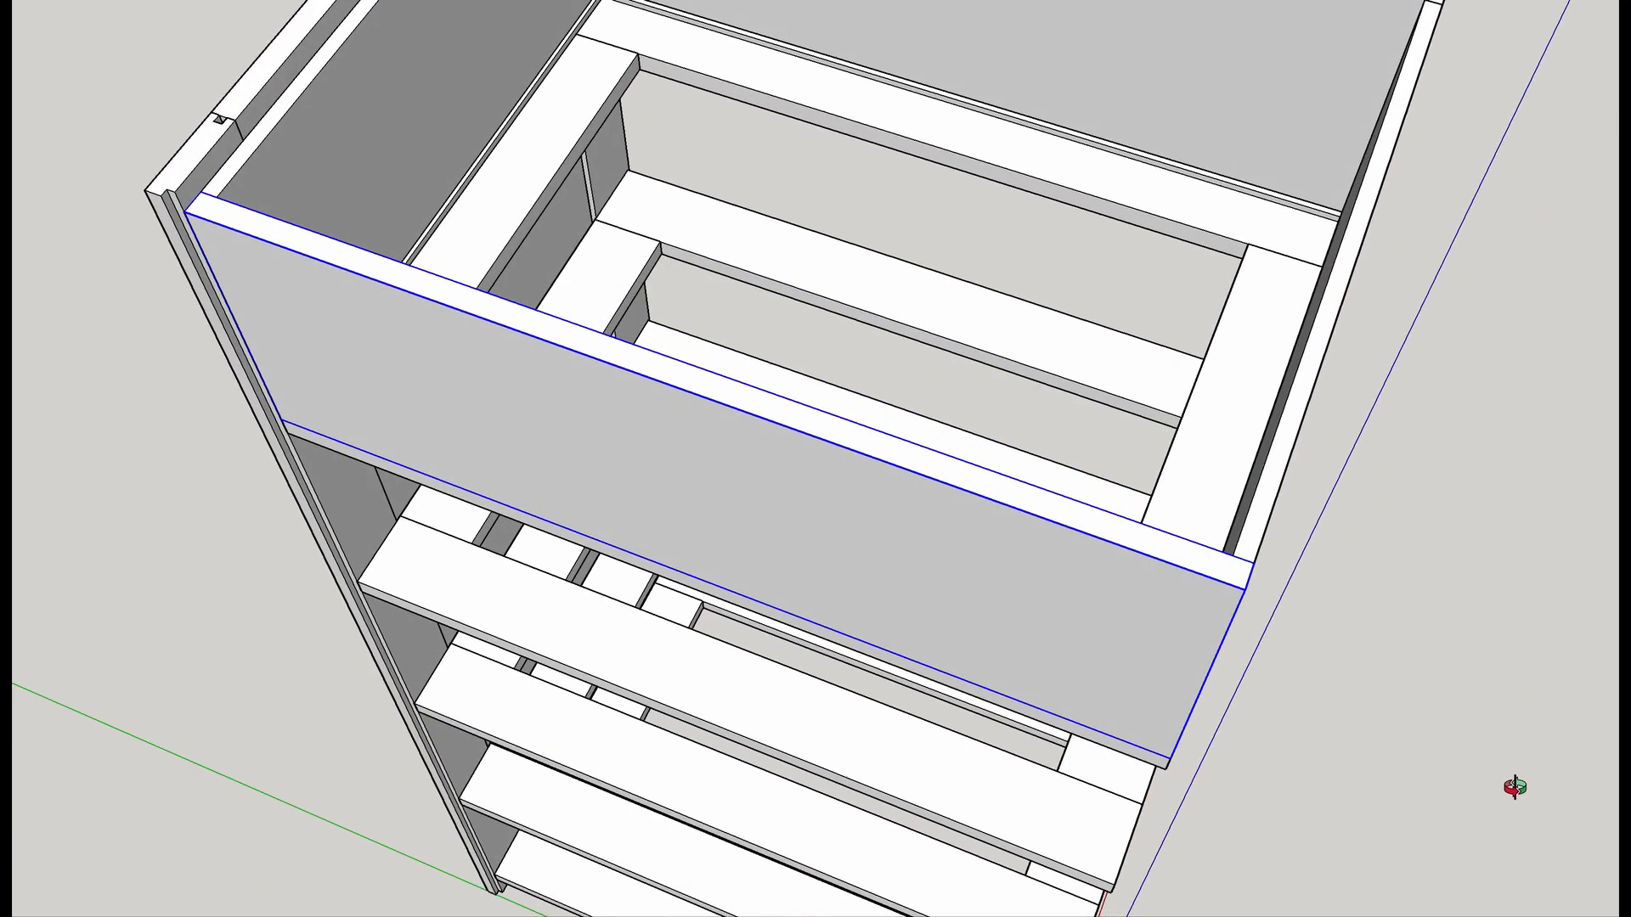
scroll(1184, 623, "up", 3)
middle_click_drag(1196, 585, 1048, 618)
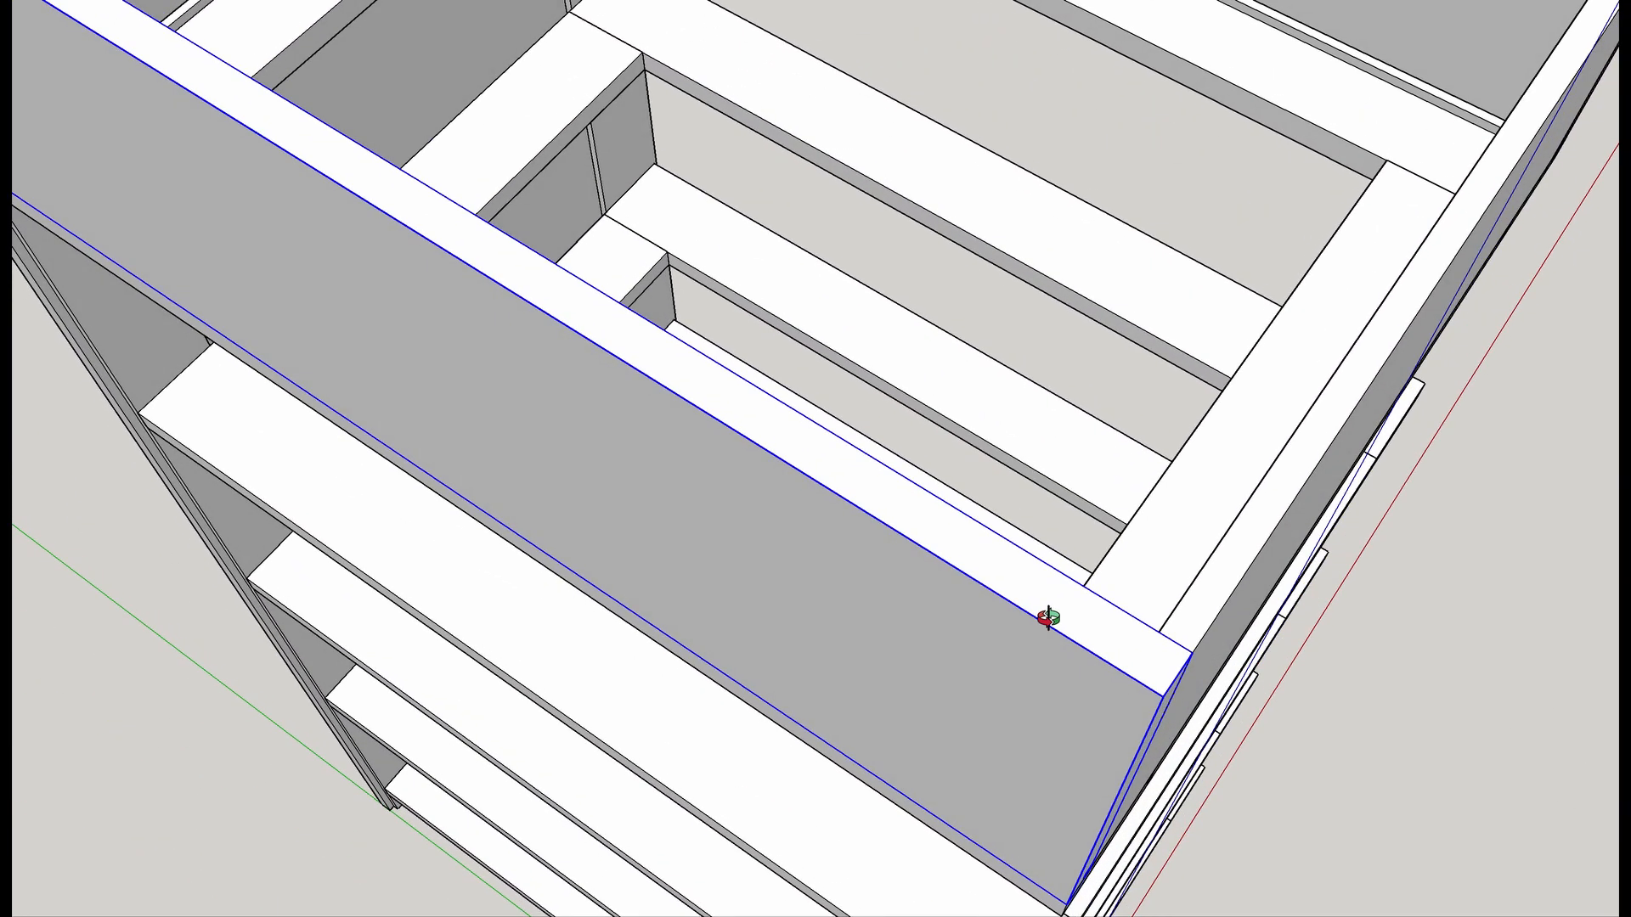
double_click(1027, 643)
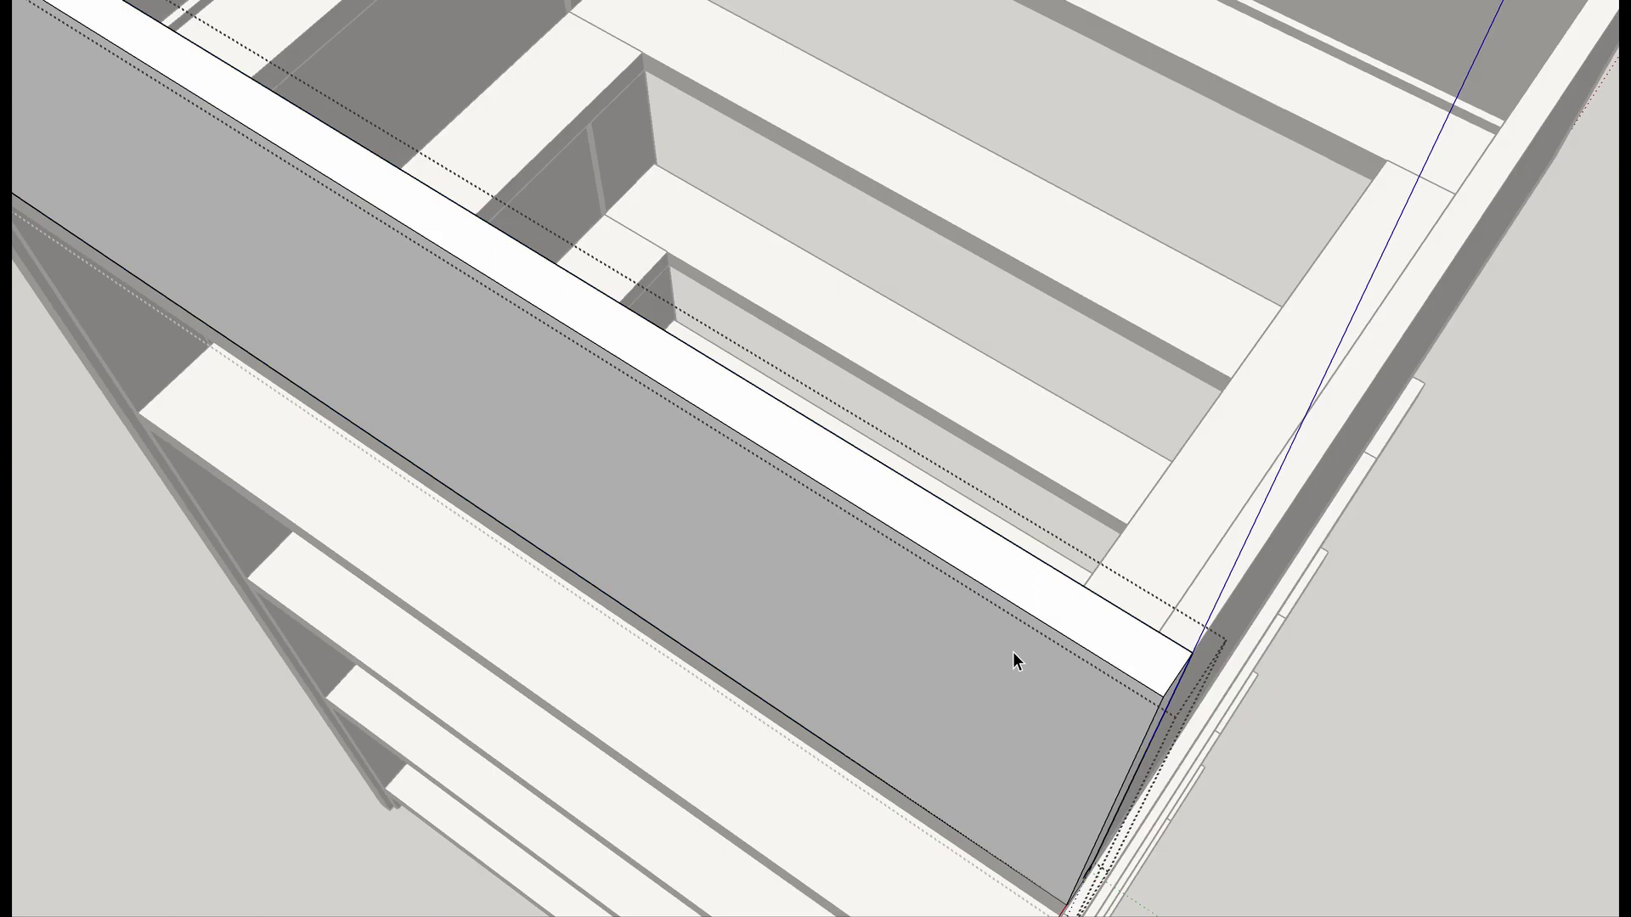
key("p")
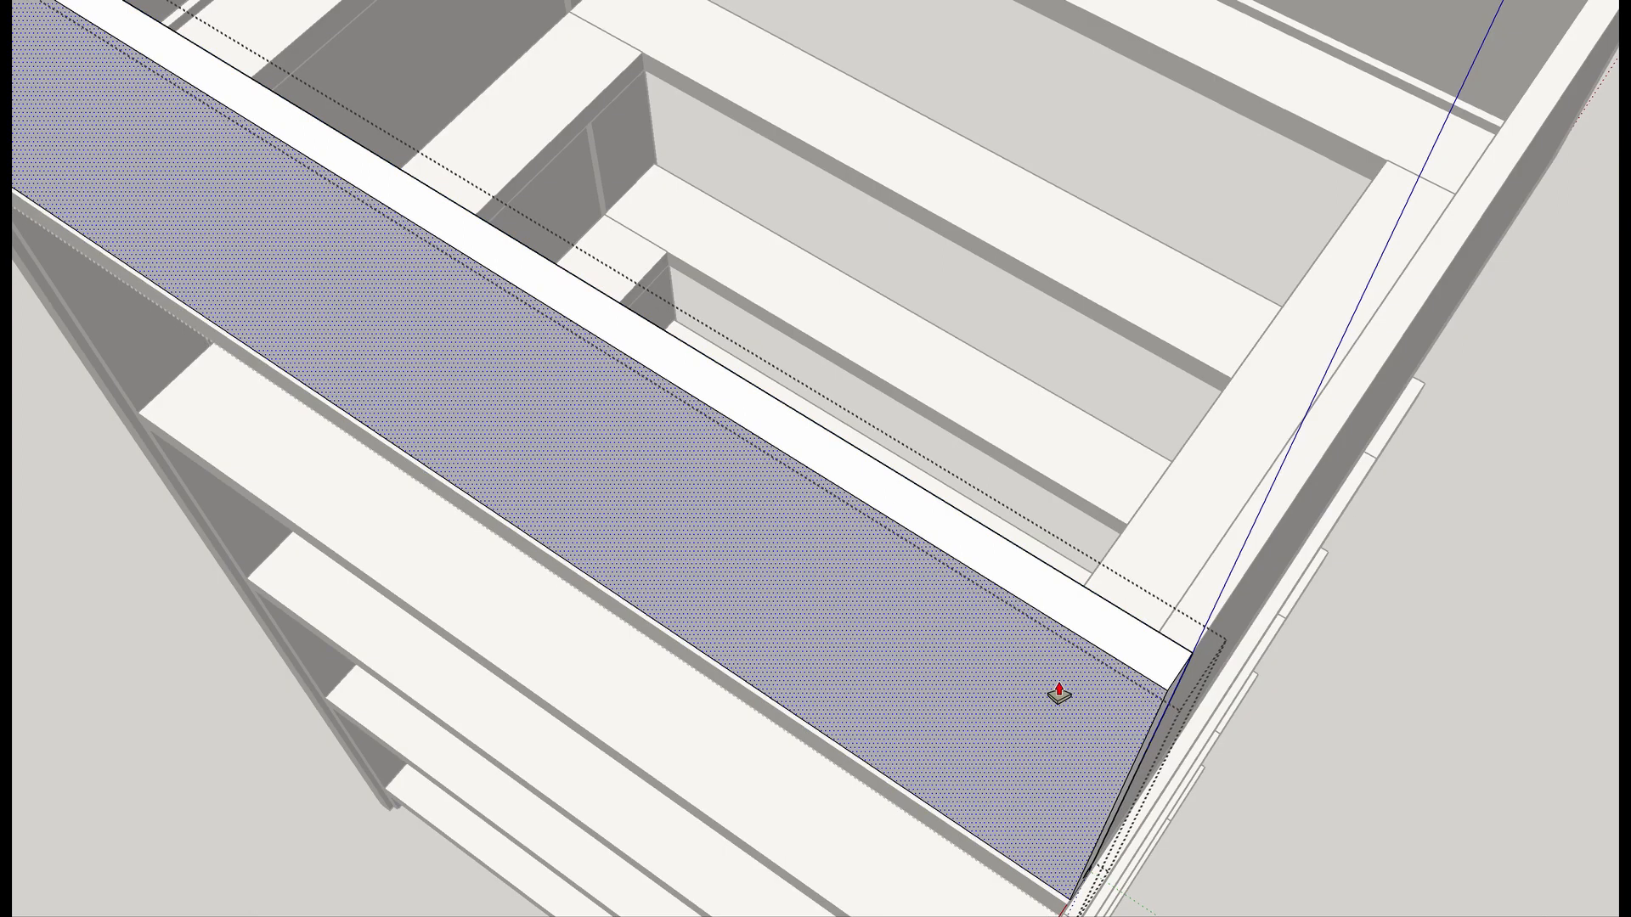
middle_click_drag(1190, 677, 1077, 533)
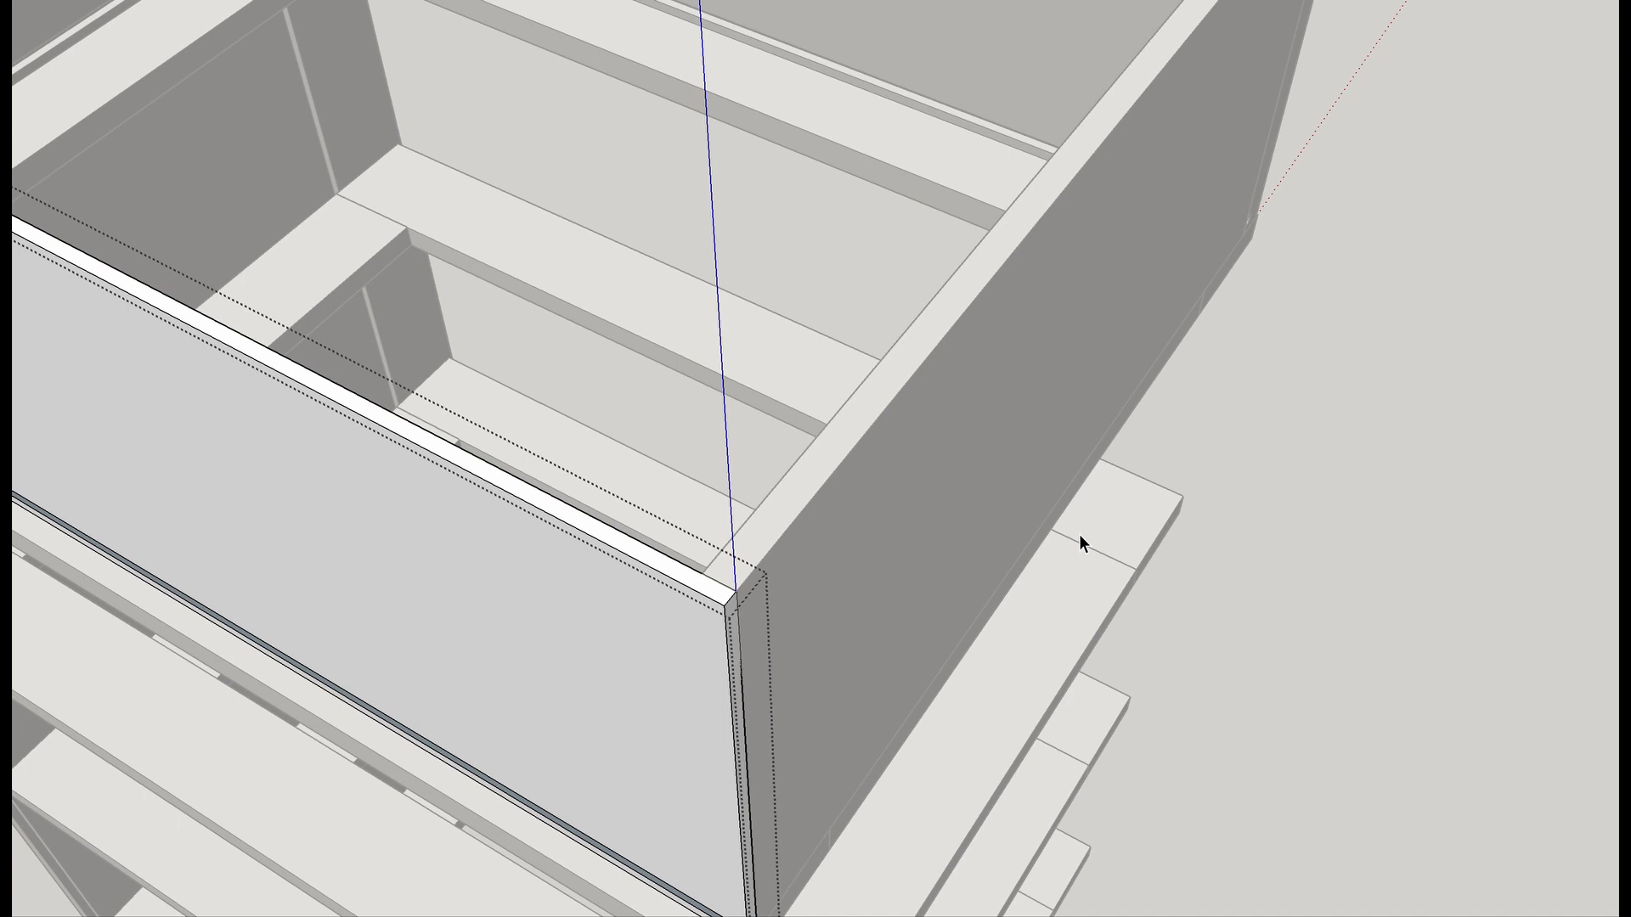
key("ctrl+z")
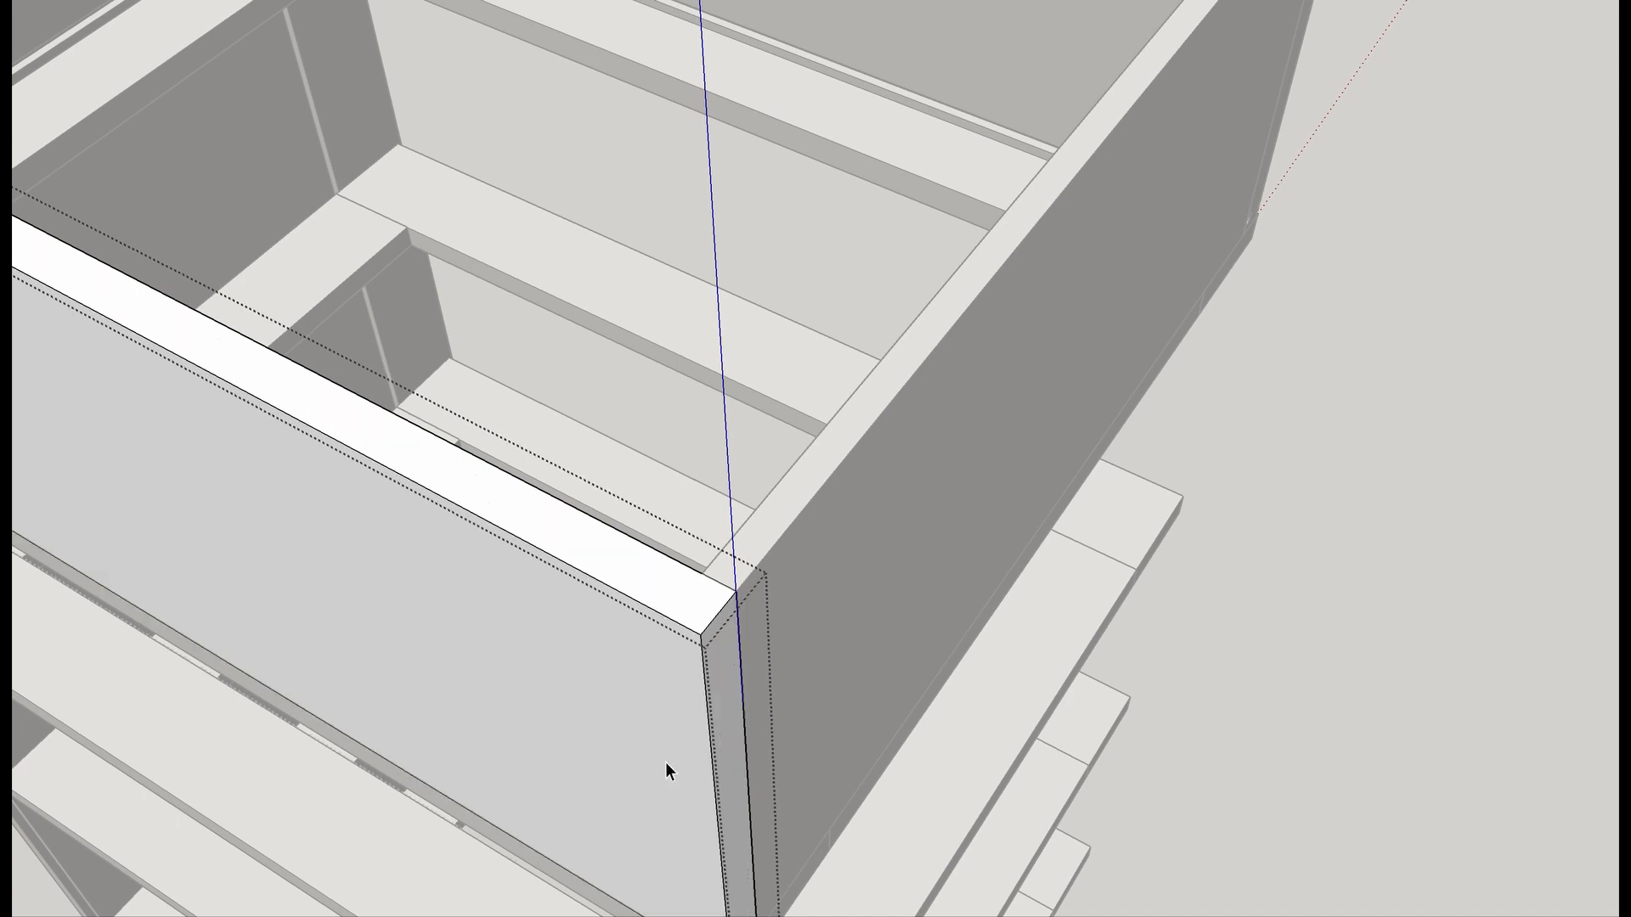
Reduce the flipped long side panel's thickness by pushing its outer face inward, and leave the group.
key("p")
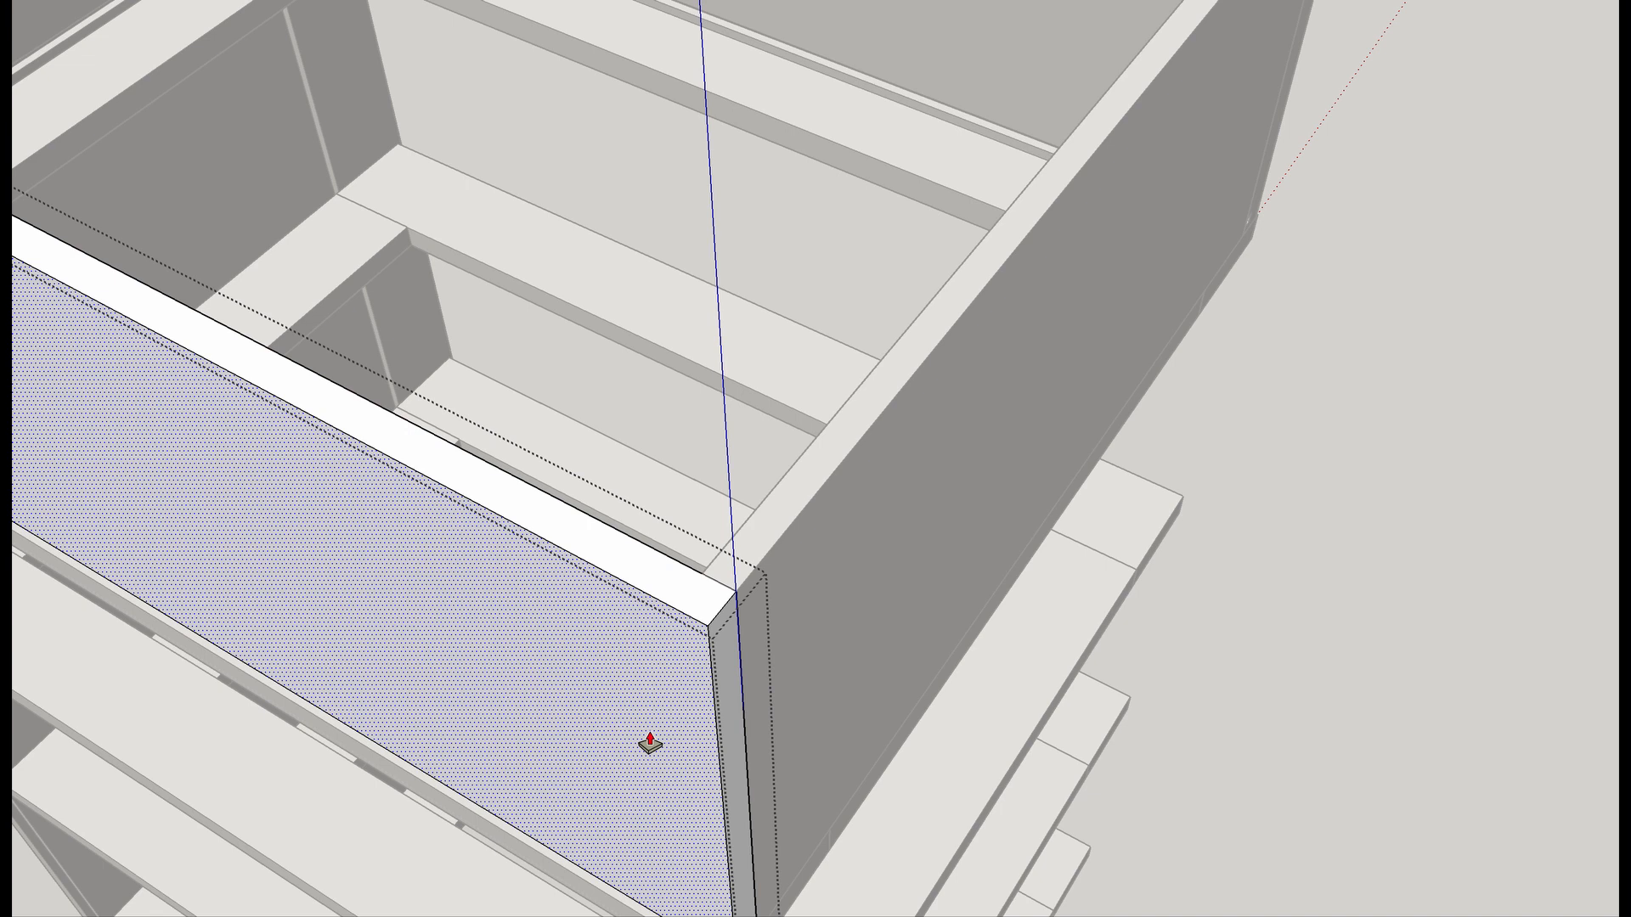
key("Return")
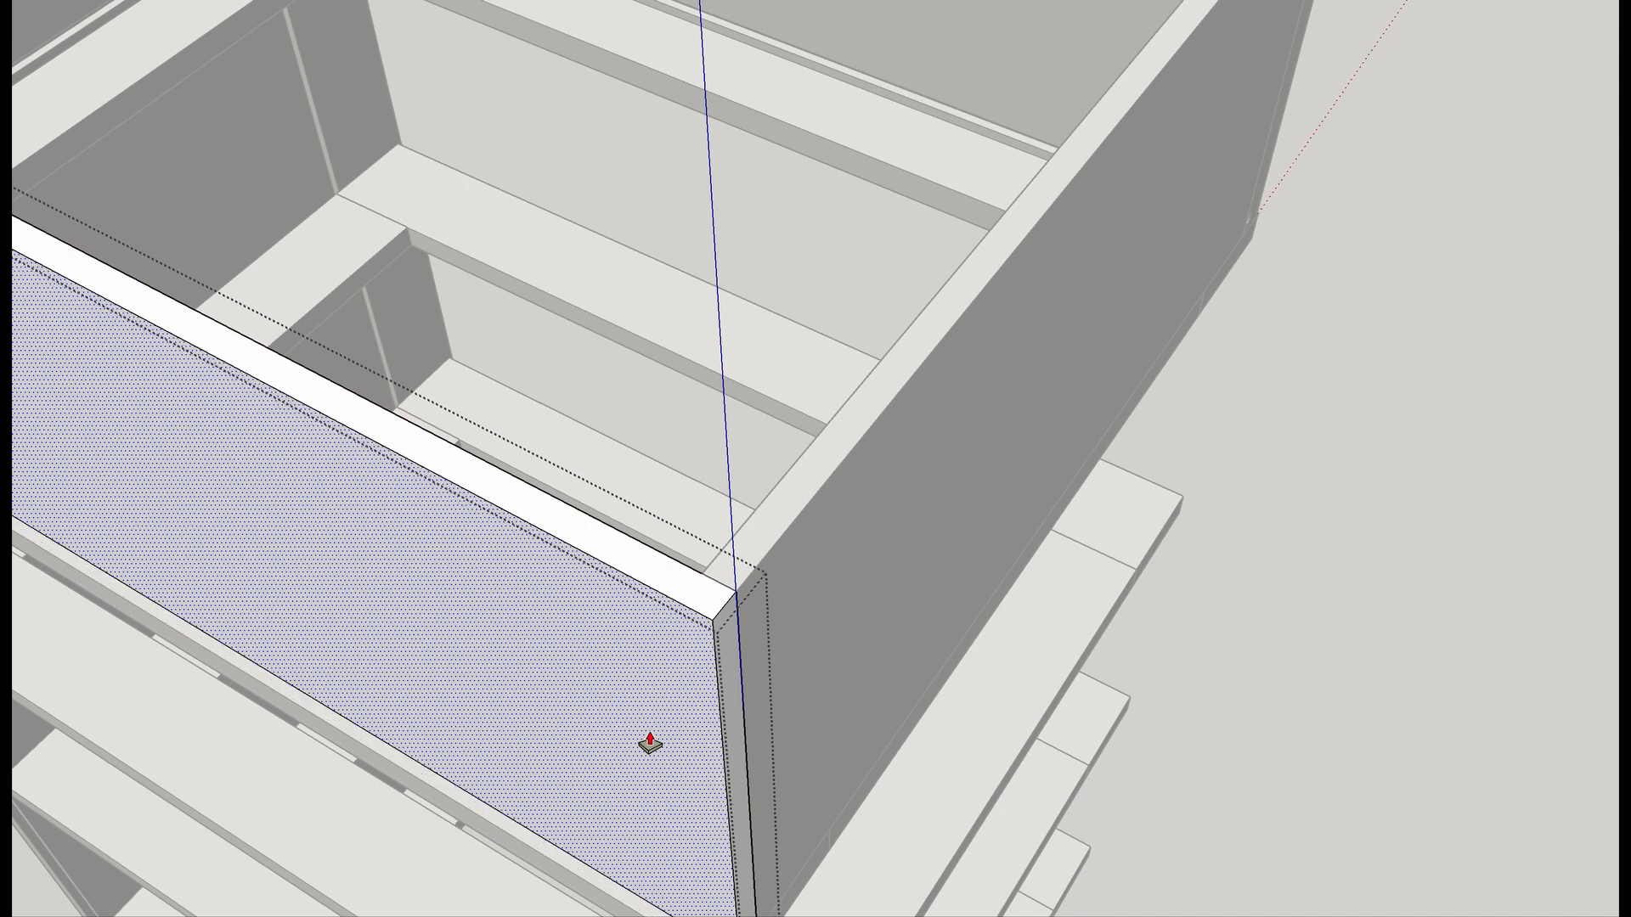
mouse_move(650, 744)
middle_mouse_down()
mouse_move(1095, 564)
mouse_move(379, 546)
mouse_move(611, 502)
mouse_move(402, 455)
mouse_move(434, 458)
middle_mouse_up()
scroll(884, 437, "down", 2)
key("space")
left_click(1188, 315)
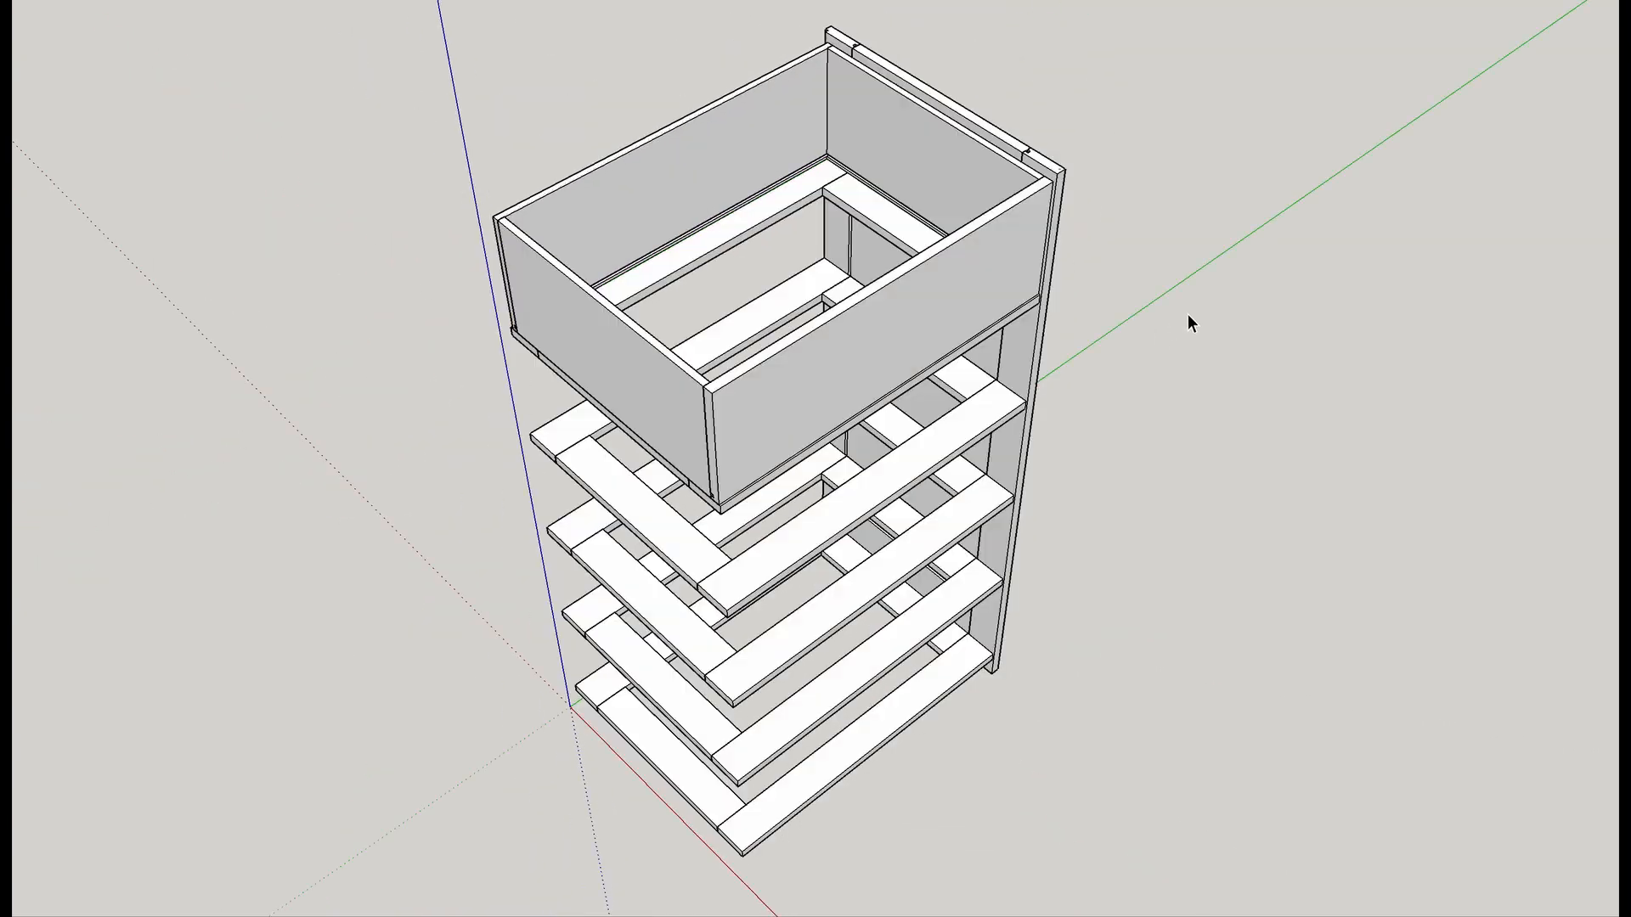
Hide the long drawer side panels to expose the ends of the short panels' grooves.
middle_click_drag(1213, 312, 1159, 353)
middle_click_drag(1303, 365, 954, 637)
scroll(642, 537, "up", 3)
scroll(642, 544, "up", 2)
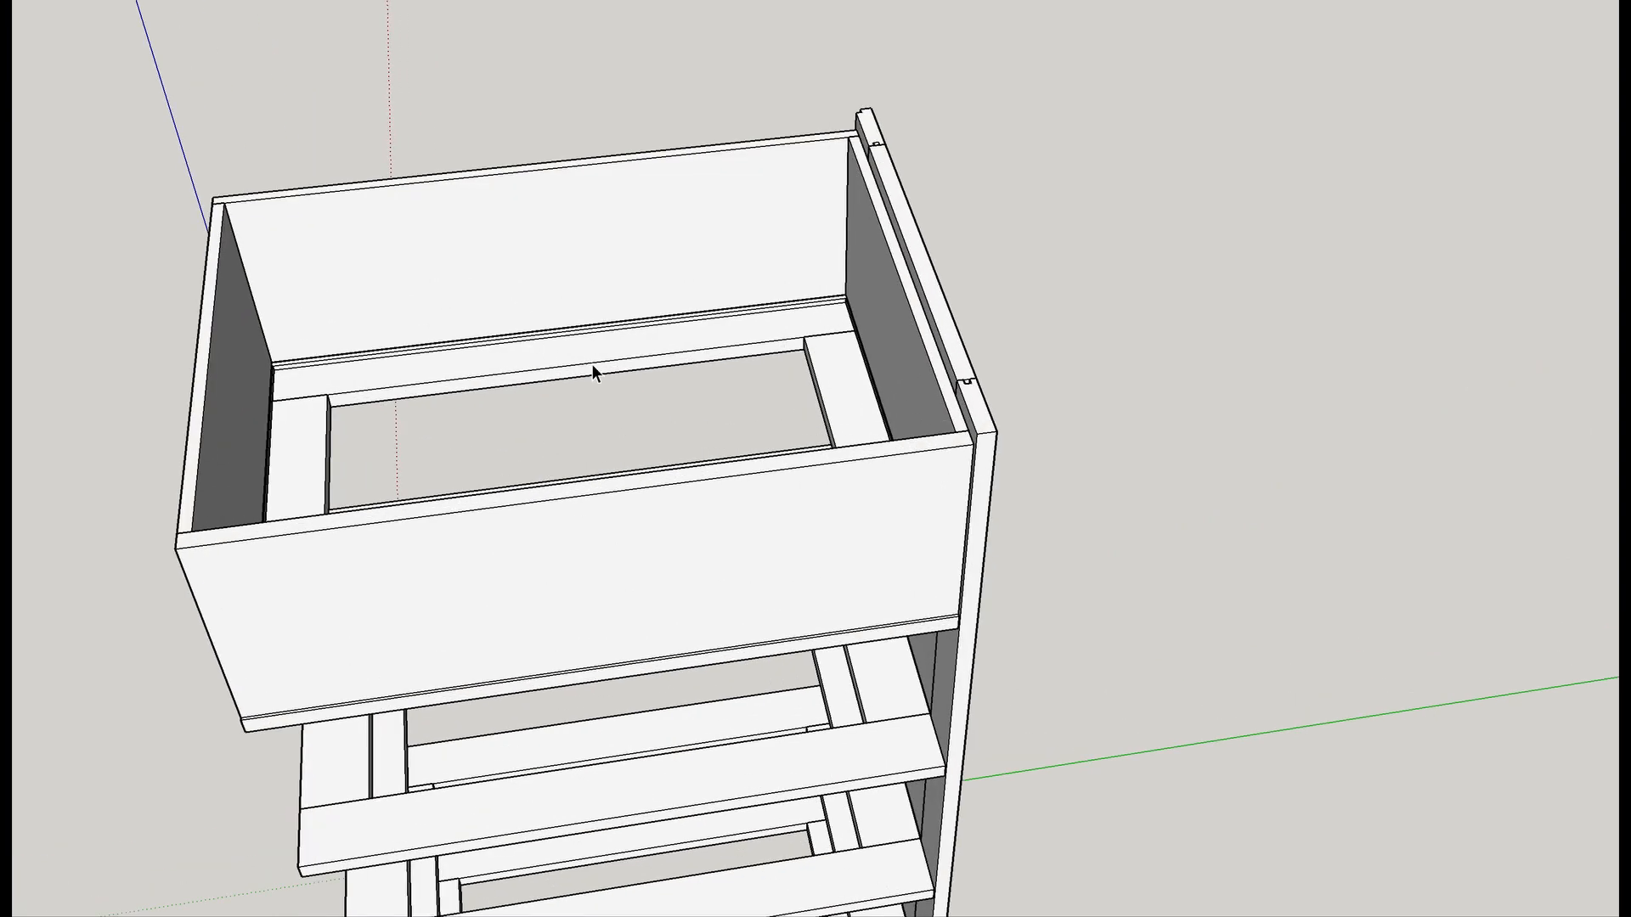
middle_click_drag(591, 461, 602, 334)
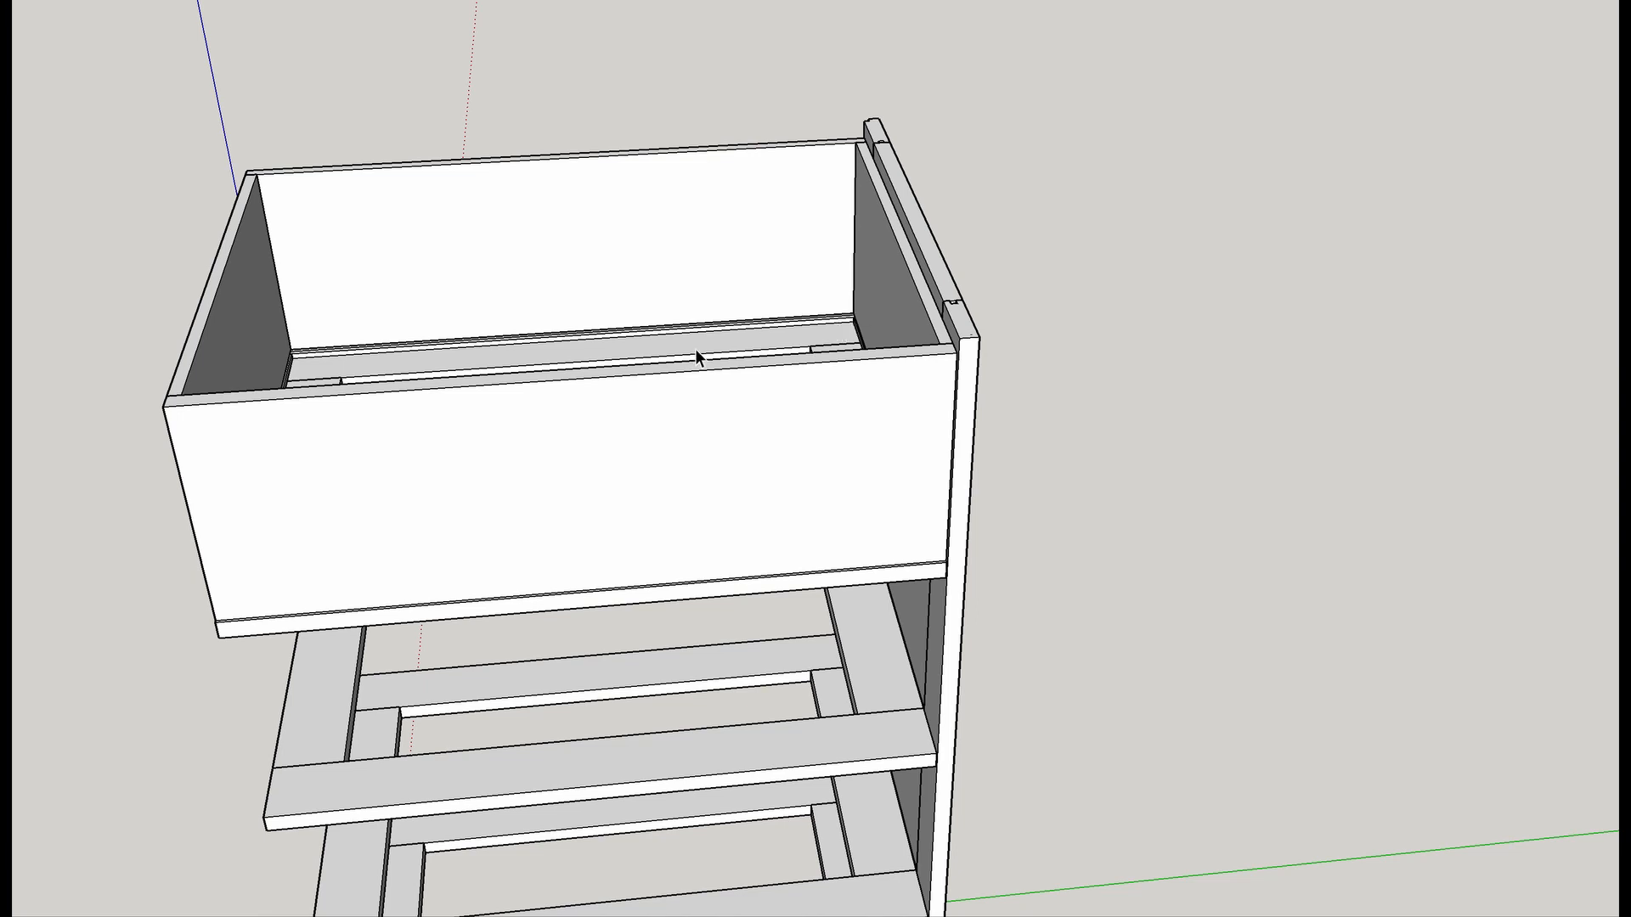
middle_click_drag(697, 350, 681, 396)
middle_click_drag(741, 348, 1148, 537)
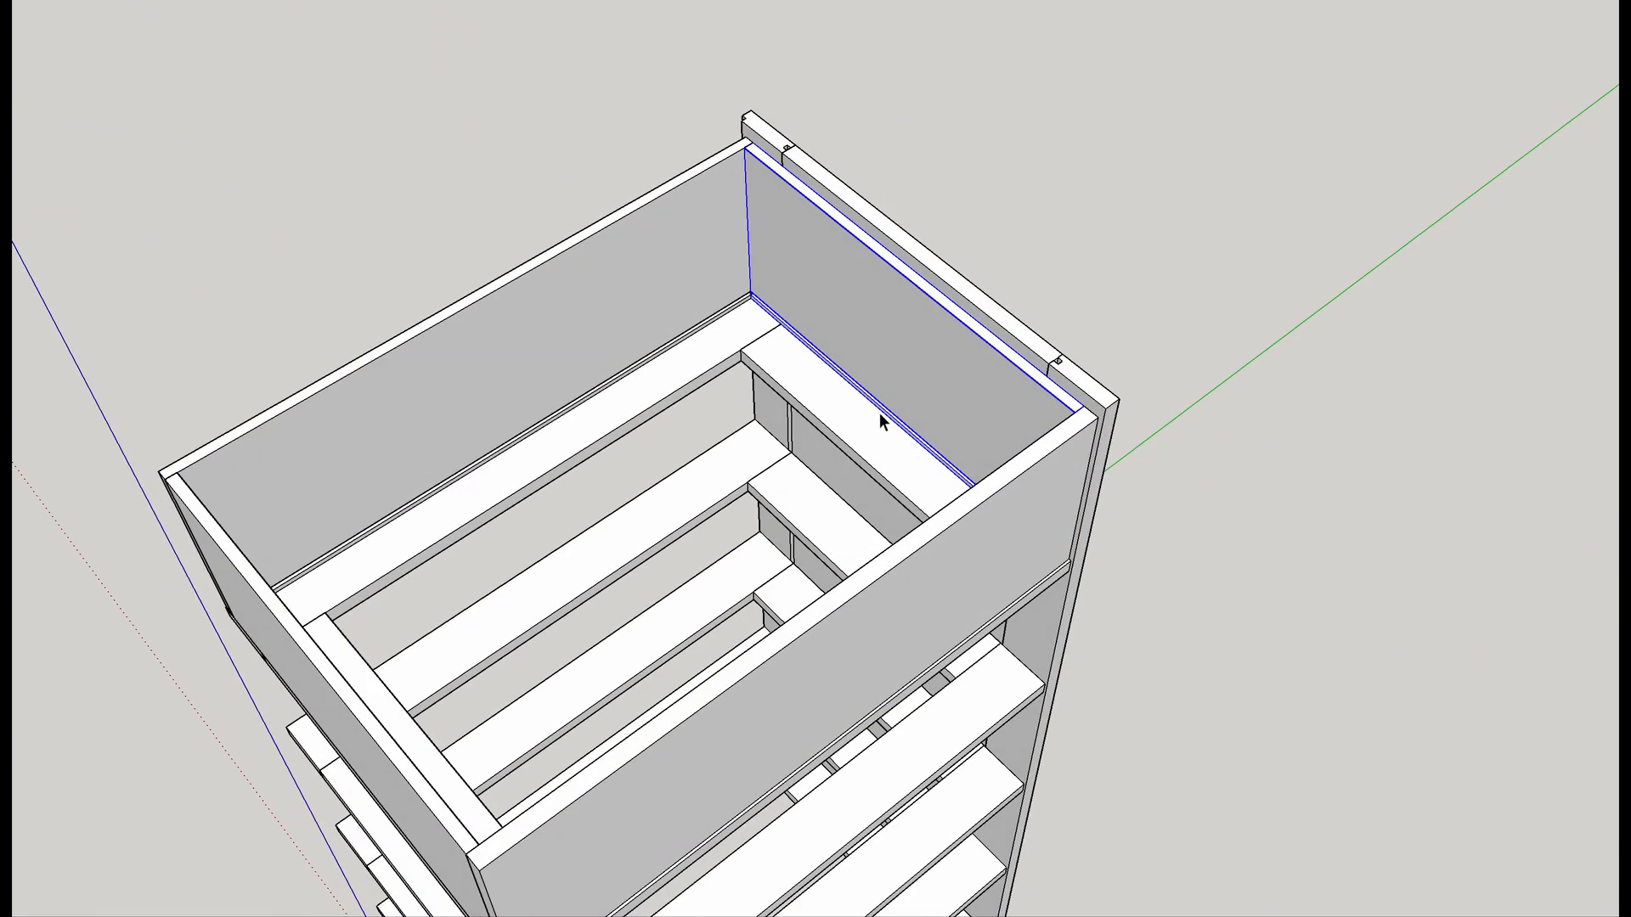
scroll(790, 353, "up", 5)
middle_click_drag(777, 339, 502, 181)
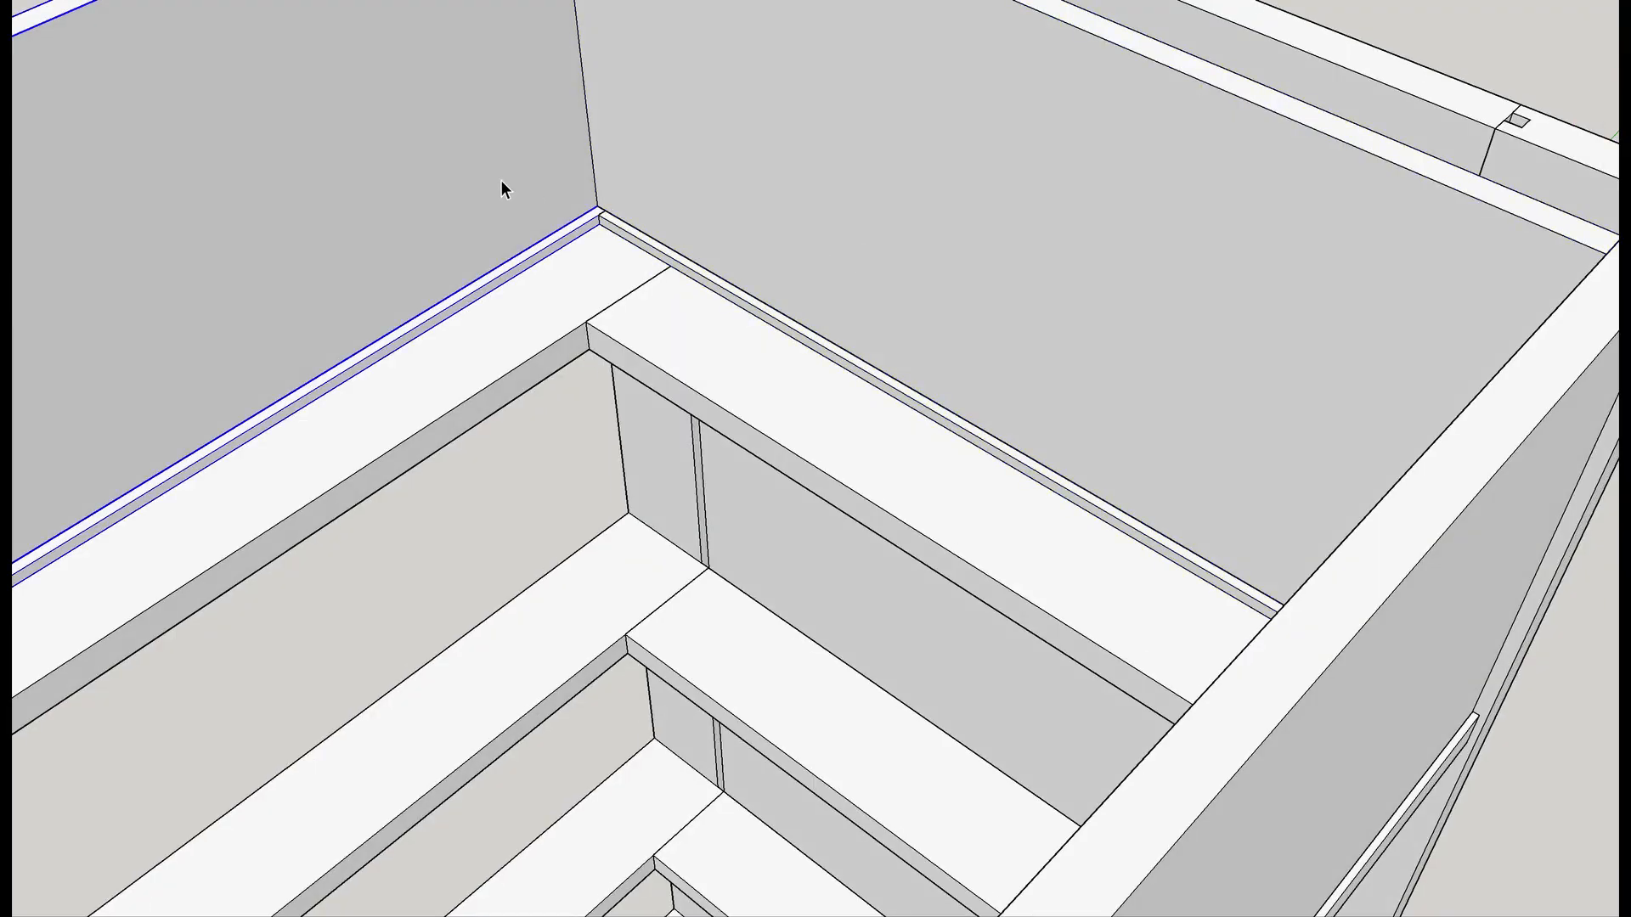
key("Delete")
Draw a rectangle over the groove in the short panel beside the vertical frame, between diagonal corners at the groove's two ends.
middle_click_drag(643, 424, 1033, 328)
scroll(705, 226, "up", 6)
middle_click_drag(609, 292, 716, 142)
middle_click_drag(371, 432, 829, 329, "shift")
middle_click_drag(610, 326, 615, 222)
scroll(323, 232, "up", 4)
scroll(282, 236, "up", 1)
middle_click_drag(364, 328, 370, 280)
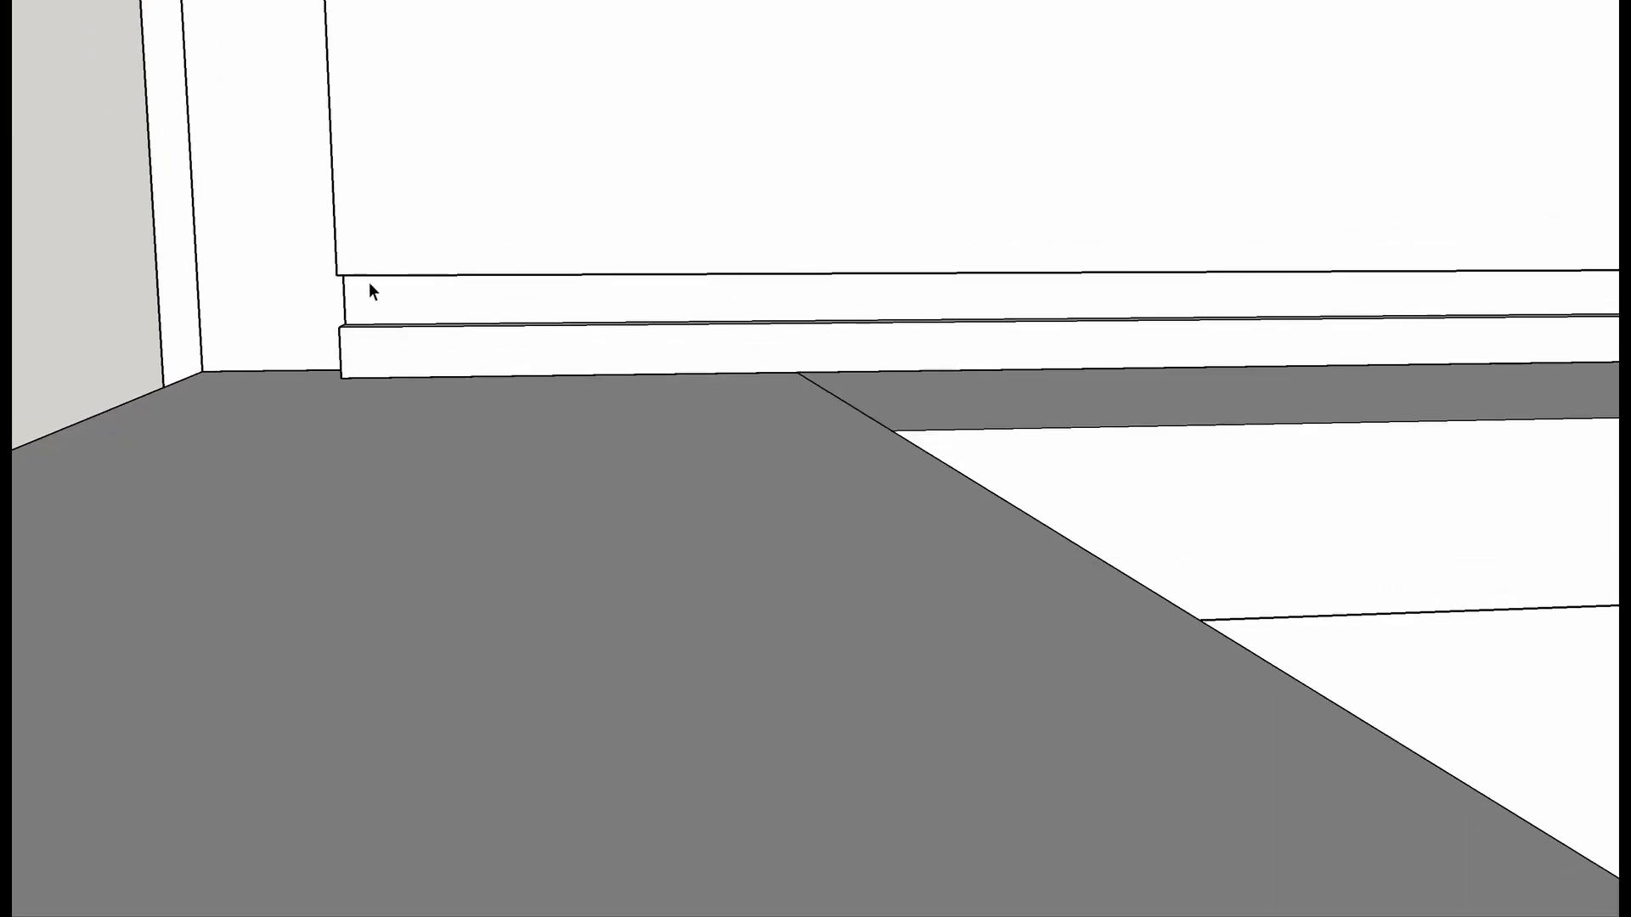
scroll(369, 283, "up", 3)
key("l")
left_click(334, 346)
scroll(960, 339, "down", 4)
mouse_move(1212, 335)
middle_mouse_down("shift")
mouse_move(292, 473)
mouse_move(208, 464)
middle_mouse_up("shift")
mouse_move(977, 481)
middle_mouse_down("shift")
mouse_move(379, 477)
mouse_move(68, 455)
middle_mouse_up("shift")
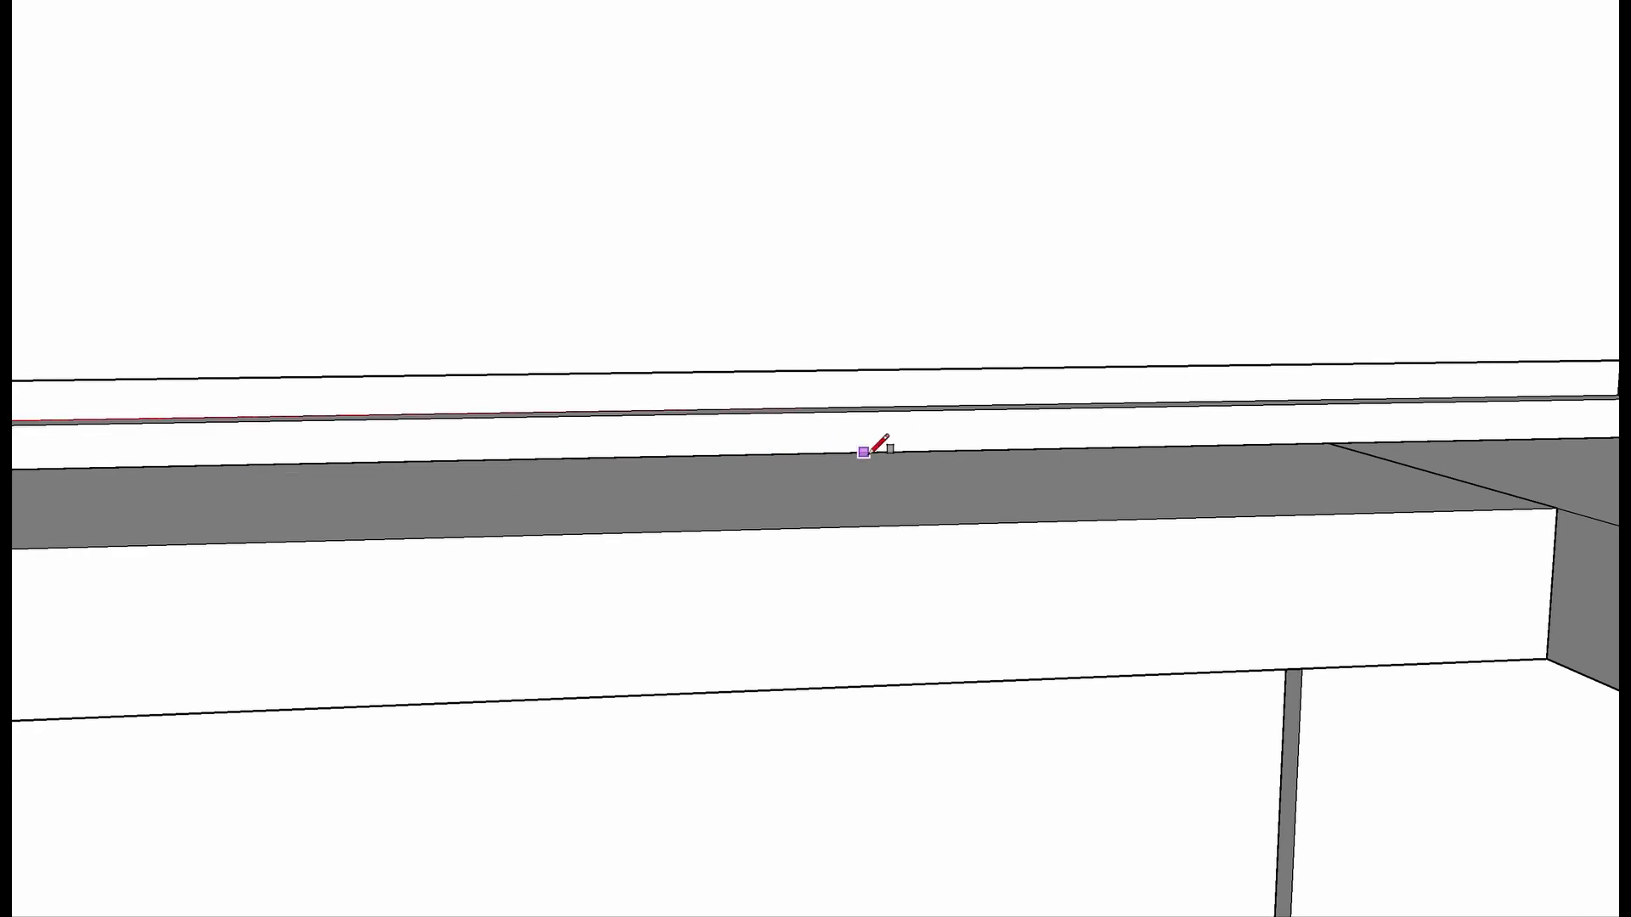
middle_click_drag(859, 457, 93, 537, "shift")
scroll(886, 447, "up", 5)
mouse_move(902, 465)
middle_mouse_down()
mouse_move(921, 375)
mouse_move(896, 498)
middle_mouse_up()
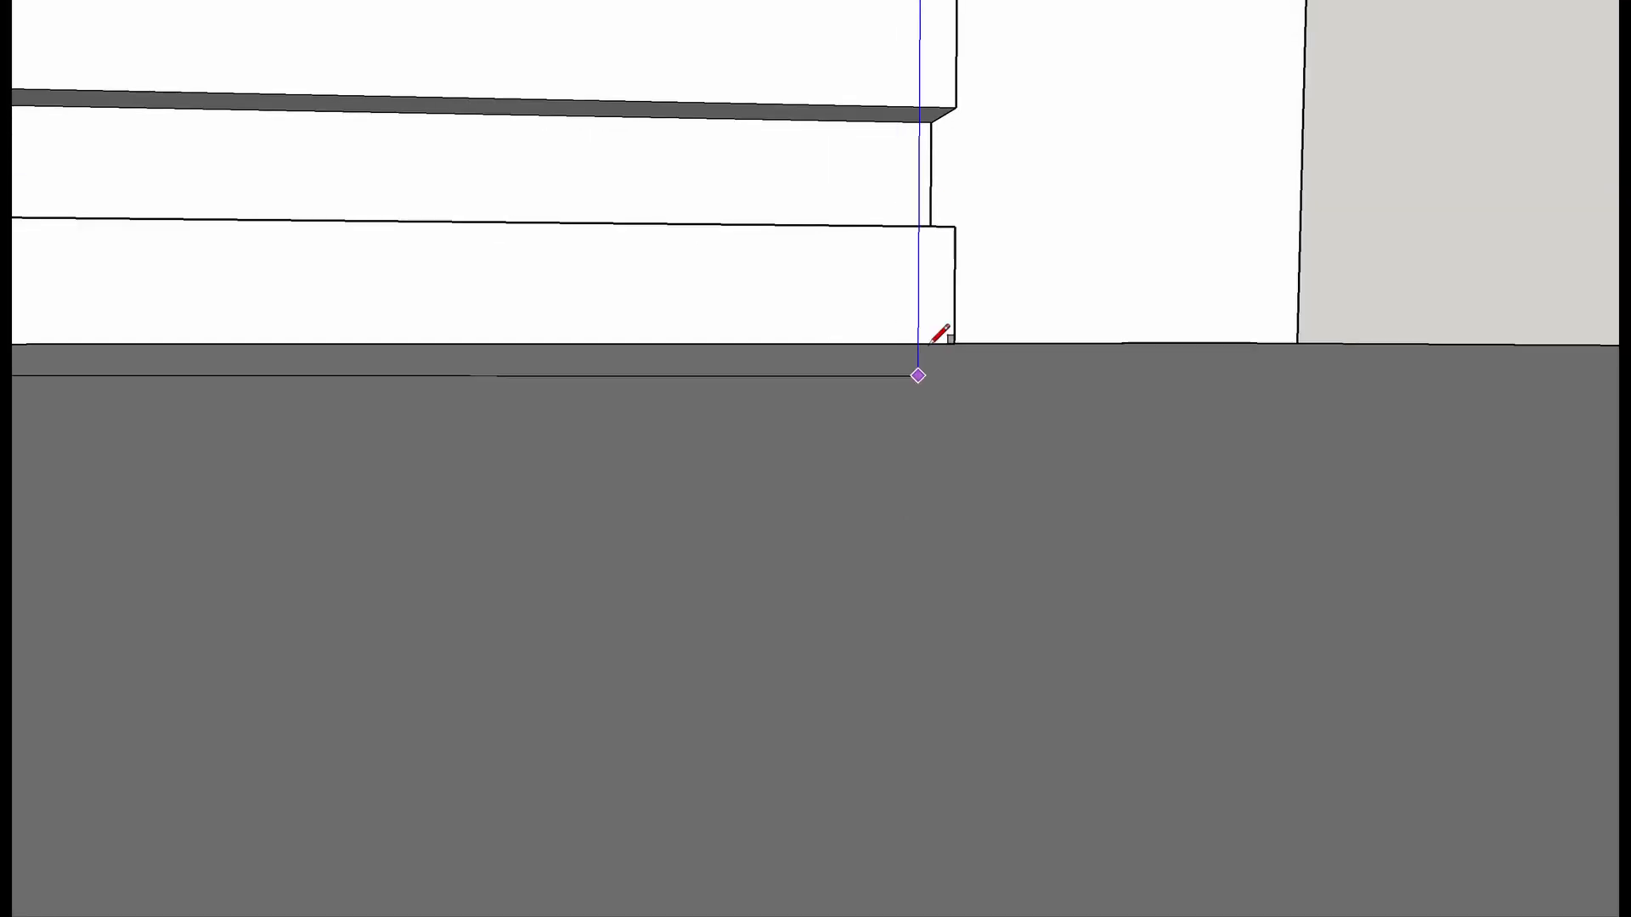
left_click(935, 121)
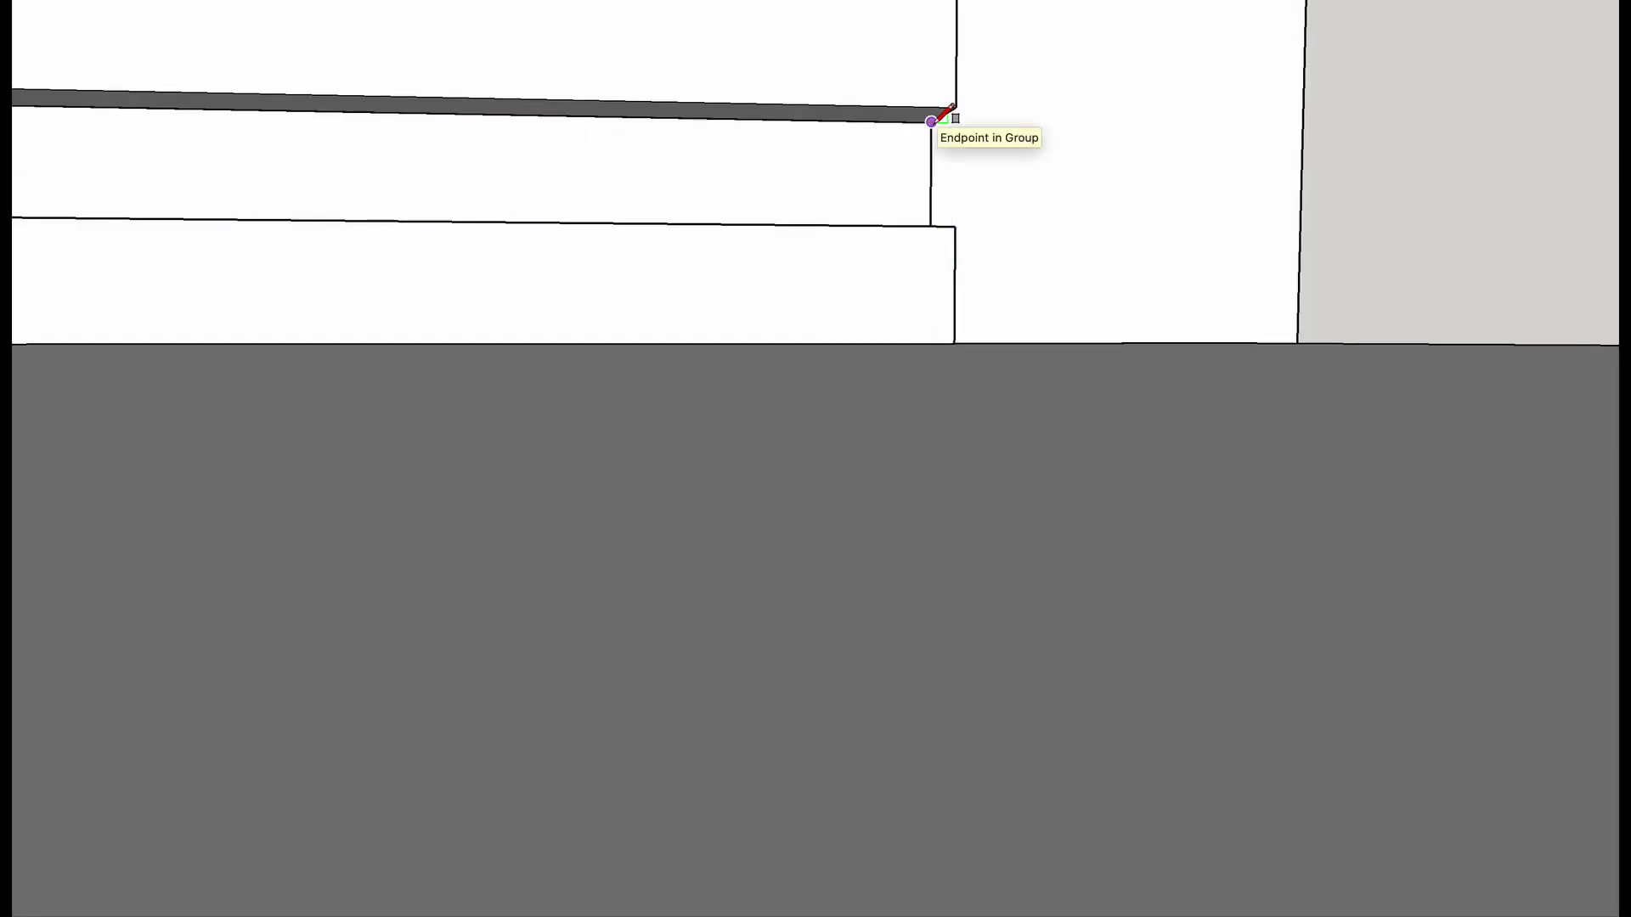
Pull the groove rectangle out into a thin strip and extend one of its ends past the short panel's edge.
key("p")
left_click(909, 157)
left_click(998, 286)
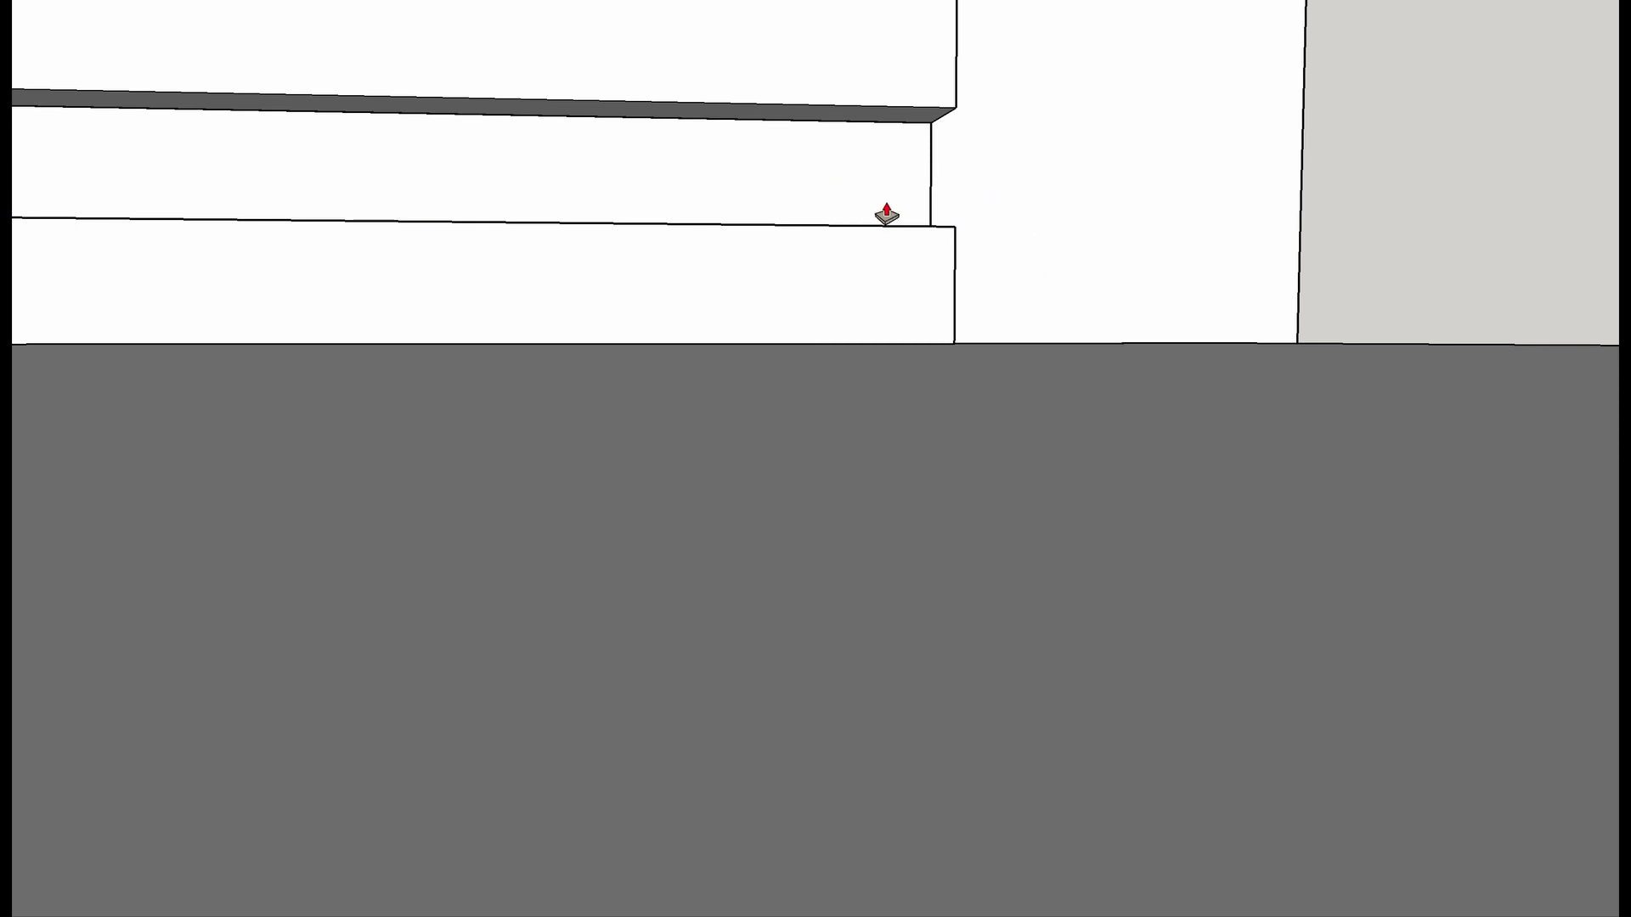
left_click(940, 204)
left_click(1104, 201)
middle_click_drag(1122, 196, 957, 288)
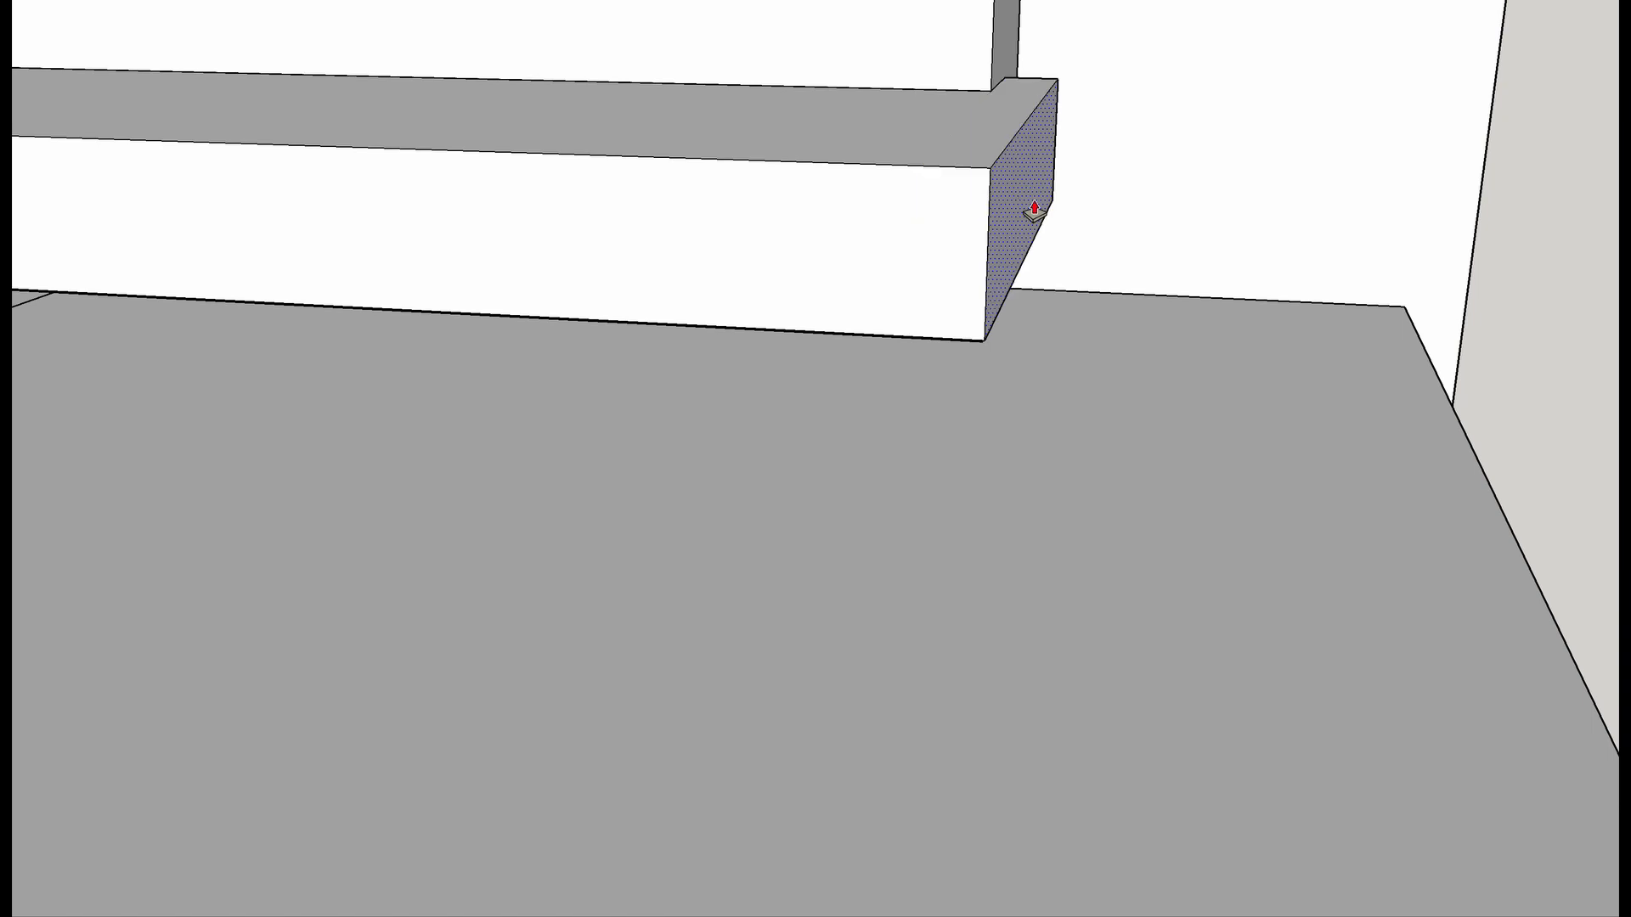
double_click(1035, 212)
Extend the strip's other end past the short panel's edge by the same Push/Pull distance.
middle_click_drag(1035, 211, 966, 237)
middle_click_drag(581, 229, 549, 484)
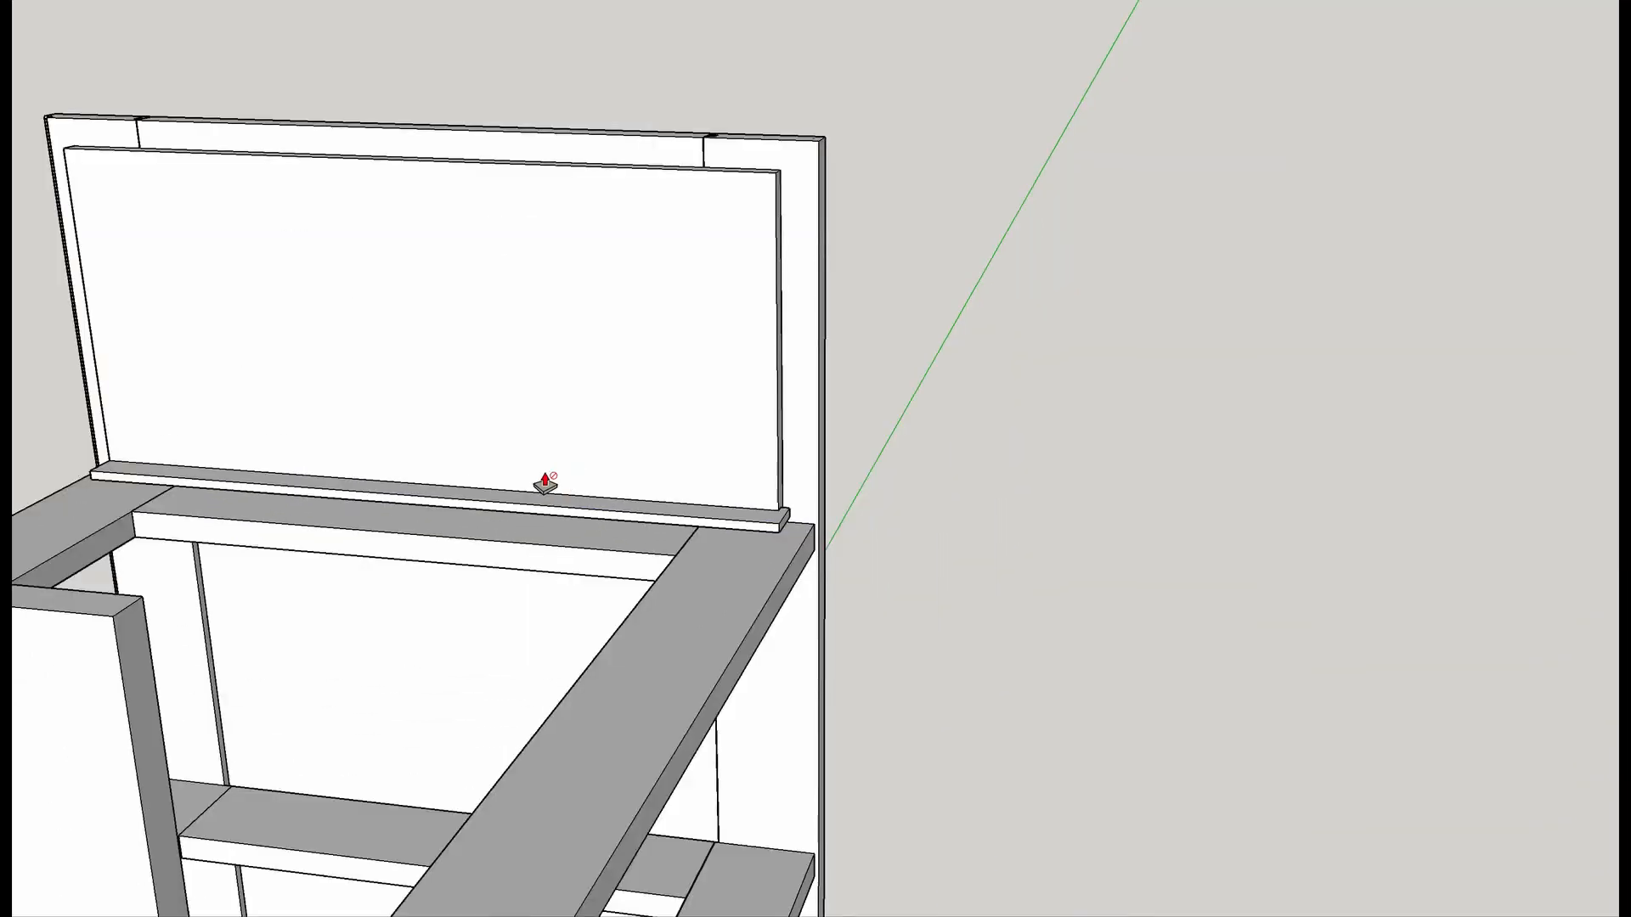
scroll(550, 484, "down", 3)
middle_click_drag(448, 466, 1351, 715, "shift")
middle_click_drag(1492, 725, 1081, 633)
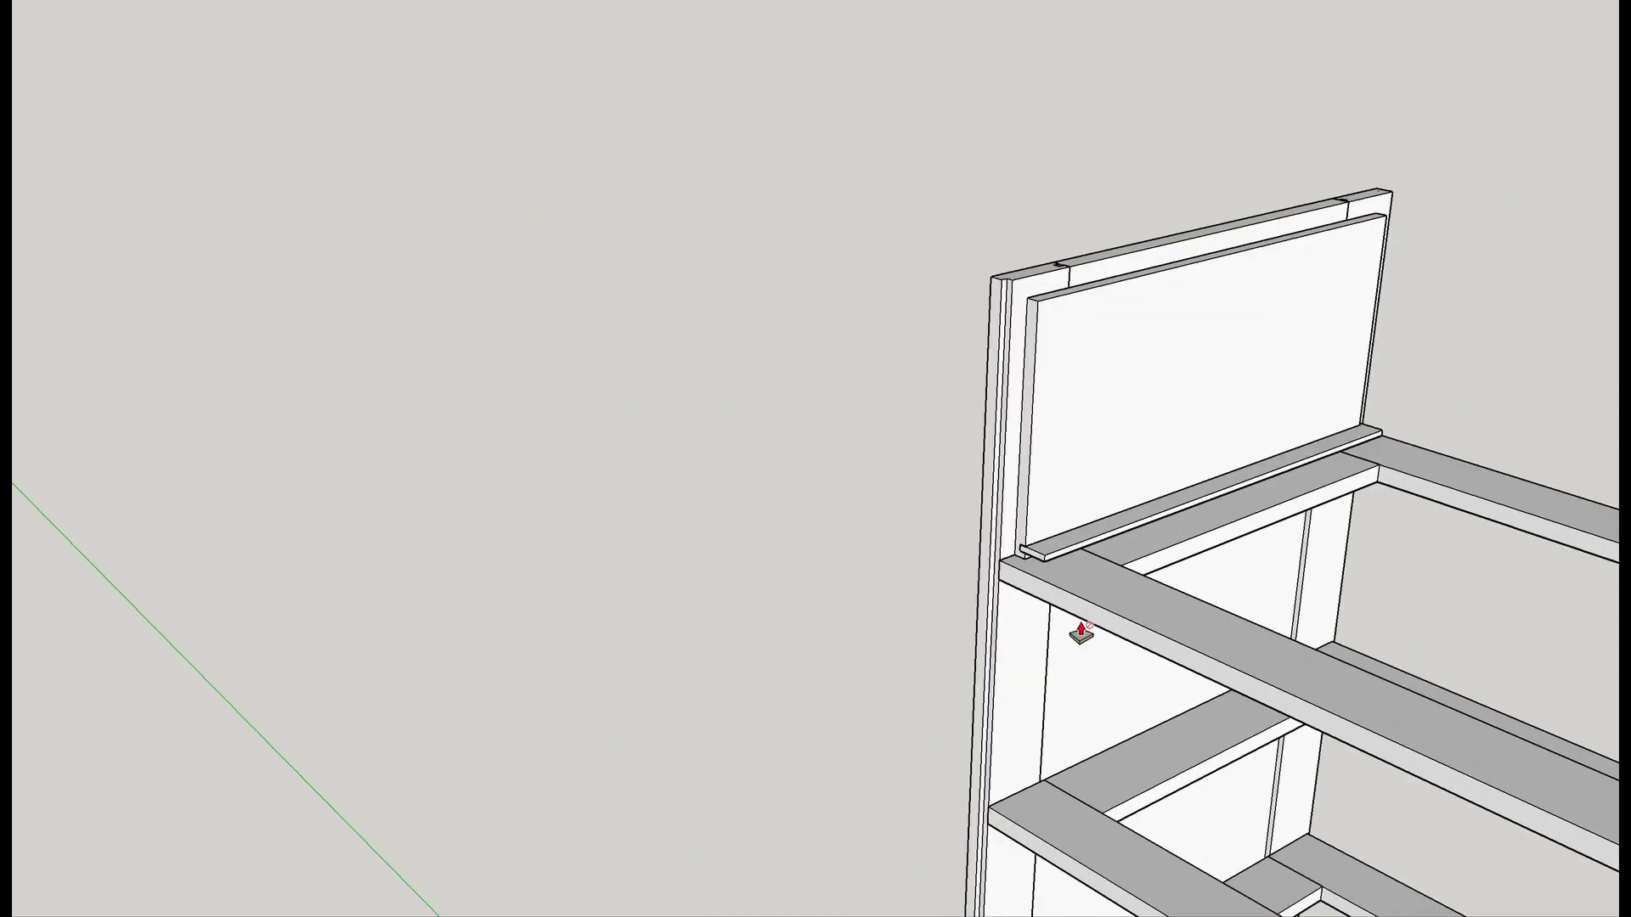
scroll(1080, 633, "up", 4)
double_click(1006, 528)
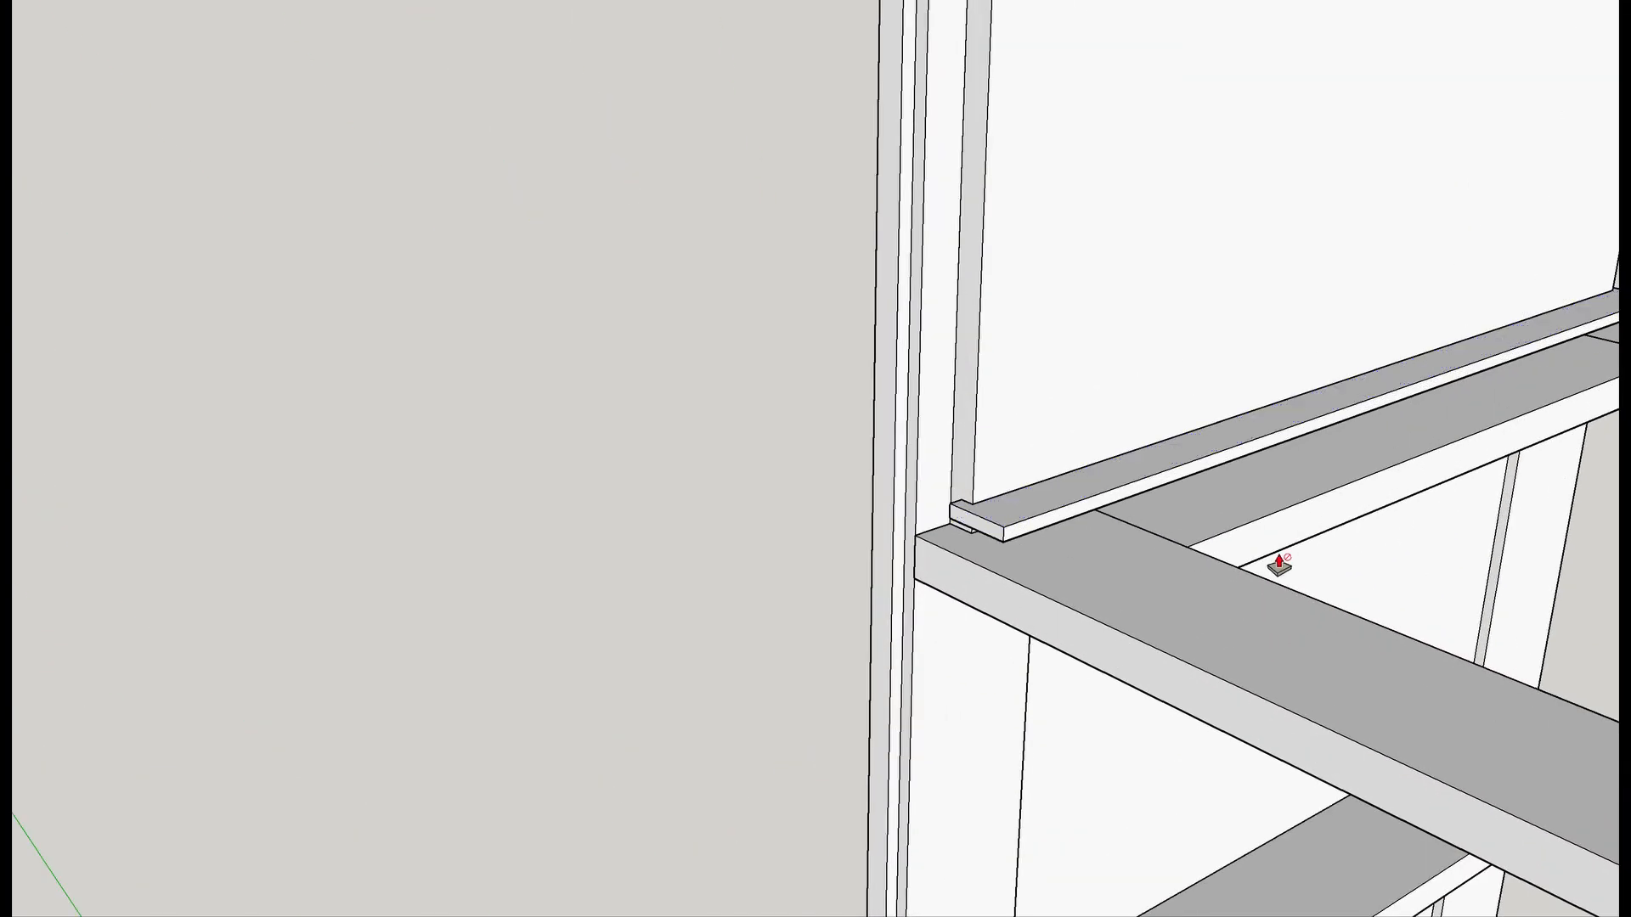
Pull the strip's long front face across the drawer into the groove of the opposite short panel to form the bottom.
scroll(1209, 554, "down", 2)
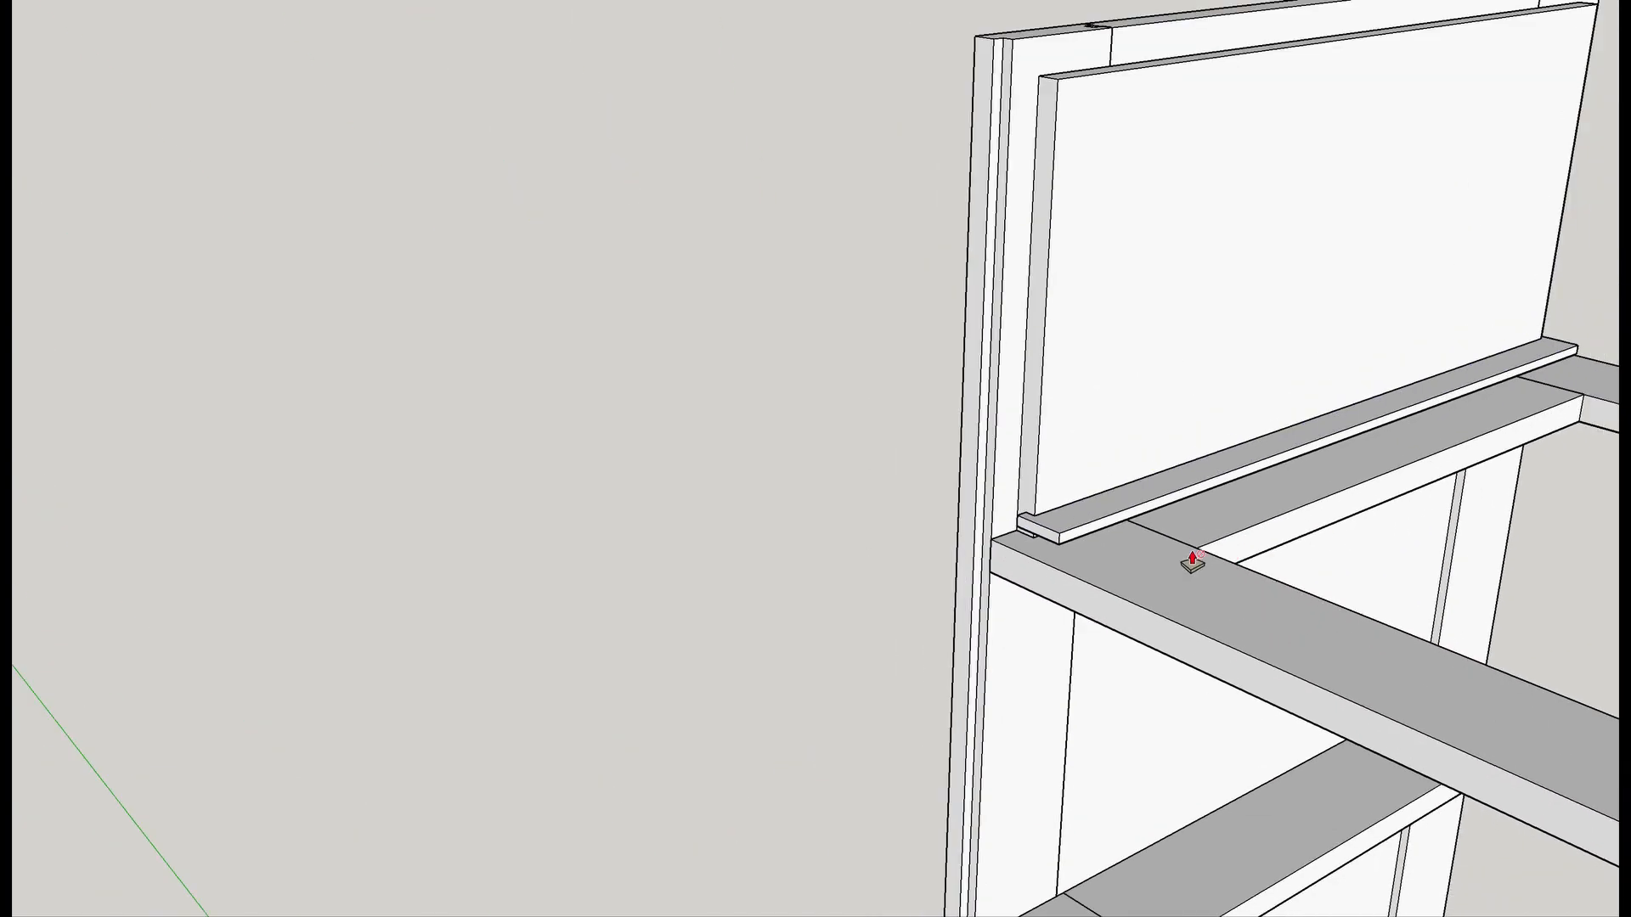
left_click(1098, 544)
left_click(1353, 688)
middle_click_drag(1354, 688, 483, 397, "shift")
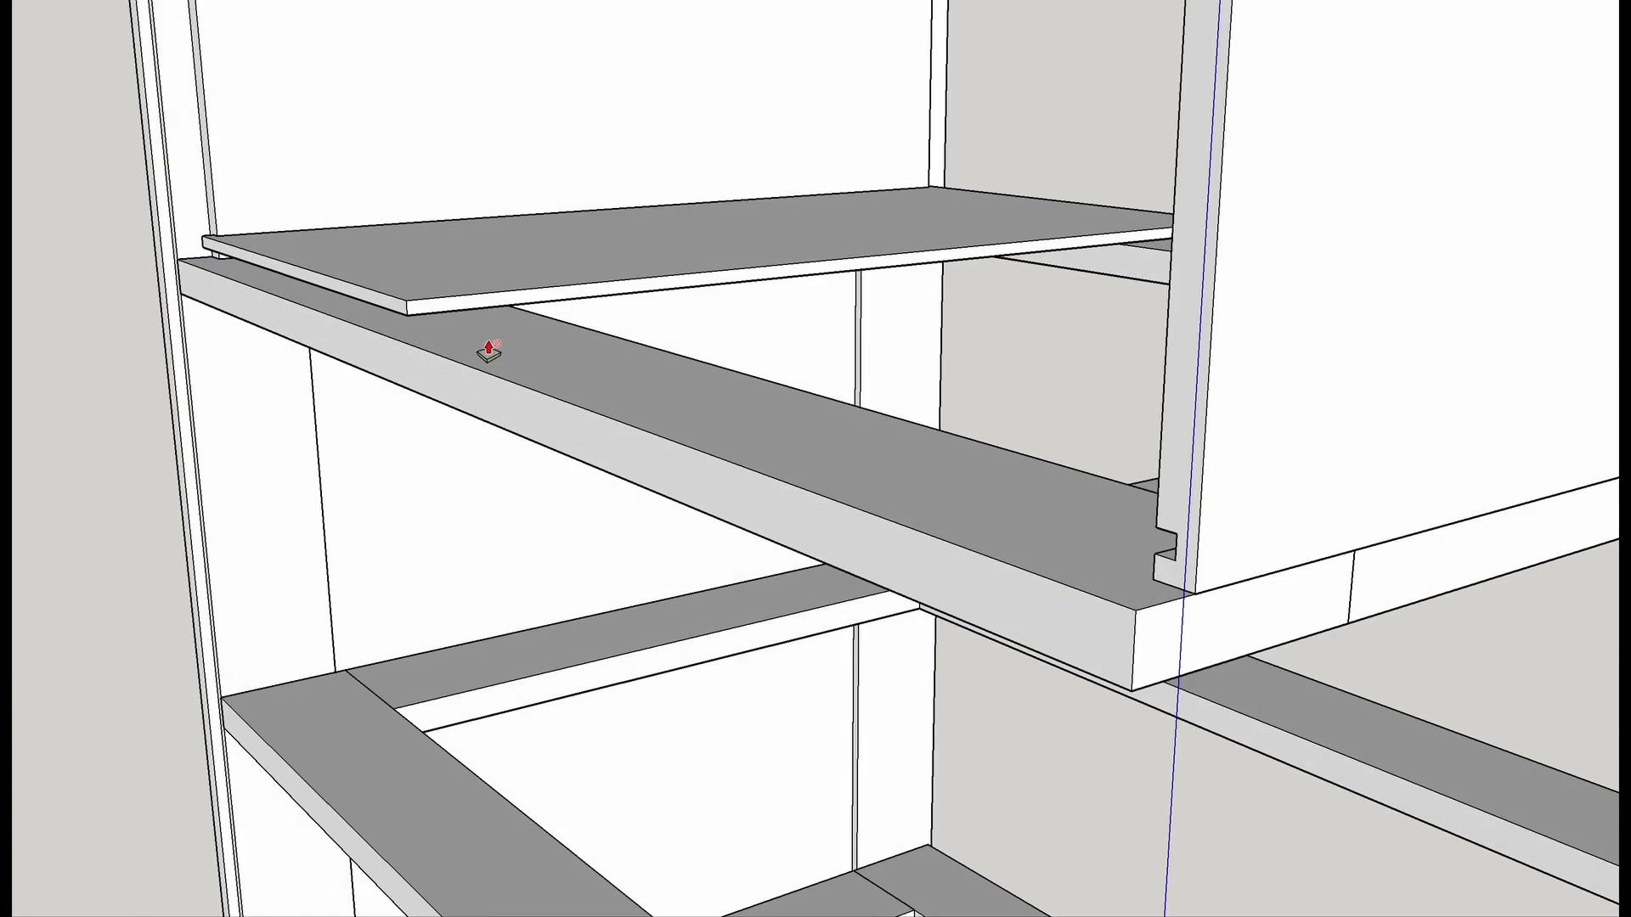
left_click(490, 311)
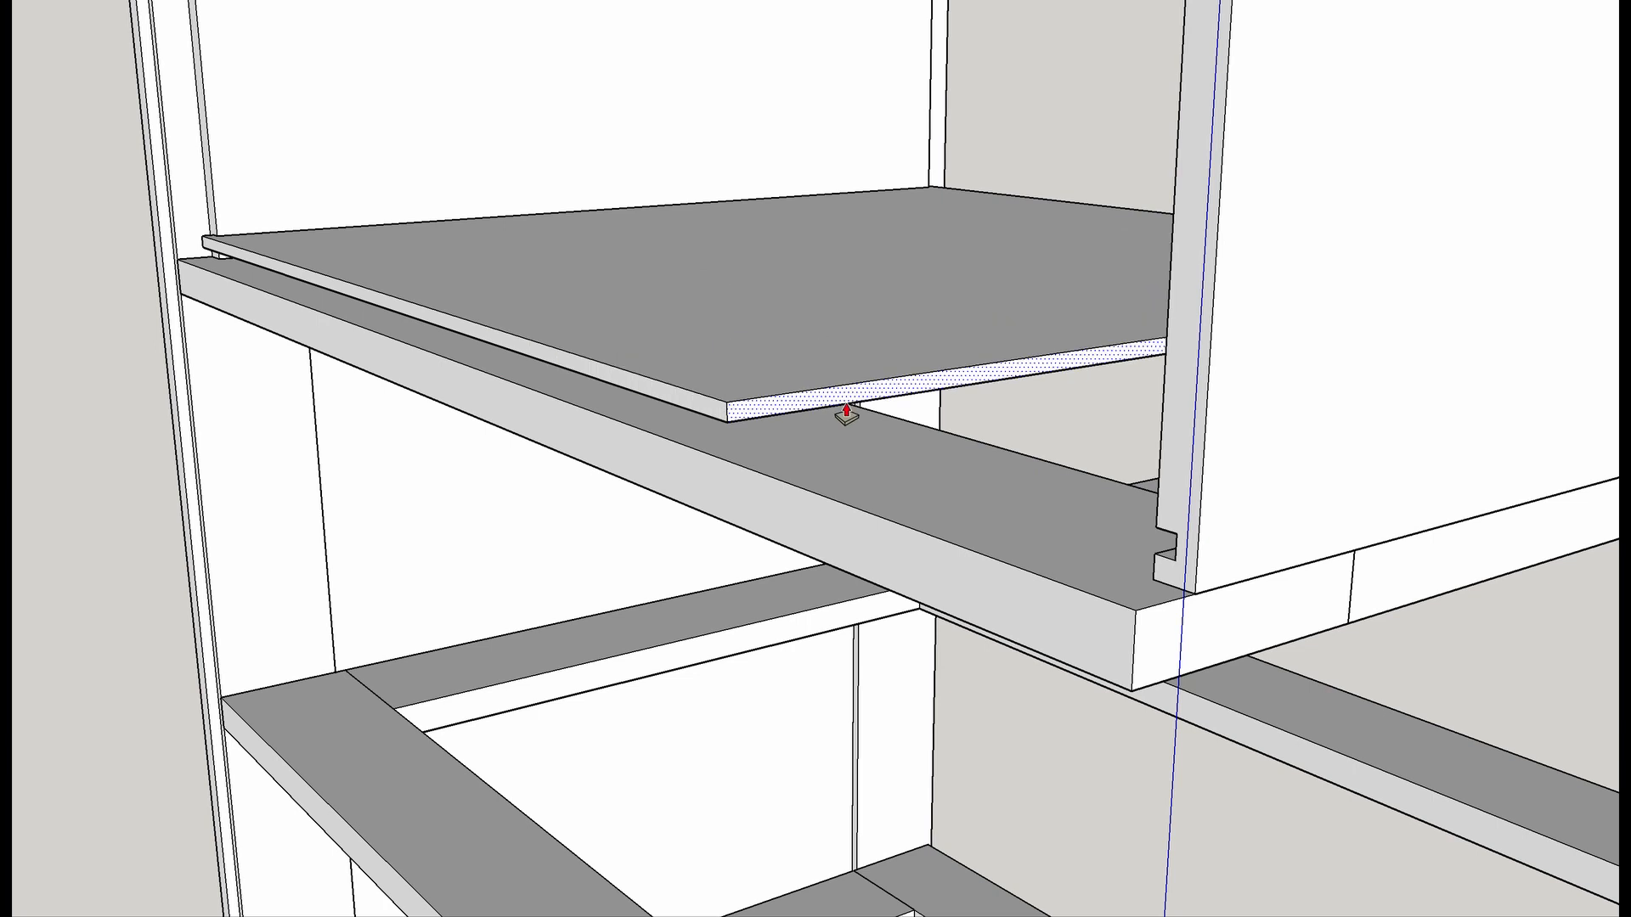
left_click(1175, 548)
Show the hidden geometry and unhide both long panels of the drawer box.
middle_click_drag(1056, 575, 1070, 664)
scroll(772, 476, "down", 2)
middle_click_drag(766, 438, 855, 684, "shift")
scroll(945, 533, "down", 3)
scroll(944, 533, "down", 2)
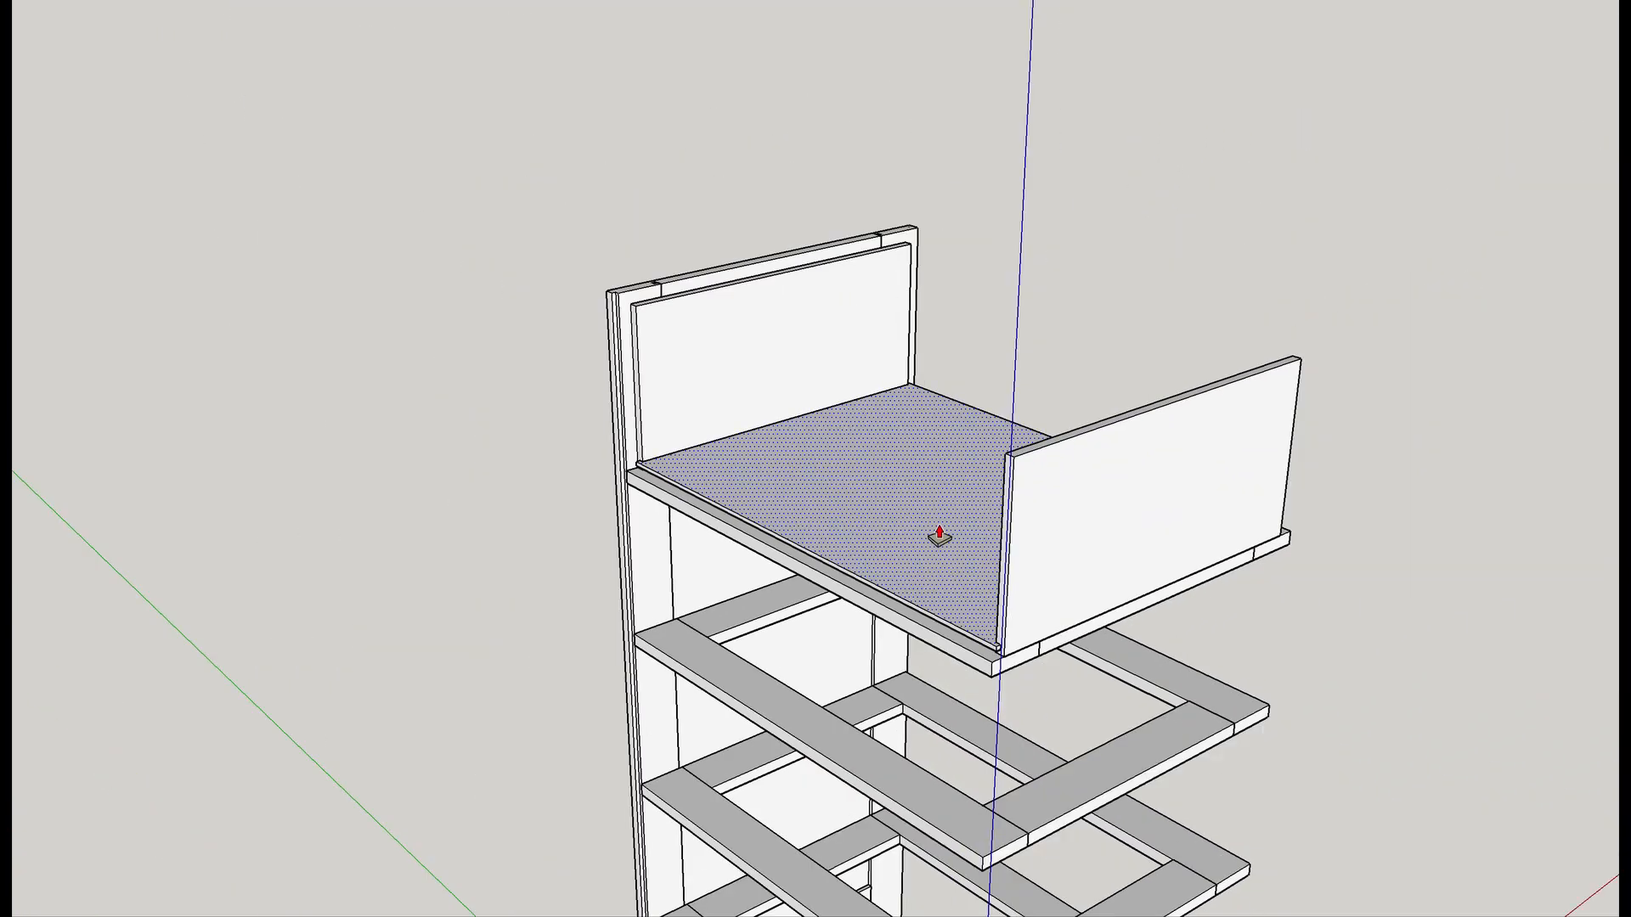
left_click(939, 535)
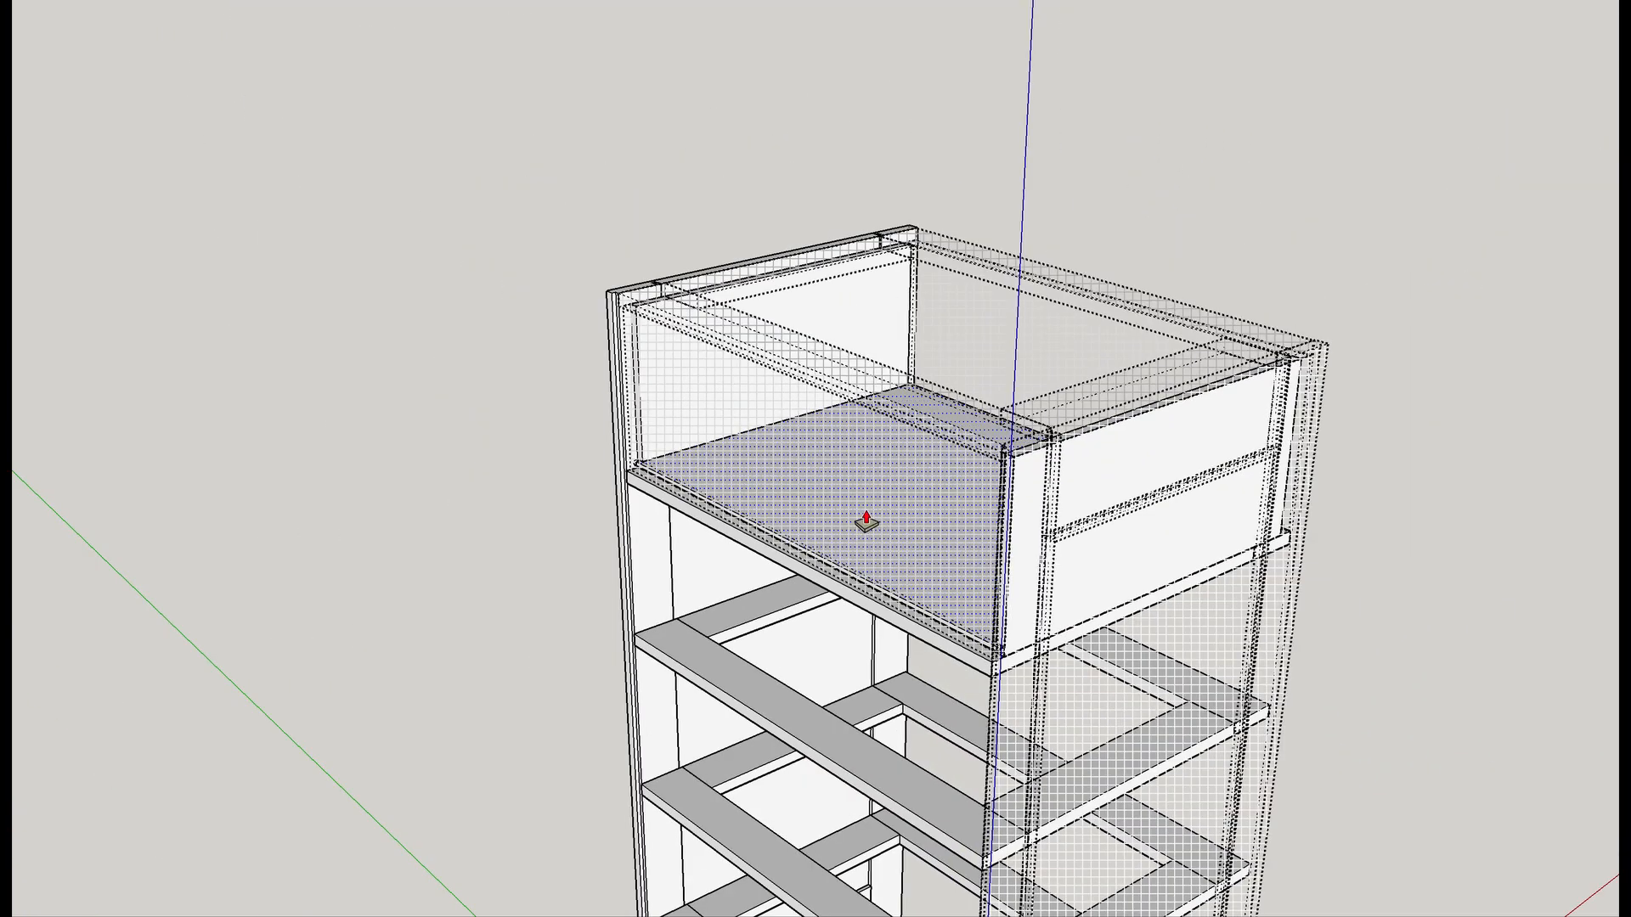
left_click(865, 511)
mouse_move(865, 511)
middle_mouse_down()
mouse_move(932, 520)
mouse_move(928, 618)
mouse_move(885, 636)
middle_mouse_up()
left_click(1034, 377)
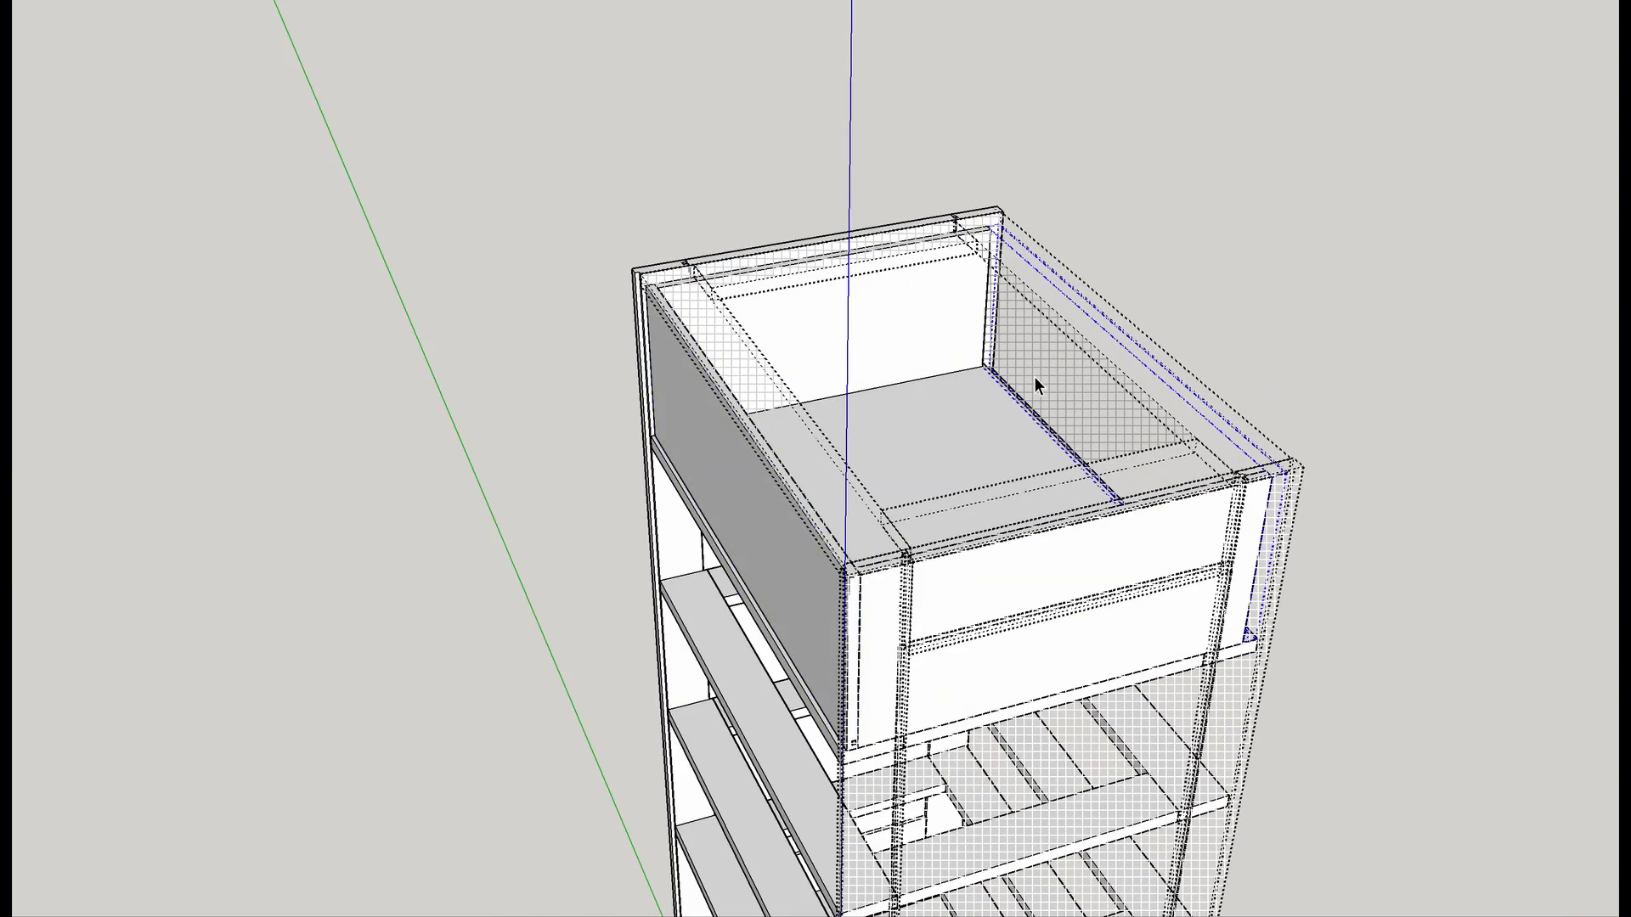
key("shift+h")
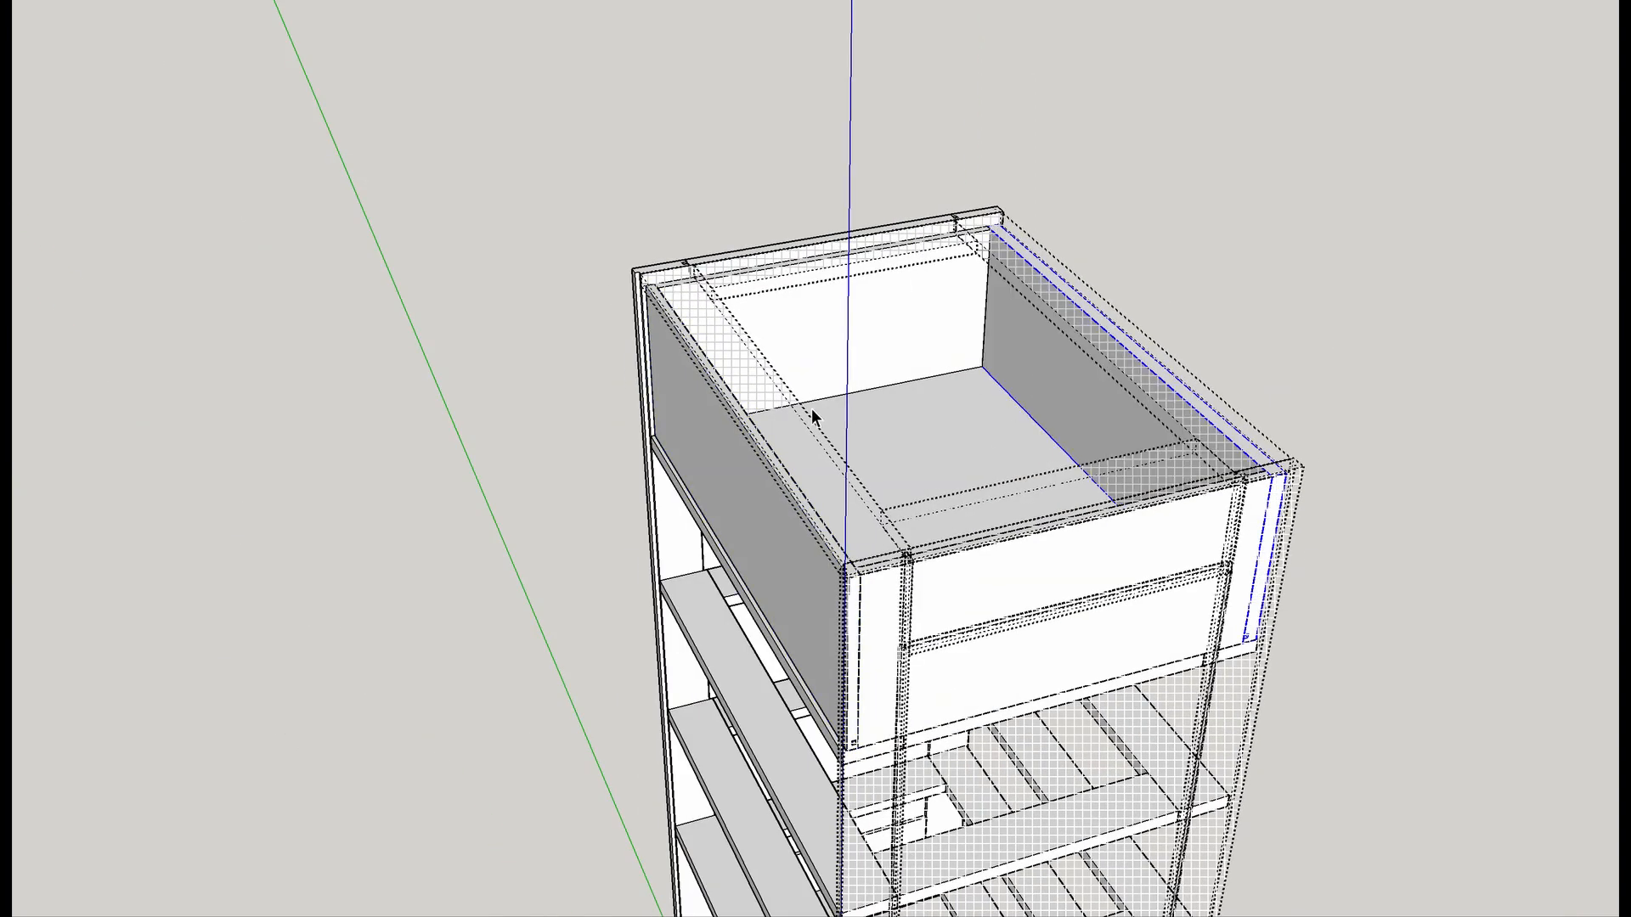
Unhide the cabinet's top frame and the side frame that encloses the drawer.
left_click(786, 415)
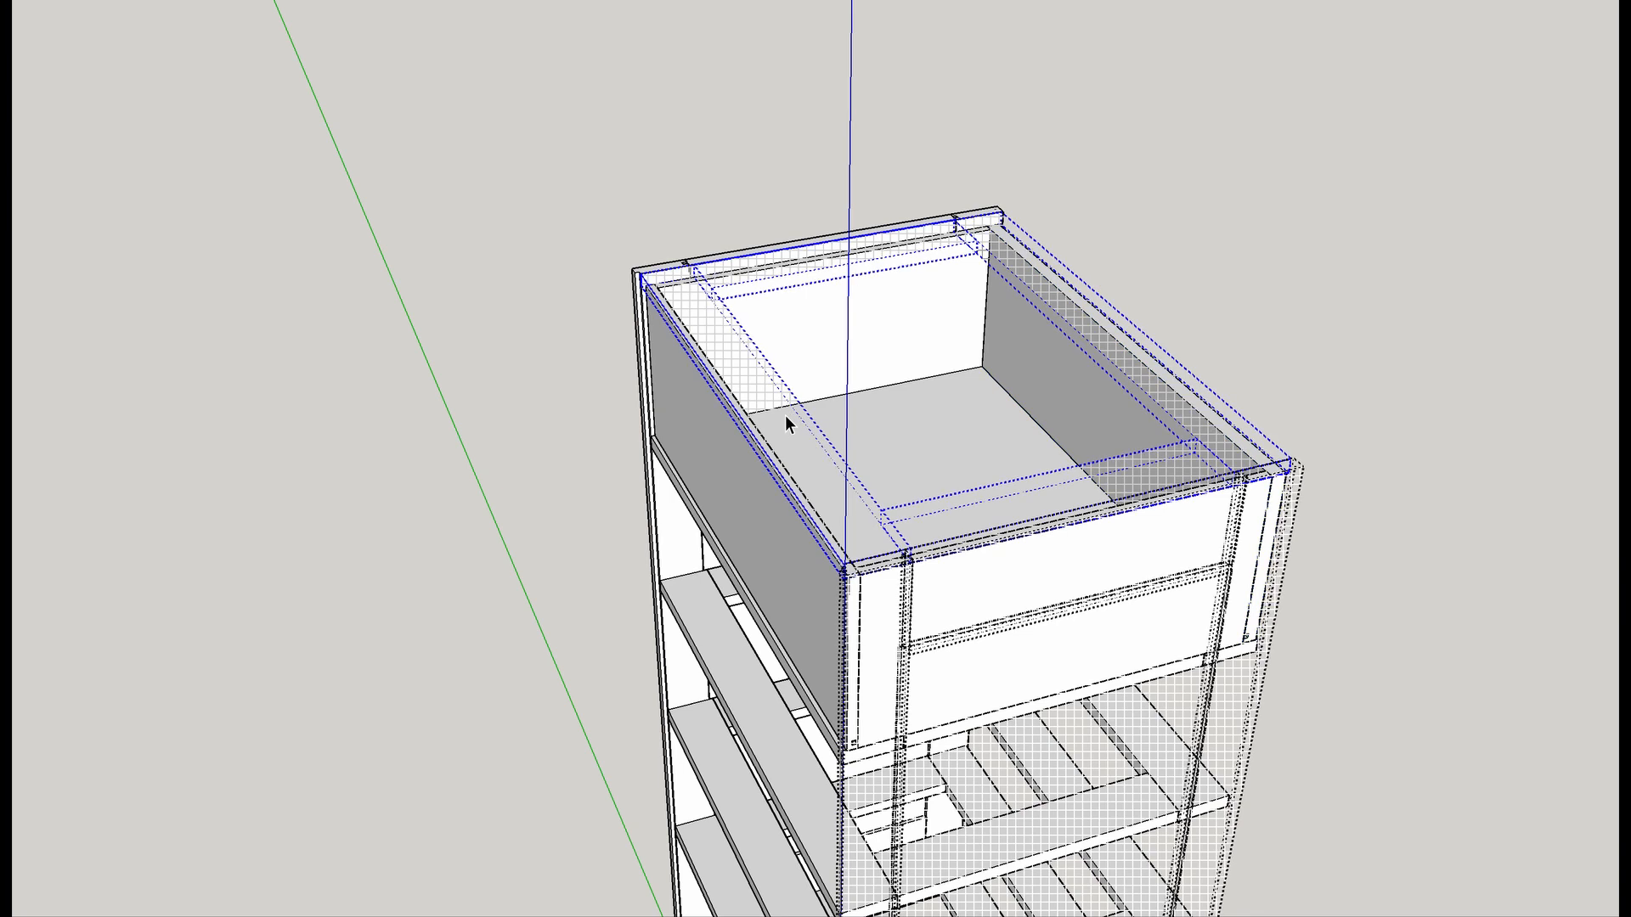
key("shift+h")
left_click(363, 398)
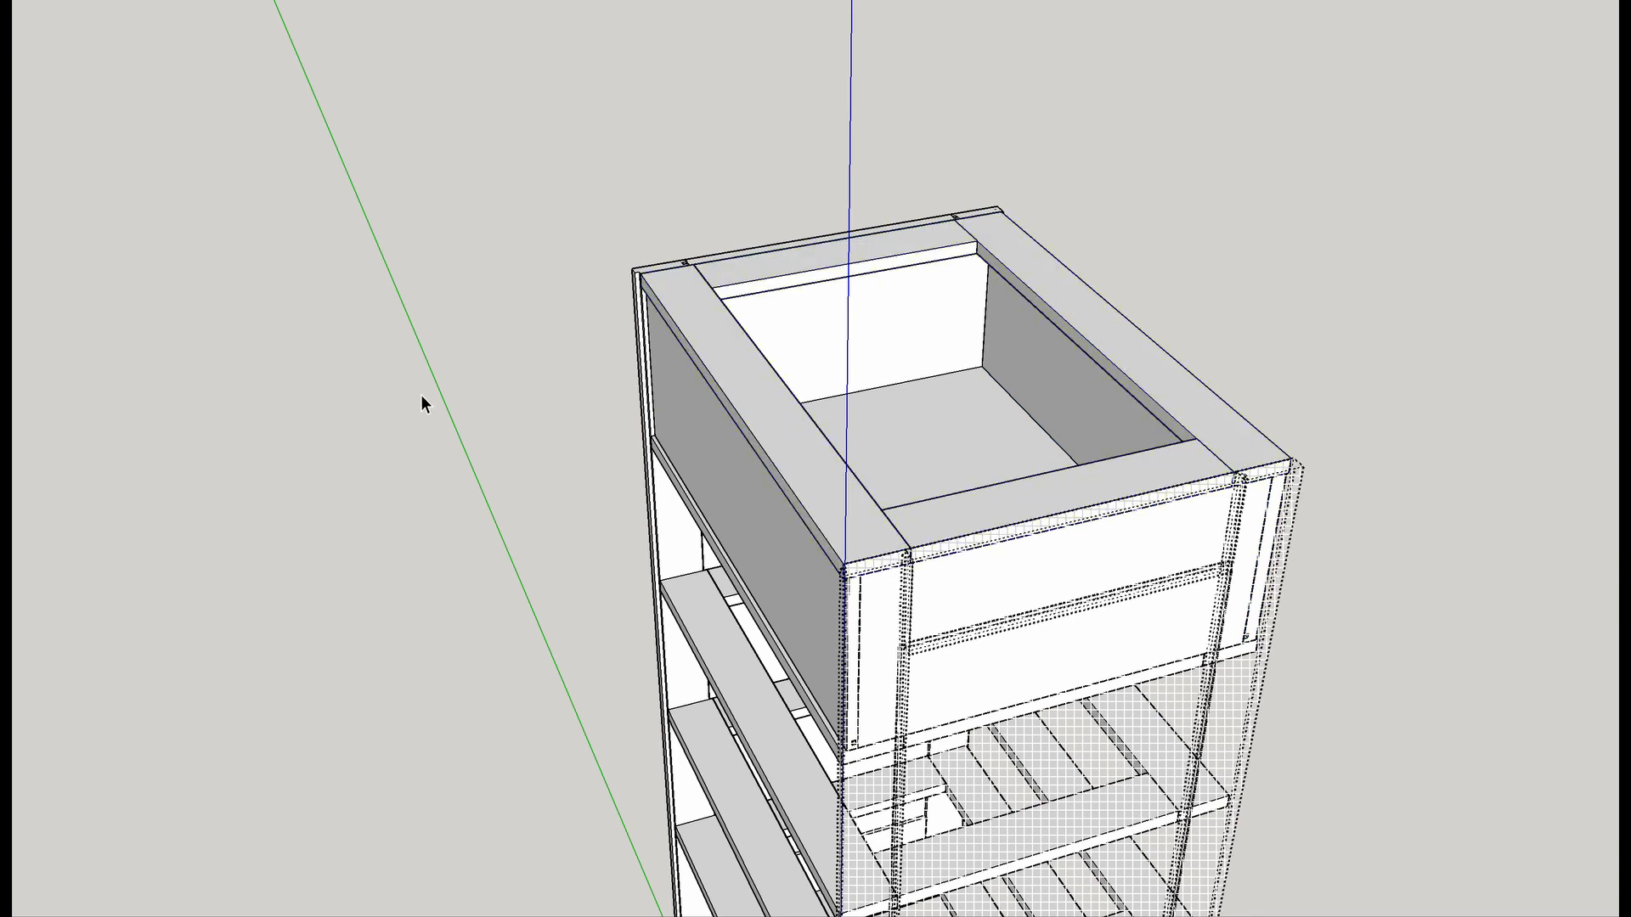
left_click(902, 684)
key("shift+h")
middle_click_drag(1194, 648, 273, 455)
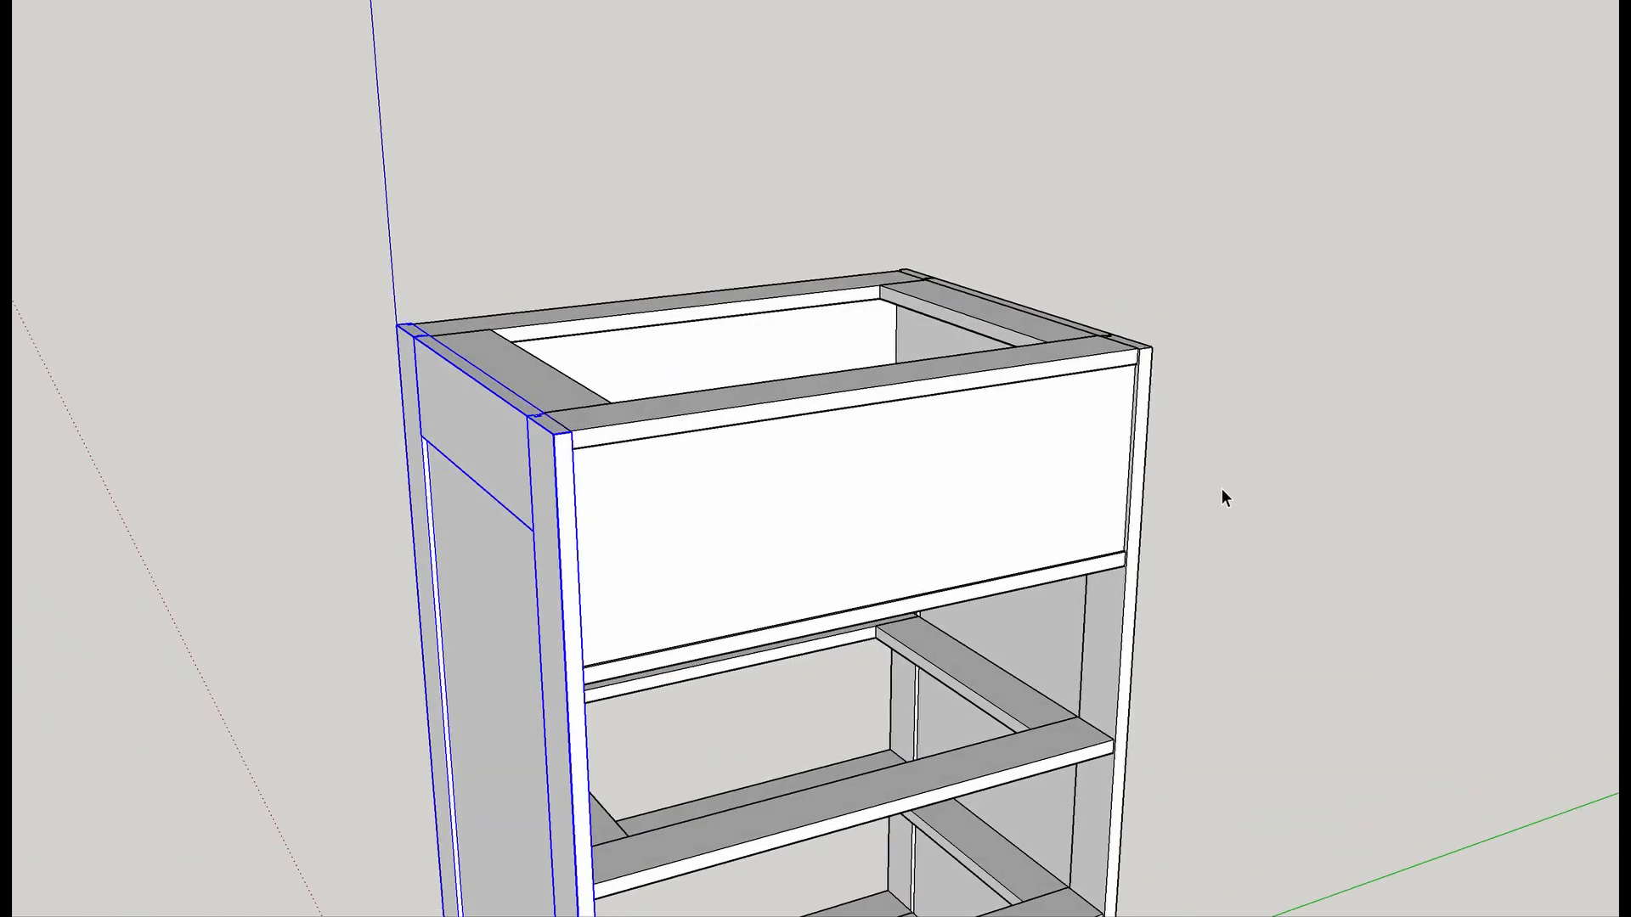
middle_click_drag(1212, 436, 907, 521)
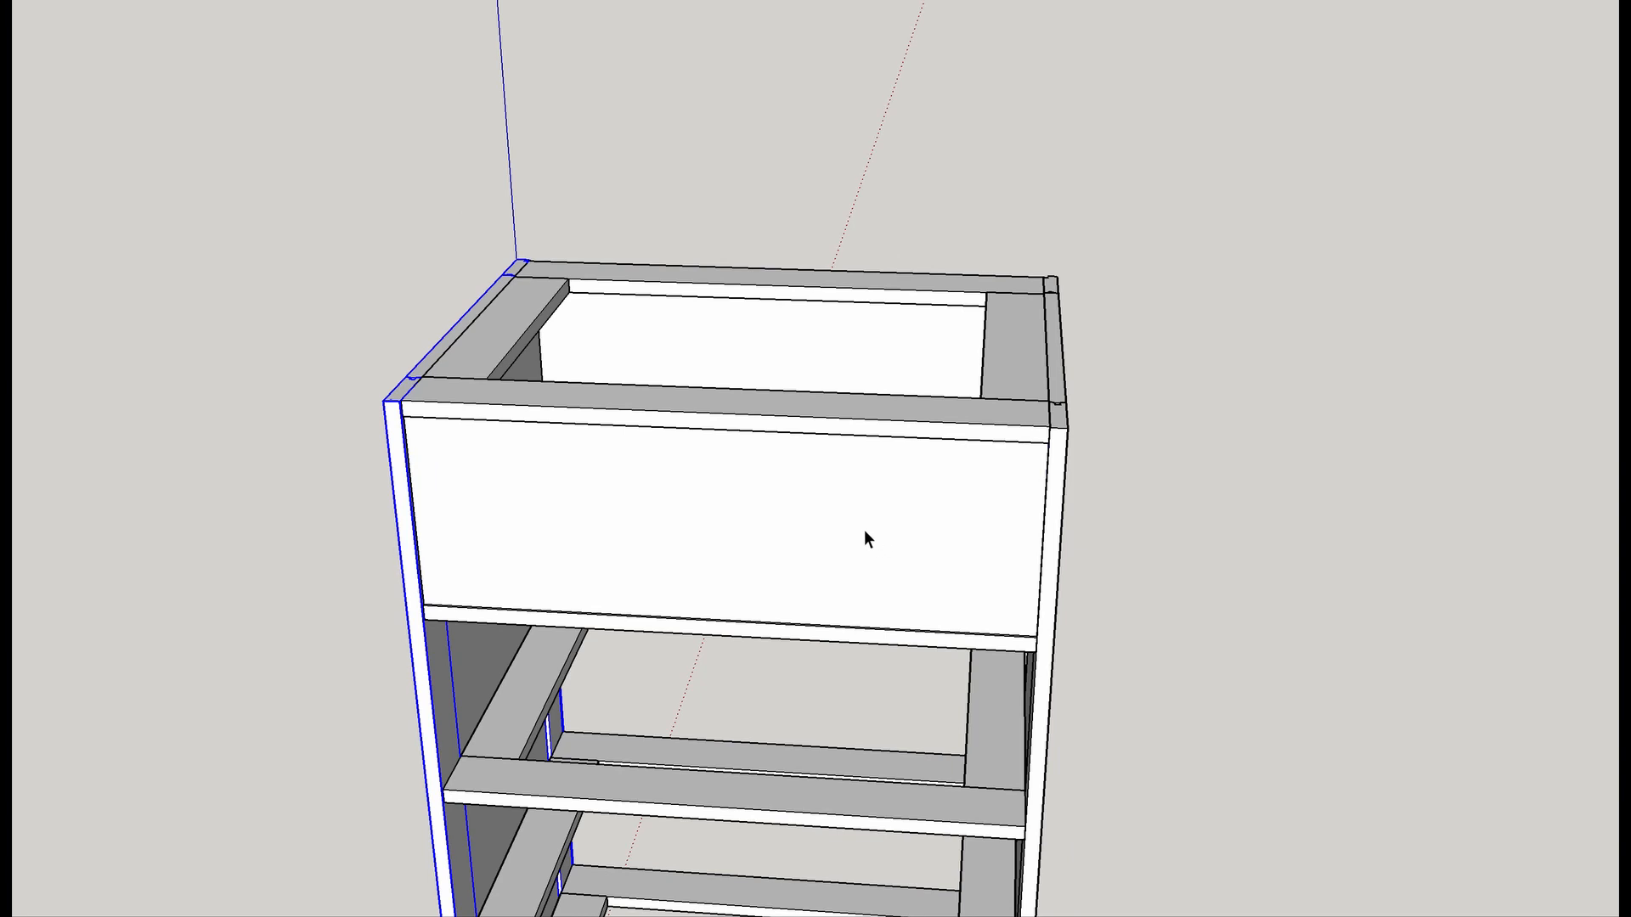
Select the whole drawer bottom panel and make it a group.
mouse_move(1187, 524)
middle_mouse_down()
mouse_move(833, 568)
mouse_move(626, 699)
mouse_move(827, 521)
middle_mouse_up()
left_click(795, 486)
right_click(795, 485)
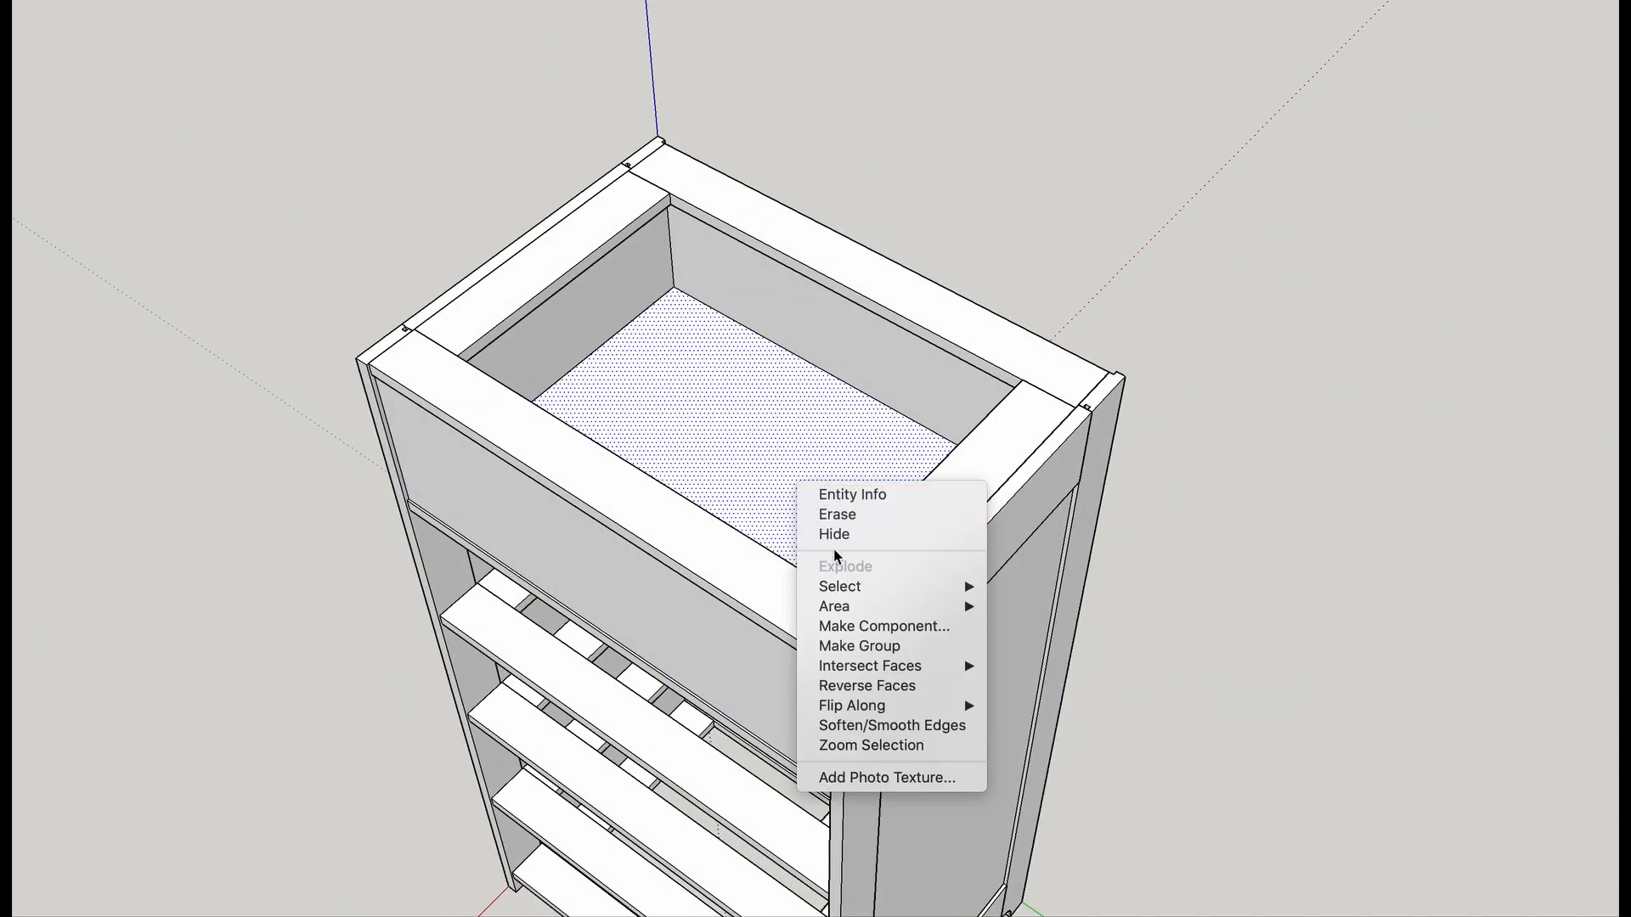
left_click(860, 646)
Select the four drawer panels together with the bottom and make them a component named Drawer.
mouse_move(656, 700)
middle_mouse_down()
mouse_move(677, 685)
mouse_move(824, 13)
mouse_move(679, 513)
middle_mouse_up()
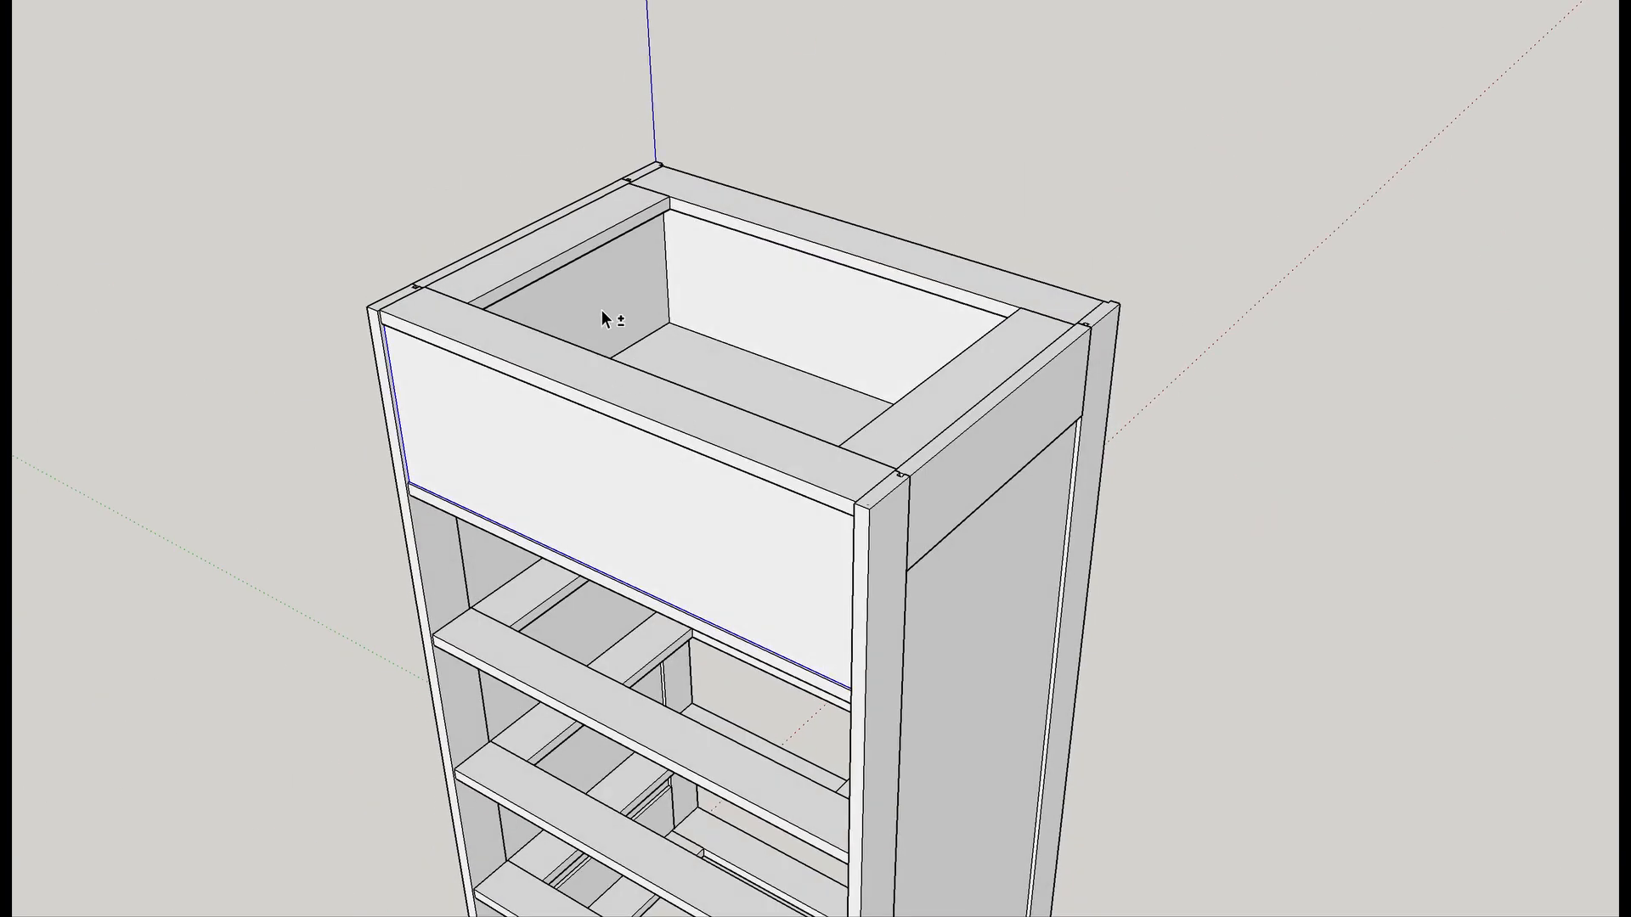
middle_click_drag(737, 389, 1061, 328)
middle_click_drag(1148, 368, 965, 562)
right_click(965, 561)
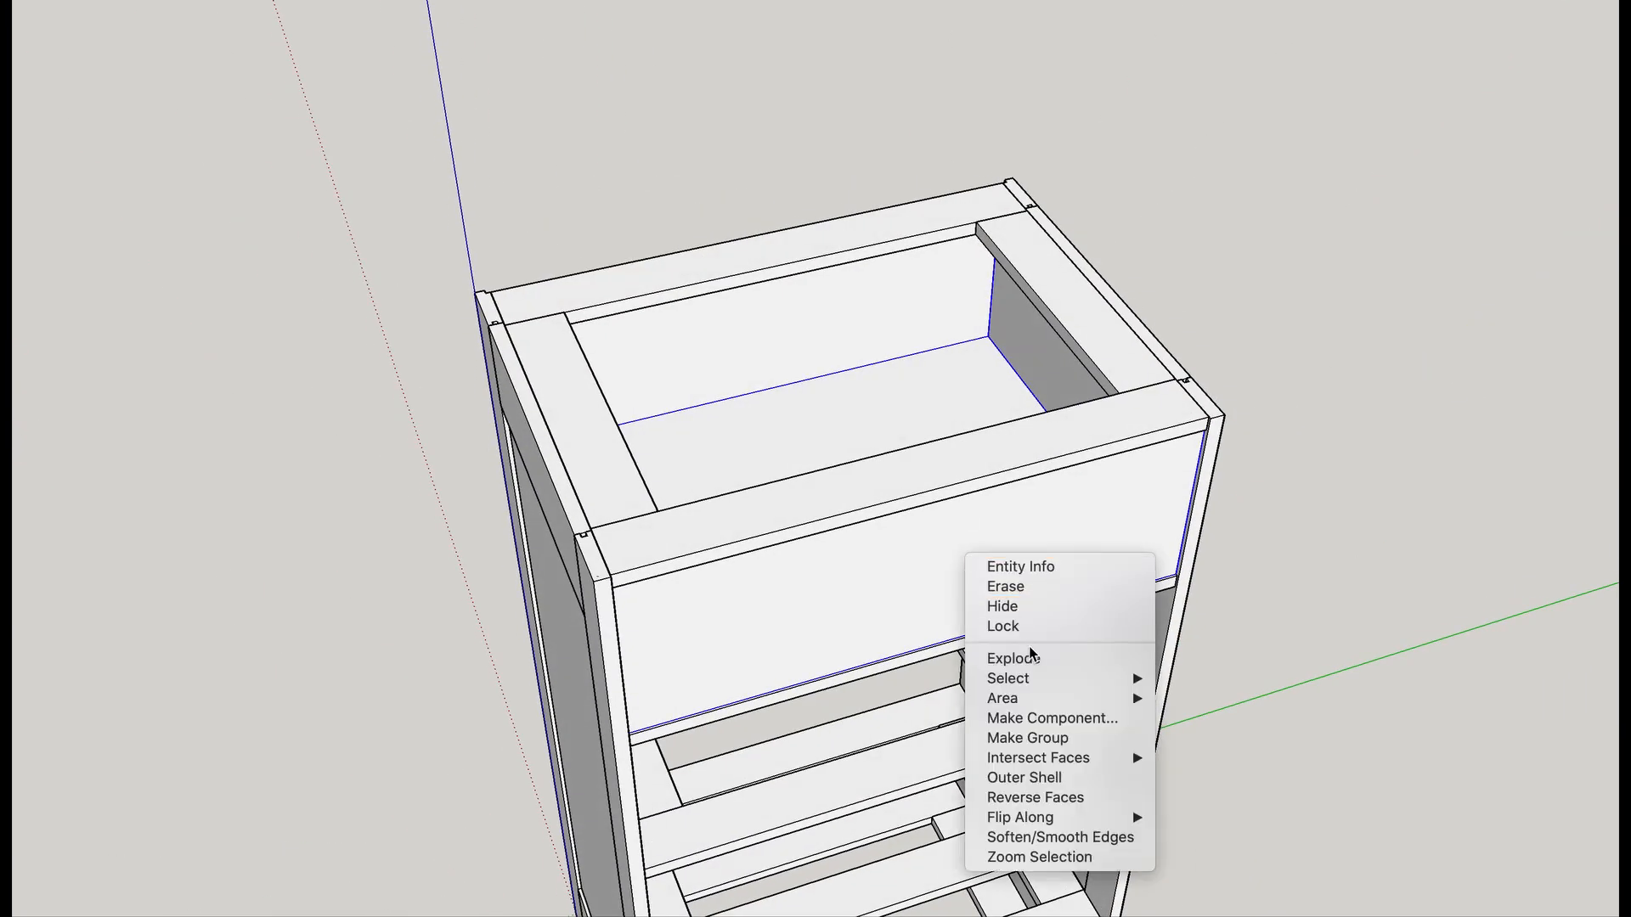
left_click(1036, 717)
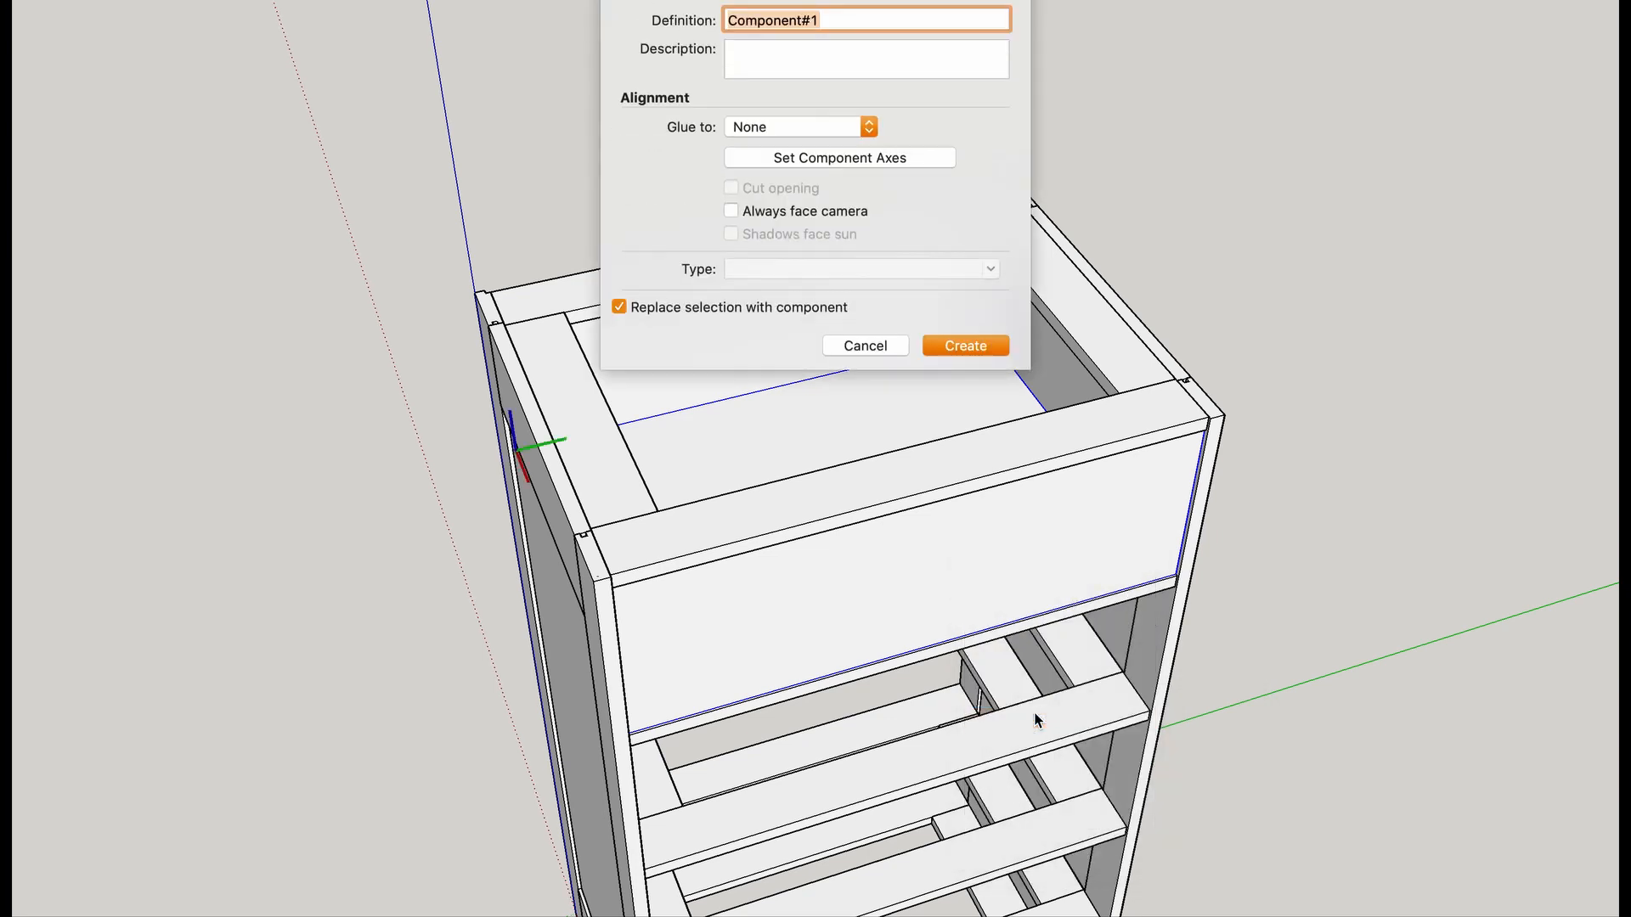
type("Drawer")
key("Return")
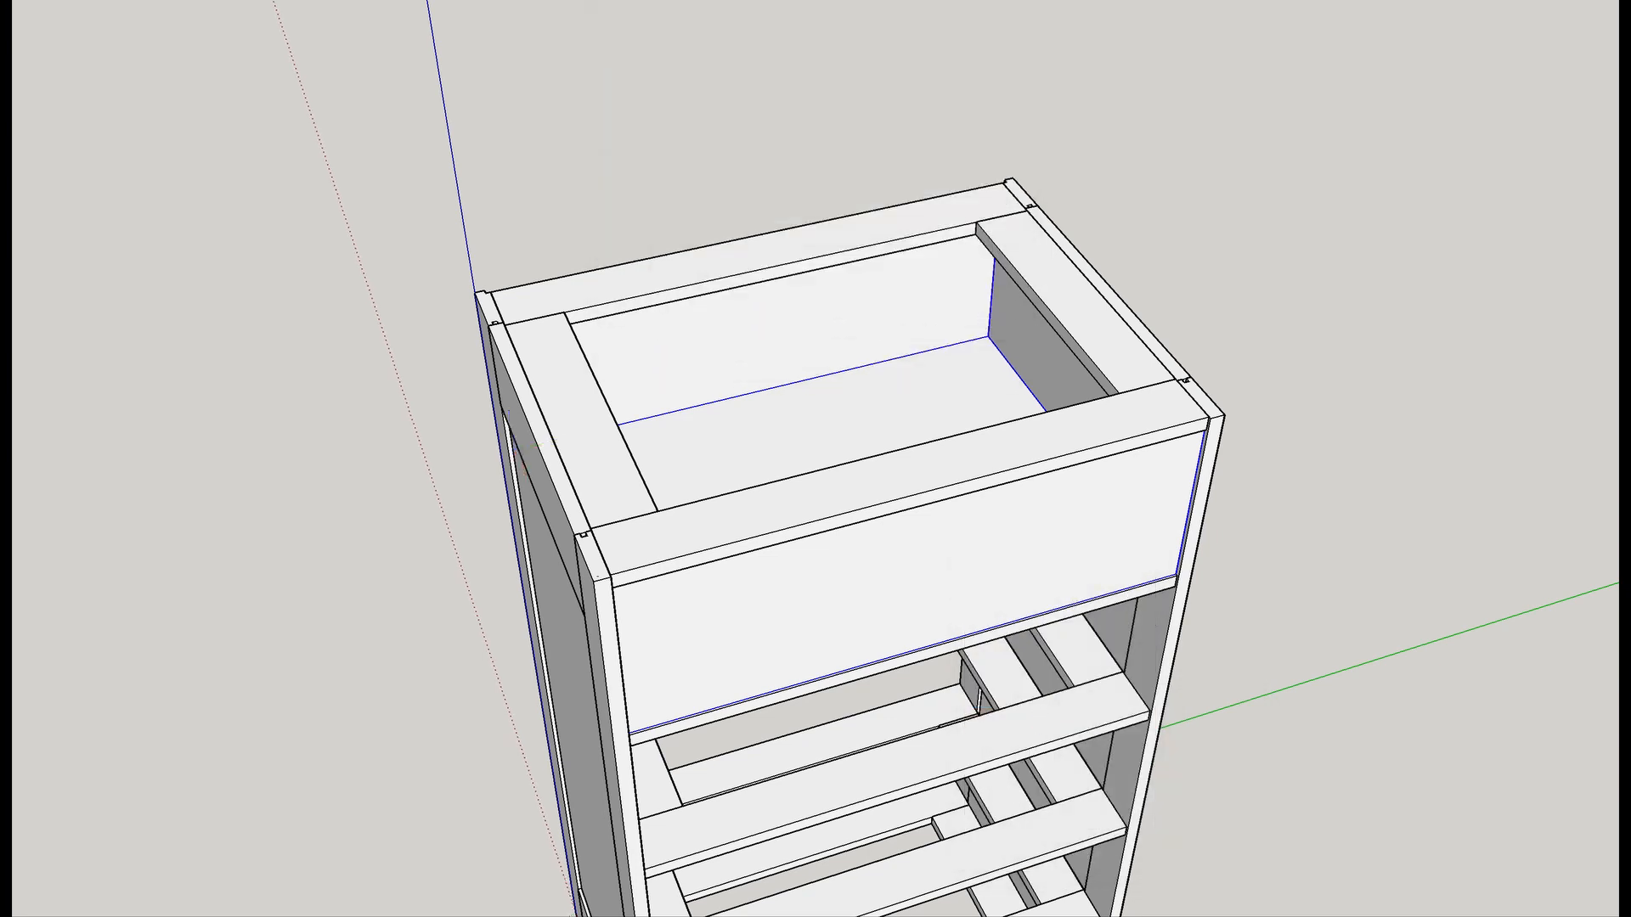
Copy the Drawer component straight down from the top opening to the lowest one, and fill the openings between with evenly spaced copies.
middle_click_drag(1187, 647, 992, 440)
scroll(992, 440, "down", 1)
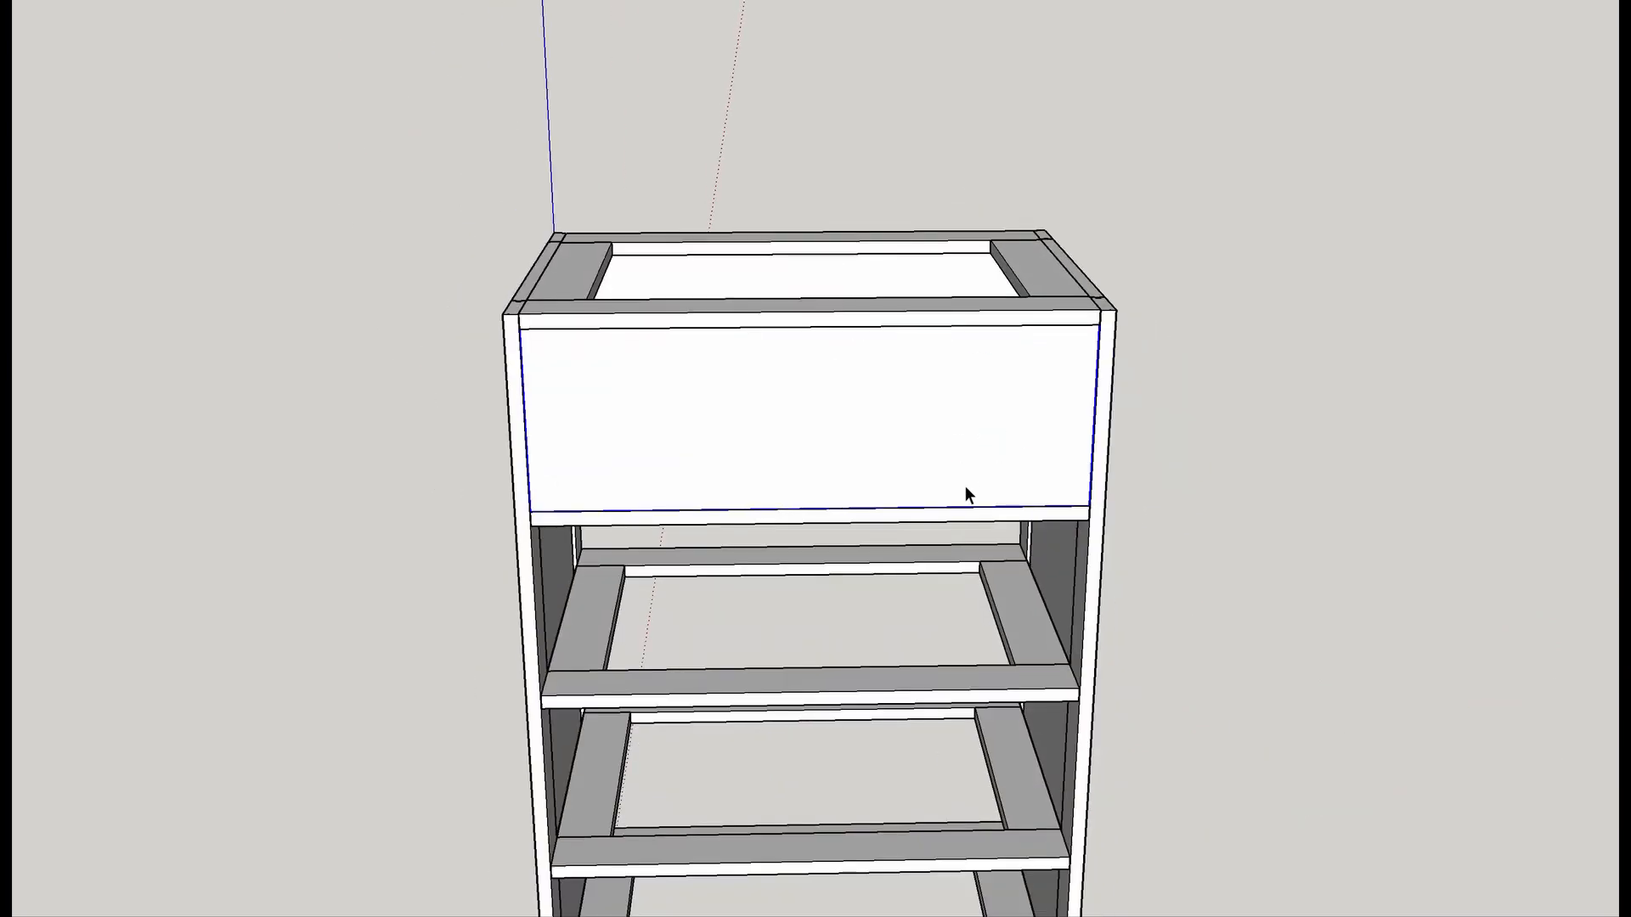
middle_click_drag(862, 572, 983, 303, "shift")
key("m")
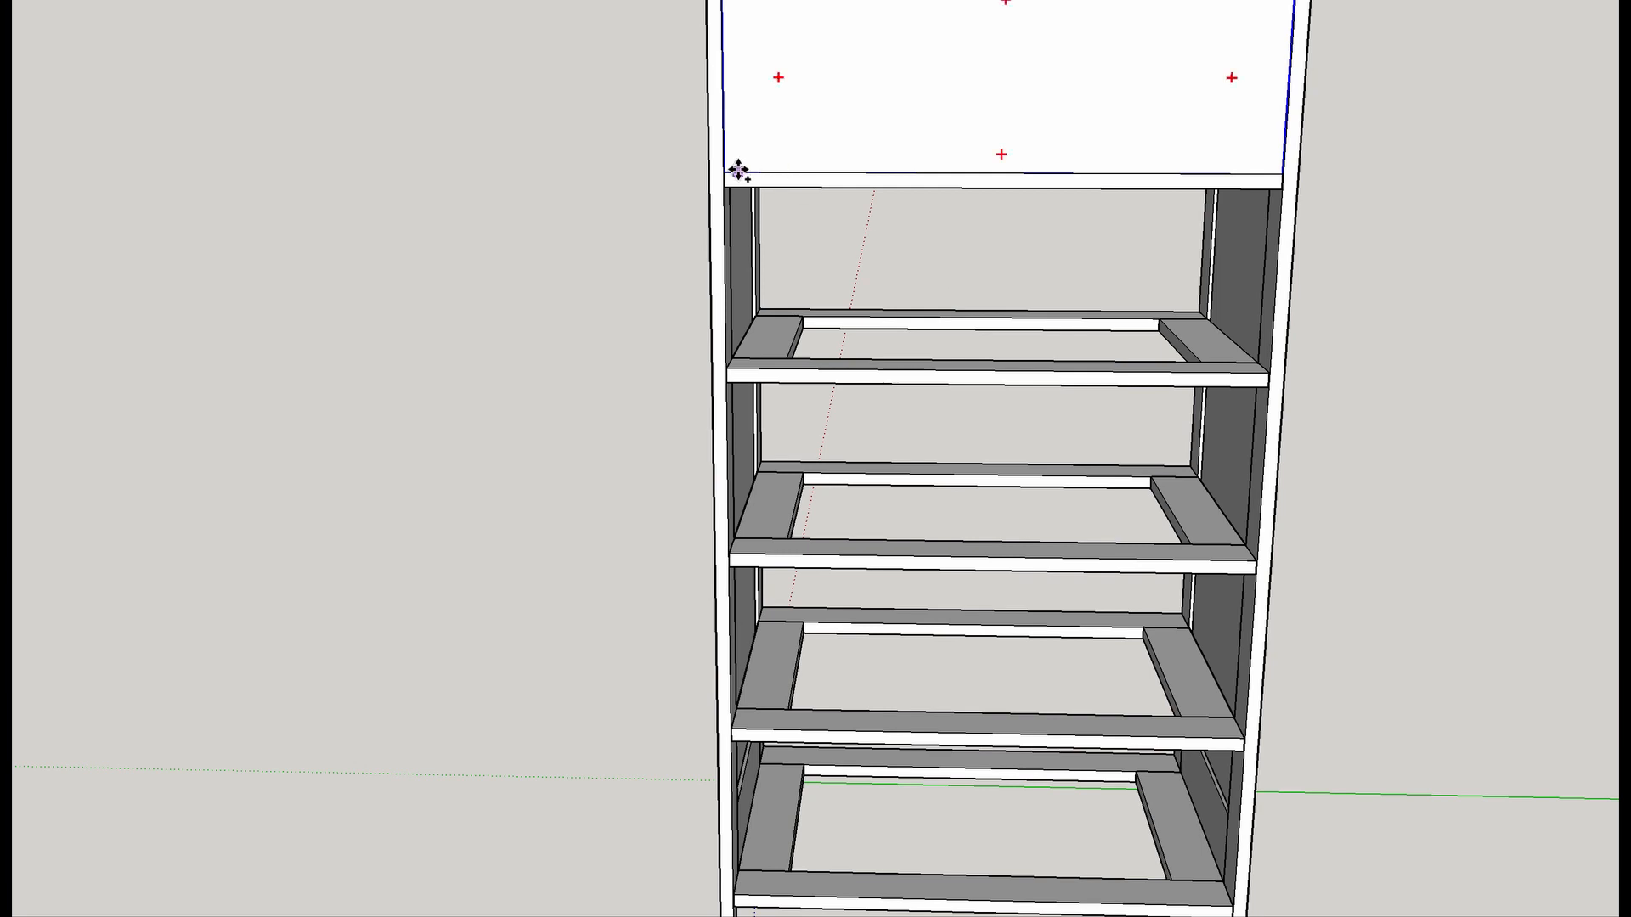
scroll(728, 170, "up", 3)
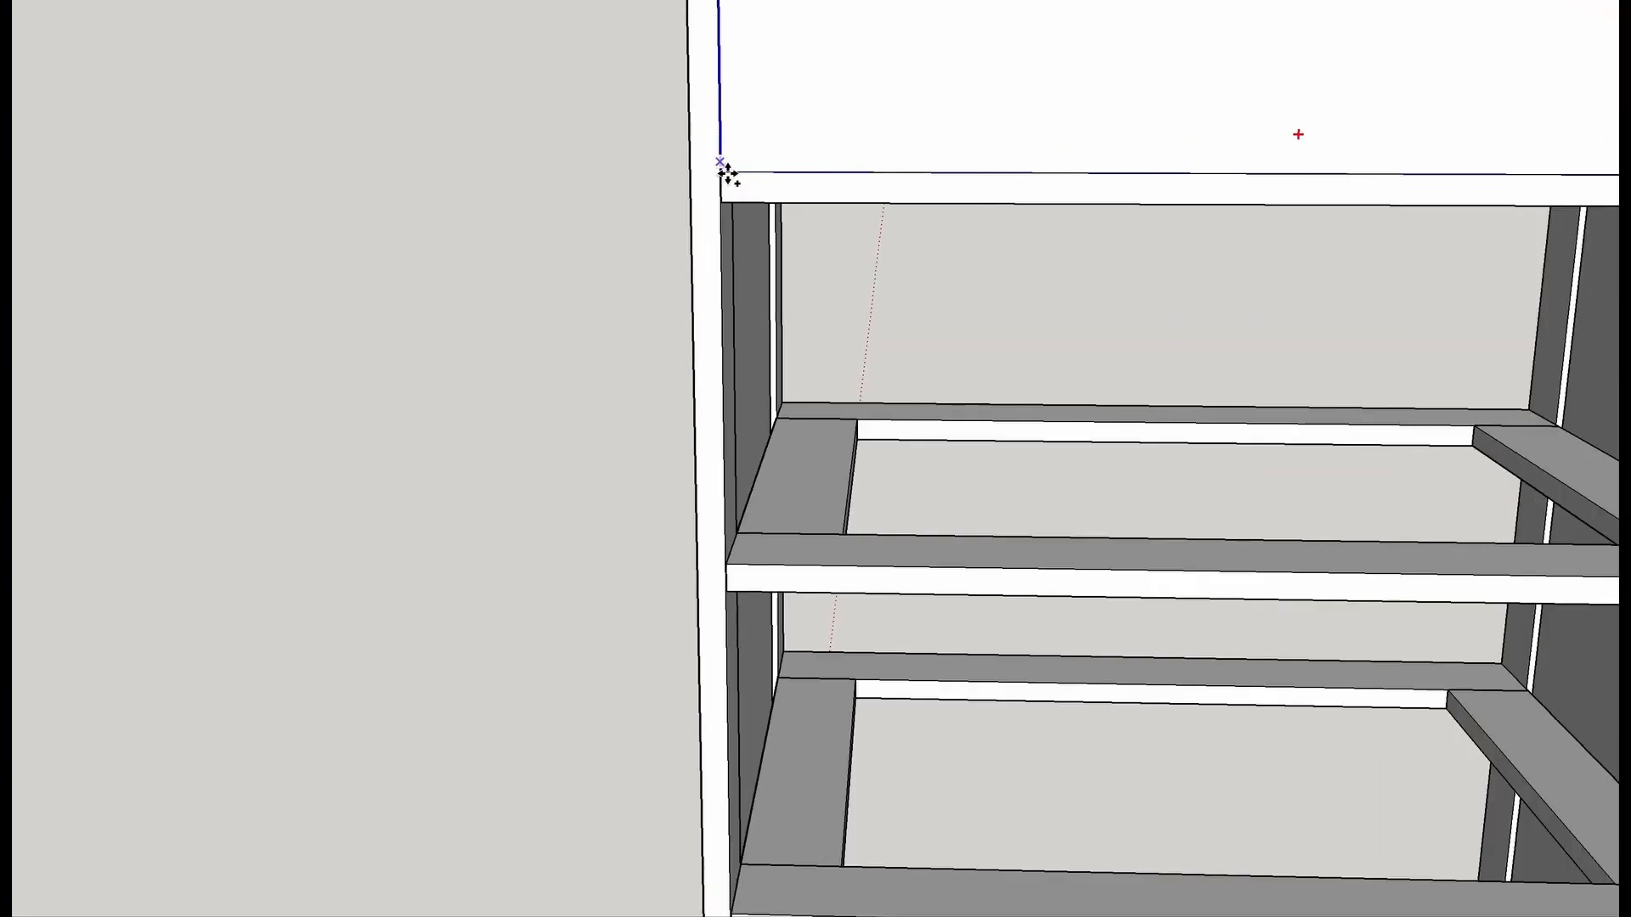
left_click(722, 171)
scroll(797, 336, "down", 6)
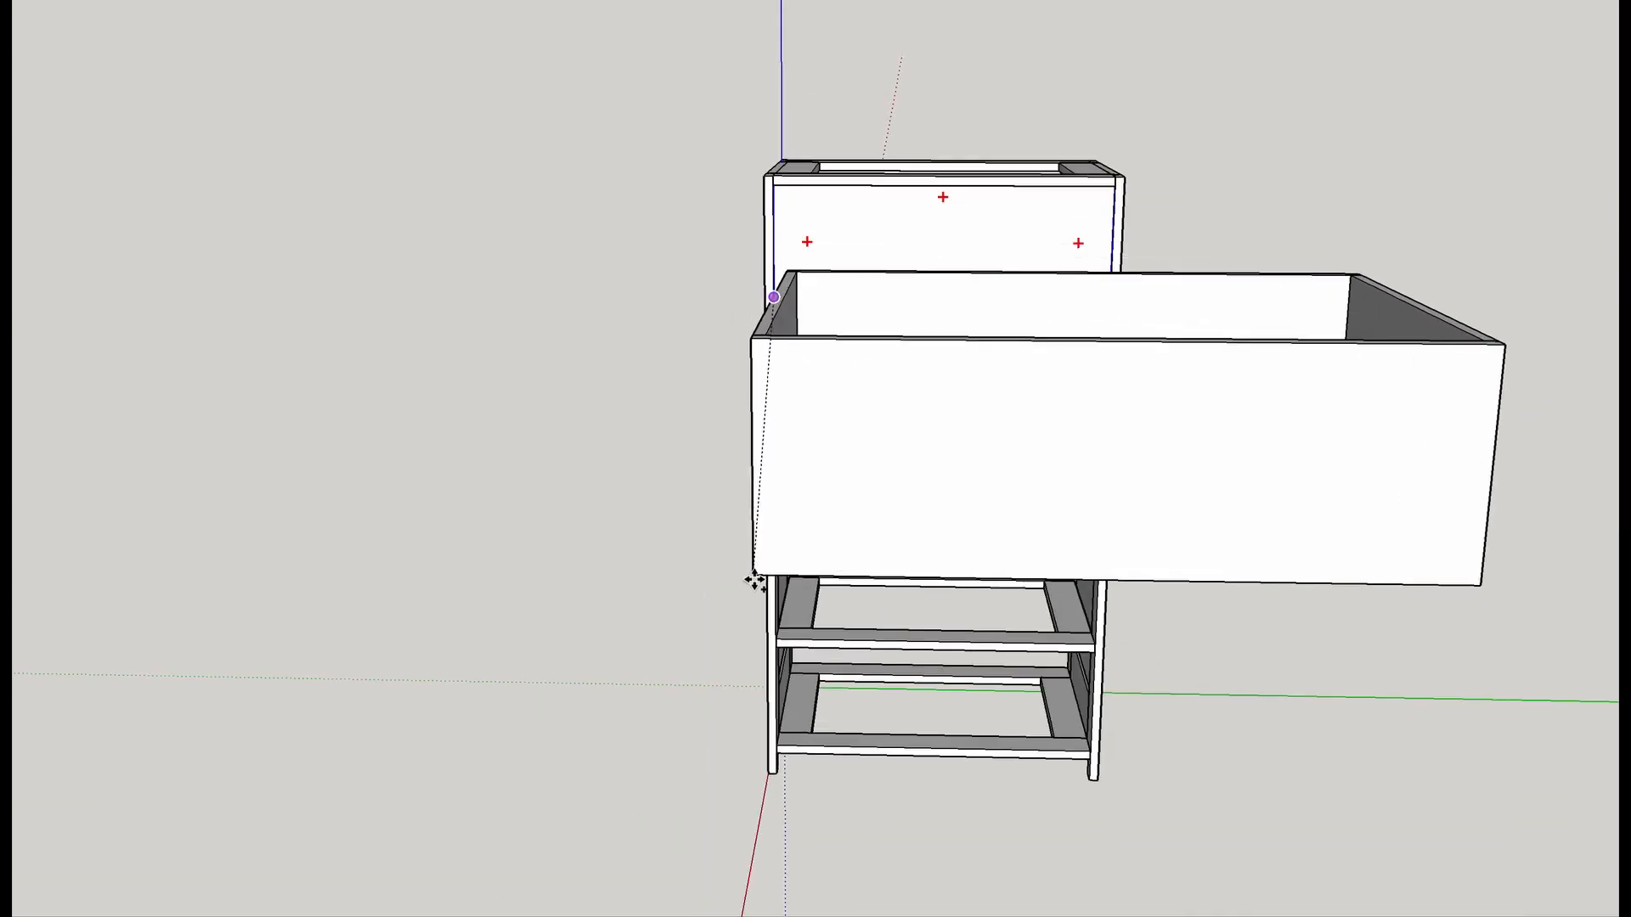
scroll(753, 614, "up", 8)
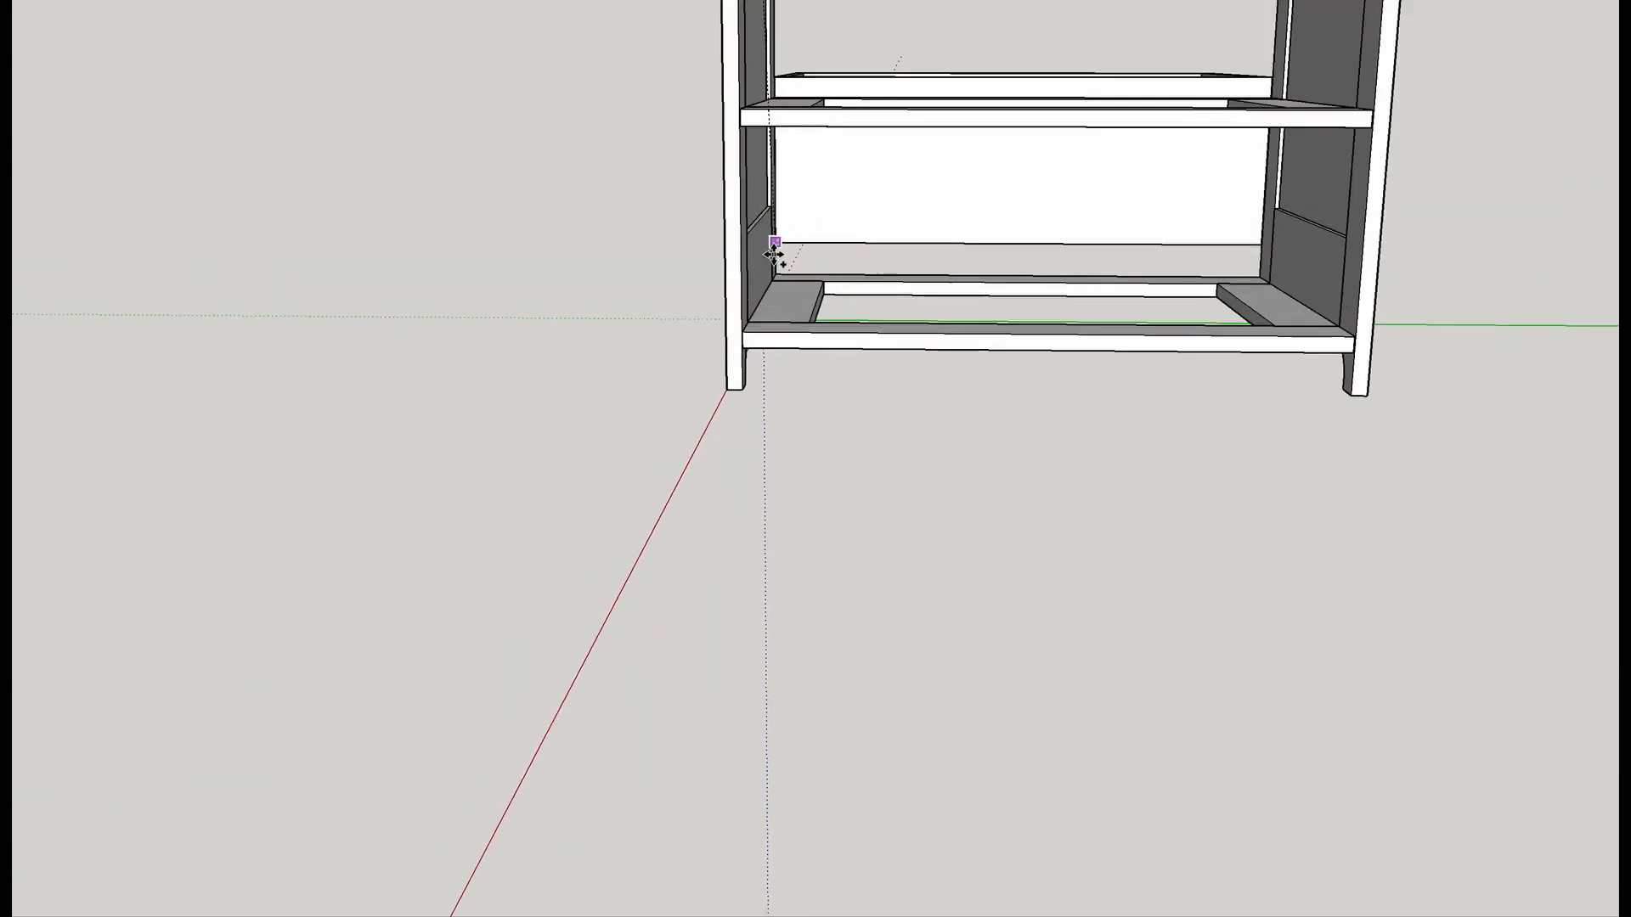
middle_click_drag(762, 392, 359, 352)
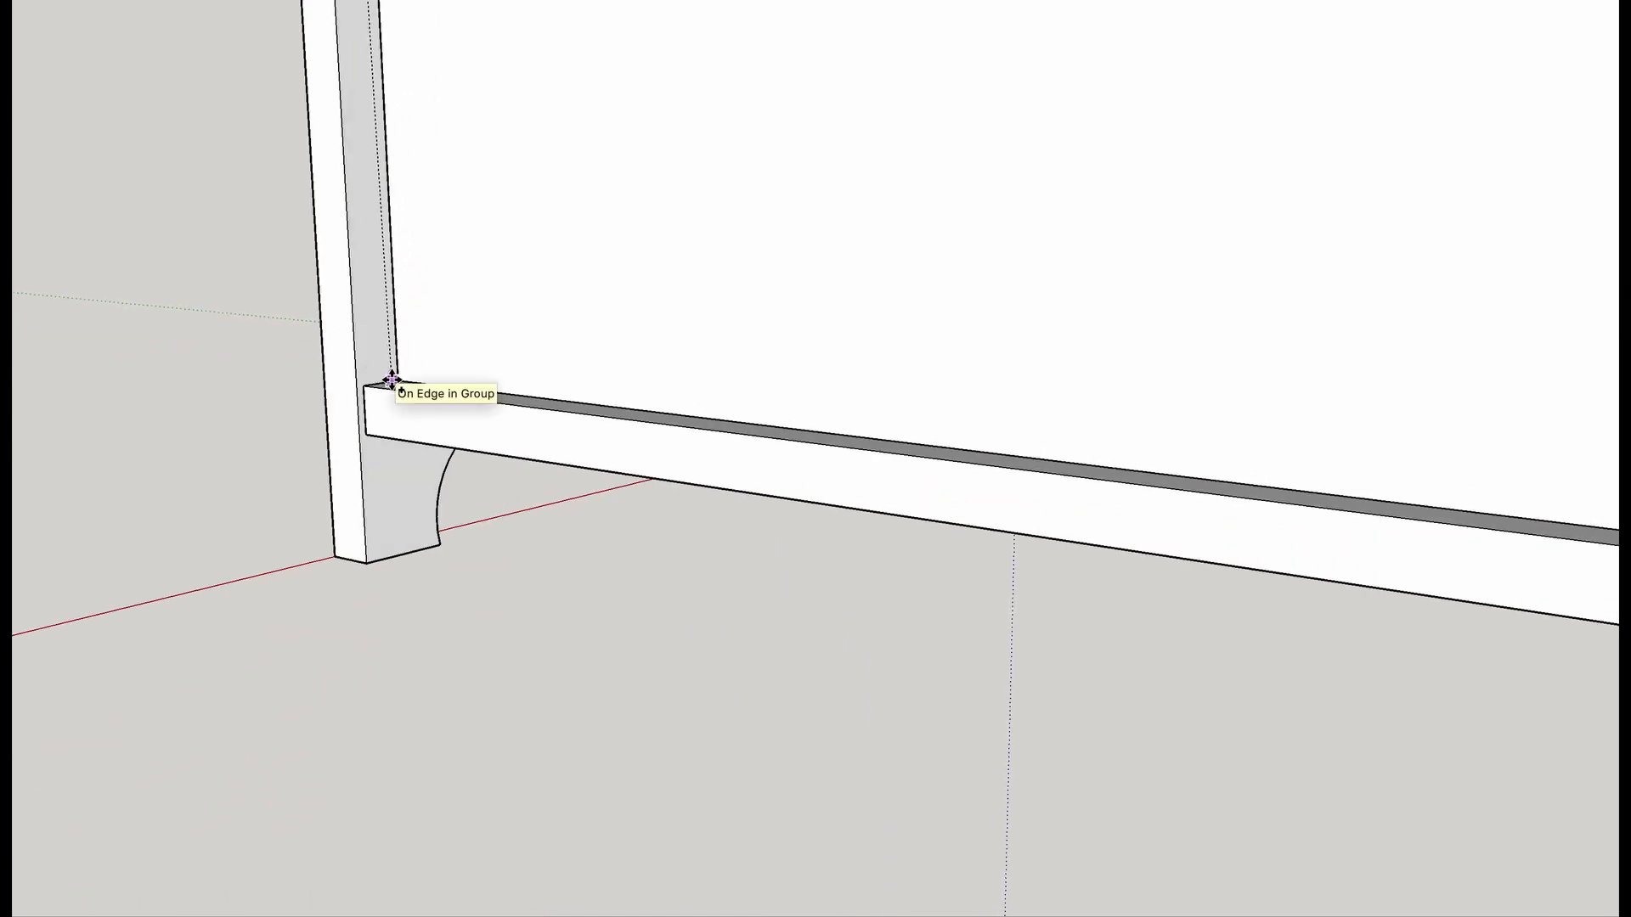
middle_click_drag(363, 341, 589, 487)
key("Down")
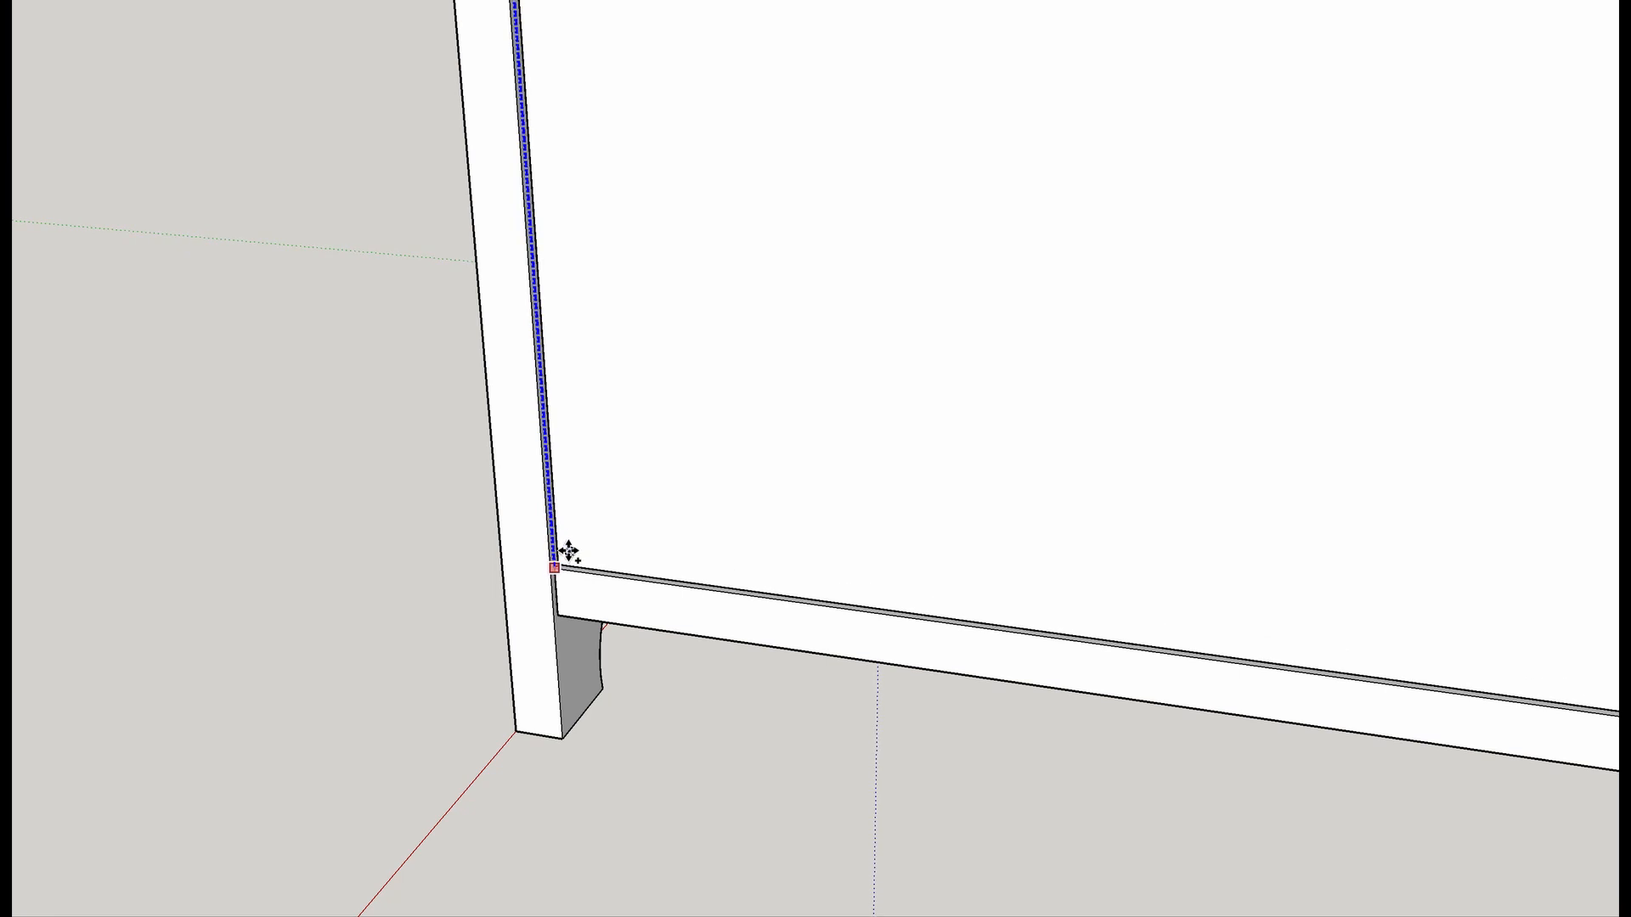
left_click(570, 552)
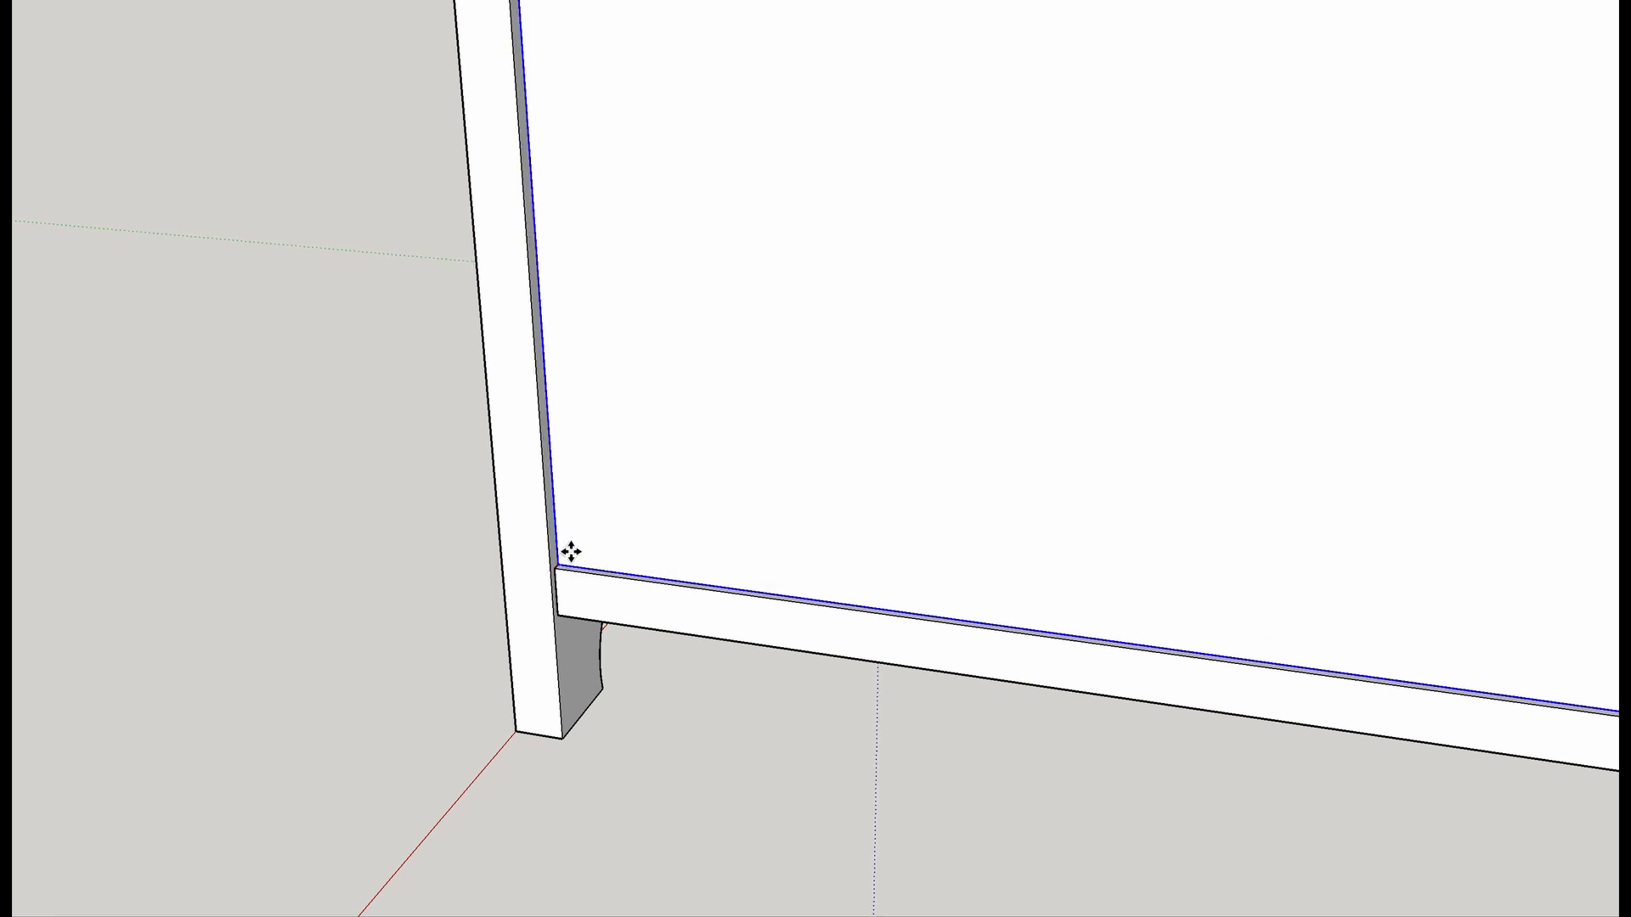
Examine the drawers in the cabinet from the front and slightly from above.
scroll(571, 552, "down", 10)
middle_click_drag(644, 309, 955, 338)
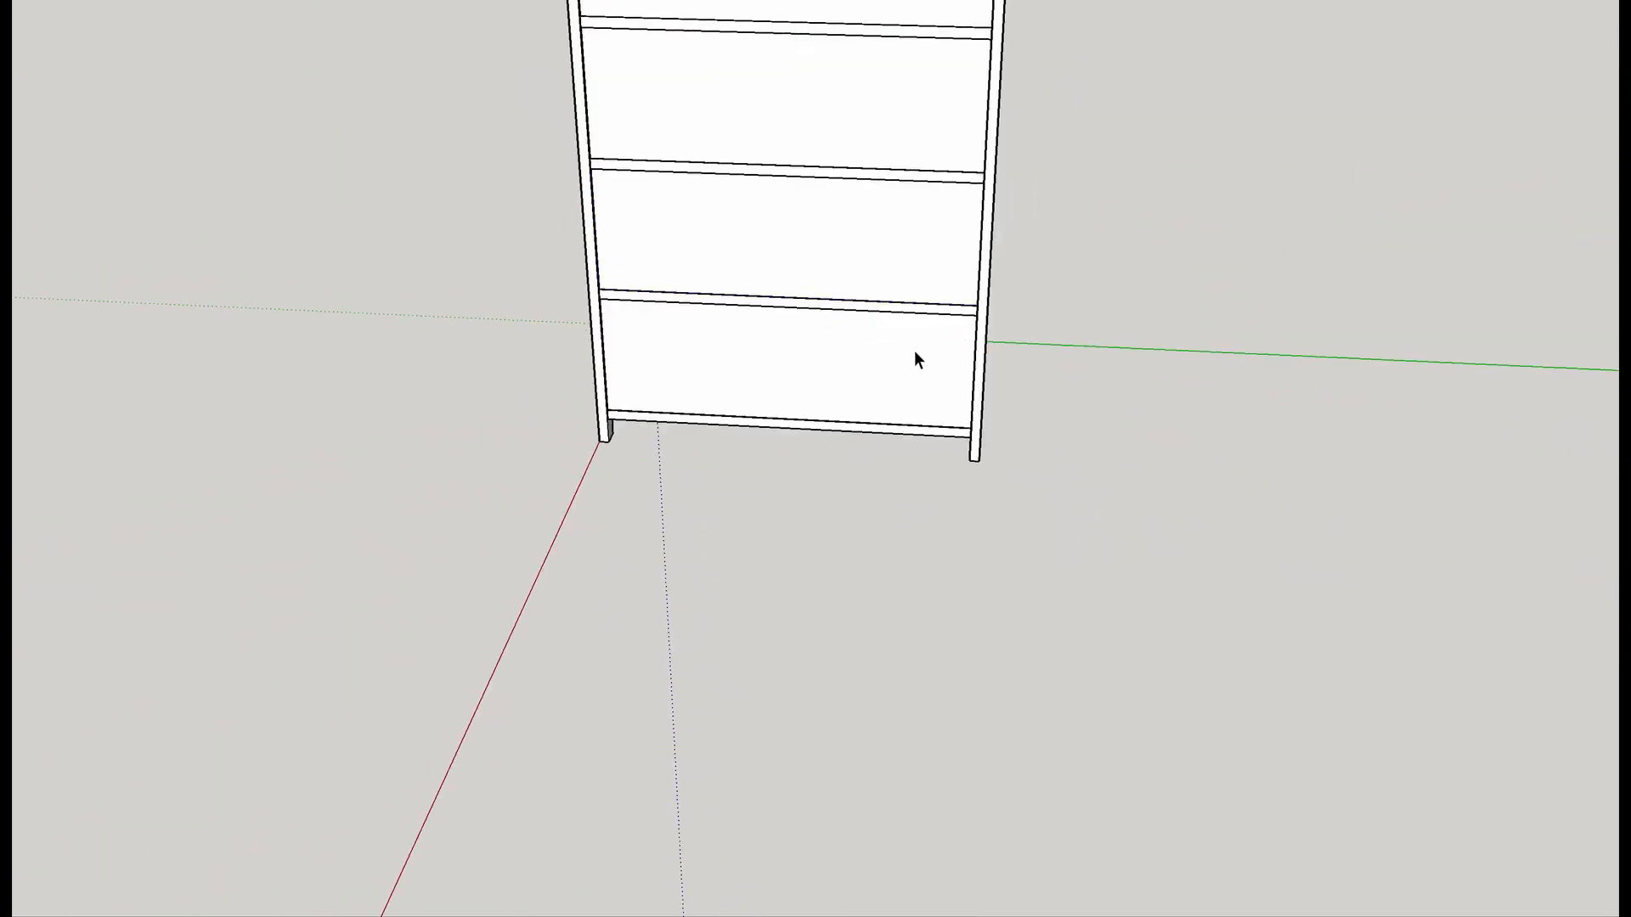
scroll(923, 231, "down", 5)
mouse_move(877, 484)
middle_mouse_down()
mouse_move(841, 662)
mouse_move(990, 648)
mouse_move(325, 408)
mouse_move(837, 182)
mouse_move(1412, 365)
mouse_move(982, 532)
mouse_move(1087, 525)
middle_mouse_up()
middle_click_drag(932, 590, 1034, 400, "shift")
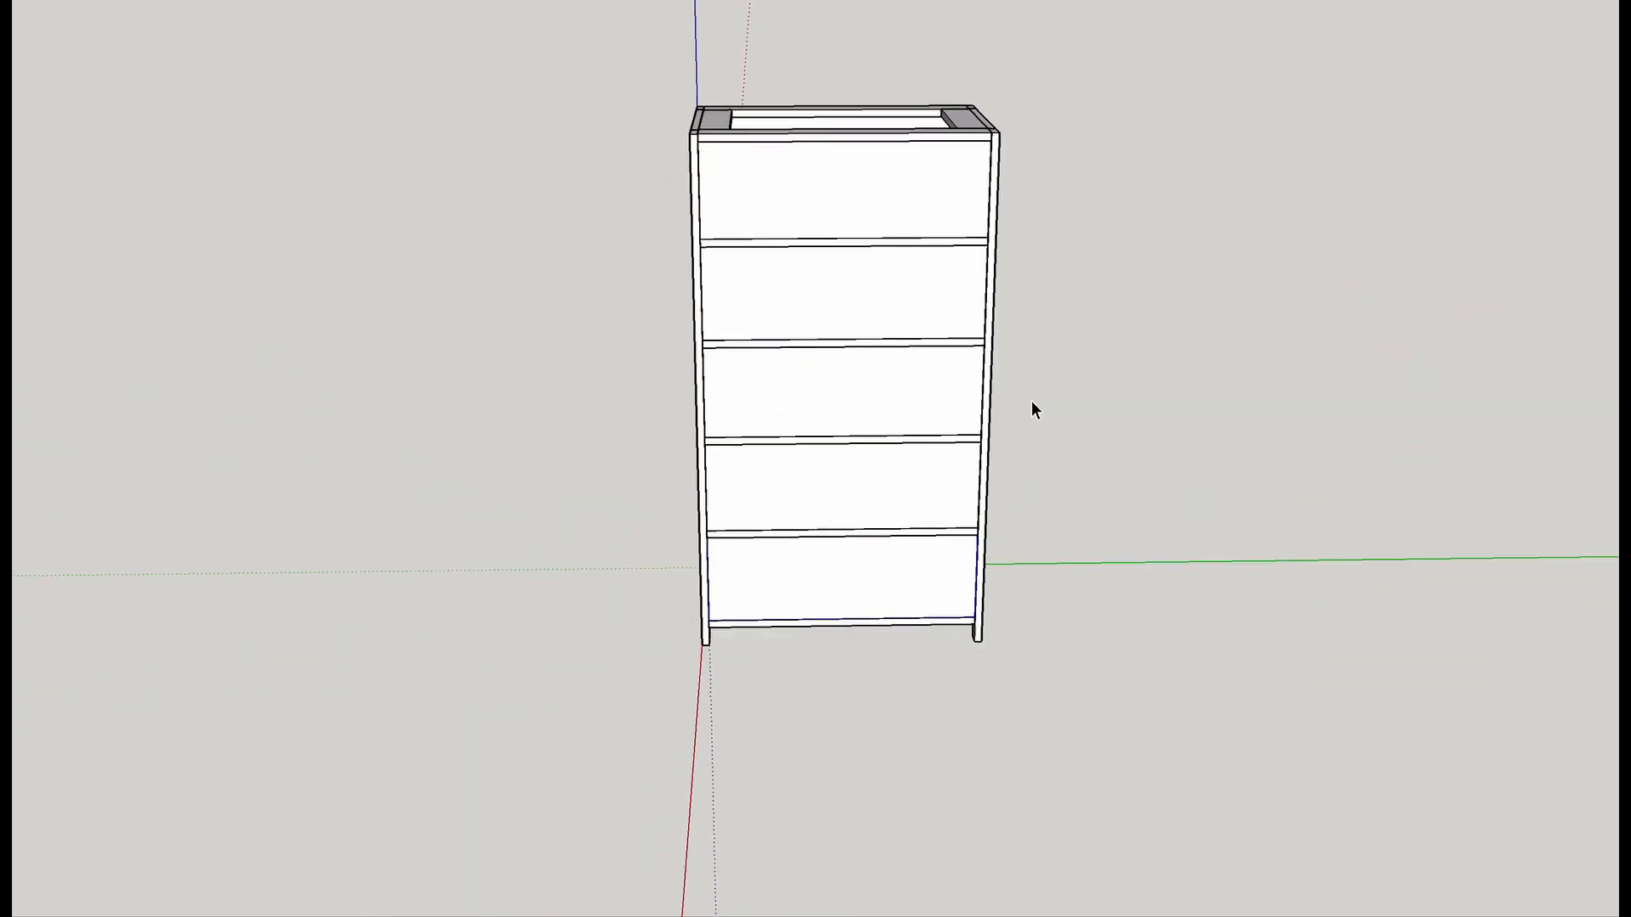
middle_click_drag(1113, 466, 1041, 508)
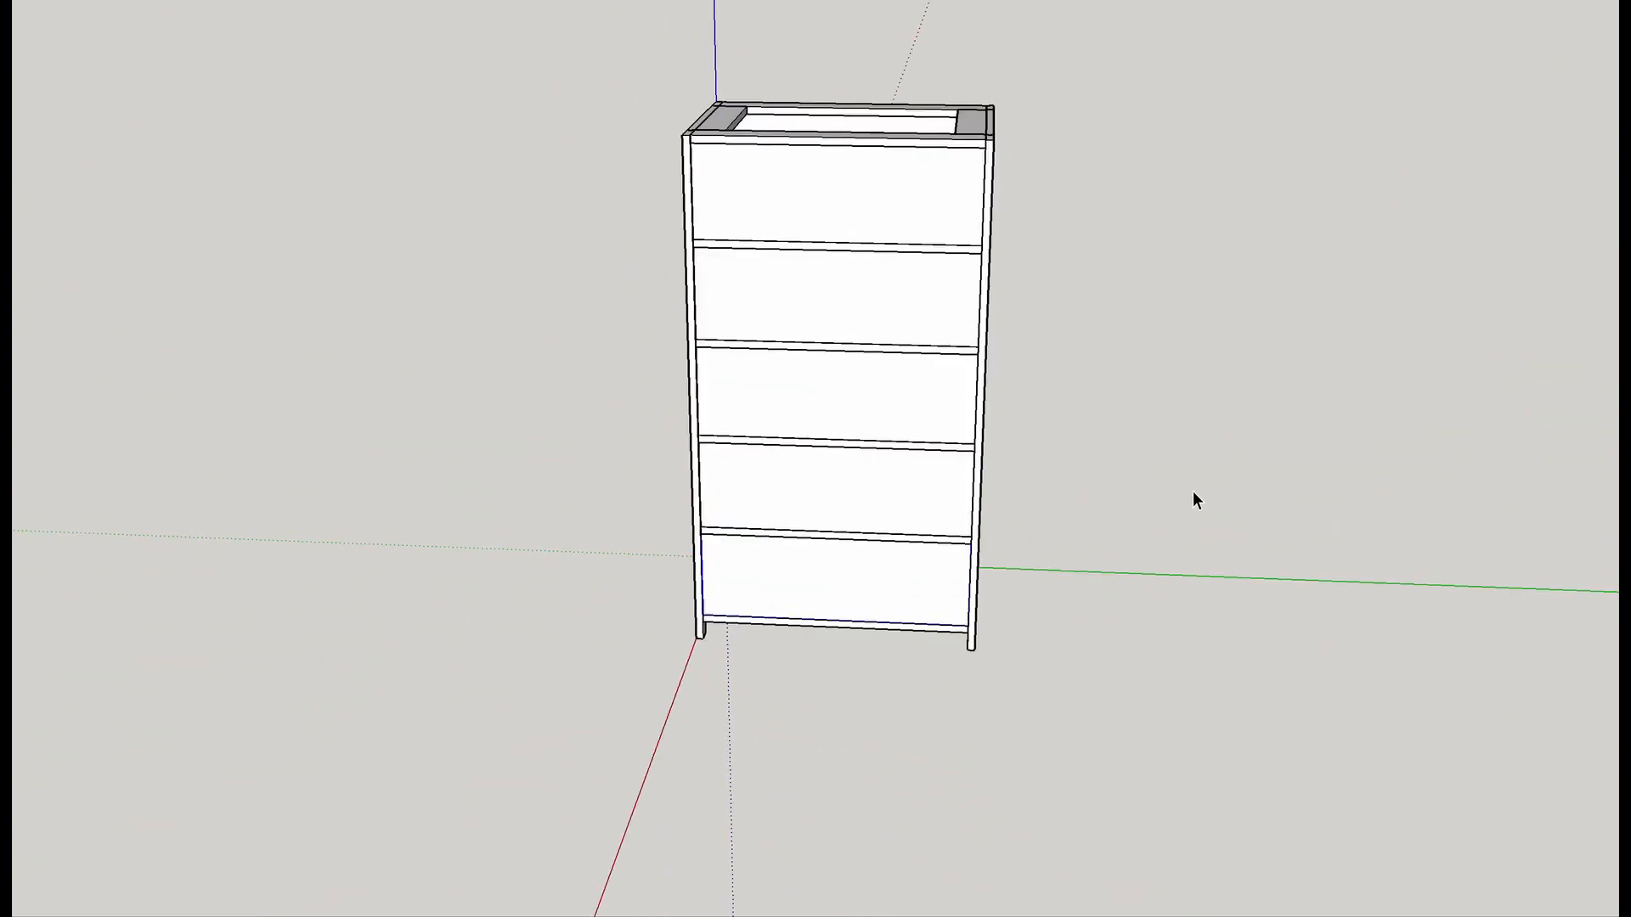
middle_click_drag(1208, 481, 1183, 674)
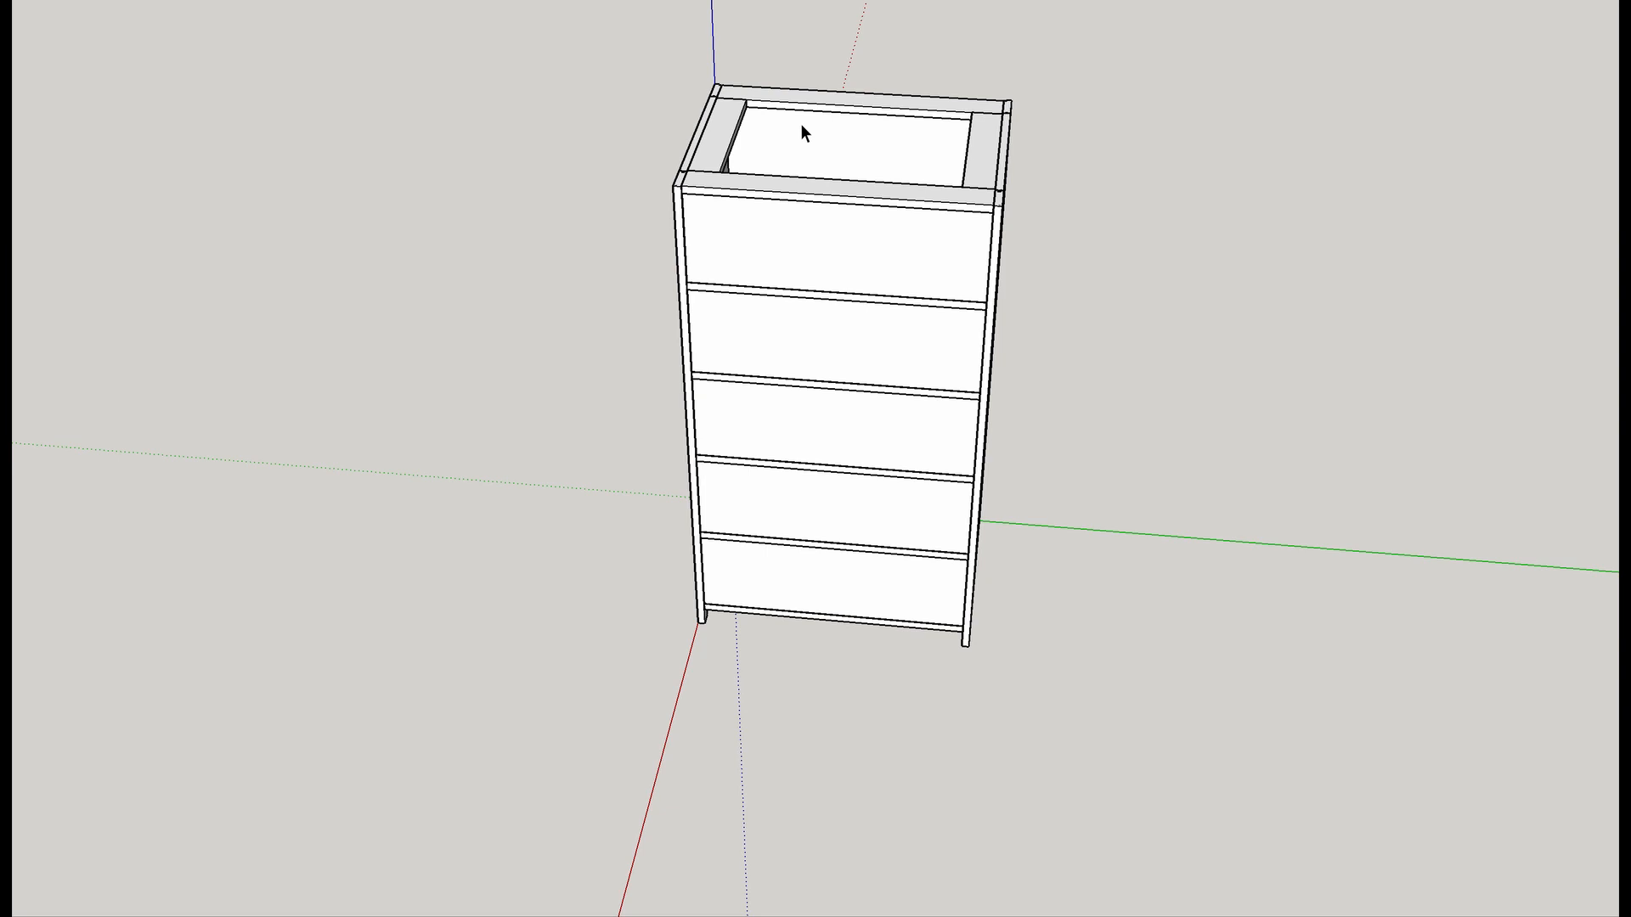
Draw a rectangle covering the whole cabinet top, from the outer back corner to the diagonally opposite outer front corner.
mouse_move(800, 124)
middle_mouse_down()
mouse_move(841, 470)
mouse_move(849, 281)
mouse_move(837, 240)
mouse_move(829, 535)
middle_mouse_up()
key("l")
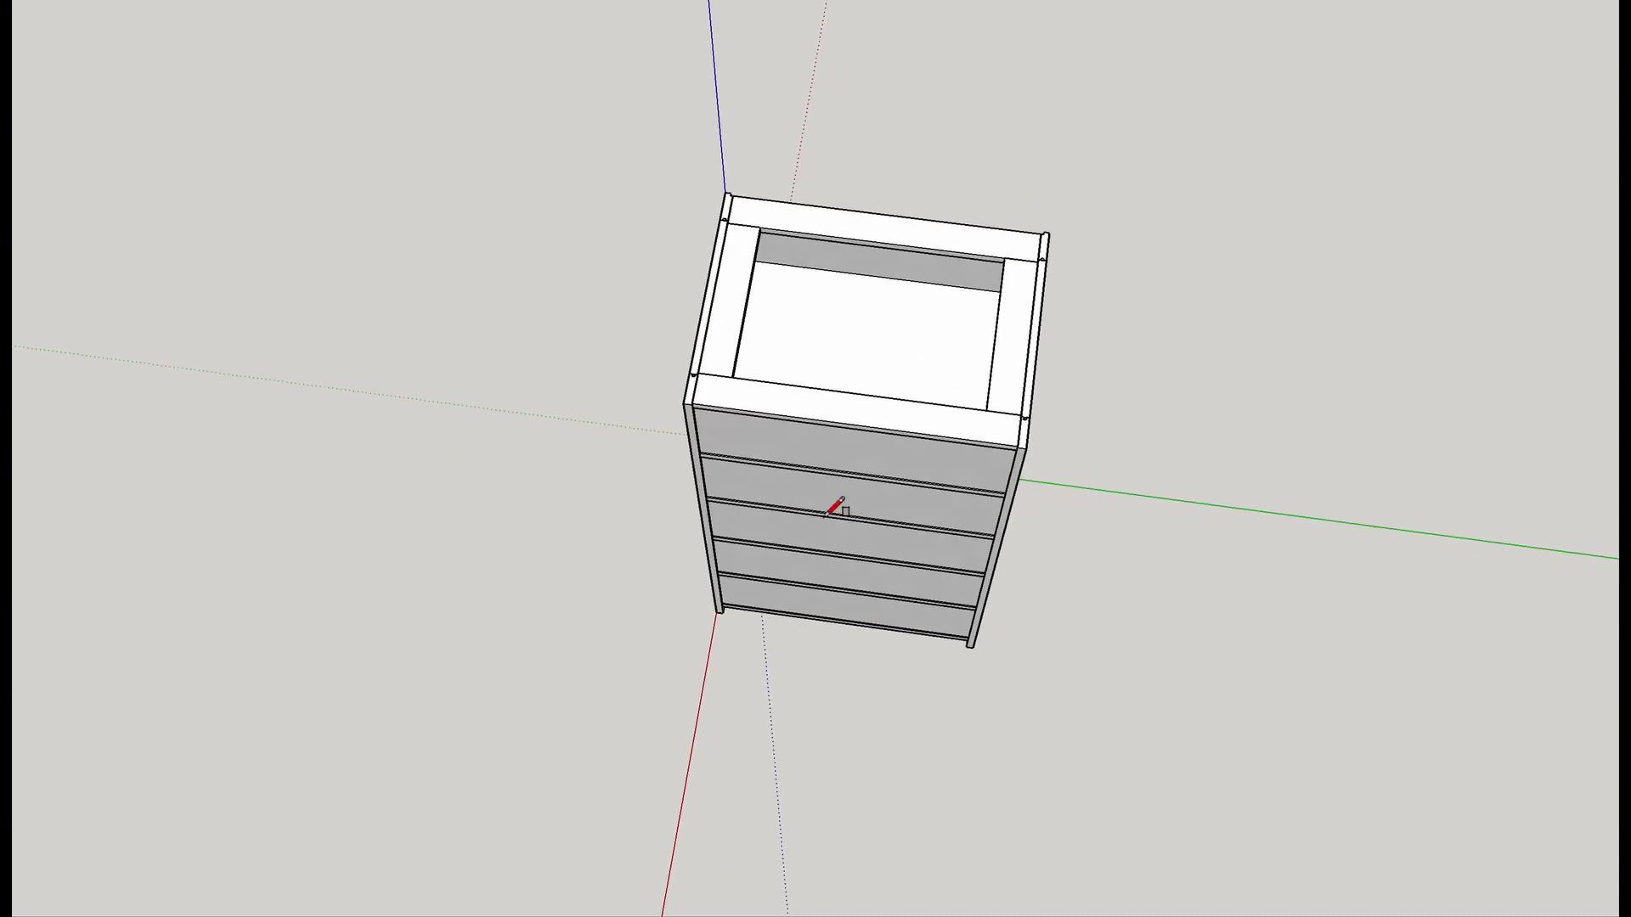
scroll(729, 223, "up", 2)
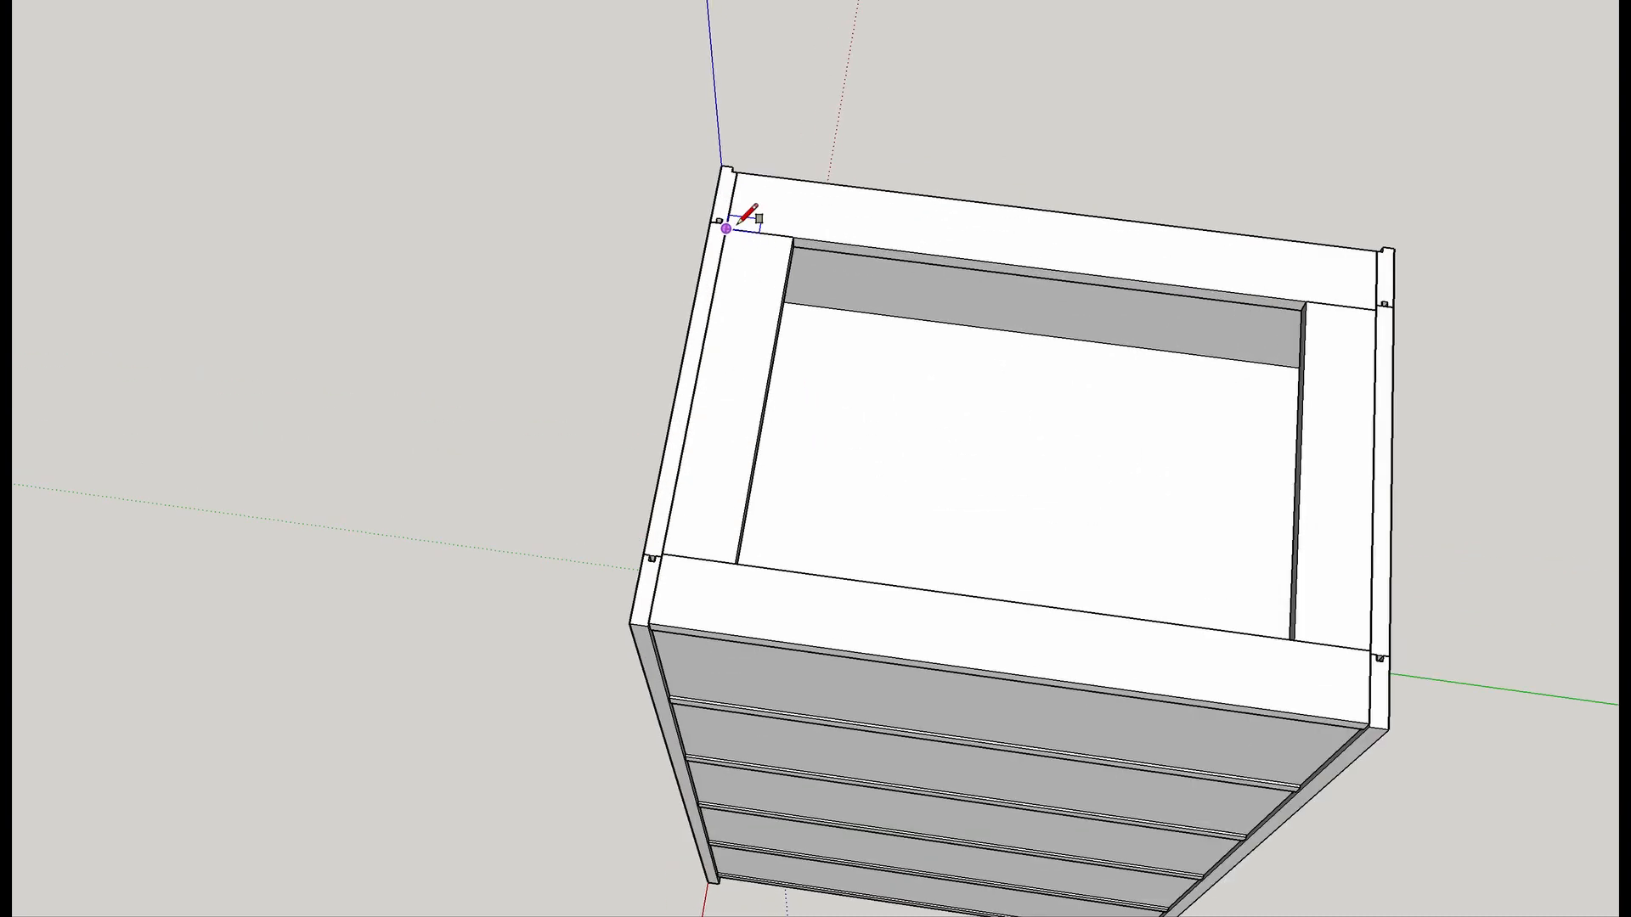
scroll(729, 222, "up", 3)
left_click(712, 126)
scroll(1045, 445, "down", 3)
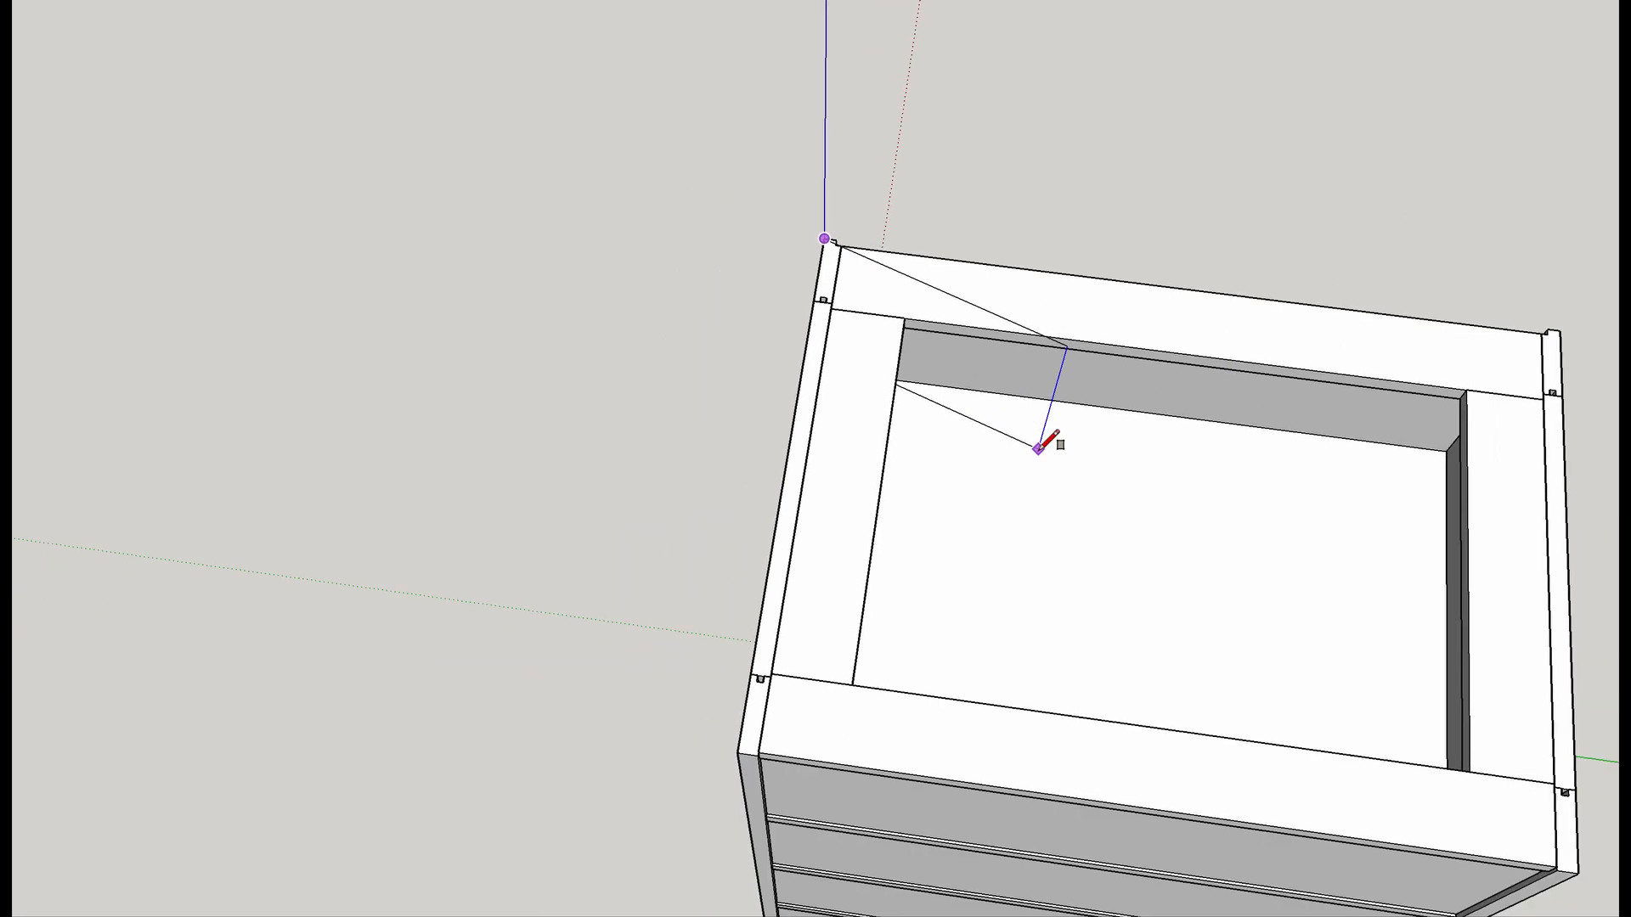
left_click(1571, 864)
scroll(1578, 867, "up", 3)
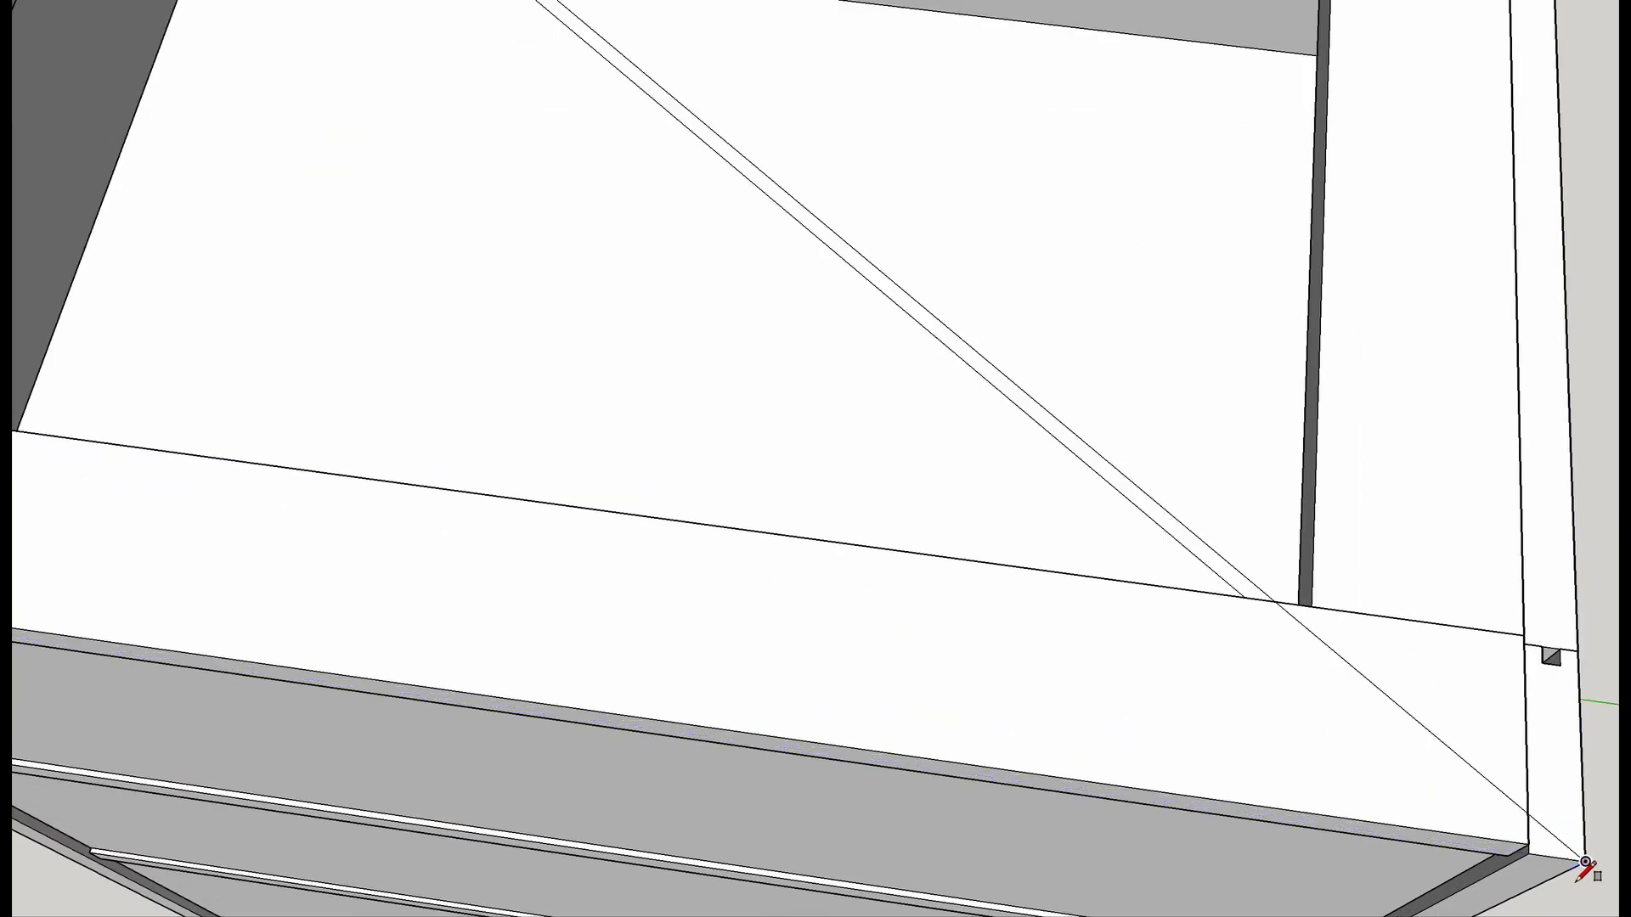
scroll(1577, 881, "up", 3)
left_click(1597, 839)
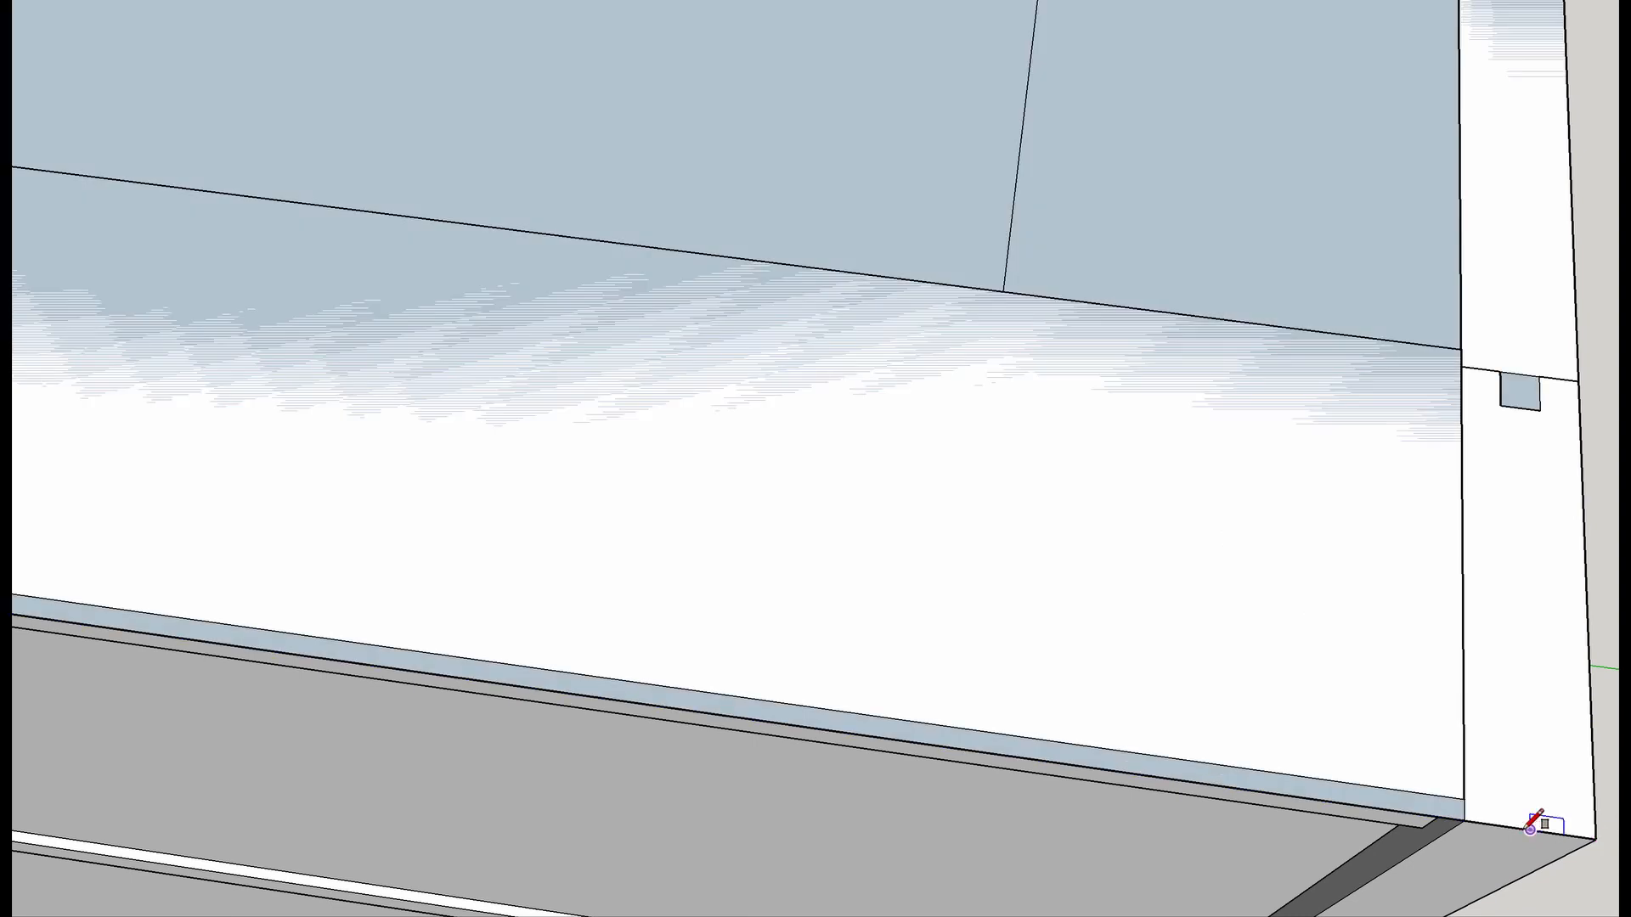
Pull the rectangle on the cabinet upward with Push/Pull to form a thin solid top.
scroll(1530, 829, "down", 6)
key("p")
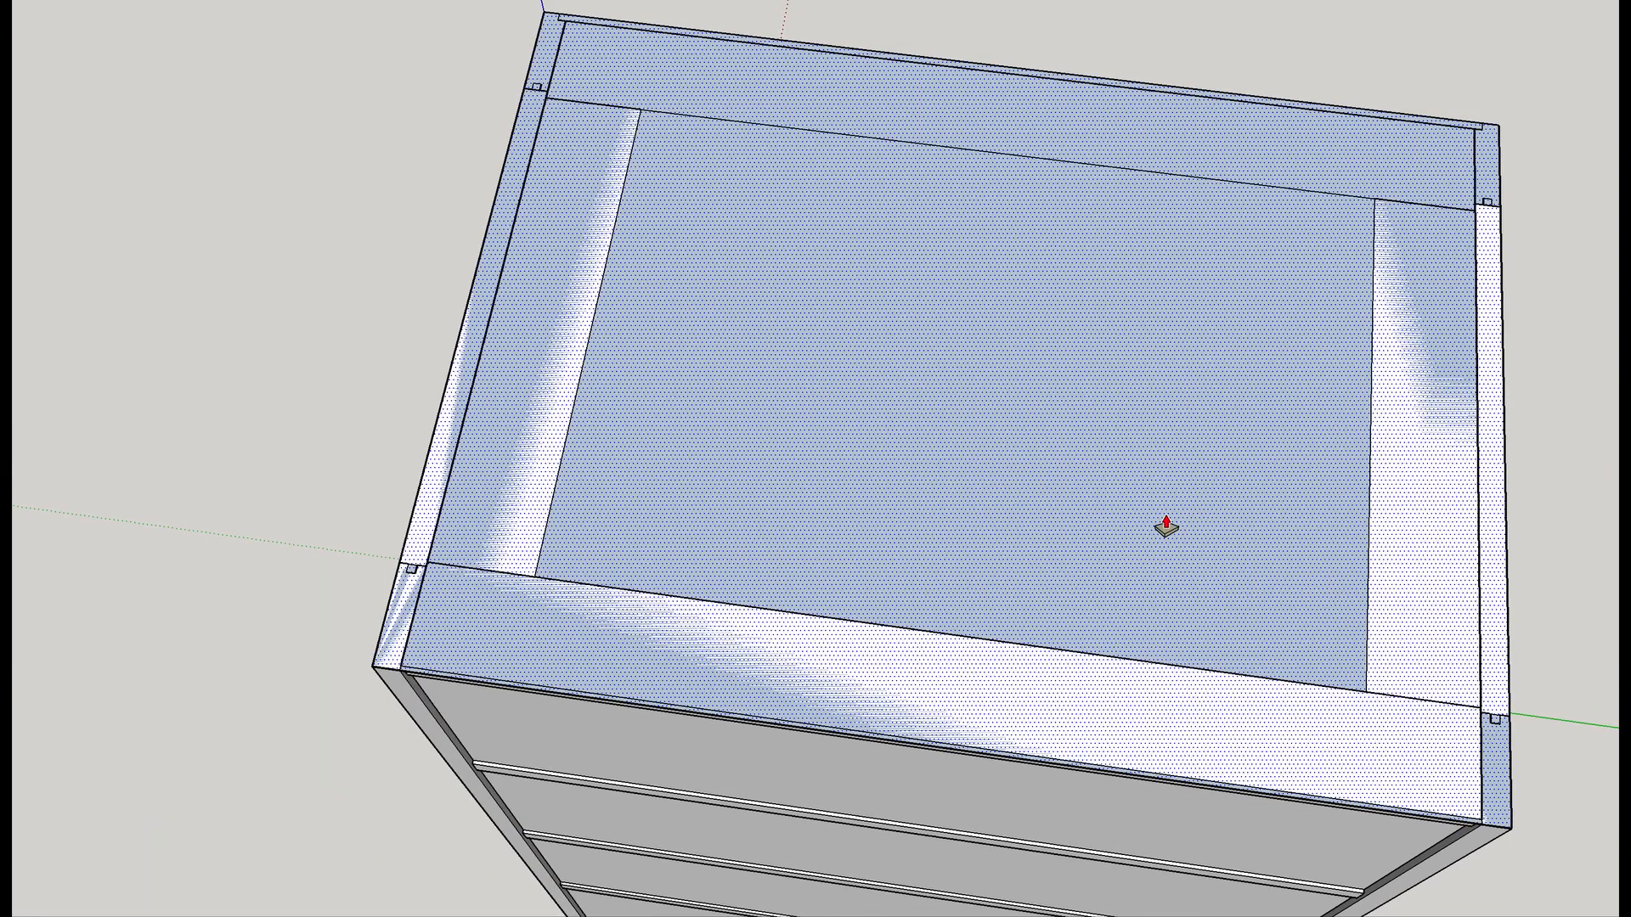
left_click(1166, 526)
left_click(1169, 504)
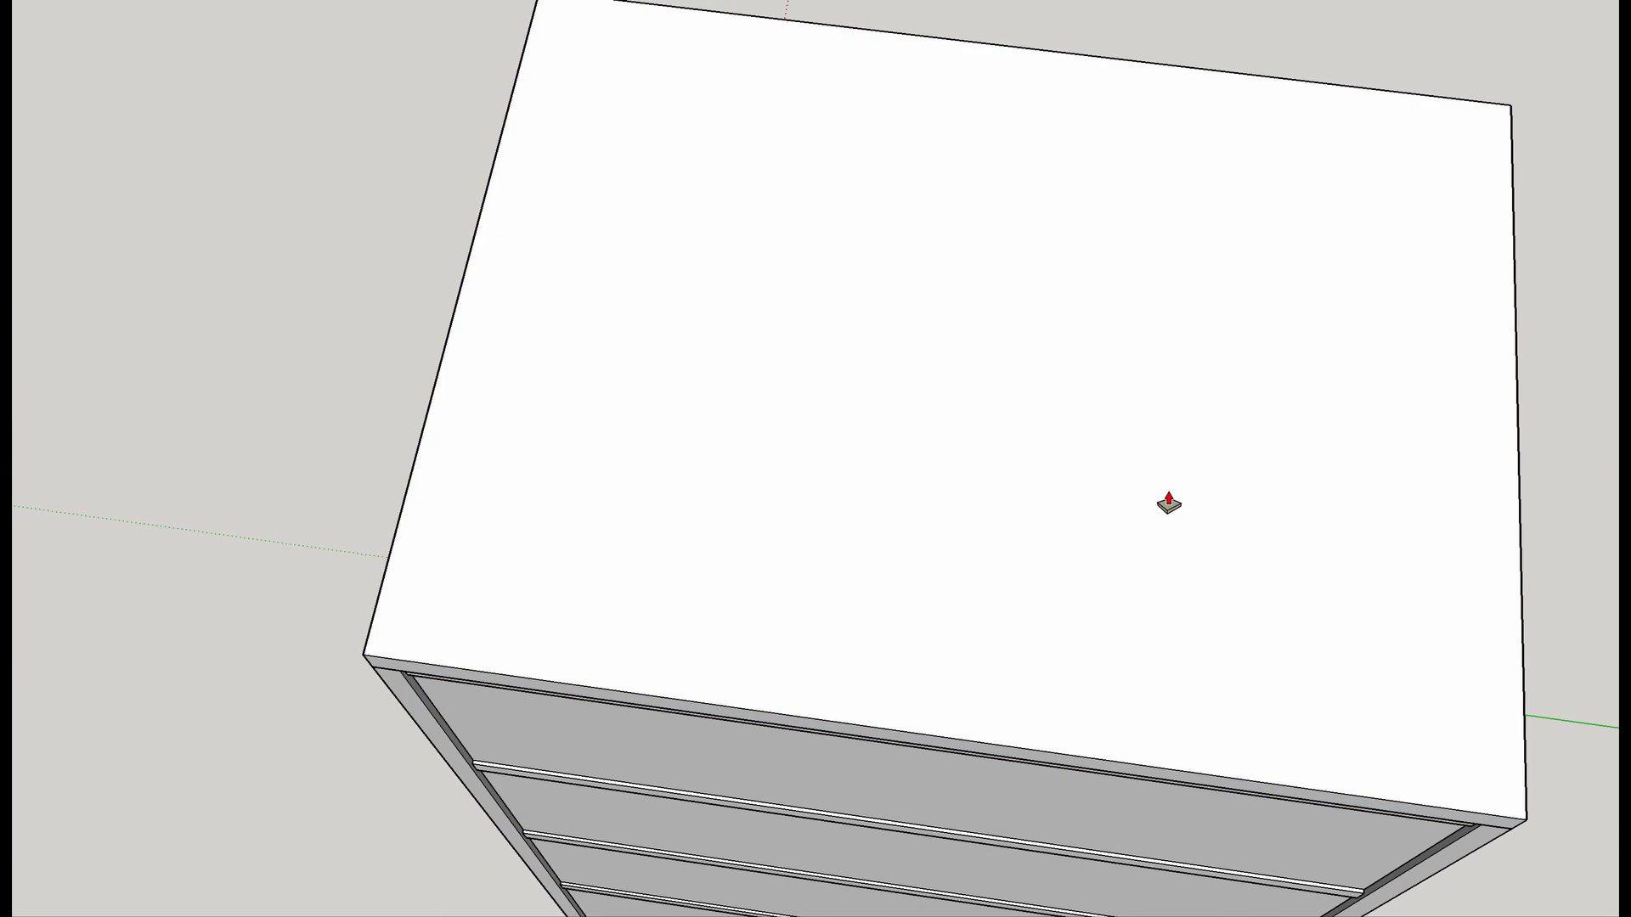
Pull the top's front edge out to overhang the cabinet, and extend an adjoining side edge by the same distance.
middle_click_drag(1165, 504, 732, 244)
scroll(1024, 509, "down", 5)
middle_click_drag(949, 463, 889, 317)
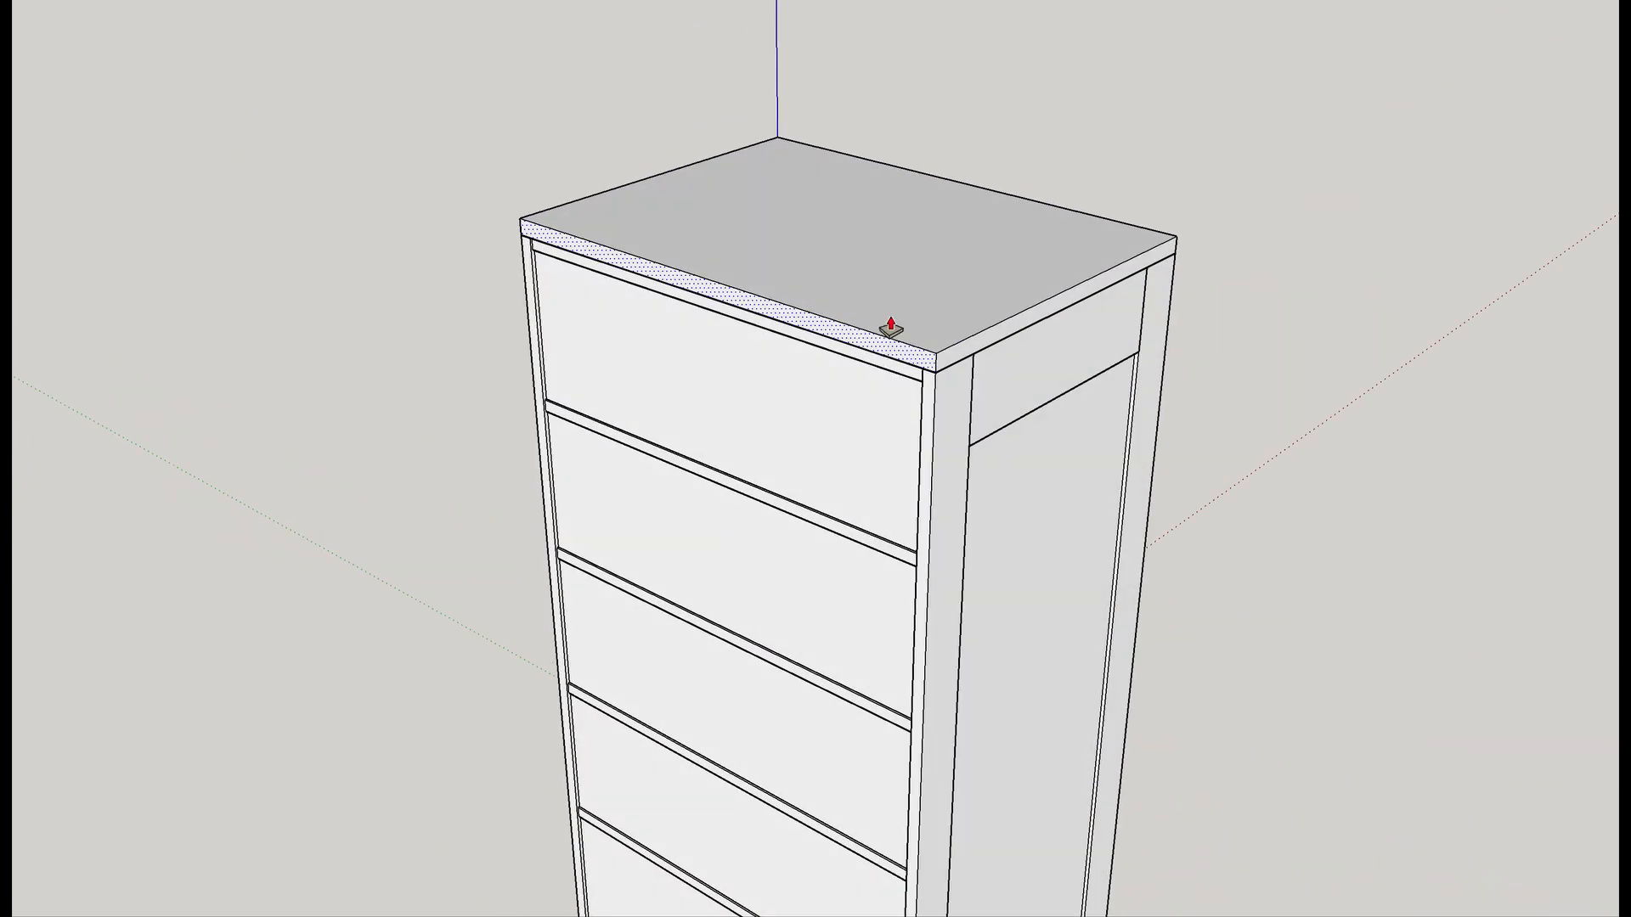
left_click(889, 353)
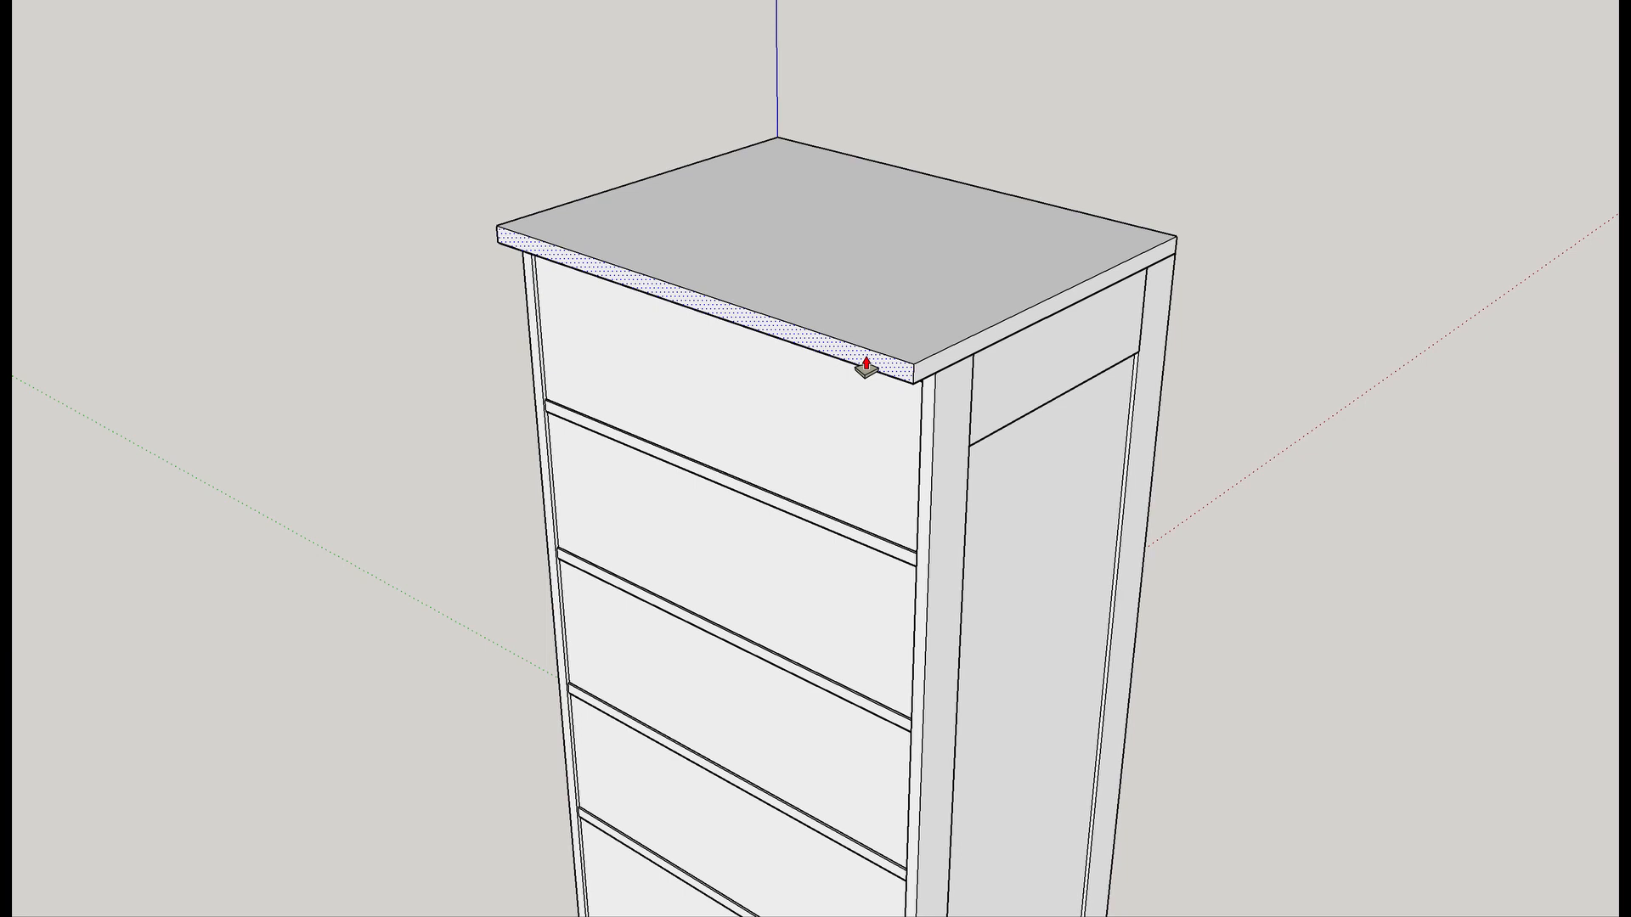
double_click(935, 375)
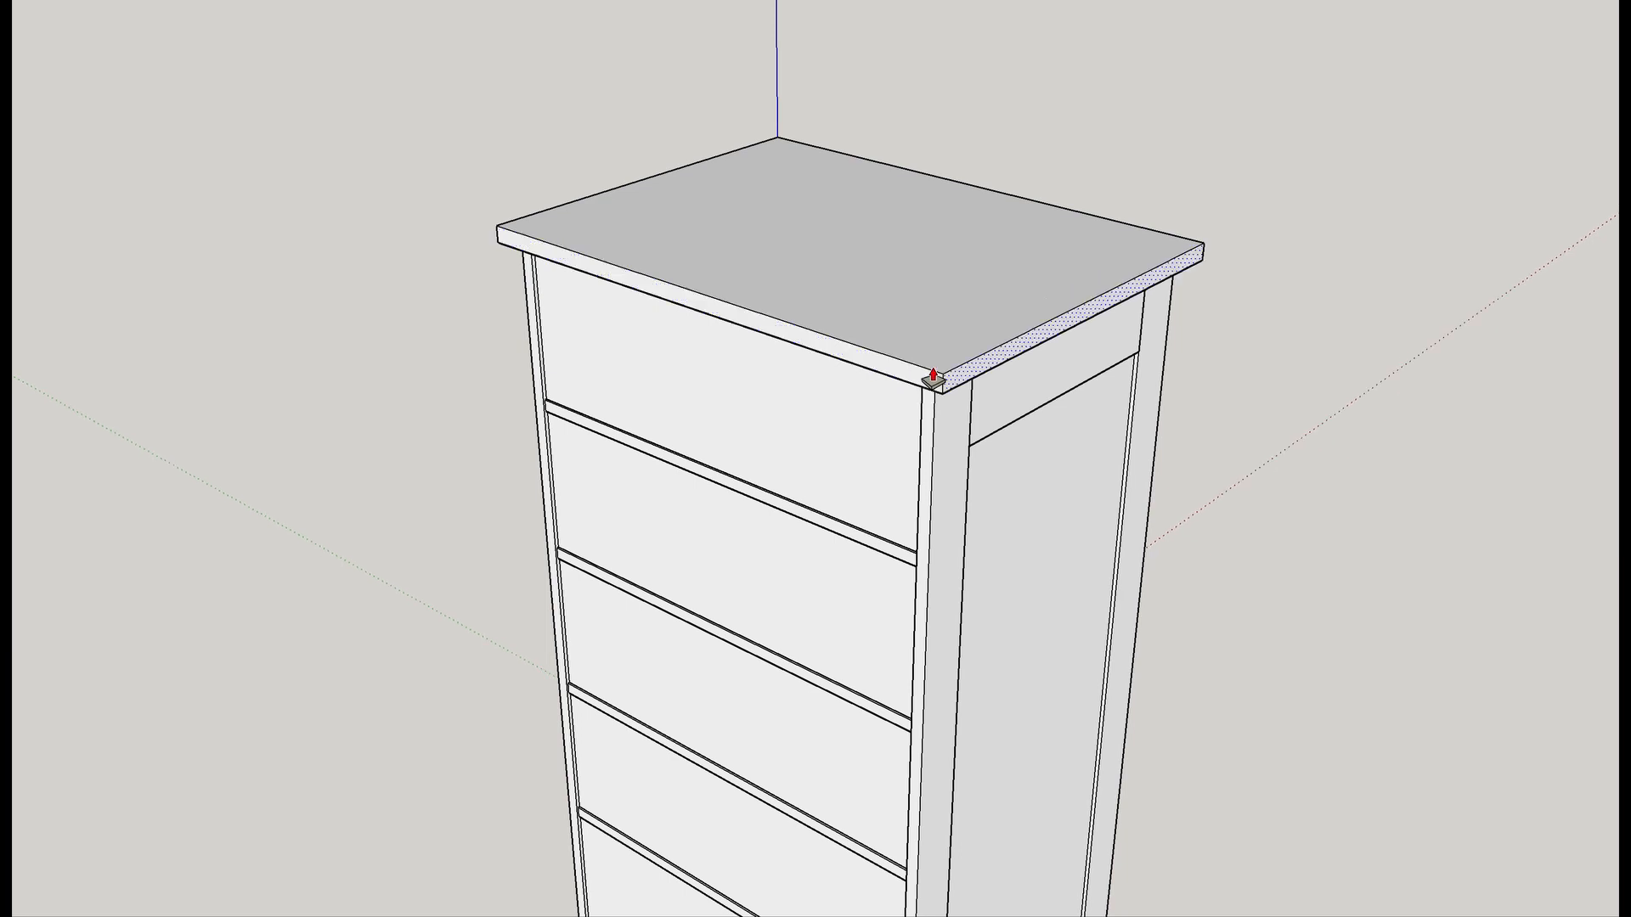
Extend the top's remaining side edge by the same overhang and turn the entire top into a group.
middle_click_drag(656, 355, 1554, 374)
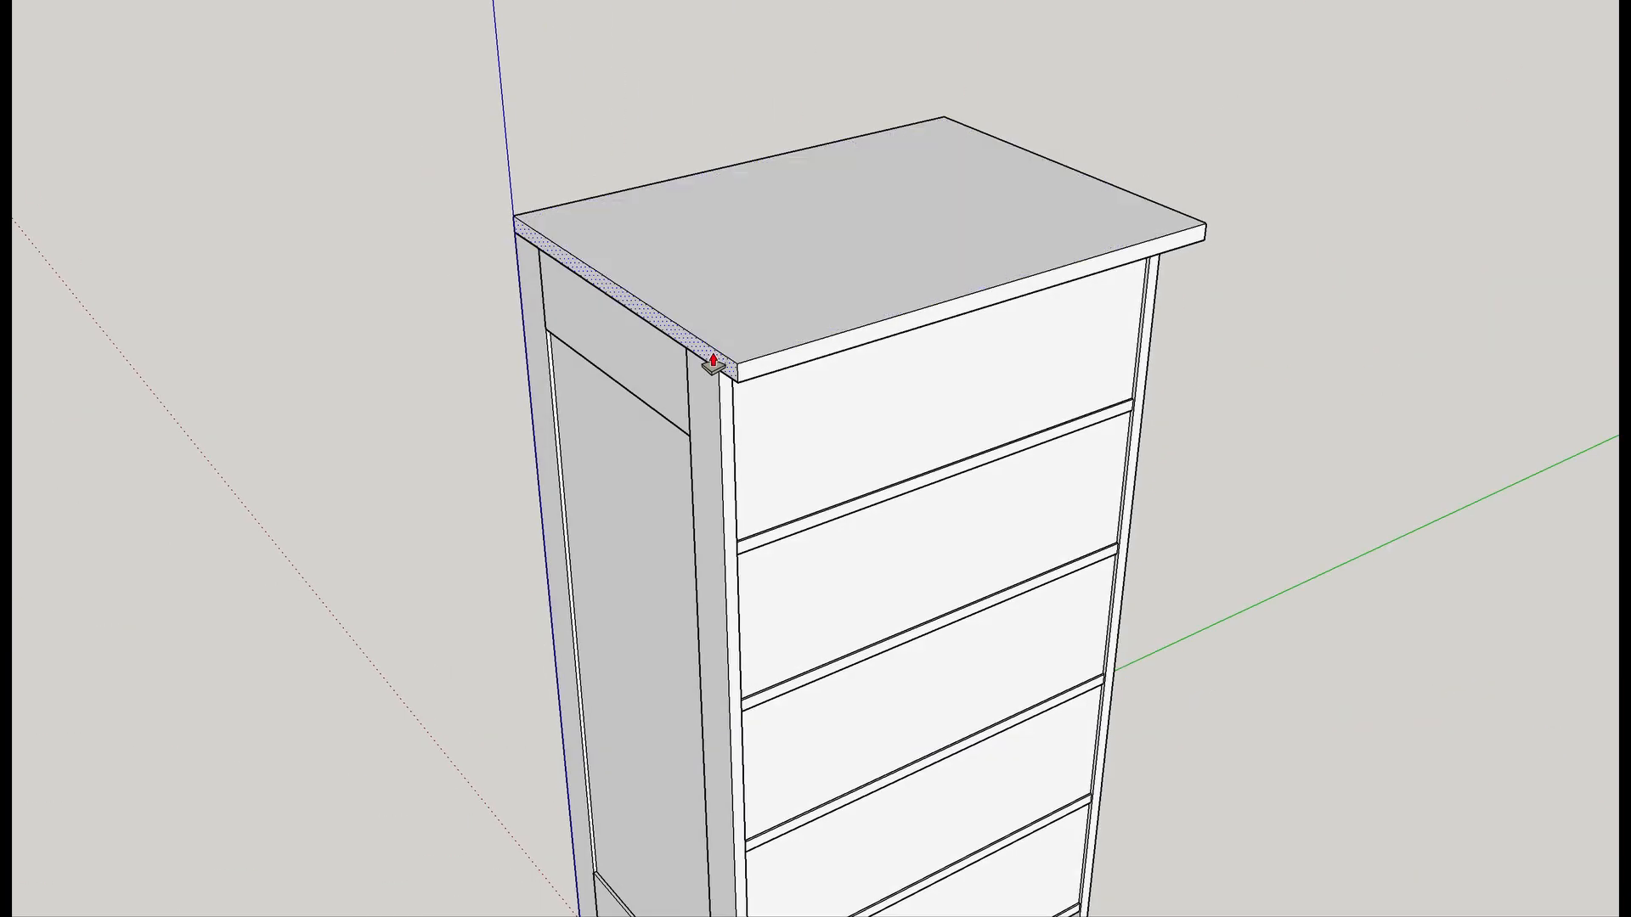
key("space")
triple_click(798, 296)
right_click(798, 295)
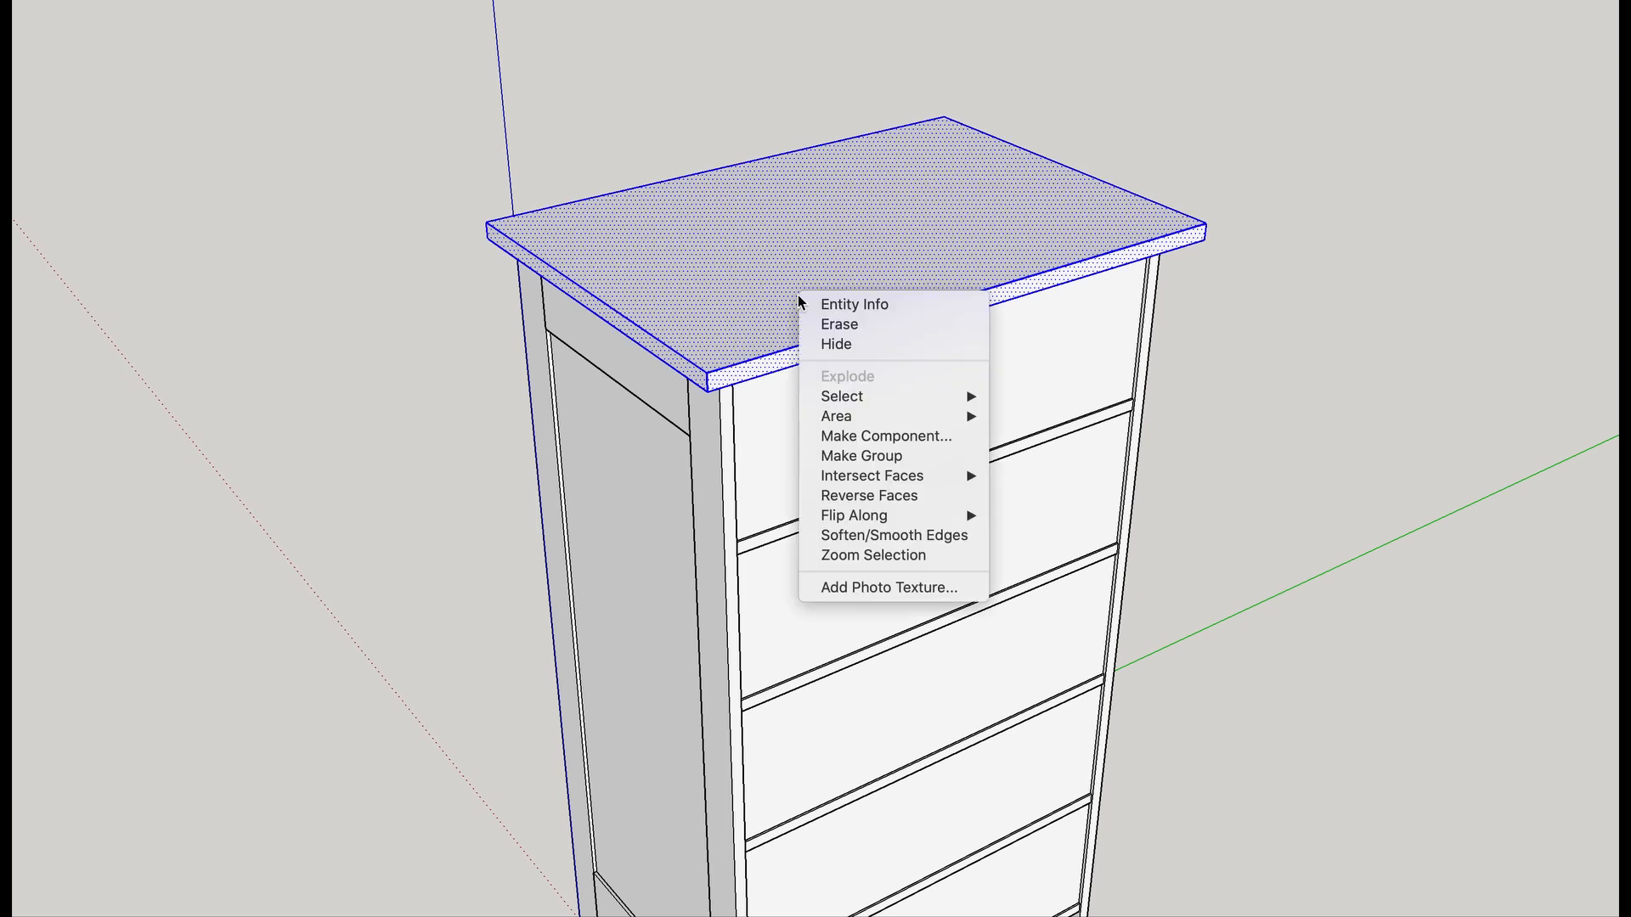
left_click(873, 455)
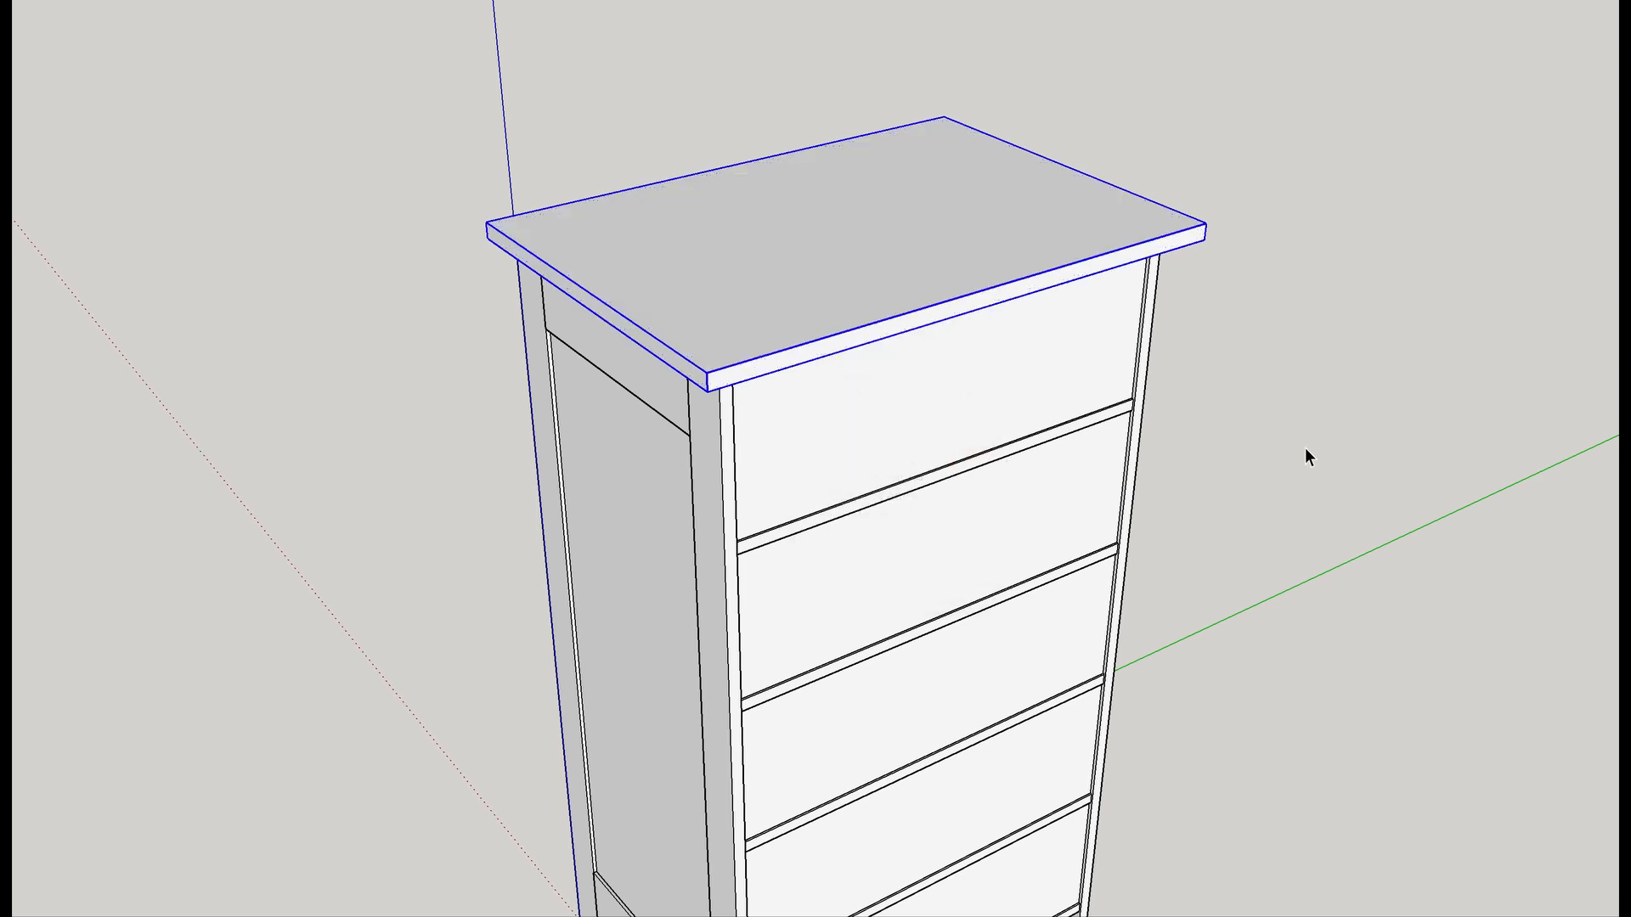
scroll(1257, 641, "down", 2)
scroll(1211, 652, "down", 3)
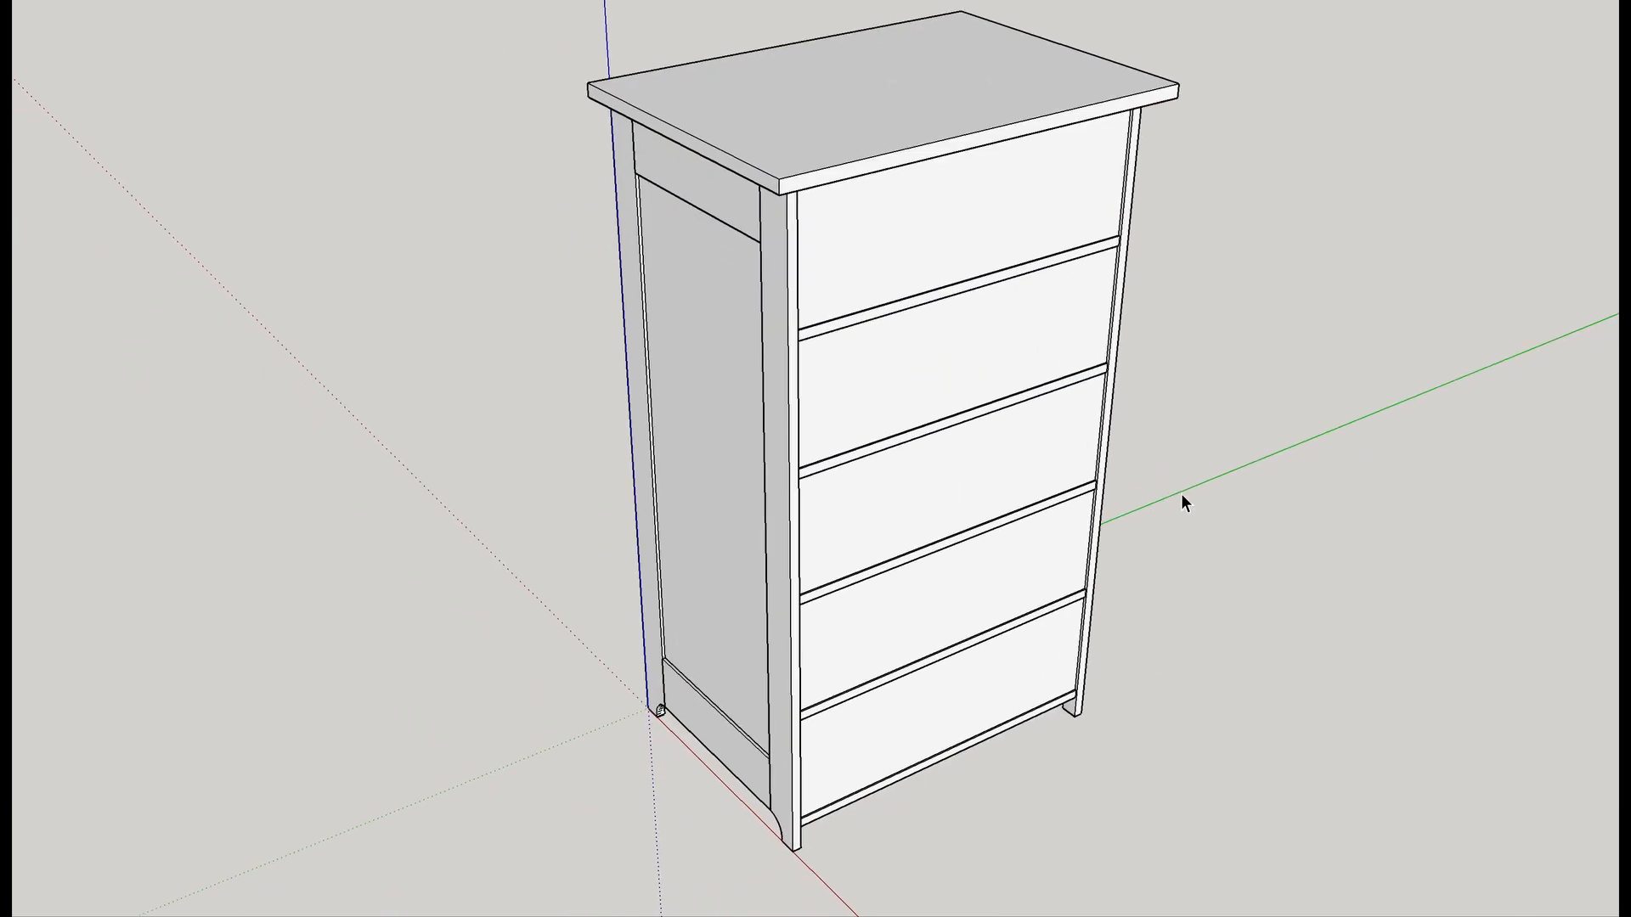
Select all five drawers together with the overhanging top and delete them from the cabinet.
middle_click_drag(1179, 521, 596, 416)
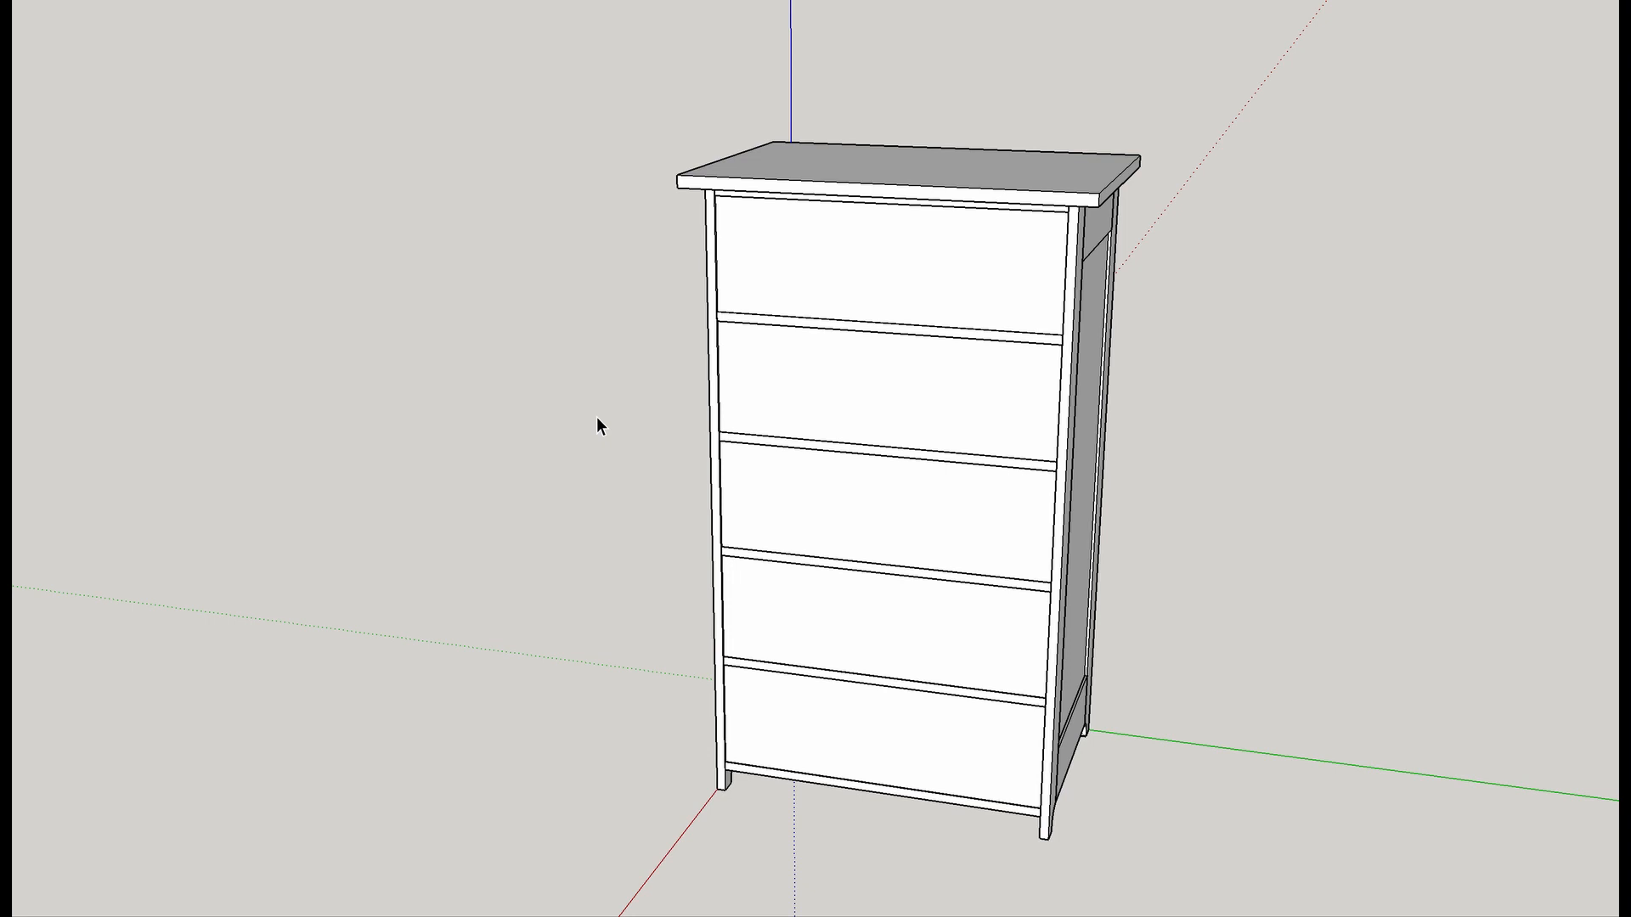
mouse_move(629, 280)
middle_mouse_down()
mouse_move(1005, 386)
mouse_move(526, 413)
mouse_move(1228, 410)
mouse_move(1154, 395)
middle_mouse_up()
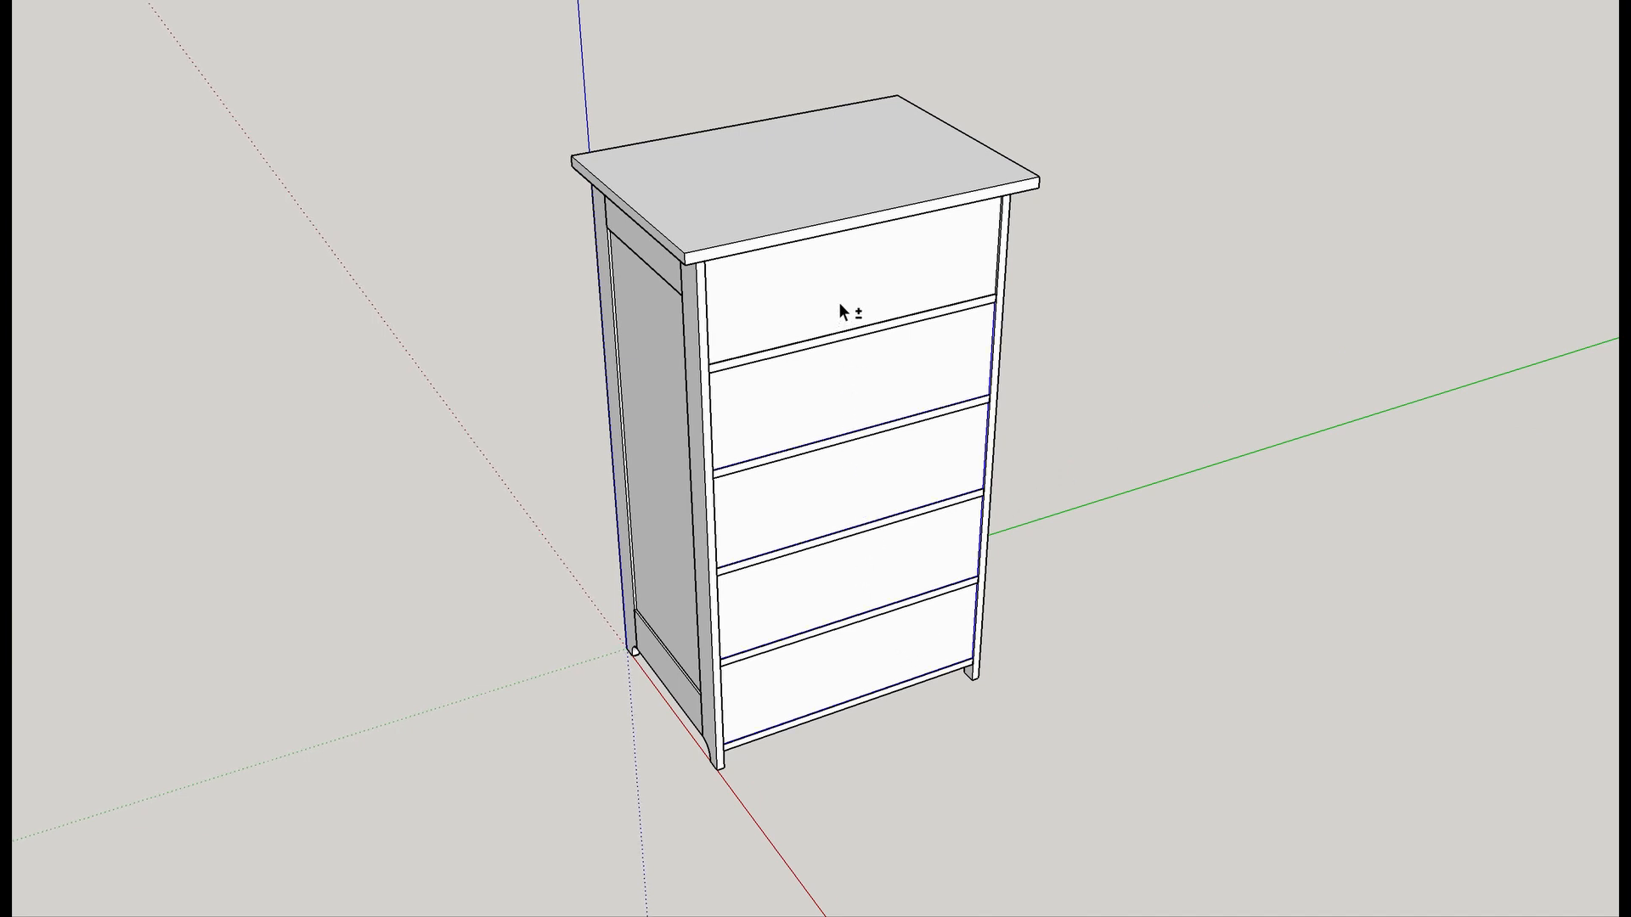
left_click(822, 201, "shift")
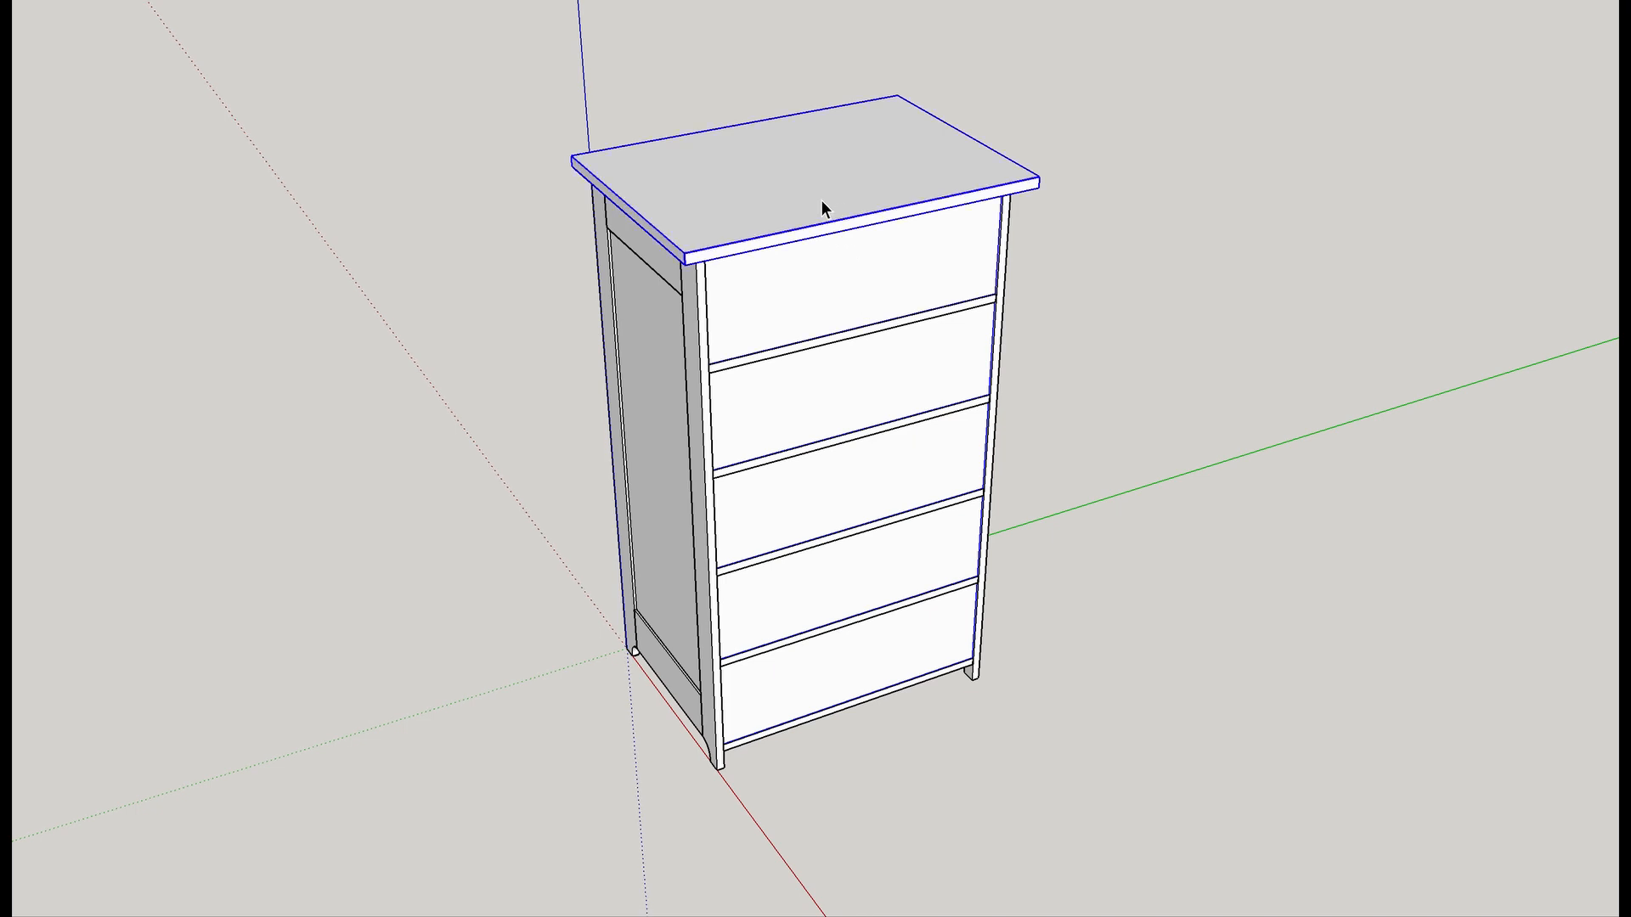
key("Delete")
Examine the bare cabinet frame from the side, at its feet, and down over the stacked horizontal frames.
mouse_move(820, 200)
middle_mouse_down()
mouse_move(925, 353)
mouse_move(496, 387)
mouse_move(1187, 517)
mouse_move(841, 425)
mouse_move(710, 324)
mouse_move(863, 321)
mouse_move(797, 330)
middle_mouse_up()
scroll(704, 338, "up", 2)
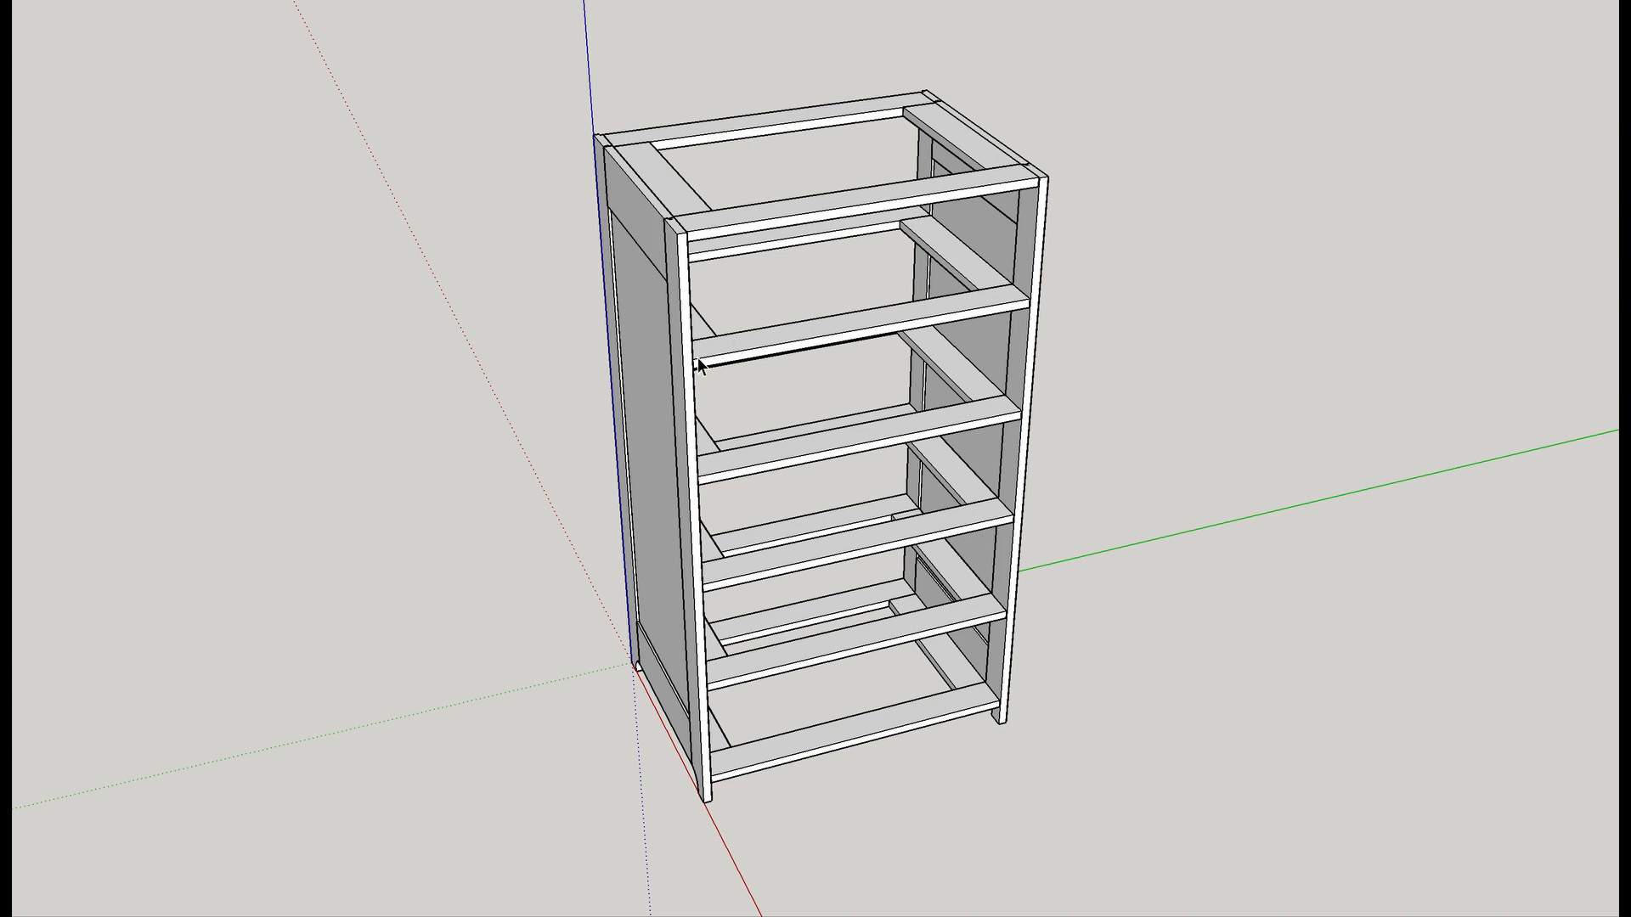
middle_click_drag(650, 205, 1368, 258)
scroll(827, 303, "up", 2)
scroll(828, 302, "up", 2)
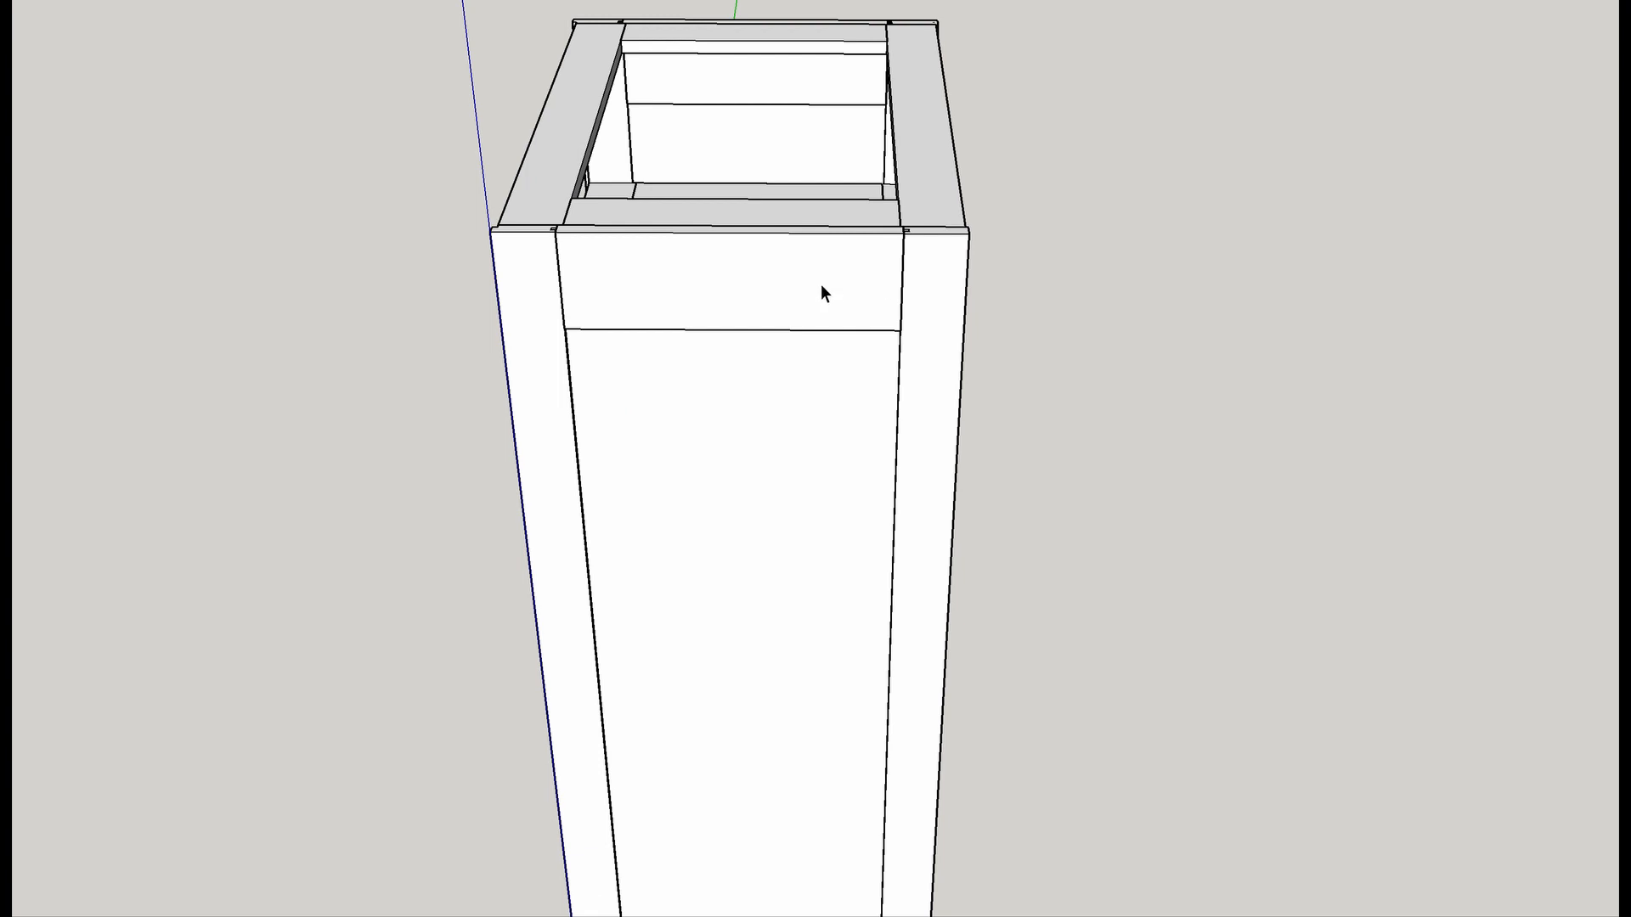
middle_click_drag(800, 773, 808, 458, "shift")
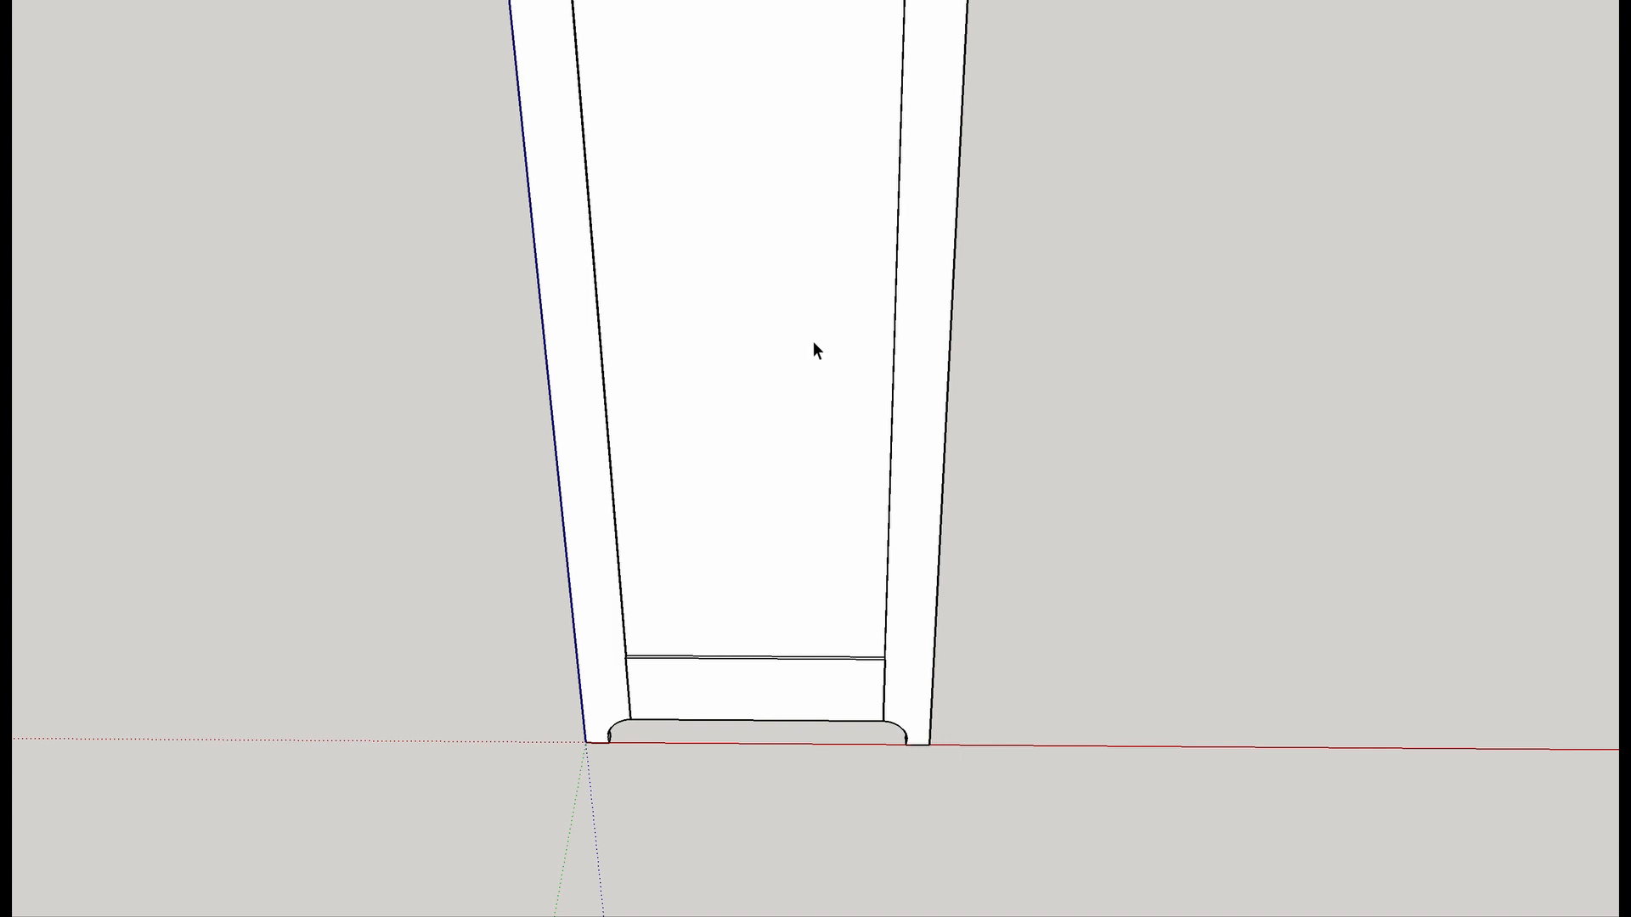
mouse_move(813, 350)
middle_mouse_down()
mouse_move(829, 419)
mouse_move(957, 564)
mouse_move(609, 510)
mouse_move(920, 521)
mouse_move(437, 510)
mouse_move(929, 338)
mouse_move(793, 466)
mouse_move(532, 575)
middle_mouse_up()
mouse_move(924, 231)
middle_mouse_down()
mouse_move(657, 305)
mouse_move(801, 247)
middle_mouse_up()
scroll(798, 244, "up", 5)
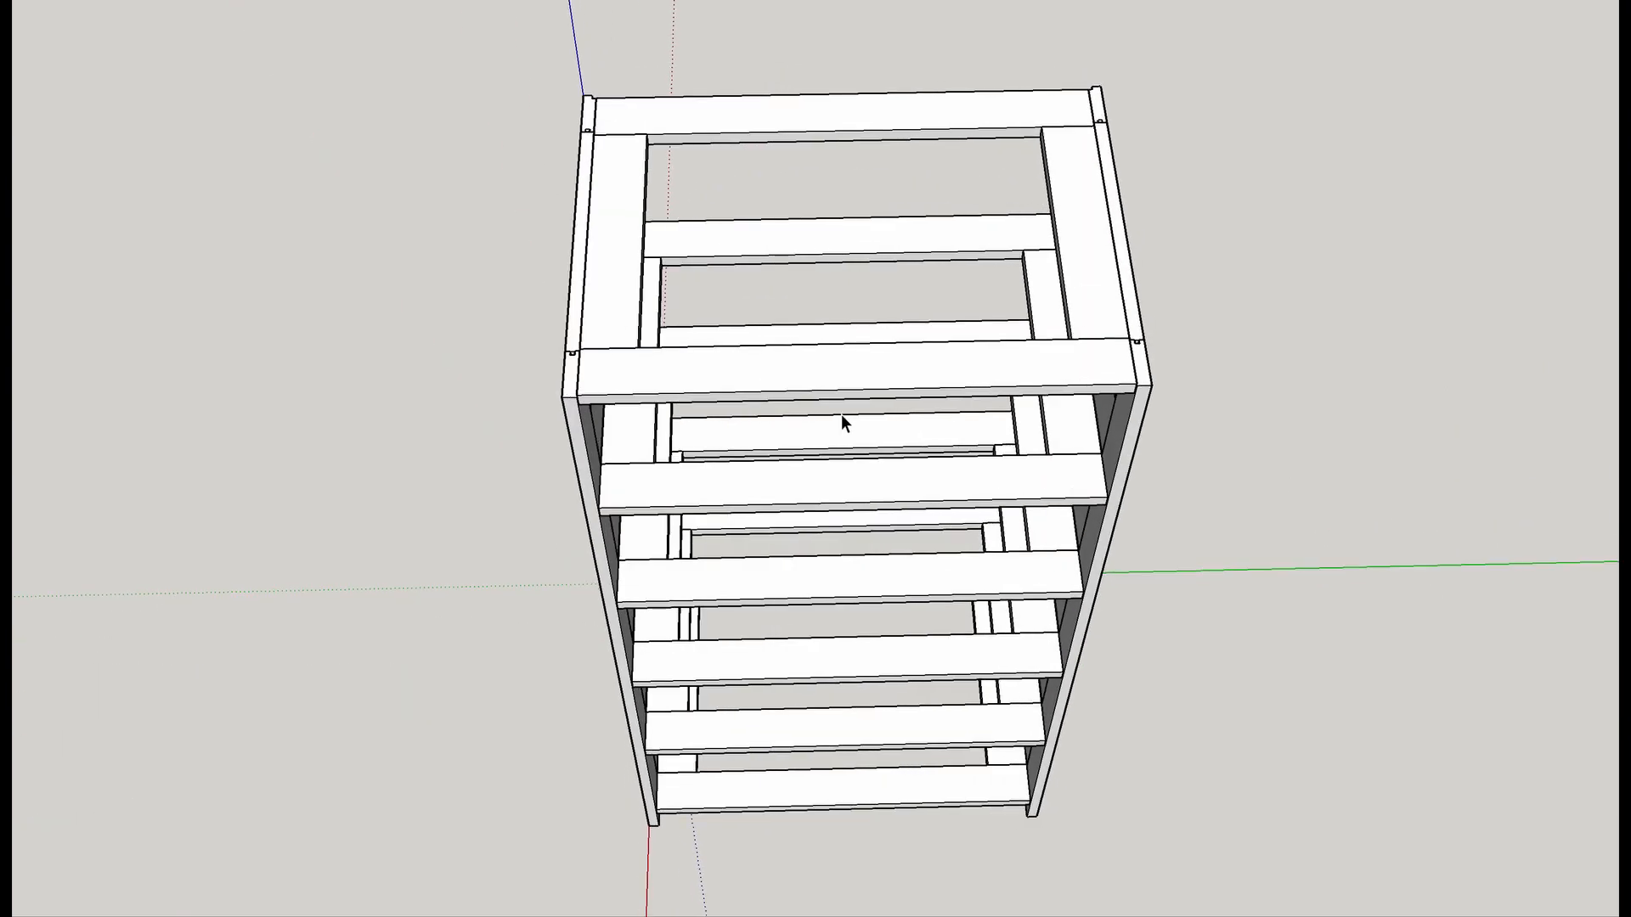
scroll(845, 415, "up", 3)
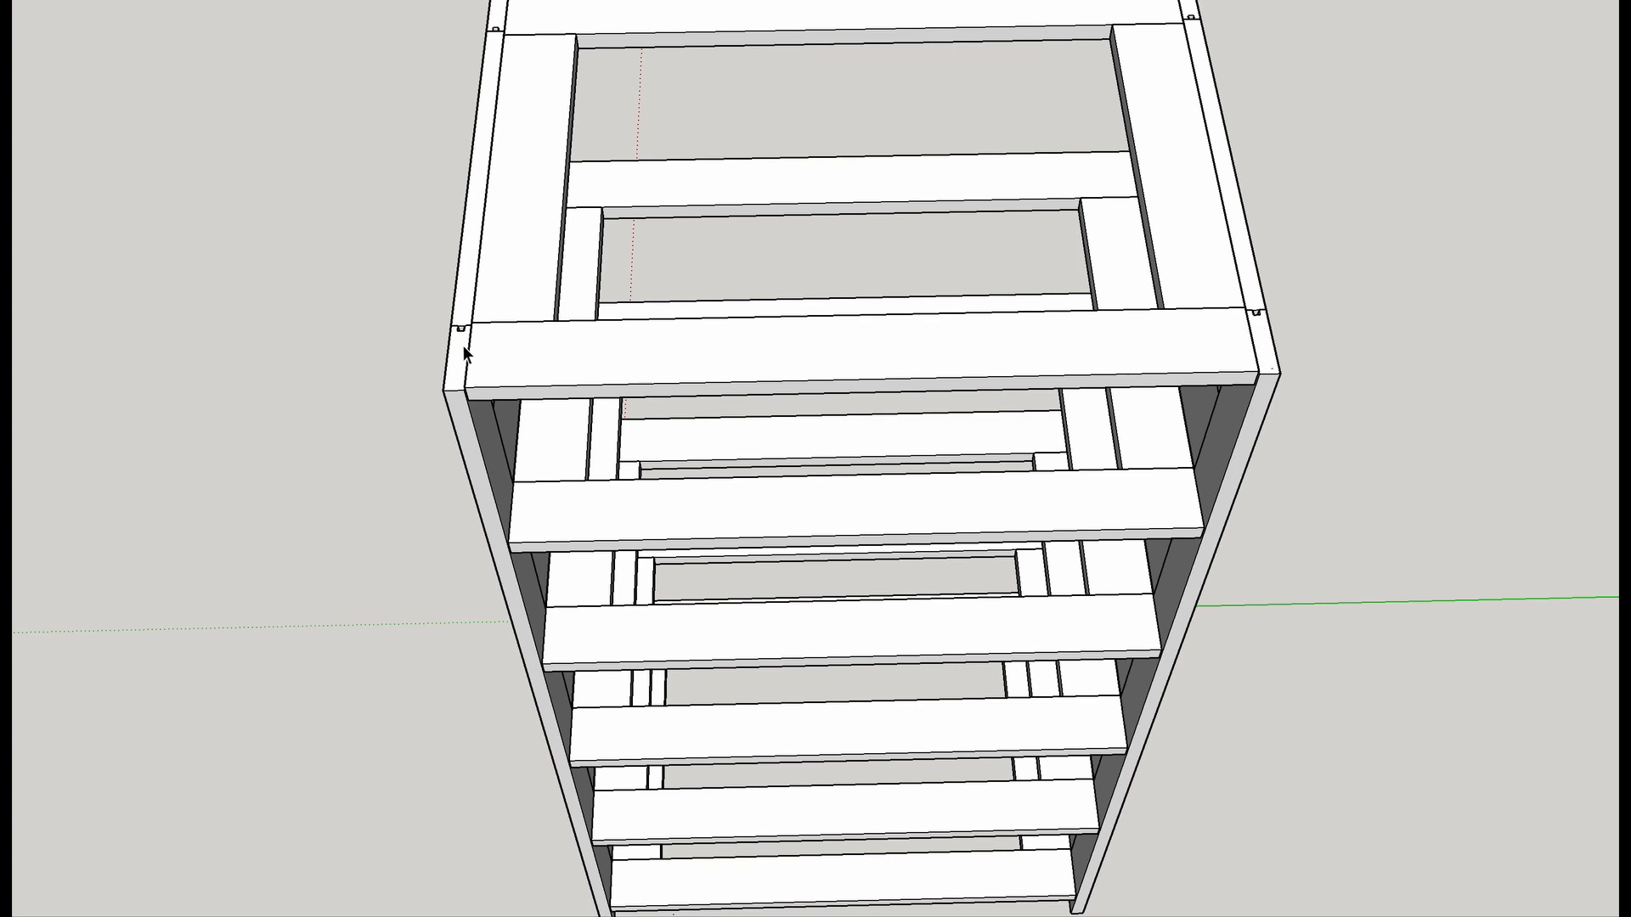
Make the uppermost horizontal frame component unique, separate from the frames below it.
left_click(629, 354)
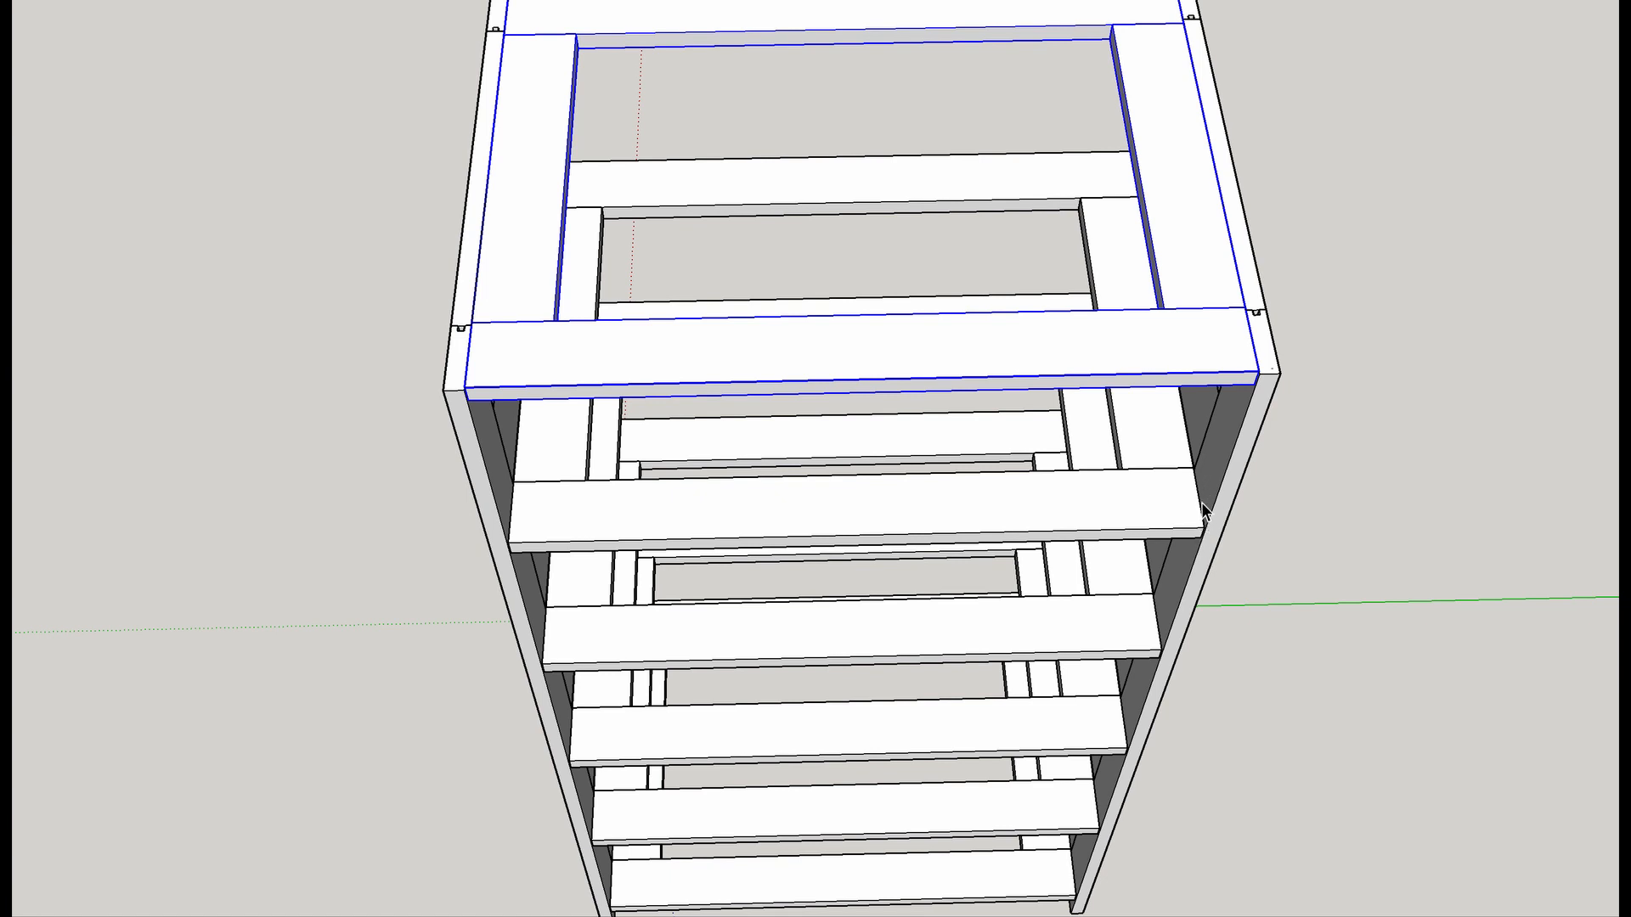
right_click(937, 356)
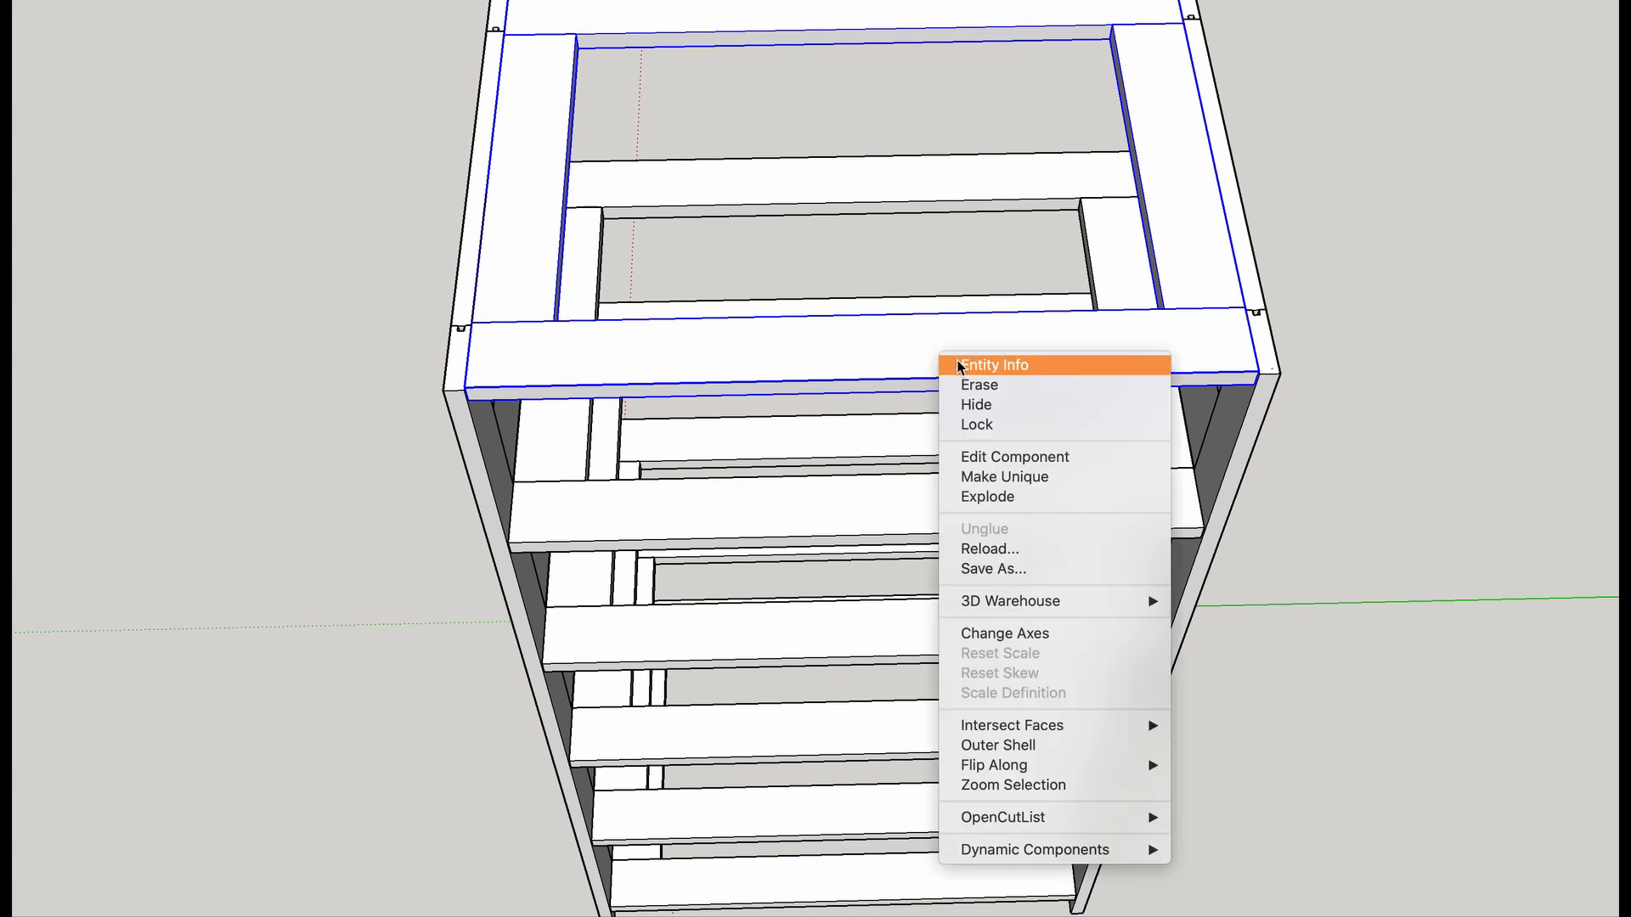
left_click(987, 477)
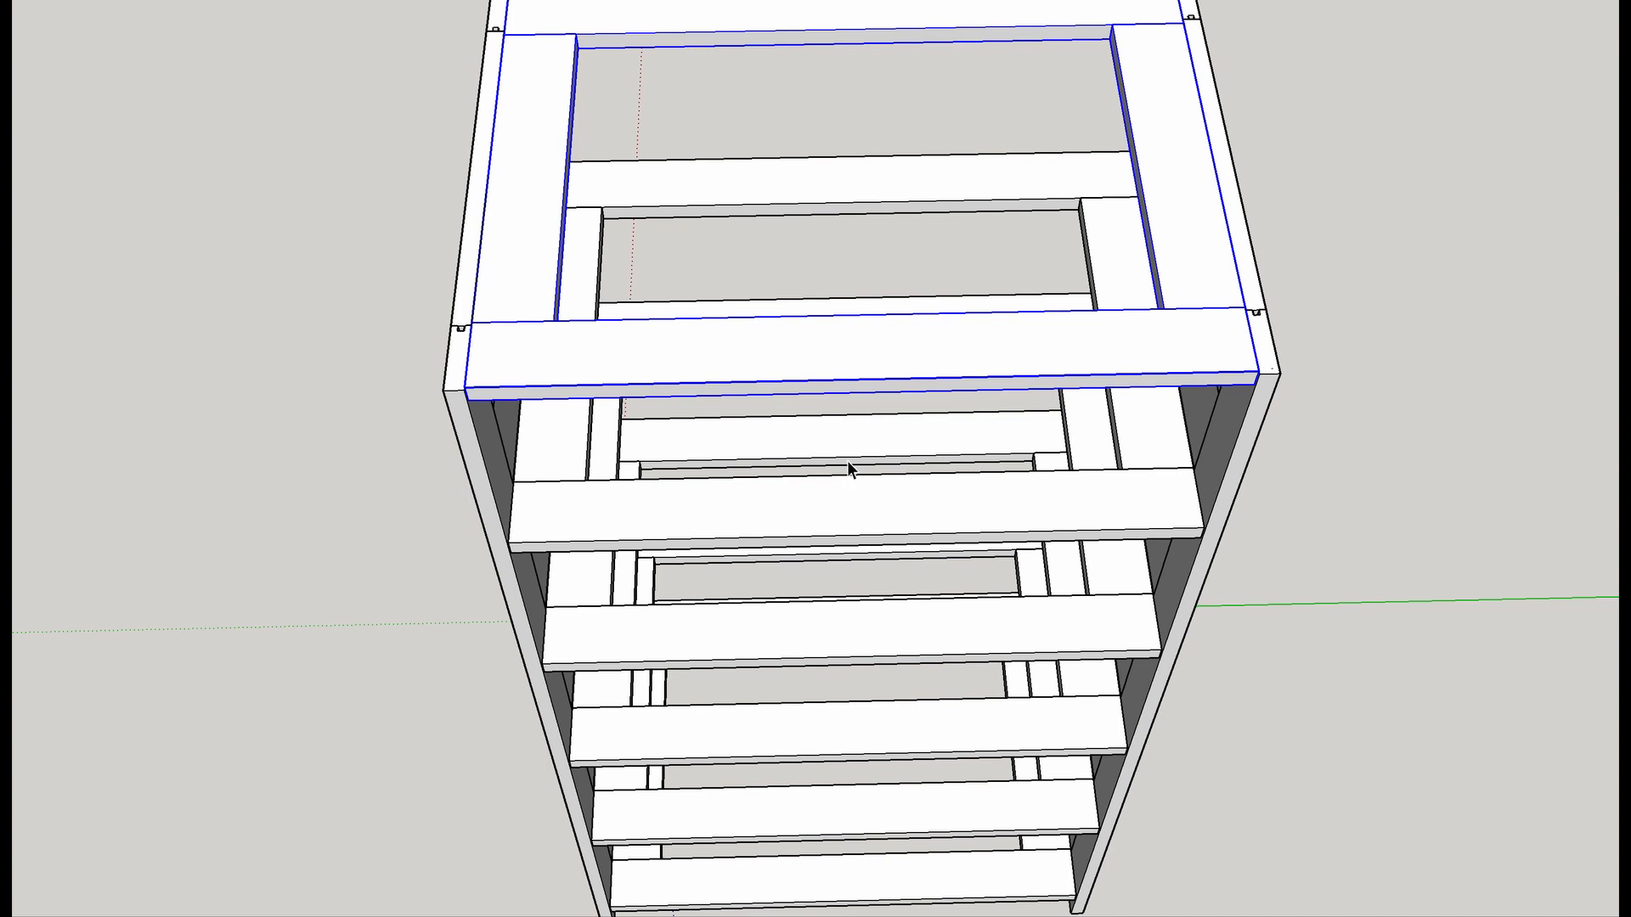
Place a guide line across the top of the front post, parallel to the end of the uppermost frame.
mouse_move(873, 399)
middle_mouse_down()
mouse_move(819, 491)
mouse_move(954, 583)
mouse_move(951, 566)
mouse_move(1007, 574)
middle_mouse_up()
scroll(1009, 571, "up", 5)
scroll(1017, 578, "up", 3)
scroll(1017, 578, "down", 3)
scroll(928, 510, "up", 2)
key("t")
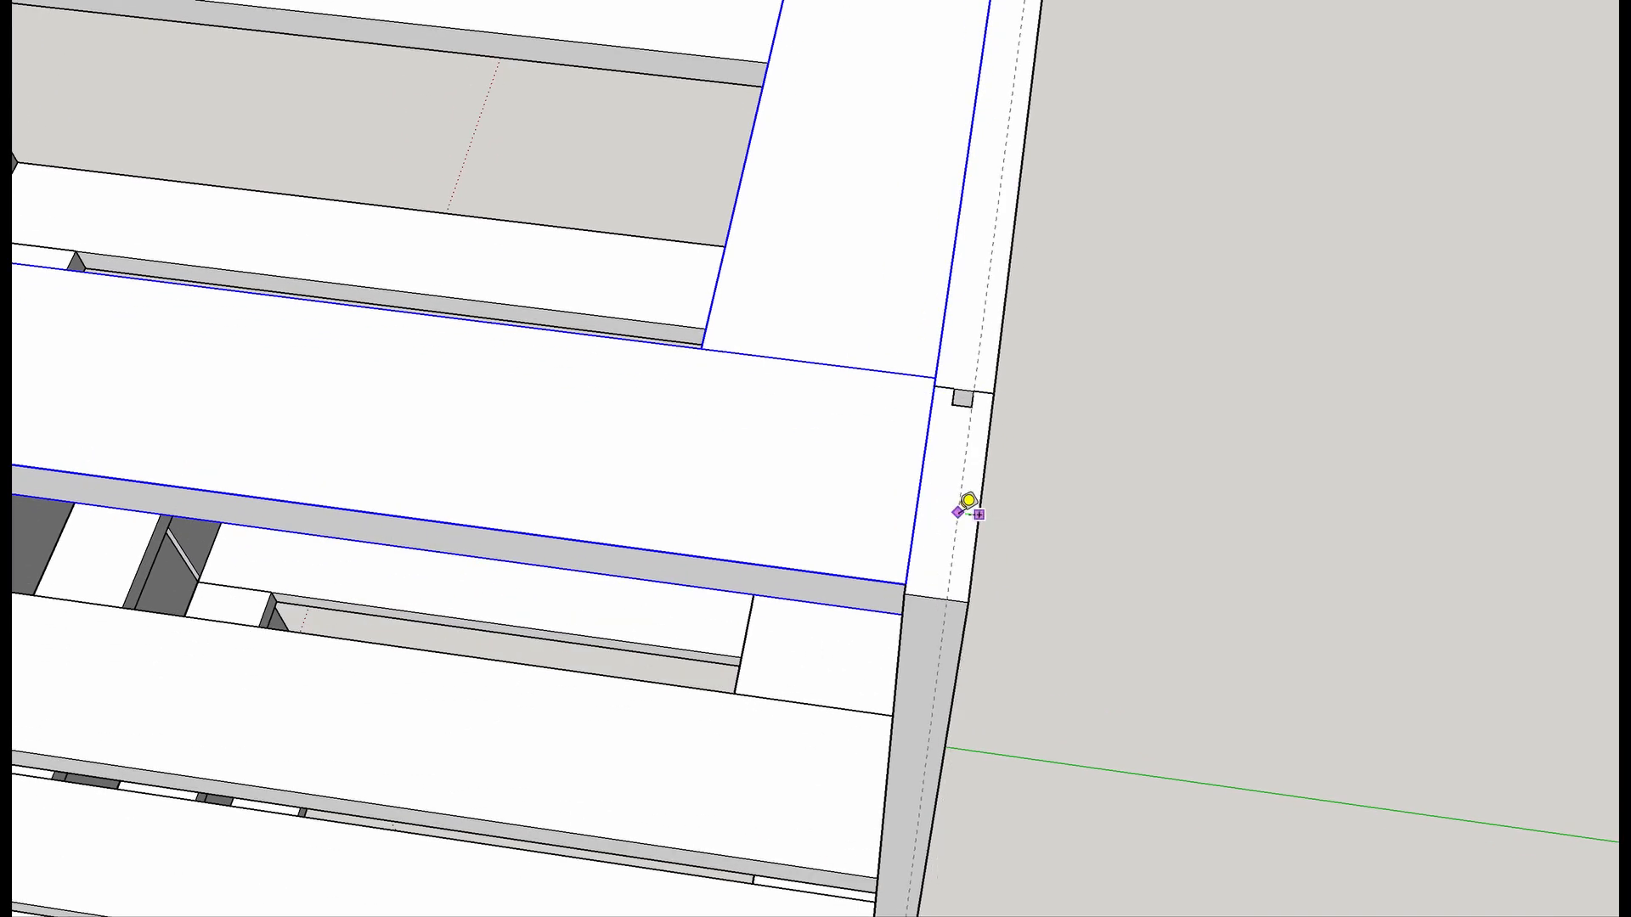
key("Escape")
scroll(967, 501, "down", 3)
mouse_move(881, 546)
middle_mouse_down()
mouse_move(757, 569)
mouse_move(960, 637)
mouse_move(994, 630)
middle_mouse_up()
scroll(961, 619, "up", 2)
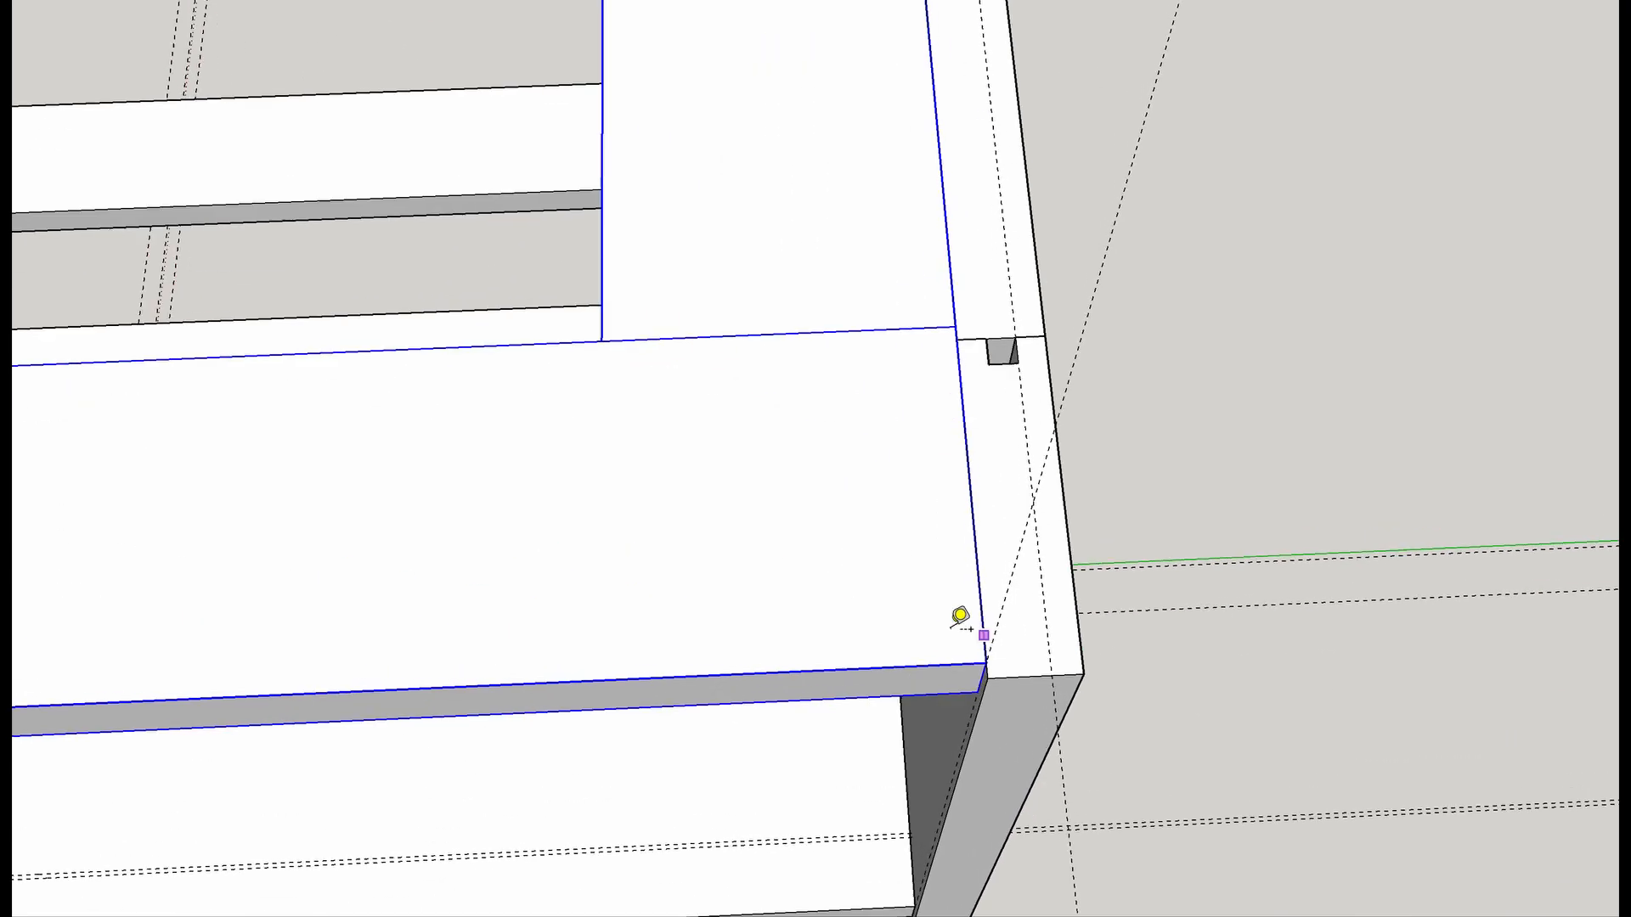
Inside the top front rail, draw two slanted lines between the rail end and the guide and join them along the guide as a dovetail outline.
double_click(863, 574)
mouse_move(1063, 601)
middle_mouse_down()
mouse_move(420, 617)
mouse_move(666, 629)
mouse_move(598, 716)
mouse_move(793, 576)
mouse_move(983, 569)
mouse_move(848, 603)
middle_mouse_up()
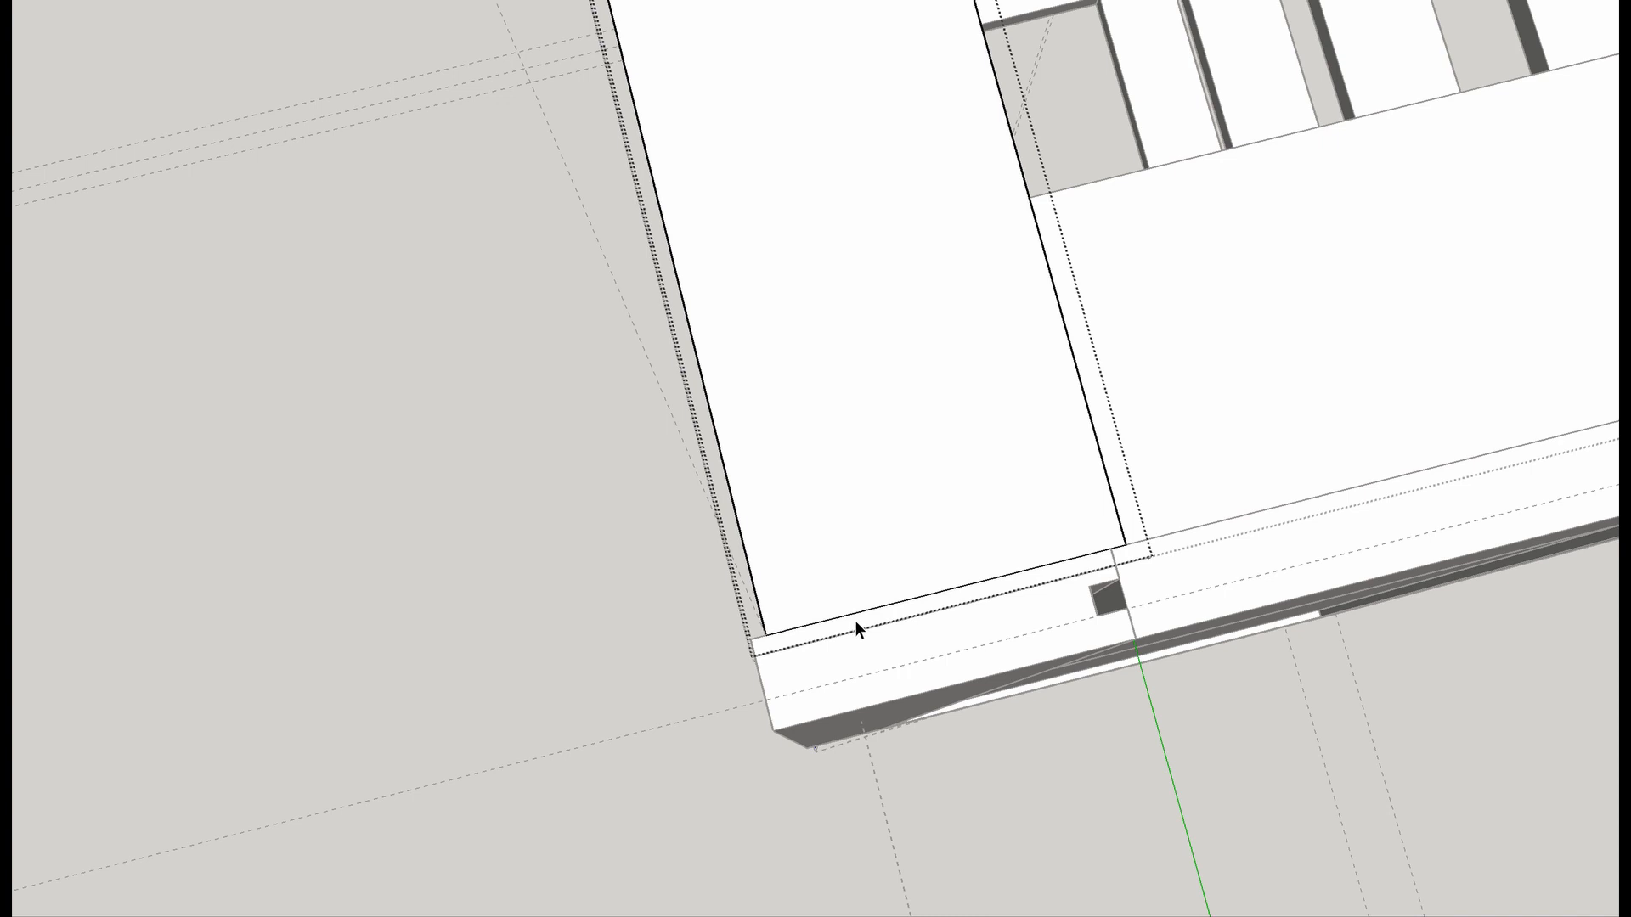
key("l")
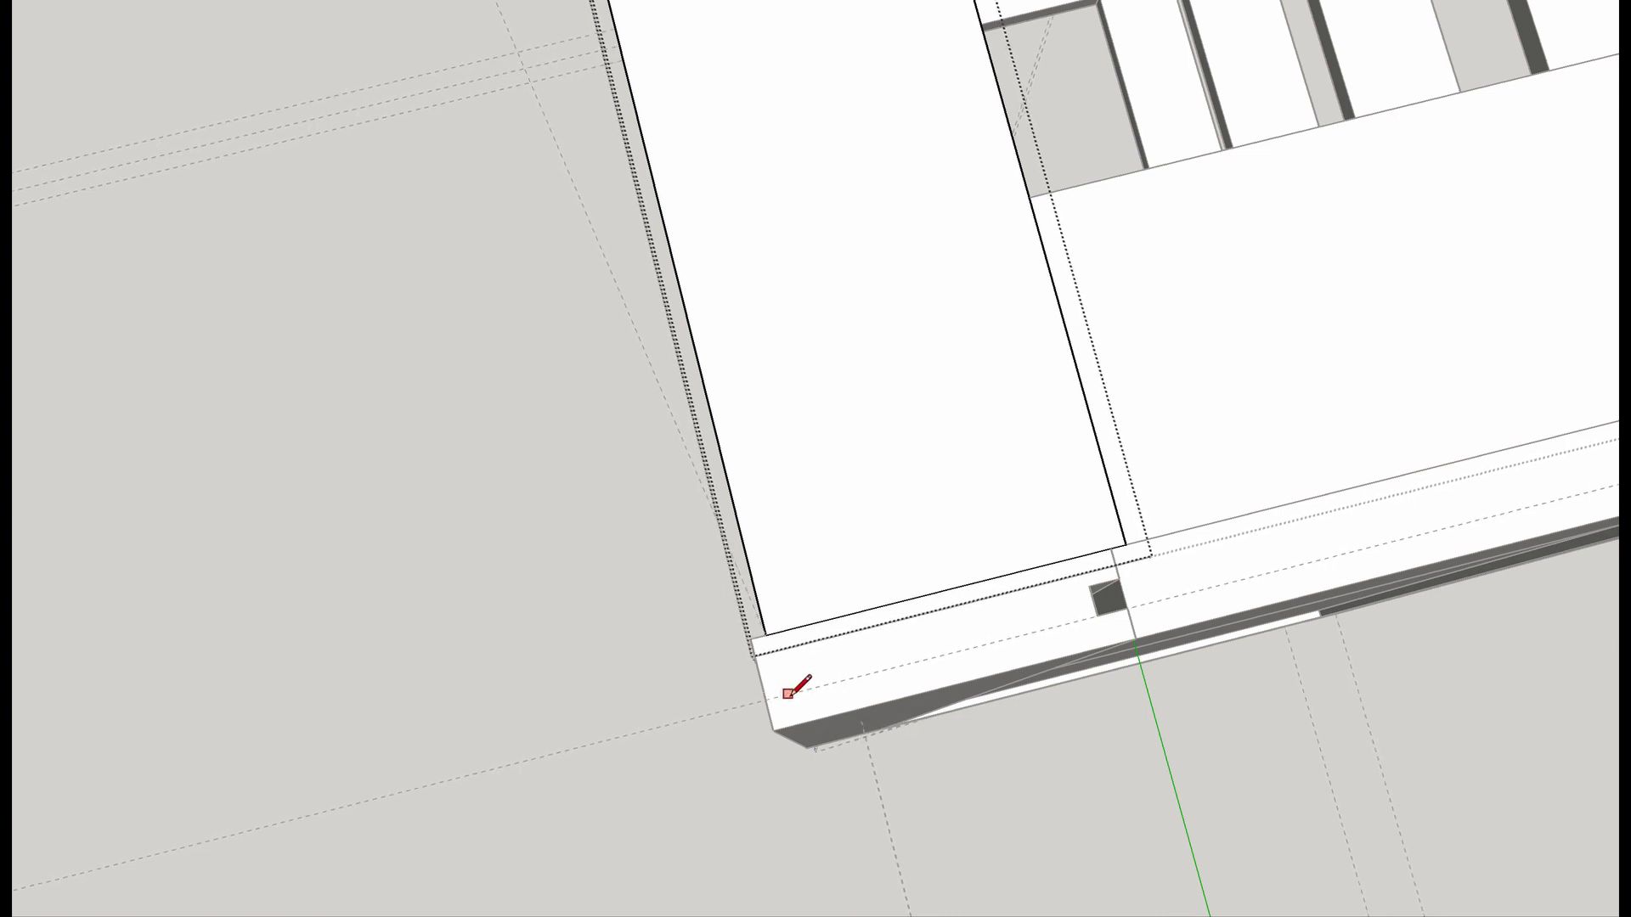
left_click(833, 682)
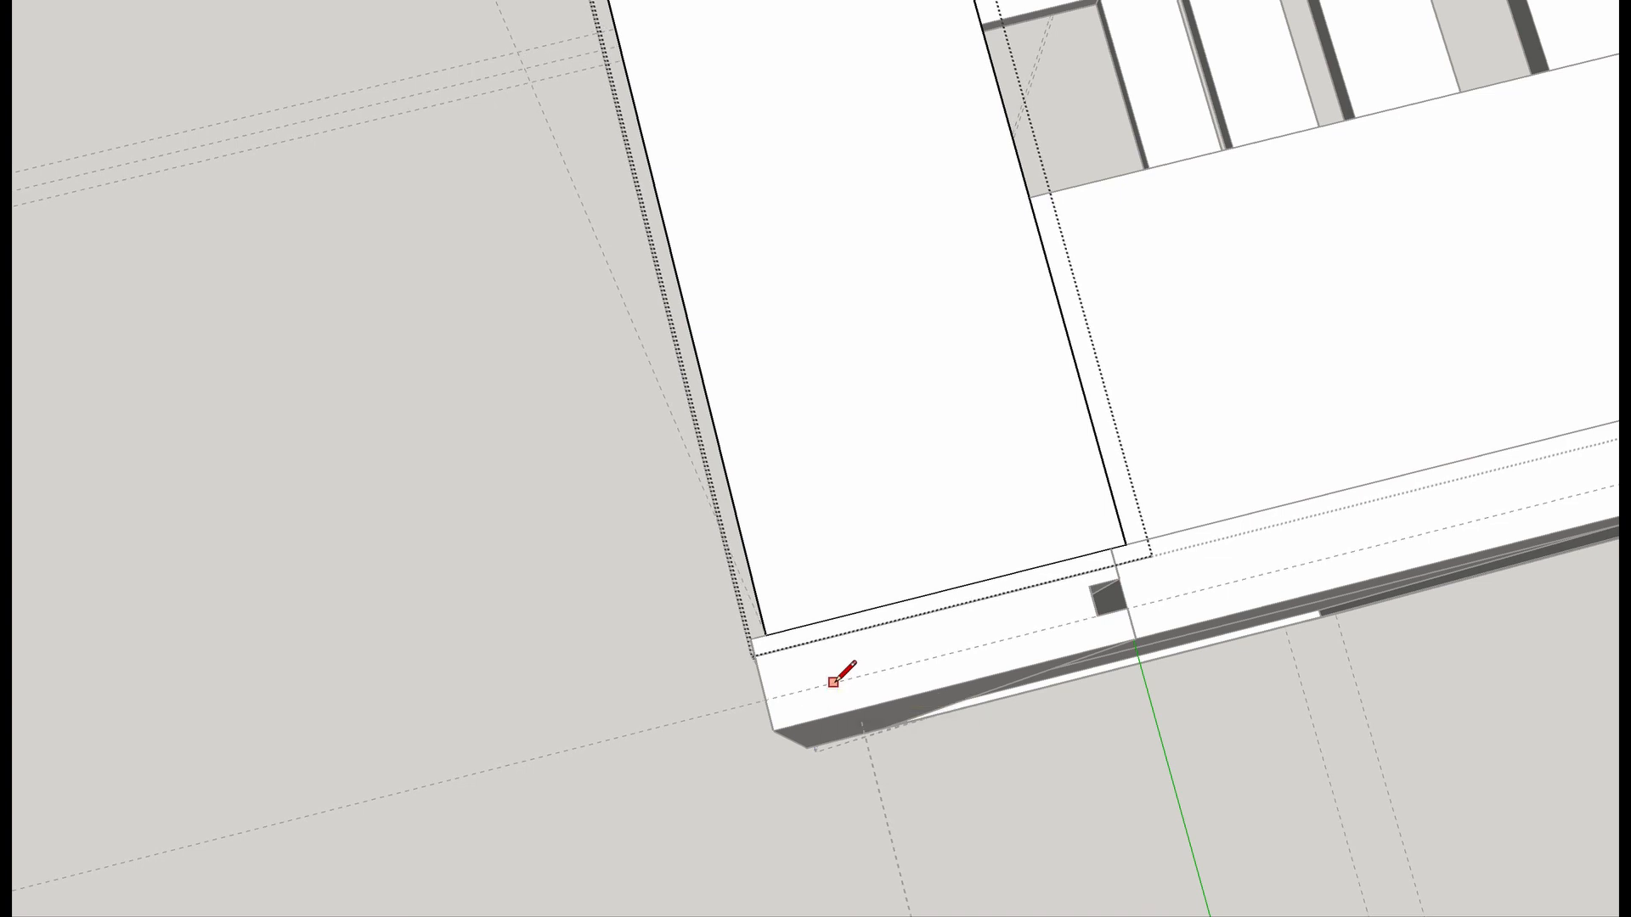
left_click(842, 615)
left_click(842, 615)
key("Escape")
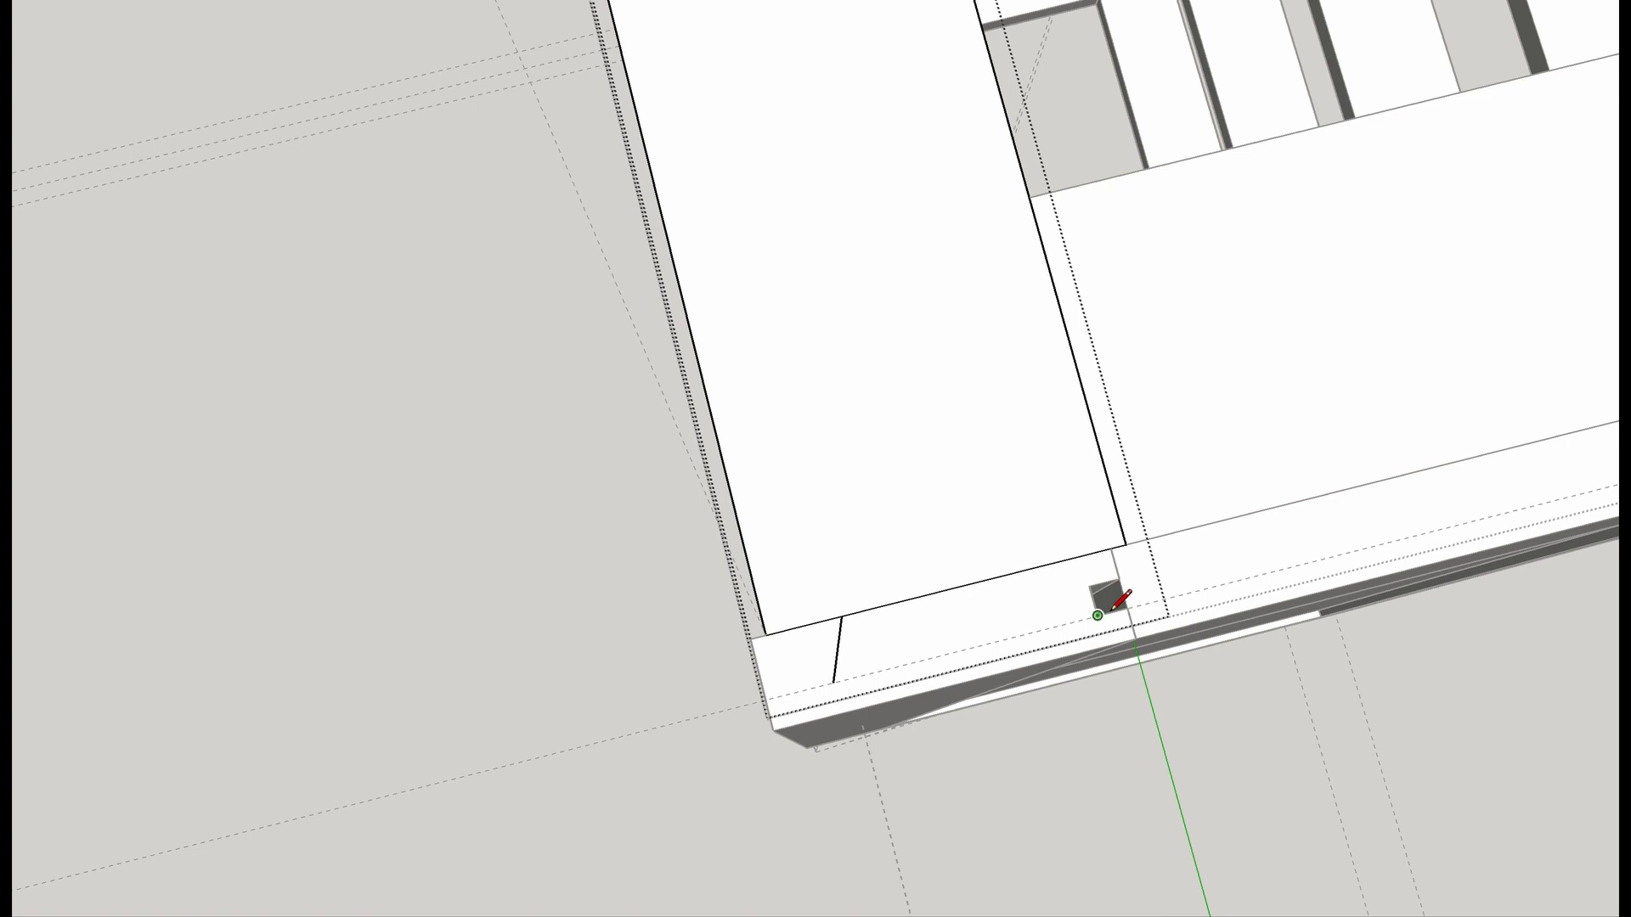
left_click(1066, 623)
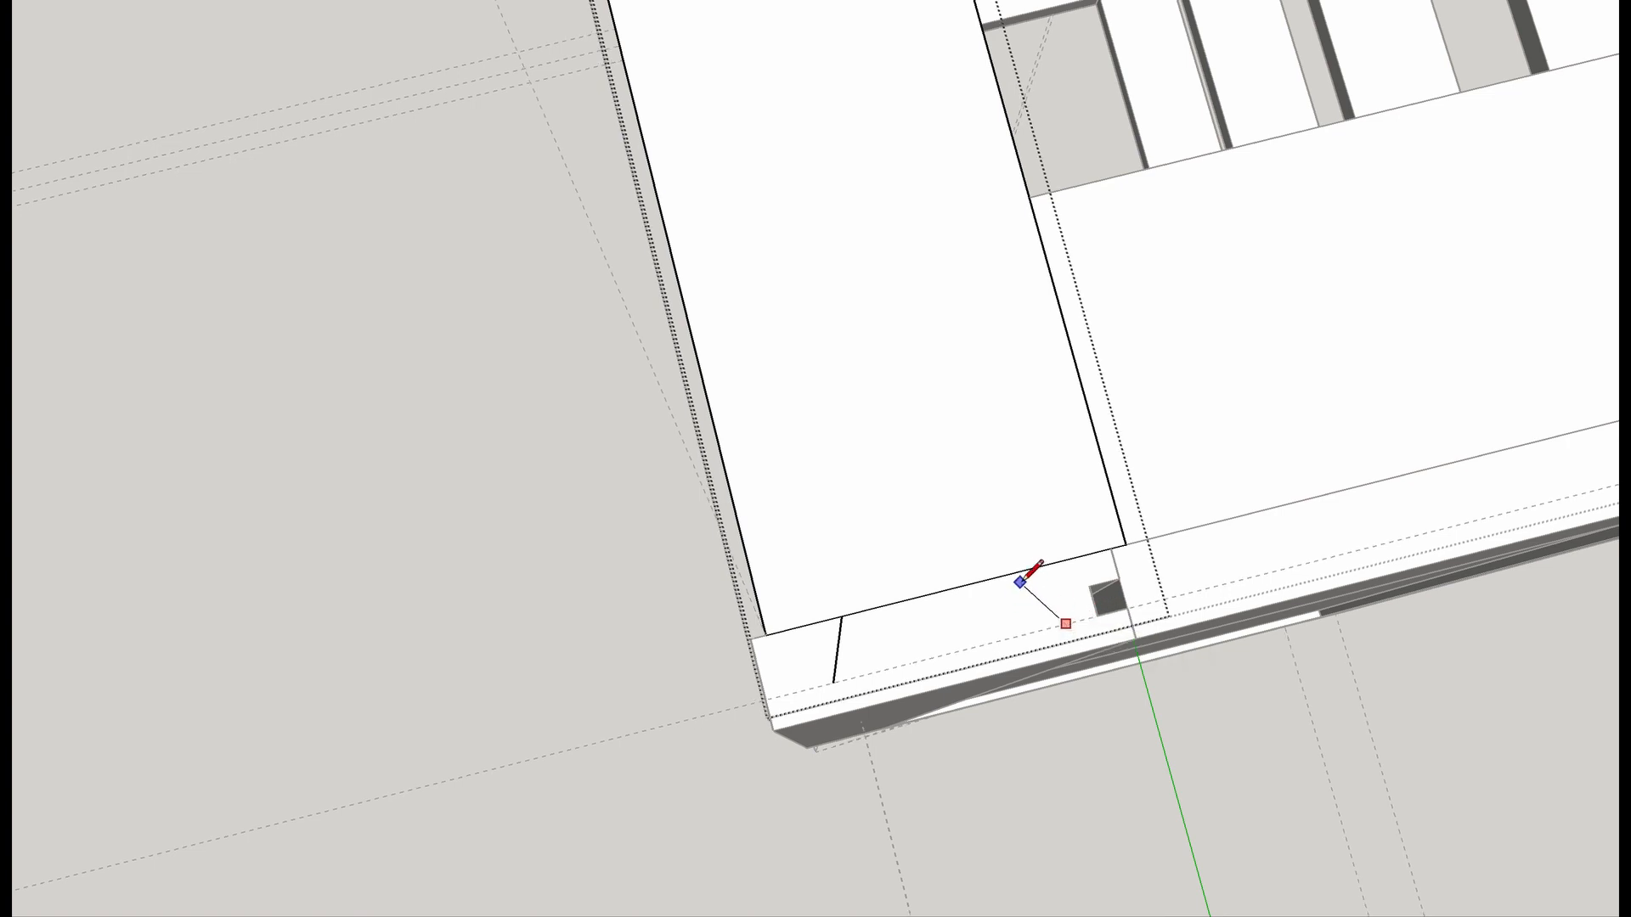
left_click(1023, 570)
left_click(833, 682)
left_click(1066, 623)
Close the dovetail outline with a line along the rail end to form a face.
middle_click_drag(1038, 626, 1487, 467)
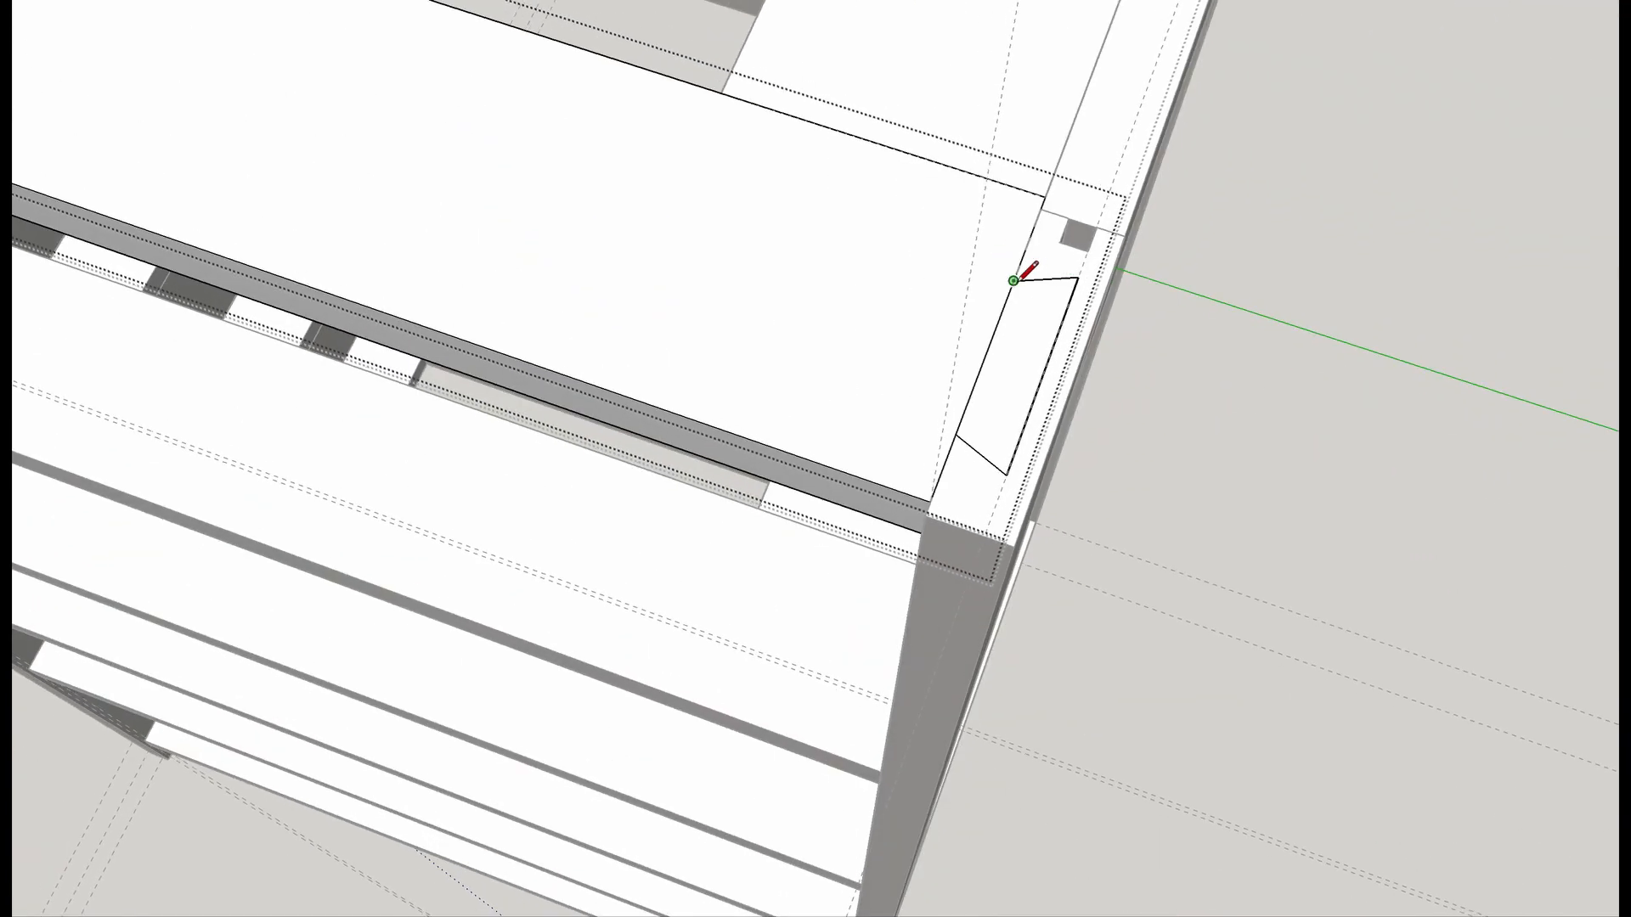
mouse_move(1037, 430)
middle_mouse_down()
mouse_move(568, 459)
mouse_move(313, 655)
mouse_move(1223, 587)
mouse_move(1536, 181)
mouse_move(1238, 128)
mouse_move(1012, 272)
middle_mouse_up()
scroll(1025, 382, "up", 2)
scroll(1028, 356, "up", 2)
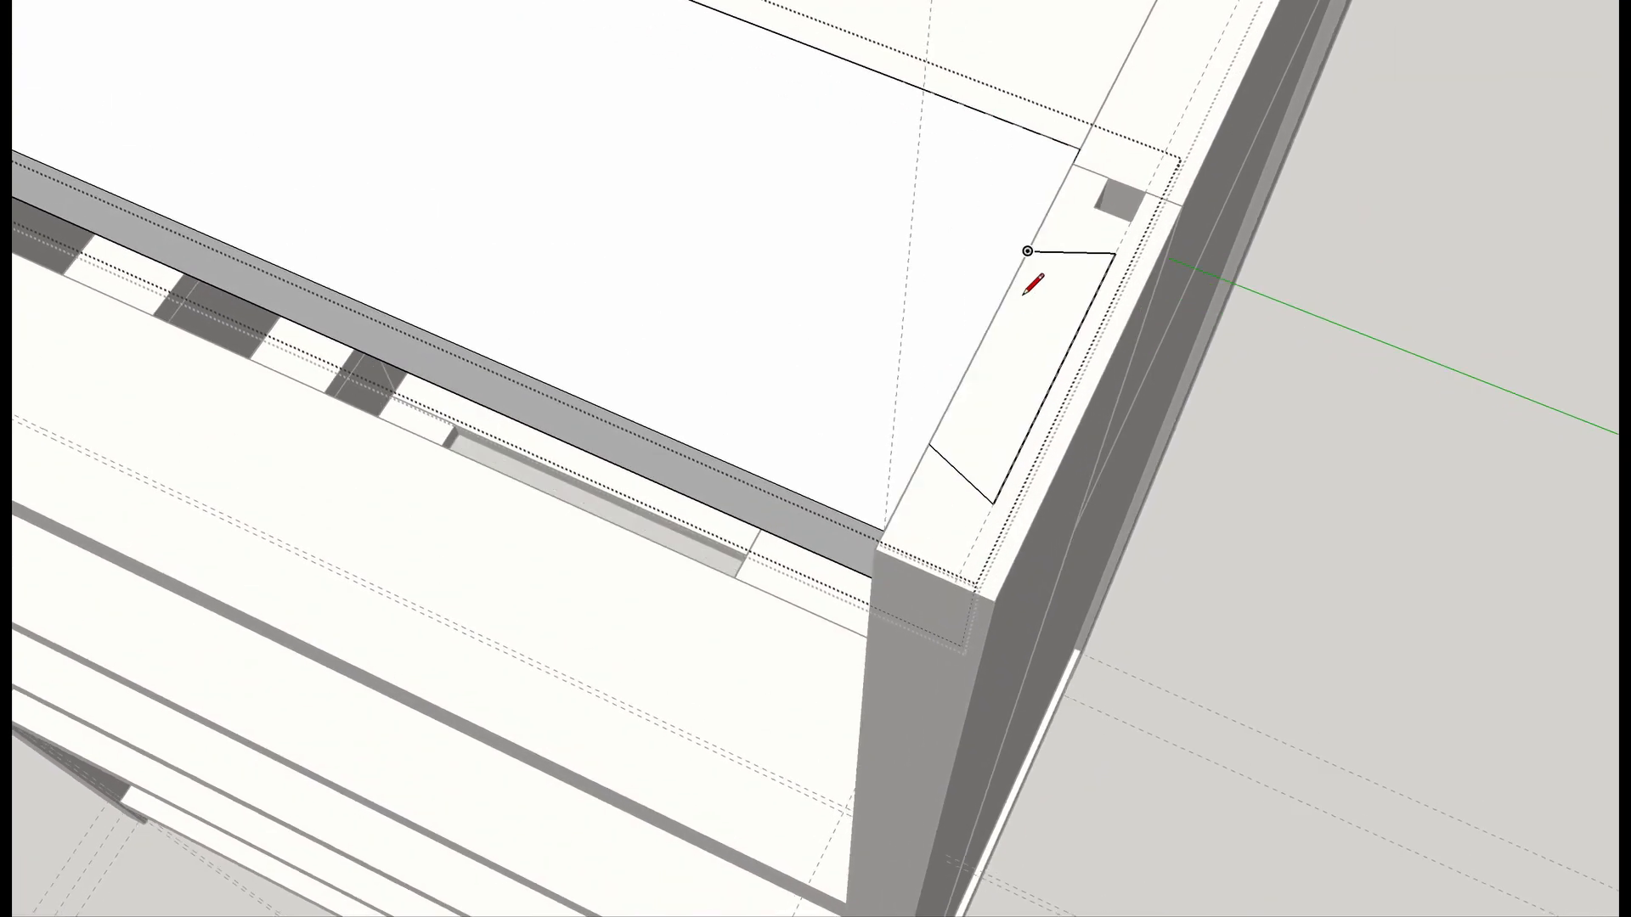
left_click(1027, 251)
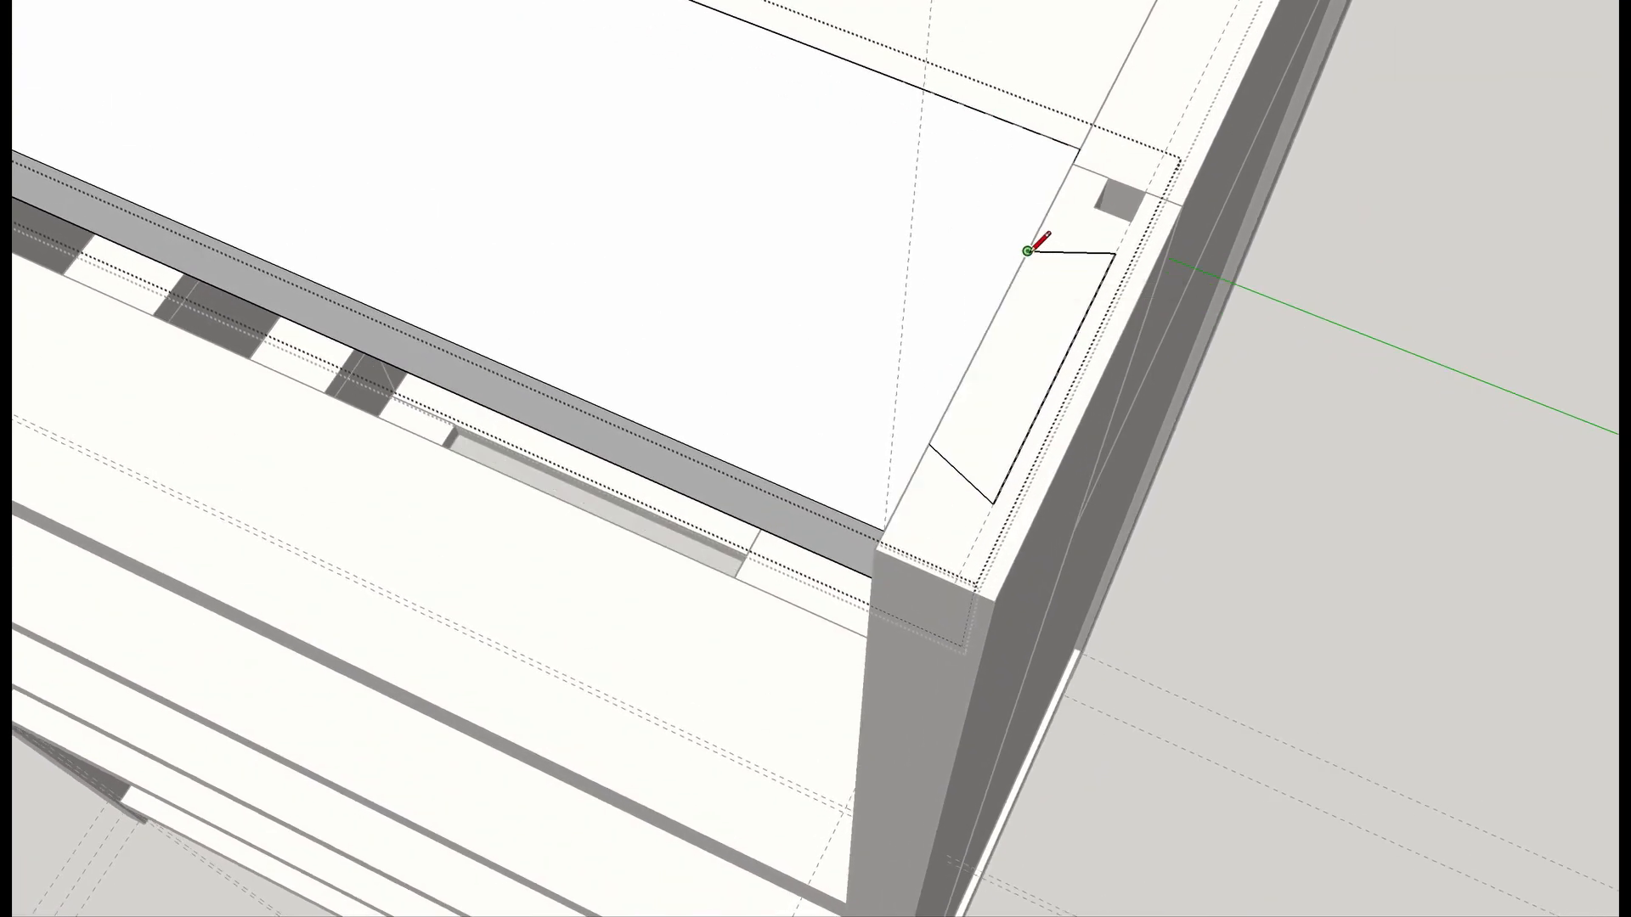
left_click(937, 429)
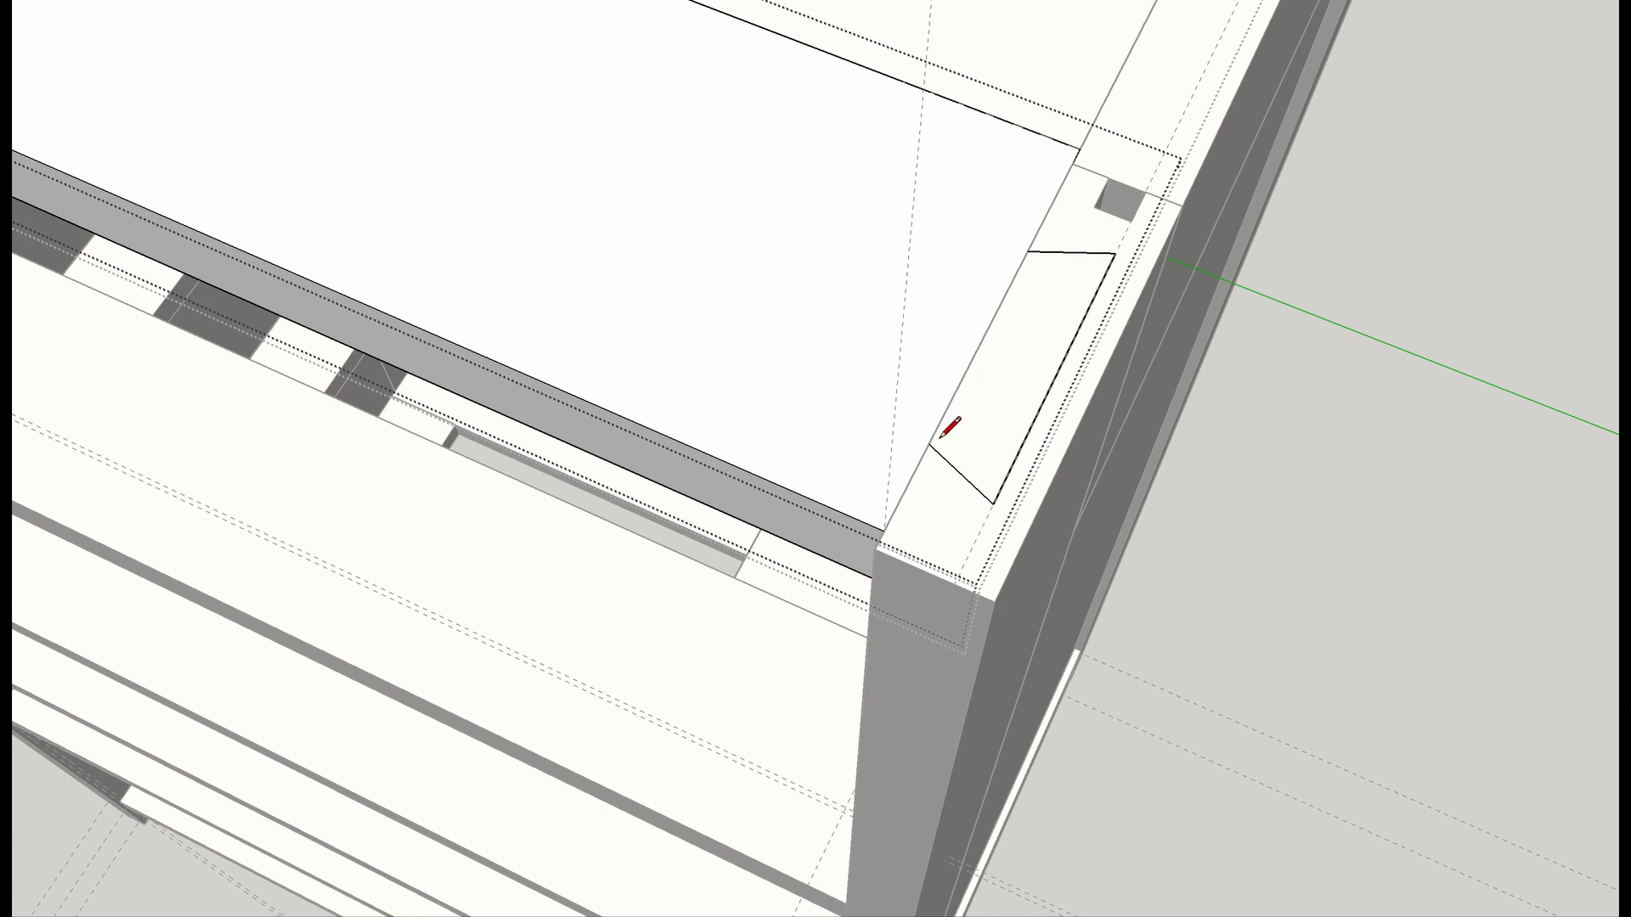
Copy the dovetail face across the front rail and place it flush against the rail's opposite end.
key("space")
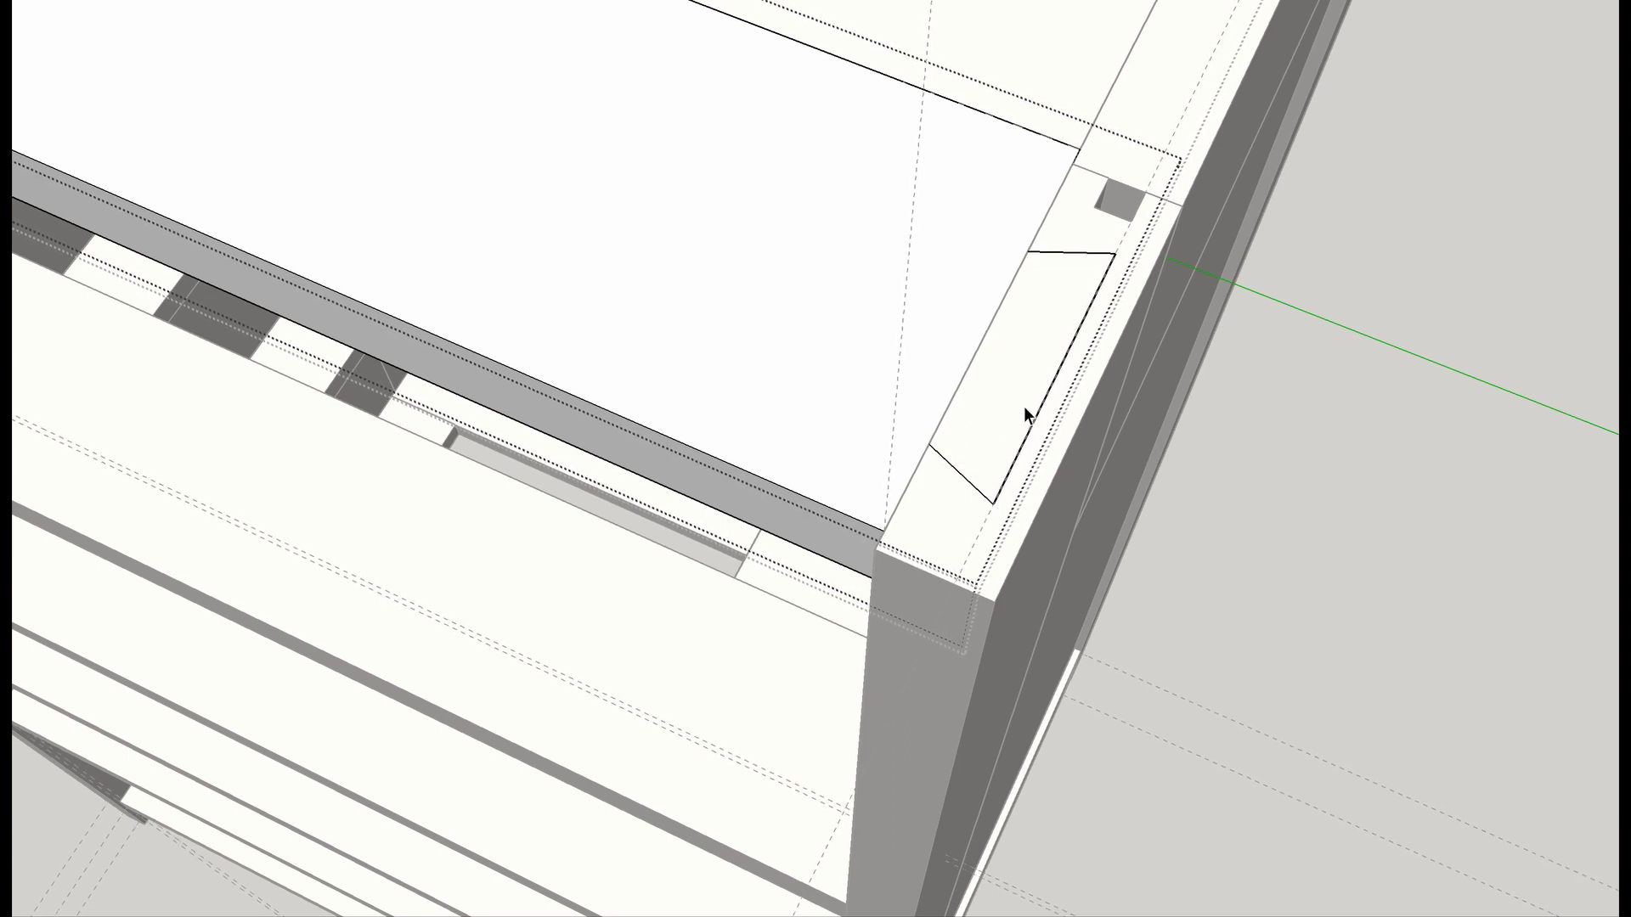
left_click(1021, 389)
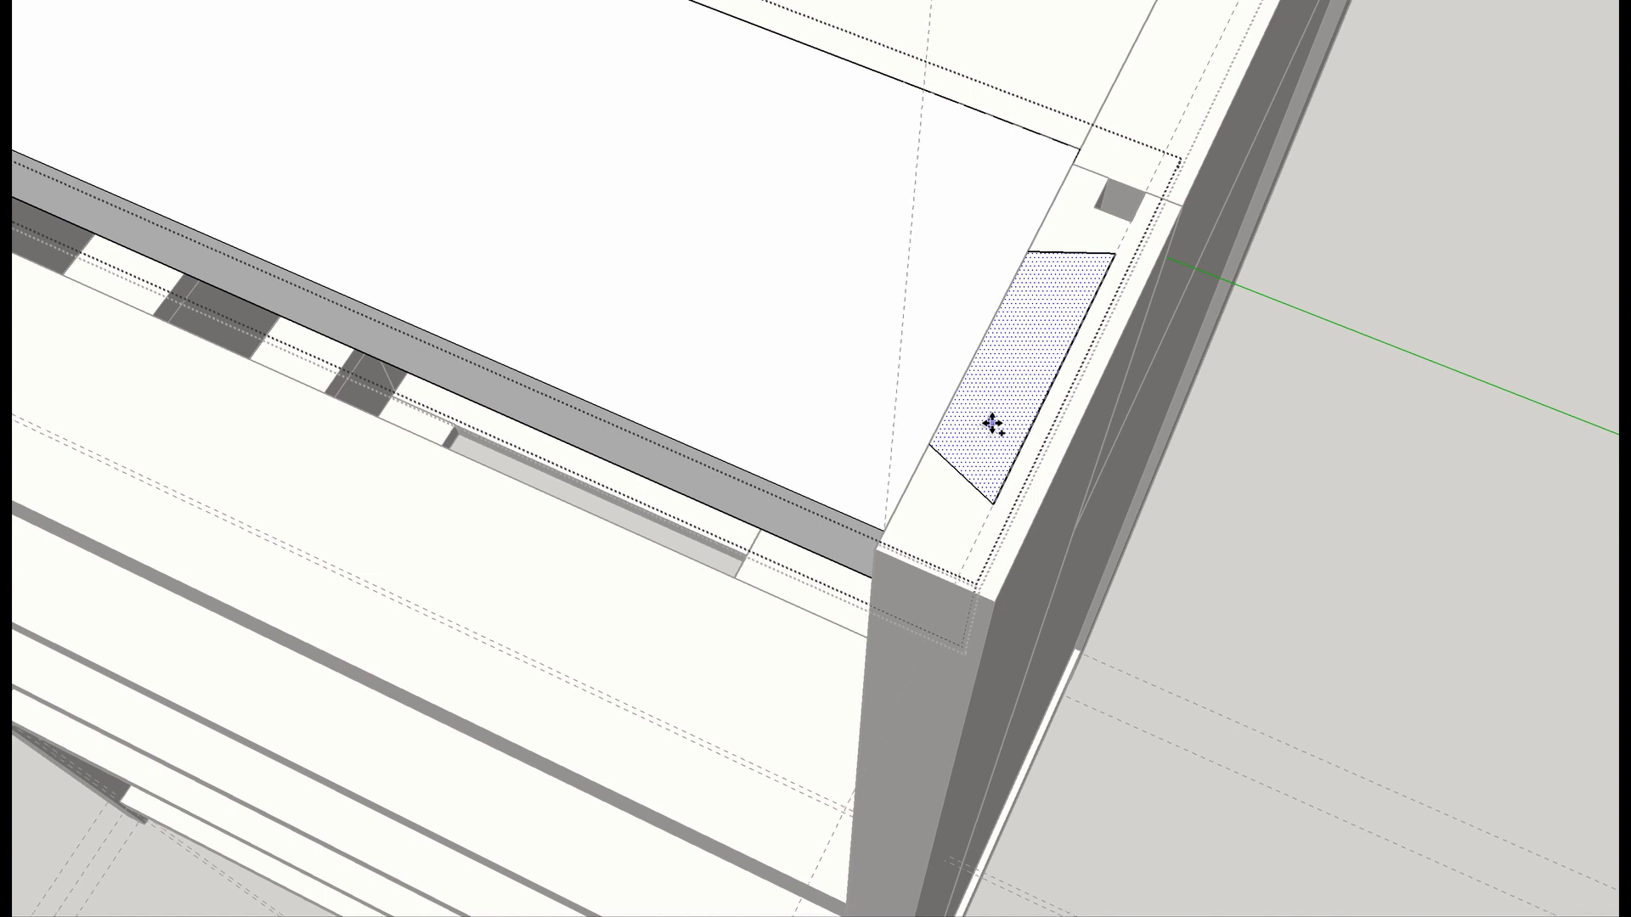
left_click(992, 423)
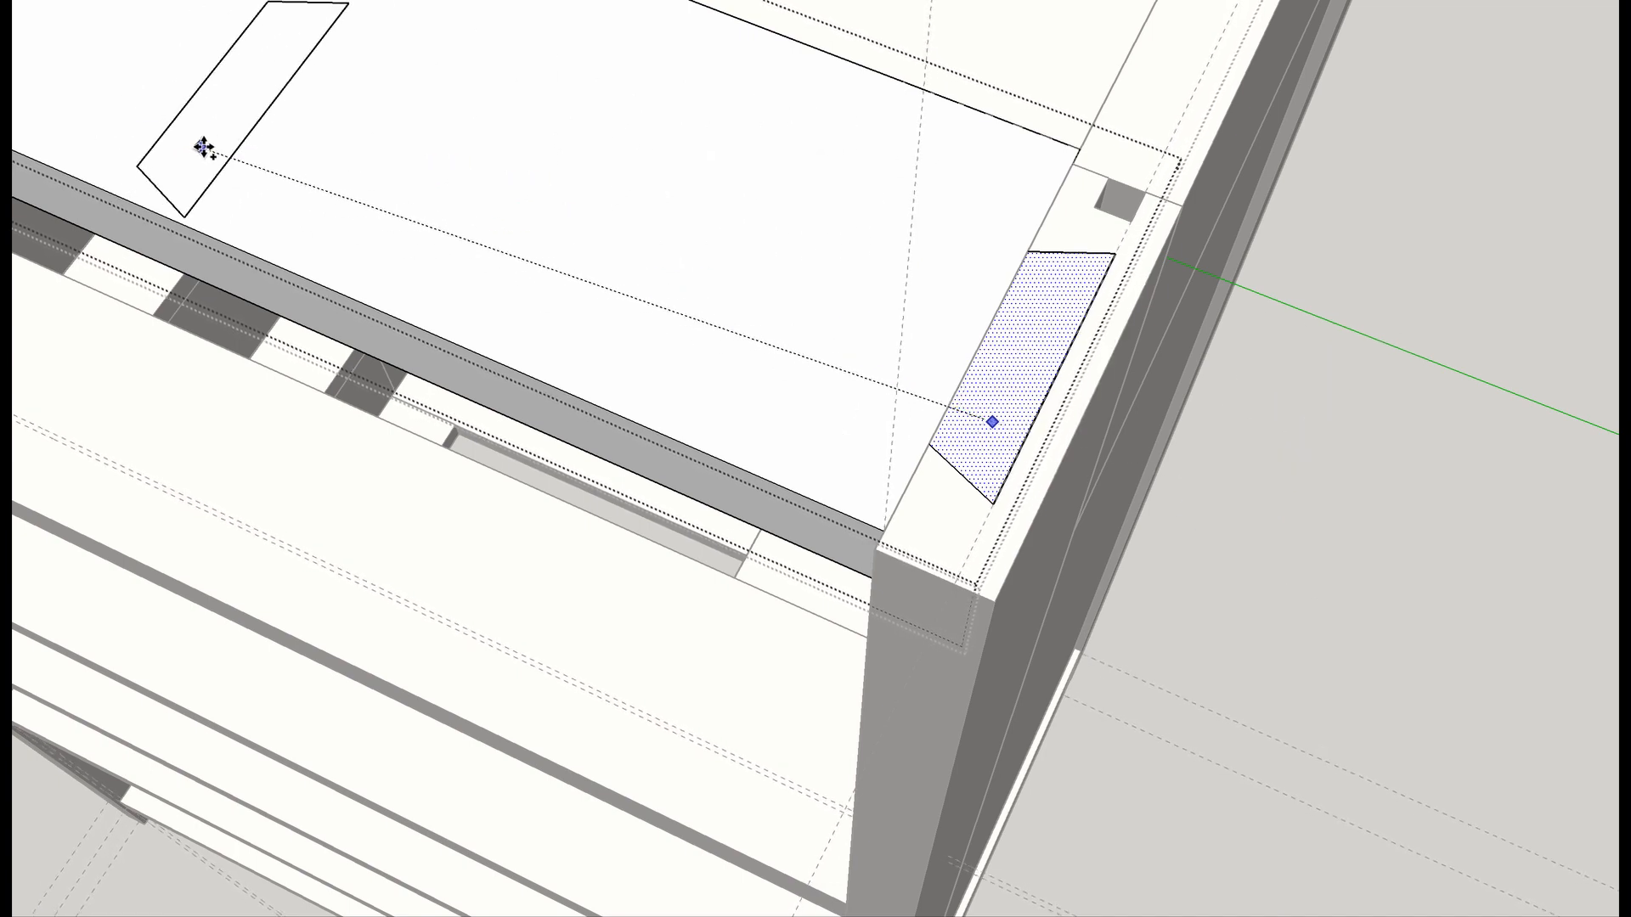
left_click(218, 134)
mouse_move(212, 416)
middle_mouse_down("shift")
mouse_move(630, 568)
mouse_move(554, 561)
middle_mouse_up("shift")
scroll(554, 561, "down", 5)
middle_click_drag(451, 543, 994, 646, "shift")
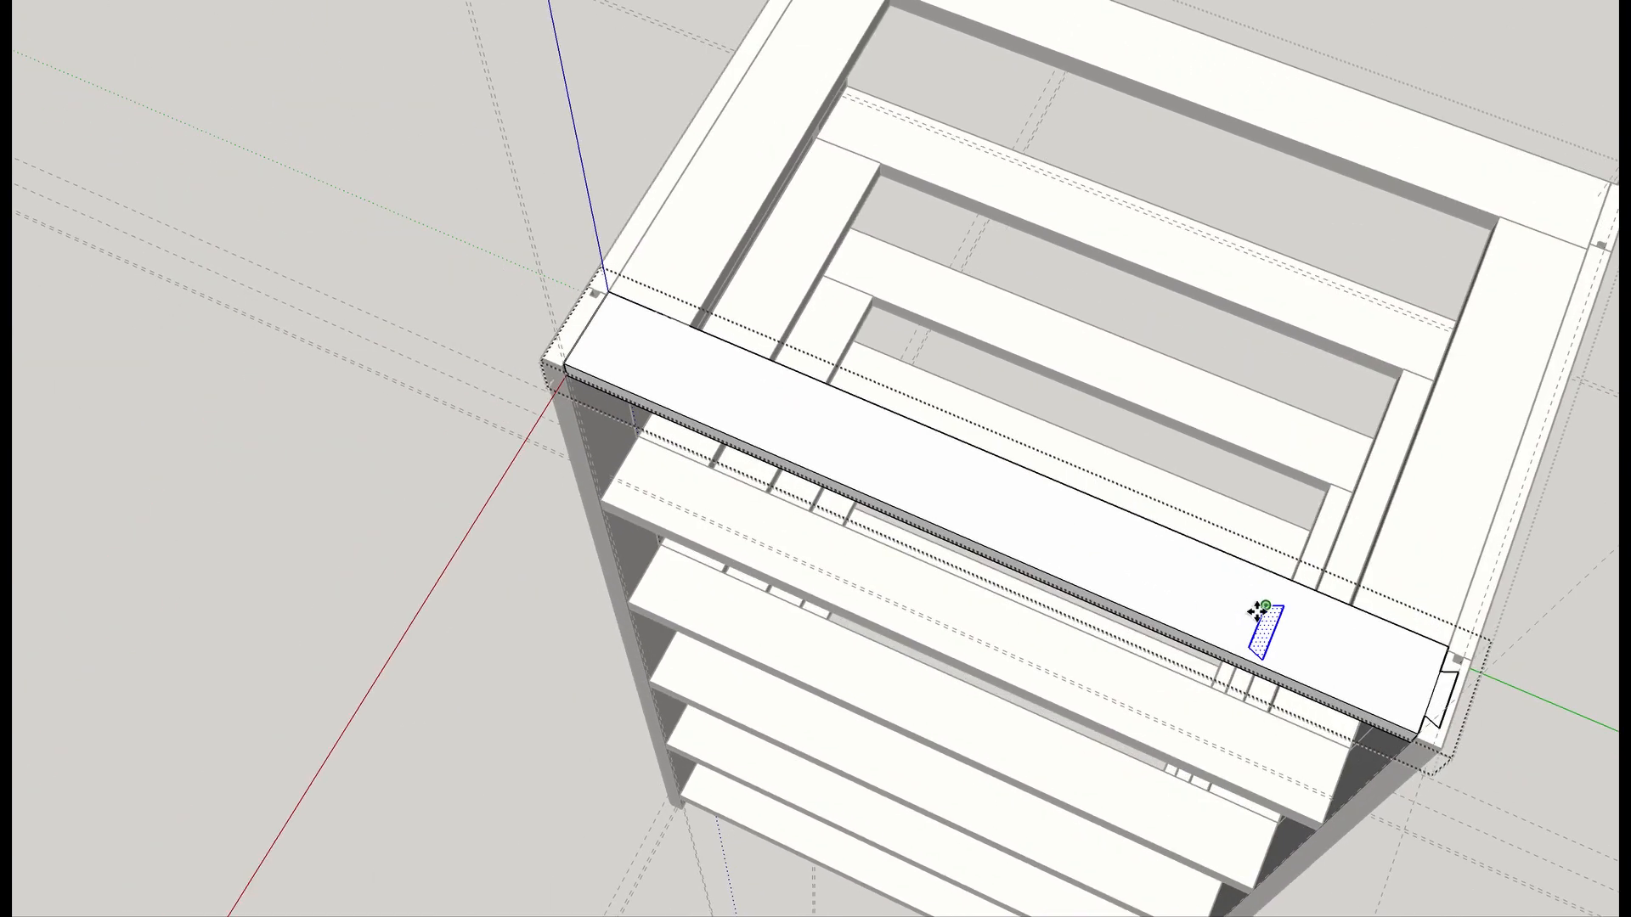
left_click(1263, 628)
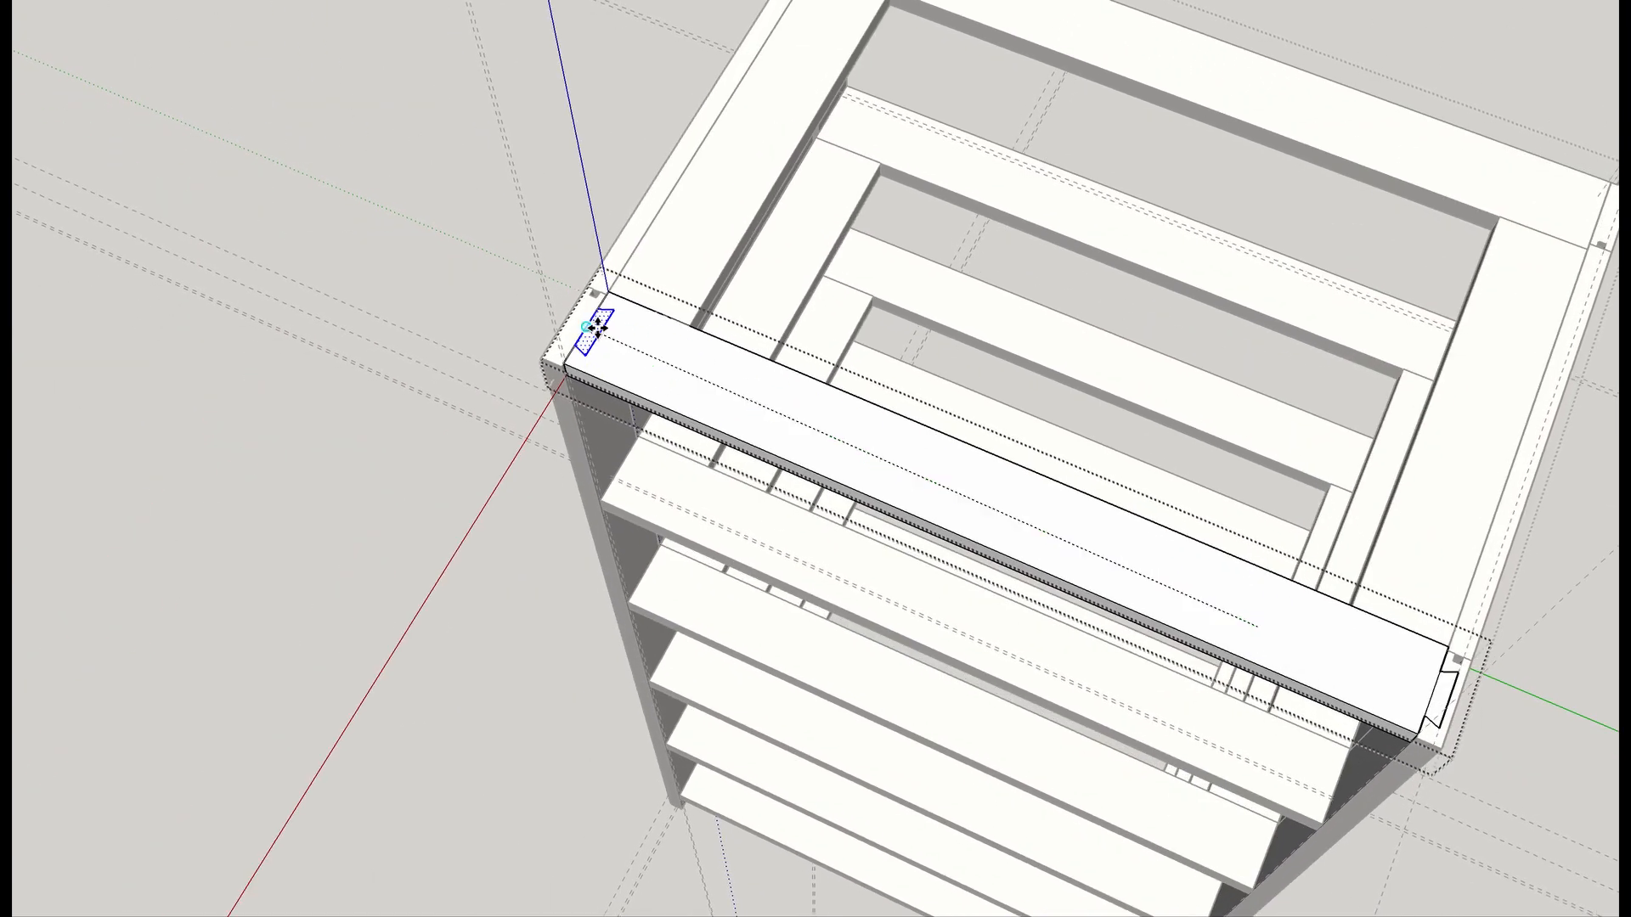
scroll(594, 331, "up", 3)
scroll(592, 326, "up", 6)
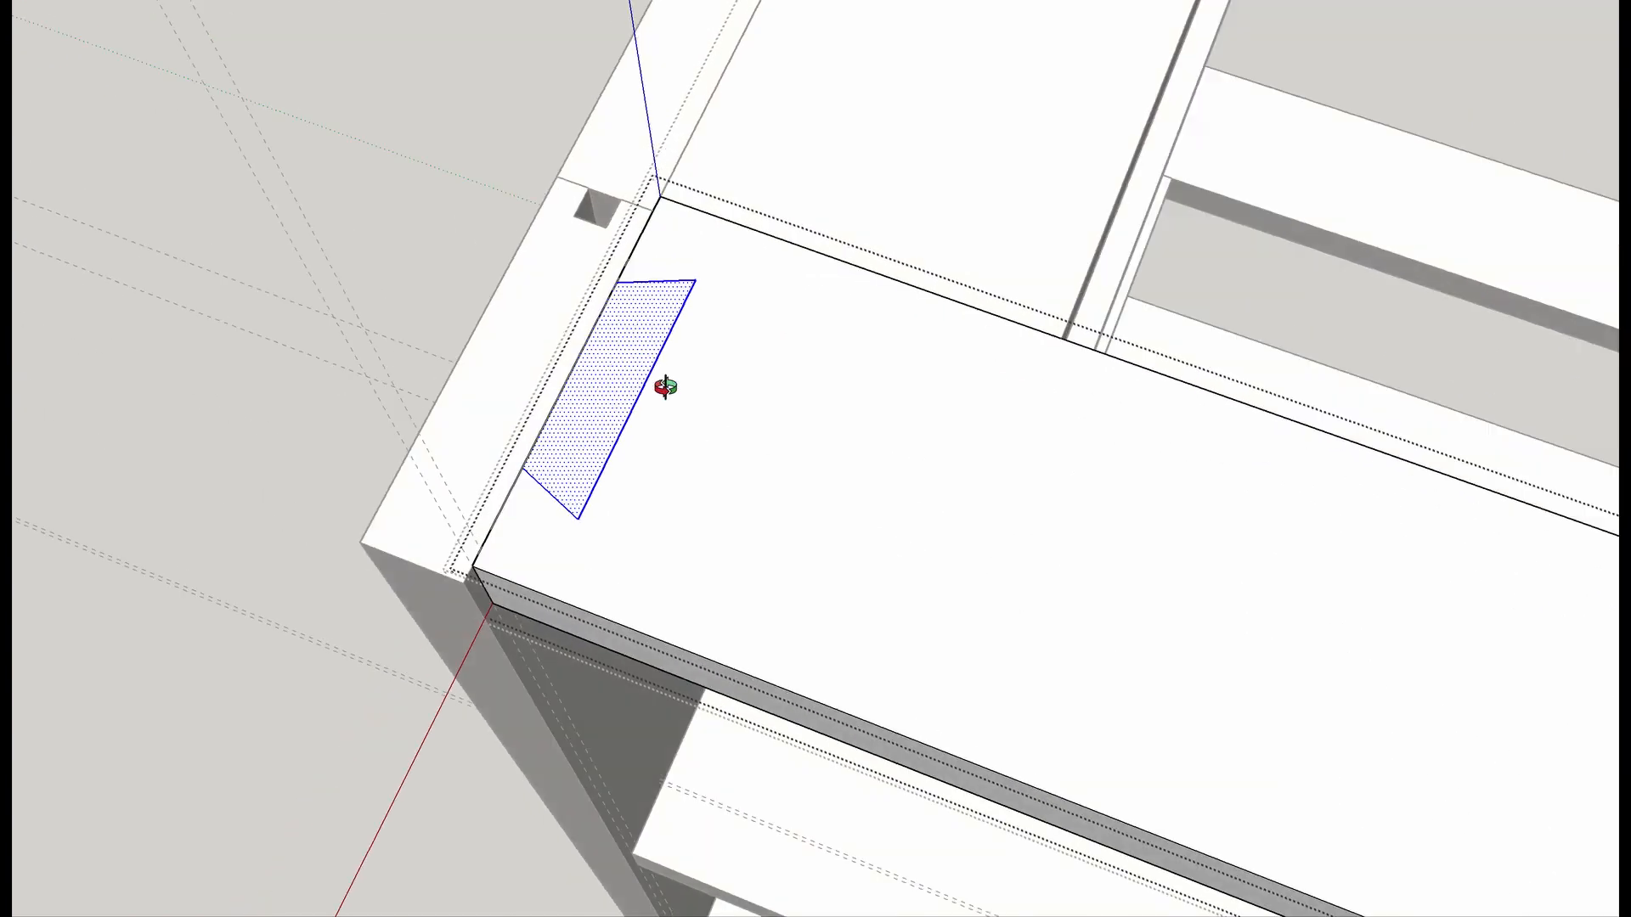
scroll(672, 460, "up", 2)
scroll(670, 459, "down", 4)
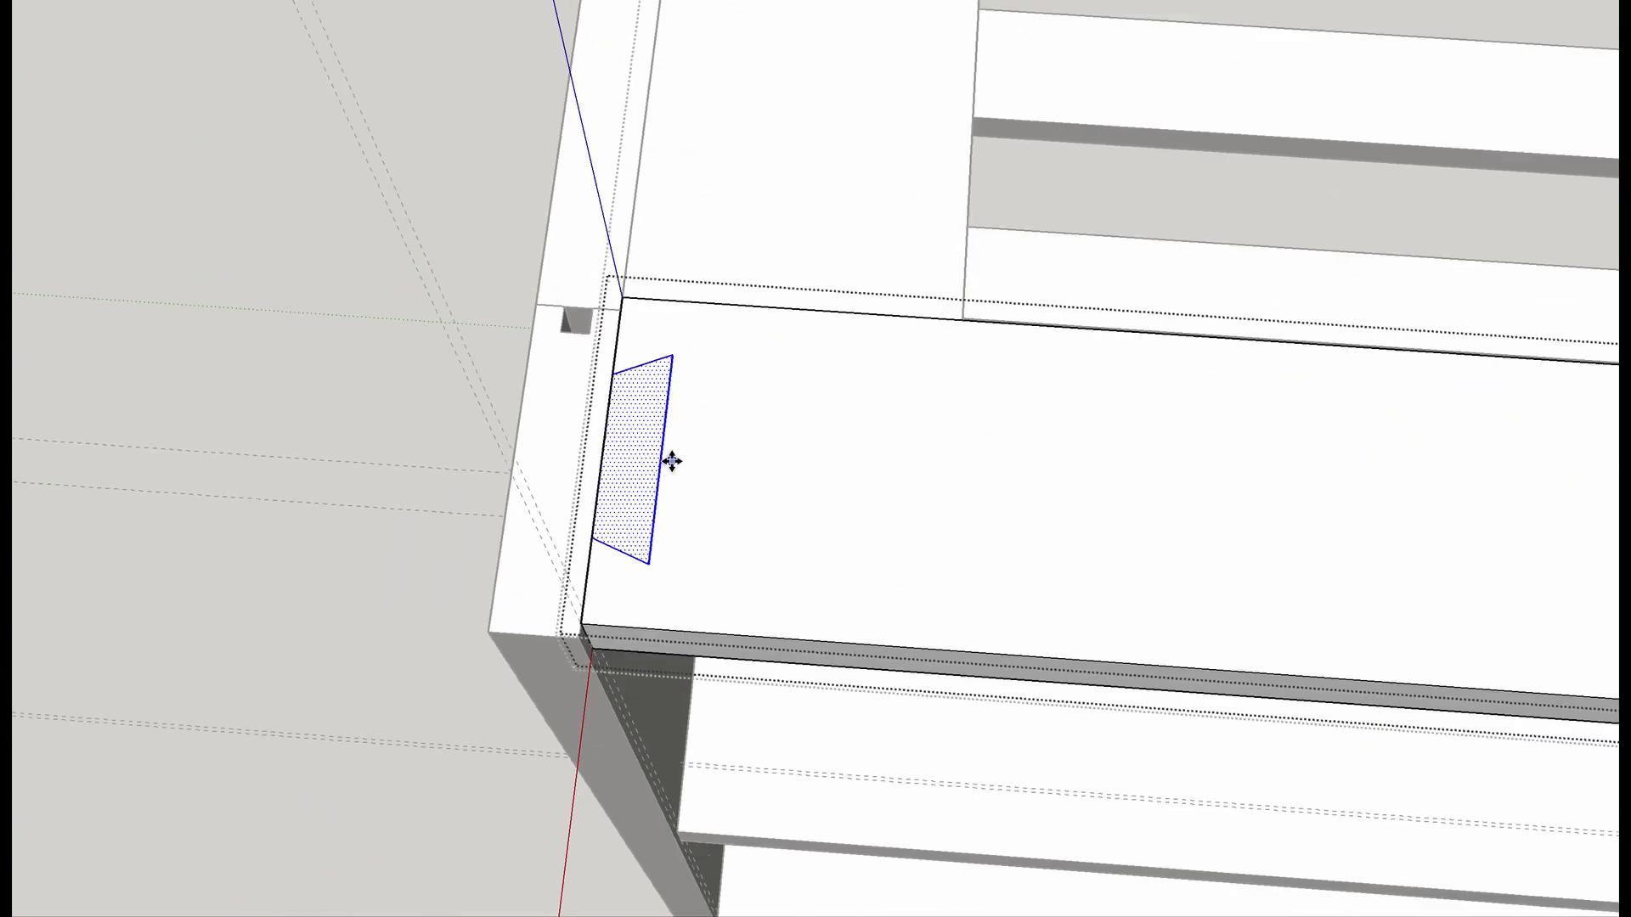
Flip the copied dovetail face along the green direction.
right_click(660, 451)
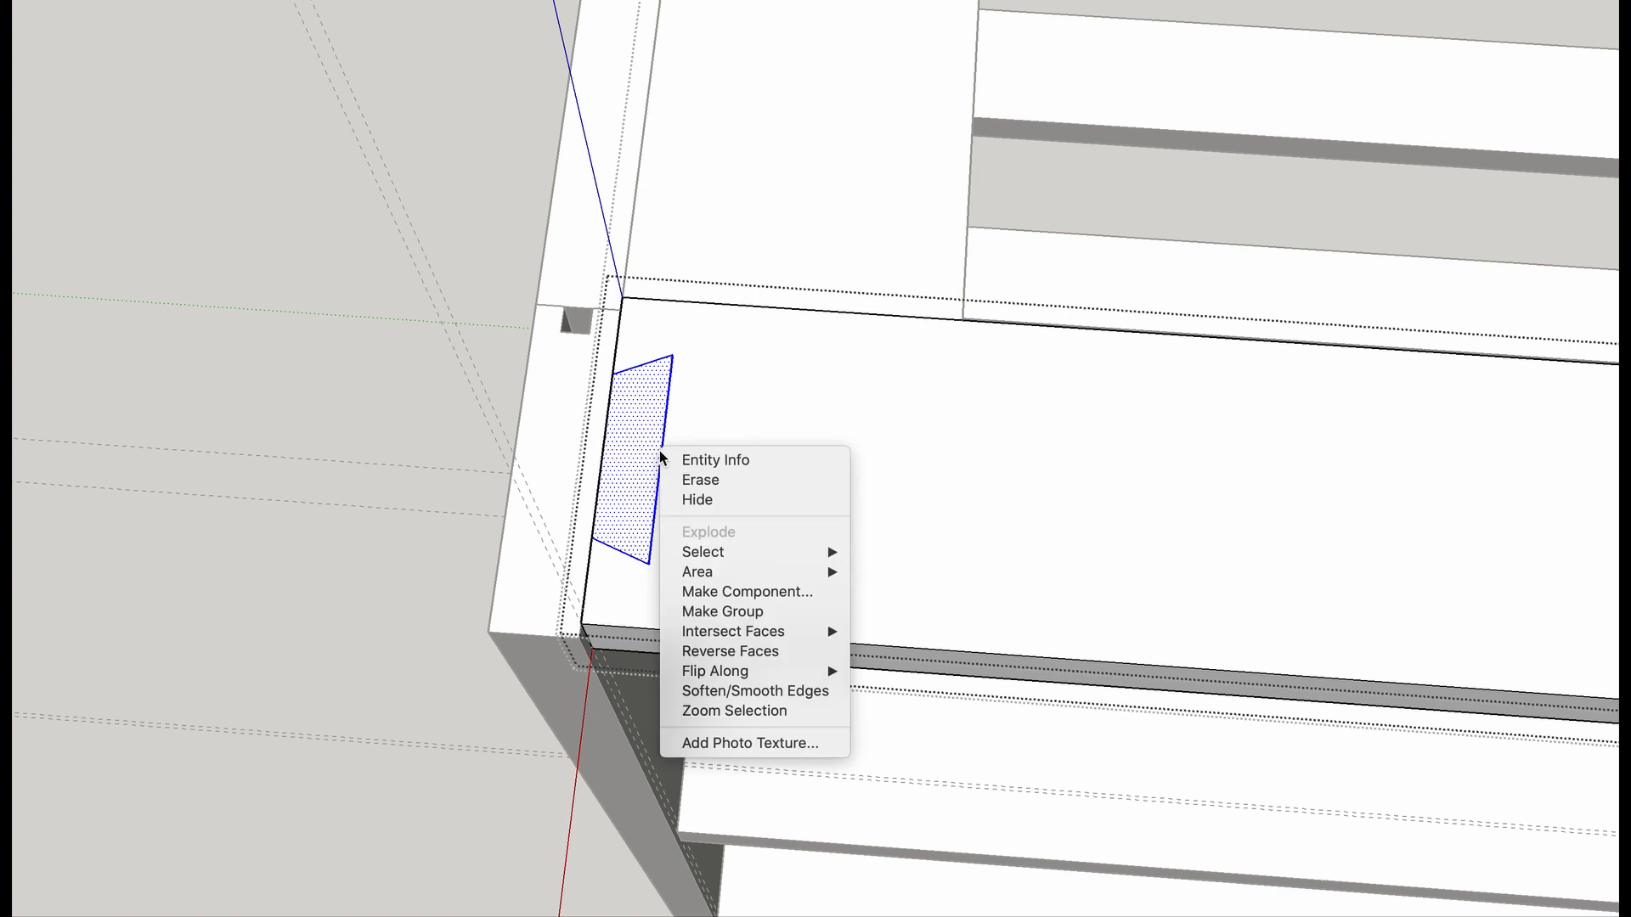
mouse_move(727, 575)
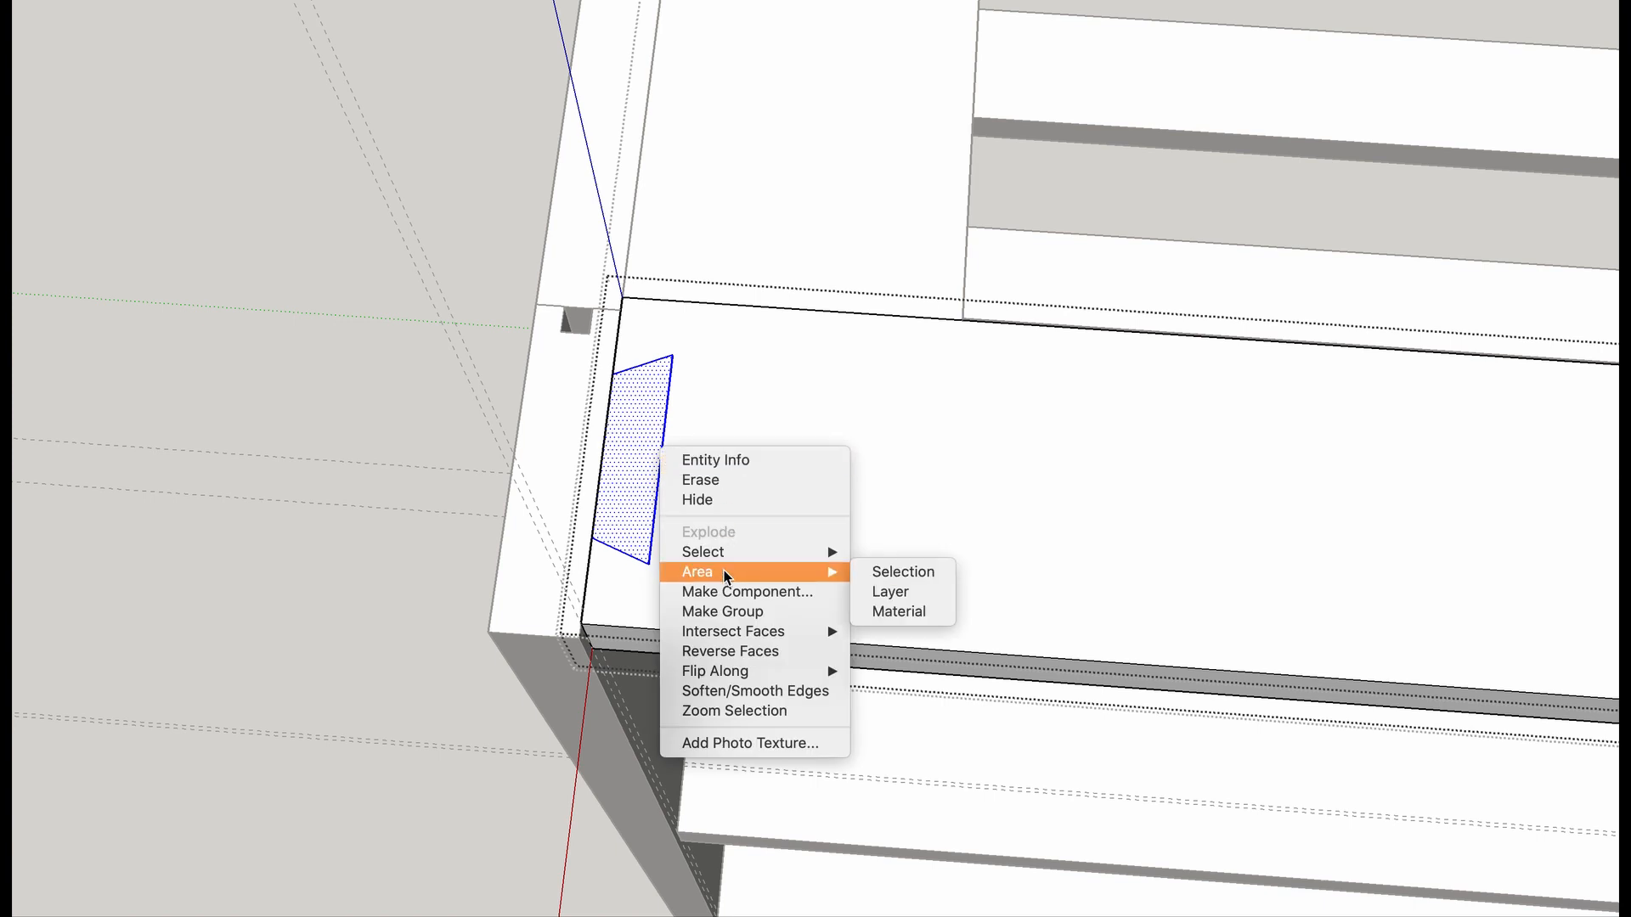
mouse_move(731, 675)
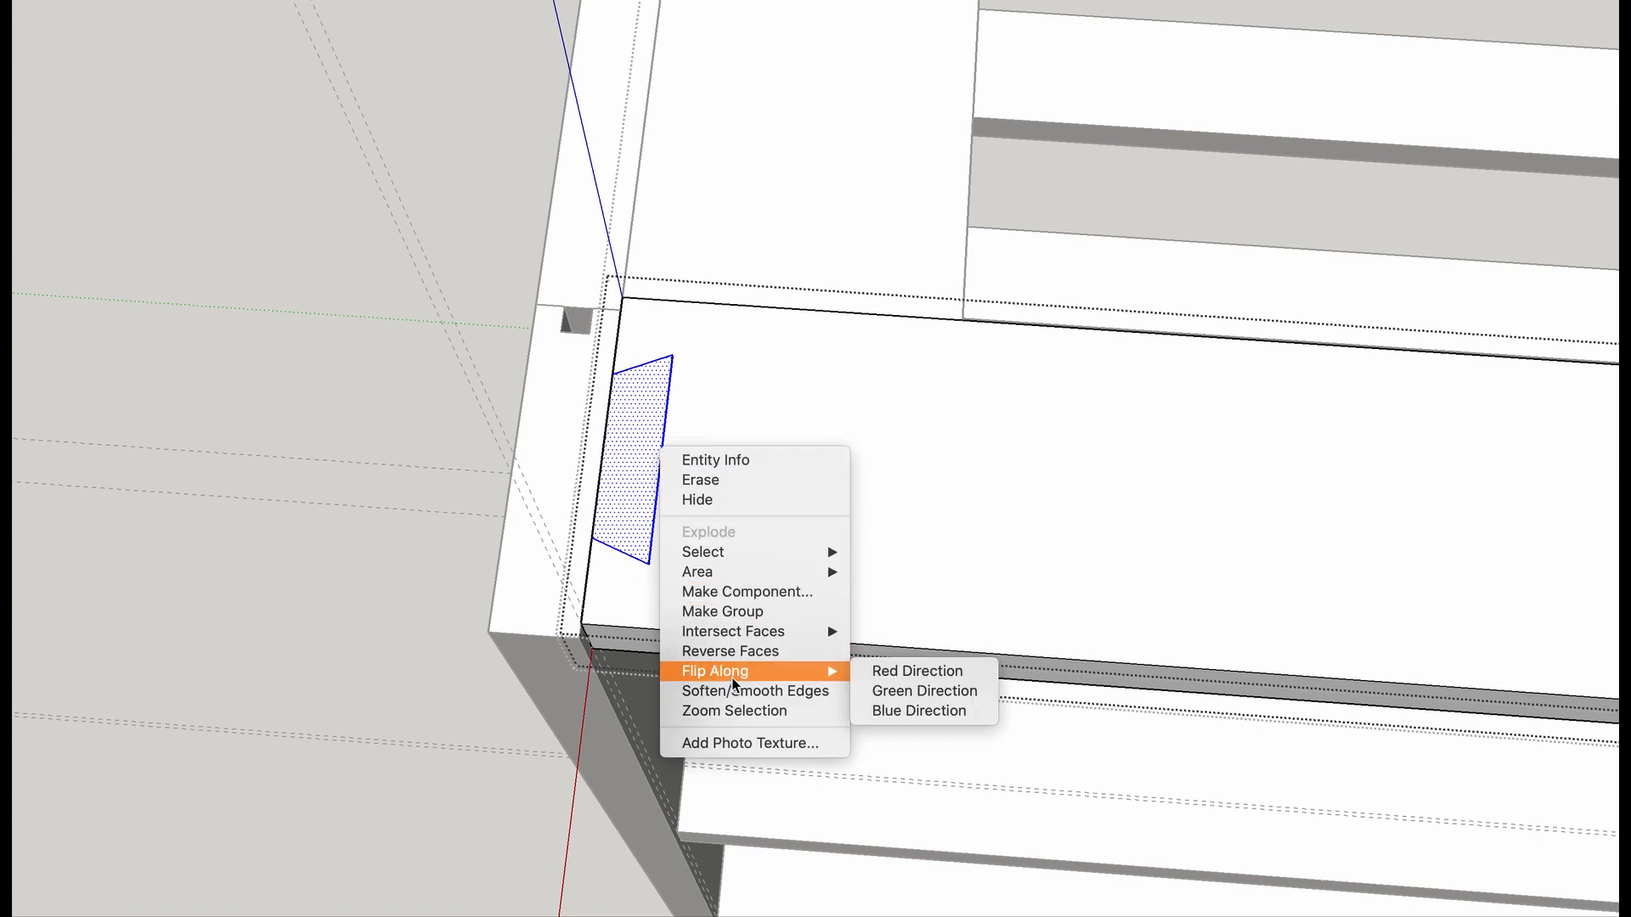
left_click(921, 690)
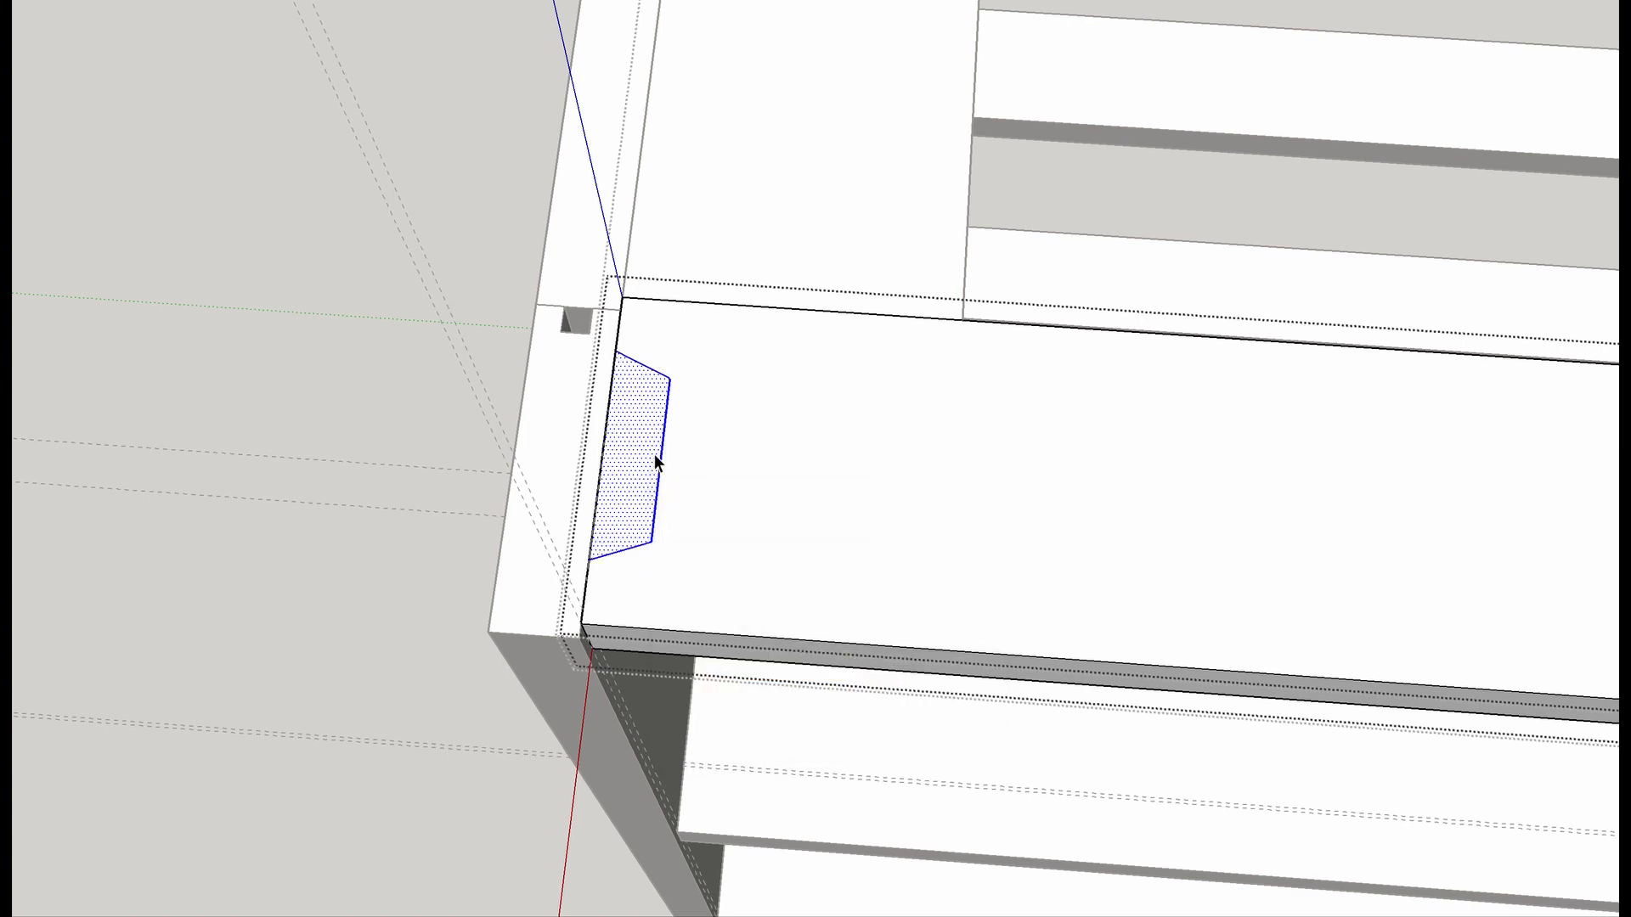
Move the flipped dovetail outward over the side post so its narrow side meets the rail end.
key("m")
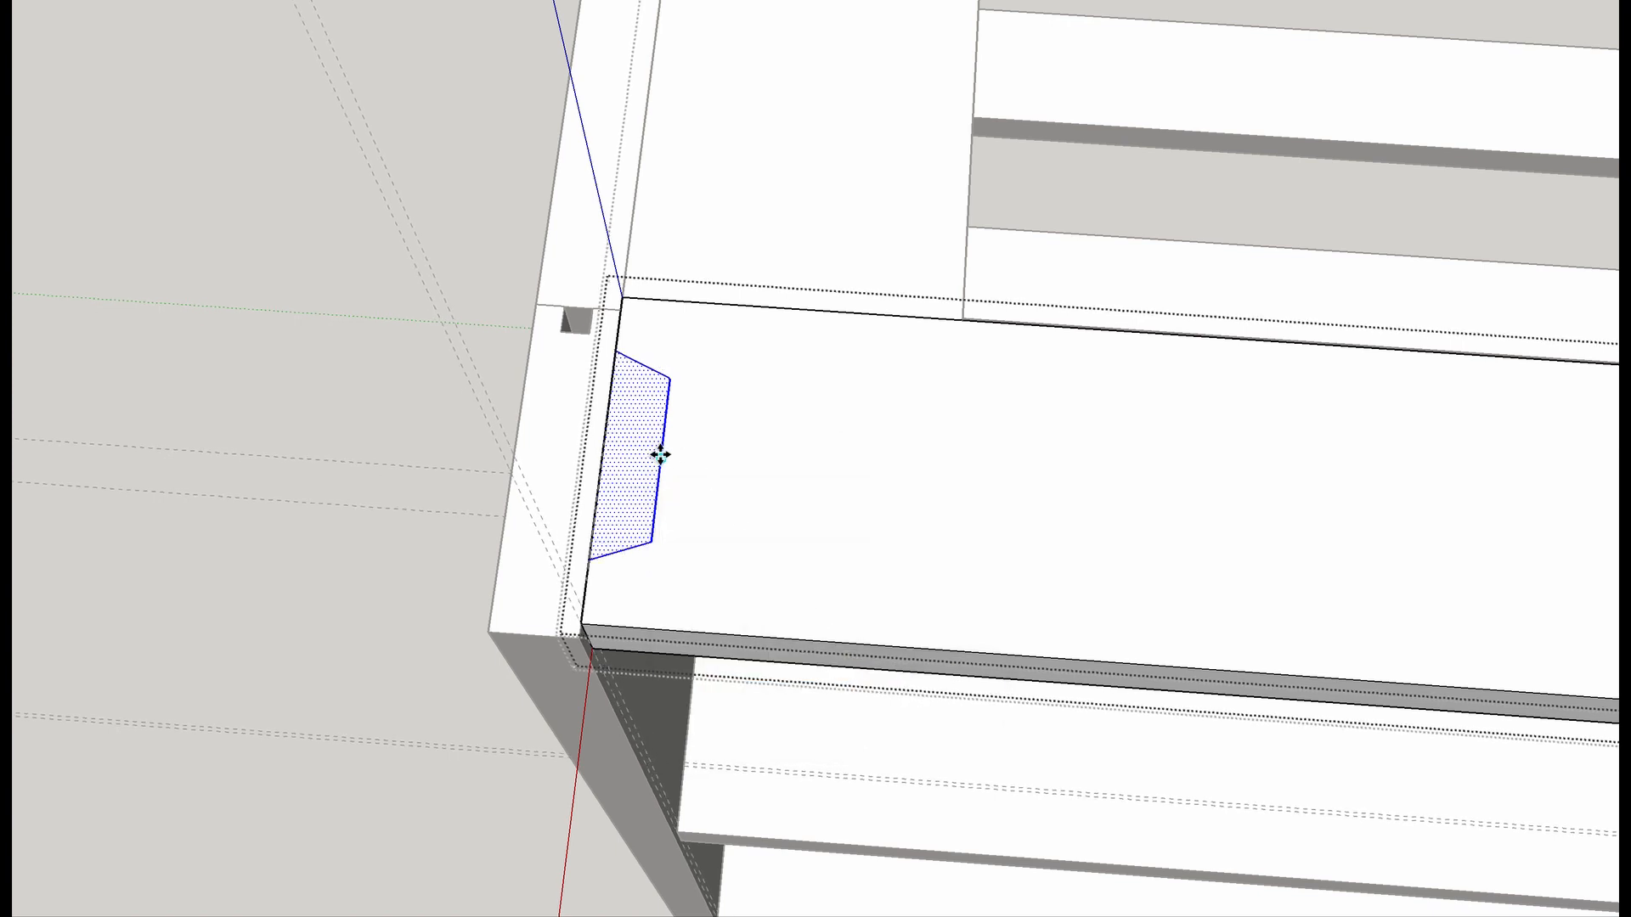
left_click(632, 455)
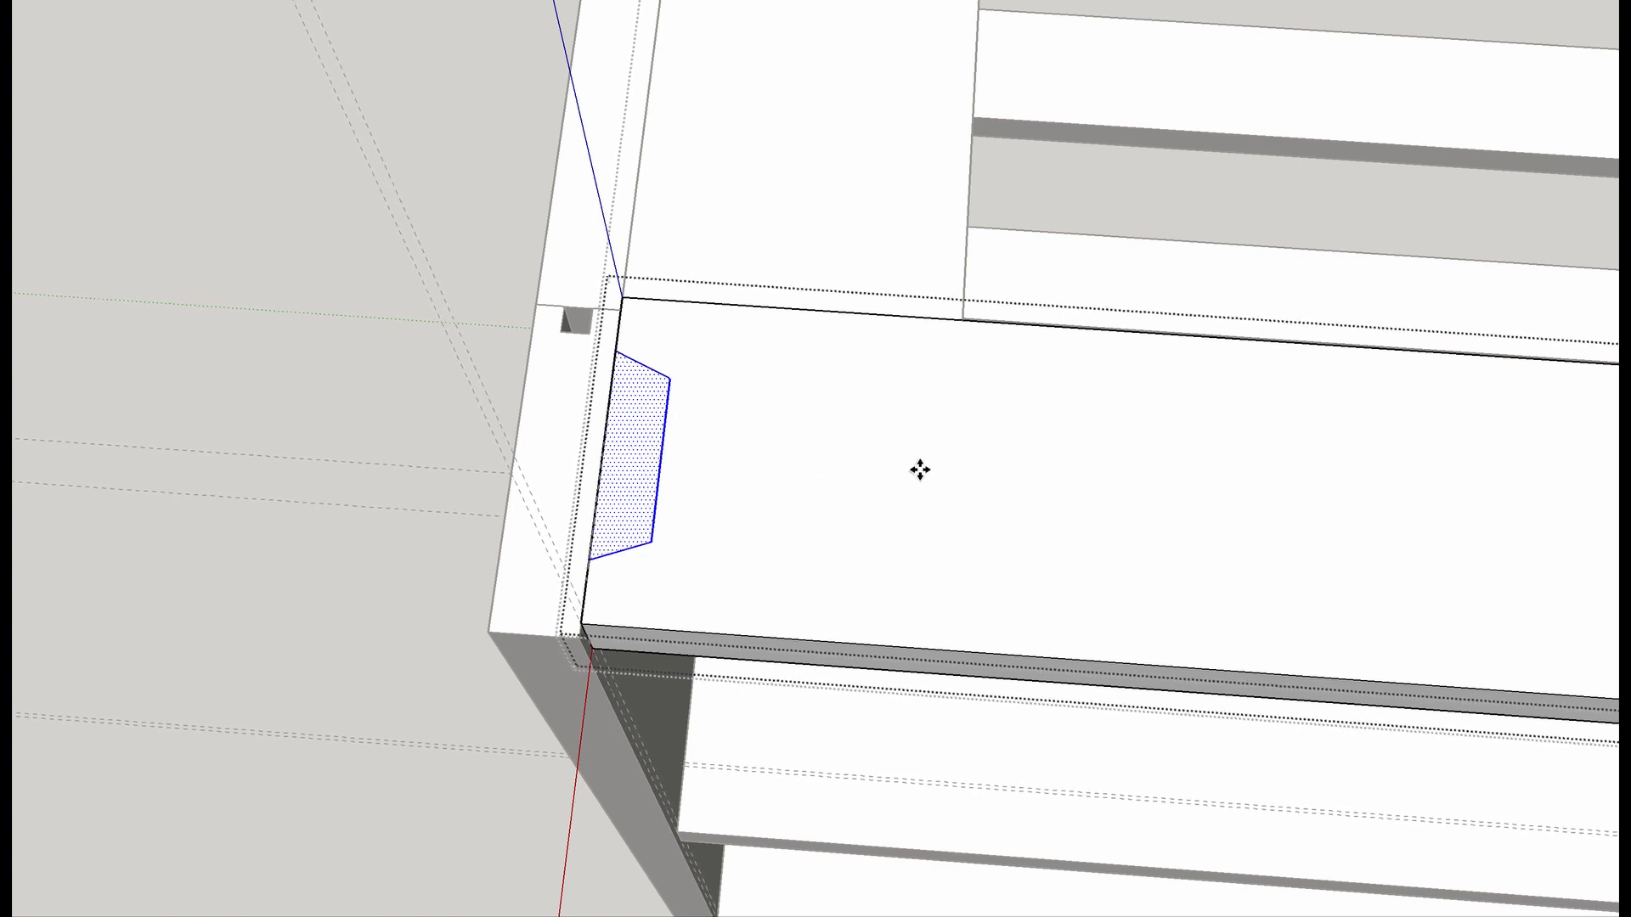
left_click(622, 483)
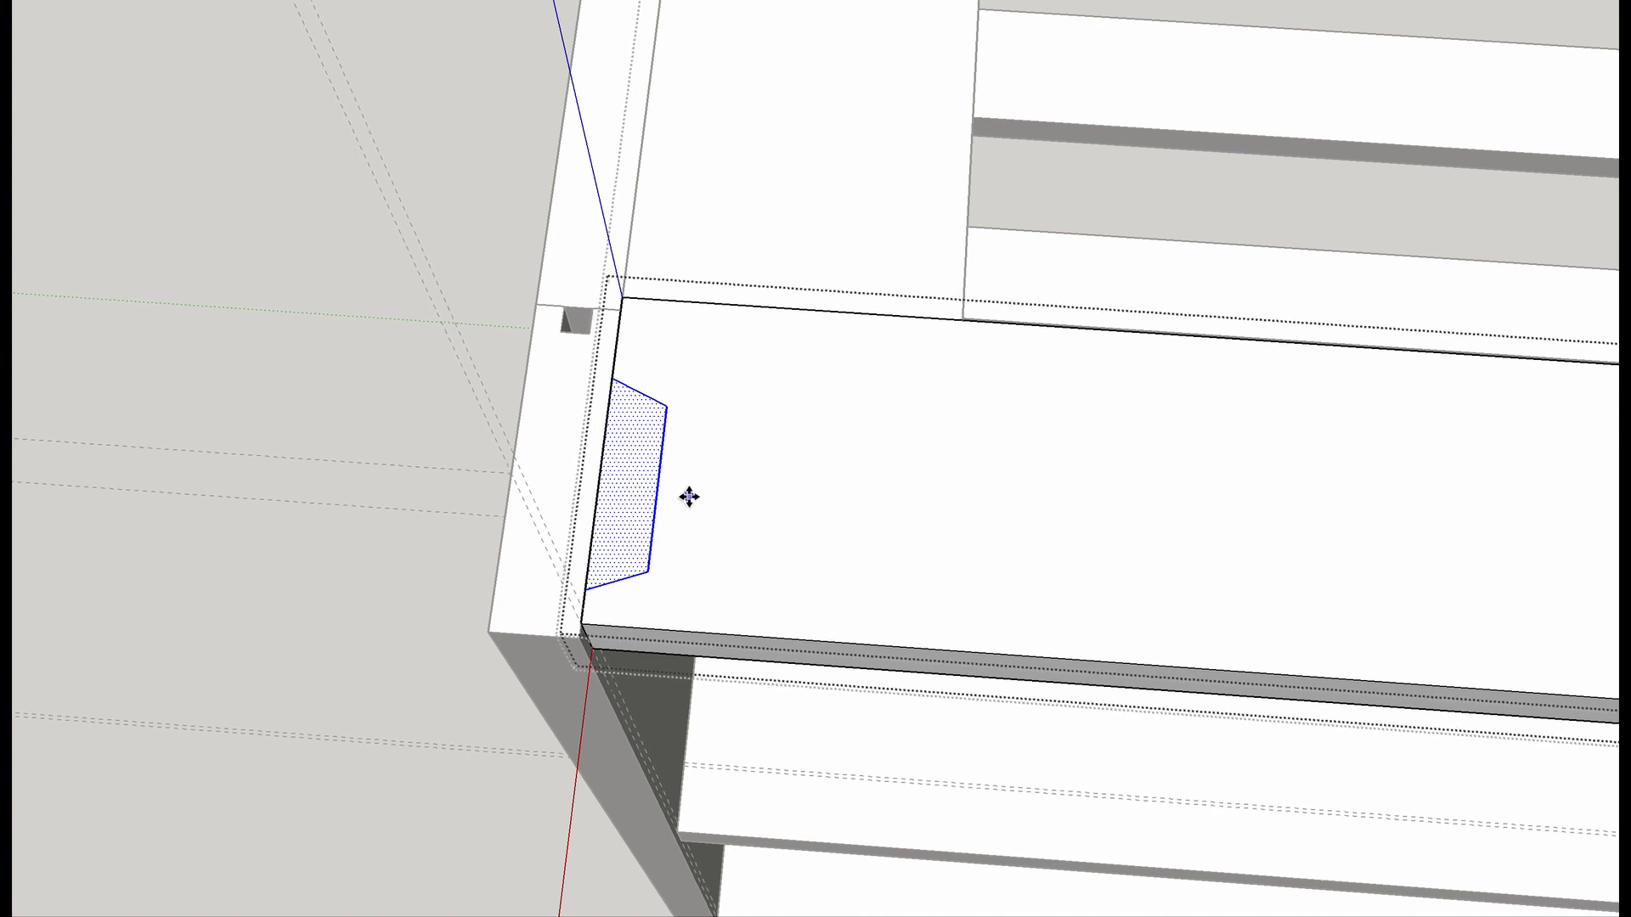
left_click(657, 487)
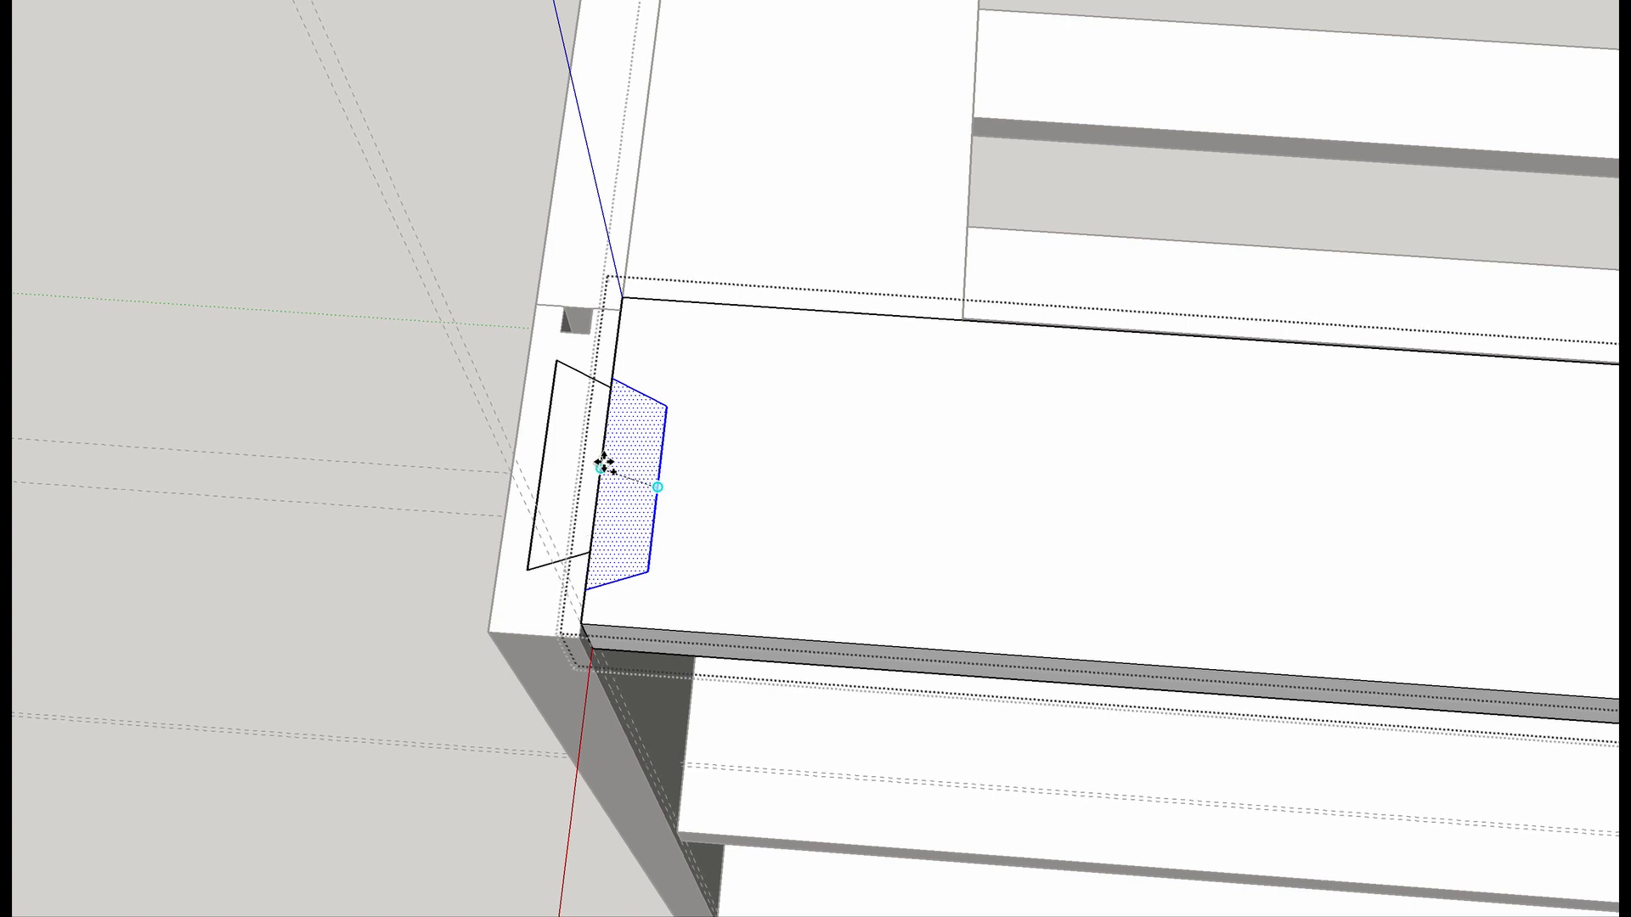
left_click(604, 463)
Delete the leftover dovetail edges on the rail's top face, keeping the face itself intact.
key("space")
left_click(661, 458)
key("Delete")
left_click(645, 403)
key("Delete")
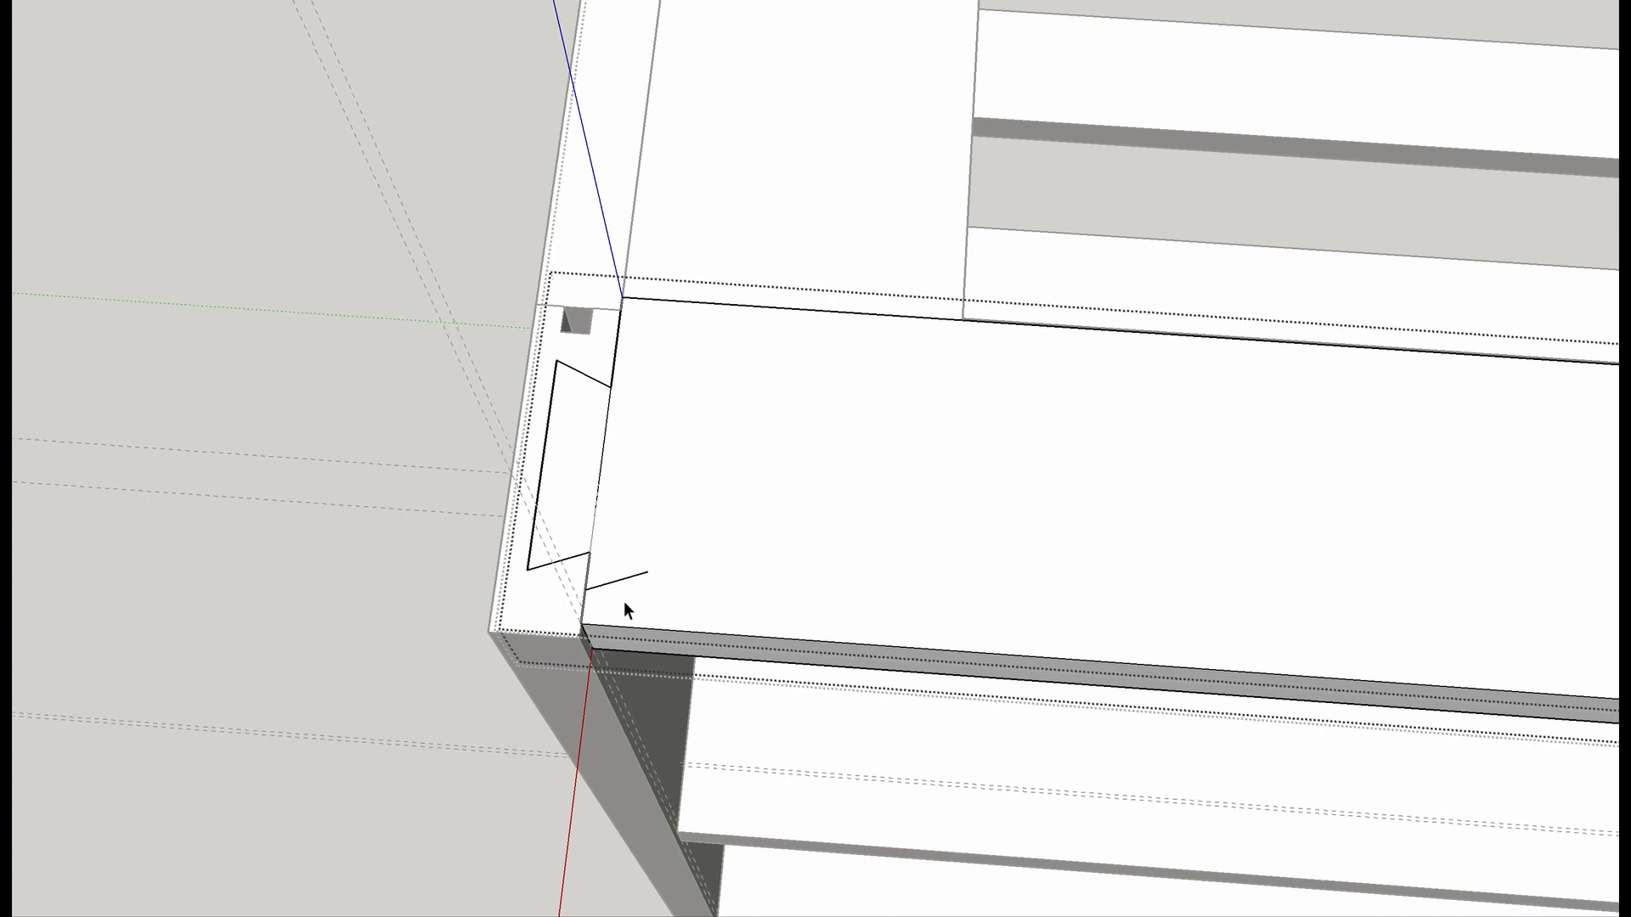
left_click(625, 574)
key("Delete")
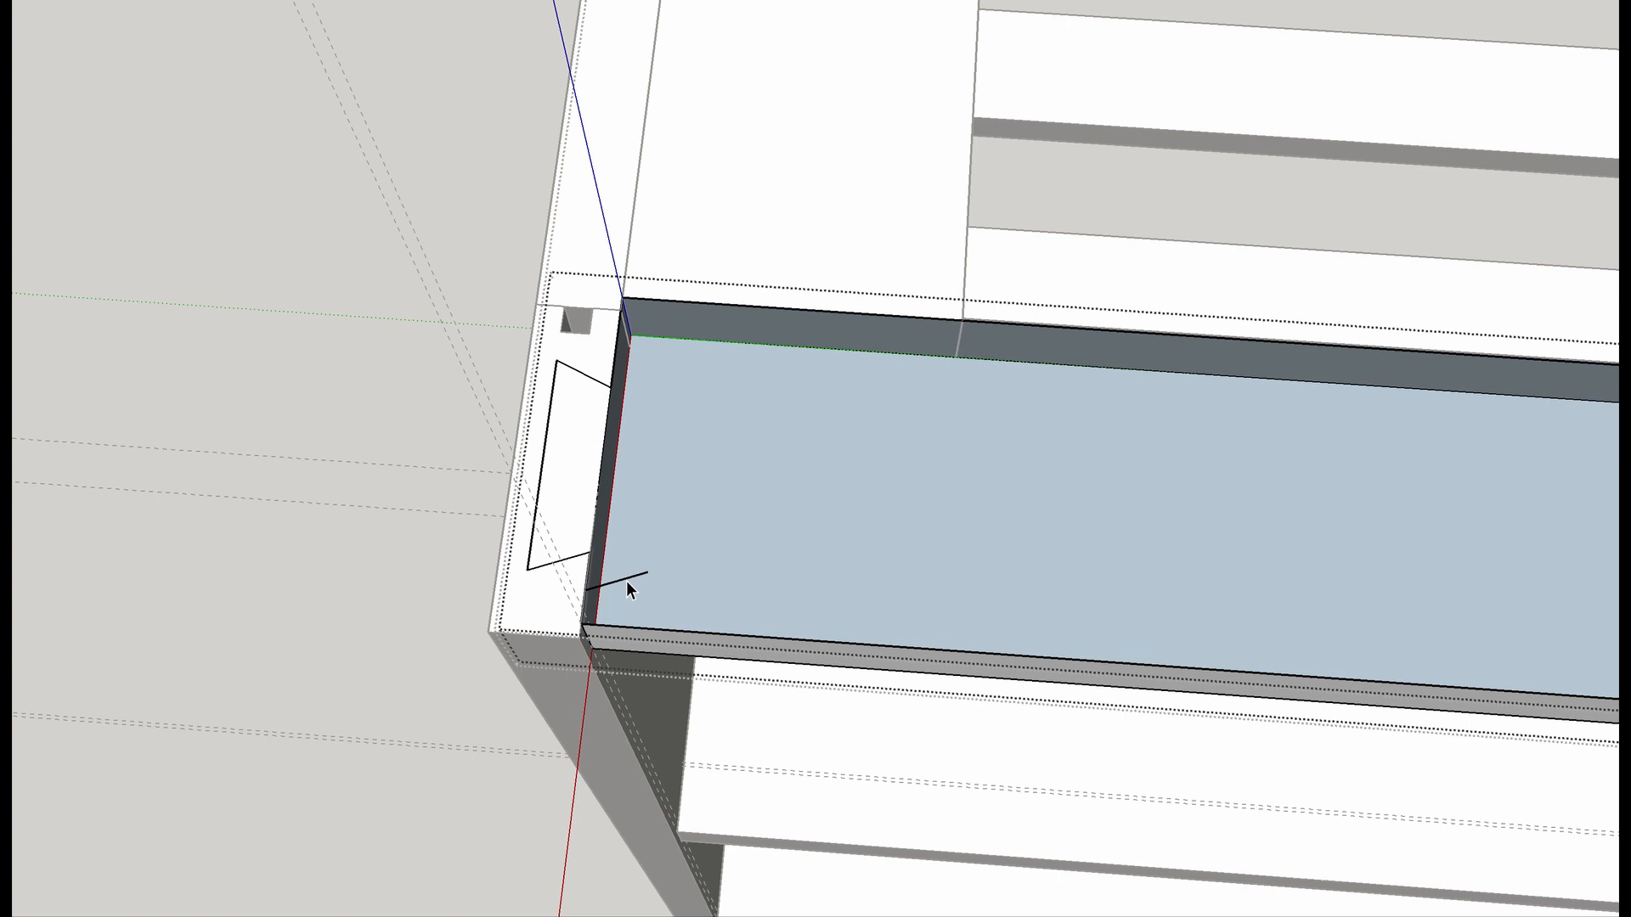
key("ctrl+z")
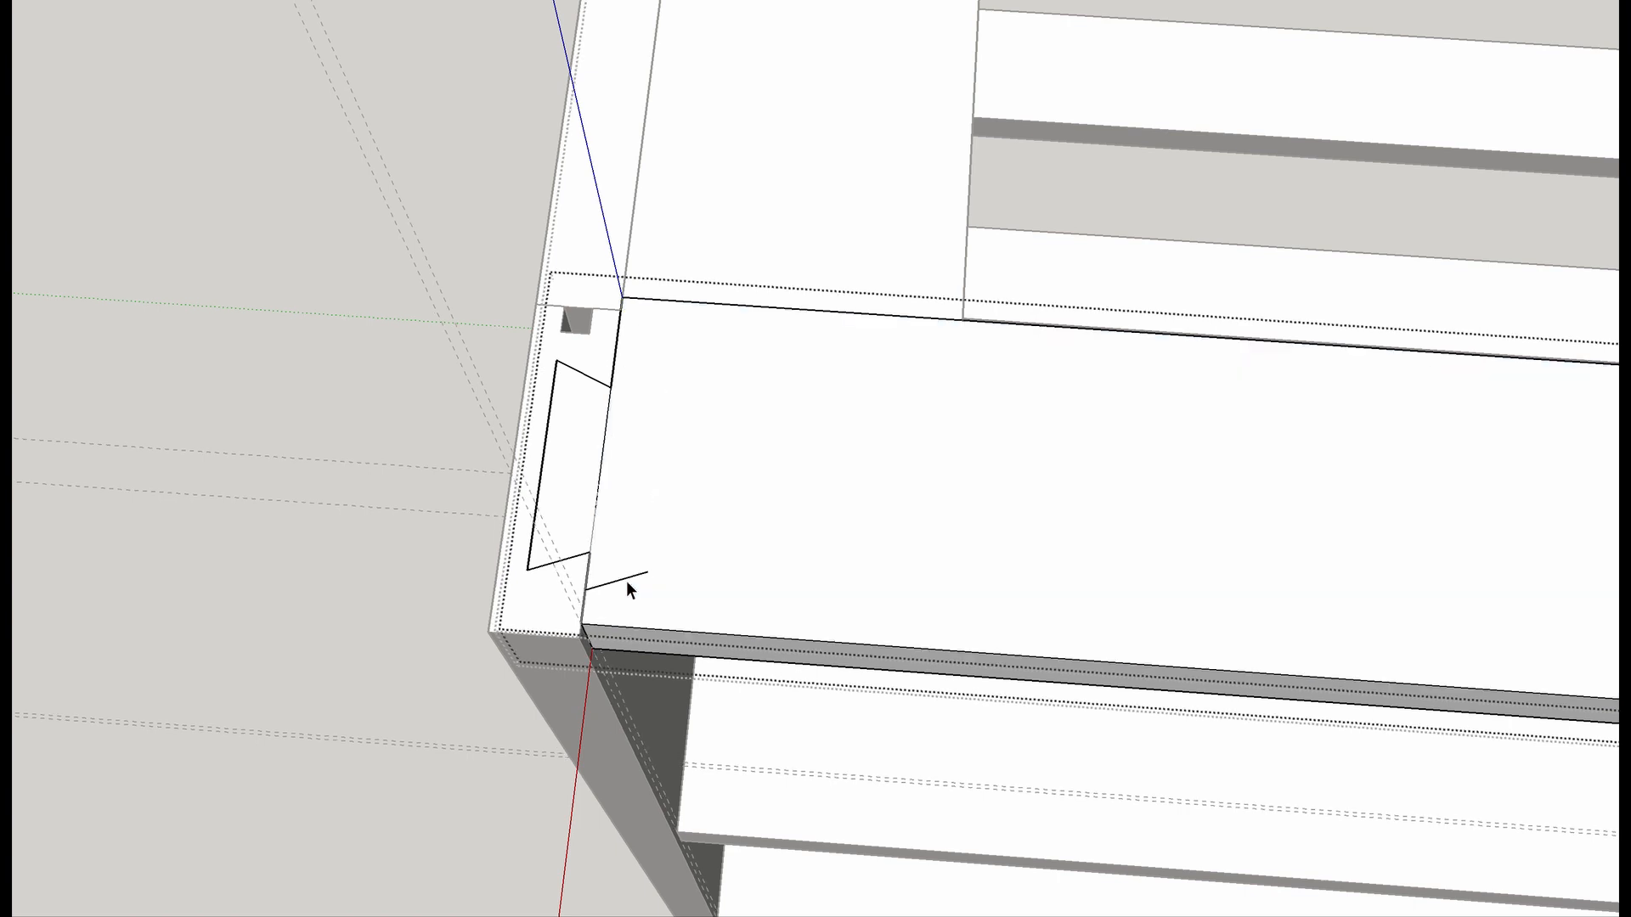
left_click(630, 579)
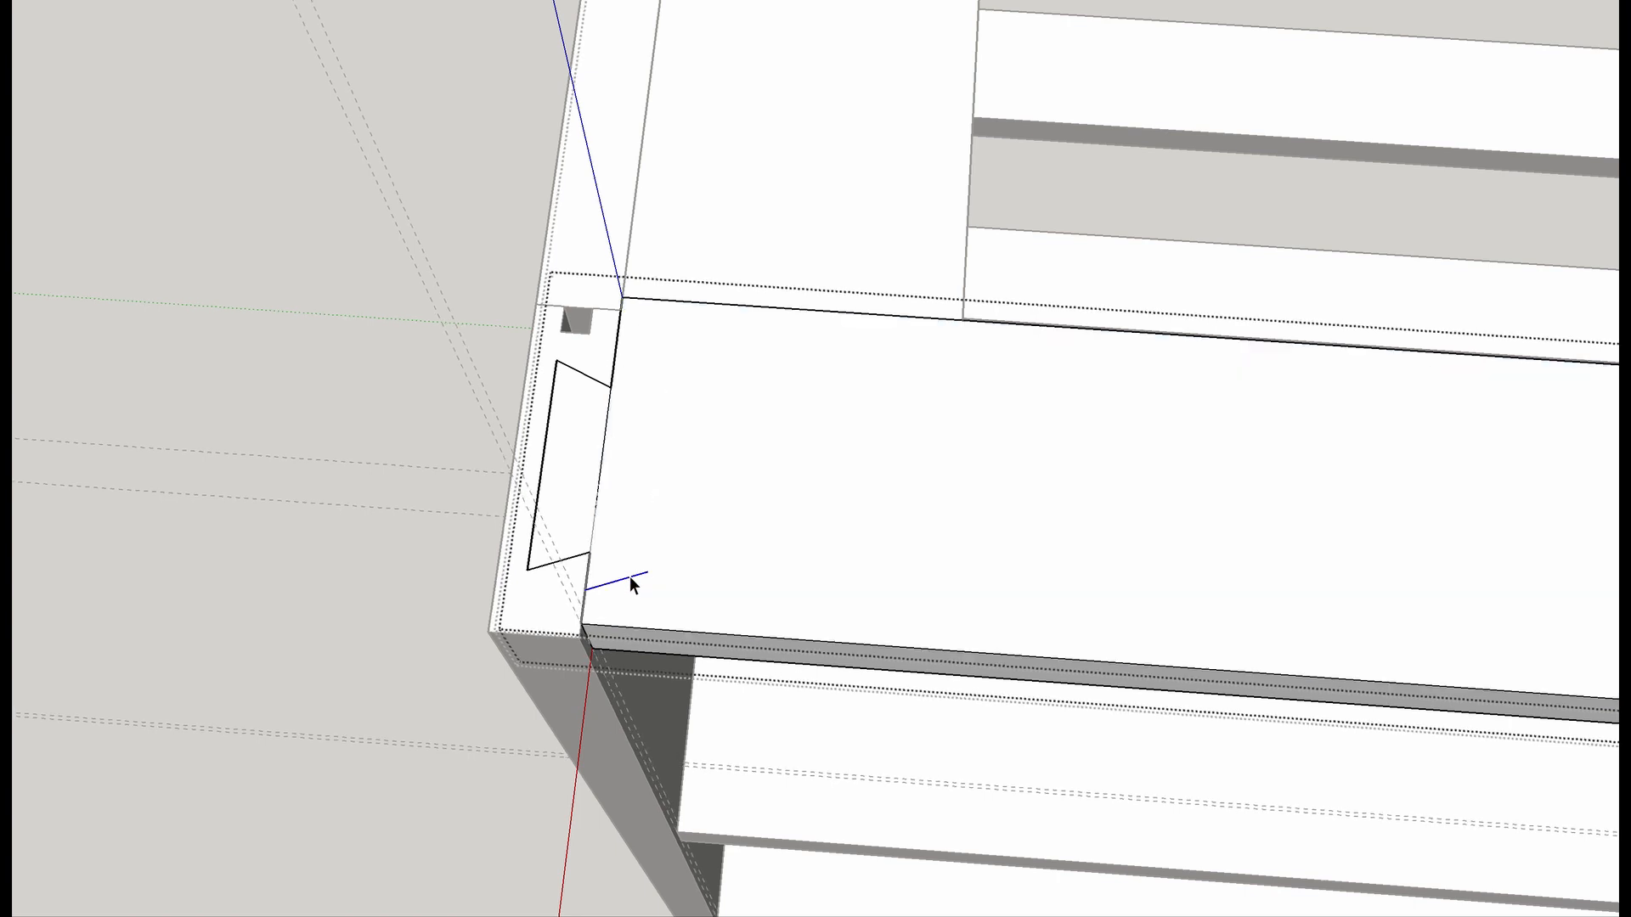
Hide the side panel at the opposite end of the top front rail.
scroll(631, 583, "down", 5)
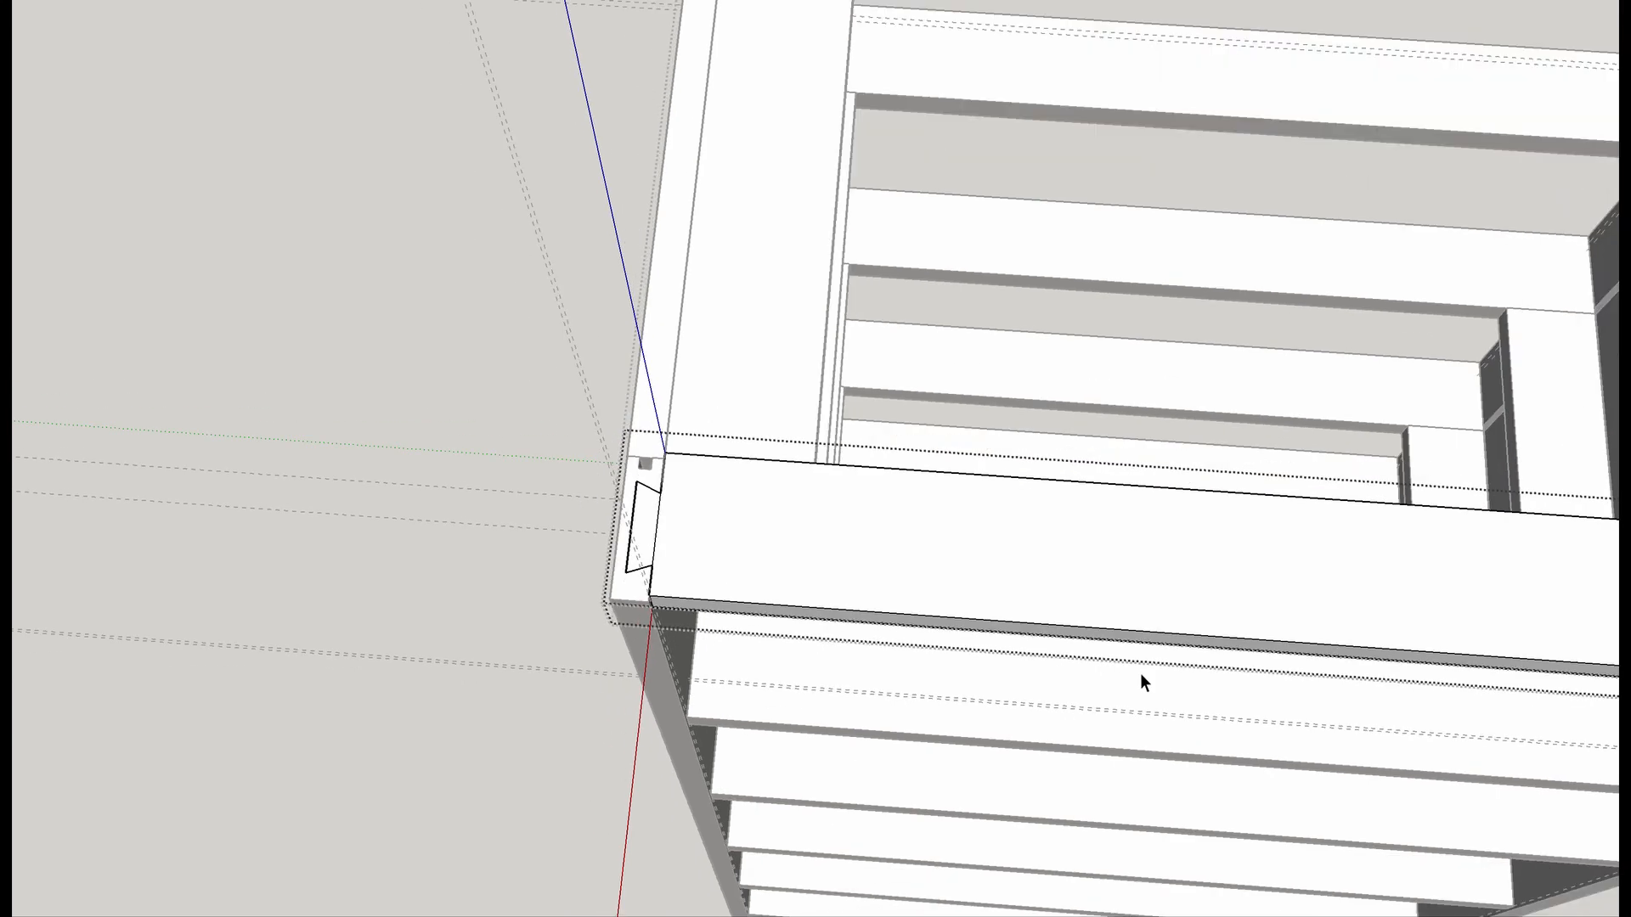
scroll(1140, 672, "down", 2)
middle_click_drag(935, 648, 531, 623)
middle_click_drag(1085, 714, 556, 527)
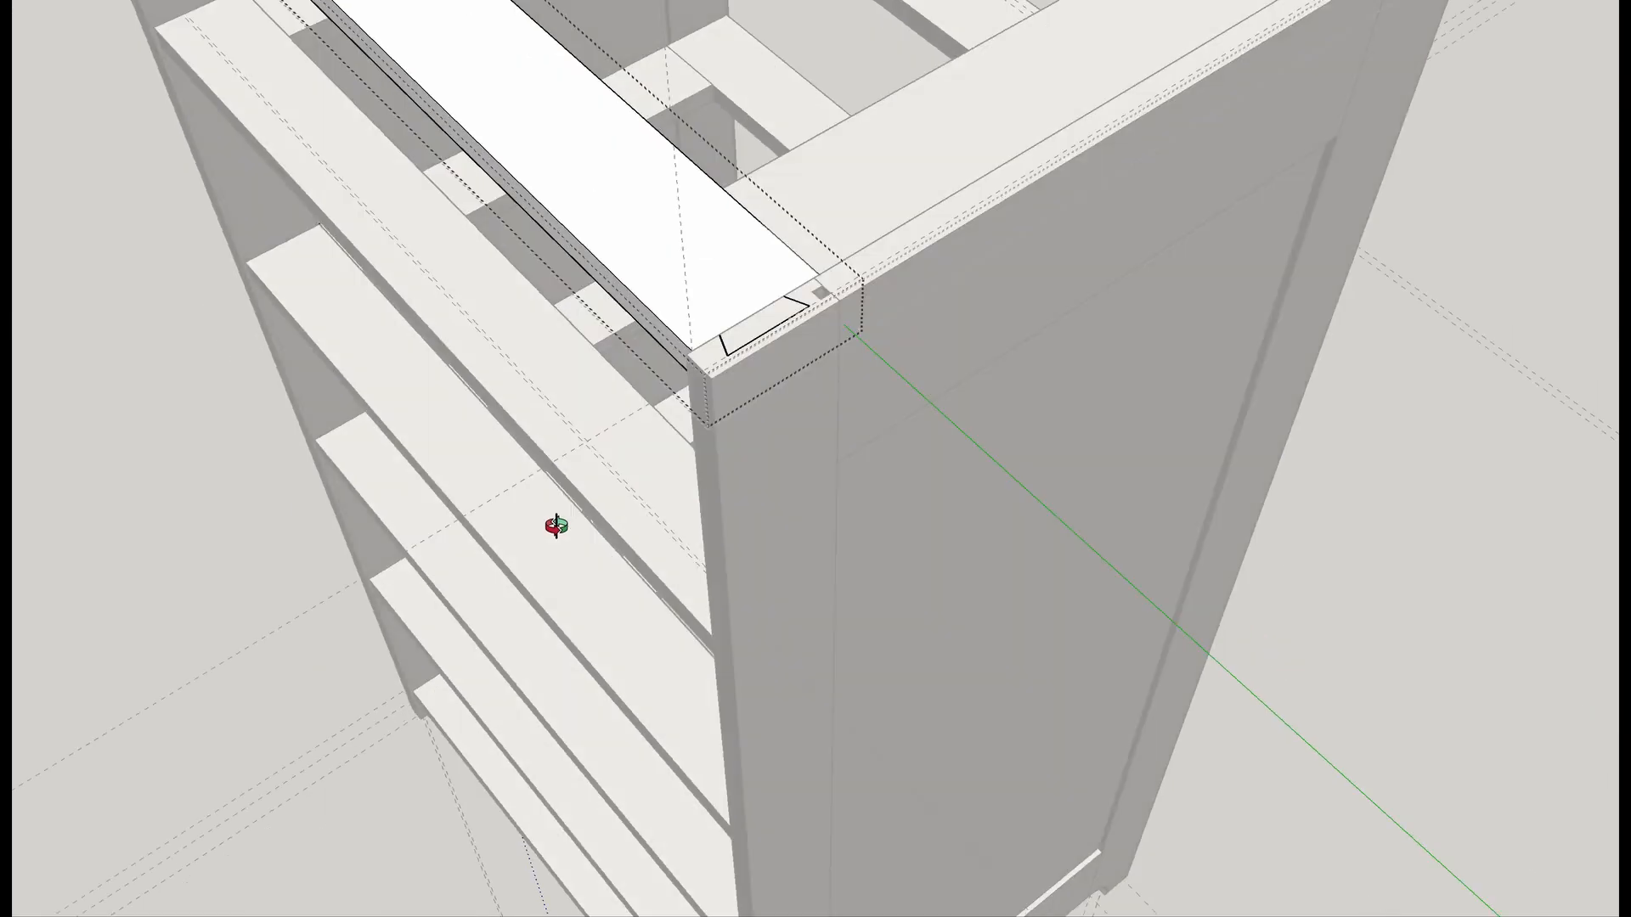
scroll(814, 384, "up", 3)
middle_click_drag(814, 390, 626, 458)
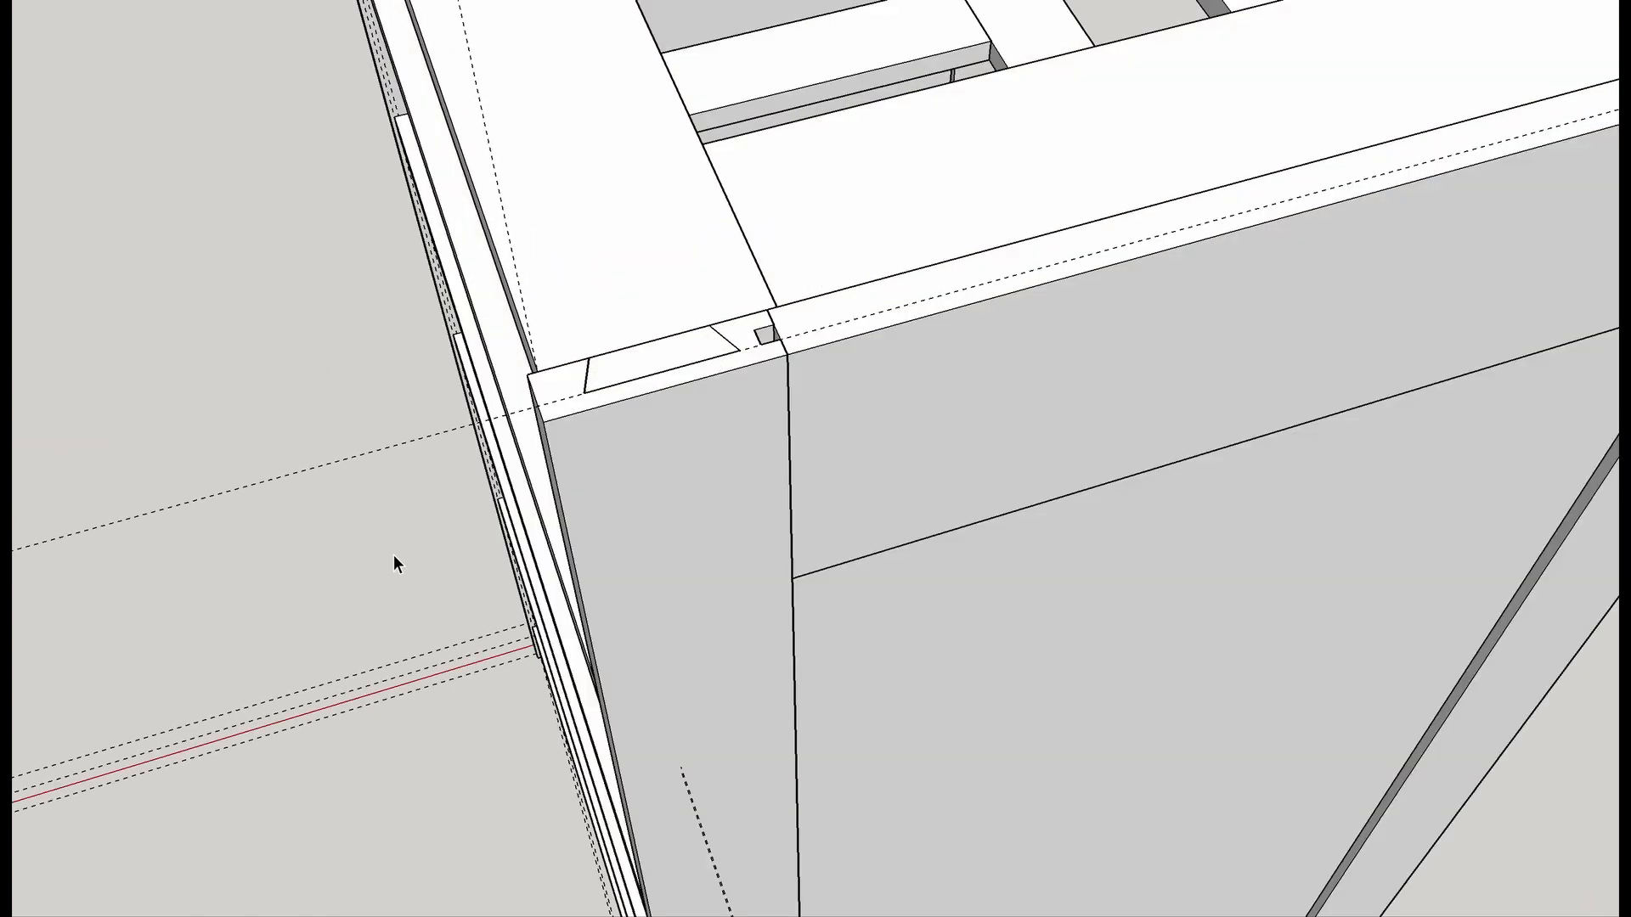
left_click(702, 567)
right_click(702, 567)
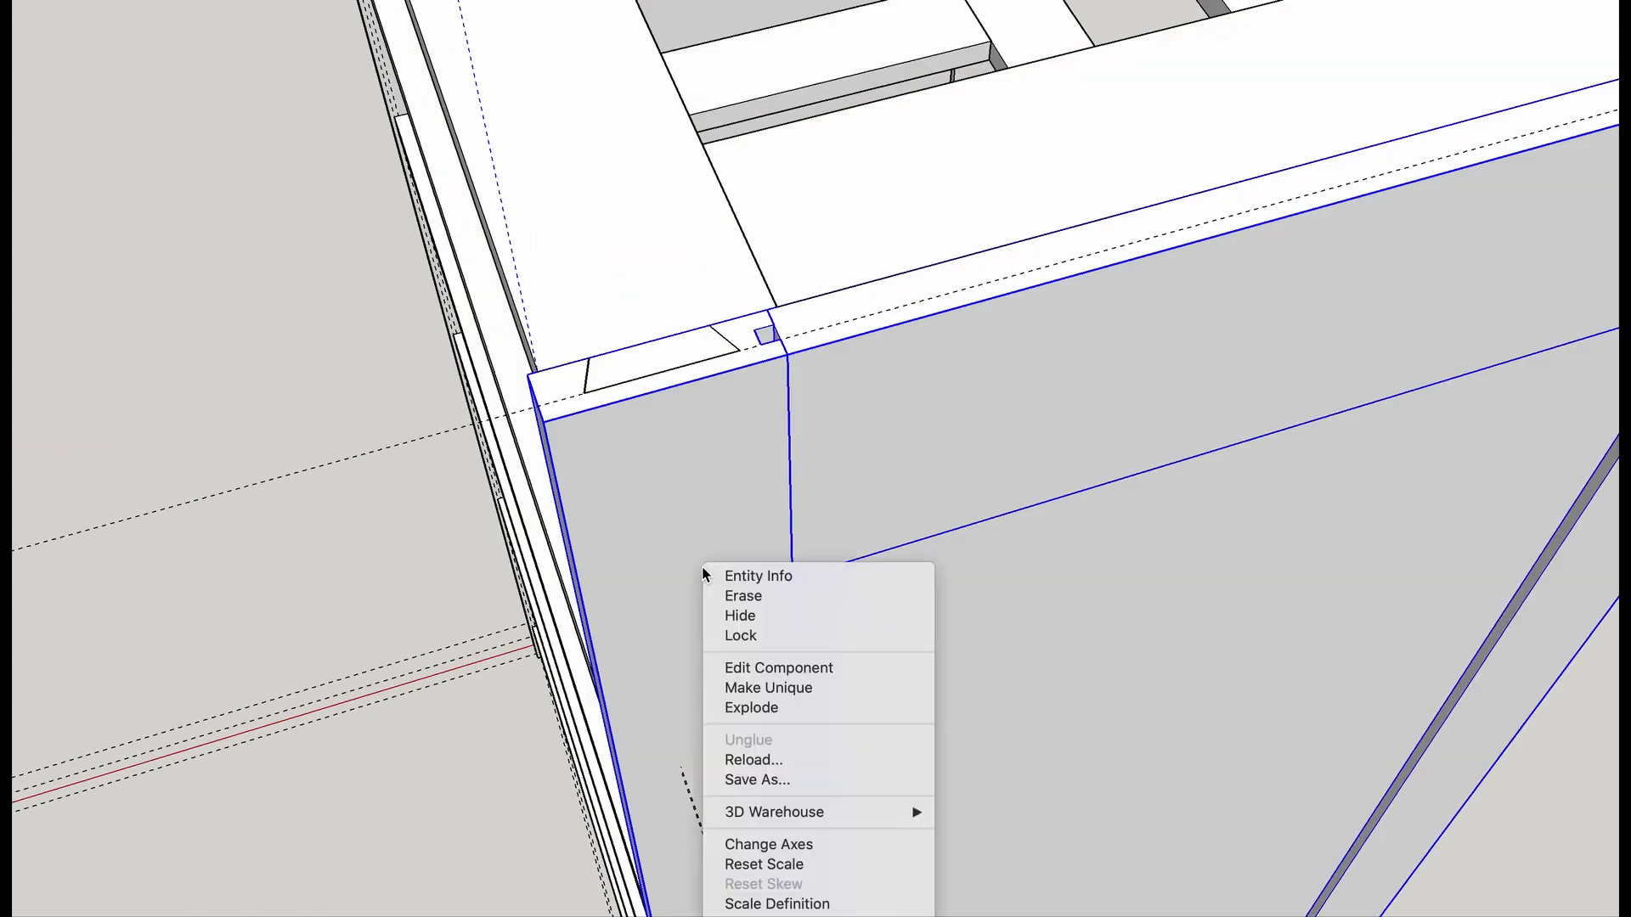
left_click(726, 615)
Inside the top front rail, extrude the exposed dovetail face down to the rail's underside with Push/Pull.
middle_click_drag(725, 610, 903, 379)
key("p")
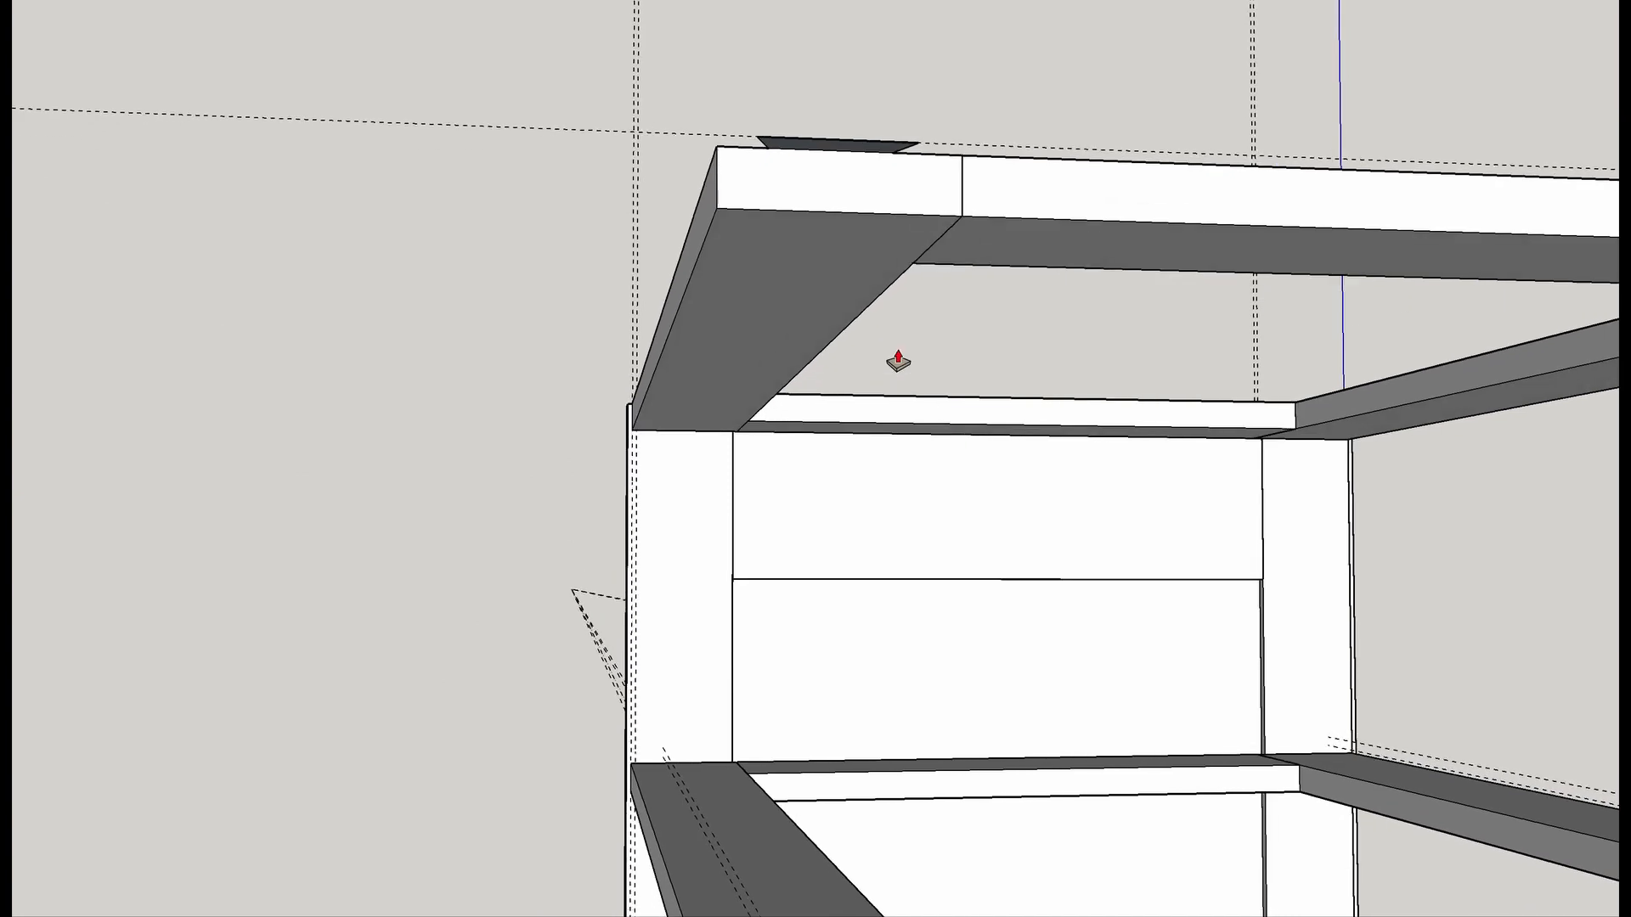
scroll(828, 187, "up", 2)
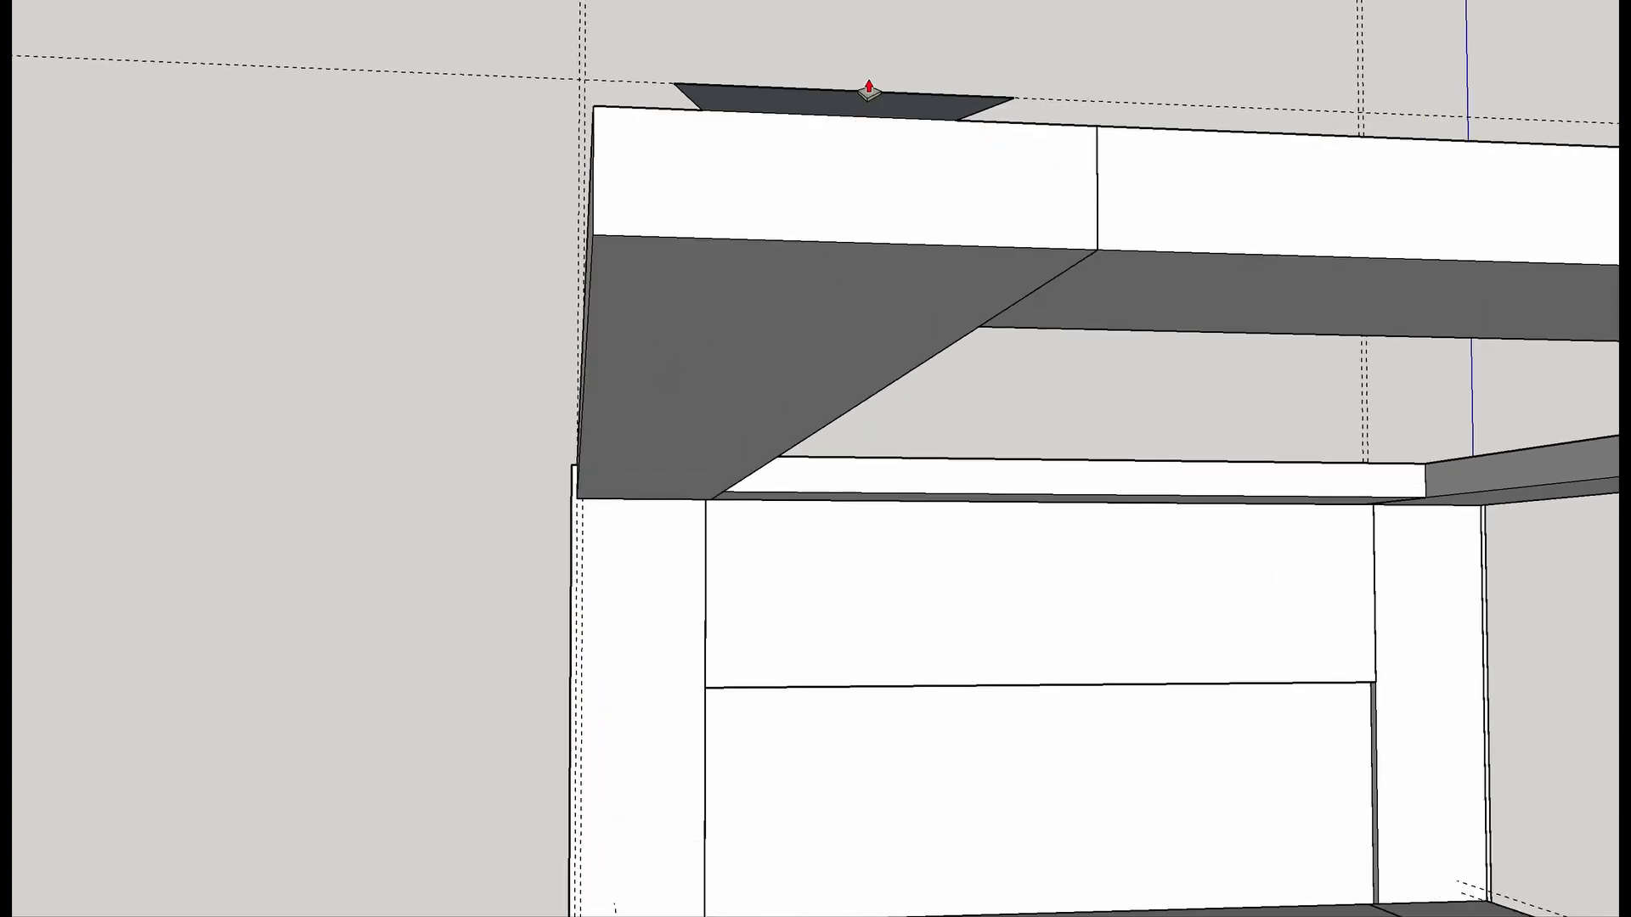
key("space")
double_click(856, 158)
left_click(855, 163)
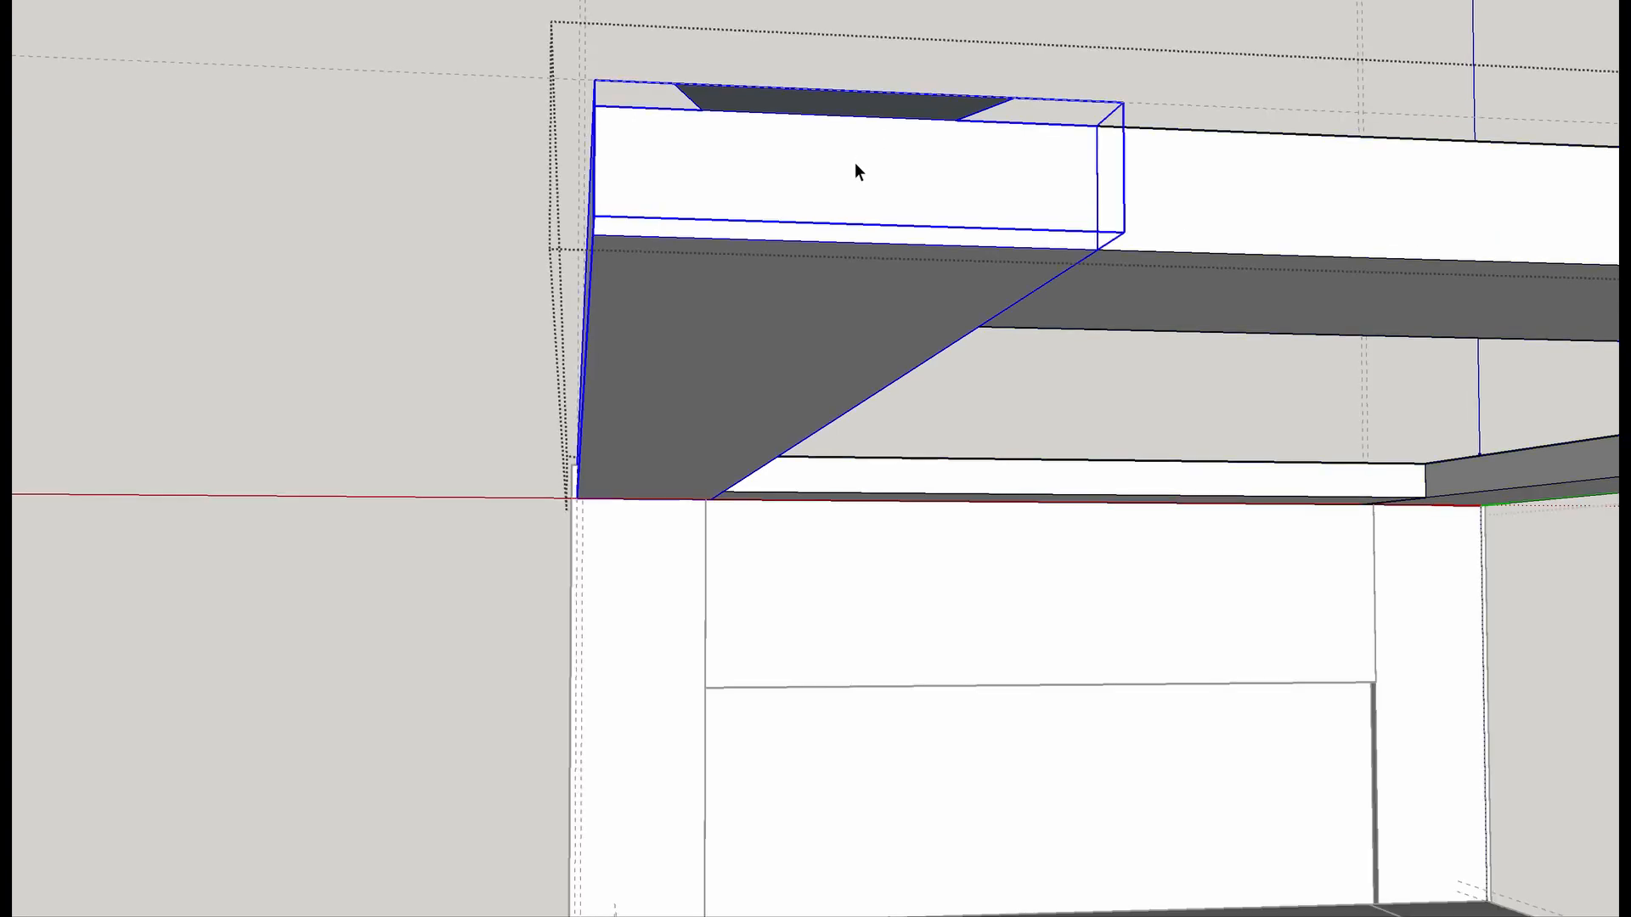
double_click(854, 164)
key("p")
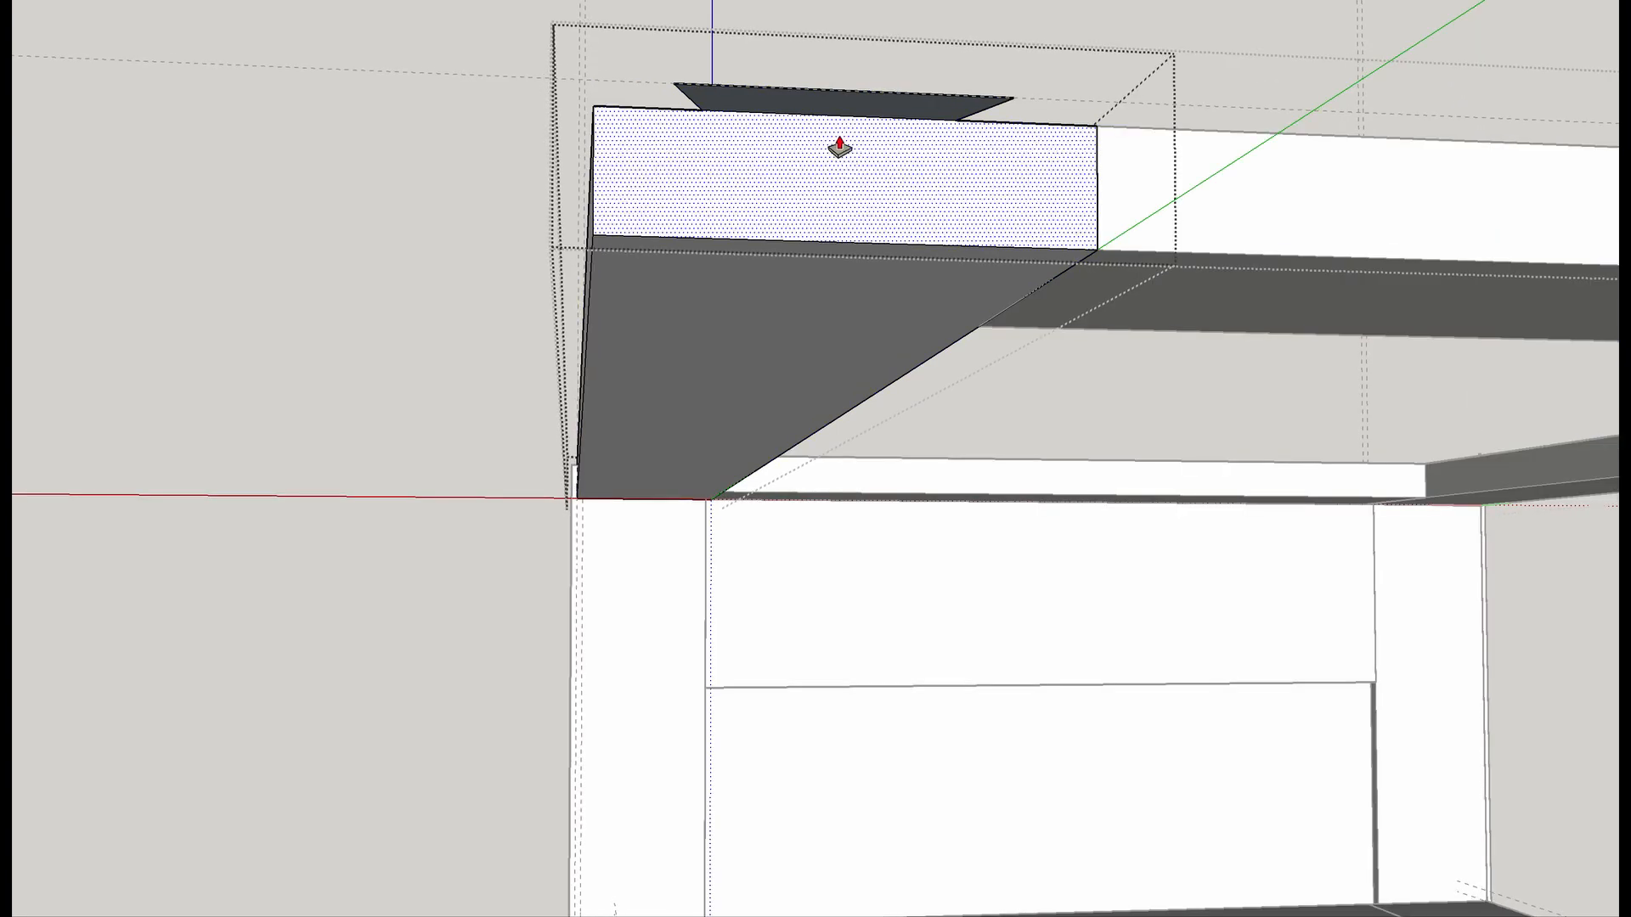
left_click(838, 116)
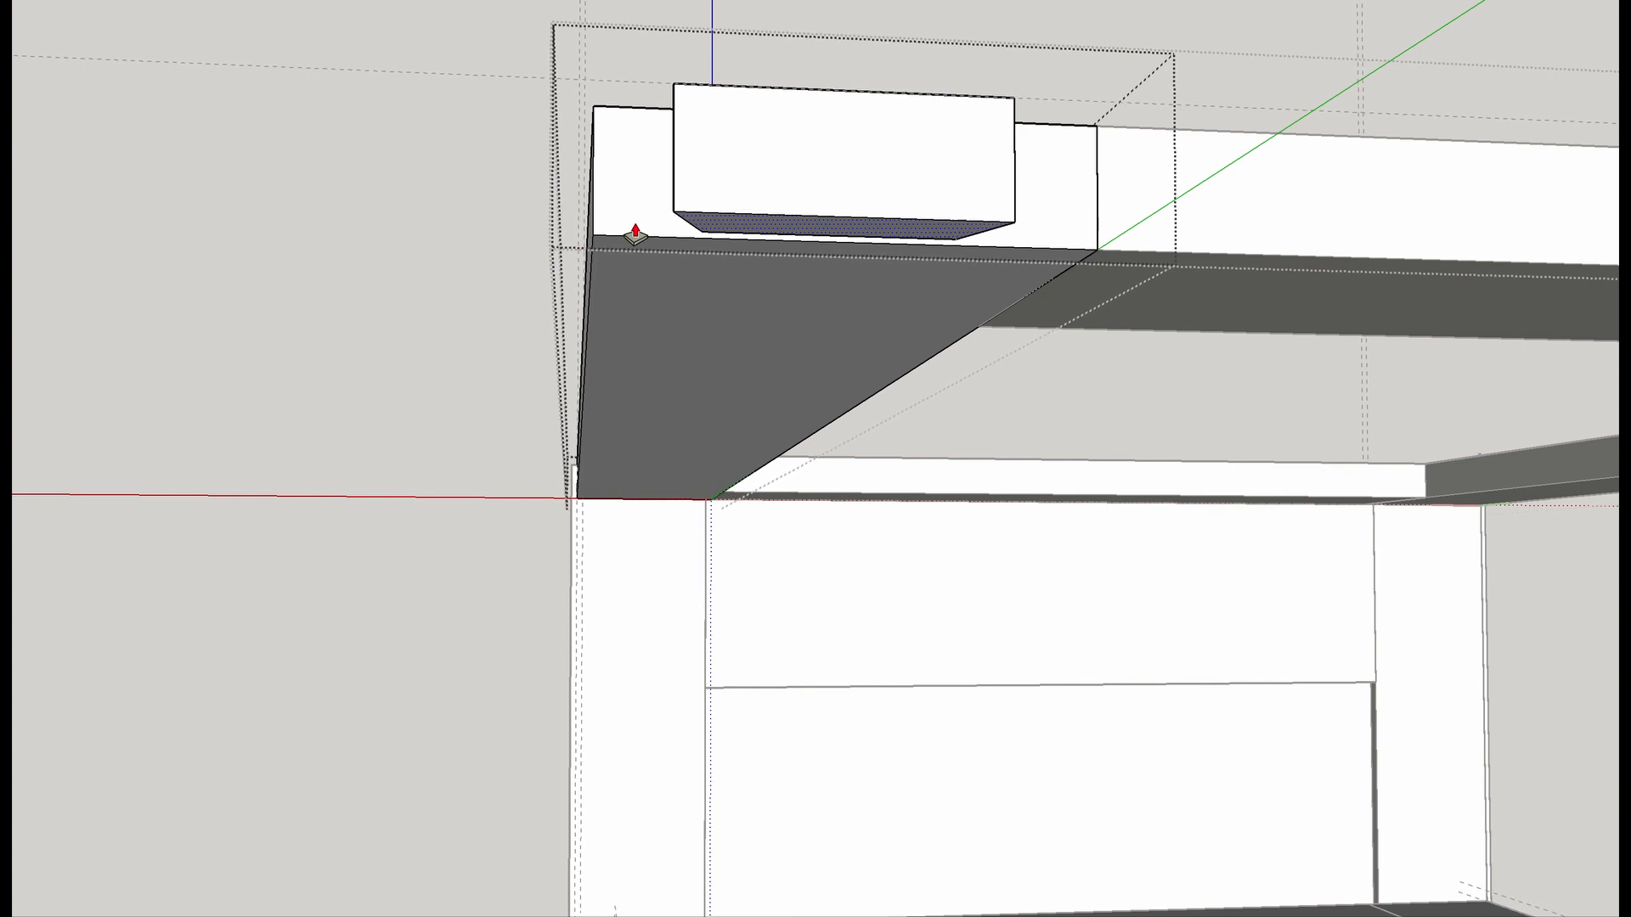
Leave the rail component and hide the remaining side panel to expose the rail's other dovetail.
middle_click_drag(531, 263, 1068, 589)
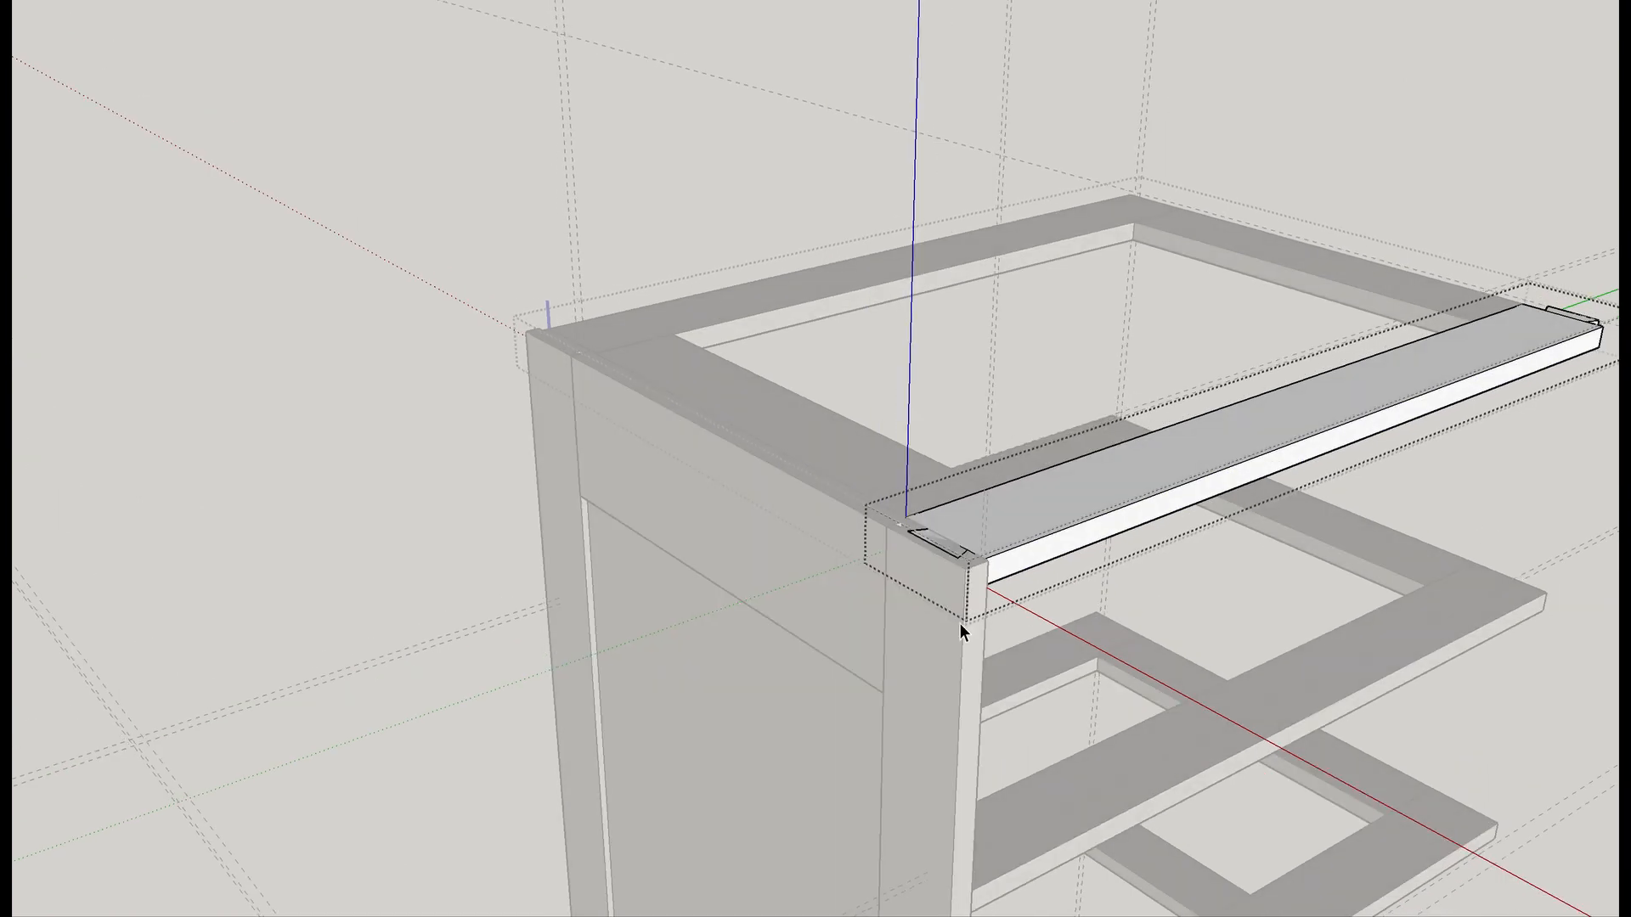
key("Escape")
key("Escape")
left_click(738, 689)
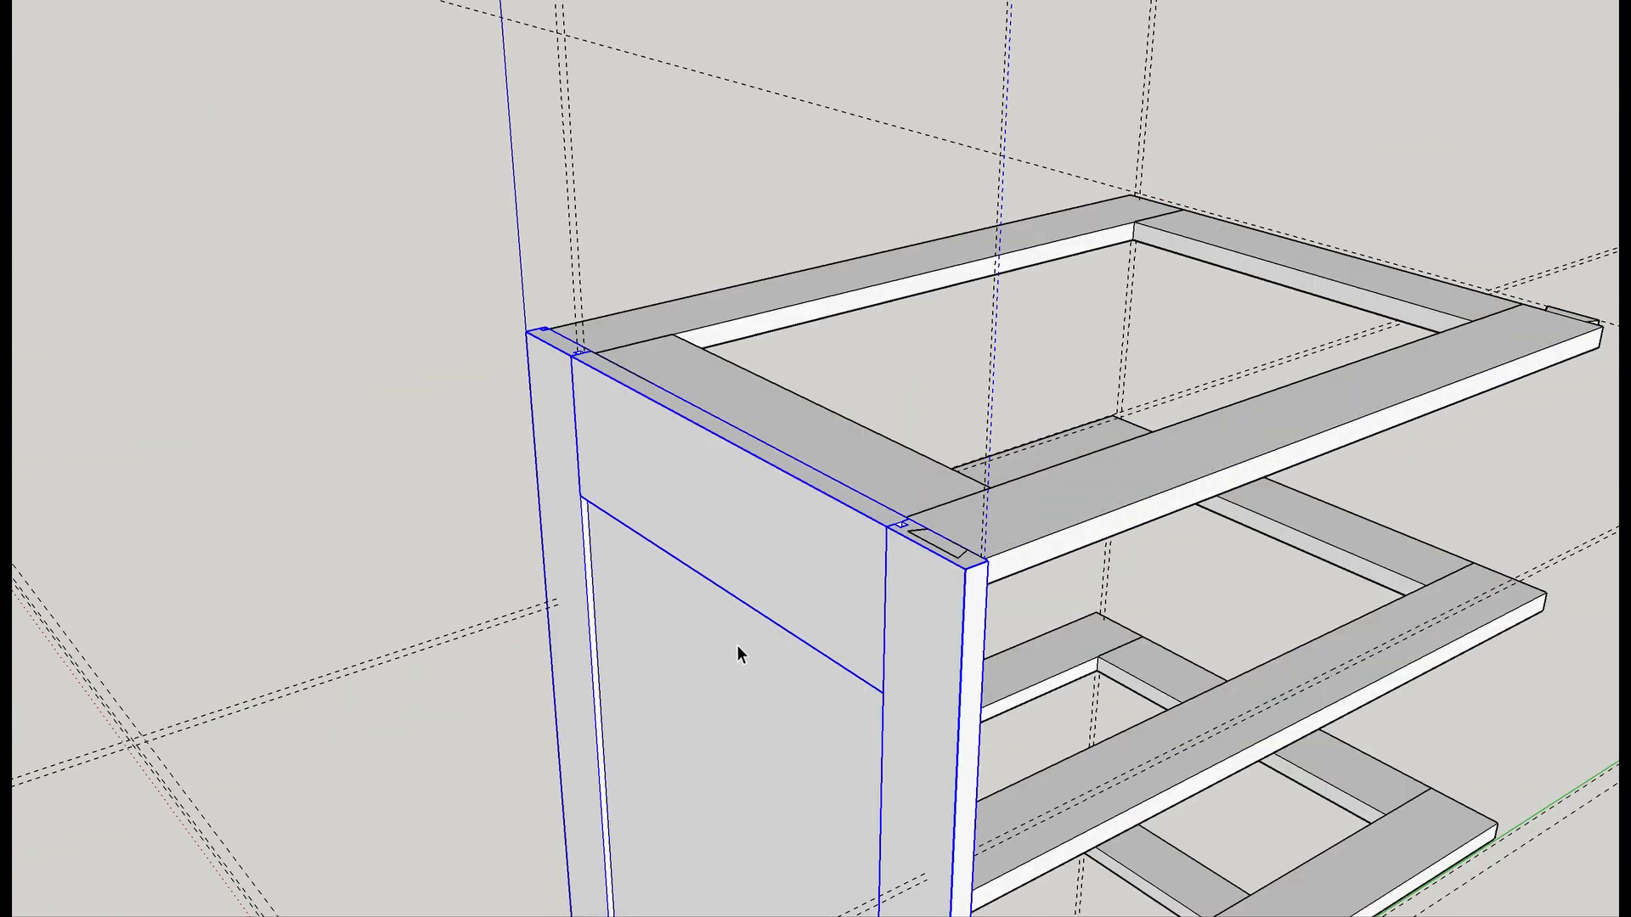
key("Delete")
Open the top front rail inside its frame and extrude the second dovetail face down to the rail's underside.
scroll(950, 601, "up", 6)
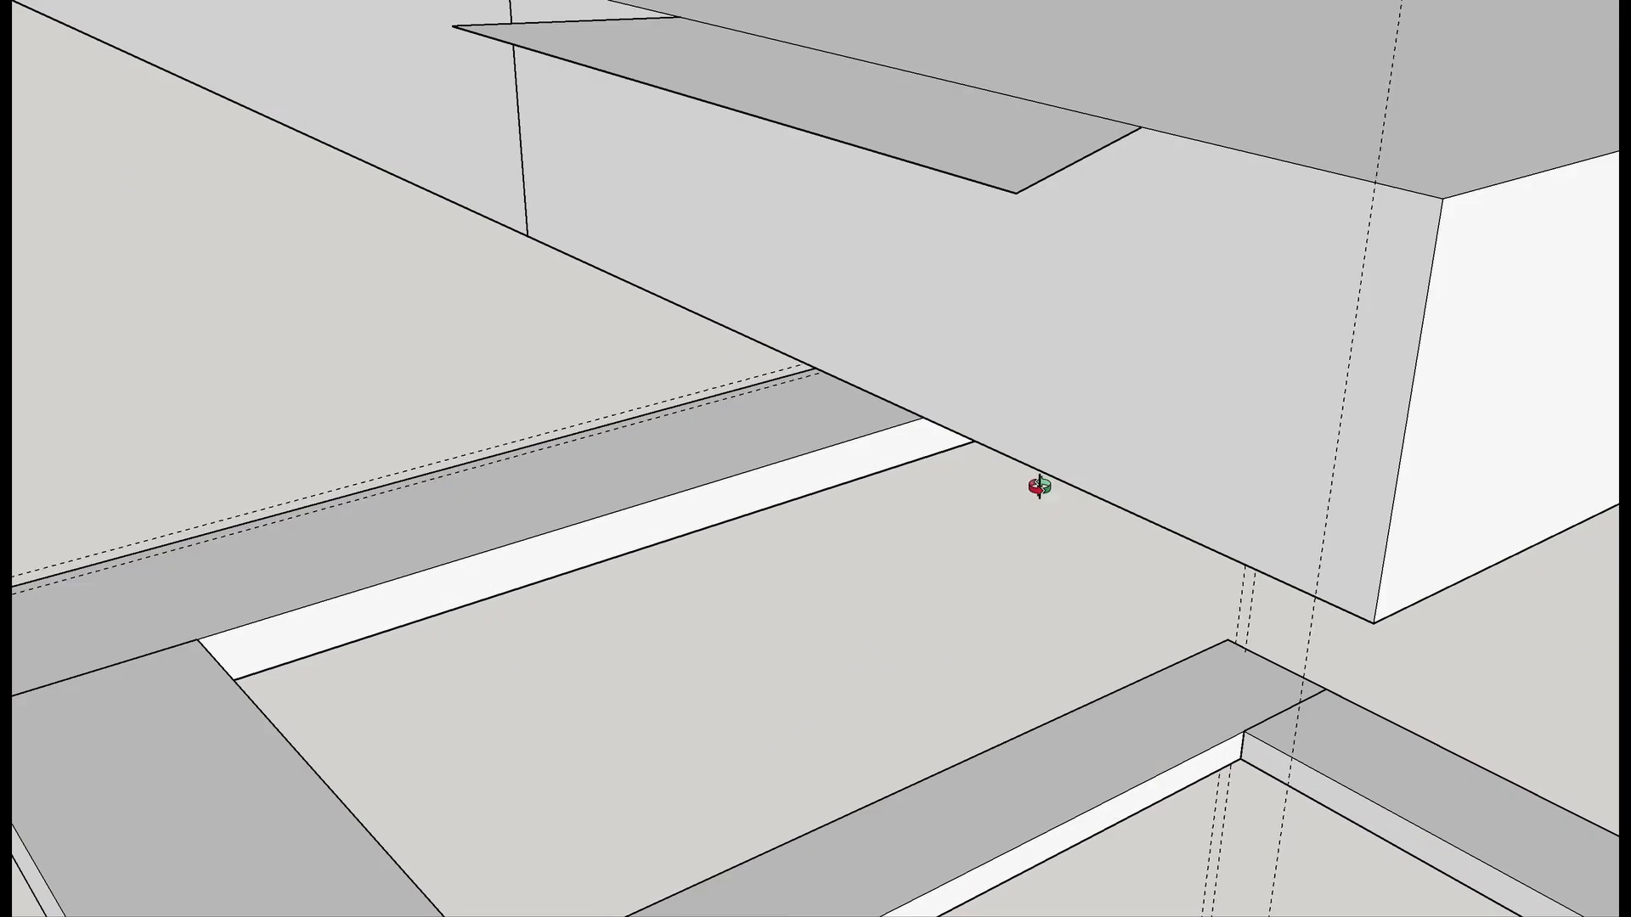
scroll(1031, 582, "down", 8)
middle_click_drag(1030, 583, 1000, 729)
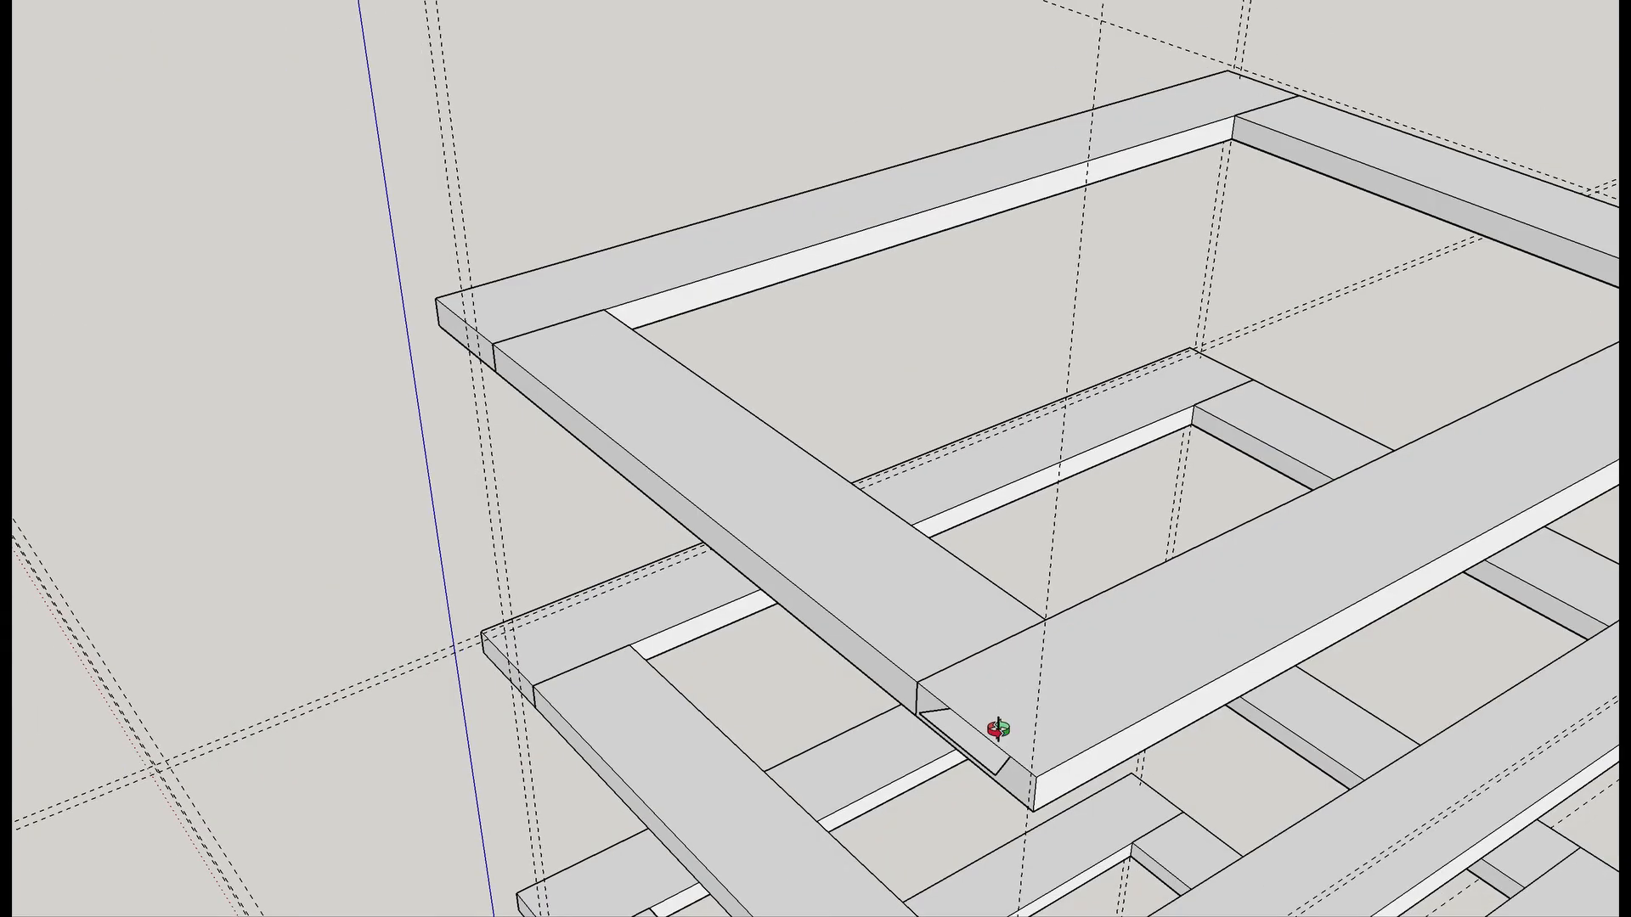
scroll(987, 730, "up", 3)
double_click(991, 735)
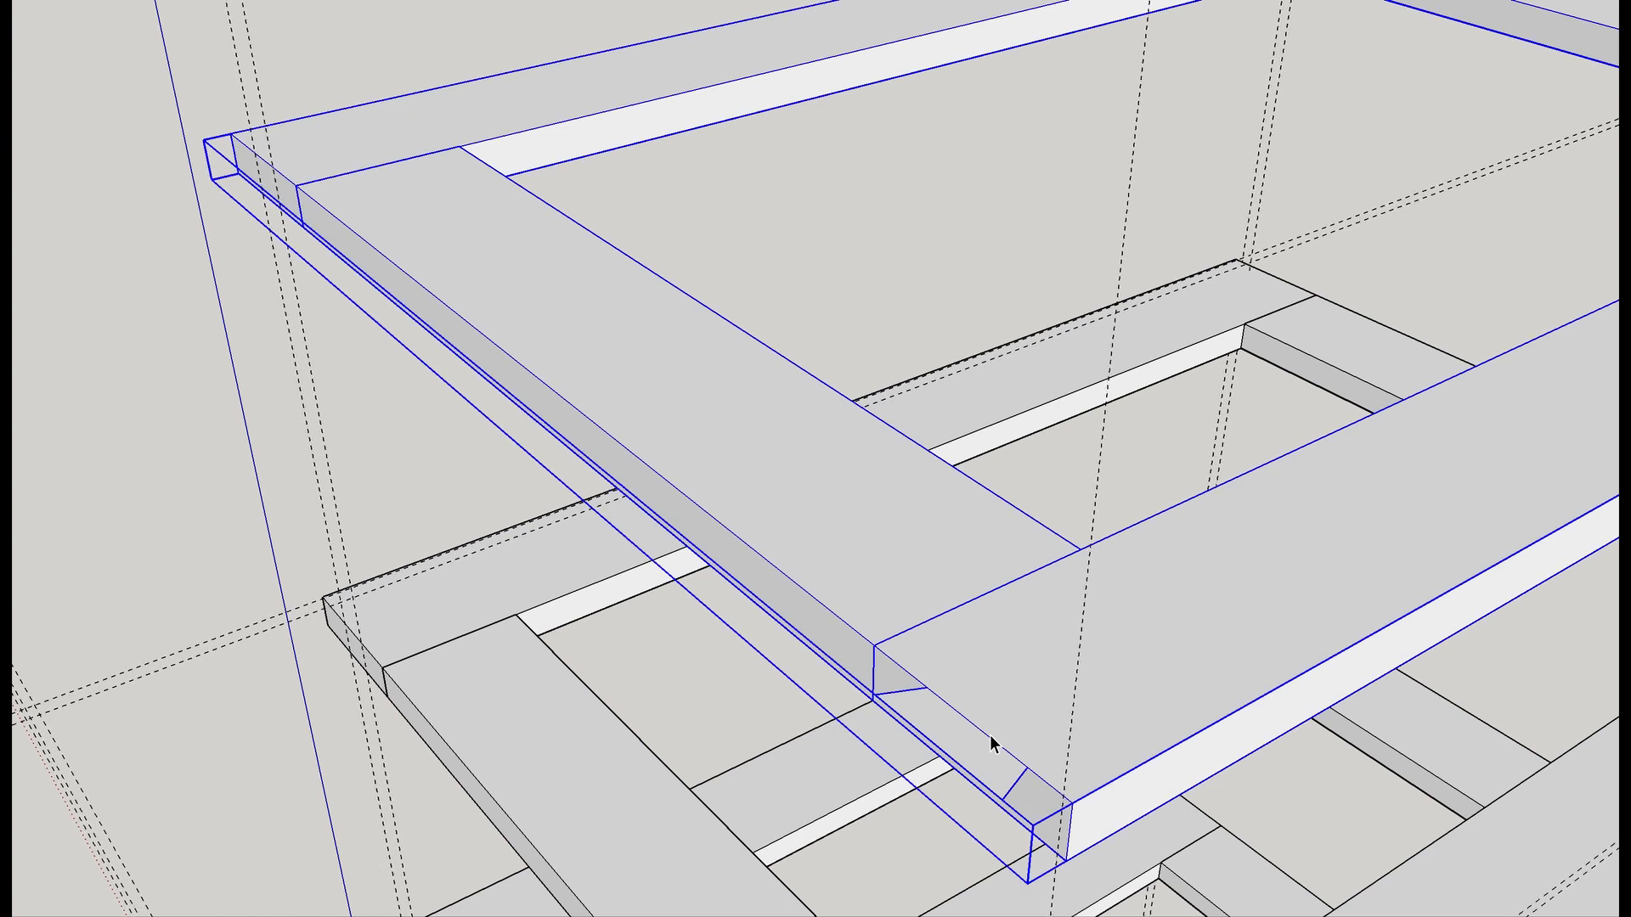
left_click(990, 736)
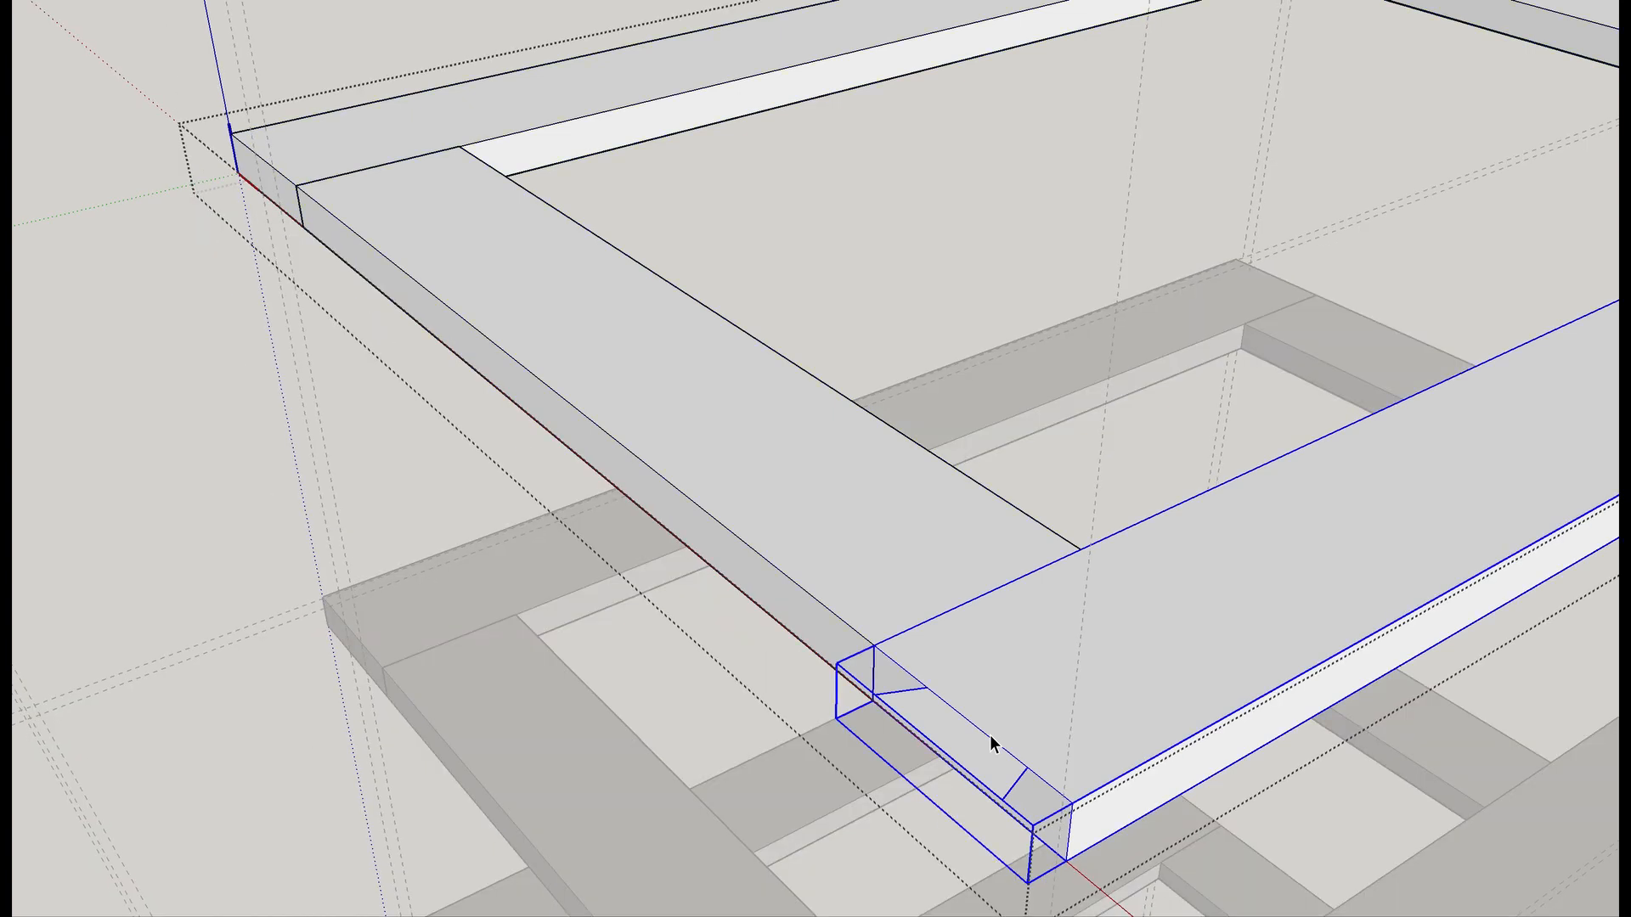
double_click(991, 736)
middle_click_drag(991, 748, 1065, 261)
scroll(1058, 236, "up", 2)
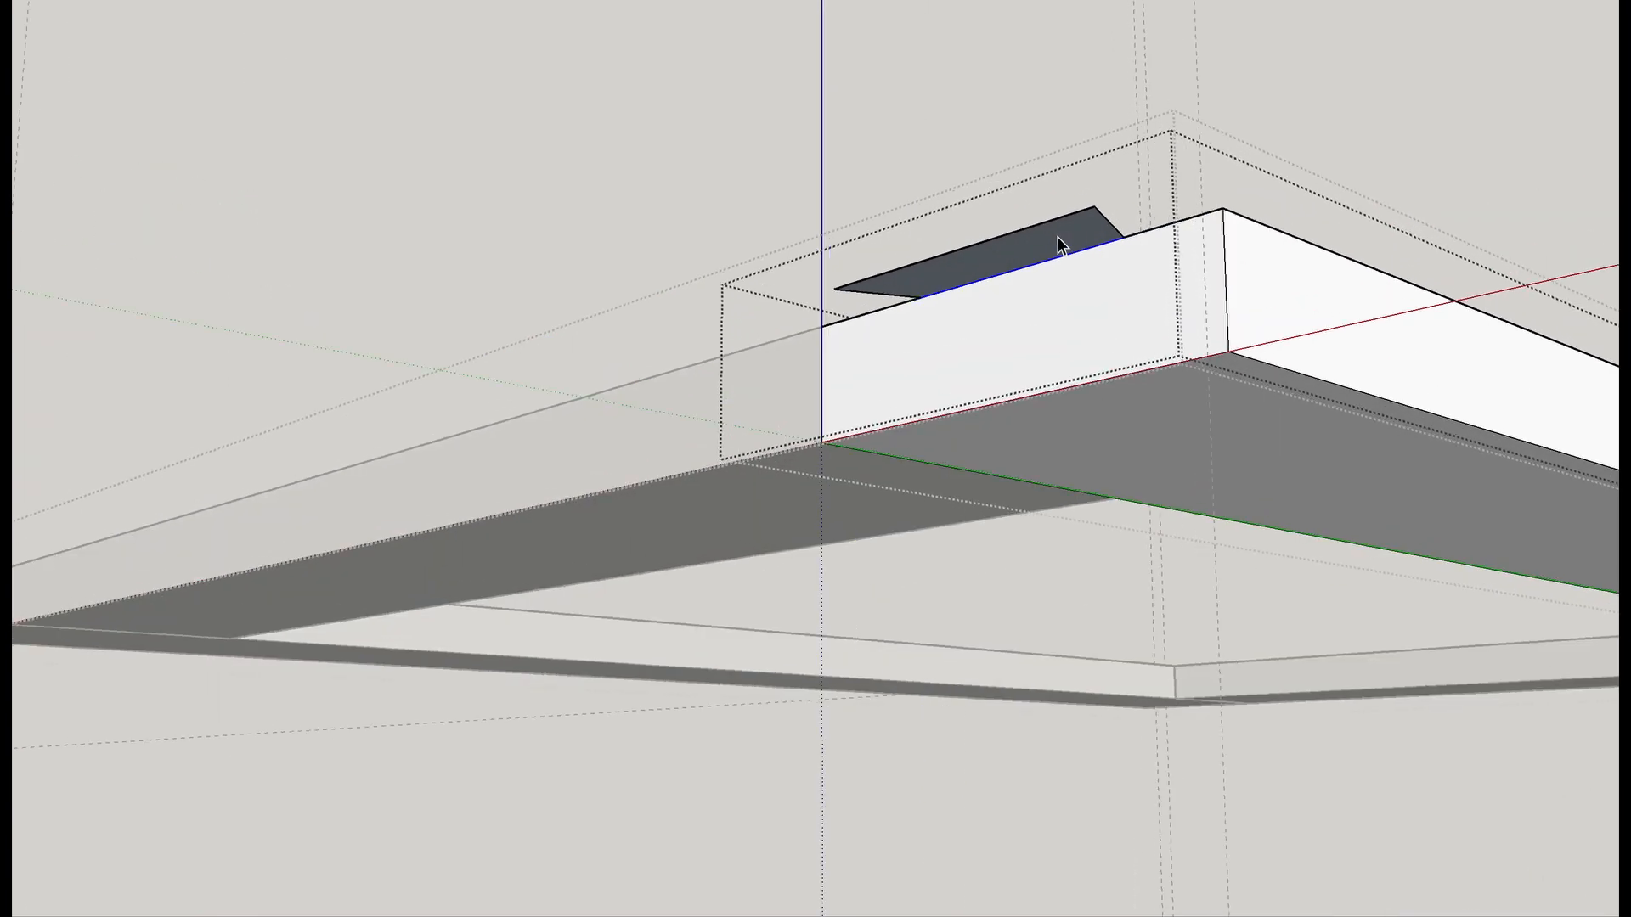
key("p")
left_click(1051, 260)
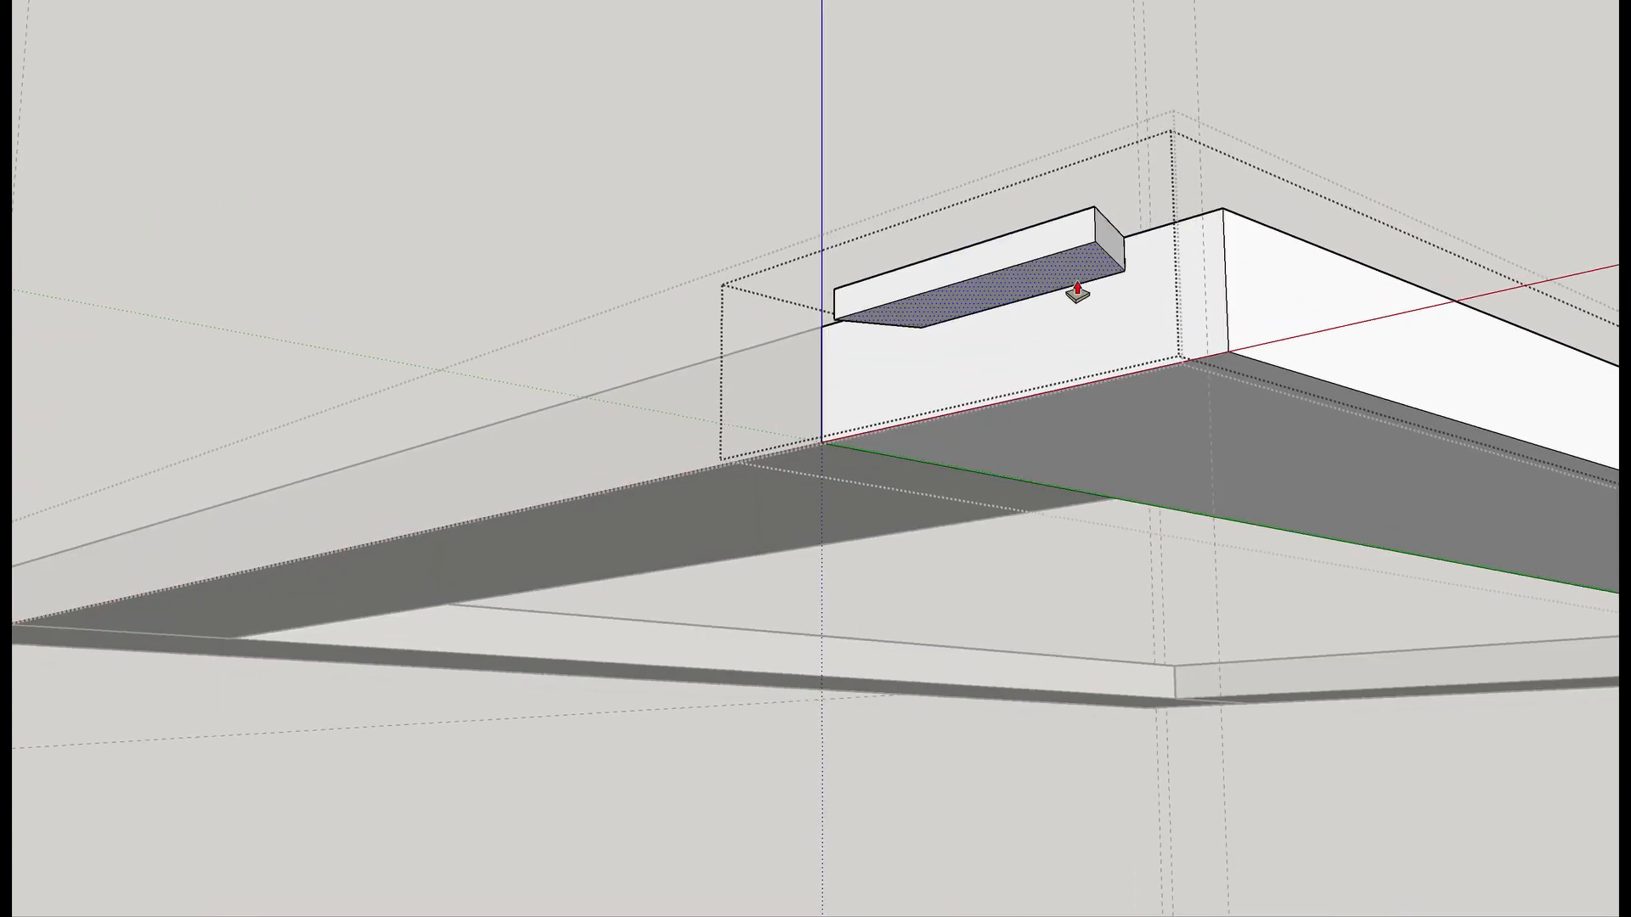
left_click(1219, 367)
Remove the seam edge between the second dovetail and the rail's top face.
middle_click_drag(1219, 368, 921, 600)
scroll(921, 601, "down", 5)
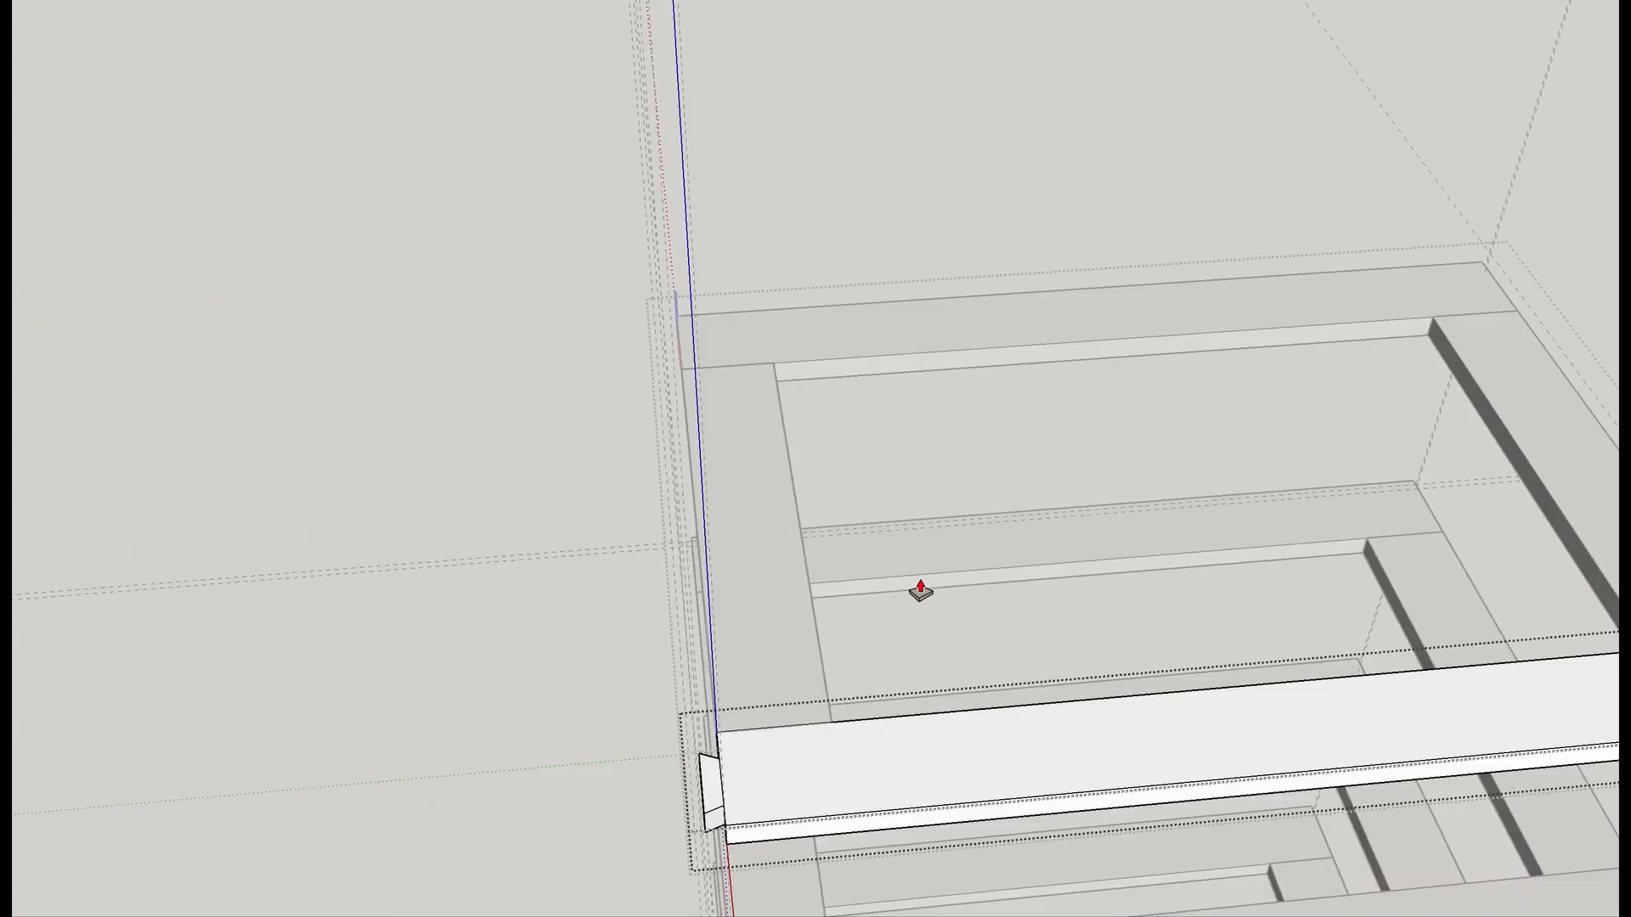
scroll(729, 732, "up", 2)
scroll(730, 732, "up", 2)
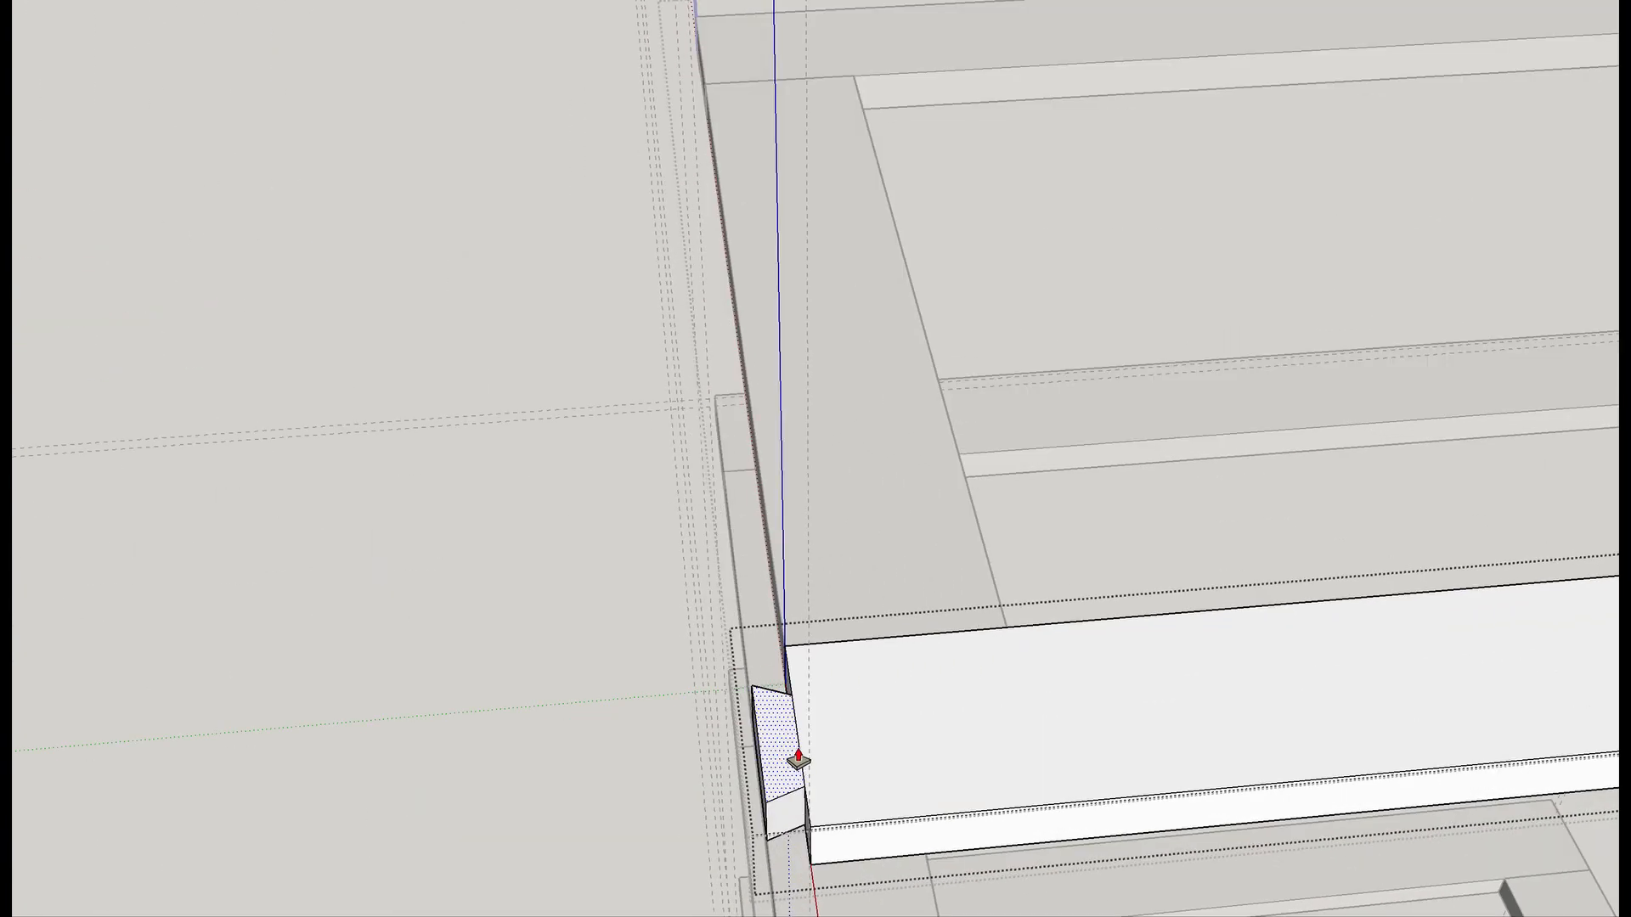
scroll(797, 761, "up", 3)
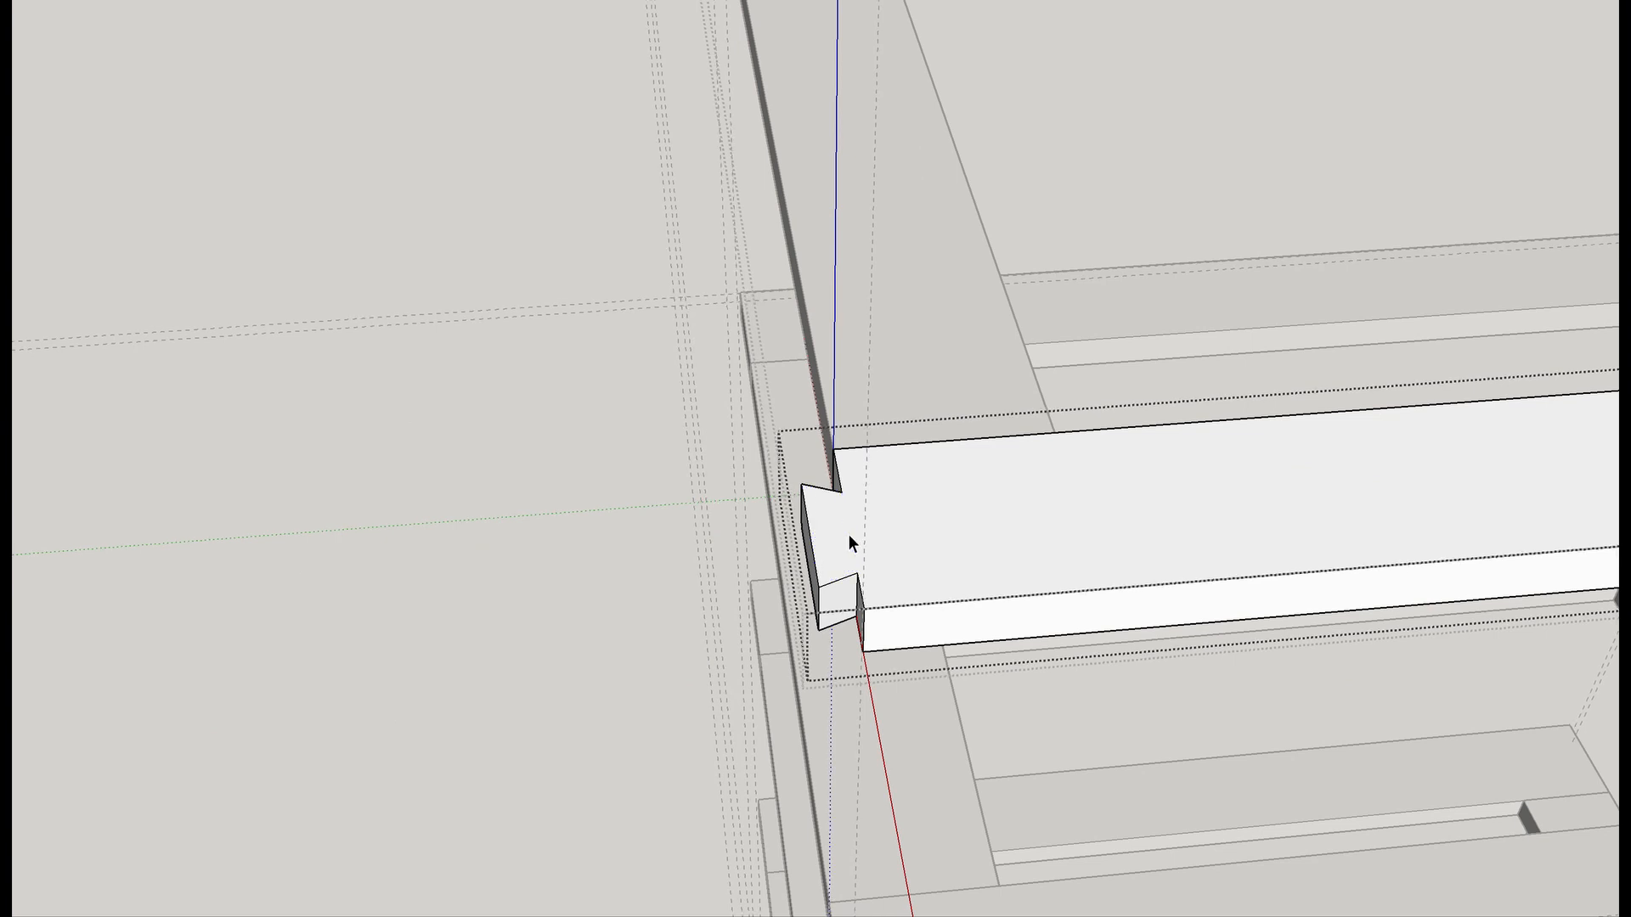
Display hidden objects, leave the top front rail and unhide one of the side panels.
scroll(849, 533, "down", 2)
scroll(848, 534, "down", 3)
middle_click_drag(877, 562, 1028, 496)
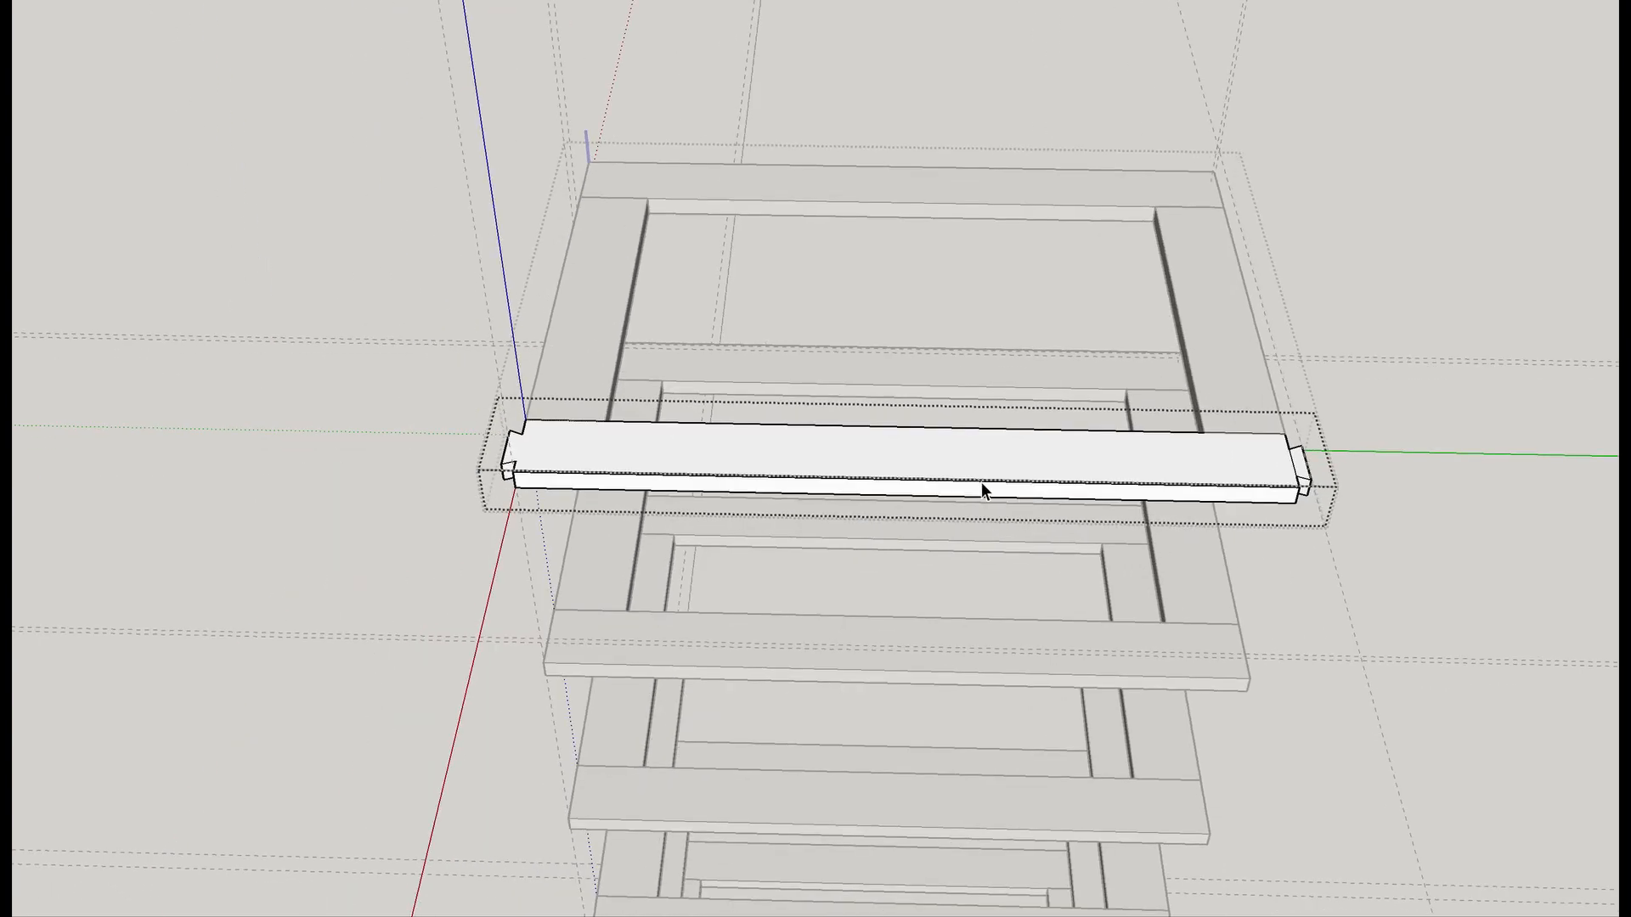
key("alt+h")
middle_click_drag(603, 576, 1155, 481)
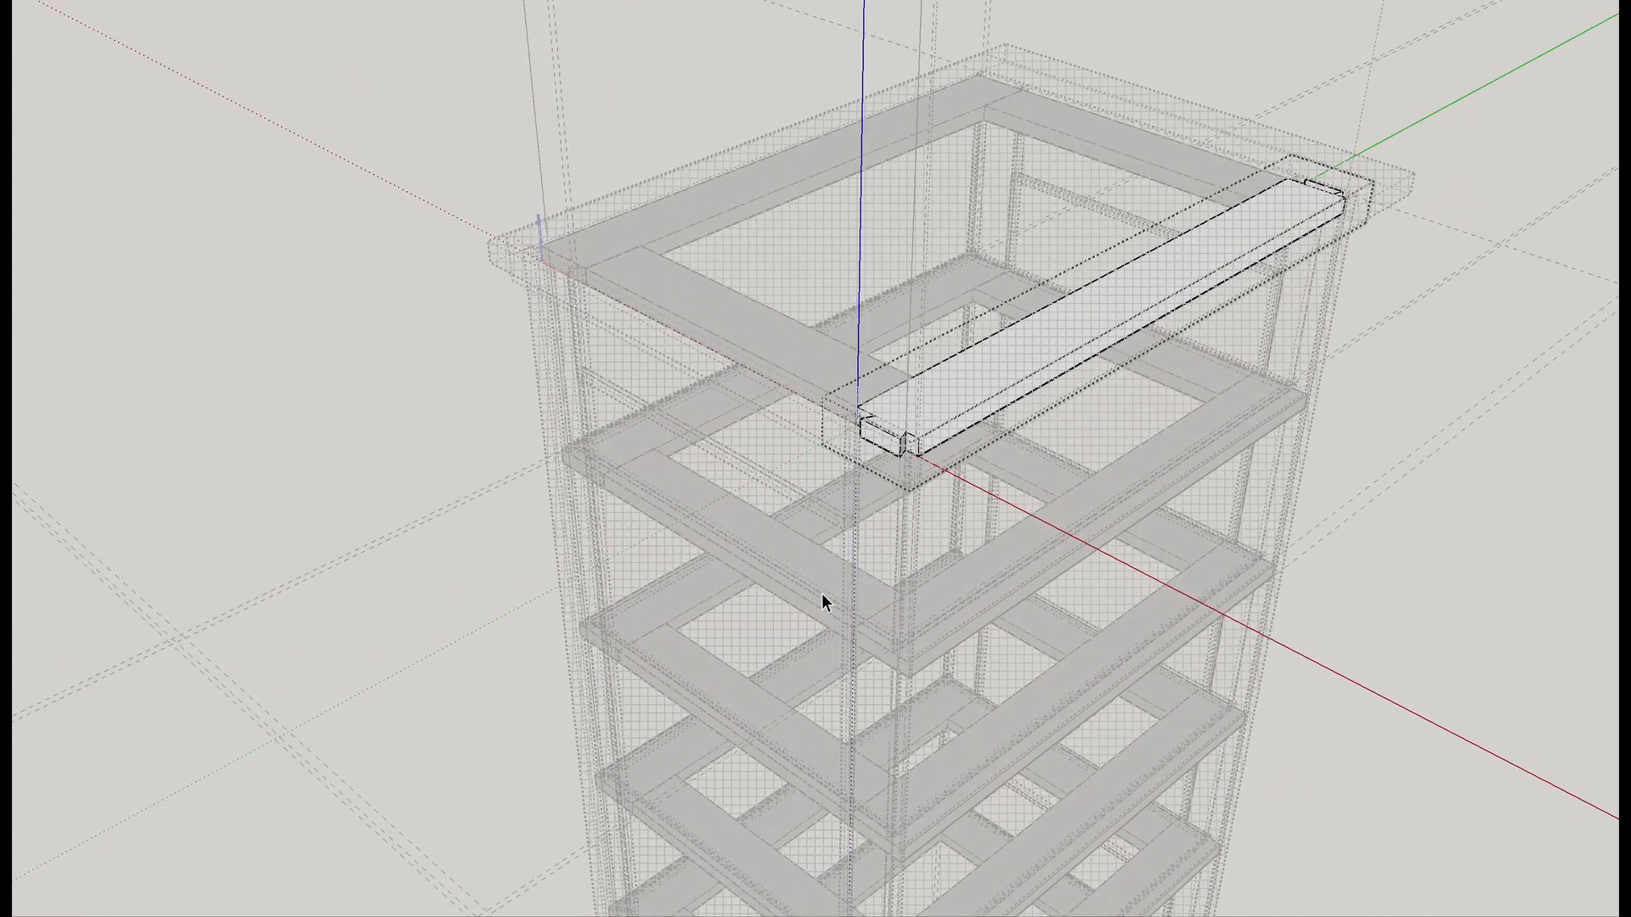
left_click(807, 593)
left_click(863, 583)
left_click(734, 537)
right_click(735, 537)
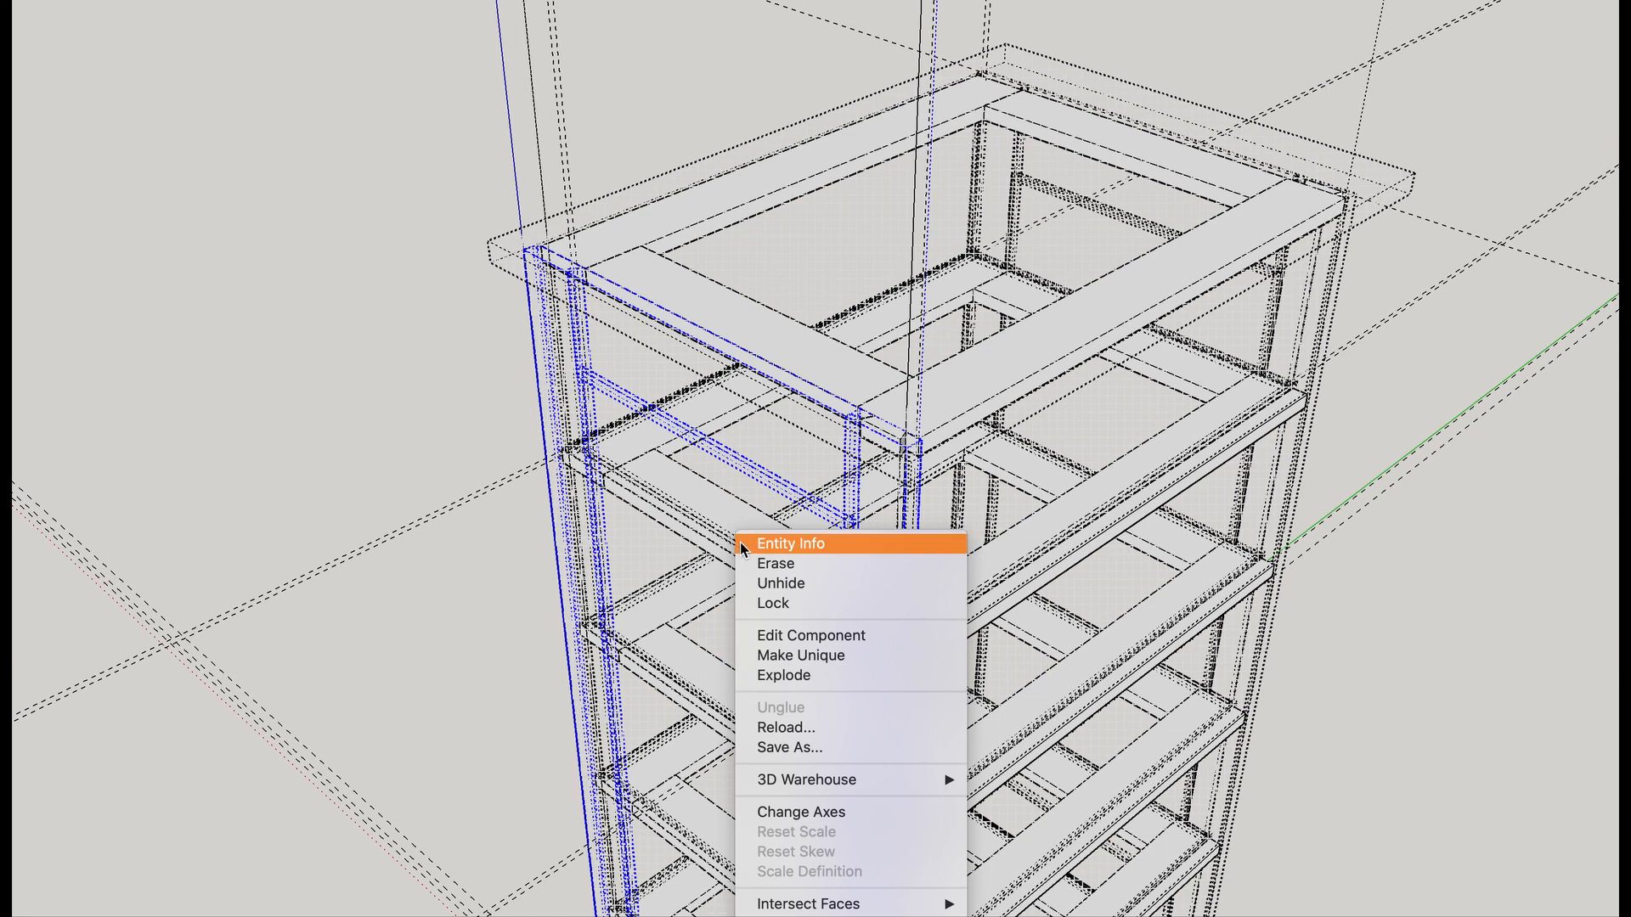
left_click(781, 583)
Unhide the opposite side panel as well, and turn off the display of hidden objects and guides.
middle_click_drag(1255, 528, 440, 522)
left_click(822, 513)
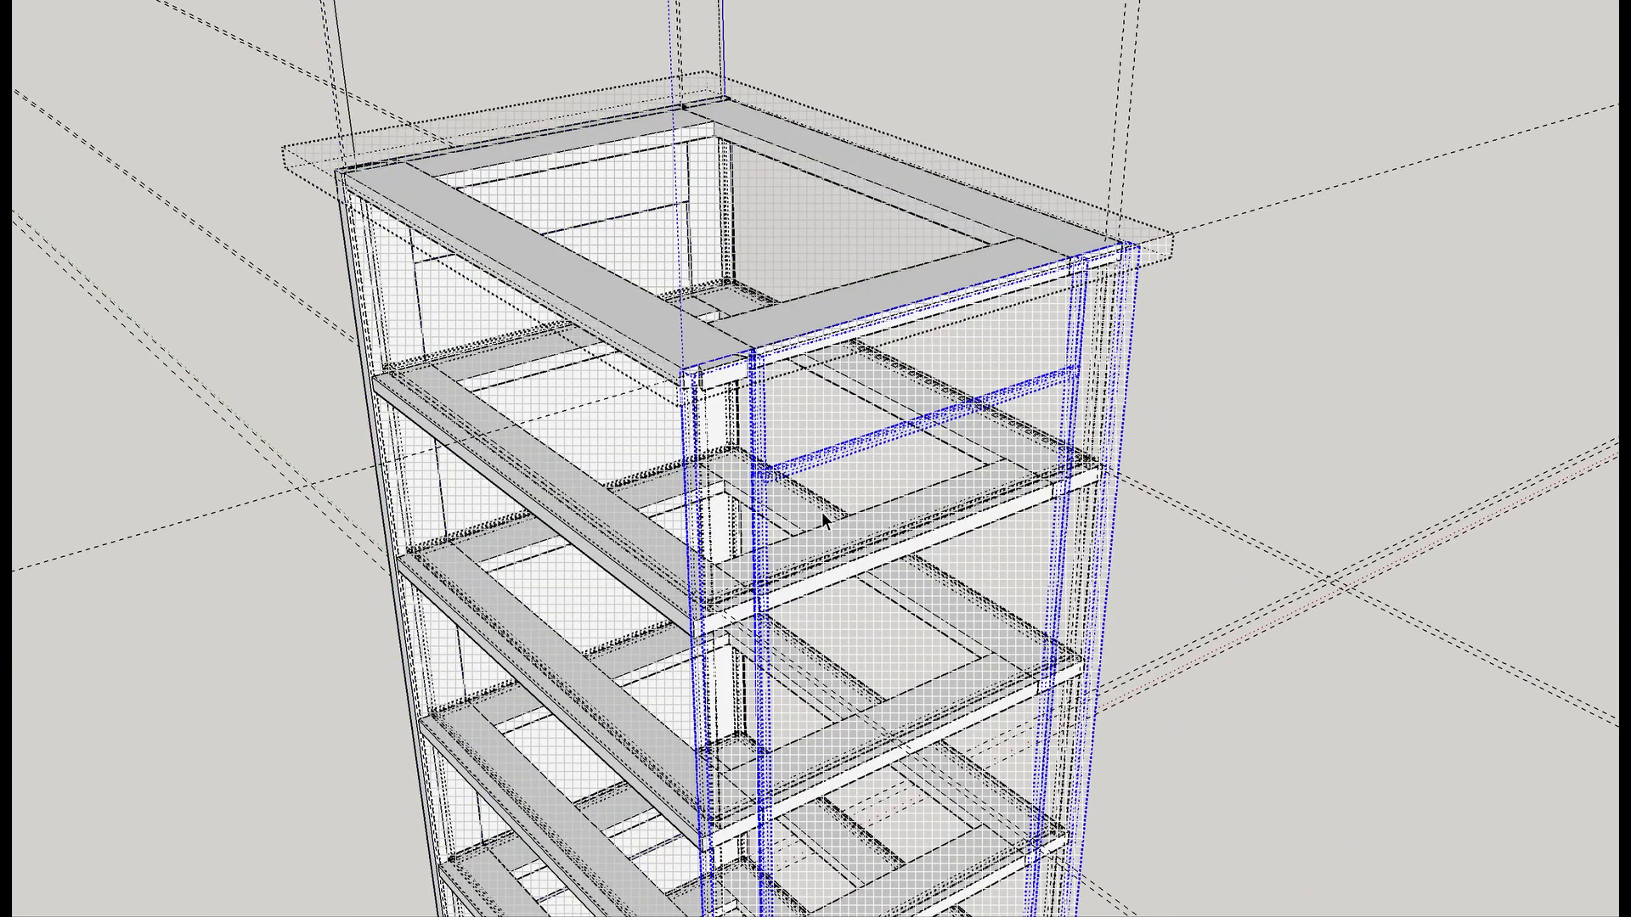
key("shift+h")
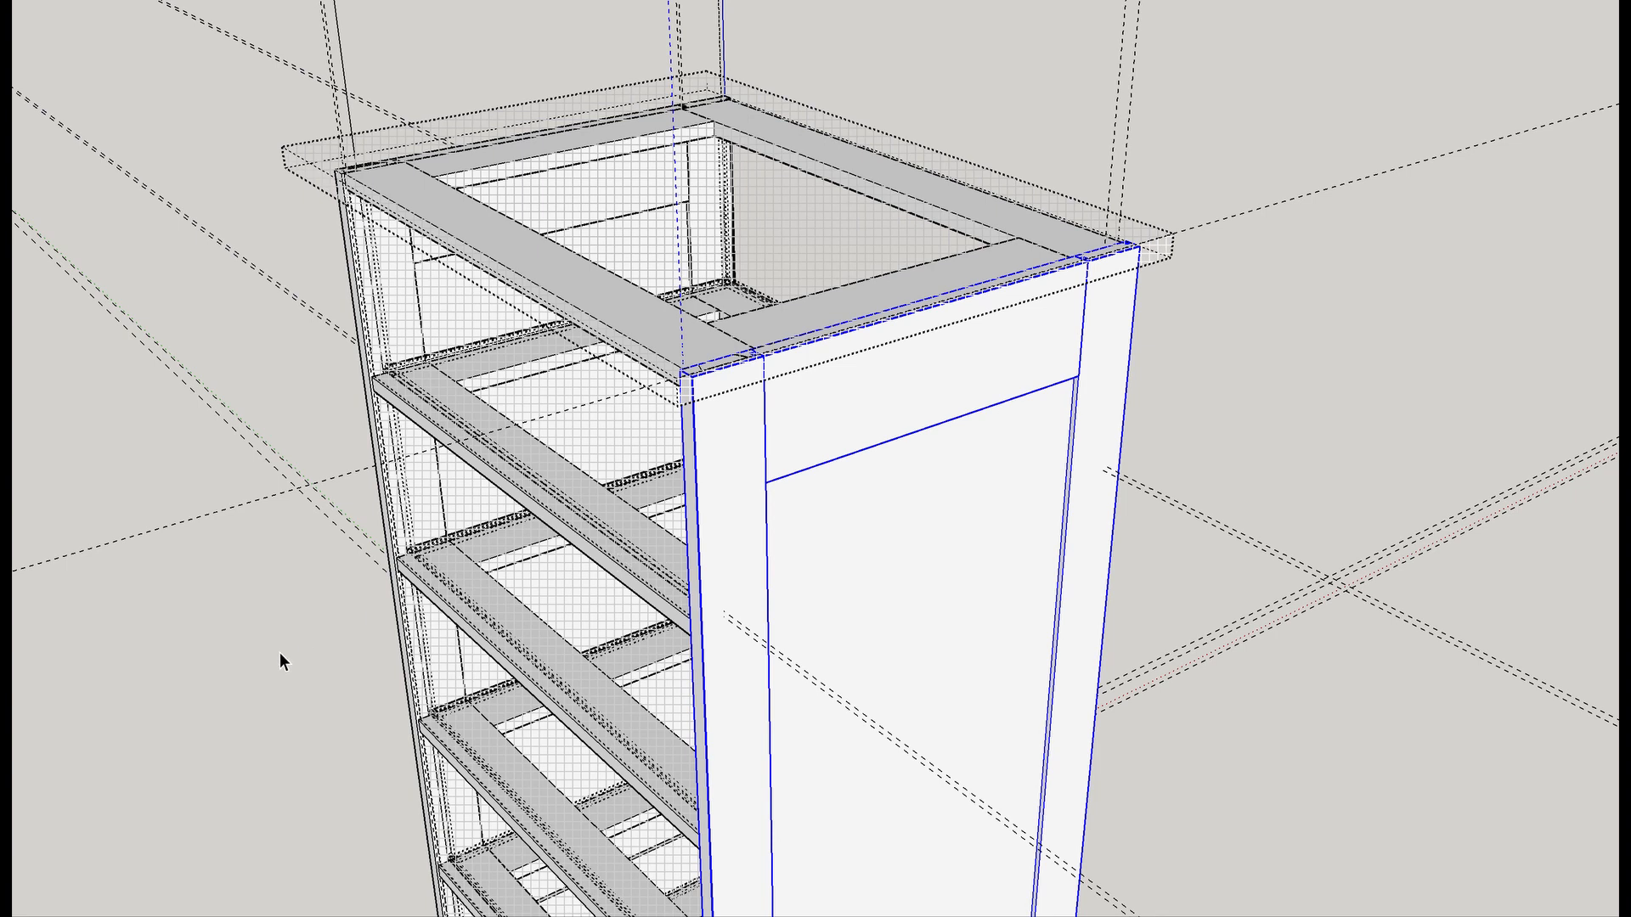
key("shift+h")
middle_click_drag(277, 626, 599, 711)
key("shift+g")
middle_click_drag(957, 483, 914, 587)
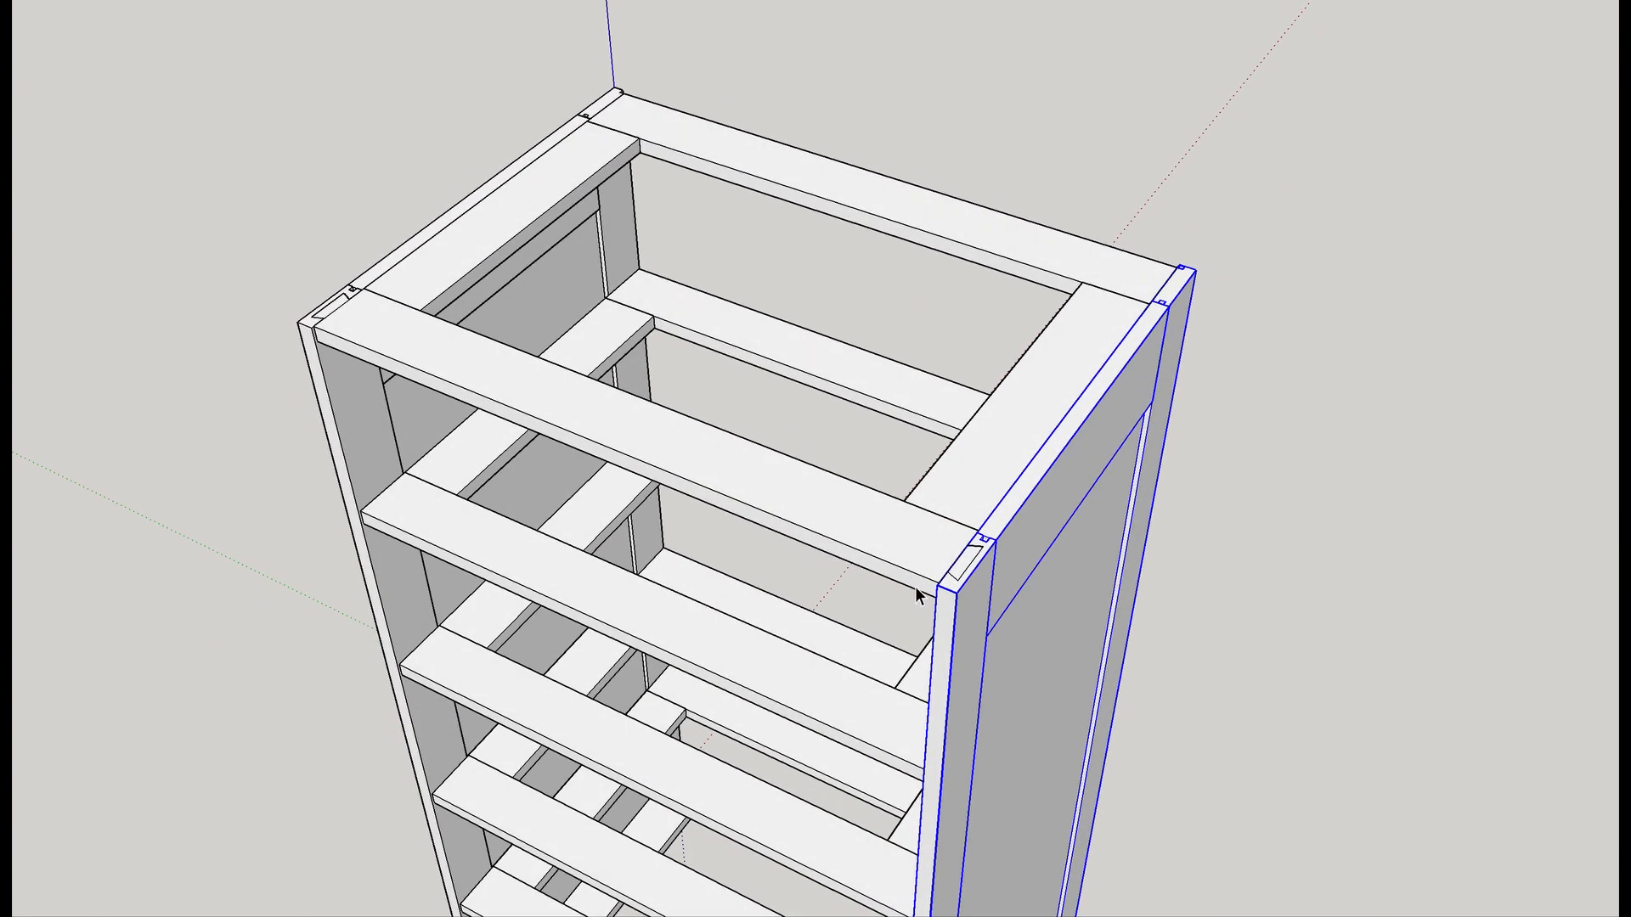
Open the side panel's front stile and trace the rail's dovetail outline onto its top end with the Line tool.
scroll(914, 588, "up", 3)
left_click(1435, 578)
scroll(1104, 630, "up", 4)
middle_click_drag(886, 609, 953, 510)
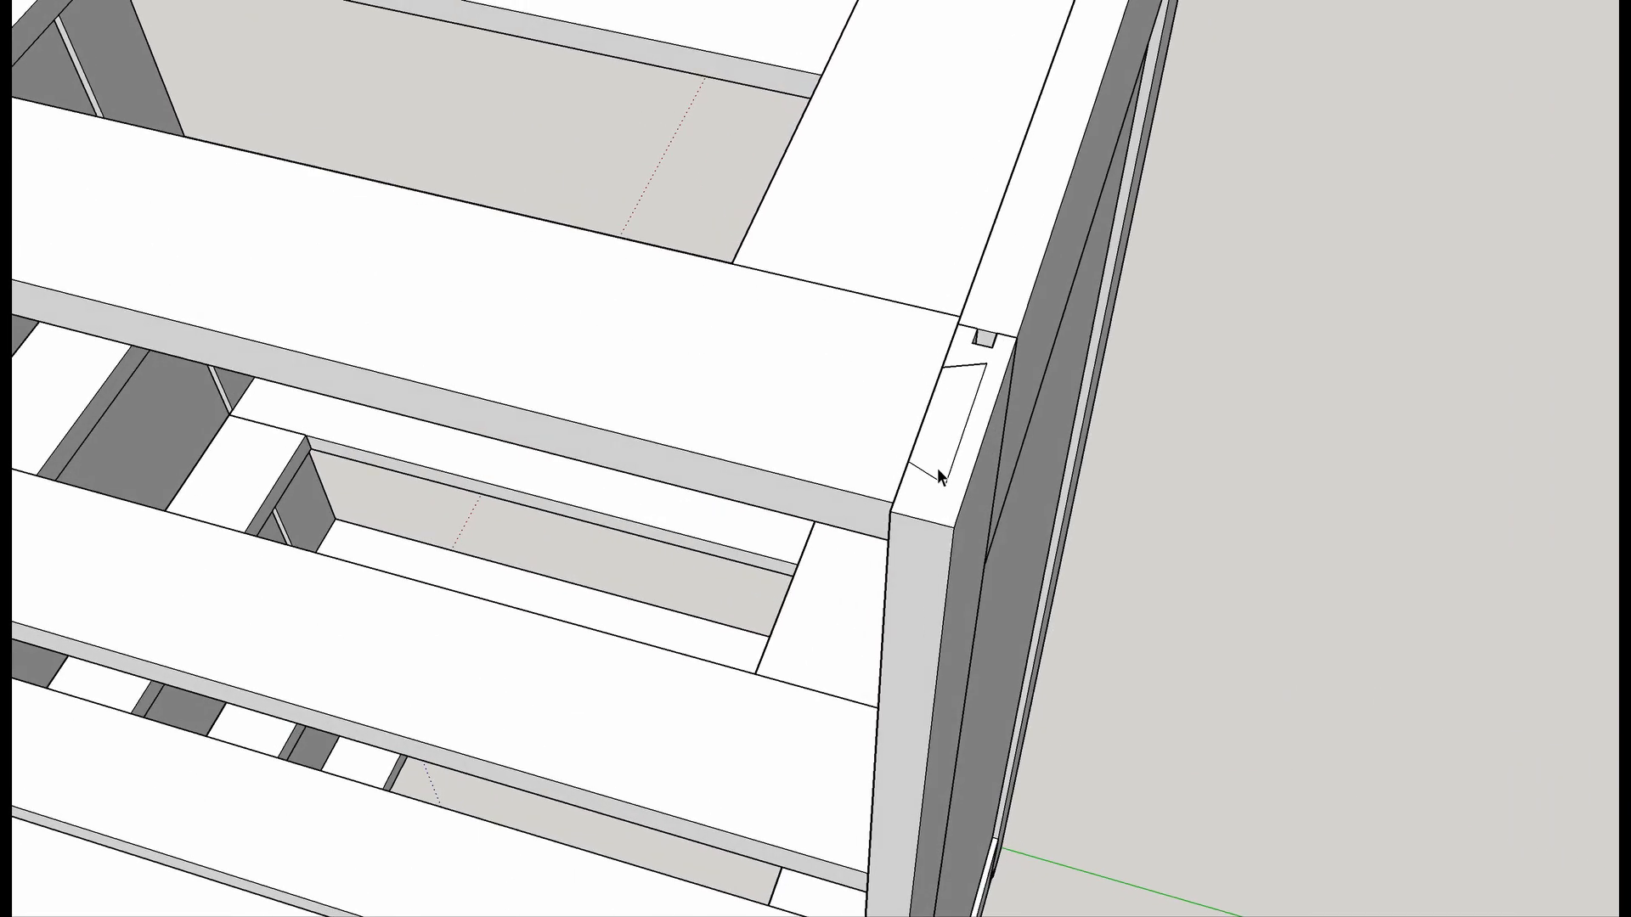
middle_click_drag(1031, 475, 829, 503)
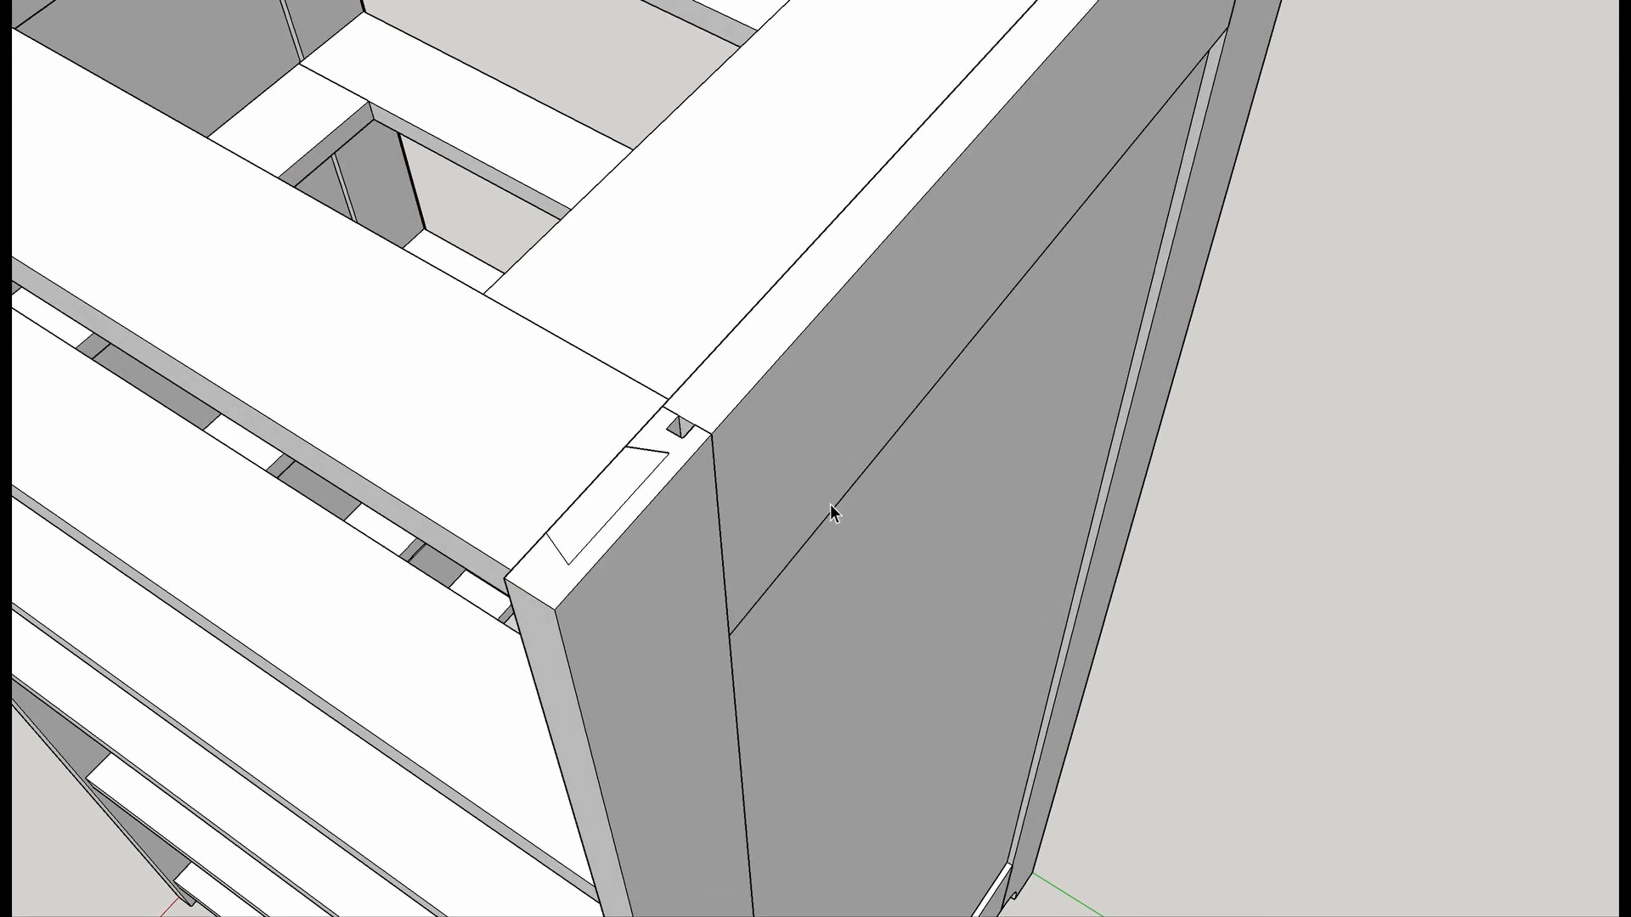
middle_click_drag(649, 516, 918, 570, "shift")
scroll(934, 500, "up", 4)
scroll(1074, 477, "up", 2)
left_click(1013, 604)
double_click(1016, 604)
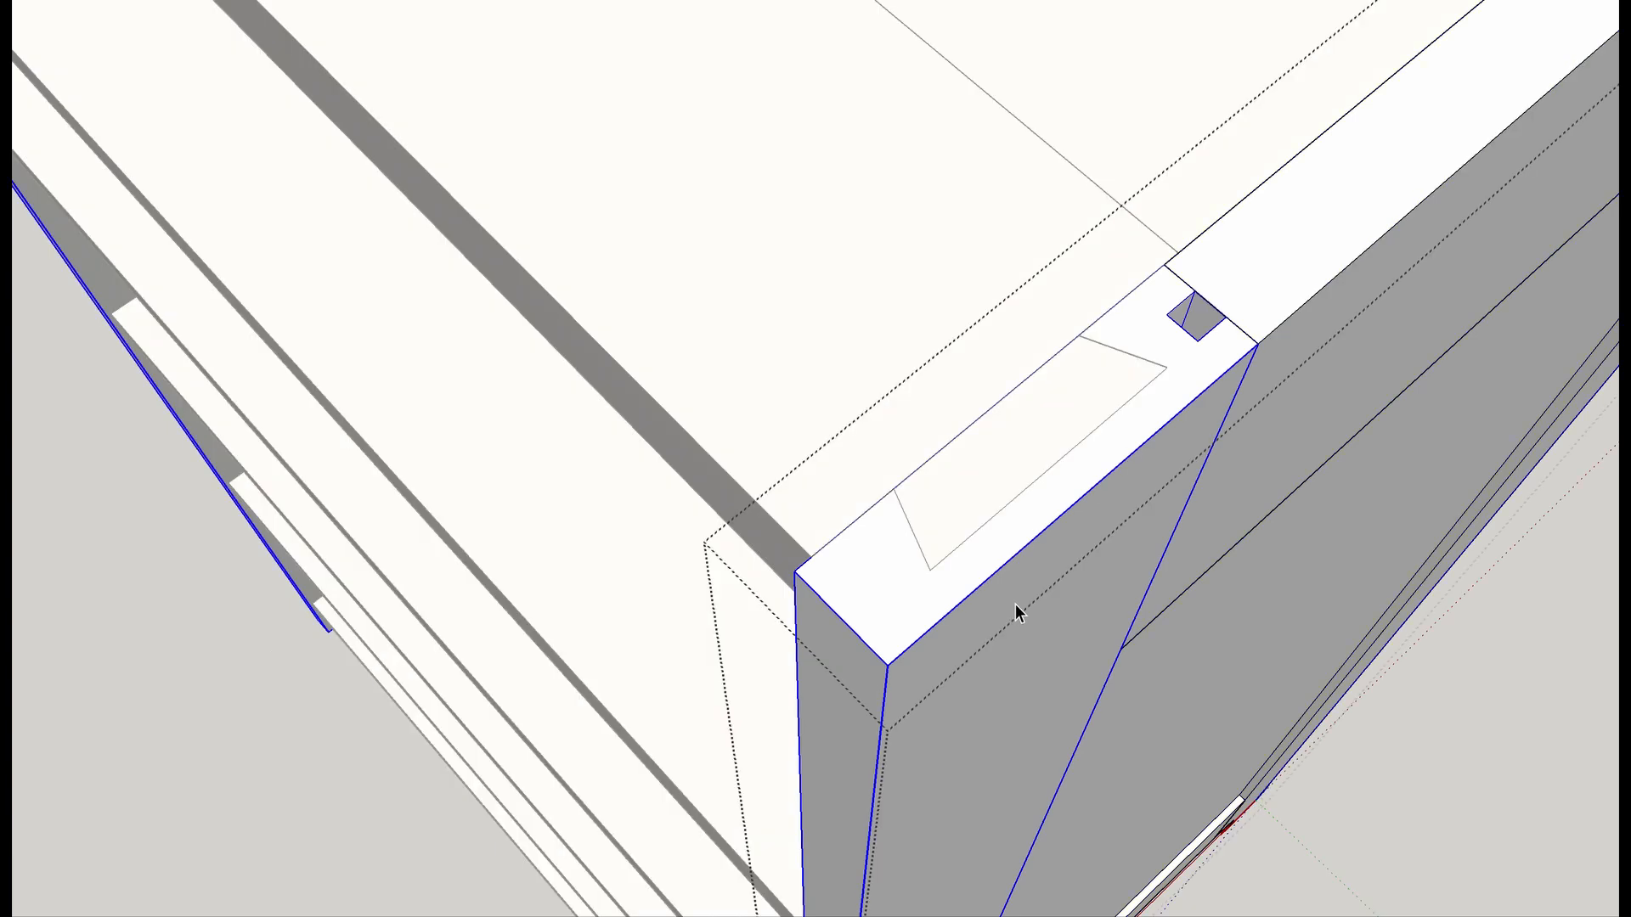
double_click(1016, 604)
triple_click(1016, 604)
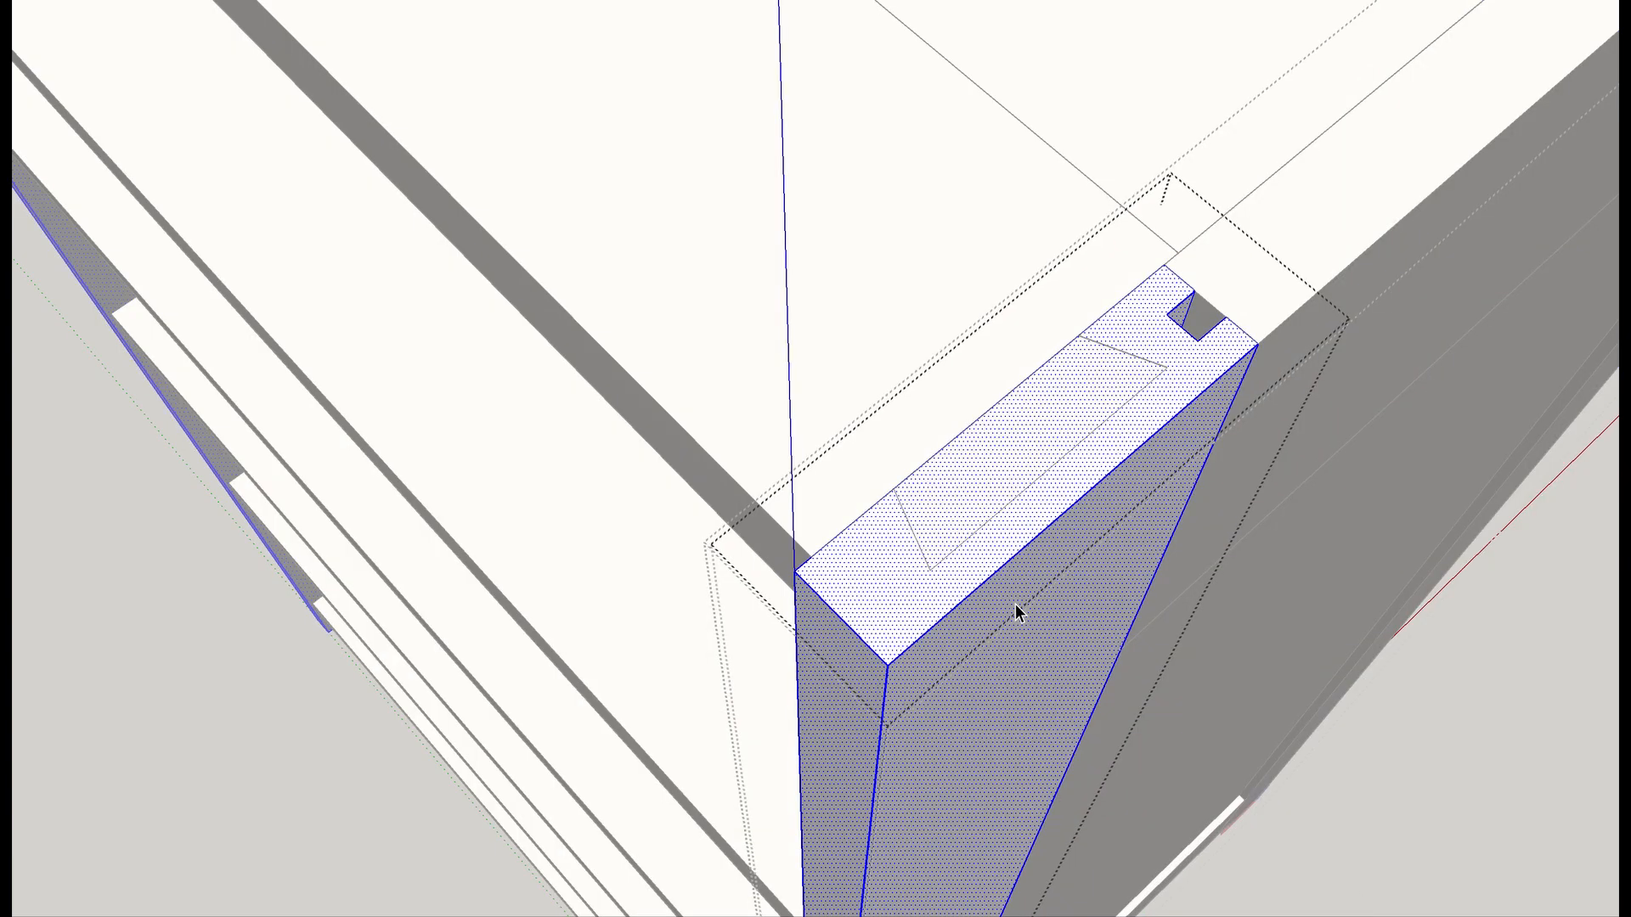
key("l")
scroll(934, 527, "up", 3)
left_click(875, 467)
left_click(938, 604)
left_click(1326, 269)
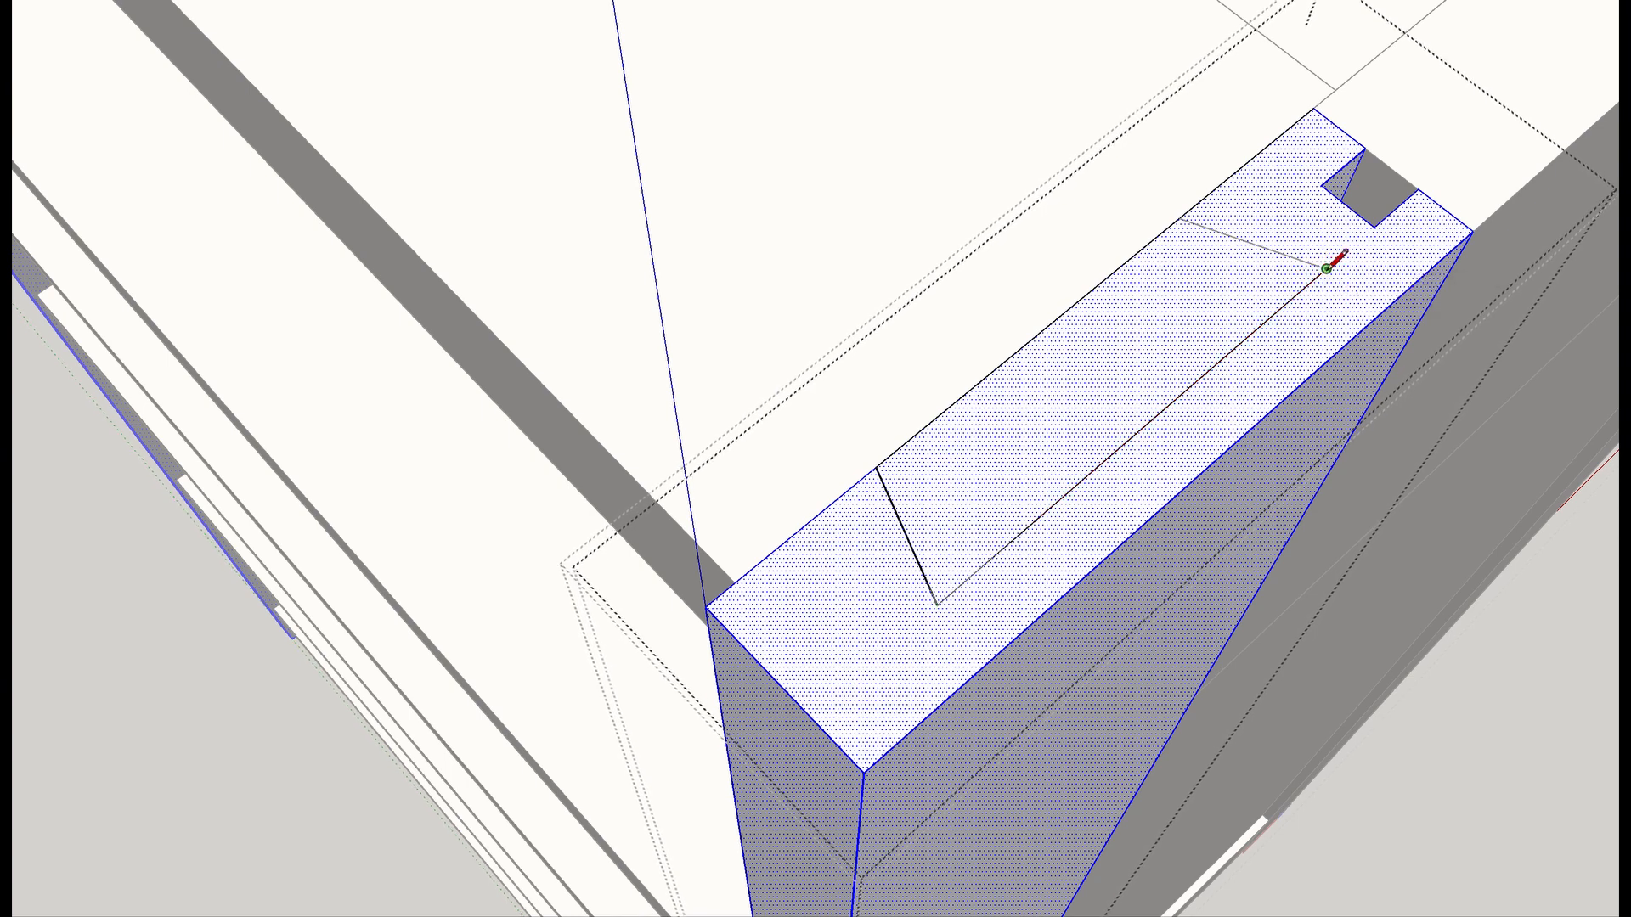
left_click(1181, 218)
scroll(1194, 548, "down", 4)
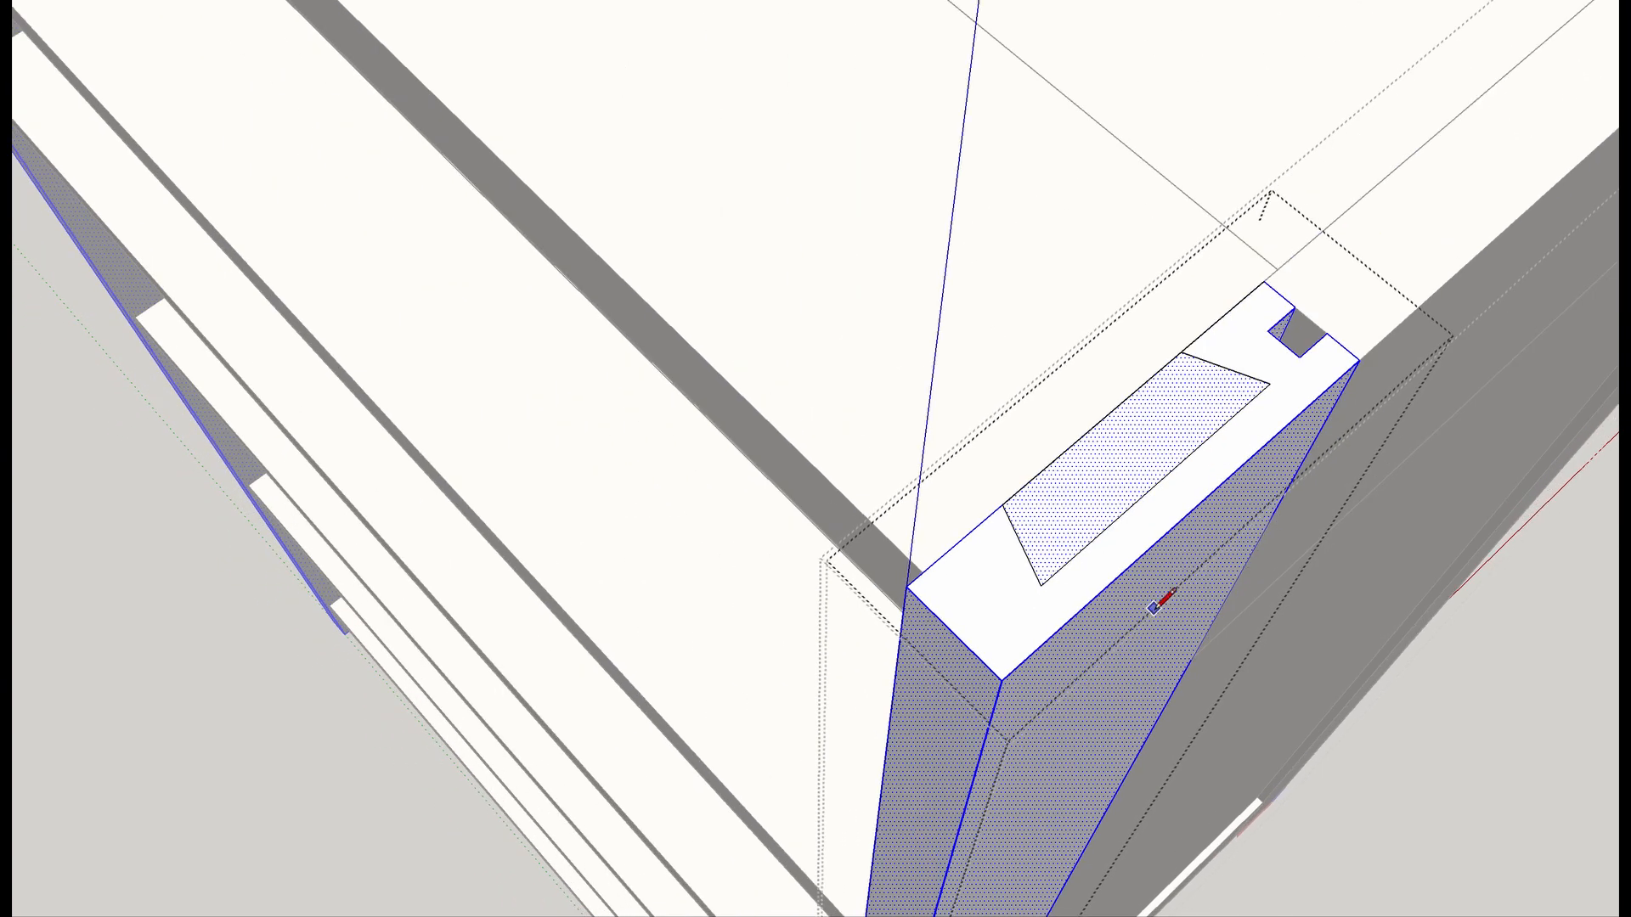
Leave the side panel, hide the uppermost frame and display back edges to expose the traced dovetail outline.
scroll(1165, 595, "down", 6)
scroll(1165, 599, "down", 2)
scroll(1165, 598, "up", 10)
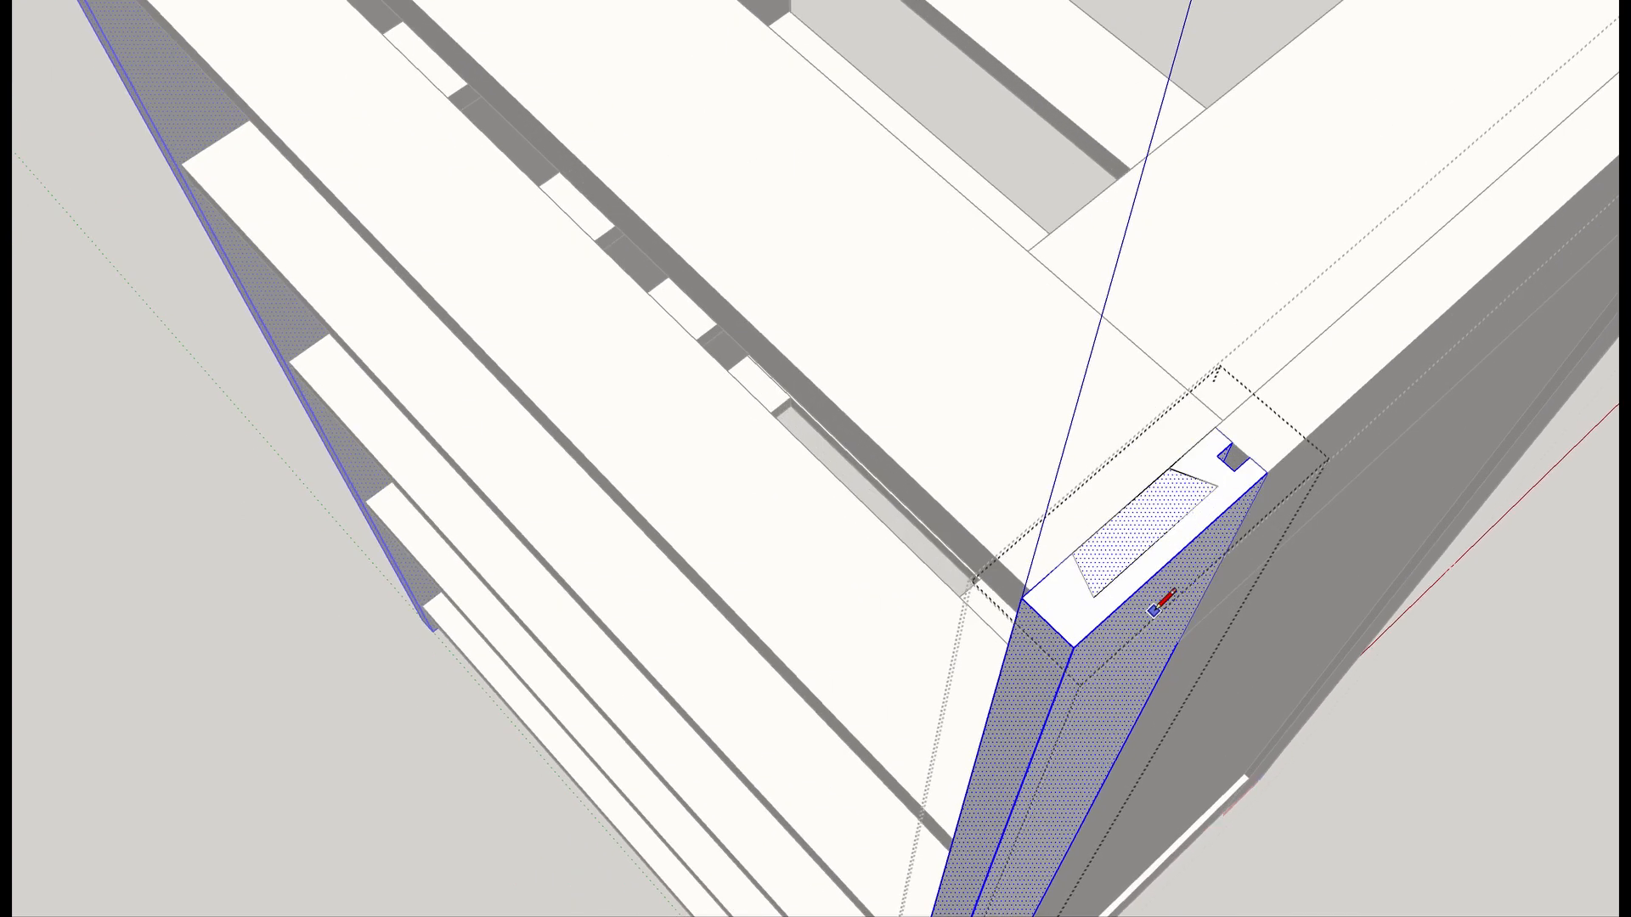
mouse_move(1152, 612)
middle_mouse_down()
mouse_move(976, 484)
mouse_move(775, 374)
mouse_move(787, 348)
middle_mouse_up()
key("space")
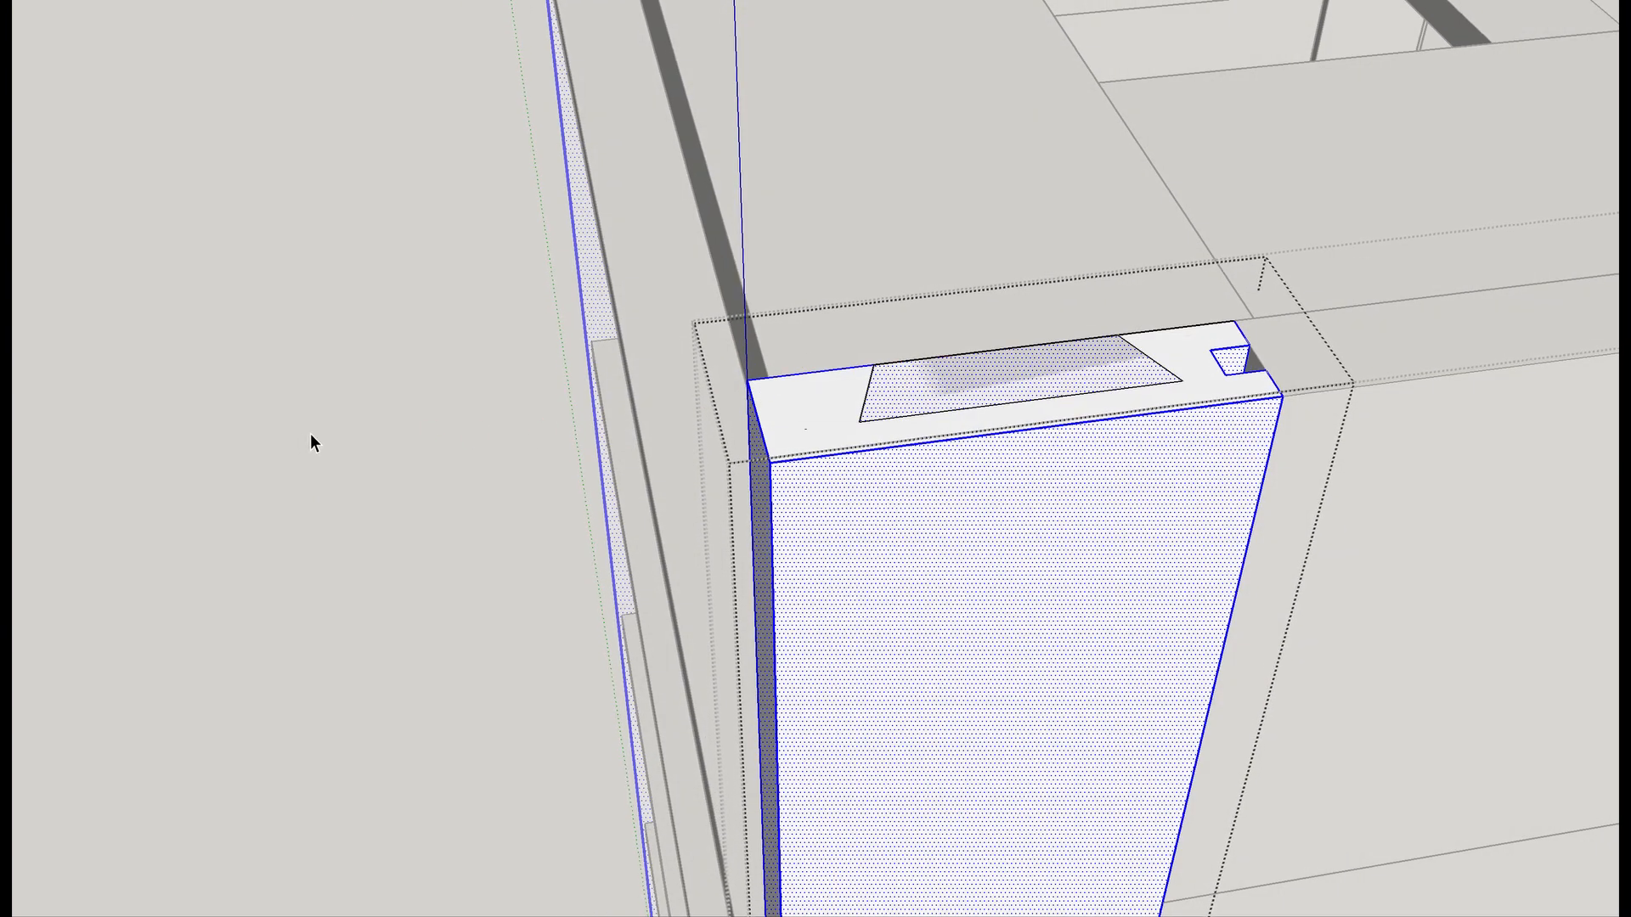
left_click(311, 435)
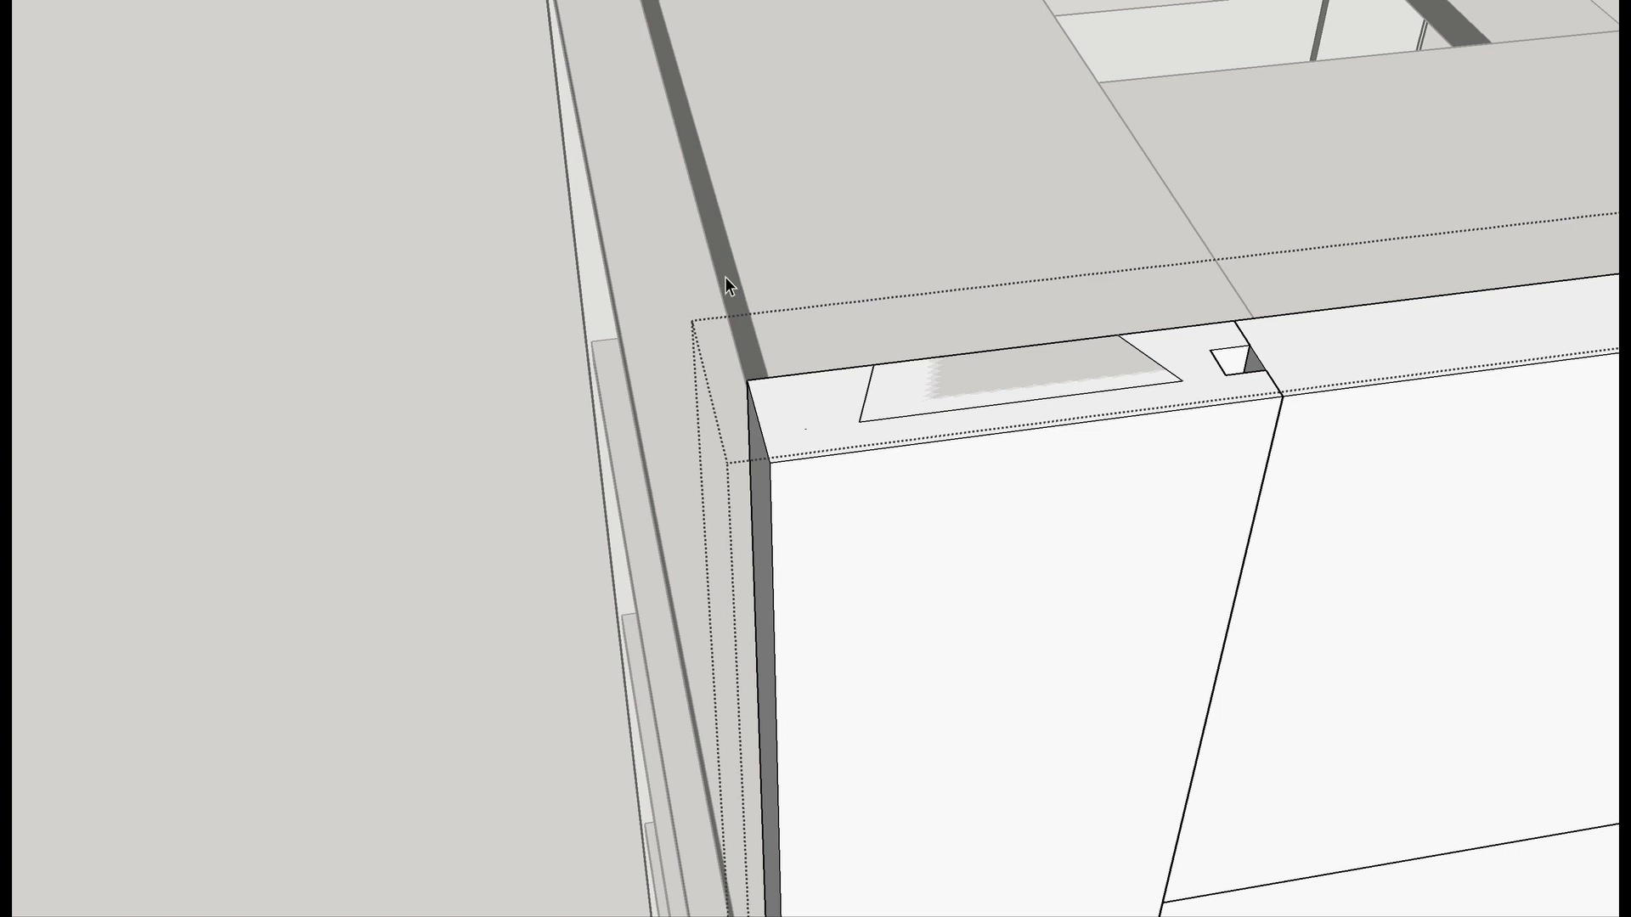
left_click(894, 201)
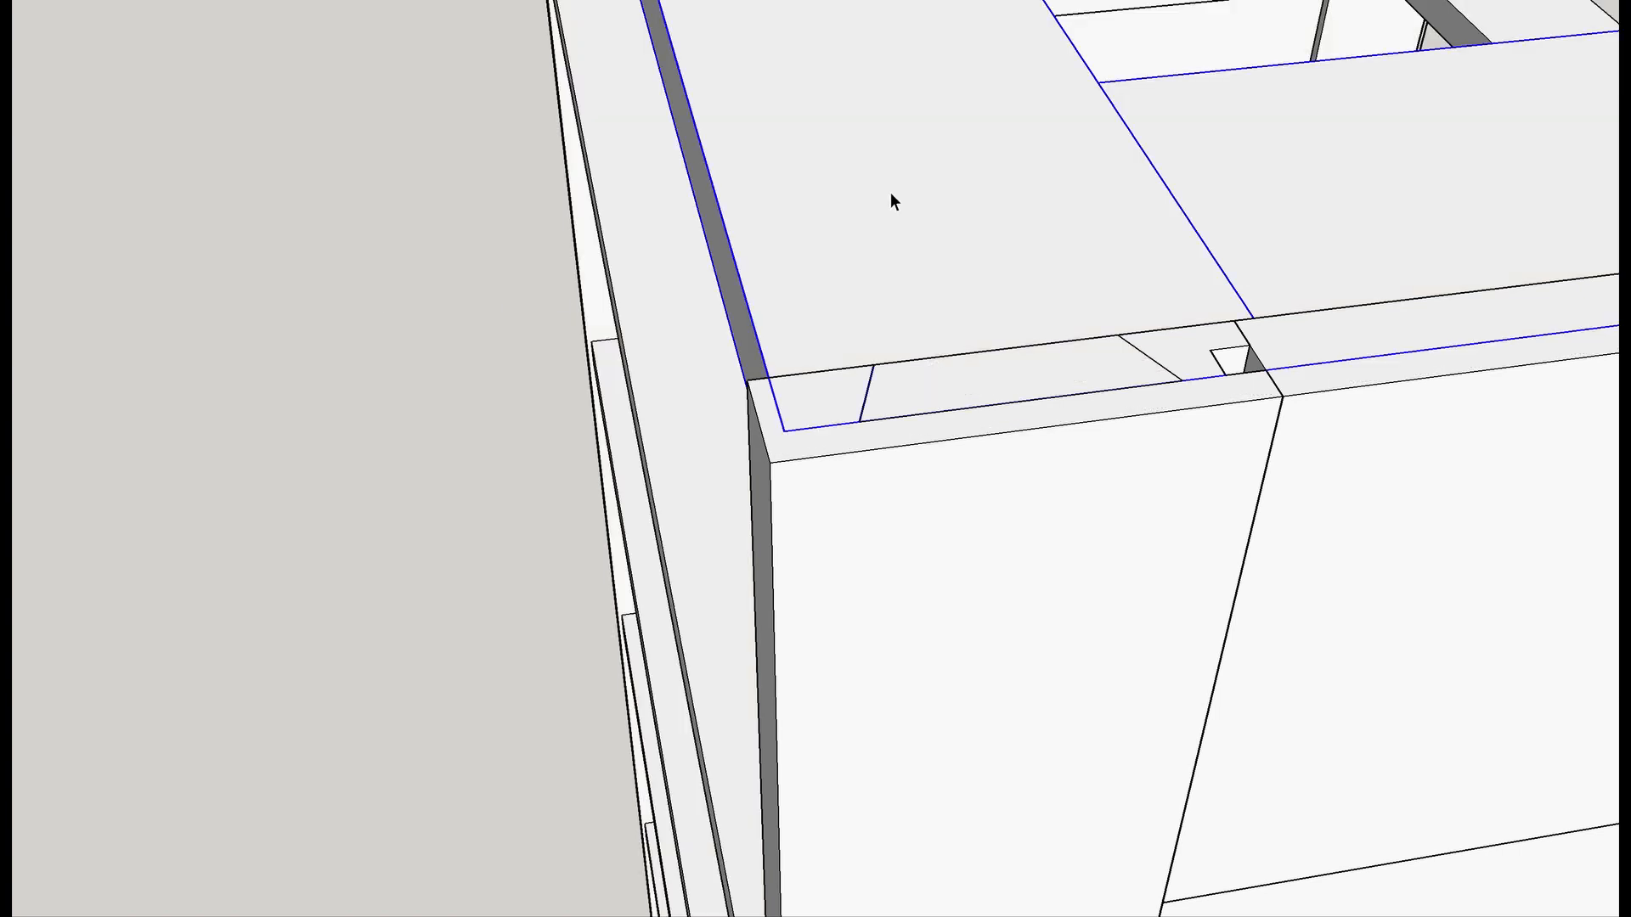
key("k")
middle_click_drag(841, 604, 881, 227)
scroll(879, 223, "down", 3)
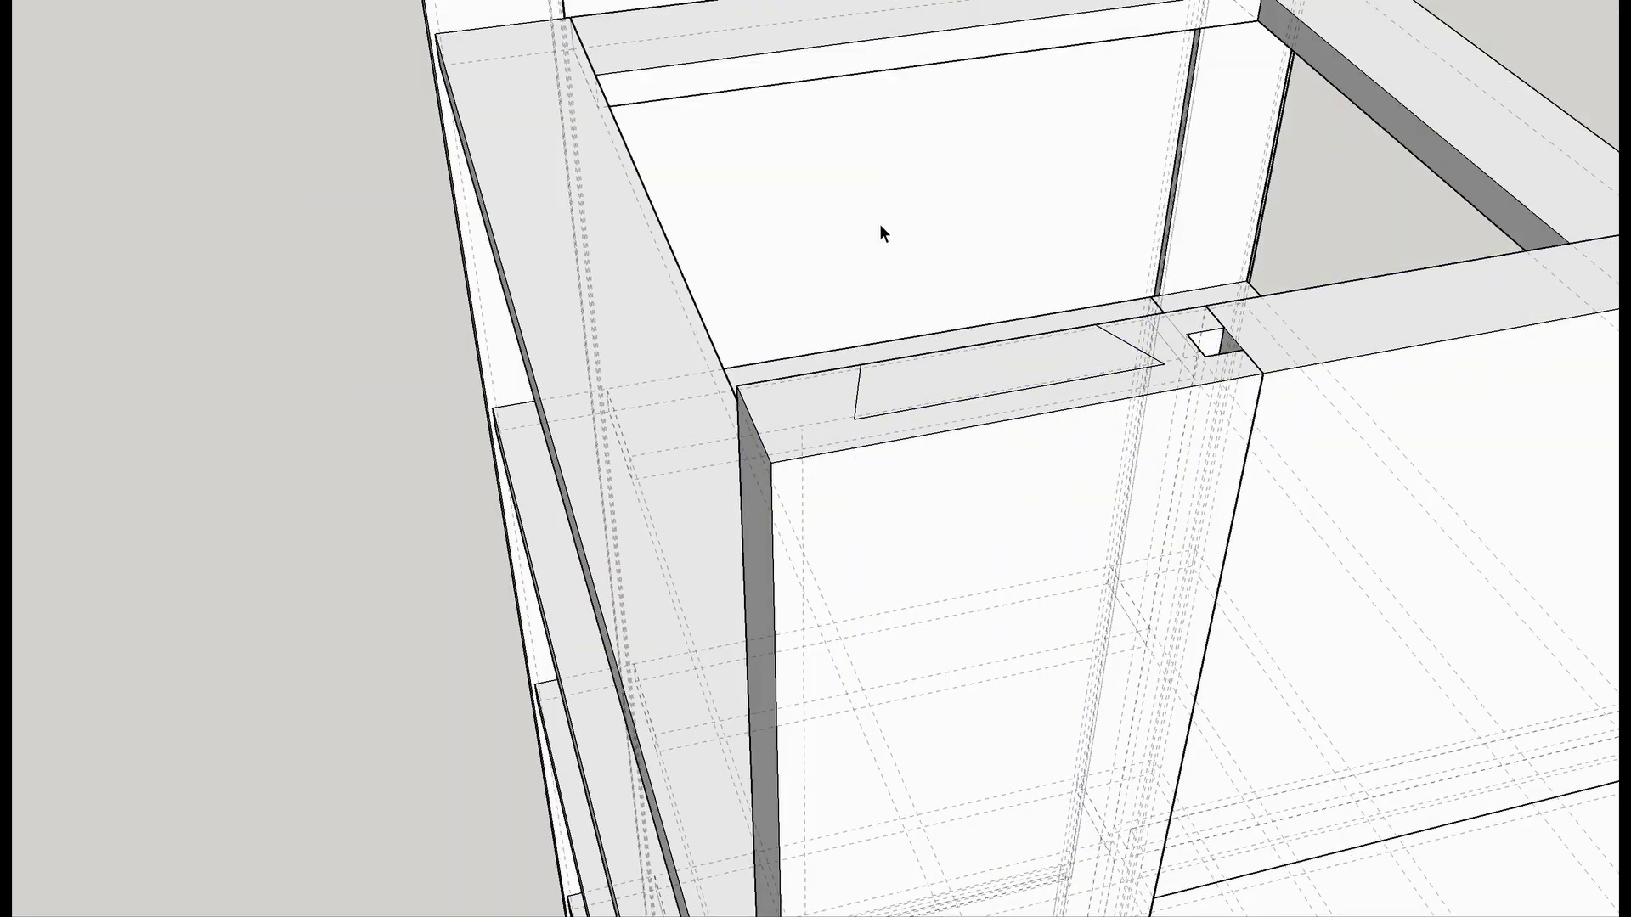
Reopen the front stile and Push/Pull the traced dovetail face down into it to cut the rail's socket.
middle_click_drag(856, 506, 1007, 623)
scroll(916, 606, "up", 6)
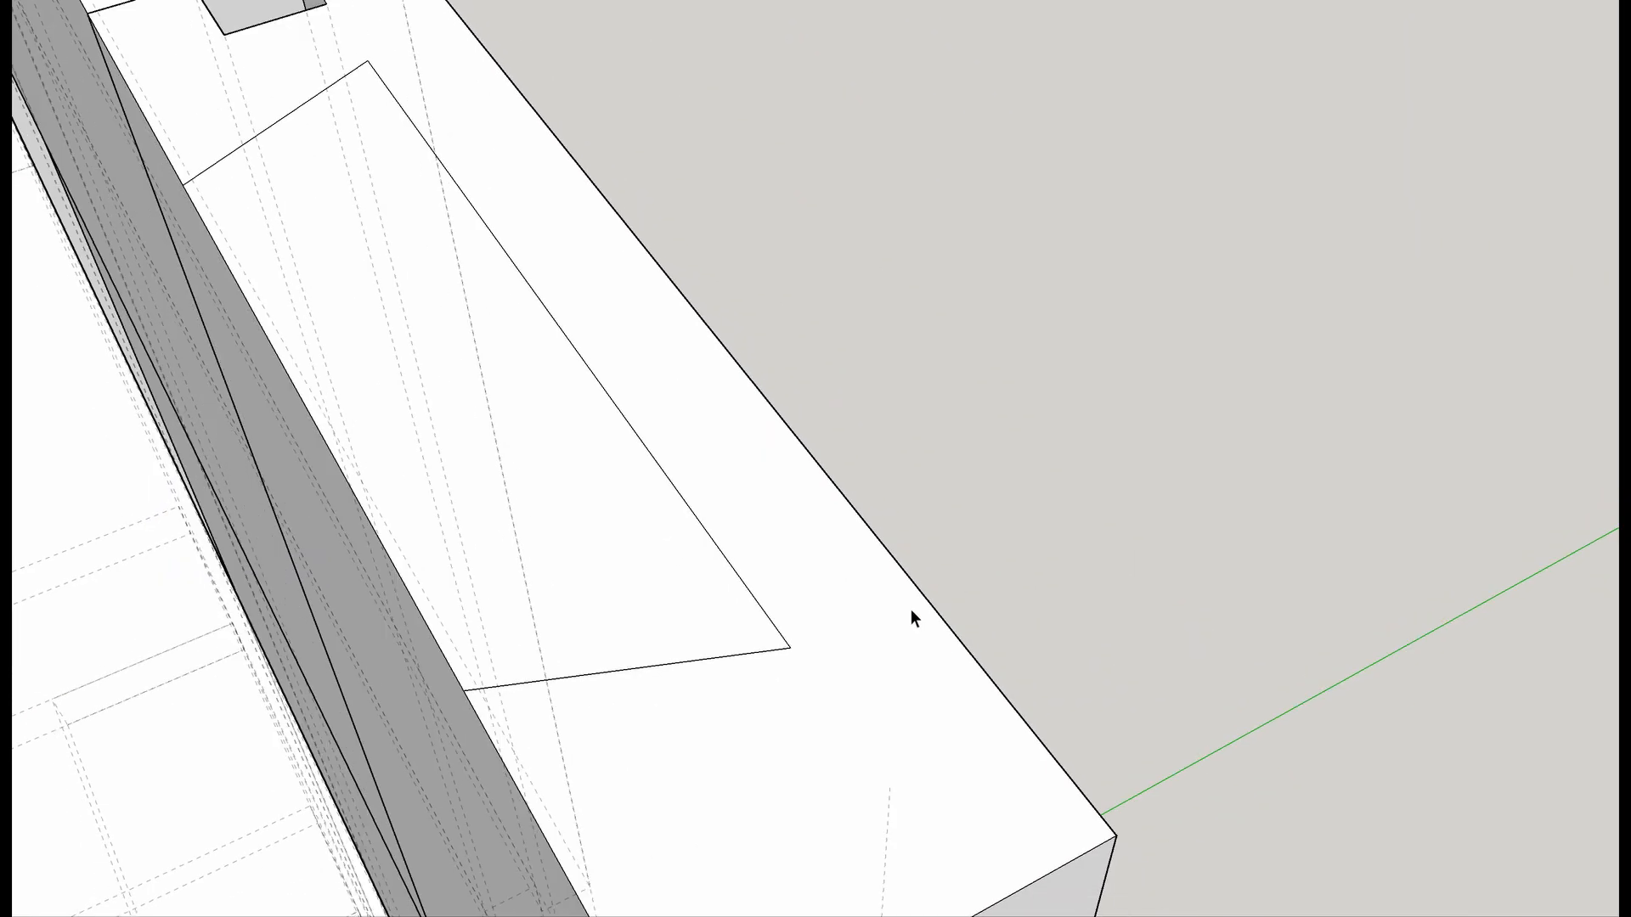
left_click(552, 583)
double_click(553, 584)
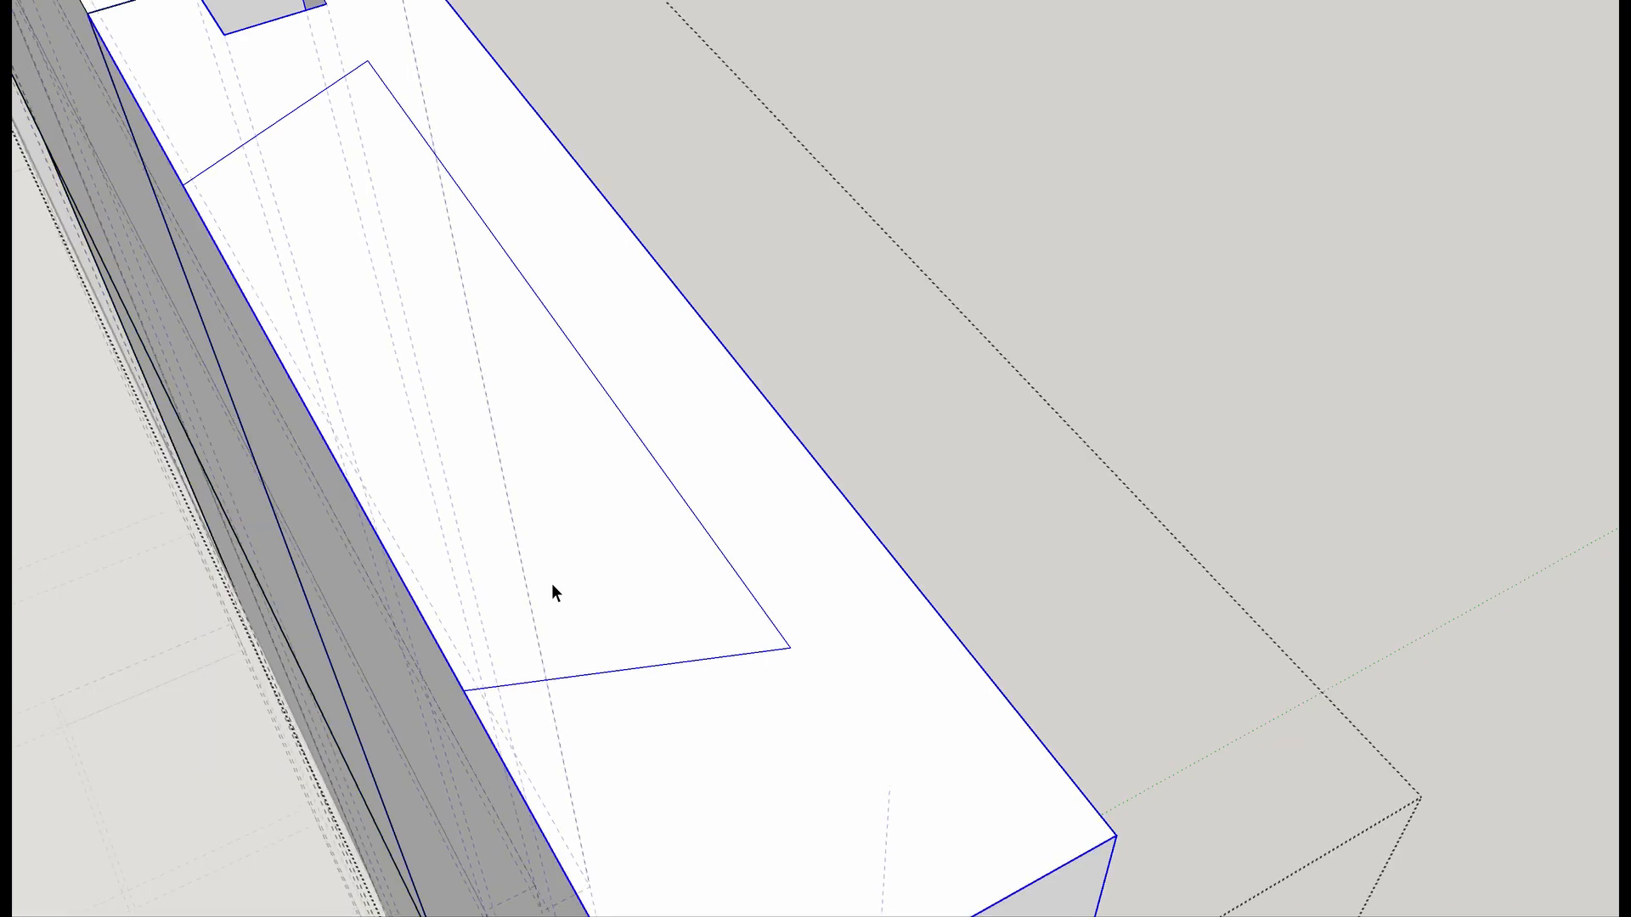
scroll(552, 583, "down", 3)
left_click(552, 583)
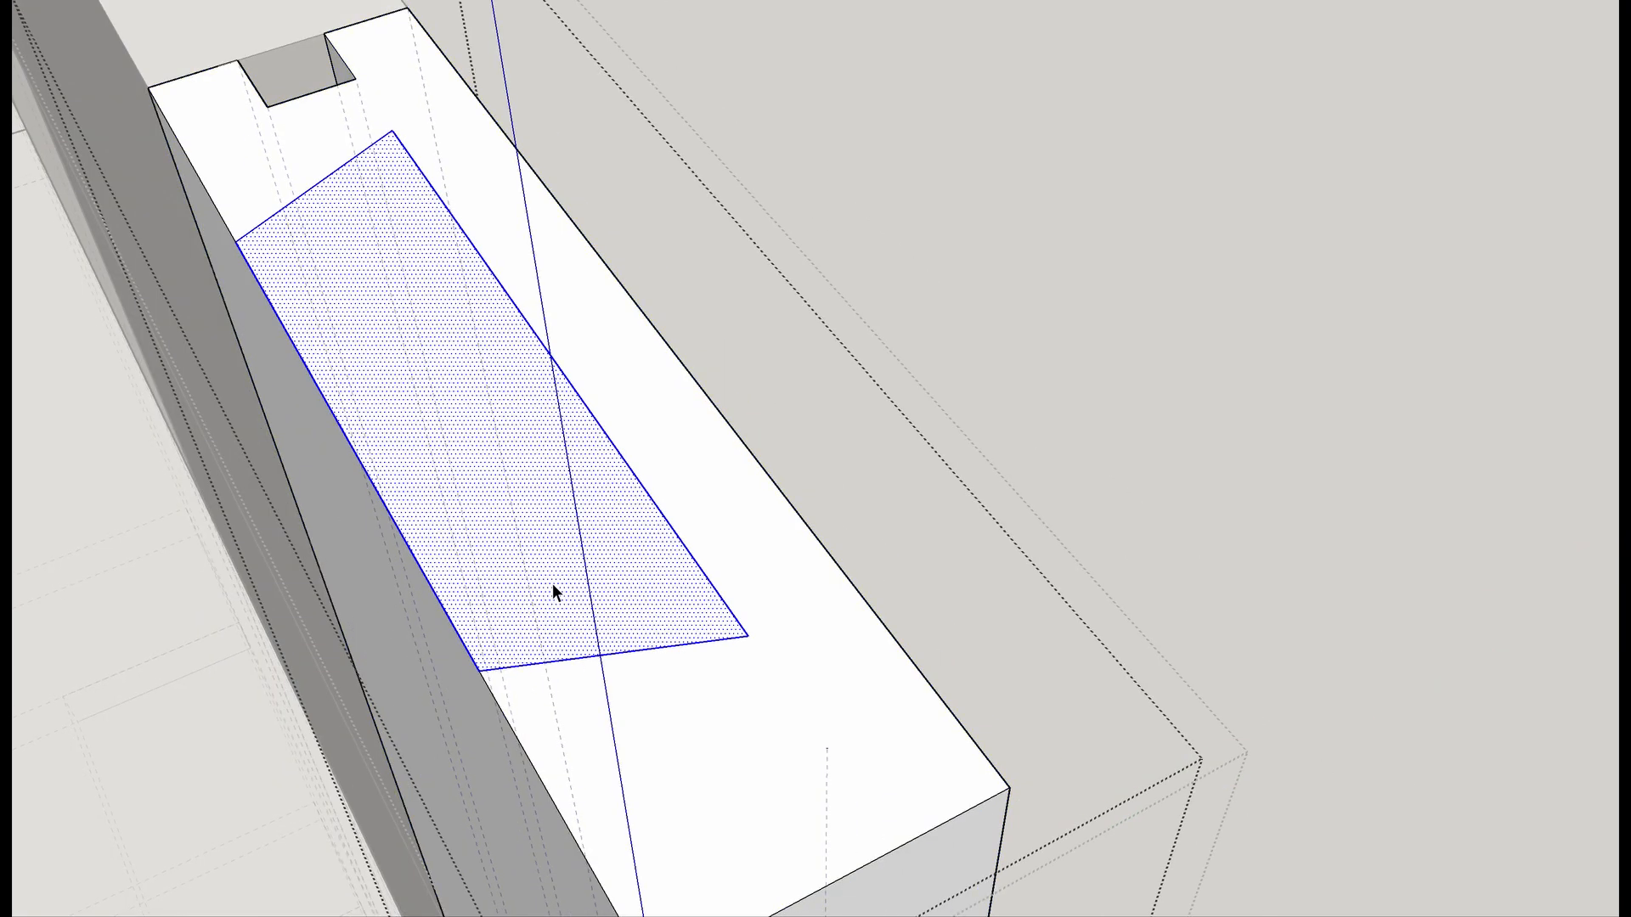
middle_click_drag(465, 650, 717, 529)
key("p")
left_click_drag(459, 640, 441, 733)
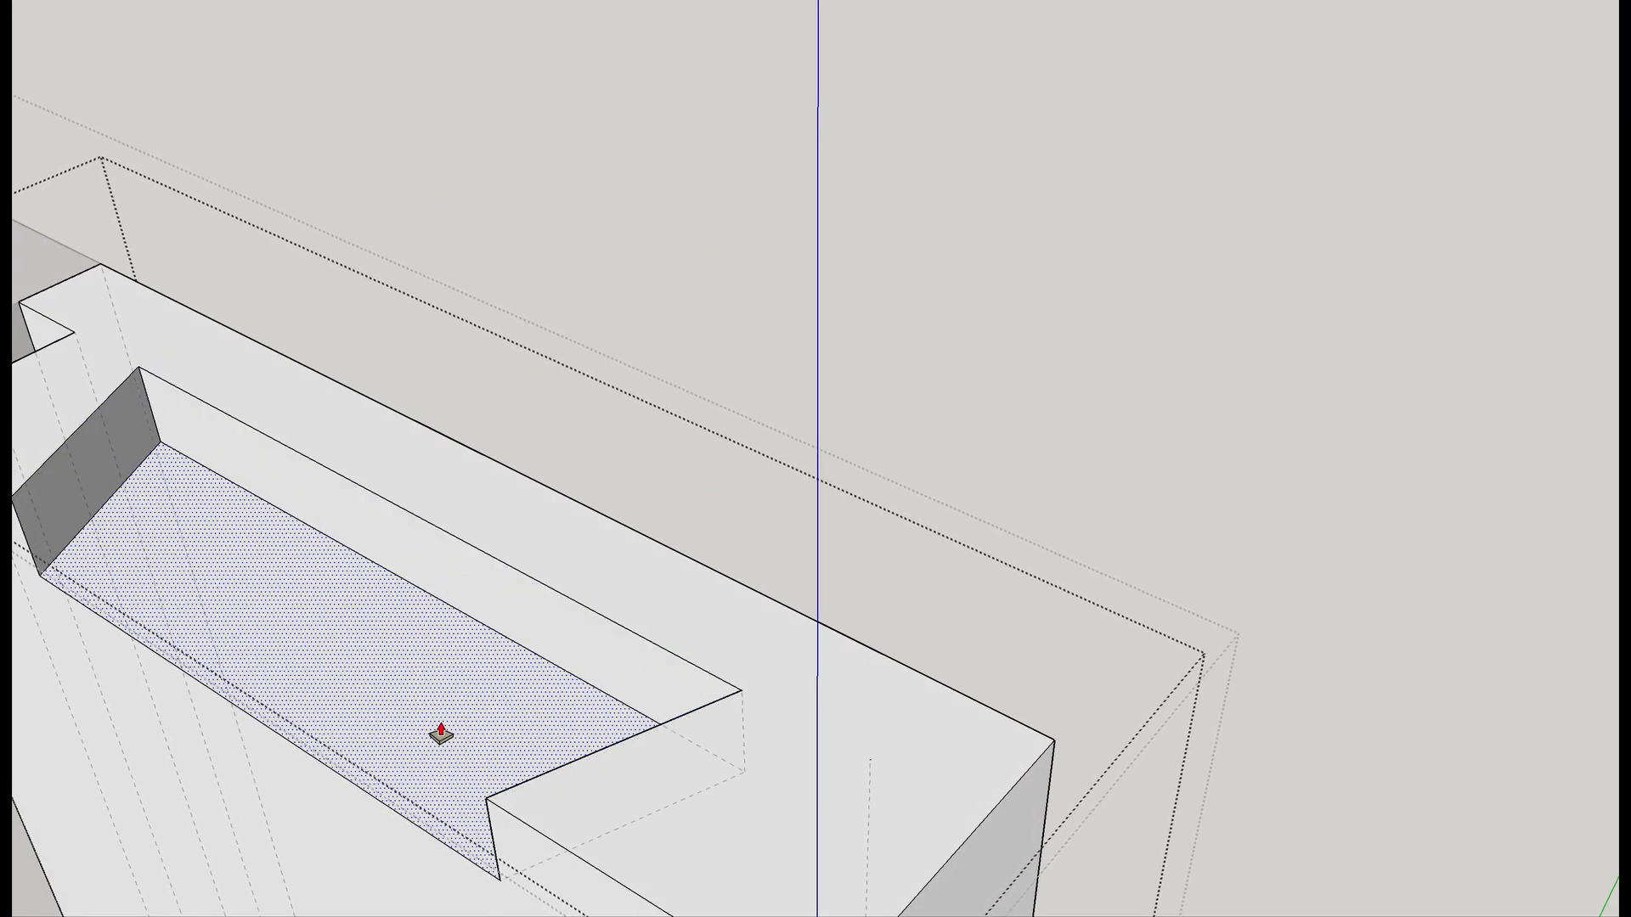
scroll(441, 732, "down", 6)
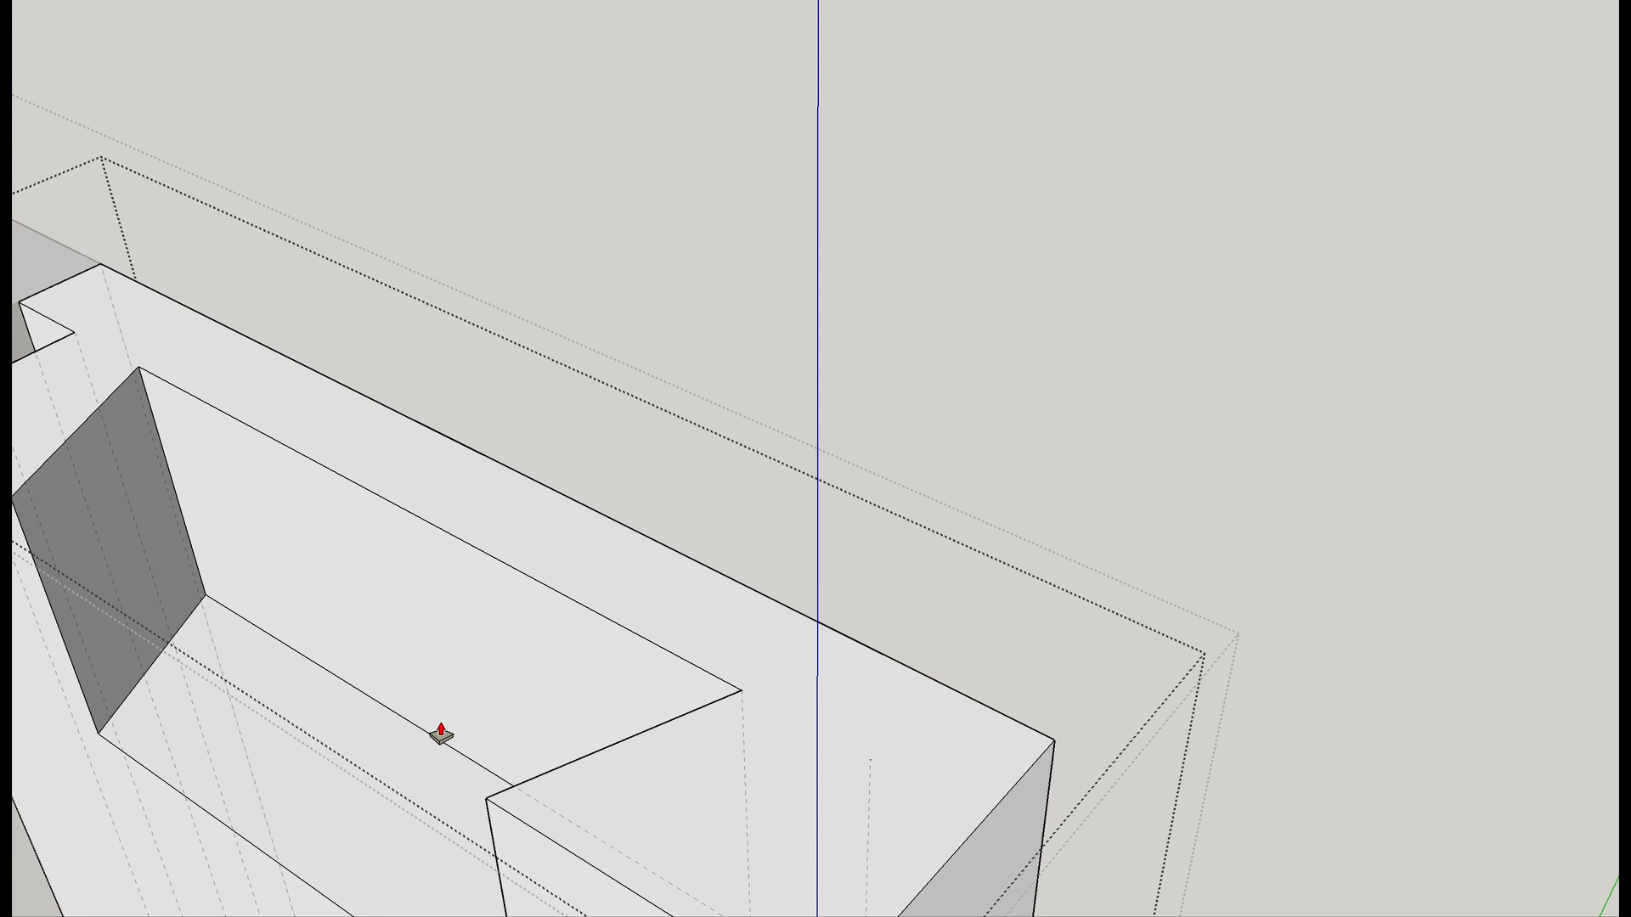
Leave the side panel, unhide the uppermost frame and turn the display of hidden objects back off.
middle_click_drag(395, 650, 1432, 311)
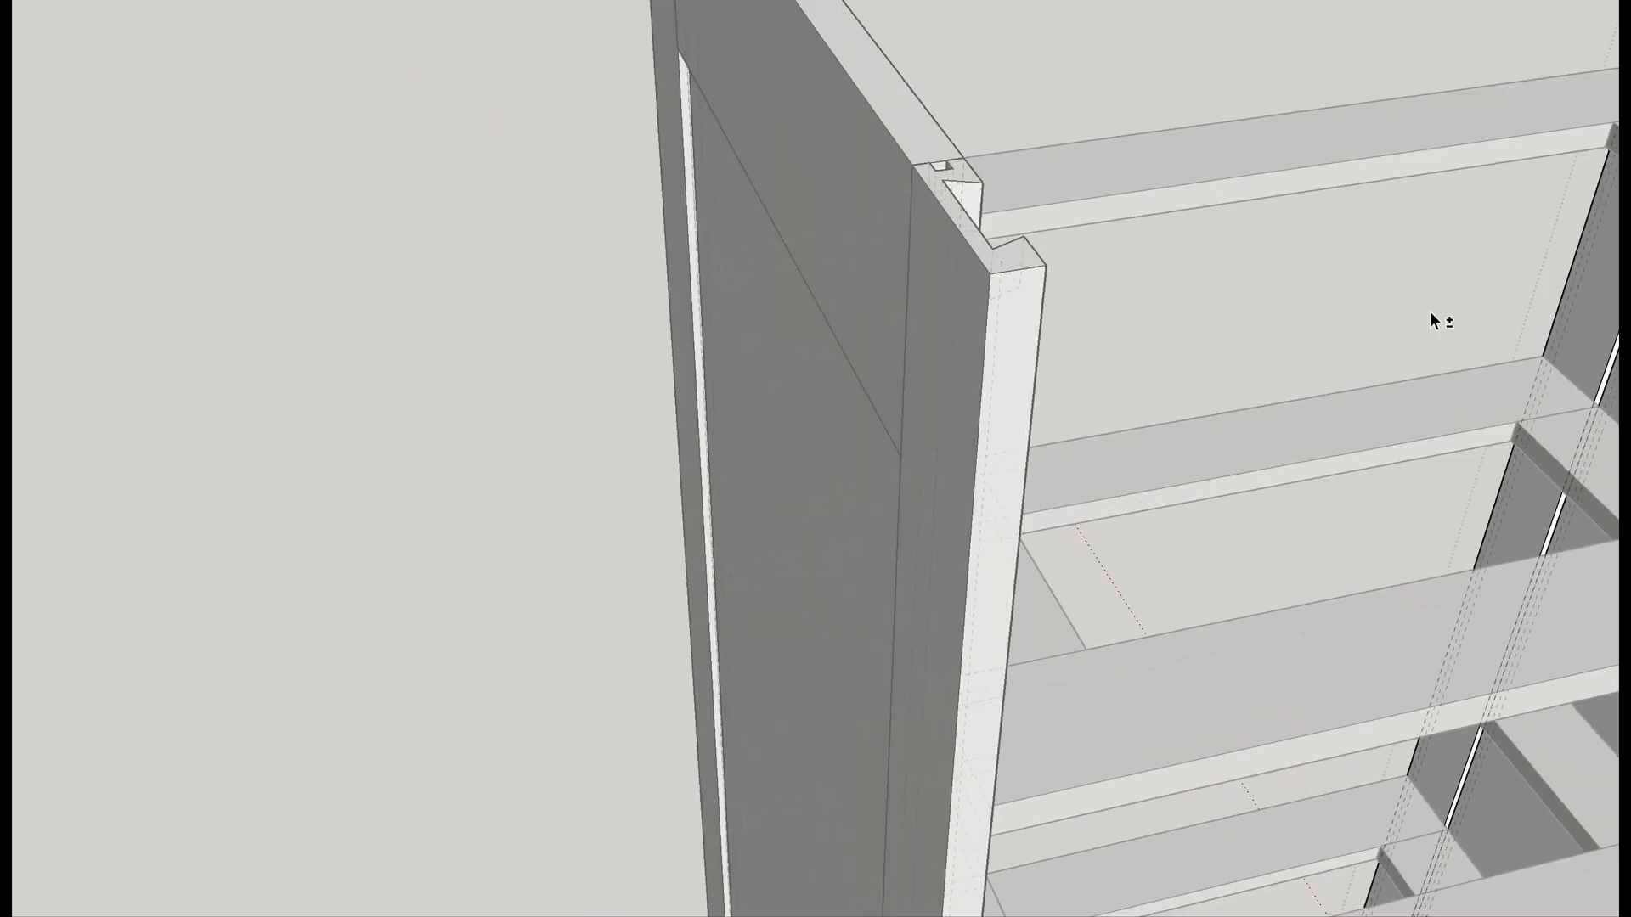
mouse_move(943, 292)
middle_mouse_down()
mouse_move(1195, 240)
mouse_move(785, 375)
middle_mouse_up()
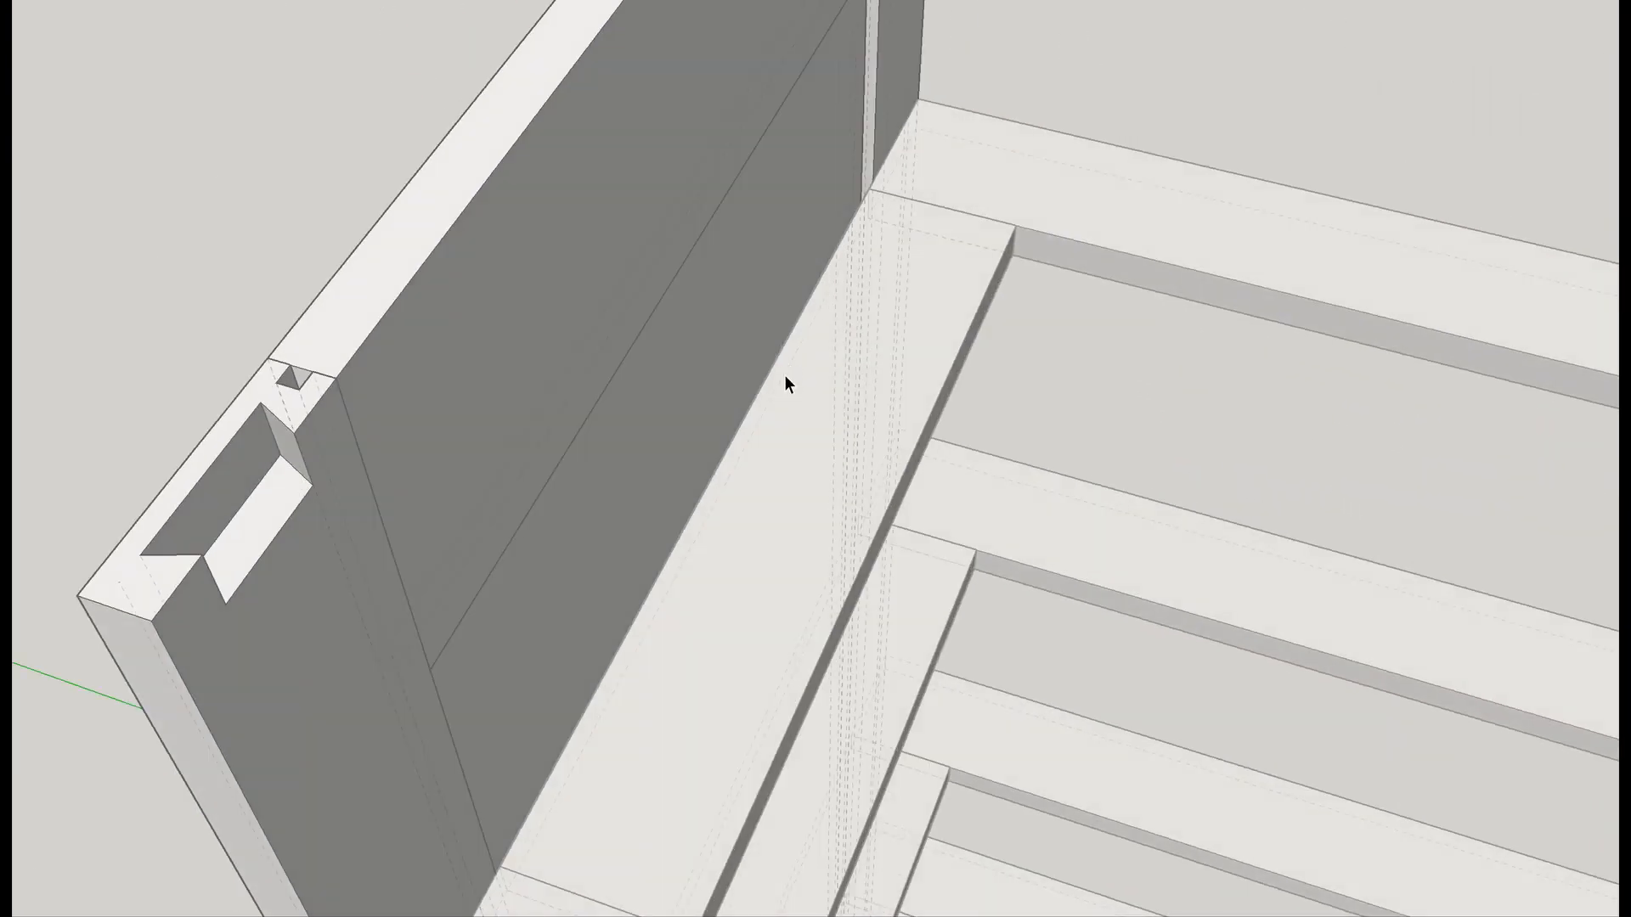
scroll(739, 391, "down", 8)
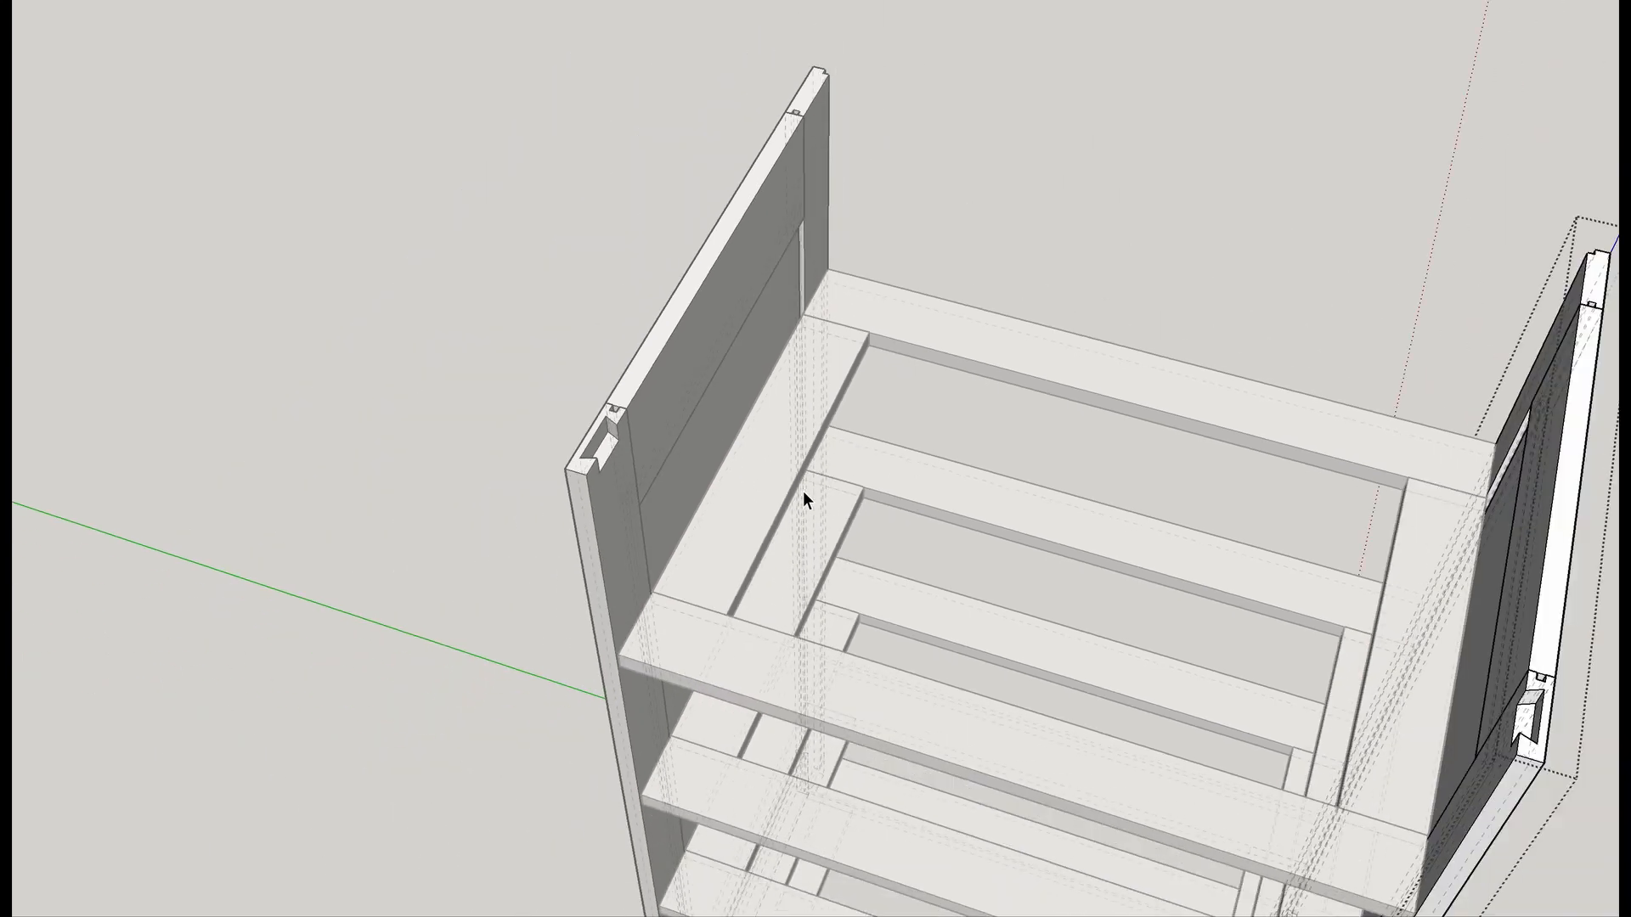
key("alt+h")
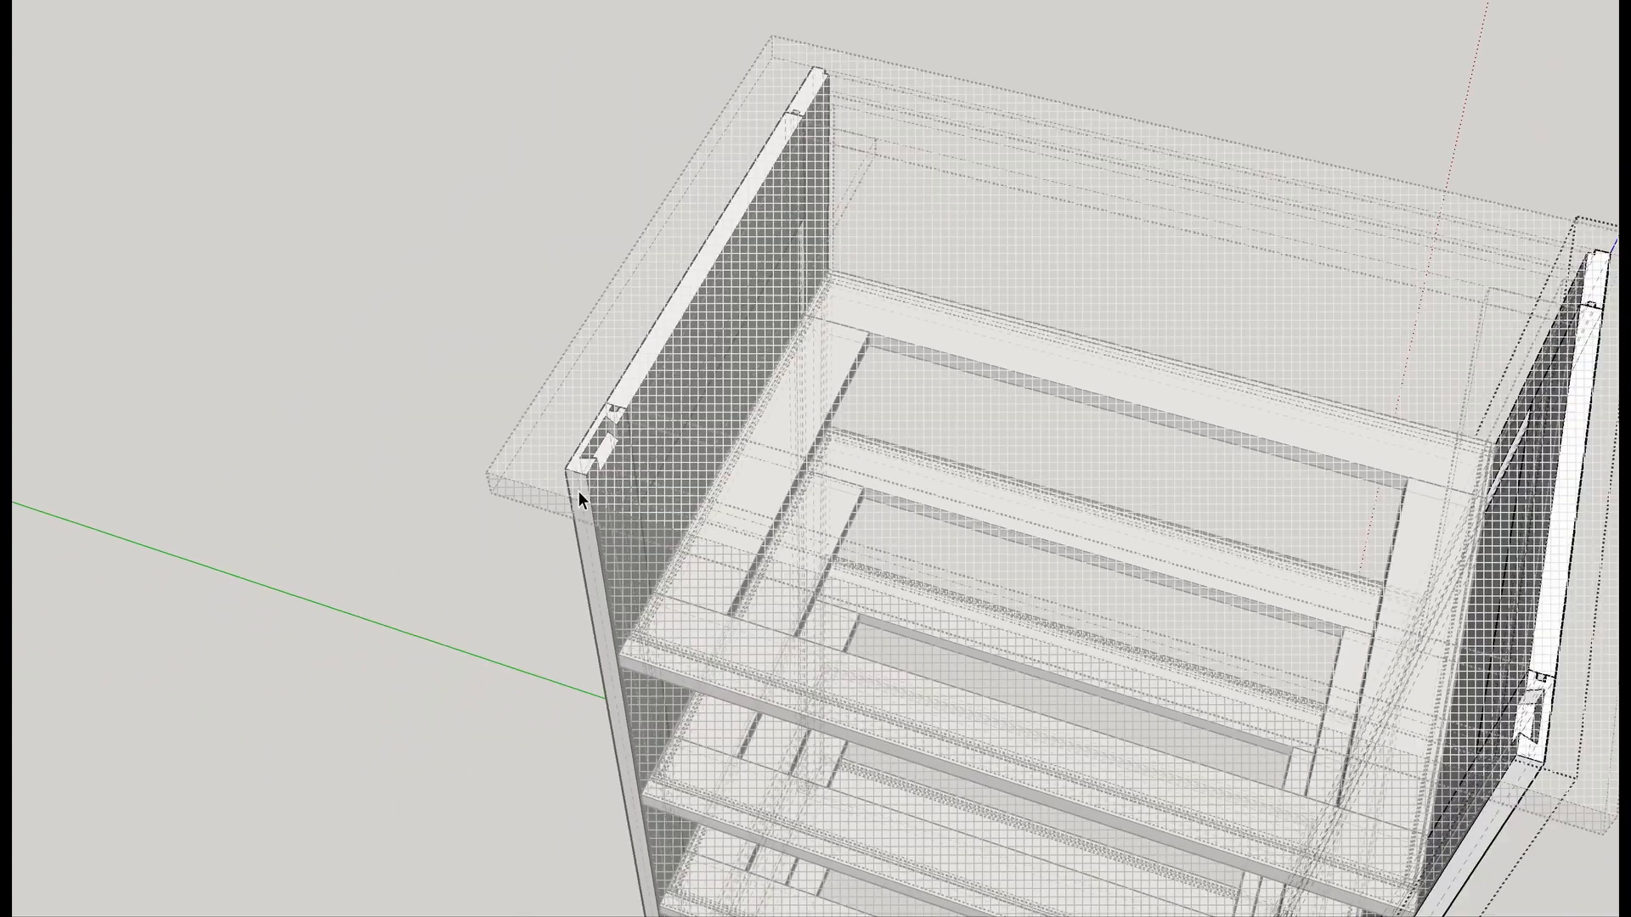
middle_click_drag(604, 475, 721, 162)
double_click(722, 164)
left_click(722, 163)
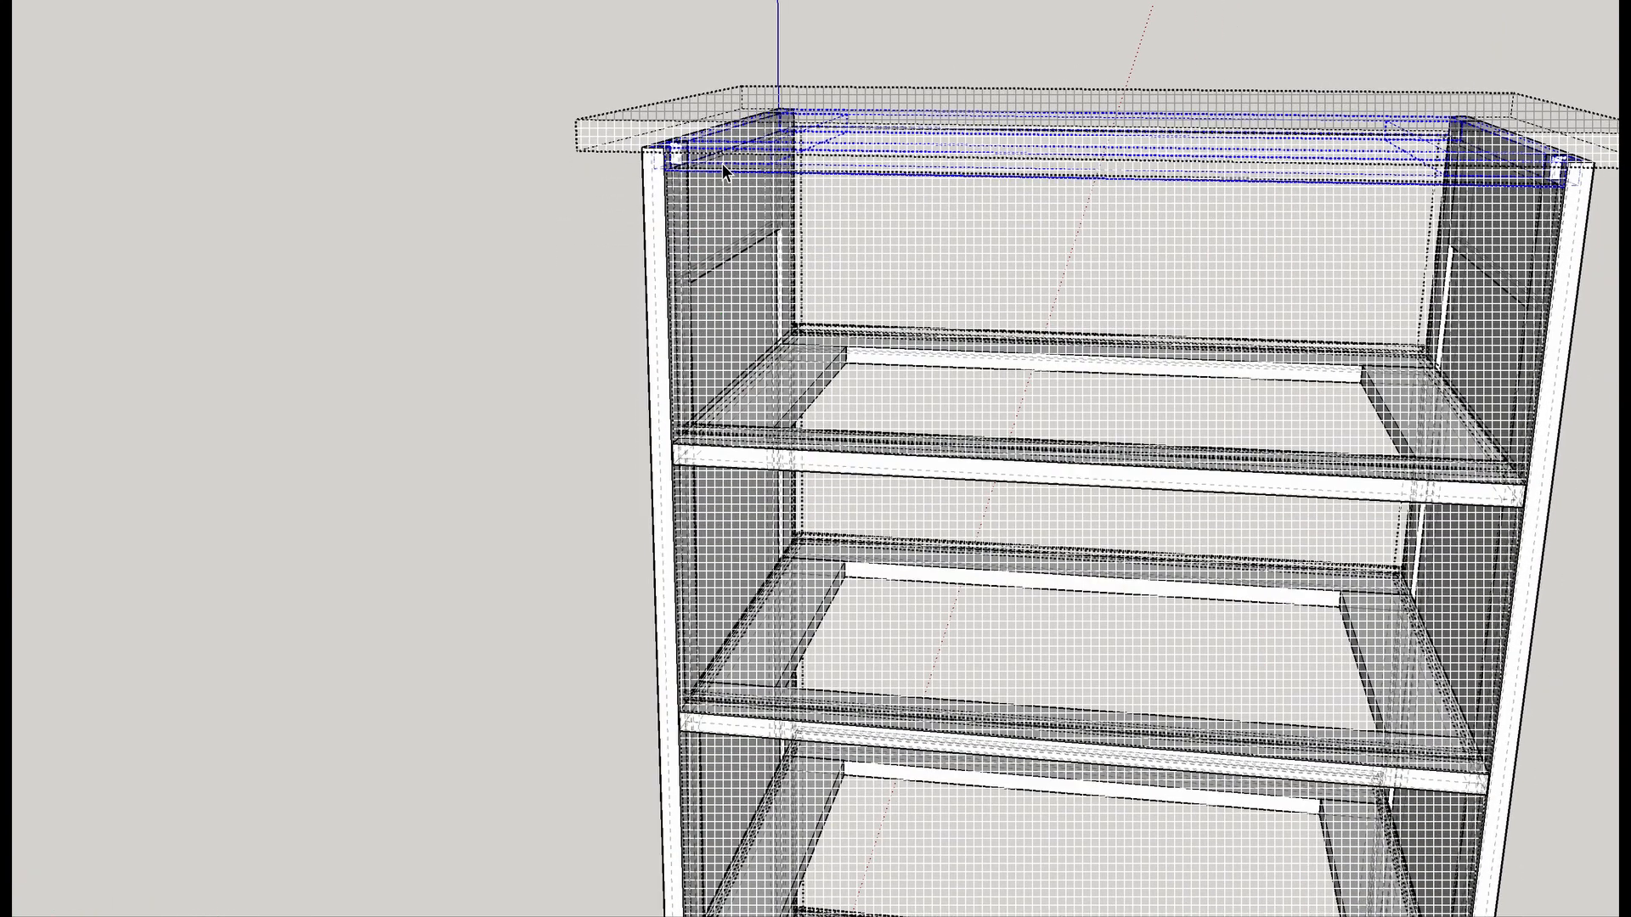
double_click(722, 163)
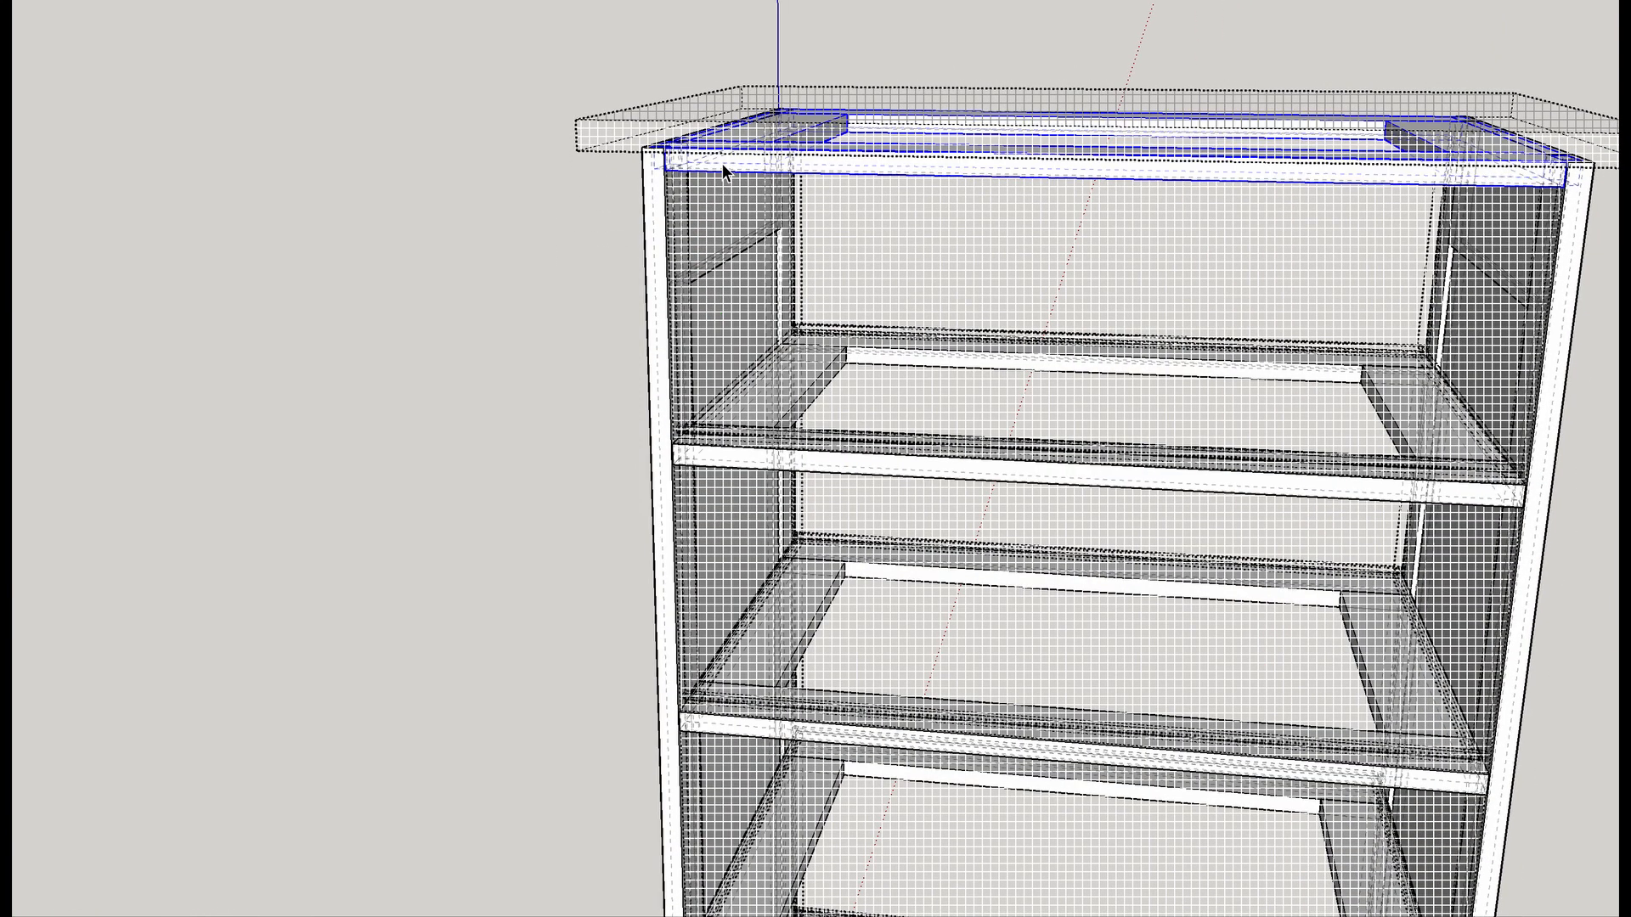
key("alt+h")
Examine in X-ray view how the front rail's dovetails sit in the sockets of both side panels.
middle_click_drag(722, 163, 606, 626)
scroll(622, 392, "up", 3)
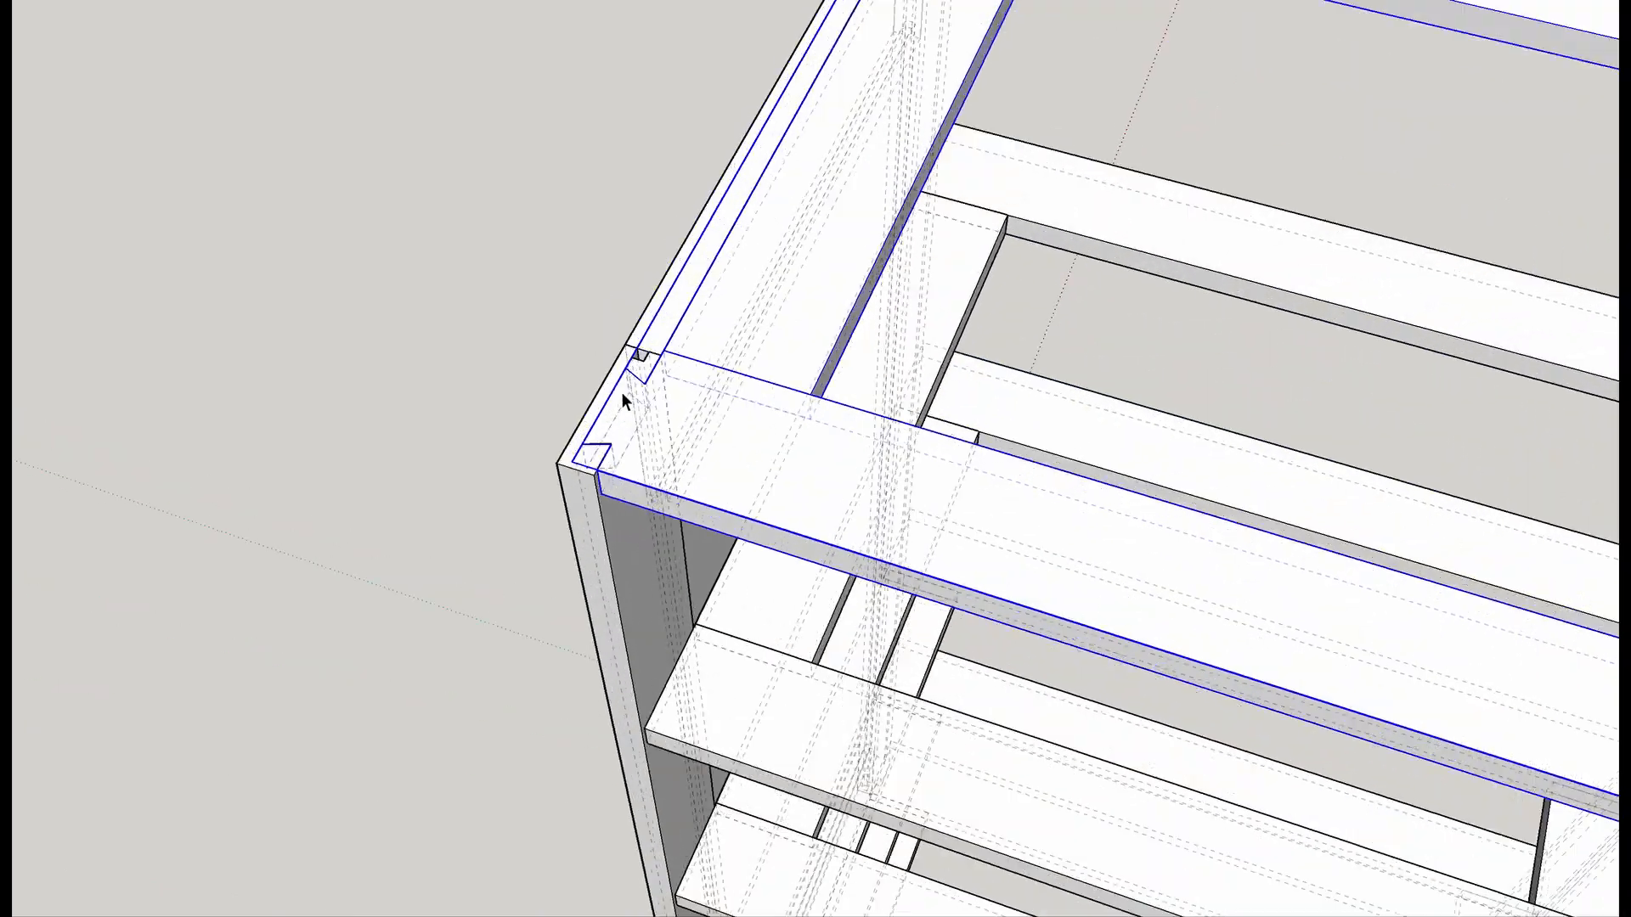
scroll(622, 392, "up", 5)
mouse_move(626, 400)
middle_mouse_down()
mouse_move(551, 659)
mouse_move(645, 680)
mouse_move(1067, 649)
mouse_move(909, 142)
middle_mouse_up()
scroll(1078, 594, "down", 3)
mouse_move(1078, 594)
middle_mouse_down()
mouse_move(991, 466)
mouse_move(746, 400)
mouse_move(884, 345)
mouse_move(922, 367)
middle_mouse_up()
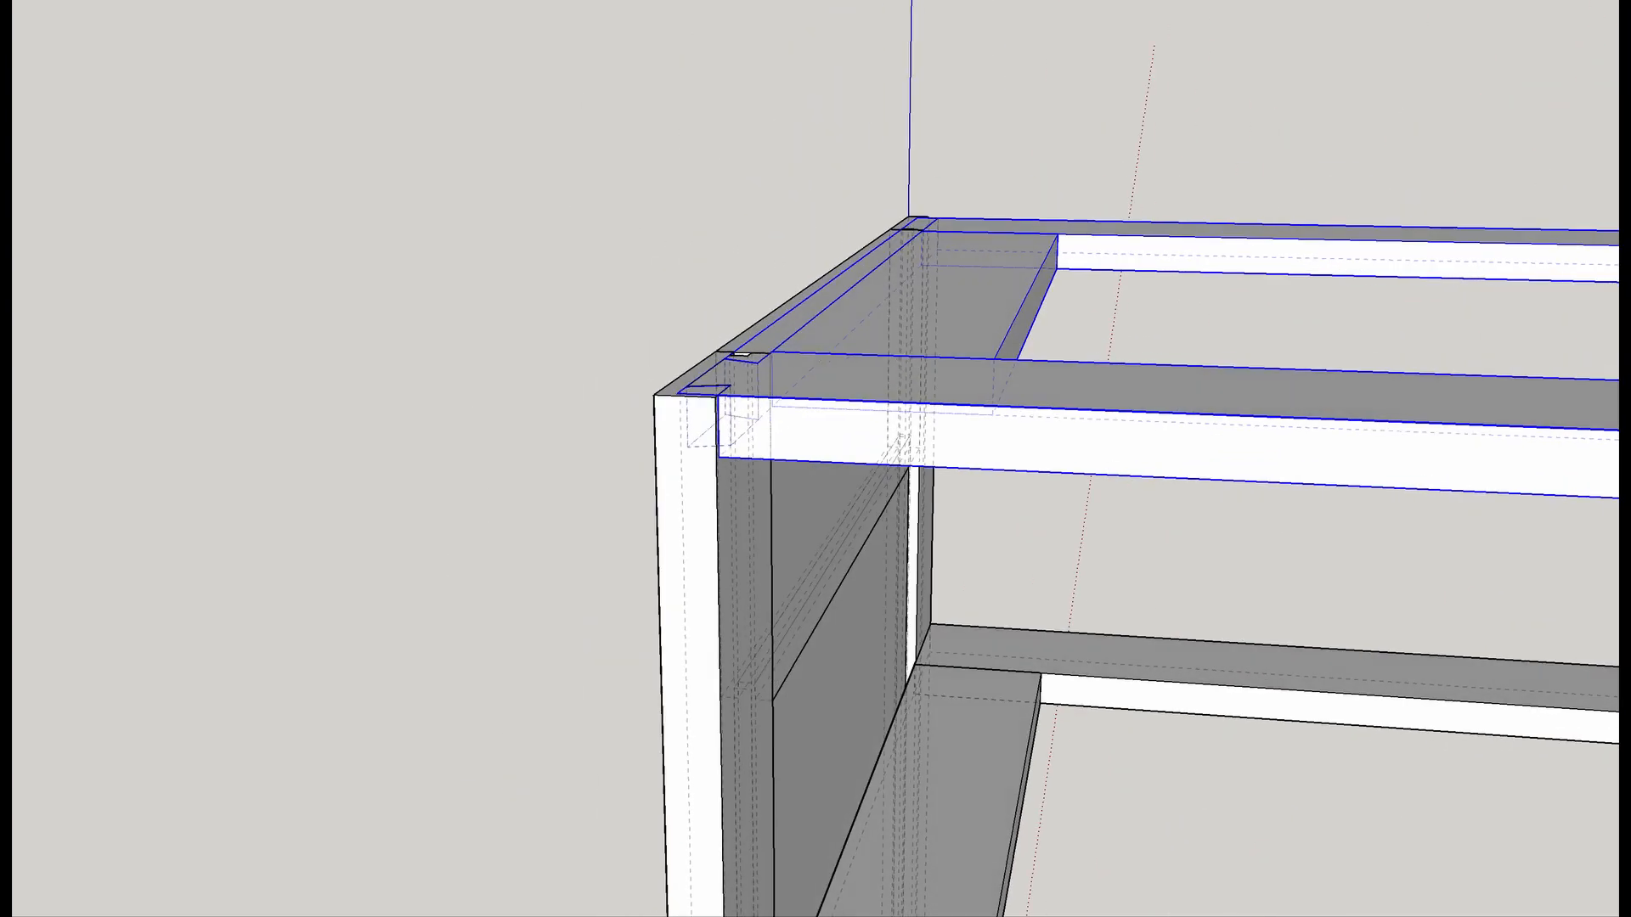
key("x")
middle_click_drag(704, 309, 596, 469)
scroll(609, 650, "up", 3)
scroll(553, 648, "down", 2)
mouse_move(553, 648)
middle_mouse_down()
mouse_move(910, 677)
mouse_move(1066, 623)
mouse_move(1118, 557)
mouse_move(1376, 600)
mouse_move(1630, 599)
middle_mouse_up()
mouse_move(517, 905)
middle_mouse_down()
mouse_move(823, 484)
mouse_move(900, 327)
middle_mouse_up()
mouse_move(900, 327)
middle_mouse_down()
mouse_move(882, 420)
mouse_move(732, 691)
middle_mouse_up()
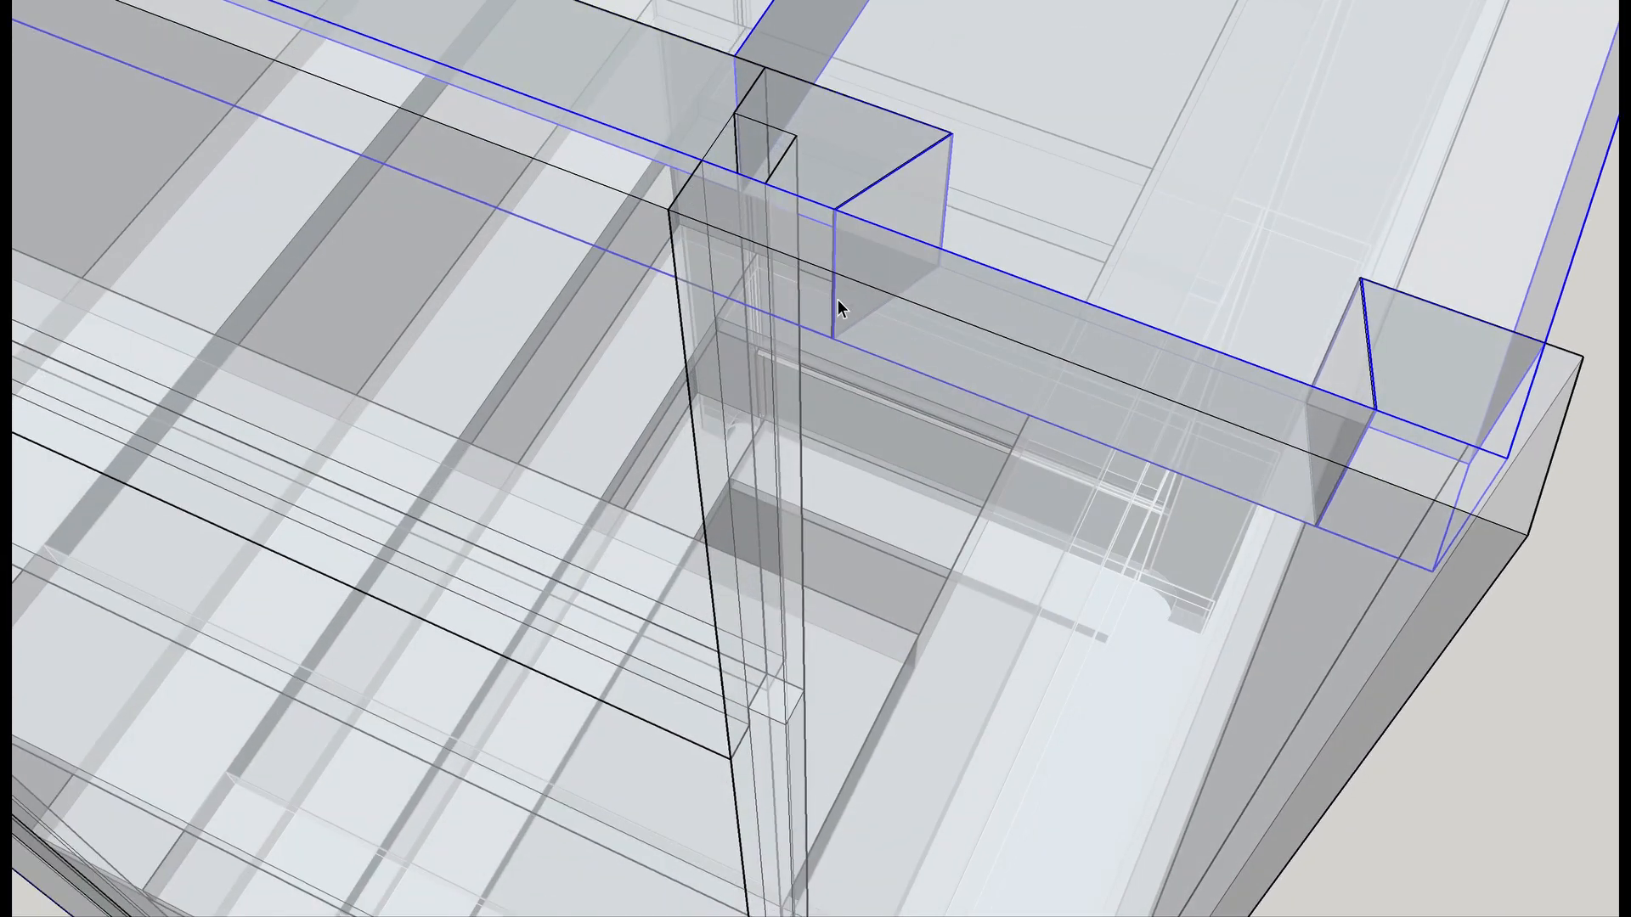
mouse_move(775, 167)
middle_mouse_down()
mouse_move(655, 270)
mouse_move(863, 258)
mouse_move(775, 255)
mouse_move(807, 264)
middle_mouse_up()
mouse_move(1180, 354)
middle_mouse_down()
mouse_move(917, 291)
mouse_move(1162, 334)
mouse_move(843, 221)
middle_mouse_up()
scroll(1169, 320, "down", 4)
mouse_move(1171, 323)
middle_mouse_down("shift")
mouse_move(968, 350)
mouse_move(918, 488)
mouse_move(924, 544)
middle_mouse_up("shift")
scroll(750, 352, "down", 8)
scroll(923, 538, "up", 2)
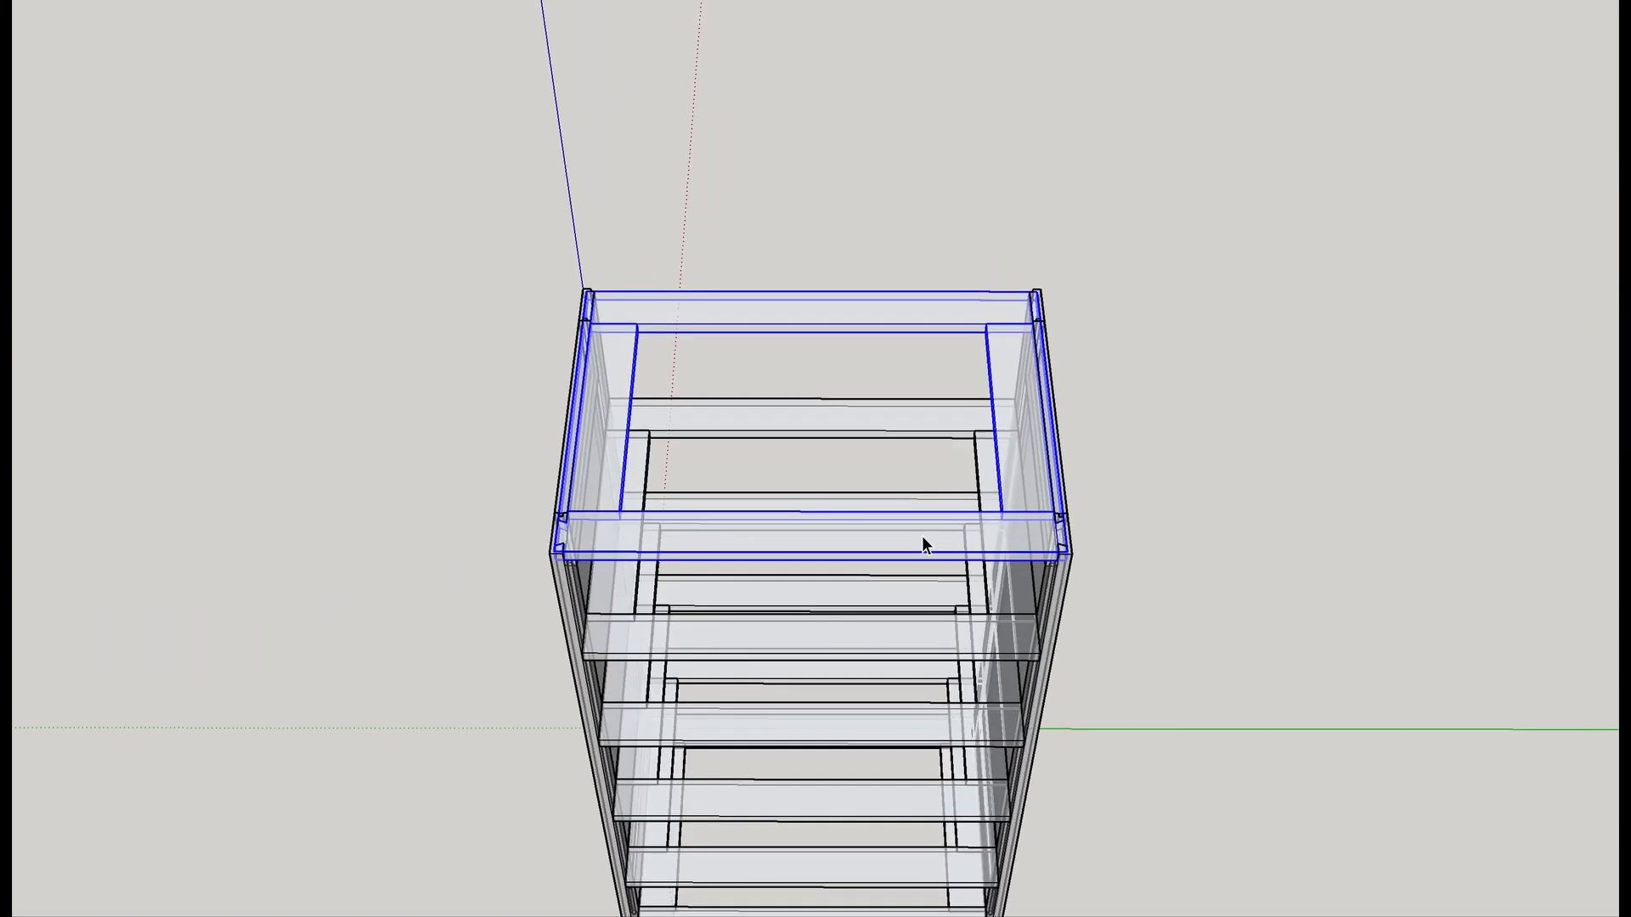
key("x")
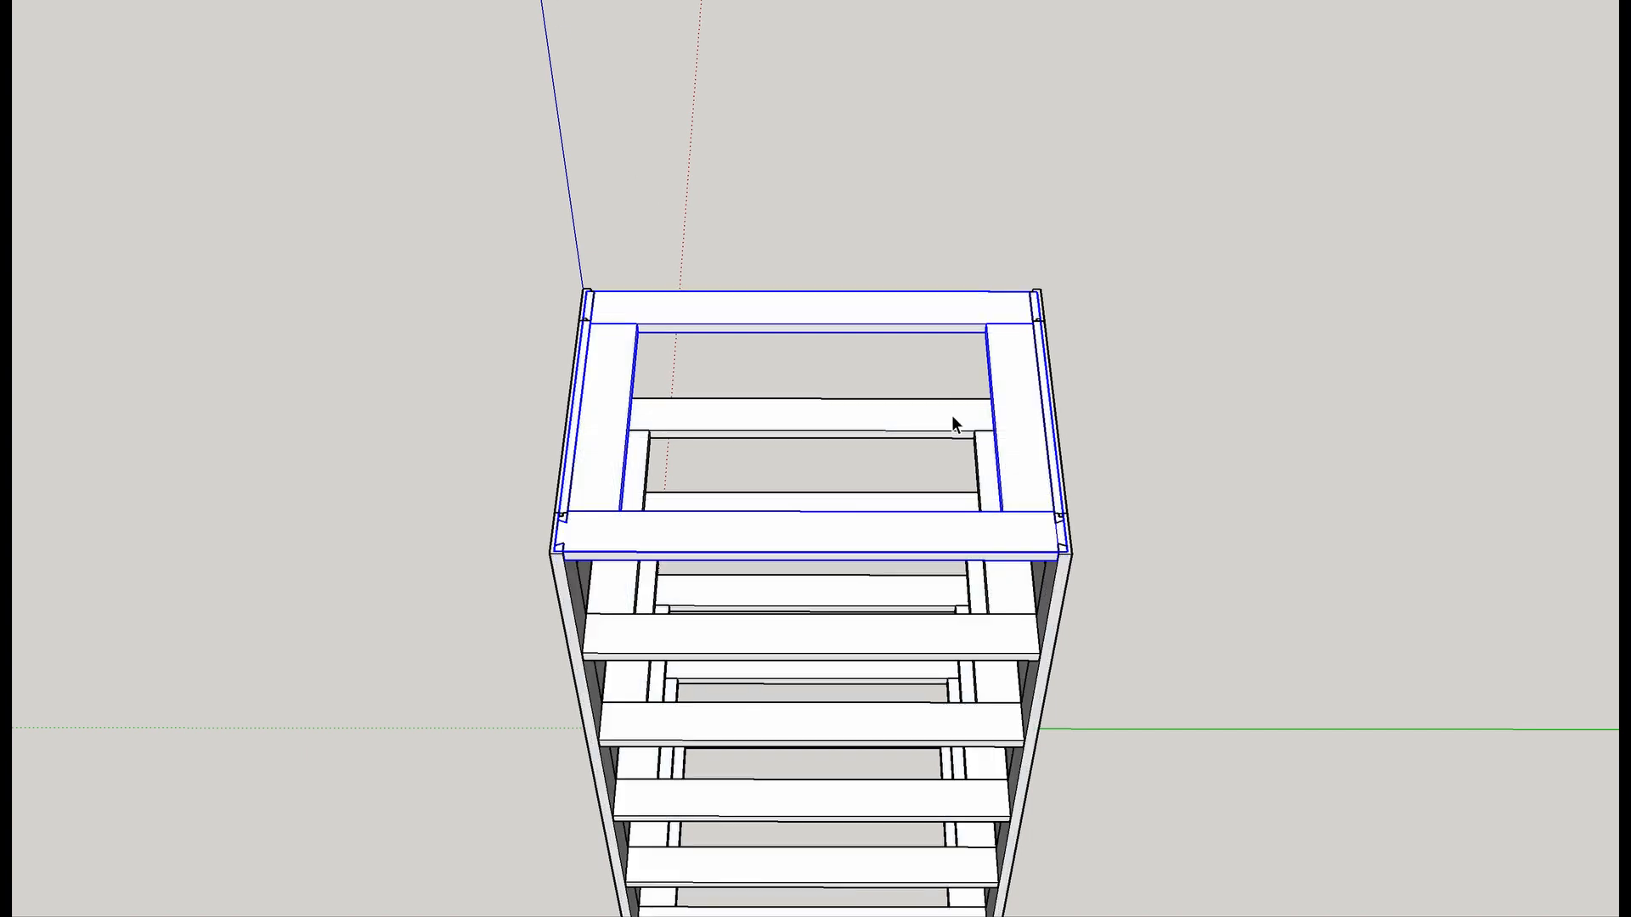
Replace the uppermost frame's back rail with a copy of its dovetailed front rail.
left_click(1168, 502)
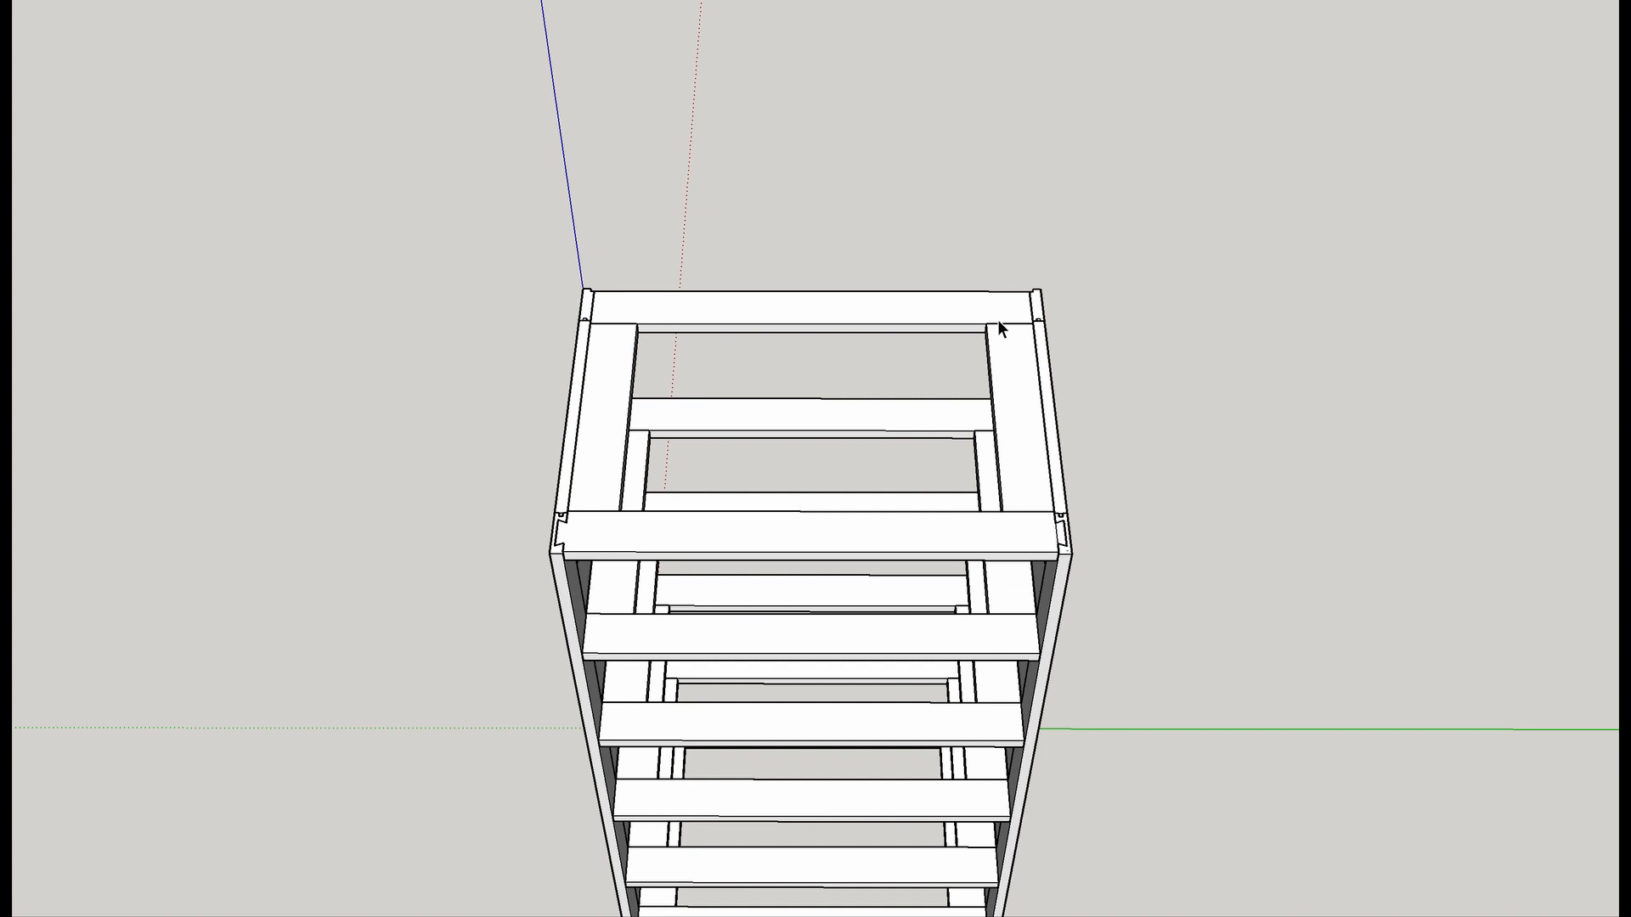
double_click(997, 314)
left_click(950, 314)
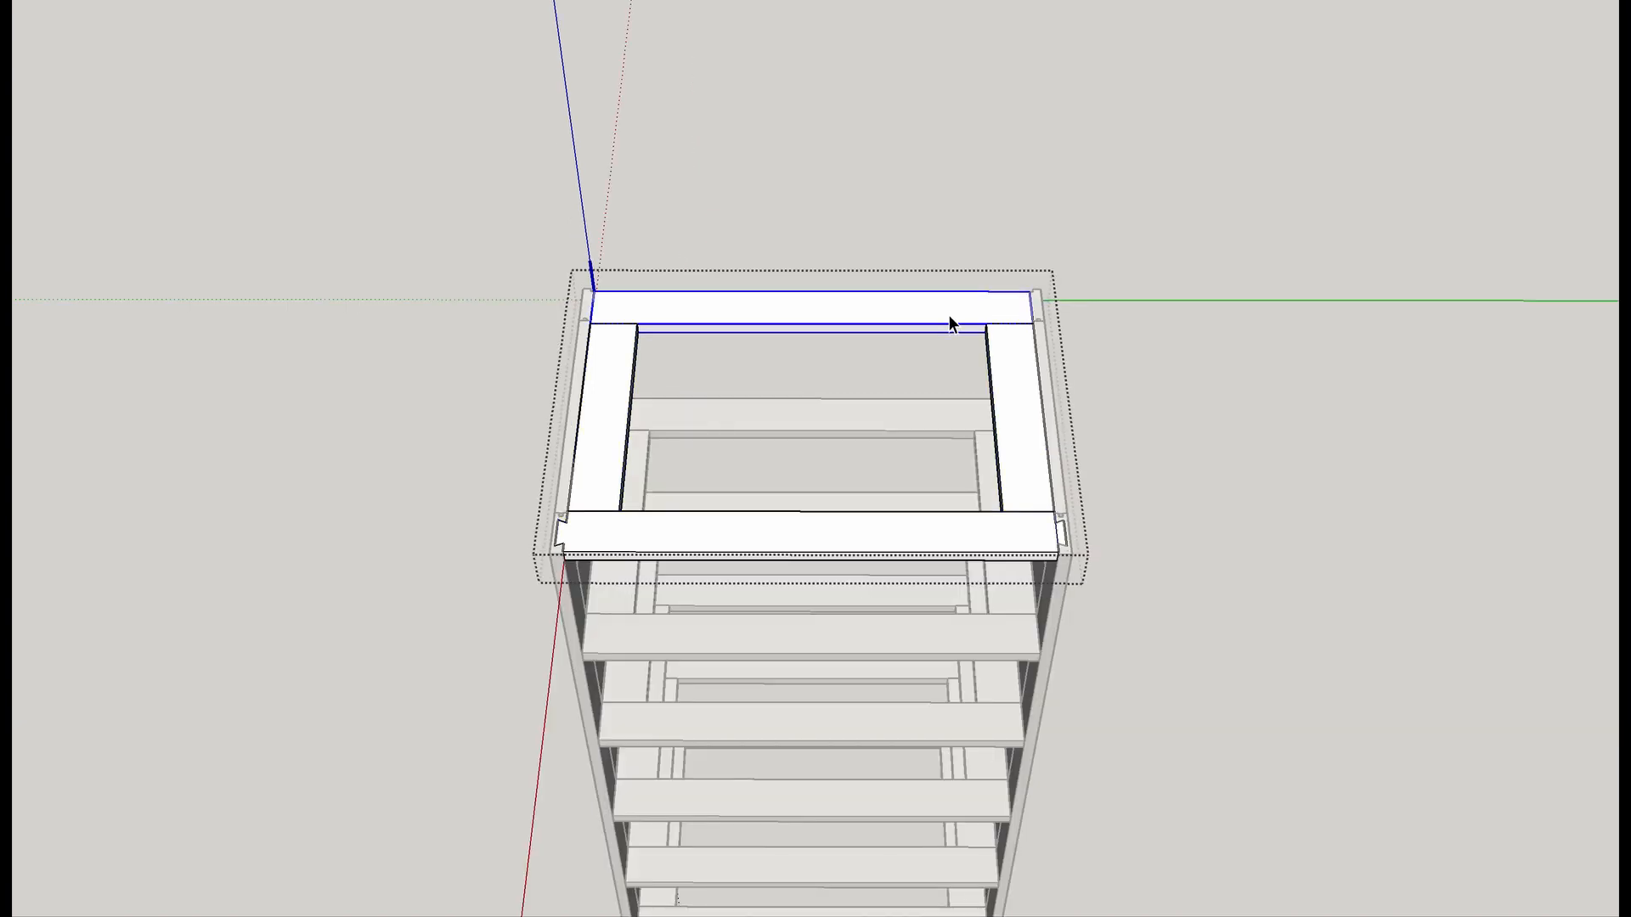
key("Delete")
left_click(960, 539)
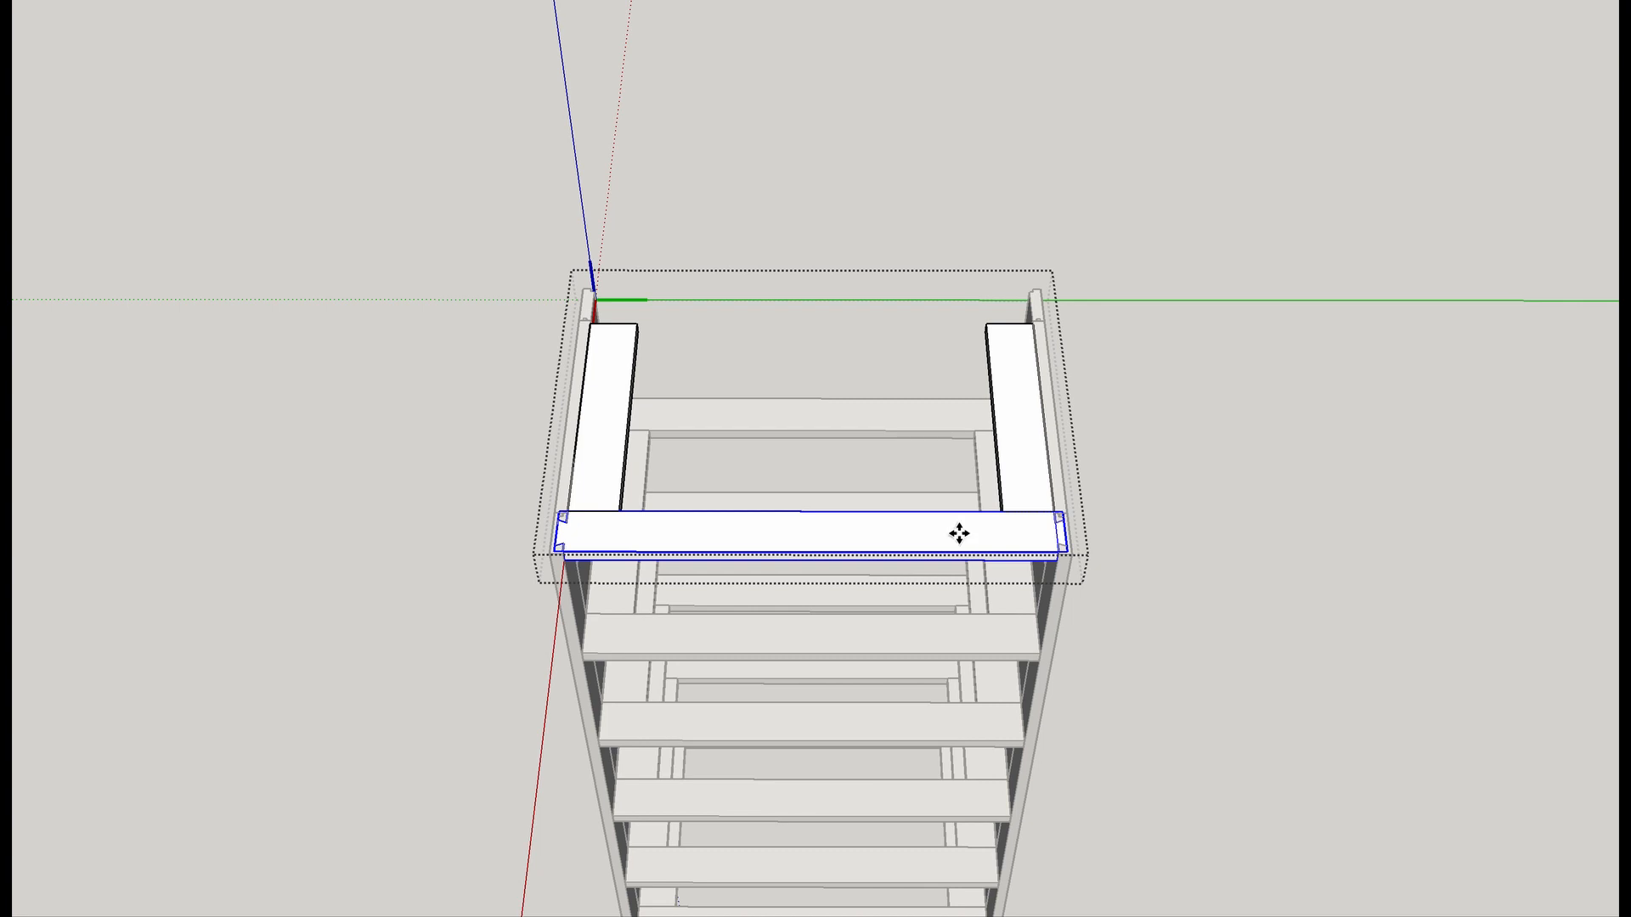
scroll(1035, 544, "up", 4)
left_click(1028, 564)
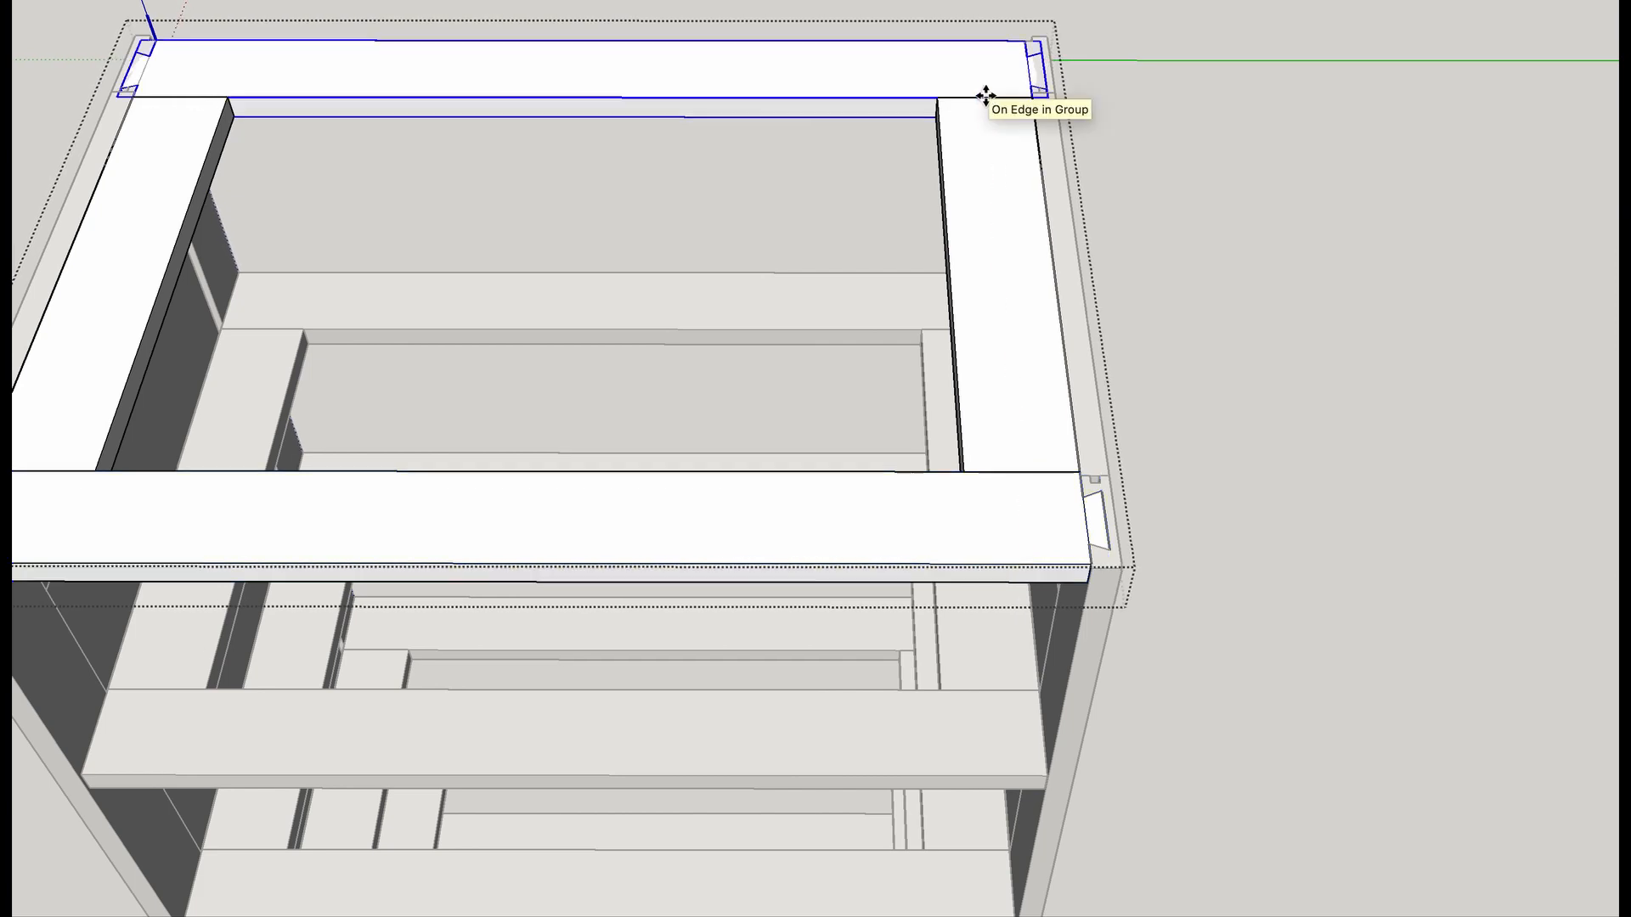
left_click(985, 96)
Try to rotate and align the copied rail so its dovetail fits the back corner of the side panel.
middle_click_drag(983, 146, 897, 351)
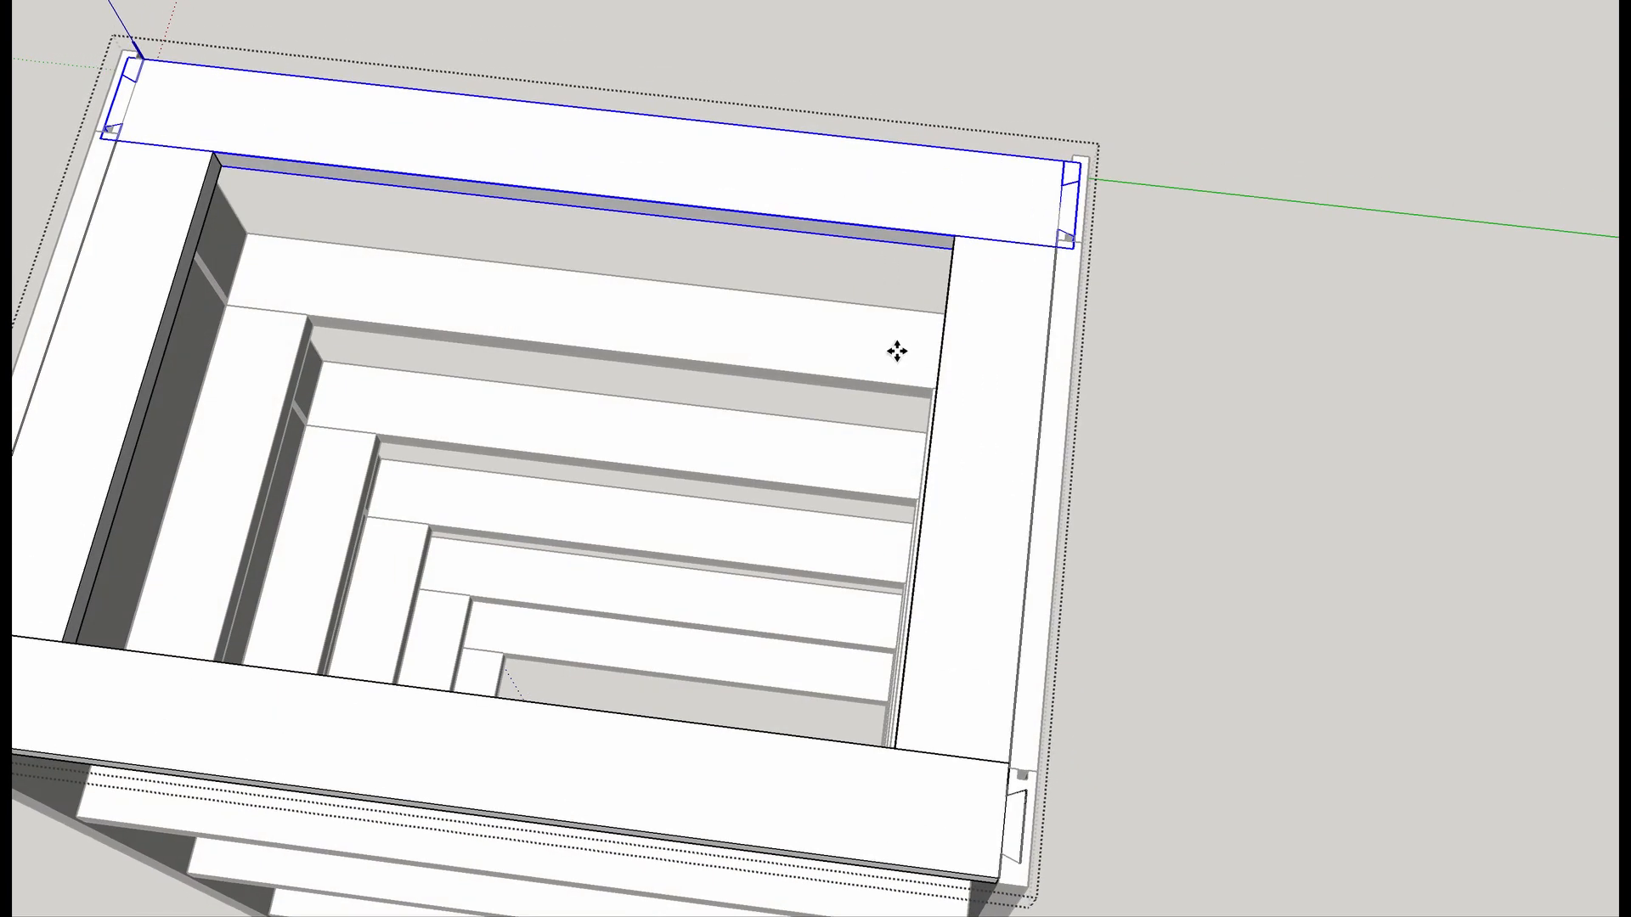
scroll(976, 354, "up", 6)
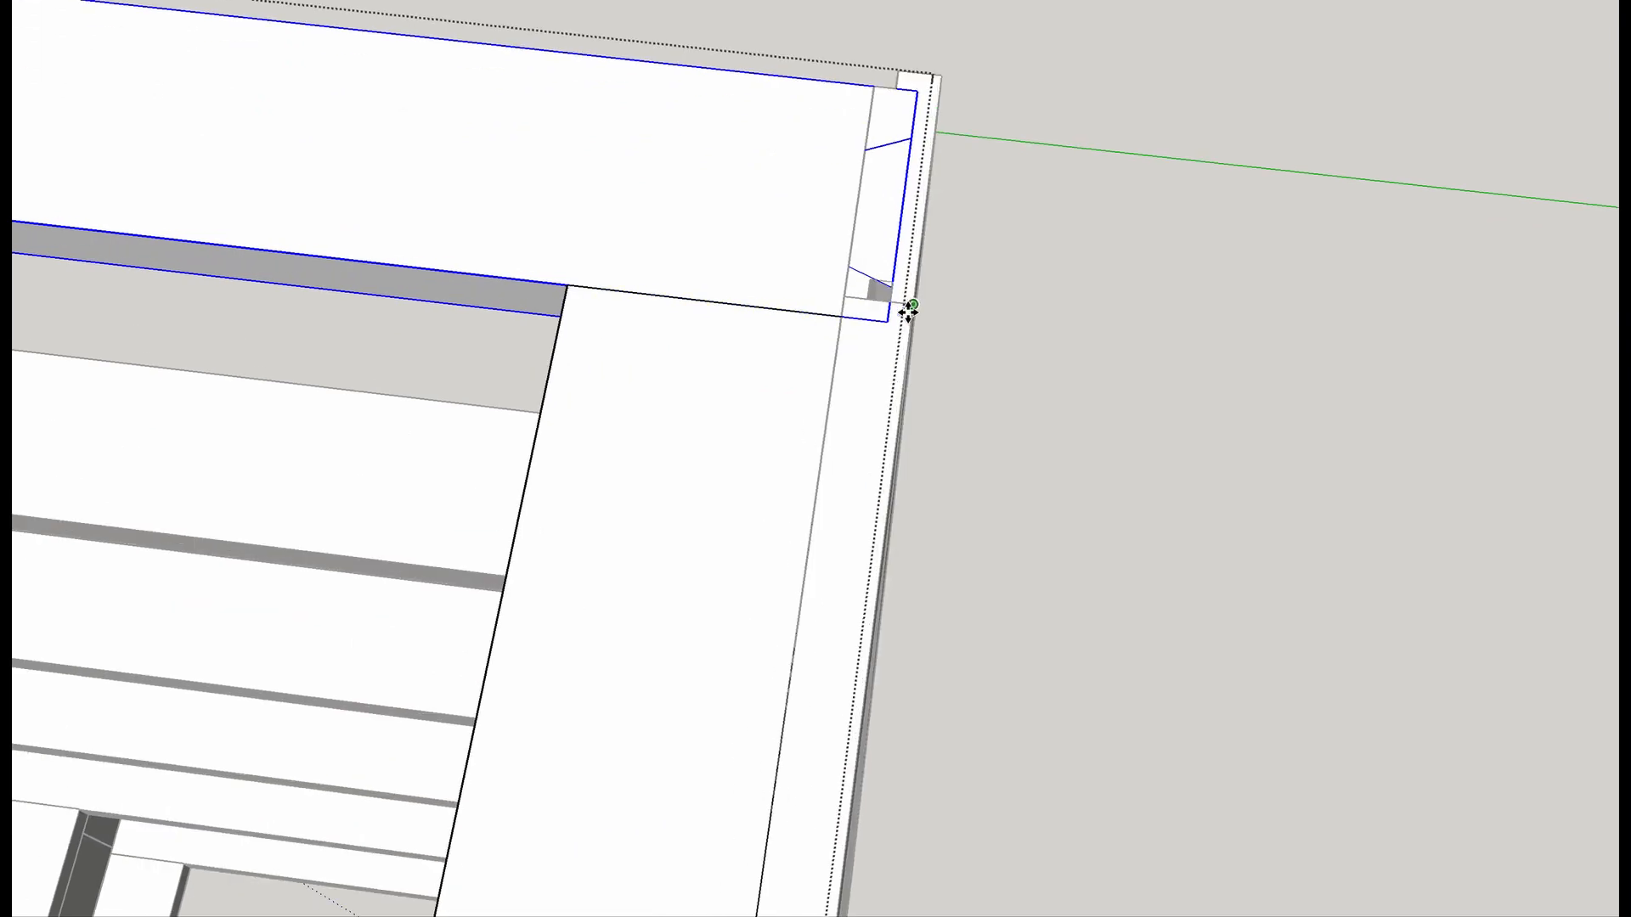
scroll(908, 312, "up", 3)
mouse_move(1008, 219)
middle_mouse_down()
mouse_move(841, 477)
mouse_move(1087, 501)
middle_mouse_up()
mouse_move(1168, 431)
middle_mouse_down()
mouse_move(1444, 437)
mouse_move(1266, 422)
mouse_move(1201, 500)
mouse_move(1091, 400)
mouse_move(1074, 193)
middle_mouse_up()
mouse_move(1122, 353)
middle_mouse_down()
mouse_move(1022, 469)
mouse_move(1064, 257)
mouse_move(1074, 320)
mouse_move(1053, 385)
mouse_move(951, 444)
middle_mouse_up()
scroll(954, 456, "down", 2)
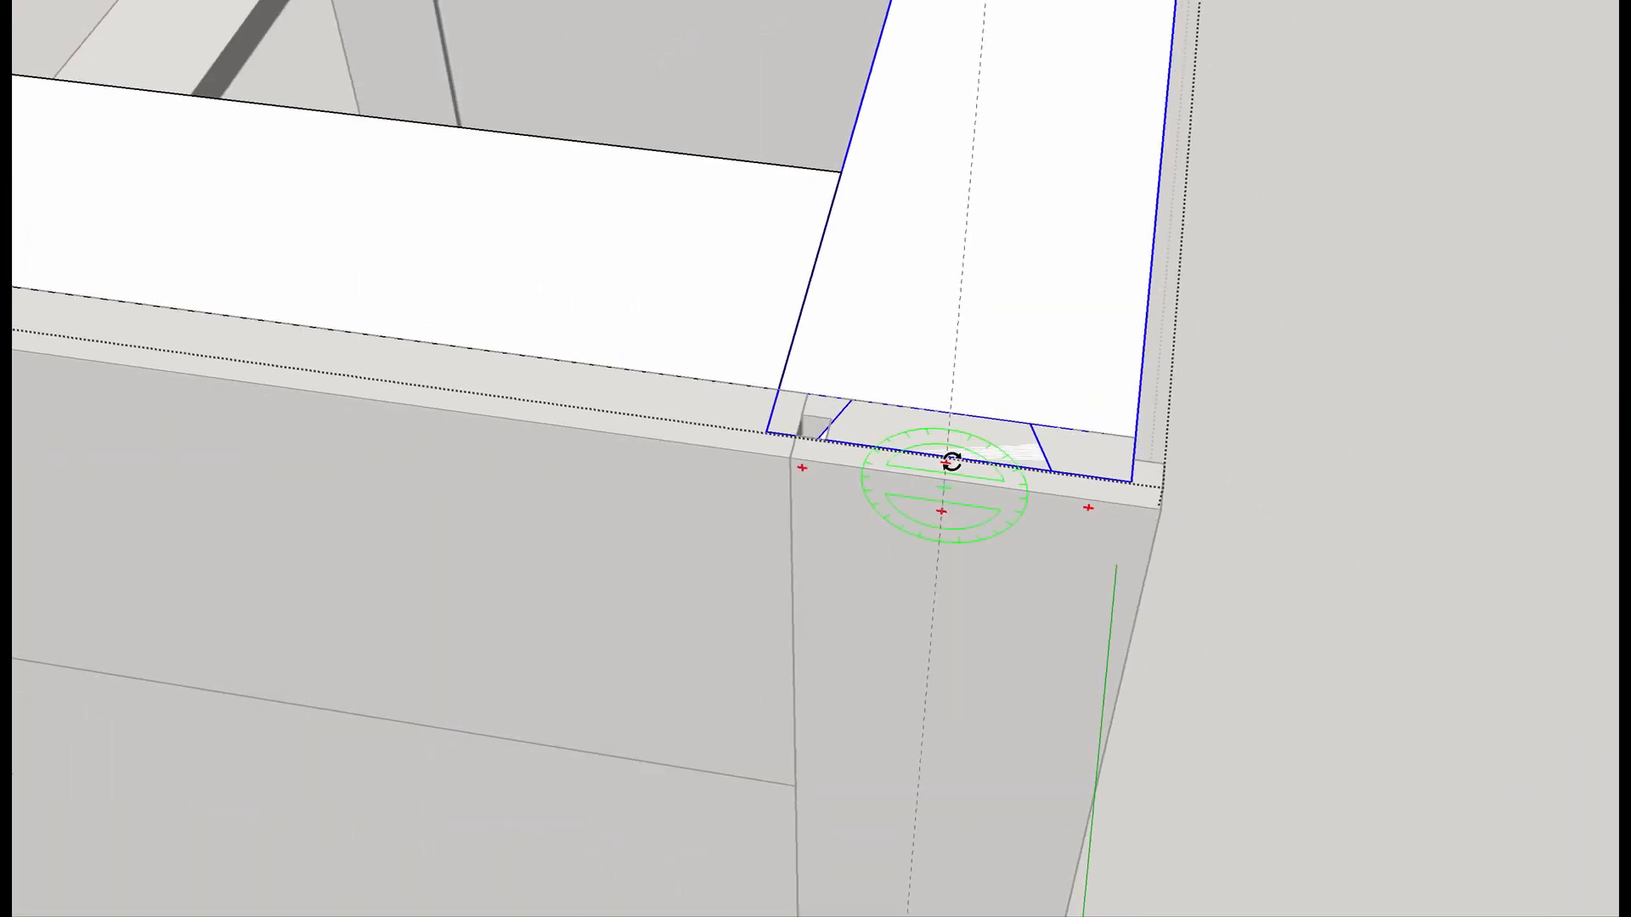
scroll(917, 456, "up", 2)
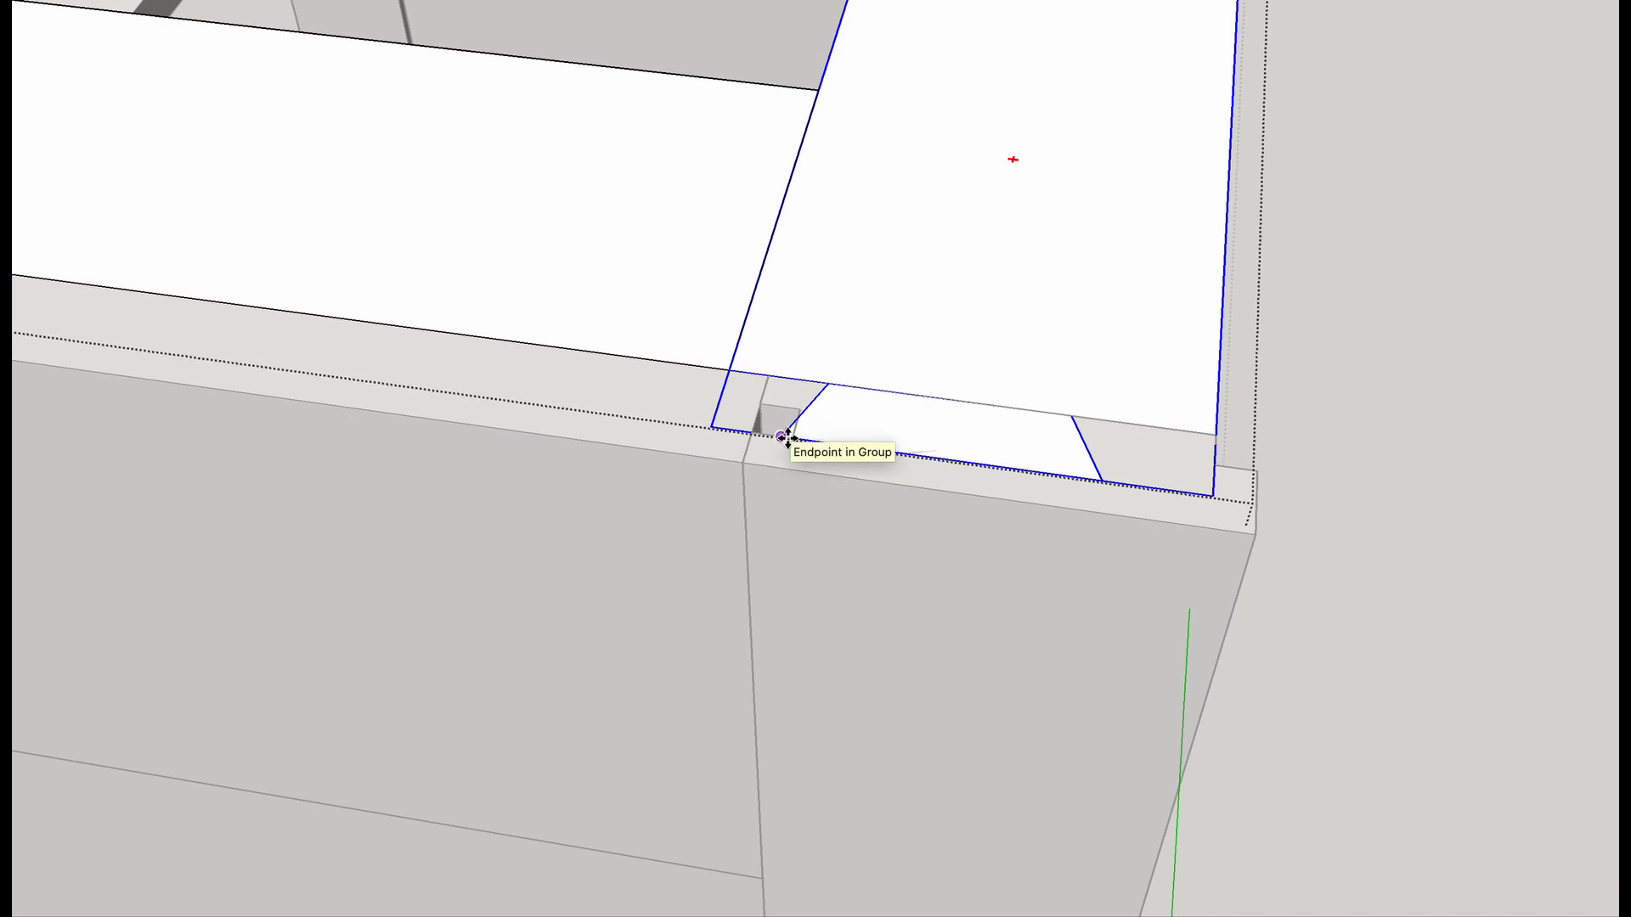
scroll(780, 442, "down", 2)
mouse_move(772, 655)
middle_mouse_down()
mouse_move(963, 668)
mouse_move(950, 720)
mouse_move(877, 713)
middle_mouse_up()
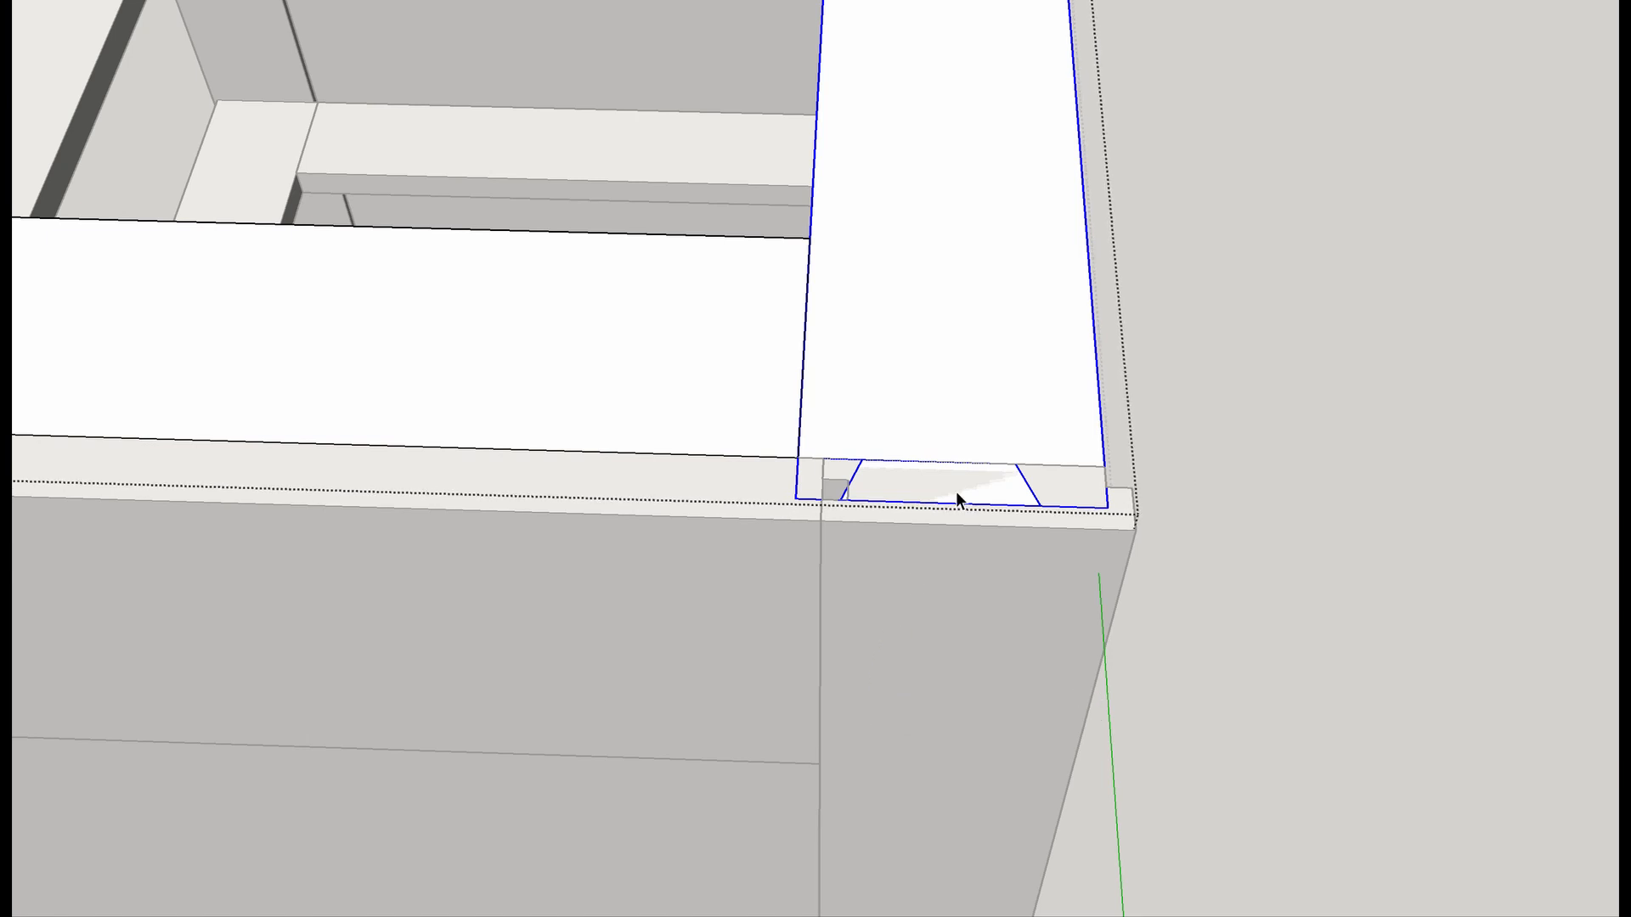
scroll(956, 491, "down", 2)
scroll(946, 491, "up", 4)
scroll(946, 496, "down", 1)
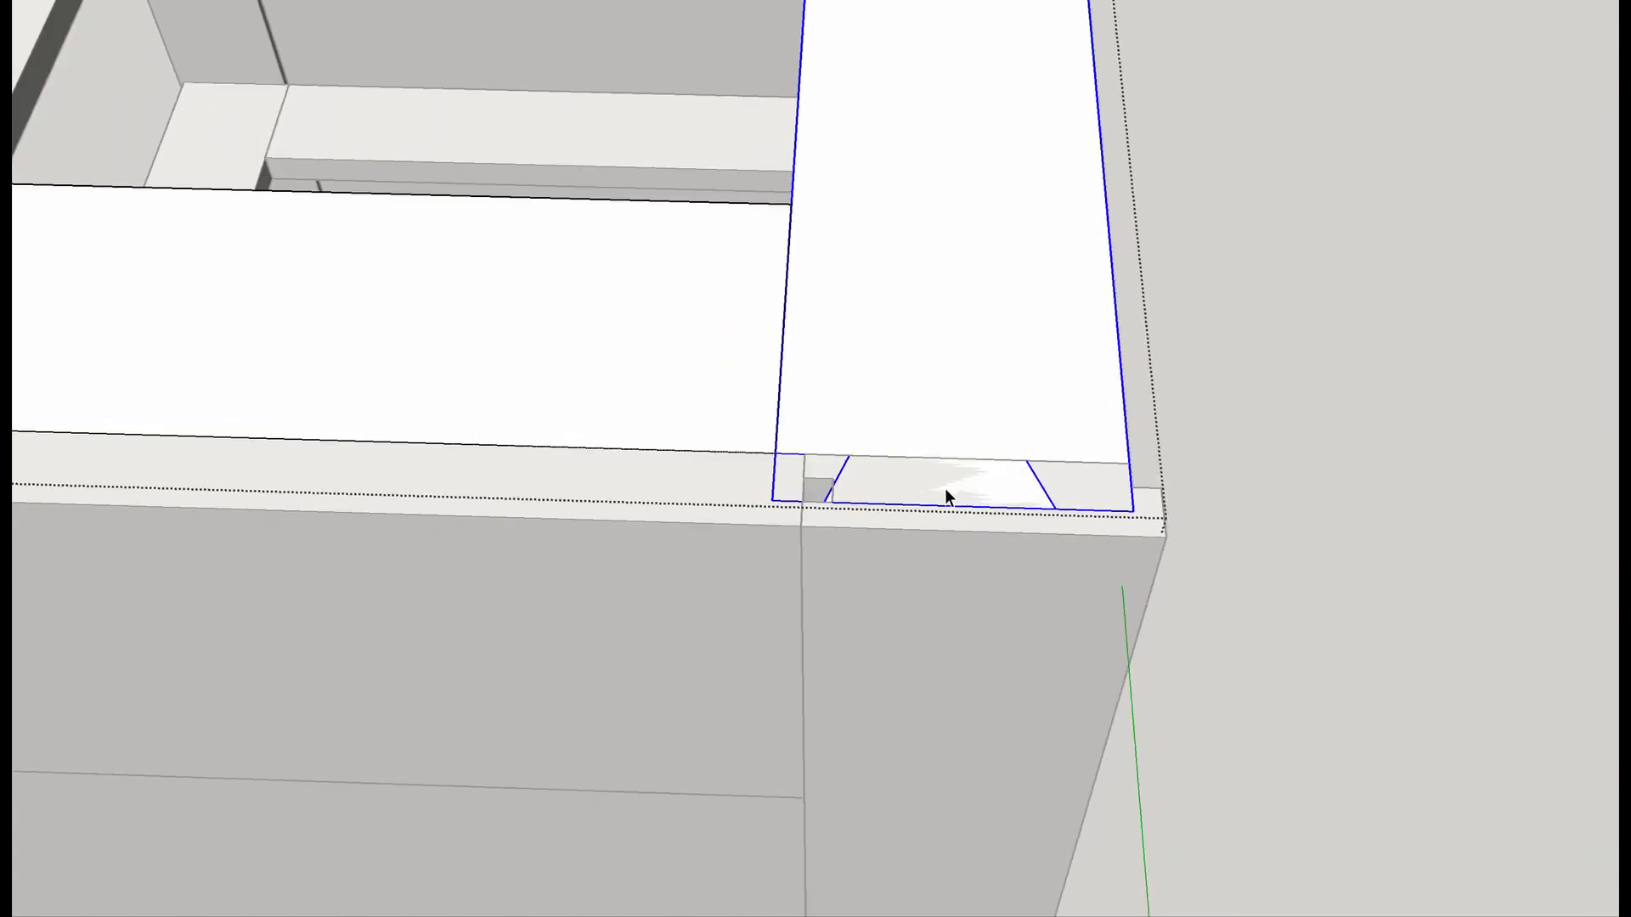
Undo the rail copy and the deletion of the original back rail.
key("ctrl+z")
key("ctrl+z")
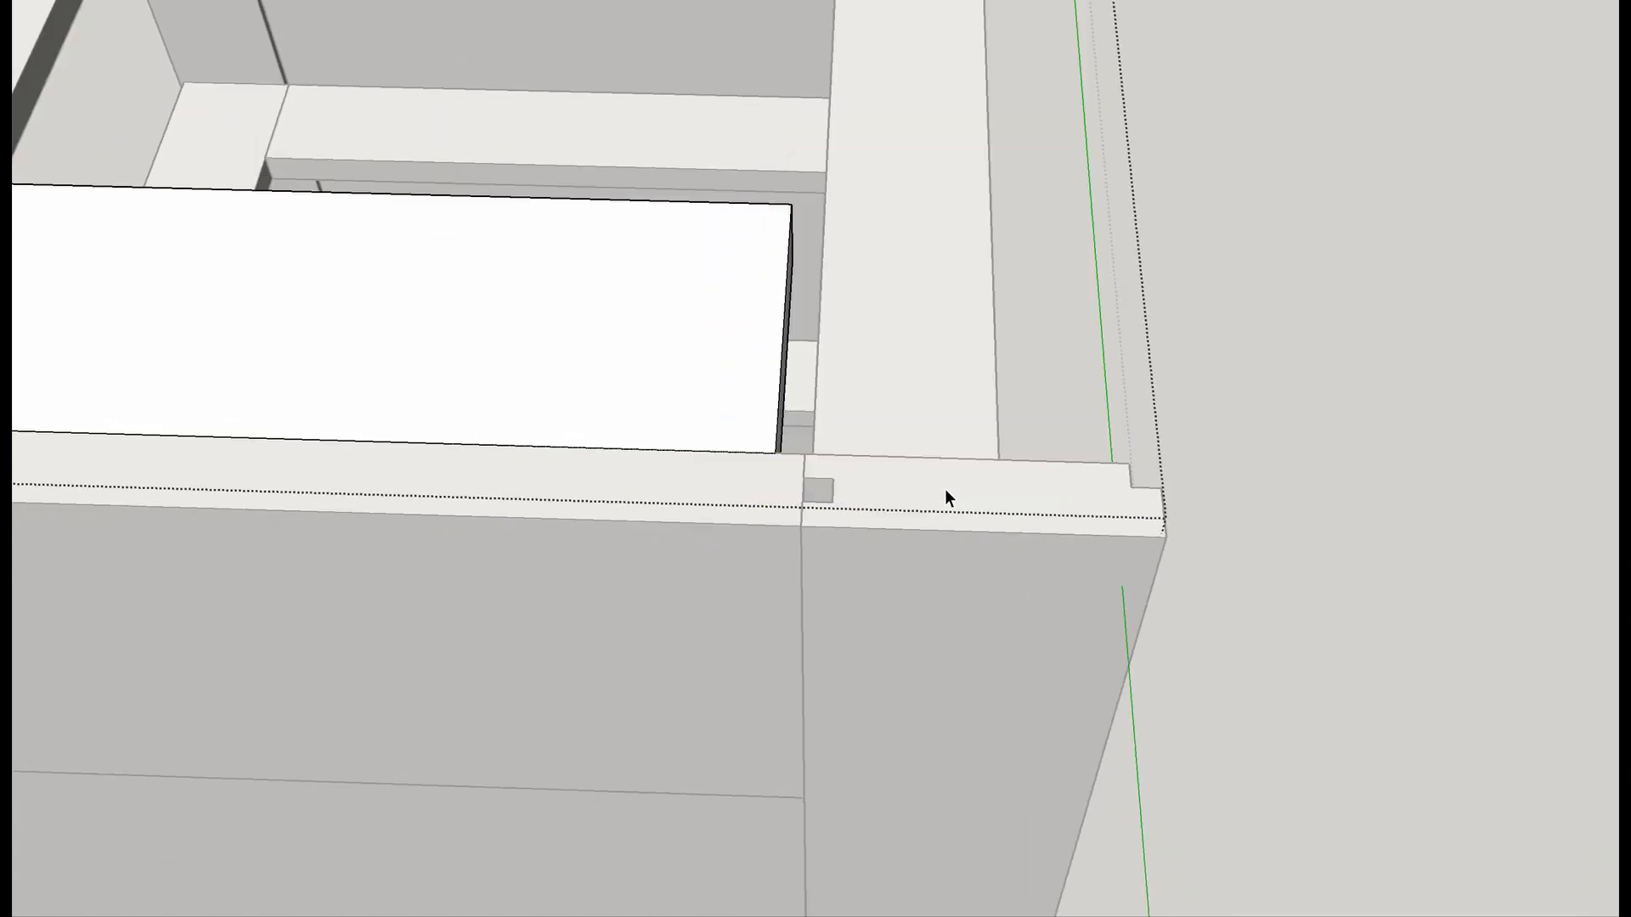
scroll(949, 497, "down", 1)
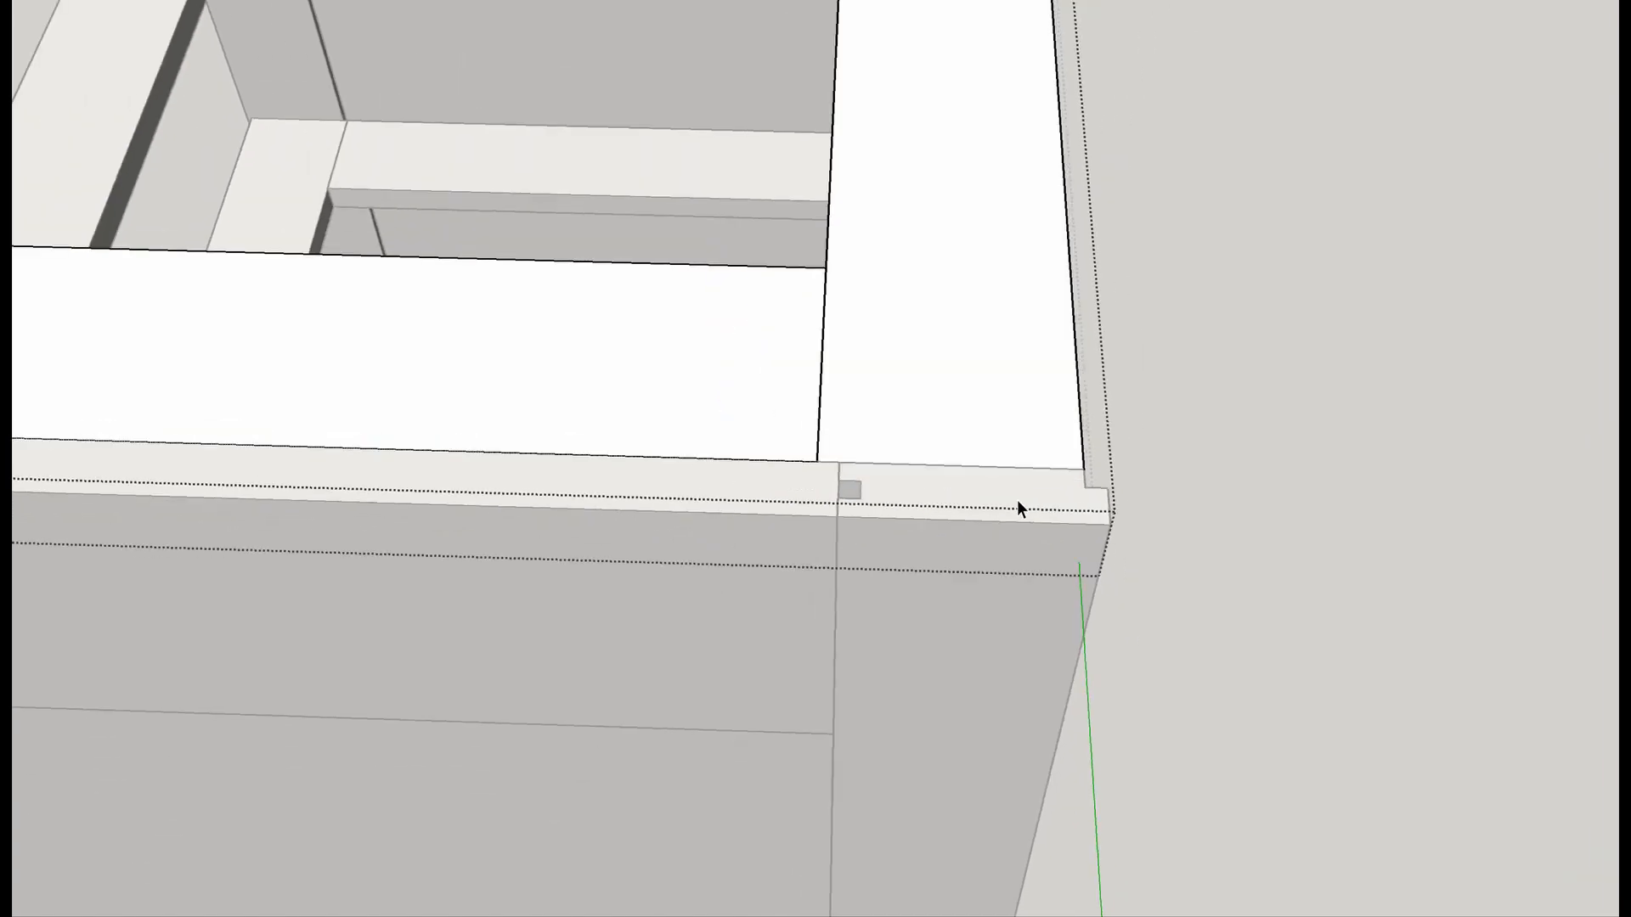
Open the back rail, place a guide 3/4" out from its end edge and display the existing guides.
scroll(951, 497, "down", 1)
middle_click_drag(943, 477, 921, 674)
double_click(895, 385)
left_click(897, 389)
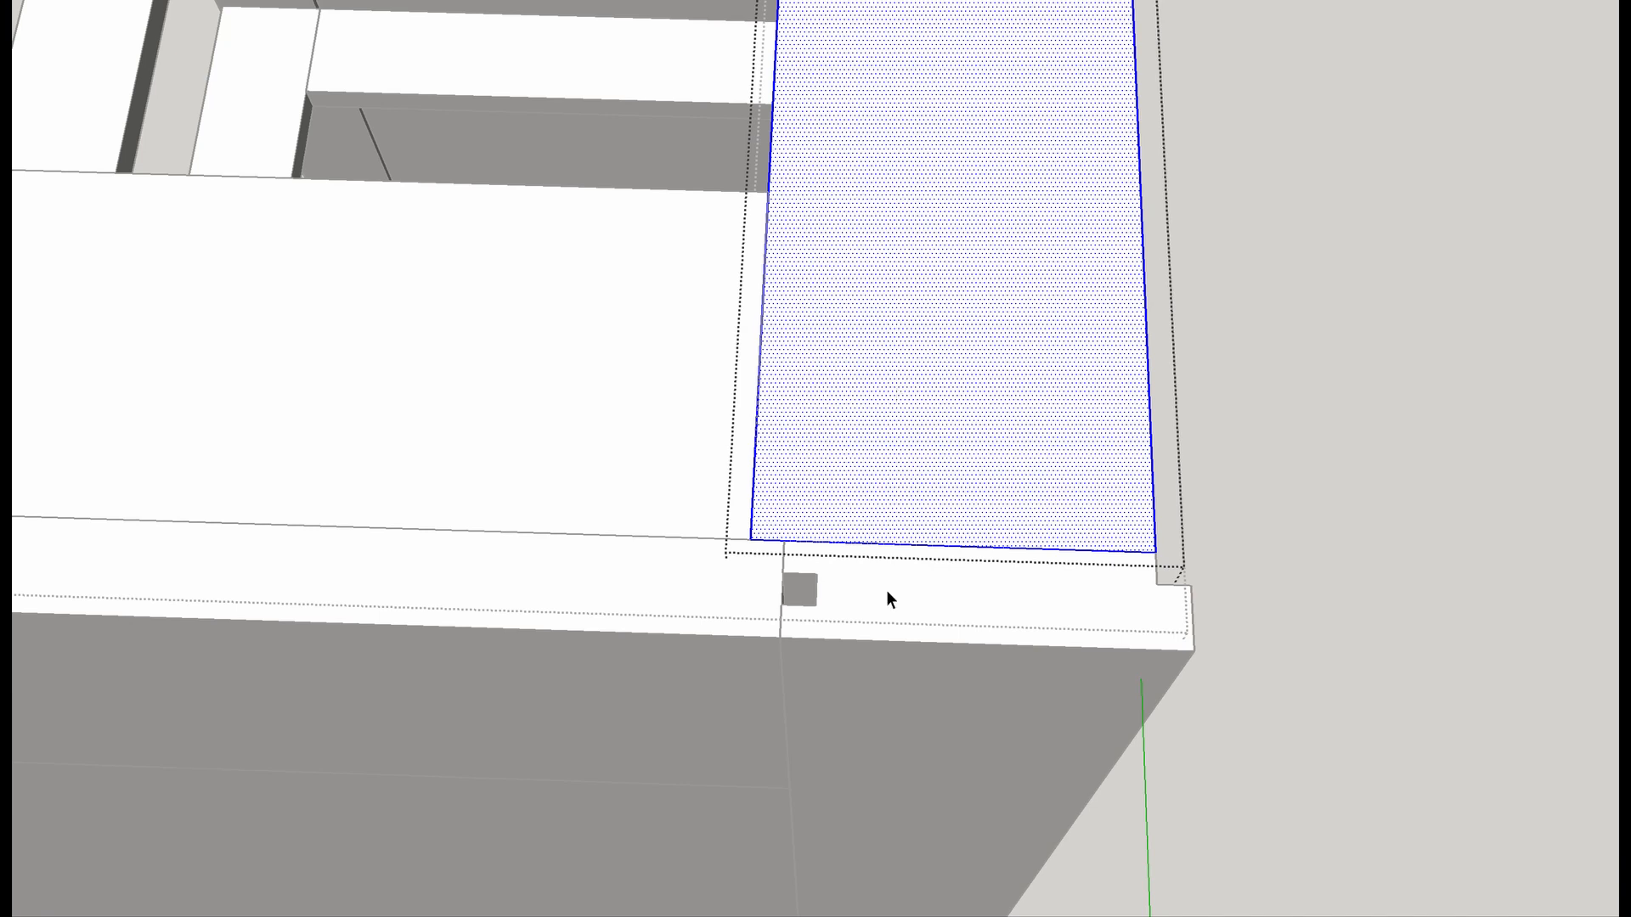
key("l")
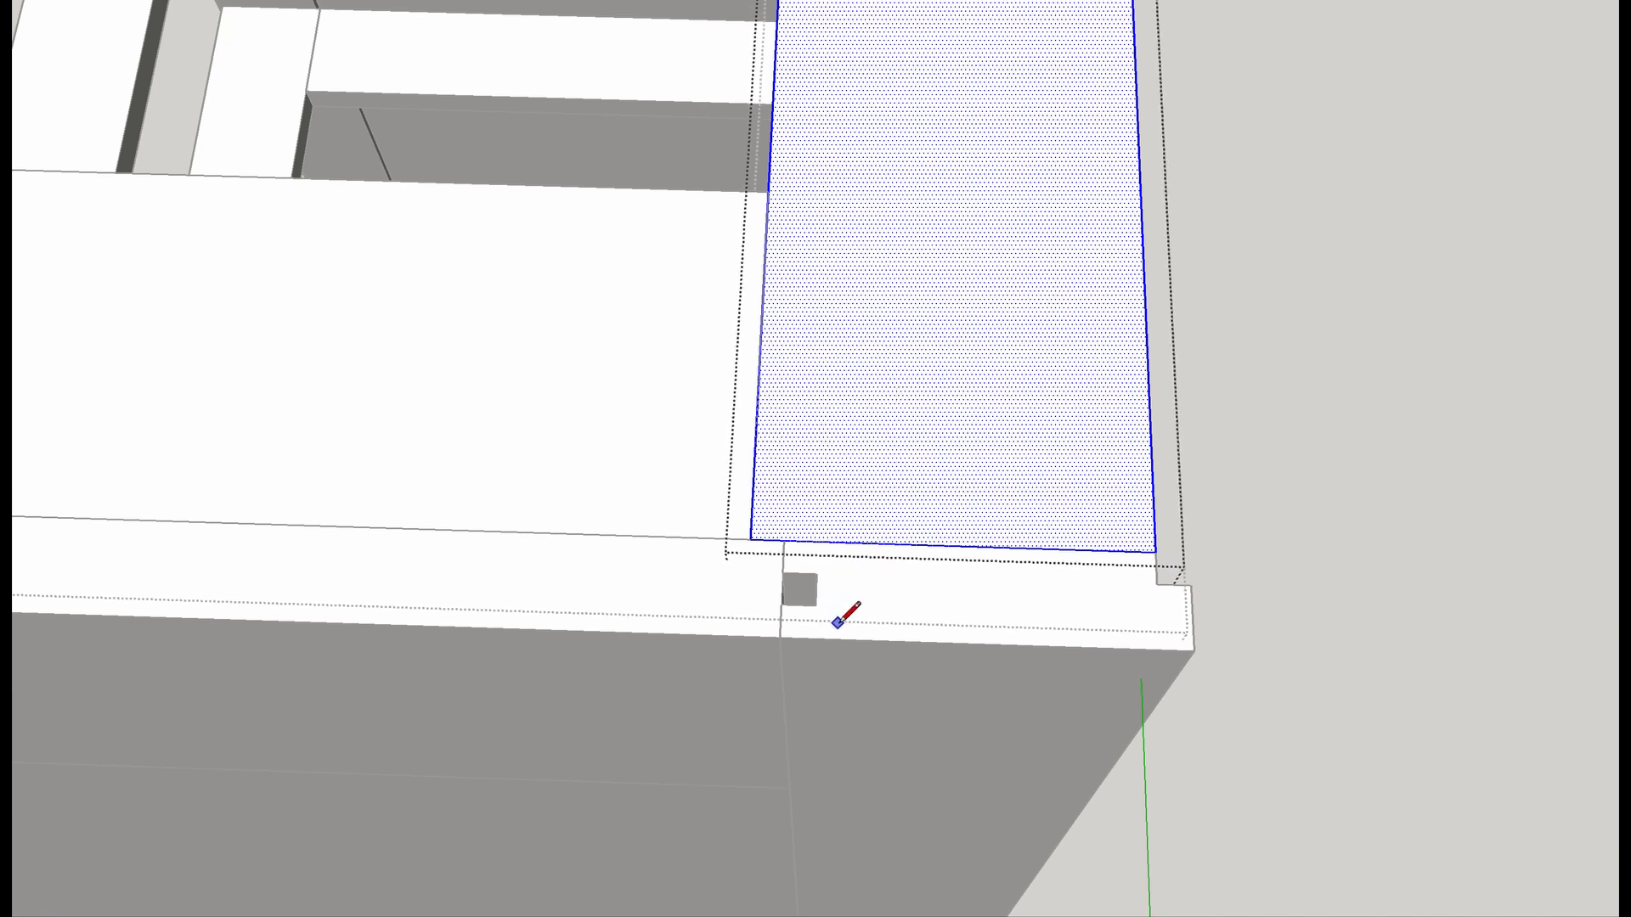
scroll(839, 622, "up", 3)
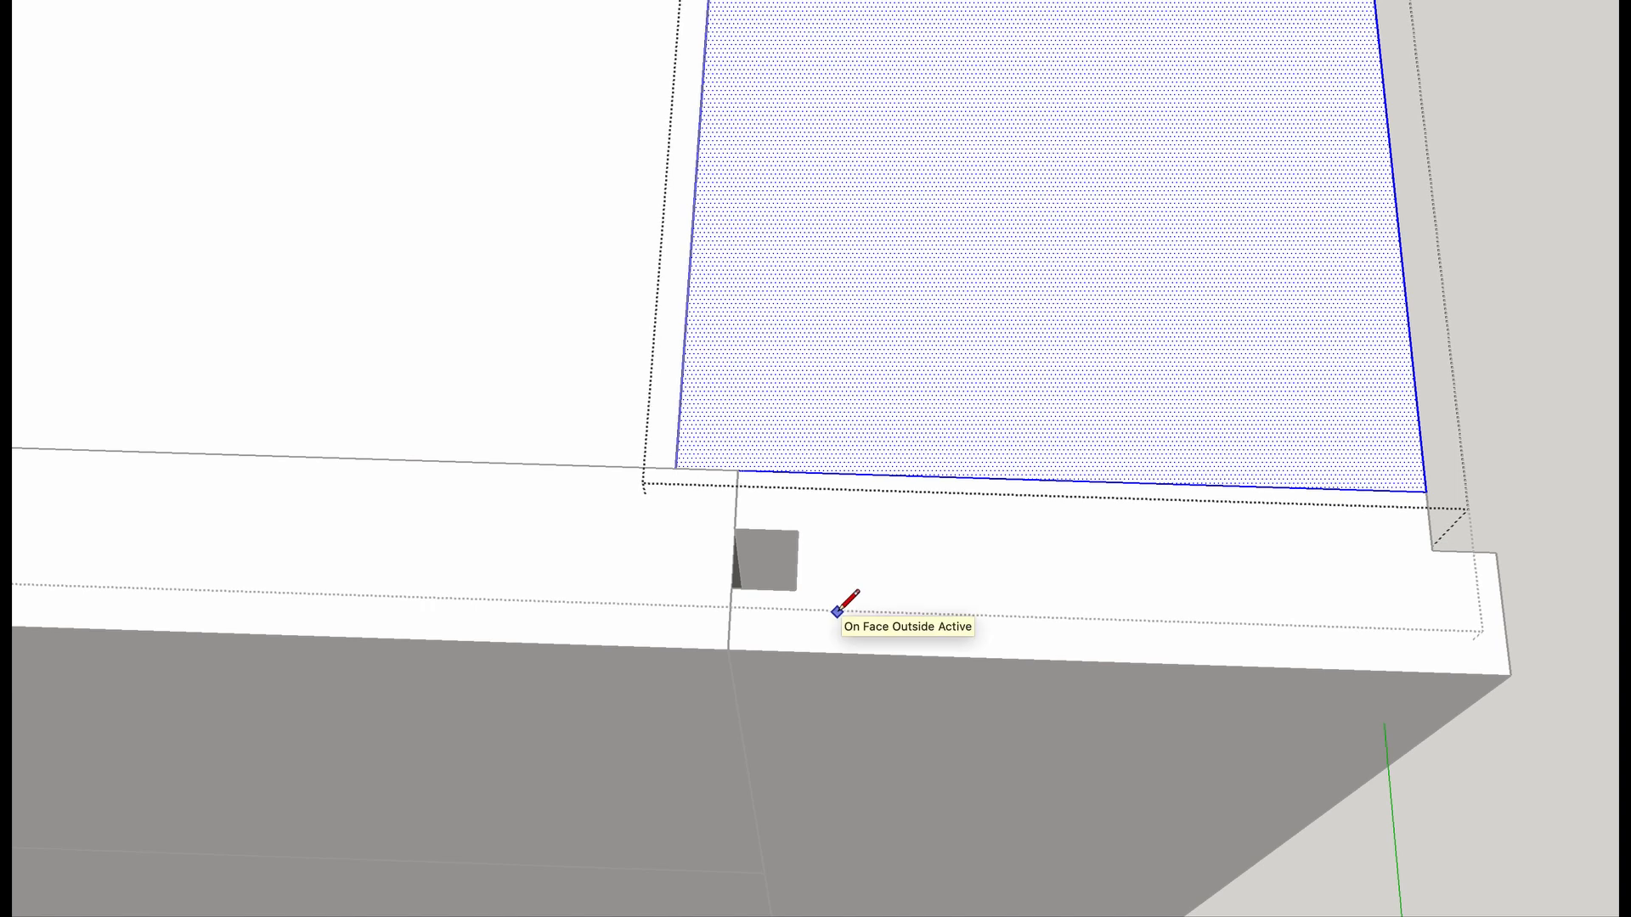
middle_click_drag(907, 650, 916, 735)
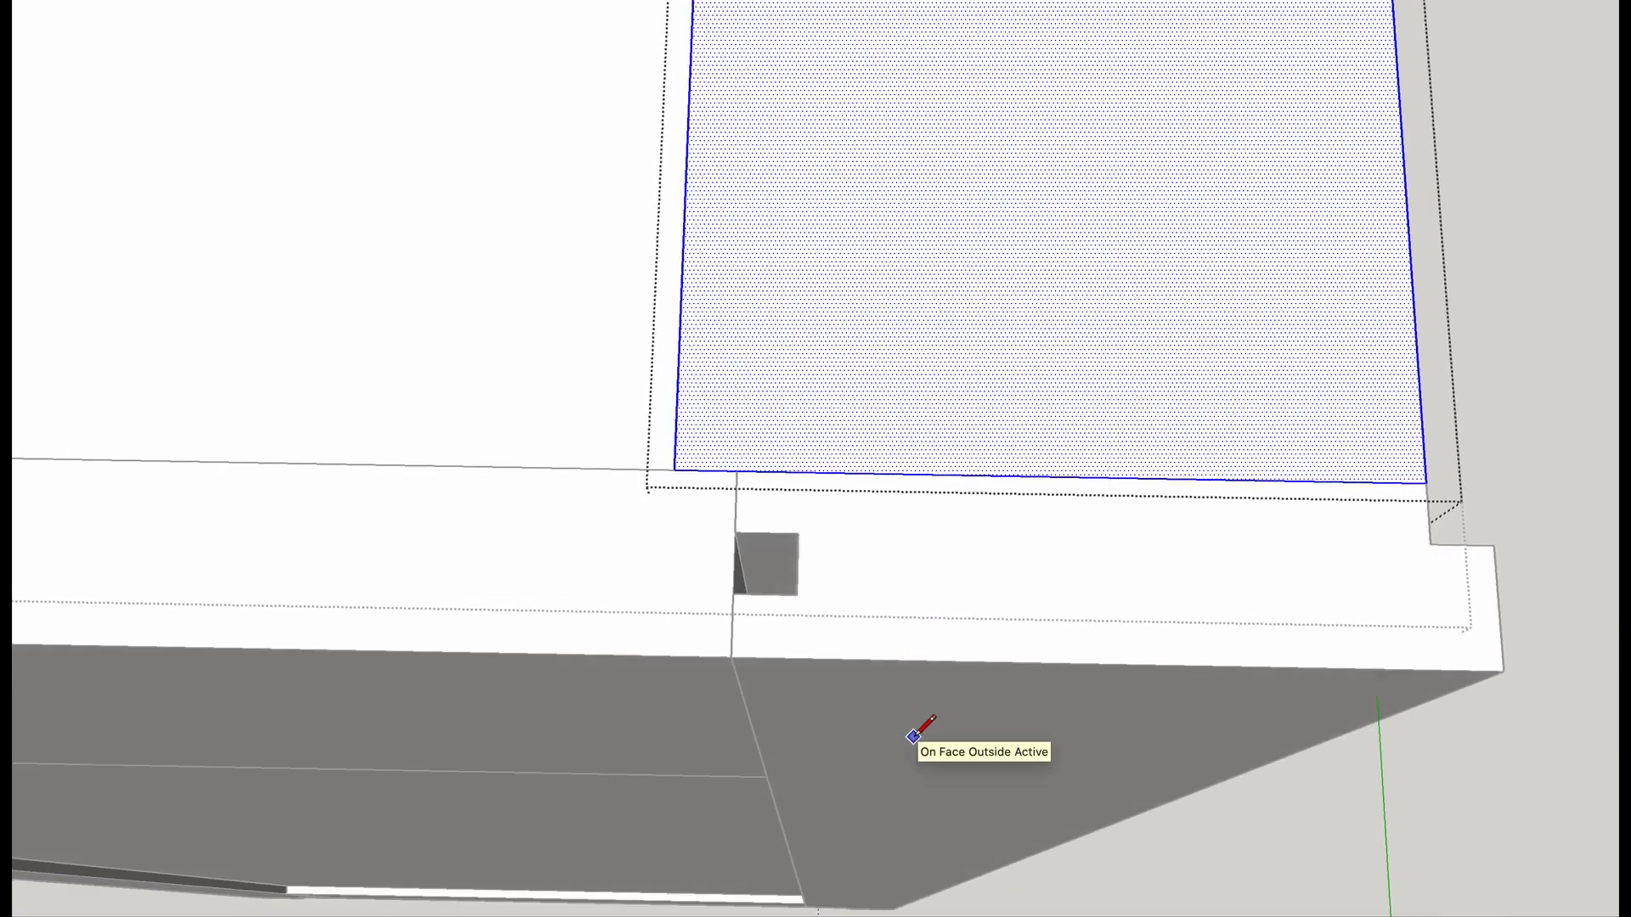
left_click(974, 474)
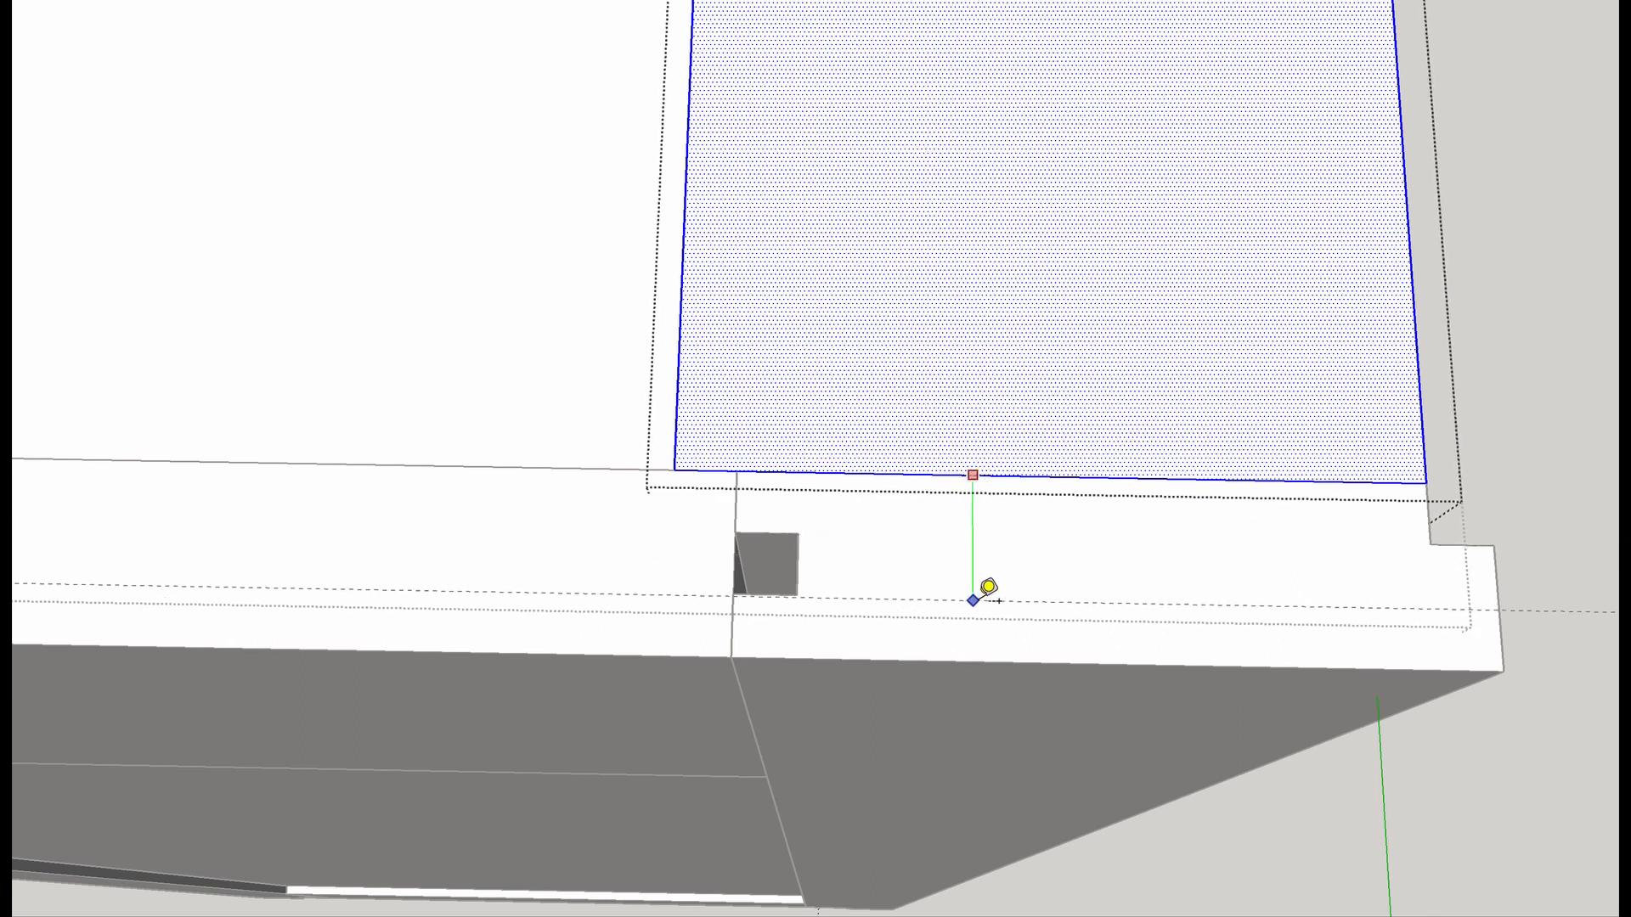
left_click(974, 626)
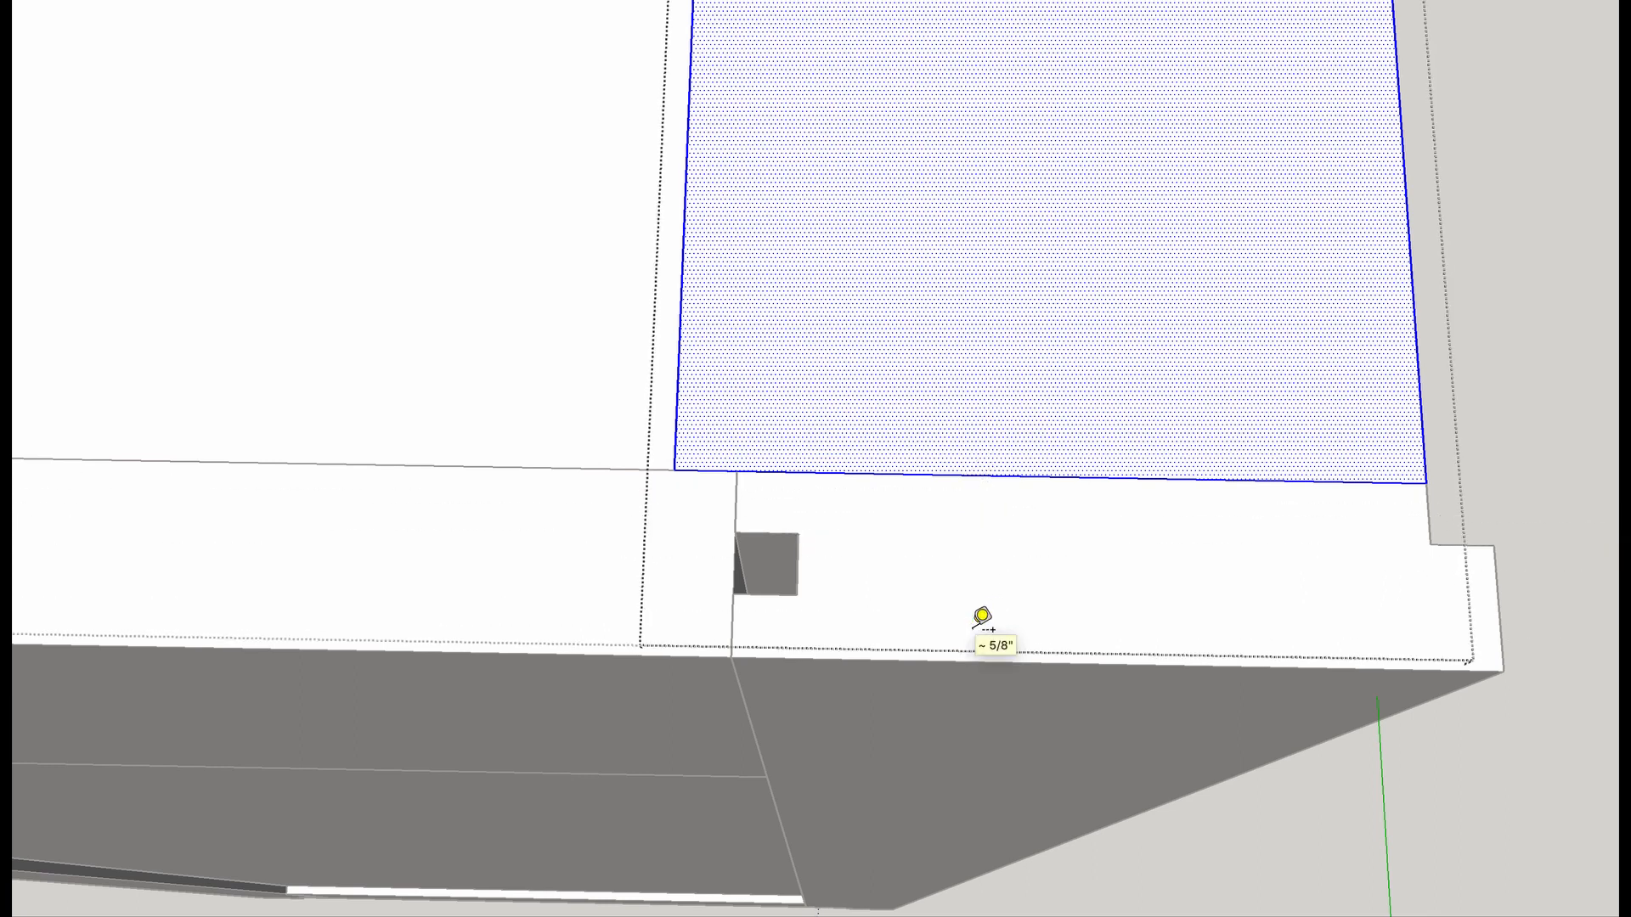
type("3/4")
key("Return")
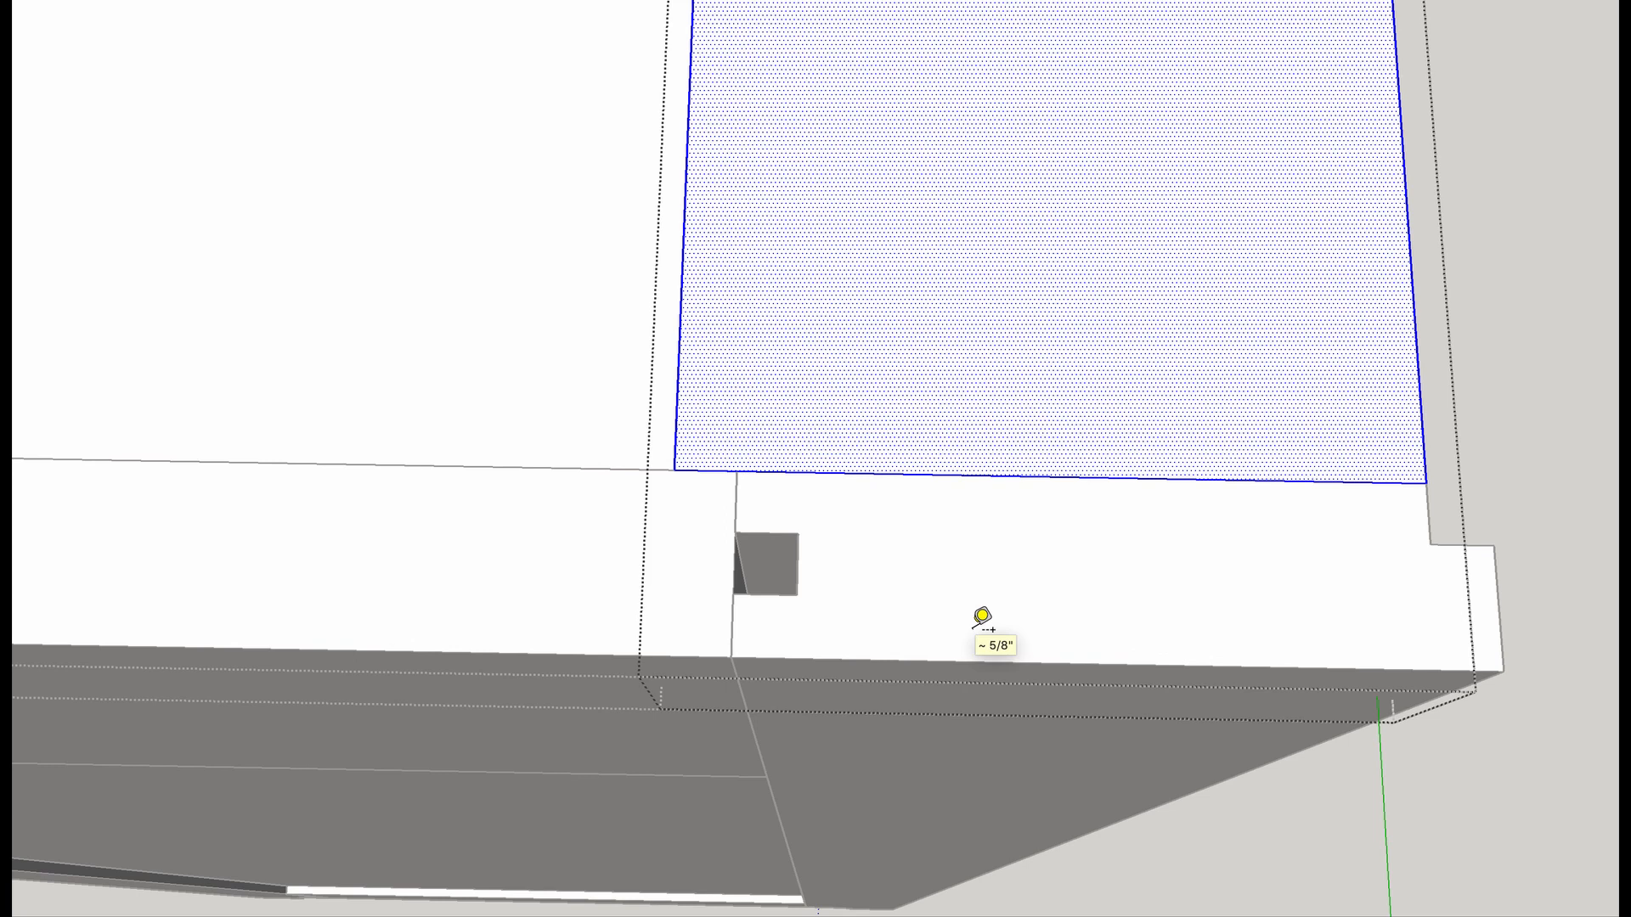
key("shift+g")
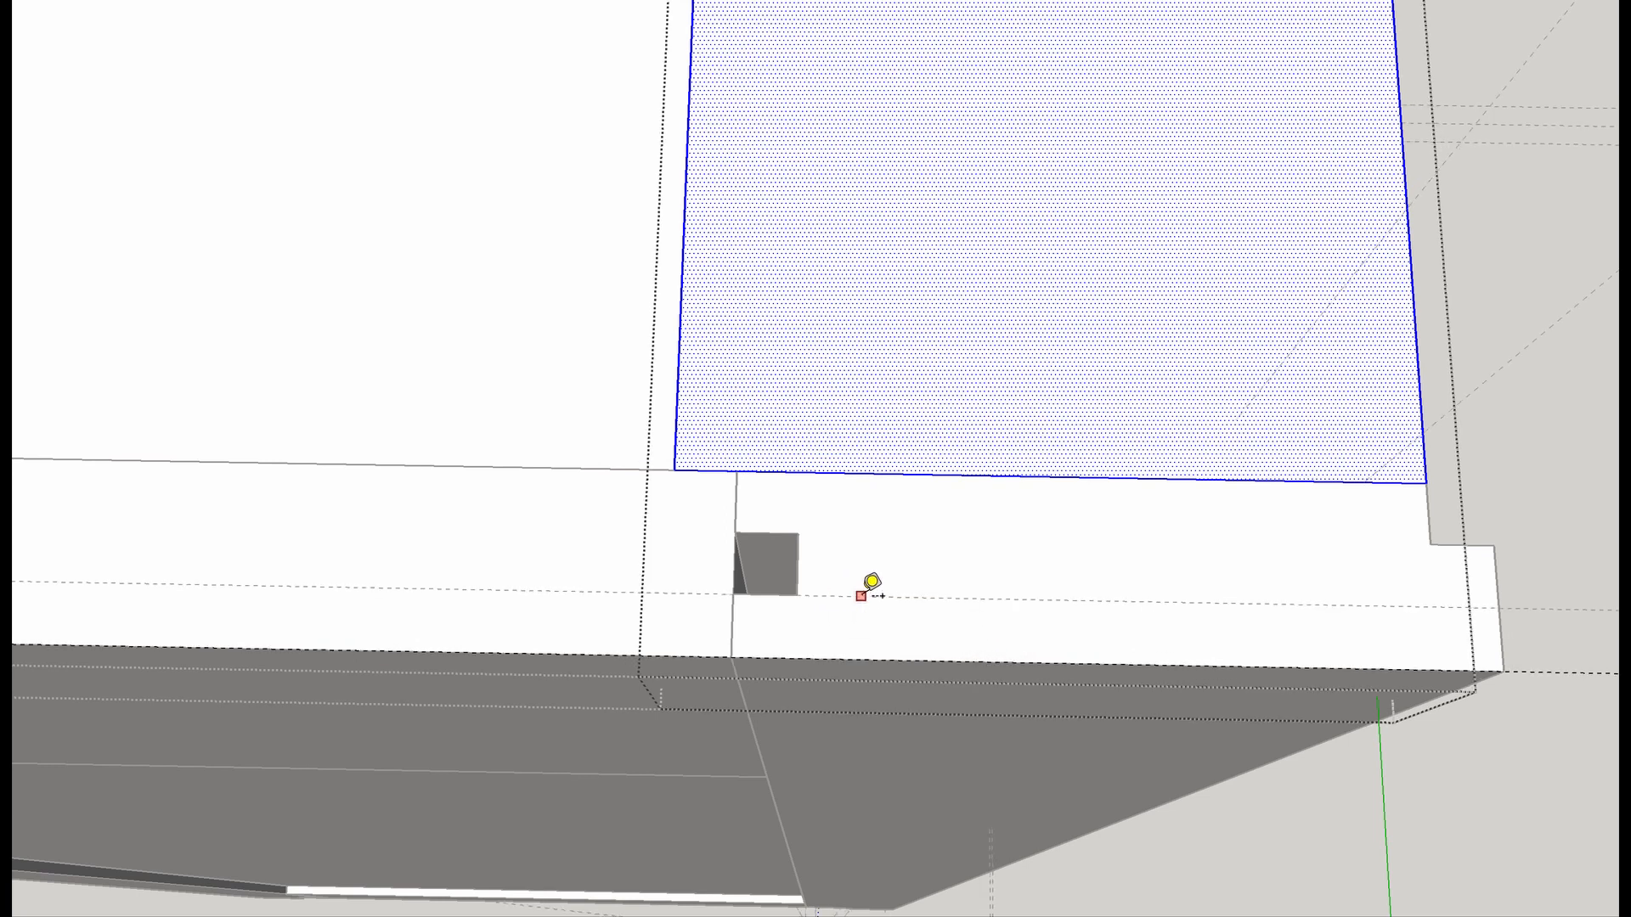
Draw the dovetail outline at the back rail's end with two flared lines out to the inner guide, closed along that guide.
left_click(873, 595)
left_click(966, 466)
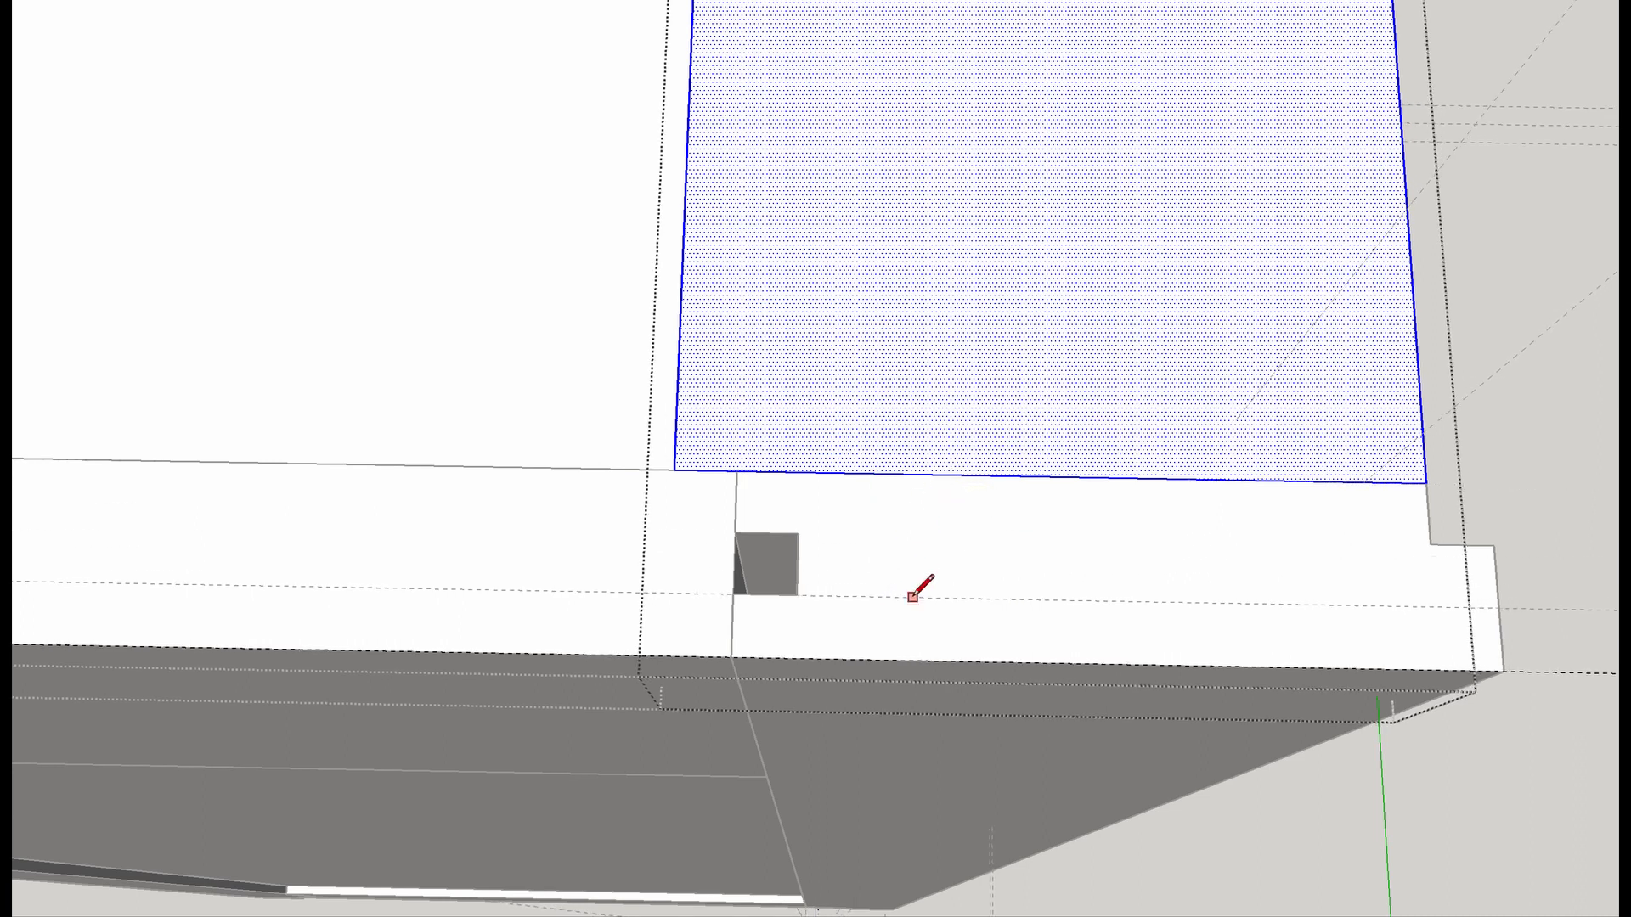
left_click(877, 595)
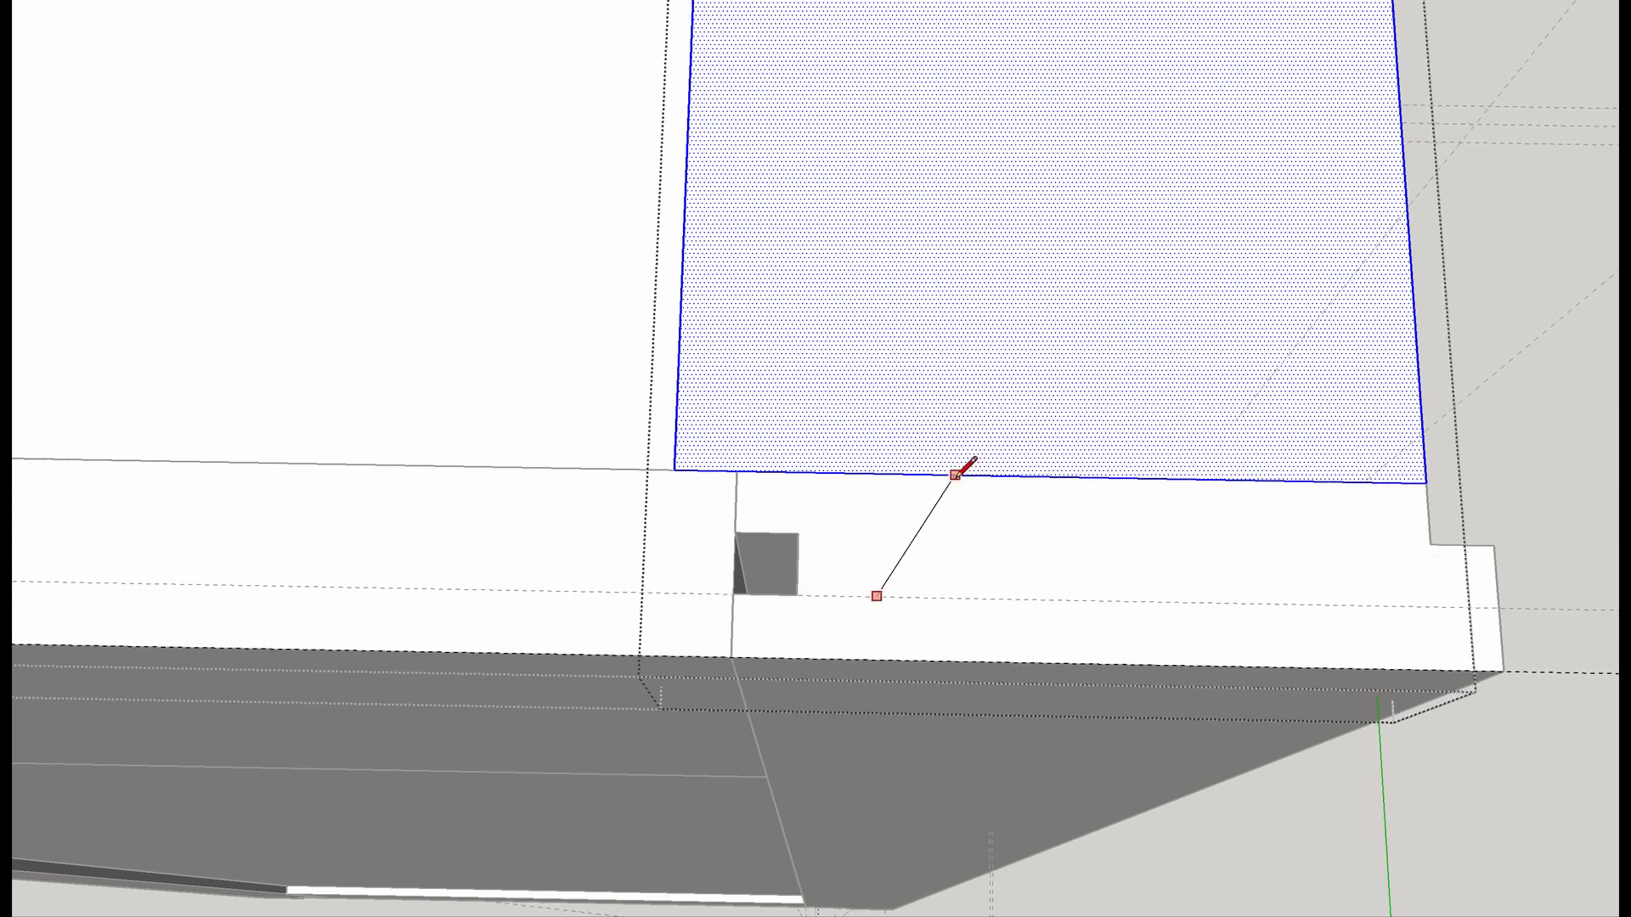
left_click(952, 475)
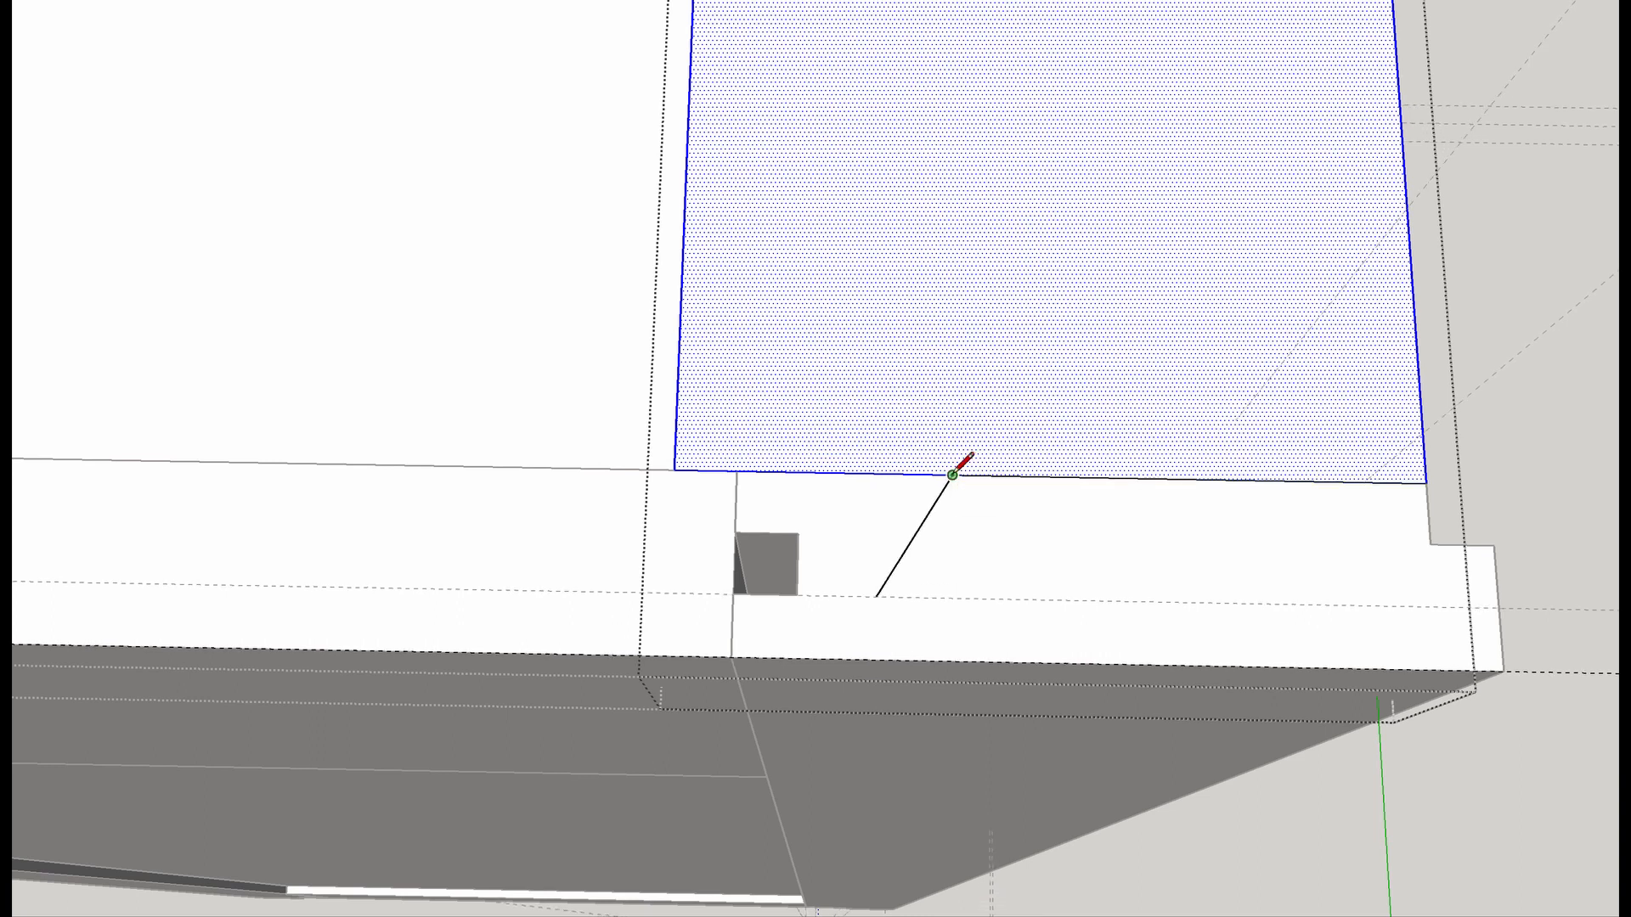
key("Escape")
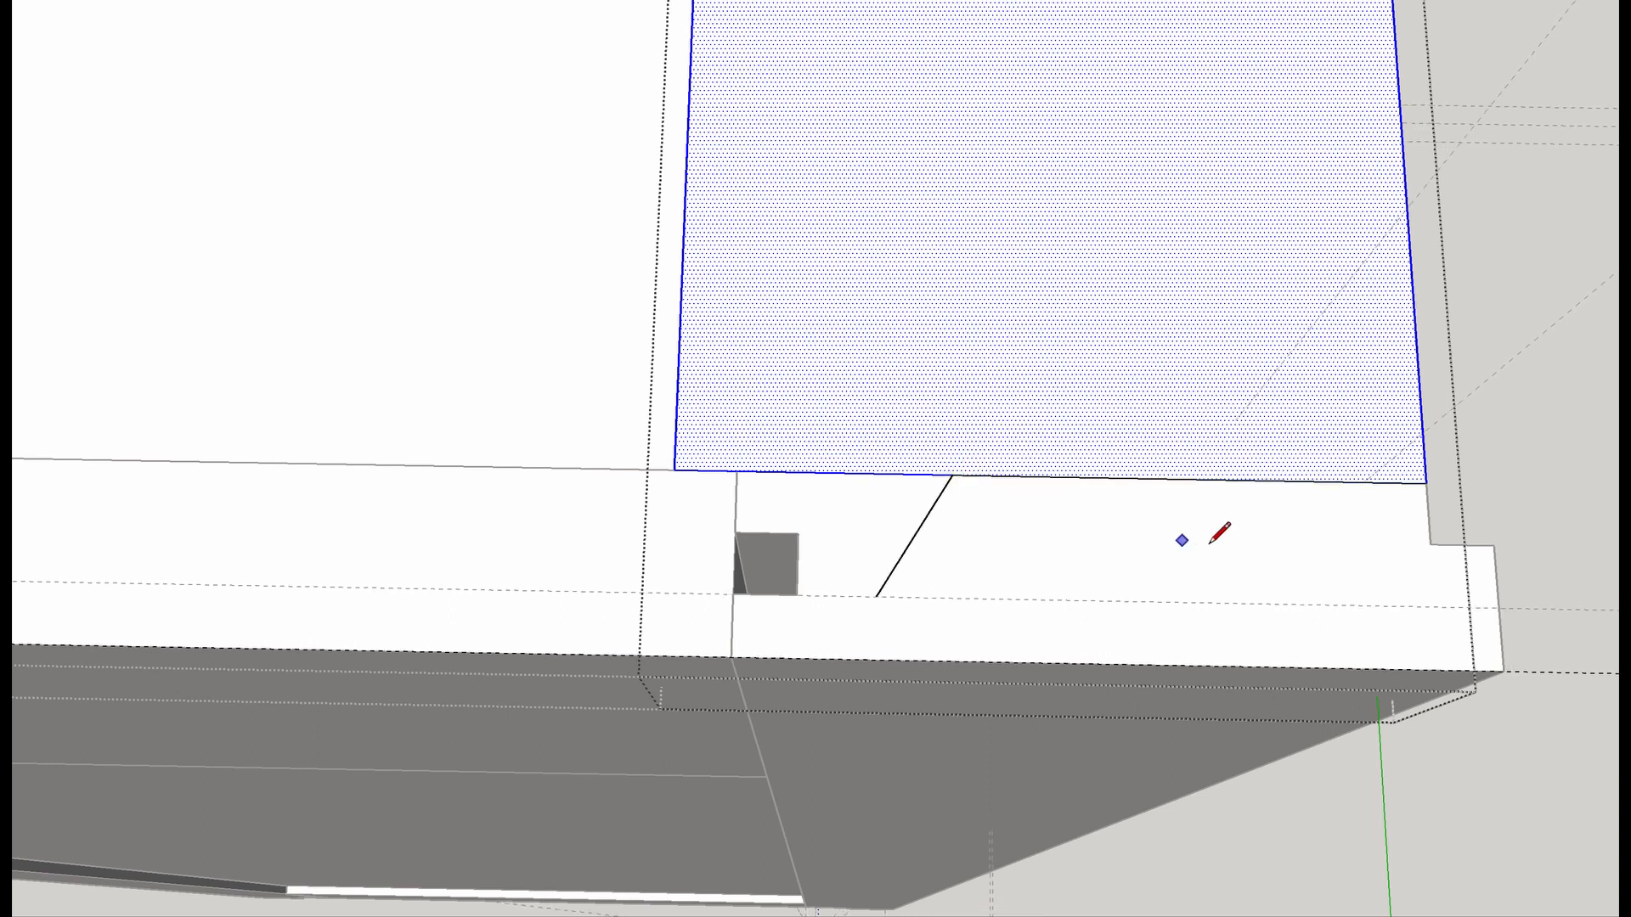
left_click(1358, 605)
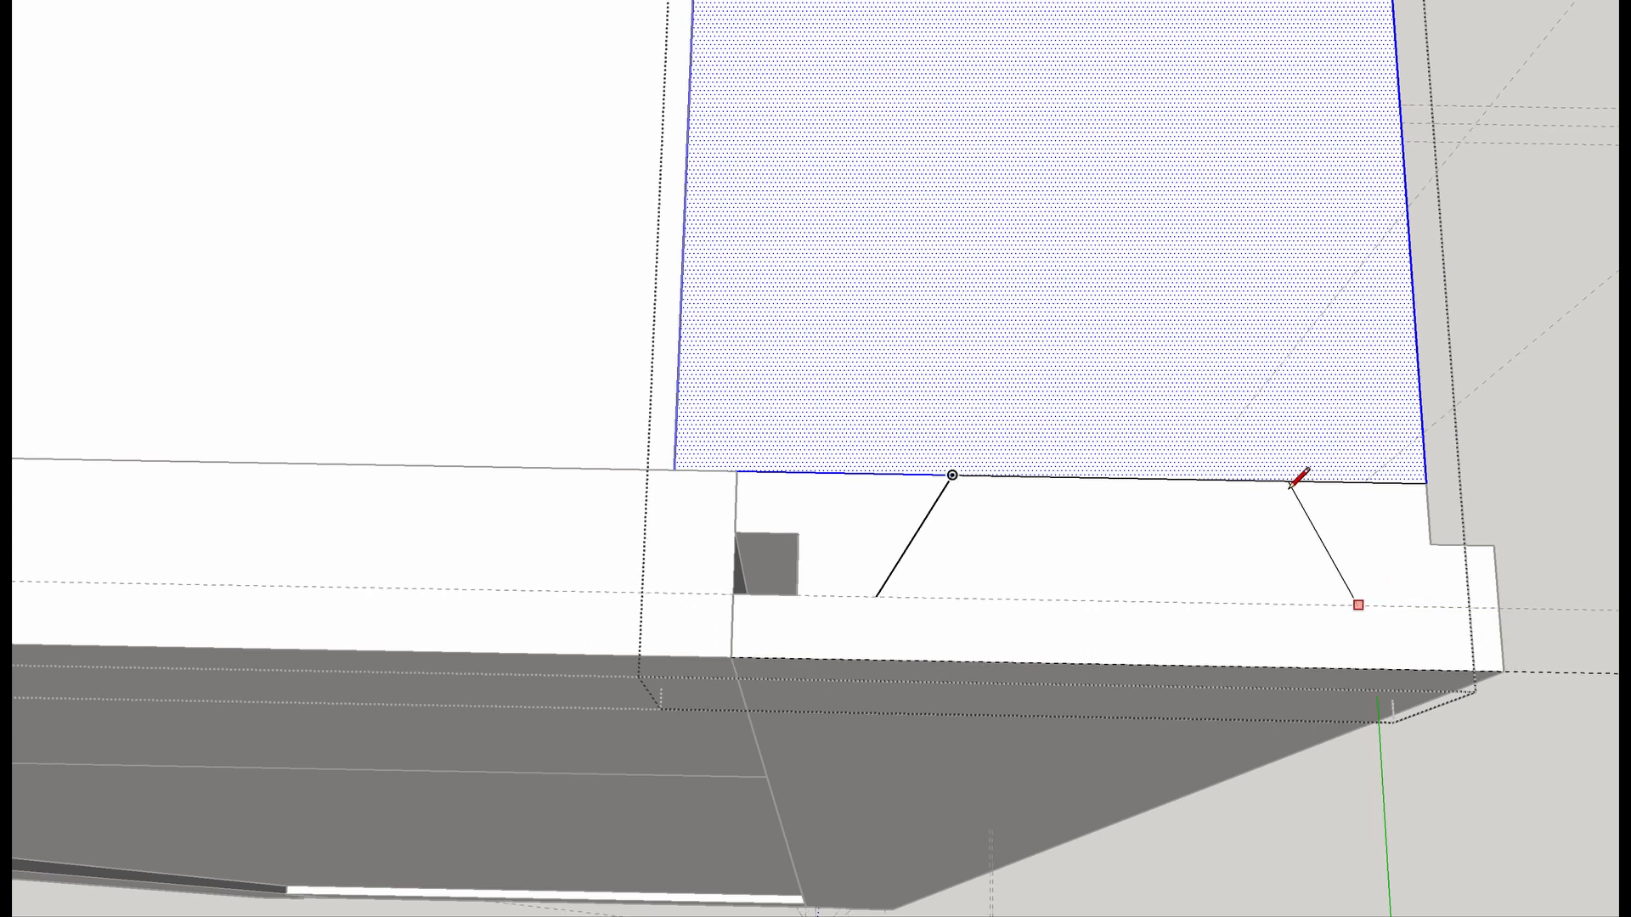
left_click(1286, 481)
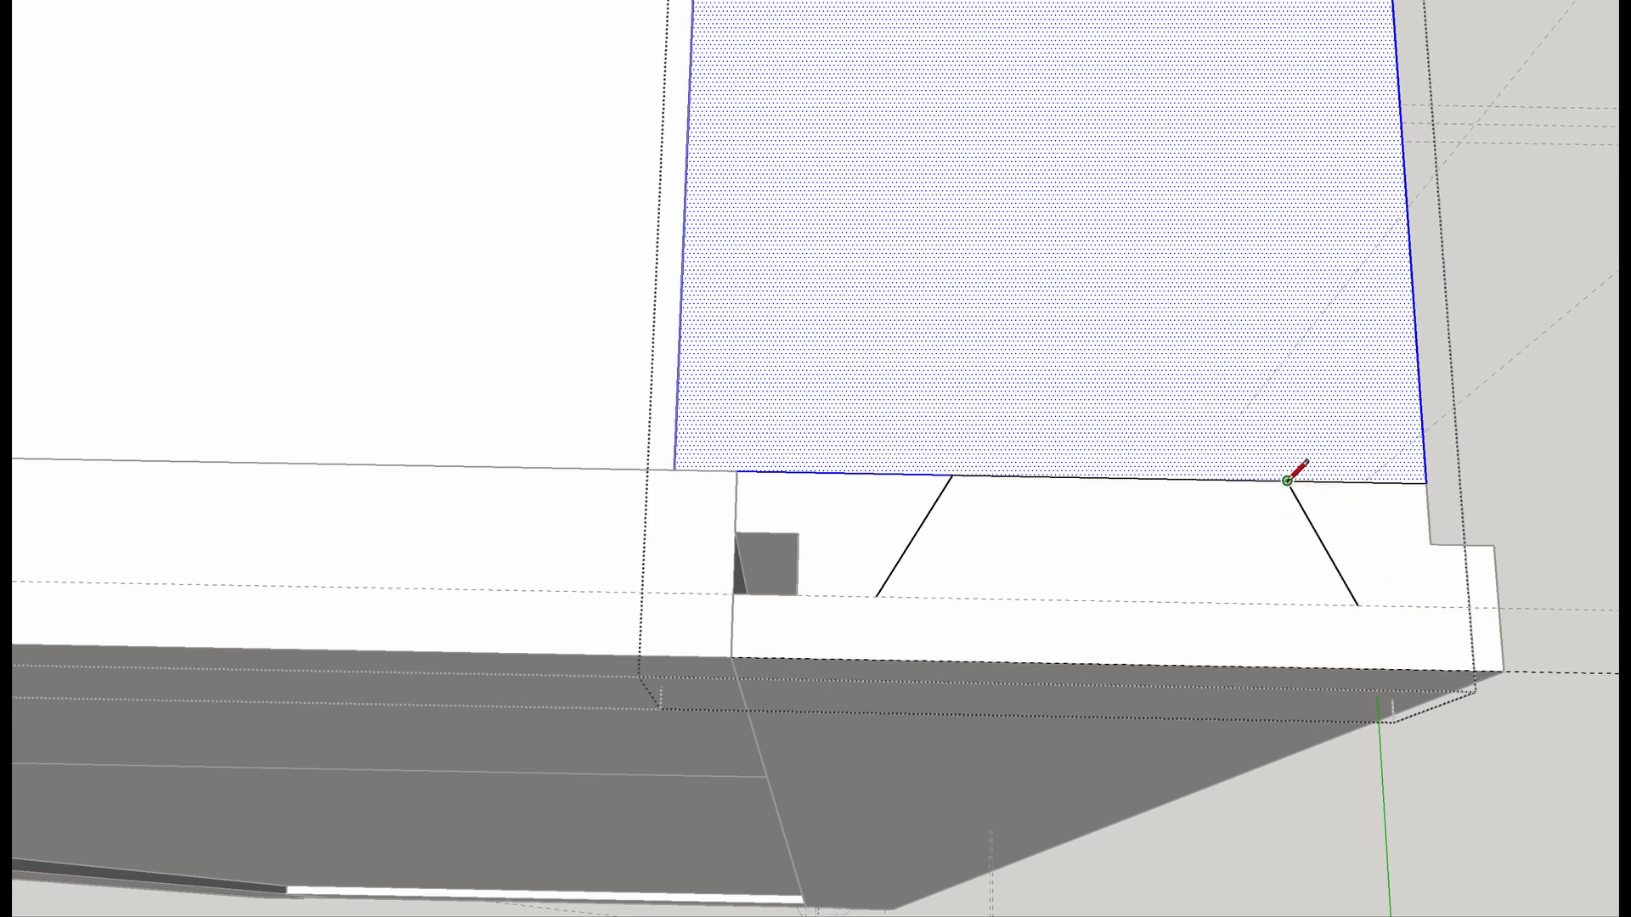
left_click(876, 596)
left_click(1357, 605)
Leave the back rail and uppermost frame, and remove the side panel at this corner to expose the dovetail outline.
mouse_move(1359, 605)
middle_mouse_down()
mouse_move(1397, 616)
mouse_move(1088, 557)
mouse_move(951, 605)
mouse_move(611, 346)
mouse_move(628, 353)
middle_mouse_up()
scroll(874, 426, "up", 1)
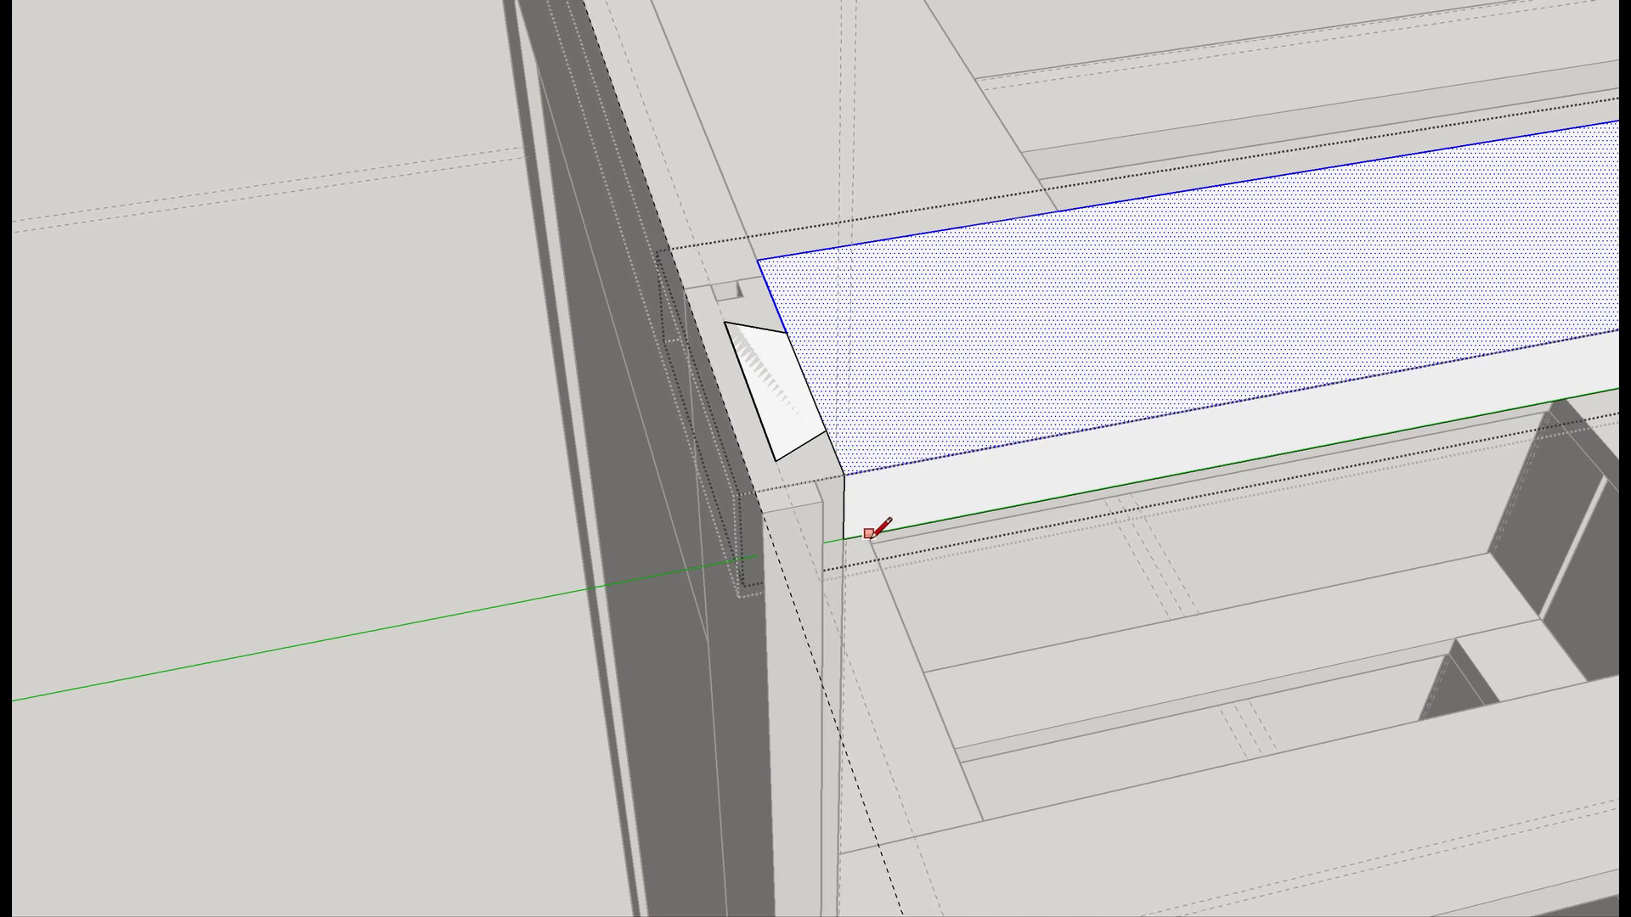
left_click(389, 487)
left_click(665, 533)
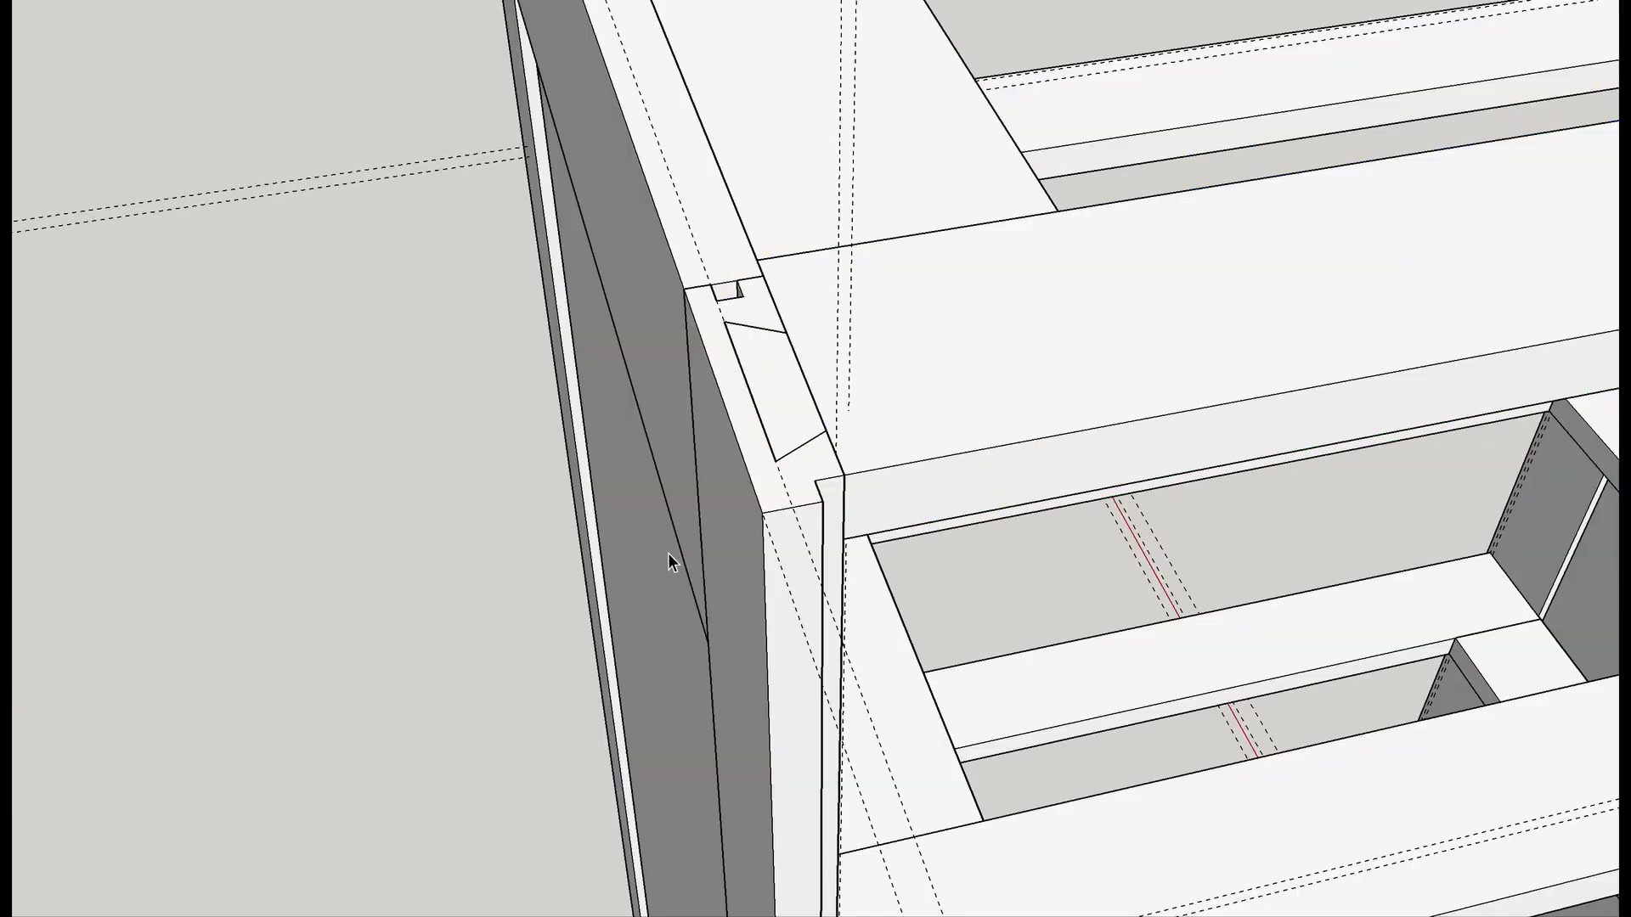
middle_click_drag(668, 553, 866, 550)
left_click(879, 566)
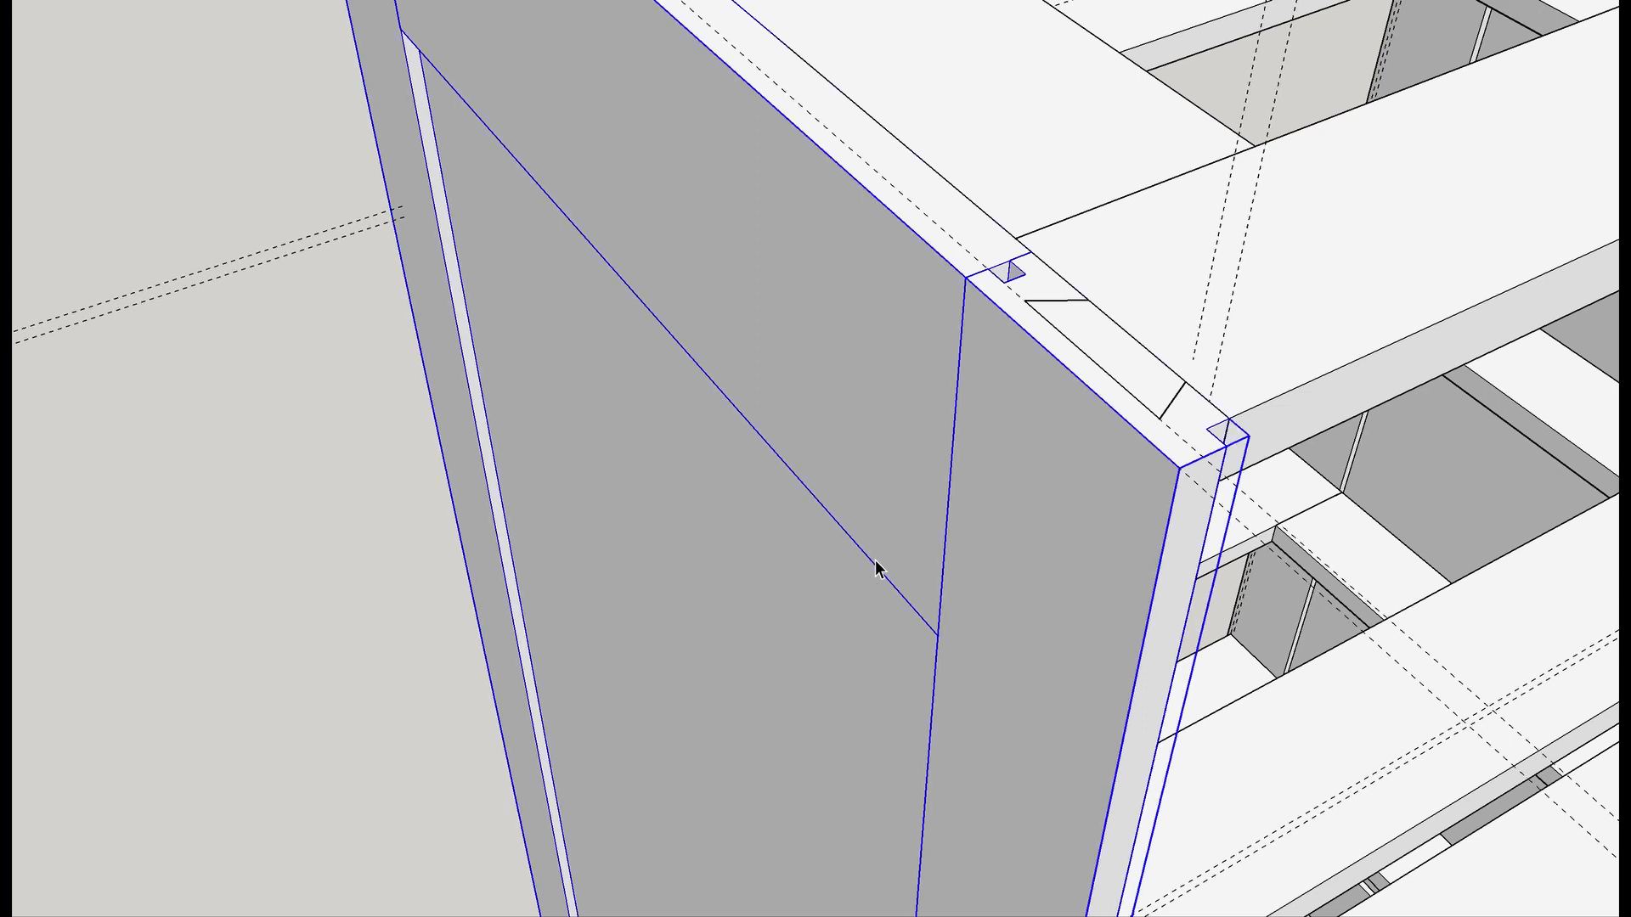
key("Delete")
Reopen the back rail and Push/Pull the dovetail face down through the rail's thickness.
scroll(1181, 525, "down", 3)
middle_click_drag(1180, 525, 878, 825)
middle_click_drag(878, 825, 952, 640)
scroll(976, 318, "up", 5)
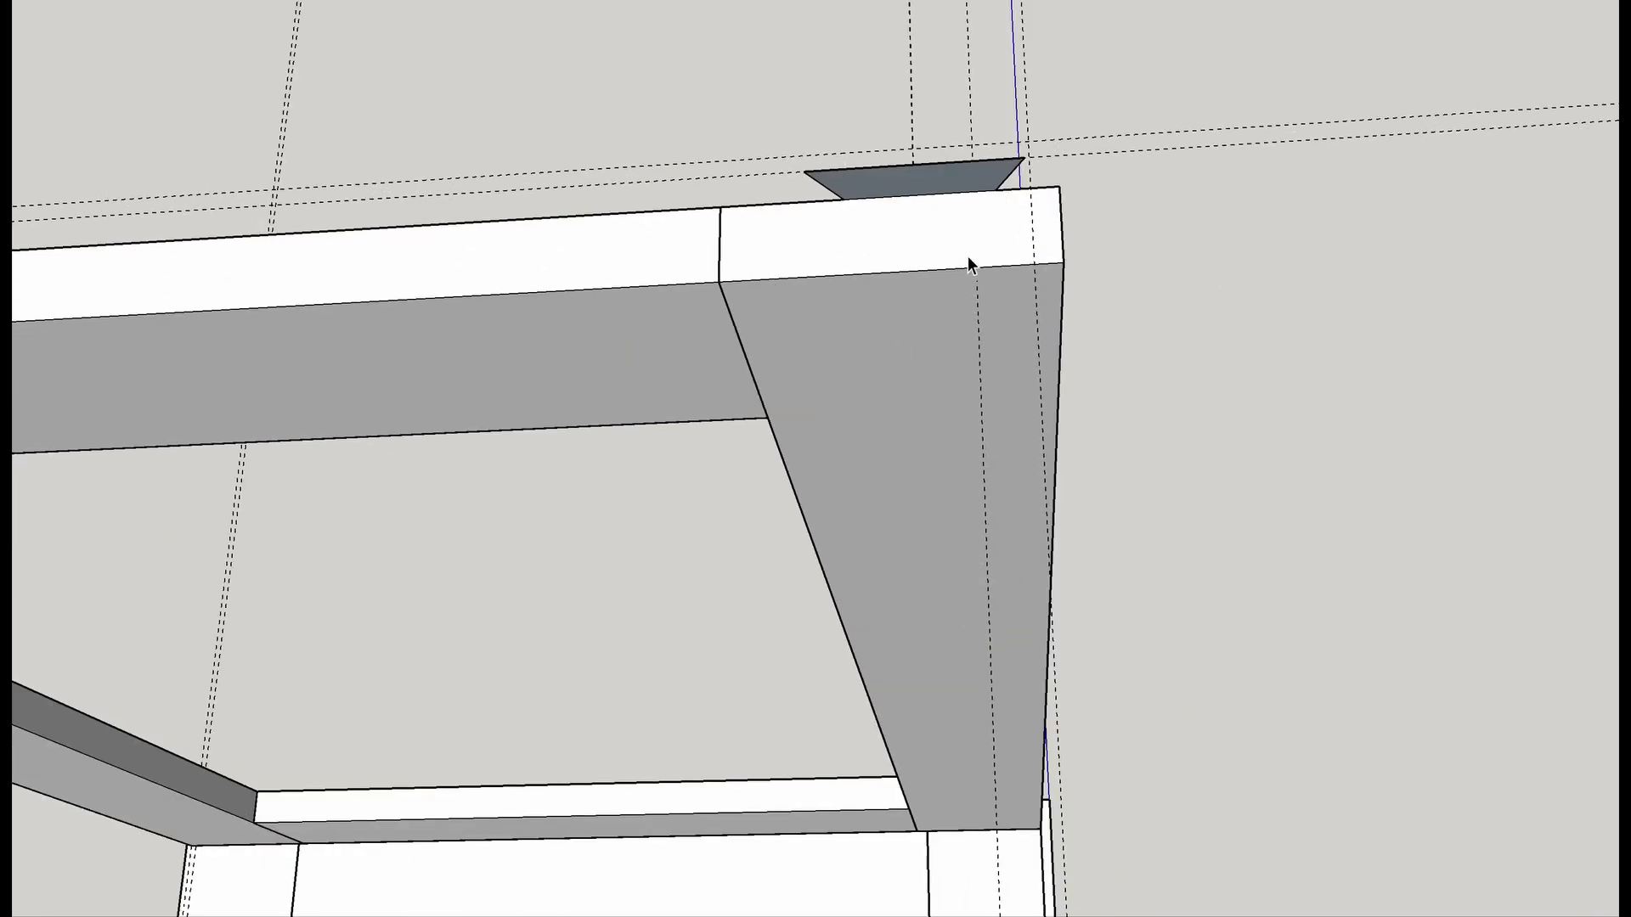
triple_click(934, 226)
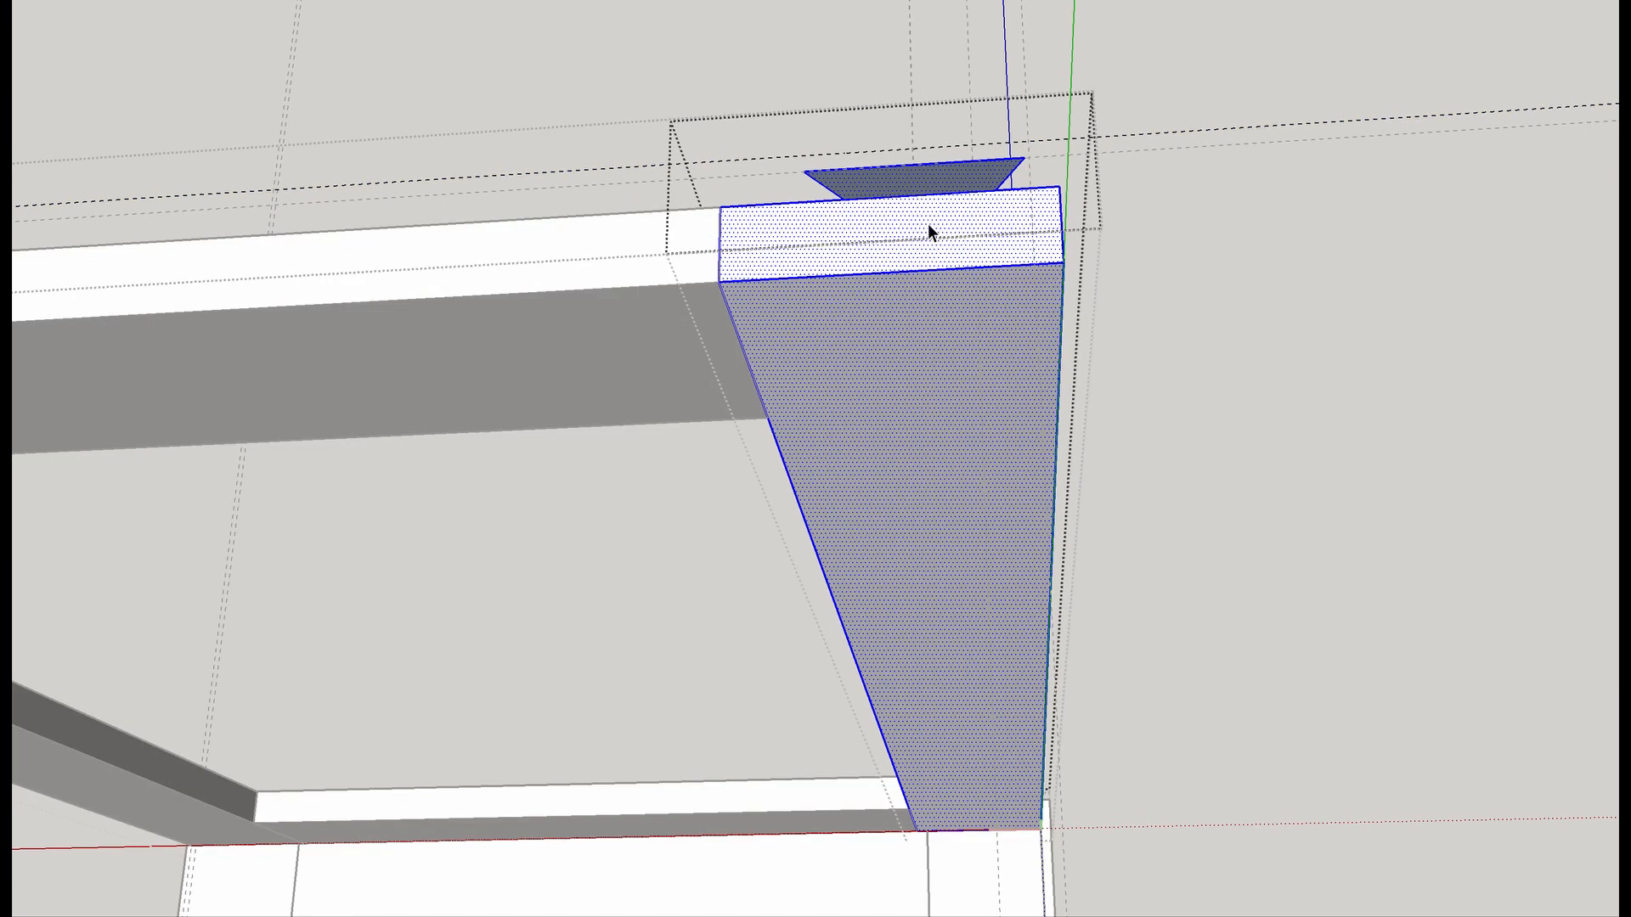
key("p")
left_click(918, 182)
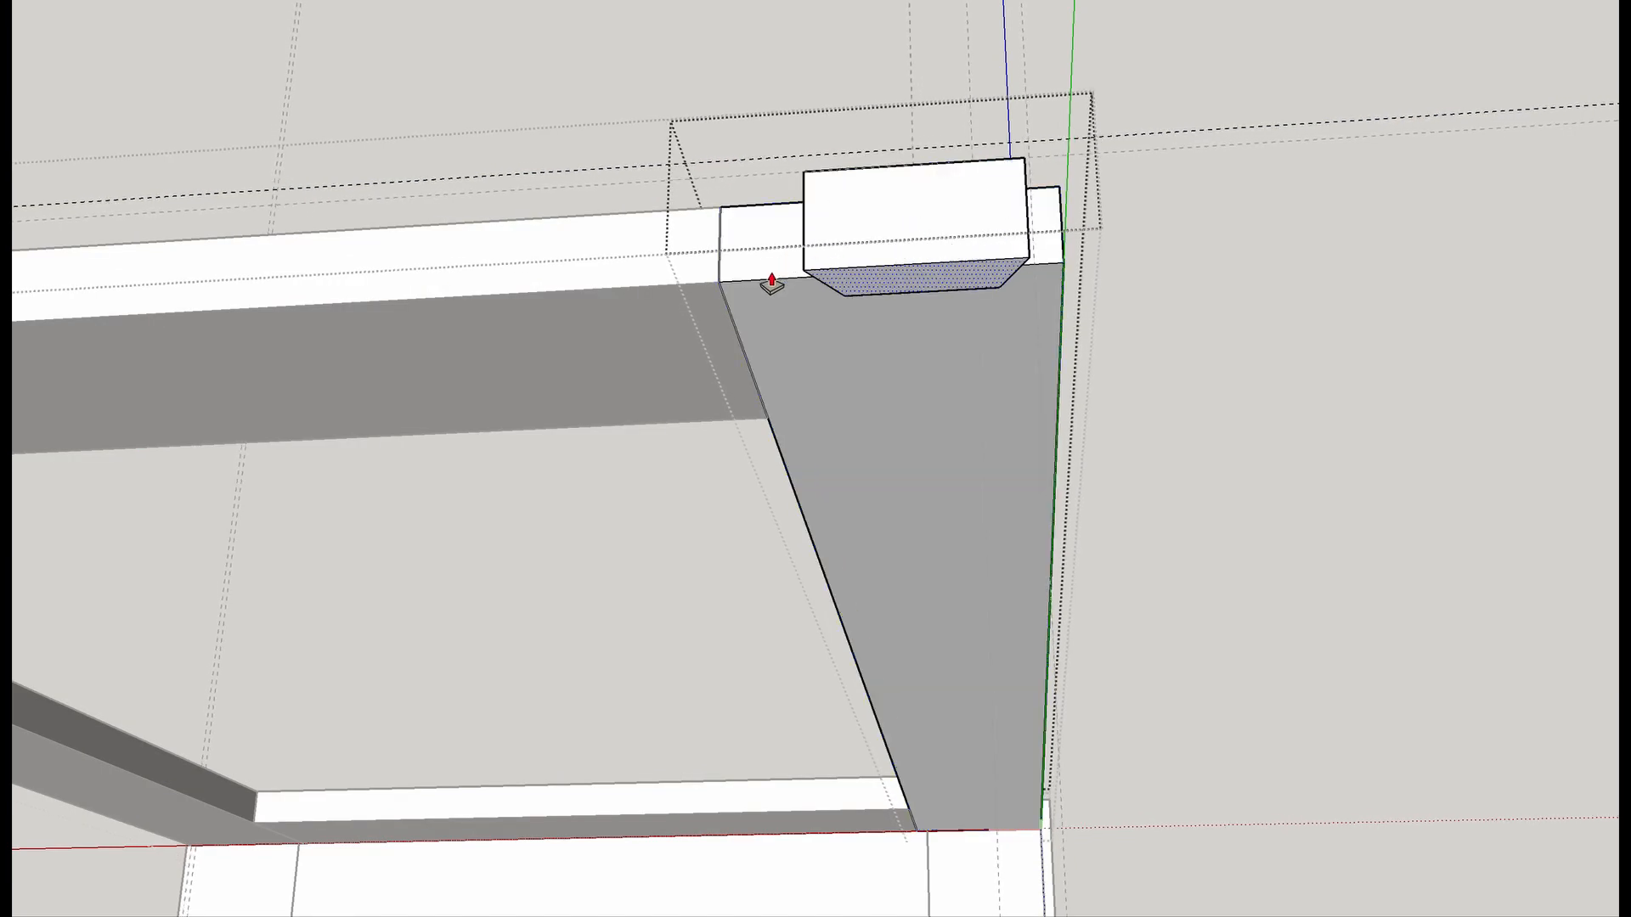
Place a guide parallel to the end edge at the back rail's opposite end, across the remaining side panel's upper end.
middle_click_drag(852, 299, 860, 610)
scroll(1096, 712, "up", 3)
scroll(788, 588, "up", 3)
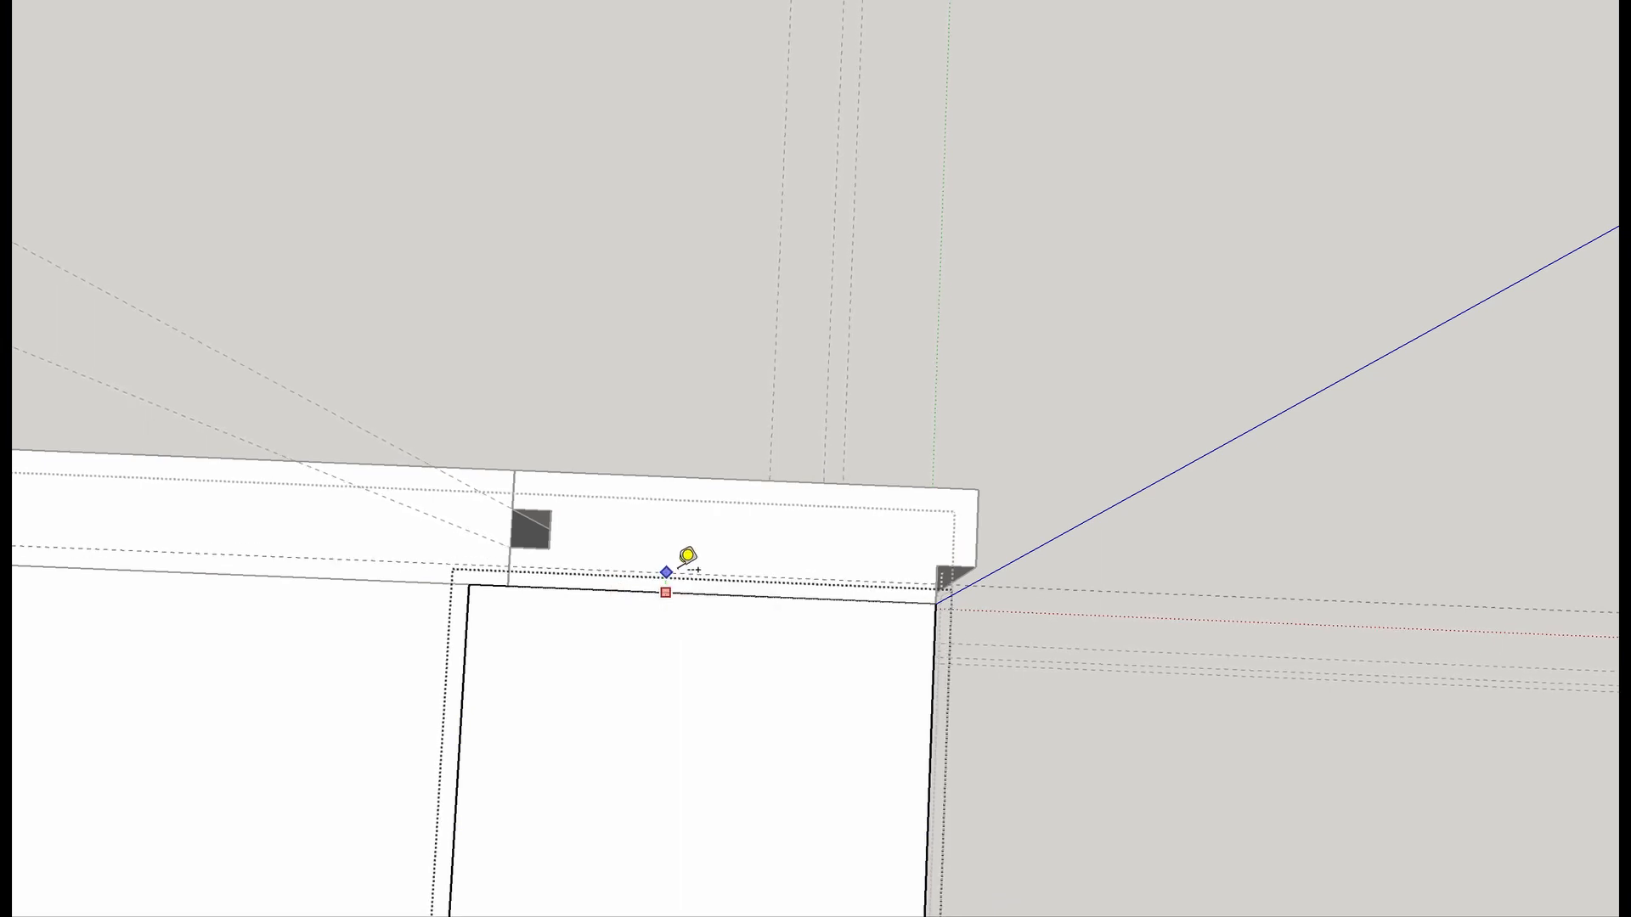
left_click(701, 501)
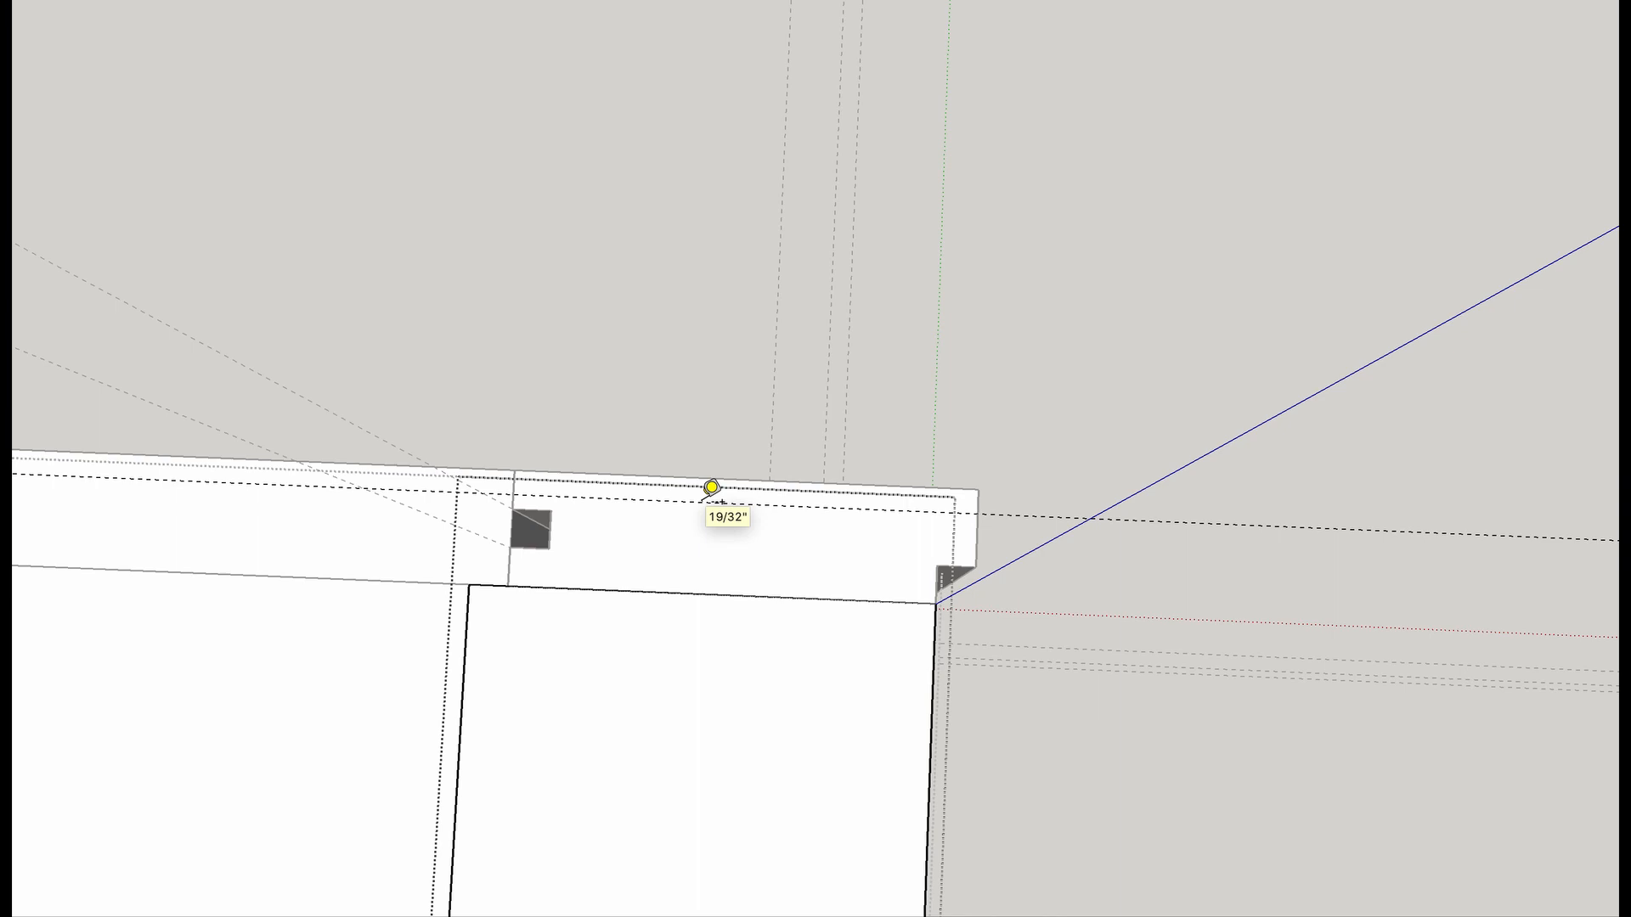
key("Return")
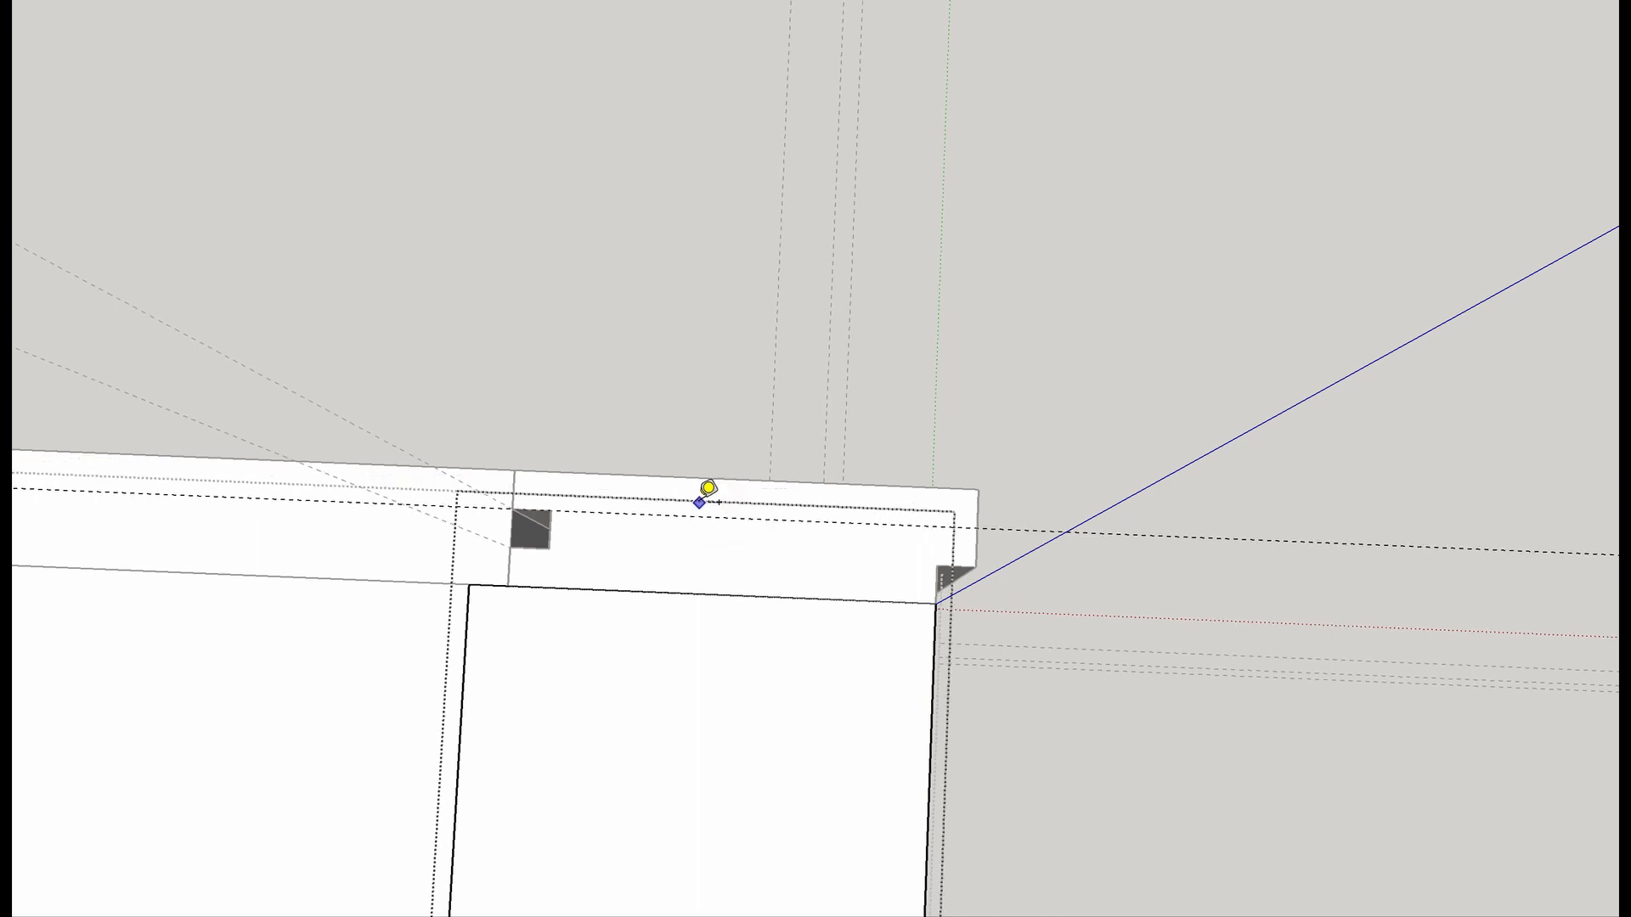
Draw the dovetail outline at the back rail's opposite end with two flared lines out to the guide, closed along that guide.
scroll(601, 575, "up", 3)
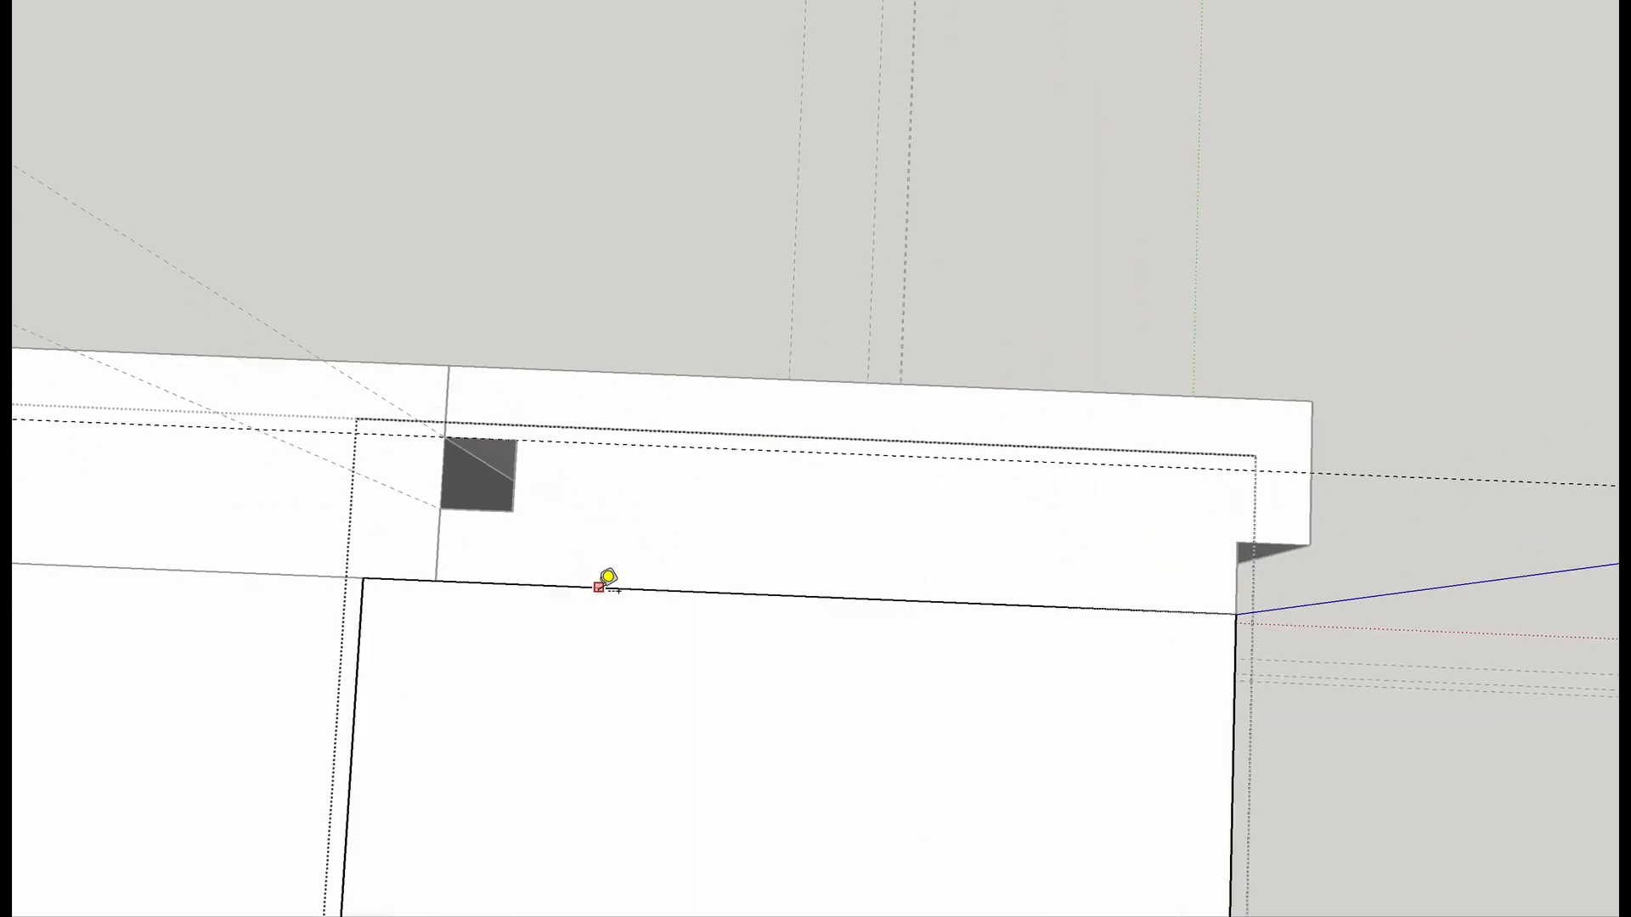
key("l")
left_click(619, 587)
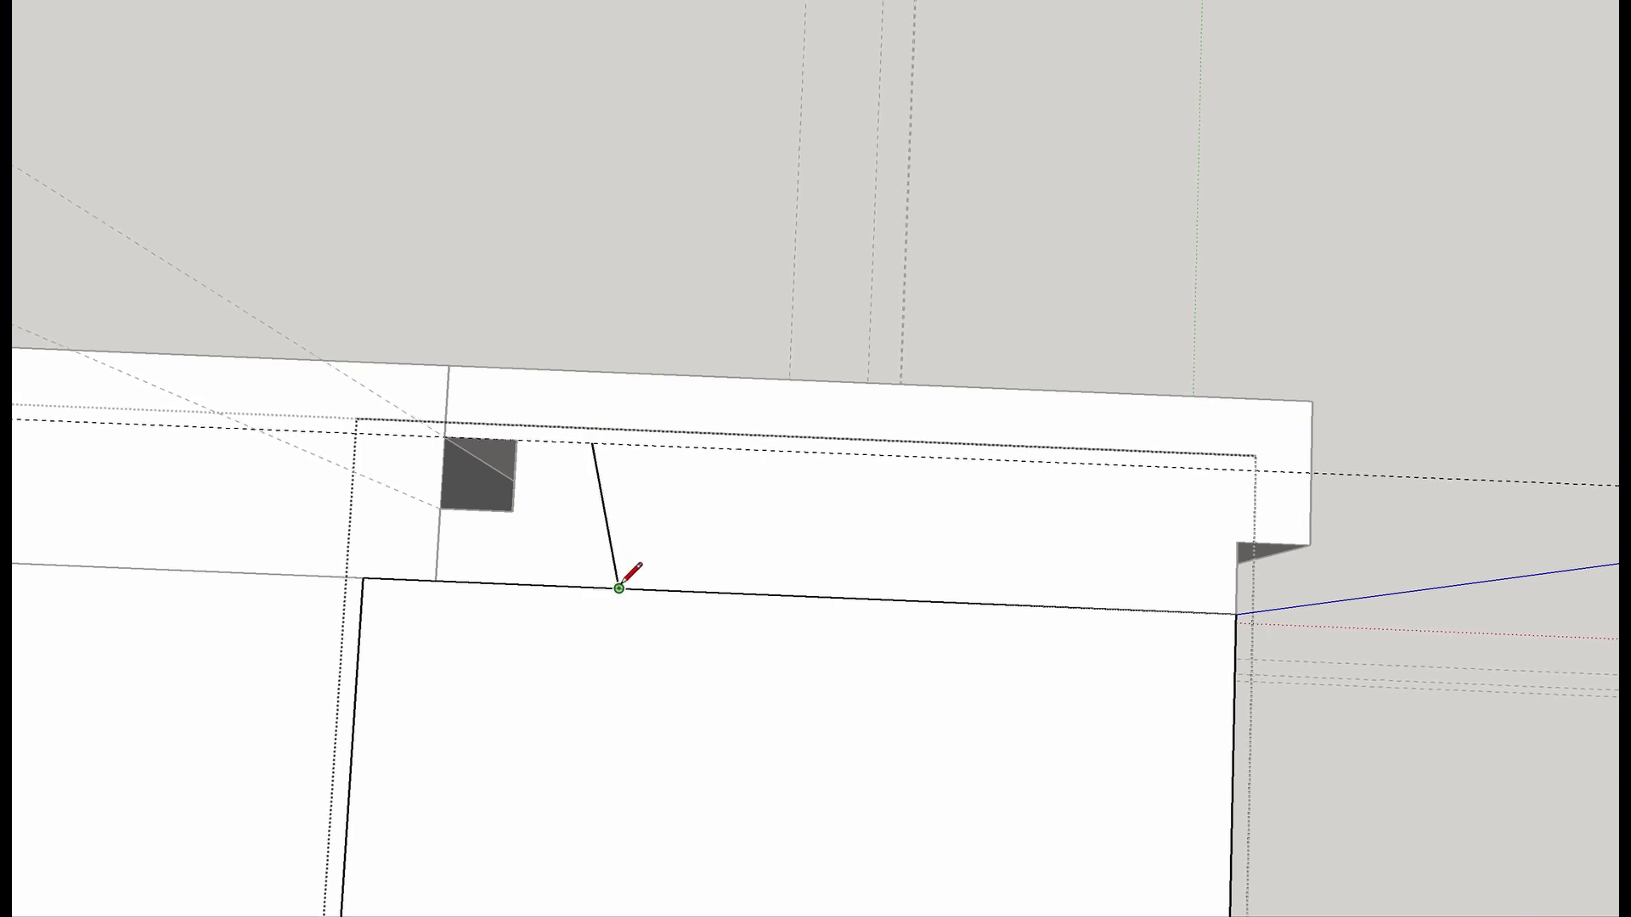
key("Escape")
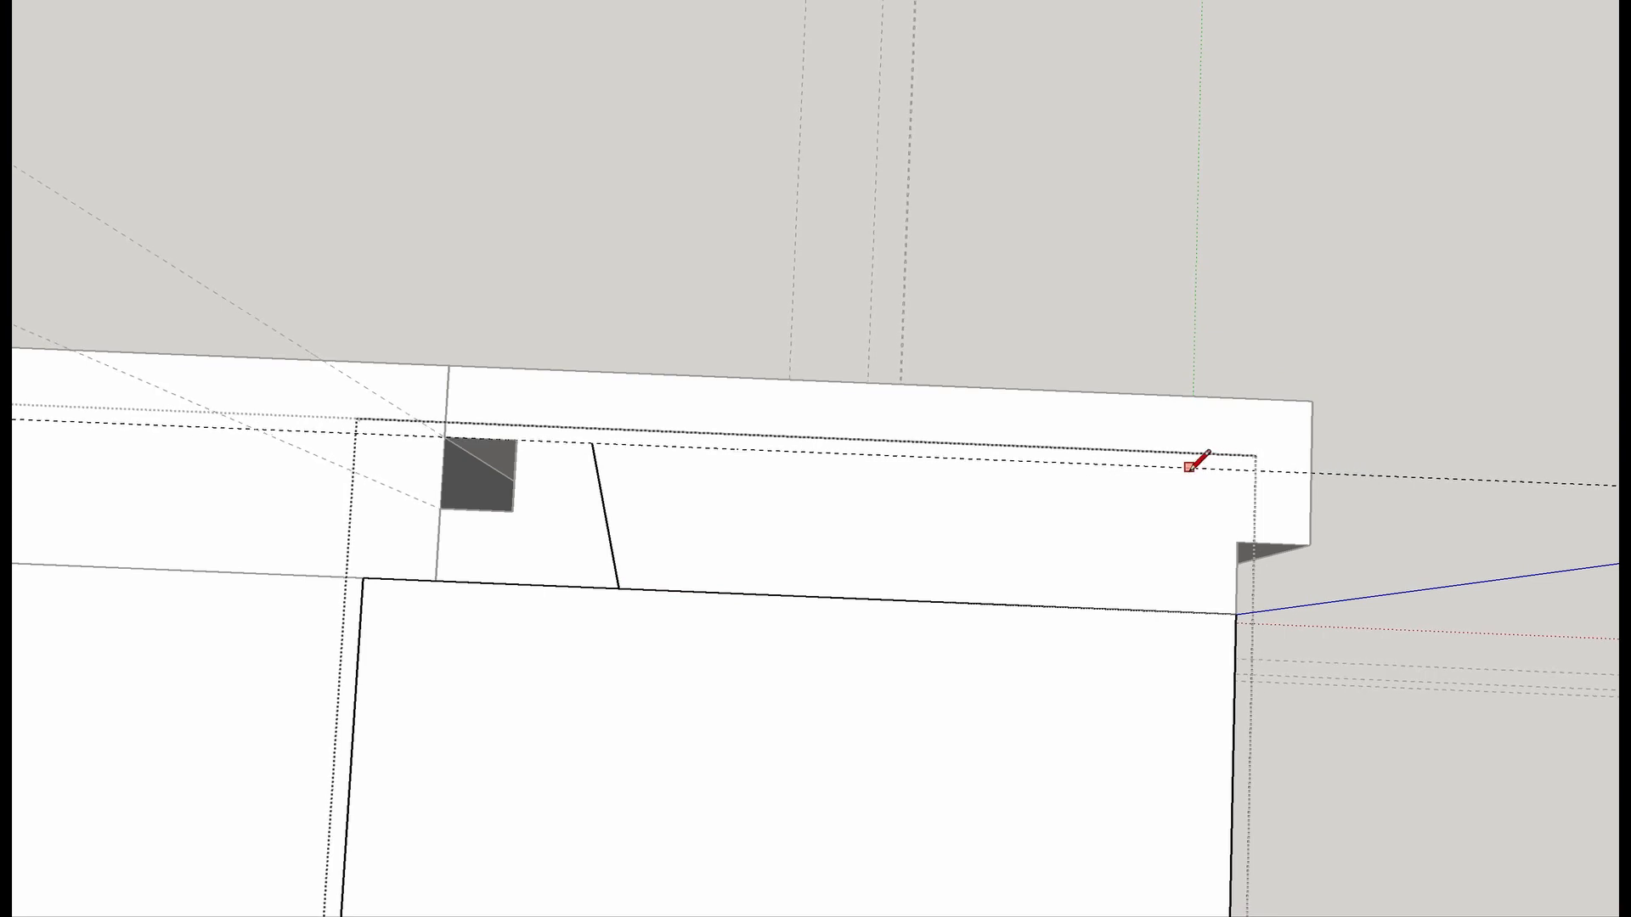
left_click(1135, 610)
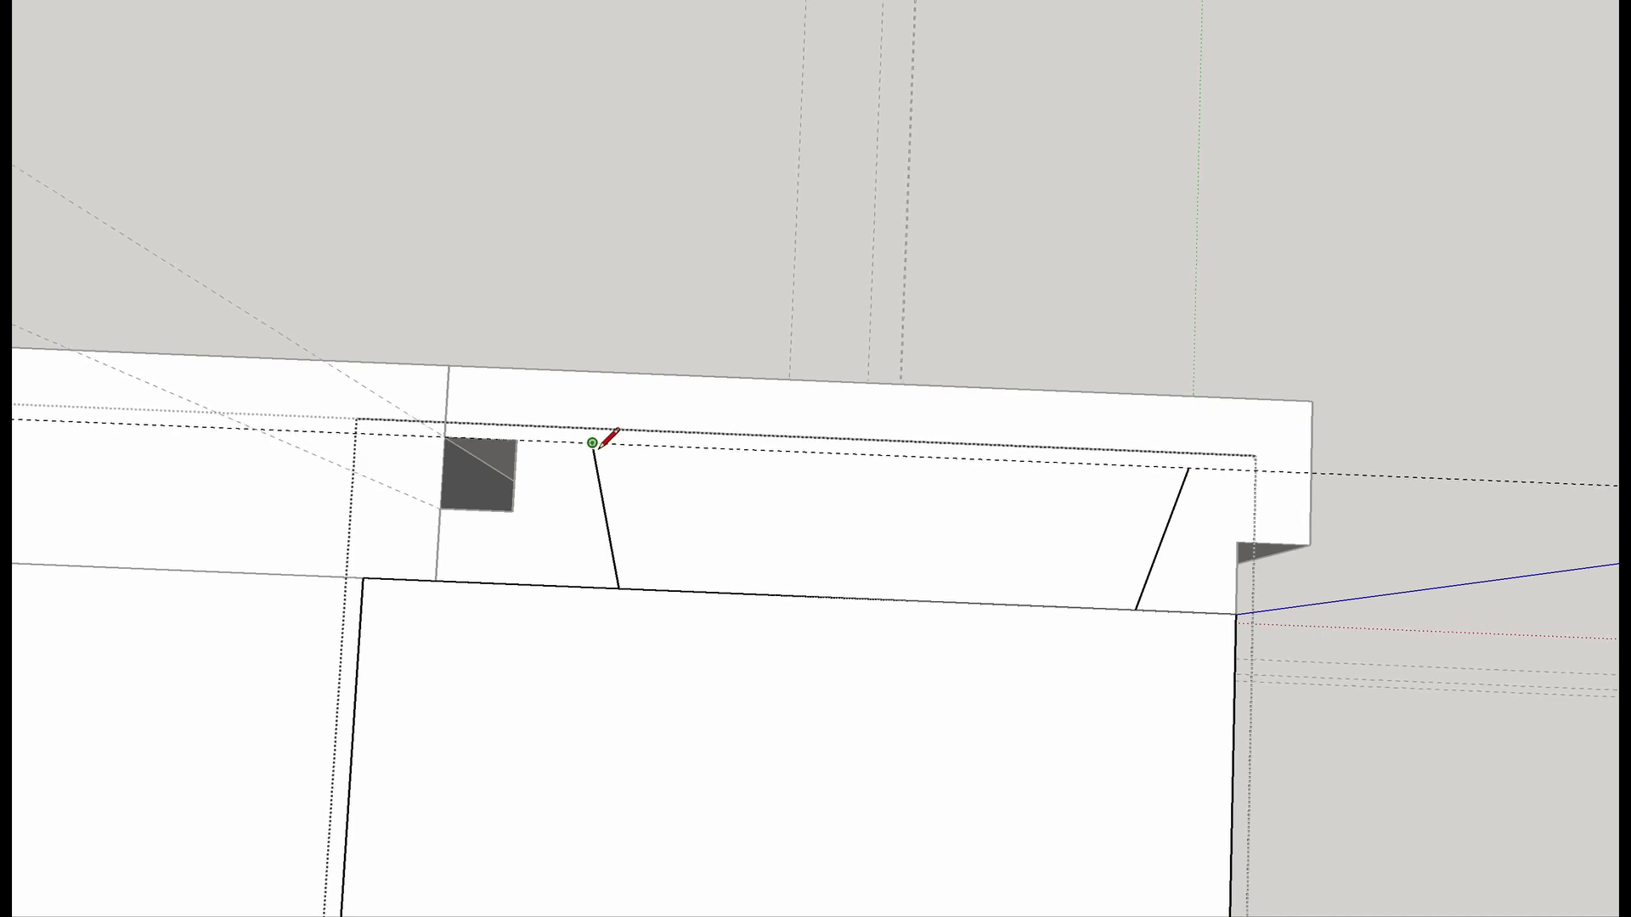
left_click(1188, 468)
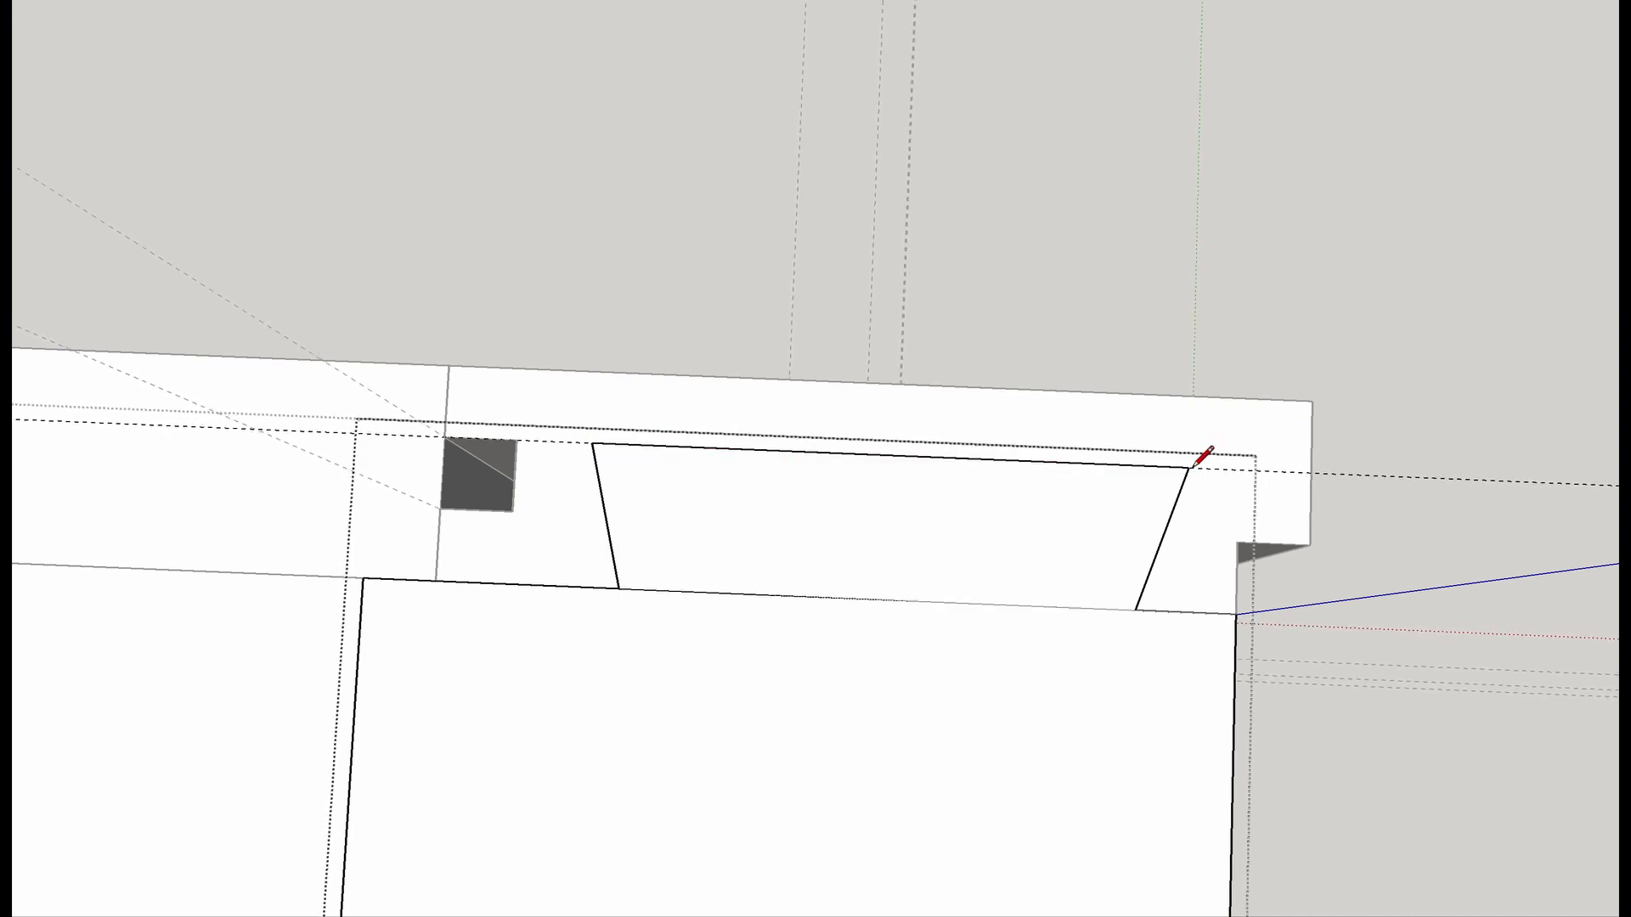
Leave the back rail and uppermost frame, and hide the side panel at this corner to expose the rail end.
mouse_move(1350, 542)
middle_mouse_down()
mouse_move(551, 352)
mouse_move(863, 633)
mouse_move(536, 447)
mouse_move(535, 314)
middle_mouse_up()
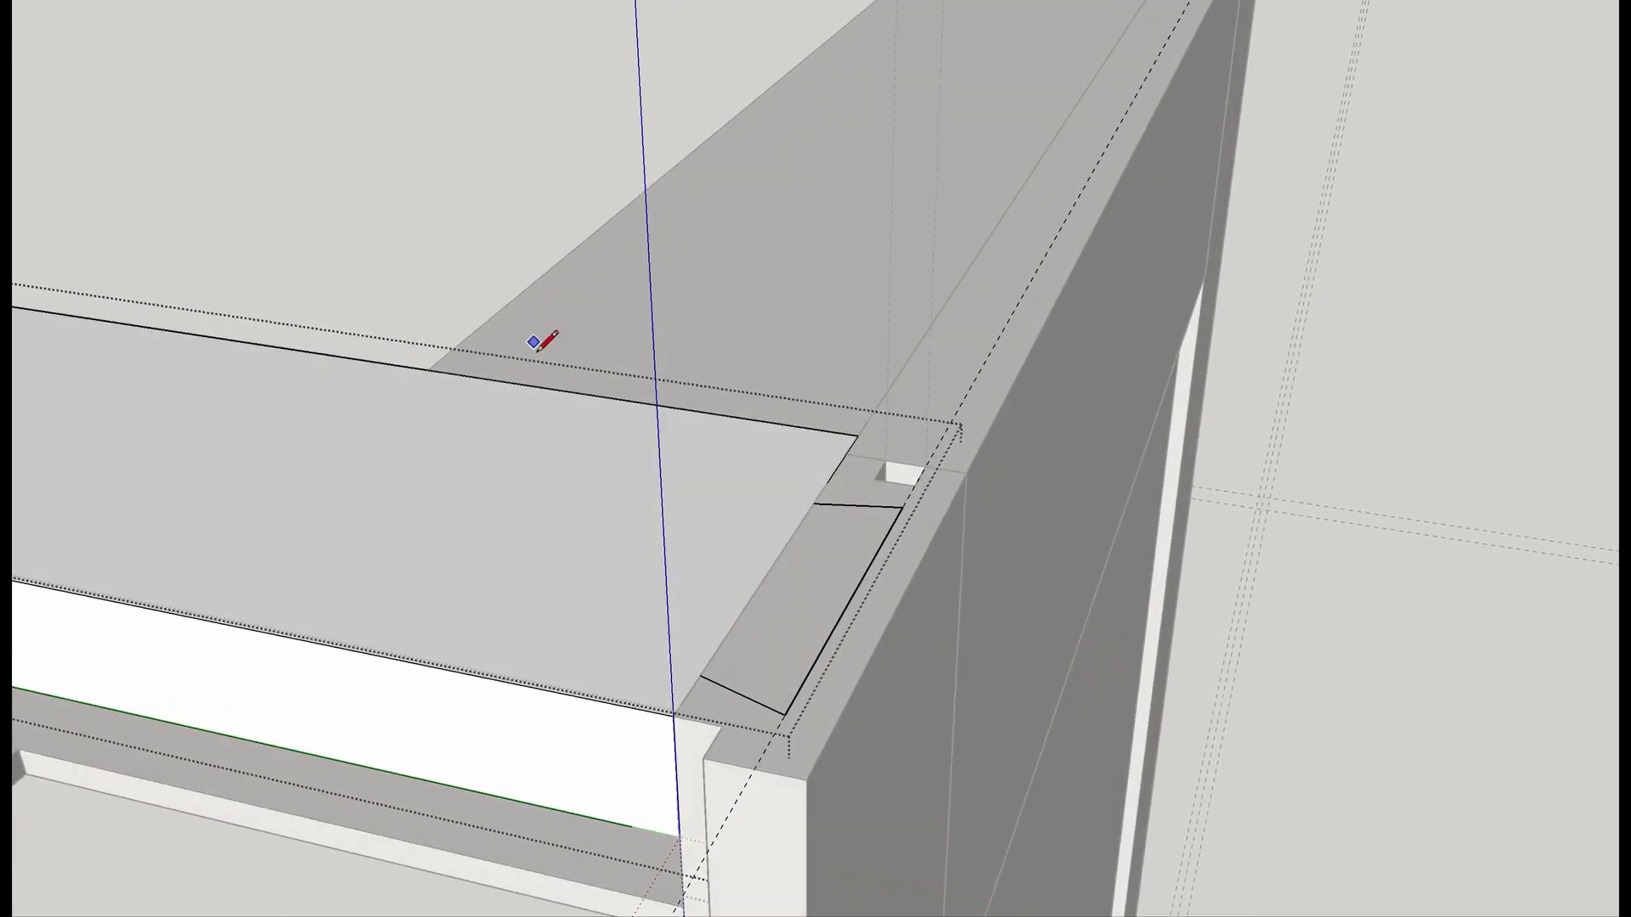
scroll(655, 492, "down", 5)
middle_click_drag(782, 686, 578, 576)
scroll(578, 577, "up", 1)
key("space")
left_click(1154, 487)
left_click(1154, 496)
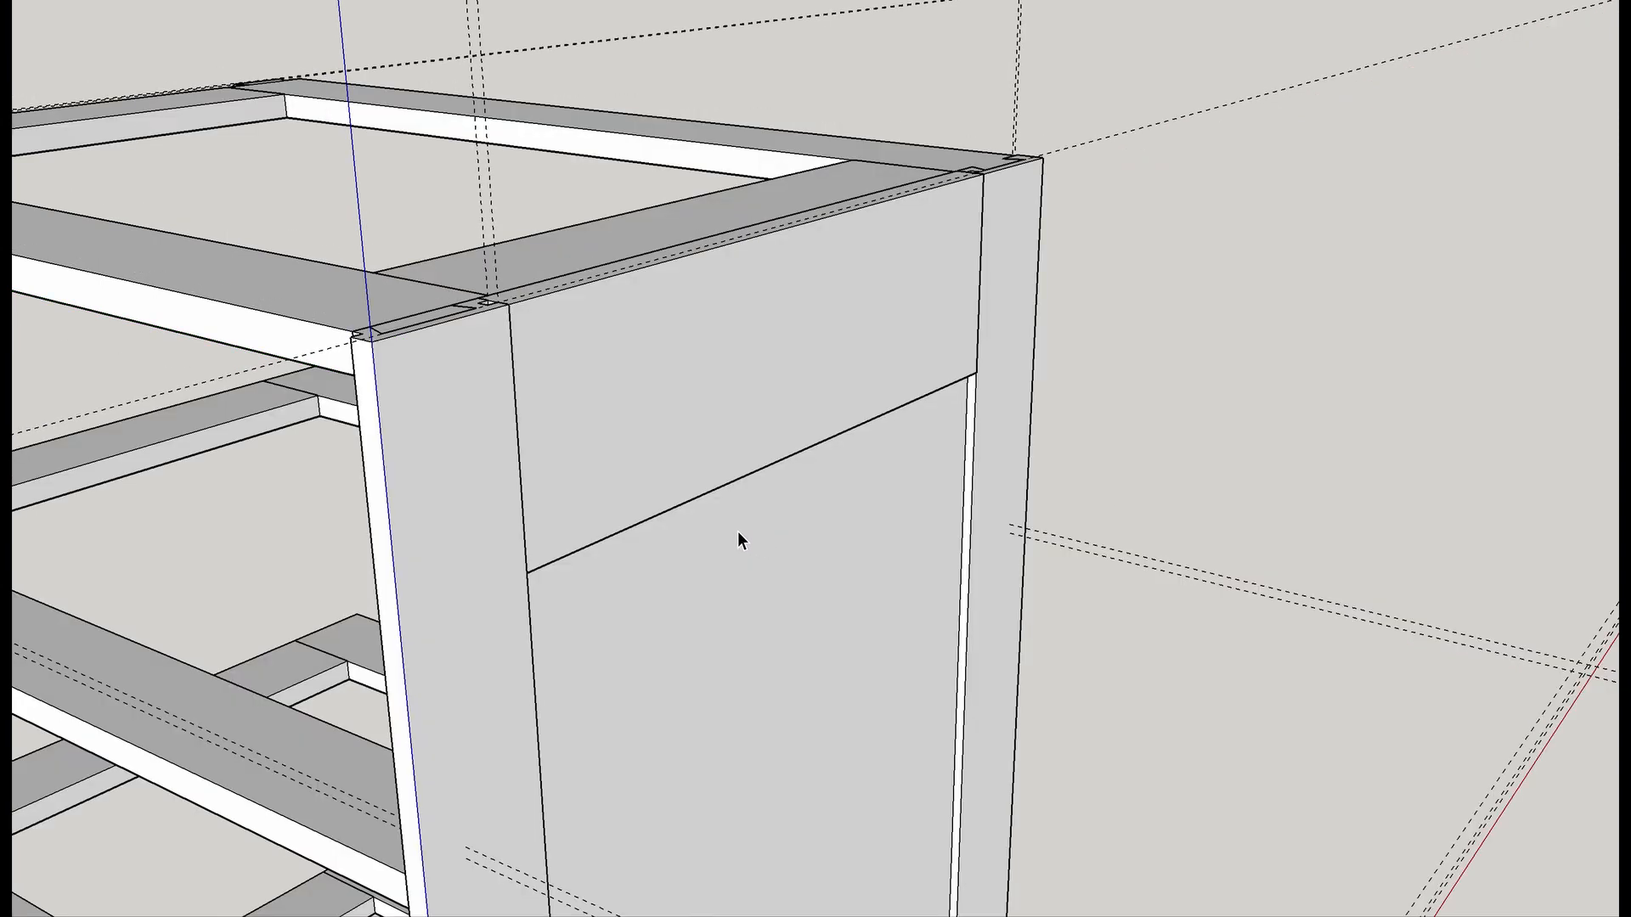
left_click(739, 534)
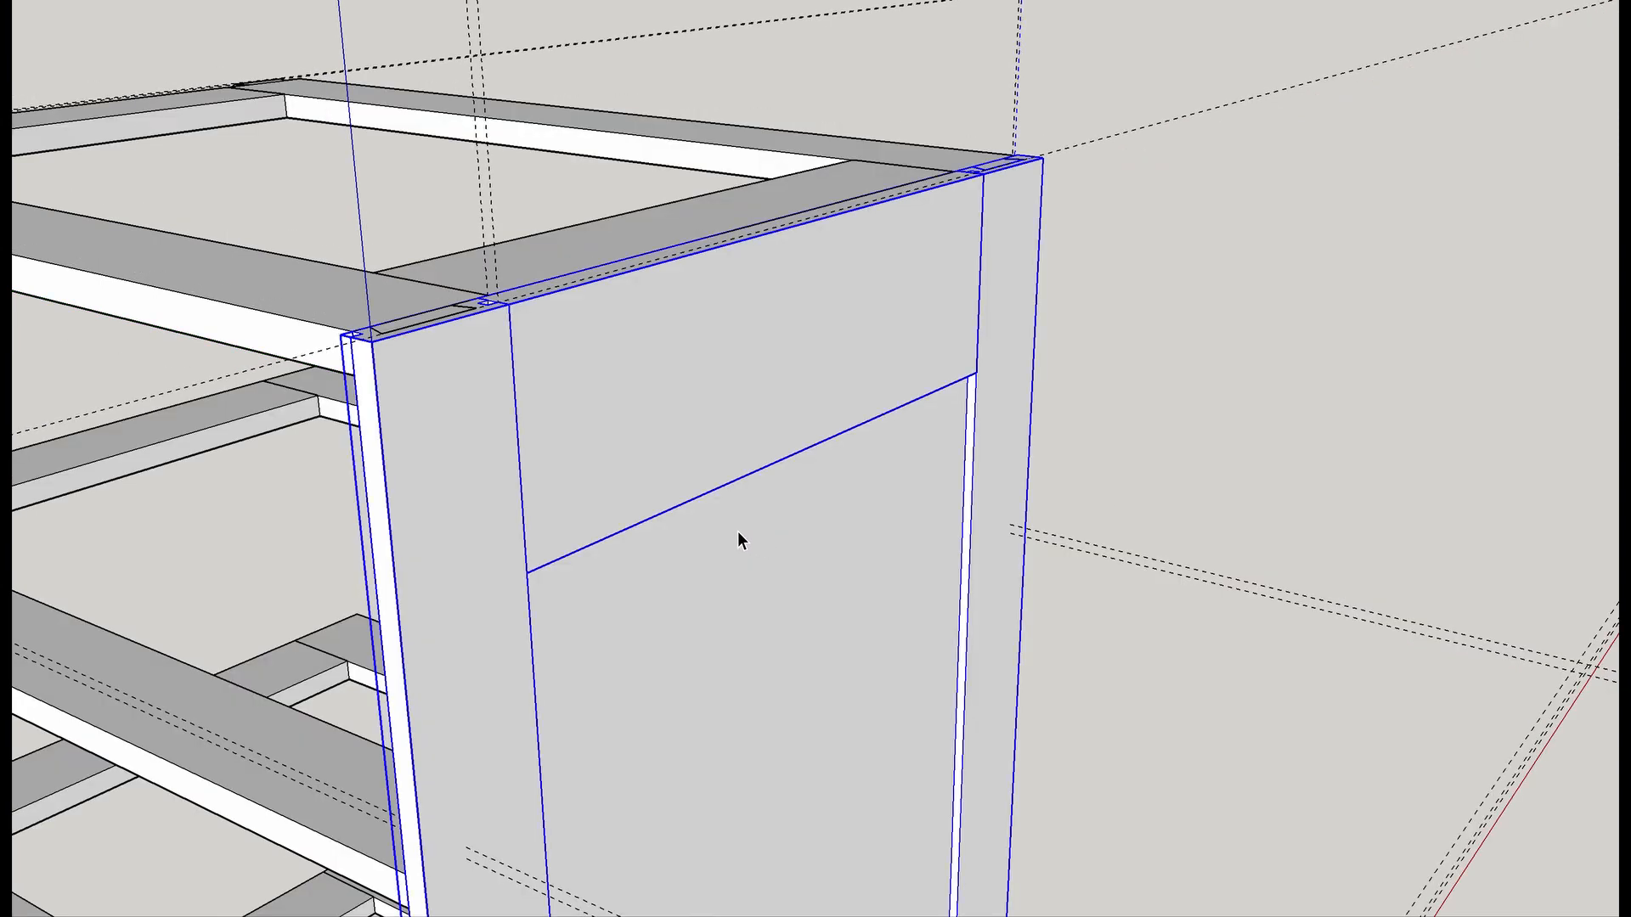
key("Delete")
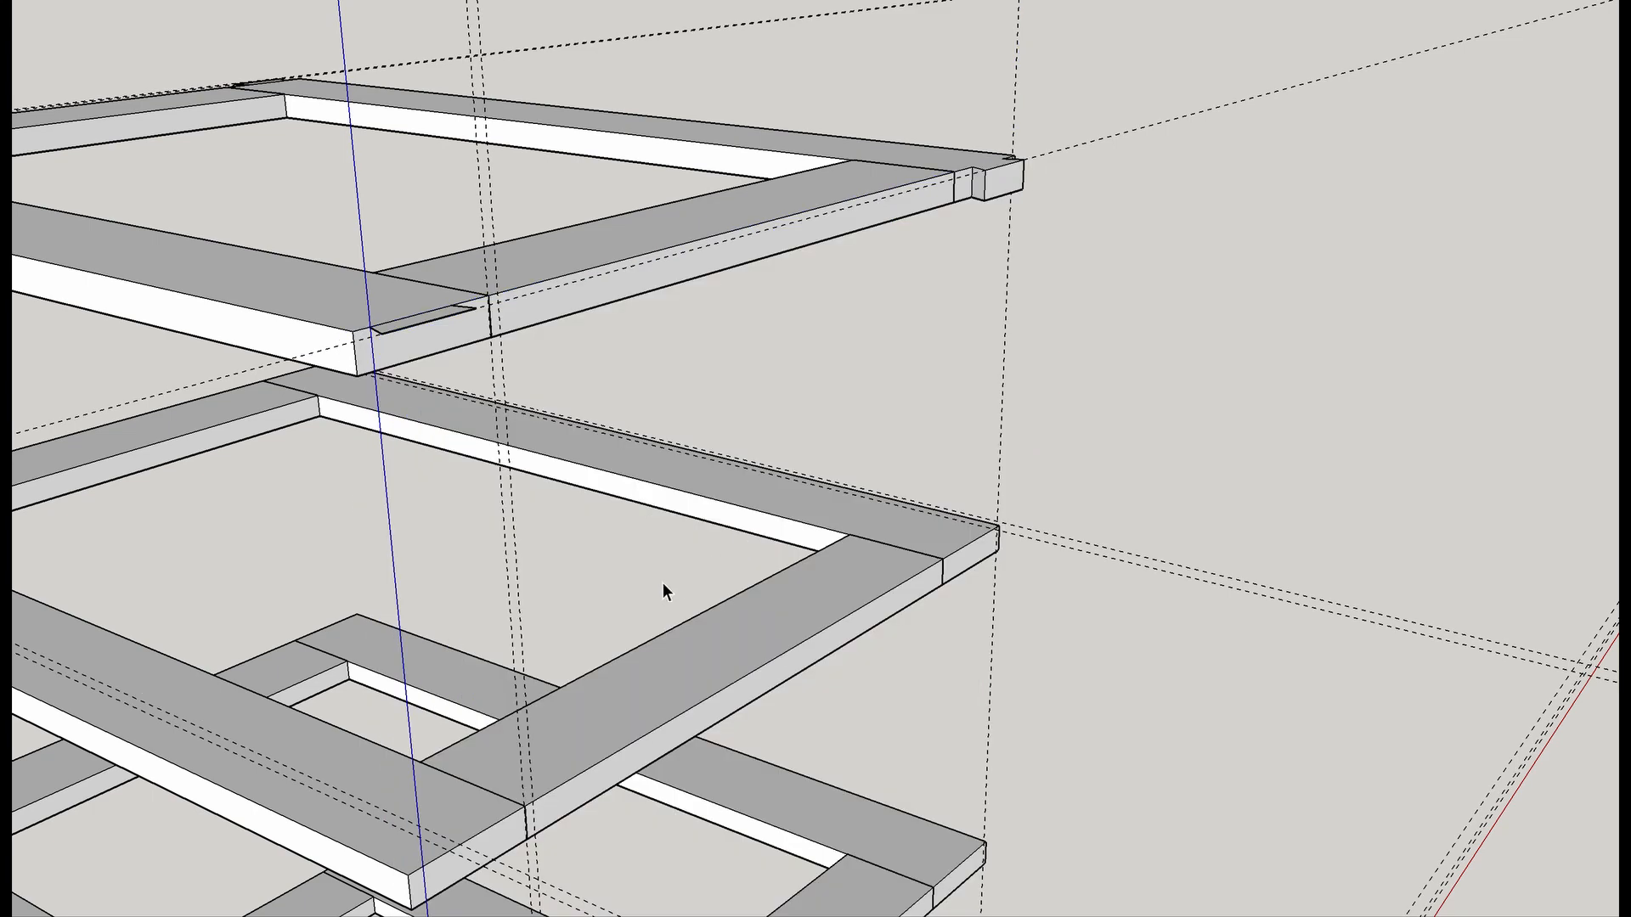
Reopen the back rail and Push/Pull this end's dovetail face down through the rail's thickness.
mouse_move(594, 563)
middle_mouse_down("shift")
mouse_move(826, 615)
mouse_move(1205, 656)
mouse_move(951, 487)
middle_mouse_up("shift")
scroll(899, 220, "up", 5)
mouse_move(898, 221)
middle_mouse_down()
mouse_move(914, 517)
mouse_move(903, 411)
mouse_move(893, 437)
middle_mouse_up()
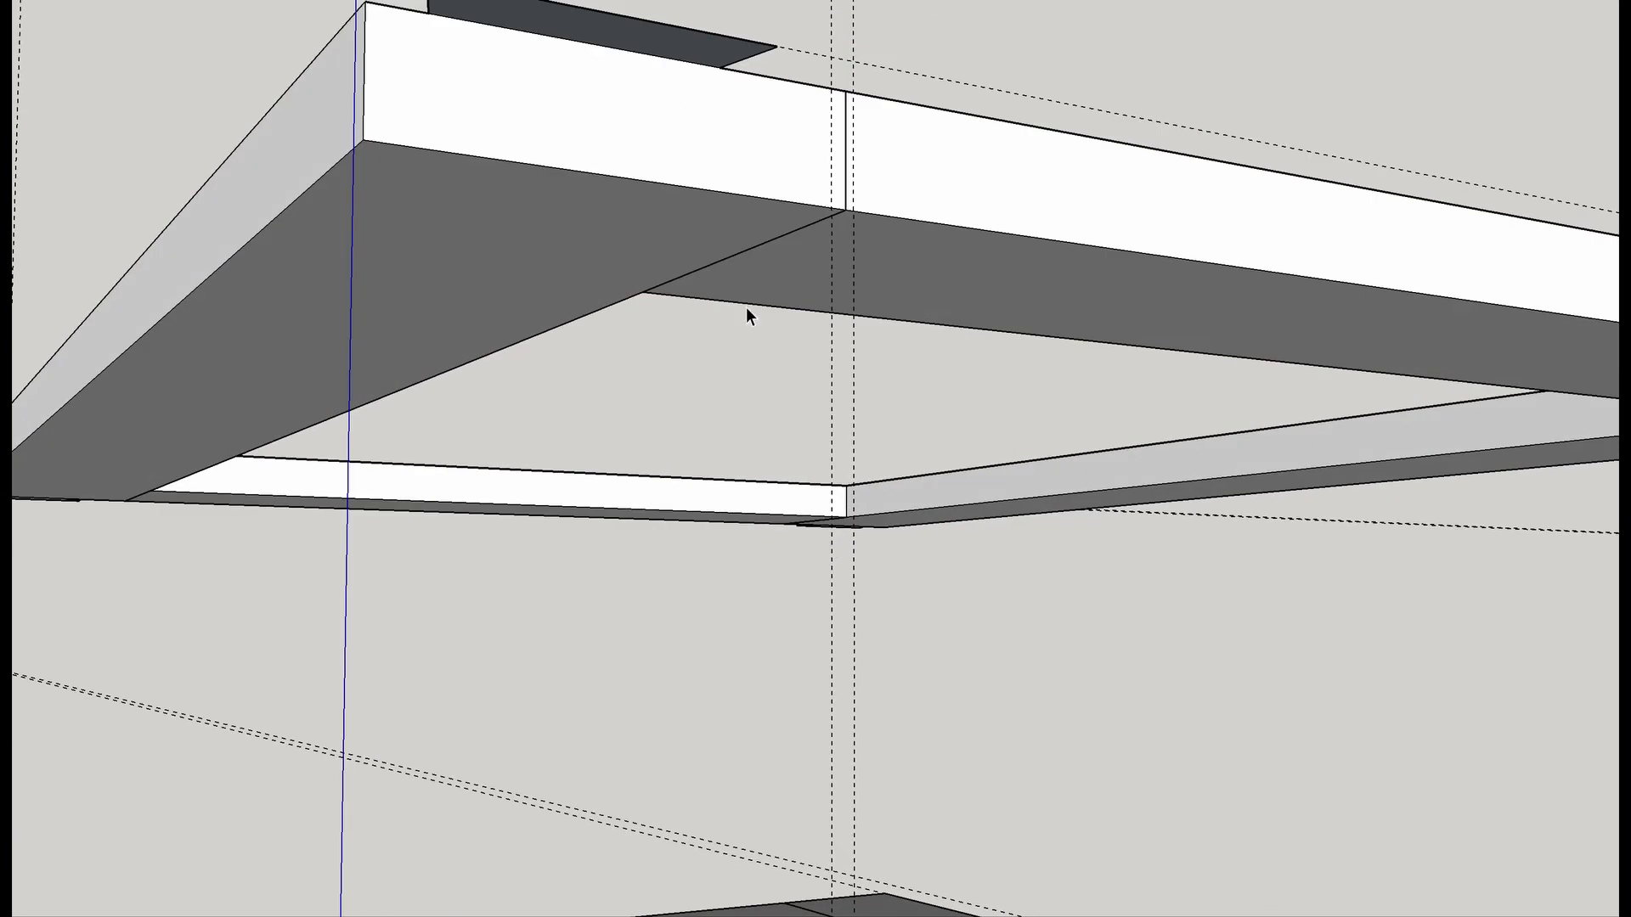
left_click(659, 69)
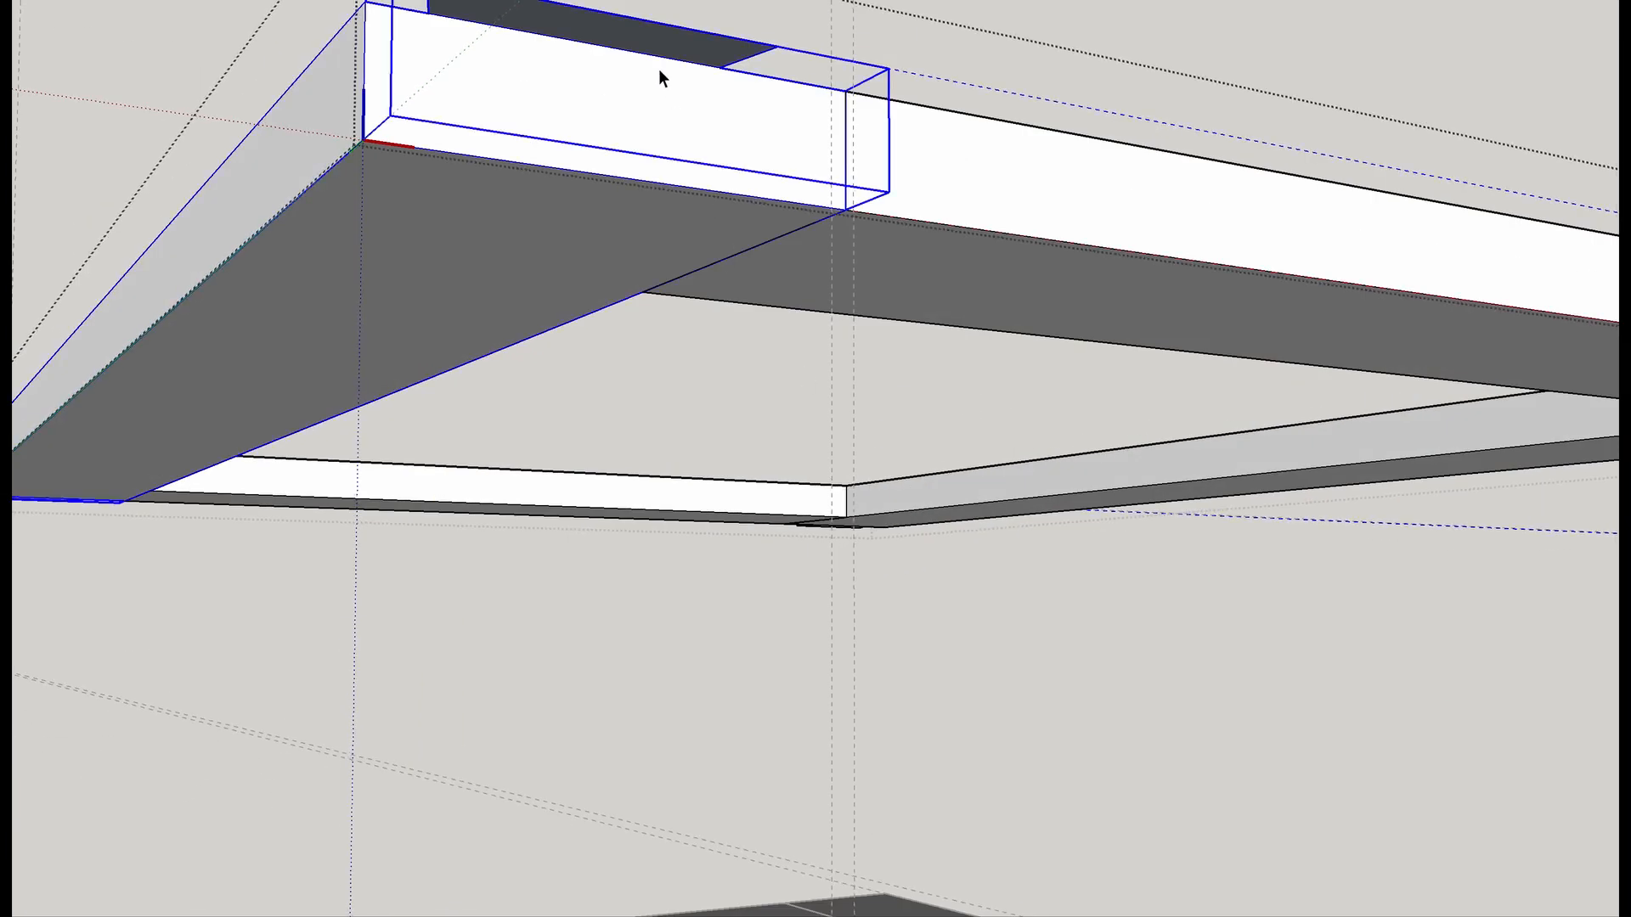
double_click(635, 93)
key("p")
mouse_move(637, 37)
left_mouse_down()
mouse_move(437, 153)
mouse_move(393, 152)
mouse_move(391, 170)
left_mouse_up()
scroll(373, 340, "down", 5)
mouse_move(365, 392)
middle_mouse_down()
mouse_move(408, 564)
mouse_move(1023, 484)
mouse_move(977, 441)
mouse_move(1547, 637)
mouse_move(1442, 619)
mouse_move(1431, 372)
mouse_move(951, 632)
mouse_move(837, 619)
middle_mouse_up()
scroll(816, 594, "up", 5)
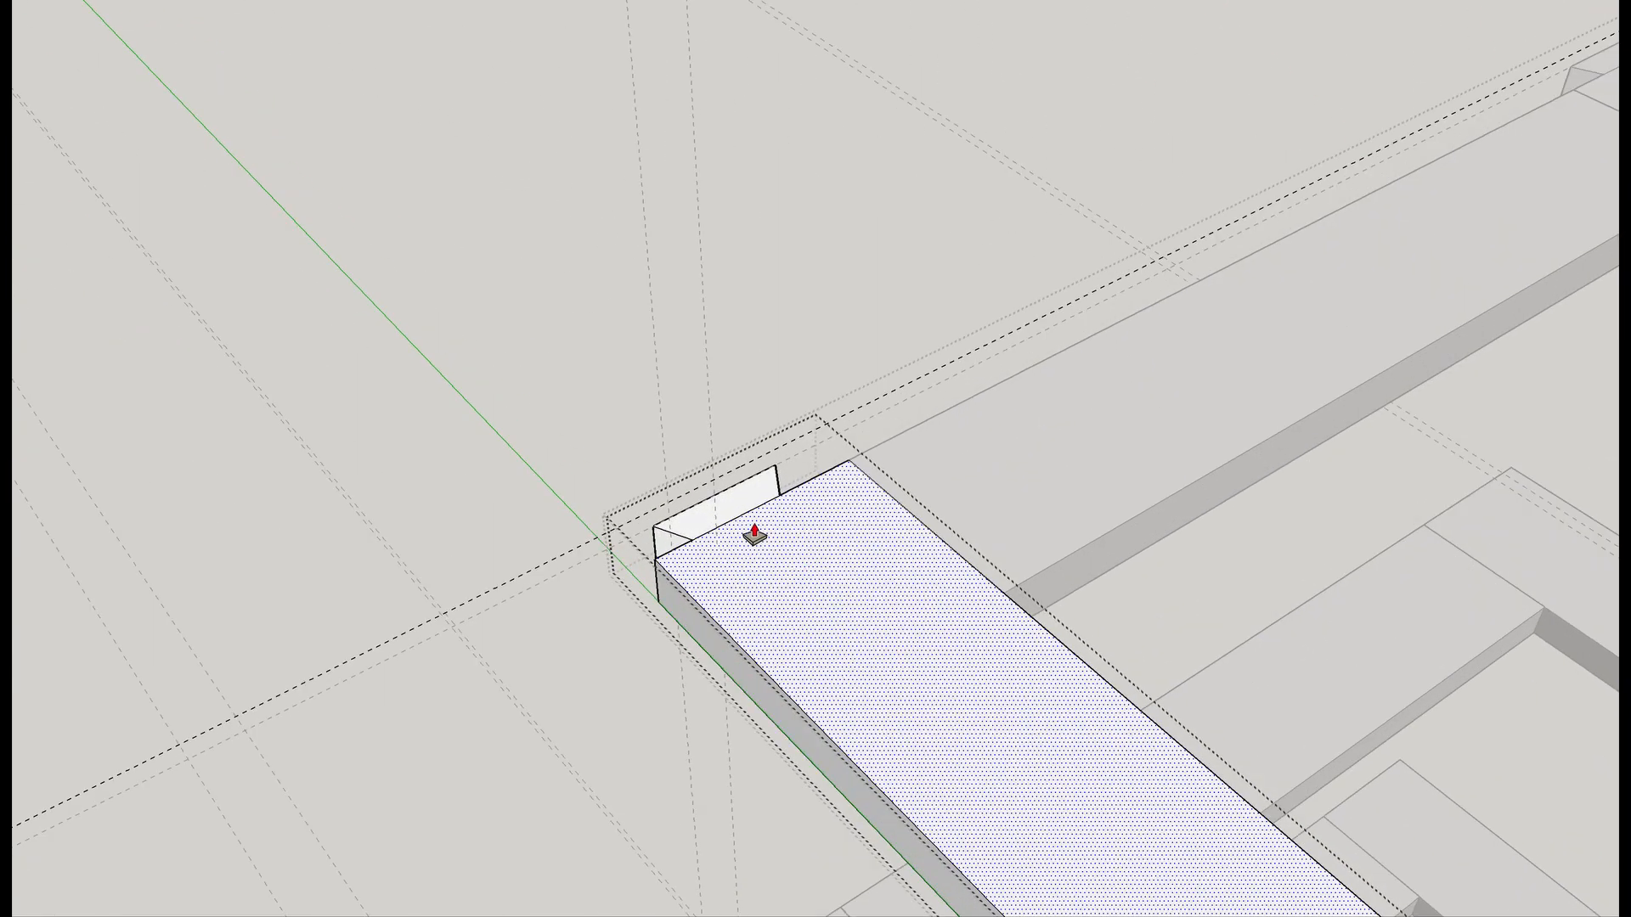
key("space")
Leave the back rail and uppermost frame, and turn on the display of hidden objects.
scroll(781, 605, "down", 5)
mouse_move(801, 626)
middle_mouse_down()
mouse_move(1031, 746)
mouse_move(729, 539)
mouse_move(732, 481)
middle_mouse_up()
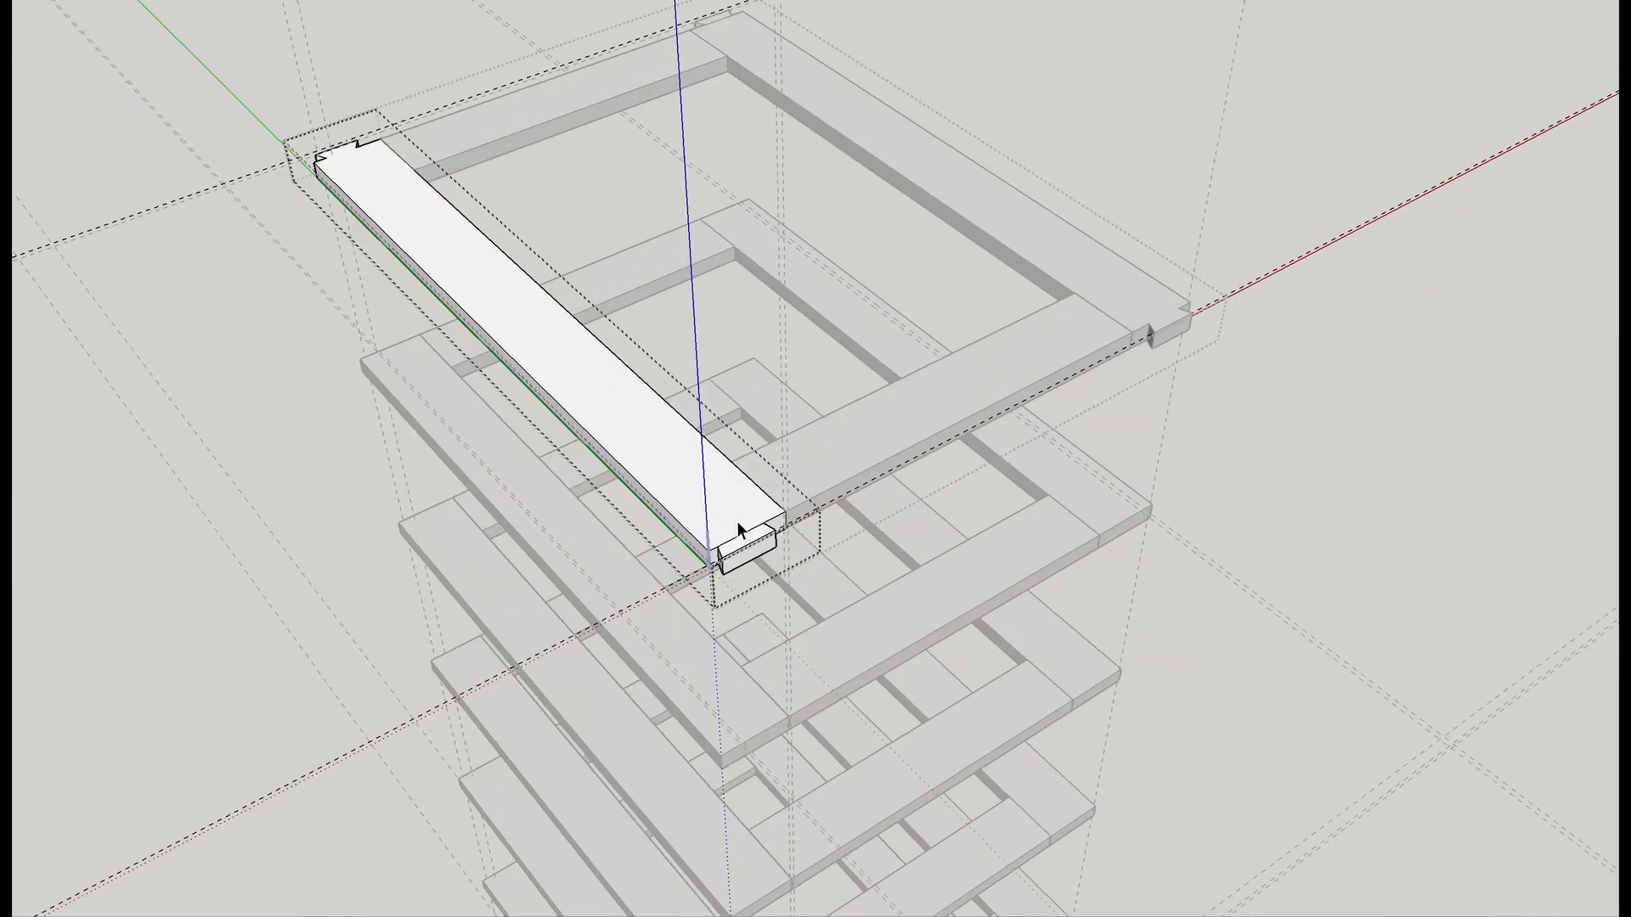
scroll(732, 564, "up", 5)
scroll(730, 506, "down", 6)
mouse_move(963, 516)
middle_mouse_down()
mouse_move(516, 493)
mouse_move(1623, 532)
mouse_move(1420, 477)
mouse_move(1312, 471)
middle_mouse_up()
middle_click_drag(1201, 441, 1189, 494)
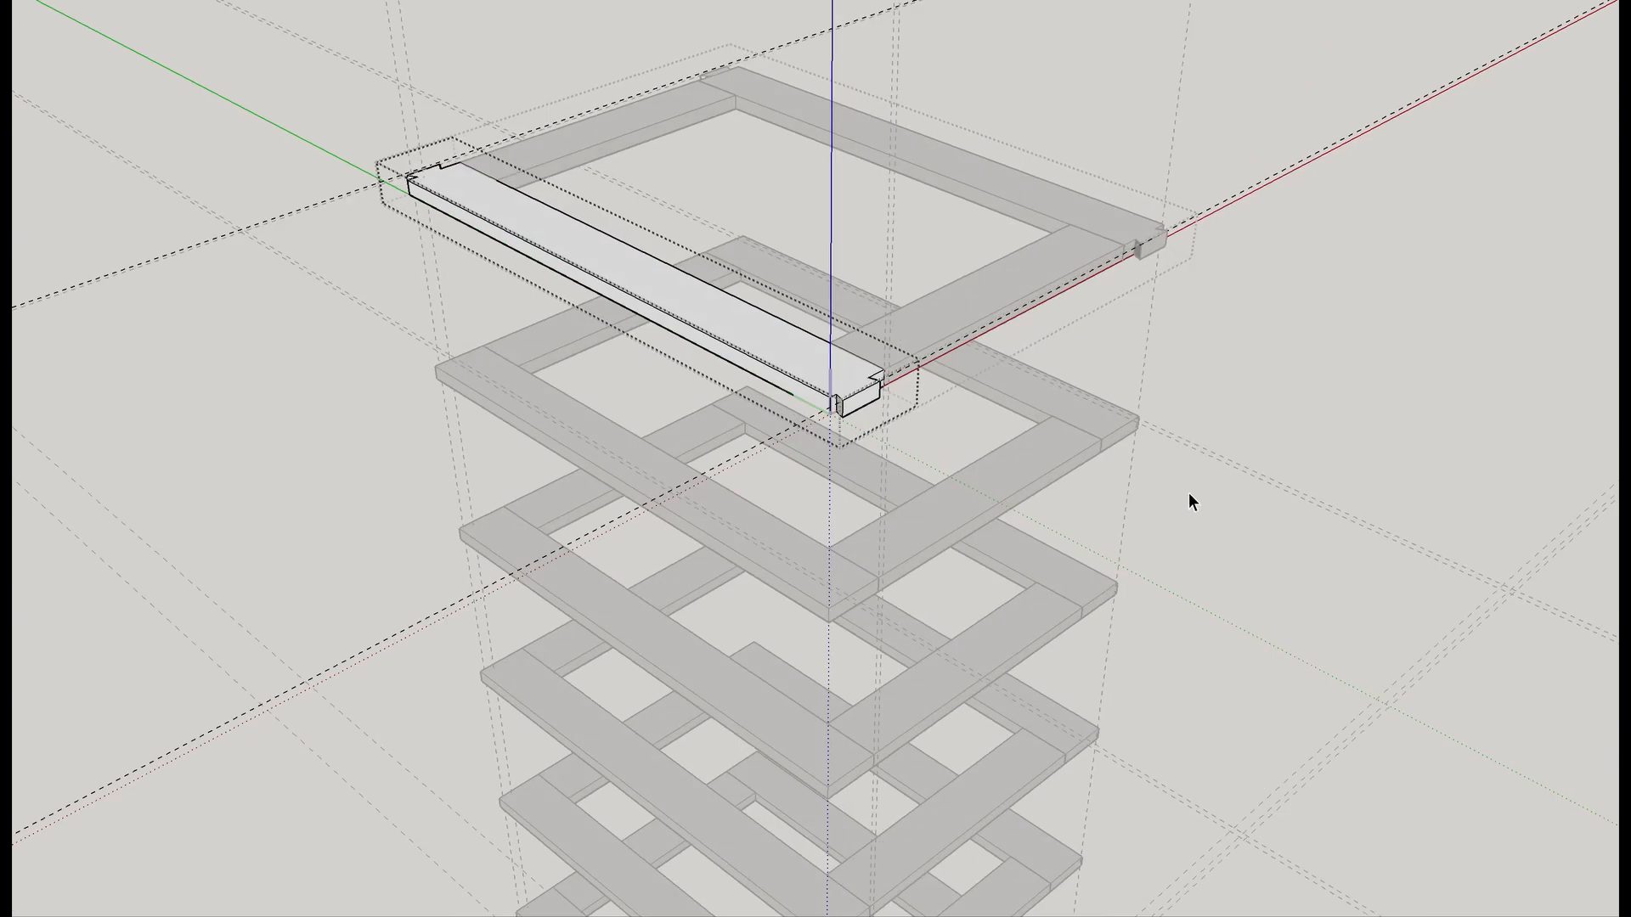
left_click(1184, 496)
left_click(1033, 539)
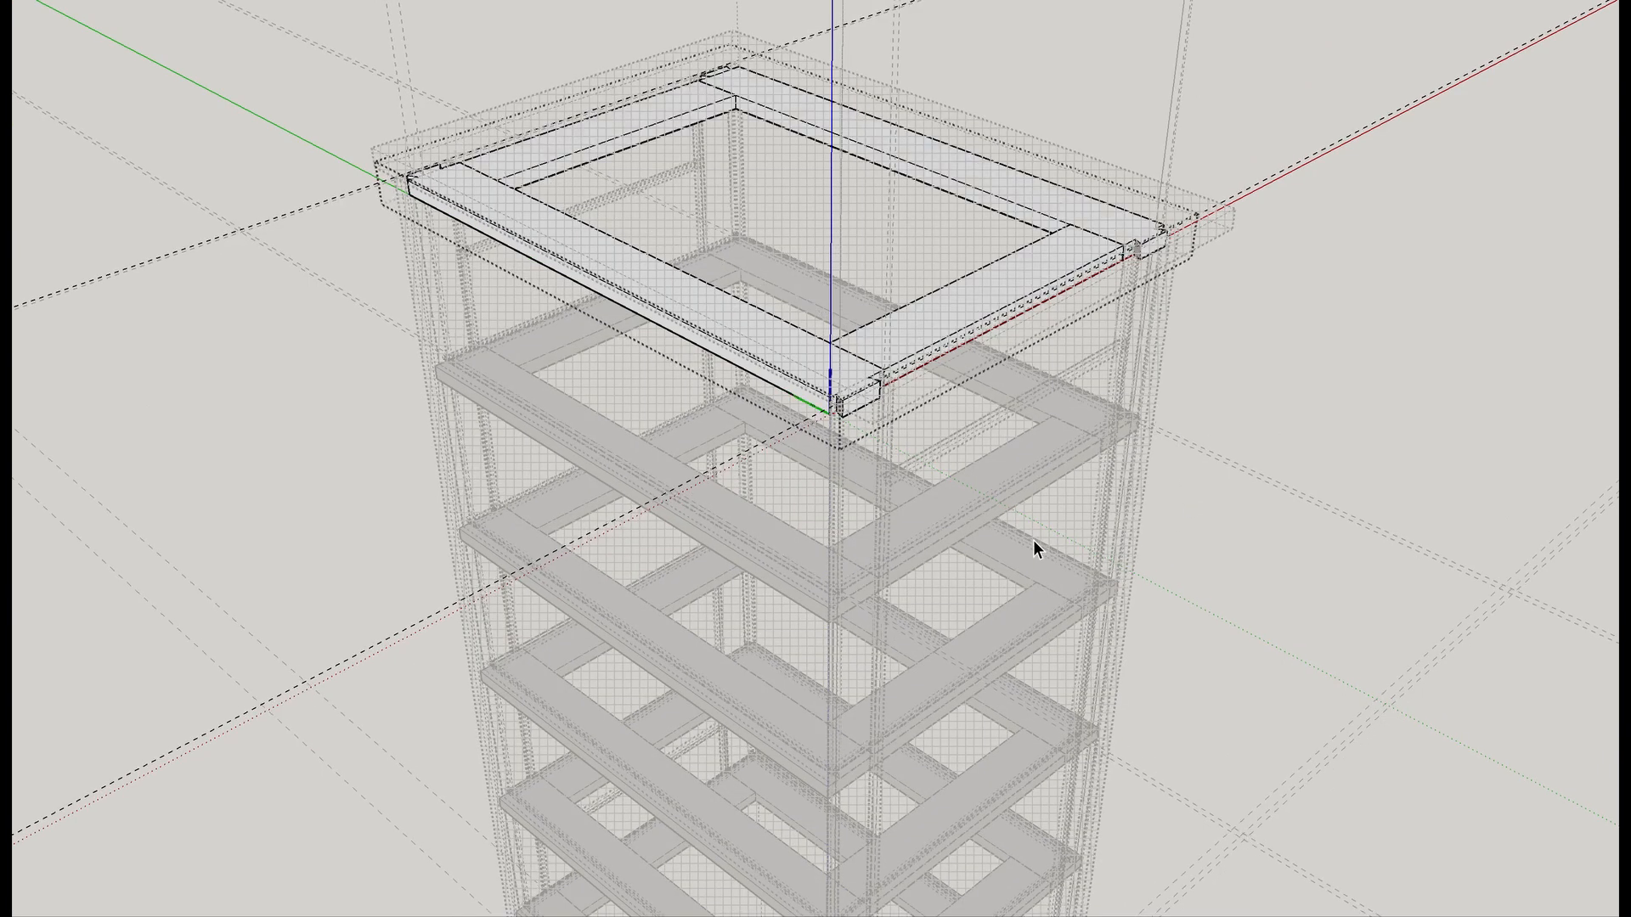
left_click(1301, 501)
Unhide both side panels and turn the display of hidden objects back off.
left_click(966, 593)
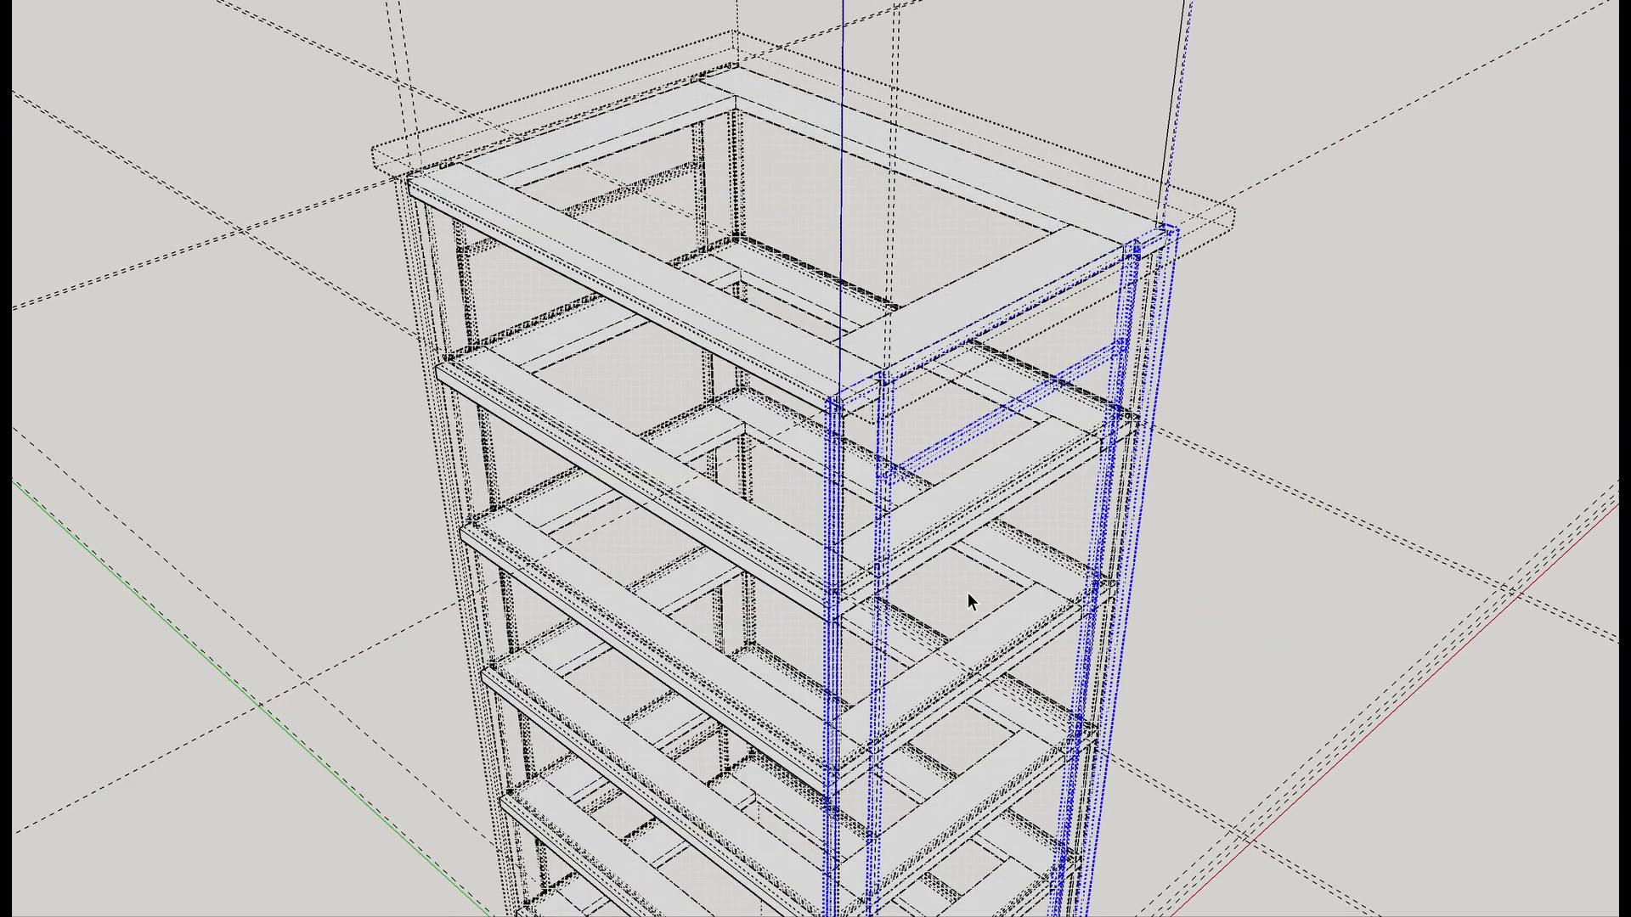
double_click(967, 593)
middle_click_drag(967, 593, 765, 594)
left_click(756, 574)
double_click(756, 574)
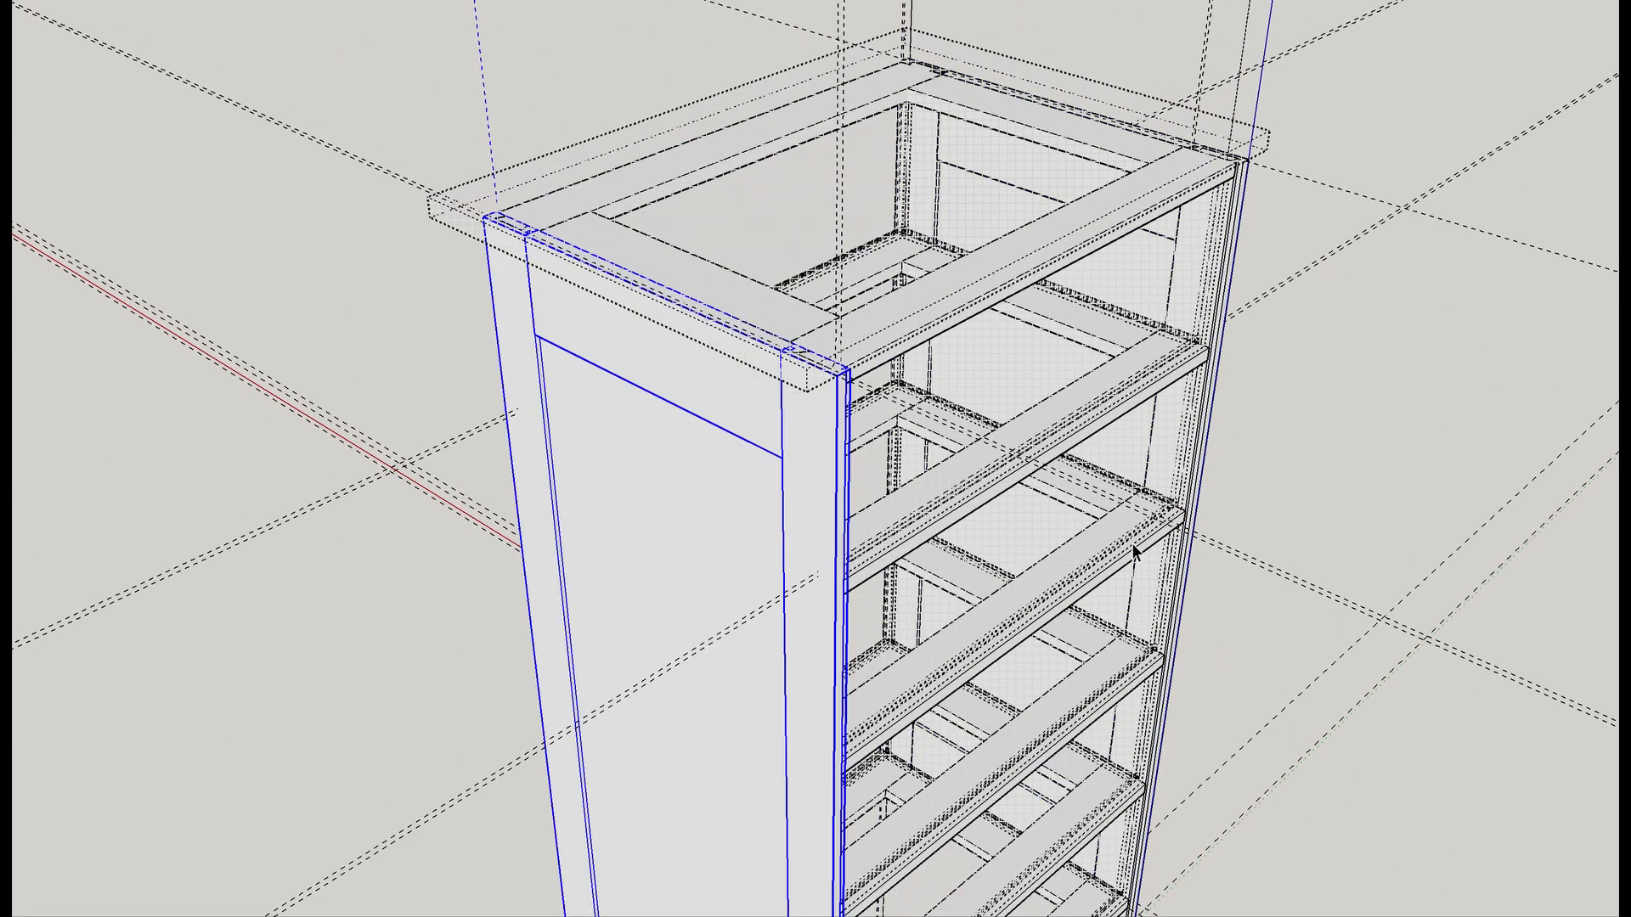
key("alt+h")
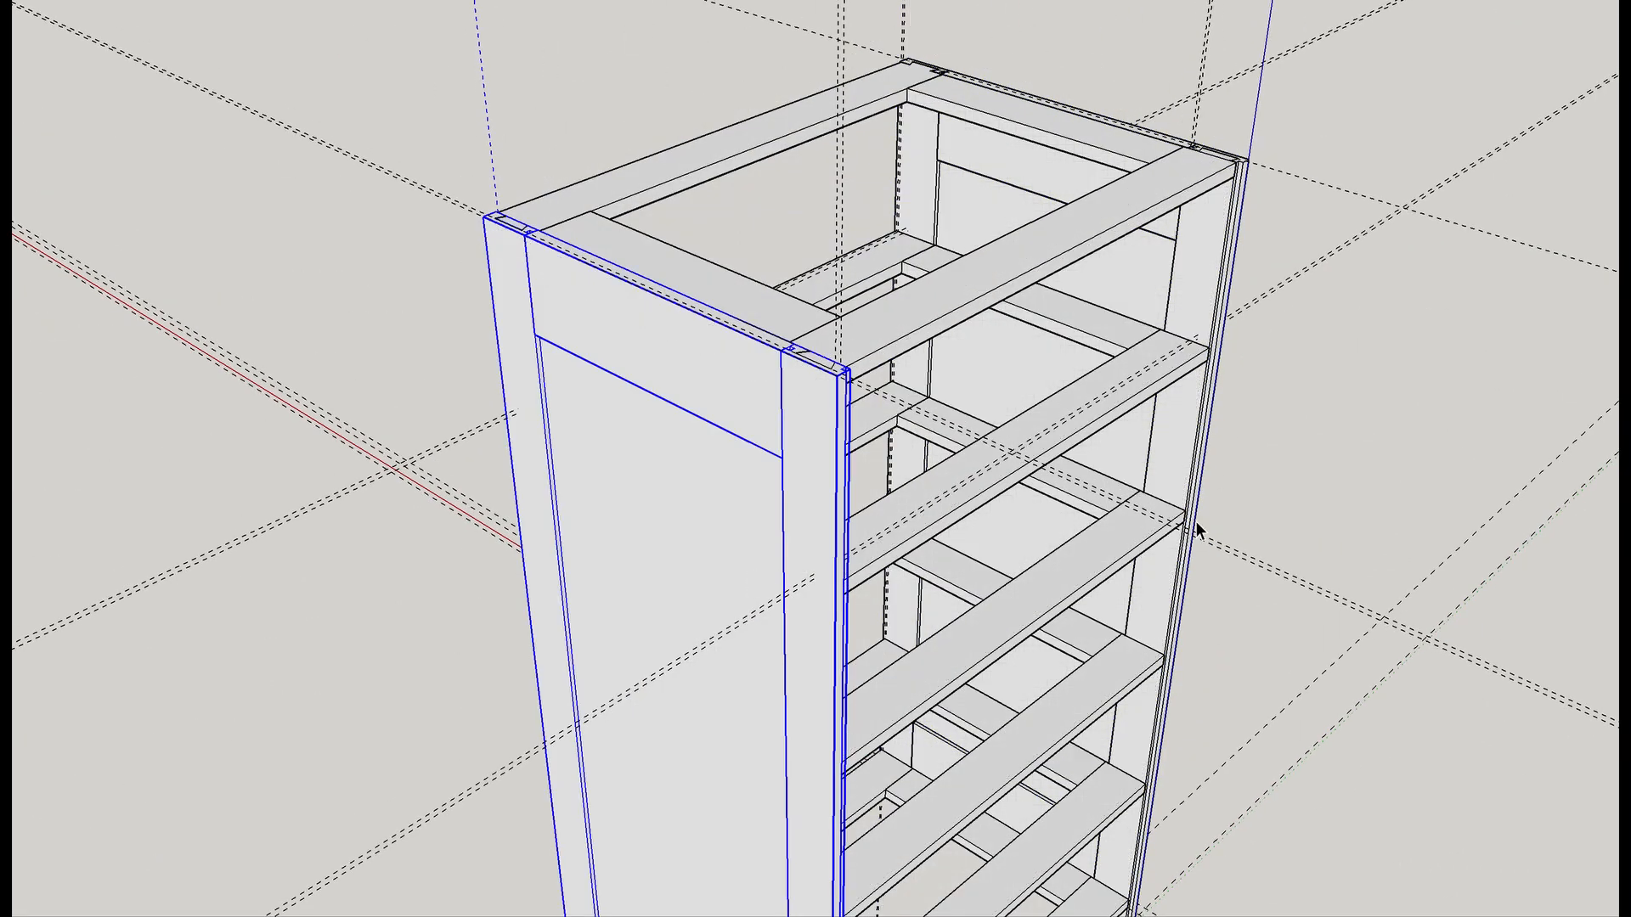
Clear the selection and delete all construction guides from the model.
key("Escape")
middle_click_drag(1189, 527, 1004, 607)
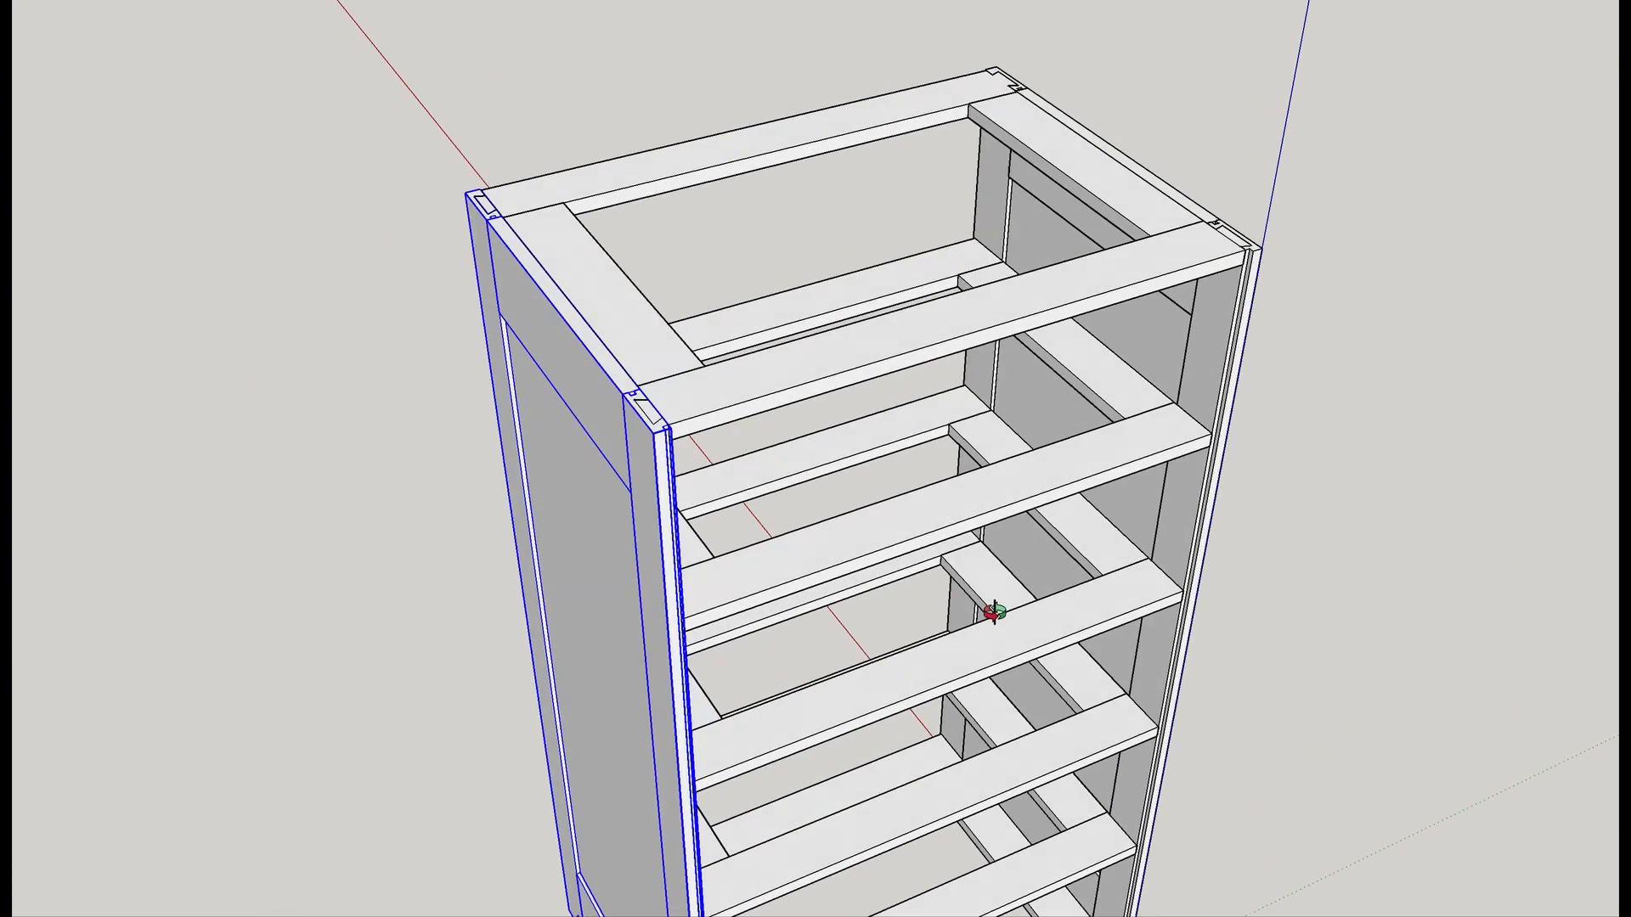
middle_click_drag(1319, 563, 1350, 452)
scroll(445, 514, "up", 5)
scroll(1005, 557, "down", 6)
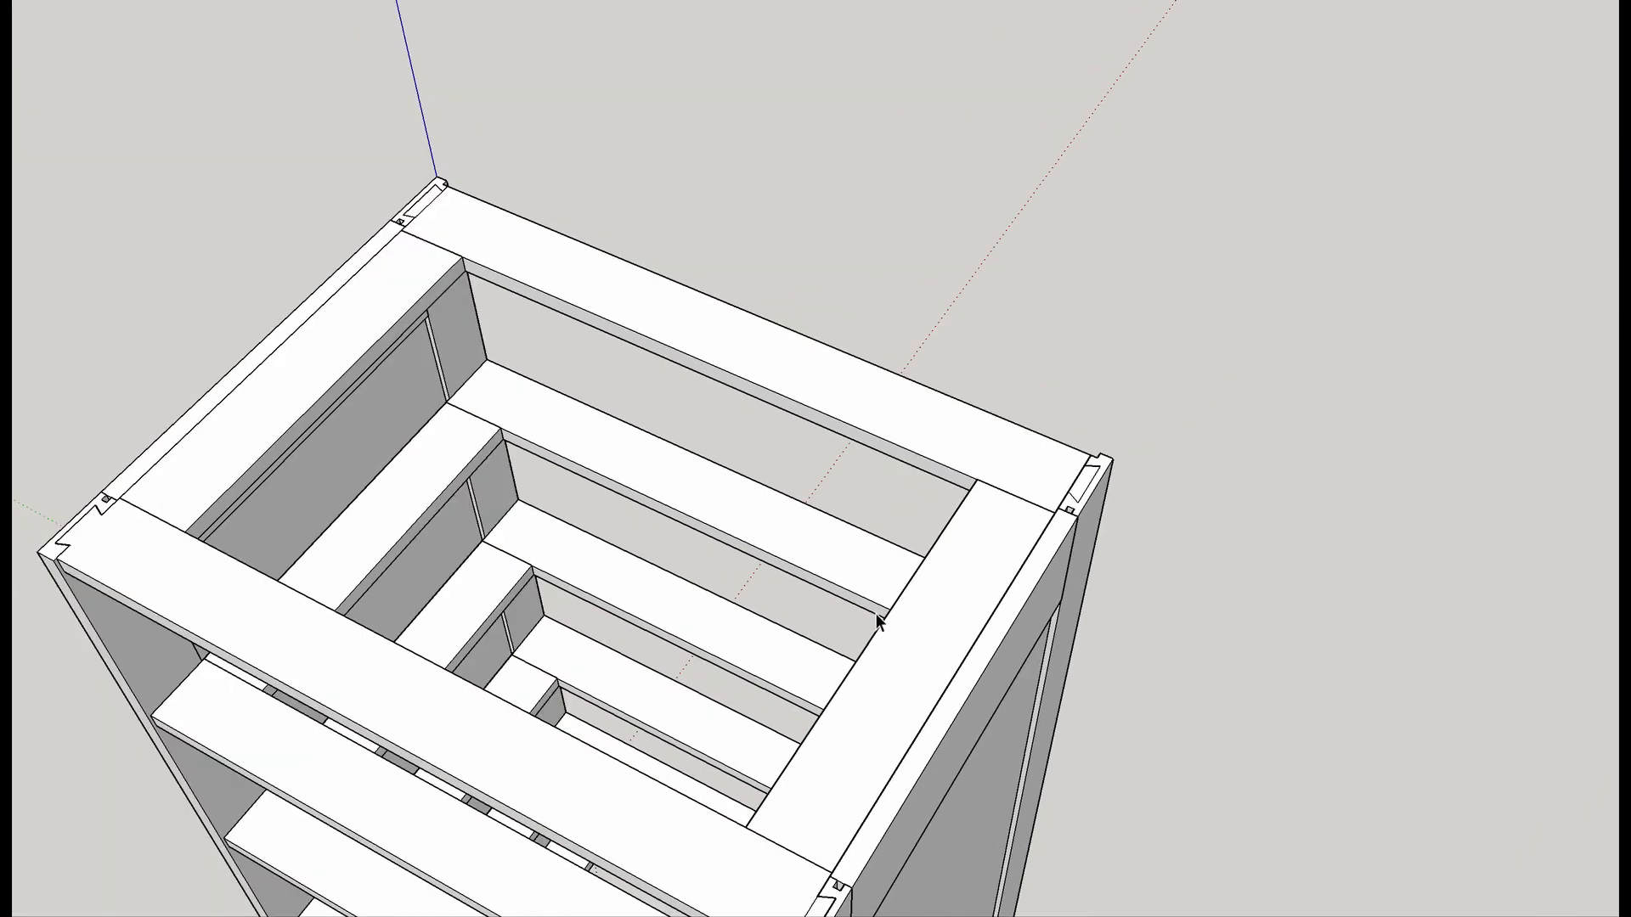
Open the side panel's front stile and examine the socket edges around the front rail's dovetail at its upper end.
middle_click_drag(805, 684, 868, 489, "shift")
scroll(1003, 445, "up", 7)
double_click(977, 603)
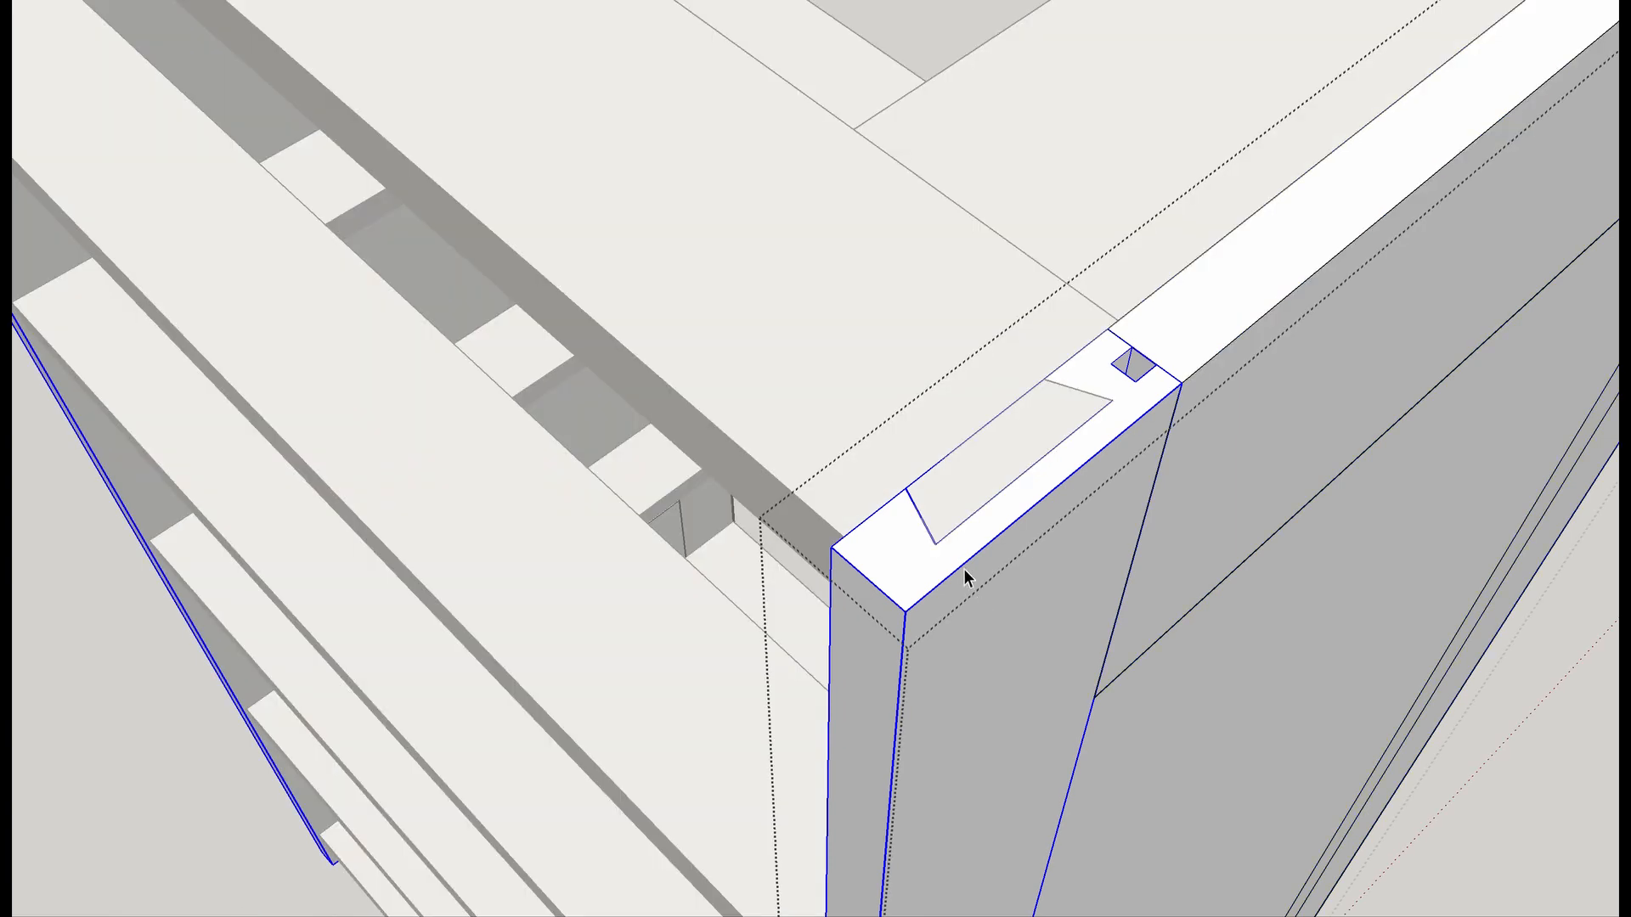
triple_click(1006, 583)
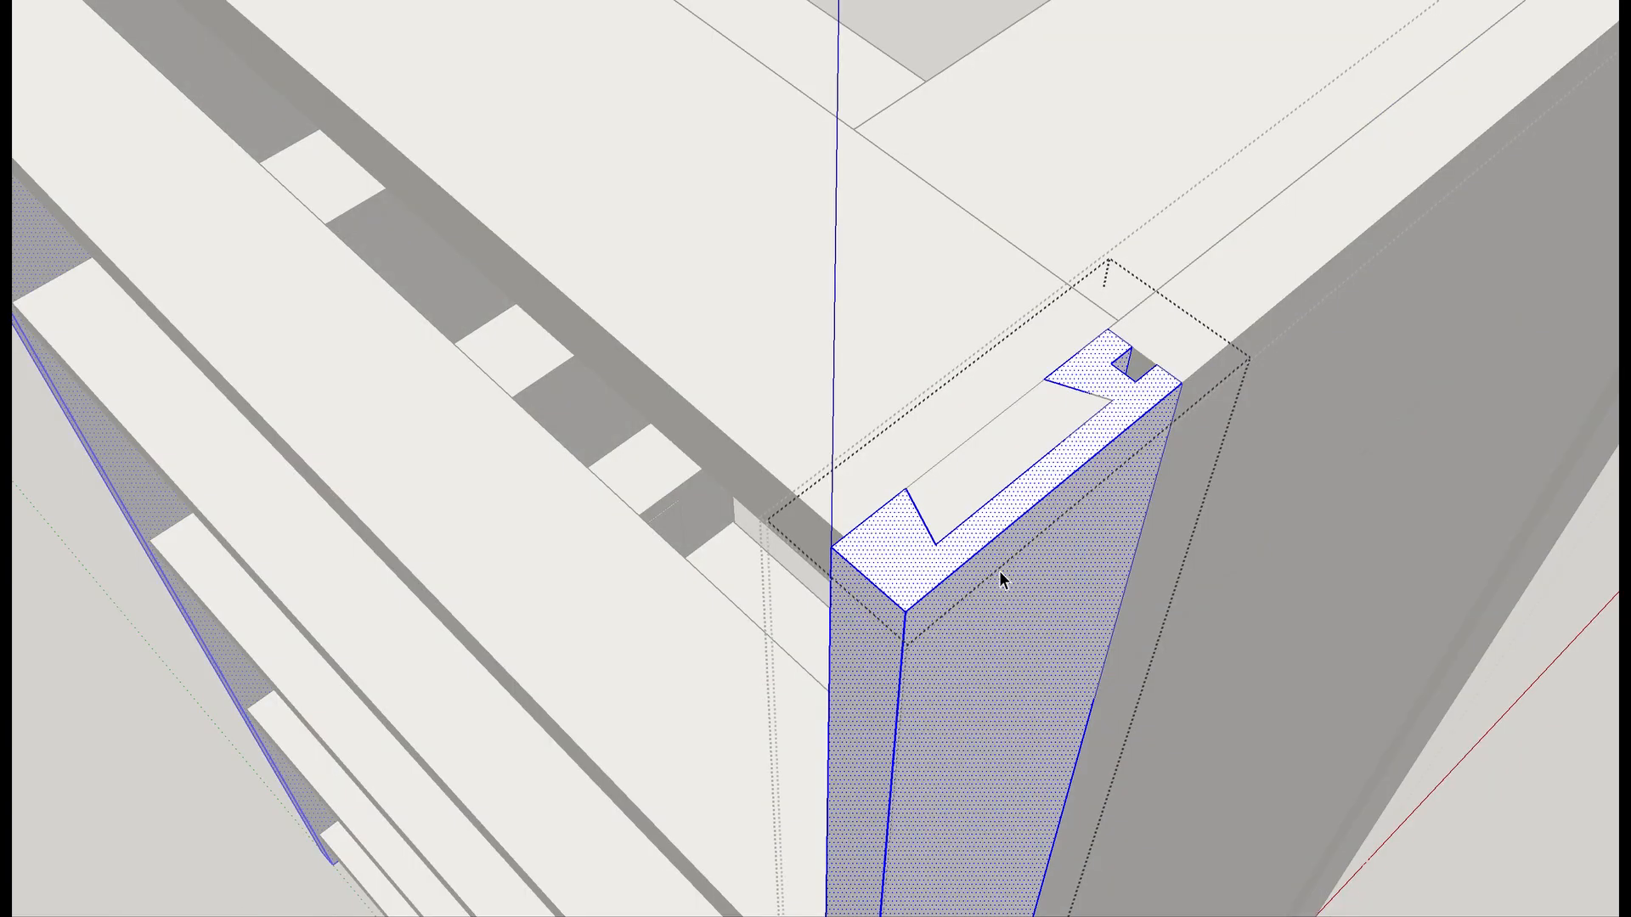
middle_click_drag(1000, 574, 875, 625)
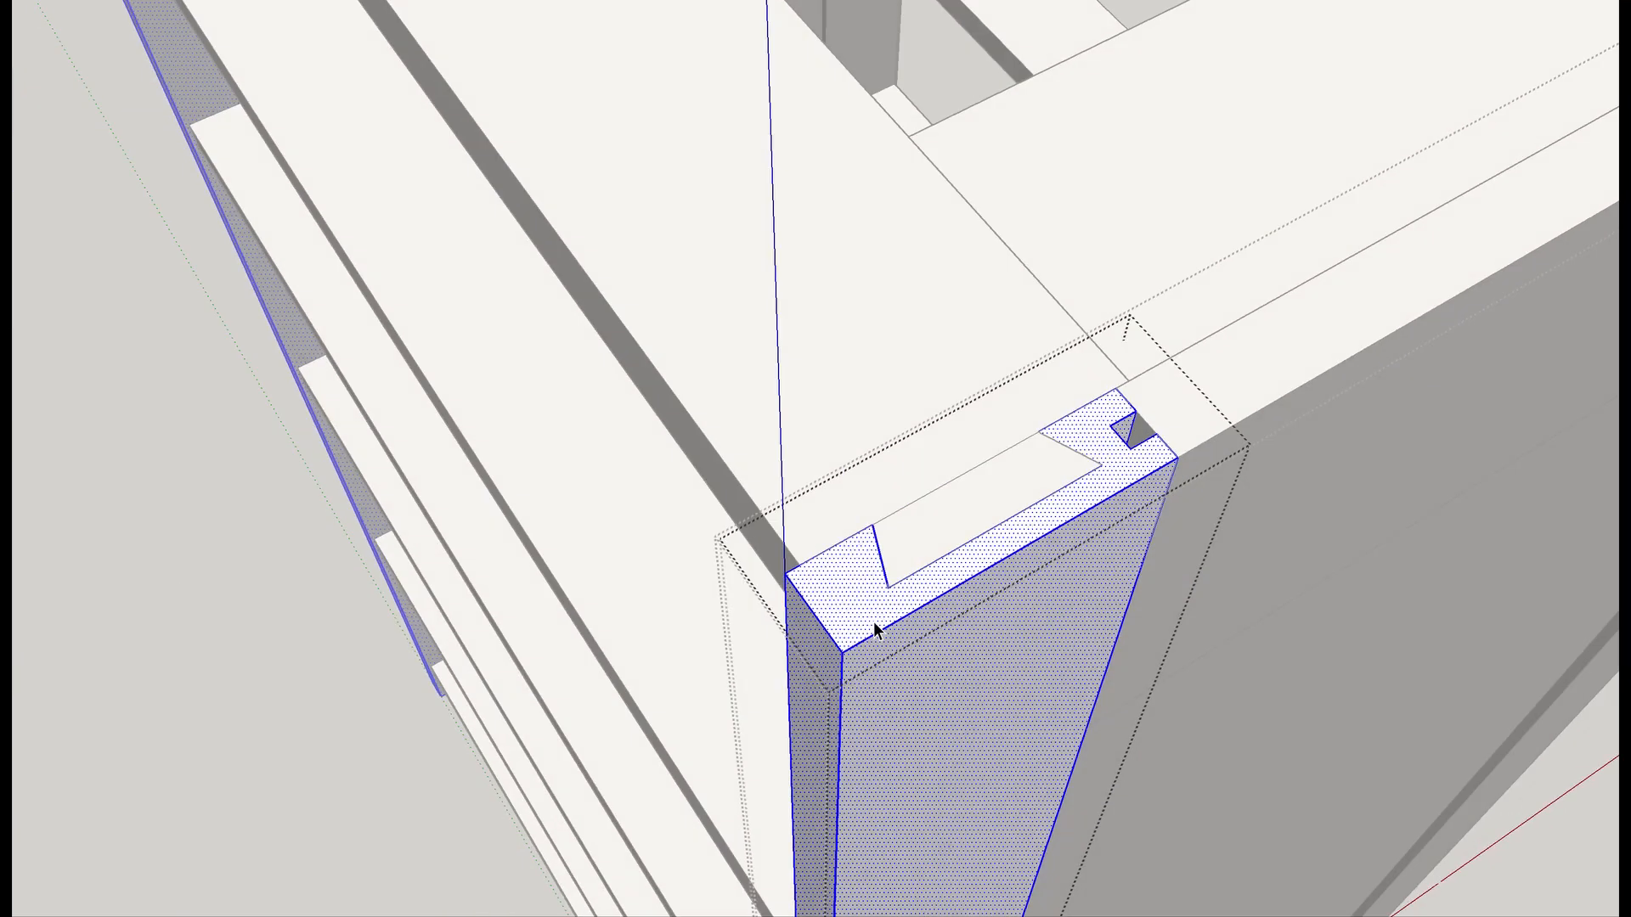
key("l")
left_click(873, 524)
left_click(888, 587)
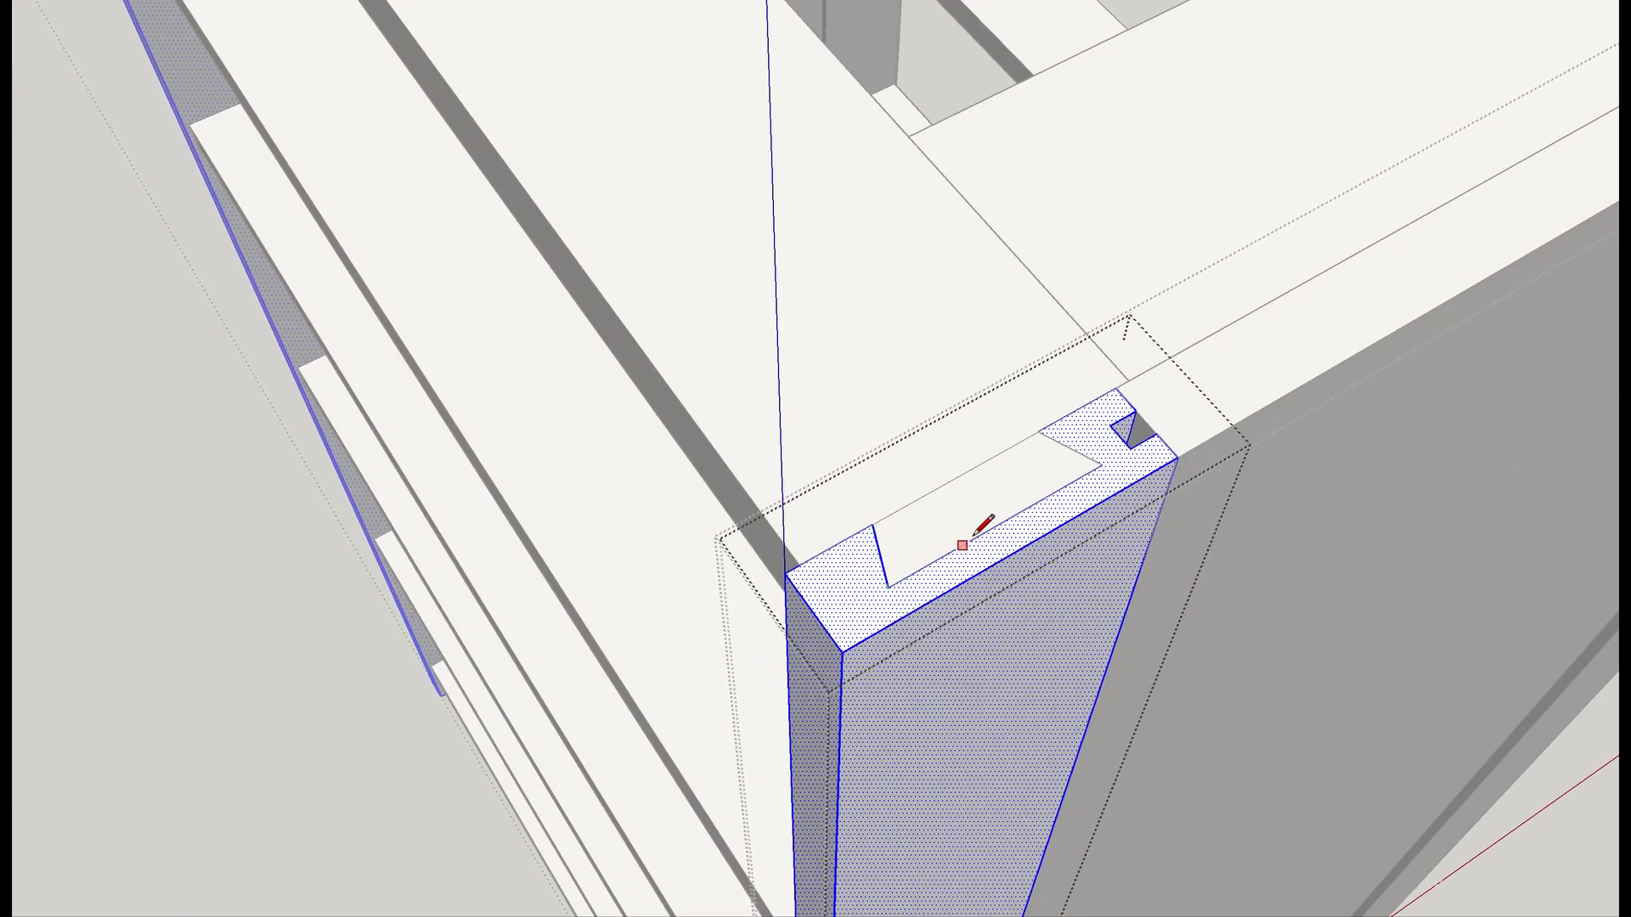
left_click(1103, 465)
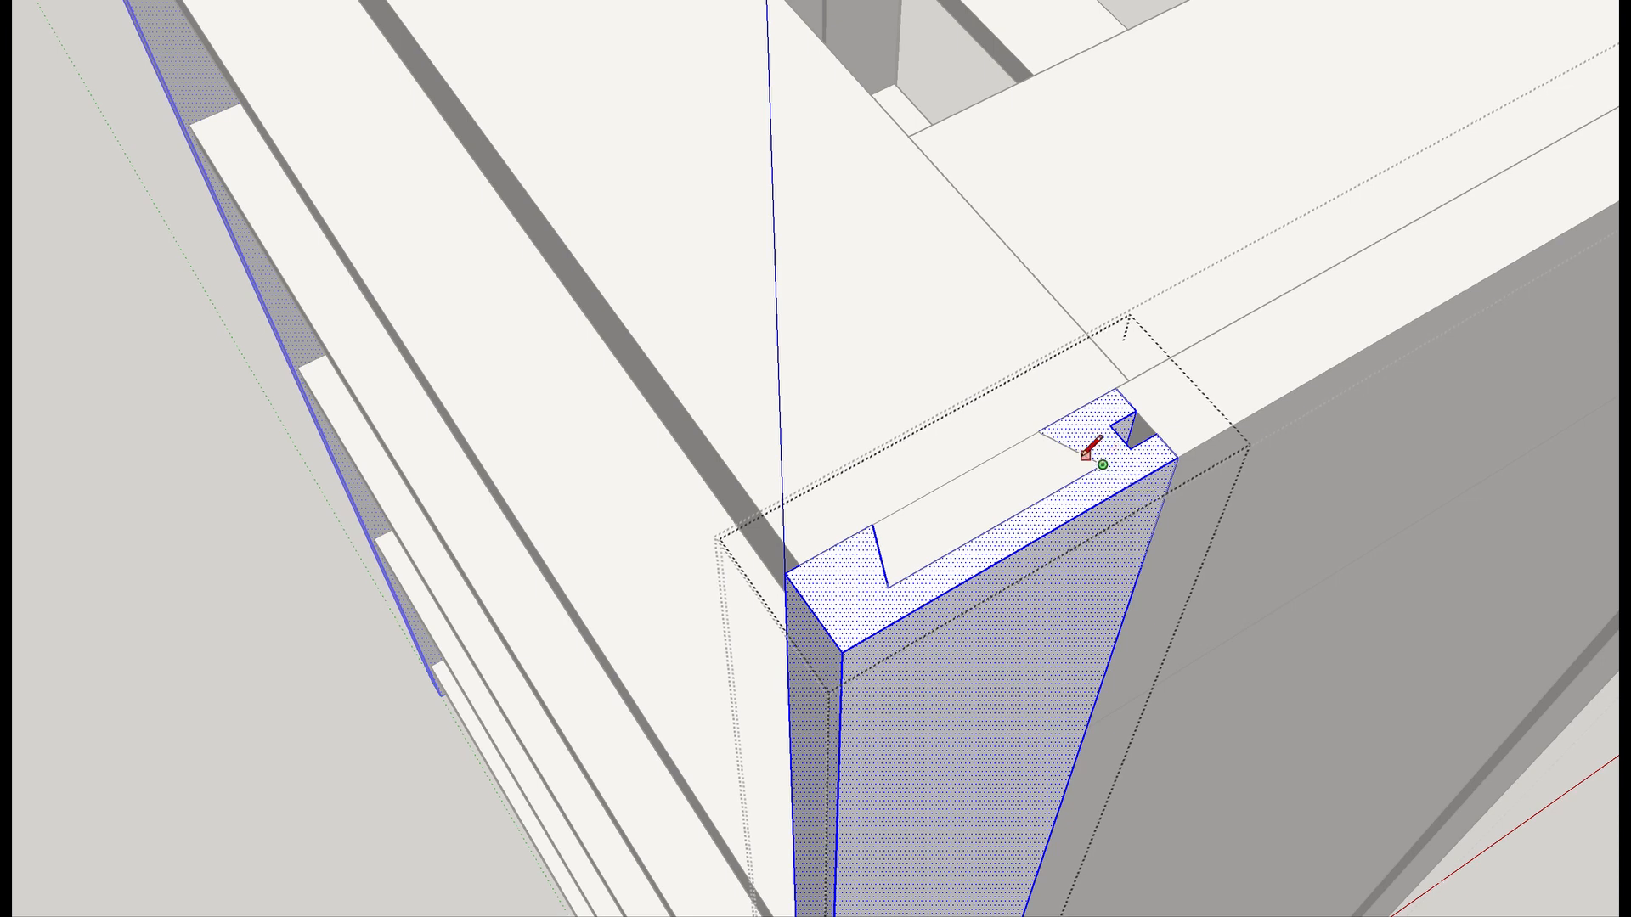
left_click(1039, 432)
Examine the matching dovetail socket in the front stile of the opposite side panel.
scroll(909, 467, "down", 3)
scroll(907, 471, "down", 4)
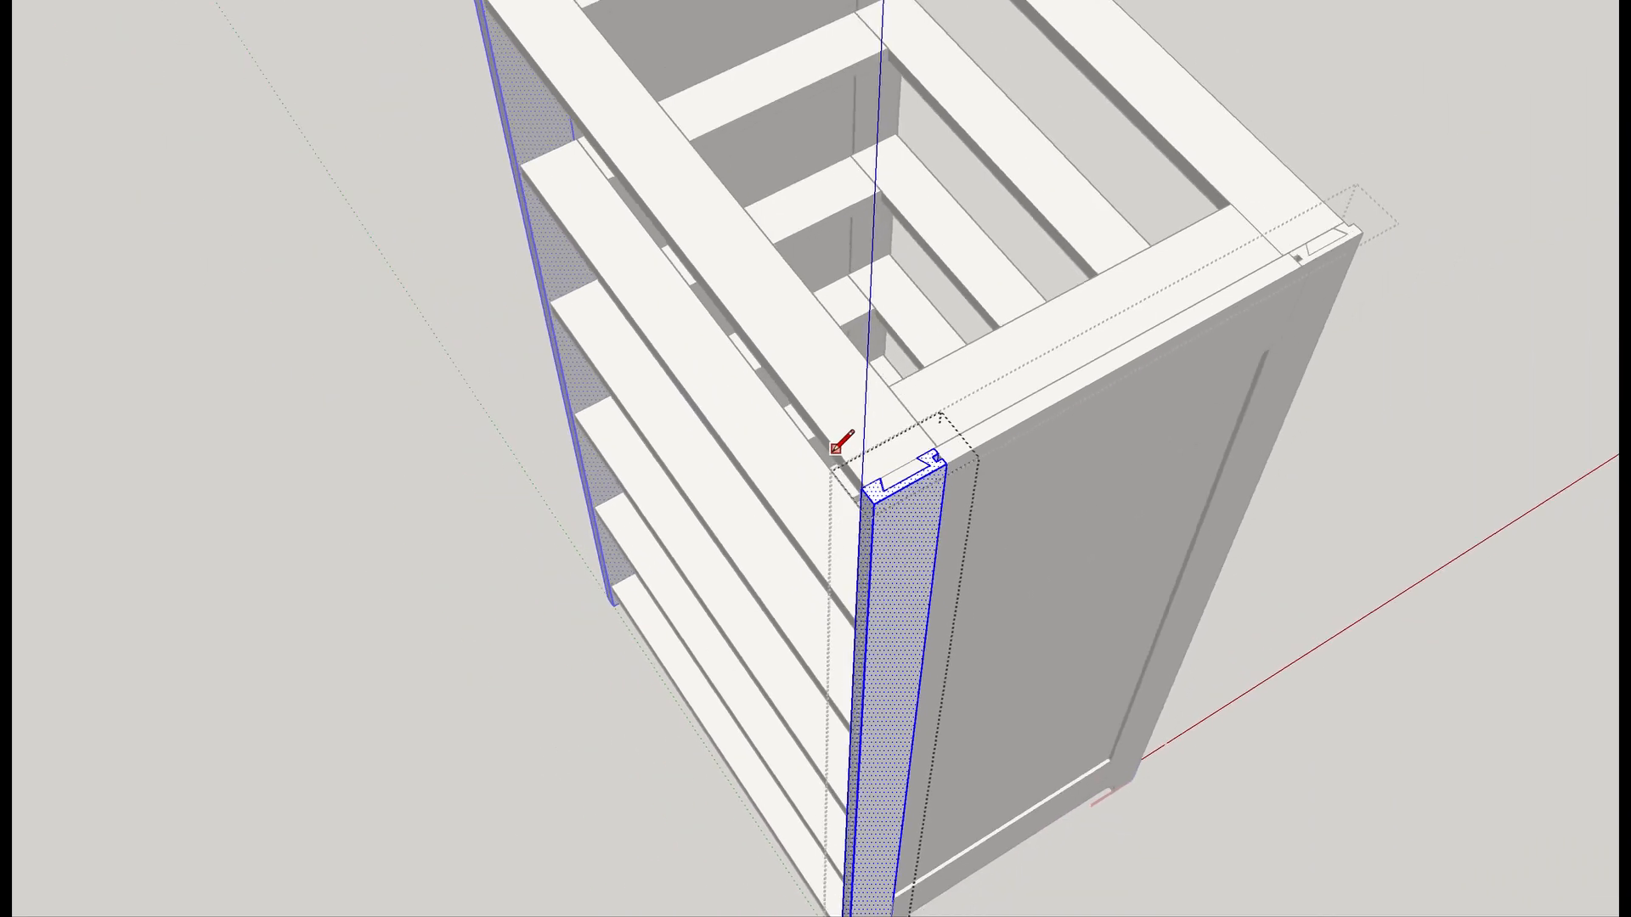
middle_click_drag(667, 446, 988, 794, "shift")
scroll(899, 395, "up", 4)
middle_click_drag(902, 367, 884, 466)
scroll(903, 465, "up", 3)
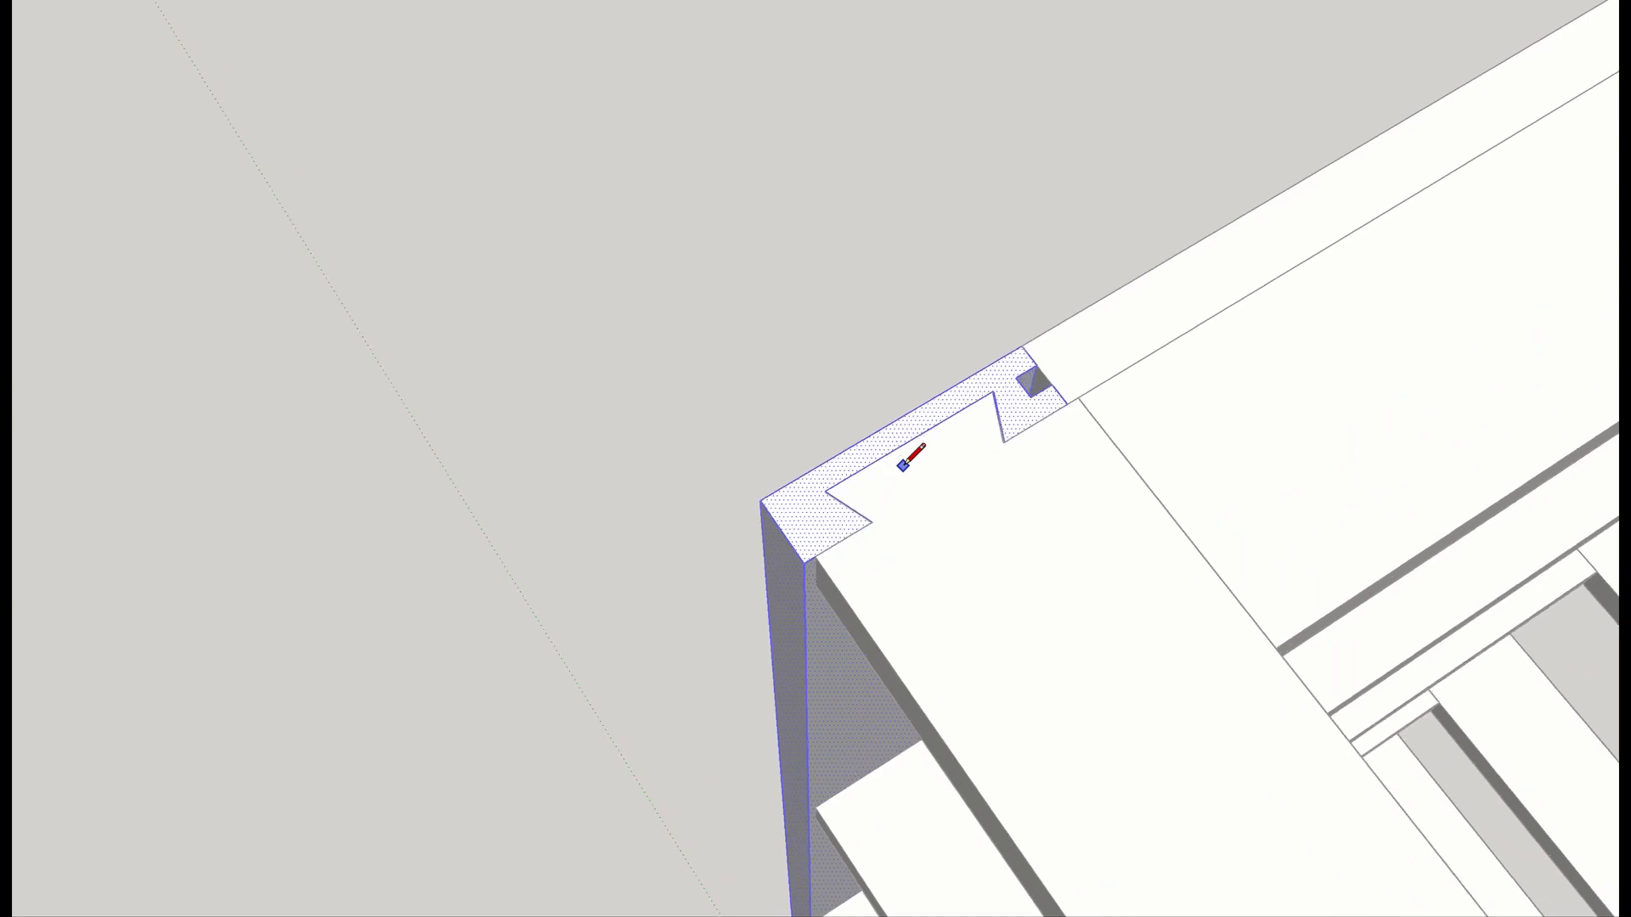
scroll(907, 463, "down", 5)
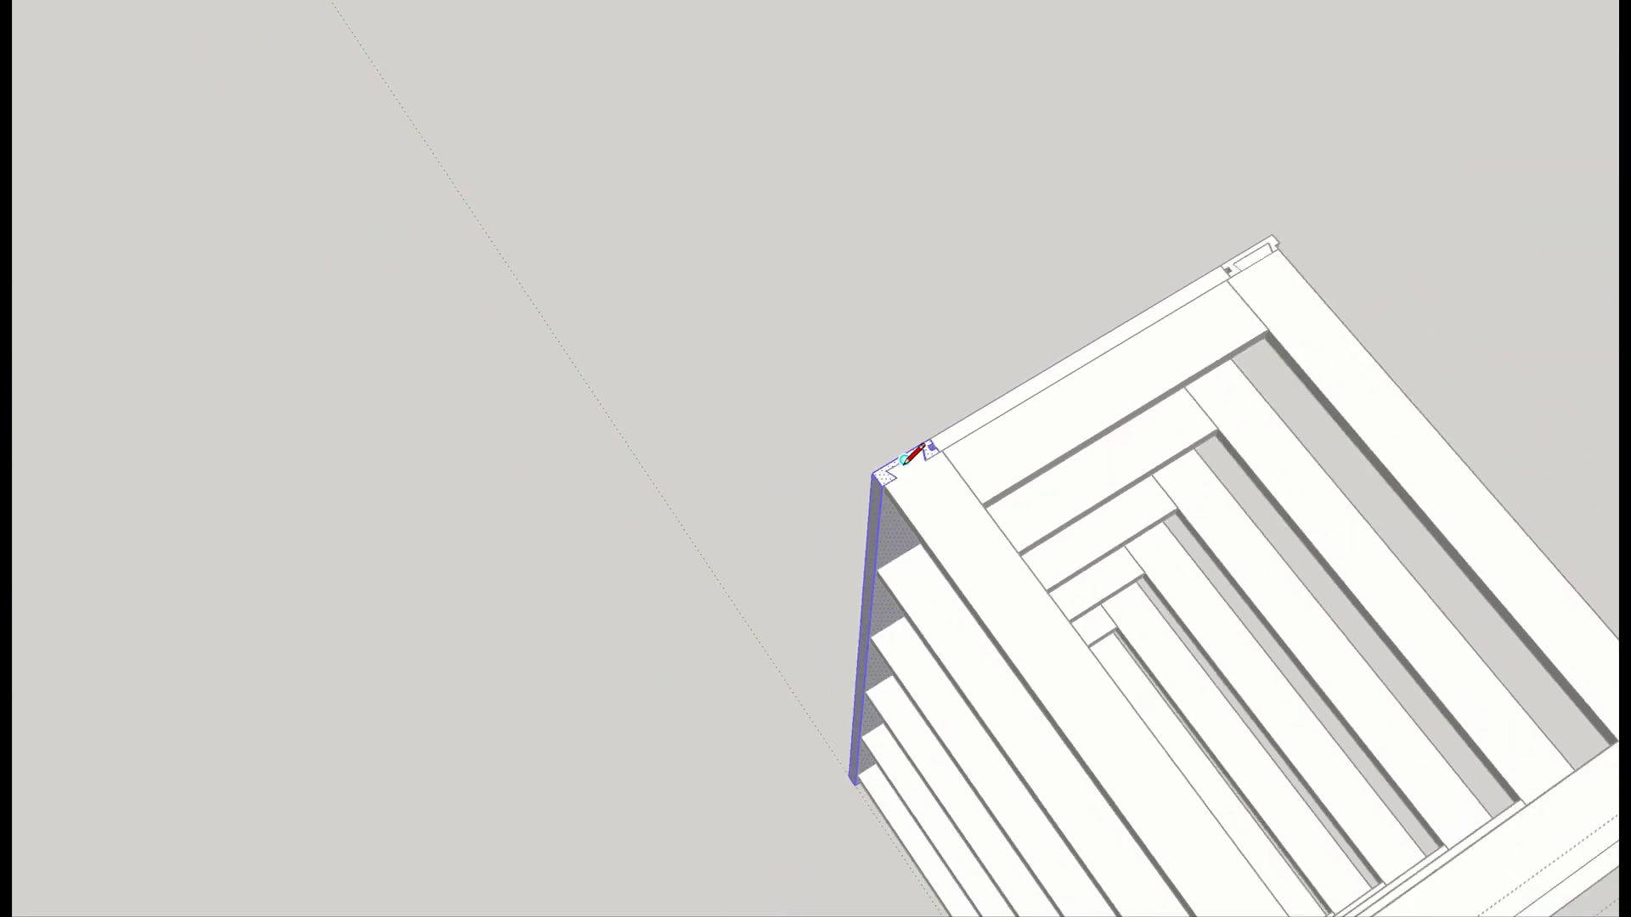
scroll(906, 458, "up", 5)
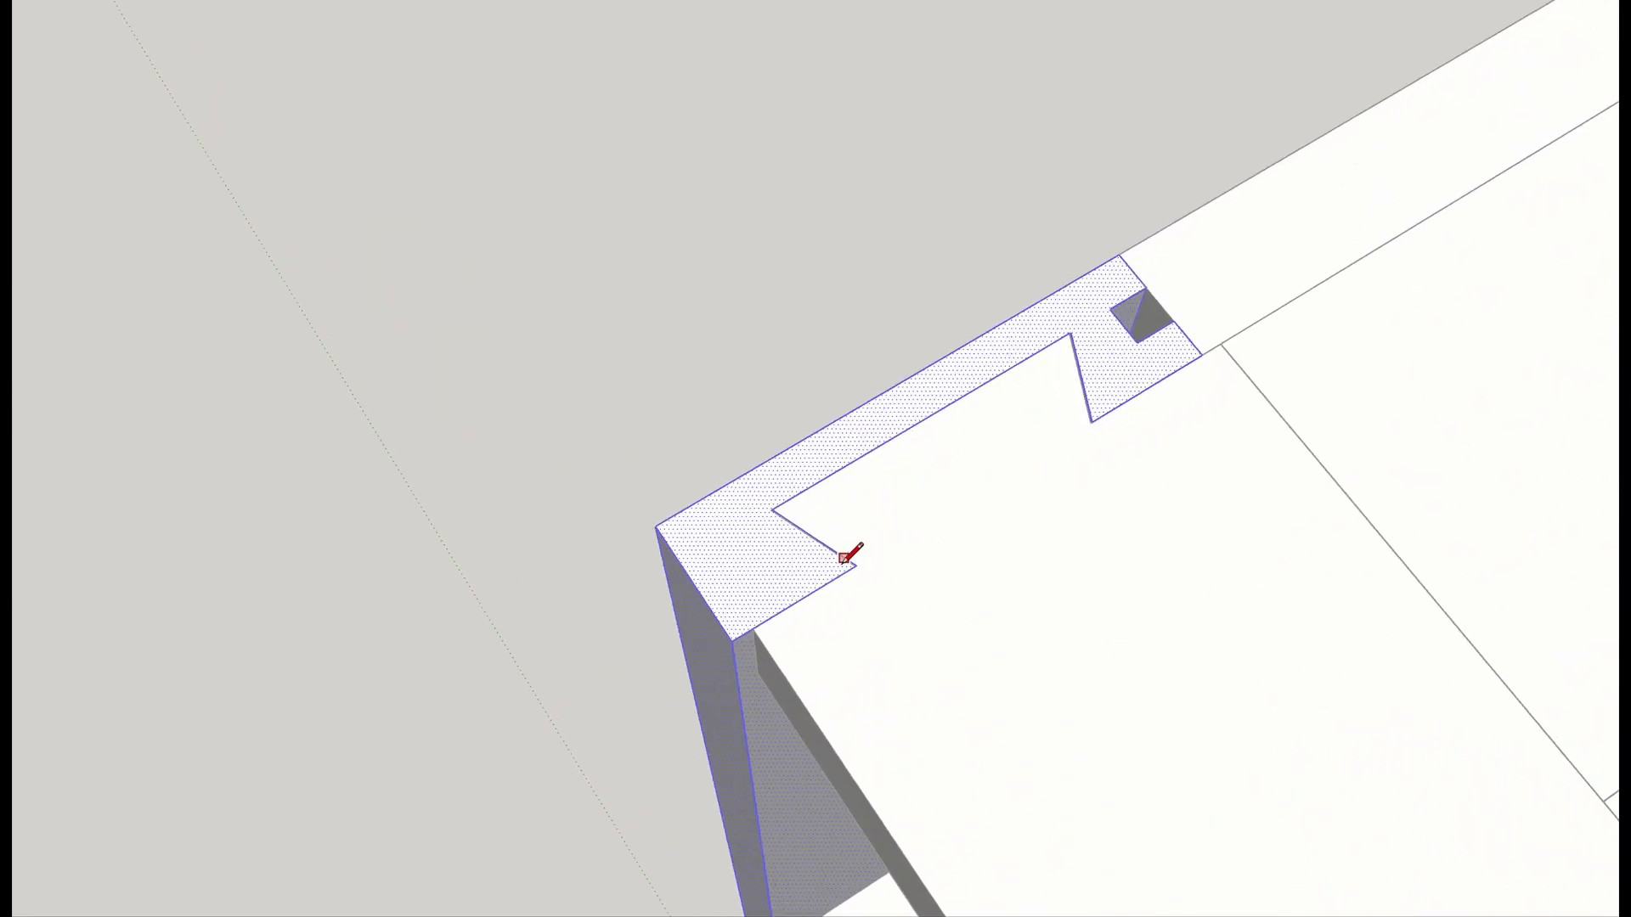
mouse_move(773, 572)
middle_mouse_down()
mouse_move(1449, 404)
mouse_move(1622, 279)
mouse_move(1389, 316)
mouse_move(1408, 376)
mouse_move(892, 344)
middle_mouse_up()
scroll(1337, 341, "down", 3)
scroll(892, 344, "down", 3)
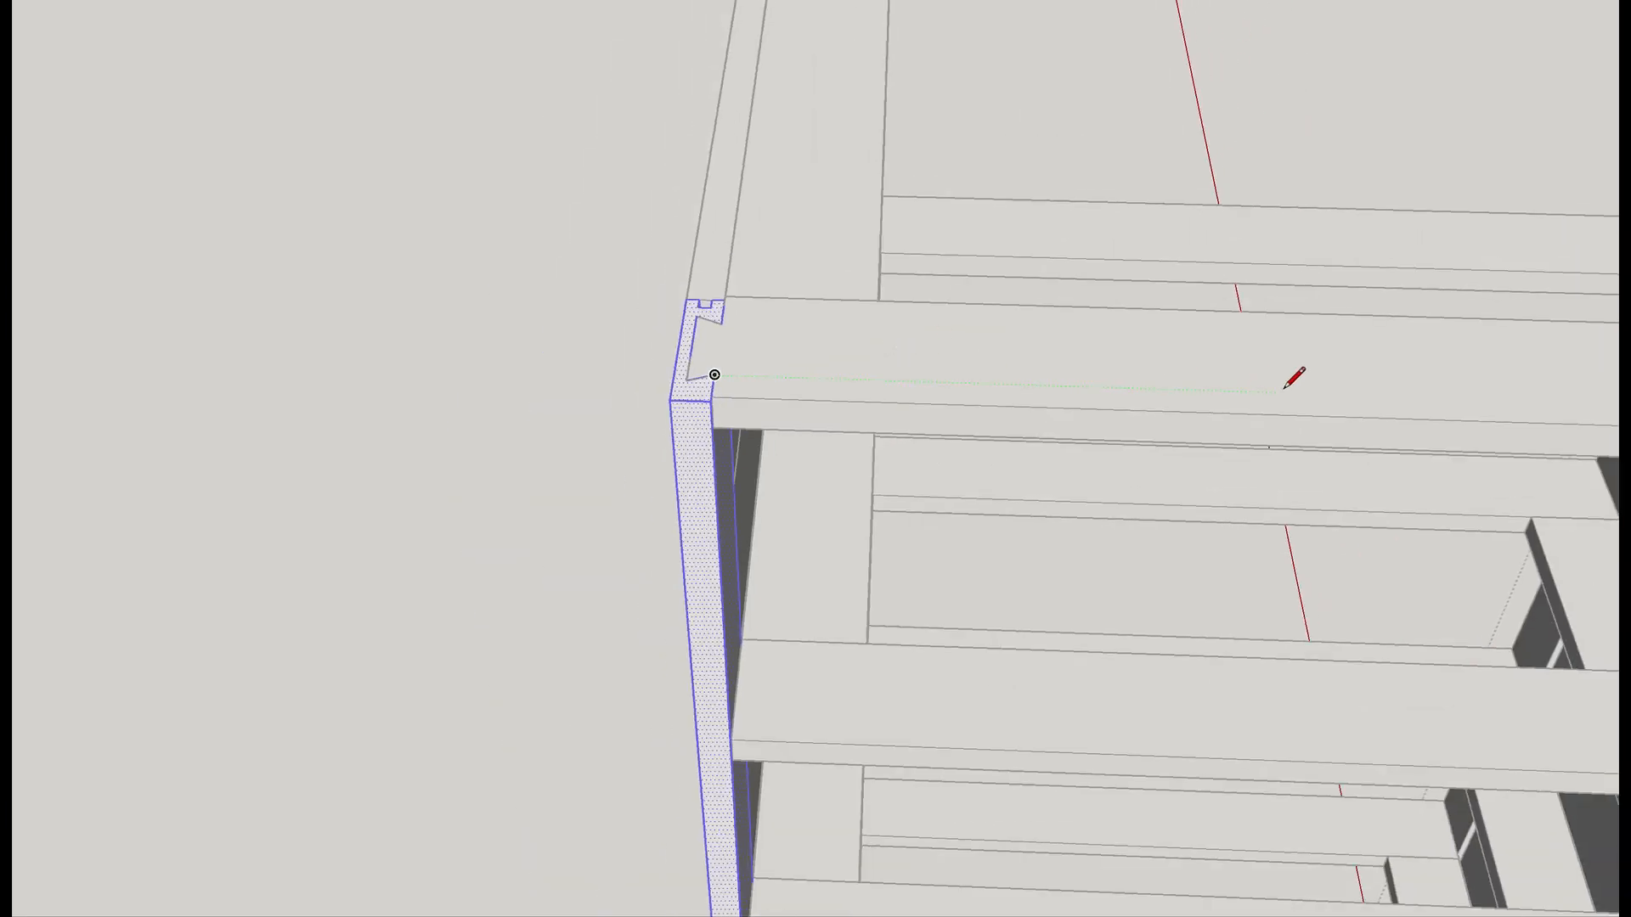
scroll(1219, 393, "down", 10)
scroll(717, 440, "down", 1)
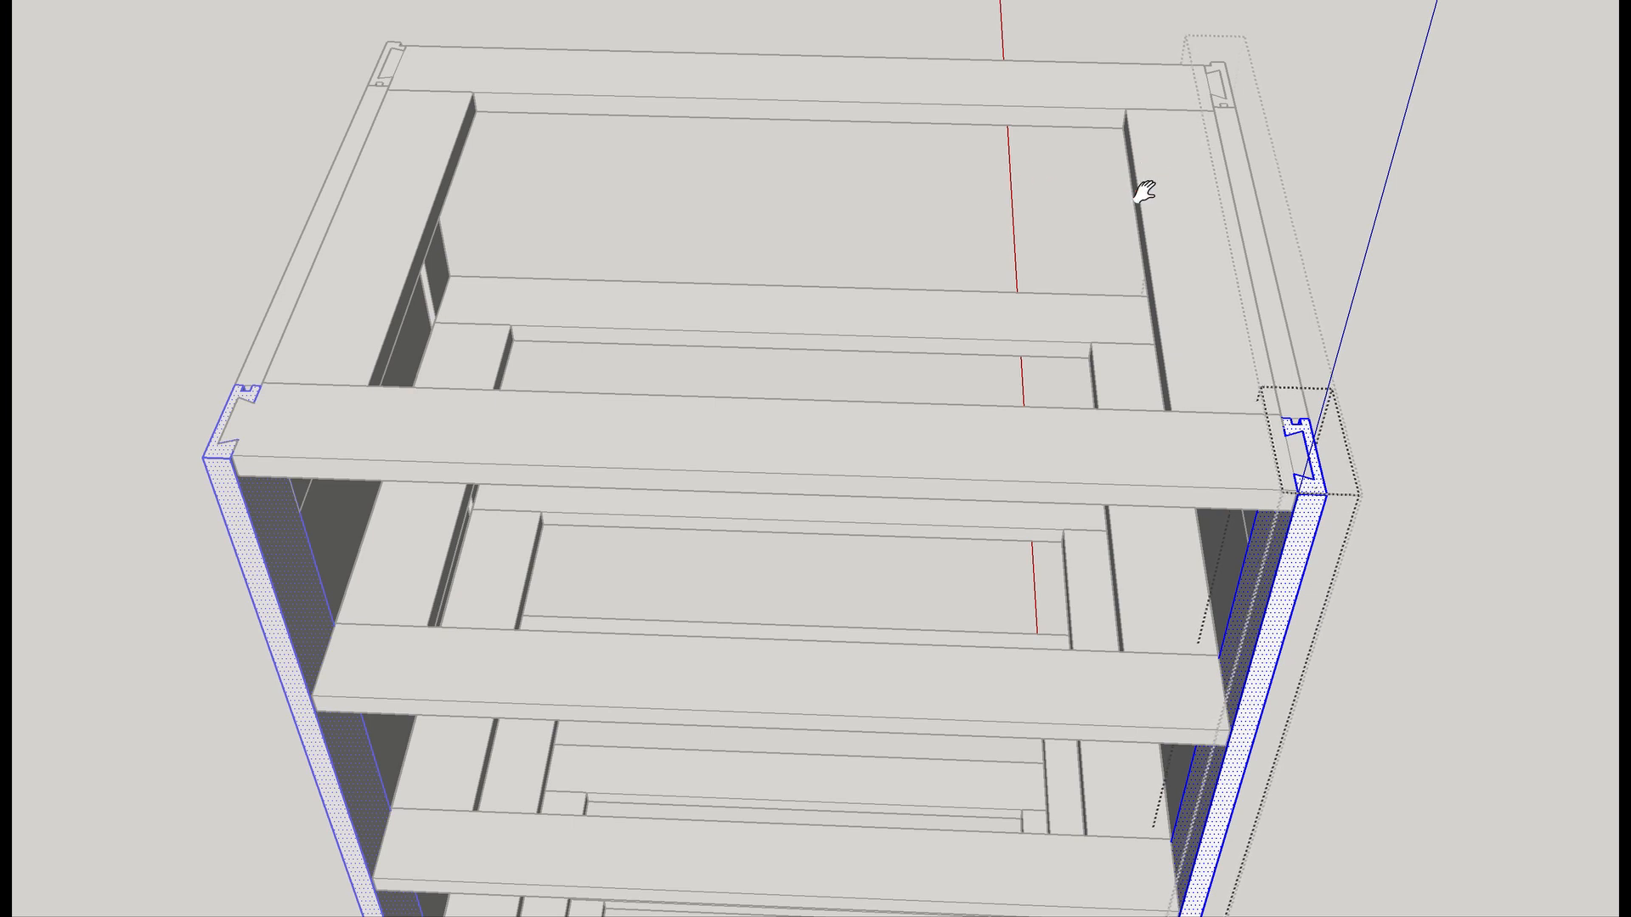
Examine the back rail's dovetails where they meet the rear stiles of both side panels.
scroll(1138, 180, "up", 6)
mouse_move(1044, 507)
middle_mouse_down()
mouse_move(1289, 437)
mouse_move(808, 640)
mouse_move(406, 617)
mouse_move(349, 513)
mouse_move(189, 502)
middle_mouse_up()
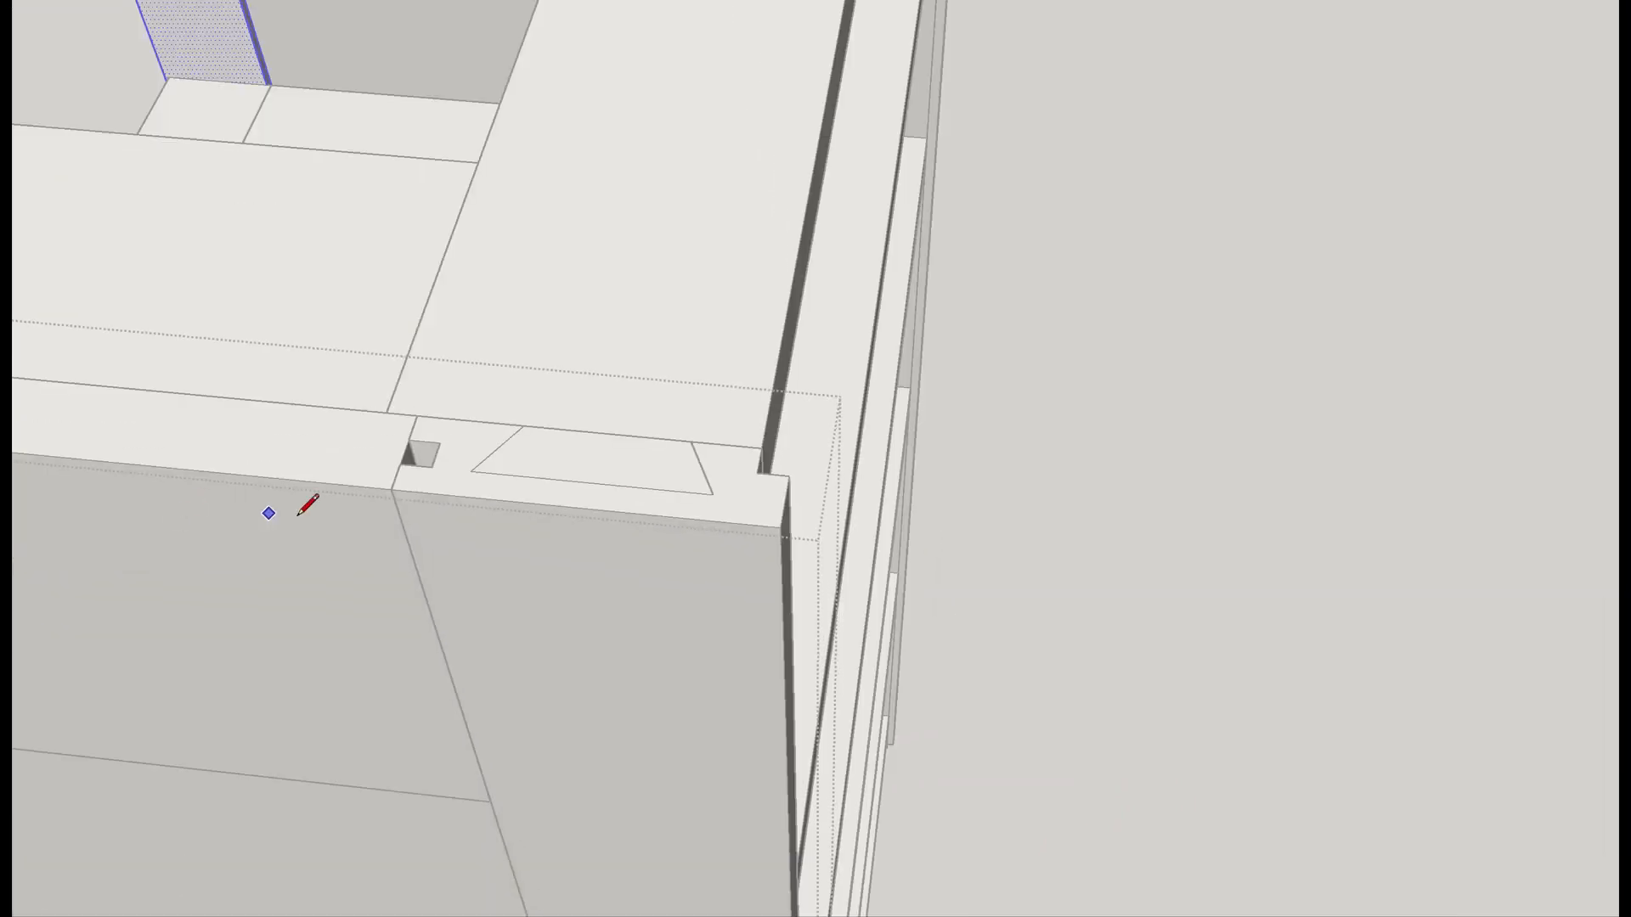
mouse_move(655, 510)
middle_mouse_down()
mouse_move(630, 650)
mouse_move(772, 713)
mouse_move(662, 706)
mouse_move(662, 677)
mouse_move(666, 717)
mouse_move(675, 638)
mouse_move(701, 676)
mouse_move(469, 663)
middle_mouse_up()
middle_click_drag(680, 564, 272, 586)
mouse_move(795, 409)
middle_mouse_down()
mouse_move(1005, 722)
mouse_move(1048, 654)
mouse_move(725, 680)
mouse_move(830, 664)
mouse_move(1179, 706)
mouse_move(1378, 682)
mouse_move(1160, 703)
middle_mouse_up()
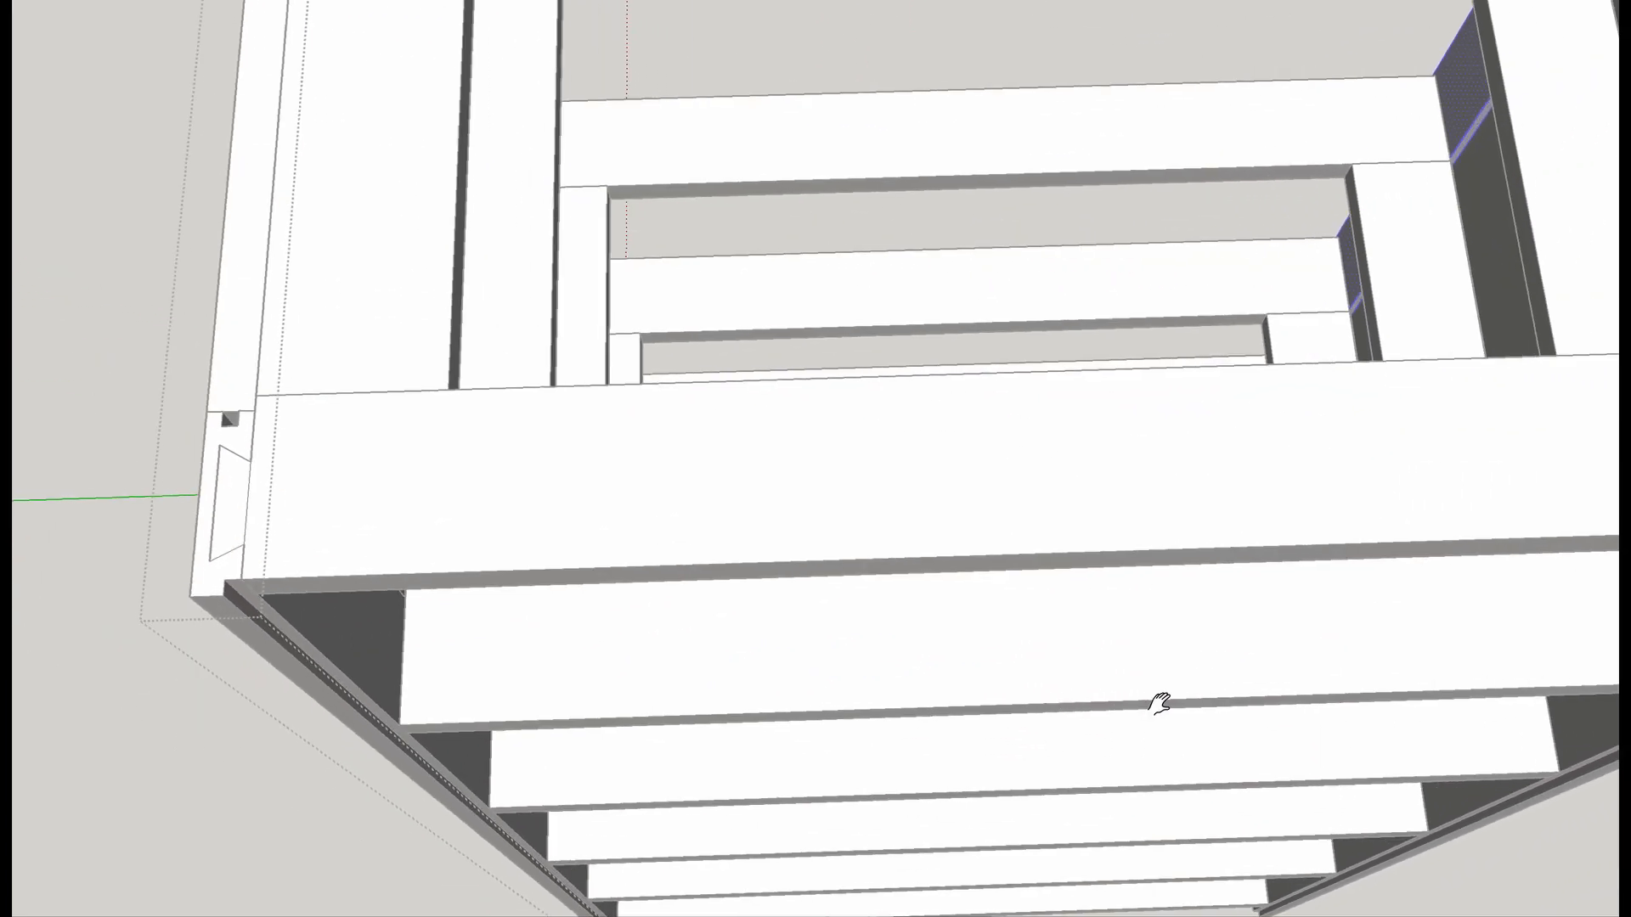
scroll(1160, 698, "down", 3)
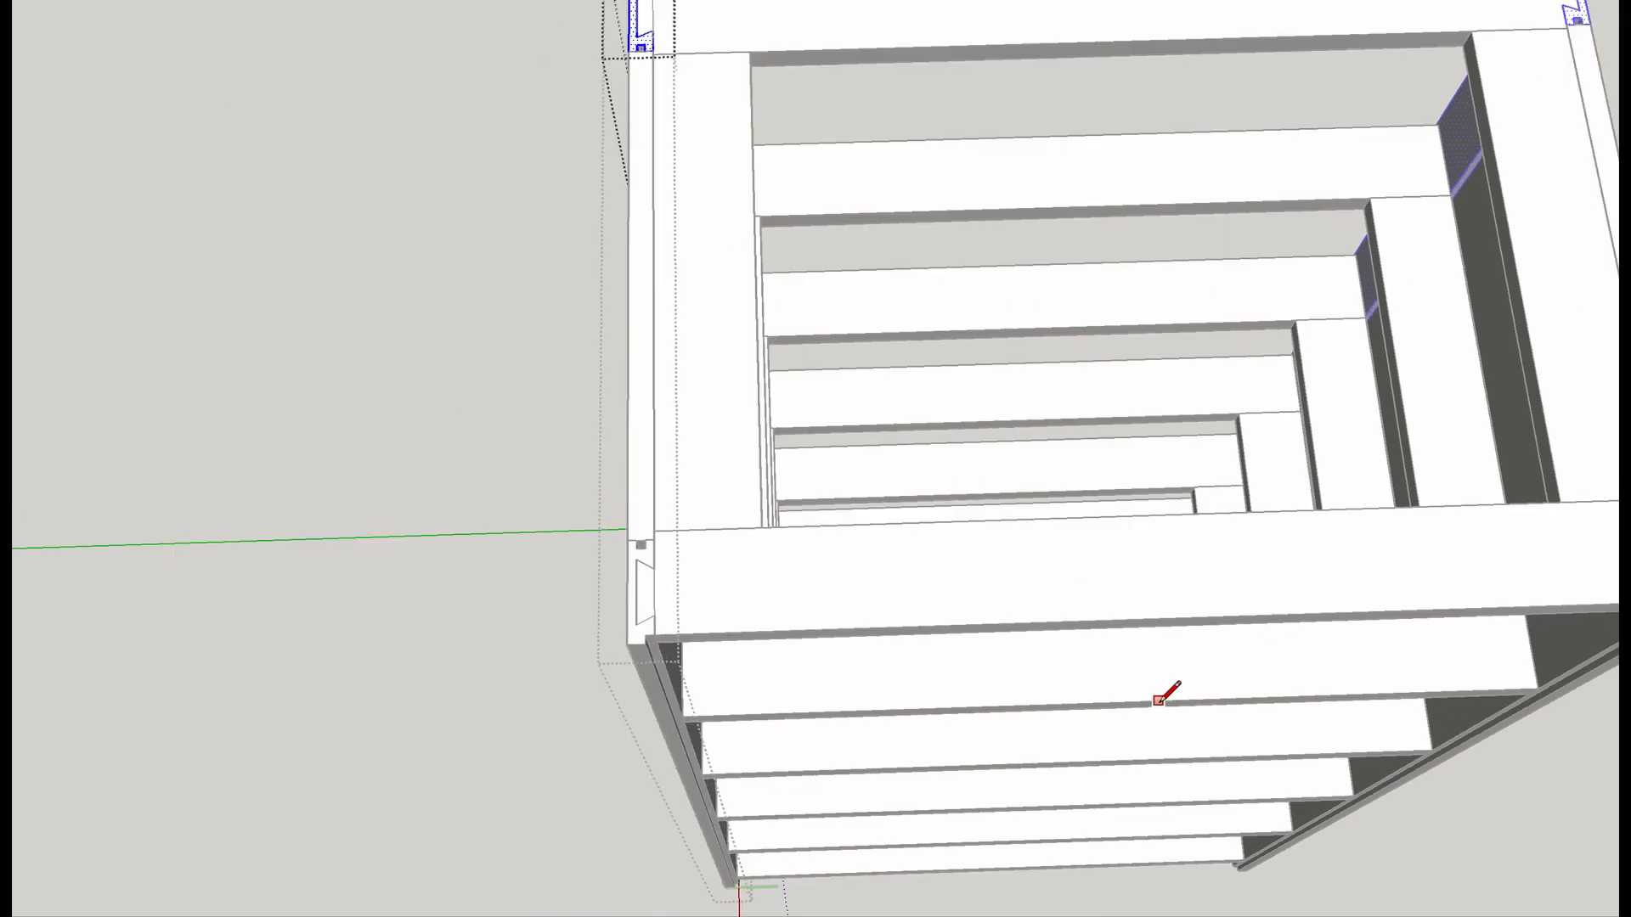
middle_click_drag(1281, 682, 699, 652)
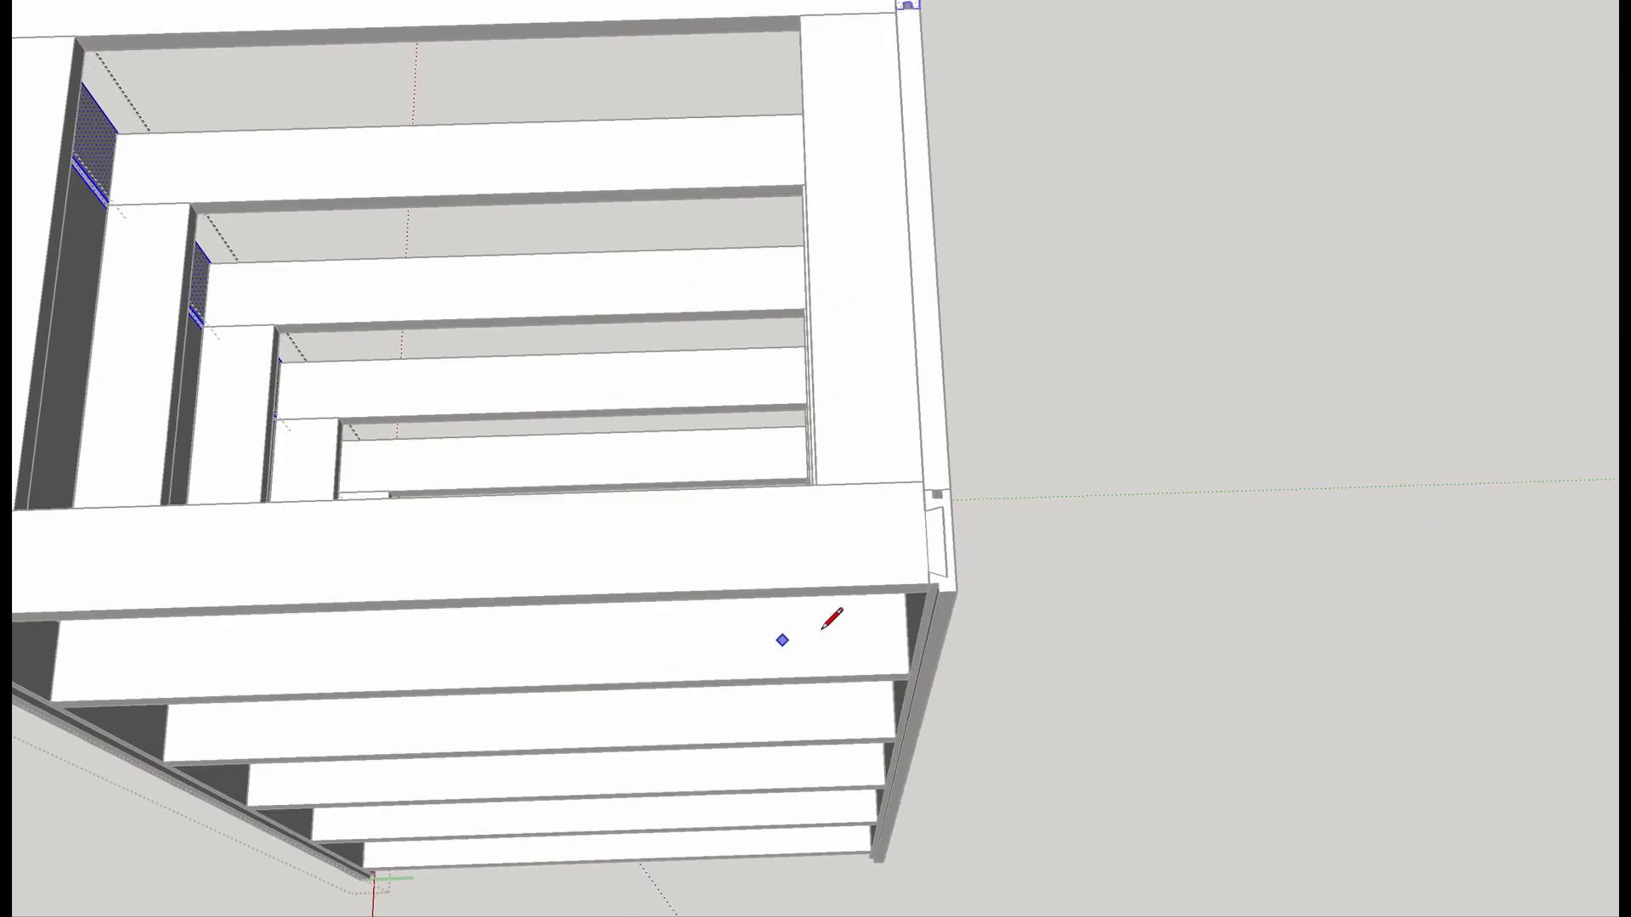
scroll(937, 562, "up", 3)
scroll(937, 563, "up", 2)
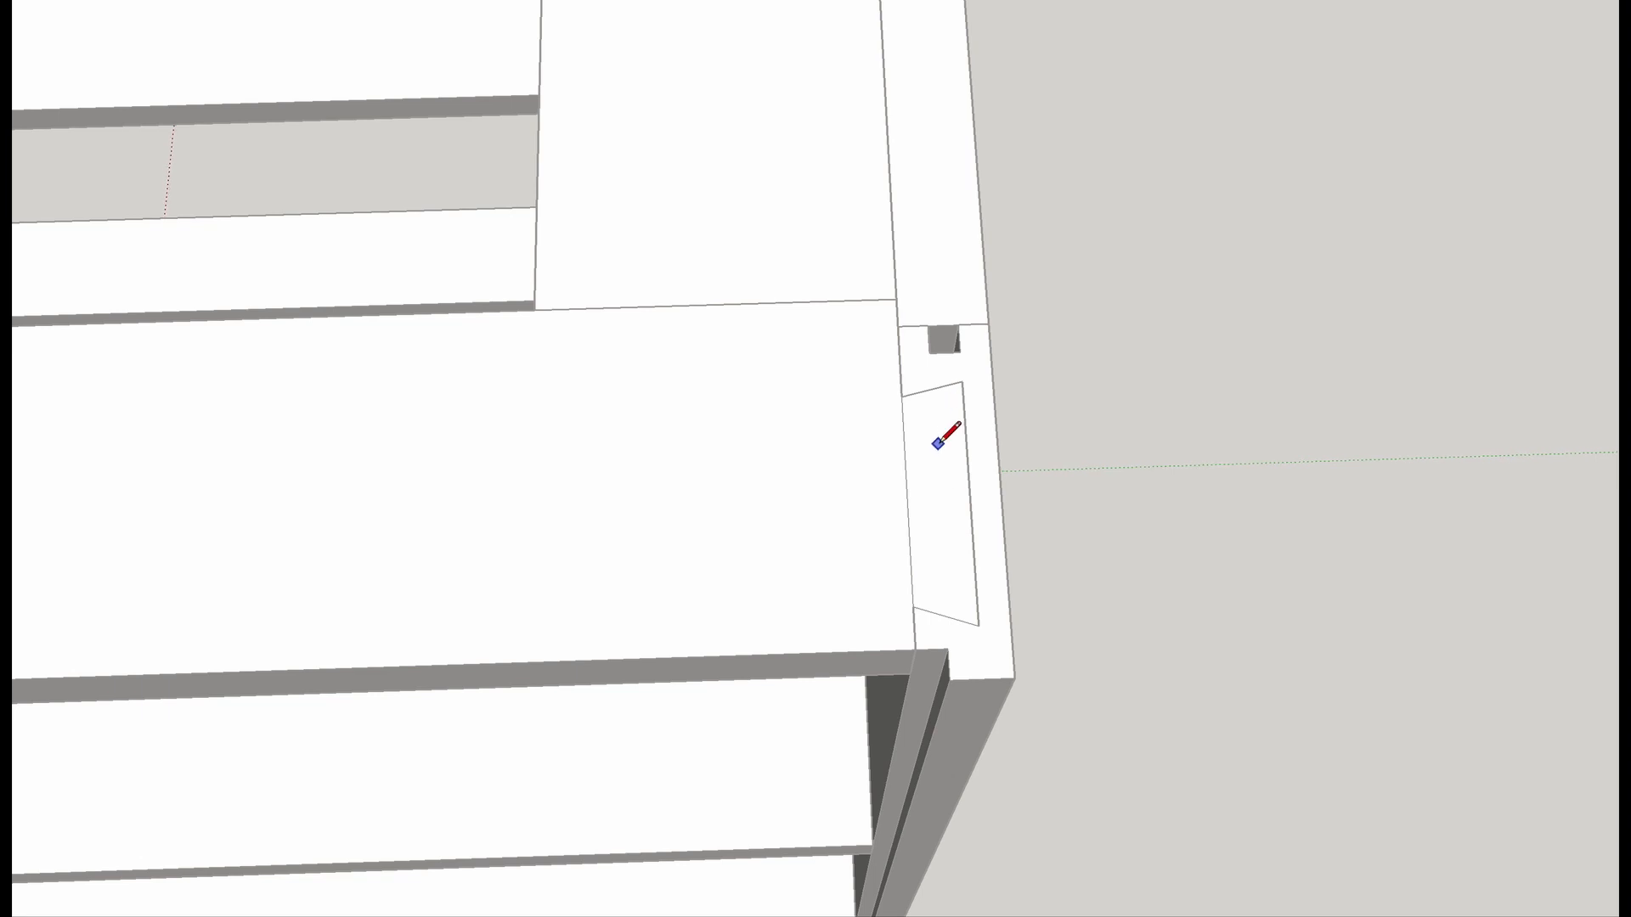
mouse_move(1086, 444)
middle_mouse_down()
mouse_move(903, 382)
mouse_move(964, 473)
middle_mouse_up()
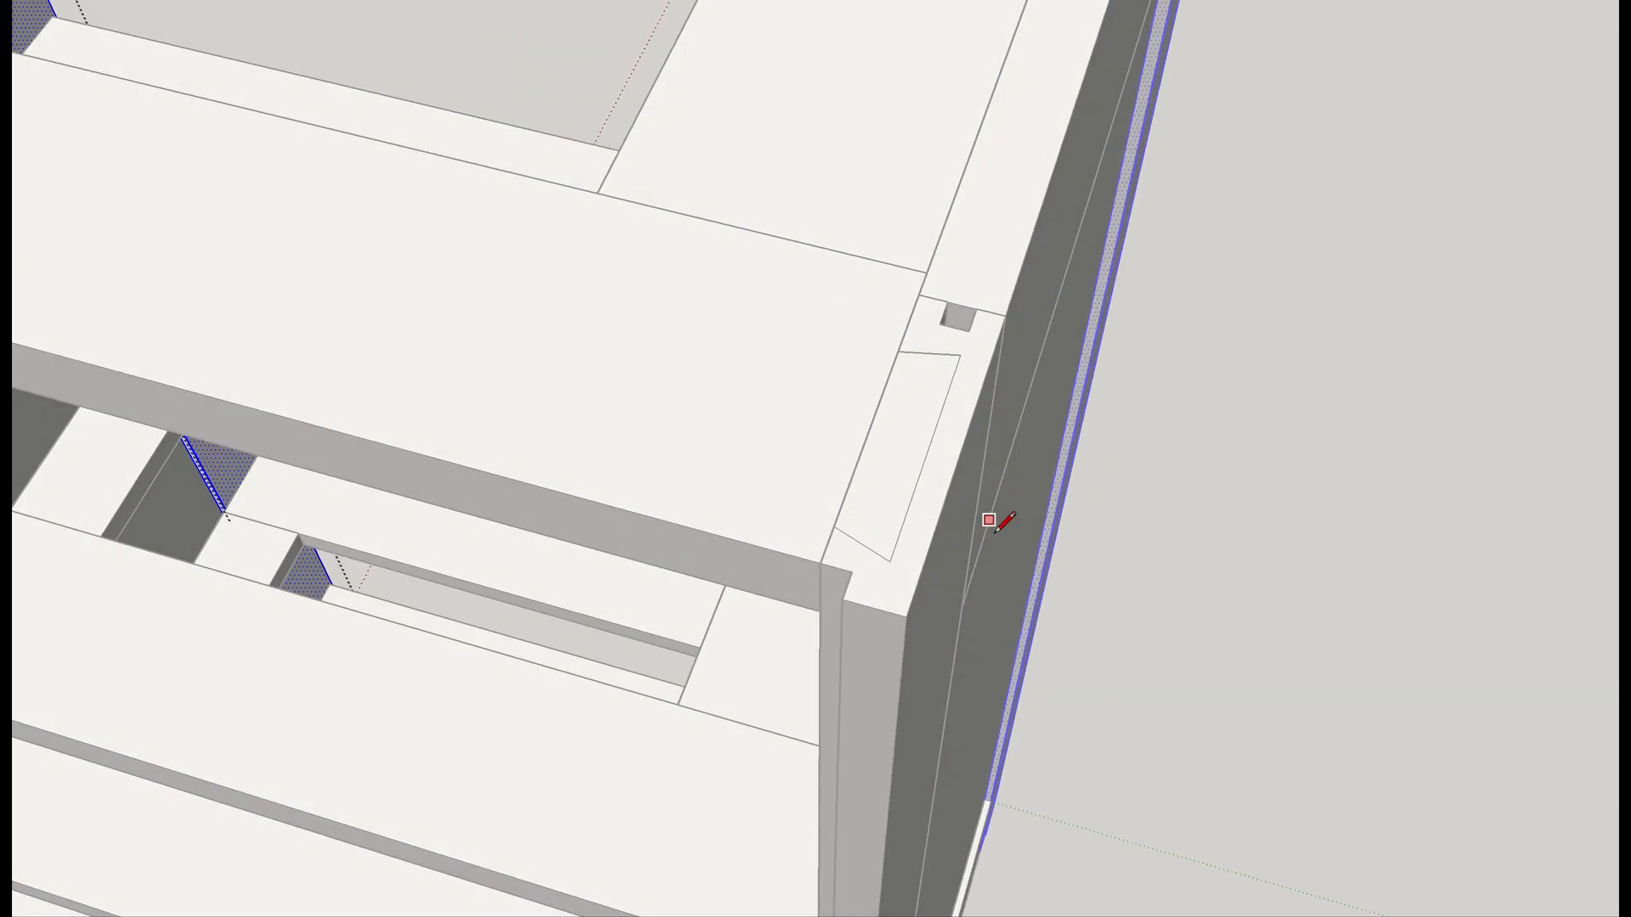
mouse_move(1092, 583)
middle_mouse_down()
mouse_move(924, 506)
mouse_move(943, 508)
middle_mouse_up()
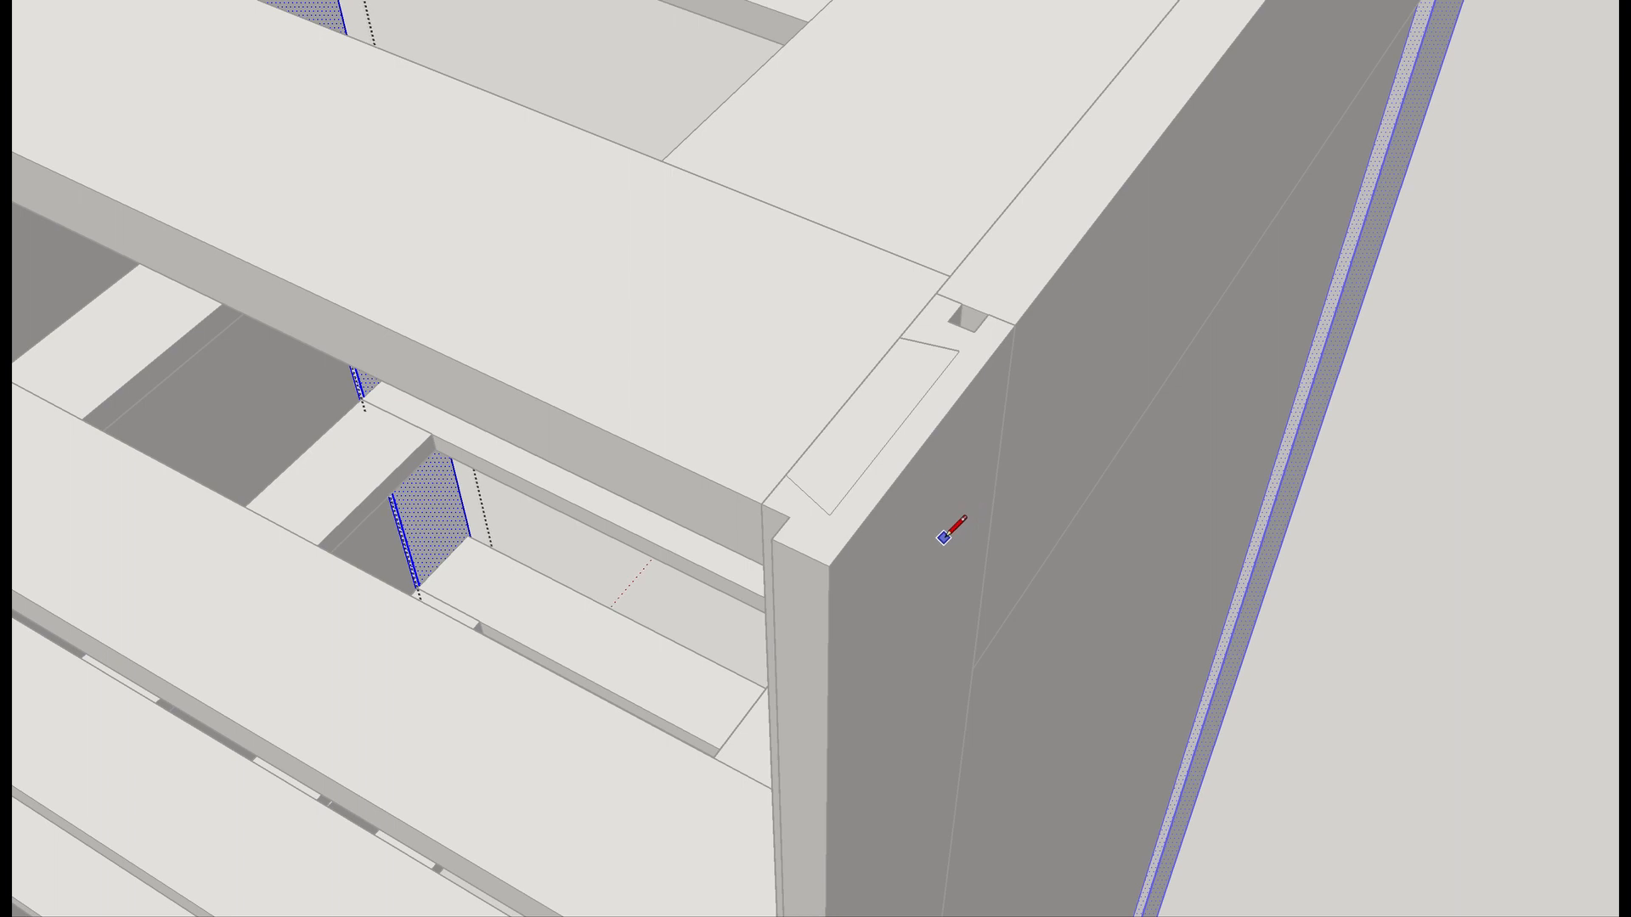
key("space")
left_click(711, 416)
double_click(710, 415)
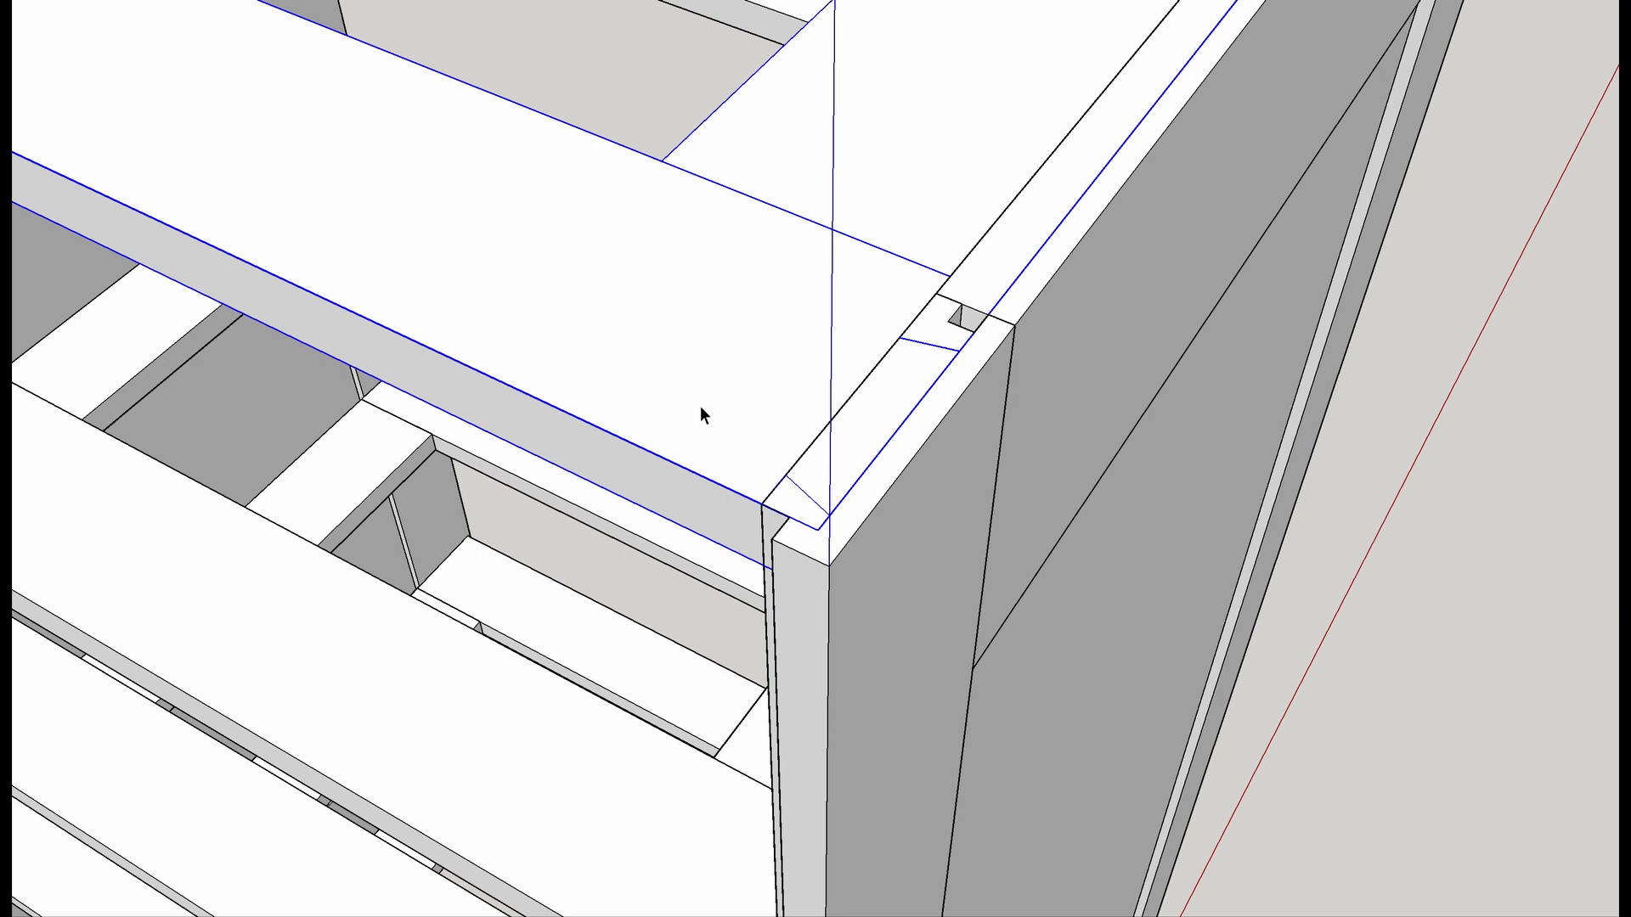
scroll(700, 416, "down", 3)
mouse_move(703, 433)
middle_mouse_down()
mouse_move(1027, 535)
mouse_move(798, 521)
middle_mouse_up()
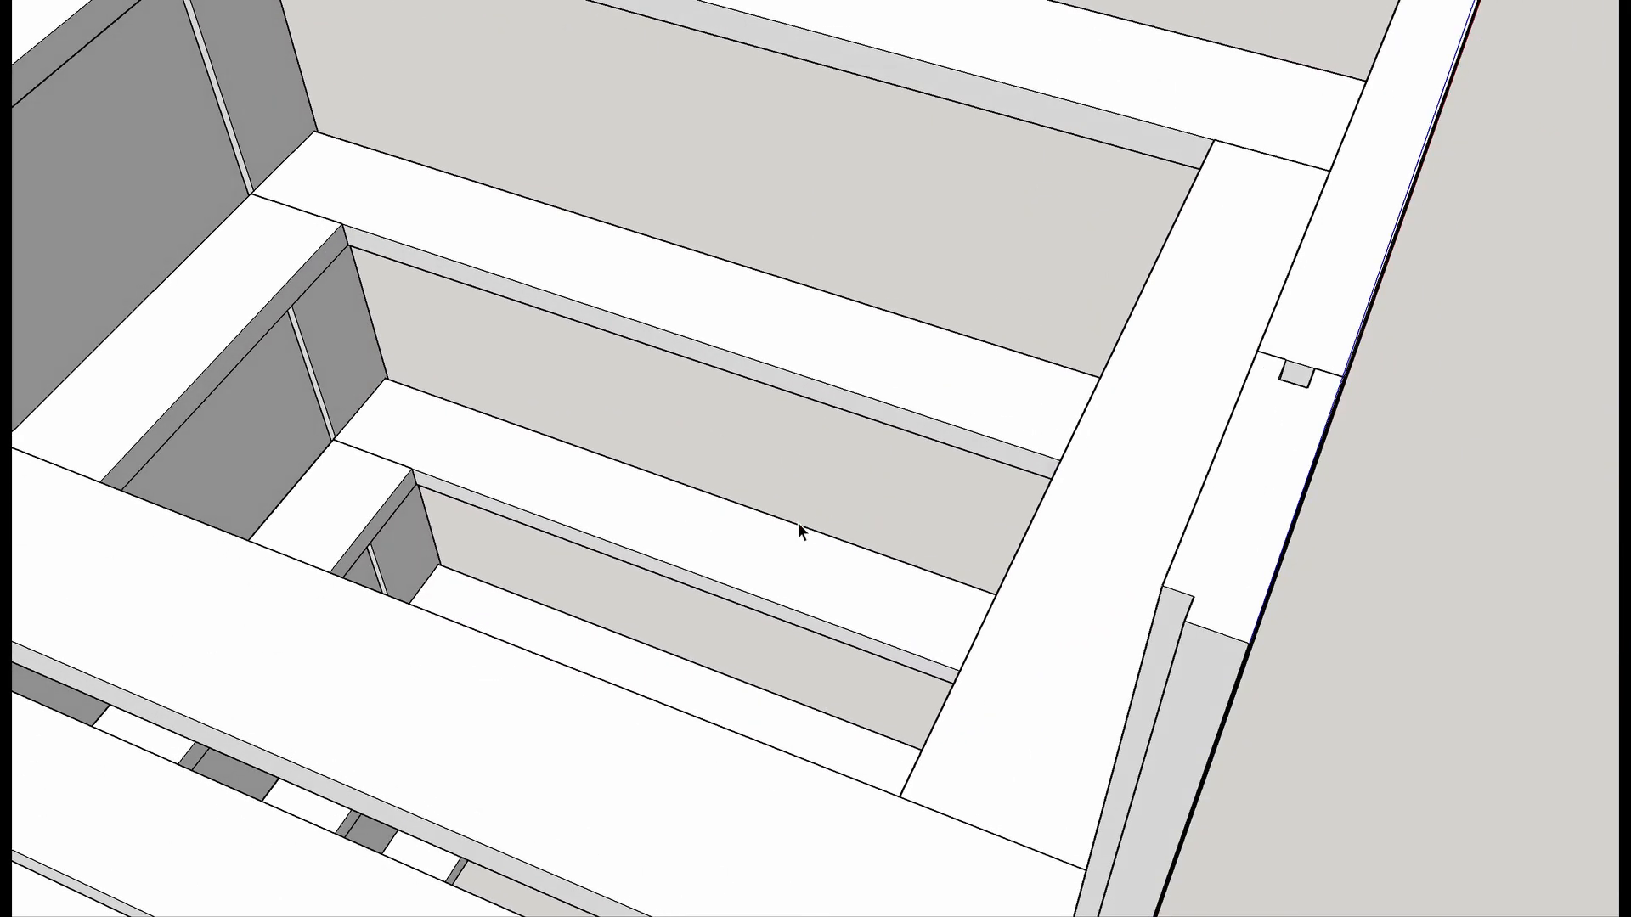
key("ctrl+z")
Delete the side panel at this corner and examine the dovetail exposed on the end of the uppermost frame's long rail.
middle_click_drag(1342, 683, 1138, 591)
left_click(1271, 740)
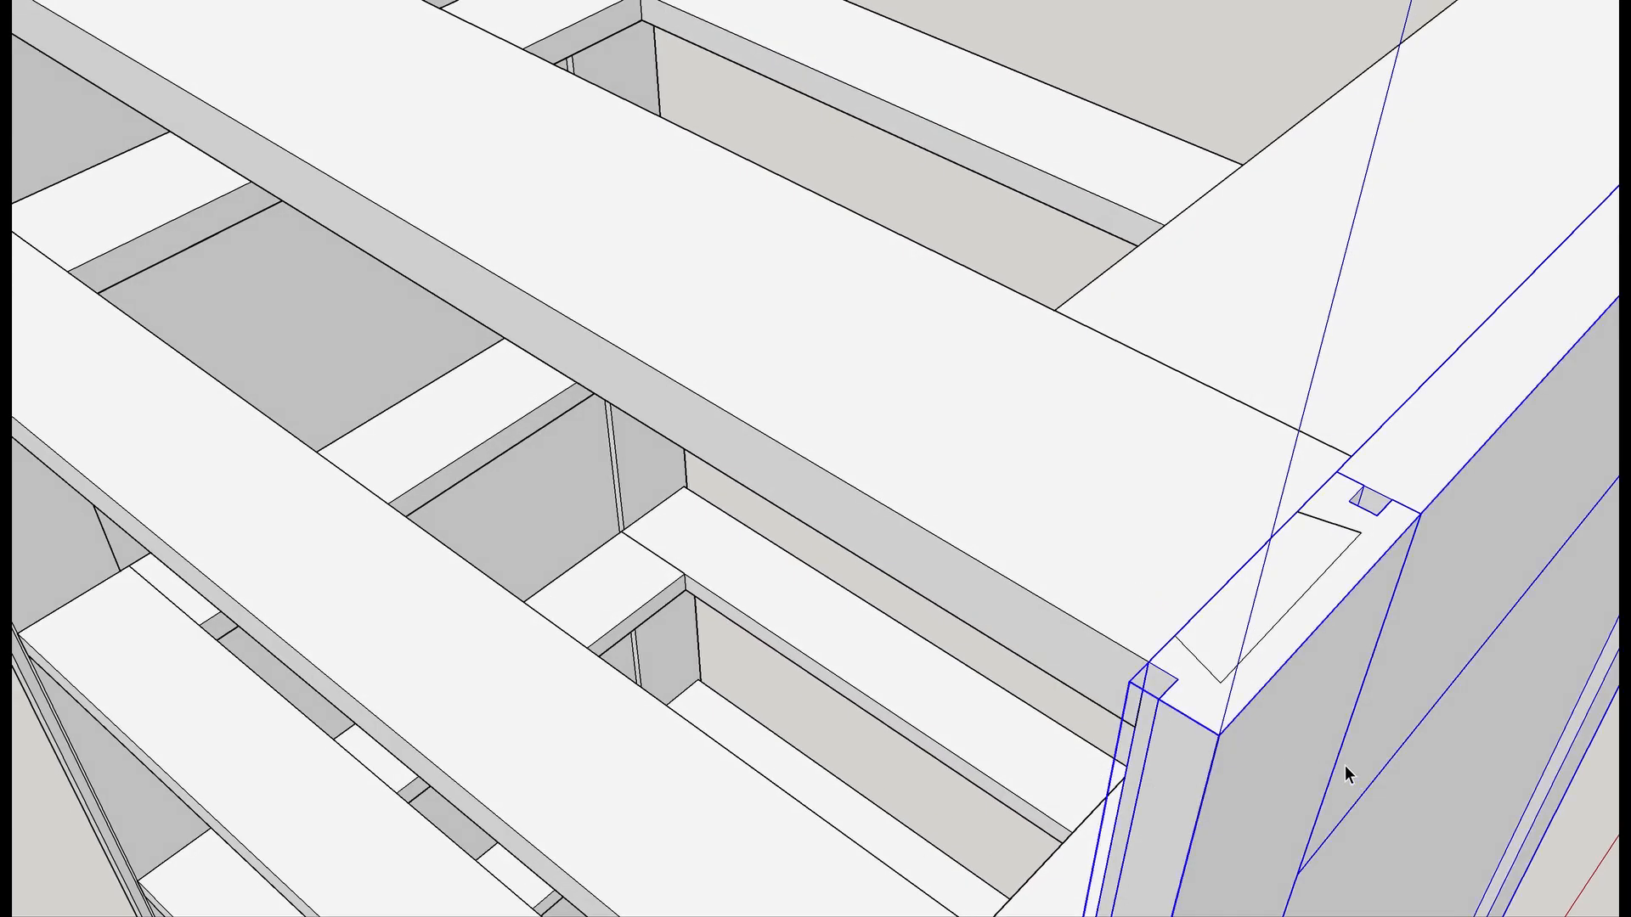
key("Delete")
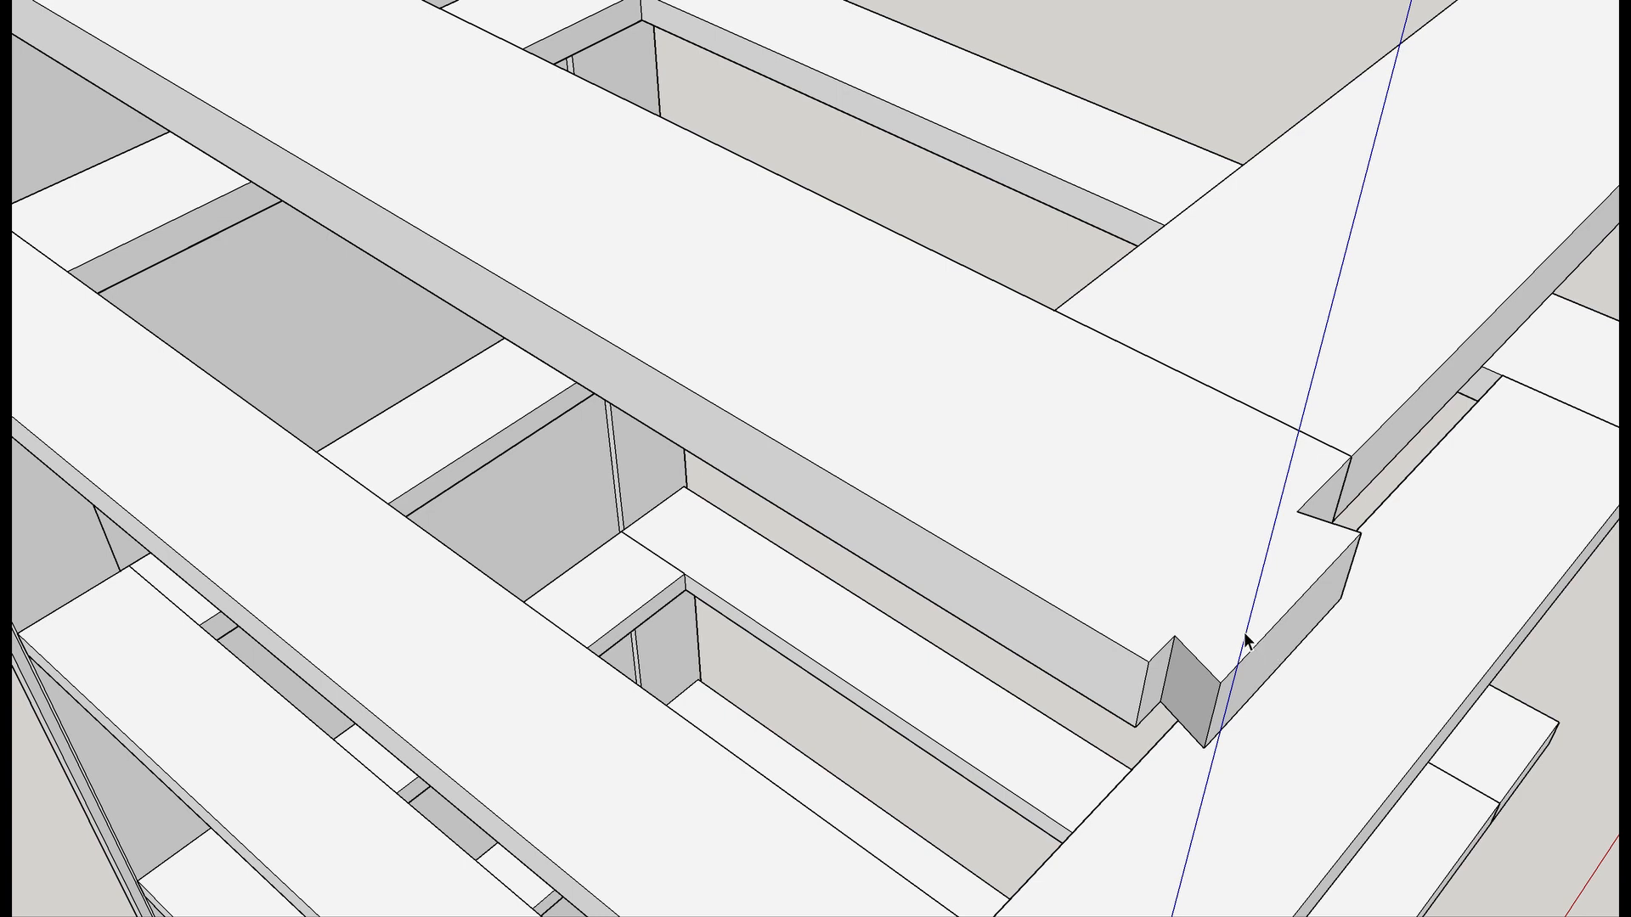
left_click(1298, 512)
middle_click_drag(1270, 575, 1190, 219)
middle_click_drag(1242, 416, 1176, 56)
mouse_move(1272, 689)
middle_mouse_down()
mouse_move(1208, 594)
mouse_move(1181, 909)
middle_mouse_up()
mouse_move(1282, 769)
middle_mouse_down()
mouse_move(1311, 863)
mouse_move(1427, 914)
mouse_move(1403, 865)
mouse_move(967, 670)
mouse_move(798, 625)
middle_mouse_up()
Open the uppermost frame's long rail and delete the outer end face of its exposed dovetail together with the face's edges.
scroll(1375, 872, "down", 2)
scroll(1035, 722, "up", 5)
scroll(988, 691, "down", 1)
scroll(987, 690, "down", 3)
middle_click_drag(954, 688, 983, 765)
mouse_move(1008, 832)
middle_mouse_down("shift")
mouse_move(1002, 568)
mouse_move(987, 495)
mouse_move(965, 562)
mouse_move(954, 313)
mouse_move(935, 433)
mouse_move(888, 539)
middle_mouse_up("shift")
left_click(872, 637)
double_click(868, 637)
double_click(862, 640)
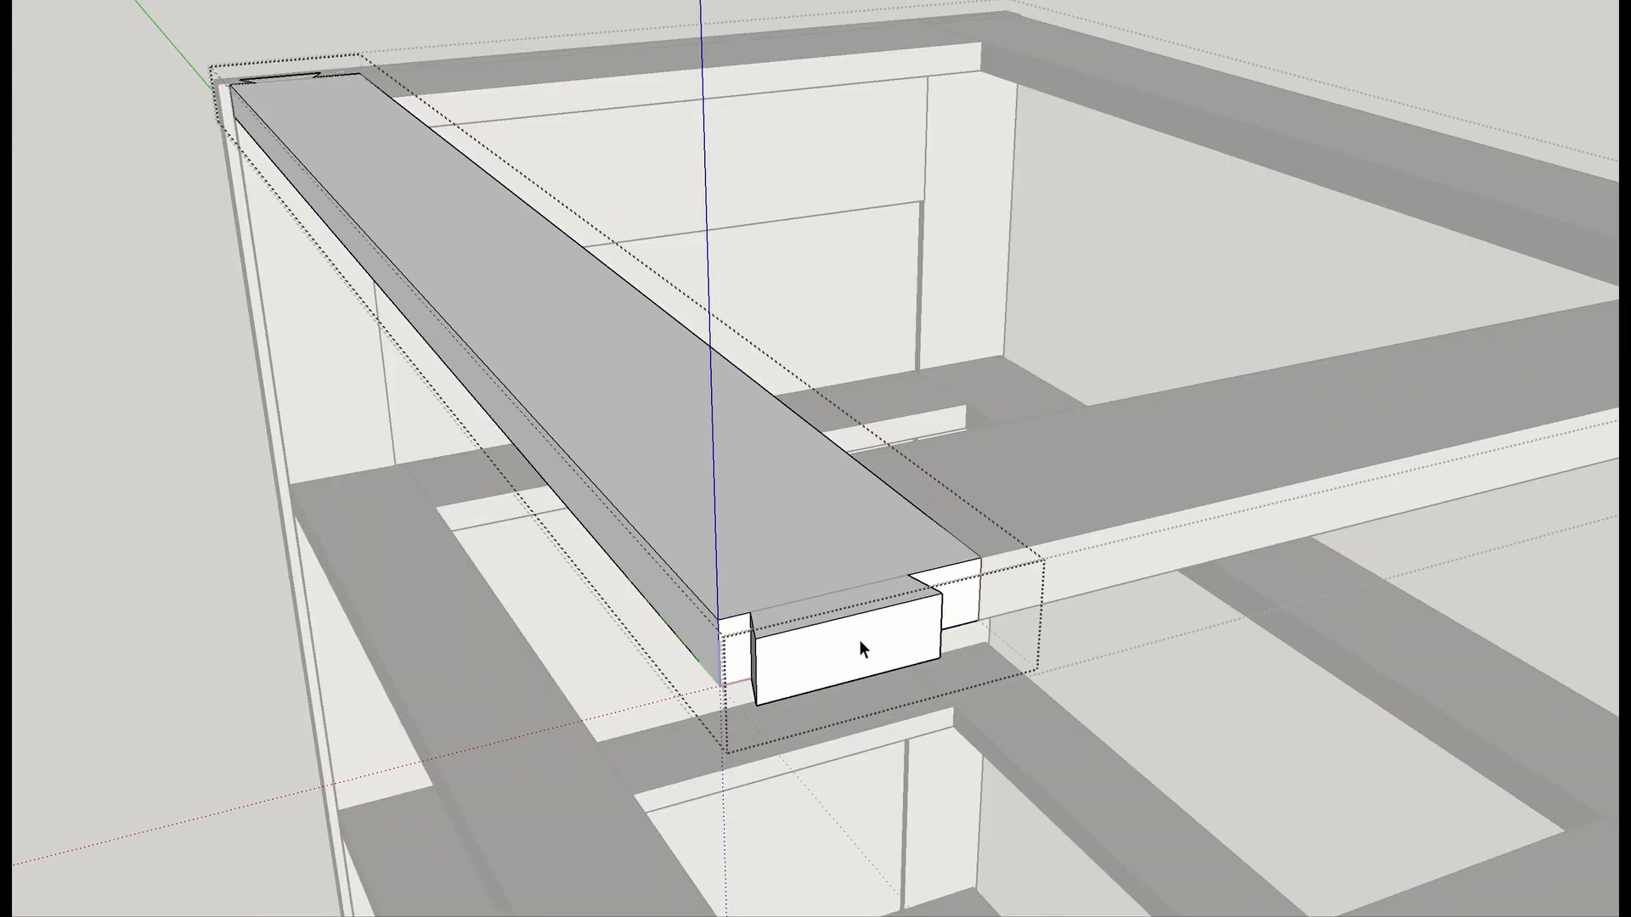
left_click(846, 644)
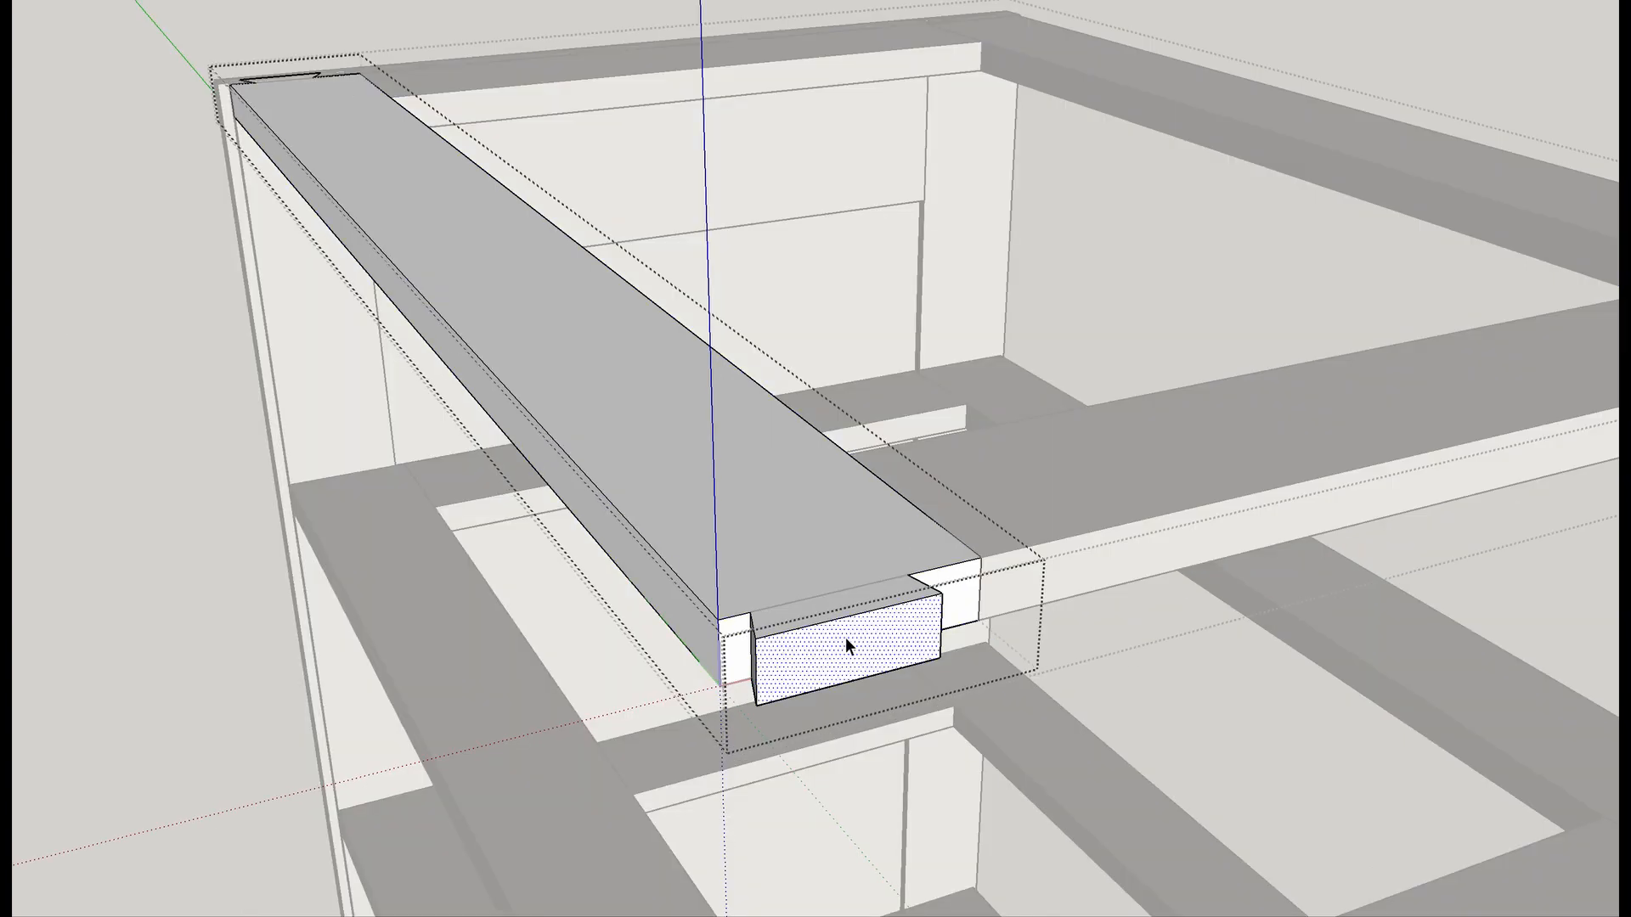
key("b")
triple_click(878, 658)
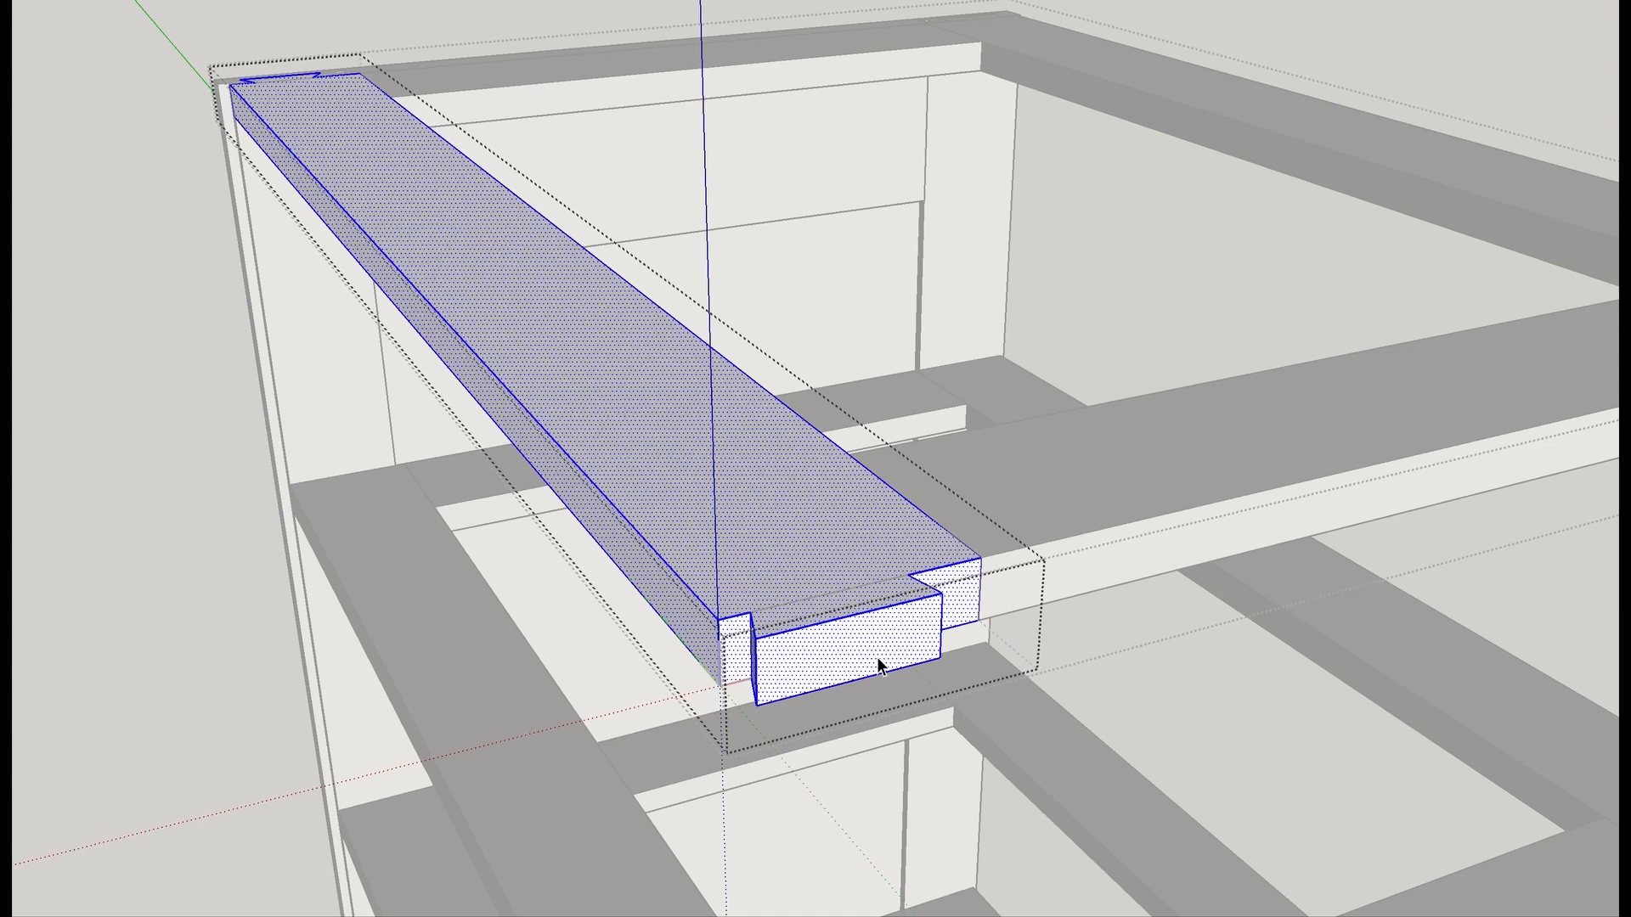
double_click(860, 655)
key("Delete")
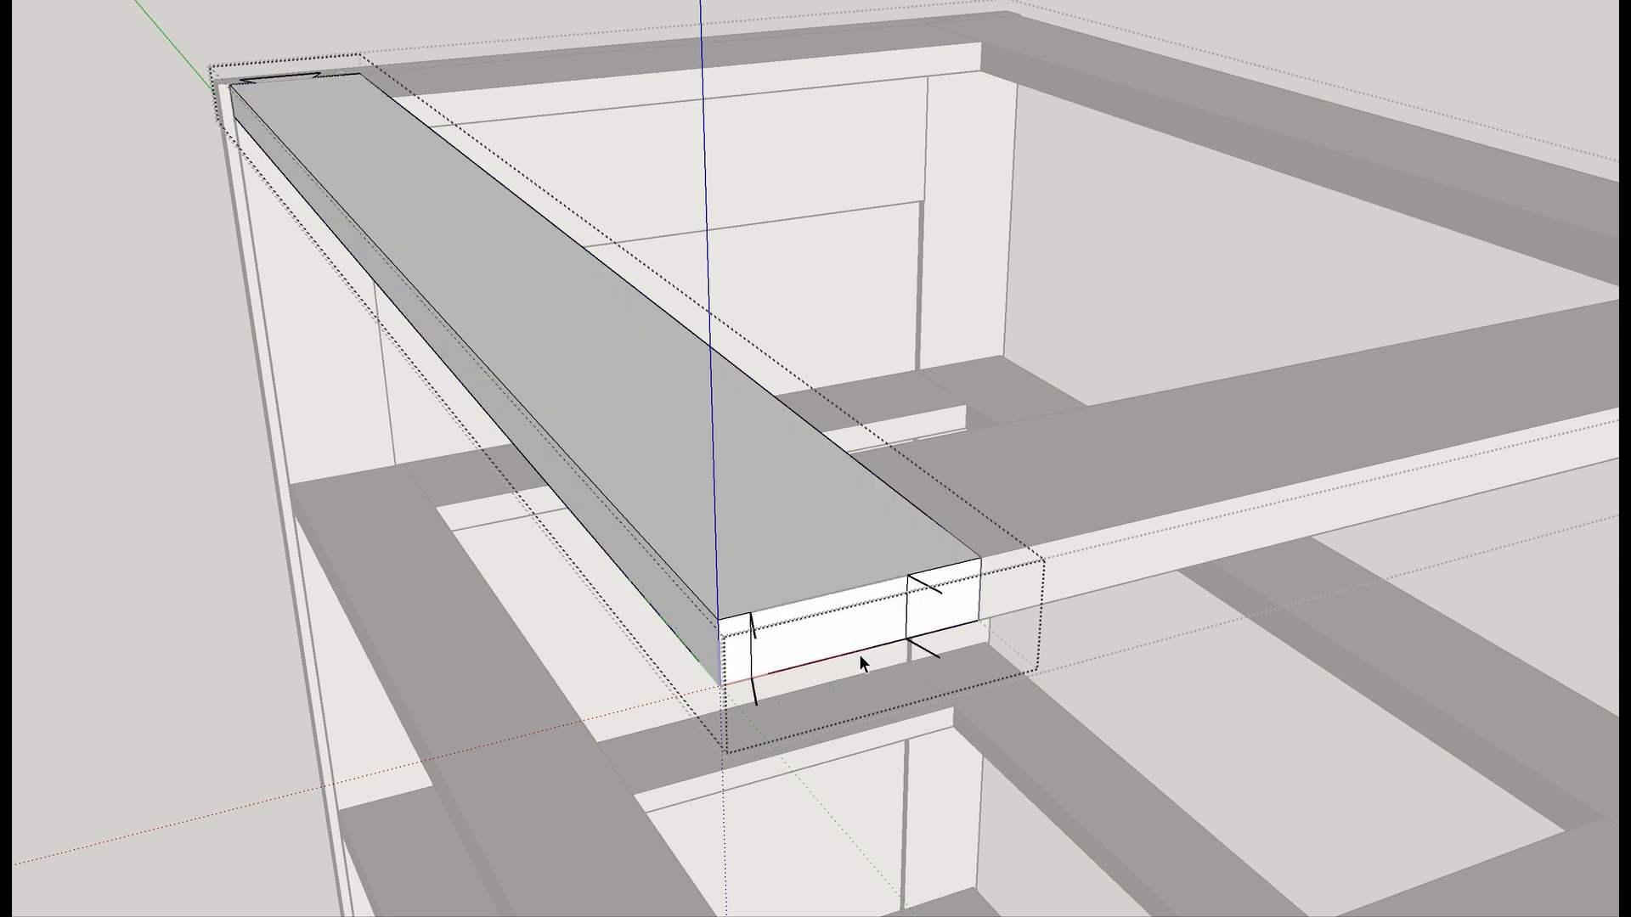
Erase the leftover dovetail edges so the rail's end is one flat face, and close the rail for editing.
scroll(841, 622, "up", 3)
middle_click_drag(932, 620, 962, 644)
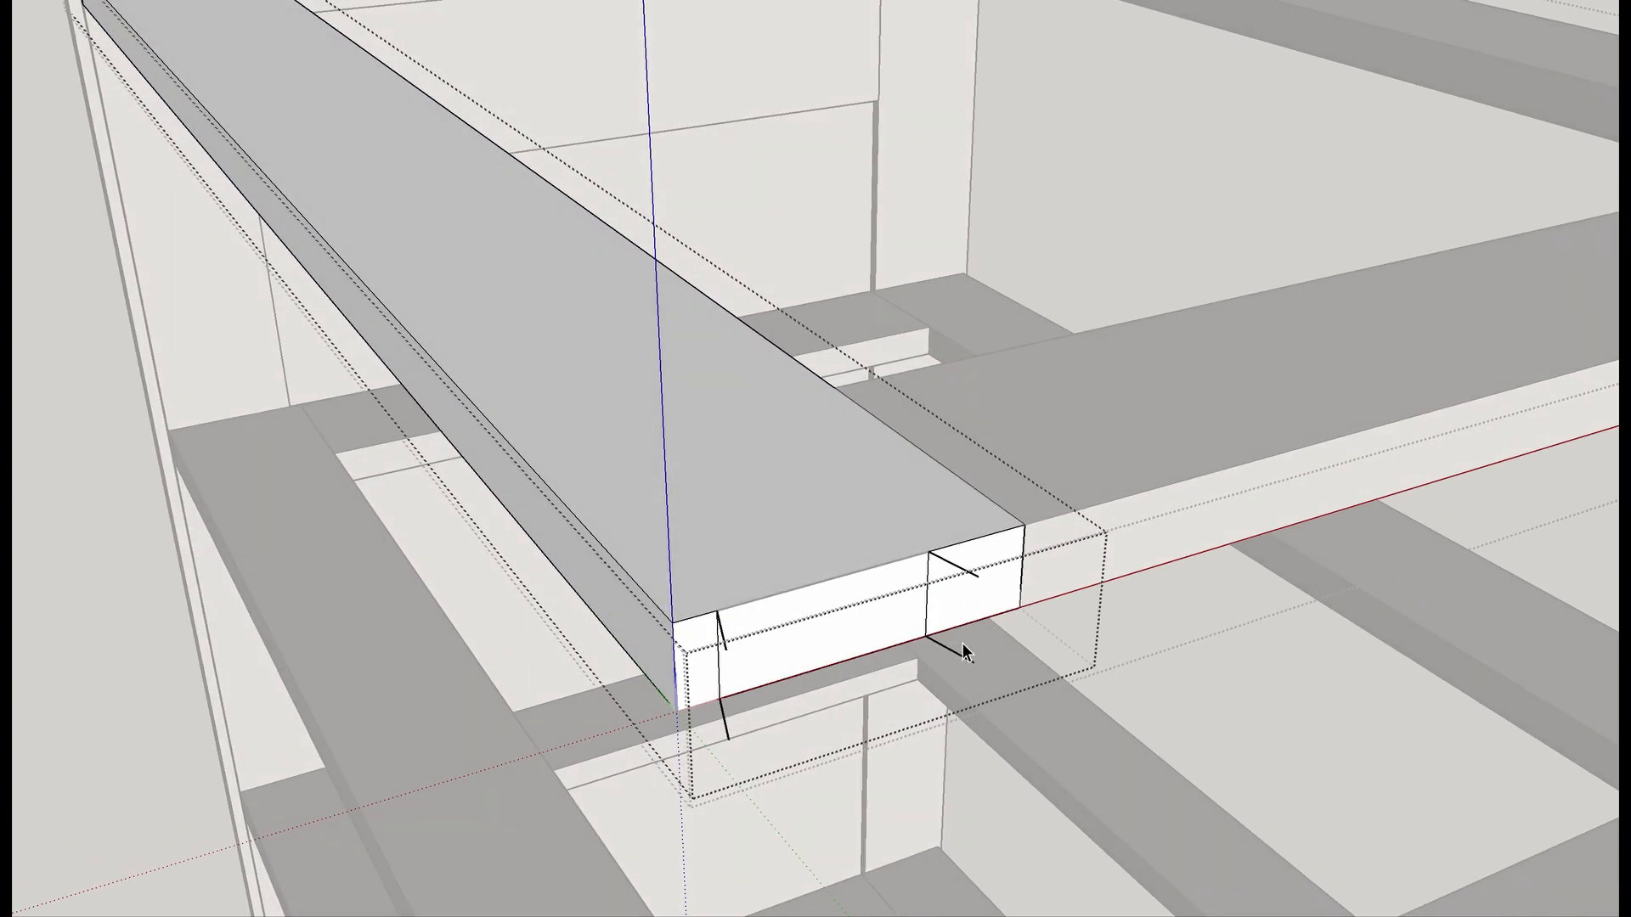
key("e")
left_click(962, 653)
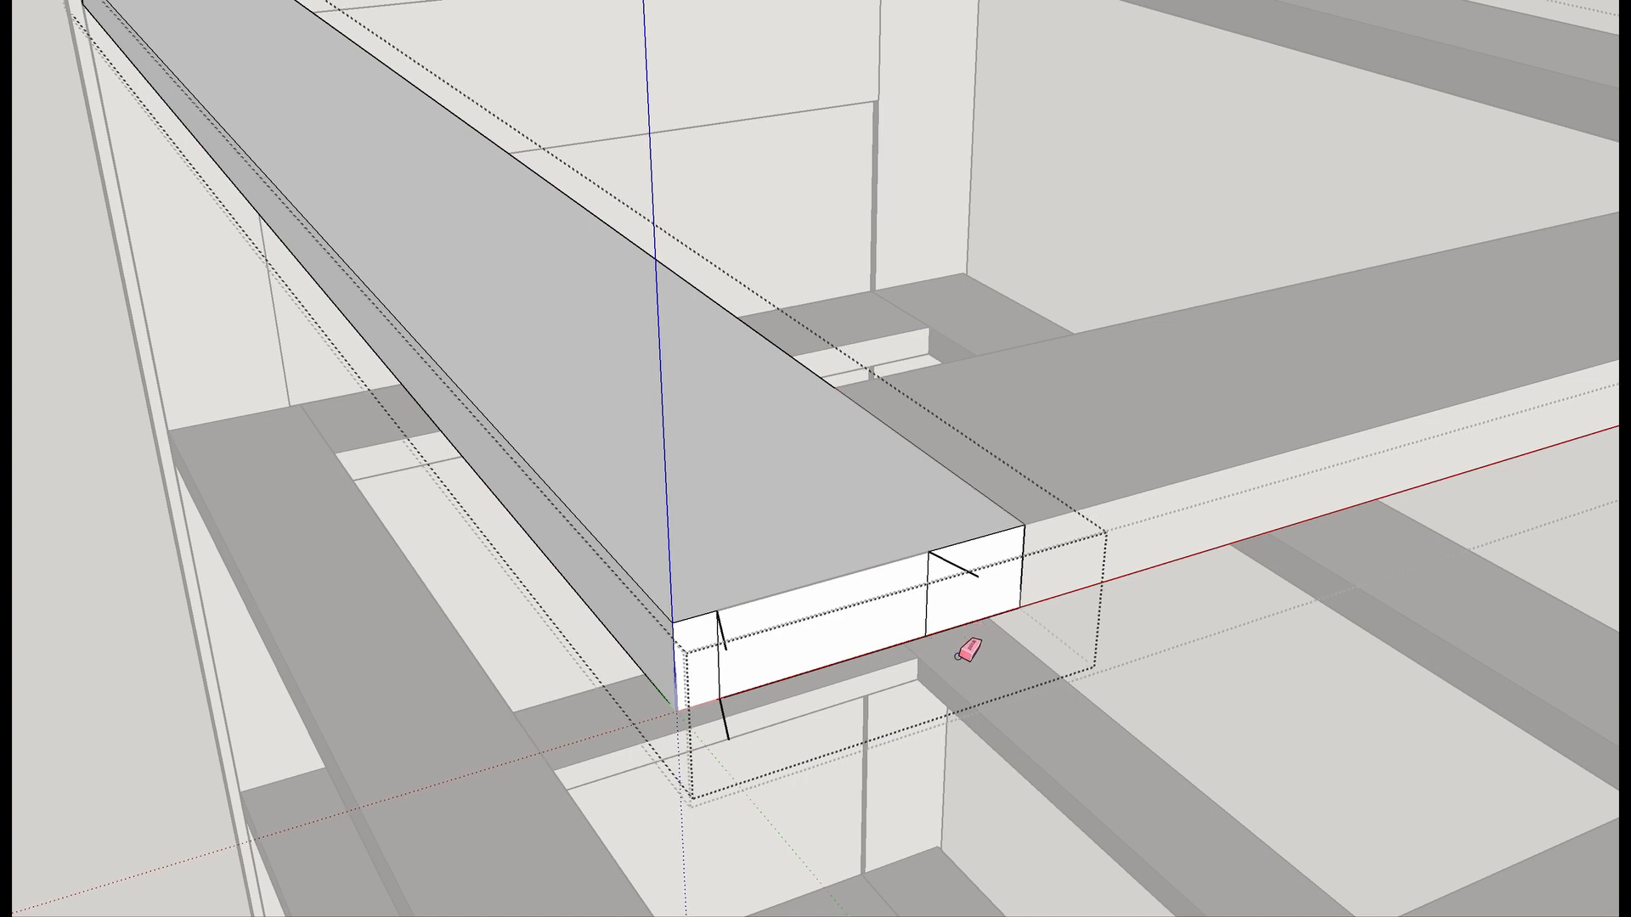
left_click(962, 564)
left_click(728, 724)
left_click(723, 635)
left_click(713, 669)
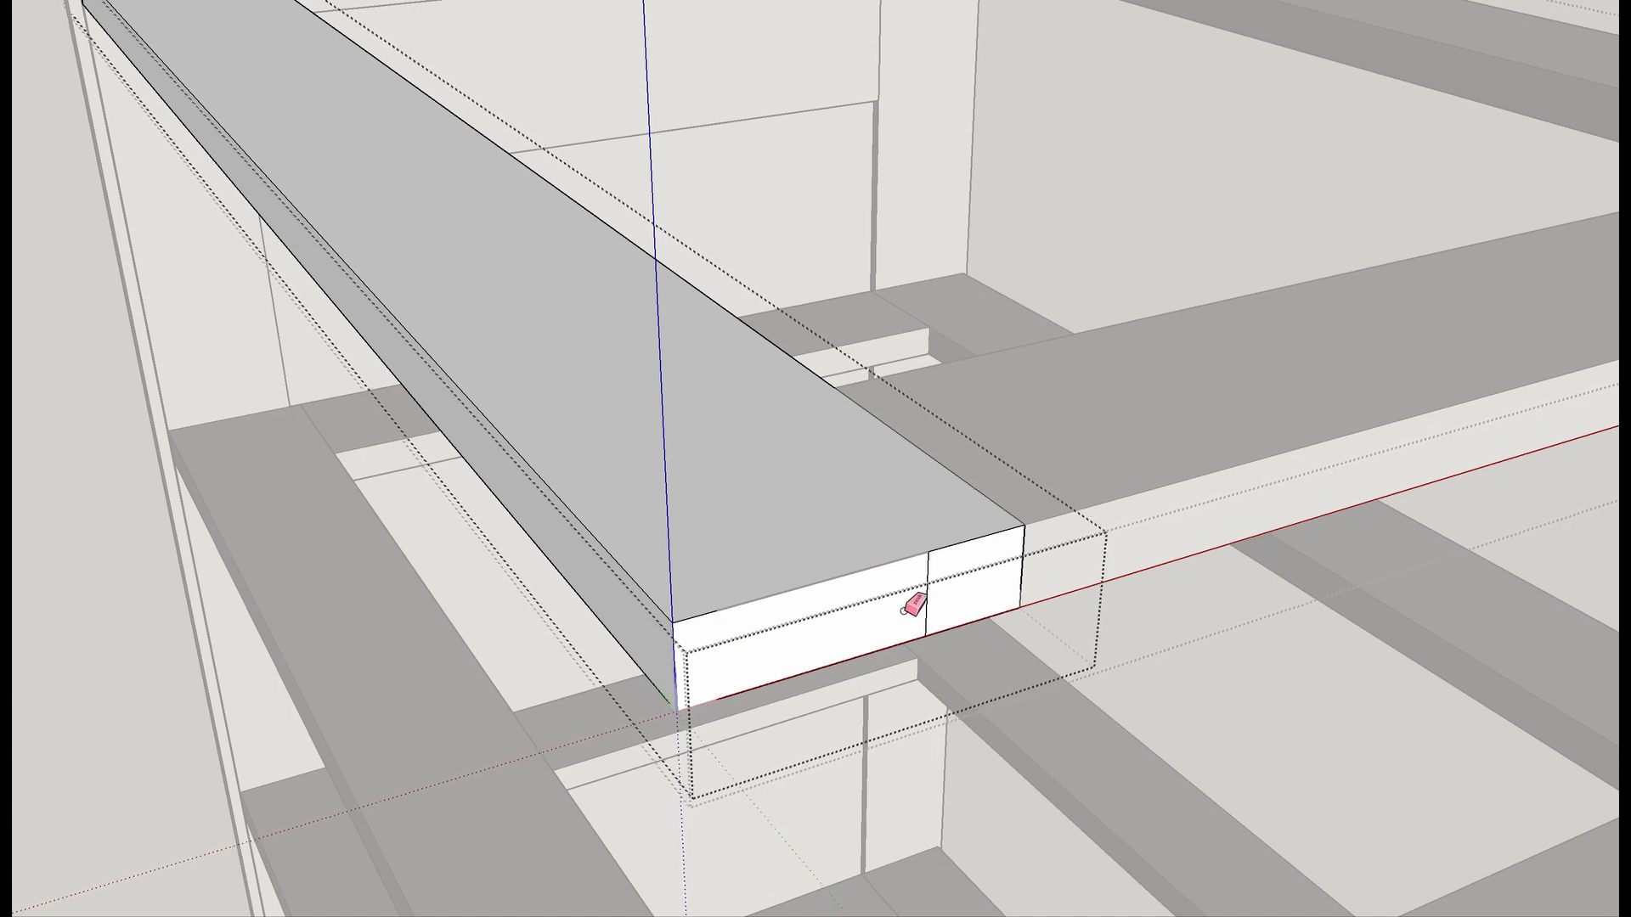
left_click(935, 604)
scroll(950, 599, "down", 5)
key("space")
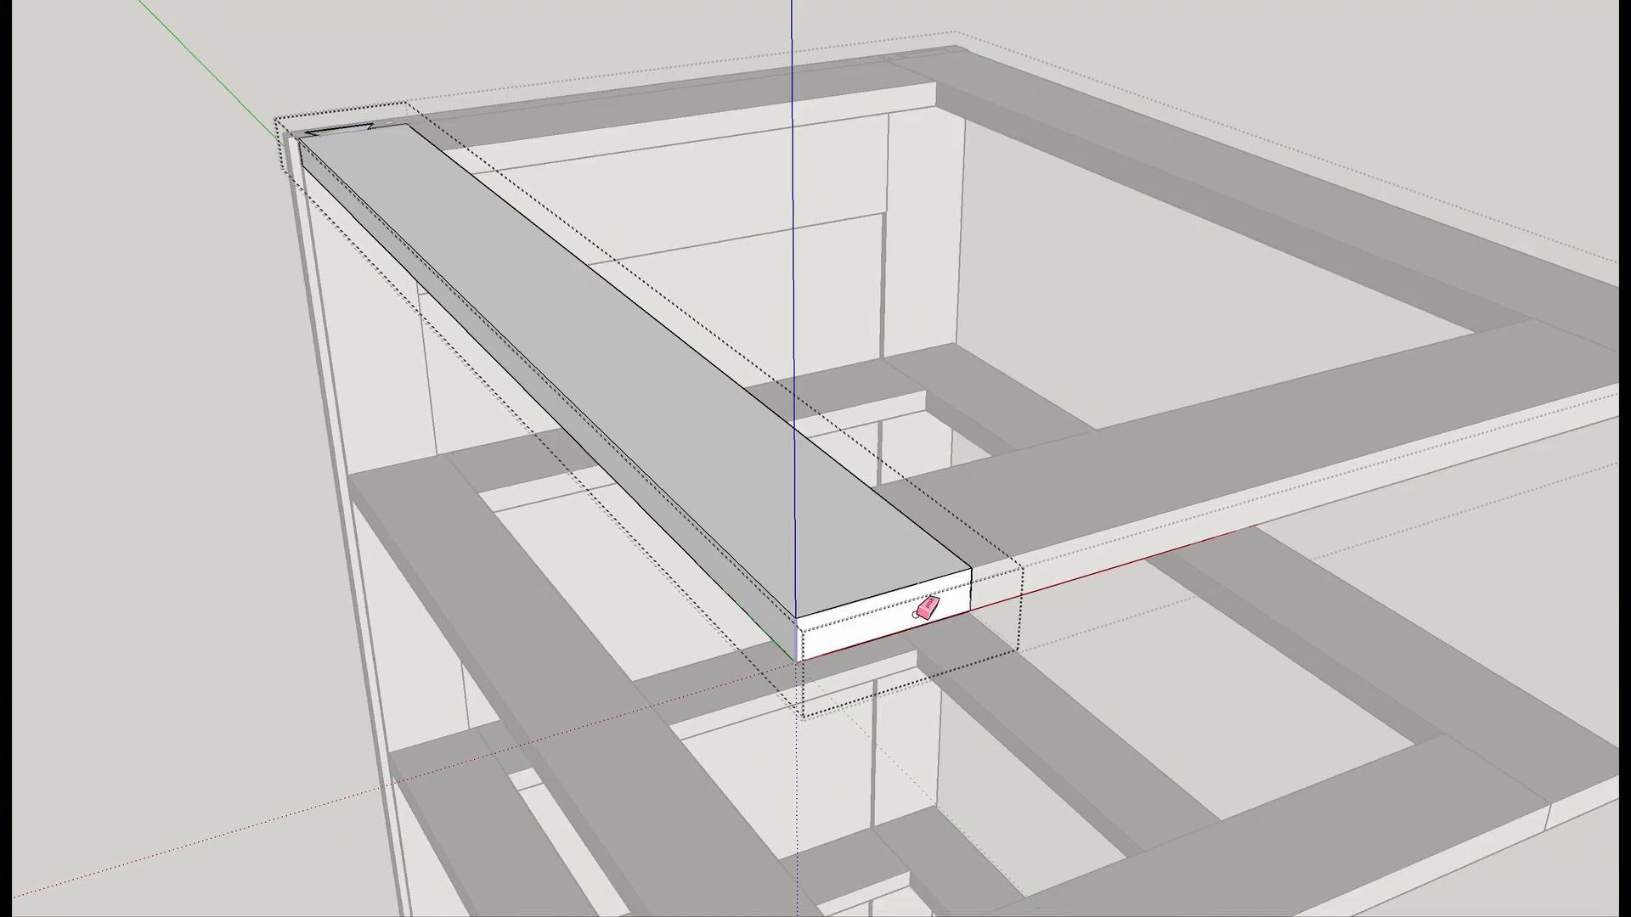
left_click(201, 609)
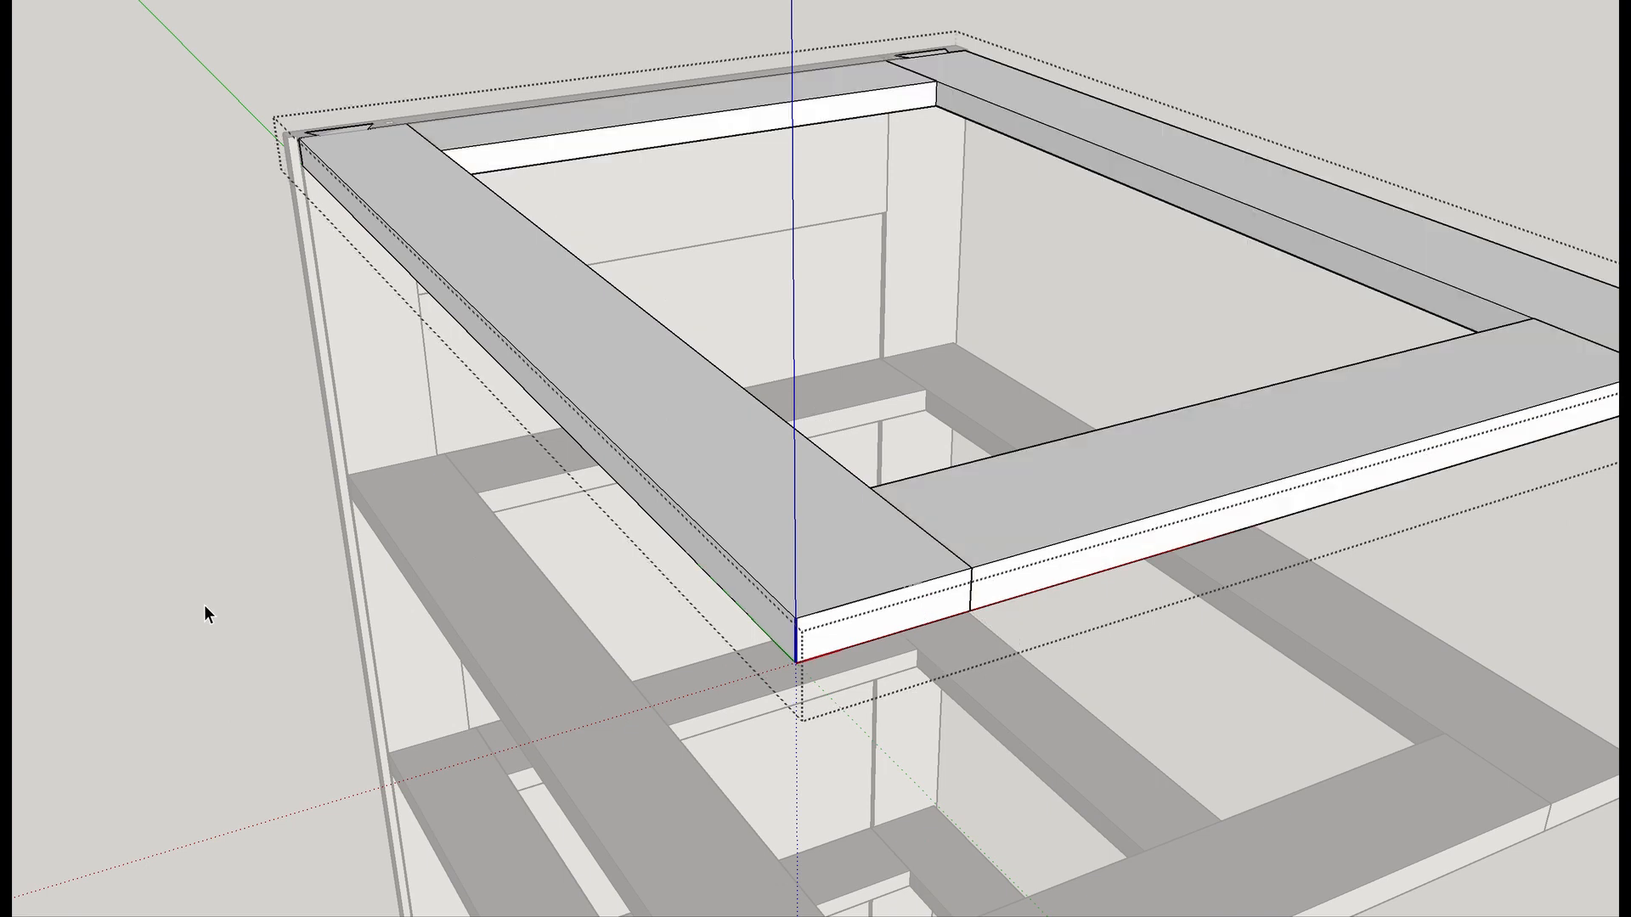
Open the remaining side panel's stile at the same rail's other end and trace the dovetail's three edges onto its upper face with lines.
scroll(204, 607, "down", 5)
middle_click_drag(204, 607, 874, 705)
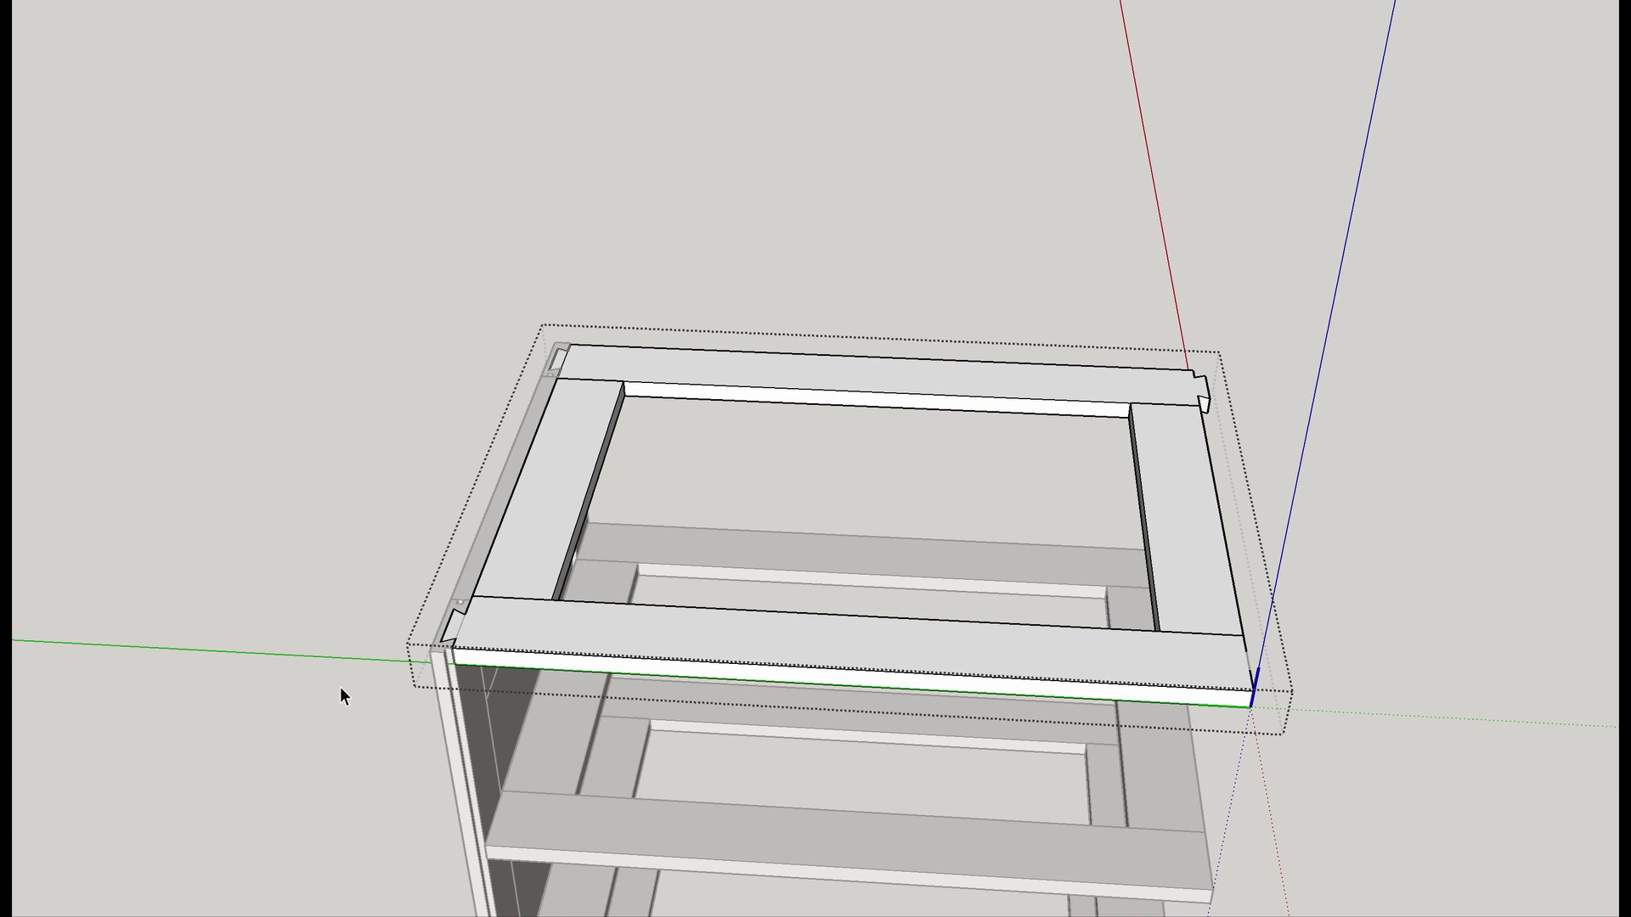
scroll(434, 659, "up", 3)
mouse_move(423, 669)
middle_mouse_down()
mouse_move(808, 692)
mouse_move(802, 633)
middle_mouse_up()
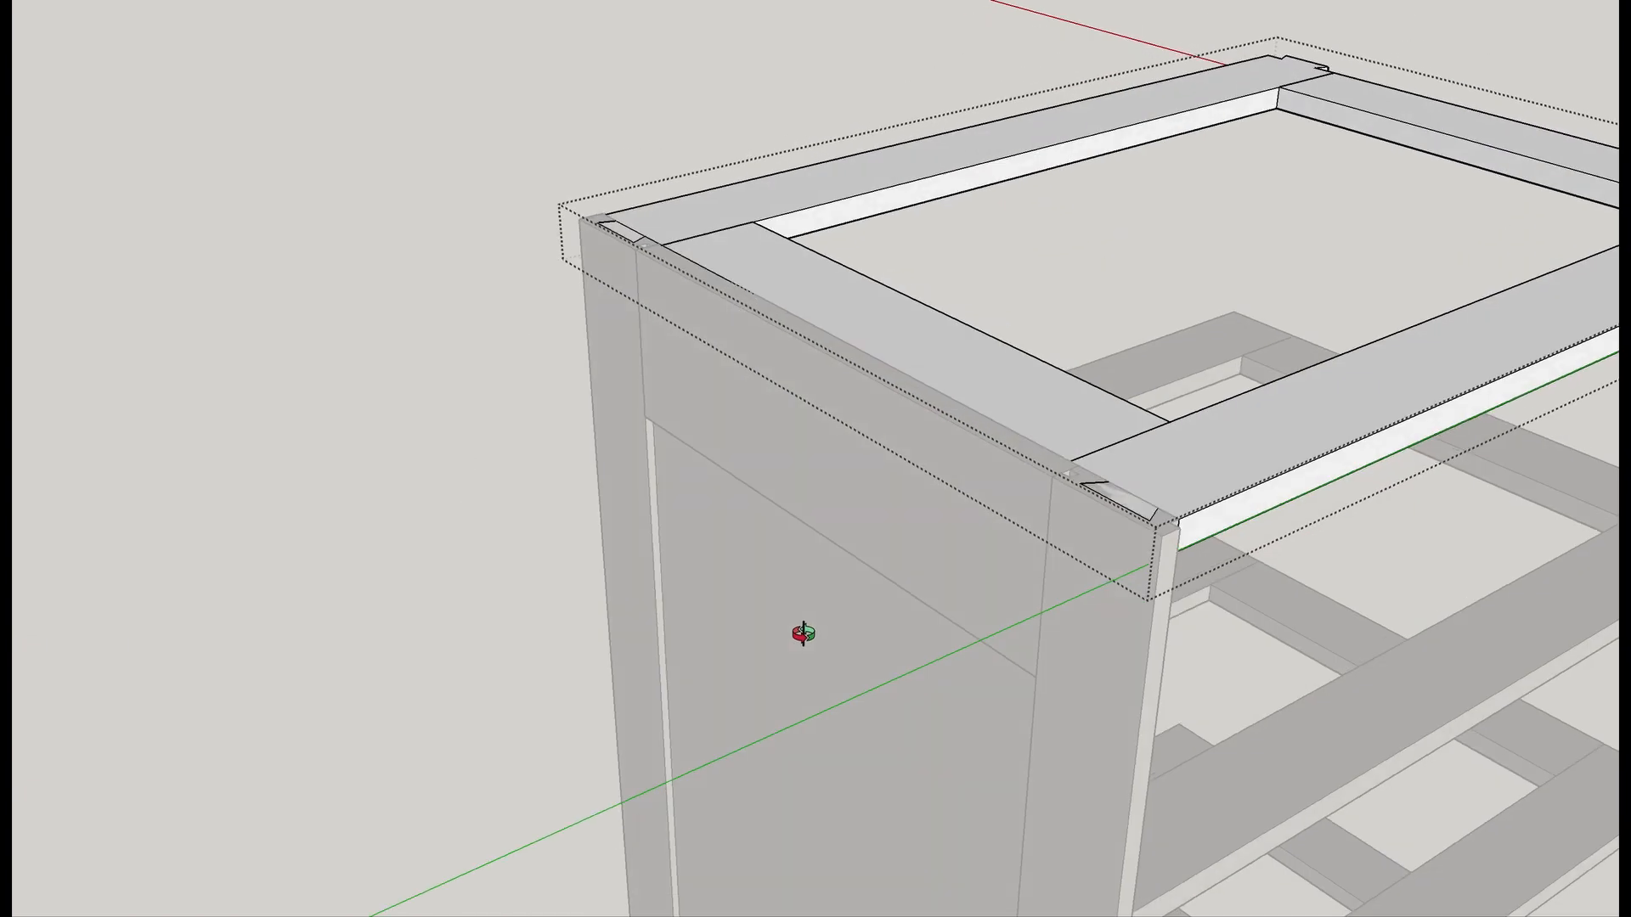
middle_click_drag(437, 553, 1077, 702)
left_click(1077, 703)
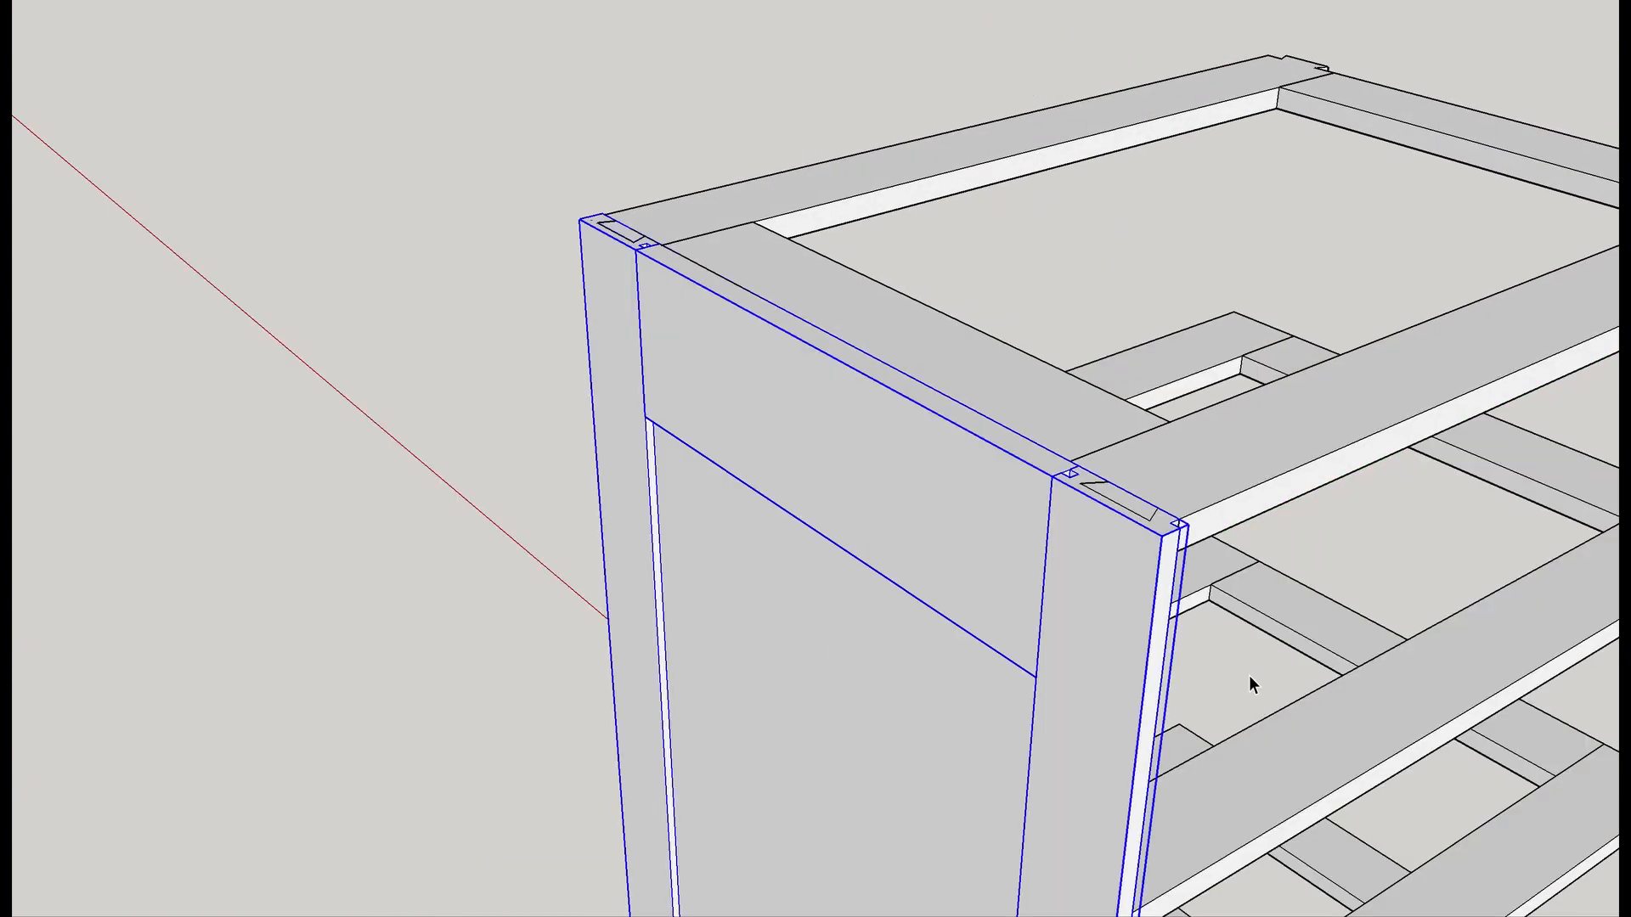
scroll(1176, 698, "up", 2)
scroll(1001, 646, "up", 2)
mouse_move(1001, 651)
middle_mouse_down()
mouse_move(1002, 593)
mouse_move(979, 808)
middle_mouse_up()
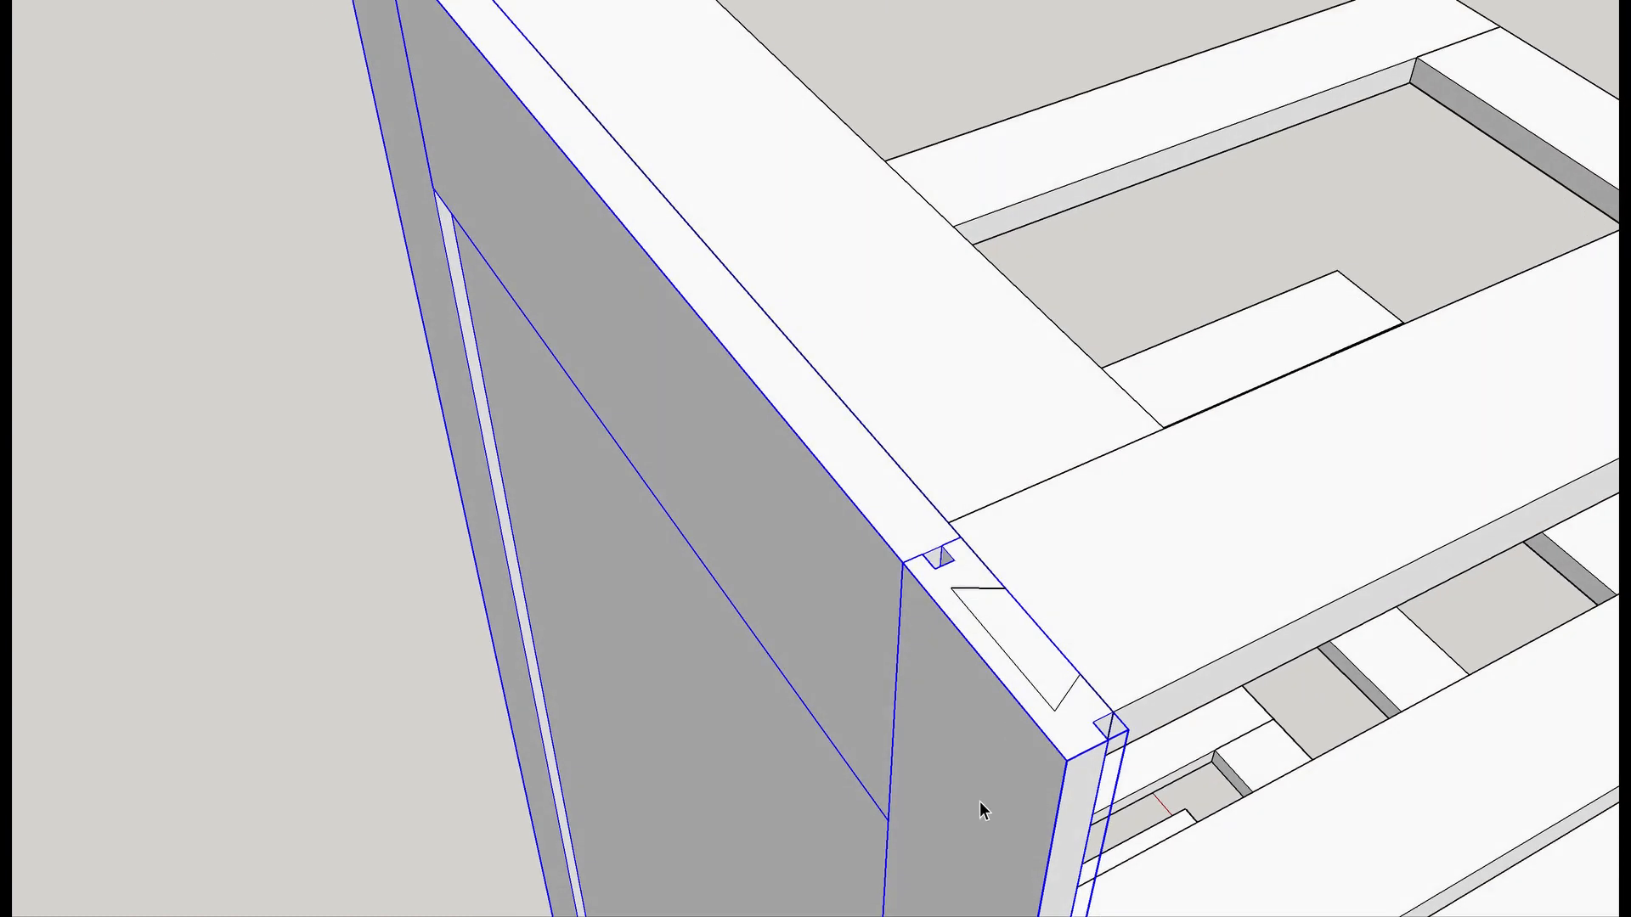
scroll(1021, 752, "up", 2)
double_click(1022, 744)
double_click(1025, 629)
key("l")
left_click(1030, 389)
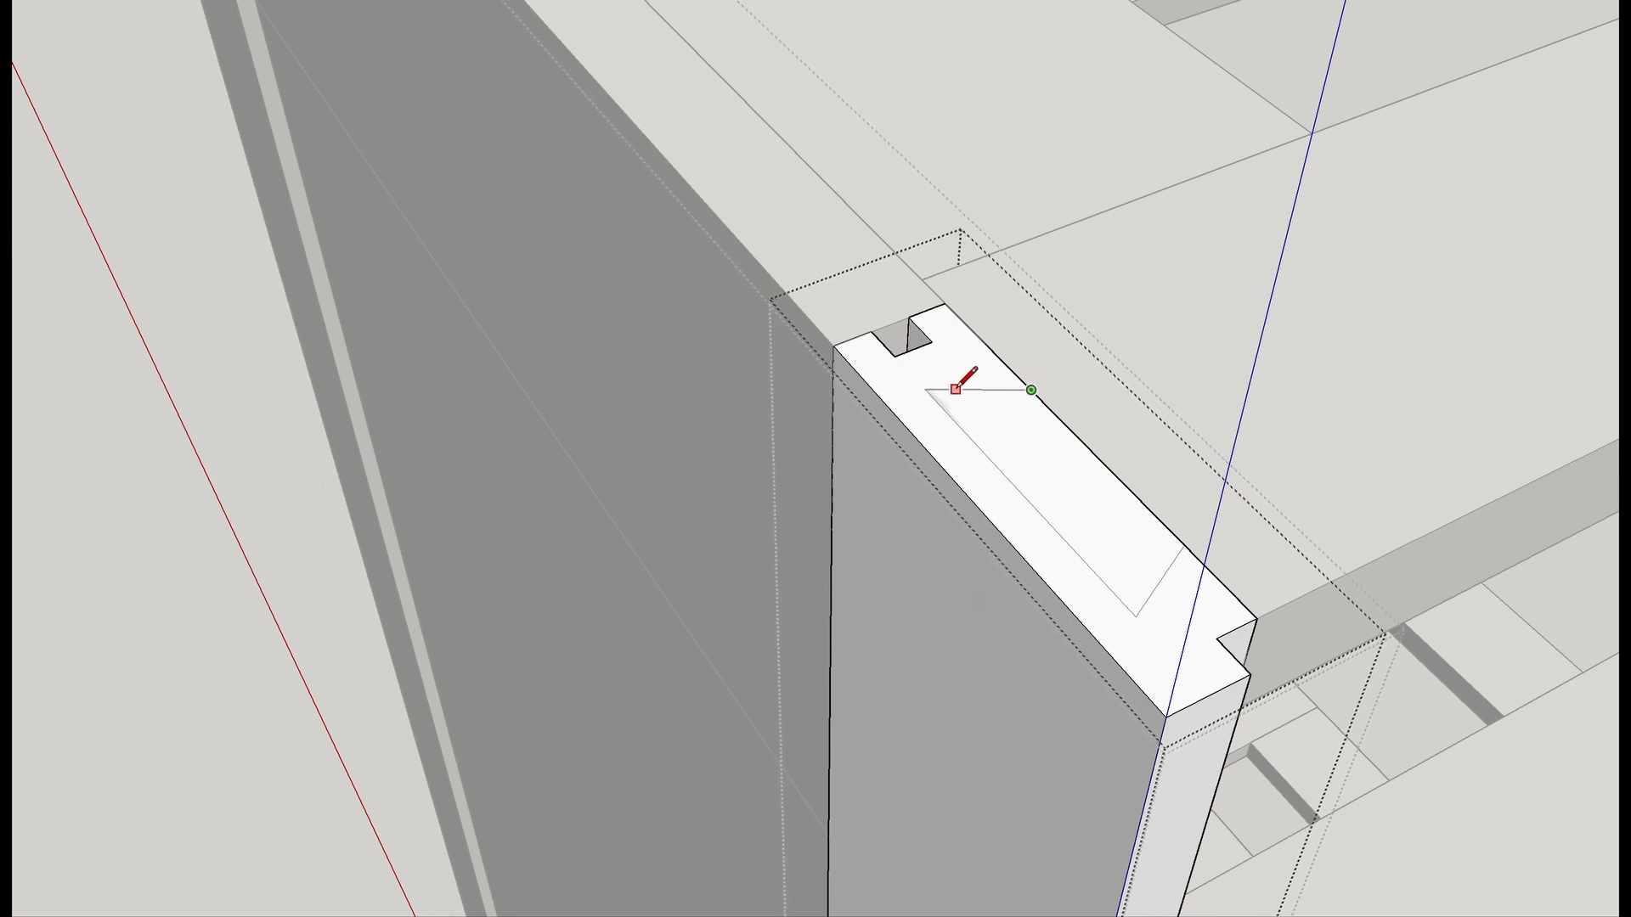
left_click(925, 389)
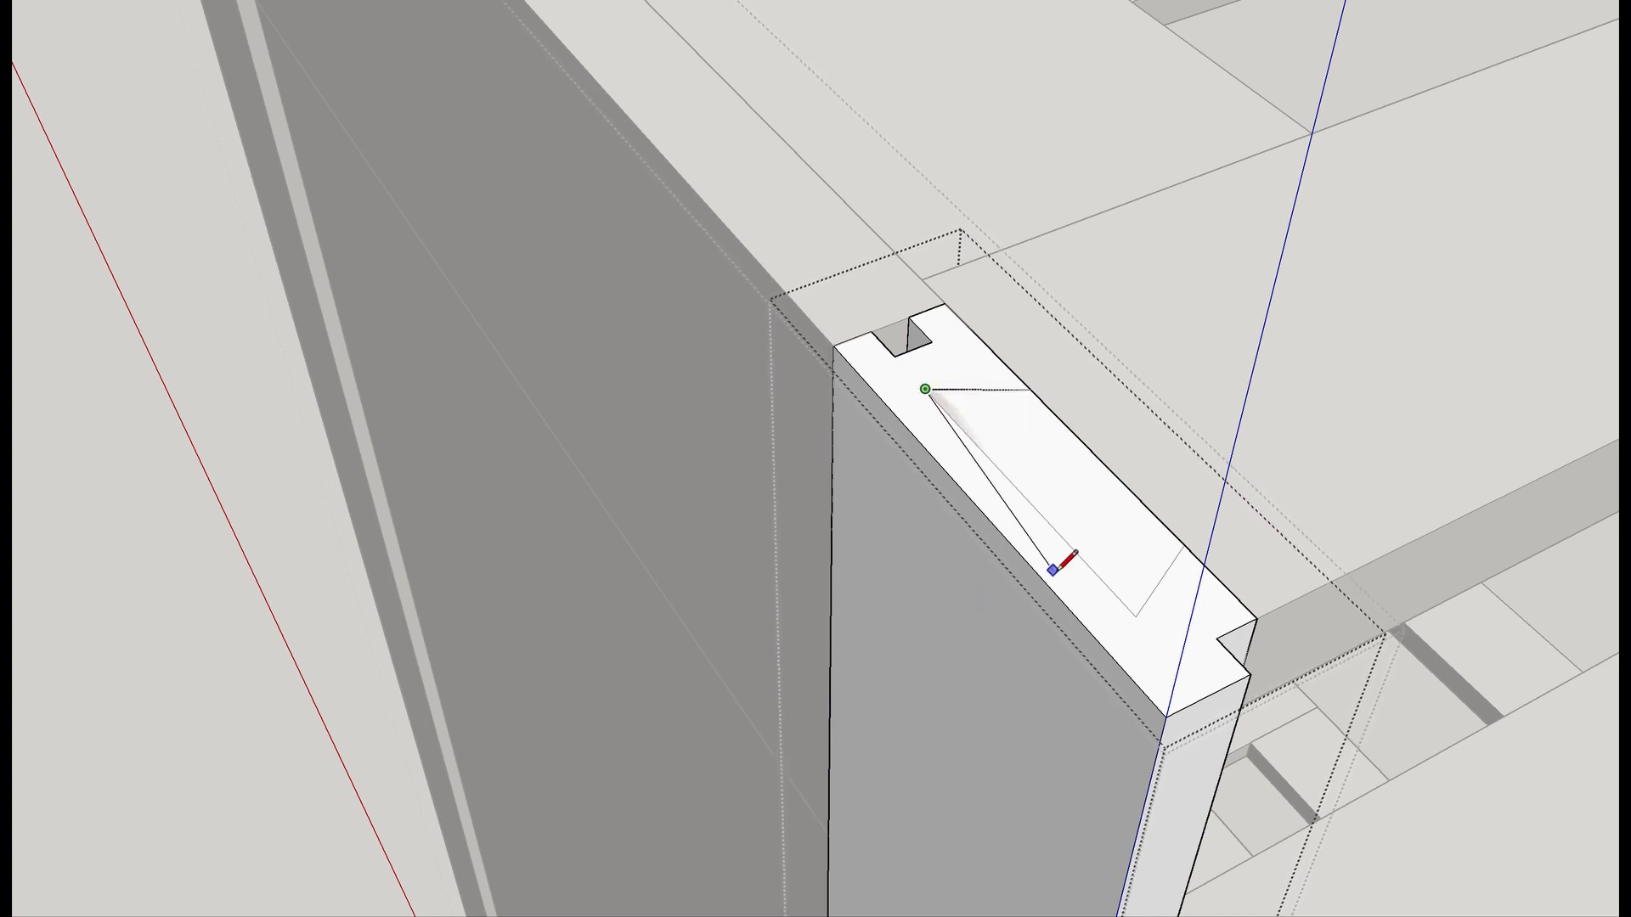
left_click(1136, 616)
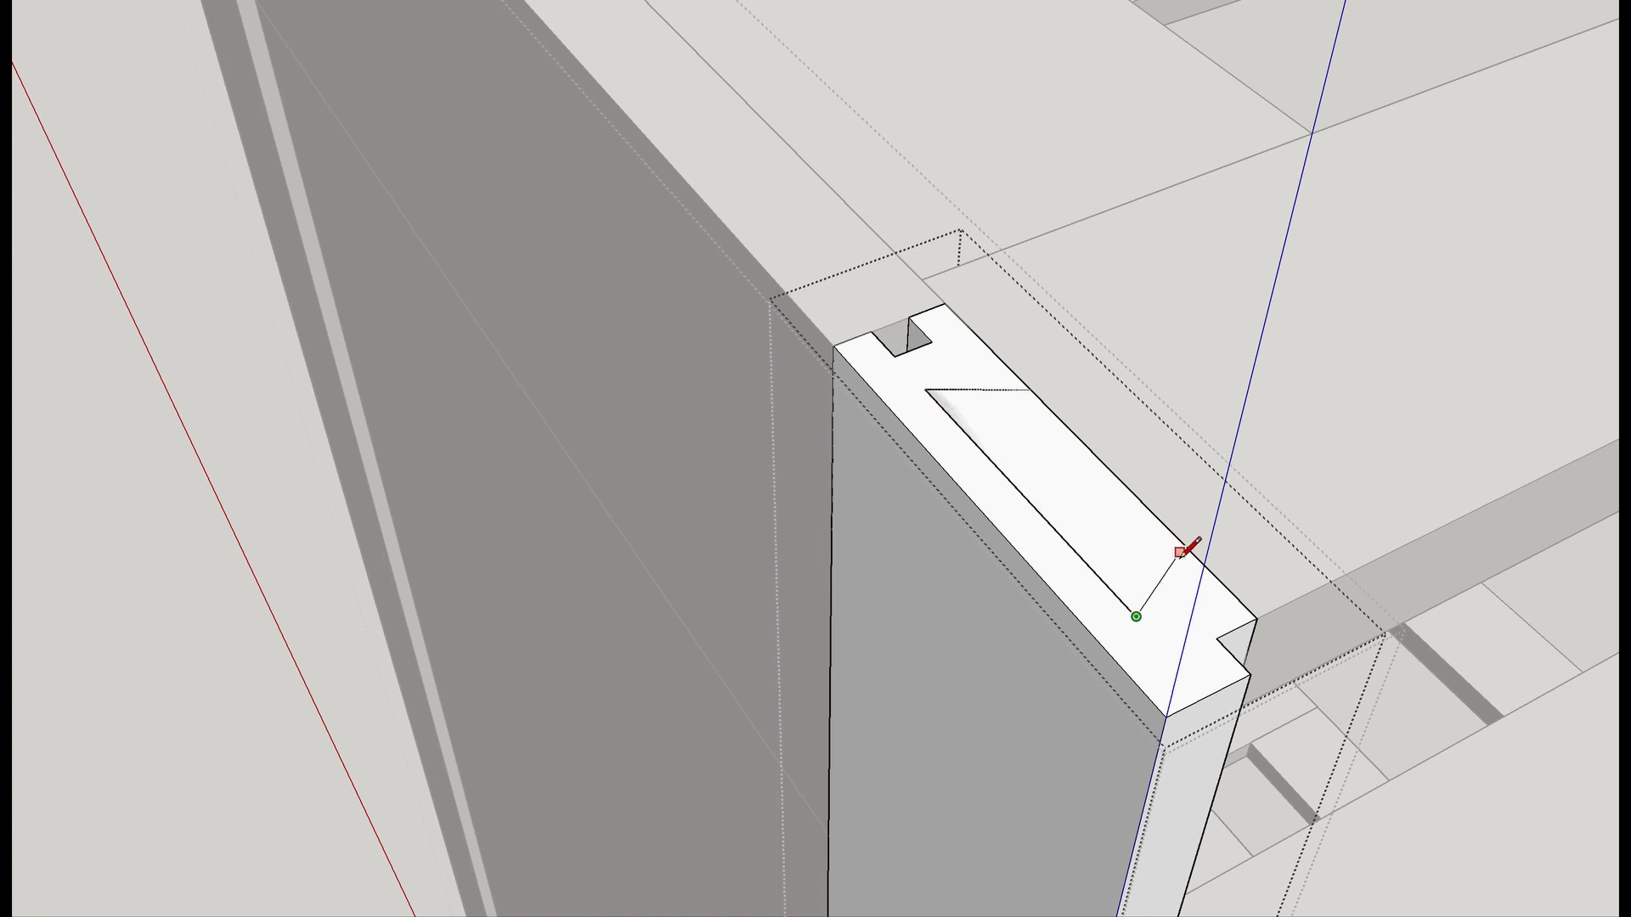
left_click(1184, 545)
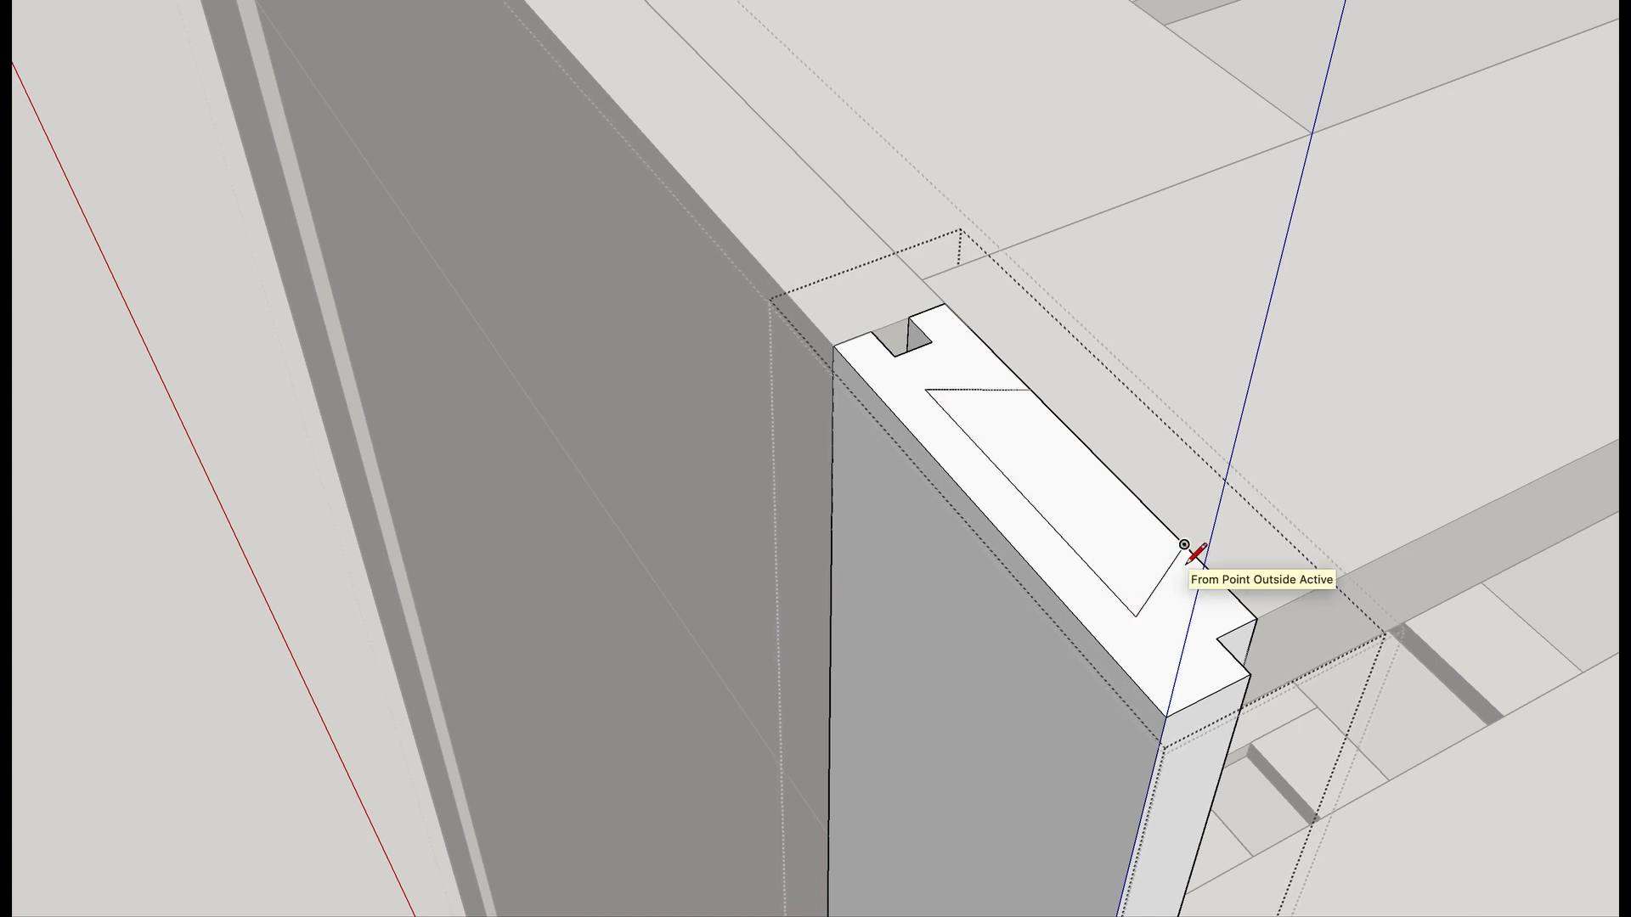
key("space")
Close the stile and side panel, and remove the uppermost frame so the stile's traced end is clear.
scroll(1280, 550, "down", 5)
left_click(1379, 474)
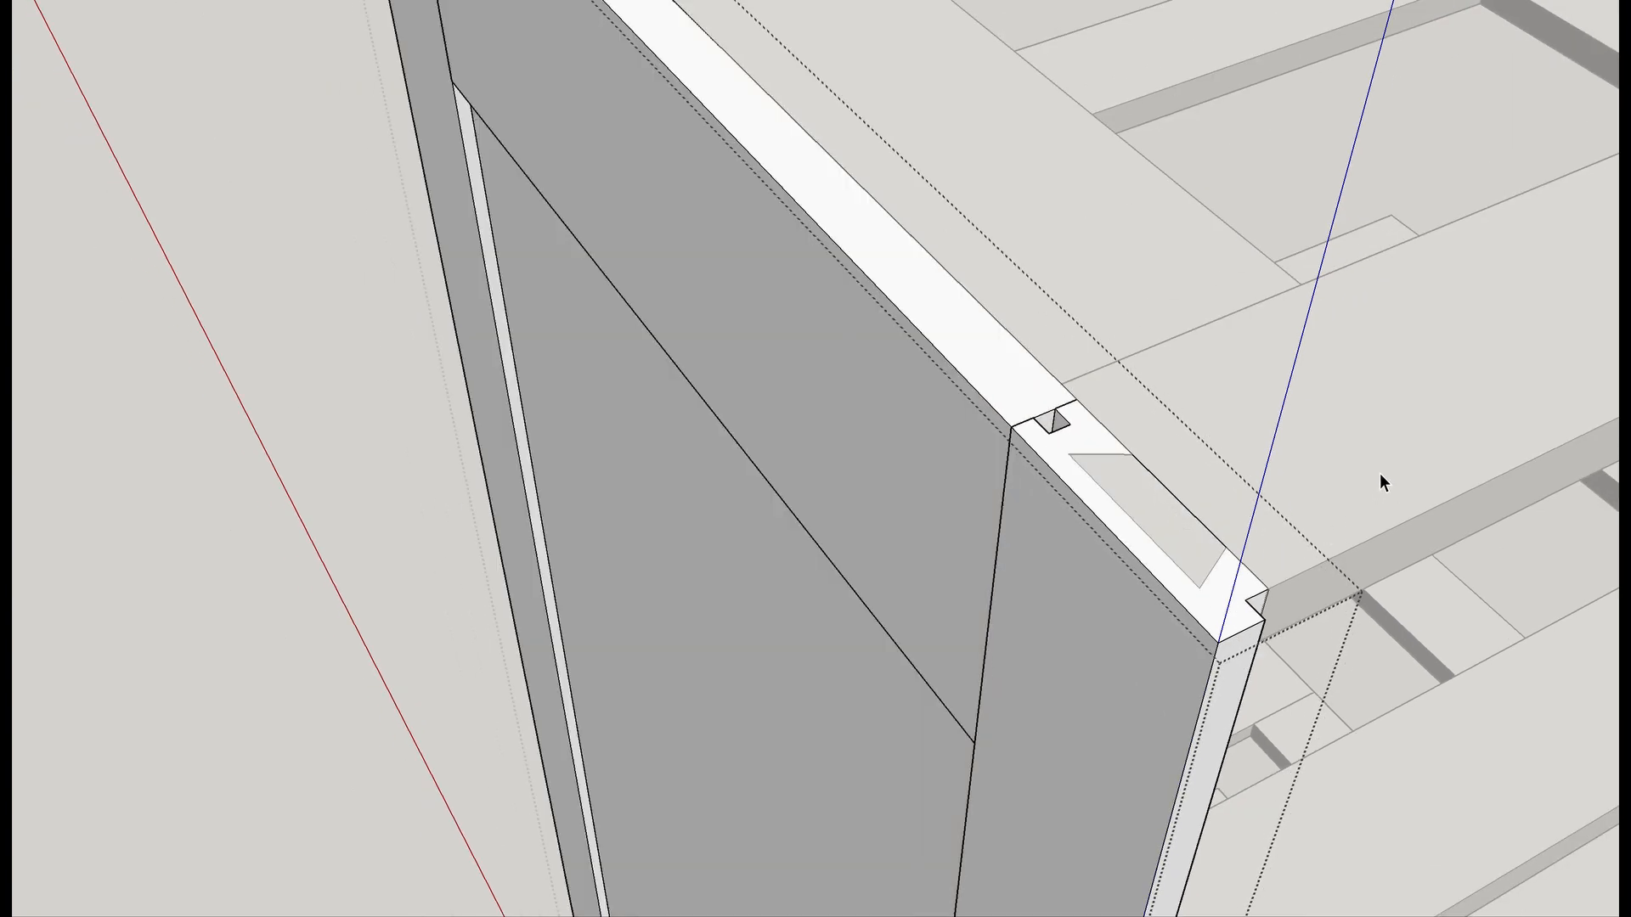
left_click(1379, 472)
left_click(1379, 472)
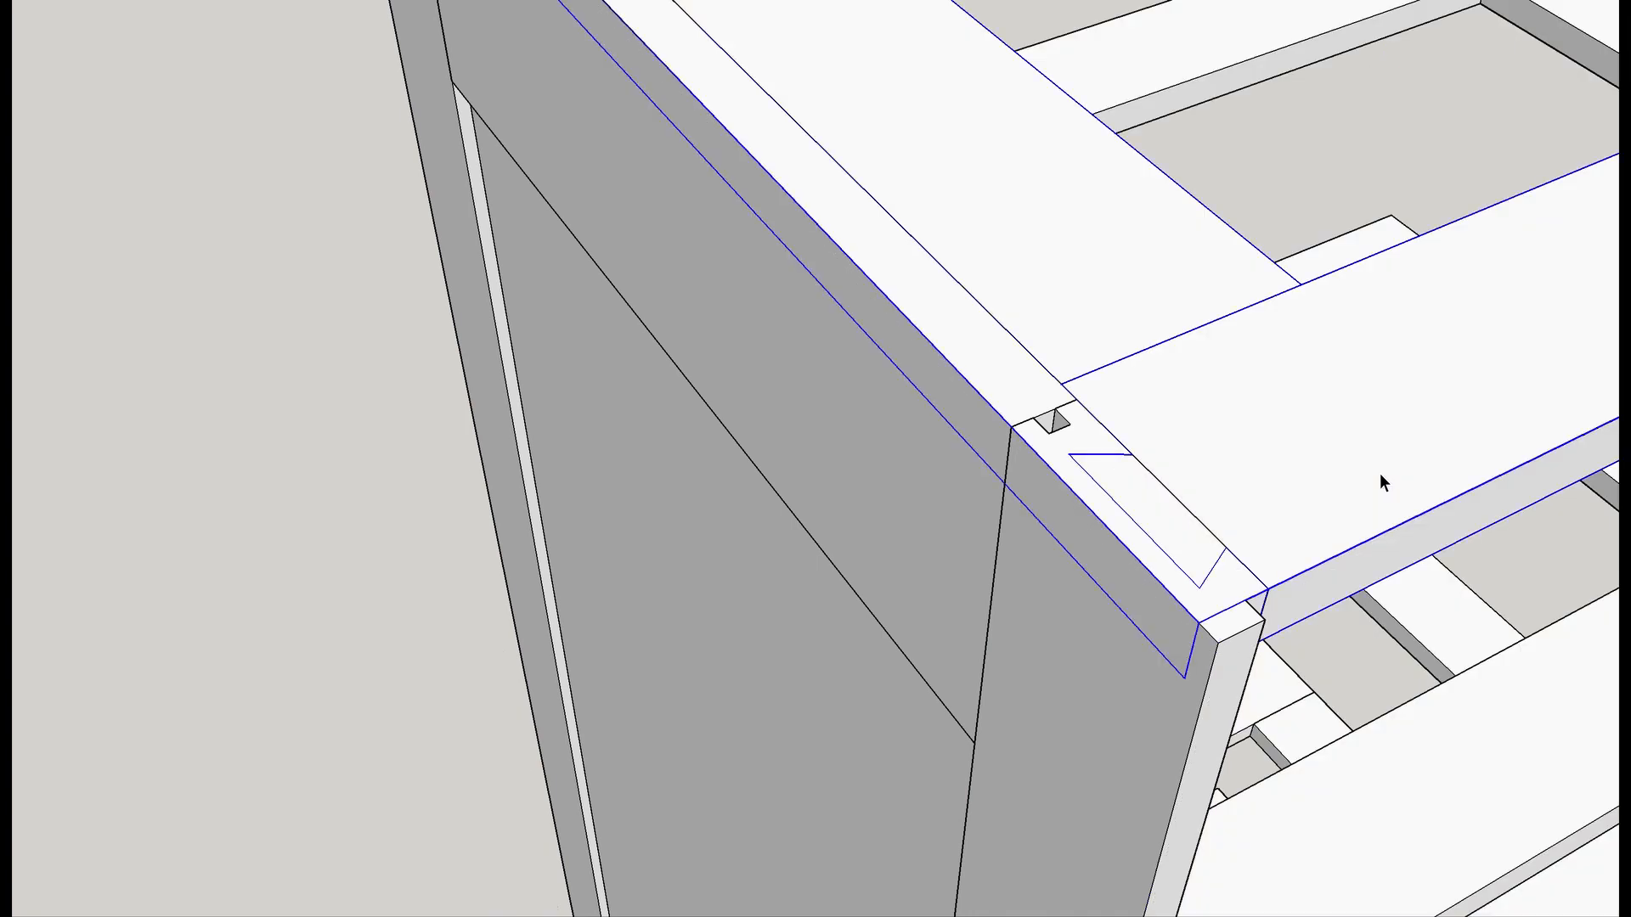
scroll(1376, 484, "down", 3)
middle_click_drag(1373, 498, 1097, 578)
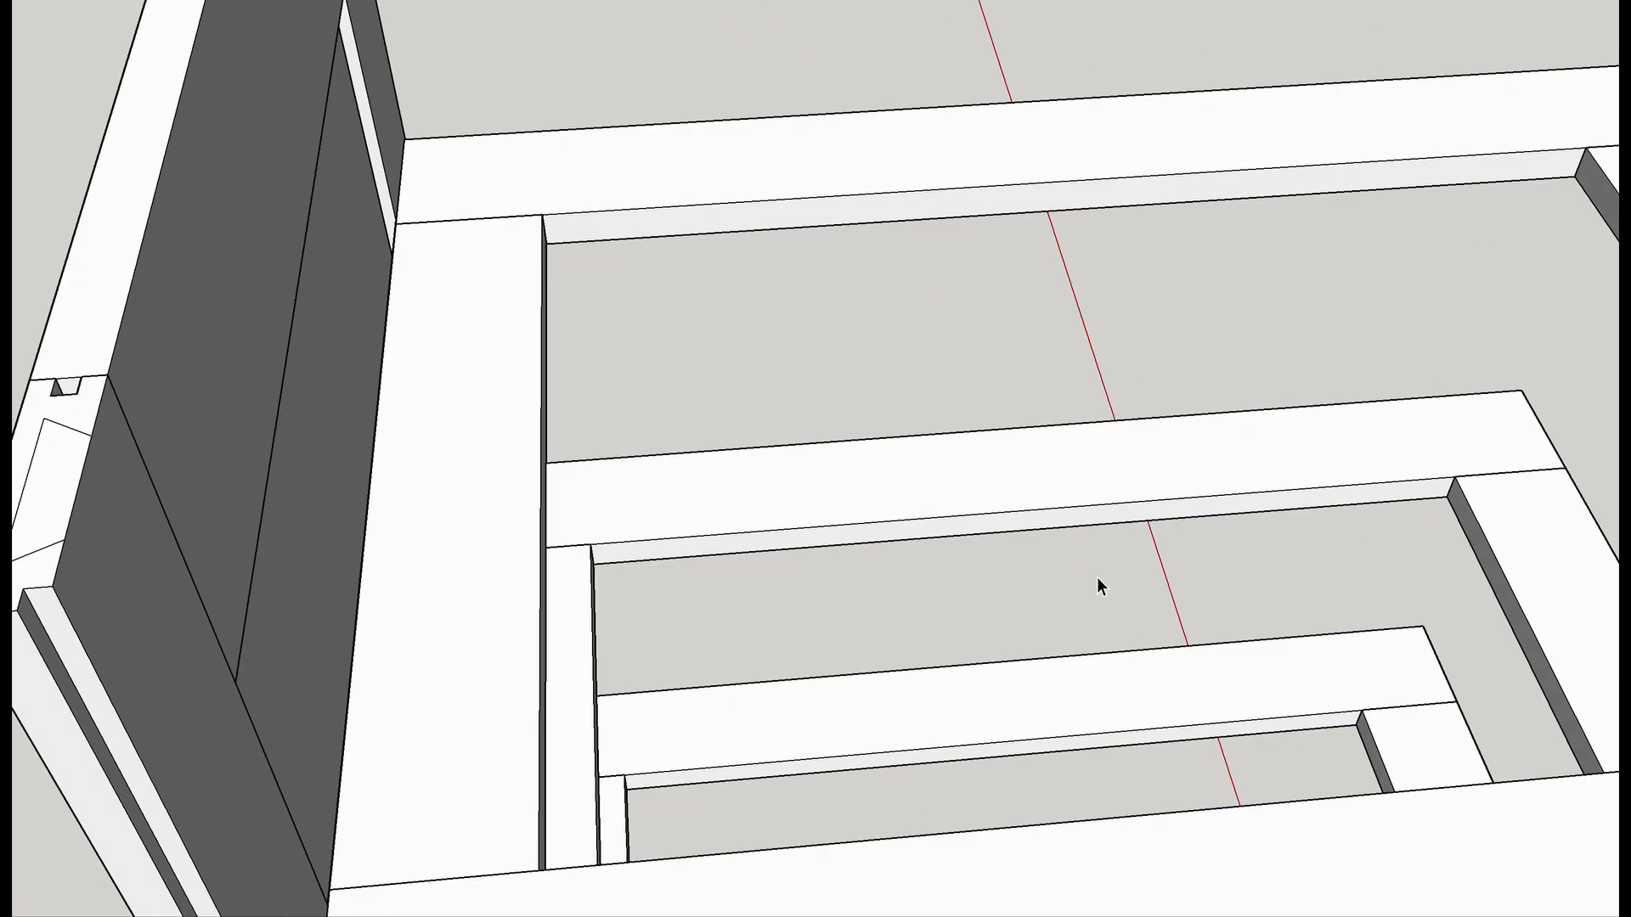
Push the traced dovetail face down into the stile's upper end to cut the rail's socket, and close the side panel.
middle_click_drag(452, 568, 625, 481)
triple_click(772, 457)
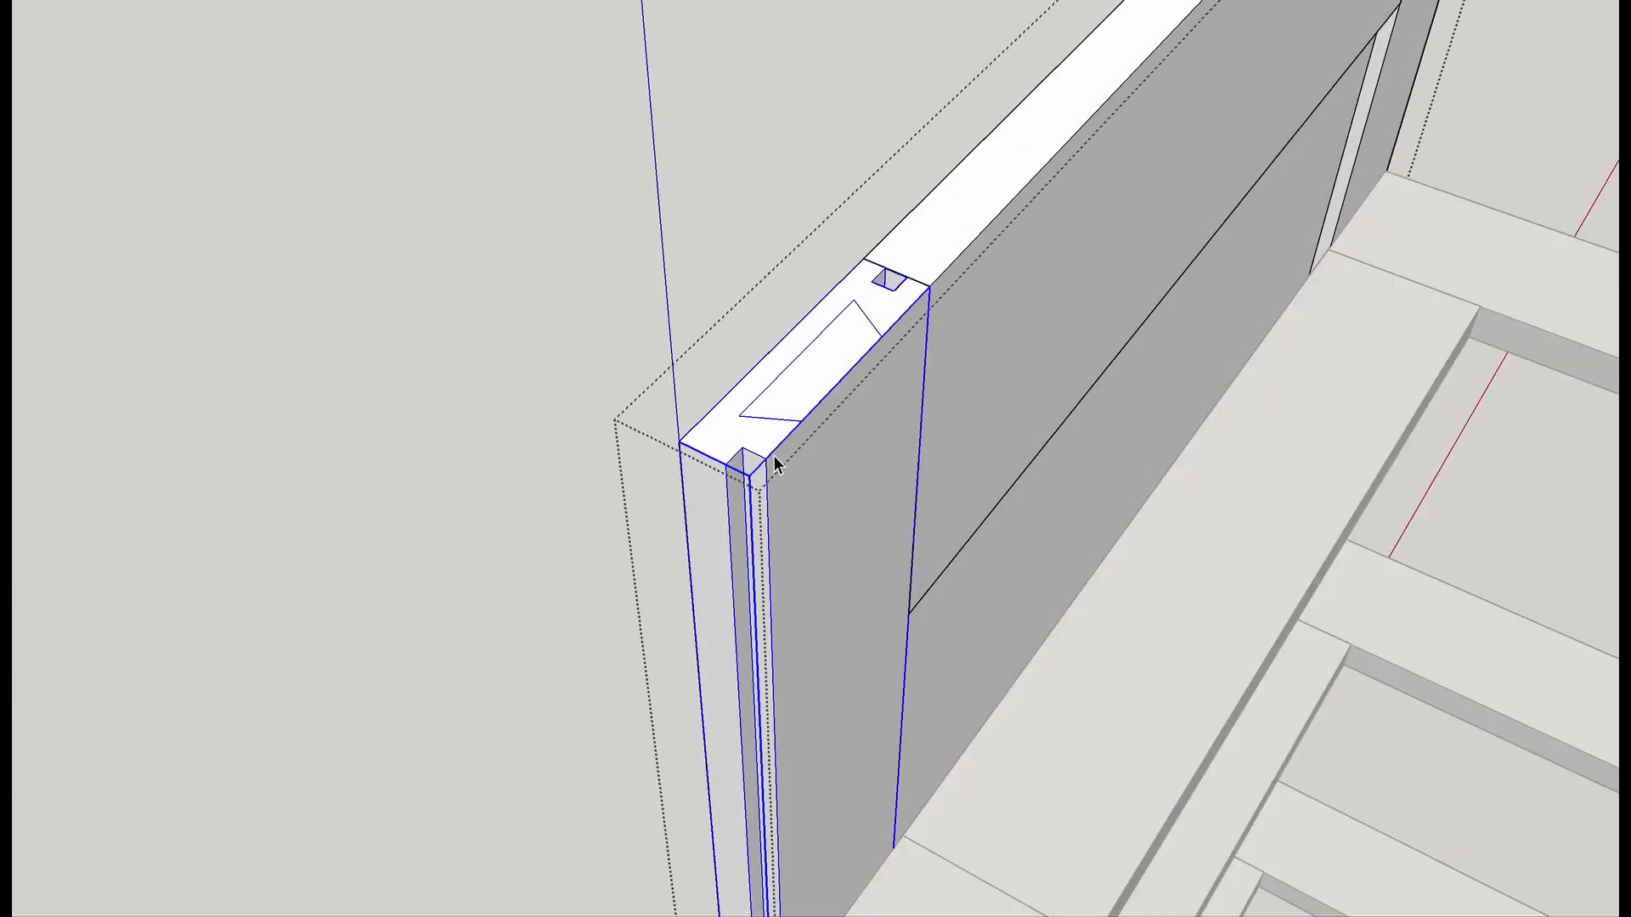
key("p")
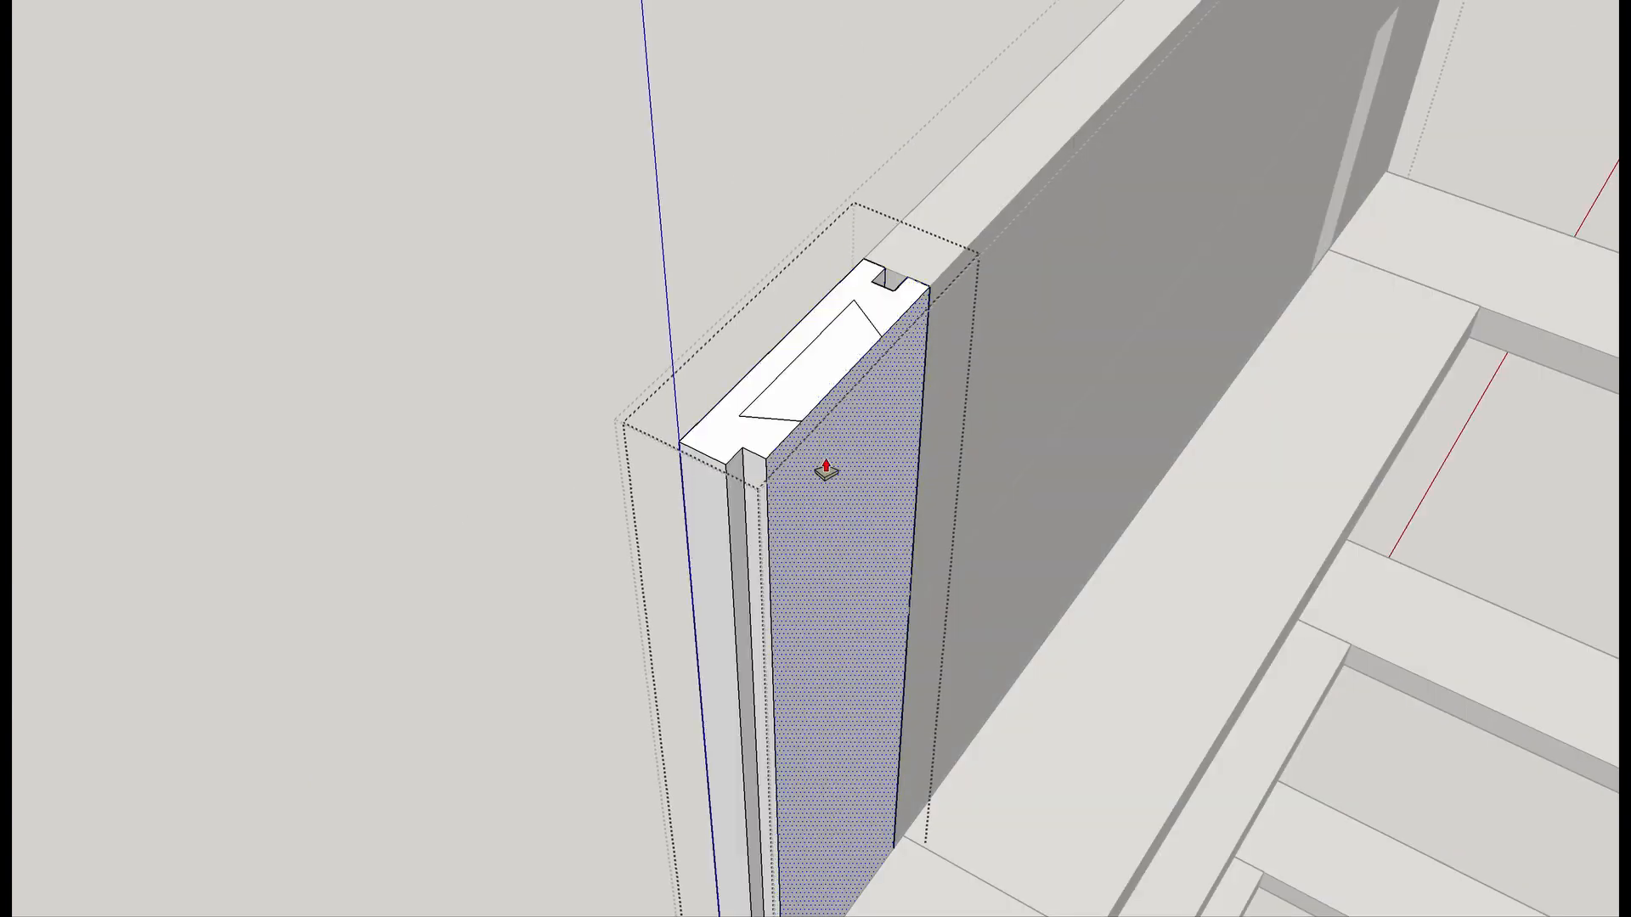
left_click(819, 400)
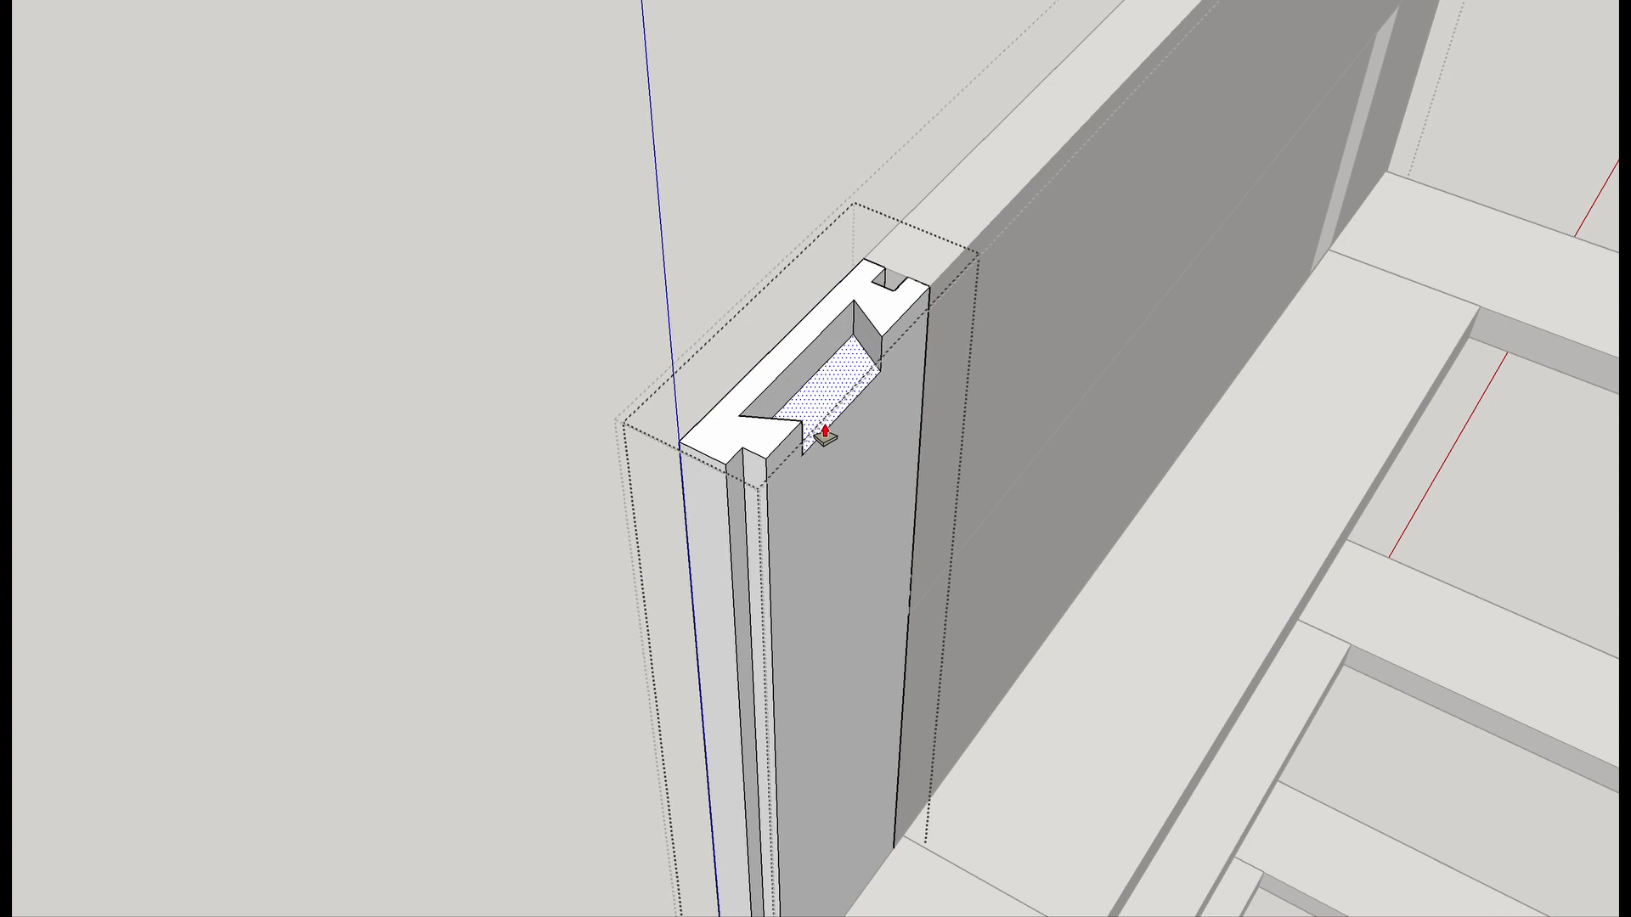
double_click(824, 435)
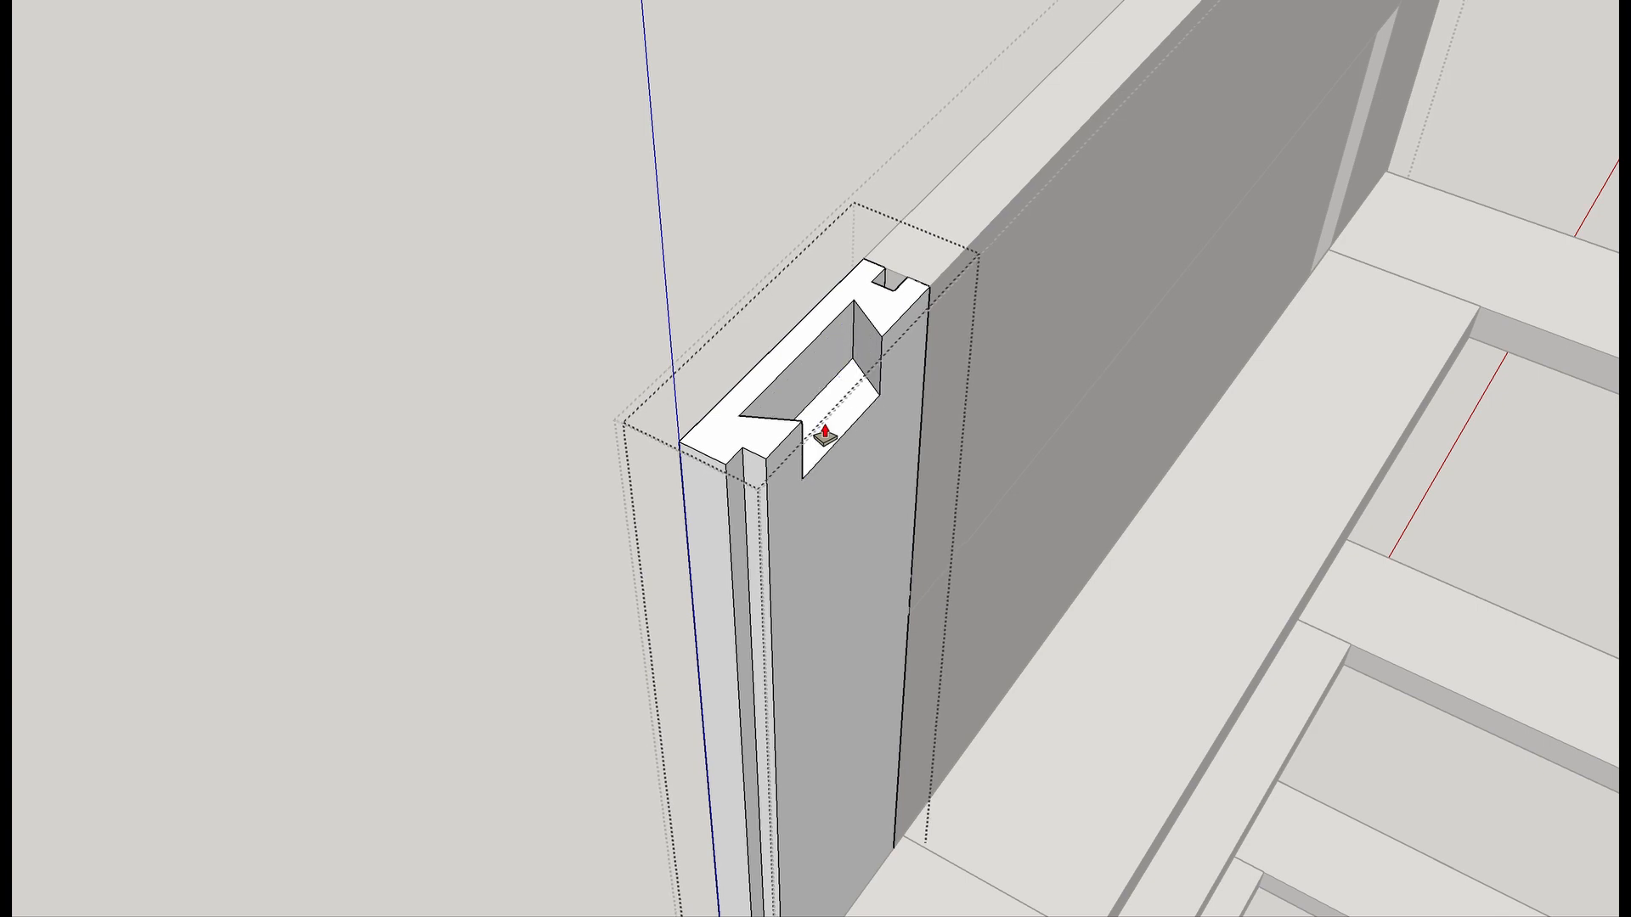
scroll(824, 435, "down", 5)
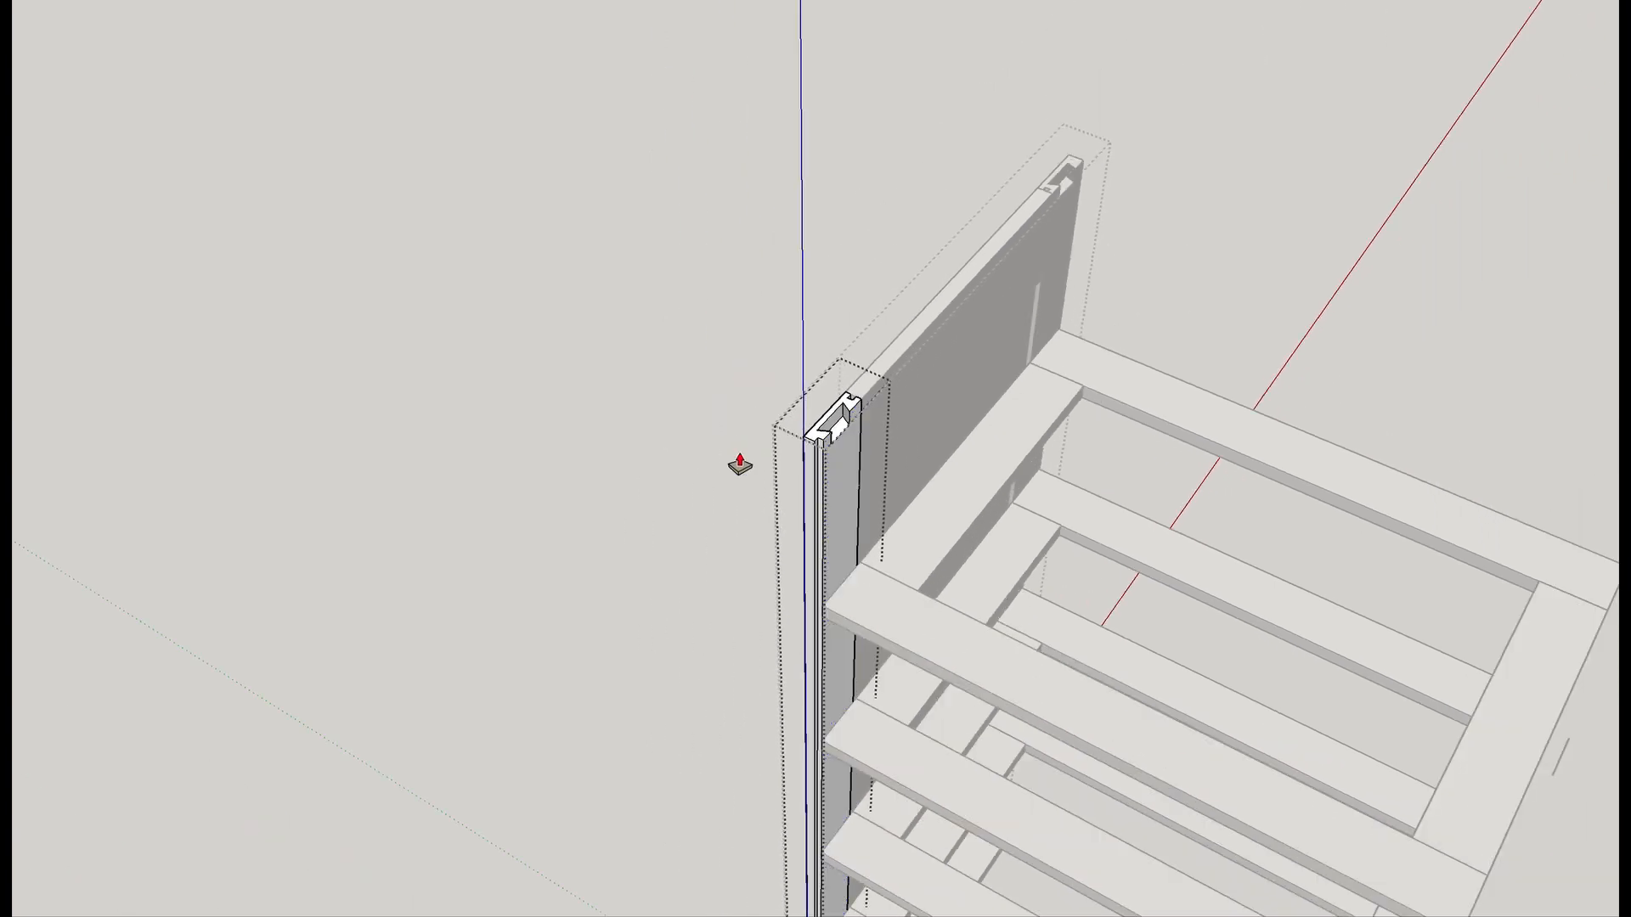
key("space")
left_click(609, 531)
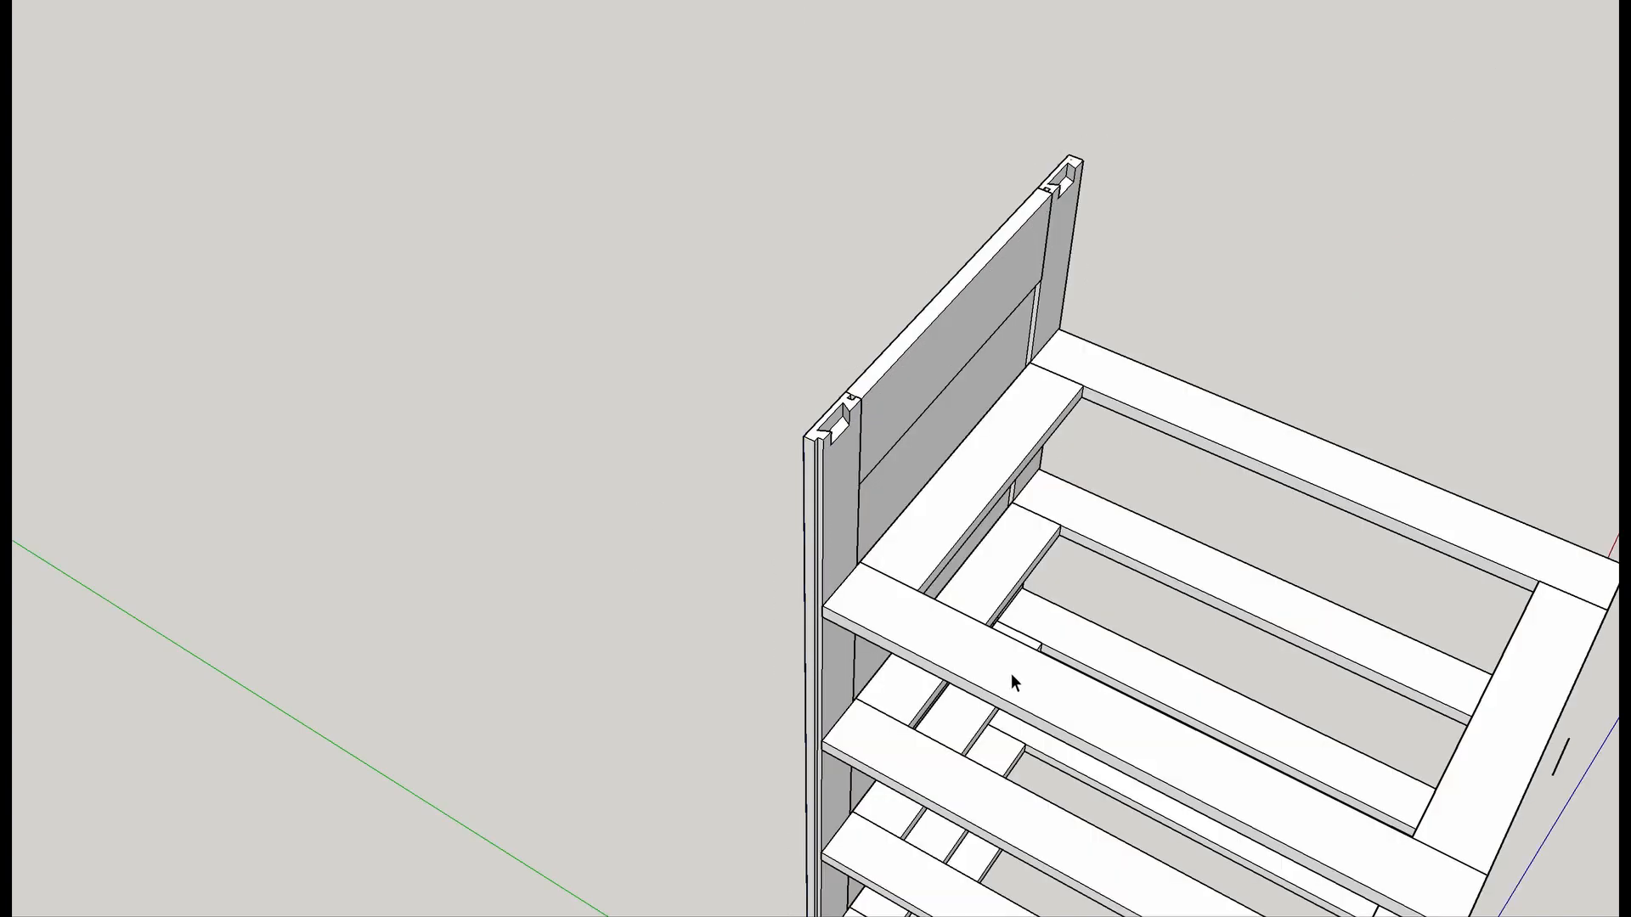
Unhide the side panel missing from the open ends of the drawer frames.
middle_click_drag(1144, 751, 494, 446, "shift")
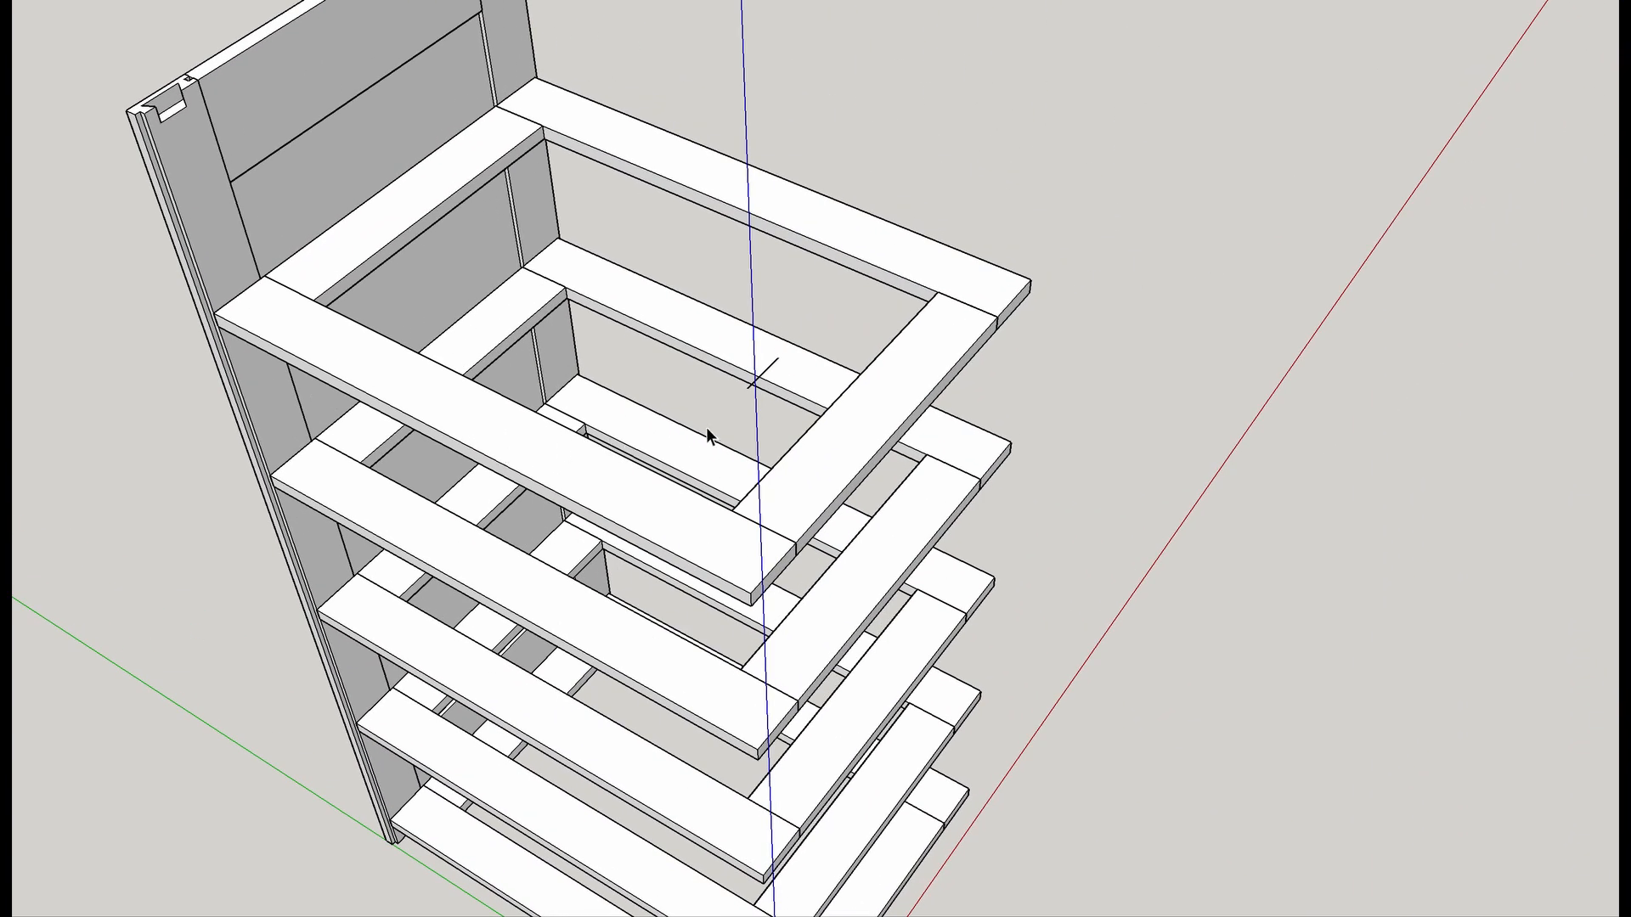
scroll(769, 374, "up", 2)
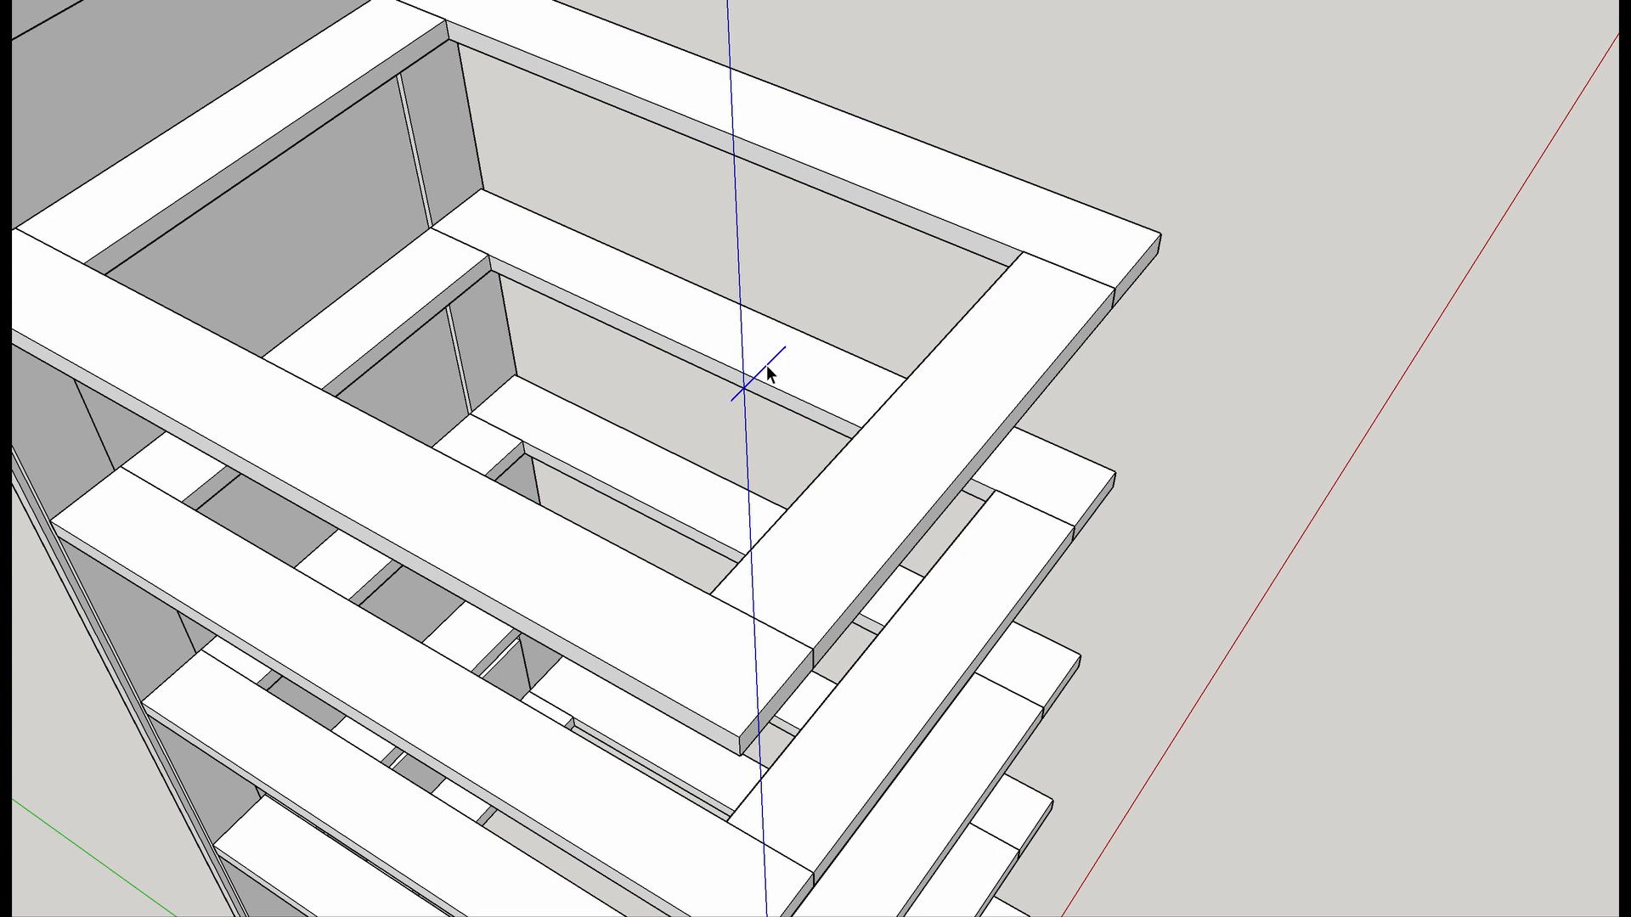
scroll(773, 382, "down", 3)
scroll(808, 484, "up", 4)
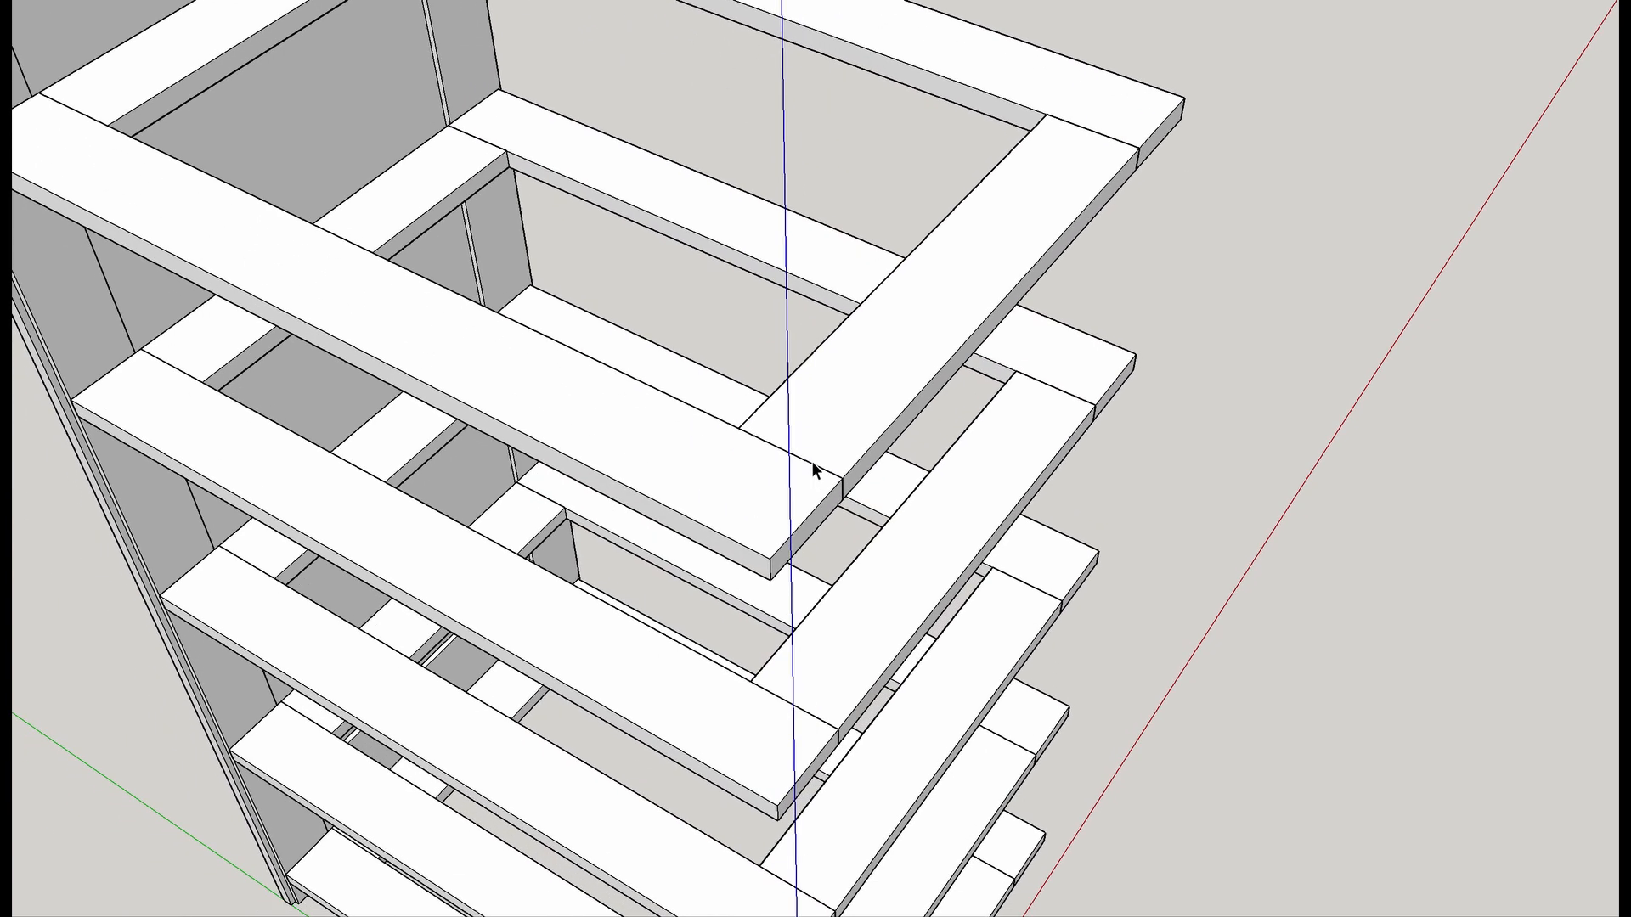
key("alt+h")
left_click(925, 536)
scroll(925, 537, "down", 2)
key("alt+h")
scroll(839, 369, "up", 3)
Unhide the uppermost frame between the two side panels, leaving the top board hidden.
mouse_move(838, 369)
middle_mouse_down()
mouse_move(1147, 557)
mouse_move(1594, 564)
mouse_move(1461, 514)
mouse_move(676, 480)
mouse_move(801, 422)
mouse_move(593, 455)
mouse_move(675, 449)
mouse_move(684, 424)
mouse_move(845, 481)
mouse_move(794, 212)
mouse_move(554, 136)
middle_mouse_up()
scroll(1344, 516, "down", 3)
key("x")
scroll(554, 136, "up", 3)
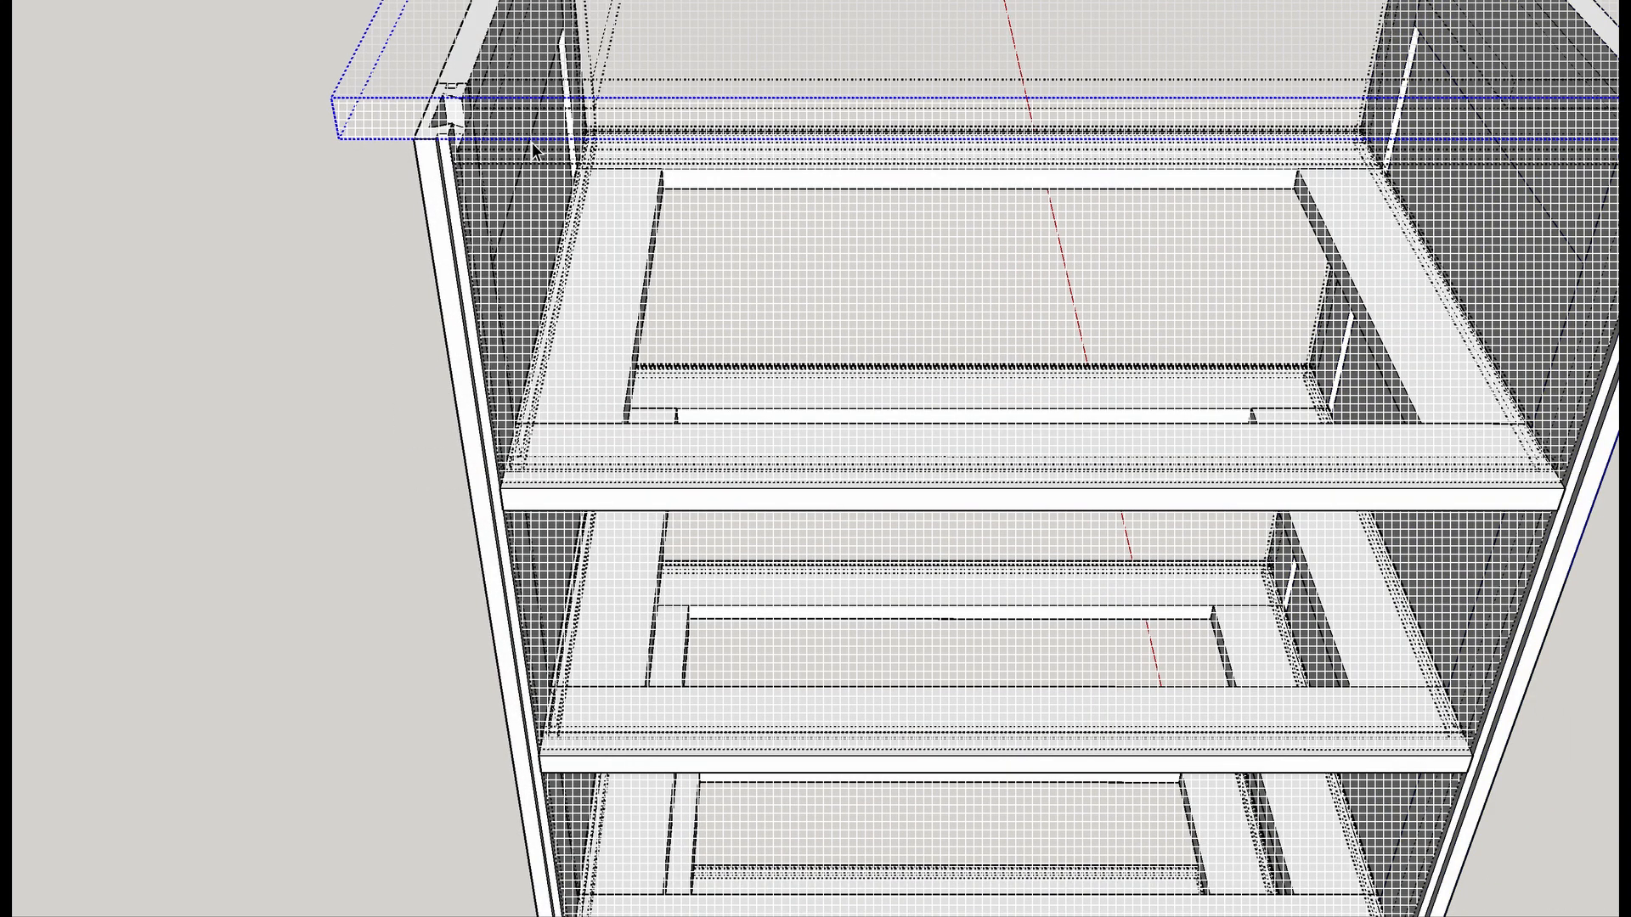
left_click(530, 156)
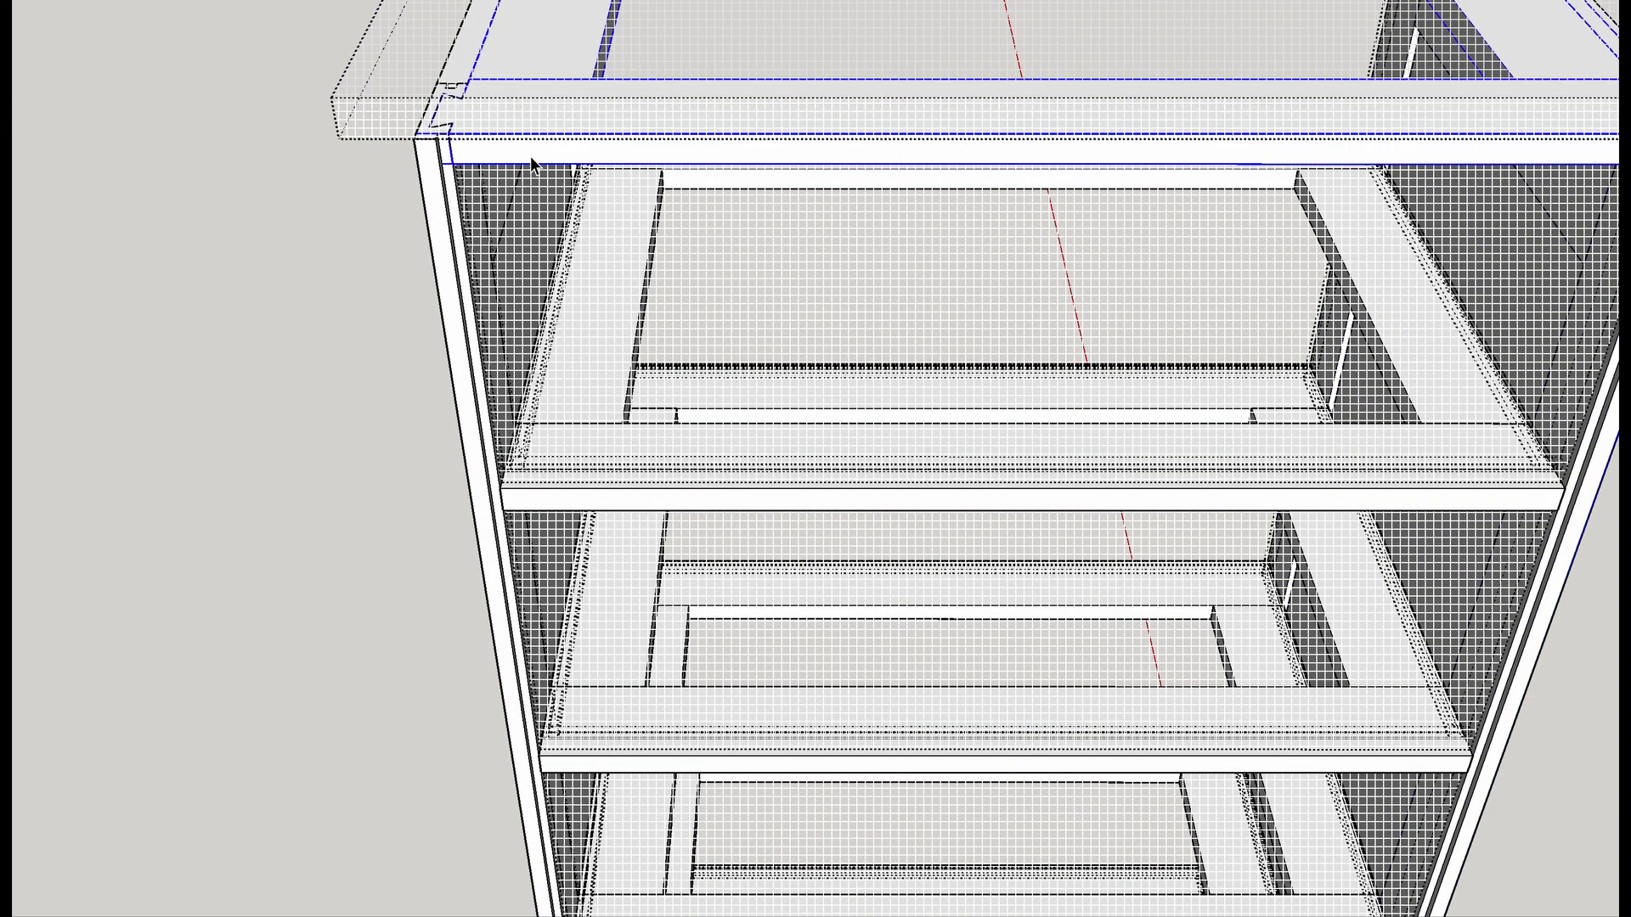
key("x")
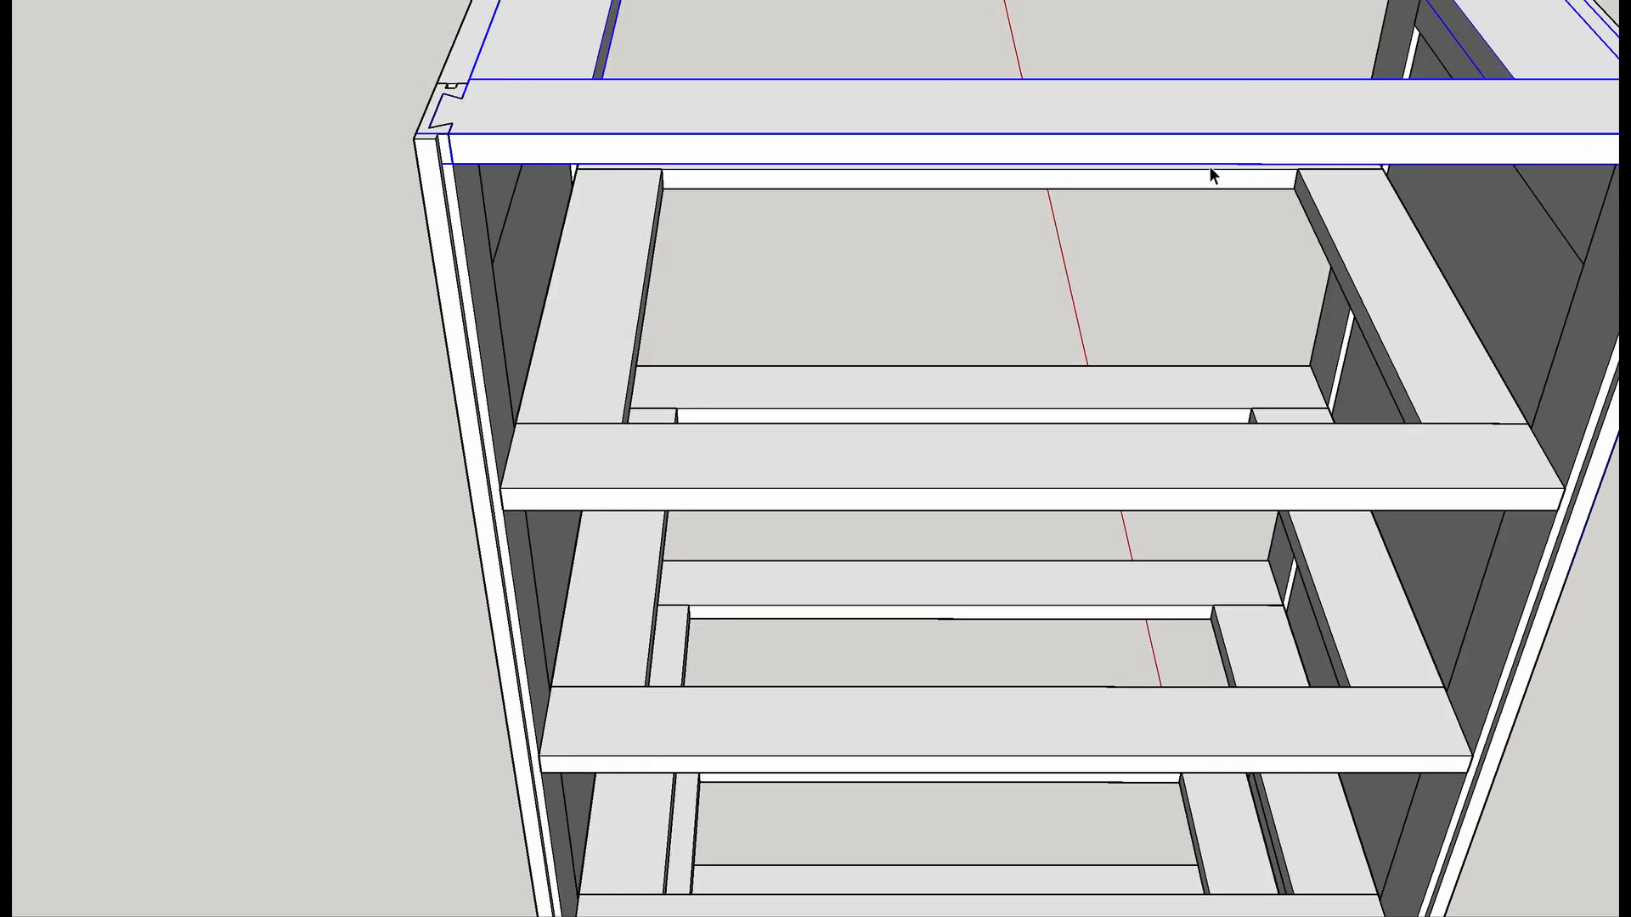
Open the uppermost frame's front rail for editing at its end beside the restored side panel.
middle_click_drag(1297, 167, 1188, 416)
scroll(1154, 483, "down", 3)
mouse_move(1154, 483)
middle_mouse_down()
mouse_move(700, 403)
mouse_move(911, 431)
mouse_move(859, 429)
mouse_move(1078, 589)
mouse_move(1461, 675)
mouse_move(1023, 580)
middle_mouse_up()
scroll(911, 432, "up", 5)
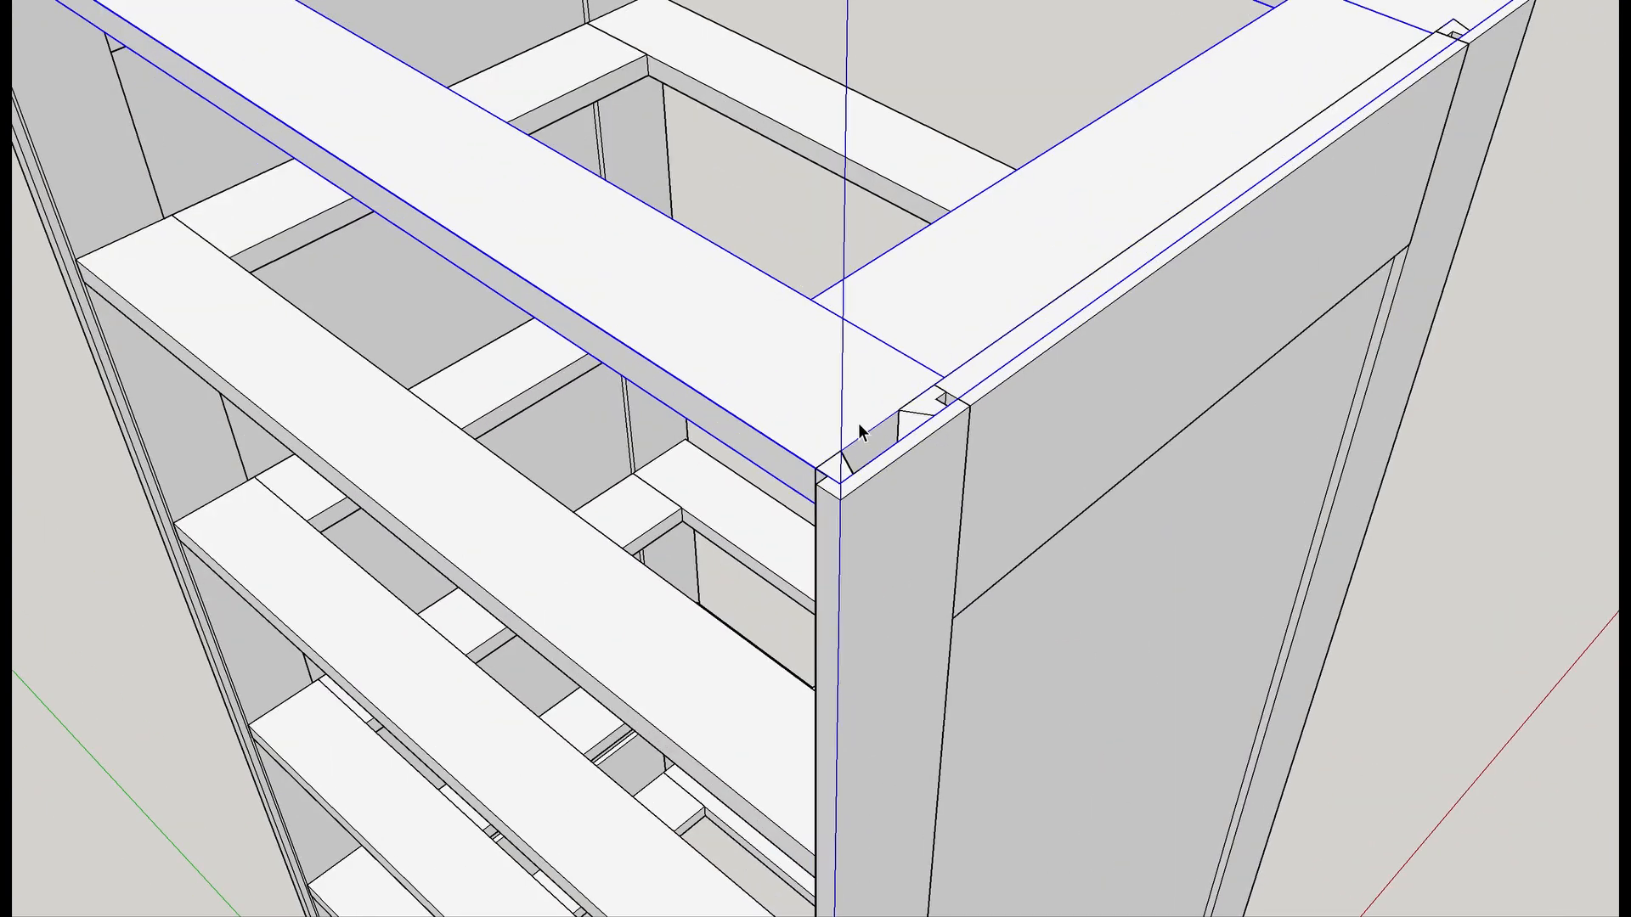
scroll(858, 429, "up", 3)
double_click(604, 487)
left_click(604, 487)
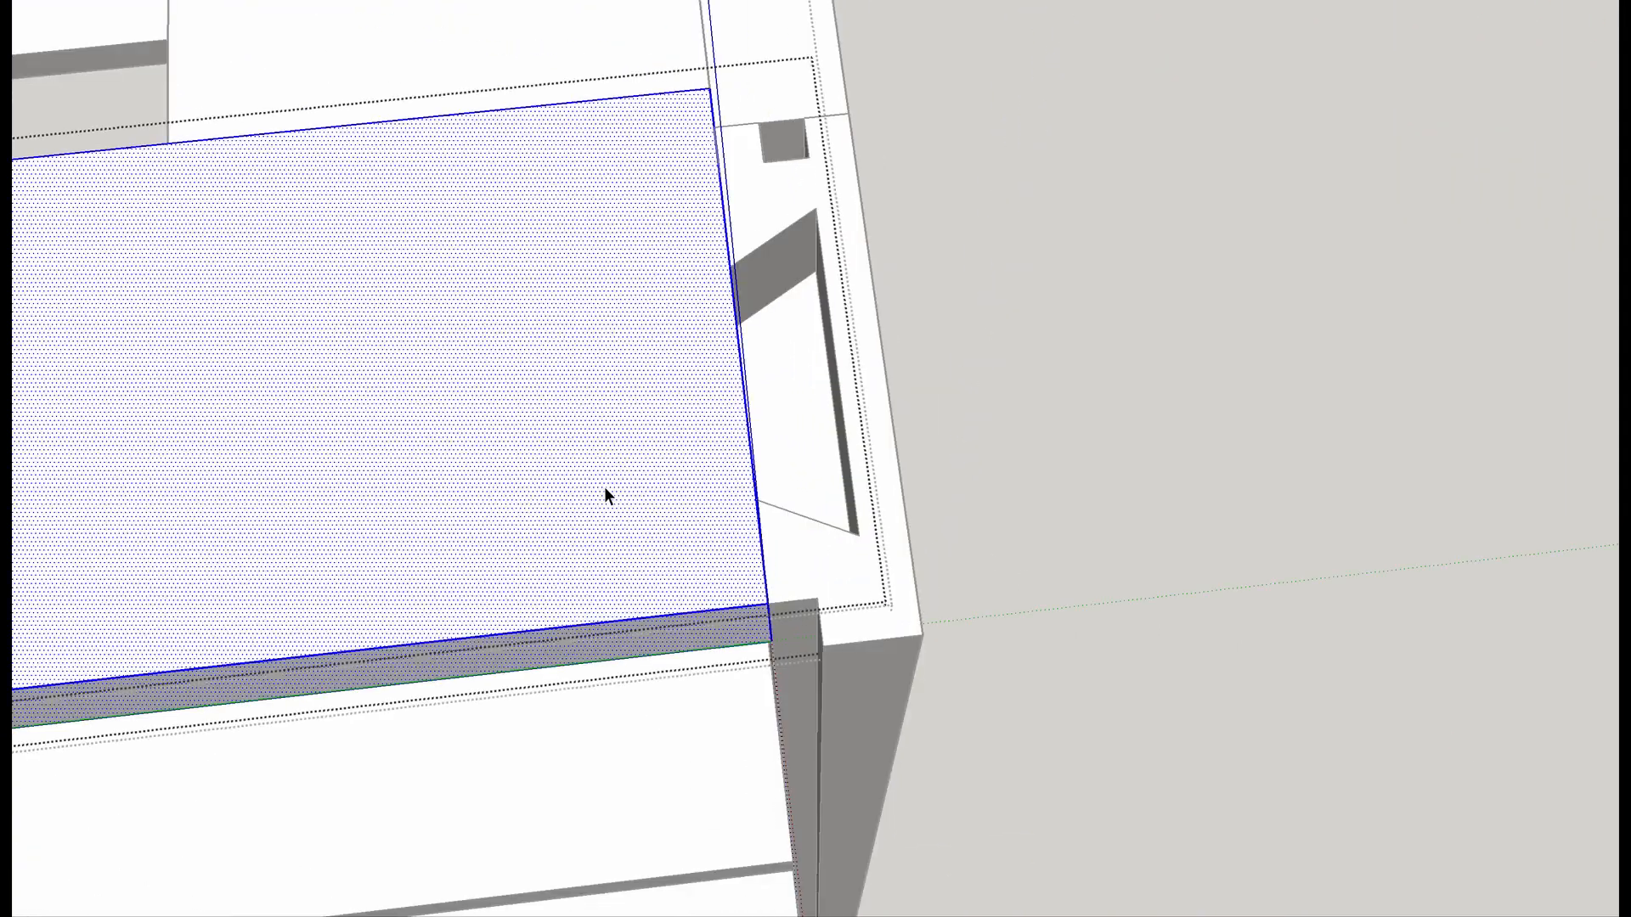
Trace the stile socket's three dovetail edges with lines, starting and ending on the rail's end.
key("l")
mouse_move(761, 262)
middle_mouse_down()
mouse_move(674, 441)
mouse_move(717, 380)
middle_mouse_up()
scroll(718, 380, "up", 3)
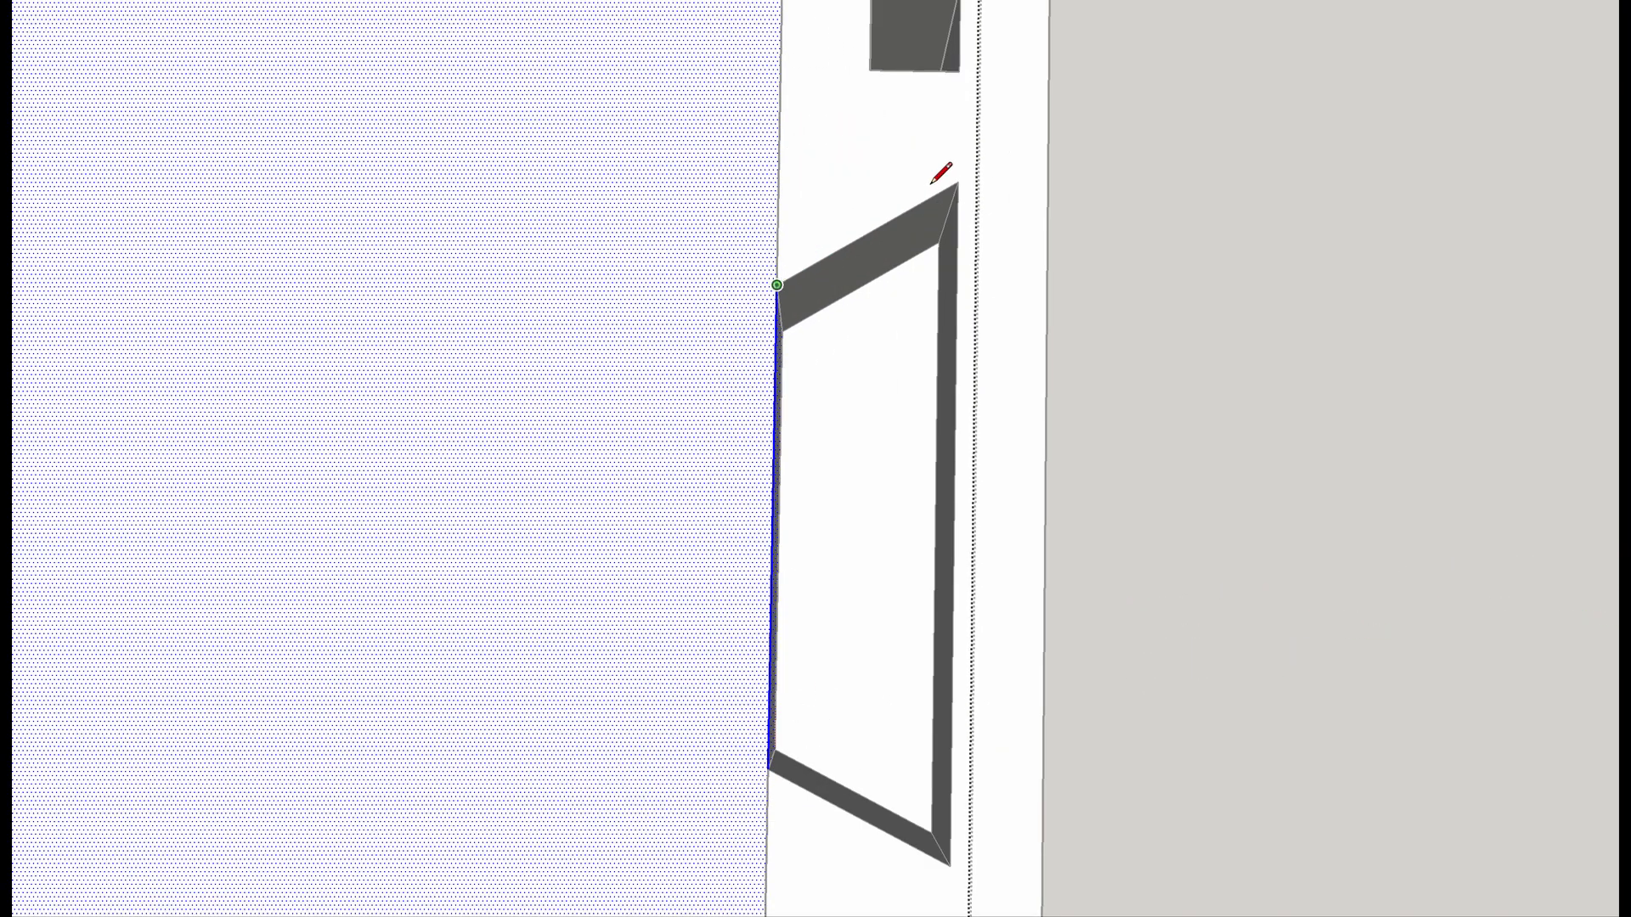
left_click(957, 182)
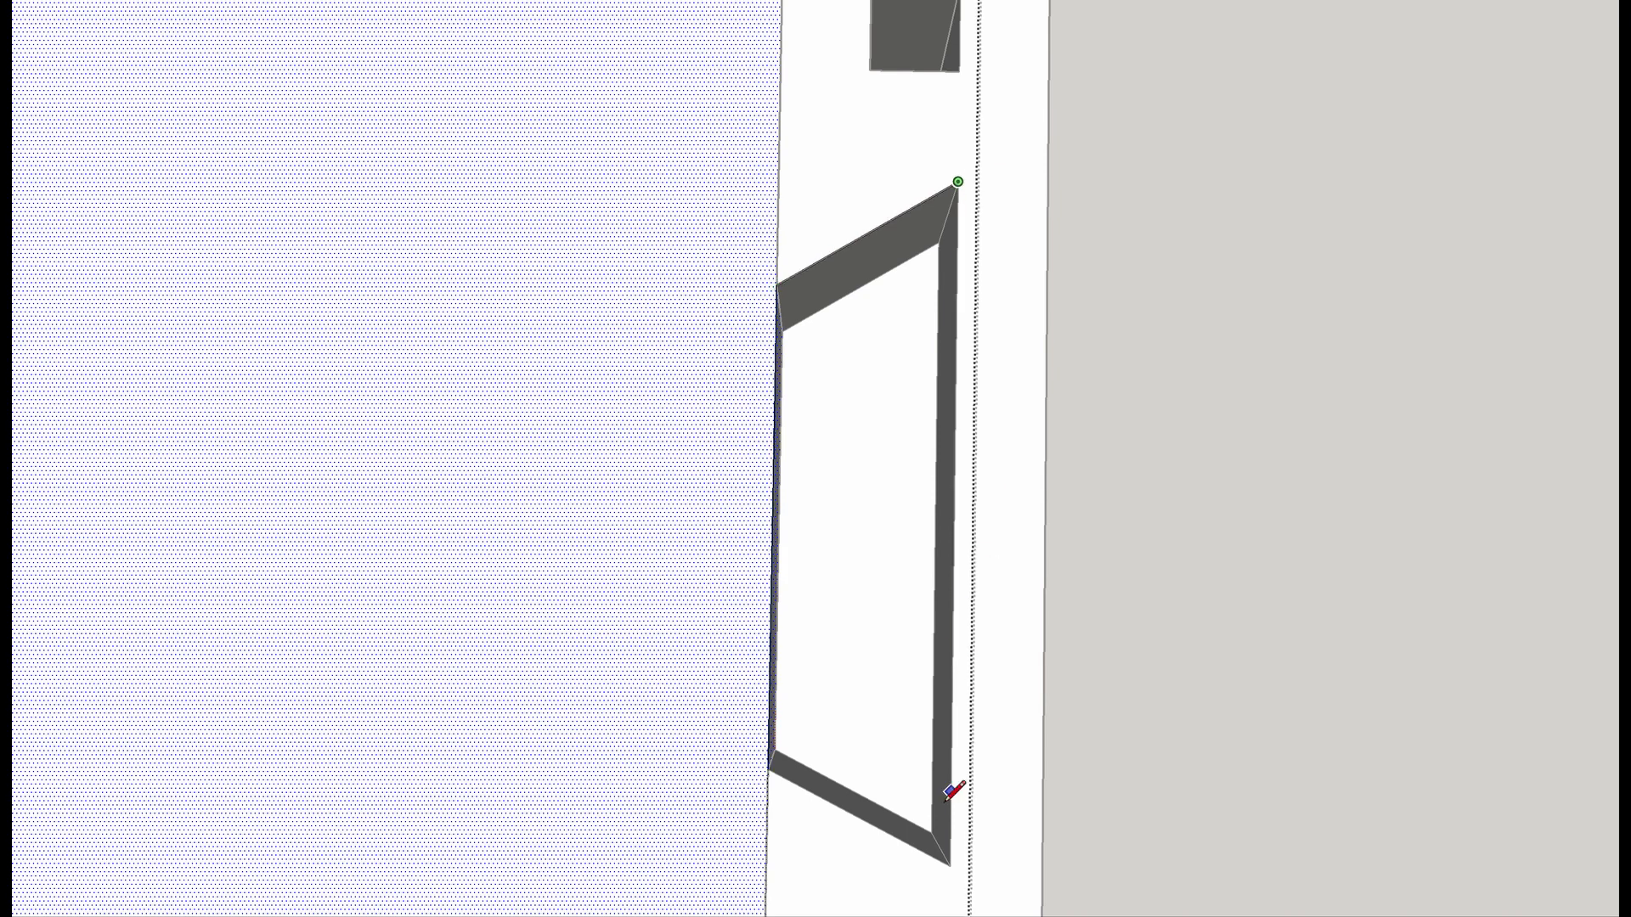
left_click(950, 867)
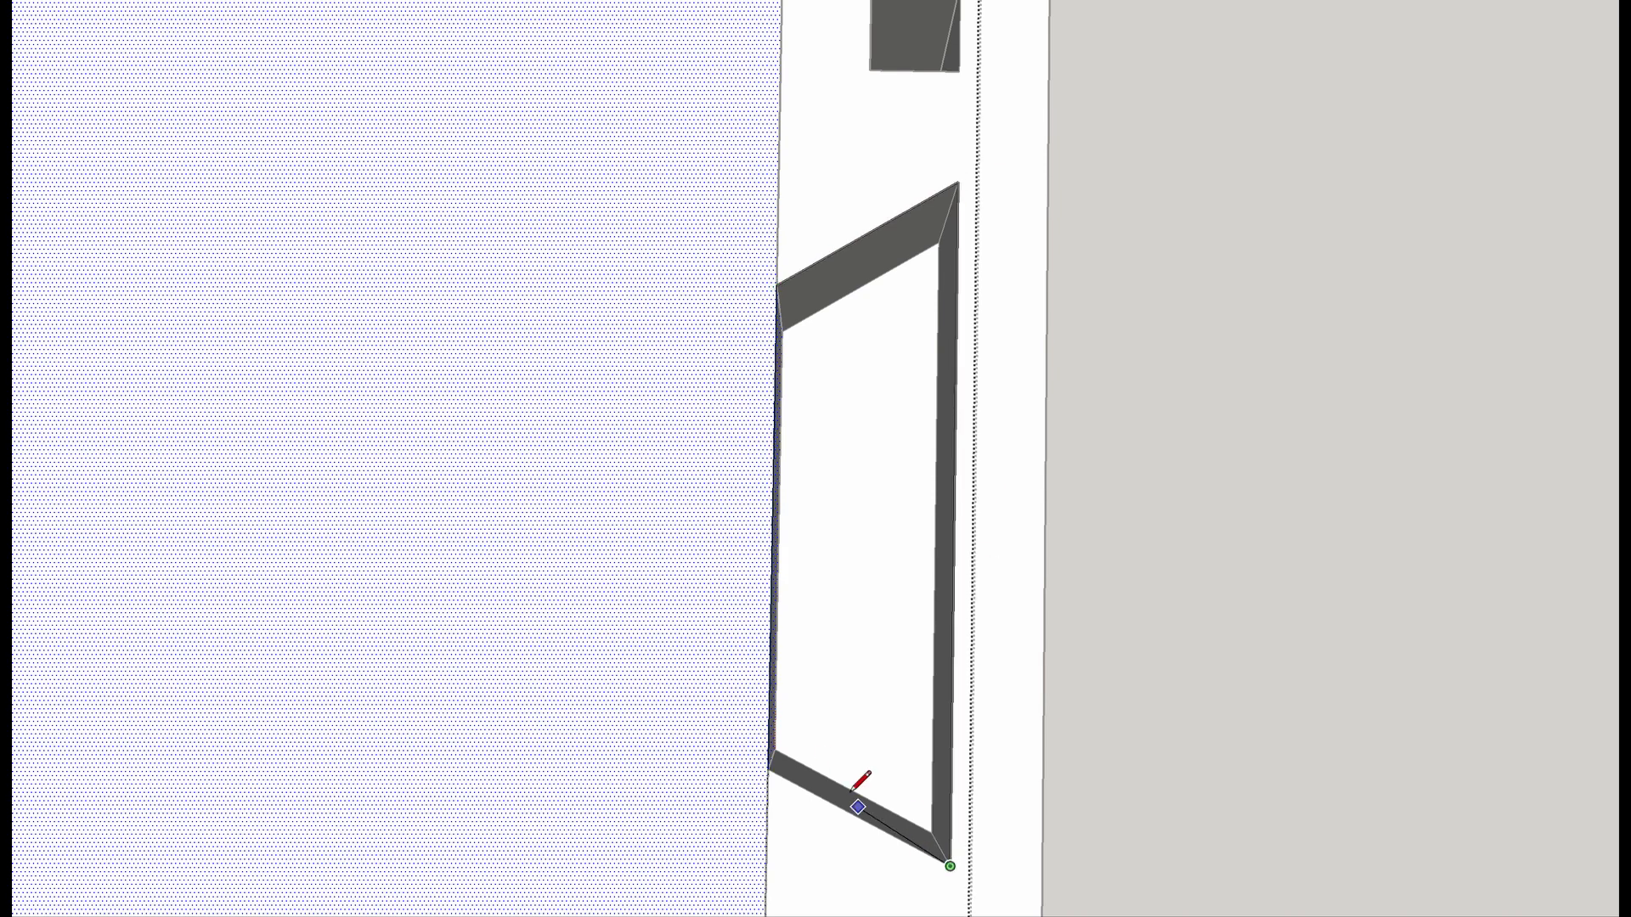
left_click(771, 768)
scroll(926, 730, "down", 5)
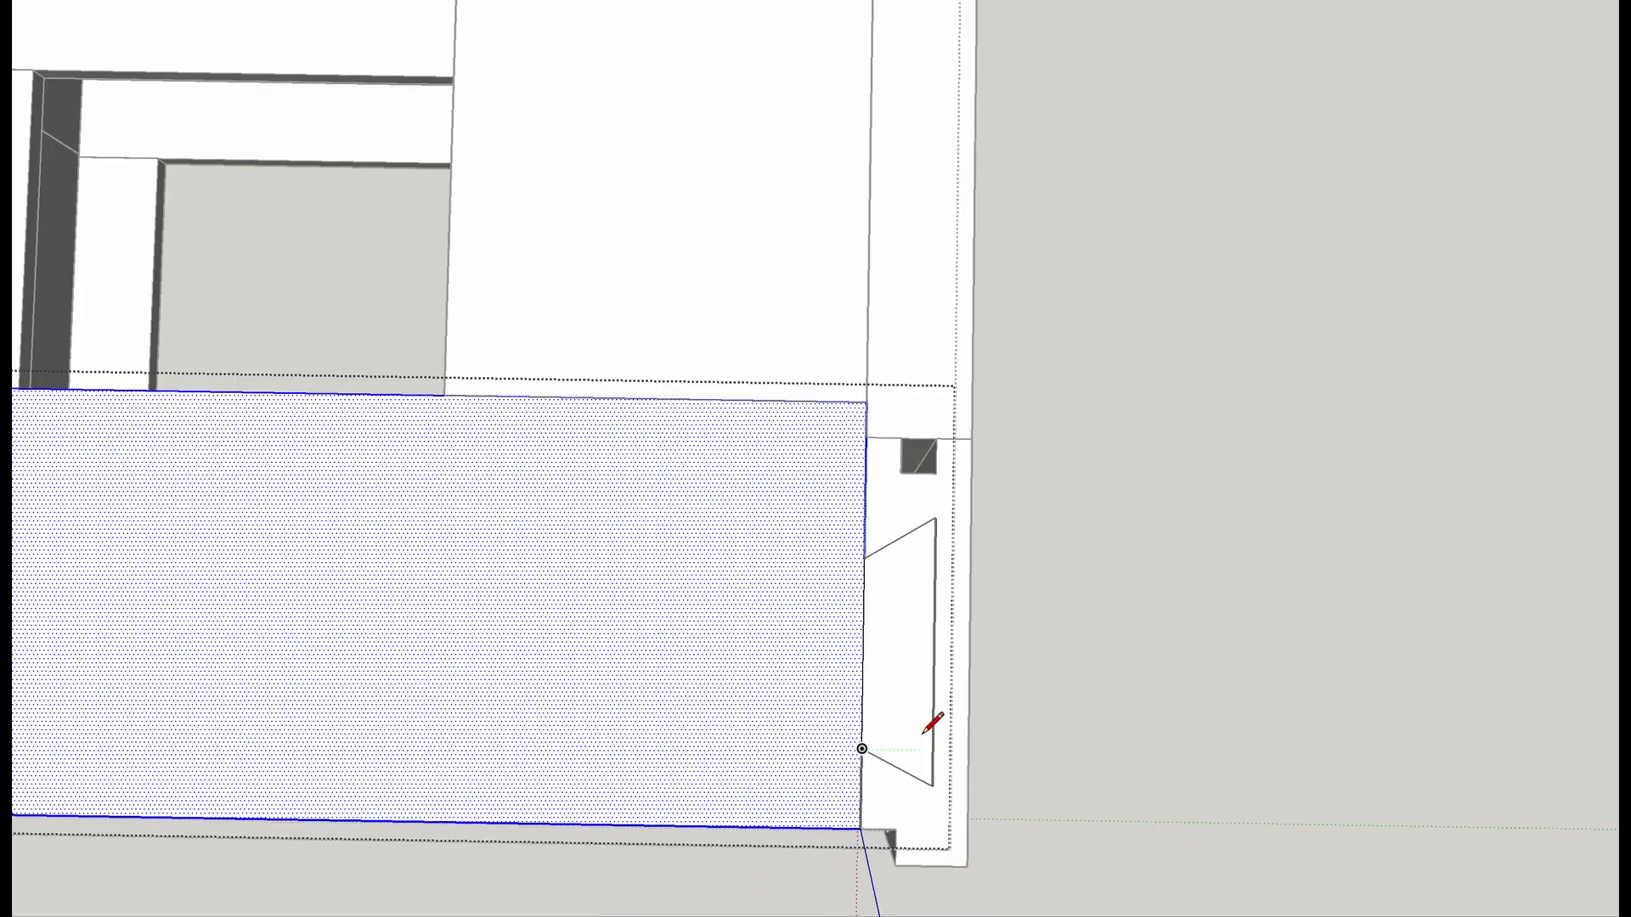
Close the rail and frame, and hide the side panel covering the traced dovetail.
mouse_move(940, 751)
middle_mouse_down("shift")
mouse_move(729, 656)
mouse_move(830, 330)
mouse_move(1012, 488)
mouse_move(477, 430)
mouse_move(1134, 442)
mouse_move(900, 527)
mouse_move(900, 441)
mouse_move(1053, 491)
mouse_move(865, 484)
mouse_move(762, 435)
middle_mouse_up("shift")
key("space")
left_click(735, 382)
left_click(553, 461)
left_click(802, 391)
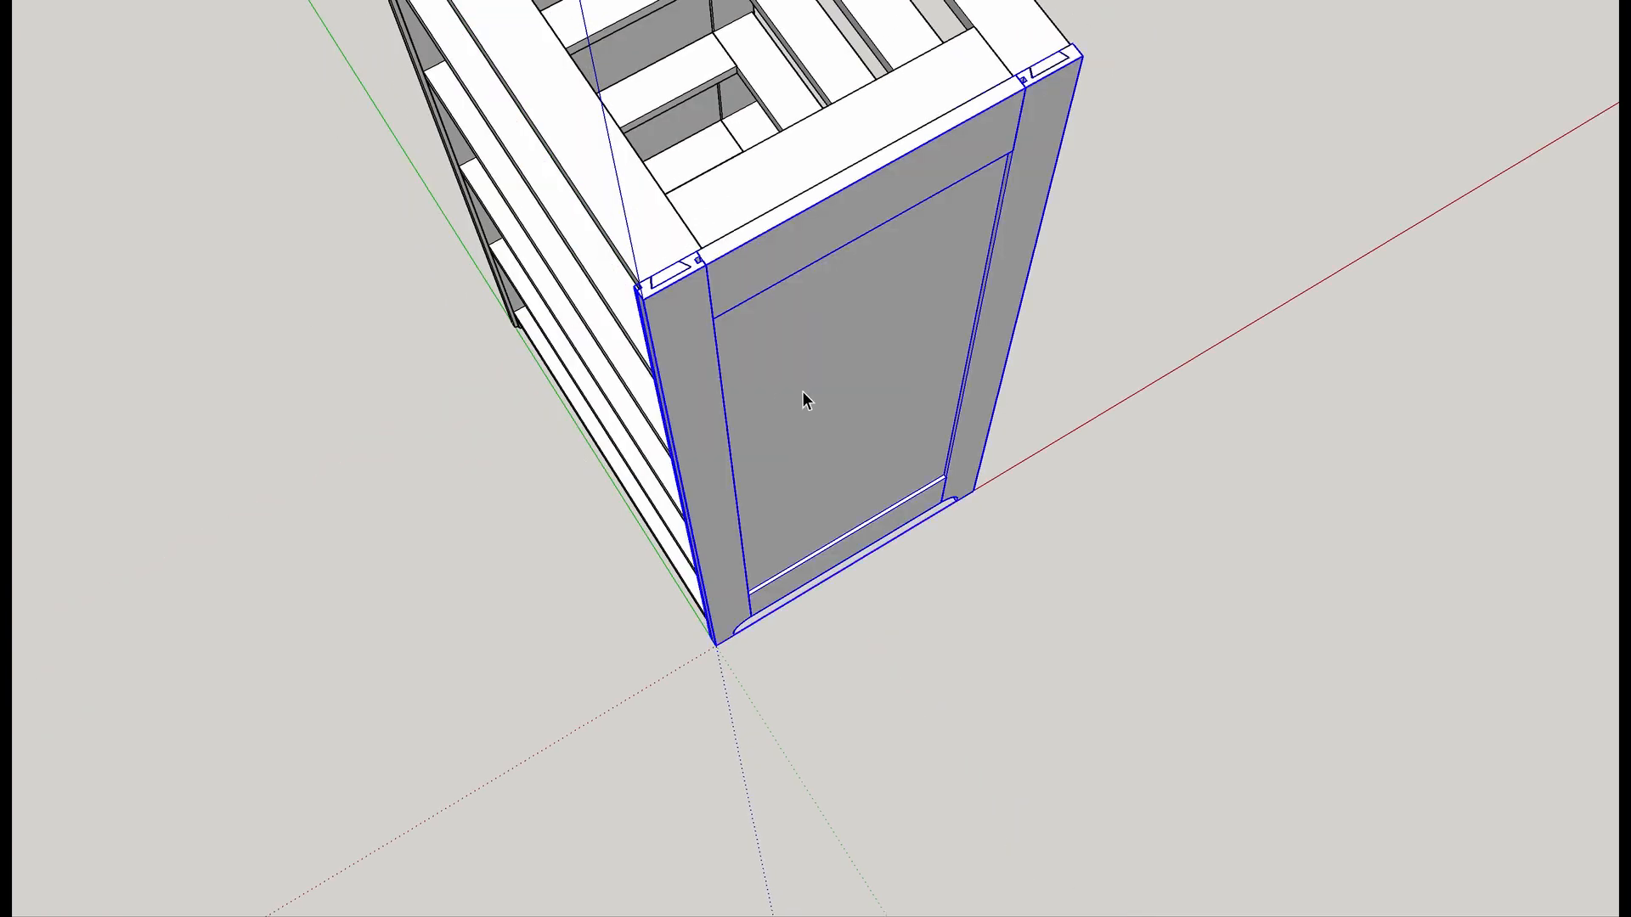
right_click(802, 391)
left_click(828, 435)
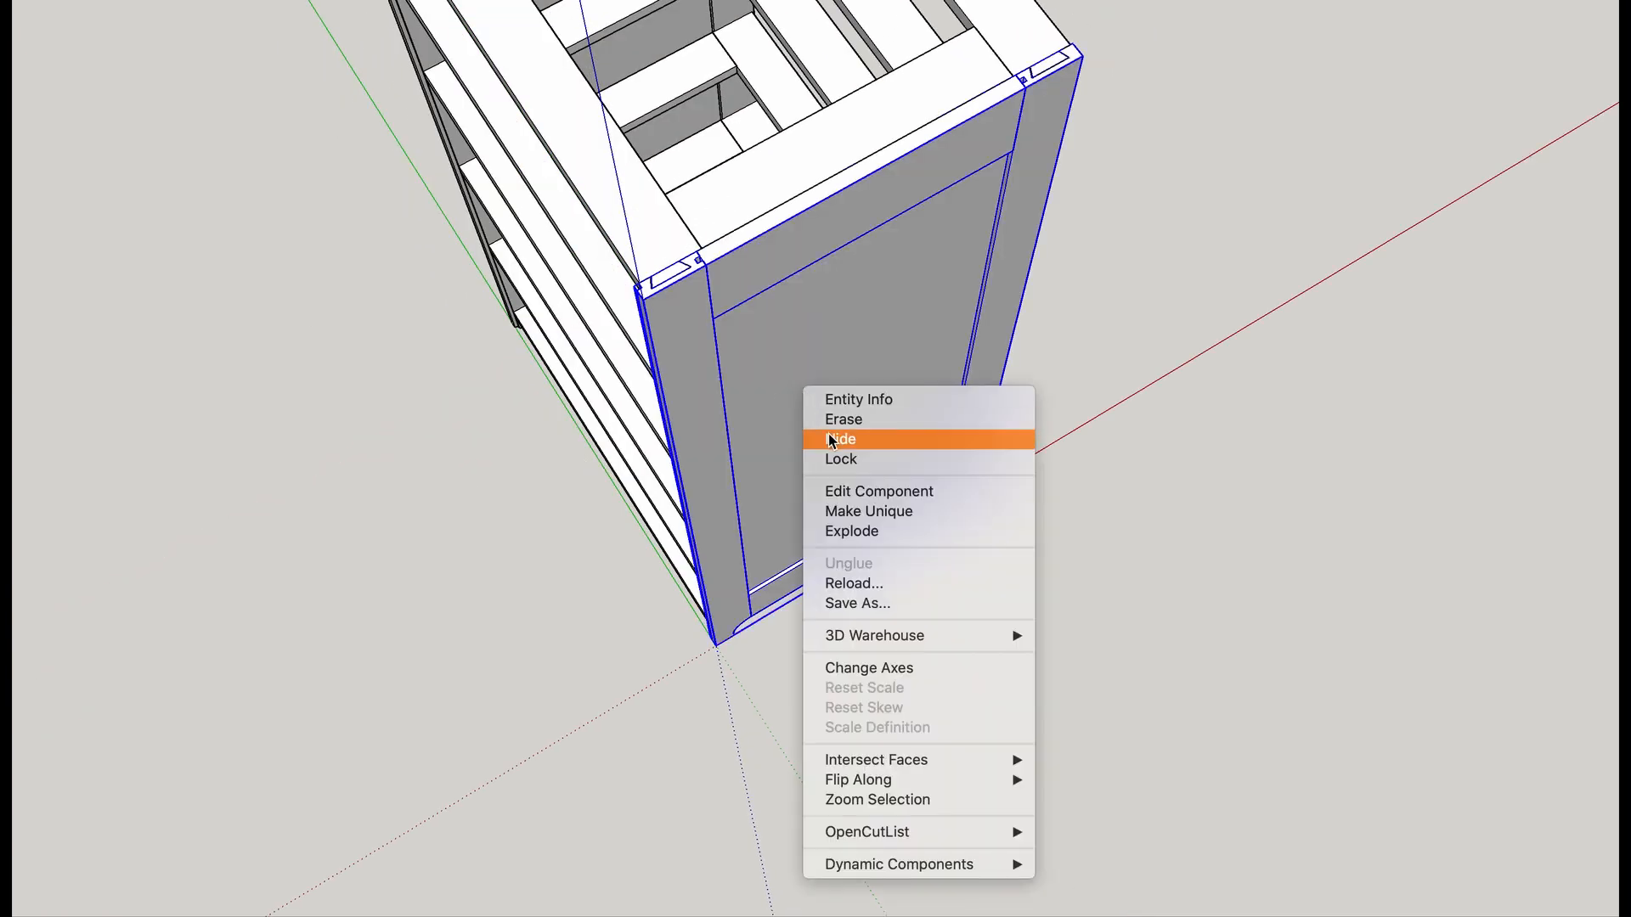
Reopen the front rail and extrude the traced dovetail face down to the rail's full thickness.
double_click(665, 254)
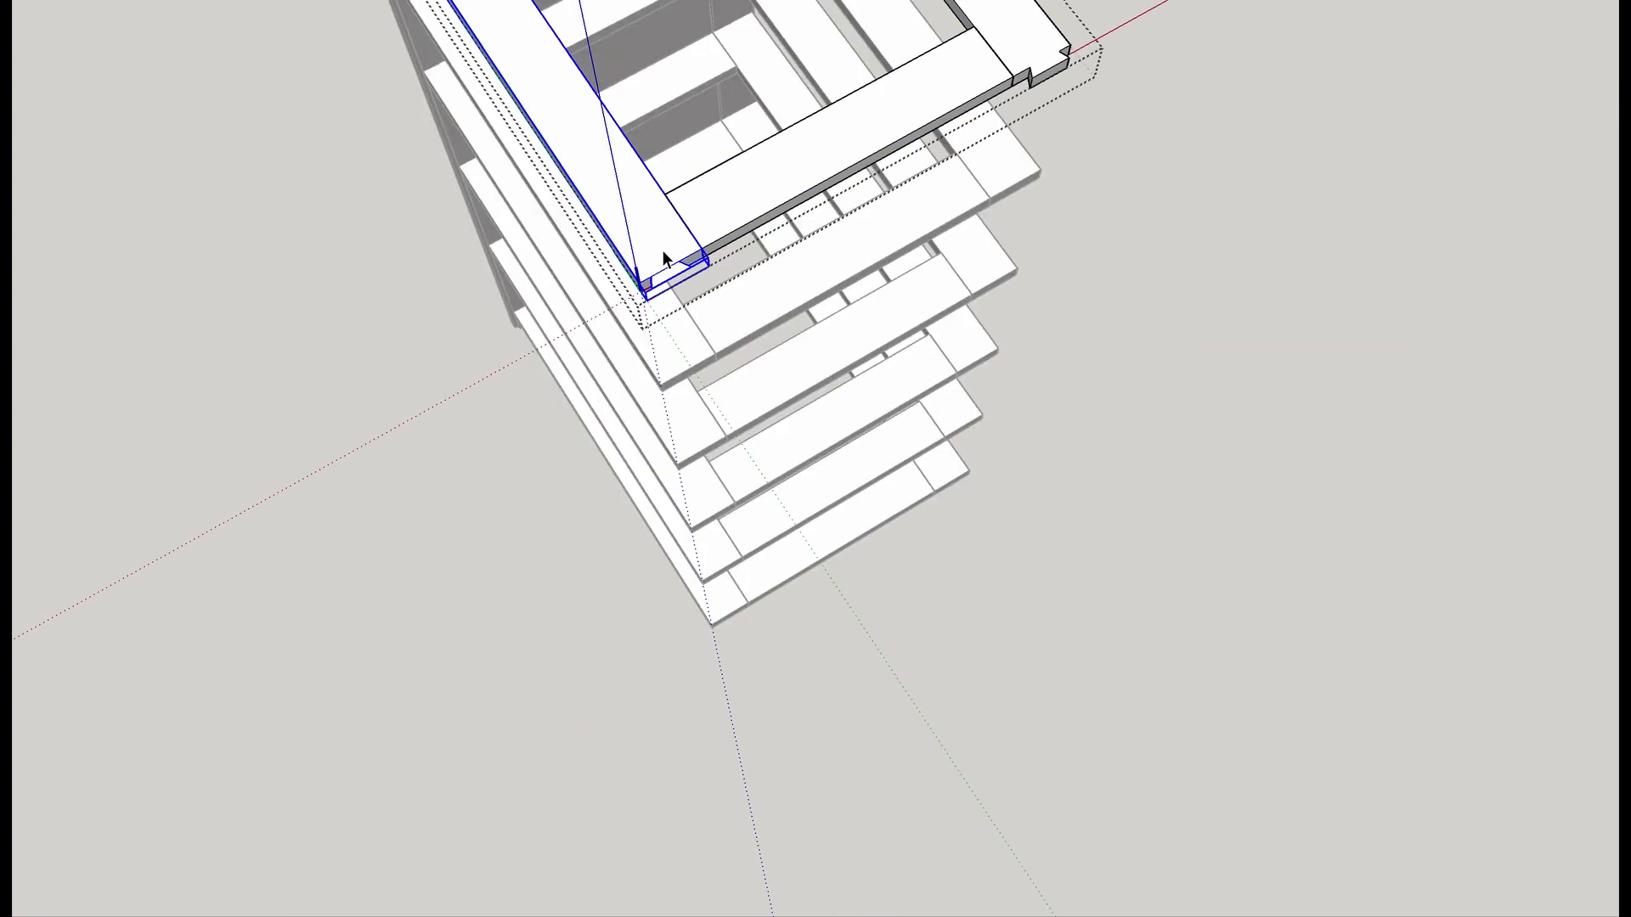
double_click(664, 258)
scroll(666, 340, "up", 3)
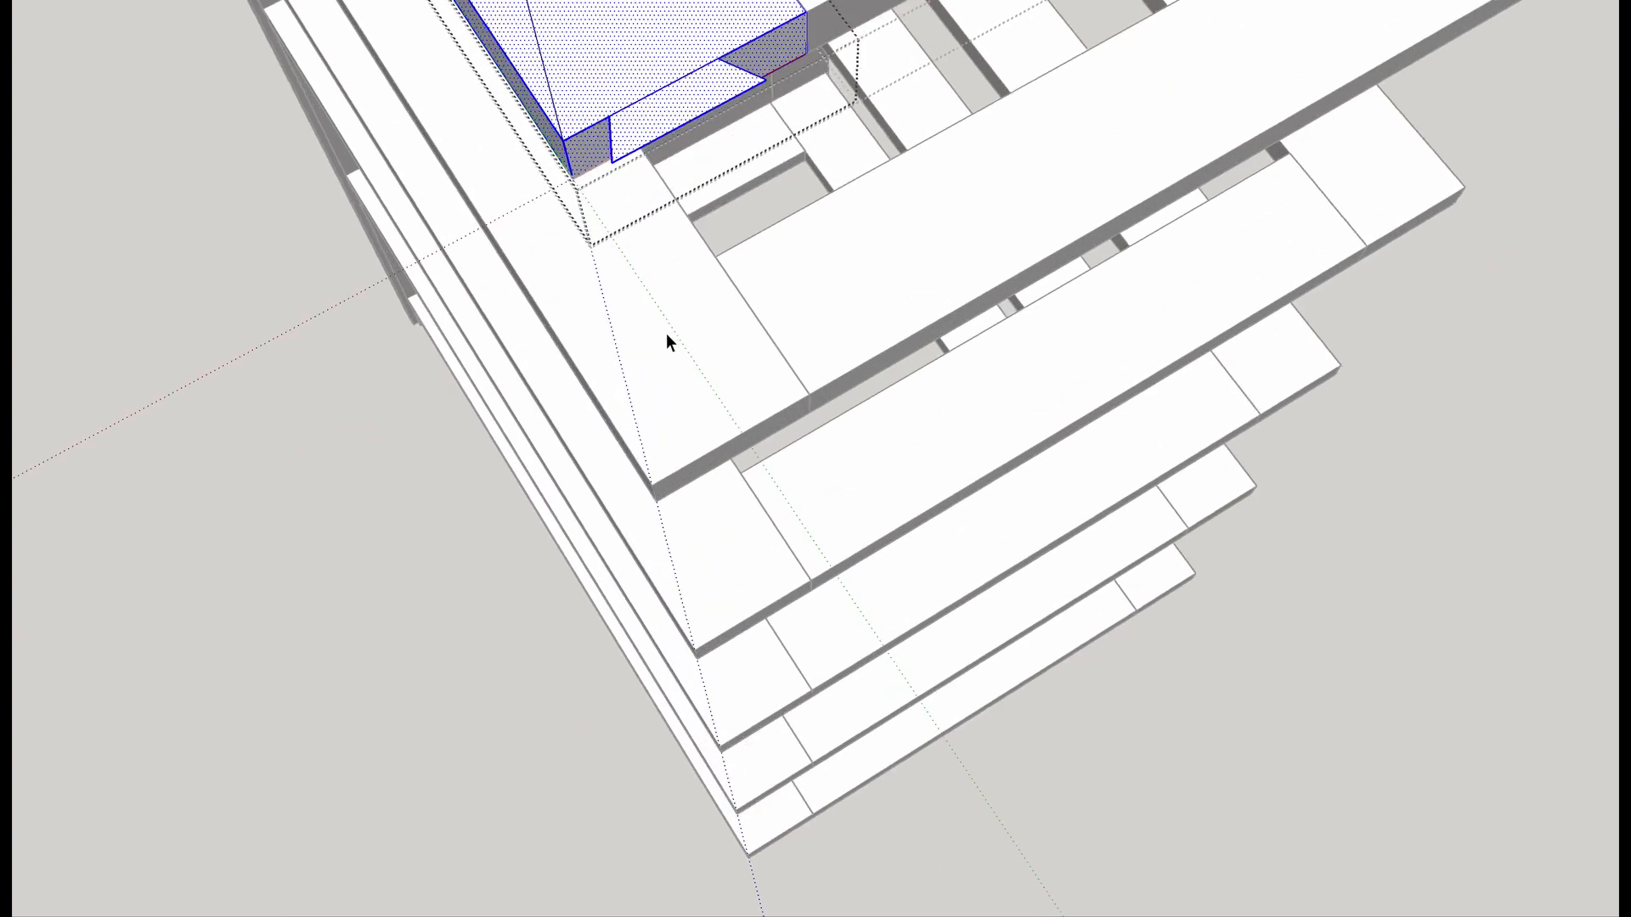
mouse_move(802, 369)
middle_mouse_down("shift")
mouse_move(941, 694)
mouse_move(918, 498)
mouse_move(940, 681)
mouse_move(925, 670)
mouse_move(895, 790)
mouse_move(912, 916)
mouse_move(888, 648)
mouse_move(931, 732)
mouse_move(930, 553)
mouse_move(965, 502)
mouse_move(965, 747)
mouse_move(967, 597)
middle_mouse_up("shift")
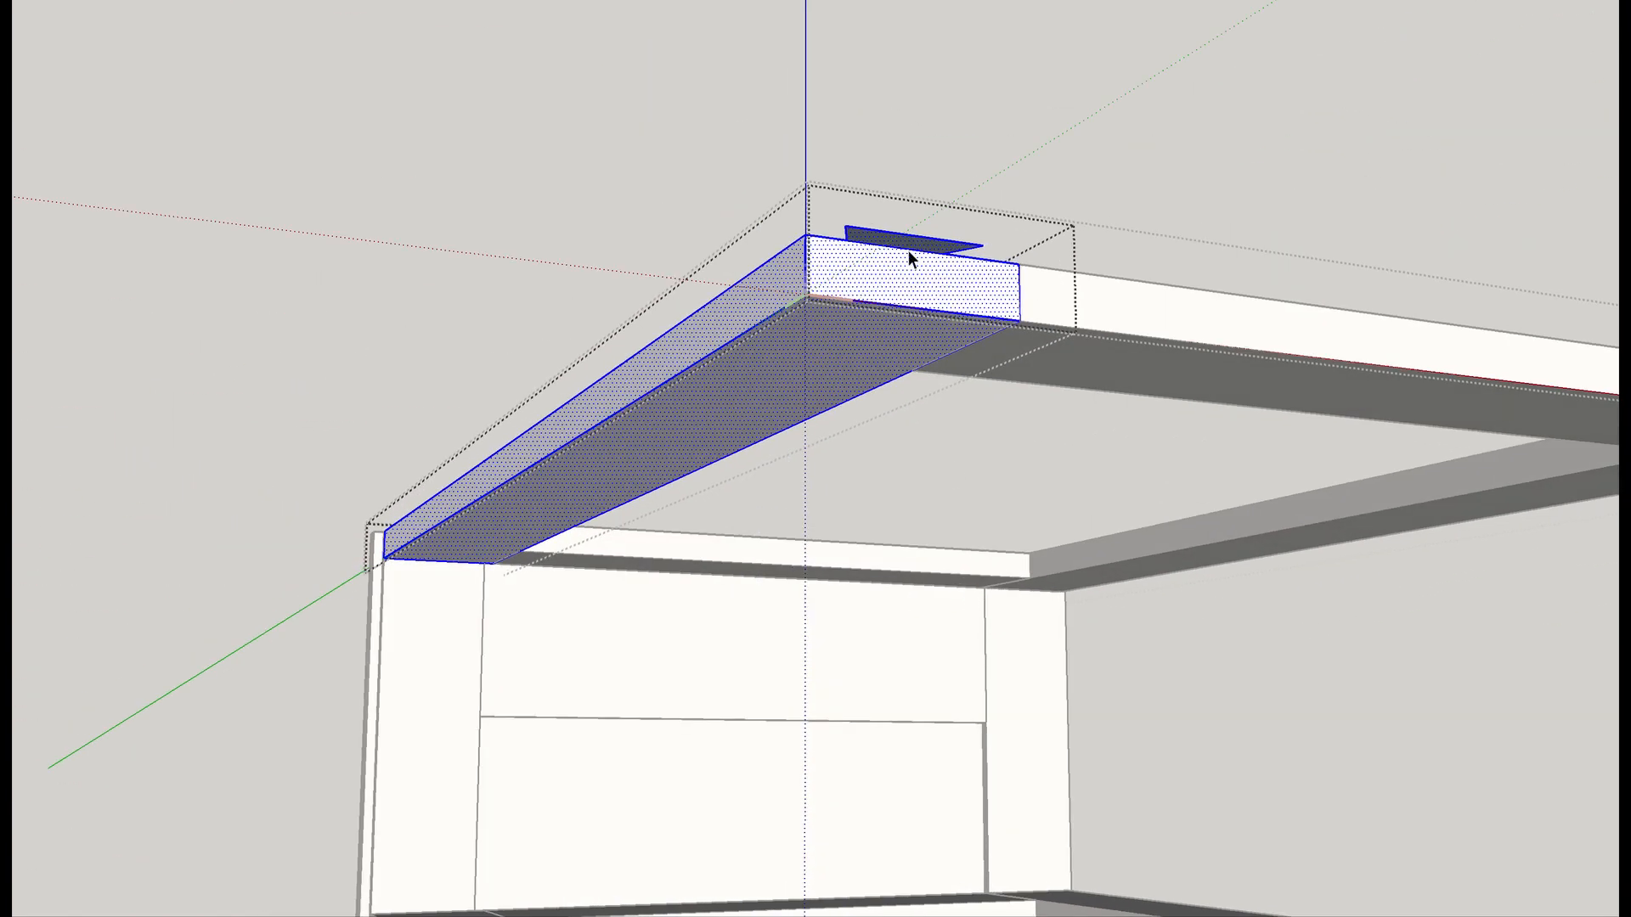
key("p")
left_click(886, 287)
left_click(855, 304)
Erase the leftover edge between the rail's upper face and its new dovetail.
middle_click_drag(914, 369, 985, 651)
scroll(918, 317, "up", 5)
middle_click_drag(913, 287, 905, 386)
key("space")
left_click(914, 182)
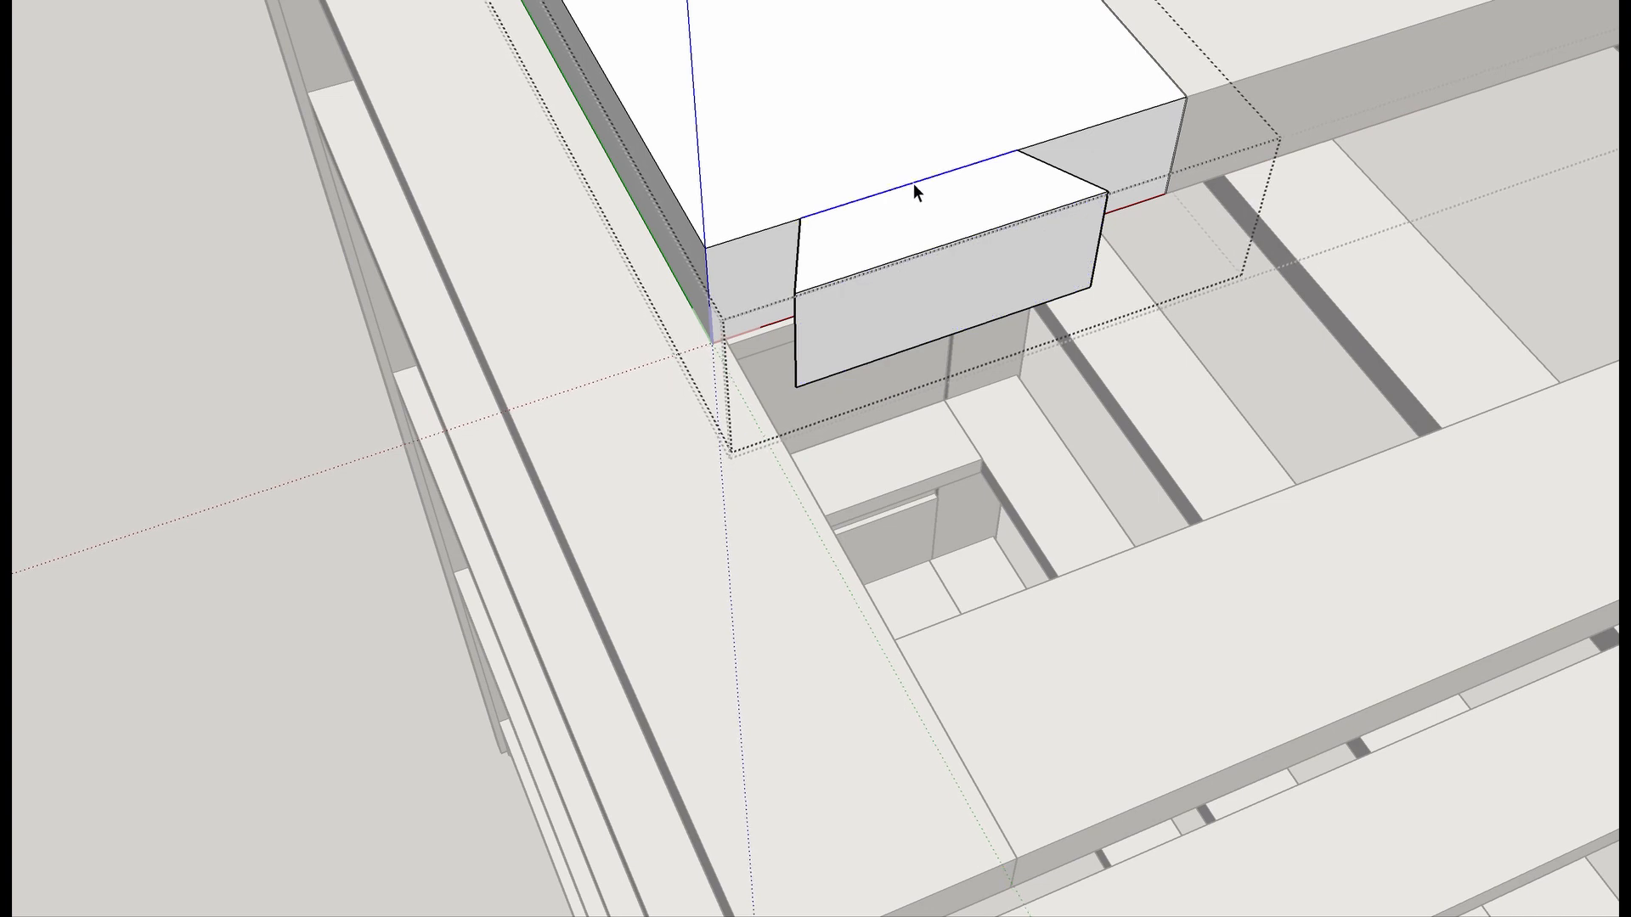
scroll(914, 183, "down", 10)
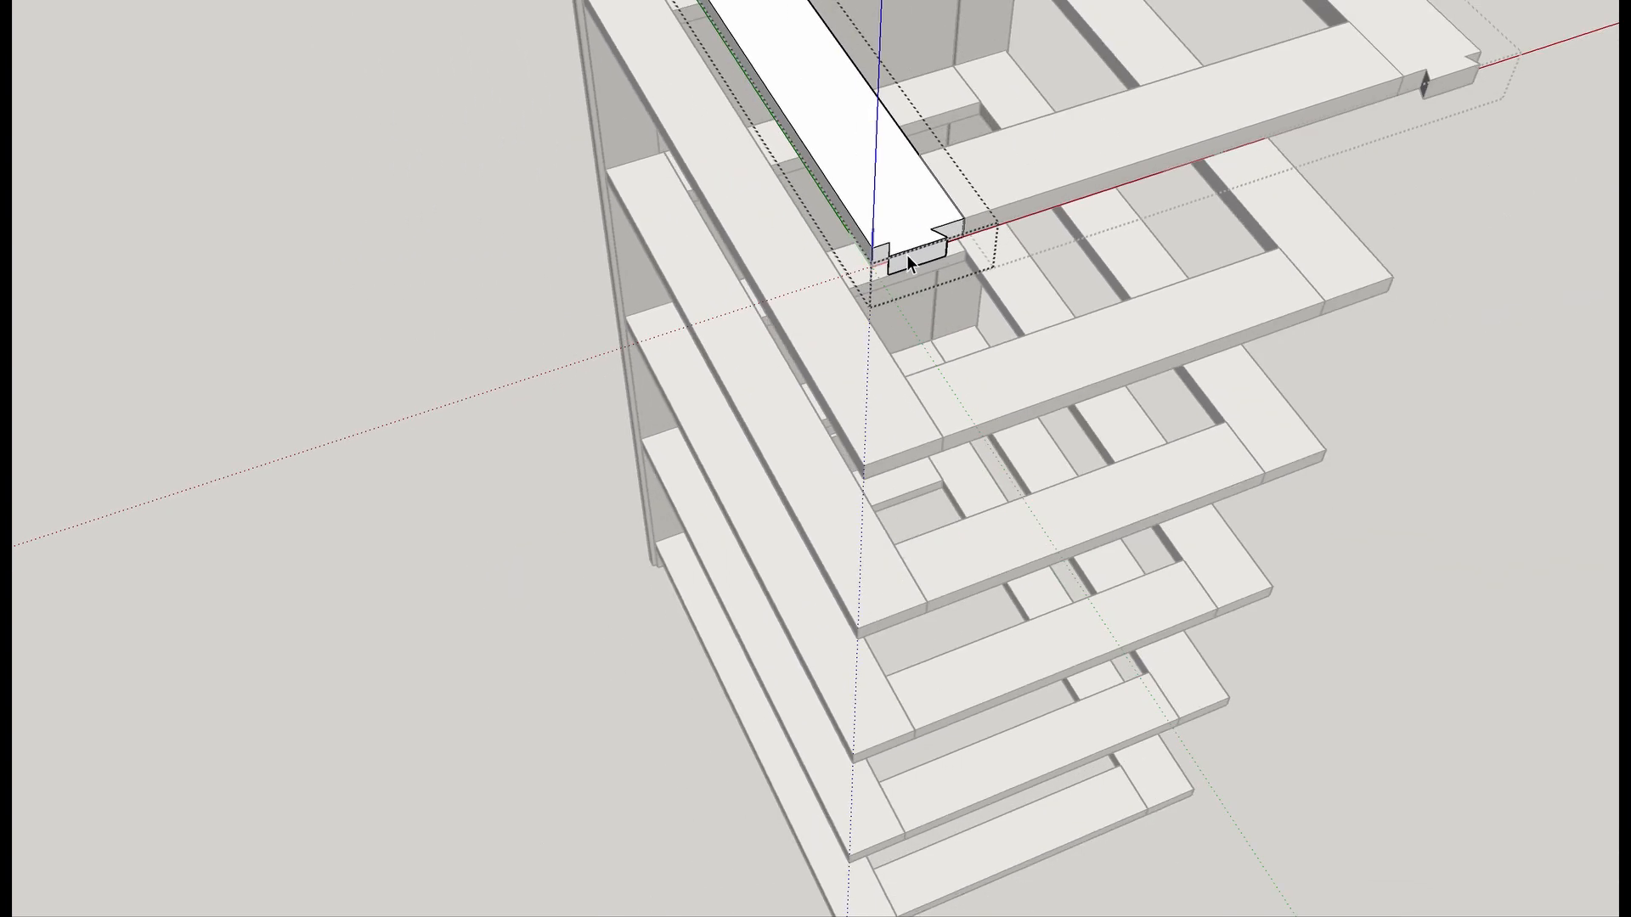
Close the rail and frame, and unhide the side panel beside the new dovetail.
middle_click_drag(791, 264, 1200, 522, "shift")
scroll(807, 437, "down", 5)
scroll(928, 469, "up", 3)
scroll(928, 466, "down", 3)
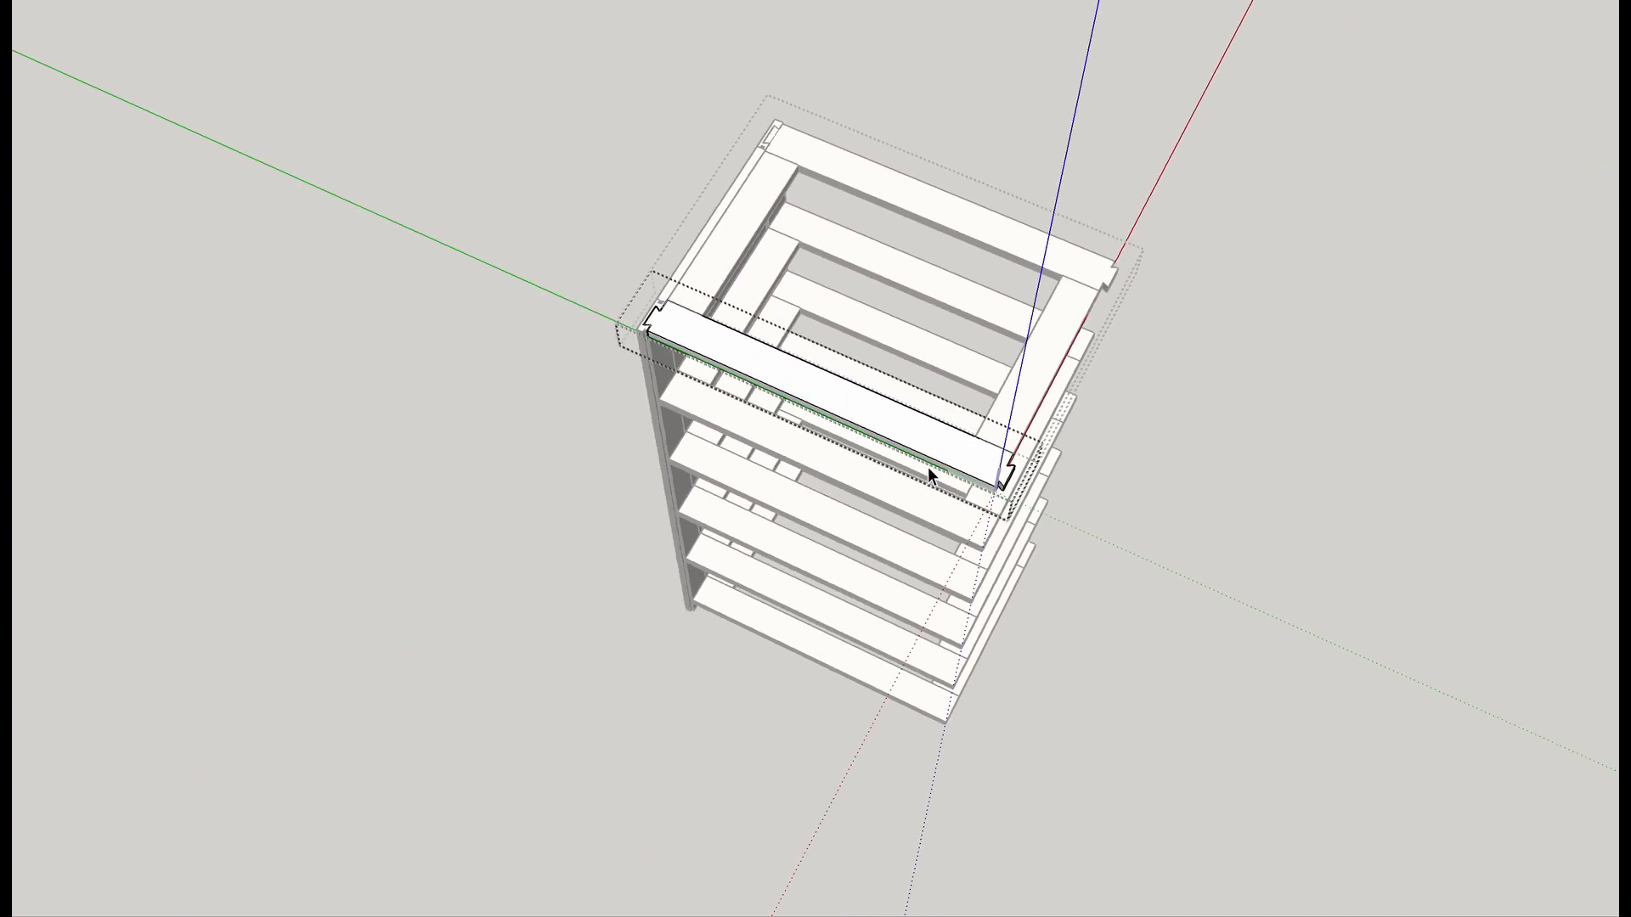
key("alt+h")
left_click(1009, 566)
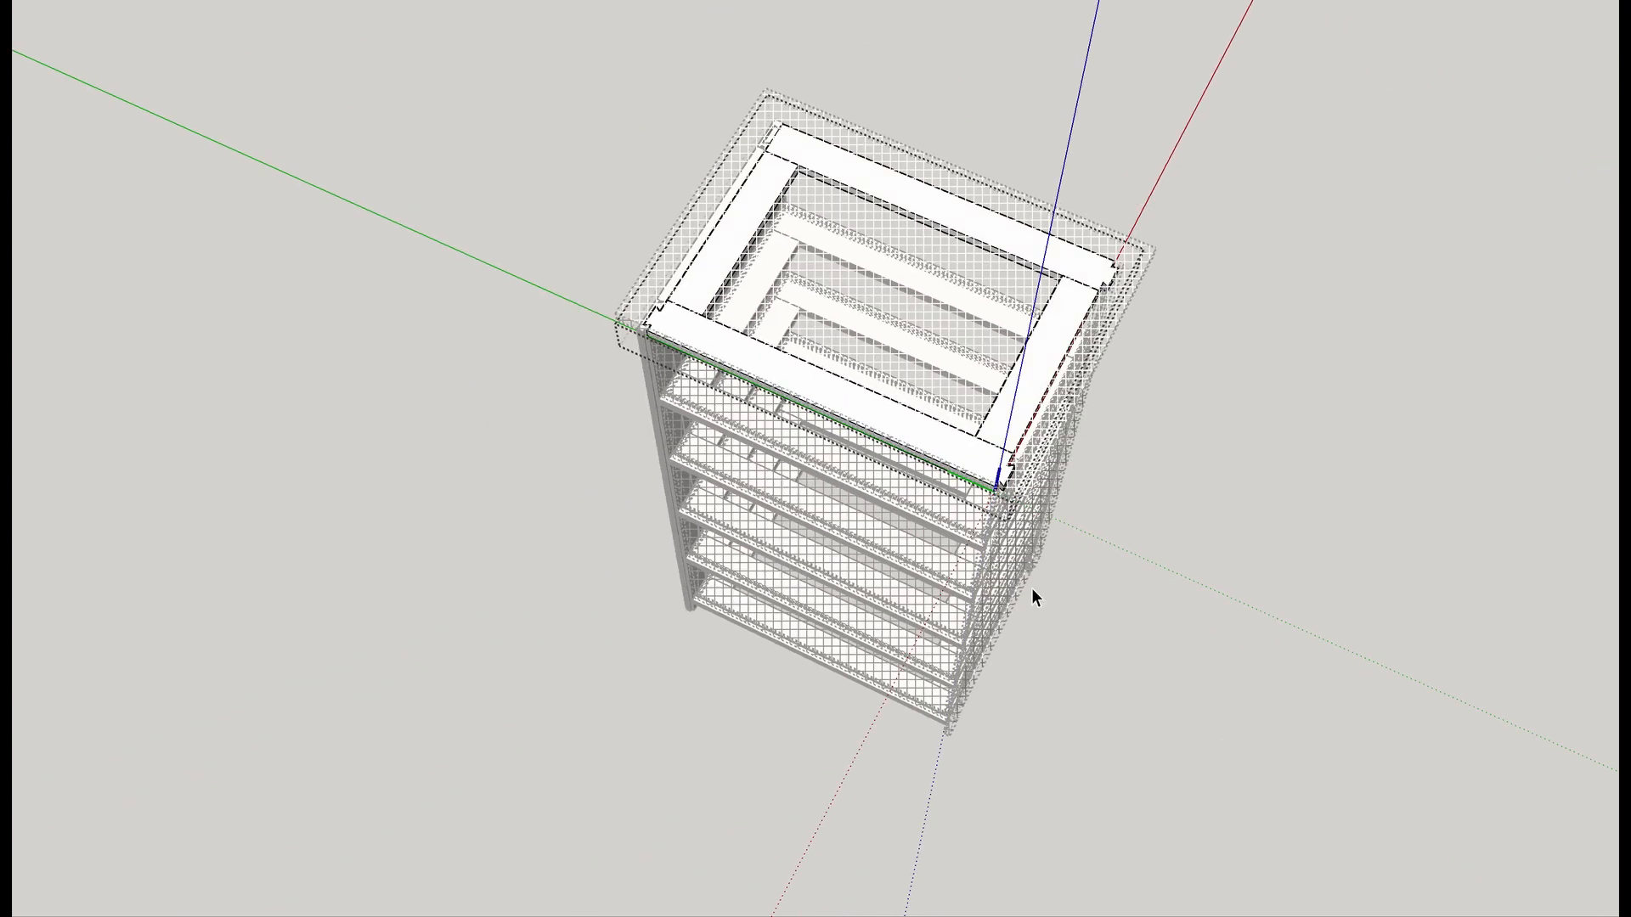
left_click(1027, 583)
left_click(1010, 581)
key("shift+h")
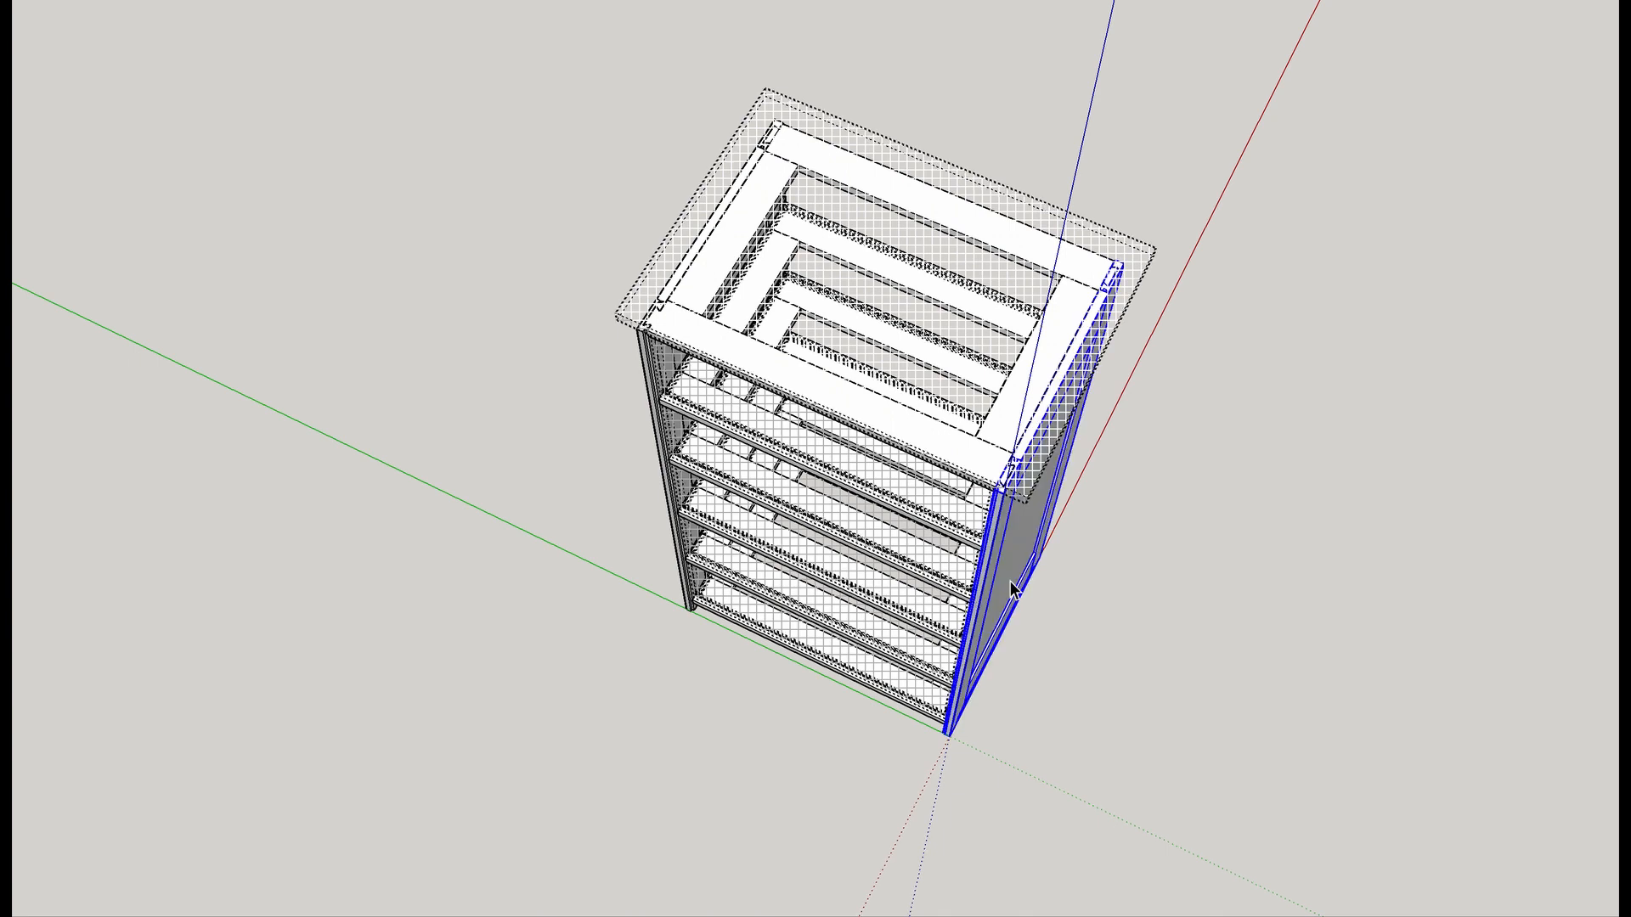
key("alt+h")
Inspect the assembled carcass from several sides, checking the upper dovetail joints and the drawer frames.
middle_click_drag(1011, 589, 1081, 393)
scroll(1054, 323, "up", 4)
scroll(1038, 266, "up", 3)
mouse_move(1043, 272)
middle_mouse_down()
mouse_move(954, 339)
mouse_move(472, 411)
mouse_move(929, 463)
mouse_move(1384, 436)
middle_mouse_up()
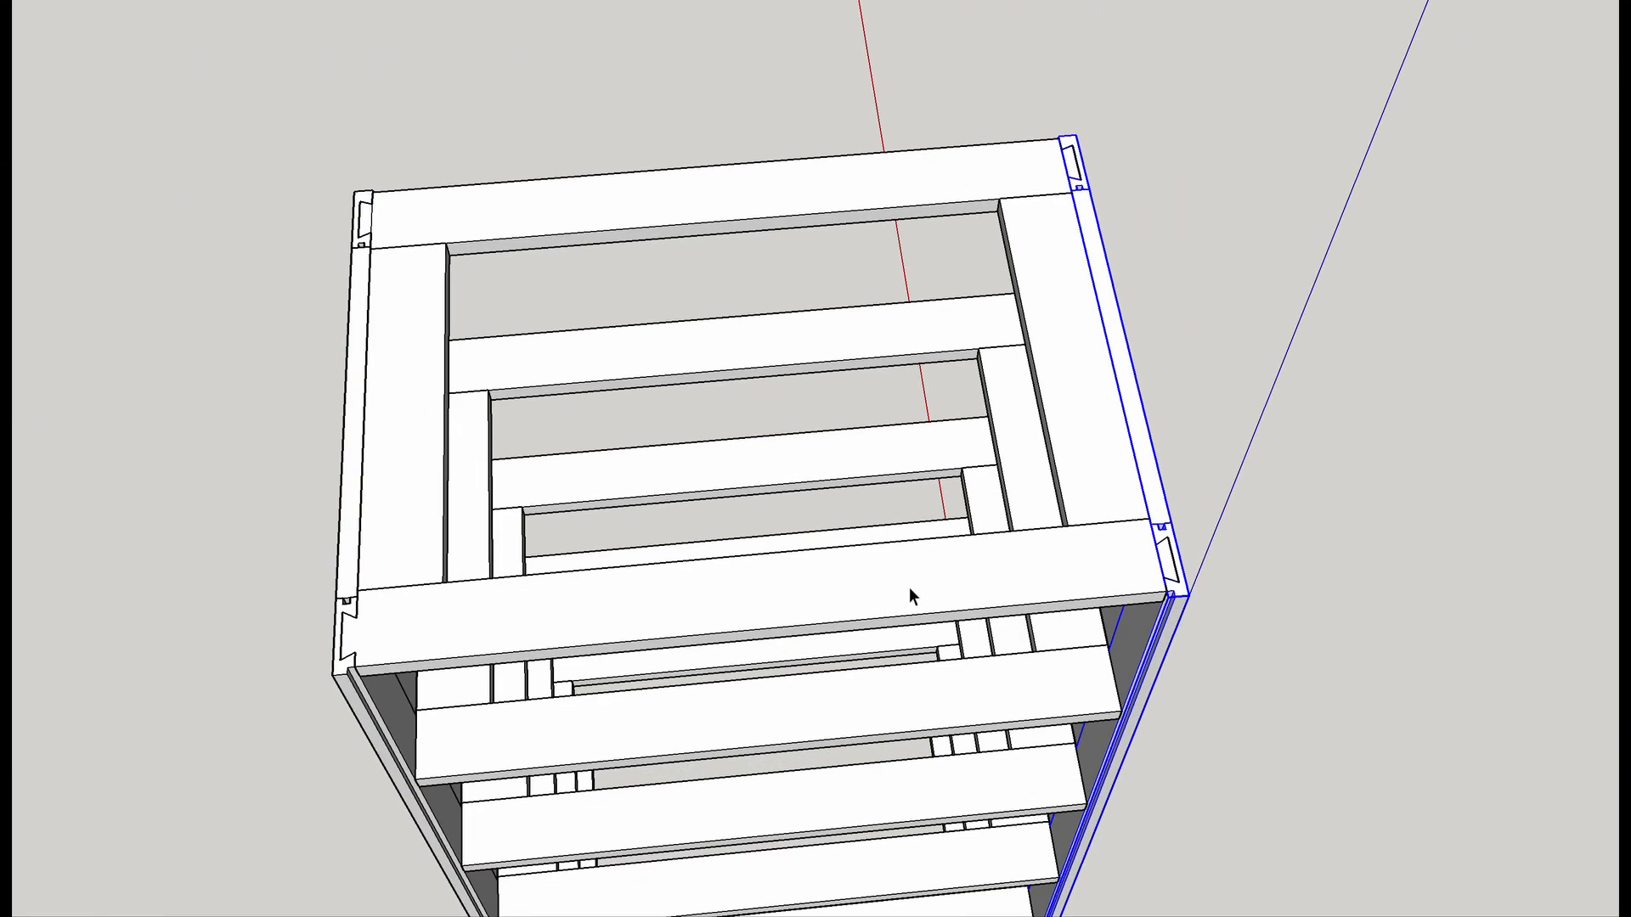
middle_click_drag(910, 597, 1063, 445)
scroll(1062, 444, "down", 3)
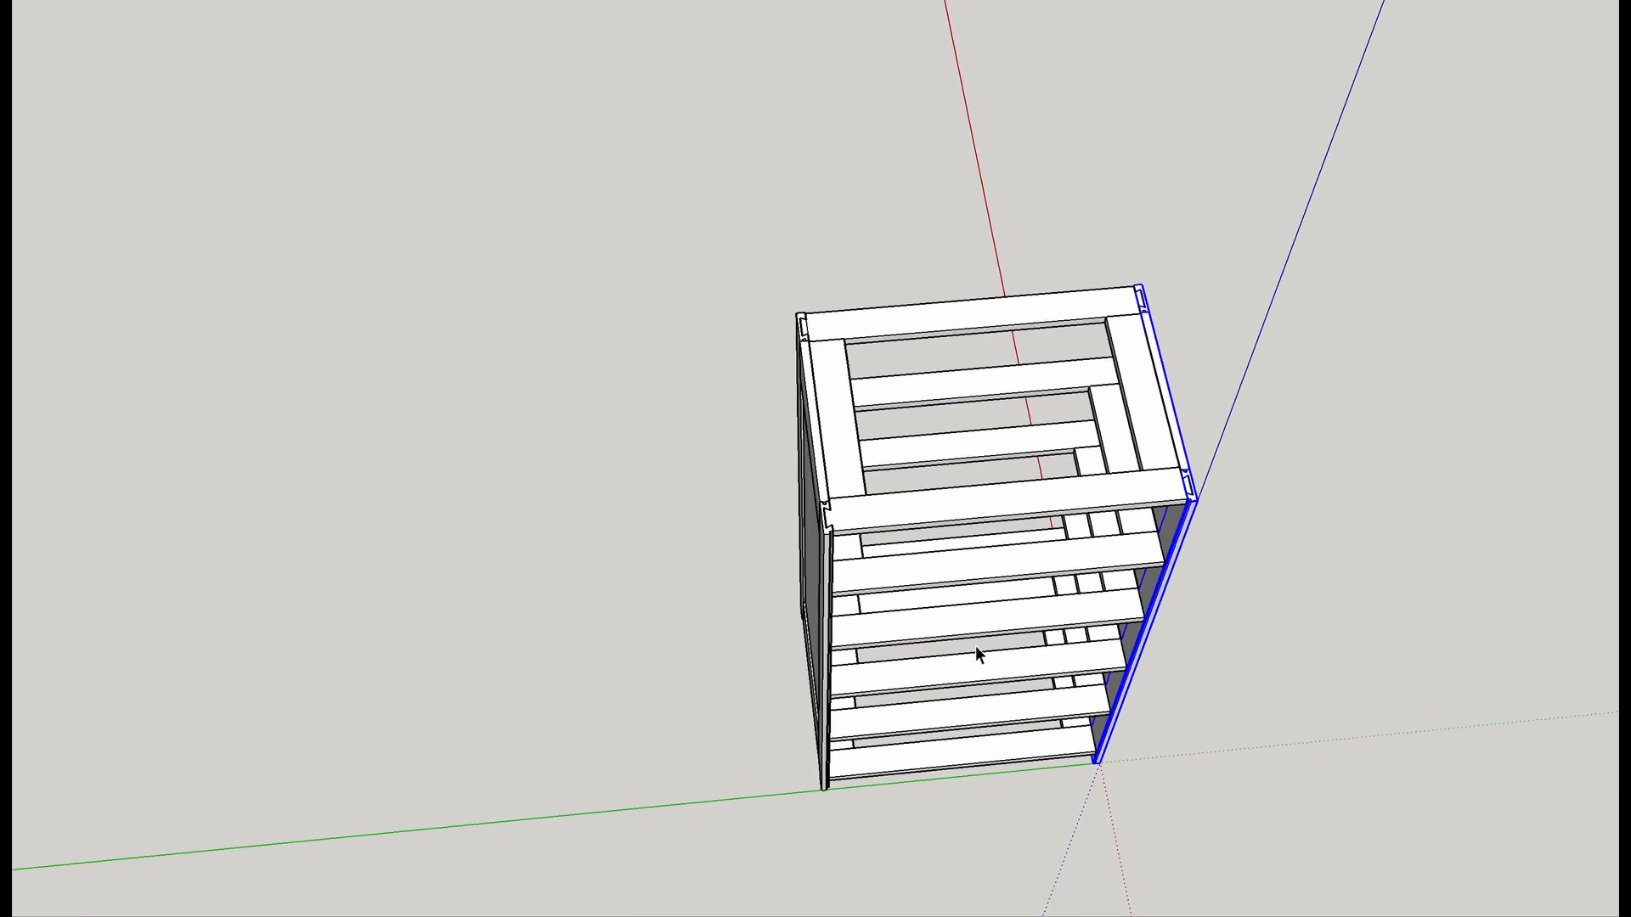
left_click(710, 681)
mouse_move(1113, 727)
middle_mouse_down()
mouse_move(938, 640)
mouse_move(762, 513)
mouse_move(843, 302)
middle_mouse_up()
scroll(812, 416, "up", 3)
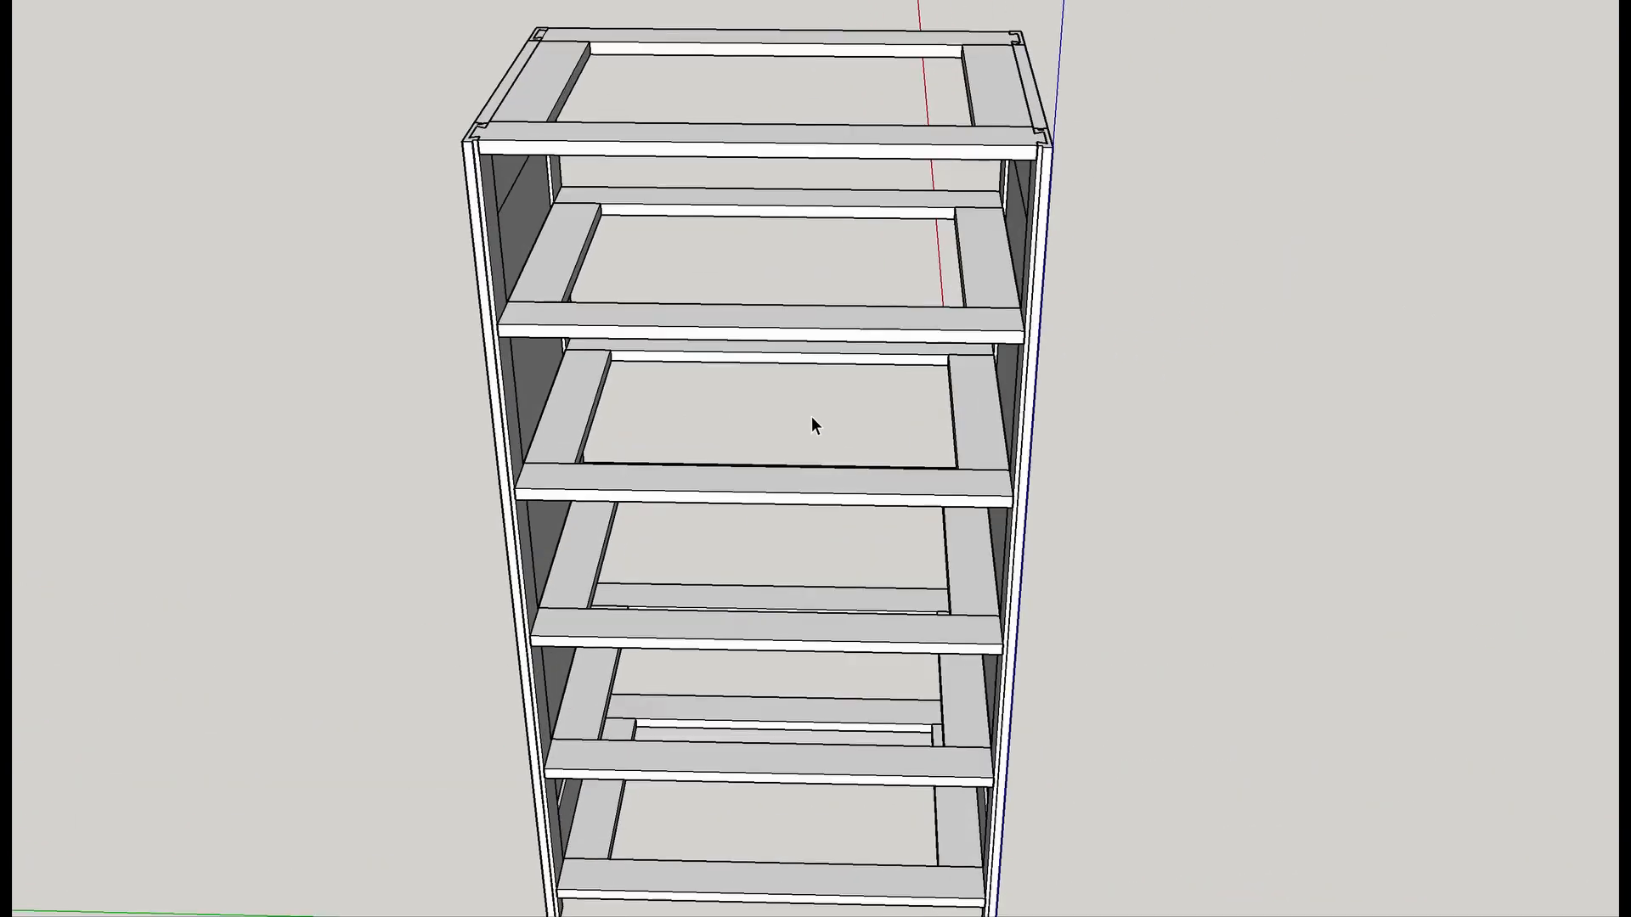
scroll(804, 513, "down", 2)
mouse_move(803, 513)
middle_mouse_down("shift")
mouse_move(816, 451)
mouse_move(814, 466)
middle_mouse_up("shift")
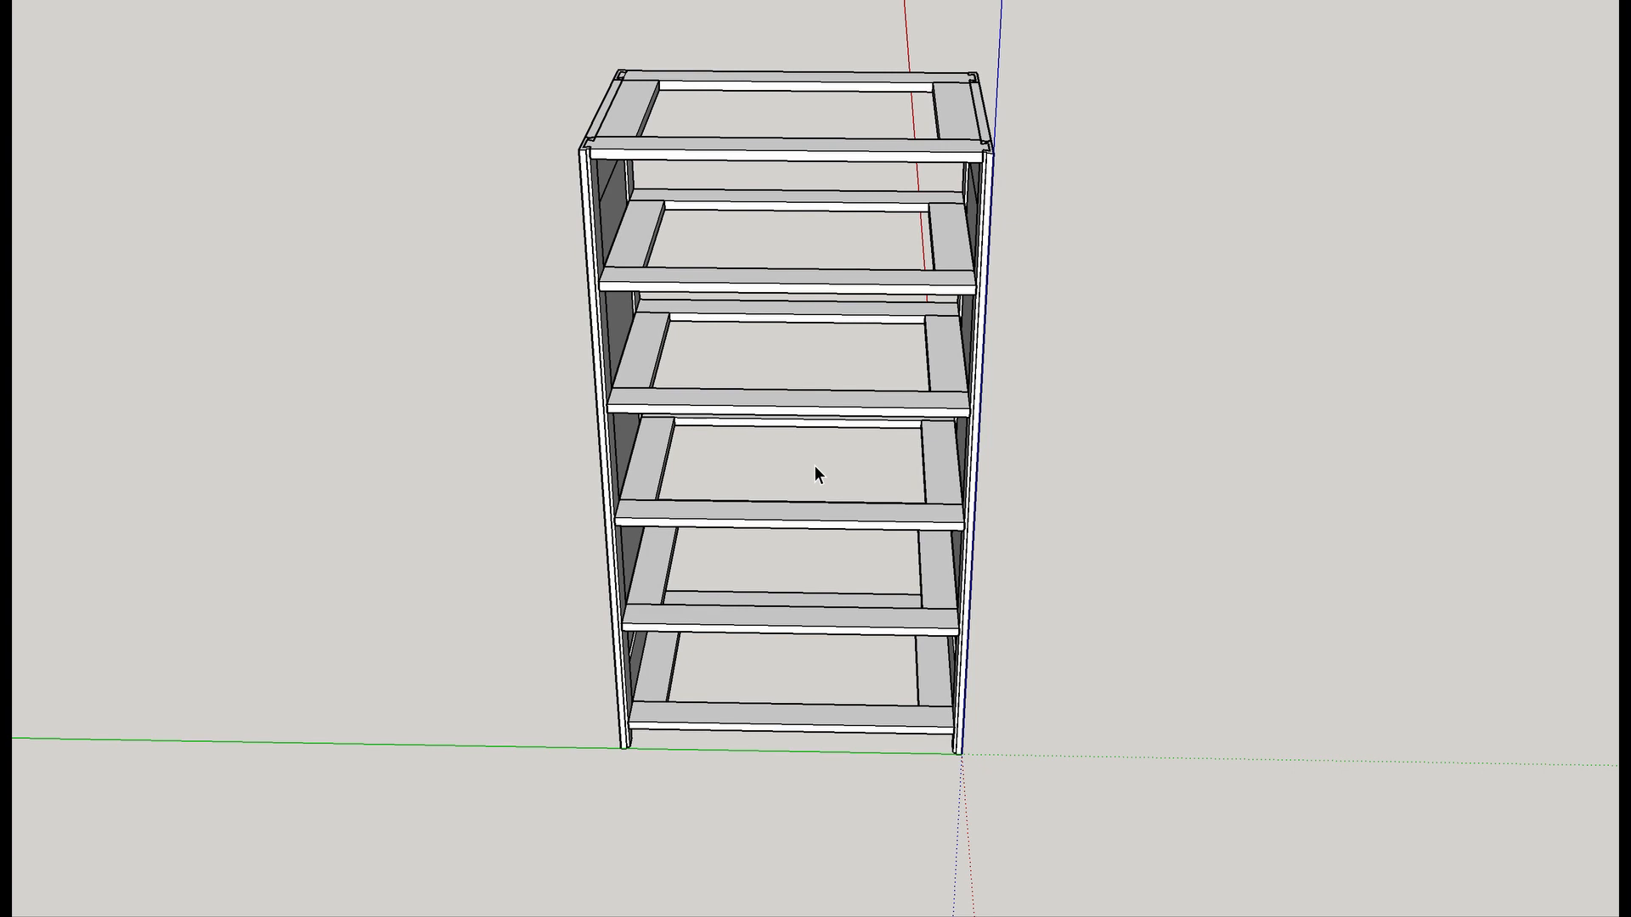
middle_click_drag(1099, 466, 431, 427)
scroll(892, 185, "up", 5)
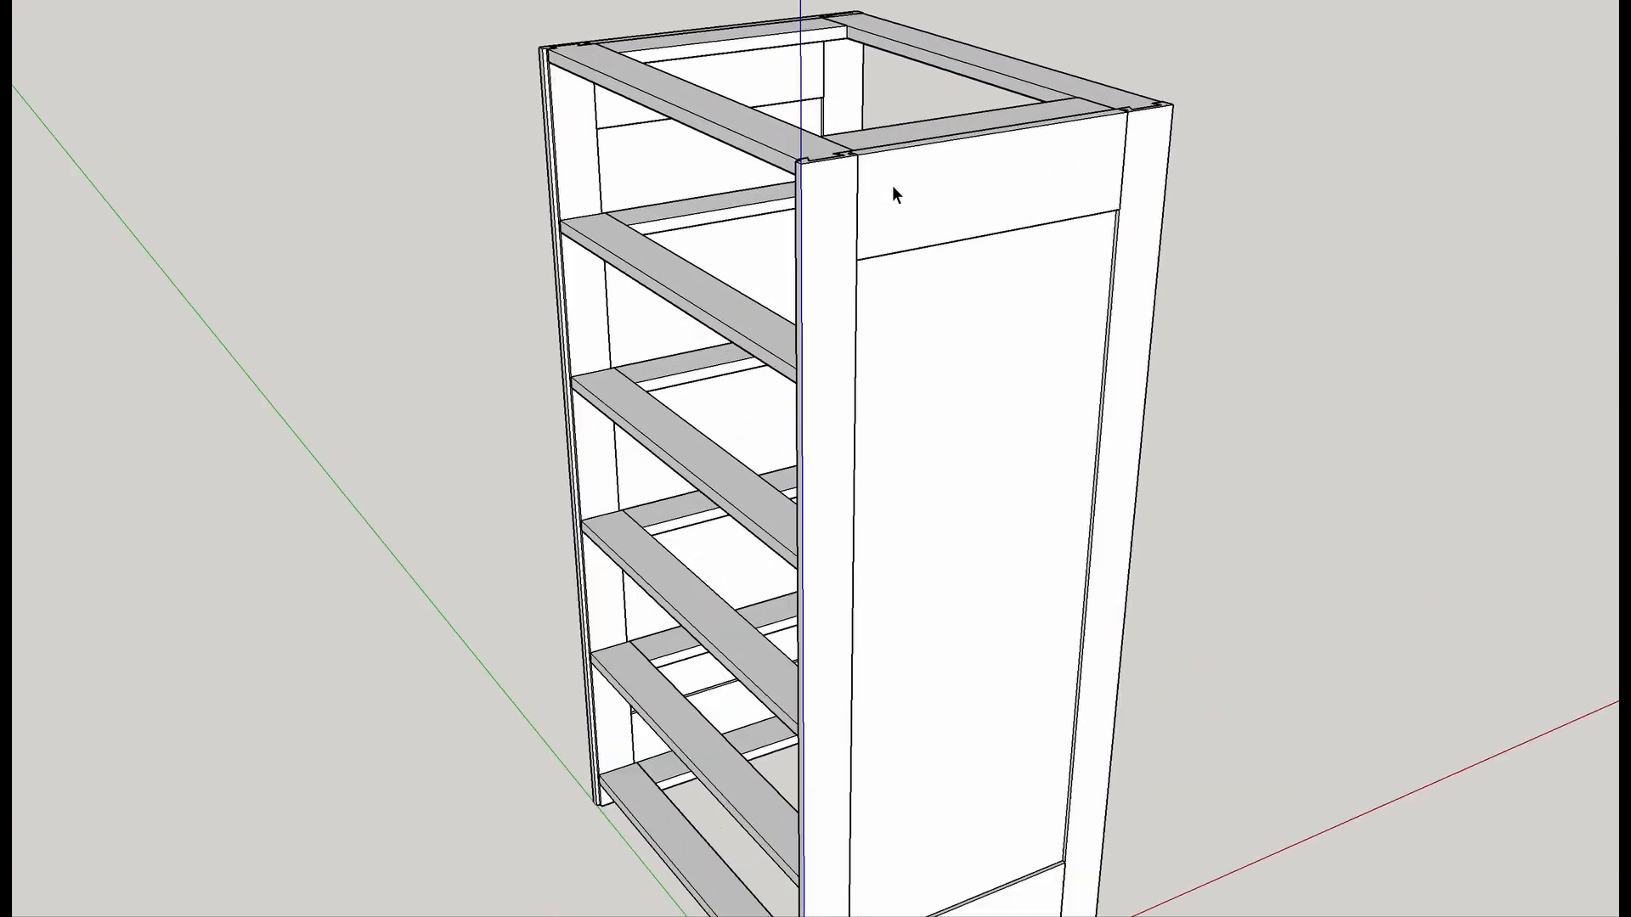
mouse_move(894, 184)
middle_mouse_down()
mouse_move(748, 366)
mouse_move(599, 452)
mouse_move(694, 457)
middle_mouse_up()
mouse_move(565, 468)
middle_mouse_down()
mouse_move(1256, 506)
mouse_move(1290, 119)
middle_mouse_up()
scroll(1118, 220, "down", 4)
scroll(1116, 222, "down", 2)
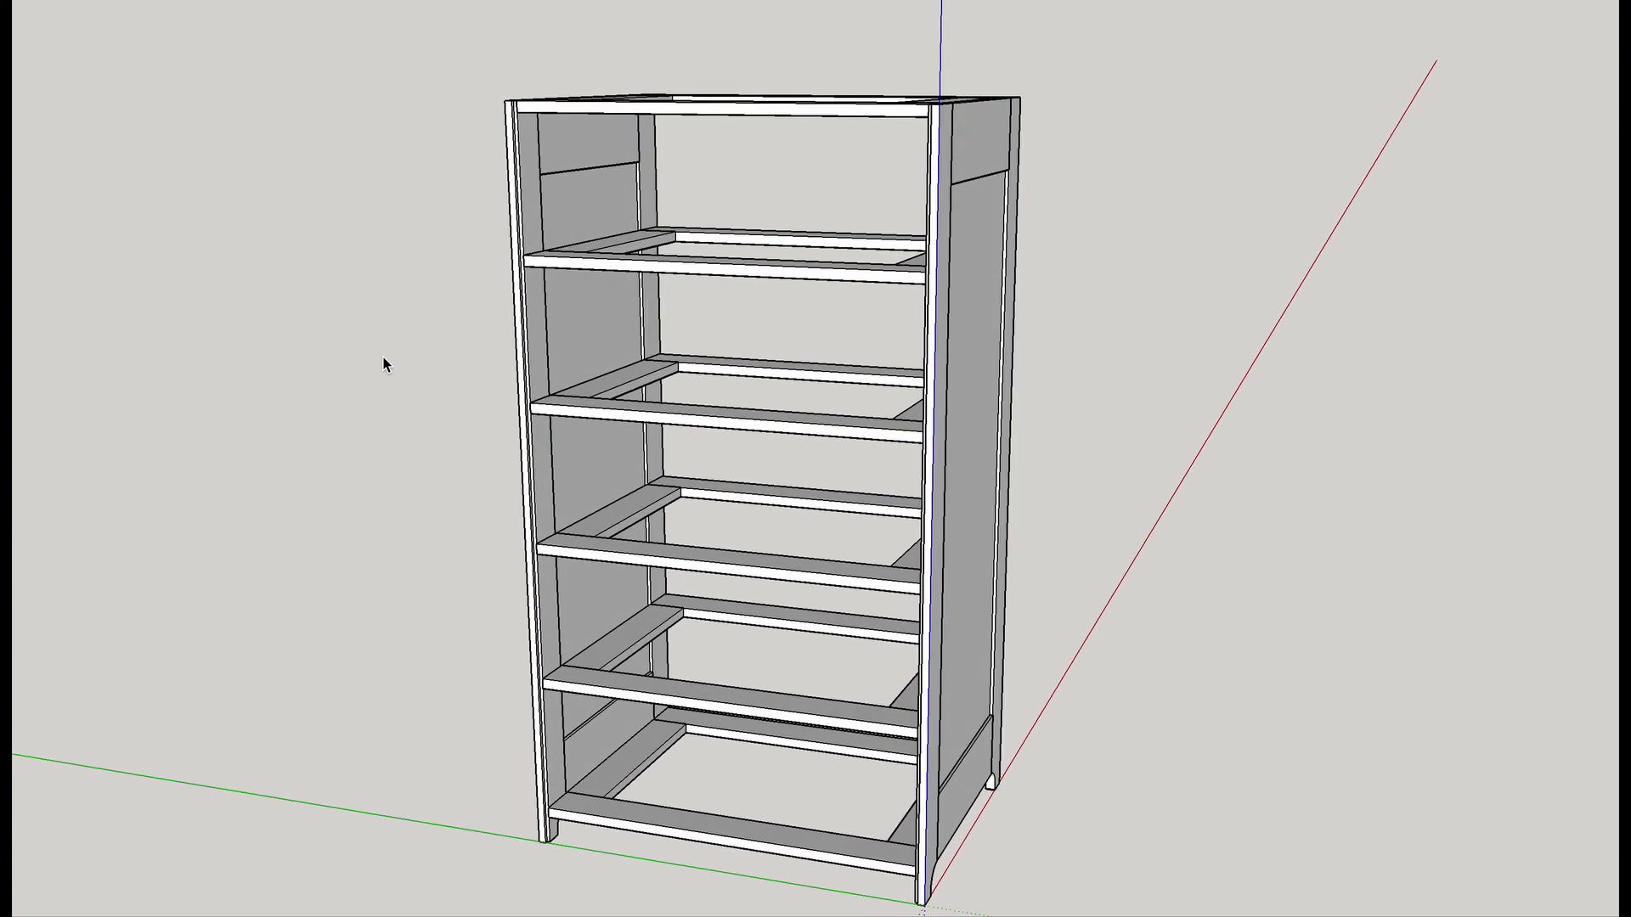
scroll(501, 386, "up", 3)
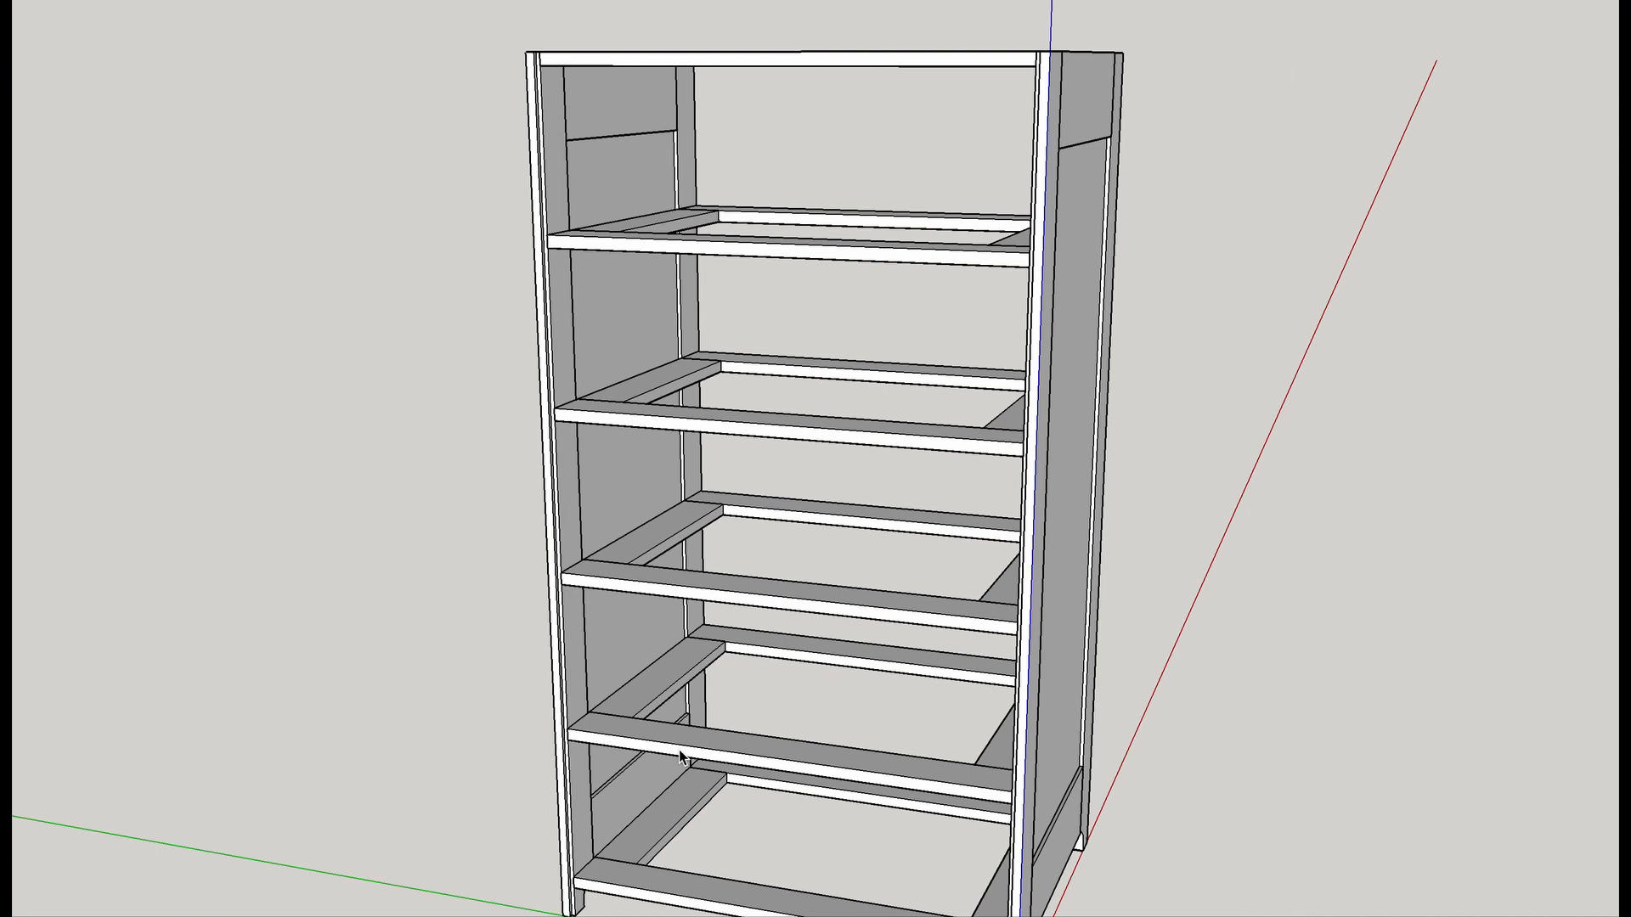
scroll(682, 754, "down", 3)
mouse_move(702, 681)
middle_mouse_down("shift")
mouse_move(701, 696)
mouse_move(698, 554)
middle_mouse_up("shift")
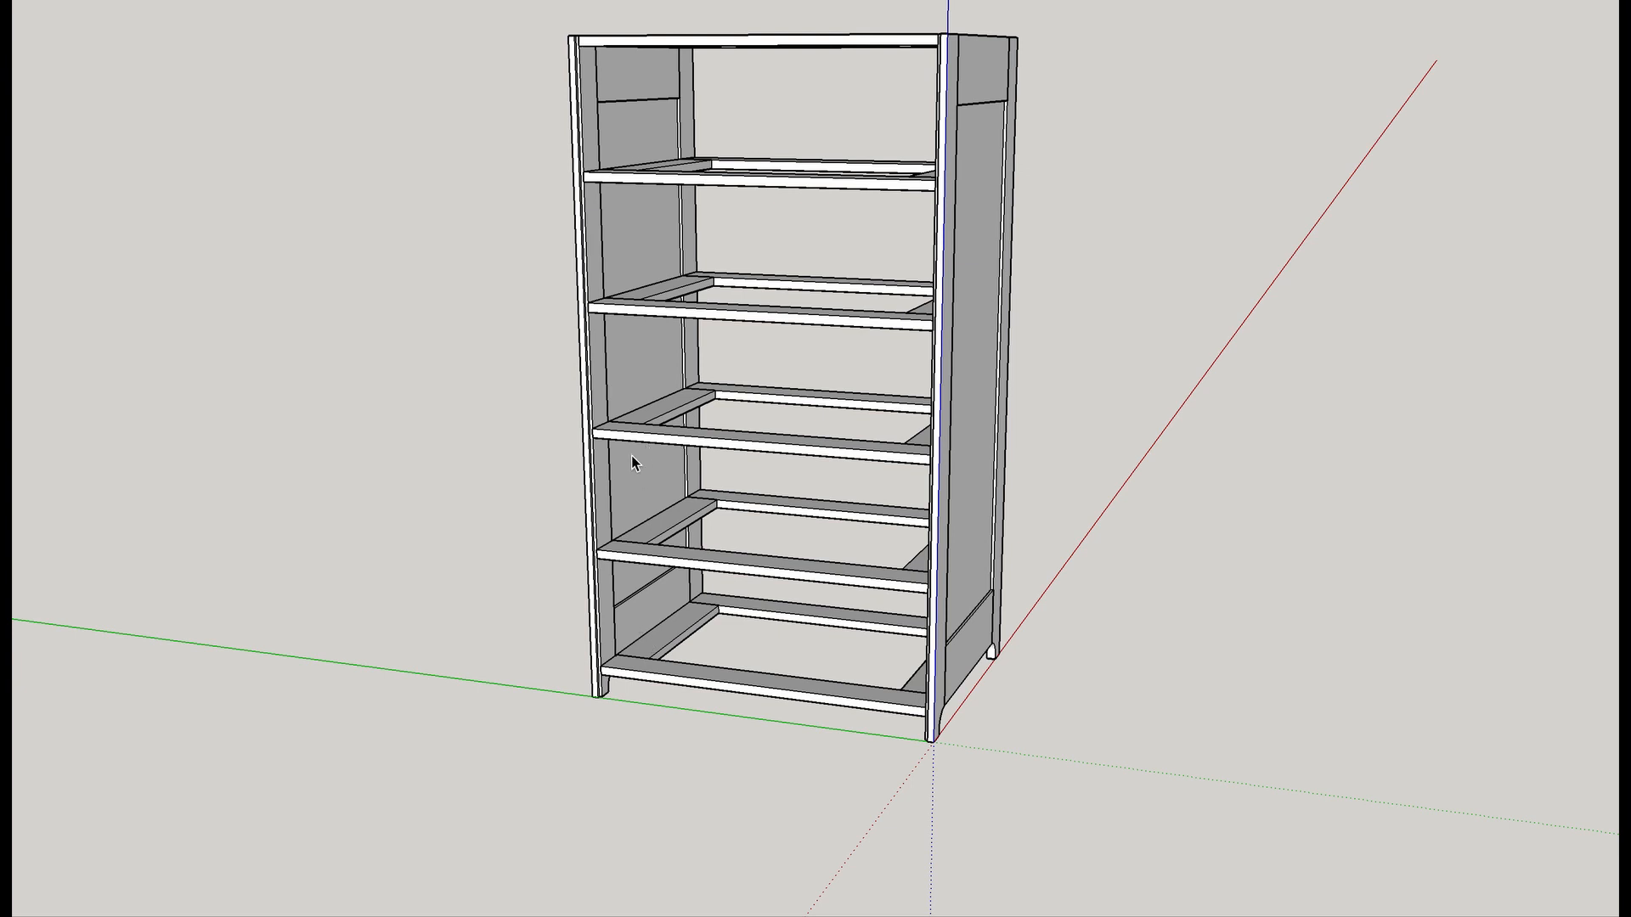
scroll(615, 194, "up", 5)
mouse_move(588, 192)
middle_mouse_down()
mouse_move(648, 272)
mouse_move(673, 277)
mouse_move(627, 362)
mouse_move(639, 544)
middle_mouse_up()
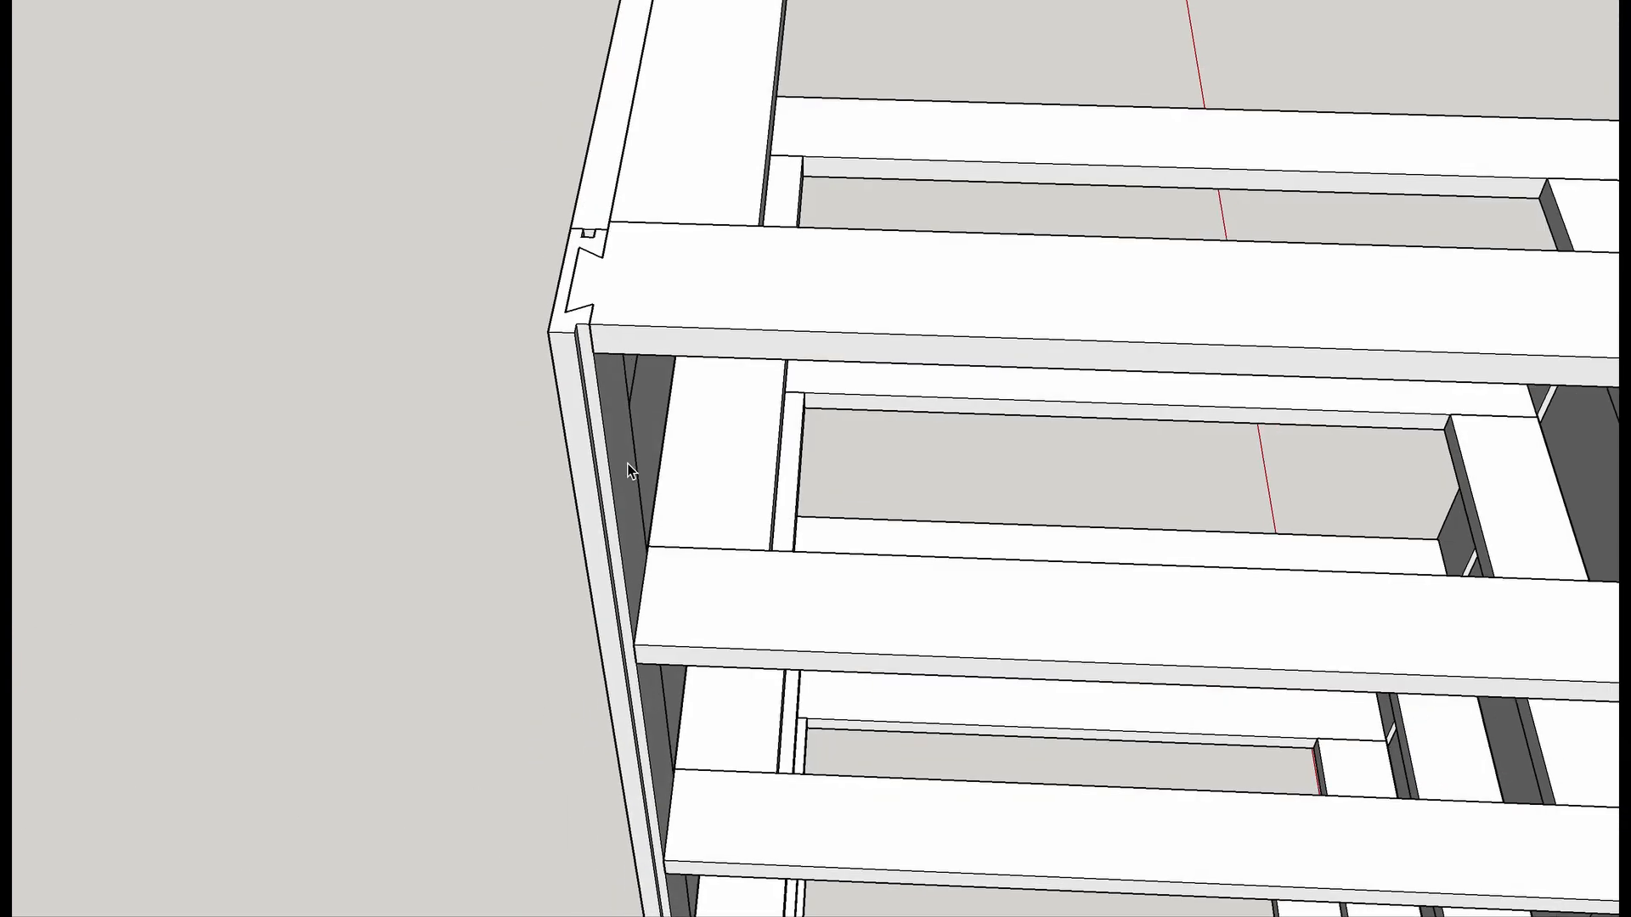
mouse_move(675, 600)
middle_mouse_down()
mouse_move(666, 647)
mouse_move(653, 422)
middle_mouse_up()
scroll(652, 423, "down", 3)
Delete the side panel standing on the green axis away from the origin.
mouse_move(648, 489)
middle_mouse_down("shift")
mouse_move(660, 293)
mouse_move(949, 332)
mouse_move(1454, 301)
middle_mouse_up("shift")
scroll(653, 304, "down", 7)
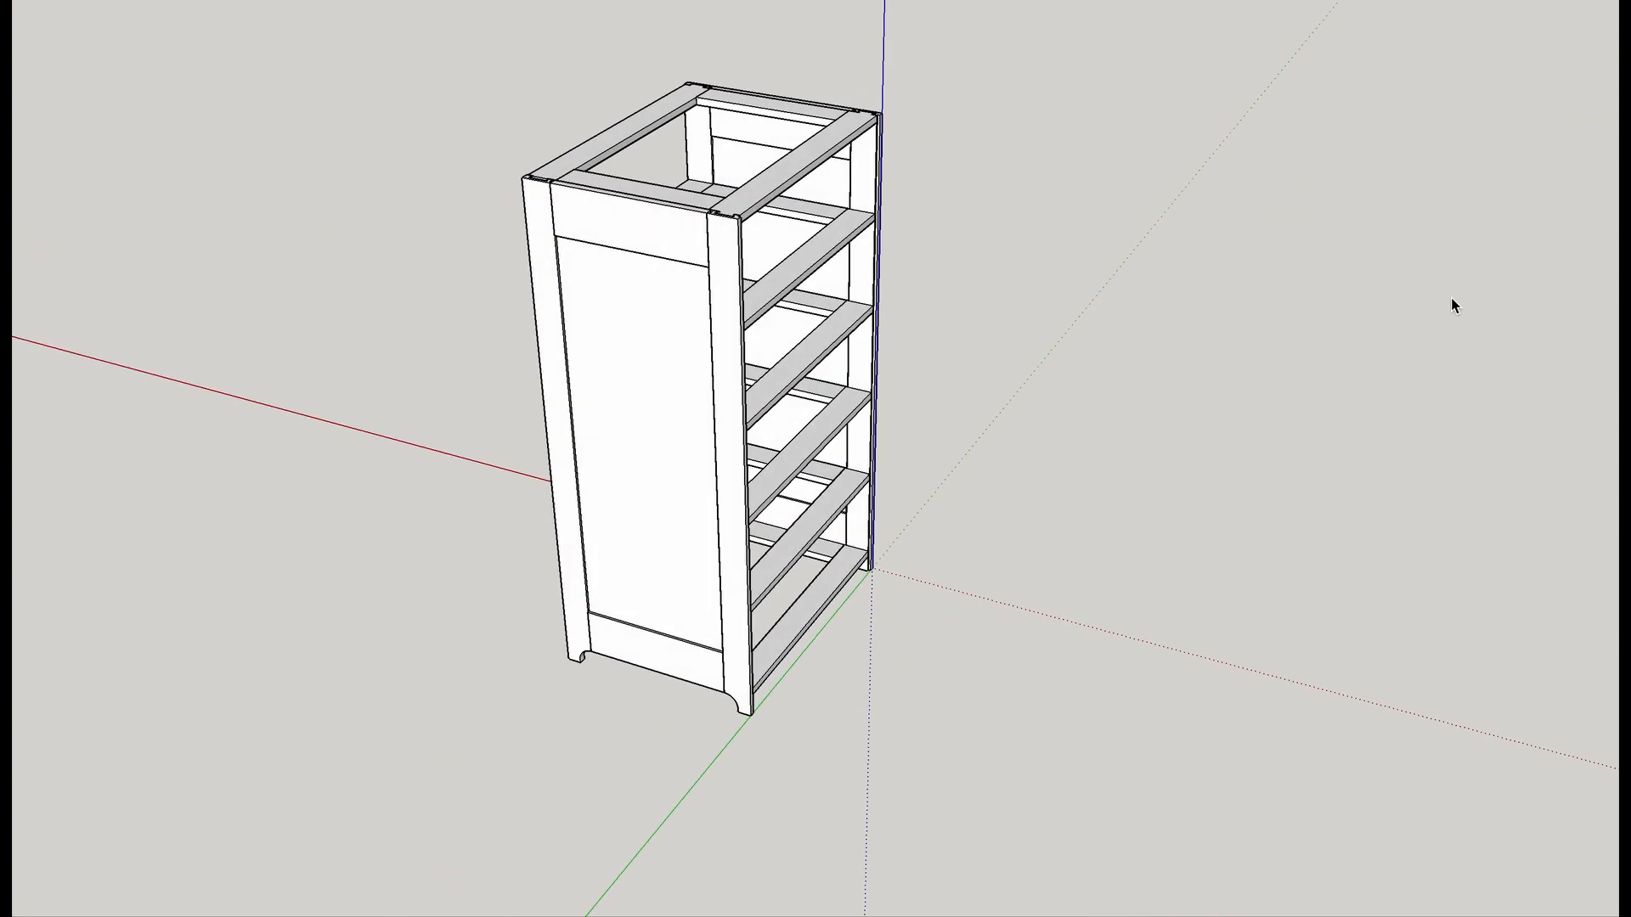
left_click(662, 382)
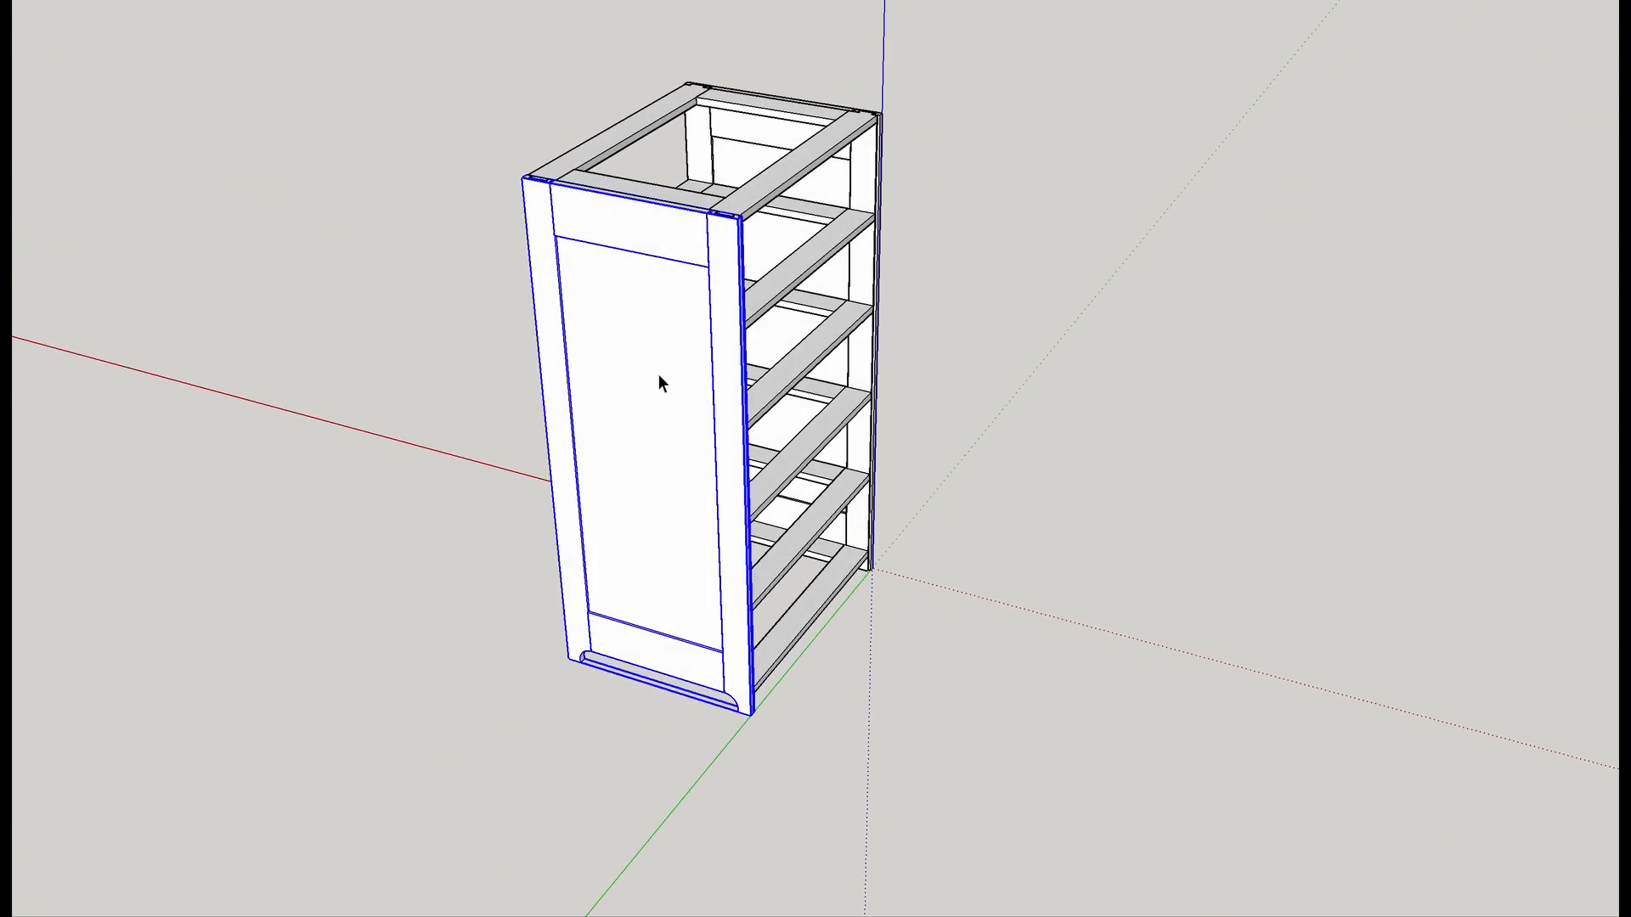
key("Delete")
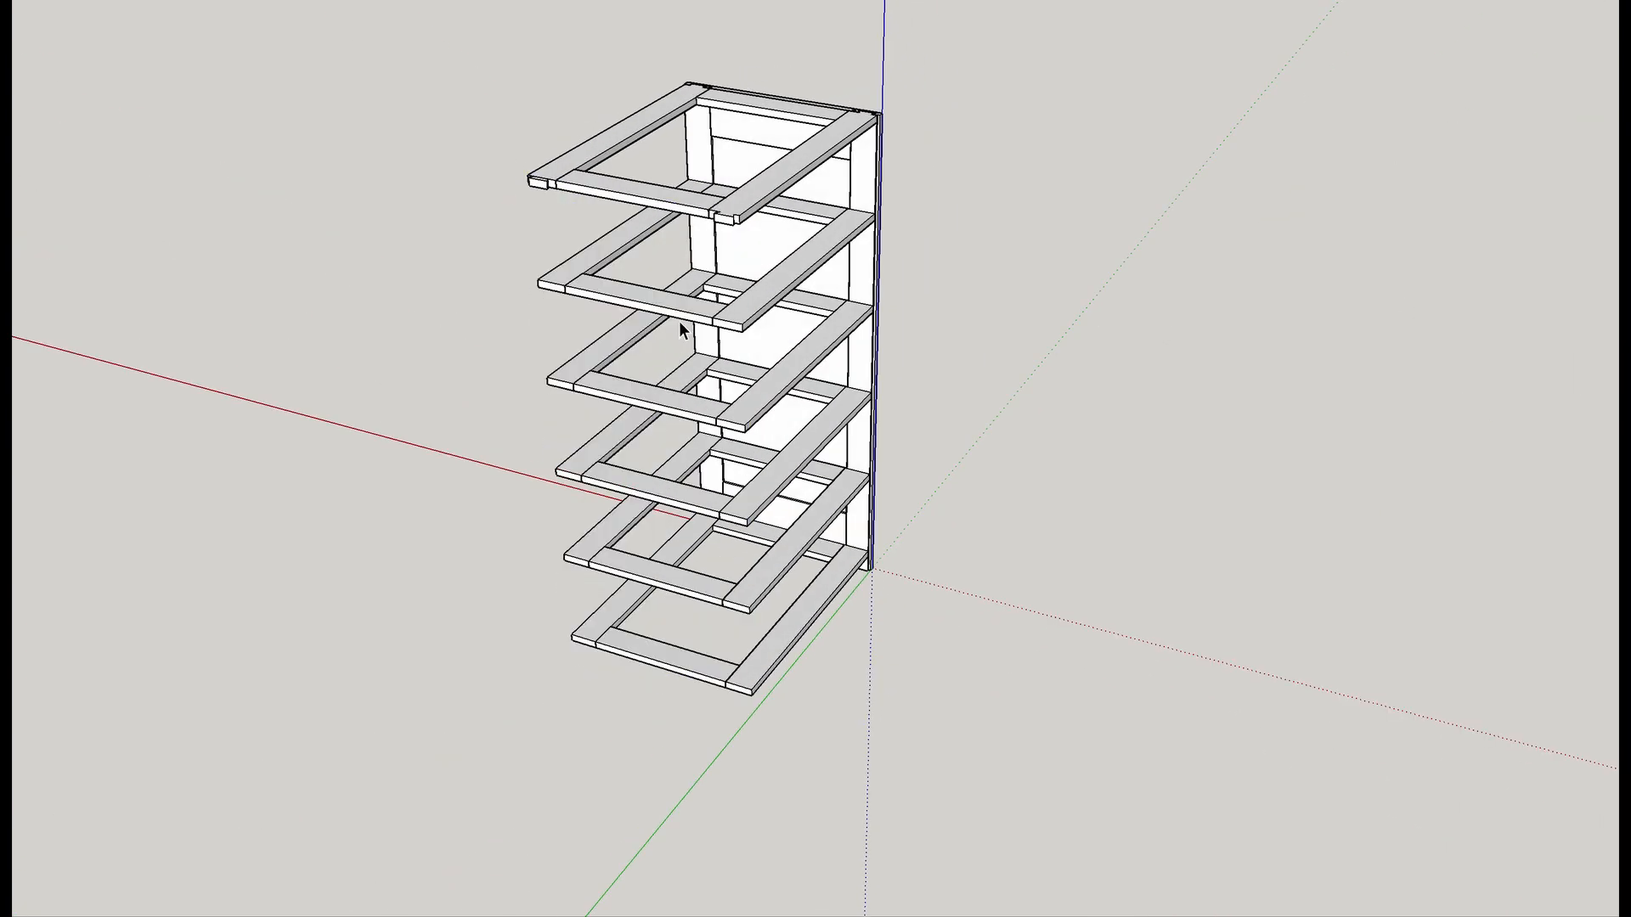
Examine how the drawer frames' rails meet the remaining side panel, and check their exposed ends where the other panel was removed.
mouse_move(680, 341)
middle_mouse_down()
mouse_move(910, 262)
mouse_move(809, 272)
mouse_move(677, 419)
middle_mouse_up()
scroll(775, 276, "up", 3)
scroll(883, 73, "up", 5)
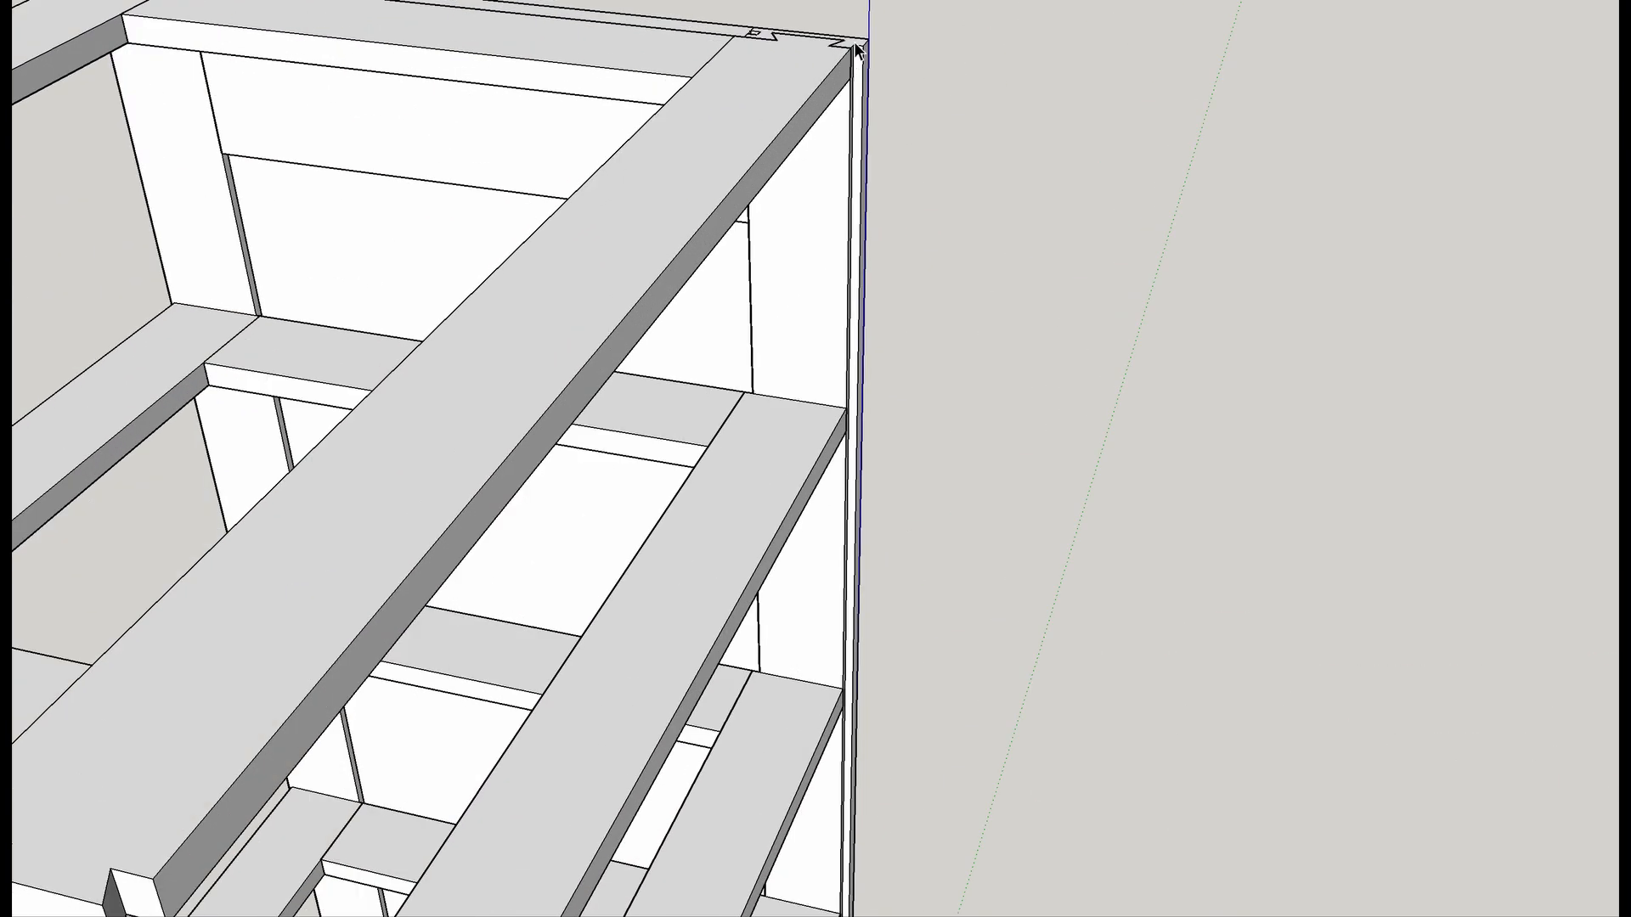
scroll(856, 53, "up", 3)
scroll(856, 82, "down", 6)
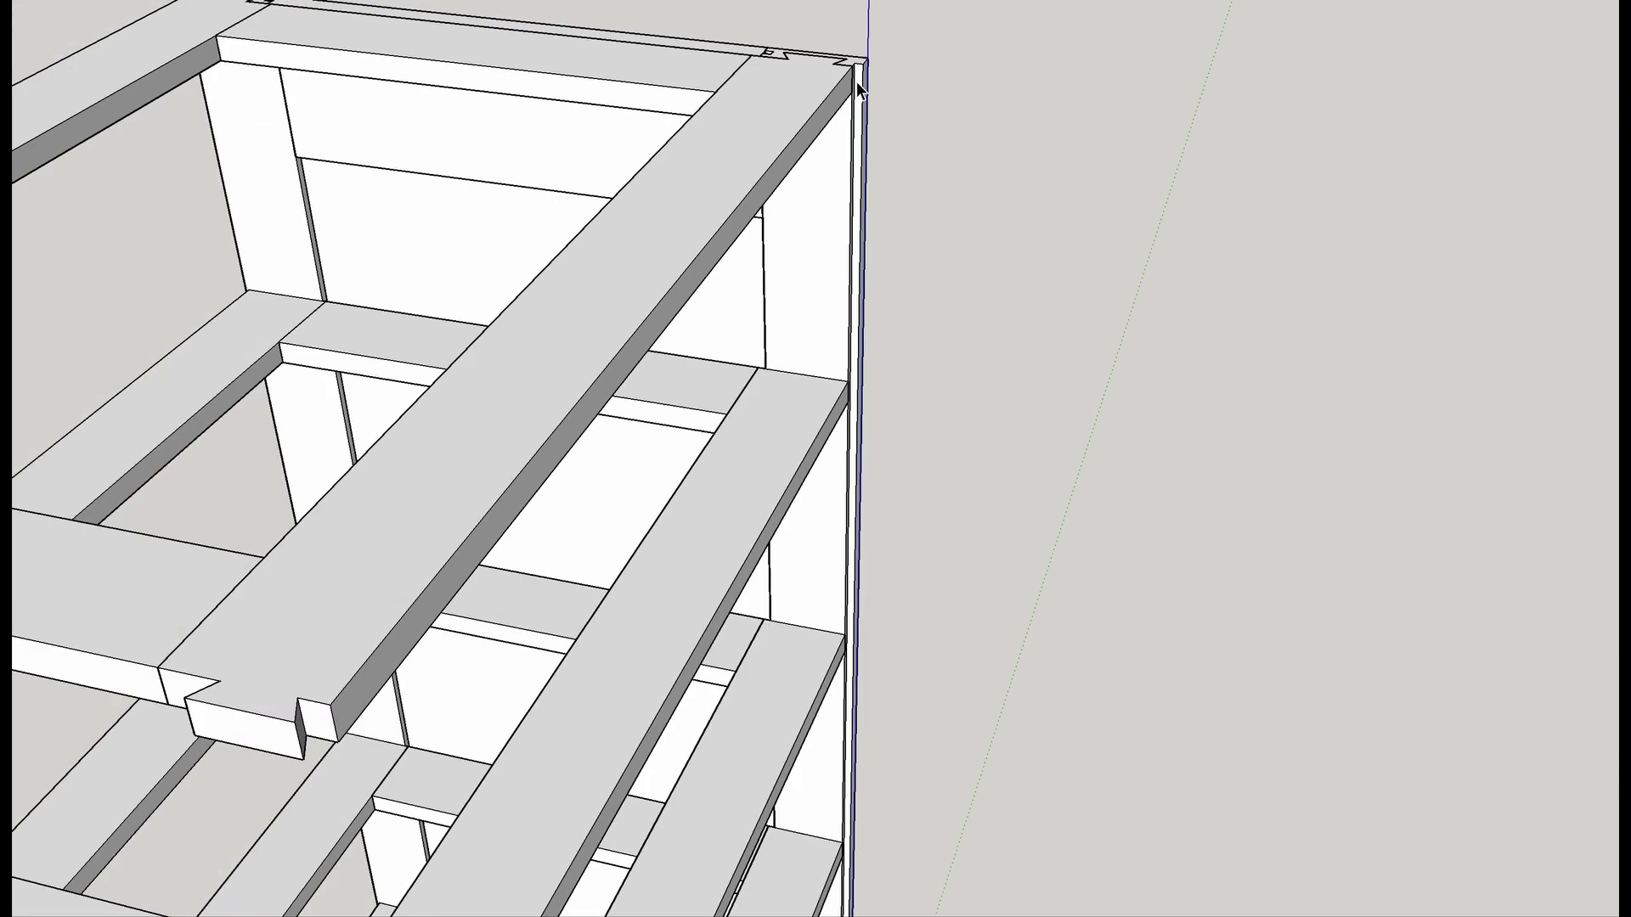
mouse_move(641, 437)
middle_mouse_down()
mouse_move(662, 451)
mouse_move(772, 232)
middle_mouse_up()
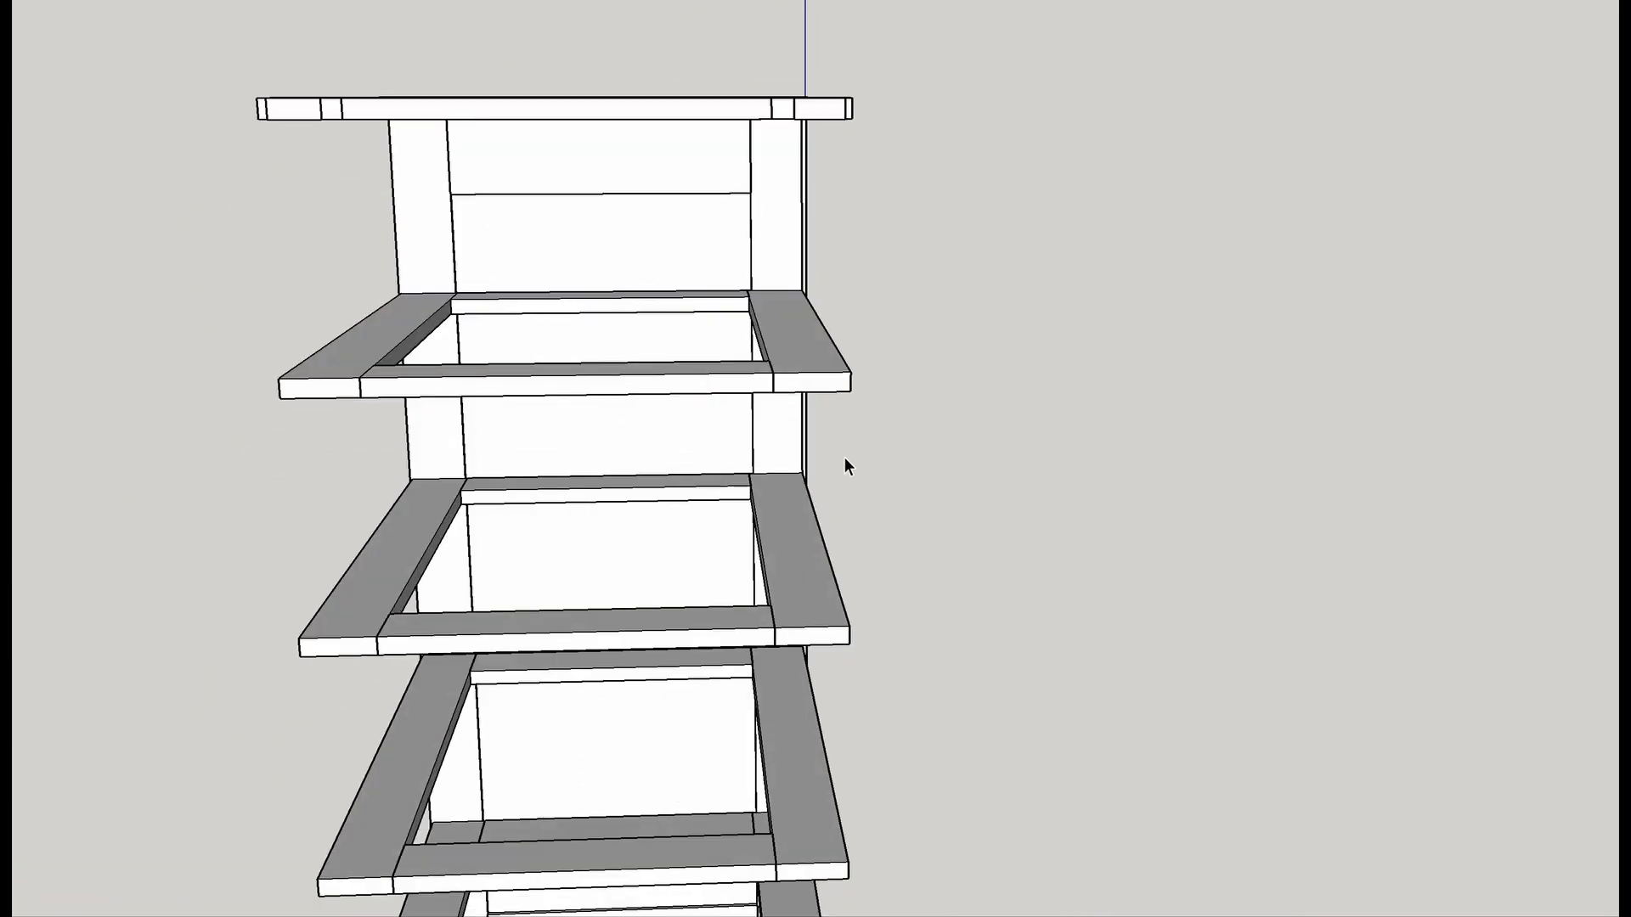
scroll(844, 459, "up", 5)
scroll(785, 476, "up", 2)
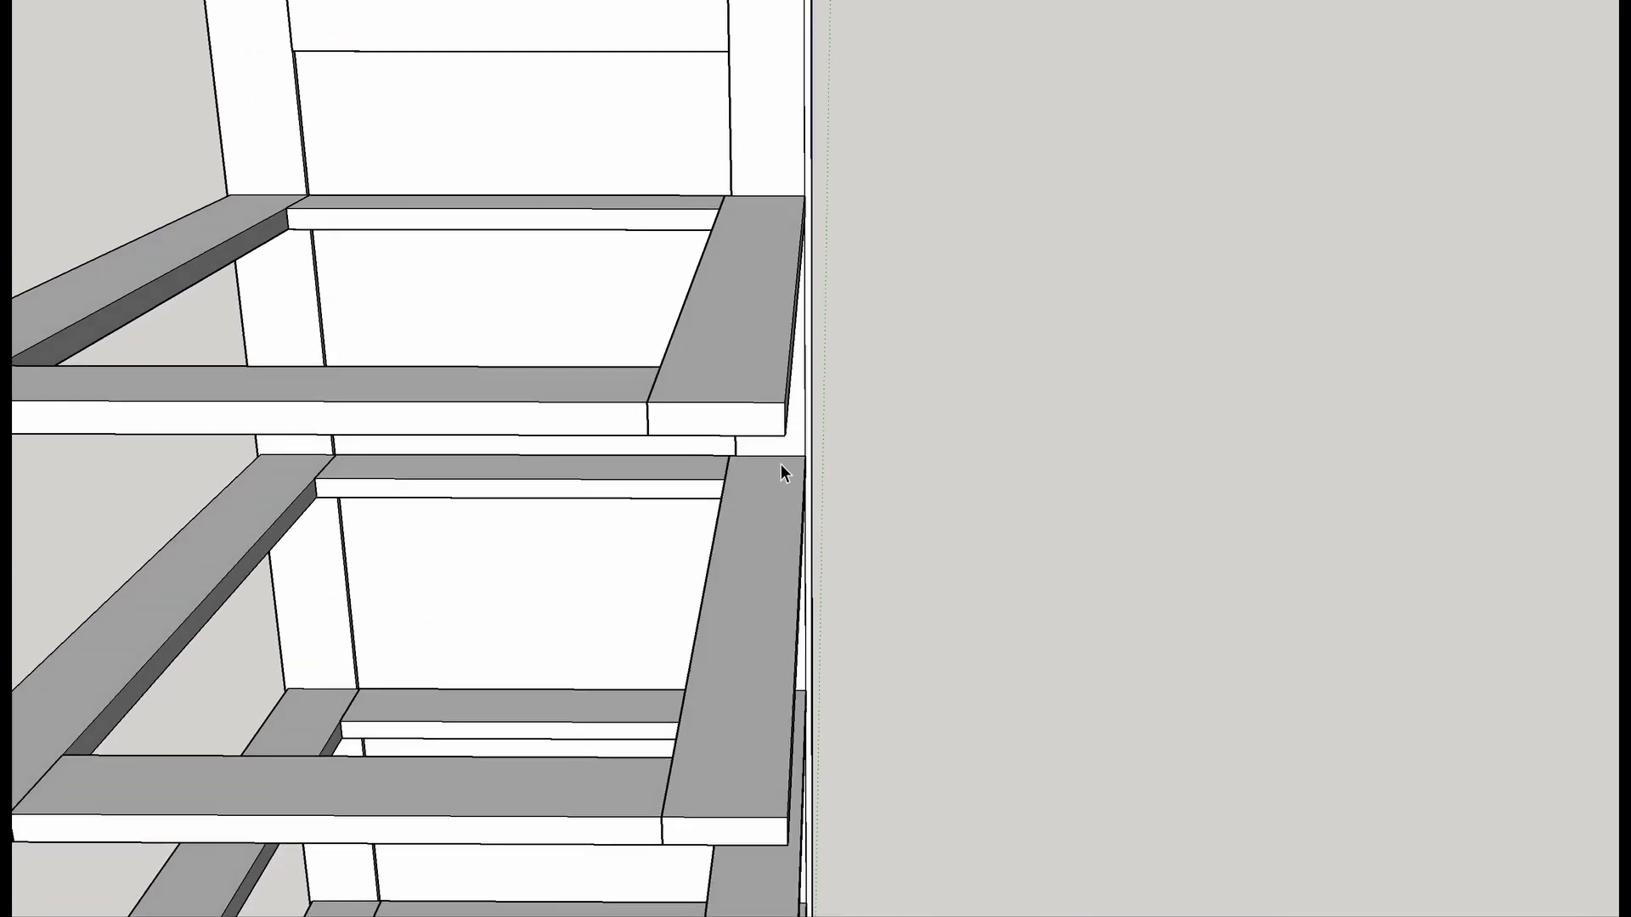
scroll(781, 465, "down", 2)
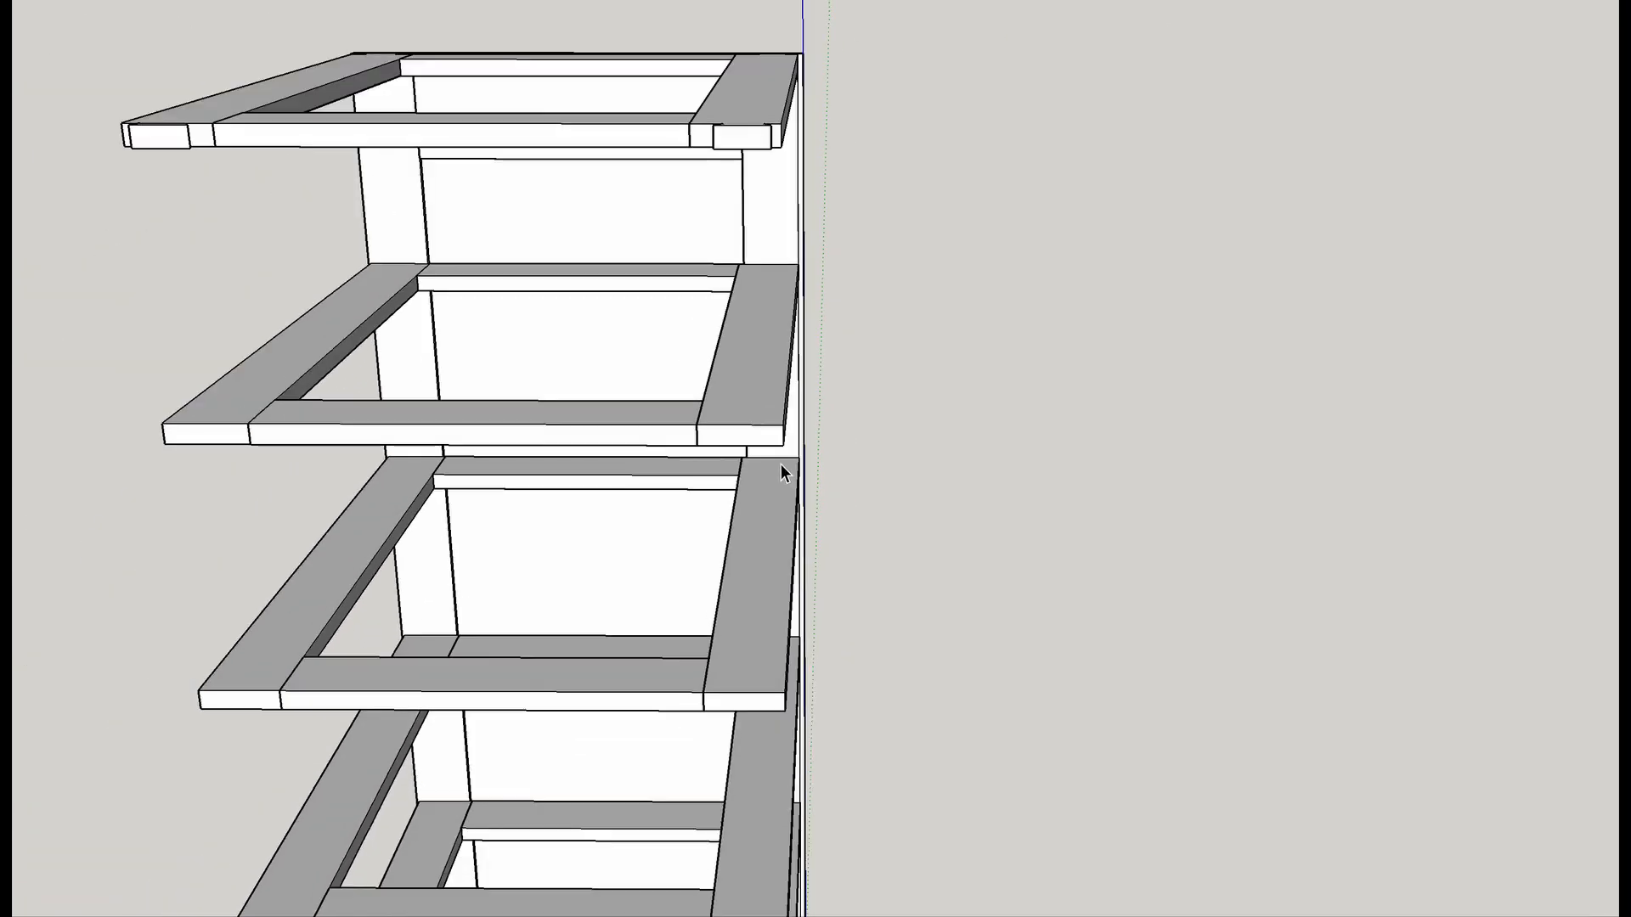
Open the rail nearest the blue axis in the second frame from the top and start Push/Pull on its exposed end face.
double_click(742, 434)
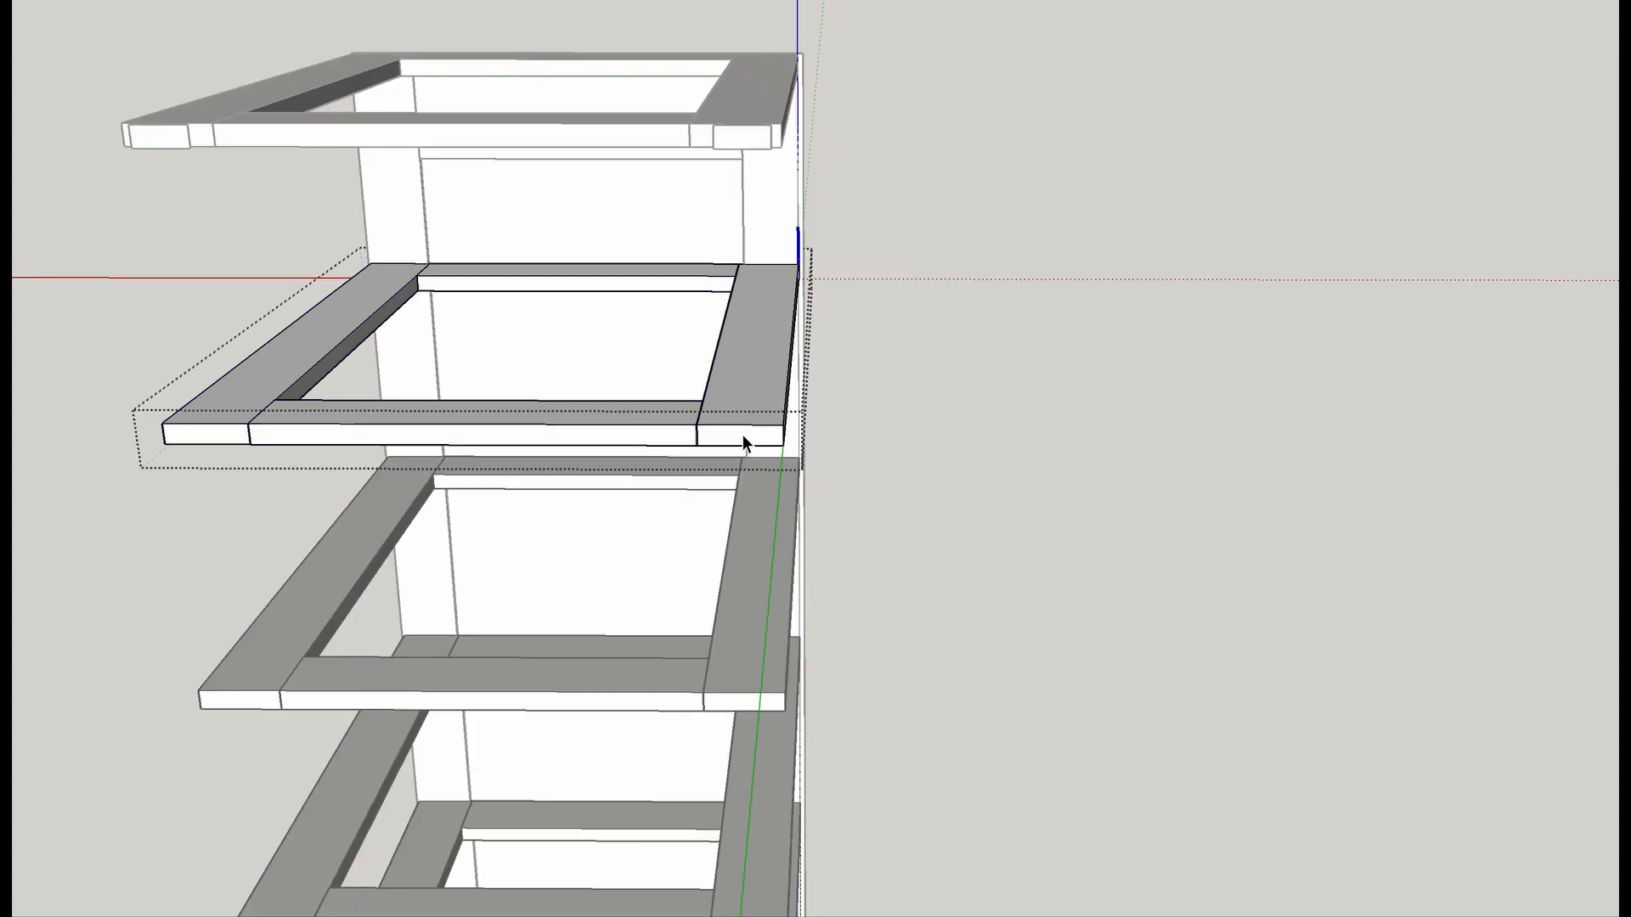
triple_click(742, 434)
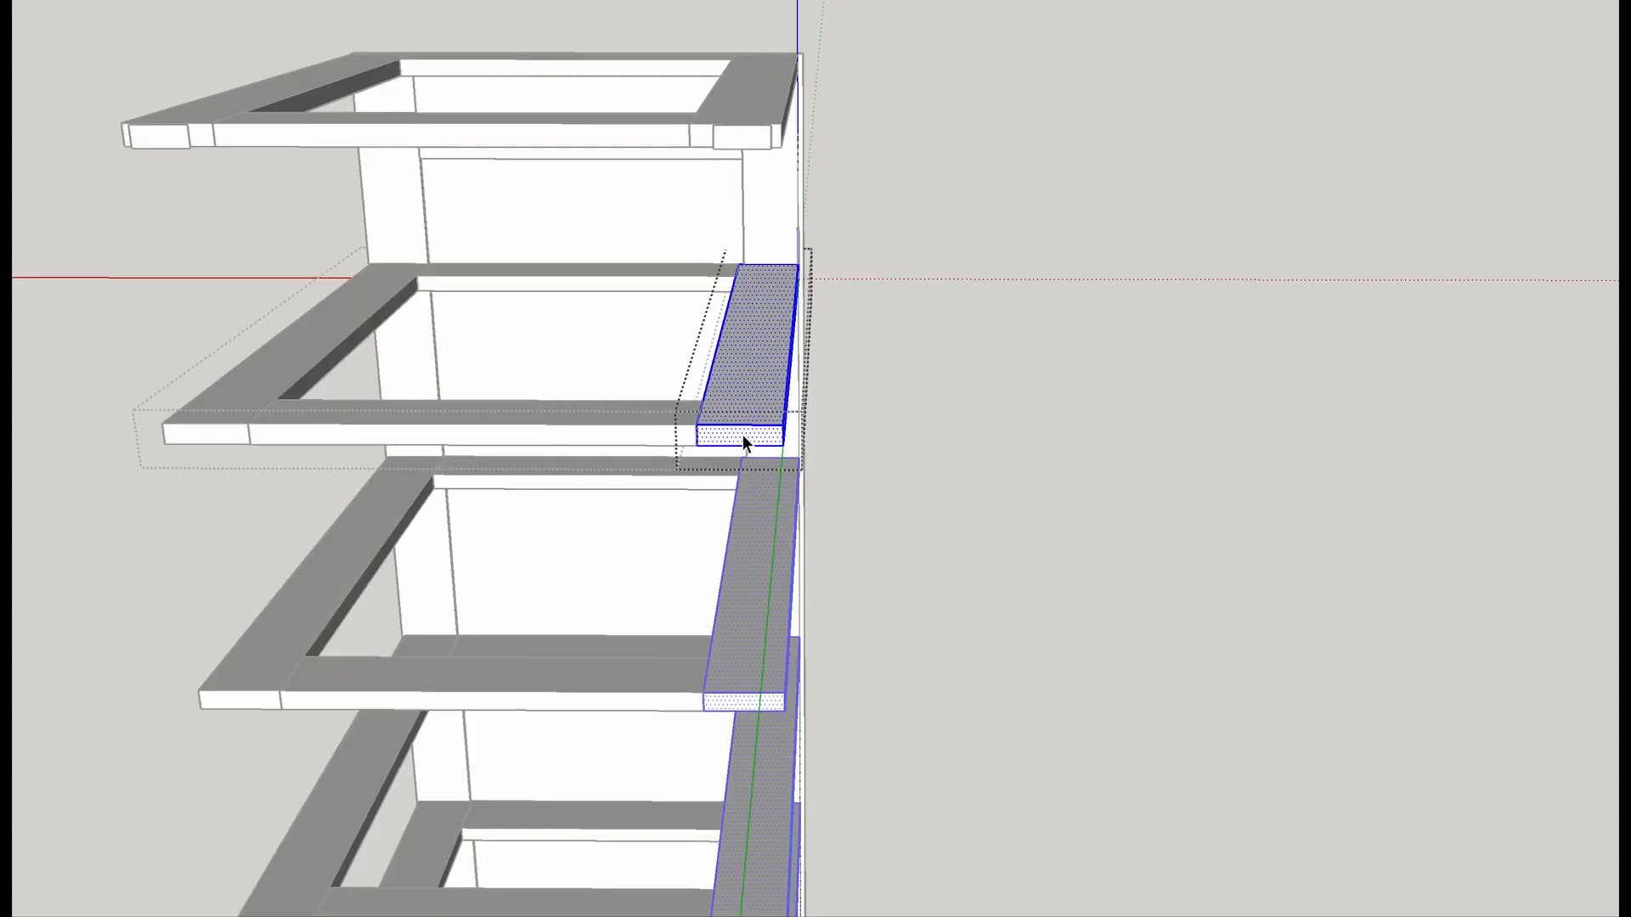
scroll(742, 435, "up", 3)
key("p")
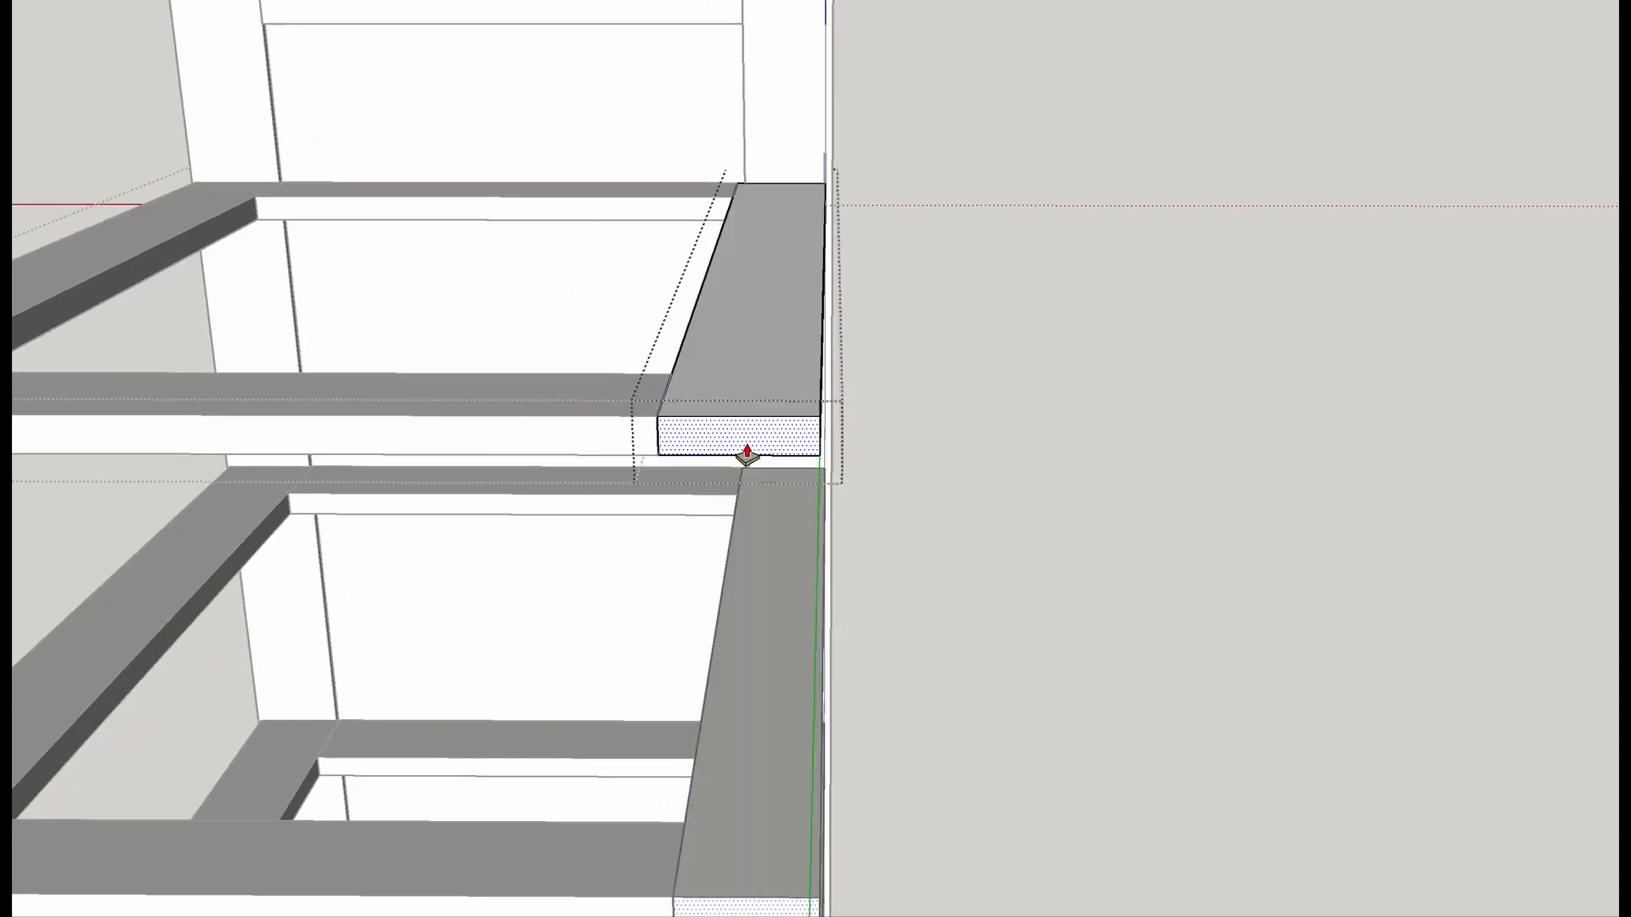
Push/Pull the front end face of the right side rail outward on the second frame from the top.
left_click(756, 460)
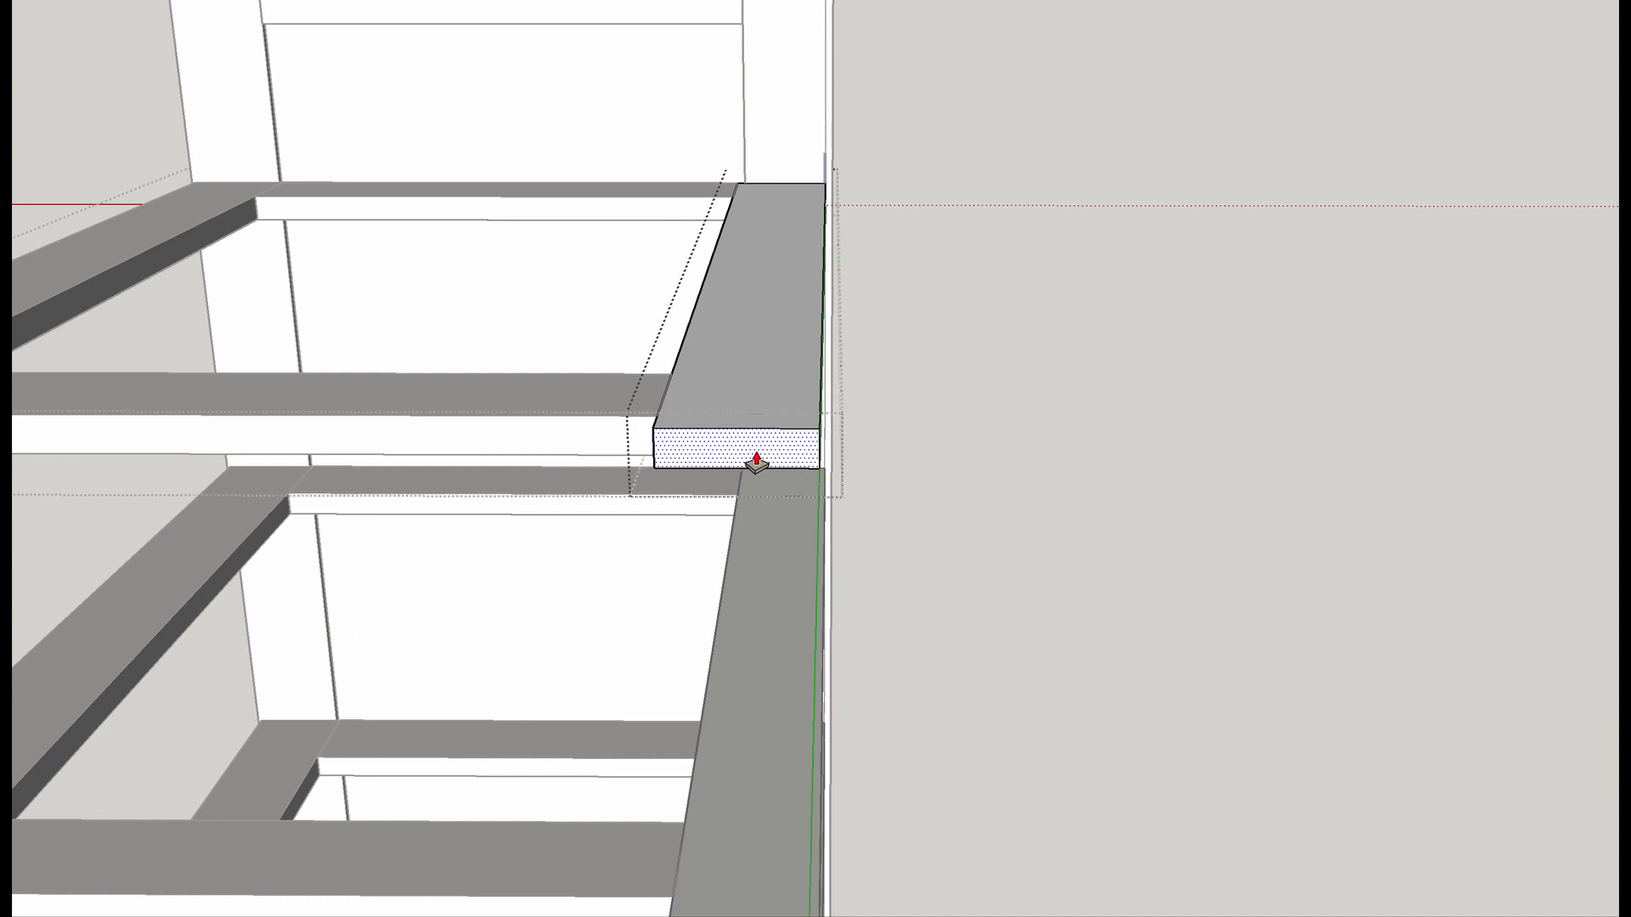
key("Return")
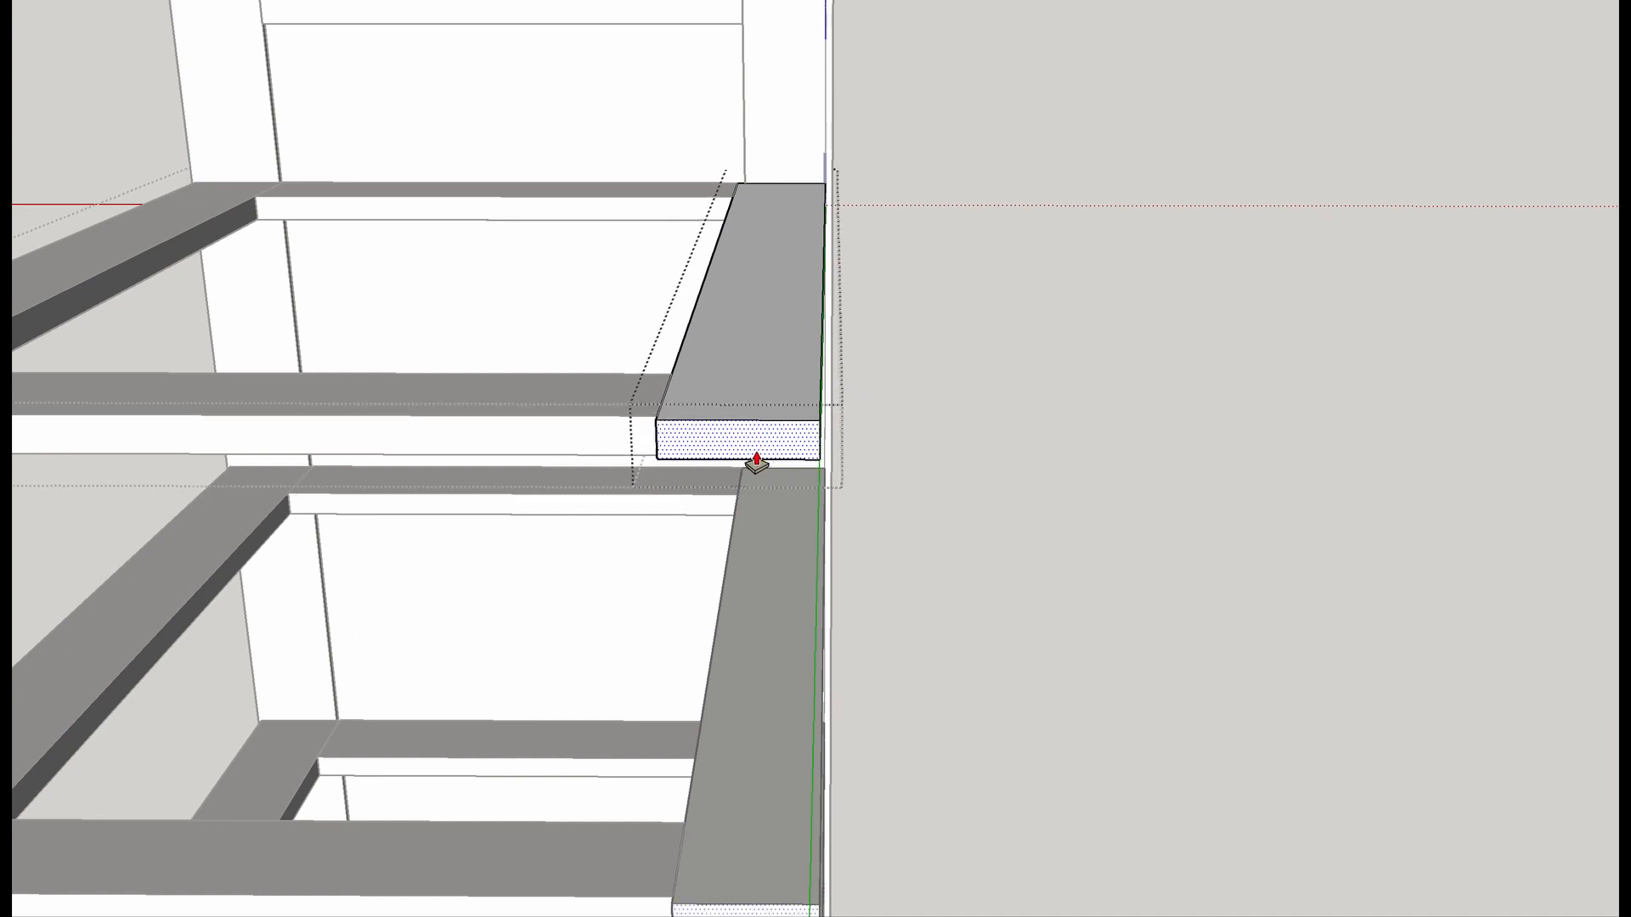
middle_click_drag(899, 451, 609, 533)
mouse_move(357, 515)
middle_mouse_down("shift")
mouse_move(463, 485)
mouse_move(1172, 419)
middle_mouse_up("shift")
mouse_move(1274, 461)
middle_mouse_down()
mouse_move(885, 462)
mouse_move(853, 414)
mouse_move(1026, 418)
middle_mouse_up()
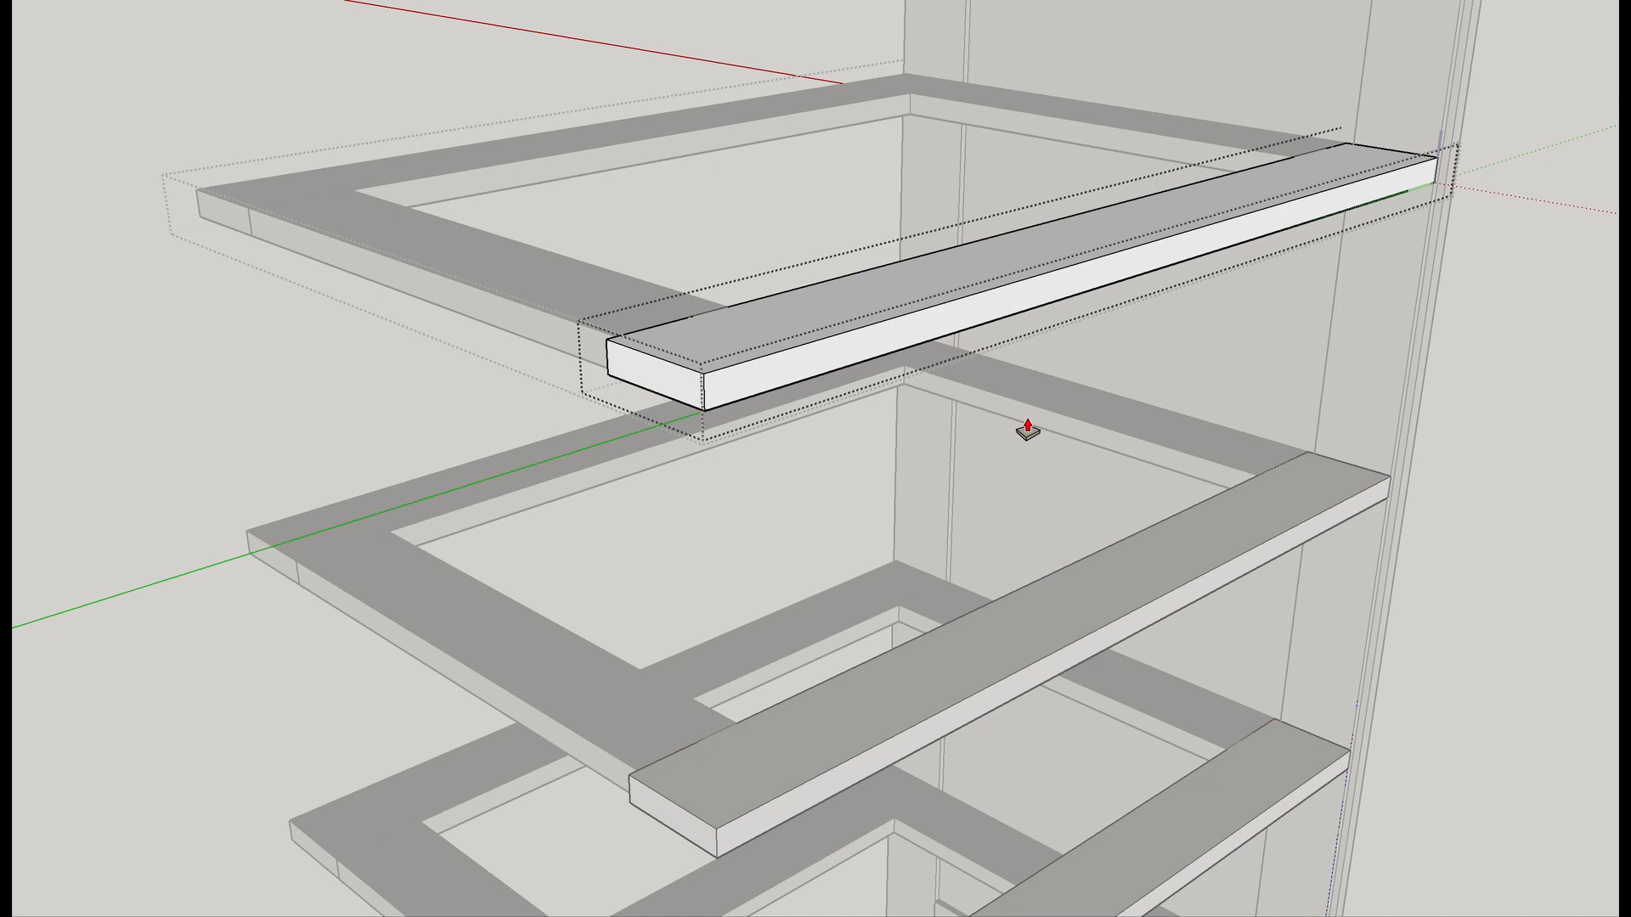
scroll(808, 480, "down", 6)
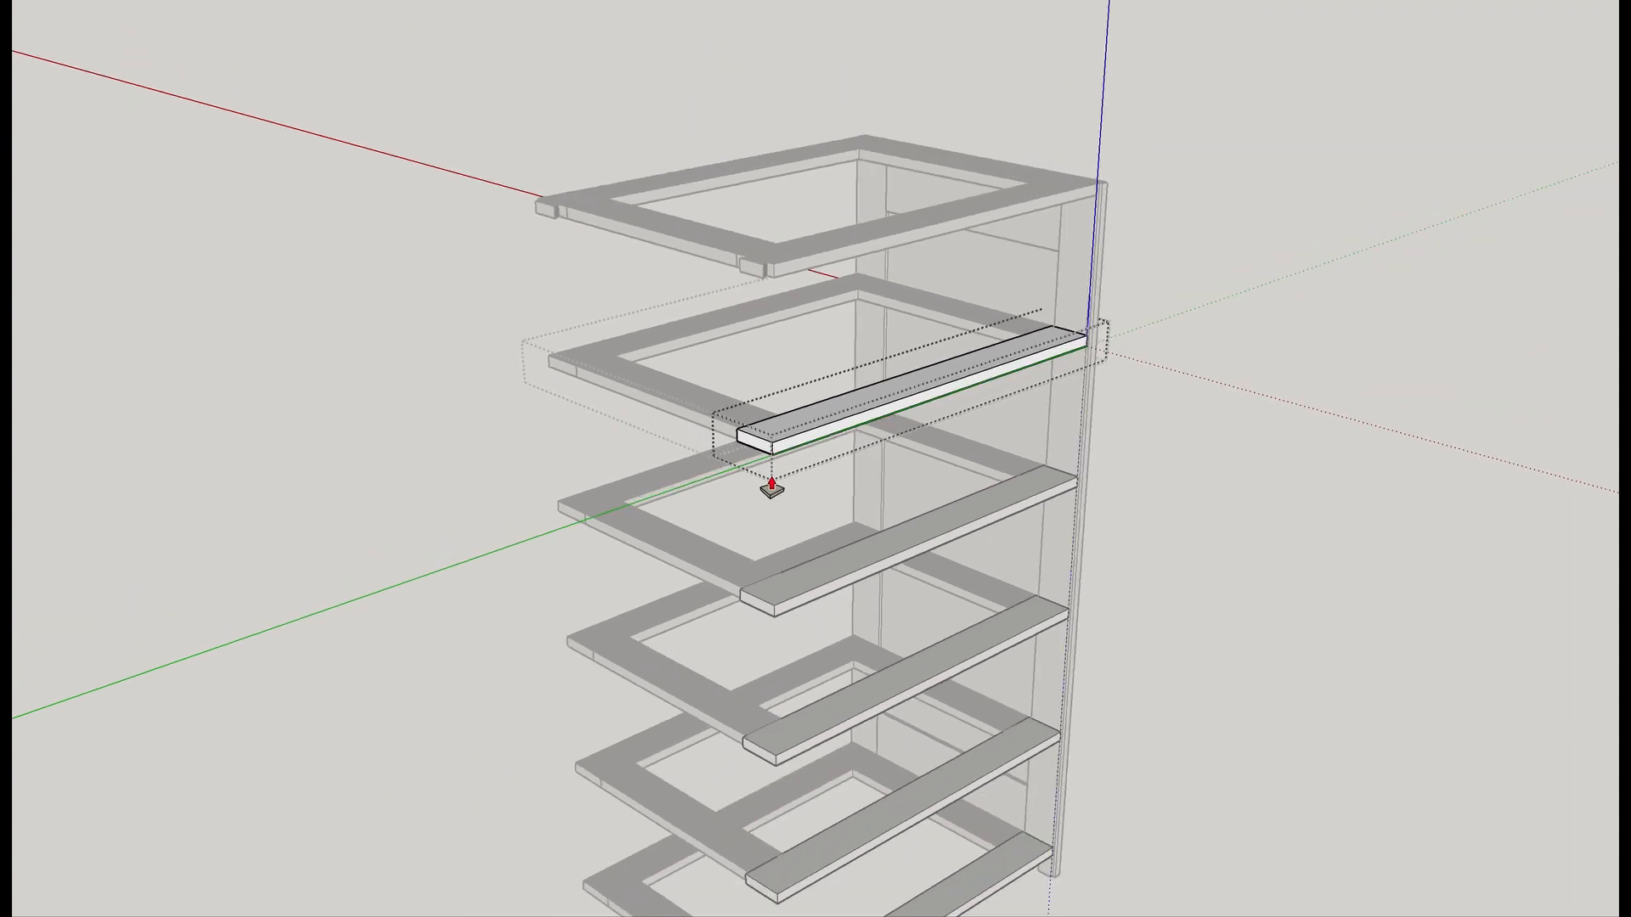
mouse_move(683, 416)
middle_mouse_down()
mouse_move(1023, 437)
mouse_move(1099, 415)
middle_mouse_up()
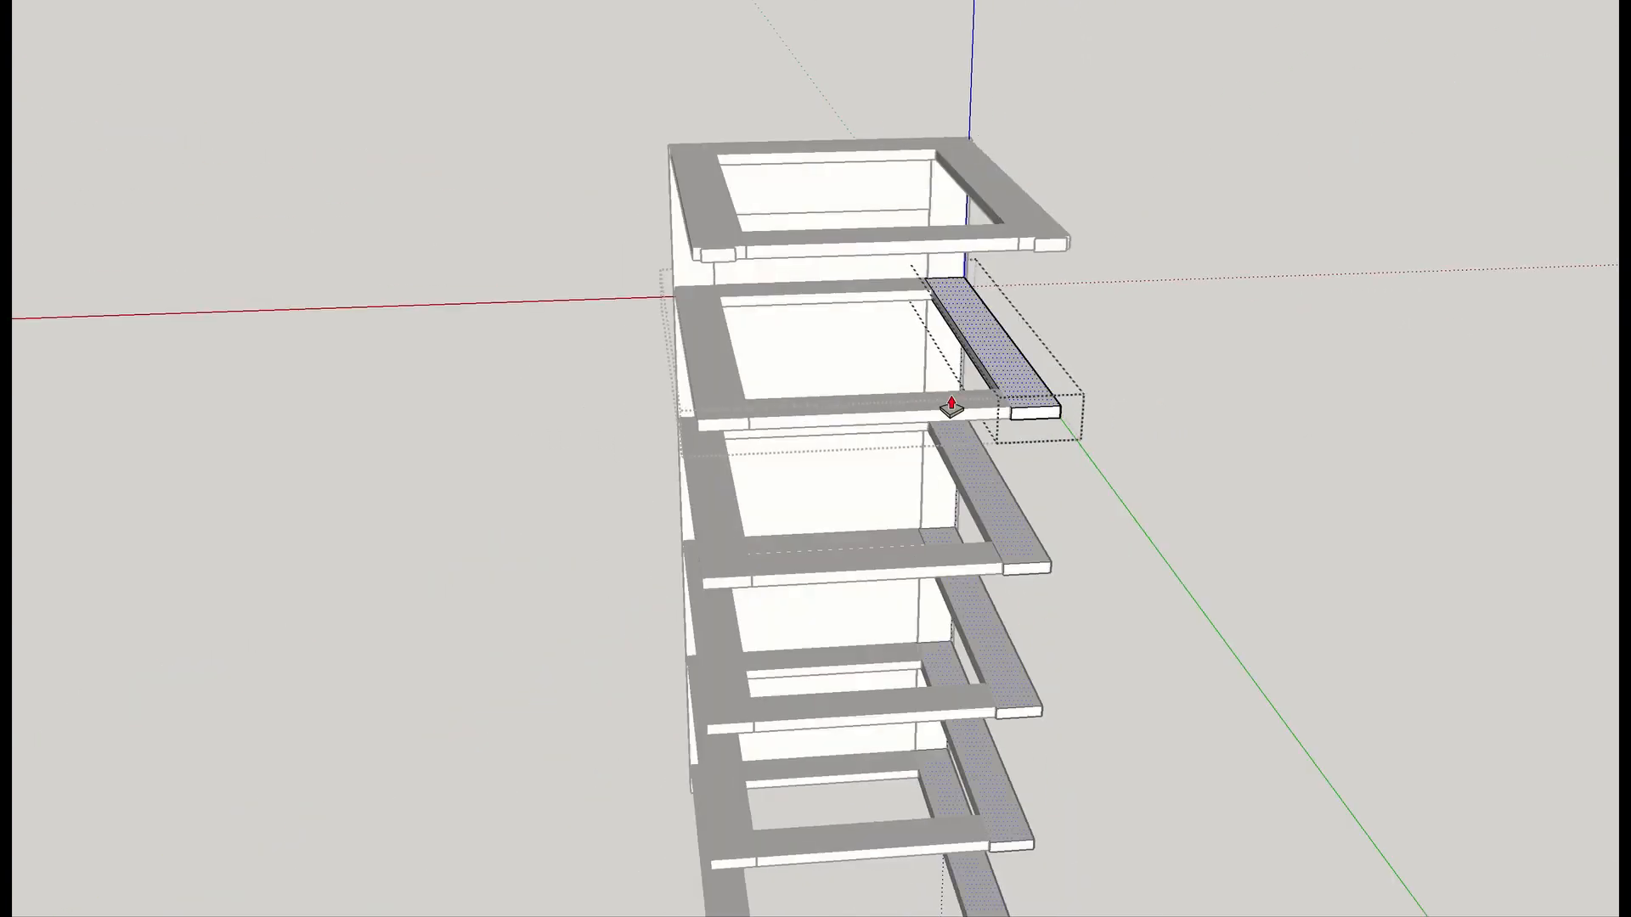
Open the same frame's left side rail for editing and place a guide inset from the outer edge of its end face.
scroll(686, 401, "up", 3)
scroll(686, 401, "up", 2)
key("space")
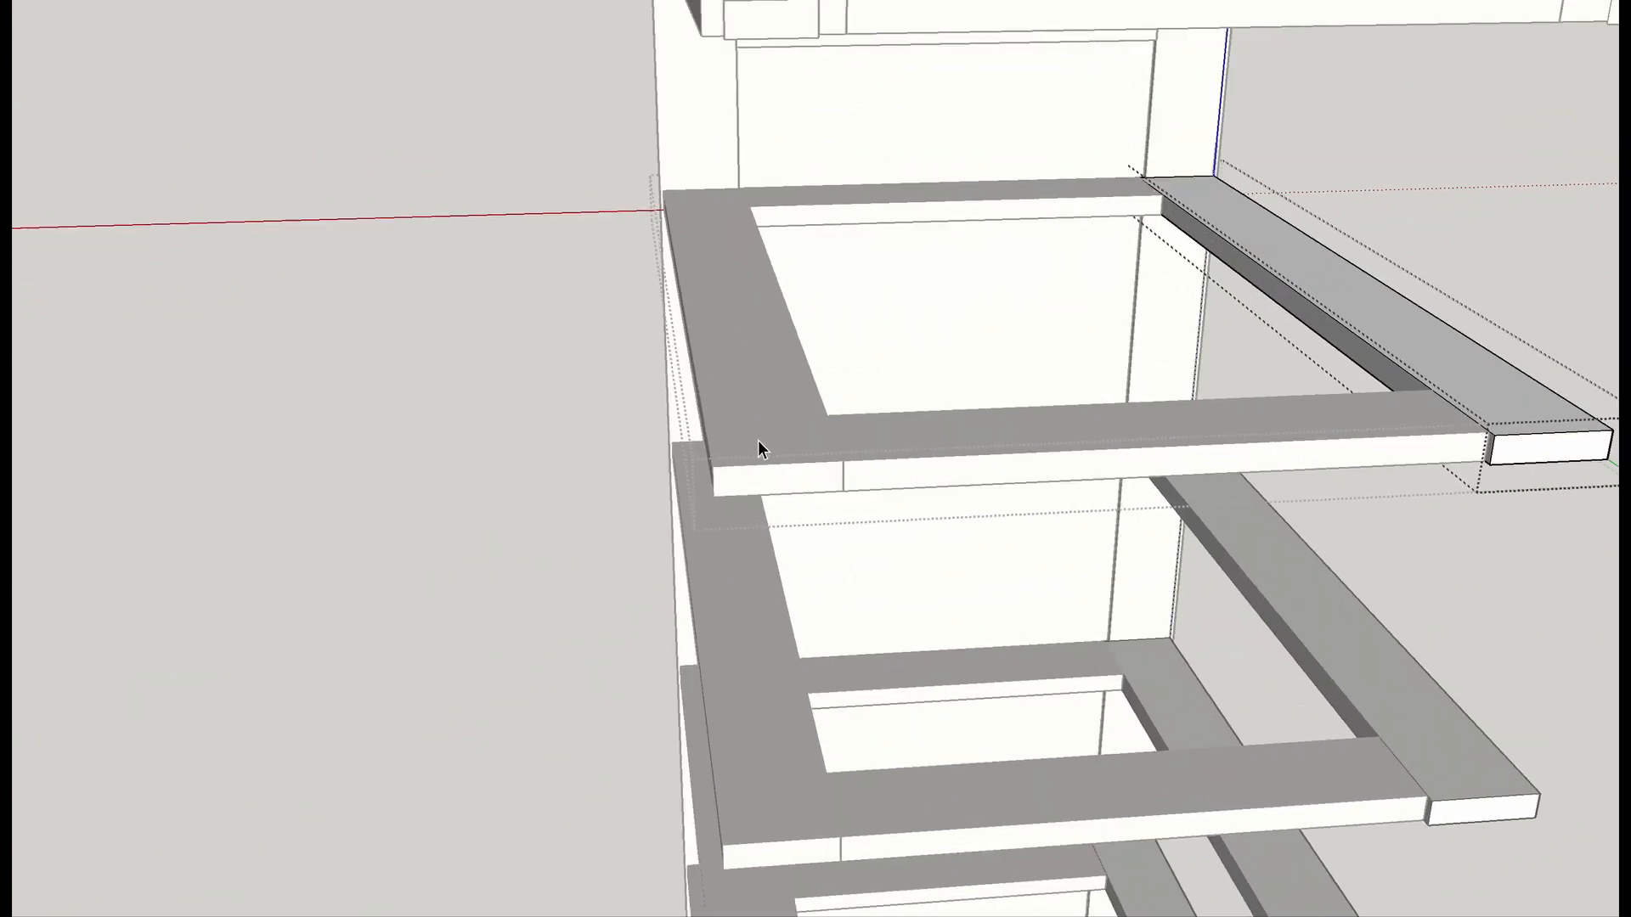
left_click(722, 460)
double_click(808, 466)
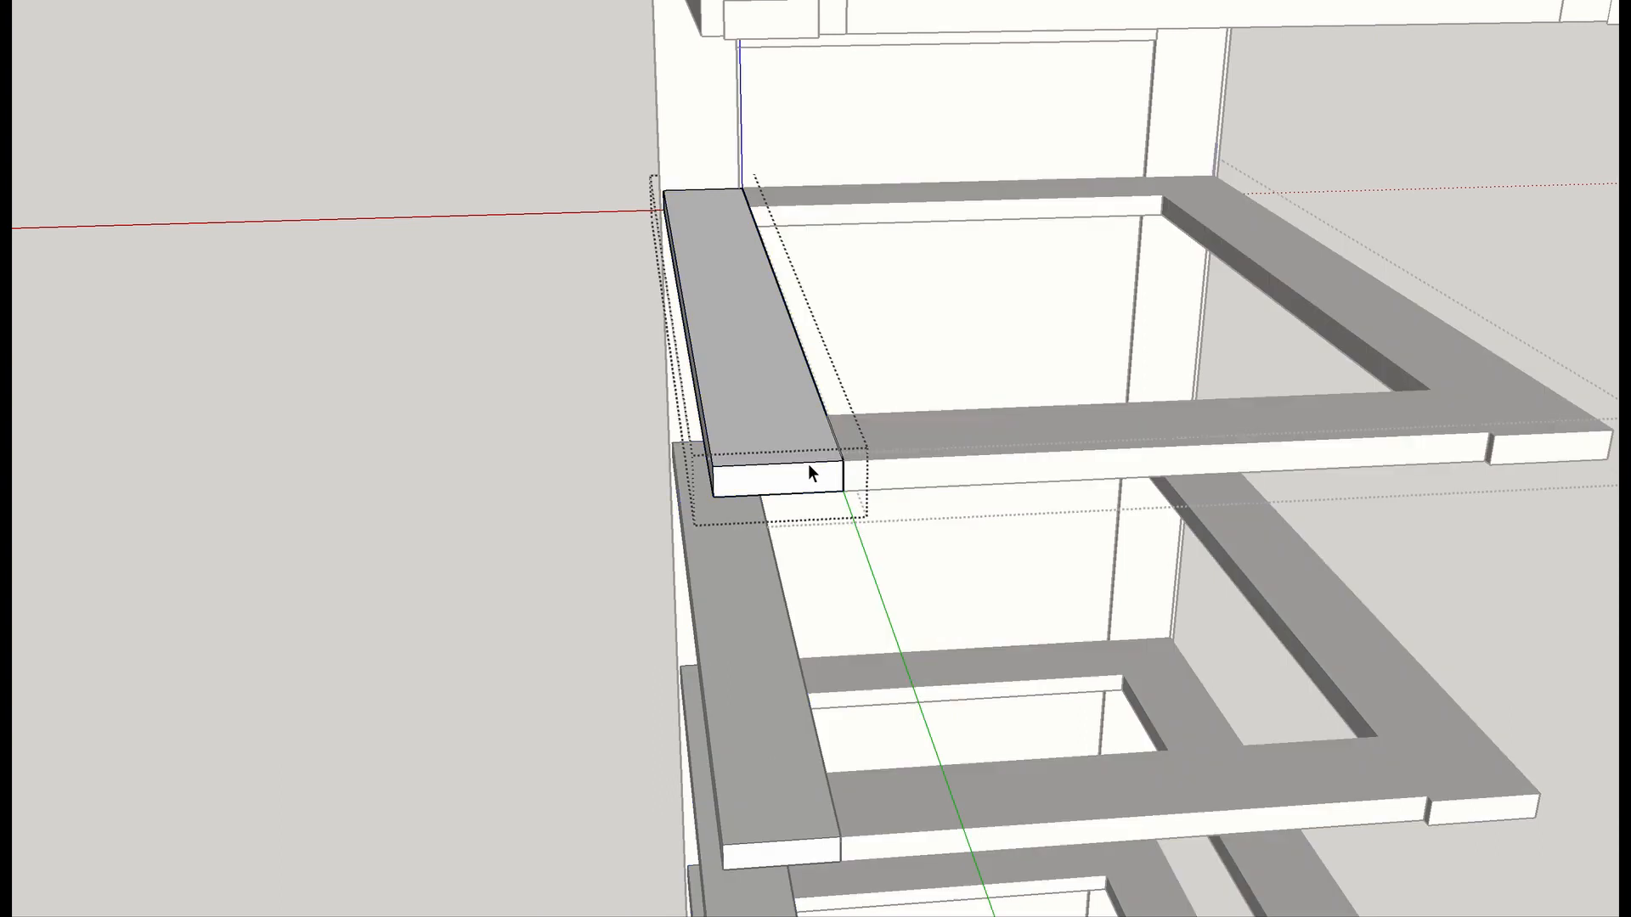
left_click(796, 472)
scroll(790, 481, "up", 2)
scroll(789, 478, "up", 1)
middle_click_drag(791, 476, 740, 444)
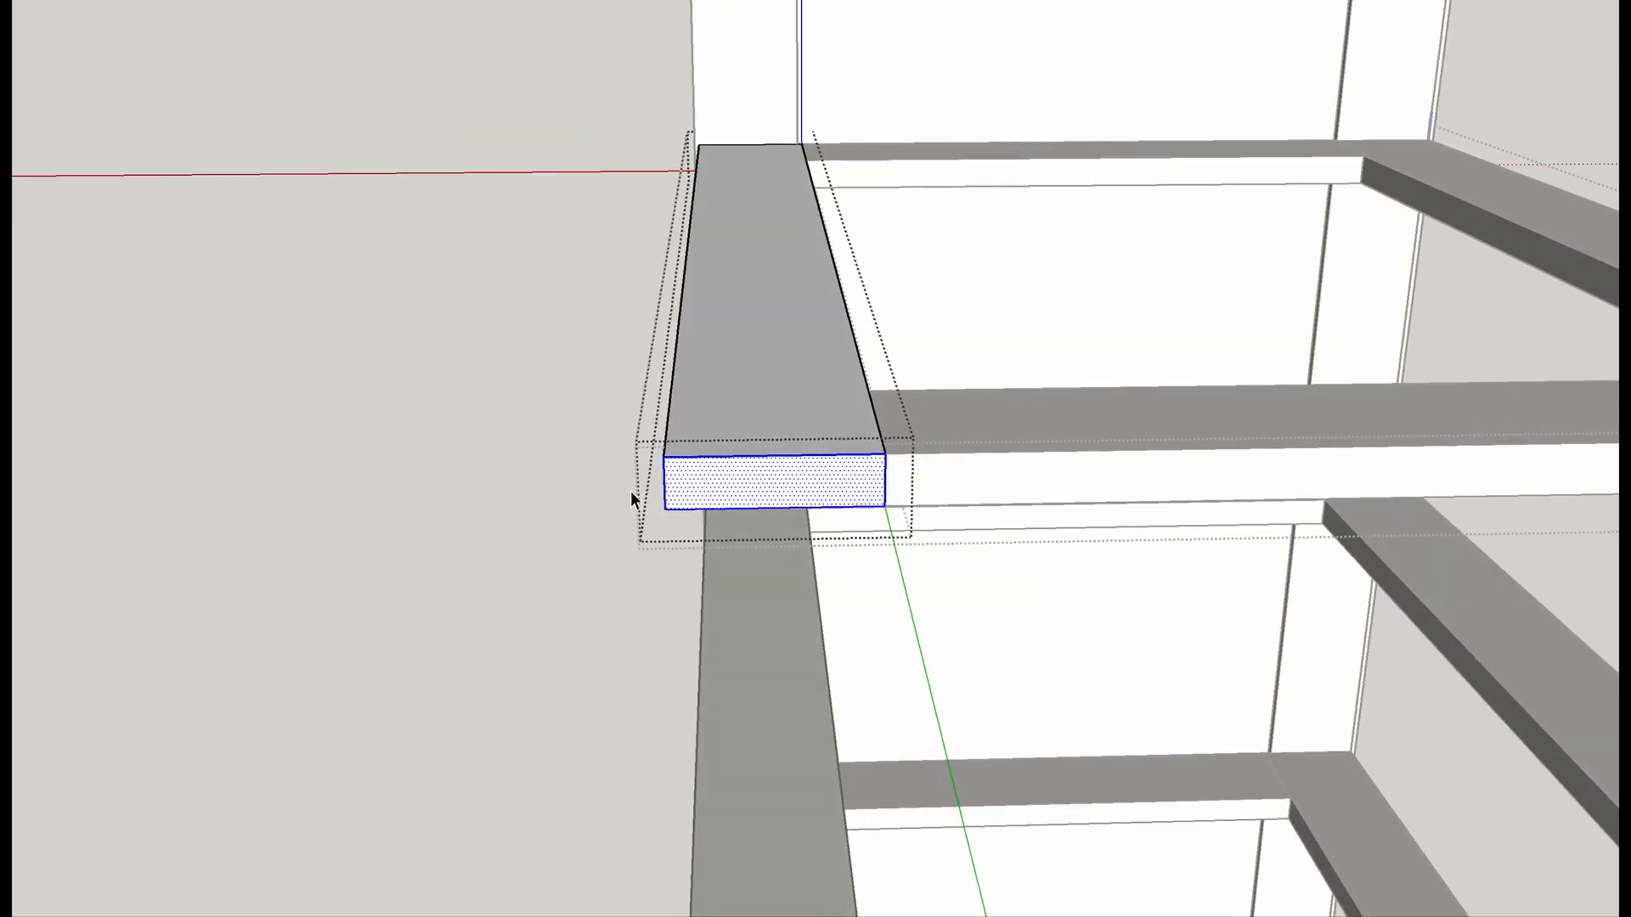
scroll(632, 491, "up", 3)
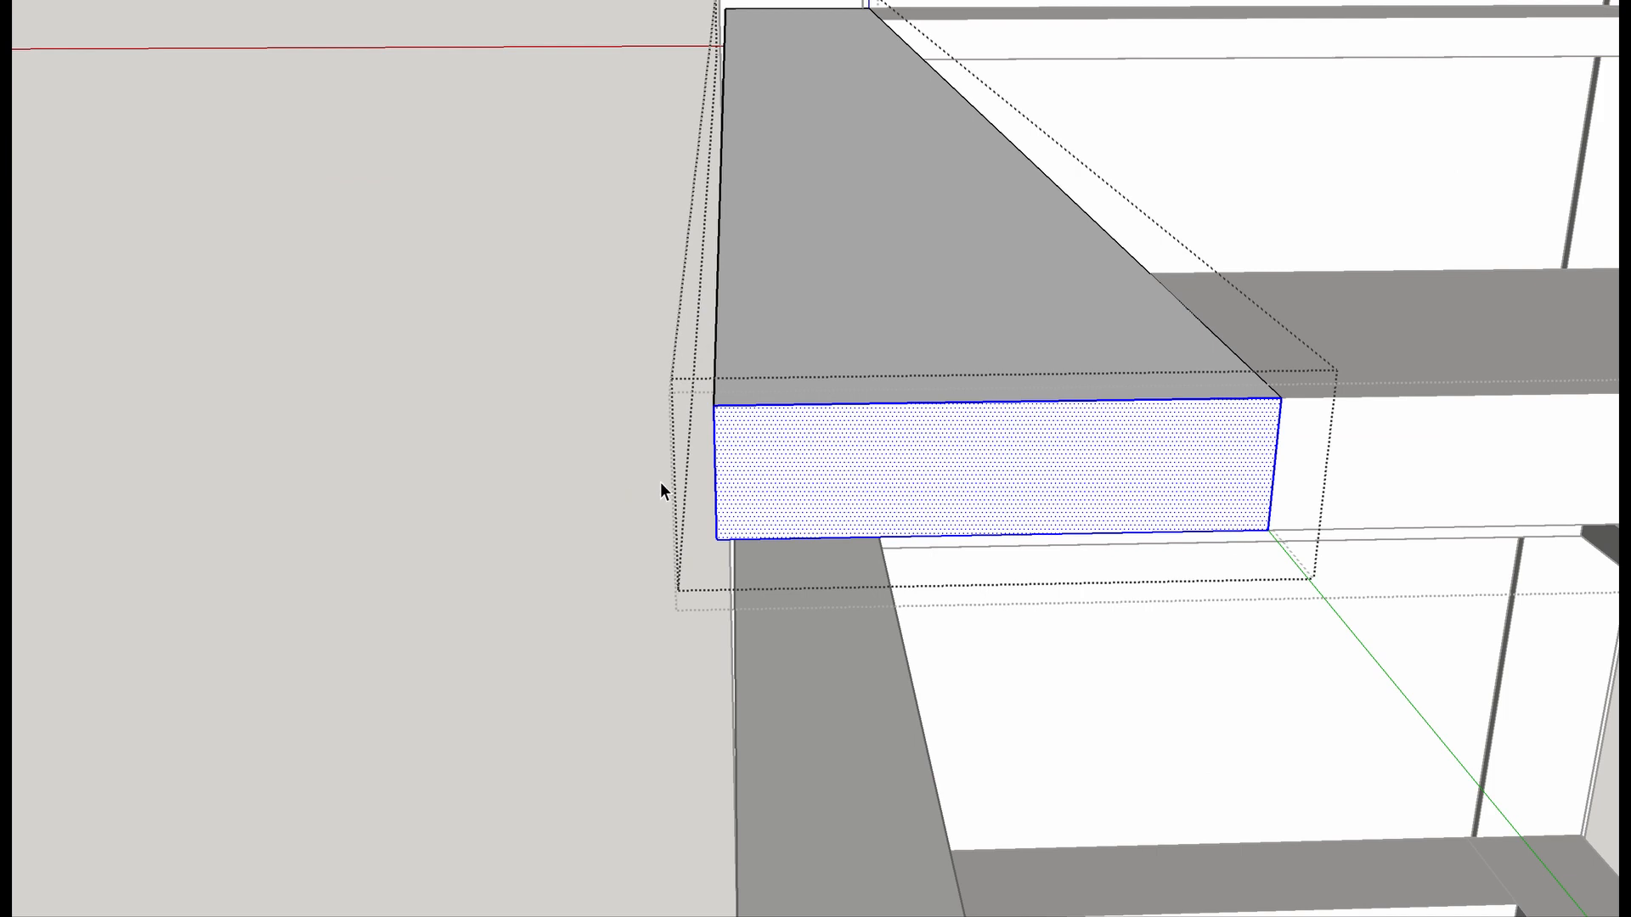
key("t")
left_click(714, 473)
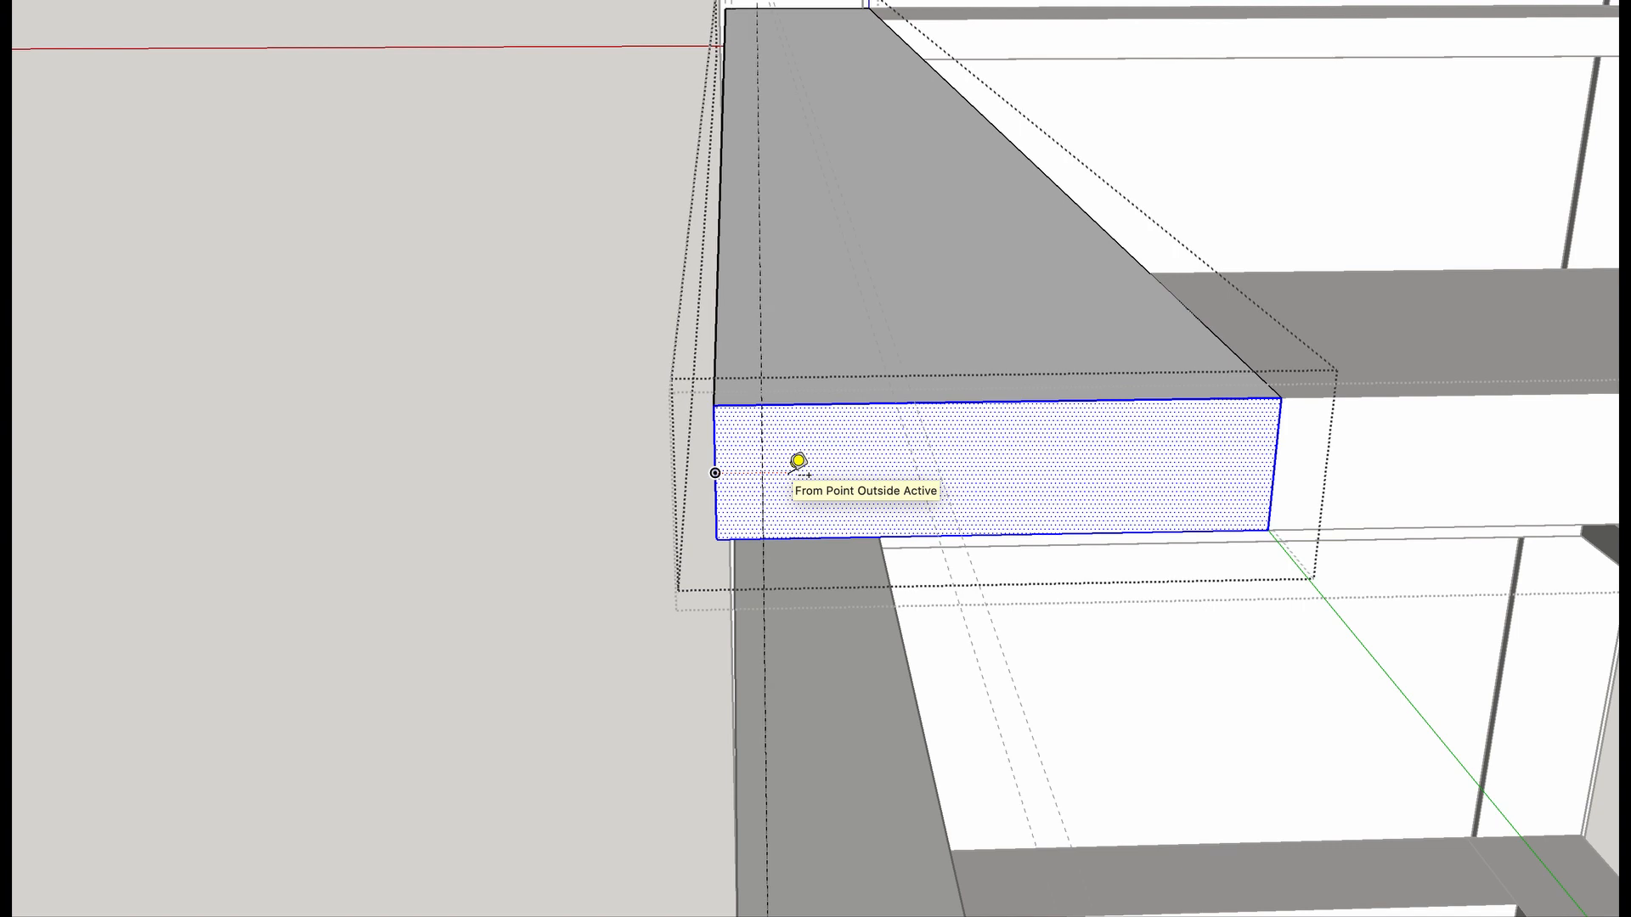
Split the rail's end face with a line along the guide and Push/Pull the larger inner part outward.
key("l")
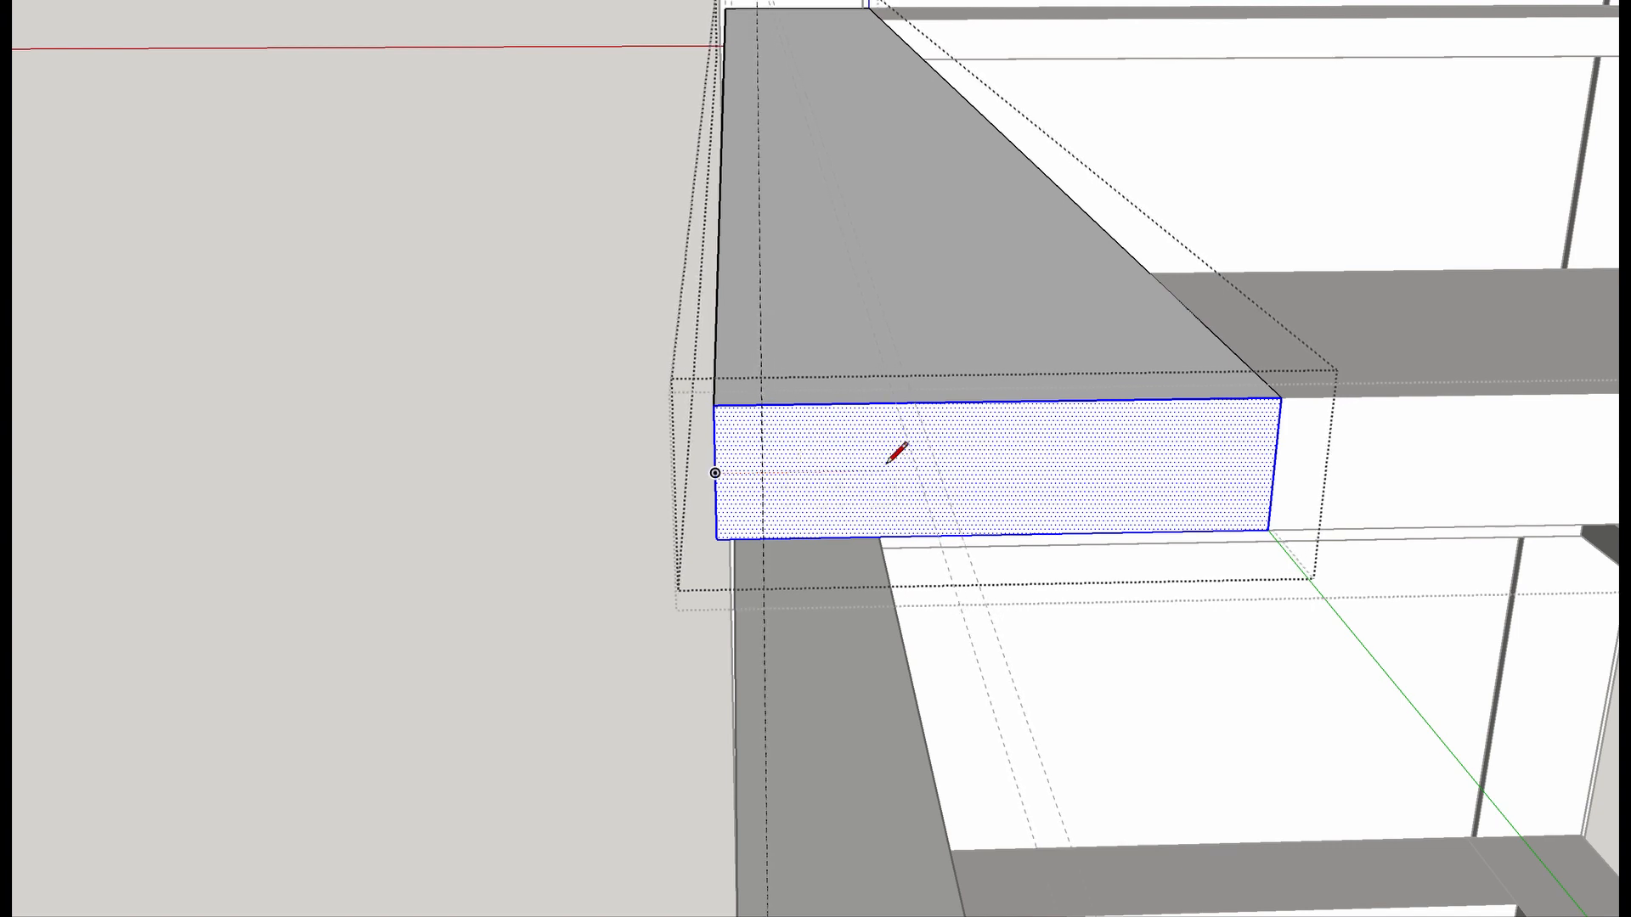
left_click(761, 404)
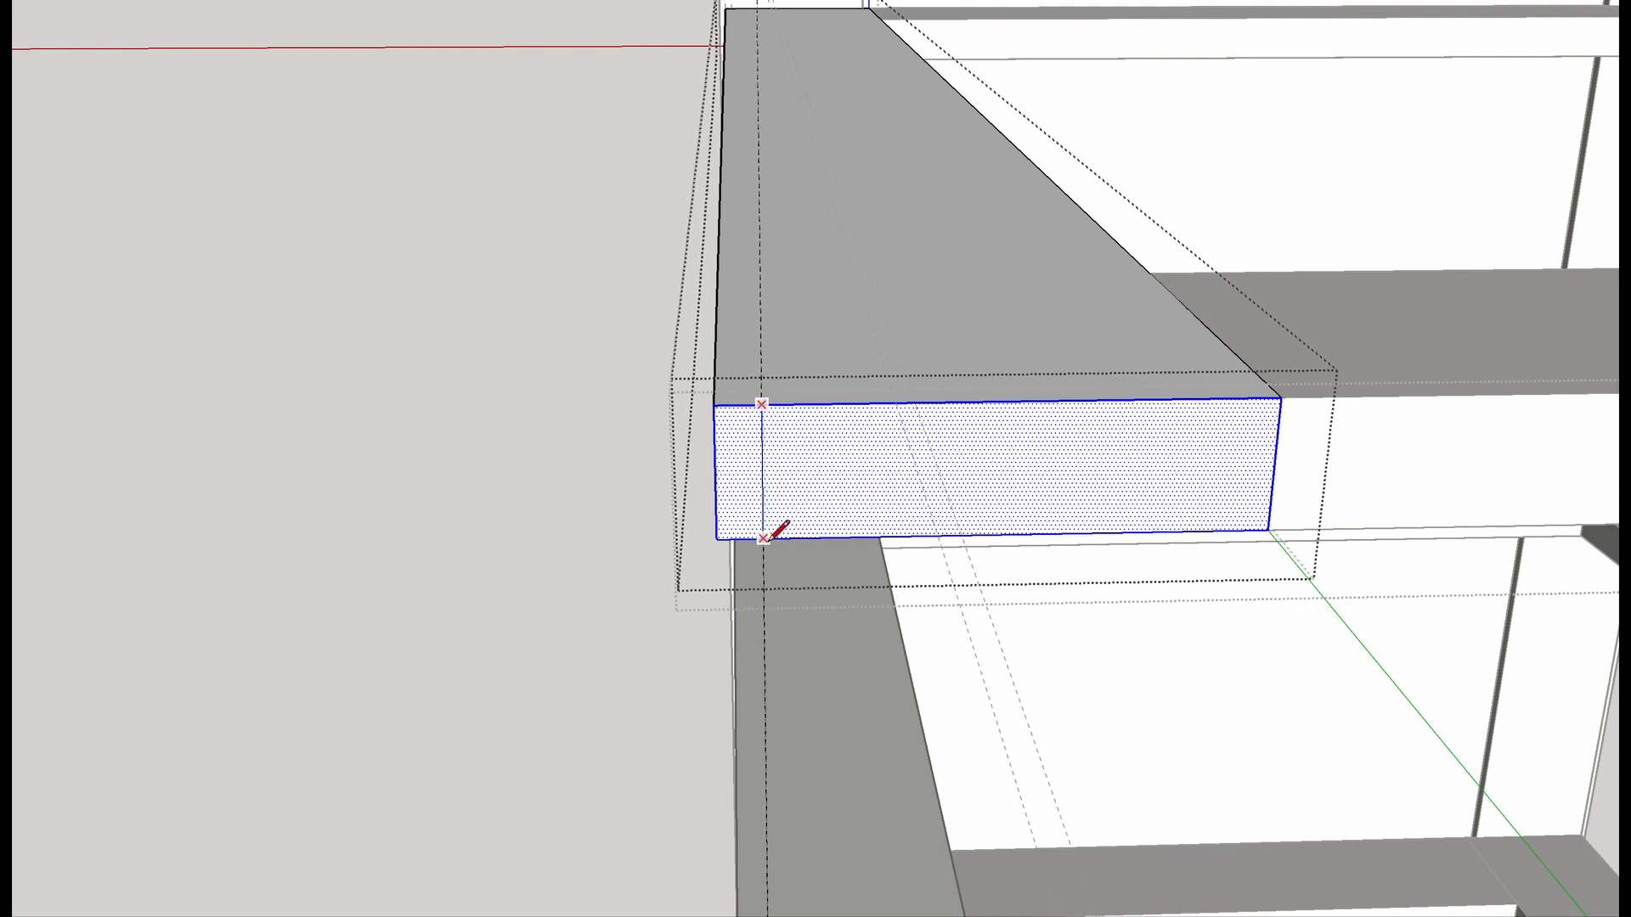
left_click(763, 538)
key("p")
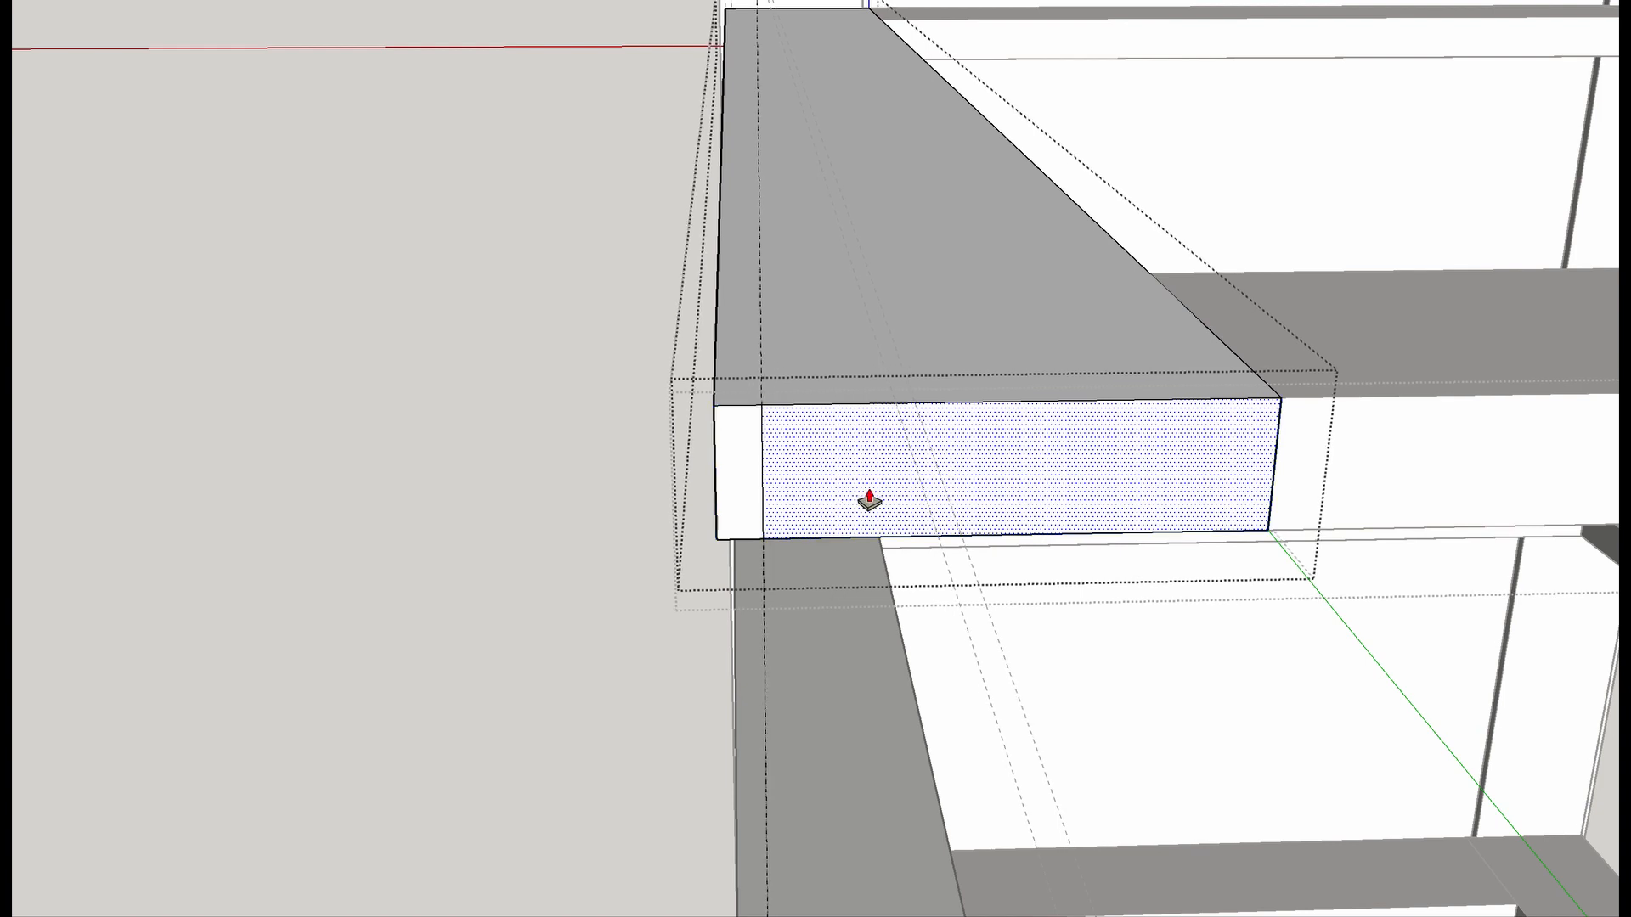
left_click(877, 488)
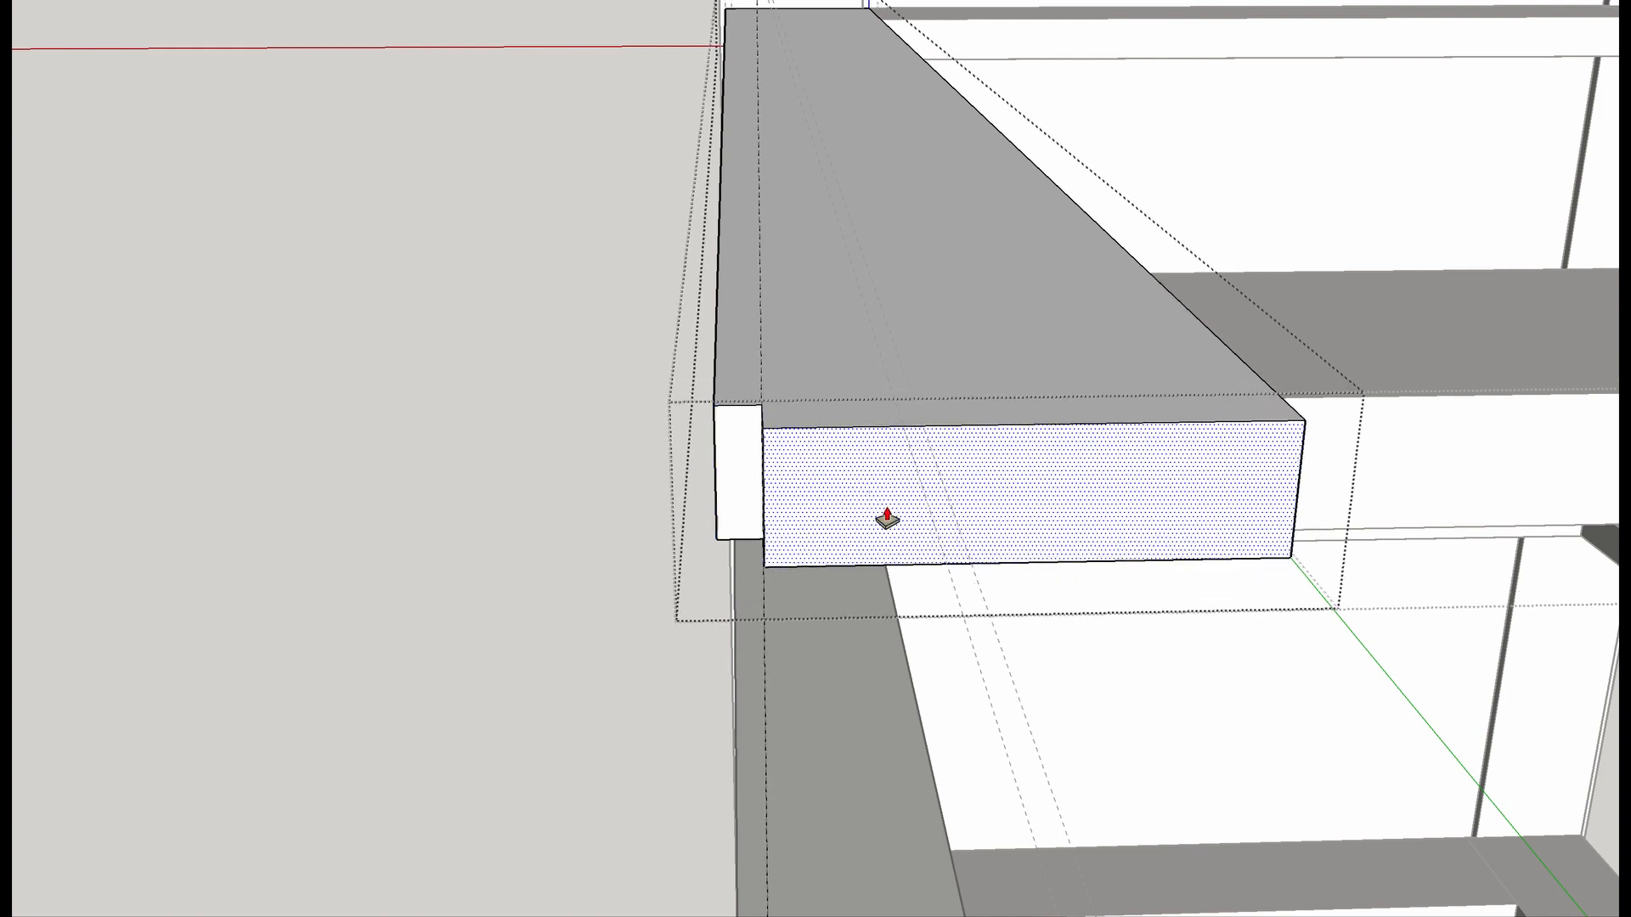
left_click(886, 518)
mouse_move(884, 521)
middle_mouse_down()
mouse_move(1263, 499)
mouse_move(718, 618)
mouse_move(553, 633)
mouse_move(1419, 703)
middle_mouse_up()
middle_click_drag(773, 461, 747, 430)
key("space")
scroll(165, 575, "down", 3)
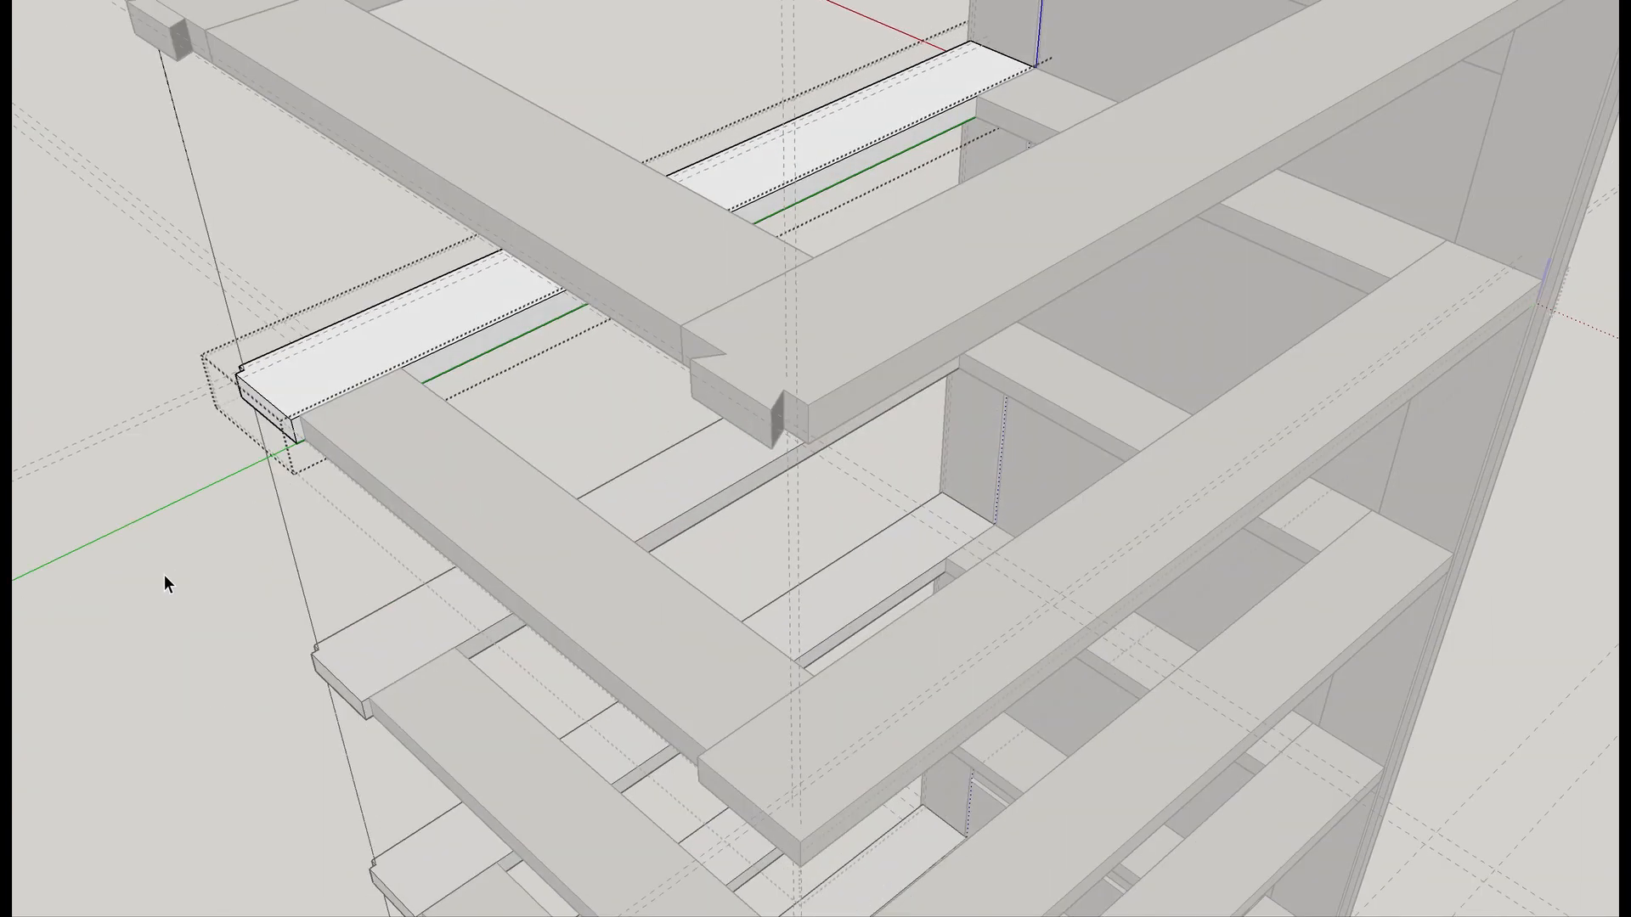
Leave the frame's editing mode and hide the upright panel that covers the opposite ends of the side rails.
scroll(208, 408, "up", 10)
scroll(253, 394, "down", 10)
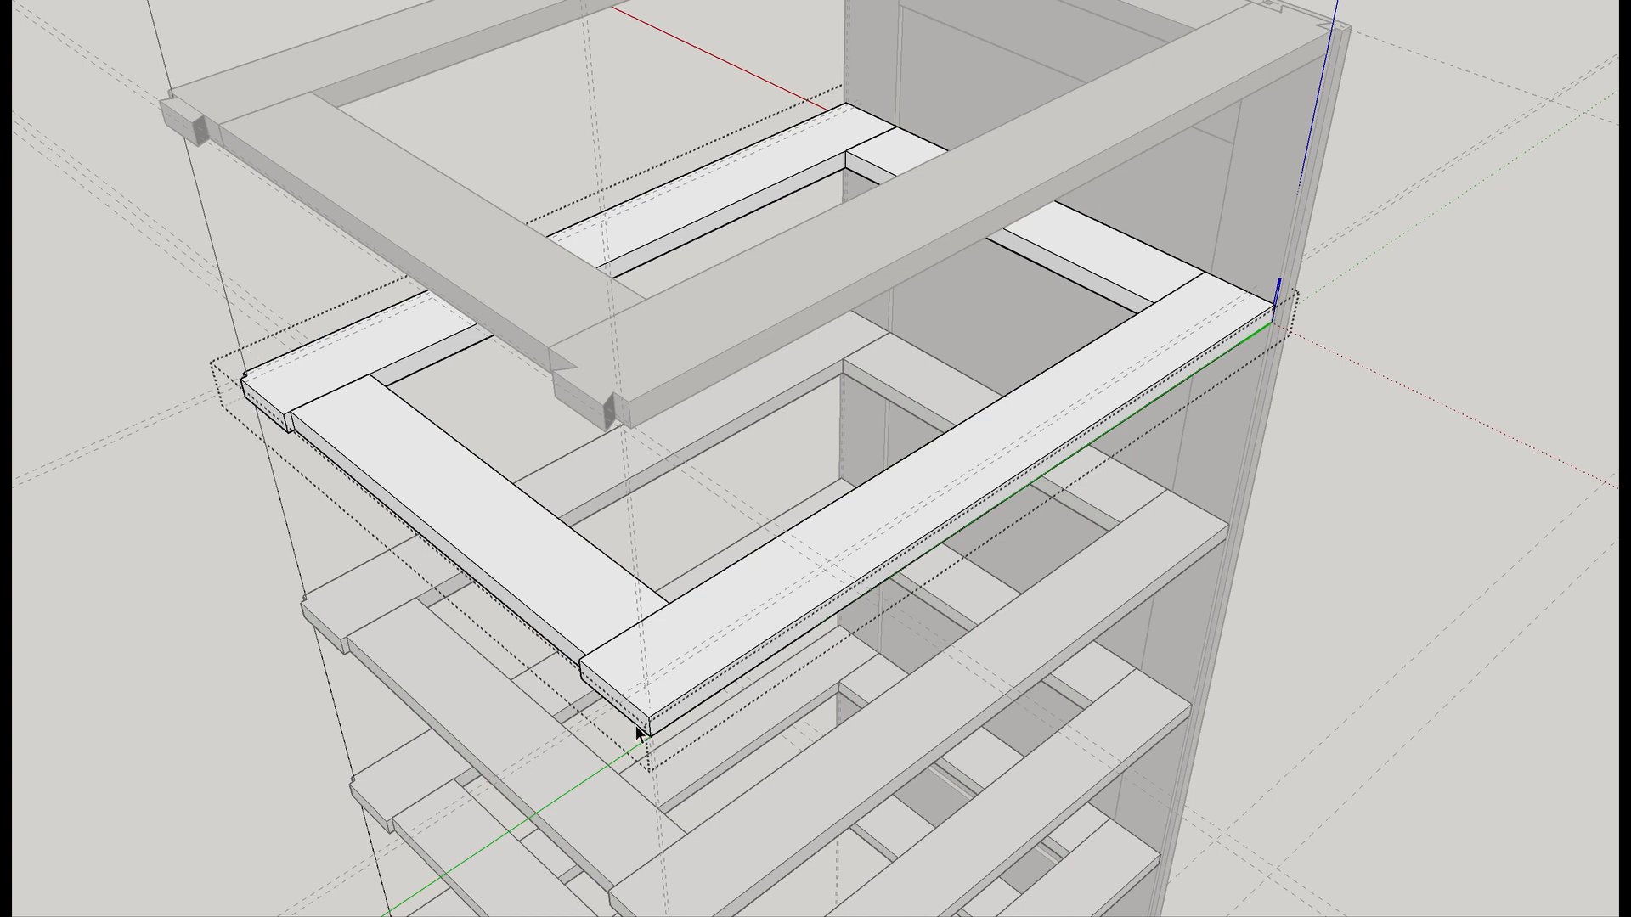
scroll(314, 641, "down", 4)
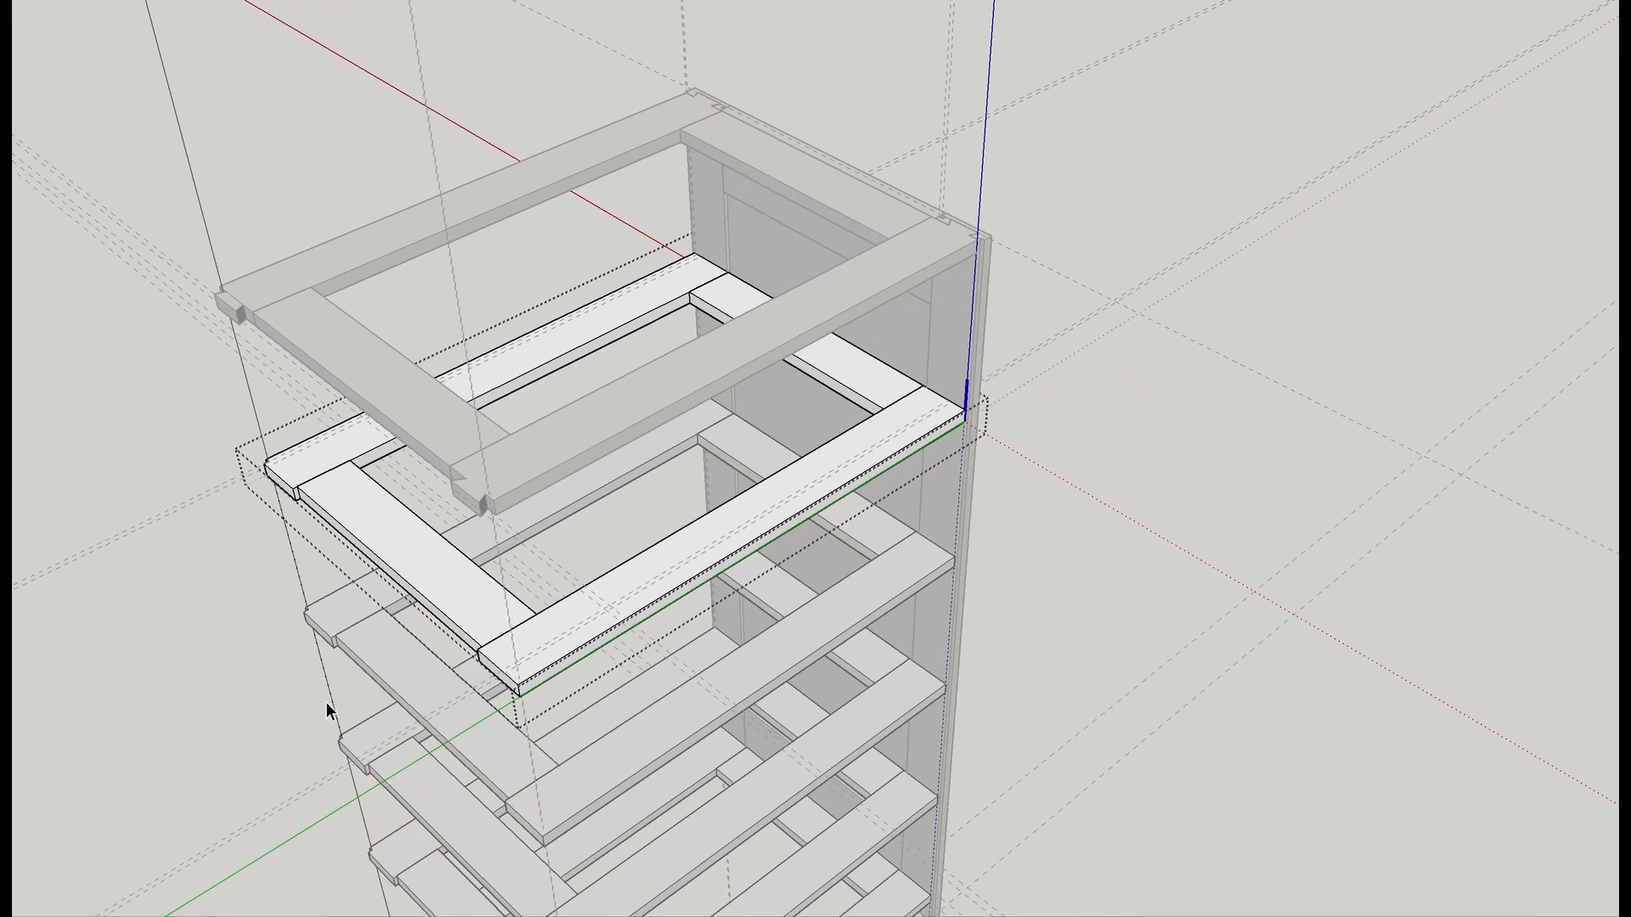
mouse_move(350, 753)
middle_mouse_down("shift")
mouse_move(655, 623)
mouse_move(693, 435)
middle_mouse_up("shift")
mouse_move(1024, 650)
middle_mouse_down()
mouse_move(702, 634)
mouse_move(1238, 636)
mouse_move(715, 563)
middle_mouse_up()
scroll(1033, 557, "down", 3)
middle_click_drag(1227, 521, 518, 500)
middle_click_drag(919, 615, 522, 649)
left_click(953, 606)
key("Delete")
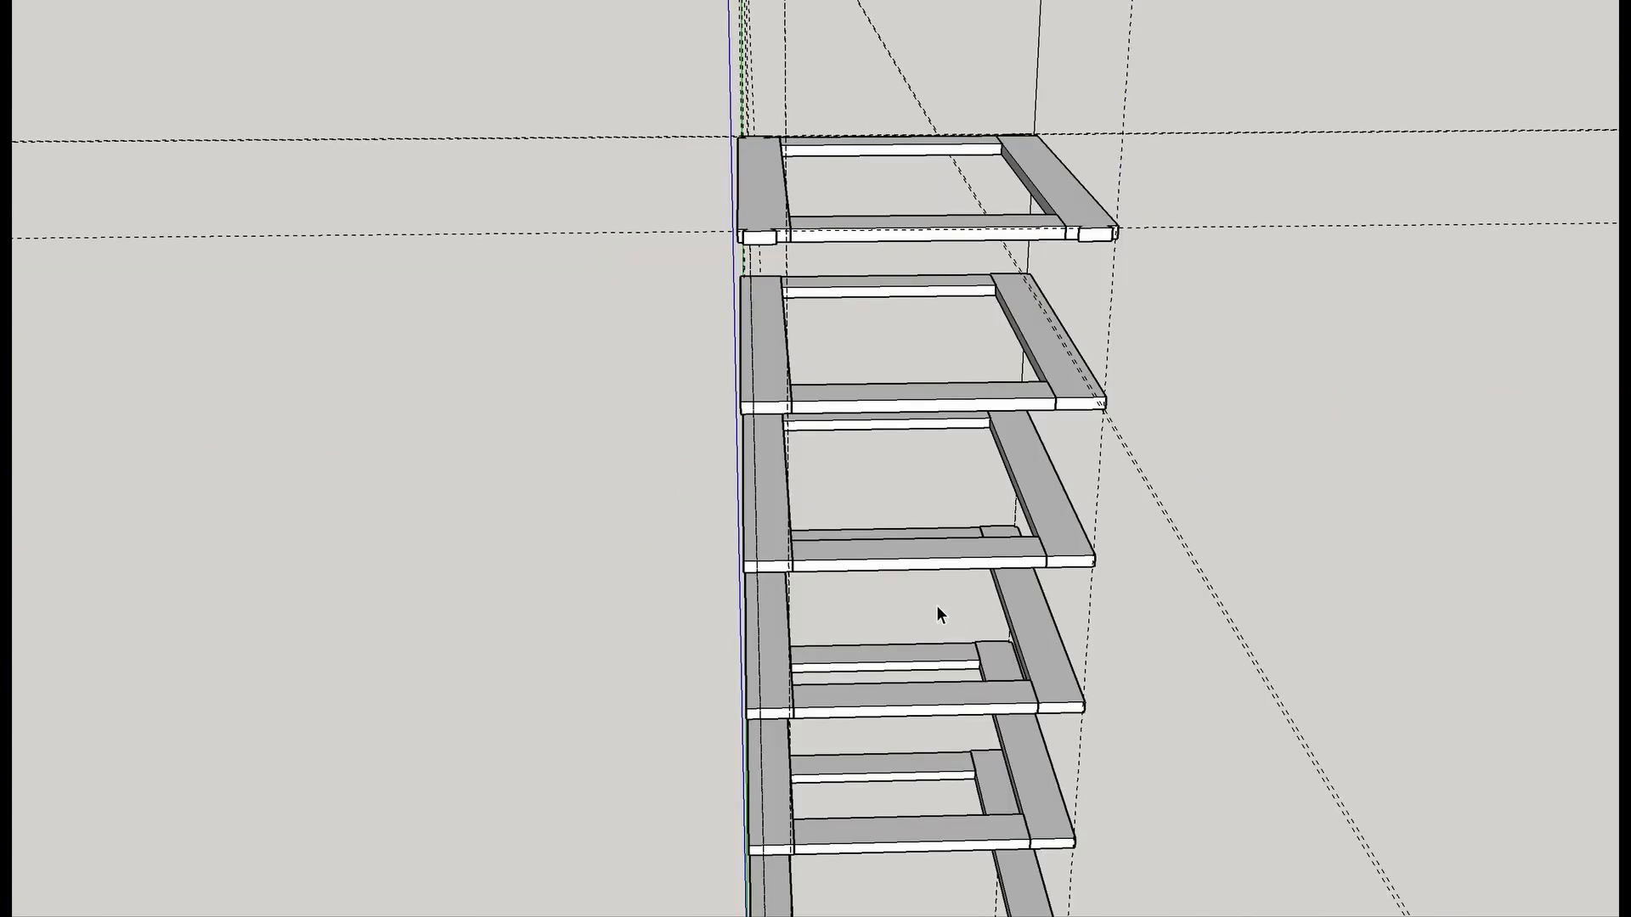
Open the second frame's right rail at the uncovered end and place a guide inset from its end face's outer edge.
middle_click_drag(1058, 318, 1076, 389)
scroll(1077, 389, "up", 3)
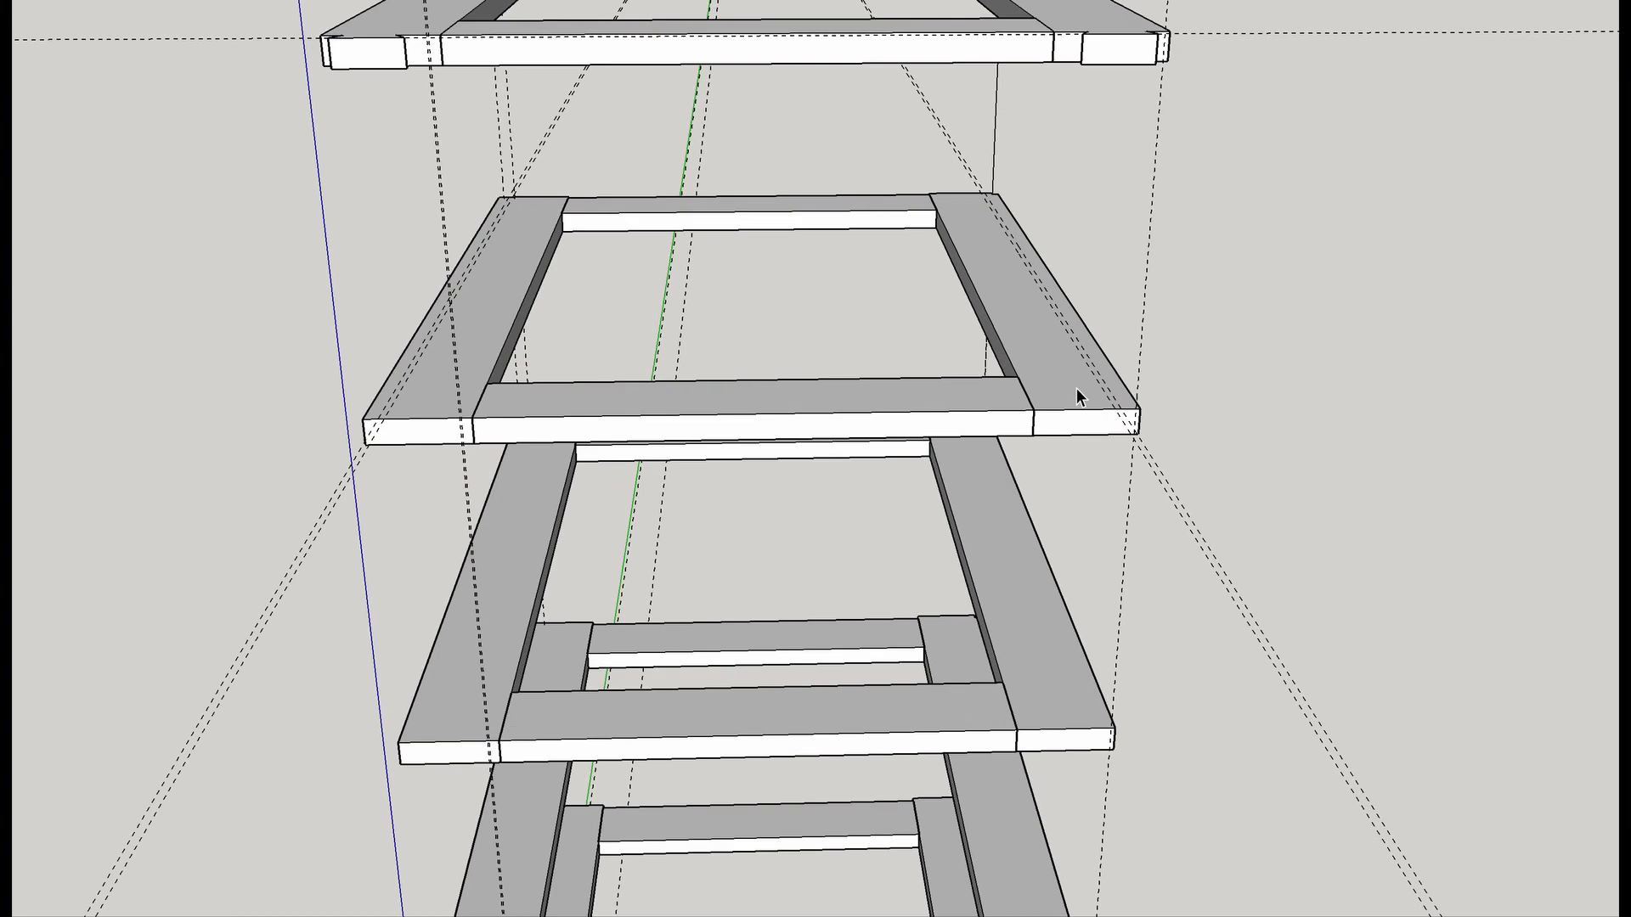
scroll(1077, 389, "down", 3)
mouse_move(1366, 278)
middle_mouse_down()
mouse_move(1088, 462)
mouse_move(569, 655)
mouse_move(170, 689)
mouse_move(615, 411)
mouse_move(1190, 411)
mouse_move(990, 538)
middle_mouse_up()
scroll(1077, 508, "up", 8)
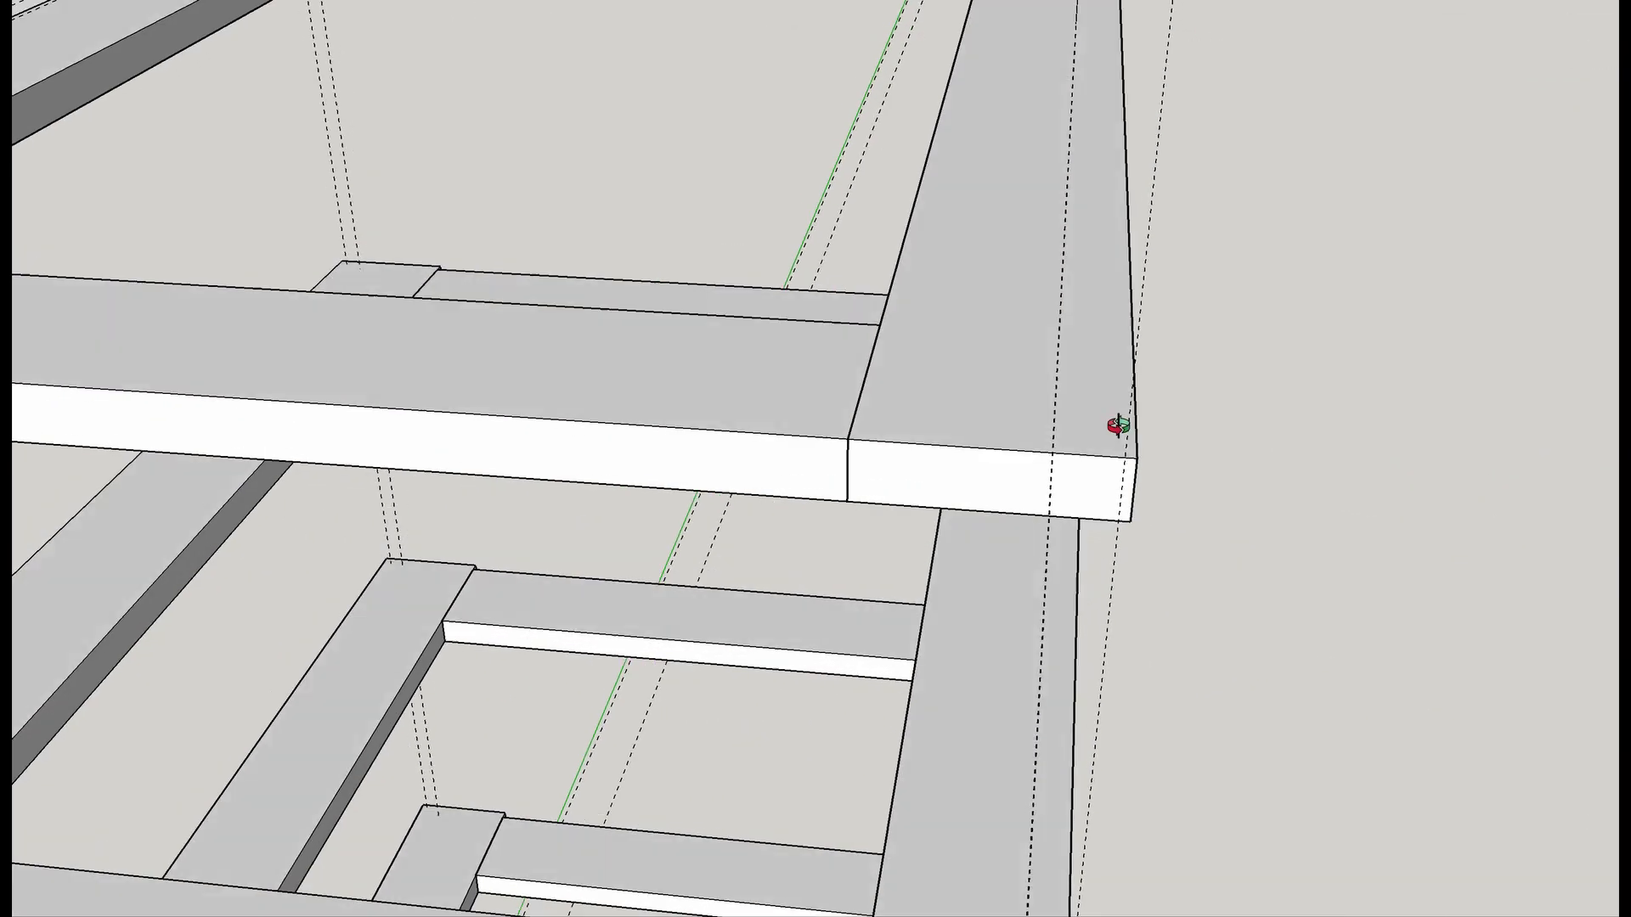
scroll(1096, 513, "down", 3)
scroll(1096, 515, "up", 4)
key("t")
key("space")
left_click(973, 461)
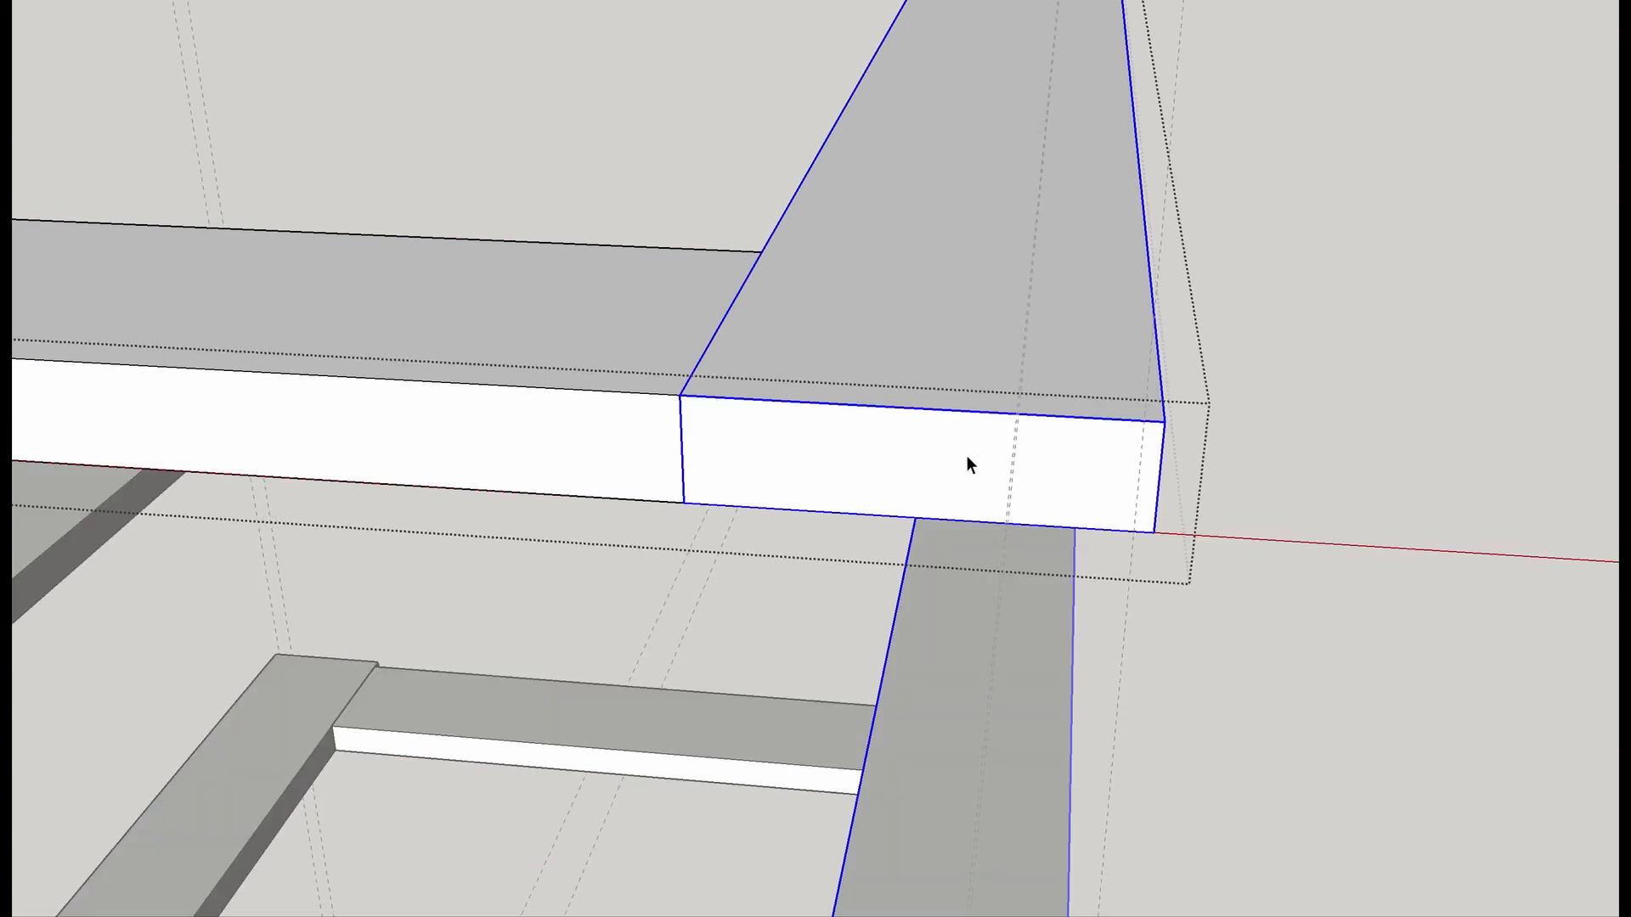
double_click(967, 456)
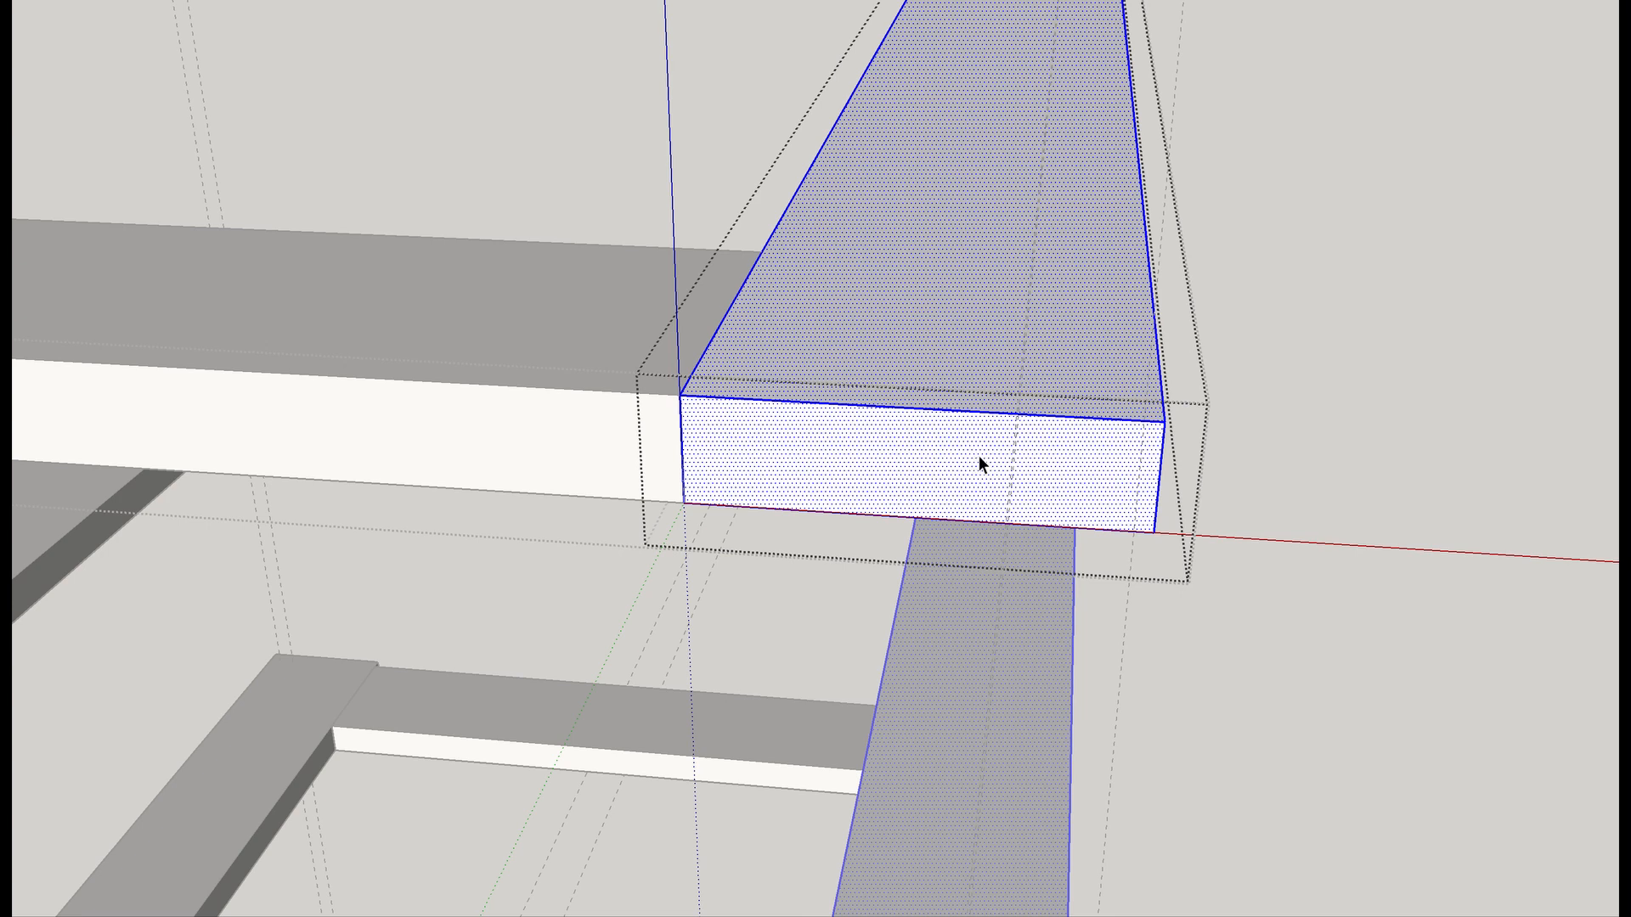
key("t")
left_click(1158, 476)
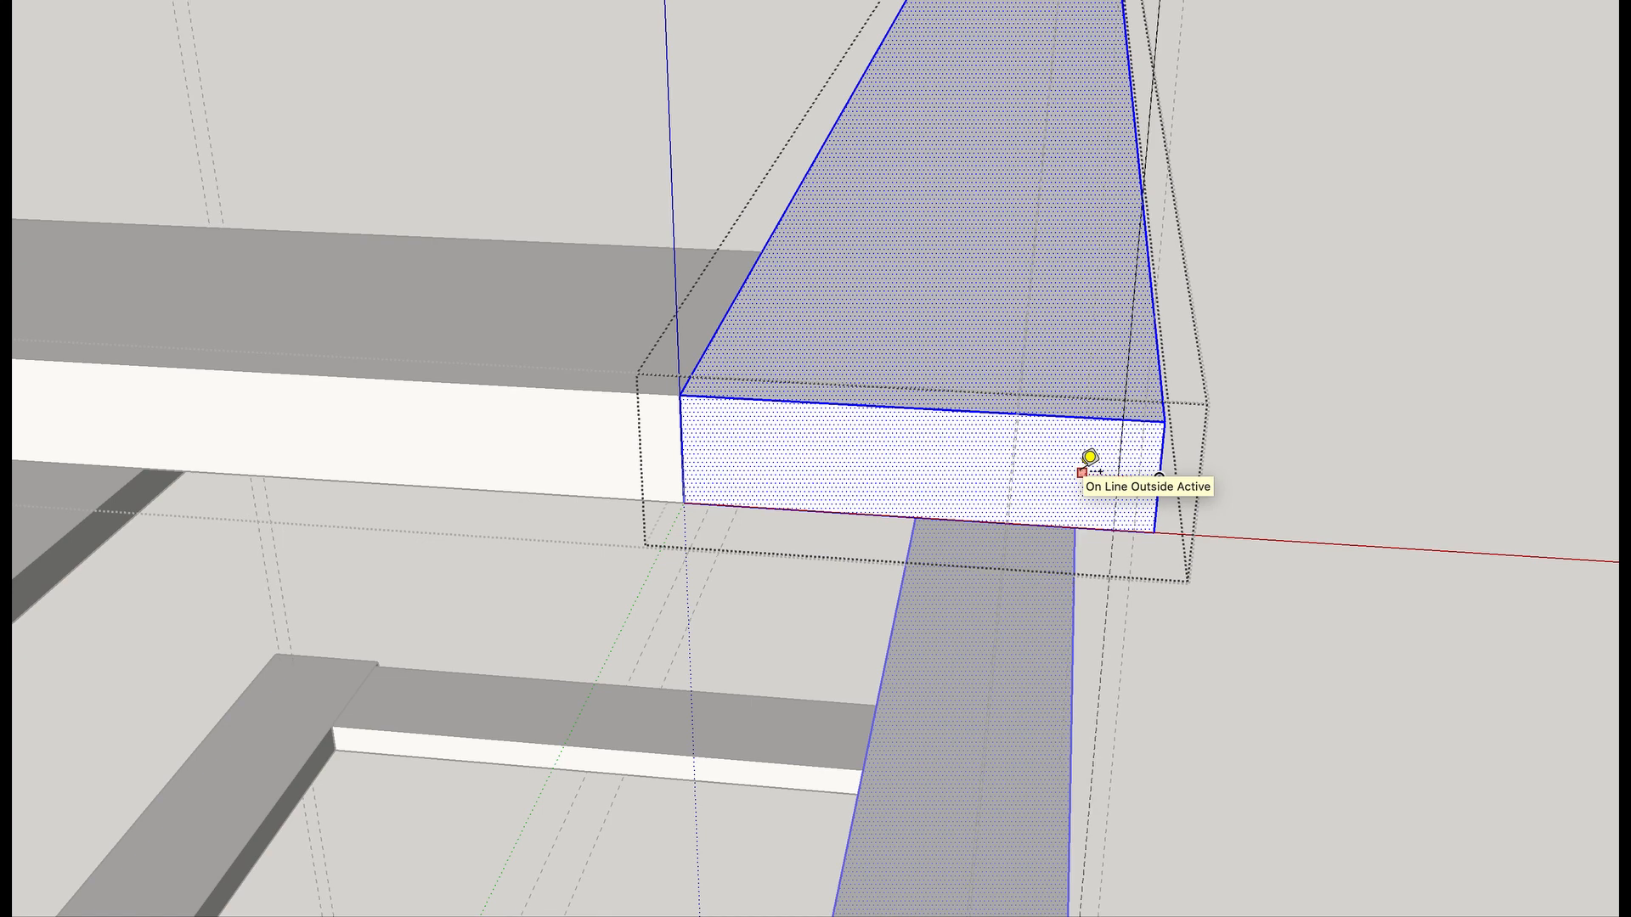
Draw a line along the guide across the end face and Push/Pull the wider inner part outward.
key("l")
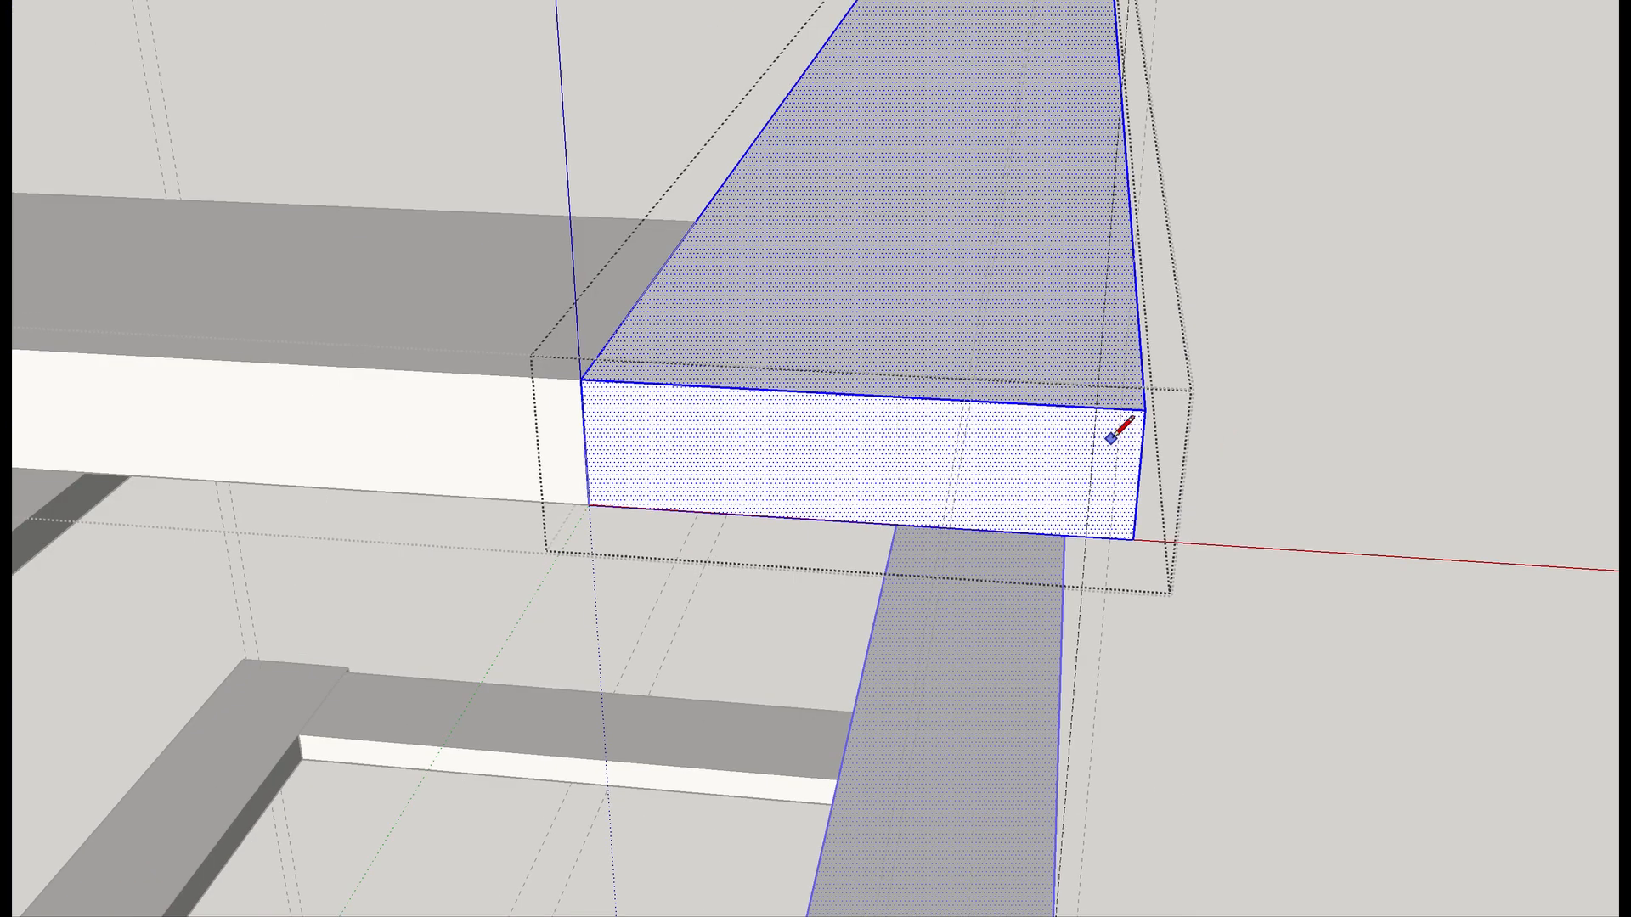
mouse_move(1121, 430)
middle_mouse_down()
mouse_move(998, 441)
mouse_move(1145, 418)
middle_mouse_up()
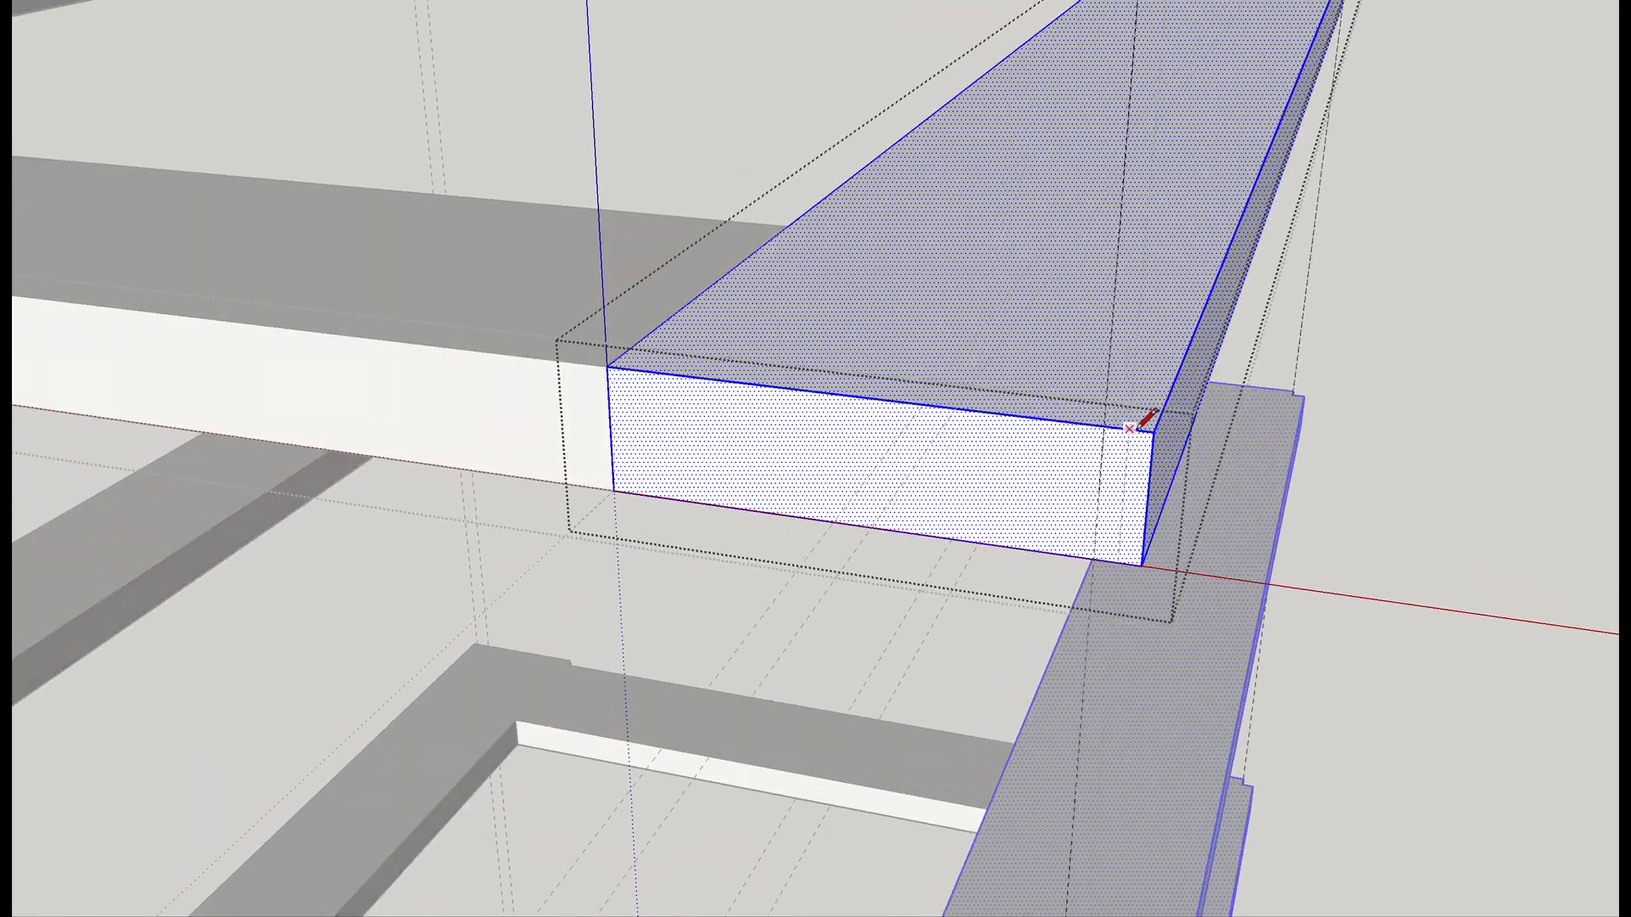
scroll(1139, 426, "up", 3)
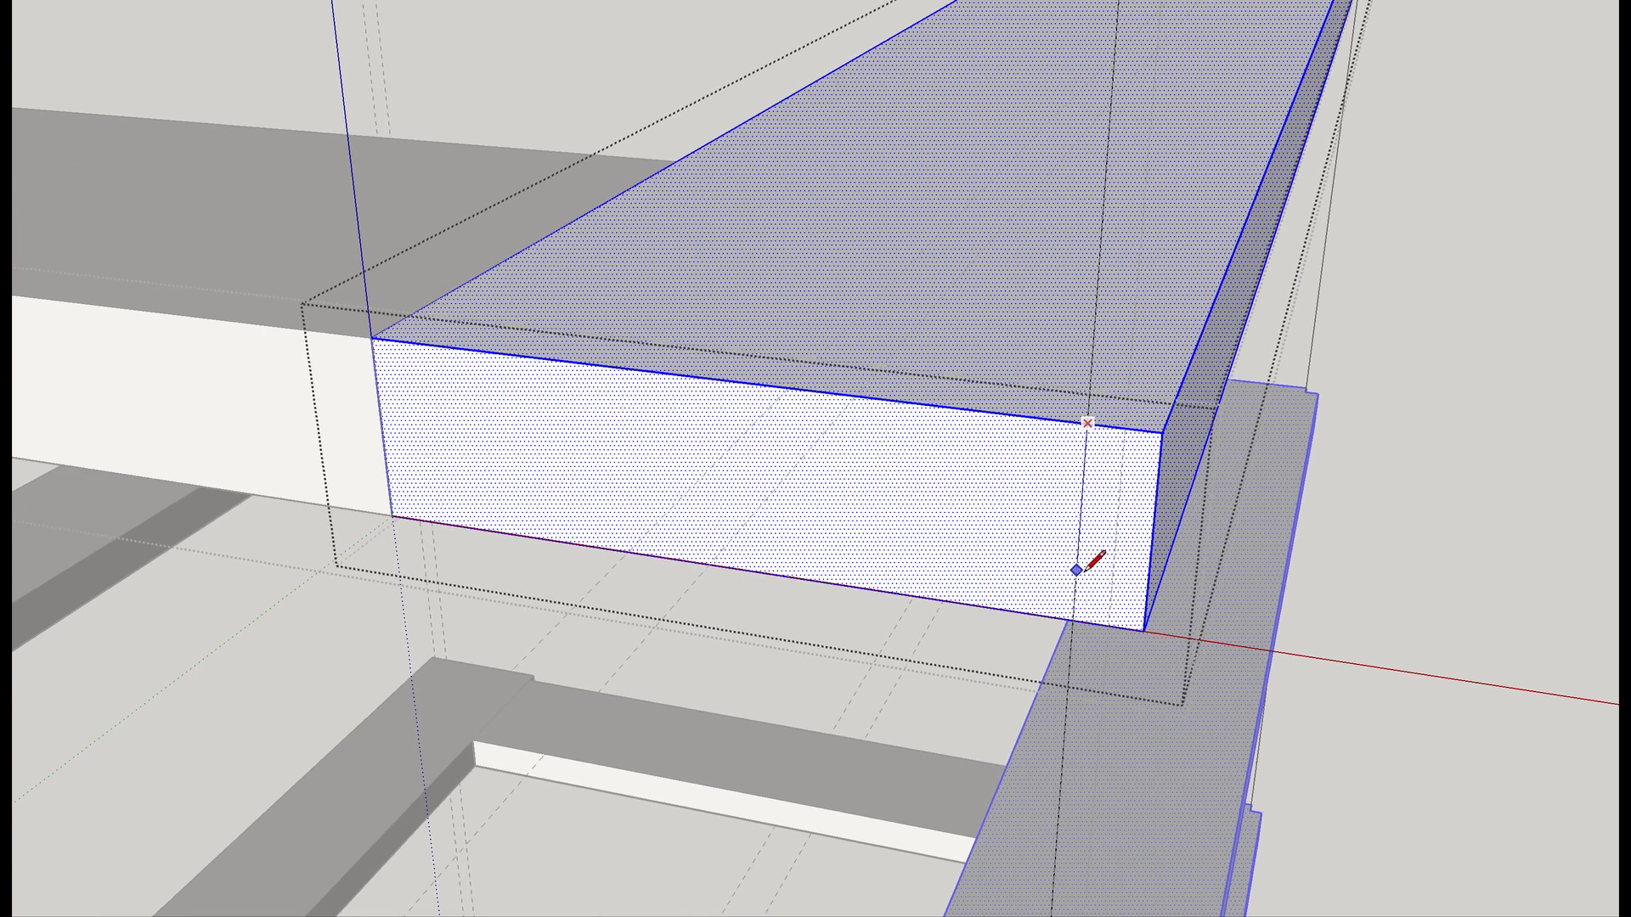
left_click(1073, 620)
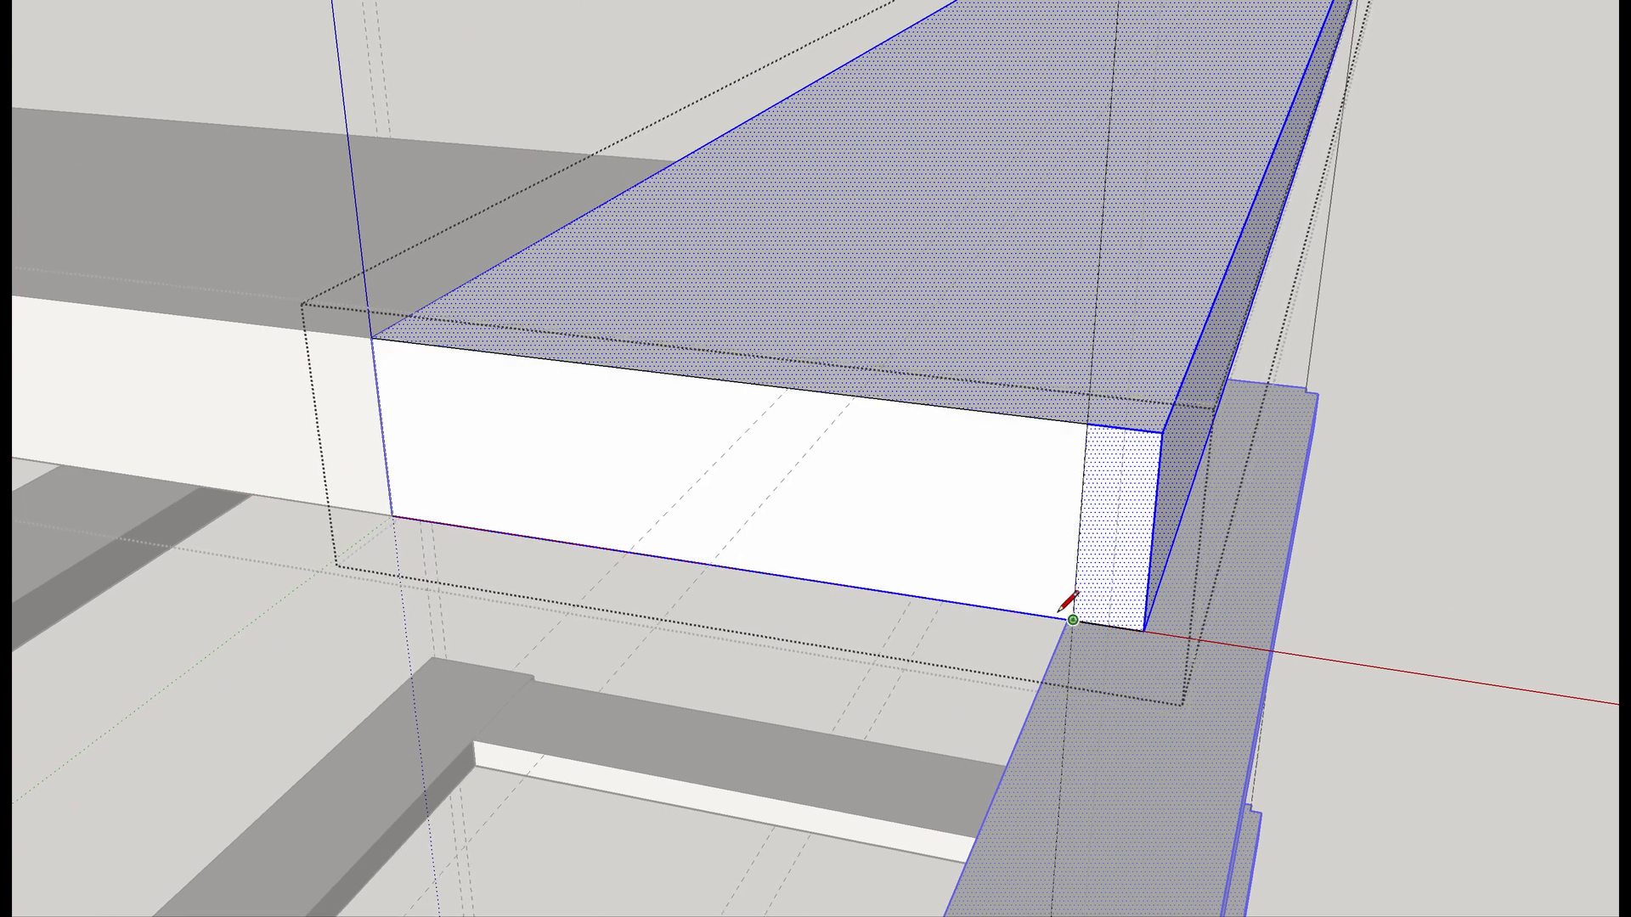
key("p")
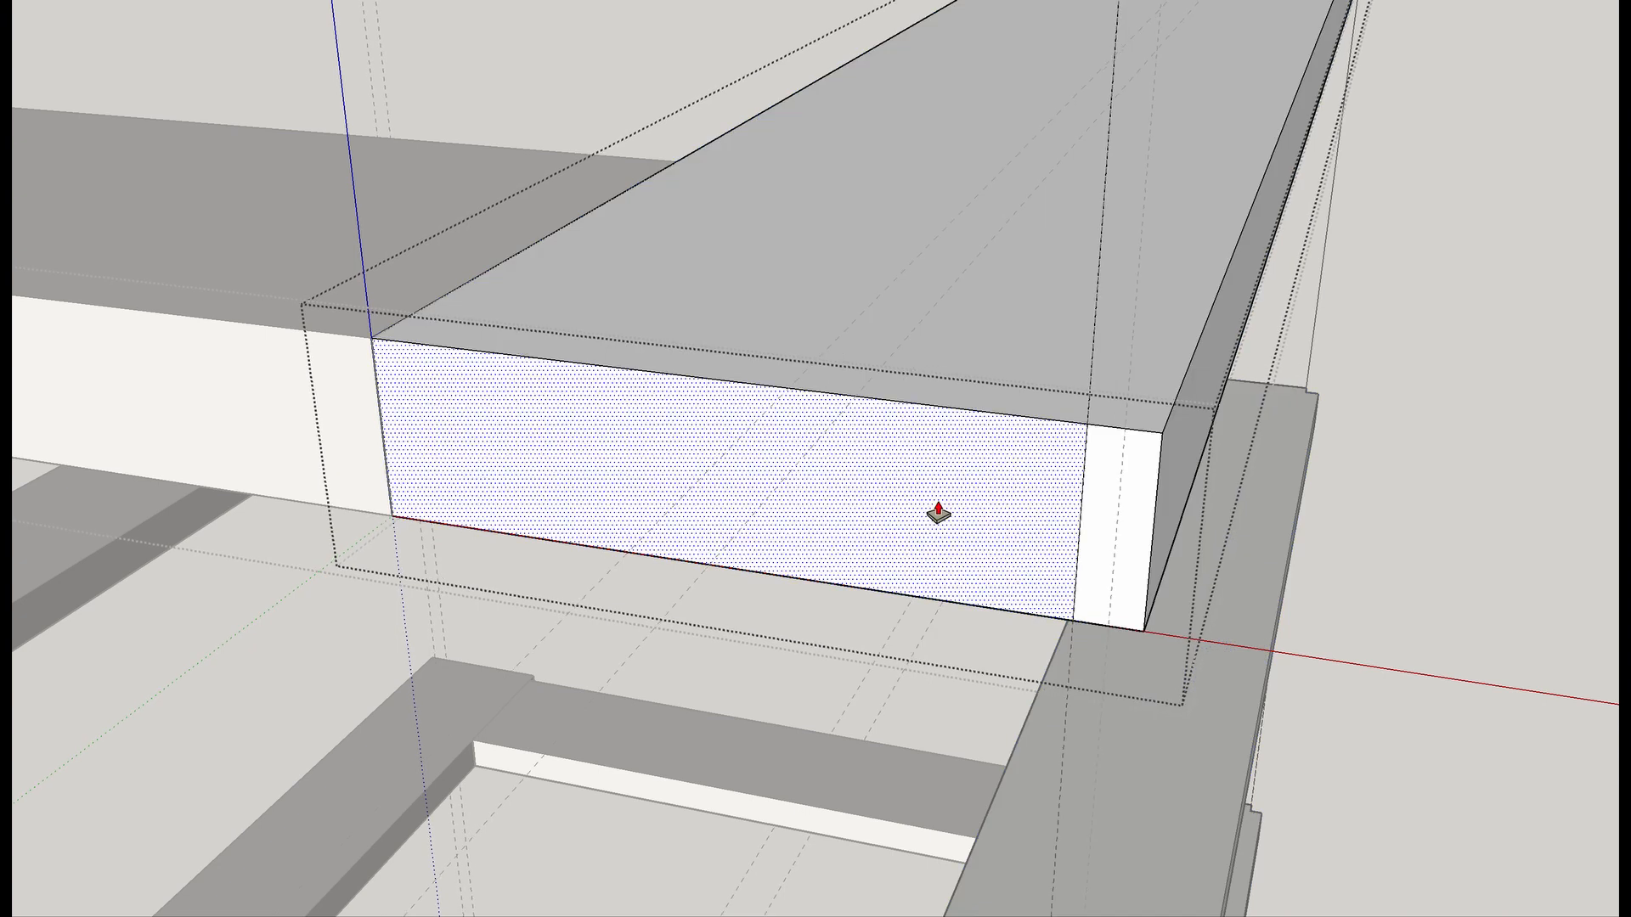
left_click_drag(938, 511, 921, 545)
Open the frame's other side rail, Push/Pull its matching end face outward, and leave the rail's editing mode.
scroll(921, 546, "down", 5)
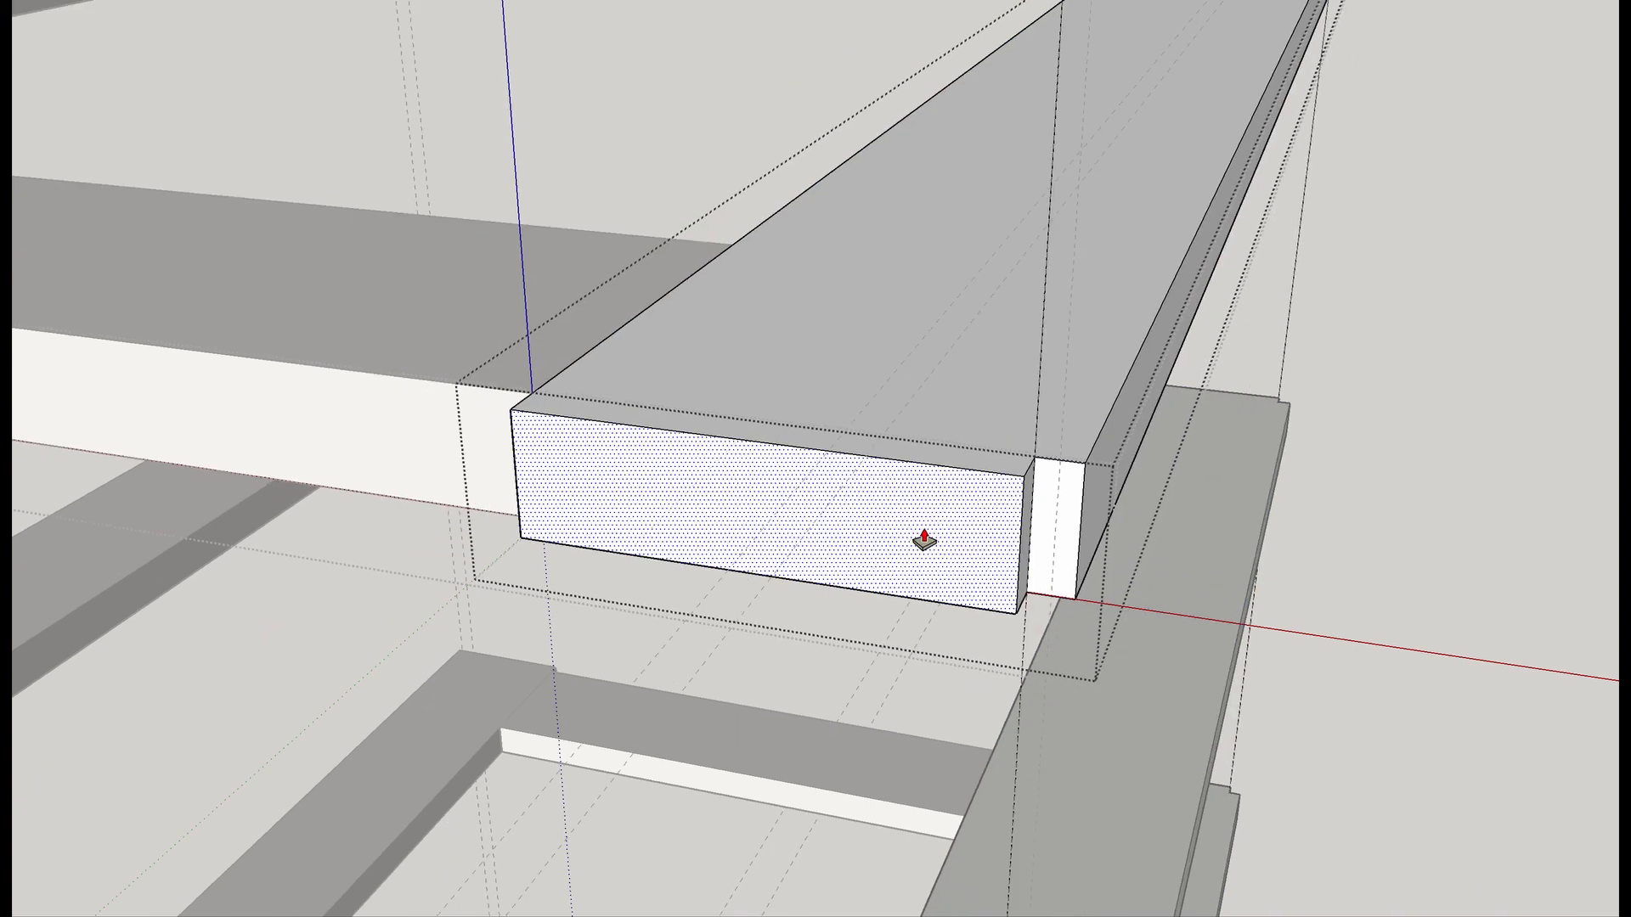
middle_click_drag(382, 487, 972, 524, "shift")
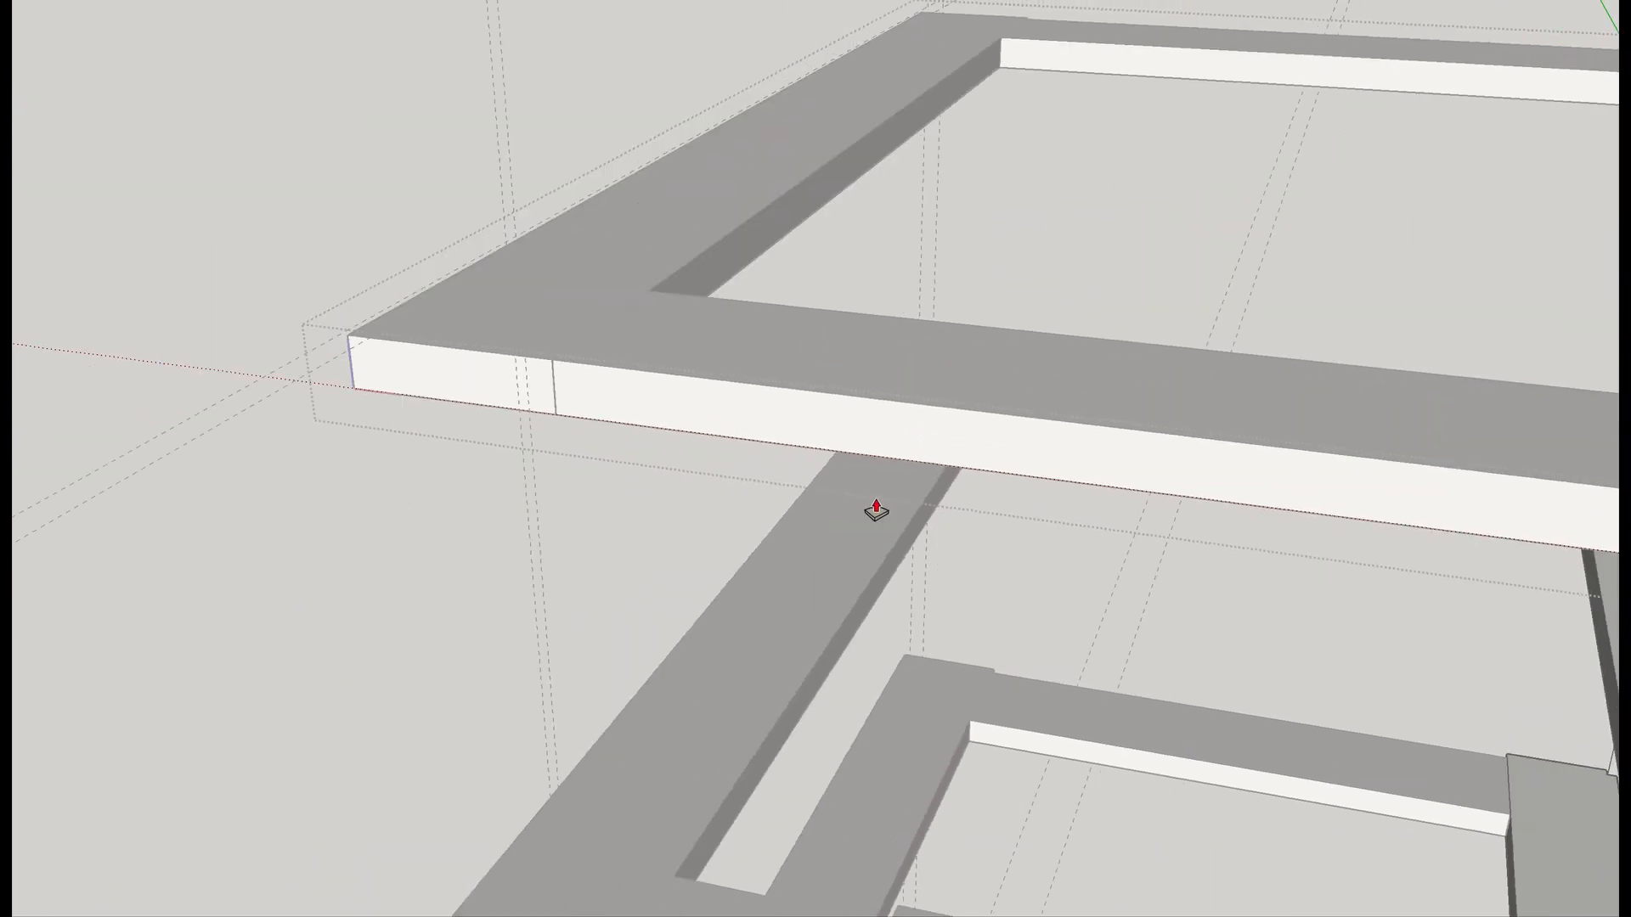
middle_click_drag(510, 444, 762, 670, "shift")
key("space")
left_click(722, 554)
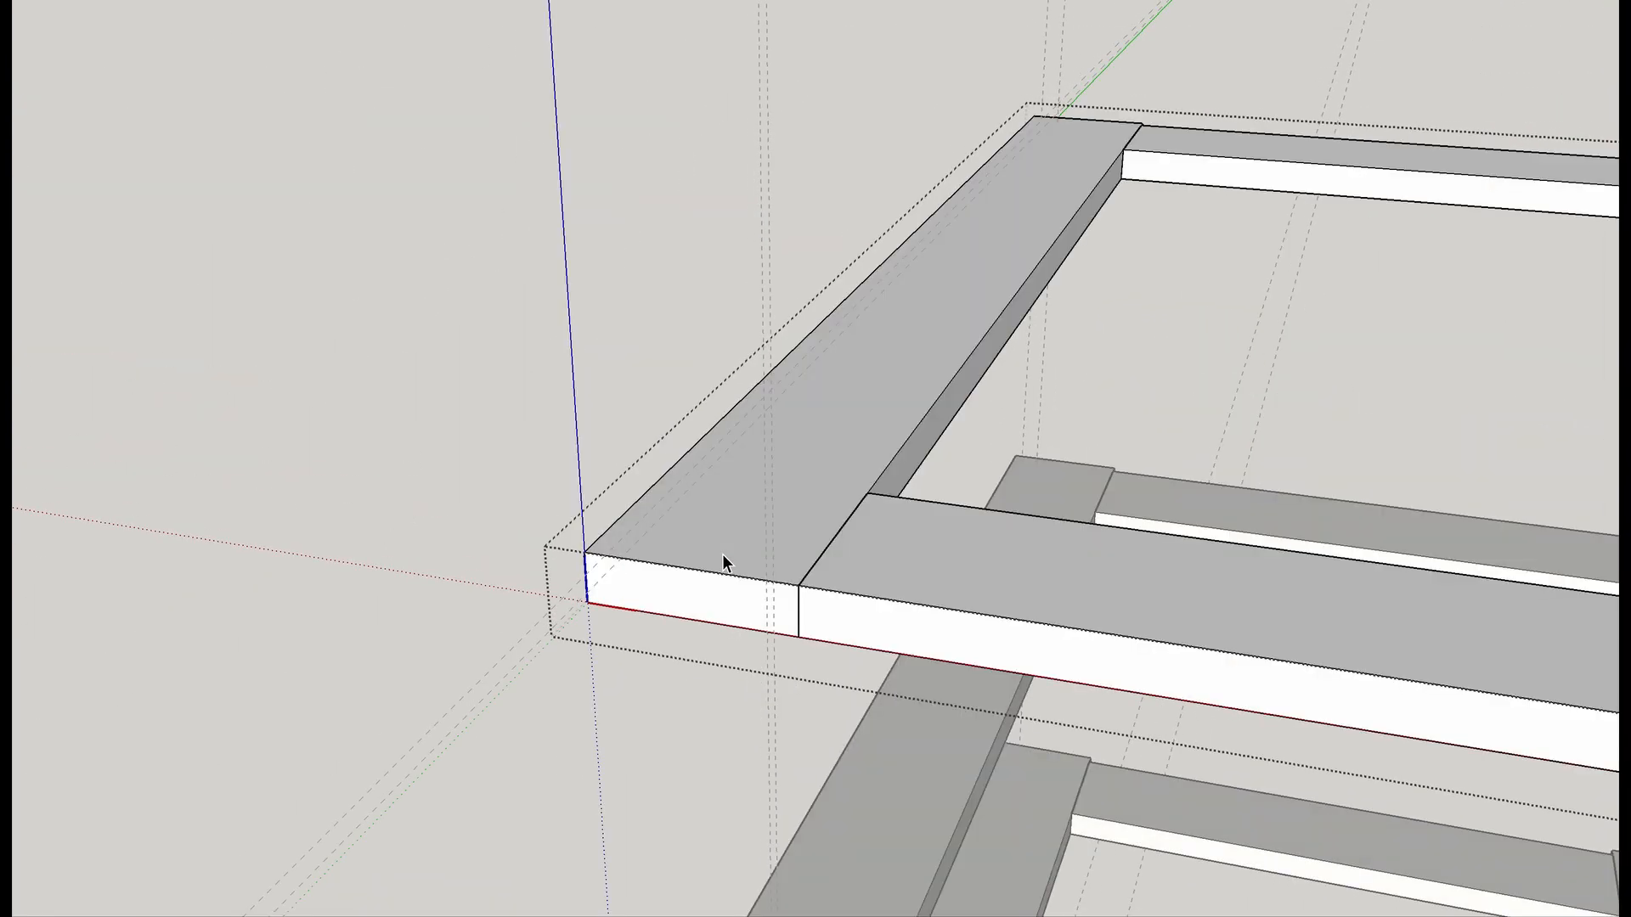
triple_click(717, 548)
key("p")
left_click(692, 615)
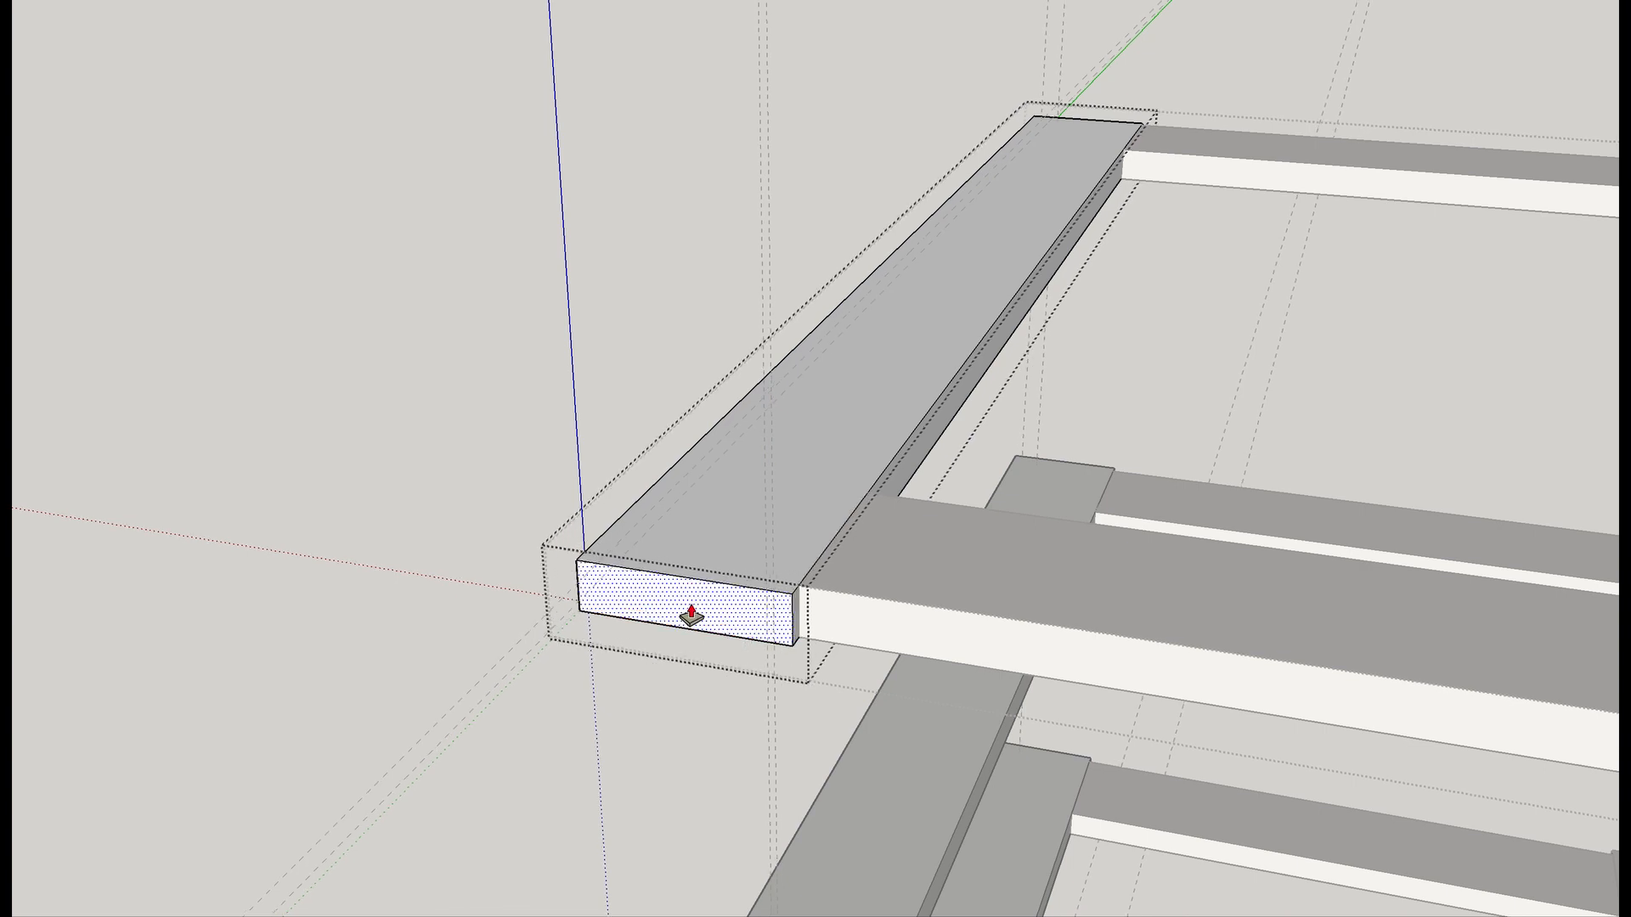
key("space")
left_click(333, 579)
Display the hidden geometry and unhide the cabinet's side panel on the side opposite the first selected panel.
scroll(333, 582, "down", 8)
mouse_move(403, 586)
middle_mouse_down()
mouse_move(435, 612)
mouse_move(1325, 618)
mouse_move(885, 583)
mouse_move(855, 800)
mouse_move(444, 717)
mouse_move(553, 798)
mouse_move(818, 727)
mouse_move(588, 810)
mouse_move(792, 618)
middle_mouse_up()
scroll(770, 629, "down", 5)
scroll(767, 630, "up", 2)
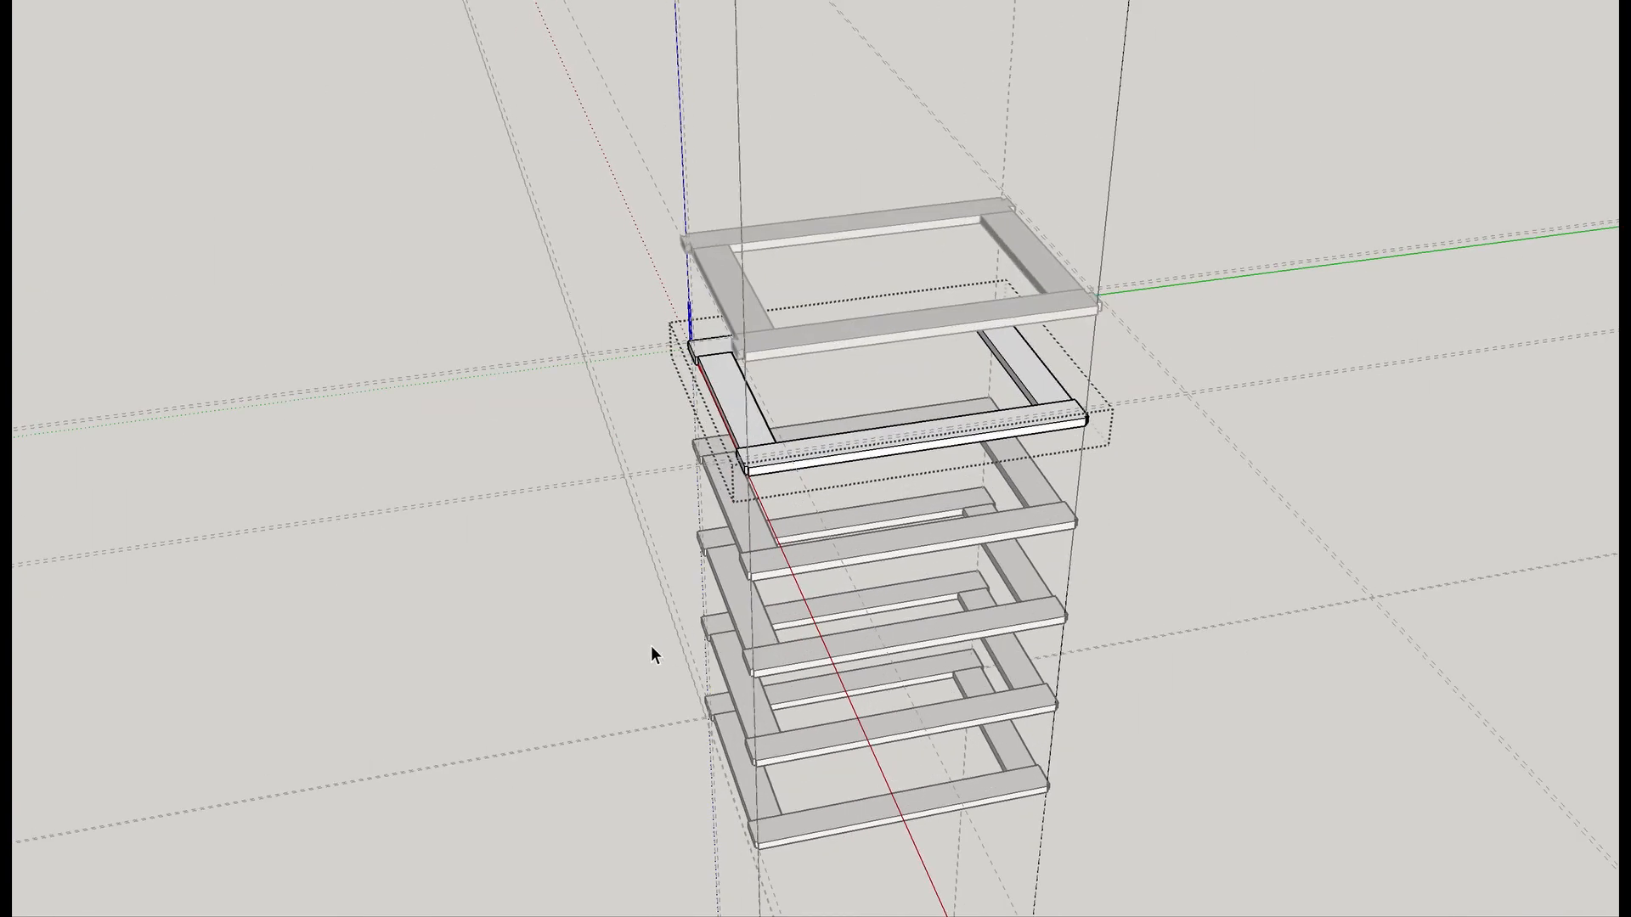
key("alt+h")
left_click(701, 596)
left_click(719, 588)
left_click(718, 585)
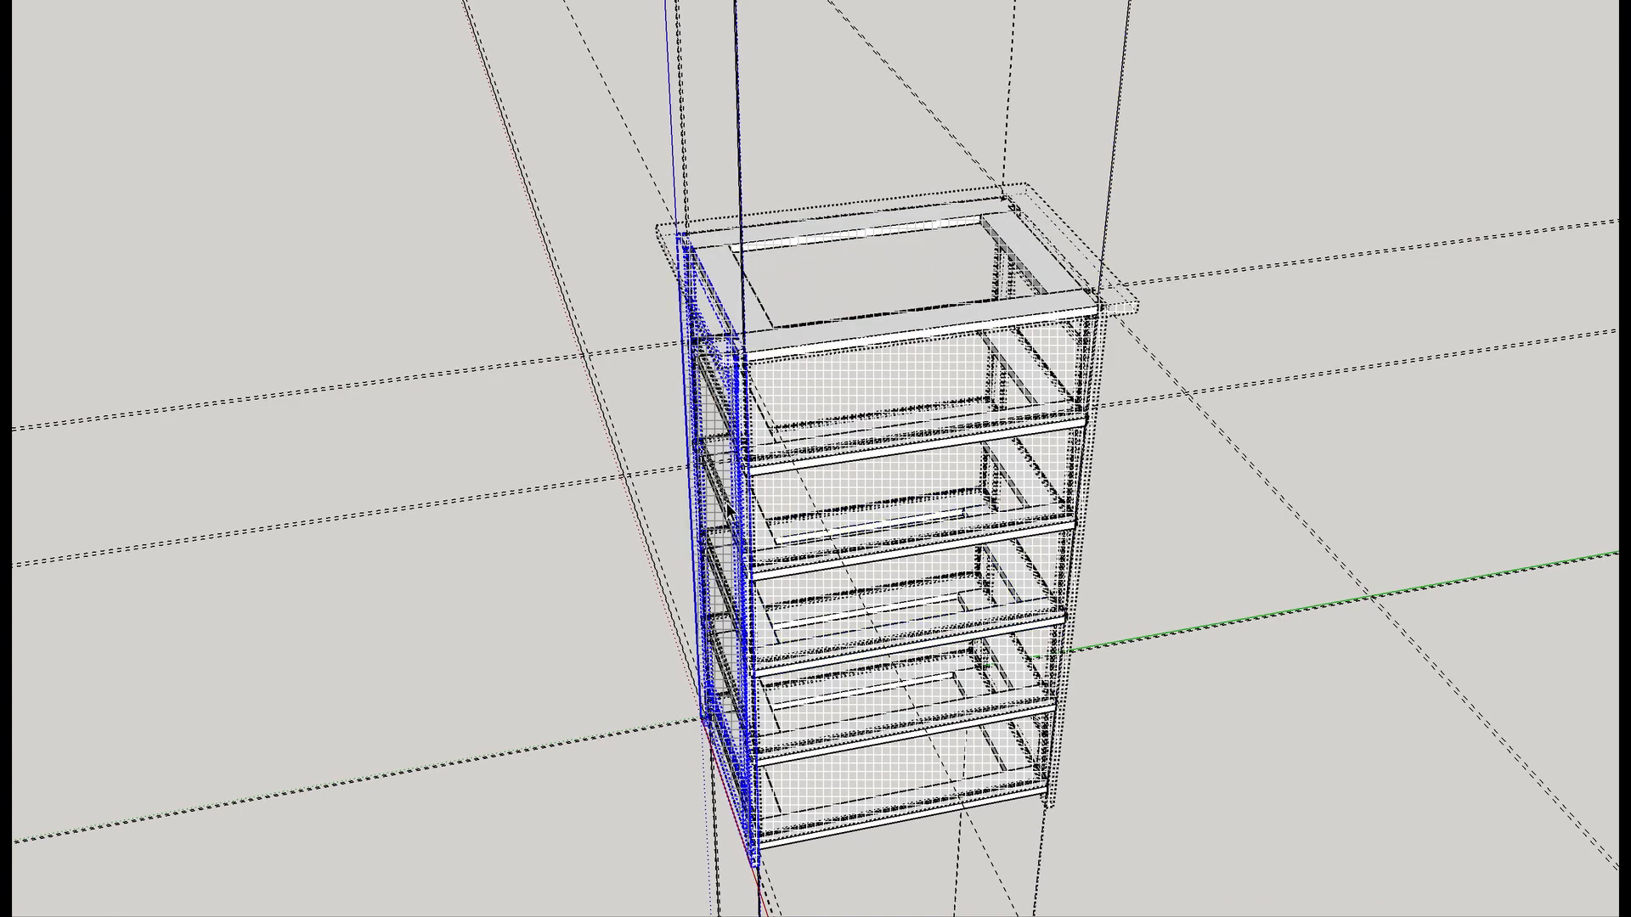
middle_click_drag(730, 512, 838, 538)
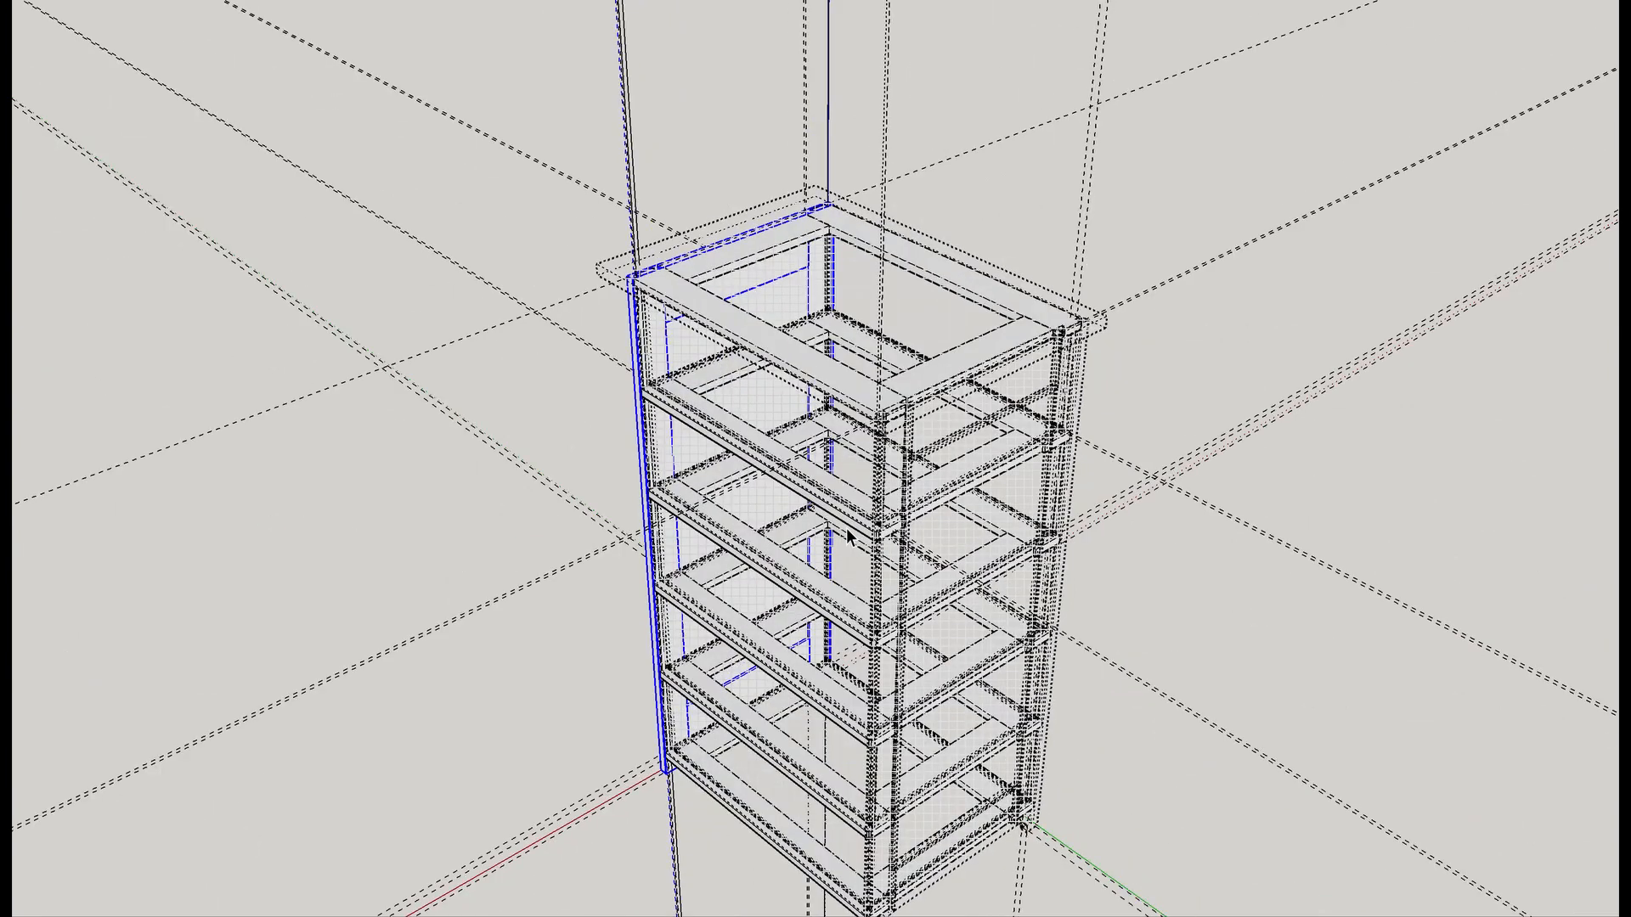
left_click(924, 526)
left_click(901, 463)
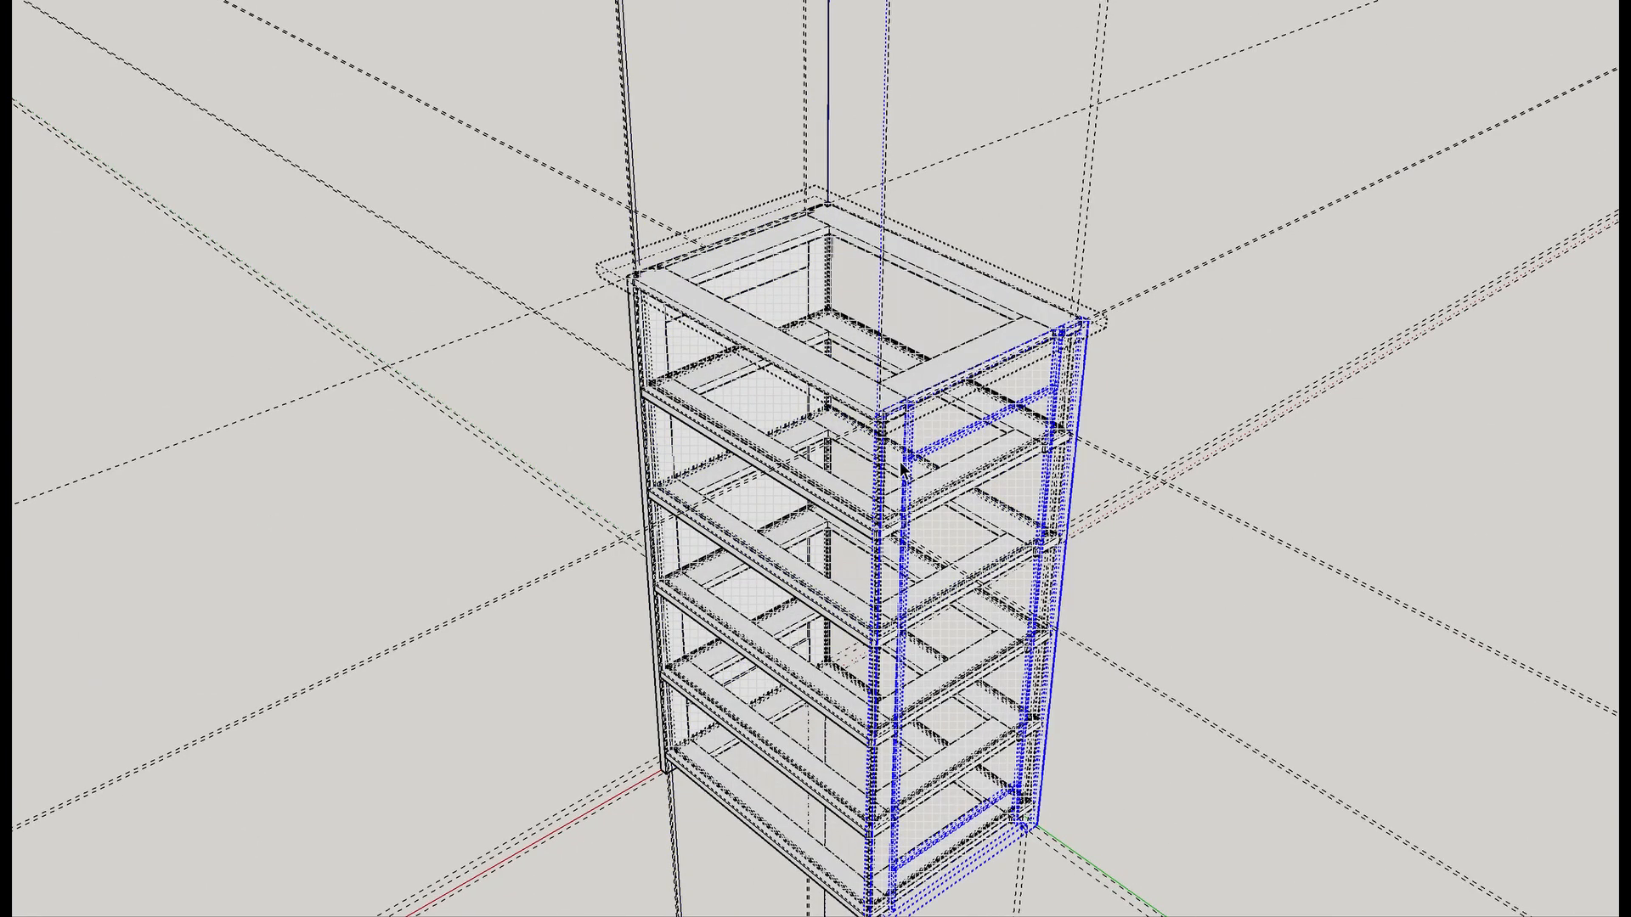
key("shift+h")
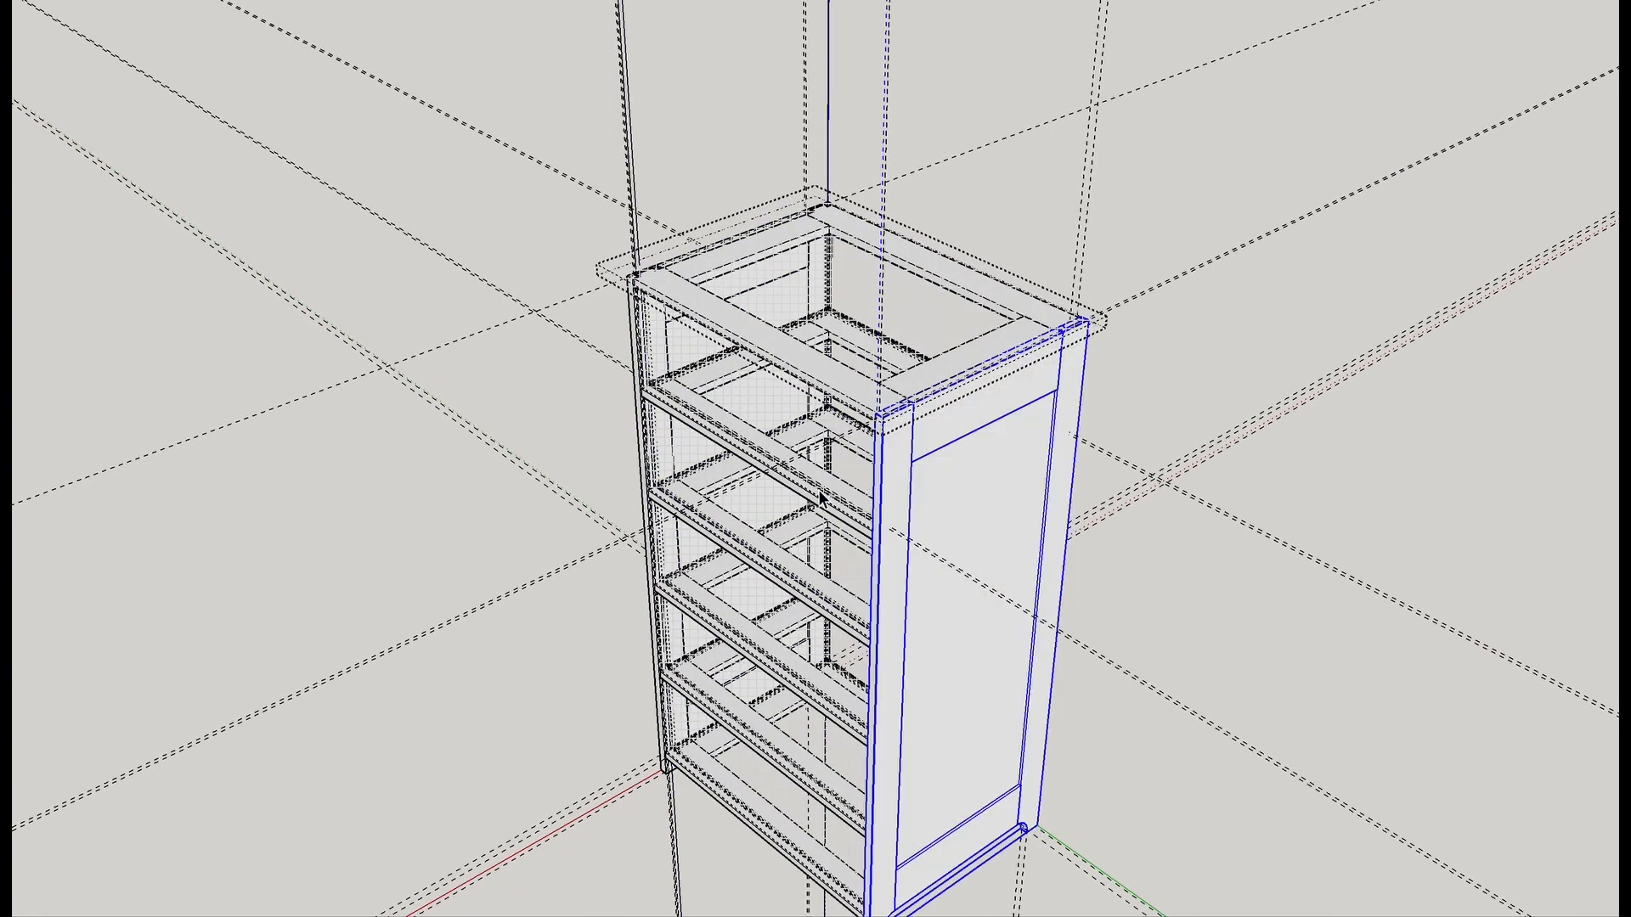
Turn off hidden geometry and guides, and open the unhidden side panel at its stile beside the second drawer frame.
key("alt+h")
key("alt+g")
middle_click_drag(761, 515, 1446, 515)
scroll(1001, 379, "up", 4)
scroll(1053, 383, "down", 3)
middle_click_drag(1045, 395, 1276, 455)
scroll(1150, 462, "up", 5)
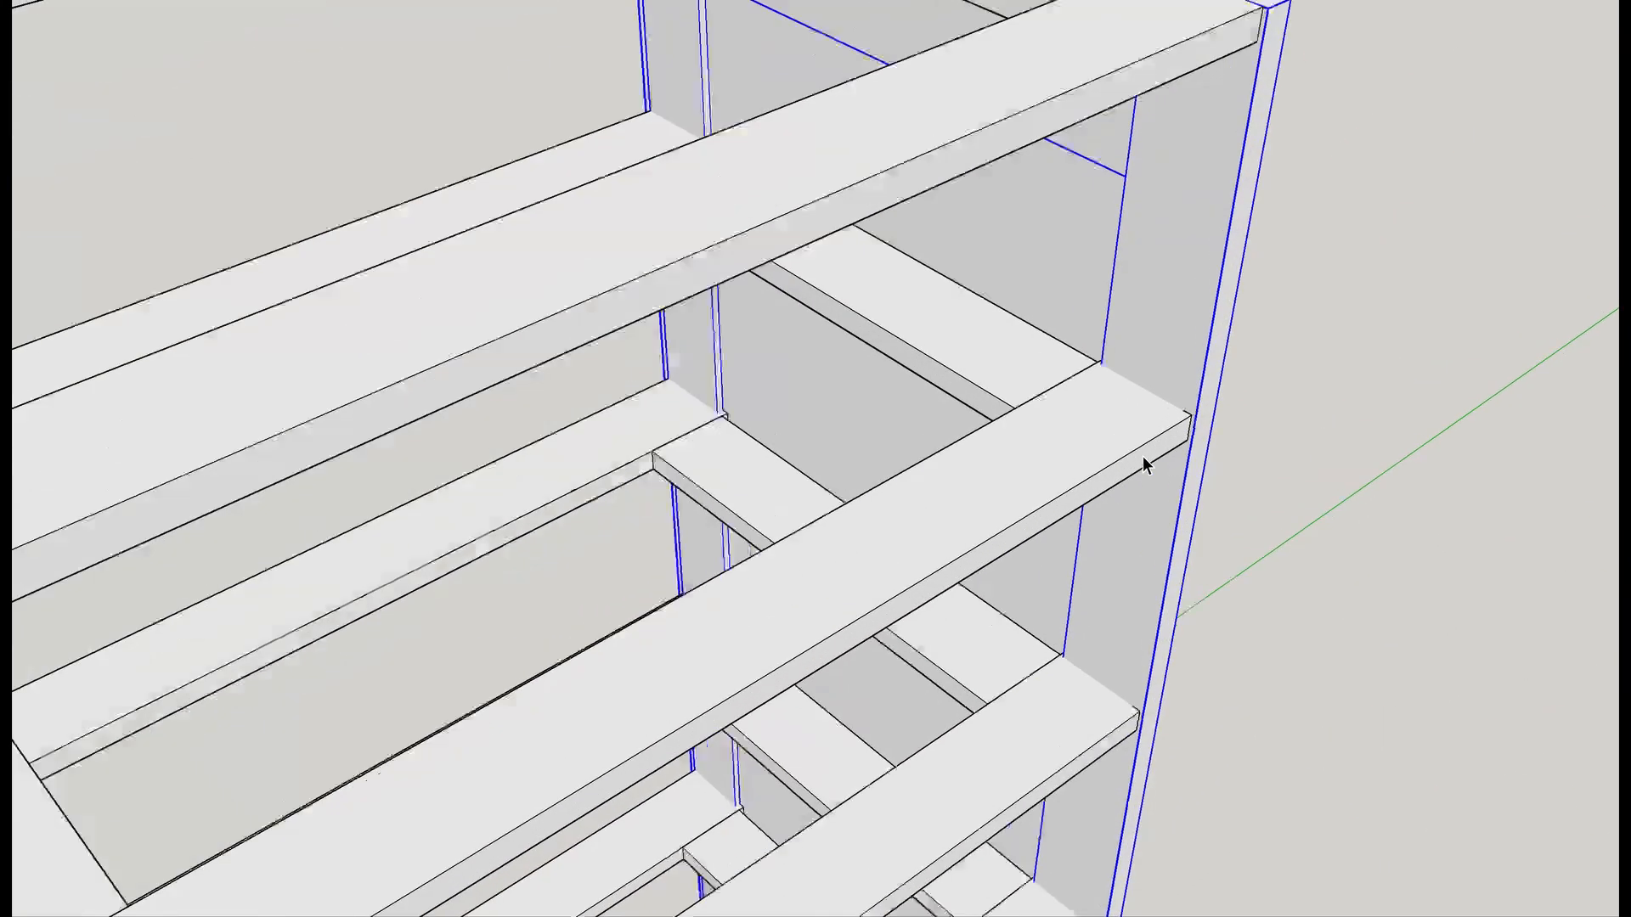
middle_click_drag(1151, 462, 1108, 292)
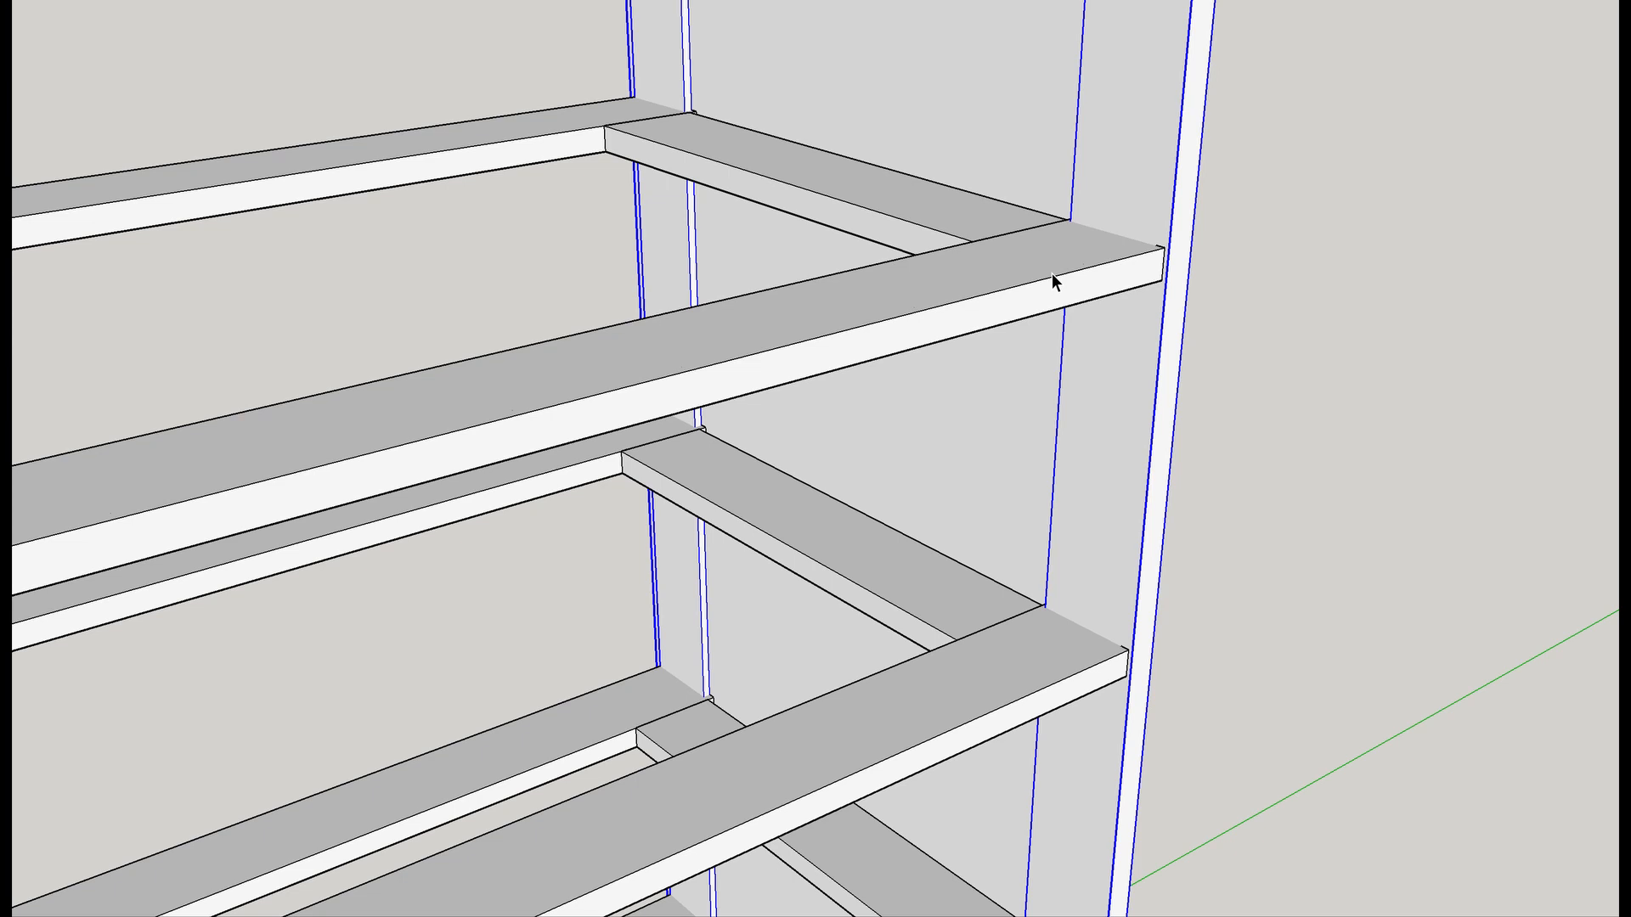
scroll(1052, 273, "down", 5)
middle_click_drag(1052, 273, 1052, 276)
scroll(1088, 263, "up", 8)
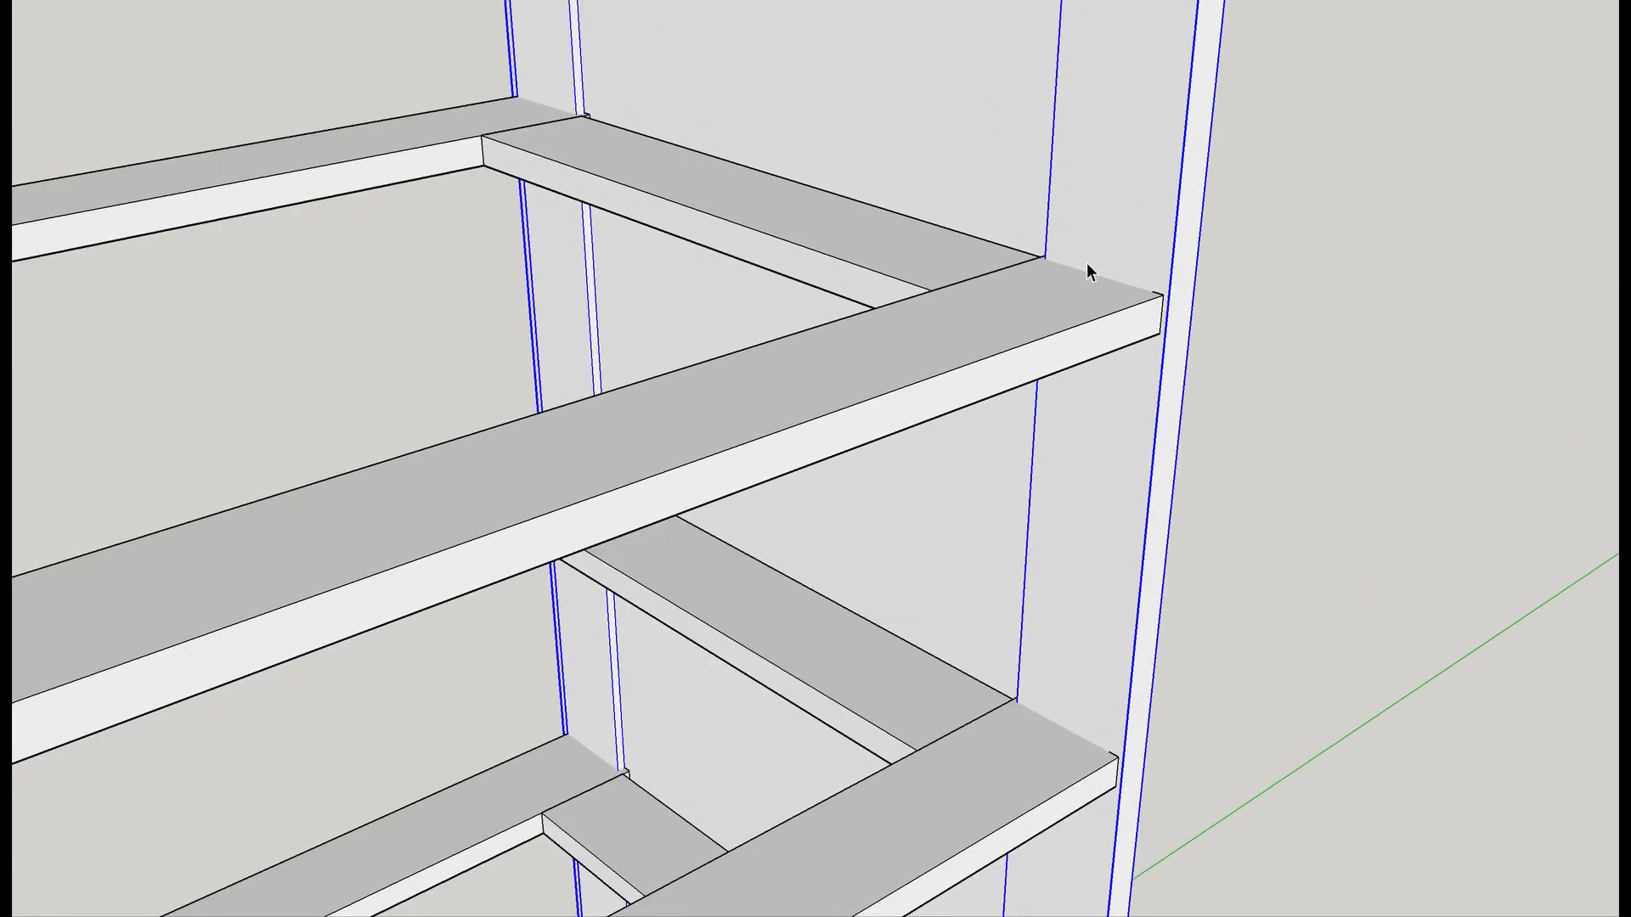
key("l")
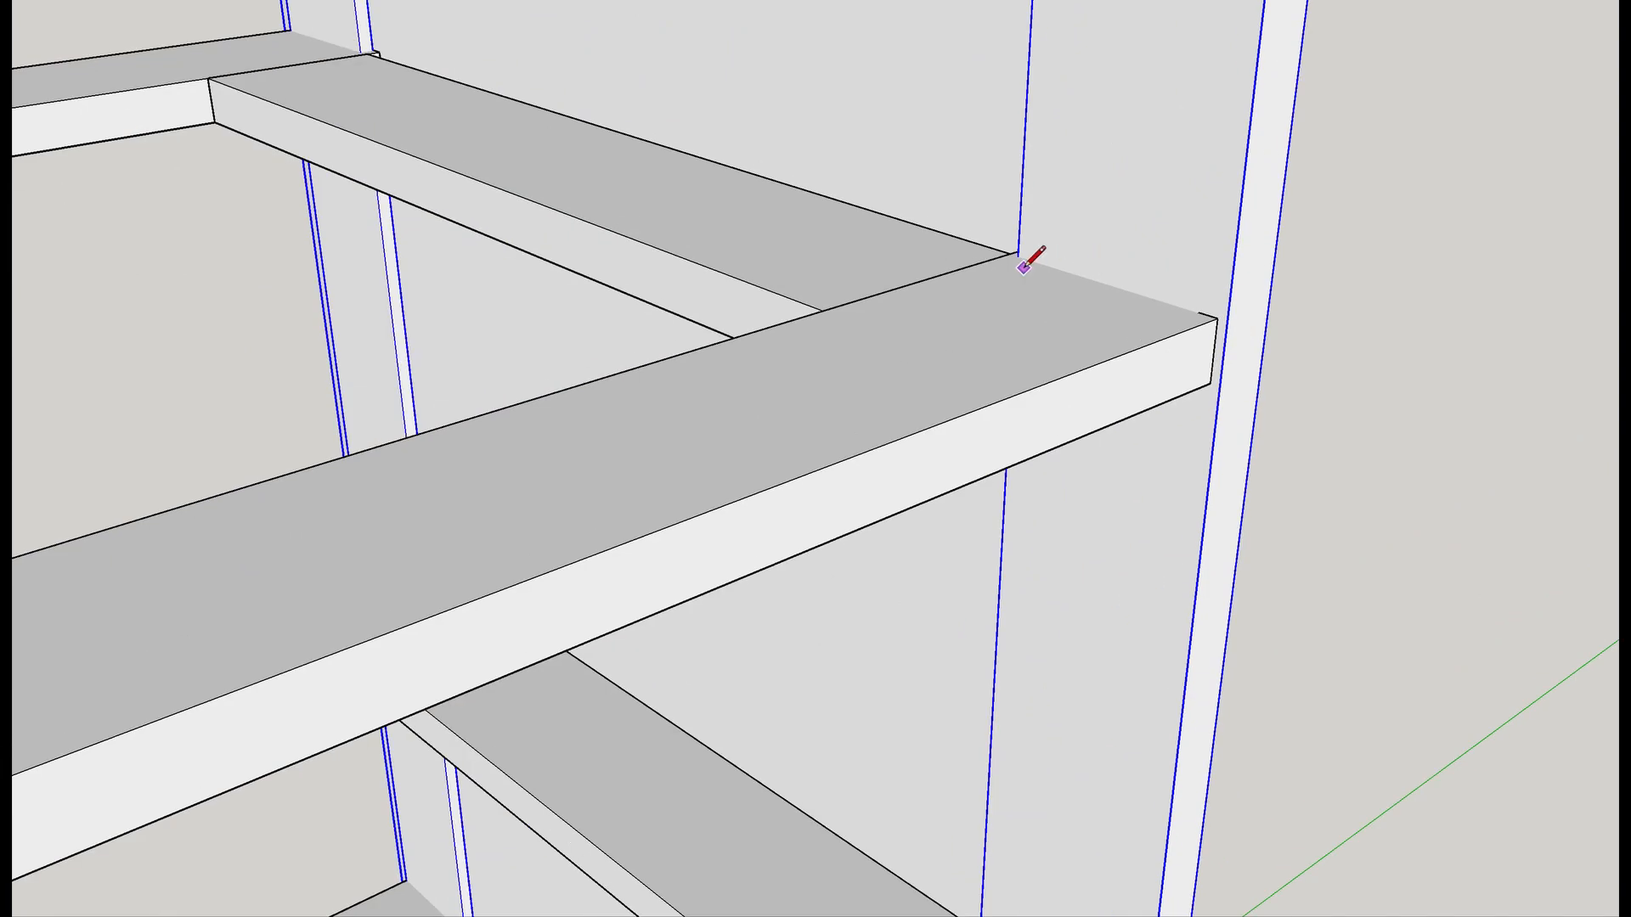
scroll(1023, 272, "up", 4)
key("space")
double_click(1295, 251)
left_click(1295, 251)
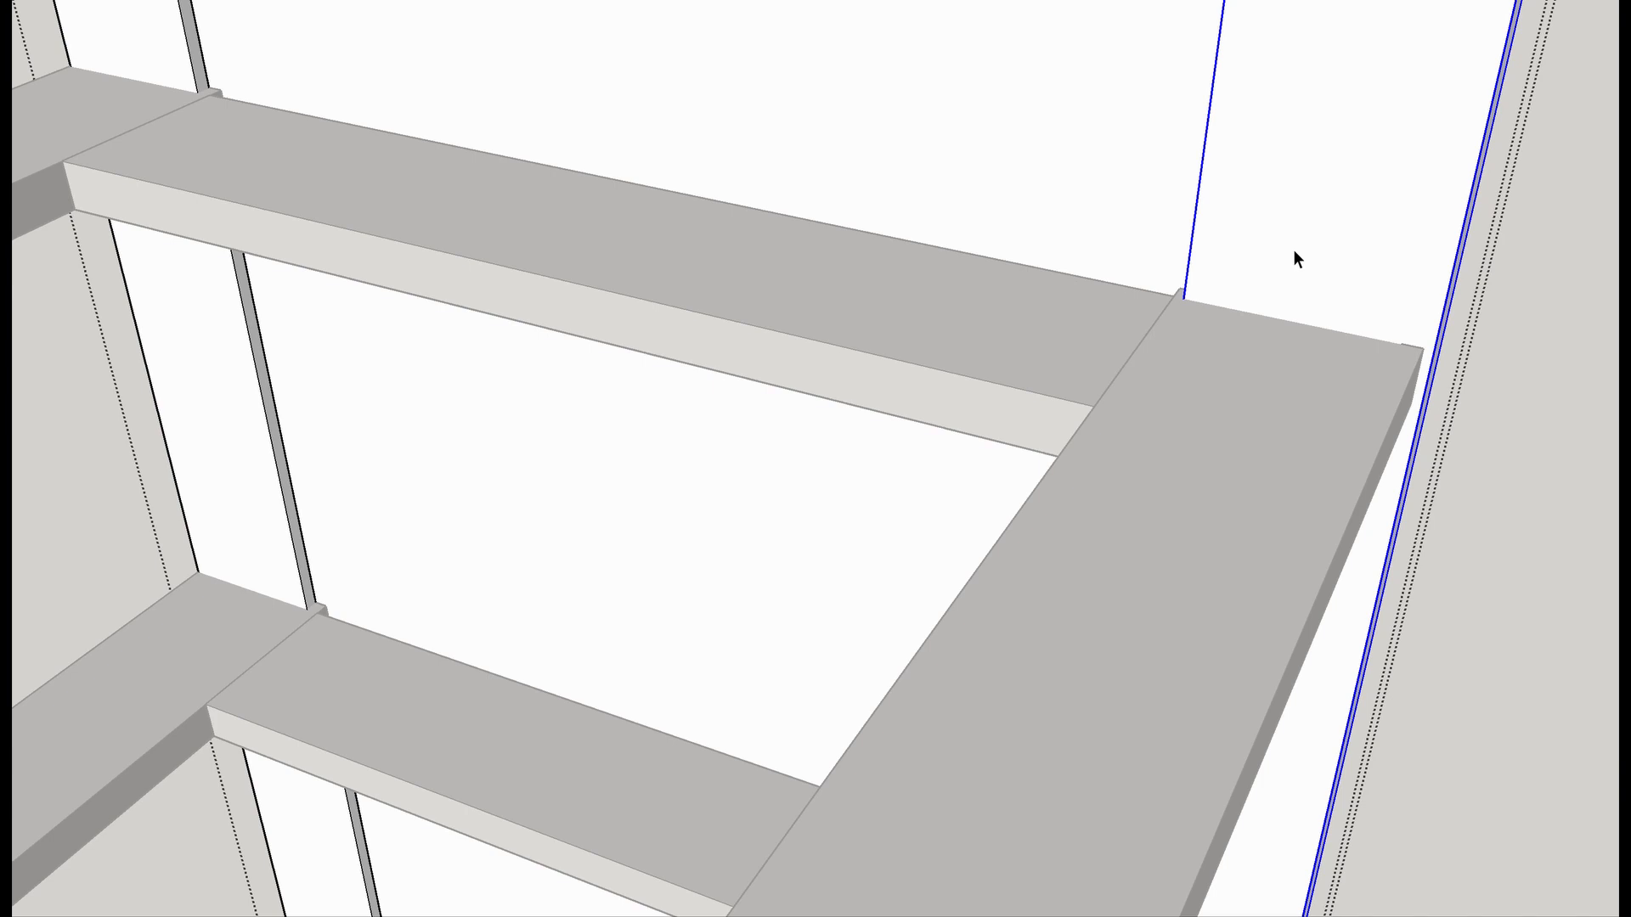
Trace the abutting frame member on the stile's inner face with lines along its top edge, end, and underside.
key("l")
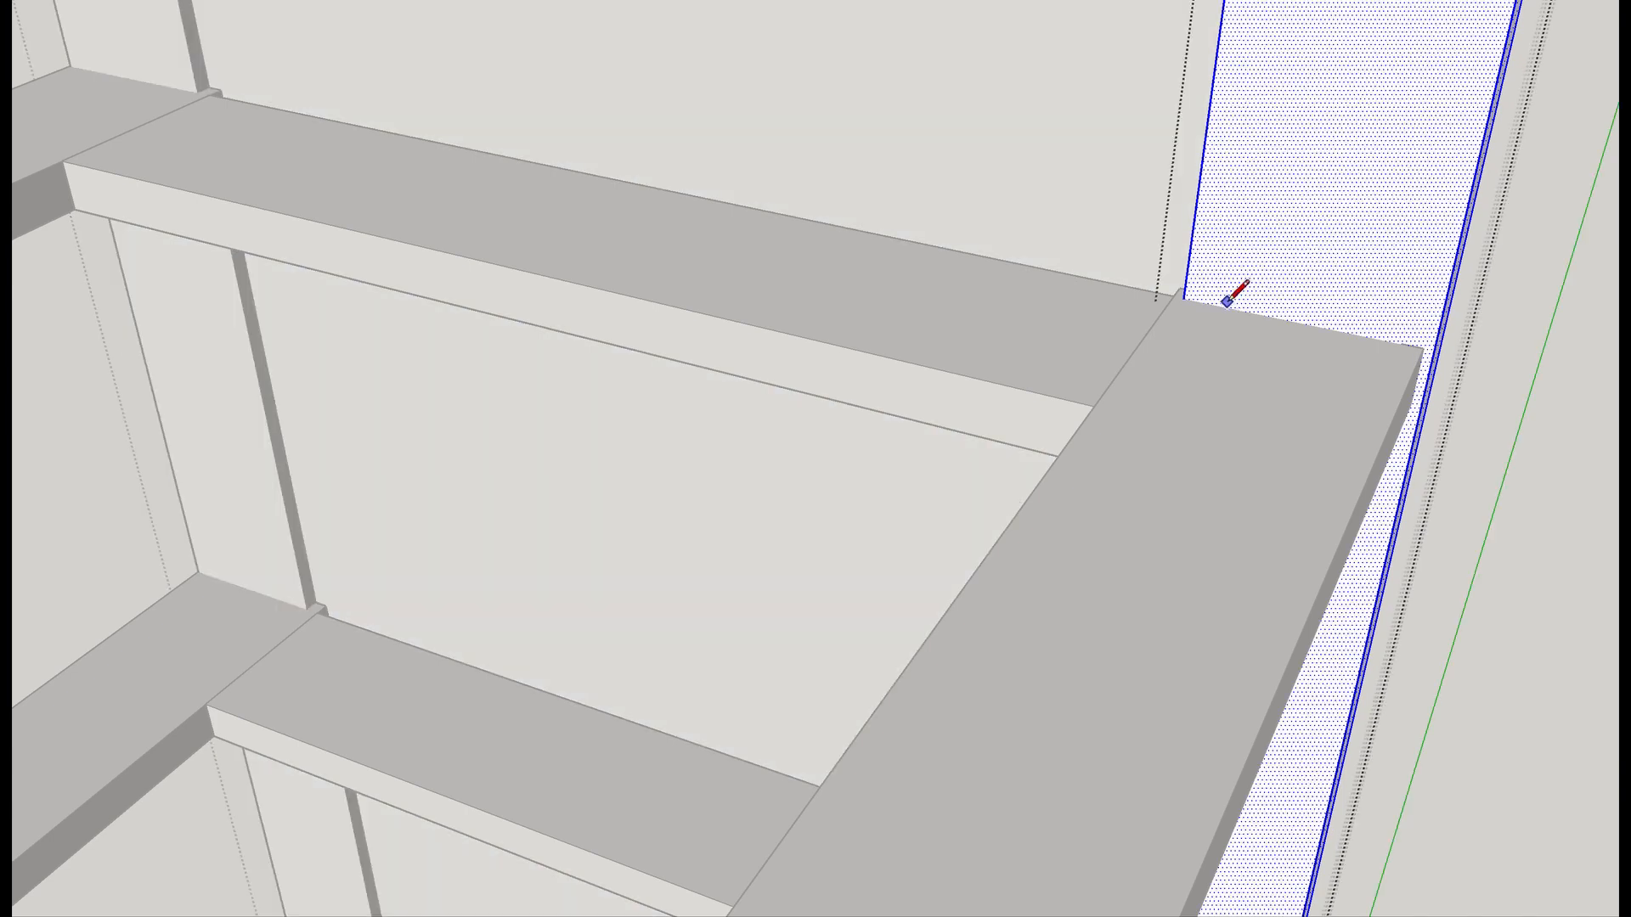
scroll(1231, 293, "up", 5)
left_click(1060, 281)
scroll(1249, 367, "down", 3)
mouse_move(1292, 393)
middle_mouse_down()
mouse_move(732, 298)
mouse_move(983, 313)
middle_mouse_up()
left_click(1038, 345)
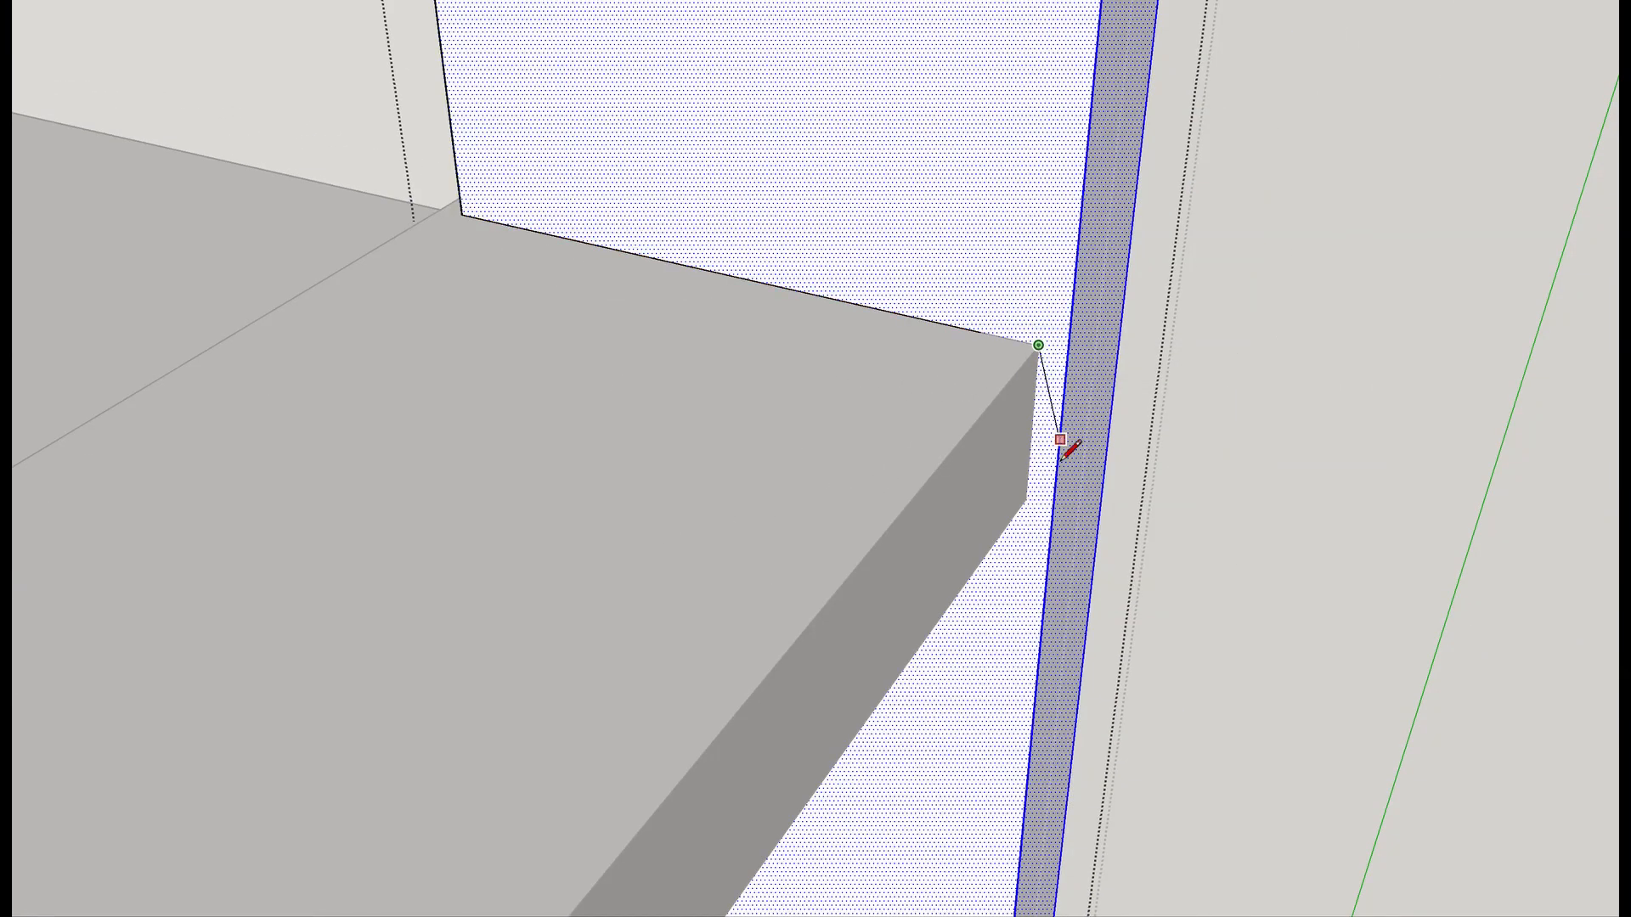
left_click(1026, 499)
mouse_move(1041, 486)
middle_mouse_down()
mouse_move(993, 266)
mouse_move(957, 234)
middle_mouse_up()
middle_click_drag(1081, 225, 900, 42)
mouse_move(552, 368)
middle_mouse_down("shift")
mouse_move(812, 253)
mouse_move(1269, 165)
middle_mouse_up("shift")
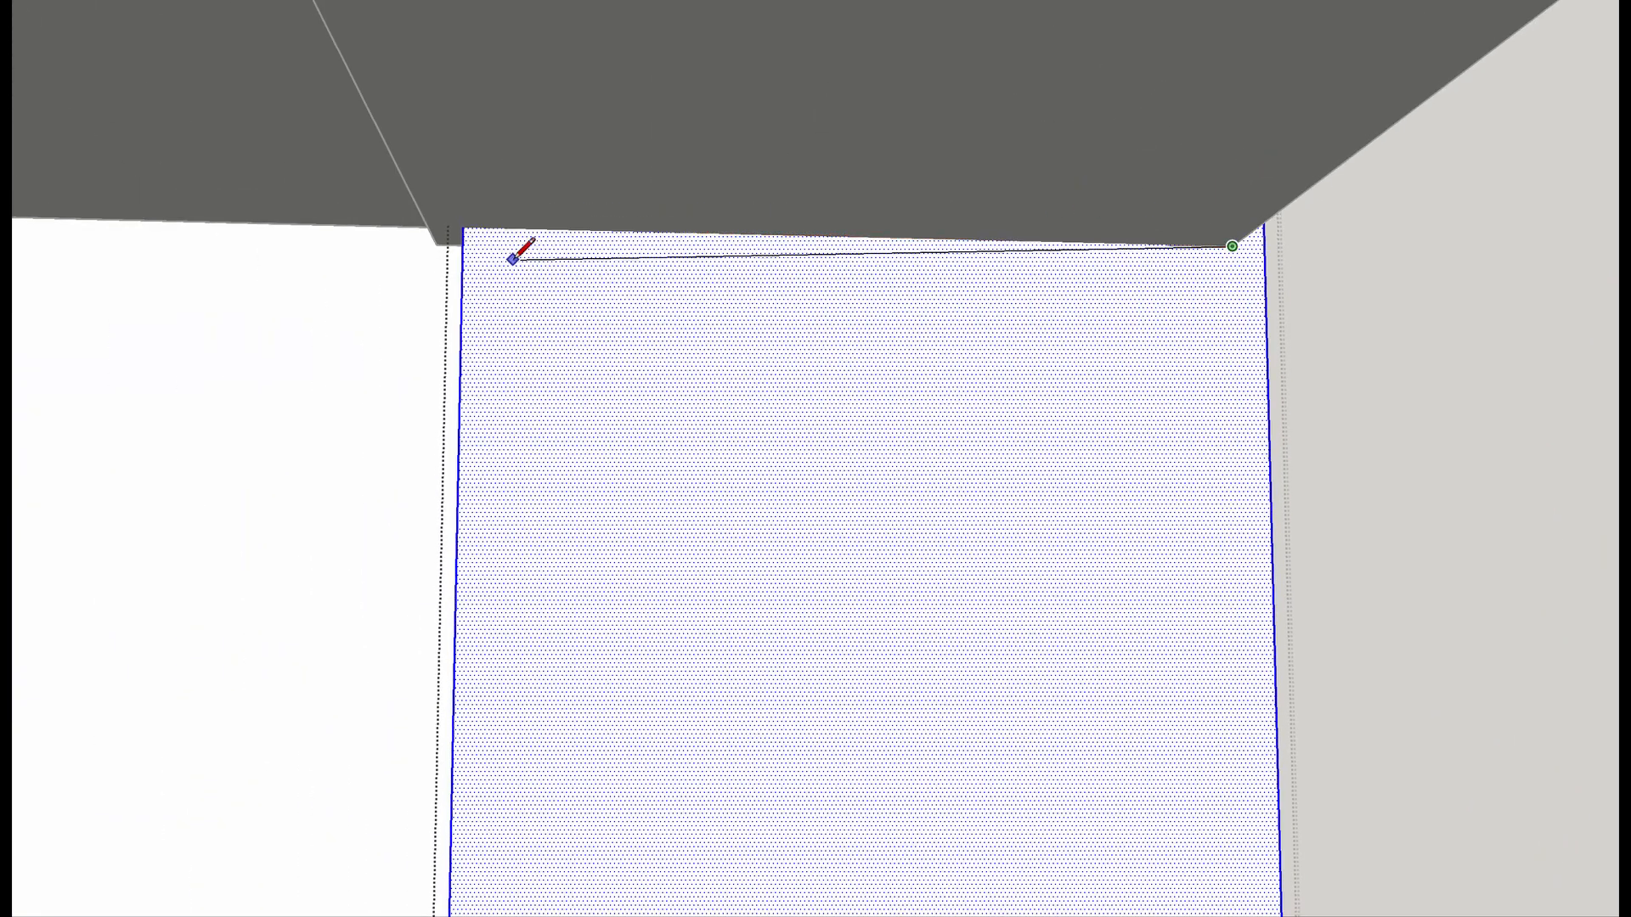
left_click(472, 230)
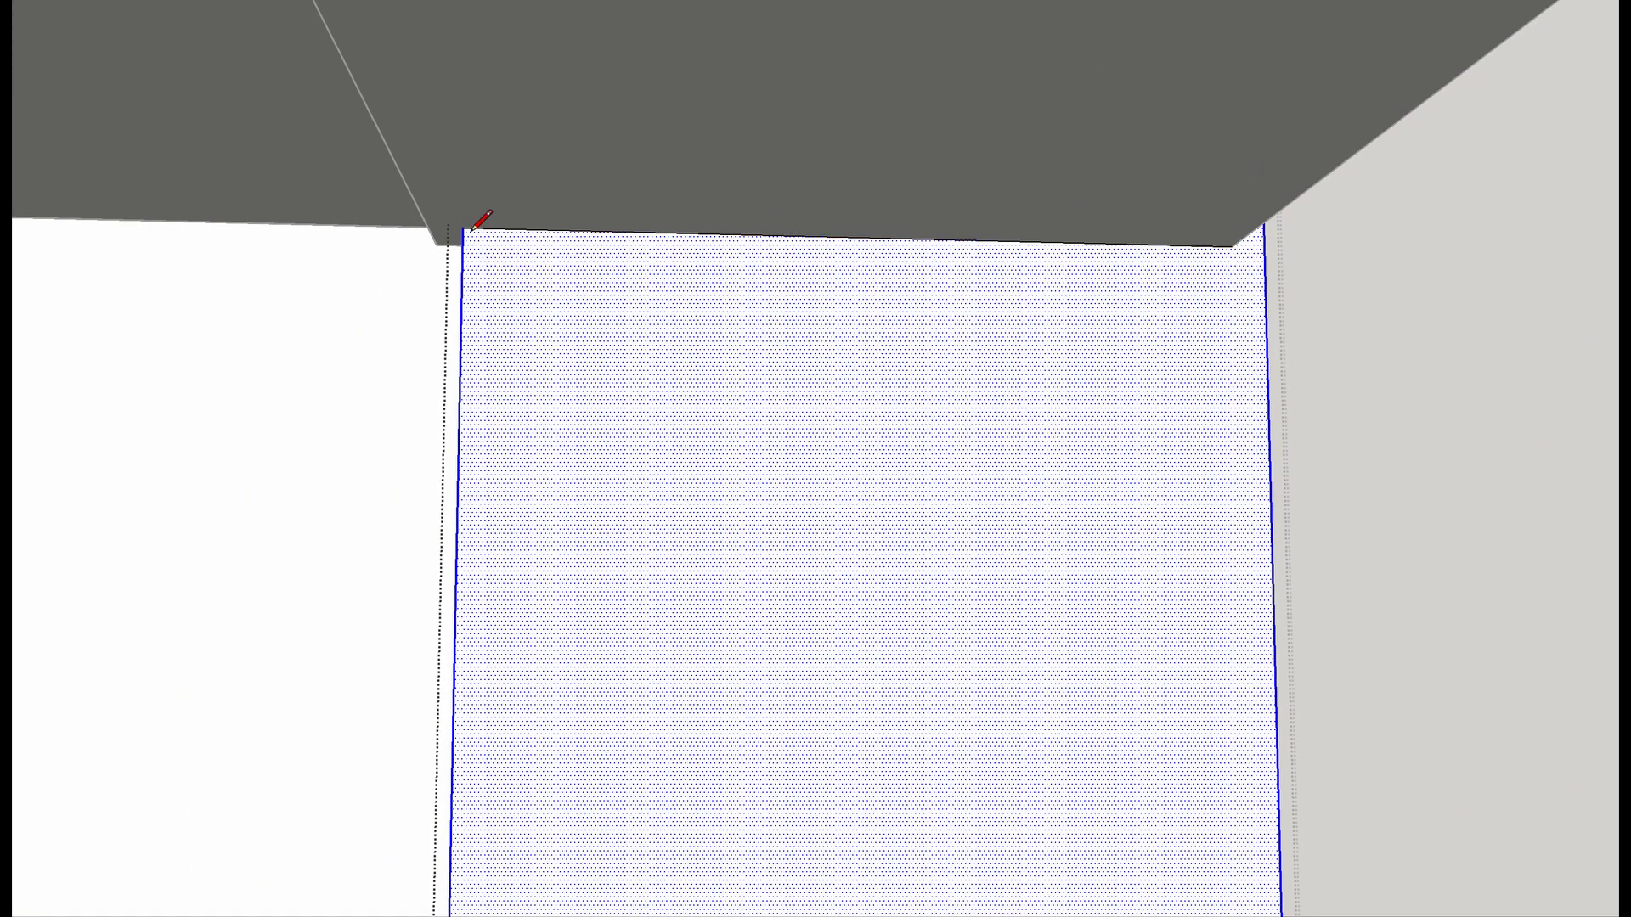
scroll(471, 230, "down", 5)
mouse_move(776, 276)
middle_mouse_down()
mouse_move(384, 479)
mouse_move(513, 323)
middle_mouse_up()
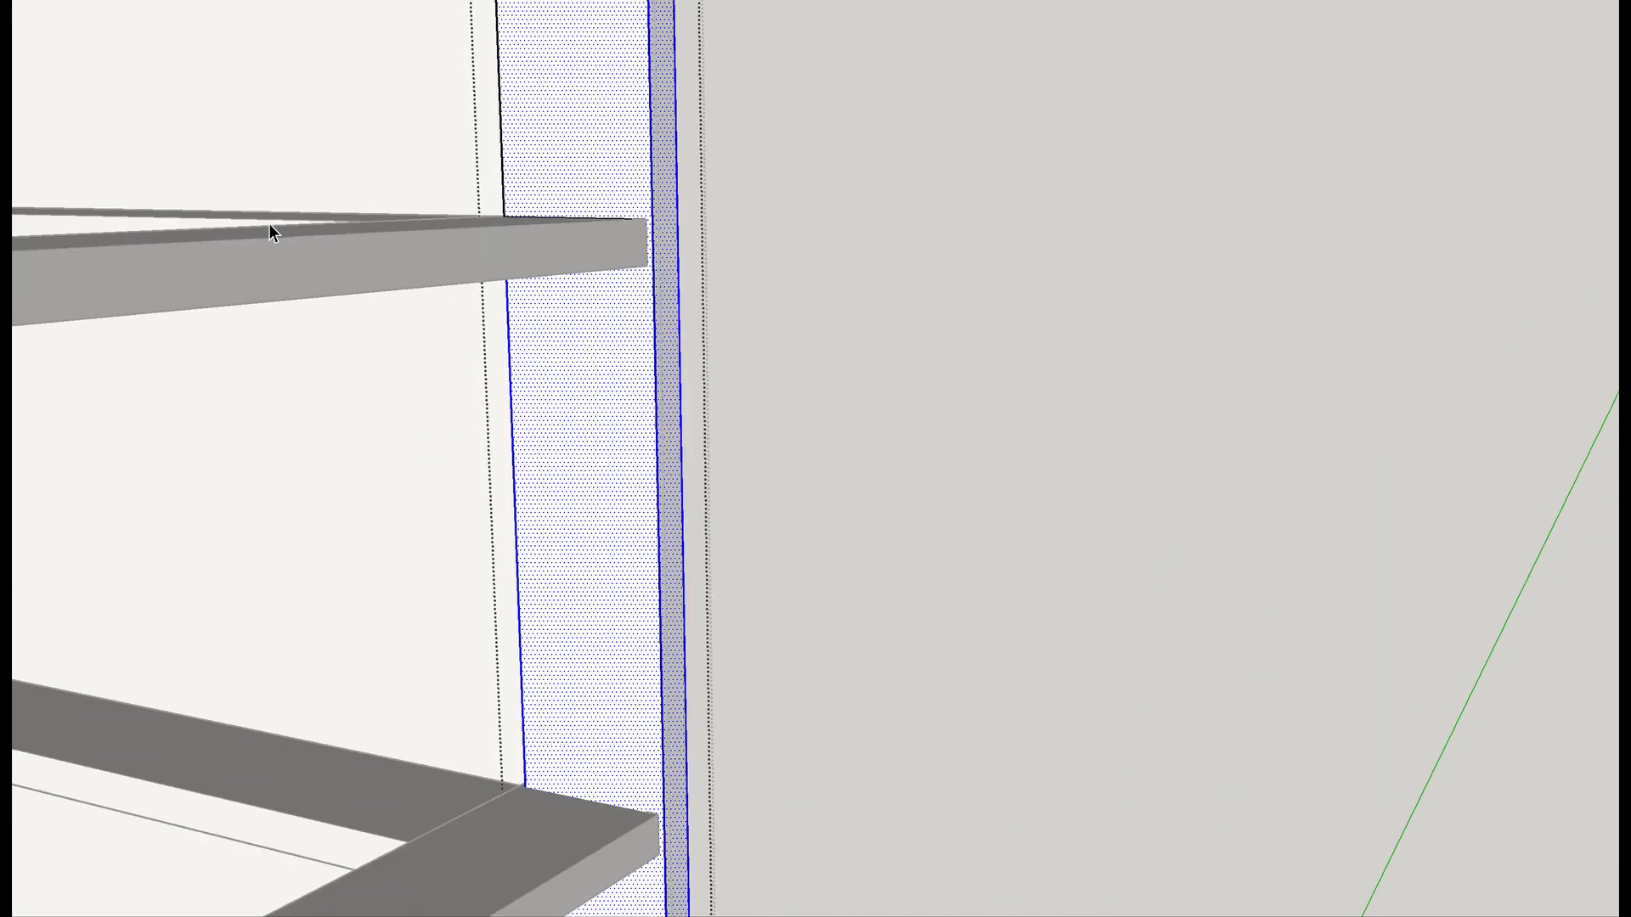
left_click(902, 252)
Draw lines across the panel's other stile along the top and underside of the same drawer frame.
scroll(704, 242, "down", 3)
middle_click_drag(369, 211, 772, 452, "shift")
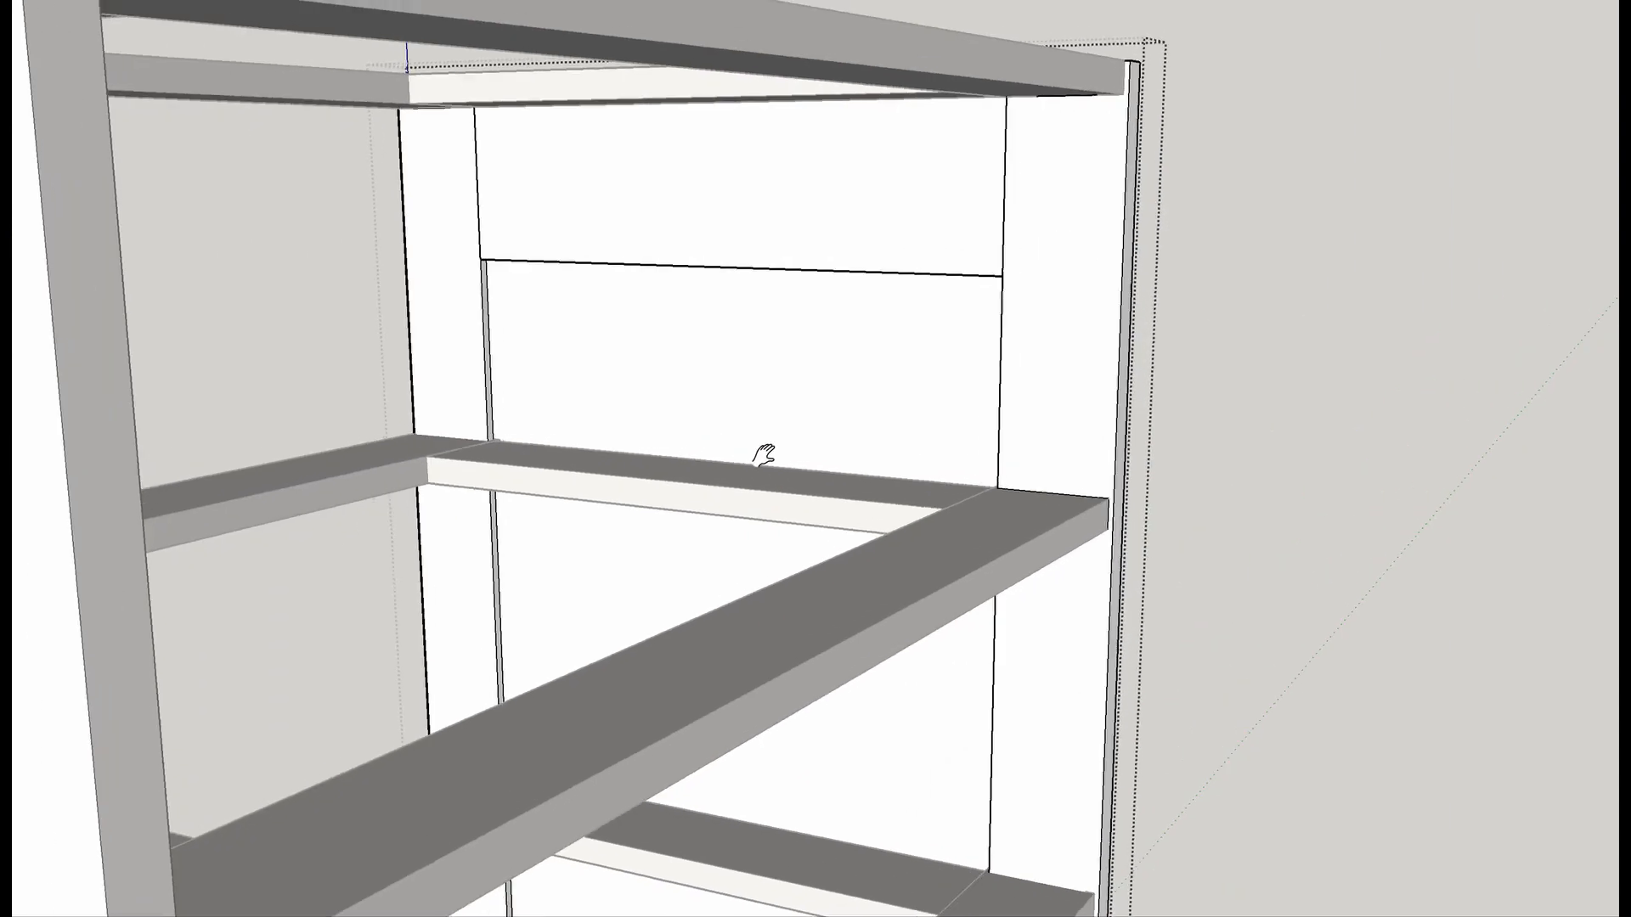
scroll(365, 429, "up", 6)
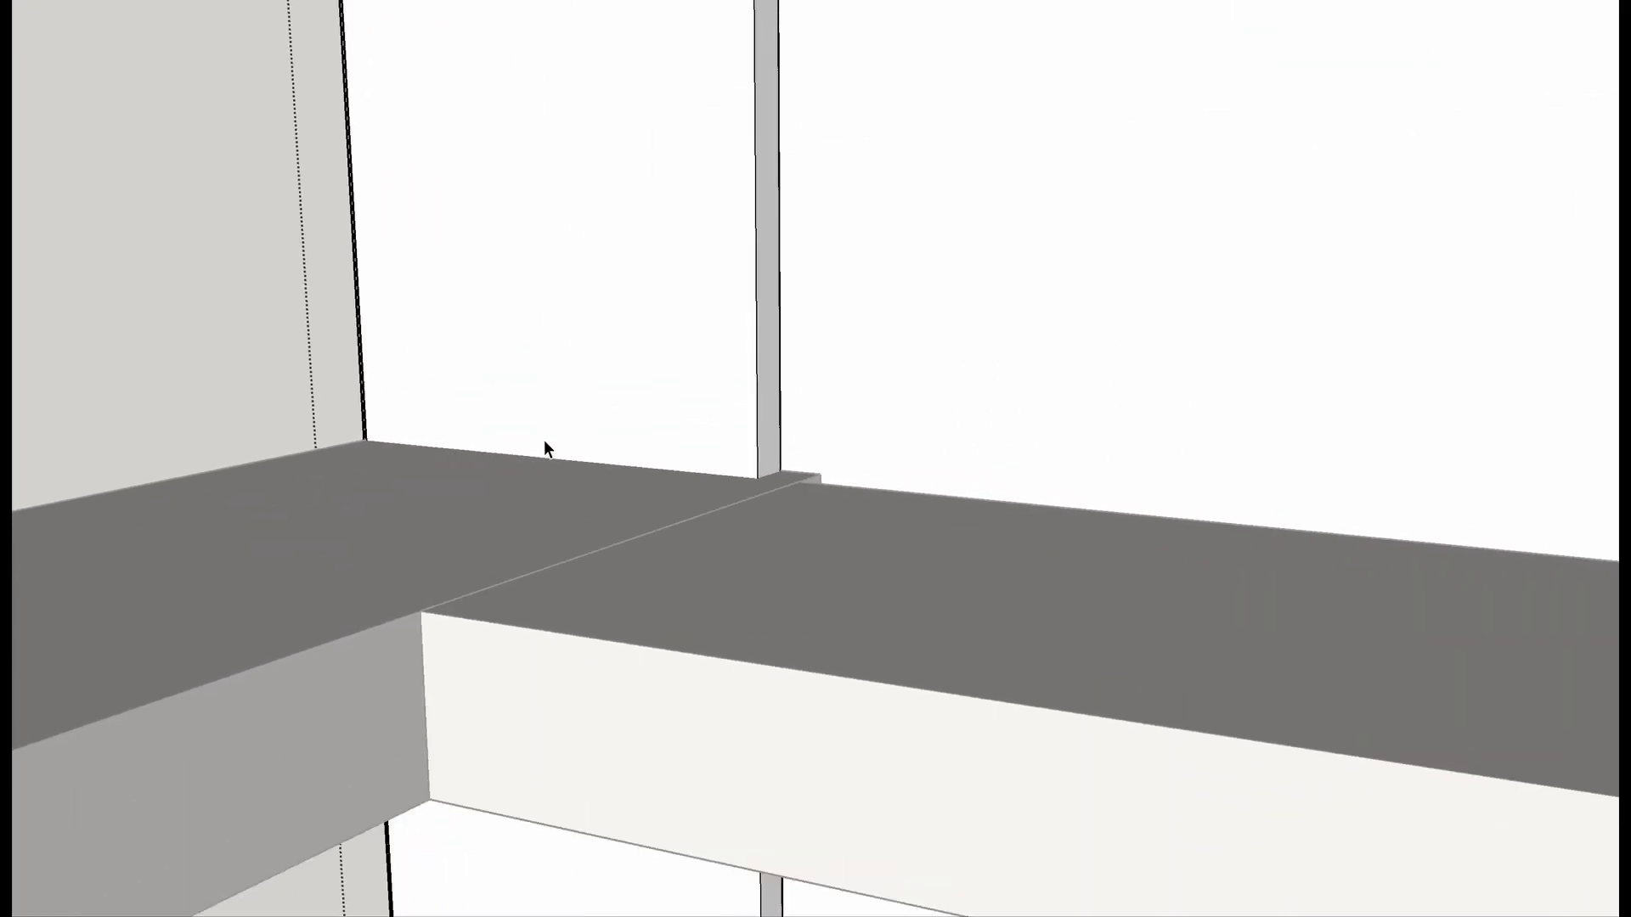
middle_click_drag(543, 449, 837, 569, "shift")
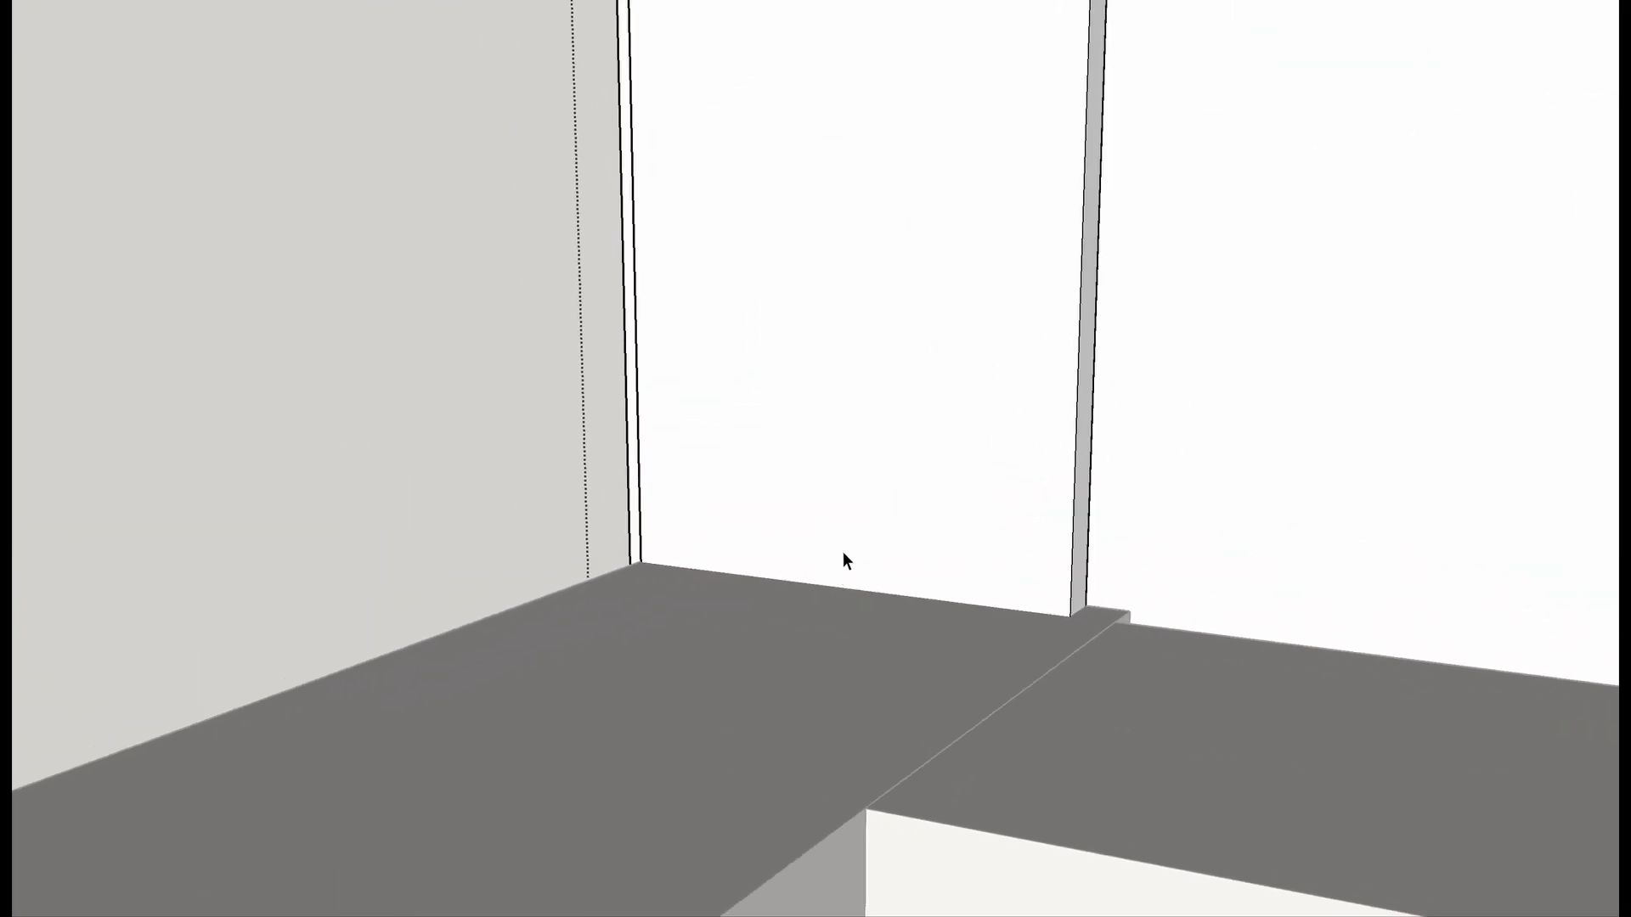
key("l")
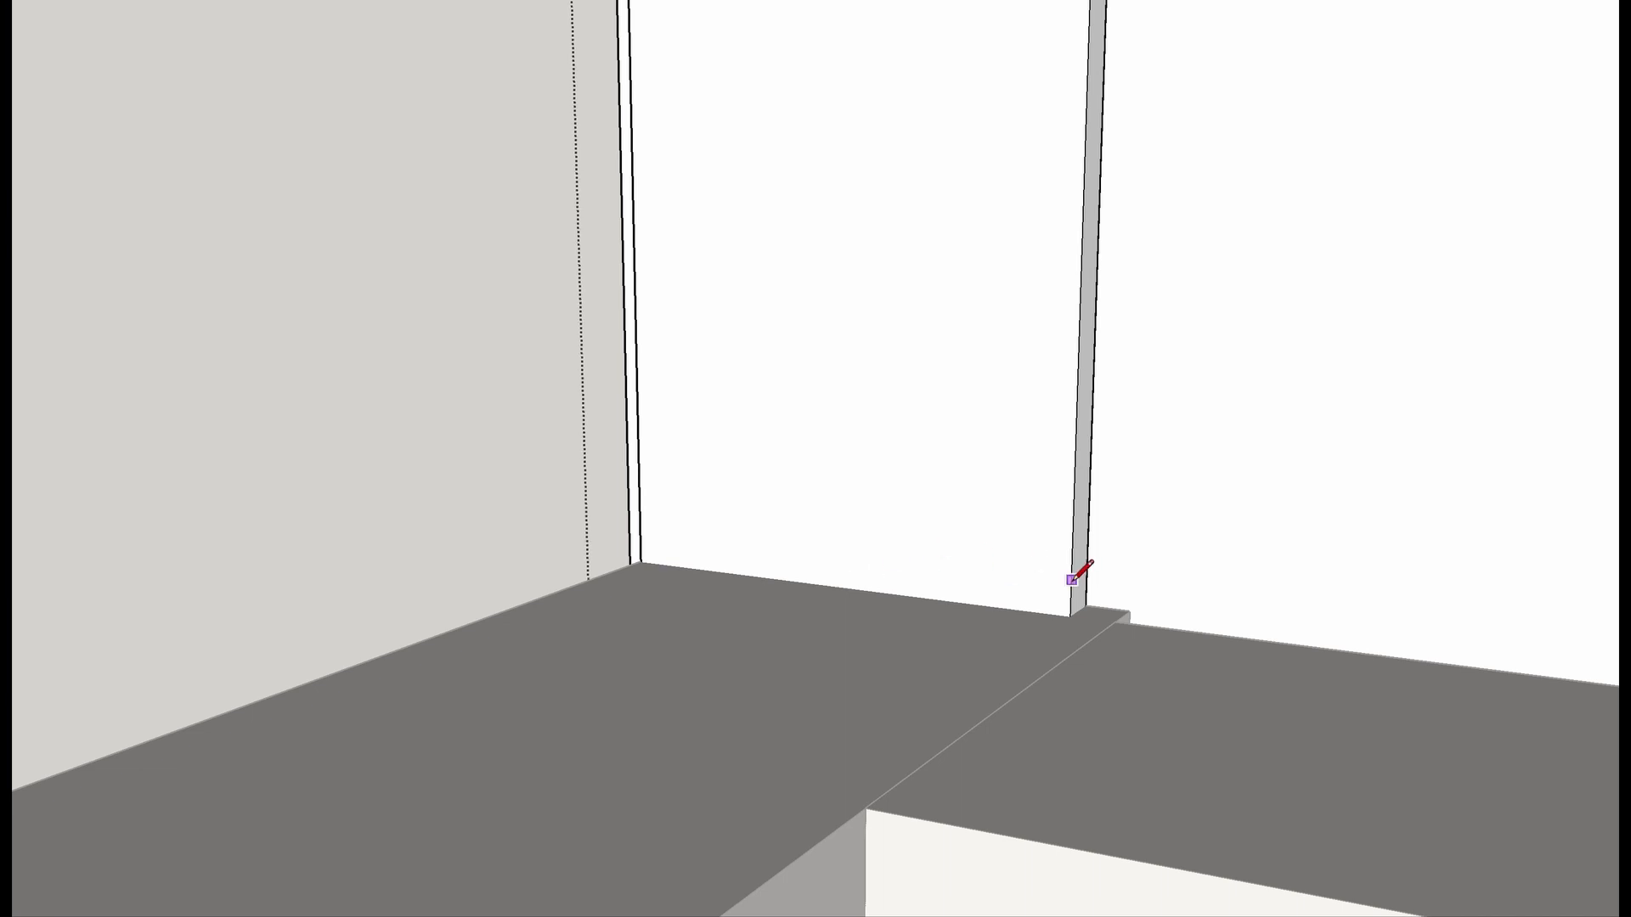
left_click(1070, 616)
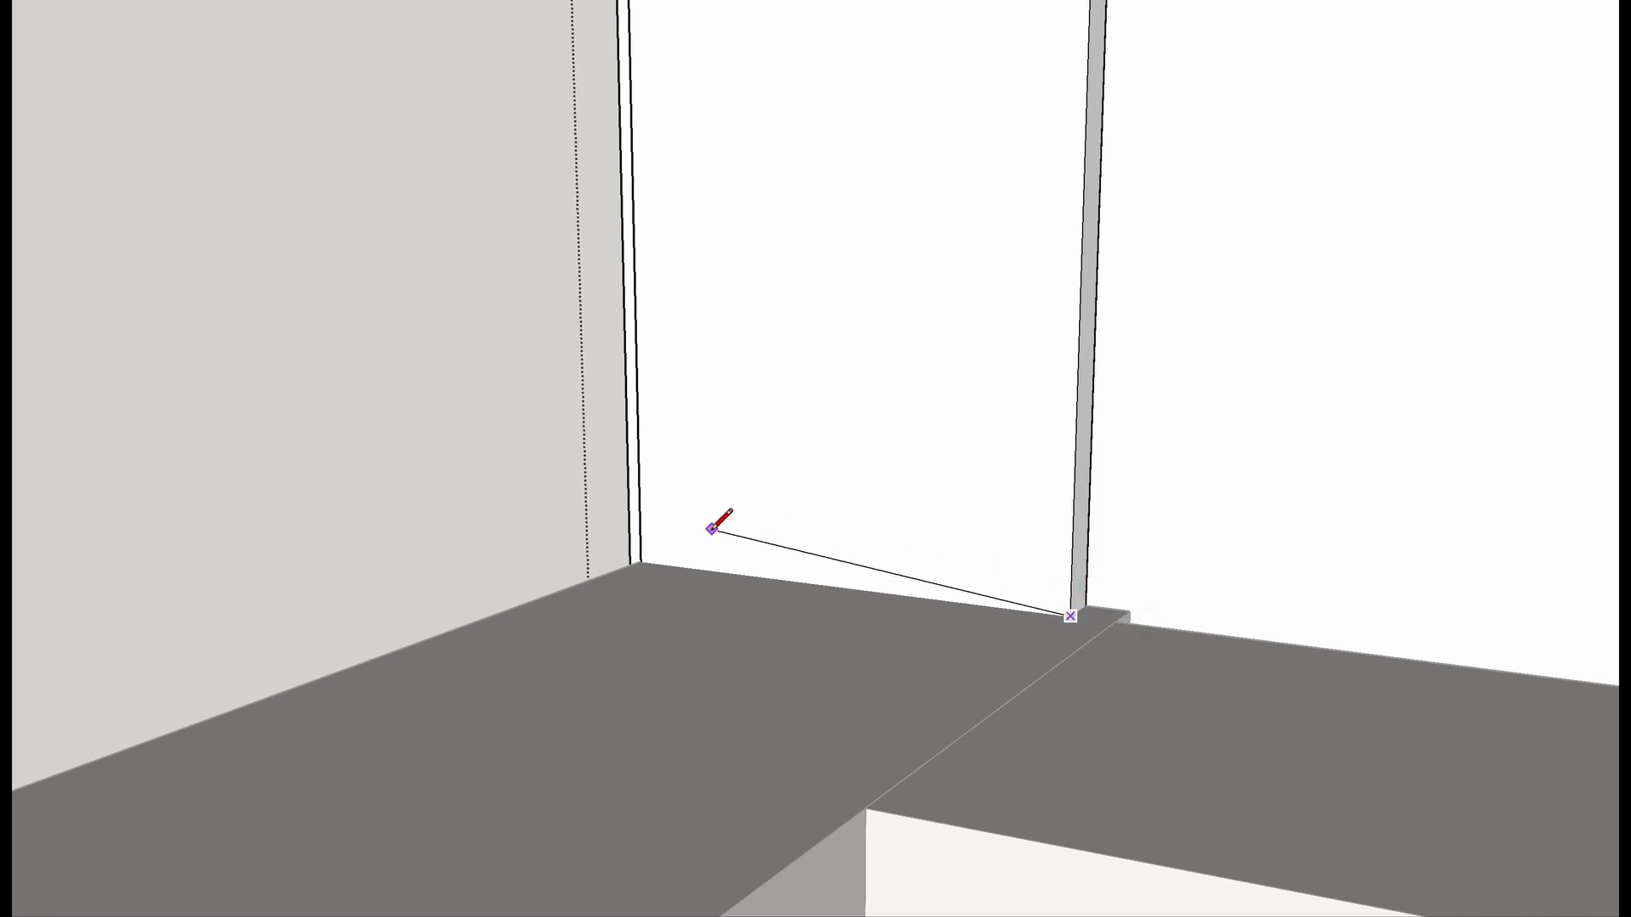
left_click(641, 560)
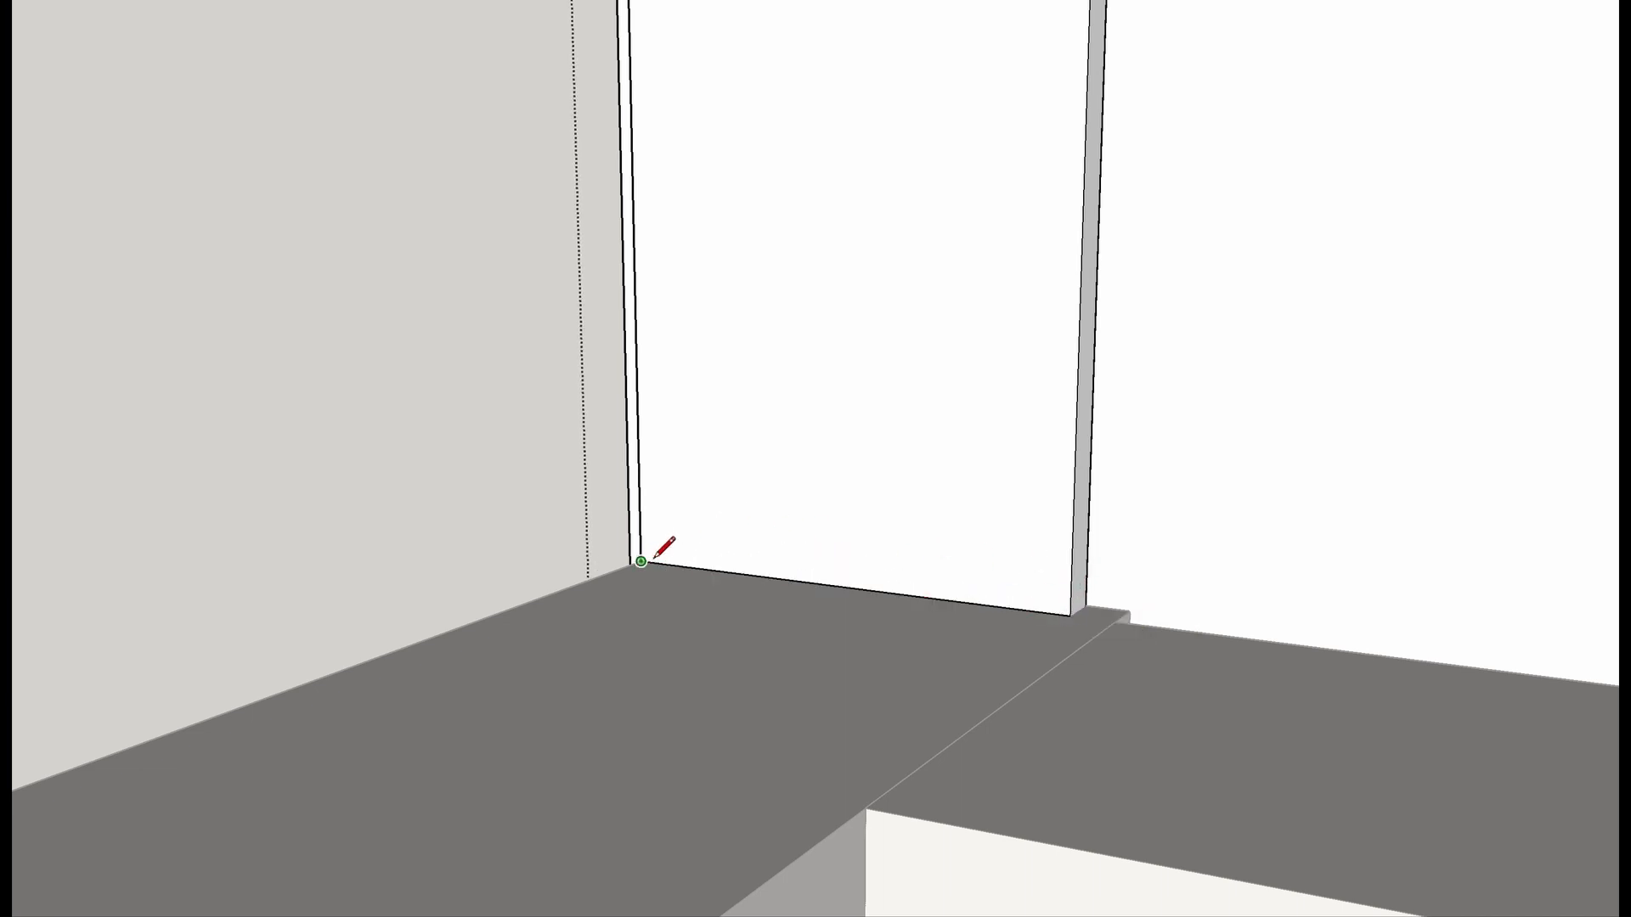
middle_click_drag(726, 604, 741, 0, "shift")
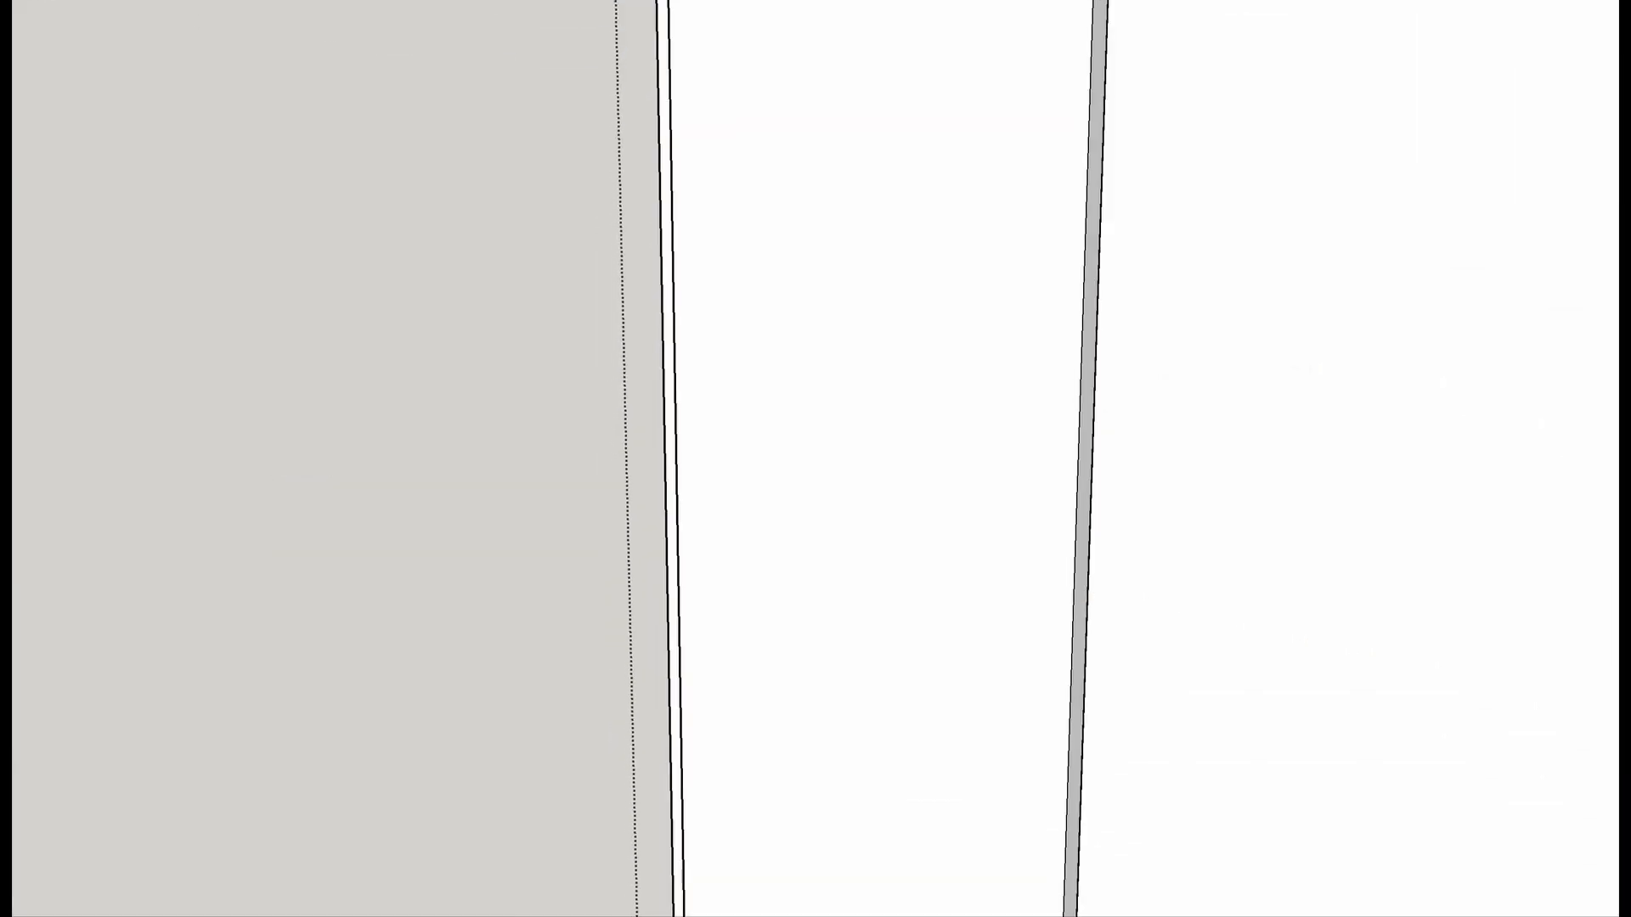
key("Escape")
mouse_move(939, 153)
middle_mouse_down("shift")
mouse_move(931, 229)
mouse_move(939, 138)
mouse_move(938, 332)
mouse_move(986, 214)
mouse_move(1060, 186)
middle_mouse_up("shift")
key("b")
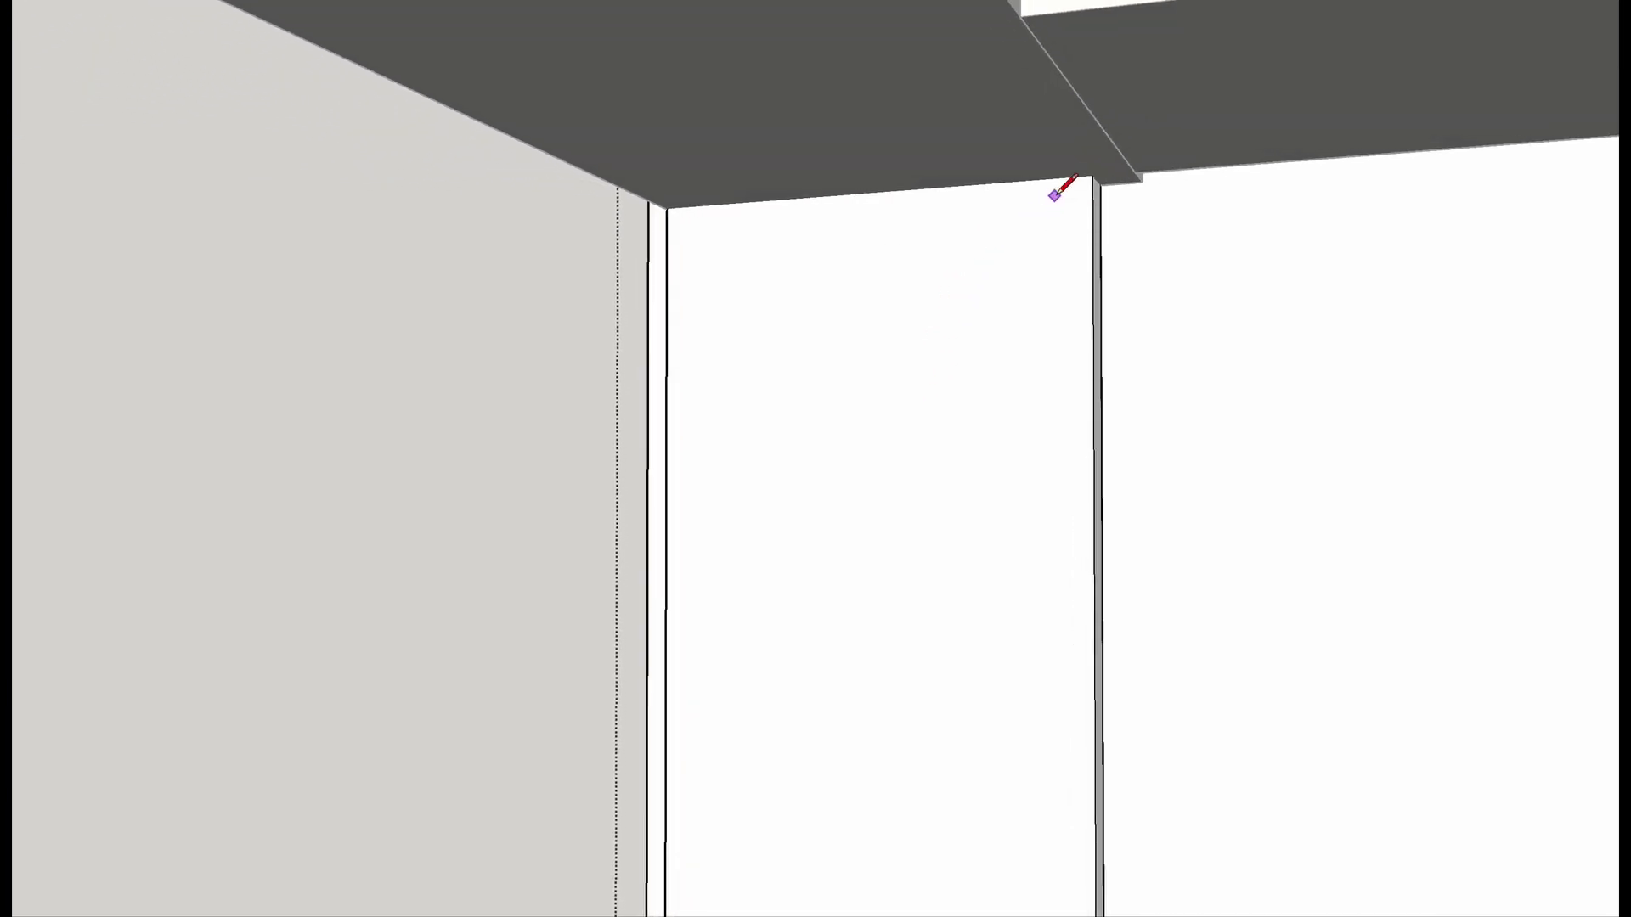
left_click(1093, 176)
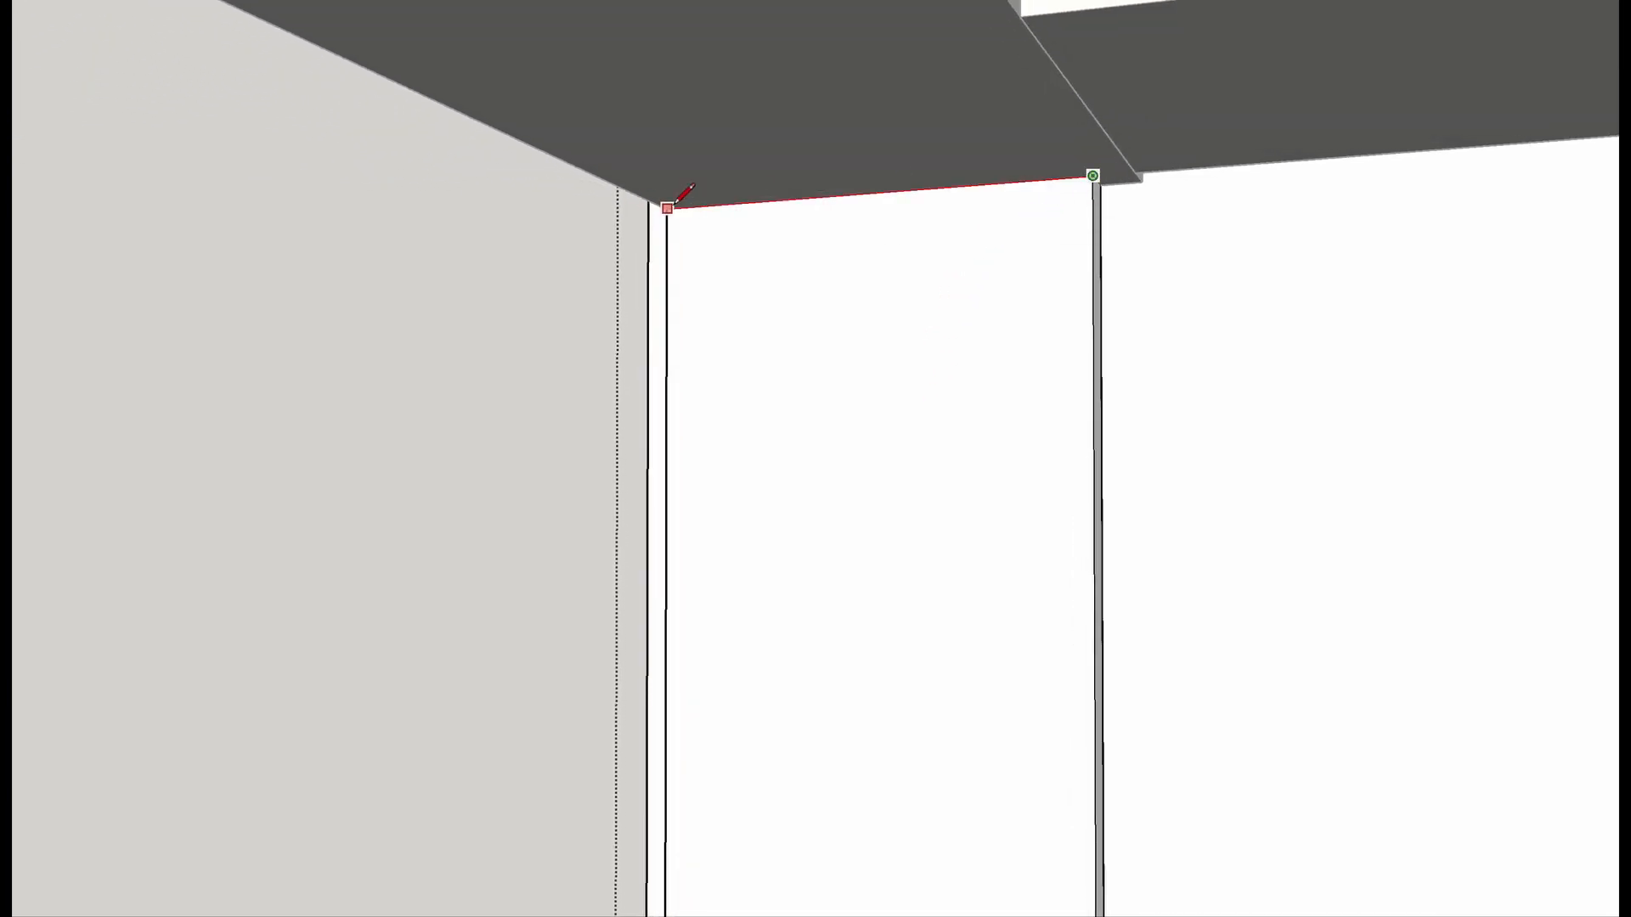
left_click(667, 208)
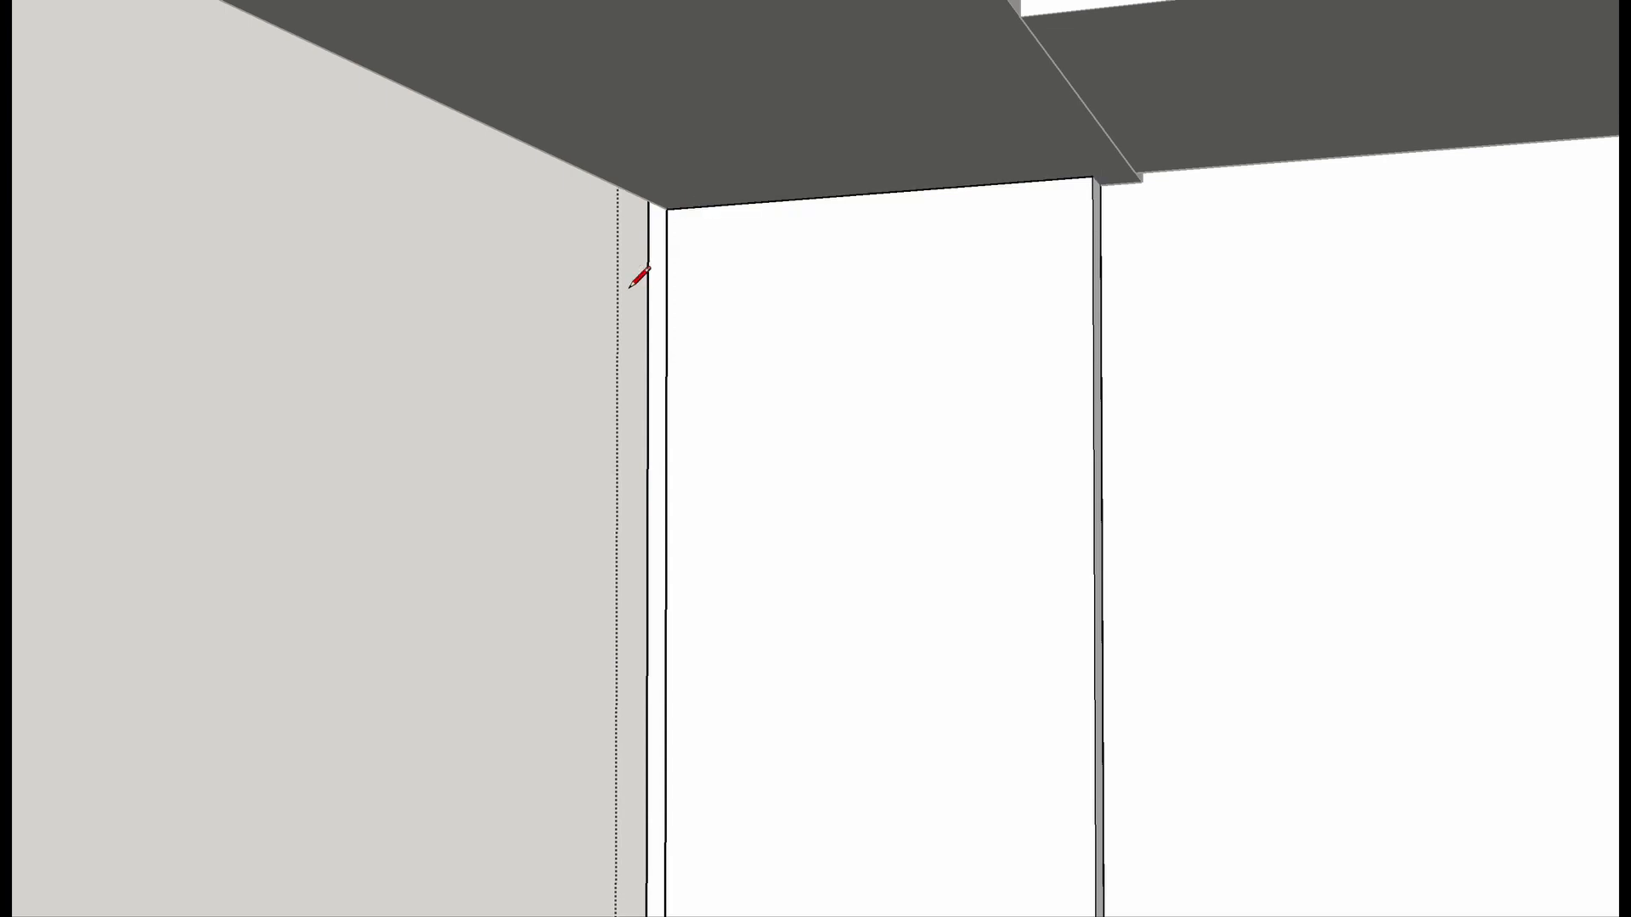
key("b")
scroll(1057, 395, "down", 4)
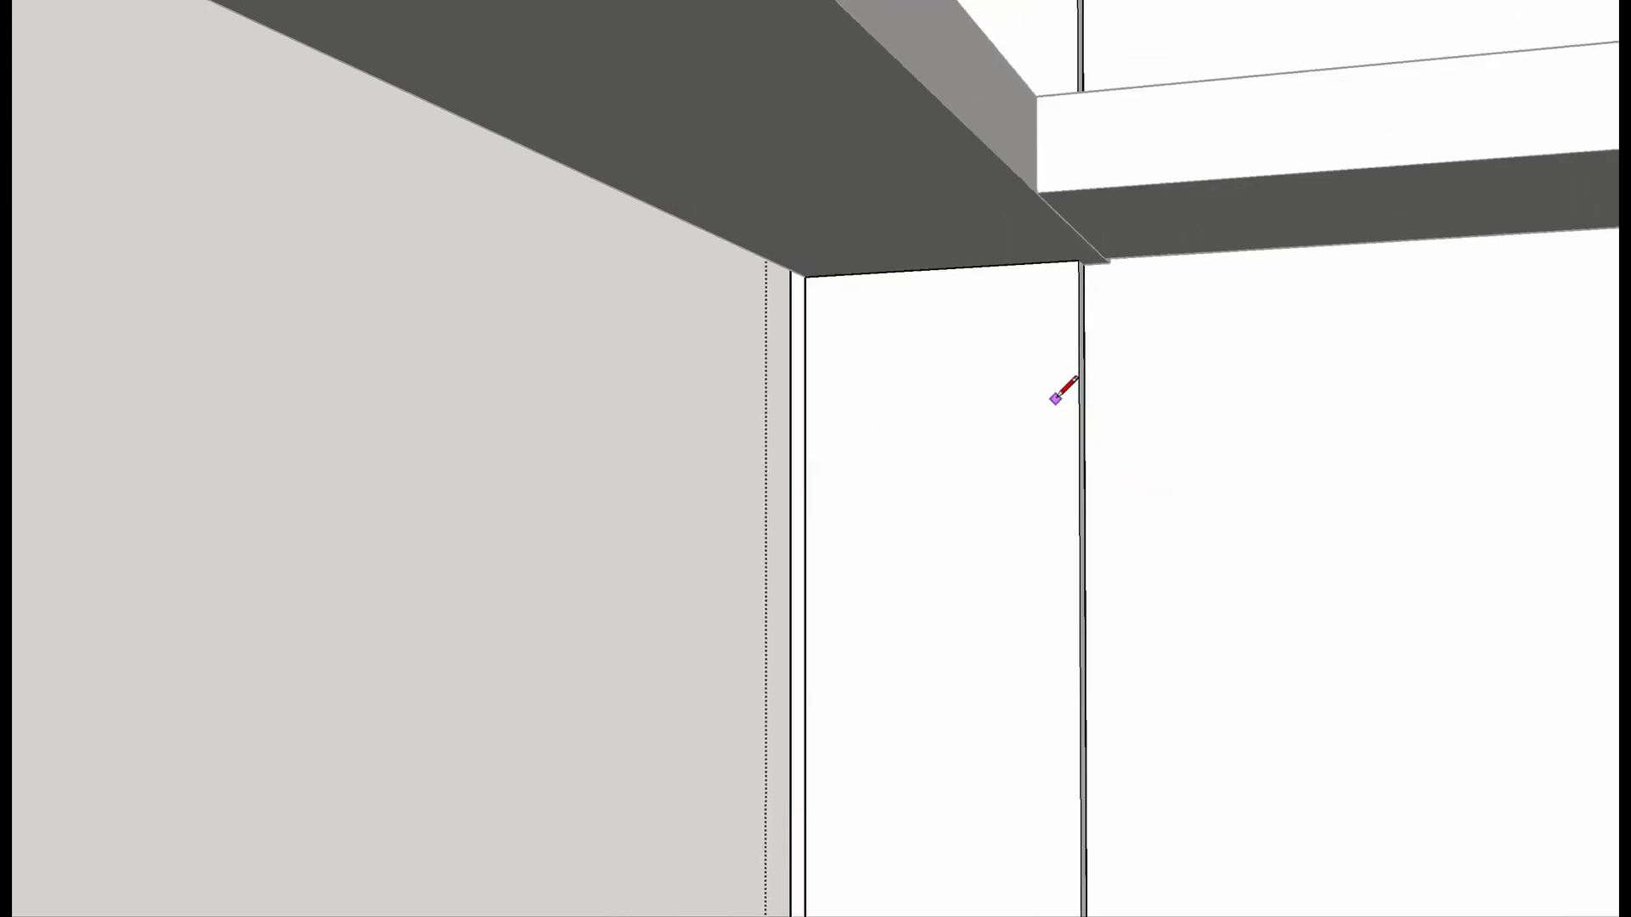
Leave the panel's editing mode and delete the drawer frame that was traced onto the stiles.
mouse_move(1350, 437)
middle_mouse_down()
mouse_move(1089, 481)
mouse_move(116, 451)
mouse_move(467, 418)
middle_mouse_up()
key("l")
mouse_move(748, 347)
middle_mouse_down()
mouse_move(764, 498)
mouse_move(848, 484)
middle_mouse_up()
scroll(854, 477, "up", 3)
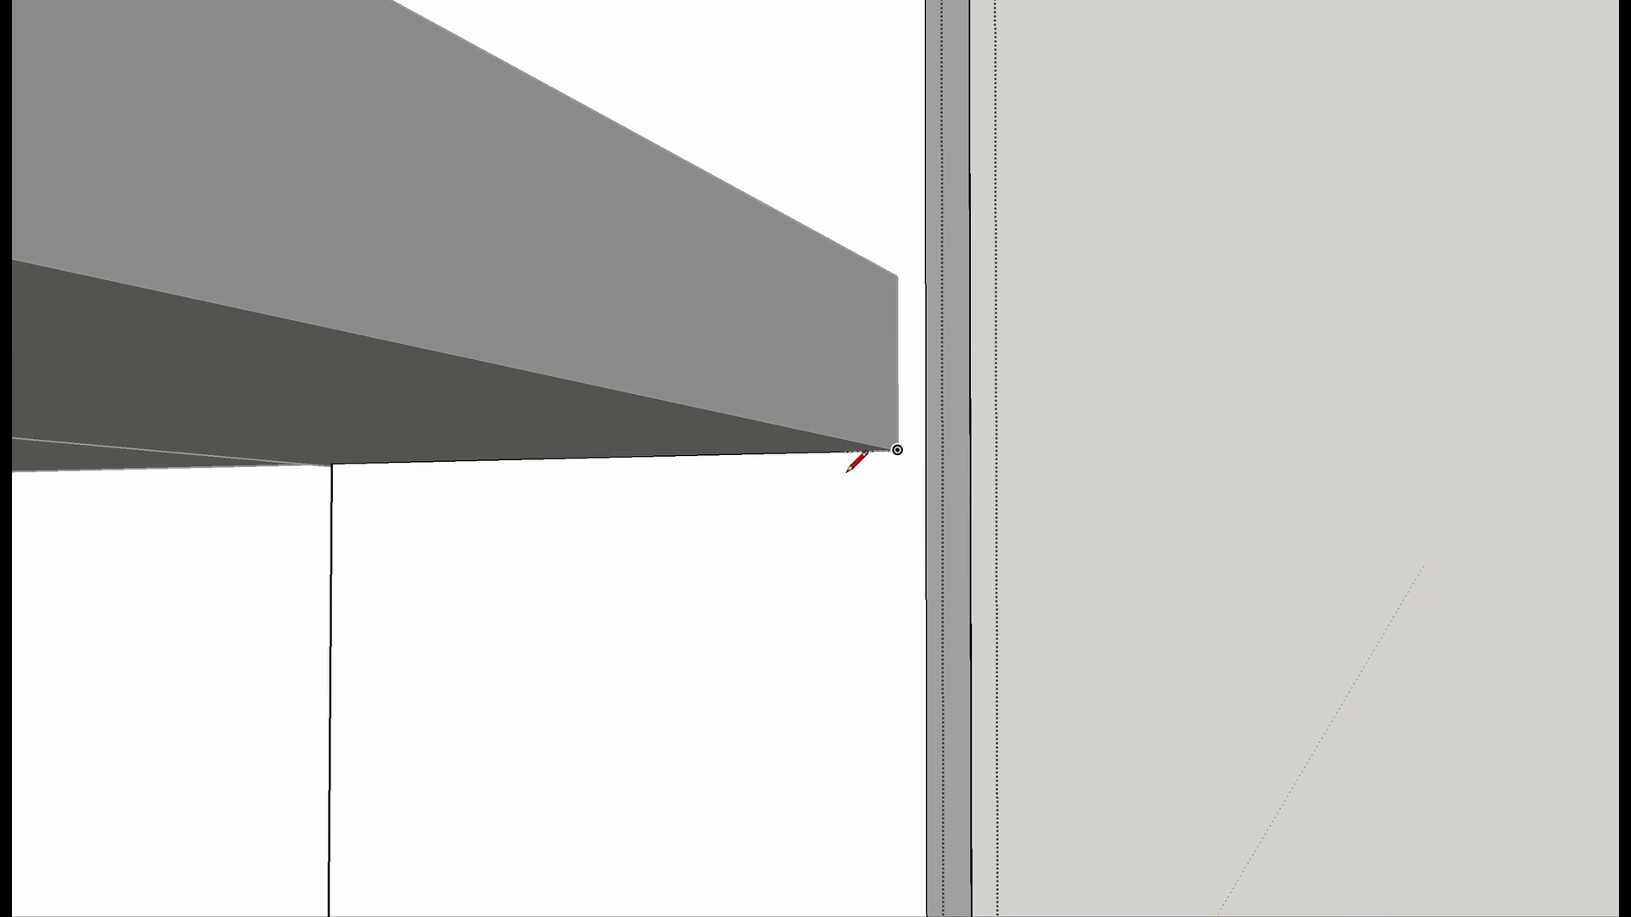
scroll(849, 469, "down", 2)
scroll(856, 461, "down", 3)
scroll(844, 470, "up", 1)
left_click(778, 464)
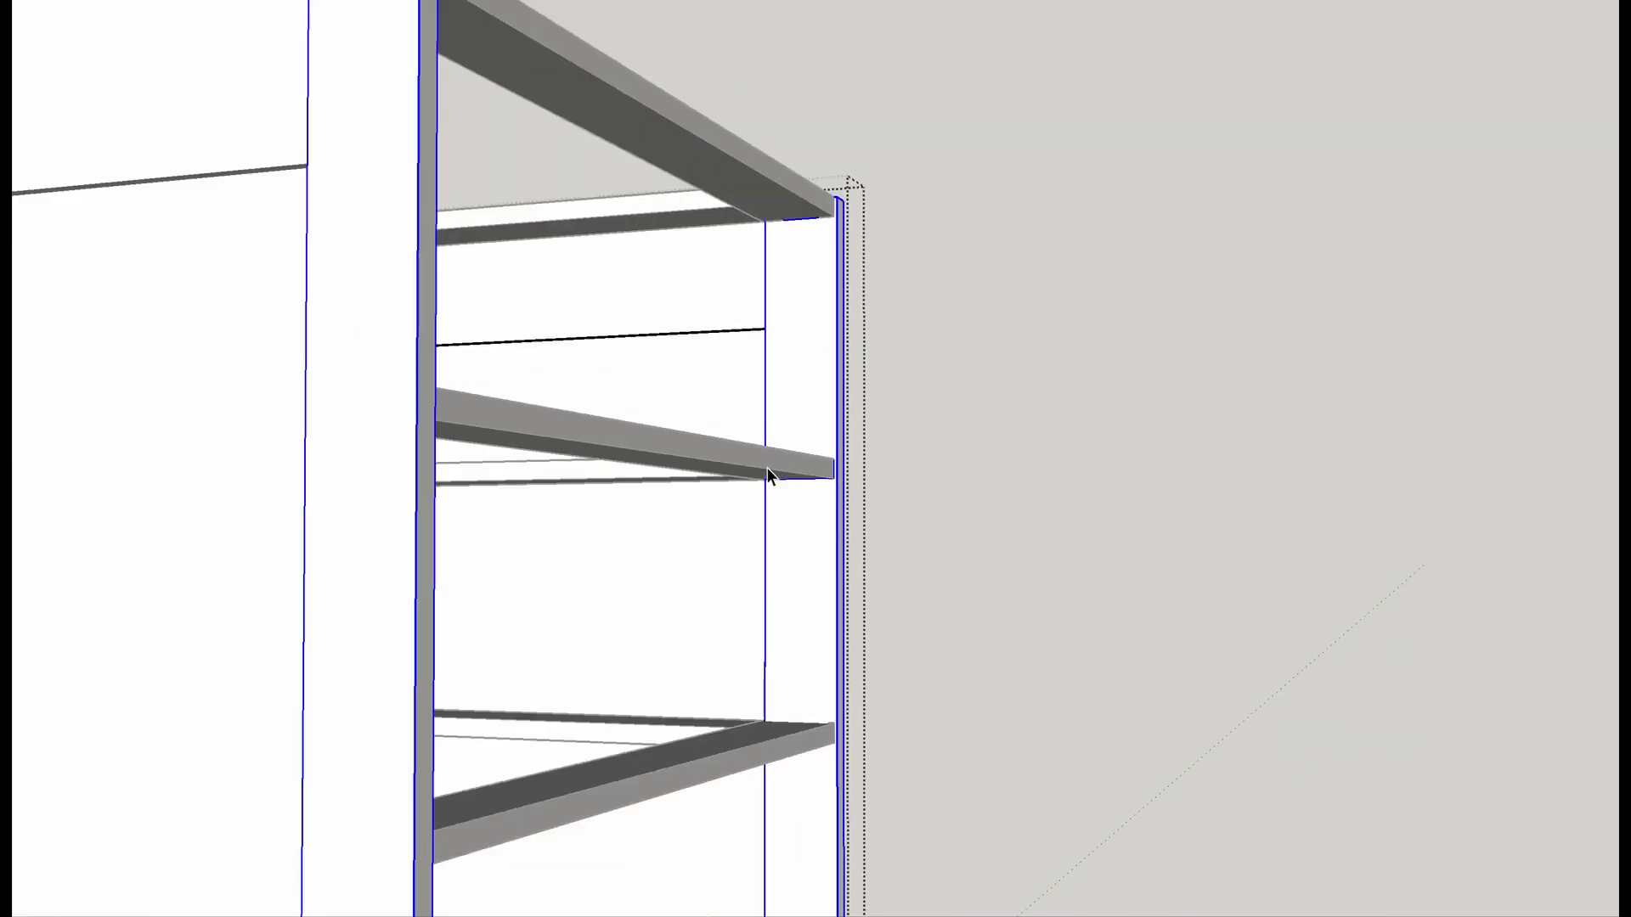
left_click(931, 467)
left_click(730, 449)
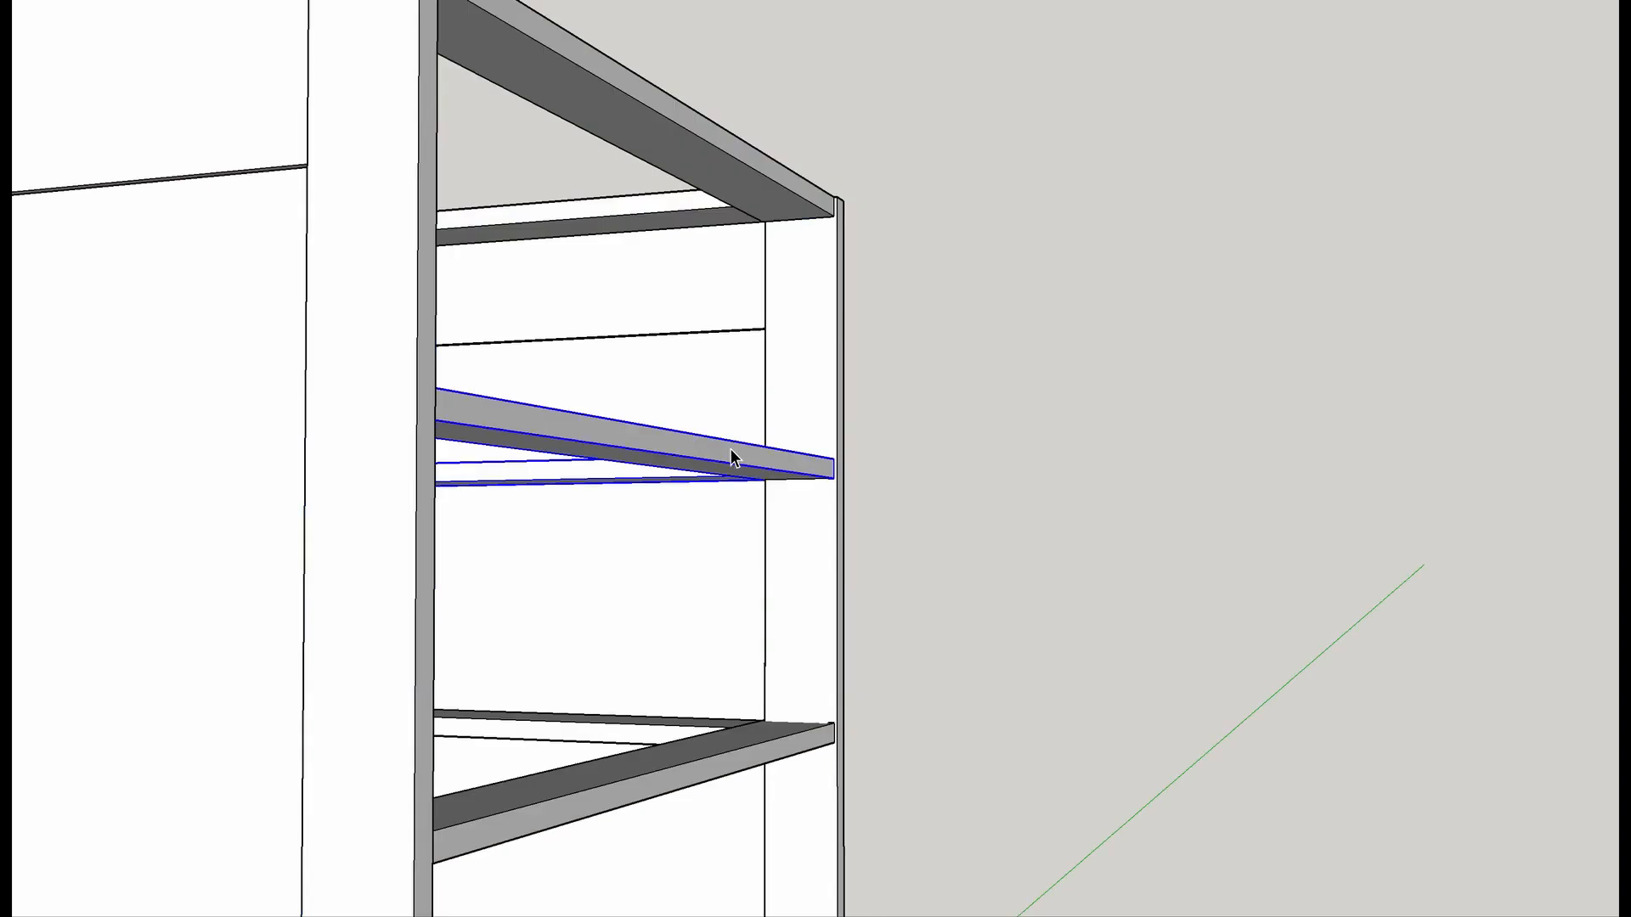
key("Delete")
Open the stile for editing and move the traced outline's end line along the red axis, away from the stile's outer edge.
scroll(816, 466, "up", 5)
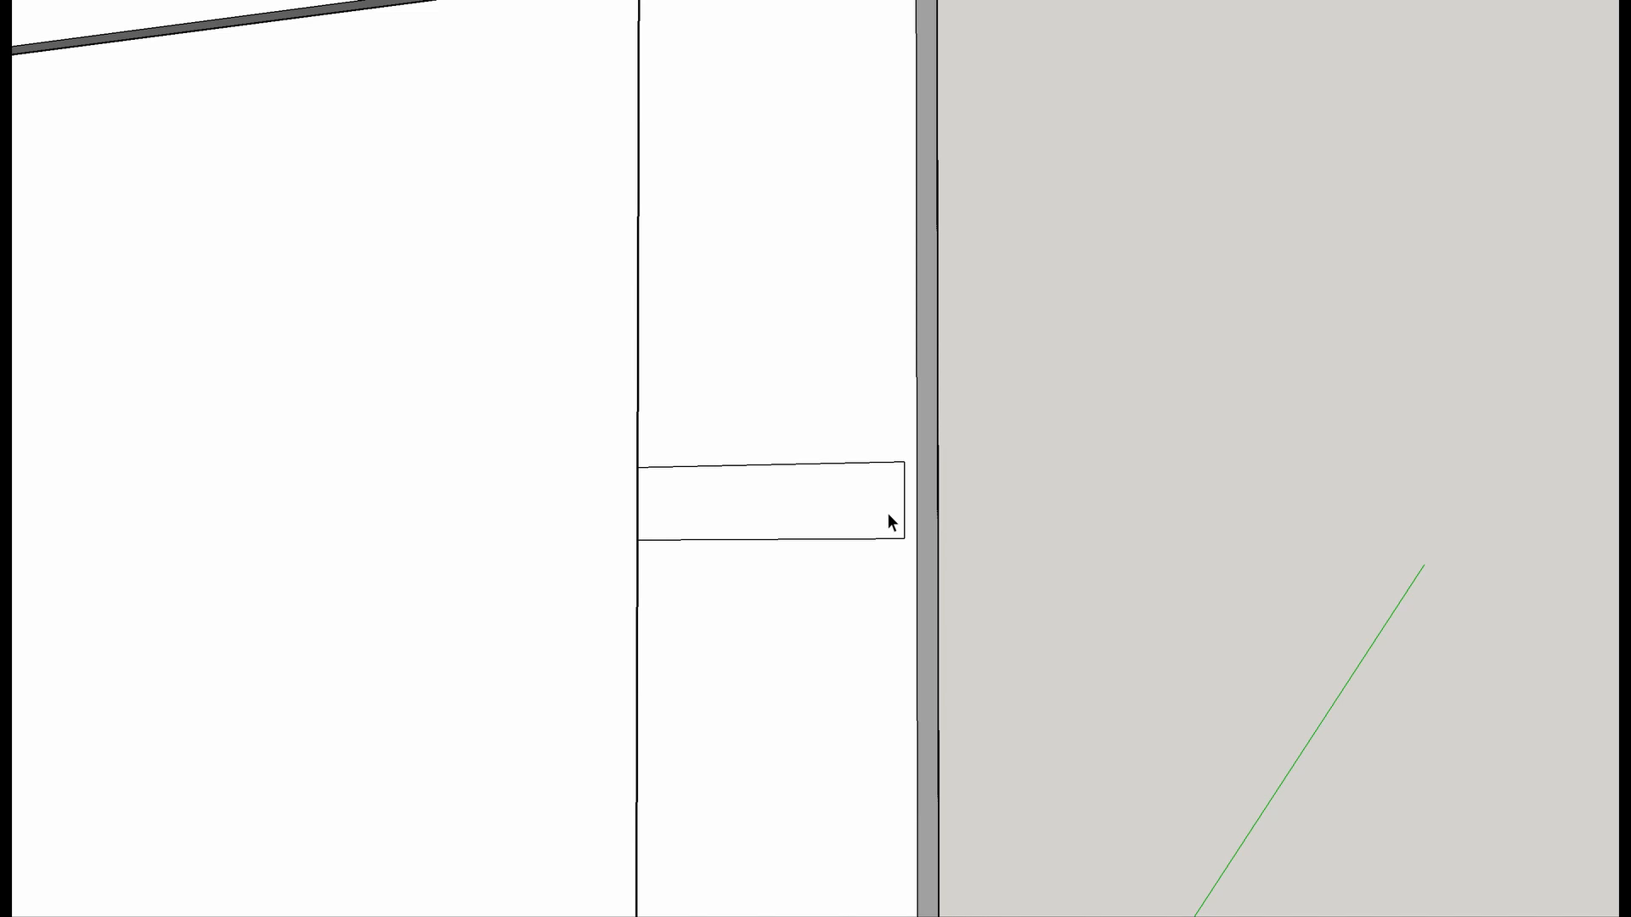
scroll(889, 513, "up", 3)
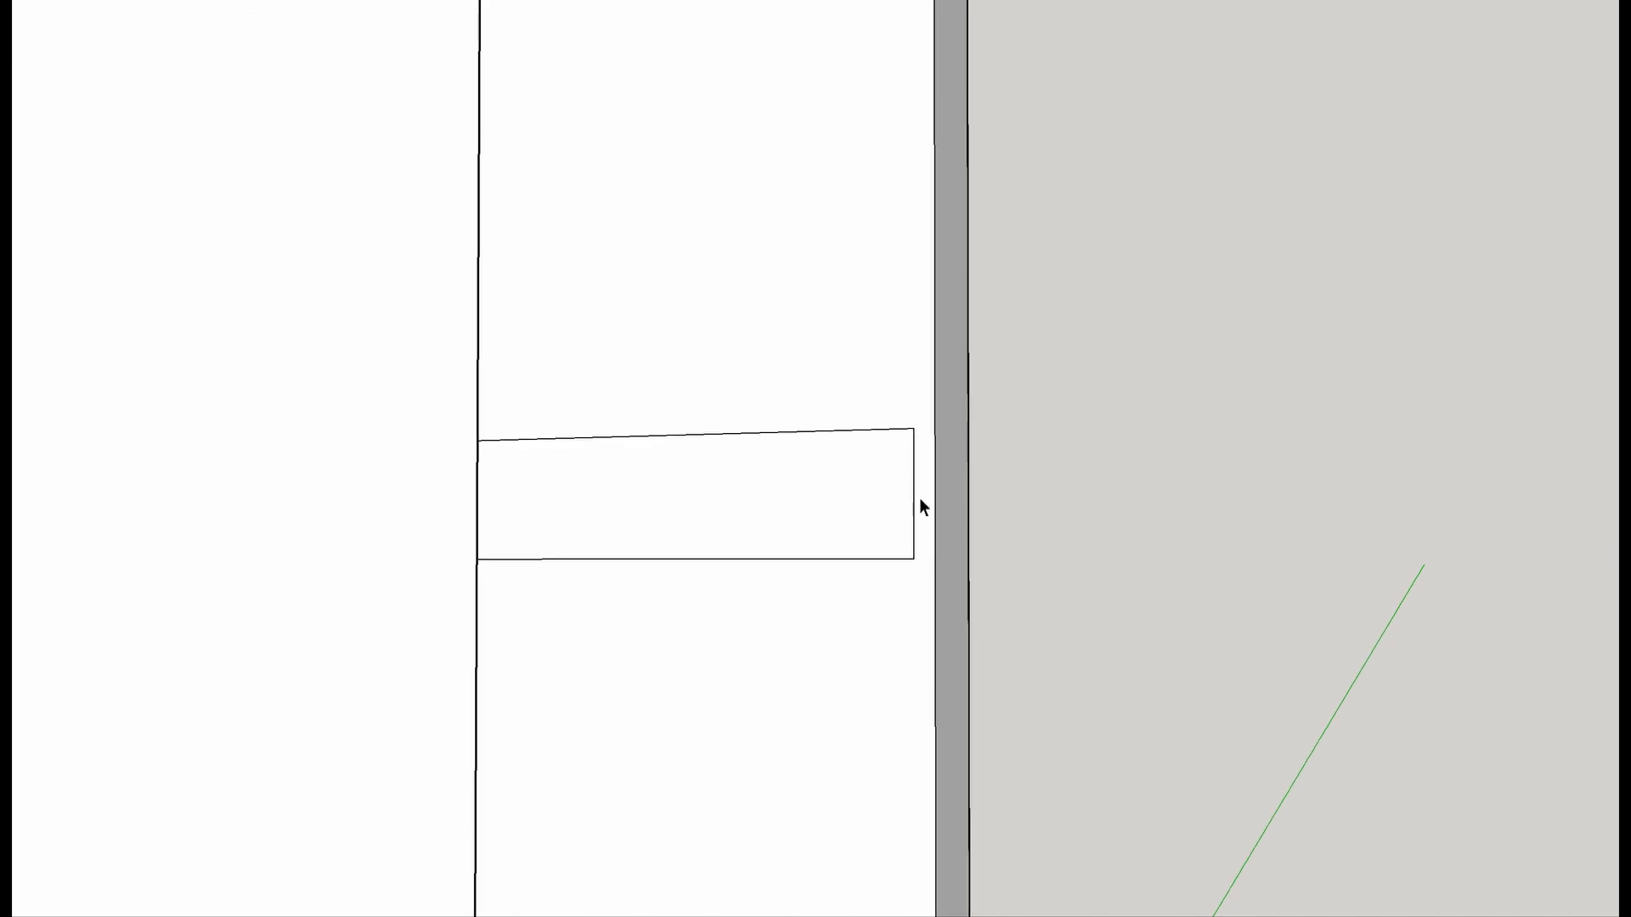
triple_click(915, 500)
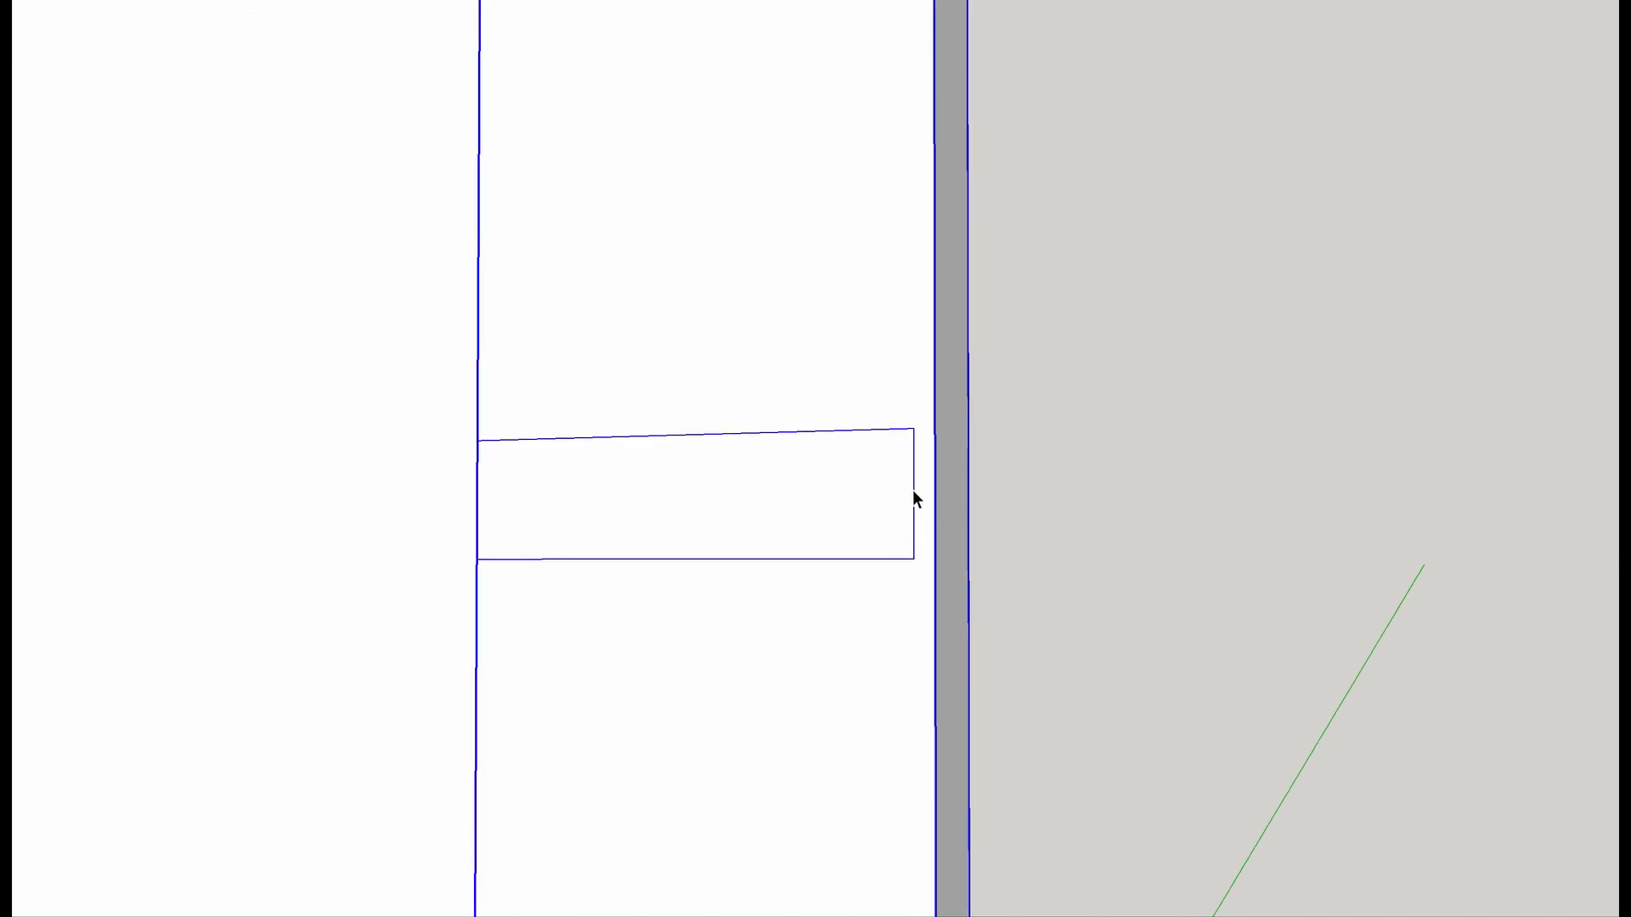
scroll(915, 499, "up", 3)
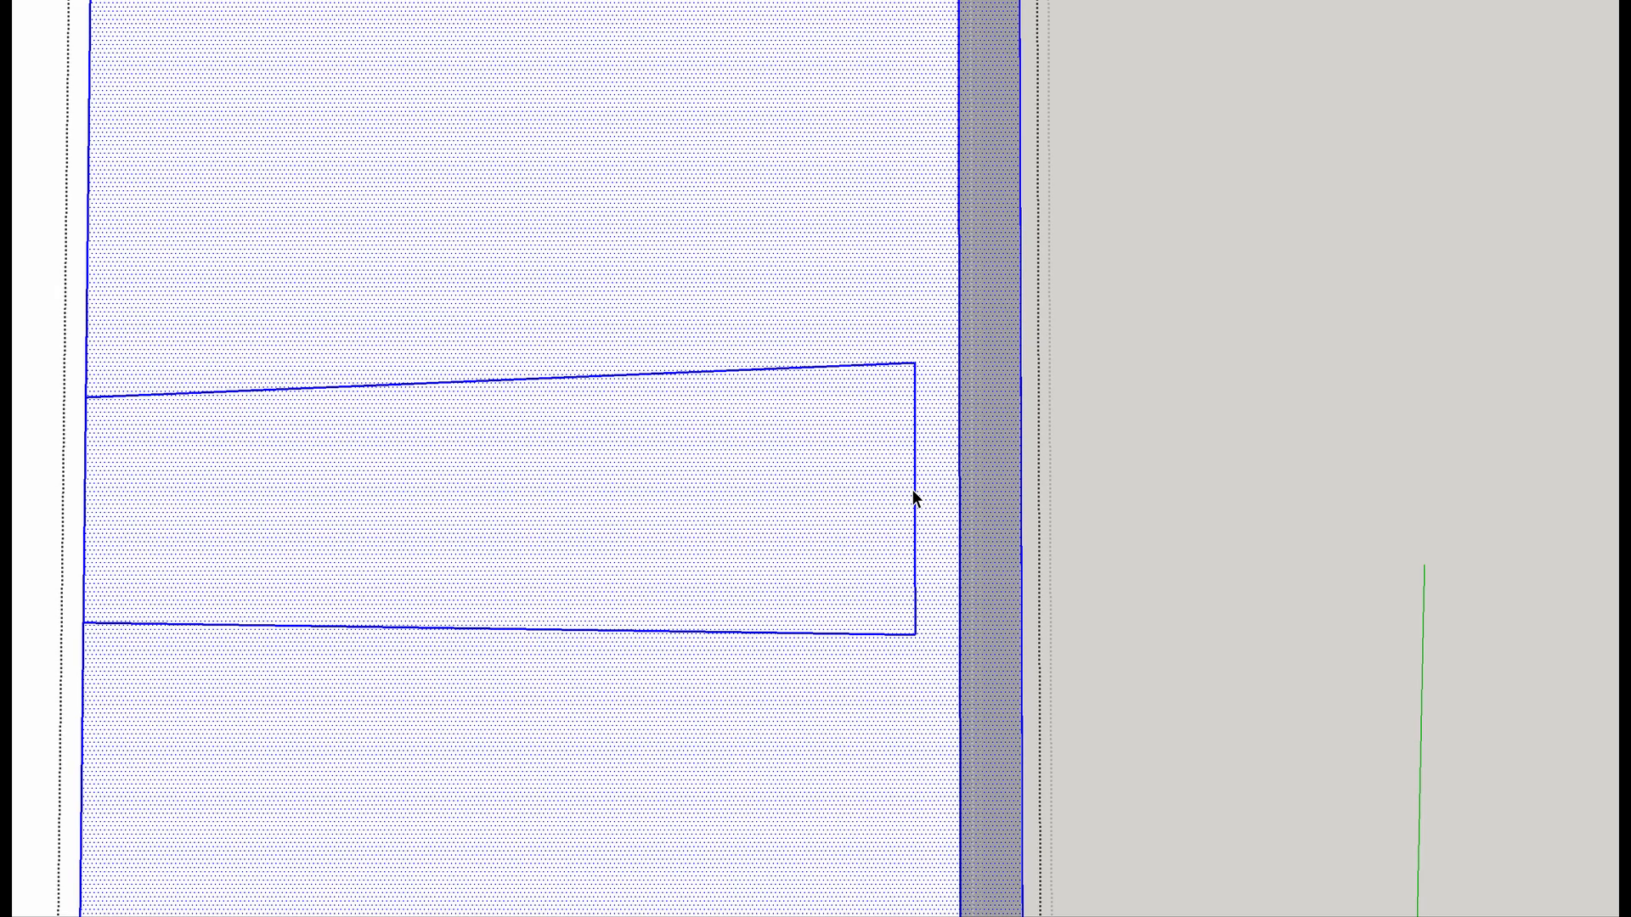
left_click(913, 492)
left_click(915, 482)
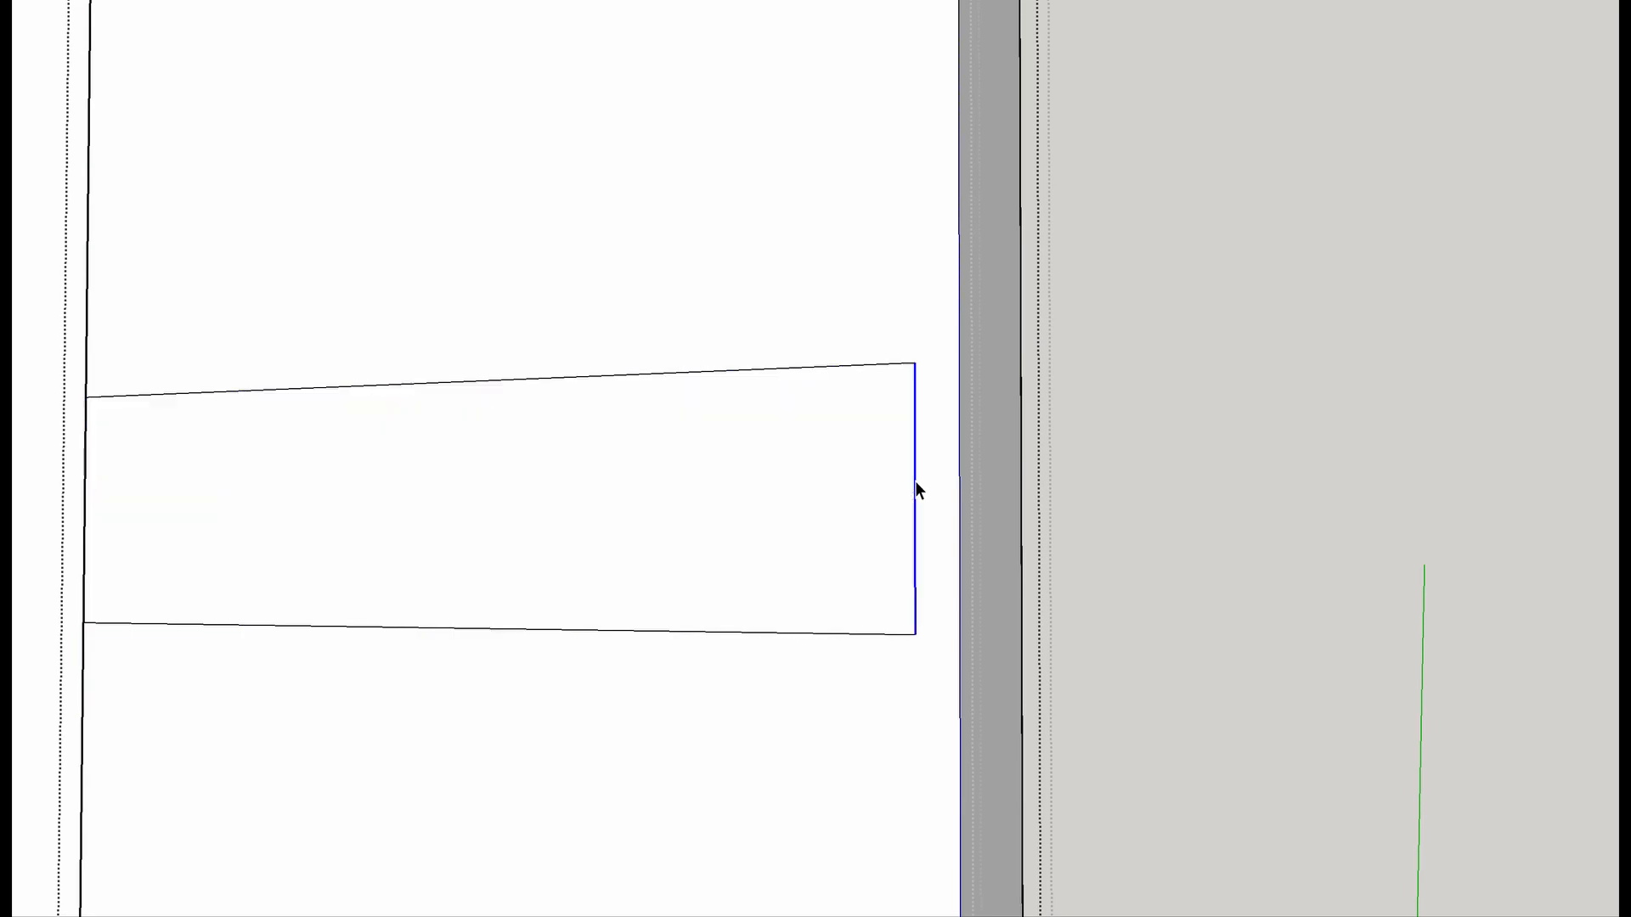
left_click(915, 481)
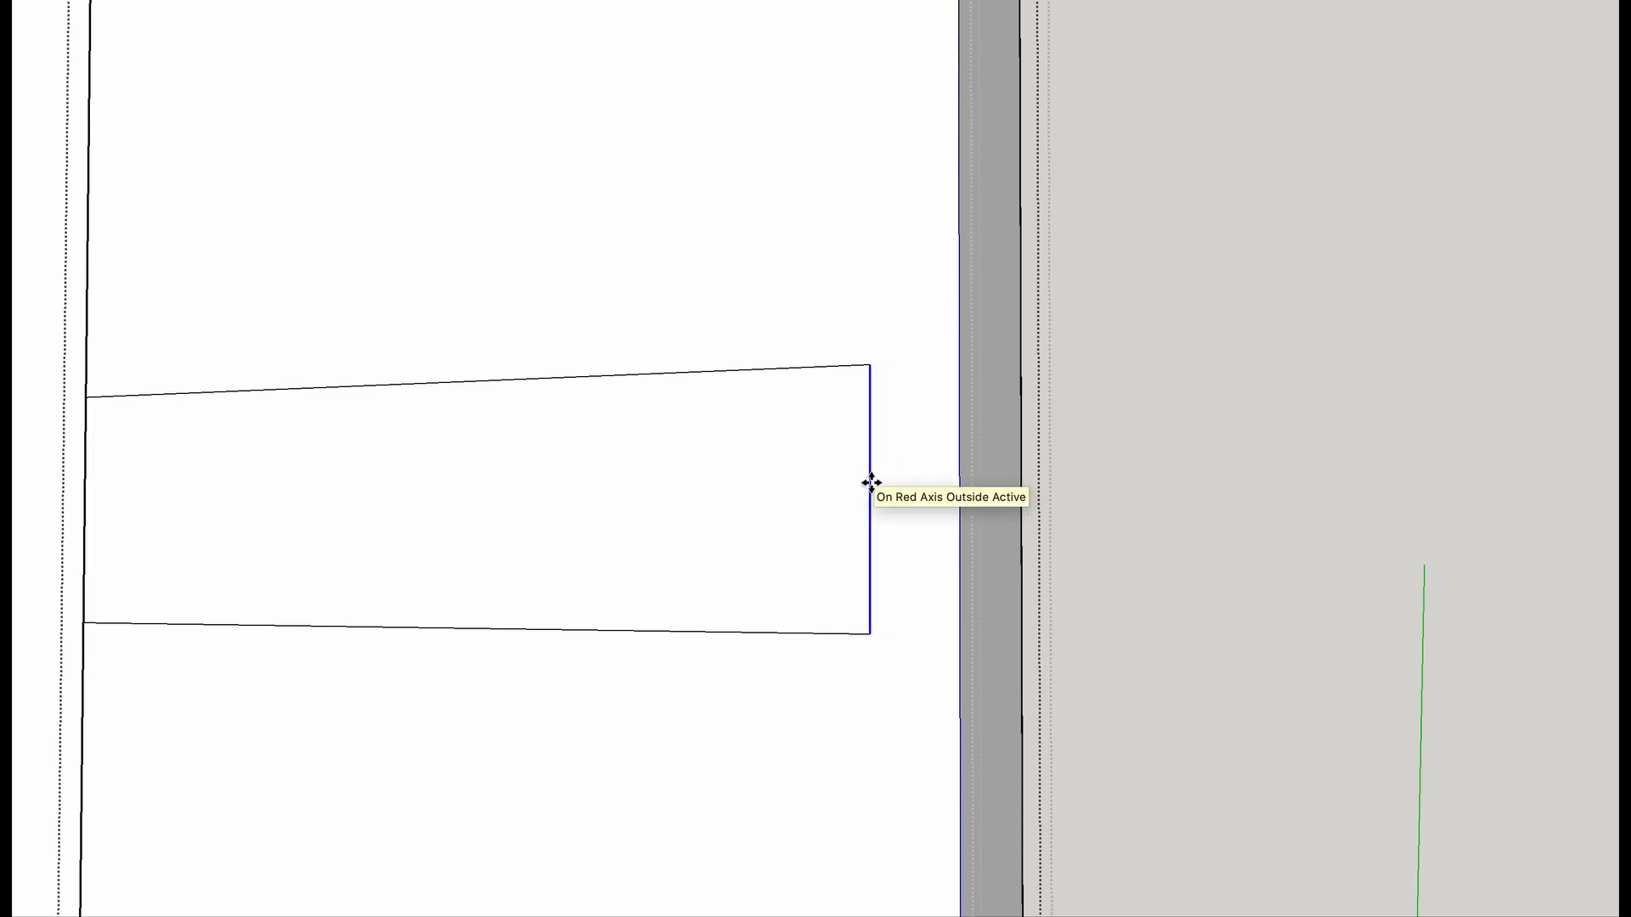
key("Return")
scroll(870, 482, "down", 3)
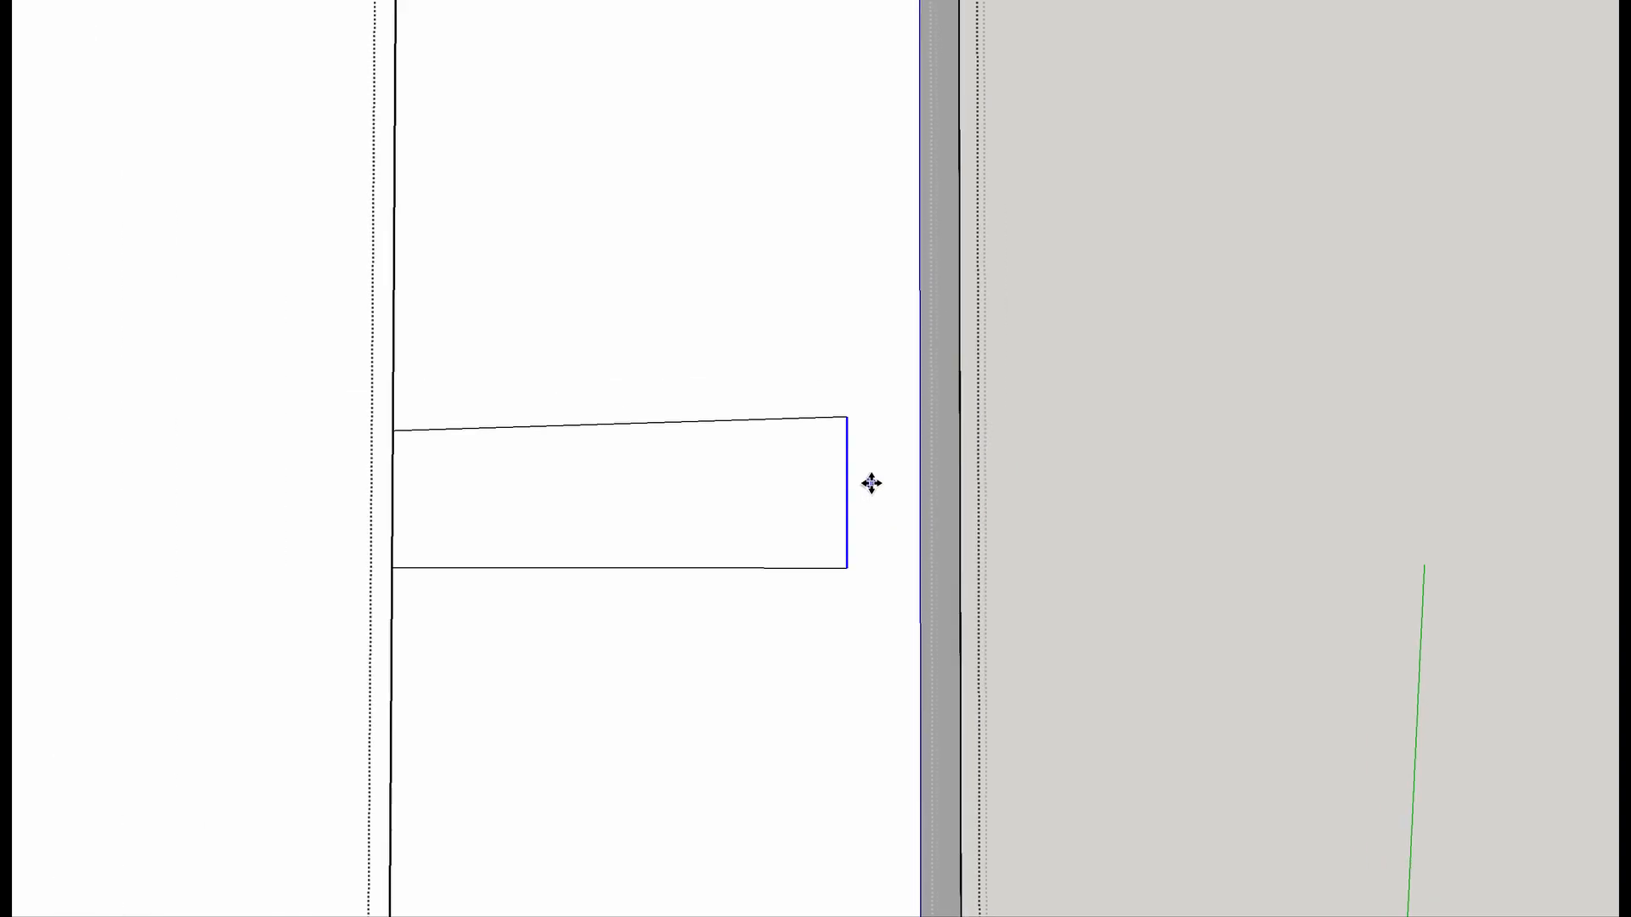
Copy the outline's top, end, and bottom lines straight down the stile to the underside of the bottom drawer frame.
middle_click_drag(871, 483, 464, 548)
scroll(464, 547, "down", 3)
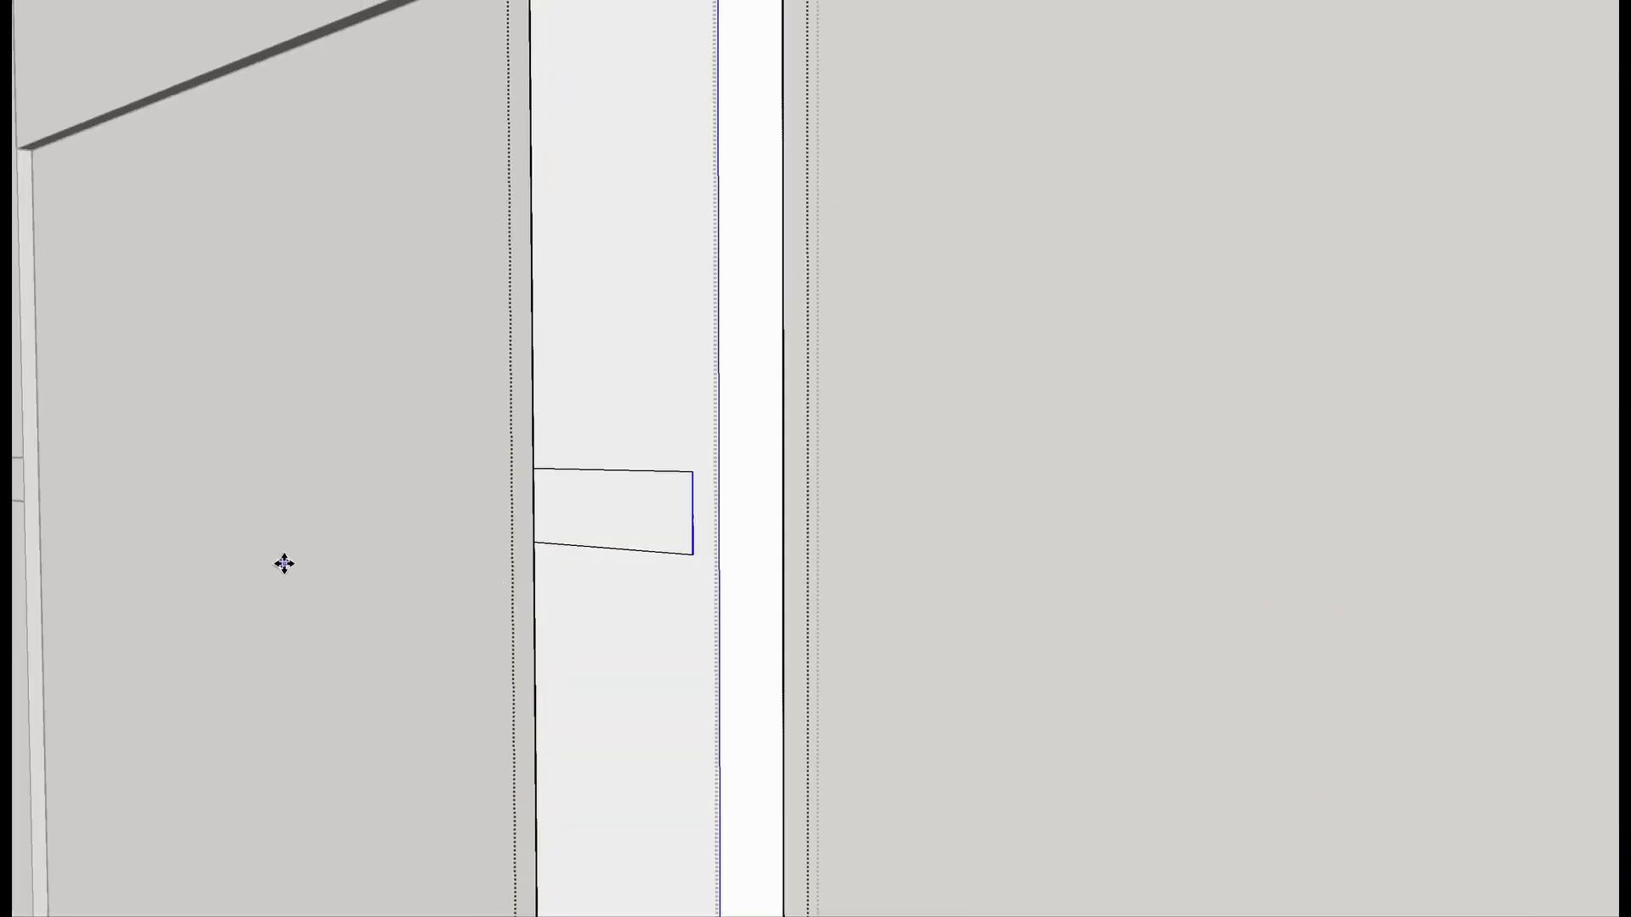
scroll(285, 563, "down", 2)
mouse_move(226, 572)
middle_mouse_down()
mouse_move(441, 564)
mouse_move(376, 288)
mouse_move(374, 368)
mouse_move(397, 513)
mouse_move(429, 266)
mouse_move(811, 395)
middle_mouse_up()
scroll(430, 284, "down", 6)
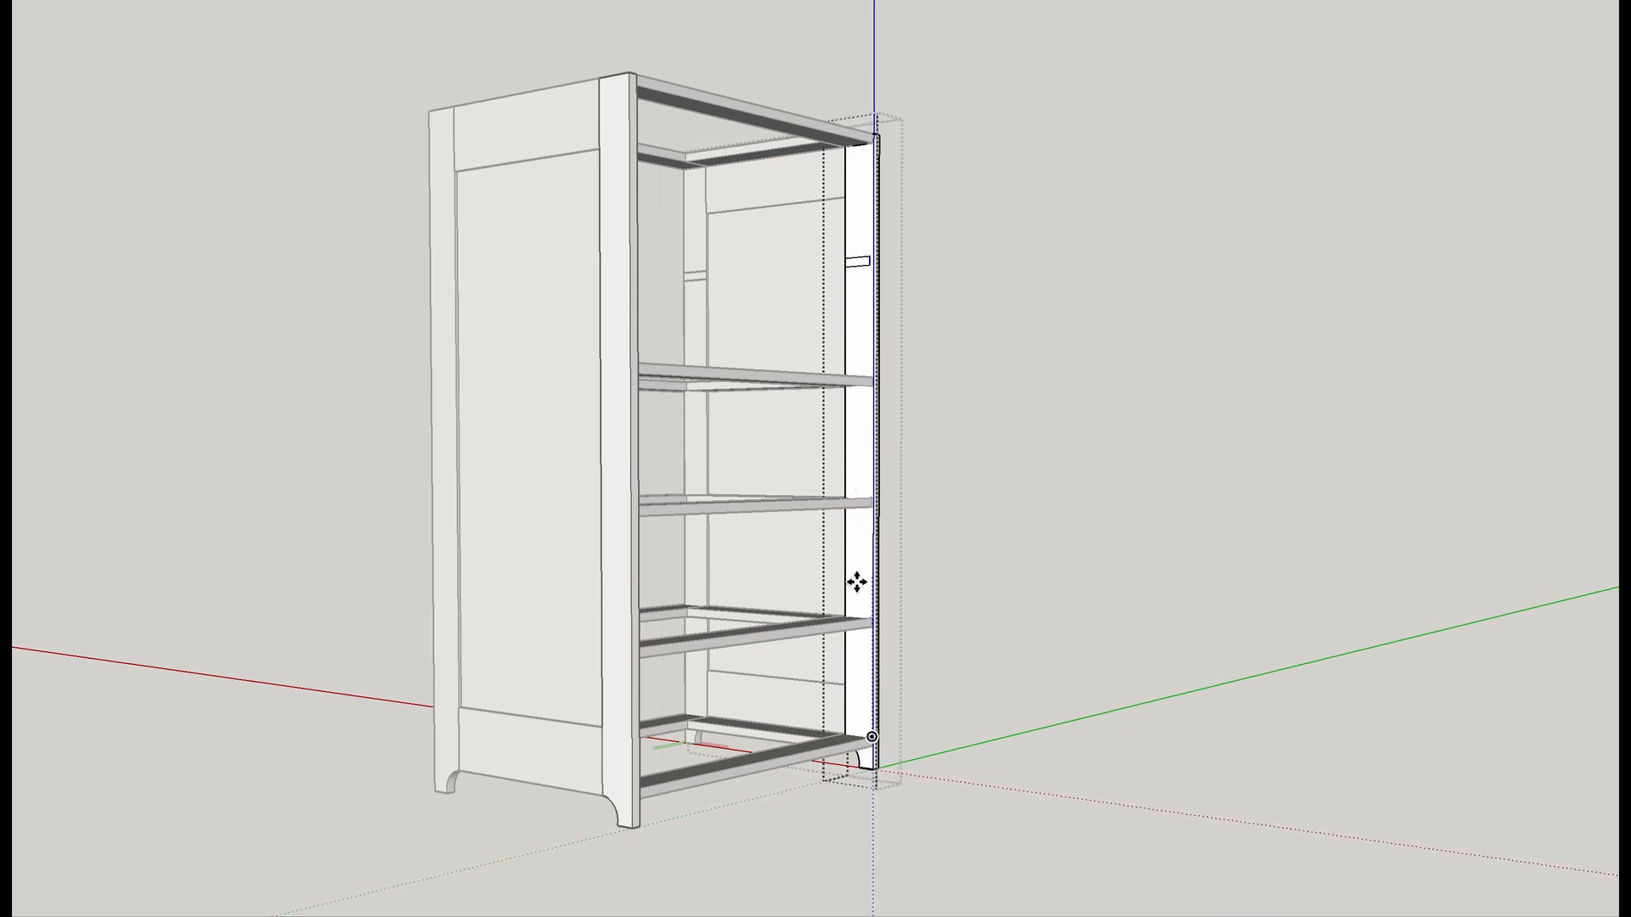
scroll(856, 287, "up", 6)
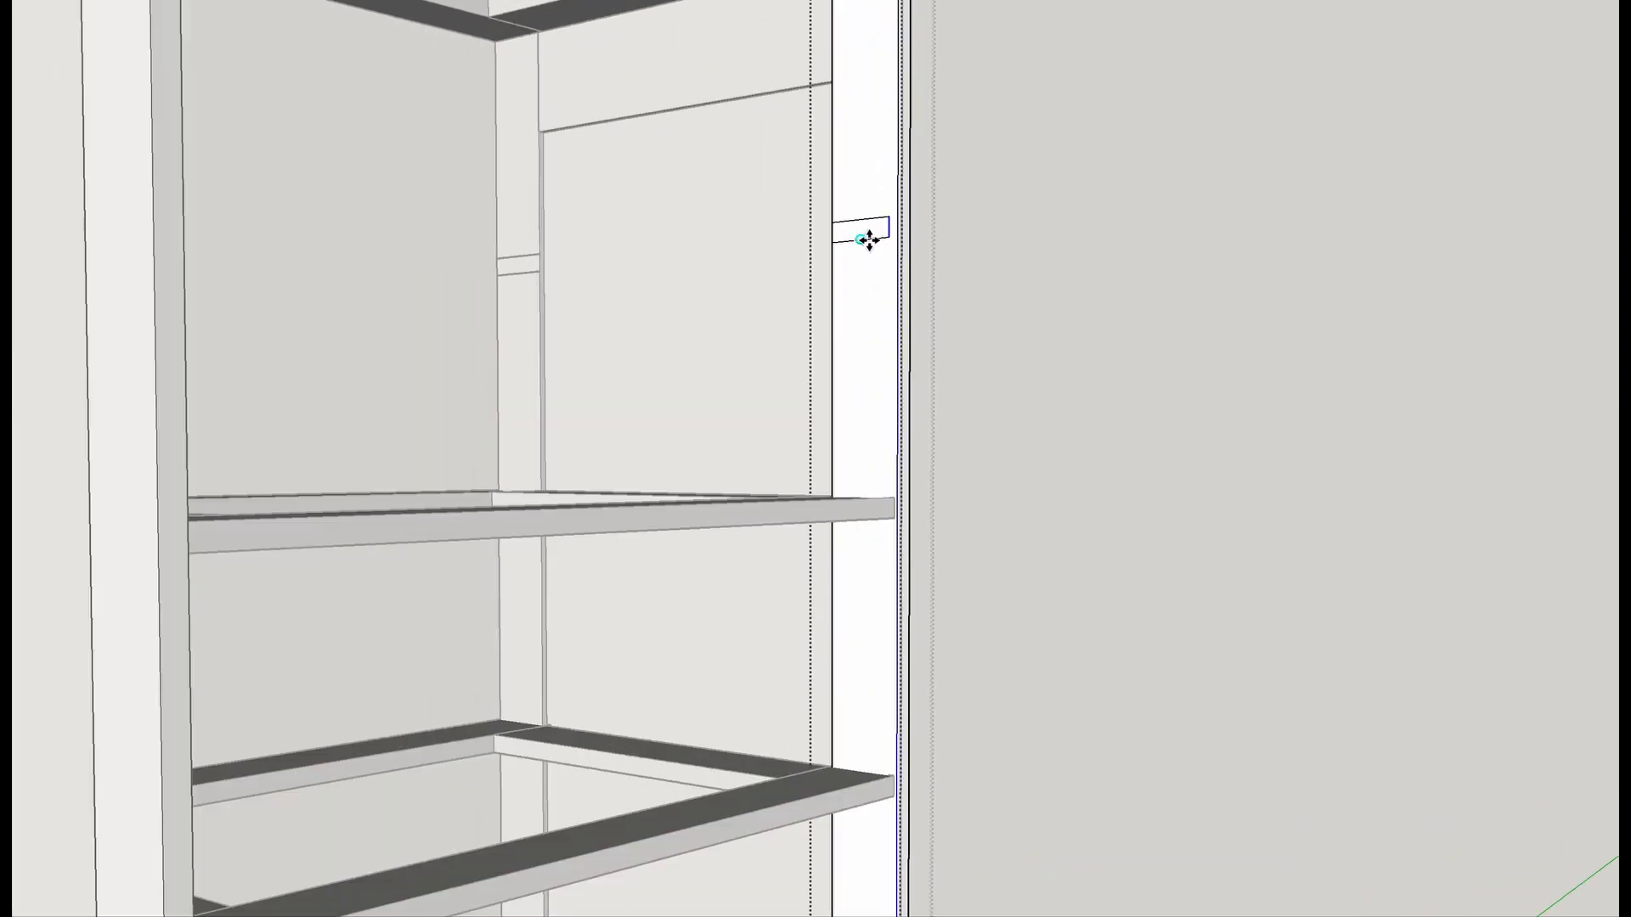
scroll(868, 241, "up", 3)
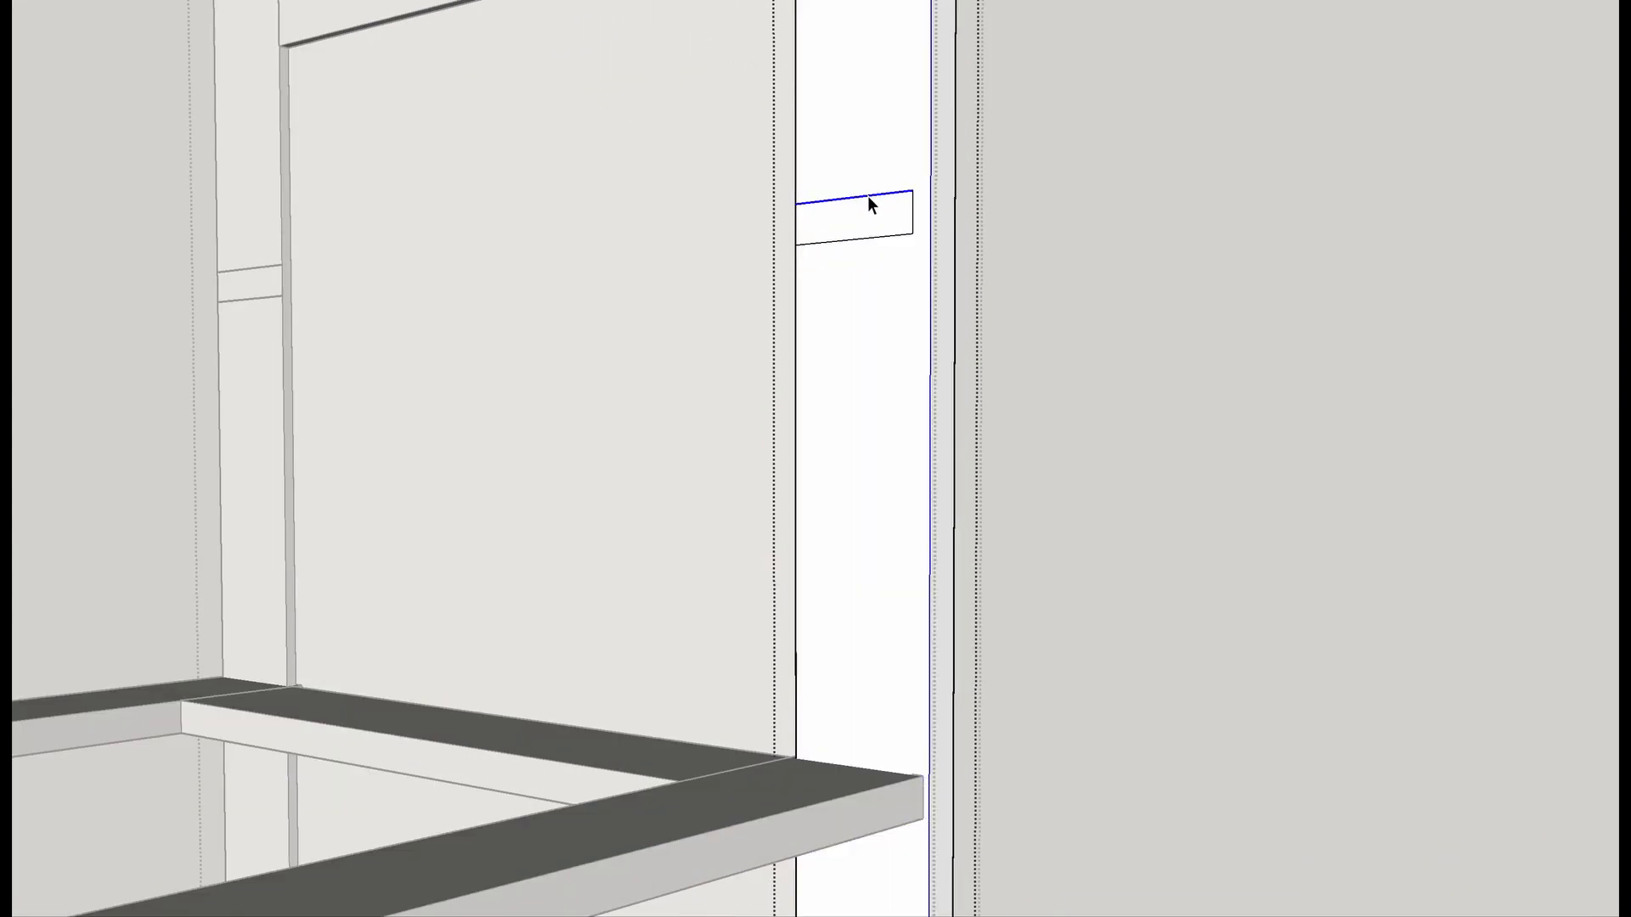
scroll(911, 210, "up", 5)
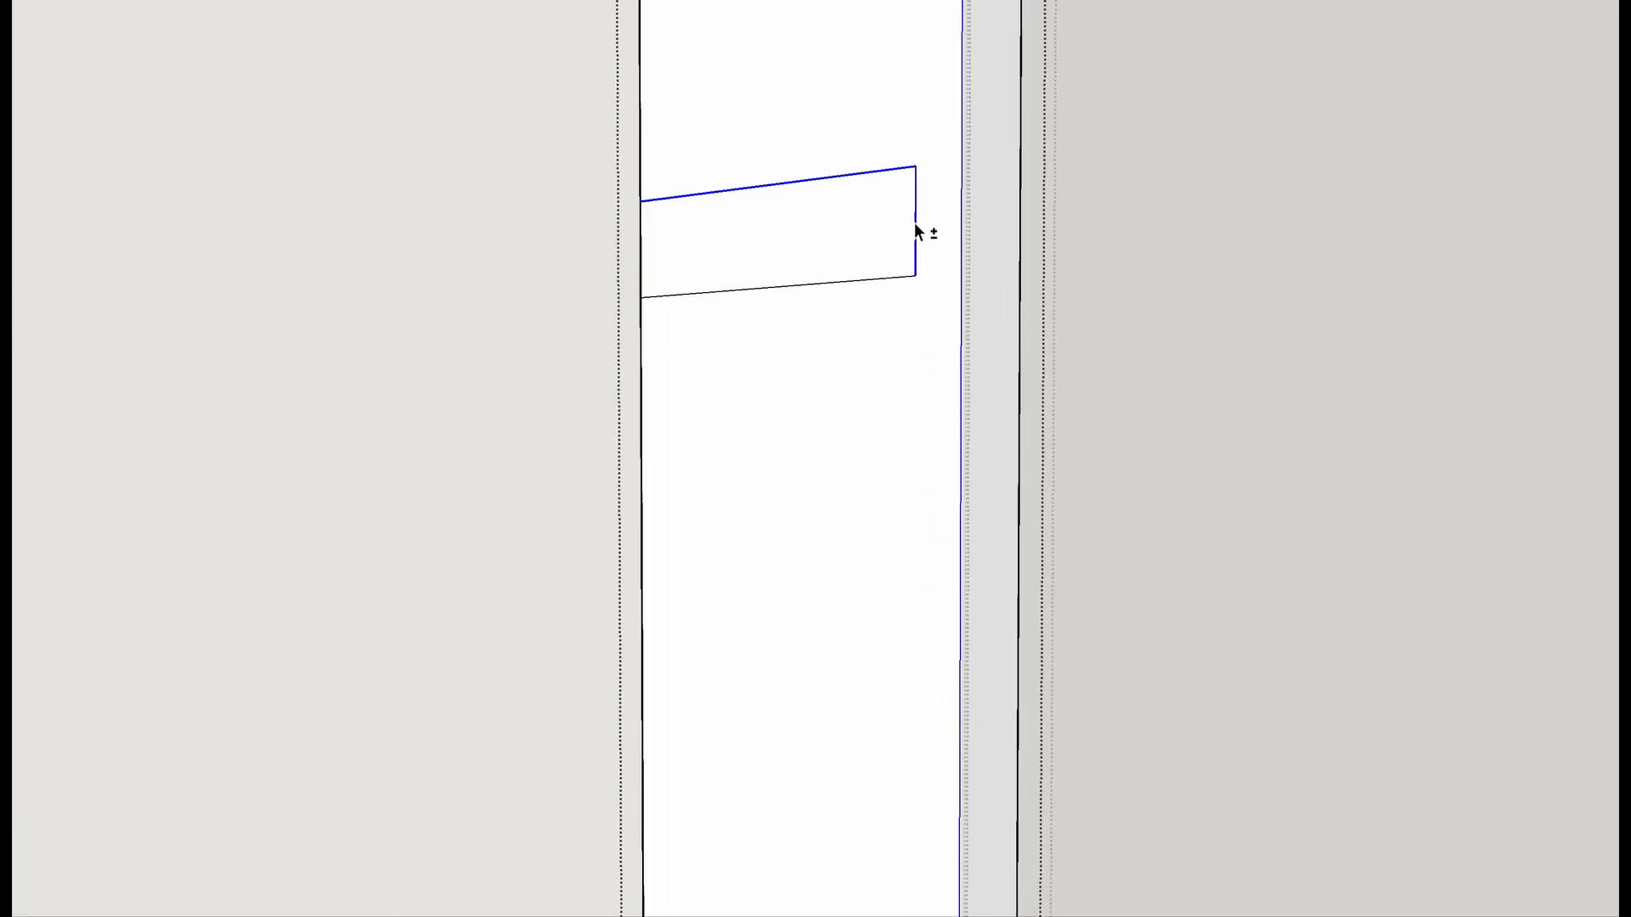
left_click(888, 280, "shift")
key("m")
key("ctrl")
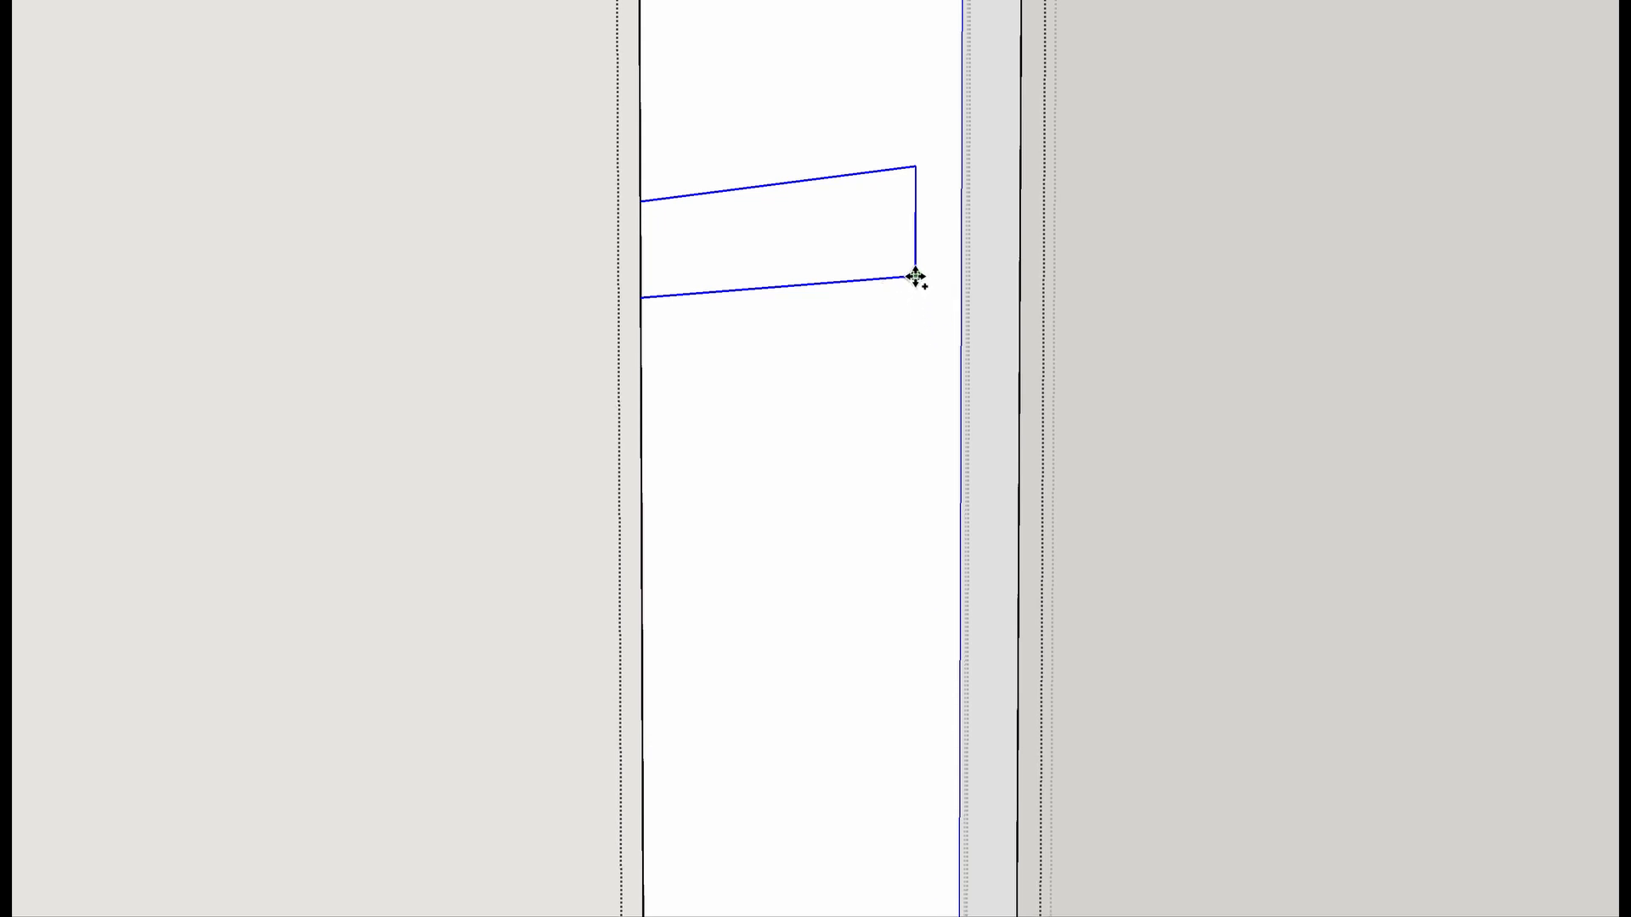
left_click(915, 277)
scroll(888, 567, "down", 2)
scroll(888, 567, "down", 3)
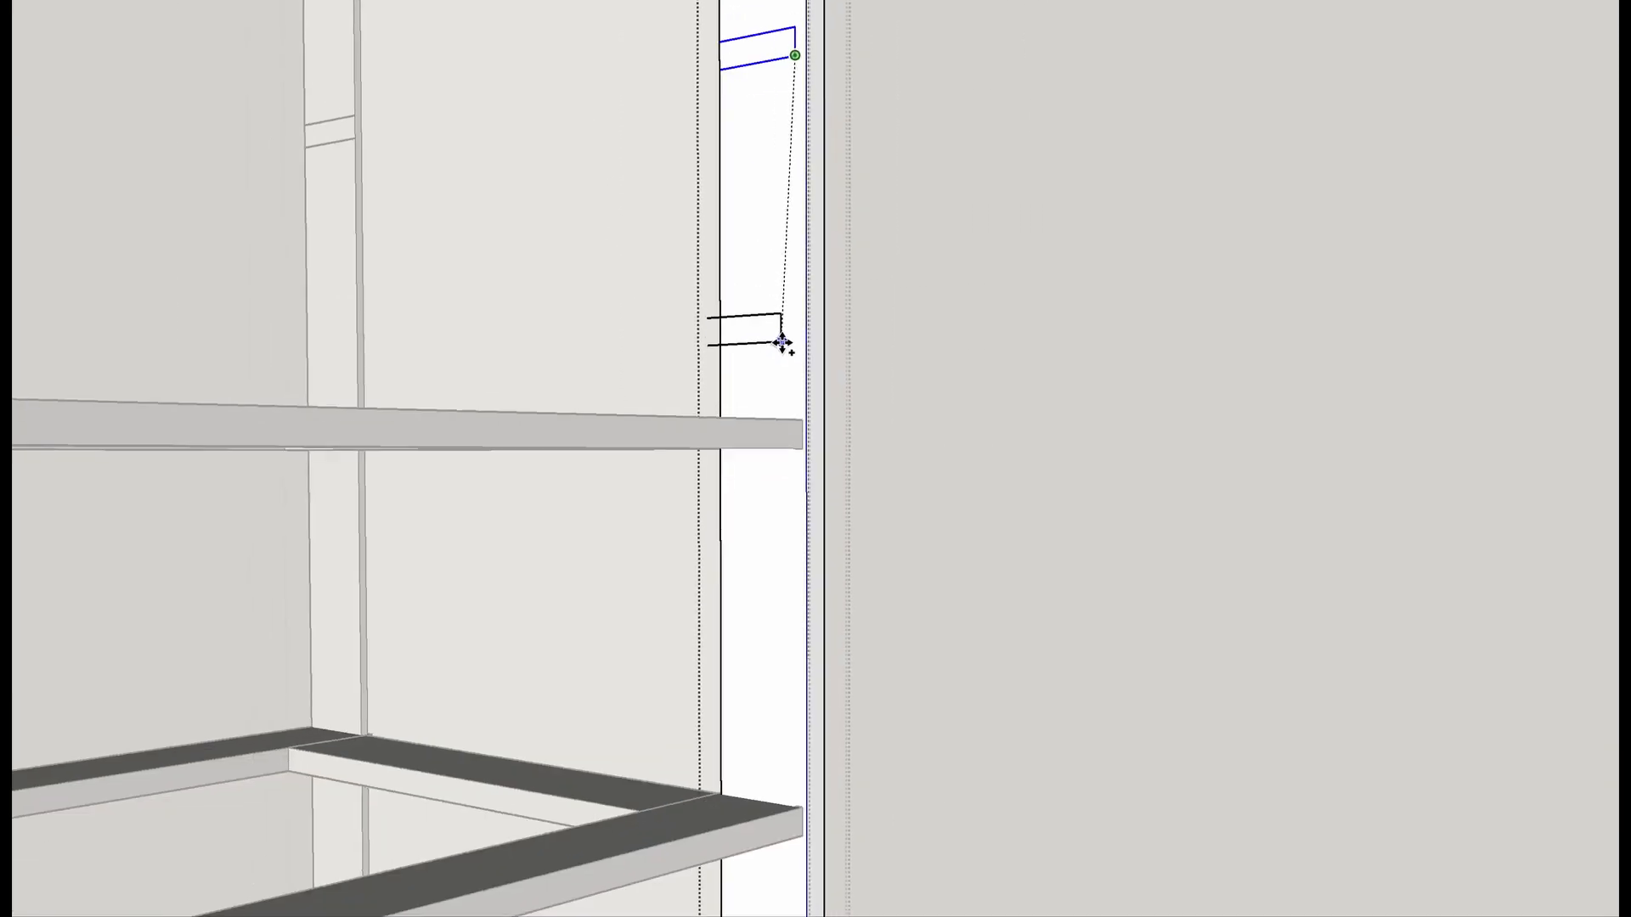
scroll(785, 375, "down", 2)
middle_click_drag(802, 653, 768, 5, "shift")
middle_click_drag(710, 468, 779, 226)
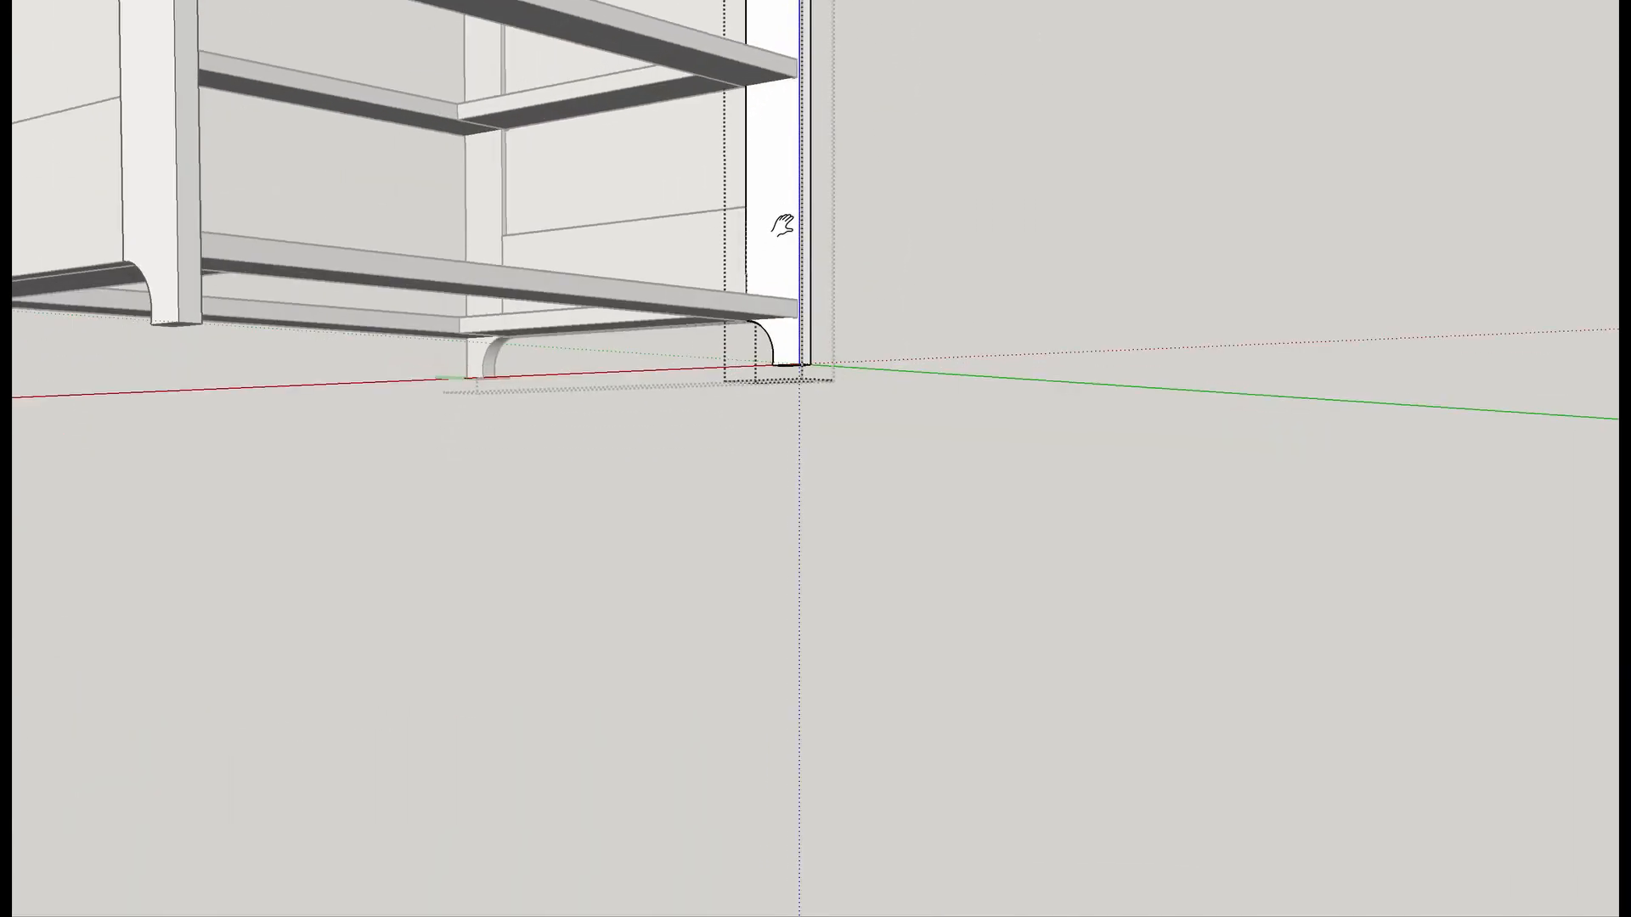
scroll(783, 326, "up", 4)
scroll(789, 318, "up", 6)
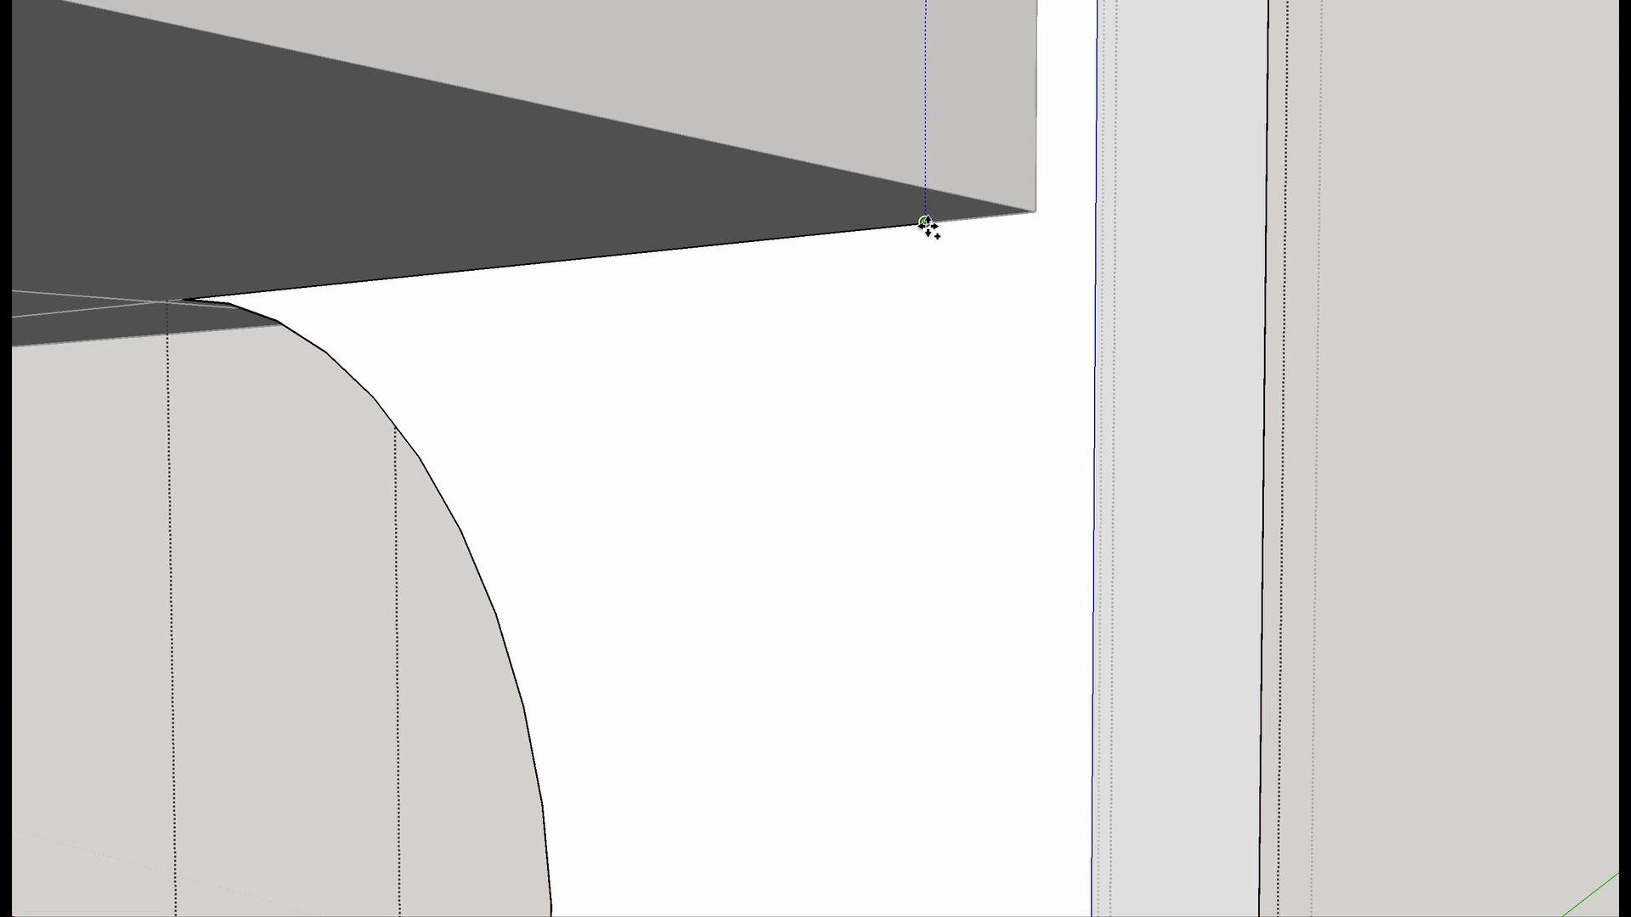
left_click(926, 223)
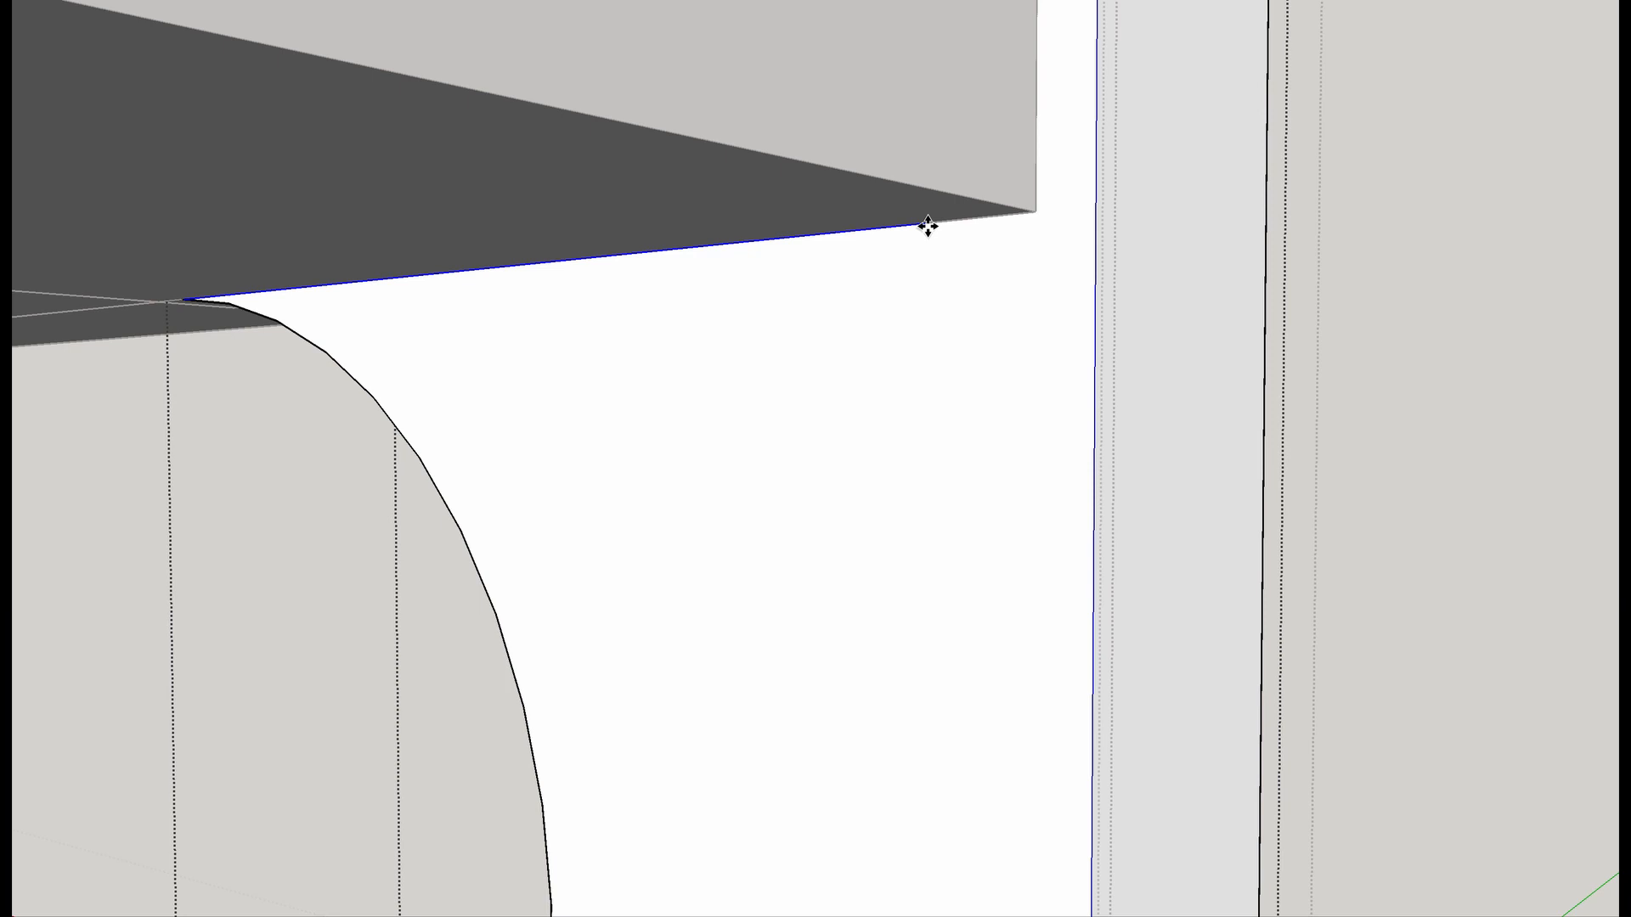
key("space")
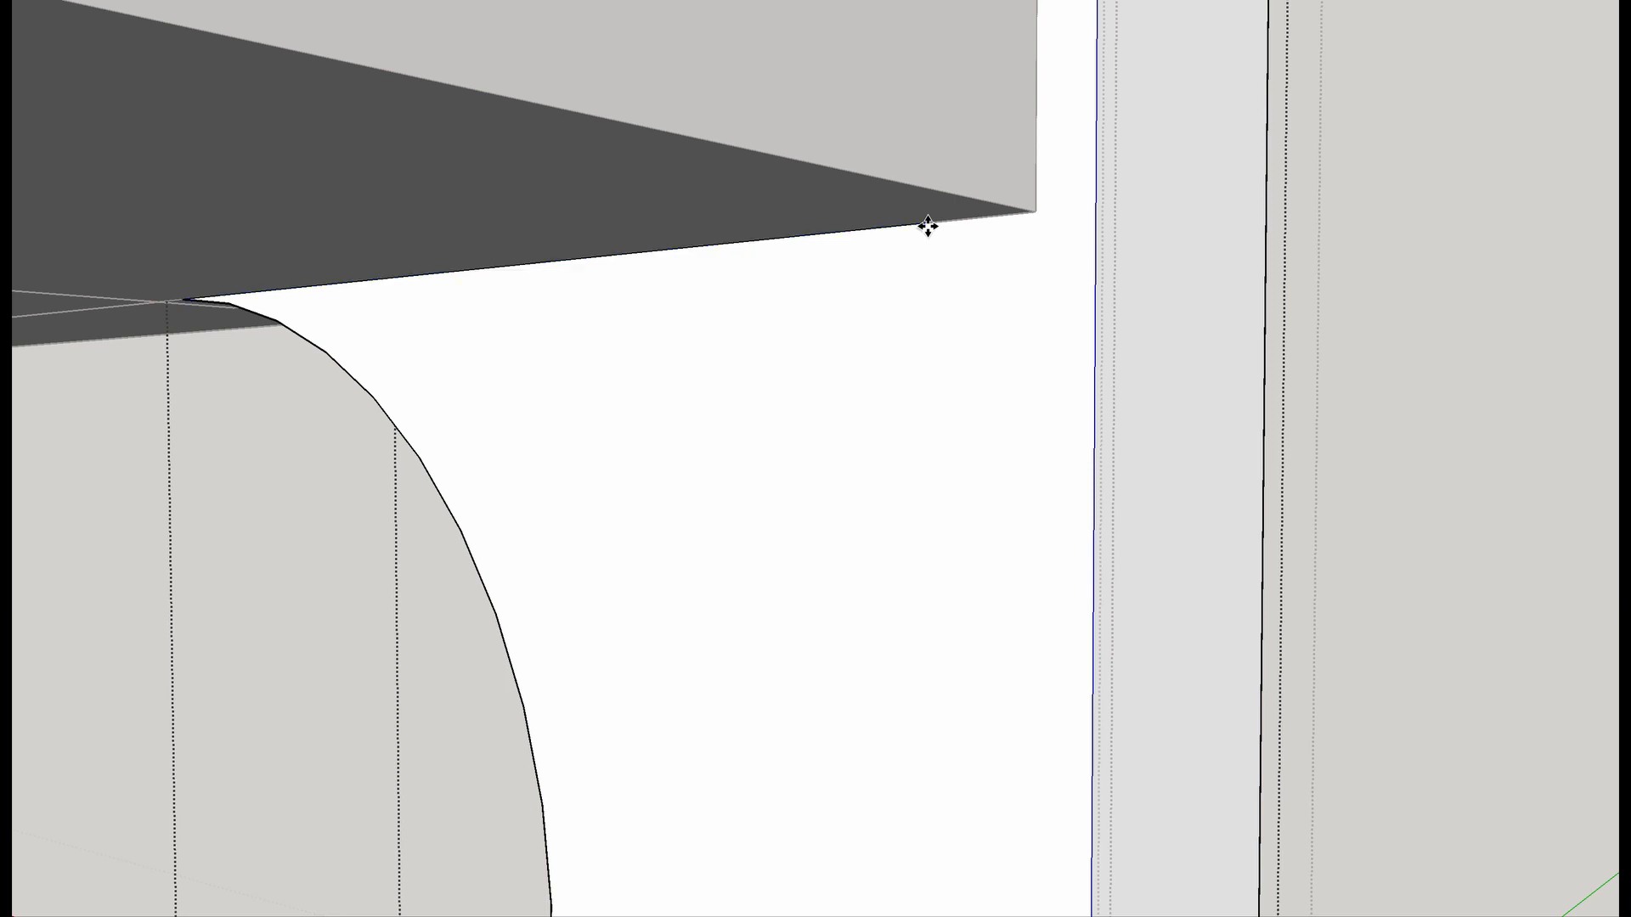
Leave the editing modes of the stile and its side panel to return to the whole cabinet model.
scroll(929, 226, "down", 8)
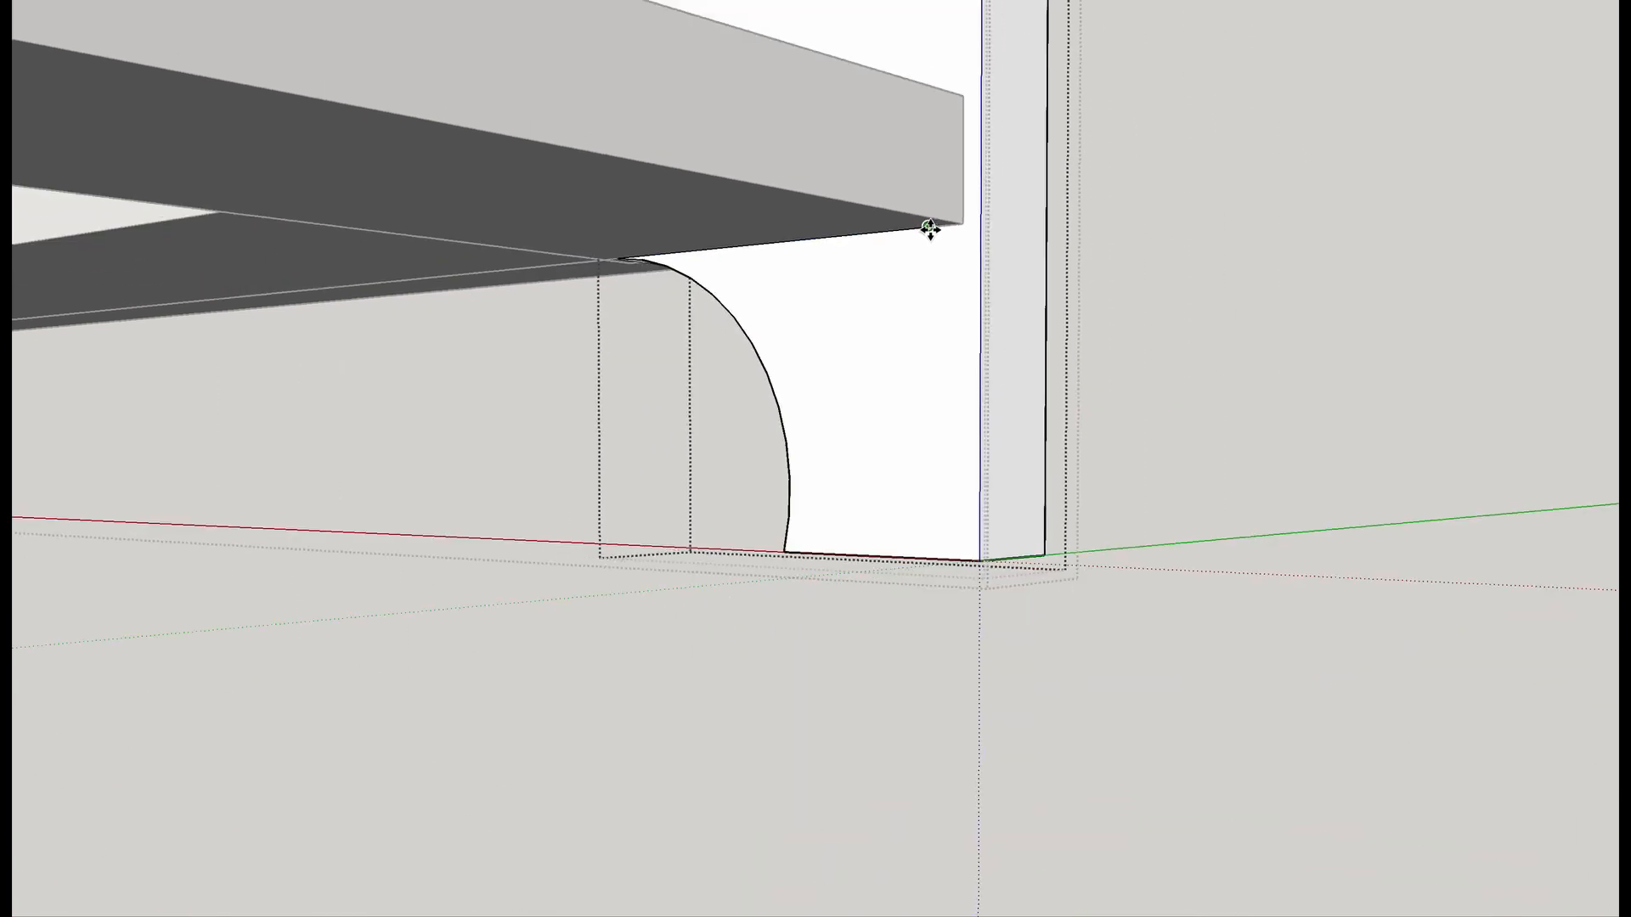
middle_click_drag(931, 227, 837, 600)
scroll(831, 586, "down", 7)
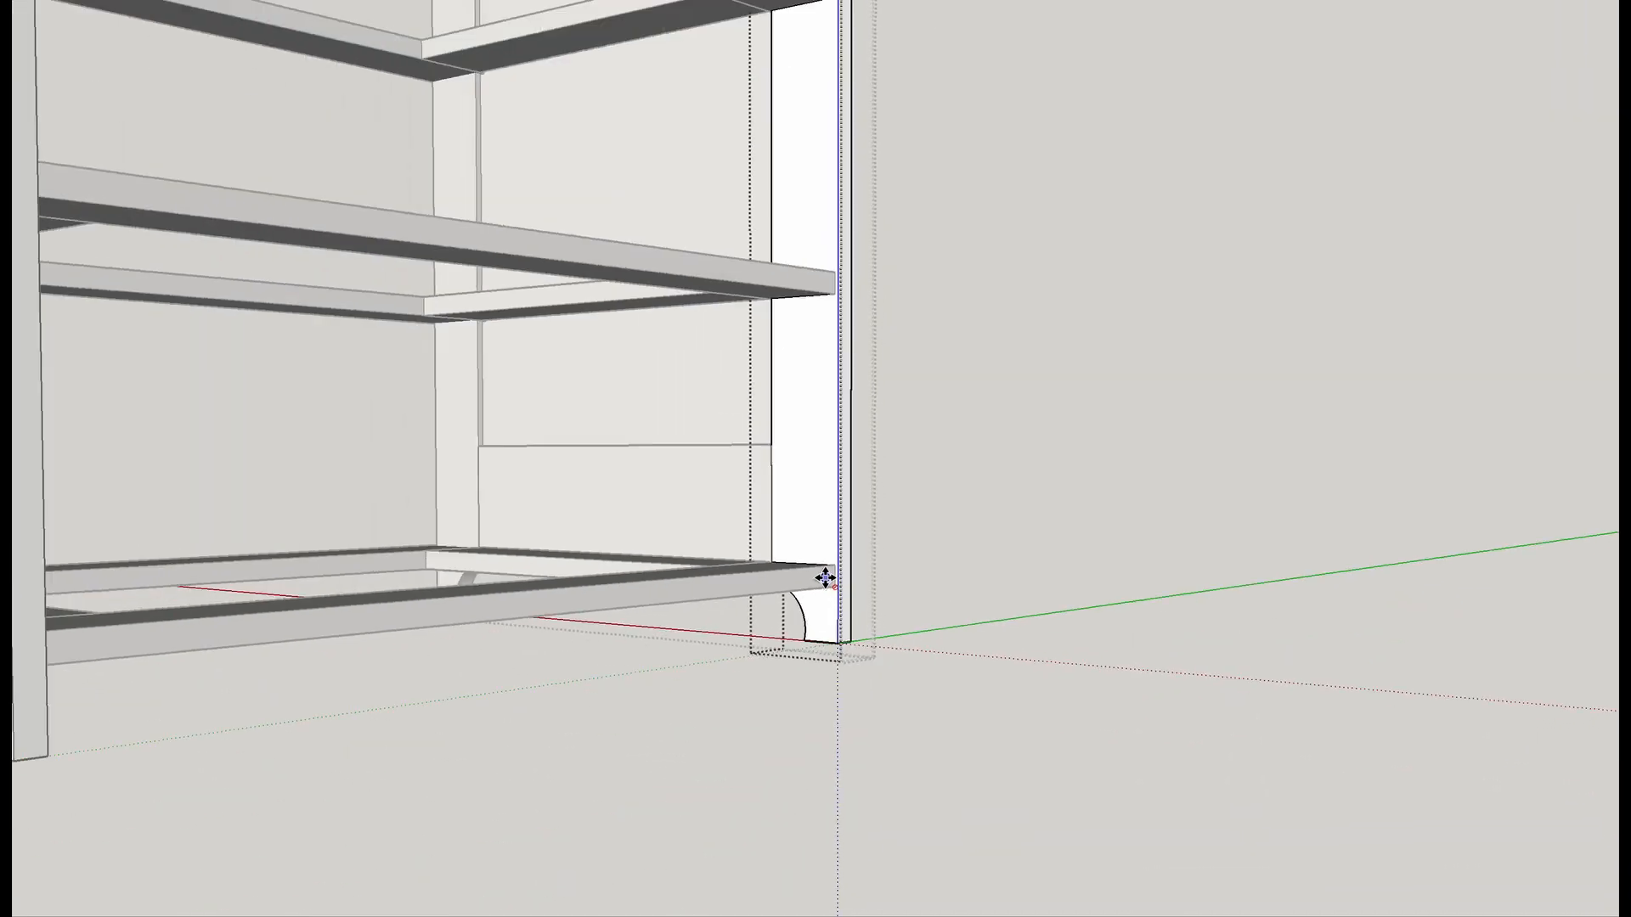
middle_click_drag(852, 464, 815, 769, "shift")
scroll(816, 730, "down", 8)
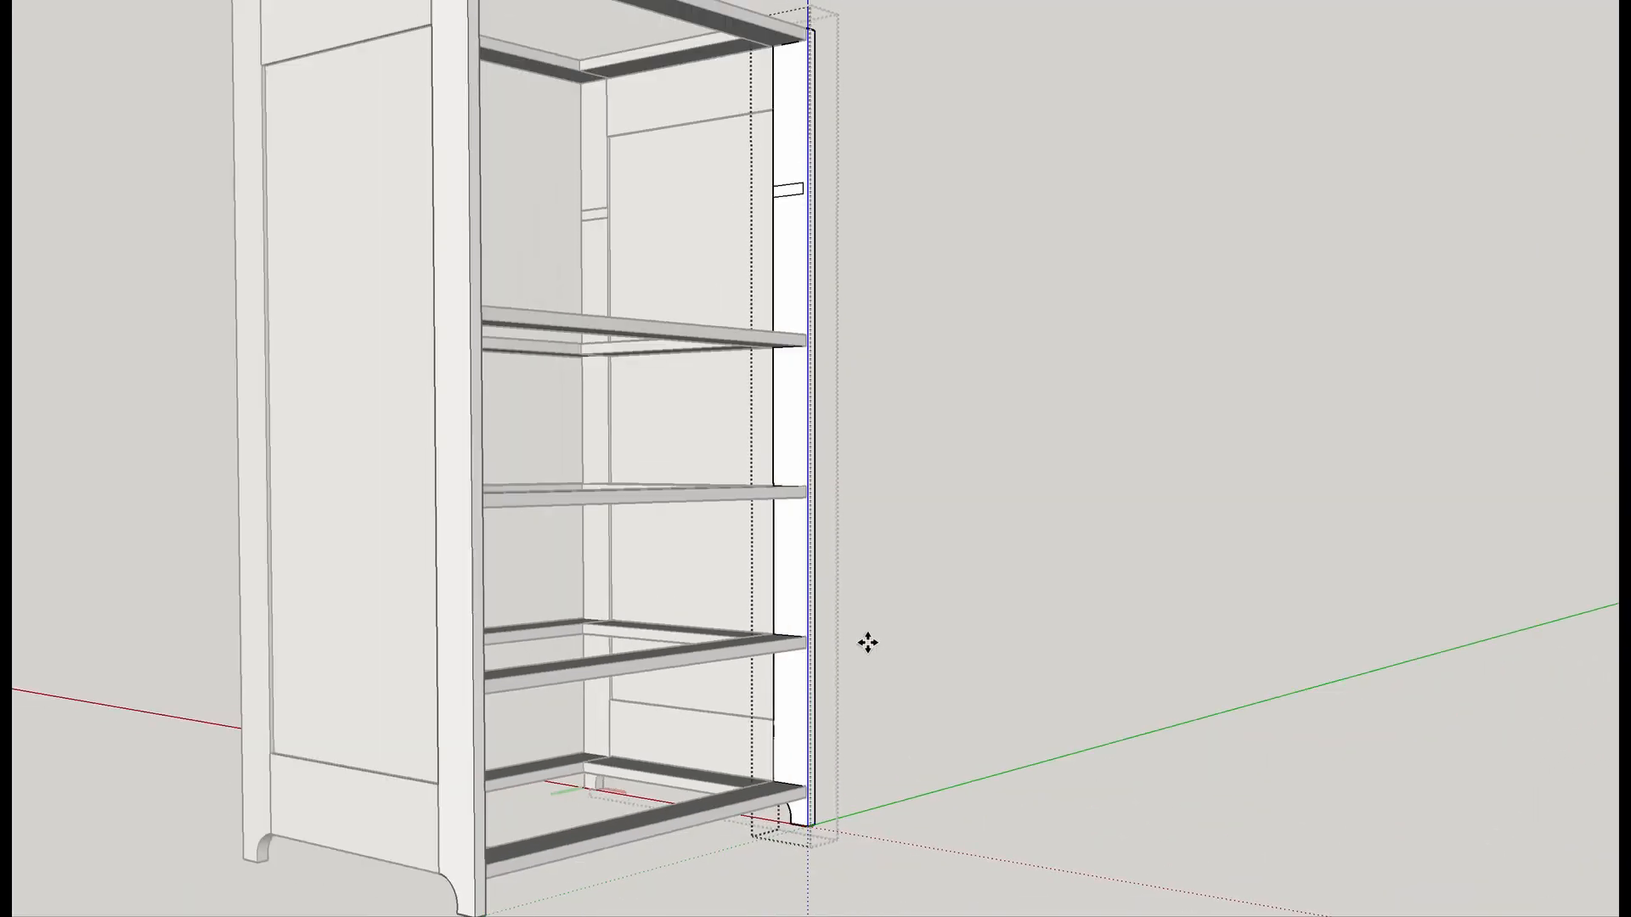
key("m")
scroll(757, 663, "up", 3)
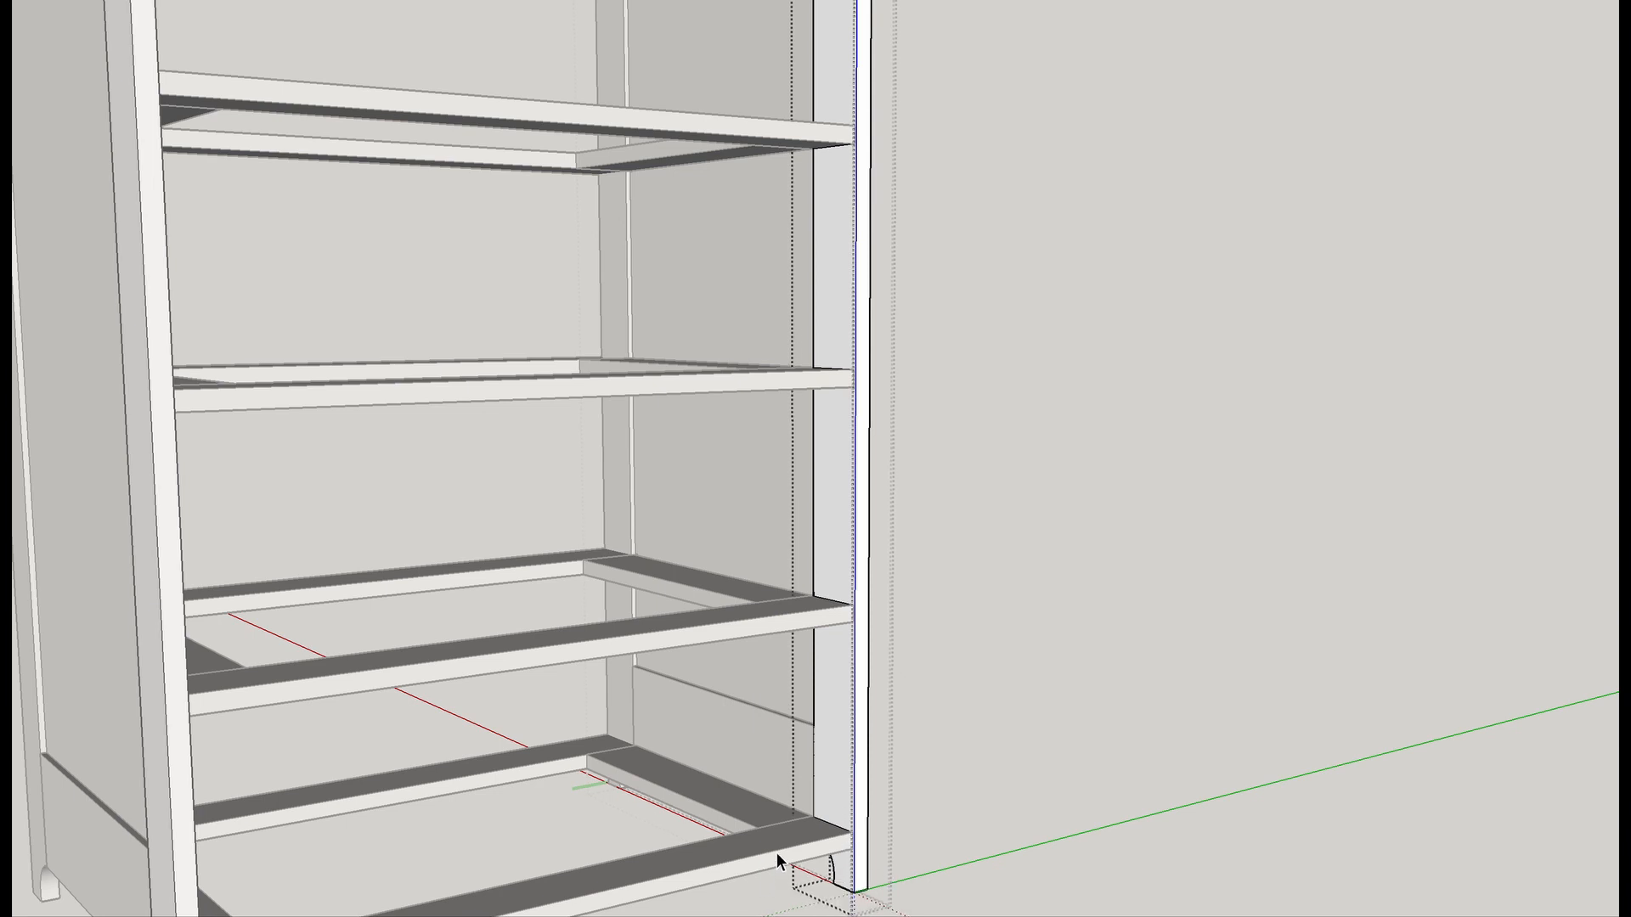
left_click(1026, 792)
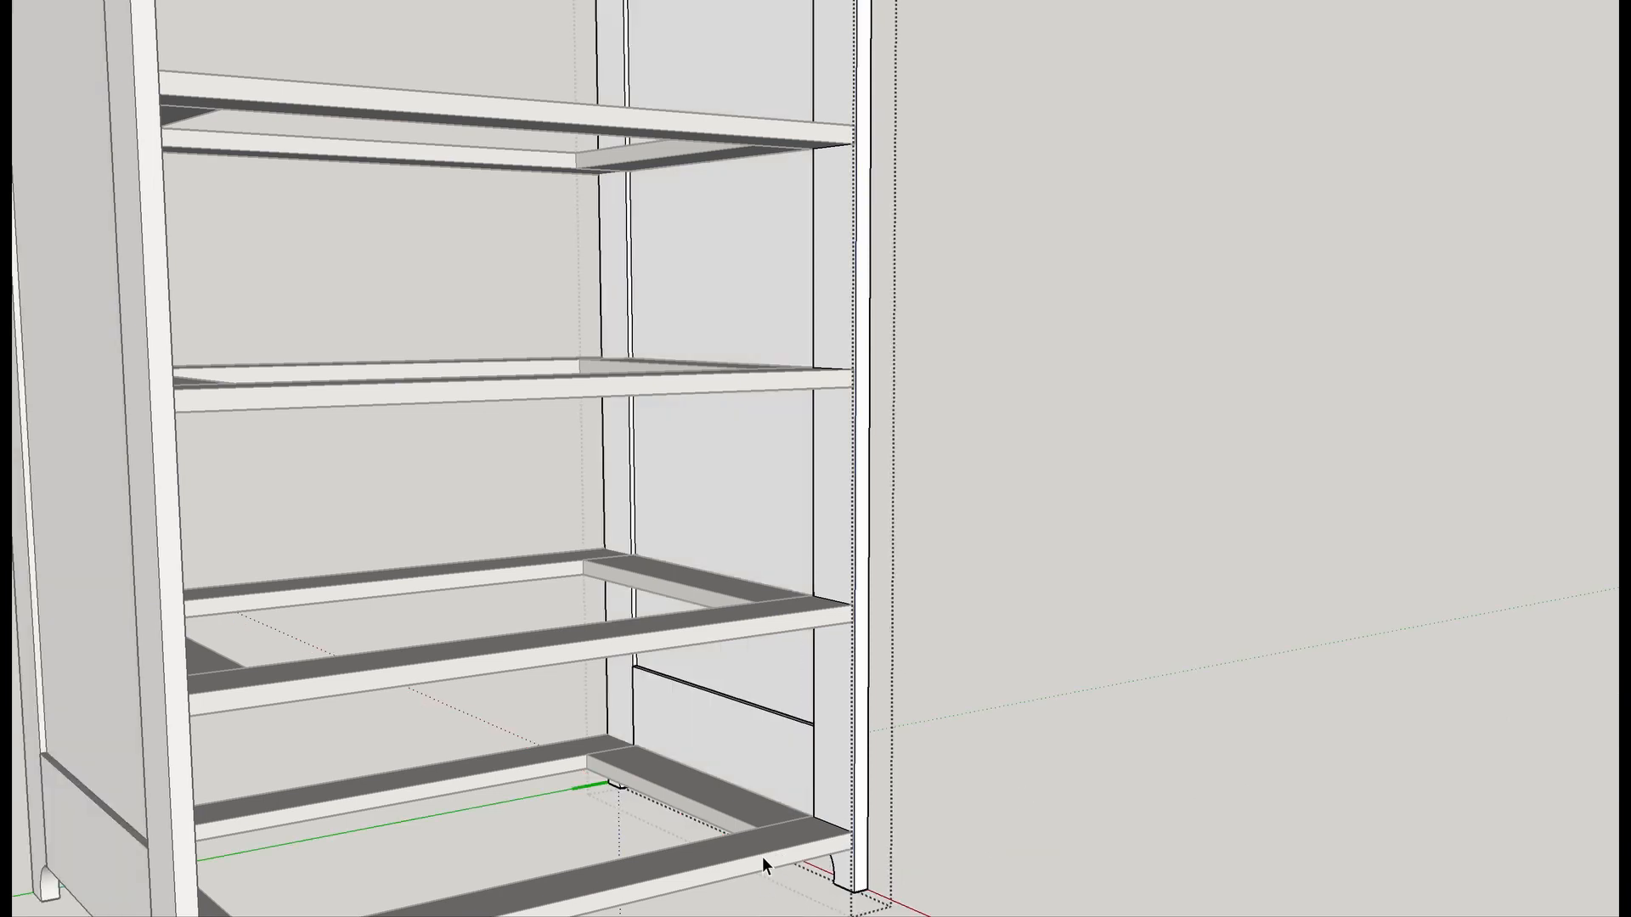
left_click(626, 839)
Delete the bottom drawer frame to check the outline copied behind it, and undo the deletion.
left_click(661, 861)
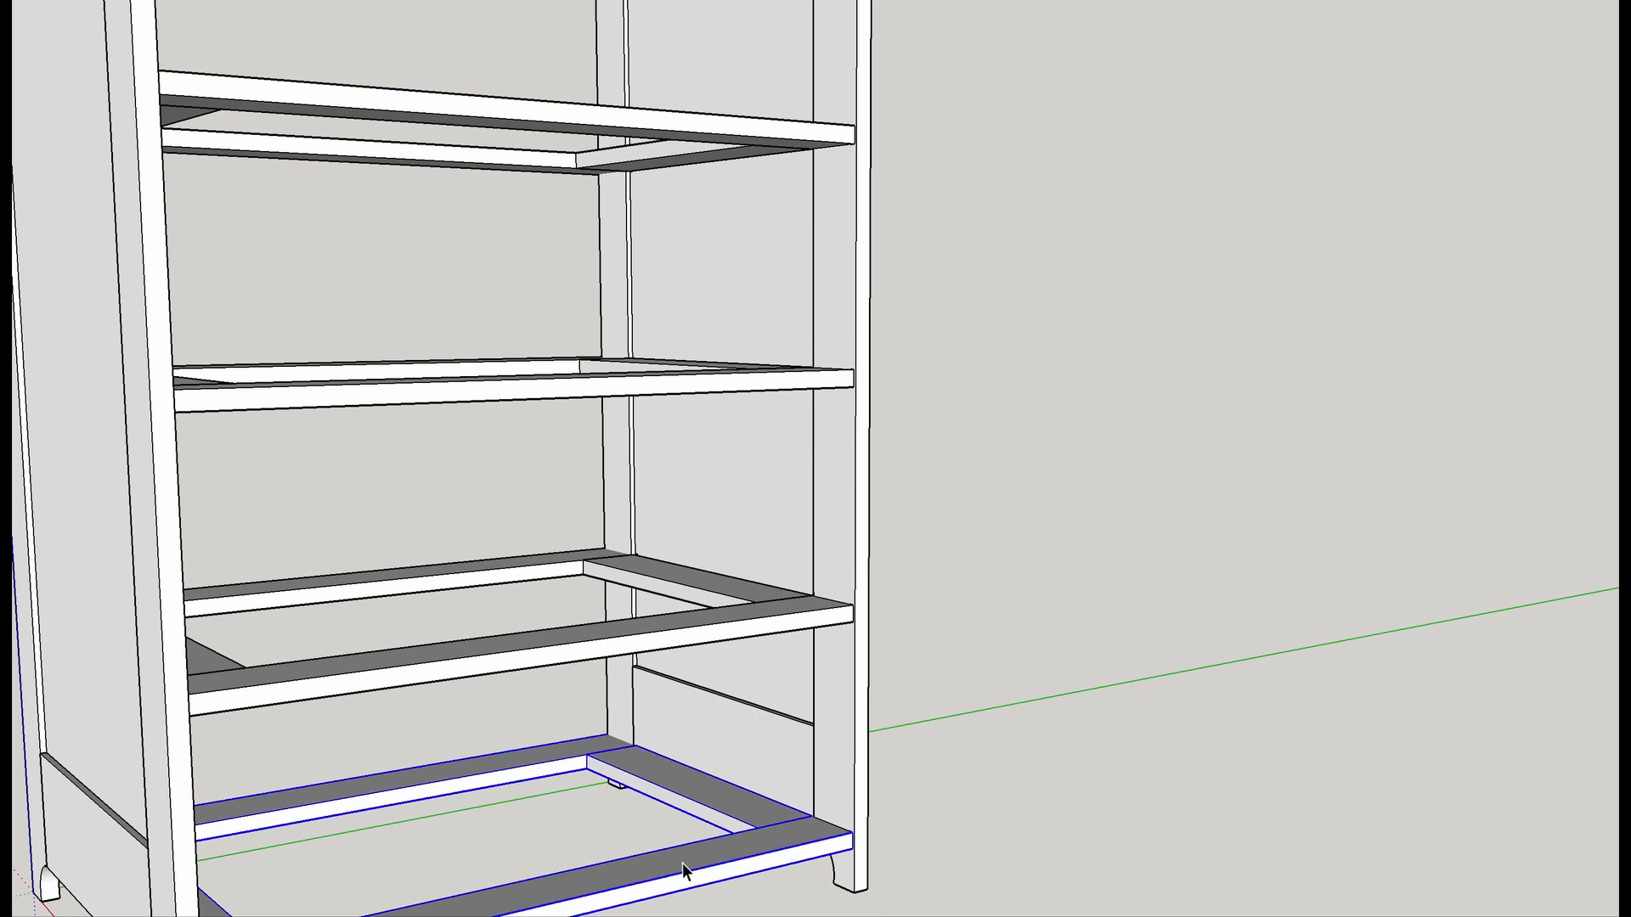
key("Delete")
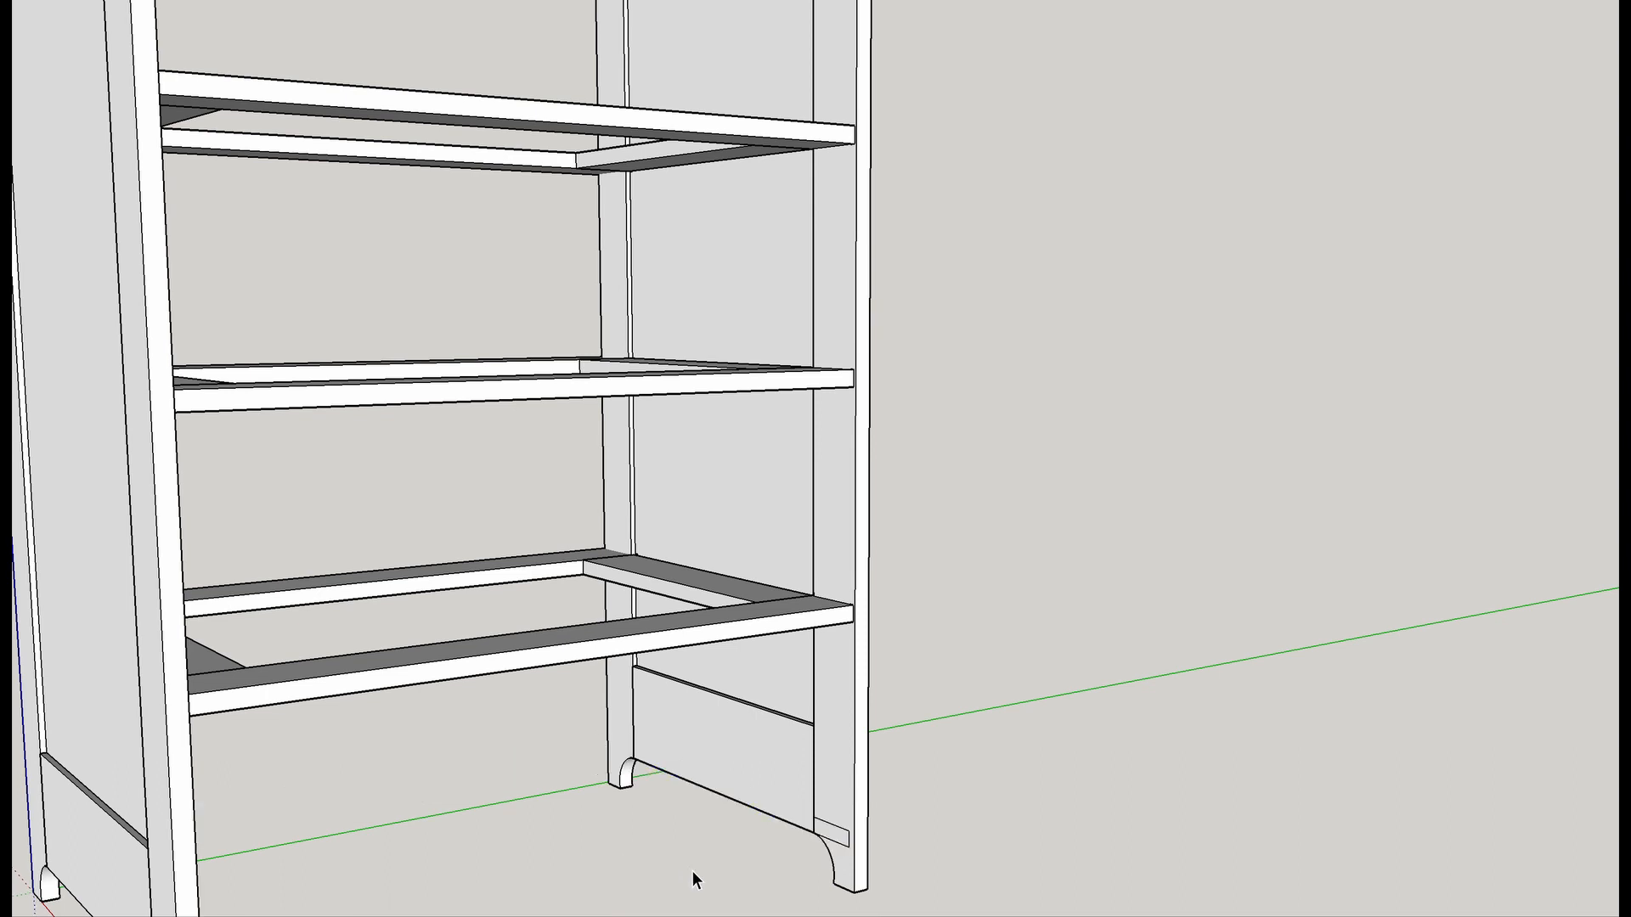
key("ctrl+z")
Open the side panel's other stile, crossed by the two drawer frame lines, for editing.
middle_click_drag(584, 661, 1579, 679)
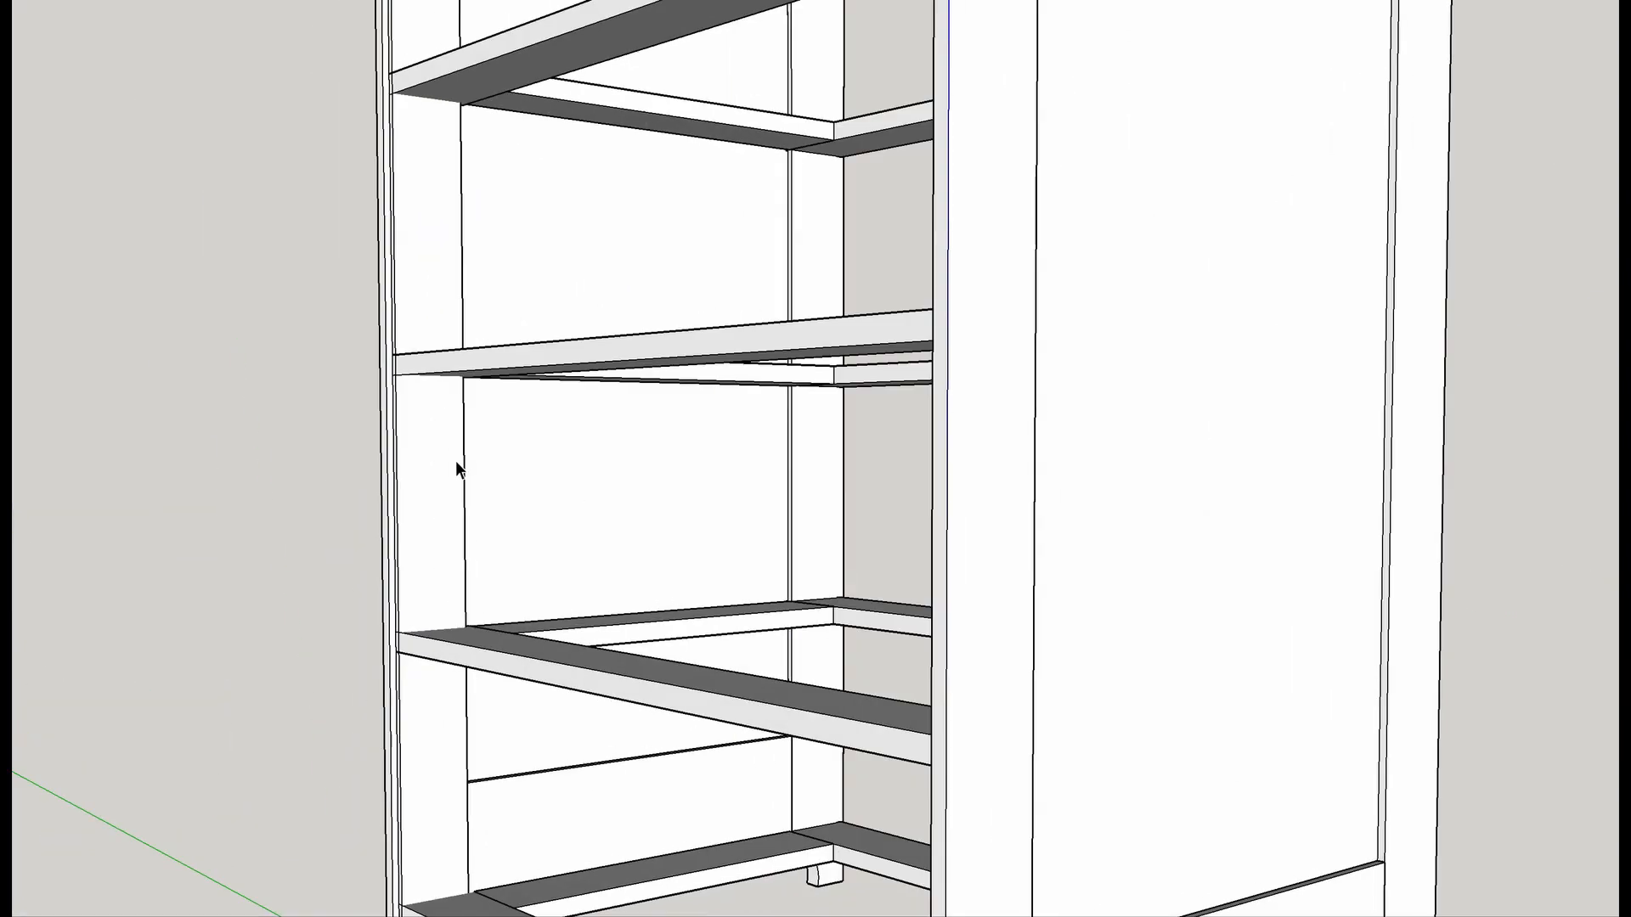
middle_click_drag(354, 450, 574, 674, "shift")
scroll(574, 674, "down", 1)
scroll(603, 282, "up", 4)
middle_click_drag(671, 110, 665, 188, "shift")
scroll(655, 575, "down", 2)
scroll(648, 535, "up", 6)
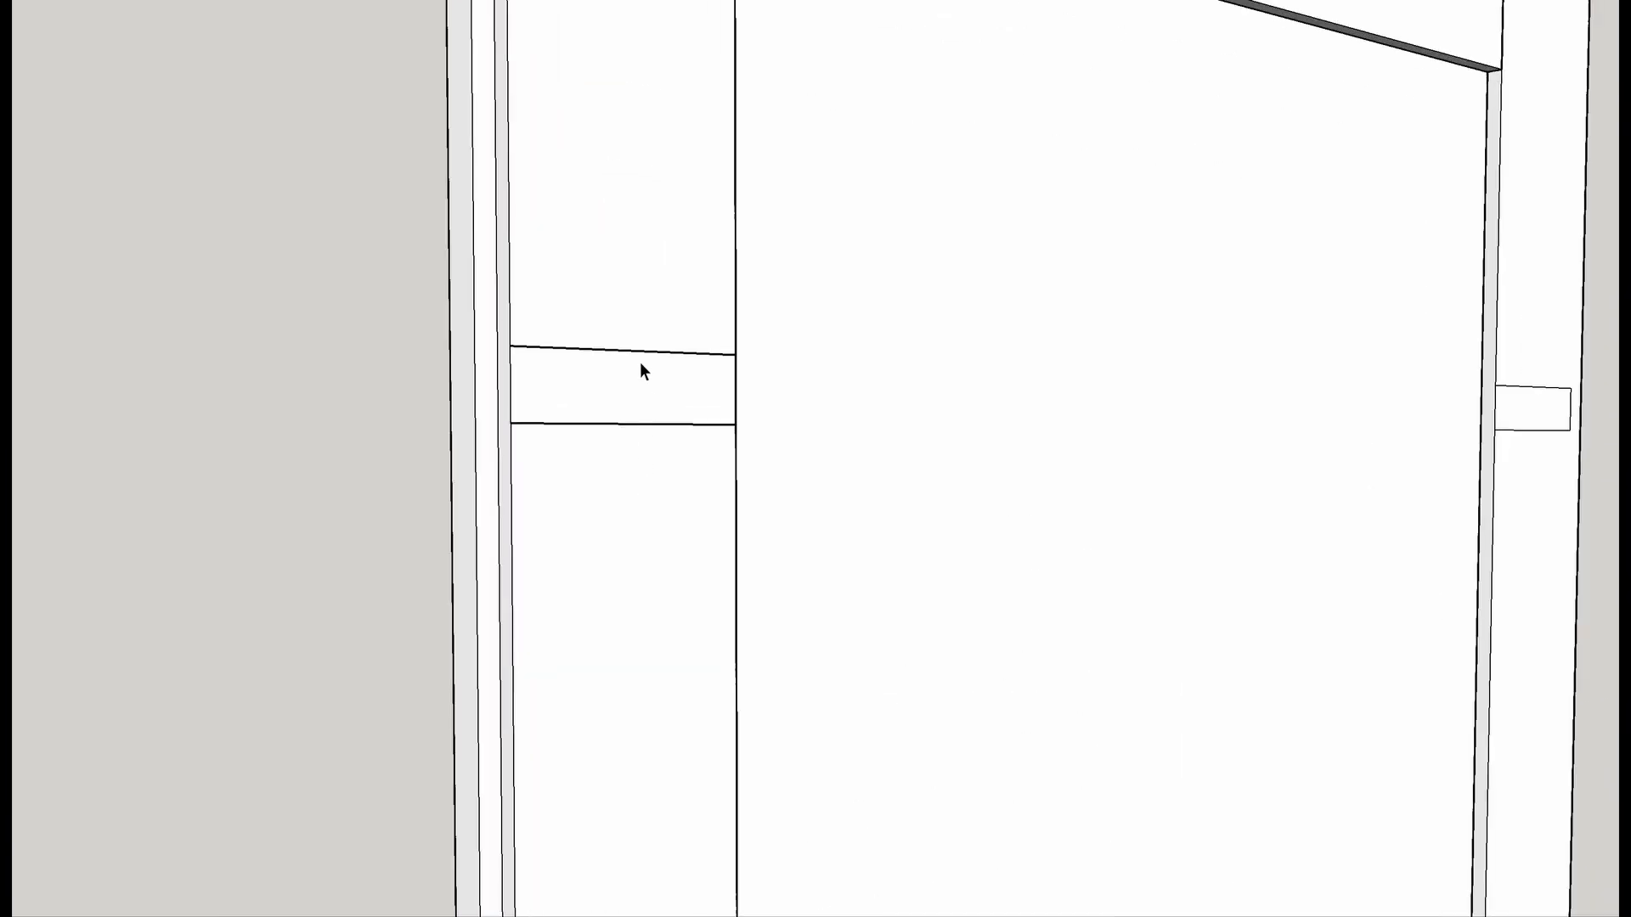
double_click(639, 349)
left_click(639, 350)
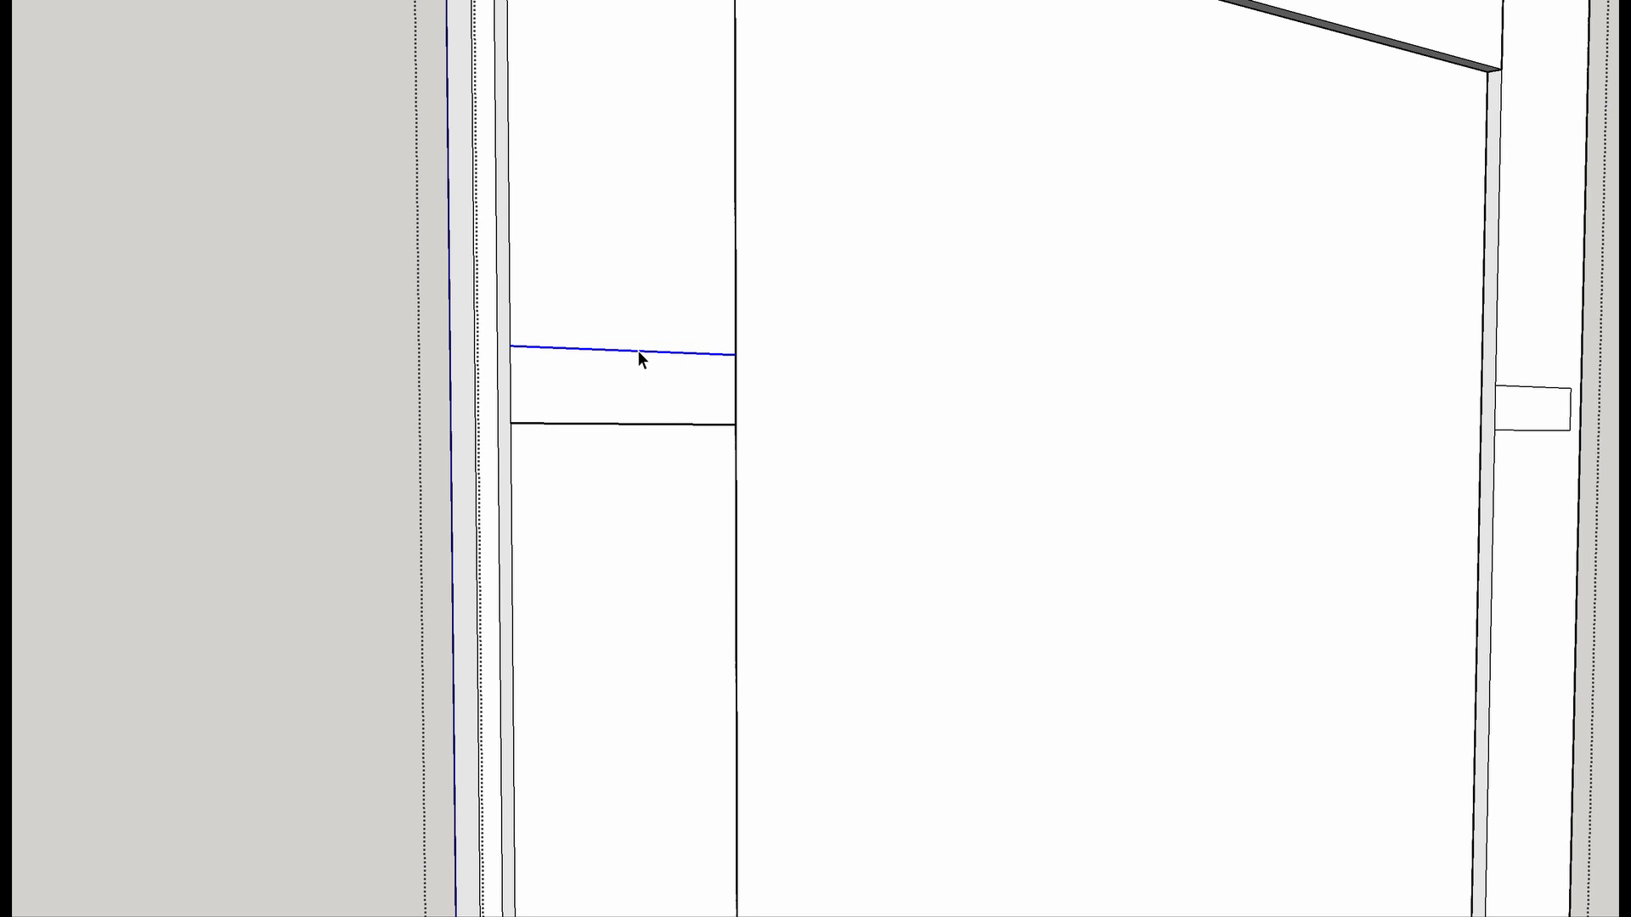
left_click(628, 421, "shift")
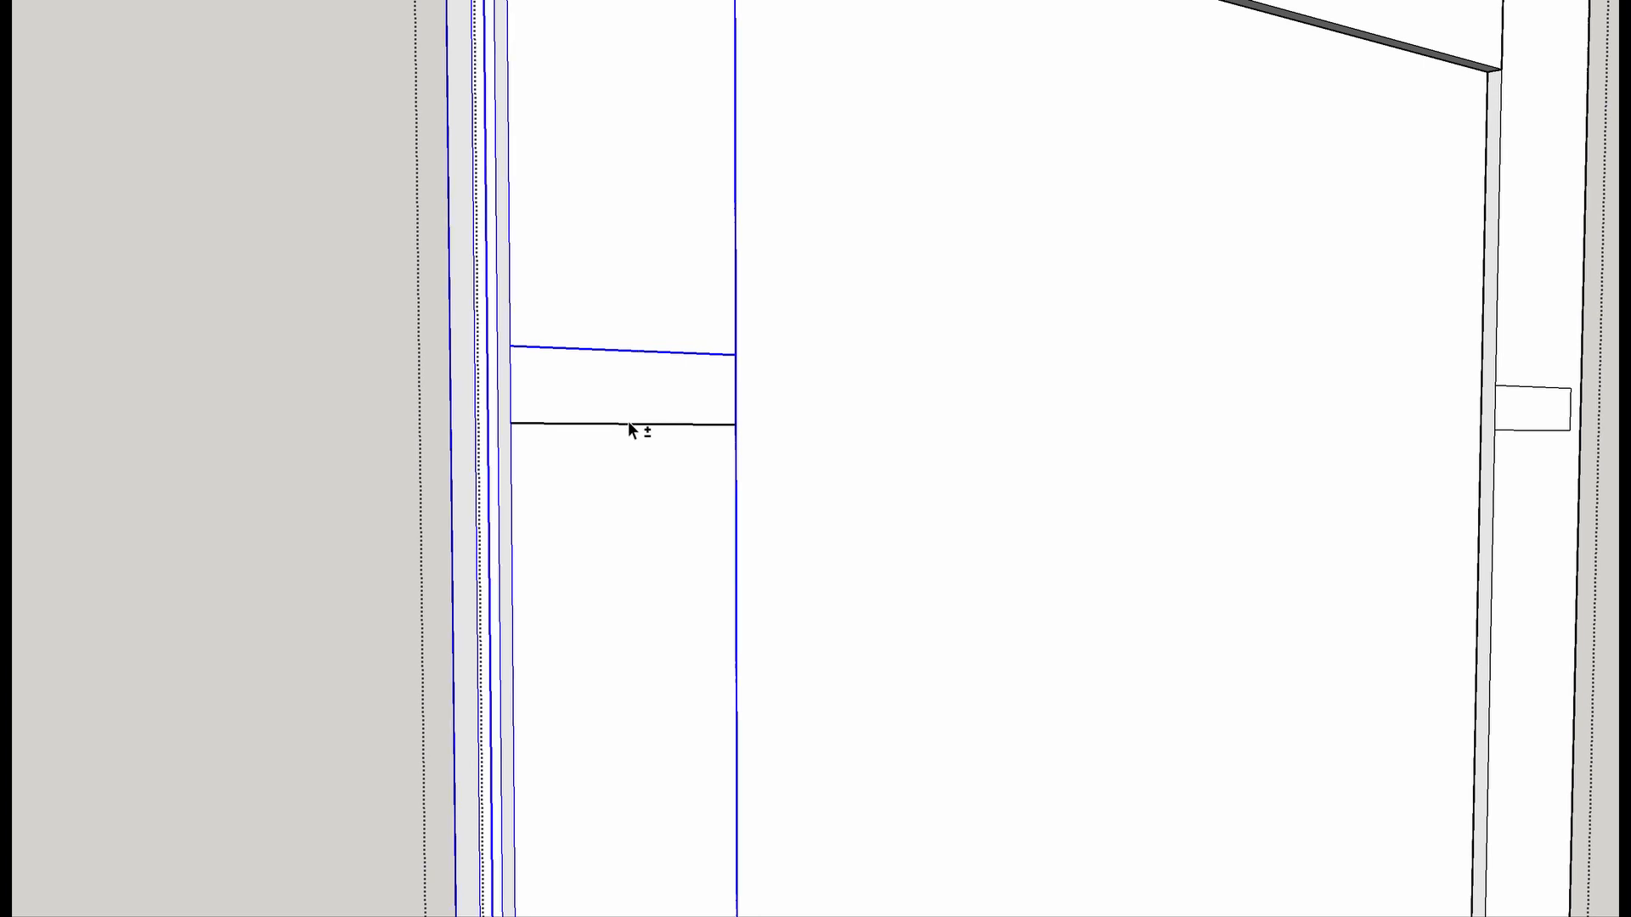
left_click(627, 425, "shift")
left_click(623, 455, "shift")
left_click(623, 464)
double_click(623, 466)
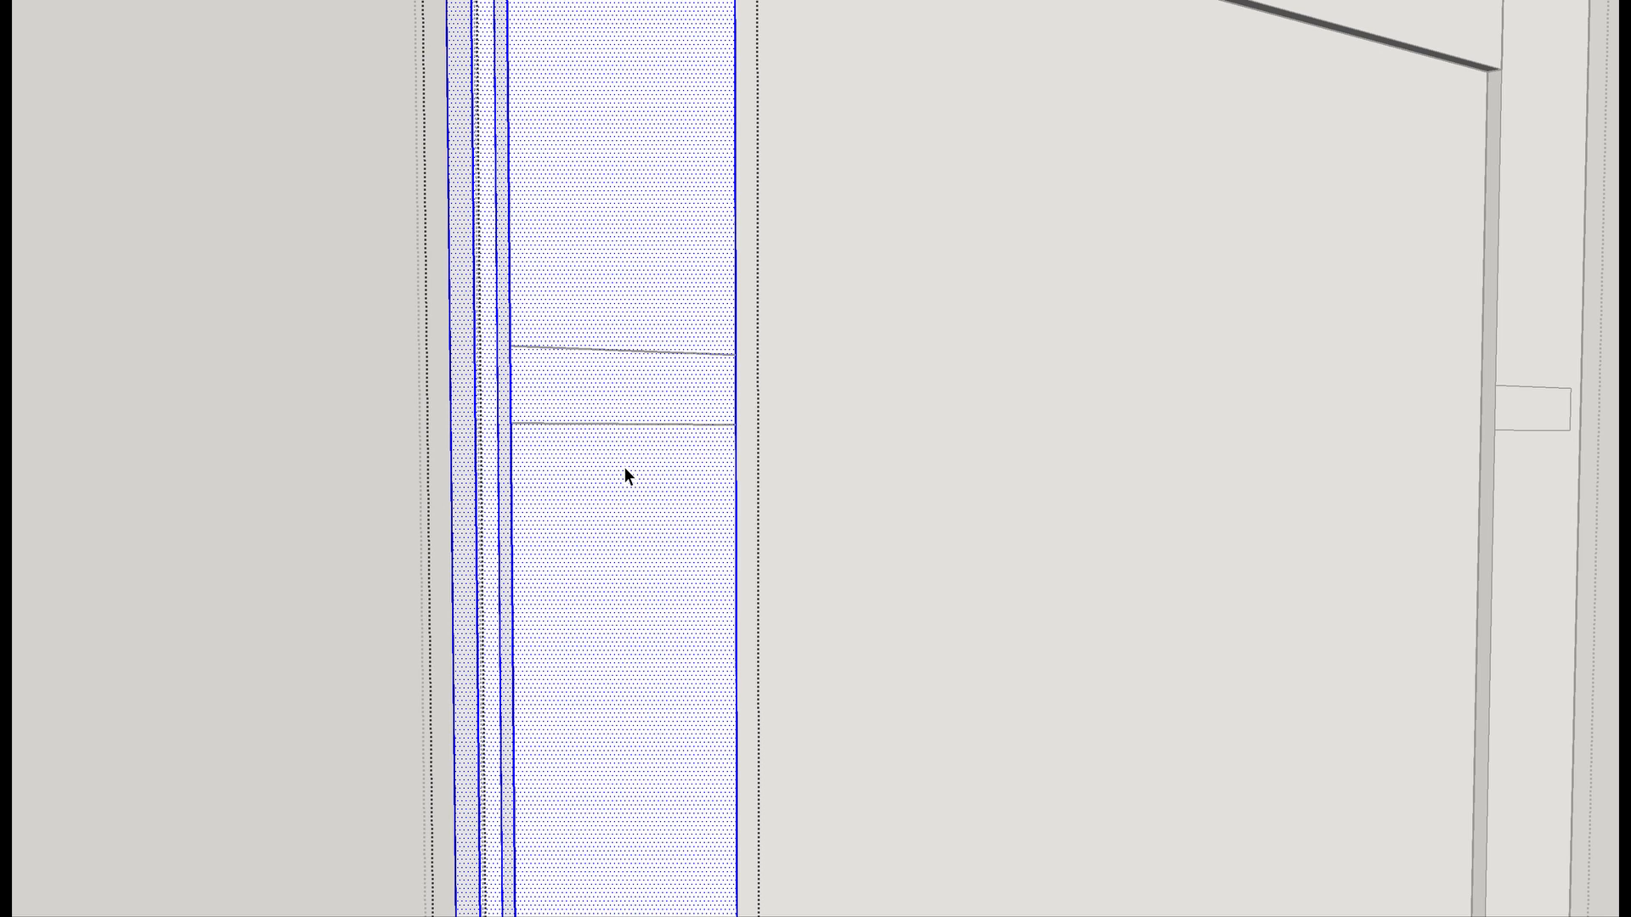
Draw straight lines across the stile from edge to edge over the upper and lower drawer frame lines.
key("l")
scroll(564, 346, "up", 3)
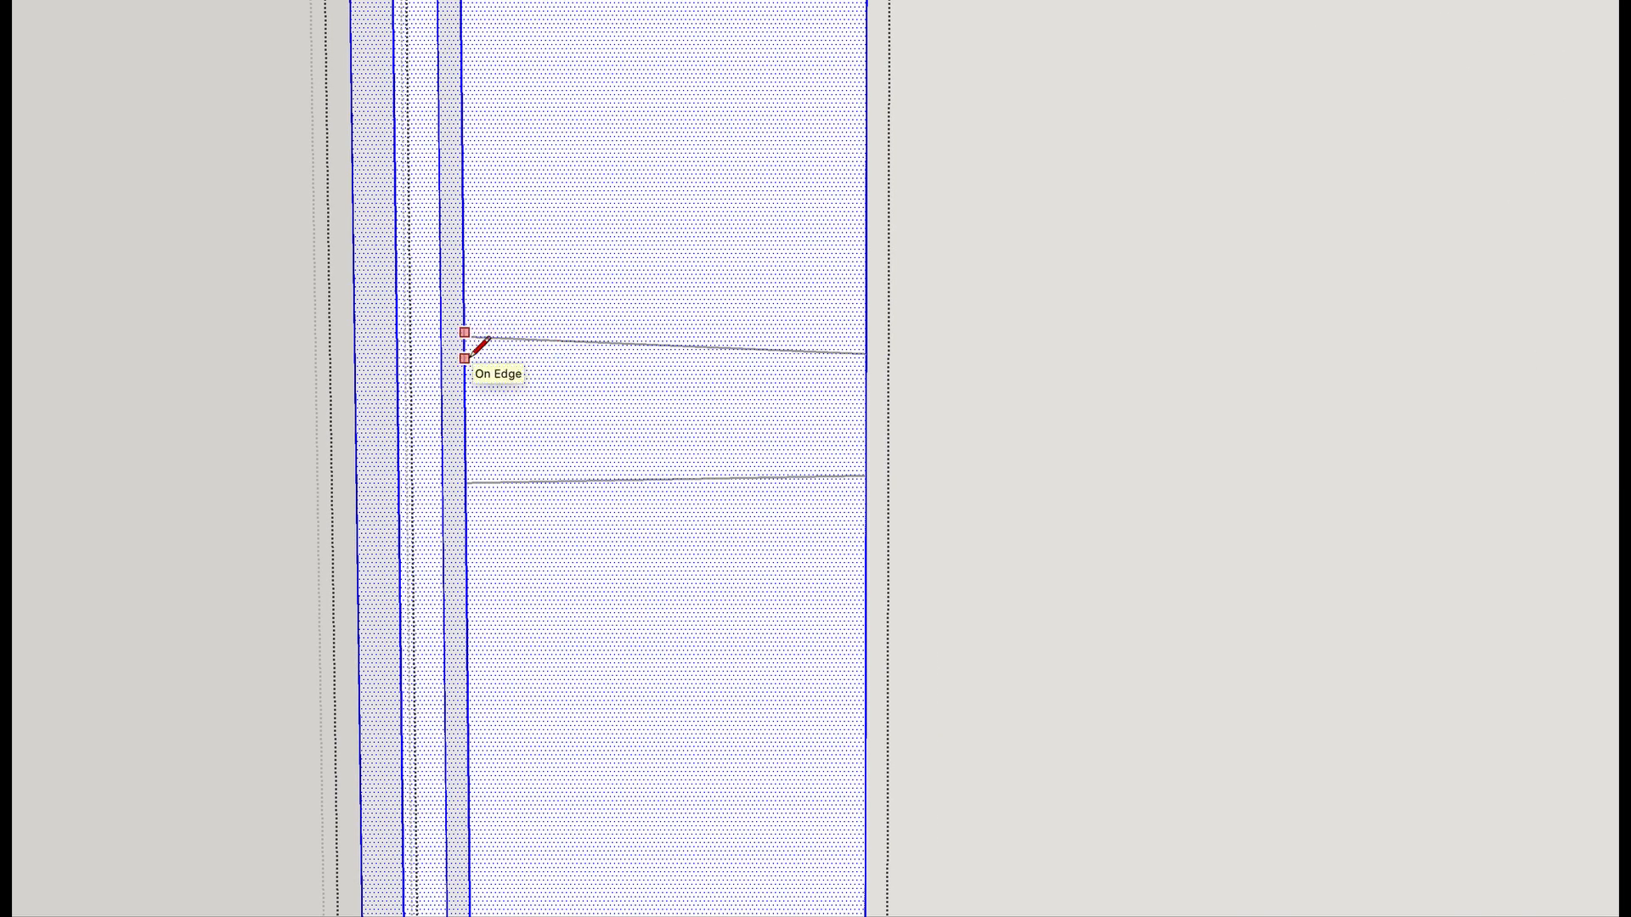
scroll(864, 352, "up", 3)
left_click(864, 355)
scroll(864, 355, "down", 4)
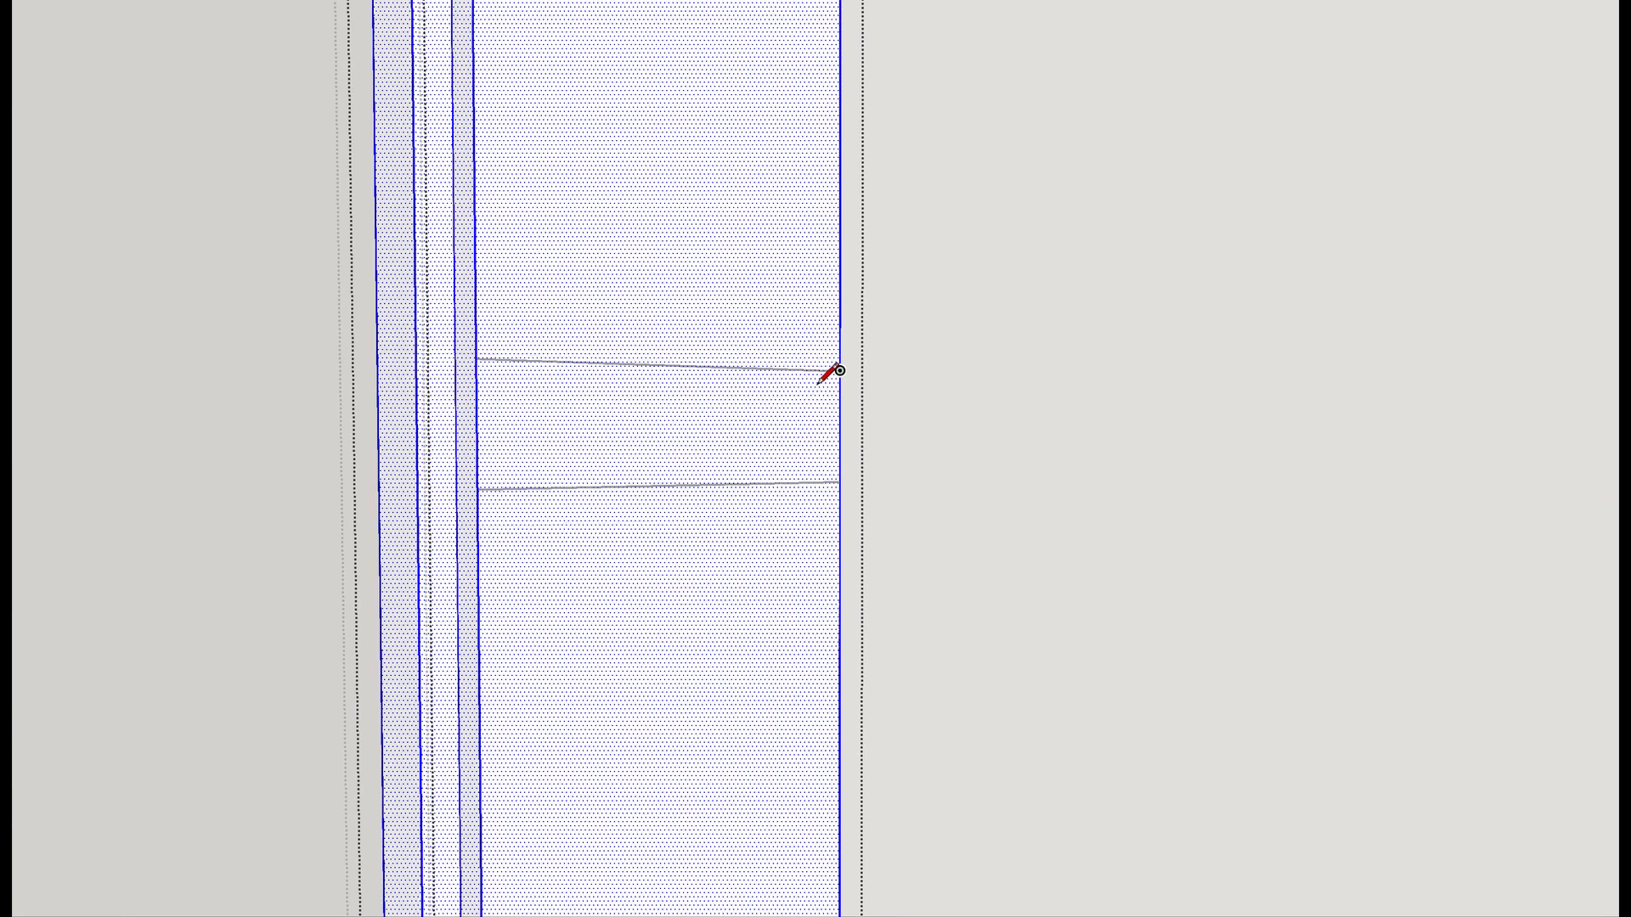
left_click(477, 358)
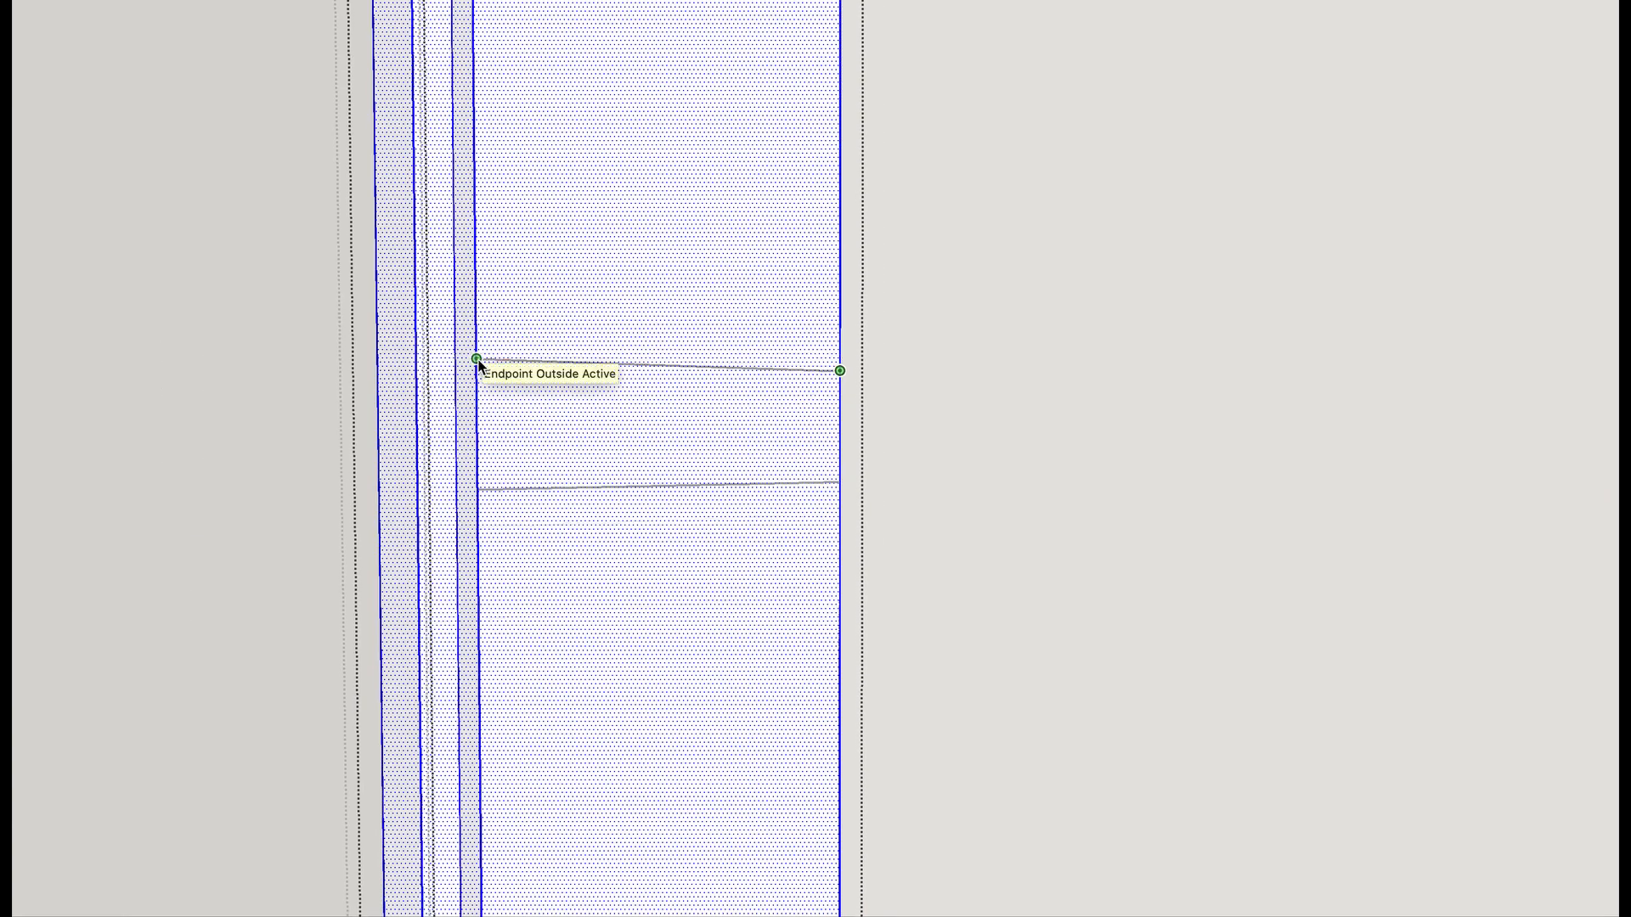
left_click(477, 359)
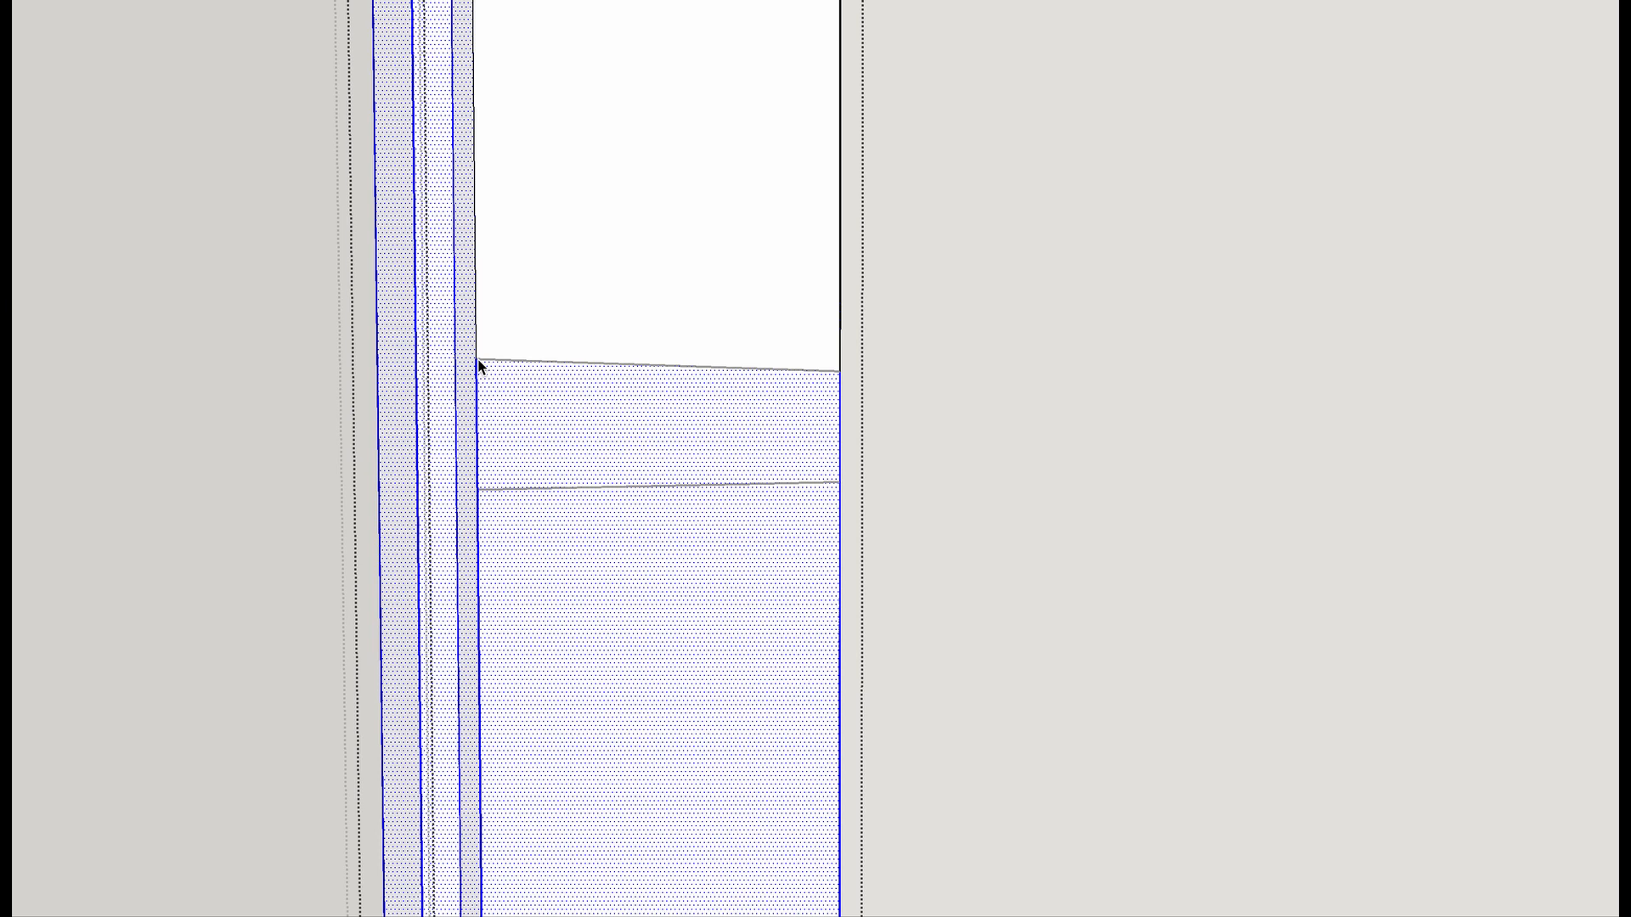
left_click(477, 490)
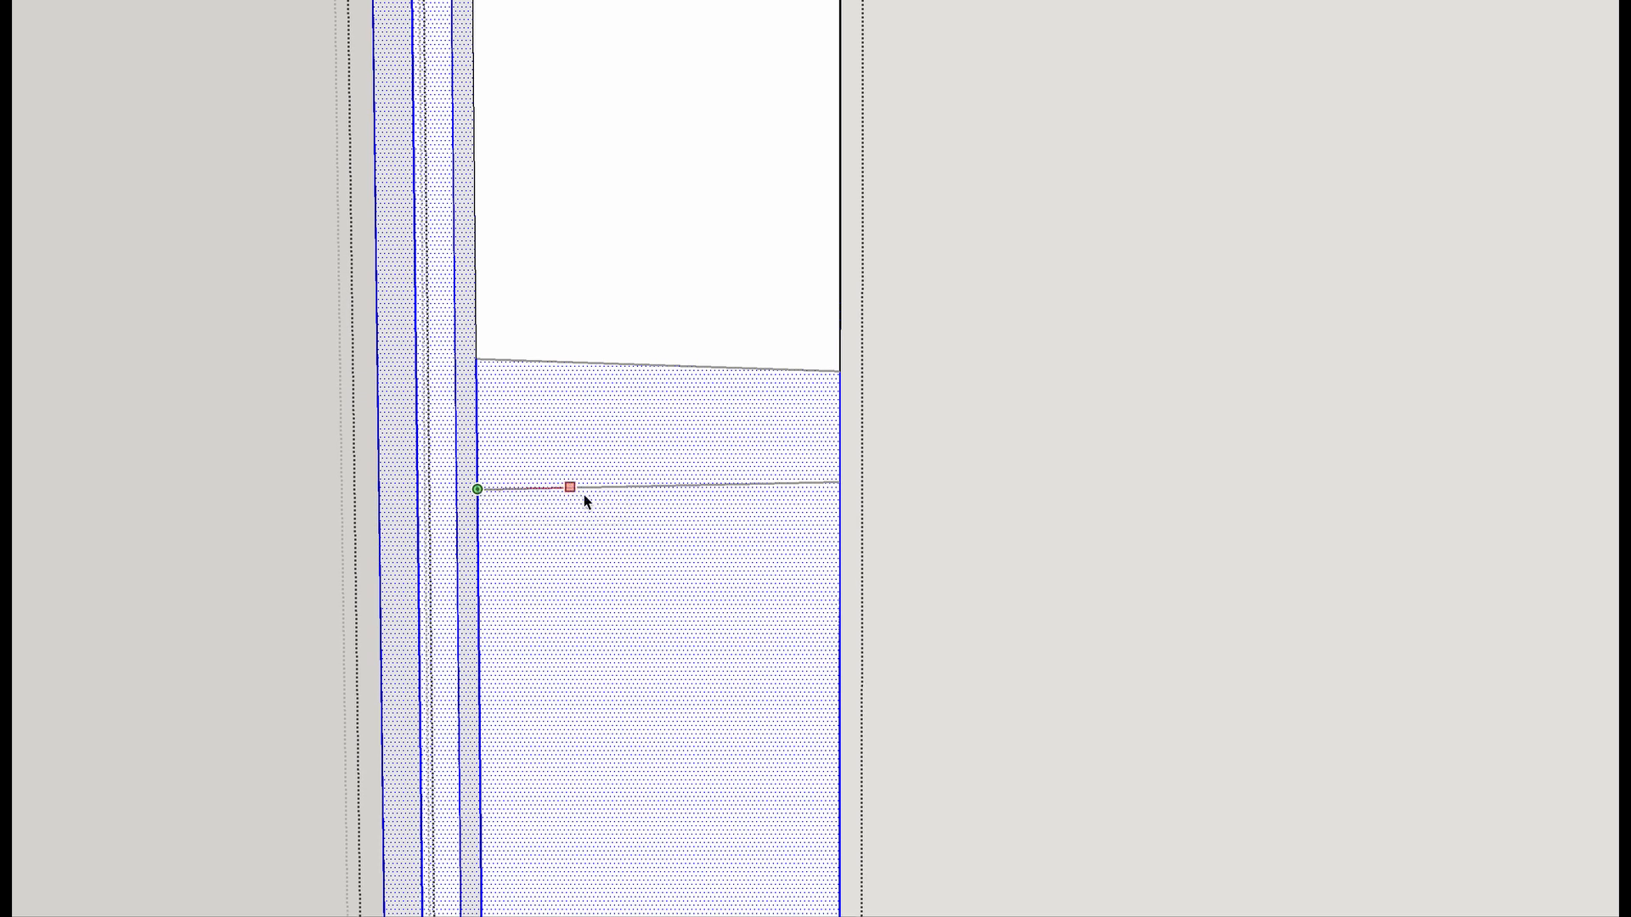
left_click(838, 482)
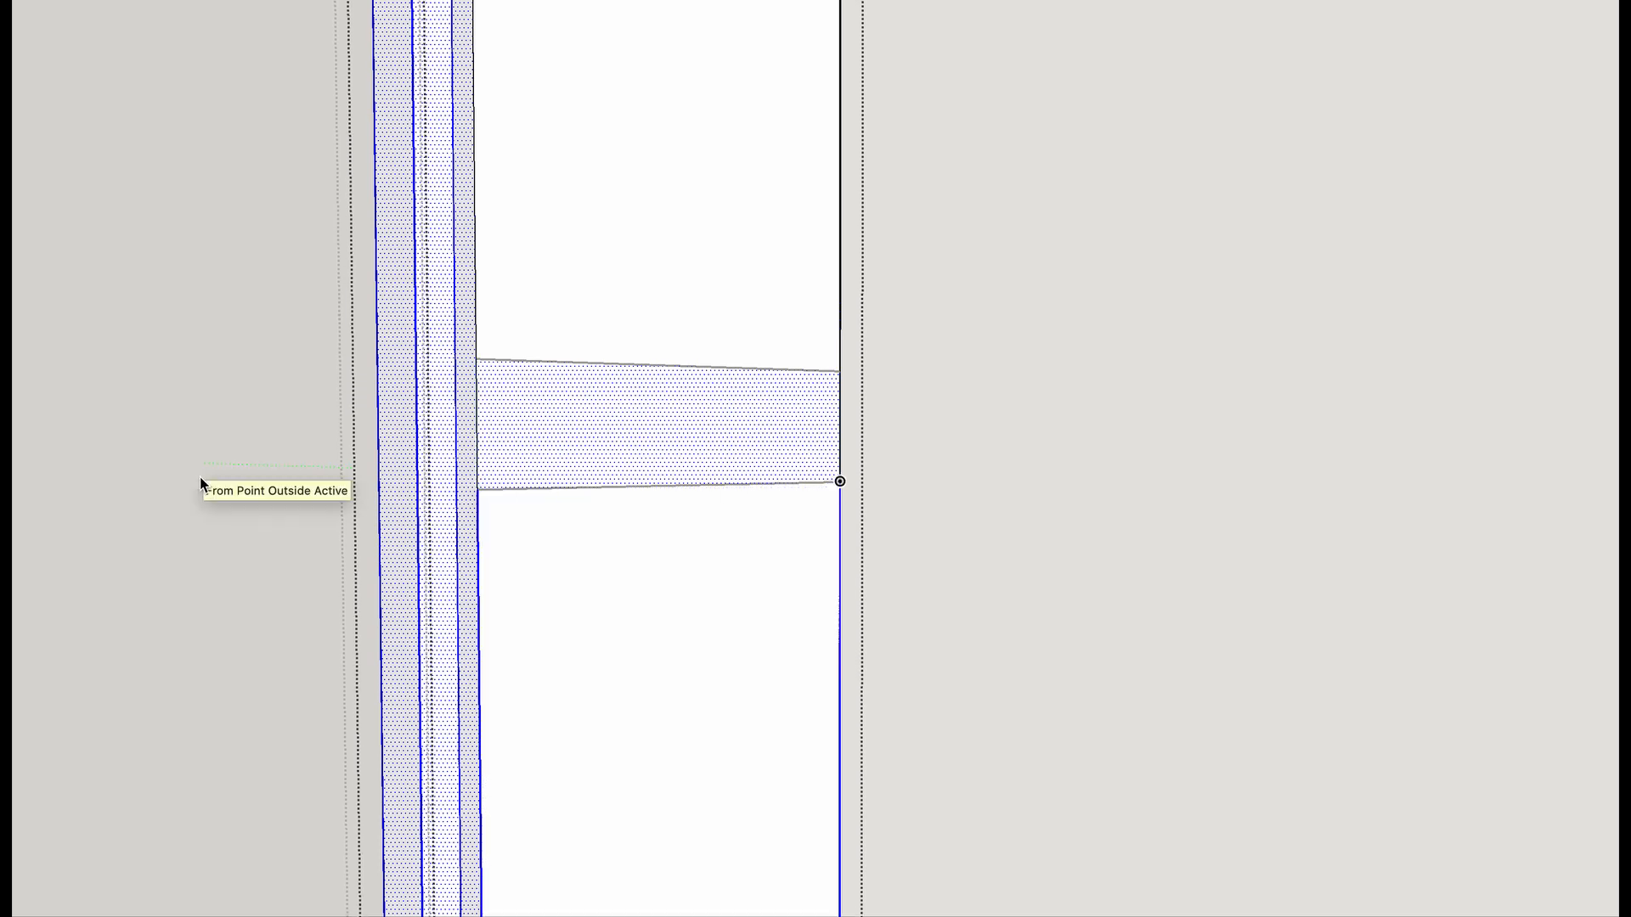
Select the stile's face between the two traced lines to check that it is separate from the rest.
scroll(230, 479, "down", 5)
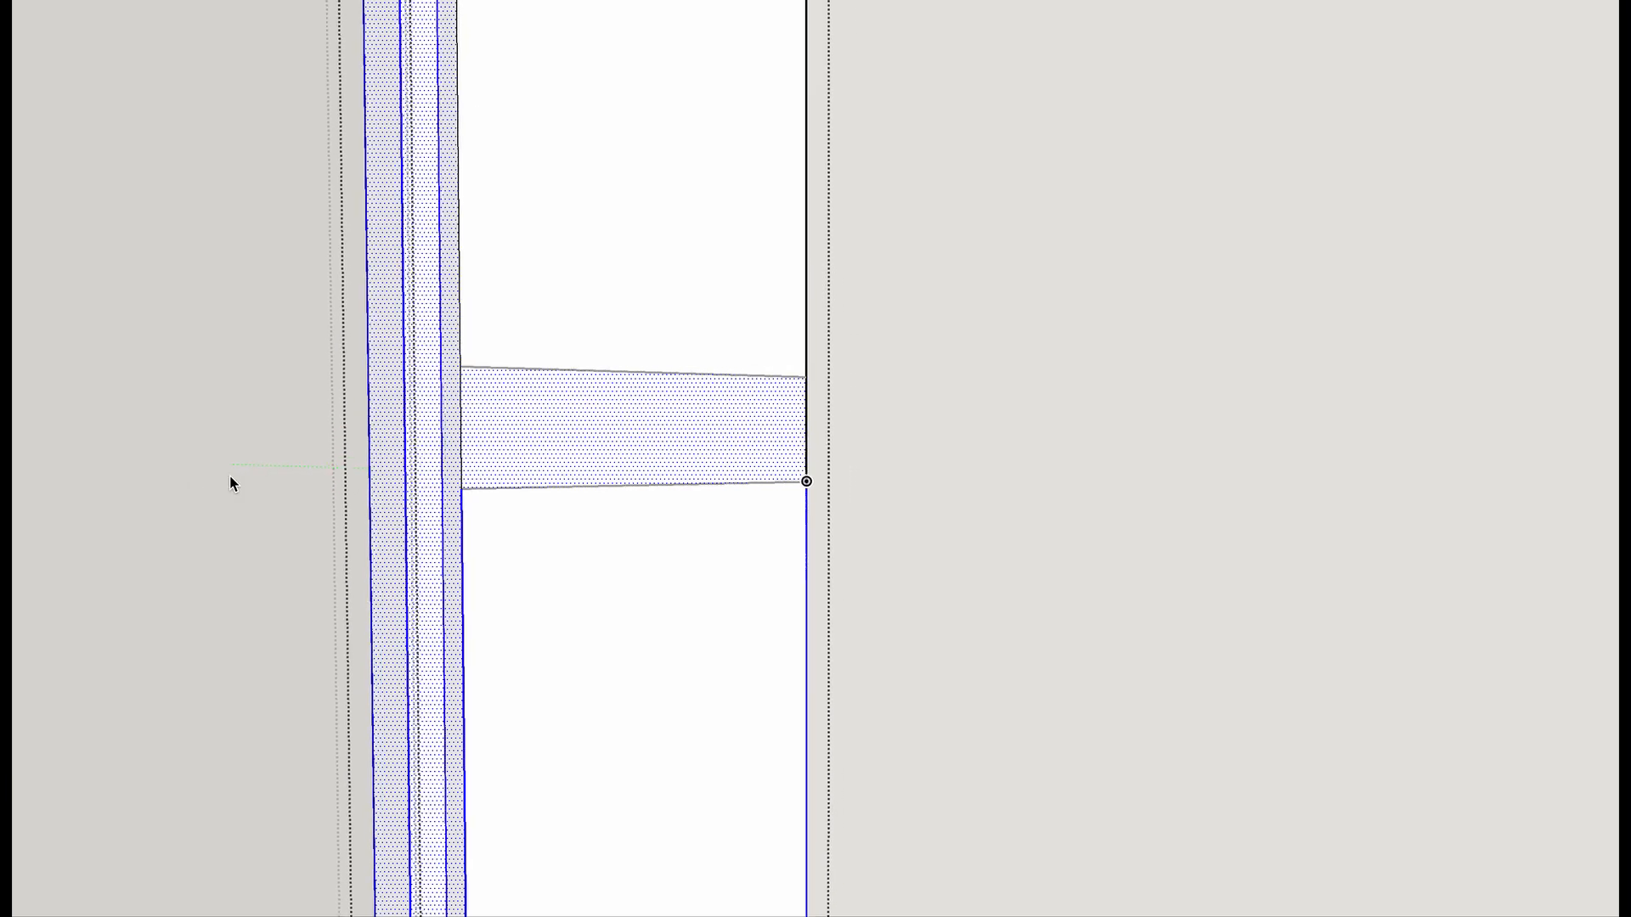
scroll(282, 476, "down", 2)
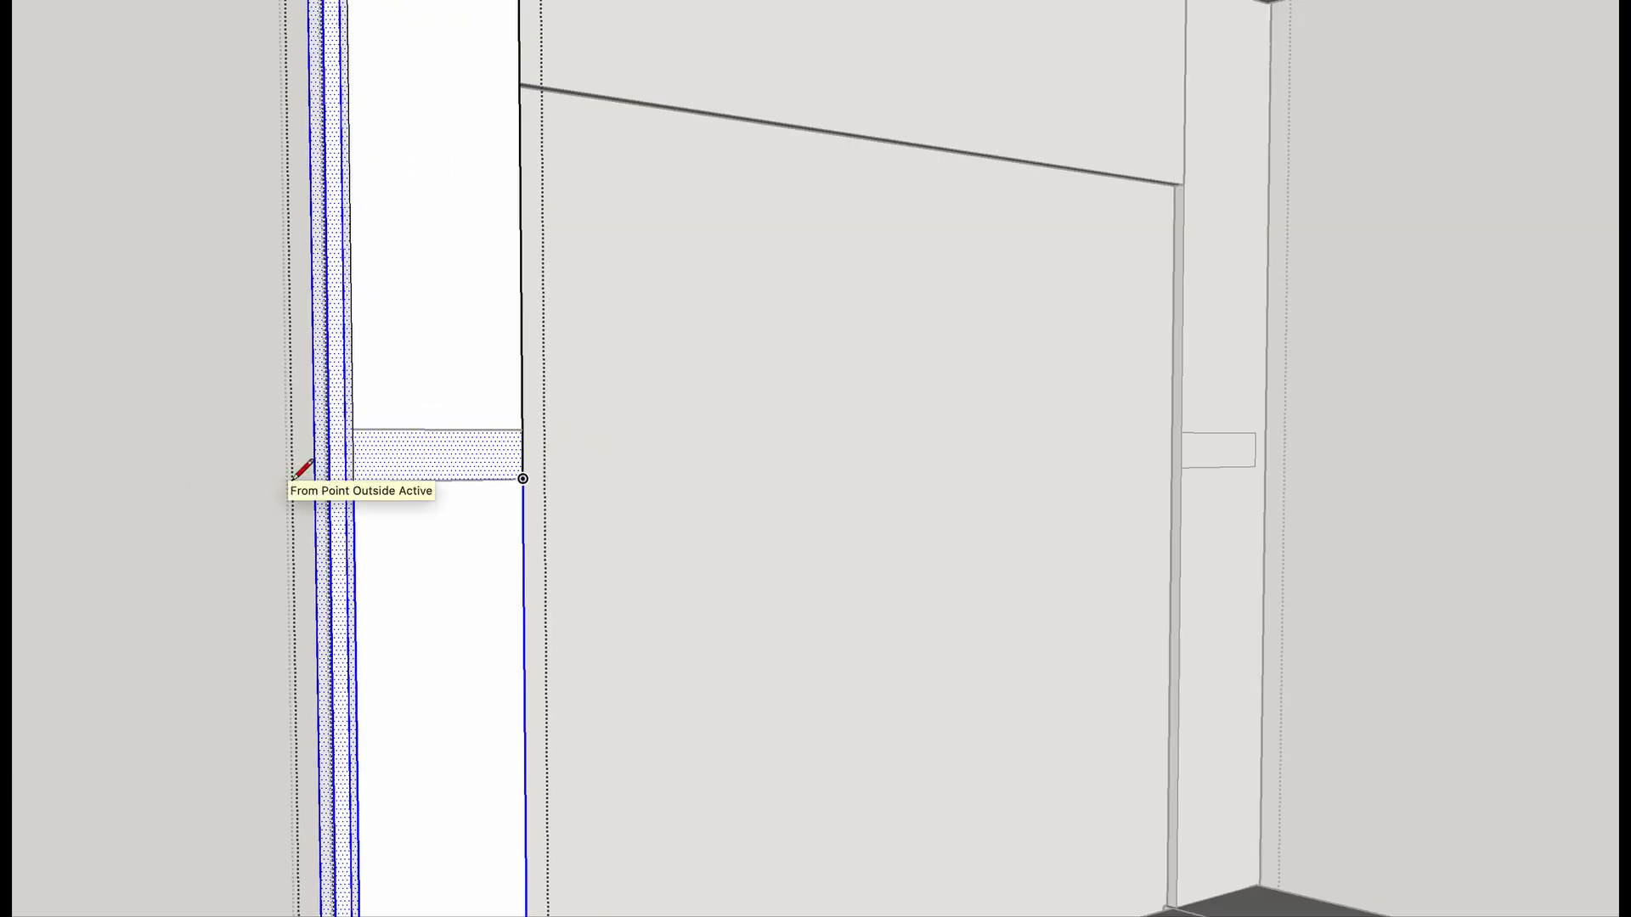
left_click(452, 428)
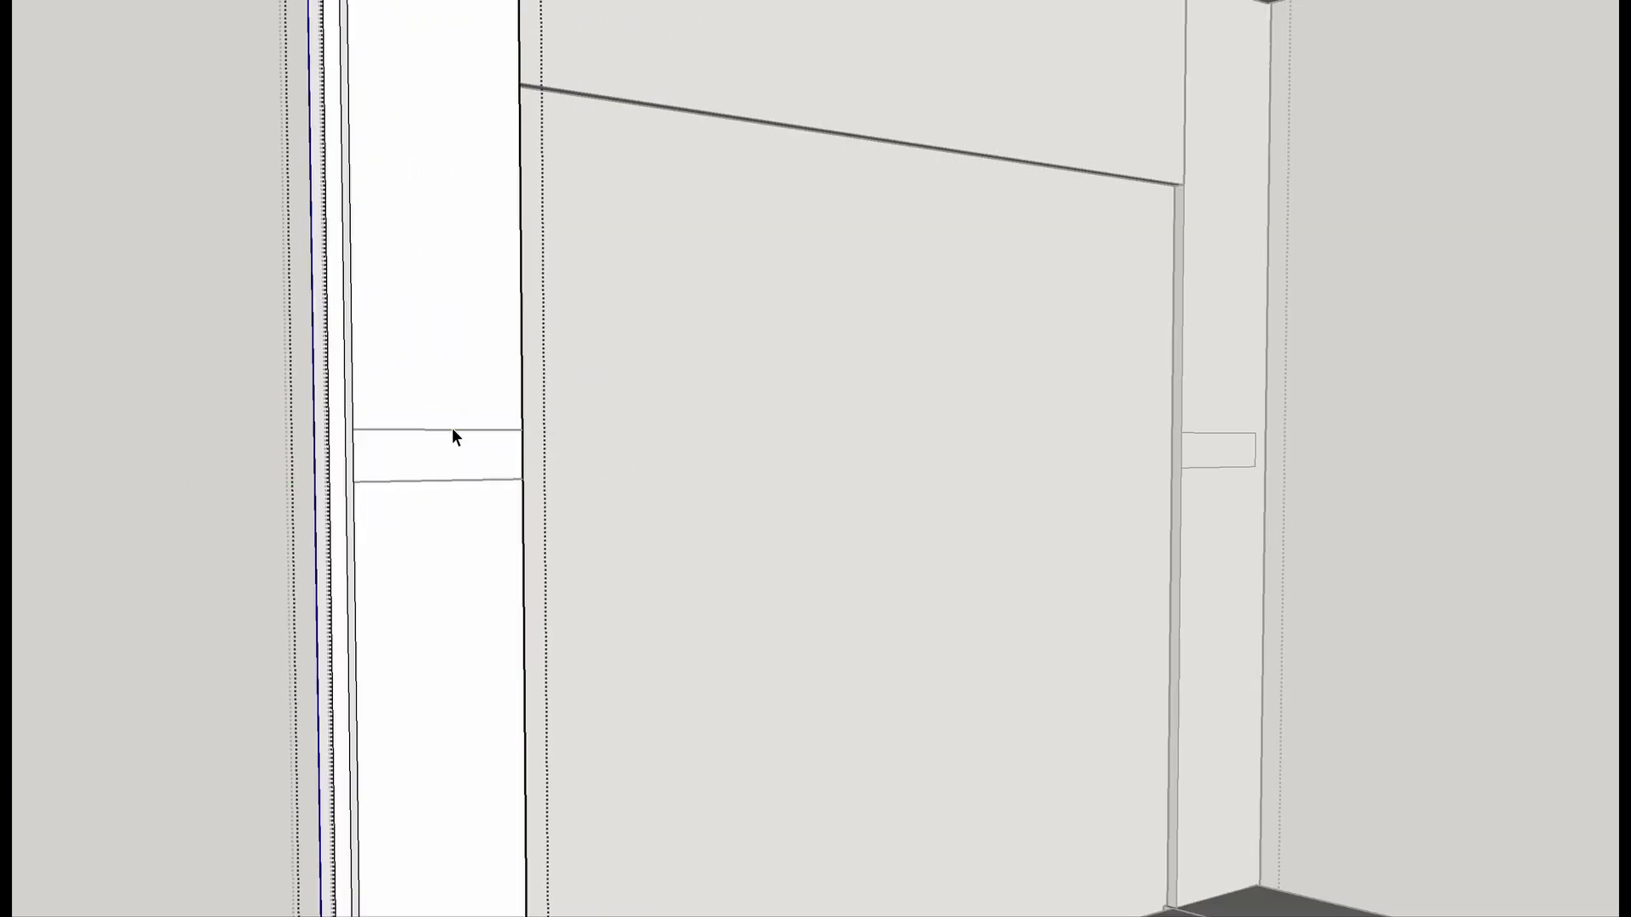
scroll(452, 428, "up", 3)
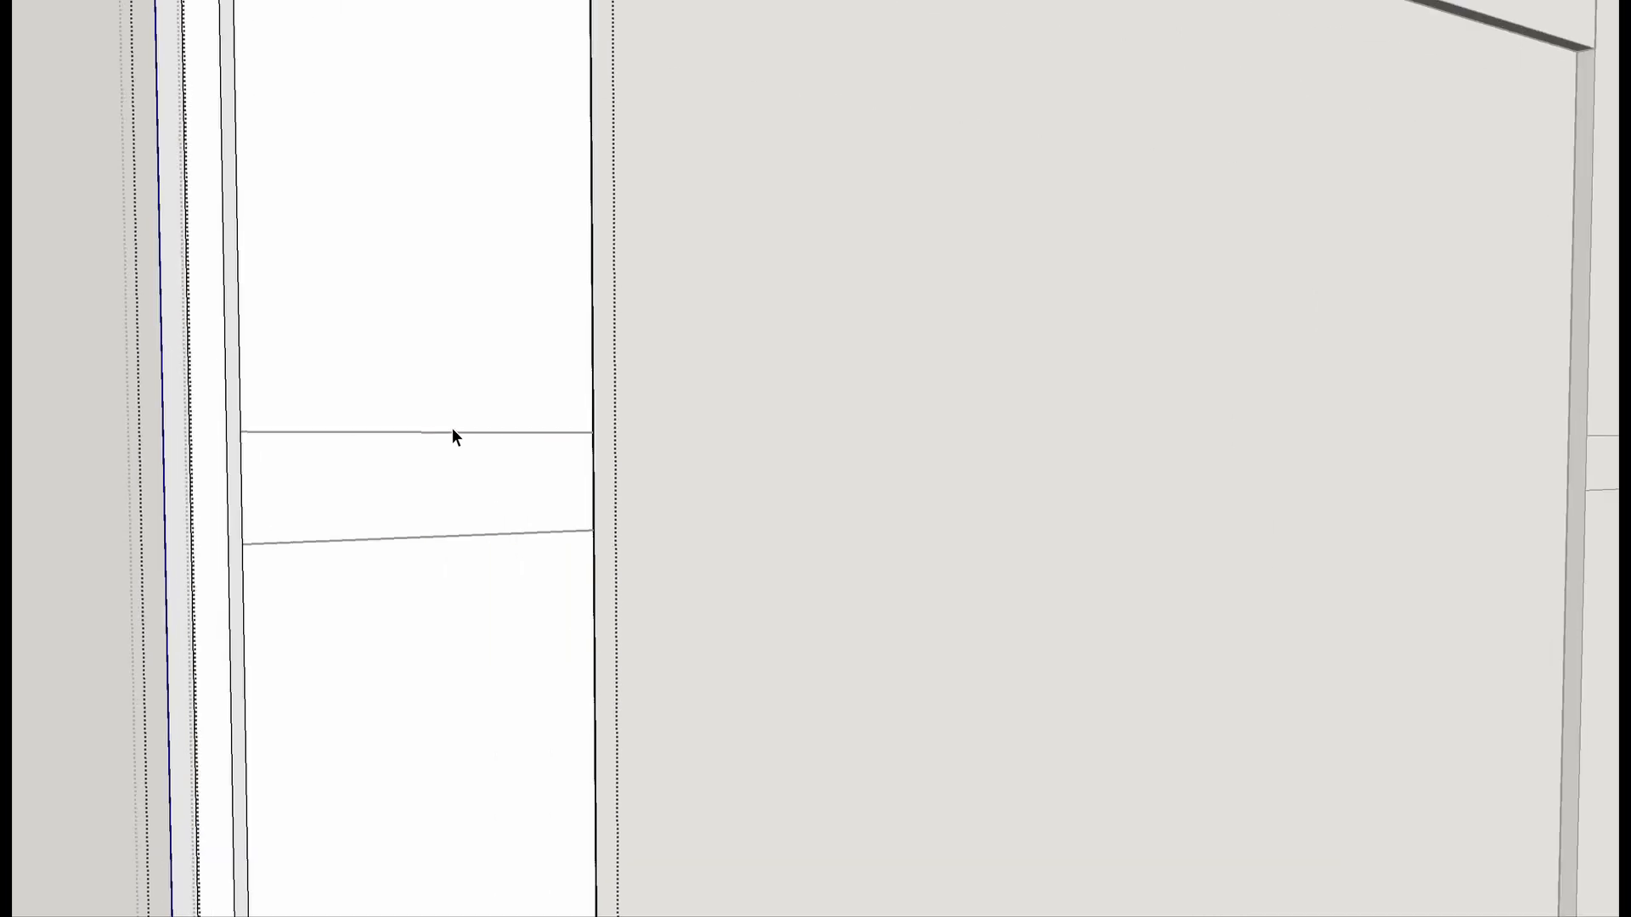
left_click(452, 426)
left_click(449, 442)
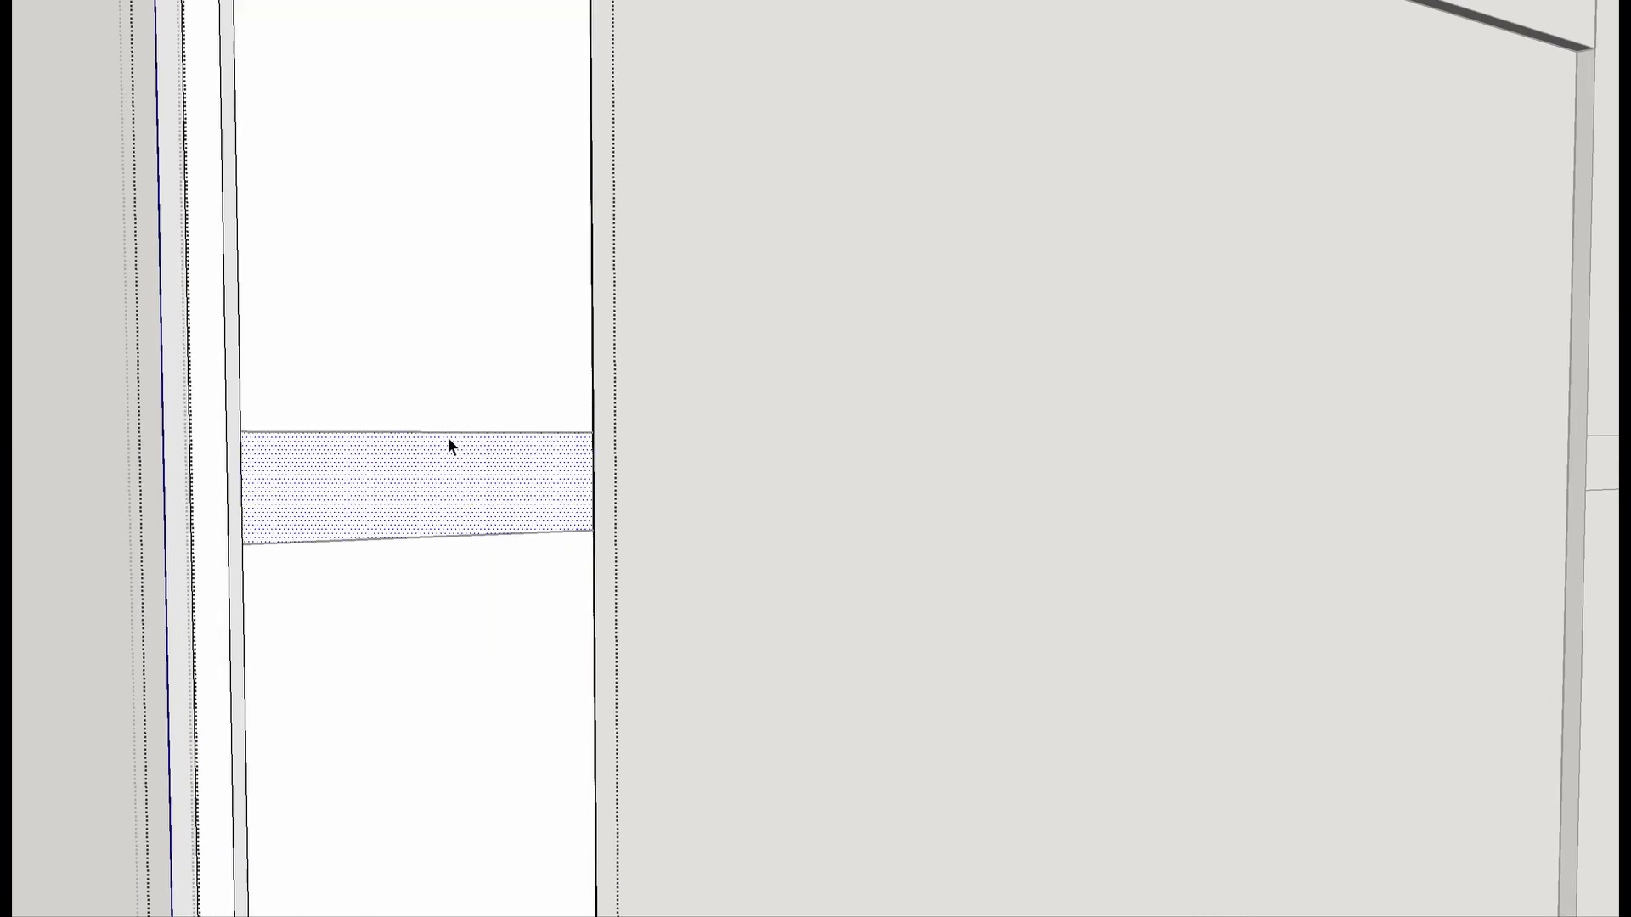
left_click(449, 432)
scroll(449, 431, "down", 8)
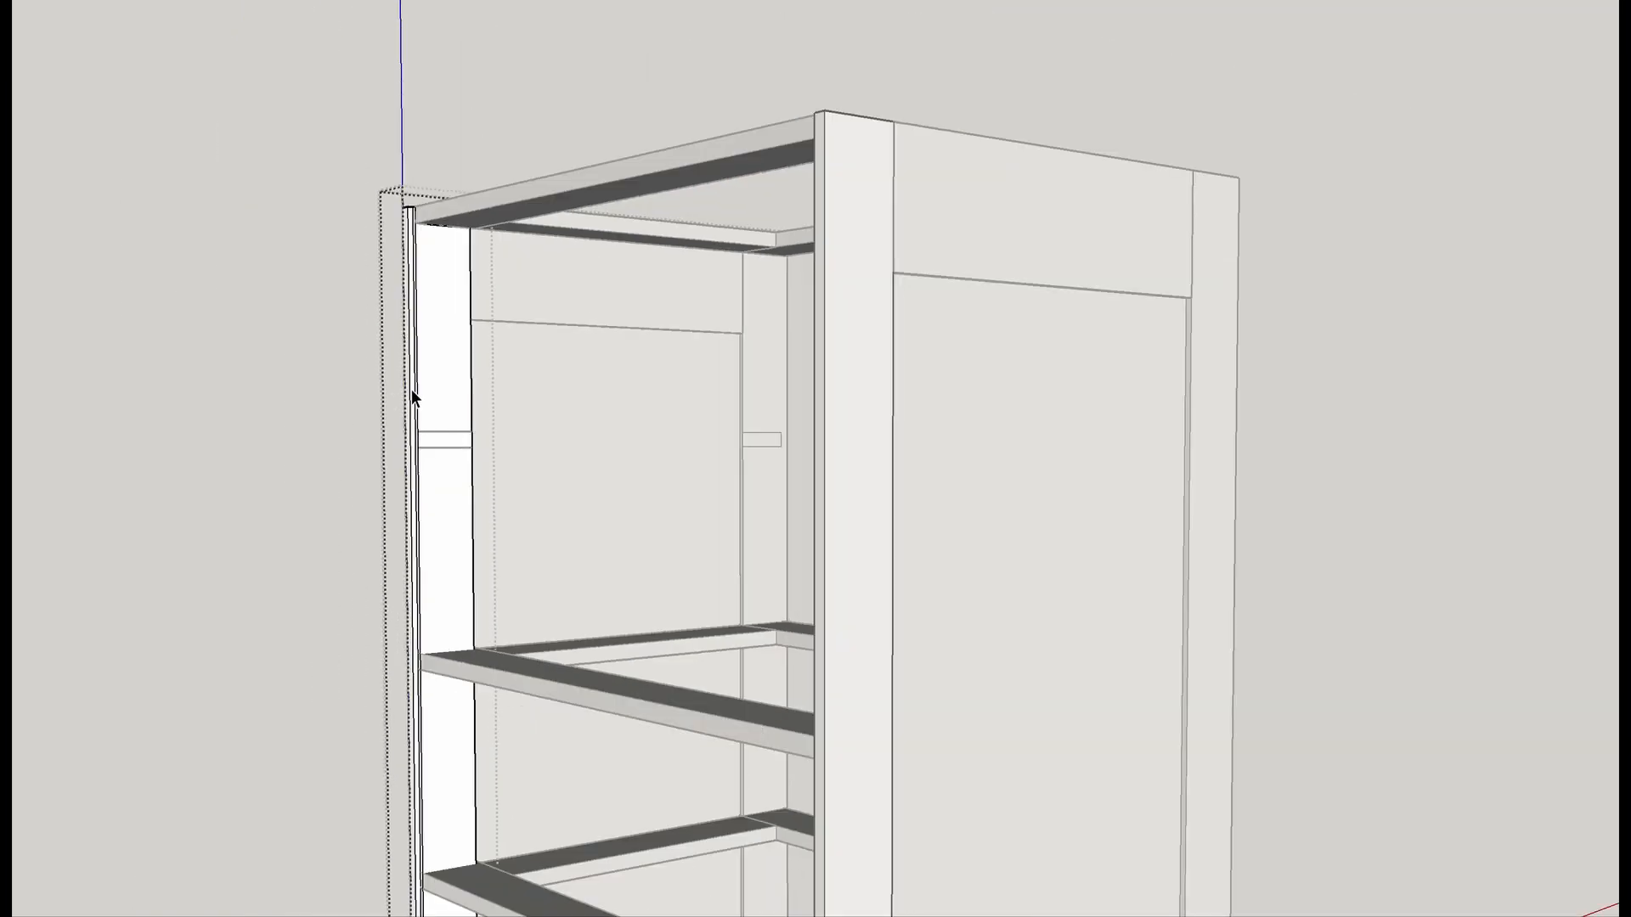
scroll(436, 459, "up", 6)
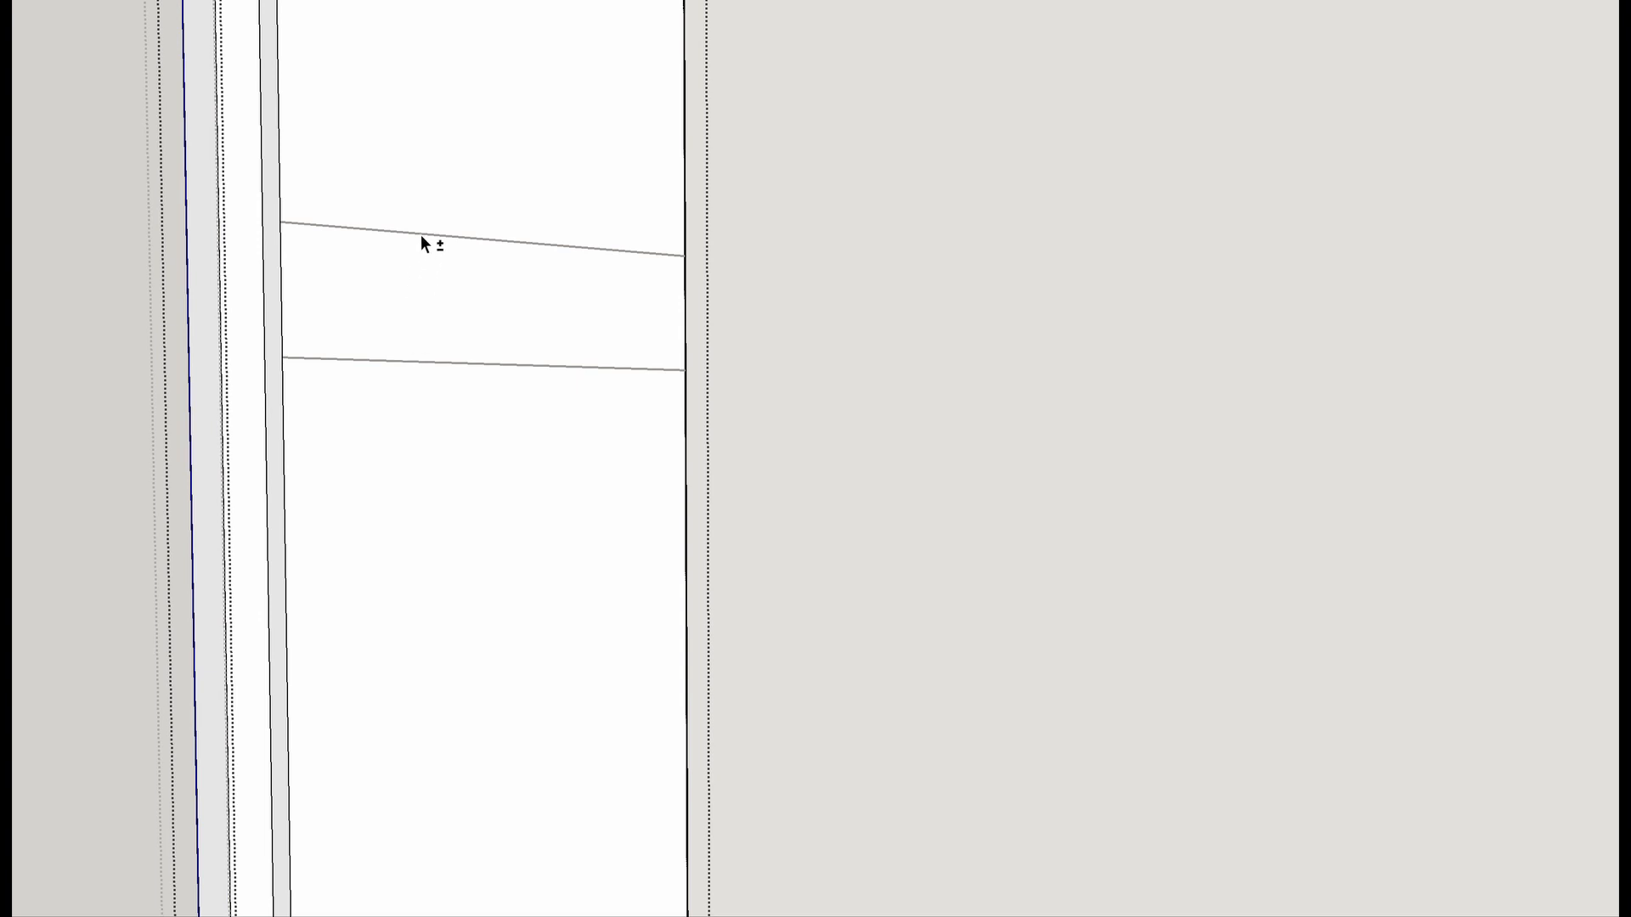
Leave the editing modes of the stile and side panel, and hide the side panel to expose the drawer frames.
left_click(94, 367)
left_click(91, 361)
triple_click(519, 243)
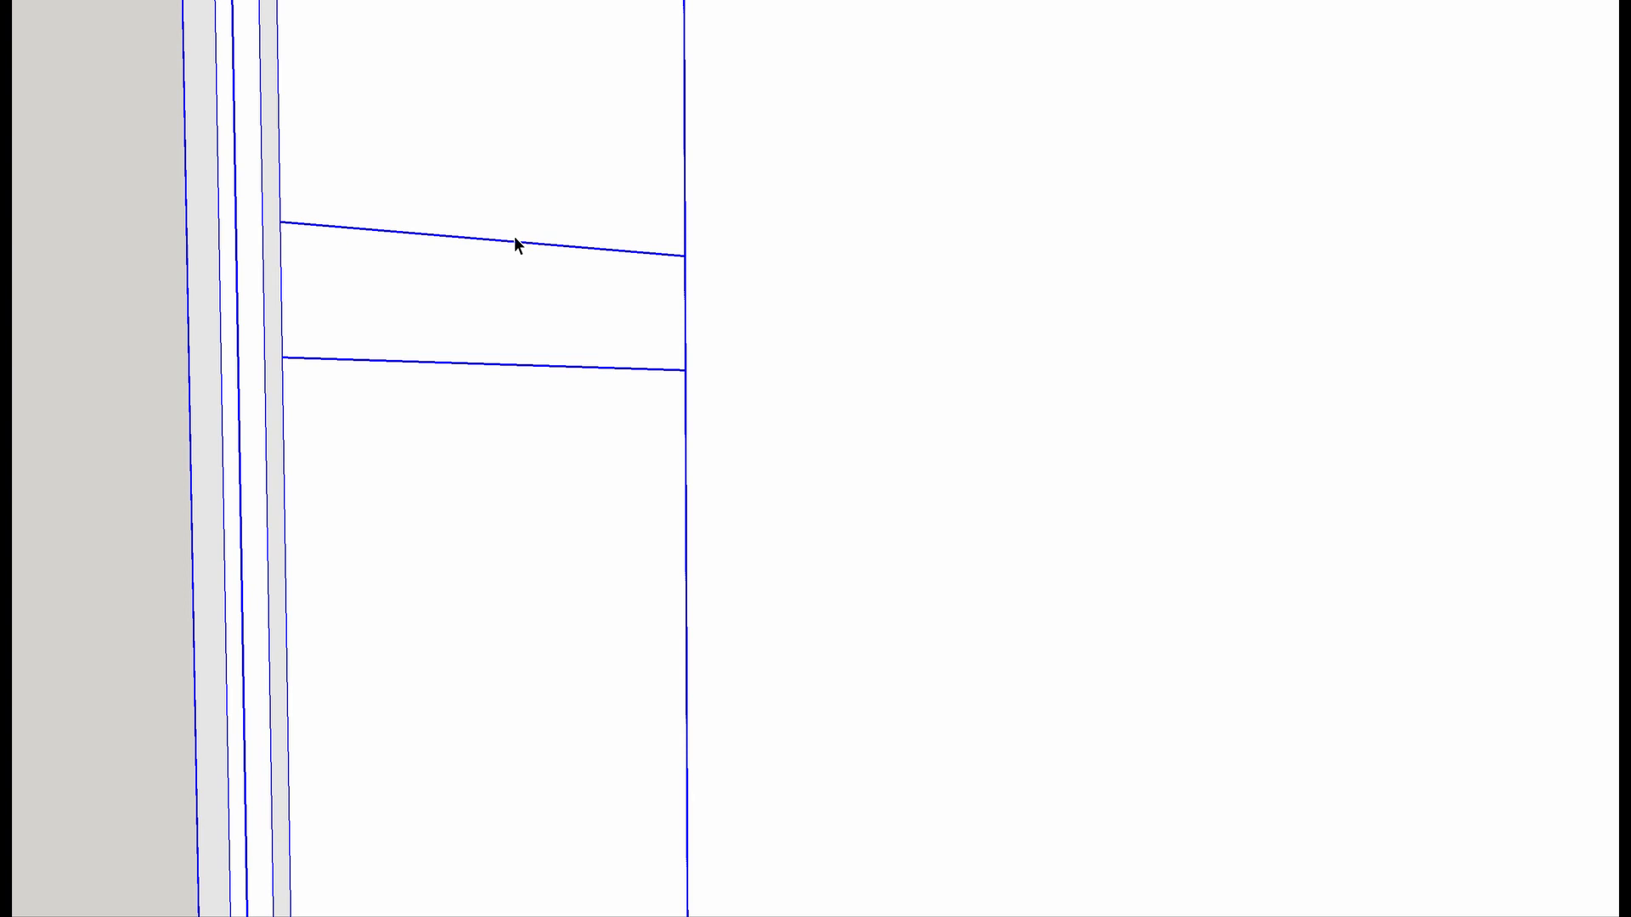
left_click(114, 299)
left_click(348, 228)
right_click(540, 105)
left_click(578, 156)
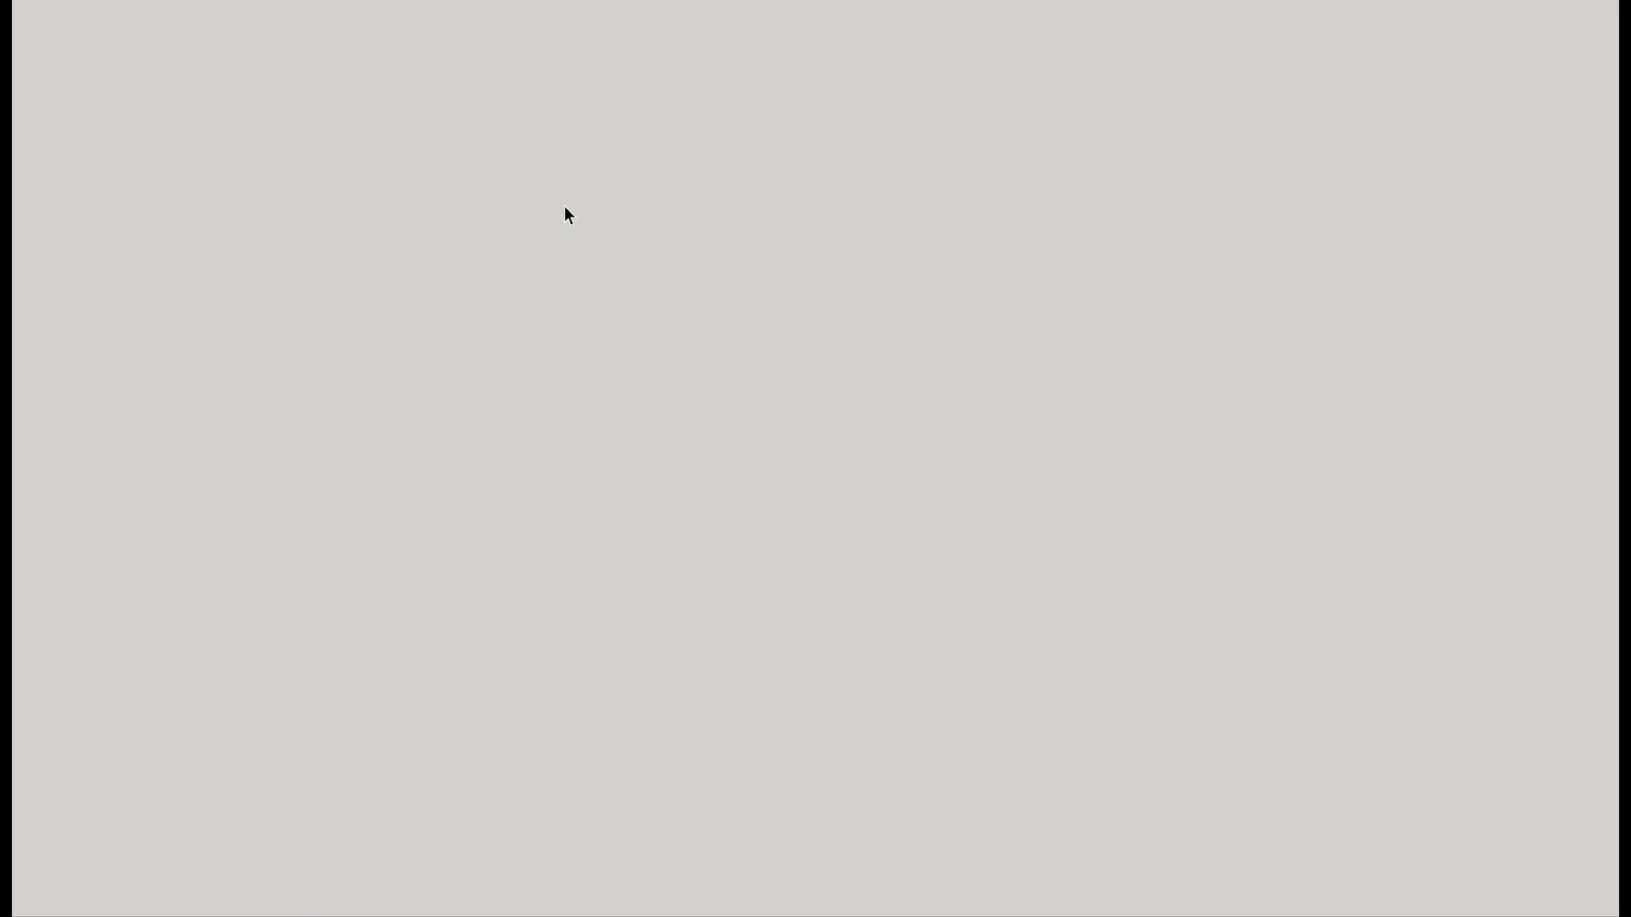
scroll(563, 216, "down", 3)
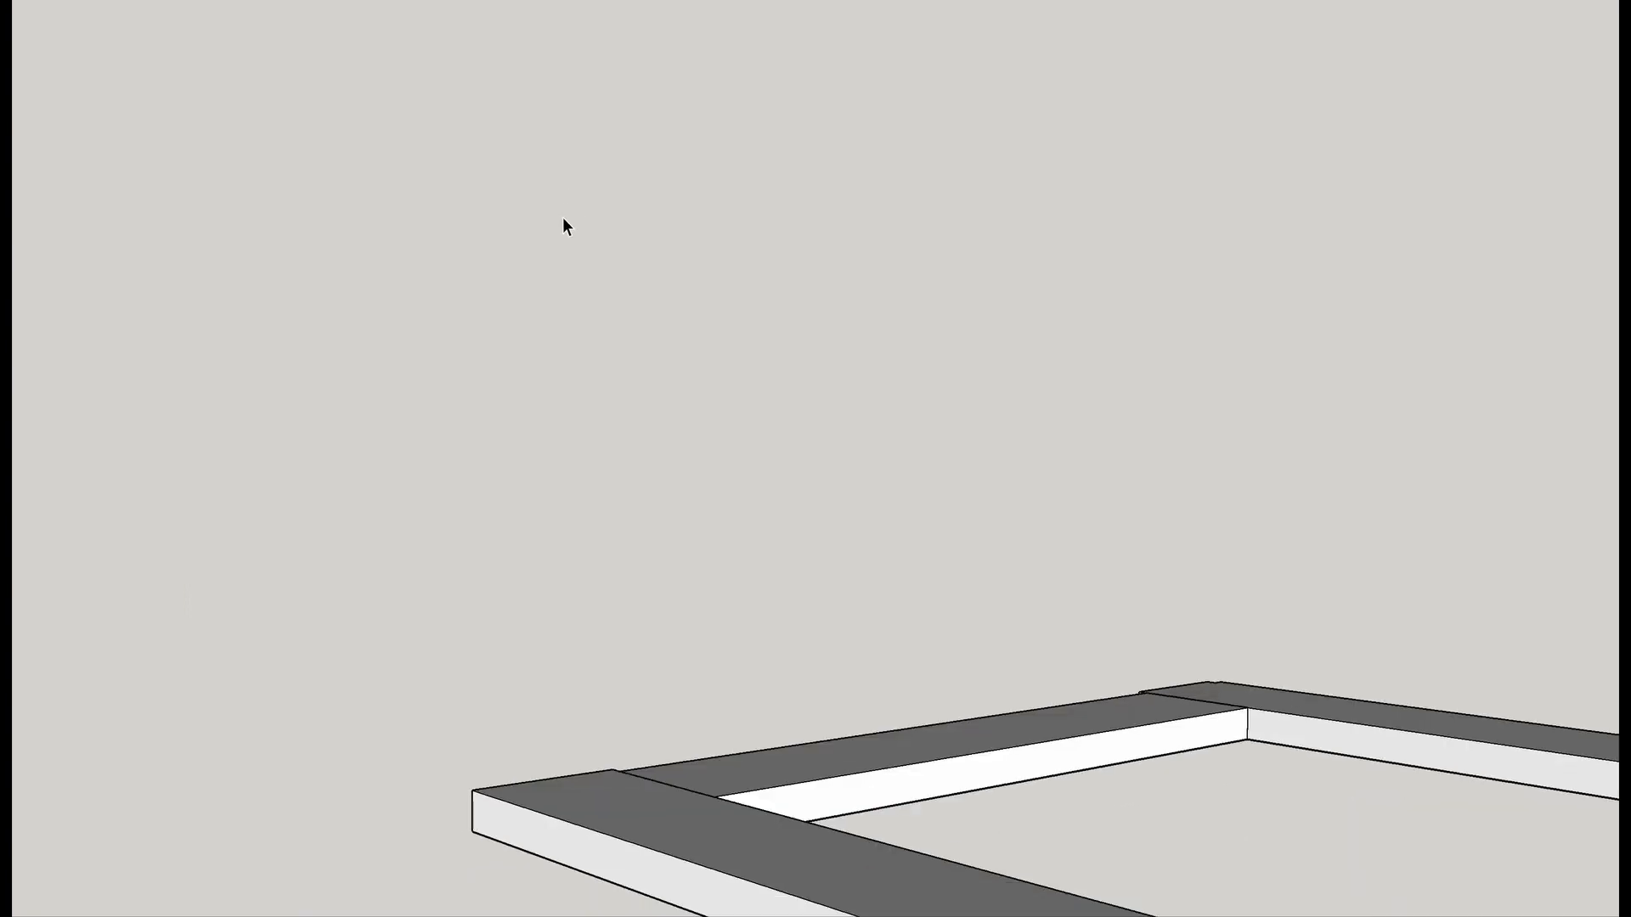
scroll(562, 217, "down", 5)
middle_click_drag(571, 362, 1085, 495)
scroll(794, 477, "down", 6)
middle_click_drag(722, 477, 1077, 486)
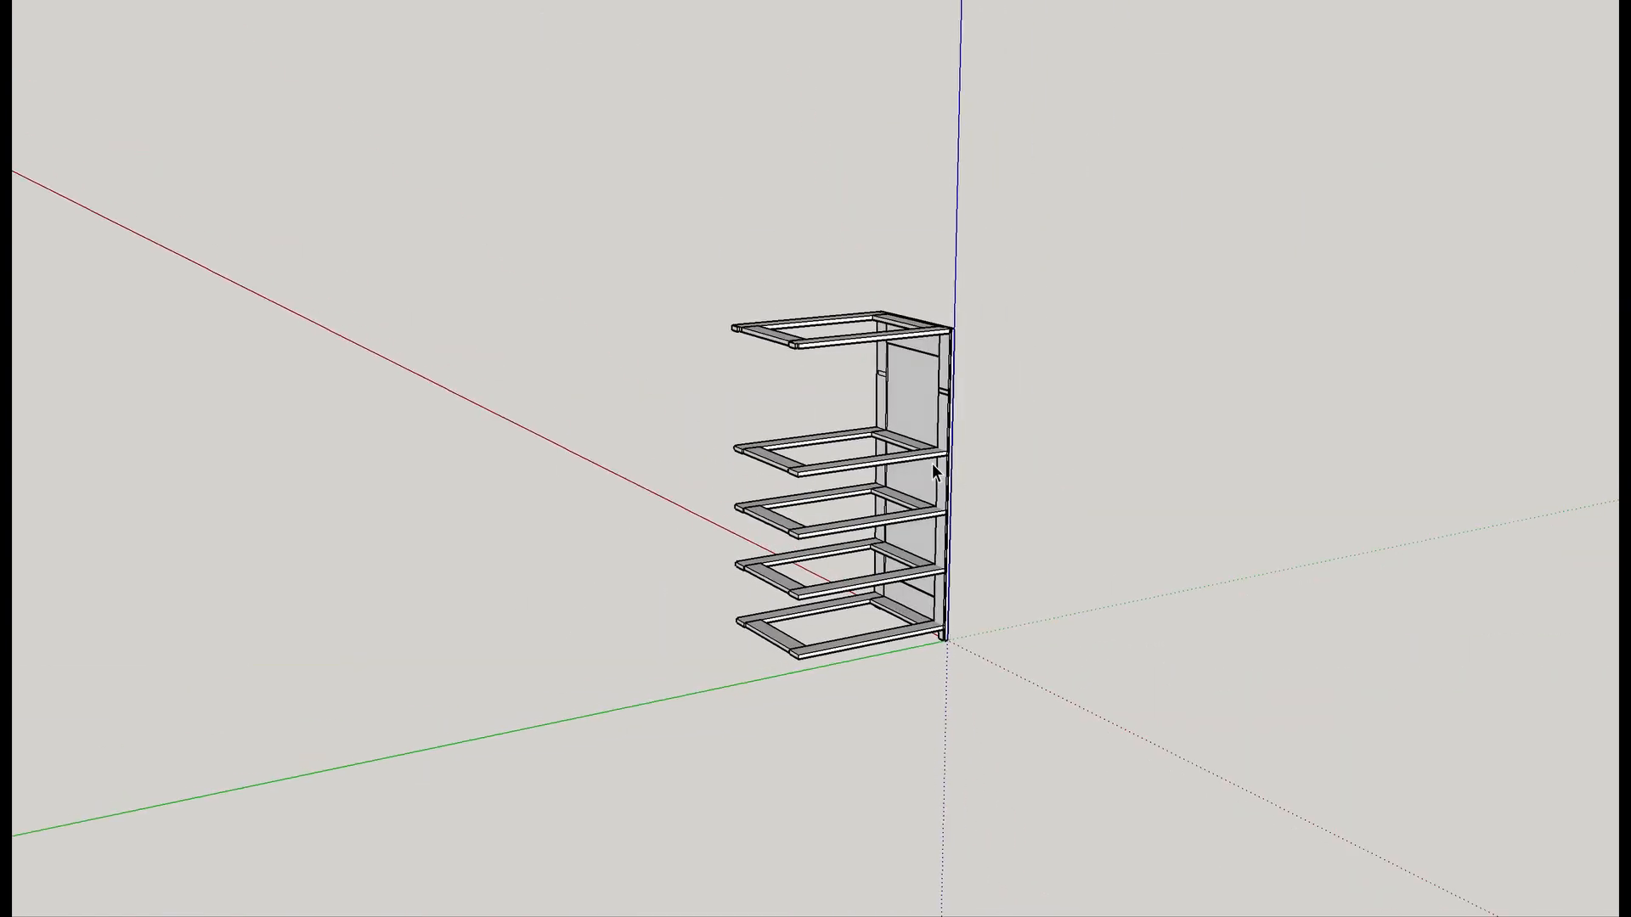
Display hidden objects, unhide the side panel, and turn the hidden-object display off again.
key("alt+h")
scroll(830, 467, "up", 5)
left_click(703, 414)
key("shift+h")
middle_click_drag(658, 439, 858, 509)
scroll(925, 490, "up", 5)
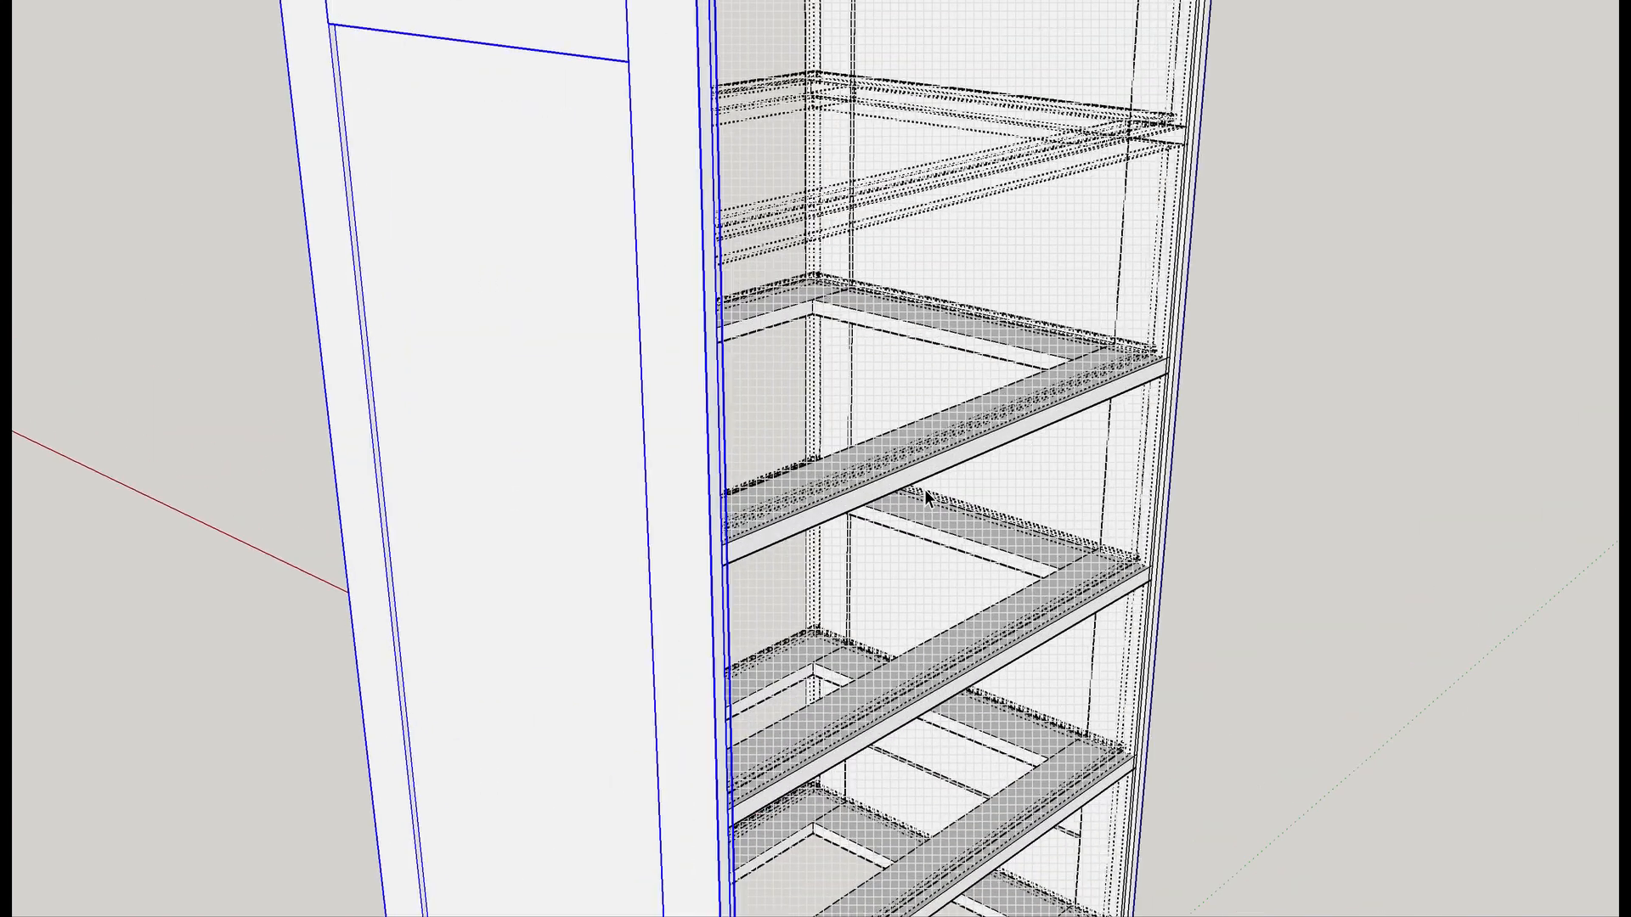
scroll(924, 489, "down", 2)
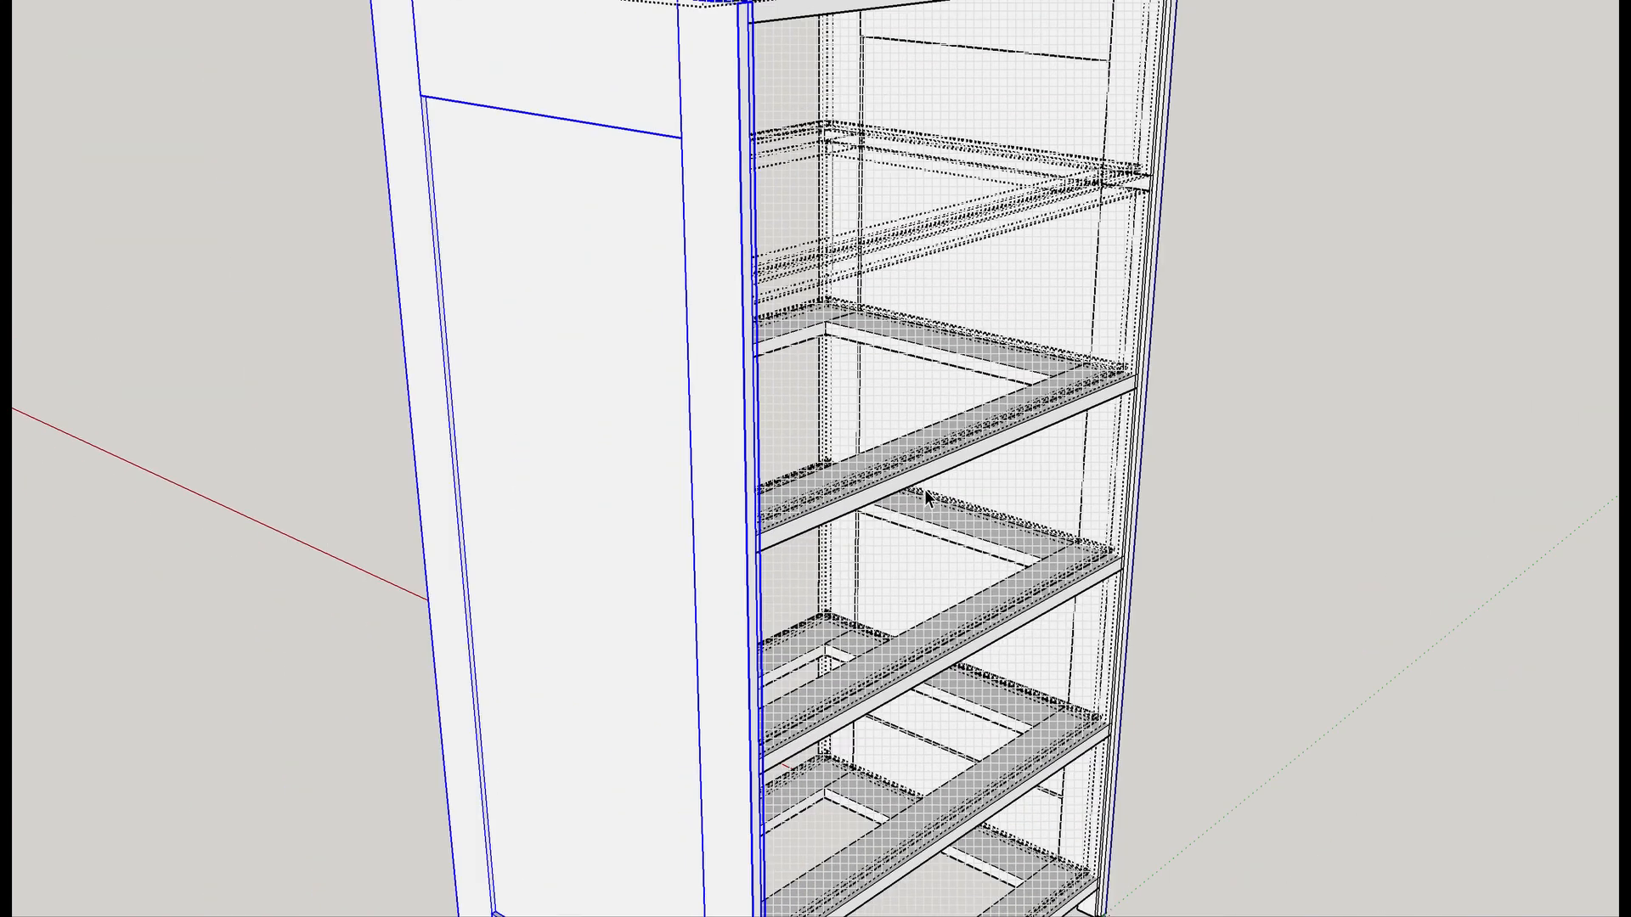
key("shift+h")
middle_click_drag(924, 489, 297, 348)
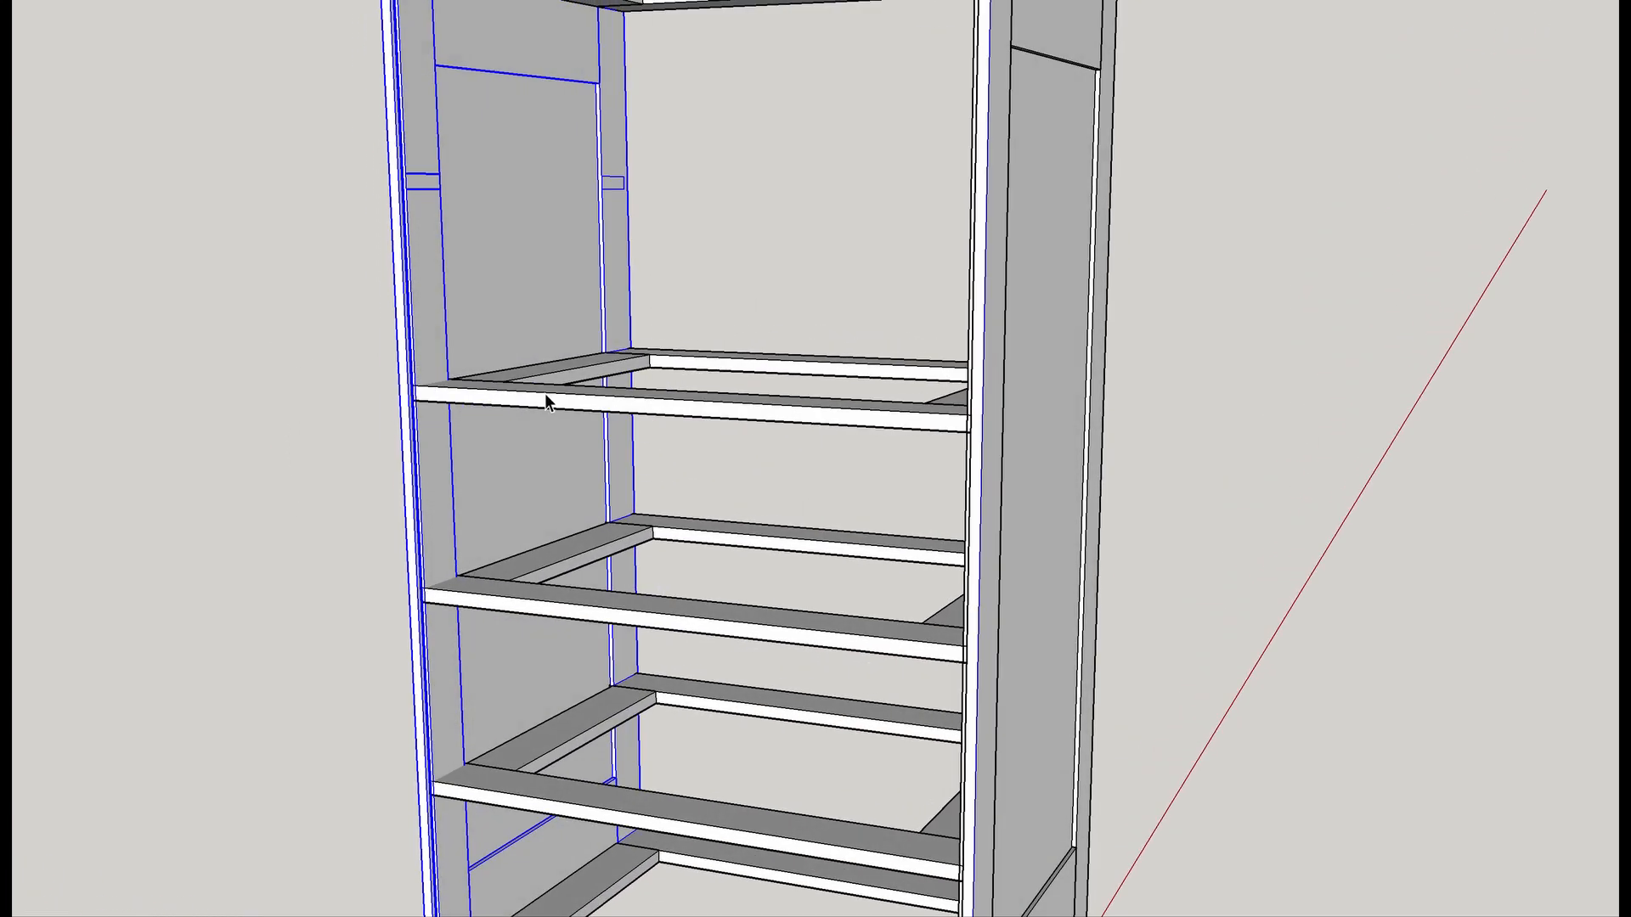
Open the side panel and its stile with the two full-width traced lines for editing.
scroll(546, 401, "up", 3)
scroll(635, 404, "down", 3)
middle_click_drag(635, 405, 418, 510)
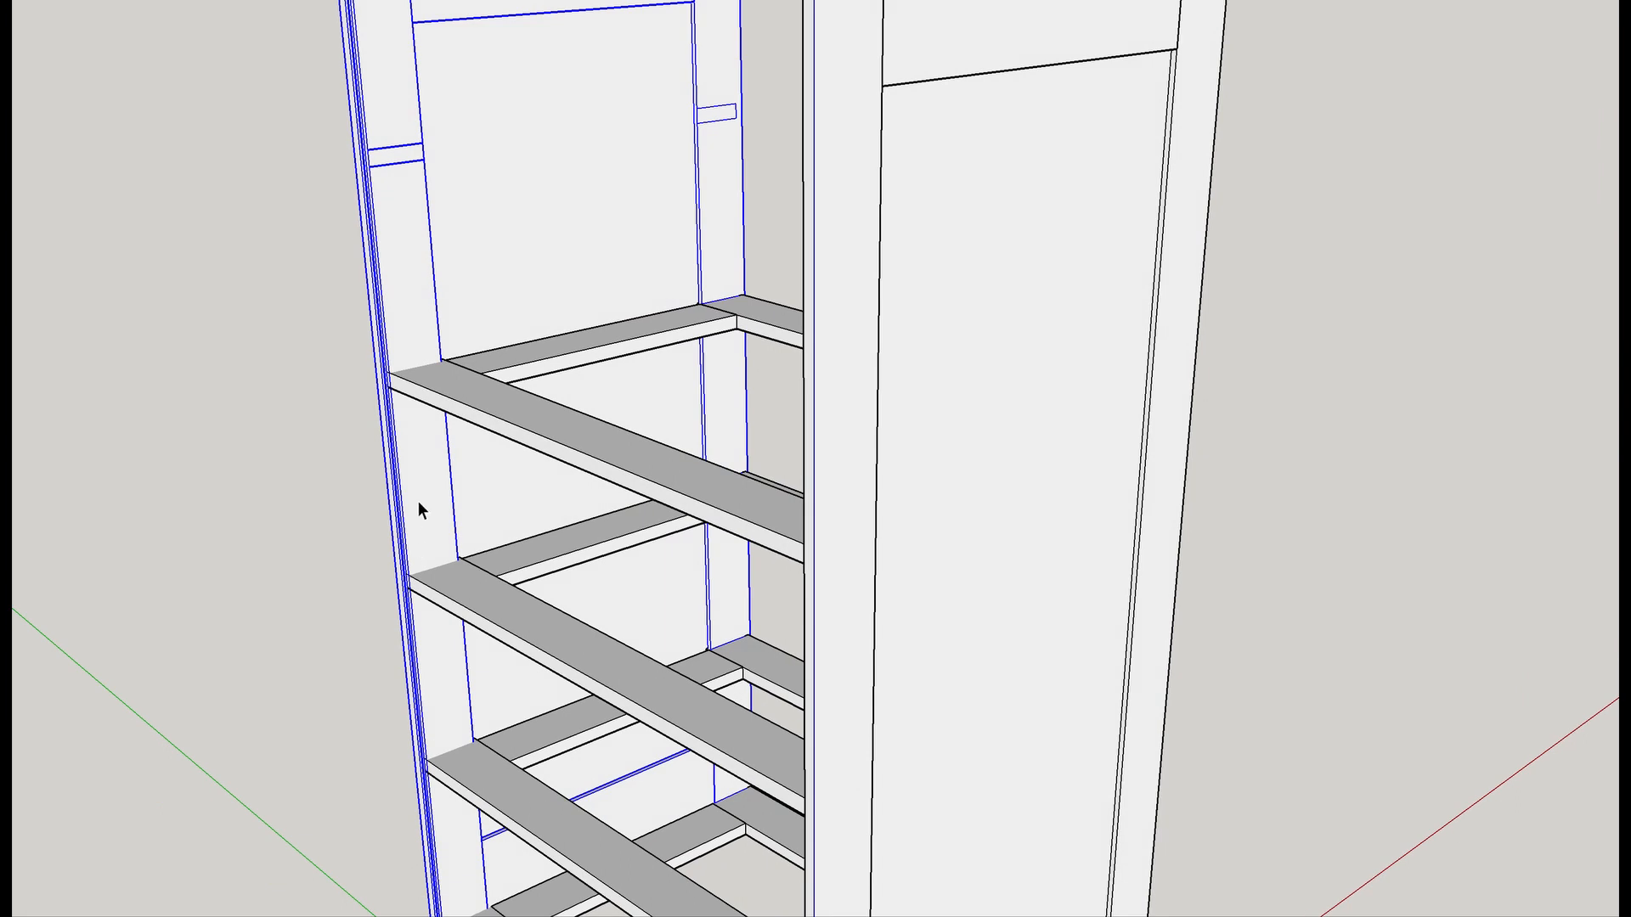
scroll(375, 120, "up", 5)
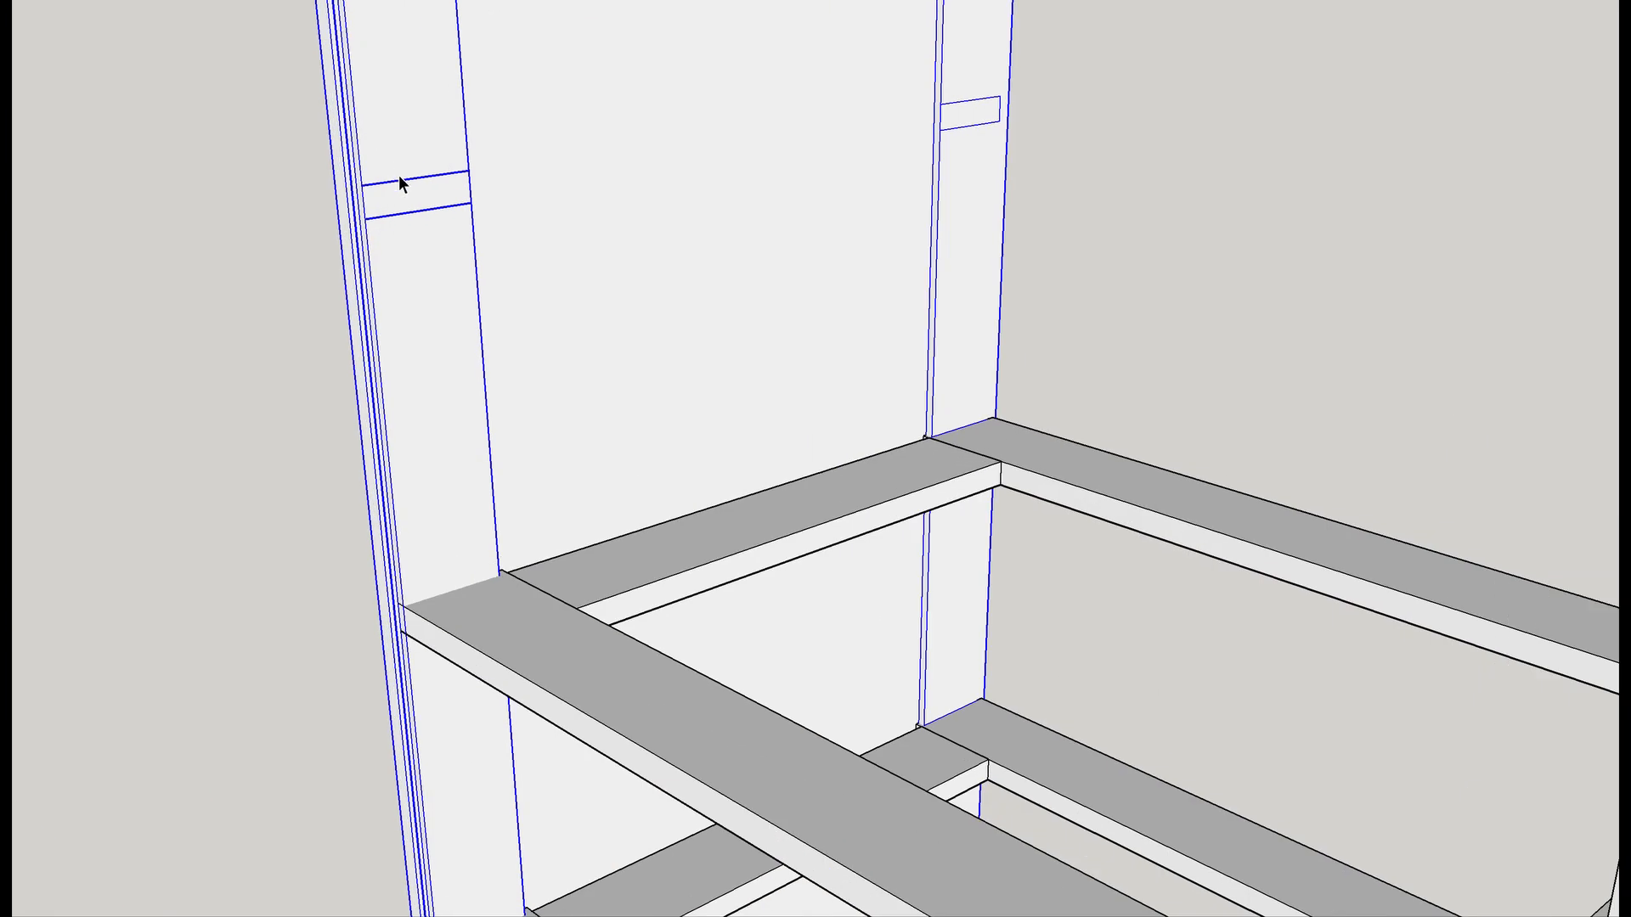
double_click(399, 177)
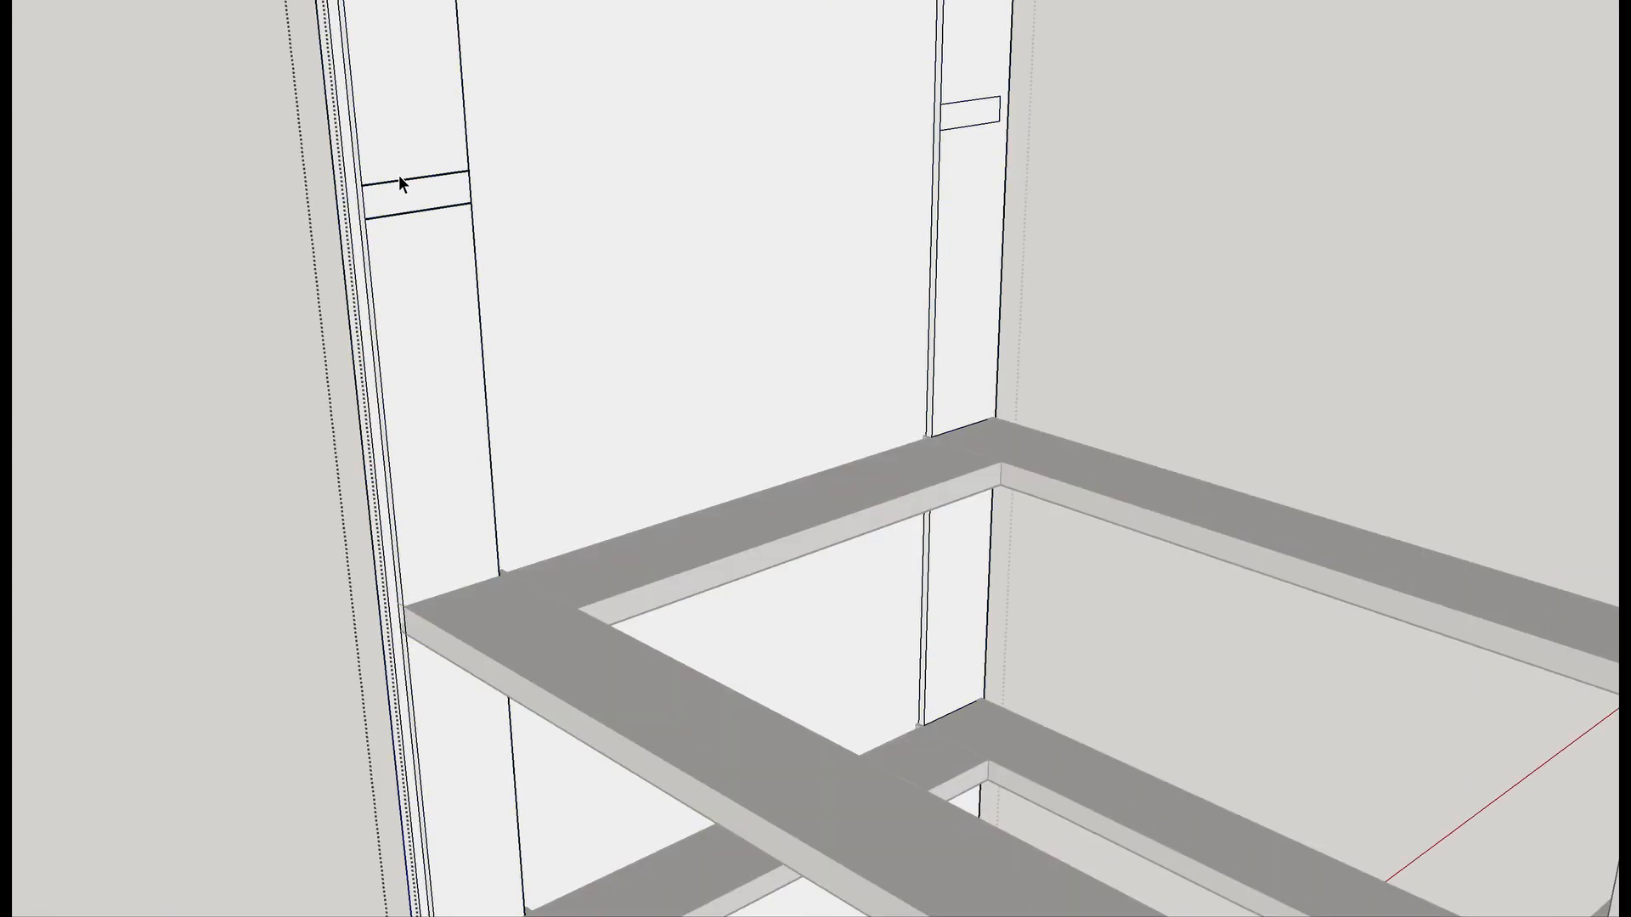
scroll(399, 176, "up", 2)
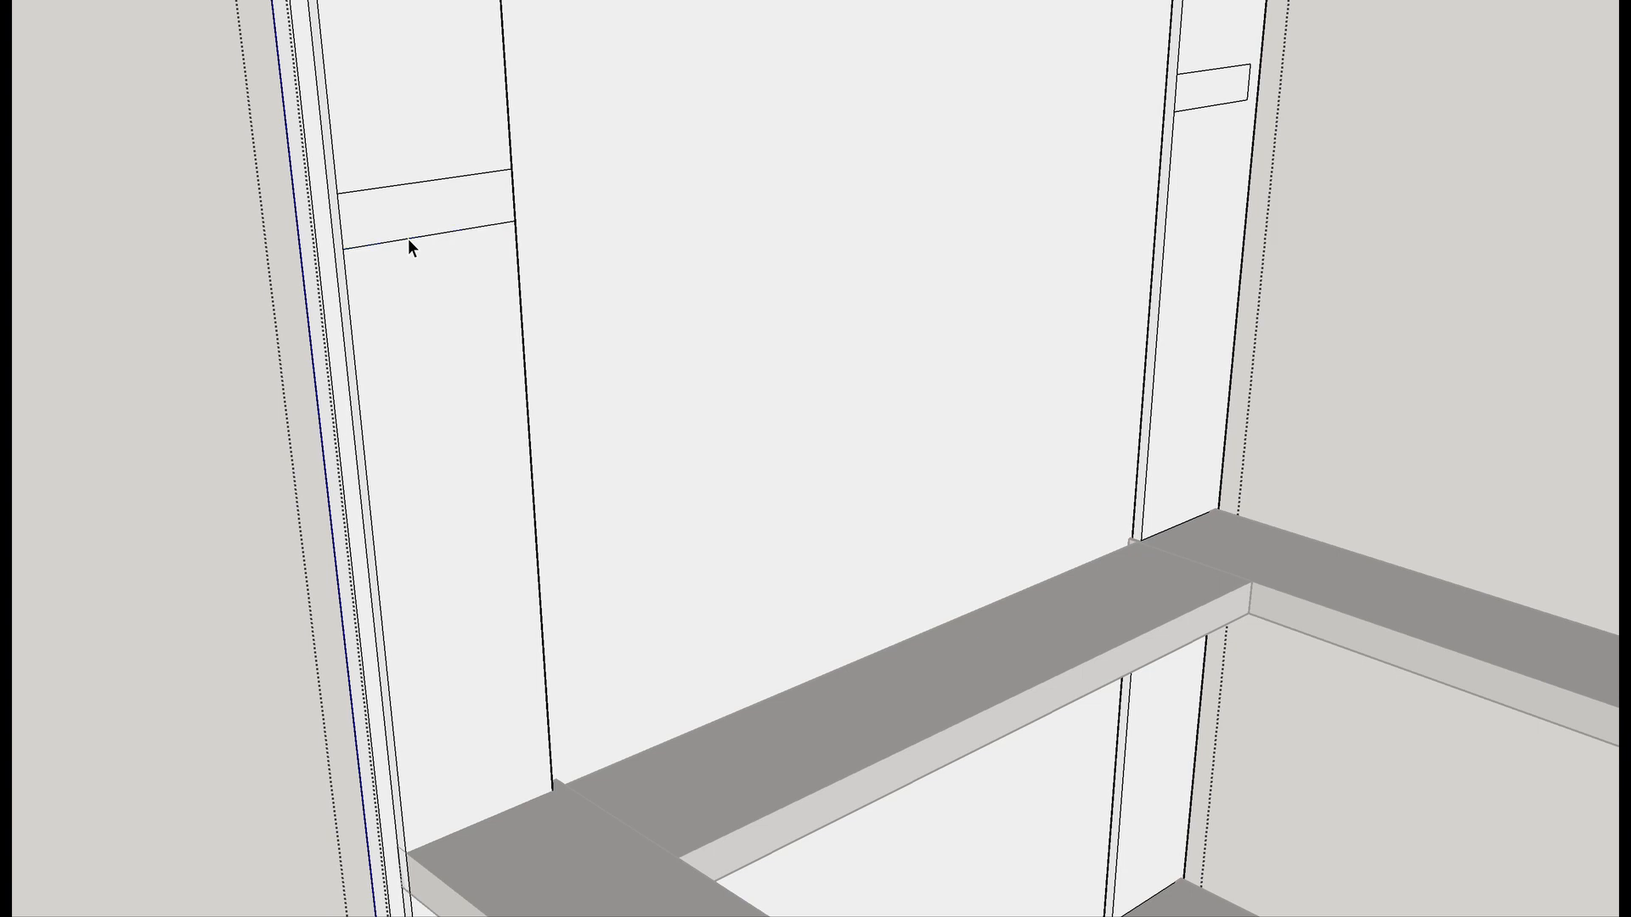
double_click(408, 306)
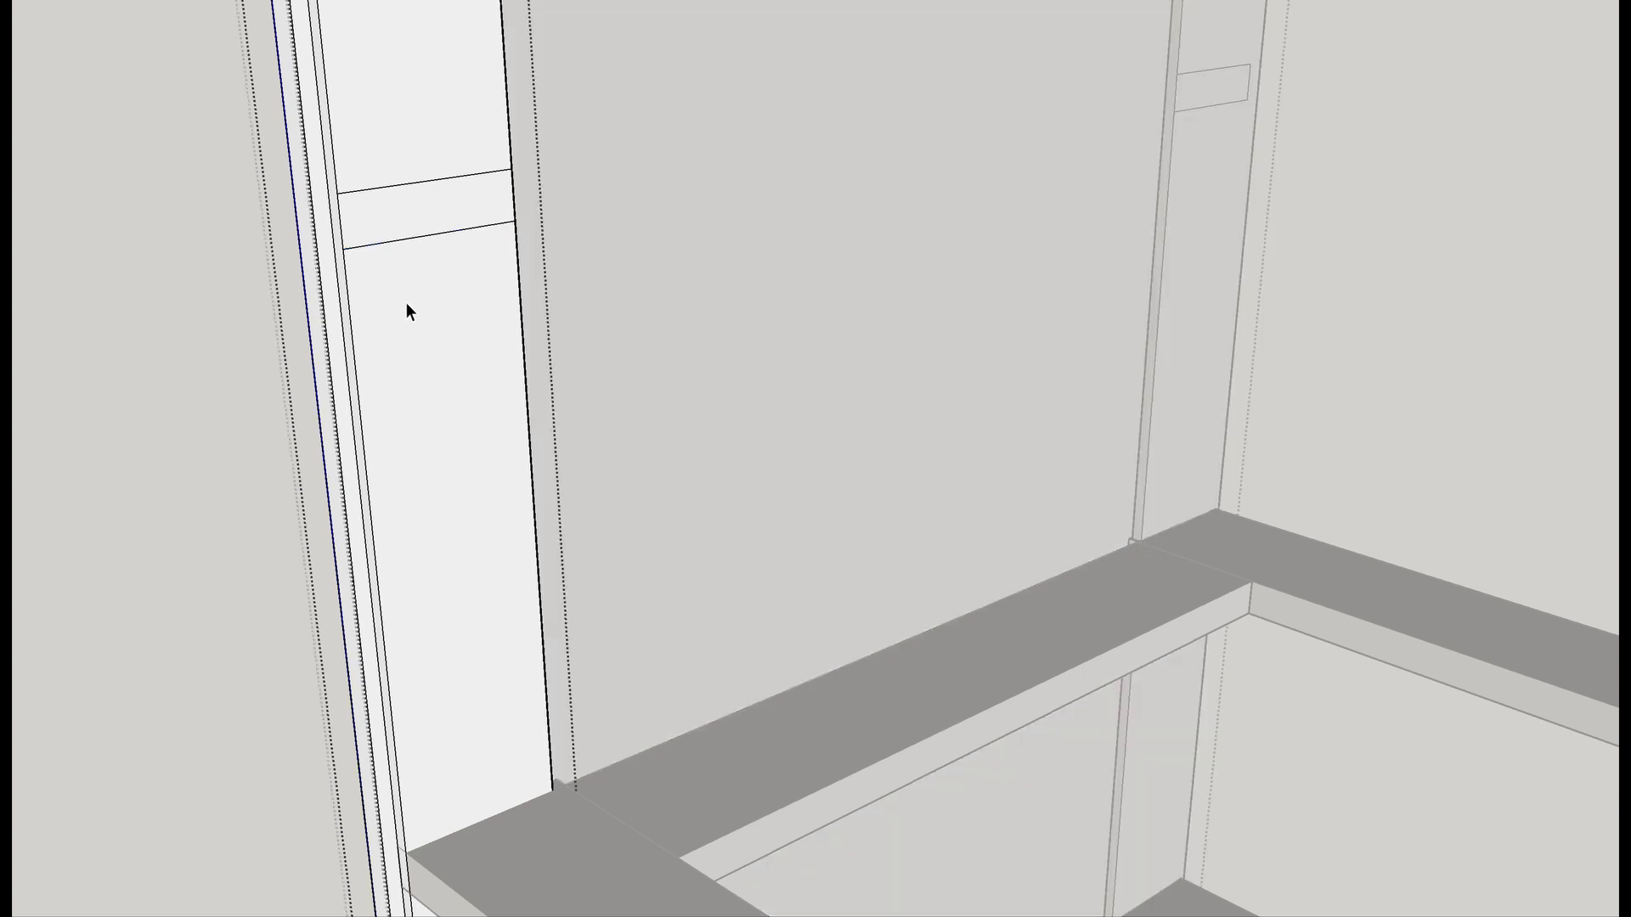
Copy the two traced lines straight down the stile to the underside of the bottom drawer frame.
scroll(417, 182, "up", 3)
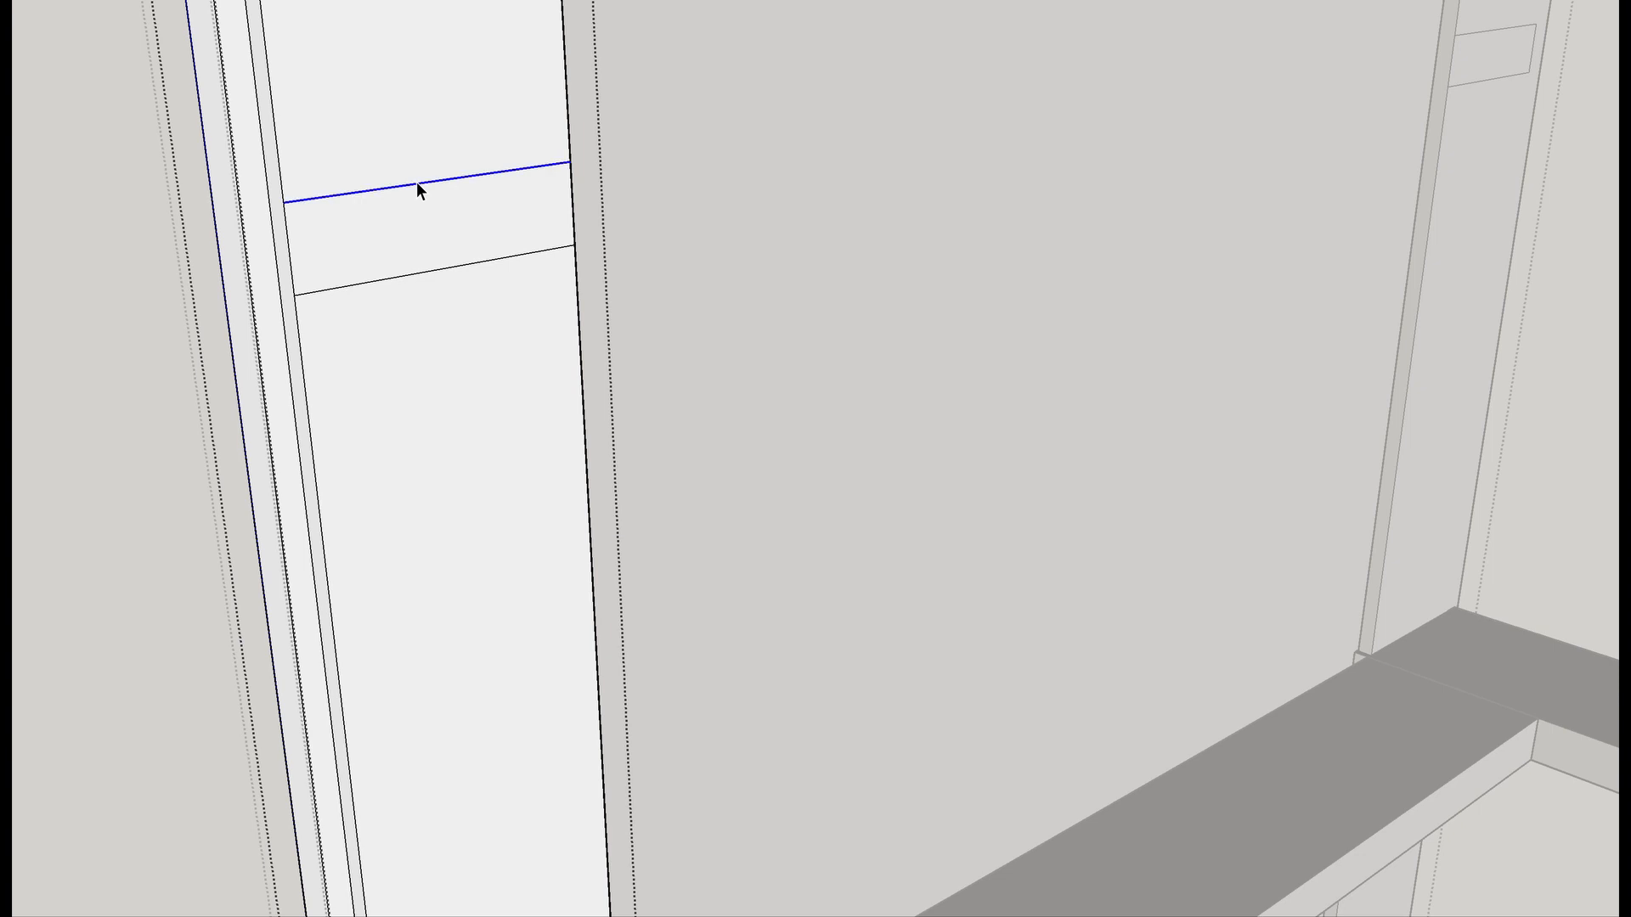
left_click(429, 271, "shift")
key("m")
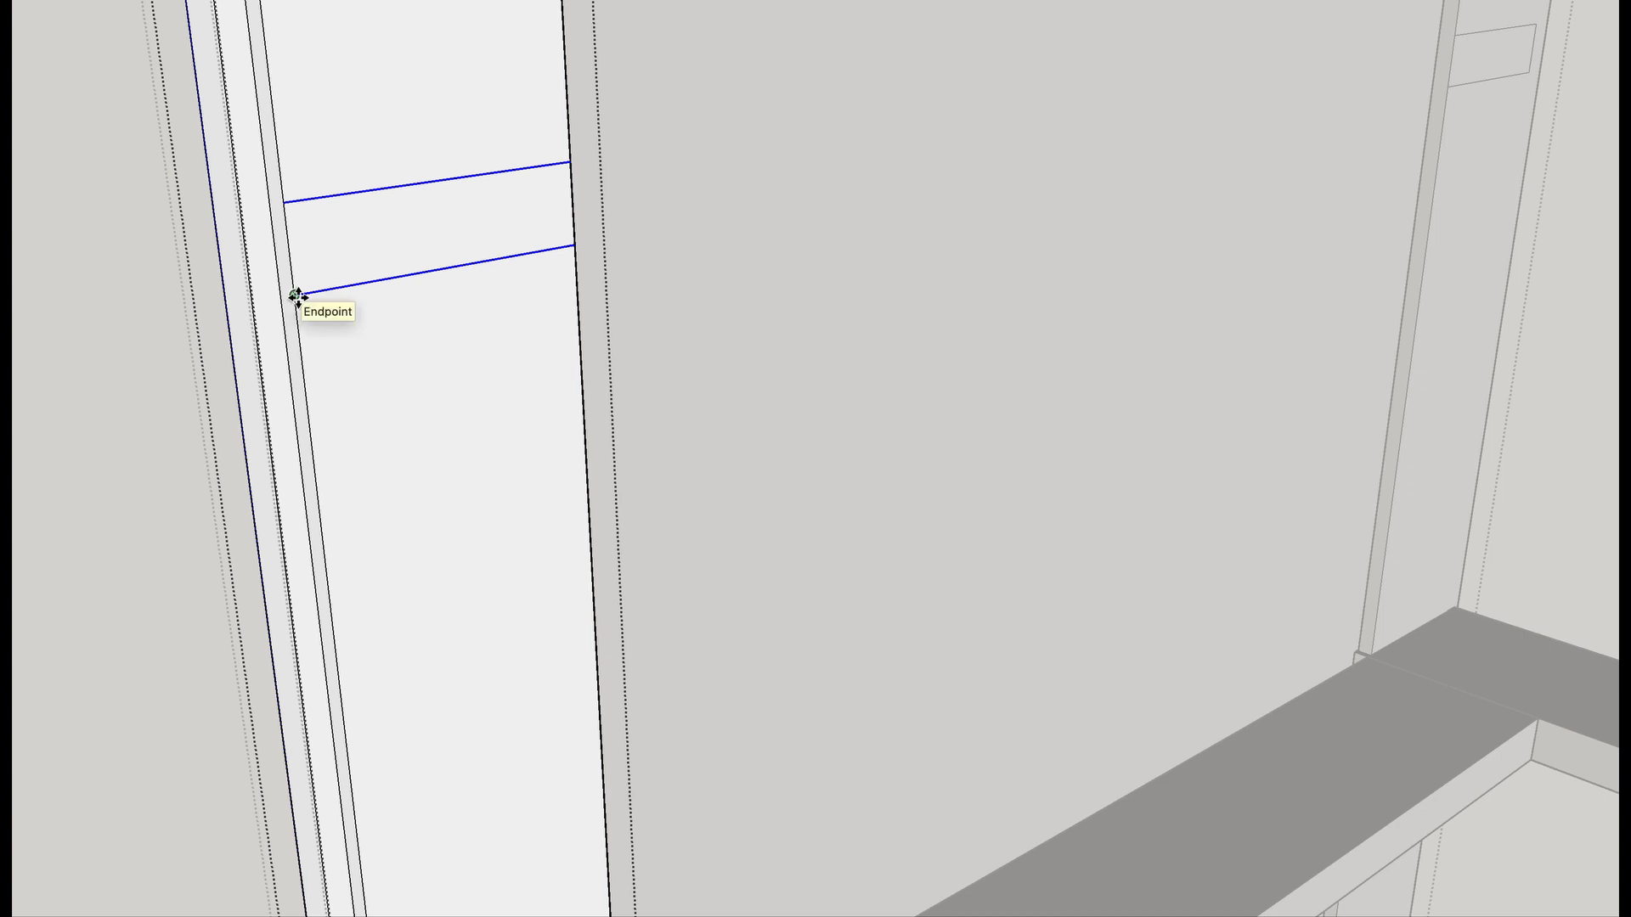
left_click(298, 296)
key("ctrl")
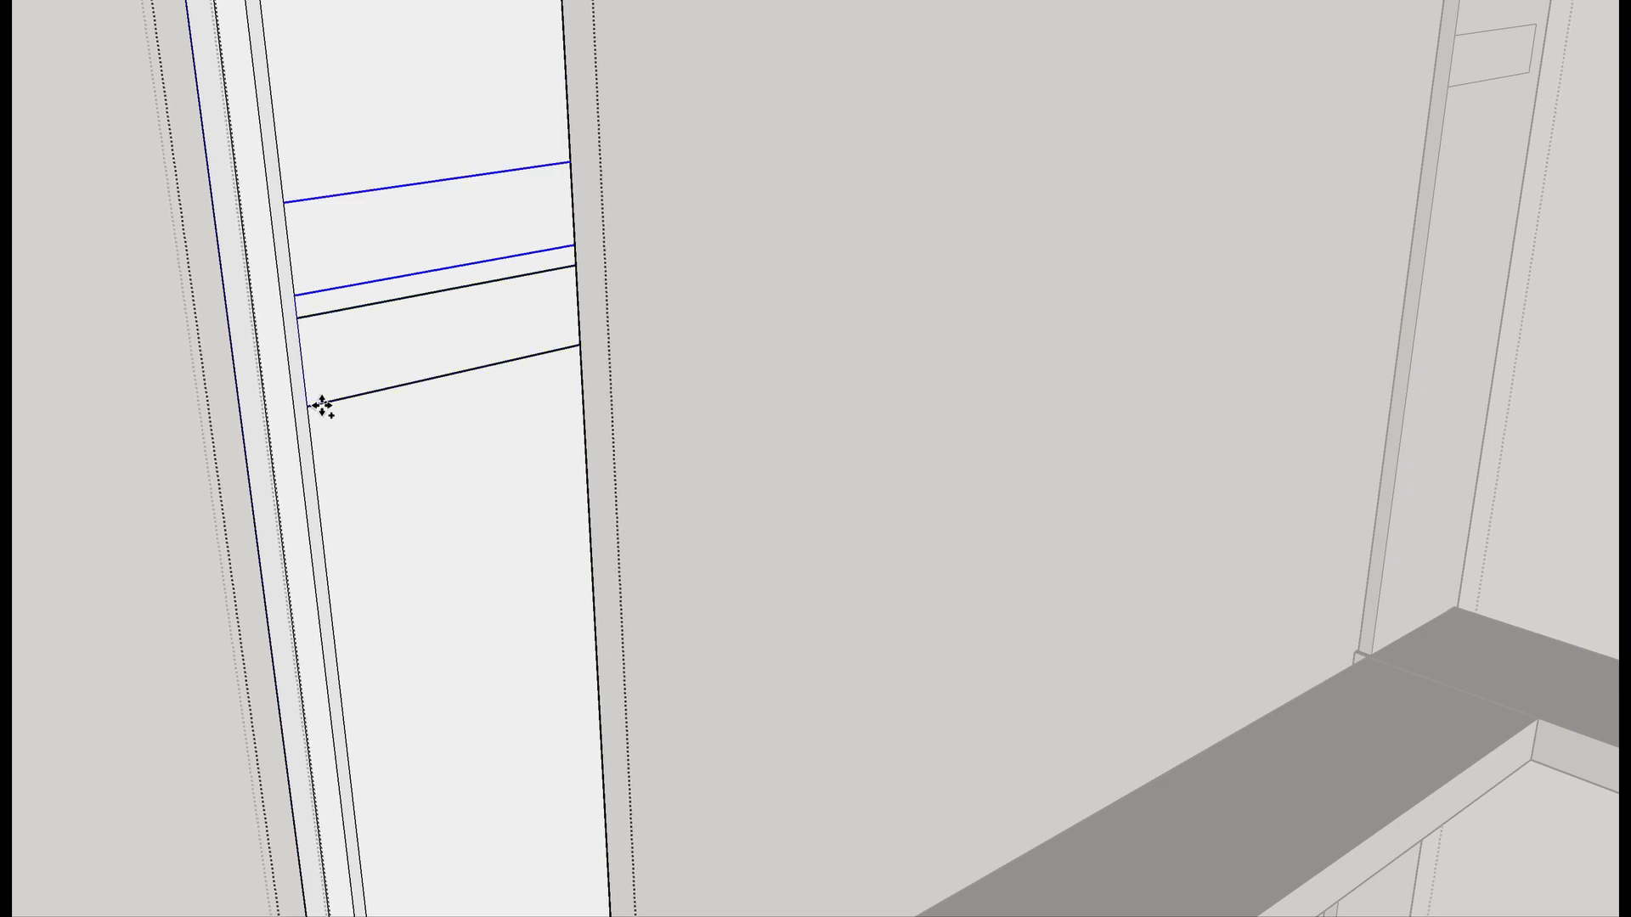
scroll(323, 407, "down", 1)
mouse_move(331, 411)
middle_mouse_down("shift")
mouse_move(400, 22)
mouse_move(578, 2)
middle_mouse_up("shift")
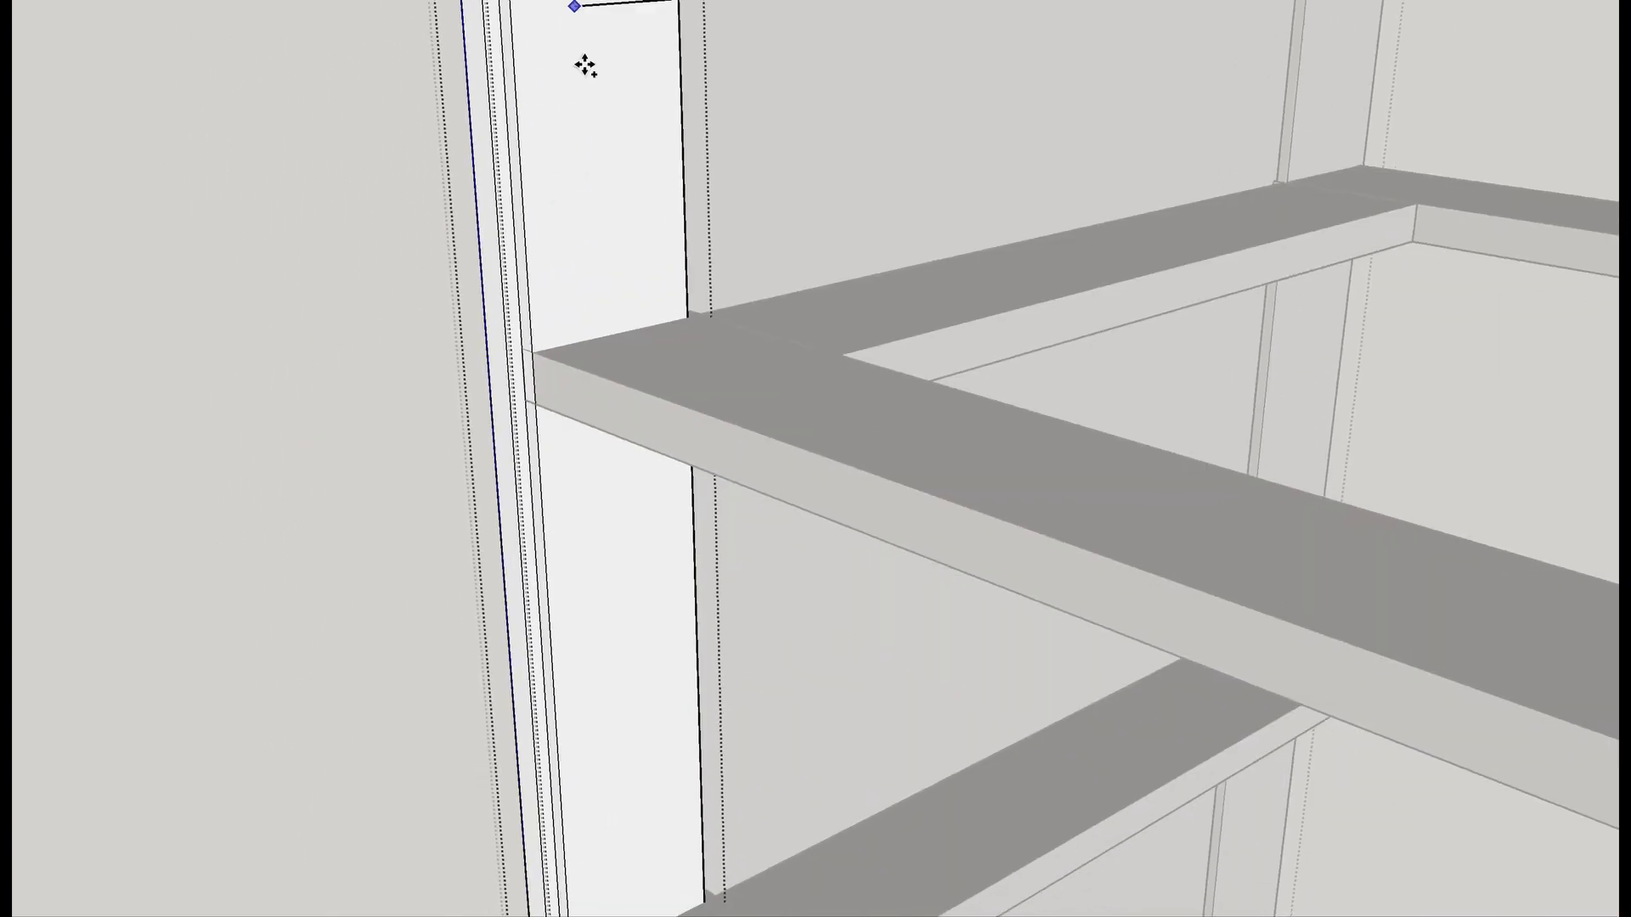
scroll(546, 340, "down", 2)
scroll(542, 362, "down", 1)
middle_click_drag(539, 572, 648, 776, "shift")
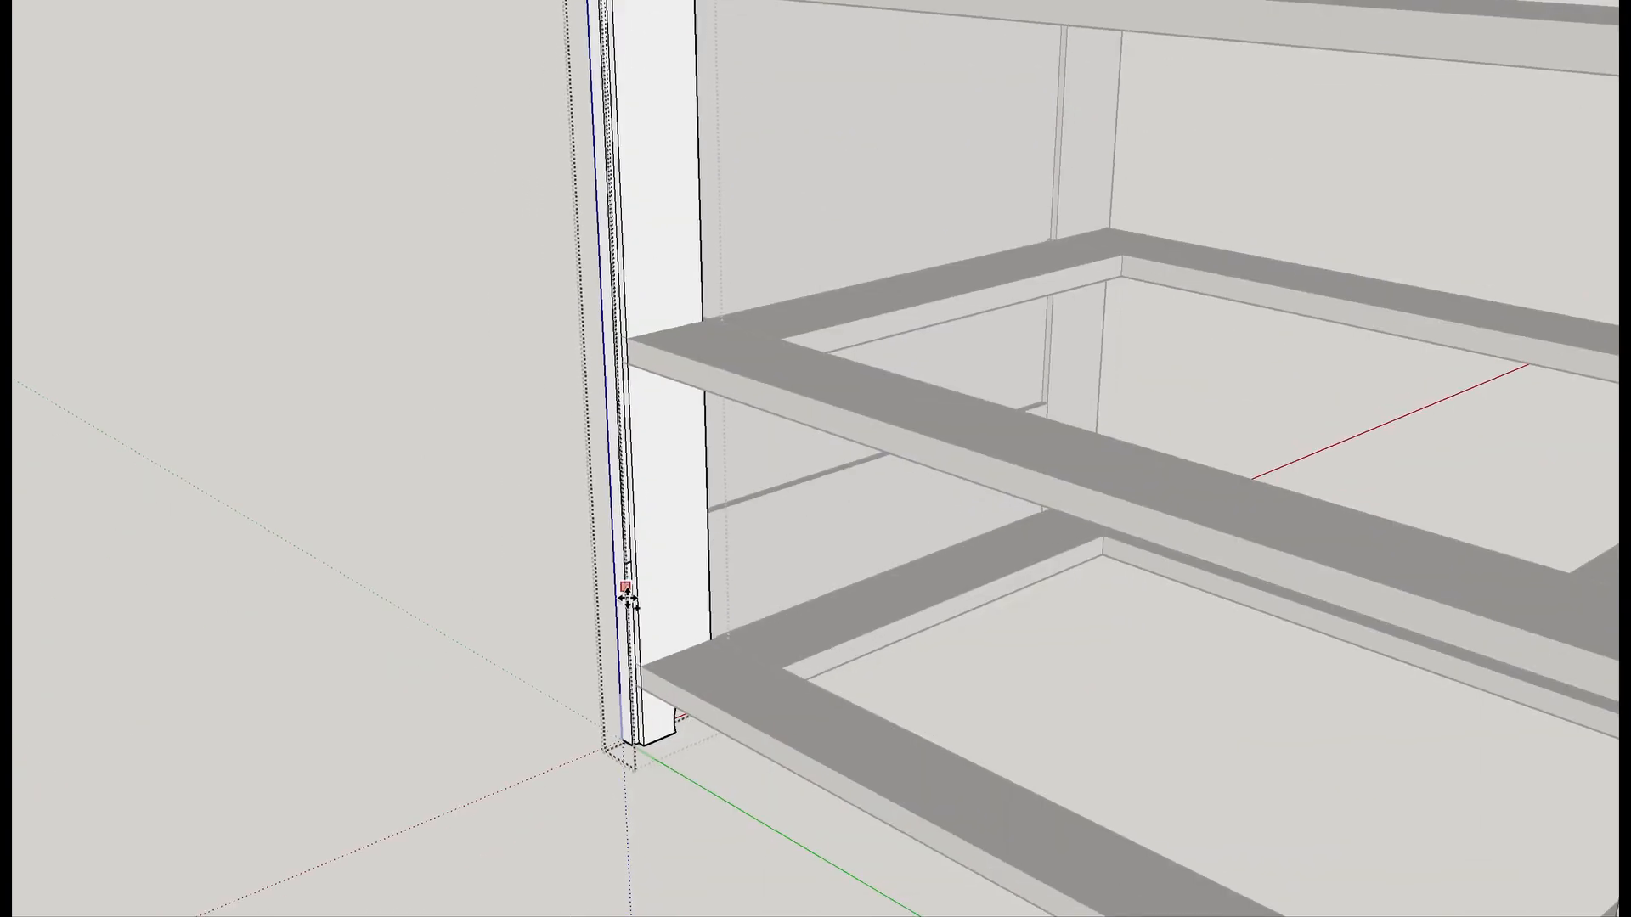
middle_click_drag(626, 564, 618, 136, "shift")
scroll(641, 242, "up", 6)
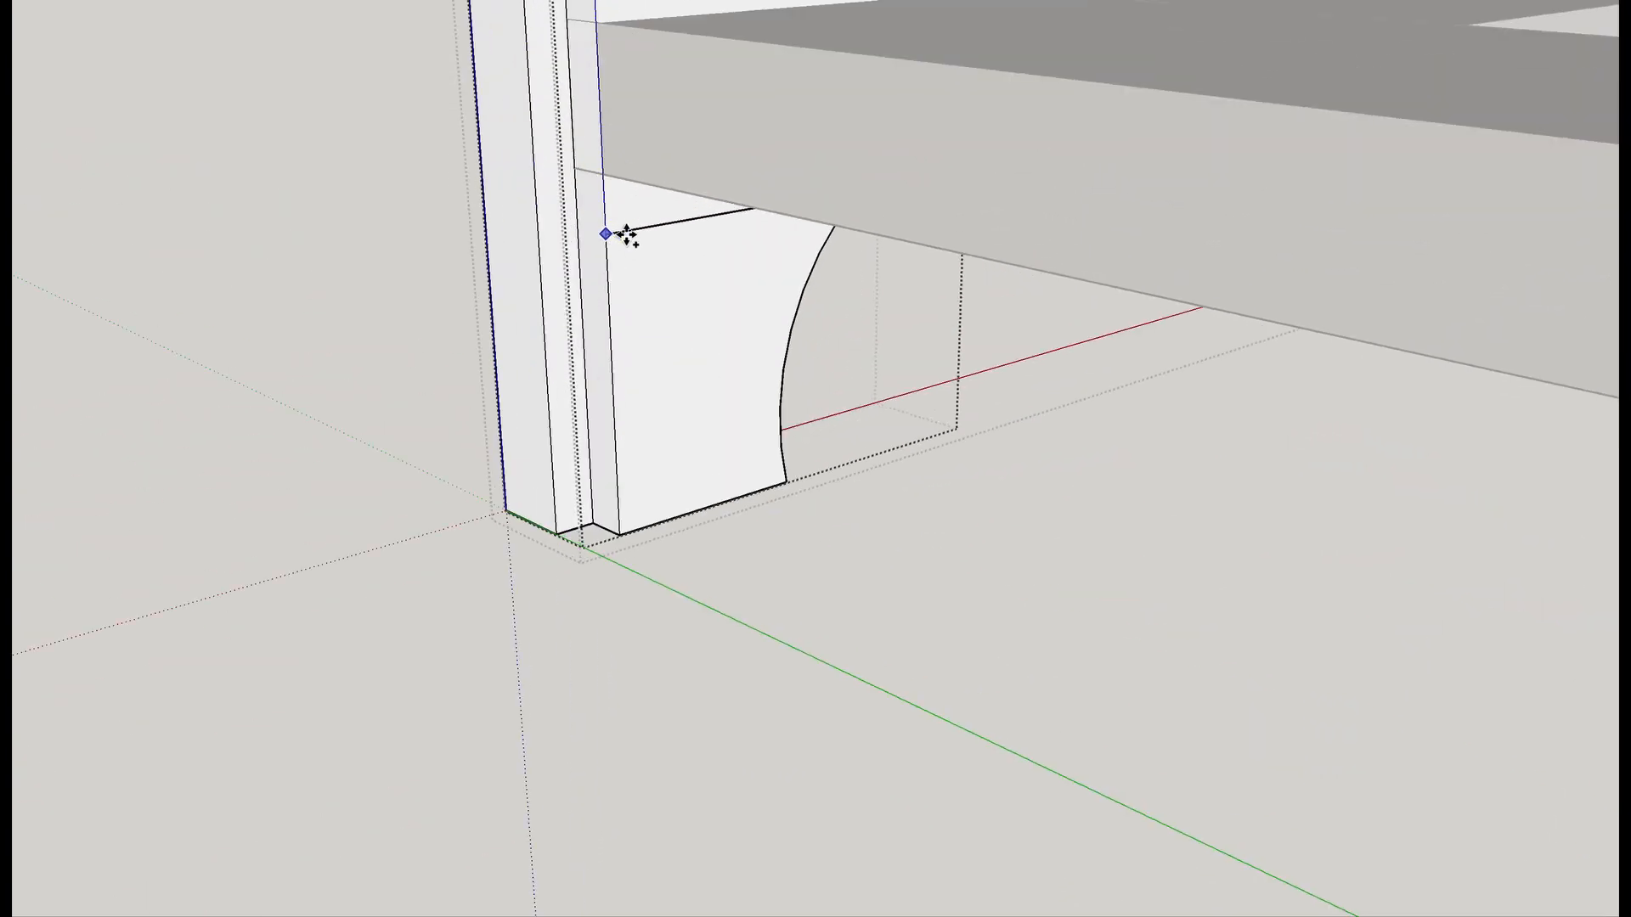
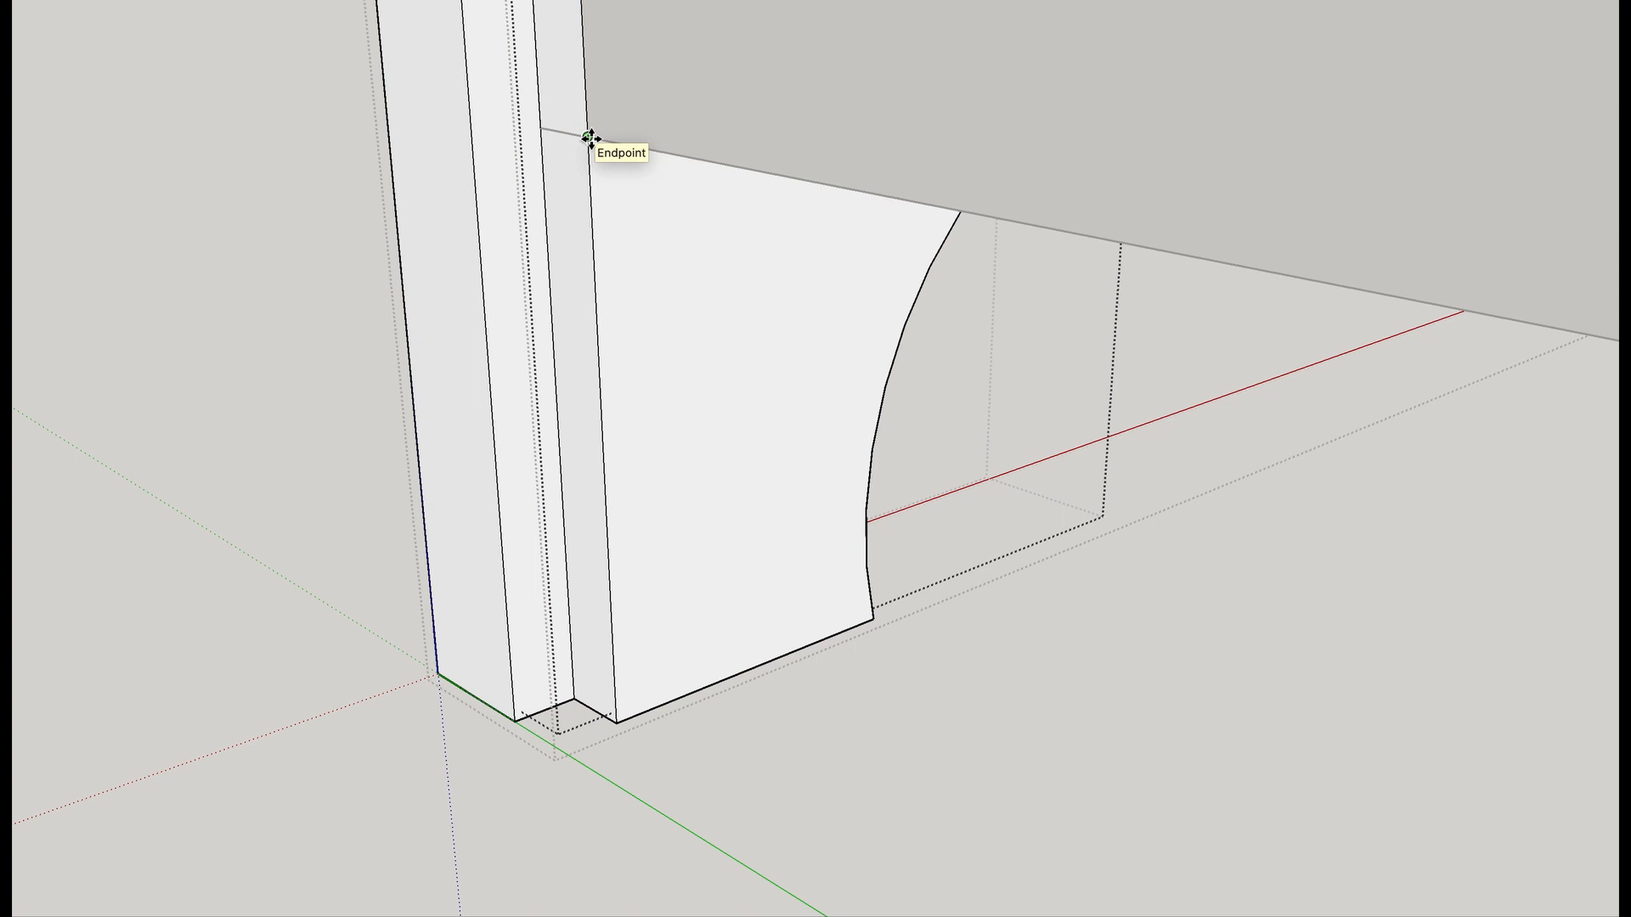
Leave the stile's editing mode to return to the side panel.
scroll(591, 139, "down", 8)
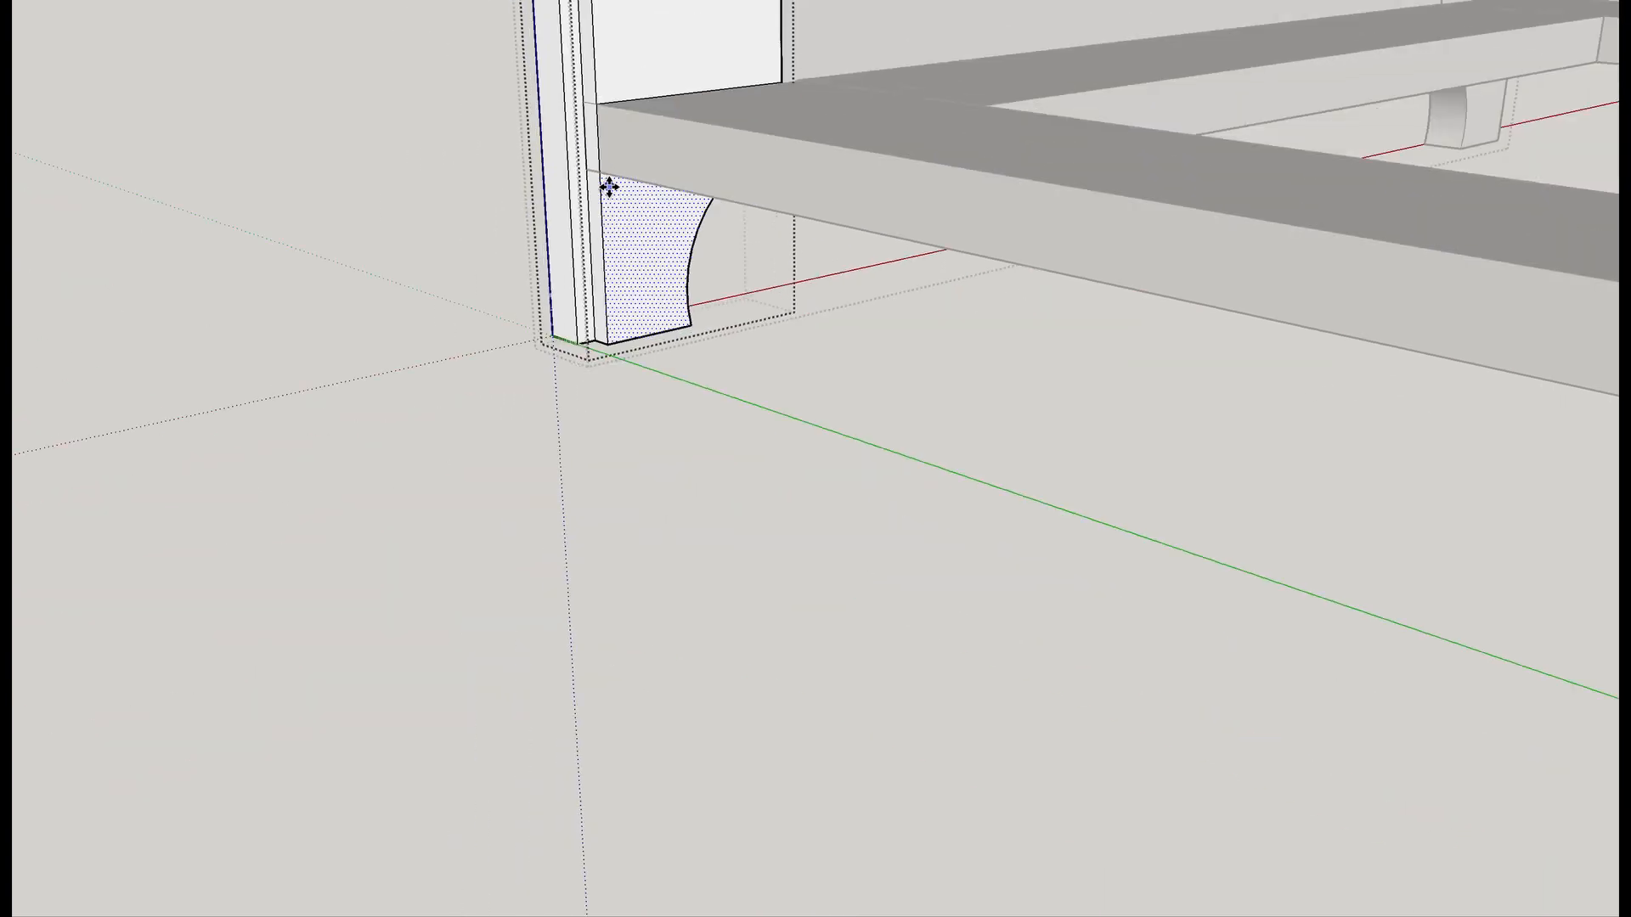
key("space")
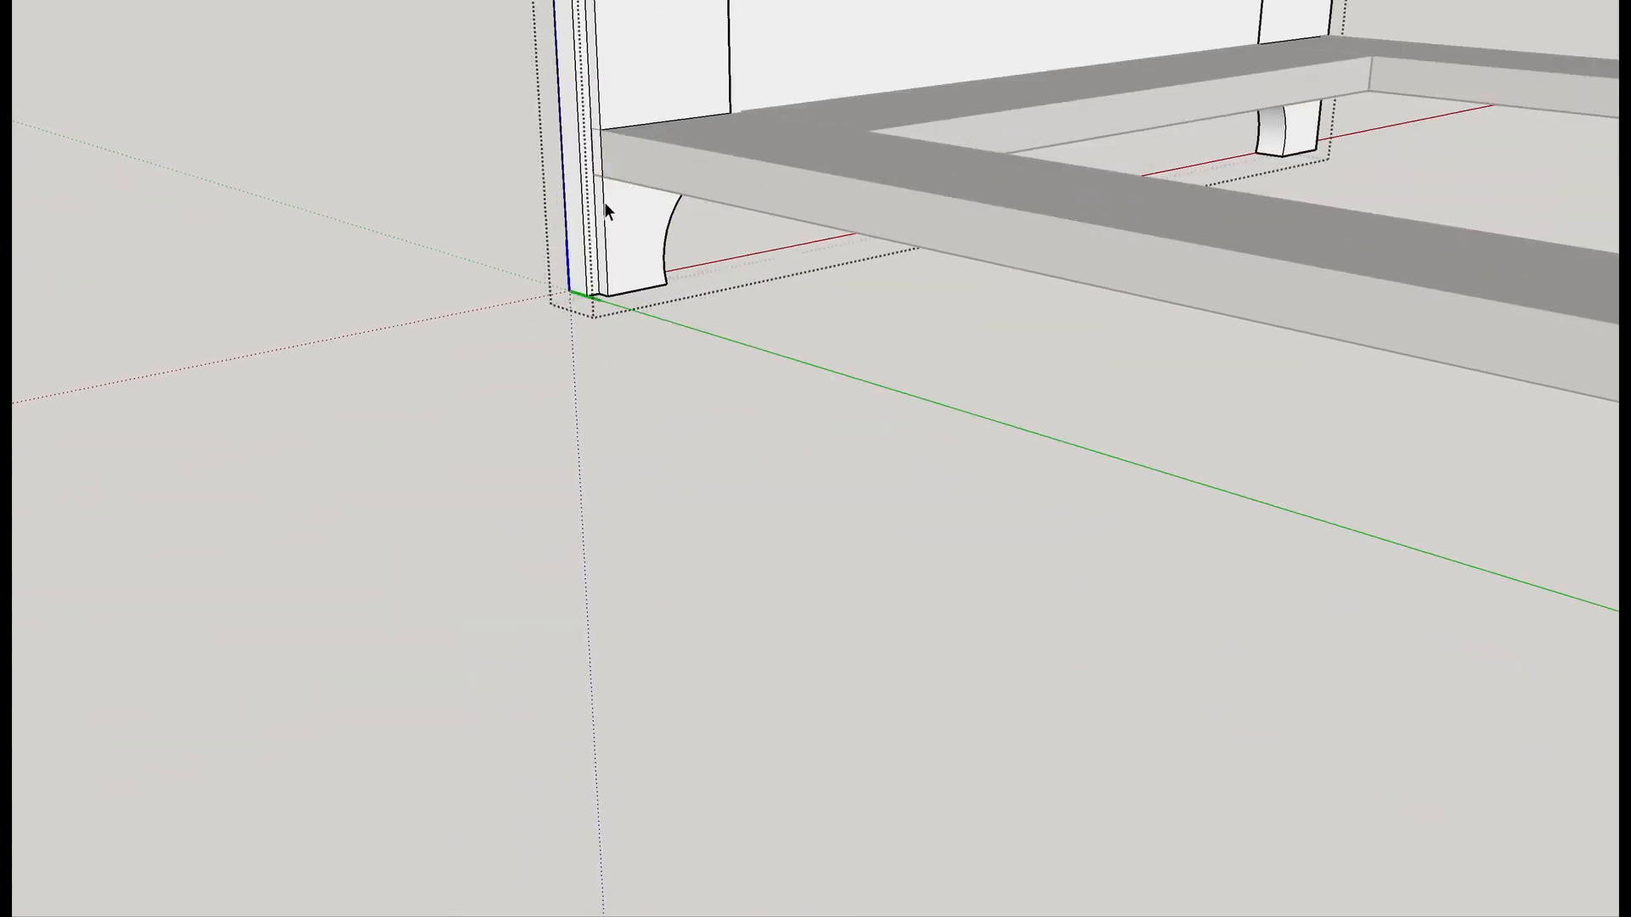
scroll(681, 459, "up", 3)
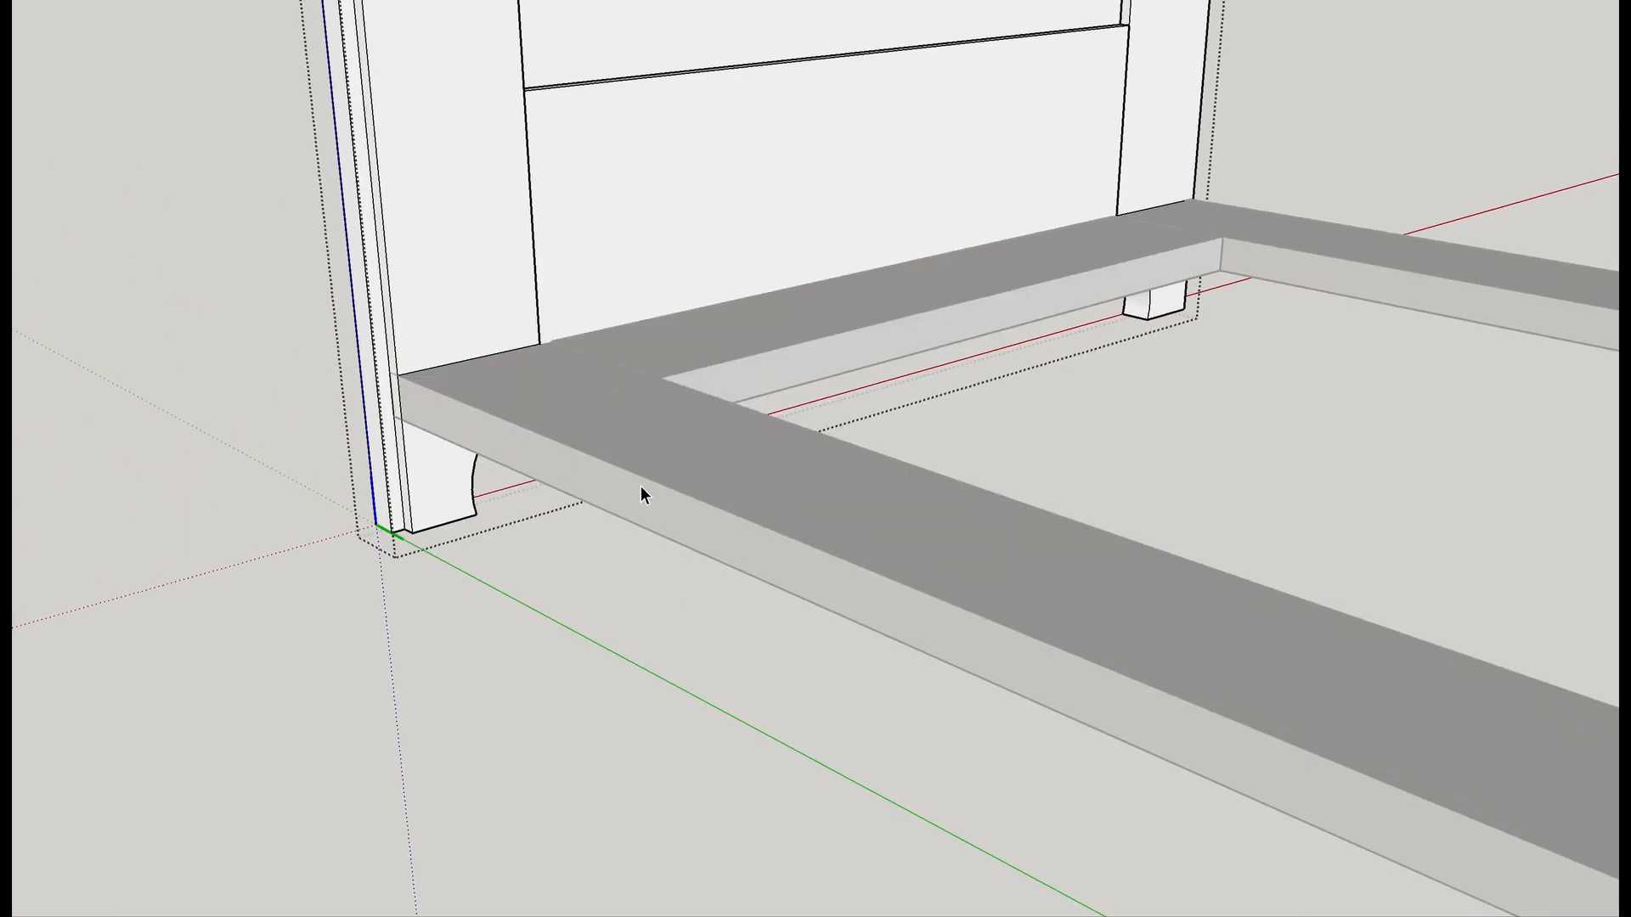
Leave the side panel's editing mode and hide the drawer frames below the top frame one by one, working upward from the bottom.
left_click(541, 671)
left_click(702, 542)
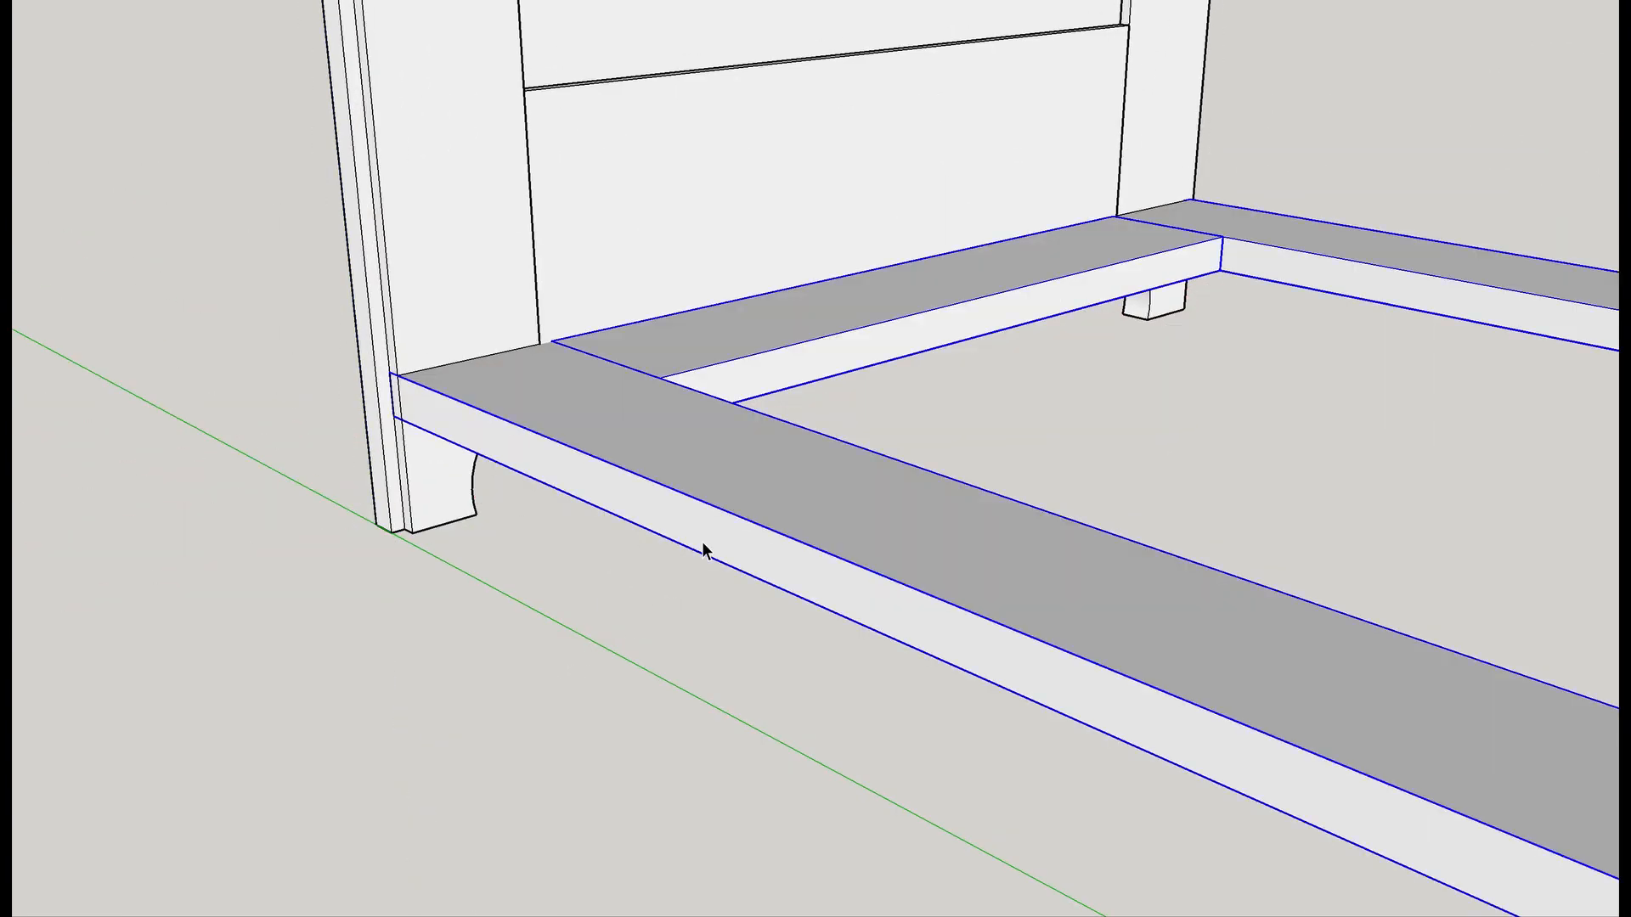
key("Delete")
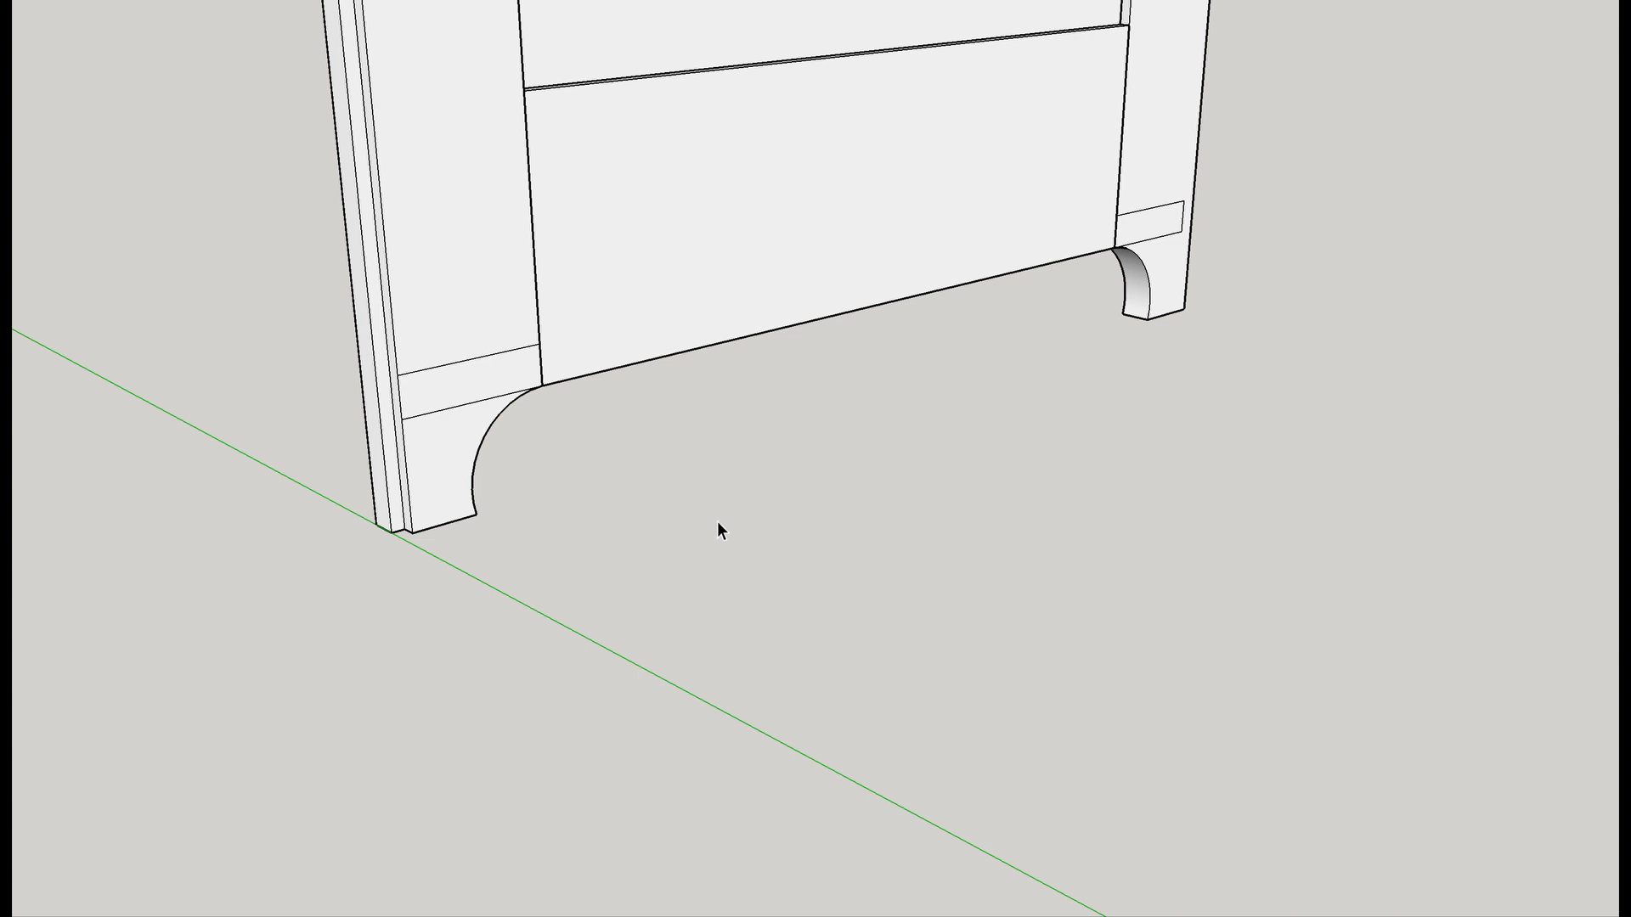
middle_click_drag(753, 468, 847, 851, "shift")
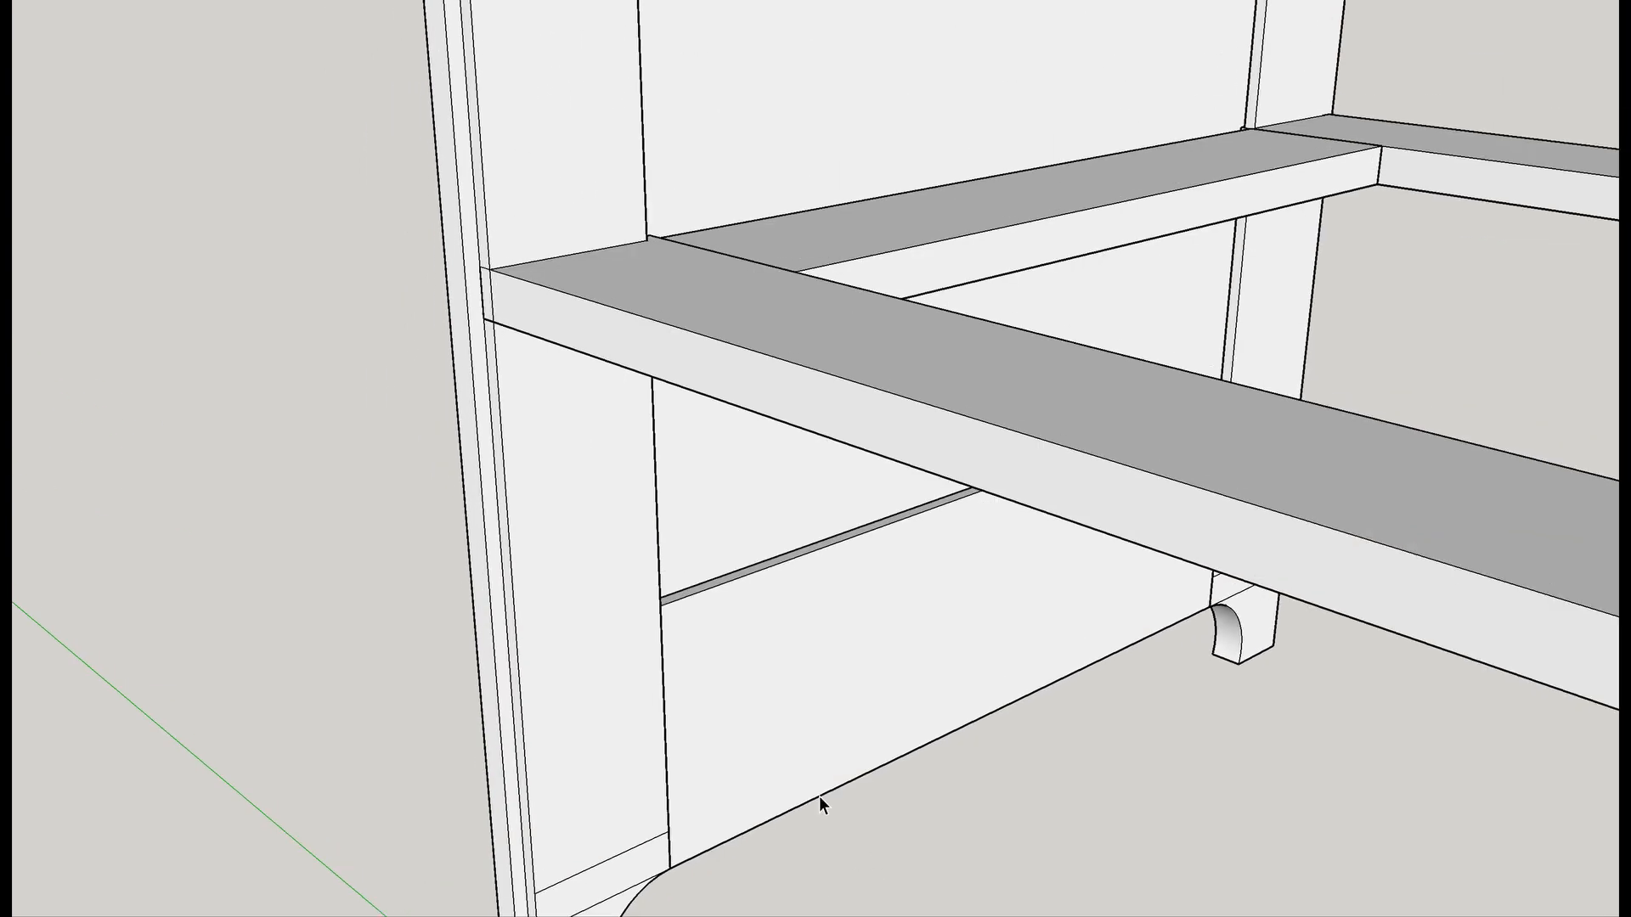
left_click(822, 393)
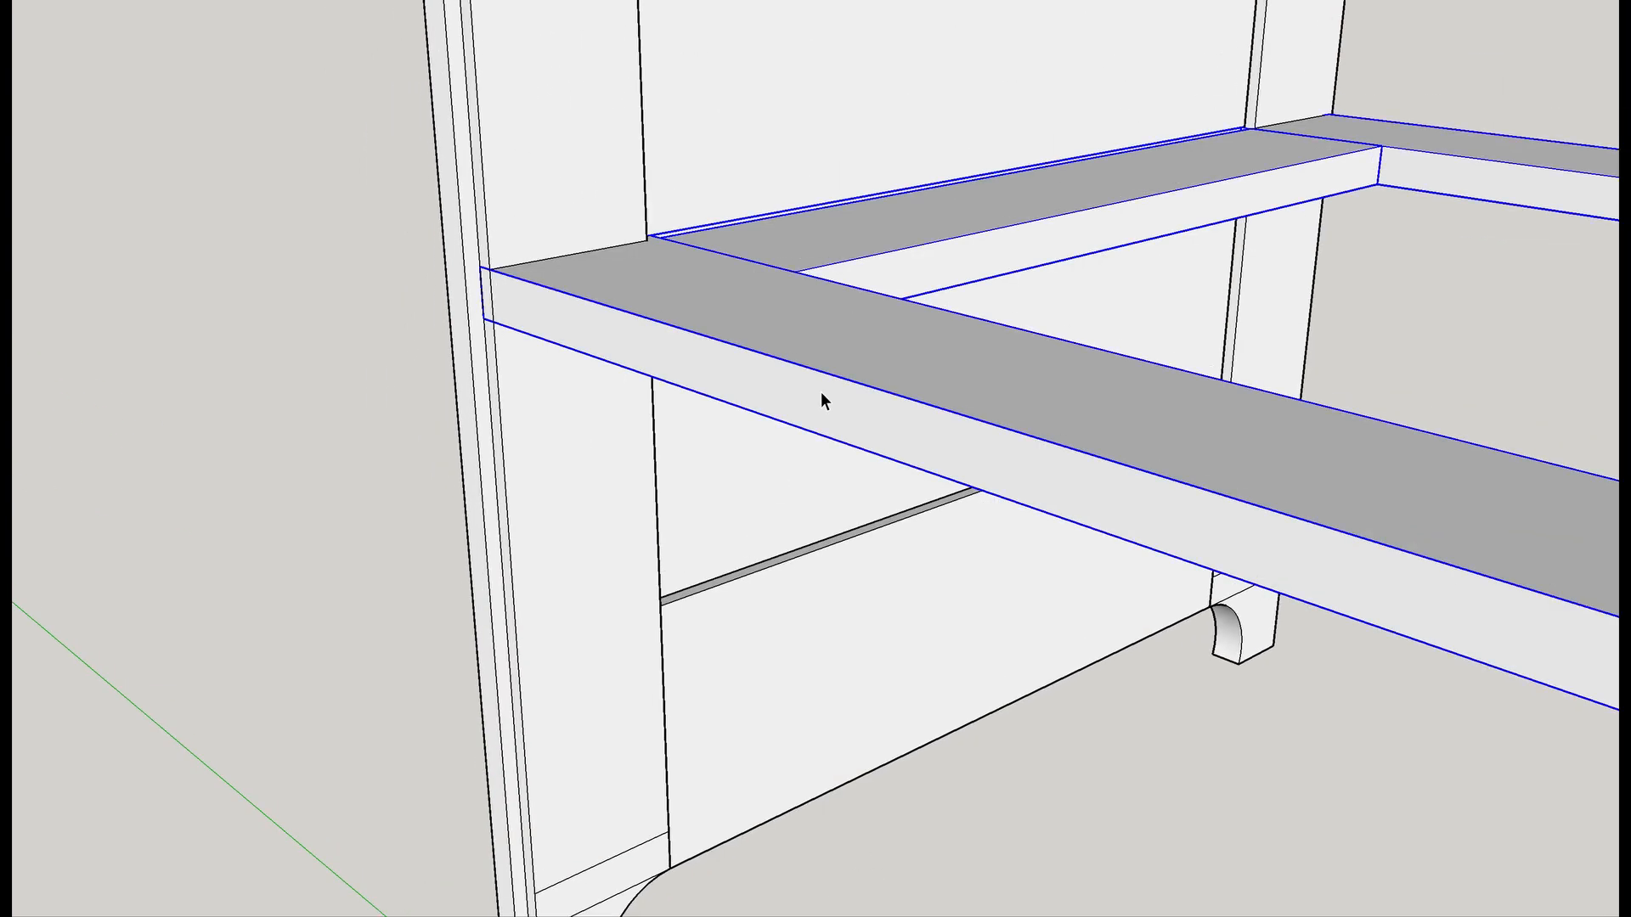
scroll(820, 391, "down", 3)
key("Delete")
scroll(820, 391, "down", 5)
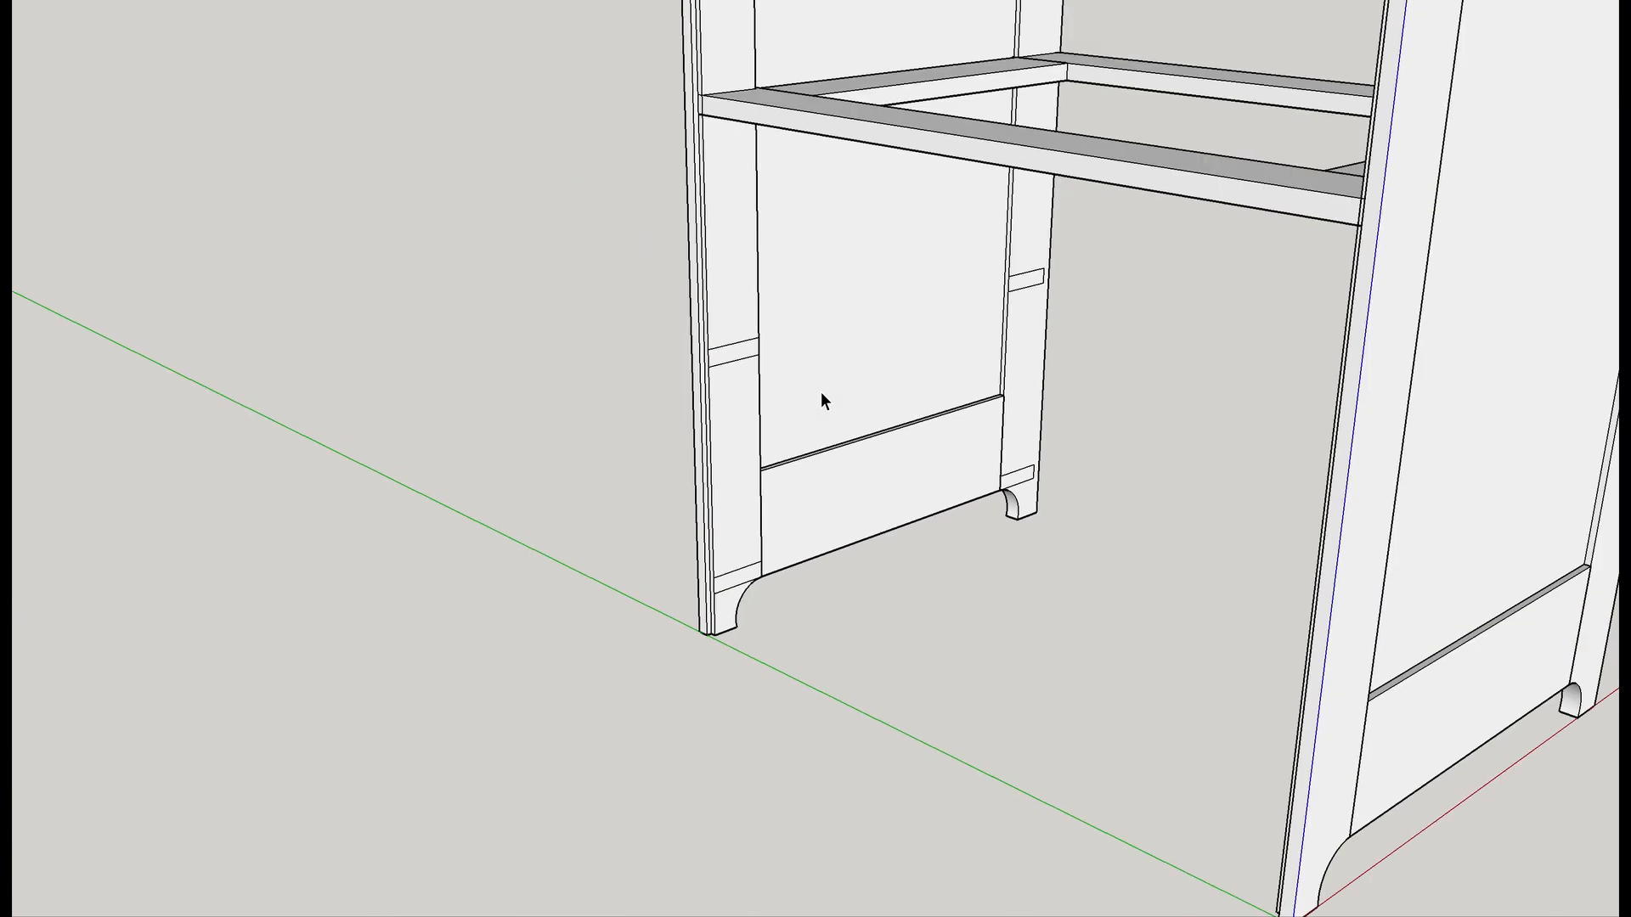
left_click(824, 130)
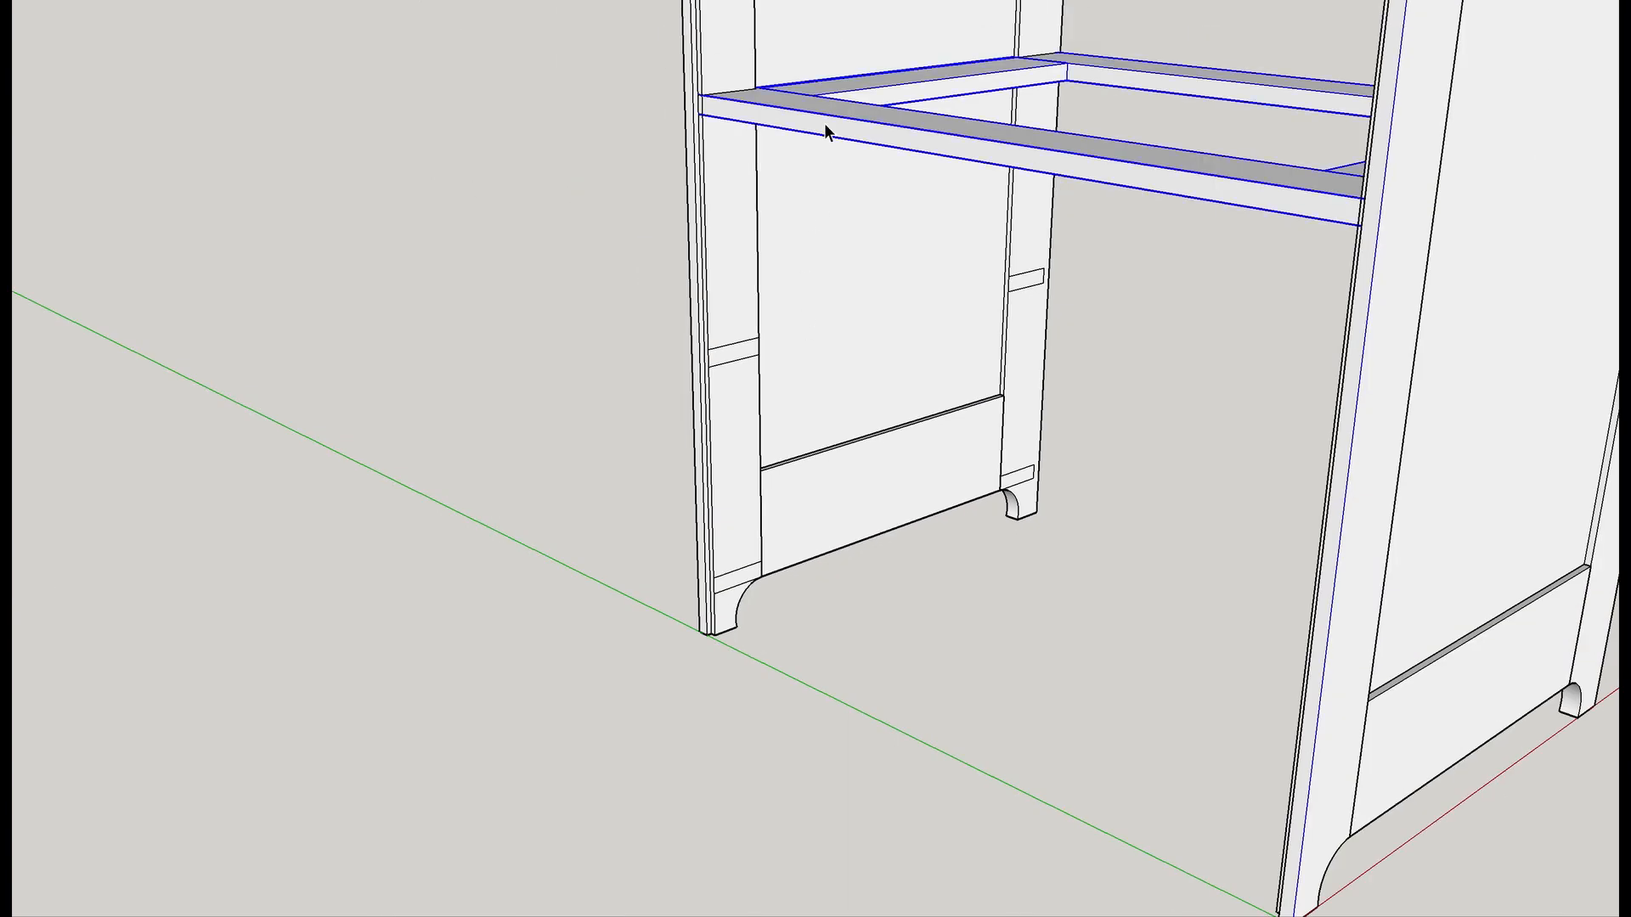
key("Delete")
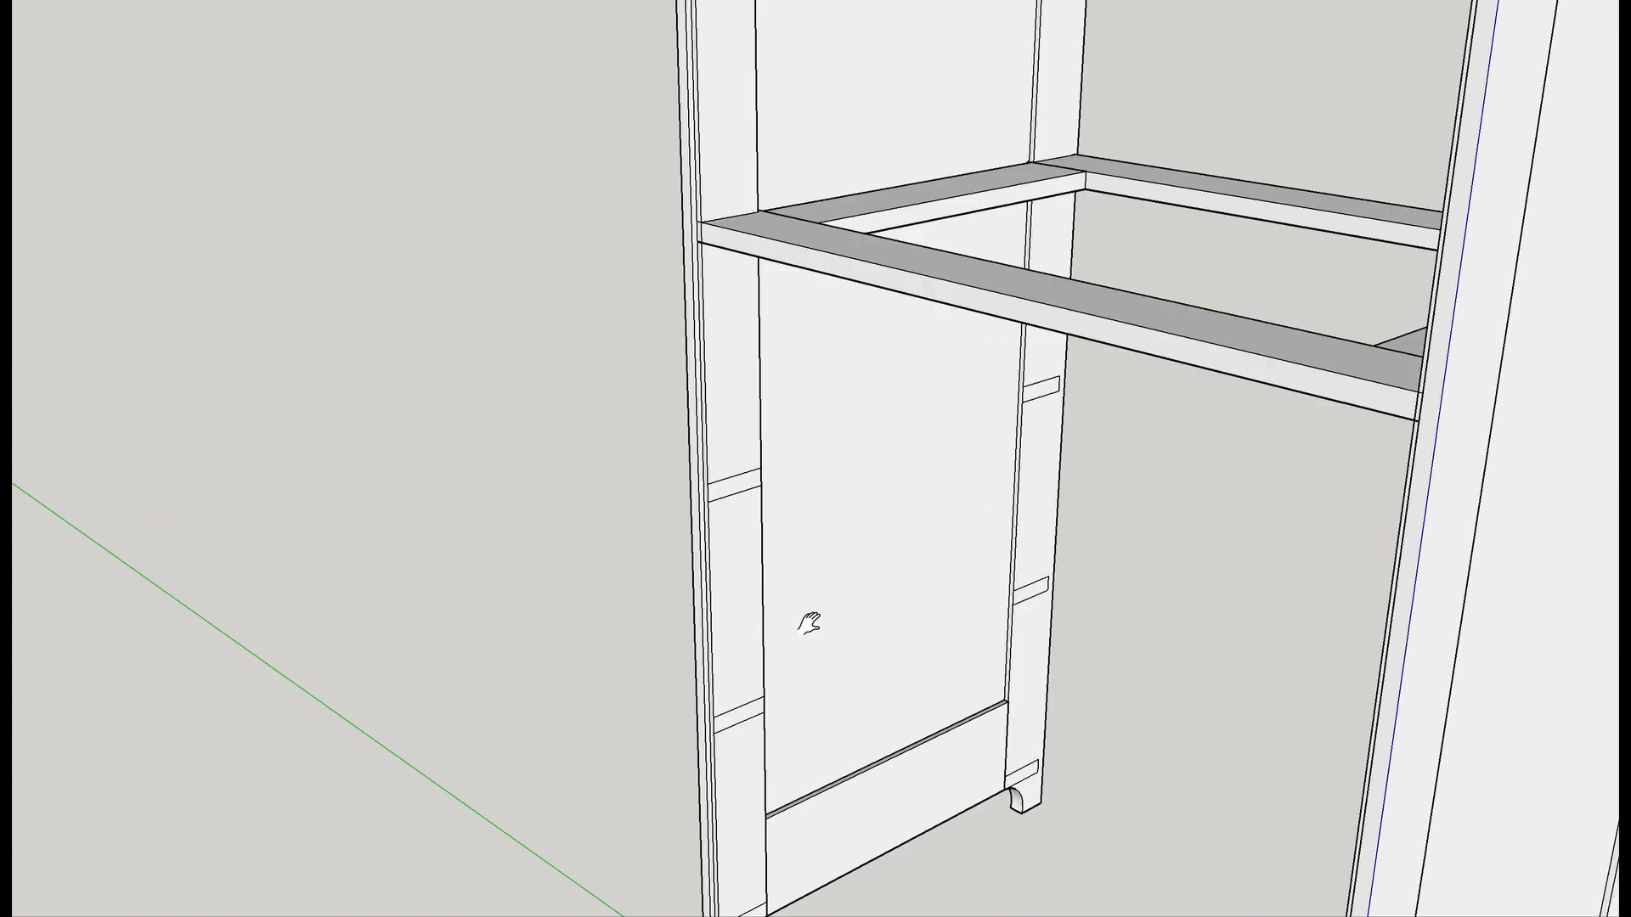
middle_click_drag(808, 626, 805, 595)
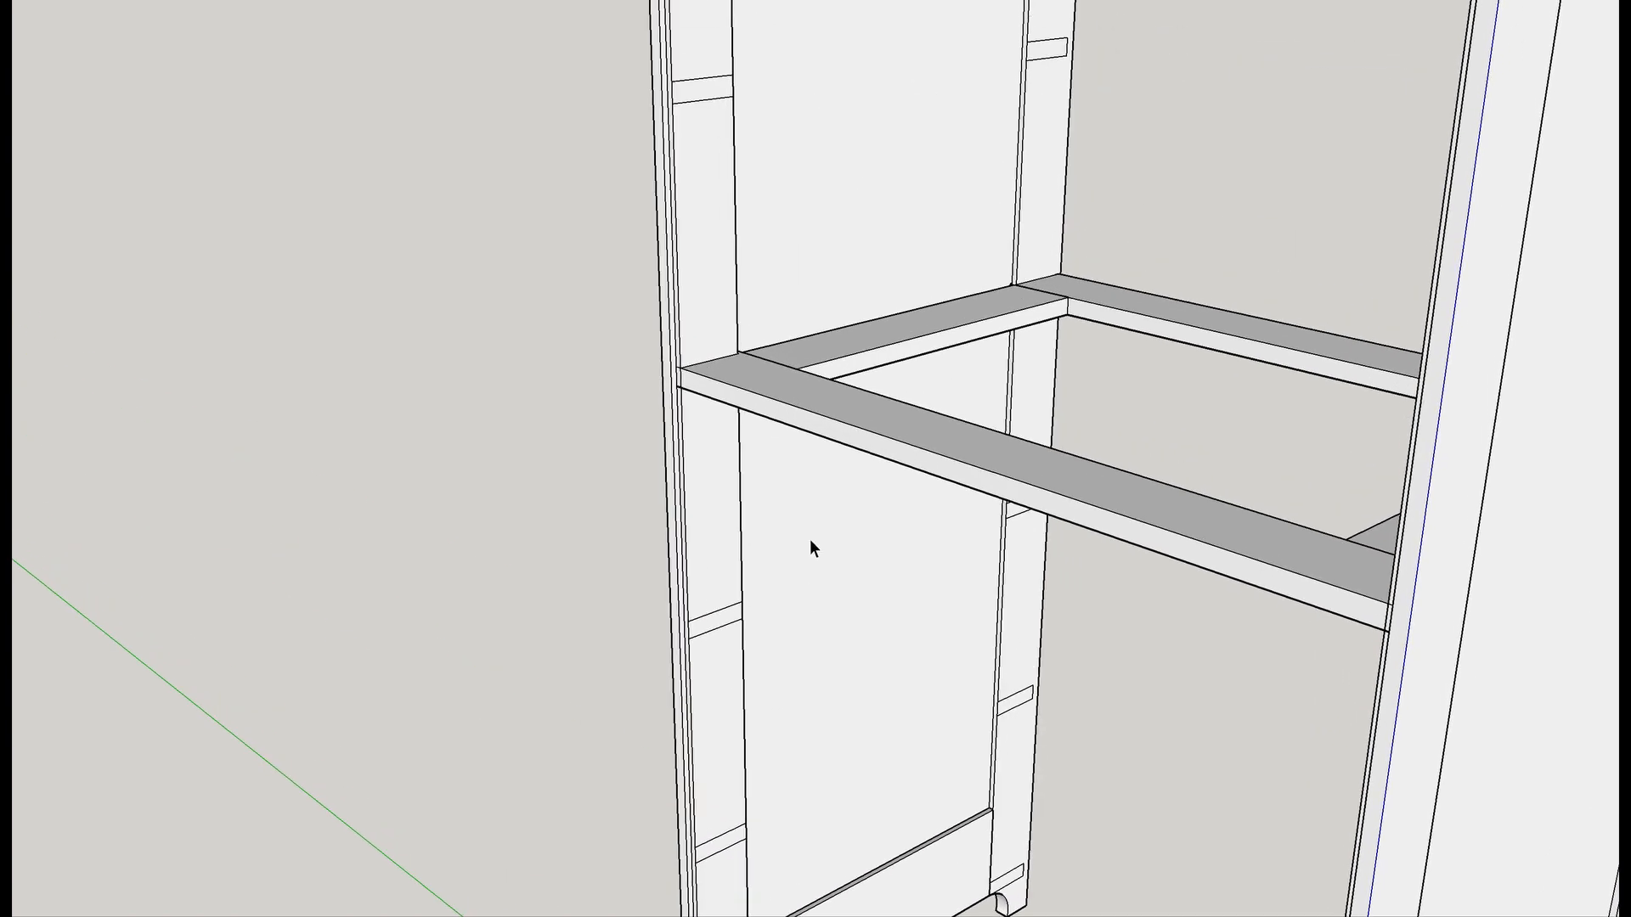
left_click(819, 409)
key("Delete")
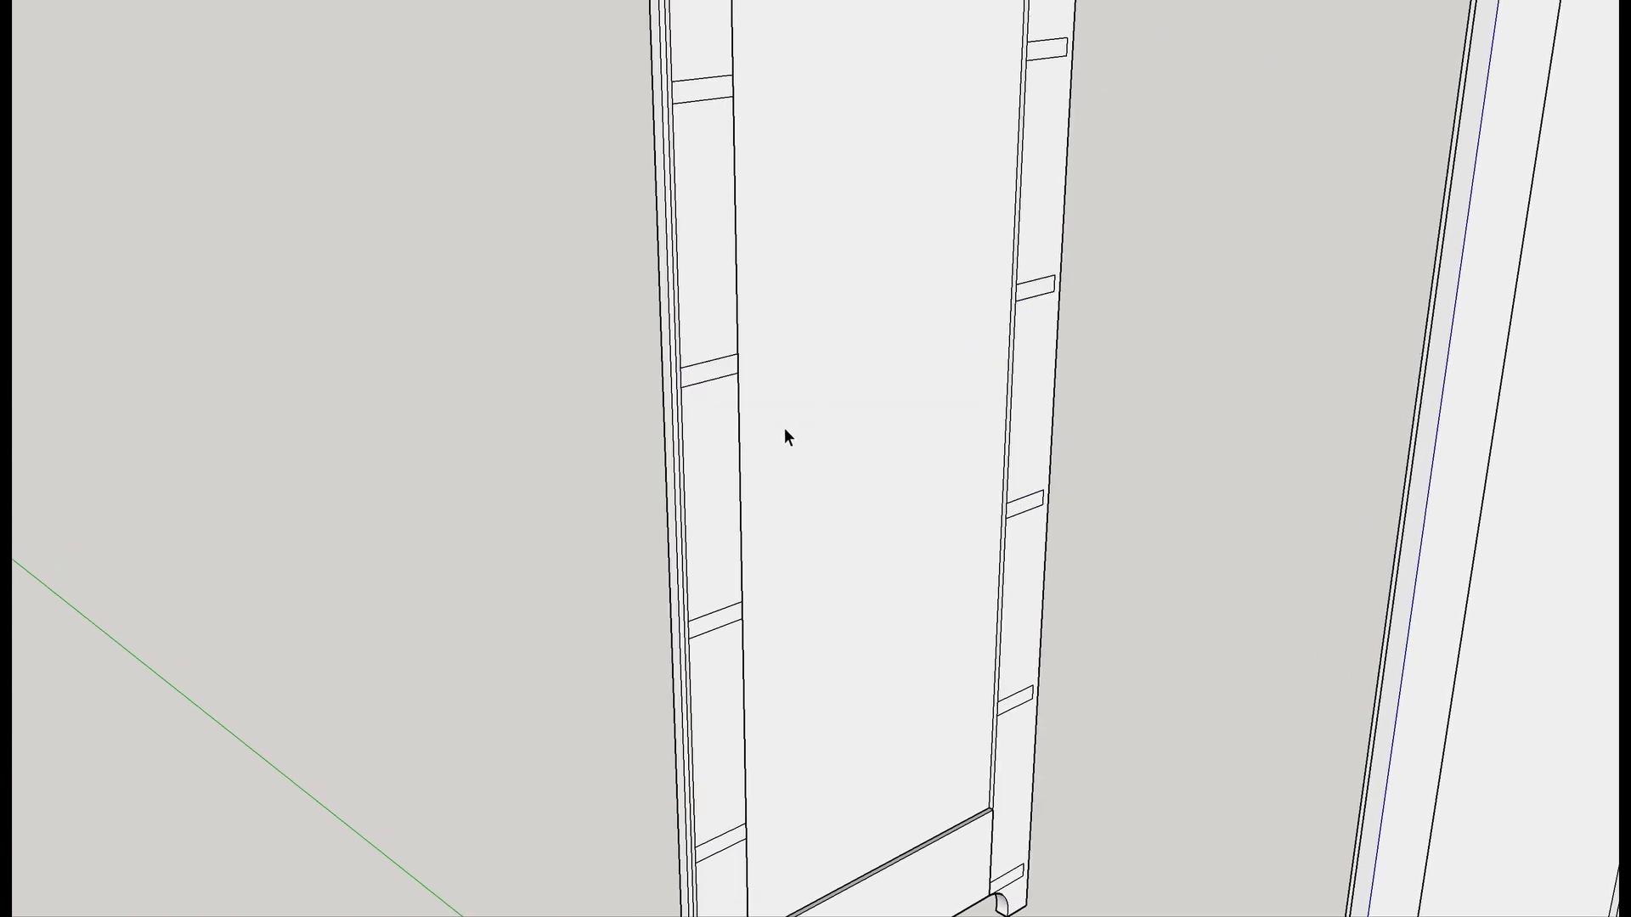
Open the side panel and its stile with the stopped notch outlines for editing.
scroll(785, 427, "down", 4)
middle_click_drag(808, 430, 881, 446)
scroll(1037, 218, "up", 5)
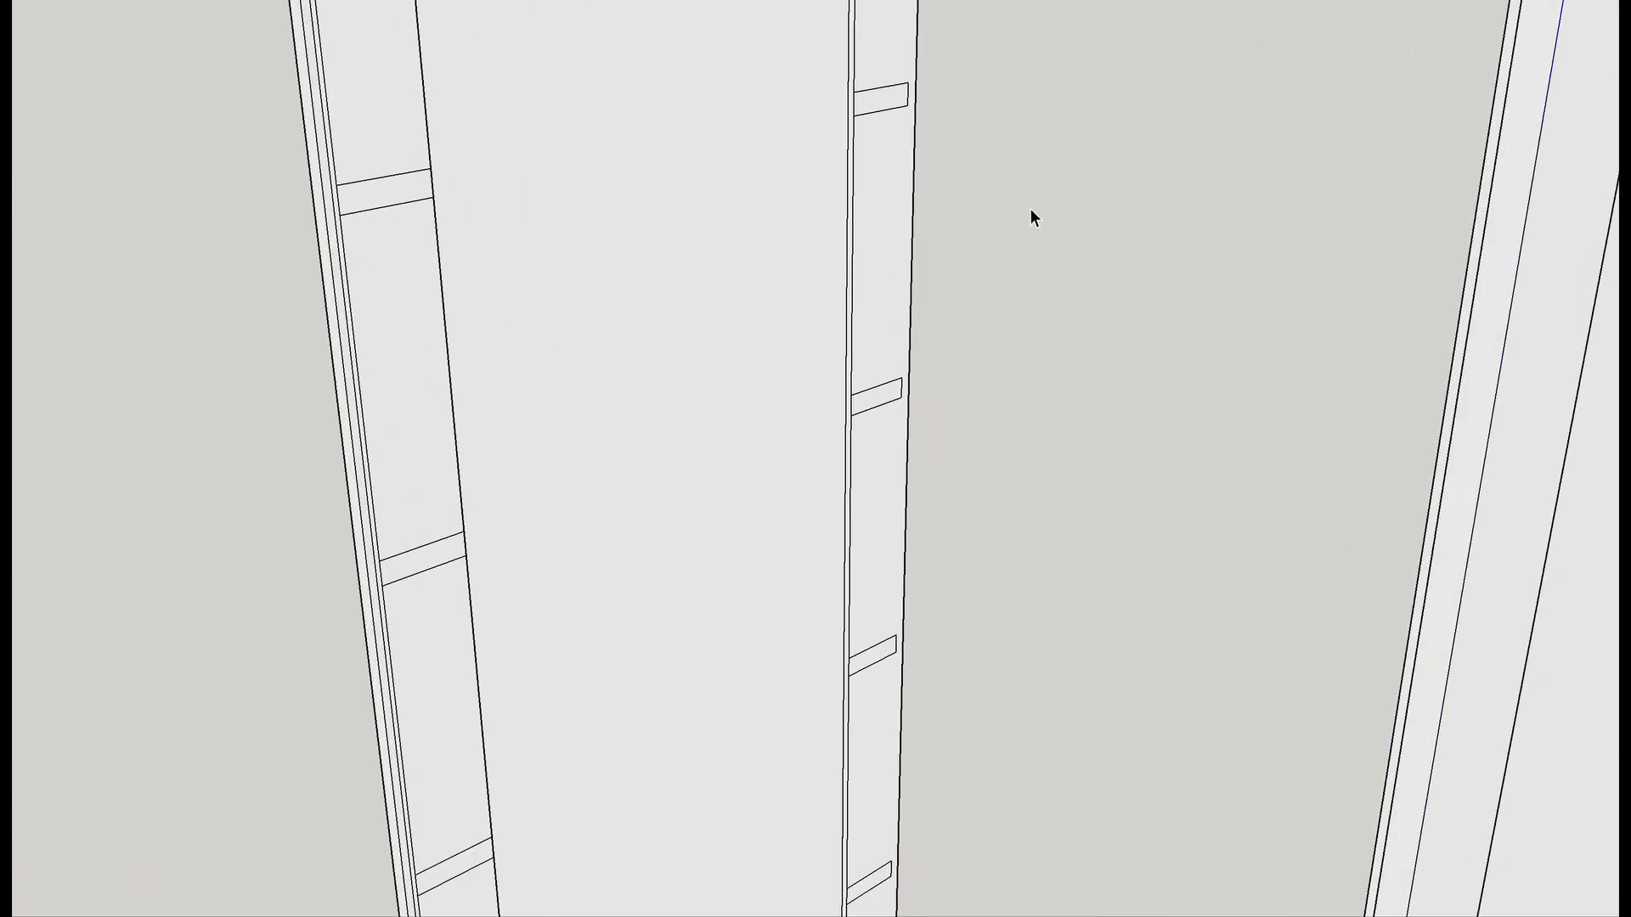
middle_click_drag(1048, 196, 158, 255)
scroll(797, 226, "down", 3)
middle_click_drag(798, 226, 772, 619)
scroll(776, 509, "up", 4)
scroll(781, 493, "up", 2)
middle_click_drag(794, 458, 826, 411)
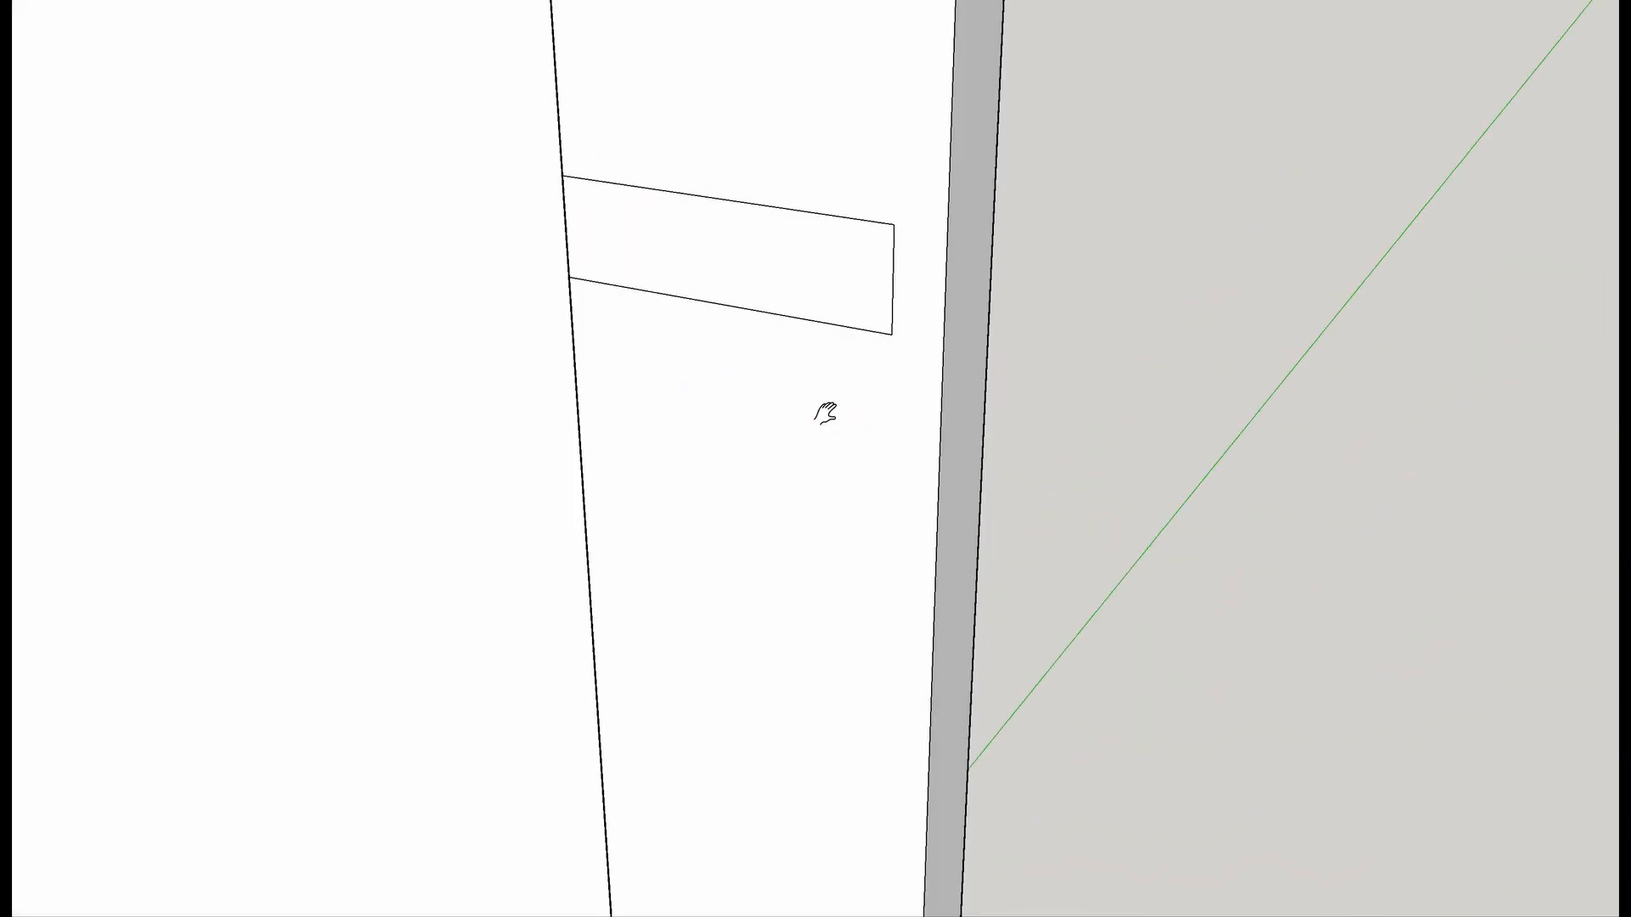
scroll(828, 422, "down", 2)
scroll(825, 417, "down", 3)
left_click(814, 531)
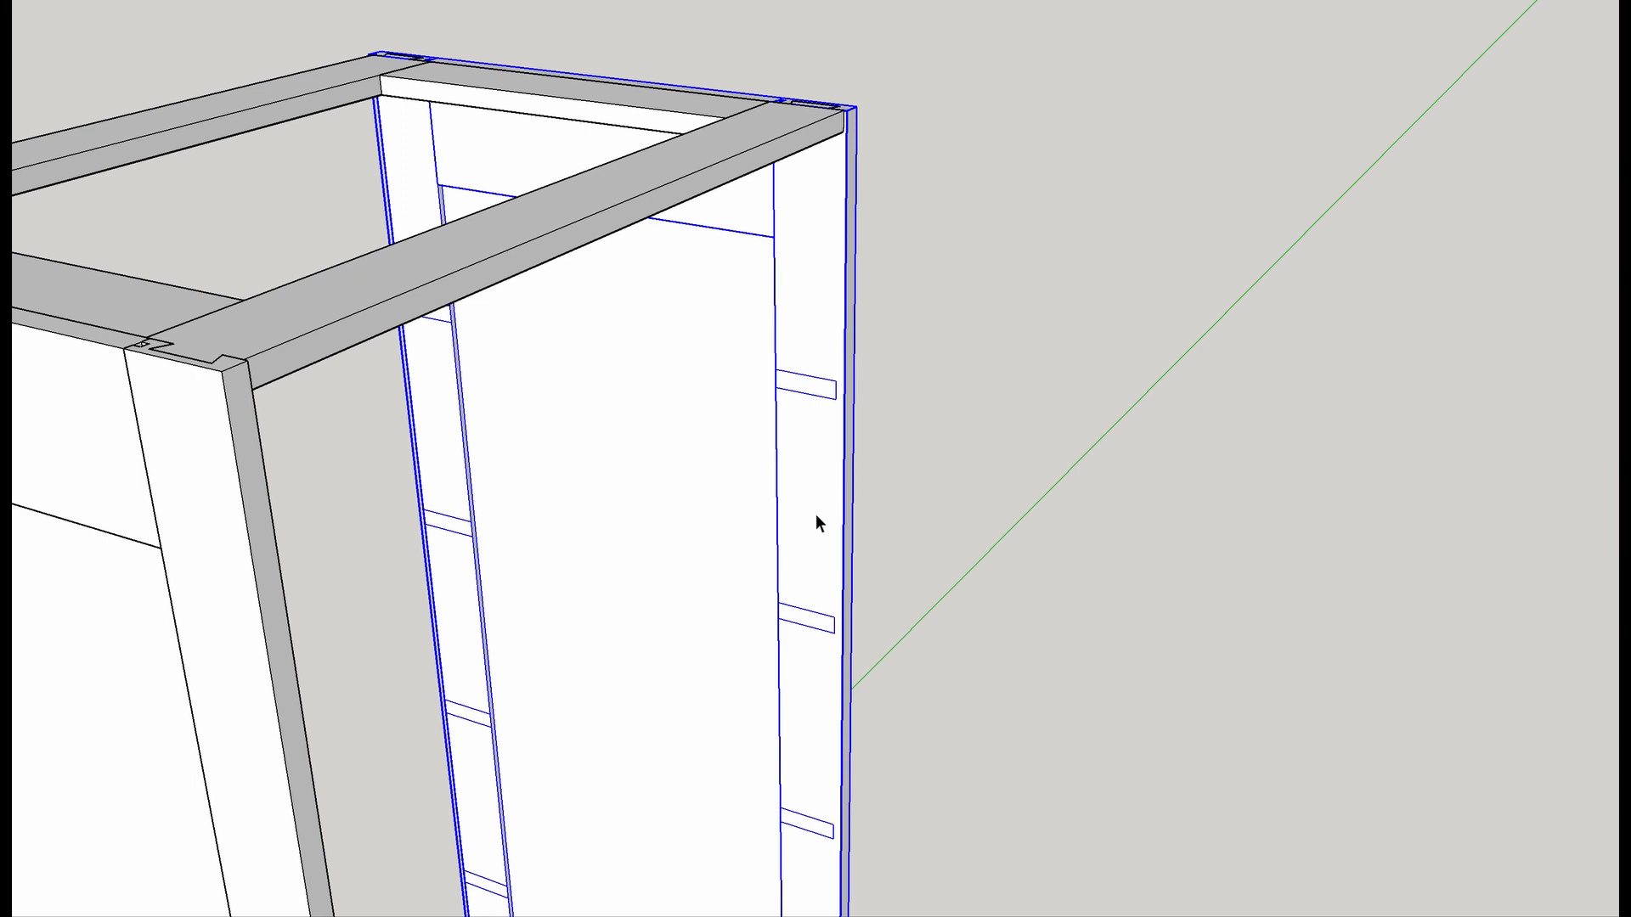
double_click(816, 517)
double_click(816, 516)
left_click(816, 517)
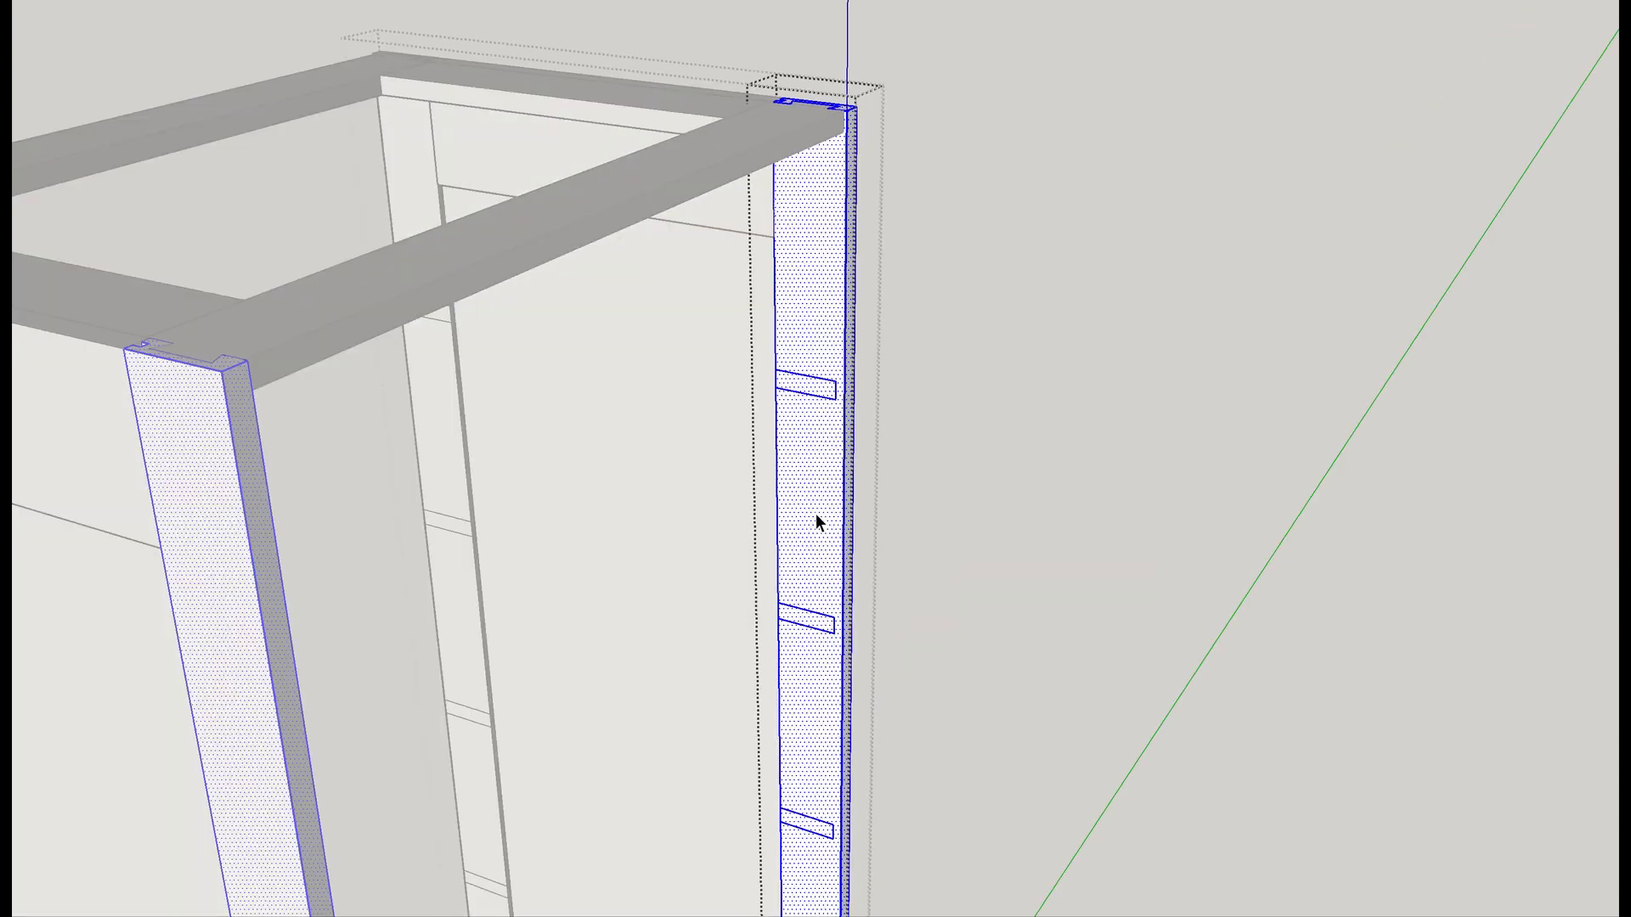
Recess every stopped notch outline on the stile 1/4" deep with Push/Pull, working down to the foot.
key("p")
scroll(830, 452, "up", 5)
scroll(828, 404, "up", 3)
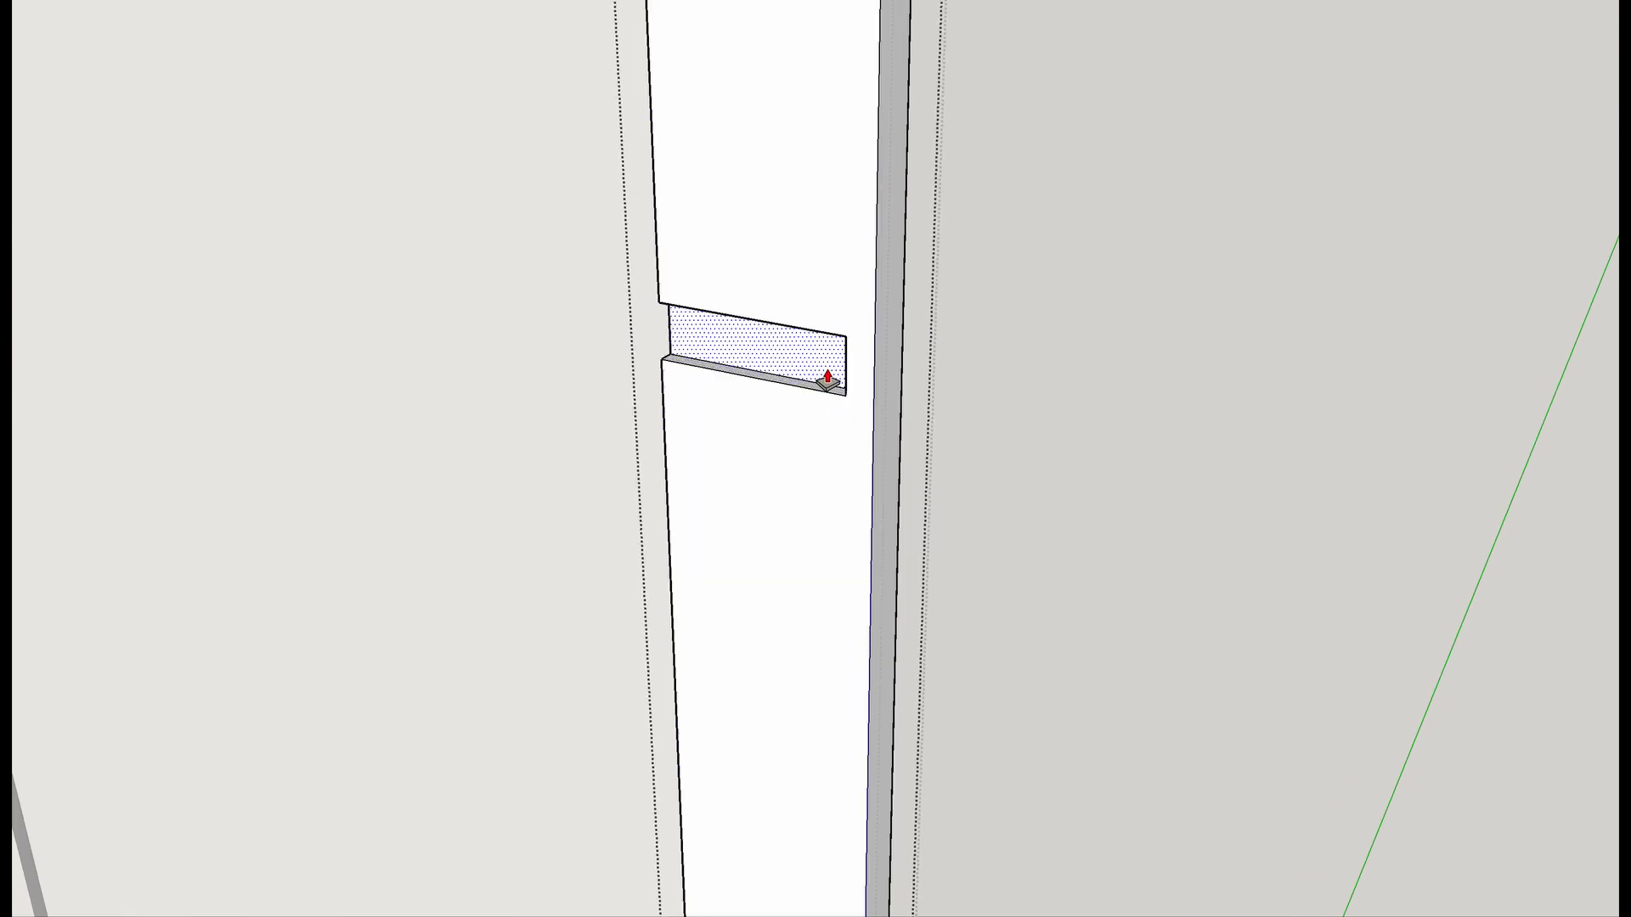
double_click(828, 382)
middle_click_drag(811, 829, 778, 289, "shift")
double_click(740, 535)
middle_click_drag(739, 605, 751, 132, "shift")
double_click(772, 663)
middle_click_drag(747, 739, 832, 72, "shift")
double_click(846, 553)
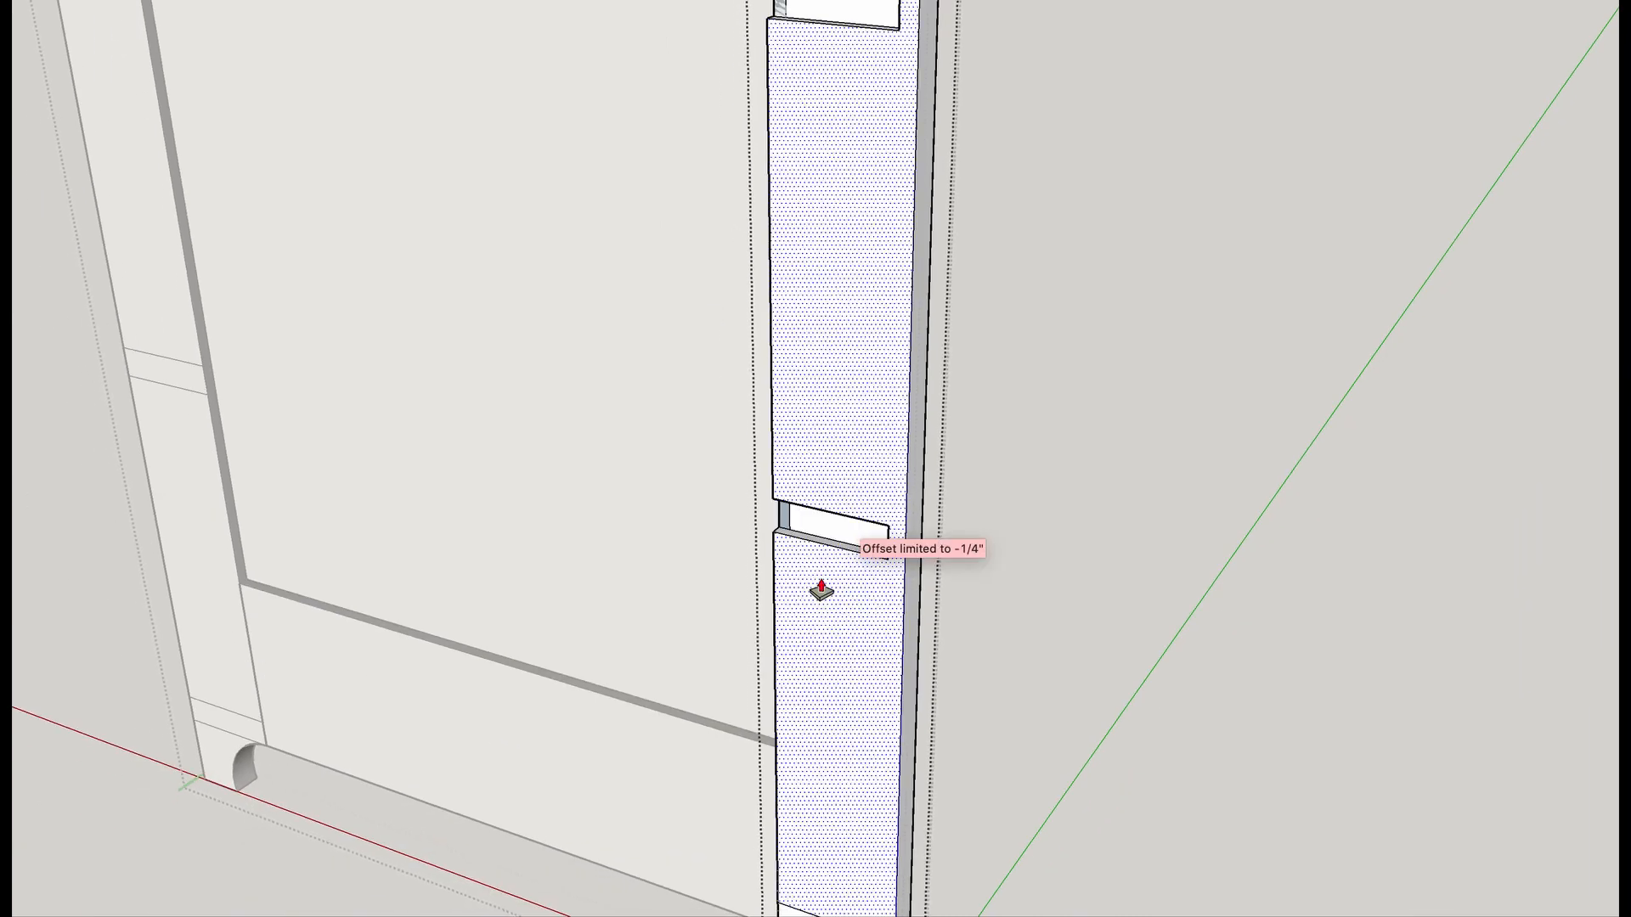
middle_click_drag(847, 759, 897, 331, "shift")
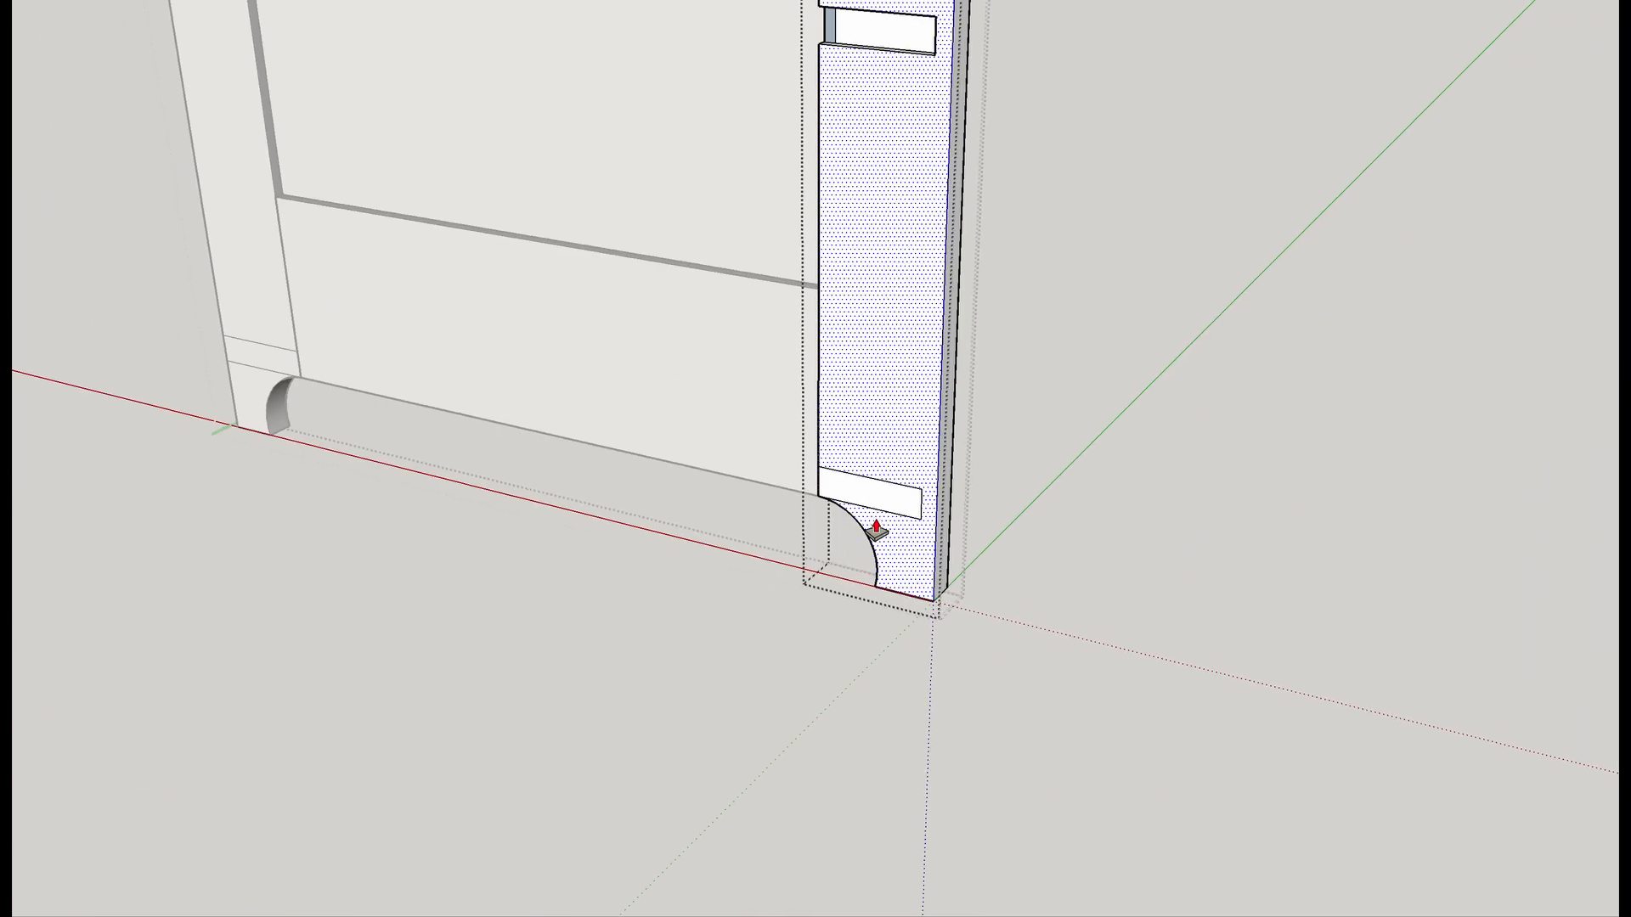
double_click(880, 520)
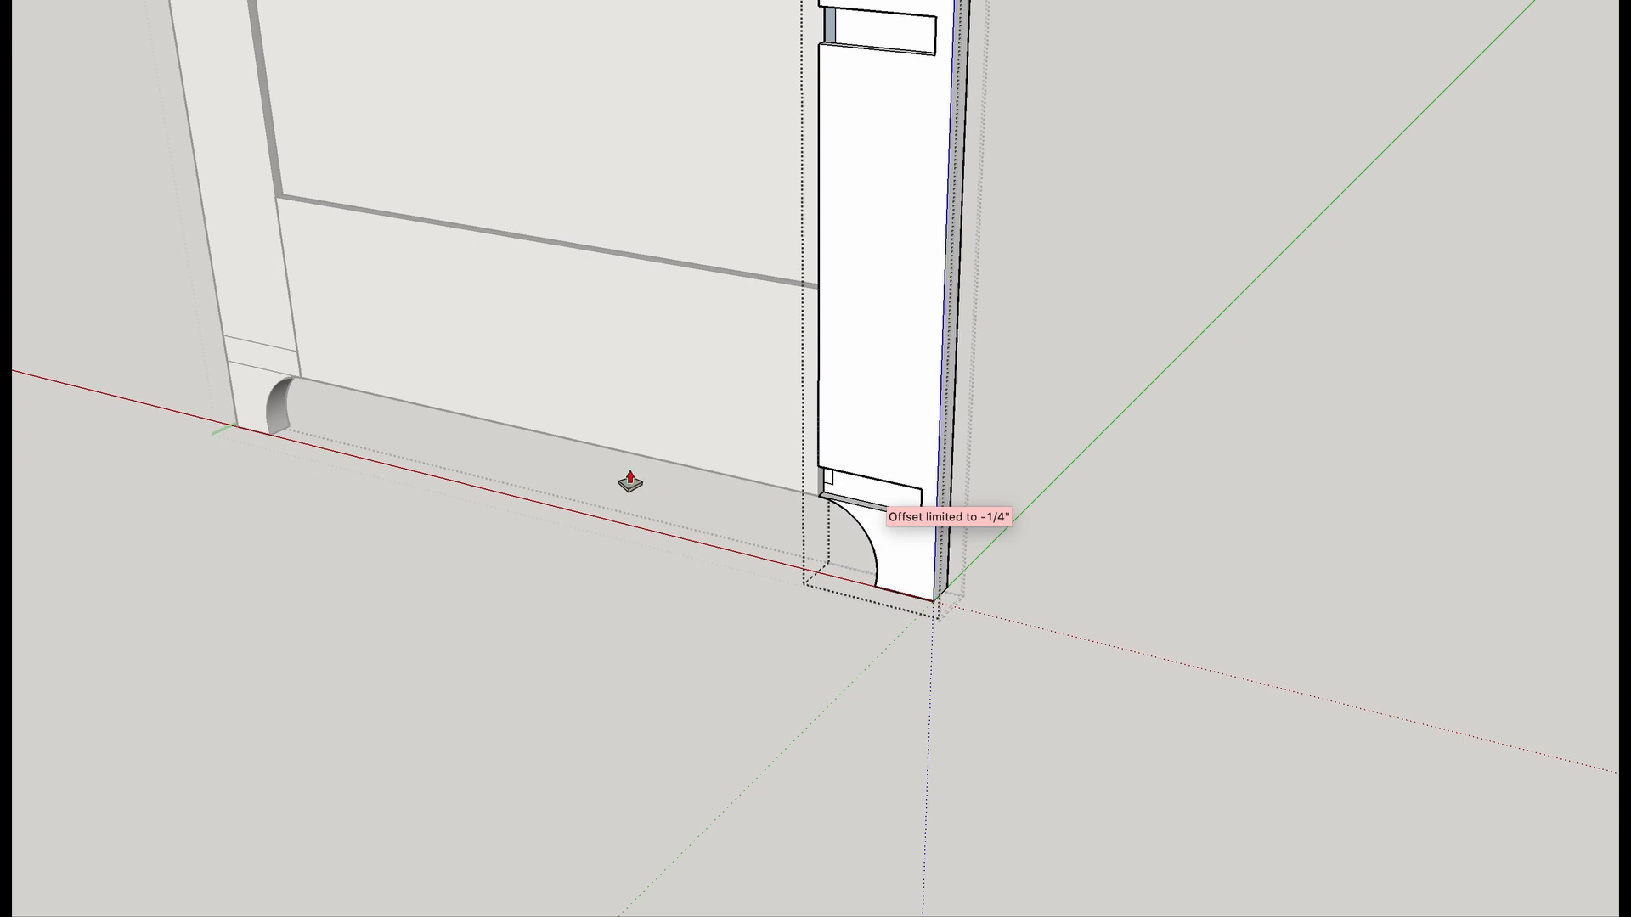
Leave this stile and open the same side panel's other stile, with the full-width notch lines, for editing.
middle_click_drag(654, 497, 536, 555)
scroll(584, 510, "down", 3)
middle_click_drag(593, 502, 675, 916, "shift")
middle_click_drag(550, 651, 1075, 382)
left_click(1068, 368)
left_click(860, 389)
left_click(1018, 369)
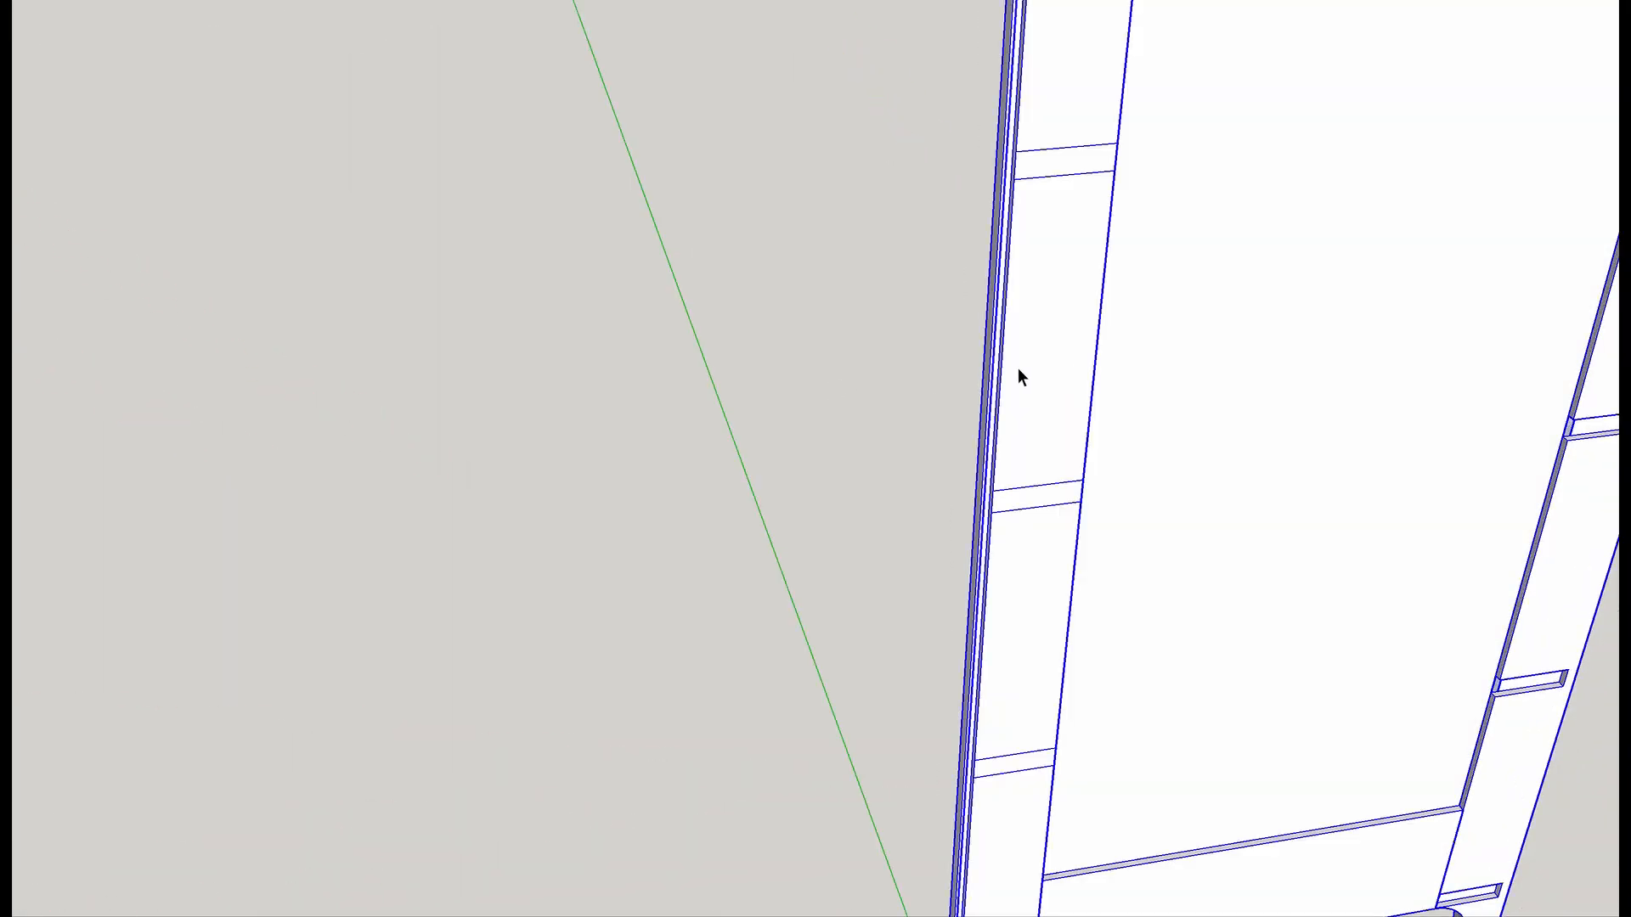
double_click(1033, 361)
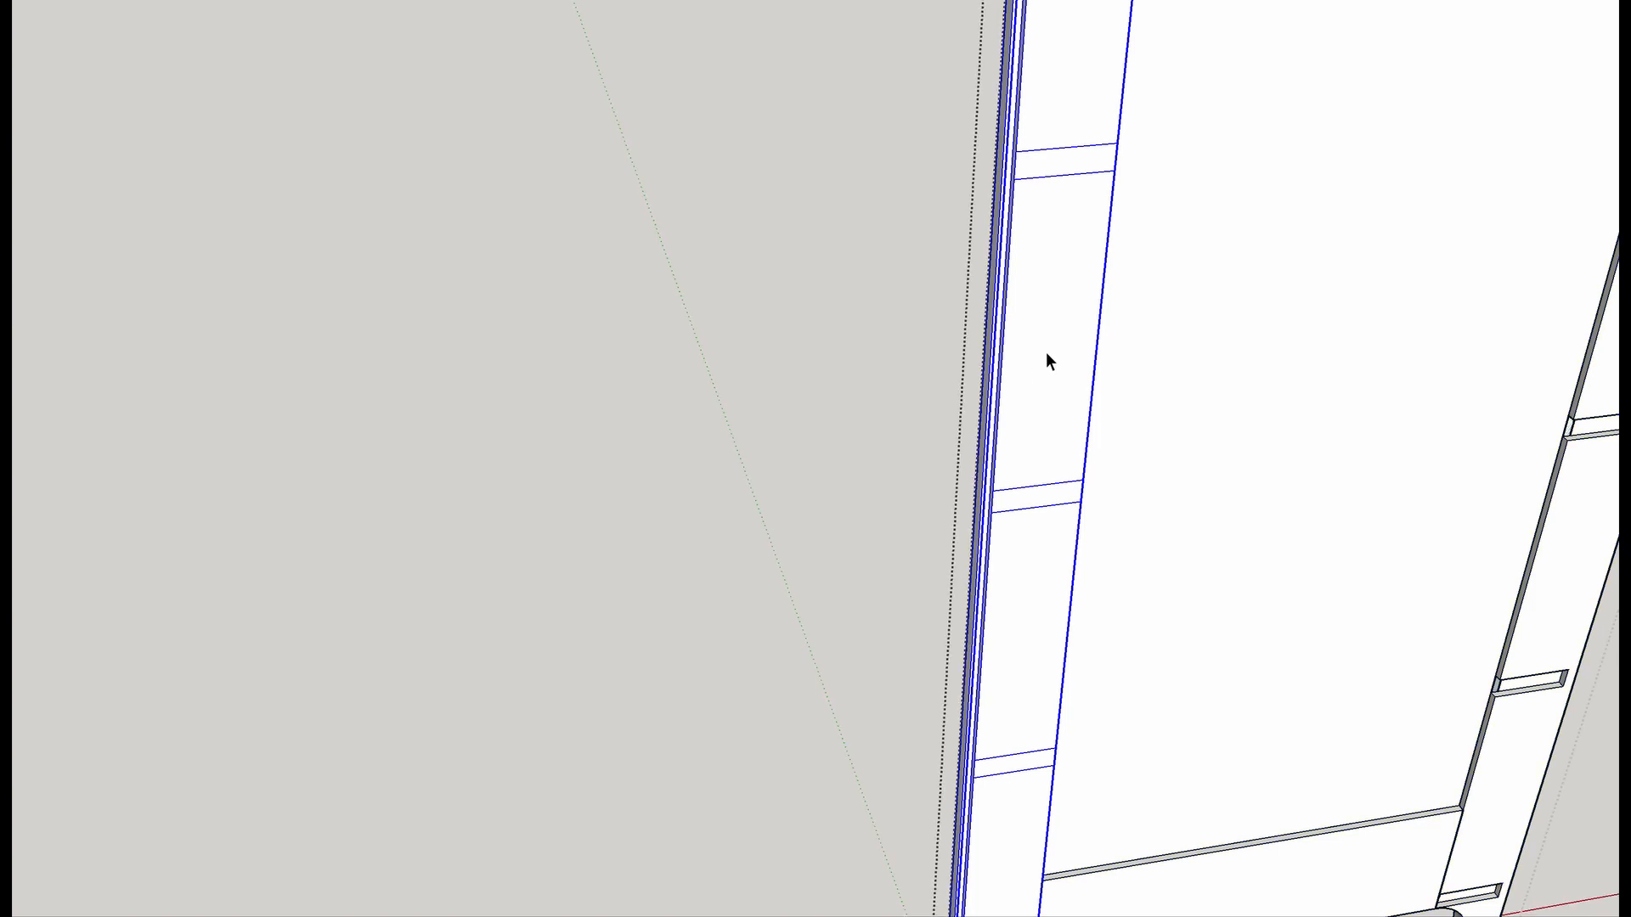
double_click(1047, 352)
middle_click_drag(1063, 346, 988, 899)
Push each full-width notch face on this stile inward to the same depth, down to the foot, and close the stile.
key("p")
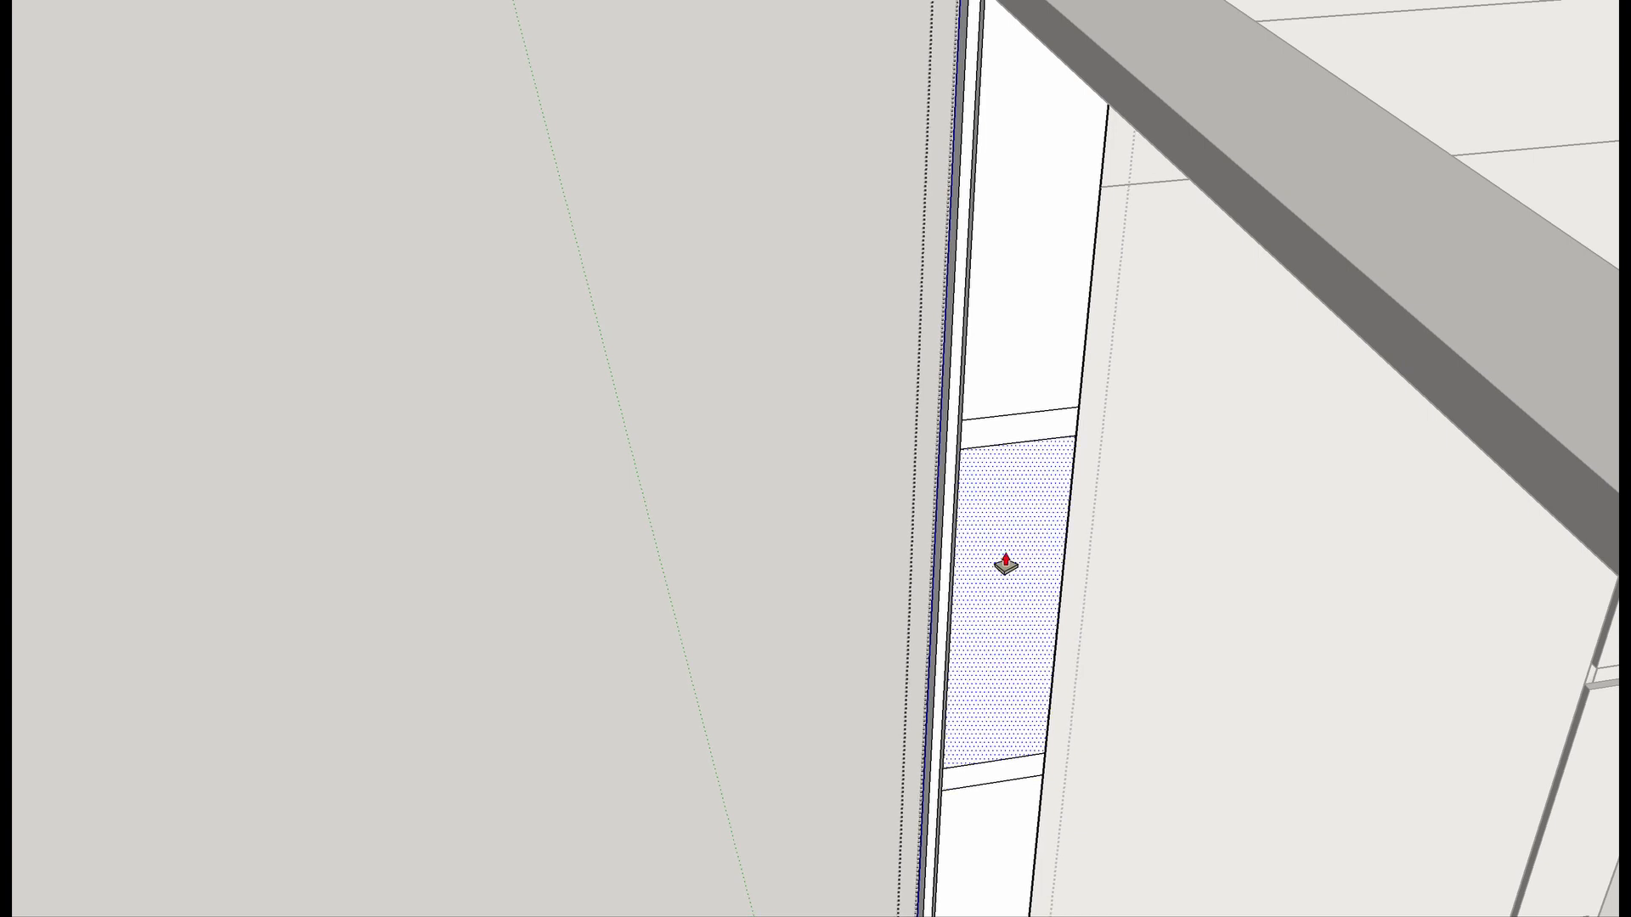
double_click(1008, 444)
double_click(1014, 773)
middle_click_drag(1009, 910, 1021, 441, "shift")
double_click(997, 610)
middle_click_drag(997, 642, 998, 232, "shift")
double_click(960, 504)
middle_click_drag(961, 546, 983, 226, "shift")
double_click(983, 396)
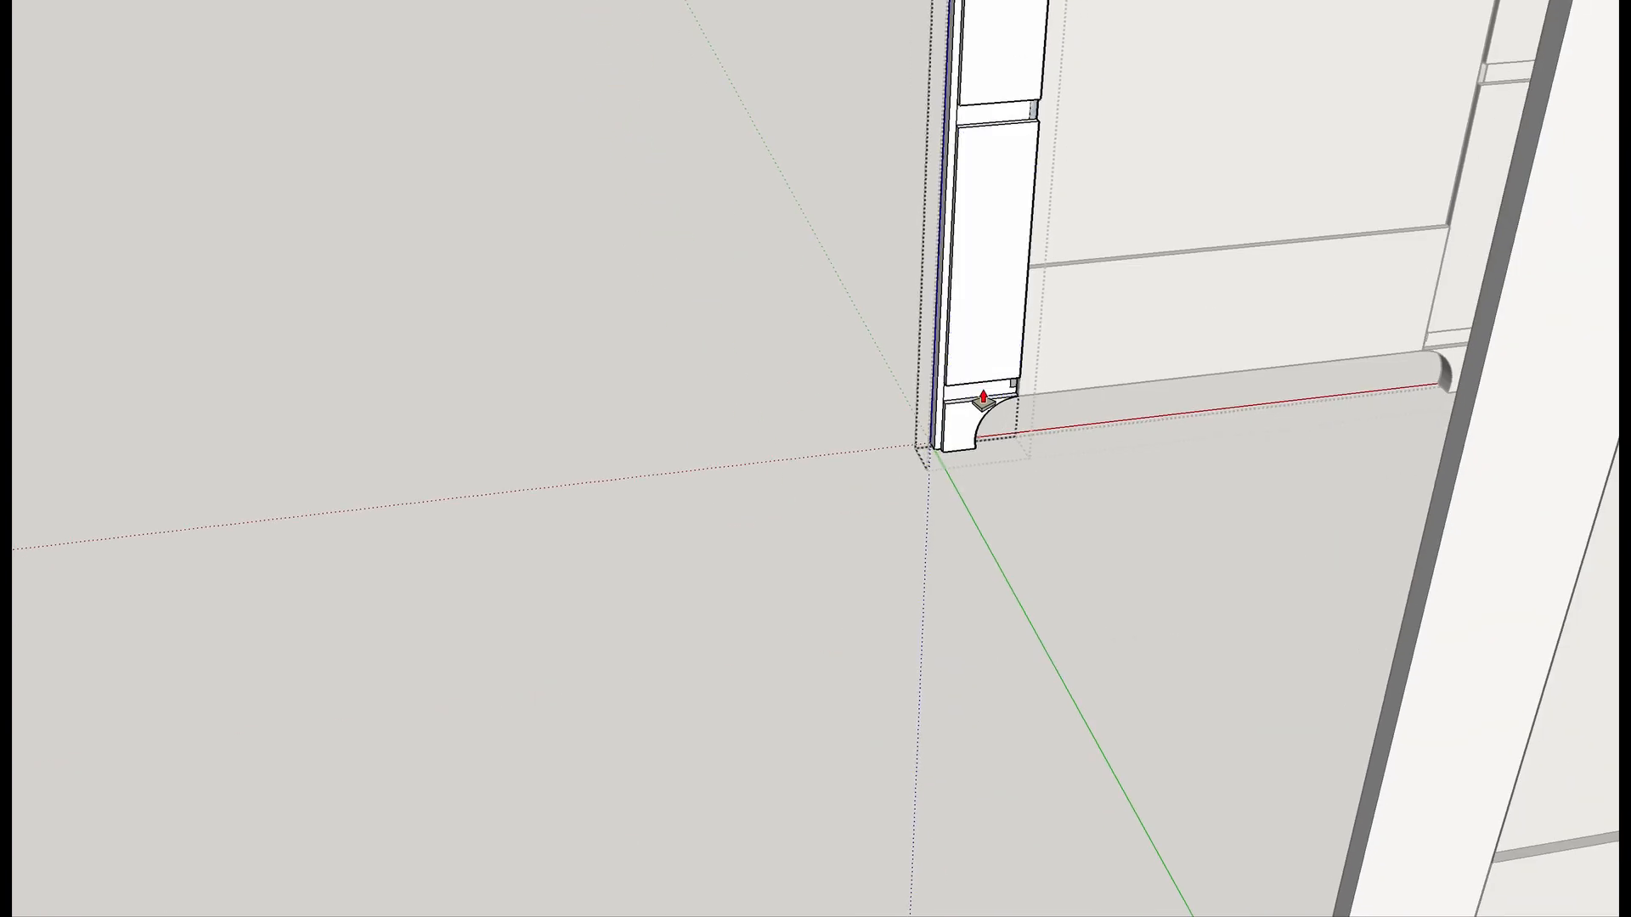
key("space")
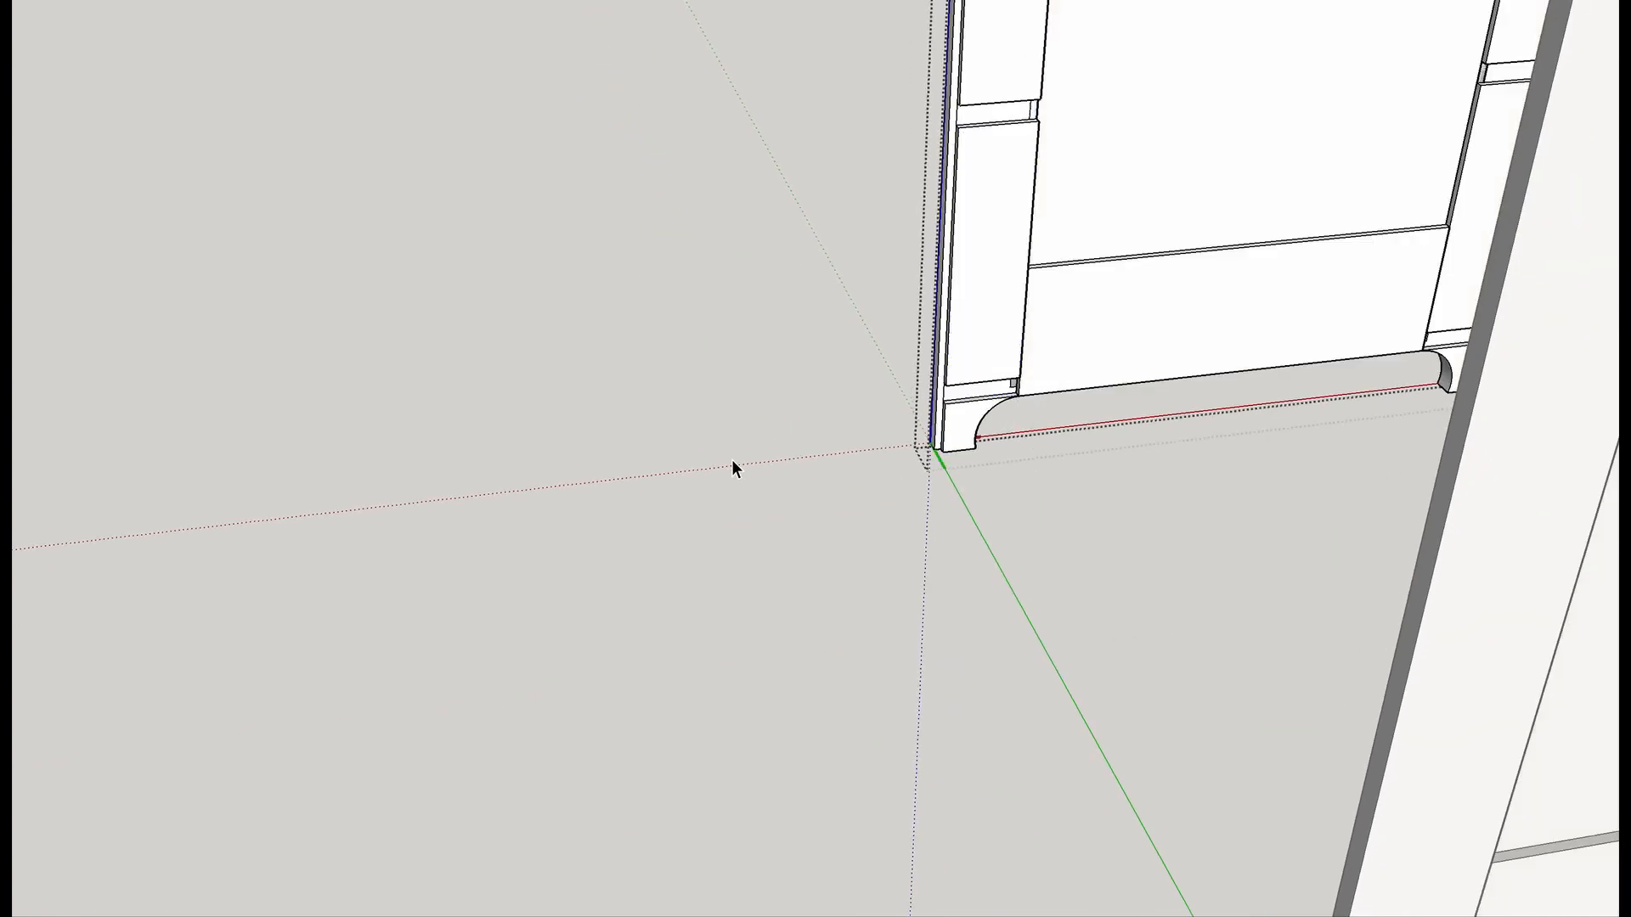
Examine the notches cut into both stiles of the side panel, especially where they meet the panel's inner edge.
middle_click_drag(918, 466, 41, 436)
scroll(189, 466, "down", 2)
middle_click_drag(183, 470, 1557, 533)
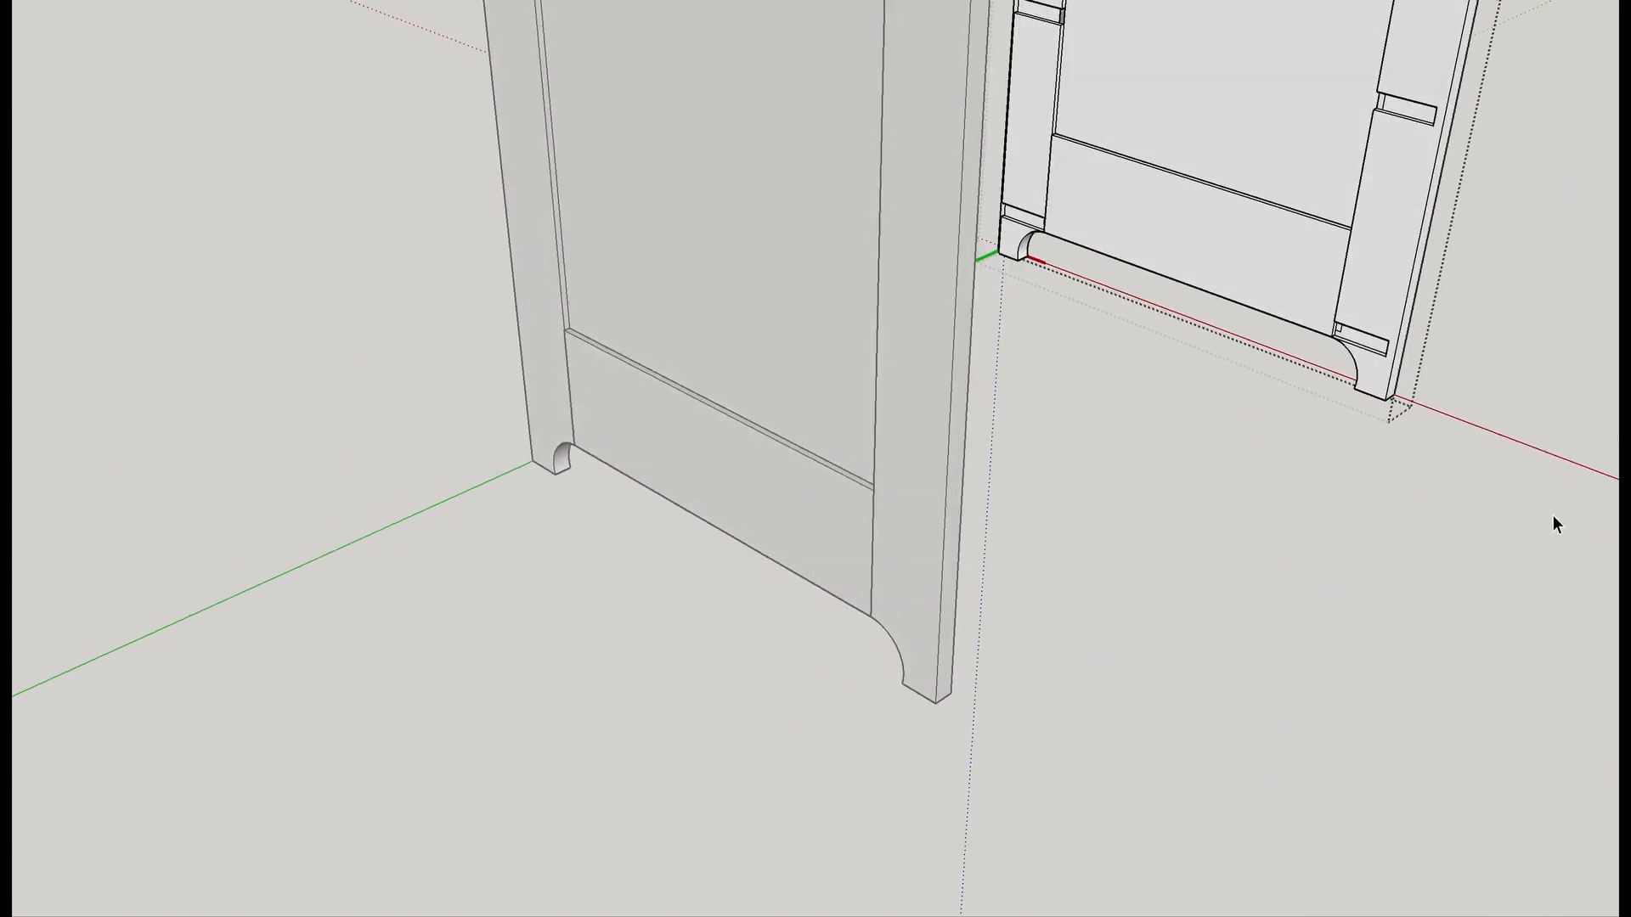
scroll(1393, 68, "up", 3)
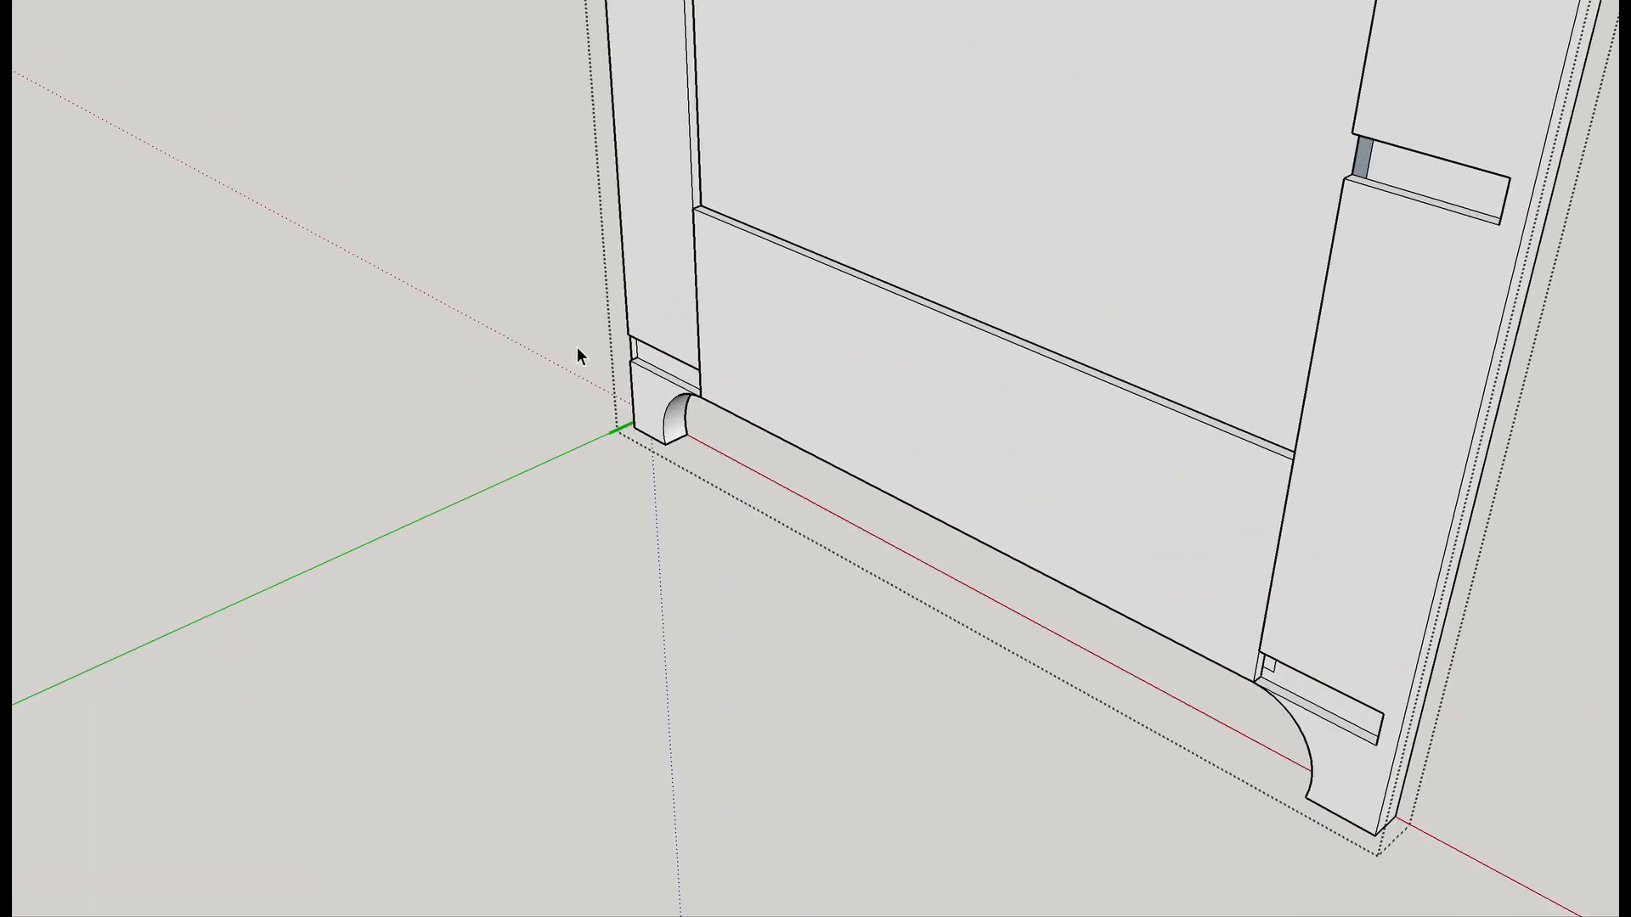
scroll(659, 354, "down", 5)
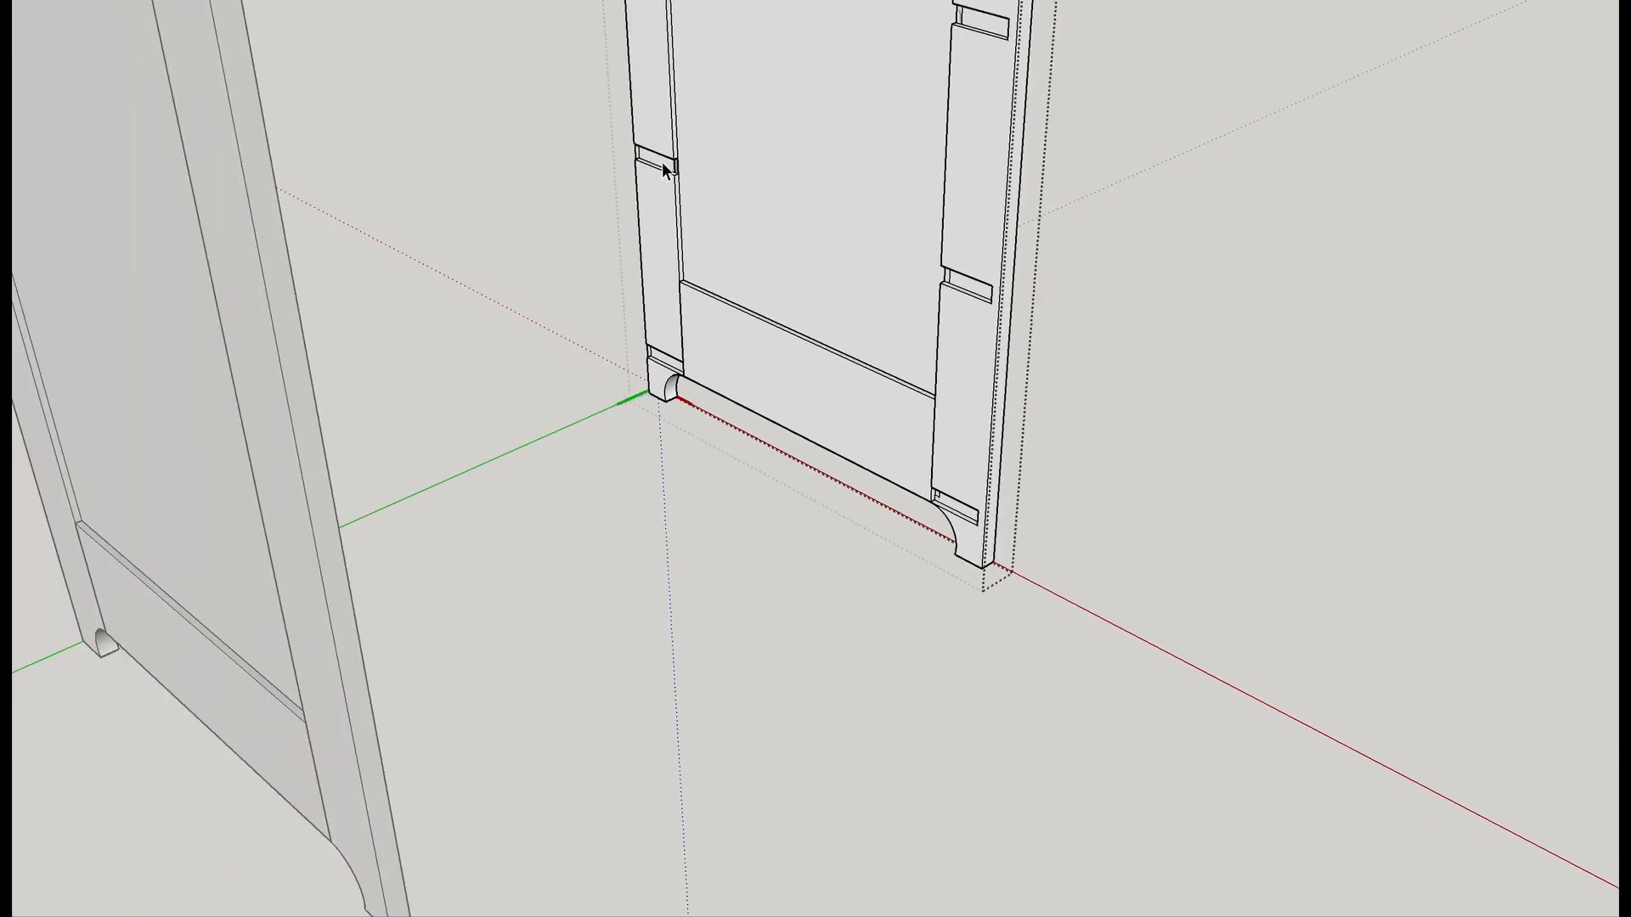
scroll(671, 146, "up", 5)
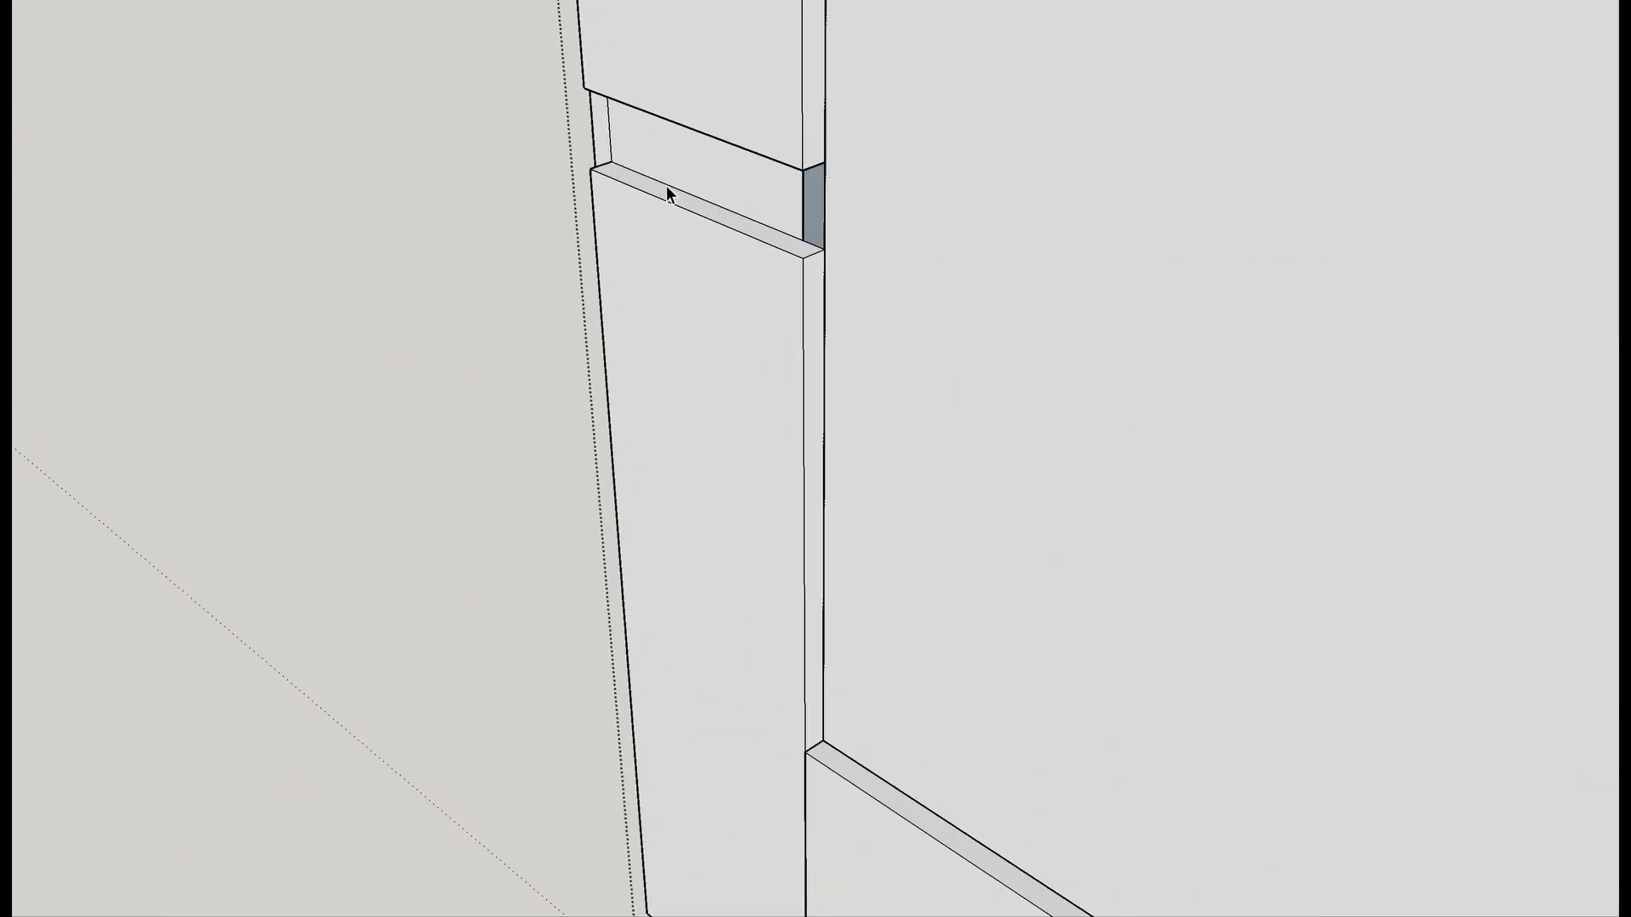
scroll(666, 185, "down", 4)
scroll(864, 261, "down", 2)
scroll(1064, 344, "up", 6)
mouse_move(1063, 346)
middle_mouse_down()
mouse_move(982, 339)
mouse_move(1622, 399)
middle_mouse_up()
scroll(676, 280, "up", 3)
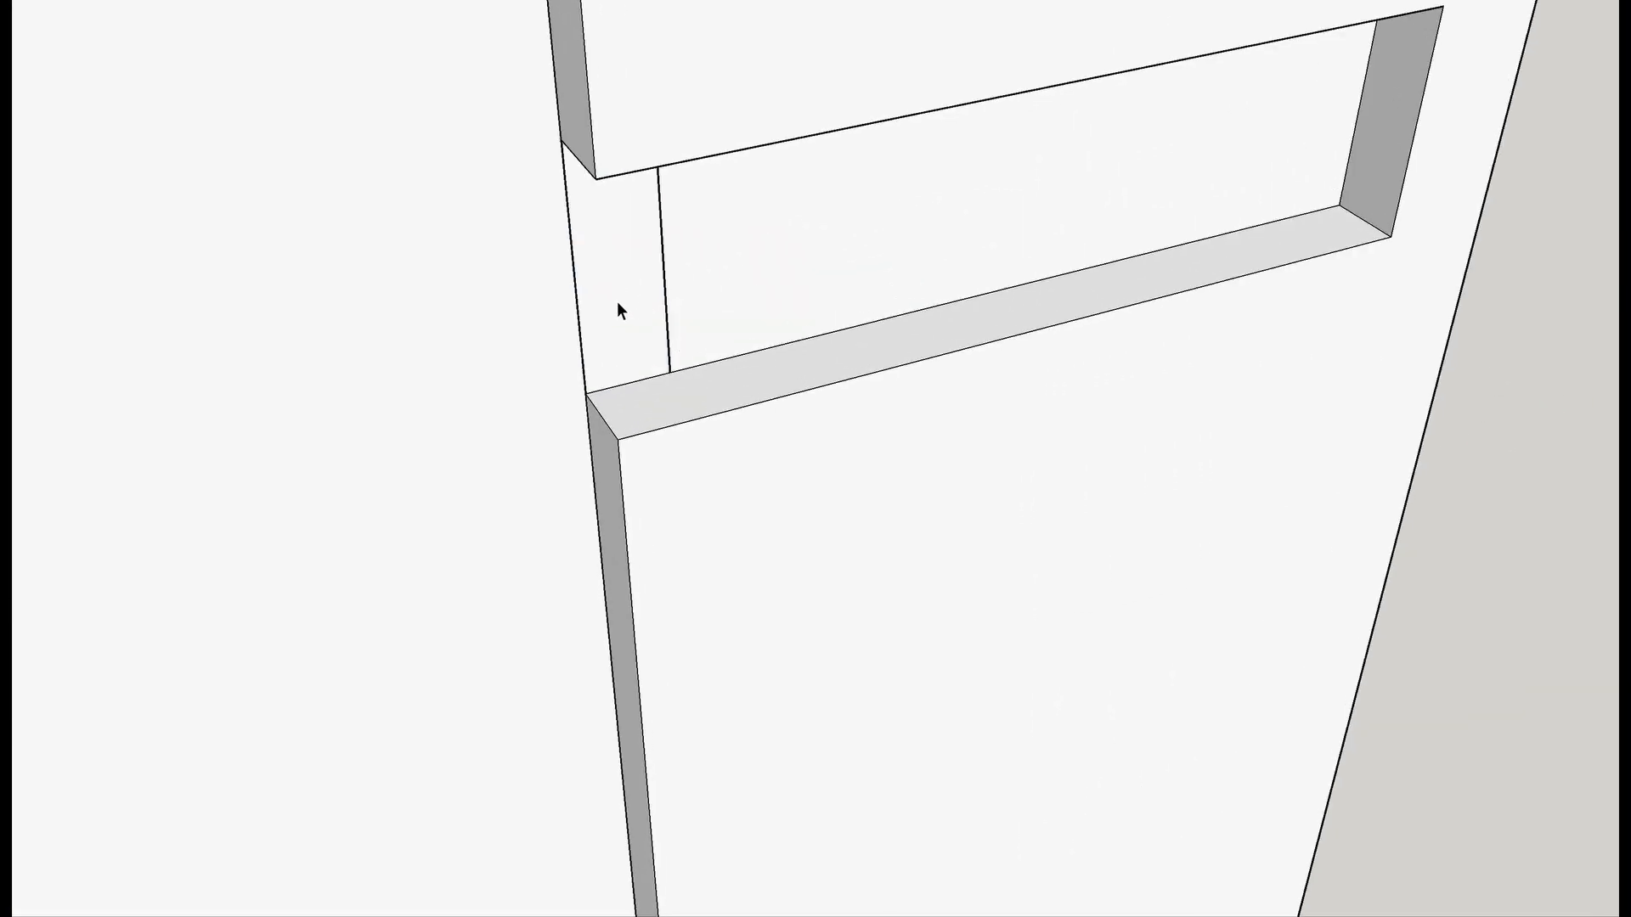
mouse_move(902, 249)
middle_mouse_down()
mouse_move(762, 277)
mouse_move(629, 184)
middle_mouse_up()
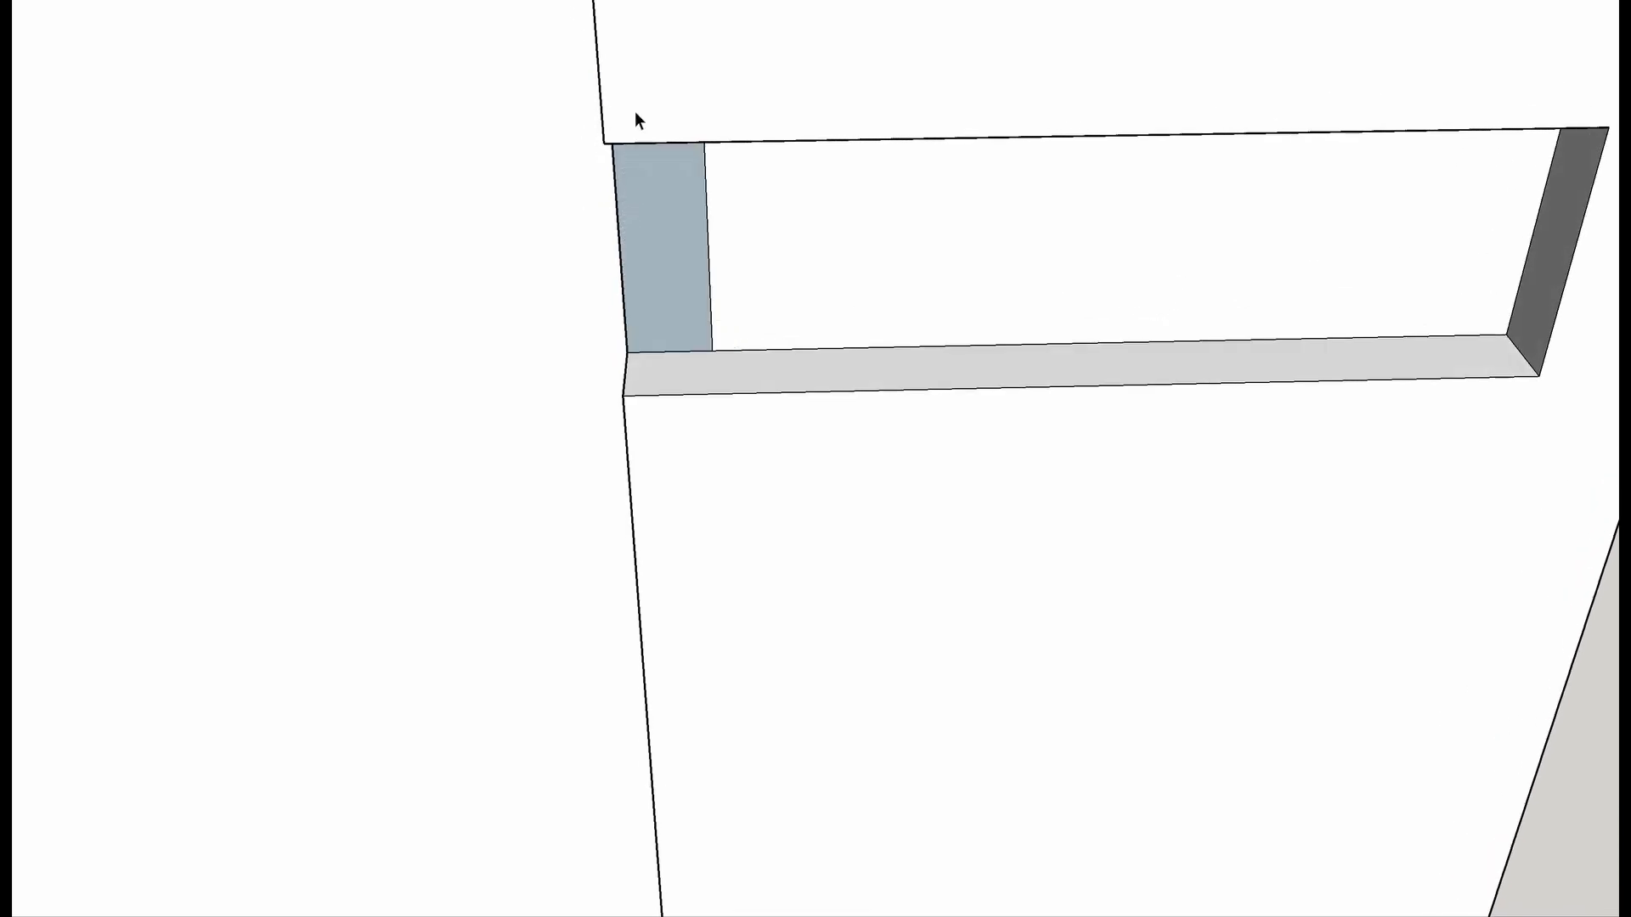
scroll(971, 311, "down", 5)
mouse_move(1119, 329)
middle_mouse_down()
mouse_move(535, 303)
mouse_move(780, 493)
mouse_move(892, 532)
mouse_move(437, 419)
mouse_move(201, 226)
mouse_move(255, 255)
middle_mouse_up()
scroll(654, 309, "down", 3)
scroll(654, 309, "down", 6)
middle_click_drag(712, 481, 659, 472)
Display hidden objects, leave the side panel's editing mode, and unhide the three lowest drawer frames.
key("alt+h")
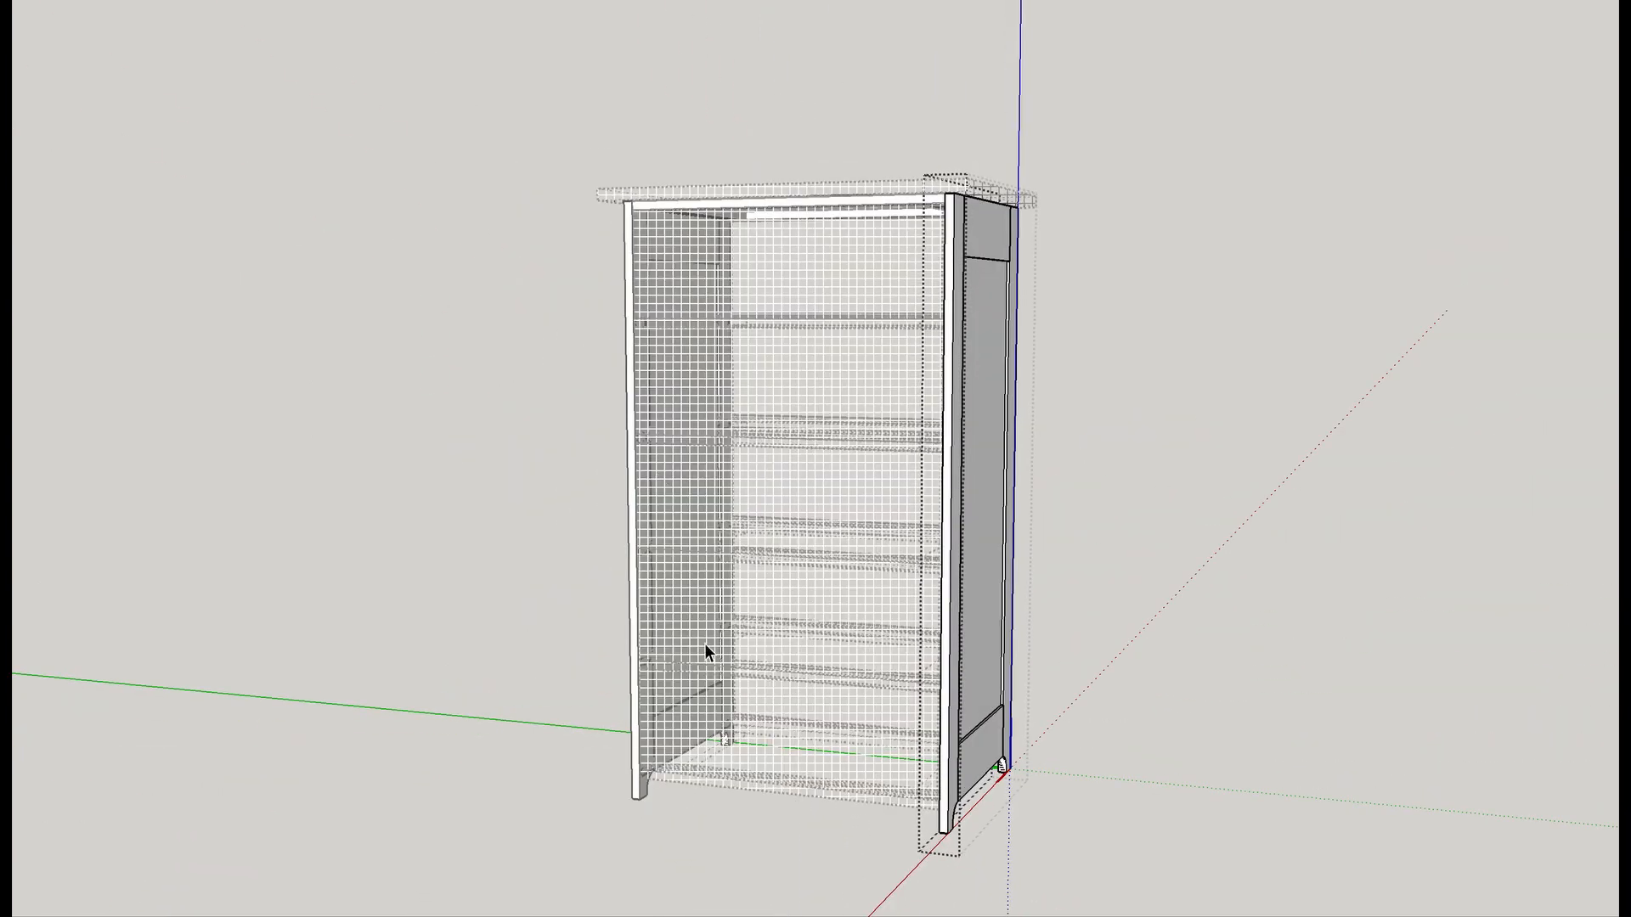
left_click(814, 790)
left_click(813, 791)
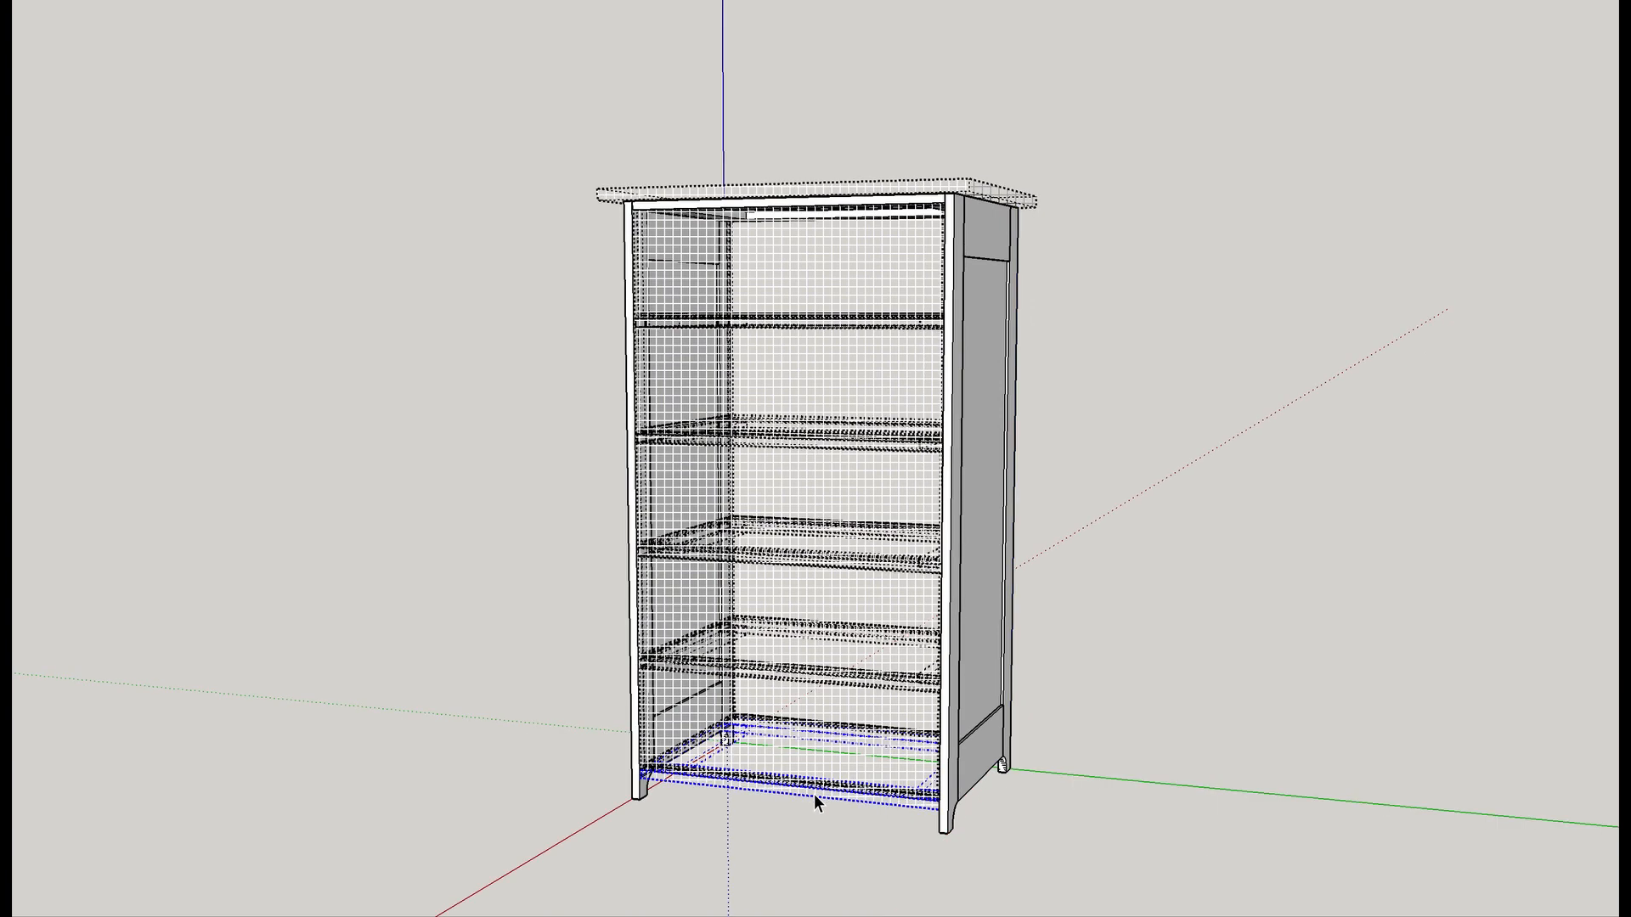
key("shift+h")
left_click(816, 680)
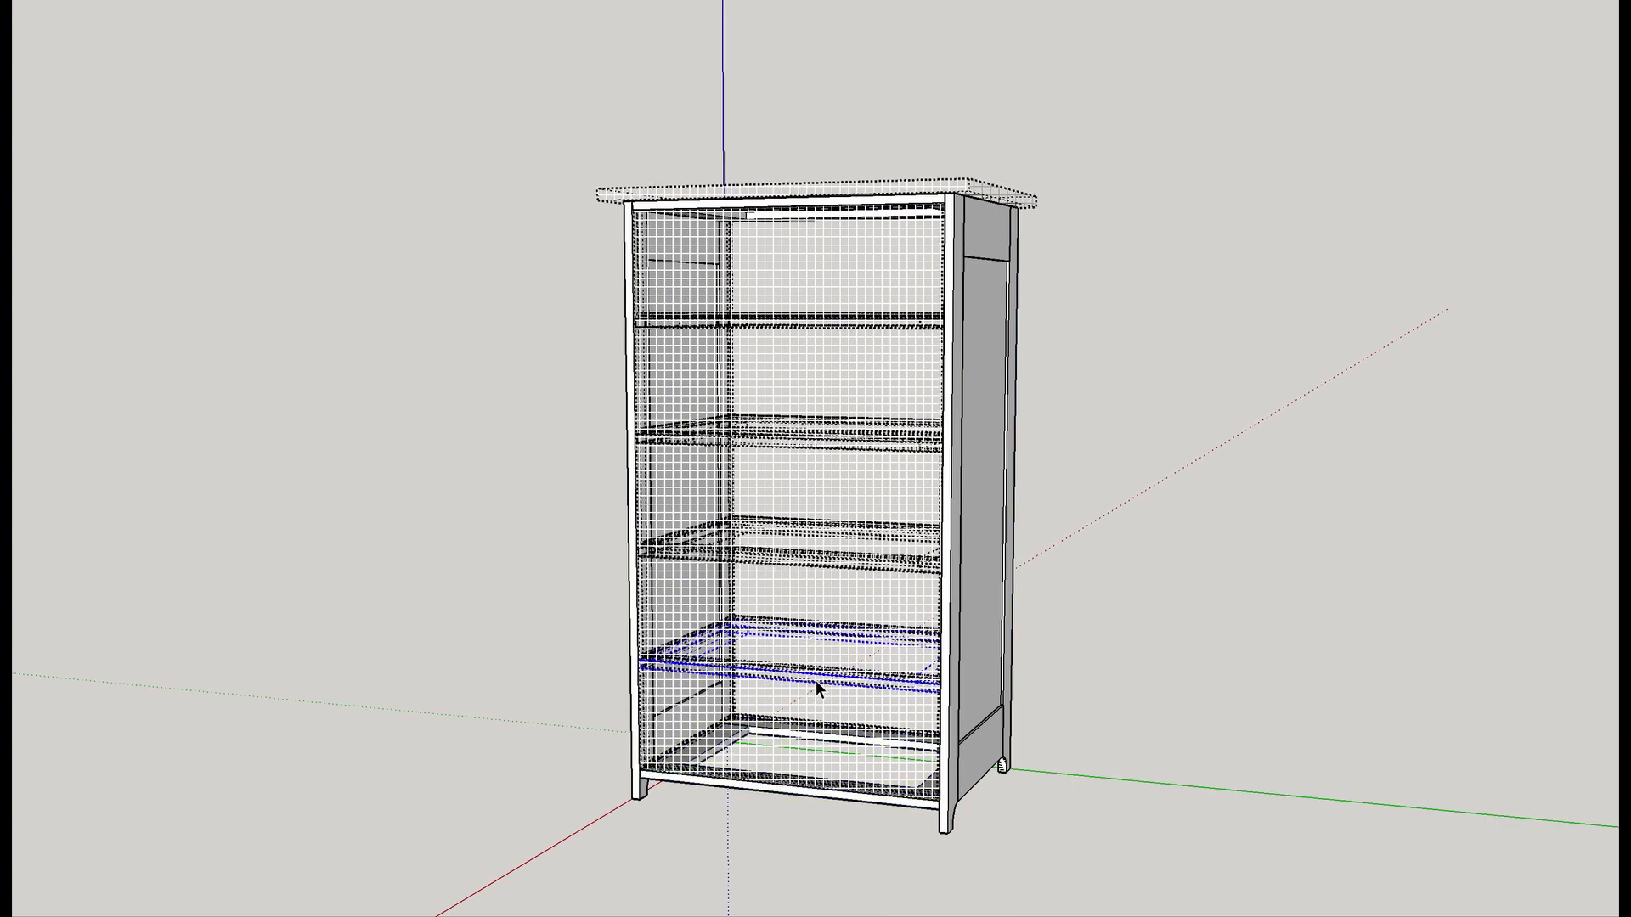
key("shift+h")
left_click(824, 560)
key("shift+h")
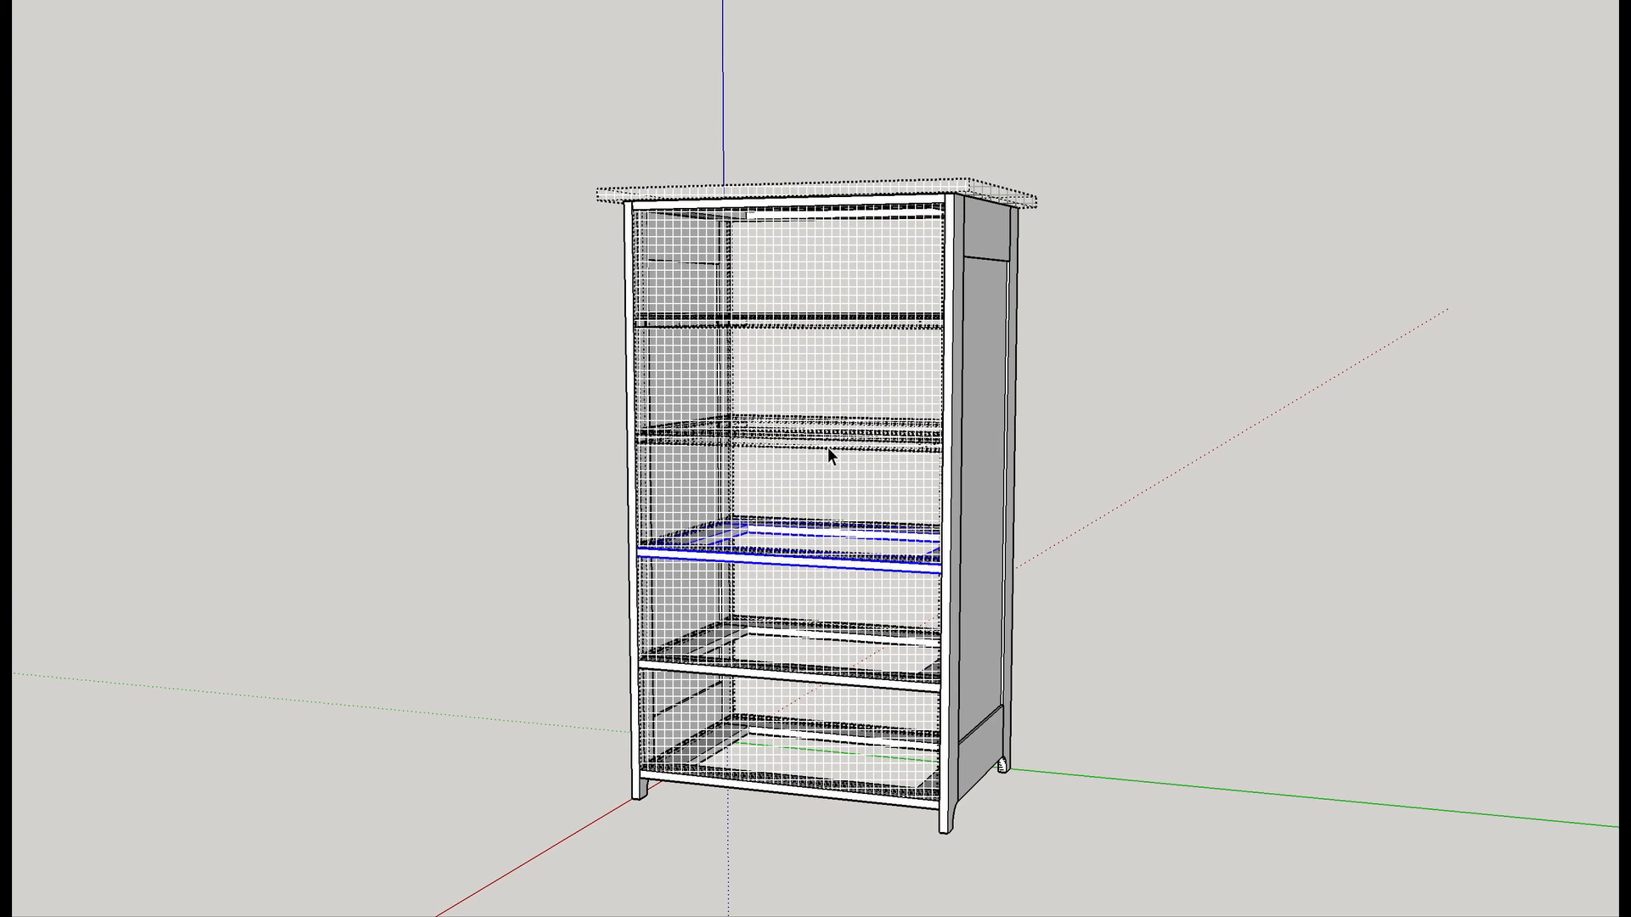
Unhide the remaining upper drawer frames and turn the hidden-object display off.
left_click(825, 442)
key("shift+h")
left_click(813, 321)
key("shift+h")
left_click(838, 210)
key("shift+h")
left_click(840, 206)
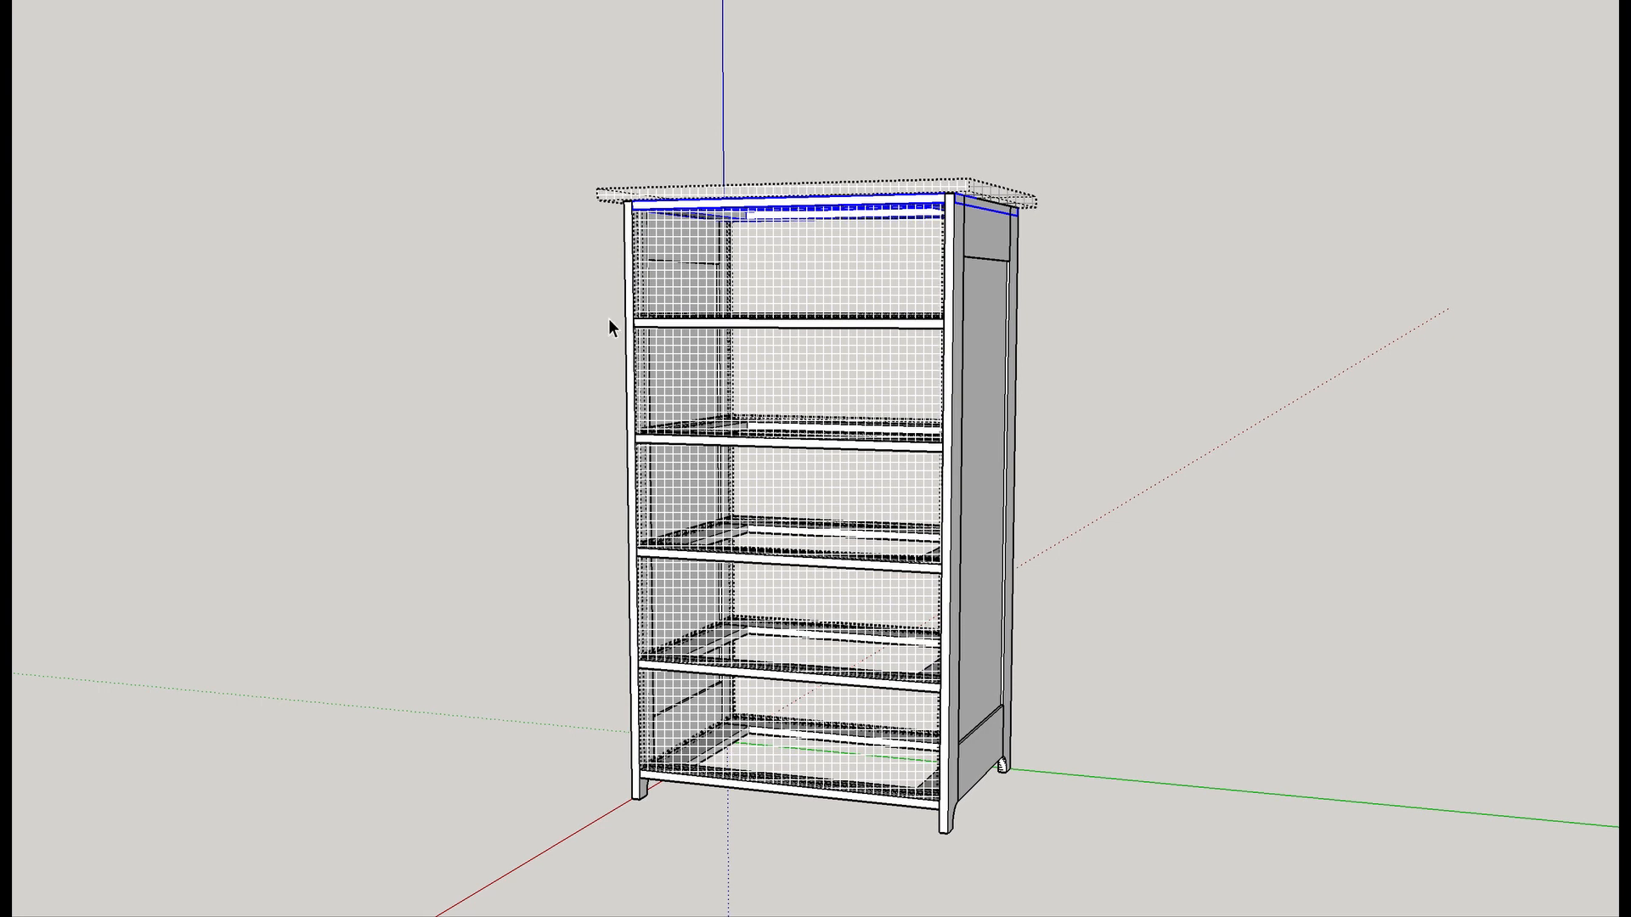
key("alt+h")
middle_click_drag(1042, 500, 1121, 739)
left_click(1155, 716)
middle_click_drag(1187, 689, 382, 510)
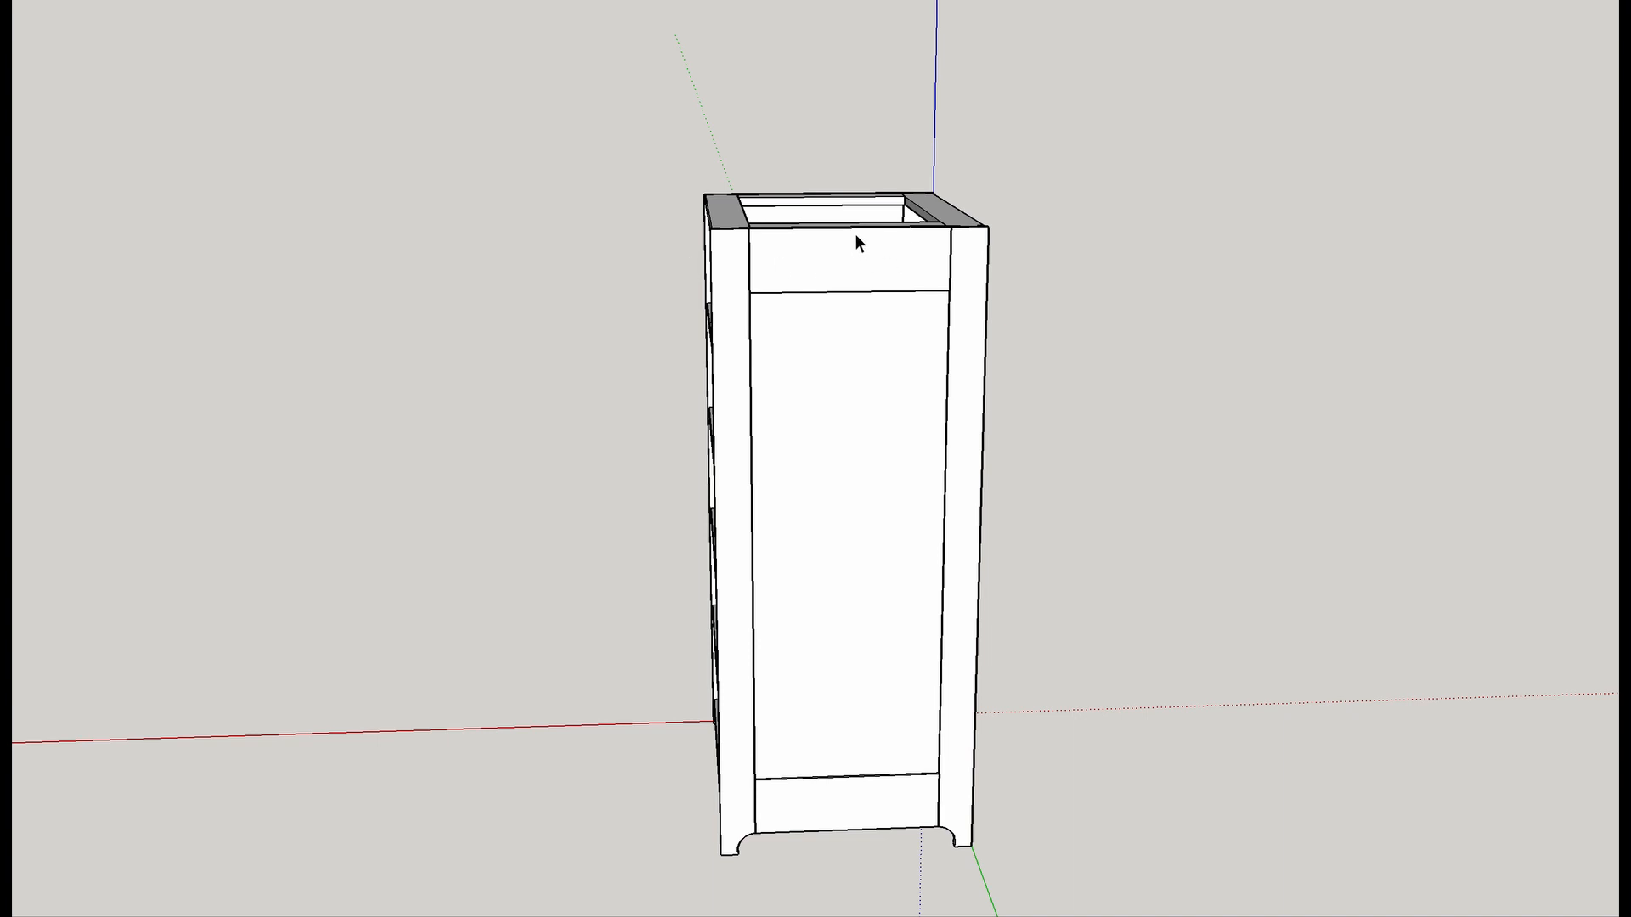
middle_click_drag(824, 527, 1117, 459)
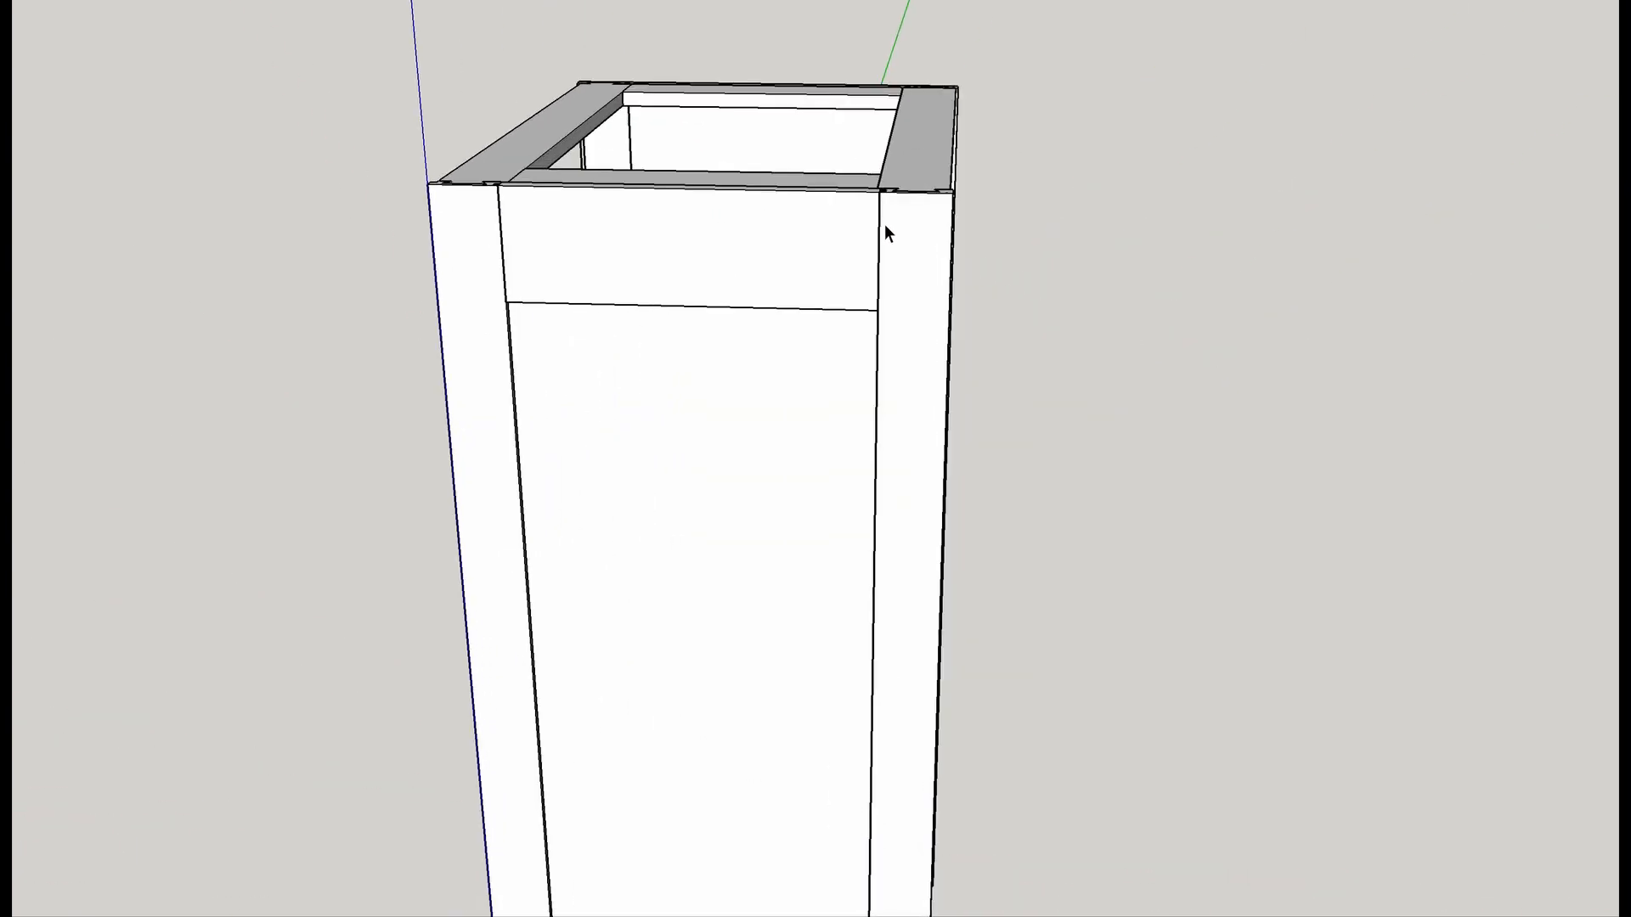
Open the side panel group for editing and hide both of its stiles, leaving the top rail and centre panel shown.
scroll(656, 252, "up", 2)
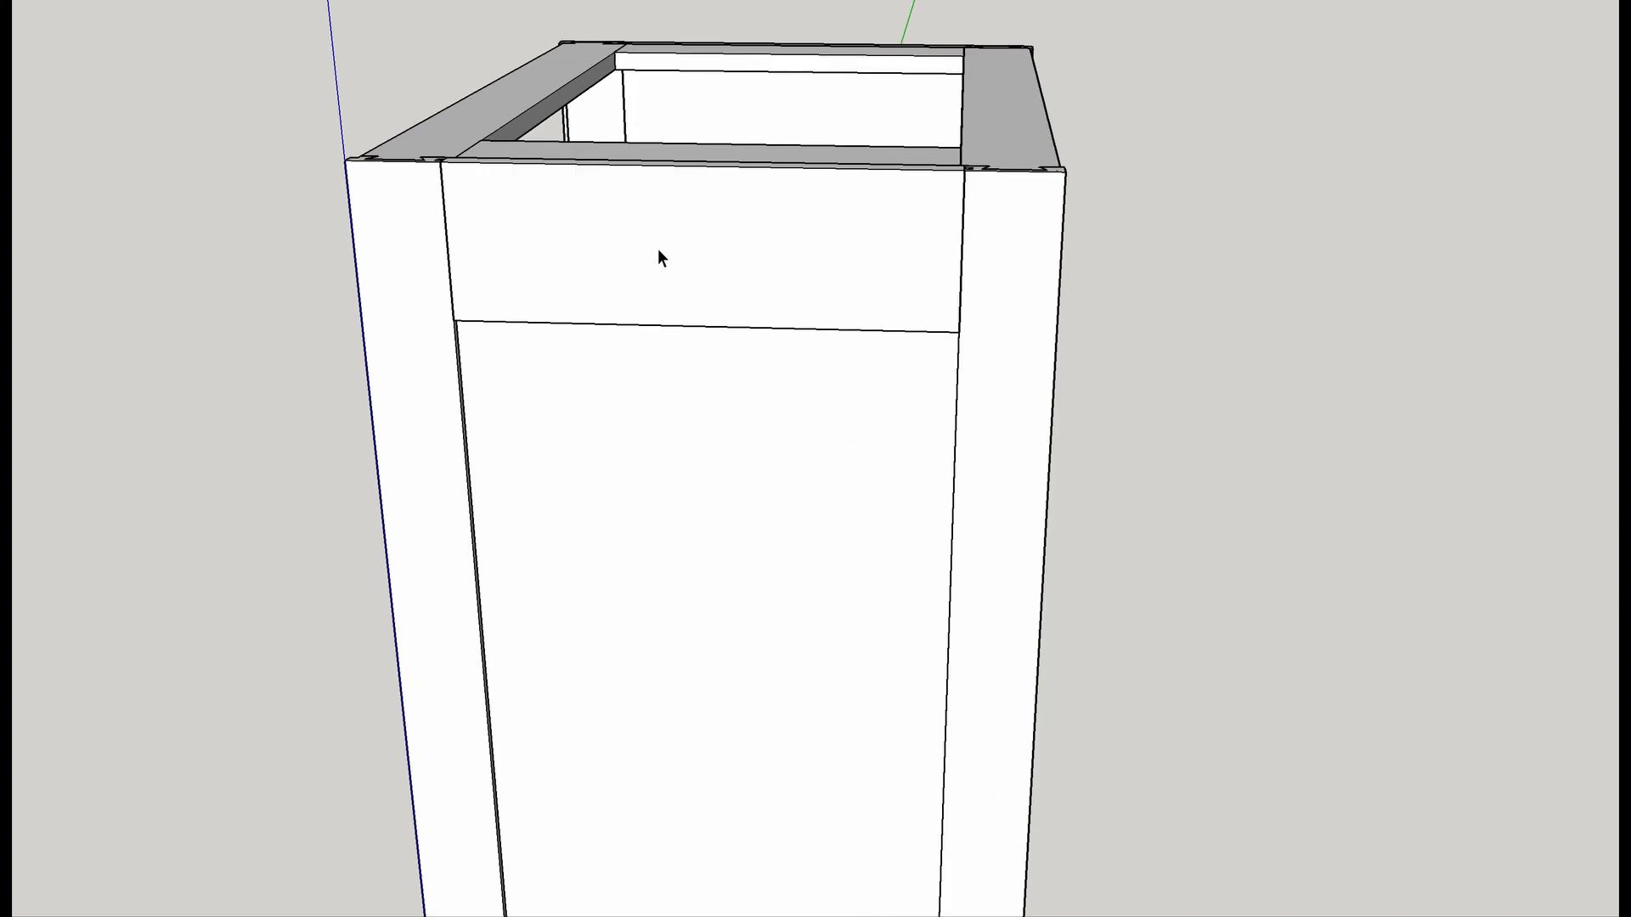
left_click(1022, 282)
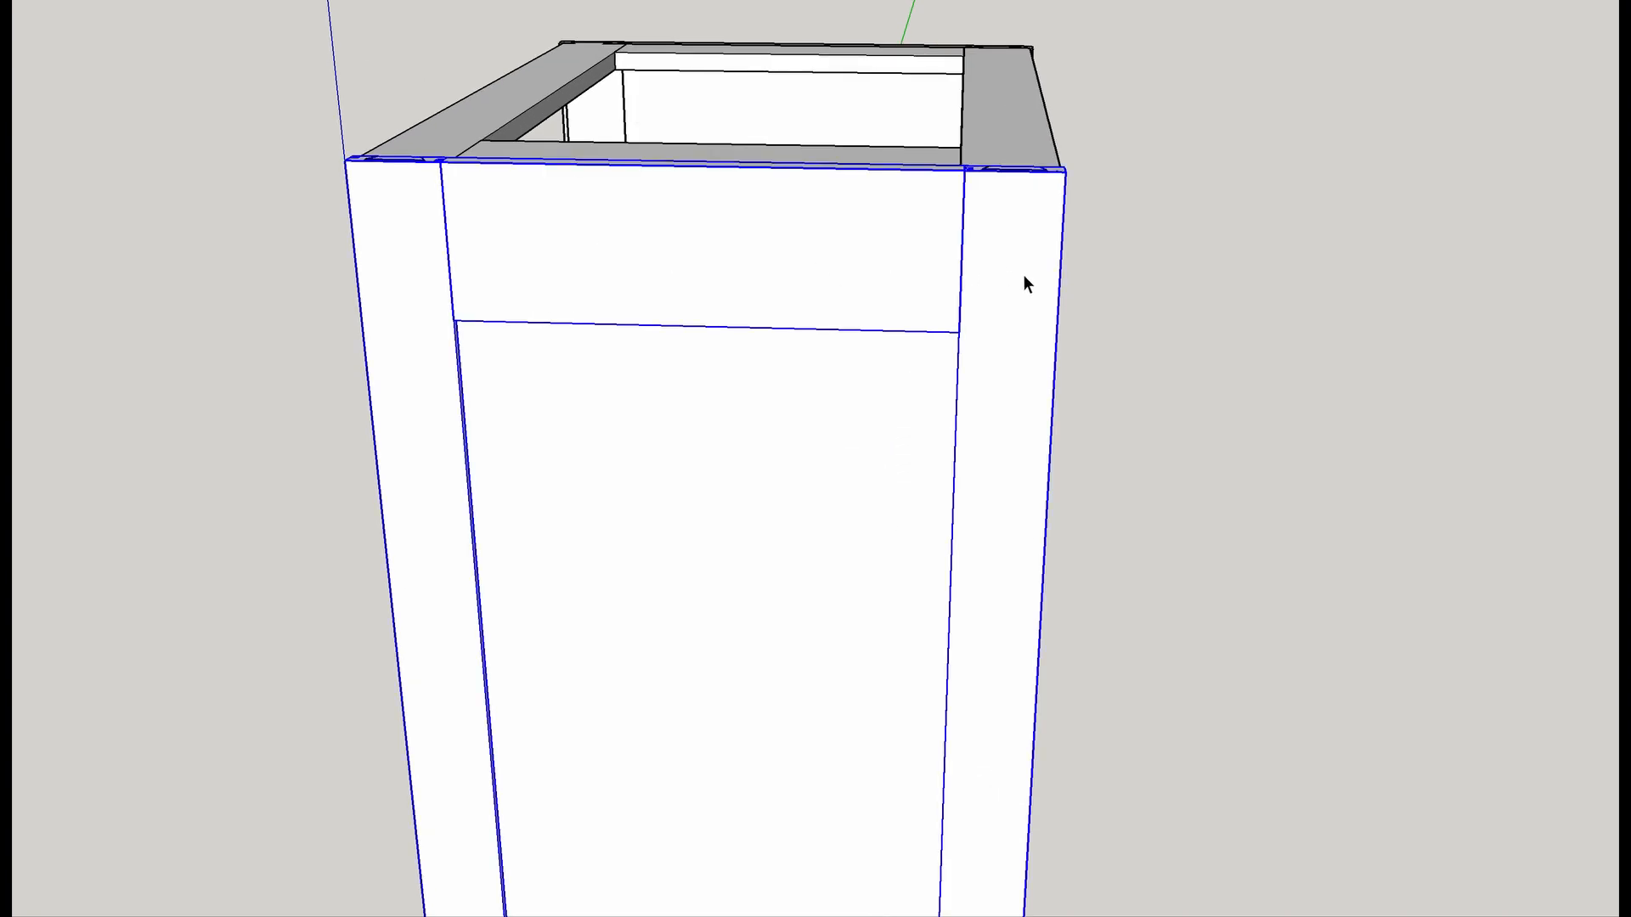
double_click(1024, 276)
left_click(1024, 276)
right_click(1024, 276)
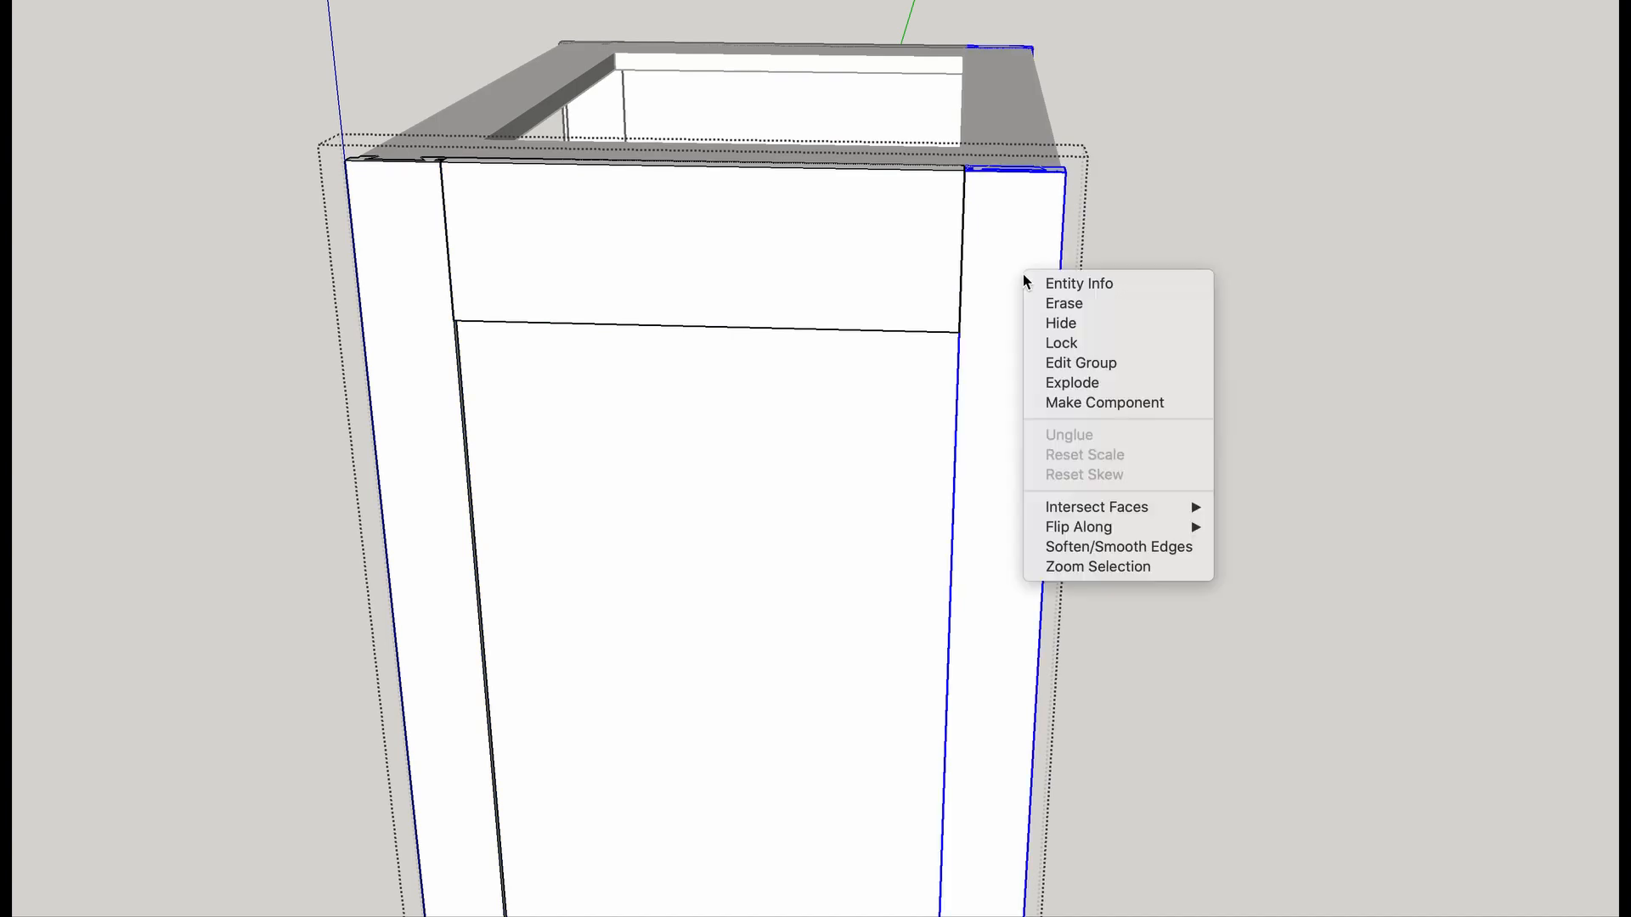
left_click(1053, 323)
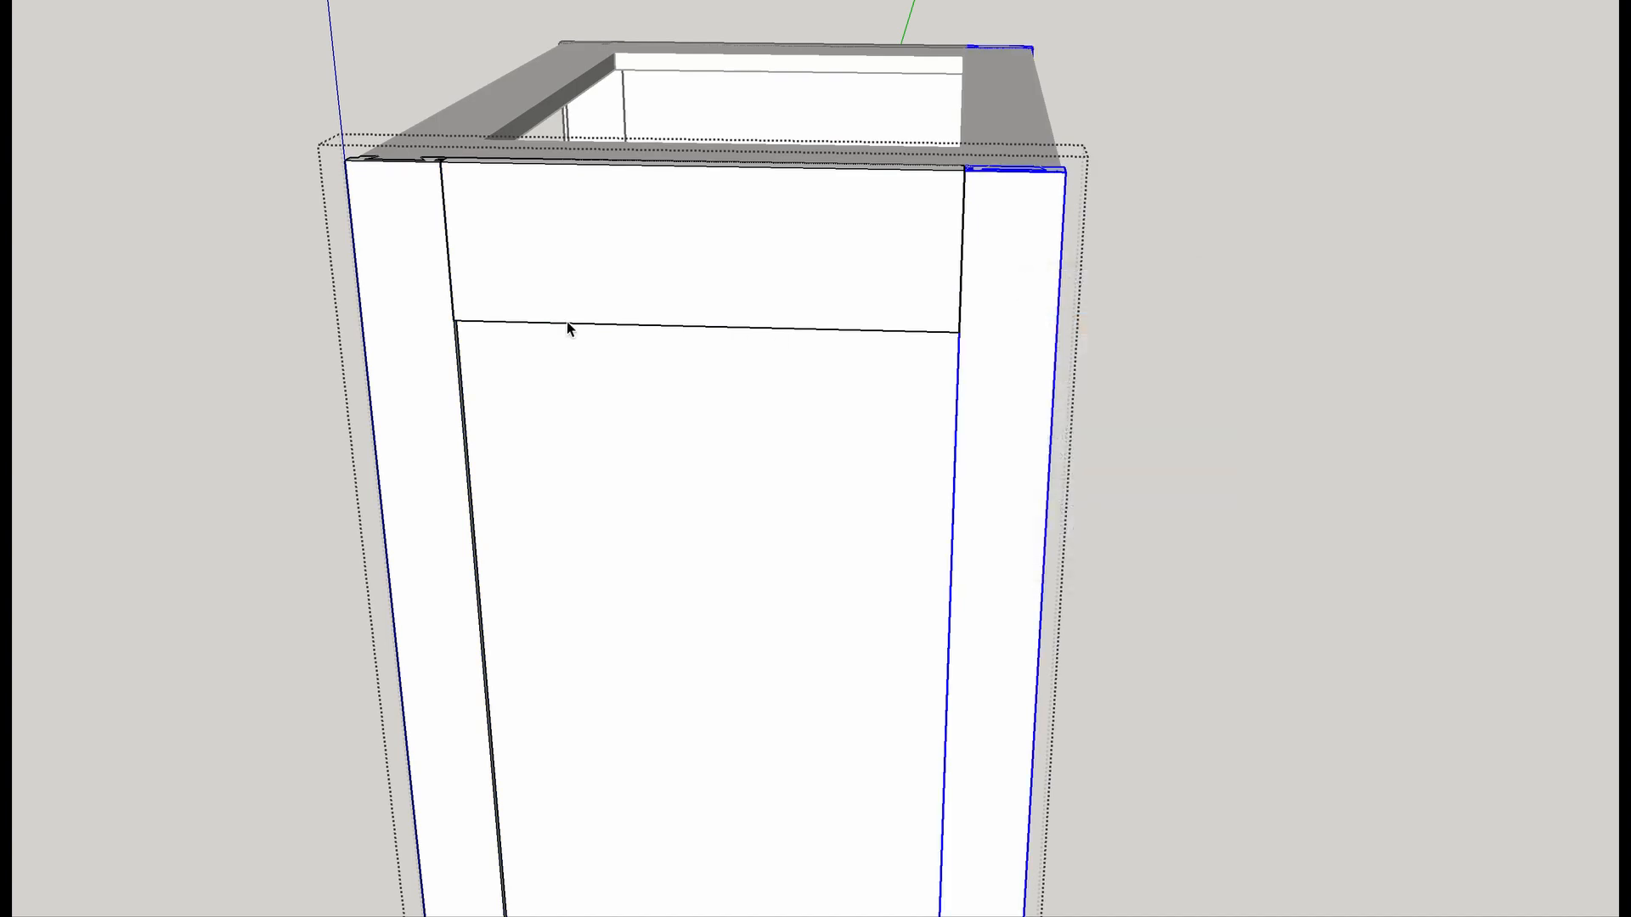
left_click(424, 294)
right_click(418, 283)
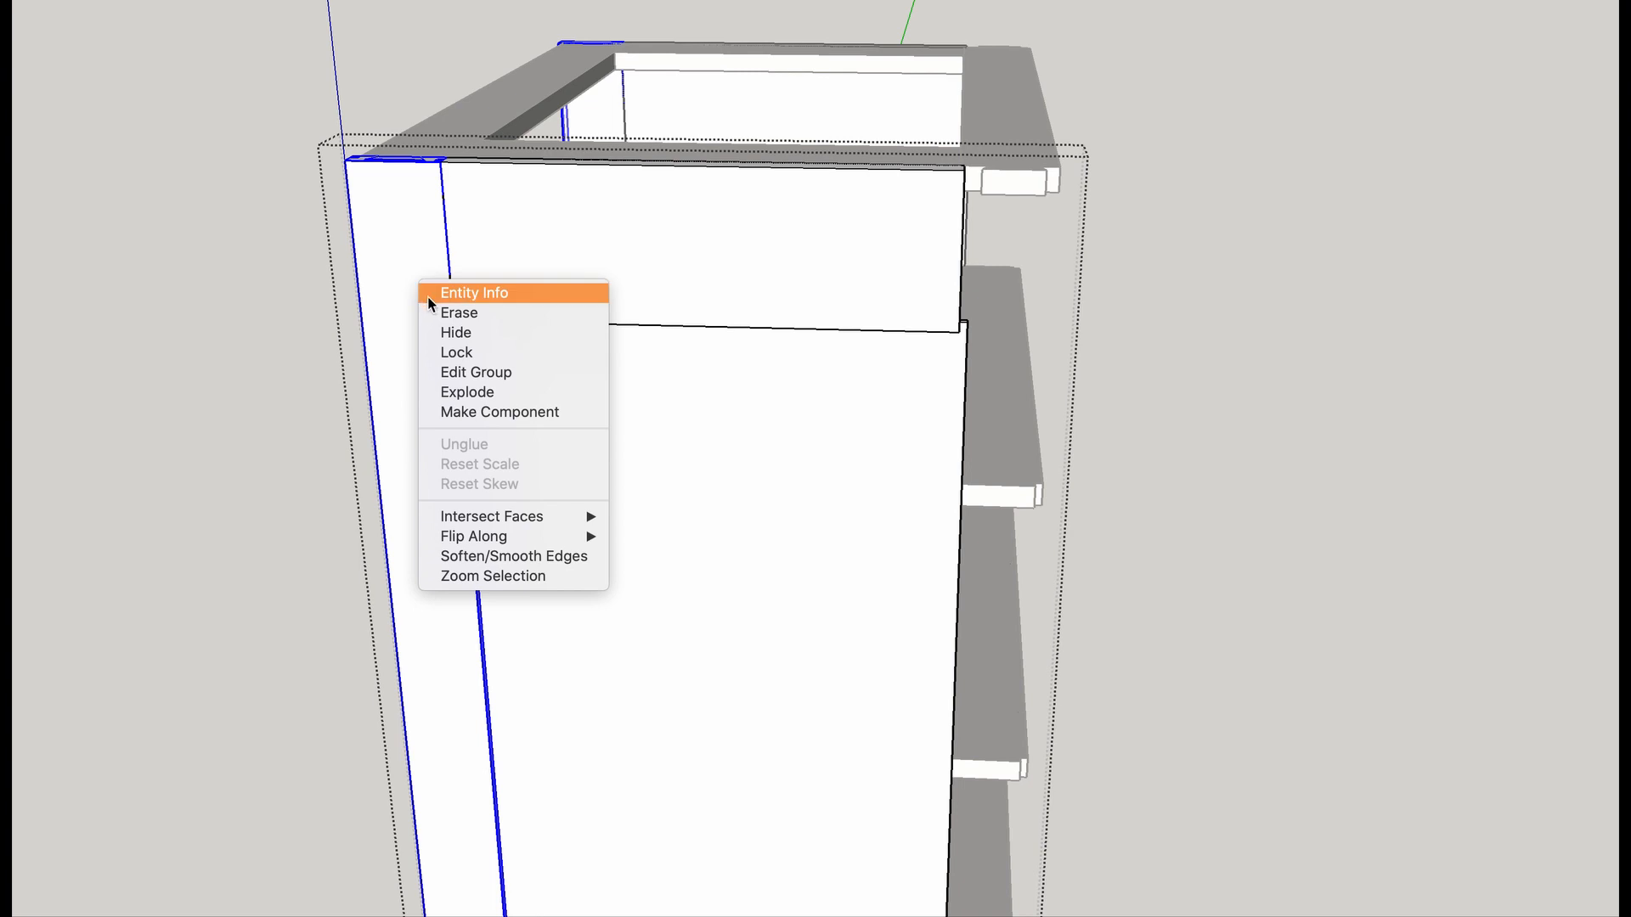
left_click(455, 332)
Leave the side panel's editing mode and delete the top drawer frame covering the end of the top rail.
middle_click_drag(983, 305, 493, 365)
scroll(533, 283, "up", 7)
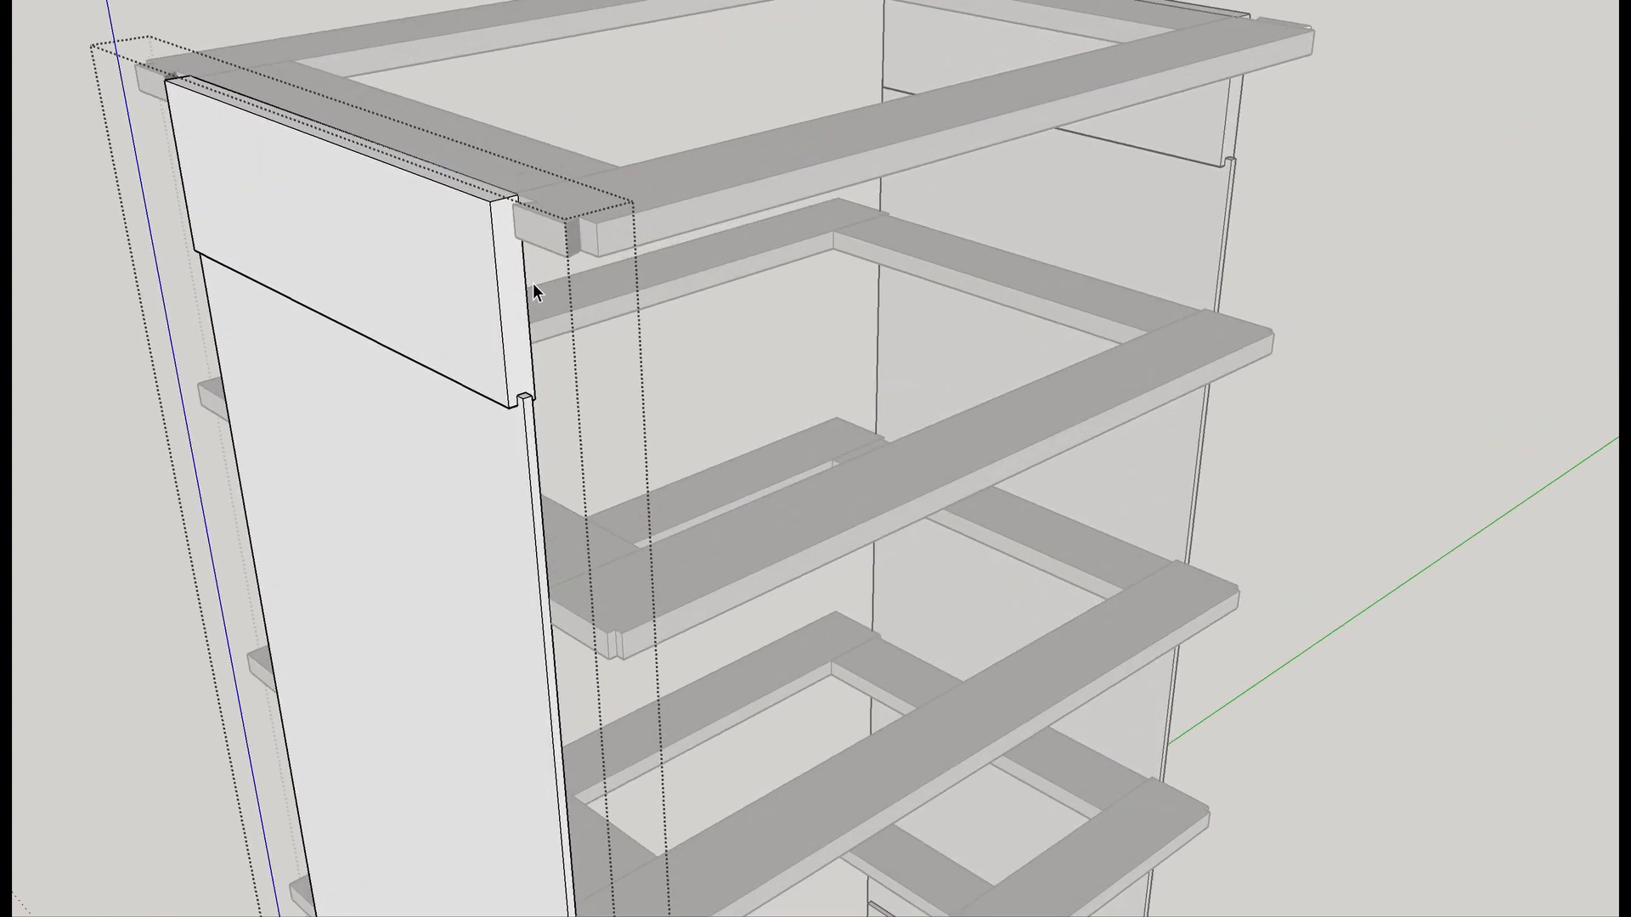
mouse_move(533, 283)
middle_mouse_down()
mouse_move(467, 335)
mouse_move(462, 291)
mouse_move(502, 255)
mouse_move(550, 294)
mouse_move(537, 312)
middle_mouse_up()
middle_click_drag(615, 377, 474, 380)
middle_click_drag(303, 391, 522, 461)
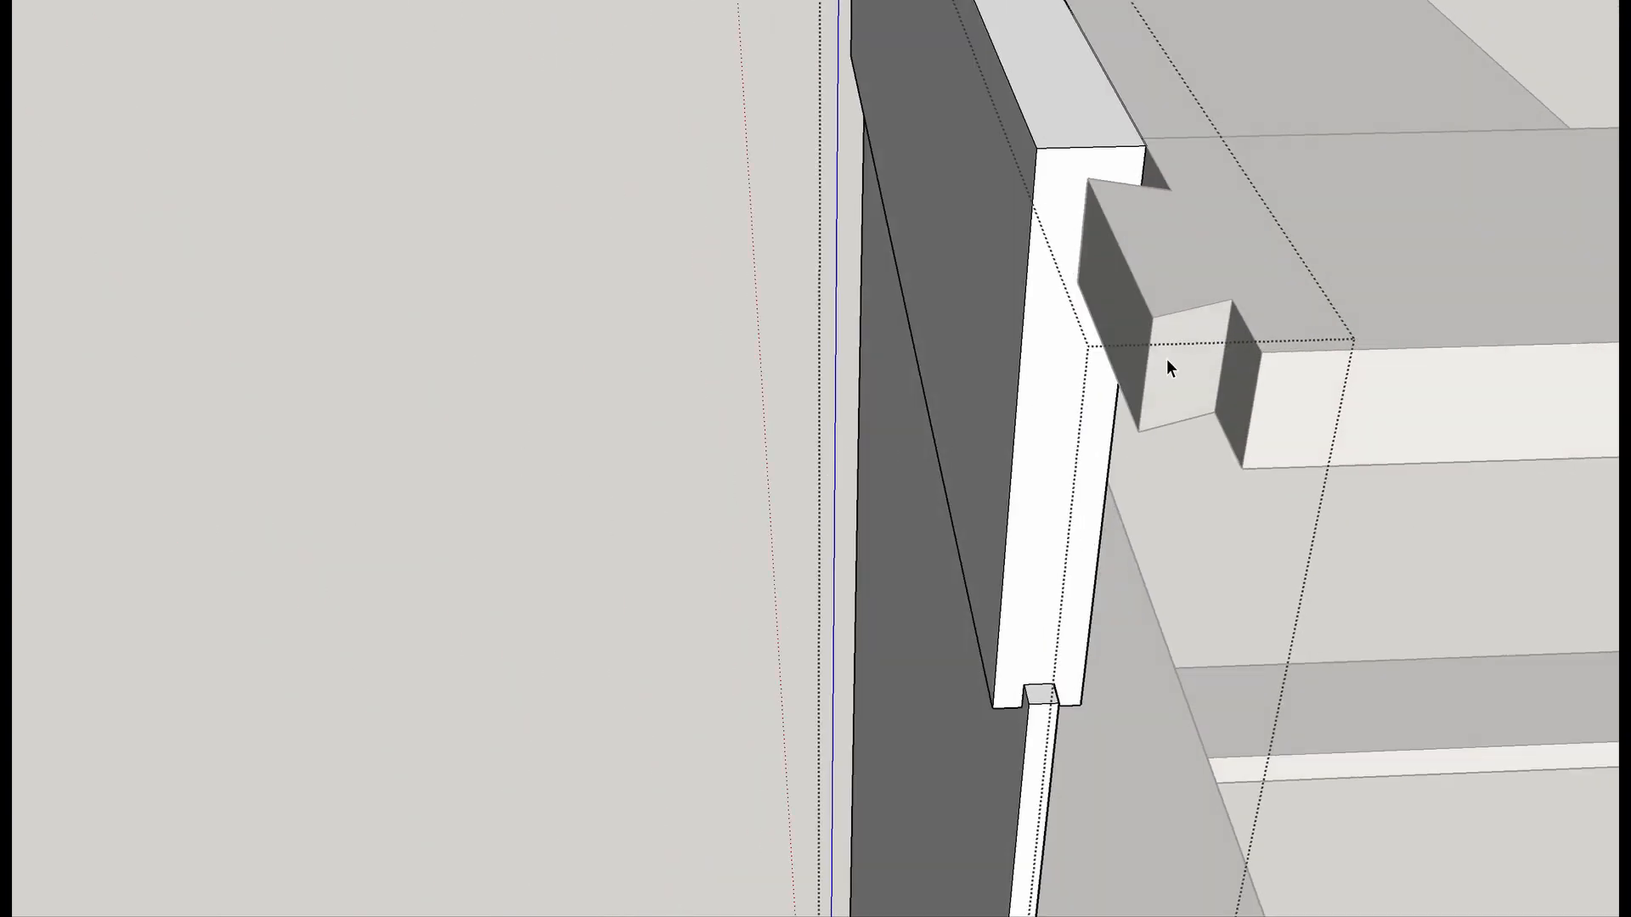
left_click(383, 411)
left_click(1256, 269)
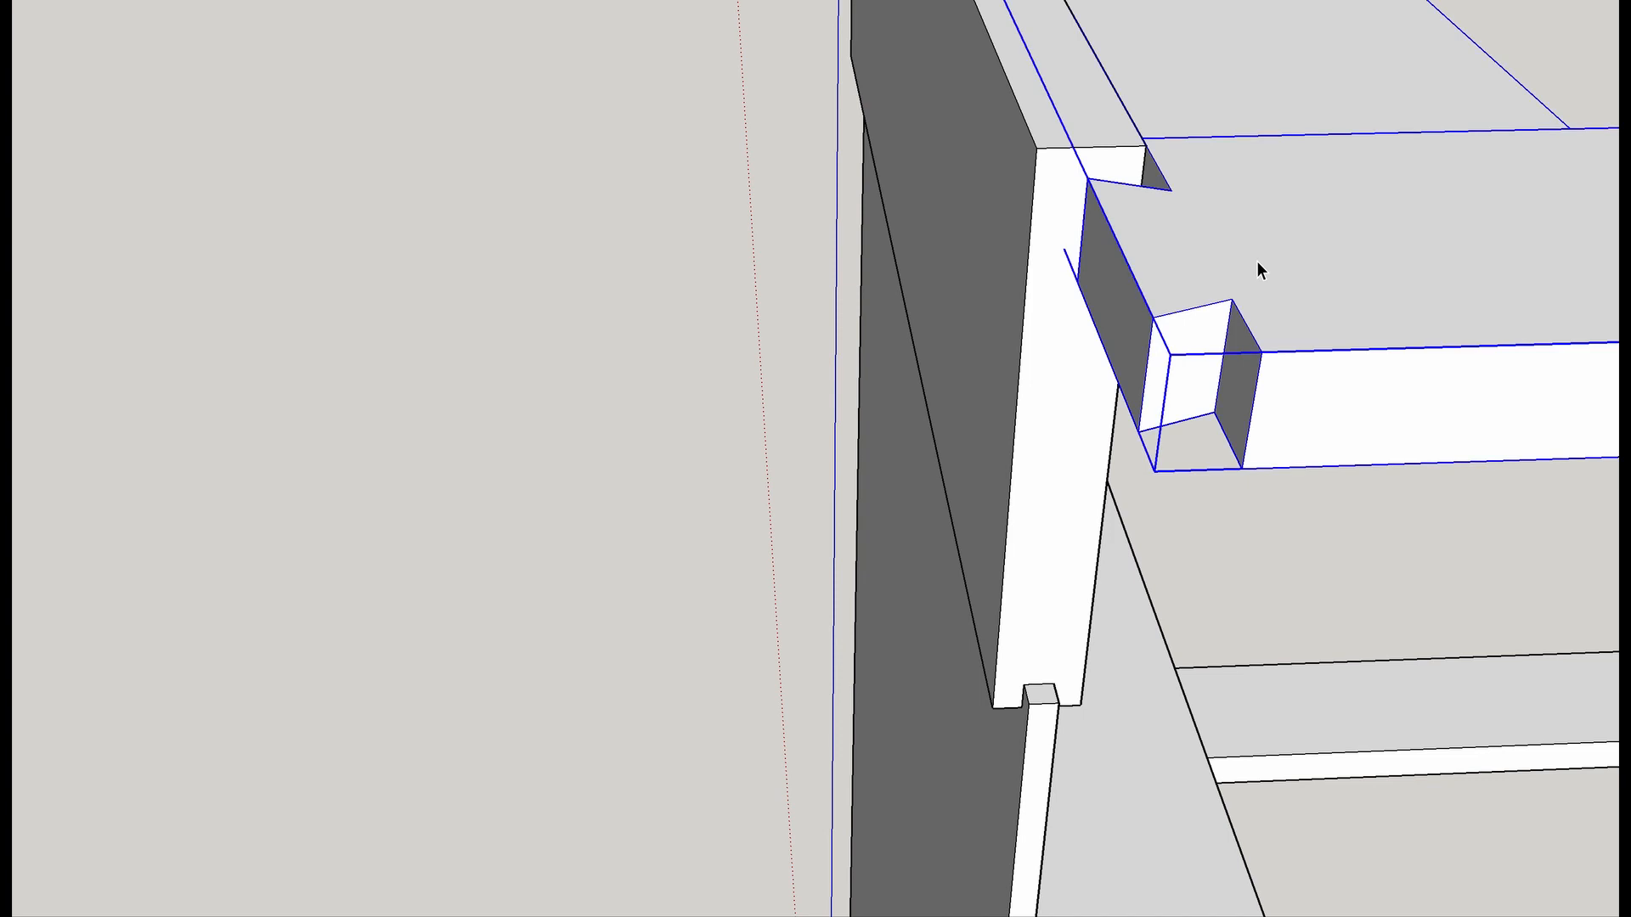
key("Delete")
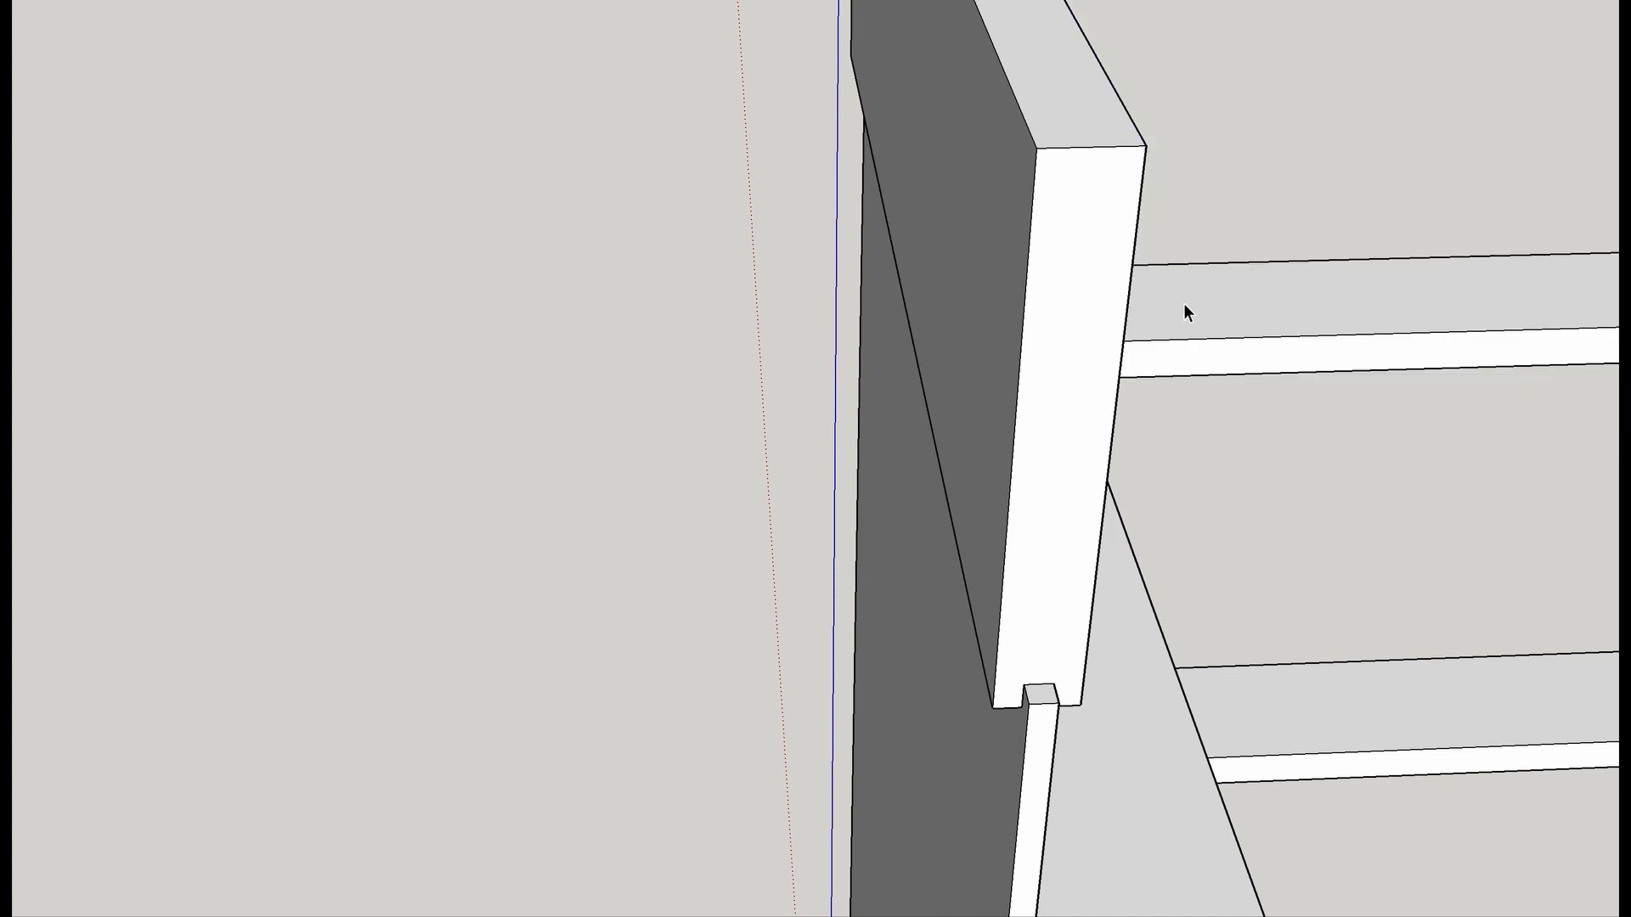
Display the guides and mark the top rail's end face with one guide inset from each long edge and one across below its top.
middle_click_drag(1279, 393, 1200, 378)
middle_click_drag(995, 367, 1049, 416)
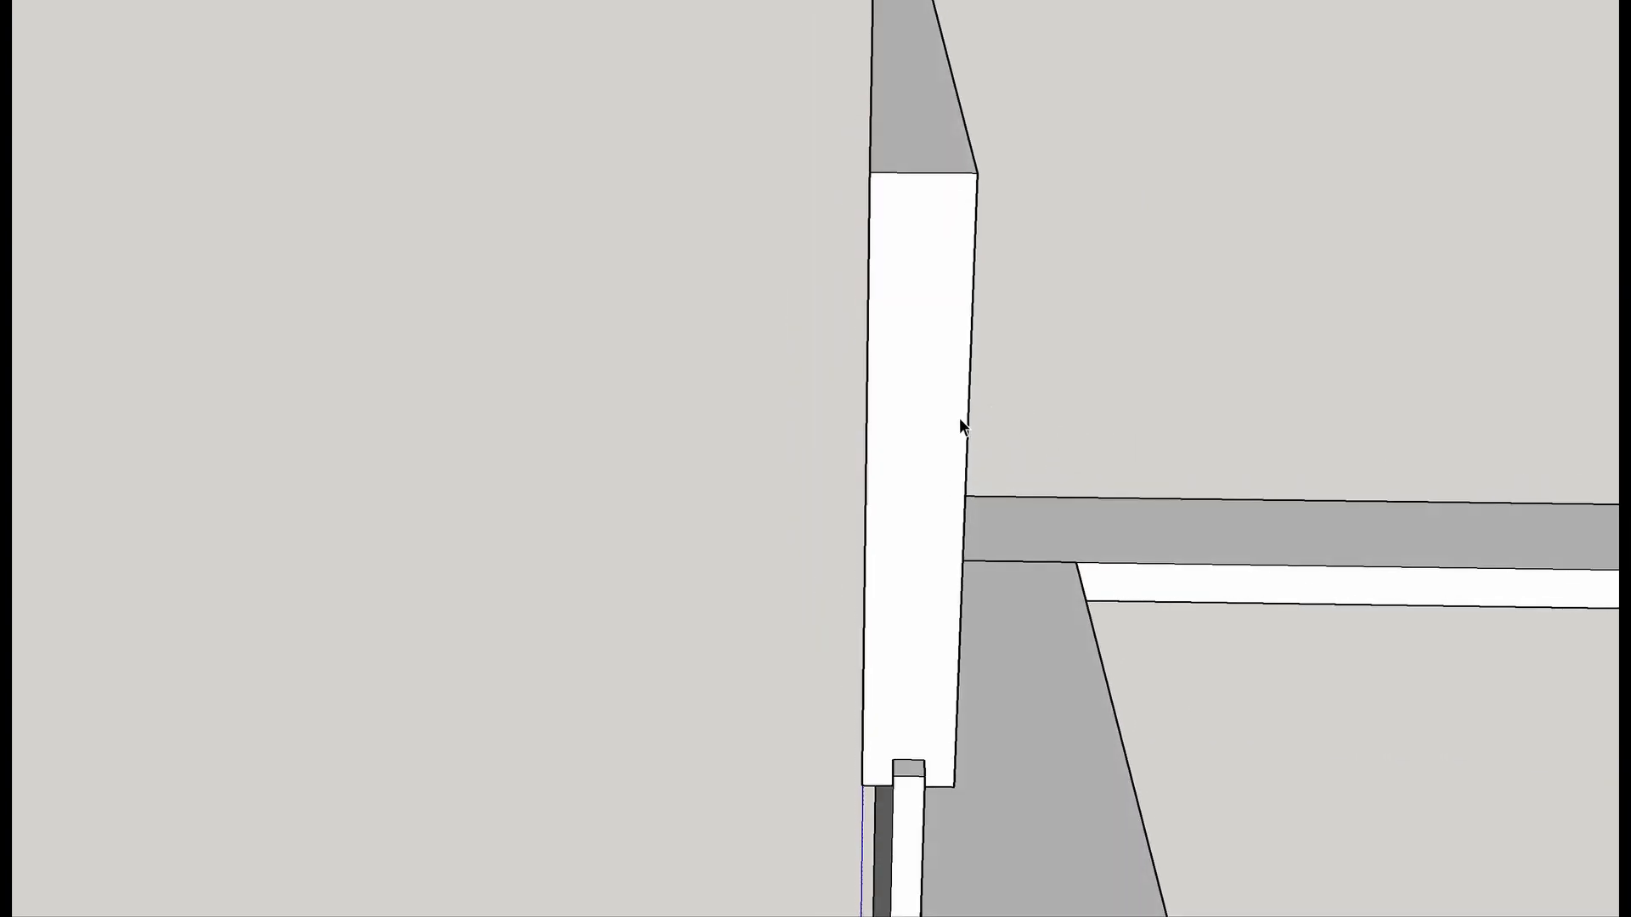
key("t")
left_click(867, 440)
key("Escape")
key("g")
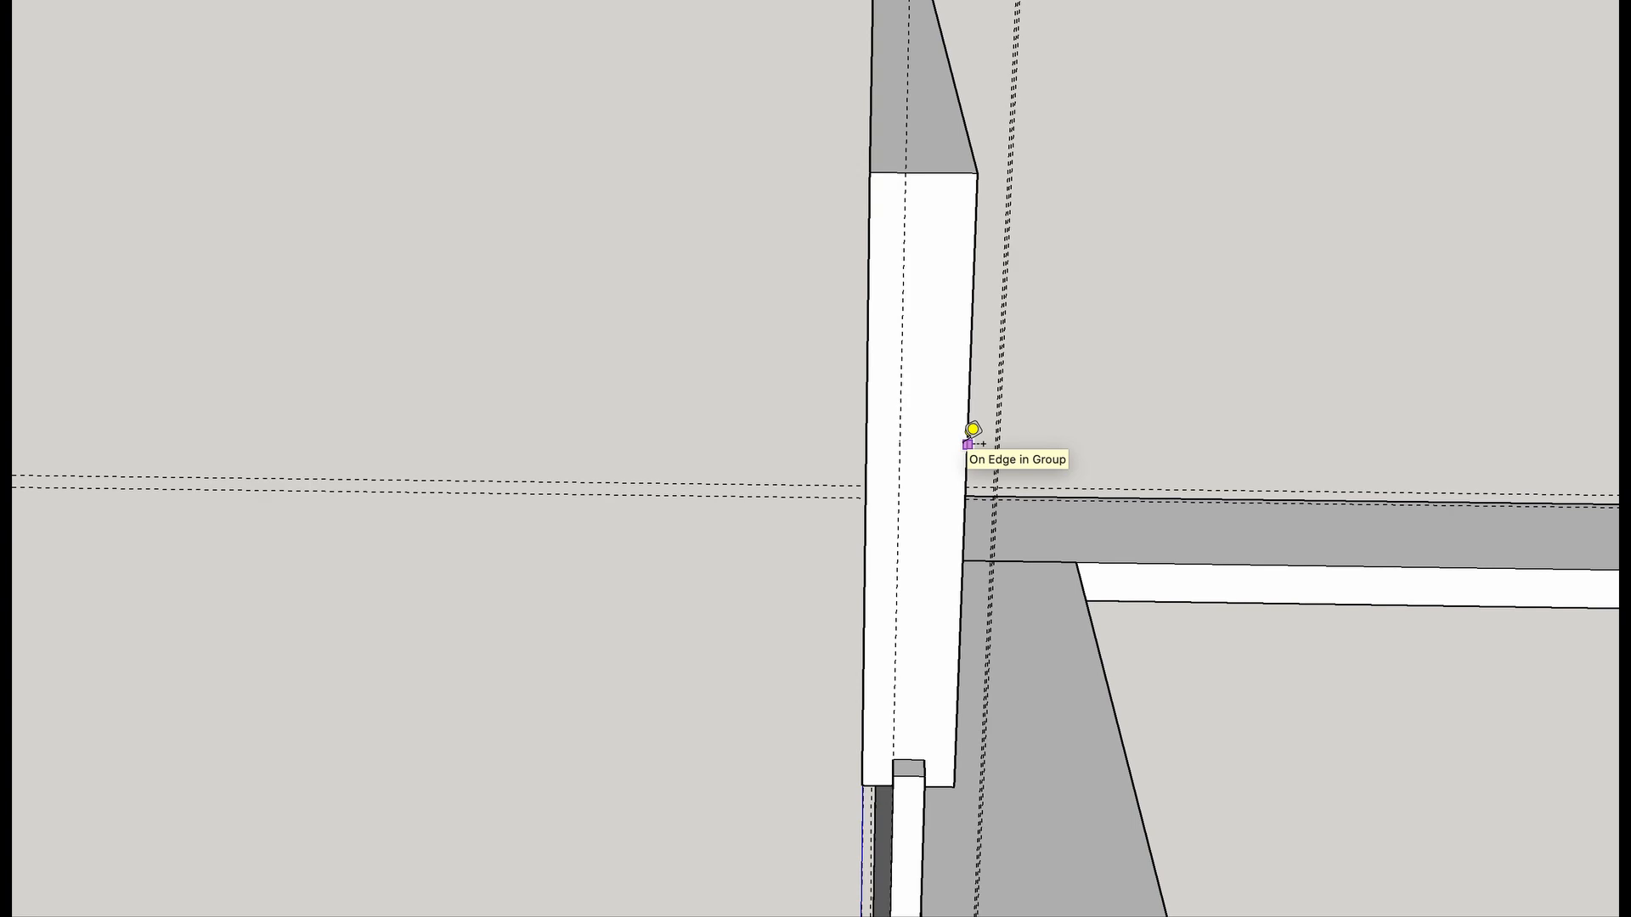
left_click(968, 437)
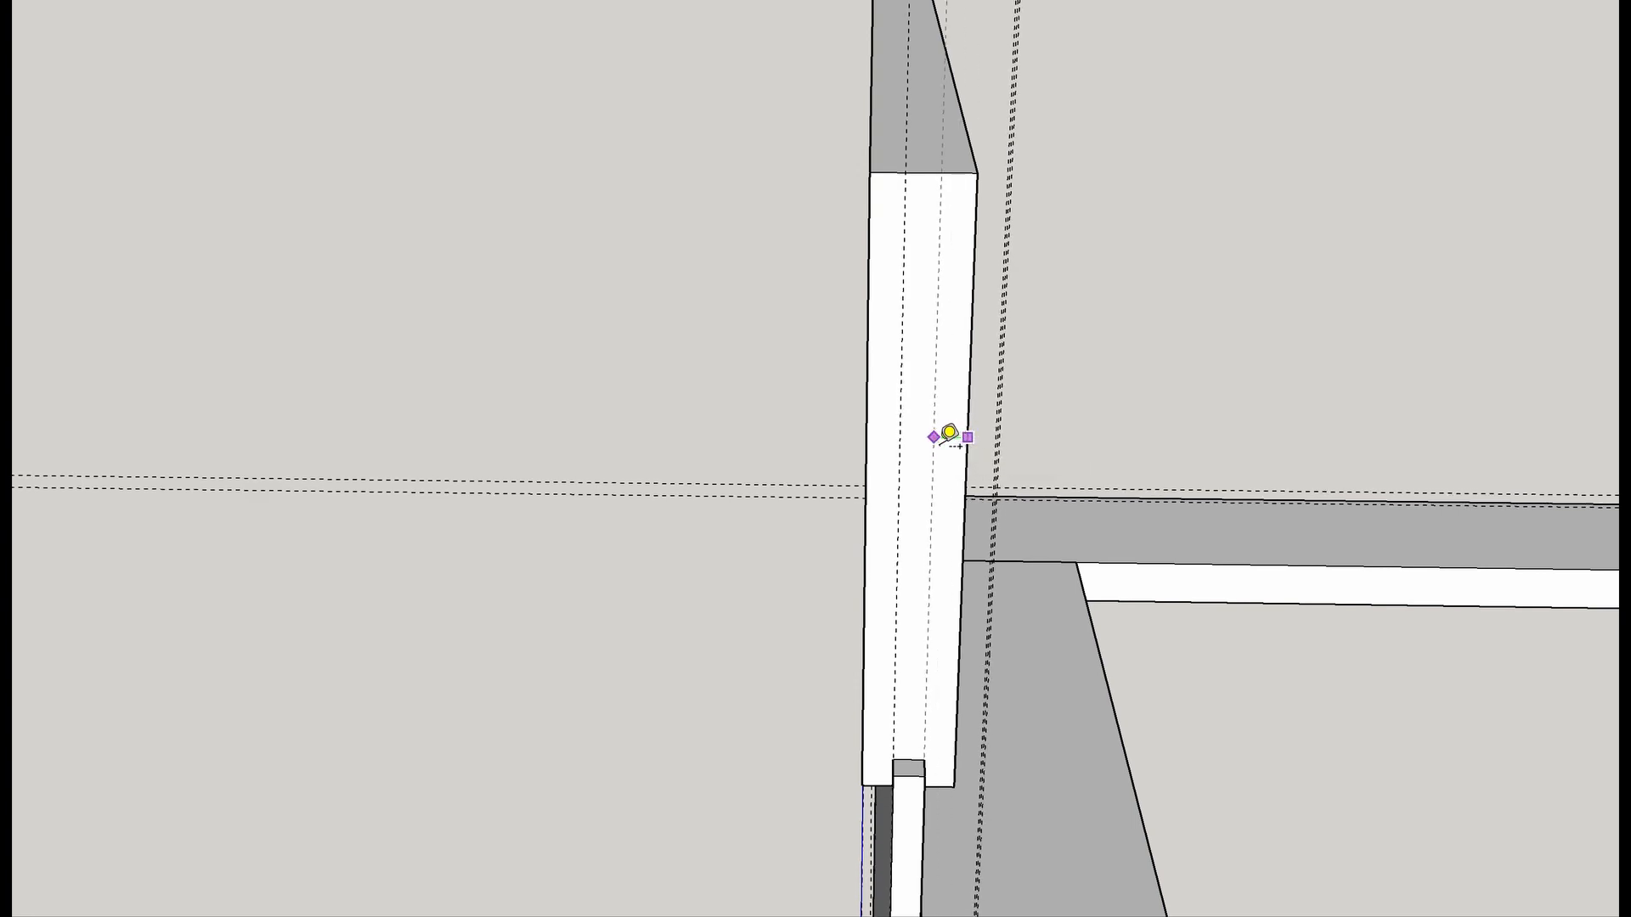
middle_click_drag(932, 456, 1292, 451)
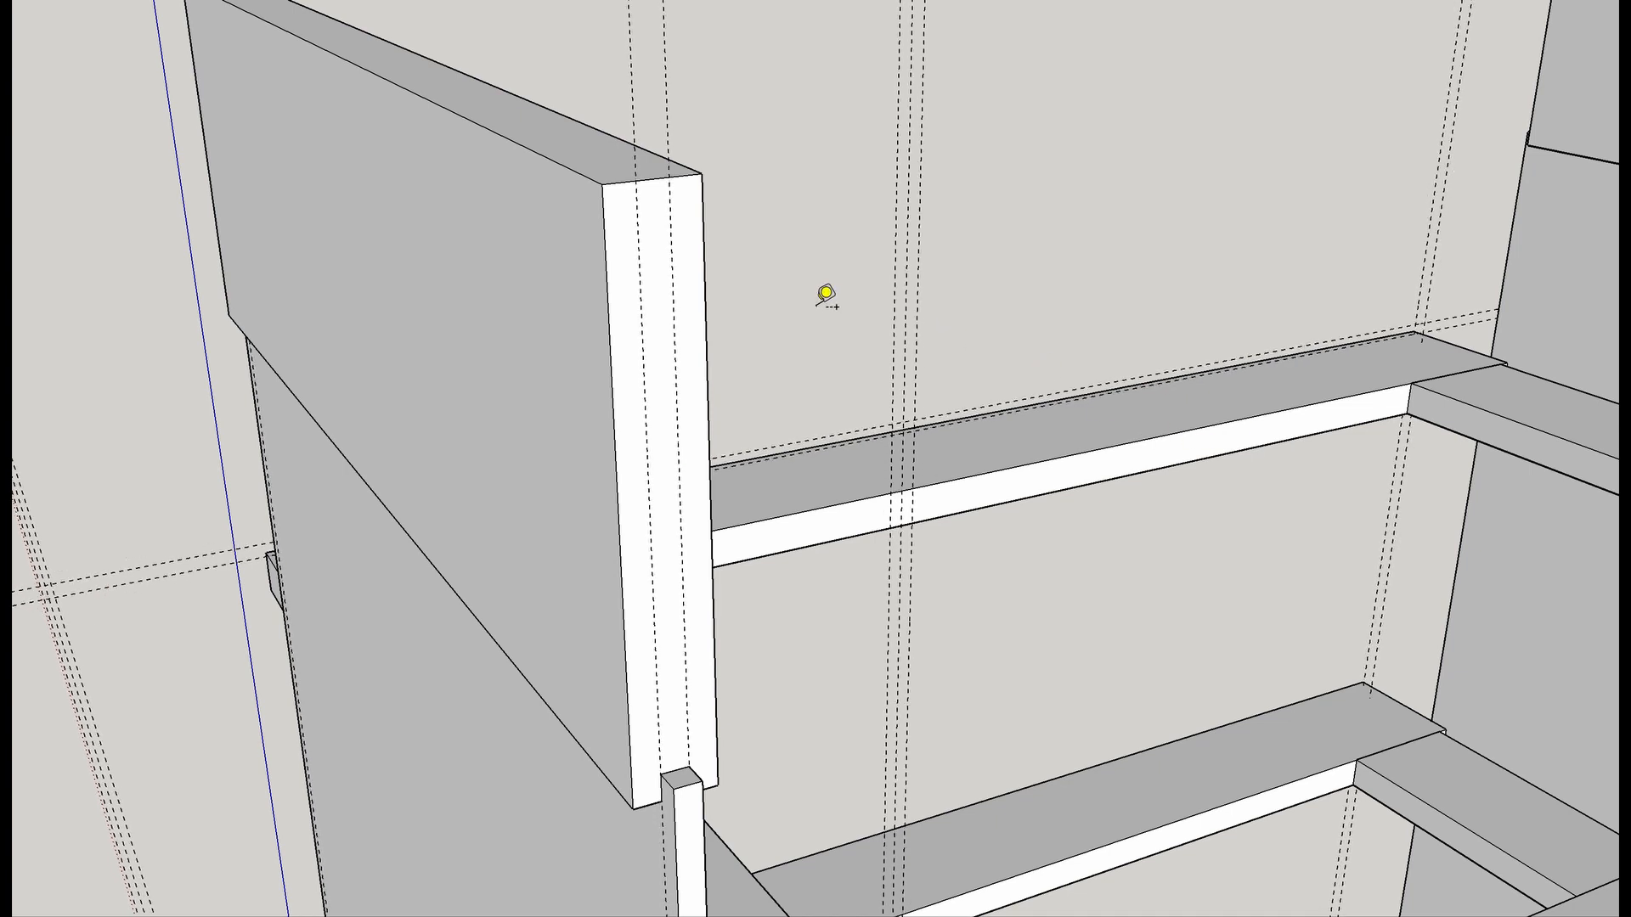
left_click(653, 178)
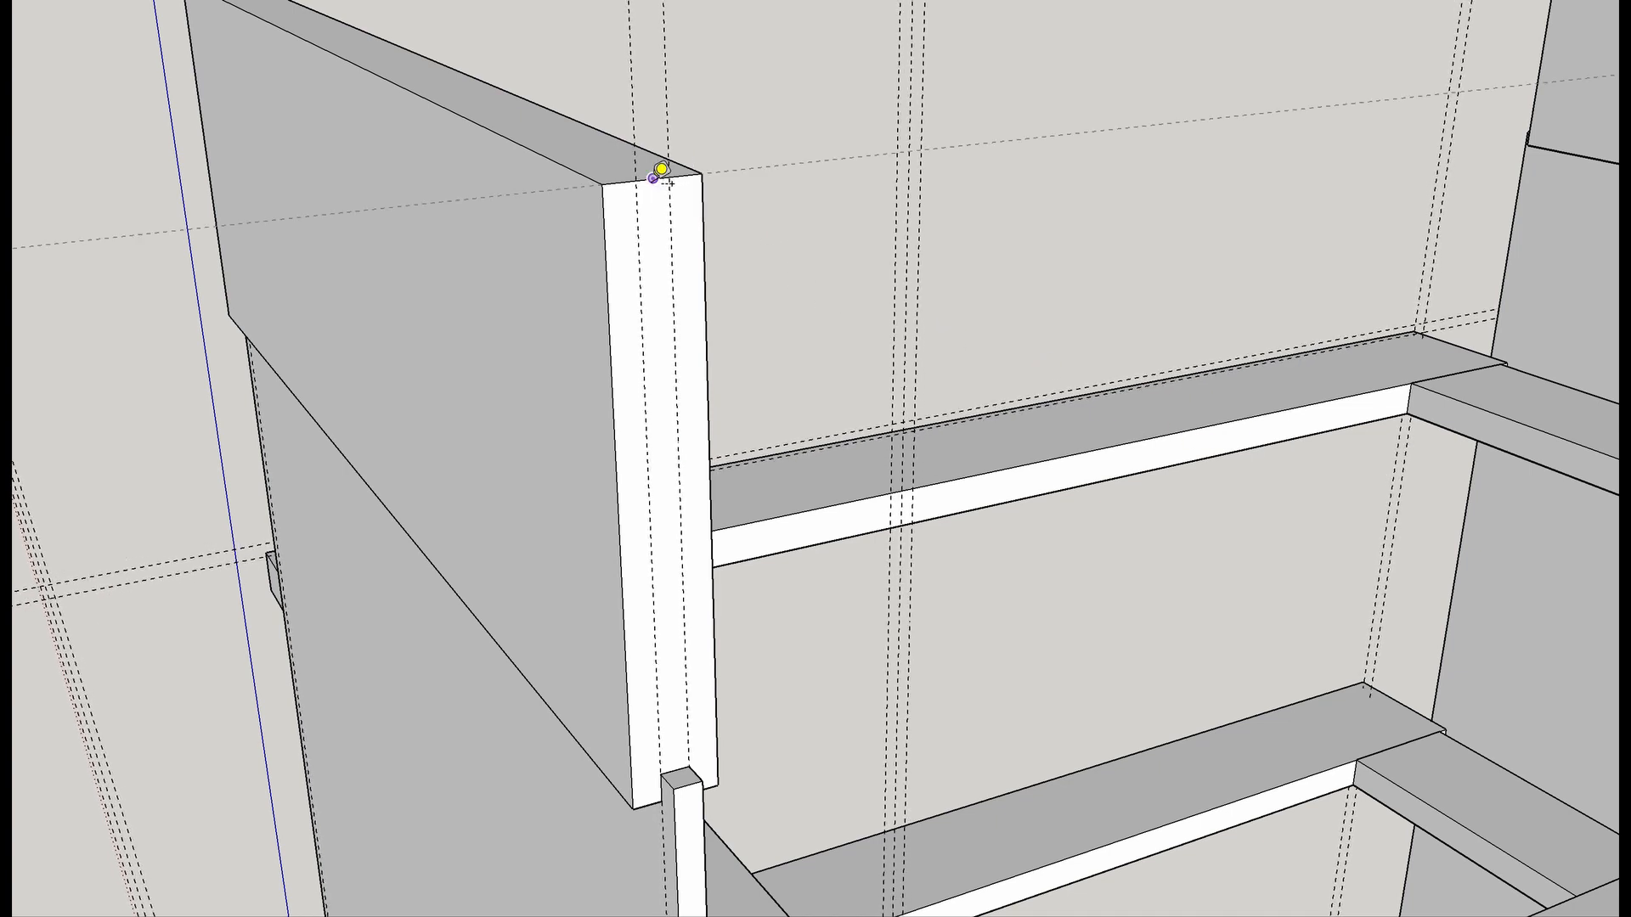
left_click(666, 284)
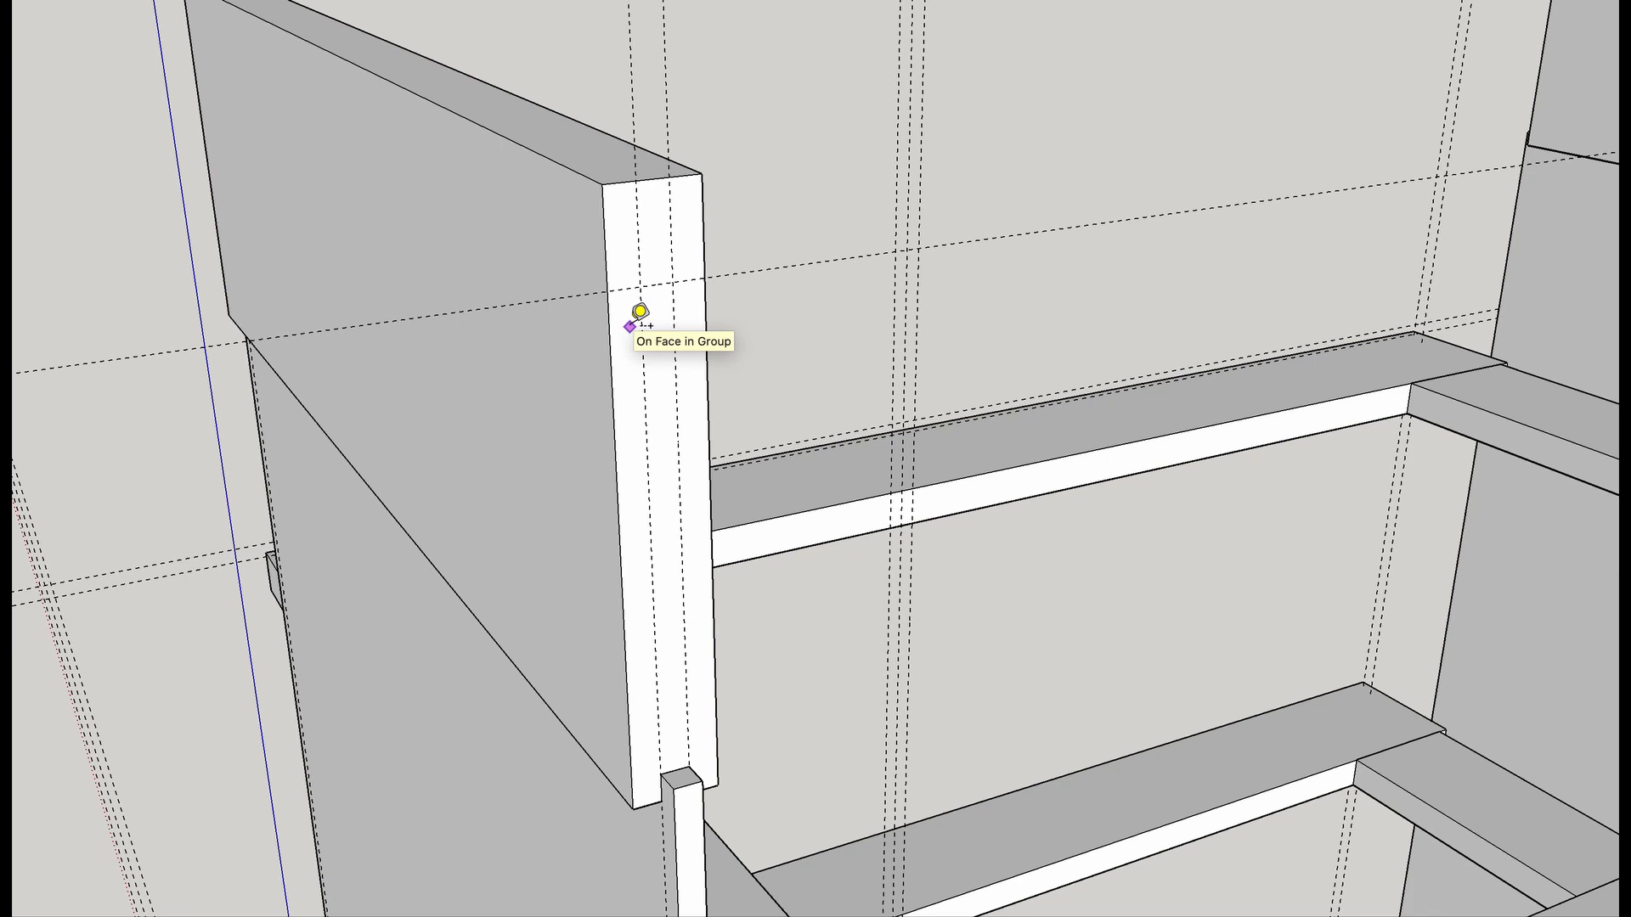
Draw lines along the guides on the rail's end face to outline a short upper haunch and a long tenon below it.
key("l")
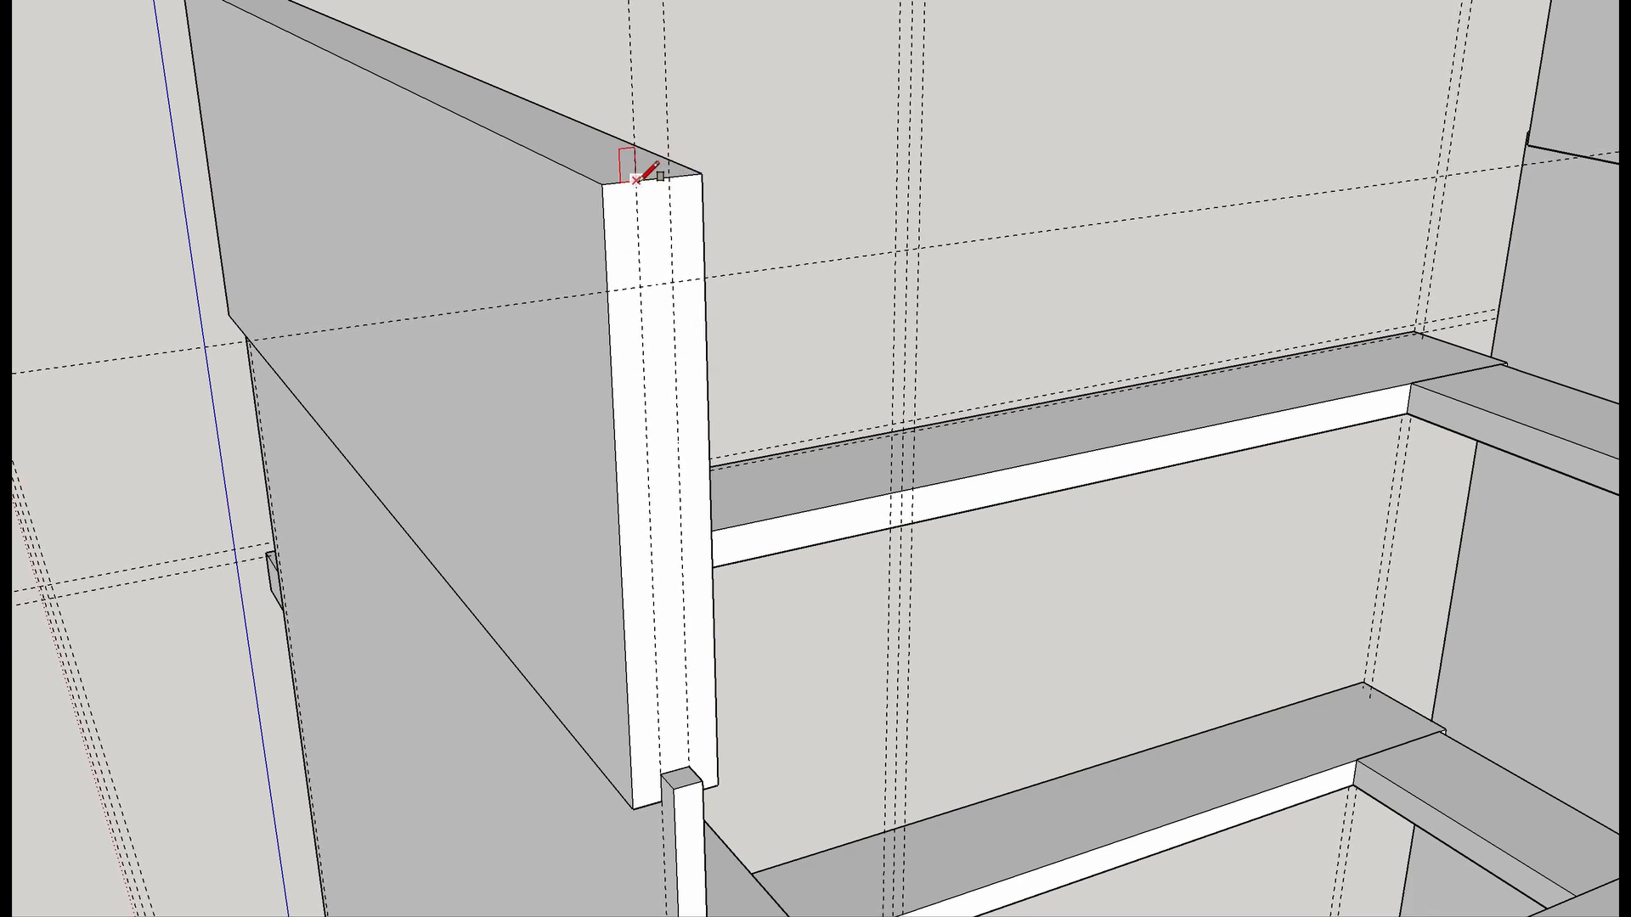
left_click(637, 180)
left_click(673, 282)
left_click(640, 286)
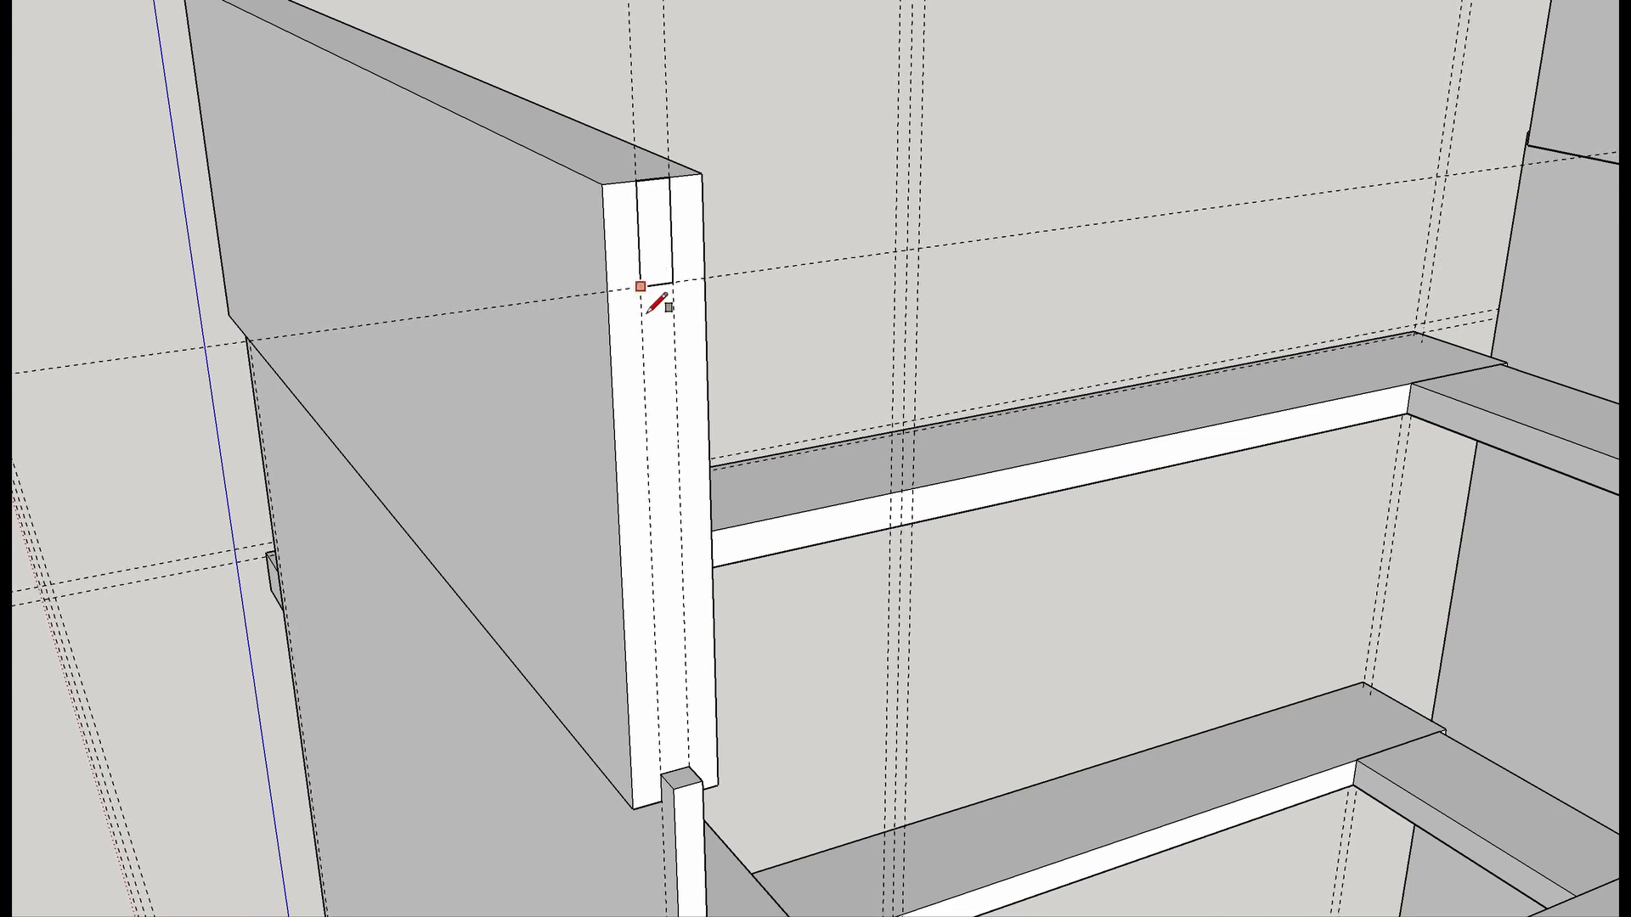
left_click(689, 766)
Pull the long tenon face out from the rail's end, and pull the short haunch face above it out less far.
key("p")
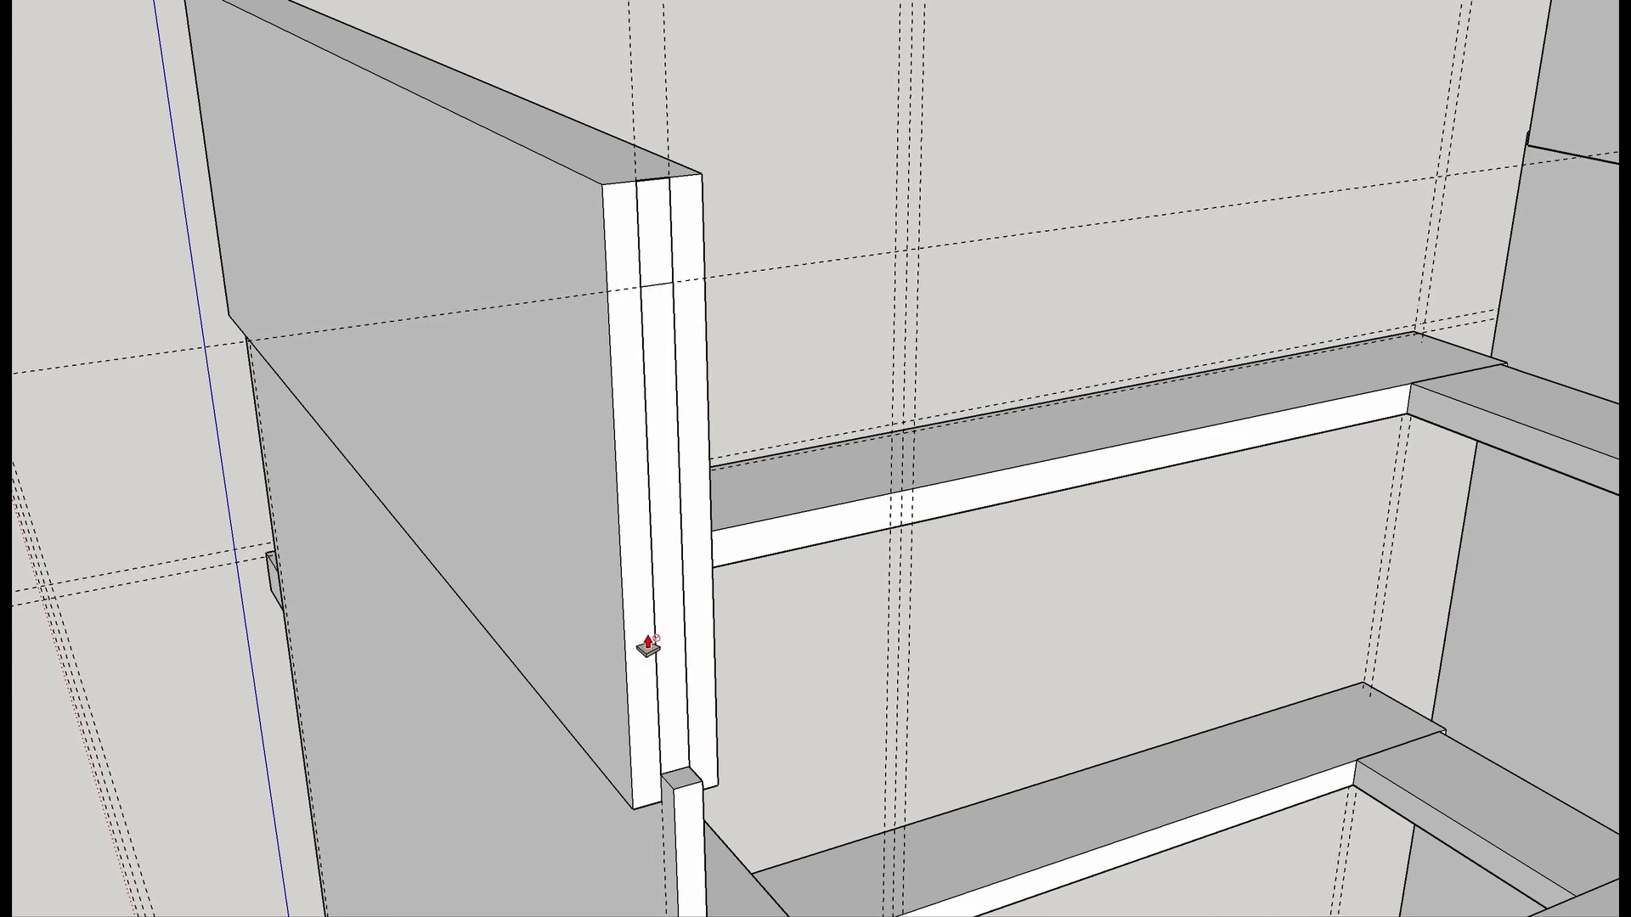
left_click_drag(666, 605, 698, 639)
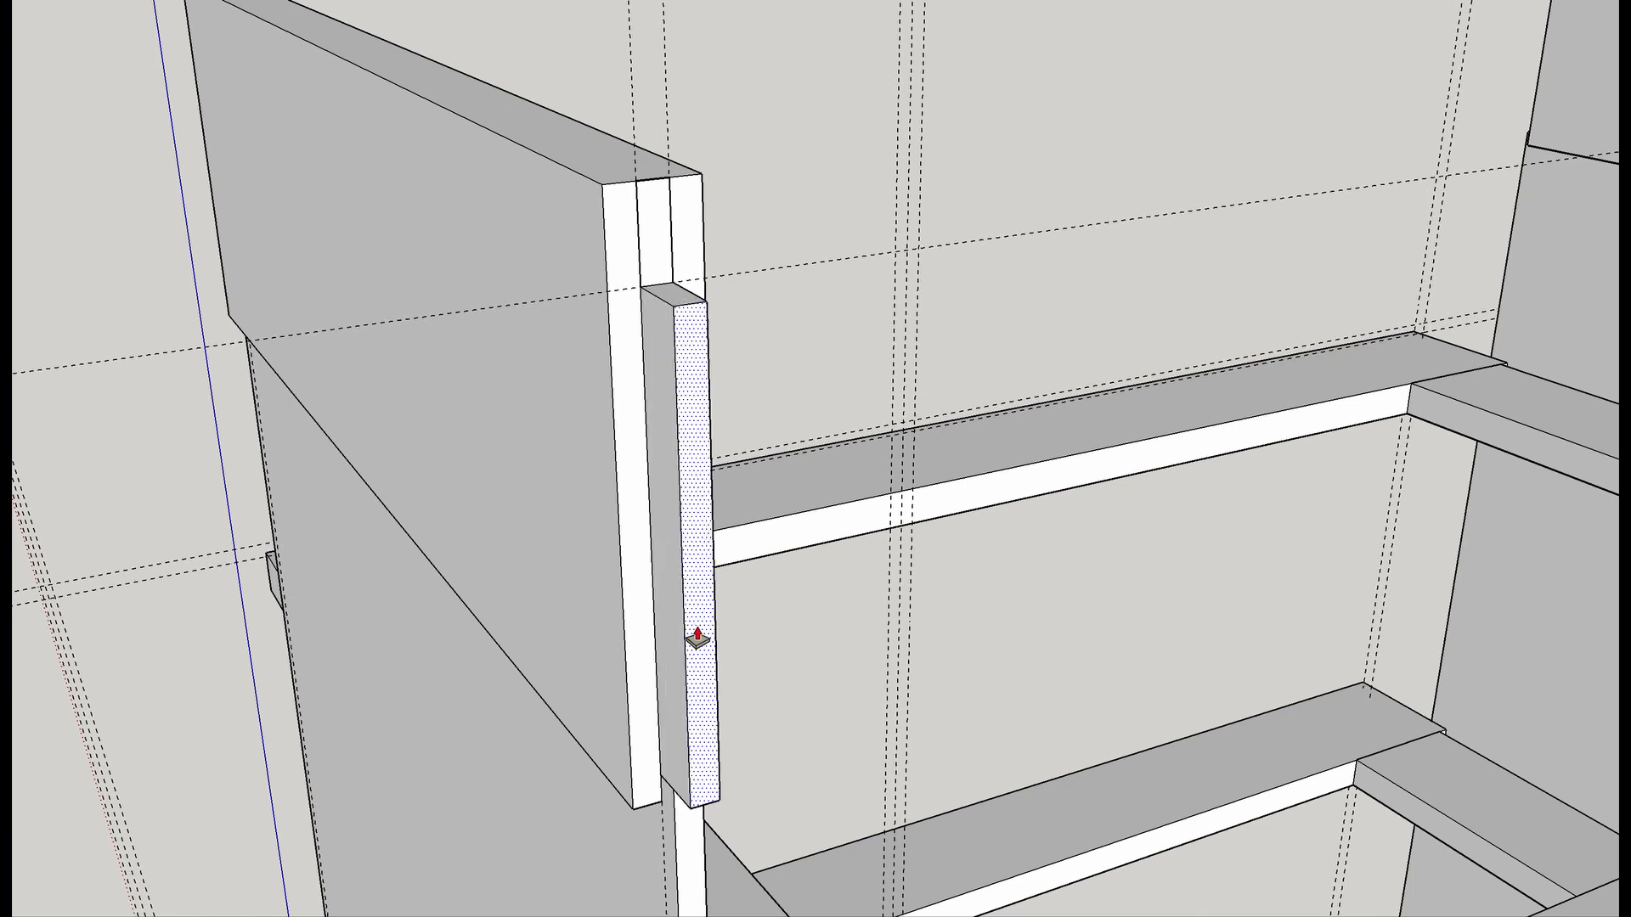
key("Return")
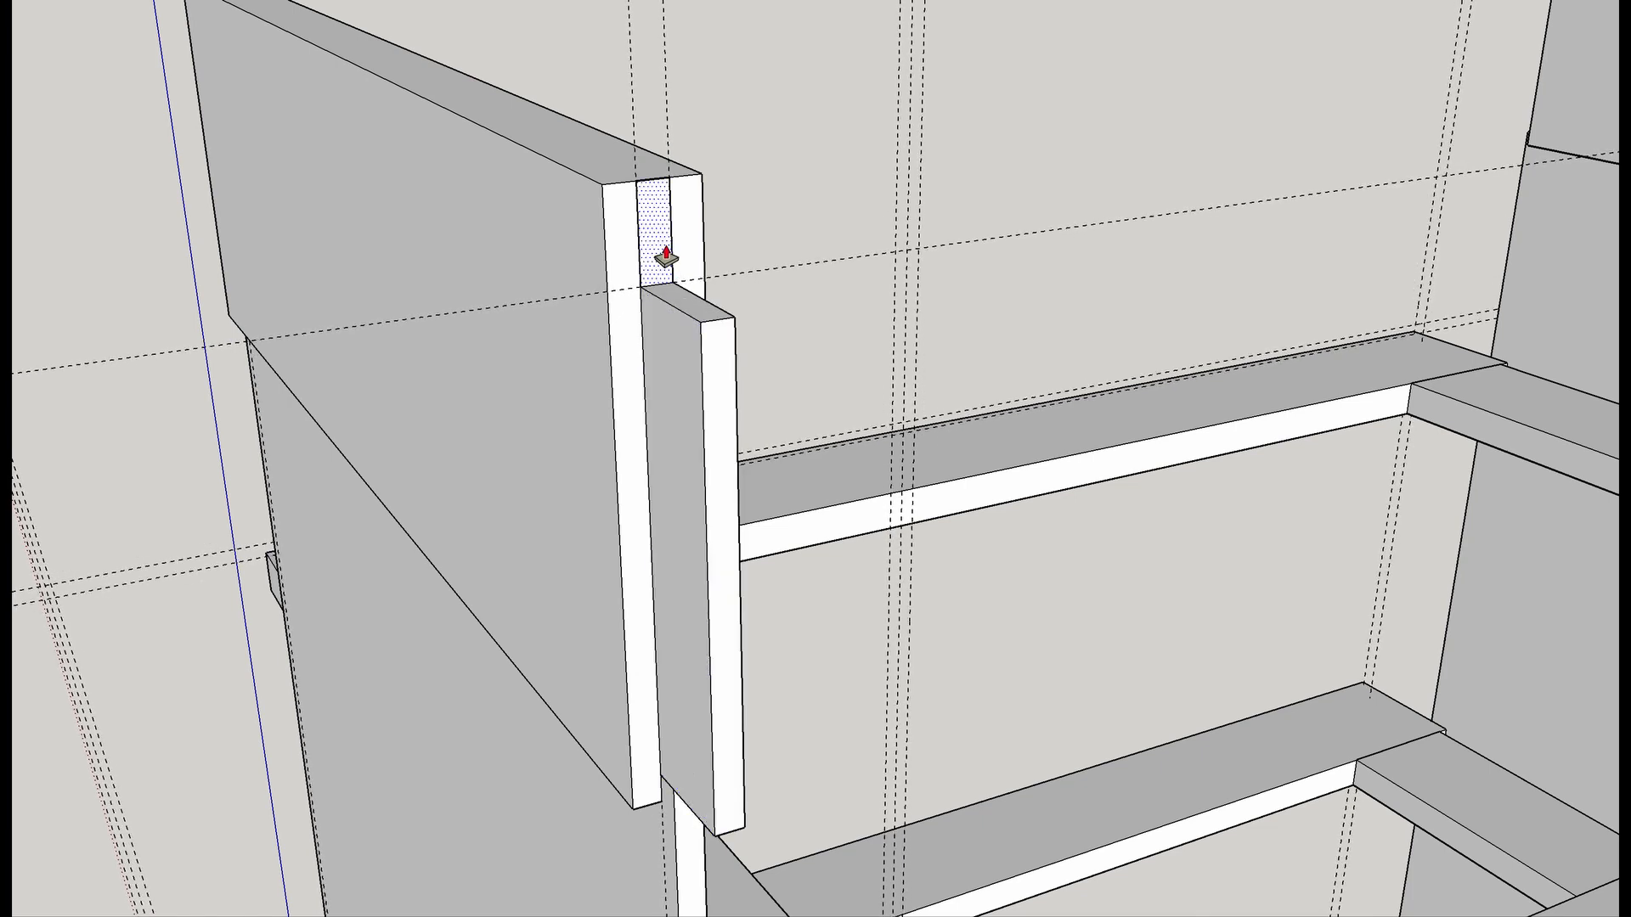
left_click_drag(663, 255, 677, 284)
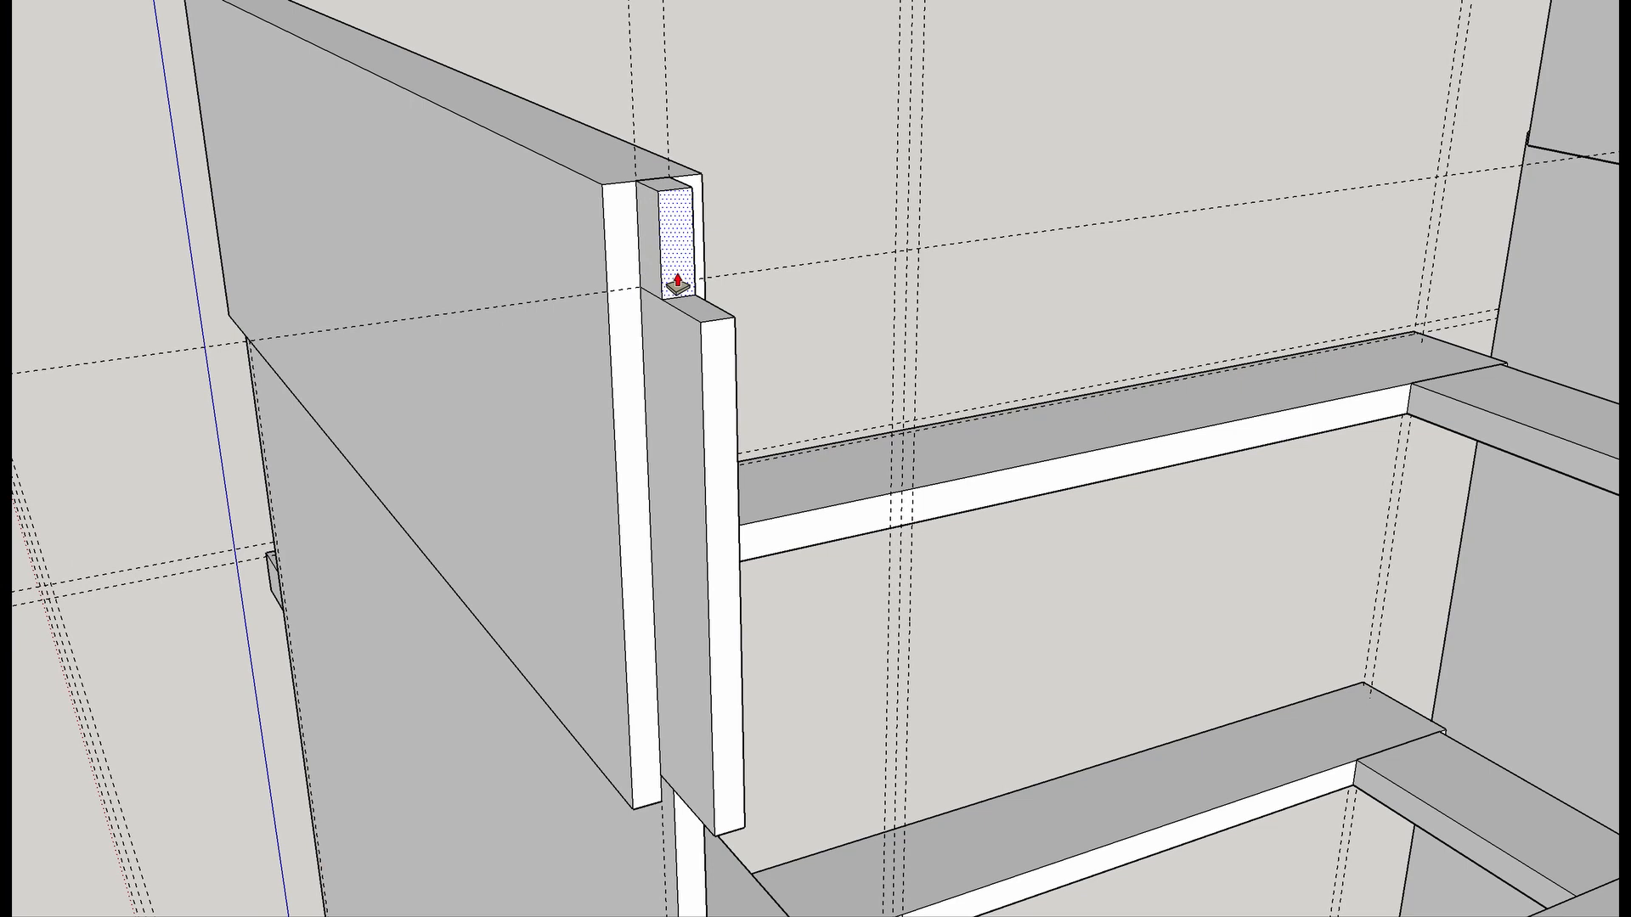
left_click(677, 283)
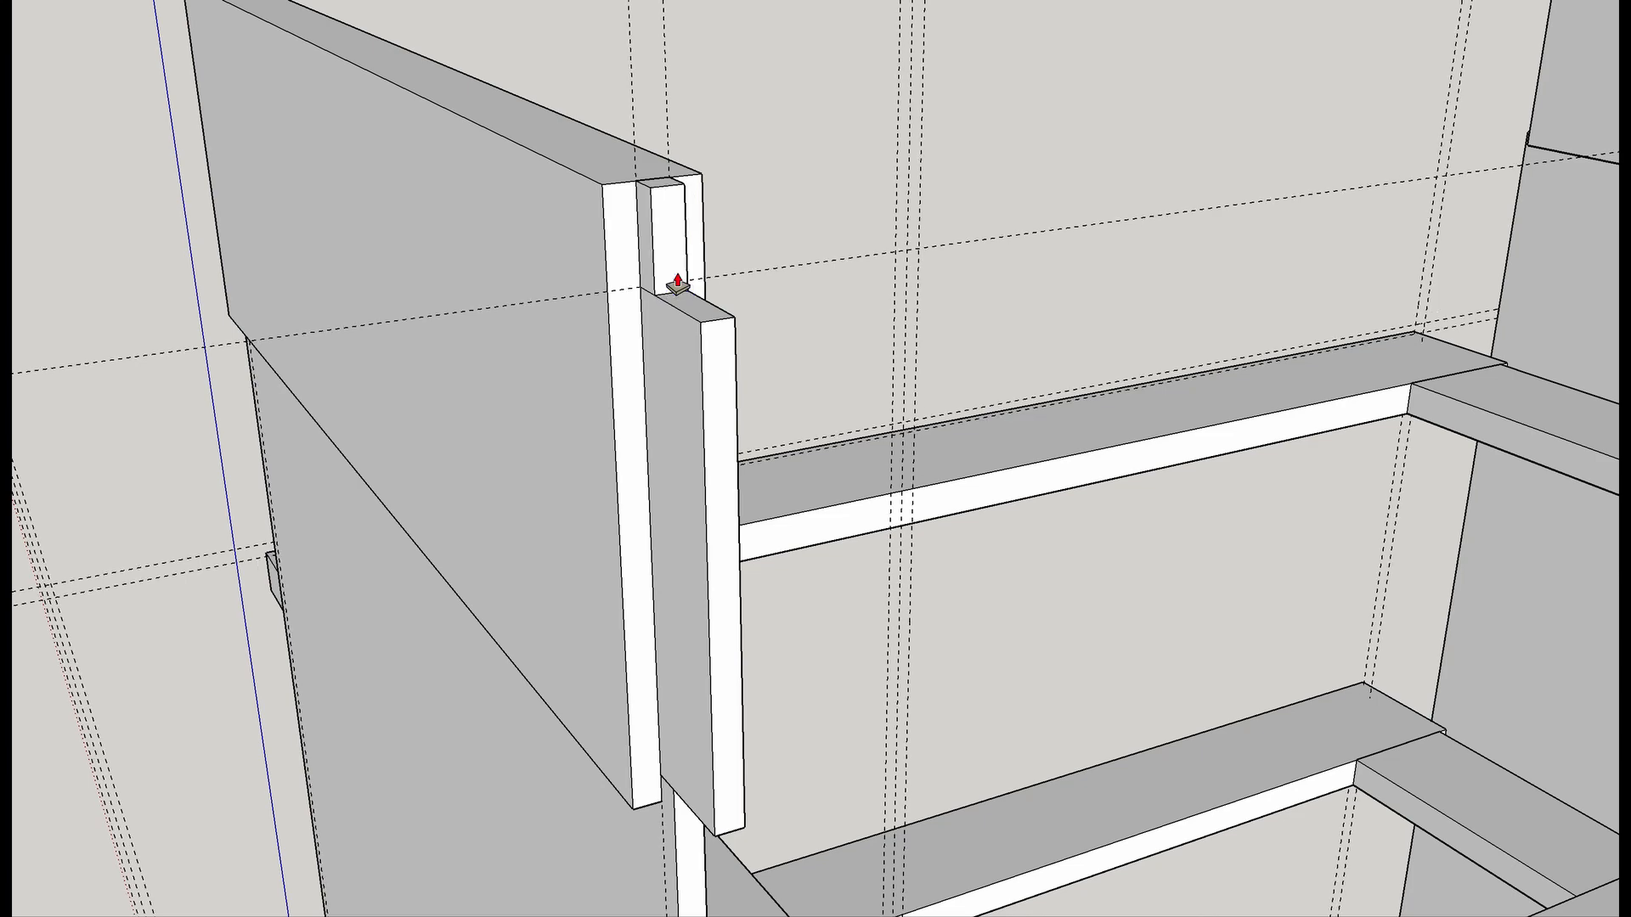
Place a horizontal guide across the rail's opposite end face, offset down from its top edge.
middle_click_drag(538, 356, 507, 404)
middle_click_drag(229, 403, 648, 433, "shift")
middle_click_drag(480, 339, 1558, 445)
middle_click_drag(451, 586, 743, 500)
scroll(686, 533, "up", 3)
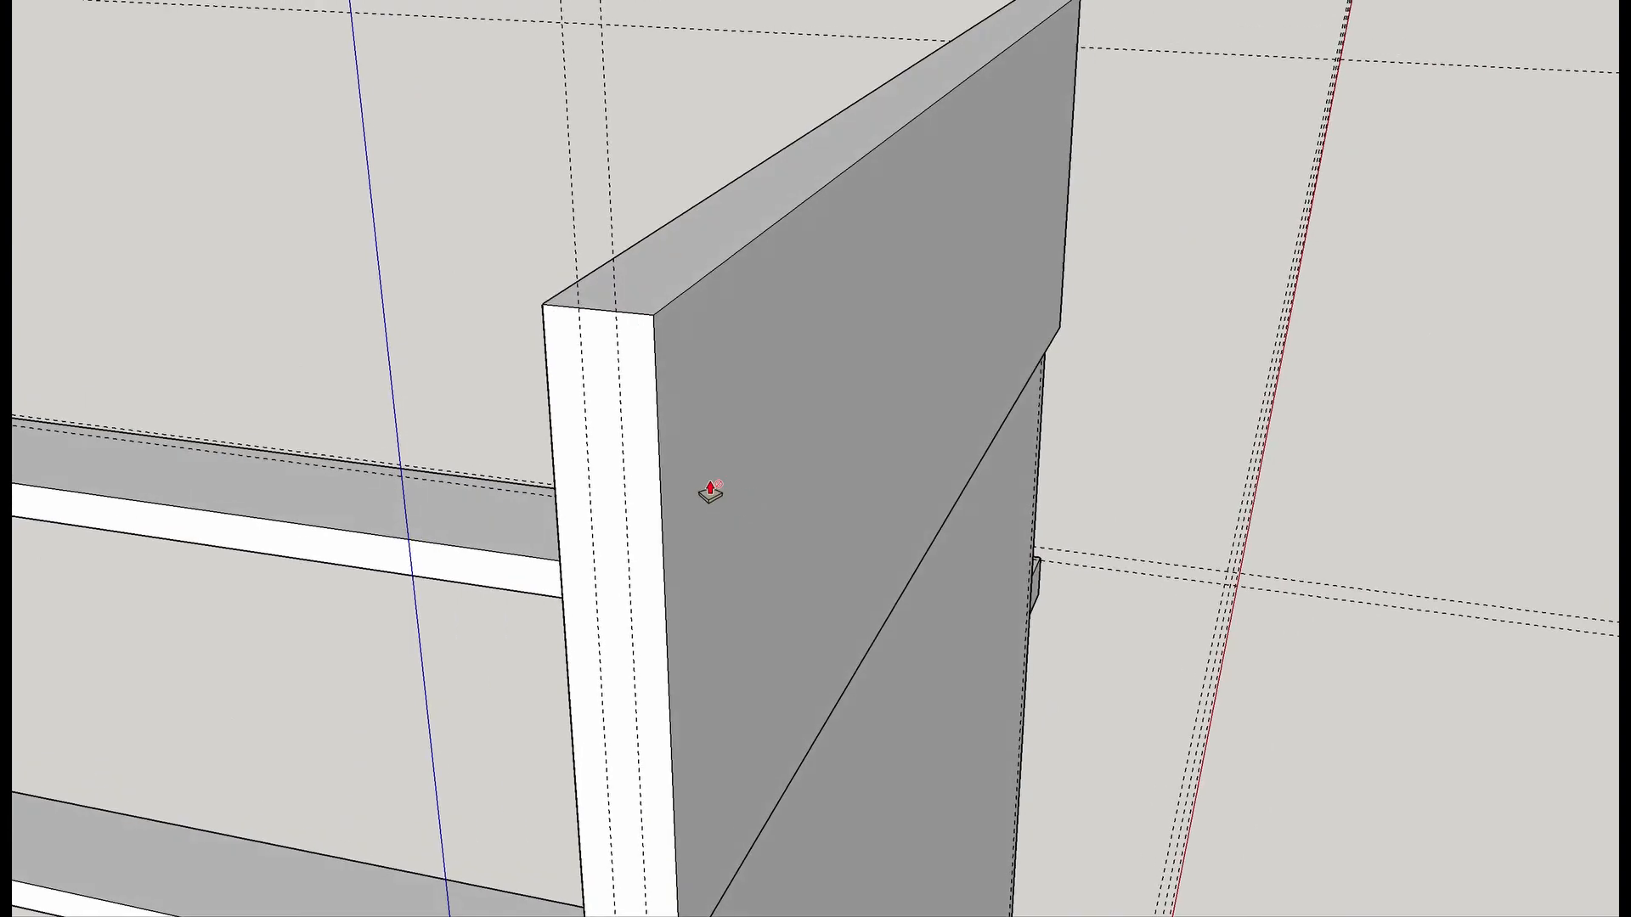
key("t")
left_click(597, 308)
left_click(604, 420)
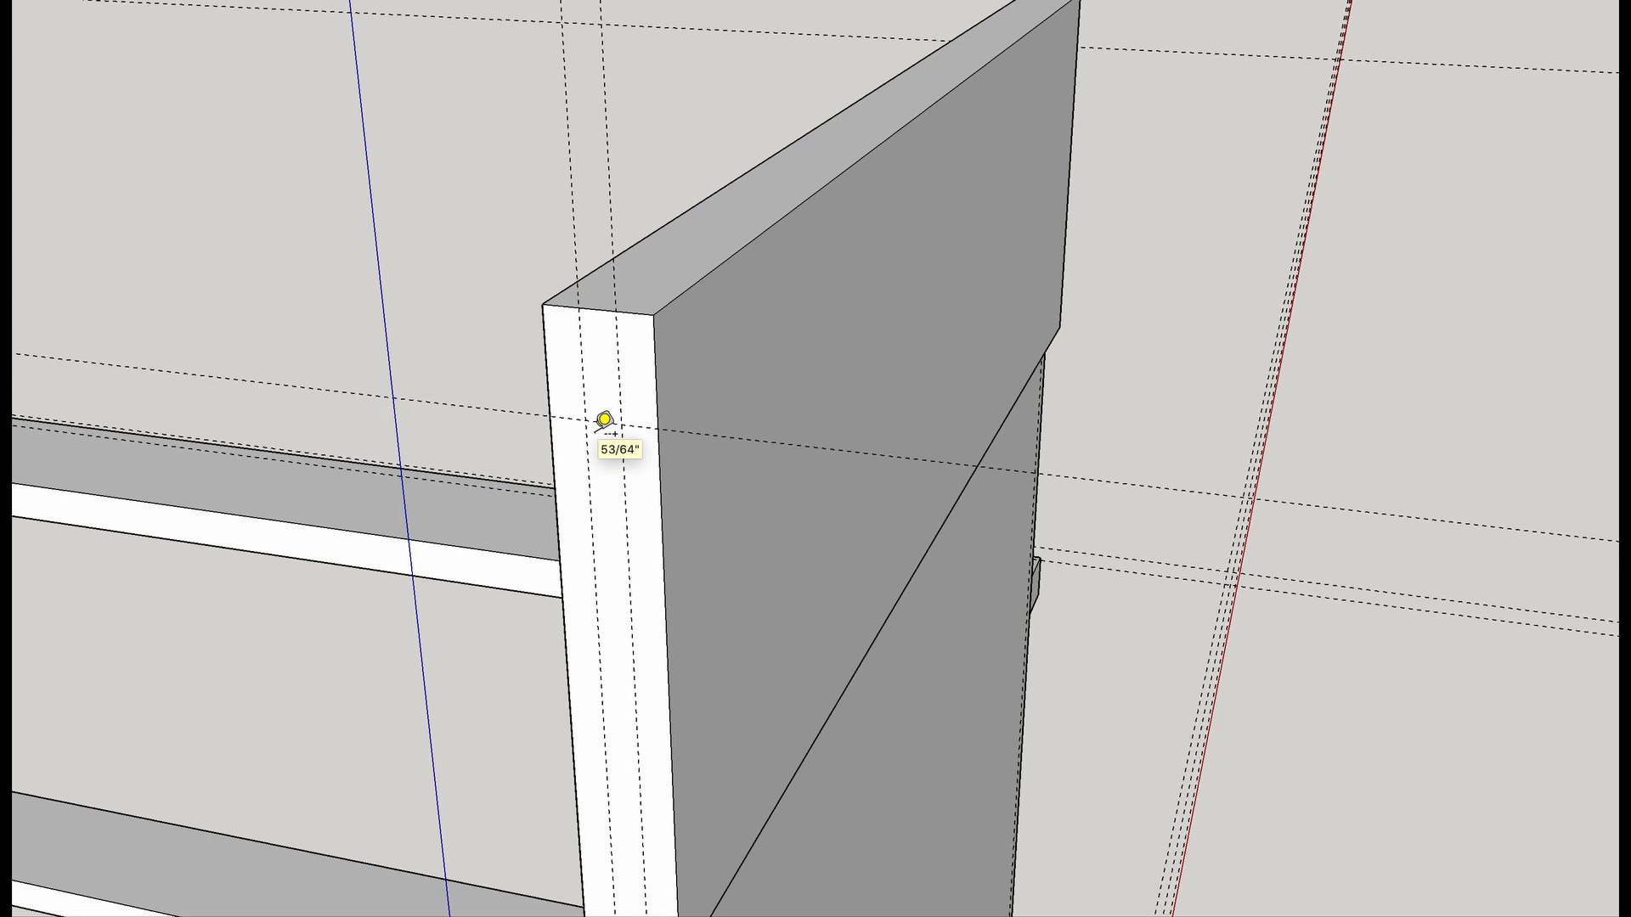
Outline the haunch and the tenon on the rail's opposite end face with lines along the guides.
key("l")
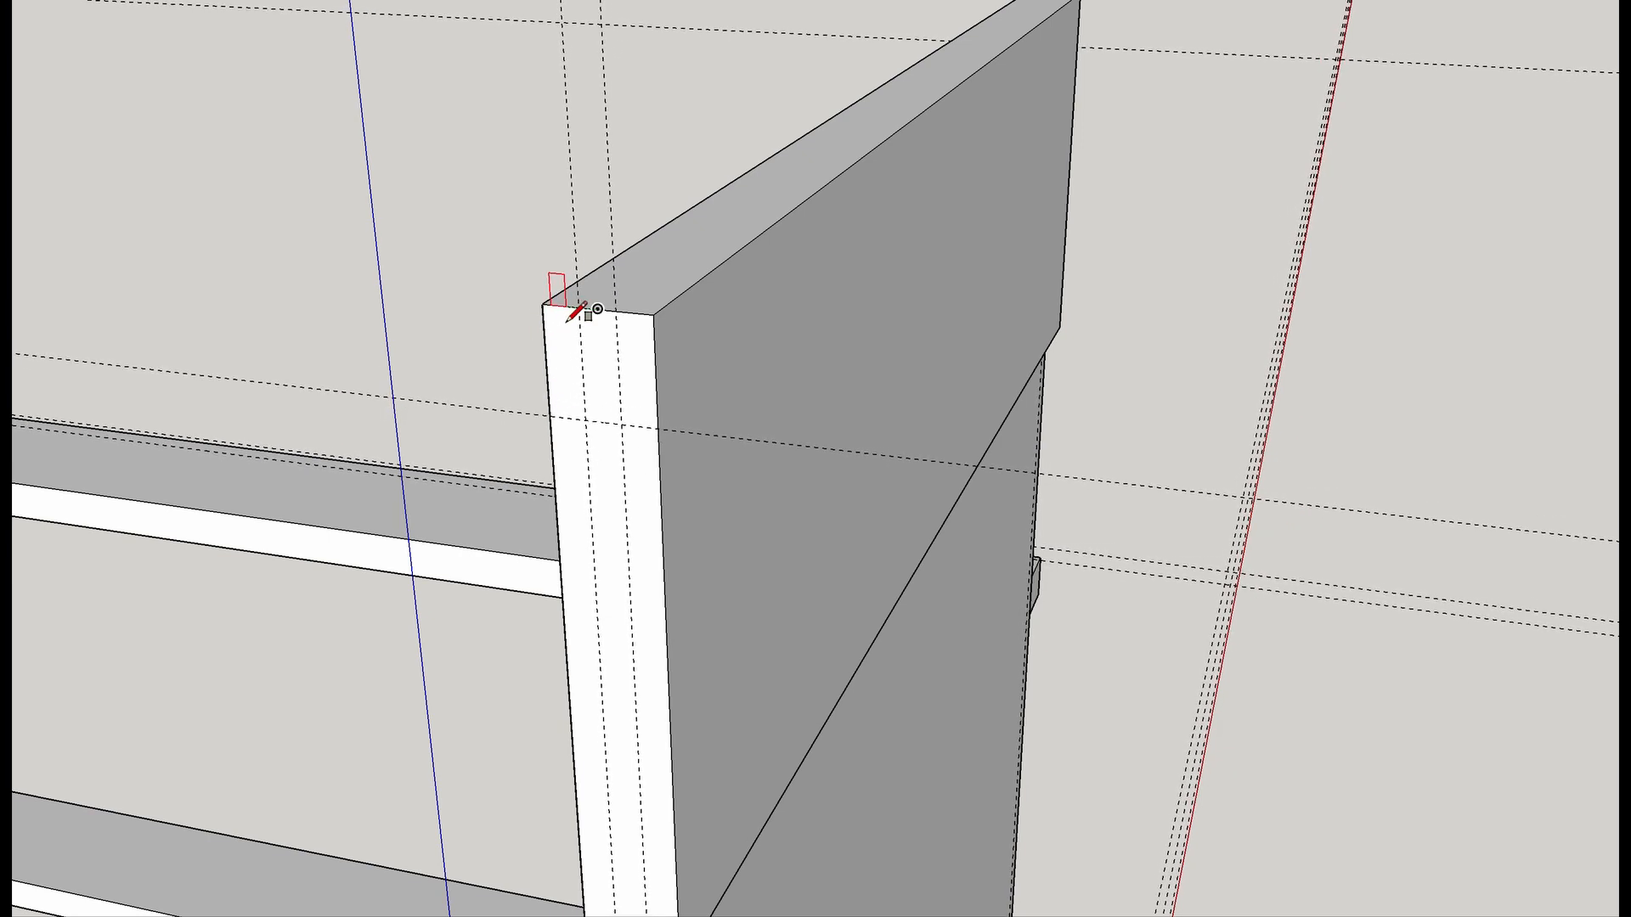
left_click(578, 307)
left_click(623, 423)
left_click(621, 424)
scroll(604, 537, "down", 3)
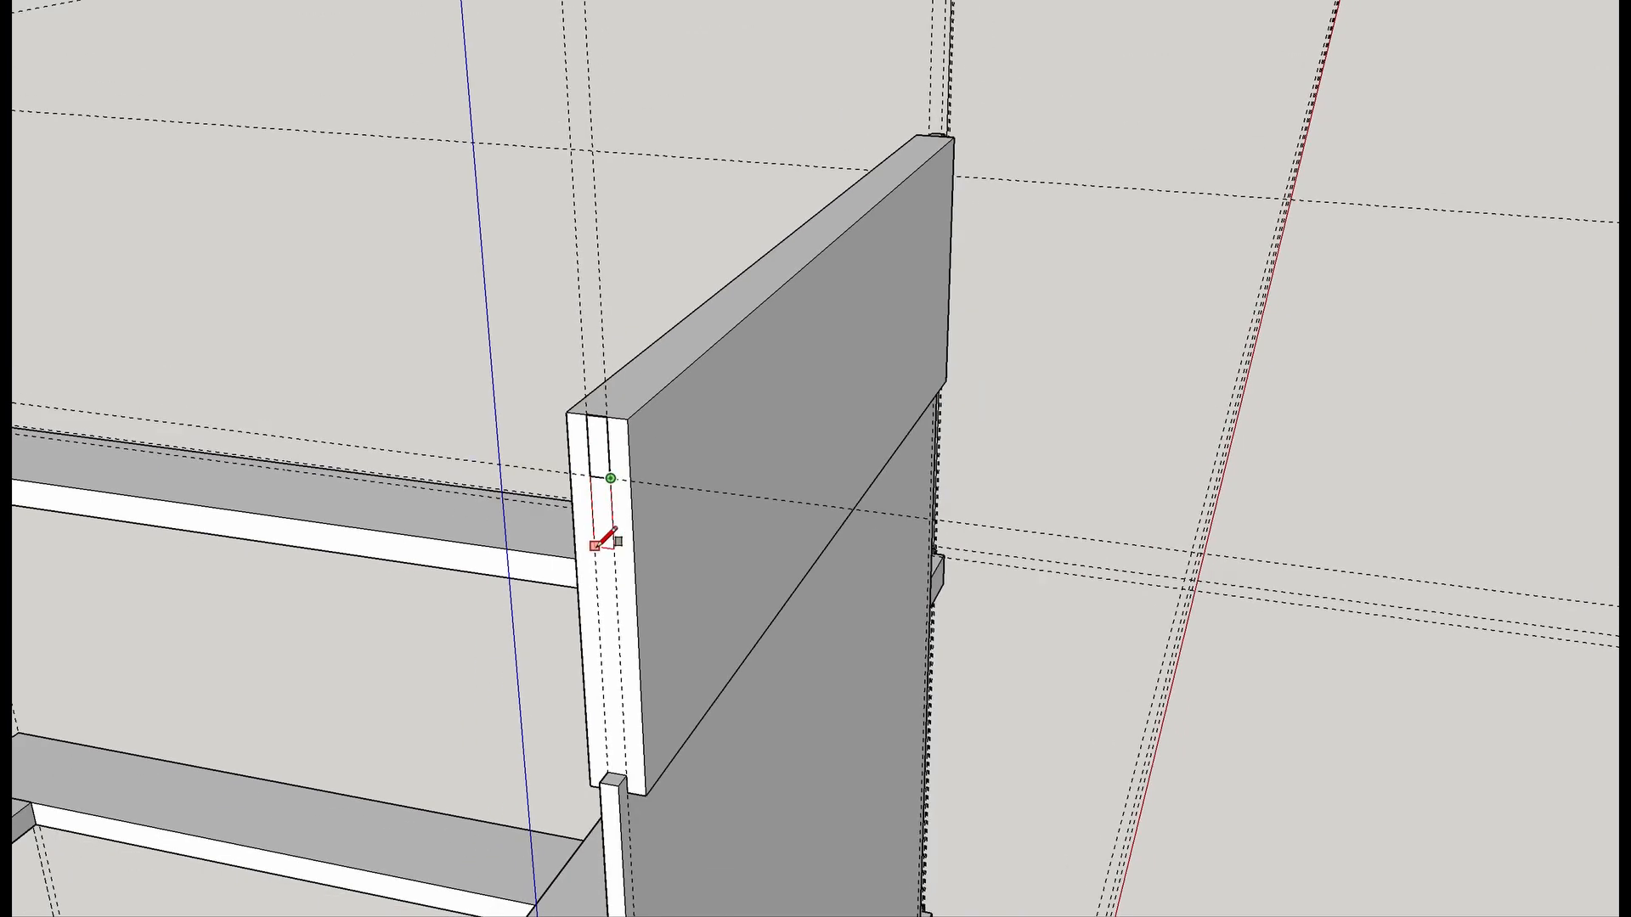
scroll(620, 768, "up", 3)
left_click(606, 768)
scroll(606, 768, "down", 3)
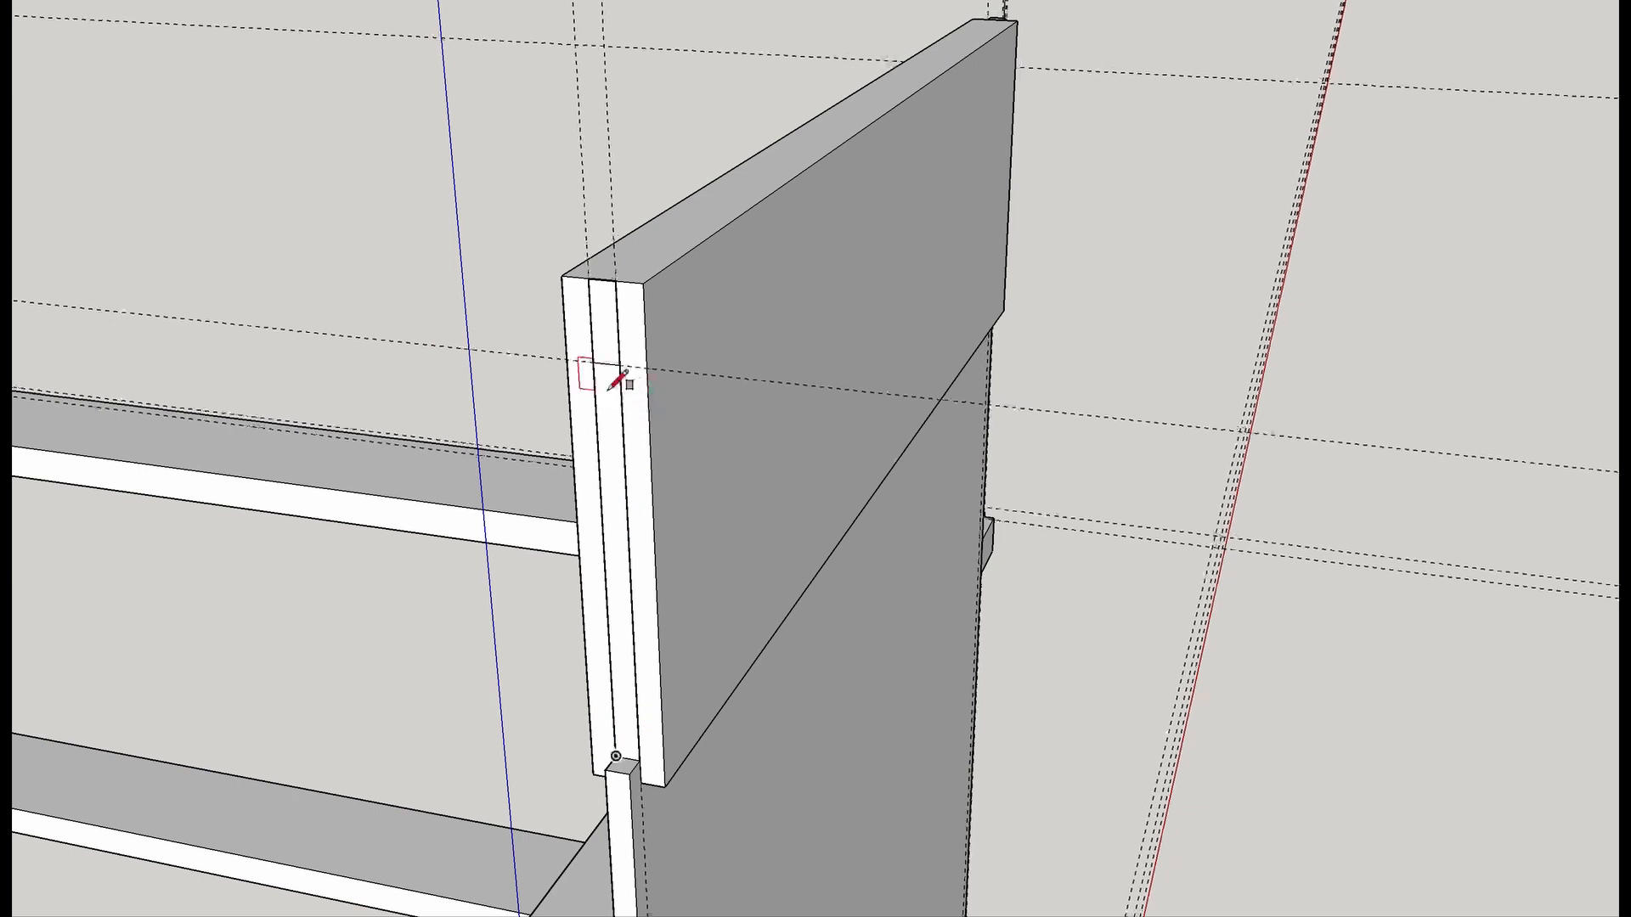
Try to pull out the short haunch face and the tenon face on the rail's opposite end, and undo both extrusions.
key("p")
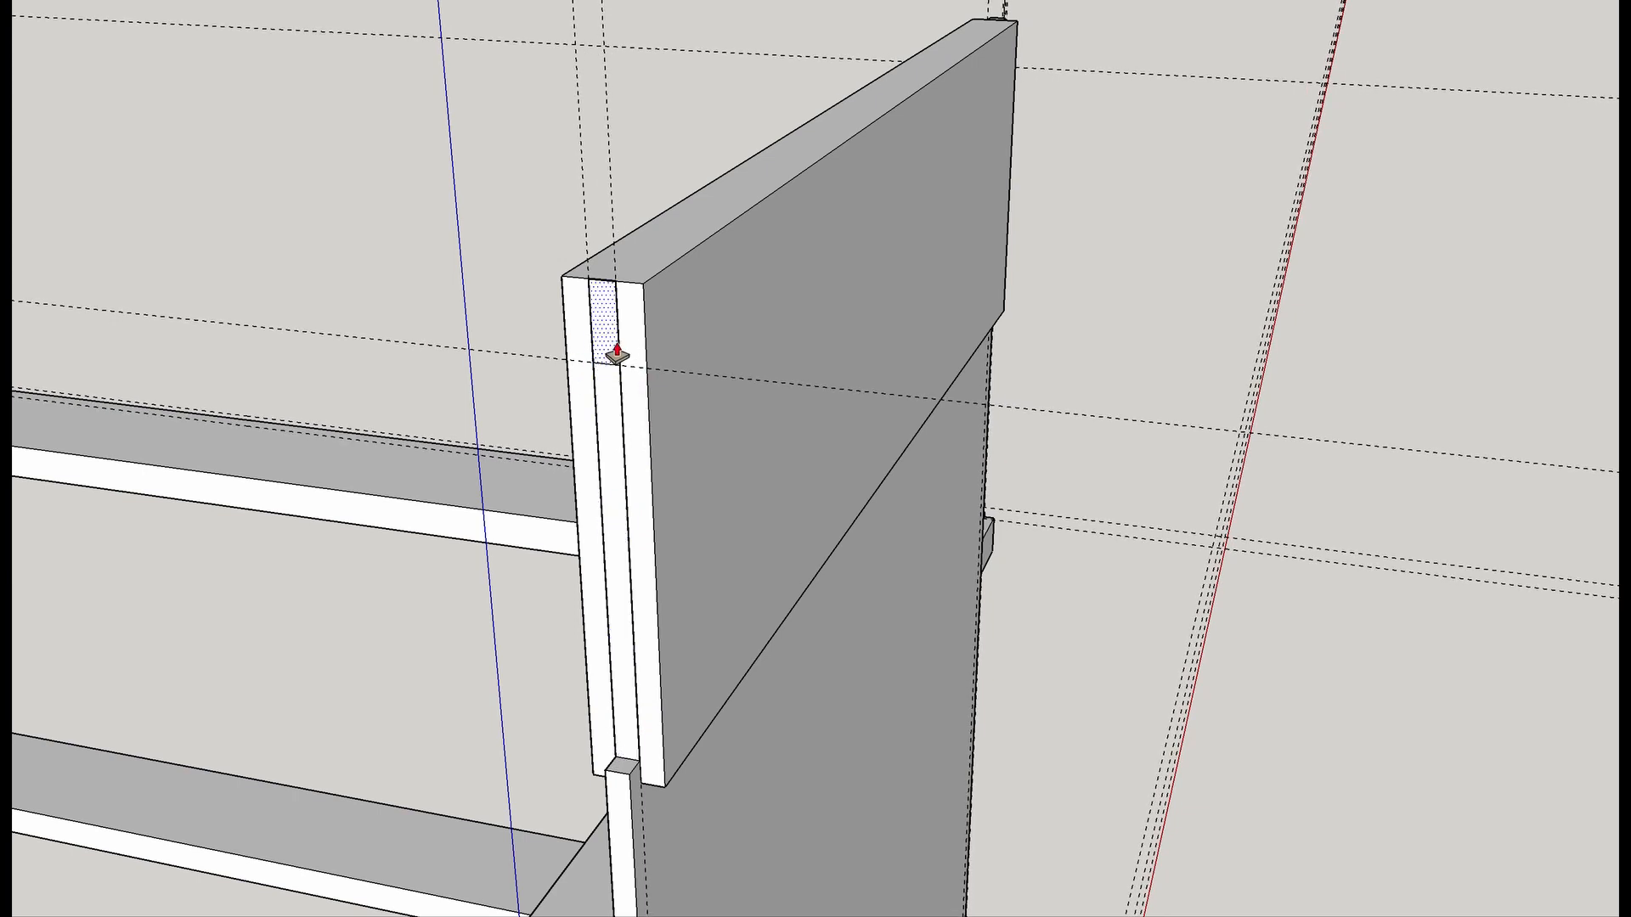
double_click(615, 355)
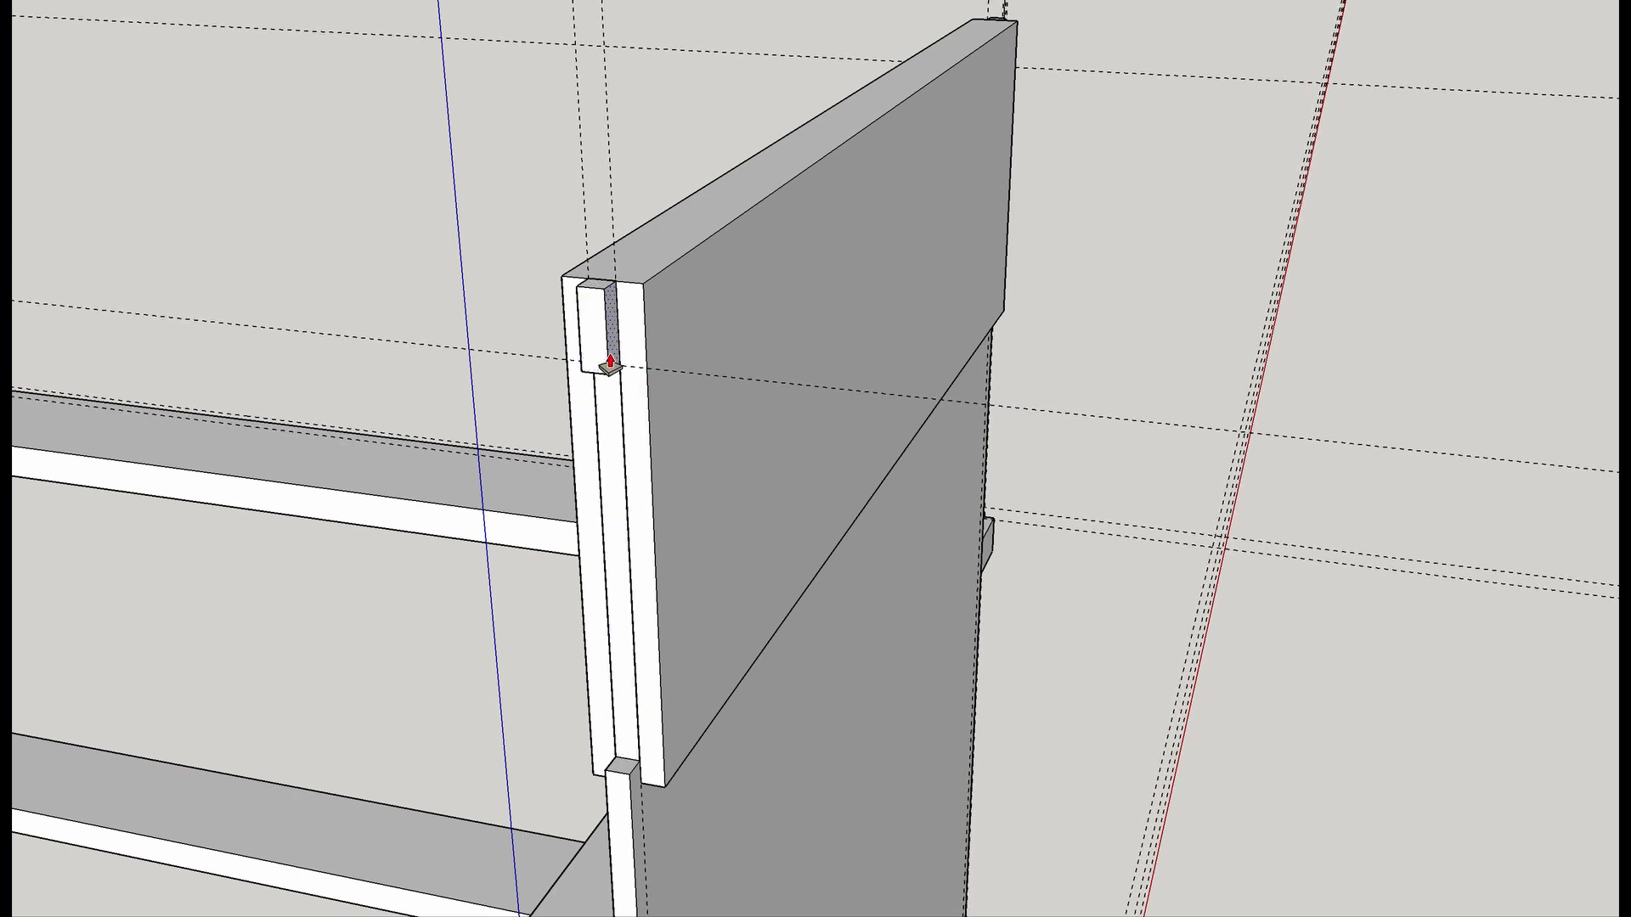
left_click(610, 367)
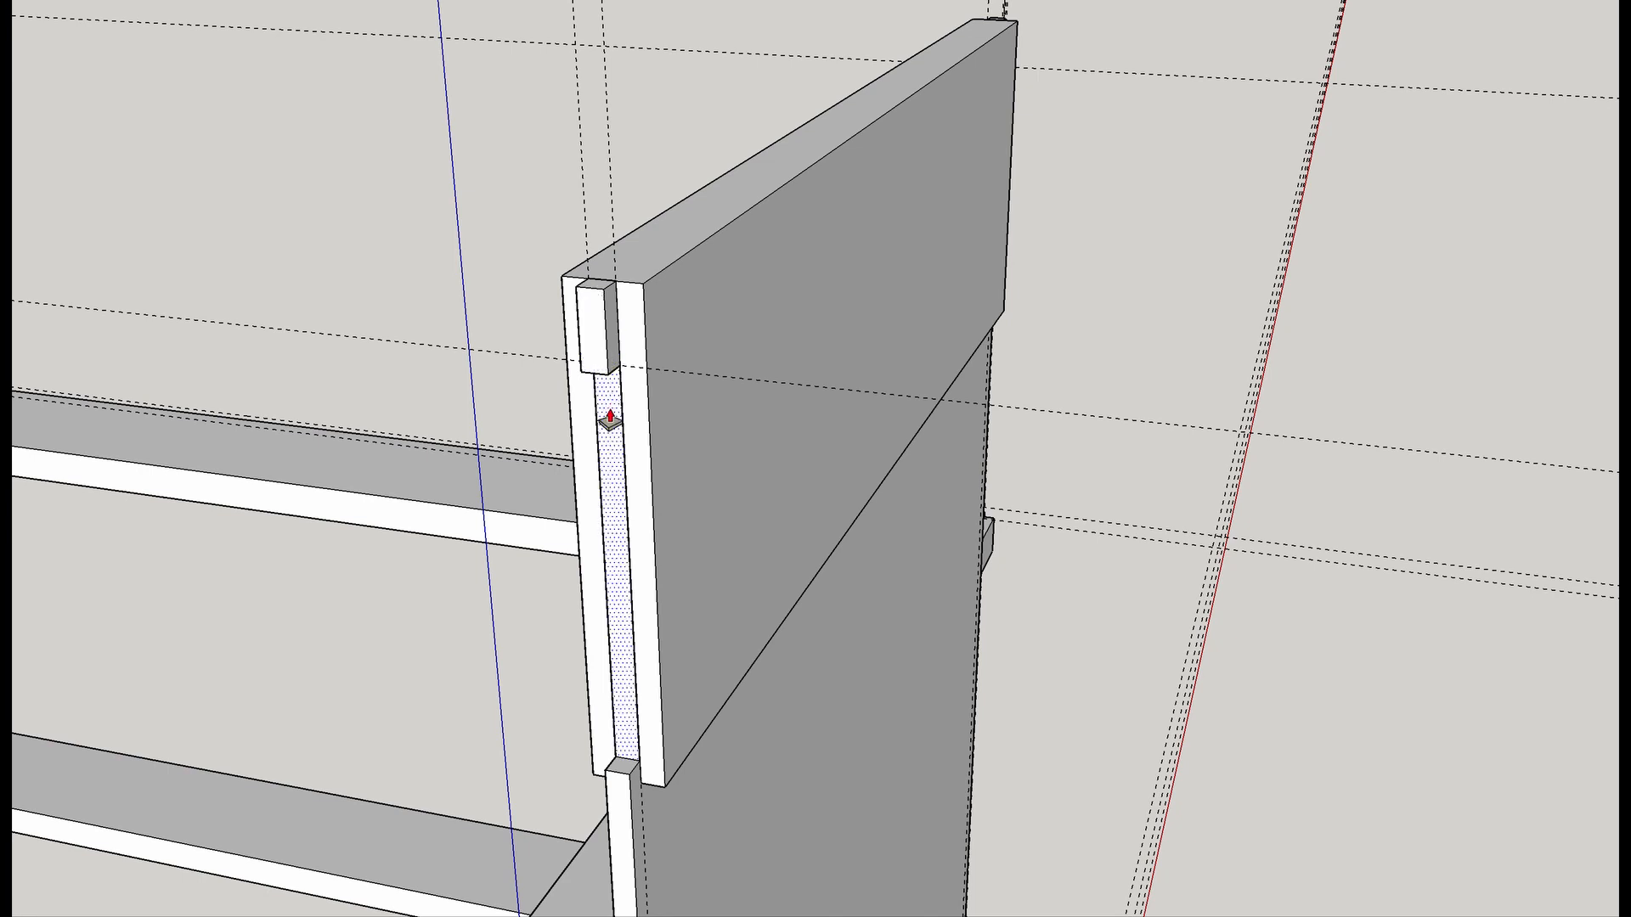
left_click(539, 491)
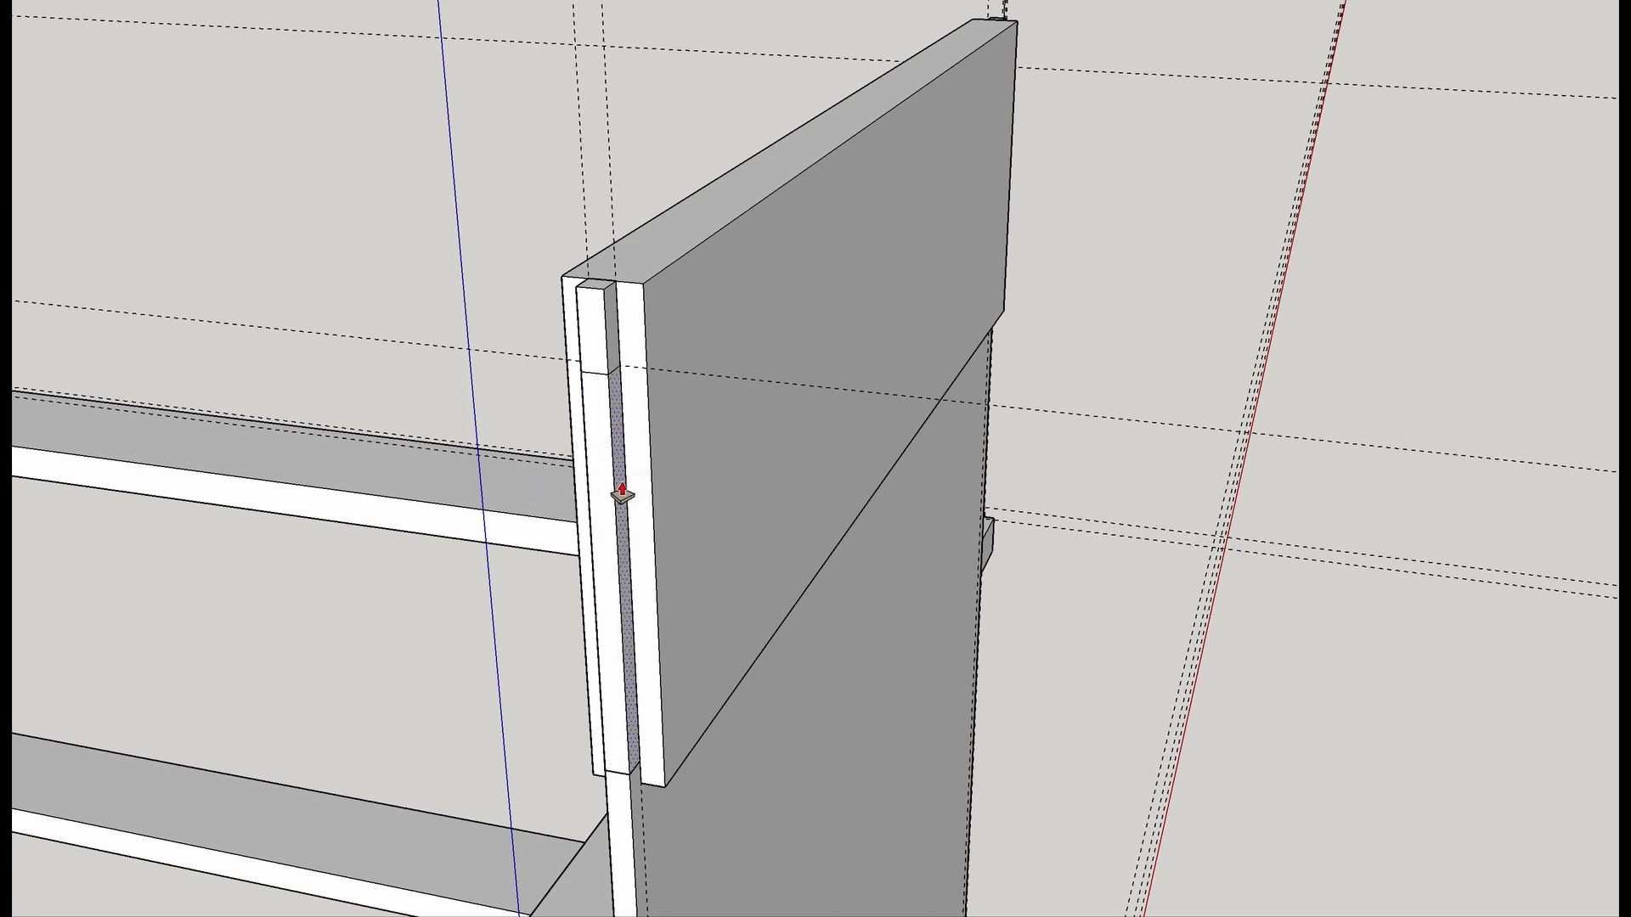
left_click(622, 493)
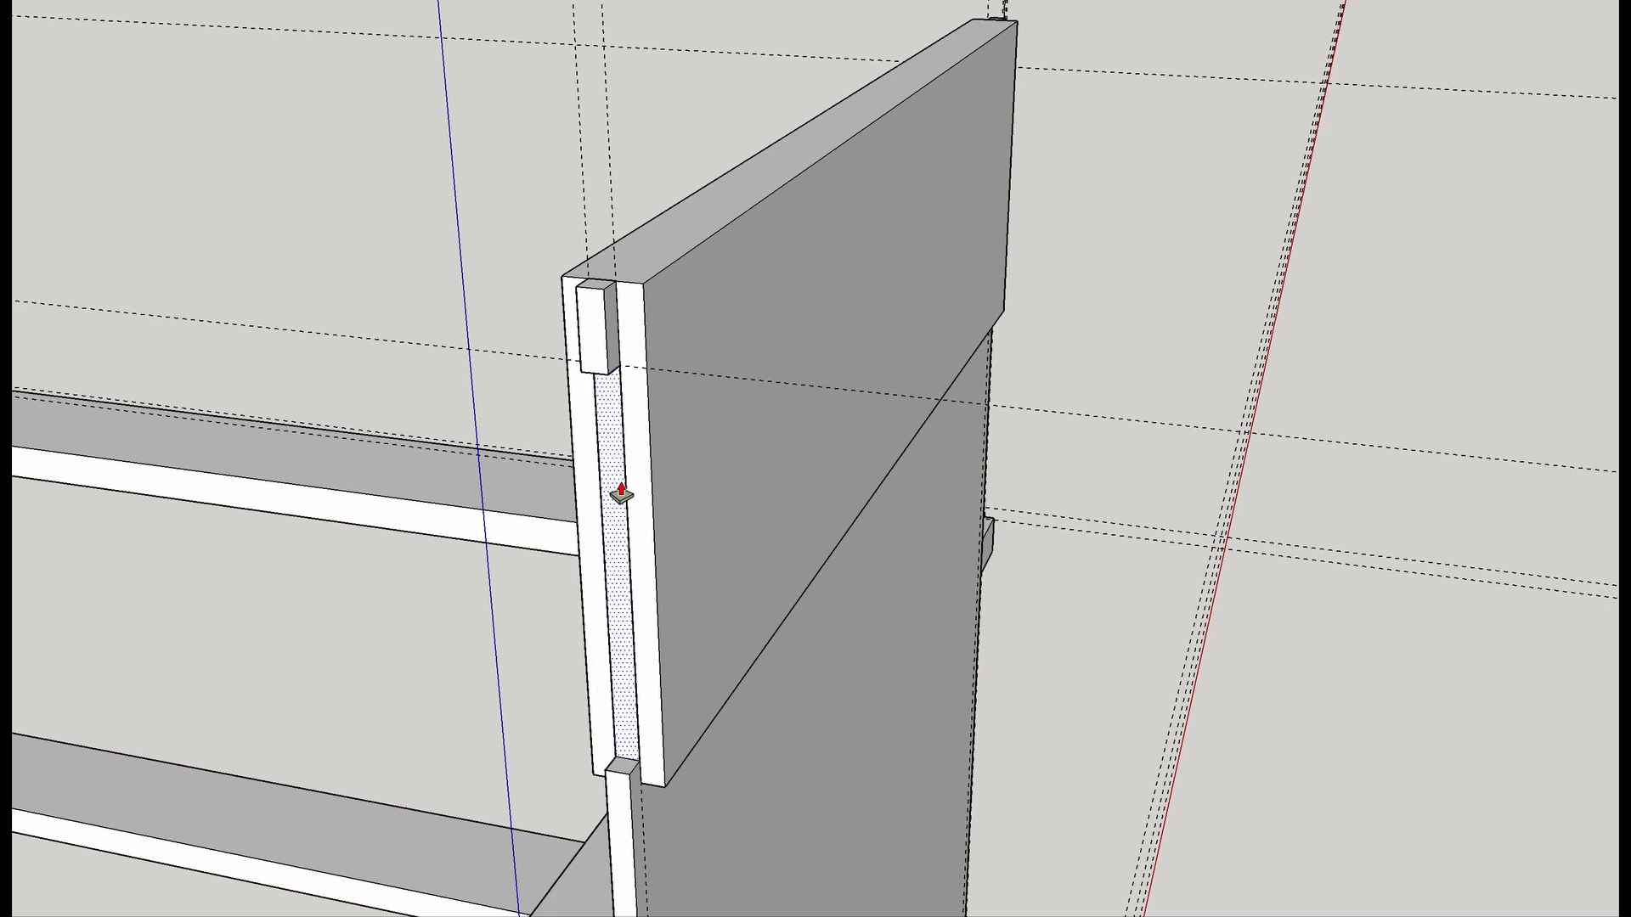
left_click(600, 410)
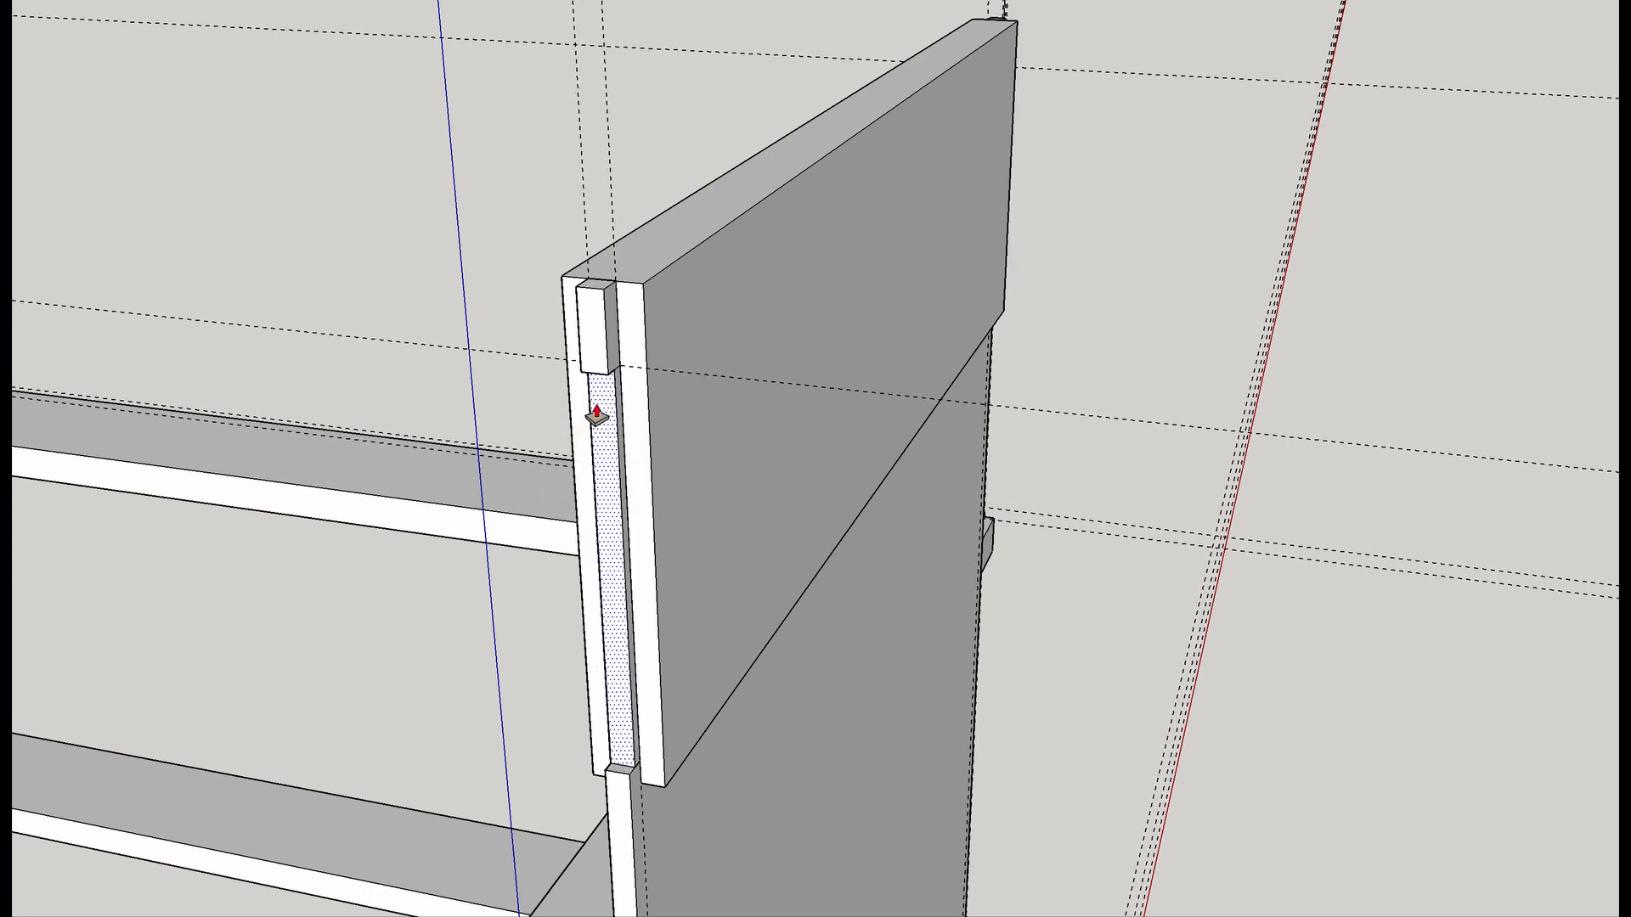
key("ctrl+z")
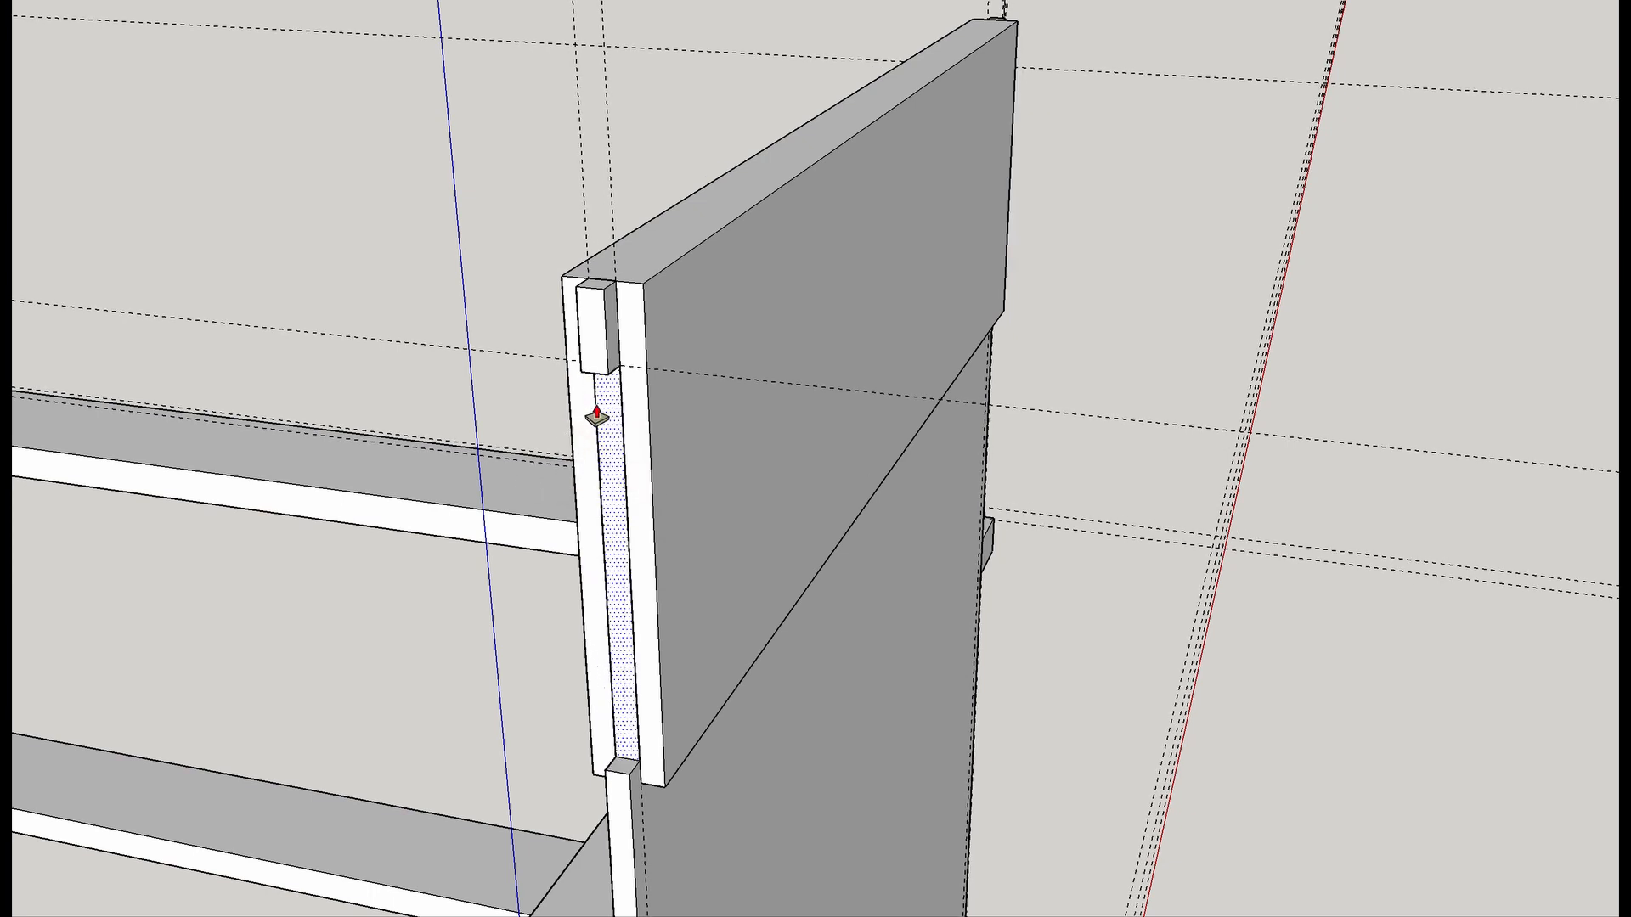
key("ctrl+z")
Pull the long tenon face out from the rail's opposite end, and the haunch face above it out a shorter distance.
left_click(598, 417)
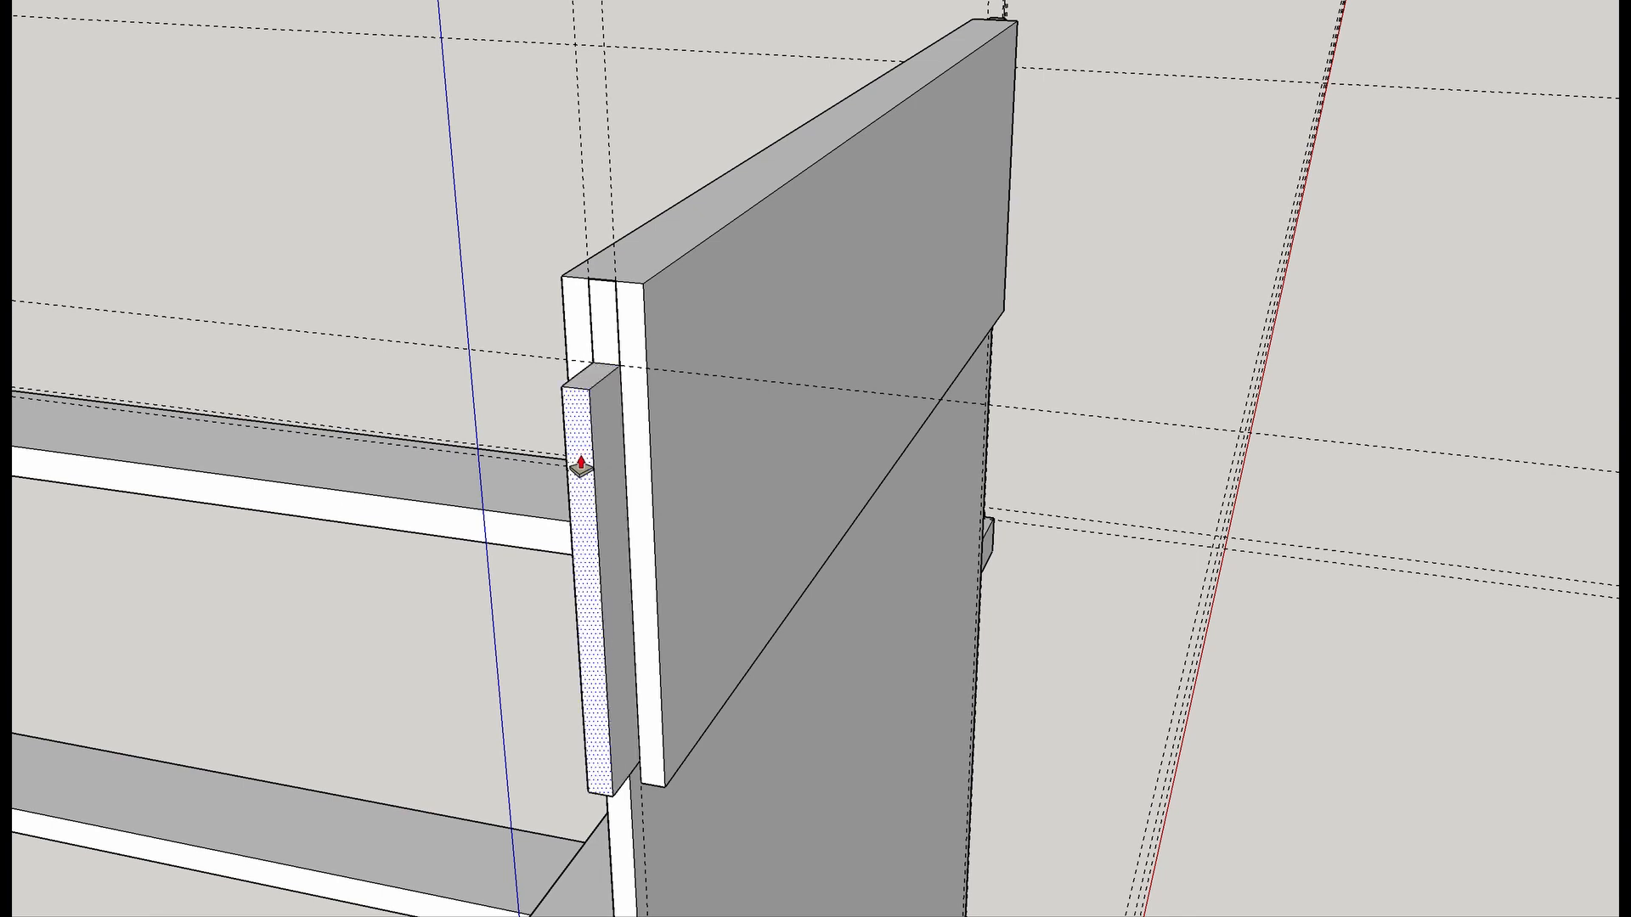
left_click(572, 477)
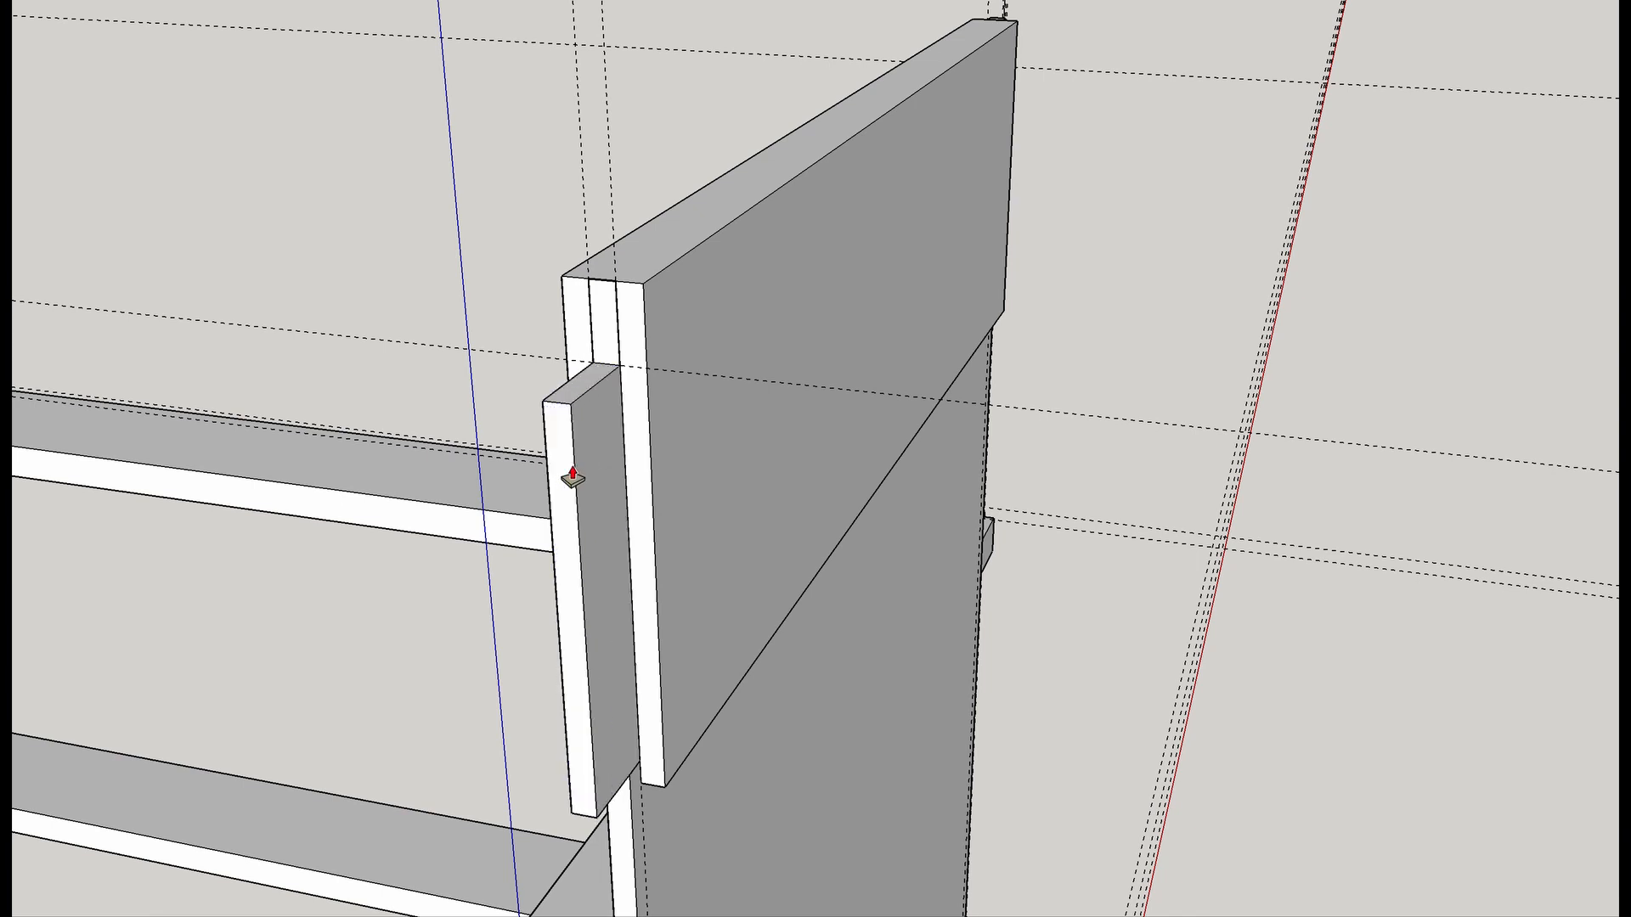
left_click(603, 332)
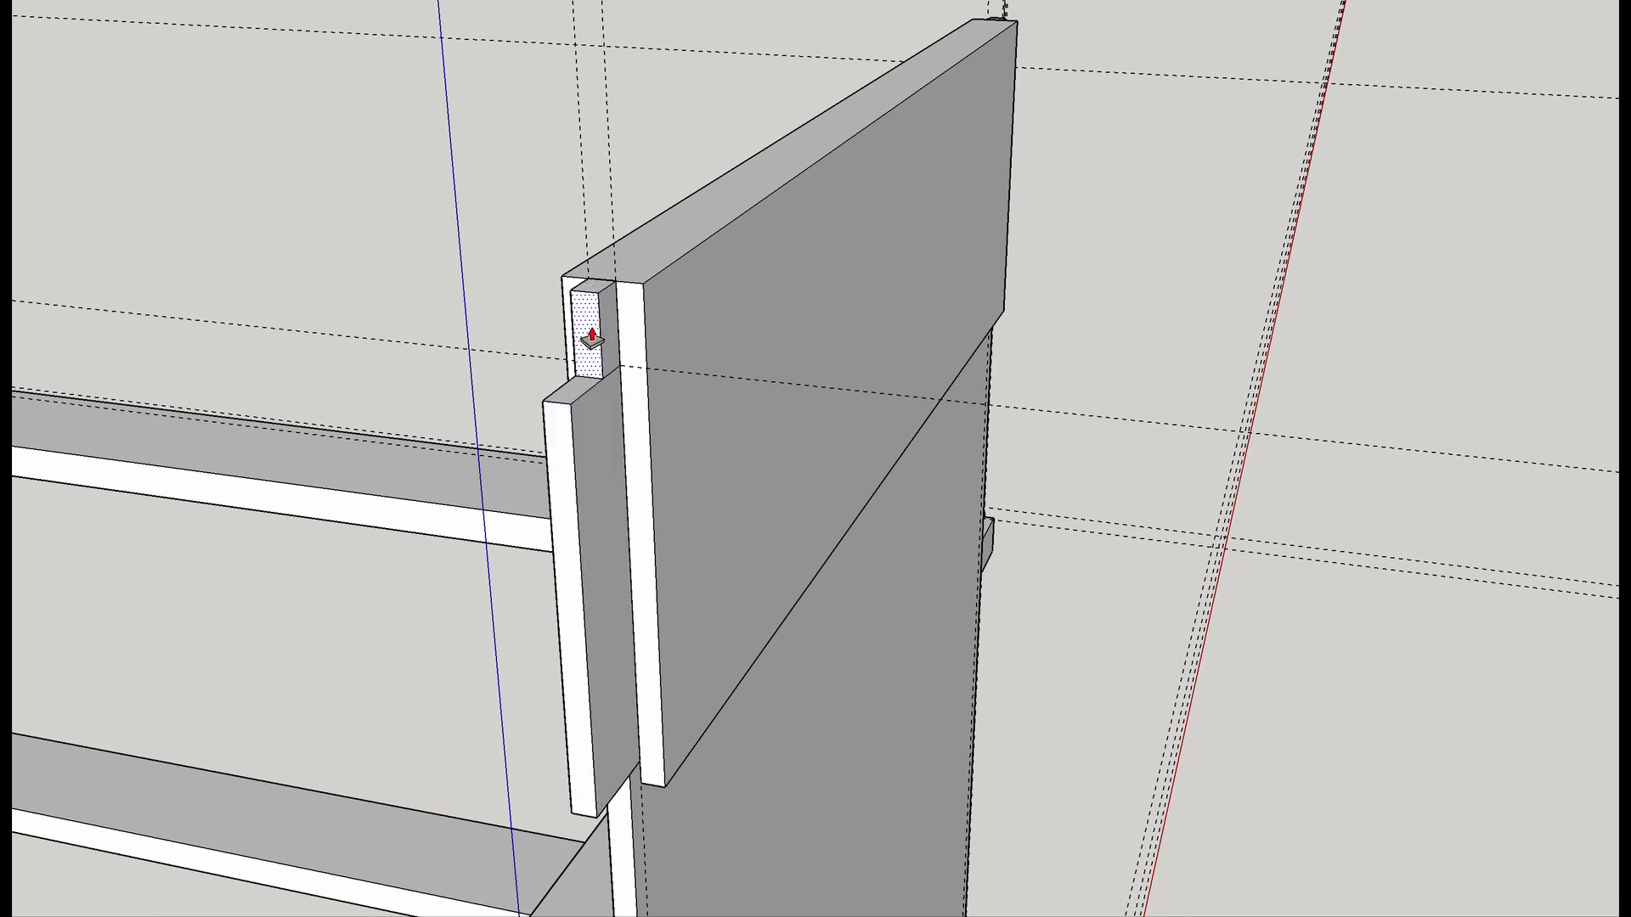
left_click(592, 340)
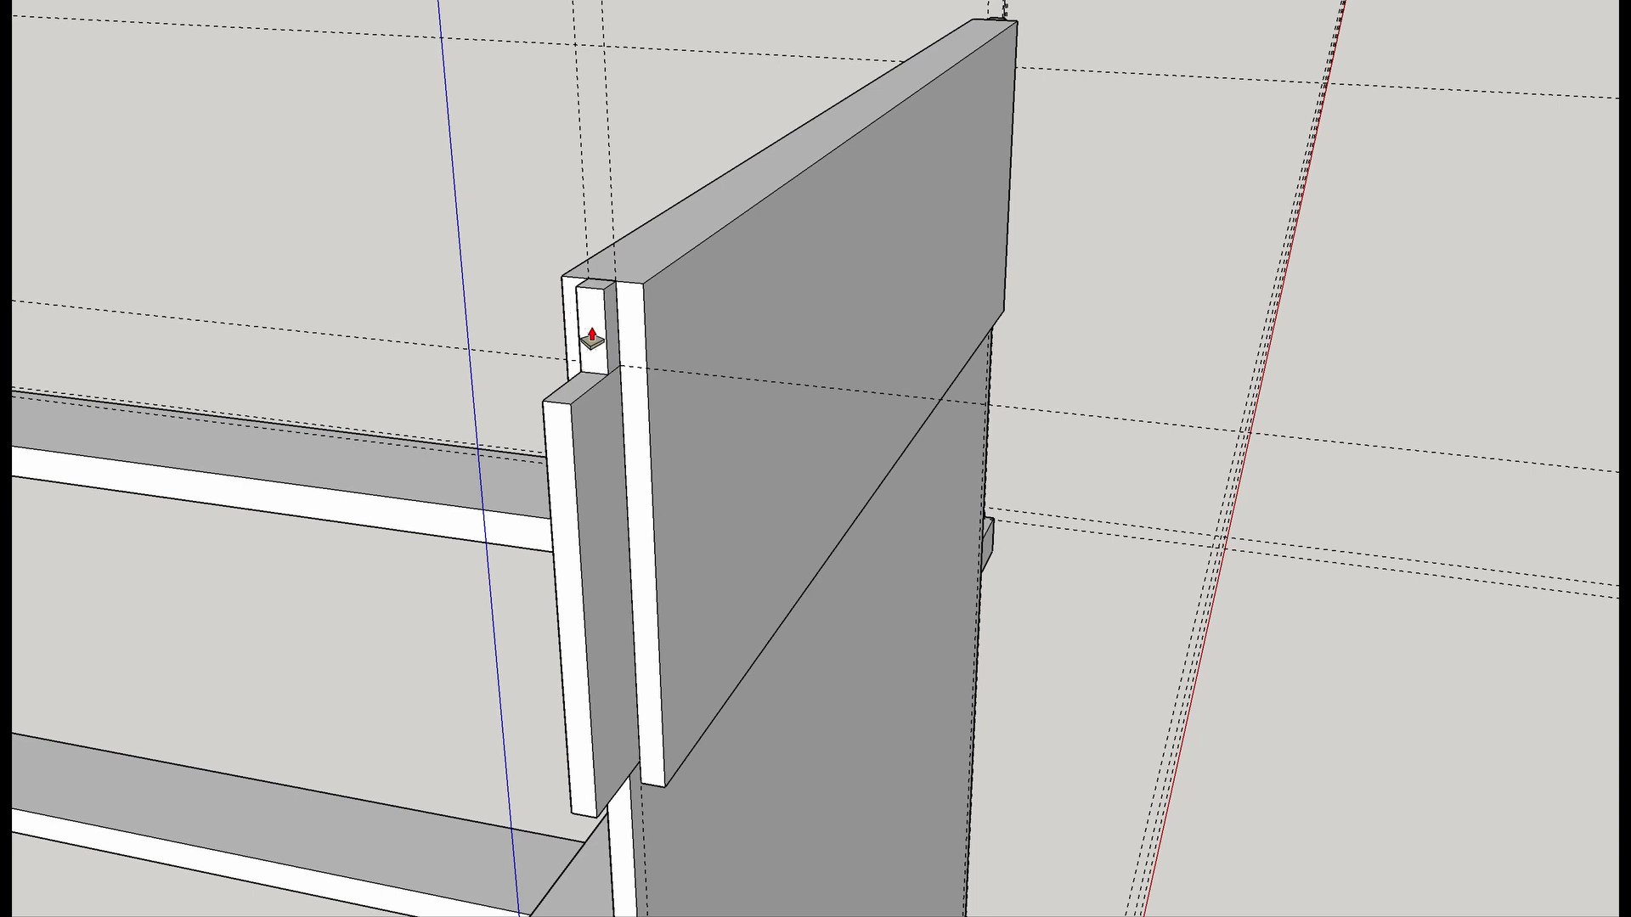
Explode both side panel components so their rails and panels become separate objects.
middle_click_drag(921, 364, 363, 452)
scroll(538, 422, "down", 3)
middle_click_drag(539, 422, 877, 437)
scroll(564, 310, "down", 1)
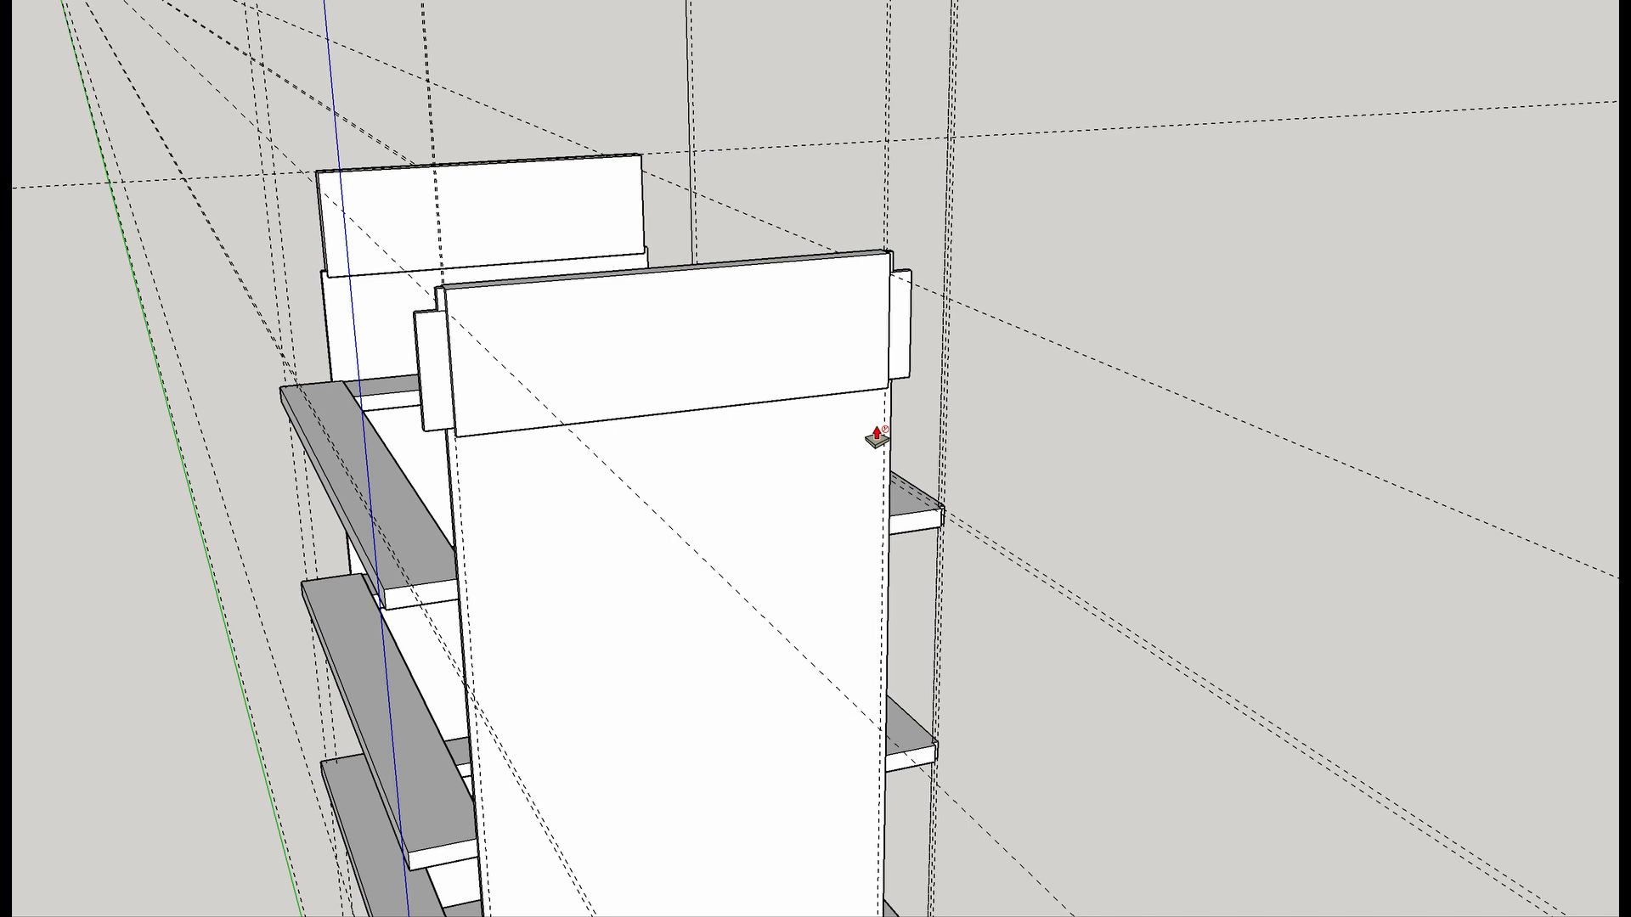
scroll(608, 476, "down", 2)
middle_click_drag(555, 563, 1627, 278, "shift")
scroll(756, 280, "down", 2)
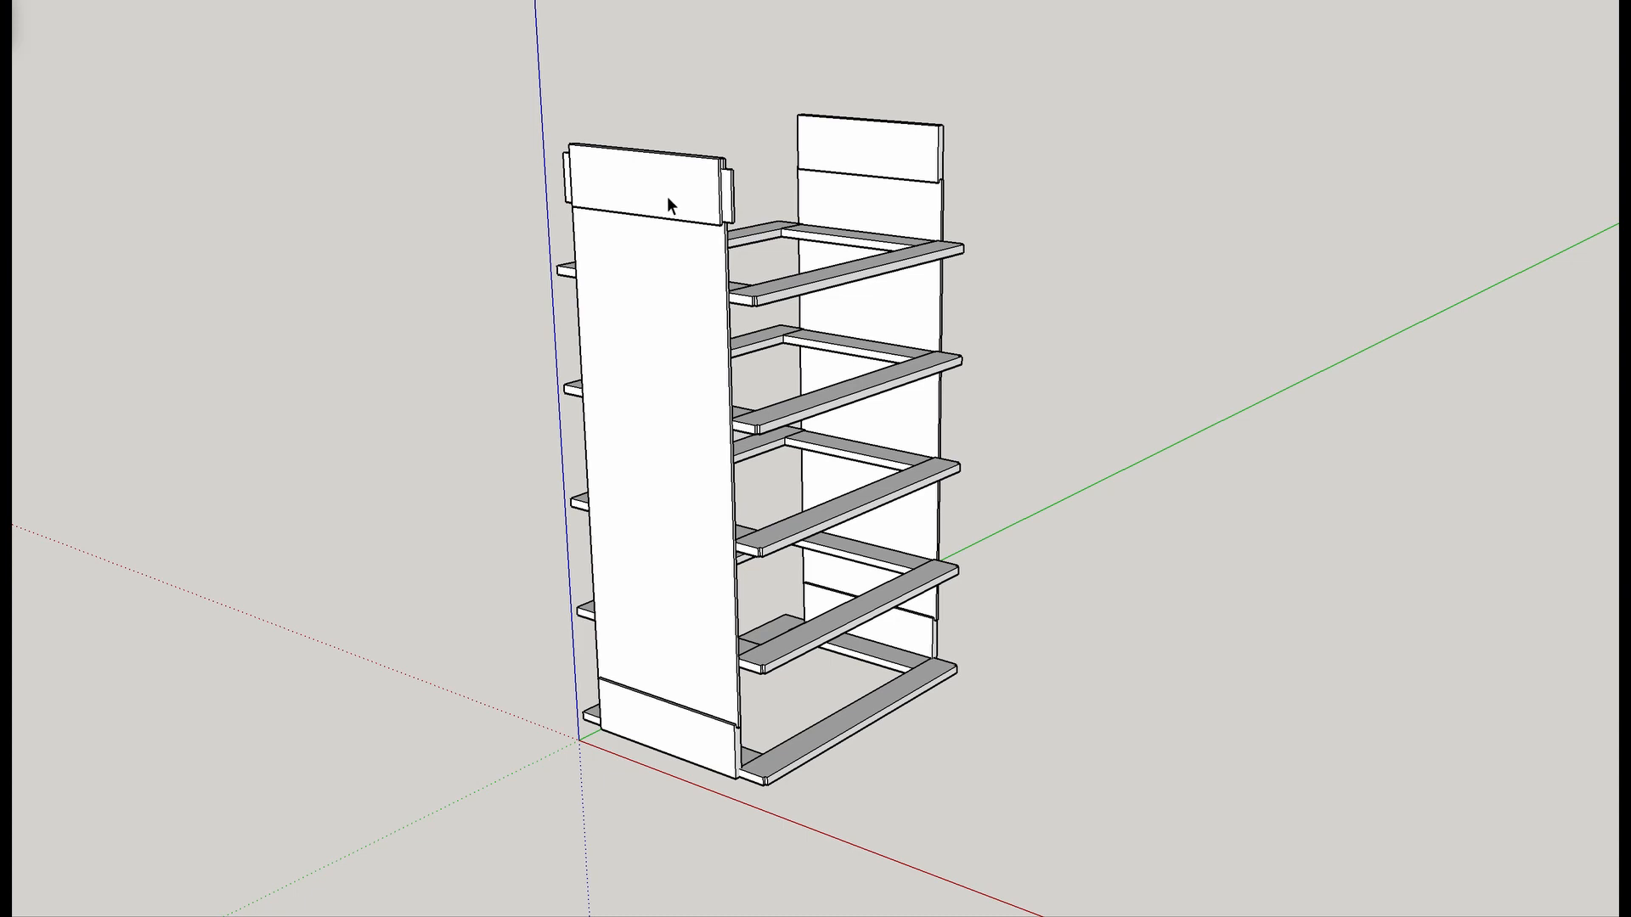
left_click(642, 420)
right_click(640, 417)
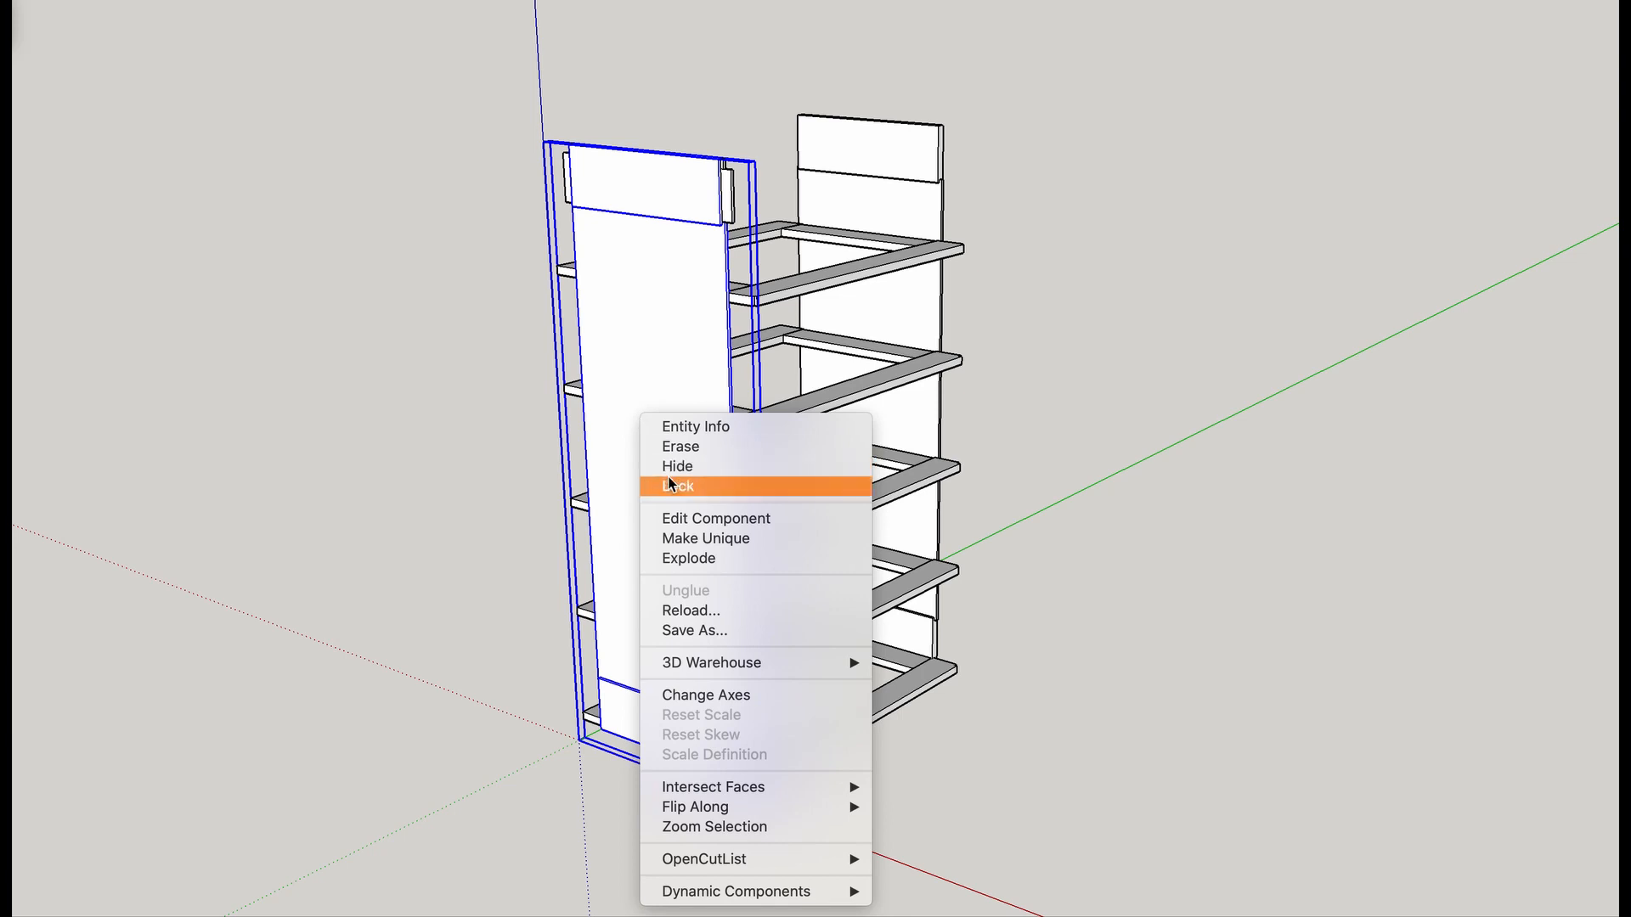
left_click(684, 560)
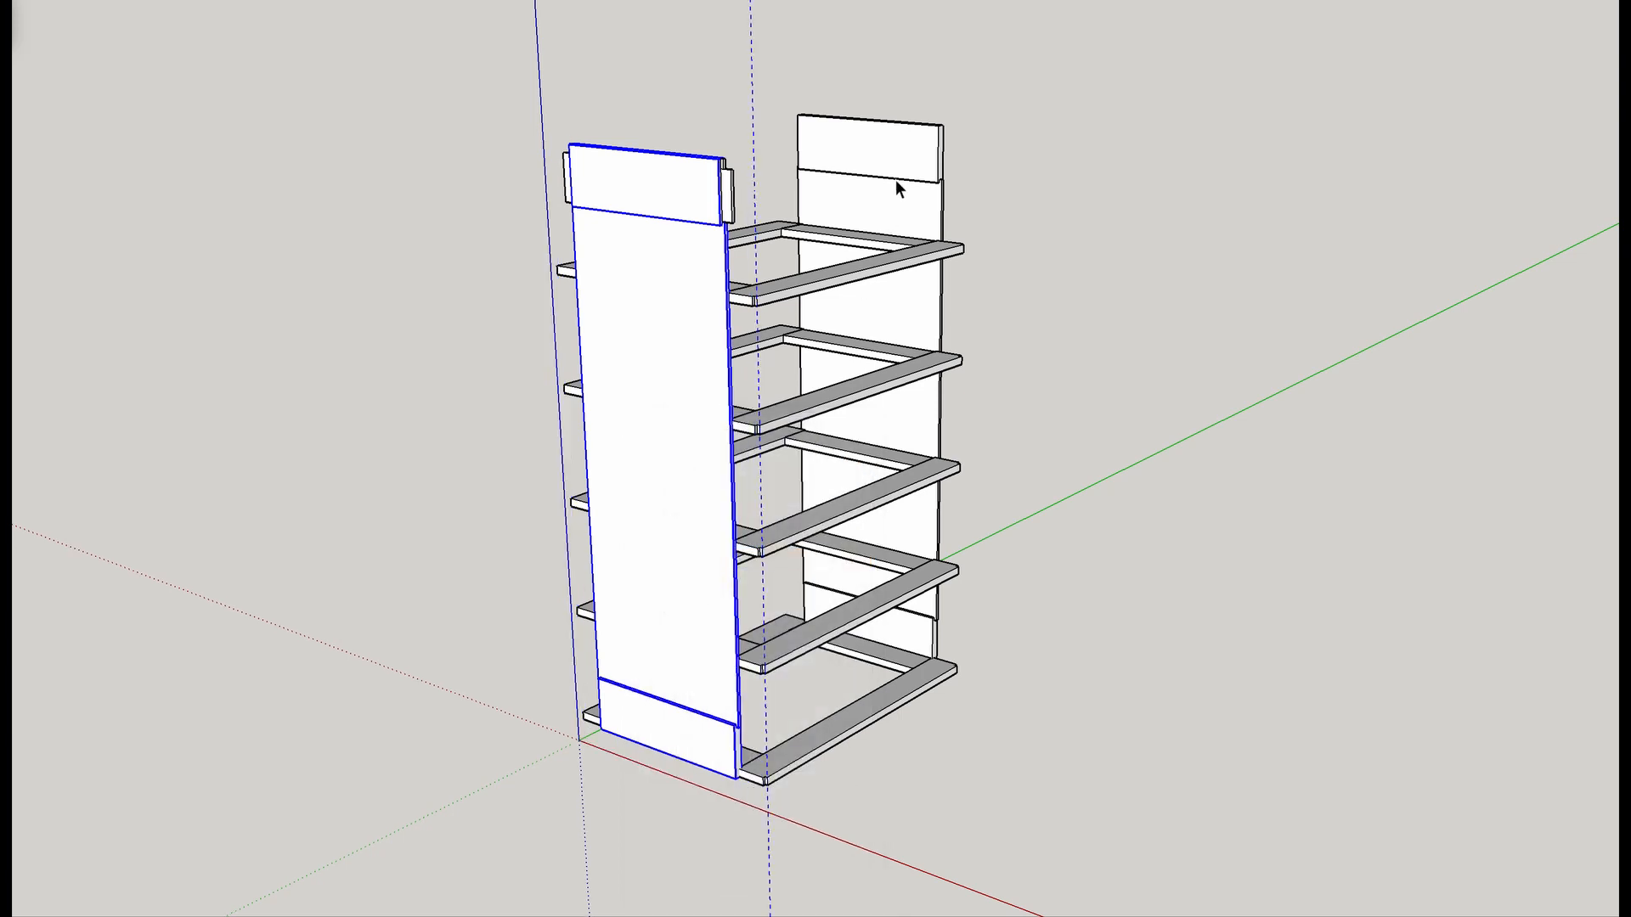
left_click(895, 177)
right_click(895, 177)
mouse_move(970, 435)
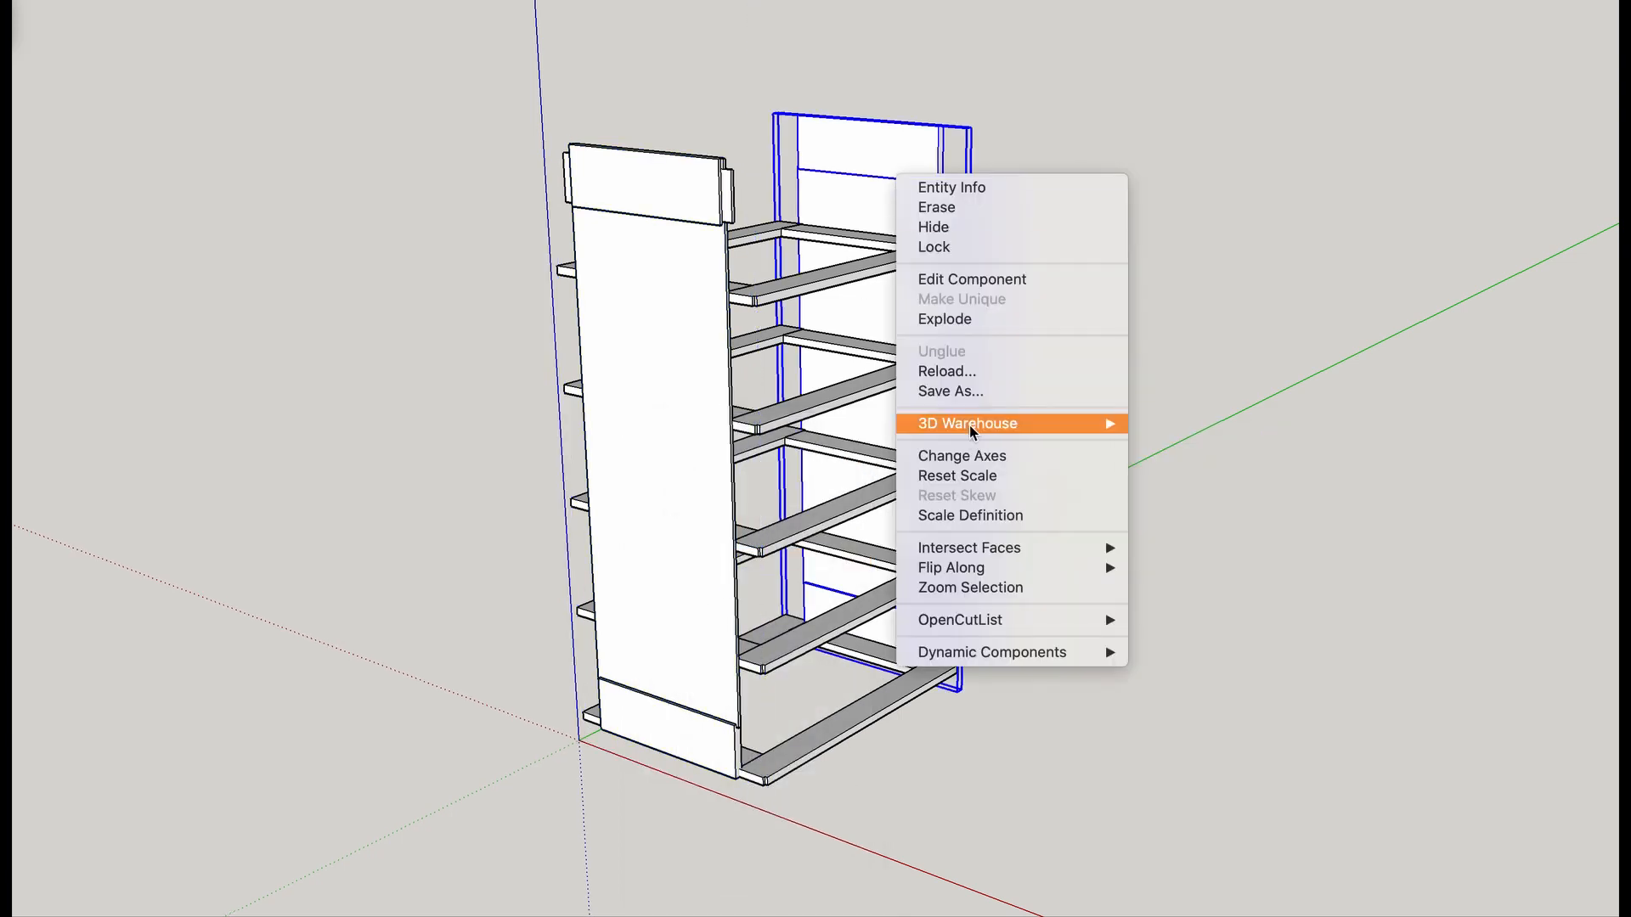
left_click(963, 321)
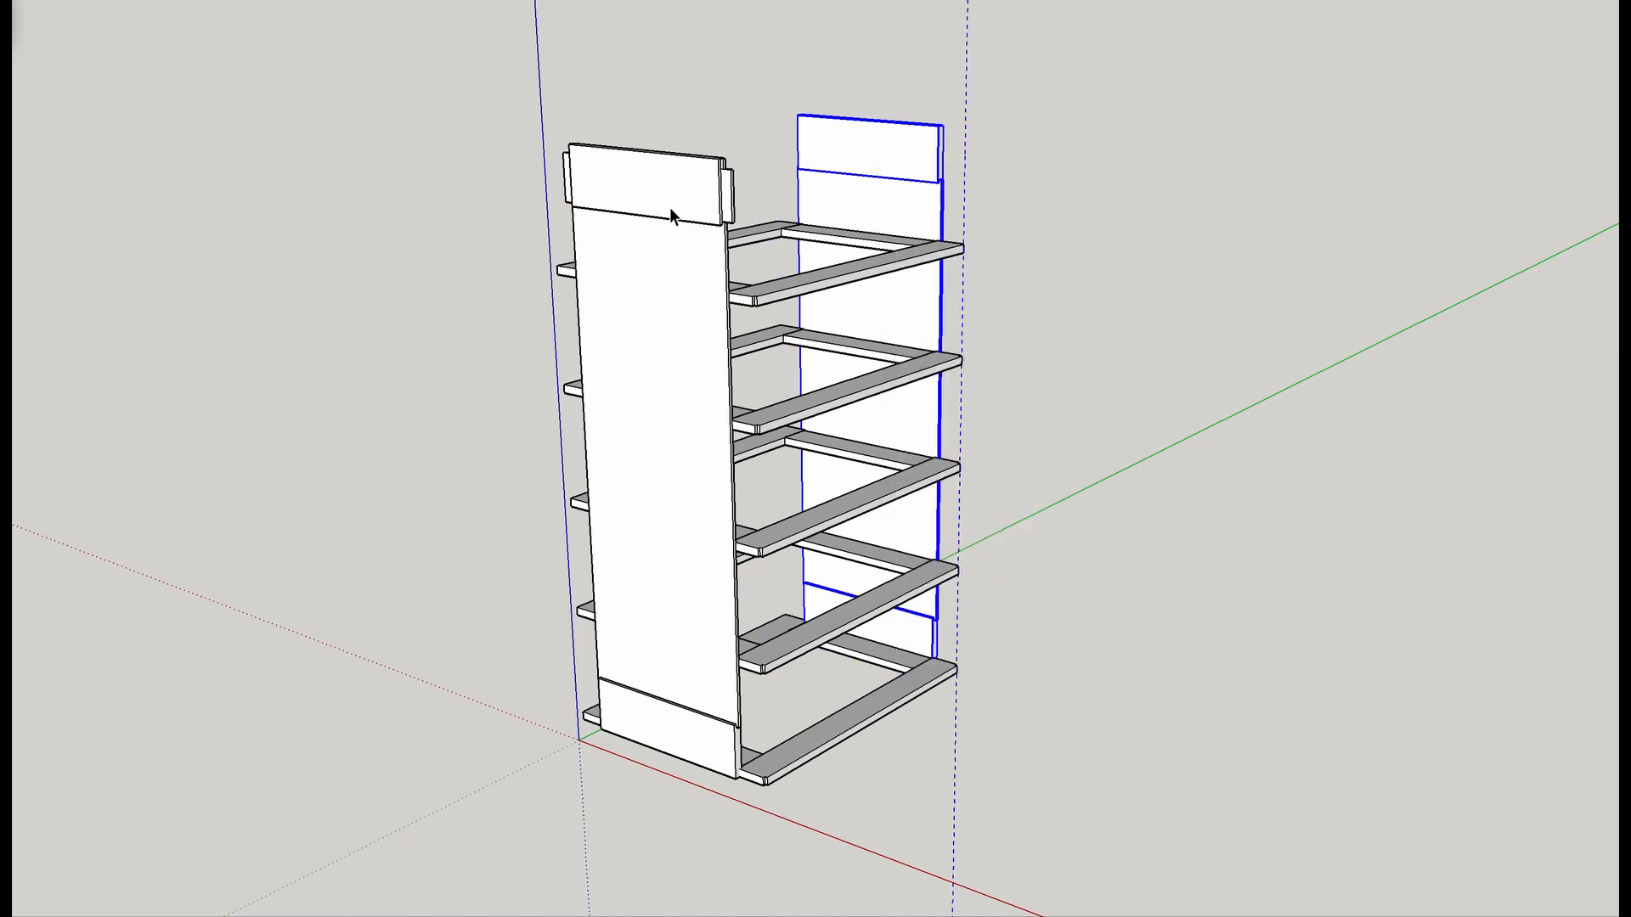
left_click(1042, 216)
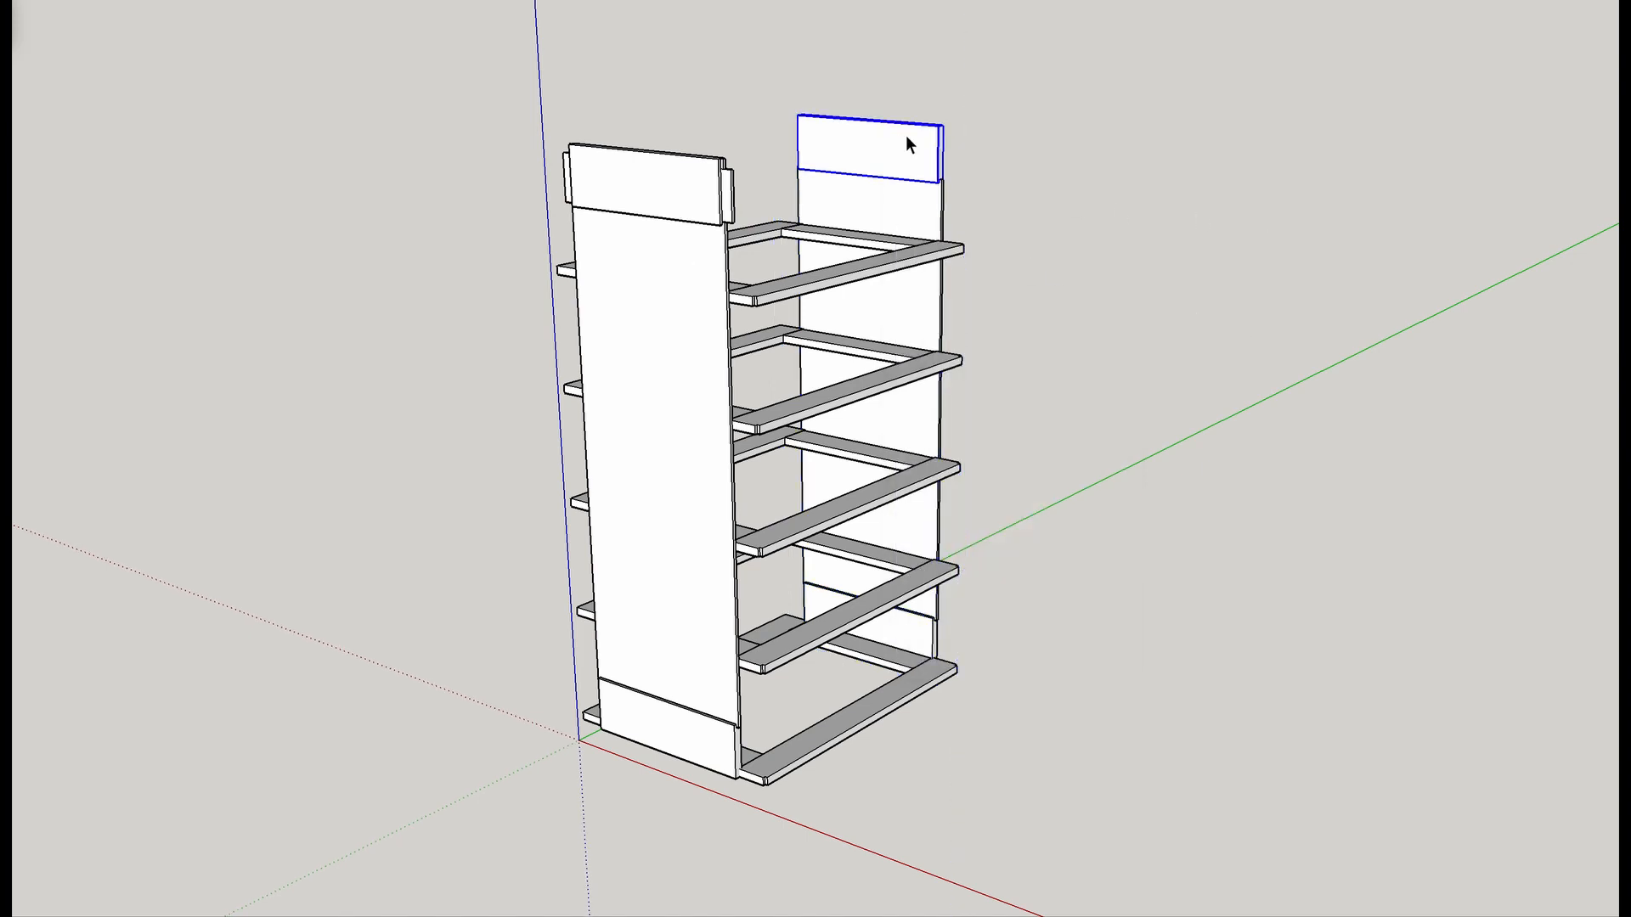
Delete the far side's top and bottom rails and the near side's bottom rail.
key("Delete")
left_click(929, 639)
key("Delete")
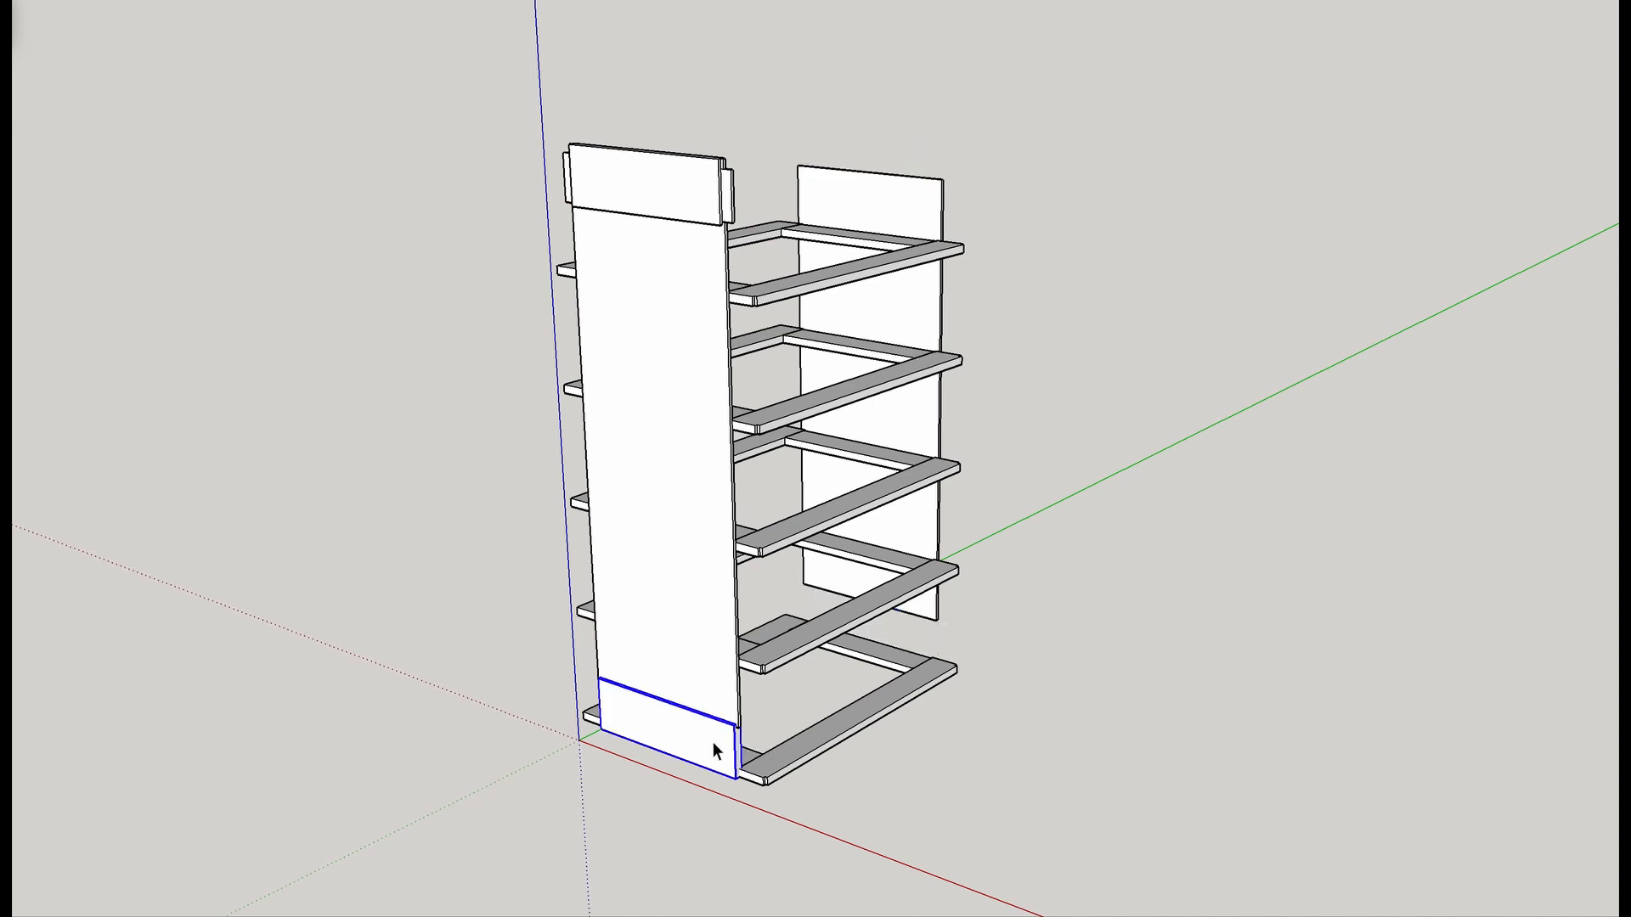
key("Delete")
Select the near top rail together with its loose tenon geometry at both ends and make it one group.
scroll(741, 230, "up", 5)
middle_click_drag(742, 229, 646, 156)
scroll(646, 162, "up", 3)
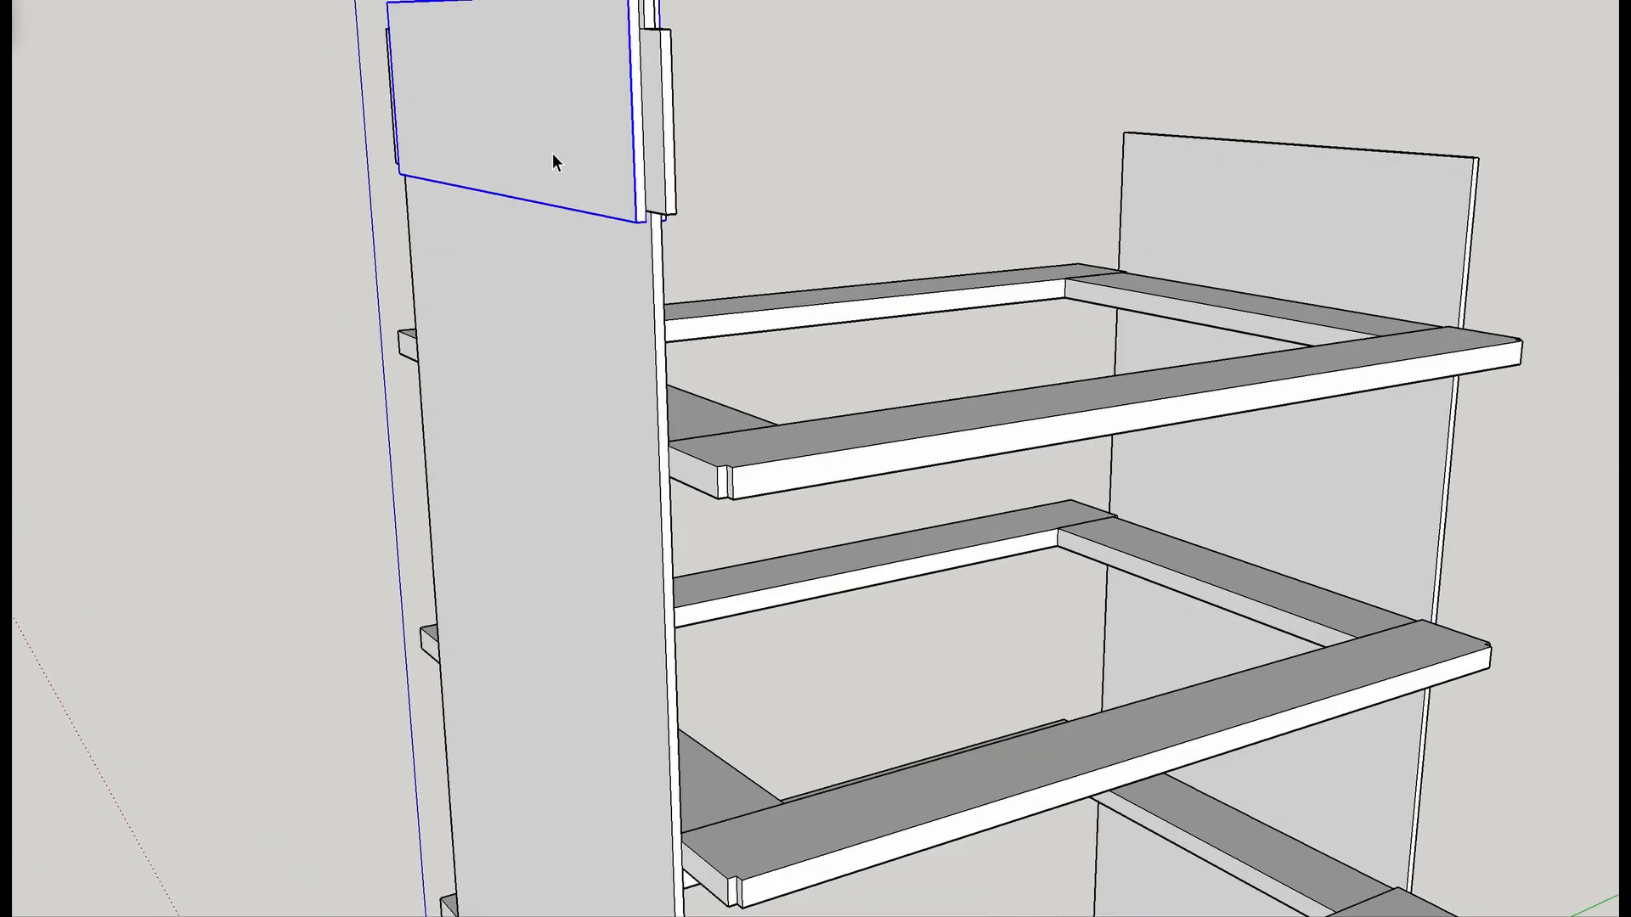
scroll(552, 153, "down", 3)
mouse_move(553, 152)
middle_mouse_down()
mouse_move(557, 284)
mouse_move(768, 484)
mouse_move(1125, 557)
mouse_move(1597, 520)
mouse_move(786, 440)
middle_mouse_up()
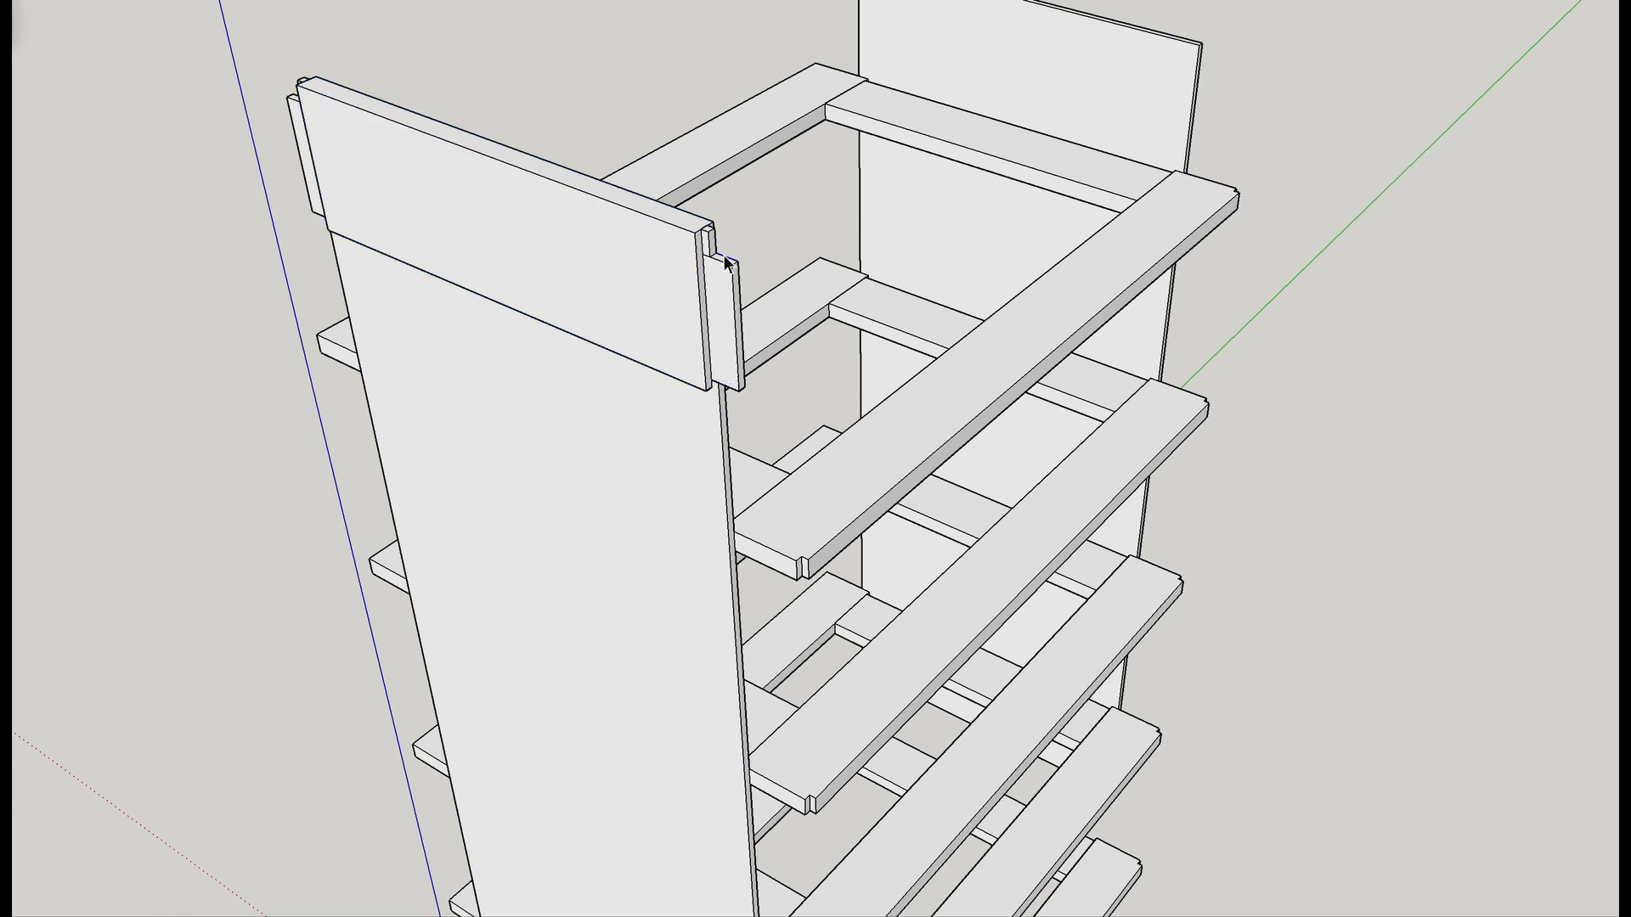
mouse_move(574, 373)
middle_mouse_down()
mouse_move(1158, 149)
mouse_move(1197, 51)
middle_mouse_up()
scroll(1190, 85, "down", 5)
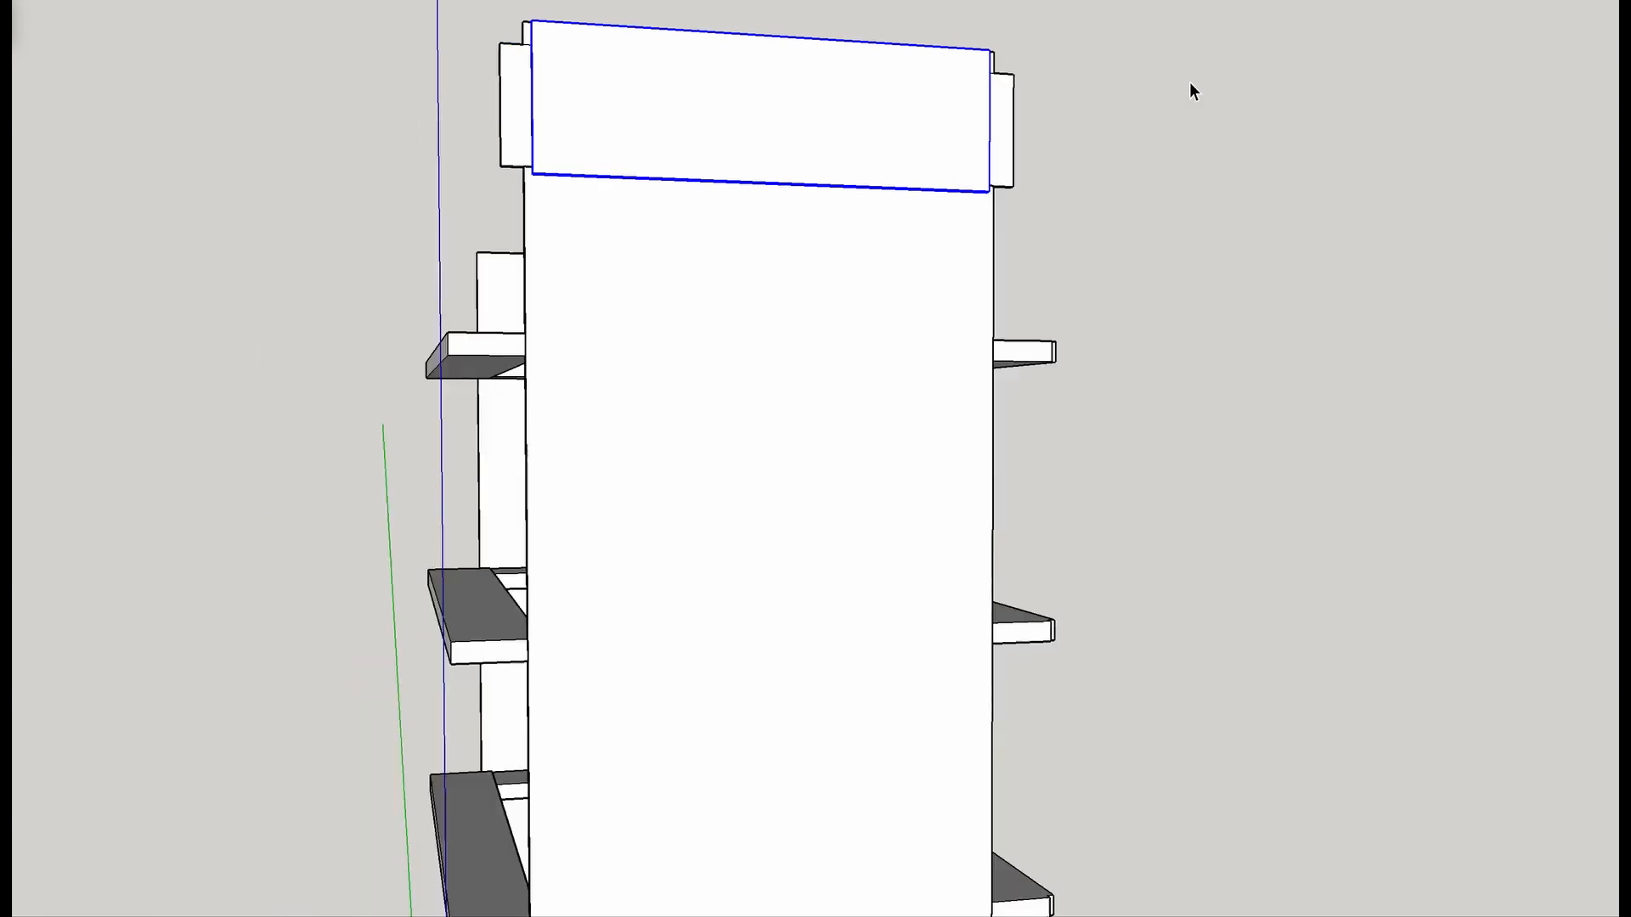
mouse_move(1213, 183)
middle_mouse_down()
mouse_move(1005, 313)
mouse_move(492, 212)
middle_mouse_up()
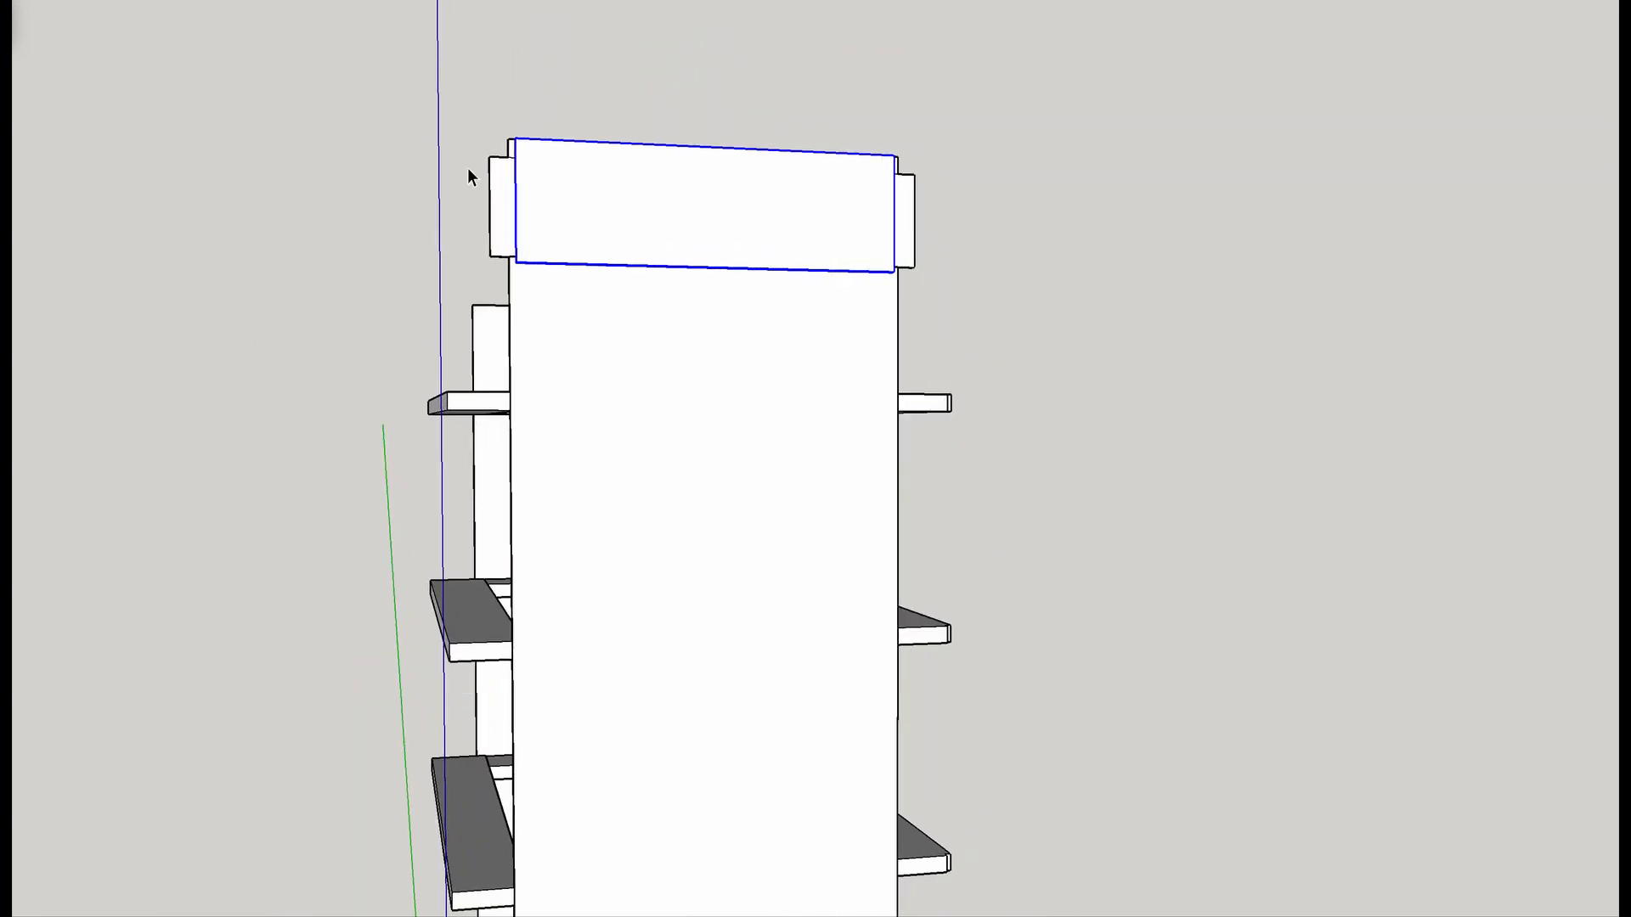
left_click_drag(395, 80, 1063, 283)
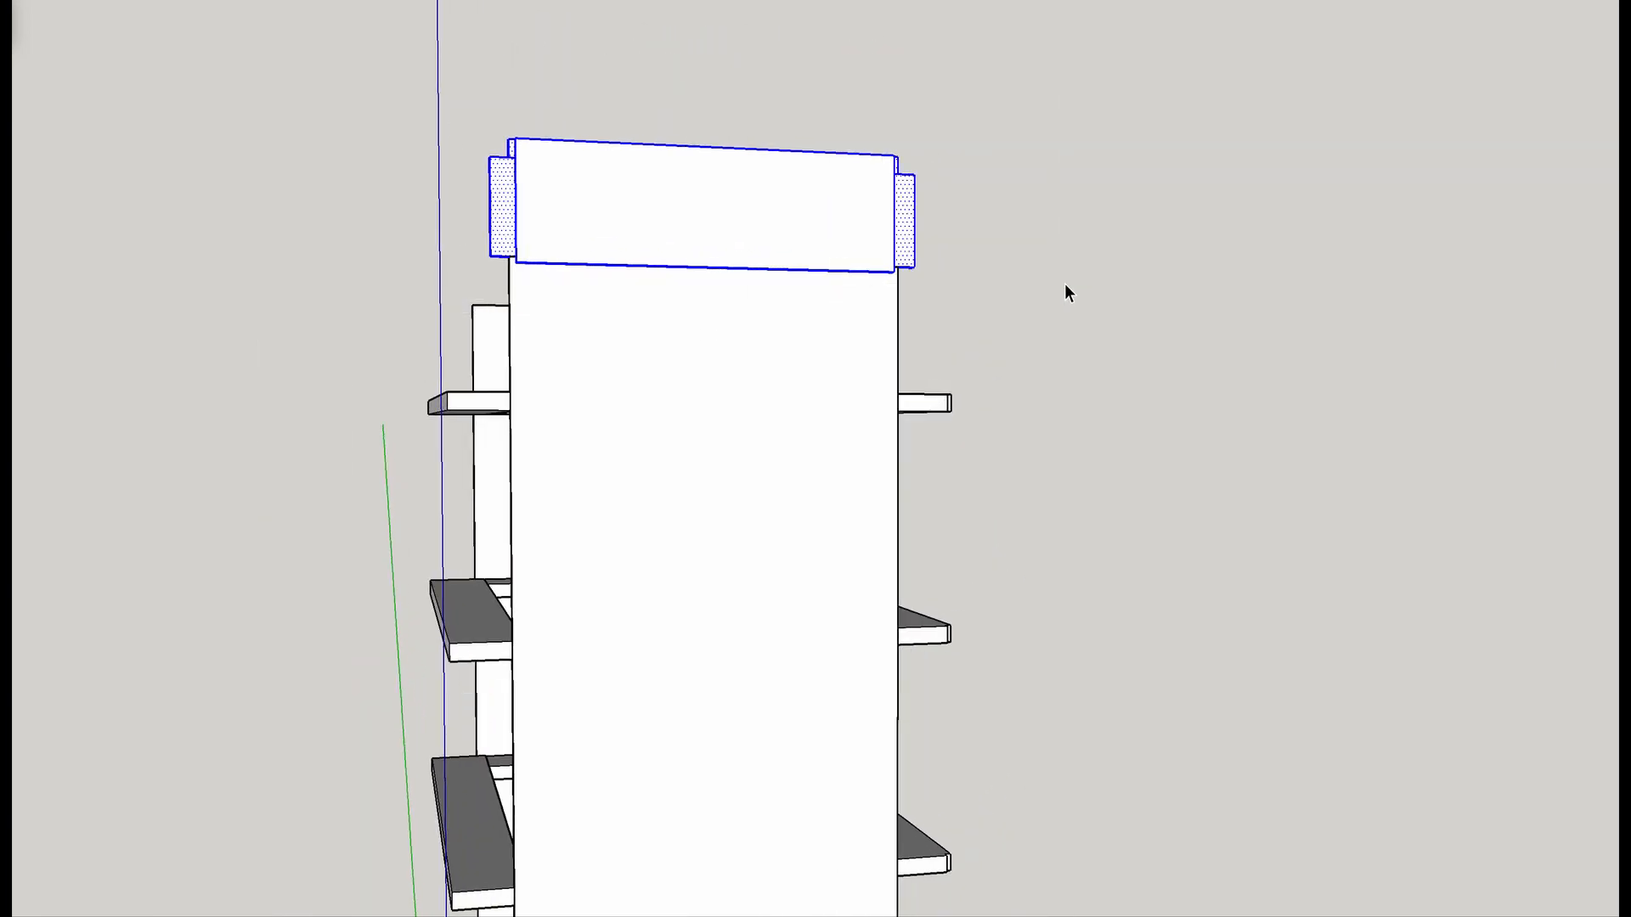
middle_click_drag(1068, 284, 703, 481)
right_click(720, 218)
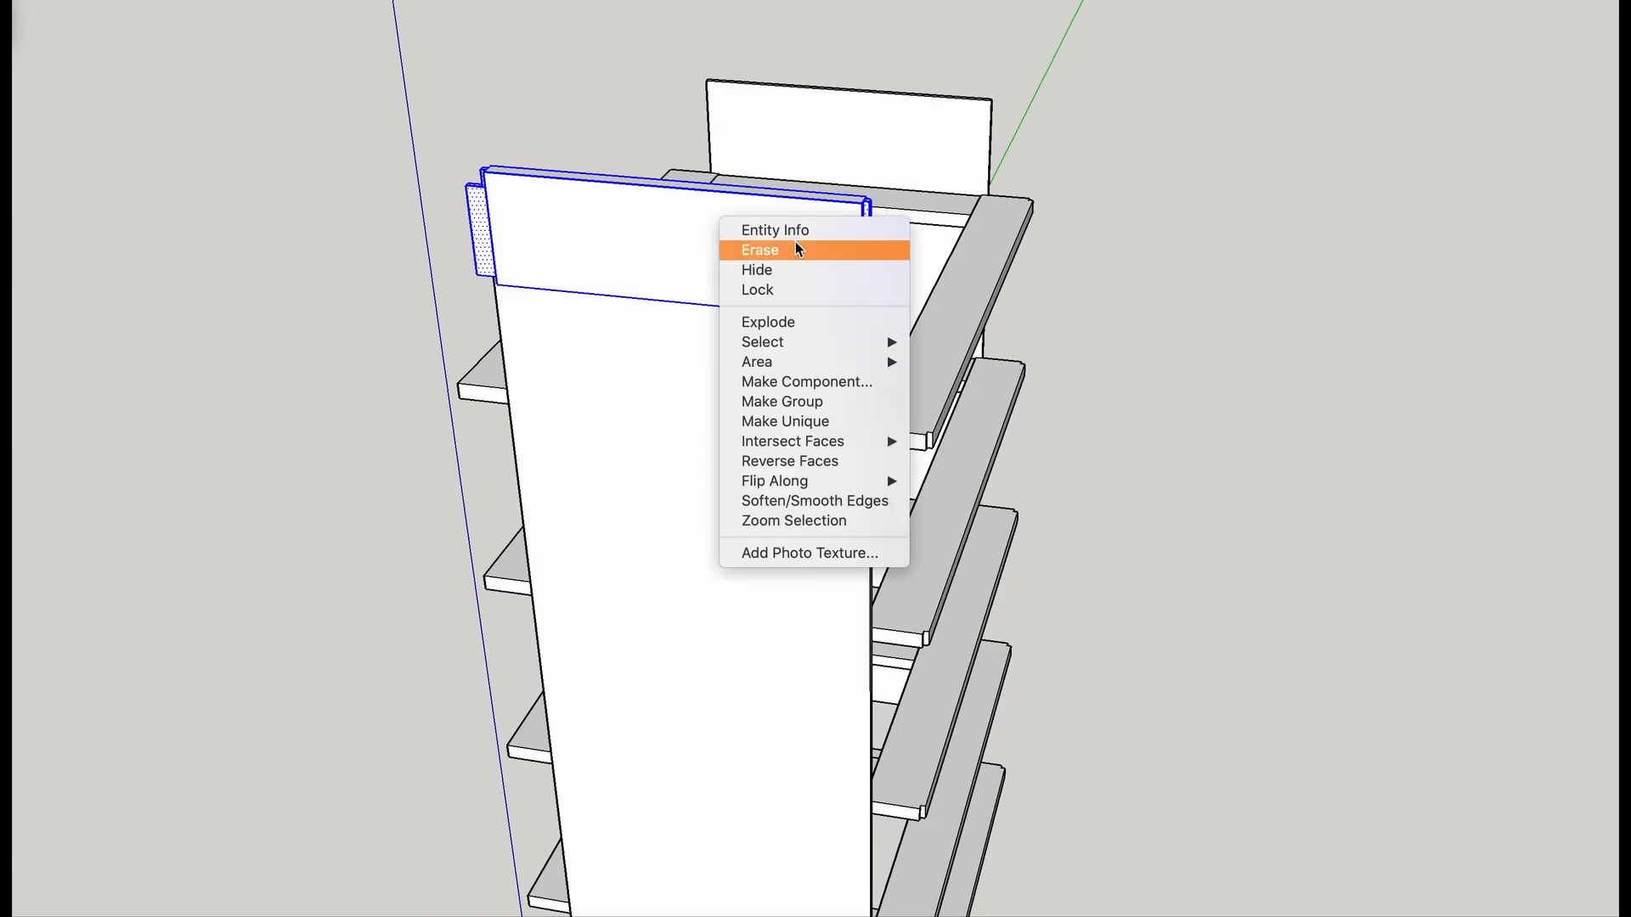
left_click(794, 402)
Copy the grouped top rail by its lower inner corner along the green axis onto the top of the opposite side panel.
middle_click_drag(1267, 328, 346, 255)
scroll(381, 159, "up", 3)
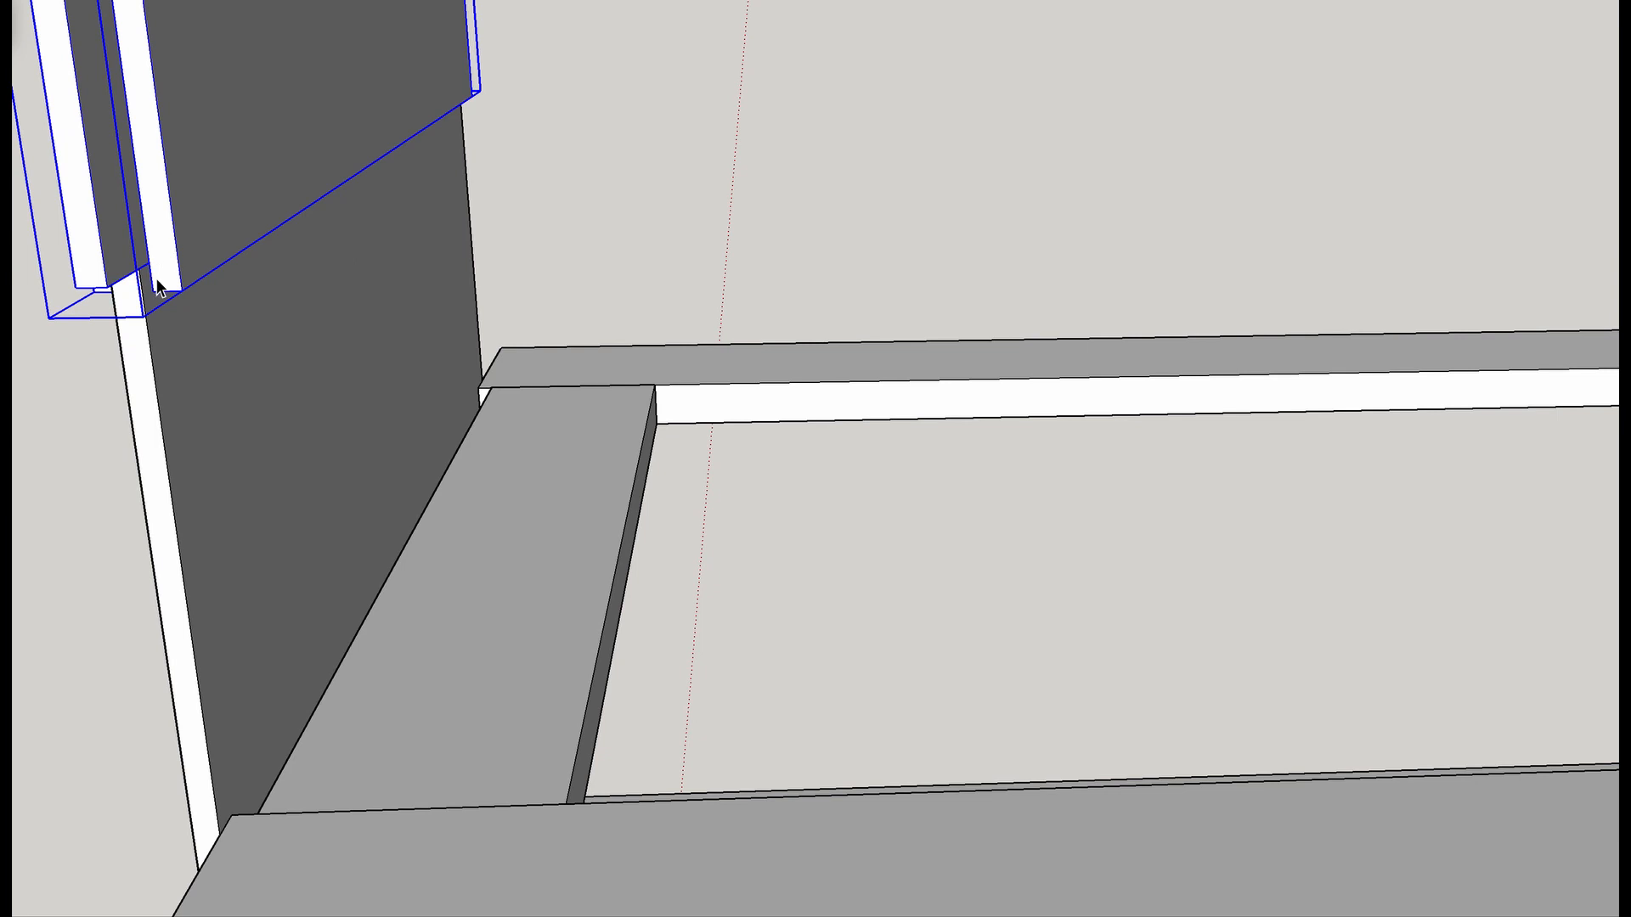
scroll(201, 284, "down", 8)
middle_click_drag(405, 297, 481, 351, "shift")
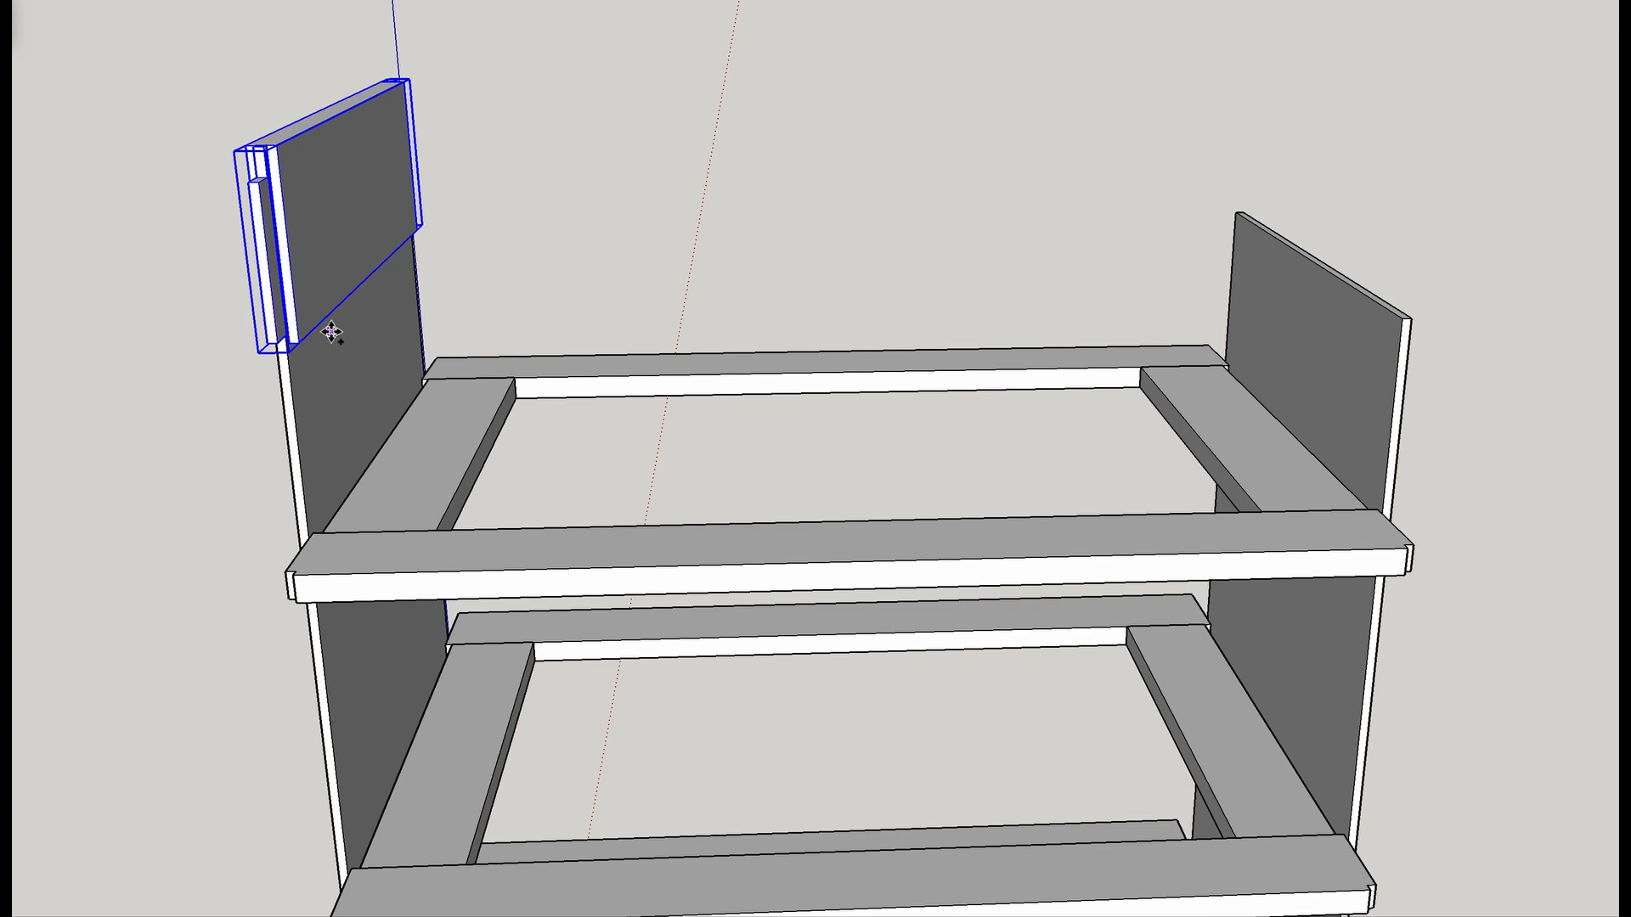
left_click(300, 341)
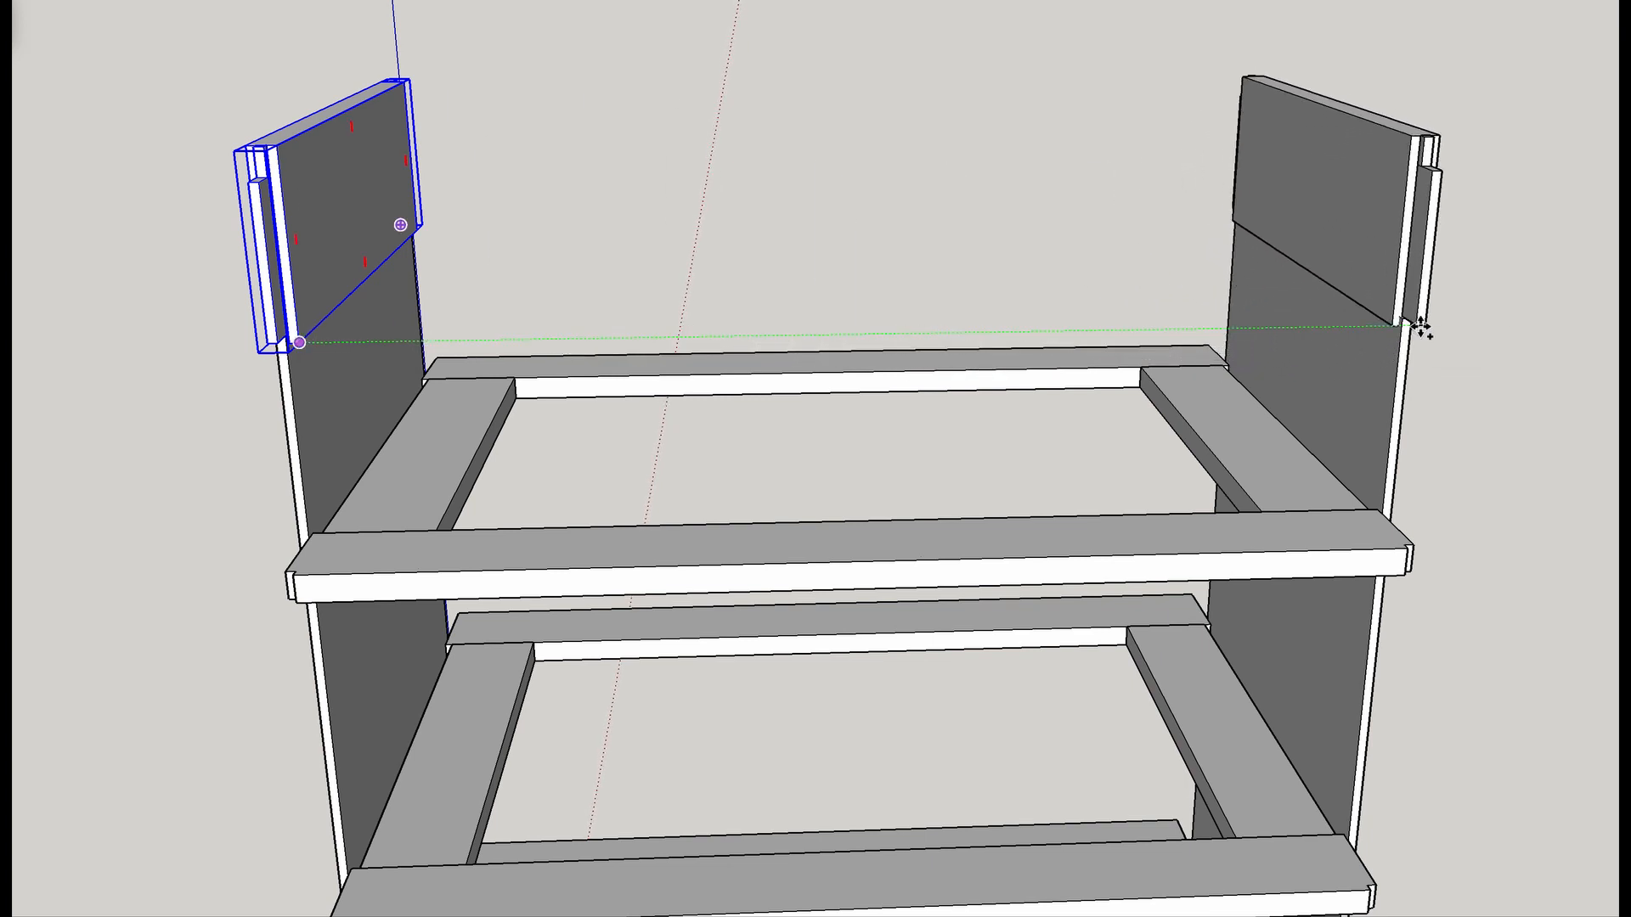
left_click(1420, 325)
middle_click_drag(1420, 326, 1078, 309)
scroll(801, 404, "up", 5)
scroll(1078, 309, "down", 8)
middle_click_drag(911, 319, 1615, 313)
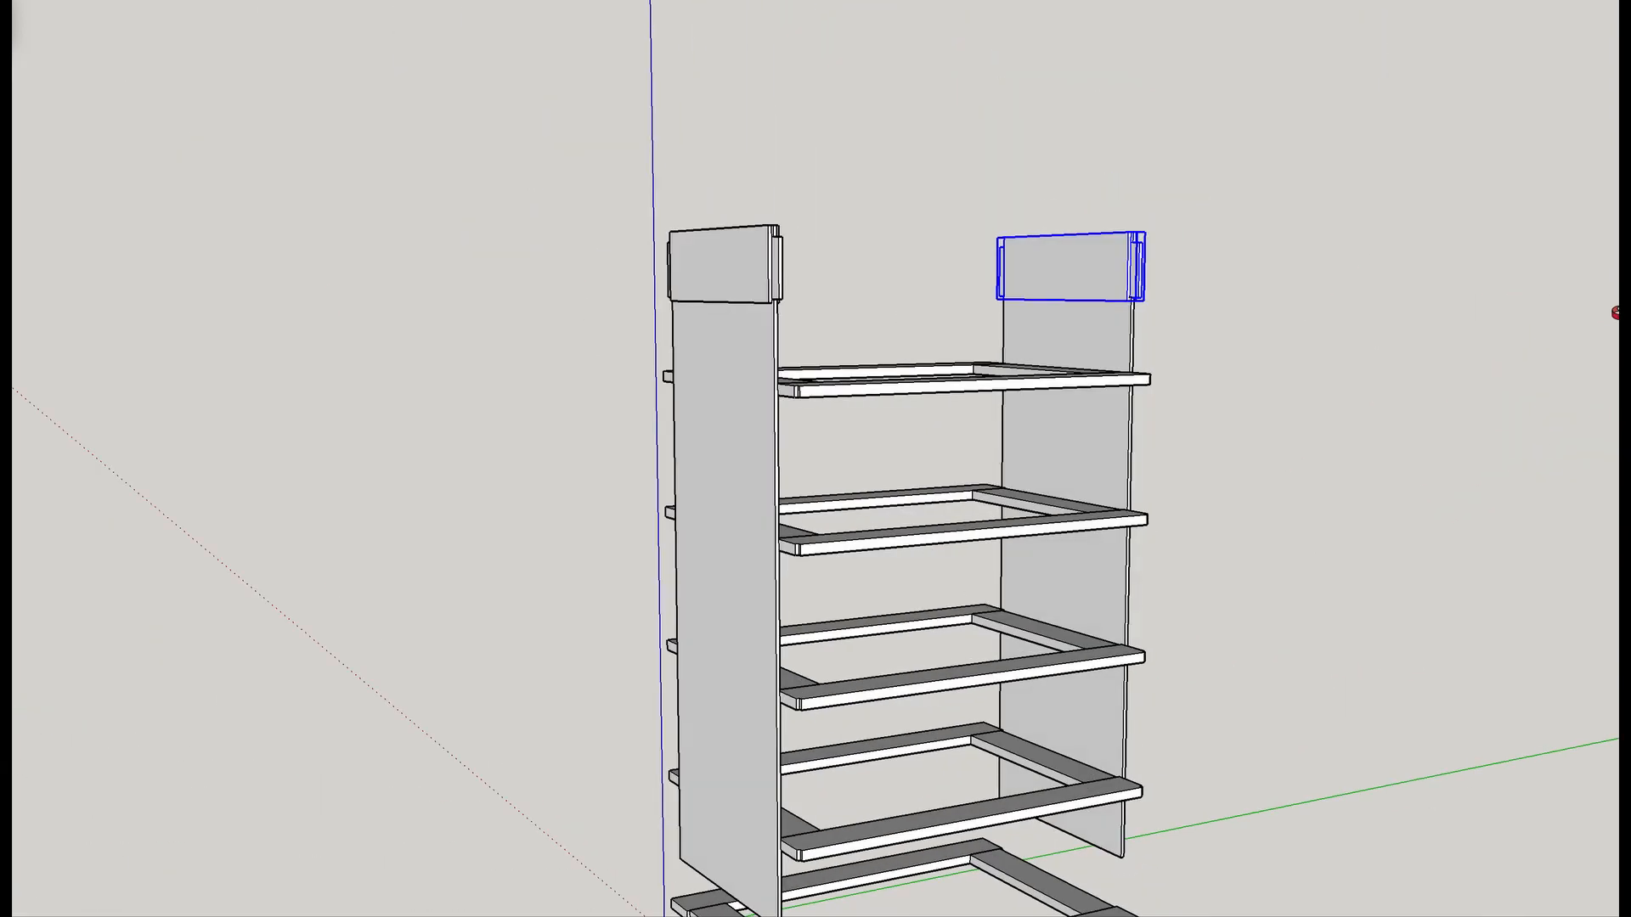
Copy the original top rail down from its lower corner to the bottom drawer frame's lower corner, beneath the same side panel.
left_click(761, 290)
middle_click_drag(761, 277, 742, 322)
scroll(756, 247, "up", 5)
middle_click_drag(756, 247, 725, 148)
scroll(767, 435, "down", 6)
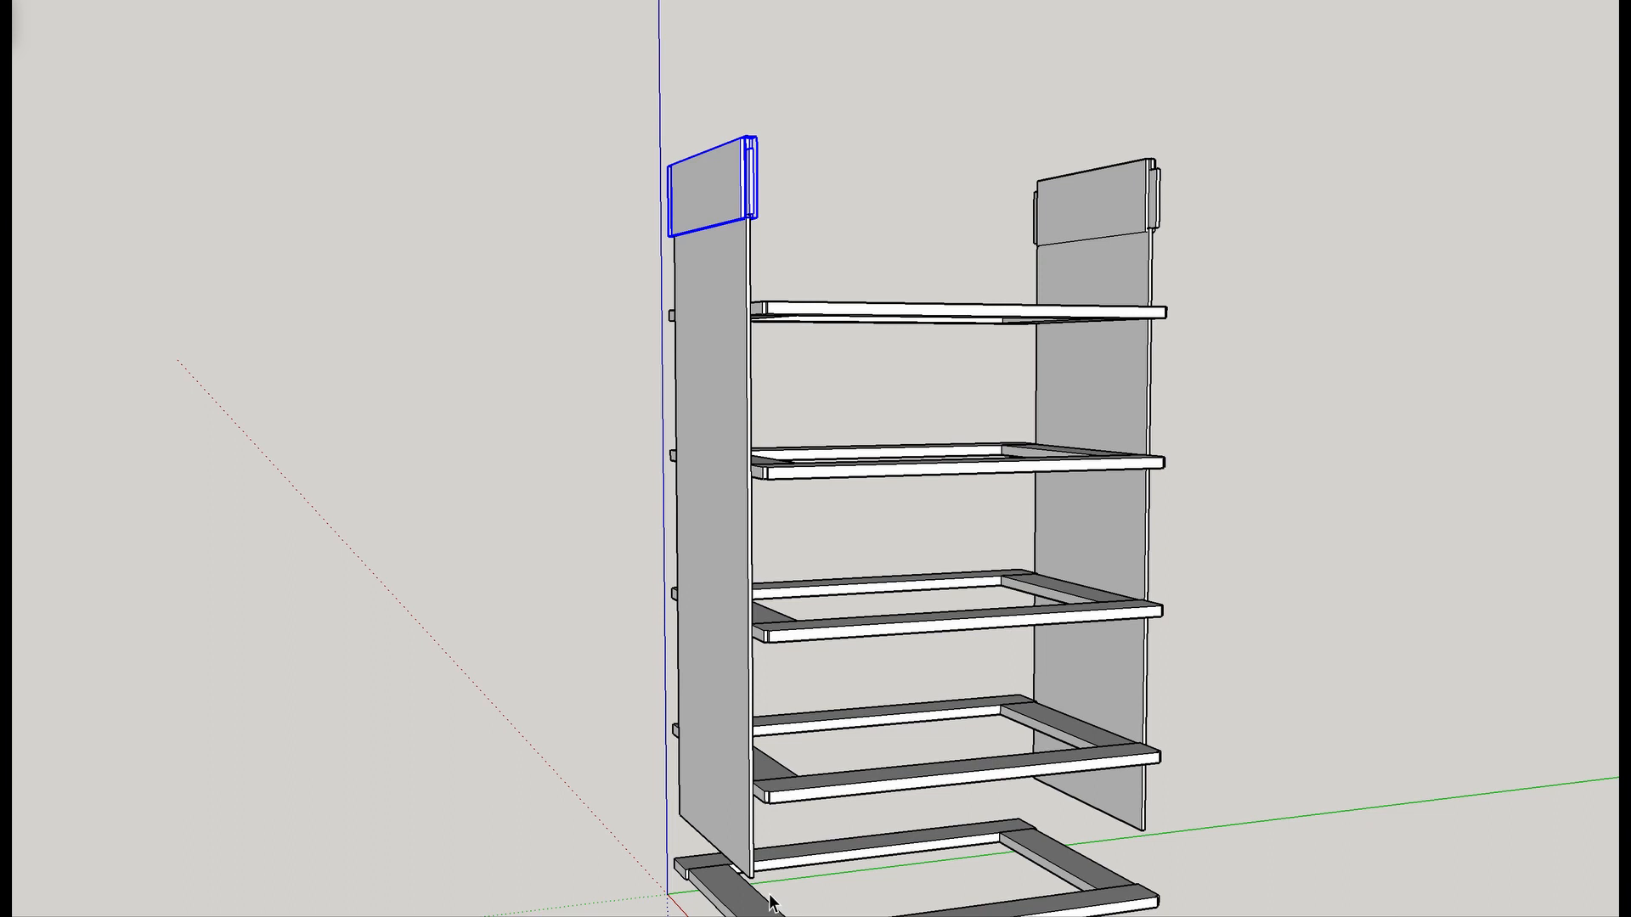
middle_click_drag(716, 425, 492, 416)
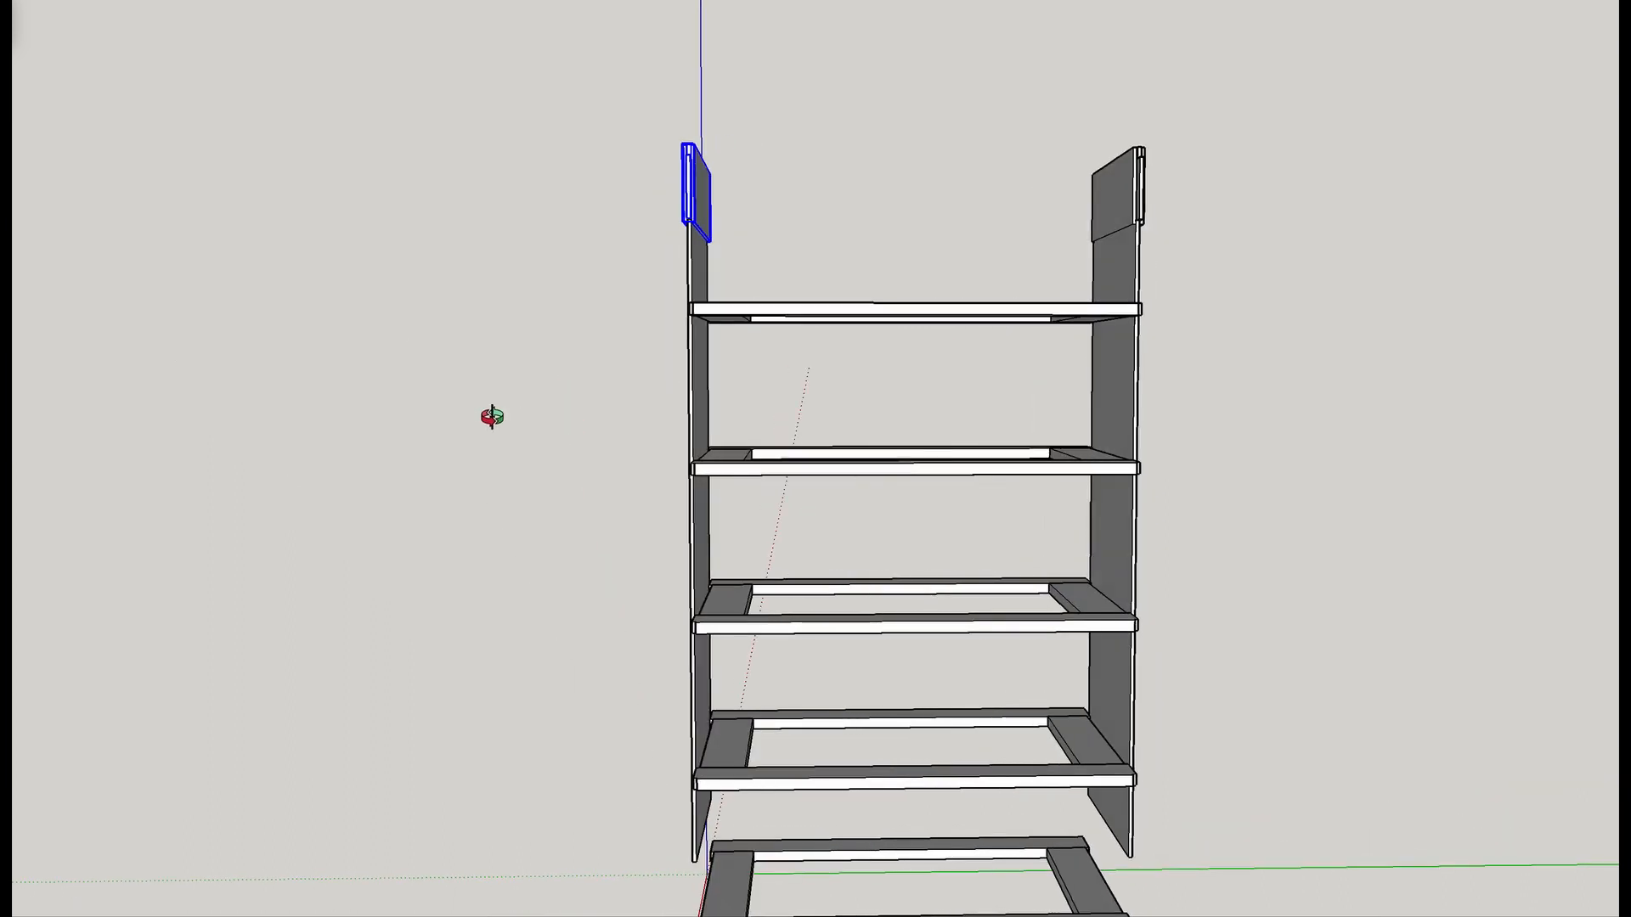
scroll(492, 416, "down", 1)
scroll(671, 238, "up", 5)
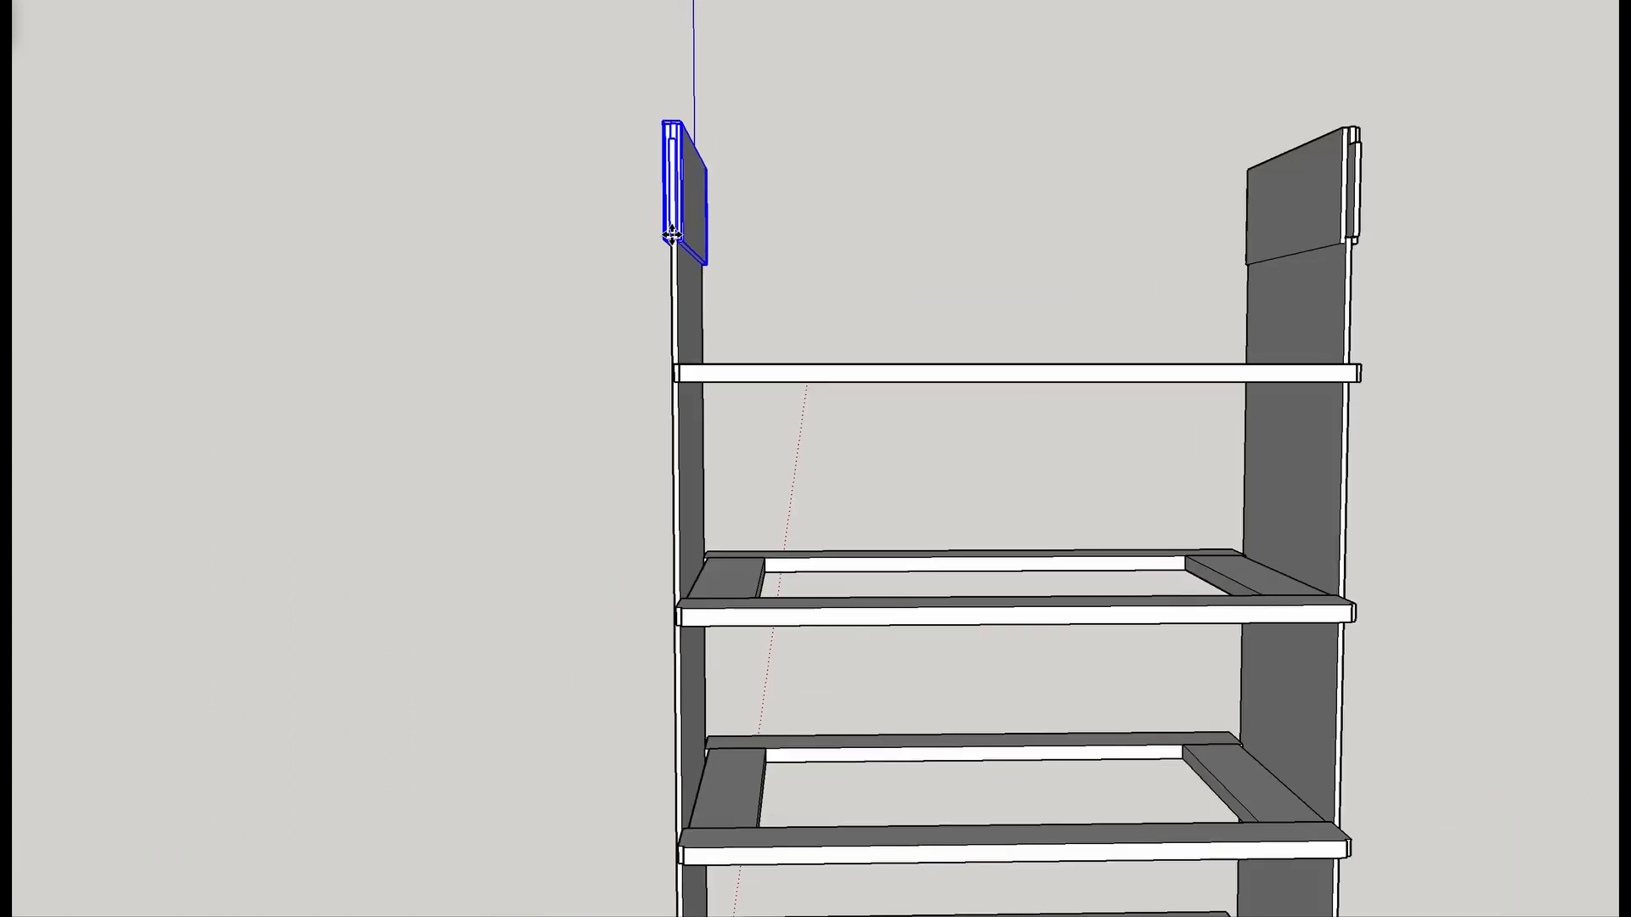
key("m")
scroll(697, 249, "up", 4)
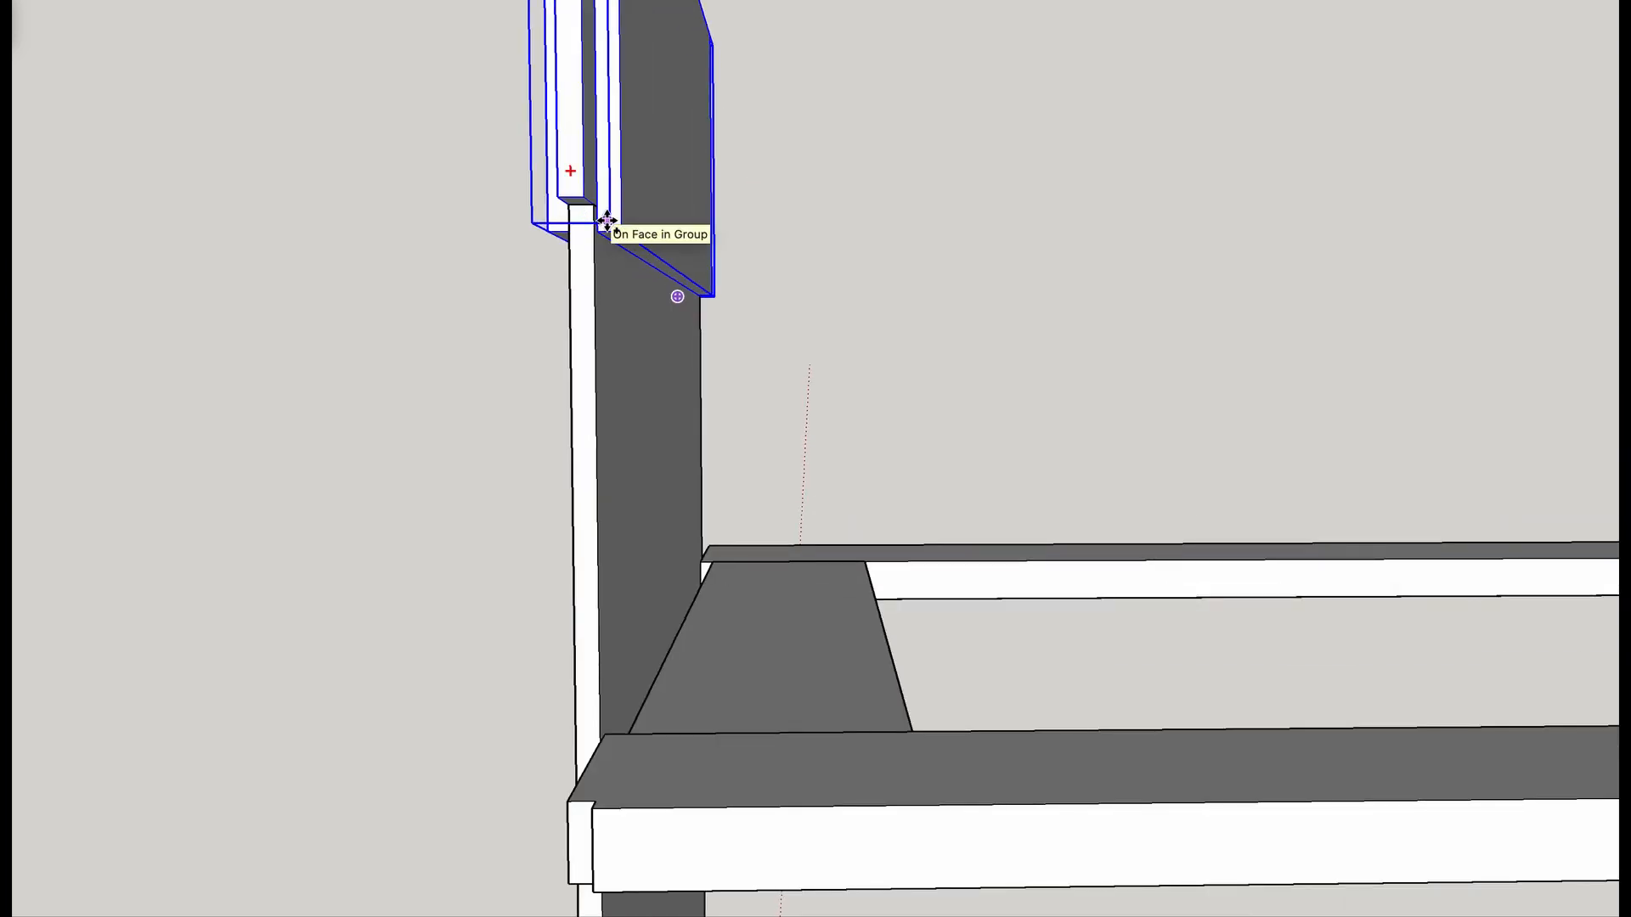
scroll(608, 221, "up", 3)
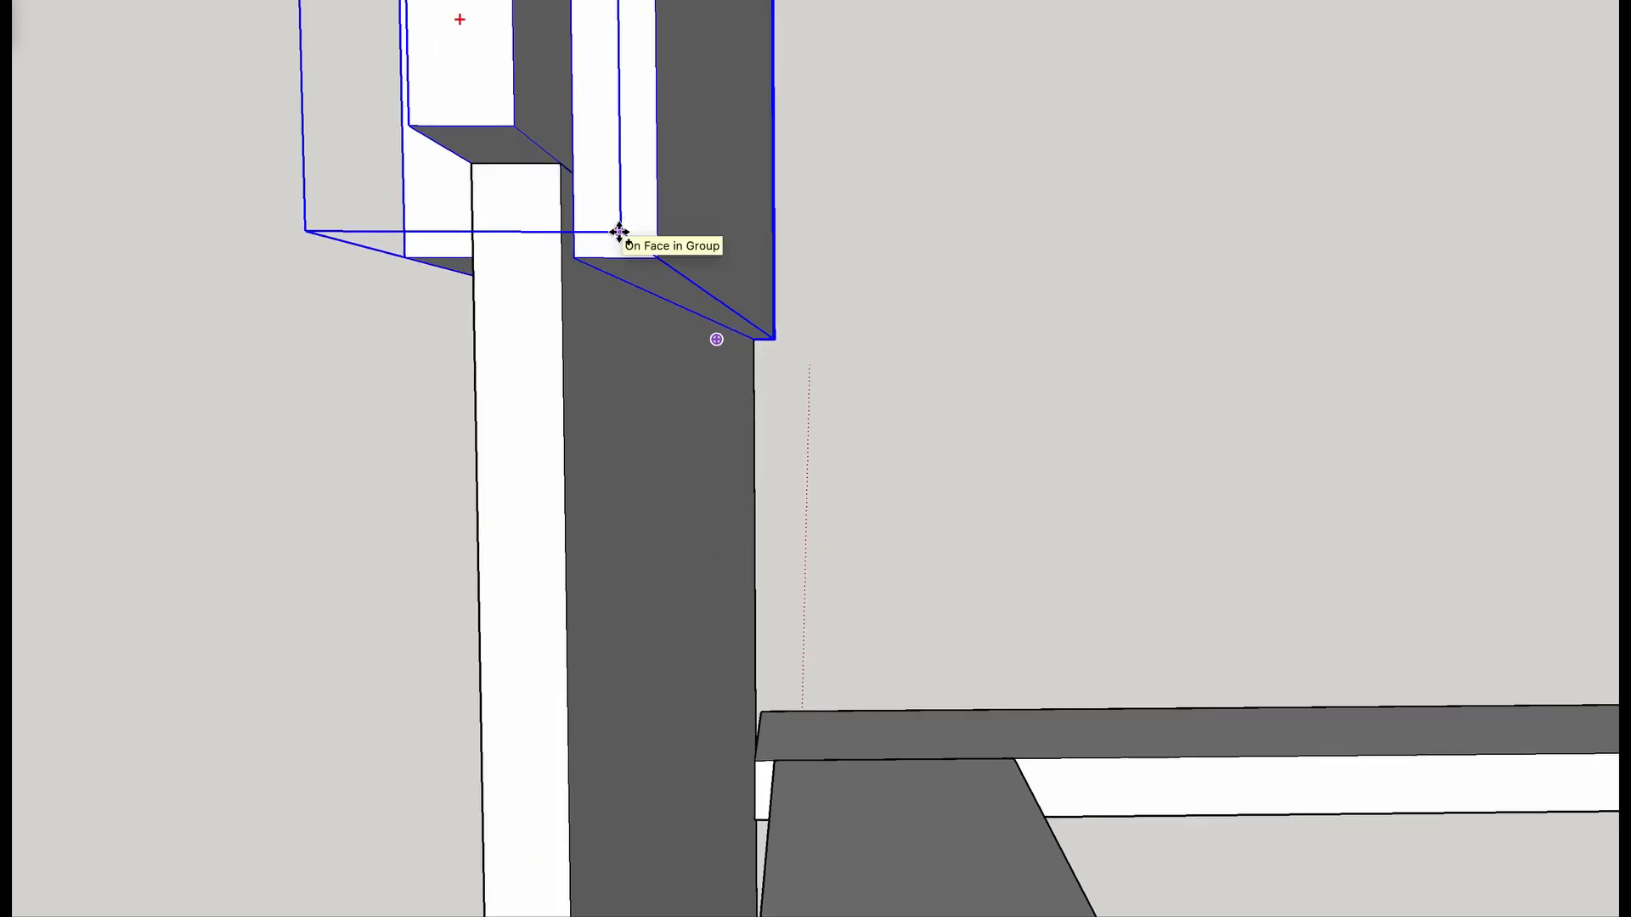
left_click(655, 258)
scroll(643, 382, "down", 2)
scroll(643, 383, "down", 6)
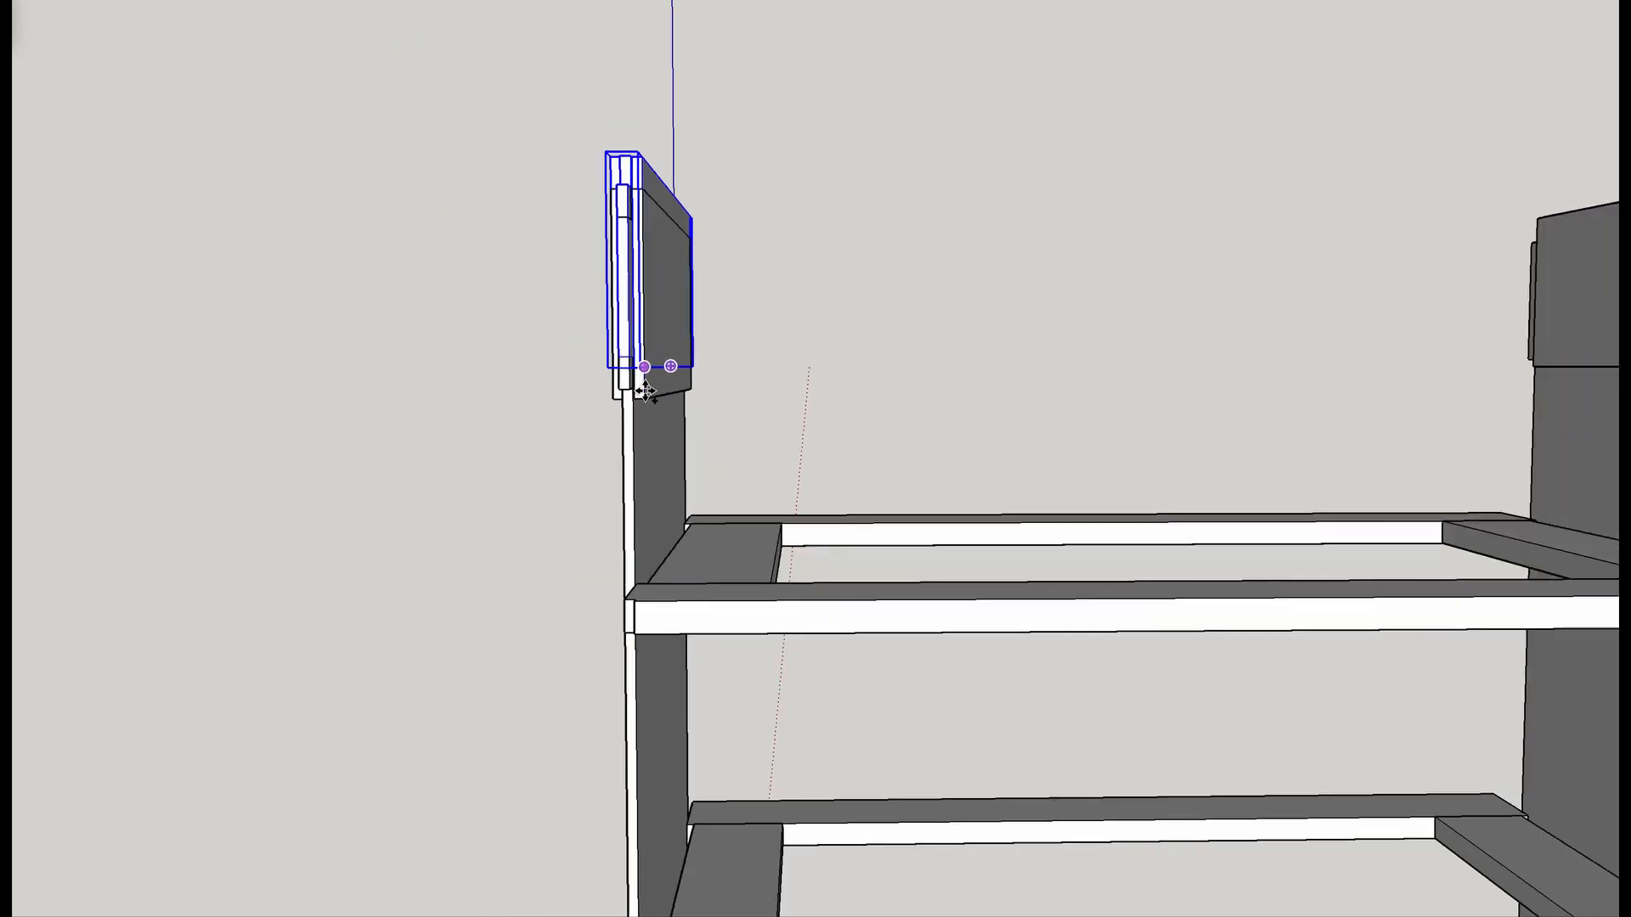
middle_click_drag(693, 761, 706, 341, "shift")
scroll(678, 585, "up", 6)
scroll(685, 530, "up", 3)
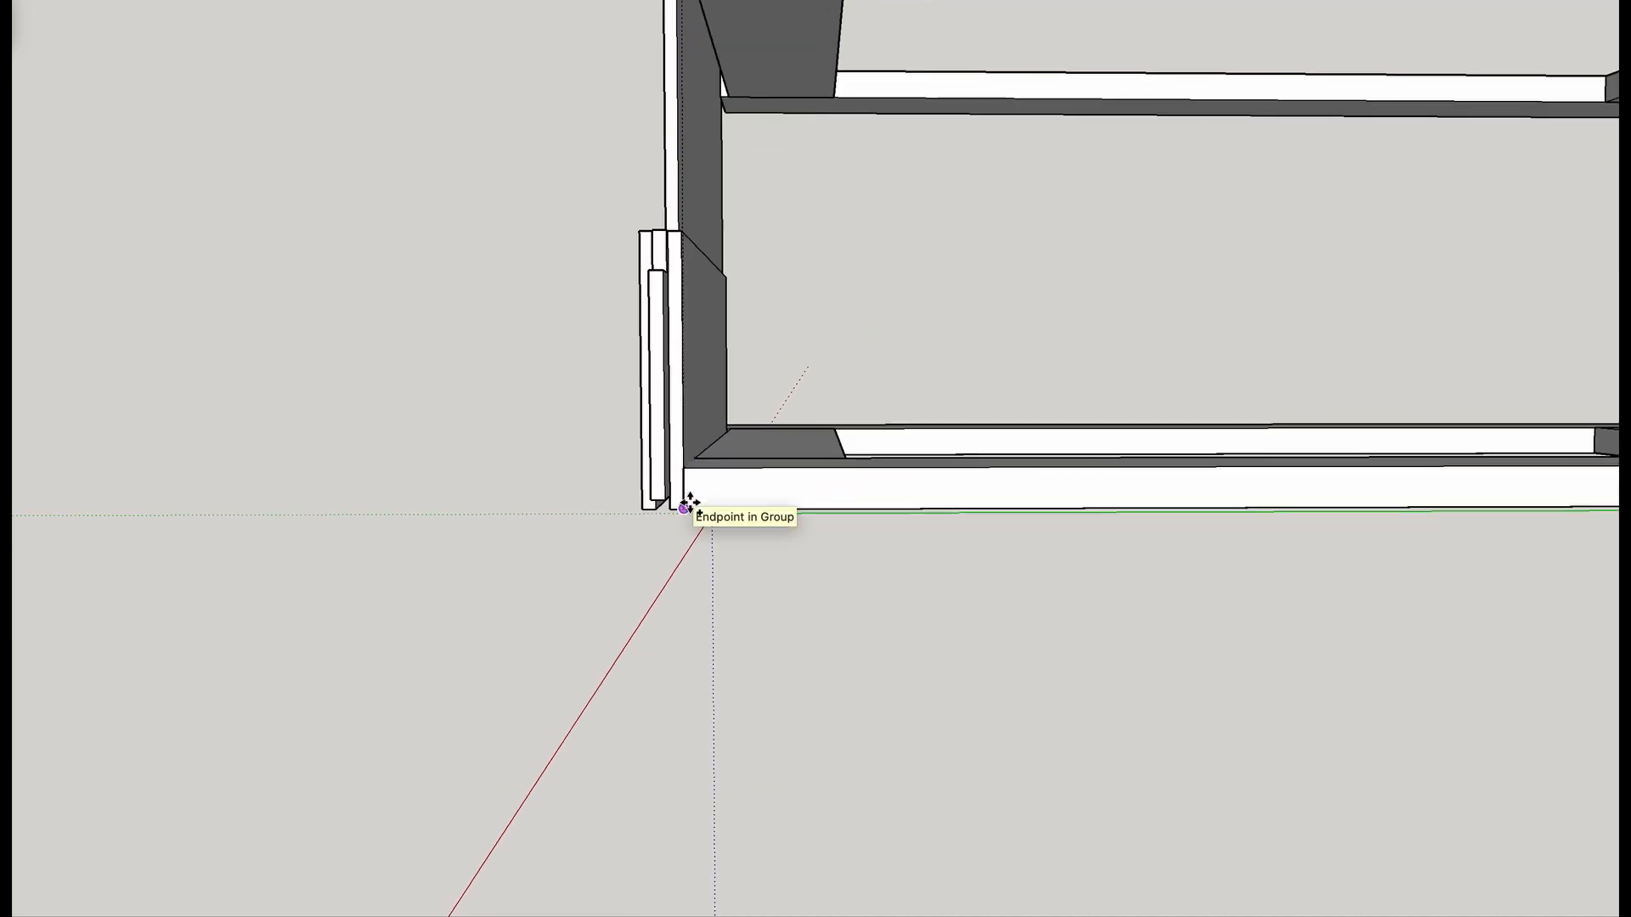
left_click(685, 508)
Move the copied bottom rail along the red axis to line up beneath the side panel, level with the bottom frame's underside.
middle_click_drag(671, 518, 1550, 593)
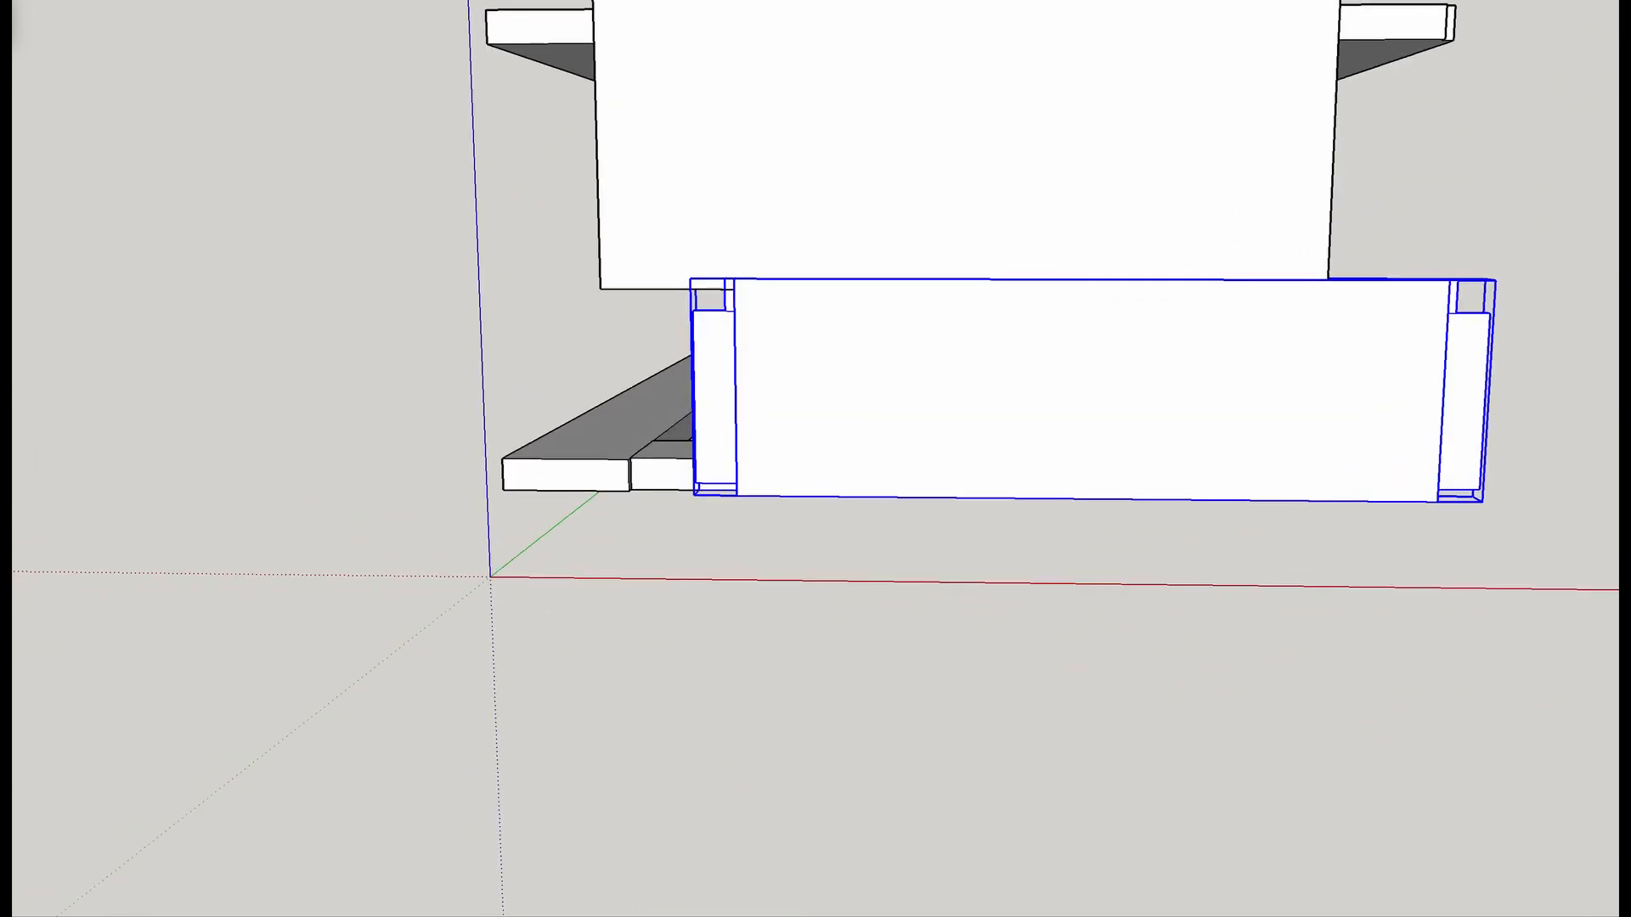
scroll(572, 434, "up", 3)
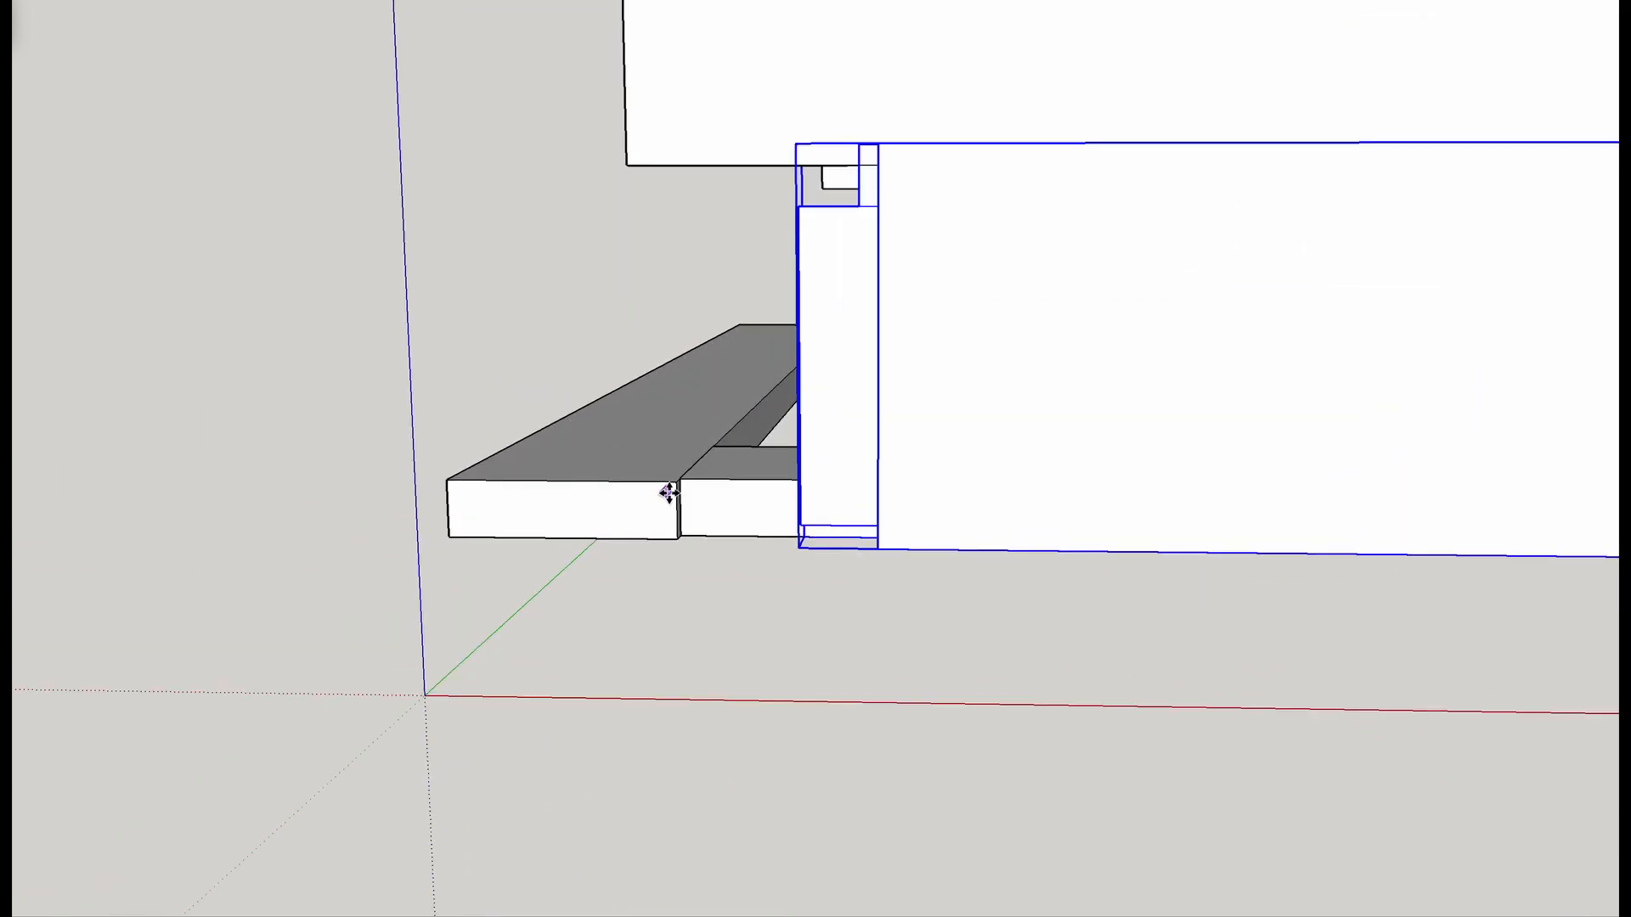
left_click(800, 548)
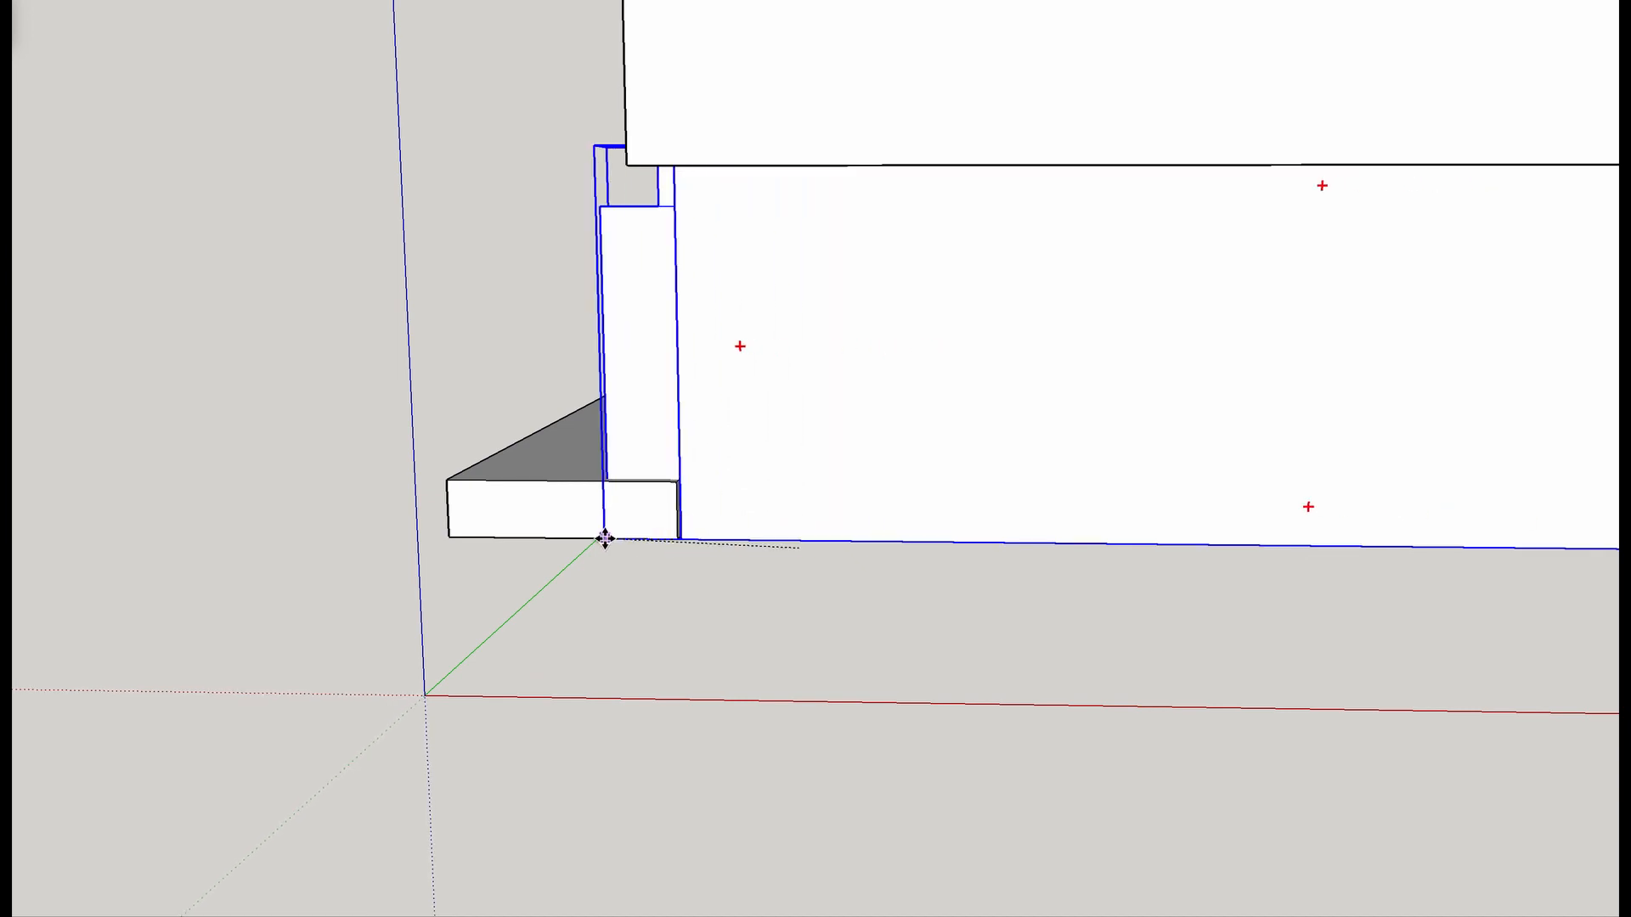
key("Escape")
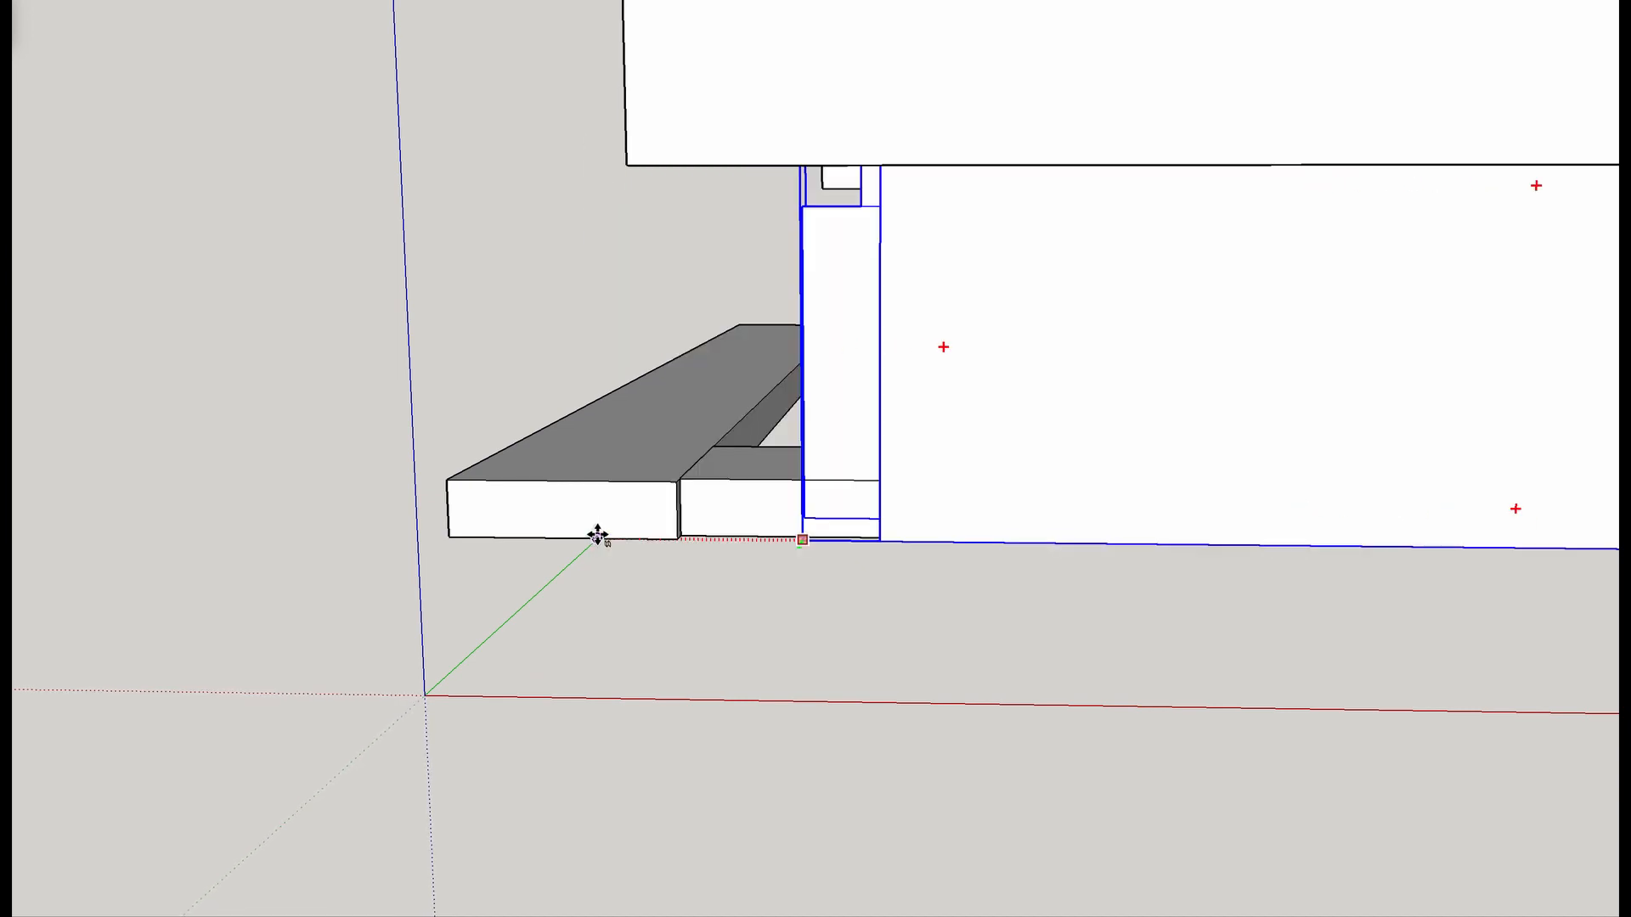
key("Down")
left_click(552, 537)
middle_click_drag(528, 553, 934, 599)
scroll(1313, 586, "down", 3)
middle_click_drag(1406, 603, 570, 550)
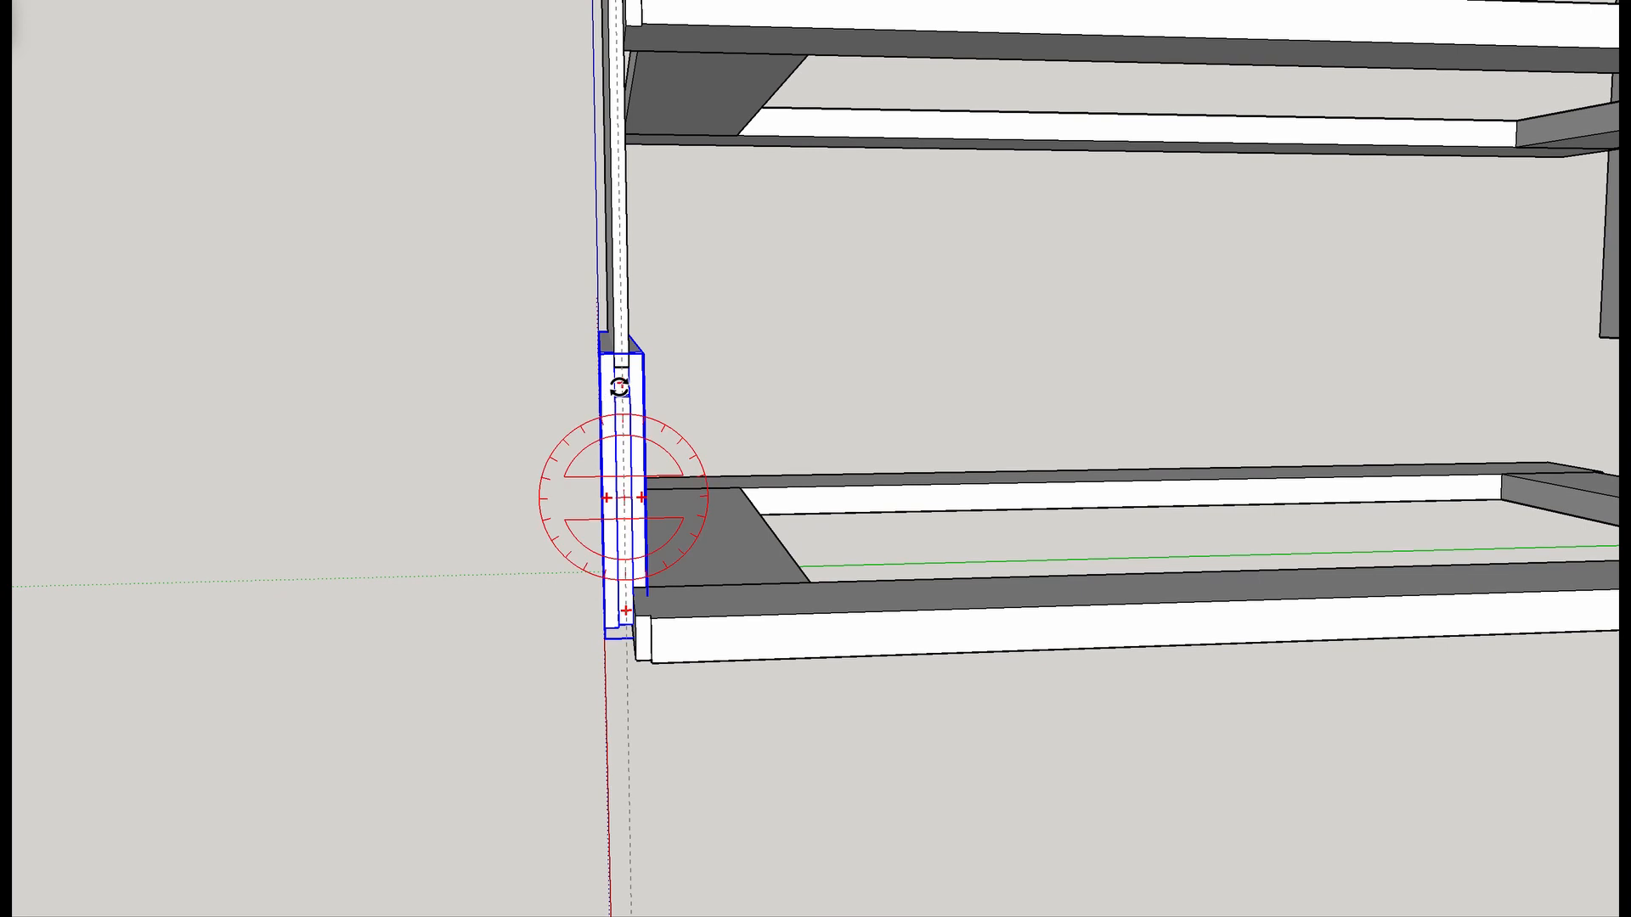
middle_click_drag(621, 615, 1051, 634)
middle_click_drag(1138, 401, 758, 402)
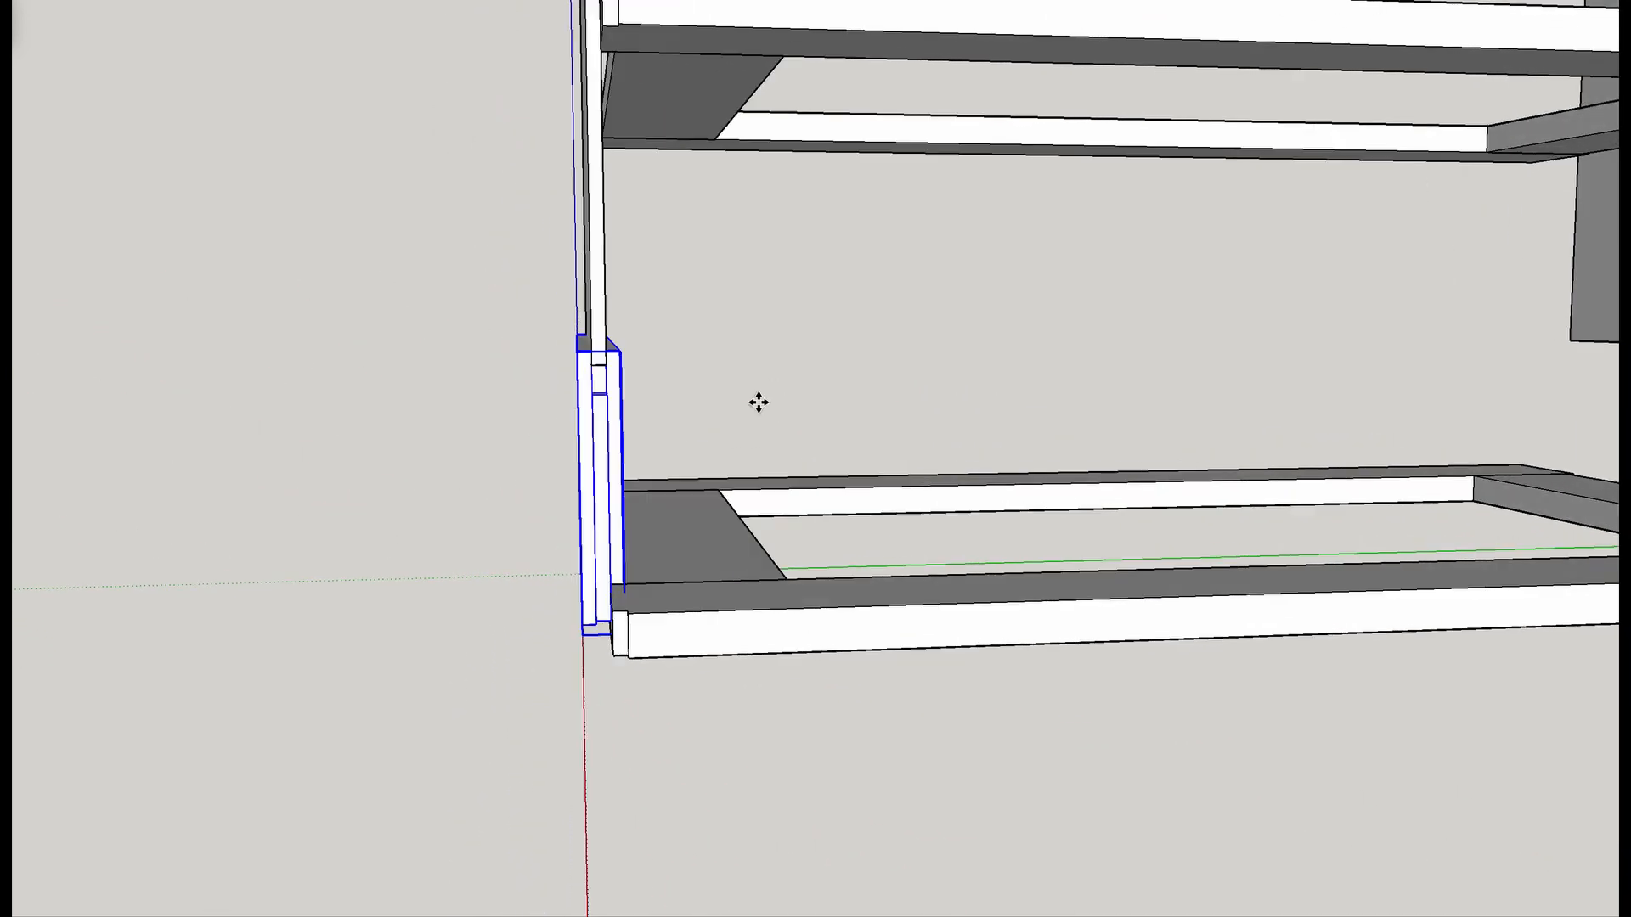
Rotate the copied bottom rail upside down about the red axis so its haunched edge faces down.
left_click(600, 382)
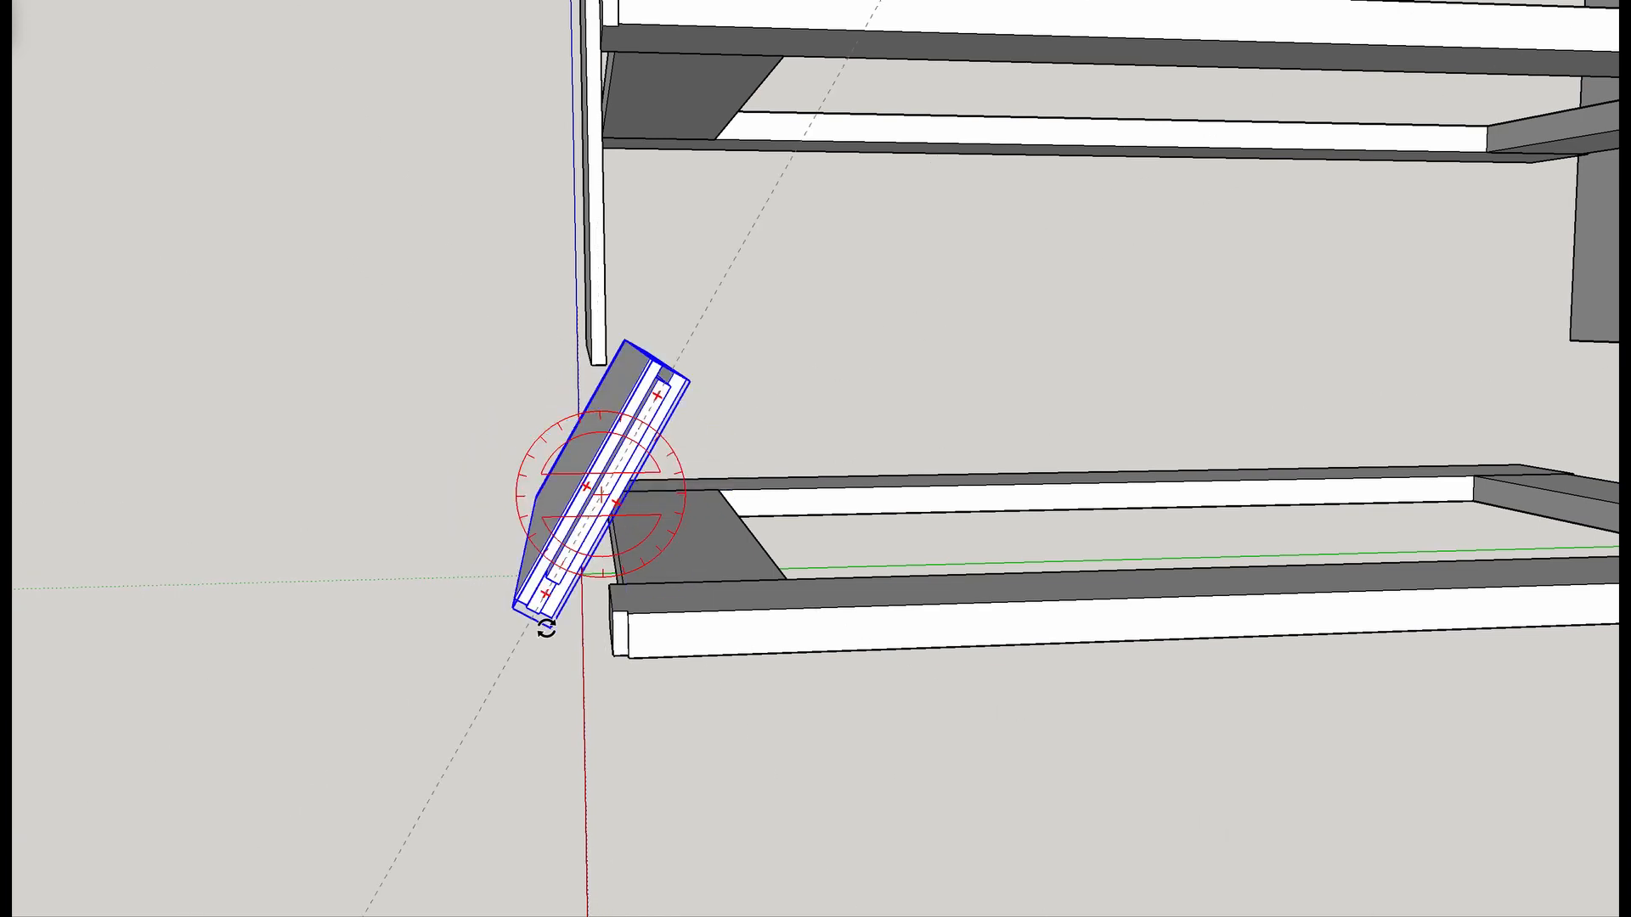
left_click(603, 652)
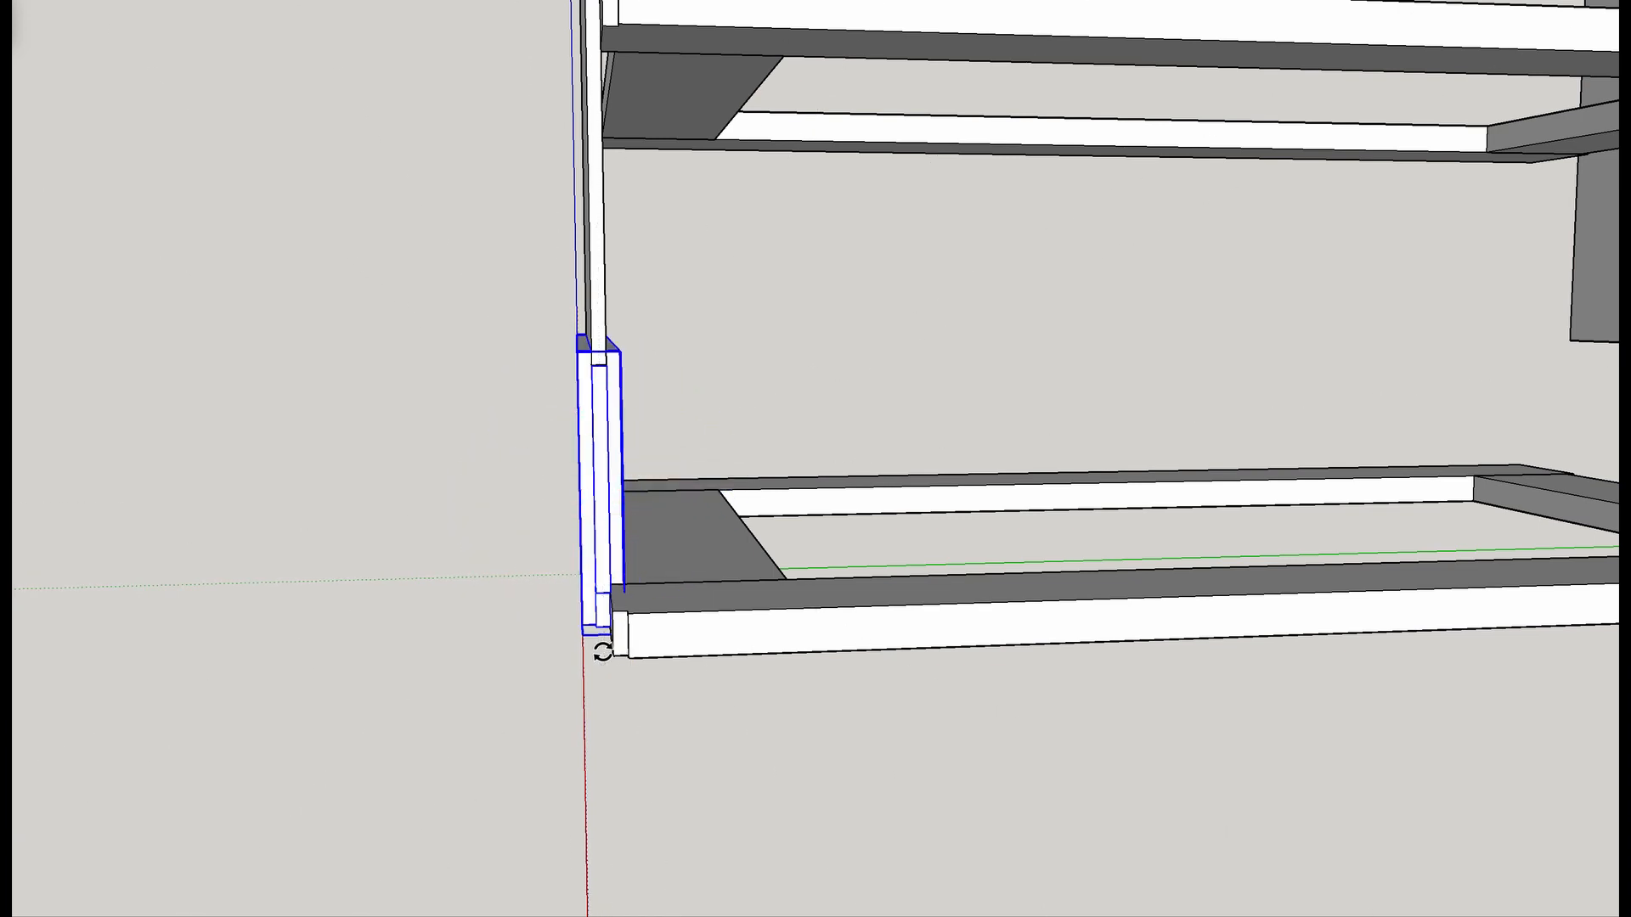
middle_click_drag(584, 643, 676, 559)
key("space")
Copy the flipped bottom rail by its upper inner corner along the green axis onto the bottom of the opposite side panel.
key("m")
scroll(1068, 442, "up", 5)
scroll(1068, 442, "up", 3)
mouse_move(1060, 478)
middle_mouse_down()
mouse_move(1063, 753)
mouse_move(1092, 433)
mouse_move(1207, 404)
mouse_move(1103, 411)
mouse_move(1132, 437)
mouse_move(1123, 348)
middle_mouse_up()
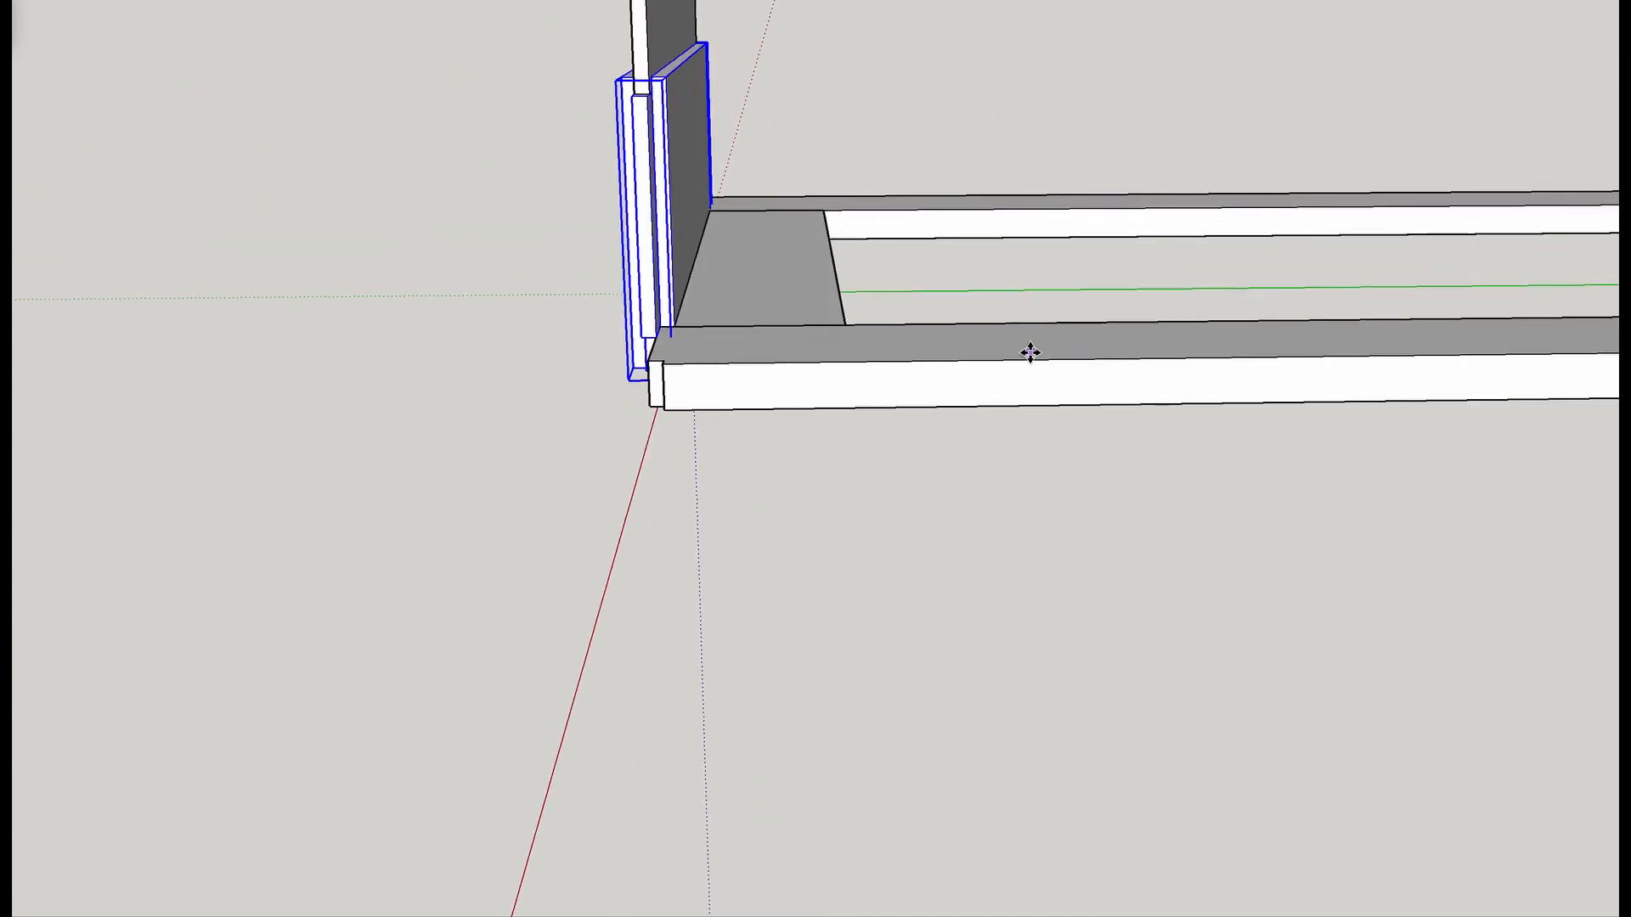
scroll(1028, 352, "down", 3)
mouse_move(1075, 388)
middle_mouse_down()
mouse_move(750, 466)
mouse_move(497, 402)
middle_mouse_up()
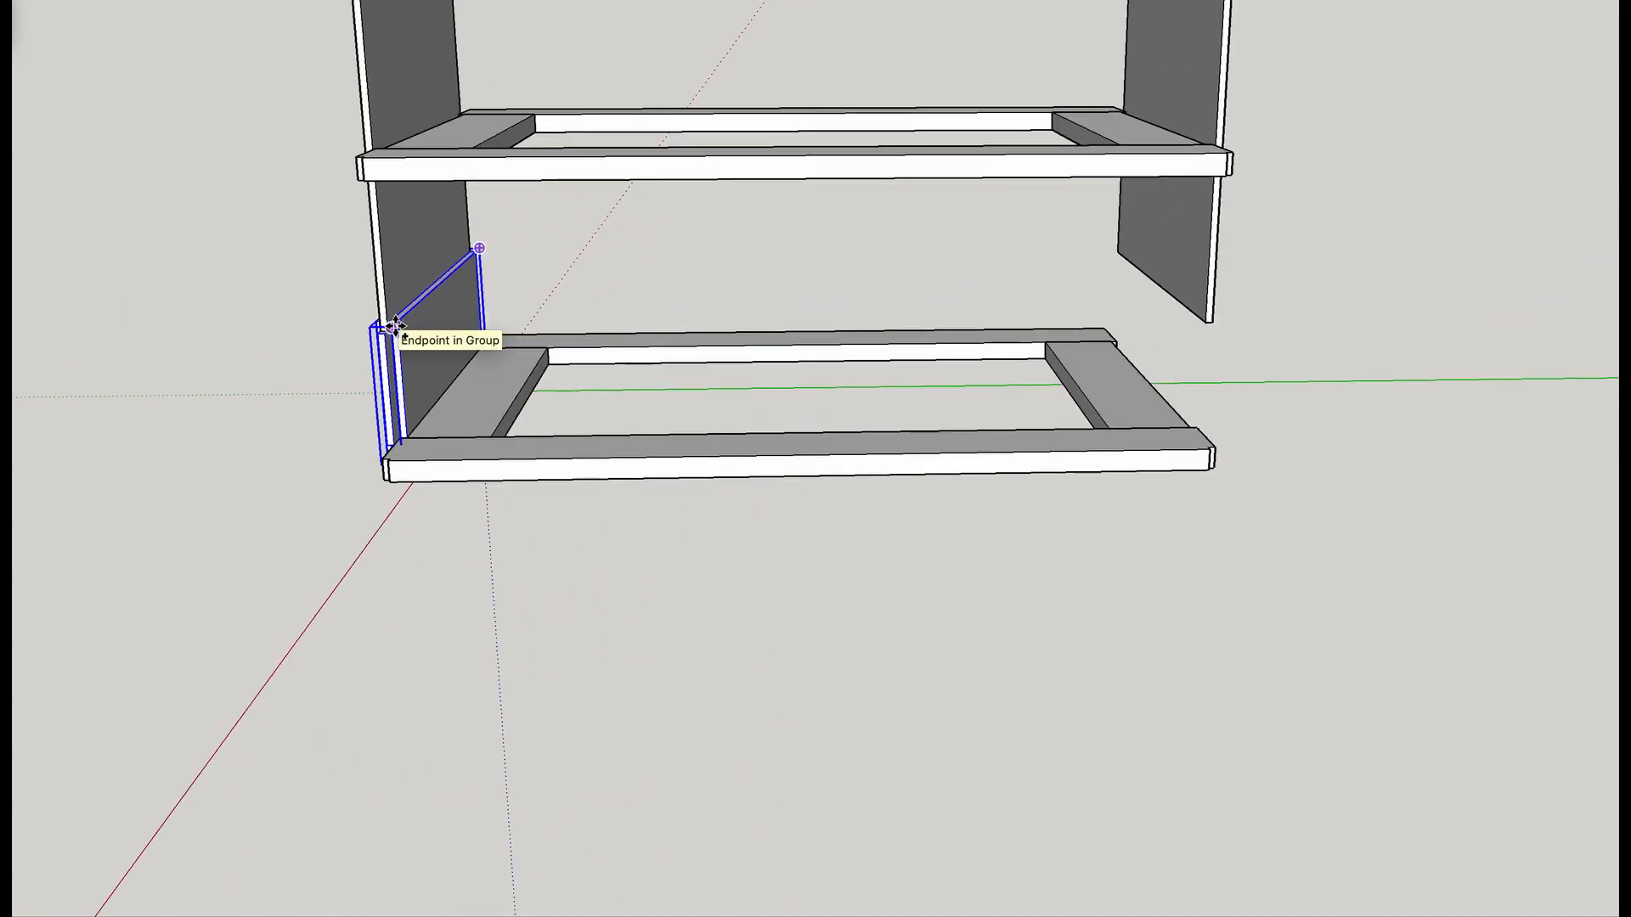
scroll(395, 327, "up", 2)
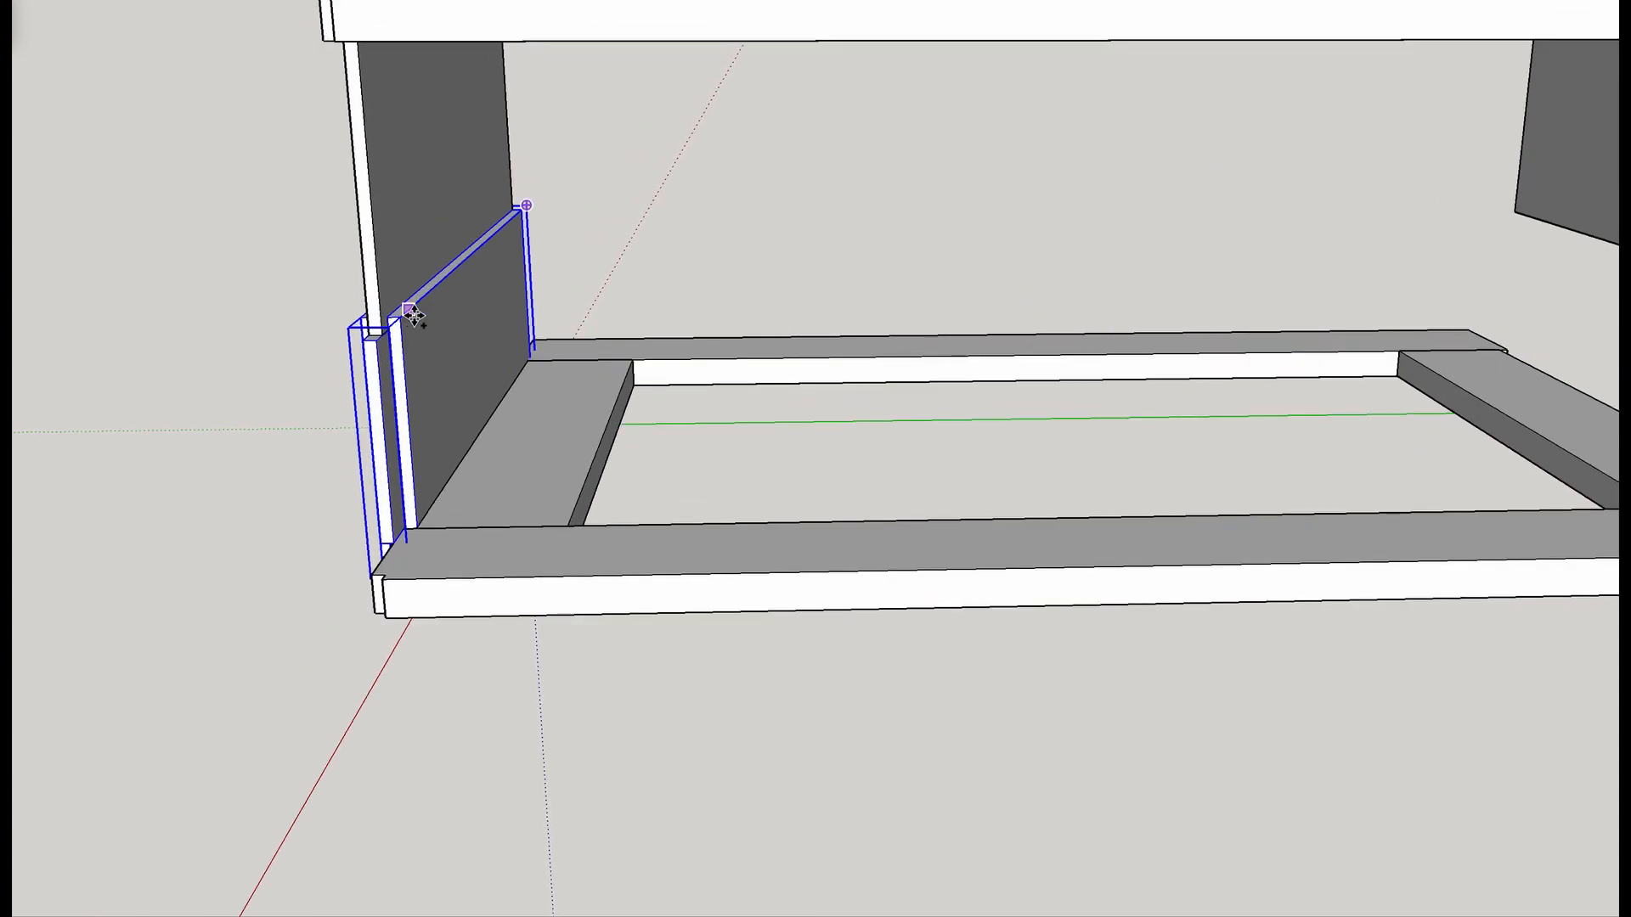
left_click(387, 318)
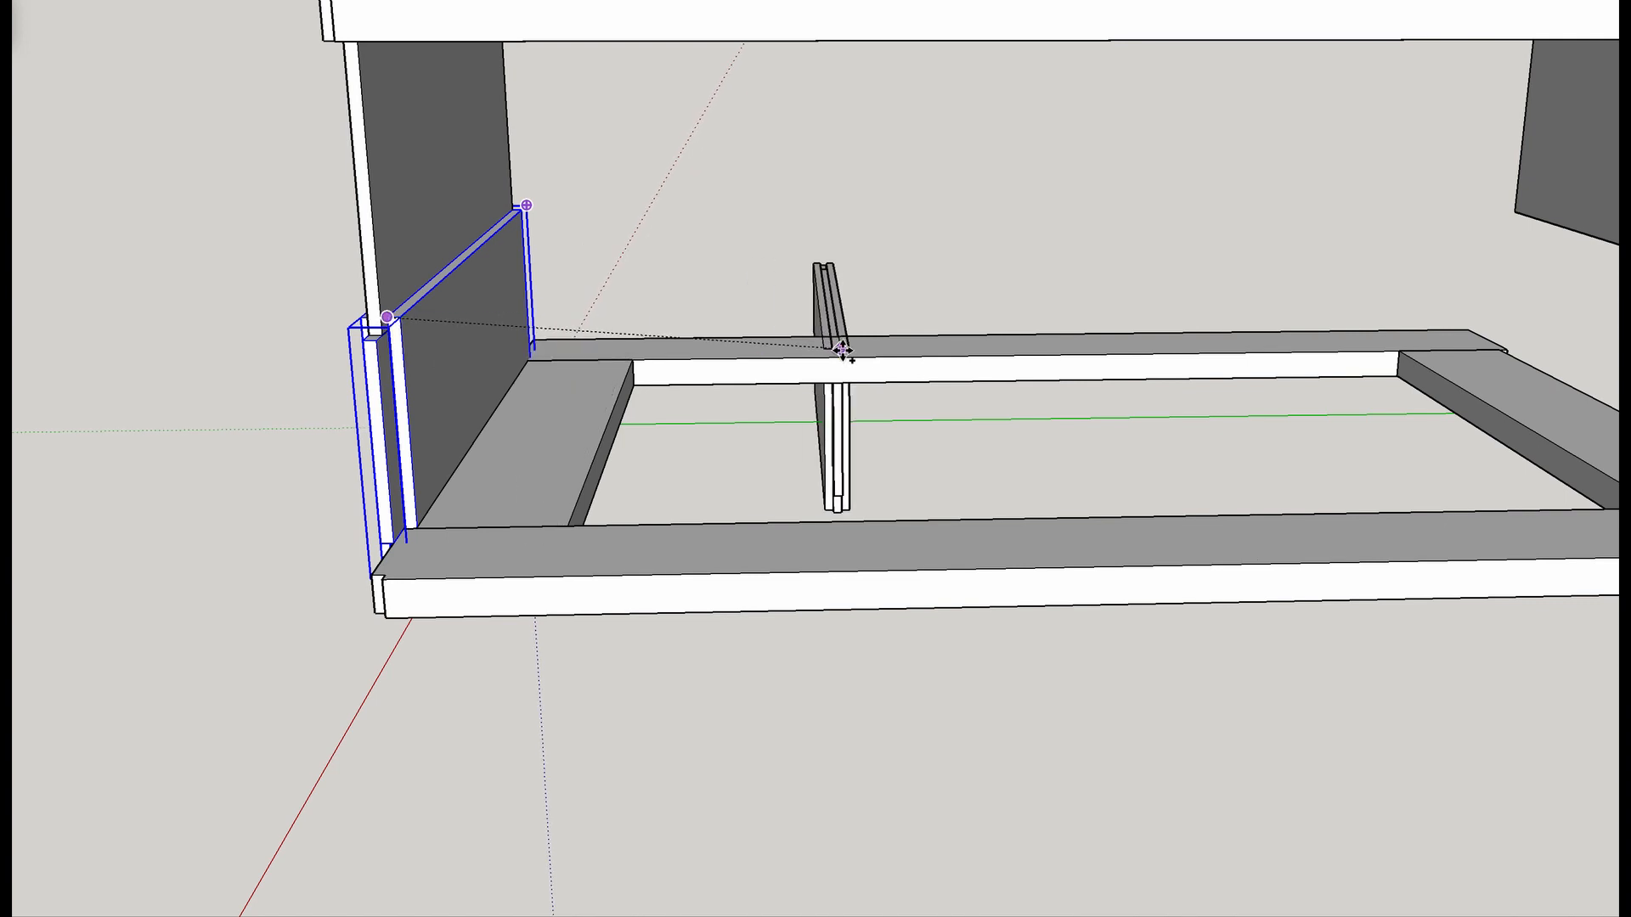
middle_click_drag(1155, 374, 160, 375, "shift")
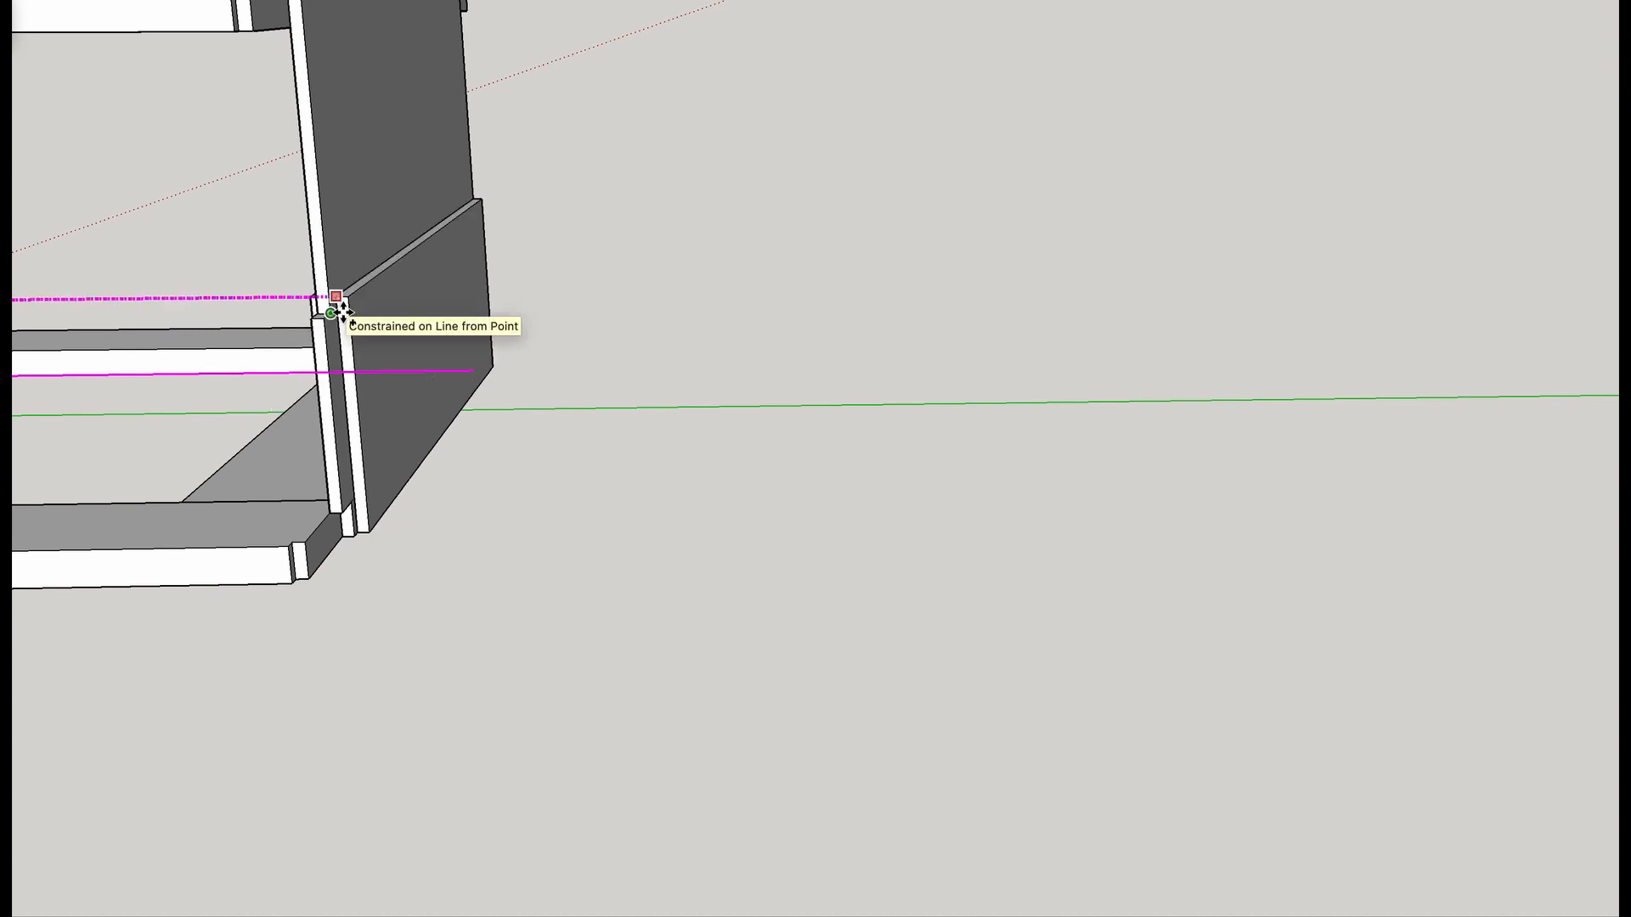
left_click(342, 312)
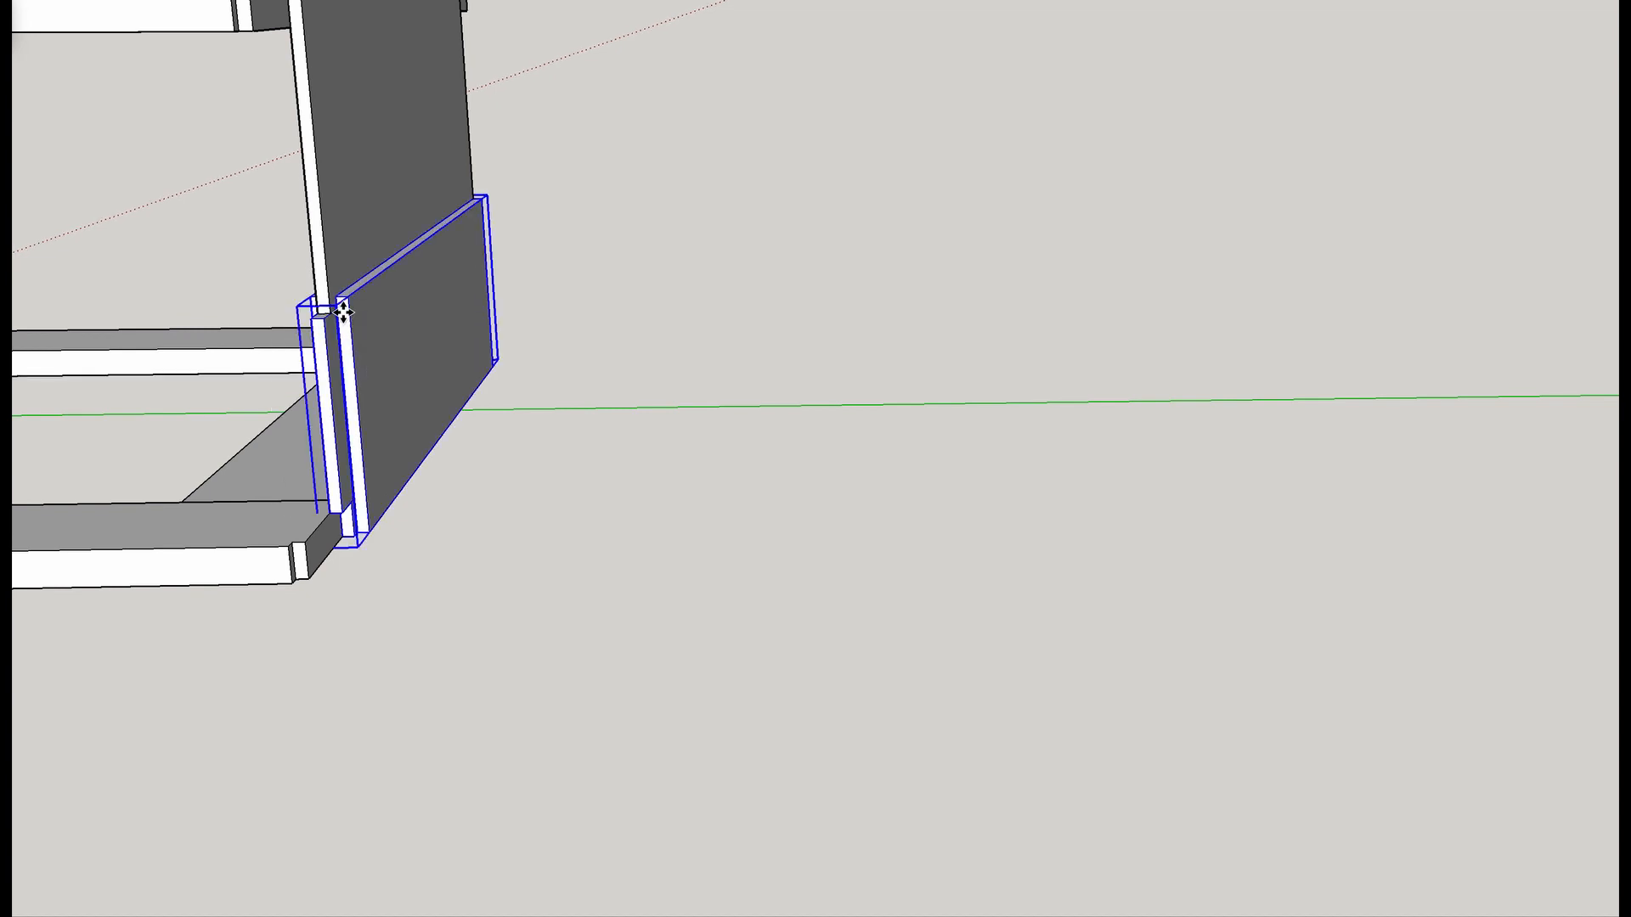
Display hidden geometry, unhide the legs on both side panels, and turn the hidden geometry display off again.
mouse_move(513, 397)
middle_mouse_down()
mouse_move(356, 411)
mouse_move(1362, 503)
middle_mouse_up()
scroll(377, 410, "down", 2)
scroll(1242, 513, "down", 4)
scroll(1209, 466, "down", 3)
mouse_move(1129, 520)
middle_mouse_down()
mouse_move(1063, 609)
mouse_move(1566, 550)
middle_mouse_up()
scroll(1078, 593, "down", 3)
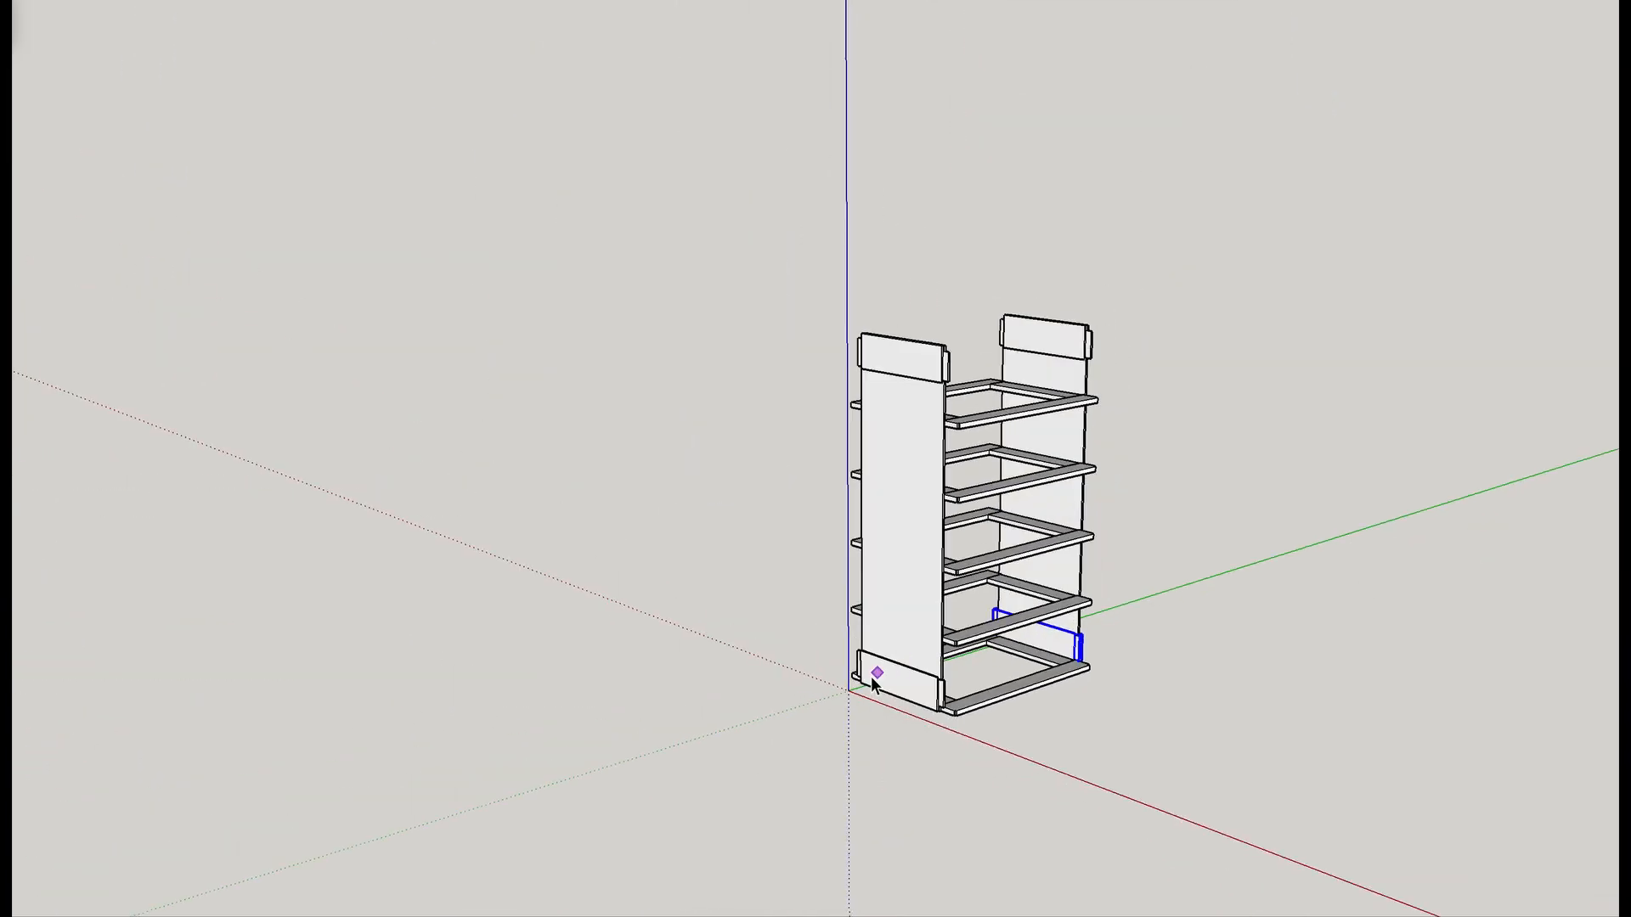
key("alt+h")
scroll(907, 590, "up", 7)
left_click(1093, 563)
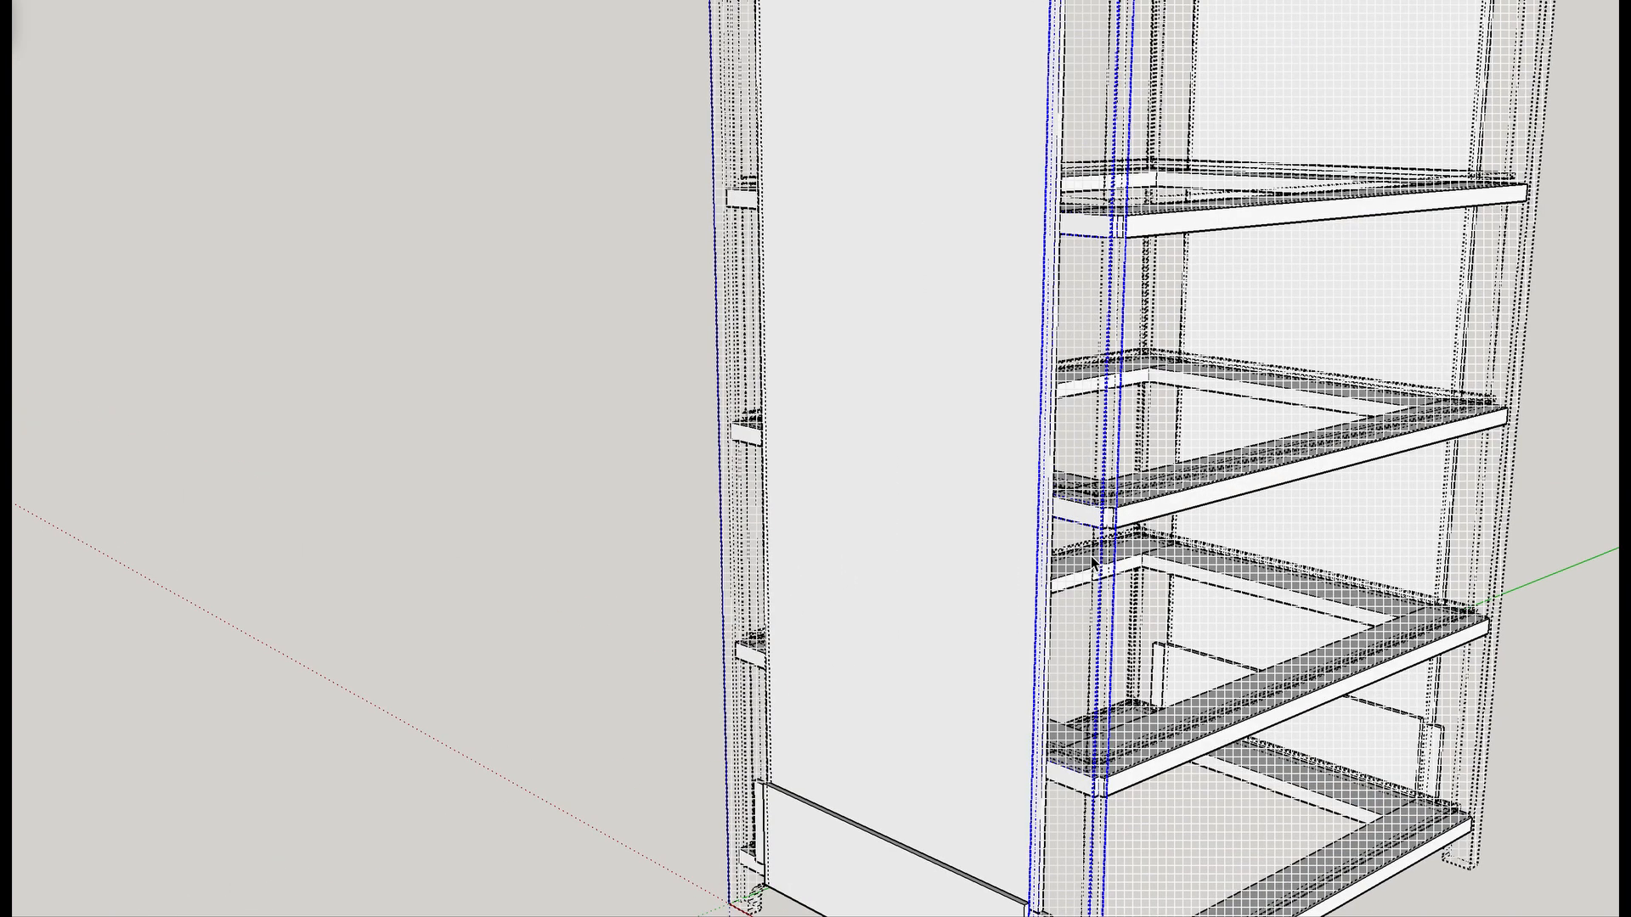
key("shift+h")
left_click(742, 538)
key("shift+h")
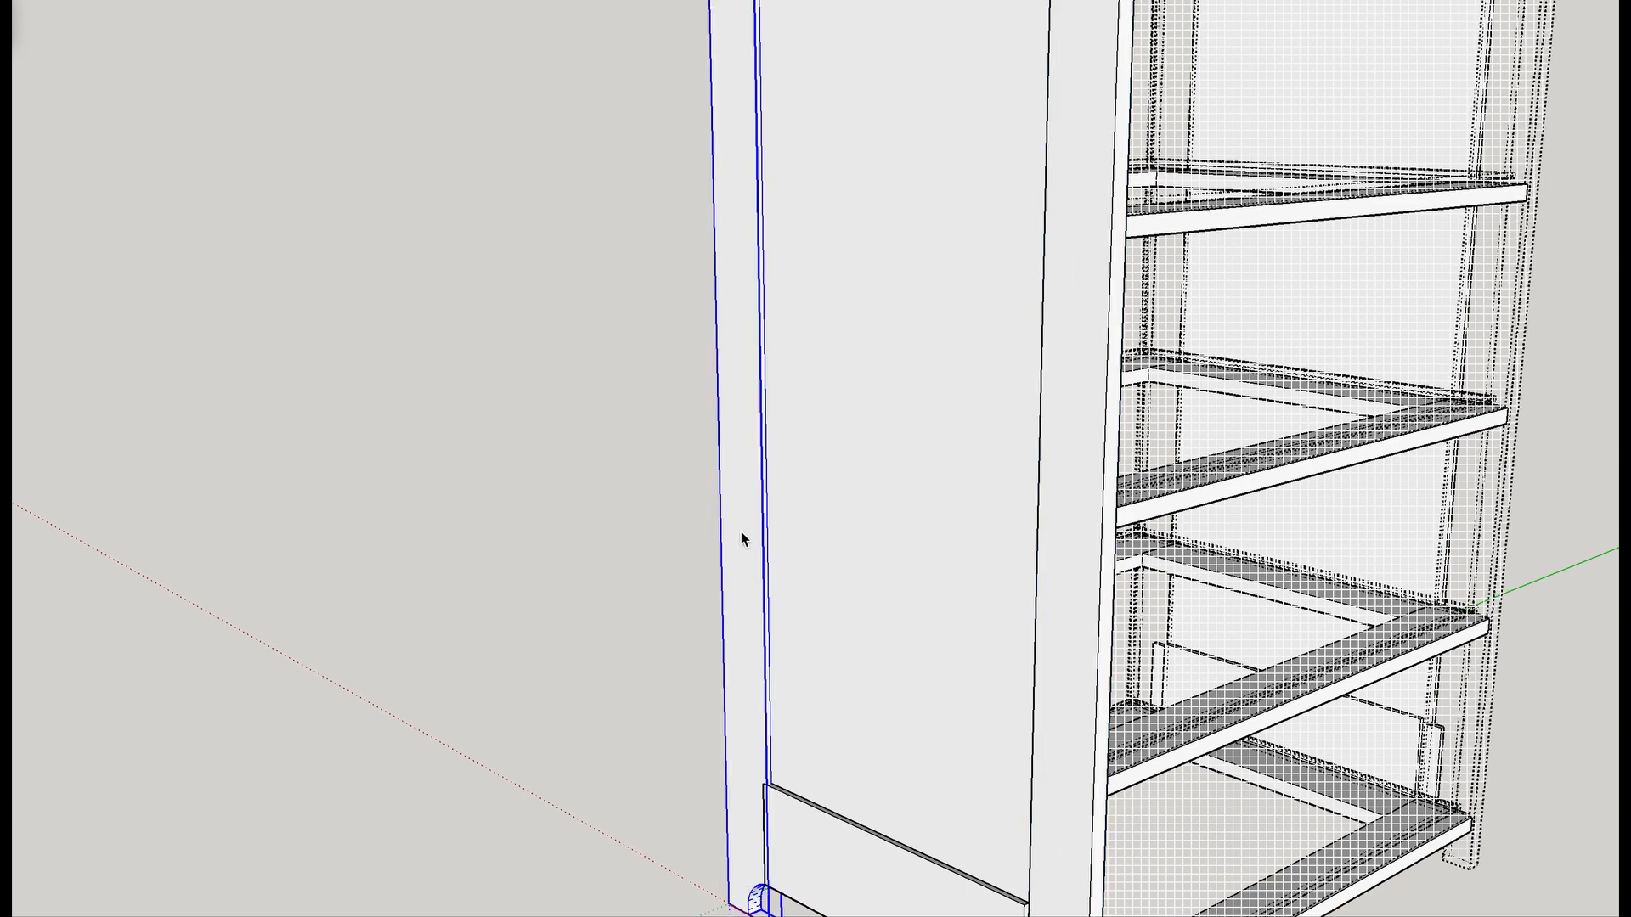
middle_click_drag(1367, 560, 934, 557)
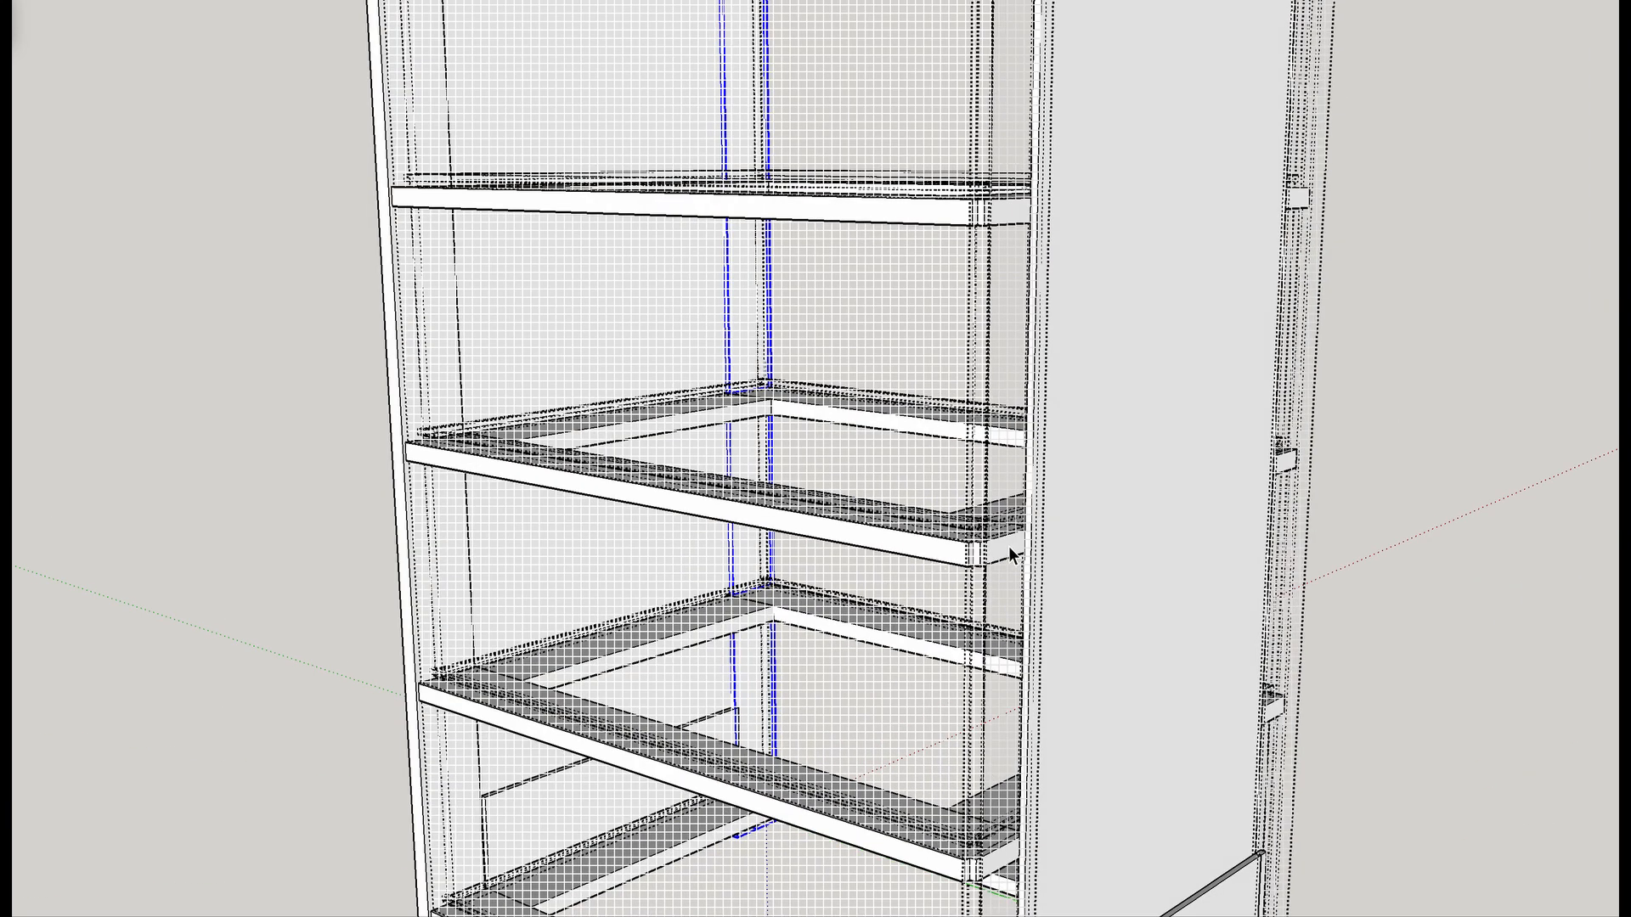
key("shift+h")
left_click(1278, 544)
key("shift+h")
scroll(1279, 552, "down", 6)
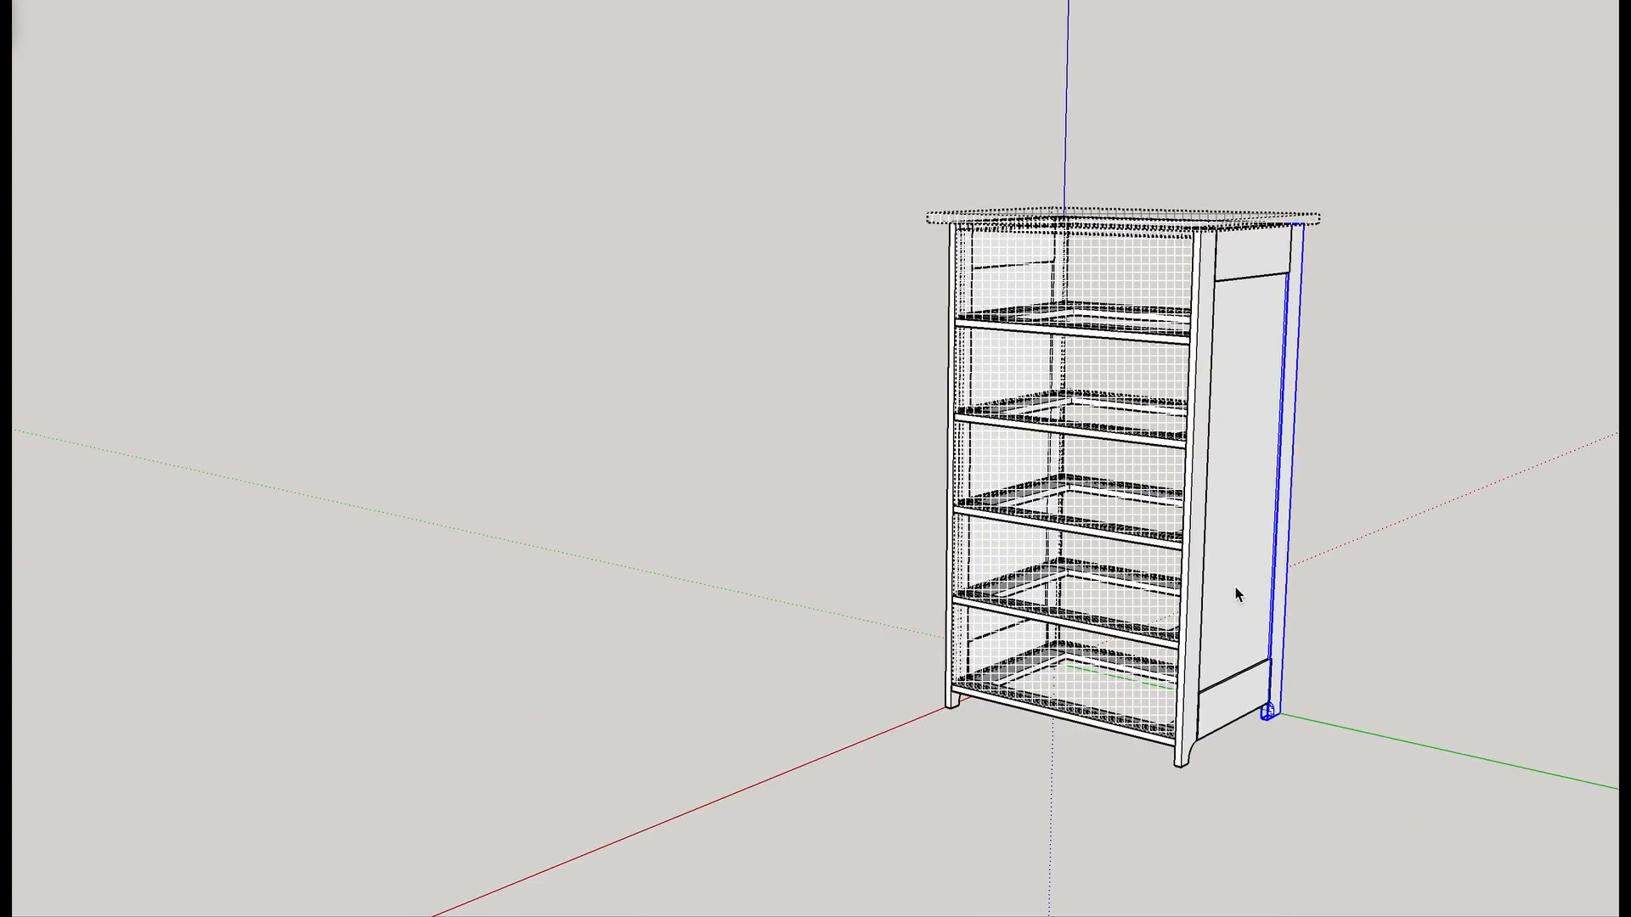
key("alt+h")
middle_click_drag(1099, 694, 794, 675)
left_click(793, 670)
Move the copied side's bottom rail from its lower shoulder corner to the adjoining leg's inner edge at the top of the curved foot cutout.
scroll(1281, 728, "up", 3)
middle_click_drag(1364, 737, 1207, 663)
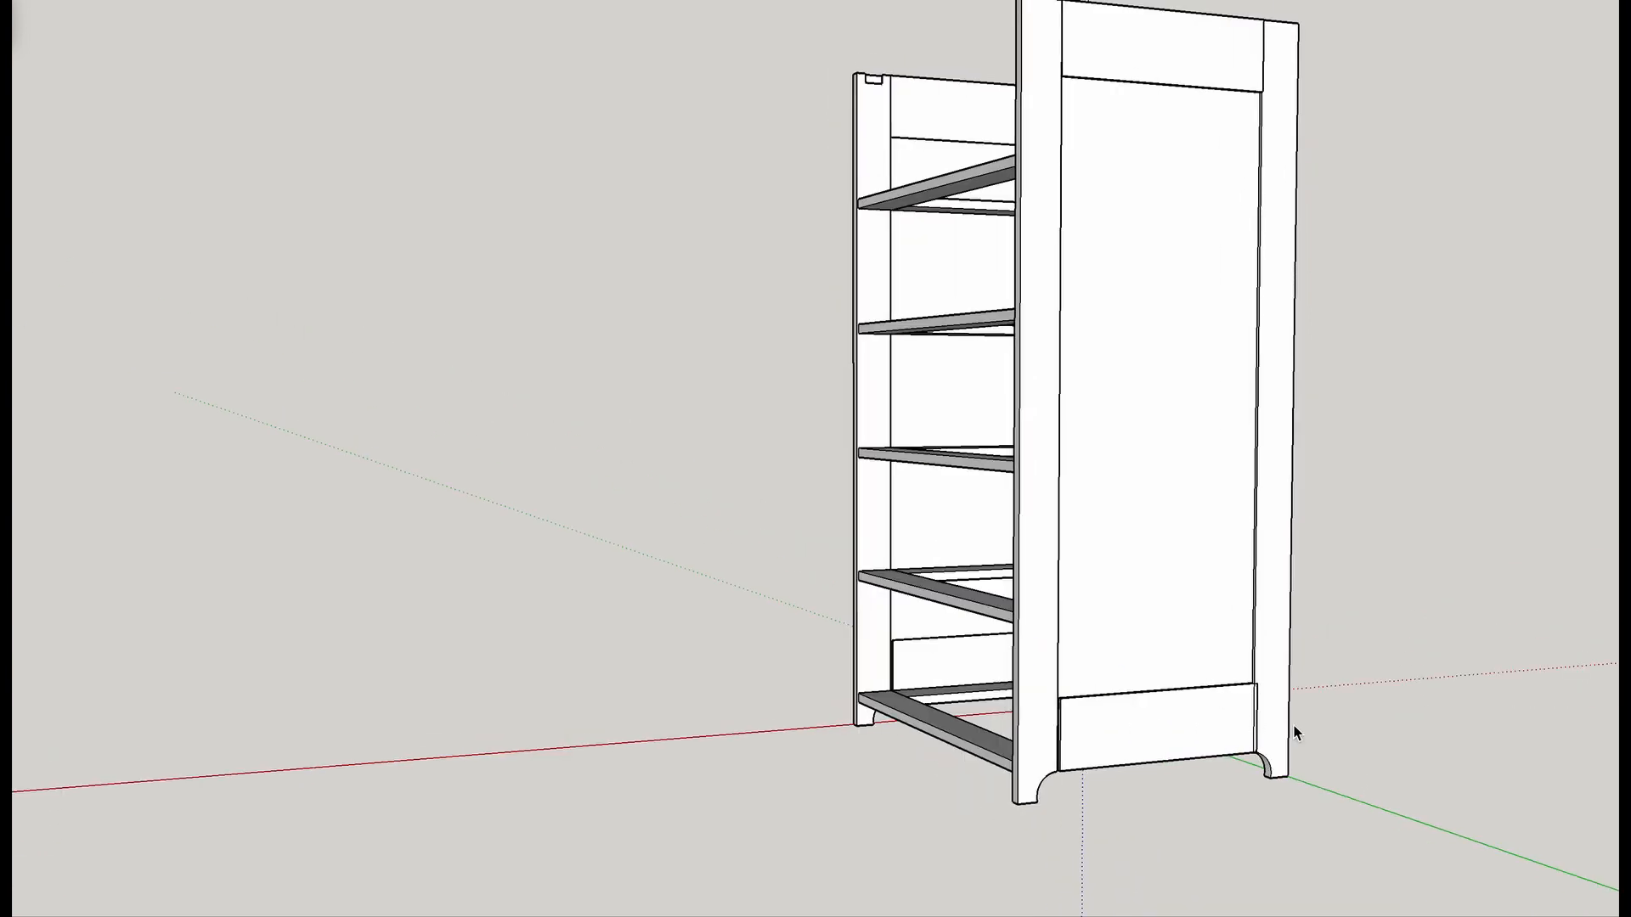
scroll(1295, 733, "up", 3)
middle_click_drag(1296, 739, 1213, 716)
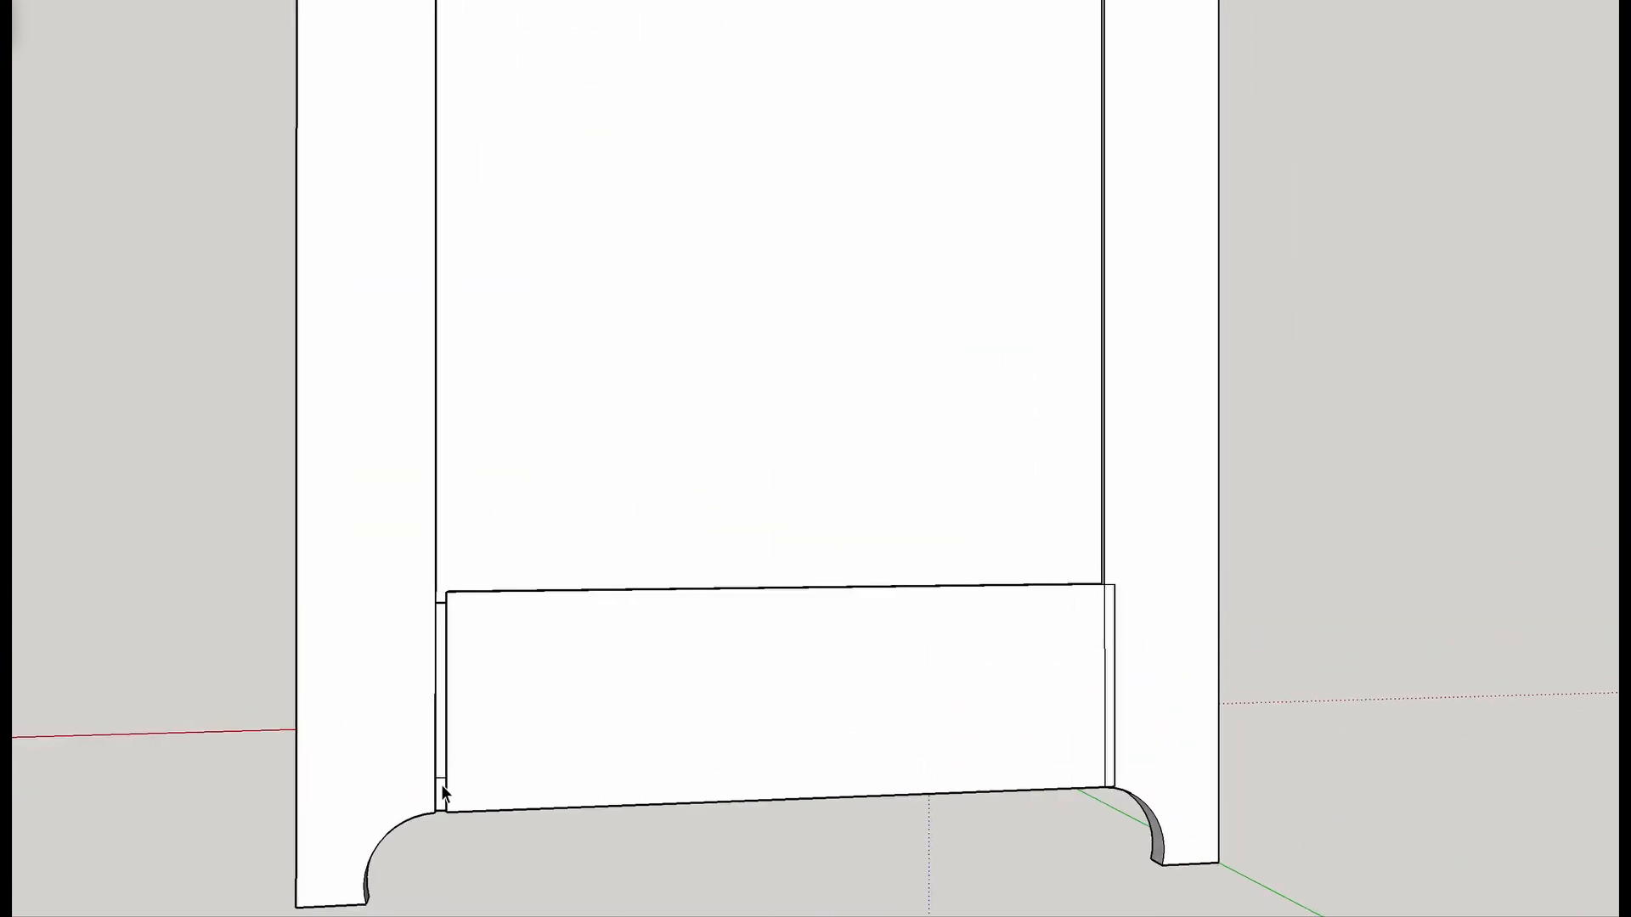
scroll(441, 785, "up", 3)
left_click(628, 730)
key("m")
left_click(457, 852)
scroll(430, 853, "down", 4)
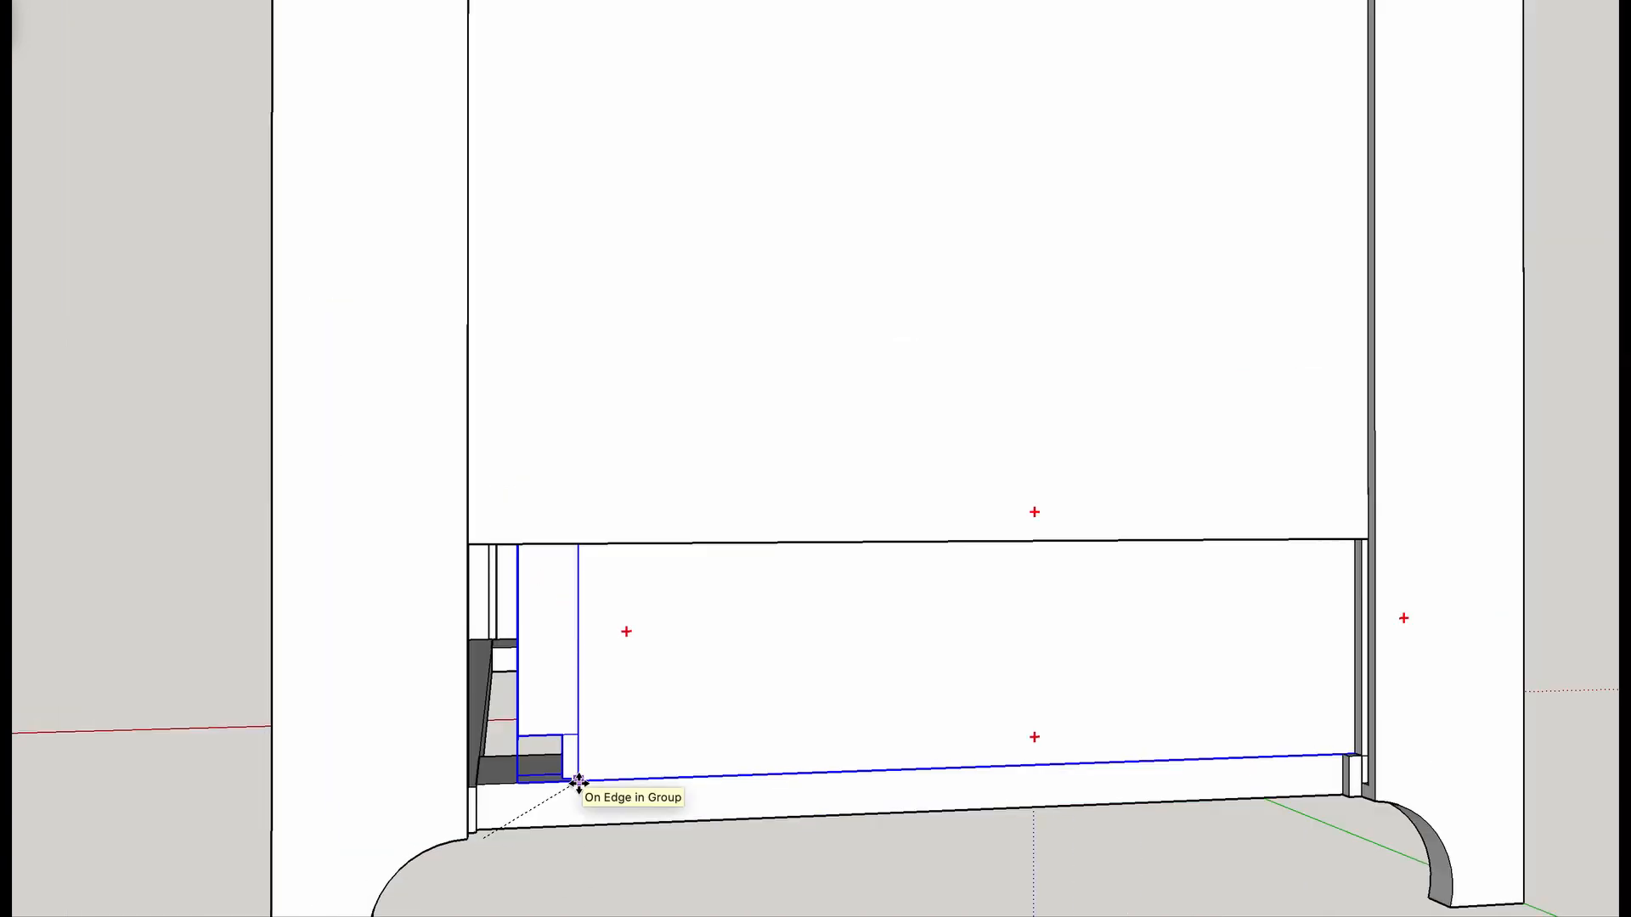
left_click(470, 838)
Move the opposite side panel's bottom rail by its lower shoulder corner to meet the leg's inner edge above the foot curve.
scroll(744, 845, "down", 5)
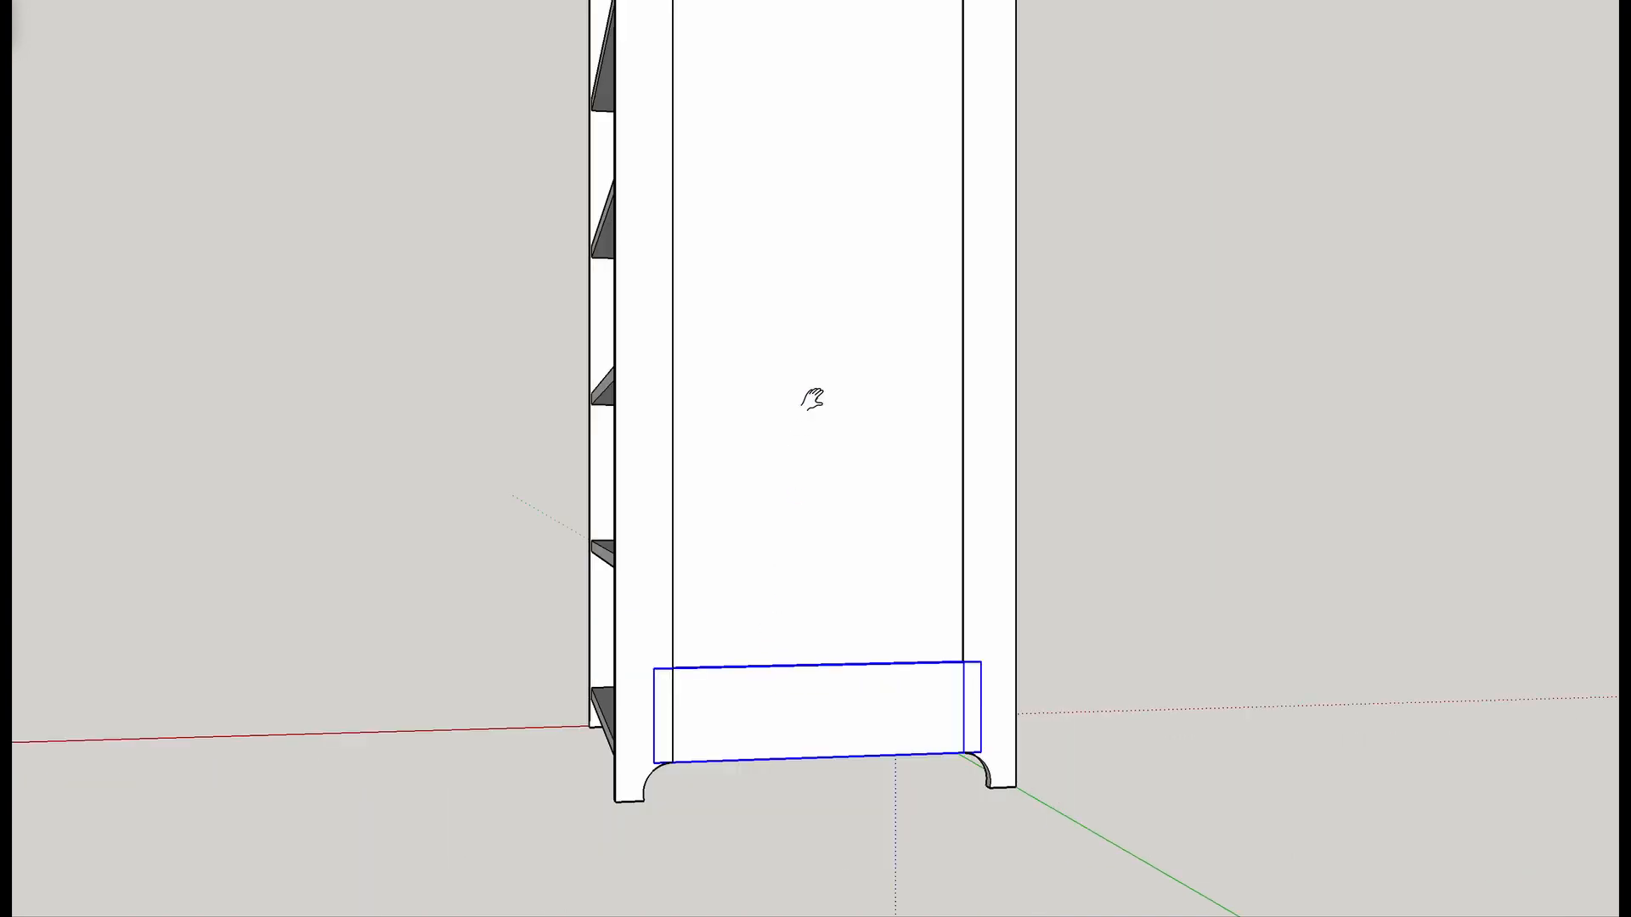
middle_click_drag(812, 400, 765, 848, "shift")
scroll(761, 302, "up", 3)
scroll(756, 305, "down", 1)
scroll(759, 311, "up", 1)
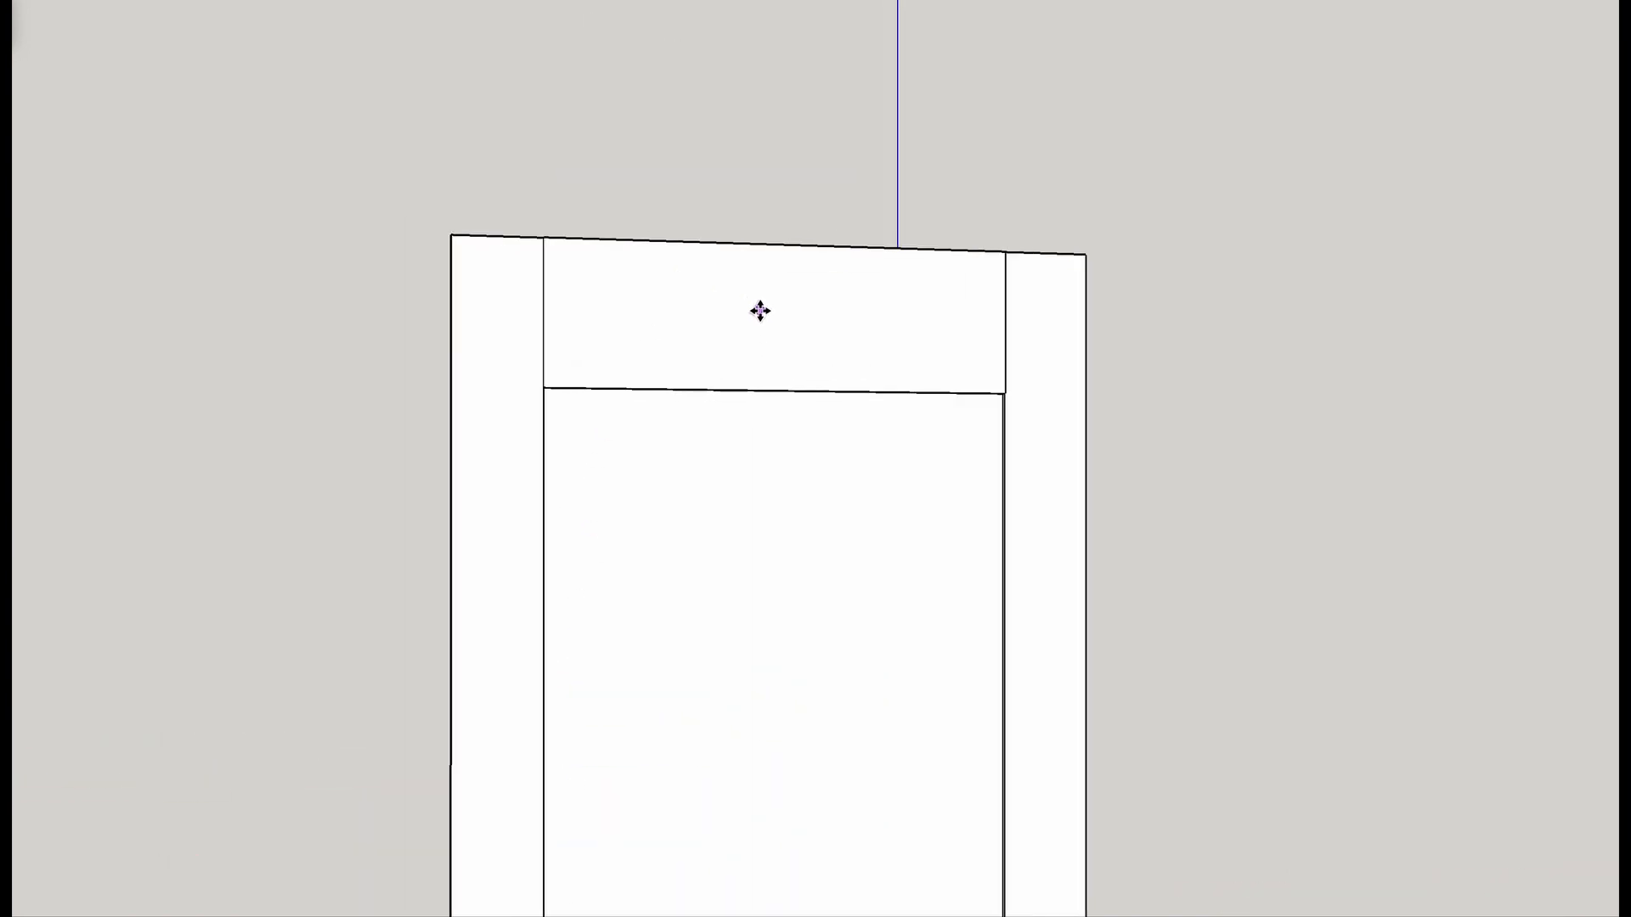
scroll(761, 311, "up", 2)
mouse_move(910, 368)
middle_mouse_down()
mouse_move(892, 411)
mouse_move(102, 416)
middle_mouse_up()
mouse_move(1189, 556)
middle_mouse_down()
mouse_move(1081, 568)
mouse_move(141, 467)
middle_mouse_up()
mouse_move(974, 581)
middle_mouse_down()
mouse_move(815, 585)
mouse_move(782, 342)
mouse_move(823, 502)
middle_mouse_up()
scroll(814, 584, "down", 3)
scroll(881, 698, "up", 3)
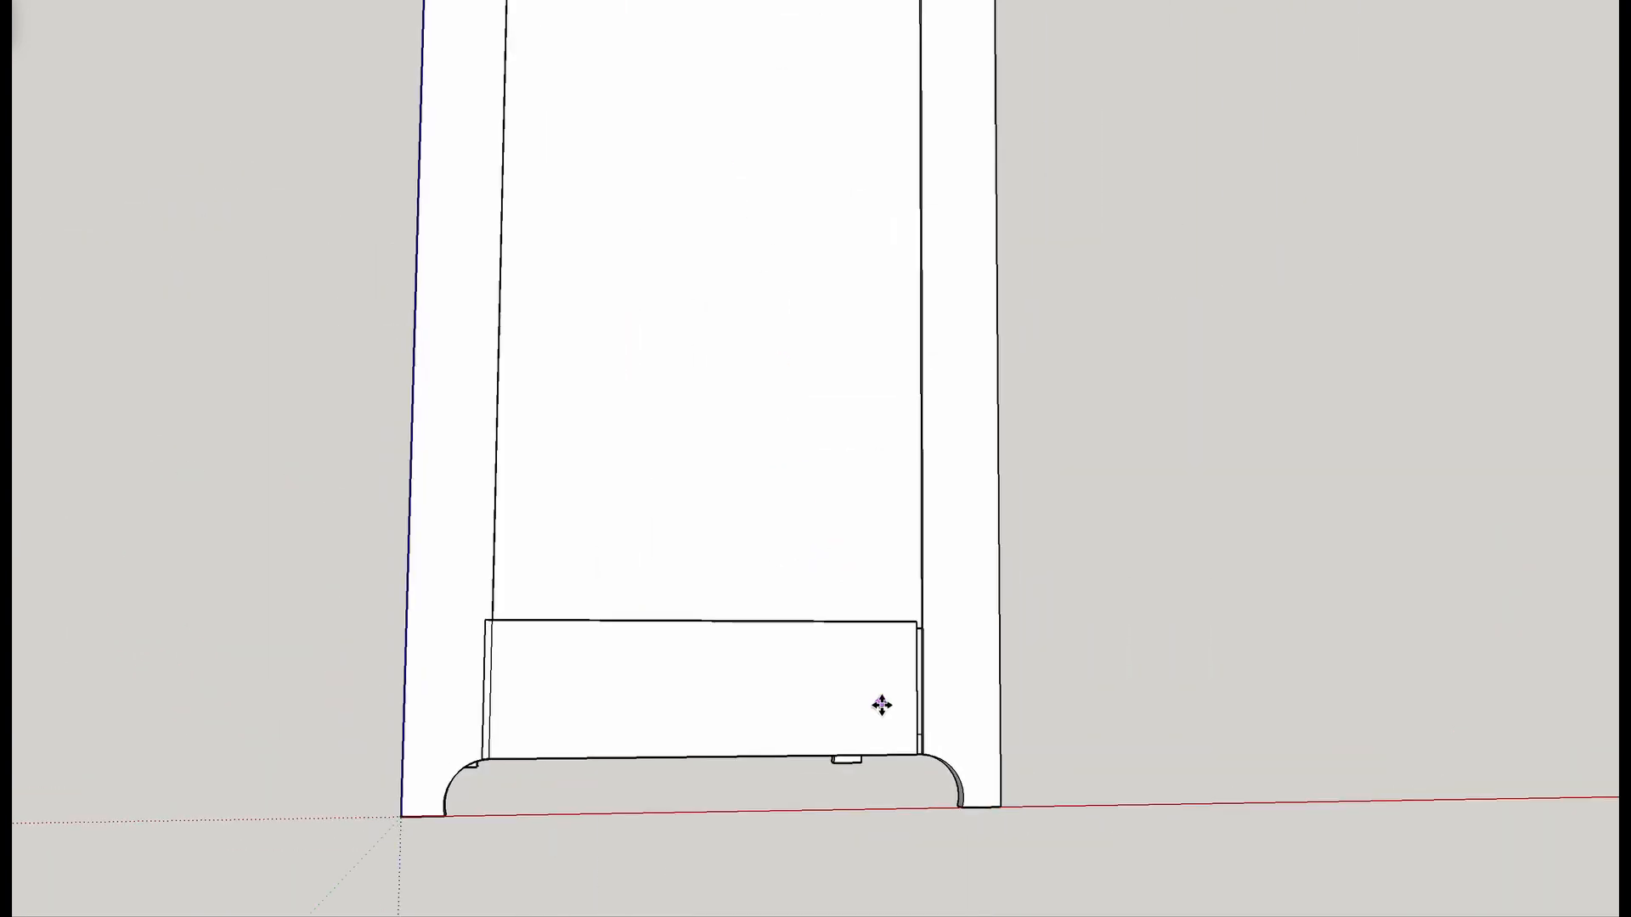
scroll(881, 698, "up", 2)
left_click(902, 767)
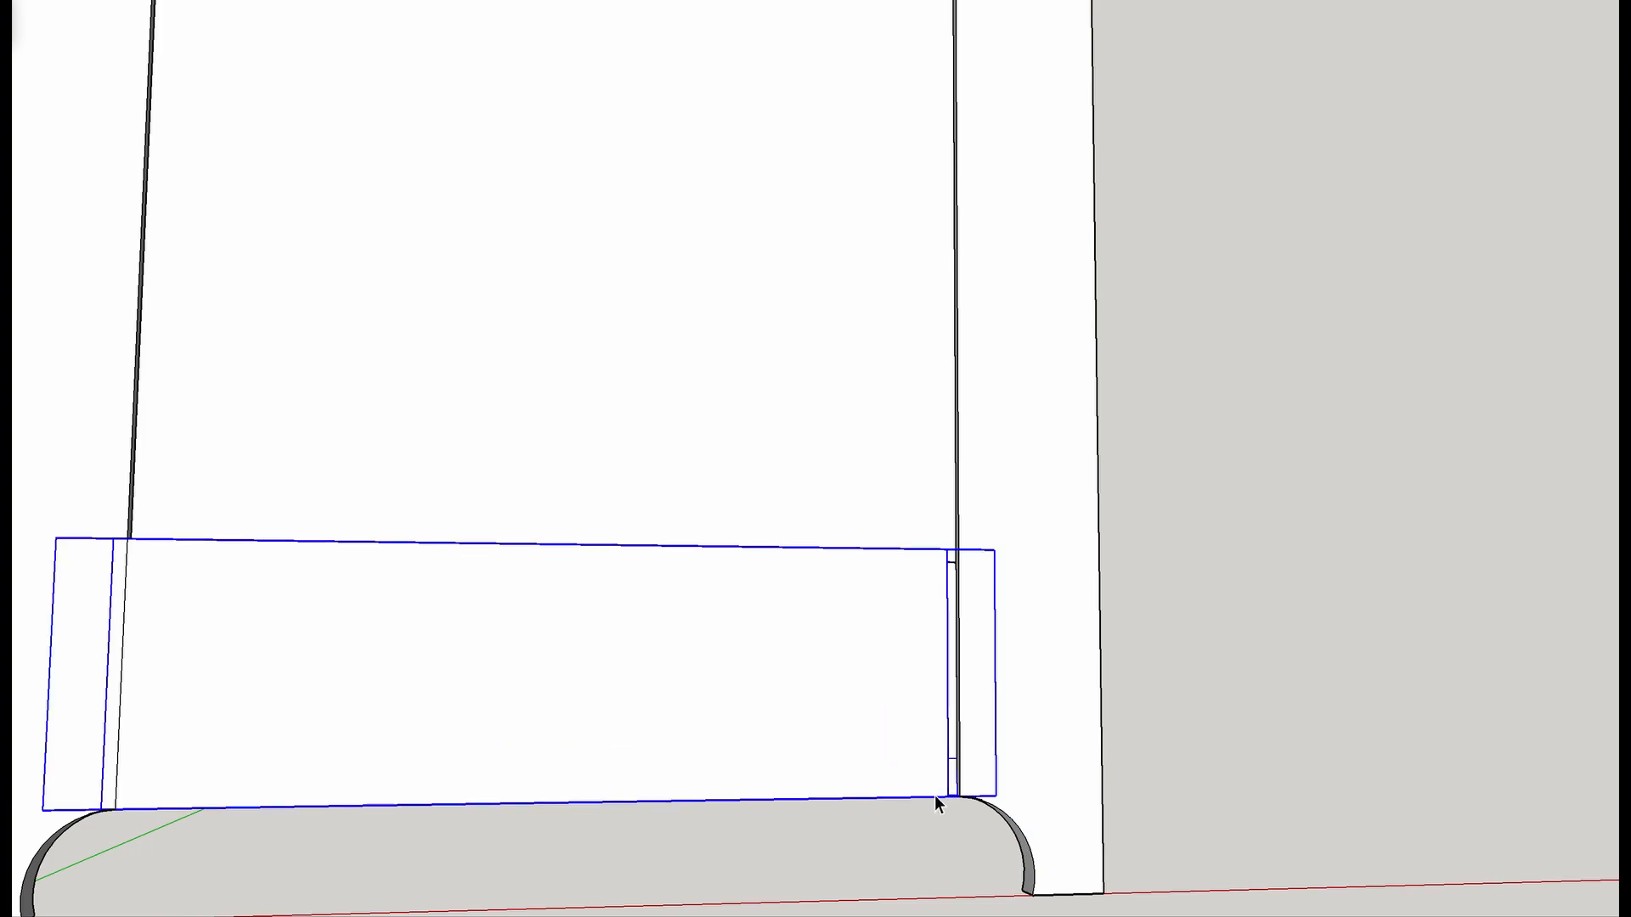
key("m")
scroll(952, 803, "up", 3)
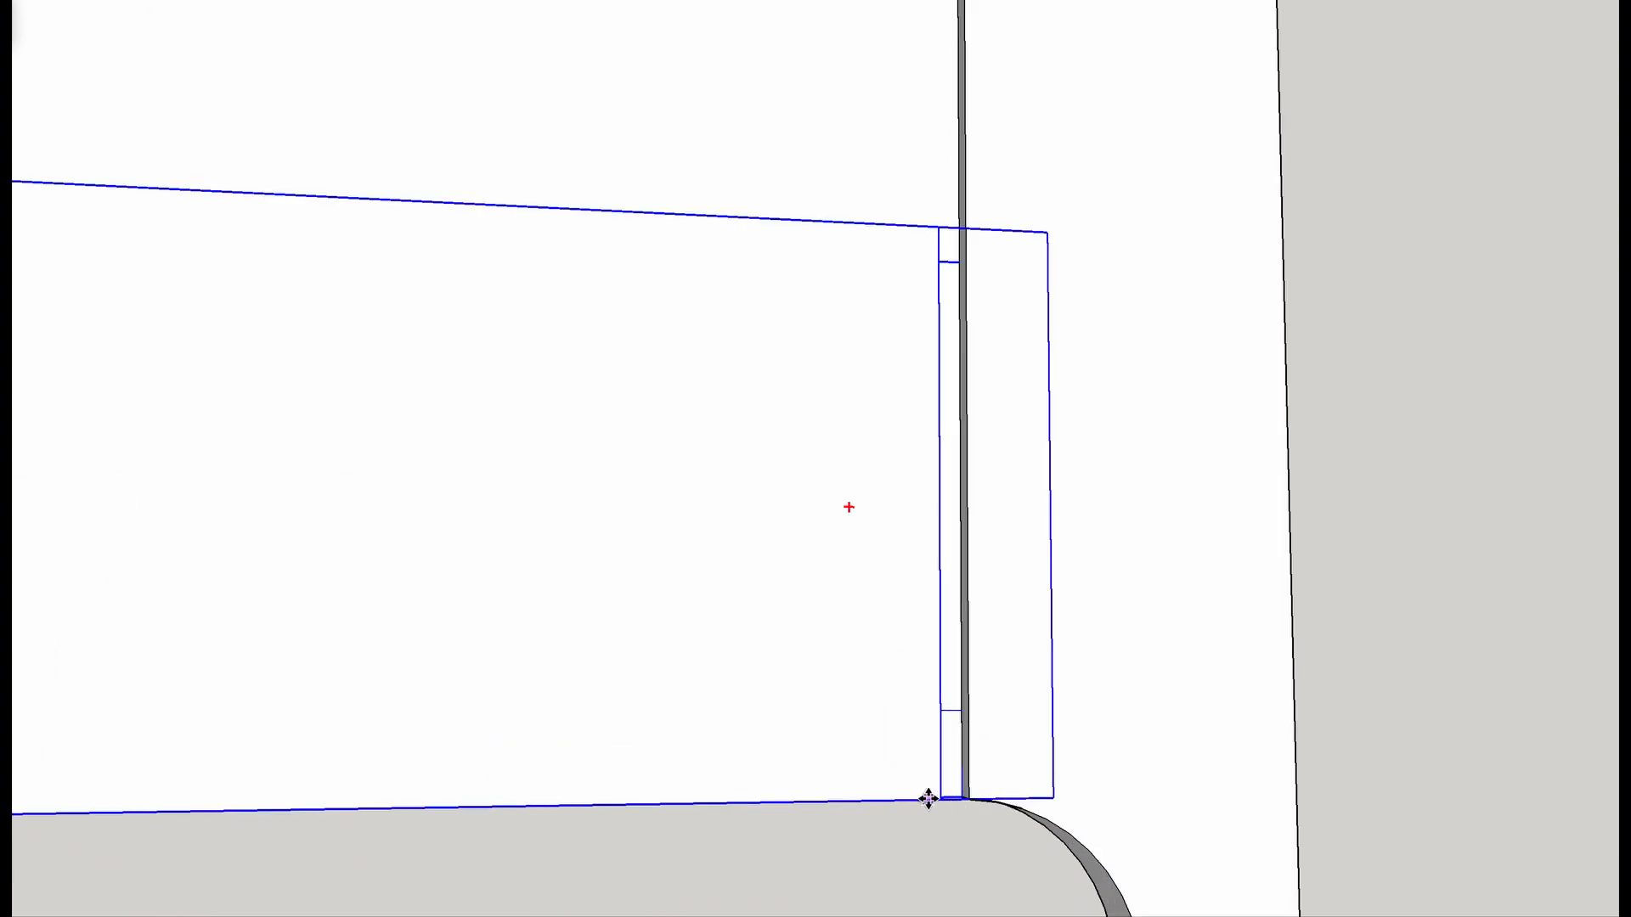
left_click(943, 798)
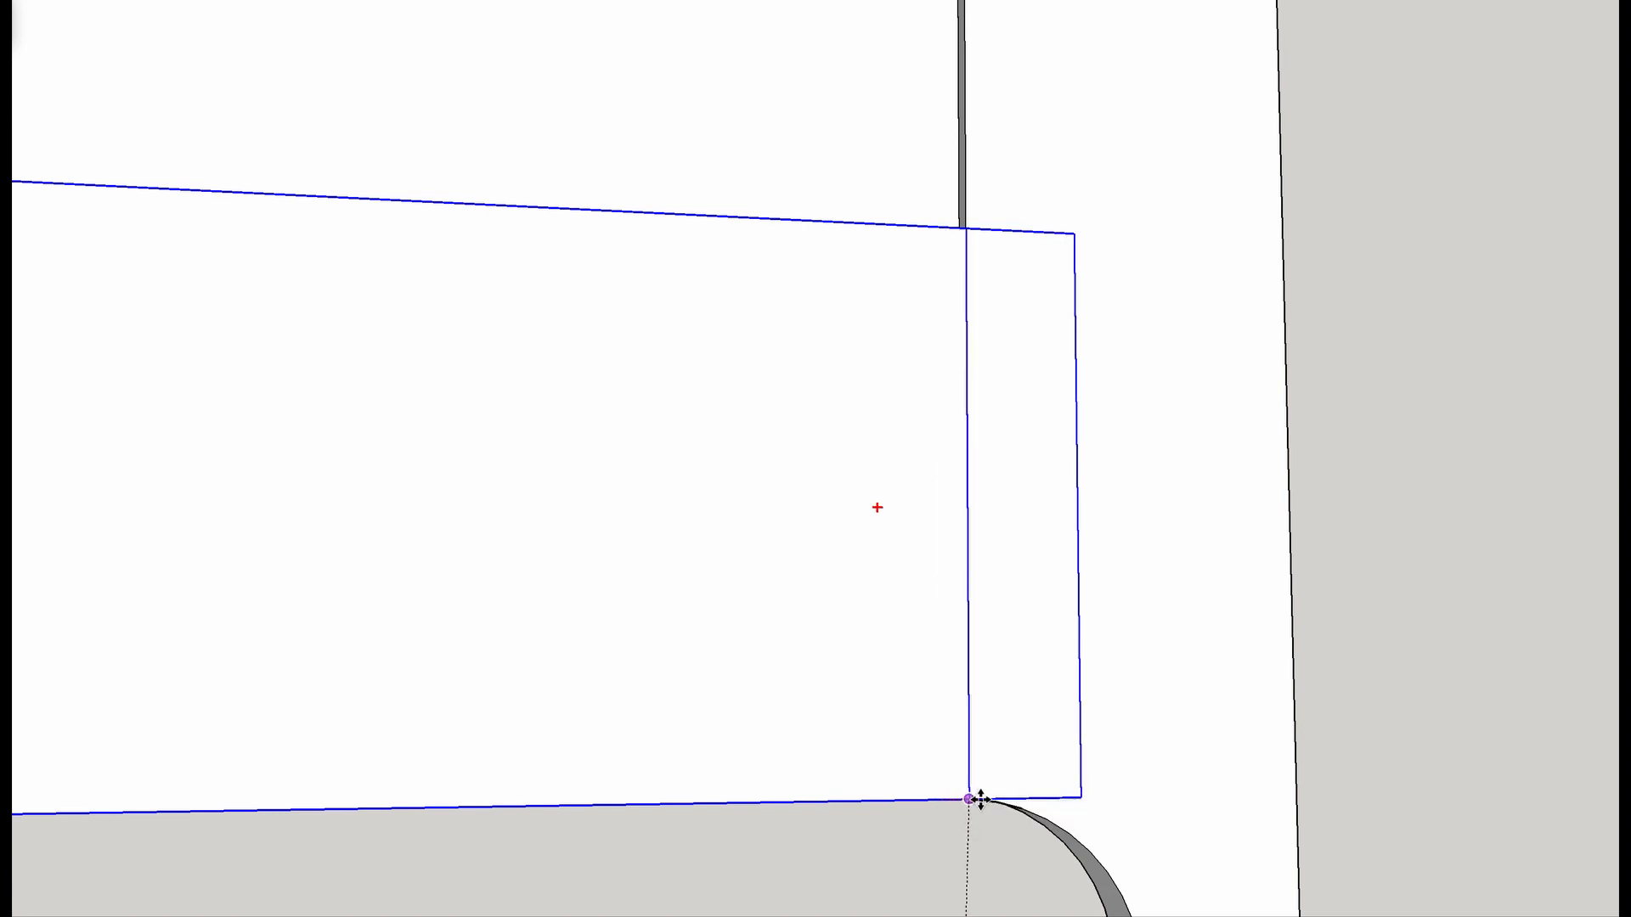
left_click(969, 799)
Trim the near leg with the top rail of the same side panel using the solid Trim tool, continuing past the invalid-solid warning.
scroll(961, 791, "down", 5)
scroll(862, 739, "down", 5)
middle_click_drag(826, 707, 826, 619)
scroll(836, 618, "down", 3)
middle_click_drag(953, 596, 904, 686, "shift")
scroll(991, 639, "up", 1)
scroll(990, 639, "down", 4)
mouse_move(1080, 637)
middle_mouse_down()
mouse_move(352, 652)
mouse_move(677, 659)
mouse_move(696, 630)
mouse_move(779, 680)
mouse_move(903, 713)
mouse_move(917, 626)
middle_mouse_up()
scroll(696, 629, "up", 4)
middle_click_drag(903, 441, 923, 682)
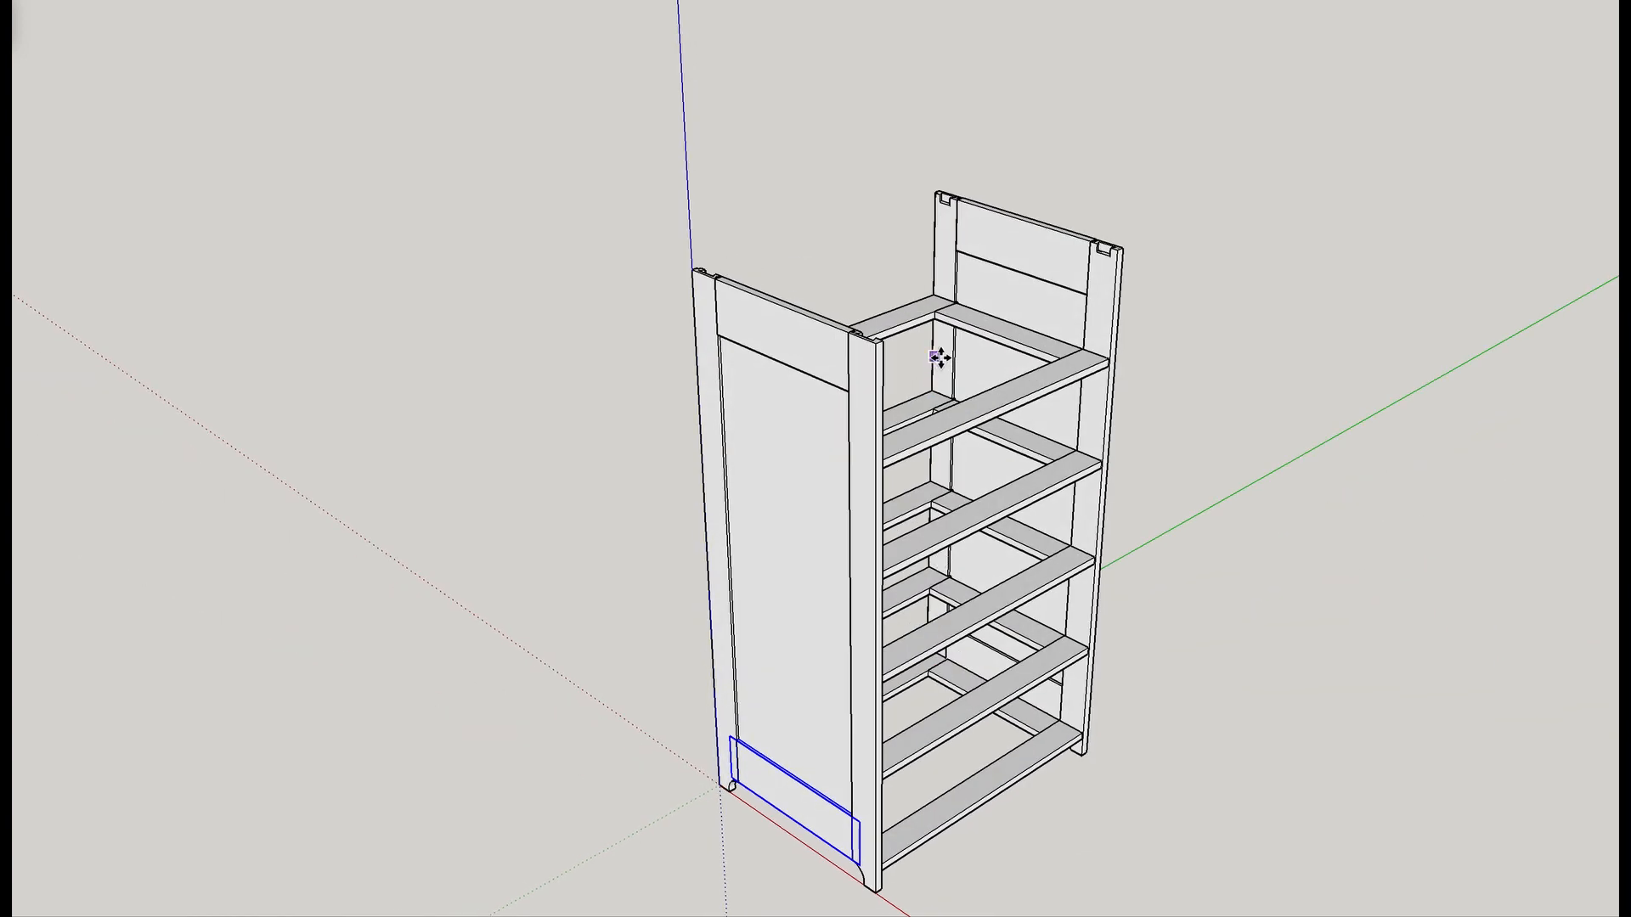
scroll(939, 359, "up", 4)
middle_click_drag(938, 357, 1012, 494)
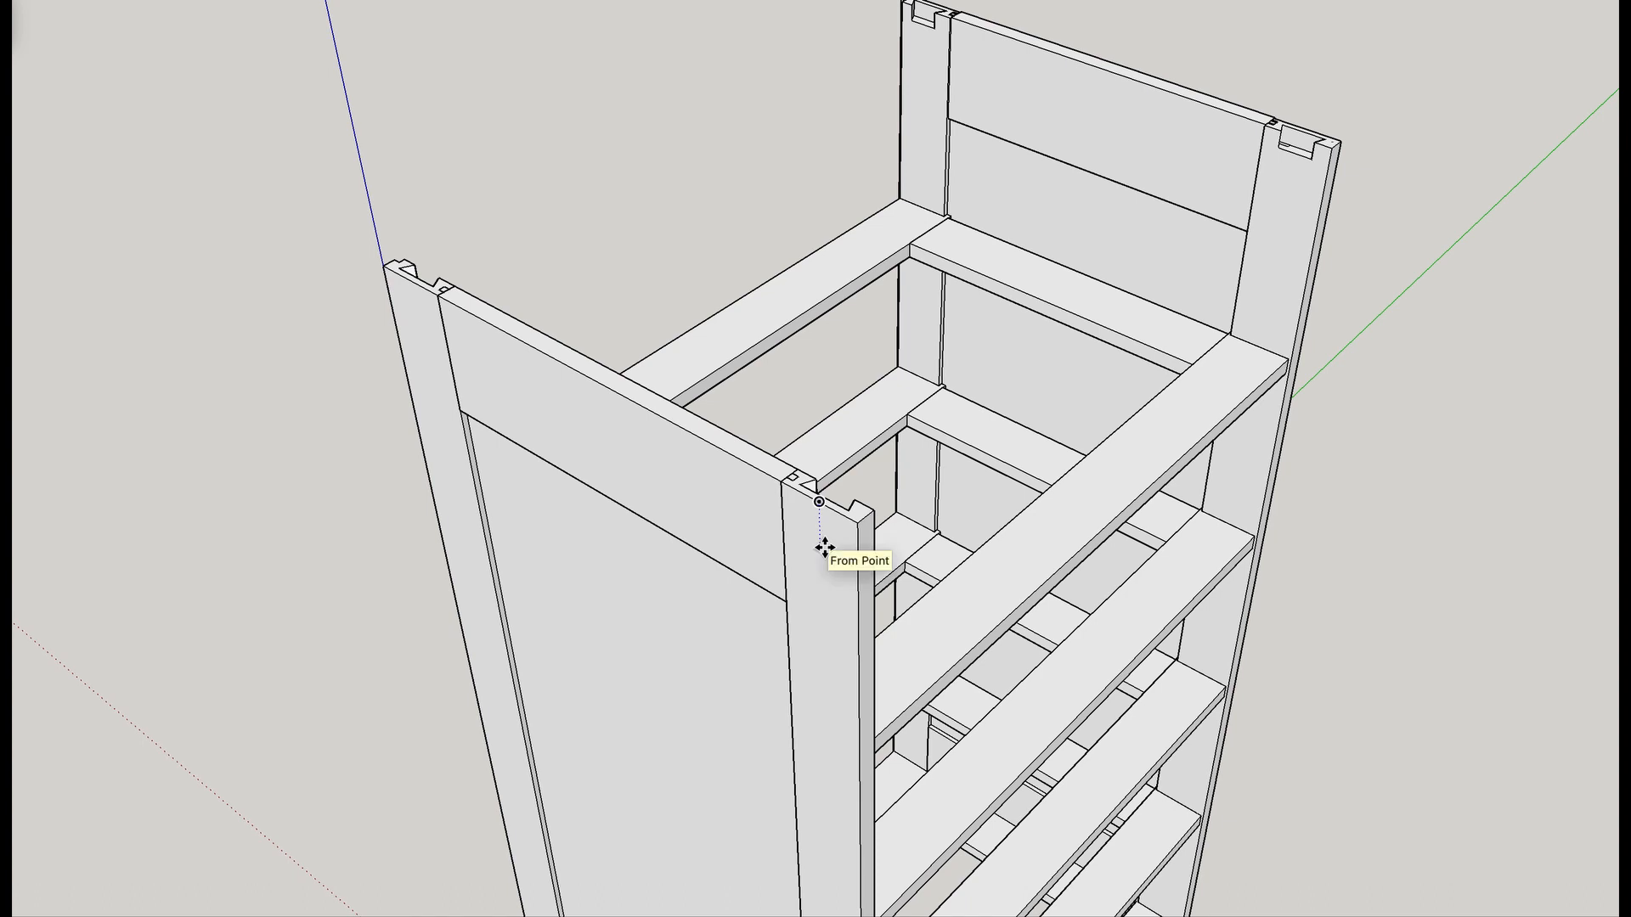
mouse_move(965, 535)
middle_mouse_down()
mouse_move(245, 554)
mouse_move(1041, 527)
mouse_move(1020, 543)
middle_mouse_up()
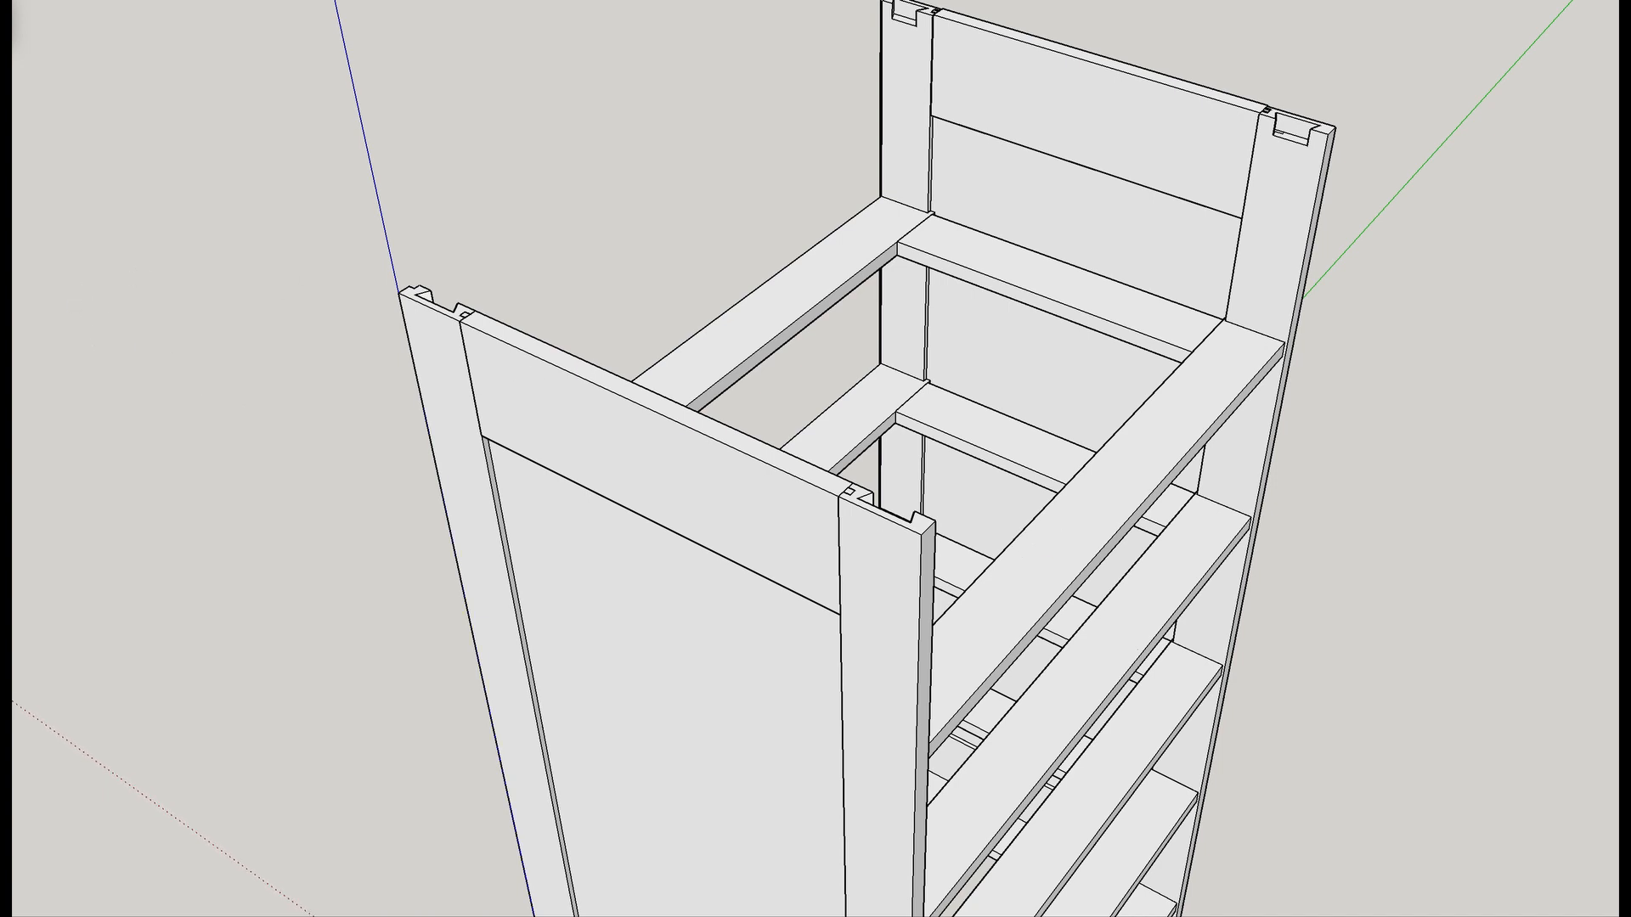
left_click_drag(251, 349, 333, 300)
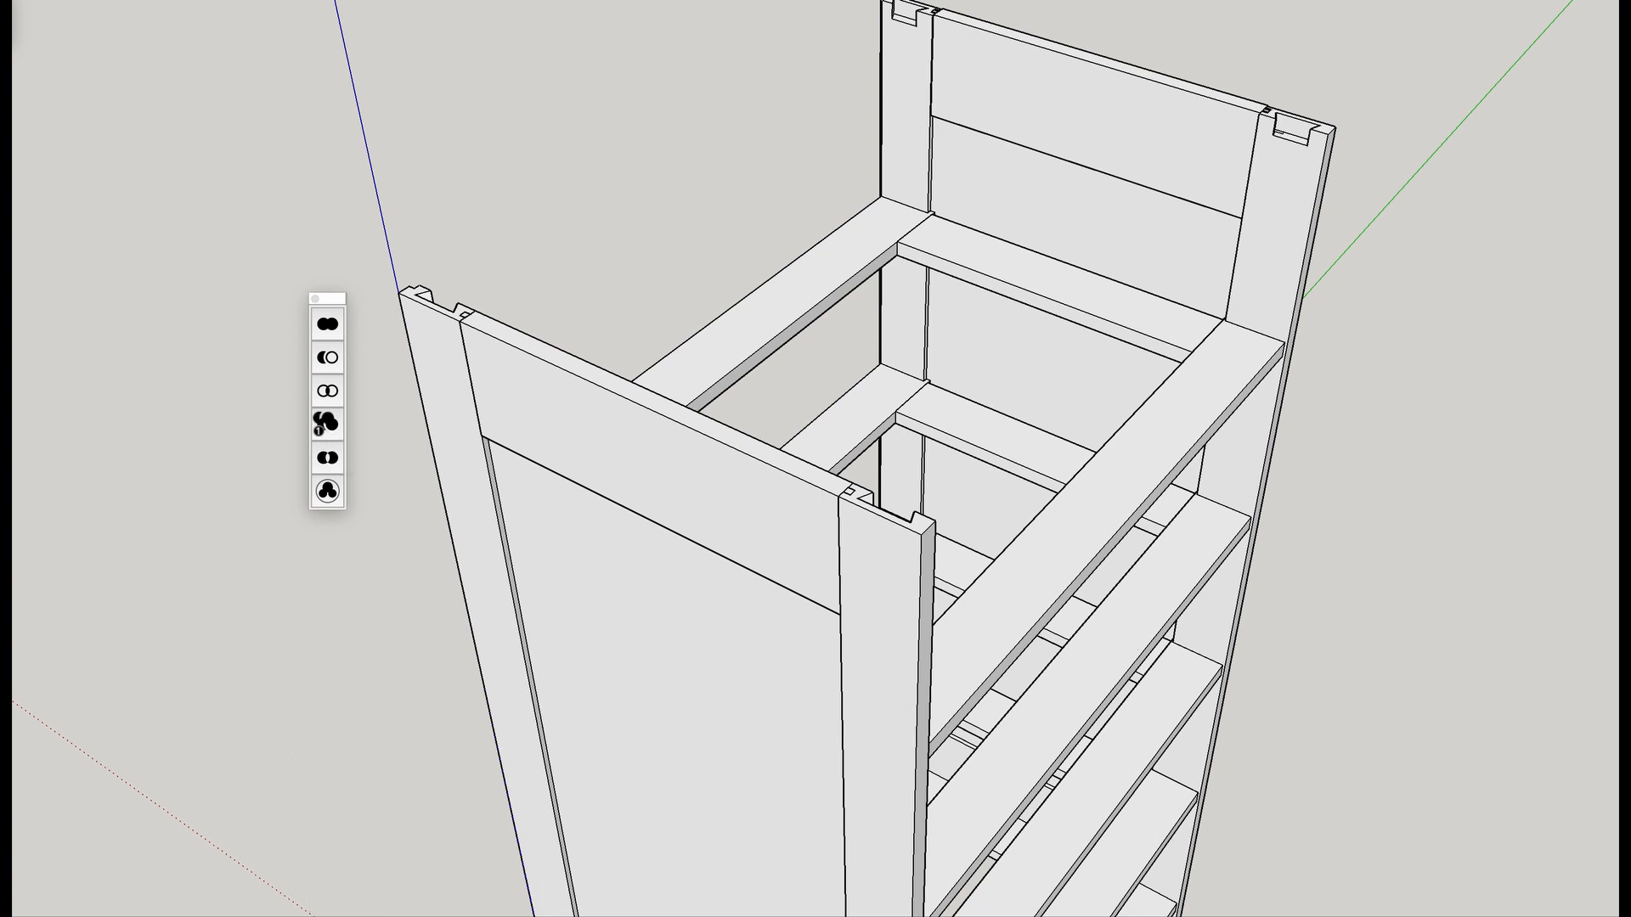
left_click(882, 599)
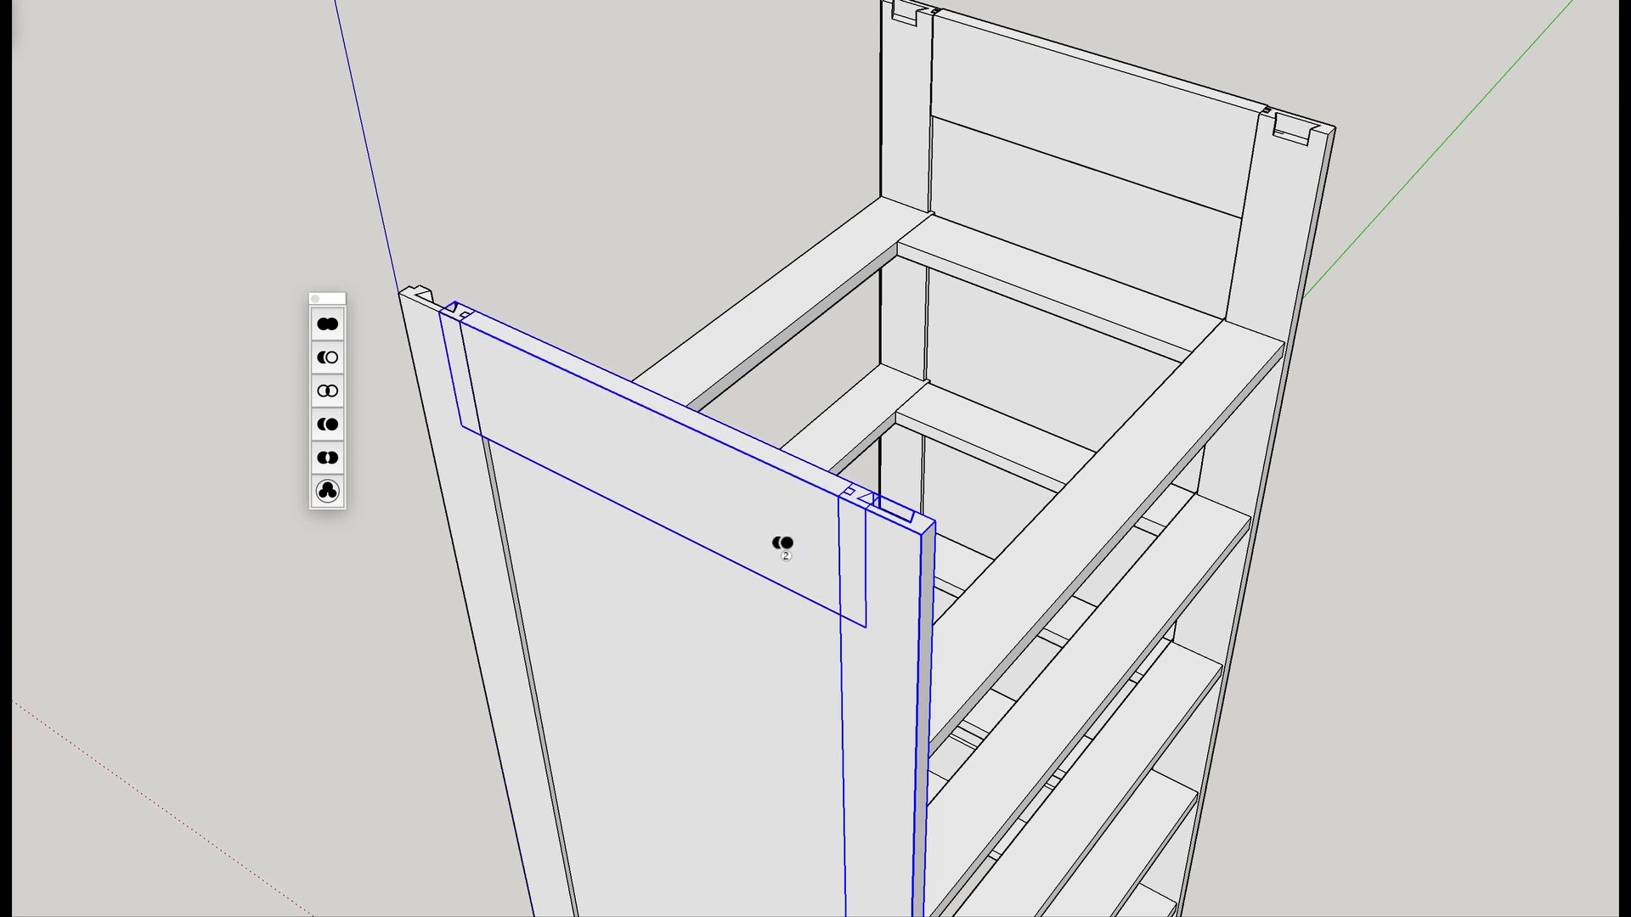
left_click(779, 547)
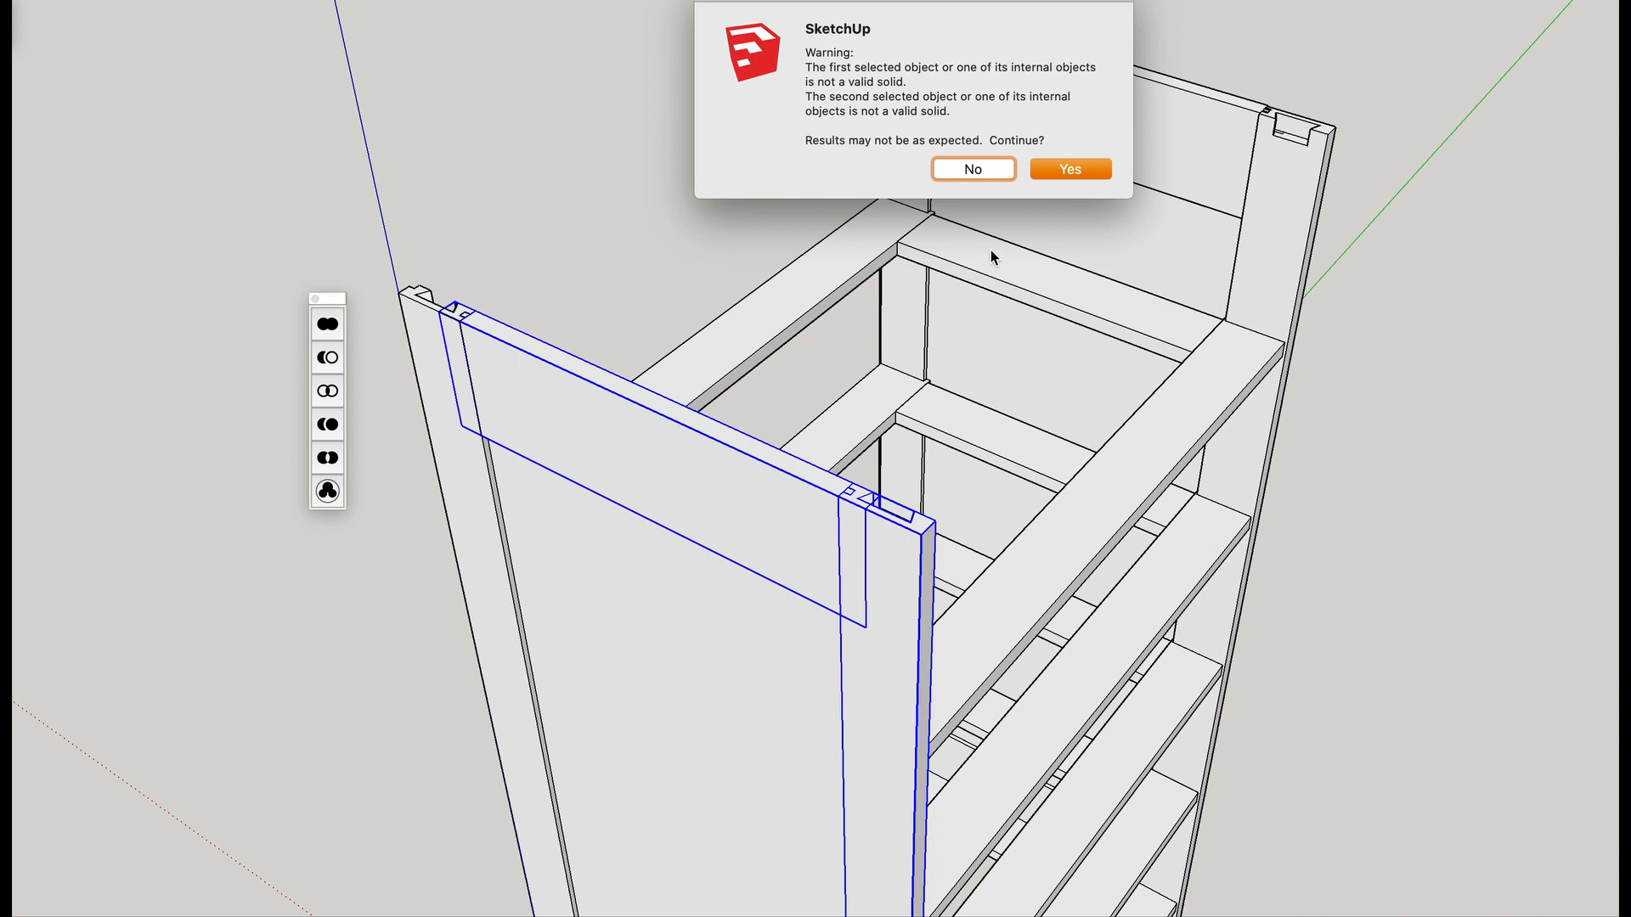
left_click(1070, 169)
Hide the top rail used for trimming to expose the inner edges of the legs.
middle_click_drag(1269, 582, 237, 564)
scroll(599, 244, "up", 5)
middle_click_drag(600, 244, 535, 328)
middle_click_drag(694, 323, 437, 425)
key("space")
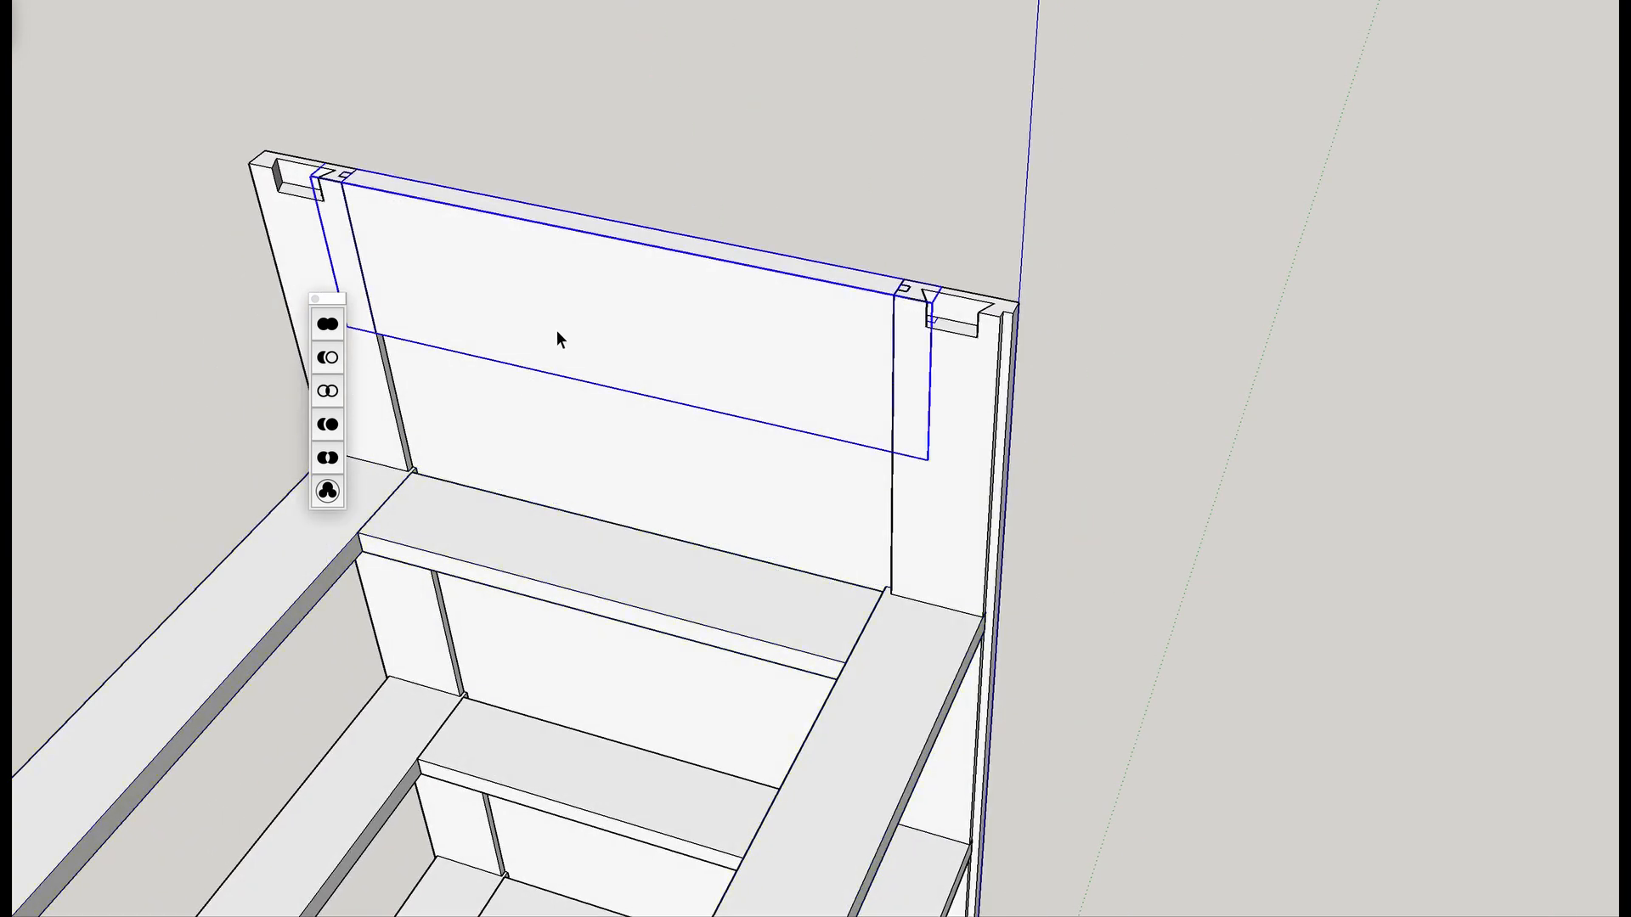
right_click(563, 318)
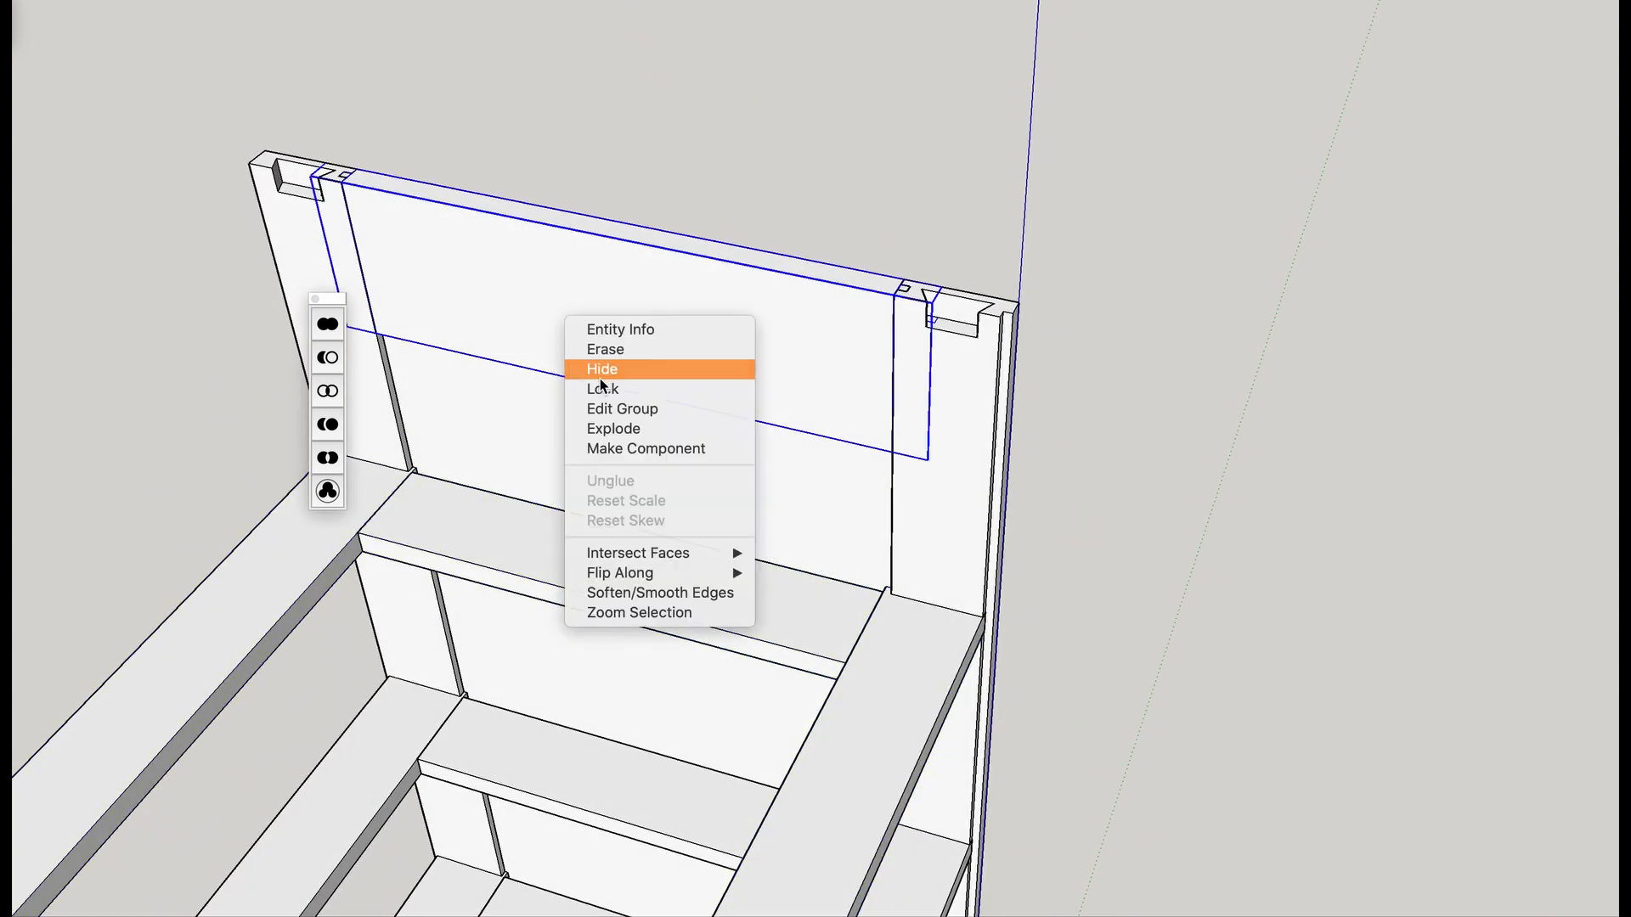
left_click(599, 377)
Examine the mortise and panel groove in the leg's inner edge where the top rail's haunched tenon fits.
middle_click_drag(569, 334, 208, 330)
scroll(498, 95, "up", 5)
middle_click_drag(619, 135, 347, 2)
scroll(575, 134, "up", 3)
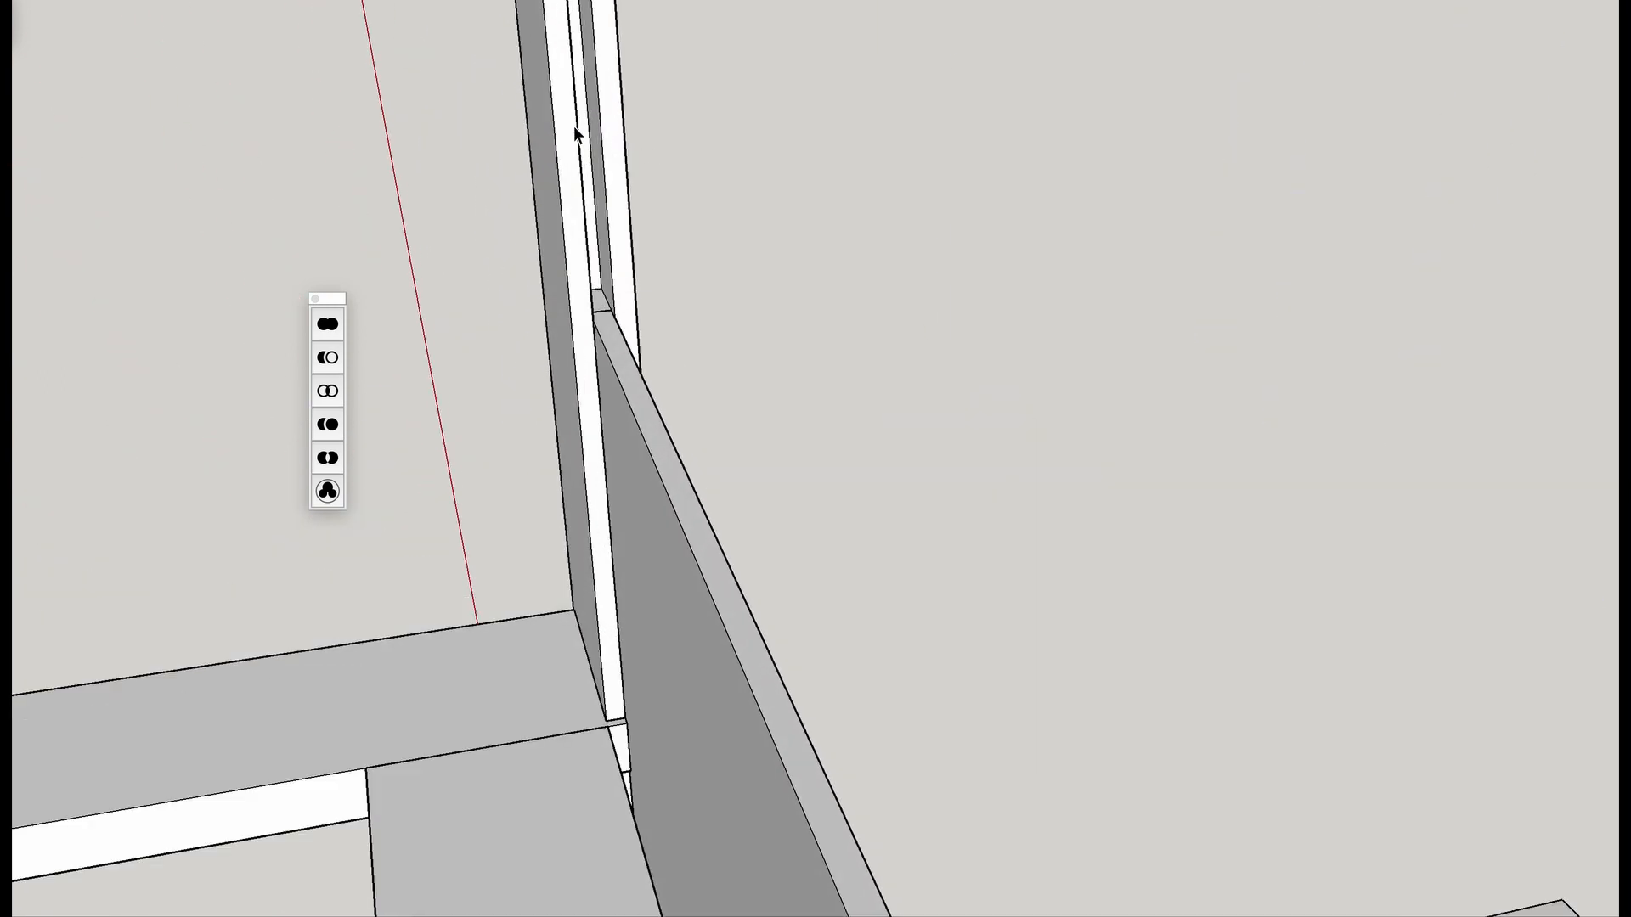
middle_click_drag(793, 207, 900, 694)
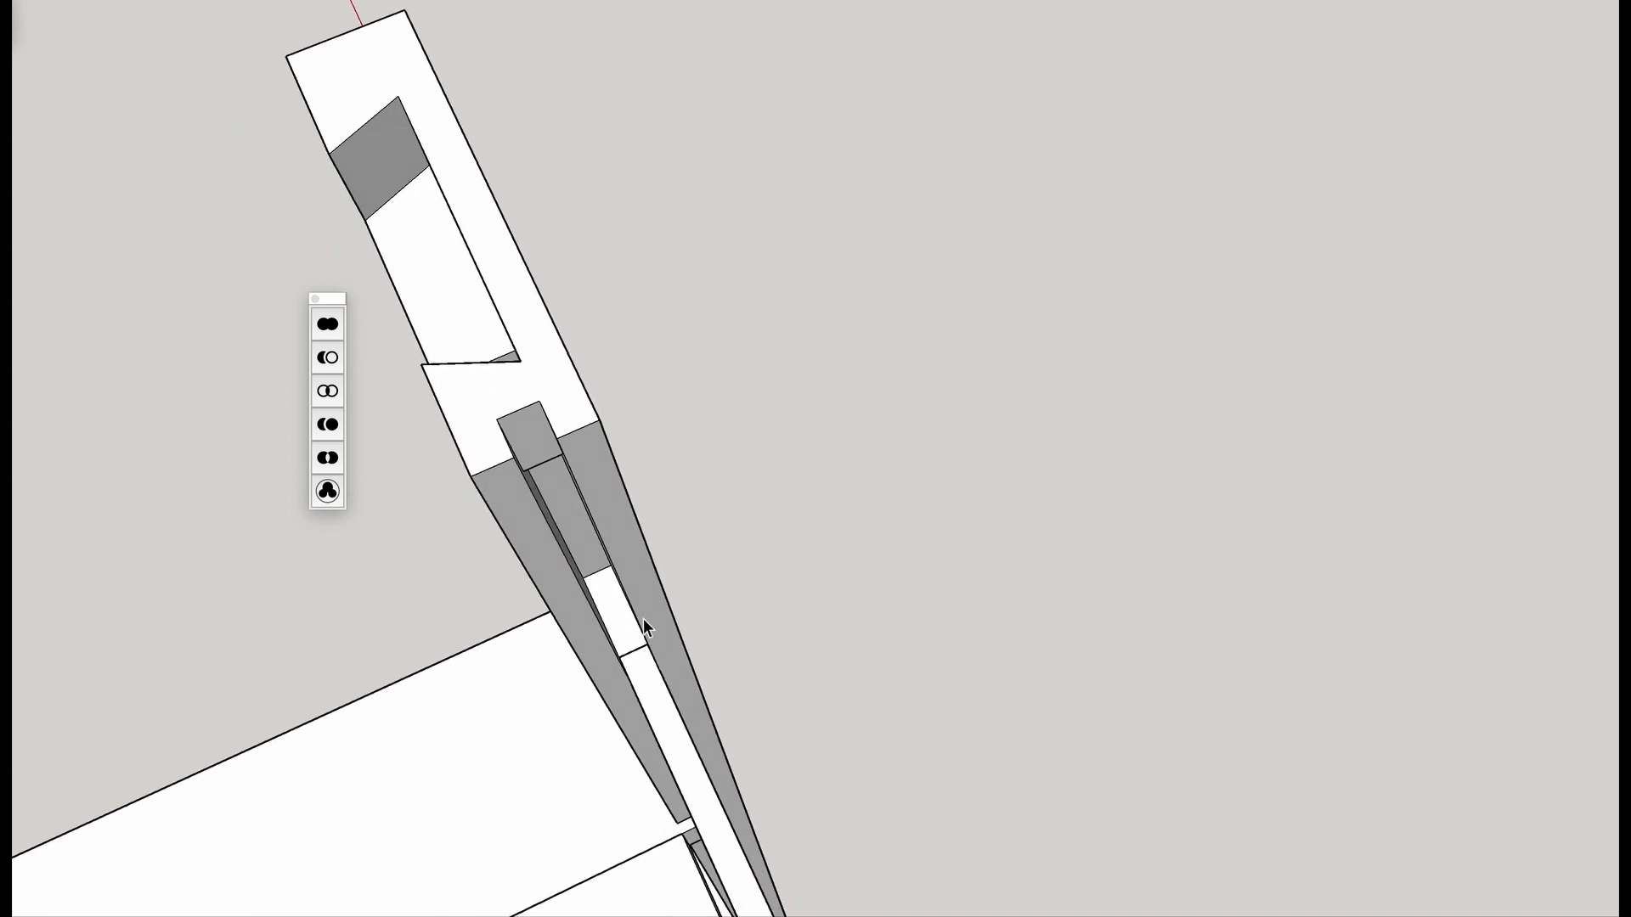
middle_click_drag(568, 511, 456, 187)
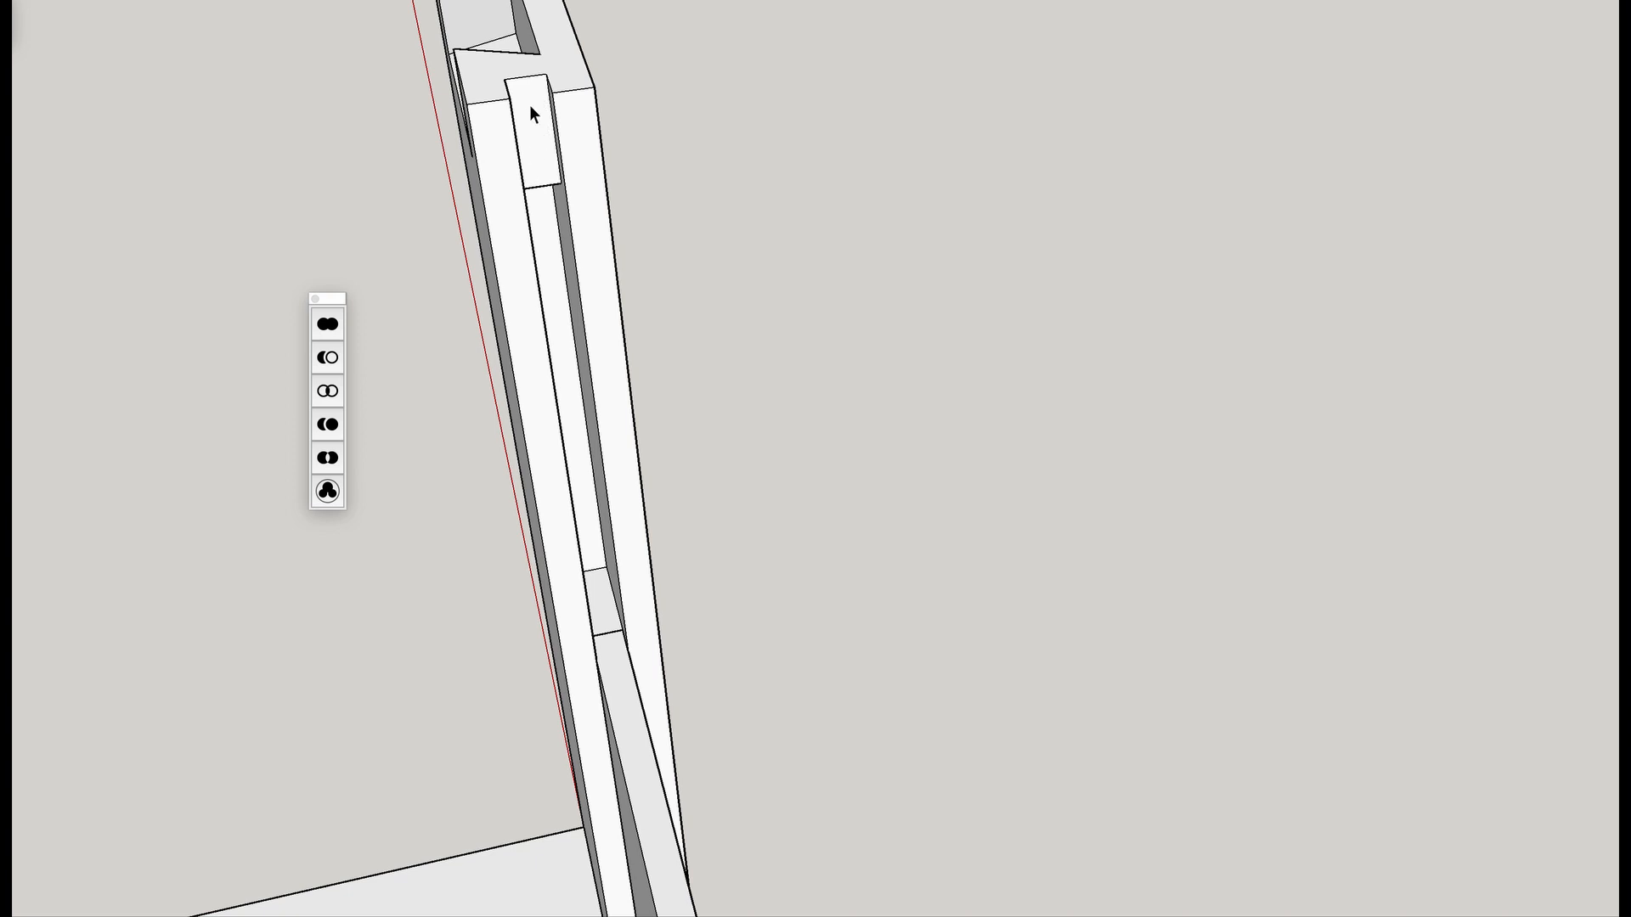
scroll(607, 661, "up", 6)
middle_click_drag(622, 618, 648, 682)
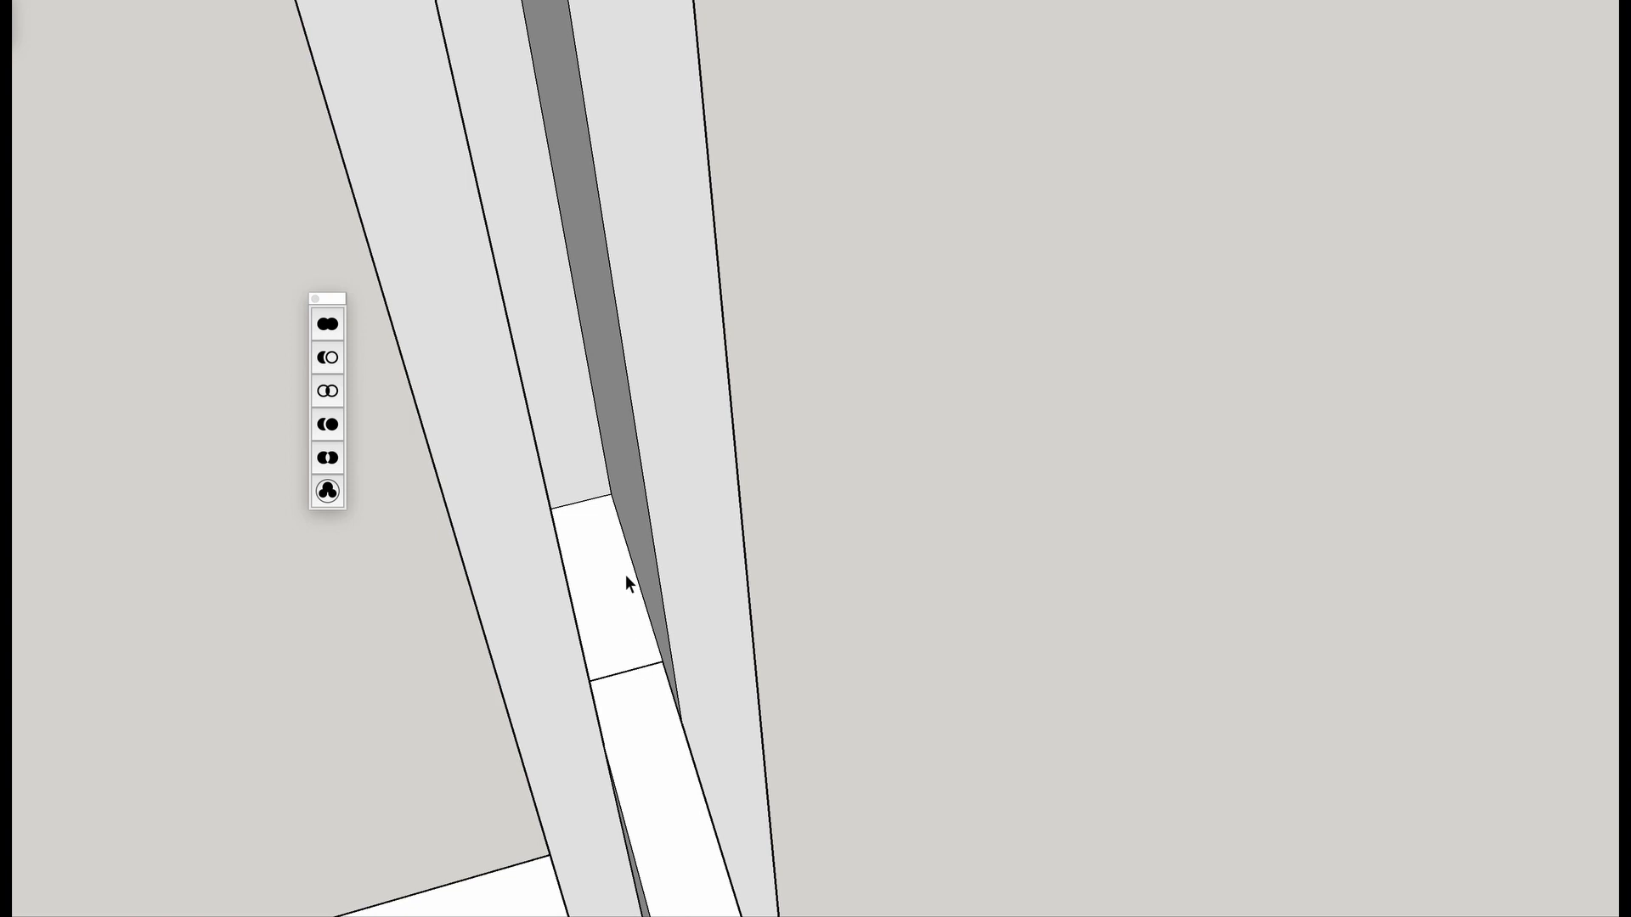
middle_click_drag(626, 601, 647, 654)
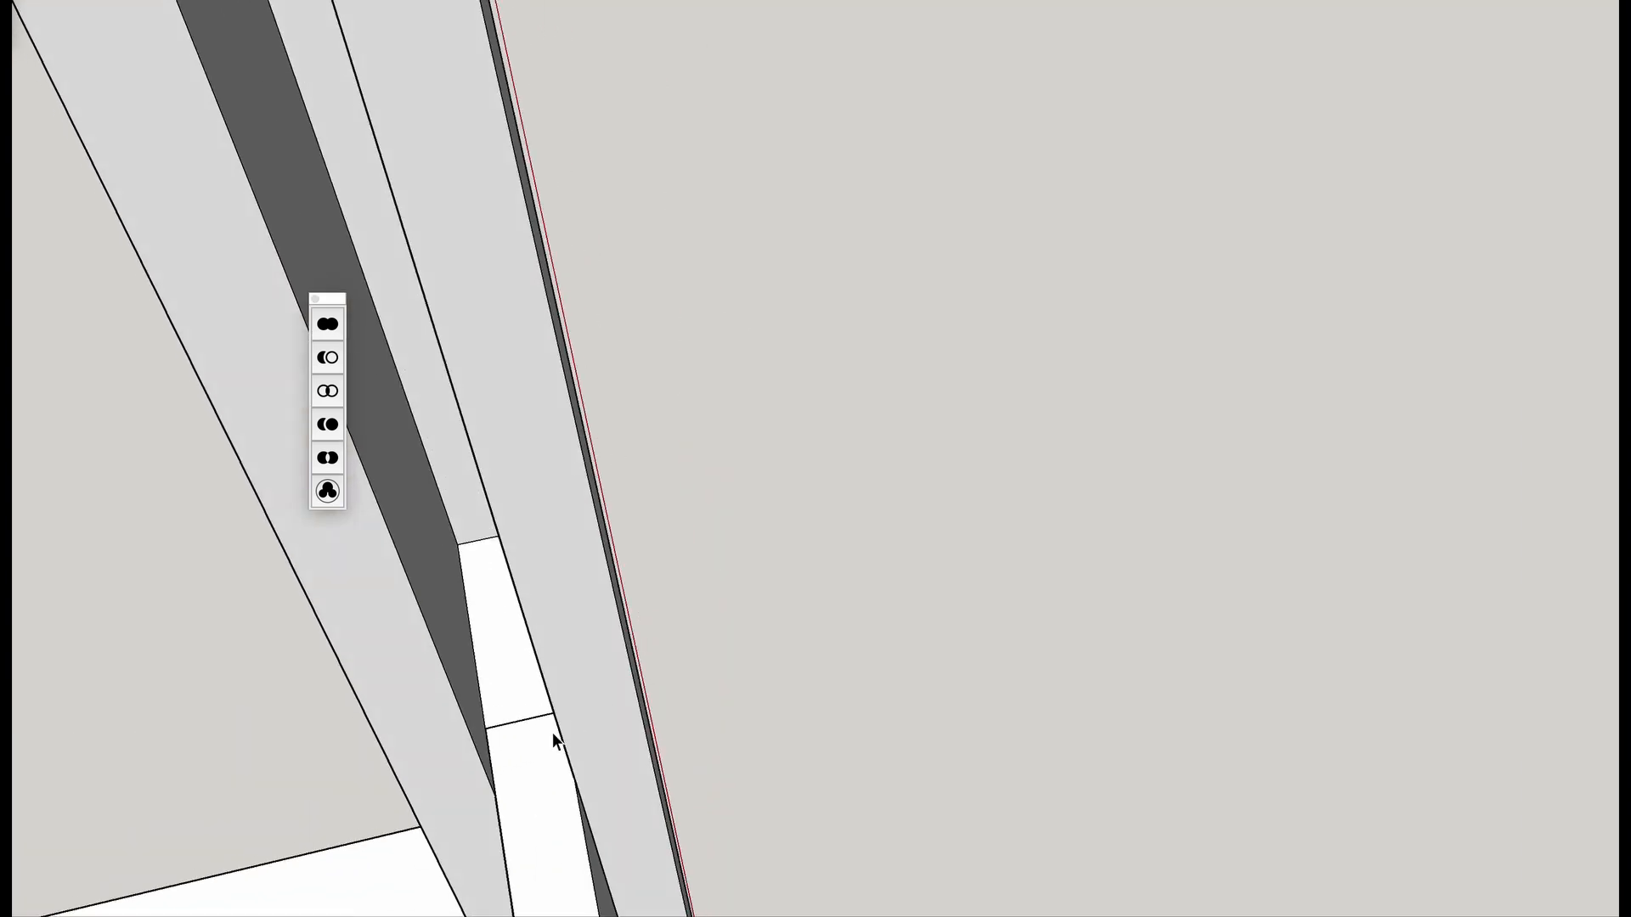
Unhide the hidden top rail so it sits between the two legs of the side panel again.
scroll(552, 732, "down", 5)
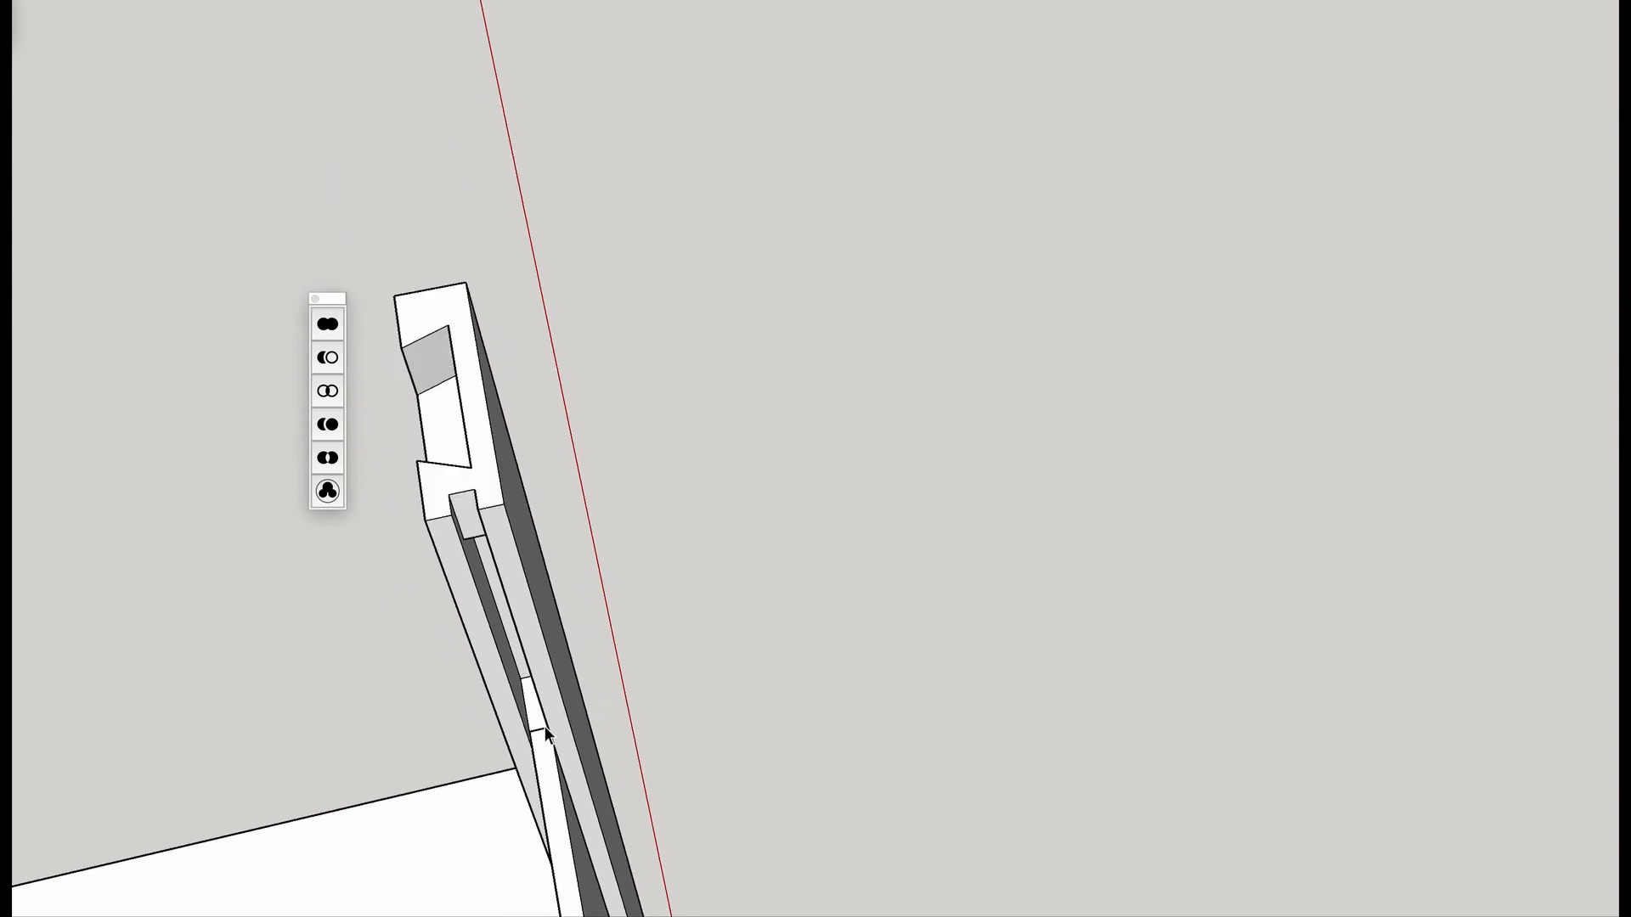
middle_click_drag(585, 704, 664, 485, "shift")
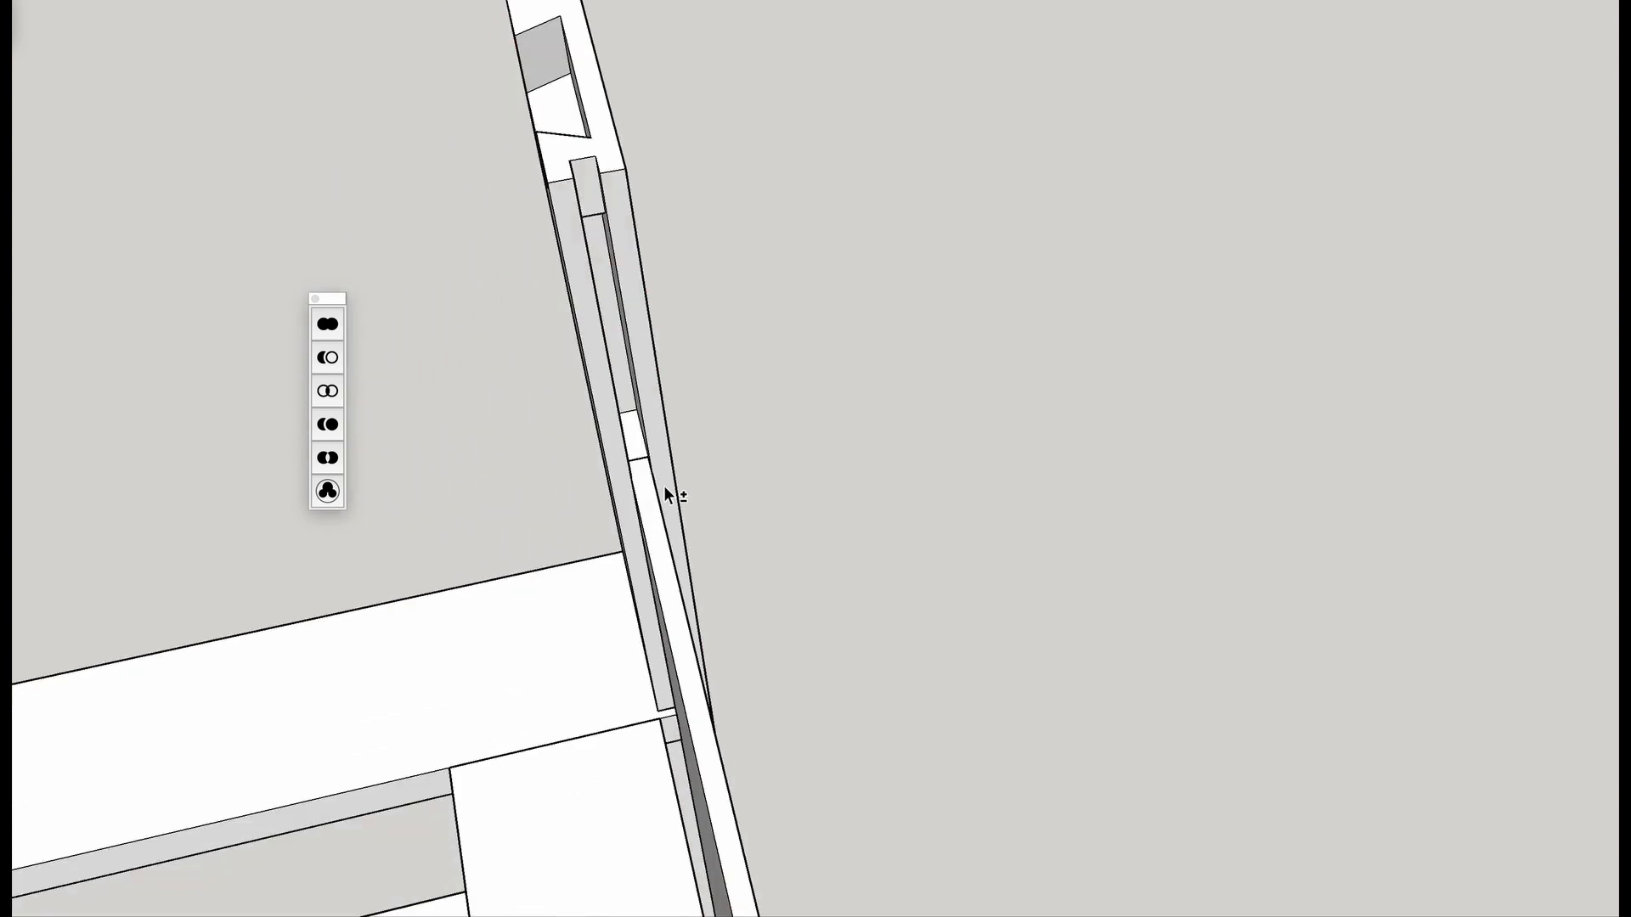
scroll(664, 486, "down", 5)
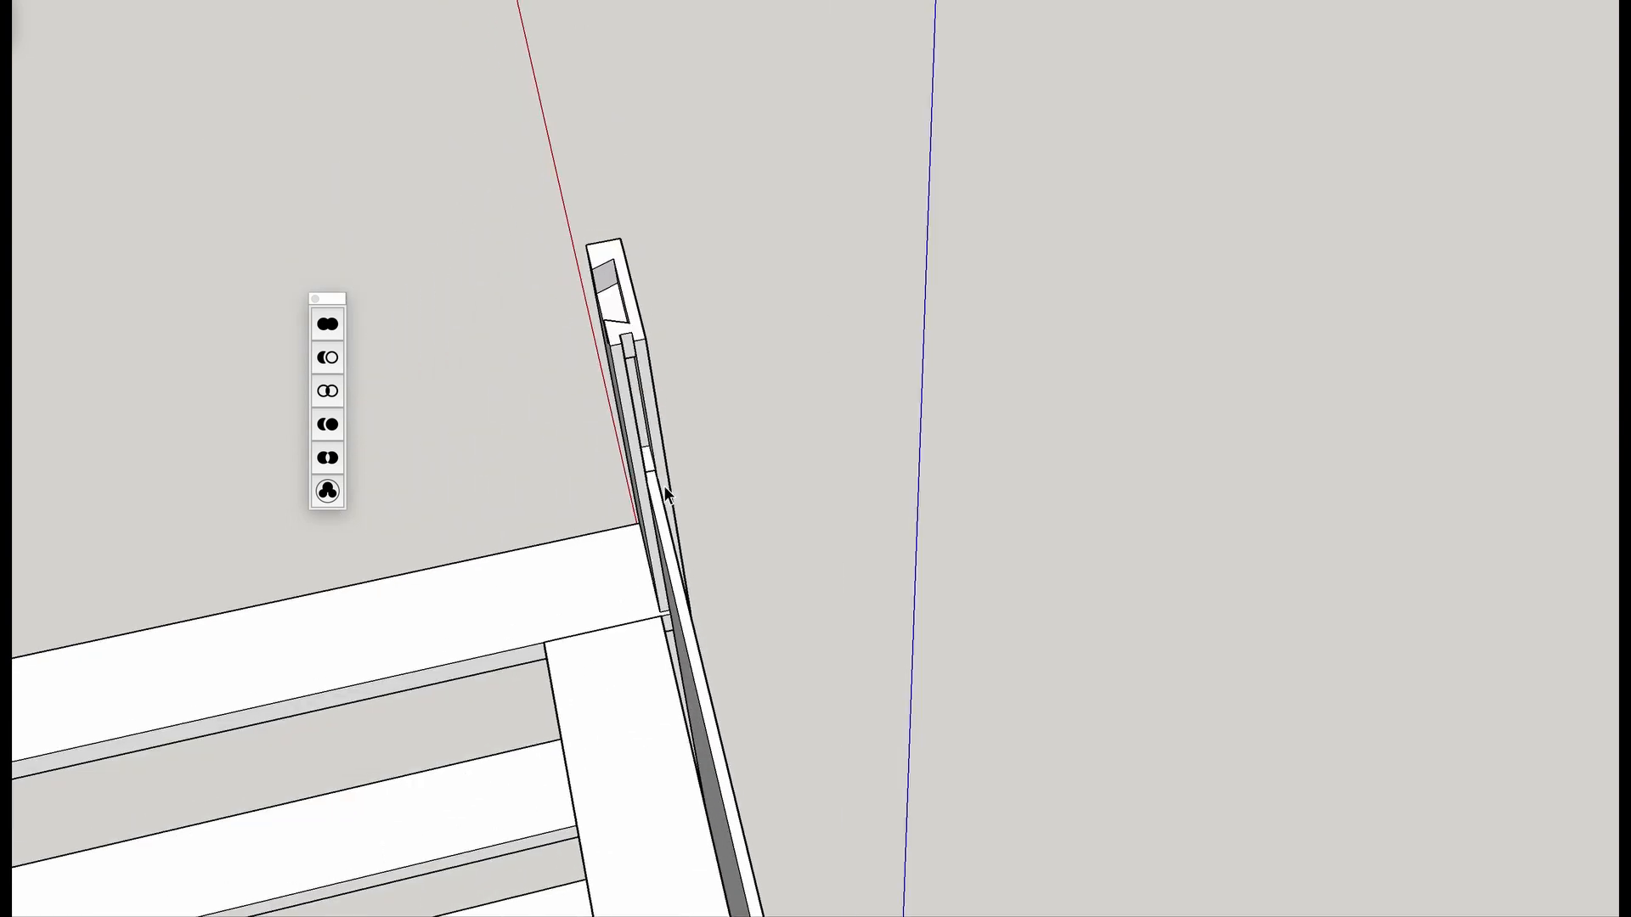
middle_click_drag(764, 492, 282, 381)
scroll(282, 380, "down", 3)
middle_click_drag(515, 393, 1096, 407, "shift")
middle_click_drag(1062, 483, 637, 422)
scroll(665, 378, "up", 3)
middle_click_drag(776, 353, 714, 347)
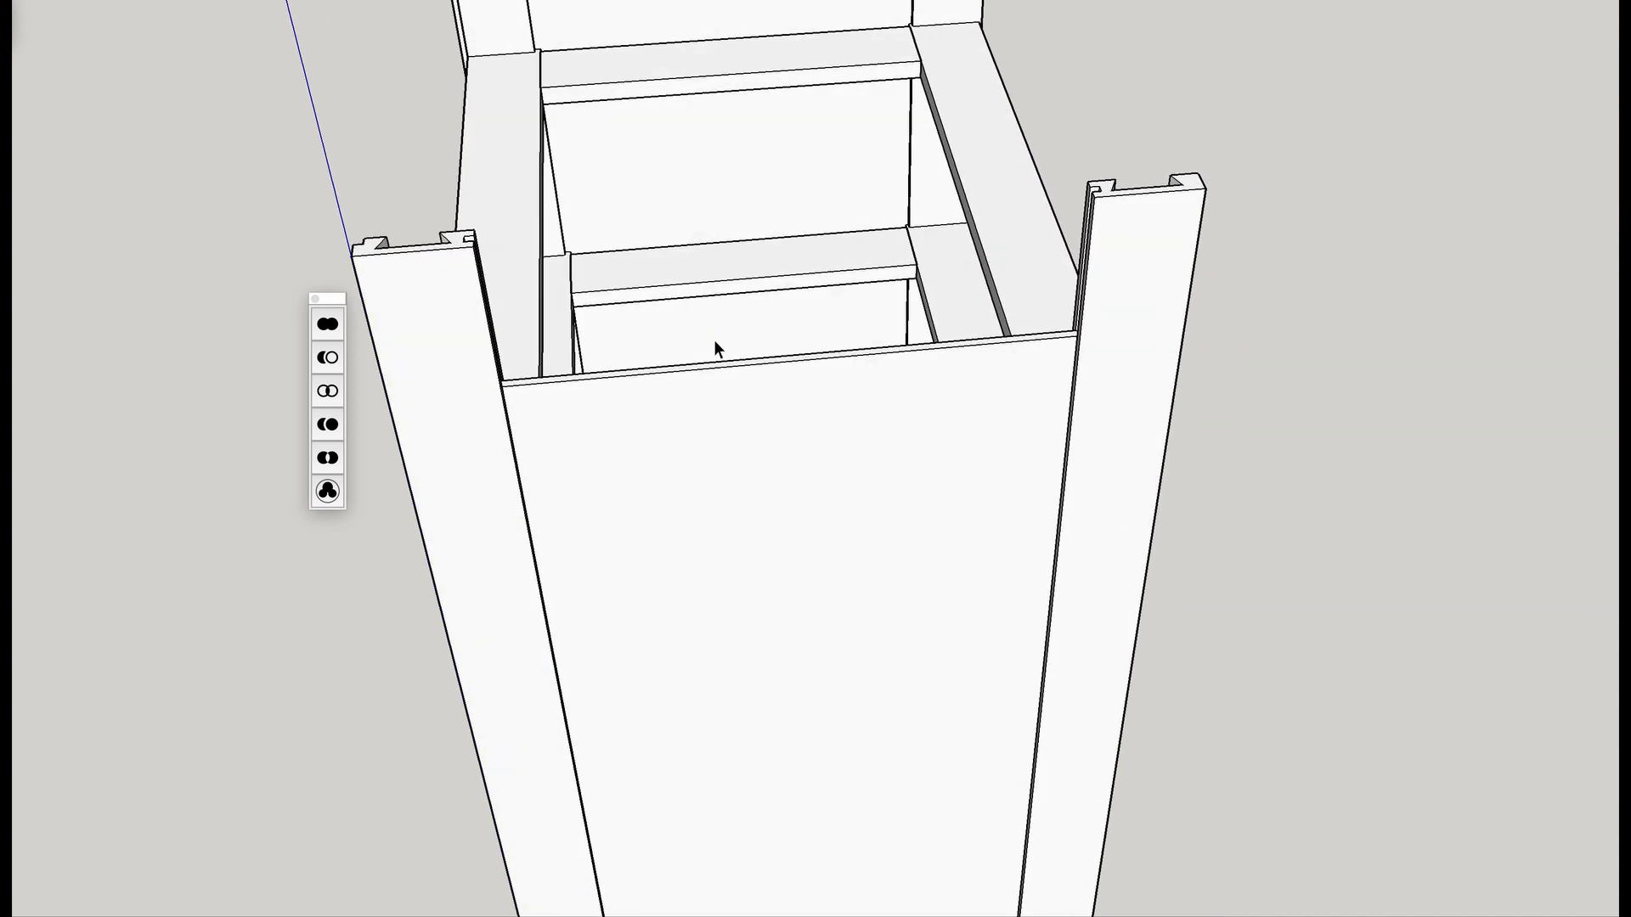
middle_click_drag(714, 345, 875, 395, "shift")
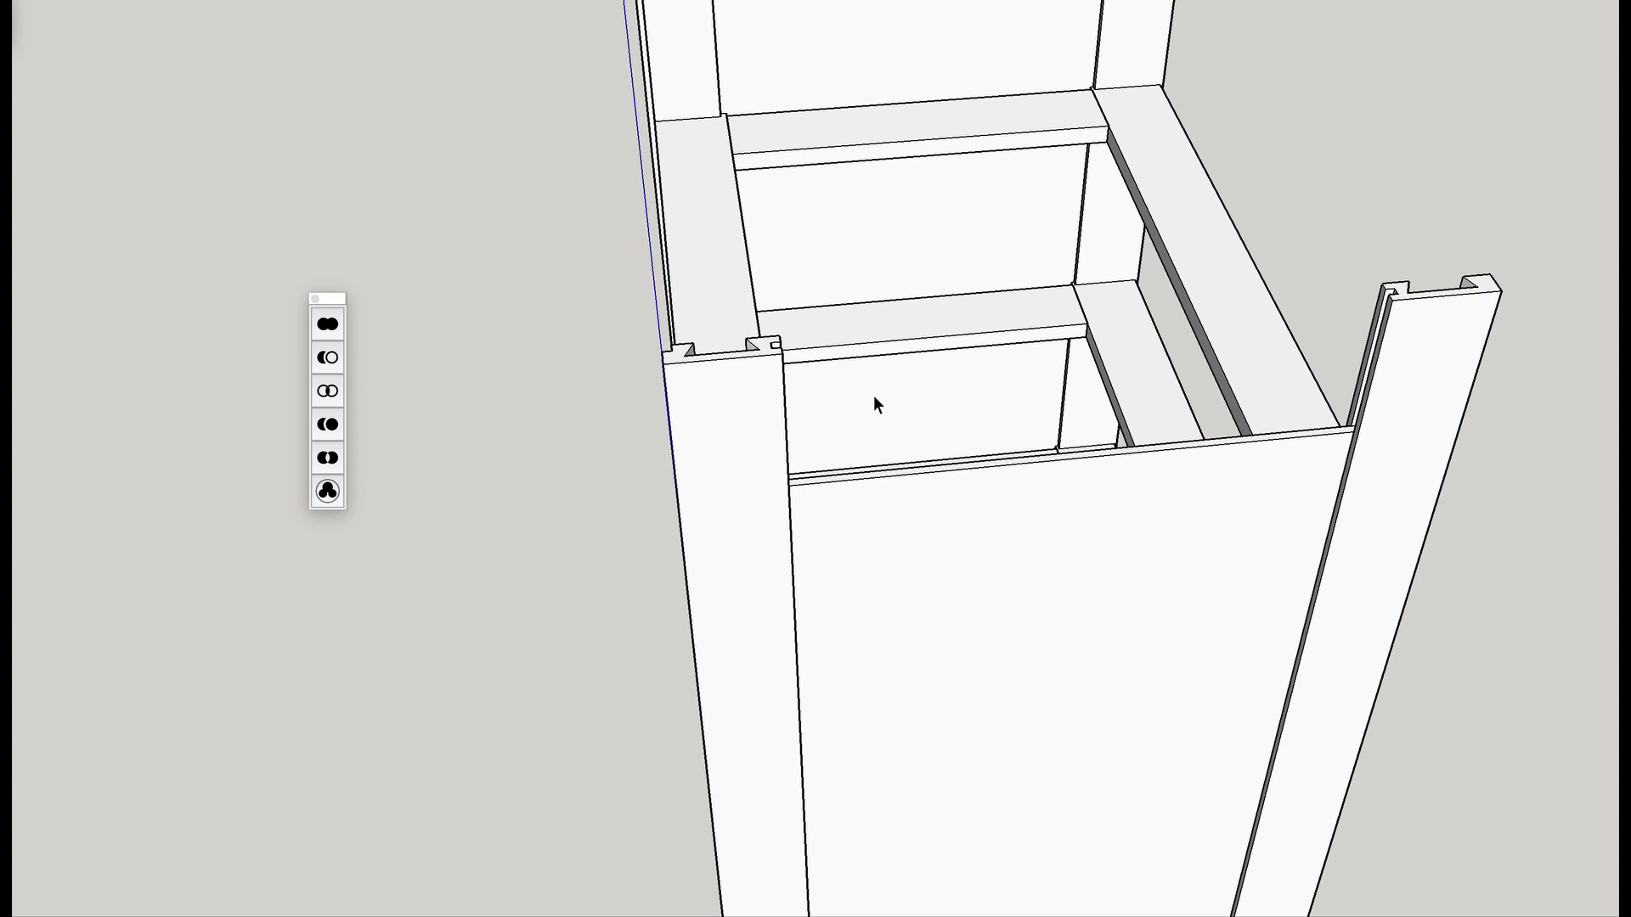
key("alt+h")
left_click(876, 406)
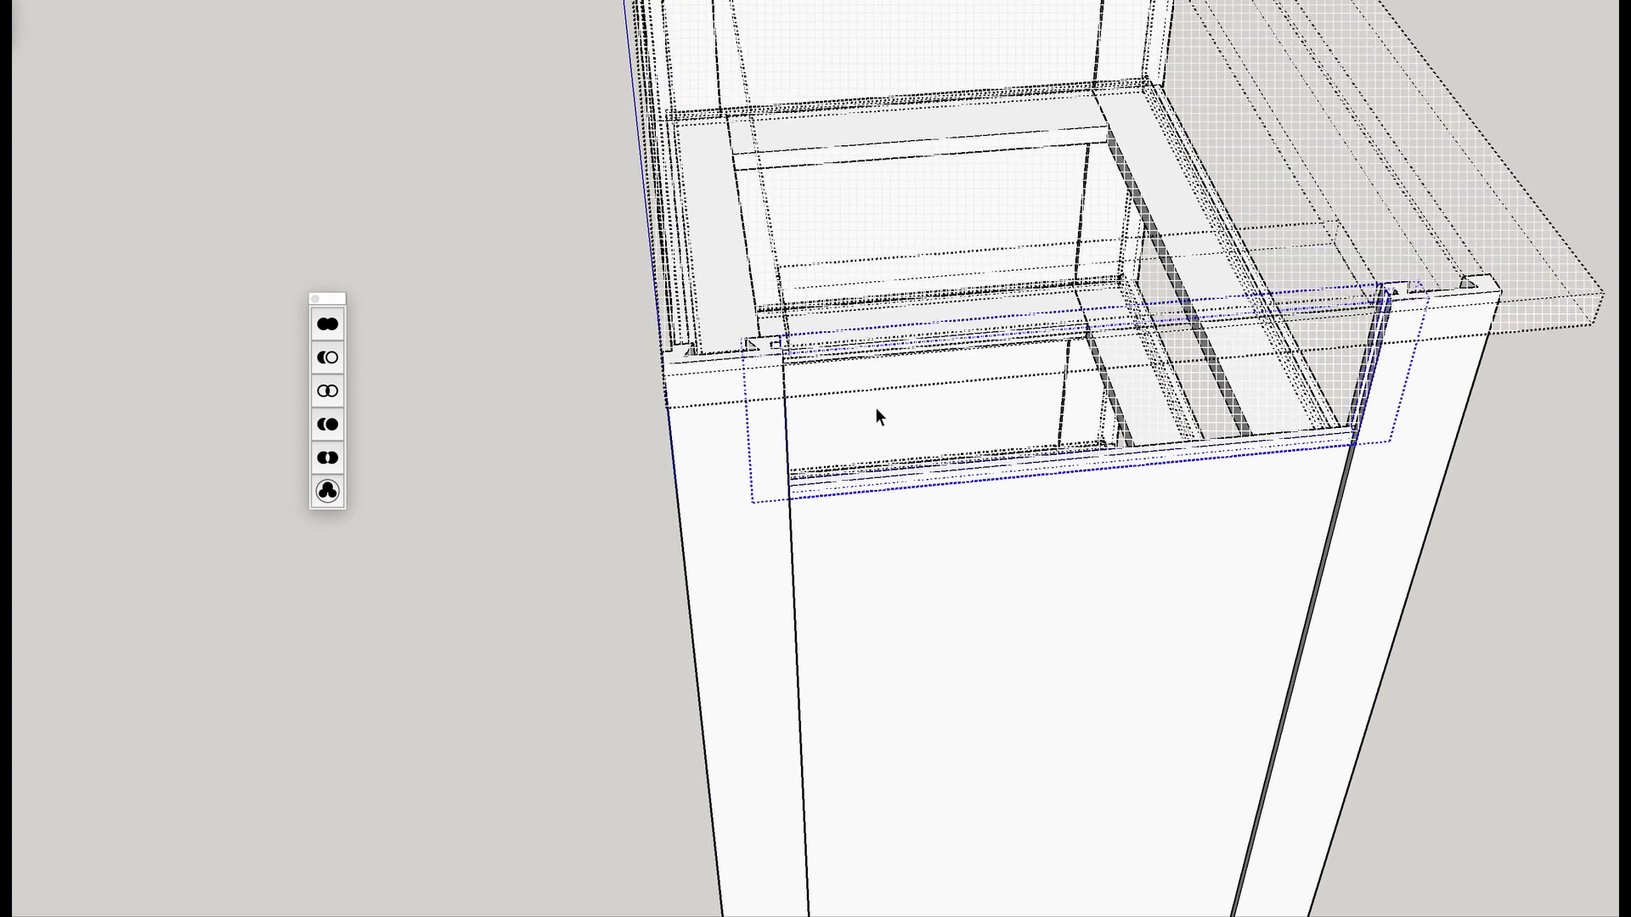
key("shift+h")
key("alt+h")
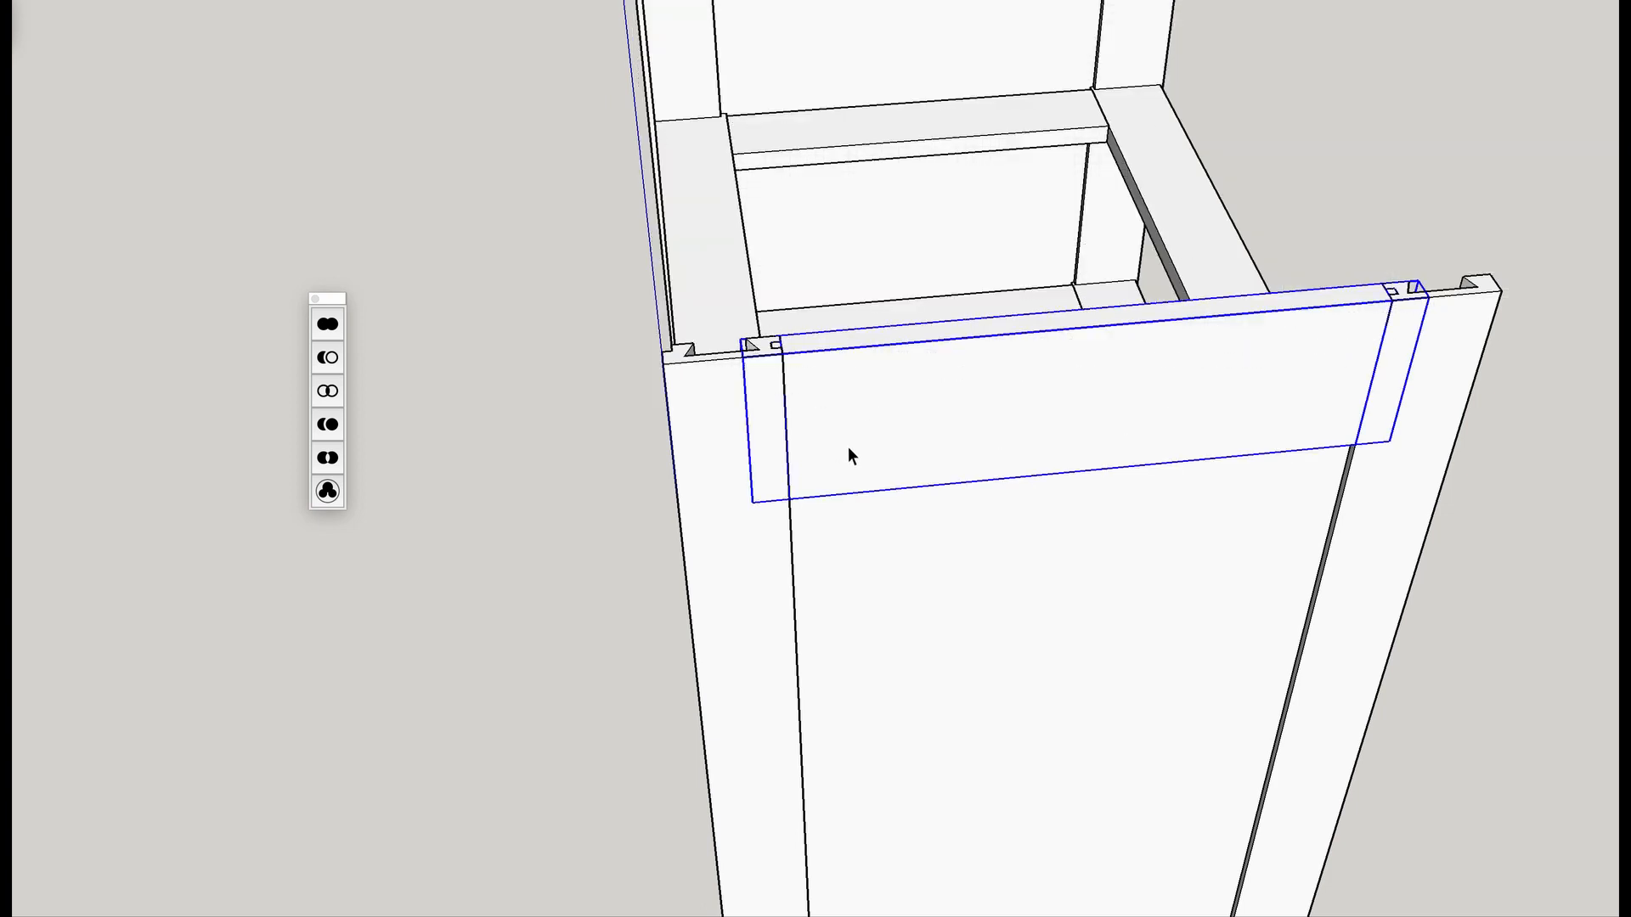
Trim the second leg of the same side panel with its top rail using solid Trim, continuing past the invalid-solid warning.
left_click(494, 503)
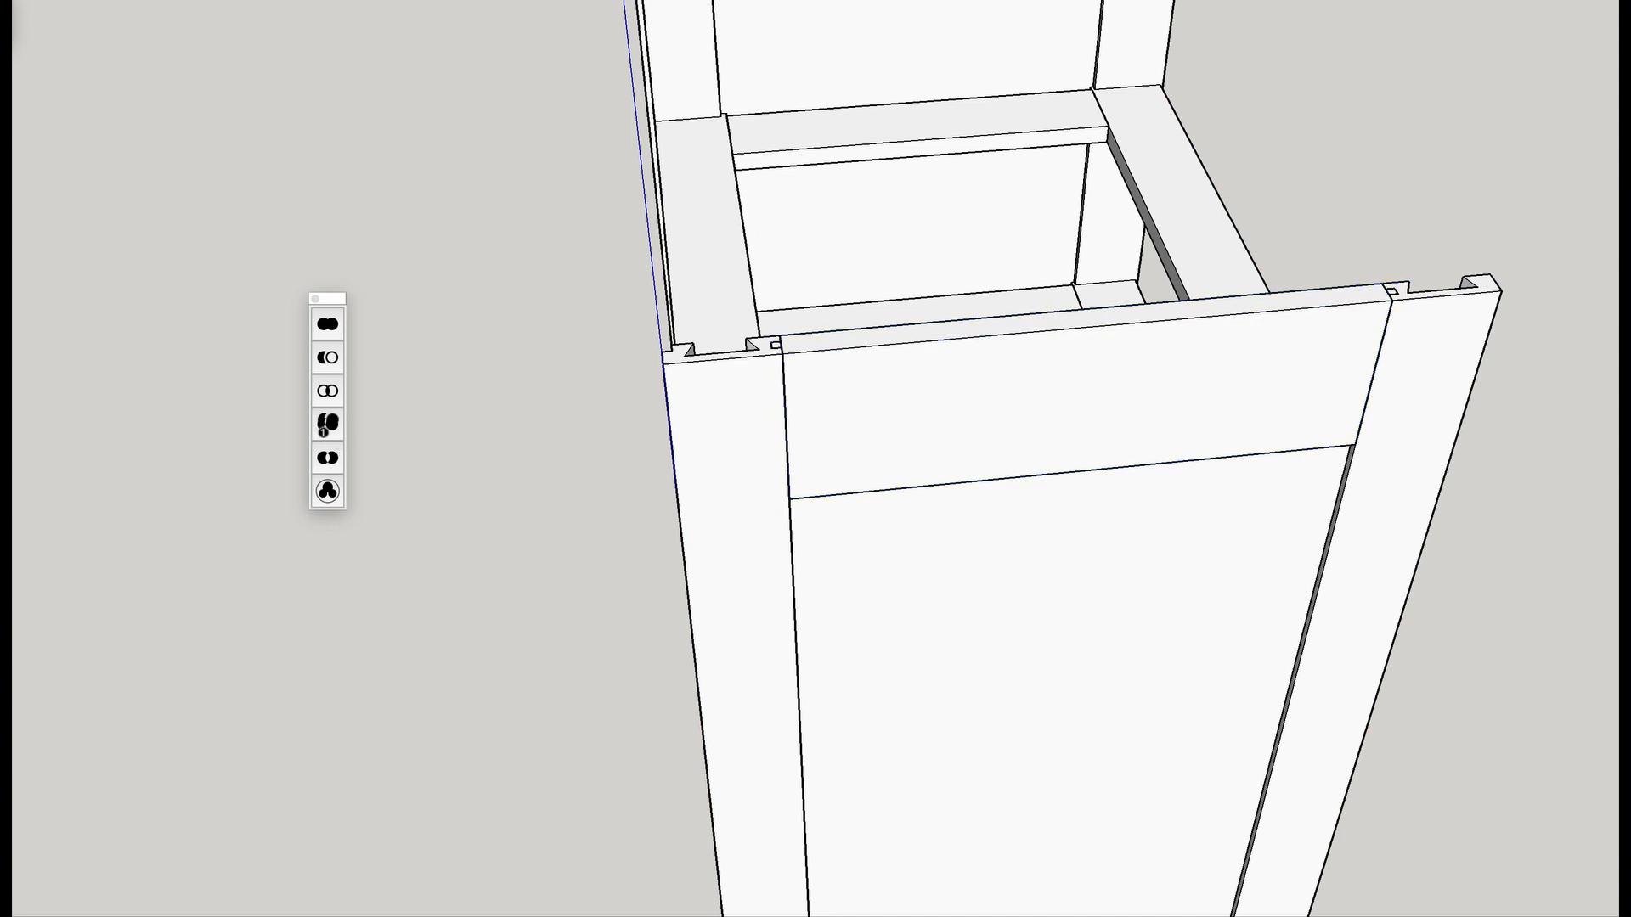
left_click(728, 416)
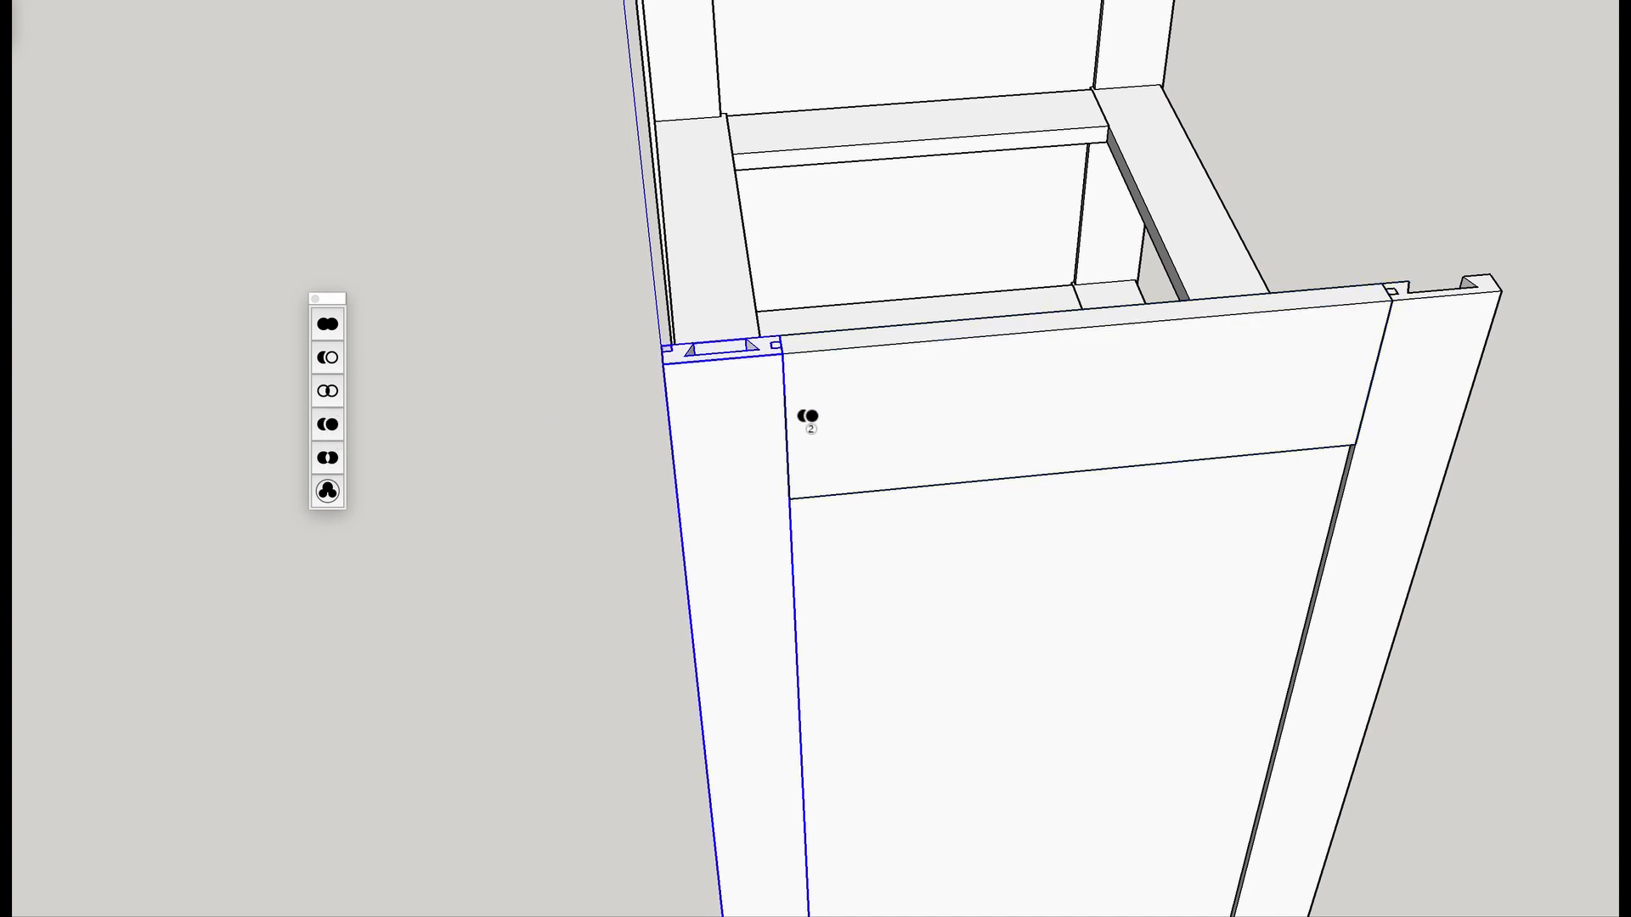
left_click(914, 401)
left_click(1094, 169)
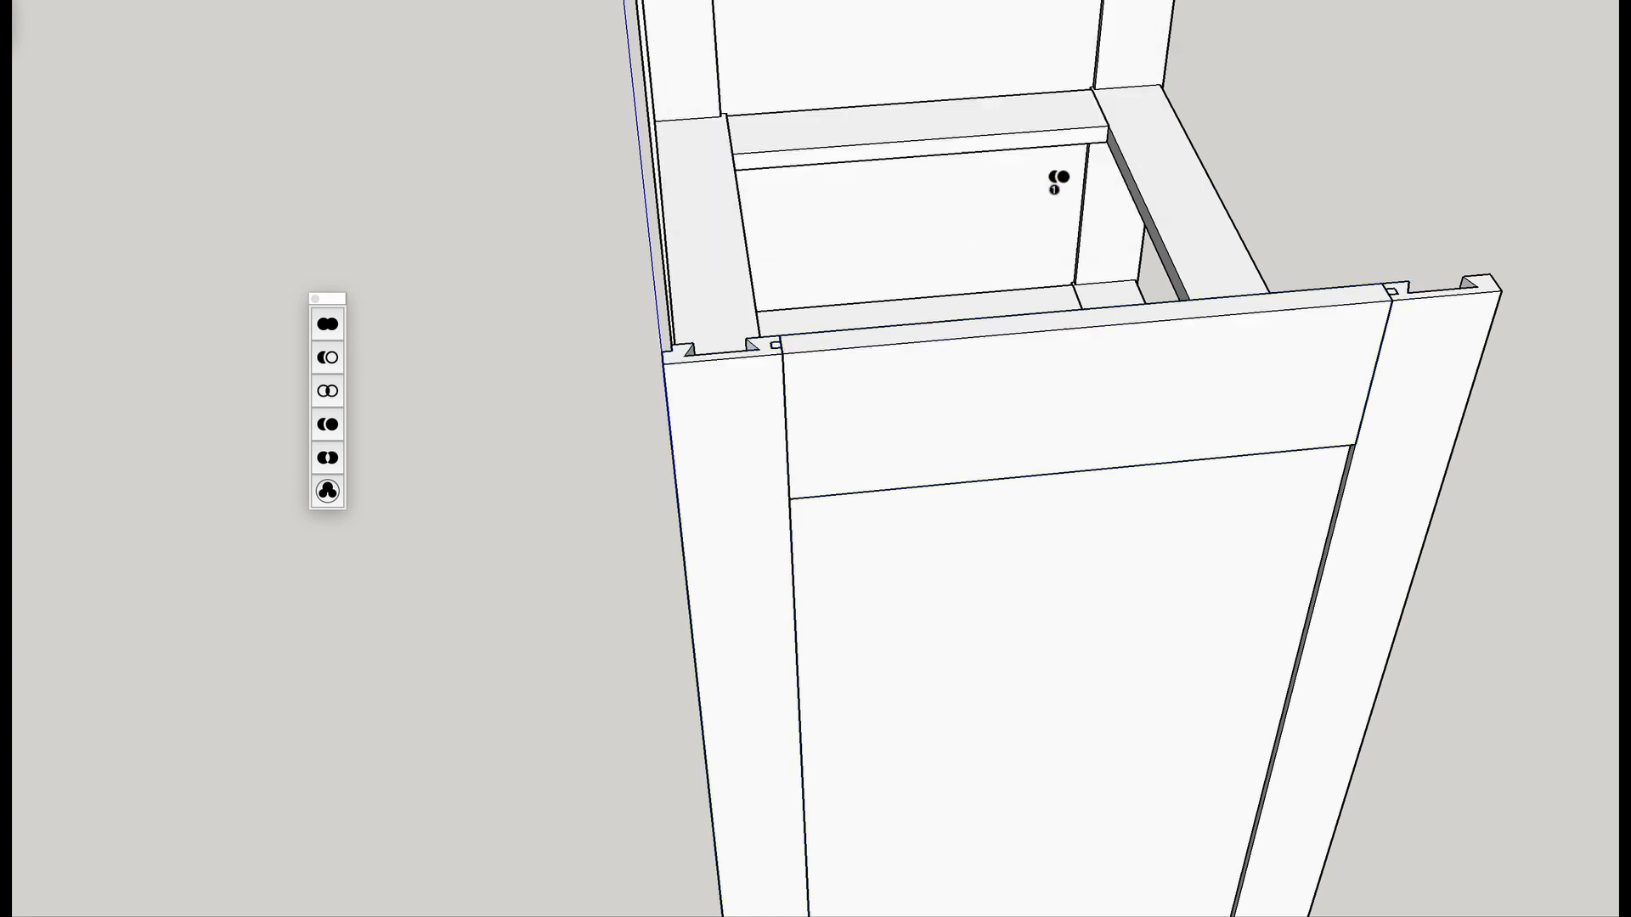
Trim both legs of the opposite side panel with that panel's top rail, continuing past each invalid-solid warning.
left_click(751, 367)
middle_click_drag(750, 367, 1085, 640)
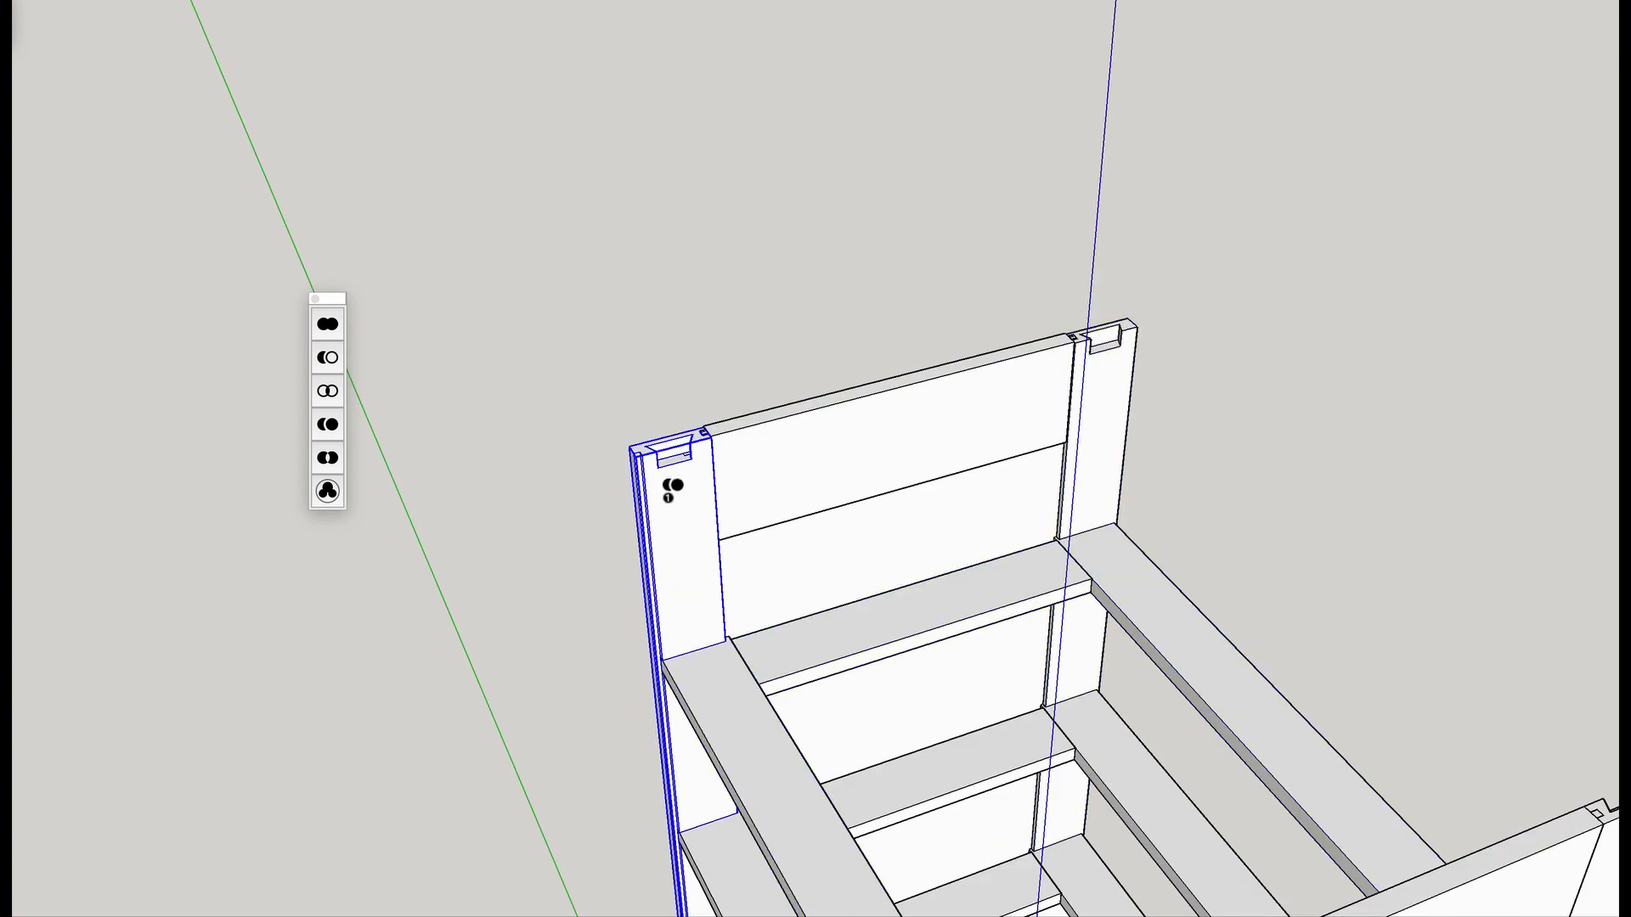
left_click(767, 464)
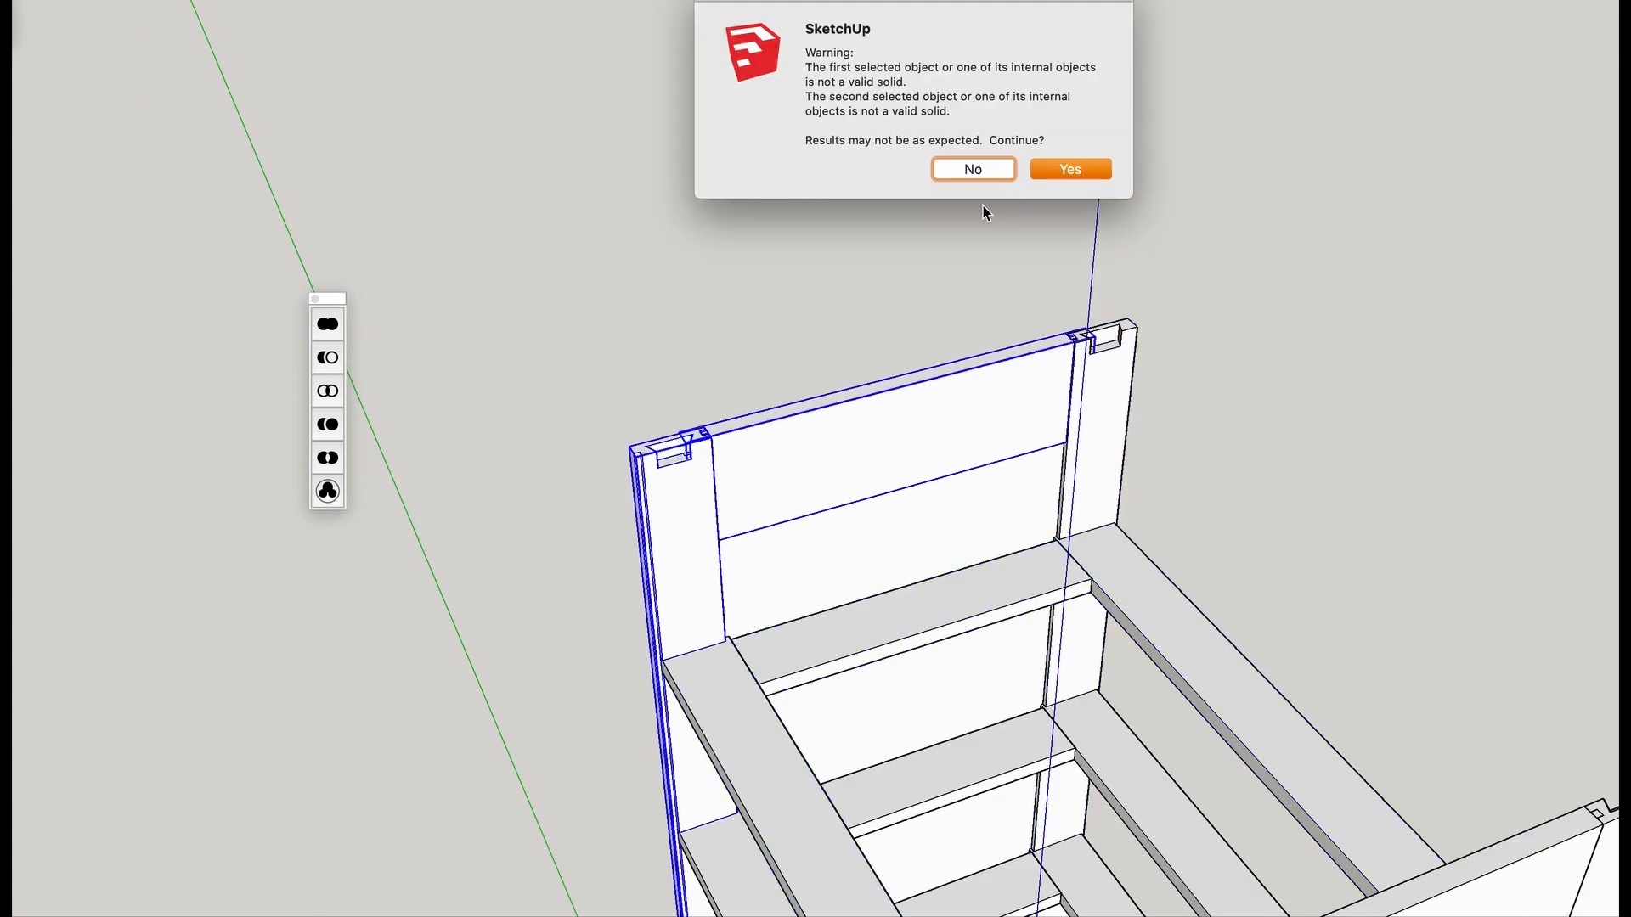
left_click(1053, 167)
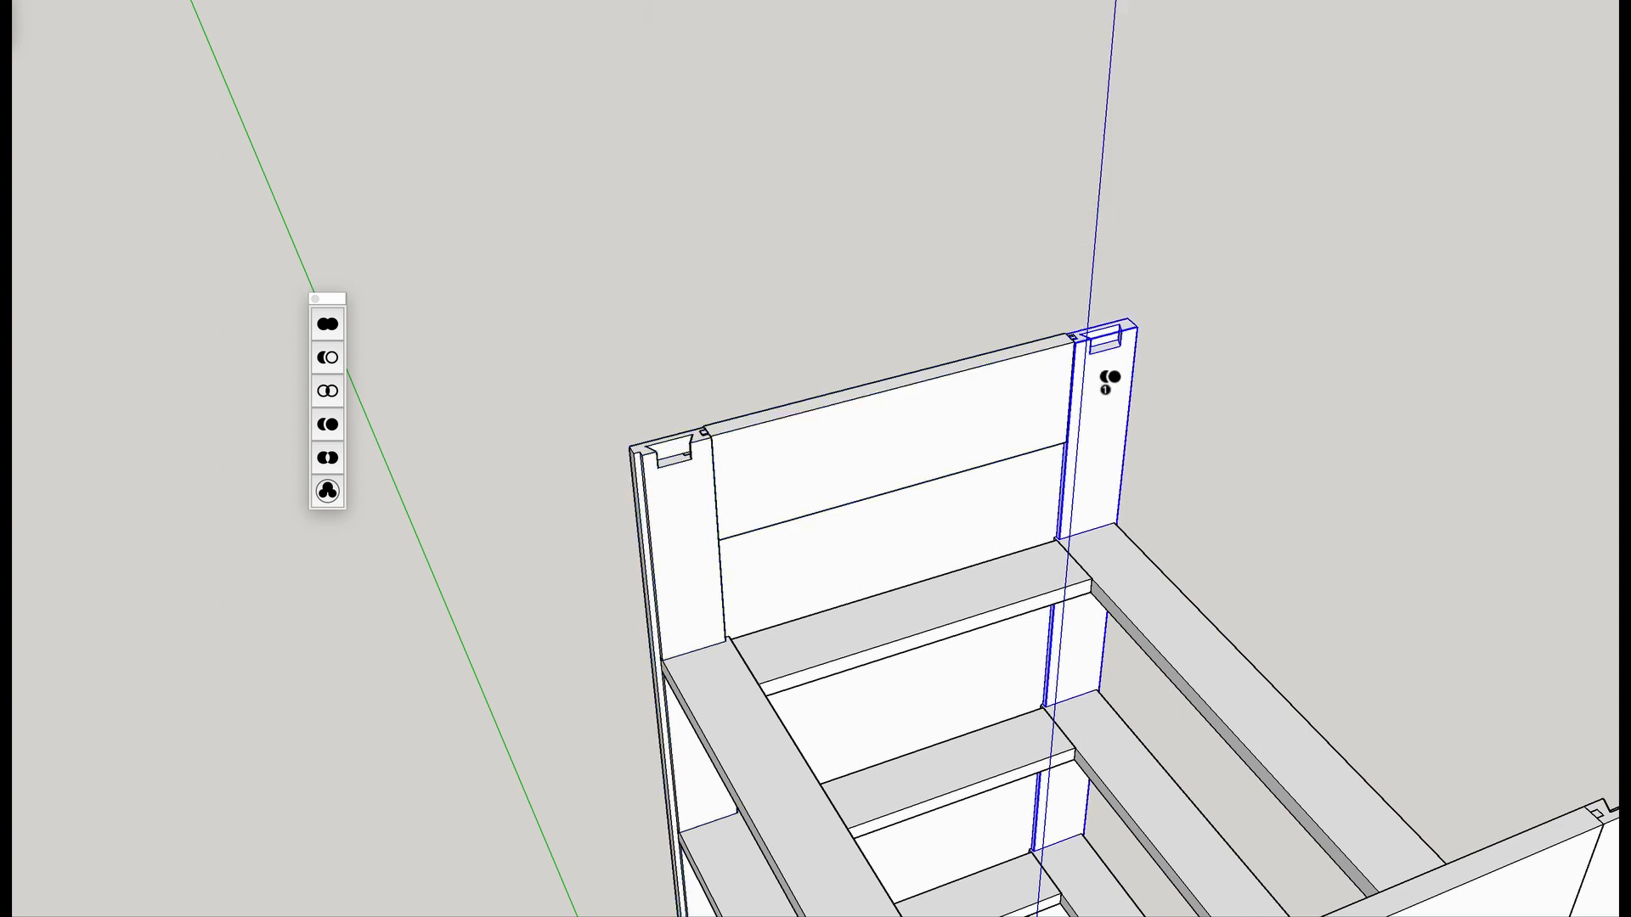
left_click(1033, 392)
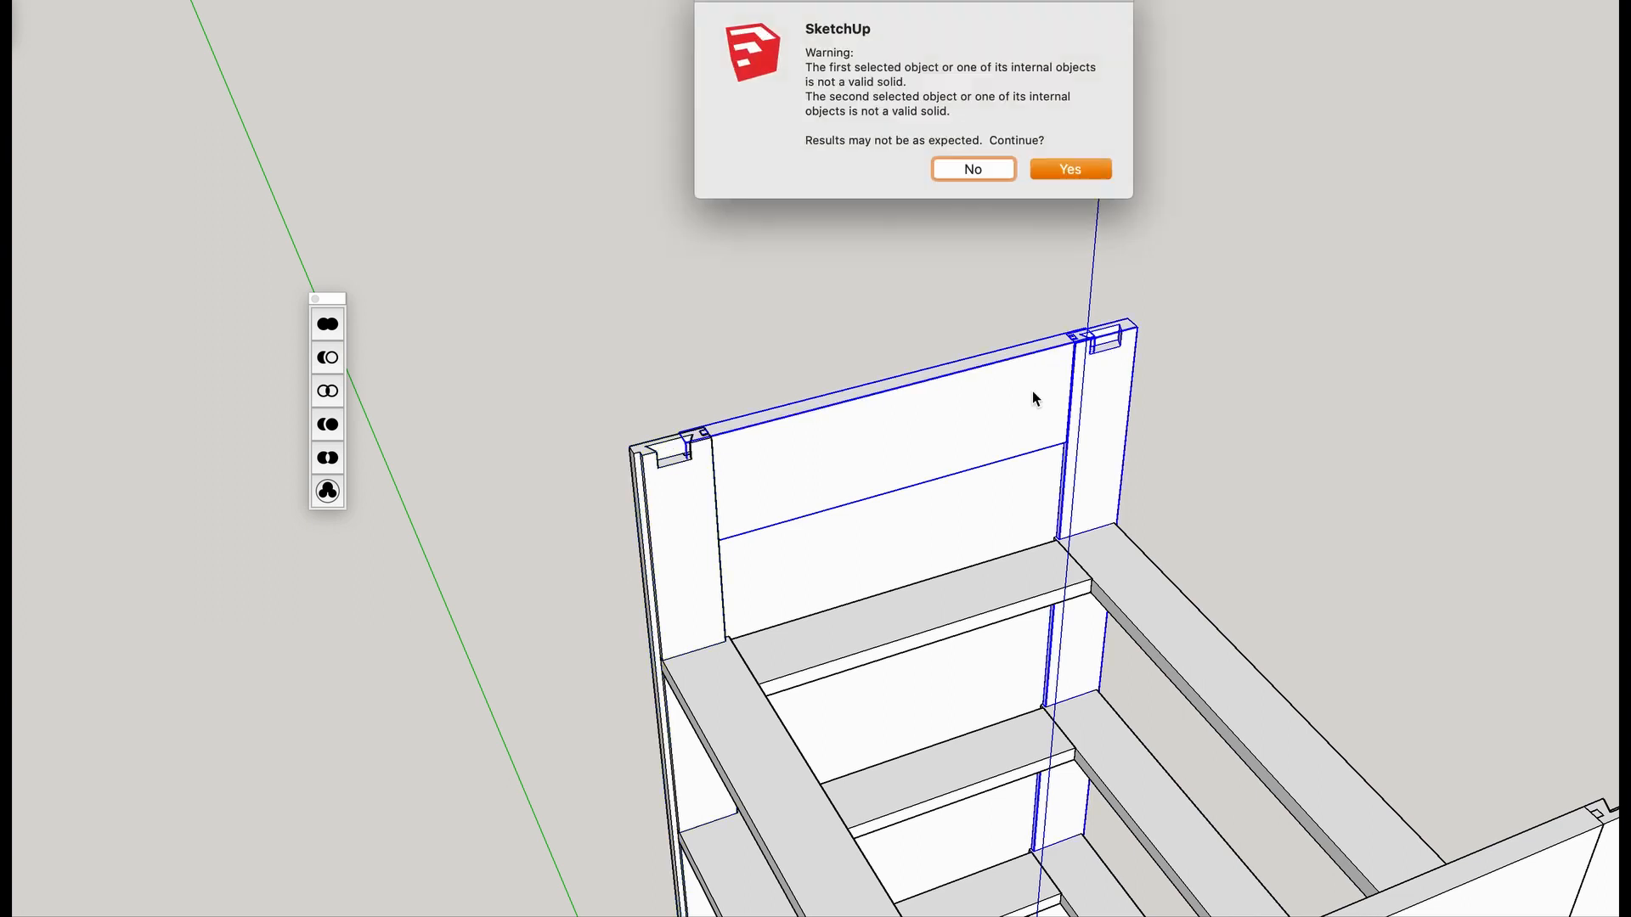
left_click(1074, 171)
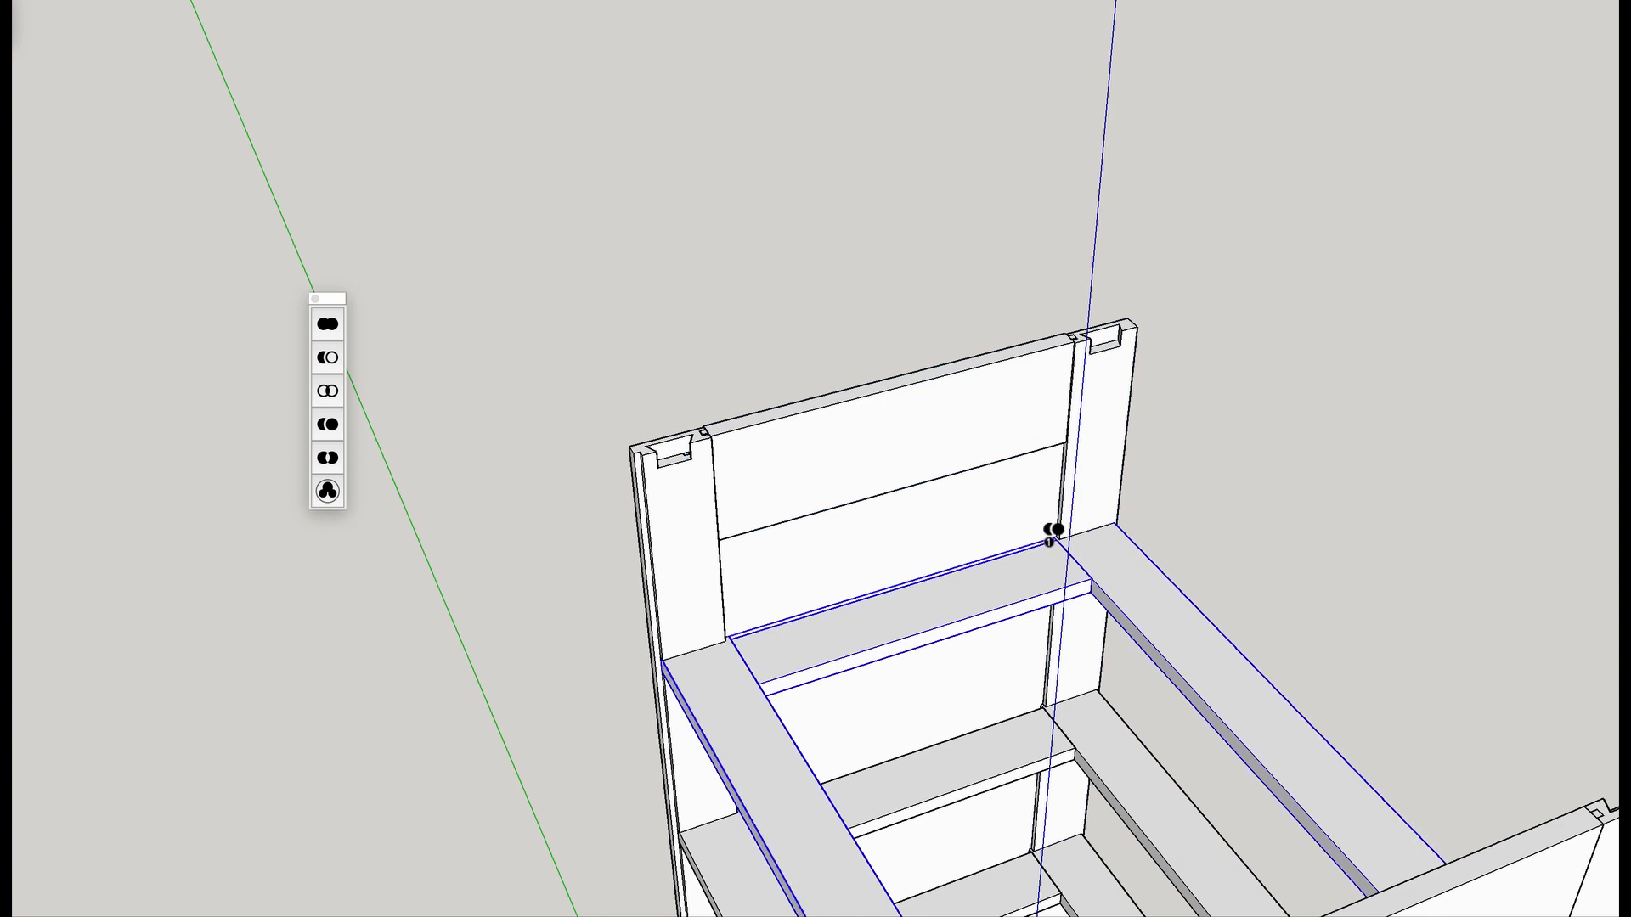
Trim both legs of the side panel at the origin with its bottom rail above the foot curves, accepting each warning.
middle_click_drag(1053, 535, 819, 343)
scroll(819, 342, "down", 2)
middle_click_drag(890, 581, 743, 71, "shift")
scroll(712, 403, "down", 5)
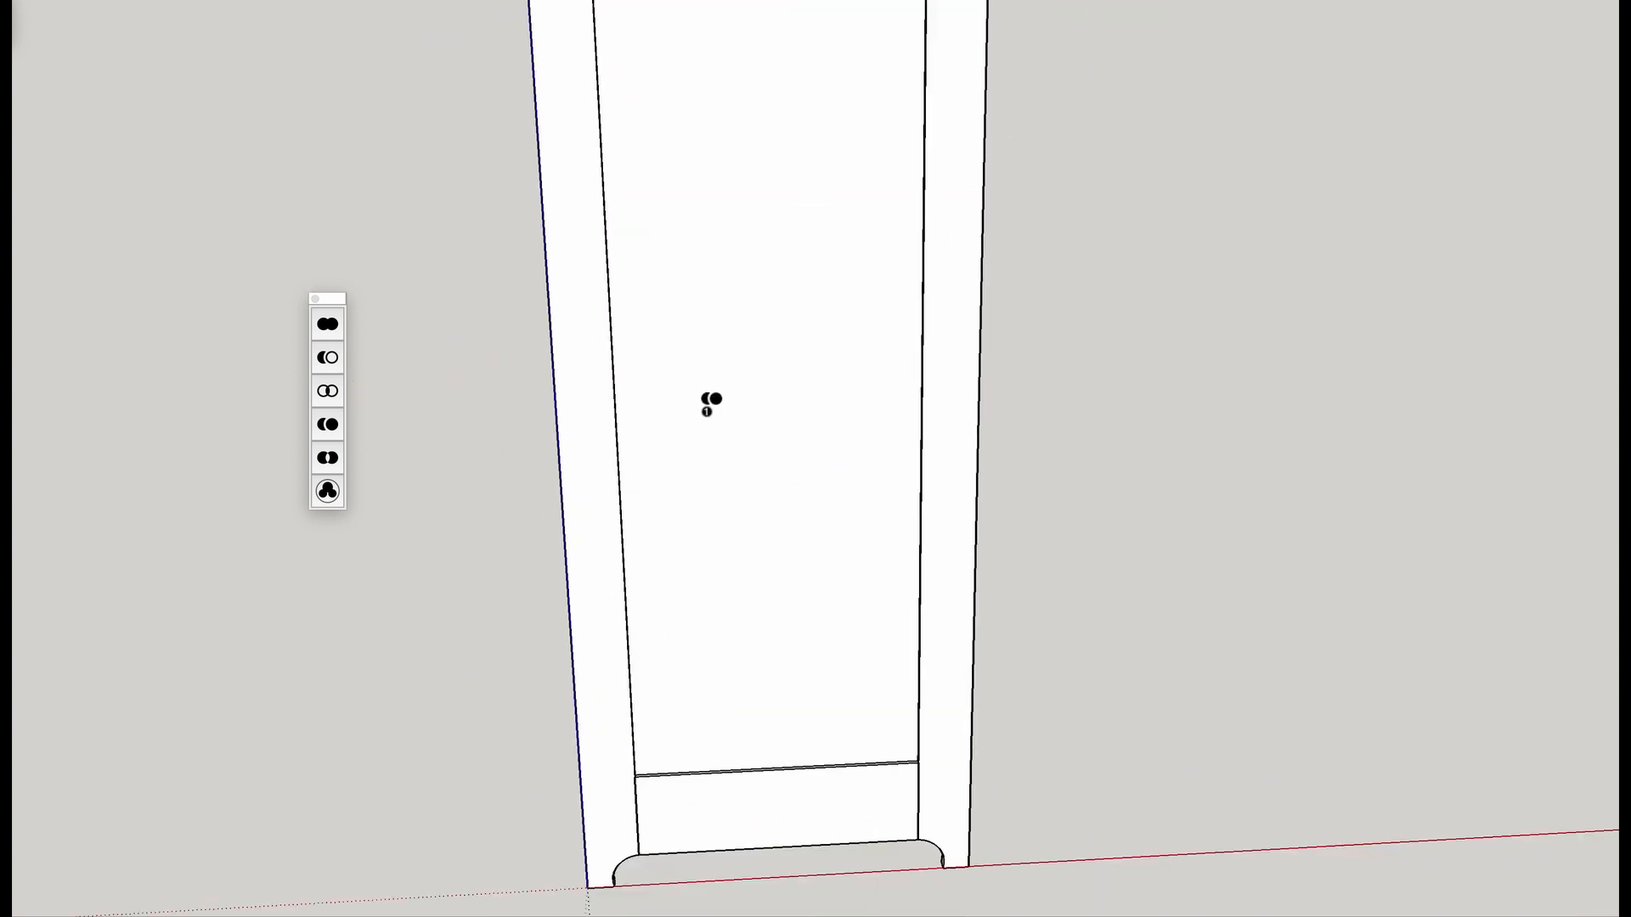
middle_click_drag(687, 686, 679, 500, "shift")
left_click(633, 486)
left_click(685, 497)
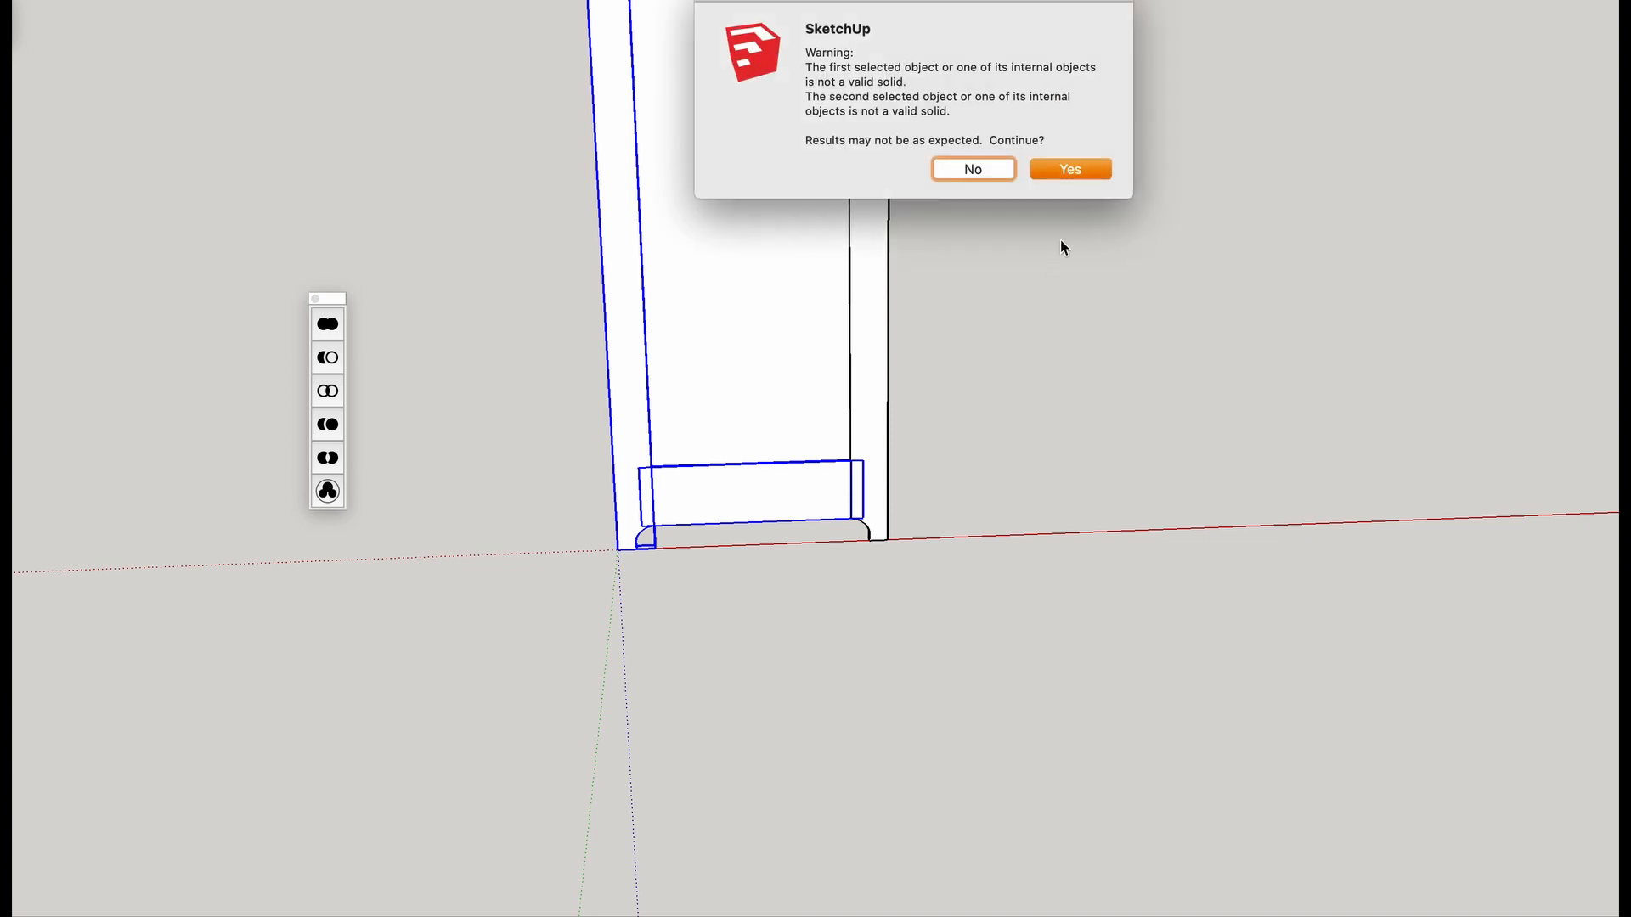
left_click(1081, 163)
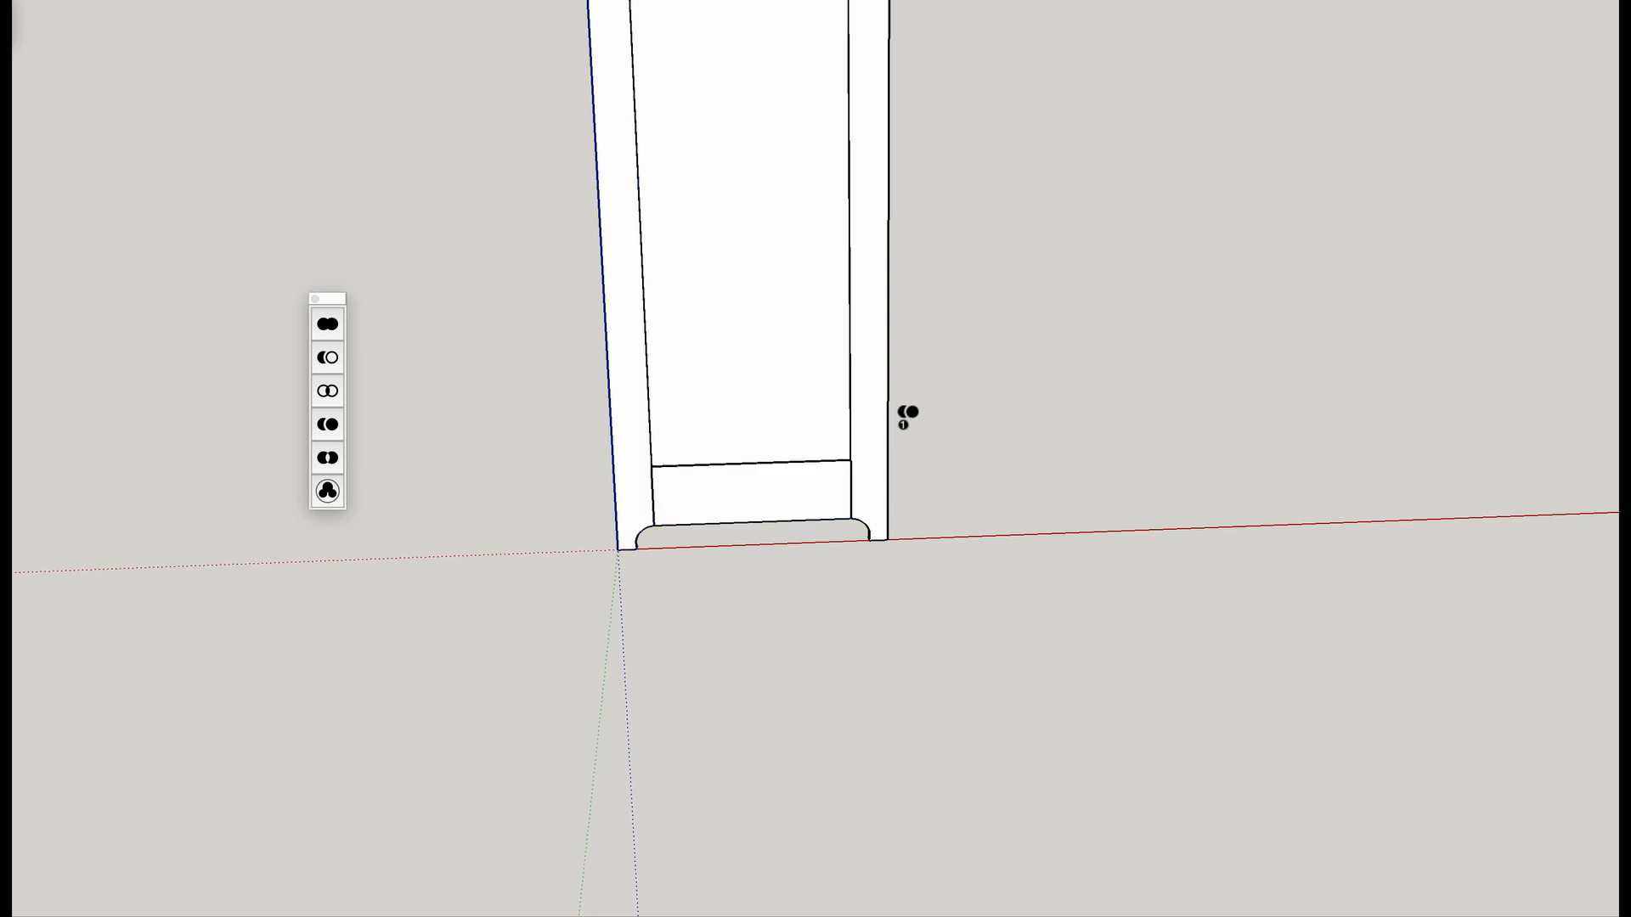
left_click(807, 491)
left_click(1070, 169)
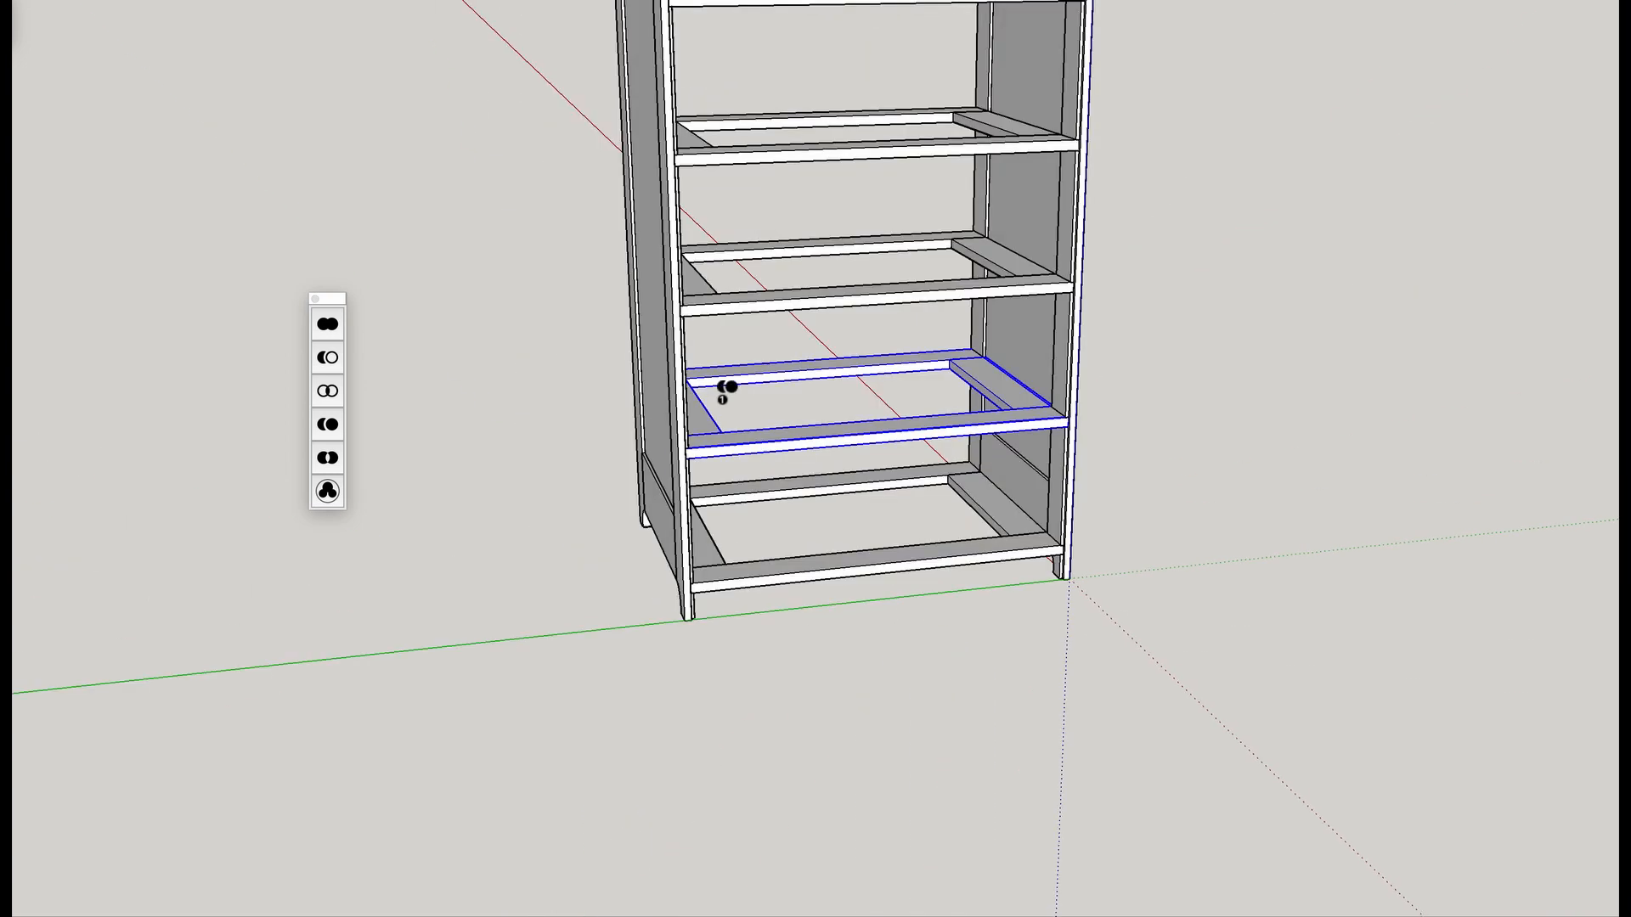
Trim both legs of the other side panel, away from the origin, with its bottom rail, accepting each solid warning.
middle_click_drag(727, 391, 1463, 244)
middle_click_drag(1009, 390, 1251, 442)
left_click(763, 479)
left_click(824, 534)
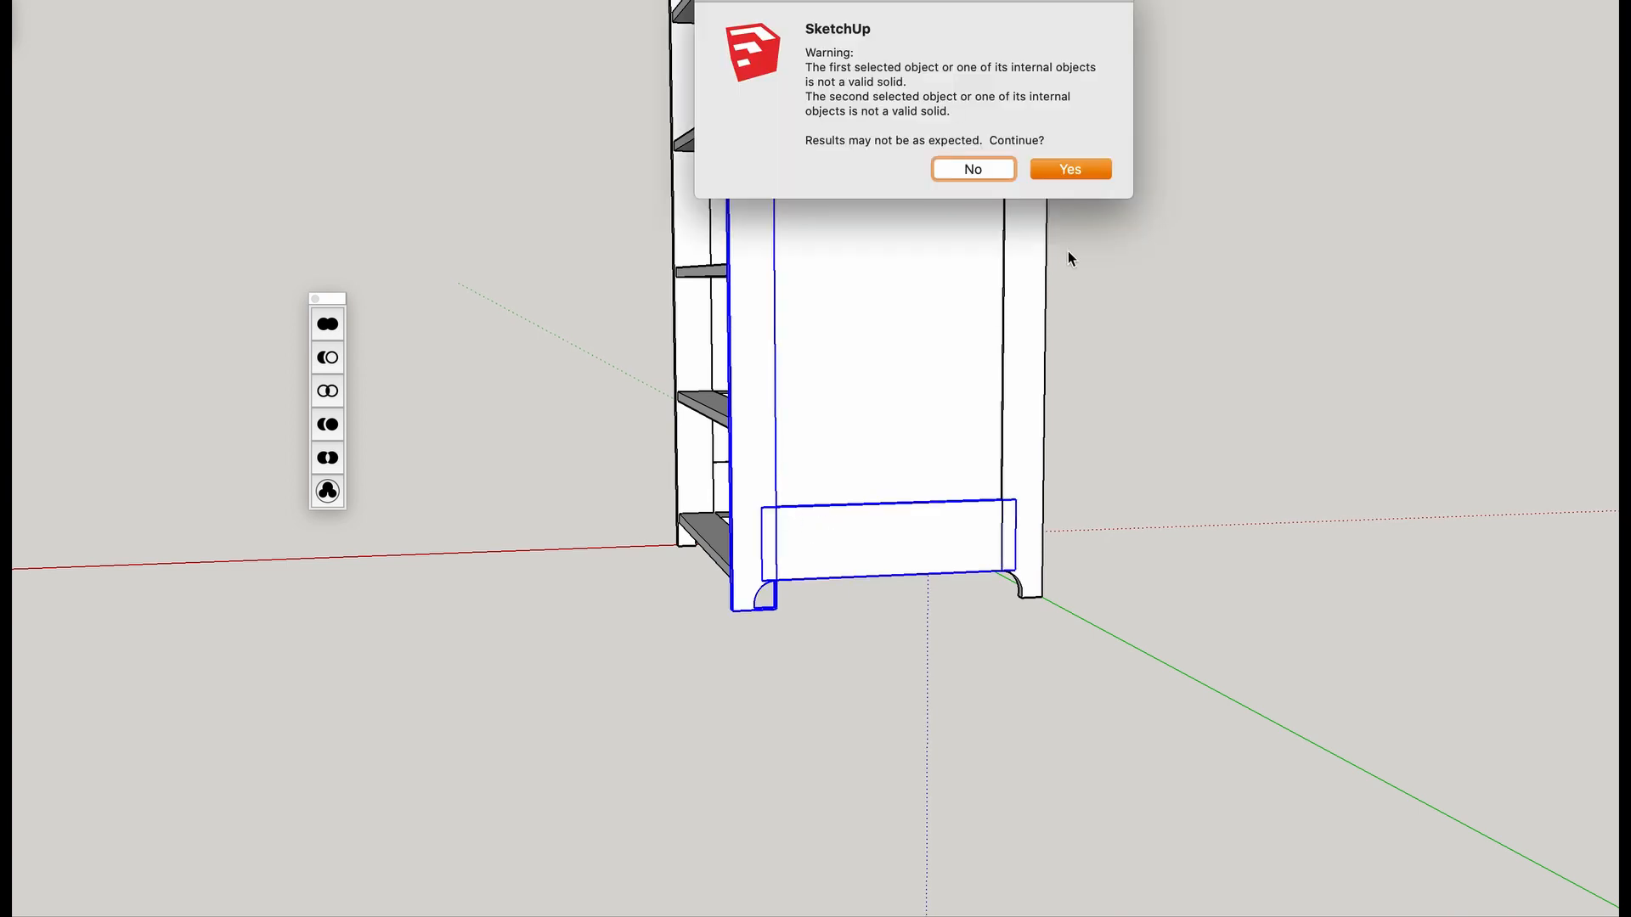
left_click(1070, 170)
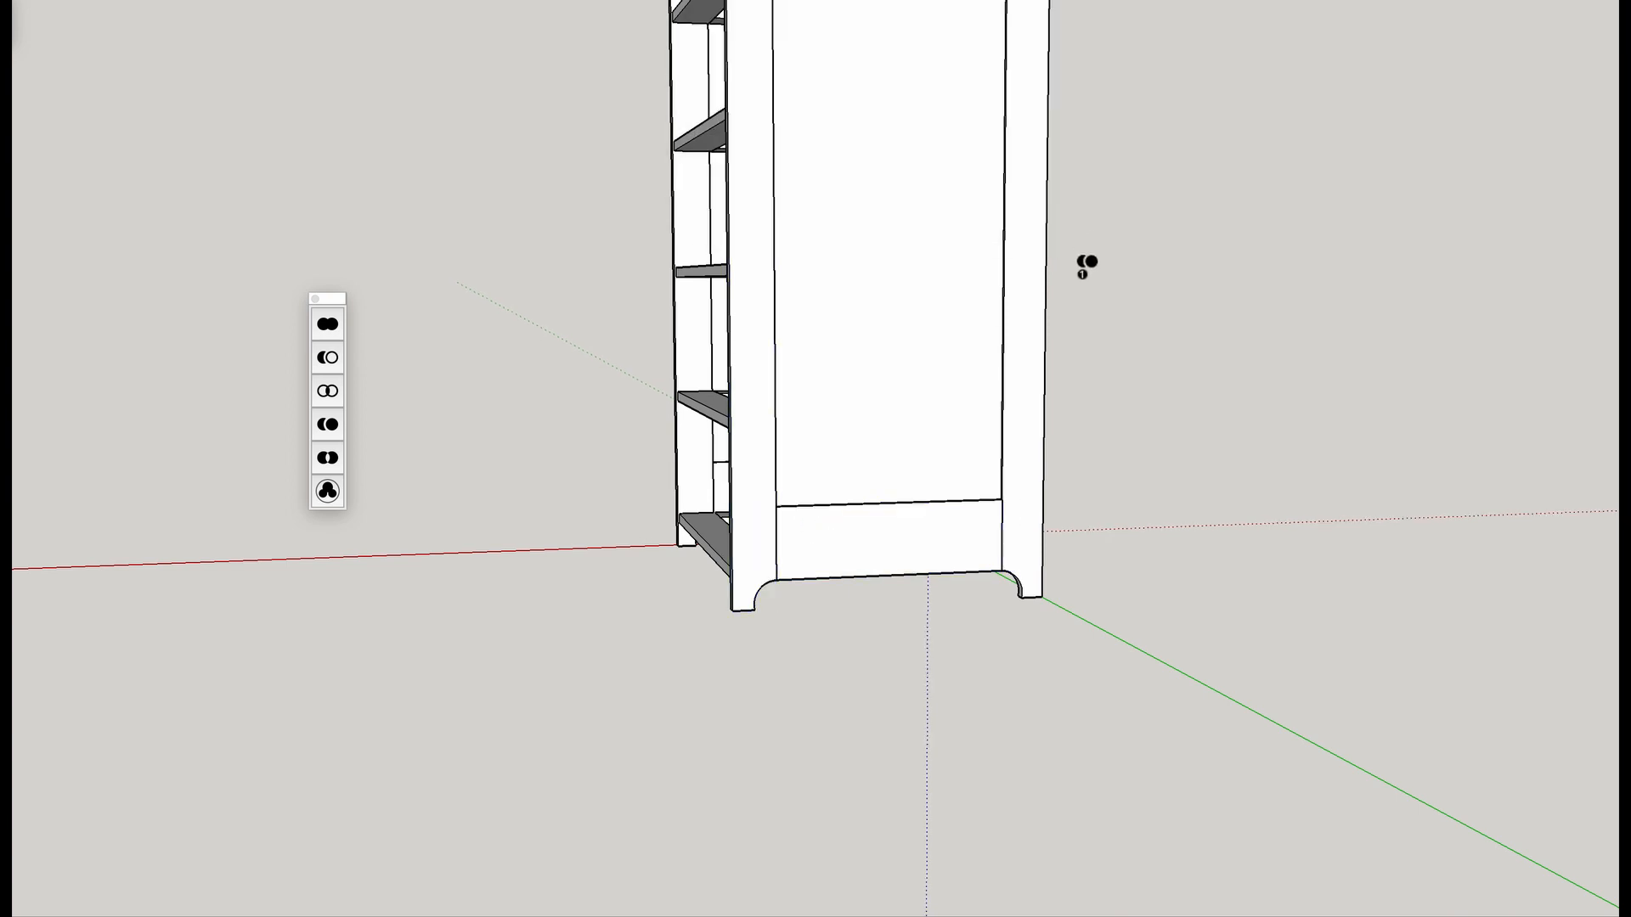
left_click(1032, 473)
left_click(973, 521)
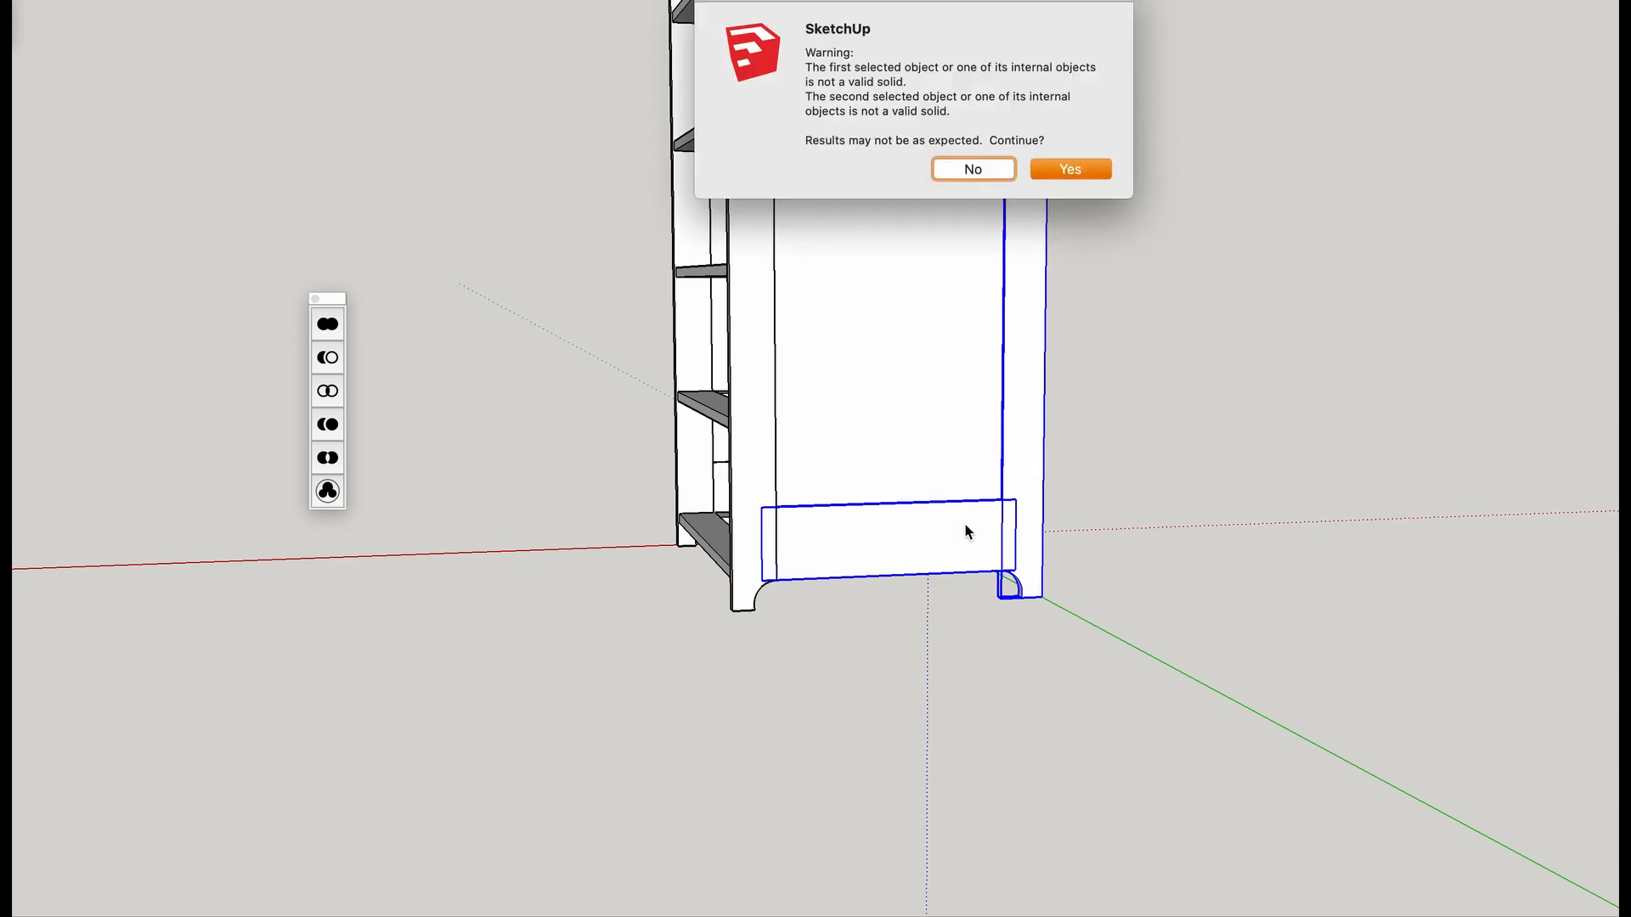
left_click(1105, 170)
Delete the top rail of the side panel away from the origin to expose the legs' inner edges.
middle_click_drag(1121, 162, 1062, 673, "shift")
scroll(858, 380, "up", 3)
middle_click_drag(858, 380, 931, 605)
key("space")
left_click(911, 562)
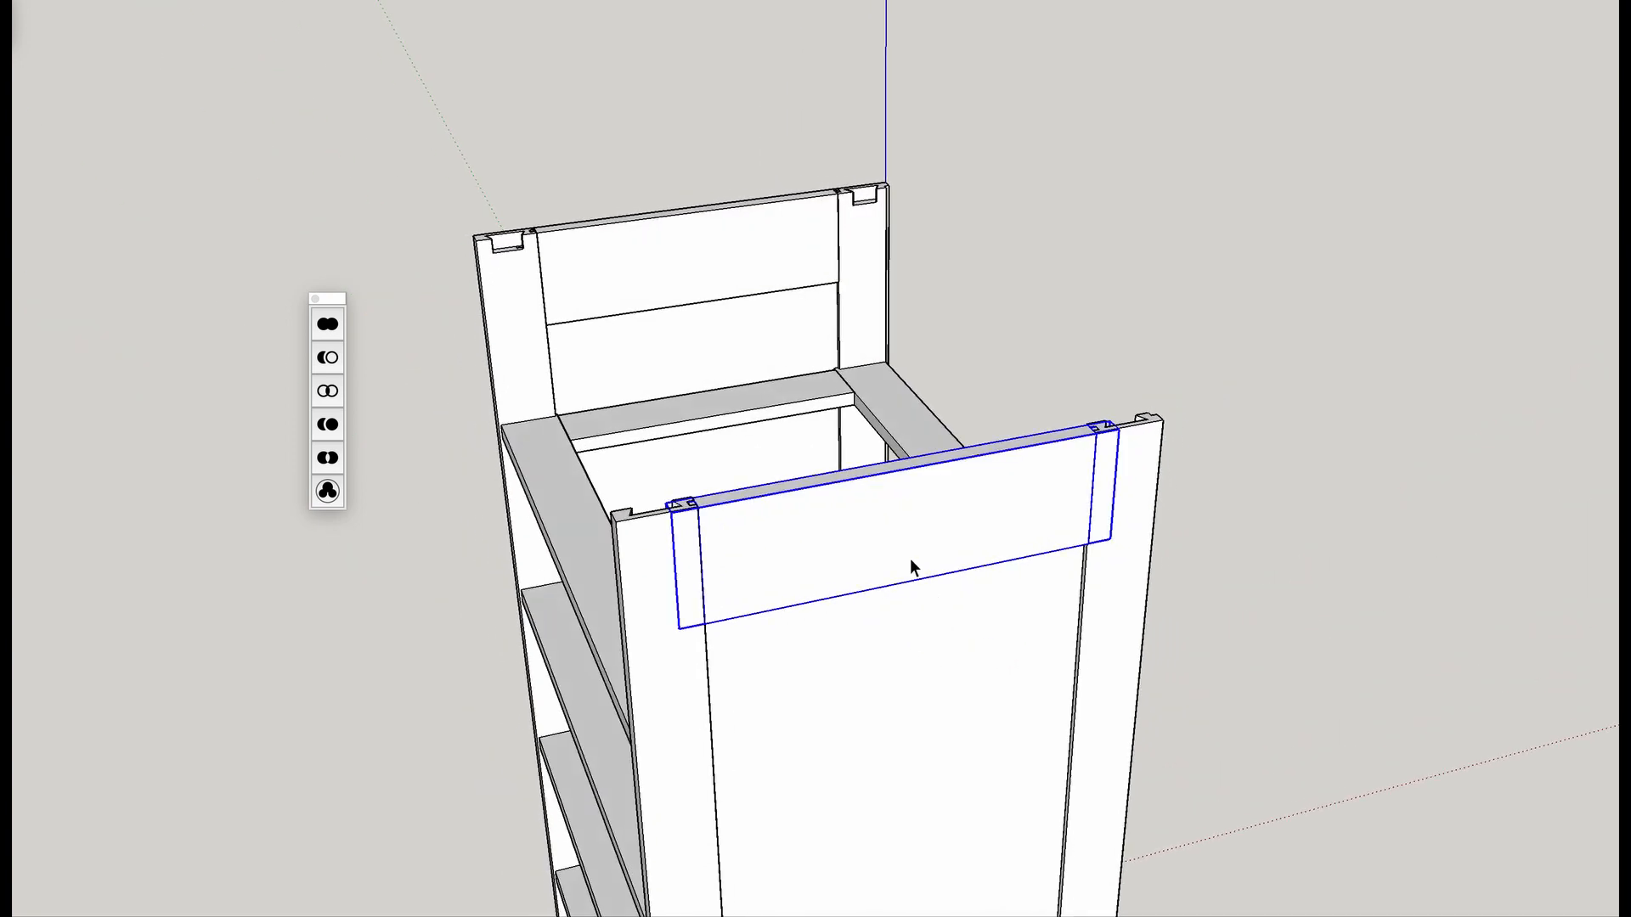
key("Delete")
Examine the haunched mortise and groove in the leg's inner edge, and undo the deletion of the top rail.
scroll(1016, 527, "up", 5)
middle_click_drag(1020, 527, 1533, 527)
scroll(1466, 323, "up", 7)
middle_click_drag(1462, 433, 1156, 332)
scroll(1156, 450, "down", 4)
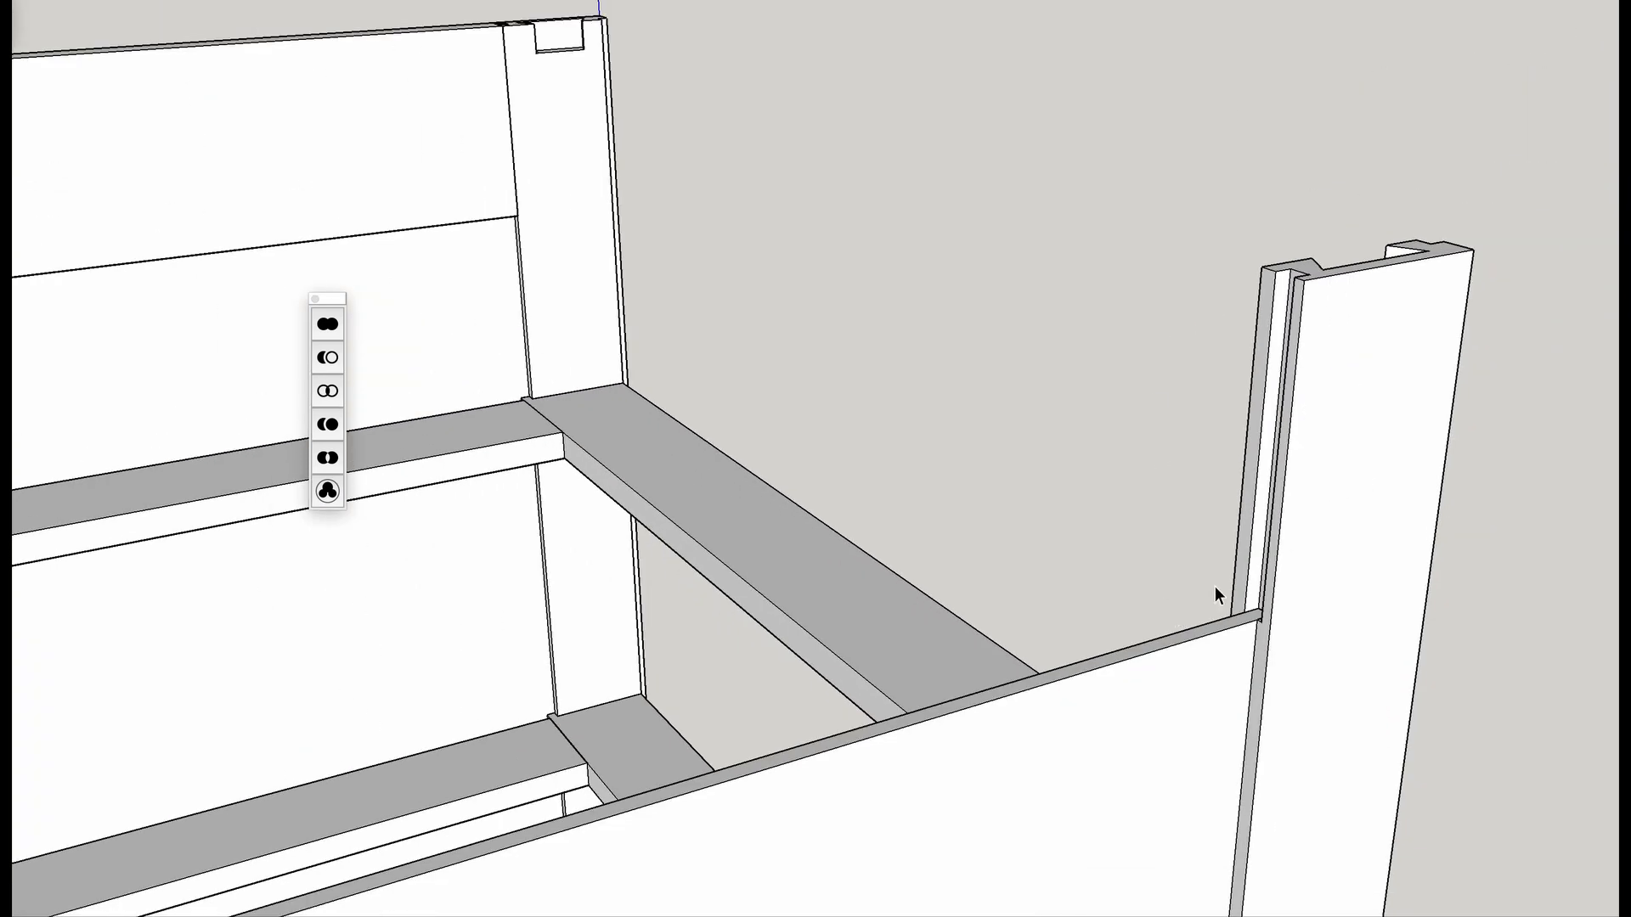
scroll(1208, 623, "down", 1)
mouse_move(1208, 623)
middle_mouse_down()
mouse_move(1529, 702)
mouse_move(1344, 615)
middle_mouse_up()
scroll(1261, 508, "up", 5)
mouse_move(1250, 522)
middle_mouse_down()
mouse_move(1226, 648)
mouse_move(1241, 776)
mouse_move(1367, 803)
mouse_move(1416, 790)
mouse_move(1336, 804)
middle_mouse_up()
scroll(1322, 682, "down", 3)
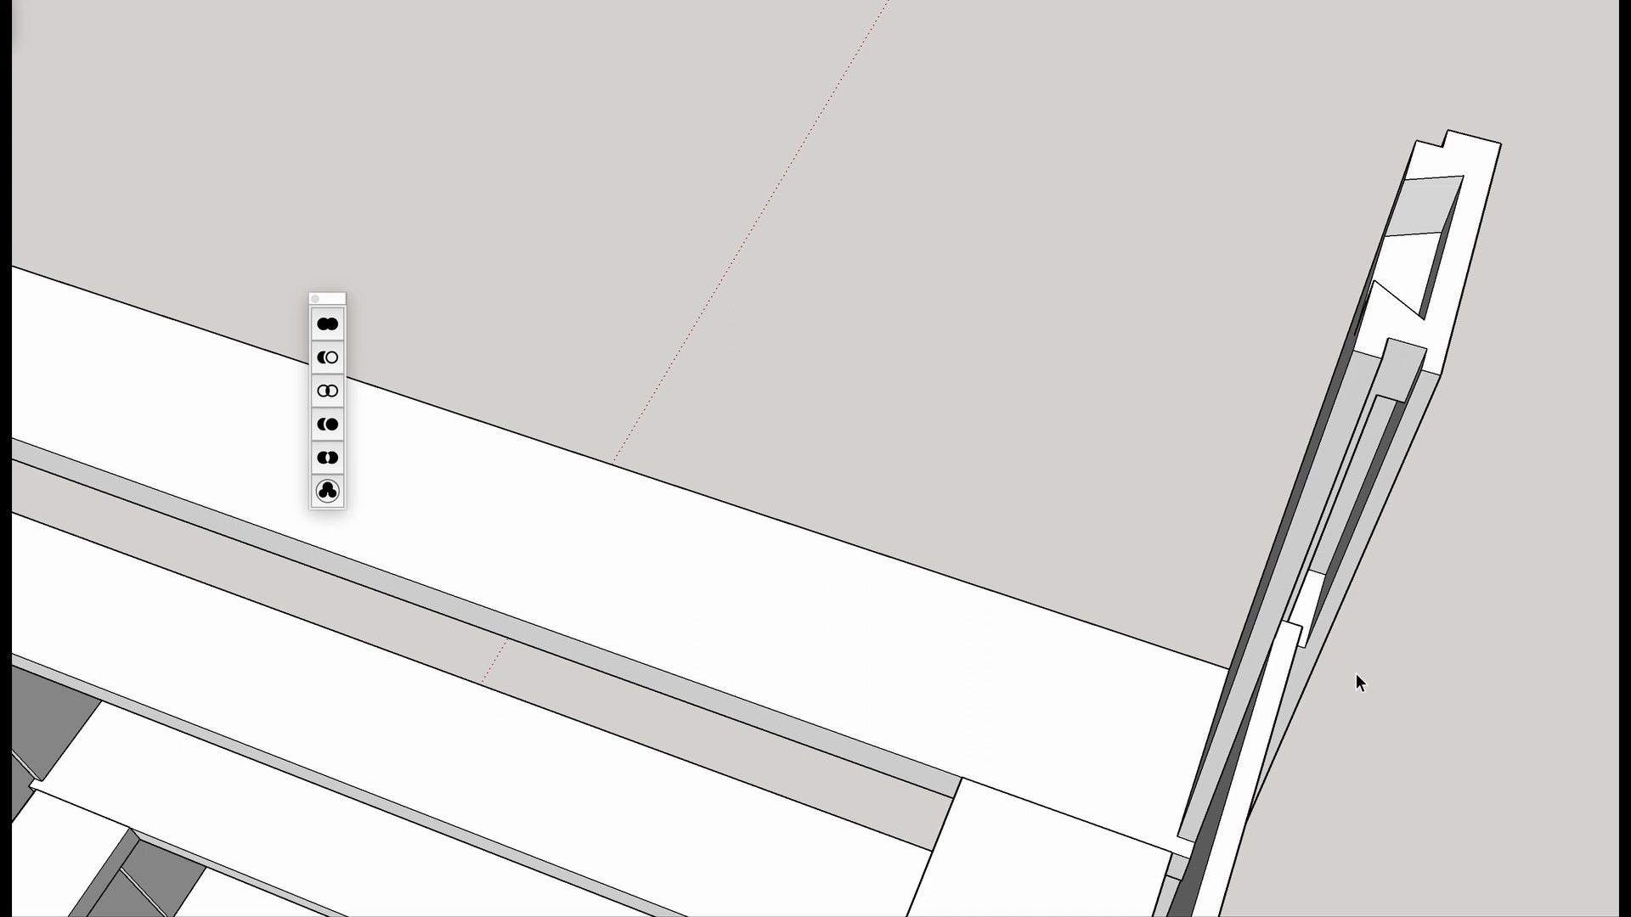
key("super+z")
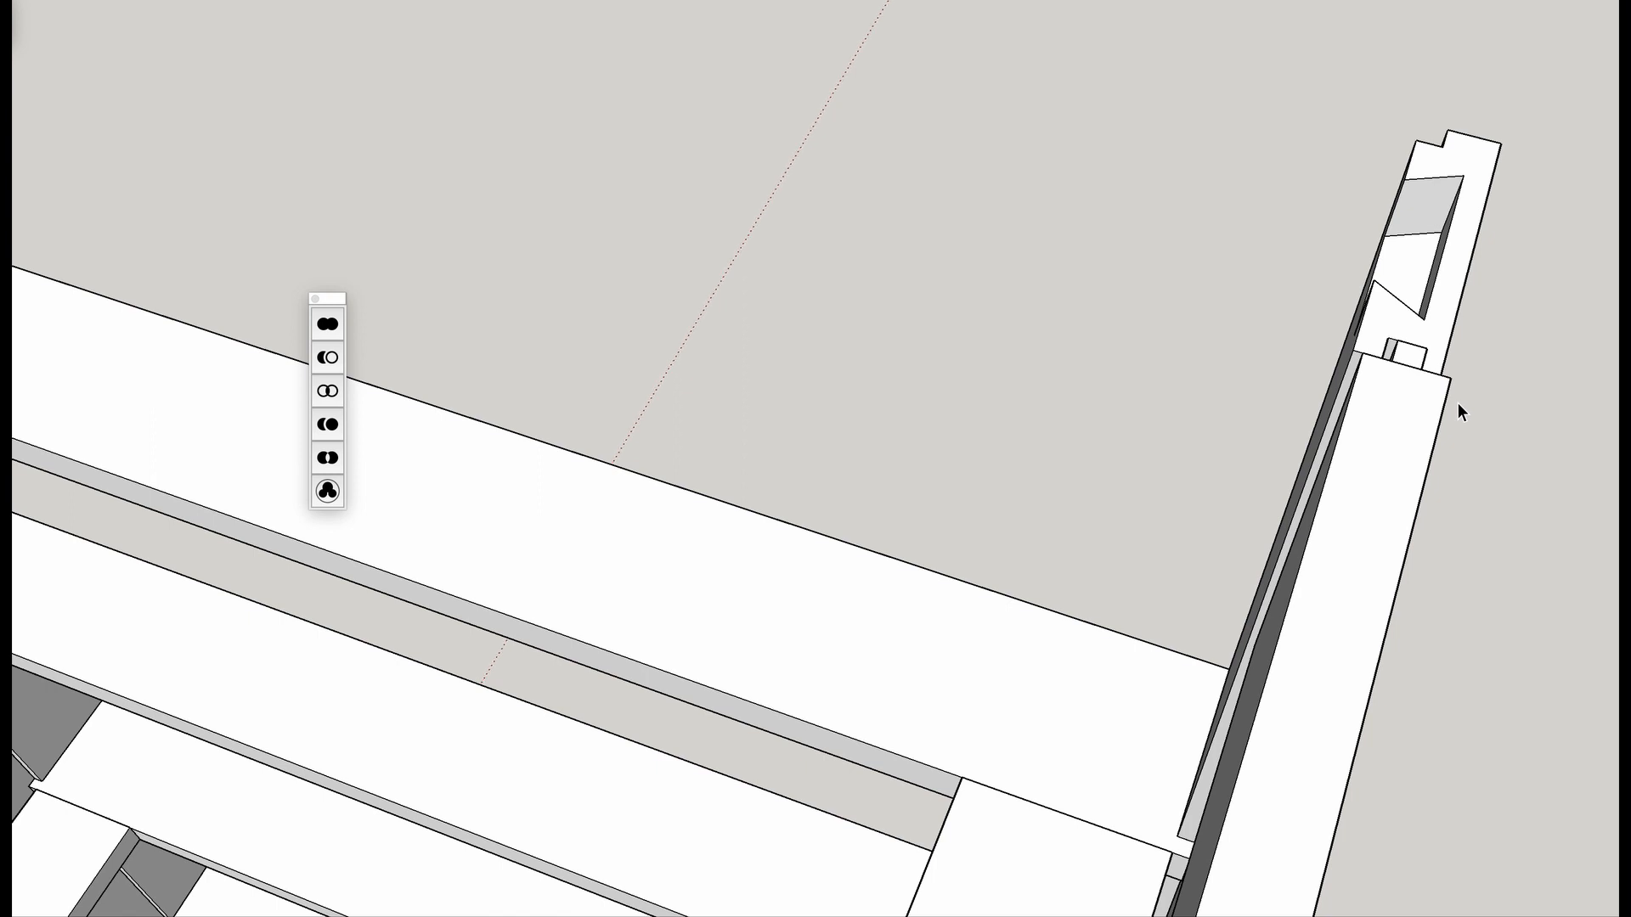
Move the top rail by its upper shoulder corner to meet the top inner corner of the adjoining leg.
middle_click_drag(1458, 403, 1113, 477)
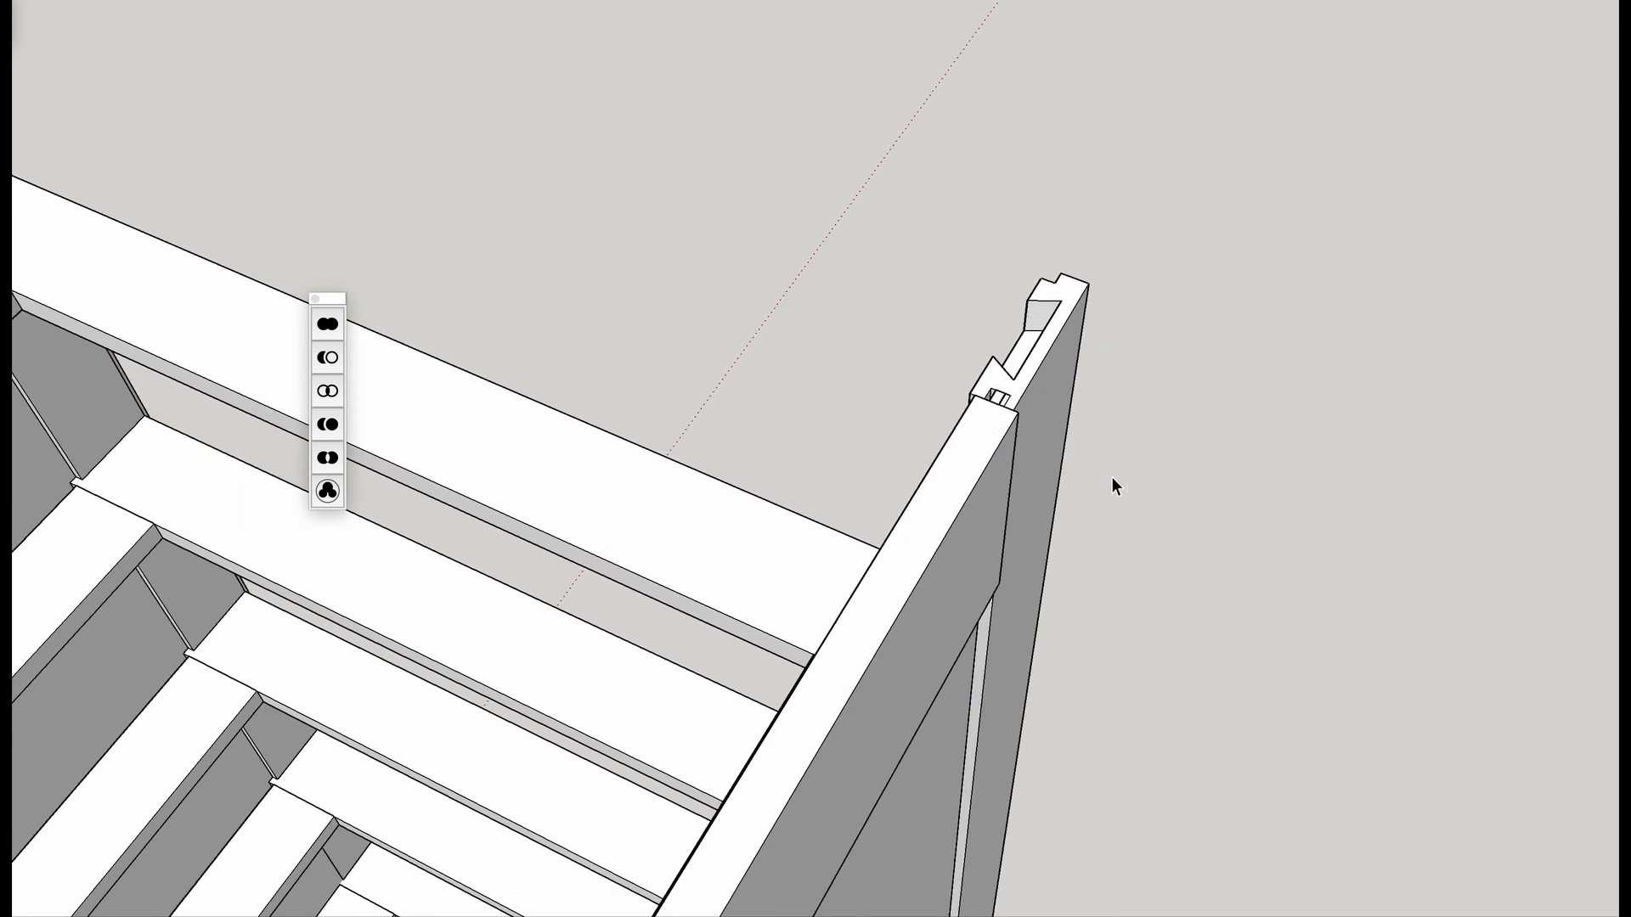
scroll(1009, 412, "up", 5)
middle_click_drag(989, 396, 1038, 679)
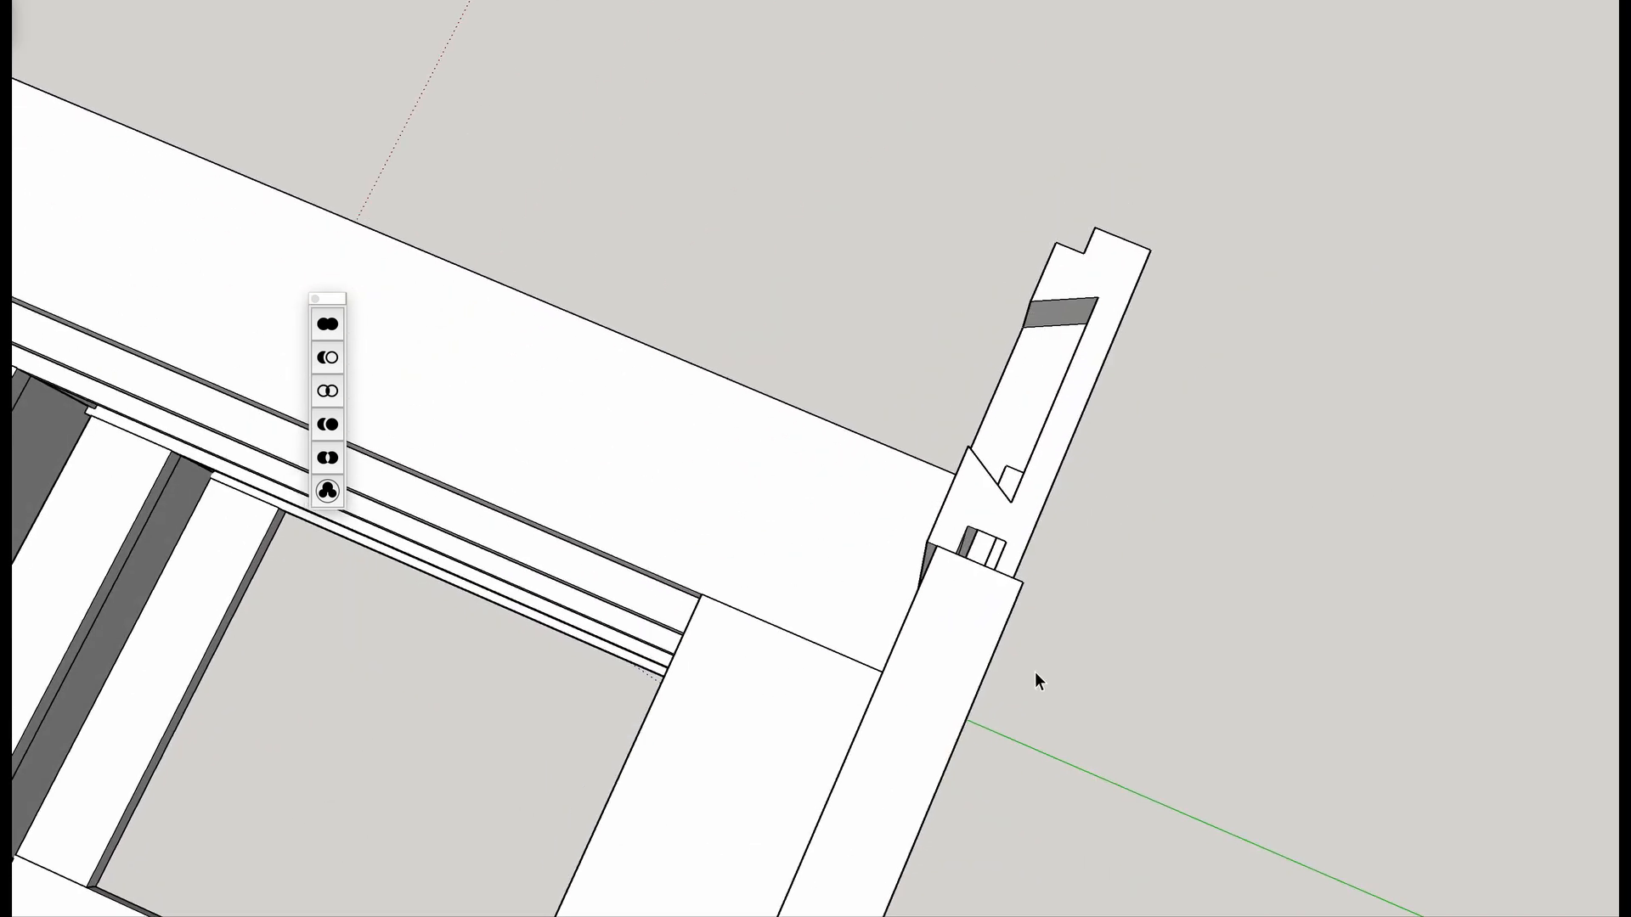
left_click(953, 686)
key("m")
scroll(947, 546, "up", 3)
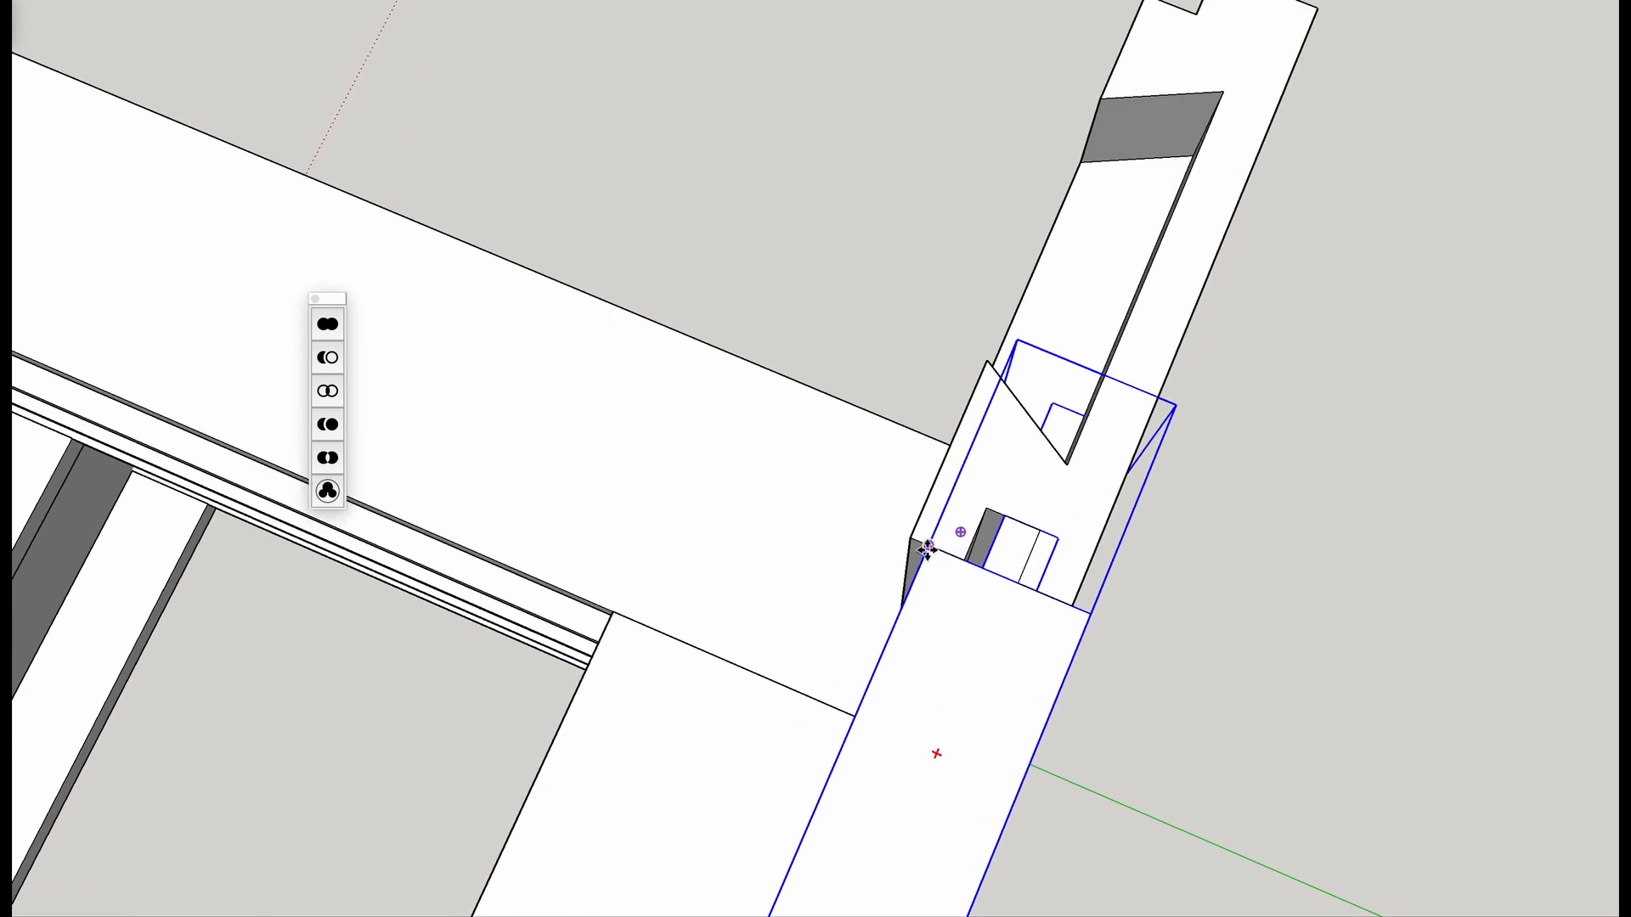
scroll(965, 666, "down", 3)
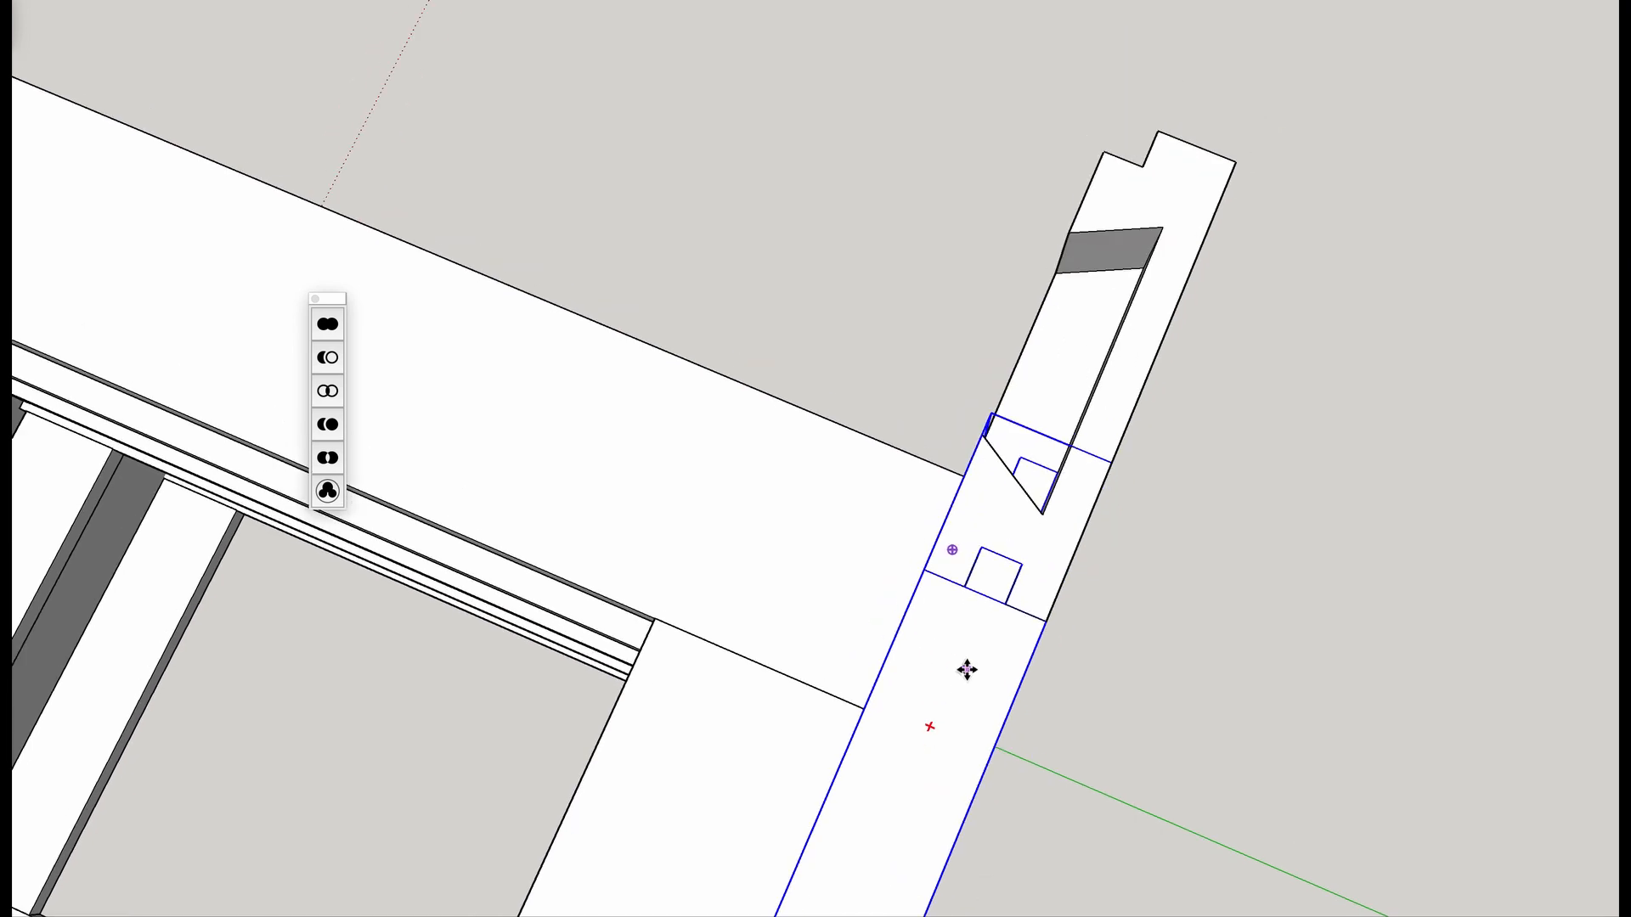
scroll(684, 619, "down", 5)
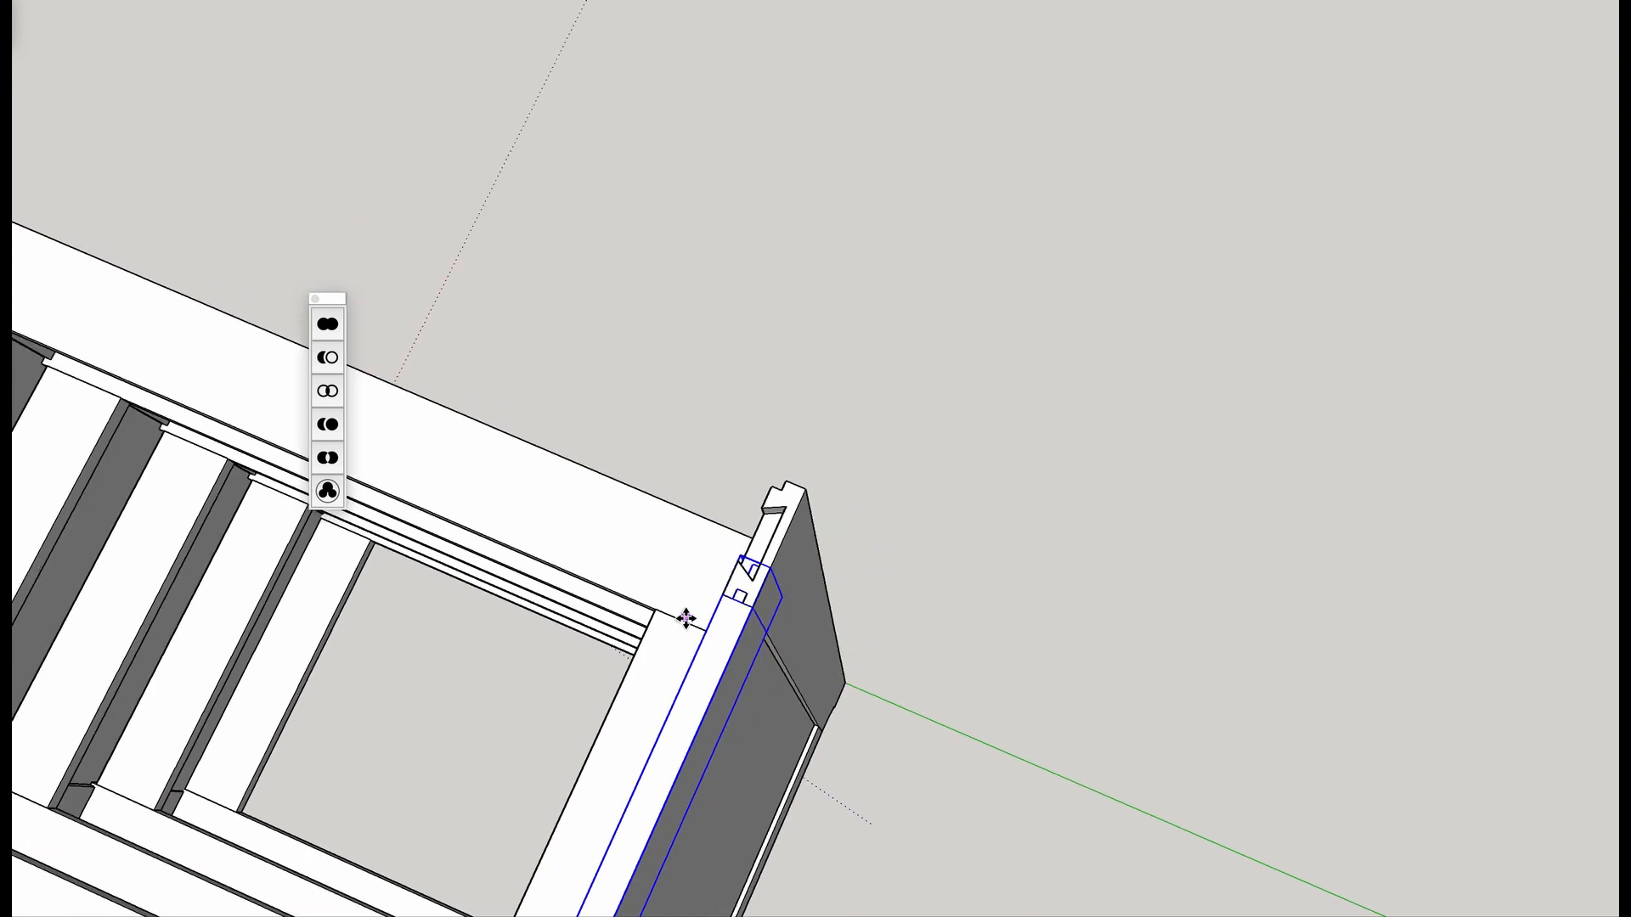
Examine from below how the same side panel's bottom rail meets the legs at the foot curves.
mouse_move(680, 655)
middle_mouse_down("shift")
mouse_move(1007, 456)
mouse_move(1030, 370)
middle_mouse_up("shift")
mouse_move(1256, 735)
middle_mouse_down()
mouse_move(830, 703)
mouse_move(837, 532)
mouse_move(874, 592)
mouse_move(804, 11)
middle_mouse_up()
scroll(874, 592, "down", 2)
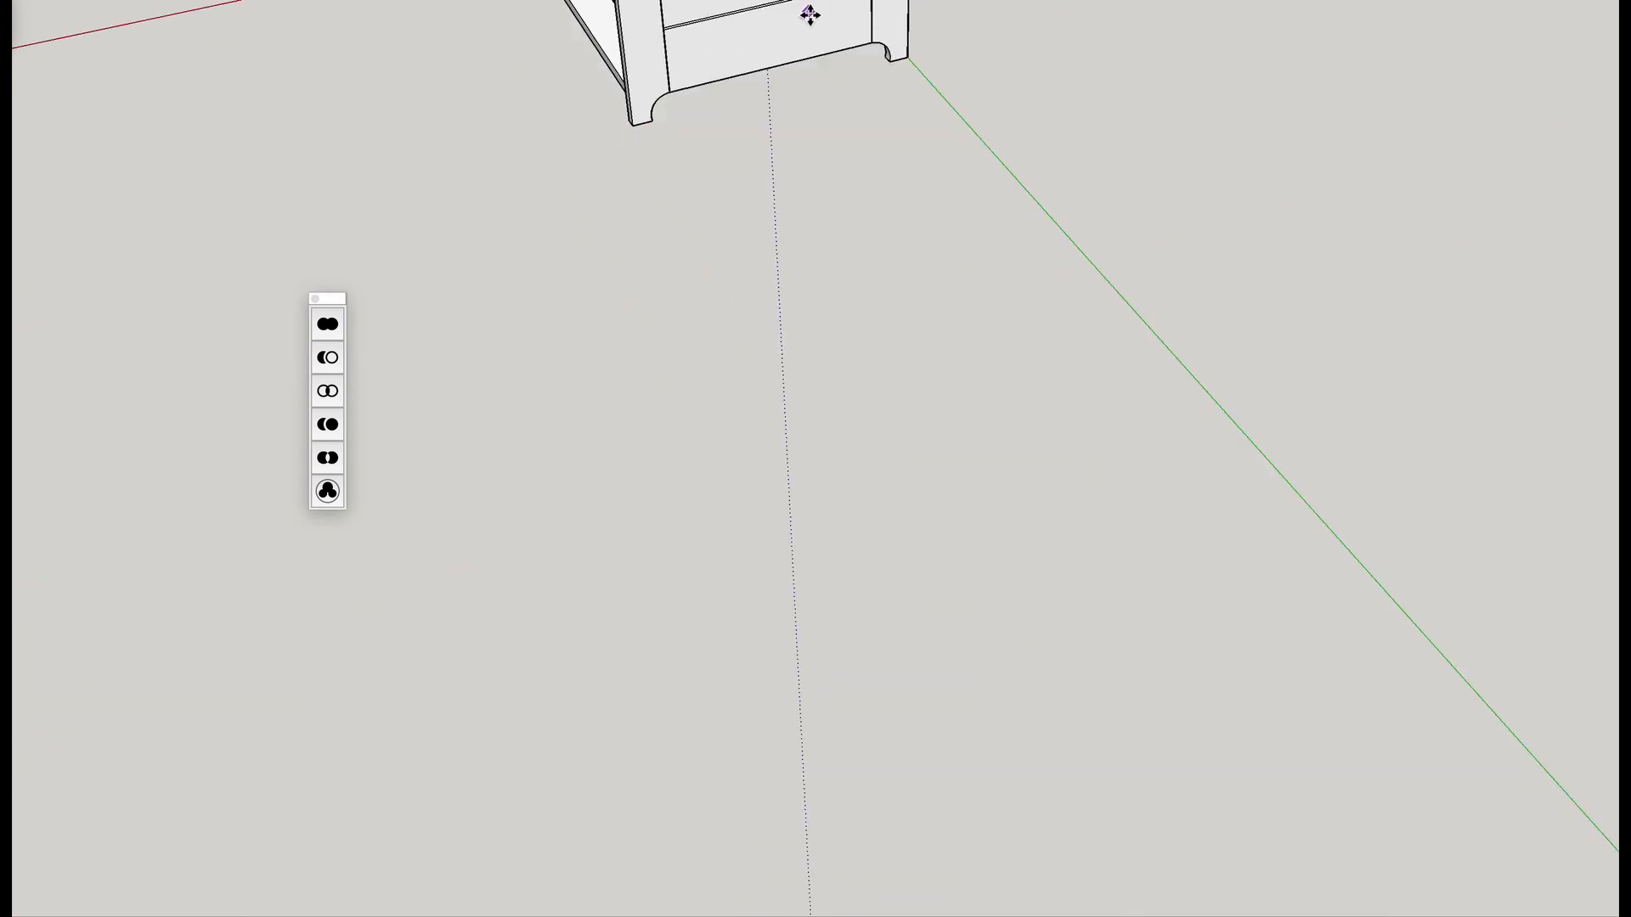
mouse_move(917, 109)
middle_mouse_down("shift")
mouse_move(1009, 619)
mouse_move(946, 408)
mouse_move(918, 467)
mouse_move(897, 118)
mouse_move(898, 166)
middle_mouse_up("shift")
scroll(896, 354, "up", 8)
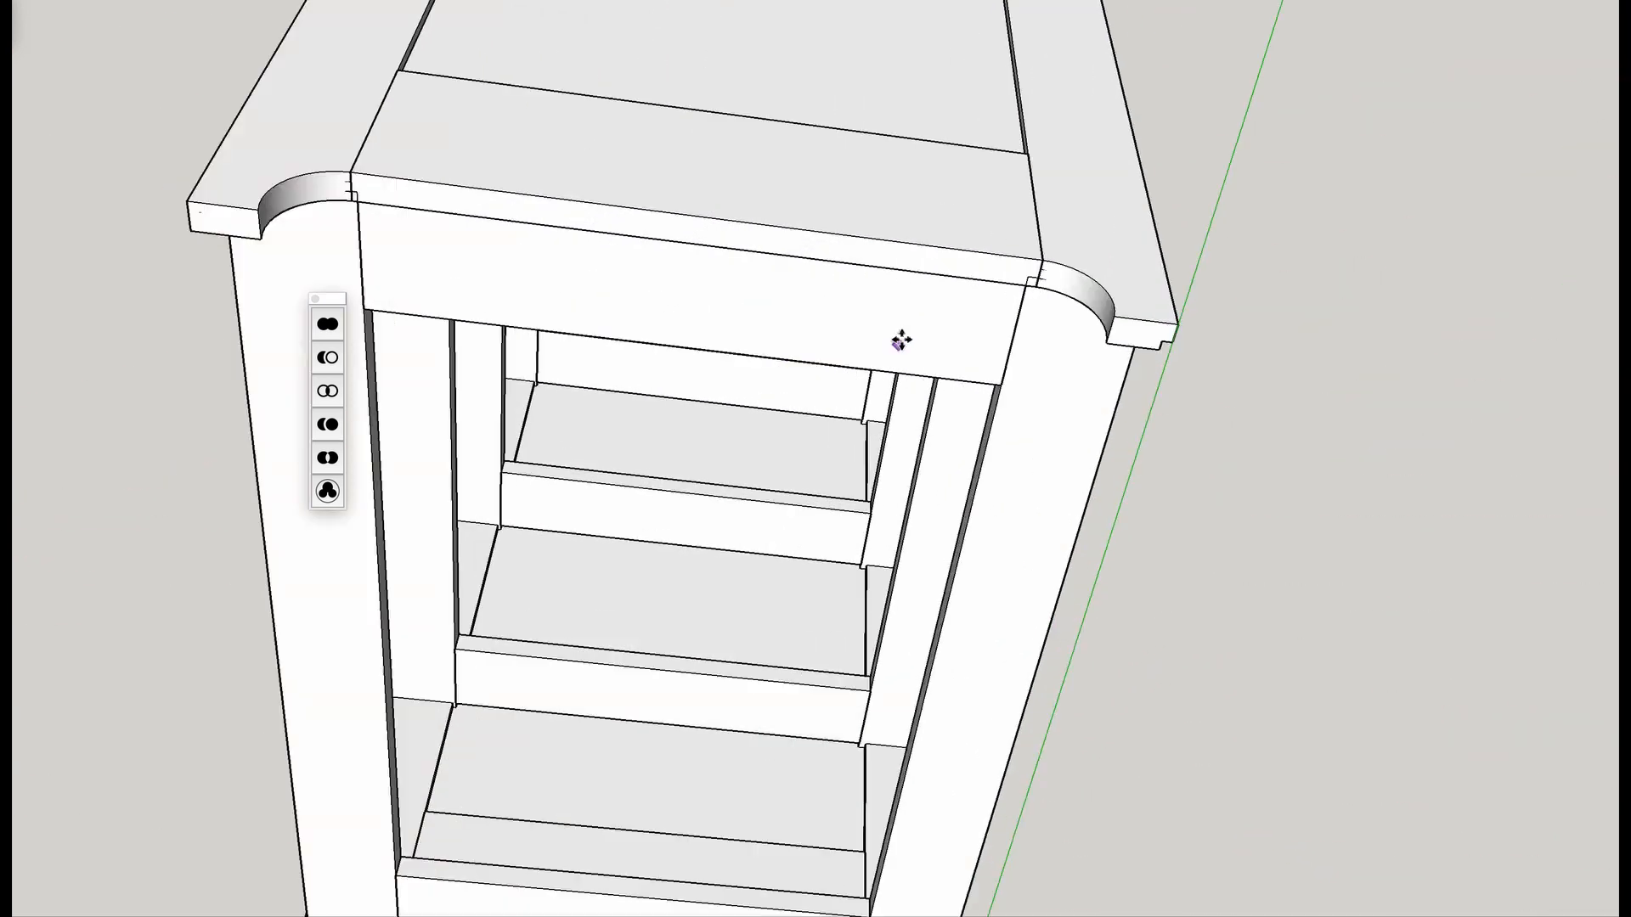
scroll(916, 312, "down", 8)
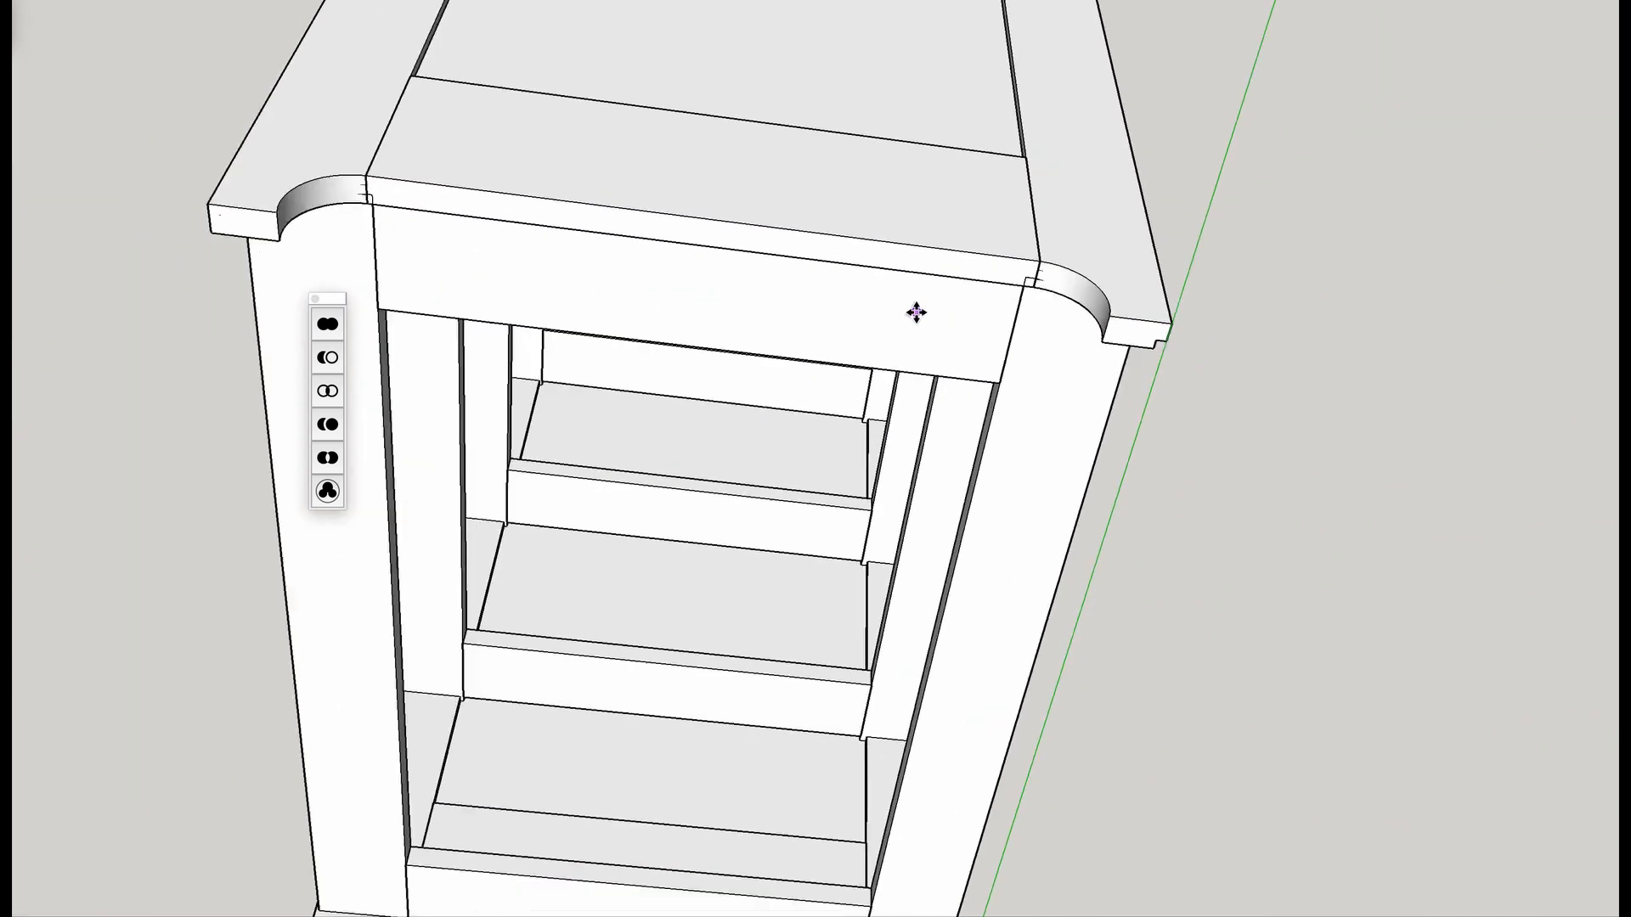
middle_click_drag(880, 503, 879, 161, "shift")
scroll(858, 350, "up", 5)
scroll(856, 371, "down", 10)
middle_click_drag(851, 249, 806, 671, "shift")
middle_click_drag(877, 296, 801, 710)
middle_click_drag(767, 334, 780, 669)
mouse_move(732, 339)
middle_mouse_down()
mouse_move(752, 578)
mouse_move(747, 514)
mouse_move(1547, 592)
mouse_move(903, 640)
mouse_move(905, 664)
mouse_move(806, 602)
middle_mouse_up()
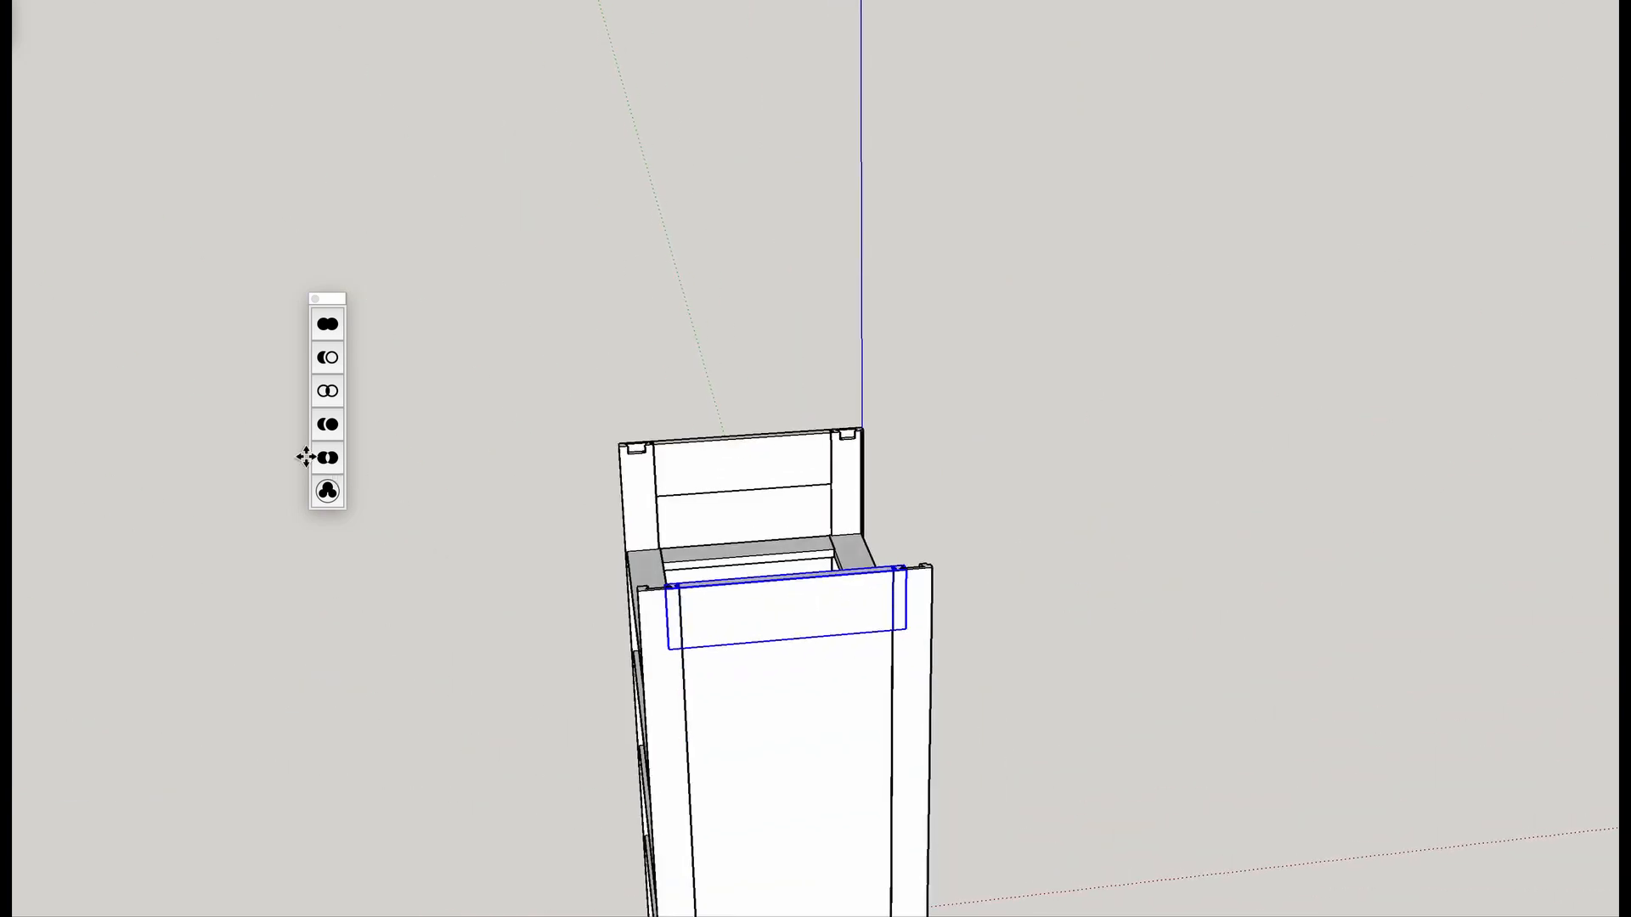
Trim both legs of the far side panel against its top rail to cut the haunched mortises.
left_click(326, 423)
left_click(659, 696)
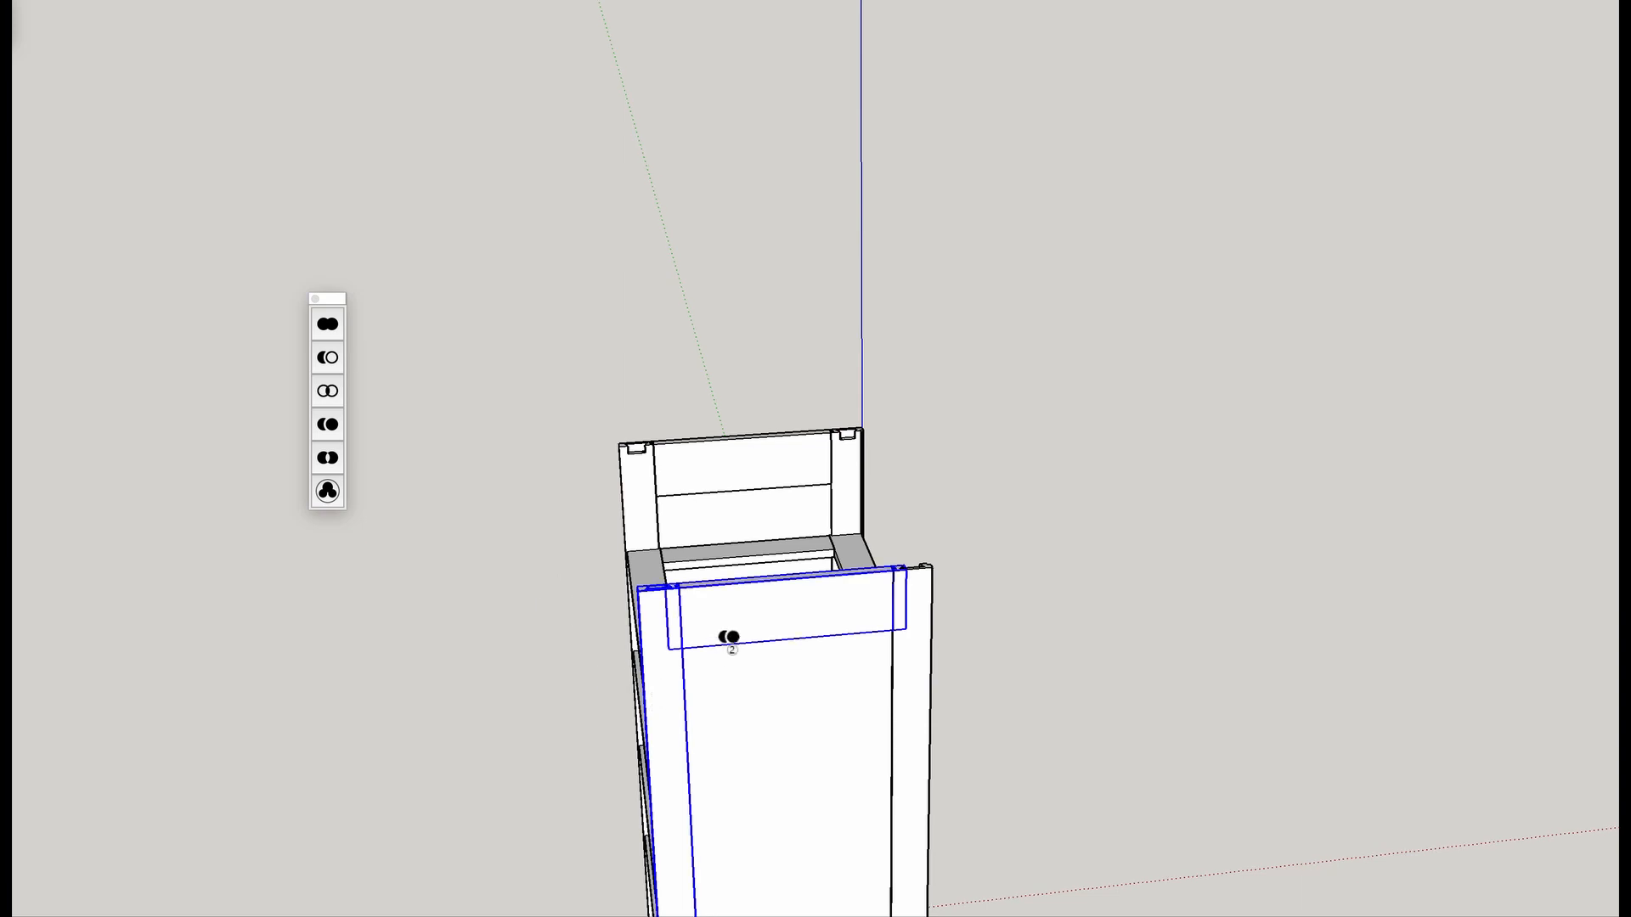
left_click(741, 629)
left_click(1083, 172)
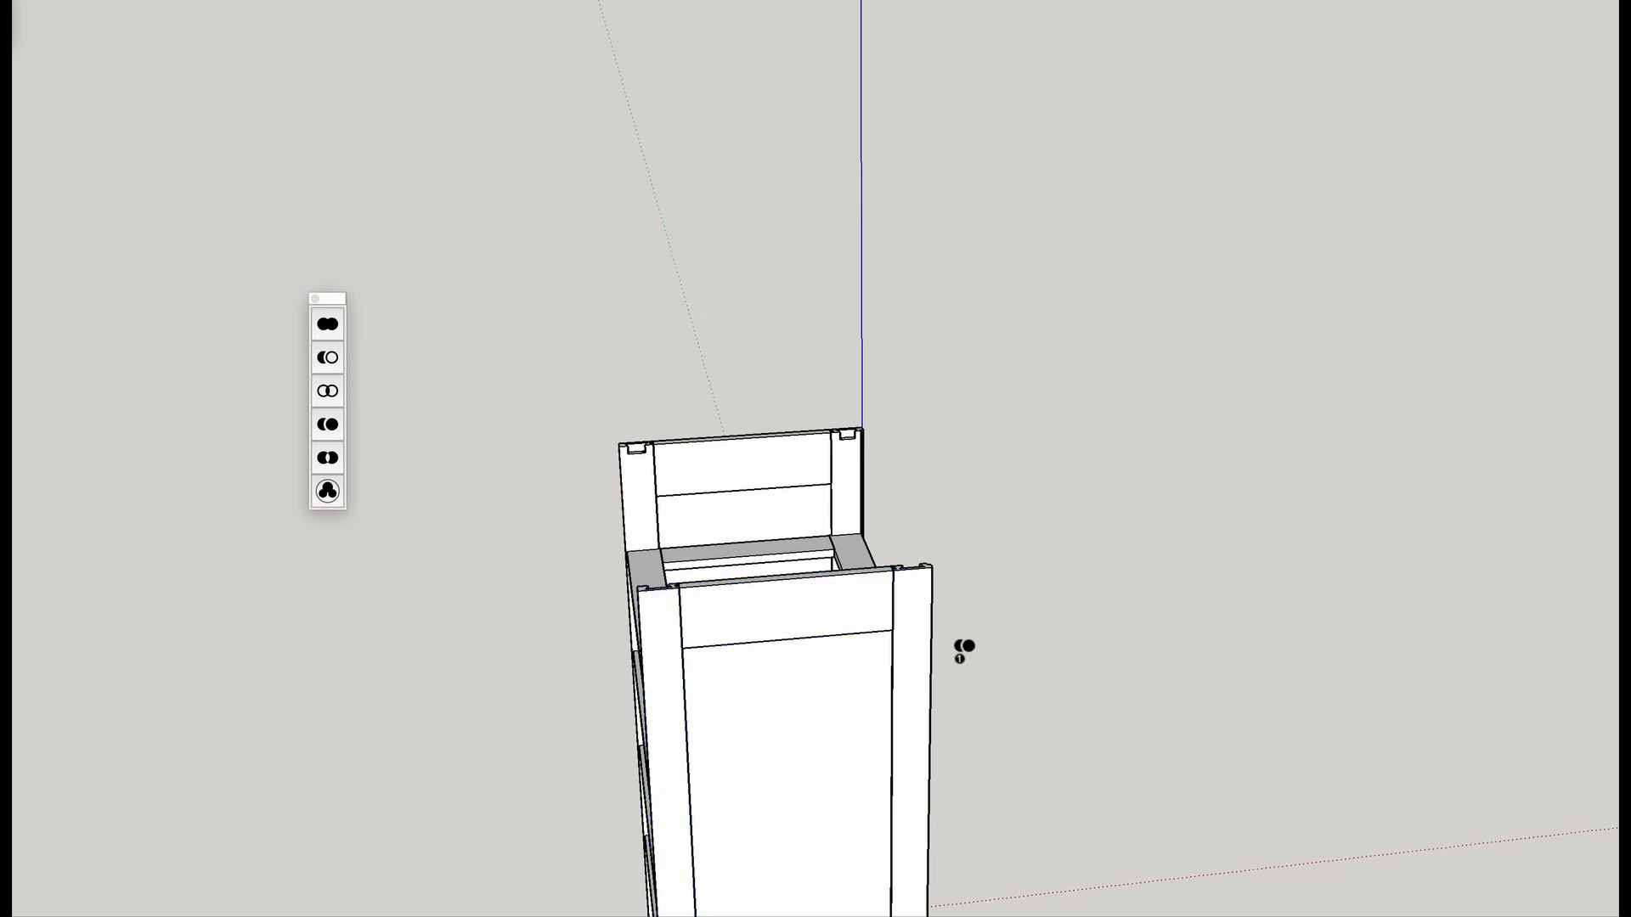
left_click(930, 641)
left_click(863, 610)
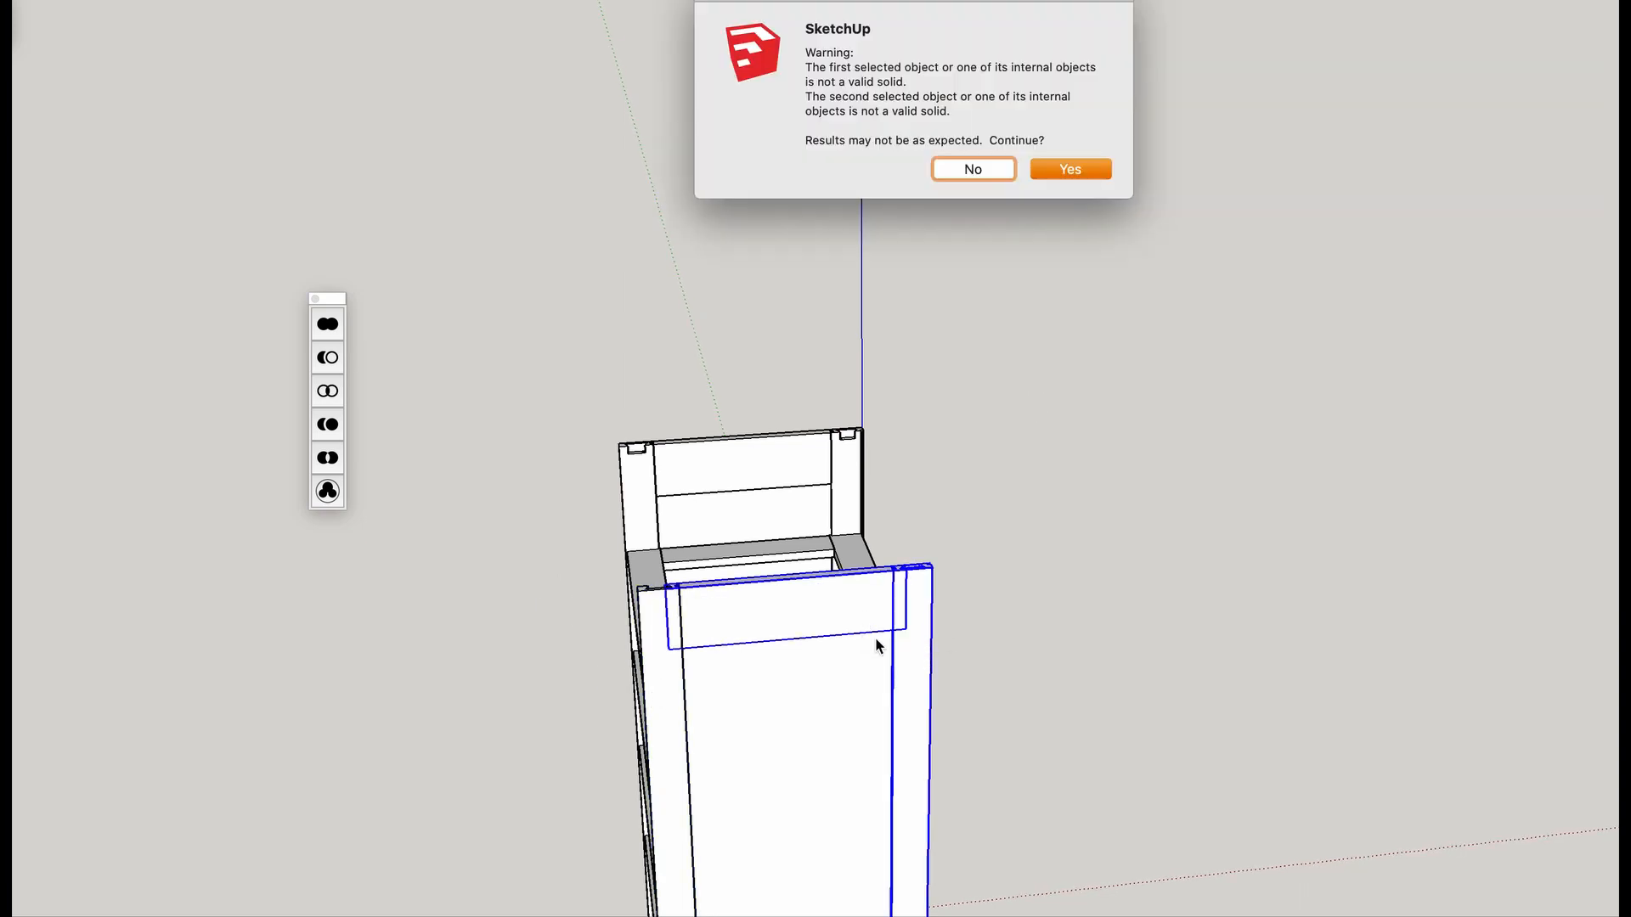
left_click(1072, 170)
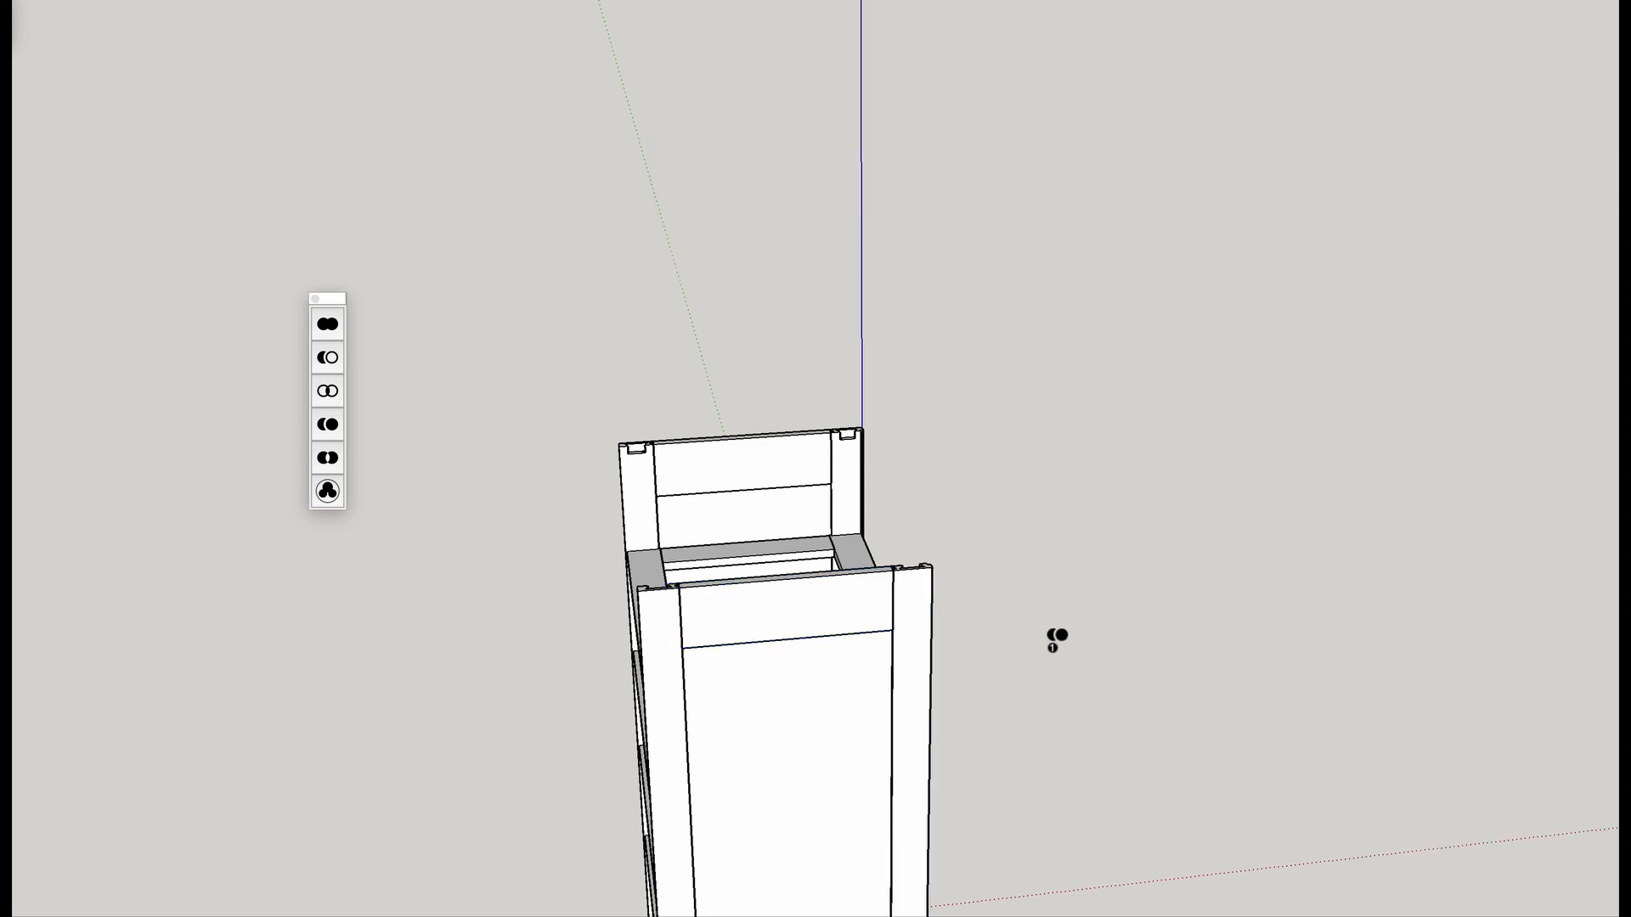
Trim both legs of the same side panel against its bottom rail, accepting the solid warnings.
middle_click_drag(1056, 637, 1051, 15)
left_click(904, 647)
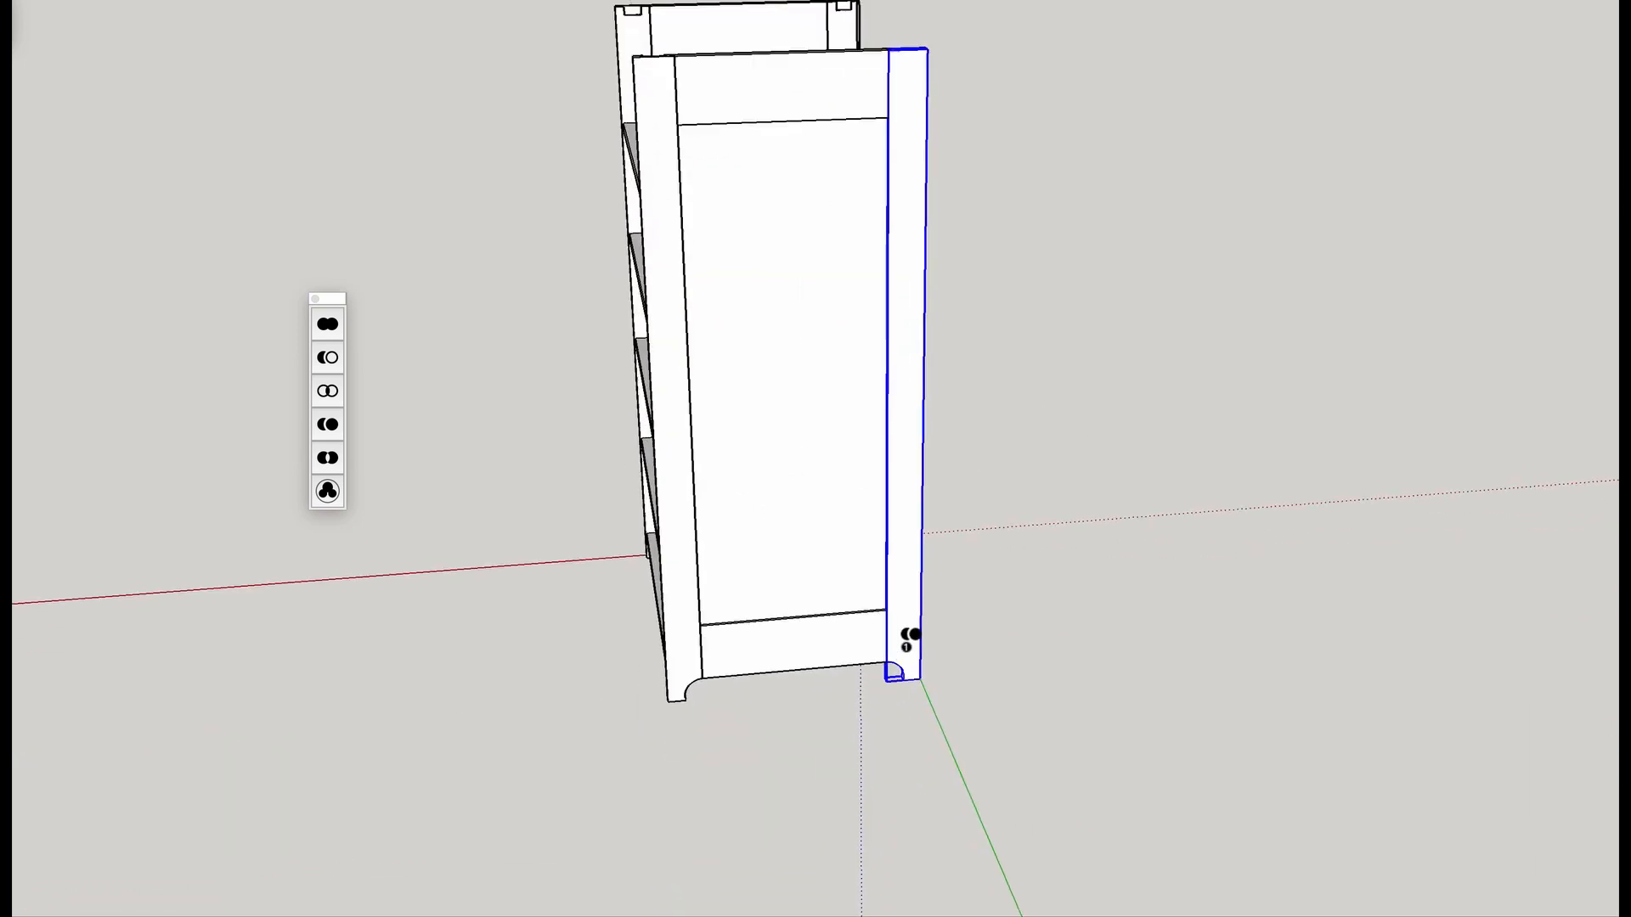
left_click(847, 650)
left_click(1072, 169)
left_click(685, 648)
left_click(757, 640)
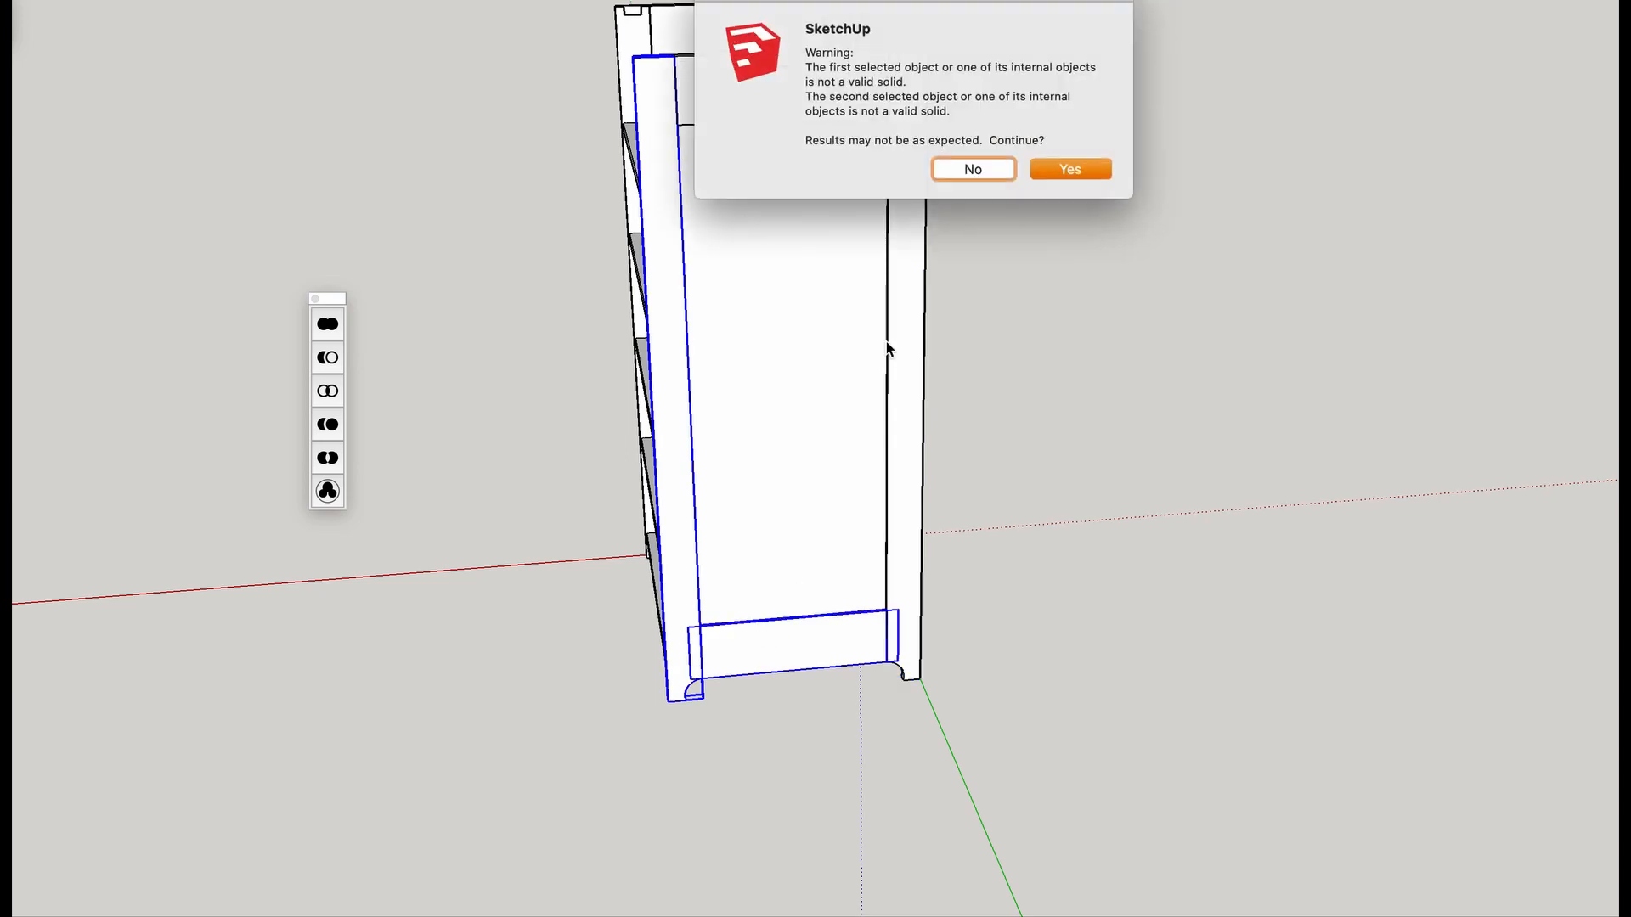
left_click(1070, 169)
Move the solid tools palette out of the drawing area to clear the view of the cabinet frame.
middle_click_drag(620, 575, 1612, 509)
scroll(902, 655, "up", 2)
middle_click_drag(903, 655, 866, 659)
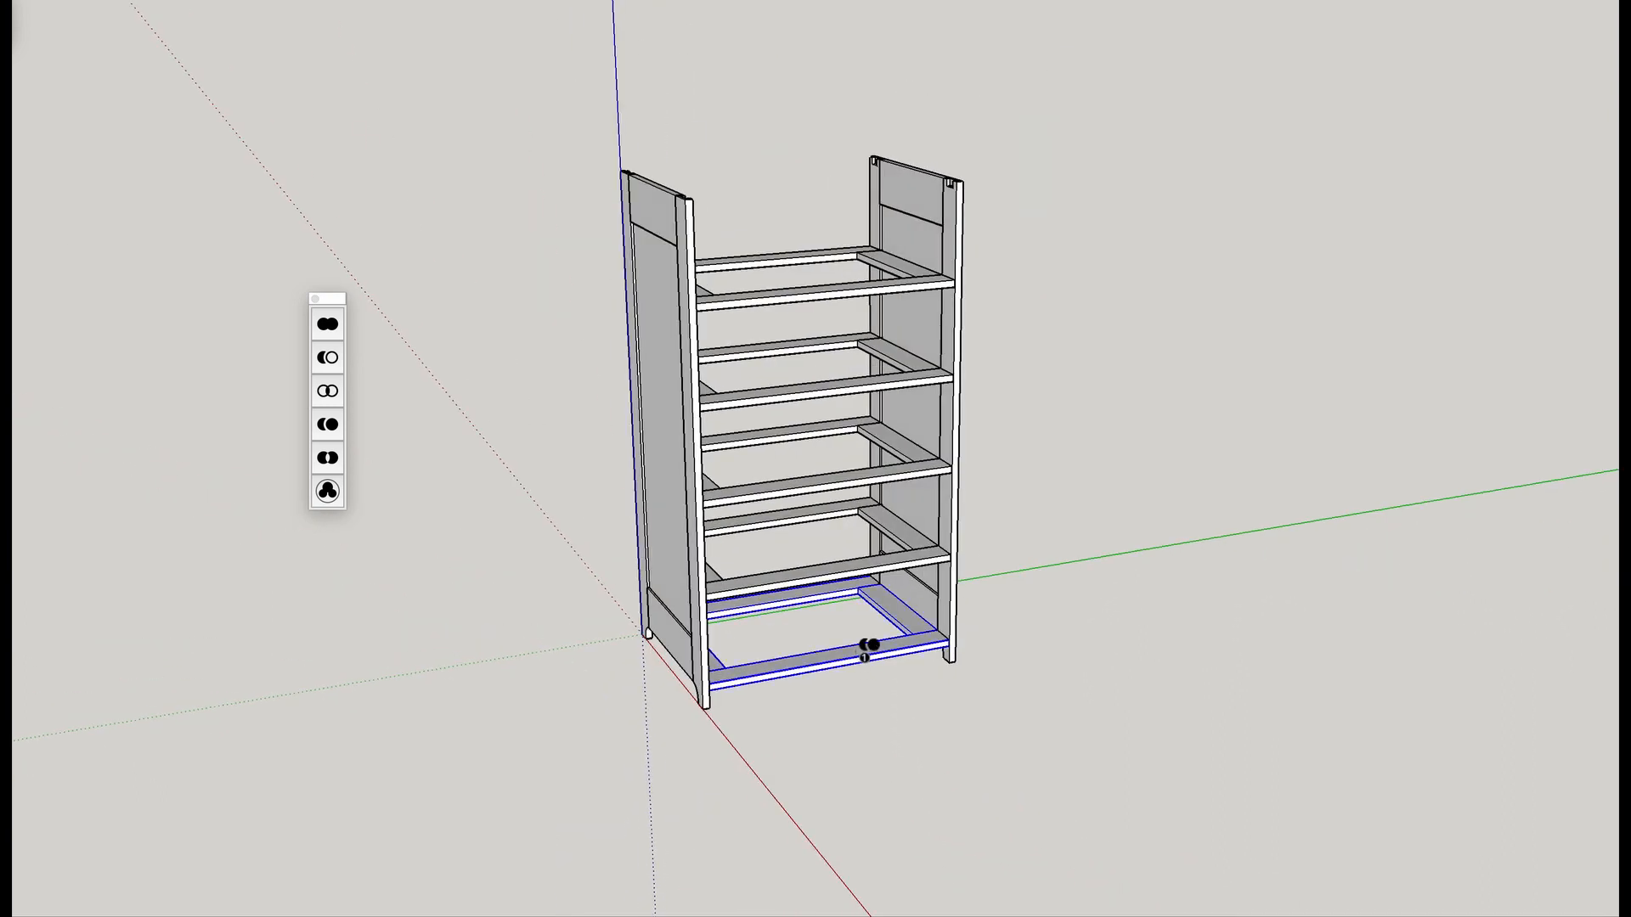
middle_click_drag(852, 418, 790, 640)
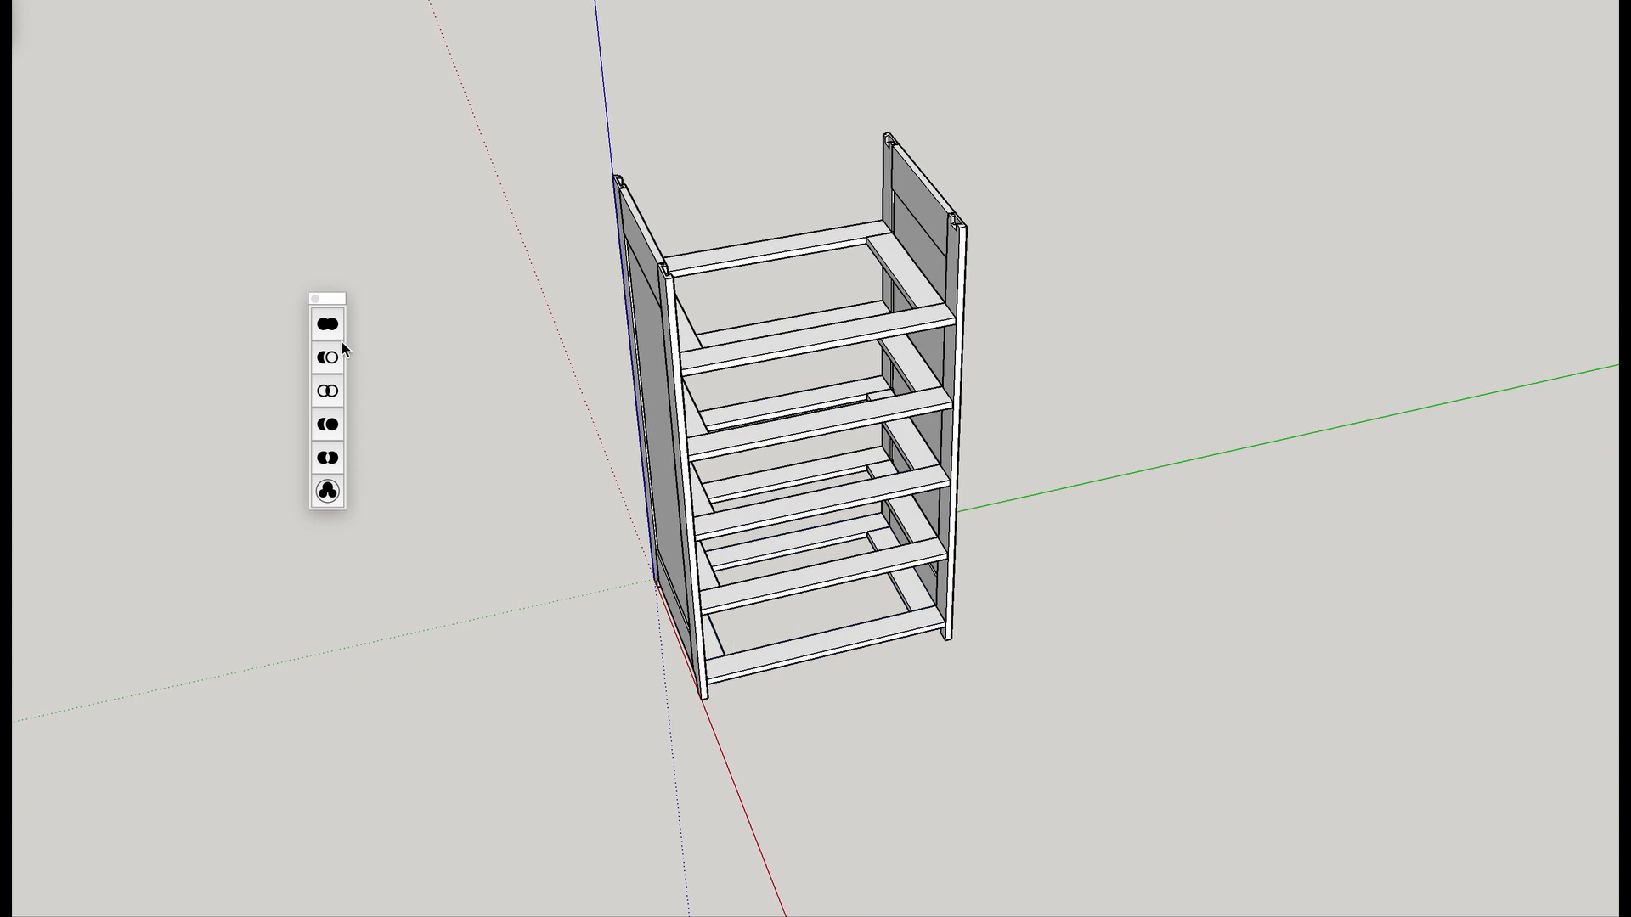
left_click_drag(337, 299, 0, 326)
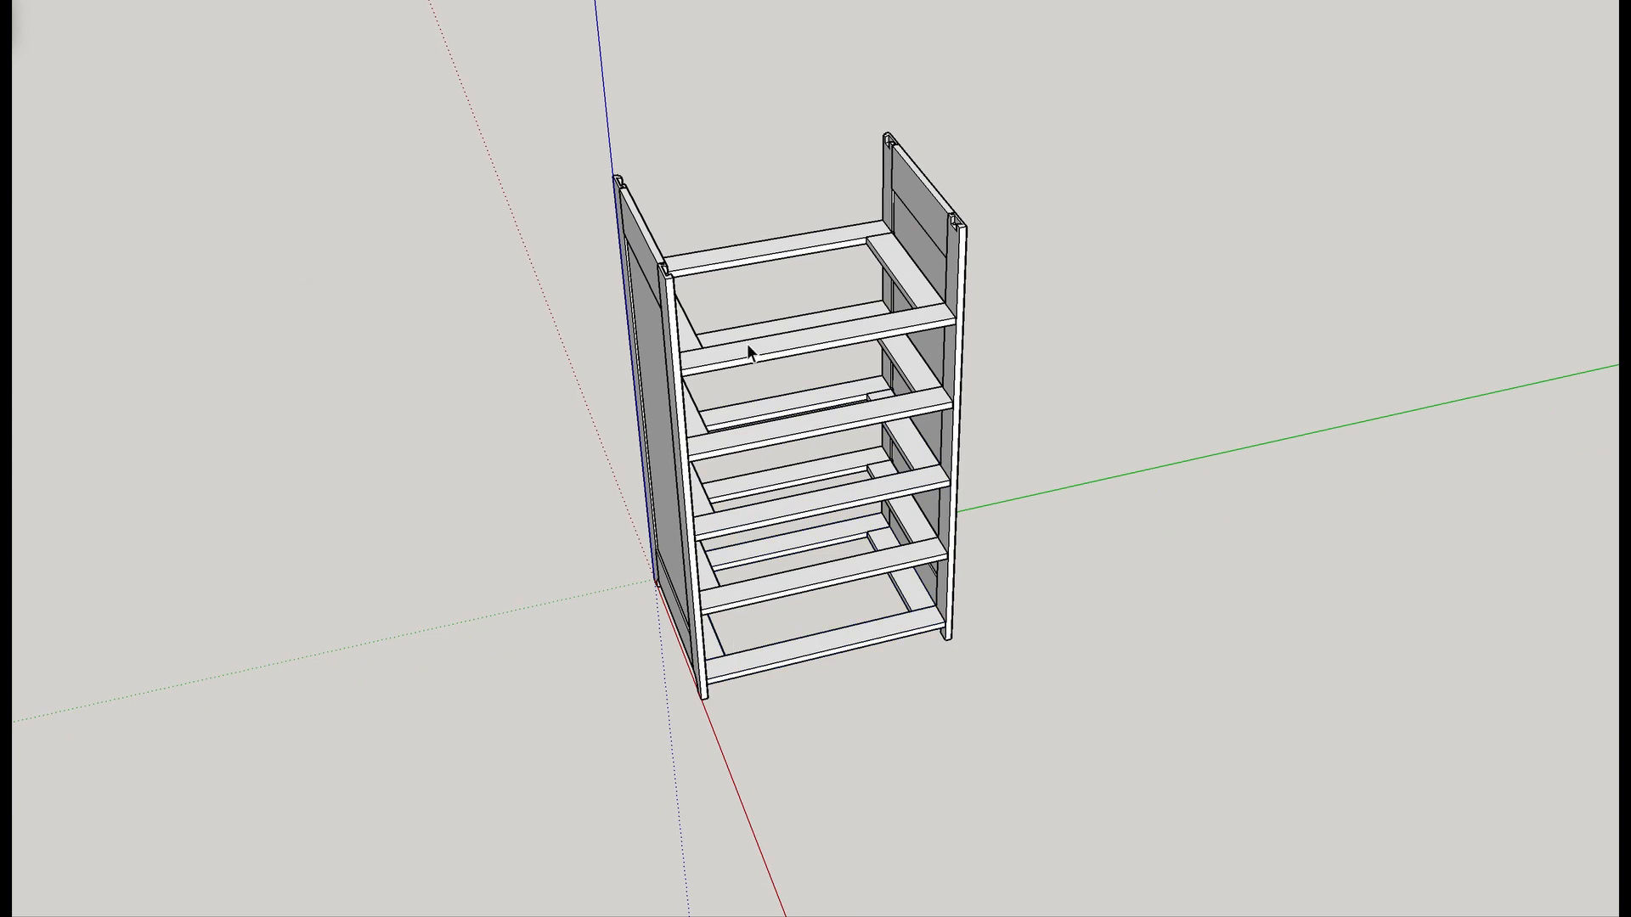
Examine how the corners of the horizontal drawer frames meet the legs on both side panels.
scroll(751, 353, "up", 4)
middle_click_drag(1057, 298, 677, 444)
scroll(677, 445, "down", 1)
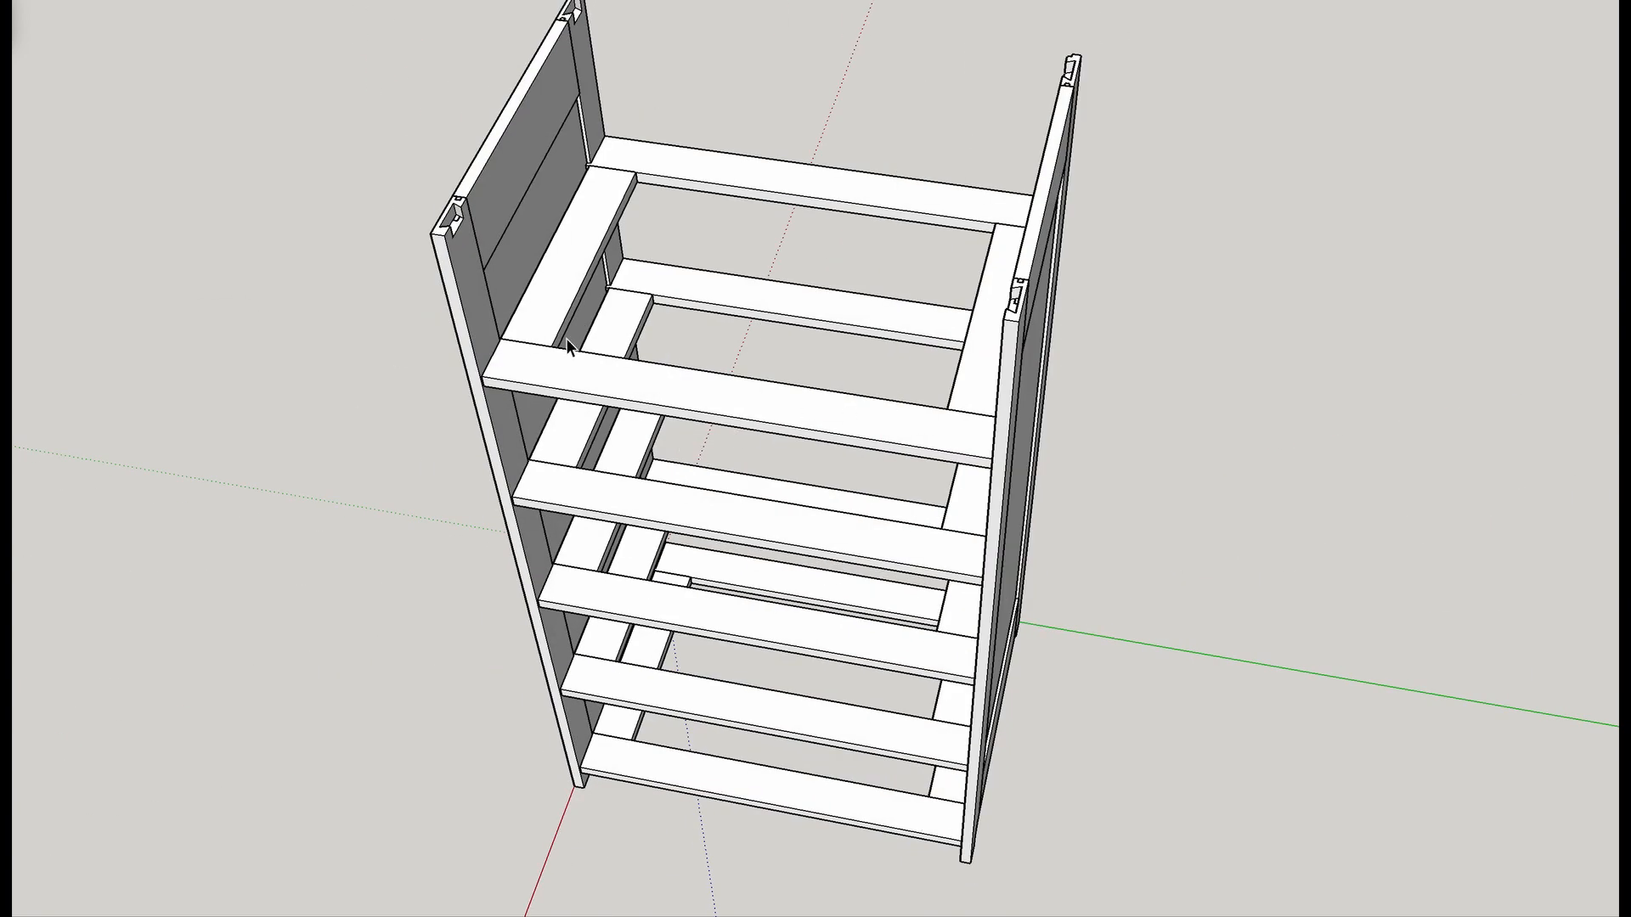
scroll(566, 338, "up", 5)
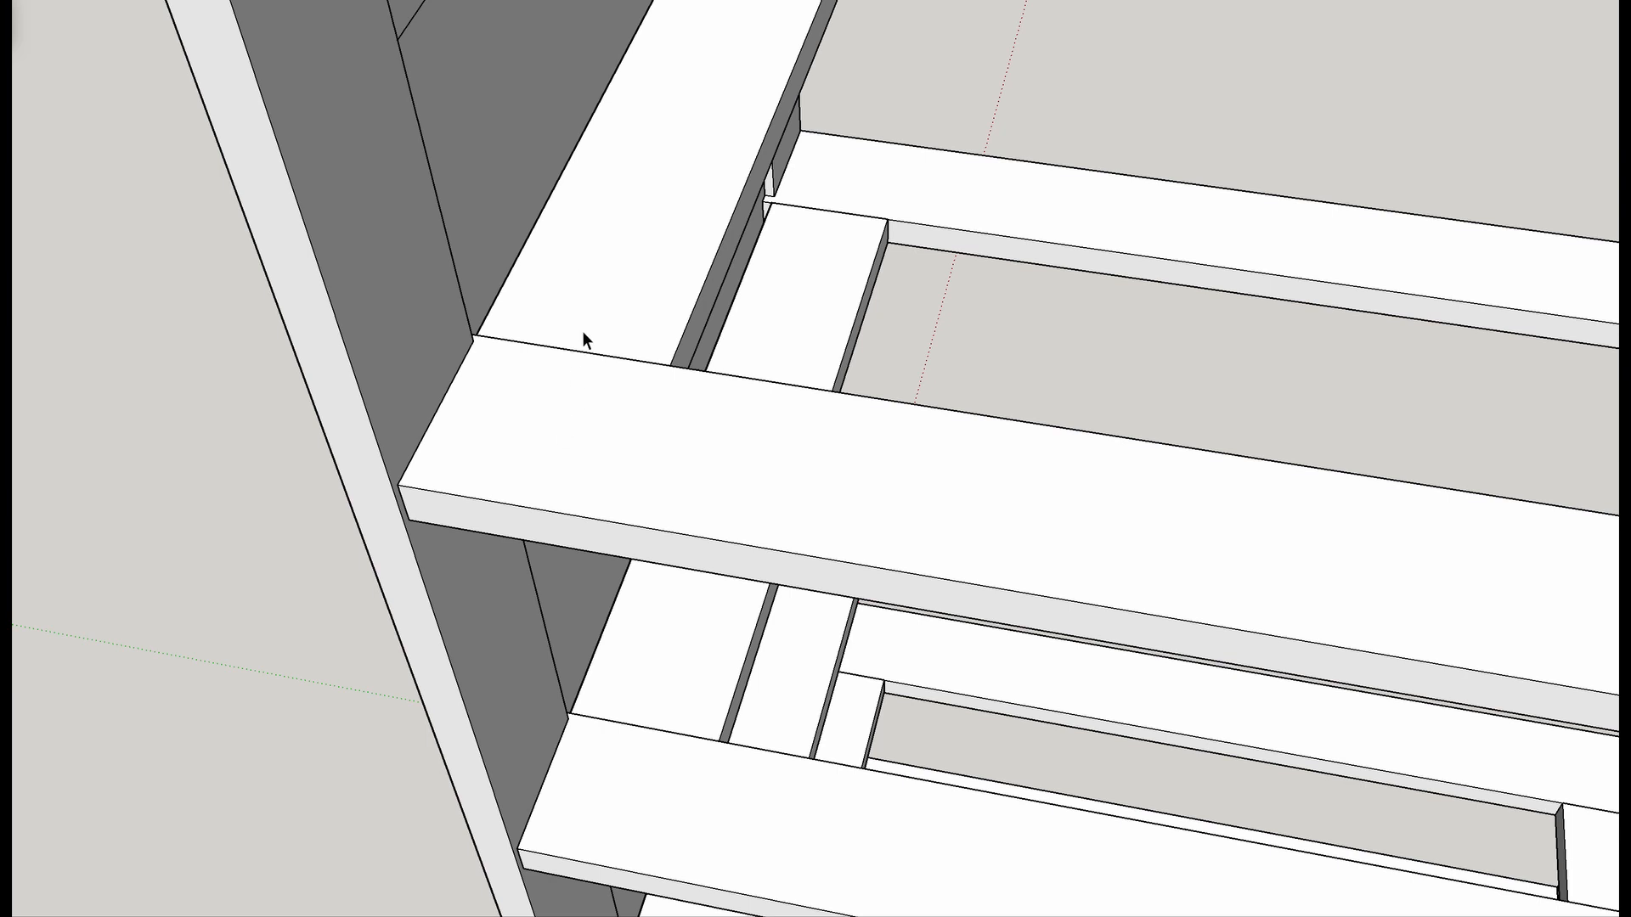
scroll(583, 338, "down", 6)
mouse_move(582, 339)
middle_mouse_down()
mouse_move(568, 444)
mouse_move(724, 462)
mouse_move(527, 461)
middle_mouse_up()
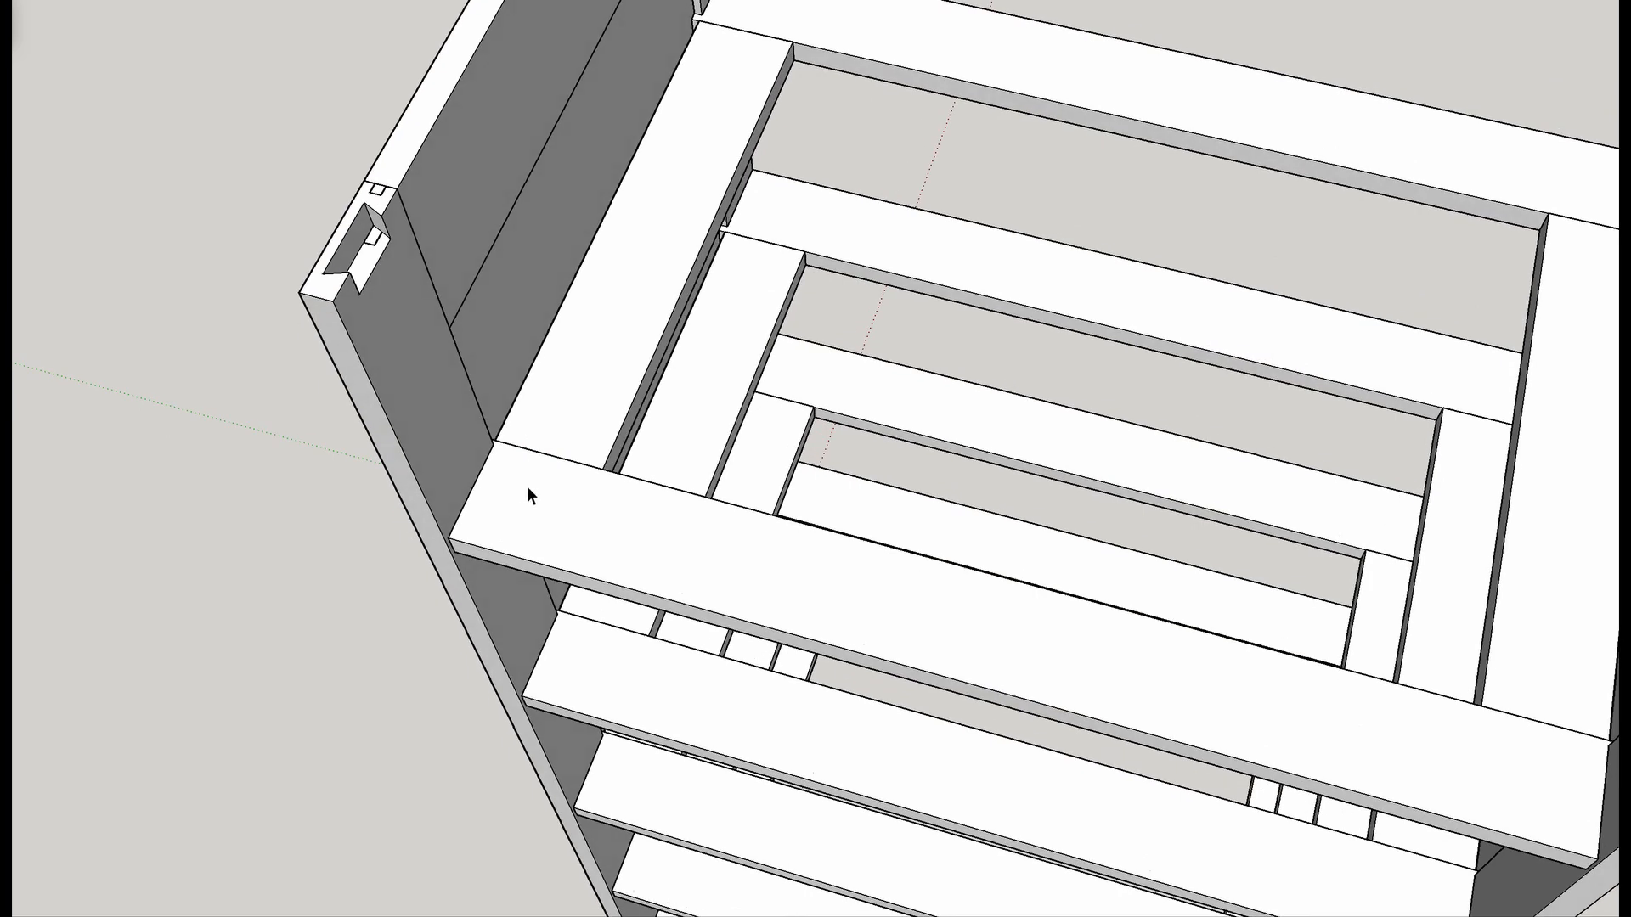
scroll(1150, 546, "down", 4)
mouse_move(1150, 546)
middle_mouse_down()
mouse_move(965, 626)
mouse_move(997, 539)
middle_mouse_up()
scroll(1001, 550, "down", 2)
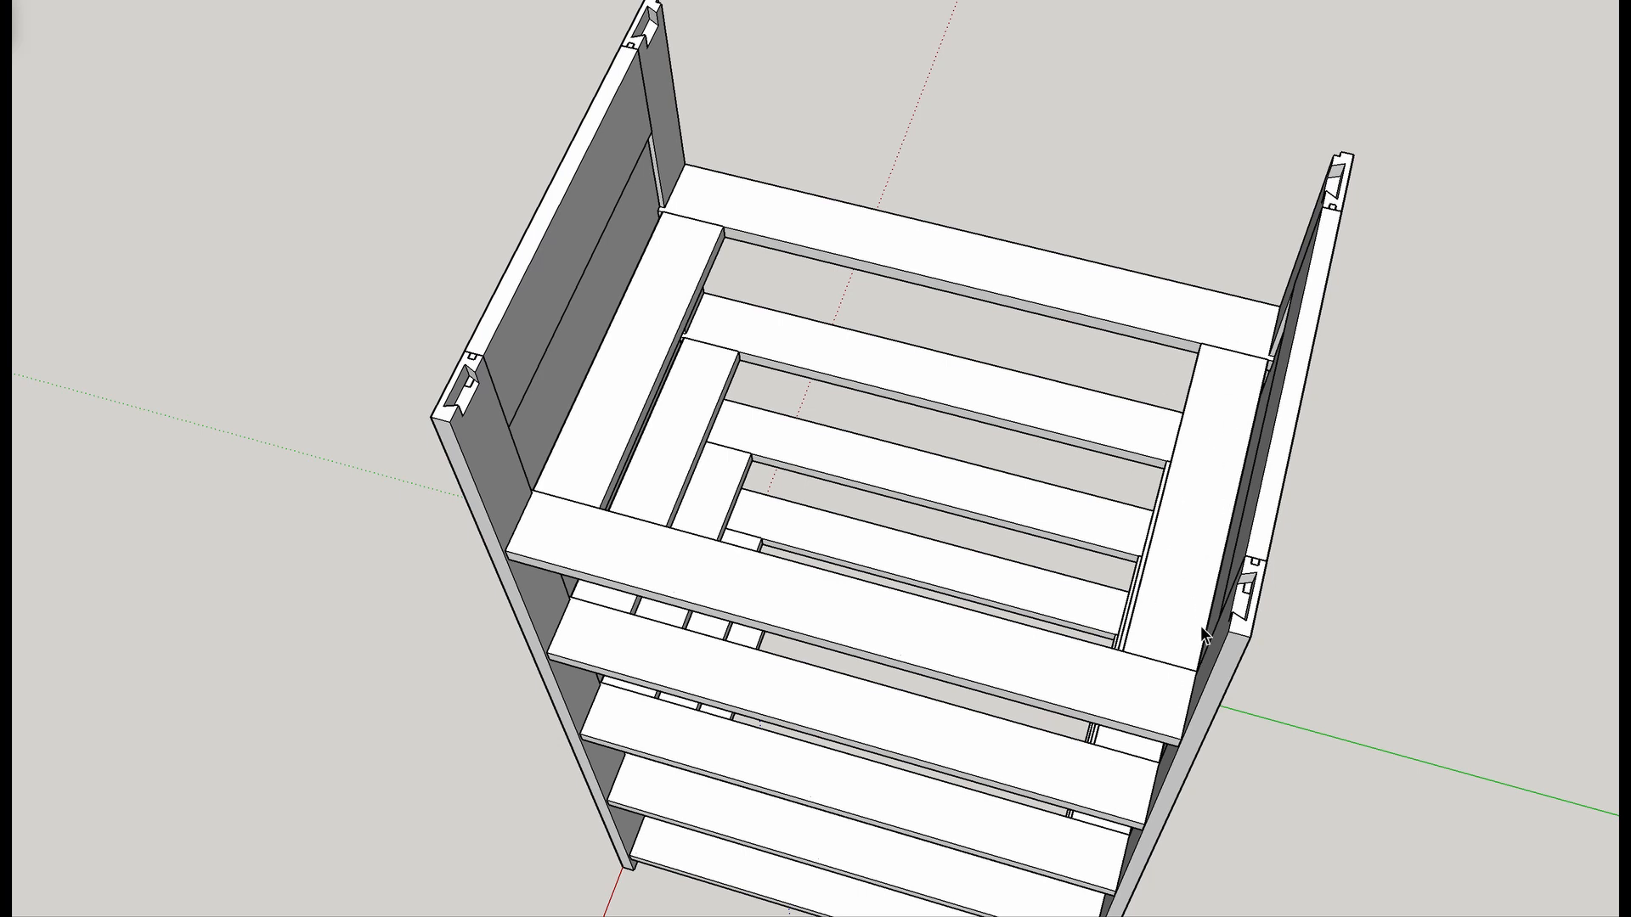
scroll(1148, 657, "up", 6)
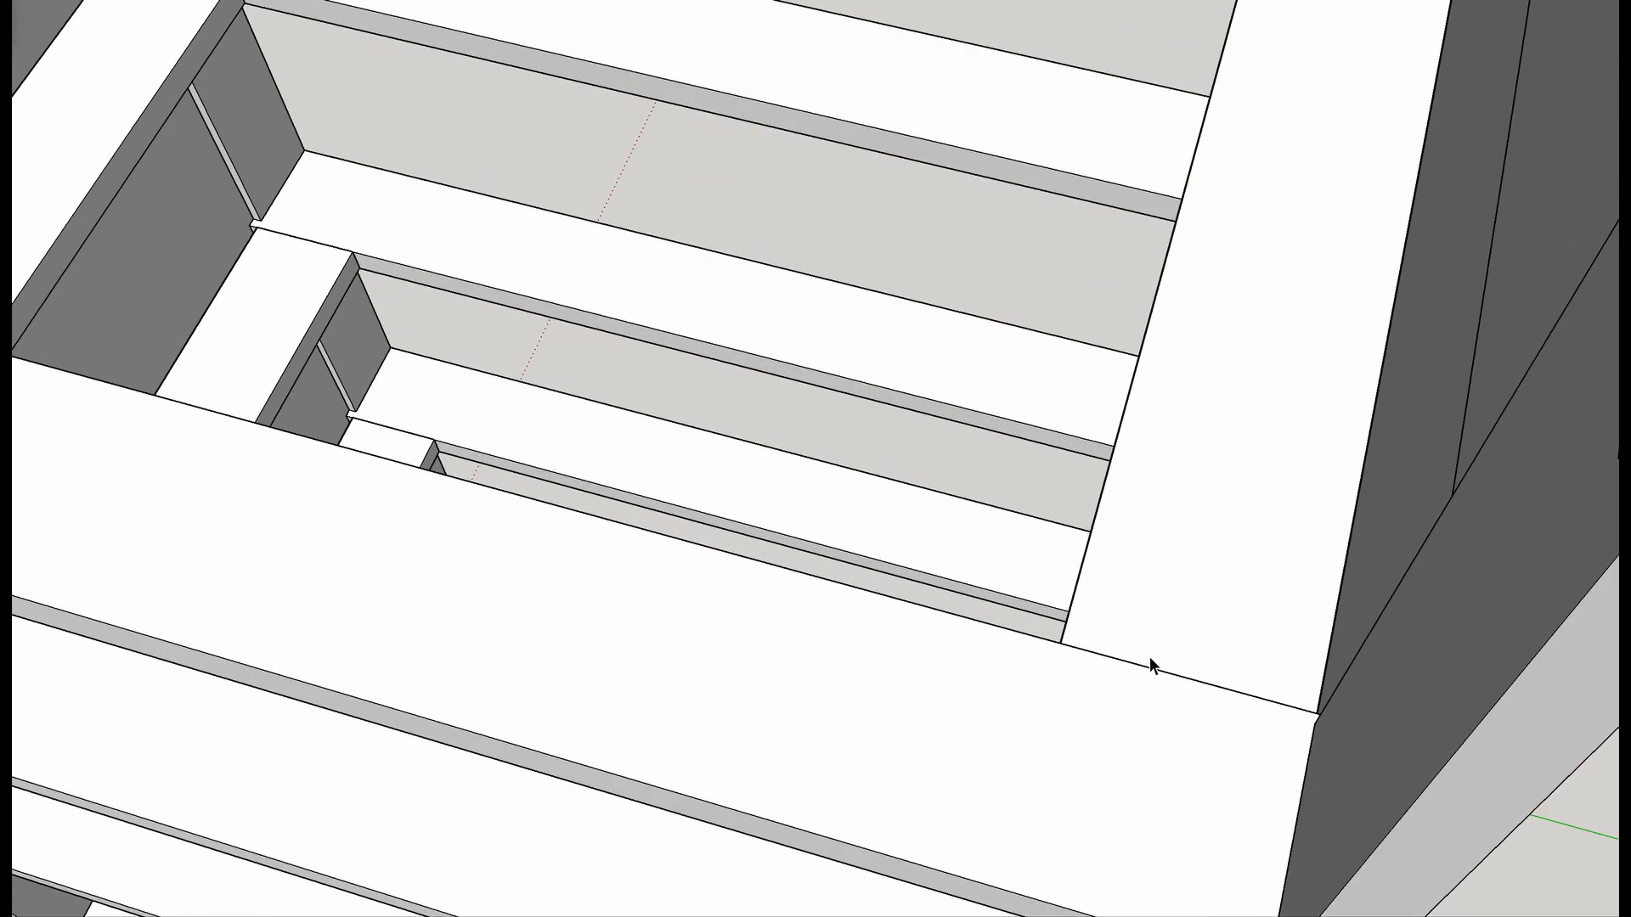
scroll(1184, 669, "down", 3)
scroll(1008, 686, "down", 6)
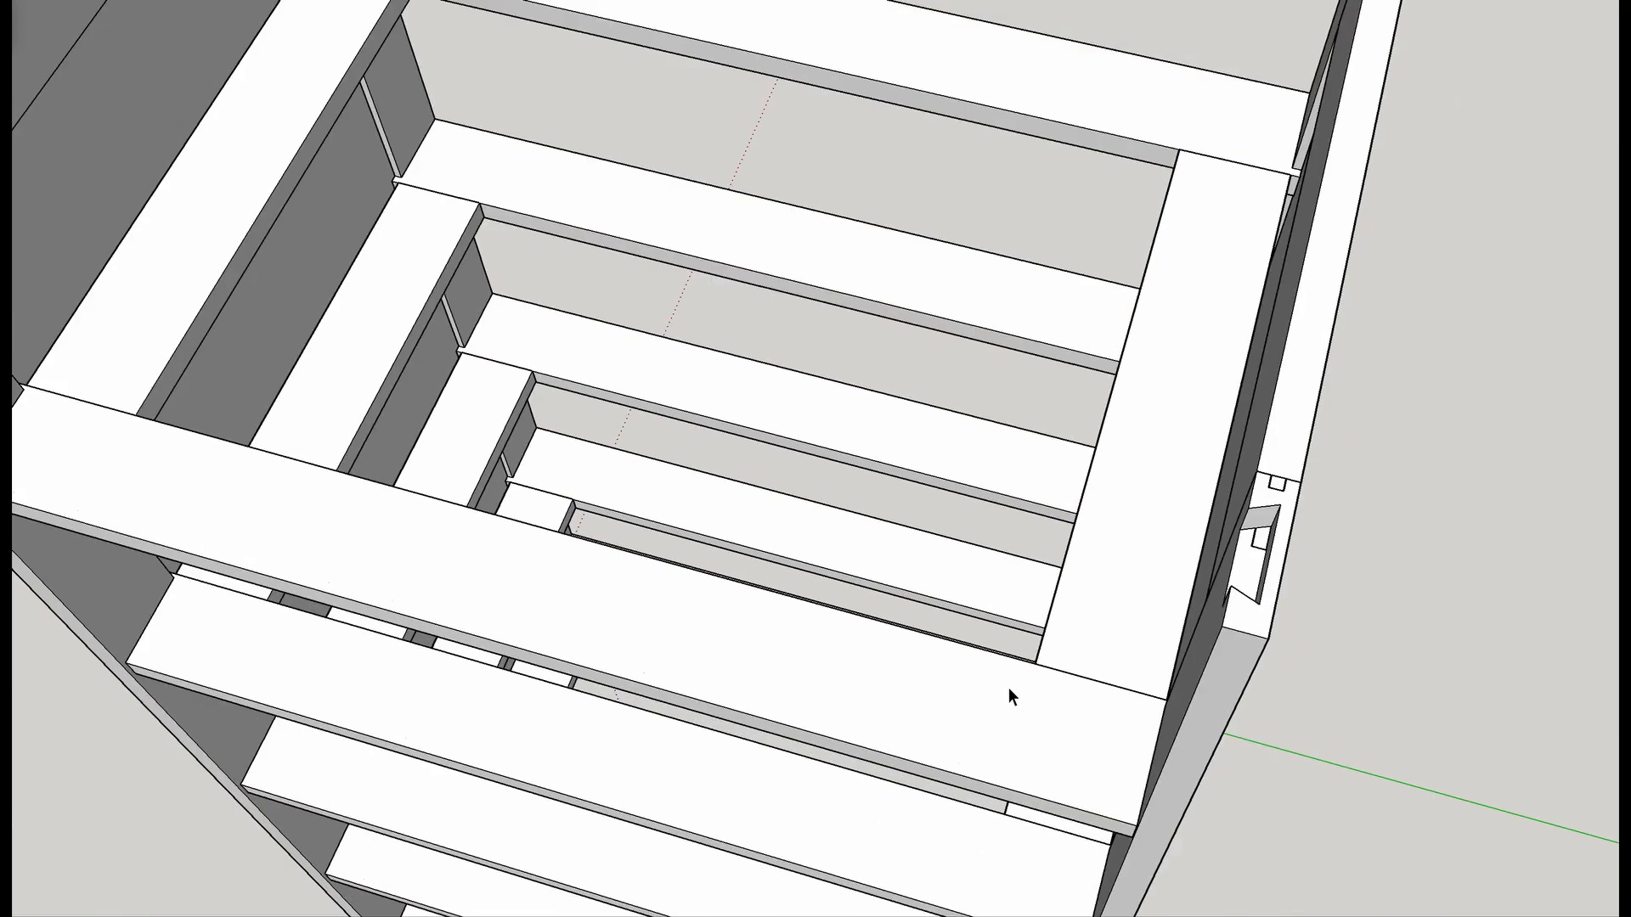
mouse_move(1008, 686)
middle_mouse_down()
mouse_move(1085, 508)
mouse_move(1153, 436)
middle_mouse_up()
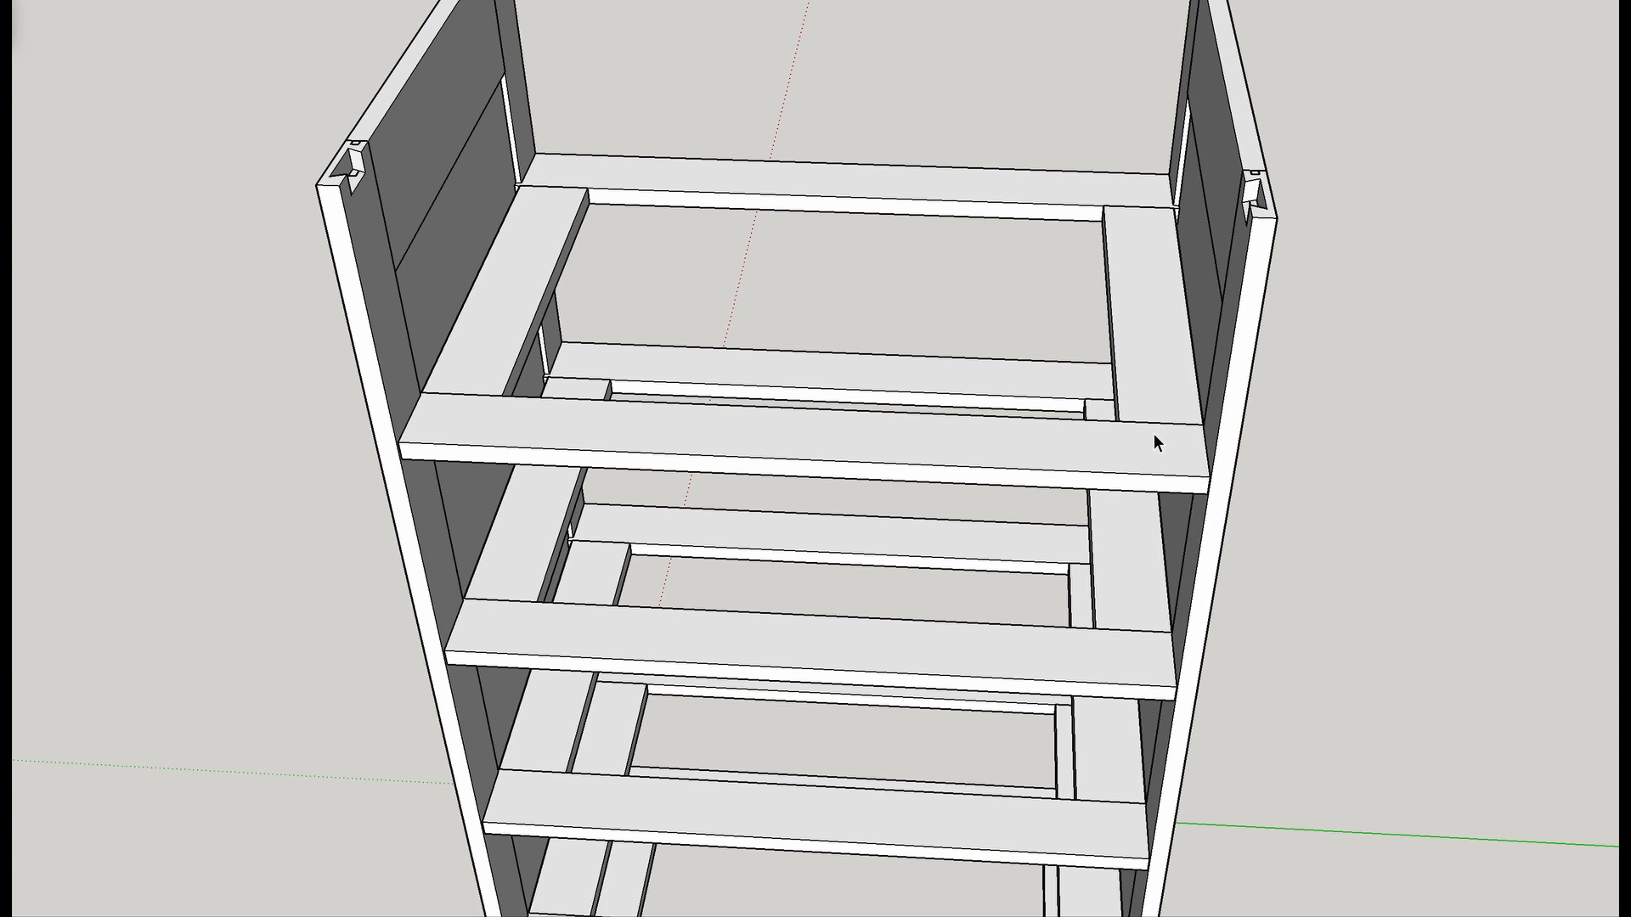
Display hidden objects as outlines and unhide the five drawers and the cabinet top.
mouse_move(788, 428)
middle_mouse_down()
mouse_move(834, 572)
mouse_move(997, 553)
mouse_move(813, 513)
mouse_move(852, 390)
middle_mouse_up()
scroll(813, 513, "down", 2)
scroll(813, 513, "down", 1)
scroll(849, 385, "down", 2)
key("alt+h")
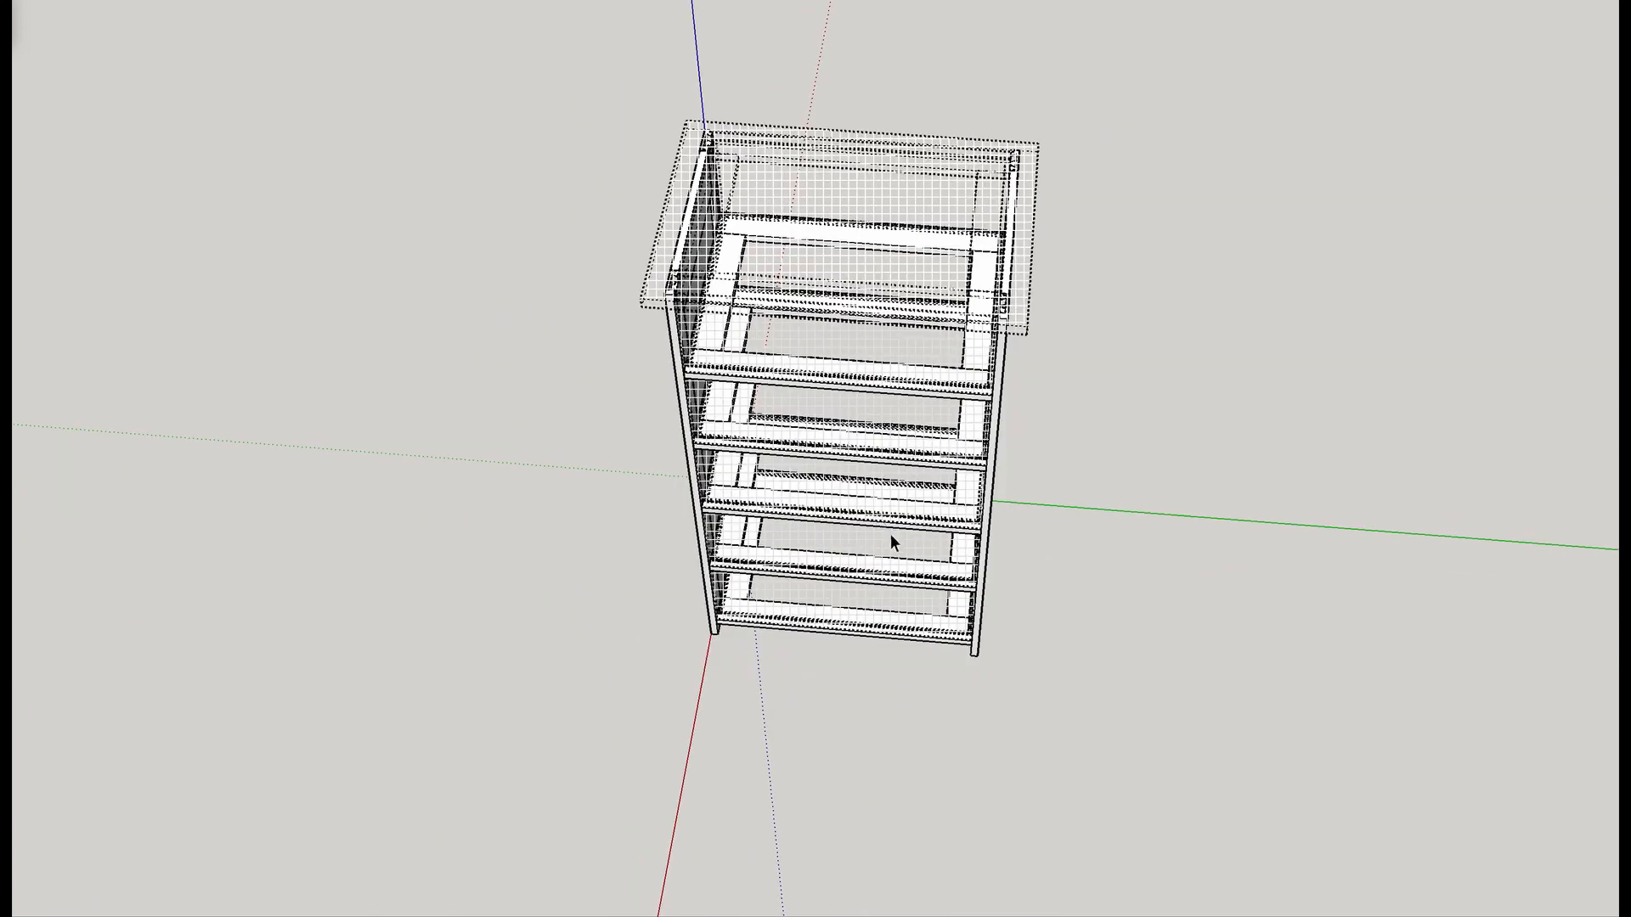
middle_click_drag(891, 534, 863, 153)
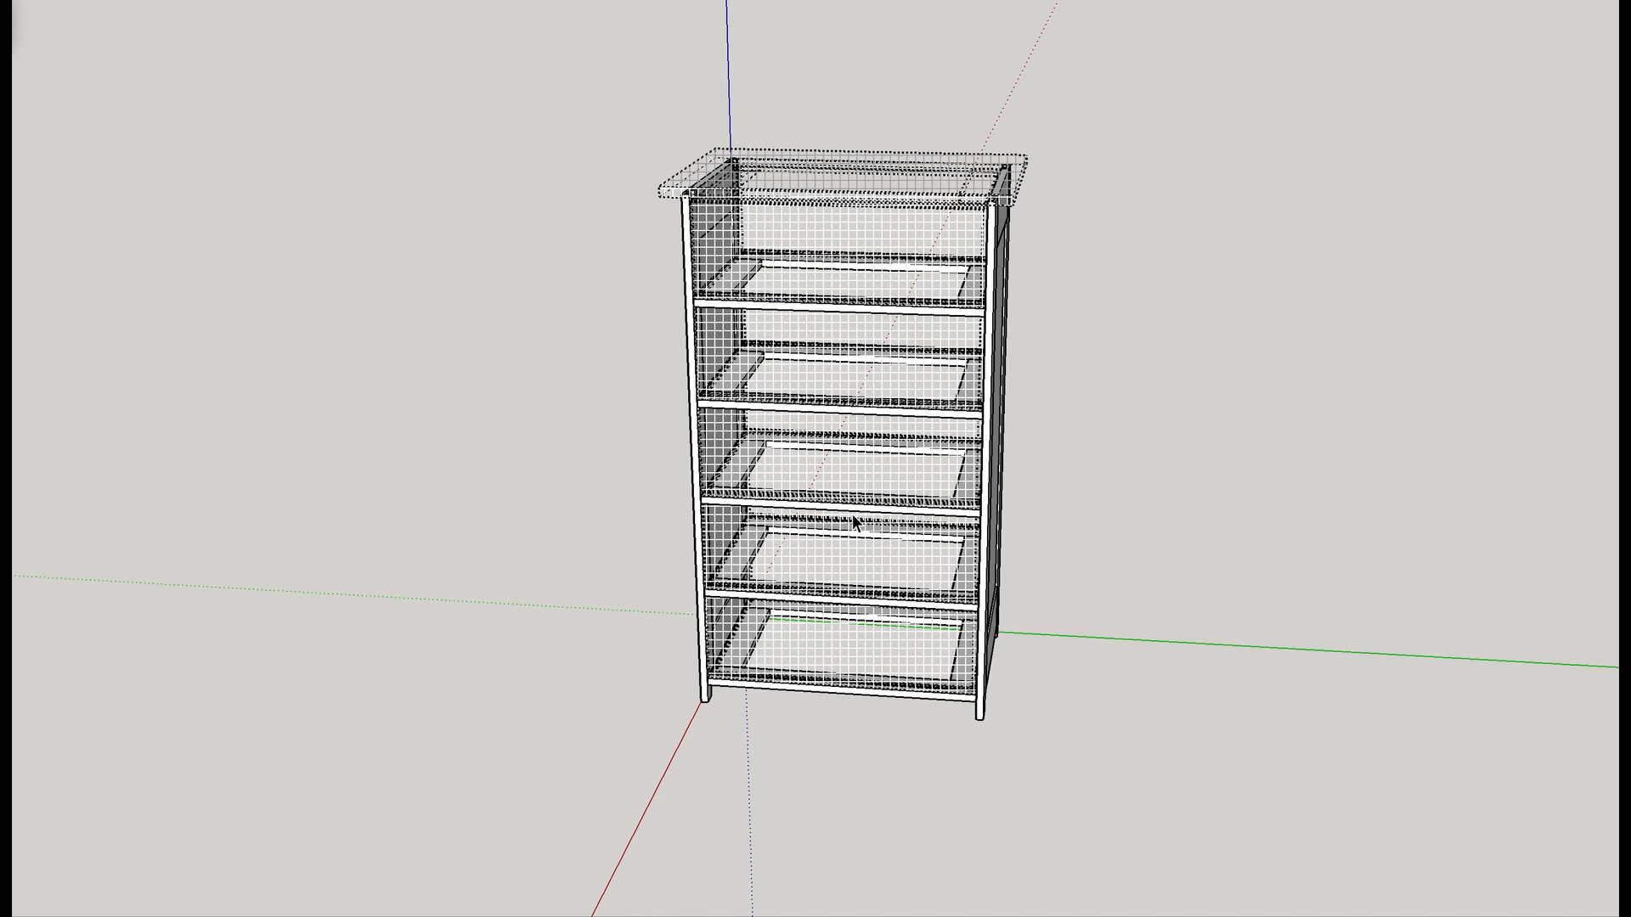
left_click(846, 617, "shift")
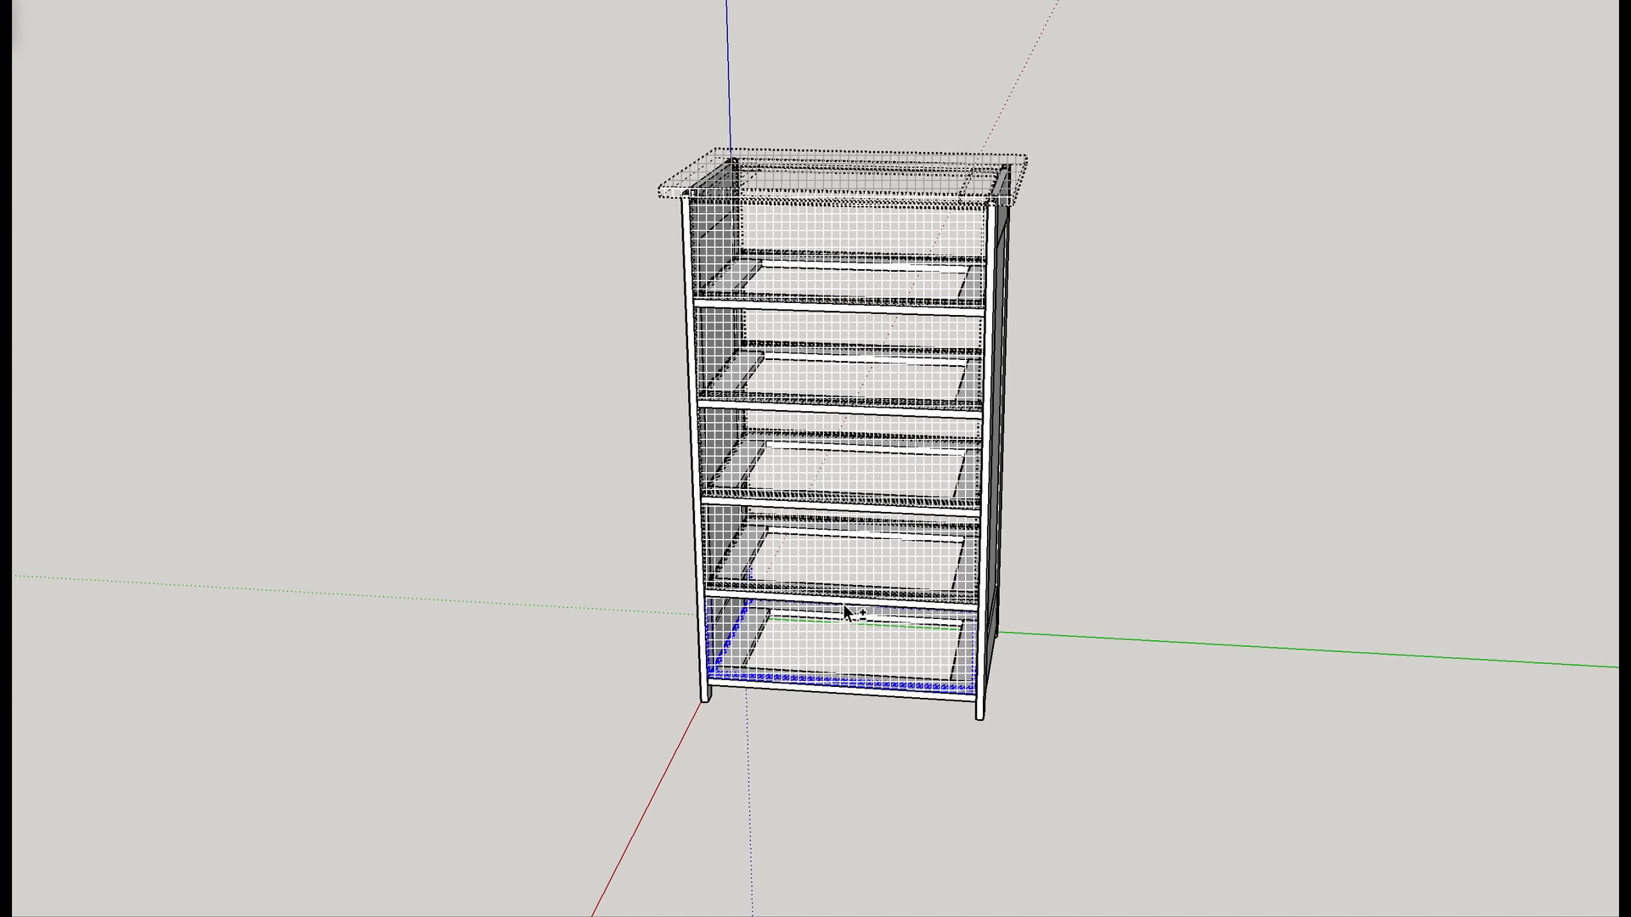
left_click(849, 564, "shift")
left_click(859, 452, "shift")
left_click(869, 355, "shift")
left_click(879, 256, "shift")
left_click(891, 188, "shift")
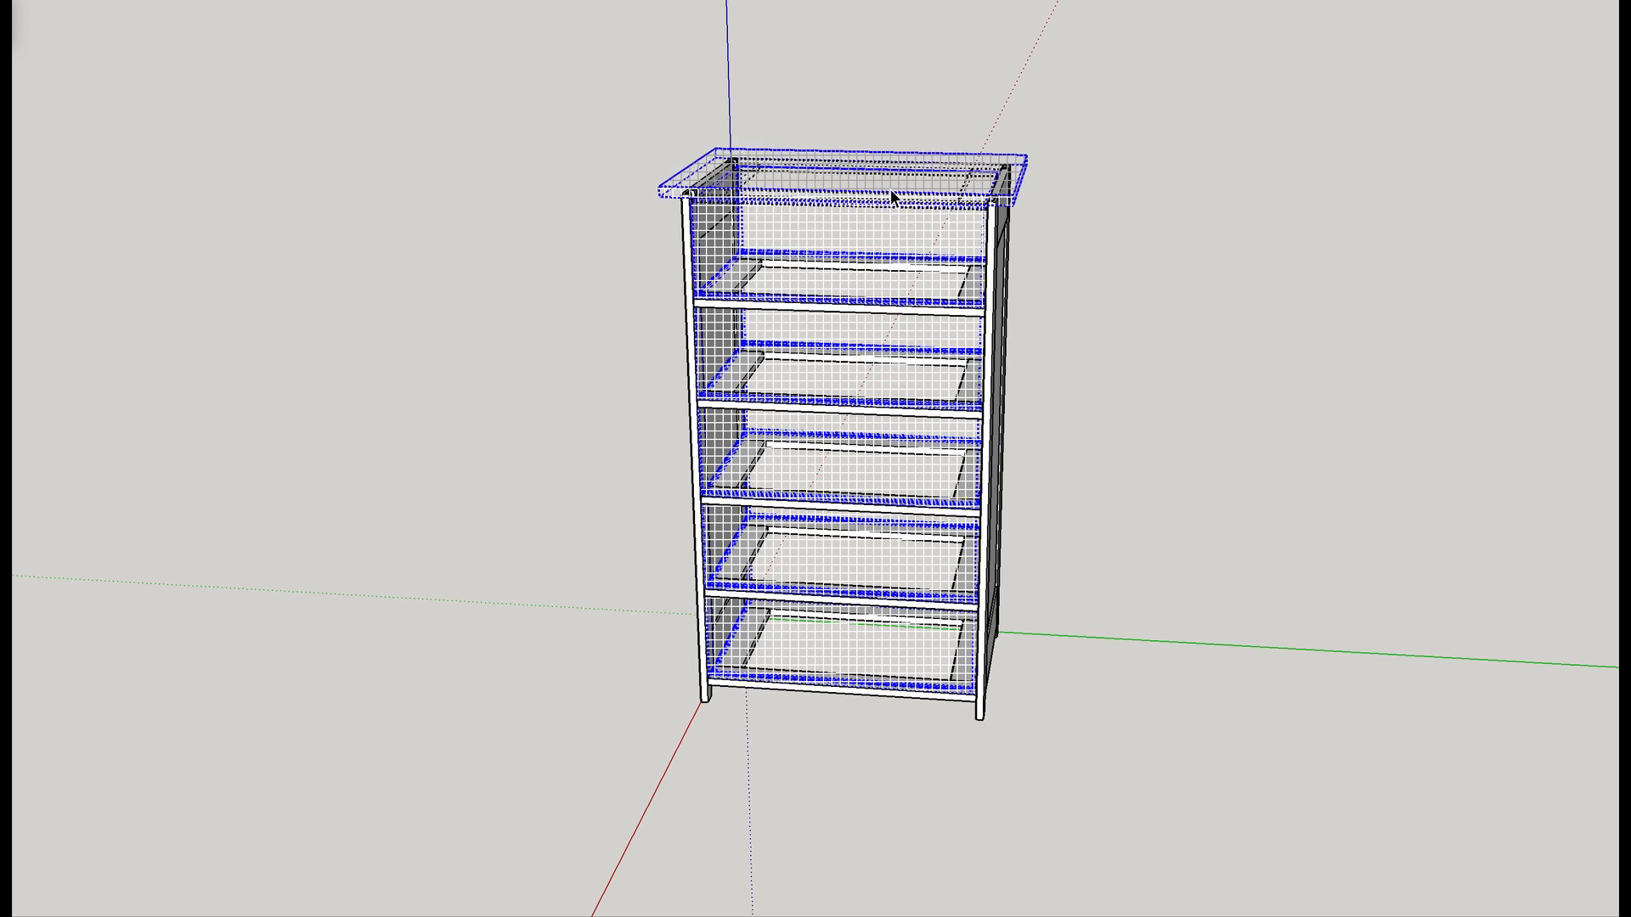
key("shift+super+e")
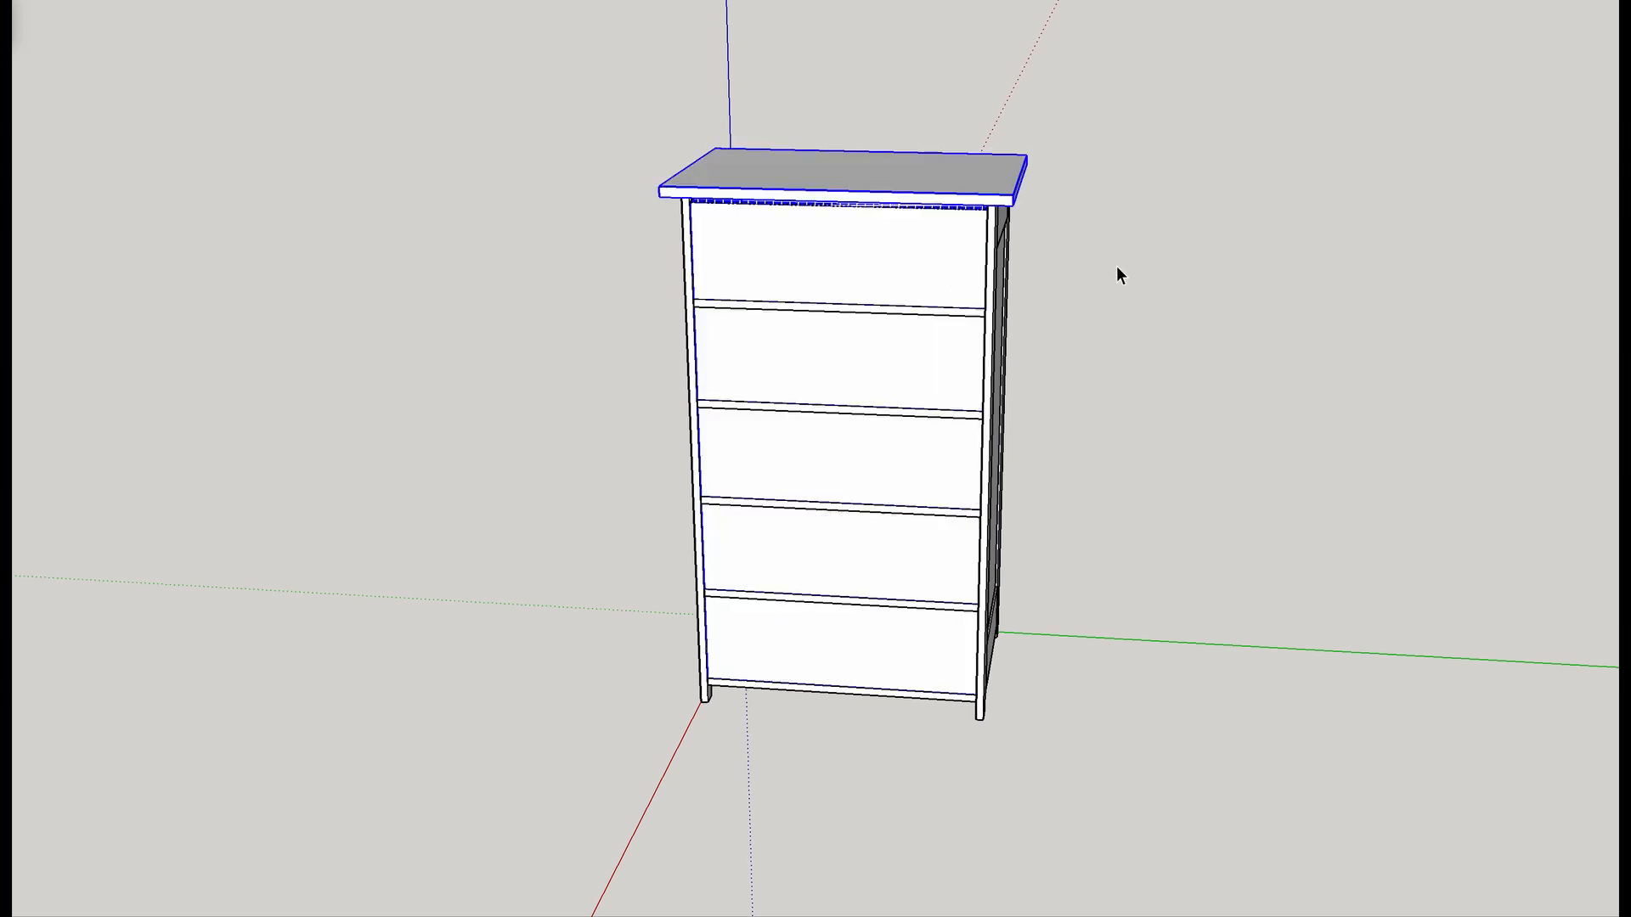
Unhide the frame directly beneath the cabinet top and clear the selection.
scroll(934, 238, "up", 3)
left_click(883, 149)
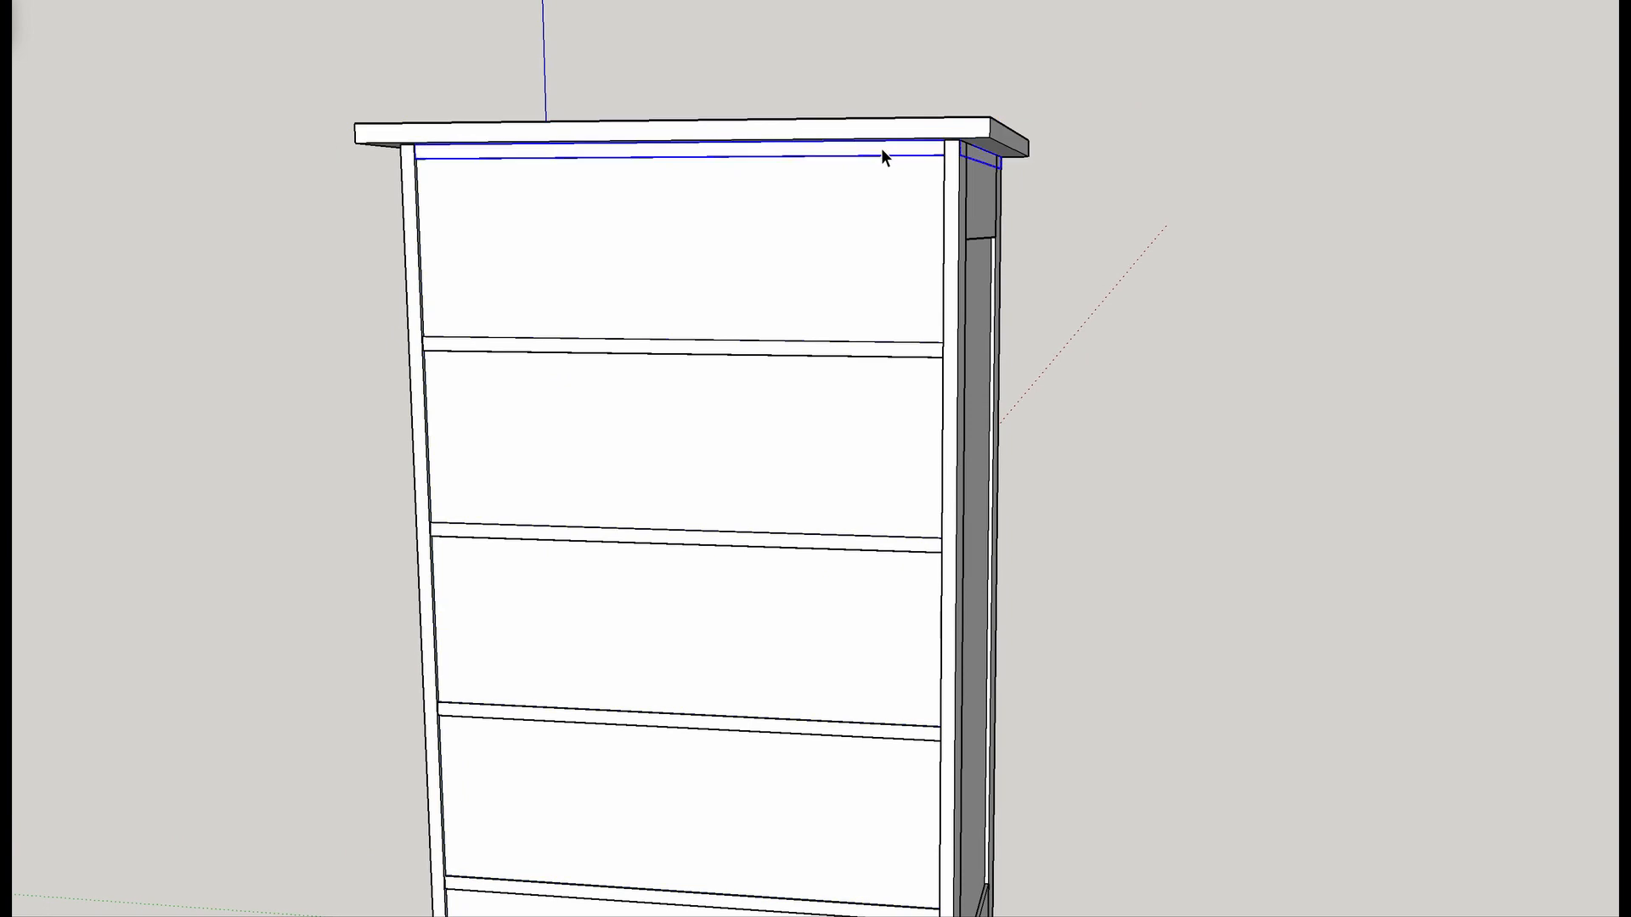
left_click(1158, 357)
middle_click_drag(1270, 360, 1019, 617)
scroll(875, 437, "down", 3)
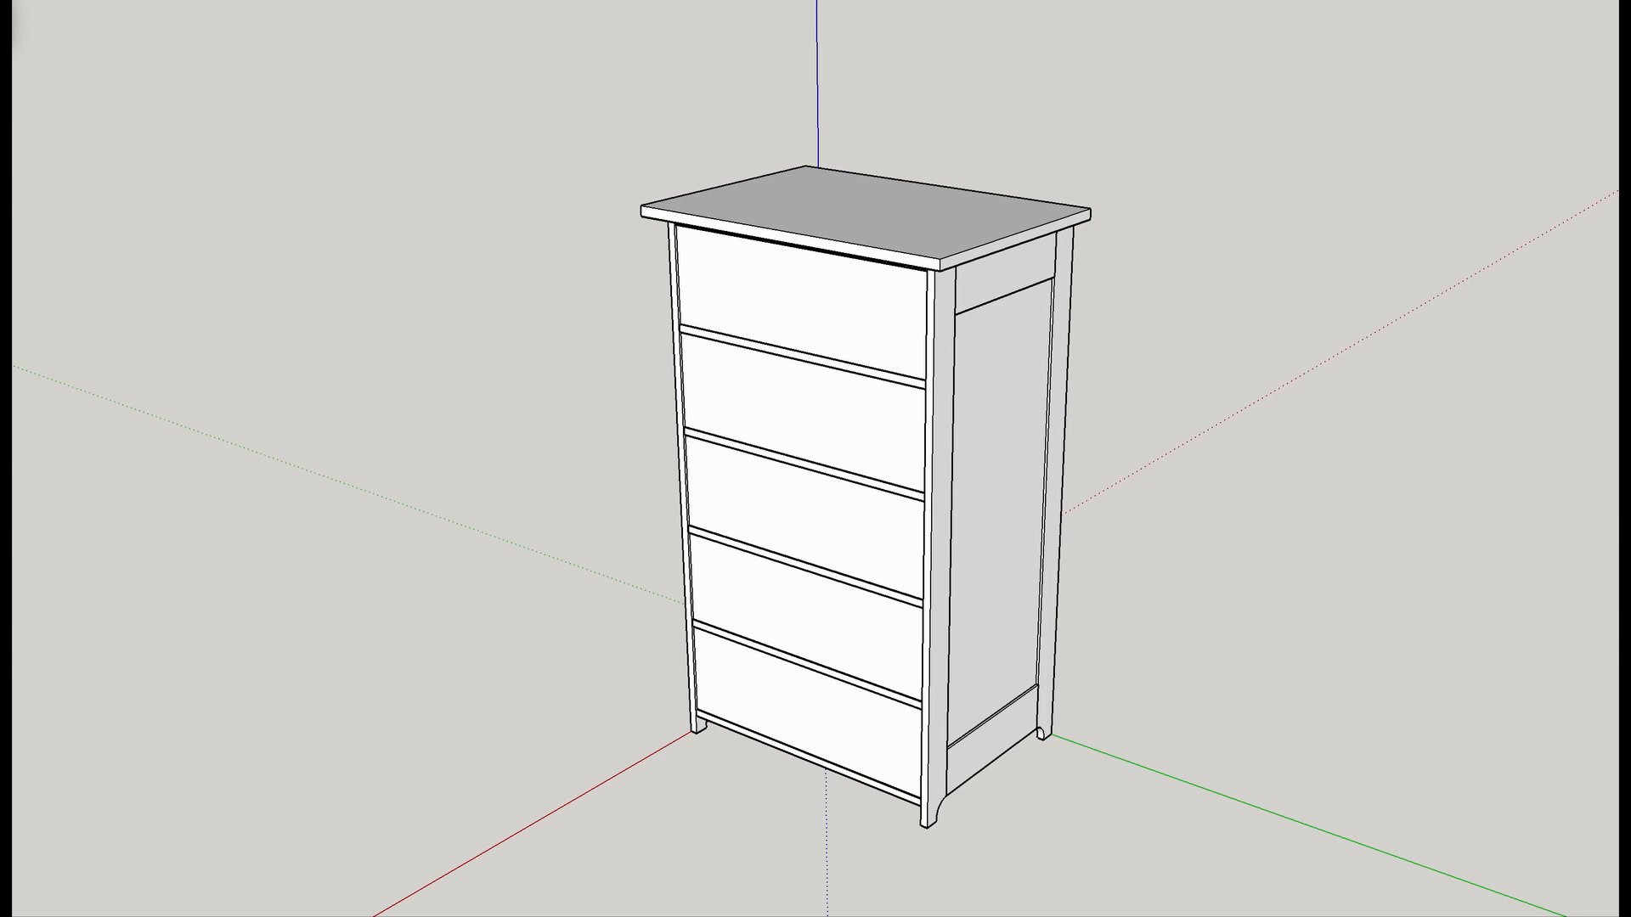
Turn on X-ray mode and examine the joints at the cabinet's top corner and along the back leg.
key("x")
scroll(950, 273, "up", 7)
middle_click_drag(1028, 313, 1089, 382)
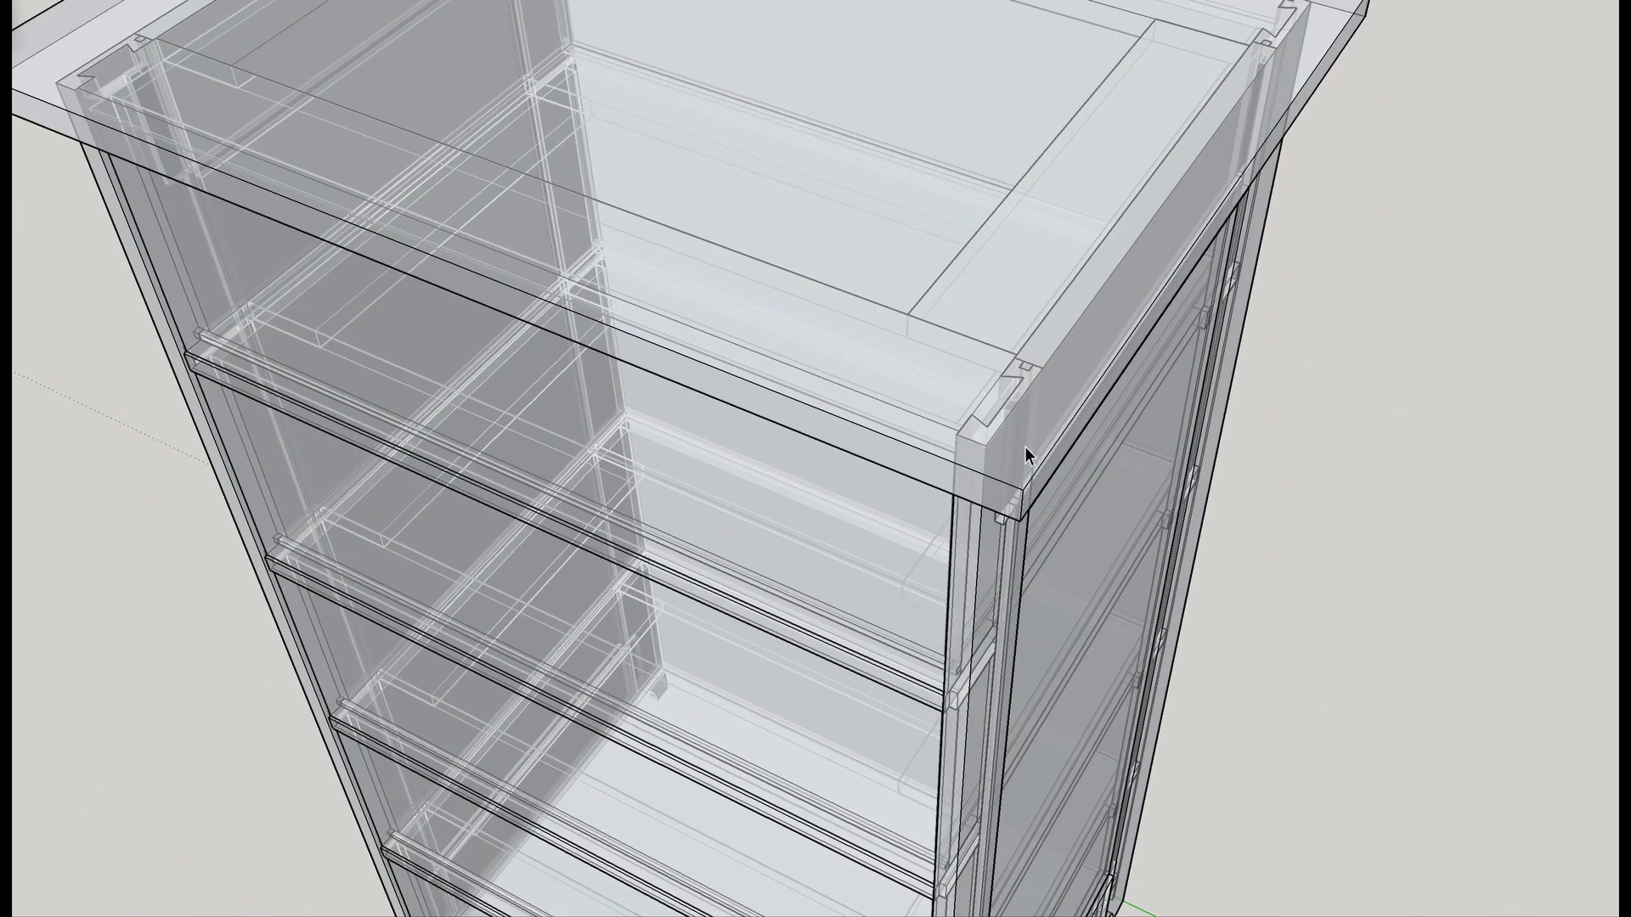
middle_click_drag(1043, 601, 1432, 226, "shift")
scroll(984, 434, "up", 6)
middle_click_drag(1510, 157, 670, 440, "shift")
scroll(817, 456, "up", 5)
scroll(671, 440, "down", 6)
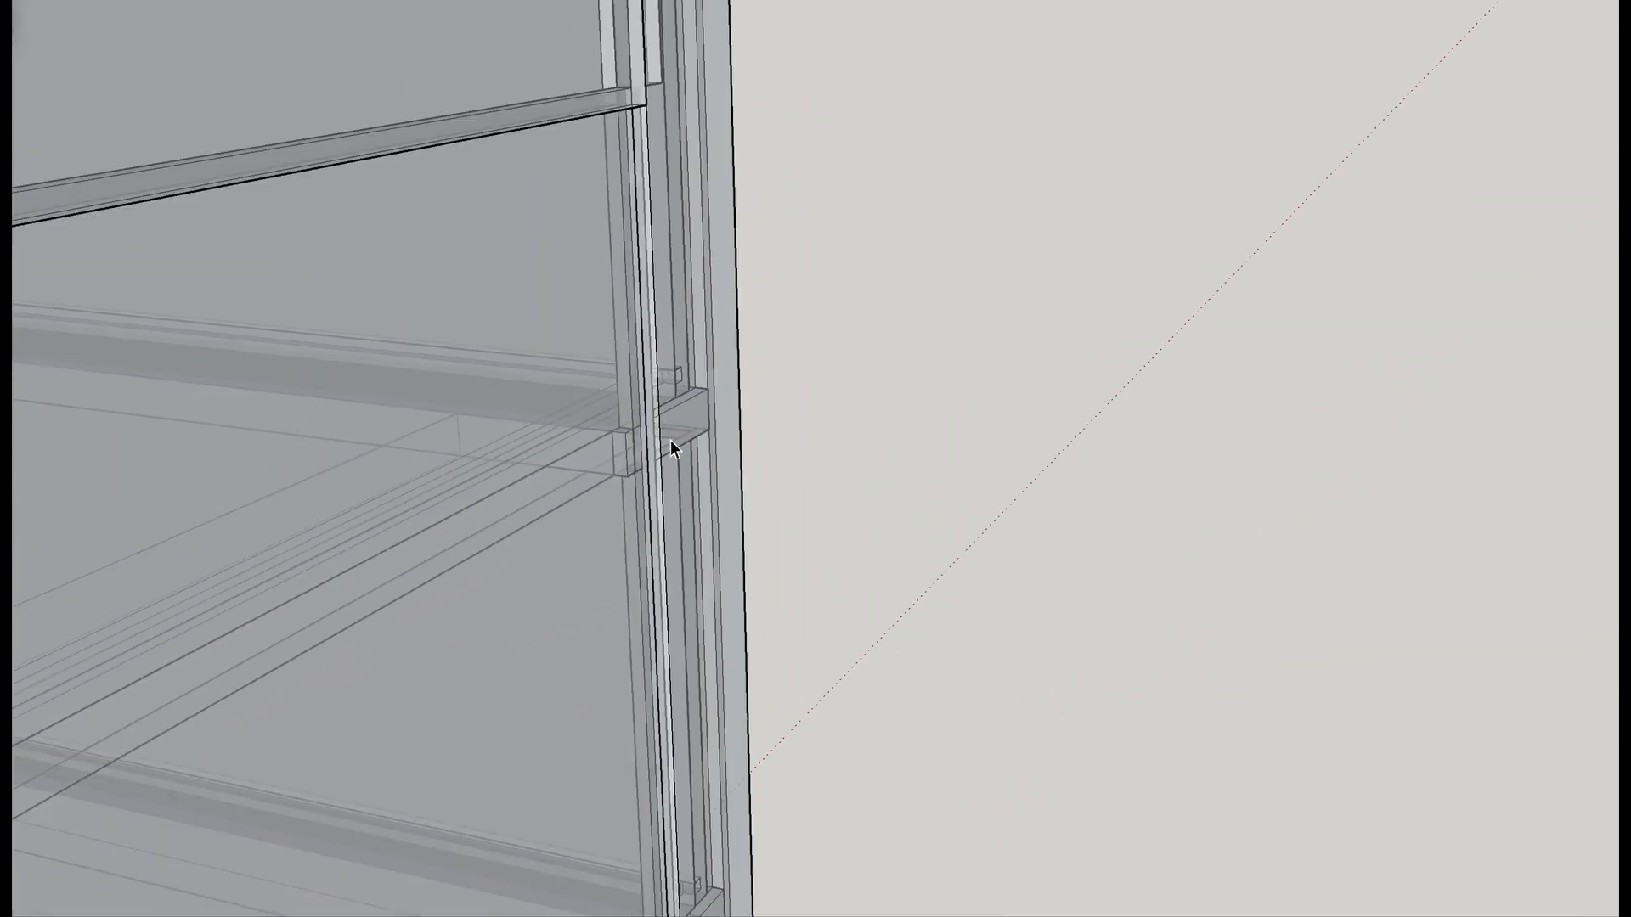
Examine the drawer frame joints in X-ray, following the front leg from the upper drawers down to the foot.
scroll(313, 498, "down", 3)
middle_click_drag(311, 499, 1013, 188, "shift")
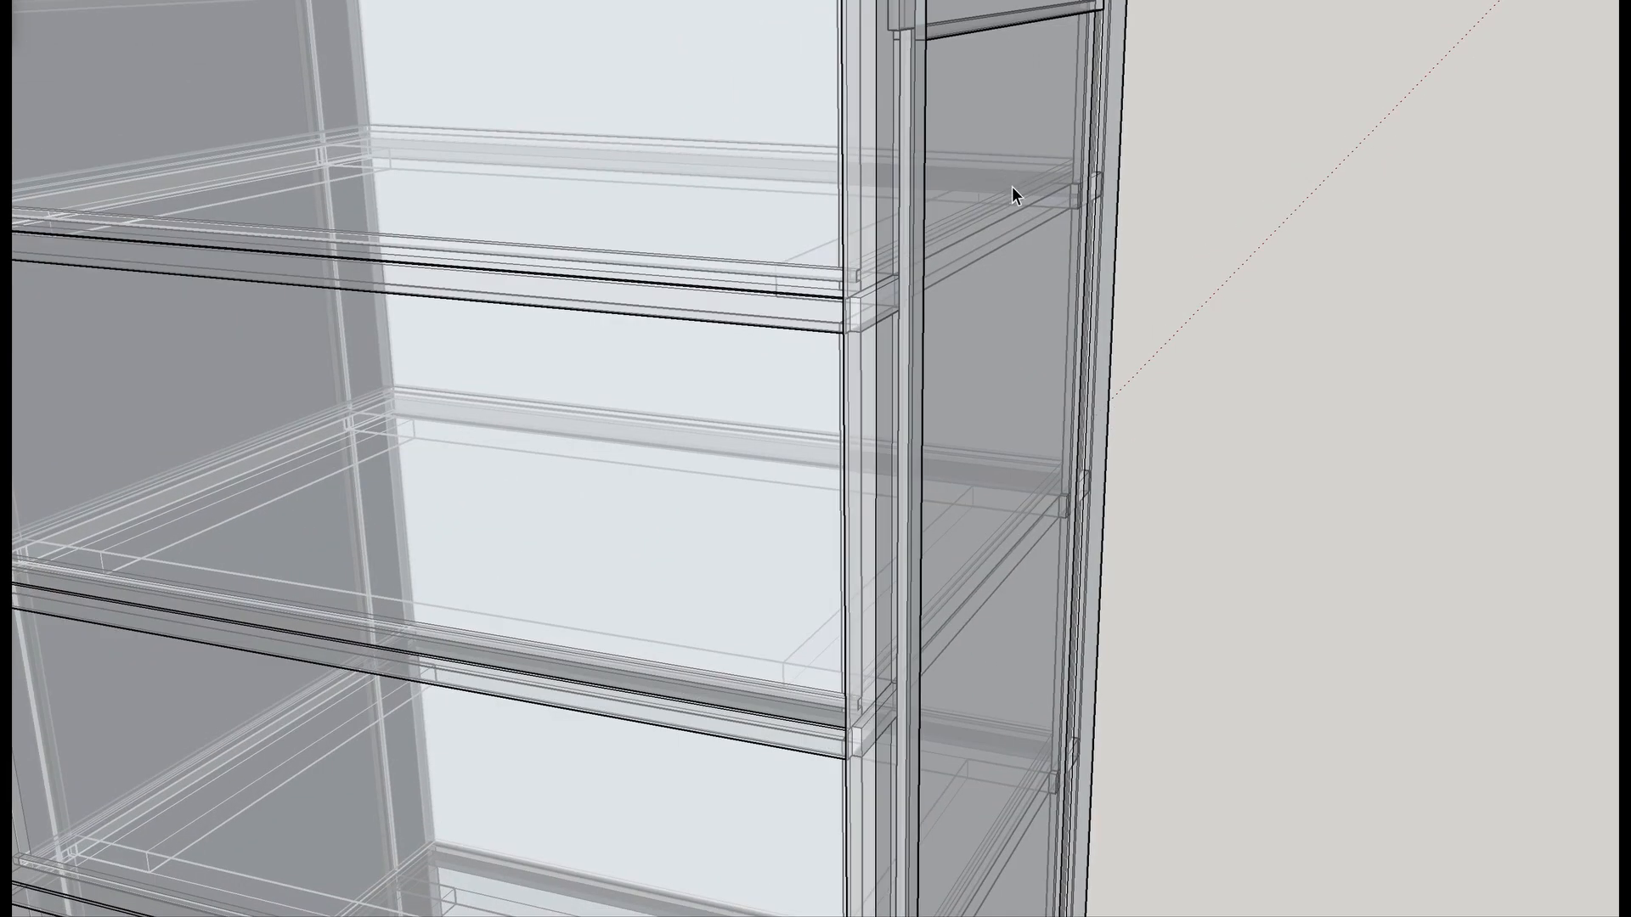
middle_click_drag(849, 563, 911, 10, "shift")
middle_click_drag(869, 502, 900, 106, "shift")
scroll(986, 478, "up", 2)
middle_click_drag(996, 495, 820, 183, "shift")
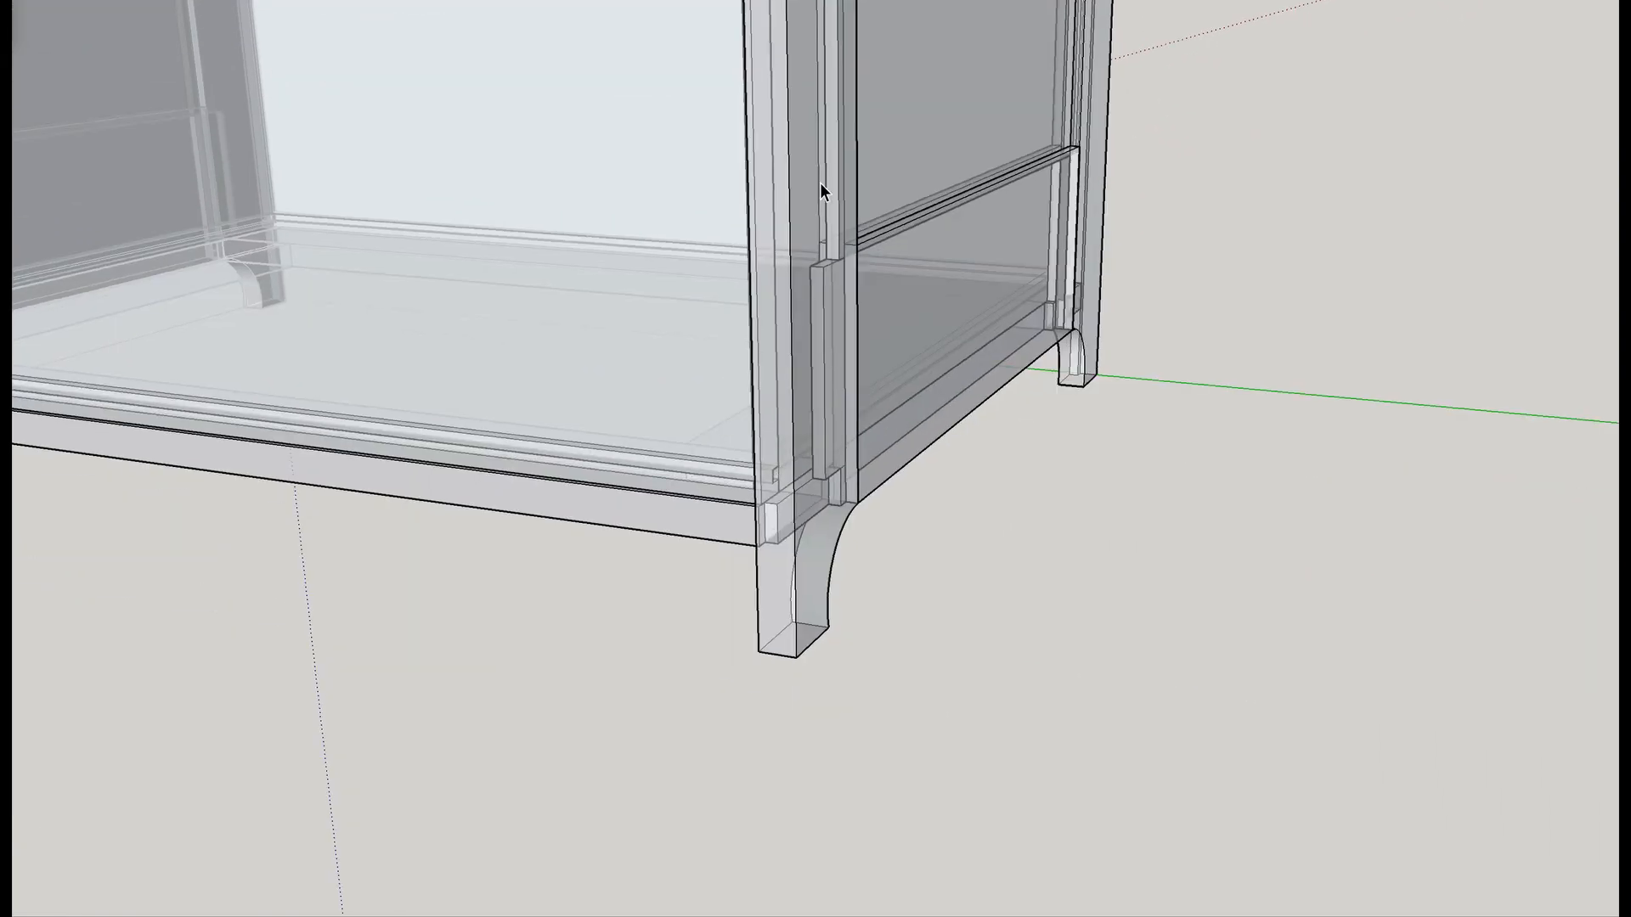
Examine in X-ray how the bottom frame and side-panel rail tenons fit into the front leg above its foot curve.
scroll(843, 556, "up", 2)
scroll(915, 484, "up", 1)
middle_click_drag(916, 484, 858, 455)
scroll(778, 416, "up", 3)
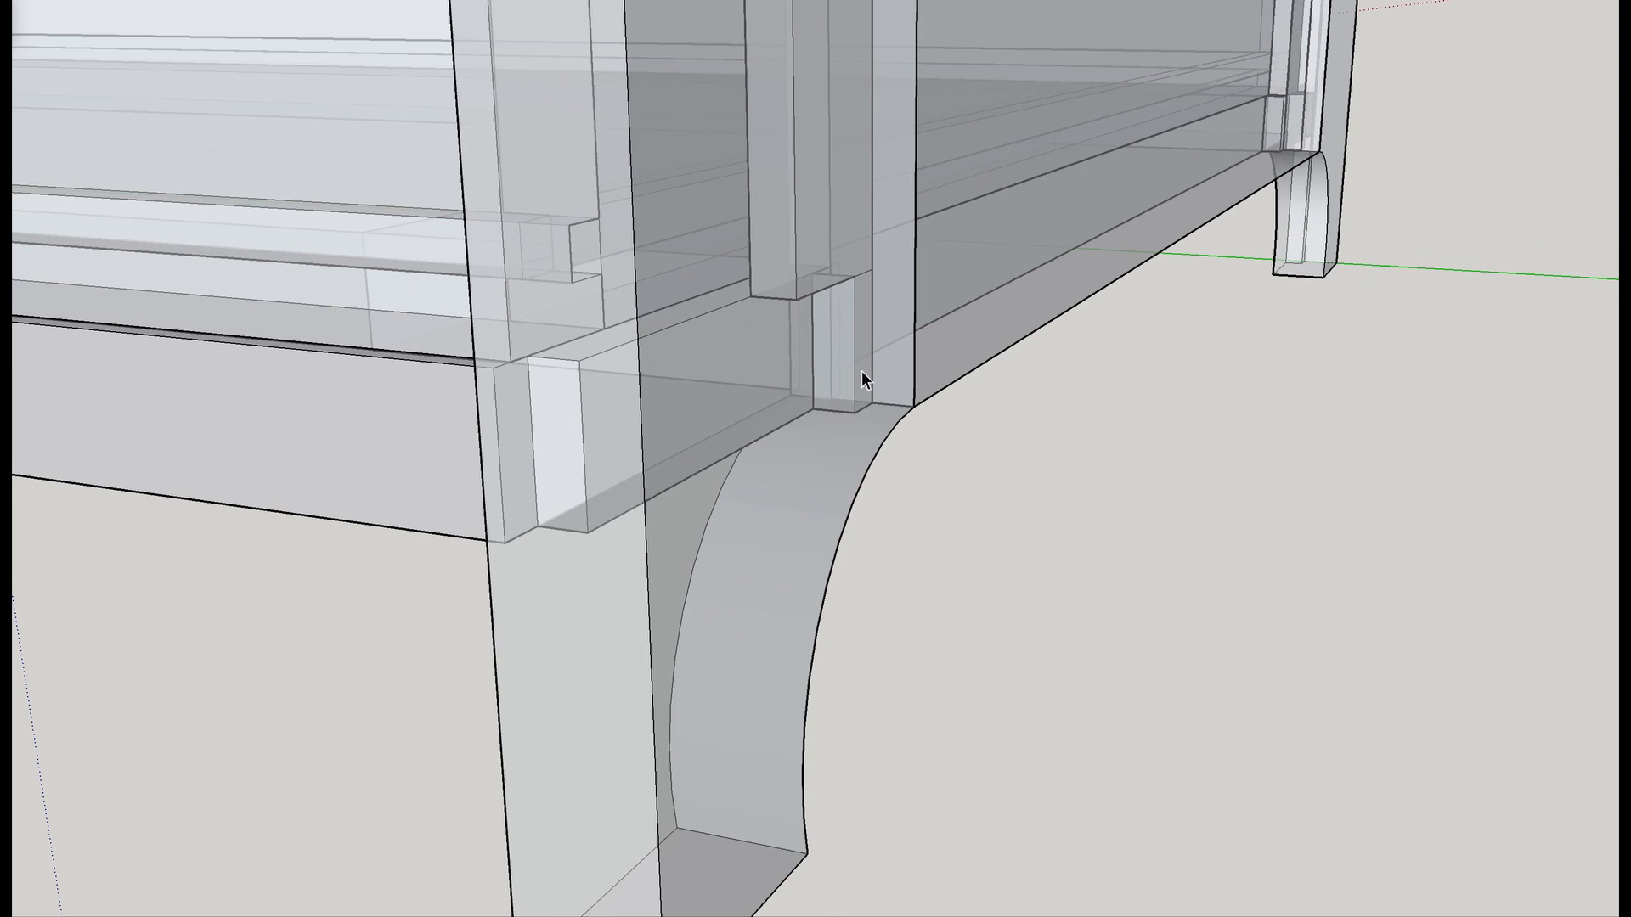
scroll(720, 399, "up", 5)
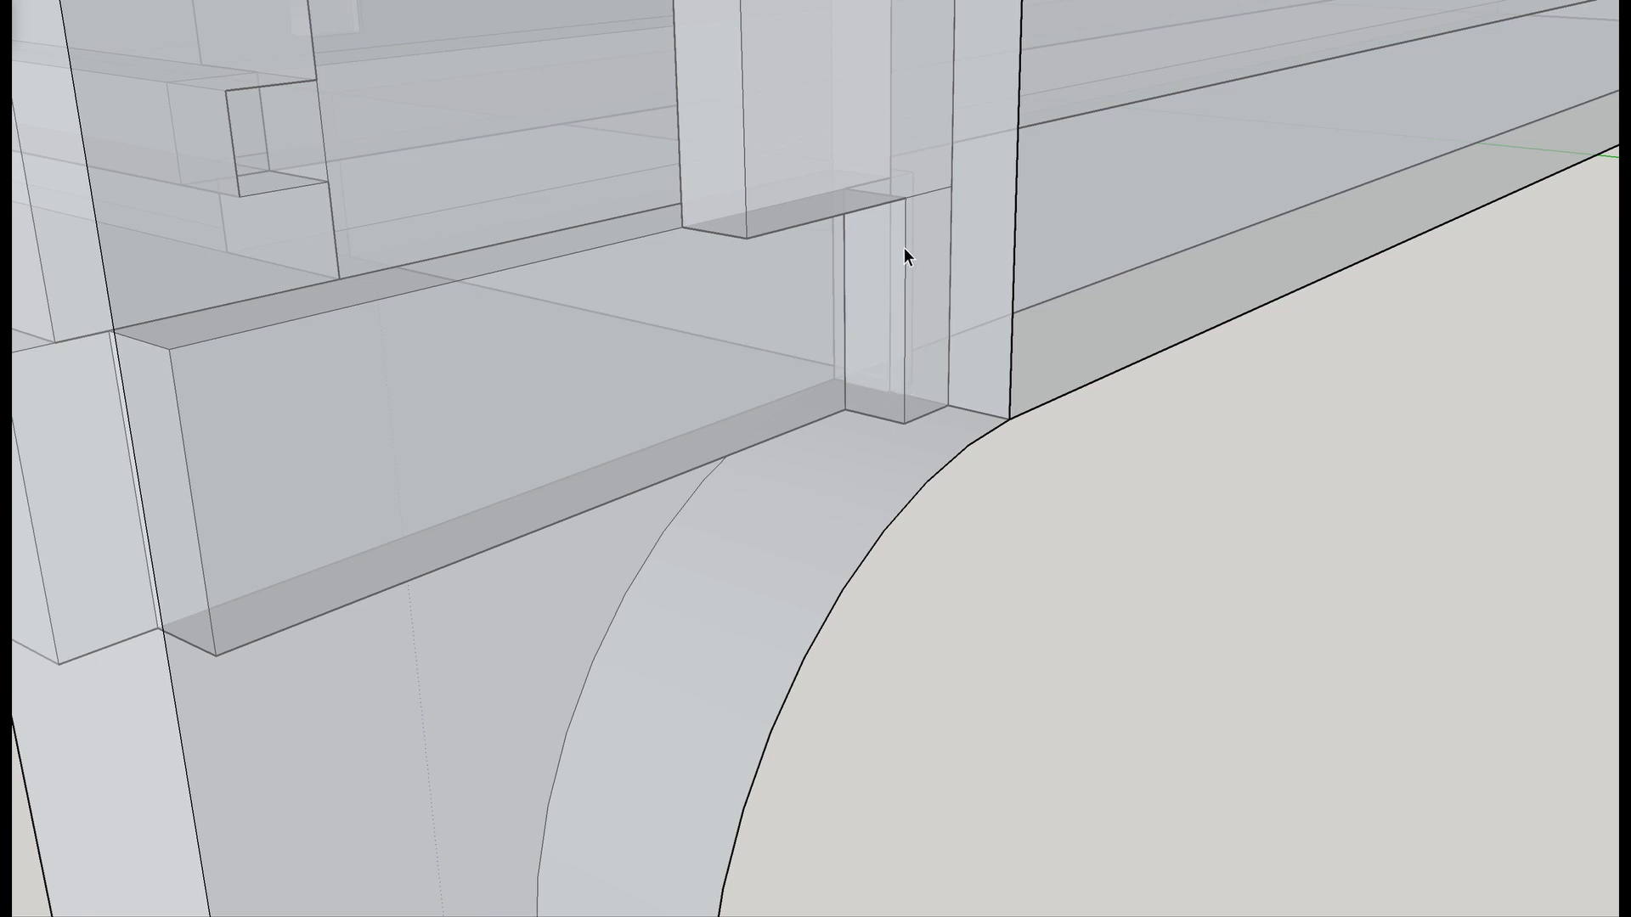
scroll(724, 224, "down", 5)
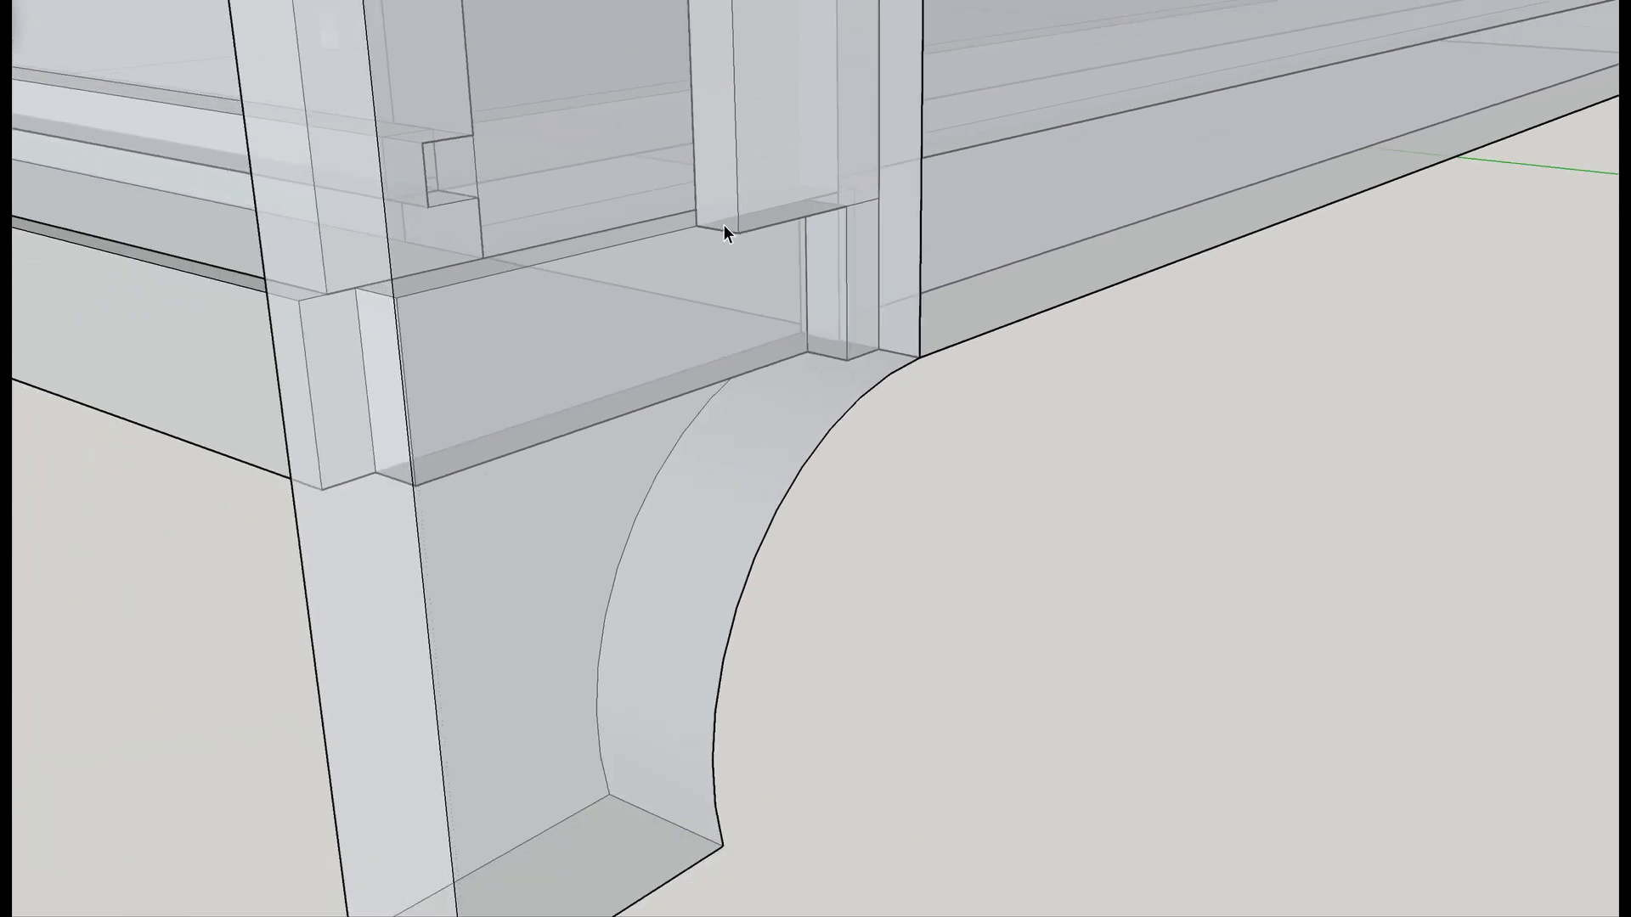
scroll(841, 244, "up", 2)
mouse_move(841, 244)
middle_mouse_down("shift")
mouse_move(710, 361)
mouse_move(955, 457)
mouse_move(1079, 445)
middle_mouse_up("shift")
mouse_move(830, 463)
middle_mouse_down()
mouse_move(1370, 463)
mouse_move(848, 386)
middle_mouse_up()
scroll(838, 378, "down", 5)
scroll(837, 383, "down", 8)
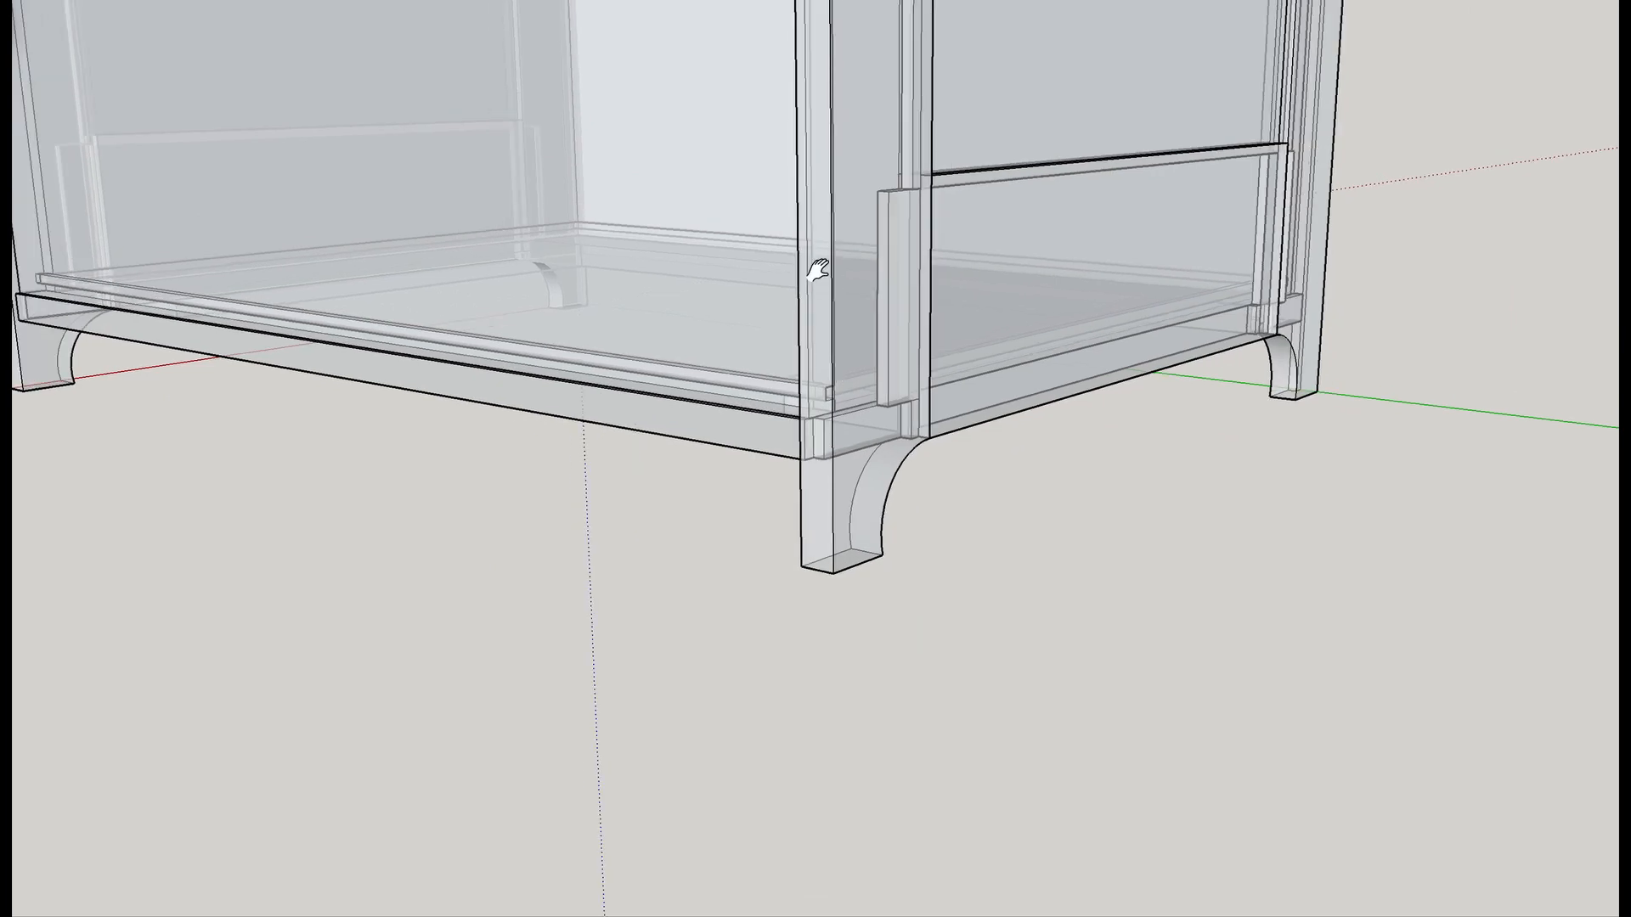
Turn off X-ray mode with the whole cabinet framed in view.
scroll(1046, 355, "down", 6)
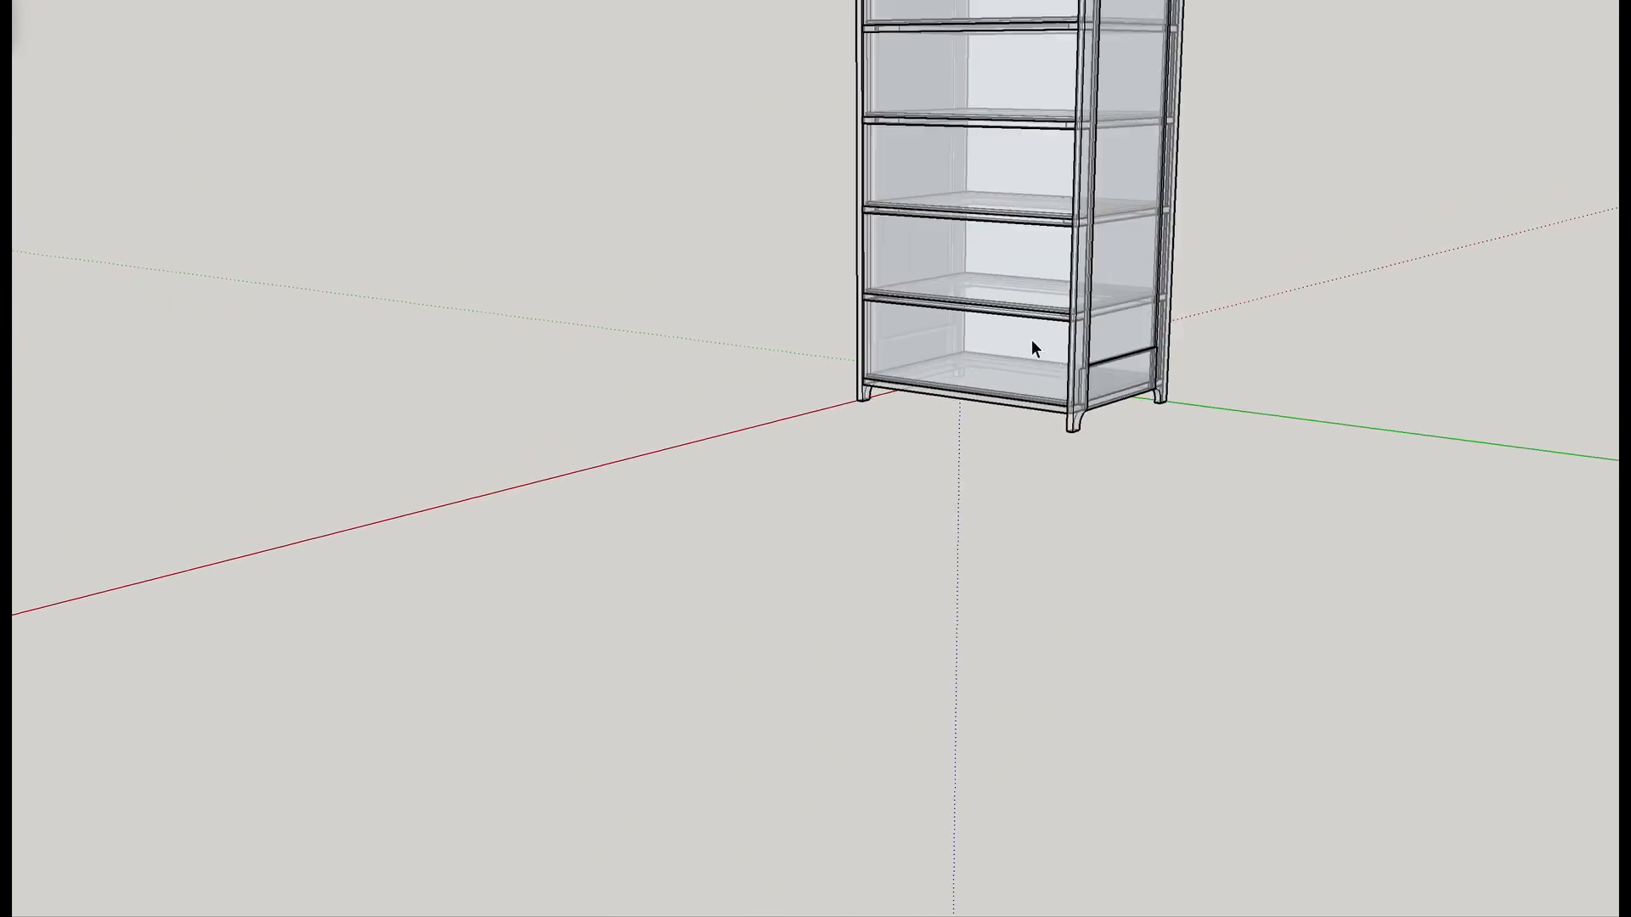
middle_click_drag(1027, 323, 937, 596, "shift")
scroll(939, 555, "up", 3)
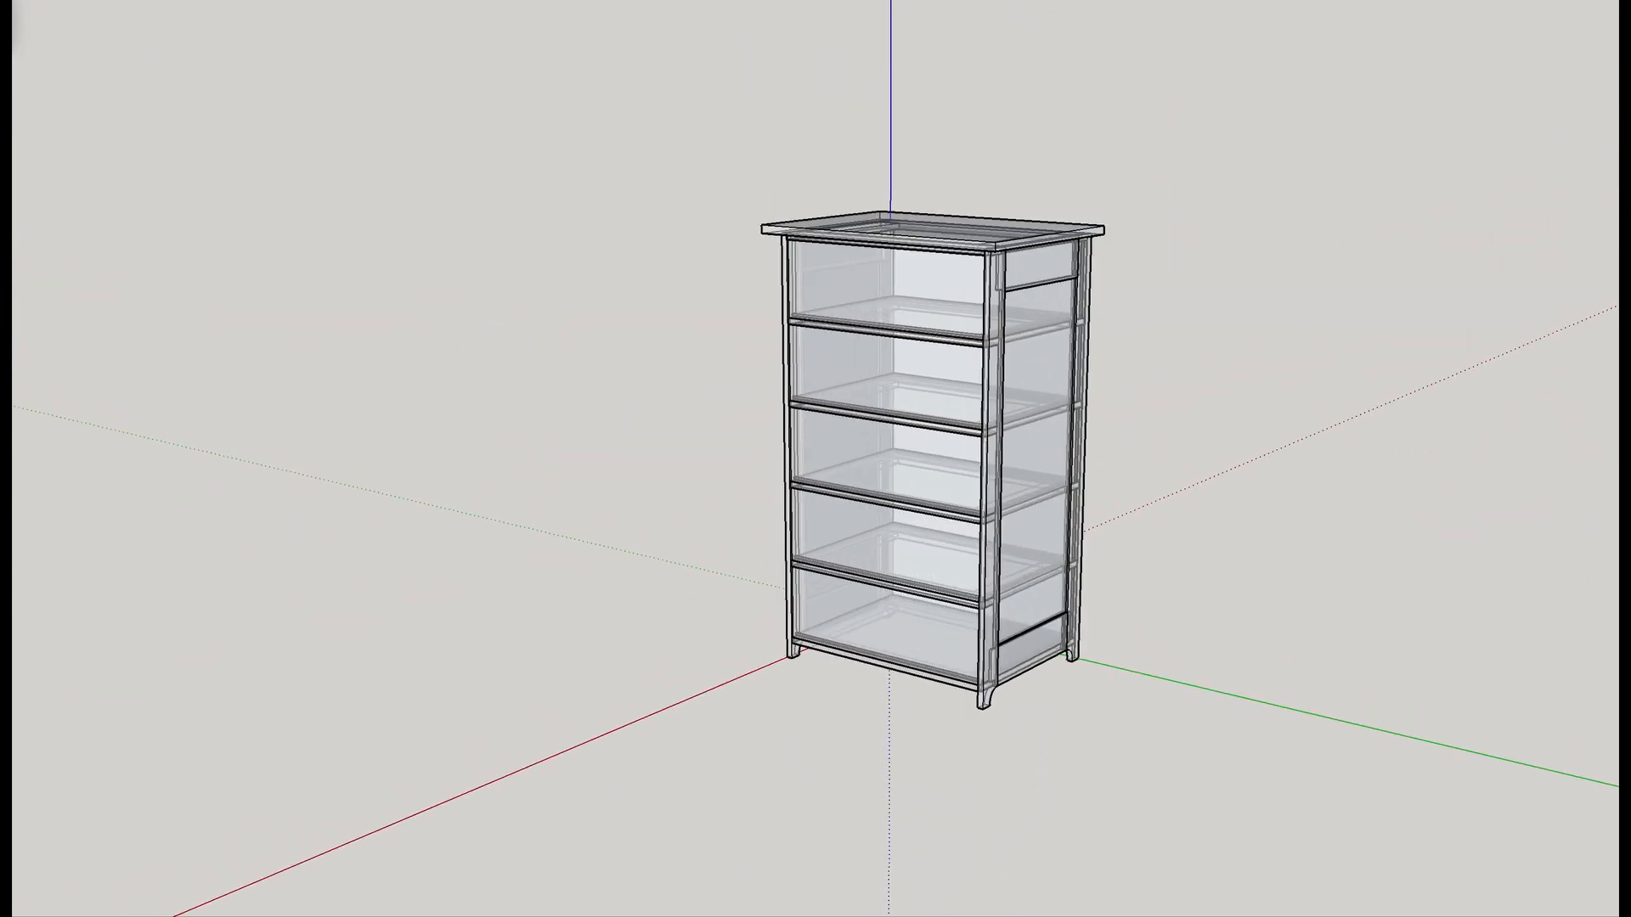
key("x")
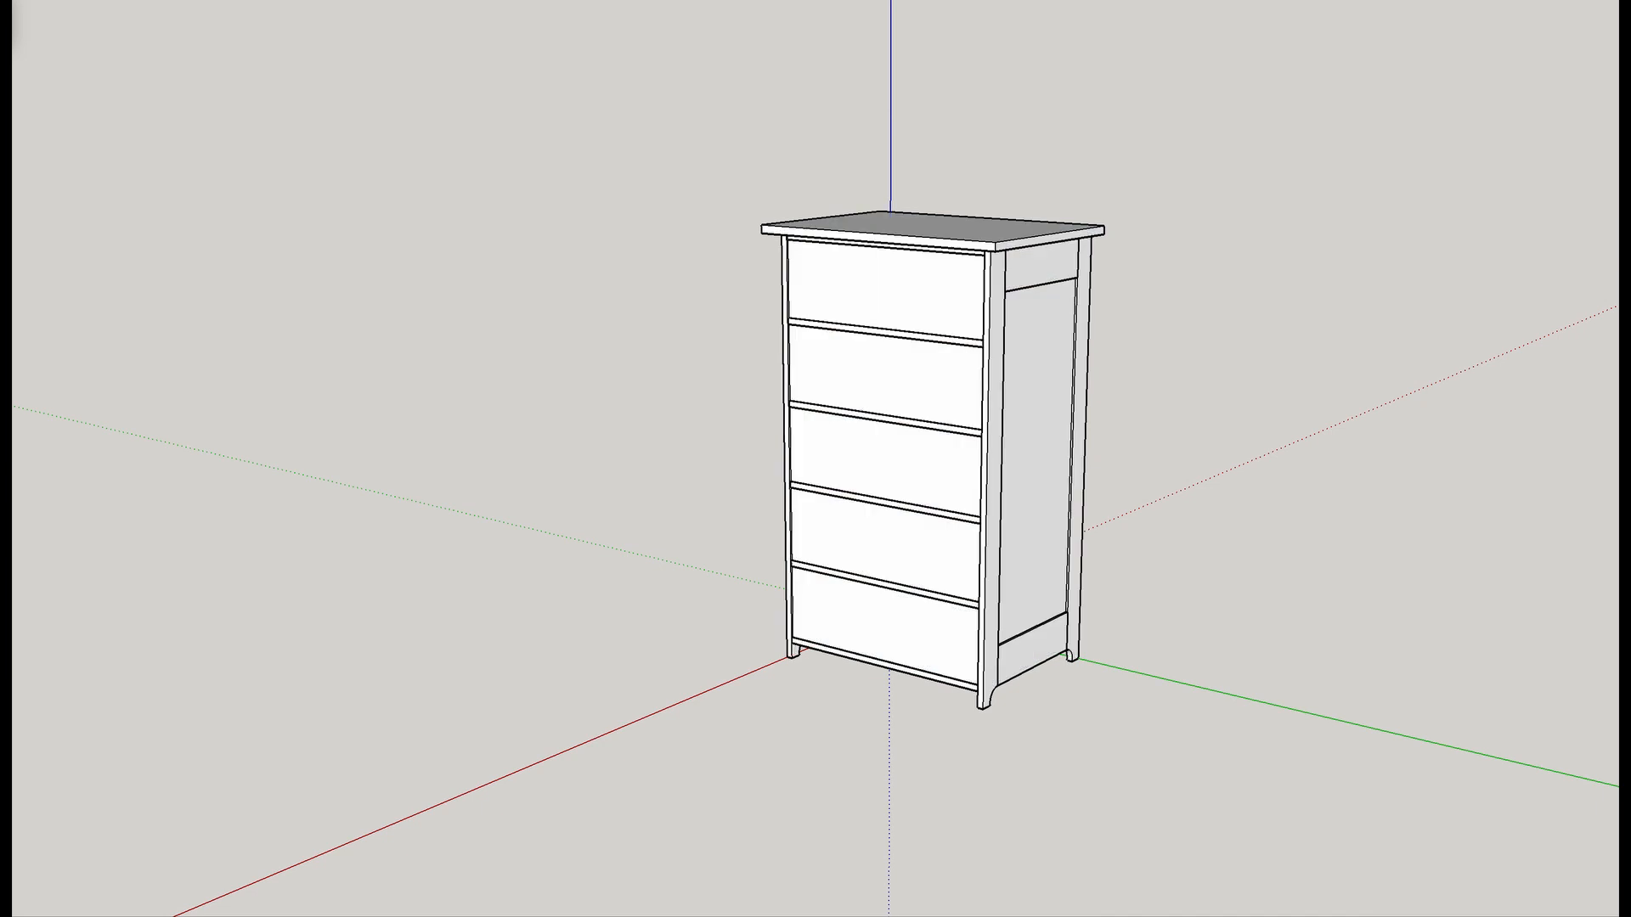
mouse_move(777, 173)
middle_mouse_down("shift")
mouse_move(677, 174)
mouse_move(680, 193)
middle_mouse_up("shift")
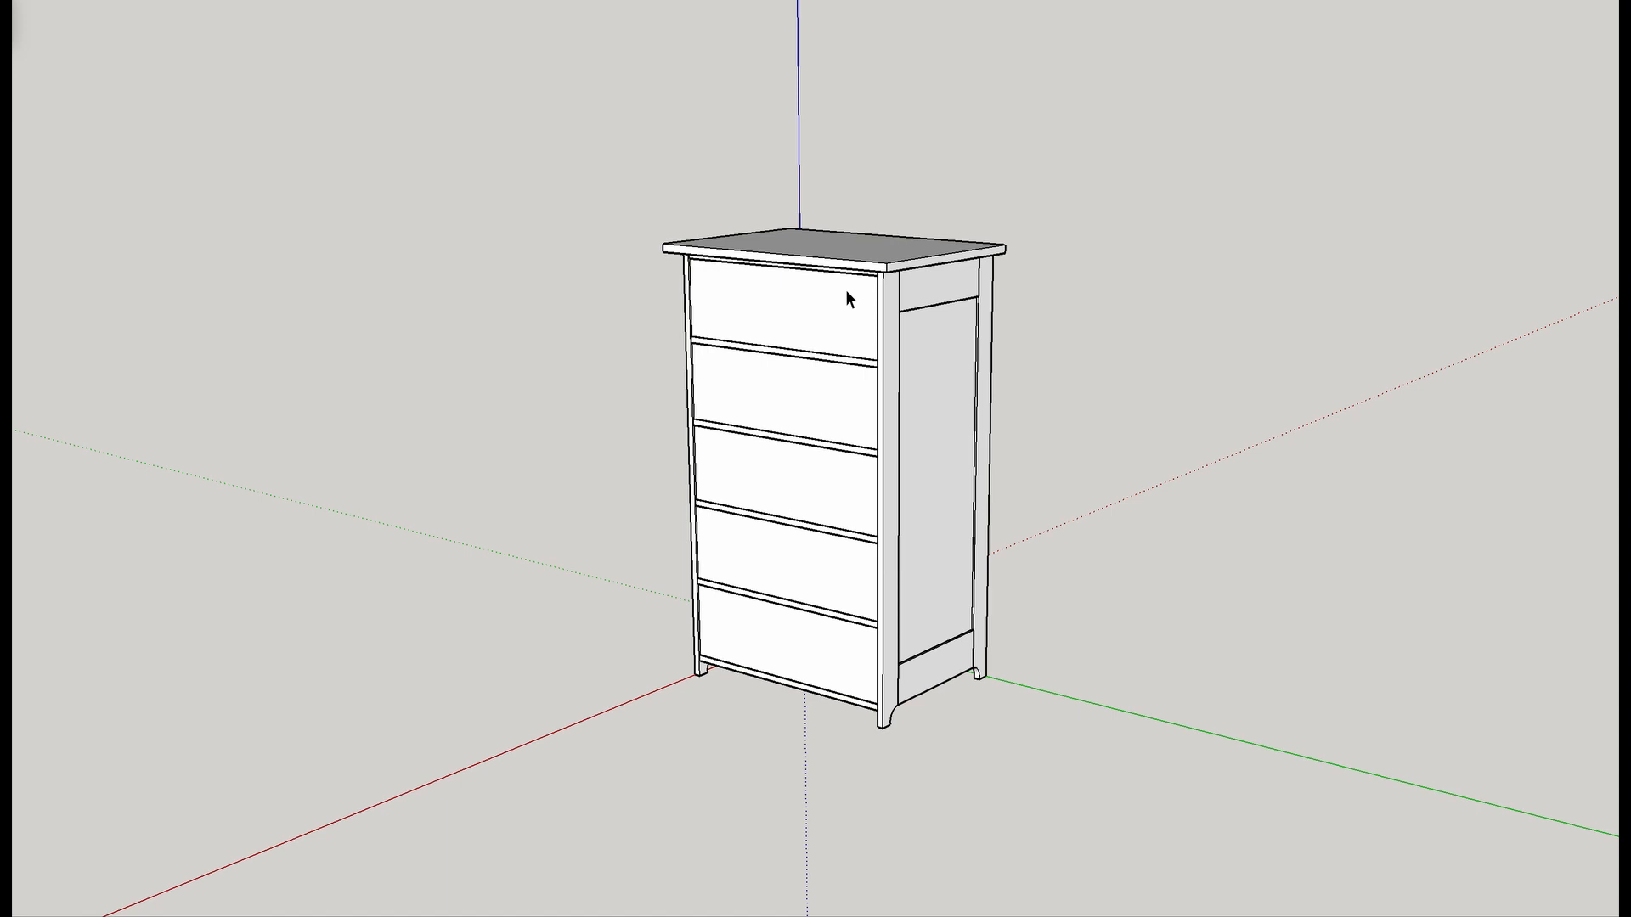
Examine the closed cabinet's exterior, orbiting around the drawer fronts, both side panels and the curved feet.
scroll(922, 669, "up", 5)
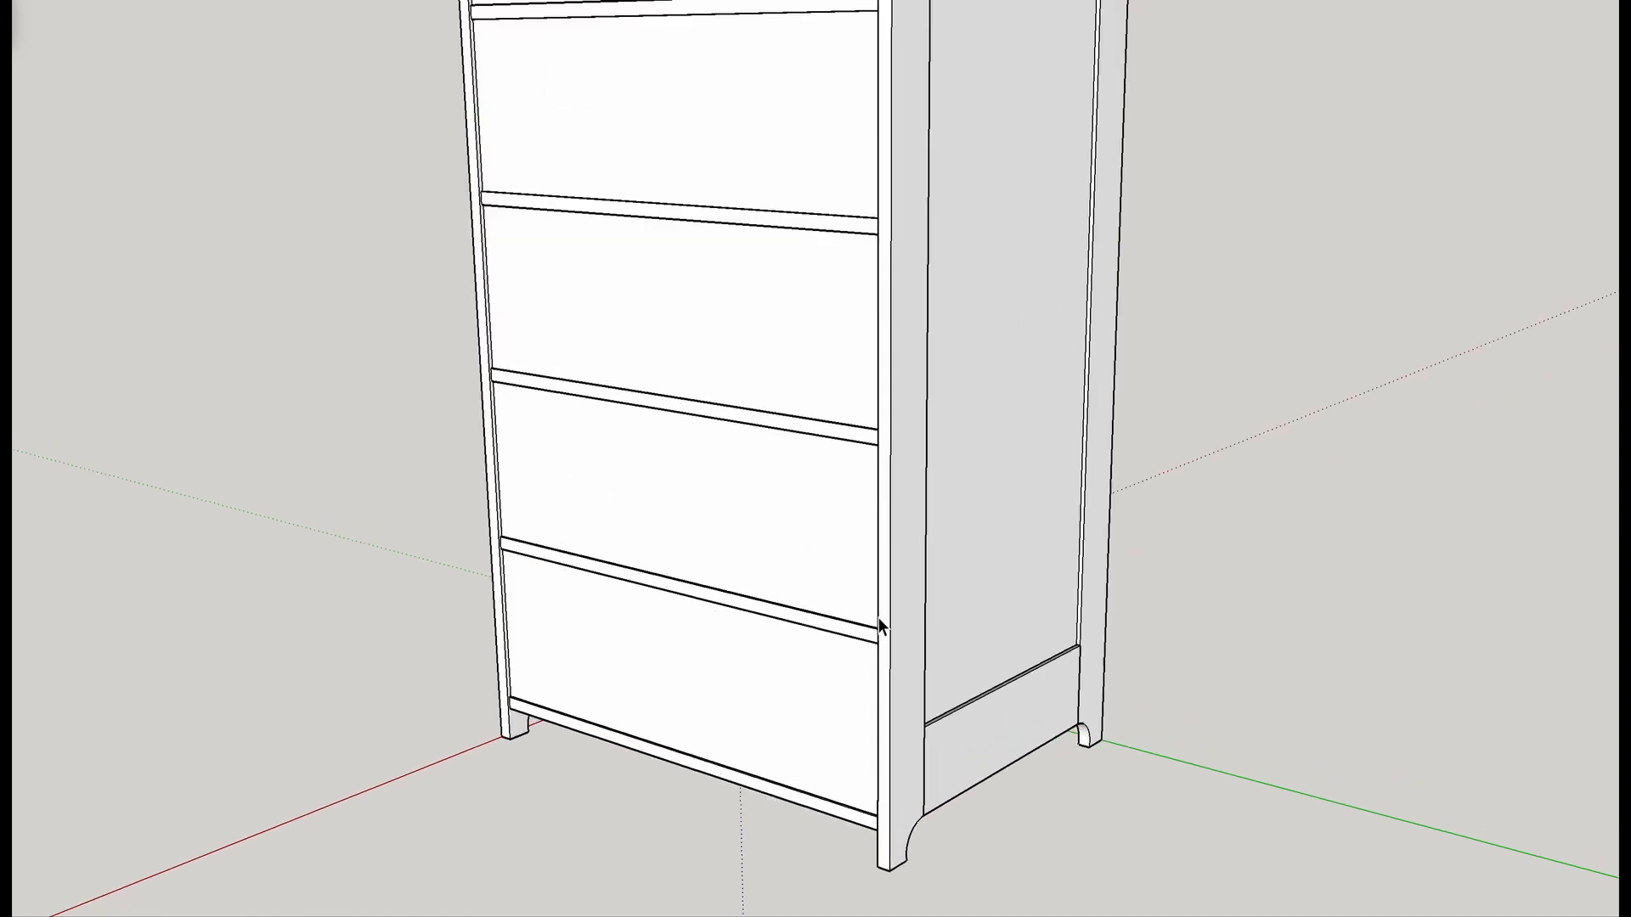
mouse_move(833, 626)
middle_mouse_down()
mouse_move(1602, 655)
mouse_move(1325, 608)
middle_mouse_up()
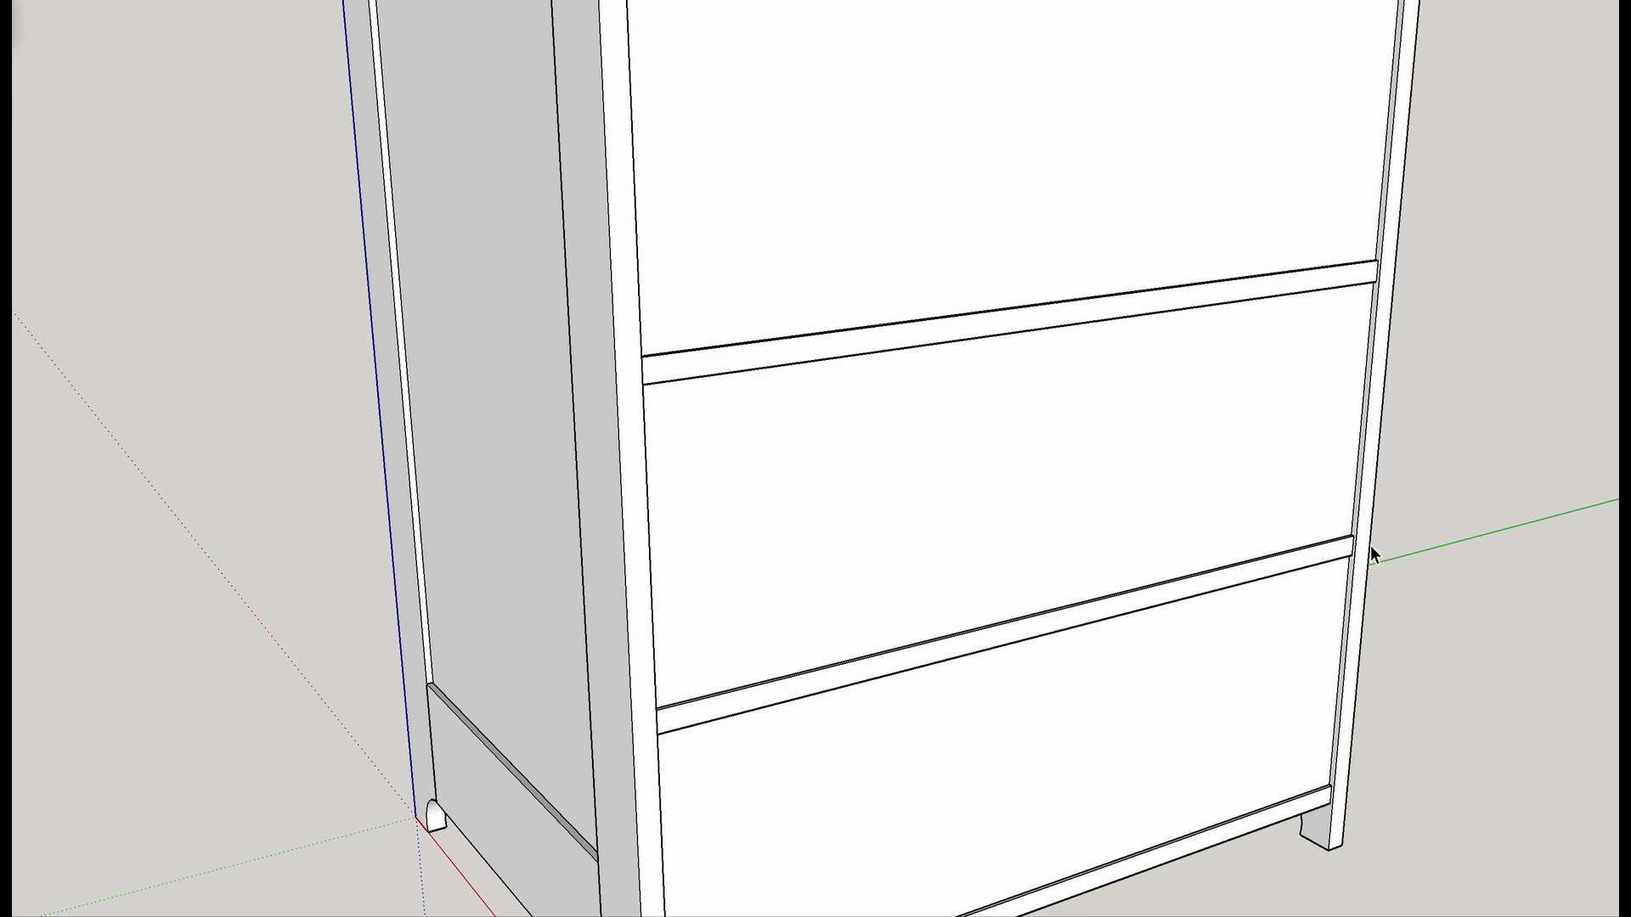
scroll(1369, 546, "down", 5)
scroll(1252, 522, "down", 3)
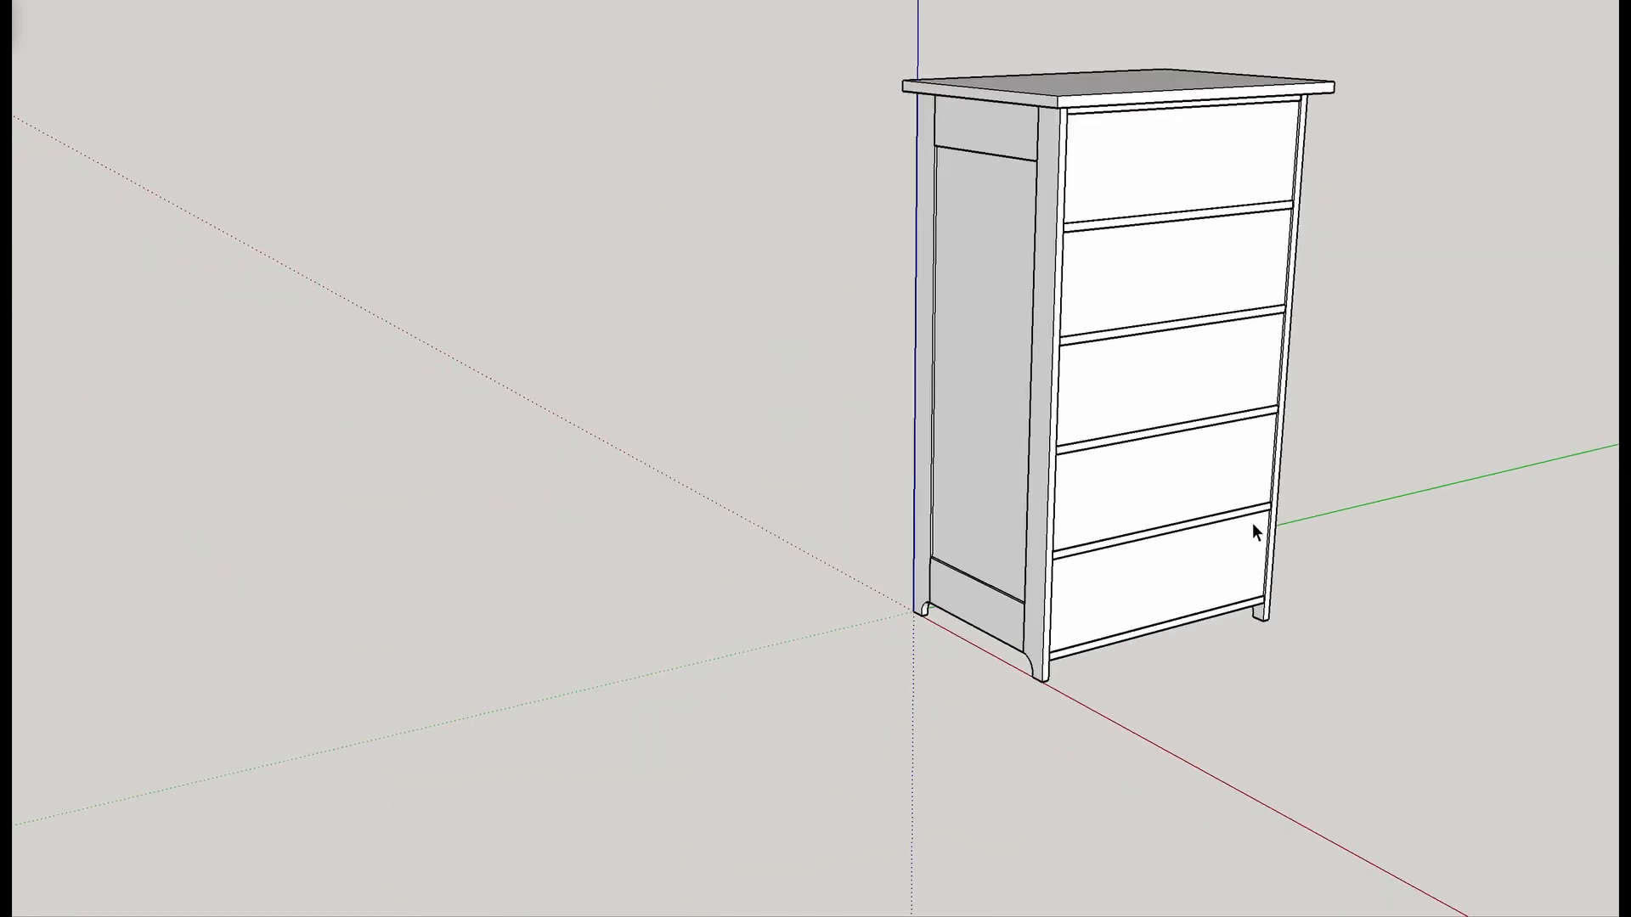
middle_click_drag(1252, 522, 1084, 599, "shift")
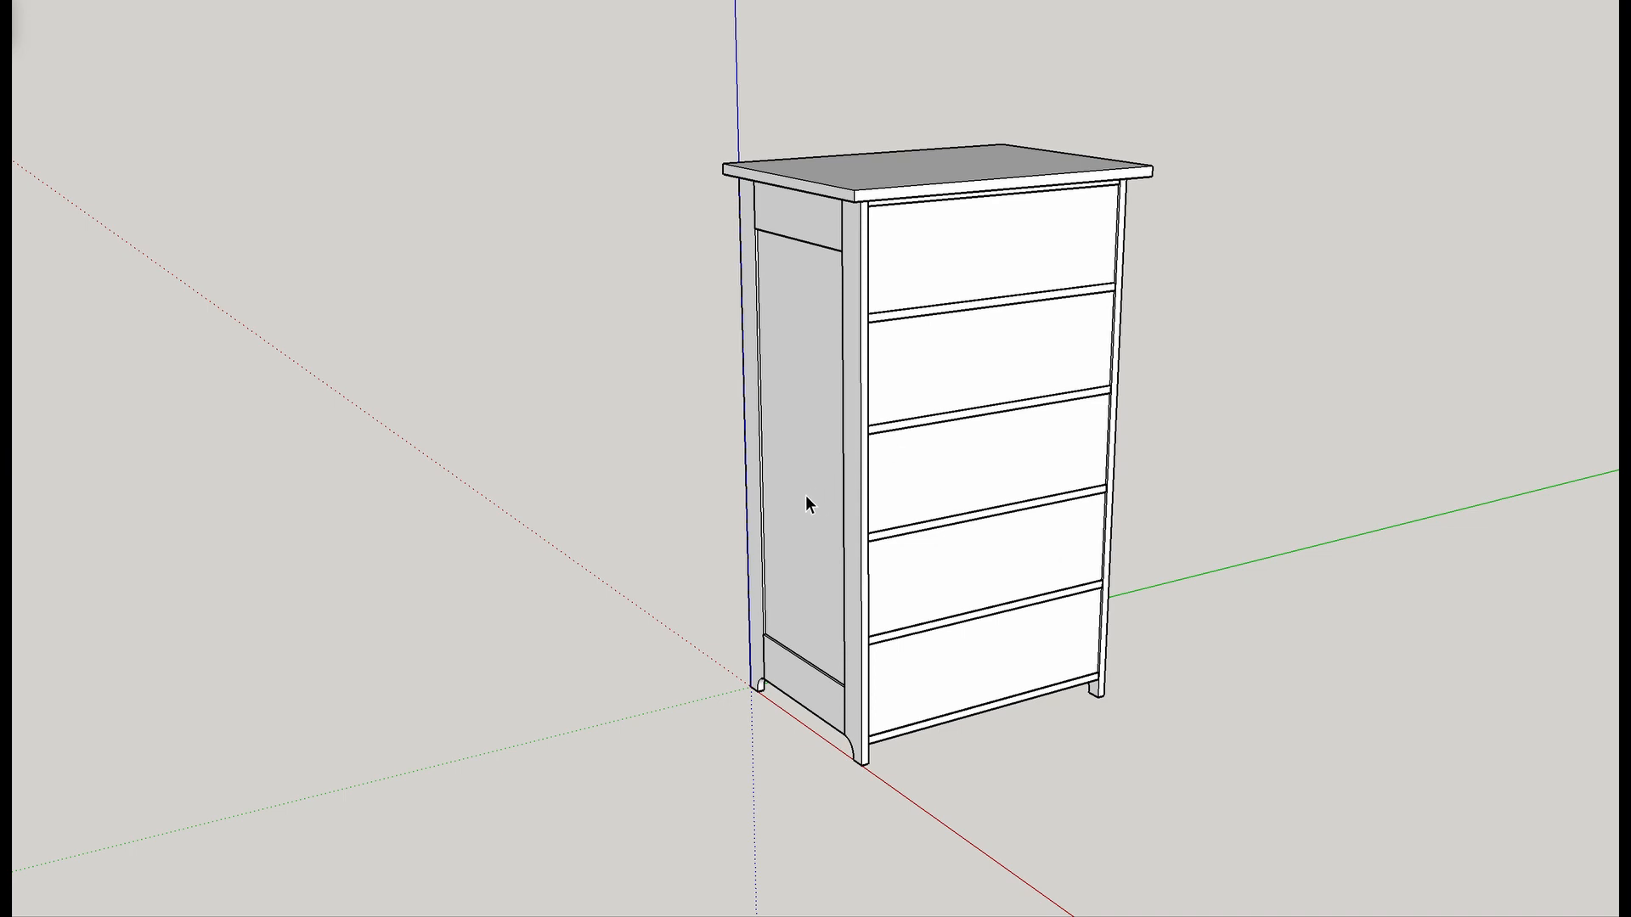
middle_click_drag(809, 482, 1485, 567)
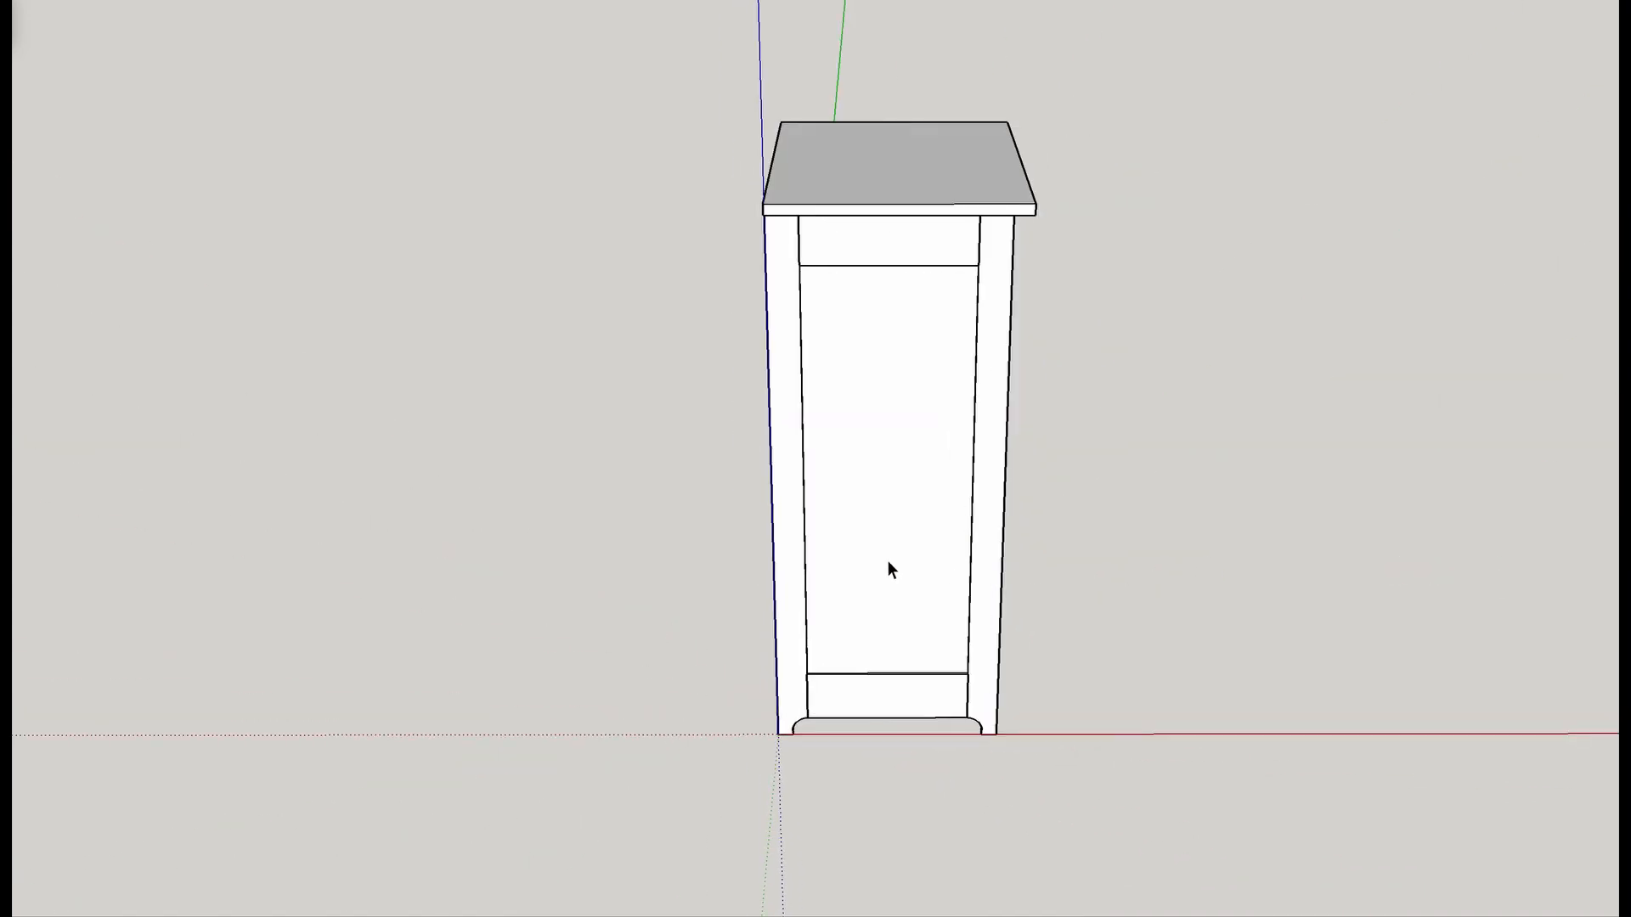
middle_click_drag(1190, 572, 484, 557)
scroll(858, 557, "up", 3)
middle_click_drag(855, 569, 1011, 515)
scroll(1011, 515, "down", 3)
scroll(1010, 515, "up", 1)
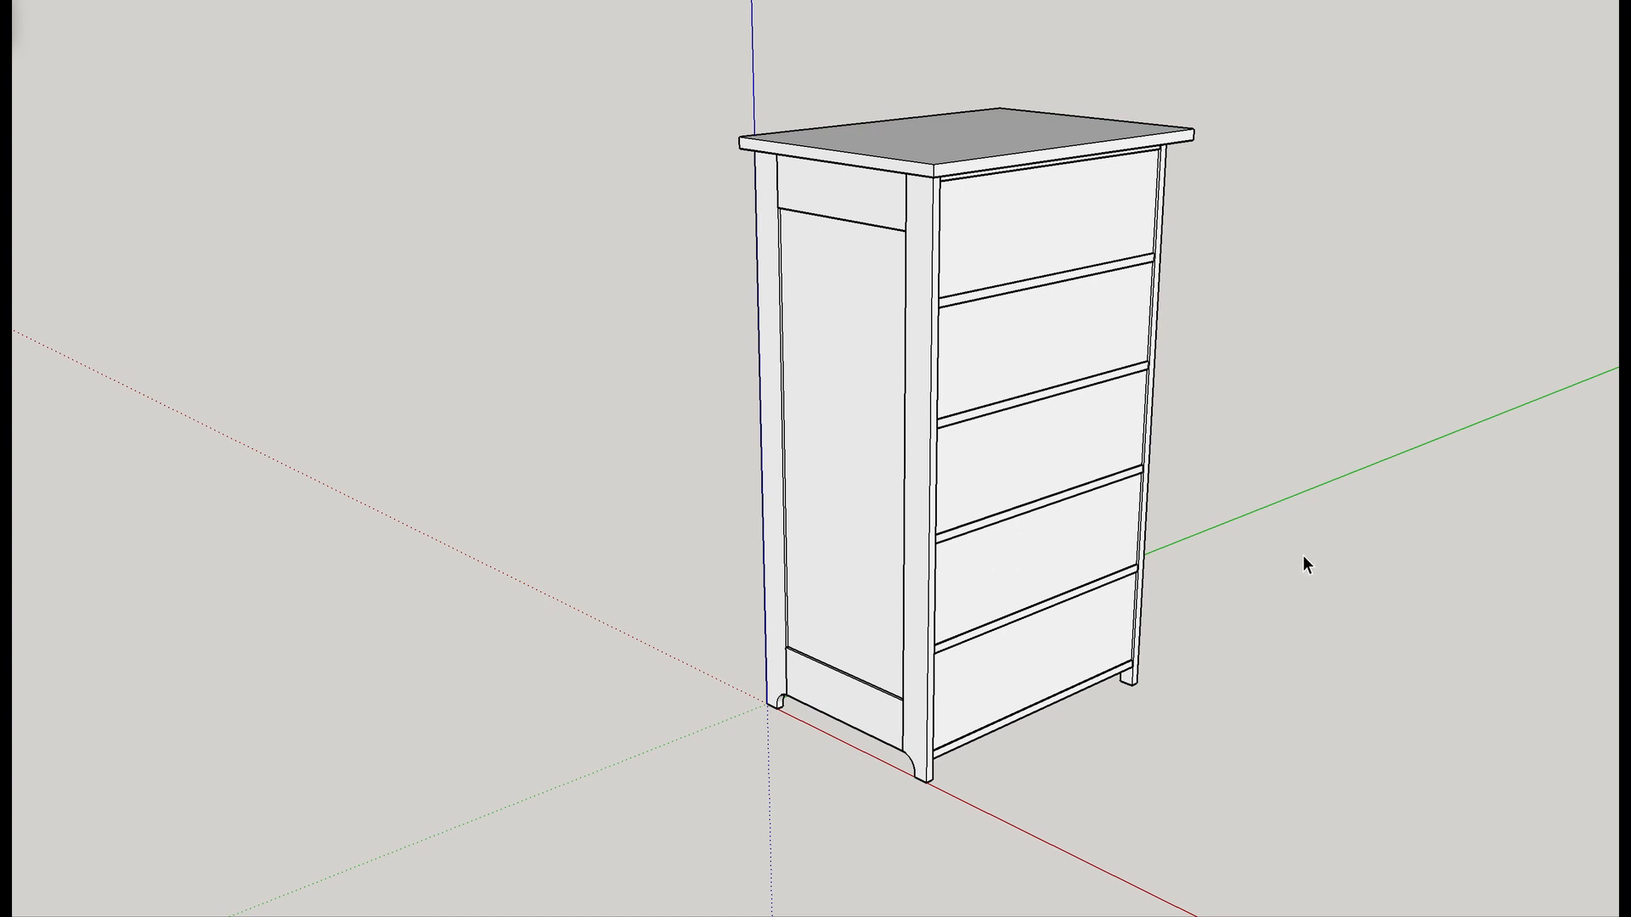
middle_click_drag(1303, 564, 1155, 557, "shift")
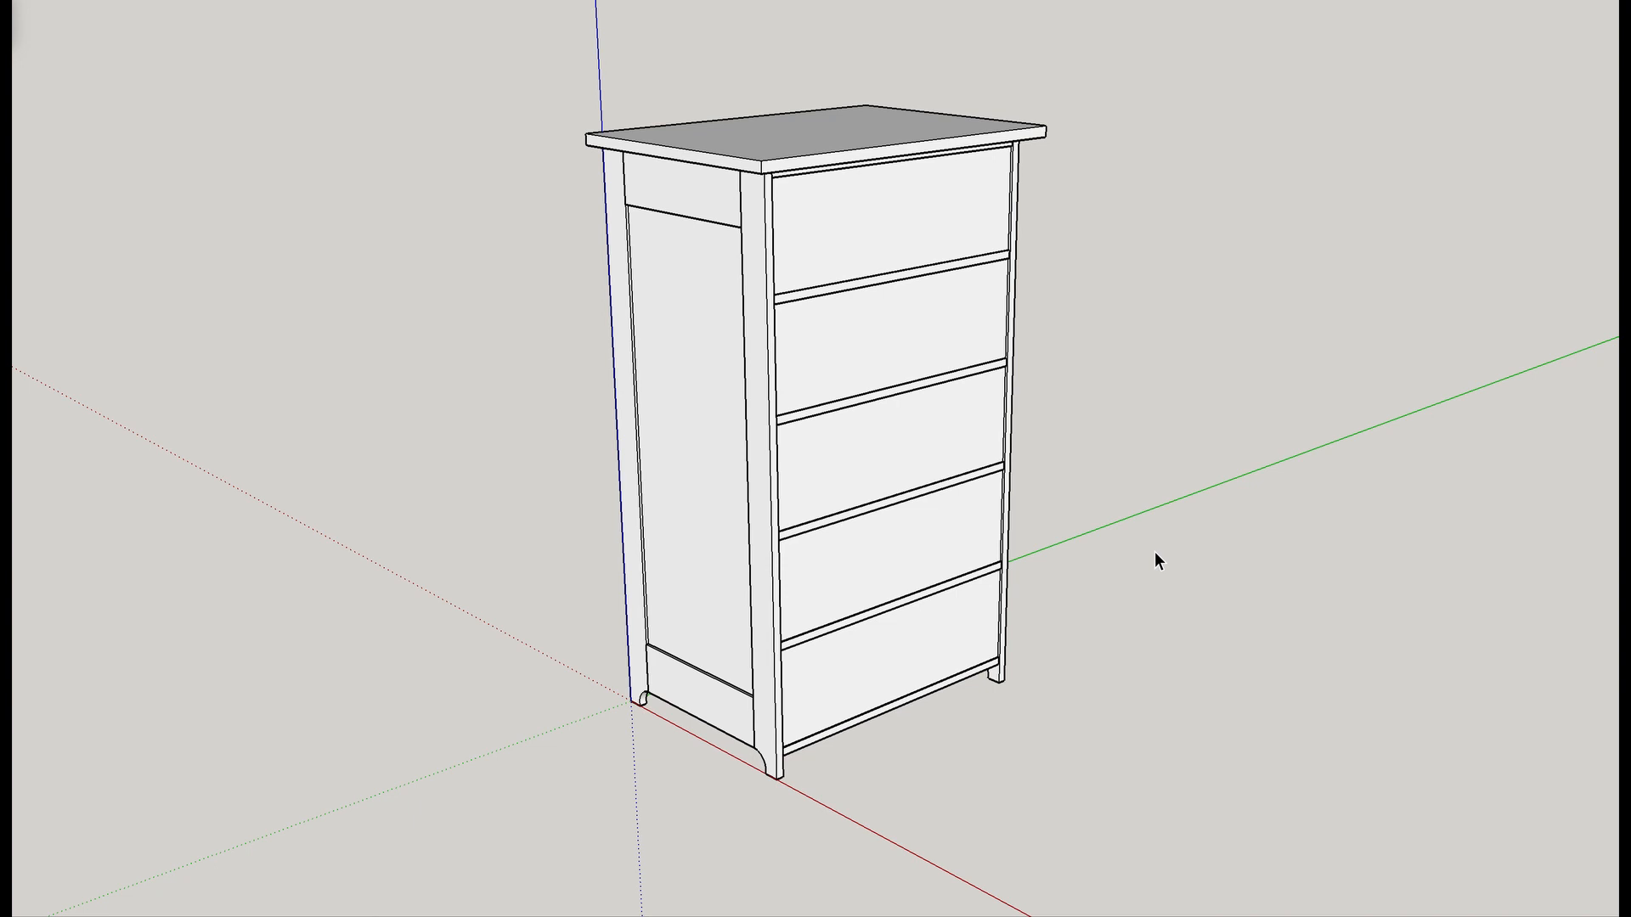
scroll(731, 716, "up", 3)
scroll(731, 716, "down", 3)
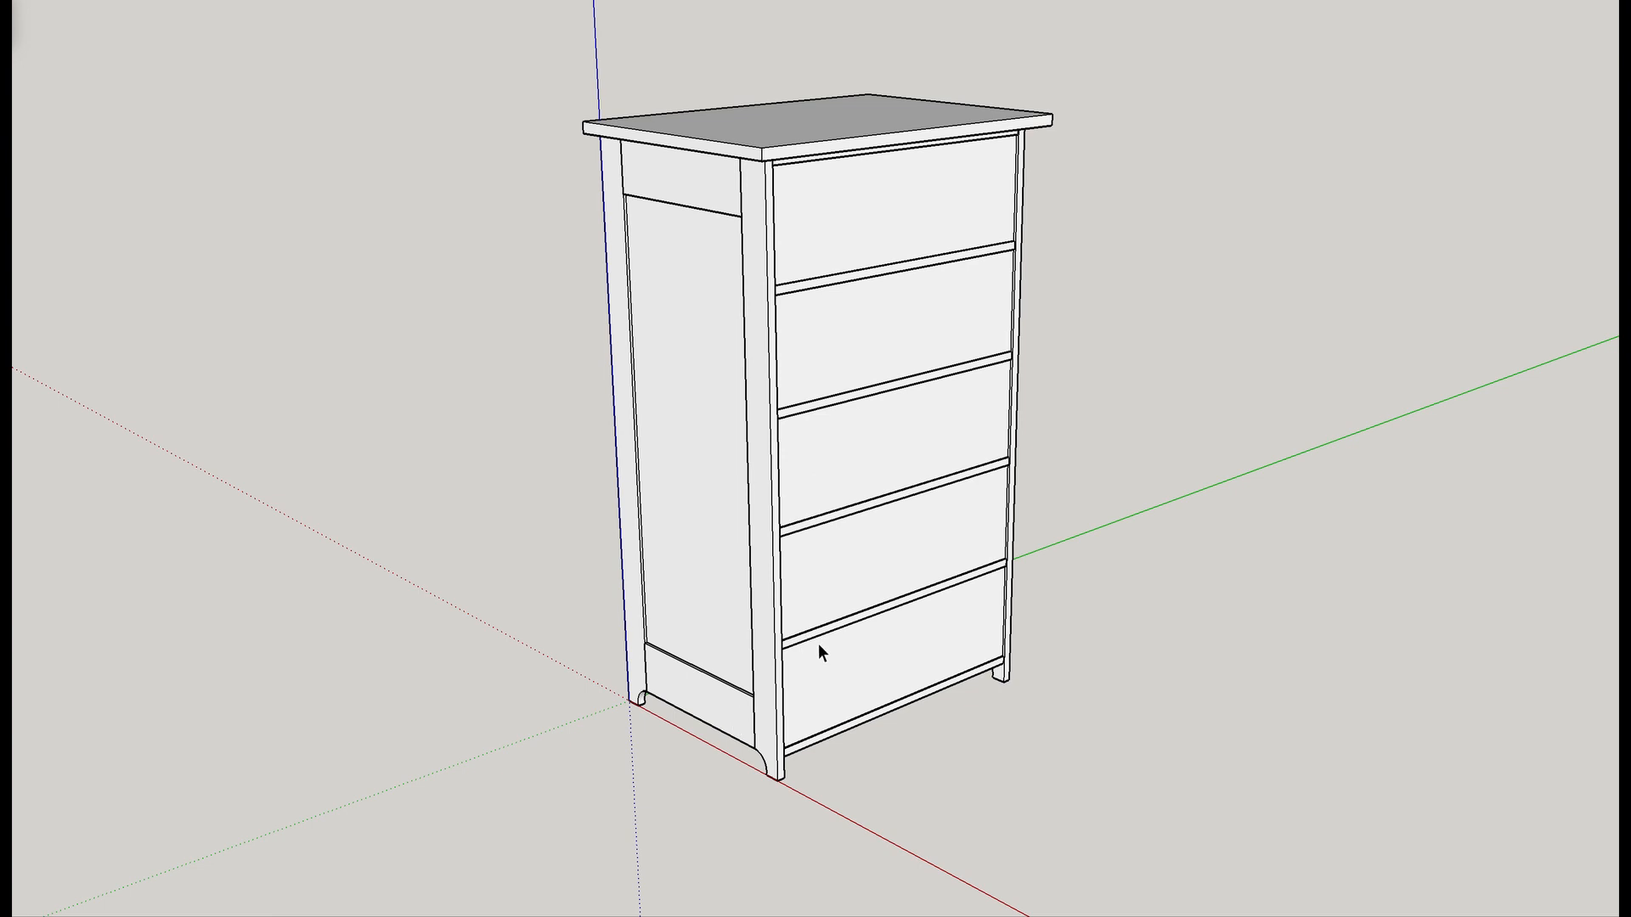